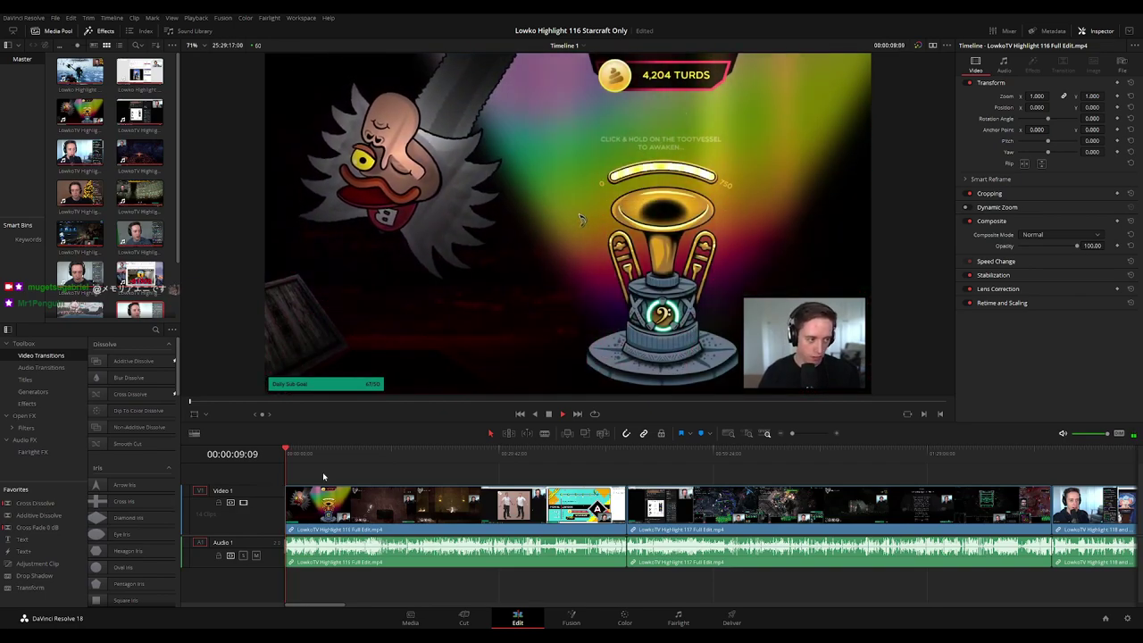
Skim the first ten minutes of the timeline to find out which footage shows StarCraft content
{"action": "scroll", "coordinate": [323, 476], "scroll_direction": "up", "scroll_amount": 5}
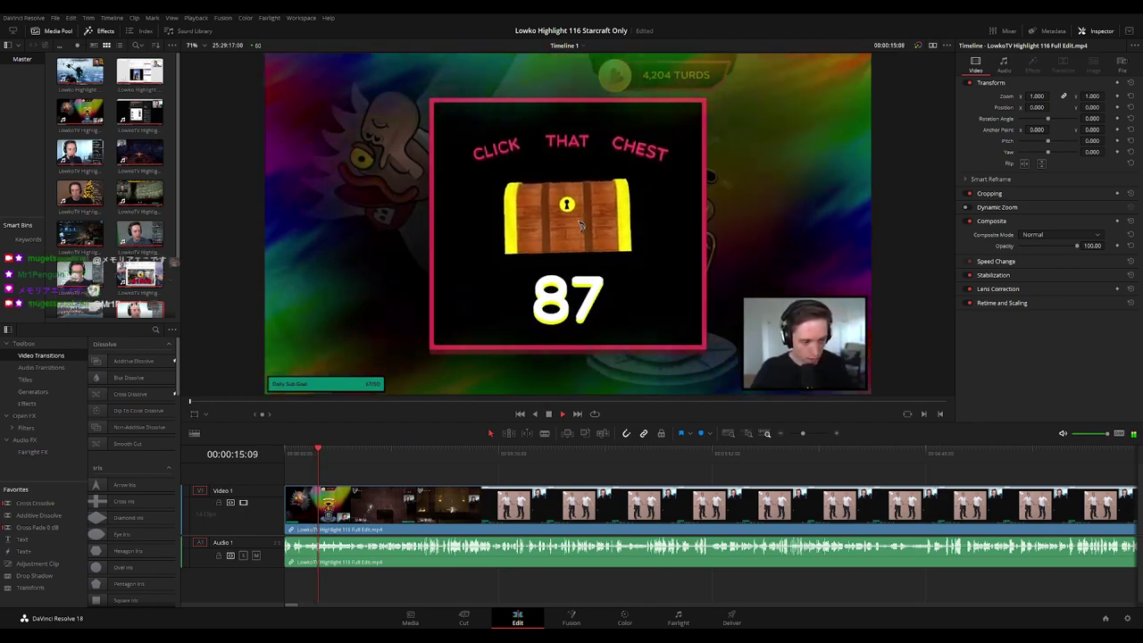
{"action": "left_click_drag", "start_coordinate": [397, 456], "coordinate": [514, 461]}
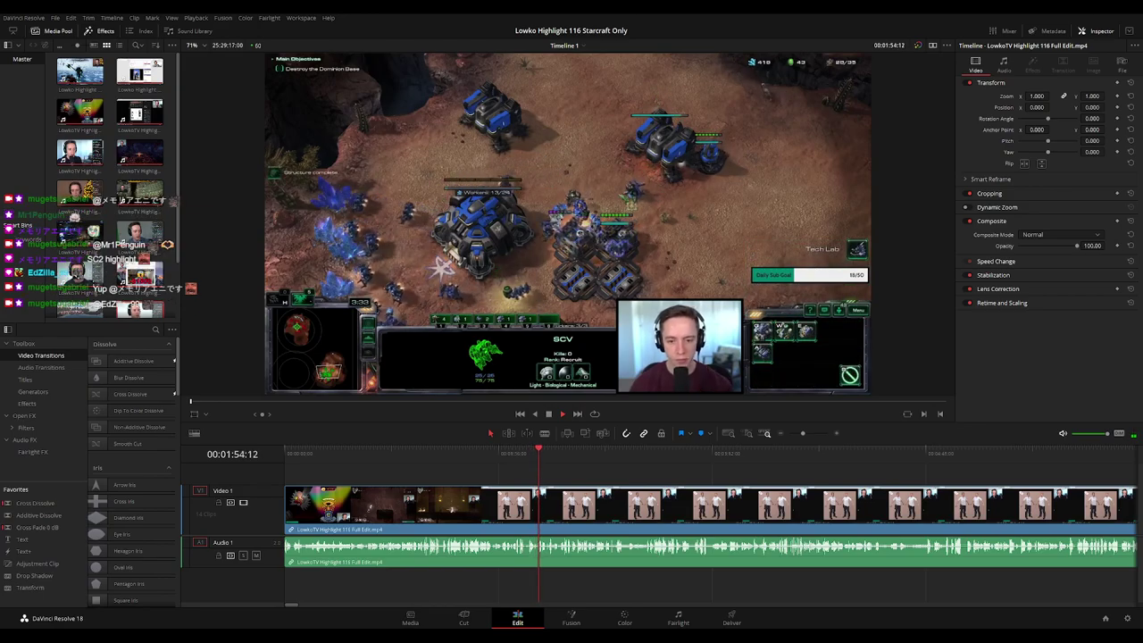
{"action": "left_click_drag", "start_coordinate": [552, 462], "coordinate": [521, 475]}
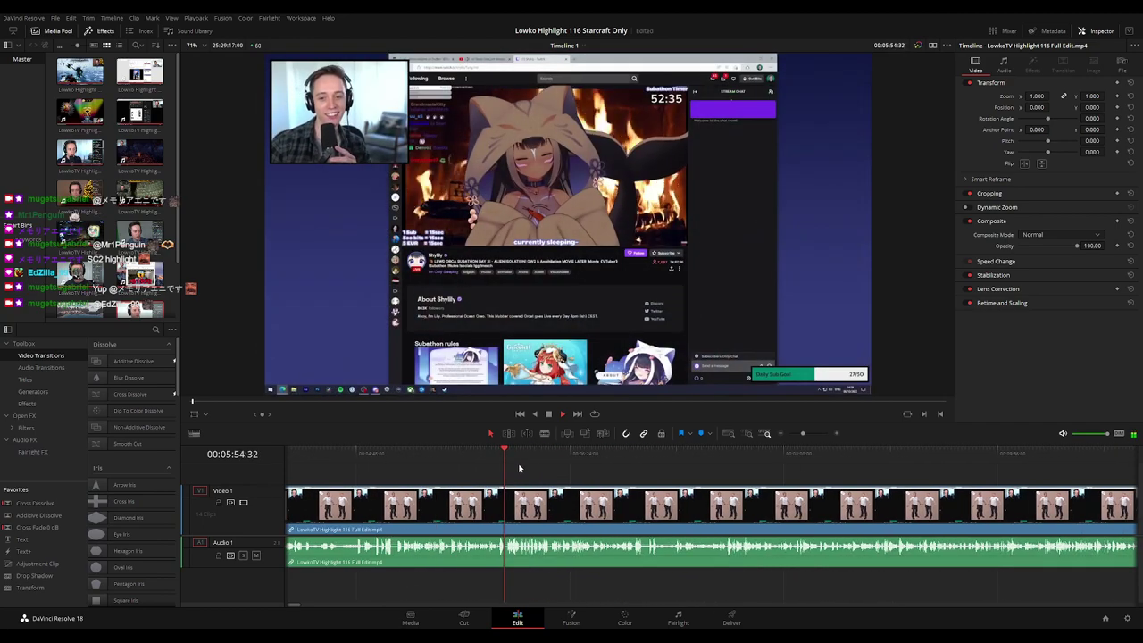
{"action": "key", "text": "space"}
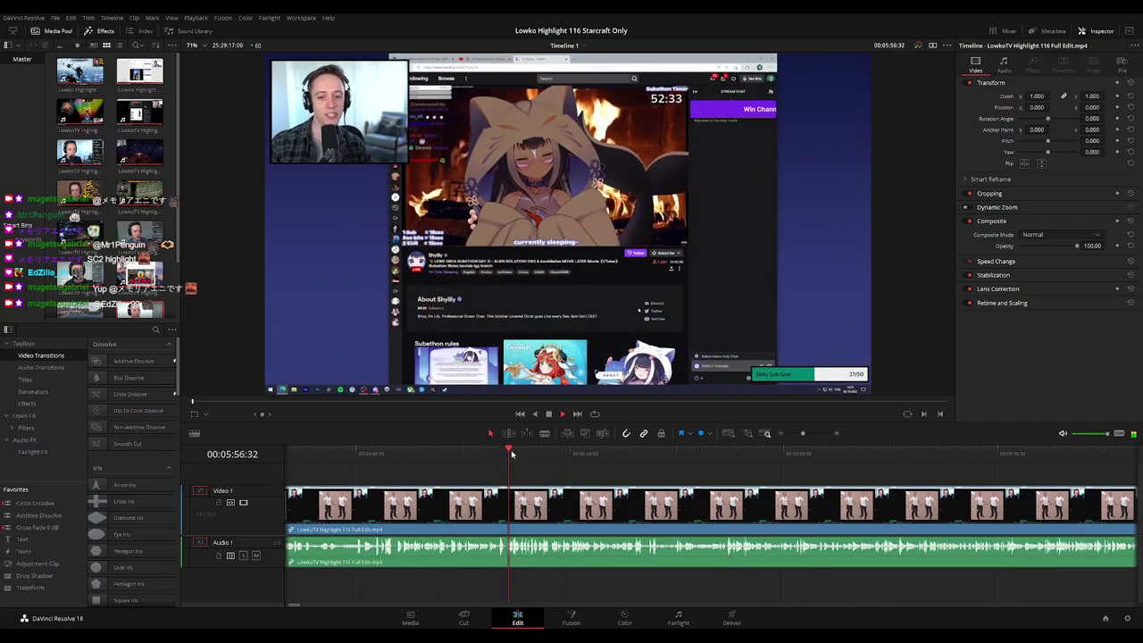
{"action": "left_click_drag", "start_coordinate": [513, 454], "coordinate": [553, 456]}
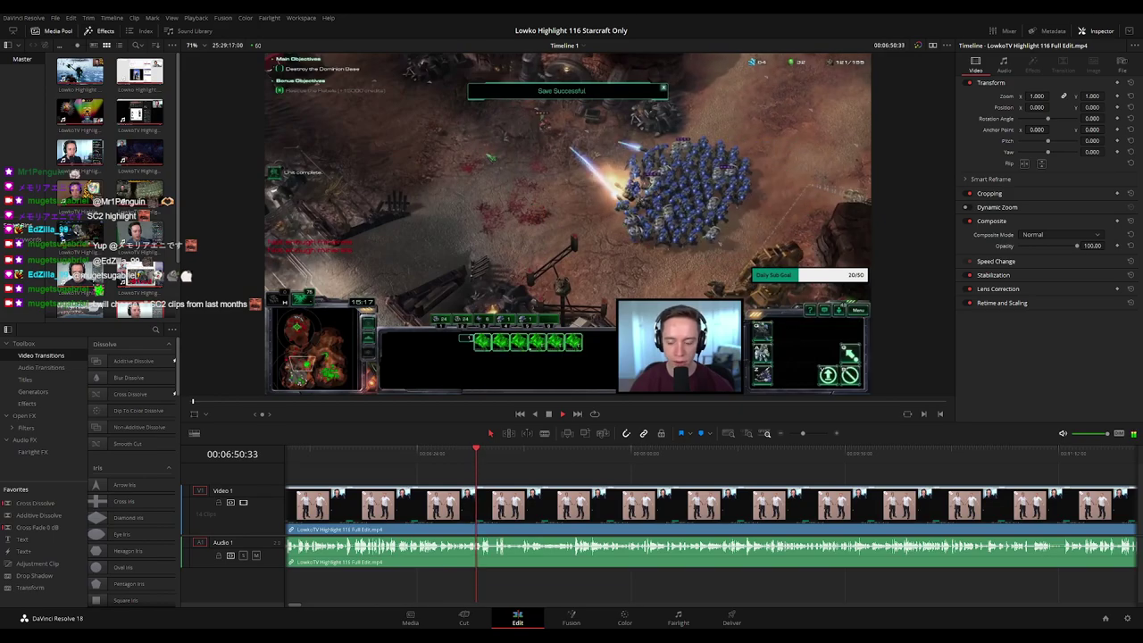
{"action": "left_click_drag", "start_coordinate": [484, 460], "coordinate": [676, 454]}
{"action": "key", "text": "space"}
{"action": "scroll", "coordinate": [500, 470], "scroll_direction": "right", "scroll_amount": 2}
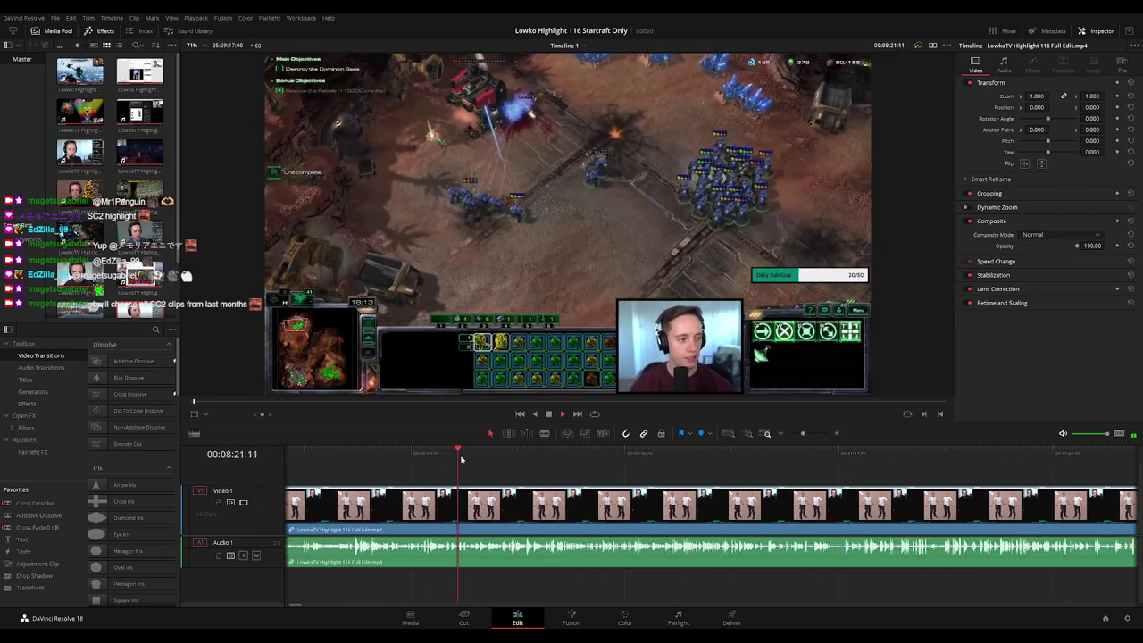
{"action": "left_click_drag", "start_coordinate": [462, 459], "coordinate": [603, 461]}
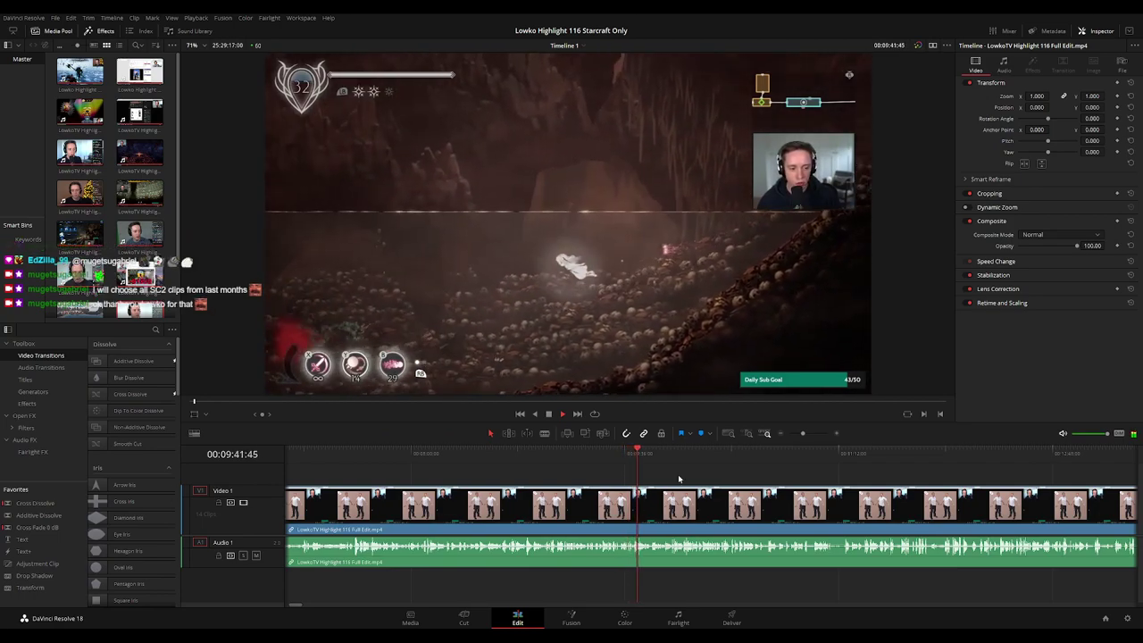
{"action": "left_click_drag", "start_coordinate": [679, 479], "coordinate": [556, 476]}
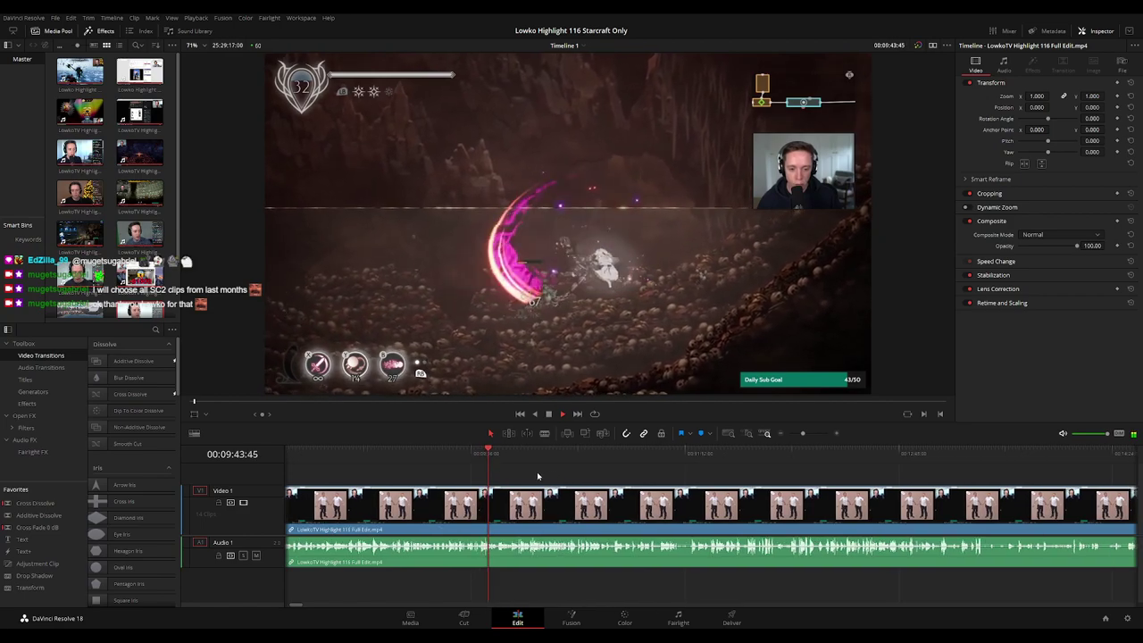
Review the footage from about 00:09:45 to 00:11:40, checking where other gameplay gives way to the StarCraft campaign
{"action": "left_click", "coordinate": [499, 460]}
{"action": "left_click", "coordinate": [502, 460]}
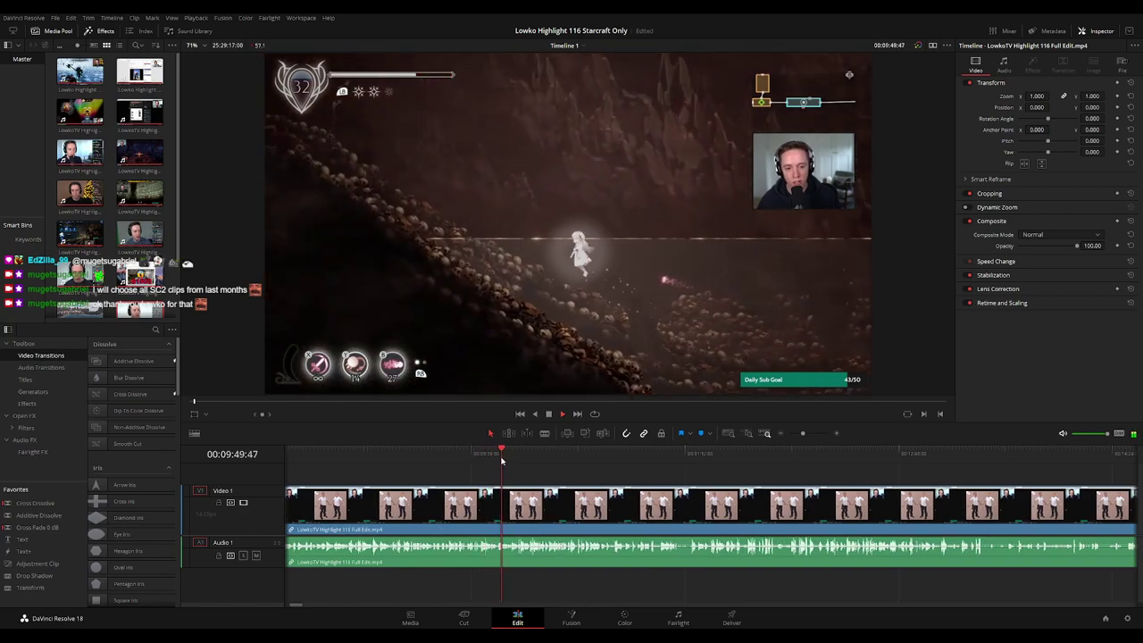
{"action": "left_click", "coordinate": [513, 461]}
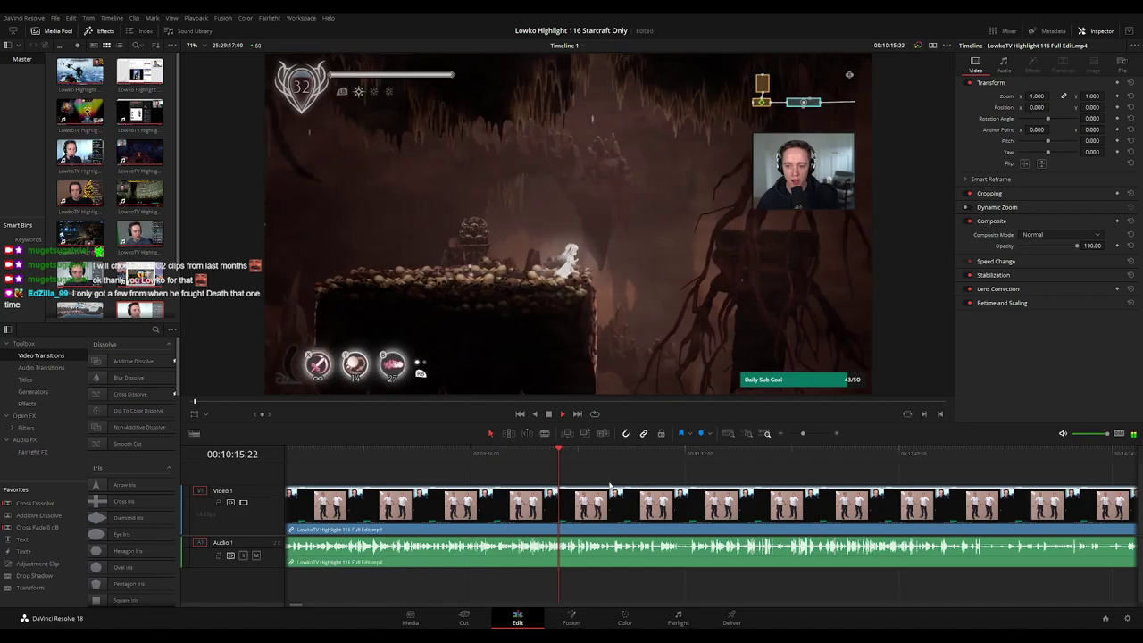
{"action": "scroll", "coordinate": [406, 471], "scroll_direction": "right", "scroll_amount": 3}
{"action": "left_click", "coordinate": [433, 457]}
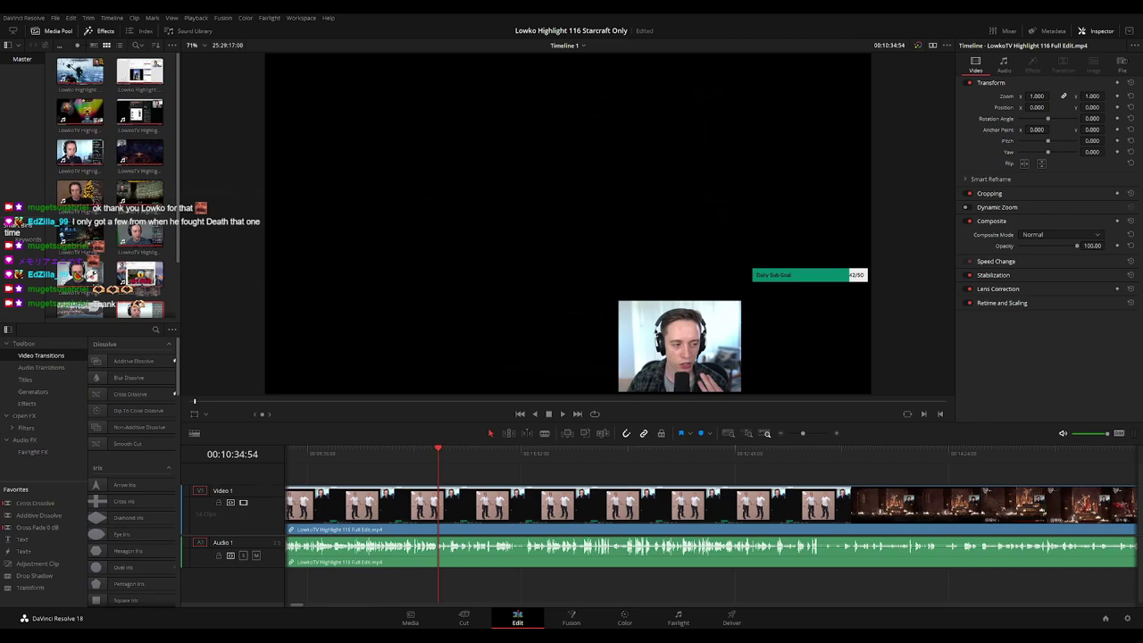
{"action": "key", "text": "space"}
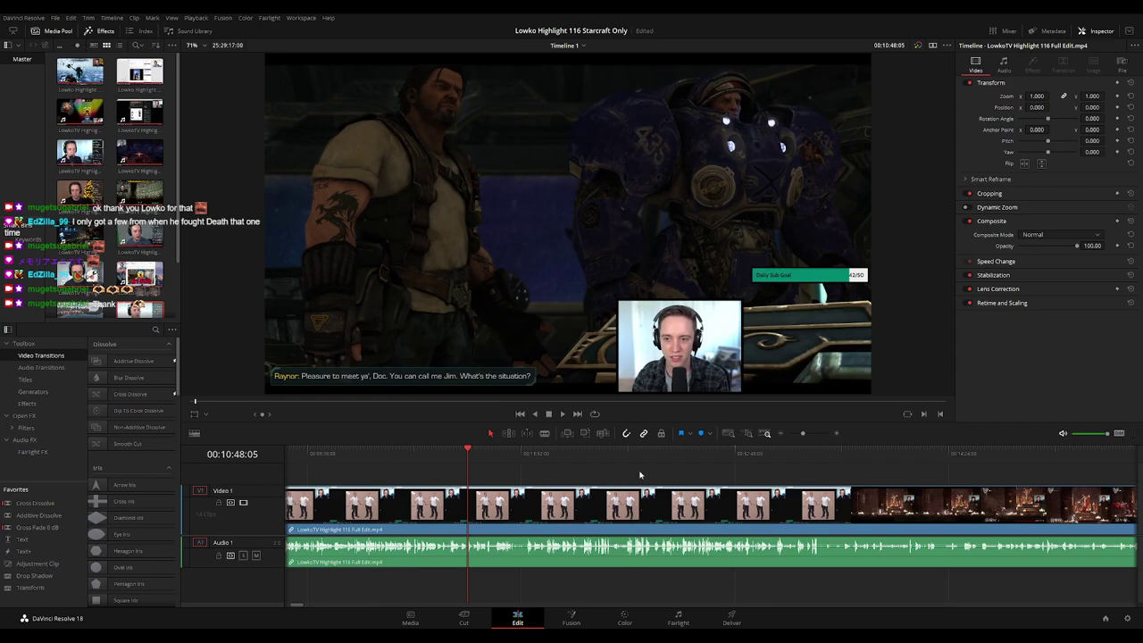
{"action": "left_click", "coordinate": [490, 462]}
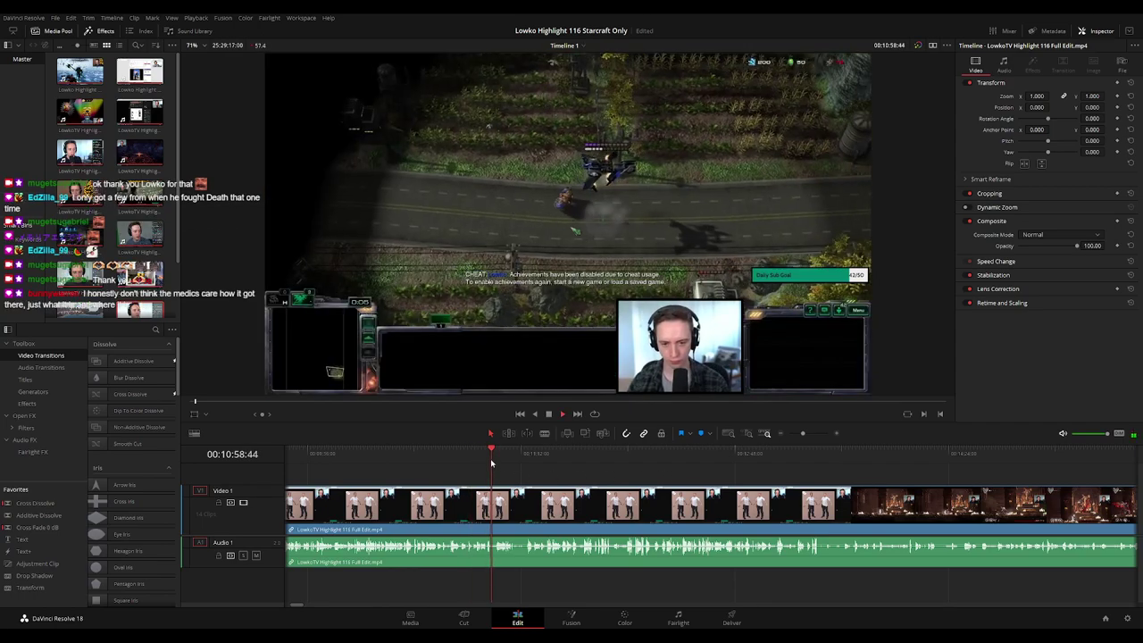
{"action": "left_click_drag", "start_coordinate": [492, 463], "coordinate": [527, 461]}
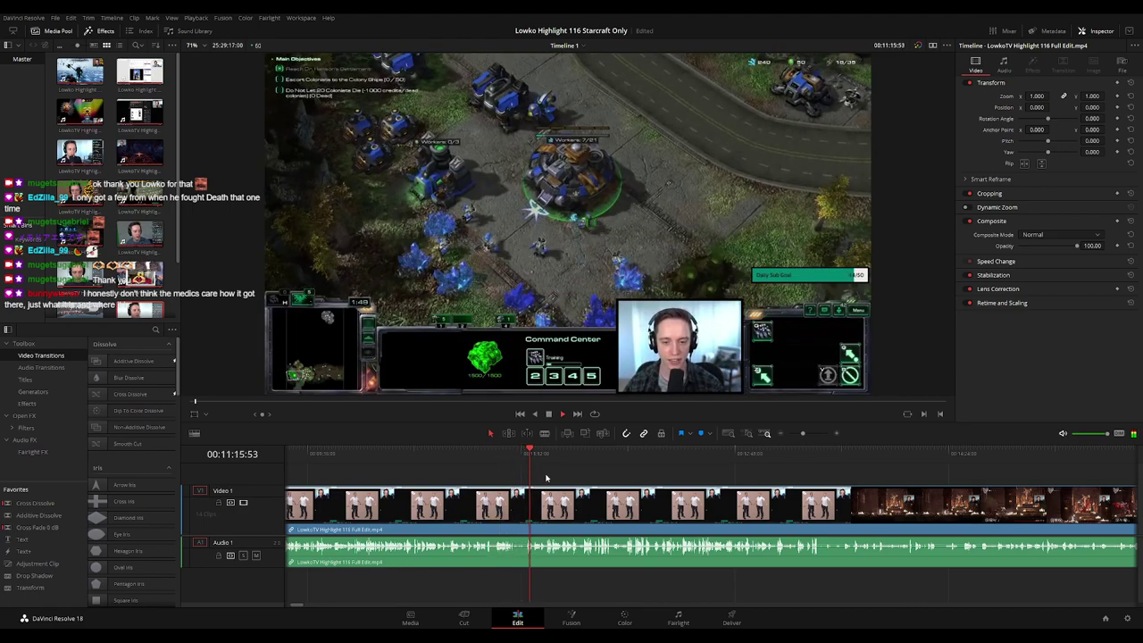
{"action": "left_click_drag", "start_coordinate": [556, 459], "coordinate": [578, 461]}
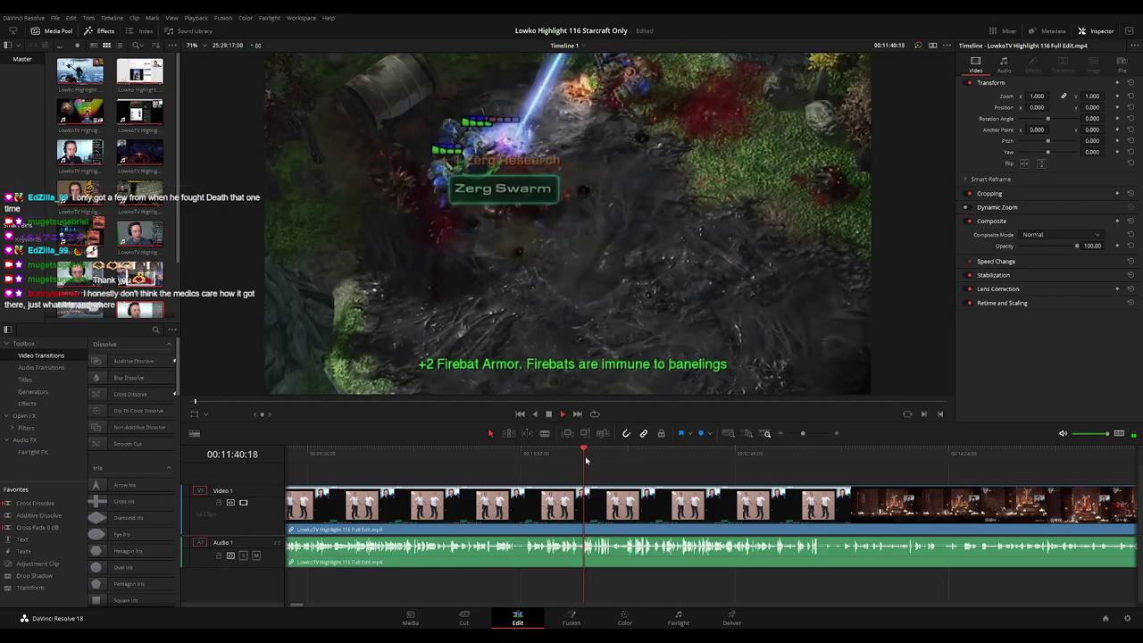
{"action": "left_click_drag", "start_coordinate": [586, 460], "coordinate": [765, 469]}
Scan the footage around 00:20:00 to 00:21:45 for the point where the quiz ends and the StarCraft Reddit segment begins
{"action": "key", "text": "space"}
{"action": "left_click_drag", "start_coordinate": [801, 469], "coordinate": [703, 464]}
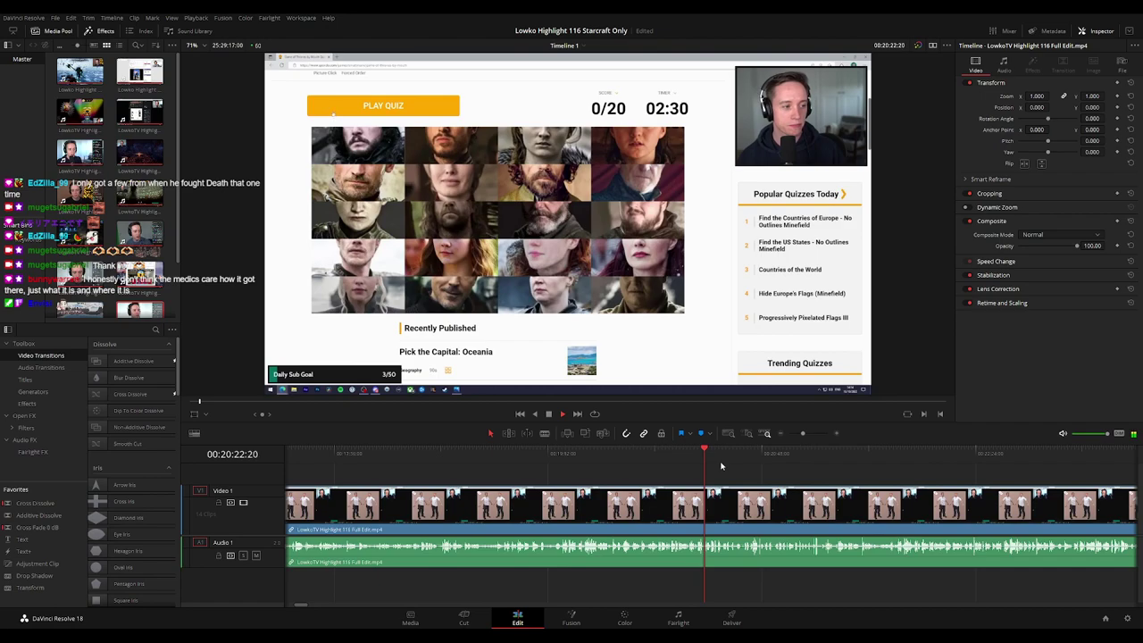
{"action": "left_click", "coordinate": [726, 466]}
{"action": "left_click", "coordinate": [821, 466]}
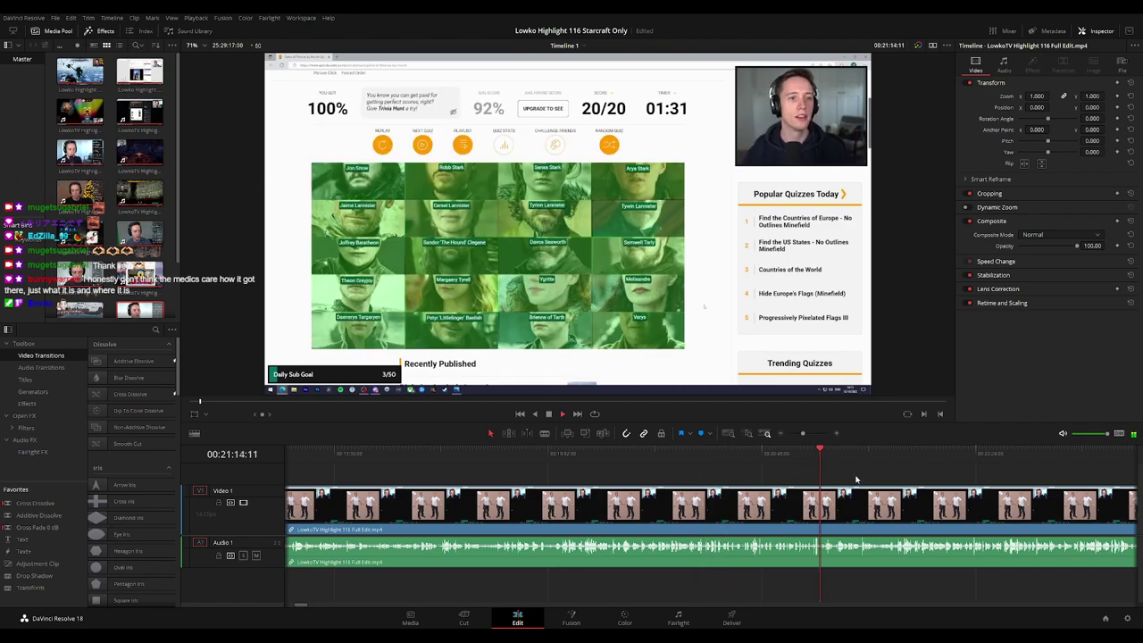
{"action": "left_click_drag", "start_coordinate": [858, 477], "coordinate": [556, 469]}
{"action": "left_click", "coordinate": [577, 459]}
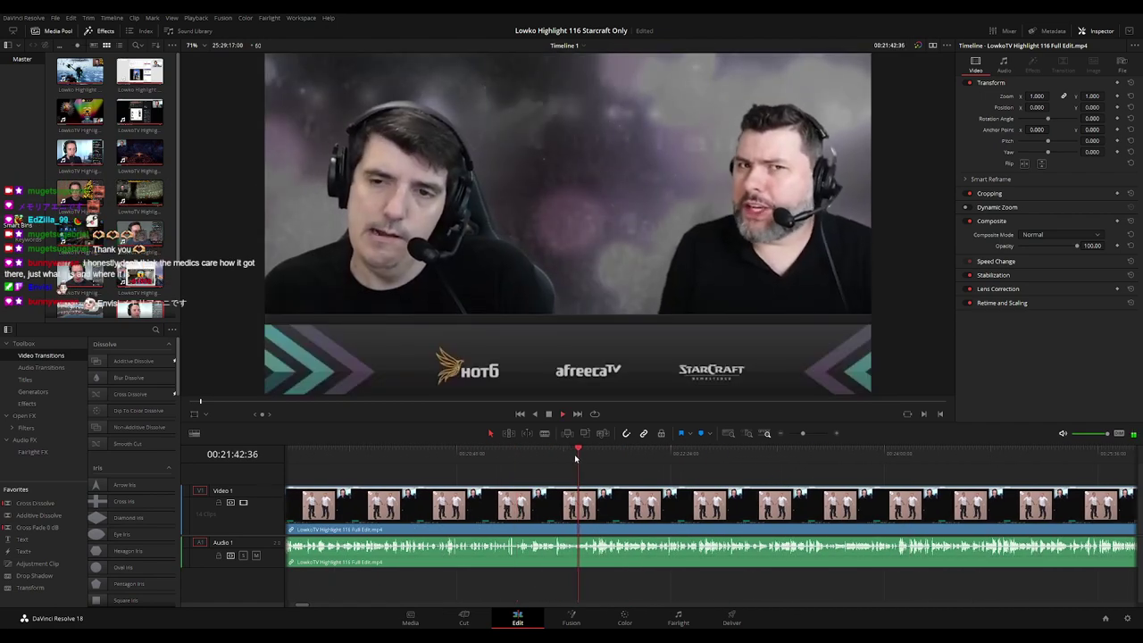
{"action": "left_click", "coordinate": [553, 459]}
Locate the end of the console-versus-PC gamers meme and split the video and audio there at 00:21:34:27
{"action": "scroll", "coordinate": [651, 489], "scroll_direction": "up", "scroll_amount": 3}
{"action": "scroll", "coordinate": [652, 489], "scroll_direction": "up", "scroll_amount": 1}
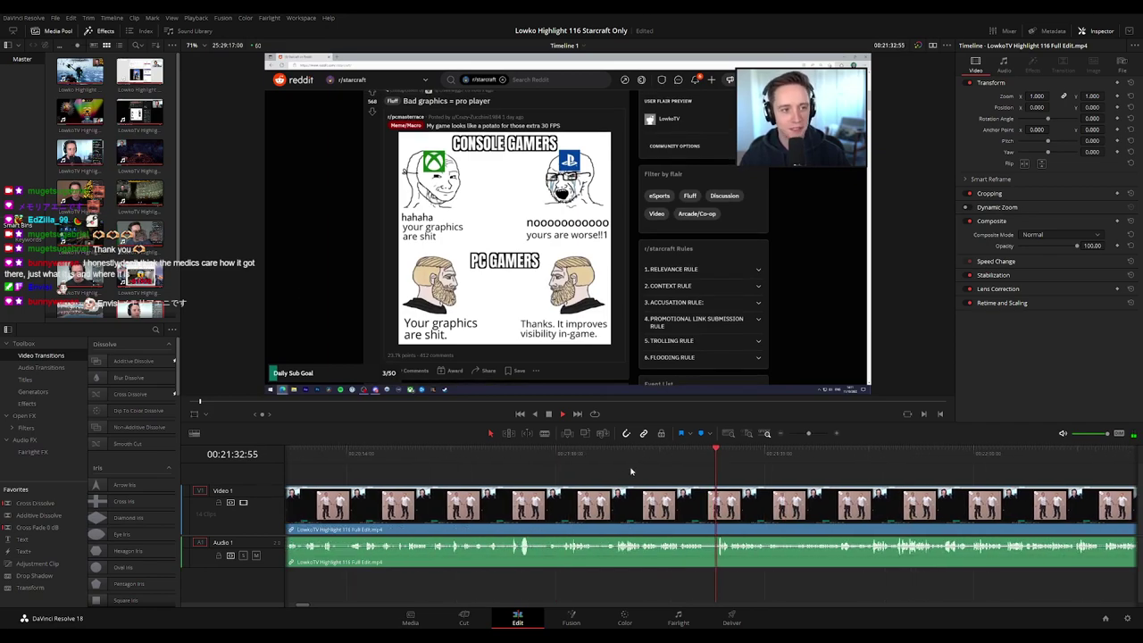
{"action": "left_click", "coordinate": [614, 461]}
{"action": "left_click_drag", "start_coordinate": [649, 502], "coordinate": [547, 505]}
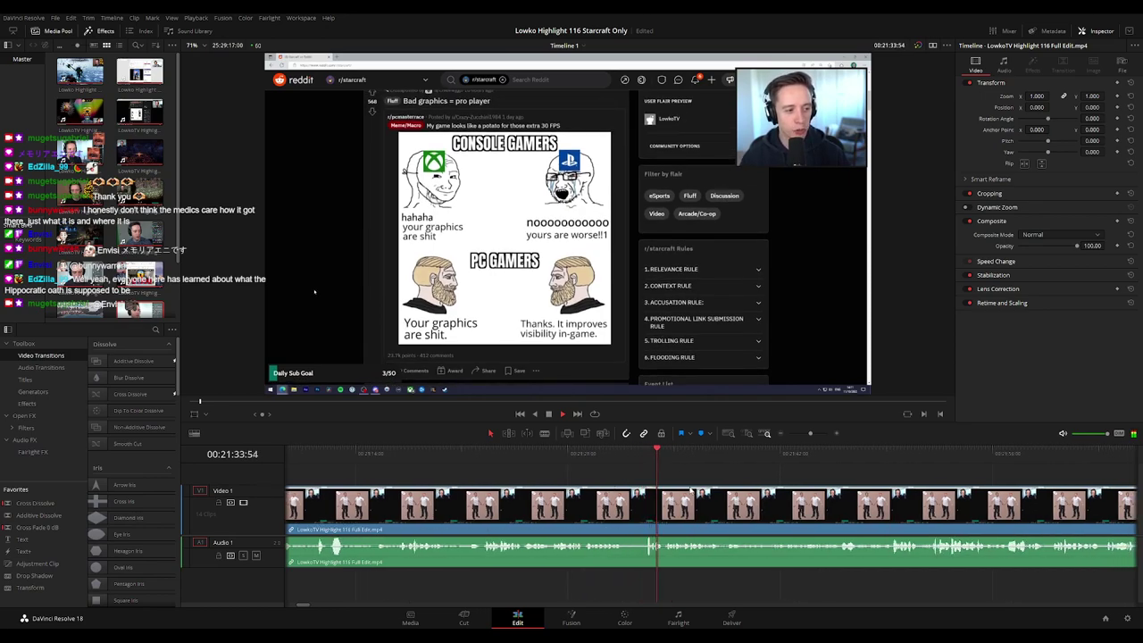
{"action": "left_click", "coordinate": [580, 454]}
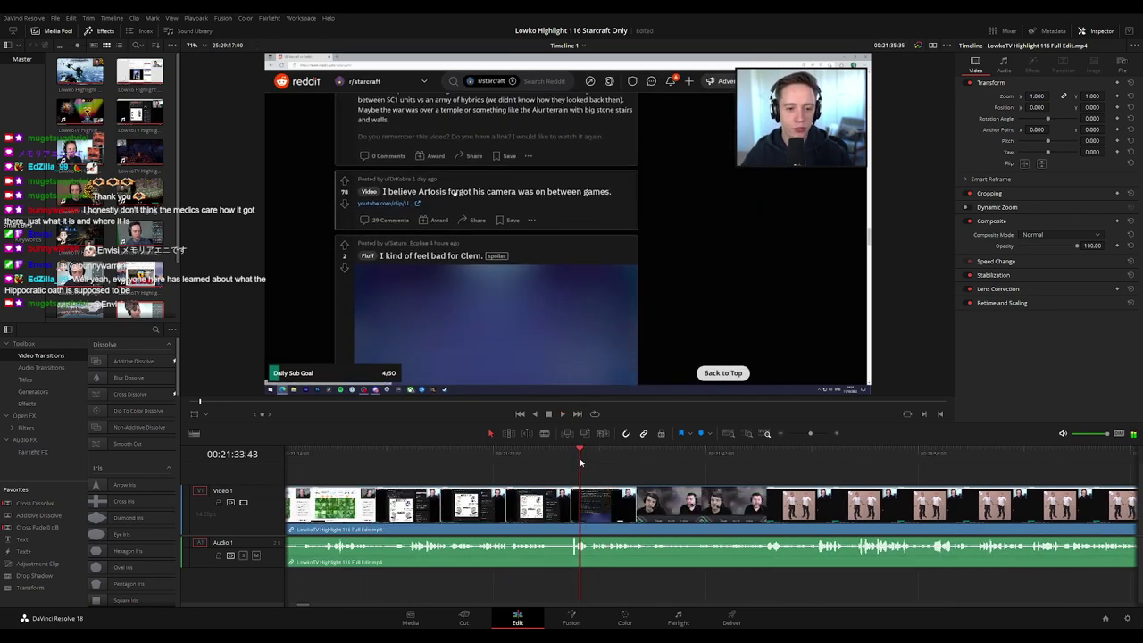
{"action": "key", "text": "space"}
{"action": "key", "text": "space"}
{"action": "key", "text": "b"}
{"action": "left_click", "coordinate": [590, 505]}
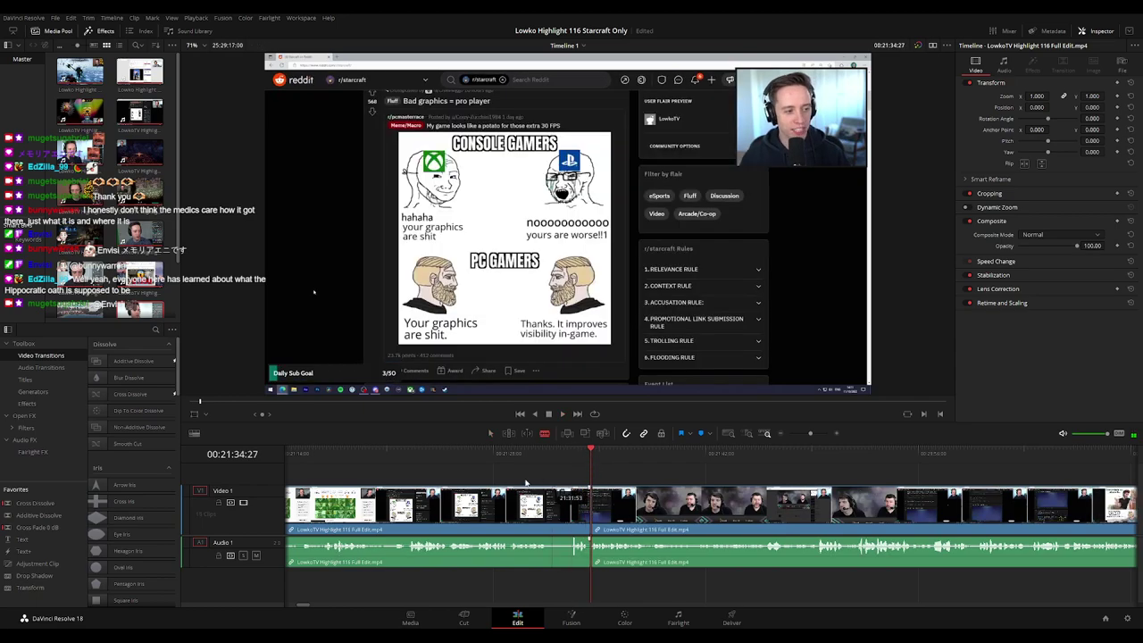
Ripple-delete the whole clip section before the split so the remaining footage starts the timeline
{"action": "left_click", "coordinate": [357, 459]}
{"action": "key", "text": "a"}
{"action": "left_click", "coordinate": [486, 504]}
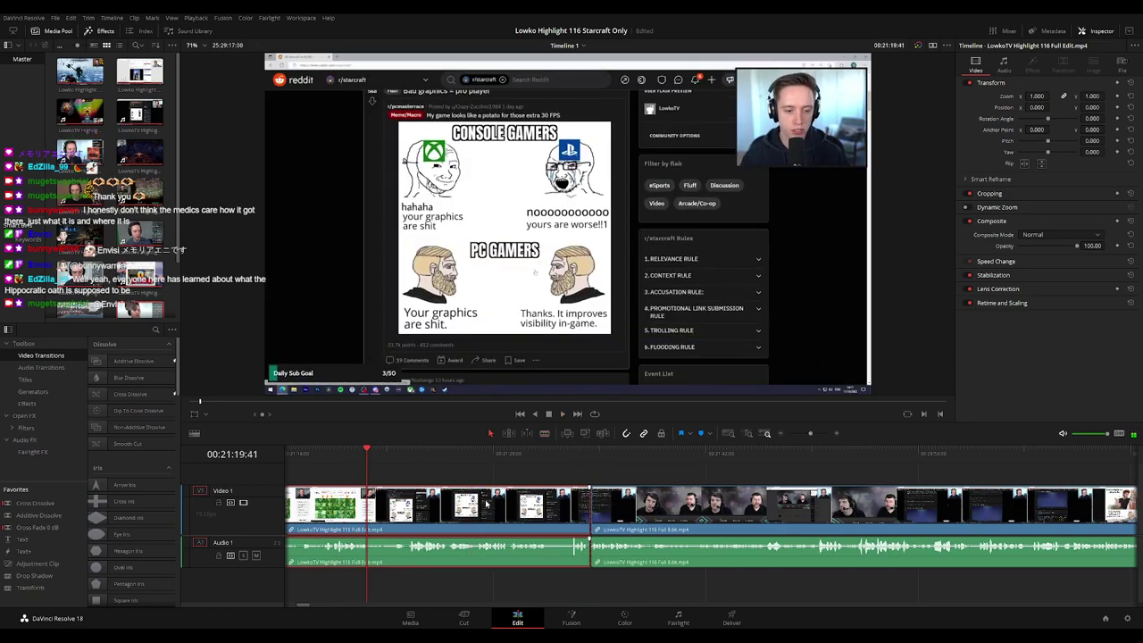
{"action": "key", "text": "Delete"}
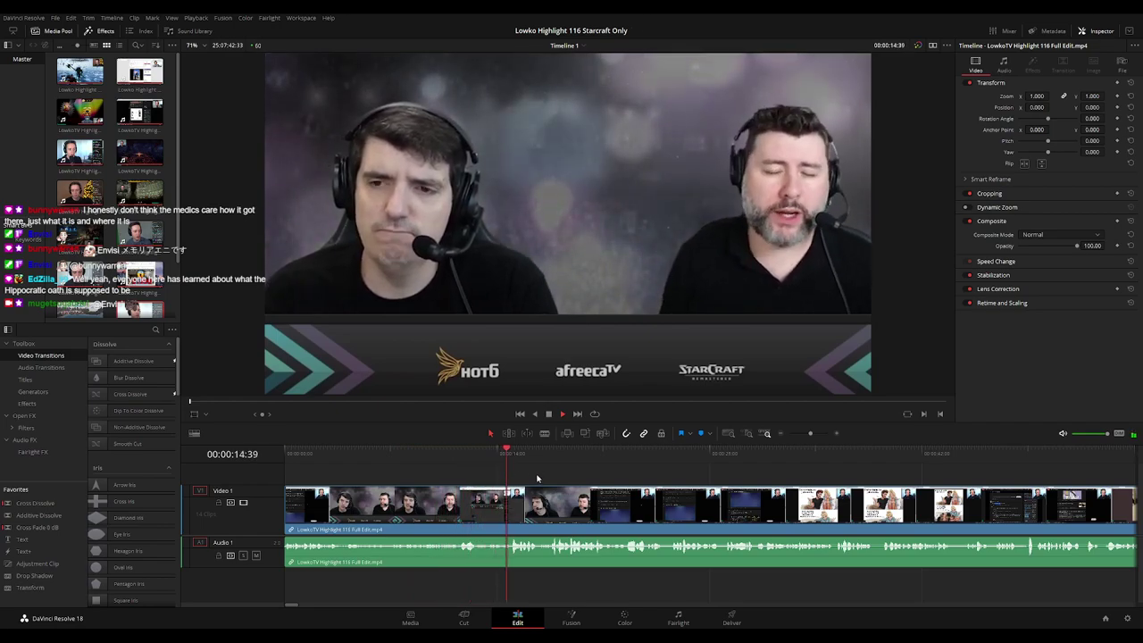
Watch the StarCraft Reddit segment from about 00:00:15 to 00:00:54, checking for parts worth cutting
{"action": "left_click_drag", "start_coordinate": [588, 483], "coordinate": [460, 480]}
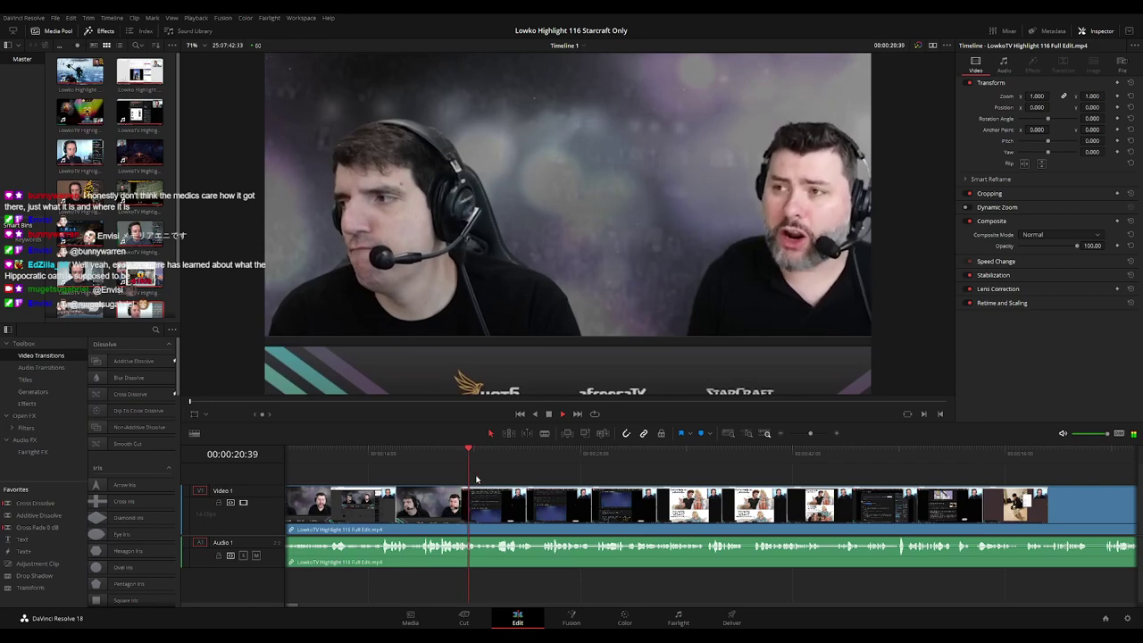
{"action": "scroll", "coordinate": [451, 480], "scroll_direction": "right", "scroll_amount": 2}
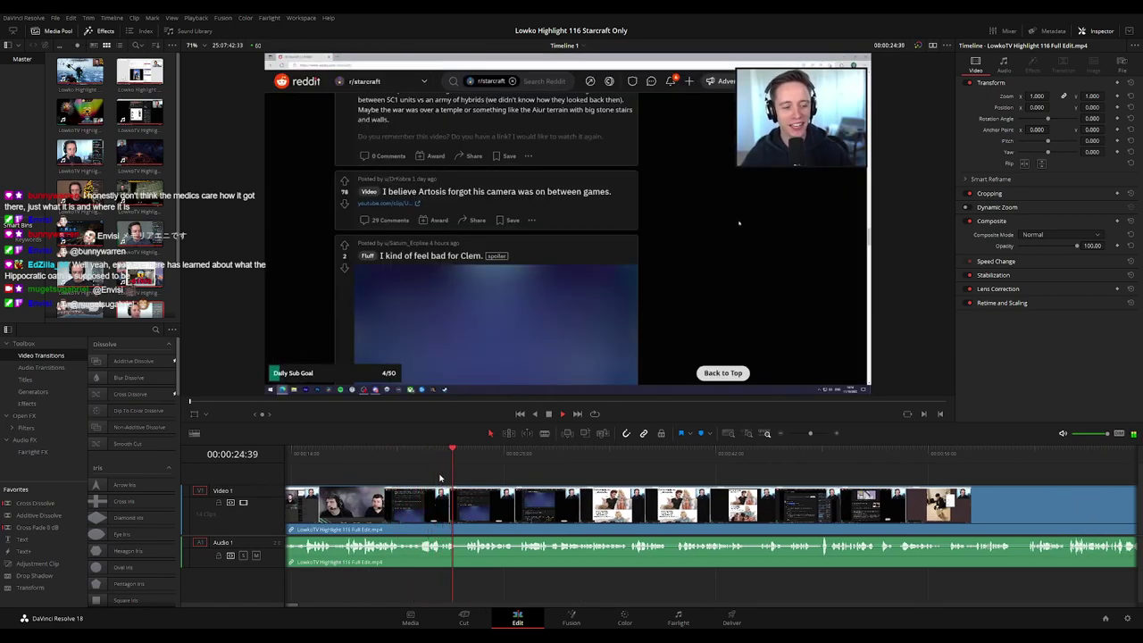
{"action": "scroll", "coordinate": [487, 482], "scroll_direction": "right", "scroll_amount": 2}
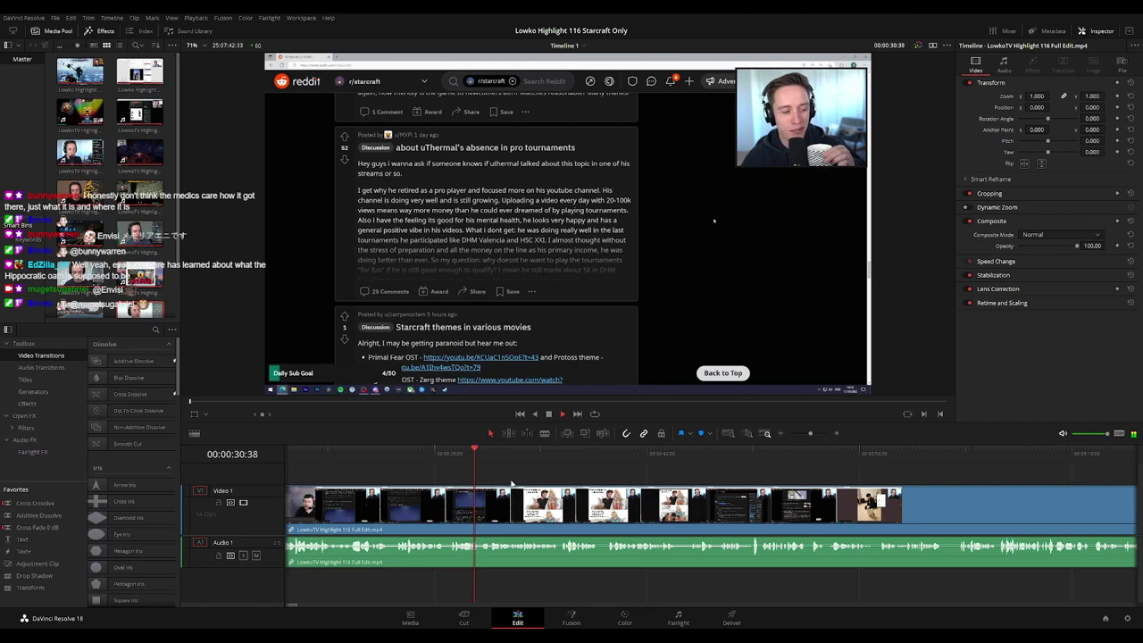
{"action": "scroll", "coordinate": [492, 481], "scroll_direction": "right", "scroll_amount": 2}
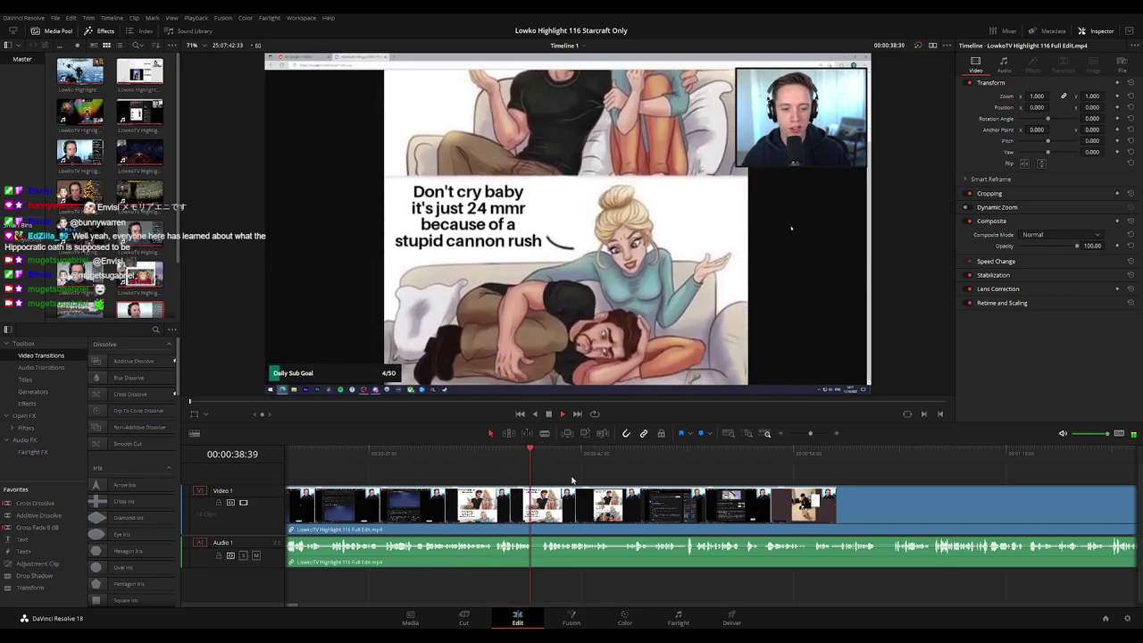
{"action": "left_click_drag", "start_coordinate": [612, 483], "coordinate": [570, 480]}
{"action": "scroll", "coordinate": [536, 479], "scroll_direction": "right", "scroll_amount": 4}
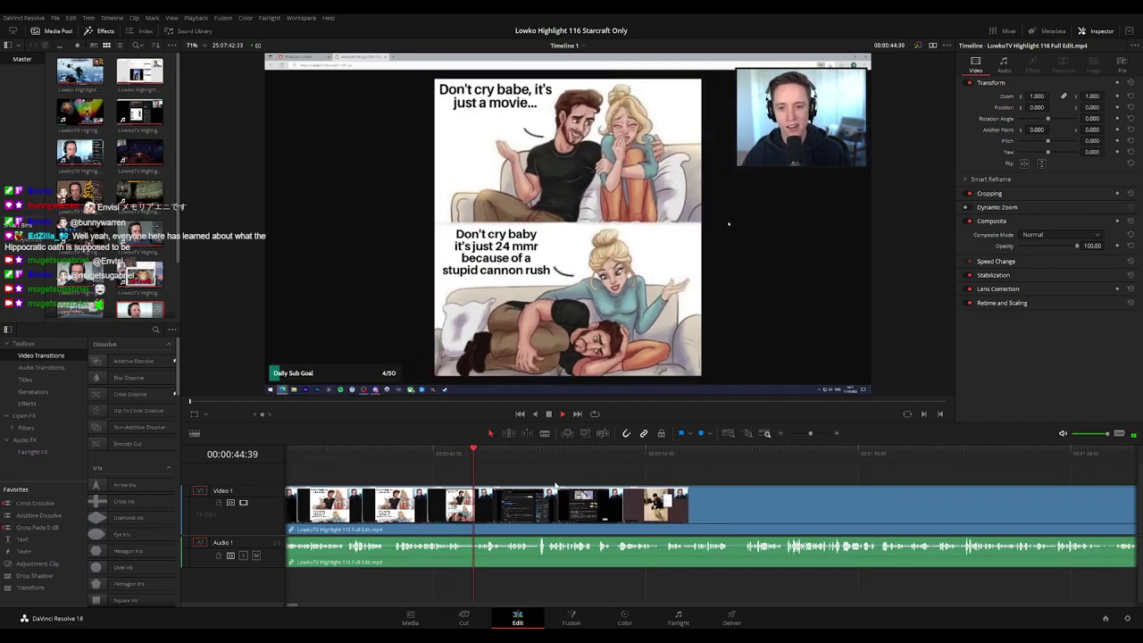
{"action": "scroll", "coordinate": [555, 485], "scroll_direction": "right", "scroll_amount": 4}
{"action": "scroll", "coordinate": [513, 480], "scroll_direction": "right", "scroll_amount": 4}
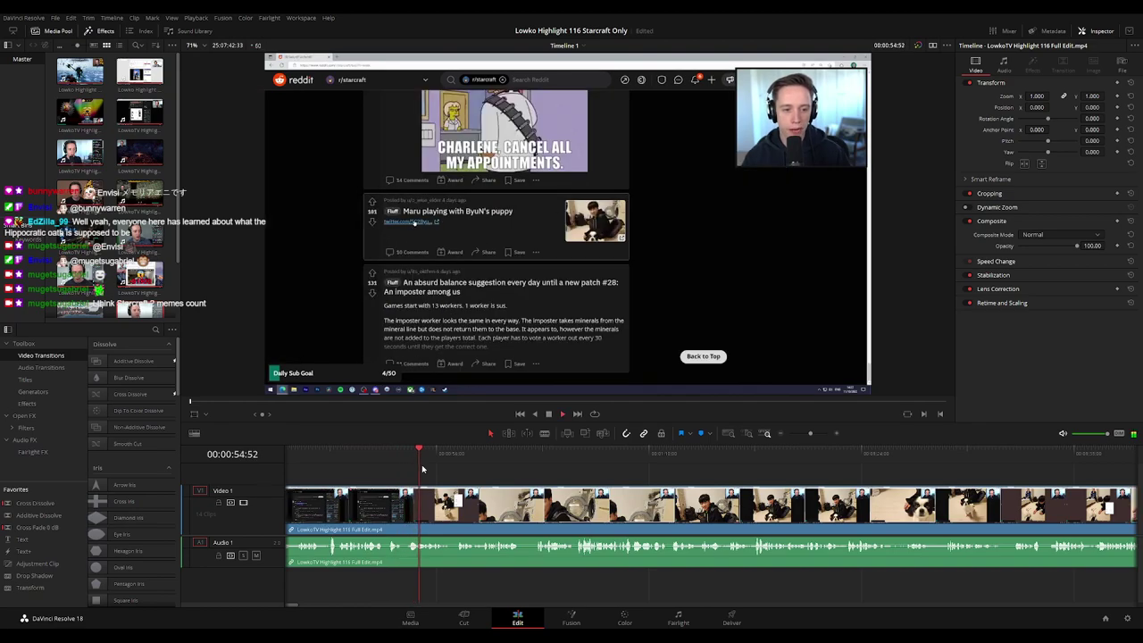
Split the clip at 00:00:53:42 and 00:00:54:04 and ripple-delete the short piece in between
{"action": "left_click", "coordinate": [397, 455]}
{"action": "key", "text": "b"}
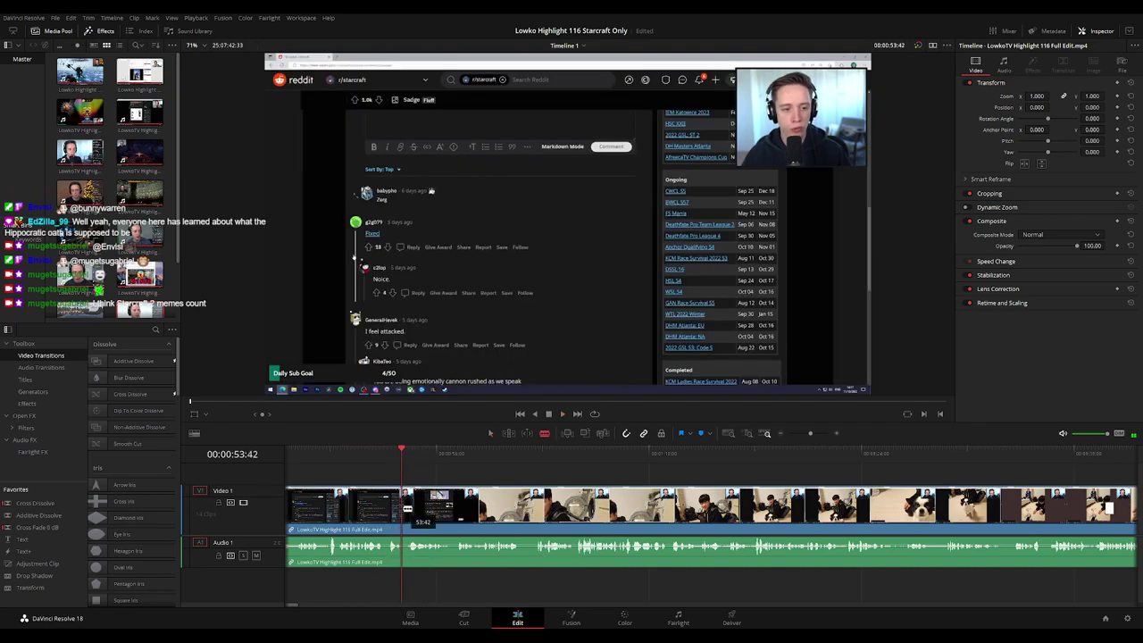
{"action": "left_click", "coordinate": [402, 507]}
{"action": "key", "text": "space"}
{"action": "left_click", "coordinate": [408, 513]}
{"action": "key", "text": "a"}
{"action": "left_click", "coordinate": [404, 518]}
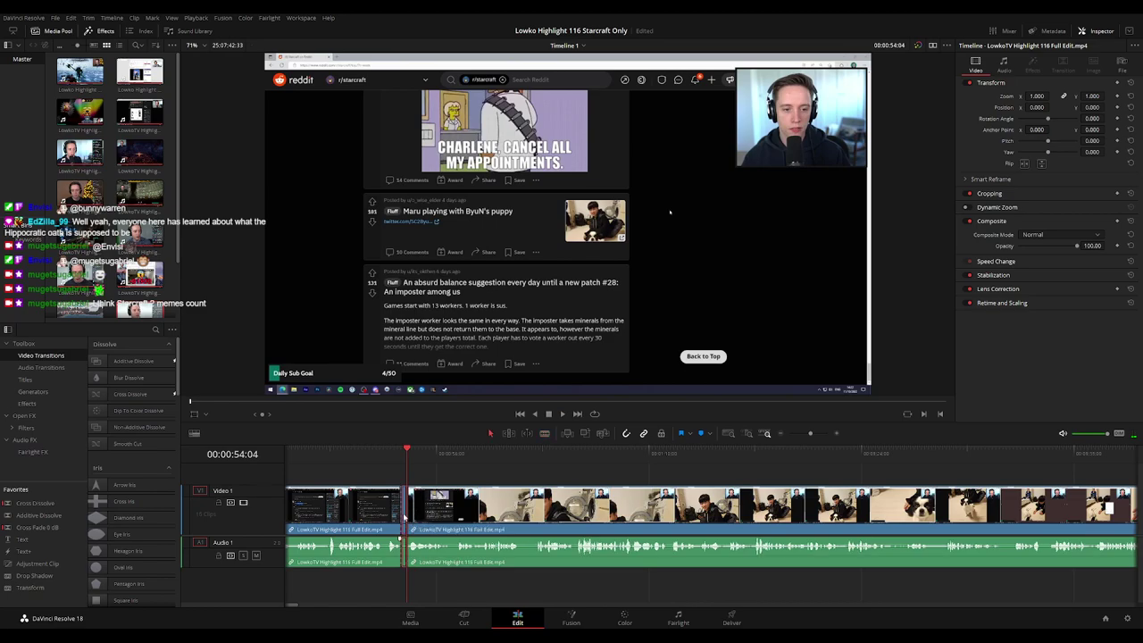
{"action": "key", "text": "Delete"}
Play across the cut near 00:00:53, checking the Reddit puppy segment and StarCraft campaign menu footage up to about 00:02:37
{"action": "left_click", "coordinate": [393, 453]}
{"action": "key", "text": "space"}
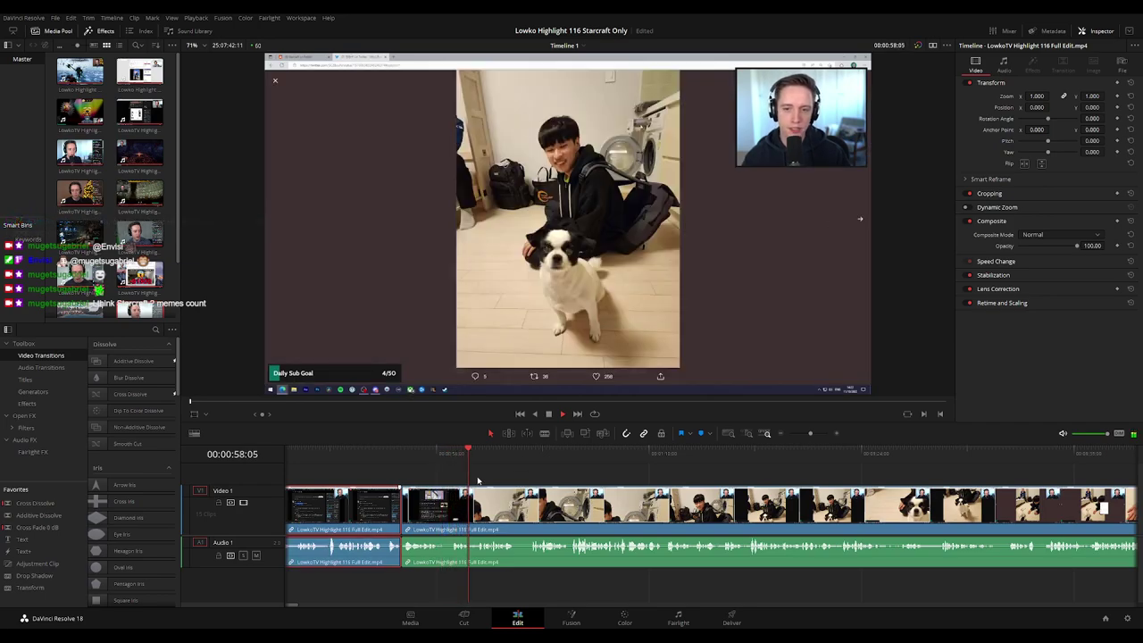
{"action": "left_click", "coordinate": [531, 473]}
{"action": "left_click", "coordinate": [541, 454]}
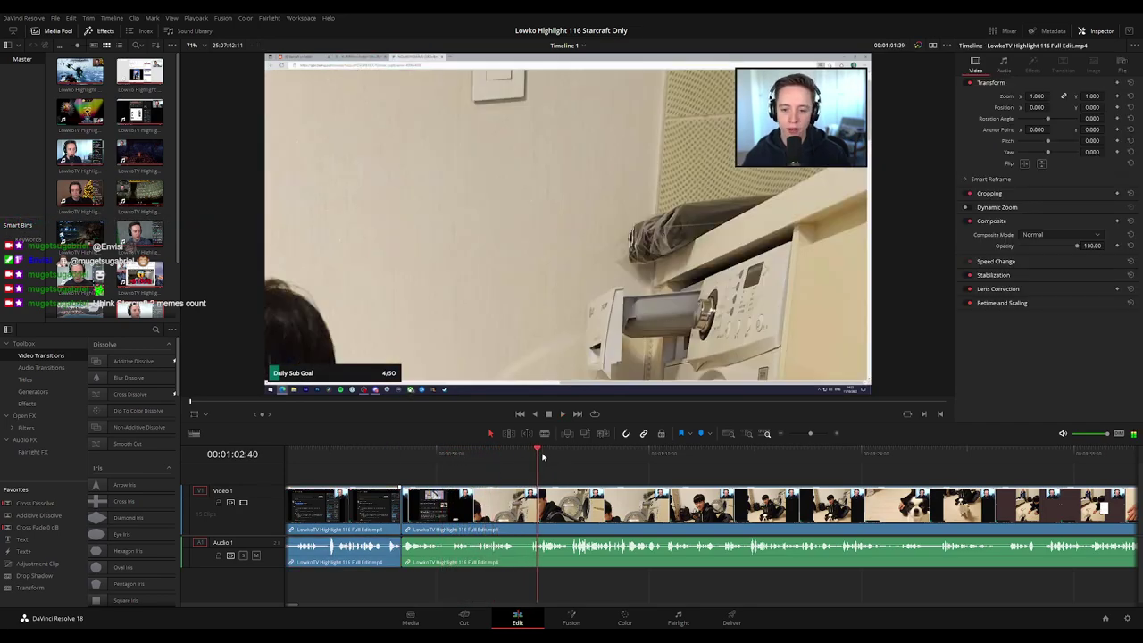
{"action": "left_click", "coordinate": [522, 456]}
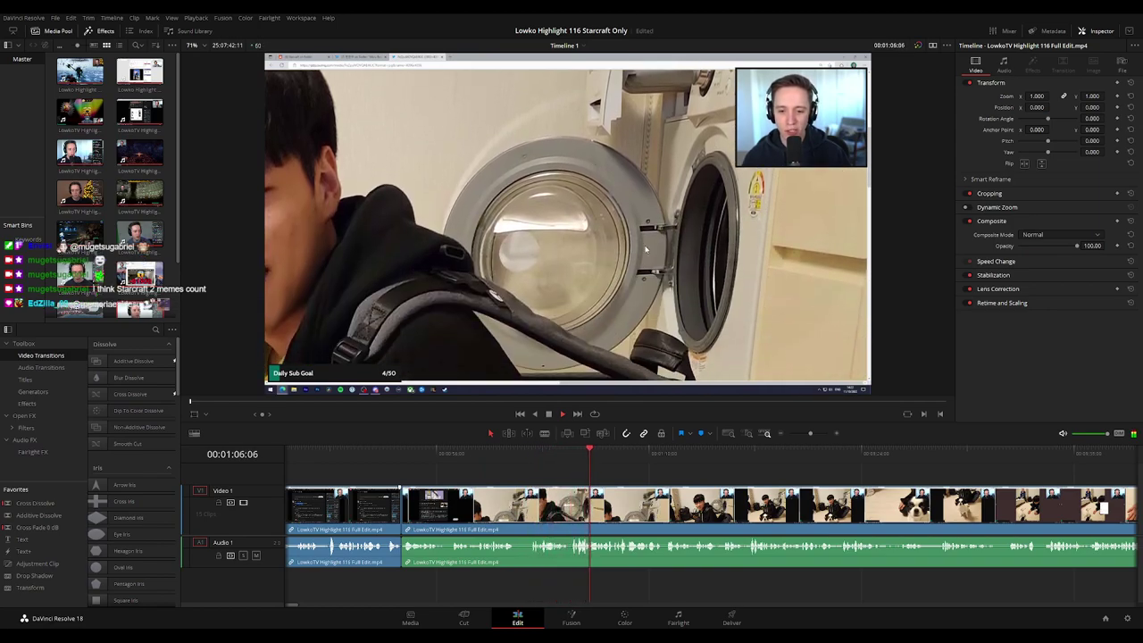
{"action": "left_click_drag", "start_coordinate": [663, 483], "coordinate": [549, 485]}
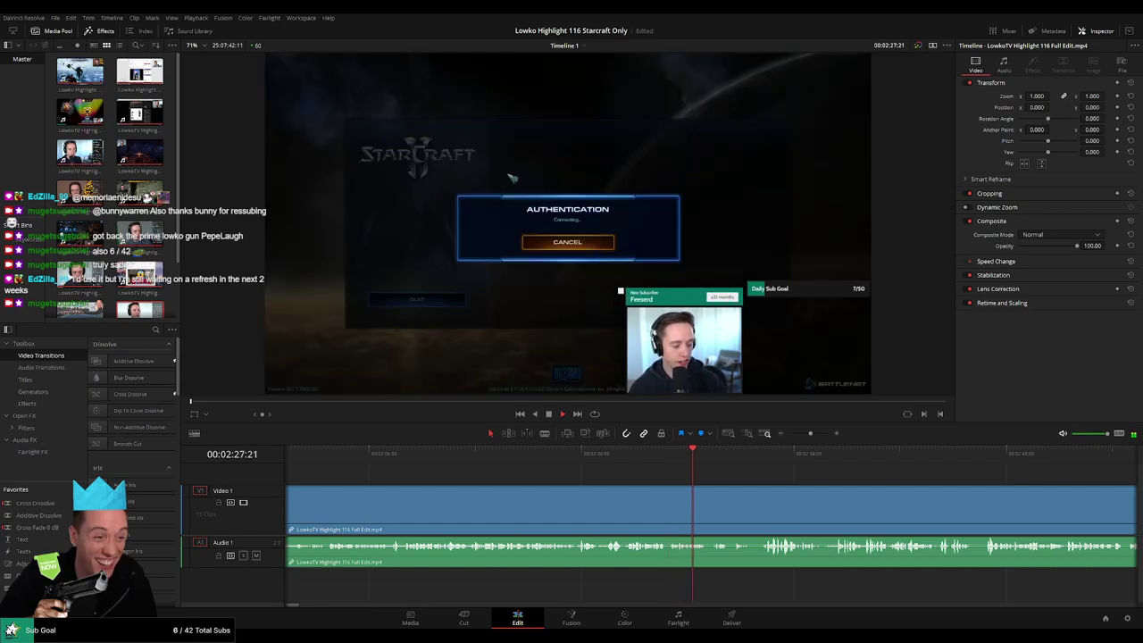
{"action": "left_click_drag", "start_coordinate": [757, 479], "coordinate": [557, 475]}
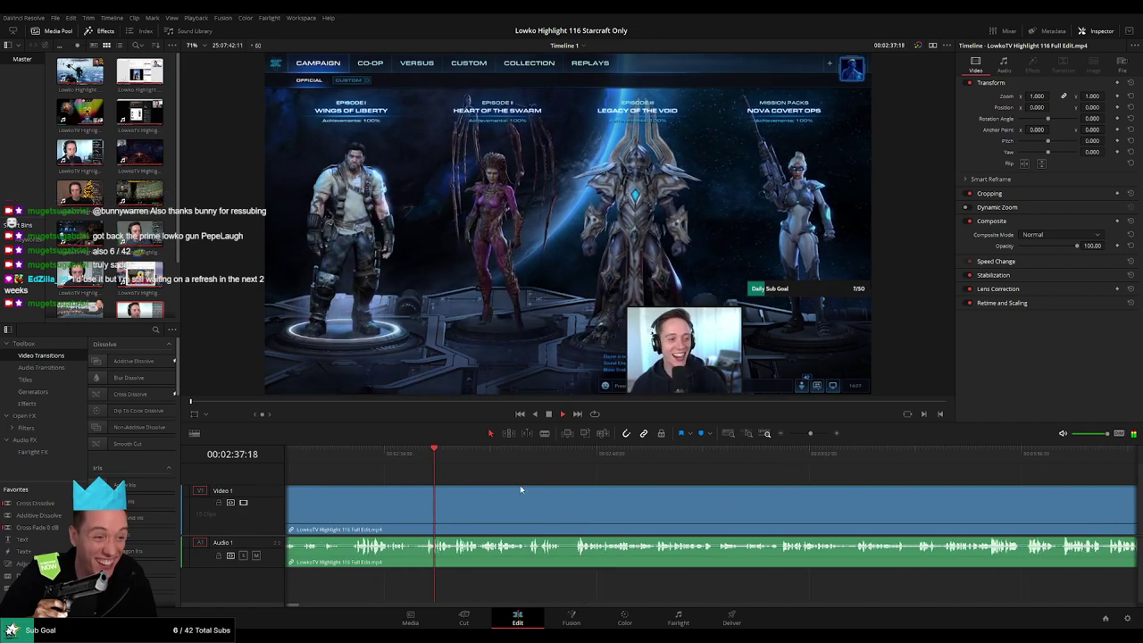
{"action": "left_click_drag", "start_coordinate": [473, 461], "coordinate": [574, 462]}
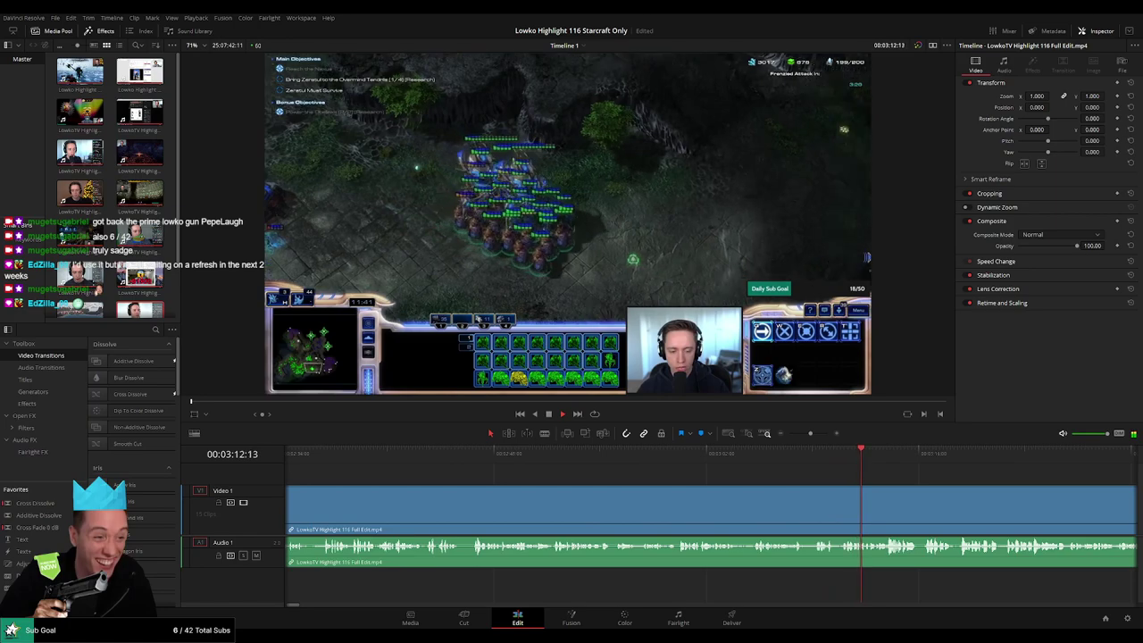
Examine the campaign gameplay from about 00:03:12 to 00:03:51 to find a cut point
{"action": "left_click_drag", "start_coordinate": [864, 475], "coordinate": [665, 476]}
{"action": "left_click_drag", "start_coordinate": [745, 478], "coordinate": [642, 473]}
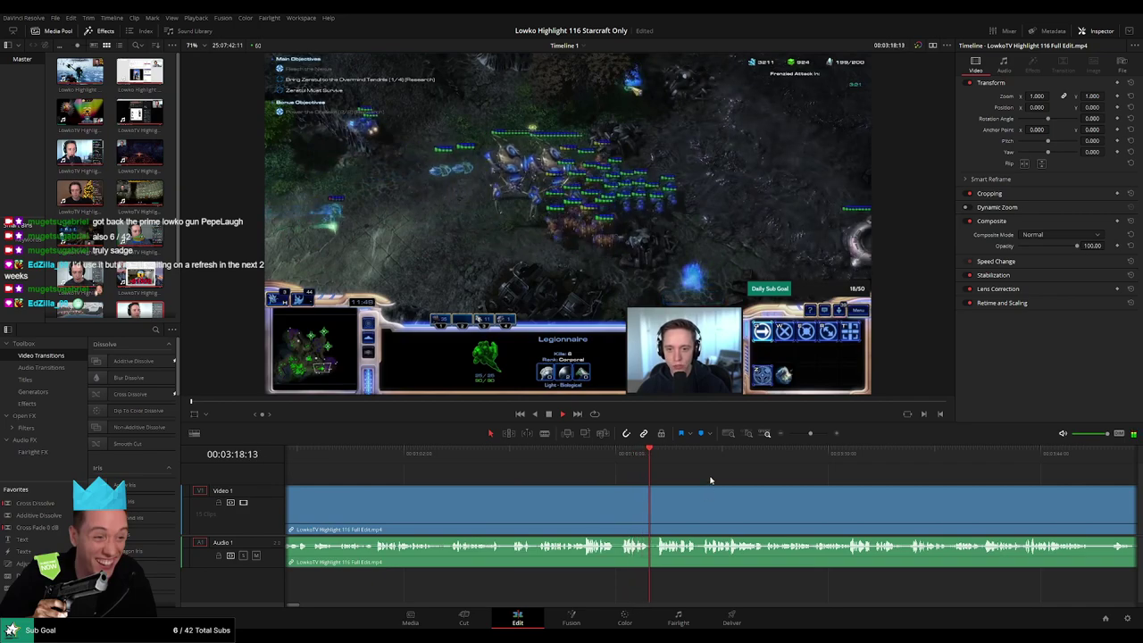
{"action": "scroll", "coordinate": [607, 479], "scroll_direction": "right", "scroll_amount": 3}
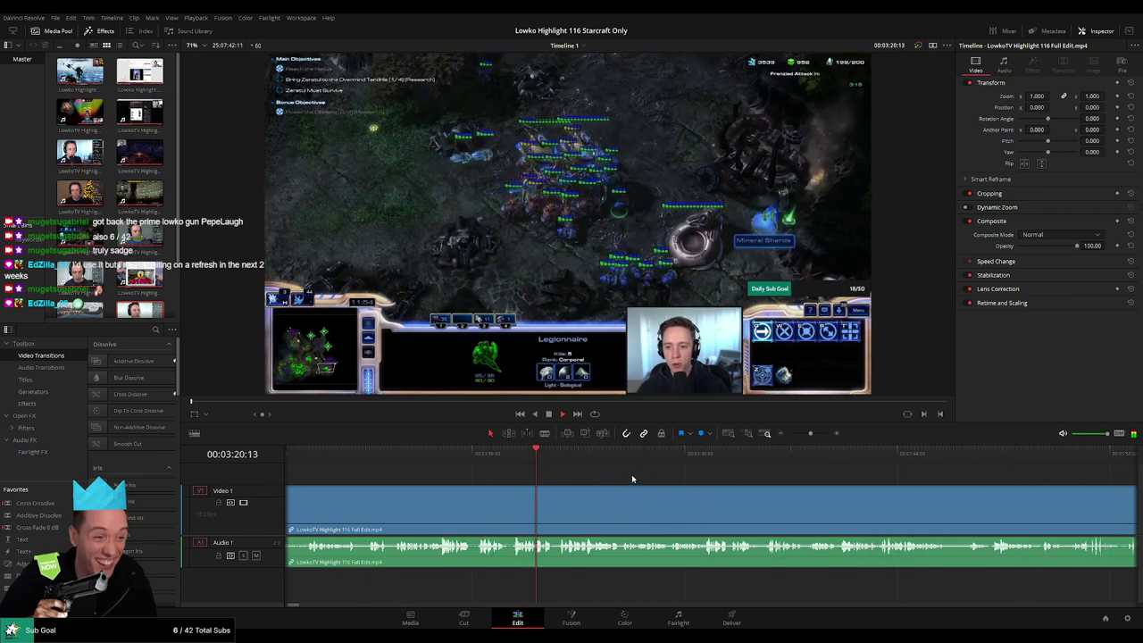
{"action": "scroll", "coordinate": [650, 475], "scroll_direction": "right", "scroll_amount": 2}
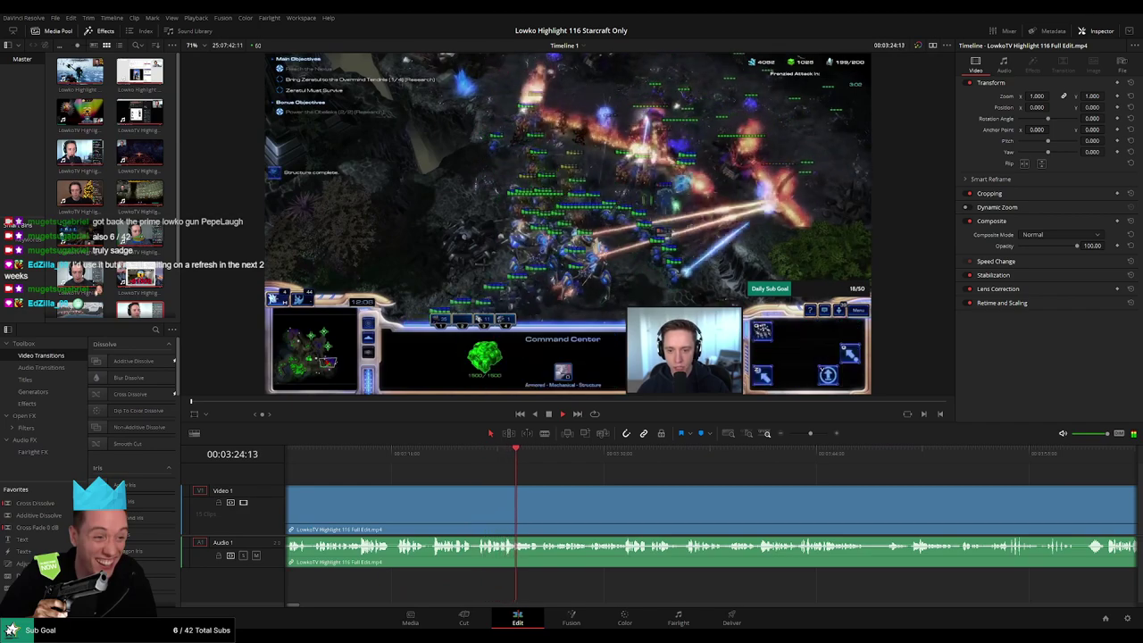
{"action": "scroll", "coordinate": [572, 480], "scroll_direction": "right", "scroll_amount": 3}
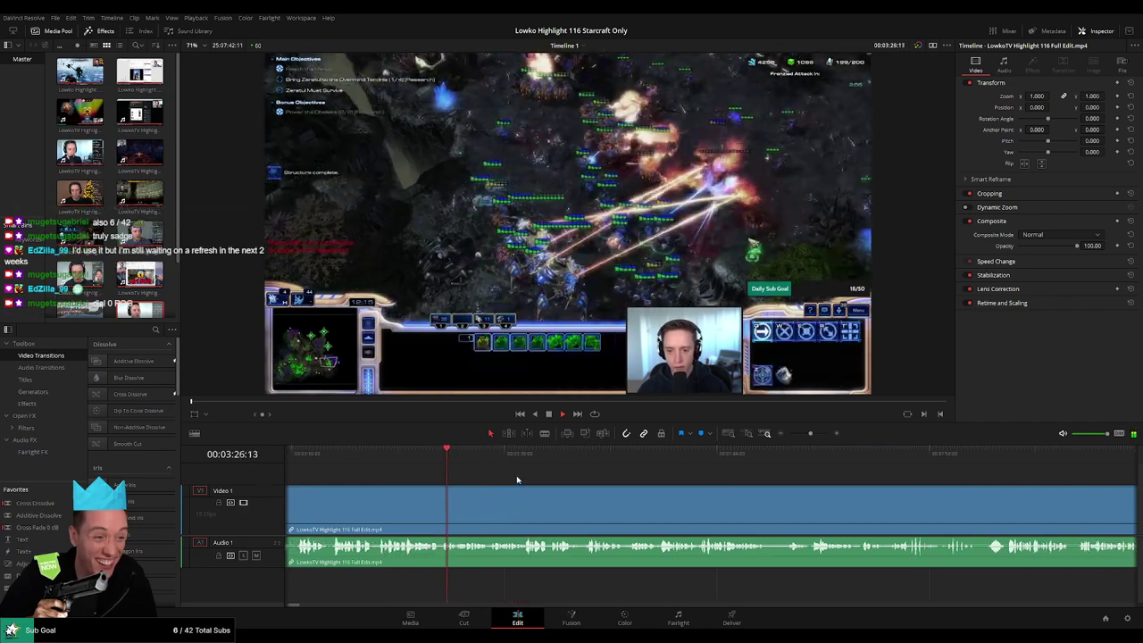
{"action": "left_click_drag", "start_coordinate": [492, 461], "coordinate": [519, 463]}
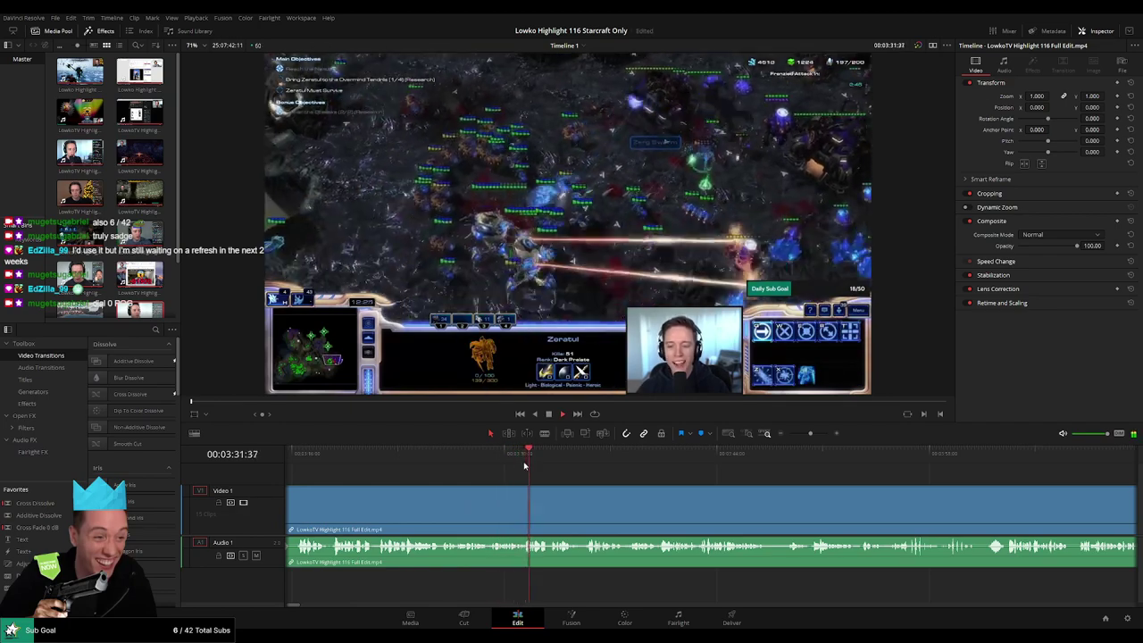
{"action": "left_click", "coordinate": [590, 458]}
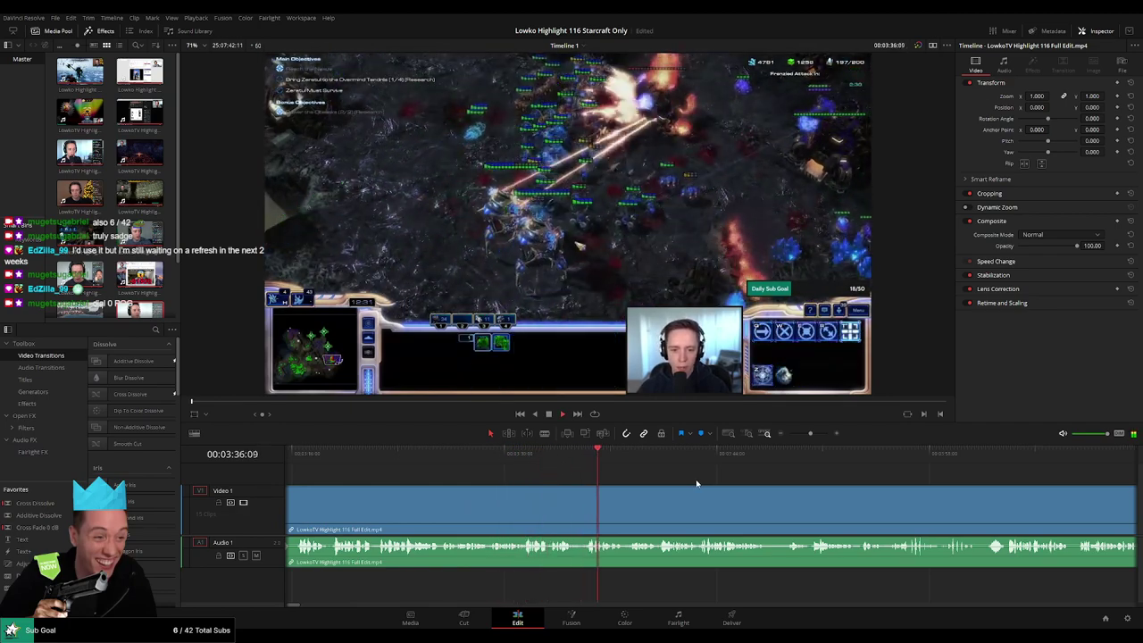
{"action": "scroll", "coordinate": [616, 475], "scroll_direction": "right", "scroll_amount": 3}
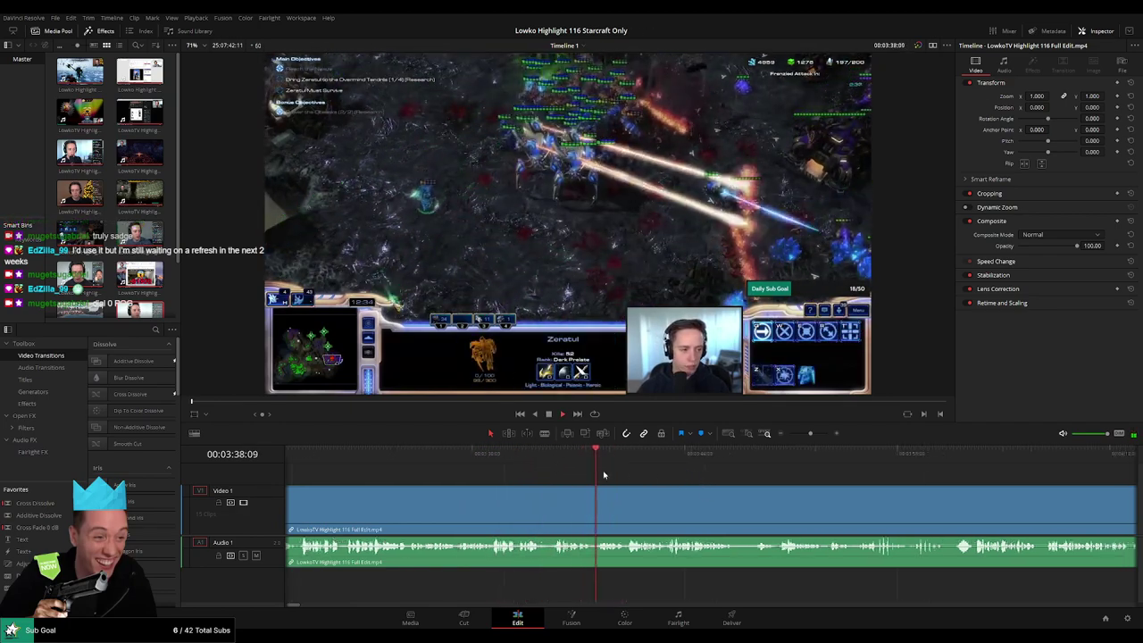
{"action": "left_click", "coordinate": [559, 459]}
{"action": "left_click", "coordinate": [643, 462]}
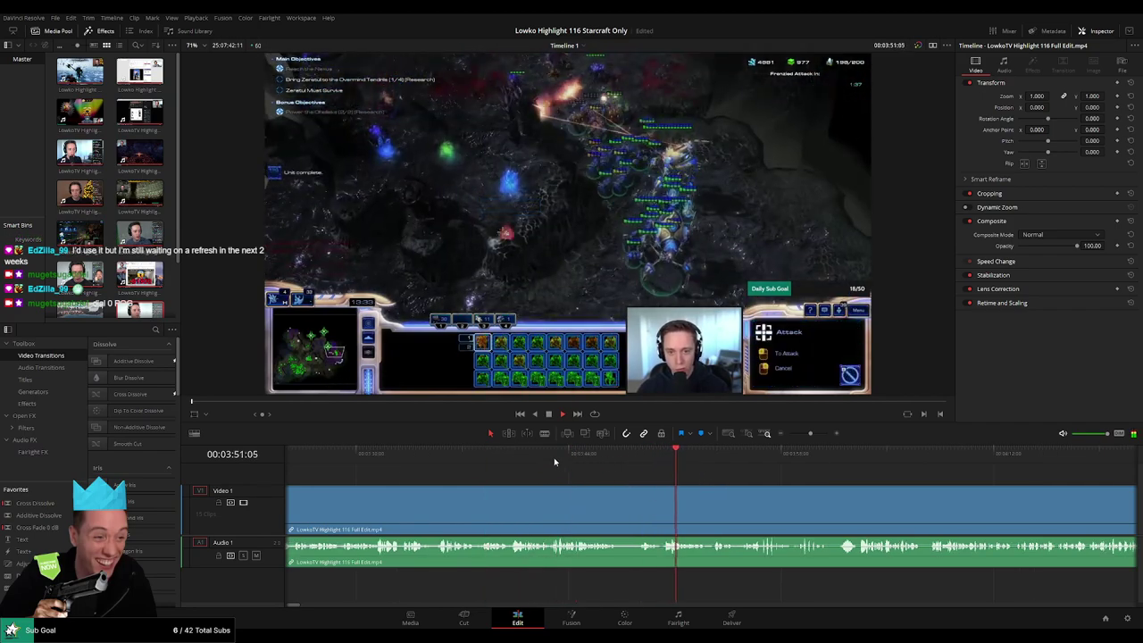
{"action": "left_click", "coordinate": [556, 460]}
{"action": "left_click", "coordinate": [502, 459]}
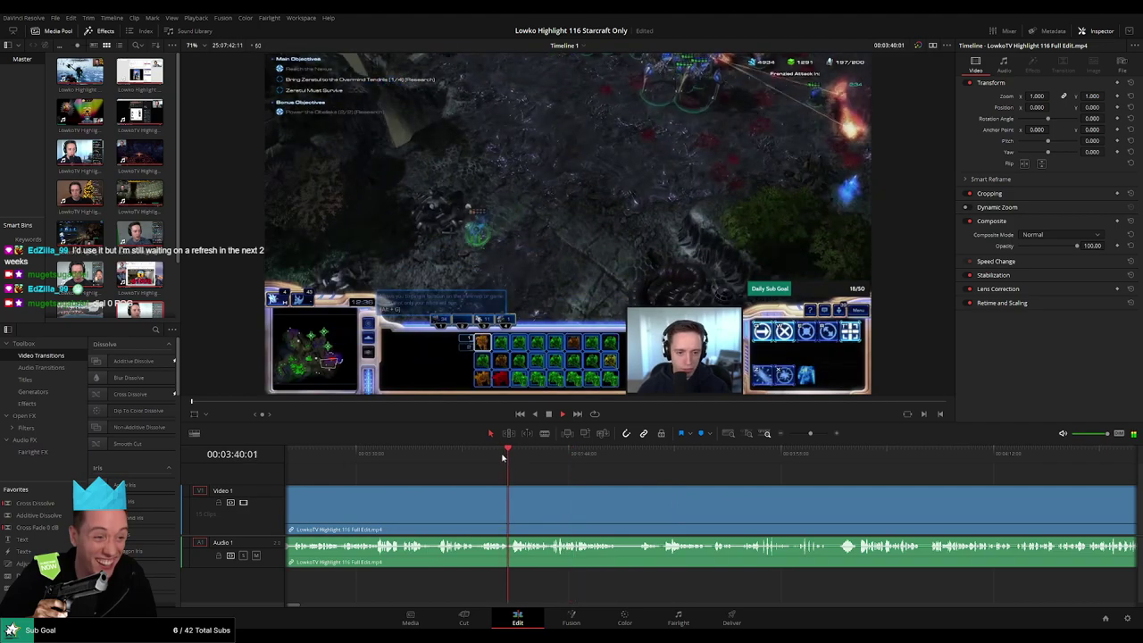
Split the clip at about 00:03:40:12 and ripple-delete the section between the Reddit clip and that split
{"action": "key", "text": "b"}
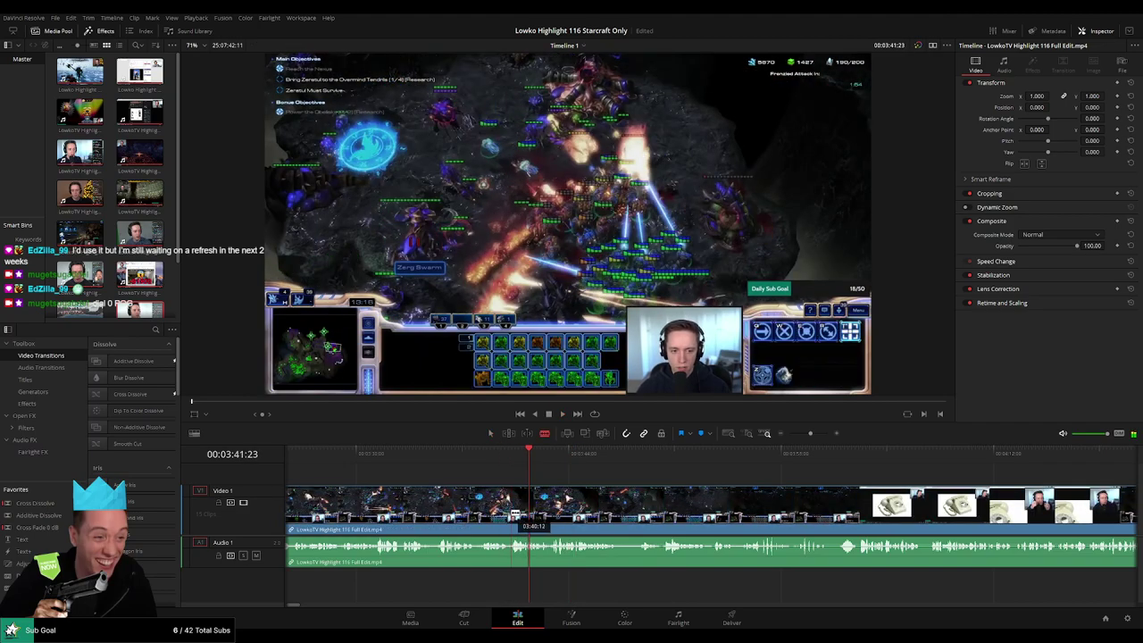
{"action": "left_click", "coordinate": [512, 514]}
{"action": "key", "text": "a"}
{"action": "left_click", "coordinate": [481, 512]}
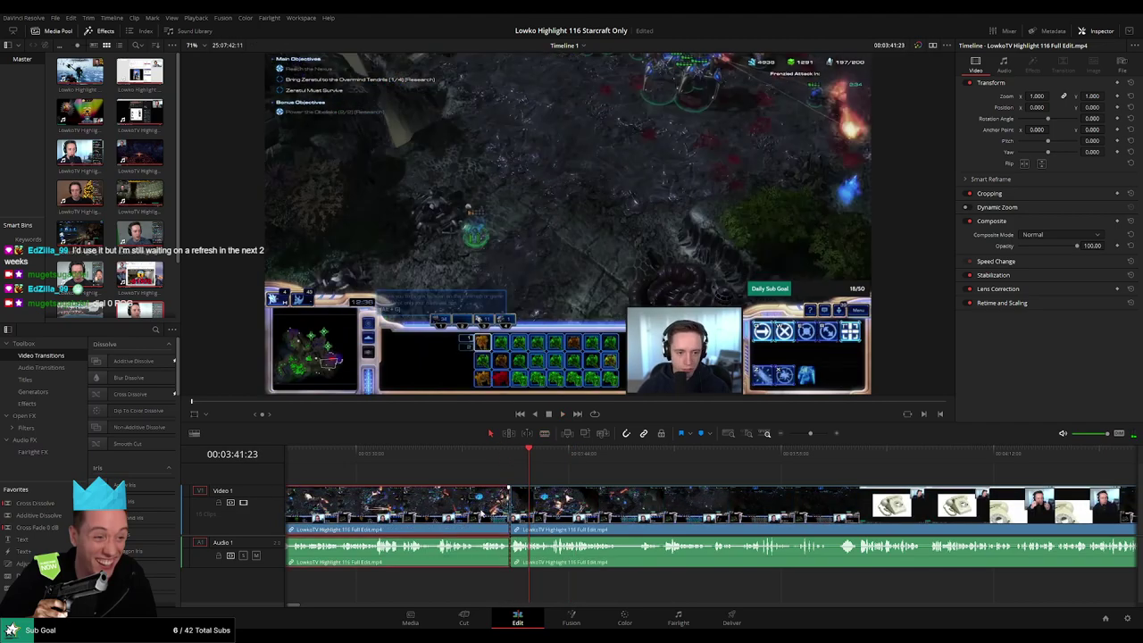
{"action": "key", "text": "Delete"}
Check the join near 00:00:53 and the gameplay after it up to about 00:01:17 for the next cut point
{"action": "key", "text": "space"}
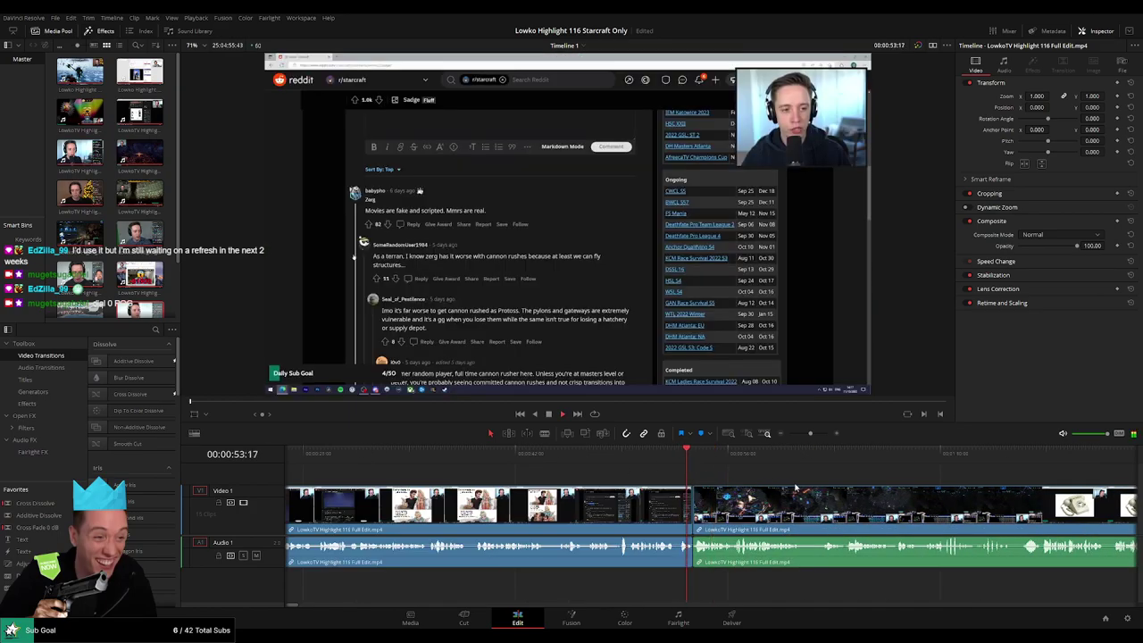
{"action": "left_click", "coordinate": [510, 454]}
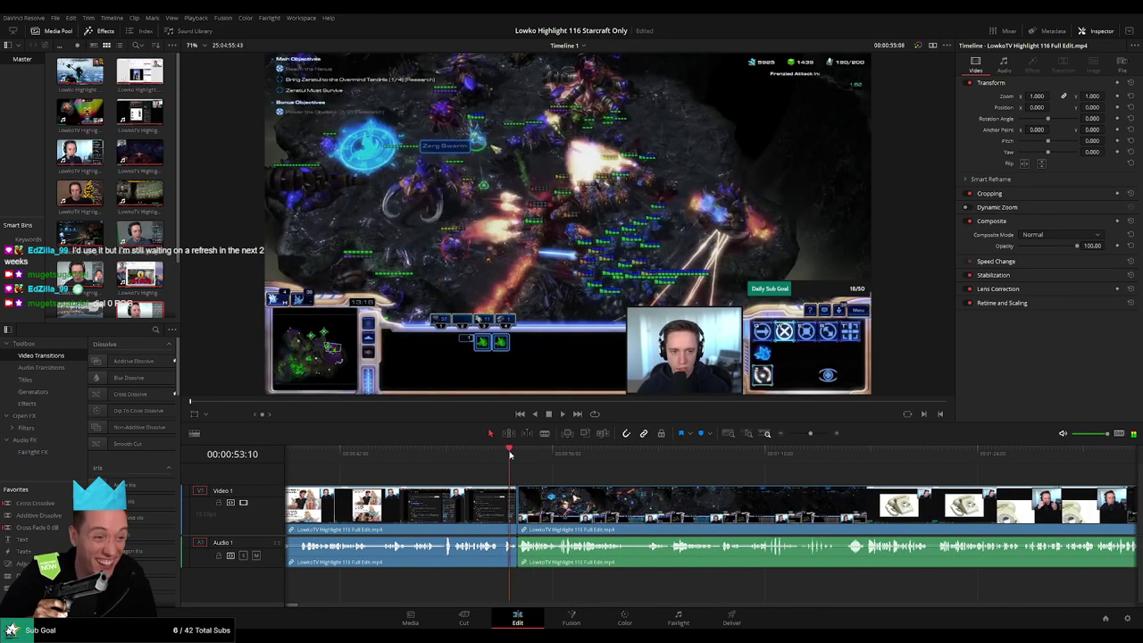
{"action": "left_click", "coordinate": [519, 454]}
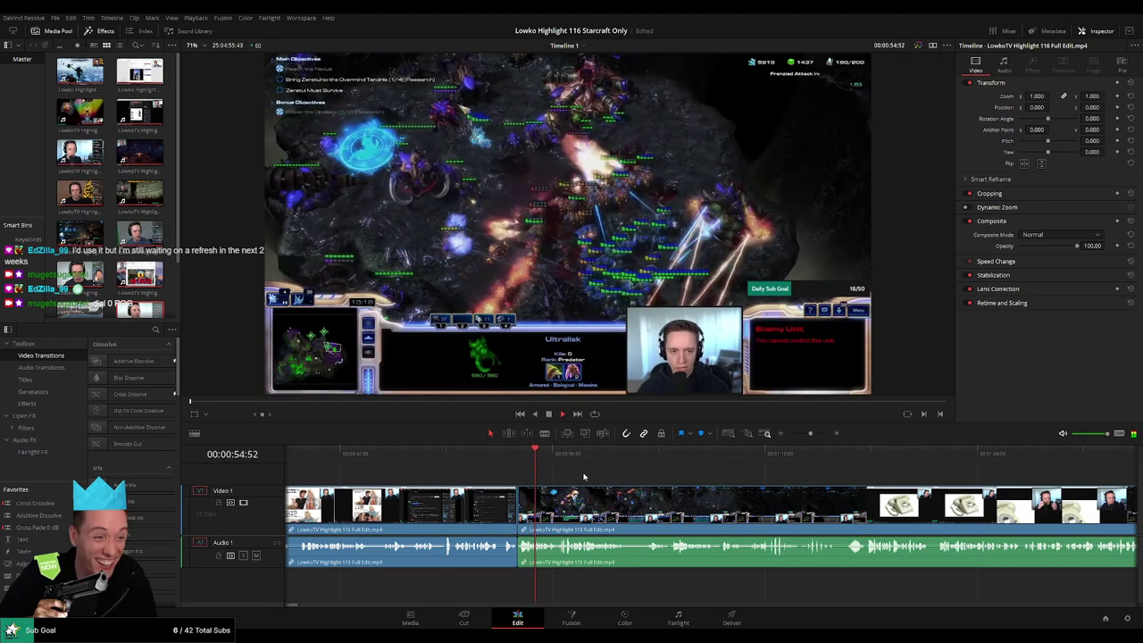
{"action": "scroll", "coordinate": [571, 482], "scroll_direction": "right", "scroll_amount": 1}
{"action": "scroll", "coordinate": [570, 482], "scroll_direction": "right", "scroll_amount": 1}
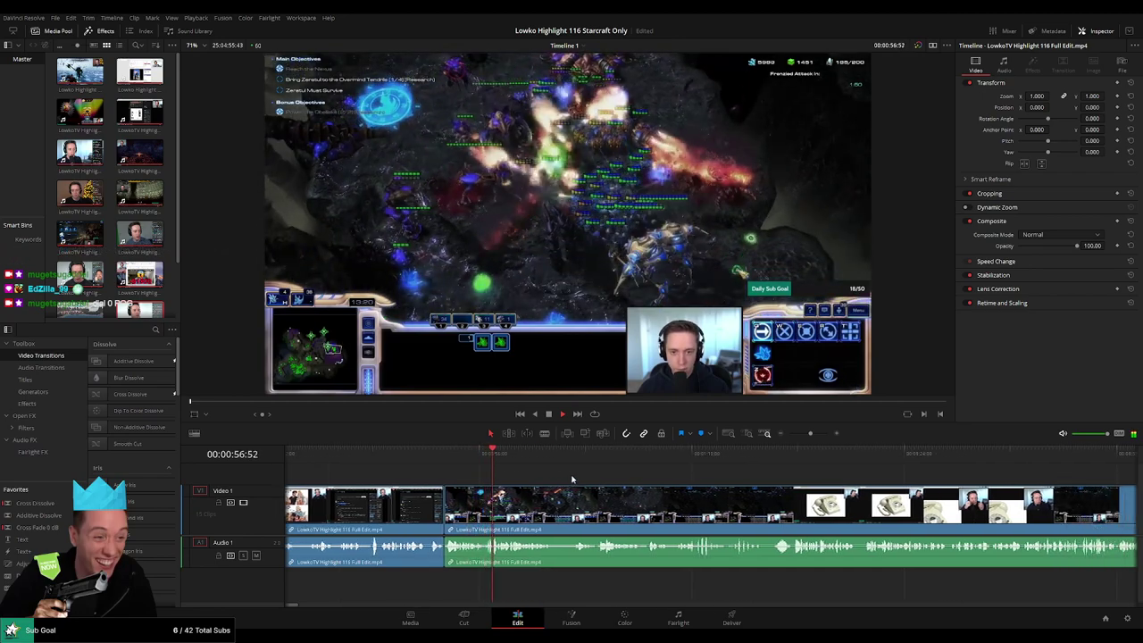
{"action": "scroll", "coordinate": [538, 487], "scroll_direction": "right", "scroll_amount": 1}
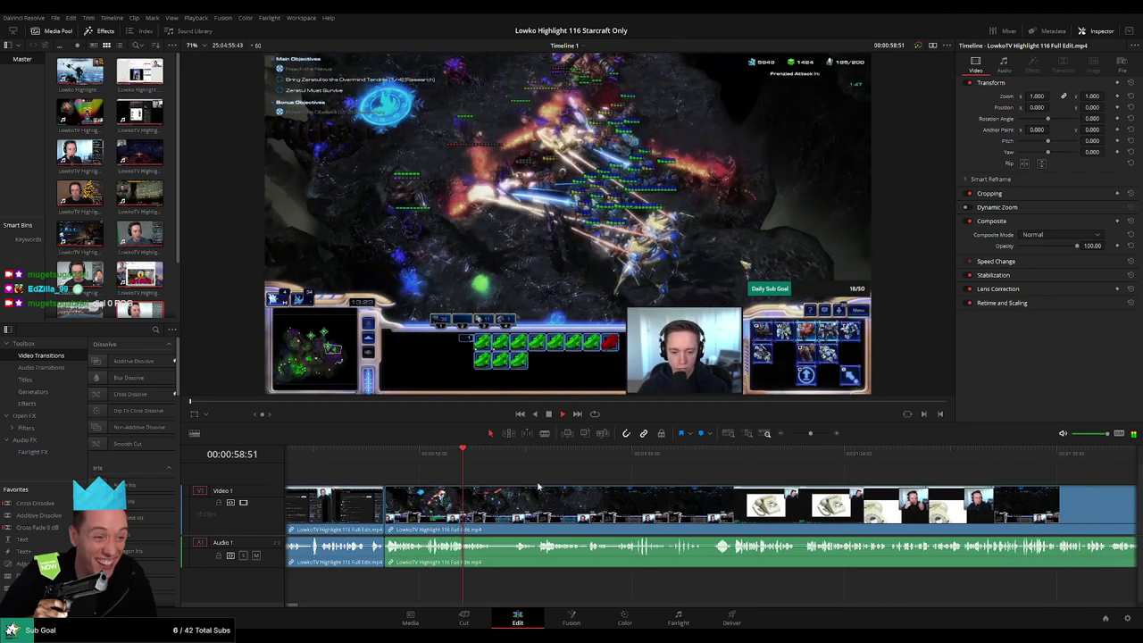
{"action": "scroll", "coordinate": [518, 487], "scroll_direction": "right", "scroll_amount": 1}
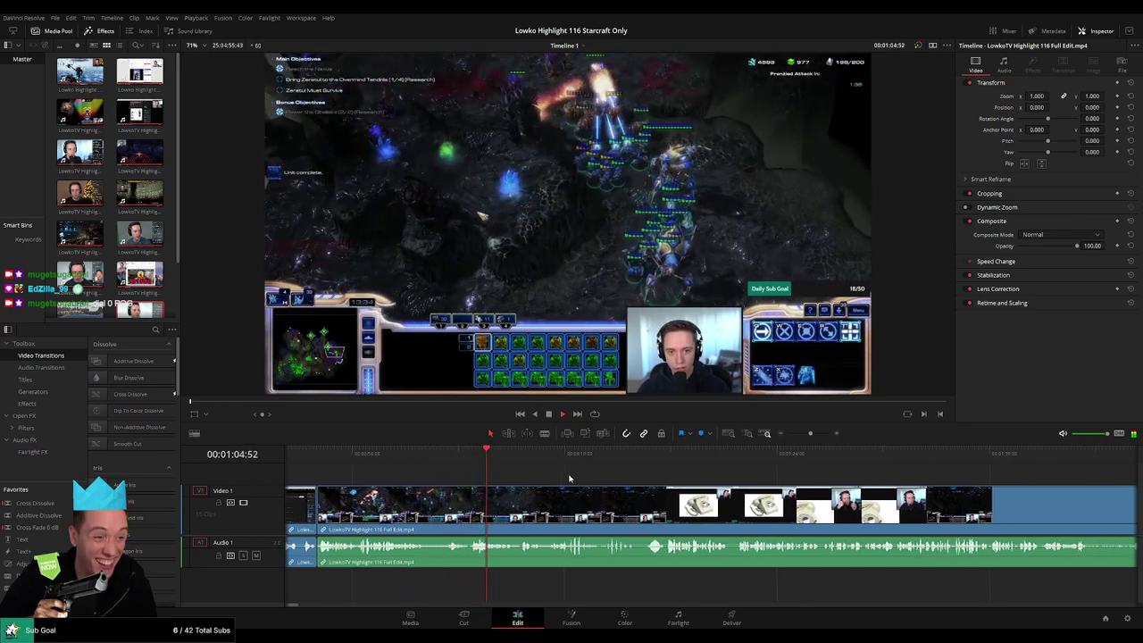
{"action": "left_click_drag", "start_coordinate": [572, 477], "coordinate": [500, 477]}
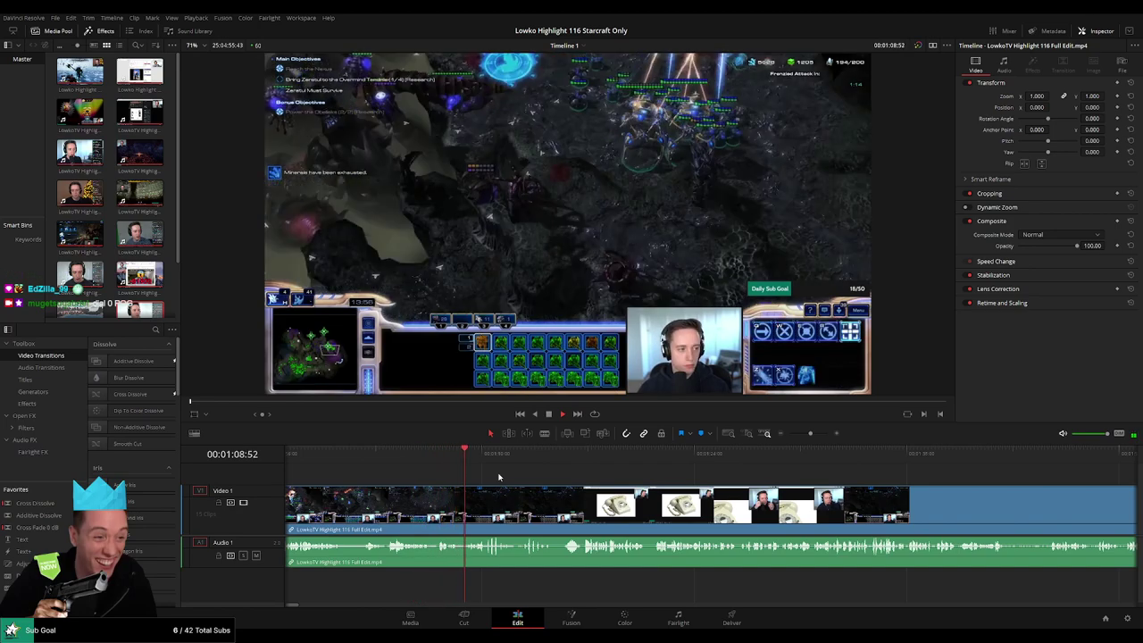
{"action": "scroll", "coordinate": [560, 485], "scroll_direction": "right", "scroll_amount": 1}
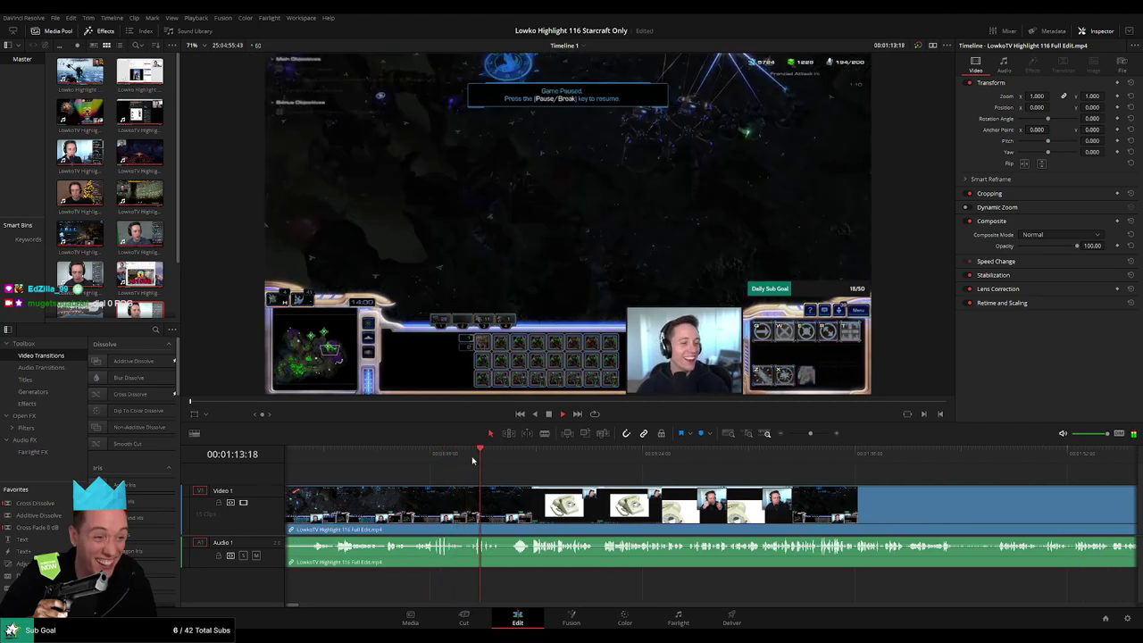
{"action": "left_click", "coordinate": [510, 460]}
{"action": "left_click", "coordinate": [396, 458]}
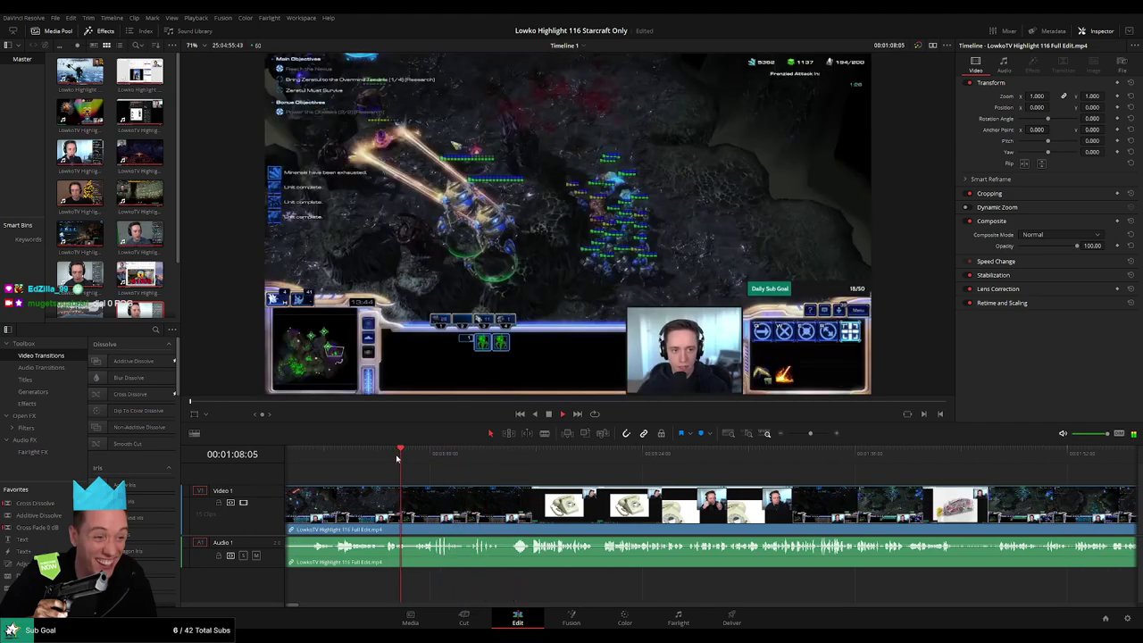
Split the gameplay clip's video and audio at about 00:01:08
{"action": "key", "text": "space"}
{"action": "key", "text": "b"}
{"action": "left_click", "coordinate": [411, 508]}
{"action": "key", "text": "a"}
Scan the telephone picture segment and the following footage up to about 00:02:12 to find where the unneeded section ends
{"action": "left_click", "coordinate": [549, 463]}
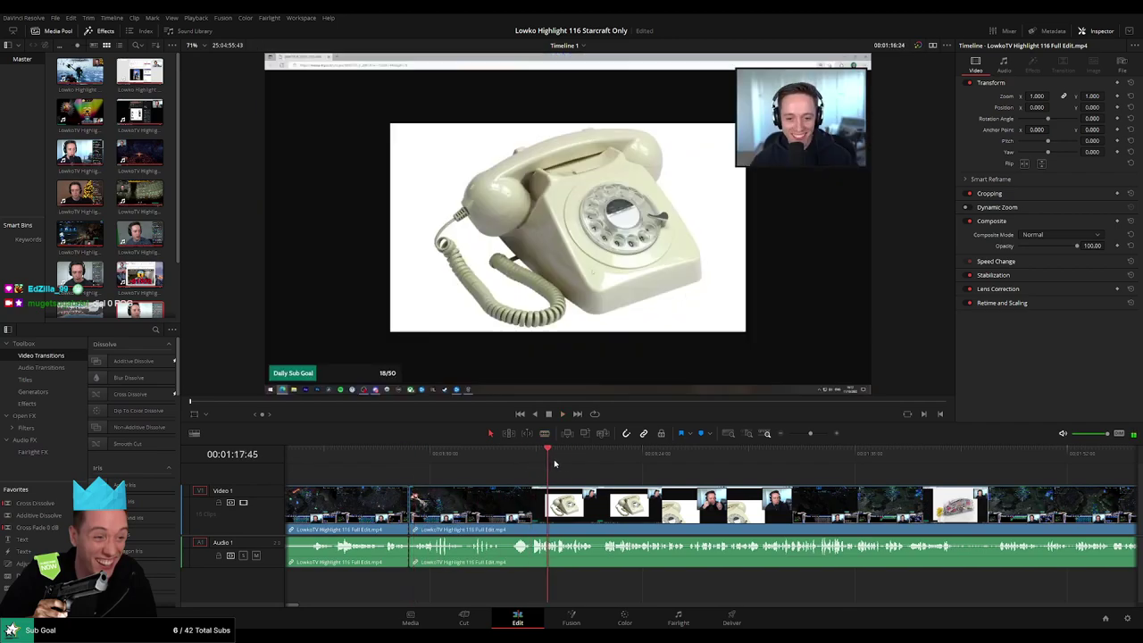
{"action": "left_click_drag", "start_coordinate": [627, 460], "coordinate": [690, 459]}
{"action": "left_click", "coordinate": [818, 462]}
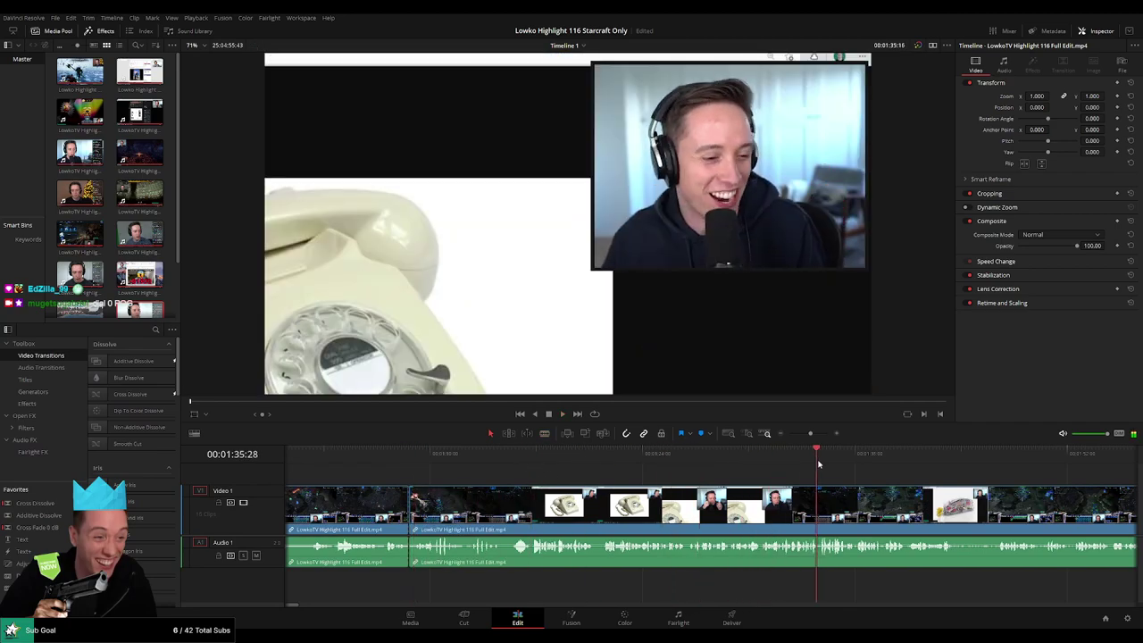
{"action": "left_click_drag", "start_coordinate": [899, 486], "coordinate": [770, 462]}
{"action": "scroll", "coordinate": [842, 481], "scroll_direction": "down", "scroll_amount": 3}
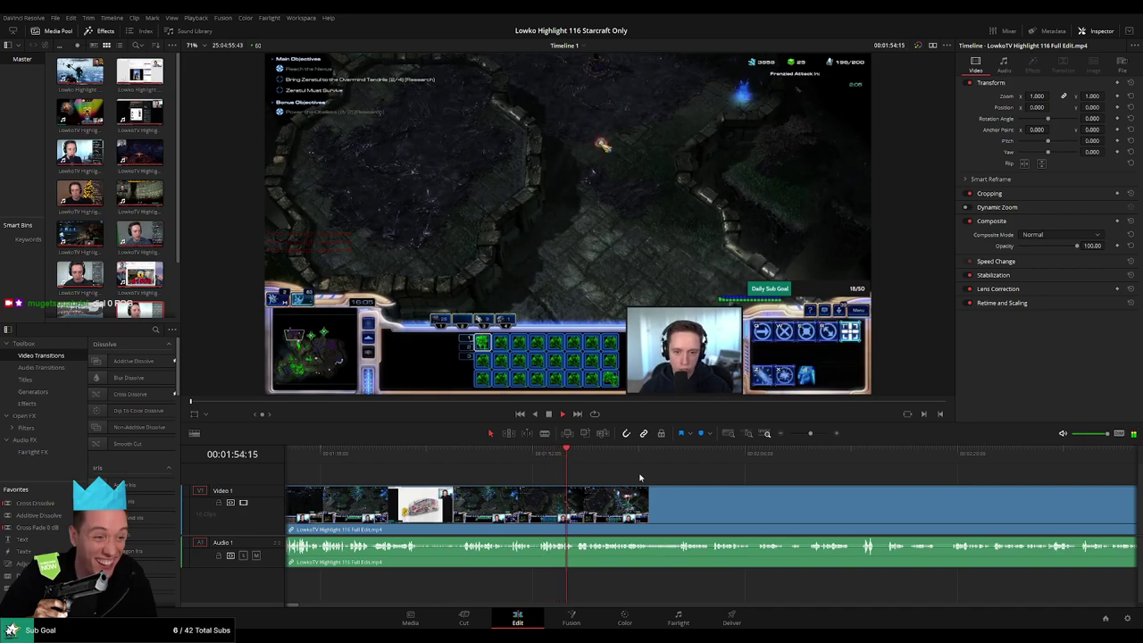
{"action": "scroll", "coordinate": [625, 484], "scroll_direction": "down", "scroll_amount": 1}
{"action": "left_click_drag", "start_coordinate": [513, 463], "coordinate": [758, 460]}
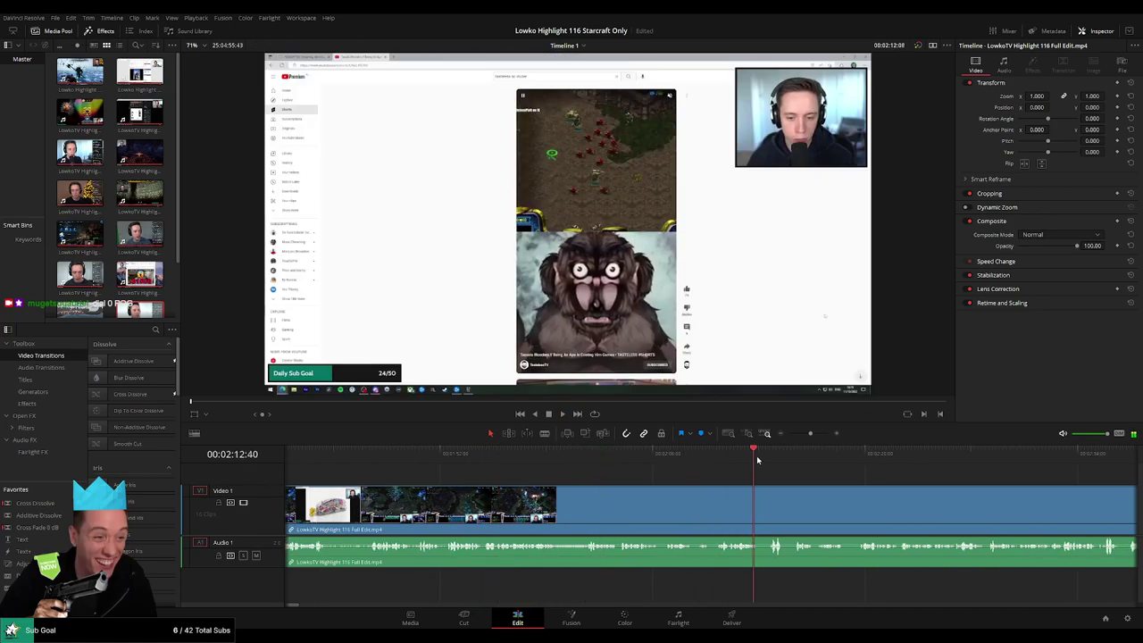
{"action": "left_click", "coordinate": [657, 458]}
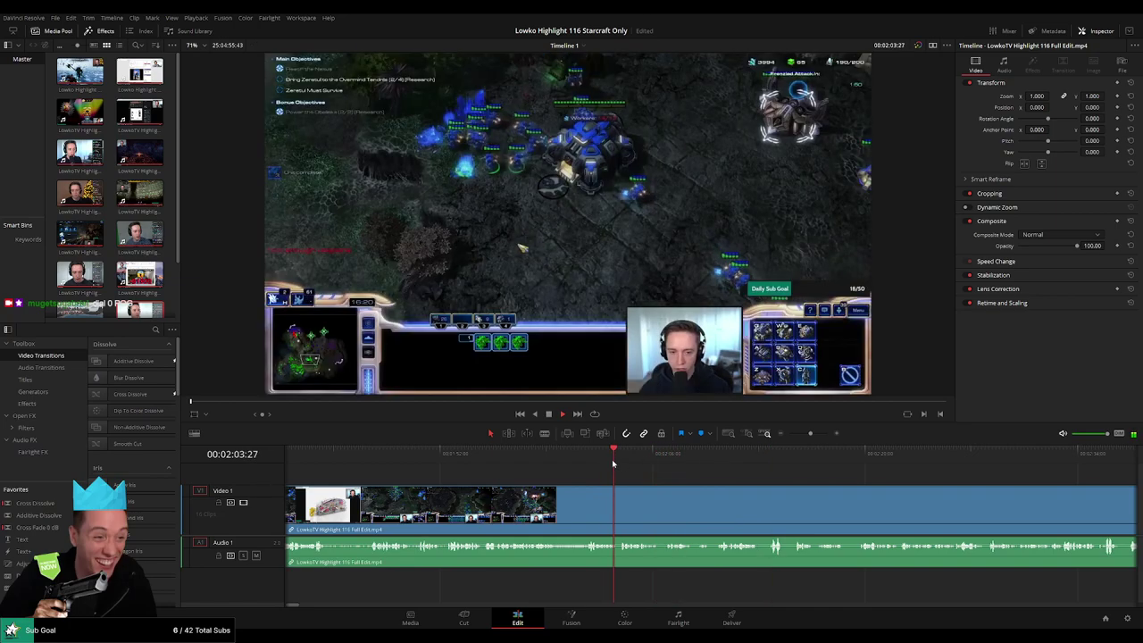
{"action": "left_click", "coordinate": [616, 463]}
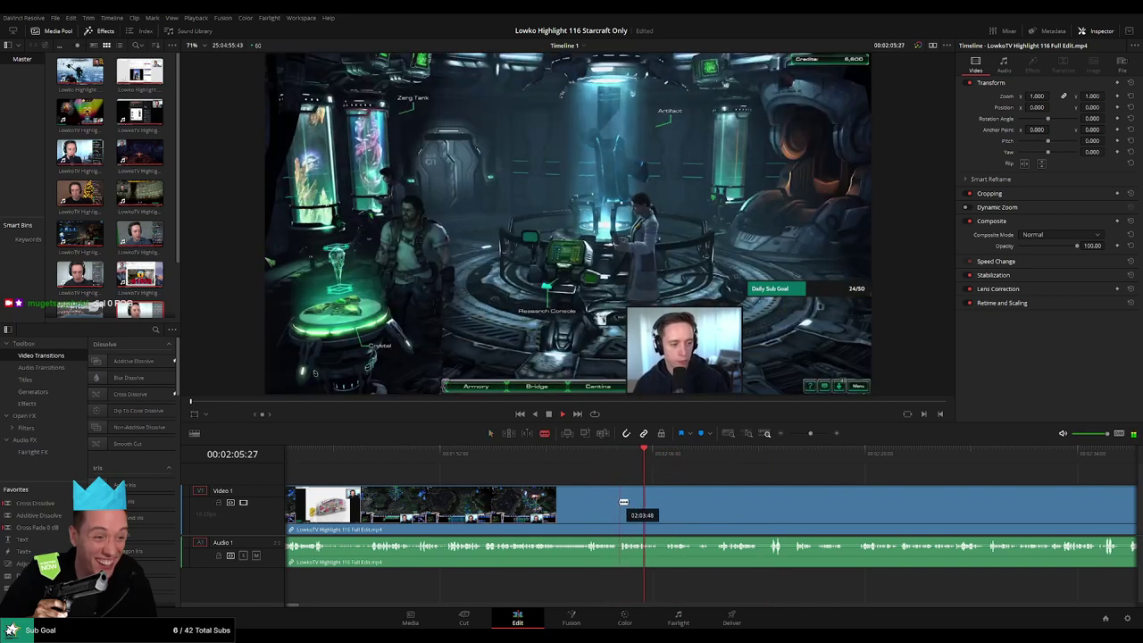
Split the clip at about 00:02:03 and ripple-delete the section between the two latest splits
{"action": "left_click", "coordinate": [617, 503]}
{"action": "key", "text": "a"}
{"action": "left_click", "coordinate": [598, 505]}
{"action": "key", "text": "Delete"}
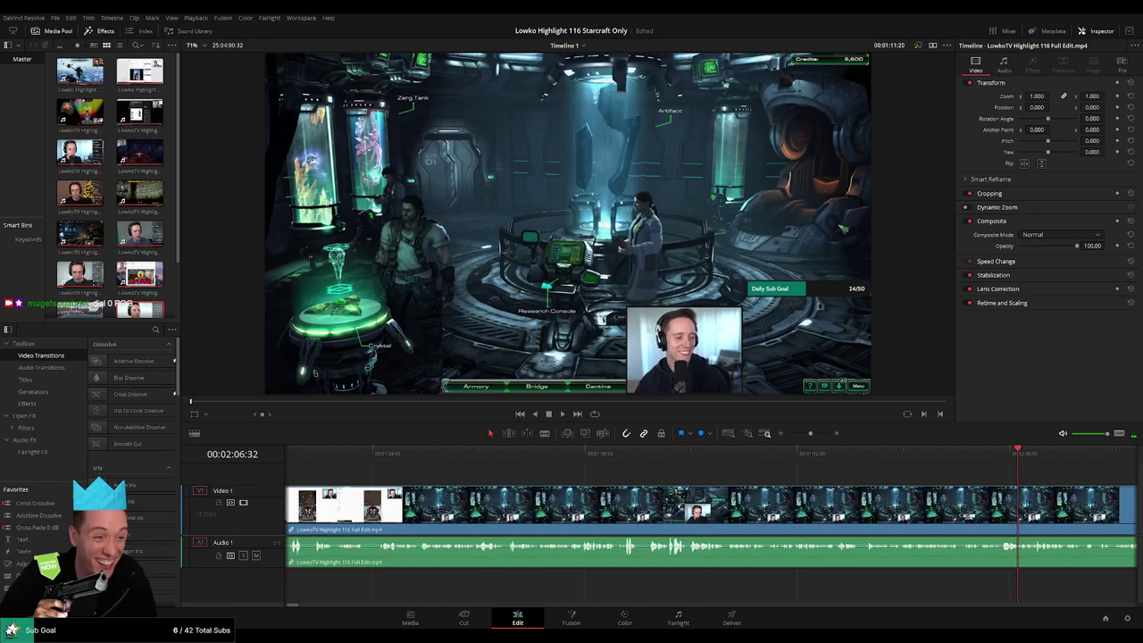
Review the join between the gameplay clip and the laboratory scene from about 00:01:07 and select the gameplay clip
{"action": "left_click", "coordinate": [627, 456]}
{"action": "key", "text": "space"}
{"action": "left_click", "coordinate": [684, 455]}
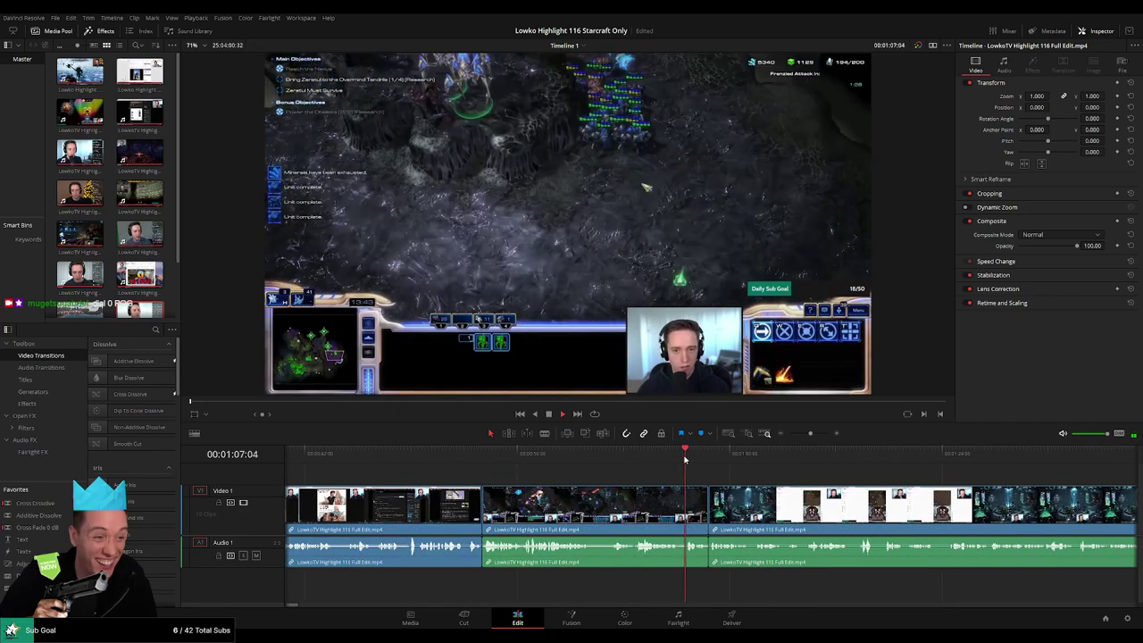
{"action": "left_click", "coordinate": [688, 506]}
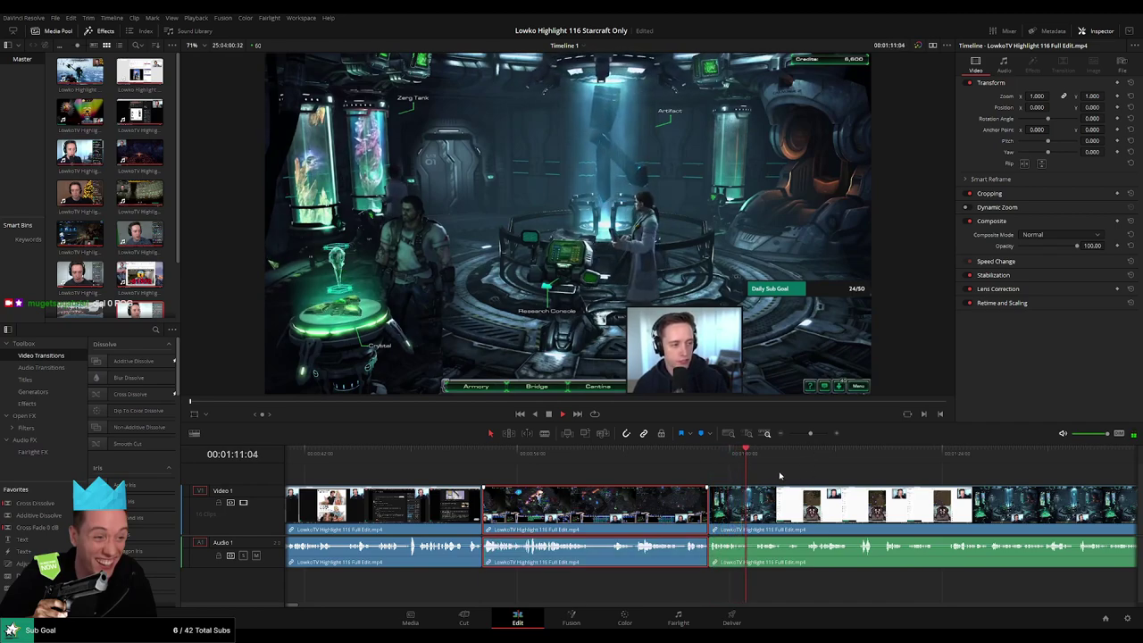
Review the laboratory and monkey-video footage from about 00:01:11 to 00:01:27
{"action": "left_click", "coordinate": [822, 479]}
{"action": "left_click_drag", "start_coordinate": [817, 478], "coordinate": [522, 474]}
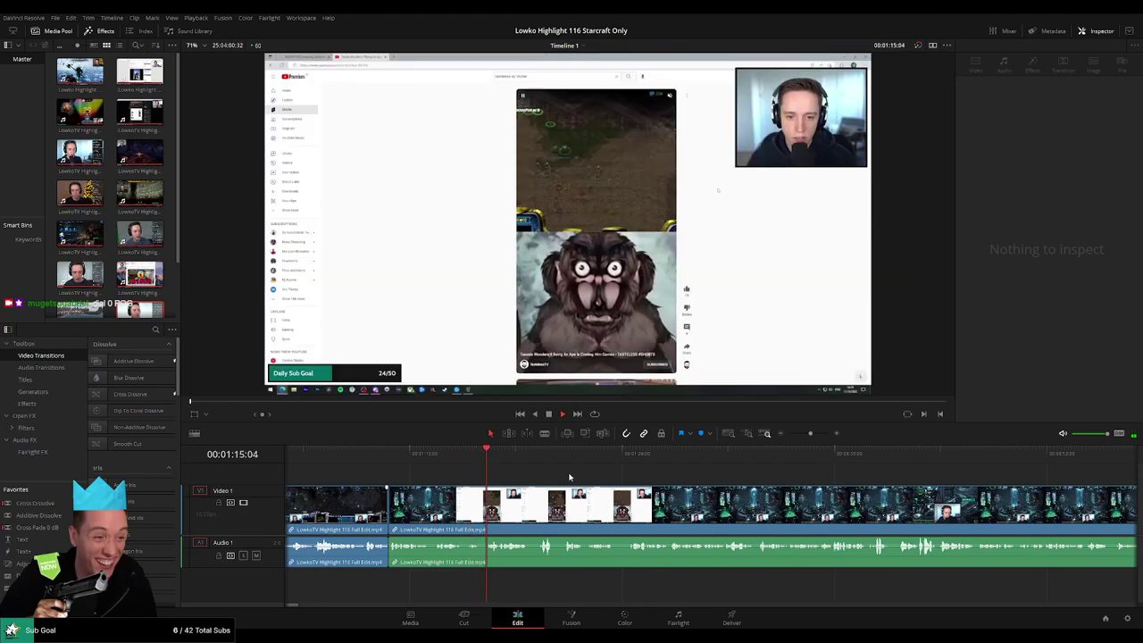
{"action": "scroll", "coordinate": [519, 473], "scroll_direction": "right", "scroll_amount": 3}
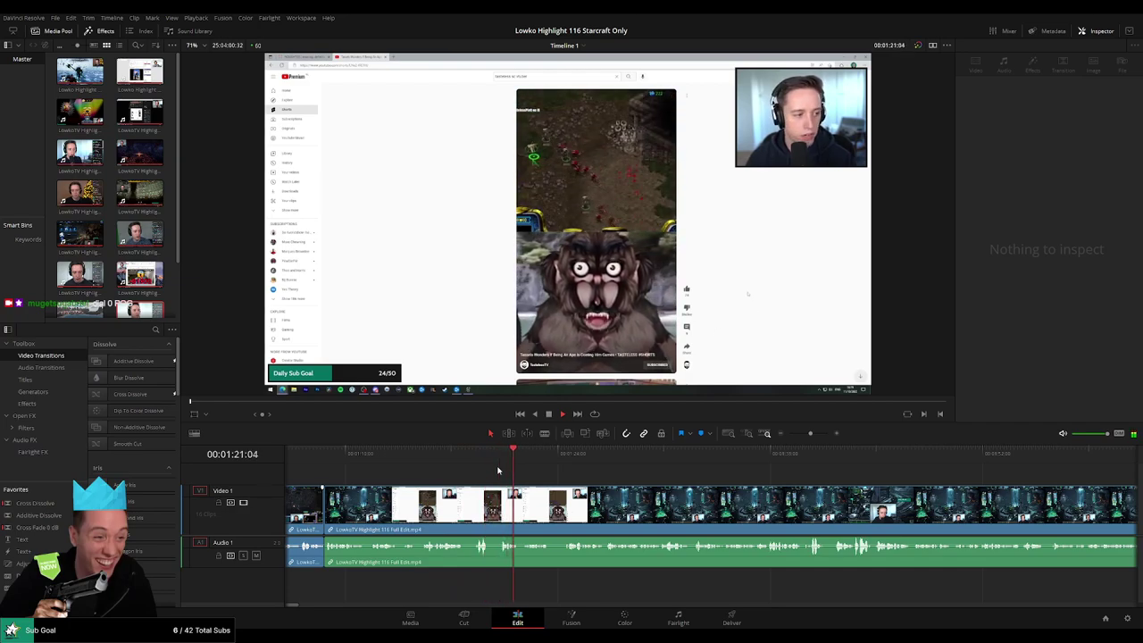
{"action": "scroll", "coordinate": [500, 471], "scroll_direction": "right", "scroll_amount": 4}
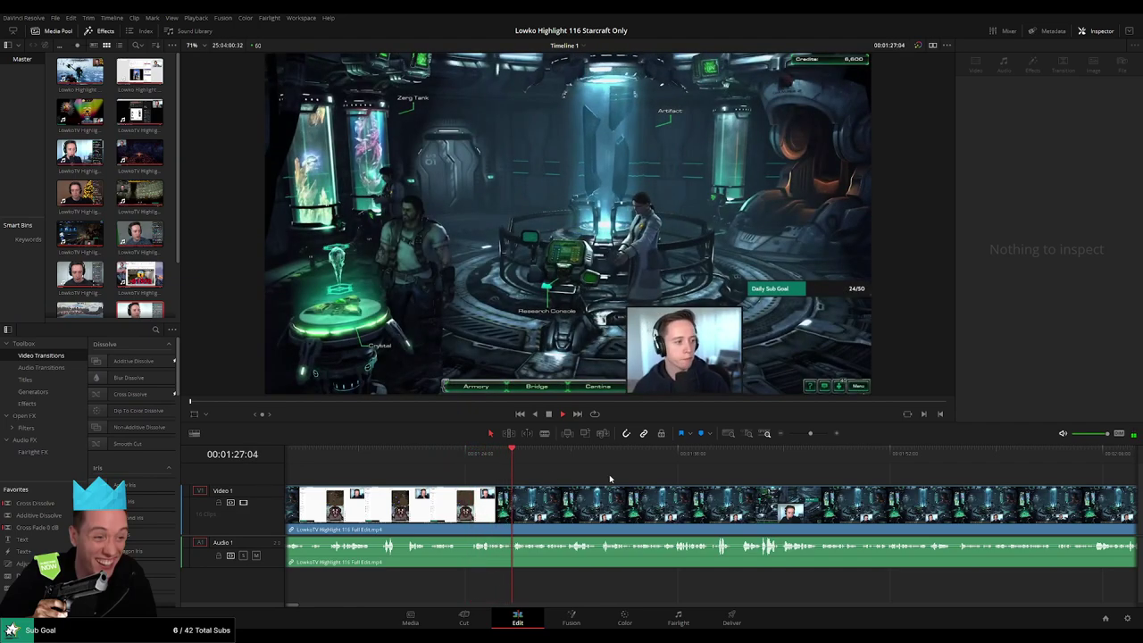
Try to split the clip within the monkey-video segment at about 00:01:23:27, undo the split and resume playback
{"action": "left_click", "coordinate": [447, 456]}
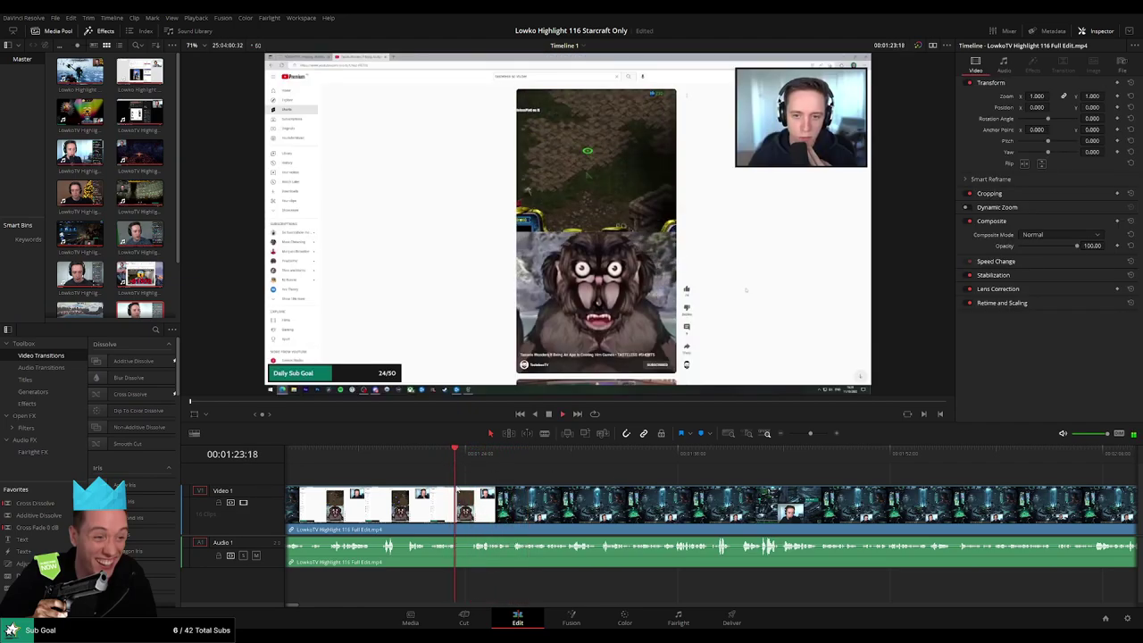
{"action": "key", "text": "space"}
{"action": "key", "text": "b"}
{"action": "left_click", "coordinate": [458, 506]}
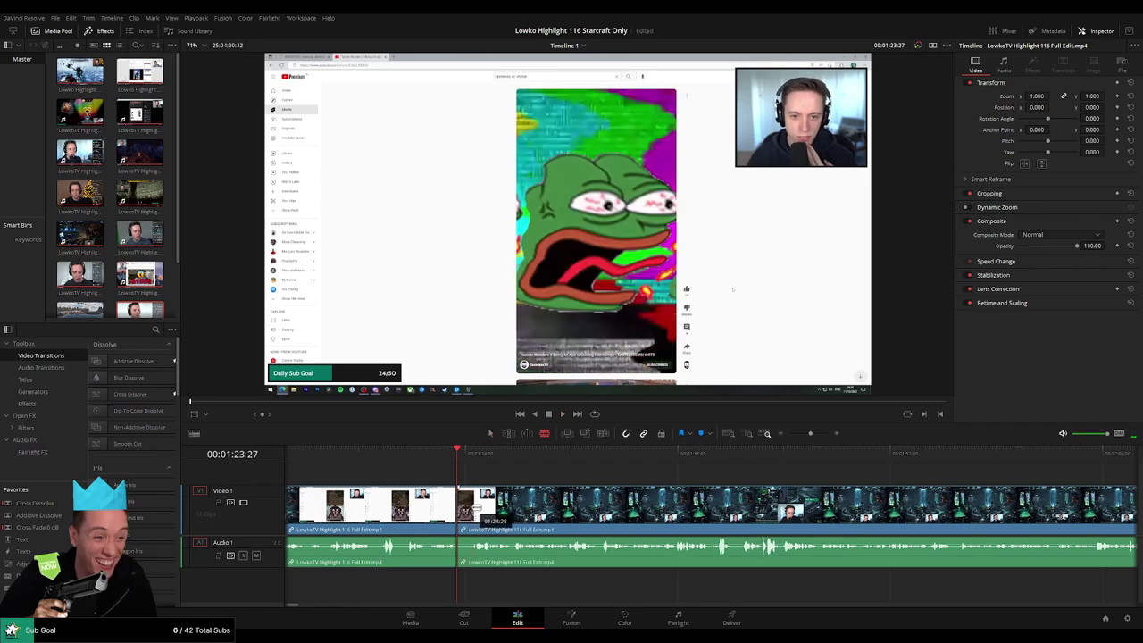
{"action": "key", "text": "ctrl+z"}
{"action": "key", "text": "space"}
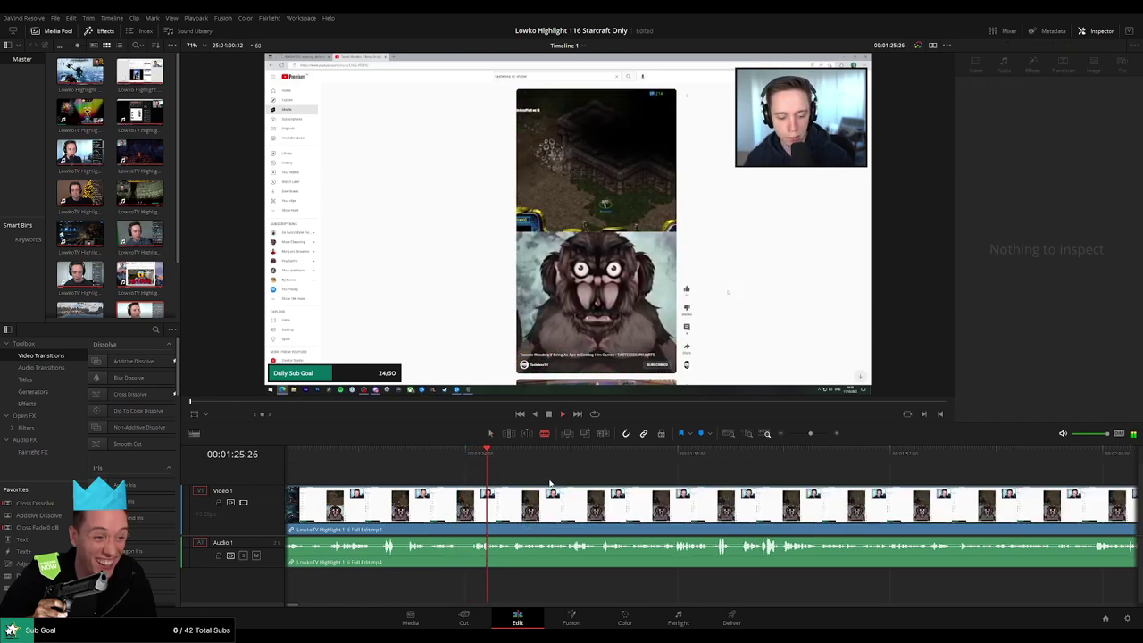
Check the following footage from about 00:01:25 to 00:02:29 for sections that need trimming
{"action": "key", "text": "a"}
{"action": "scroll", "coordinate": [536, 475], "scroll_direction": "right", "scroll_amount": 2}
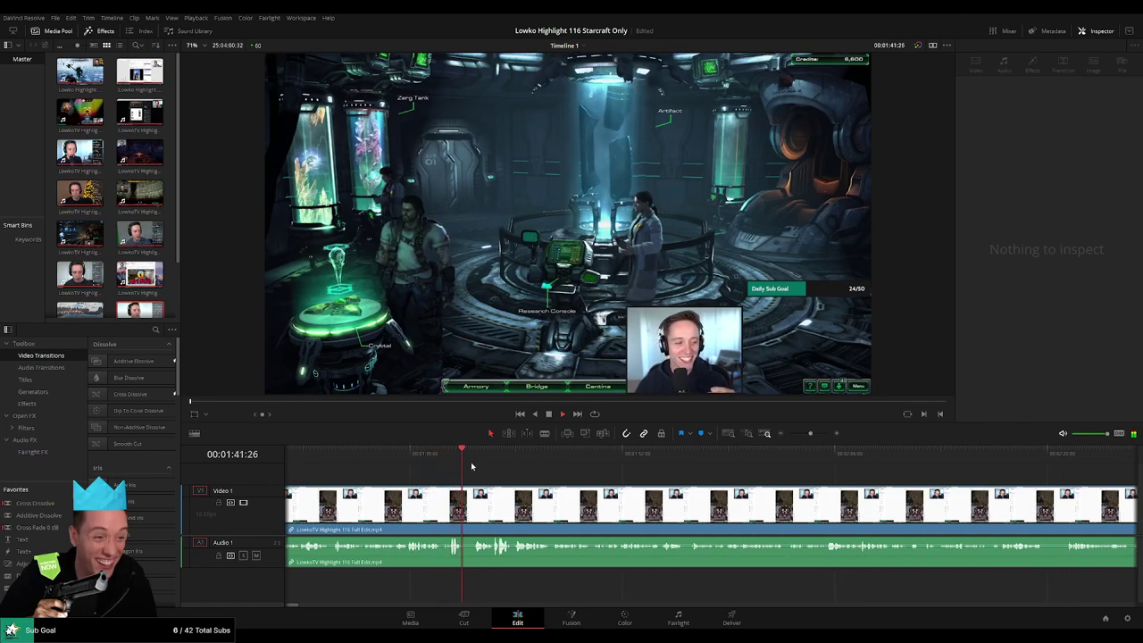
{"action": "left_click", "coordinate": [477, 463]}
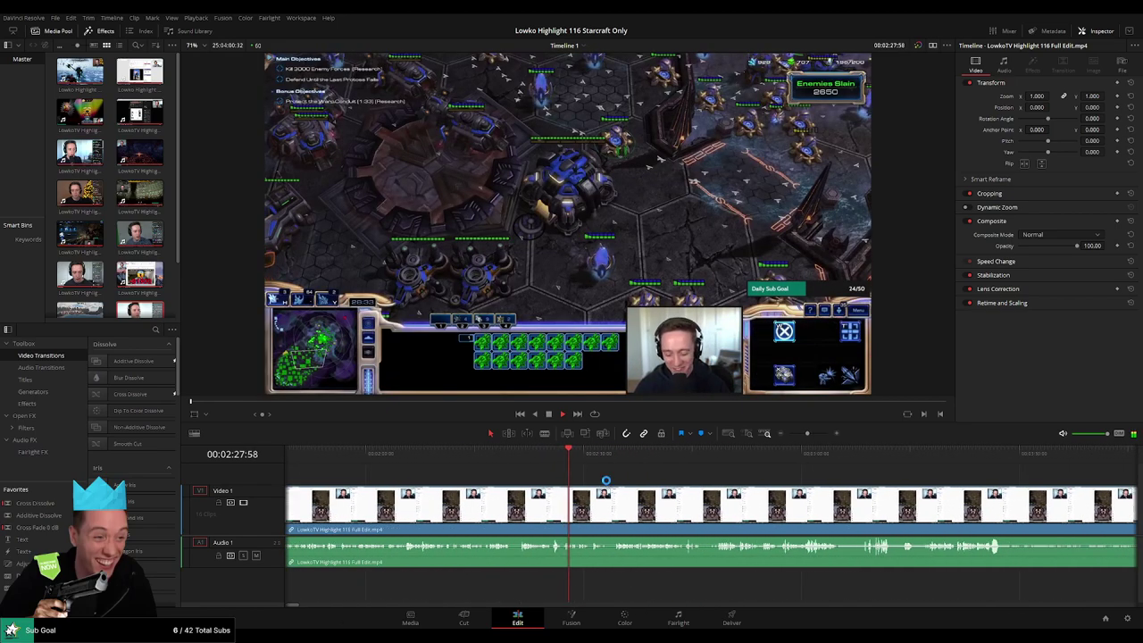
{"action": "scroll", "coordinate": [706, 491], "scroll_direction": "up", "scroll_amount": 1}
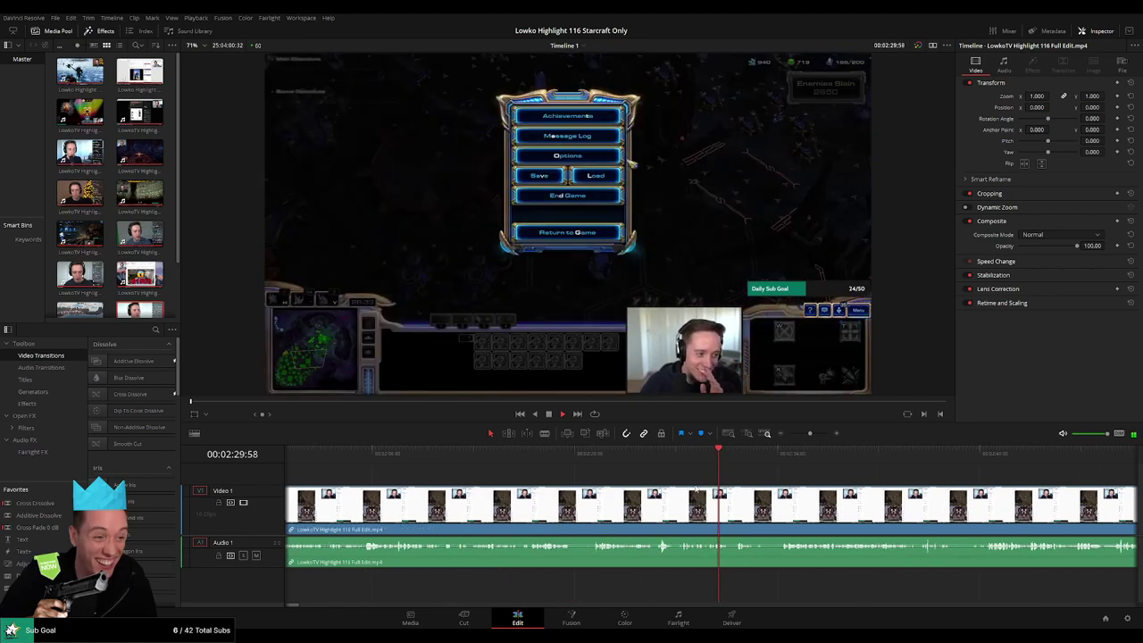
Try to split the clip near 00:02:26 around the change between game-menu and battle footage, and undo the attempt
{"action": "left_click", "coordinate": [654, 456]}
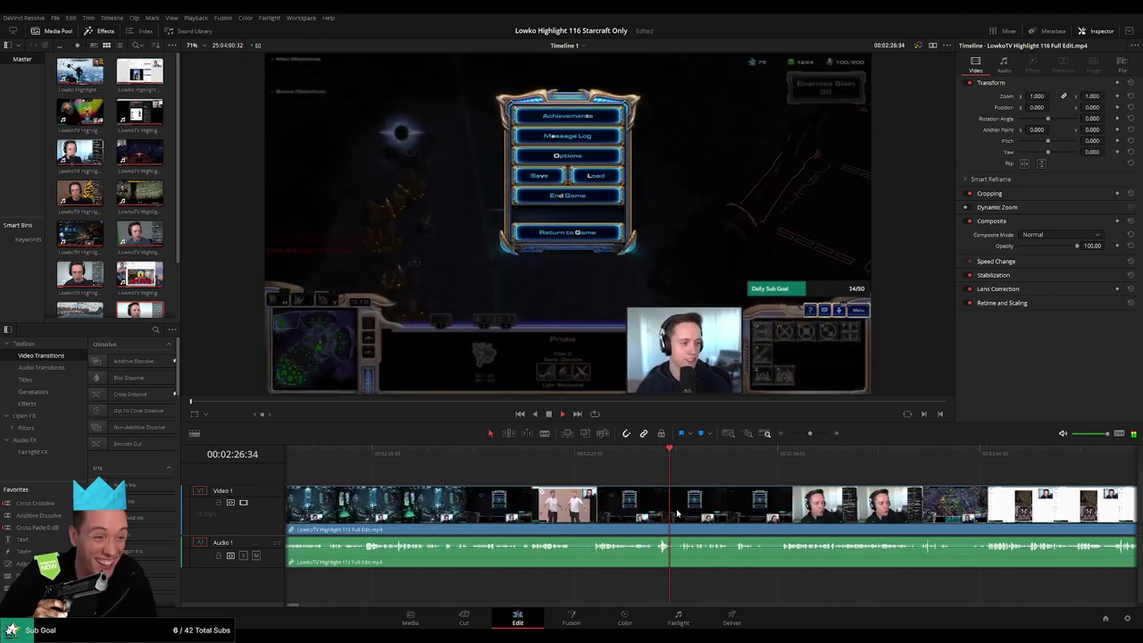
{"action": "key", "text": "space"}
{"action": "key", "text": "space"}
{"action": "left_click", "coordinate": [680, 516]}
{"action": "left_click_drag", "start_coordinate": [811, 435], "coordinate": [812, 434]}
{"action": "left_click", "coordinate": [703, 456]}
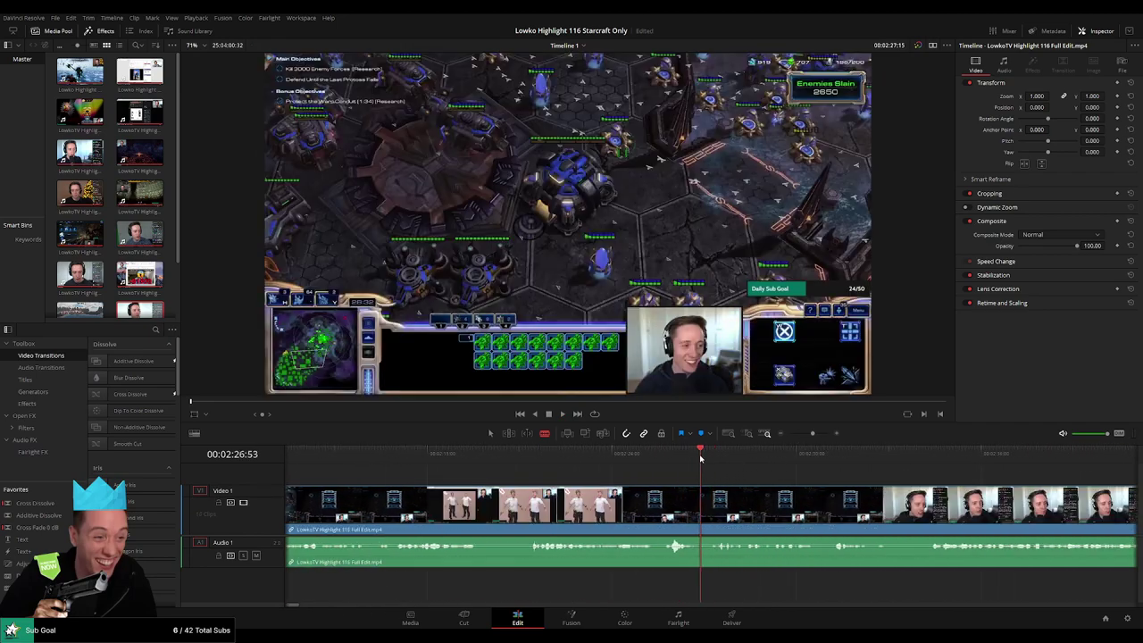
{"action": "key", "text": "ctrl+z"}
{"action": "key", "text": "ctrl+z"}
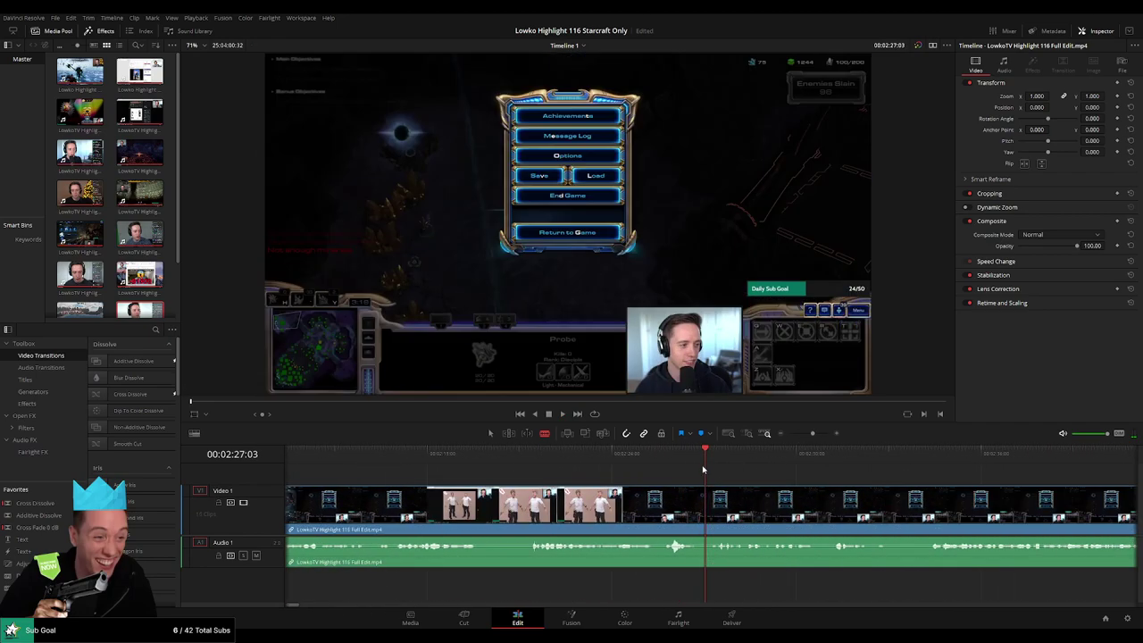
Split the clip's video and audio at 00:02:27:01, by the brief paused-game menu shot
{"action": "left_click_drag", "start_coordinate": [706, 460], "coordinate": [698, 460]}
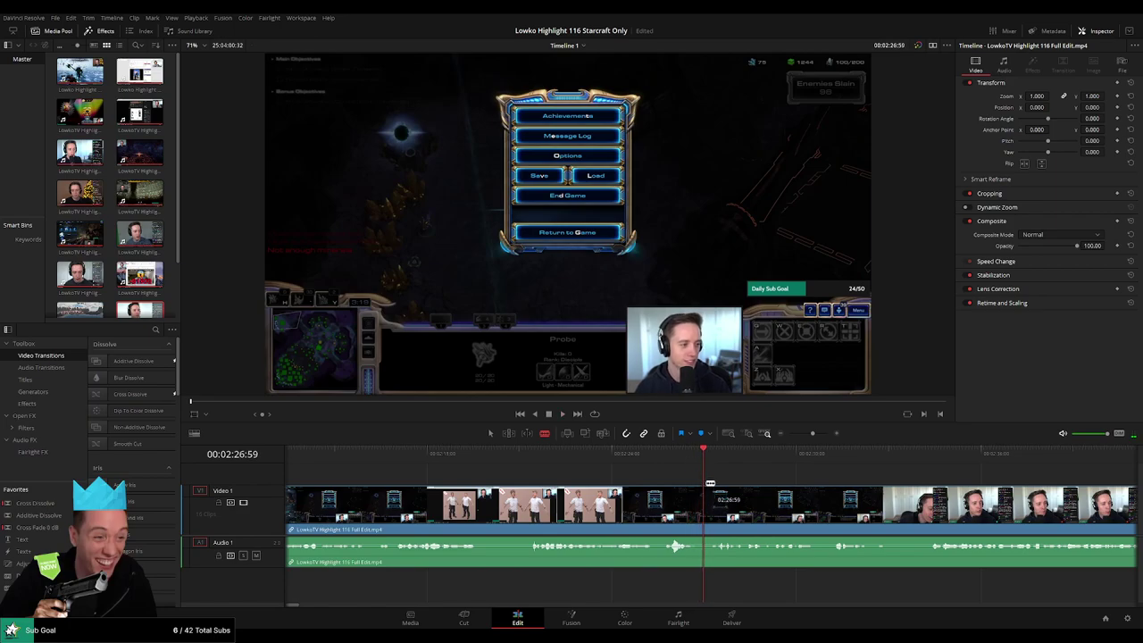
{"action": "left_click", "coordinate": [705, 459]}
{"action": "left_click", "coordinate": [712, 508]}
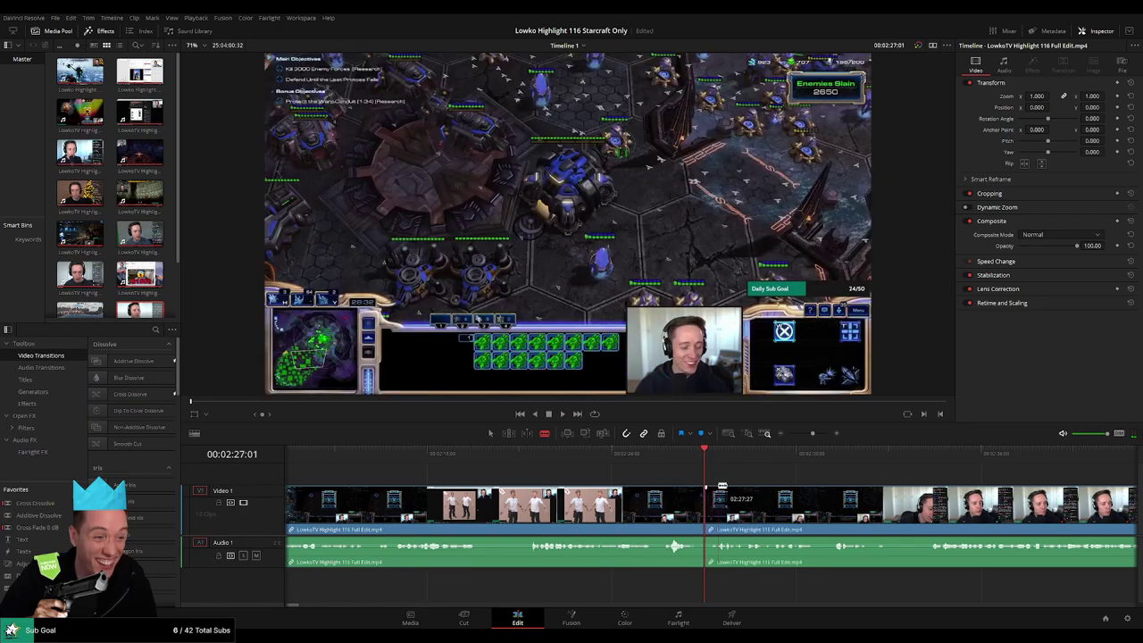
{"action": "key", "text": "space"}
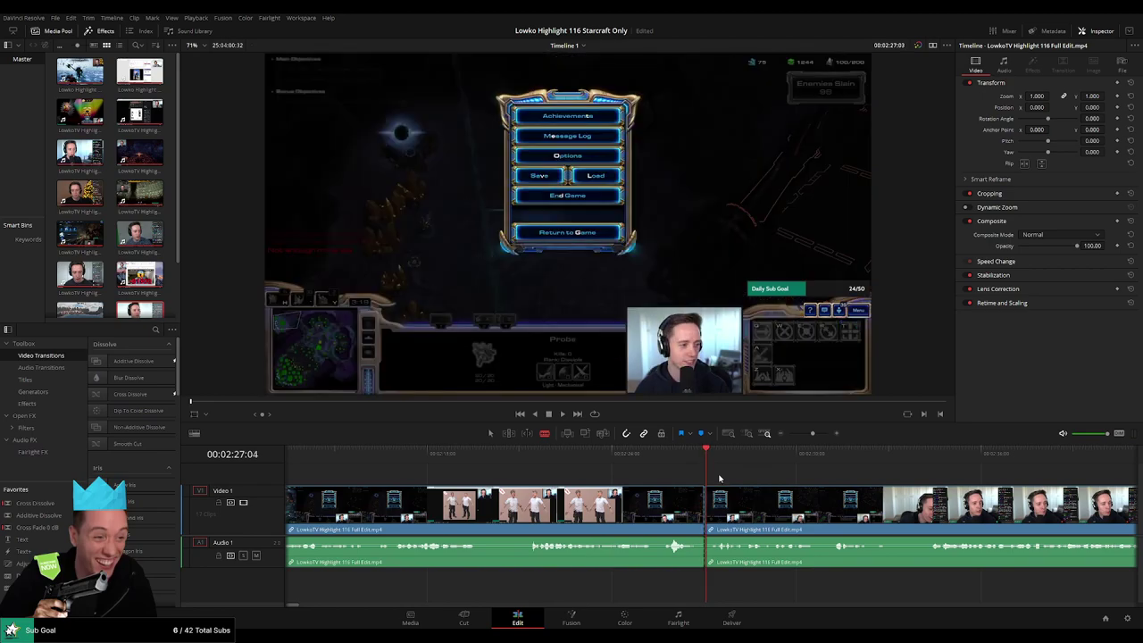
Split the clip at 00:02:27:04 and ripple-delete the tiny menu-shot fragment between the two splits
{"action": "scroll", "coordinate": [722, 500], "scroll_direction": "down", "scroll_amount": 5}
{"action": "scroll", "coordinate": [733, 506], "scroll_direction": "up", "scroll_amount": 3}
{"action": "scroll", "coordinate": [759, 506], "scroll_direction": "down", "scroll_amount": 3}
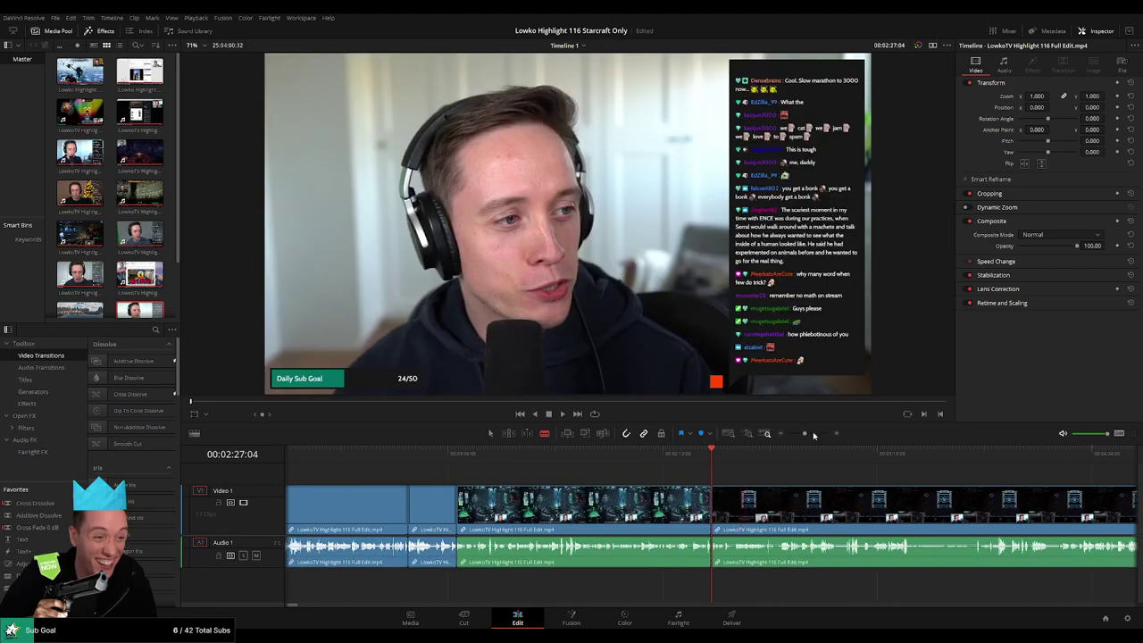
{"action": "left_click_drag", "start_coordinate": [810, 434], "coordinate": [822, 436]}
{"action": "left_click", "coordinate": [712, 512]}
{"action": "key", "text": "a"}
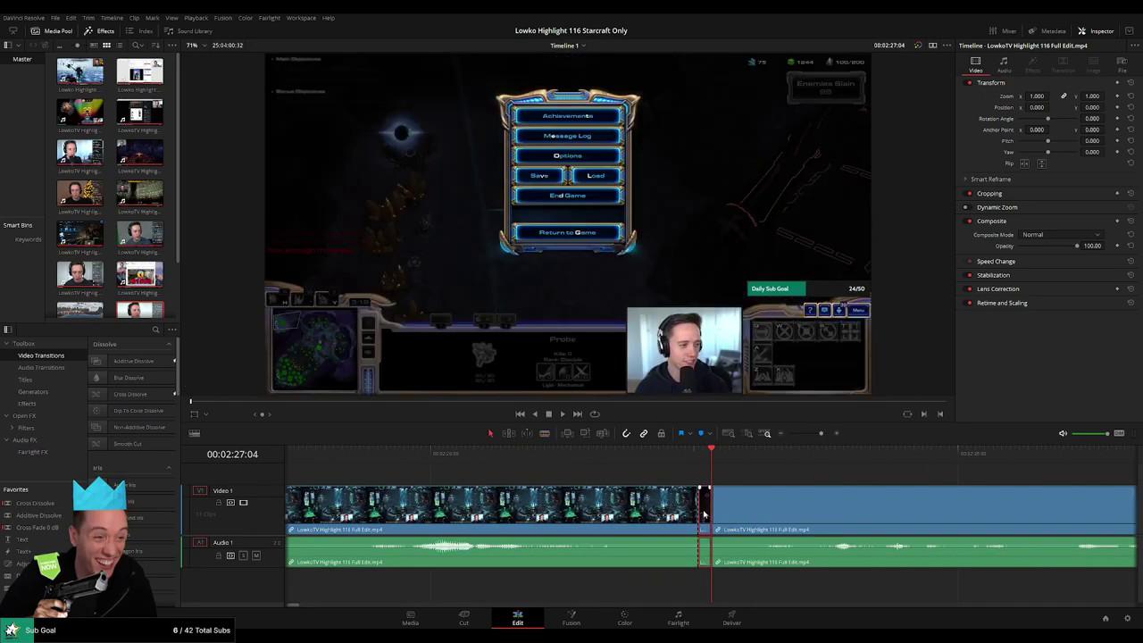
{"action": "key", "text": "Delete"}
Play the new join from about 00:02:26:52 and select the clip before it
{"action": "left_click", "coordinate": [655, 457]}
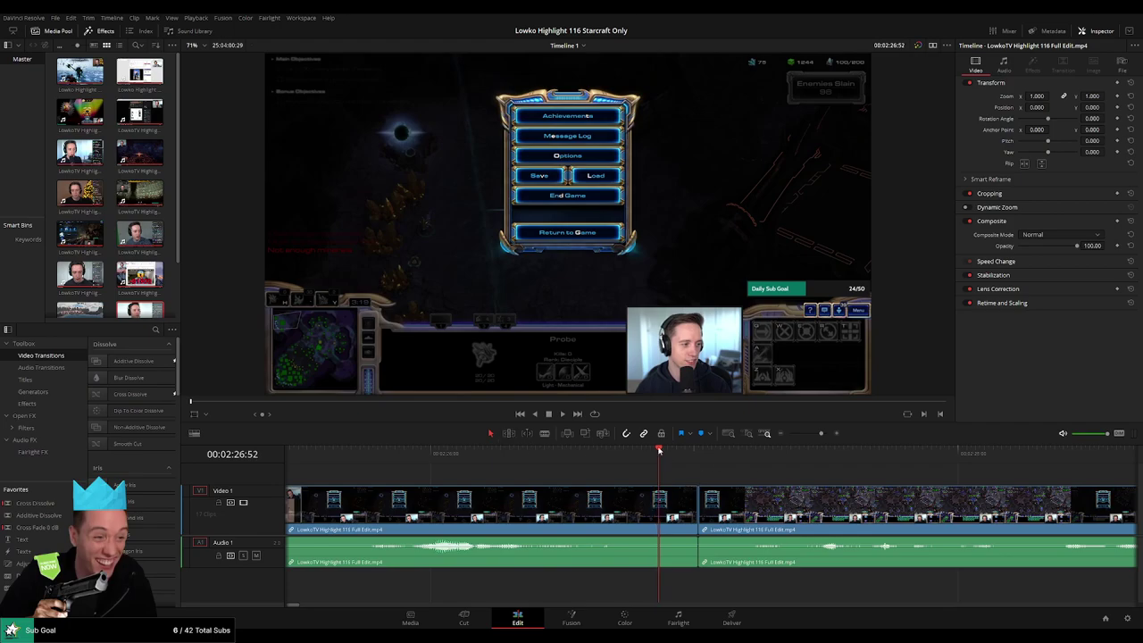
{"action": "key", "text": "space"}
{"action": "left_click_drag", "start_coordinate": [805, 434], "coordinate": [805, 435]}
{"action": "key", "text": "space"}
{"action": "scroll", "coordinate": [572, 497], "scroll_direction": "right", "scroll_amount": 2}
{"action": "left_click", "coordinate": [454, 524]}
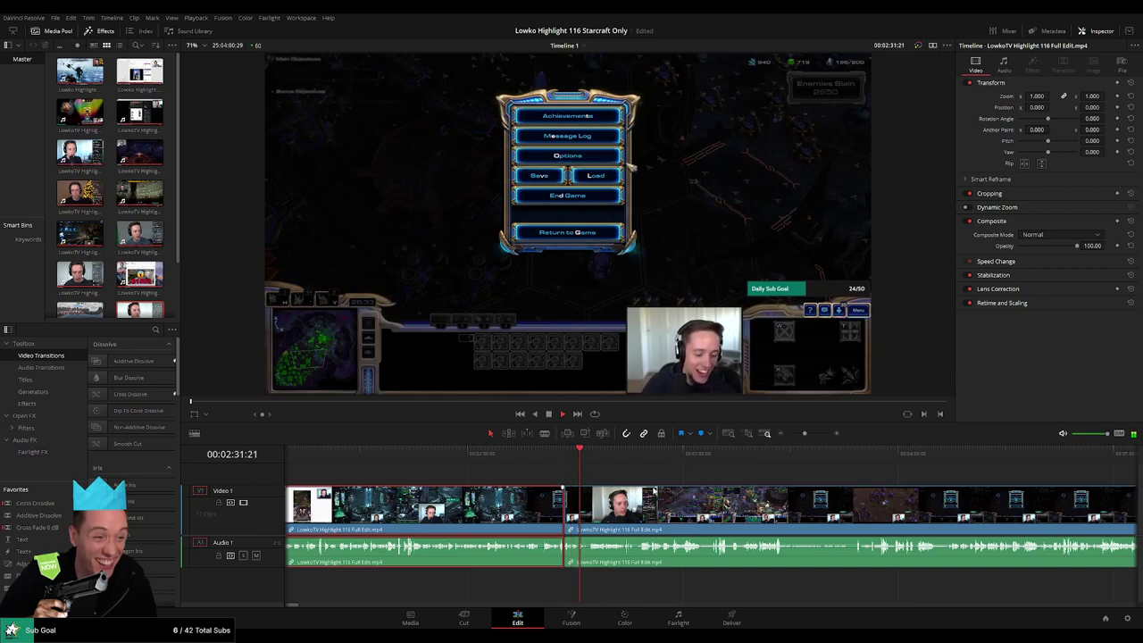
Review the game-menu and full-screen webcam footage from about 00:02:31 to 00:02:43
{"action": "key", "text": "1"}
{"action": "left_click", "coordinate": [611, 481]}
{"action": "scroll", "coordinate": [634, 490], "scroll_direction": "up", "scroll_amount": 3}
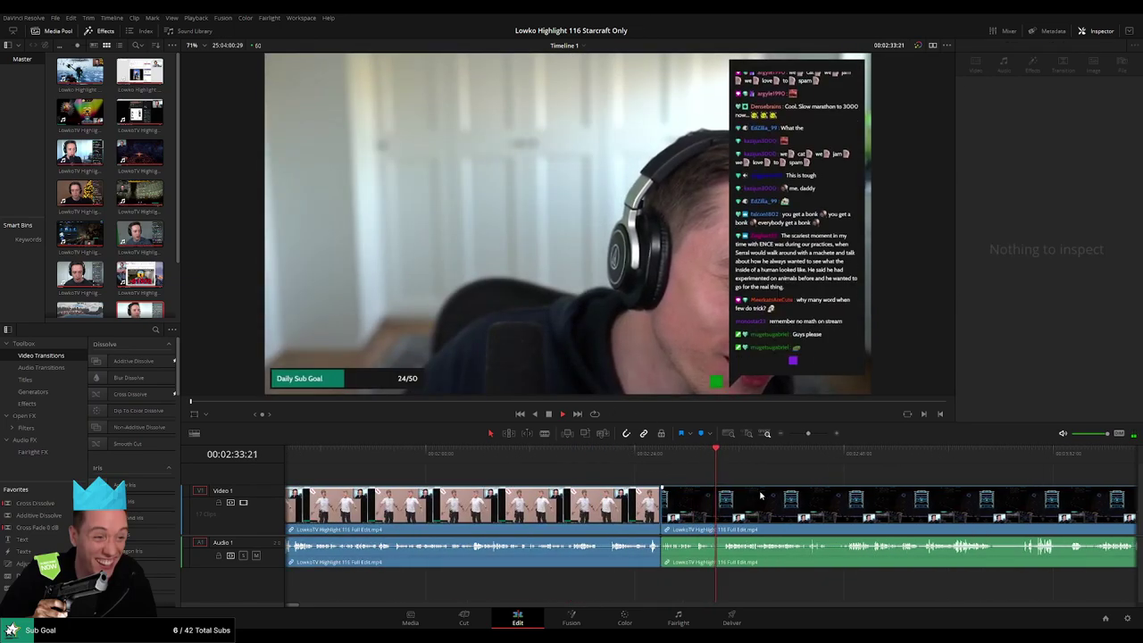
{"action": "scroll", "coordinate": [776, 495], "scroll_direction": "up", "scroll_amount": 1}
{"action": "scroll", "coordinate": [786, 494], "scroll_direction": "right", "scroll_amount": 2}
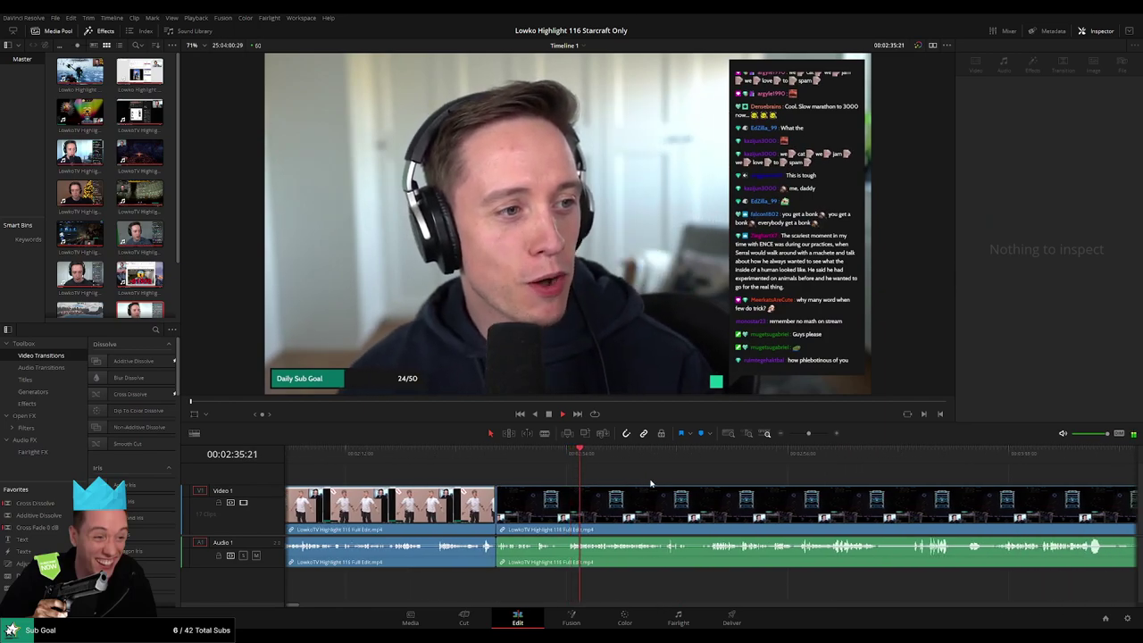
{"action": "scroll", "coordinate": [625, 478], "scroll_direction": "down", "scroll_amount": 2}
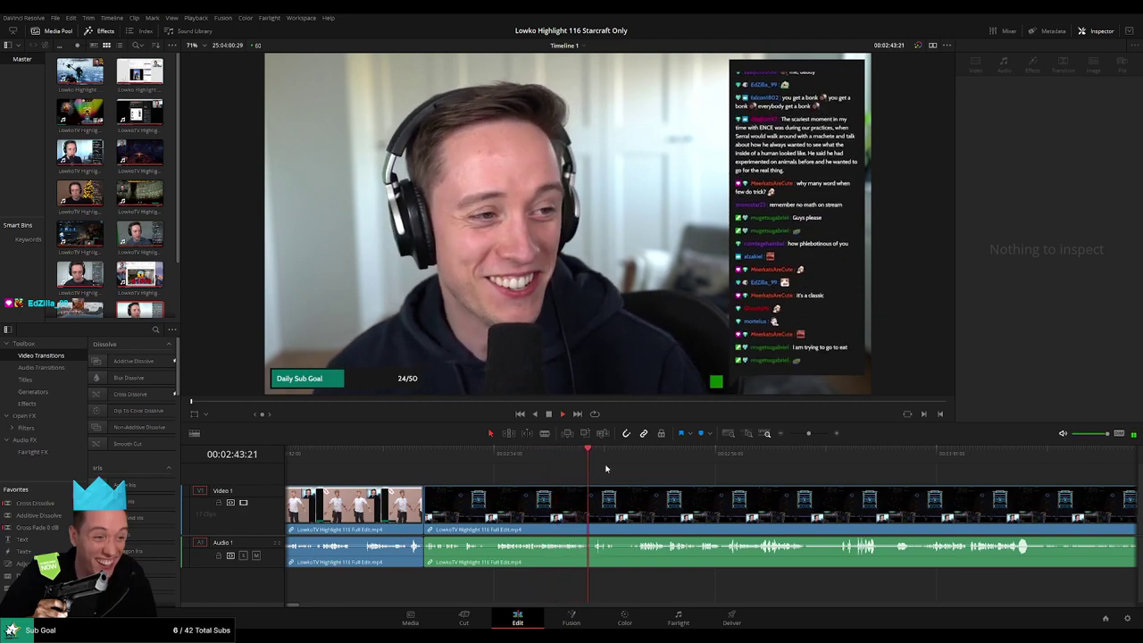
Scan the mission gameplay and cutscene from about 00:02:50 to 00:03:57 for footage to trim
{"action": "left_click", "coordinate": [650, 457]}
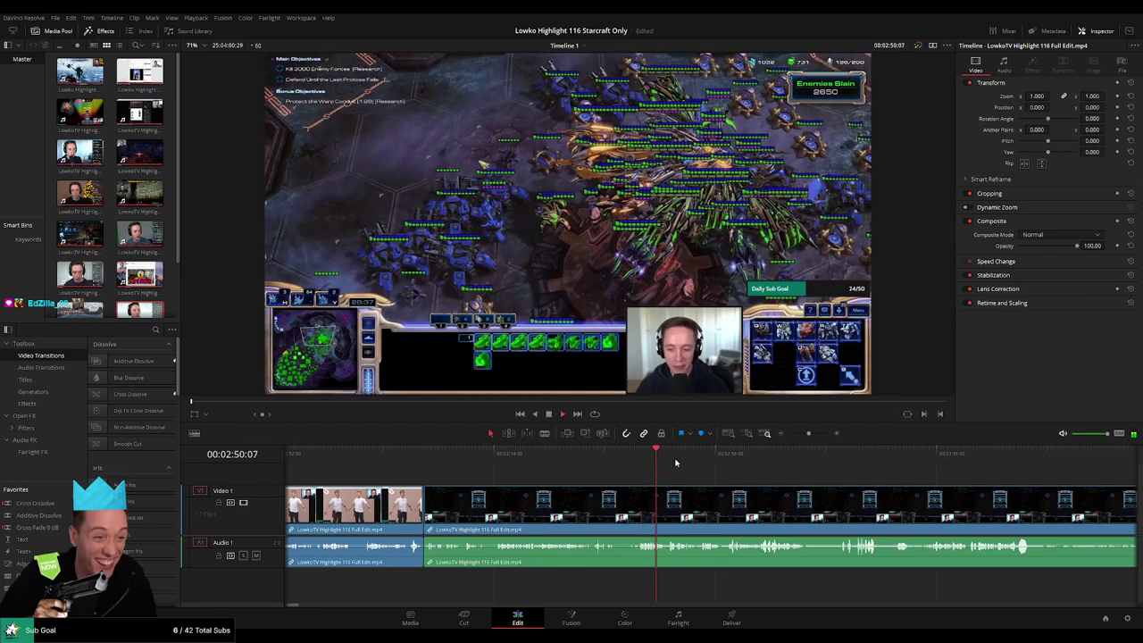
{"action": "left_click_drag", "start_coordinate": [743, 460], "coordinate": [764, 460]}
{"action": "left_click_drag", "start_coordinate": [819, 491], "coordinate": [600, 475]}
{"action": "left_click", "coordinate": [623, 460]}
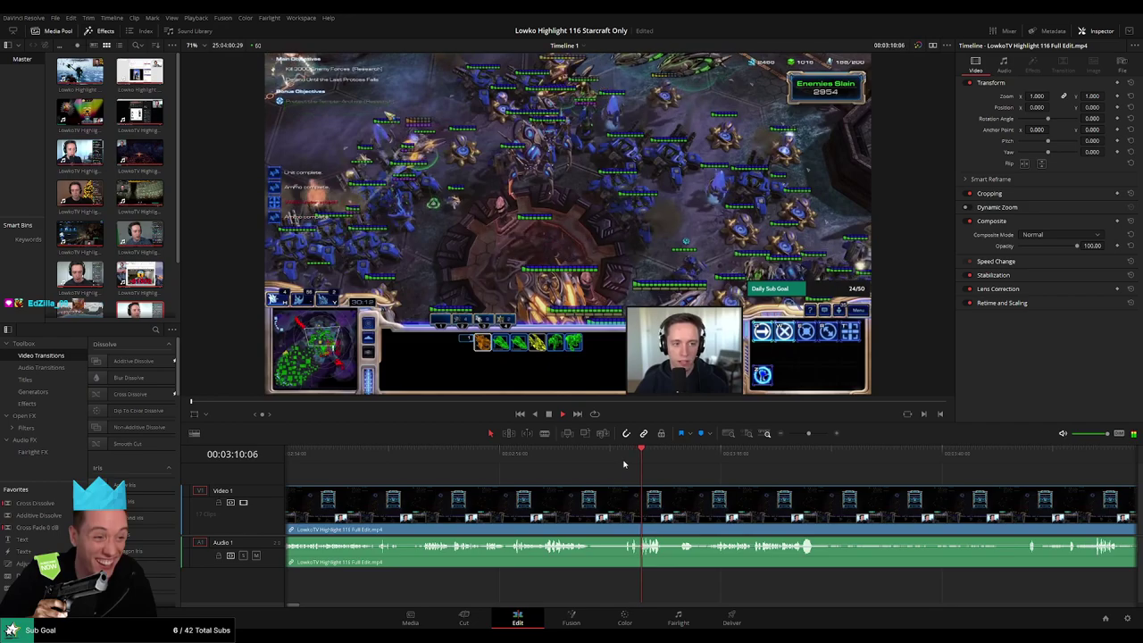
{"action": "left_click", "coordinate": [687, 464]}
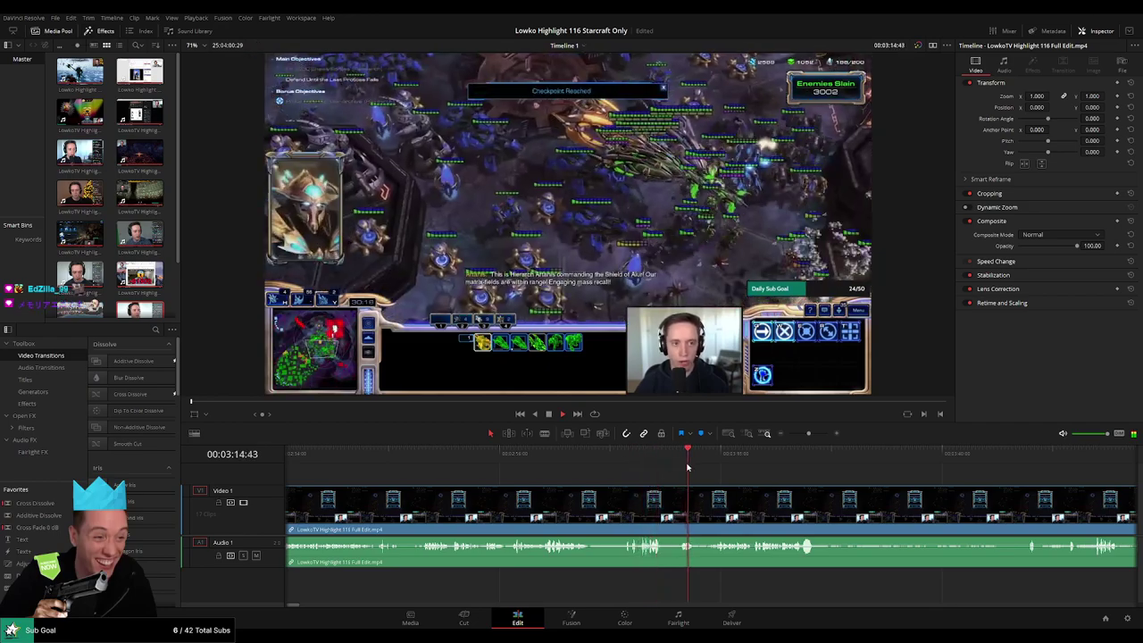
{"action": "left_click", "coordinate": [720, 461]}
{"action": "scroll", "coordinate": [666, 477], "scroll_direction": "right", "scroll_amount": 5}
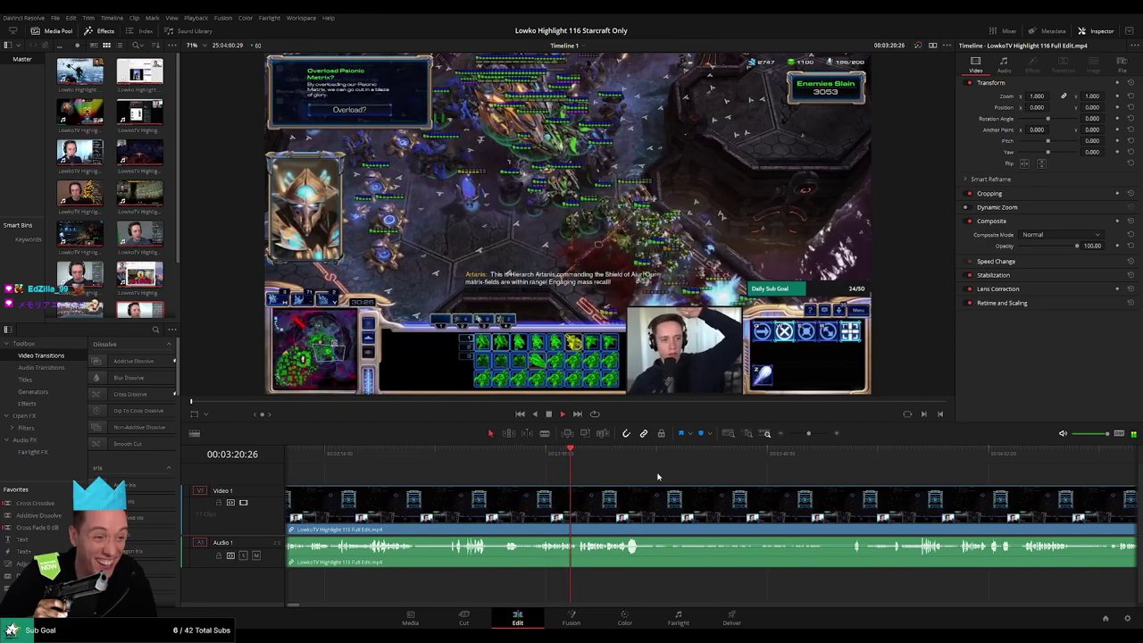
{"action": "left_click_drag", "start_coordinate": [606, 456], "coordinate": [832, 464]}
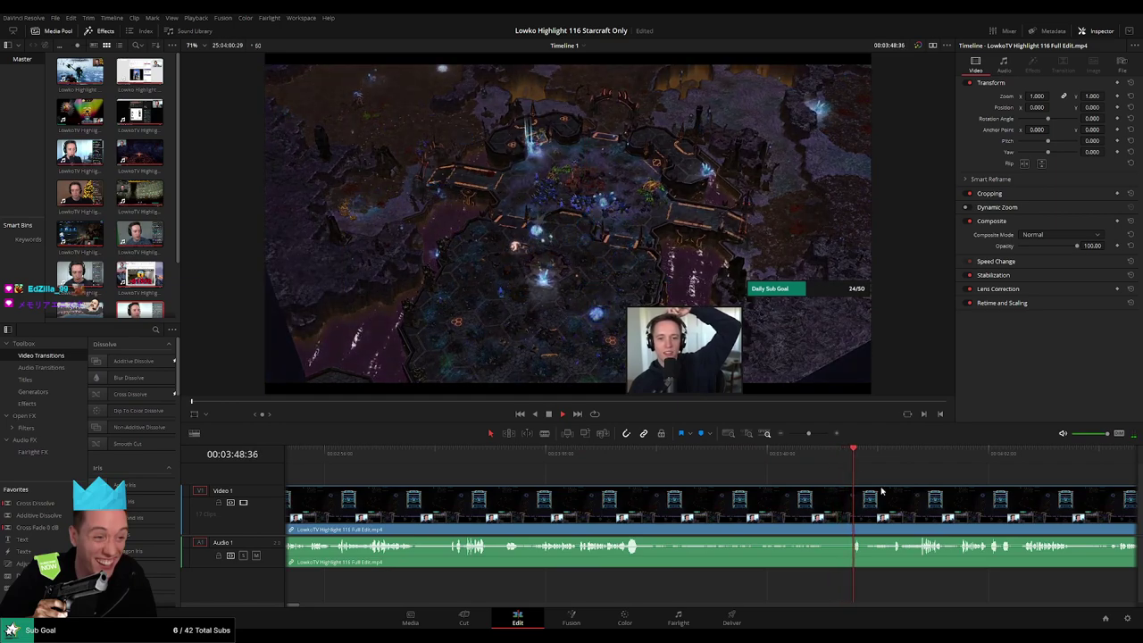
{"action": "scroll", "coordinate": [883, 492], "scroll_direction": "right", "scroll_amount": 5}
{"action": "left_click_drag", "start_coordinate": [635, 463], "coordinate": [638, 462]}
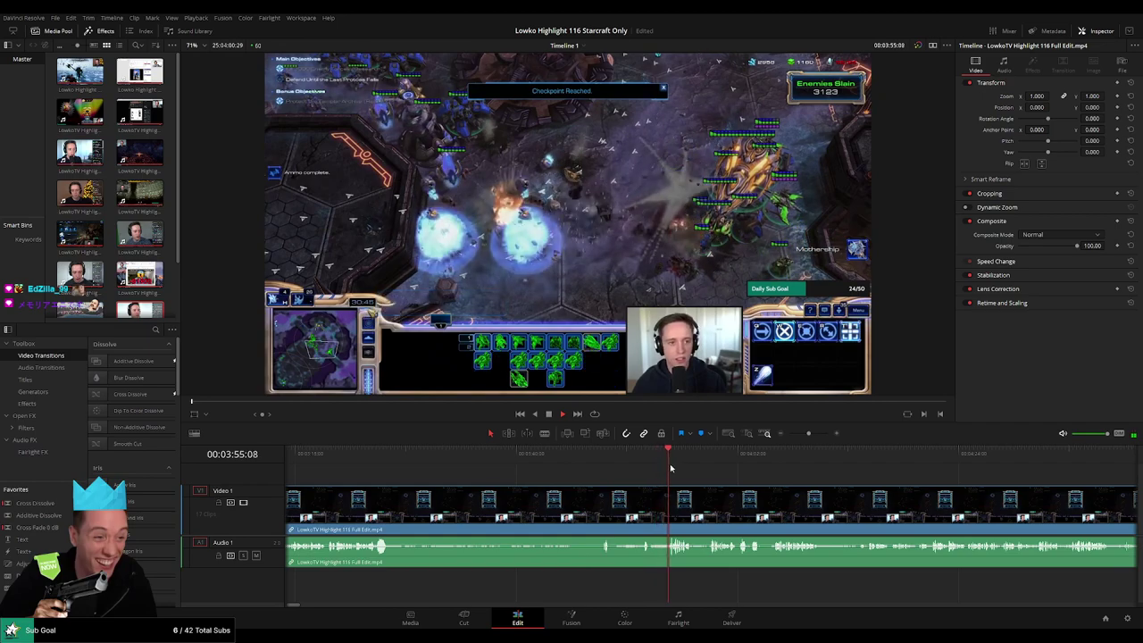
{"action": "scroll", "coordinate": [677, 477], "scroll_direction": "right", "scroll_amount": 3}
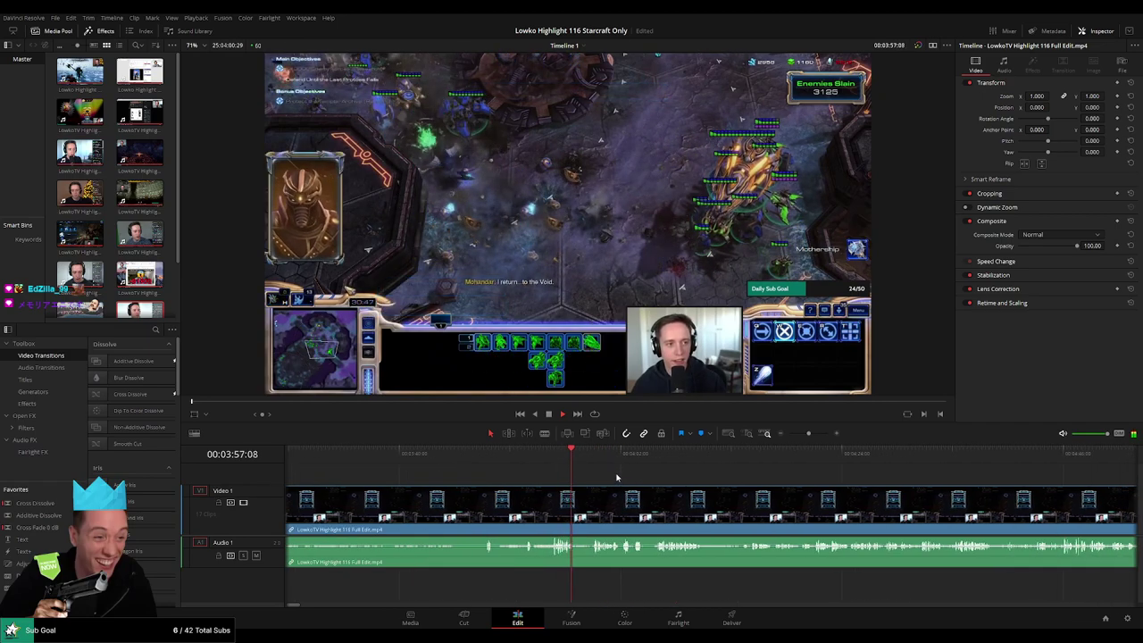
{"action": "left_click", "coordinate": [522, 455]}
Recheck the start of the cutscene around 00:03:27 to 00:03:34 and the gameplay before it from about 00:03:01
{"action": "left_click", "coordinate": [438, 452]}
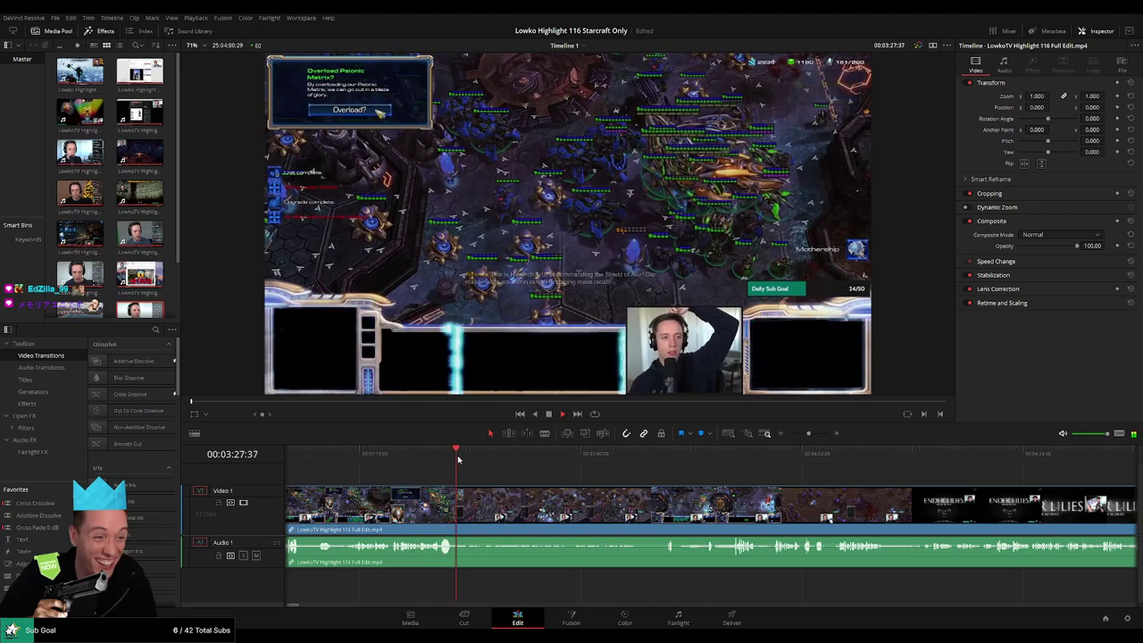
{"action": "left_click", "coordinate": [488, 460]}
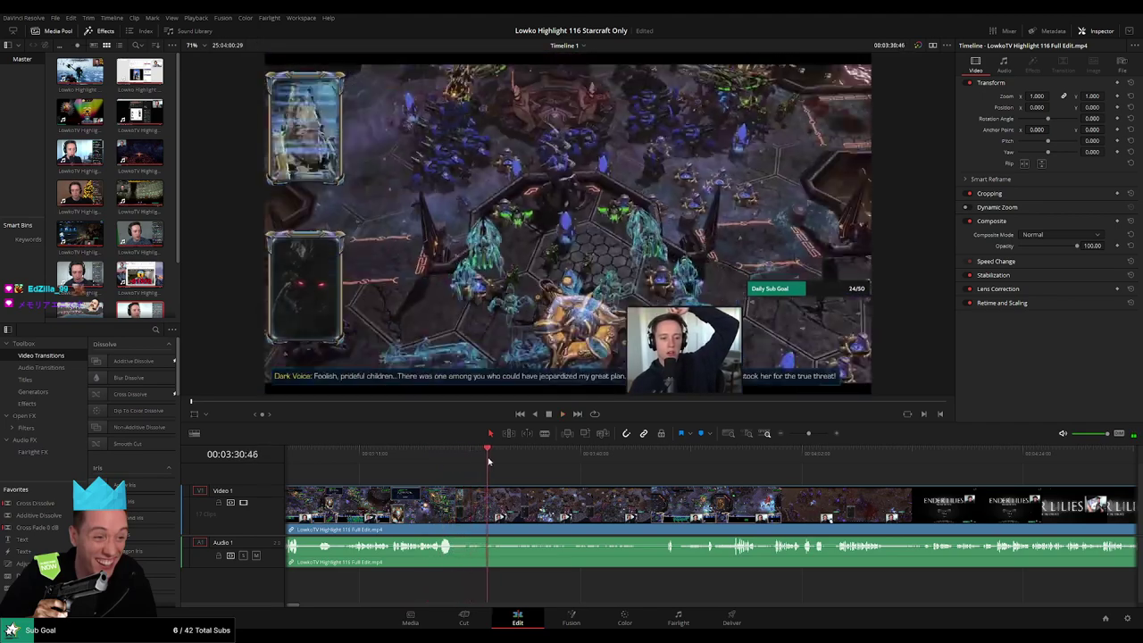
{"action": "left_click_drag", "start_coordinate": [489, 461], "coordinate": [501, 460]}
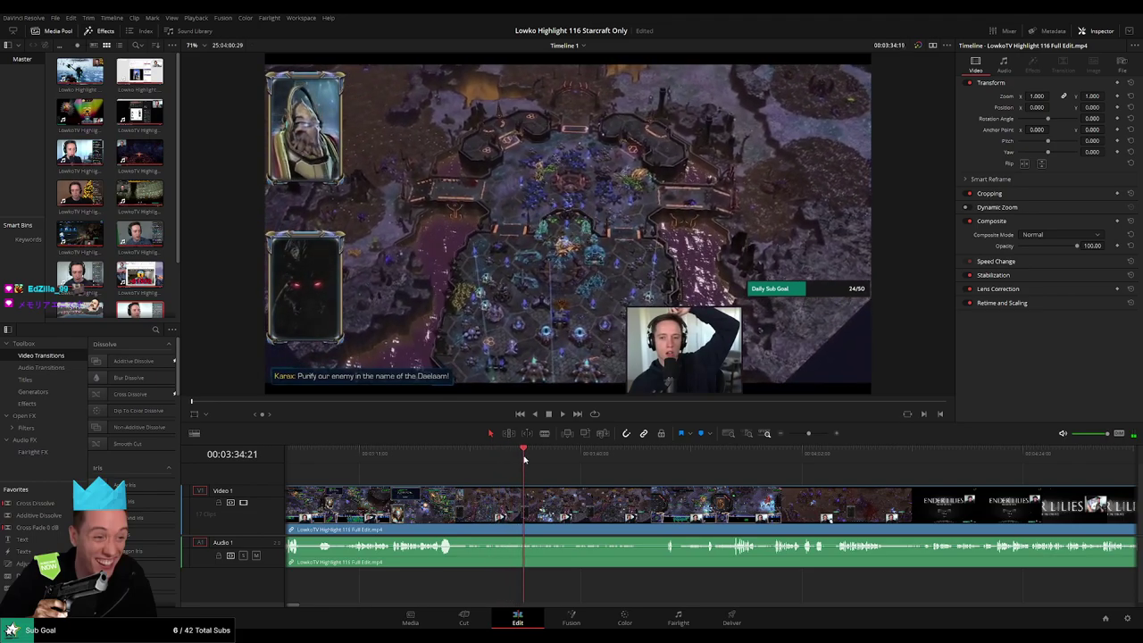
{"action": "left_click", "coordinate": [425, 461]}
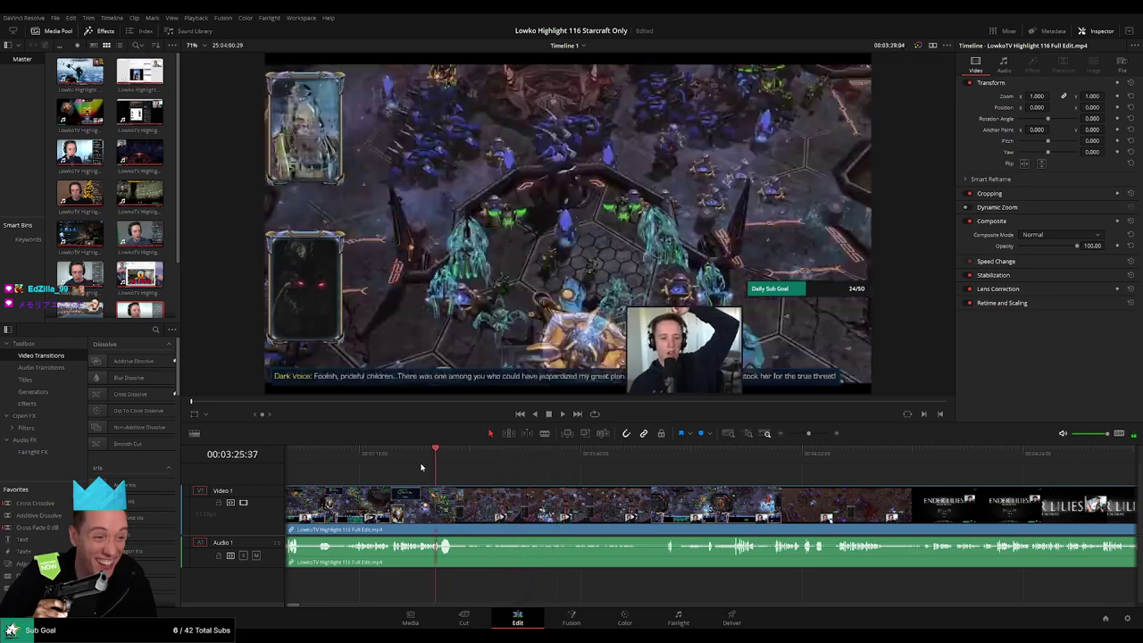
{"action": "left_click_drag", "start_coordinate": [421, 467], "coordinate": [347, 467]}
{"action": "left_click_drag", "start_coordinate": [396, 498], "coordinate": [653, 499]}
{"action": "left_click", "coordinate": [527, 459]}
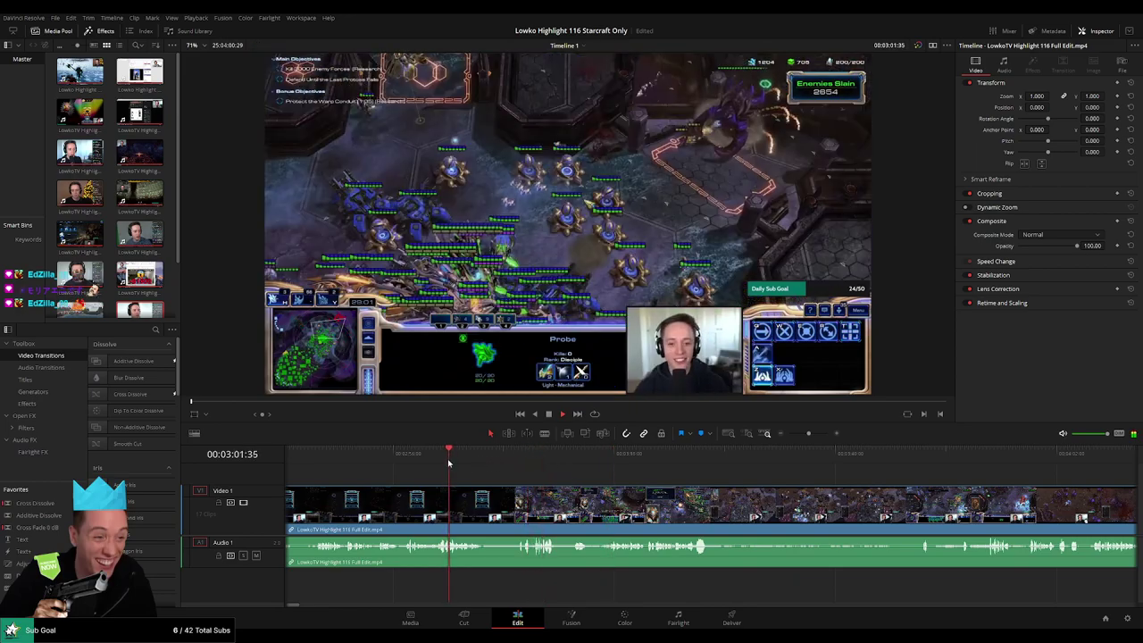
{"action": "left_click_drag", "start_coordinate": [459, 497], "coordinate": [605, 495]}
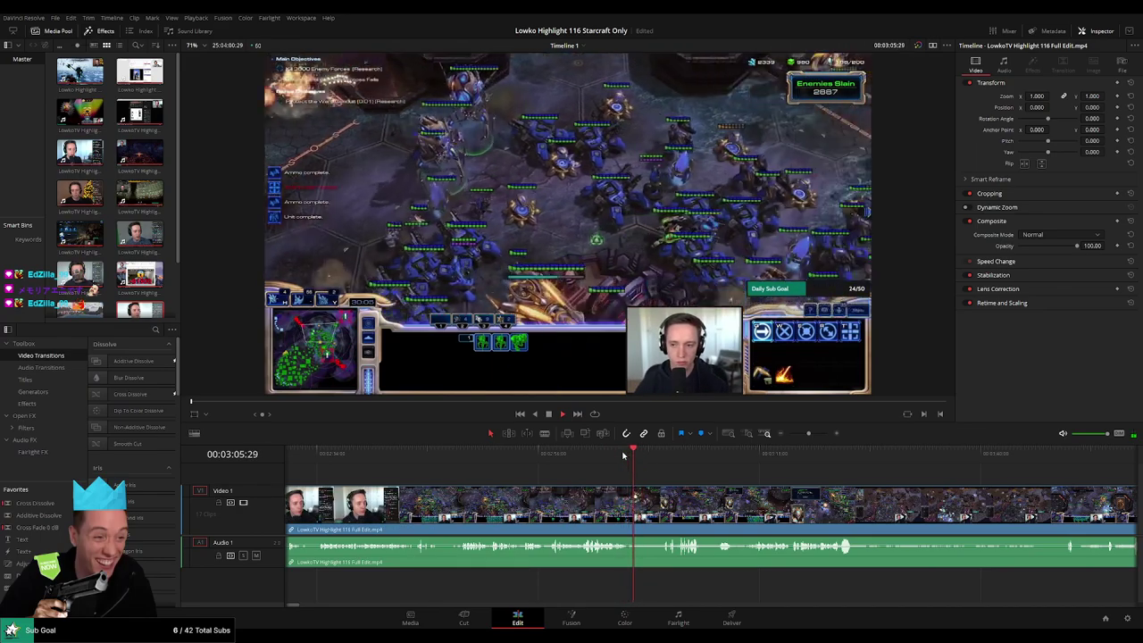
Split the clip at 00:03:05:35, ripple-delete the section before it, and play the new join
{"action": "key", "text": "ctrl+b"}
{"action": "left_click", "coordinate": [607, 508]}
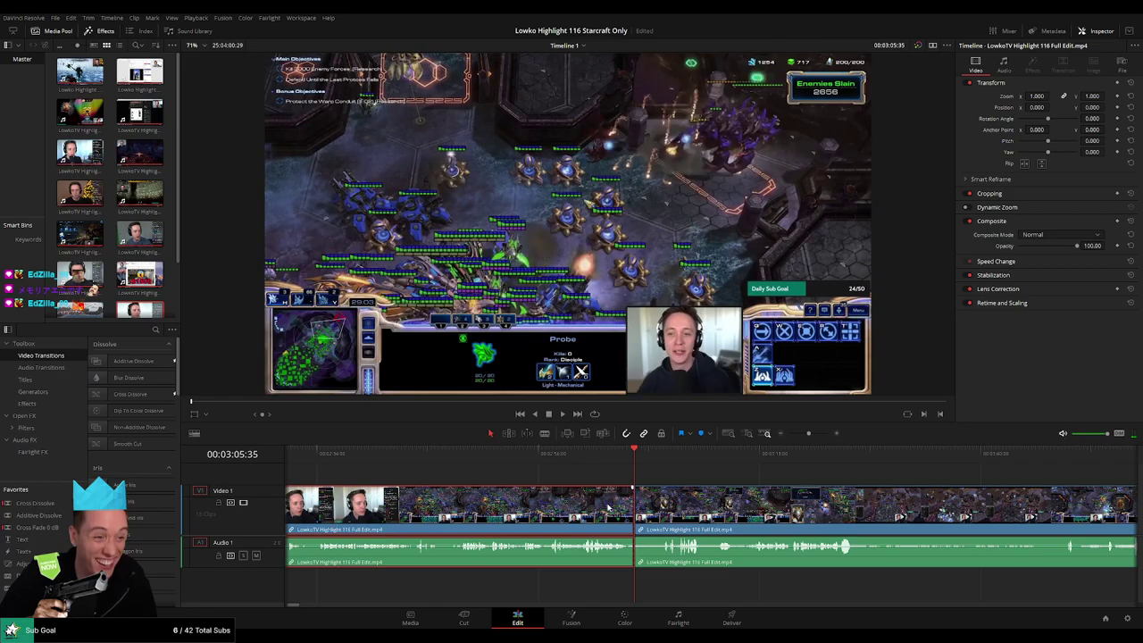
{"action": "key", "text": "Delete"}
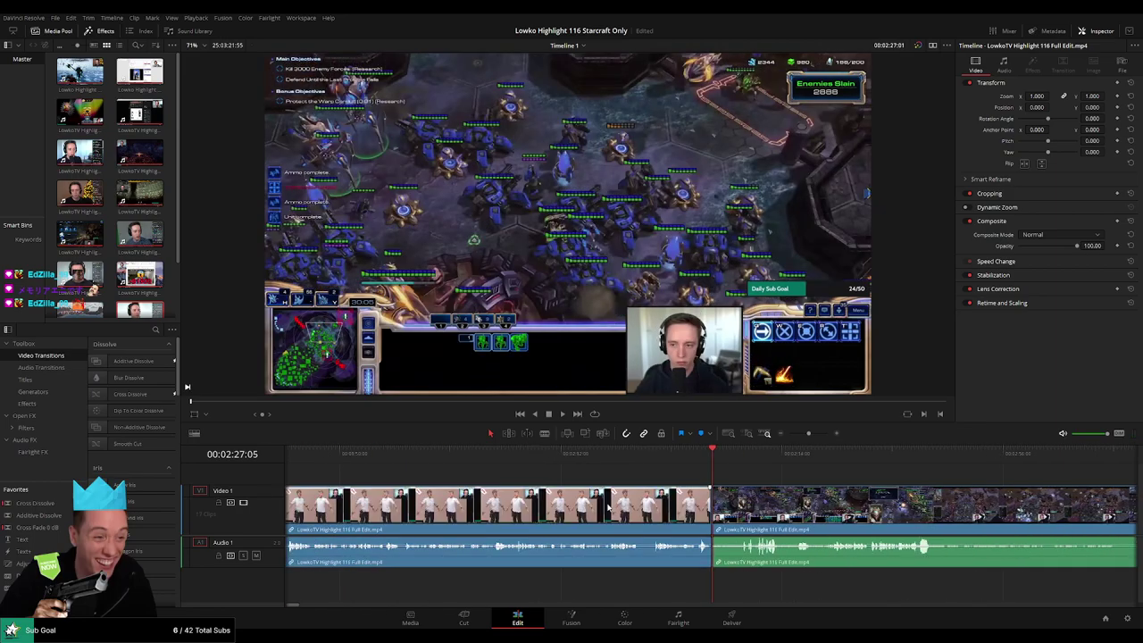
{"action": "key", "text": "space"}
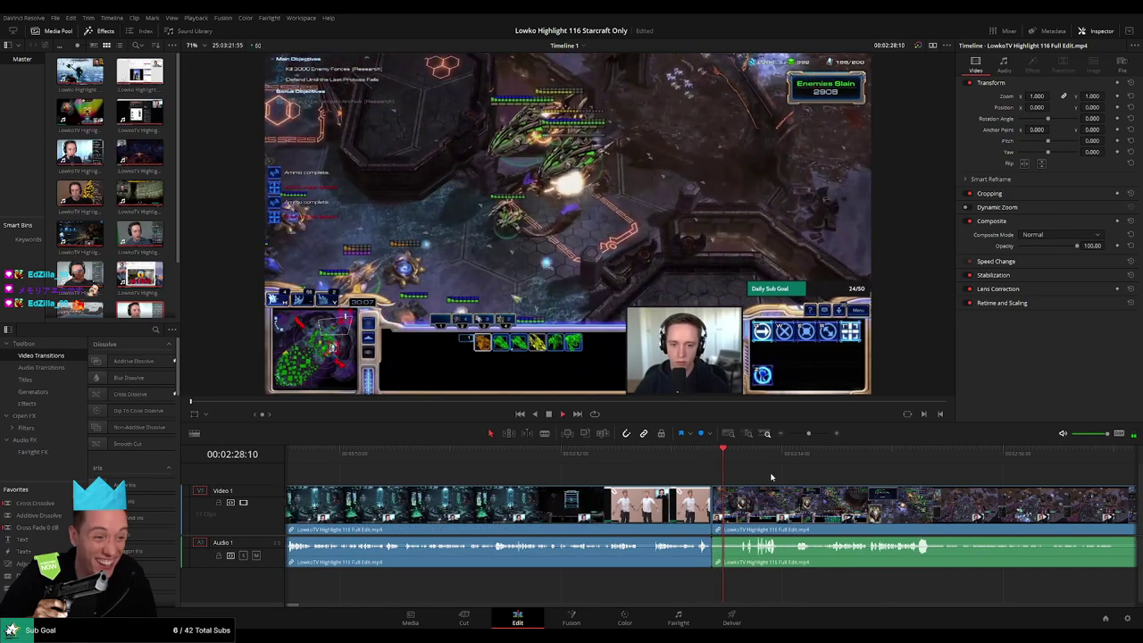
Review the mission footage from about 00:02:28 to 00:03:39 to locate where the StarCraft content ends
{"action": "scroll", "coordinate": [790, 477], "scroll_direction": "right", "scroll_amount": 5}
{"action": "left_click_drag", "start_coordinate": [541, 463], "coordinate": [896, 482]}
{"action": "scroll", "coordinate": [898, 482], "scroll_direction": "right", "scroll_amount": 8}
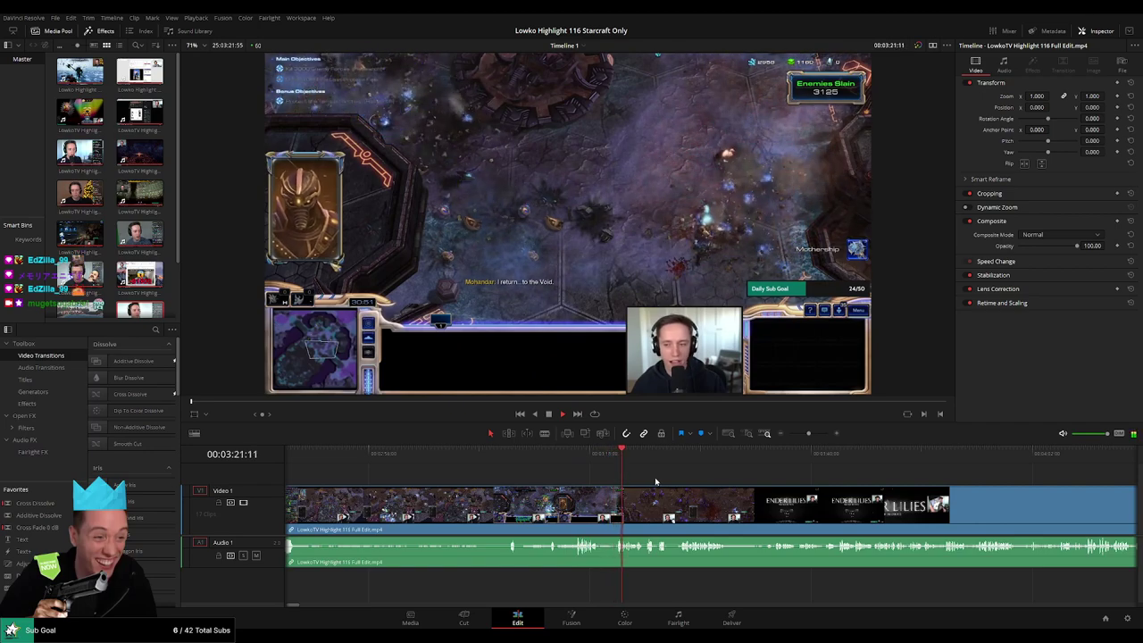
{"action": "scroll", "coordinate": [668, 487], "scroll_direction": "up", "scroll_amount": 5}
{"action": "left_click_drag", "start_coordinate": [817, 434], "coordinate": [810, 434]}
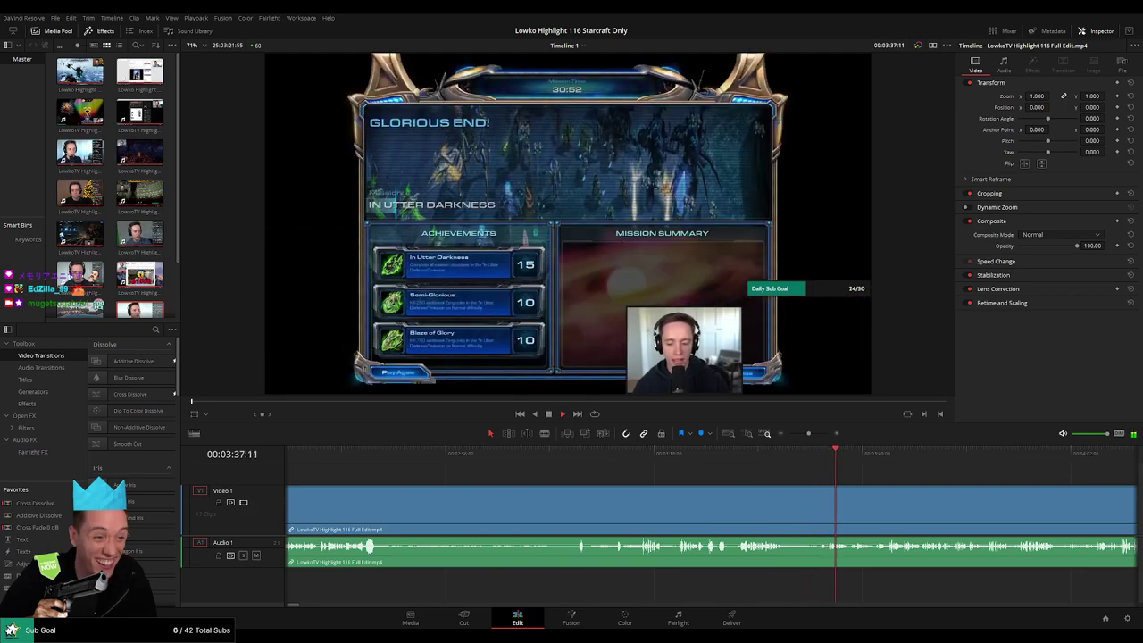
{"action": "scroll", "coordinate": [681, 469], "scroll_direction": "right", "scroll_amount": 3}
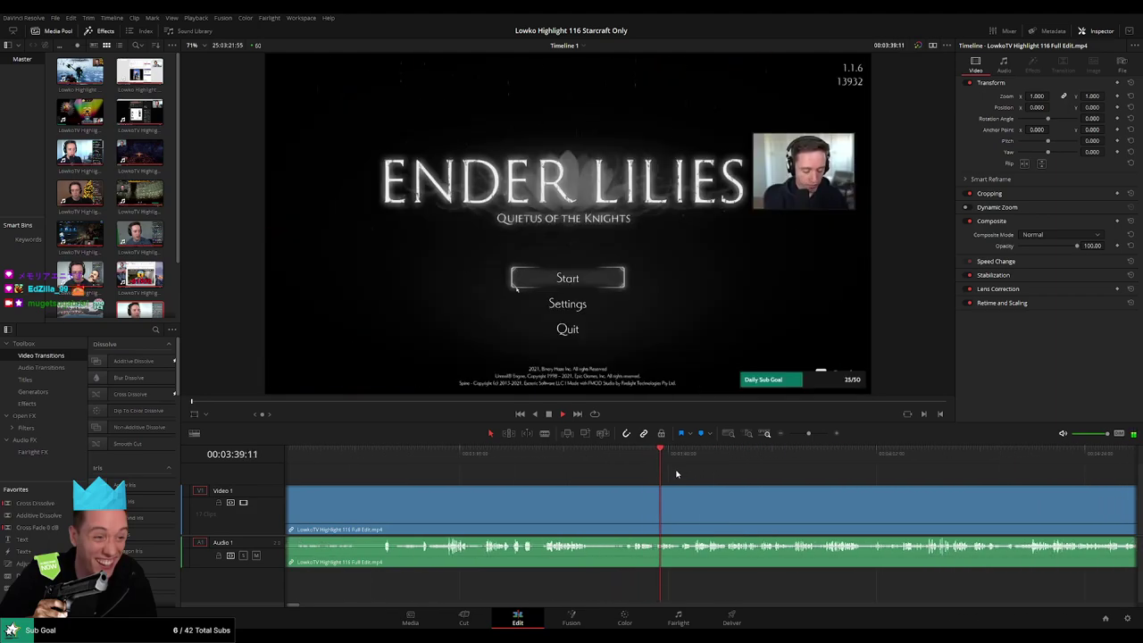
Split the clip at 00:03:38:36, on the last frame of the mission summary screen before the Ender Lilies title
{"action": "left_click", "coordinate": [643, 457]}
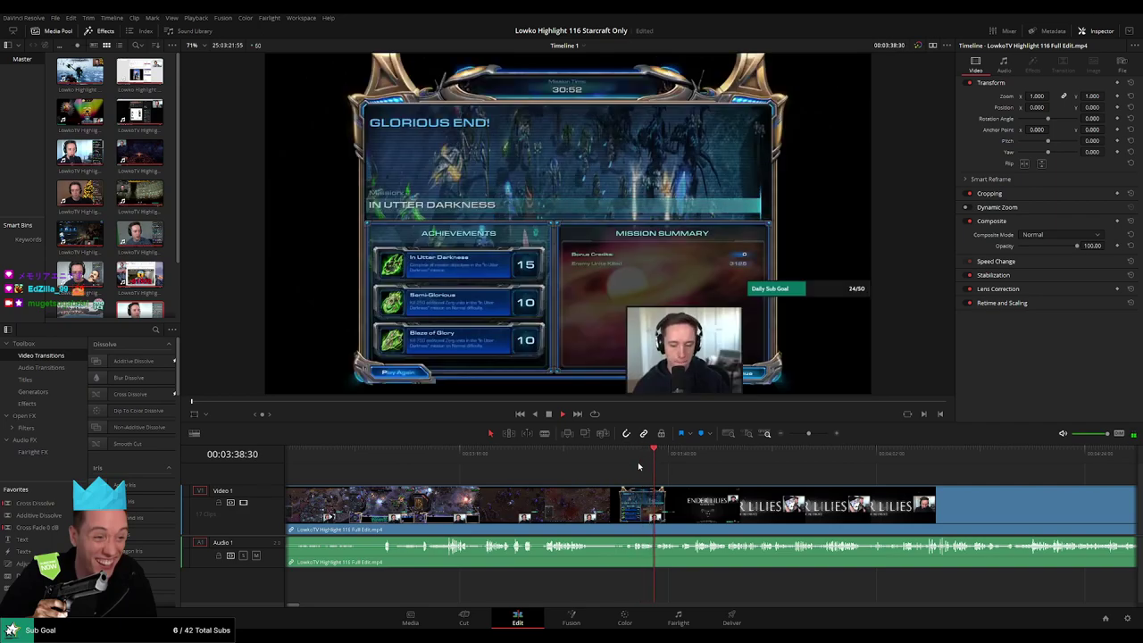
{"action": "key", "text": "space"}
{"action": "scroll", "coordinate": [668, 480], "scroll_direction": "up", "scroll_amount": 2}
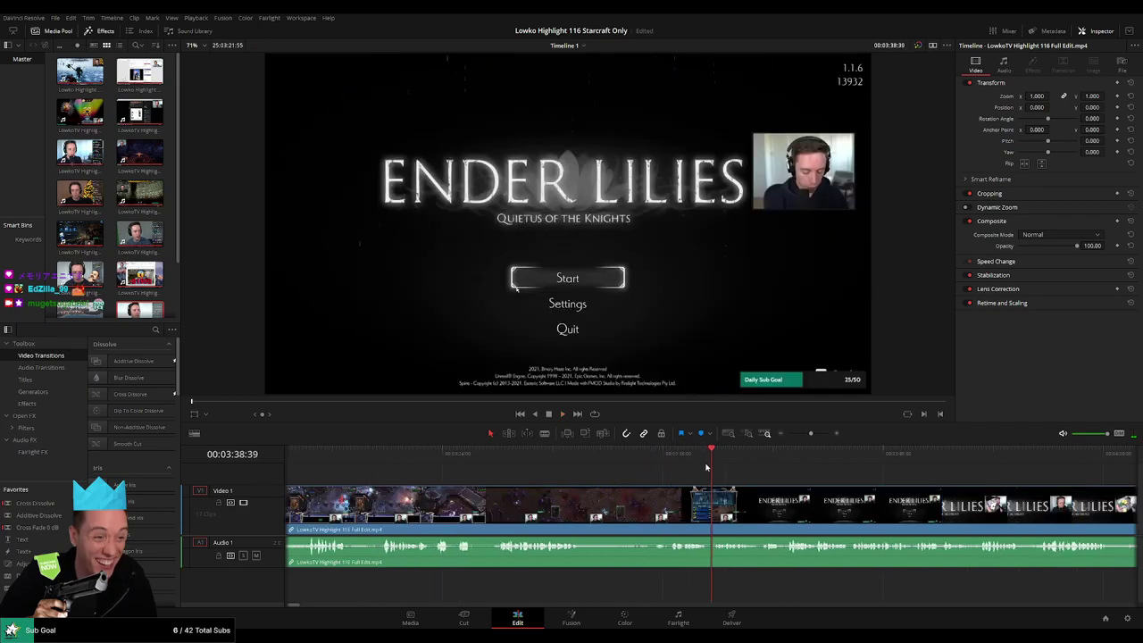
{"action": "key", "text": "Left"}
{"action": "key", "text": "Left"}
{"action": "key", "text": "Left"}
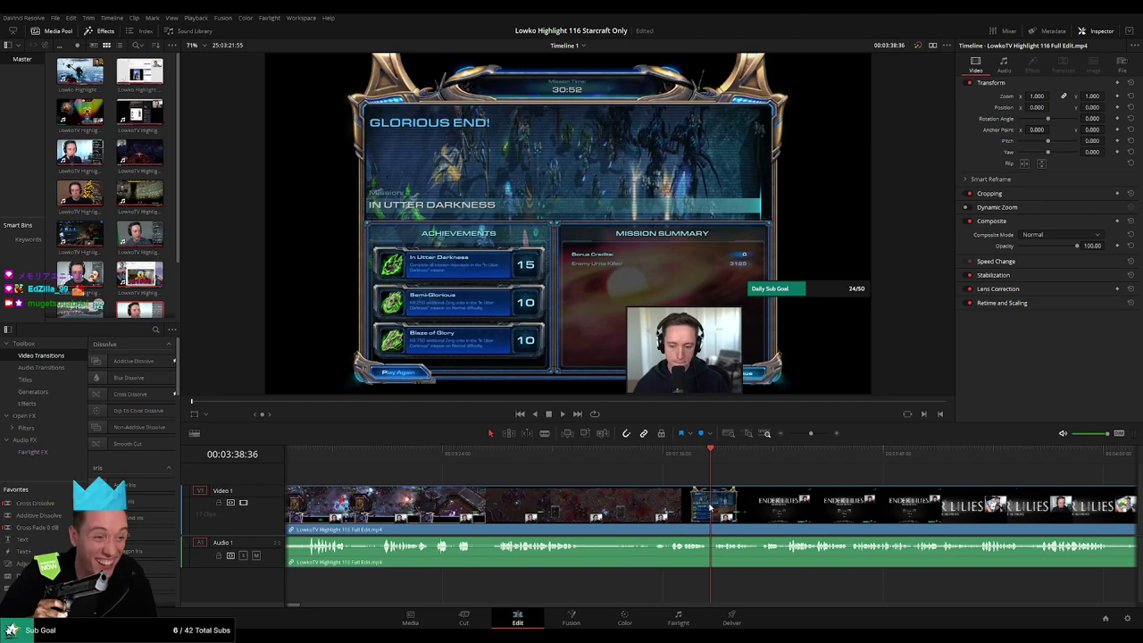
{"action": "key", "text": "ctrl+b"}
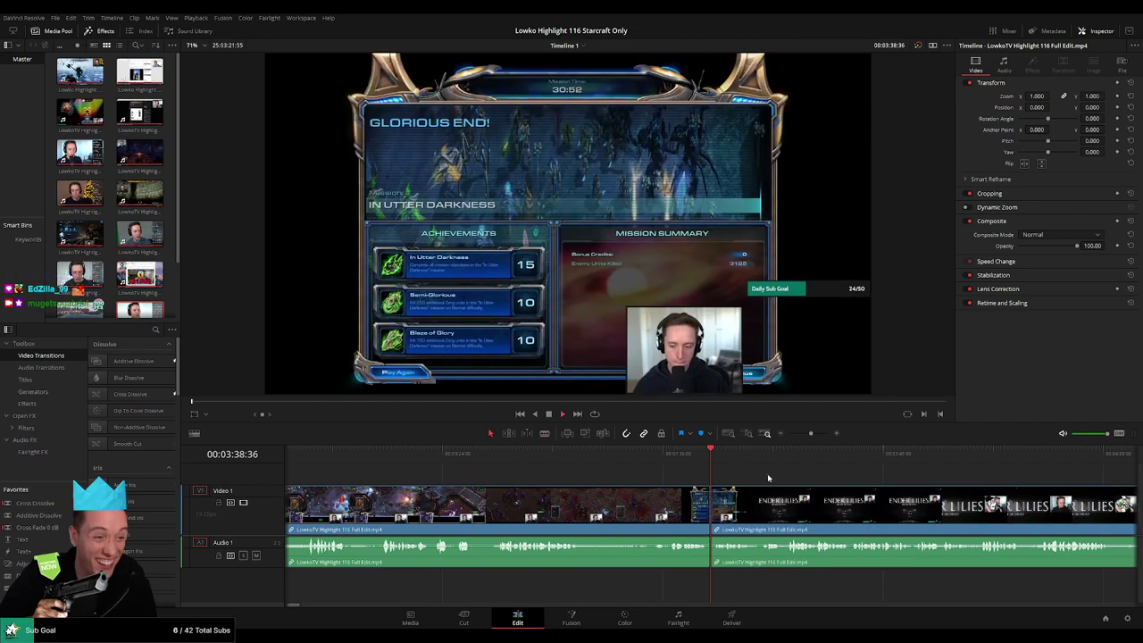
Scan the footage after the cut up to about 00:05:06 for the next StarCraft mission
{"action": "left_click_drag", "start_coordinate": [812, 435], "coordinate": [803, 434]}
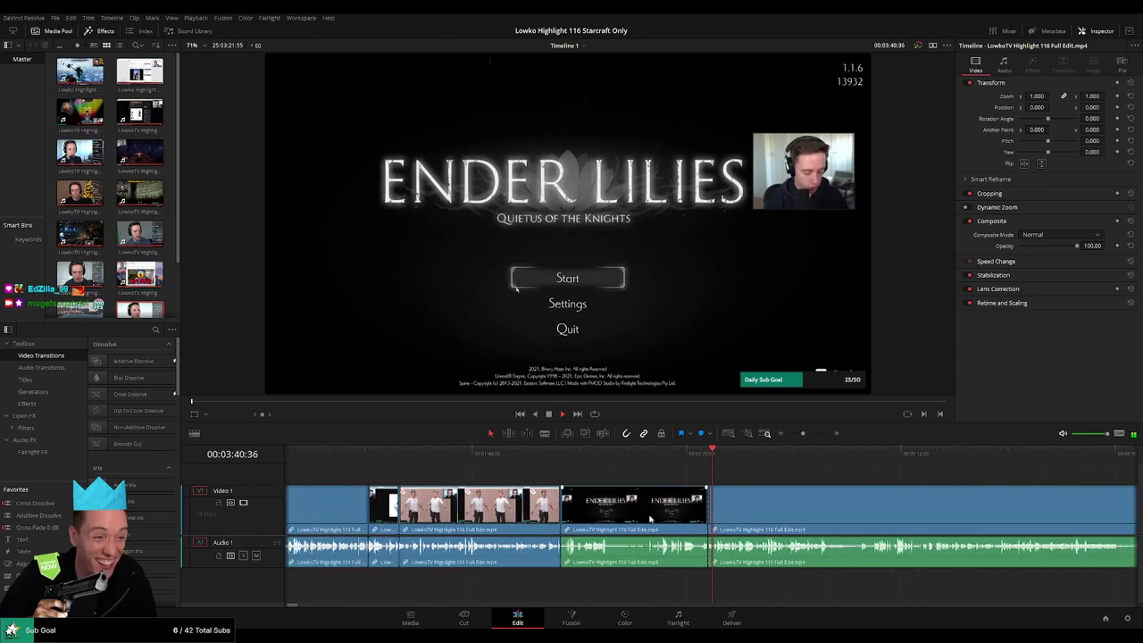
{"action": "key", "text": "F1"}
{"action": "left_click", "coordinate": [793, 477]}
{"action": "scroll", "coordinate": [775, 480], "scroll_direction": "right", "scroll_amount": 3}
{"action": "left_click_drag", "start_coordinate": [454, 459], "coordinate": [630, 470]}
{"action": "scroll", "coordinate": [643, 483], "scroll_direction": "right", "scroll_amount": 2}
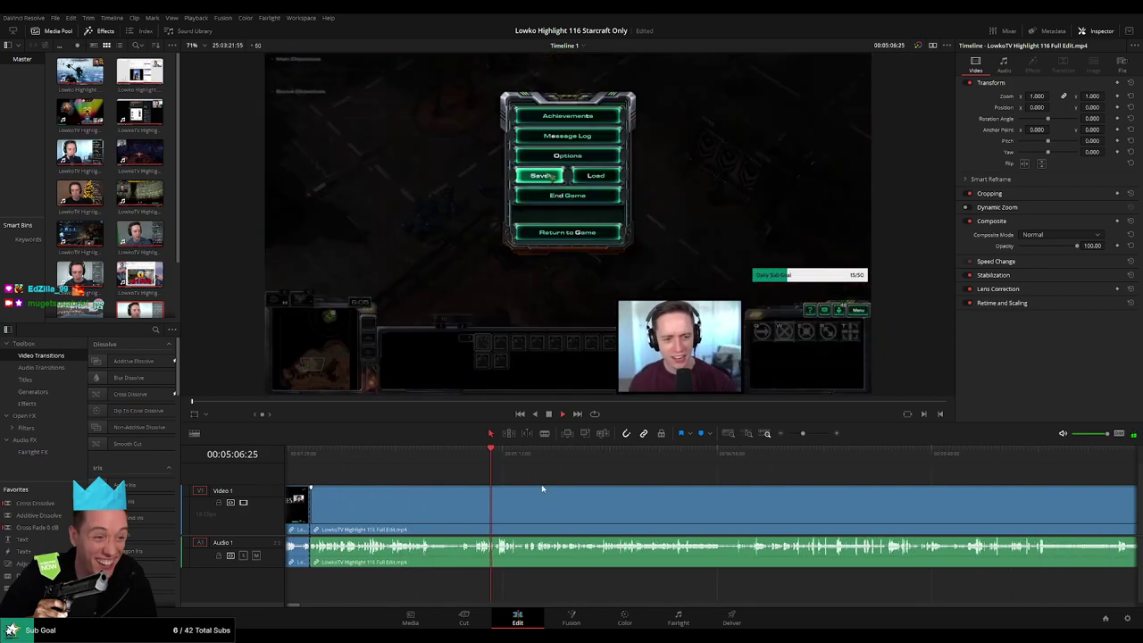
{"action": "left_click", "coordinate": [463, 458]}
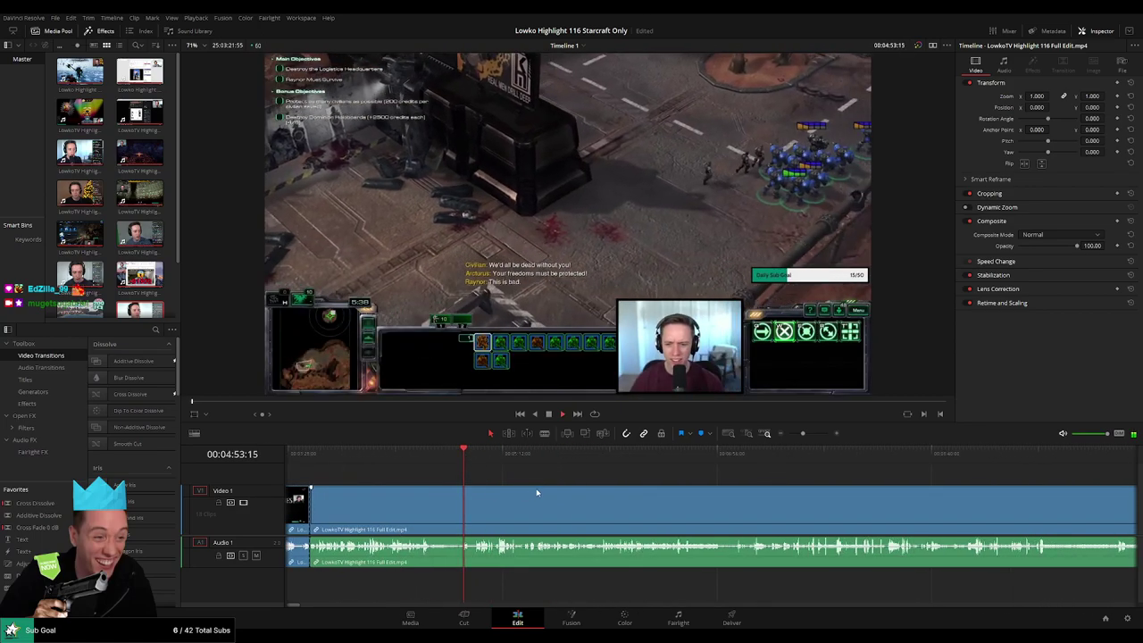
Recheck the mission gameplay between about 00:04:43 and 00:04:55 to narrow down where it begins
{"action": "scroll", "coordinate": [716, 493], "scroll_direction": "up", "scroll_amount": 4}
{"action": "scroll", "coordinate": [637, 495], "scroll_direction": "right", "scroll_amount": 3}
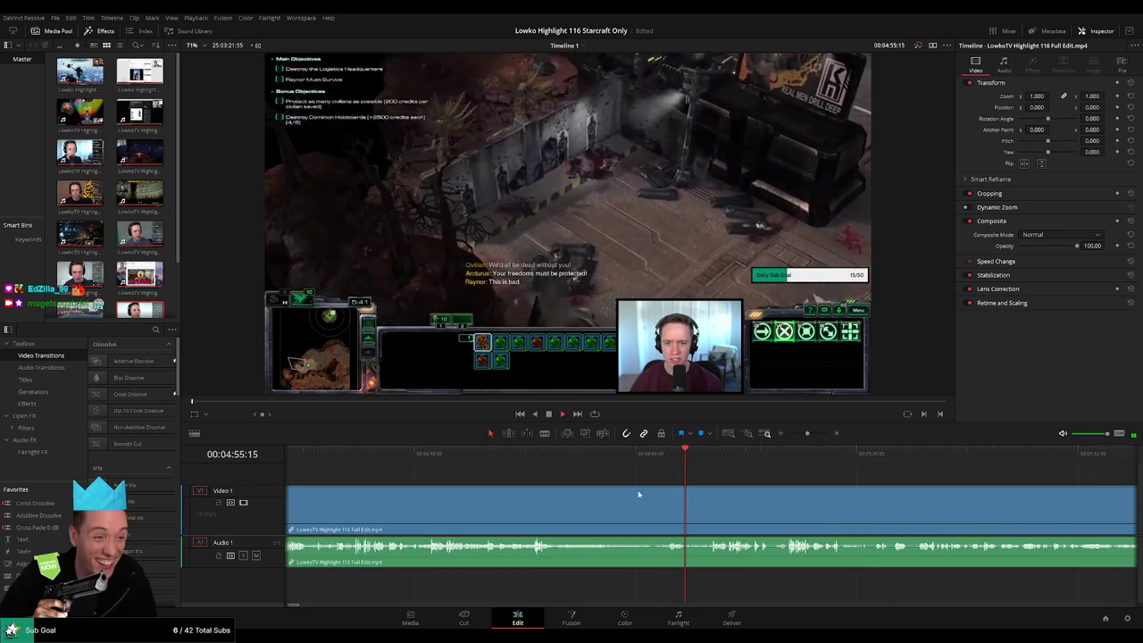
{"action": "left_click", "coordinate": [472, 455]}
{"action": "left_click_drag", "start_coordinate": [471, 454], "coordinate": [563, 459]}
{"action": "left_click_drag", "start_coordinate": [478, 459], "coordinate": [432, 461]}
{"action": "scroll", "coordinate": [599, 482], "scroll_direction": "left", "scroll_amount": 3}
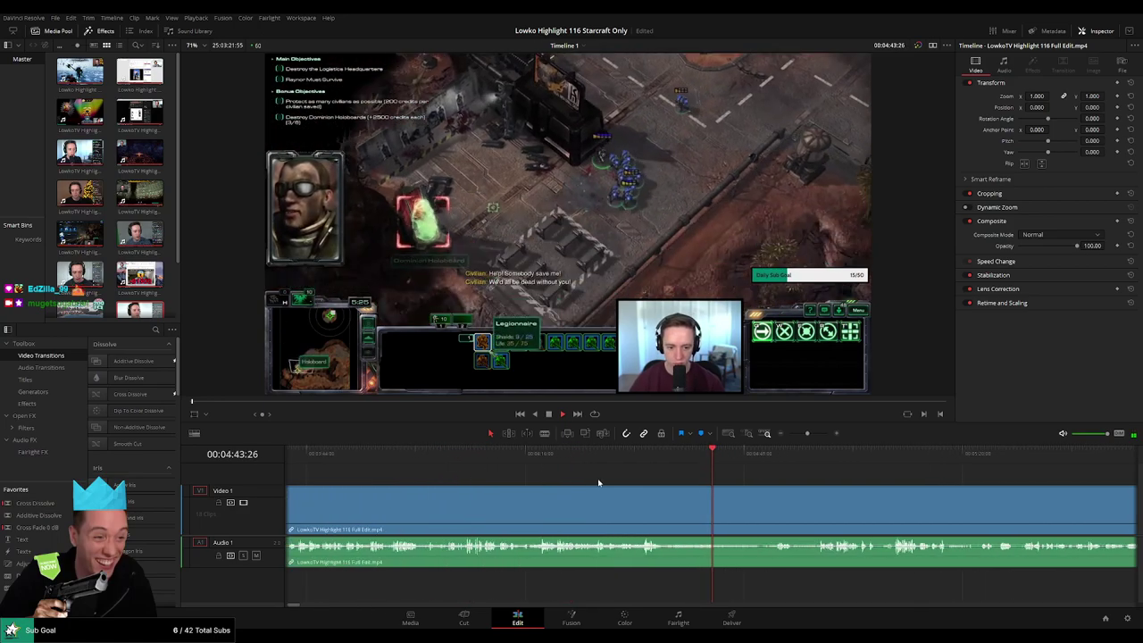
Split the clip at 00:04:36:35 and ripple-delete the Ender Lilies section before it
{"action": "mouse_move", "coordinate": [648, 454]}
{"action": "left_mouse_down"}
{"action": "mouse_move", "coordinate": [685, 456]}
{"action": "mouse_move", "coordinate": [661, 457]}
{"action": "left_mouse_up"}
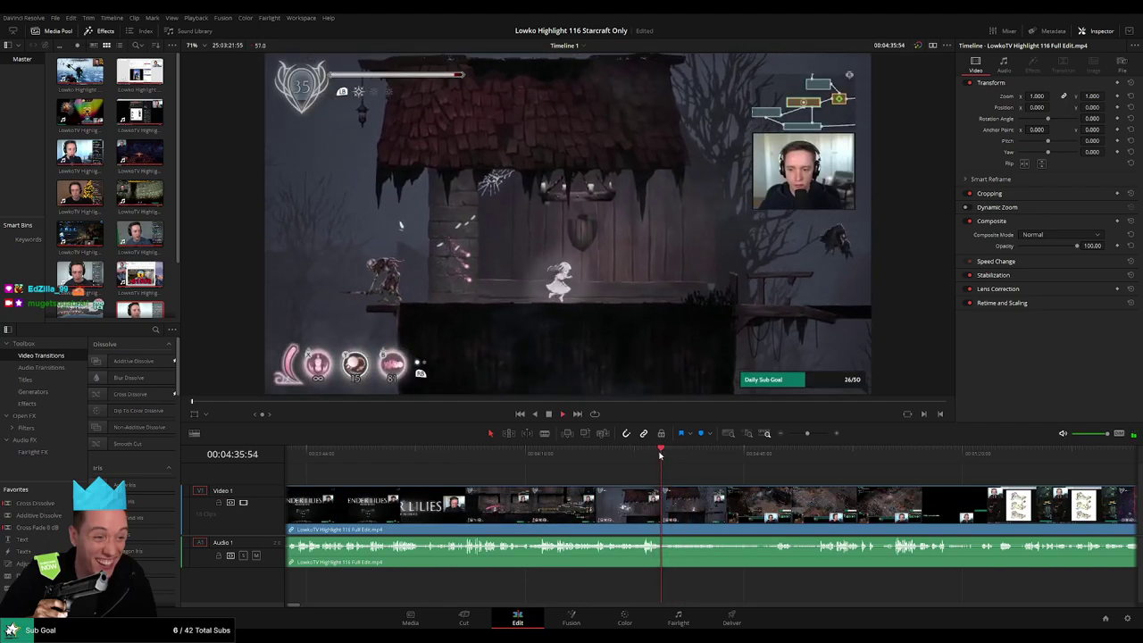
{"action": "key", "text": "space"}
{"action": "key", "text": "ctrl+b"}
{"action": "left_click", "coordinate": [649, 510]}
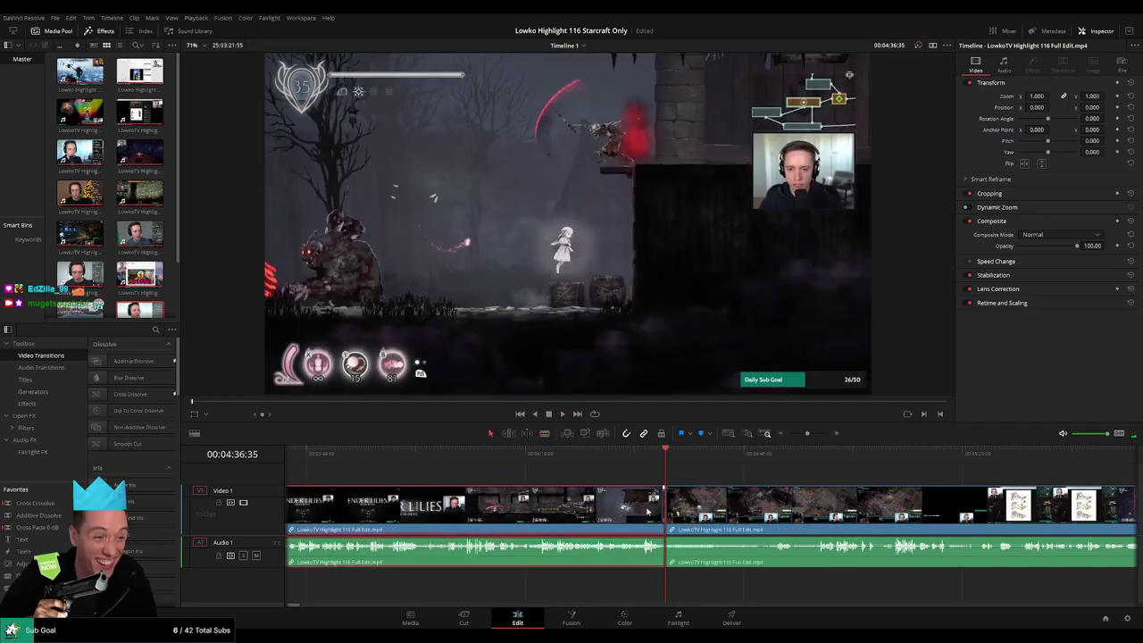
{"action": "key", "text": "Delete"}
Play the new join and review the mission gameplay and Hyperion scenes up to about 00:04:39
{"action": "key", "text": "space"}
{"action": "left_click_drag", "start_coordinate": [814, 493], "coordinate": [554, 478]}
{"action": "left_click_drag", "start_coordinate": [621, 459], "coordinate": [683, 464]}
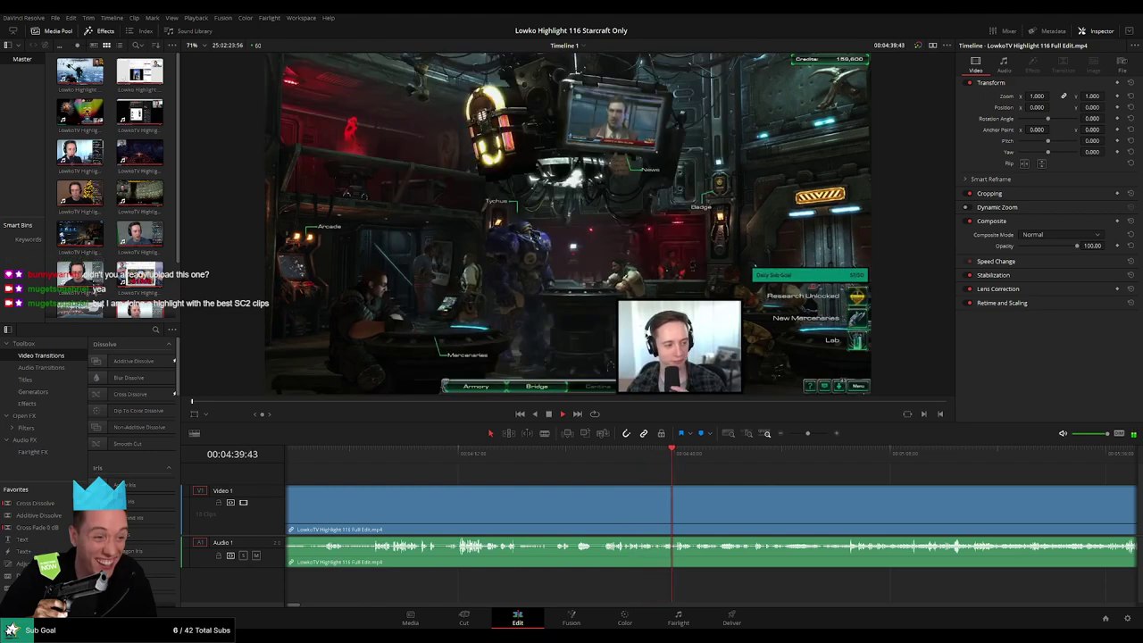
{"action": "left_click", "coordinate": [562, 455]}
{"action": "left_click", "coordinate": [530, 460]}
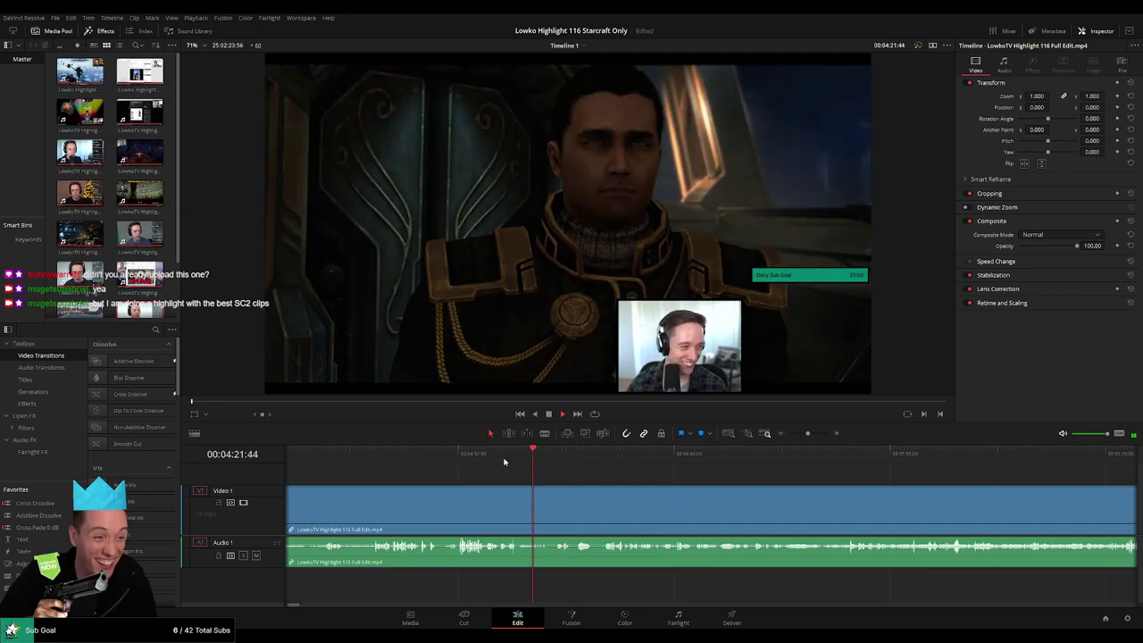
Split the clip at 00:04:19:31, where the mission gameplay changes to the Hyperion Cantina scene
{"action": "left_click", "coordinate": [504, 462]}
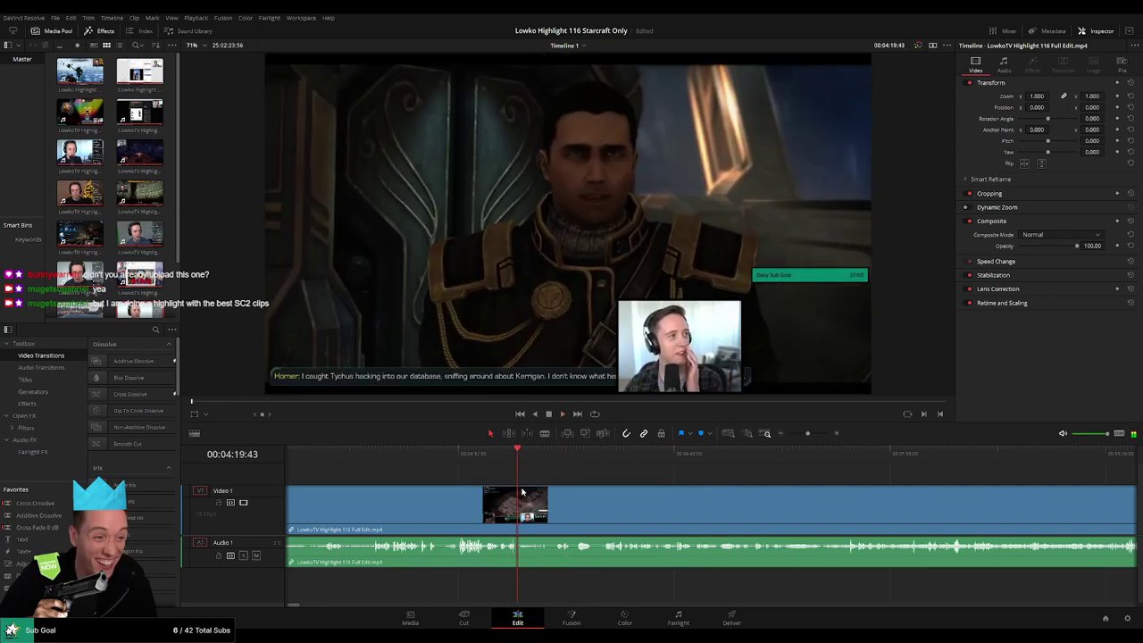
{"action": "key", "text": "space"}
{"action": "key", "text": "Left"}
{"action": "key", "text": "Left"}
{"action": "key", "text": "Left"}
{"action": "key", "text": "Left"}
{"action": "key", "text": "Left"}
{"action": "key", "text": "Left"}
{"action": "key", "text": "Left"}
{"action": "key", "text": "Left"}
{"action": "key", "text": "Left"}
{"action": "key", "text": "Left"}
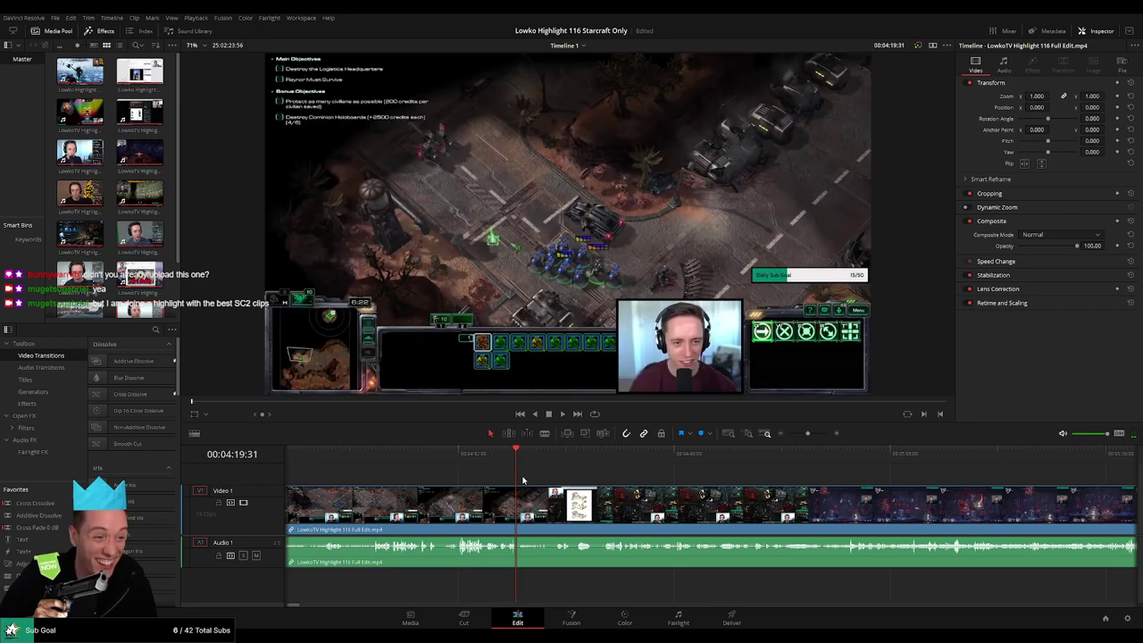
{"action": "left_click", "coordinate": [519, 502]}
{"action": "key", "text": "a"}
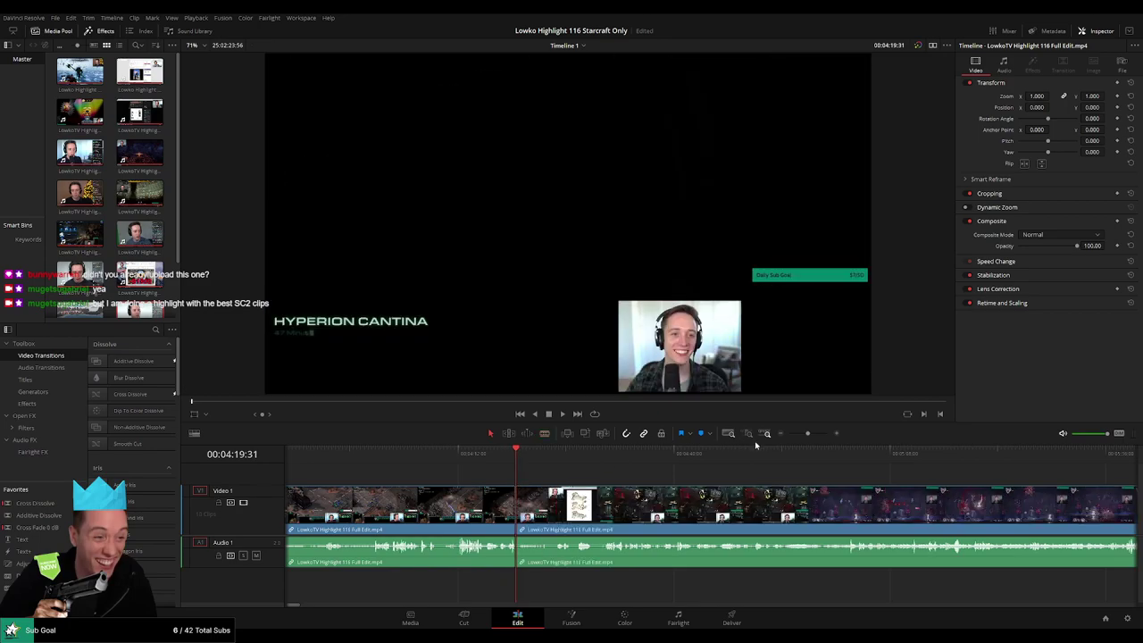
Inspect the cut at 00:04:19:31 up close and select the clip before it
{"action": "mouse_move", "coordinate": [807, 434]}
{"action": "left_mouse_down"}
{"action": "mouse_move", "coordinate": [794, 434]}
{"action": "mouse_move", "coordinate": [810, 436]}
{"action": "left_mouse_up"}
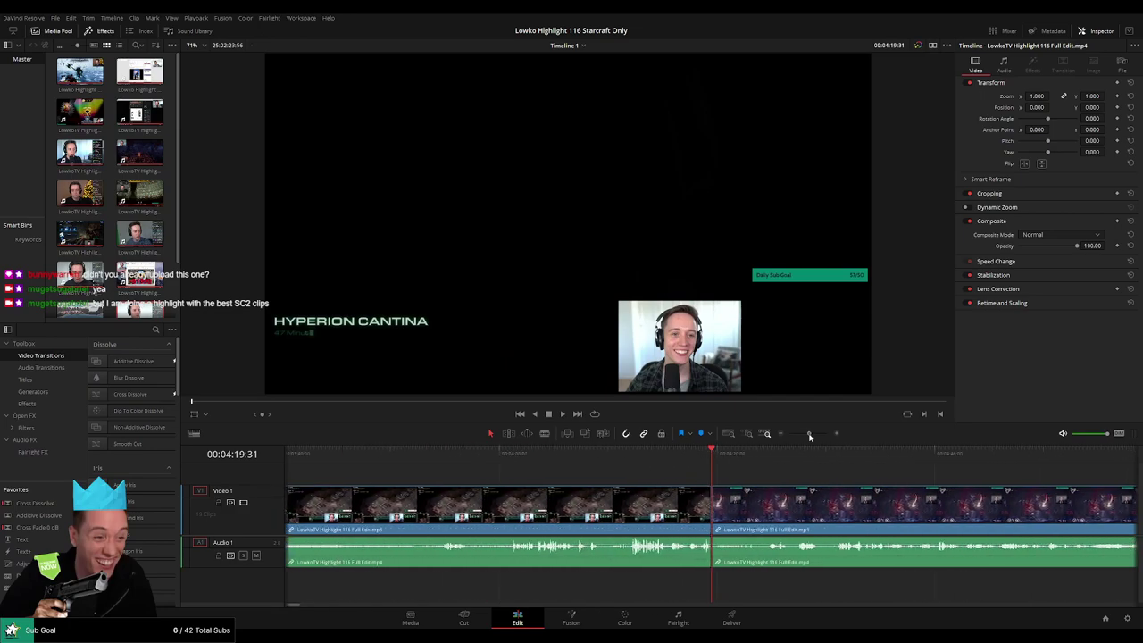
{"action": "left_click", "coordinate": [563, 507]}
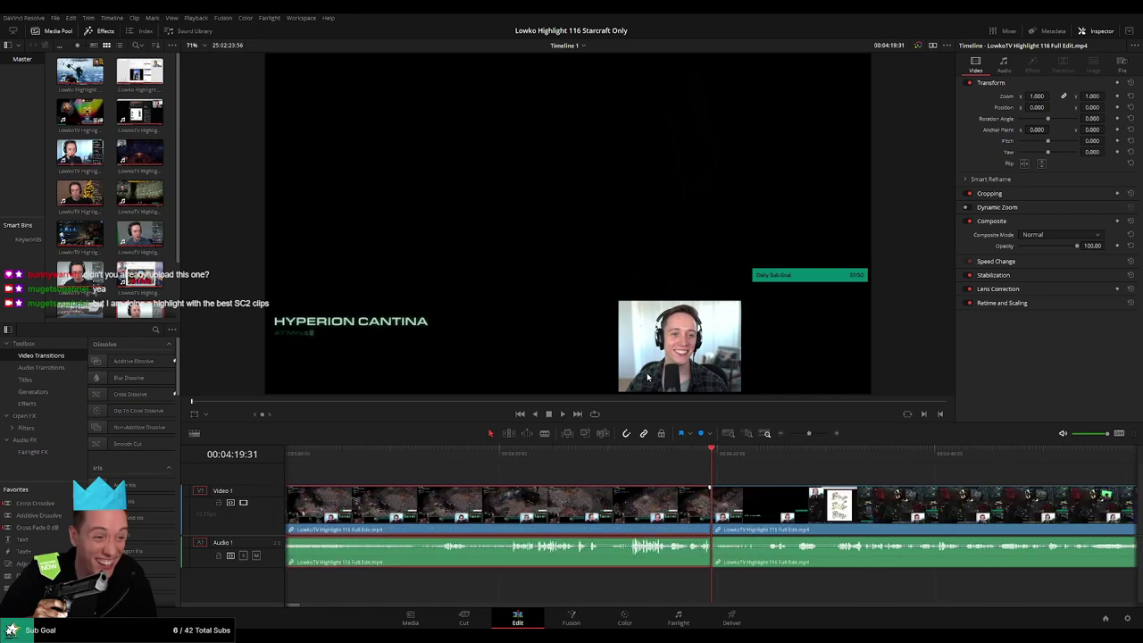
{"action": "key", "text": "1"}
{"action": "left_click_drag", "start_coordinate": [811, 435], "coordinate": [799, 435]}
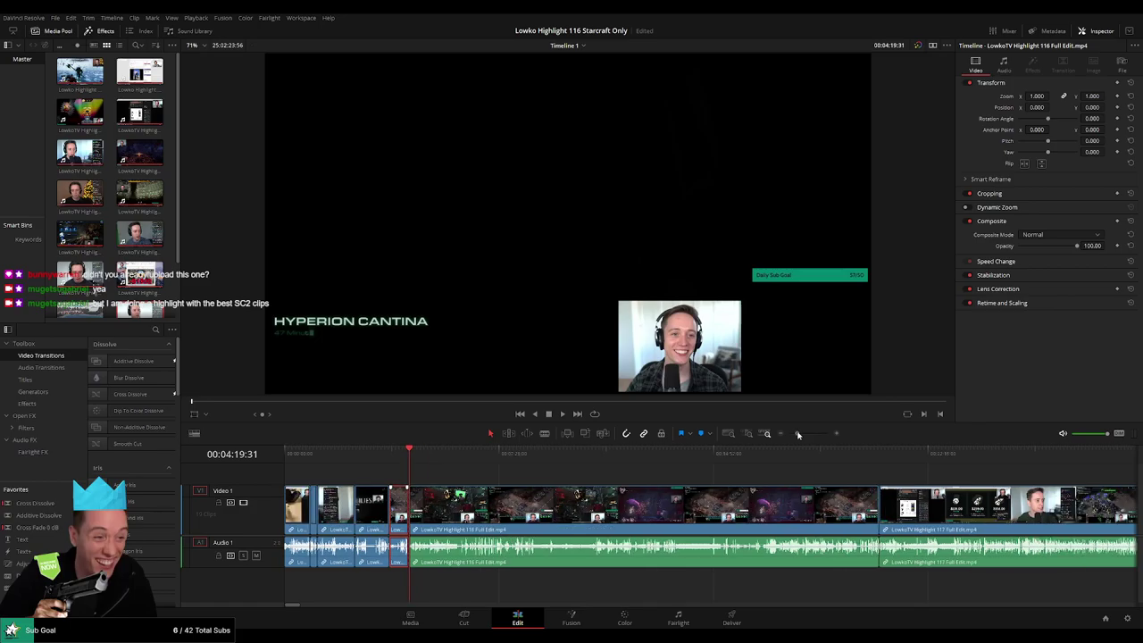
Scan the remaining LowkoTV Highlight 116 footage from about 00:04:20 to 00:19:54 for StarCraft content
{"action": "left_click_drag", "start_coordinate": [429, 462], "coordinate": [752, 449]}
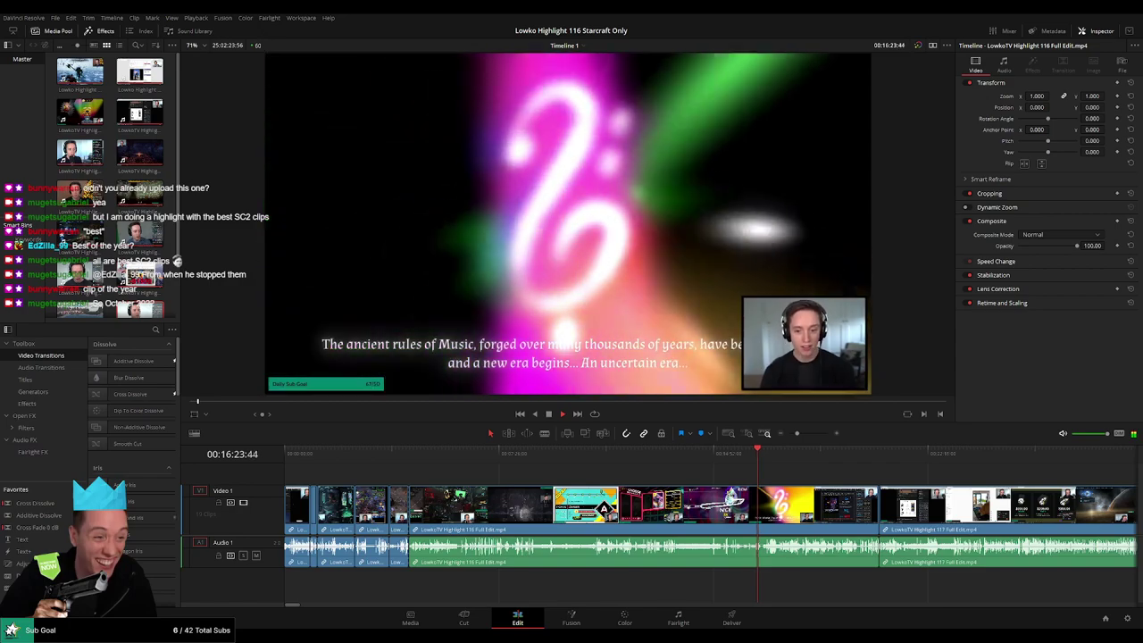
{"action": "left_click_drag", "start_coordinate": [764, 458], "coordinate": [823, 460]}
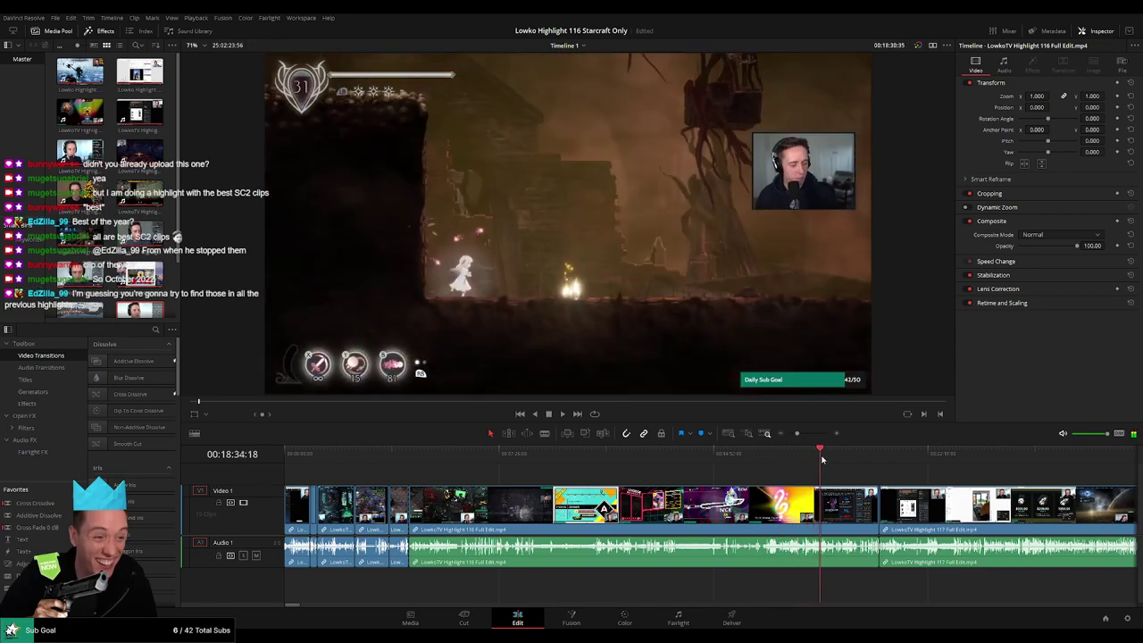
{"action": "key", "text": "space"}
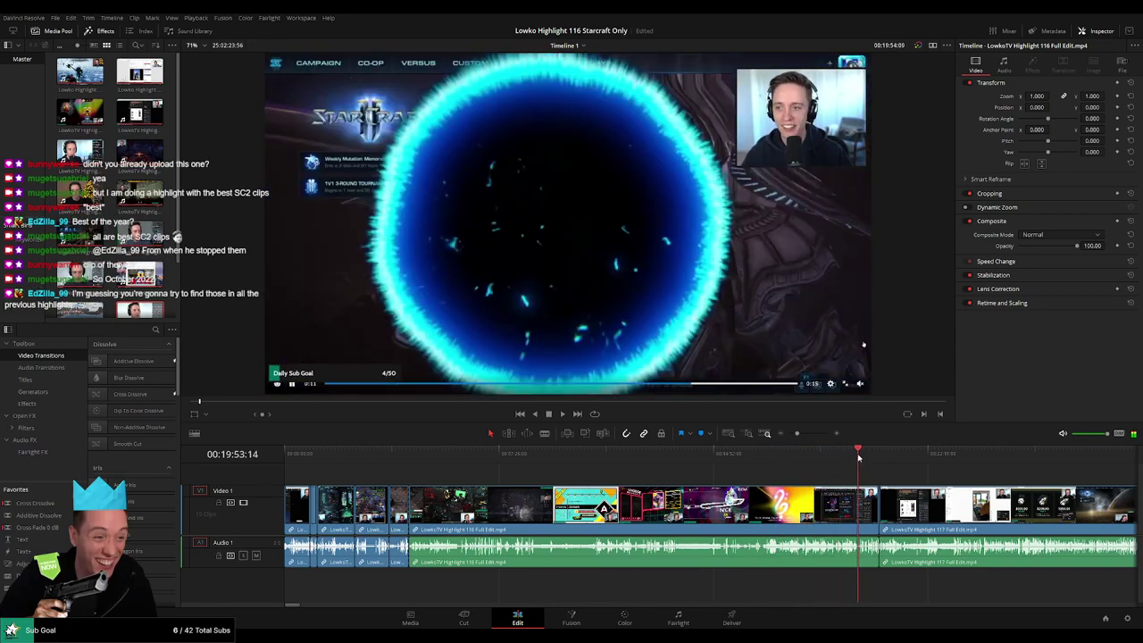
{"action": "scroll", "coordinate": [840, 493], "scroll_direction": "up", "scroll_amount": 3}
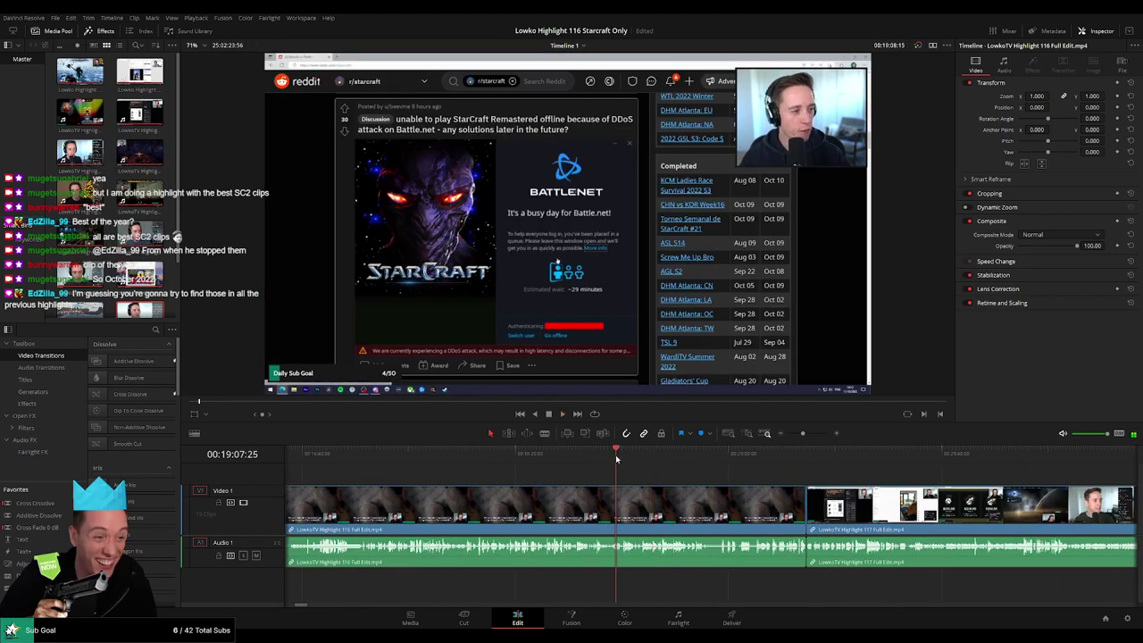
Check the end of the remaining LowkoTV Highlight 116 clip up to about 00:20:31 and ripple-delete that clip
{"action": "left_click_drag", "start_coordinate": [617, 459], "coordinate": [793, 458]}
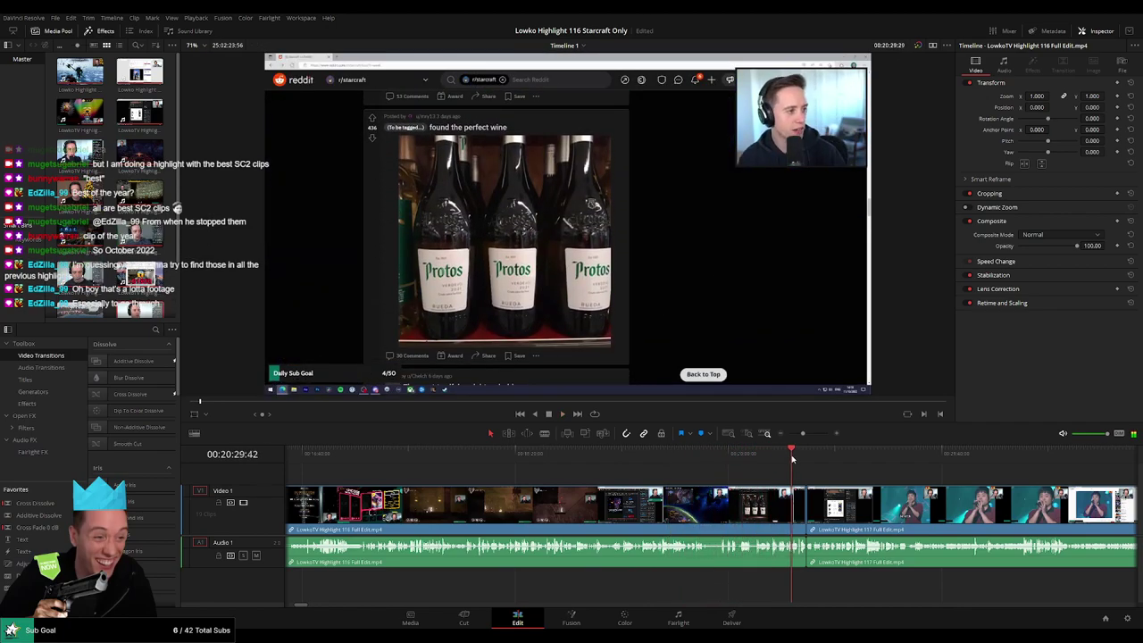
{"action": "left_click", "coordinate": [715, 514]}
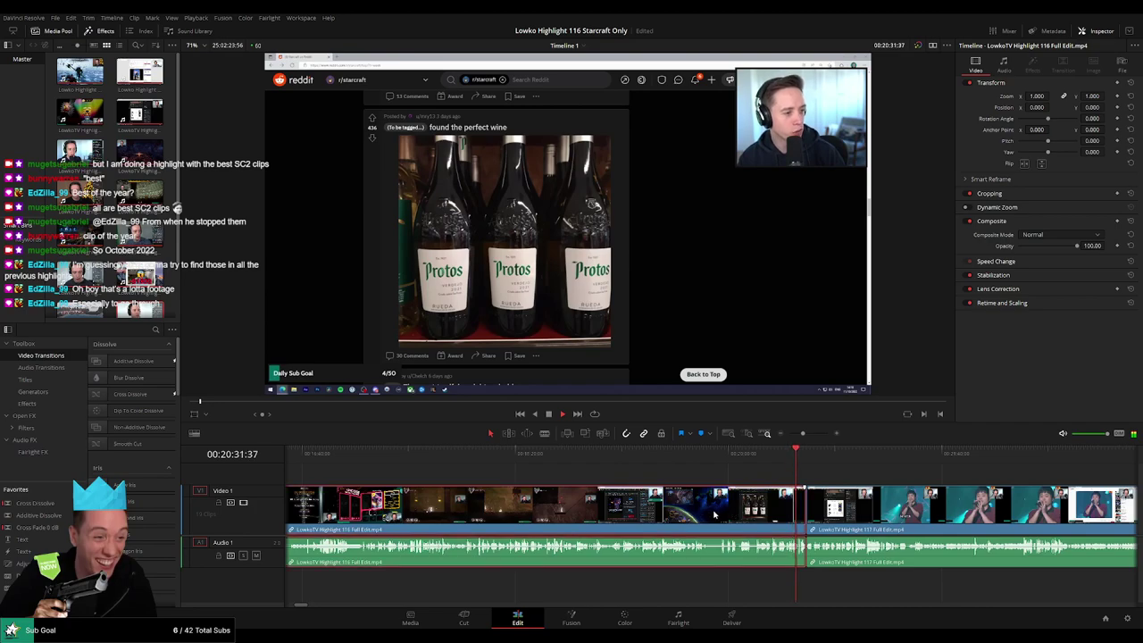
{"action": "key", "text": "Delete"}
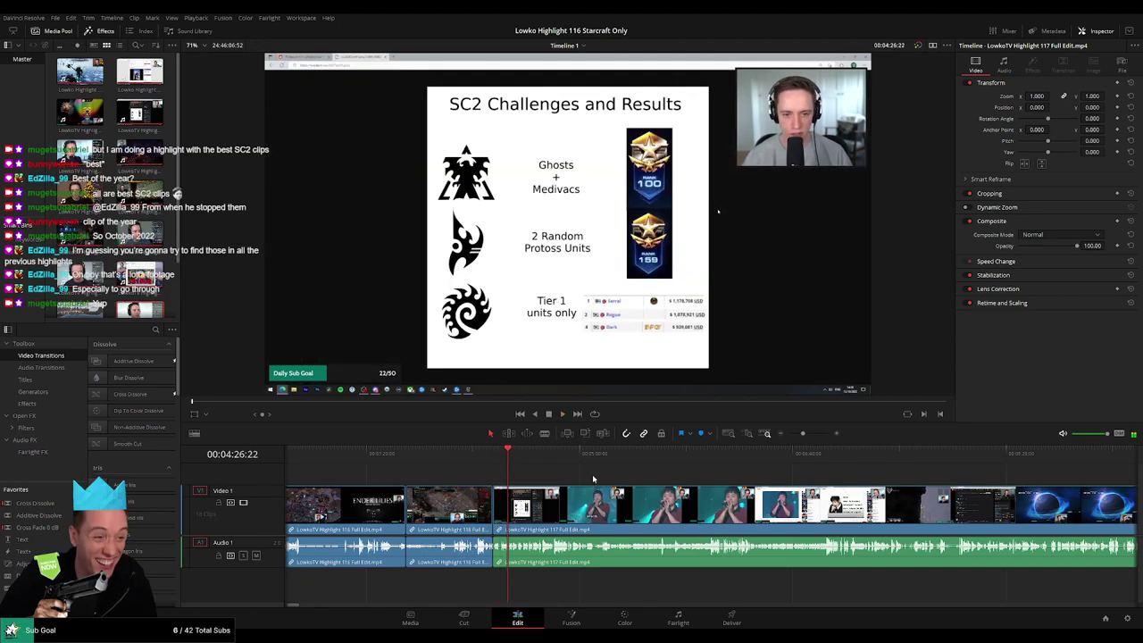
Look over the remaining highlight clips and place the playhead at 24:41:57:20, near the end of LowkoTV Highlight 130
{"action": "left_click_drag", "start_coordinate": [792, 433], "coordinate": [769, 437]}
{"action": "scroll", "coordinate": [781, 525], "scroll_direction": "right", "scroll_amount": 15}
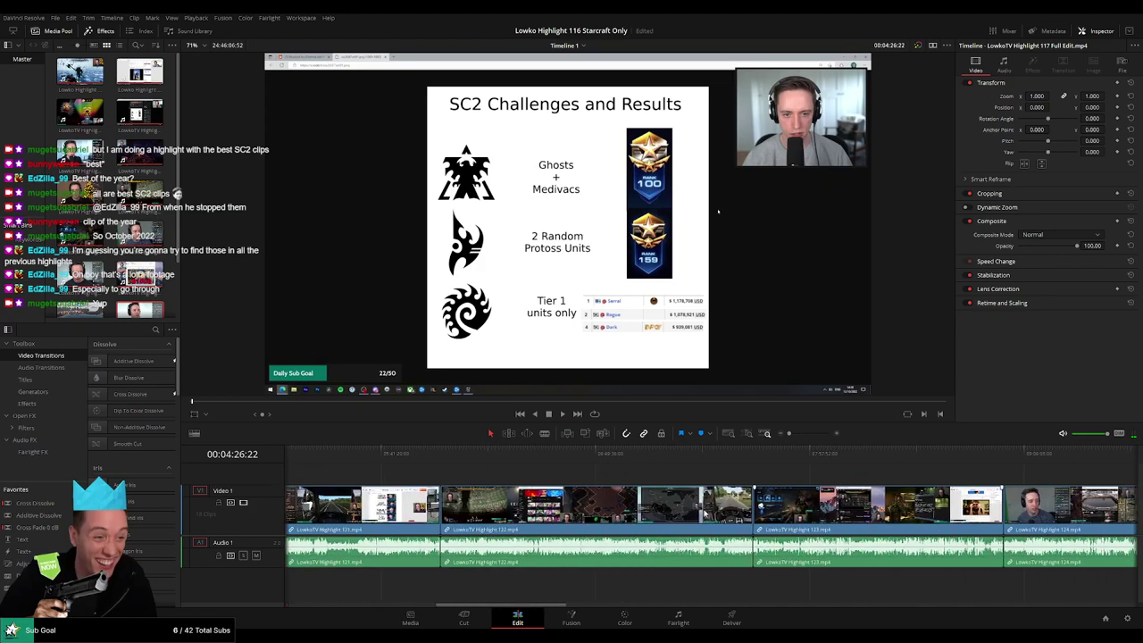
{"action": "scroll", "coordinate": [732, 528], "scroll_direction": "right", "scroll_amount": 8}
{"action": "scroll", "coordinate": [934, 518], "scroll_direction": "right", "scroll_amount": 10}
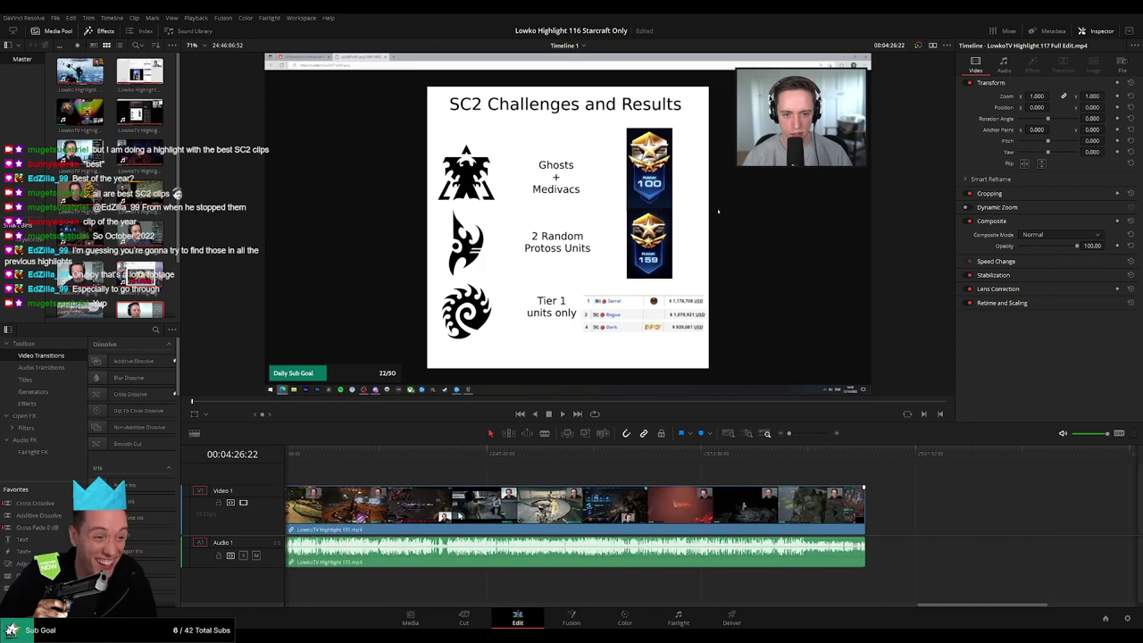
{"action": "scroll", "coordinate": [528, 519], "scroll_direction": "left", "scroll_amount": 2}
{"action": "left_click", "coordinate": [593, 454]}
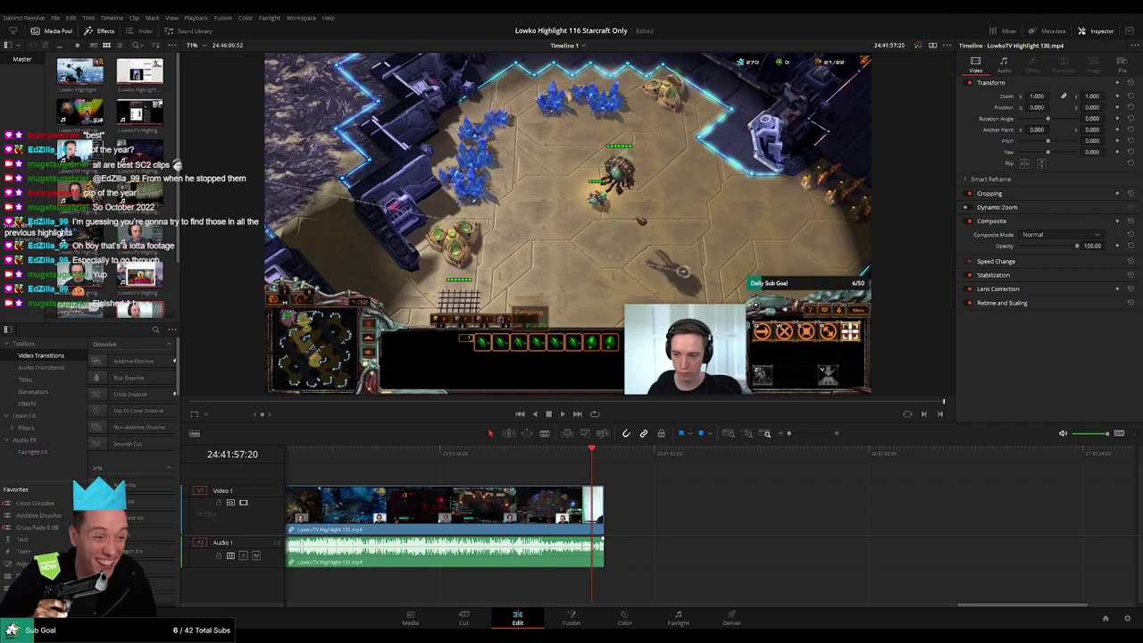
Save the project and place the playhead at the end of the timeline, at 24:46:06:52
{"action": "key", "text": "ctrl+s"}
{"action": "left_click", "coordinate": [605, 464]}
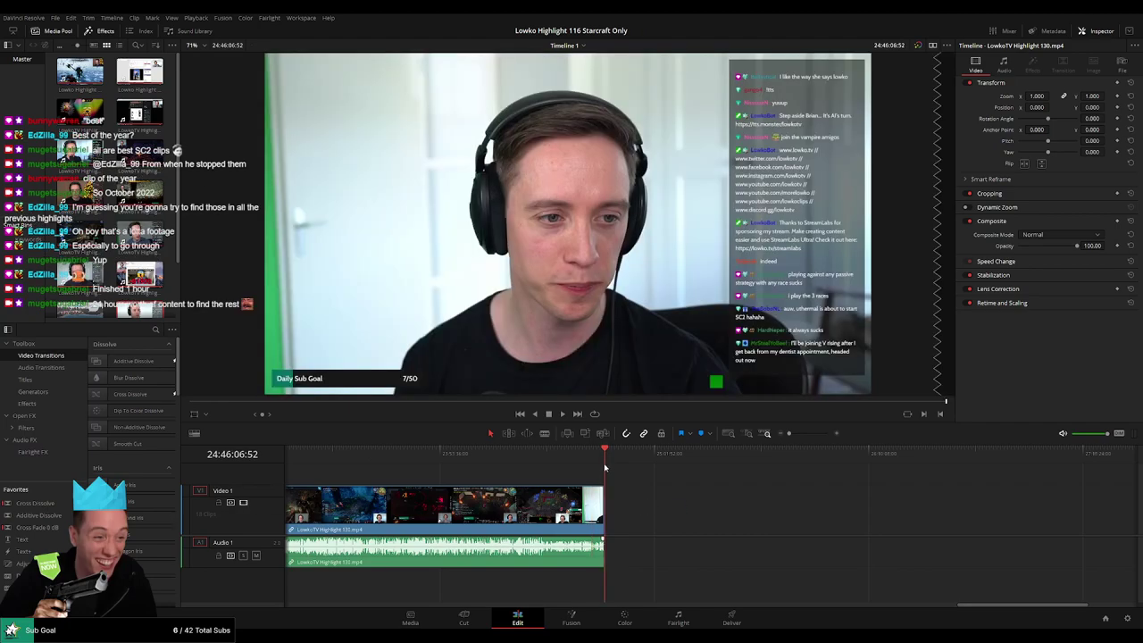
{"action": "scroll", "coordinate": [775, 482], "scroll_direction": "left", "scroll_amount": 3}
{"action": "mouse_move", "coordinate": [1011, 605]}
{"action": "left_mouse_down"}
{"action": "mouse_move", "coordinate": [659, 603]}
{"action": "mouse_move", "coordinate": [1015, 584]}
{"action": "left_mouse_up"}
{"action": "scroll", "coordinate": [1019, 586], "scroll_direction": "right", "scroll_amount": 3}
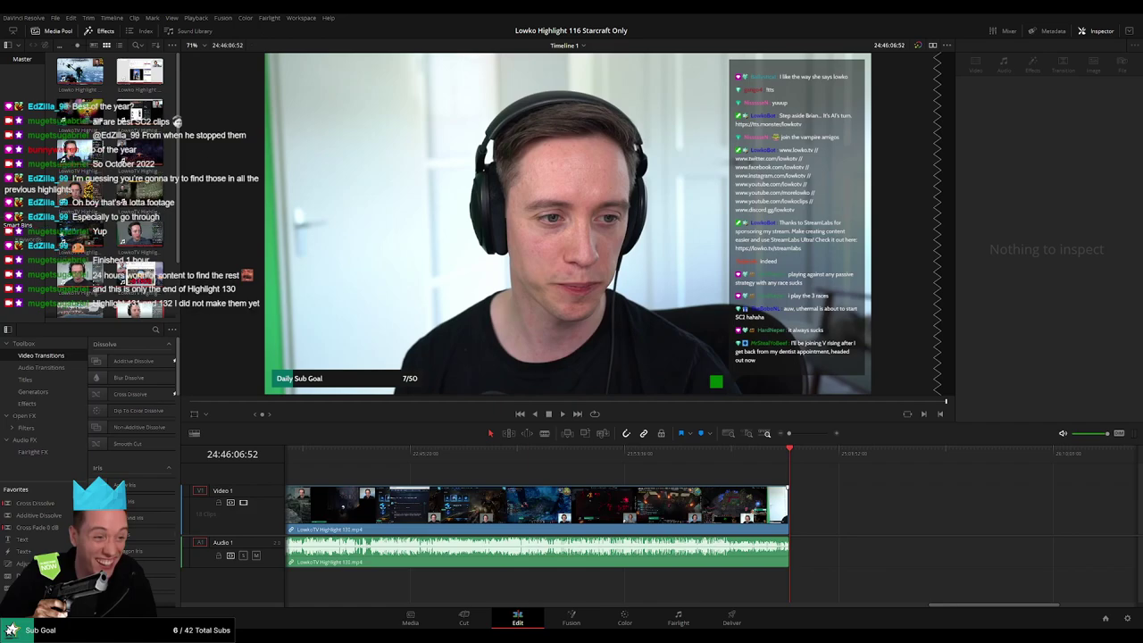
Return to the beginning of the timeline and play LowkoTV Highlight 117 Full Edit from its start near 00:04:19
{"action": "left_click_drag", "start_coordinate": [989, 607], "coordinate": [336, 606]}
{"action": "left_click", "coordinate": [301, 457]}
{"action": "key", "text": "space"}
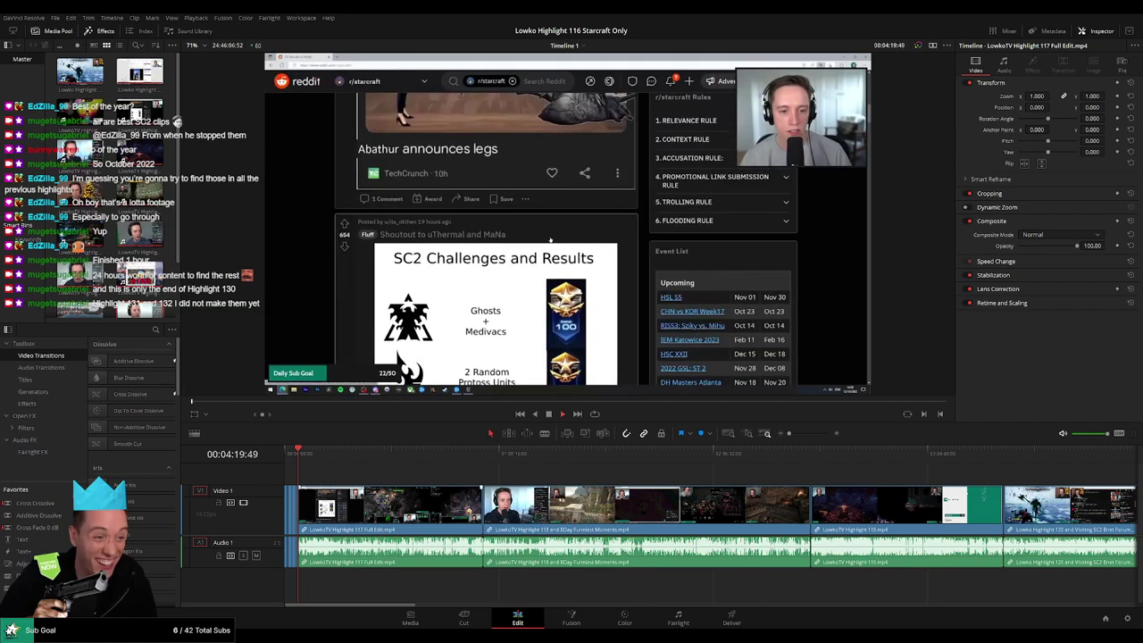
{"action": "scroll", "coordinate": [327, 477], "scroll_direction": "up", "scroll_amount": 10}
{"action": "scroll", "coordinate": [434, 483], "scroll_direction": "right", "scroll_amount": 4}
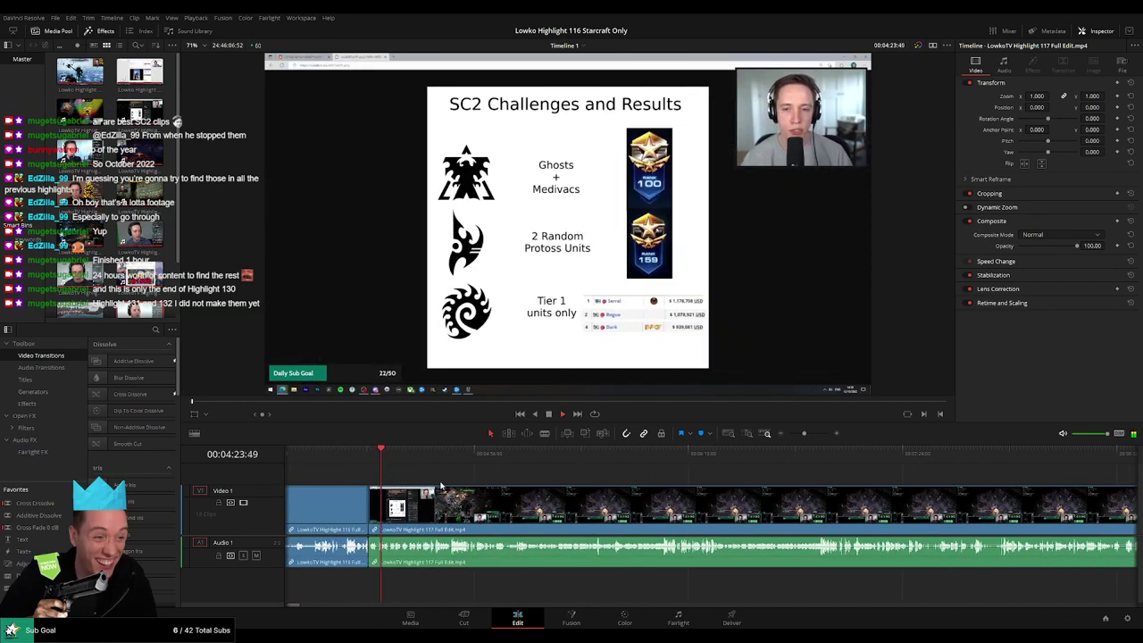
Skim LowkoTV Highlight 117 from about 00:04:24 to 00:05:12 for where the "sound of starcraft" segment begins
{"action": "left_click", "coordinate": [401, 456]}
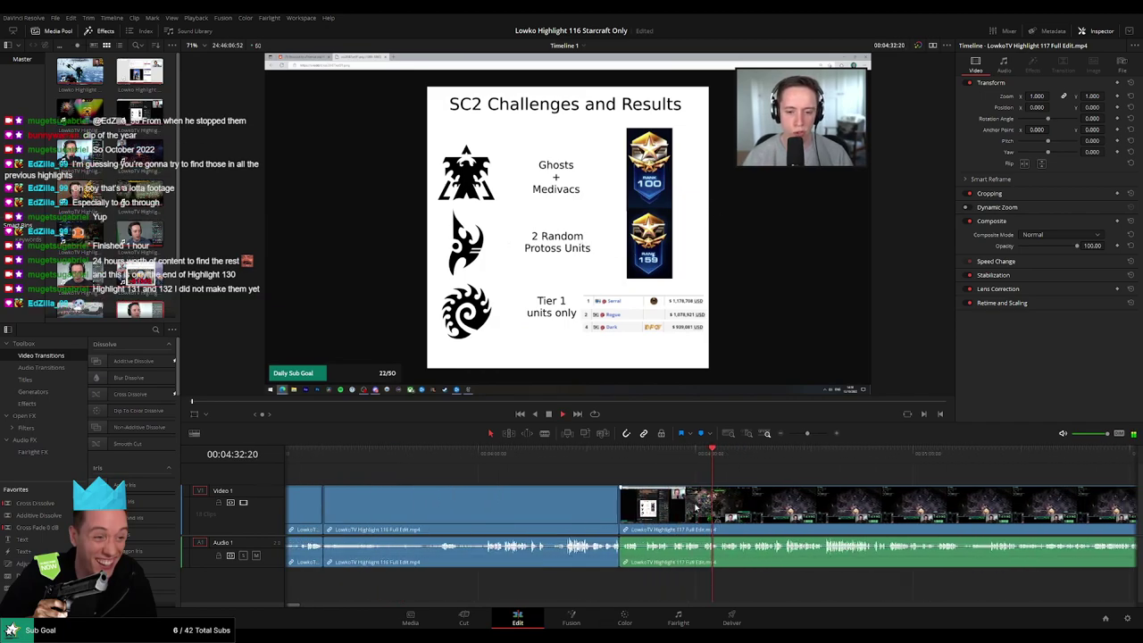
{"action": "scroll", "coordinate": [529, 494], "scroll_direction": "right", "scroll_amount": 3}
{"action": "left_click_drag", "start_coordinate": [460, 457], "coordinate": [529, 458]}
{"action": "left_click_drag", "start_coordinate": [616, 464], "coordinate": [621, 464]}
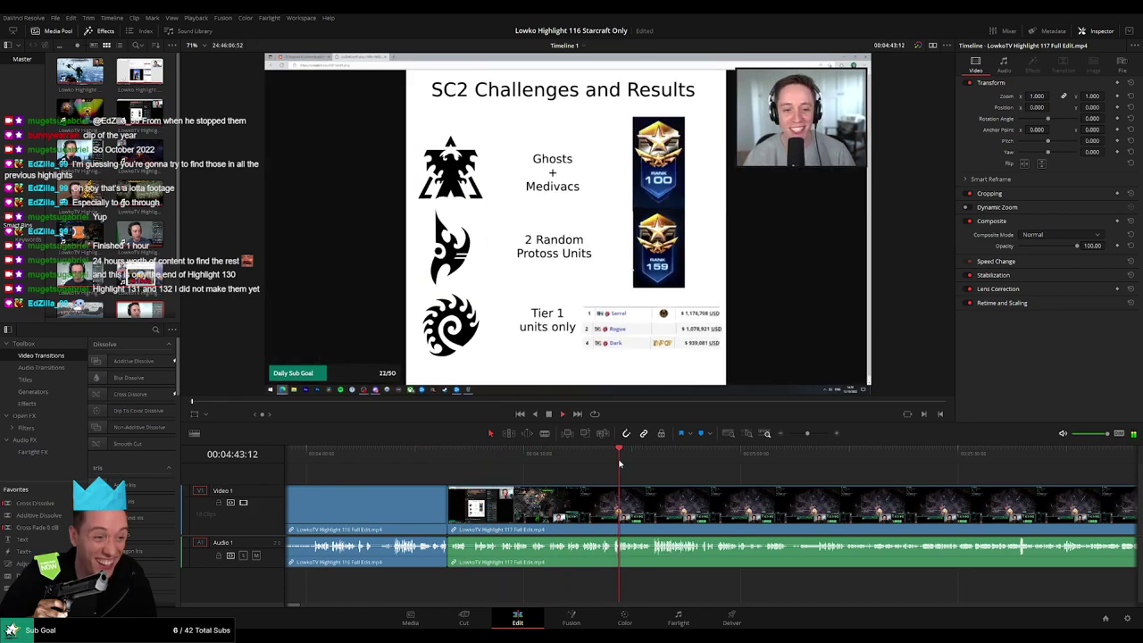
{"action": "scroll", "coordinate": [666, 496], "scroll_direction": "right", "scroll_amount": 3}
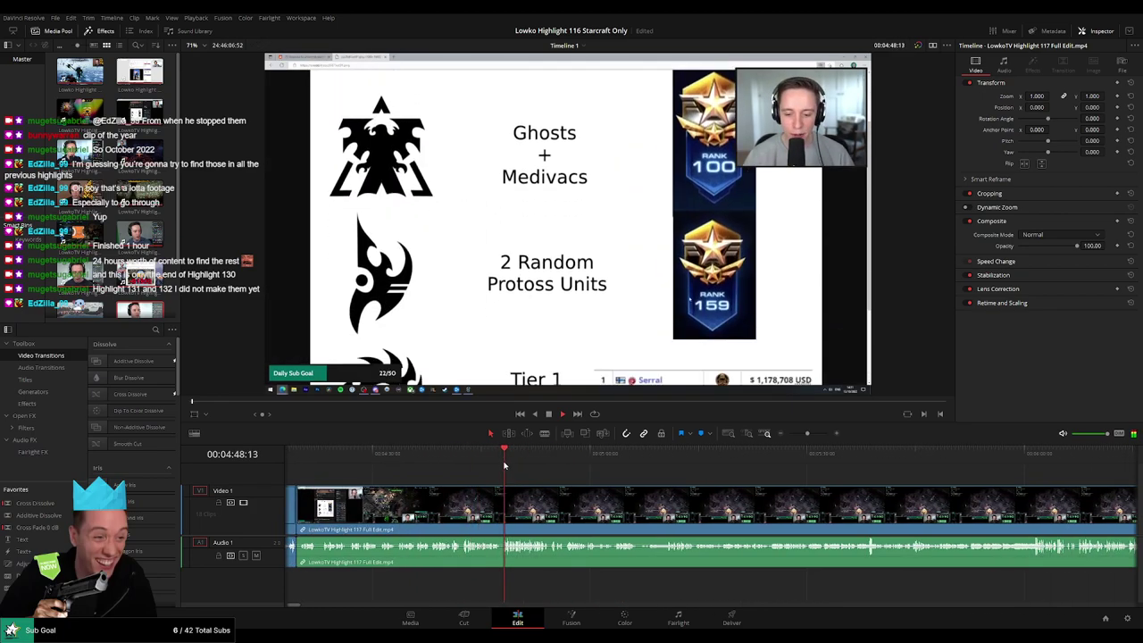
{"action": "left_click", "coordinate": [594, 456]}
{"action": "left_click_drag", "start_coordinate": [625, 464], "coordinate": [646, 464]}
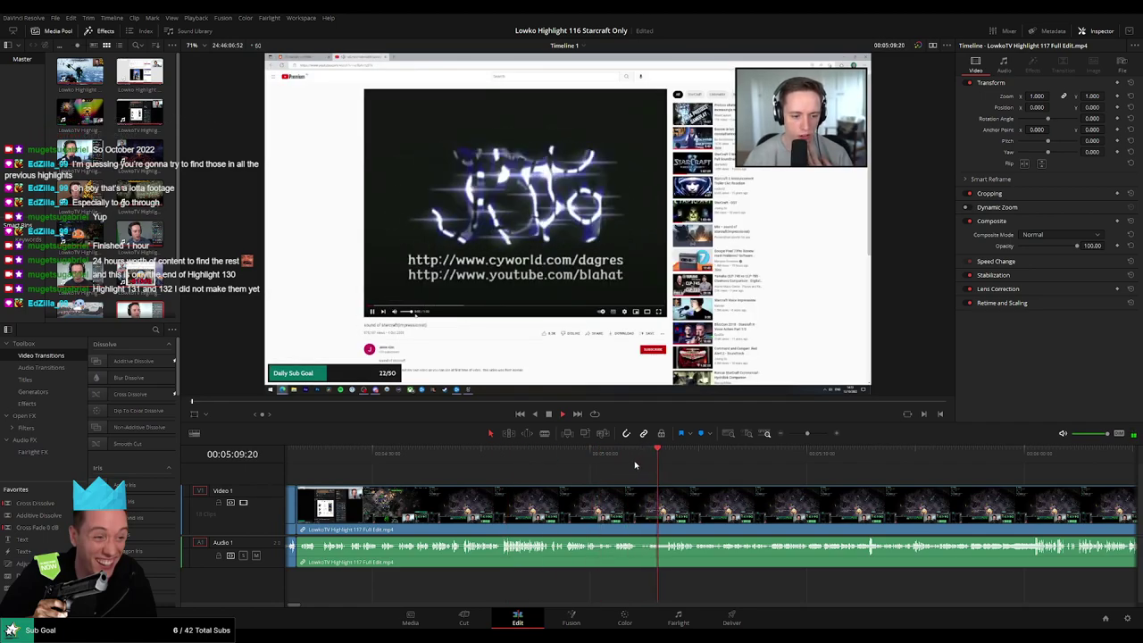
{"action": "left_click", "coordinate": [677, 465]}
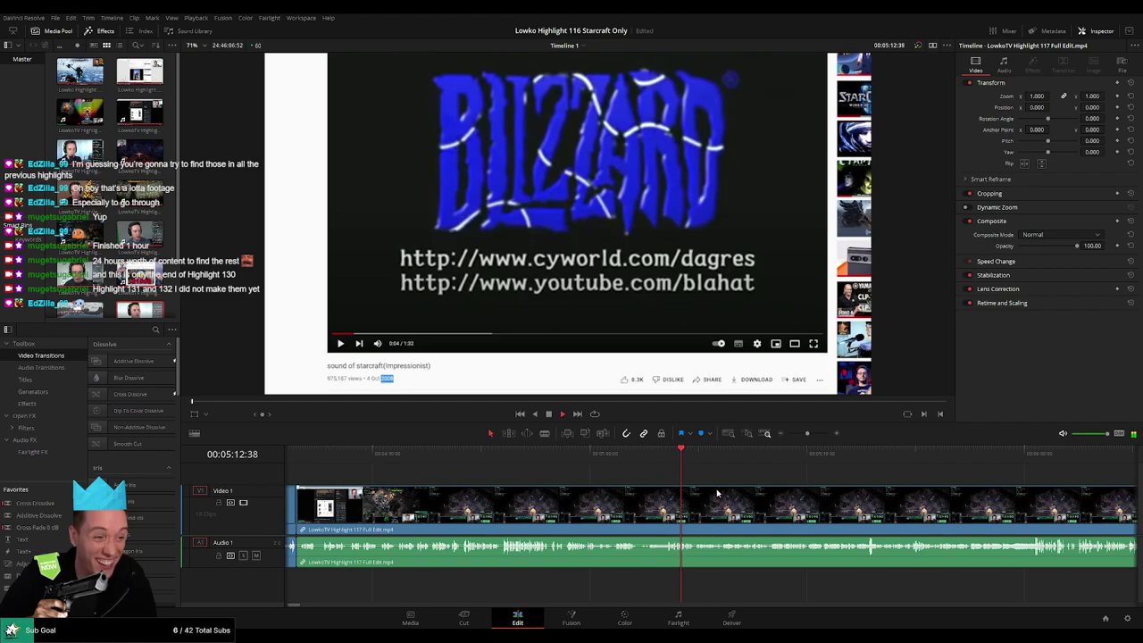
Split LowkoTV Highlight 117 at about 00:05:03, before the Korean StarCraft voice-over post, and ripple-delete the part before the cut
{"action": "scroll", "coordinate": [717, 493], "scroll_direction": "up", "scroll_amount": 3}
{"action": "left_click", "coordinate": [349, 462]}
{"action": "scroll", "coordinate": [536, 486], "scroll_direction": "left", "scroll_amount": 3}
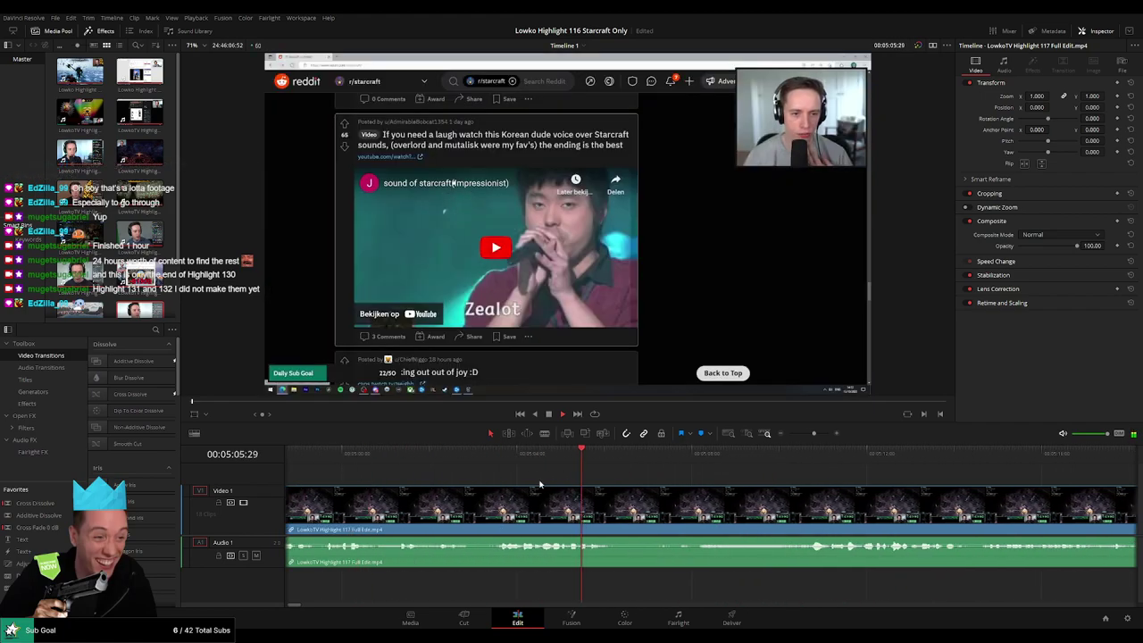
{"action": "left_click", "coordinate": [418, 461]}
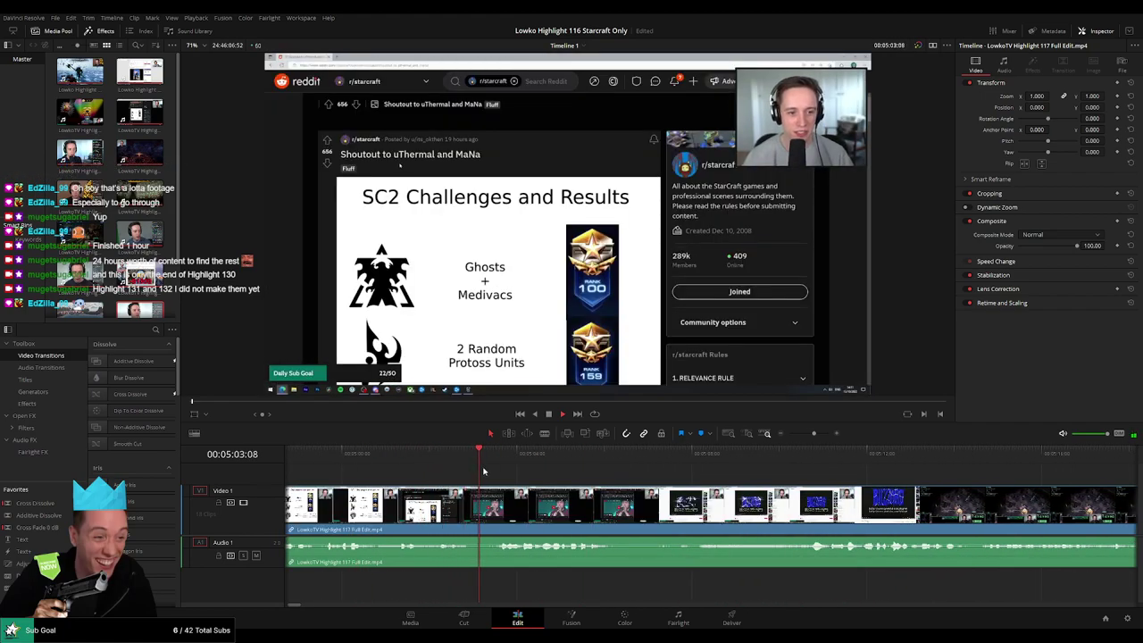
{"action": "key", "text": "space"}
{"action": "key", "text": "ctrl+b"}
{"action": "left_click", "coordinate": [471, 509]}
{"action": "key", "text": "Delete"}
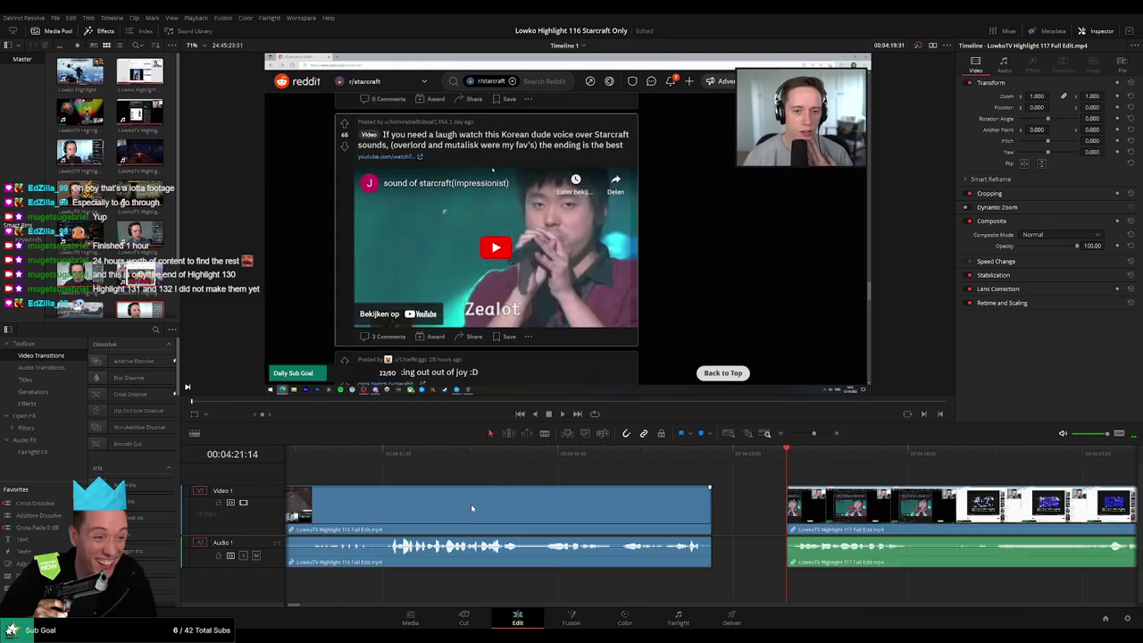
Play across the join between Highlight 116 and the trimmed Highlight 117 to check the transition
{"action": "key", "text": "space"}
{"action": "scroll", "coordinate": [592, 485], "scroll_direction": "right", "scroll_amount": 3}
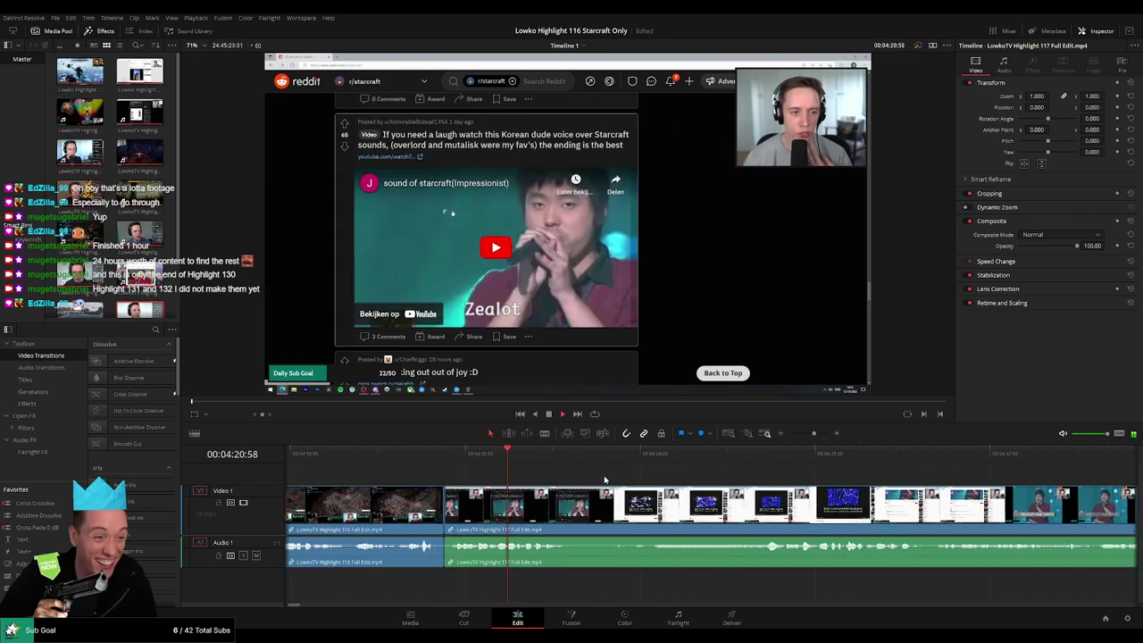
{"action": "mouse_move", "coordinate": [814, 433]}
{"action": "left_mouse_down"}
{"action": "mouse_move", "coordinate": [791, 437]}
{"action": "mouse_move", "coordinate": [810, 434]}
{"action": "left_mouse_up"}
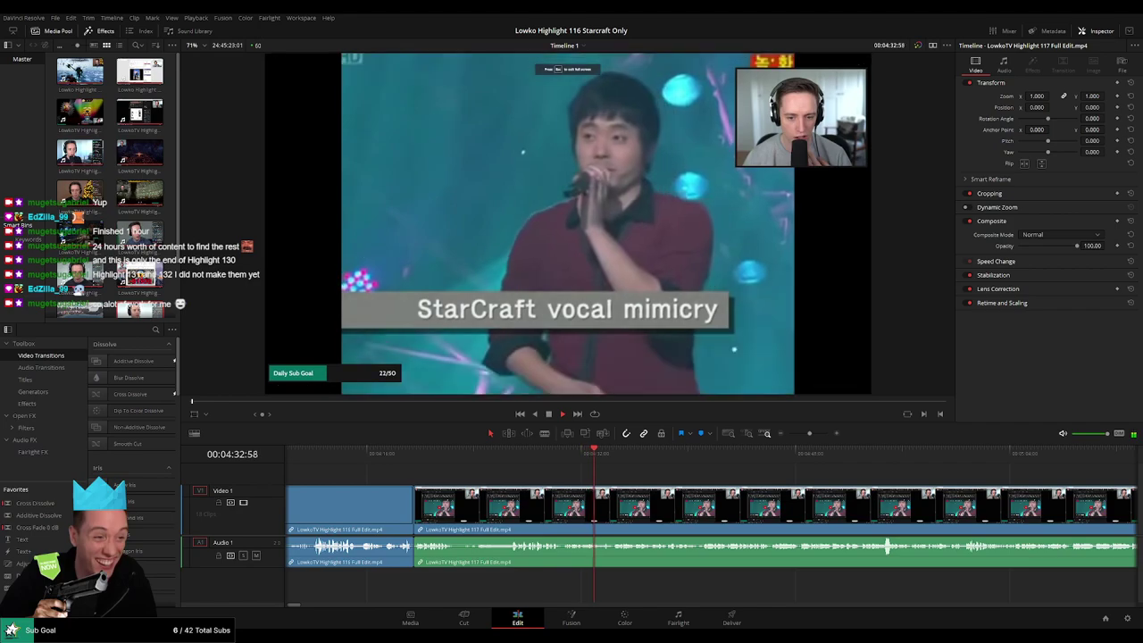
Review the StarCraft vocal mimicry footage in LowkoTV Highlight 117 from about 00:04:33 to 00:05:44
{"action": "scroll", "coordinate": [643, 475], "scroll_direction": "up", "scroll_amount": 2}
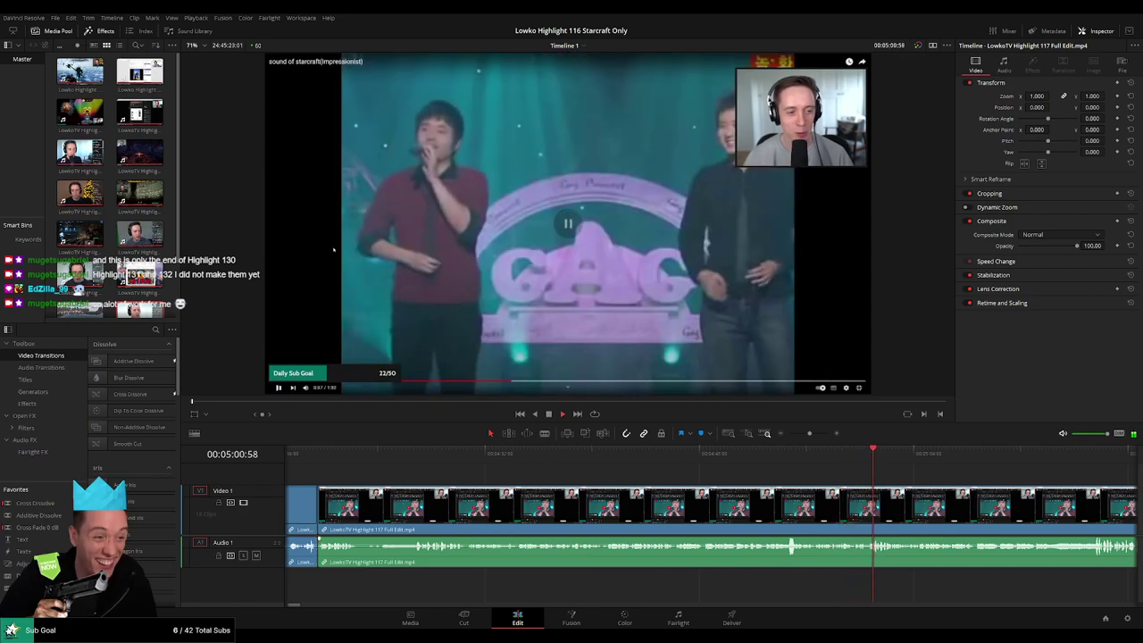
{"action": "left_click_drag", "start_coordinate": [961, 488], "coordinate": [618, 481]}
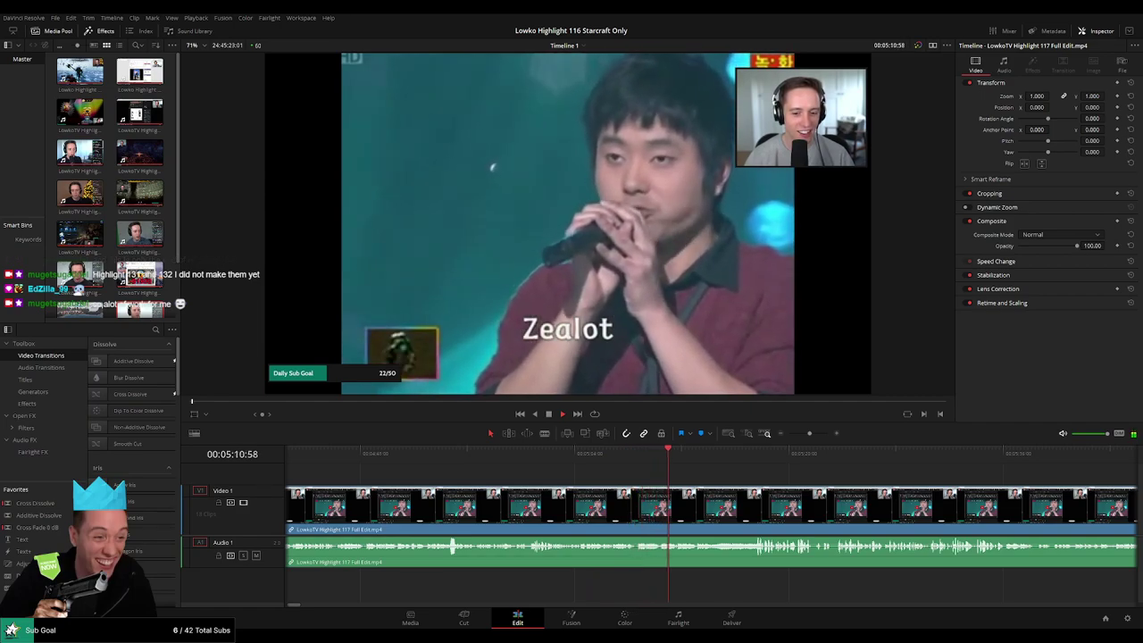
{"action": "left_click_drag", "start_coordinate": [725, 487], "coordinate": [426, 481]}
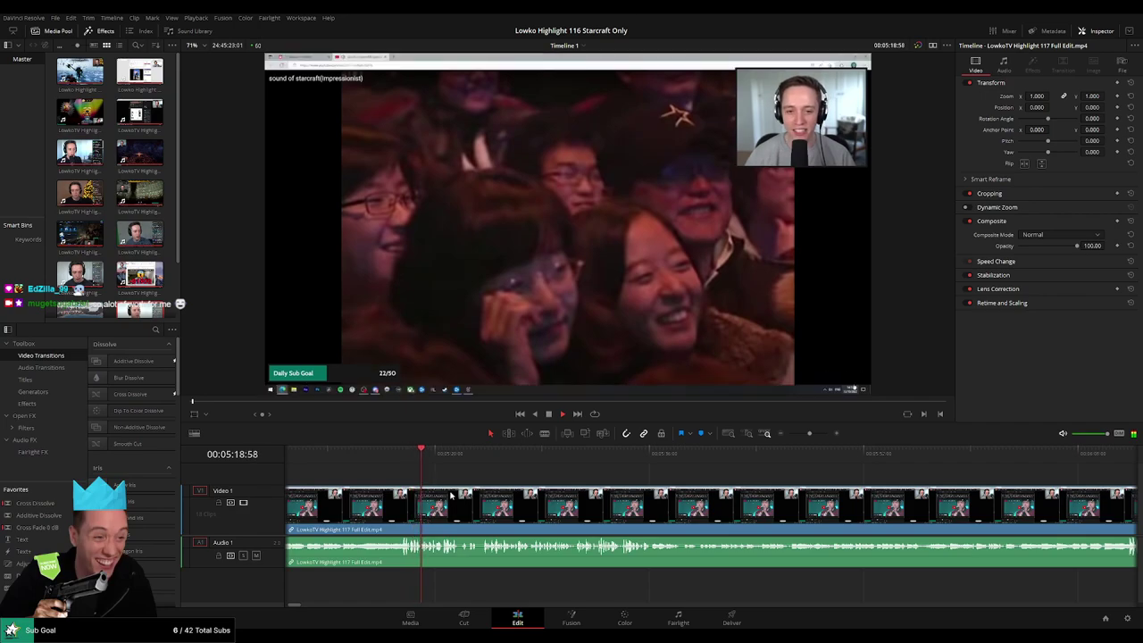
{"action": "scroll", "coordinate": [467, 471], "scroll_direction": "right", "scroll_amount": 2}
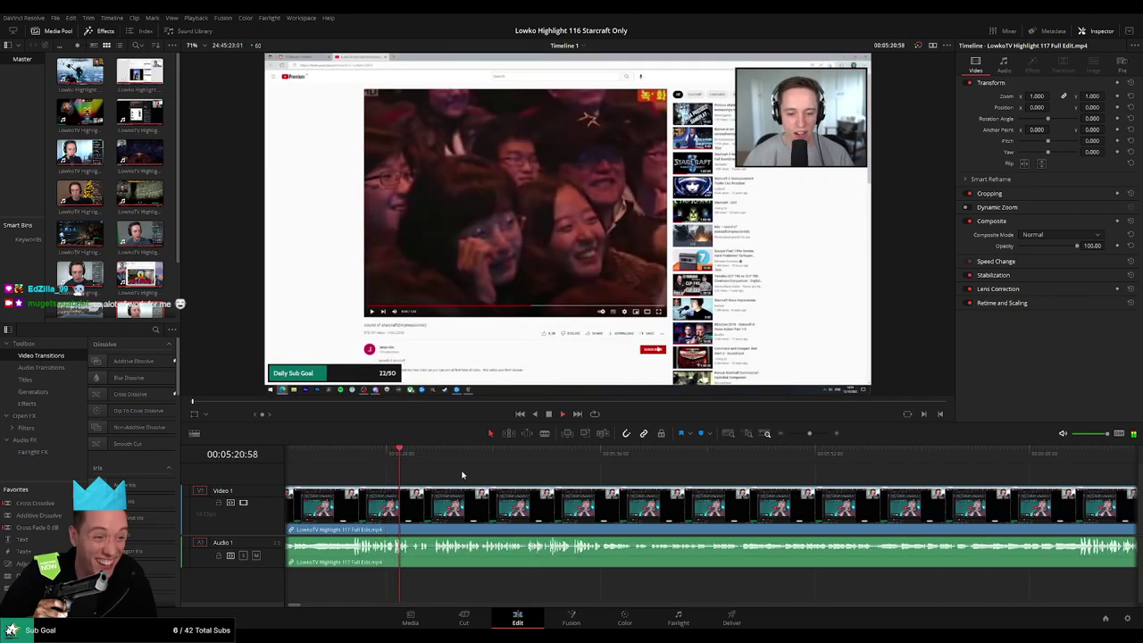
{"action": "scroll", "coordinate": [528, 482], "scroll_direction": "up", "scroll_amount": 3}
{"action": "left_click_drag", "start_coordinate": [793, 503], "coordinate": [521, 487]}
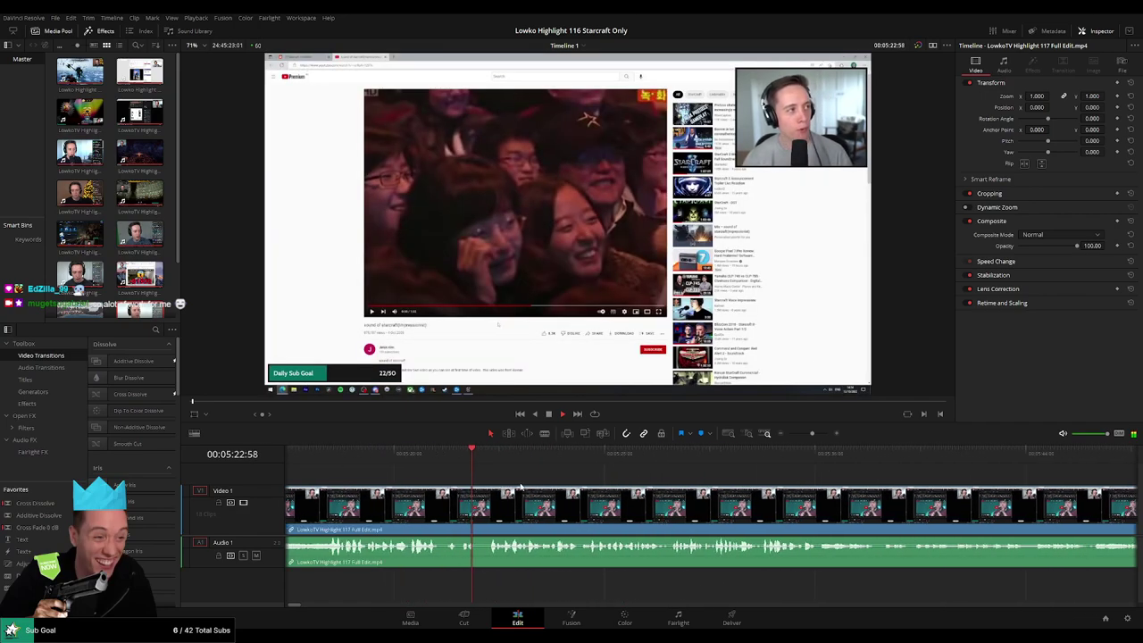
{"action": "scroll", "coordinate": [625, 487], "scroll_direction": "right", "scroll_amount": 5}
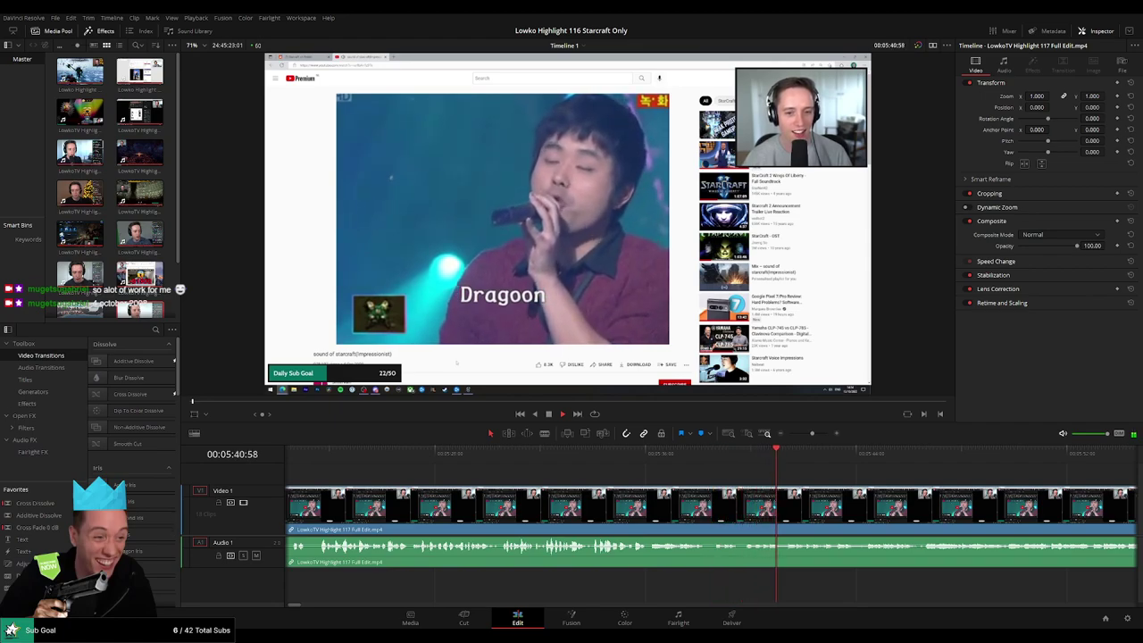
{"action": "scroll", "coordinate": [676, 512], "scroll_direction": "right", "scroll_amount": 2}
{"action": "scroll", "coordinate": [676, 512], "scroll_direction": "right", "scroll_amount": 3}
{"action": "left_click", "coordinate": [538, 463]}
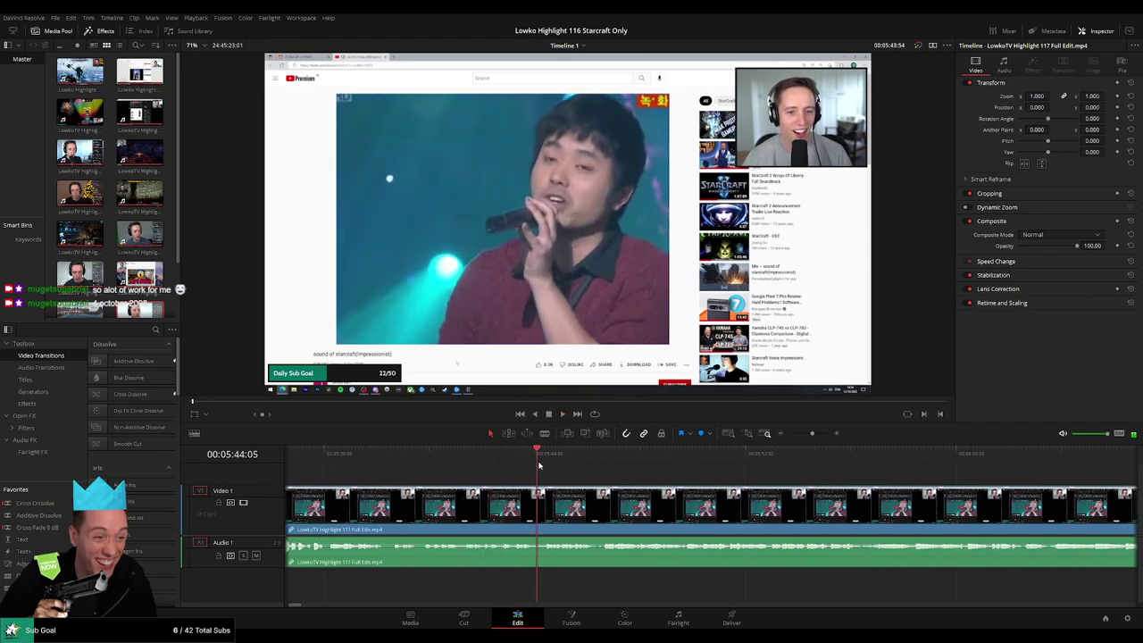
Skim ahead through the vocal mimicry footage from about 00:05:44 to 00:06:20
{"action": "mouse_move", "coordinate": [811, 435]}
{"action": "left_mouse_down"}
{"action": "mouse_move", "coordinate": [786, 435]}
{"action": "mouse_move", "coordinate": [804, 435]}
{"action": "left_mouse_up"}
{"action": "scroll", "coordinate": [621, 493], "scroll_direction": "right", "scroll_amount": 3}
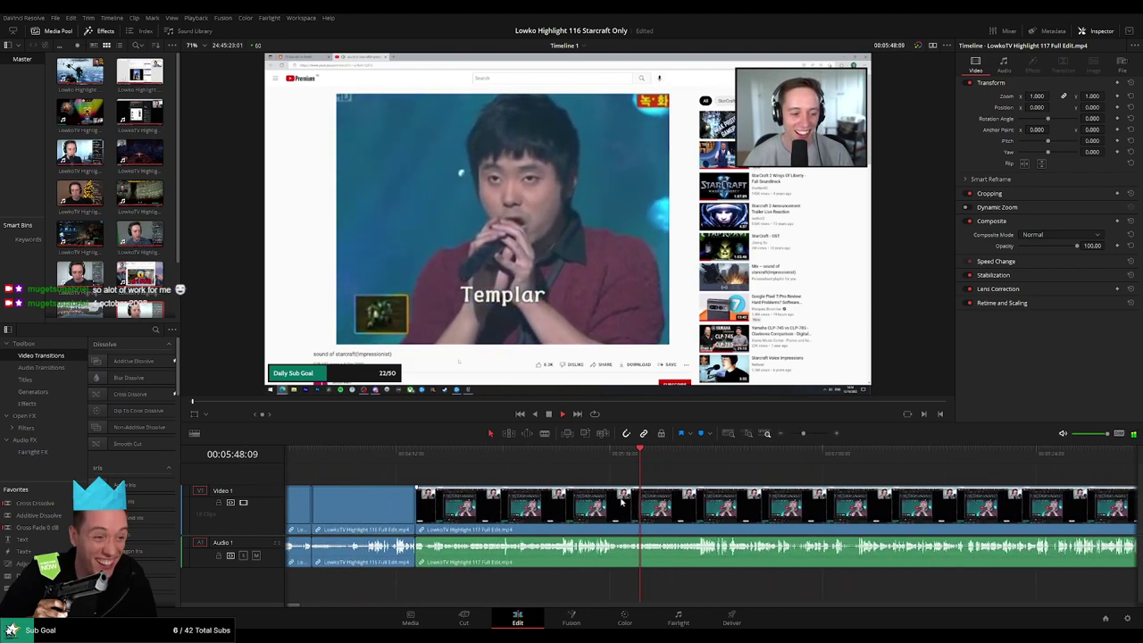
{"action": "left_click", "coordinate": [537, 458]}
{"action": "left_click", "coordinate": [545, 459]}
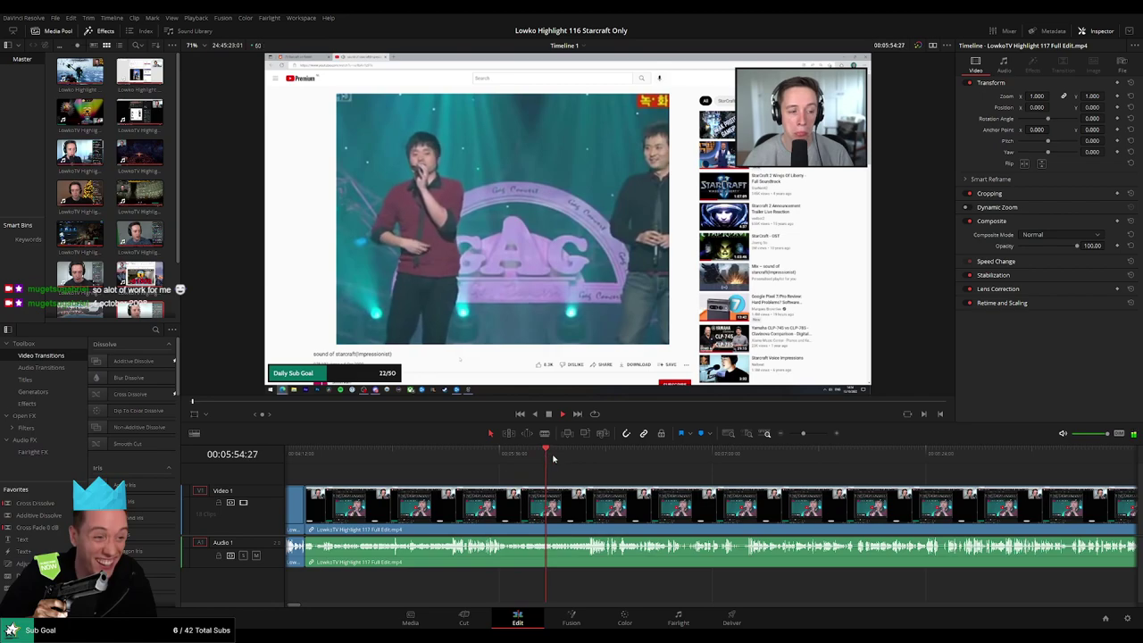
{"action": "left_click", "coordinate": [574, 458]}
{"action": "left_click", "coordinate": [585, 458]}
{"action": "key", "text": "space"}
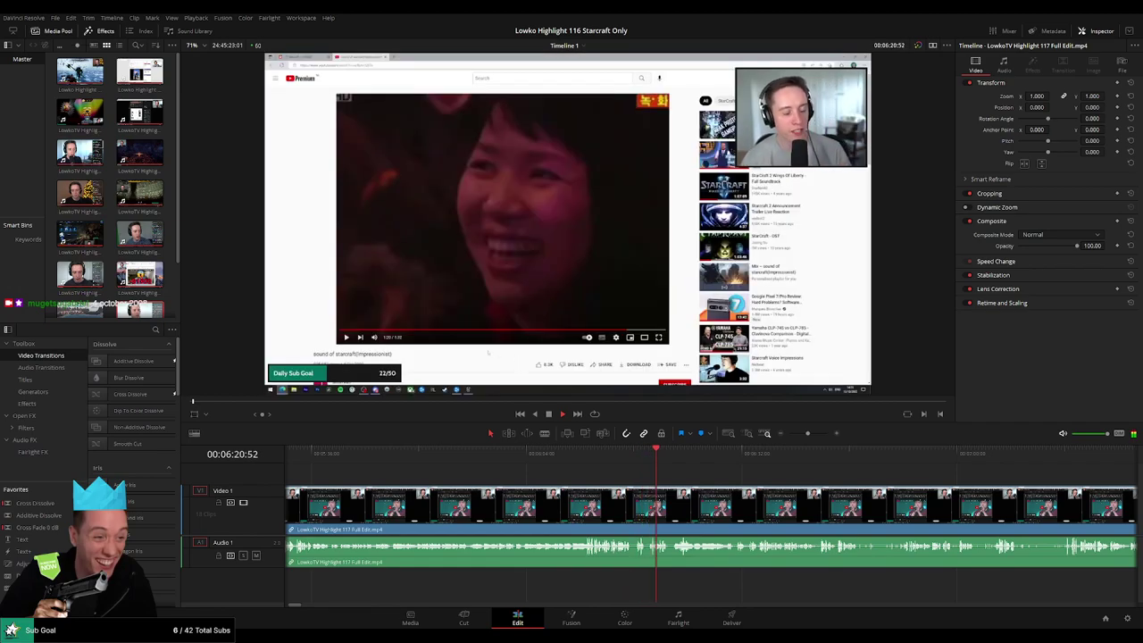
Review the closing part of the mimicry video and the footage following it, from about 00:06:22 to 00:06:43
{"action": "scroll", "coordinate": [779, 483], "scroll_direction": "up", "scroll_amount": 5}
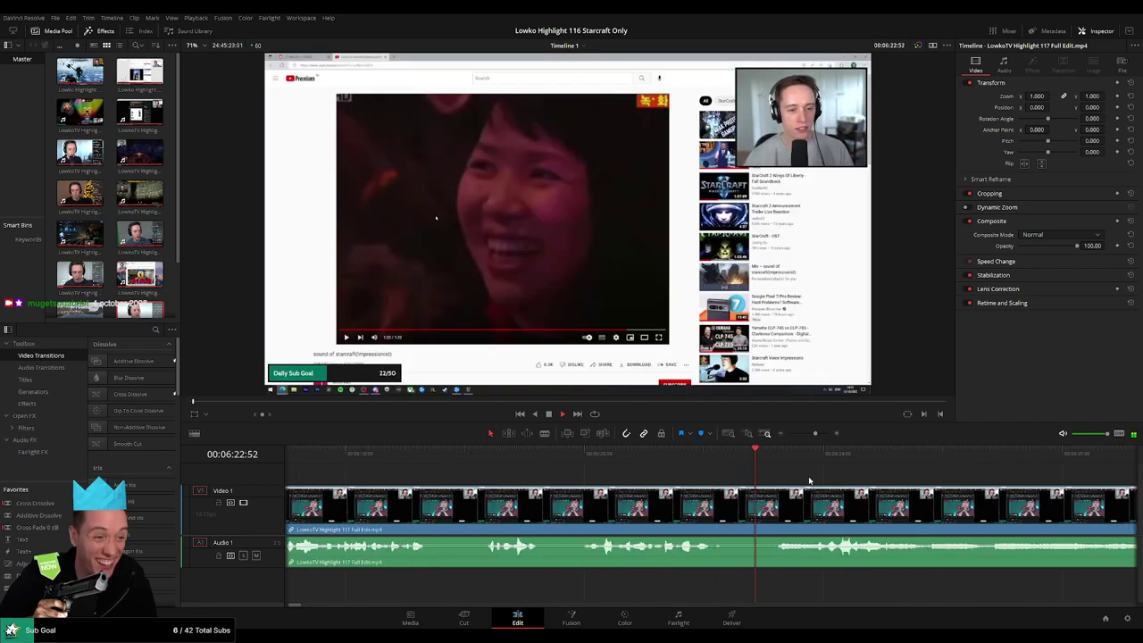
{"action": "left_click_drag", "start_coordinate": [810, 484], "coordinate": [489, 482]}
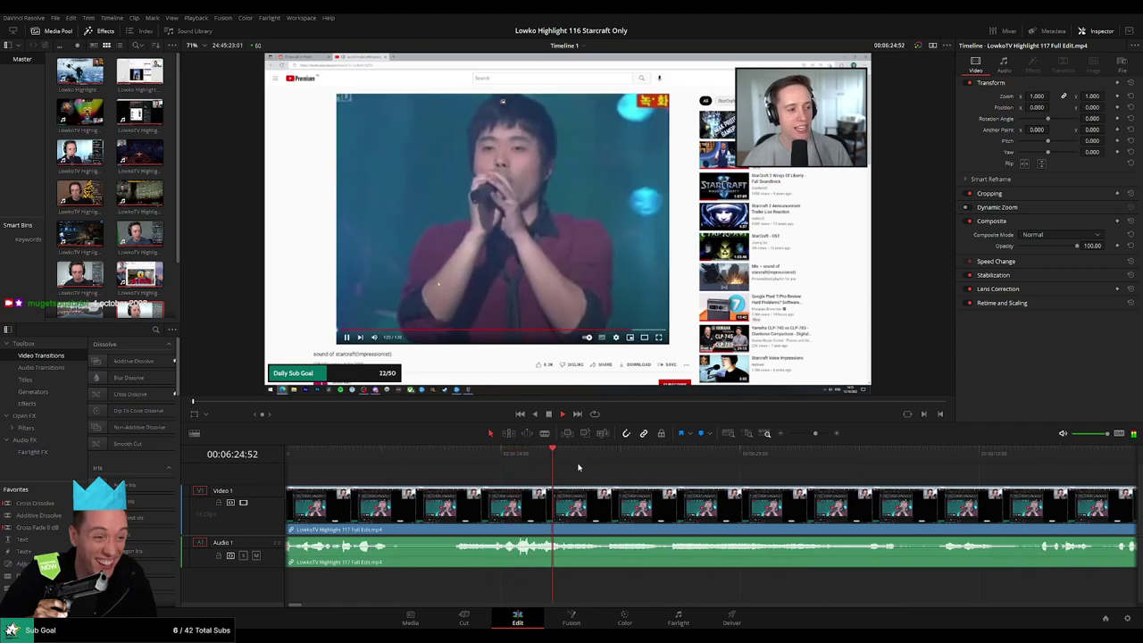
{"action": "left_click", "coordinate": [732, 464]}
{"action": "left_click", "coordinate": [911, 465]}
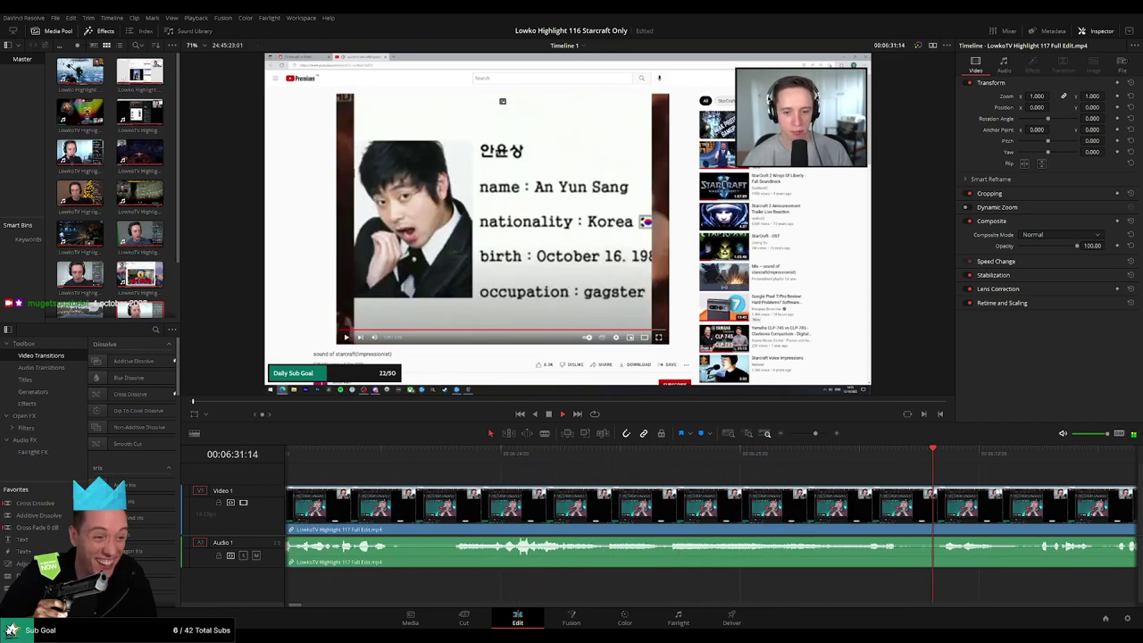
{"action": "scroll", "coordinate": [650, 493], "scroll_direction": "right", "scroll_amount": 5}
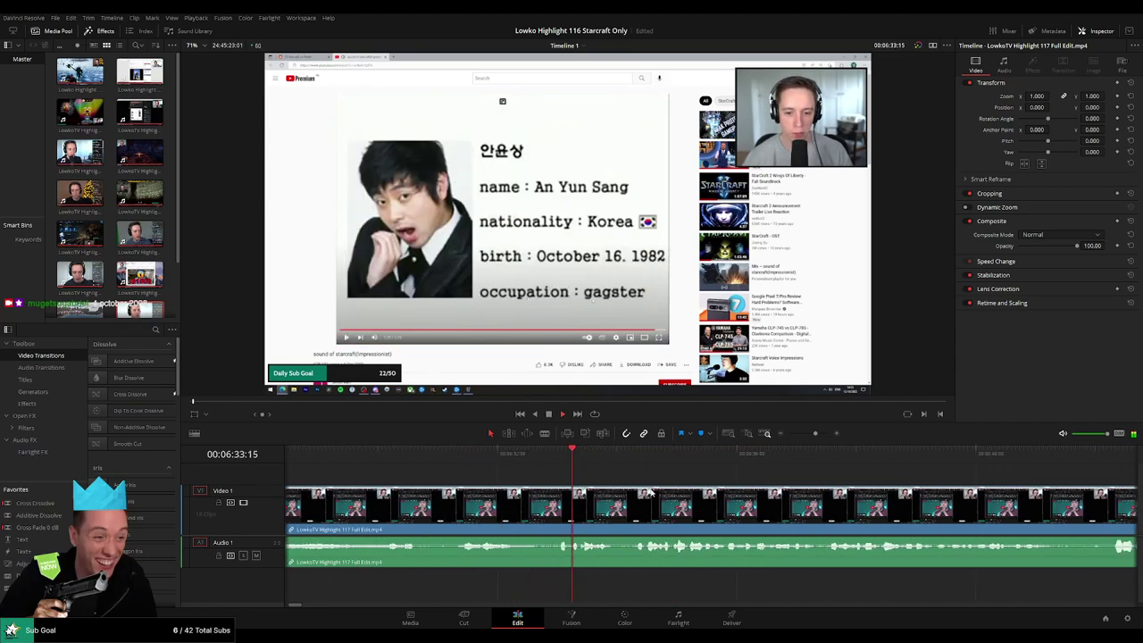
{"action": "scroll", "coordinate": [594, 496], "scroll_direction": "right", "scroll_amount": 2}
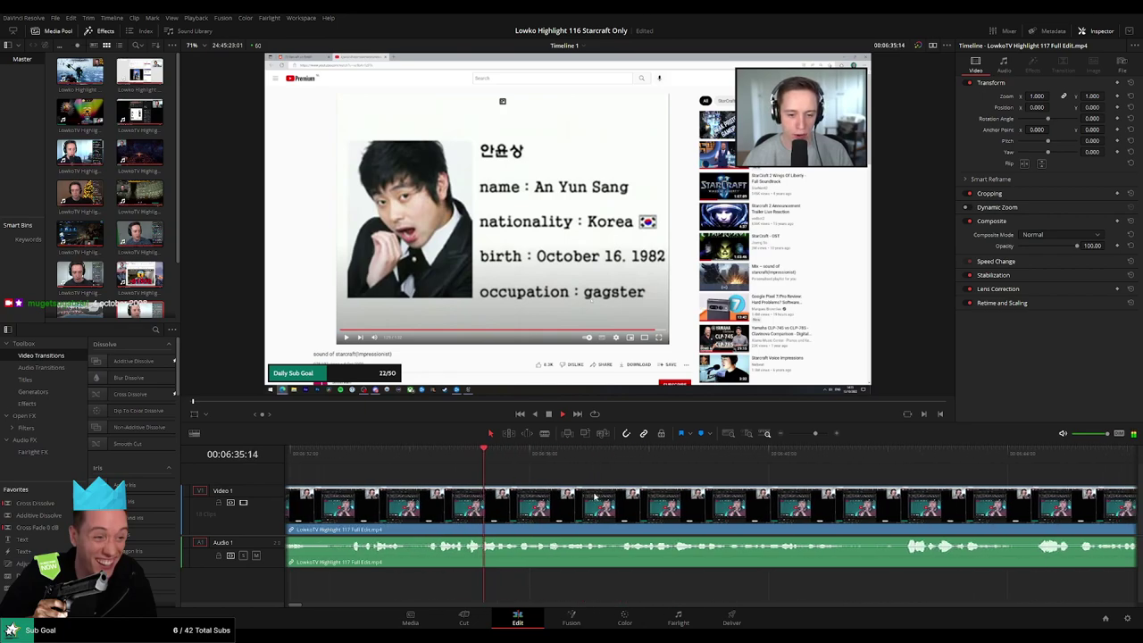
{"action": "left_click_drag", "start_coordinate": [819, 441], "coordinate": [810, 437]}
{"action": "scroll", "coordinate": [793, 511], "scroll_direction": "right", "scroll_amount": 3}
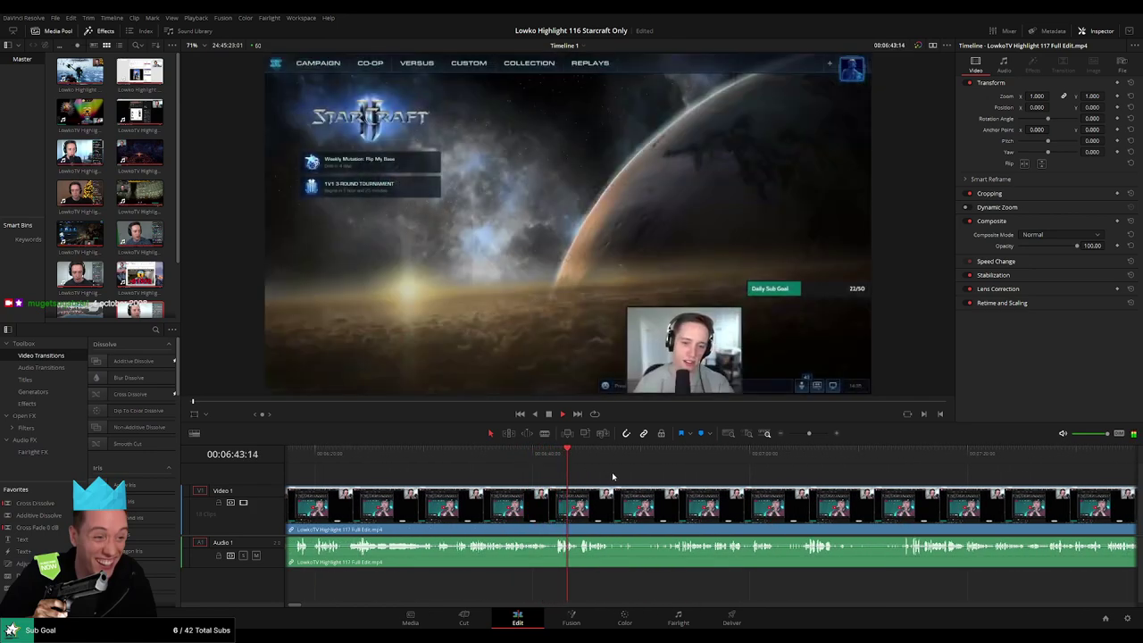
Recheck the footage around the end of the mimicry video, from about 00:06:30 to 00:06:47, to locate where it ends
{"action": "scroll", "coordinate": [626, 498], "scroll_direction": "up", "scroll_amount": 1}
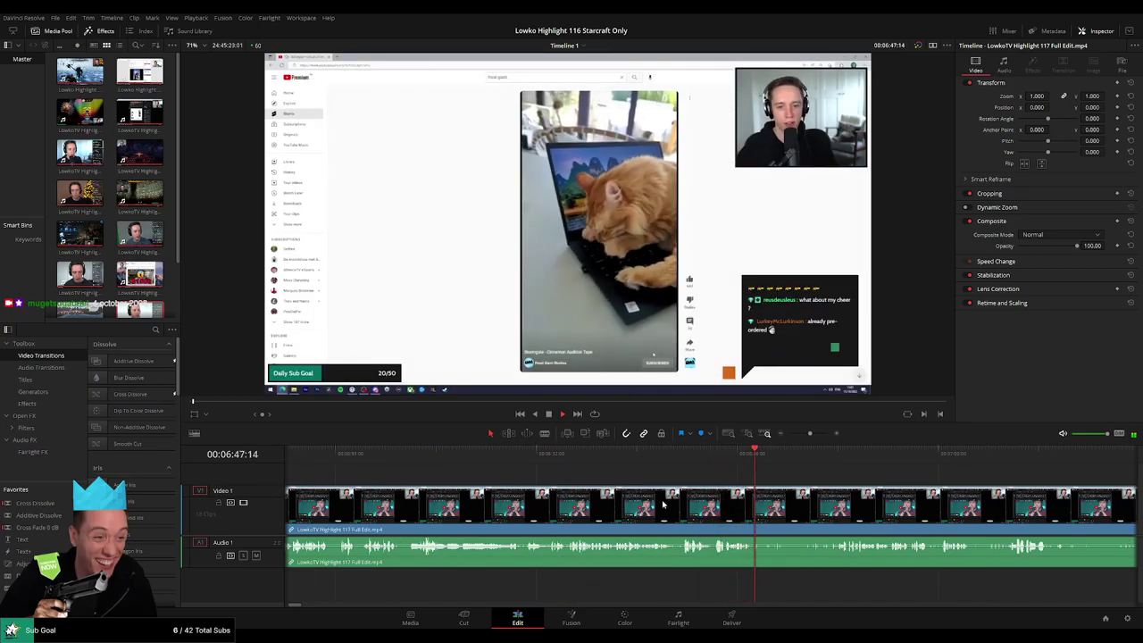
{"action": "left_click", "coordinate": [561, 458]}
{"action": "left_click", "coordinate": [519, 457]}
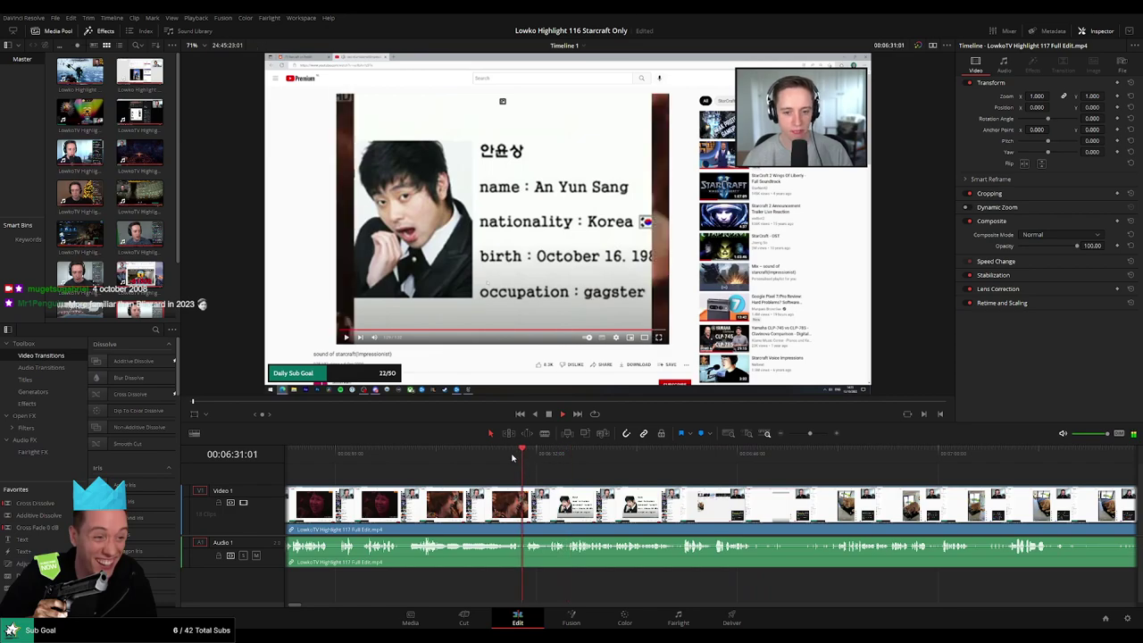
{"action": "left_click", "coordinate": [511, 453]}
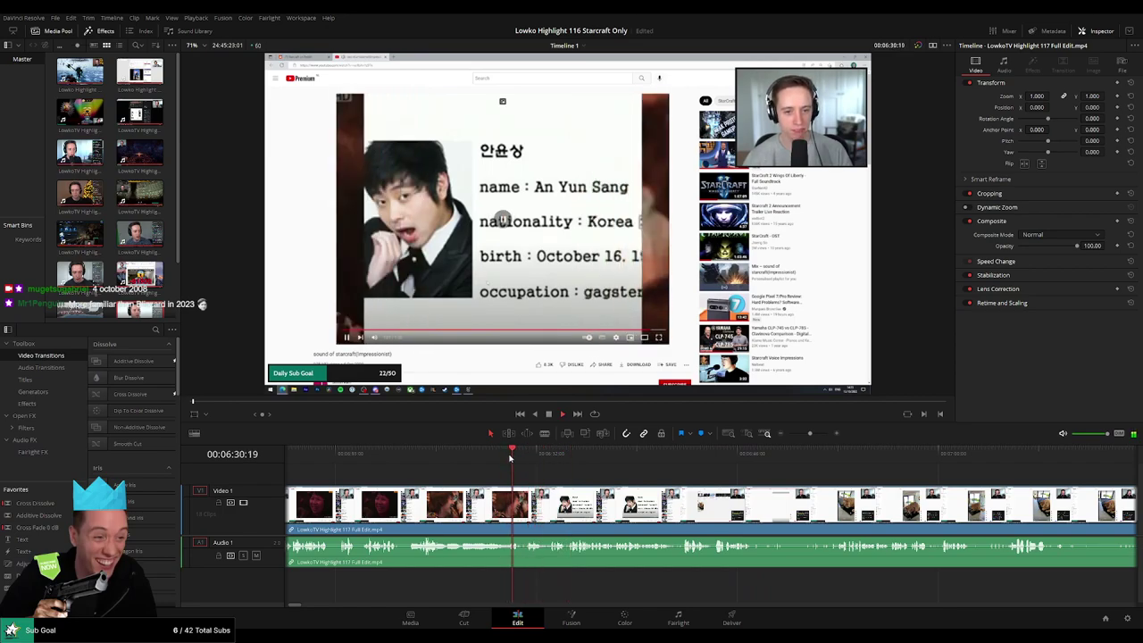
{"action": "left_click", "coordinate": [542, 458]}
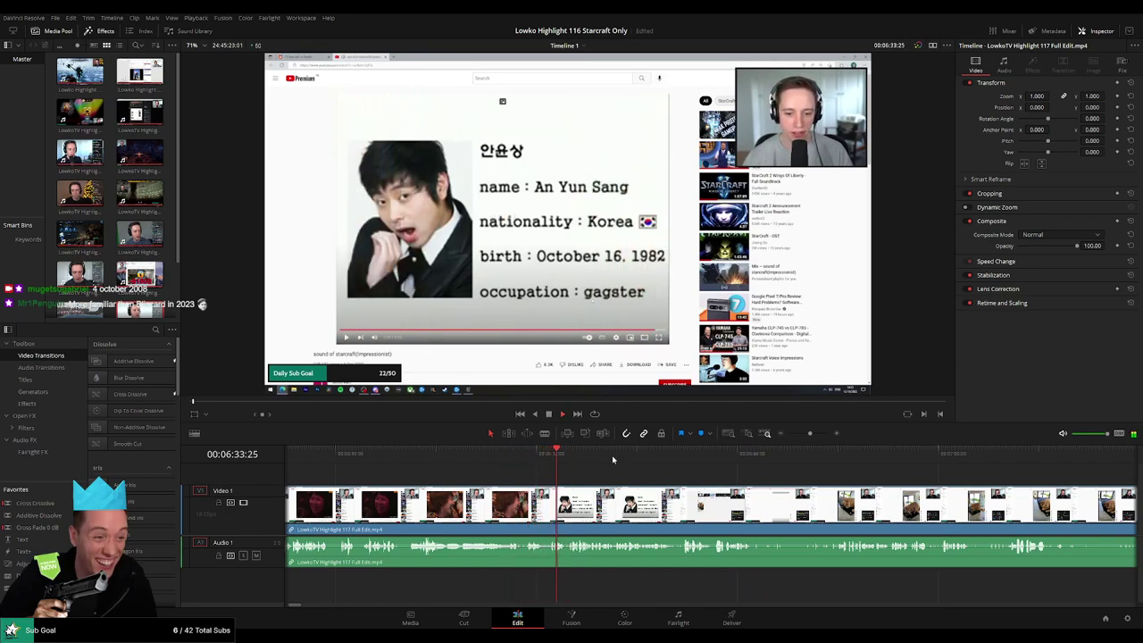
{"action": "left_click_drag", "start_coordinate": [545, 457], "coordinate": [666, 461]}
{"action": "scroll", "coordinate": [672, 469], "scroll_direction": "up", "scroll_amount": 3}
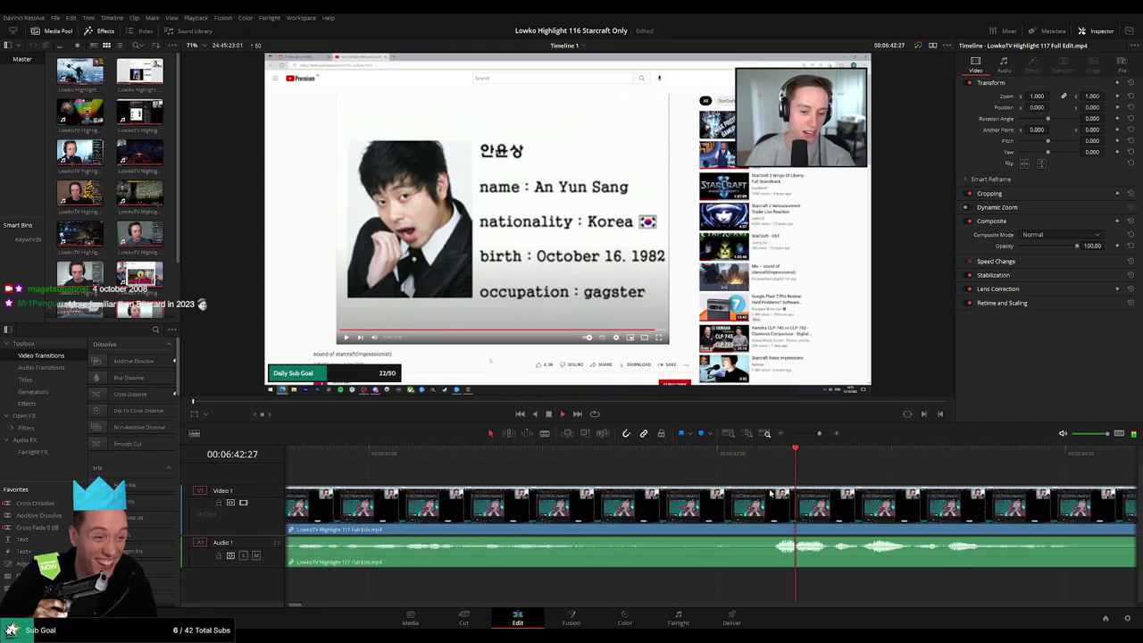
{"action": "left_click_drag", "start_coordinate": [818, 435], "coordinate": [809, 437]}
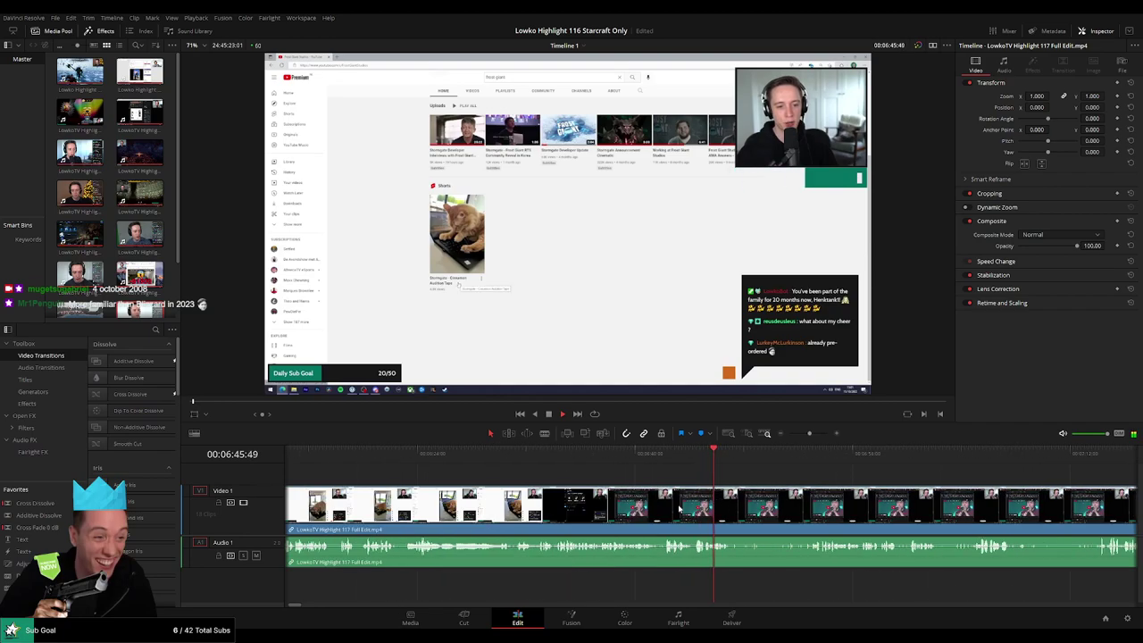
Split LowkoTV Highlight 117 at 00:06:44:14, right after the mimicry section, and color the segment before the cut blue
{"action": "left_click", "coordinate": [643, 453]}
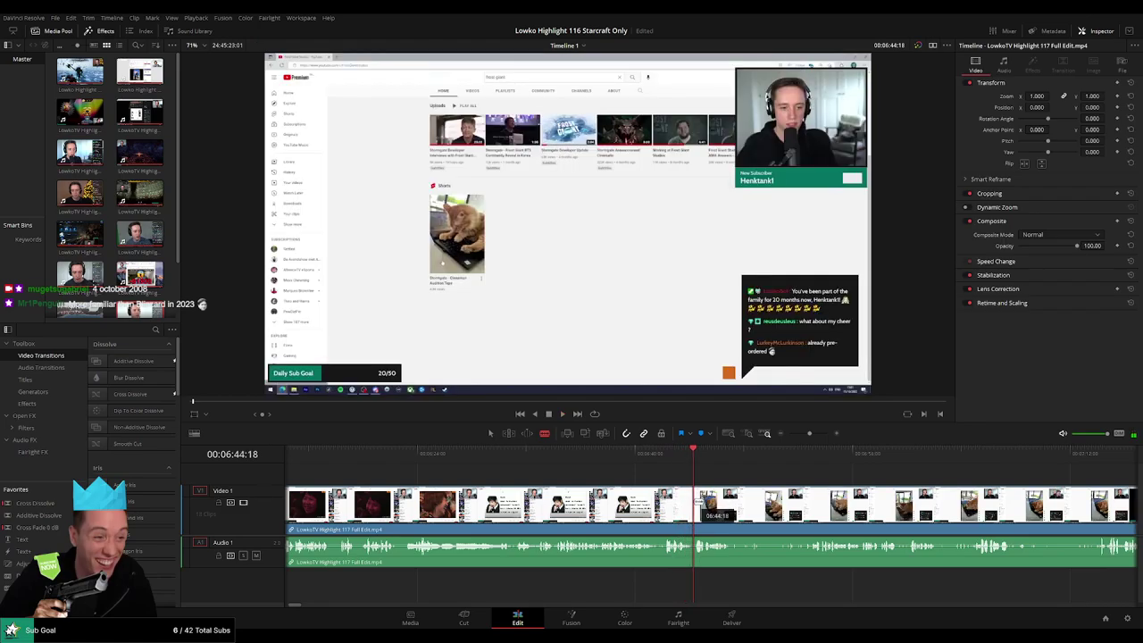
{"action": "key", "text": "Left"}
{"action": "key", "text": "Left"}
{"action": "key", "text": "Left"}
{"action": "key", "text": "Left"}
{"action": "left_click", "coordinate": [693, 502]}
{"action": "key", "text": "a"}
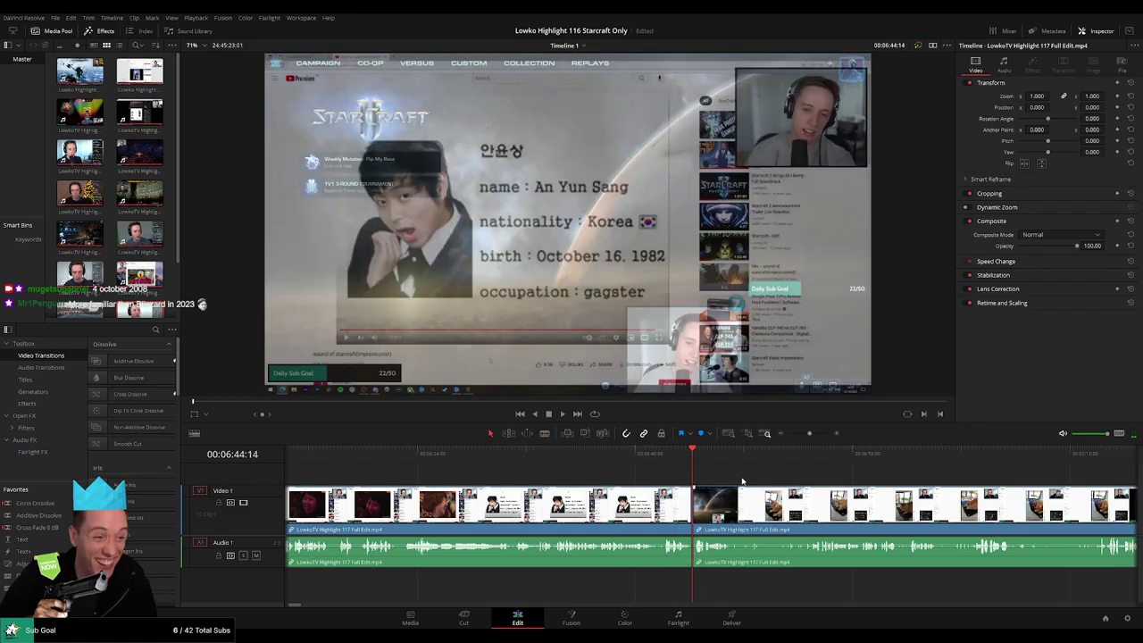
{"action": "left_click_drag", "start_coordinate": [810, 435], "coordinate": [799, 435]}
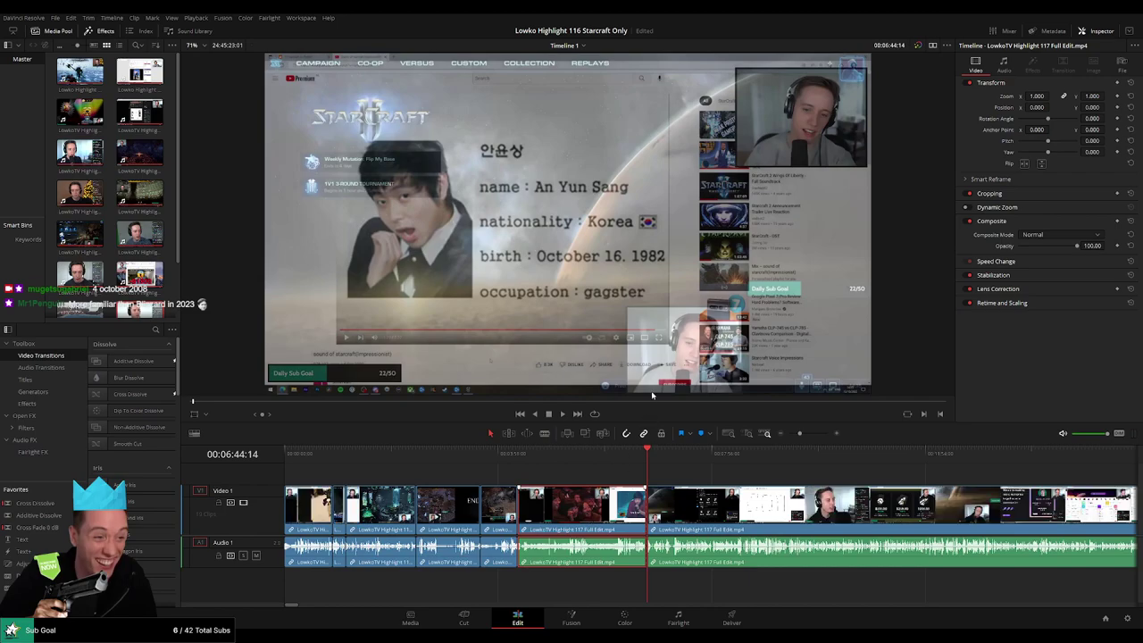
{"action": "key", "text": "1"}
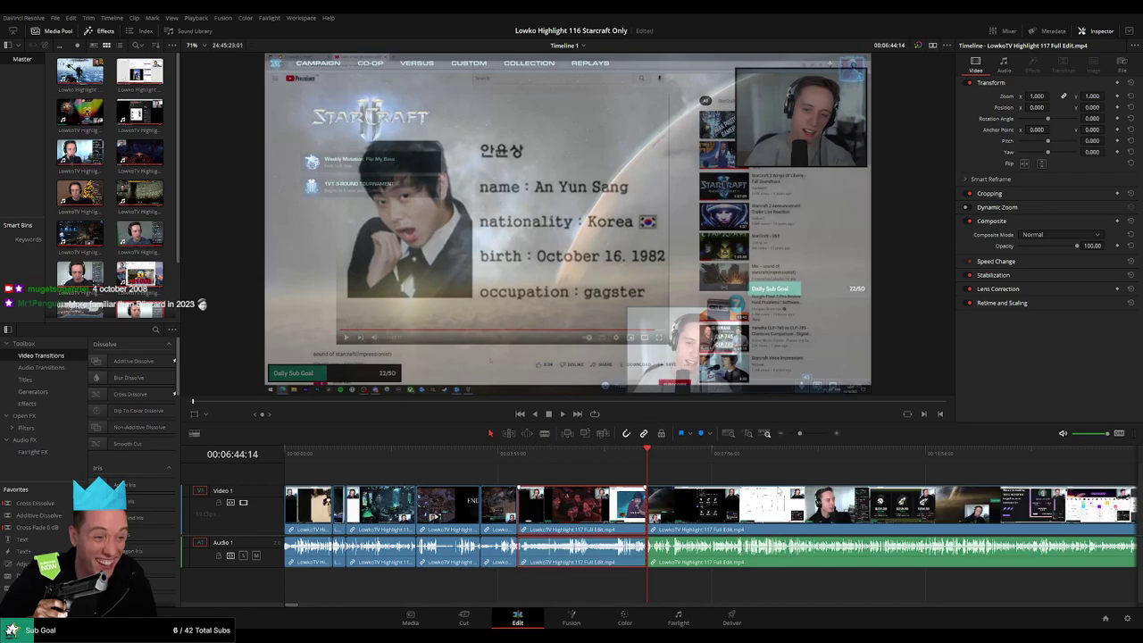
Review the cat short and the footage following it after the cut, from about 00:06:44 to 00:09:24, for StarCraft content
{"action": "key", "text": "space"}
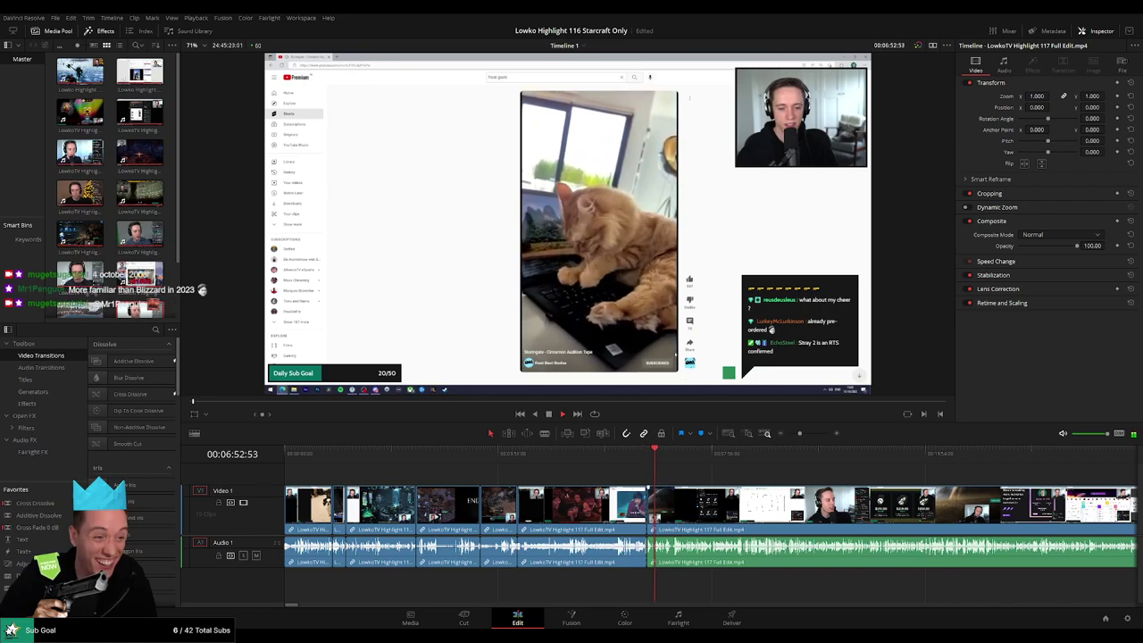
{"action": "left_click", "coordinate": [662, 453]}
{"action": "left_click", "coordinate": [671, 454]}
{"action": "left_click", "coordinate": [676, 454]}
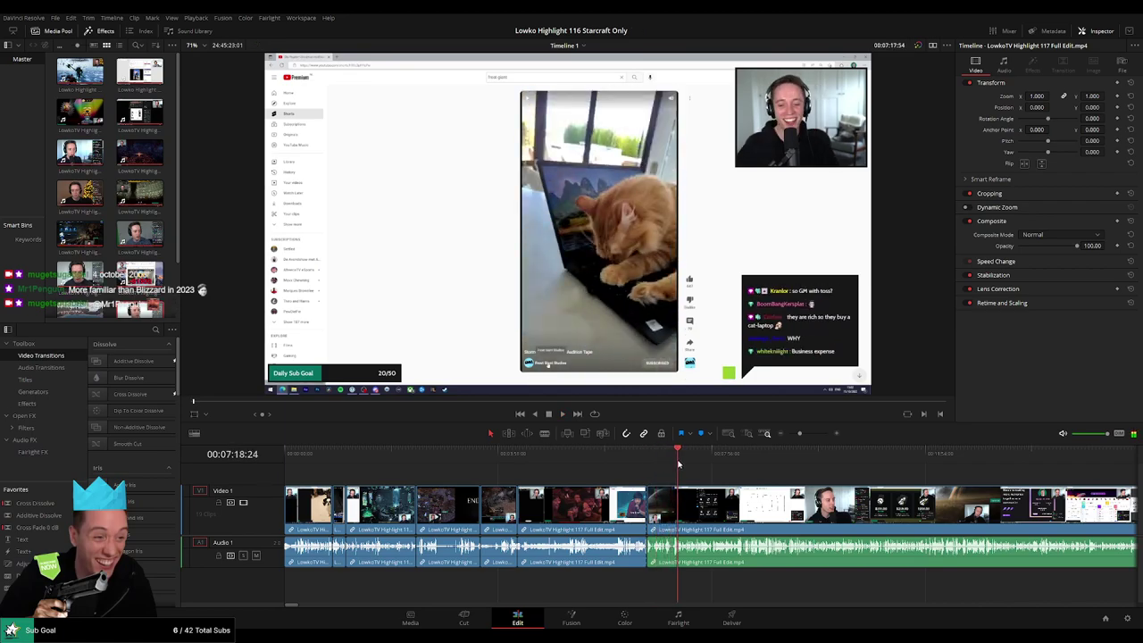
{"action": "left_click", "coordinate": [678, 454]}
{"action": "scroll", "coordinate": [729, 483], "scroll_direction": "up", "scroll_amount": 3}
{"action": "left_click_drag", "start_coordinate": [729, 482], "coordinate": [521, 483]}
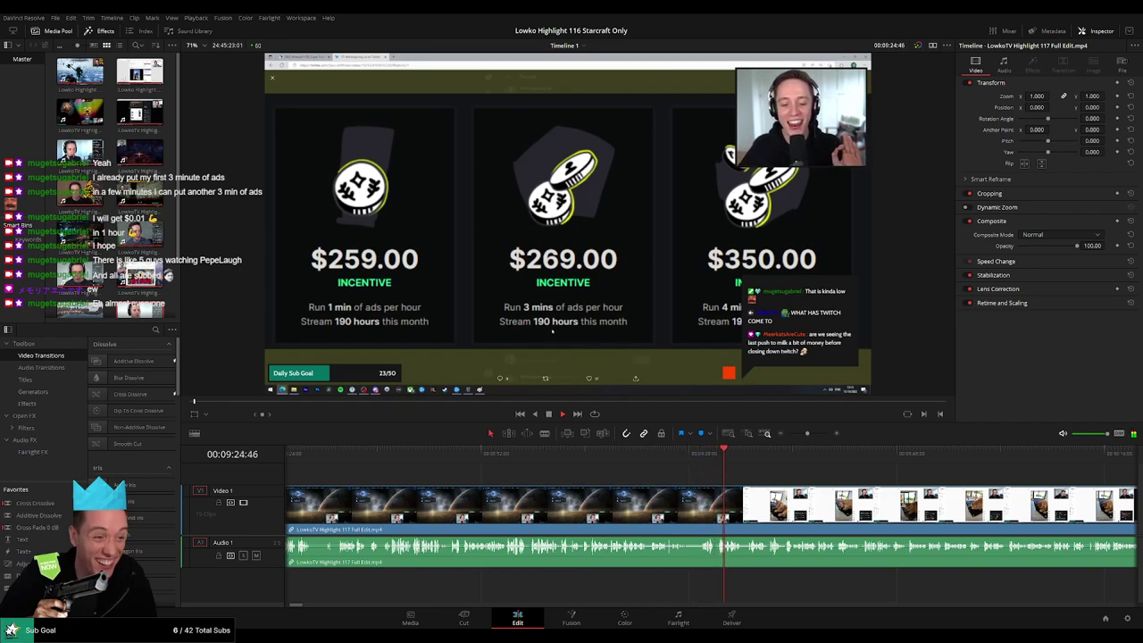
Review the Twitch ad incentive discussion in Highlight 117 from about 00:09:24 to 00:10:33
{"action": "scroll", "coordinate": [540, 457], "scroll_direction": "right", "scroll_amount": 3}
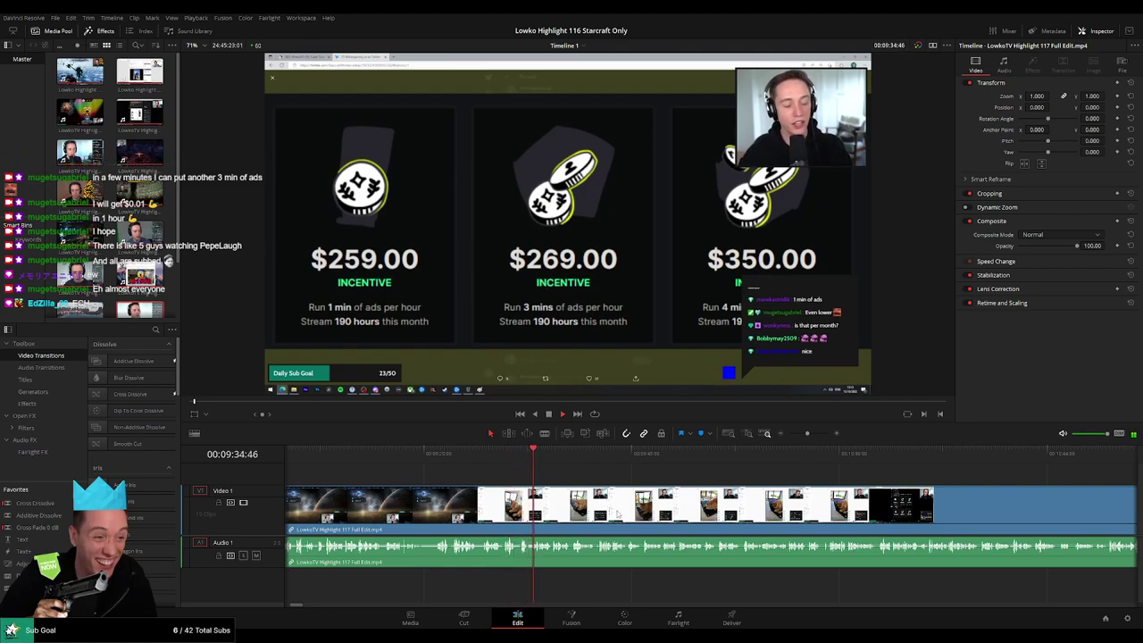
{"action": "scroll", "coordinate": [625, 511], "scroll_direction": "up", "scroll_amount": 3}
{"action": "scroll", "coordinate": [616, 486], "scroll_direction": "right", "scroll_amount": 2}
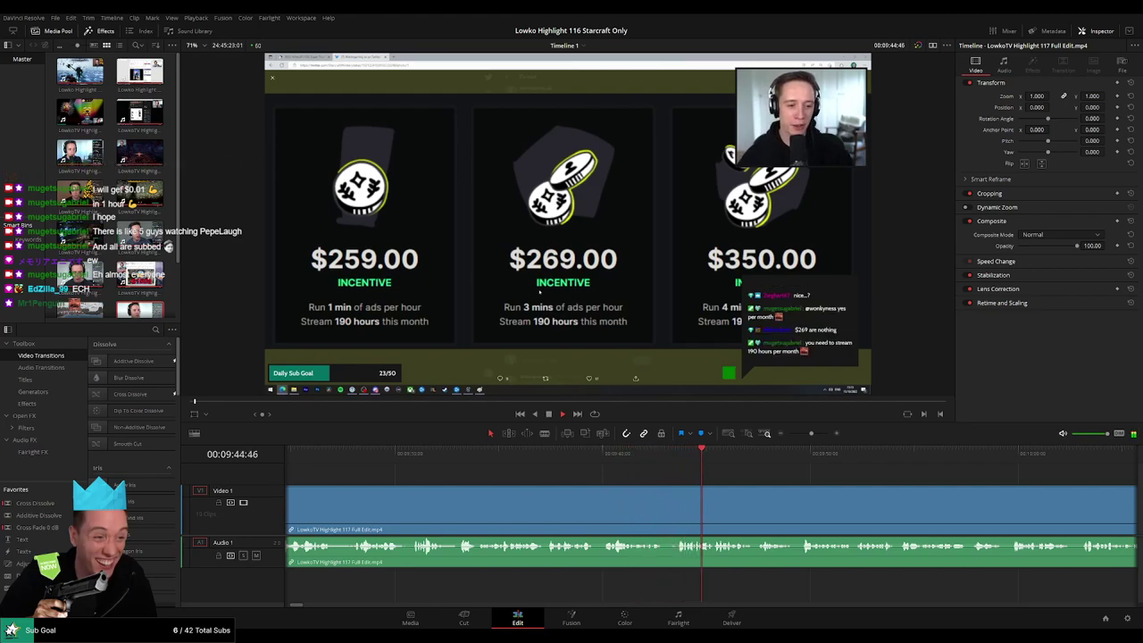
{"action": "left_click_drag", "start_coordinate": [809, 477], "coordinate": [596, 475]}
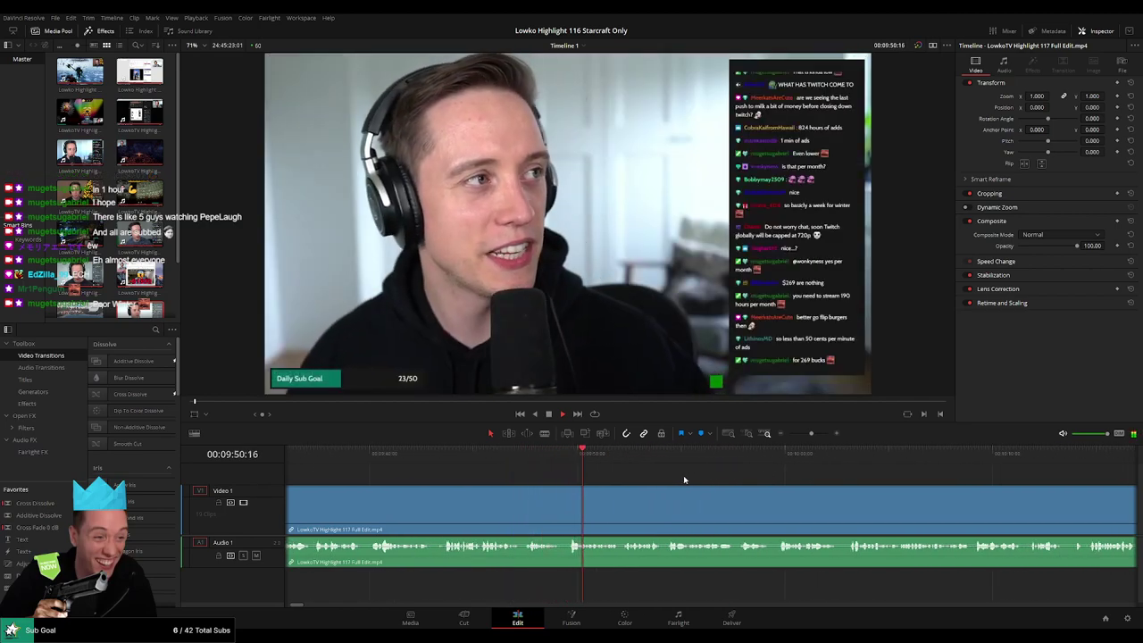
{"action": "scroll", "coordinate": [558, 475], "scroll_direction": "right", "scroll_amount": 3}
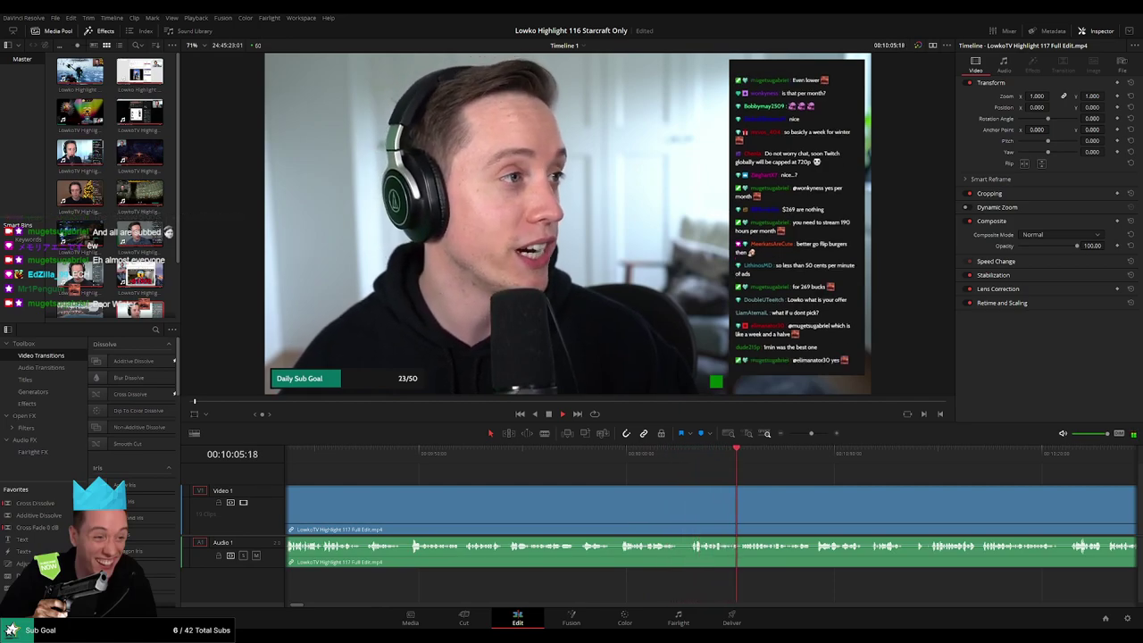
{"action": "left_click_drag", "start_coordinate": [885, 481], "coordinate": [579, 486]}
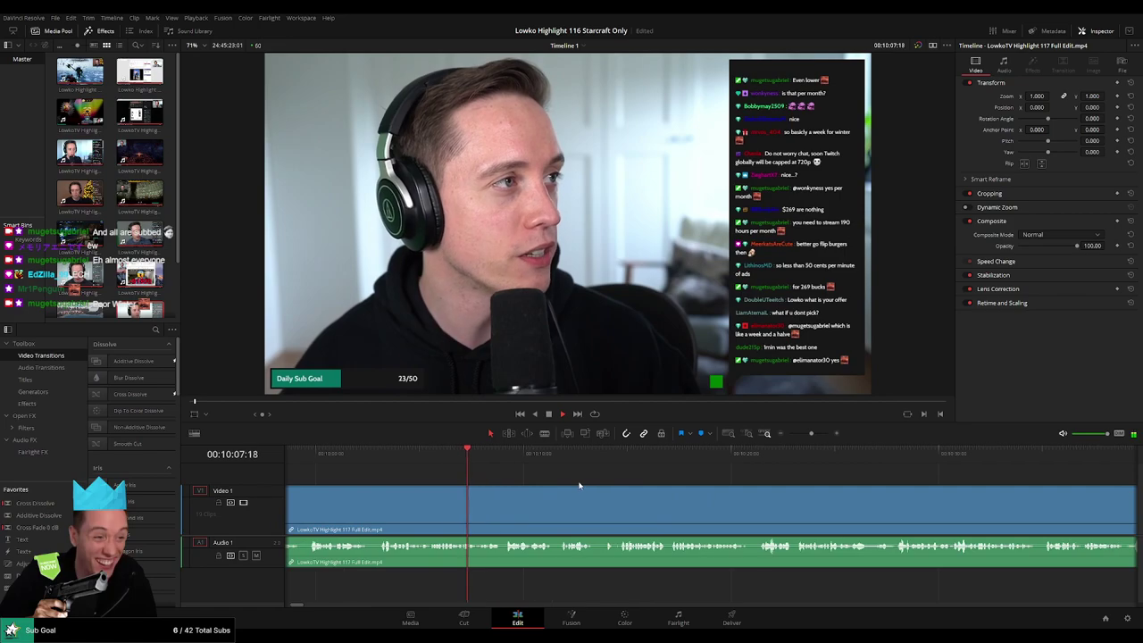
{"action": "left_click", "coordinate": [723, 473]}
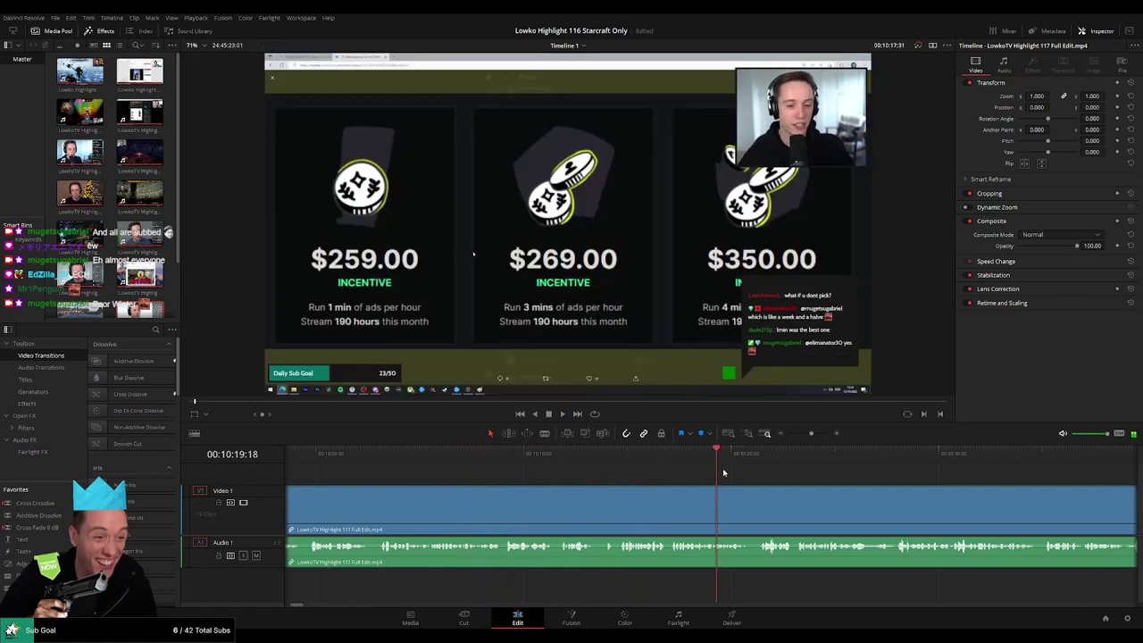
{"action": "left_click", "coordinate": [900, 463]}
{"action": "left_click", "coordinate": [1014, 460]}
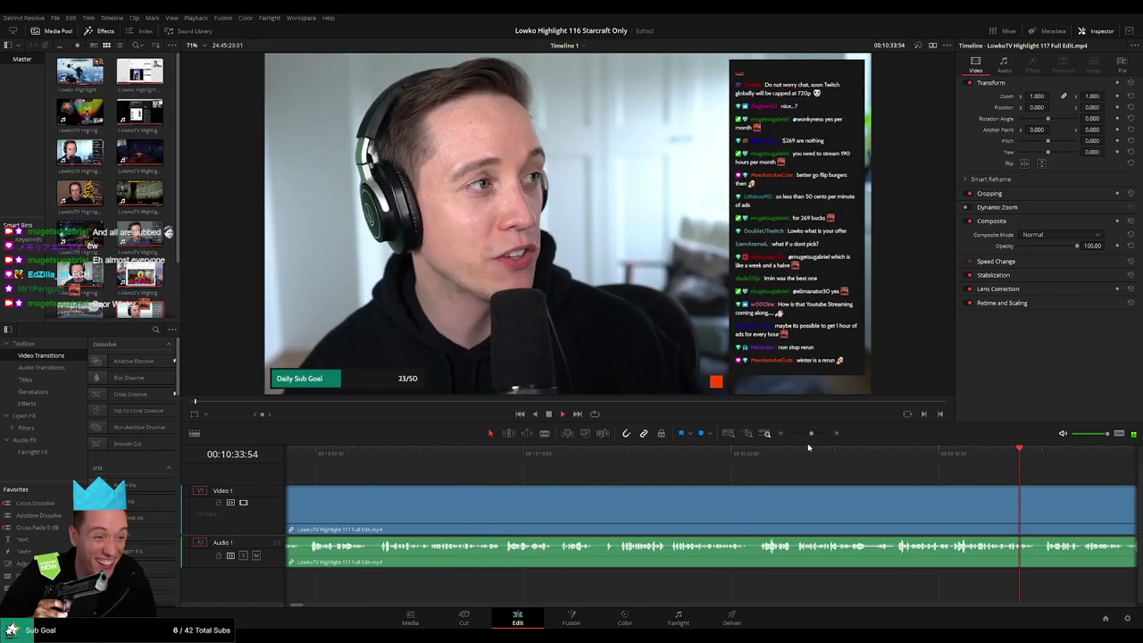
Skip ahead to the Twitch recap footage and skim it from about 00:13:39 to 00:14:43
{"action": "left_click_drag", "start_coordinate": [811, 434], "coordinate": [797, 436]}
{"action": "left_click_drag", "start_coordinate": [567, 456], "coordinate": [651, 457]}
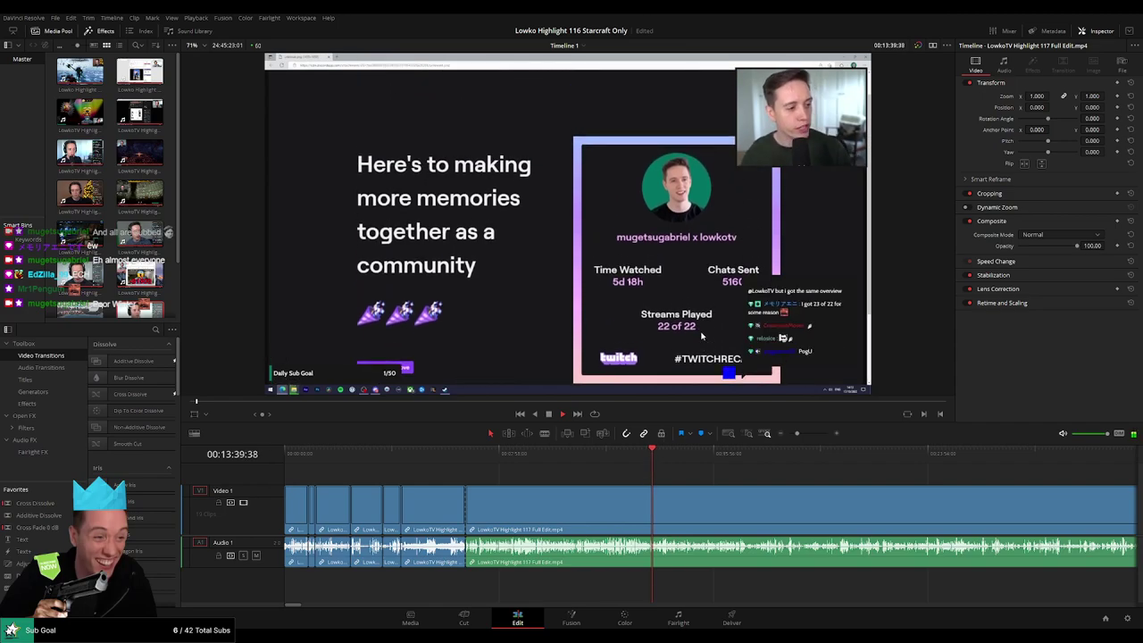
{"action": "left_click", "coordinate": [662, 456]}
{"action": "key", "text": "space"}
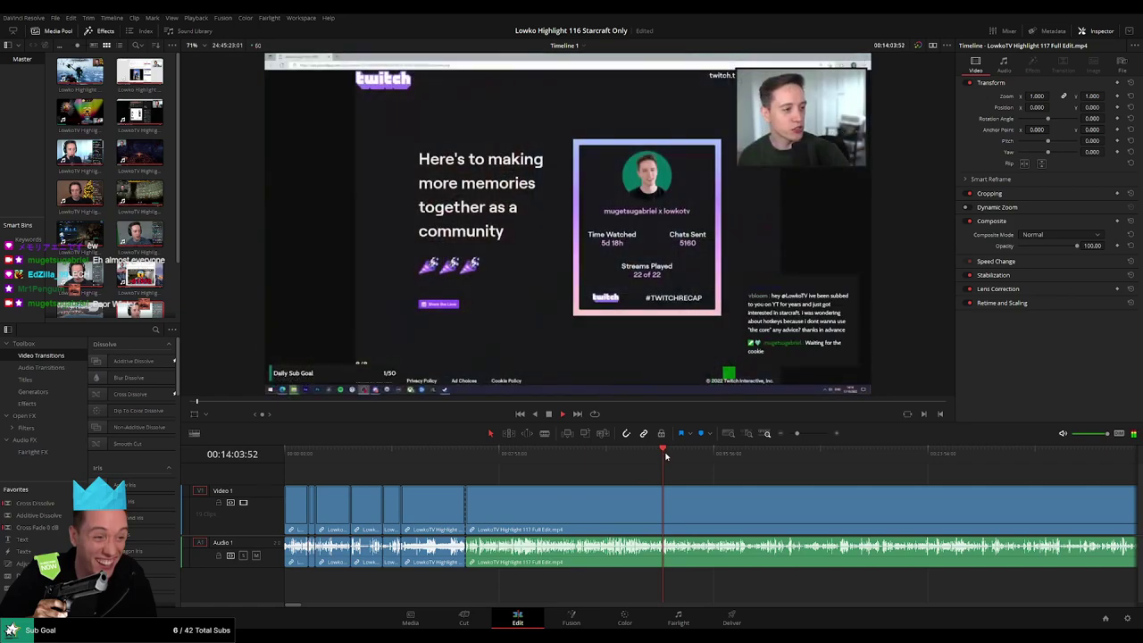
{"action": "left_click_drag", "start_coordinate": [667, 457], "coordinate": [682, 455]}
{"action": "key", "text": "space"}
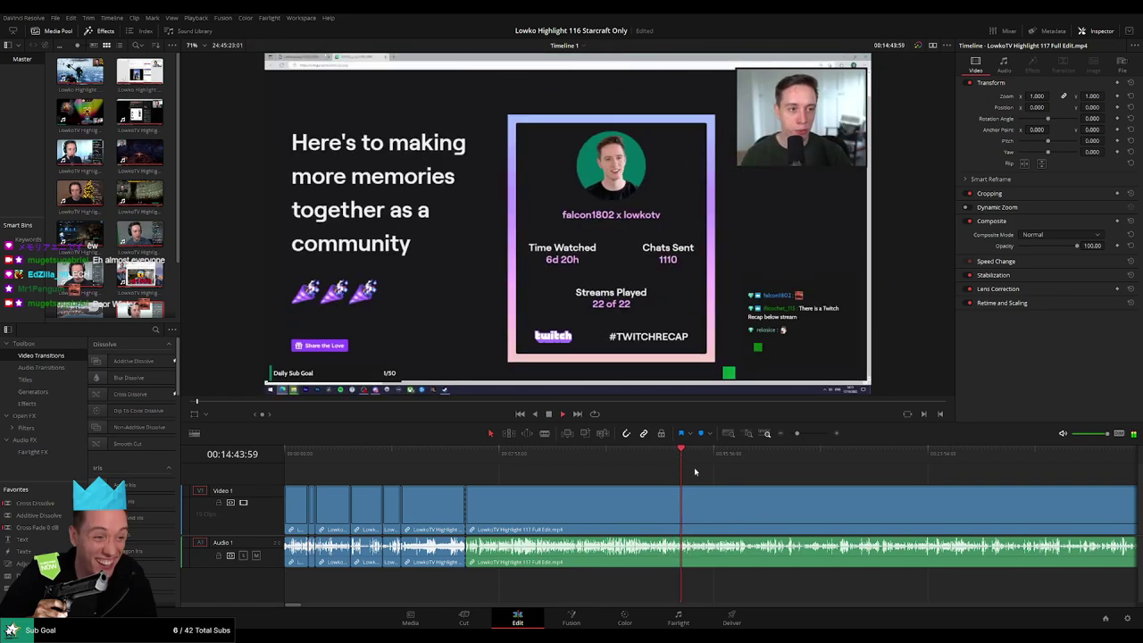
Review the Twitch recap footage more closely from about 00:14:37 to 00:14:50
{"action": "scroll", "coordinate": [736, 488], "scroll_direction": "up", "scroll_amount": 5}
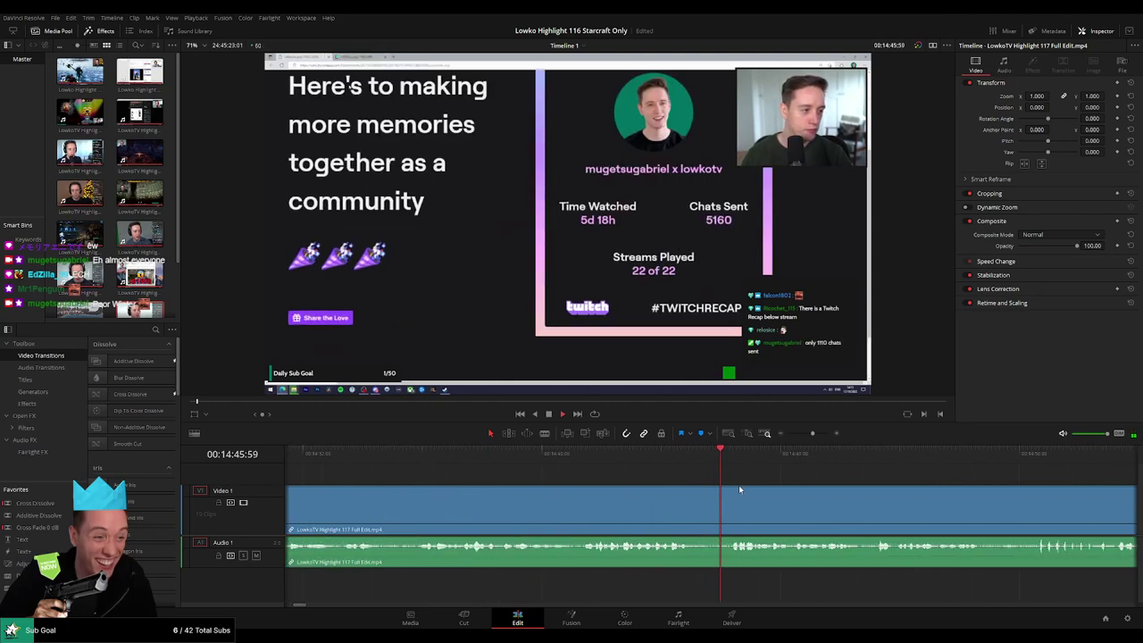
{"action": "left_click", "coordinate": [460, 456]}
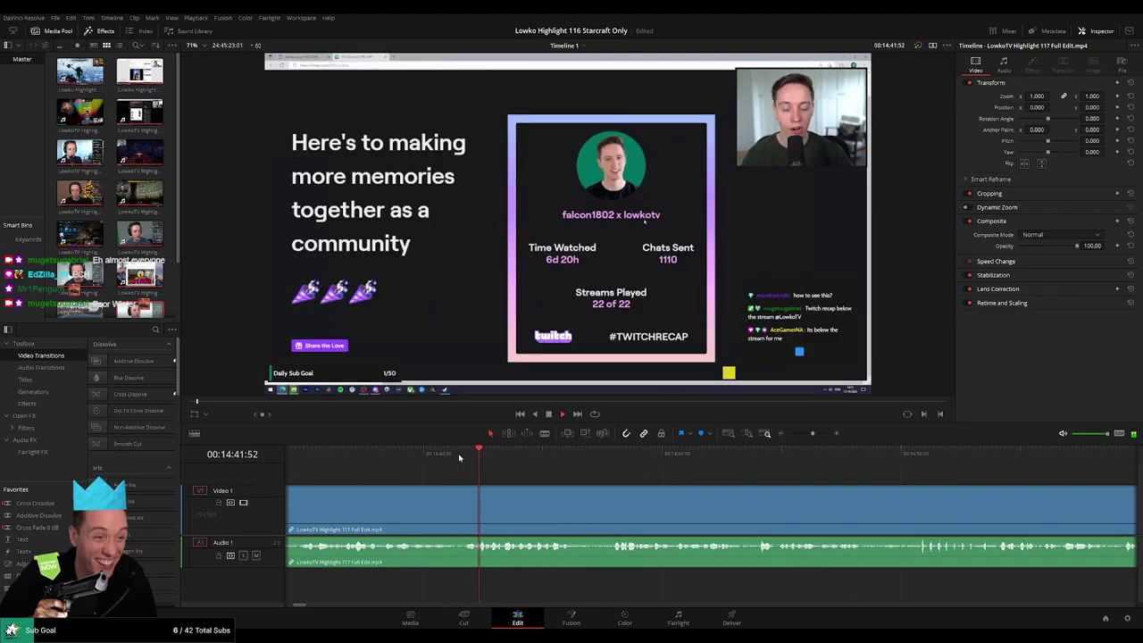
{"action": "left_click", "coordinate": [459, 462]}
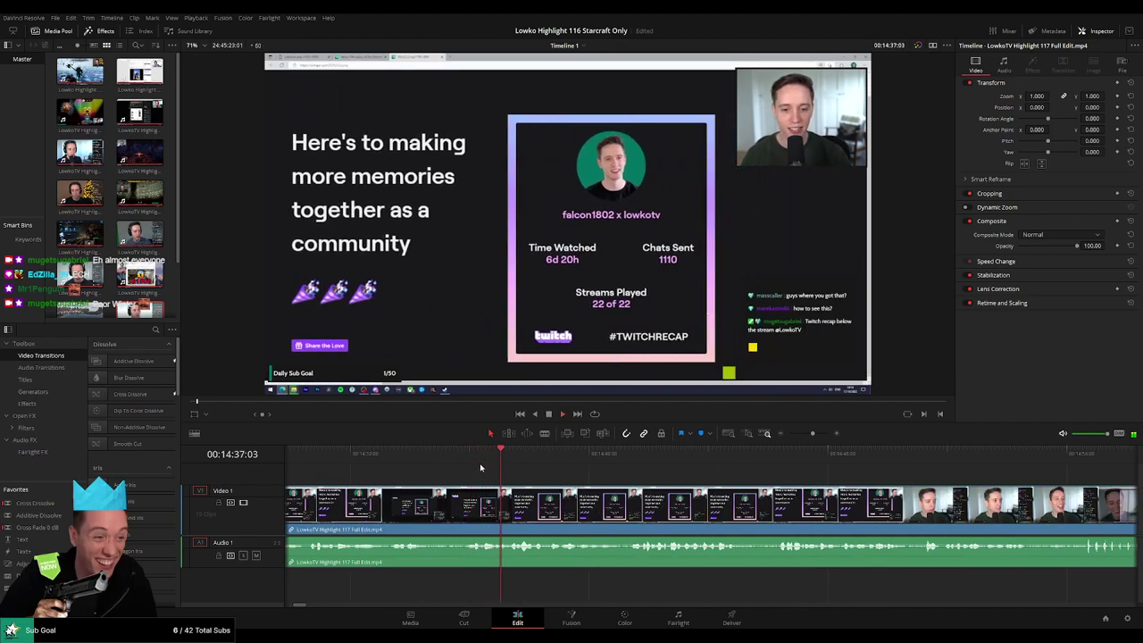
{"action": "left_click", "coordinate": [625, 460]}
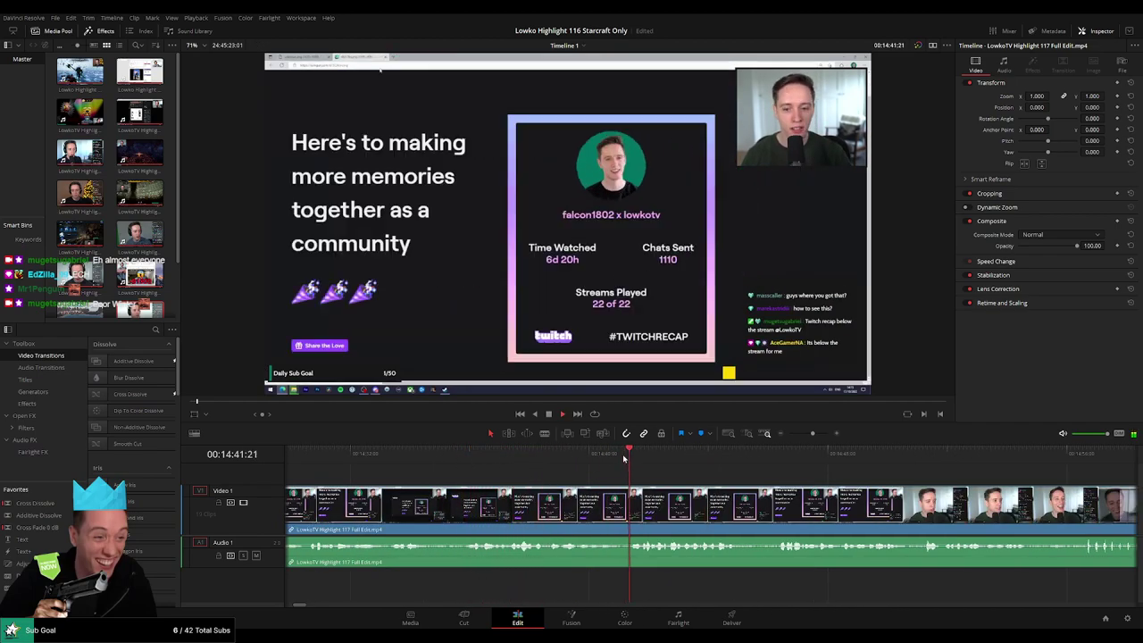
{"action": "scroll", "coordinate": [564, 484], "scroll_direction": "right", "scroll_amount": 2}
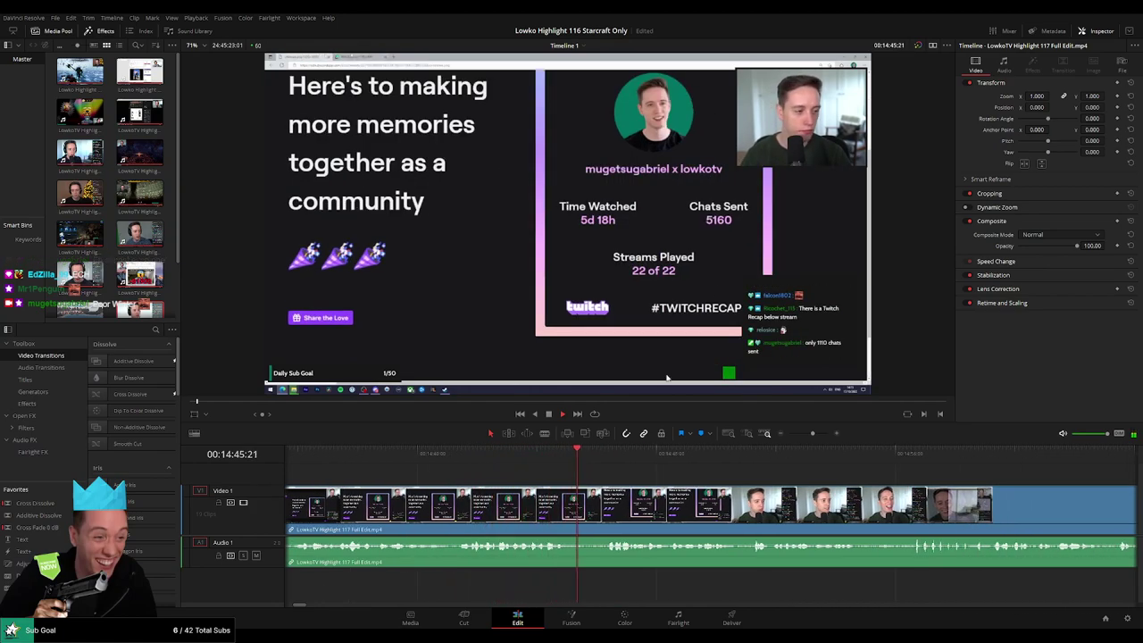
{"action": "key", "text": "space"}
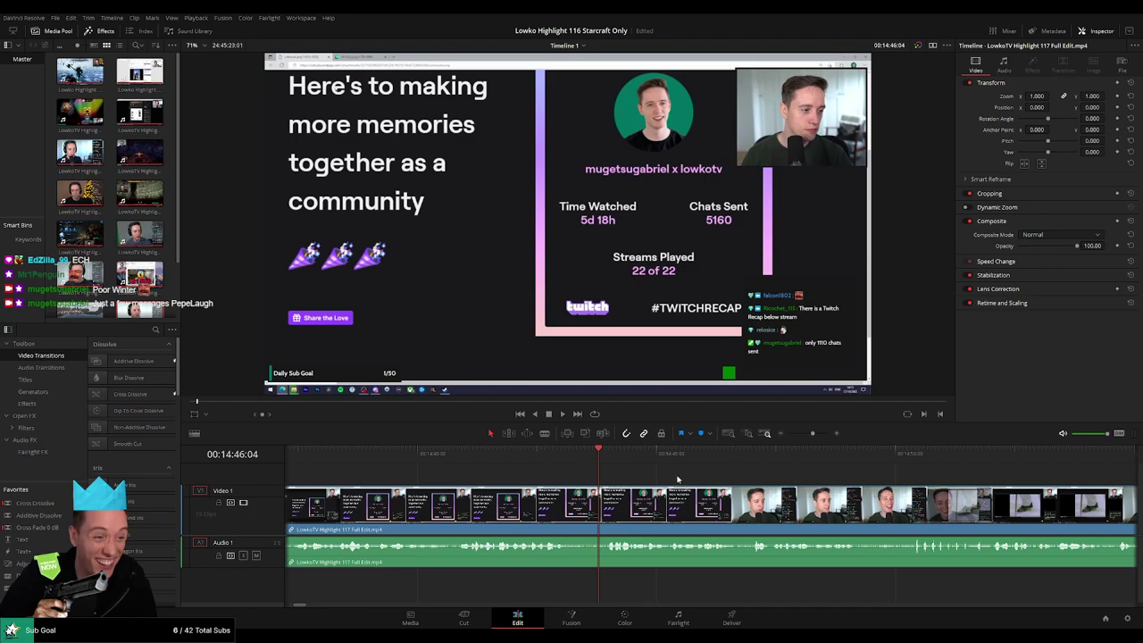
{"action": "key", "text": "space"}
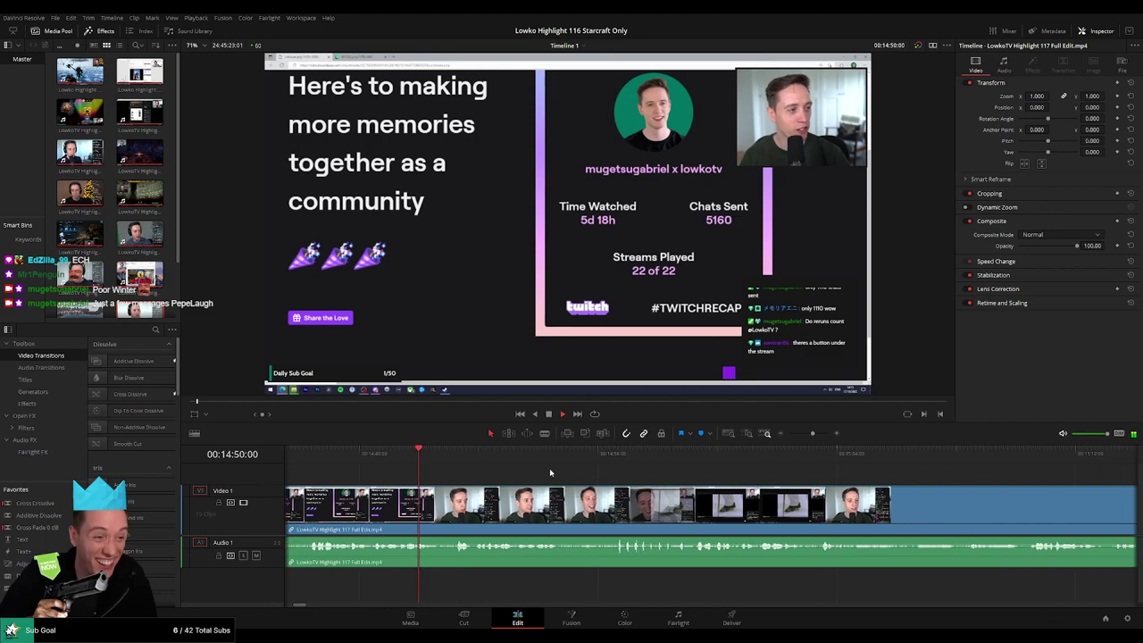
Skim ahead through the chat statistics footage and the StarCraft gameplay after it, from about 00:14:50 to 00:19:58
{"action": "left_click_drag", "start_coordinate": [440, 461], "coordinate": [617, 461]}
{"action": "left_click", "coordinate": [587, 461]}
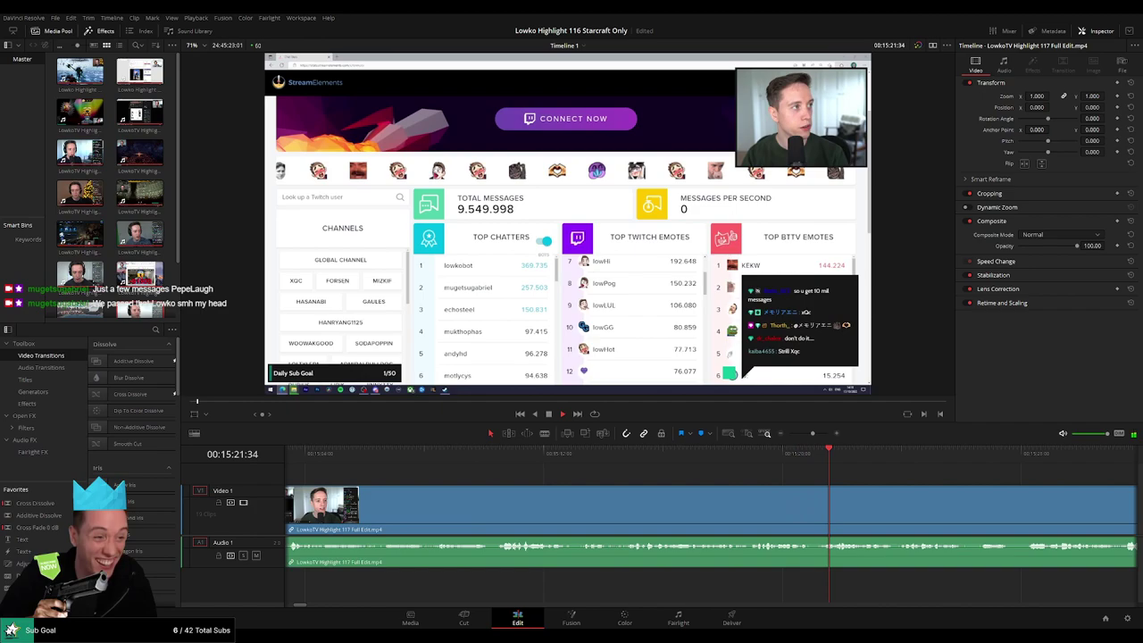
{"action": "left_click_drag", "start_coordinate": [969, 475], "coordinate": [710, 475]}
{"action": "scroll", "coordinate": [708, 474], "scroll_direction": "right", "scroll_amount": 4}
{"action": "left_click_drag", "start_coordinate": [515, 459], "coordinate": [587, 469]}
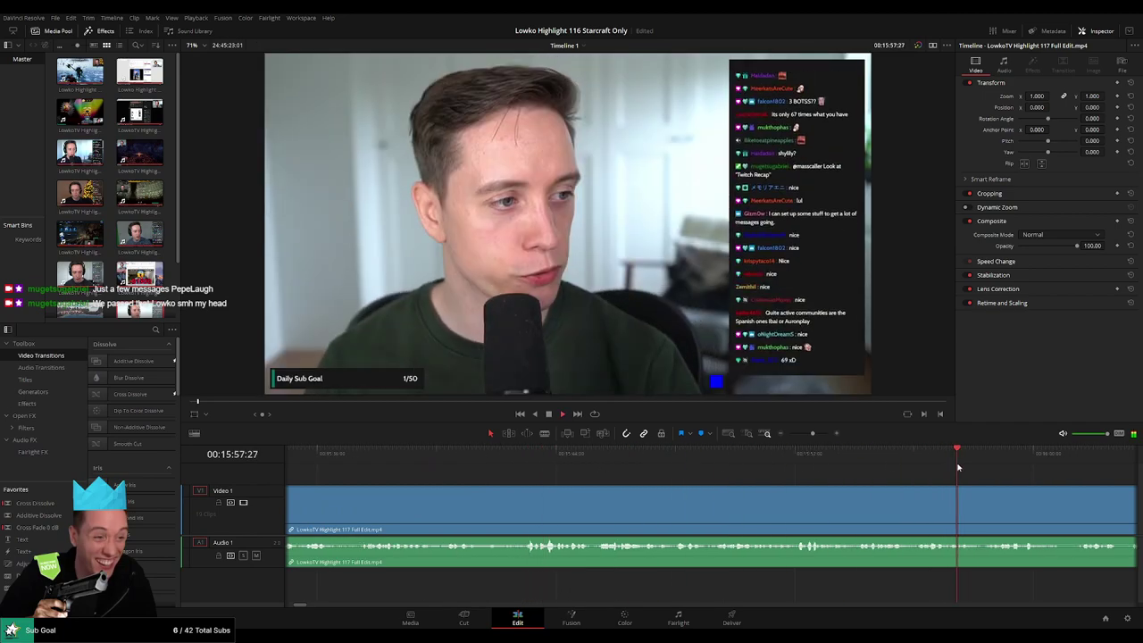
{"action": "left_click_drag", "start_coordinate": [813, 434], "coordinate": [798, 437]}
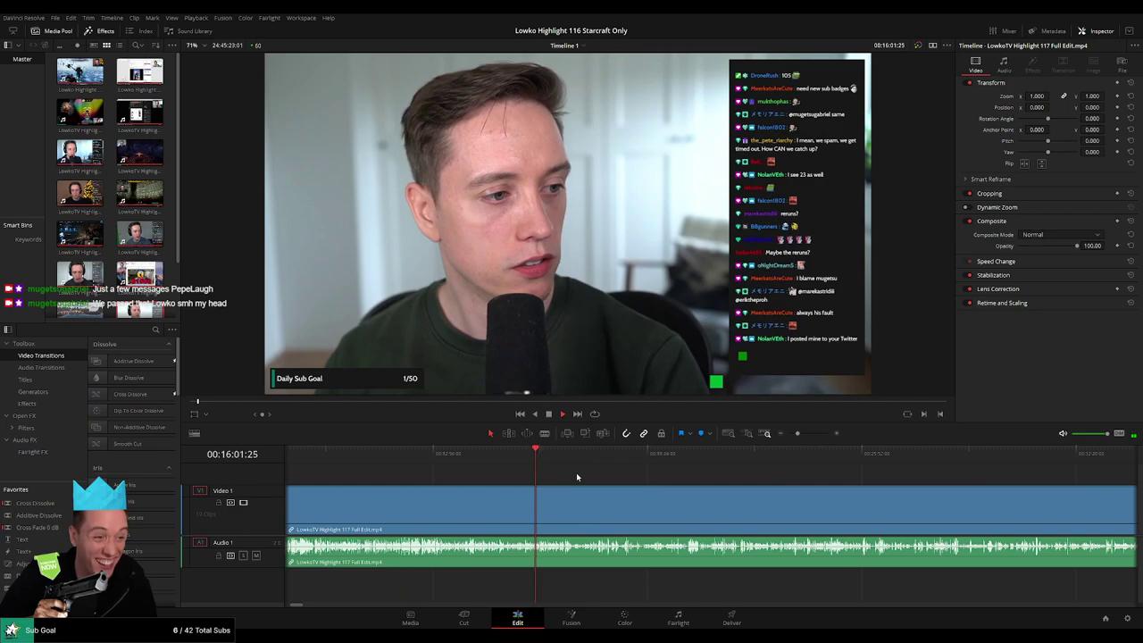
{"action": "left_click_drag", "start_coordinate": [538, 456], "coordinate": [579, 459]}
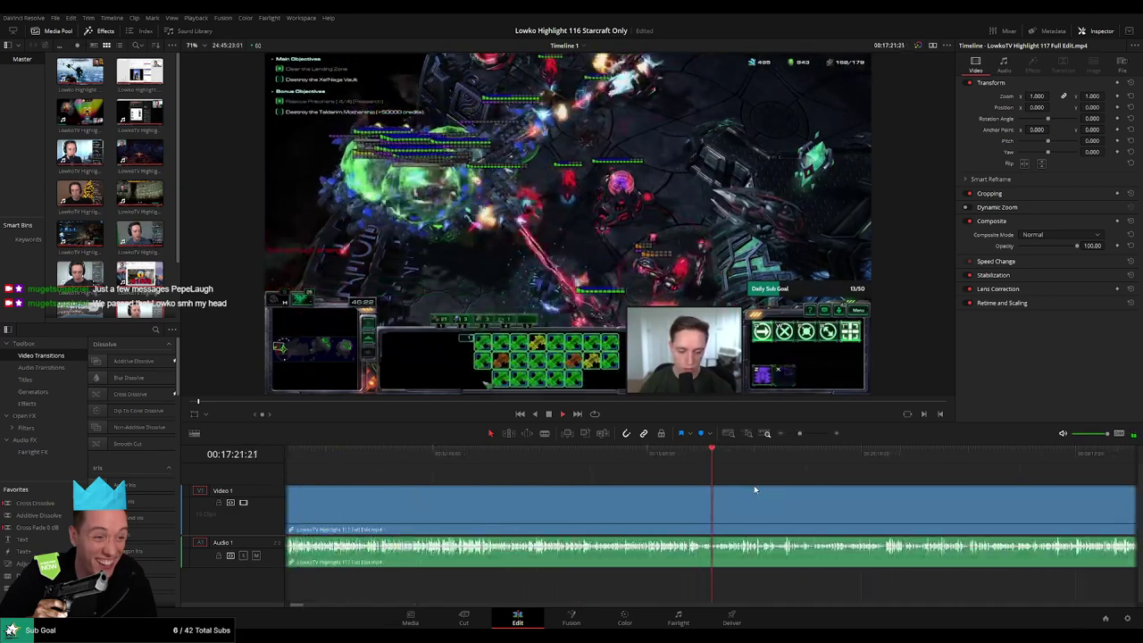
{"action": "left_click_drag", "start_coordinate": [723, 491], "coordinate": [673, 464]}
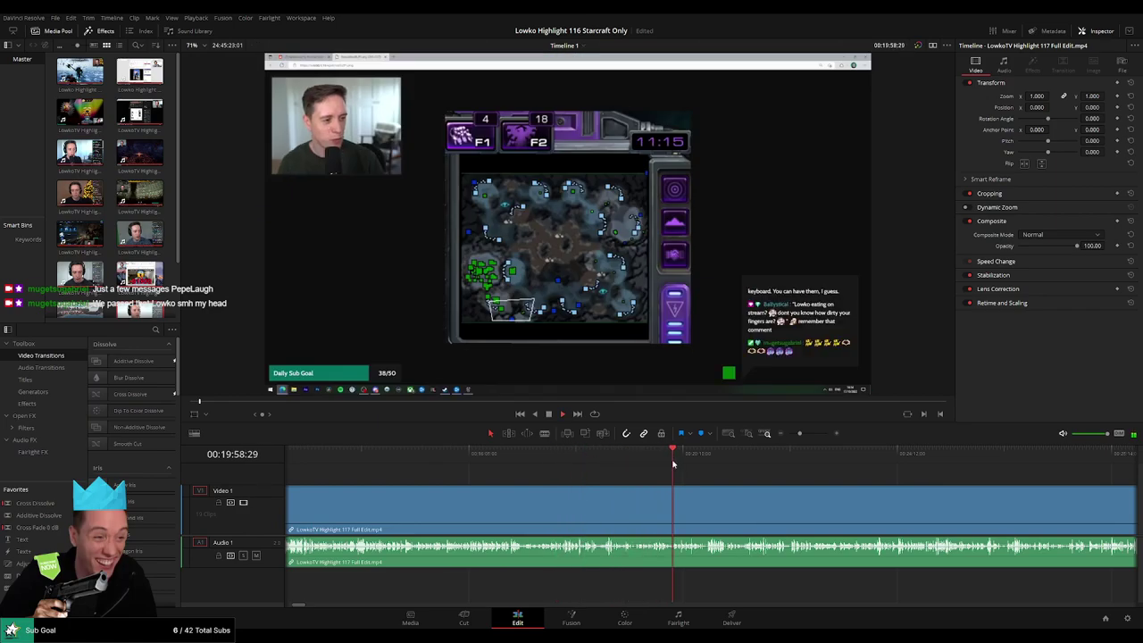
Split the Highlight 117 clip in the StarCraft minimap footage at 00:19:43:00 and ripple-delete the segment before the cut
{"action": "left_click", "coordinate": [656, 463]}
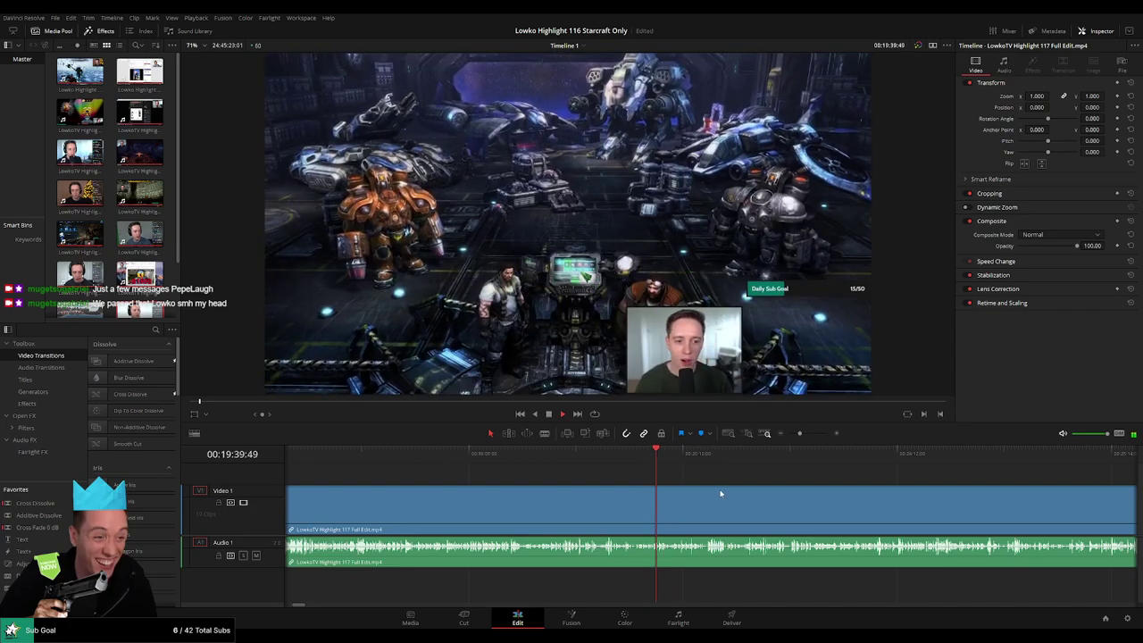
{"action": "scroll", "coordinate": [775, 492], "scroll_direction": "up", "scroll_amount": 3}
{"action": "left_click", "coordinate": [735, 460]}
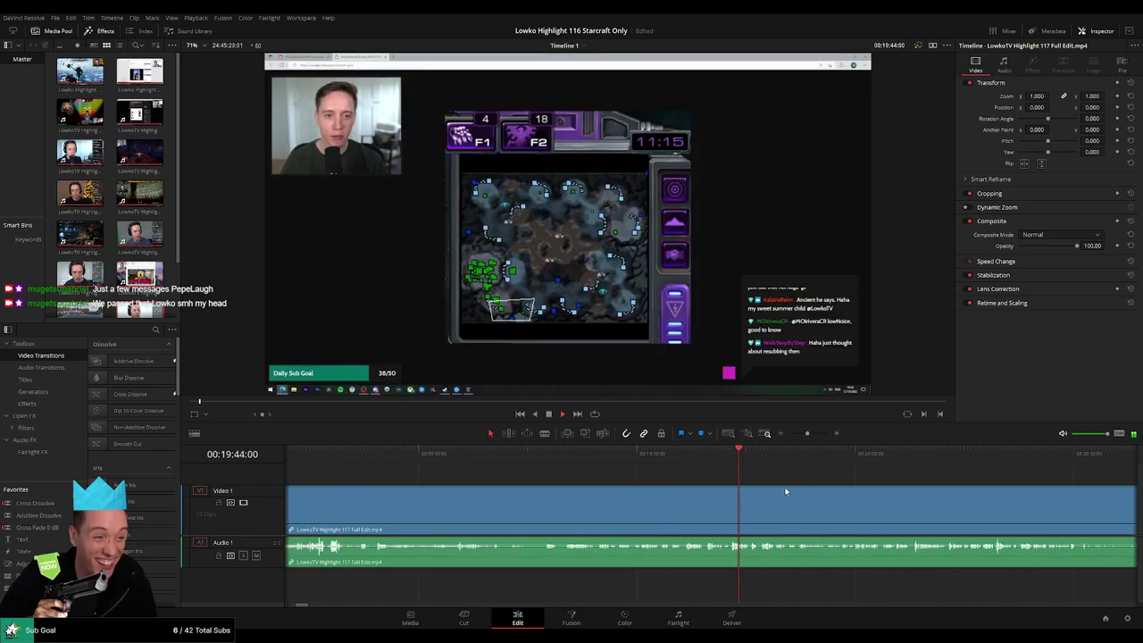
{"action": "left_click_drag", "start_coordinate": [786, 492], "coordinate": [597, 482]}
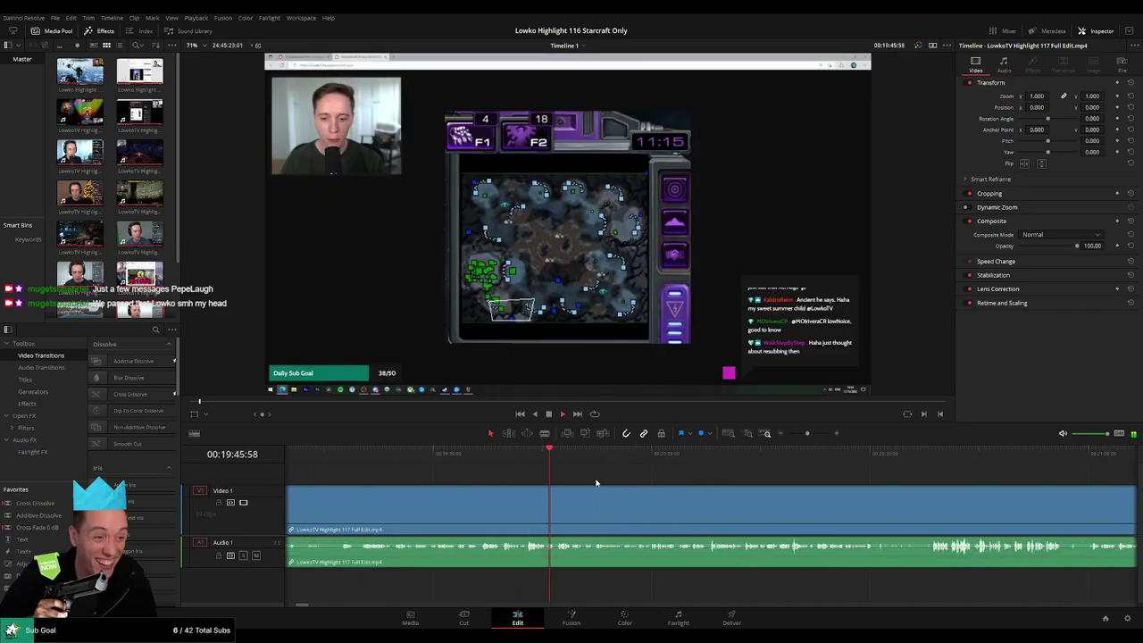
{"action": "scroll", "coordinate": [528, 487], "scroll_direction": "up", "scroll_amount": 3}
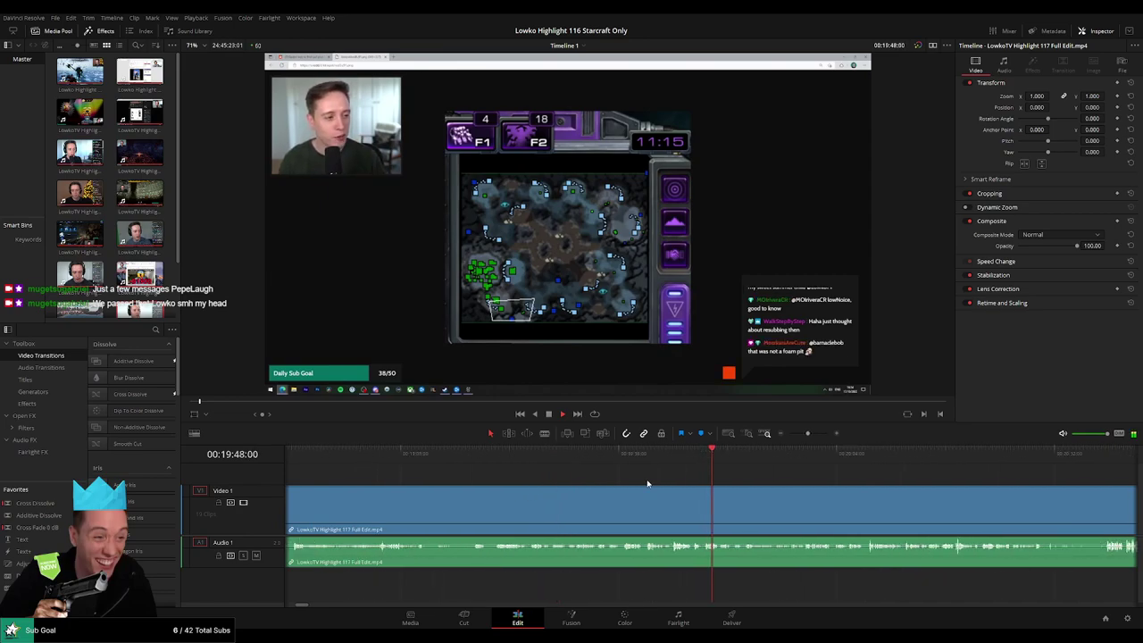
{"action": "left_click_drag", "start_coordinate": [813, 438], "coordinate": [815, 436]}
{"action": "left_click", "coordinate": [551, 459]}
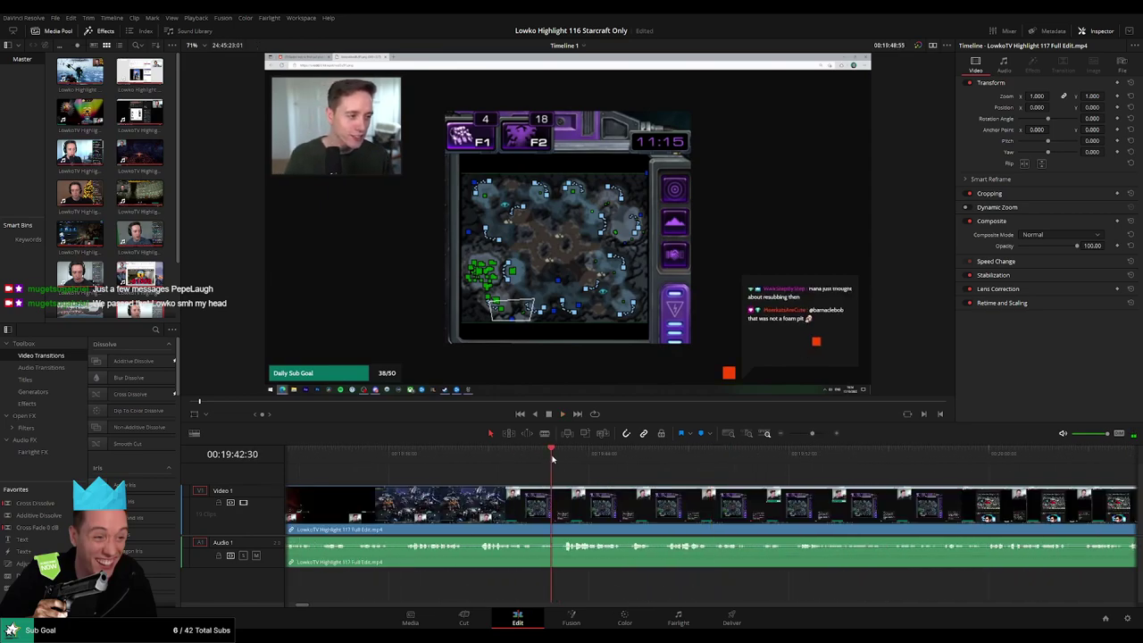
{"action": "left_click_drag", "start_coordinate": [569, 459], "coordinate": [565, 459]}
{"action": "key", "text": "ctrl+b"}
{"action": "left_click", "coordinate": [547, 504]}
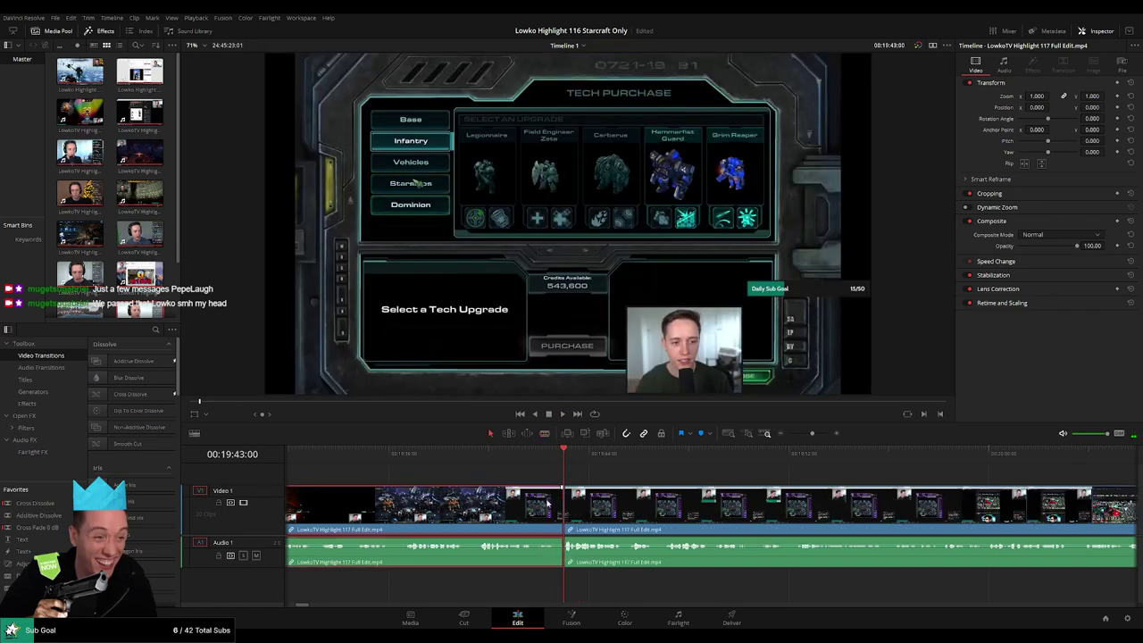
{"action": "key", "text": "Delete"}
Split the clip where the minimap footage changes to the Reddit page, at about 00:07:01, and ripple-delete the minimap segment
{"action": "scroll", "coordinate": [619, 485], "scroll_direction": "right", "scroll_amount": 5}
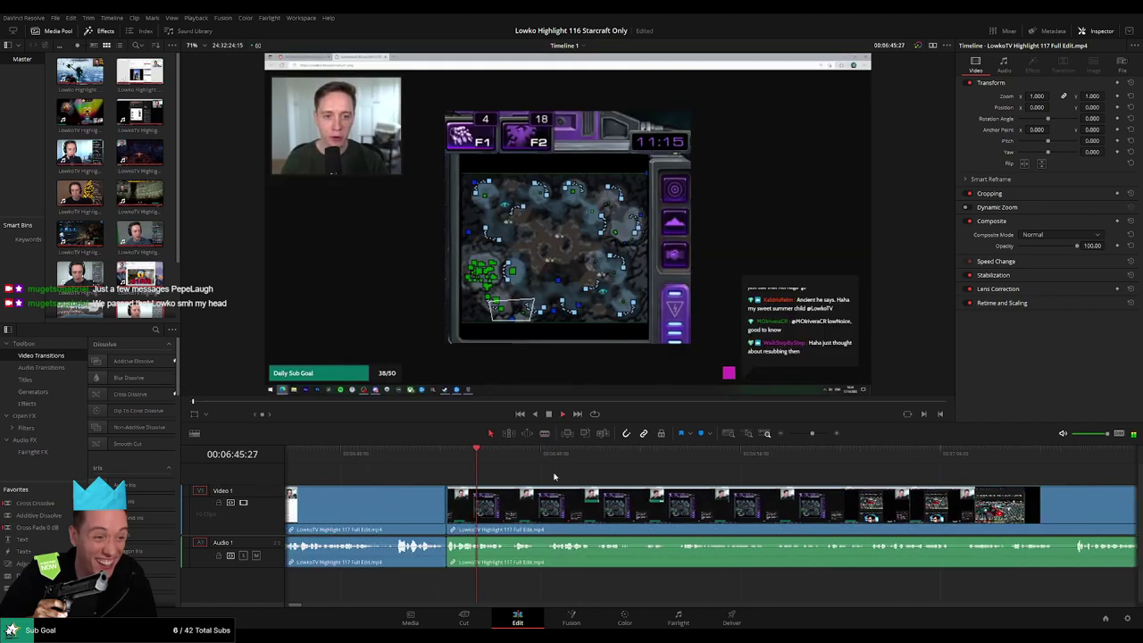
{"action": "left_click_drag", "start_coordinate": [558, 461], "coordinate": [662, 461]}
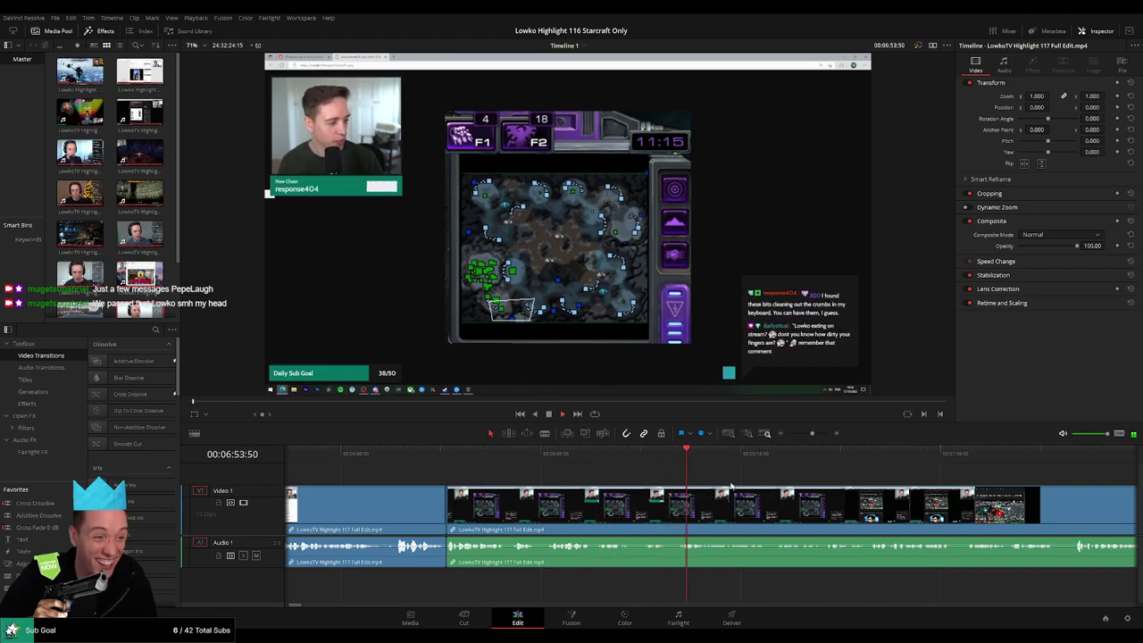
{"action": "scroll", "coordinate": [731, 487], "scroll_direction": "right", "scroll_amount": 3}
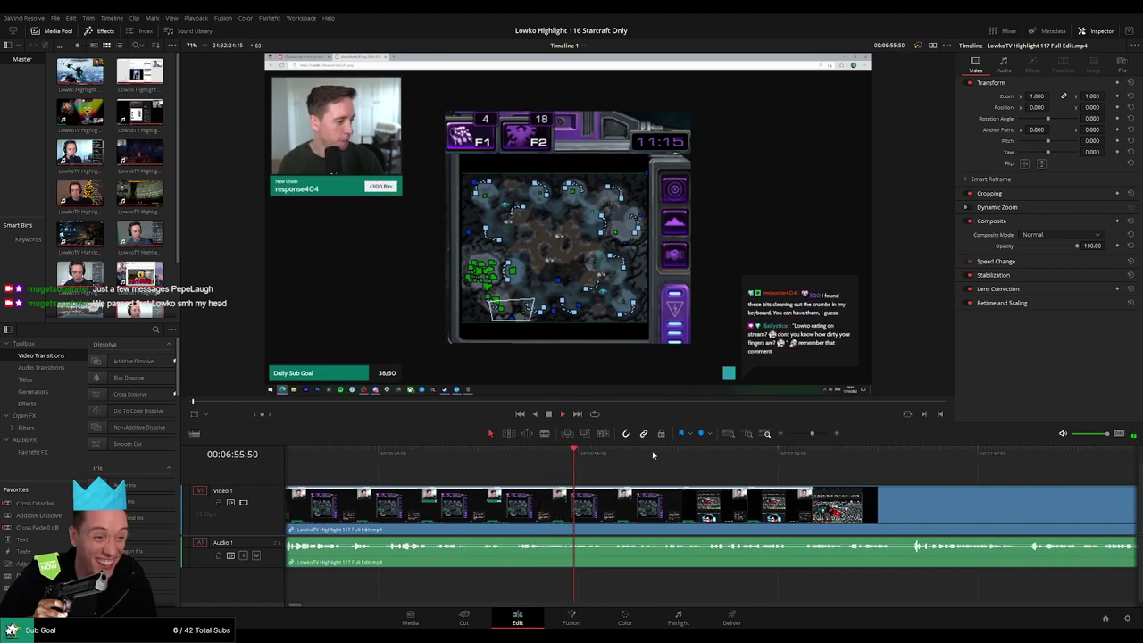
{"action": "left_click_drag", "start_coordinate": [613, 462], "coordinate": [704, 462]}
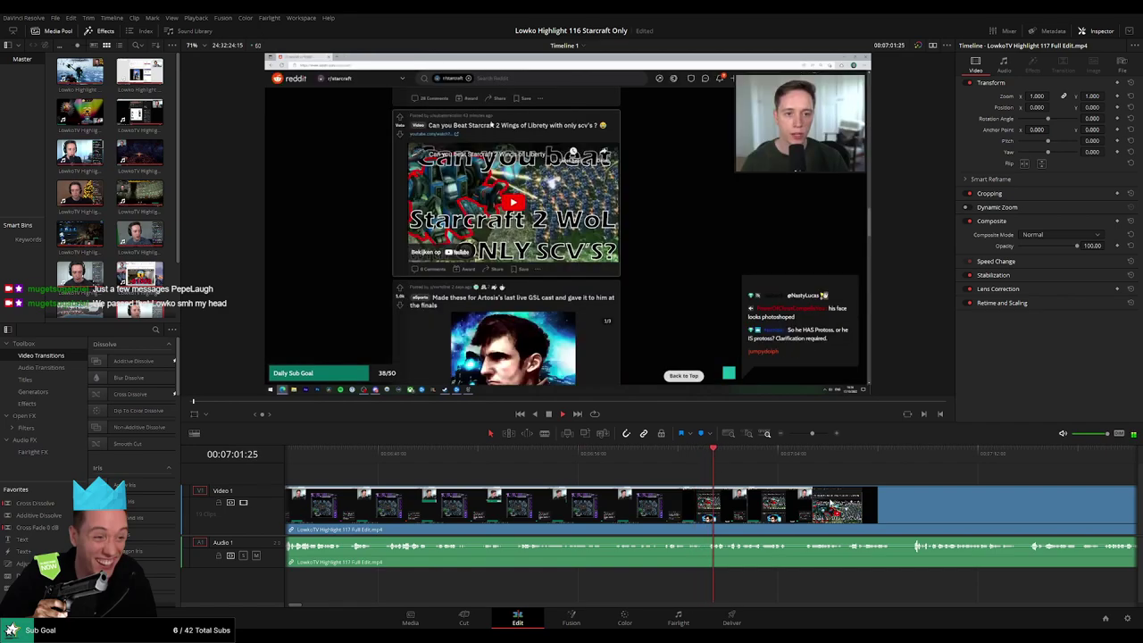
{"action": "scroll", "coordinate": [545, 487], "scroll_direction": "right", "scroll_amount": 4}
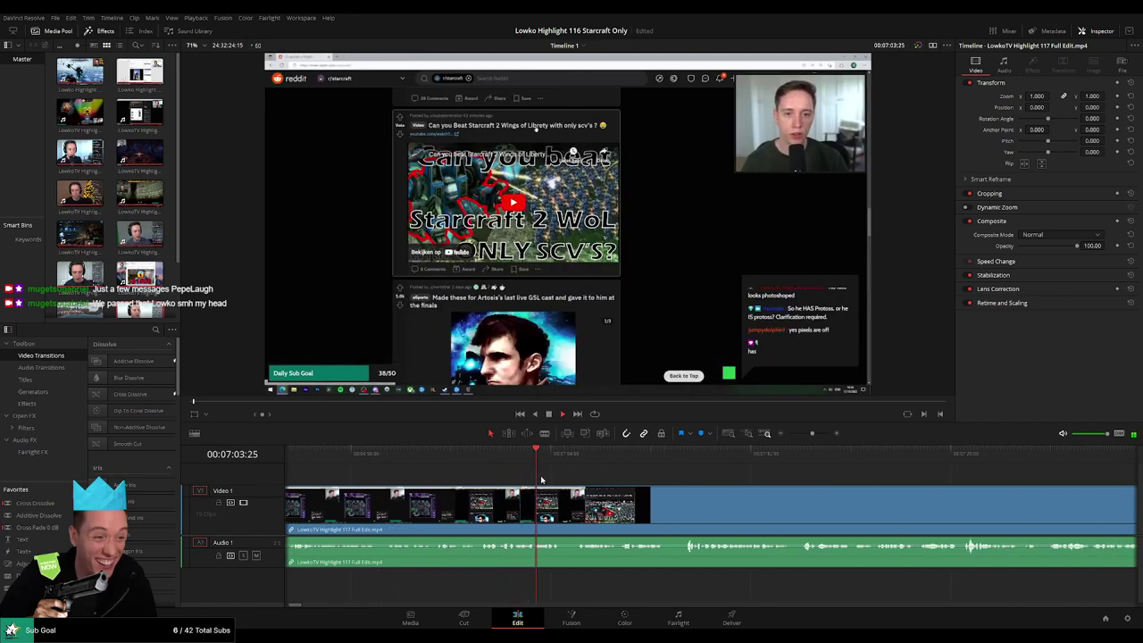
{"action": "left_click", "coordinate": [676, 454]}
{"action": "scroll", "coordinate": [743, 478], "scroll_direction": "right", "scroll_amount": 3}
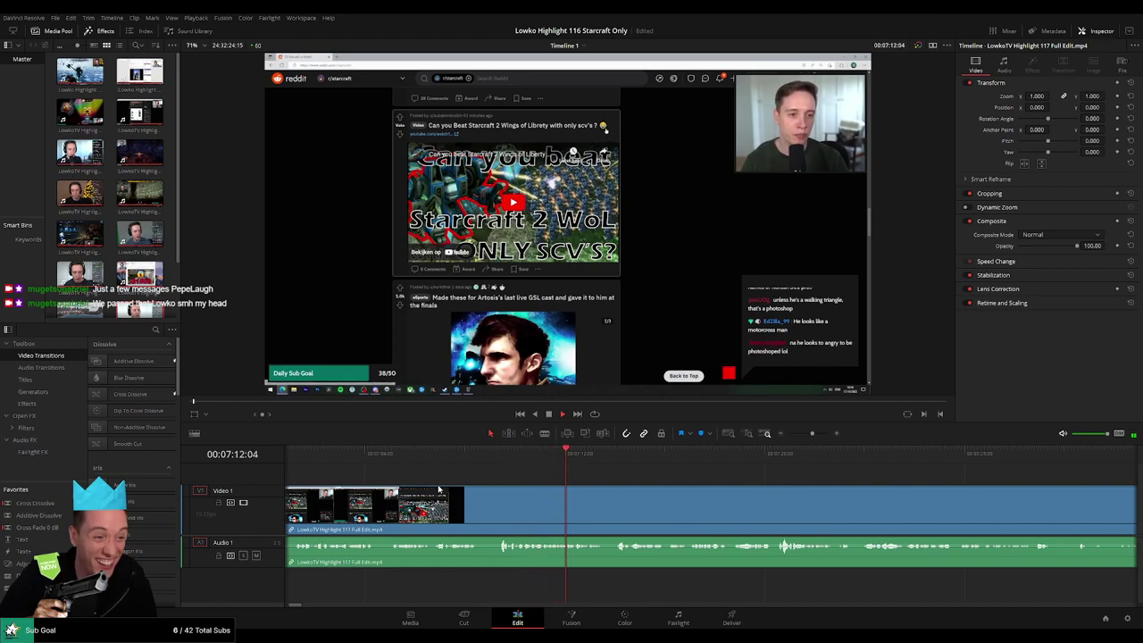
{"action": "scroll", "coordinate": [438, 490], "scroll_direction": "left", "scroll_amount": 3}
{"action": "left_click", "coordinate": [523, 464]}
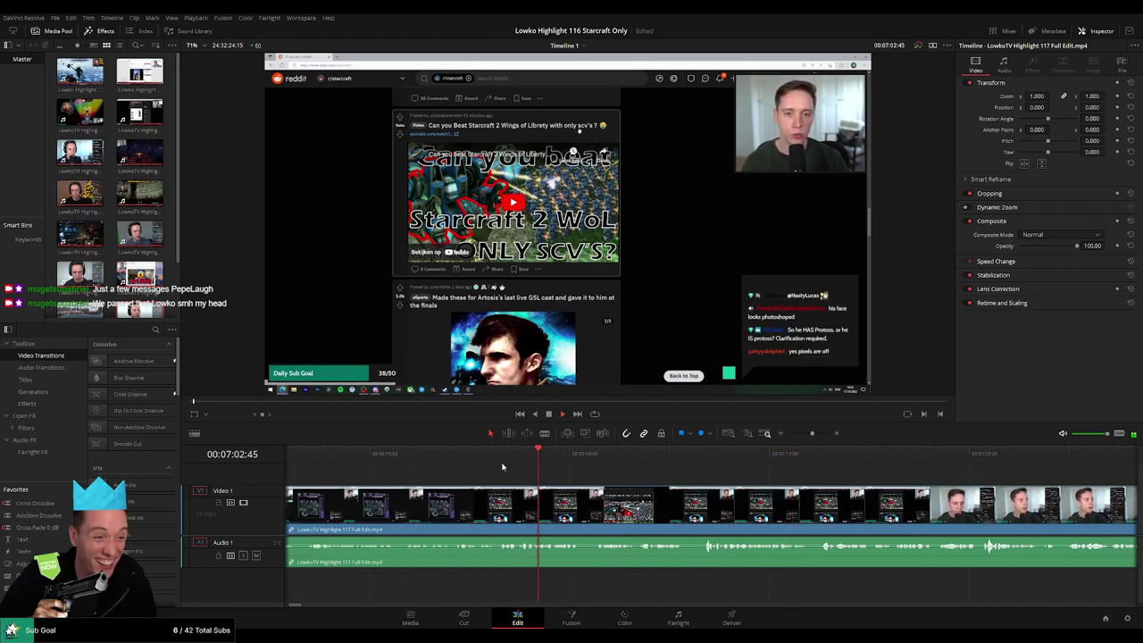
{"action": "key", "text": "ctrl+b"}
{"action": "key", "text": "Left"}
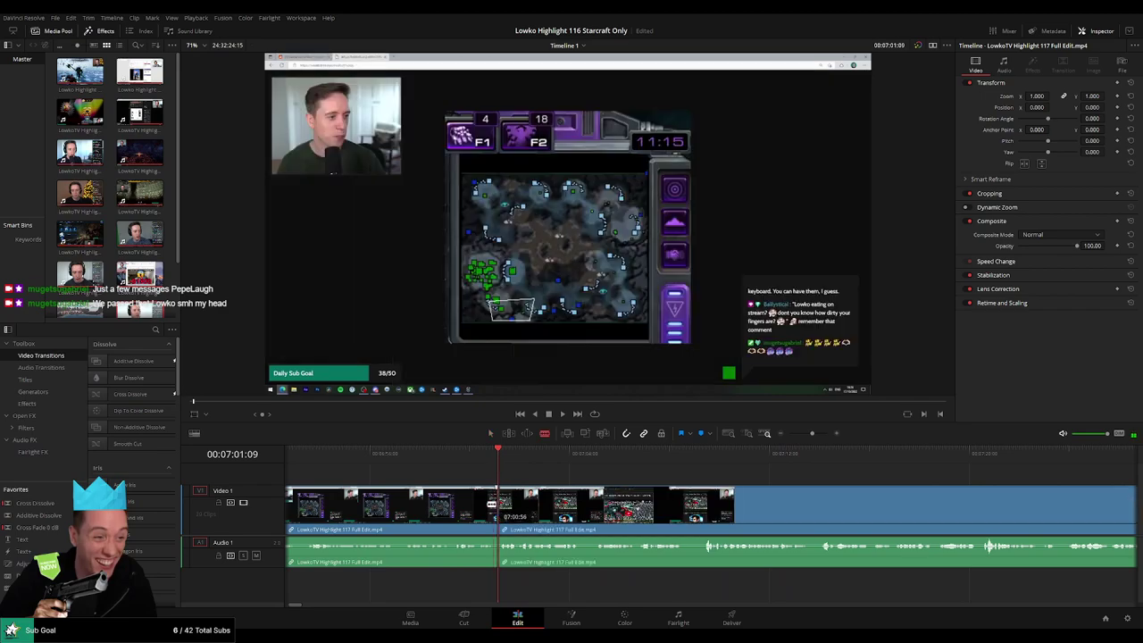
{"action": "key", "text": "shift+v"}
{"action": "key", "text": "Delete"}
Skim the StarCraft Reddit footage and the start of the Baneling Busts thumbnail editing from about 00:06:45 to 00:07:22
{"action": "key", "text": "space"}
{"action": "left_click_drag", "start_coordinate": [763, 475], "coordinate": [514, 480]}
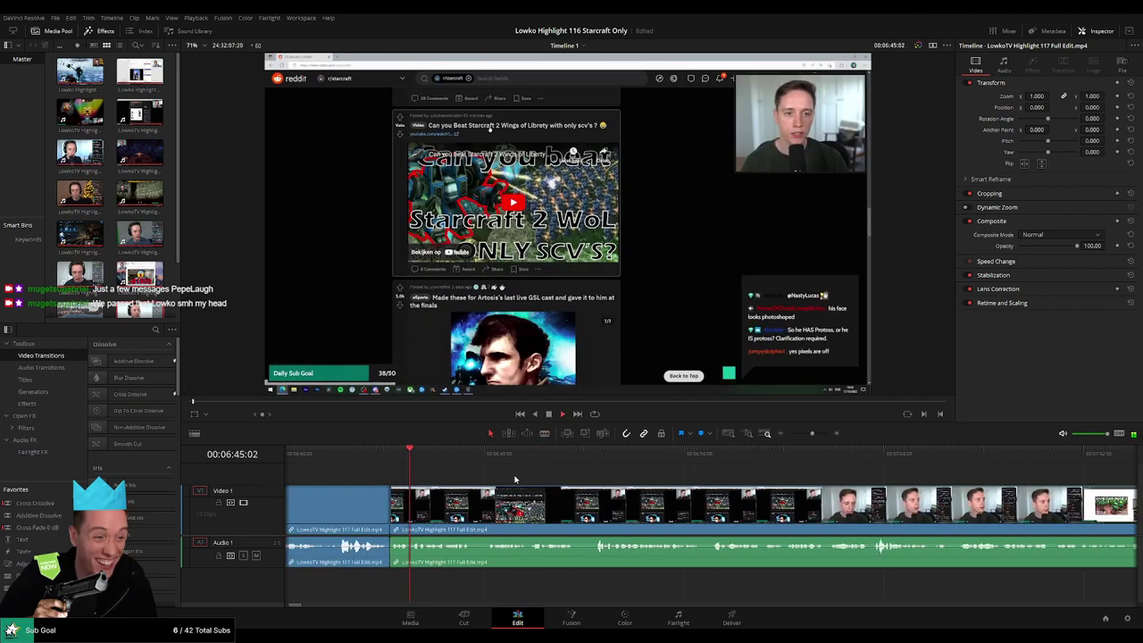
{"action": "left_click", "coordinate": [717, 462]}
{"action": "left_click", "coordinate": [824, 466]}
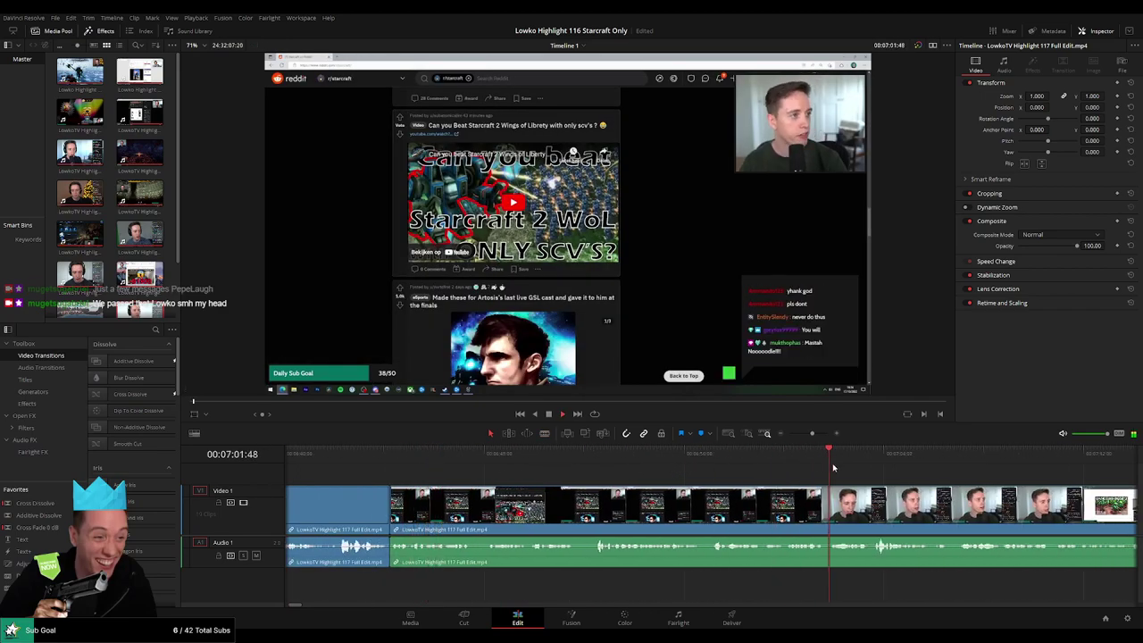
{"action": "left_click_drag", "start_coordinate": [840, 468], "coordinate": [511, 470]}
{"action": "left_click", "coordinate": [741, 469]}
{"action": "left_click", "coordinate": [816, 469]}
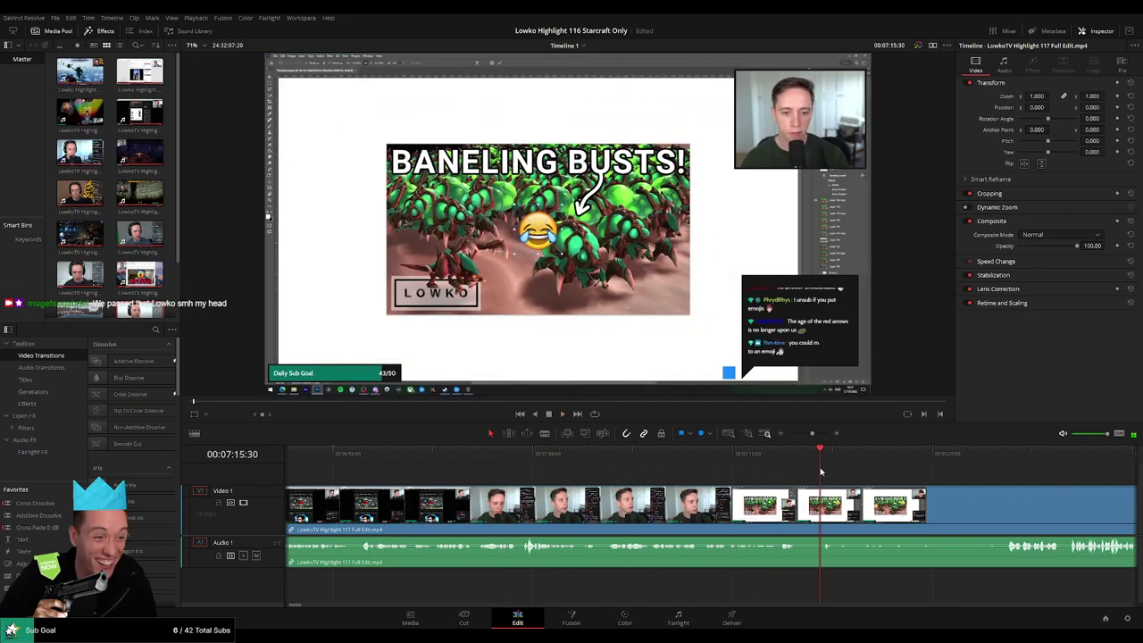
{"action": "left_click_drag", "start_coordinate": [894, 471], "coordinate": [597, 484]}
{"action": "left_click", "coordinate": [706, 467]}
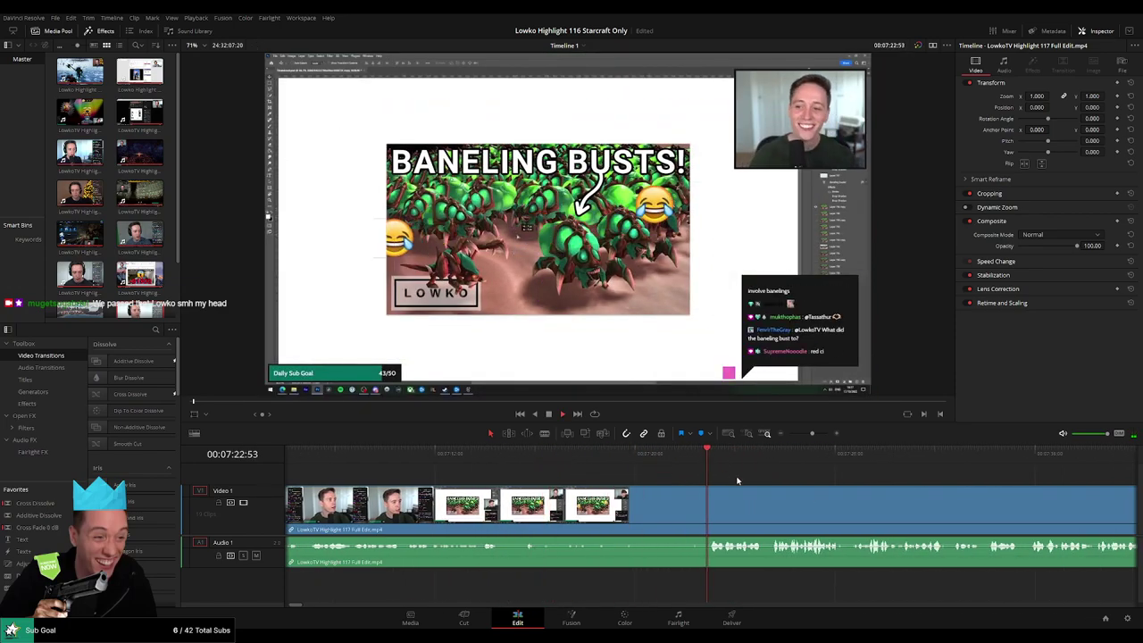
Review the Baneling Busts thumbnail footage with the emoji edits from about 00:07:22 to 00:07:57
{"action": "scroll", "coordinate": [545, 480], "scroll_direction": "right", "scroll_amount": 5}
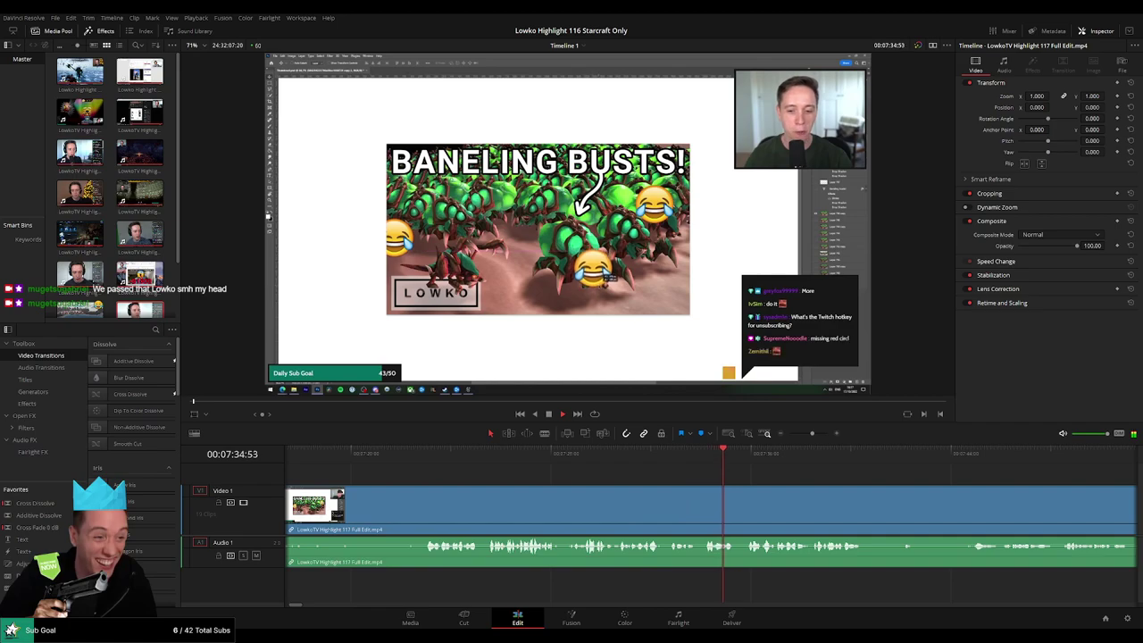
{"action": "left_click_drag", "start_coordinate": [736, 479], "coordinate": [487, 481]}
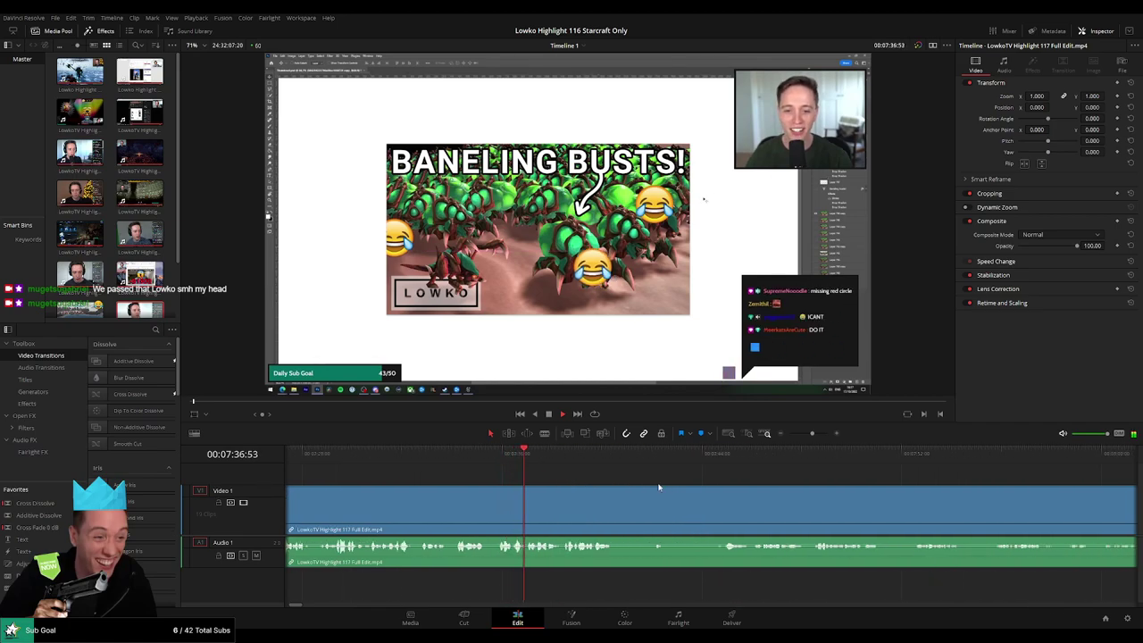
{"action": "left_click_drag", "start_coordinate": [690, 487], "coordinate": [489, 479]}
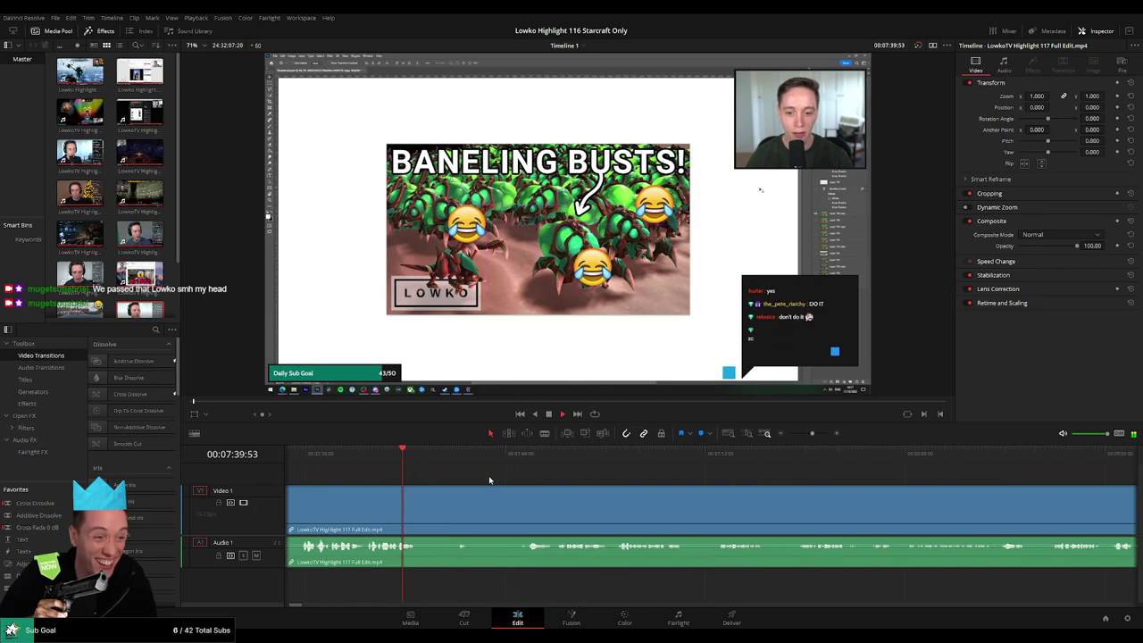
{"action": "left_click", "coordinate": [448, 457]}
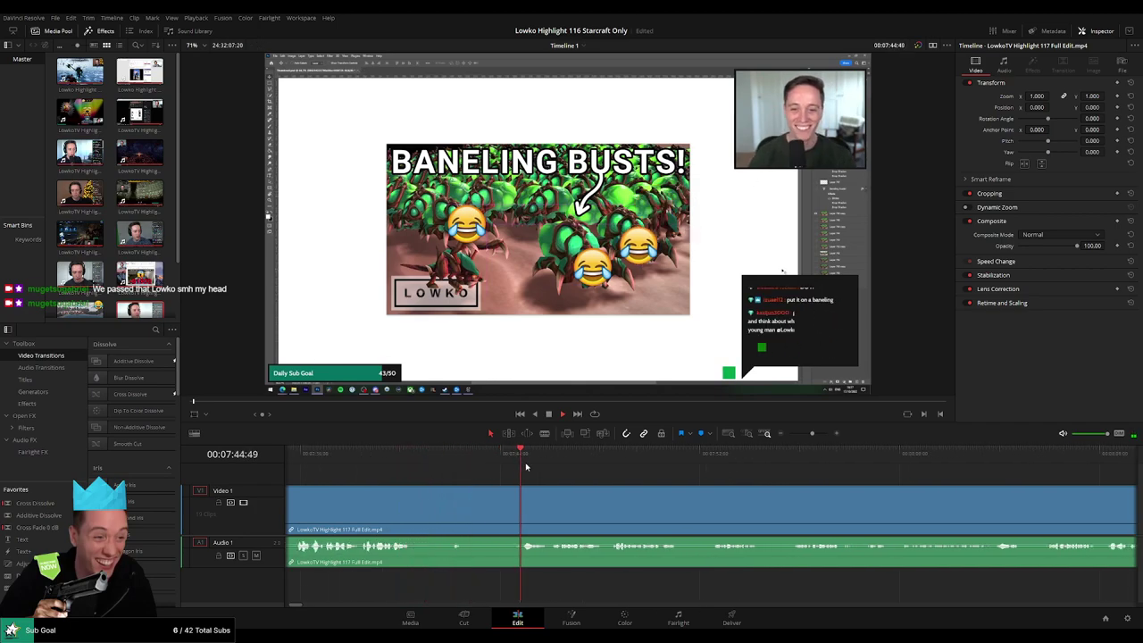
{"action": "scroll", "coordinate": [546, 487], "scroll_direction": "right", "scroll_amount": 4}
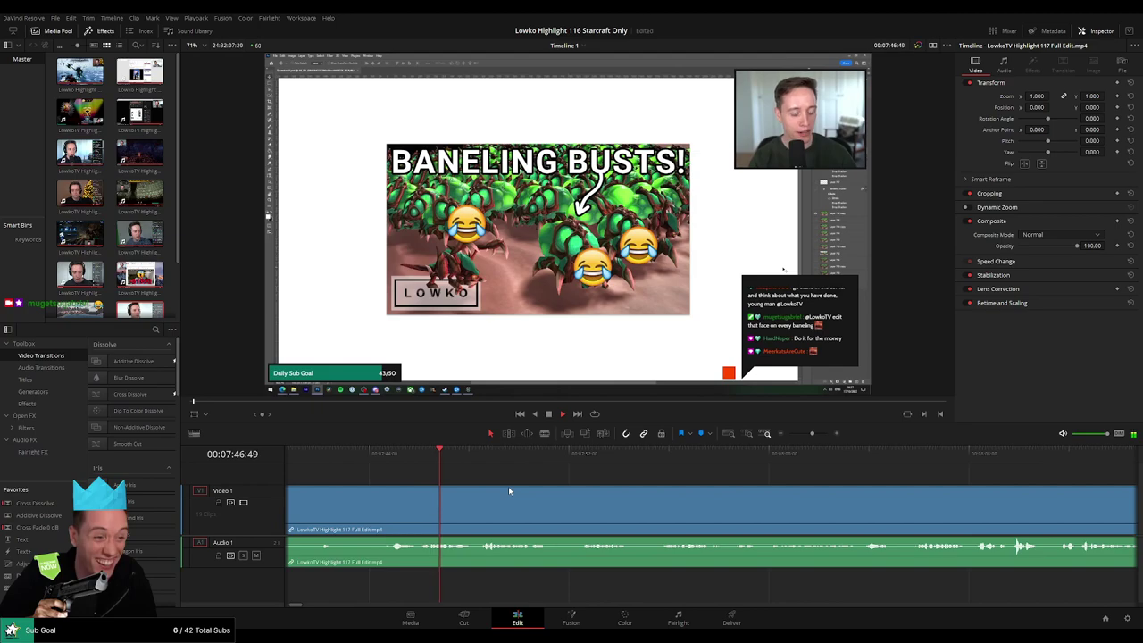
{"action": "scroll", "coordinate": [509, 488], "scroll_direction": "right", "scroll_amount": 2}
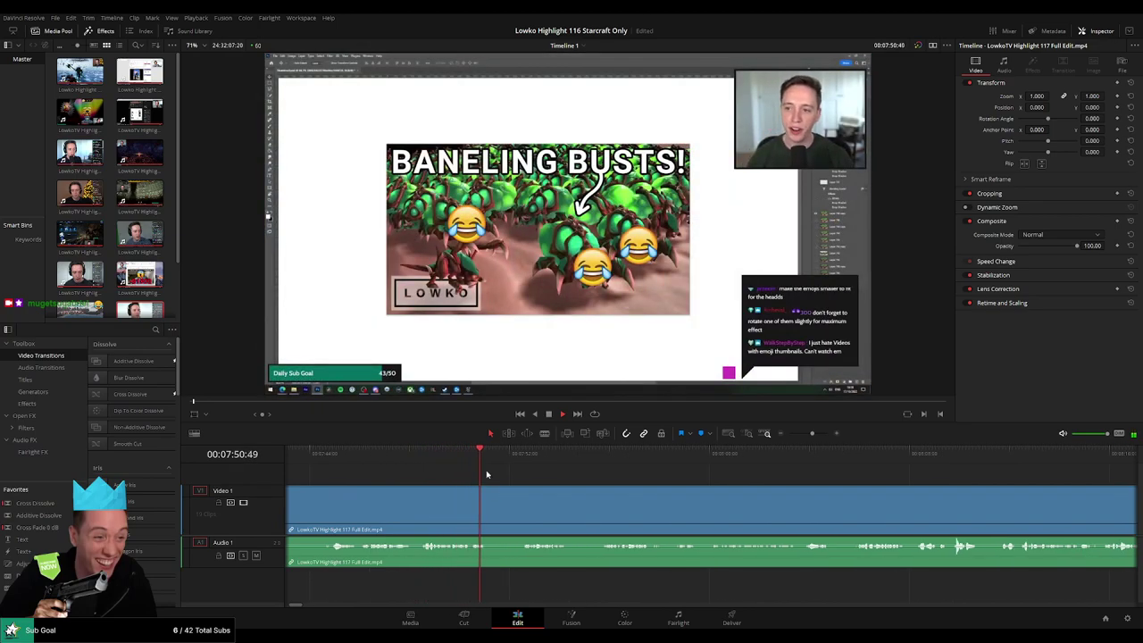
{"action": "left_click", "coordinate": [534, 456]}
{"action": "left_click", "coordinate": [622, 457]}
{"action": "scroll", "coordinate": [661, 489], "scroll_direction": "right", "scroll_amount": 6}
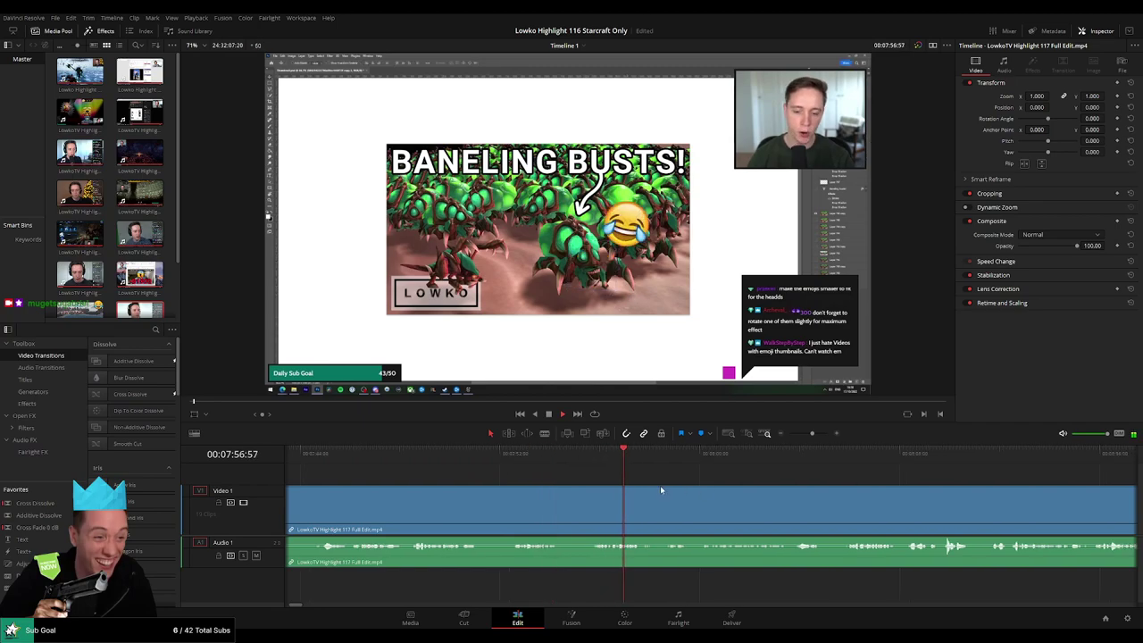
Skim the rest of the thumbnail editing and the mission selection footage from about 00:07:57 to 00:08:23
{"action": "left_click", "coordinate": [526, 459]}
{"action": "left_click", "coordinate": [583, 457]}
{"action": "key", "text": "space"}
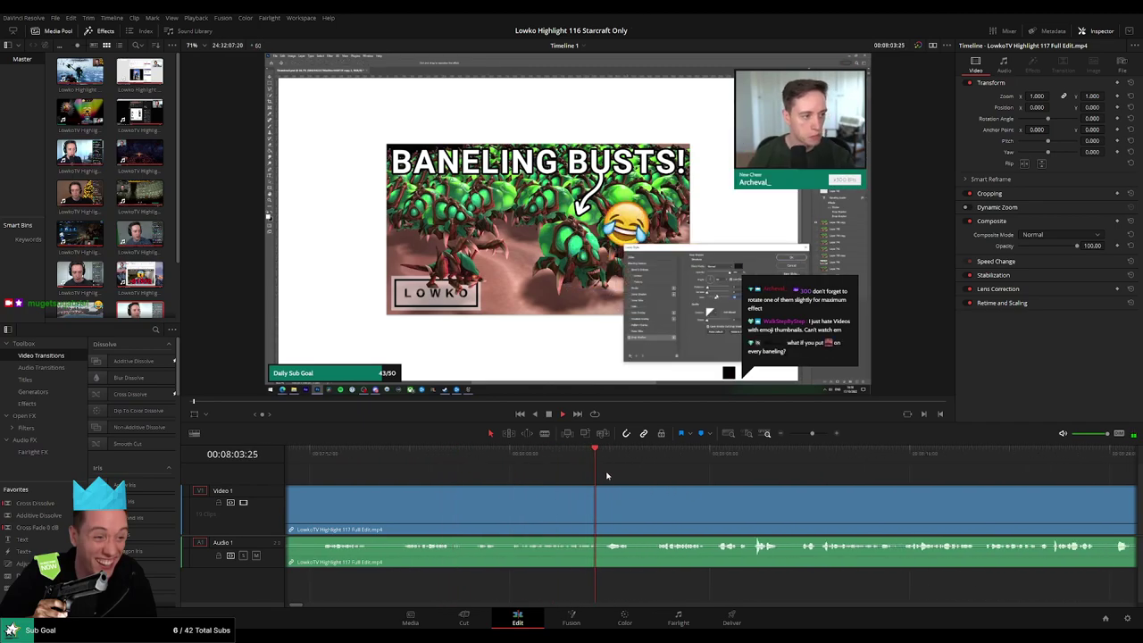
{"action": "left_click", "coordinate": [673, 461]}
{"action": "left_click", "coordinate": [879, 461]}
{"action": "scroll", "coordinate": [621, 477], "scroll_direction": "right", "scroll_amount": 11}
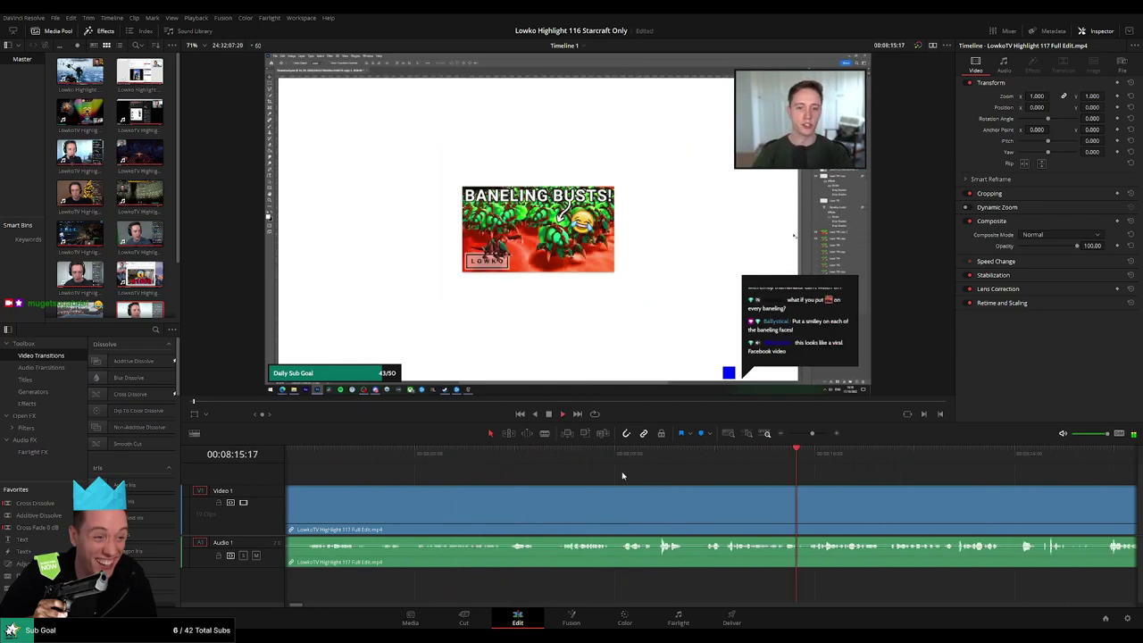
{"action": "scroll", "coordinate": [554, 481], "scroll_direction": "right", "scroll_amount": 3}
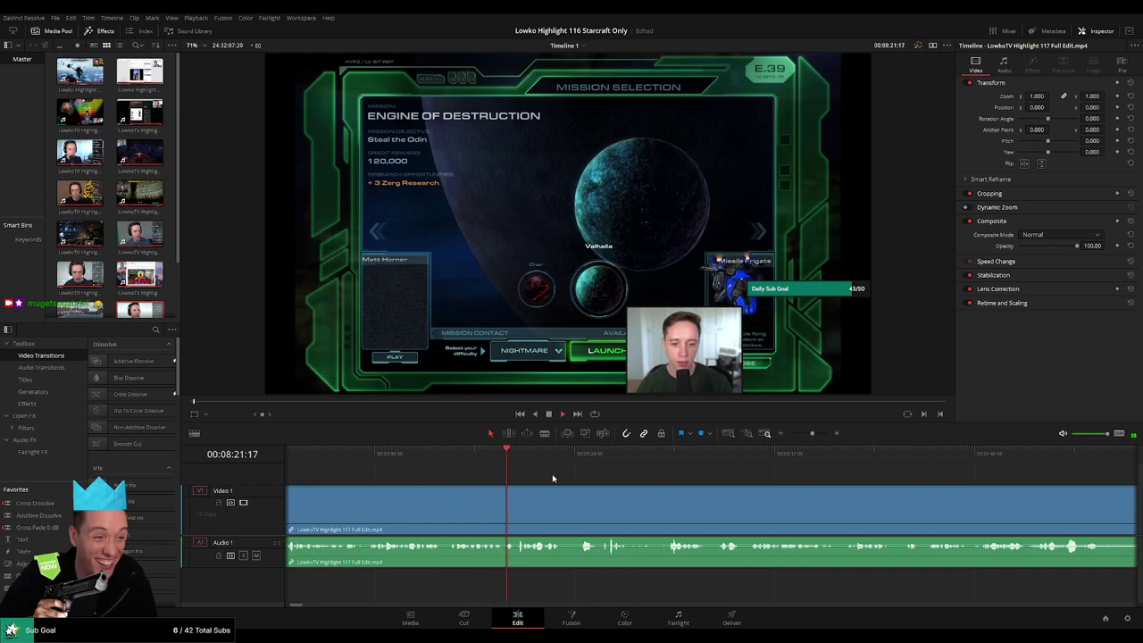
{"action": "scroll", "coordinate": [536, 478], "scroll_direction": "right", "scroll_amount": 4}
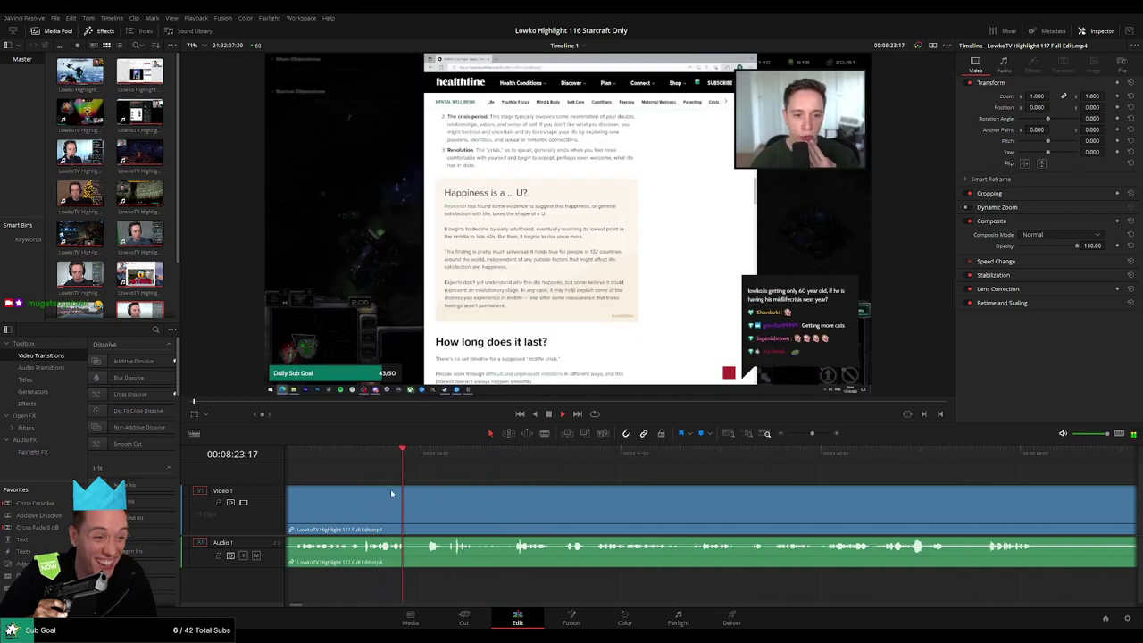
Split the clip at 00:08:21:35, before the Healthline page, and ripple-delete the few leftover mission selection frames
{"action": "key", "text": "space"}
{"action": "left_click", "coordinate": [349, 461]}
{"action": "key", "text": "space"}
{"action": "scroll", "coordinate": [512, 482], "scroll_direction": "up", "scroll_amount": 4}
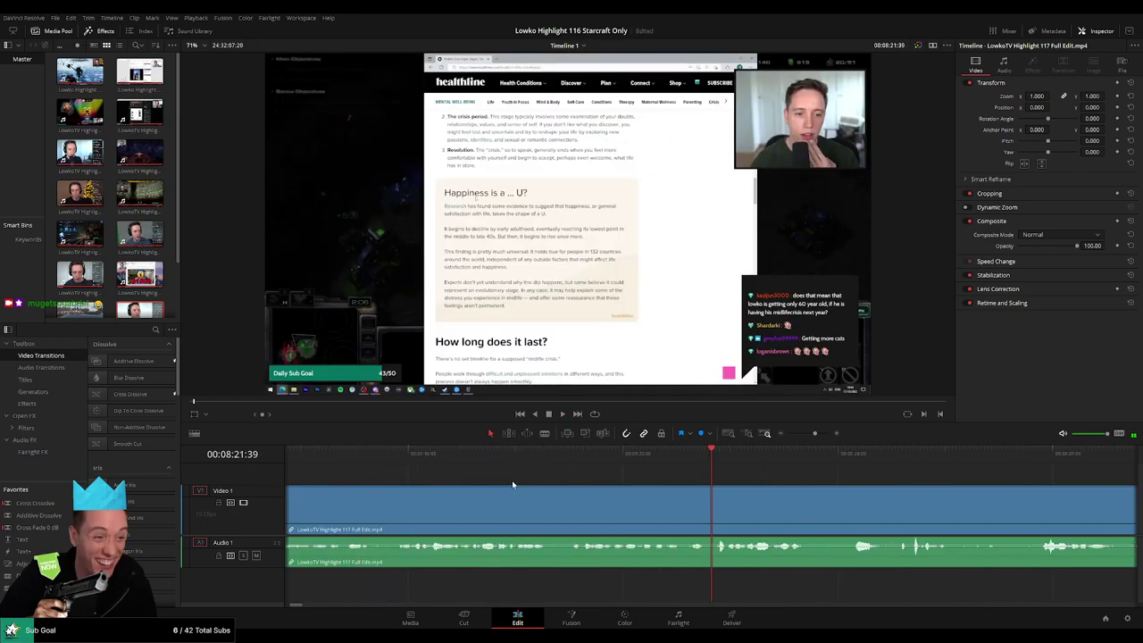
{"action": "left_click_drag", "start_coordinate": [718, 461], "coordinate": [704, 462]}
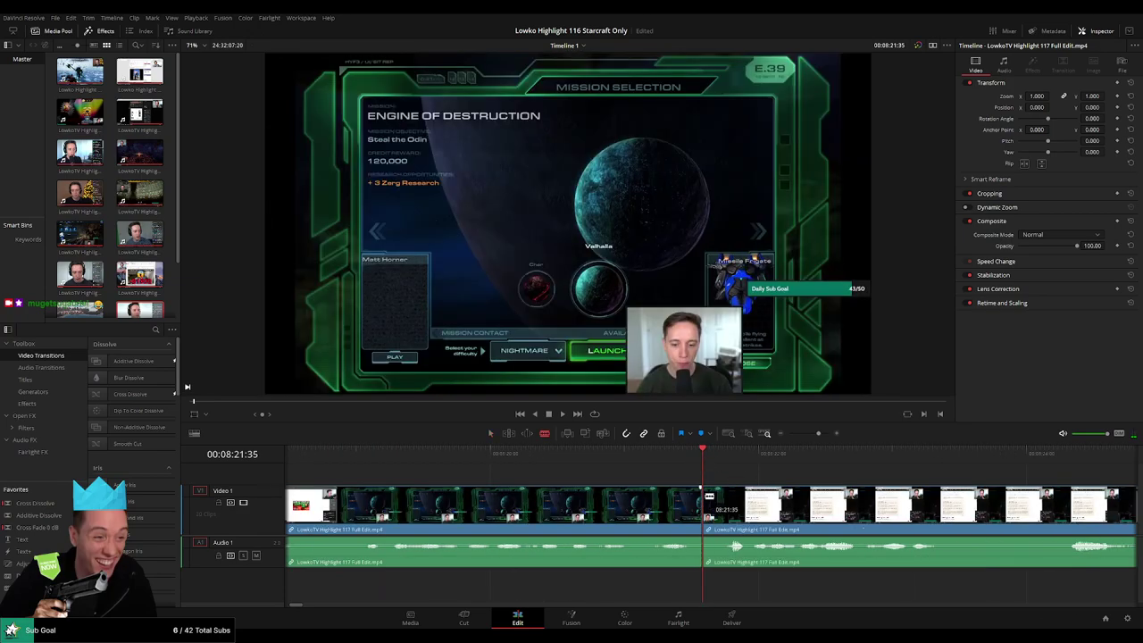
{"action": "left_click", "coordinate": [711, 498]}
{"action": "key", "text": "a"}
{"action": "left_click", "coordinate": [709, 506]}
{"action": "key", "text": "space"}
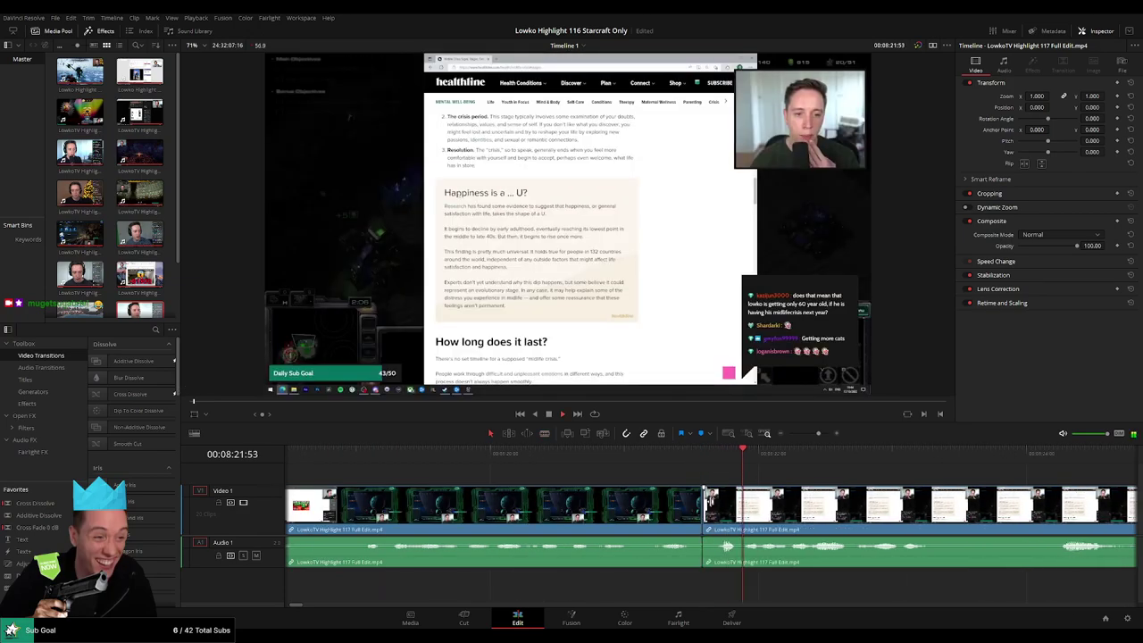
{"action": "key", "text": "space"}
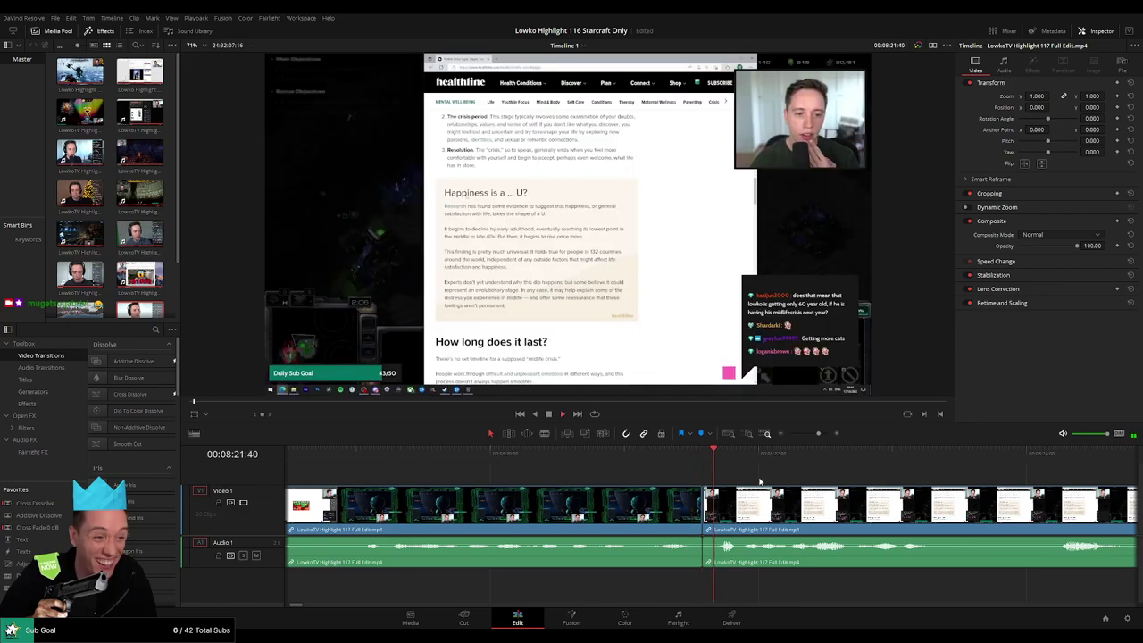
Mark the segment before the Healthline footage with the kept-segment clip color and continue playback into the Healthline section
{"action": "left_click_drag", "start_coordinate": [819, 433], "coordinate": [808, 434]}
{"action": "left_click", "coordinate": [625, 512]}
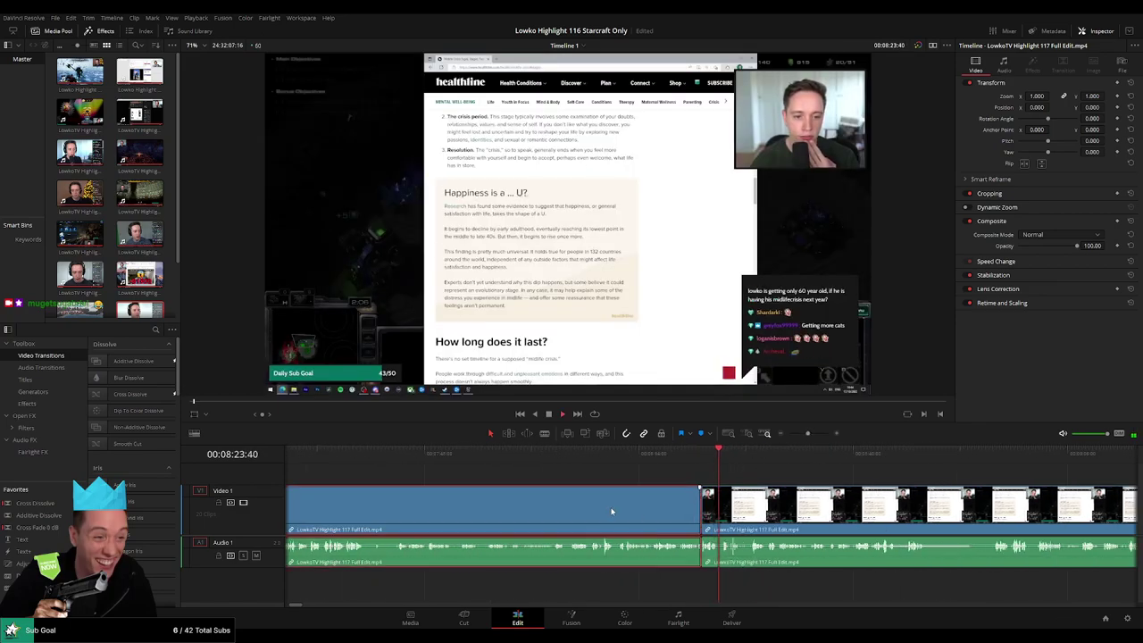
{"action": "left_click", "coordinate": [812, 473]}
{"action": "left_click_drag", "start_coordinate": [808, 473], "coordinate": [582, 472]}
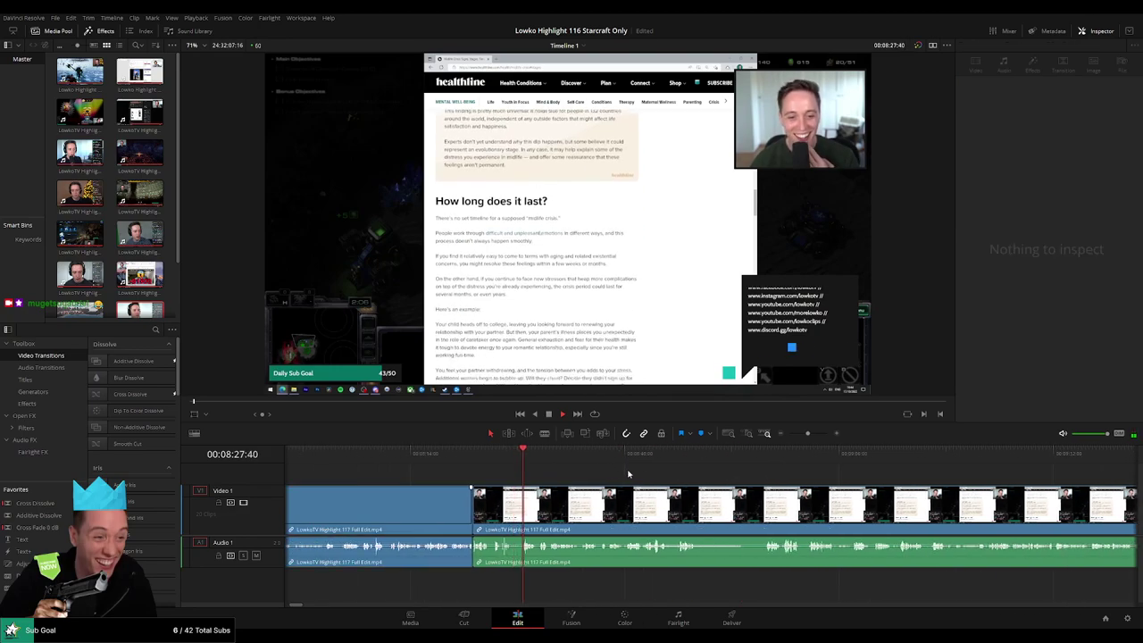
Review the rest of the Healthline footage and the start of the Odin mission gameplay, up to about 00:08:51
{"action": "scroll", "coordinate": [544, 472], "scroll_direction": "right", "scroll_amount": 3}
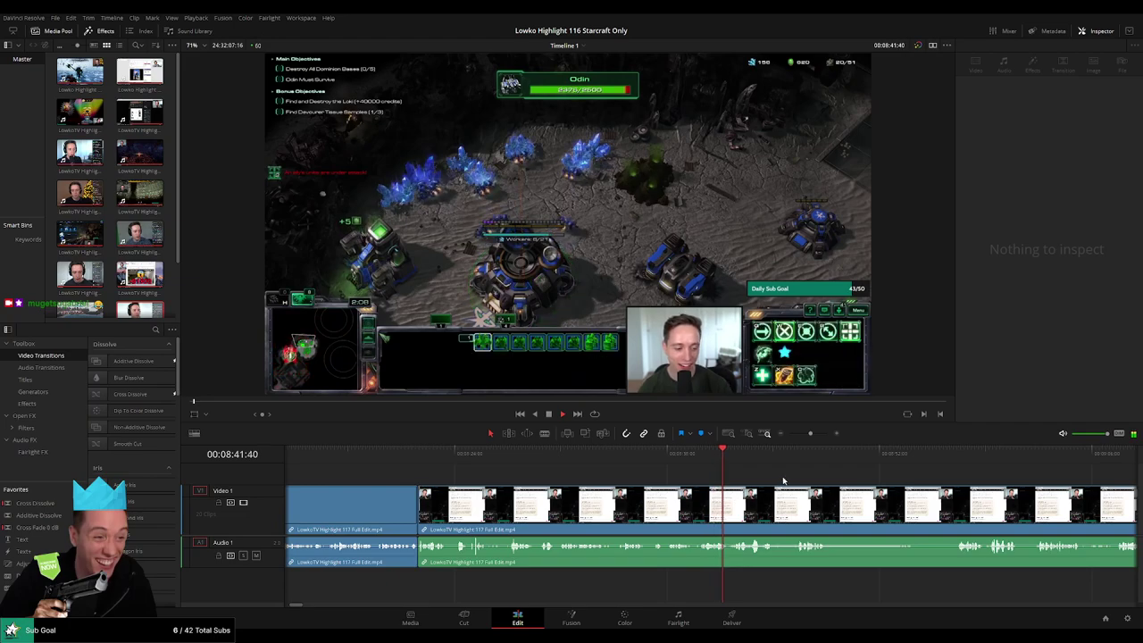
{"action": "left_click_drag", "start_coordinate": [784, 477], "coordinate": [560, 473]}
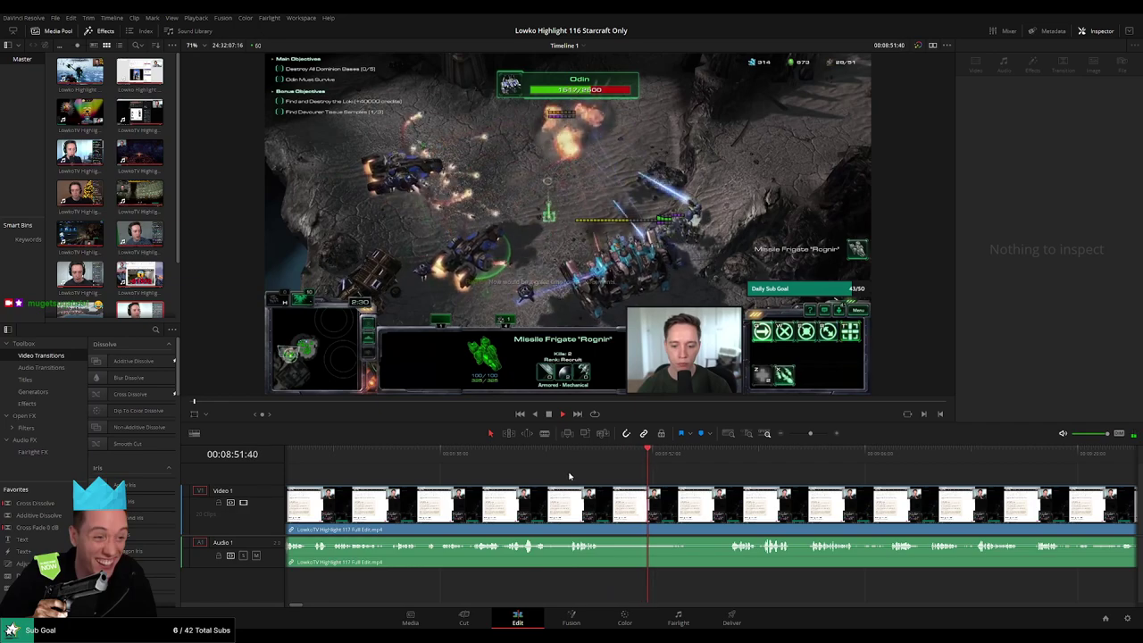
{"action": "scroll", "coordinate": [570, 477], "scroll_direction": "left", "scroll_amount": 2}
{"action": "key", "text": "space"}
Split the clip just after the Healthline page ends, at the start of the Odin mission gameplay
{"action": "left_click", "coordinate": [523, 459]}
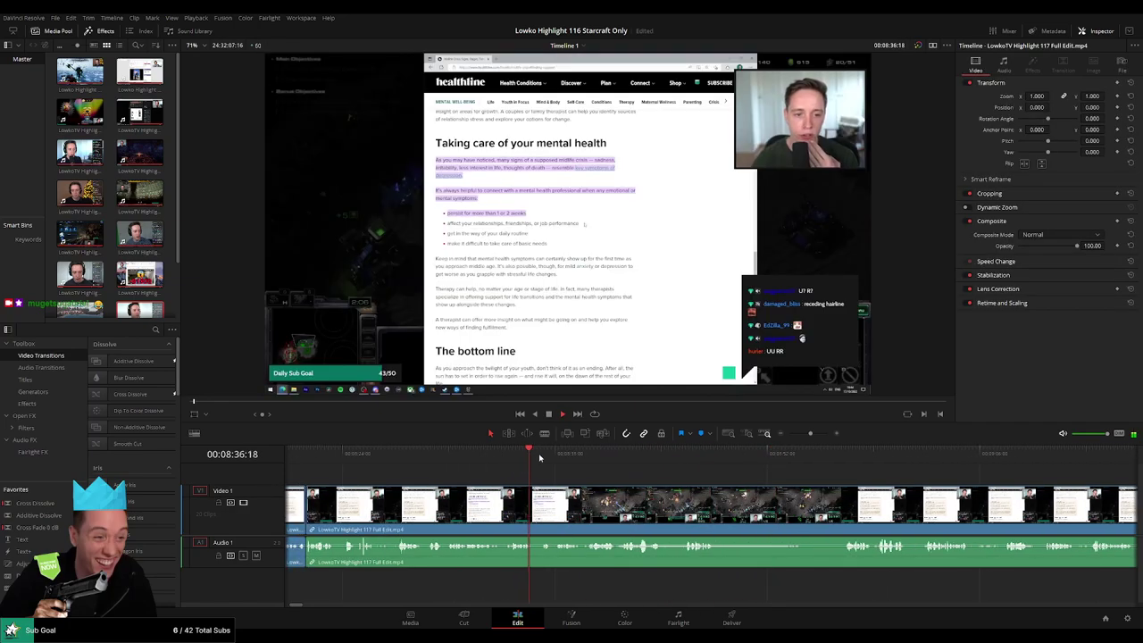
{"action": "left_click_drag", "start_coordinate": [539, 457], "coordinate": [619, 491]}
{"action": "key", "text": "space"}
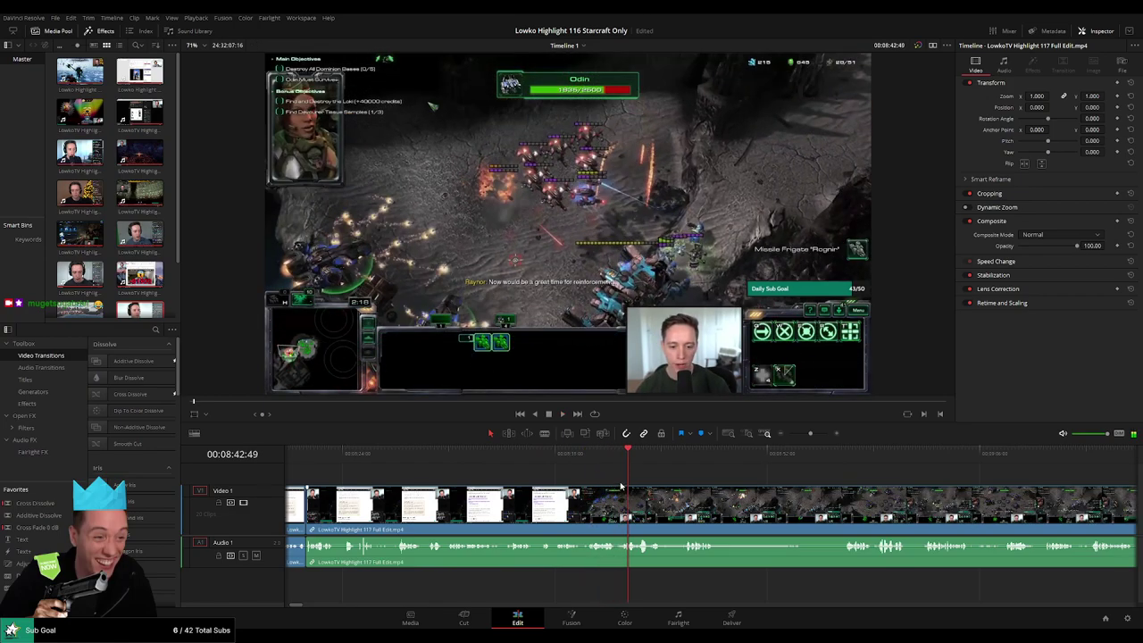
{"action": "left_click", "coordinate": [543, 459]}
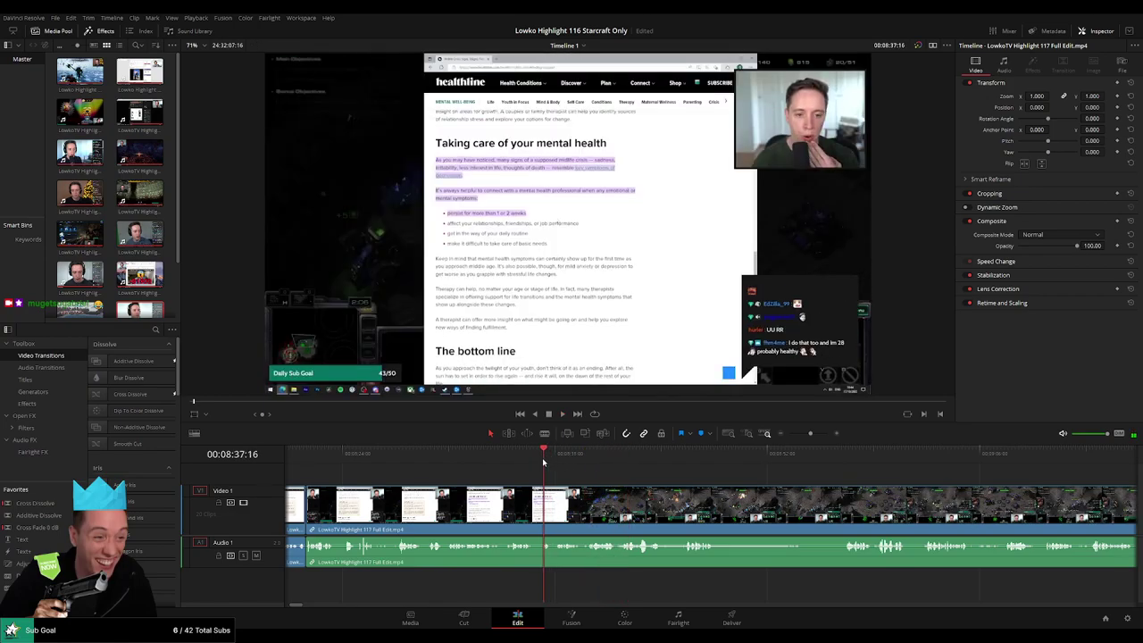
{"action": "left_click_drag", "start_coordinate": [556, 463], "coordinate": [853, 473]}
{"action": "key", "text": "b"}
{"action": "left_click", "coordinate": [552, 502]}
{"action": "key", "text": "space"}
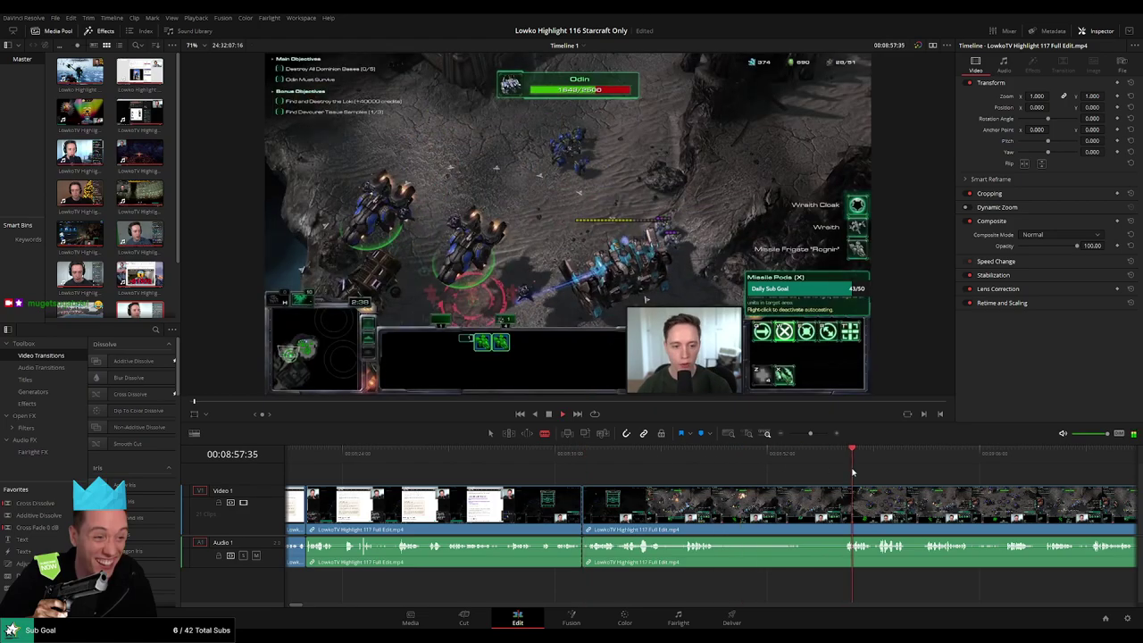
Skim the Odin mission gameplay from about 00:08:57 to 00:10:34
{"action": "left_click_drag", "start_coordinate": [938, 508], "coordinate": [643, 458]}
{"action": "left_click_drag", "start_coordinate": [750, 462], "coordinate": [548, 480]}
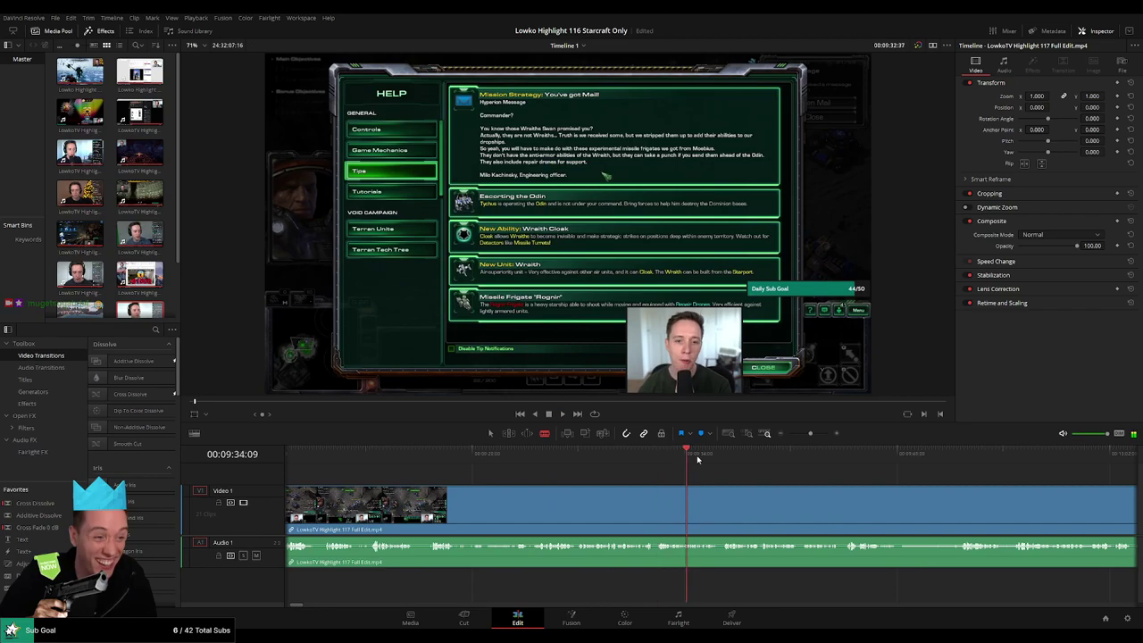
{"action": "left_click_drag", "start_coordinate": [697, 459], "coordinate": [998, 490]}
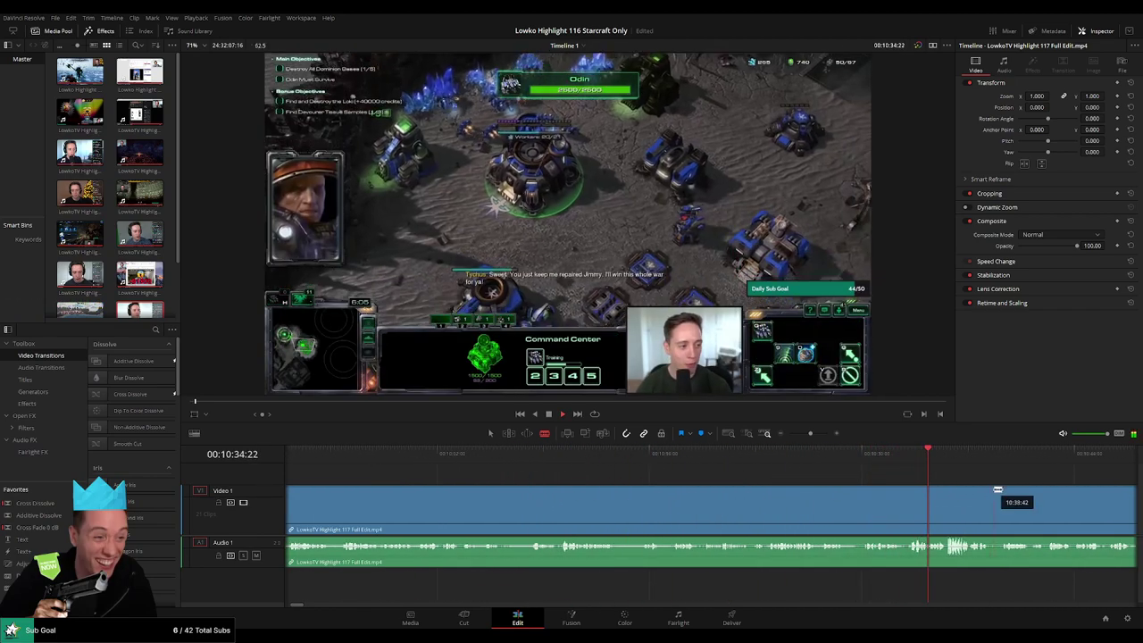
Find the start of the base assault before the Tychus repair dialogue and split the clip at about 00:10:23:56
{"action": "left_click", "coordinate": [452, 457]}
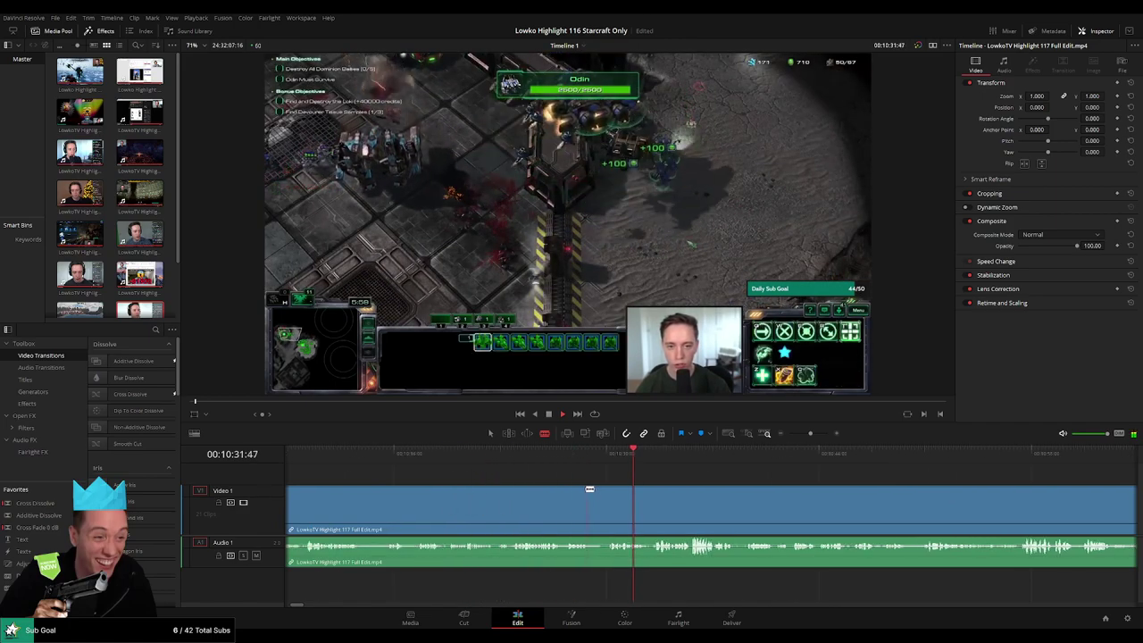
{"action": "left_click", "coordinate": [566, 460]}
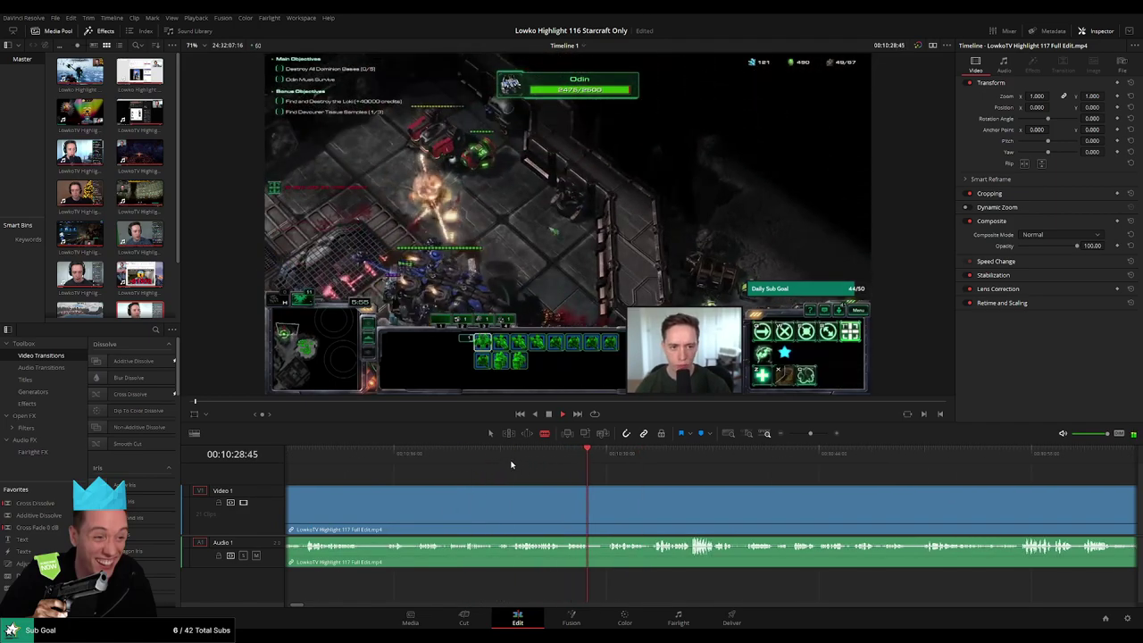
{"action": "left_click", "coordinate": [513, 458]}
{"action": "left_click", "coordinate": [499, 460]}
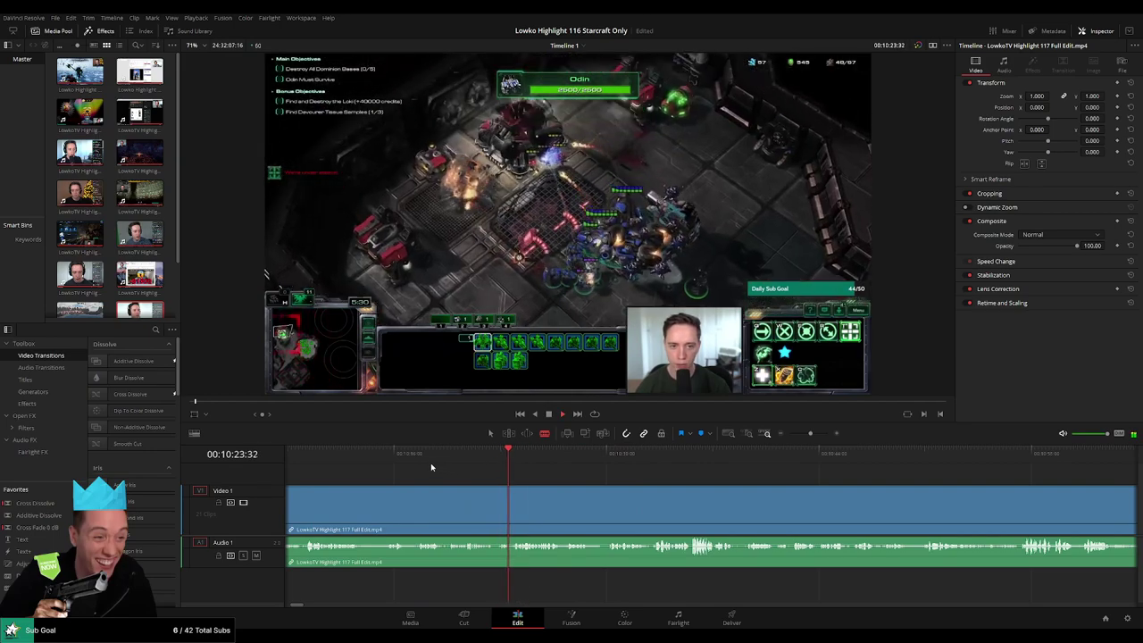
{"action": "left_click", "coordinate": [449, 459]}
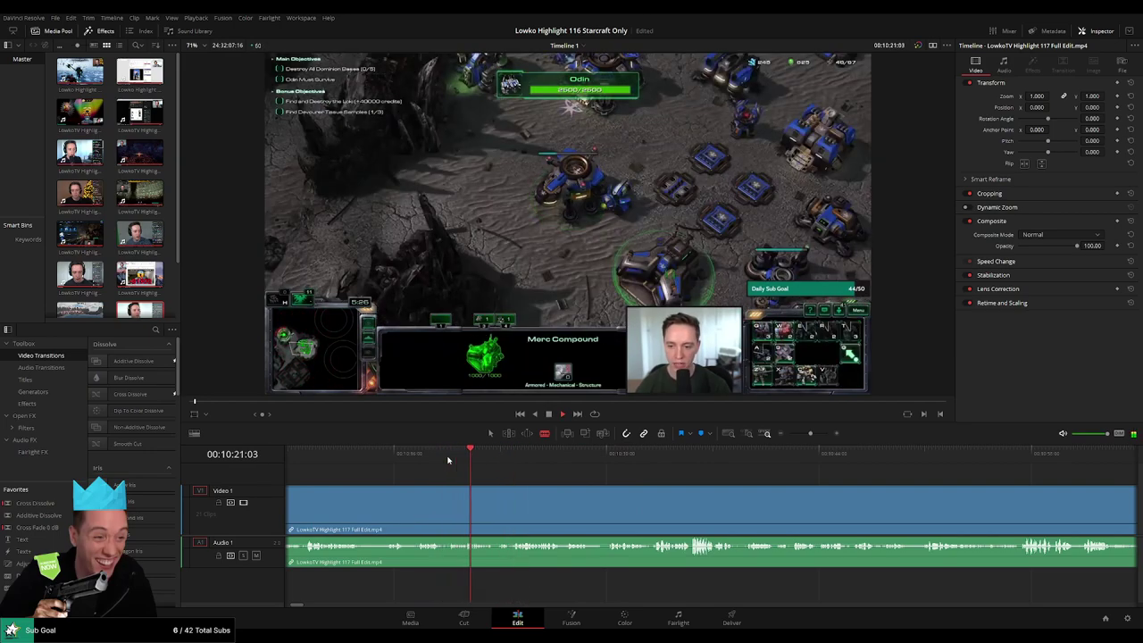
{"action": "left_click", "coordinate": [518, 506]}
{"action": "left_click", "coordinate": [512, 458]}
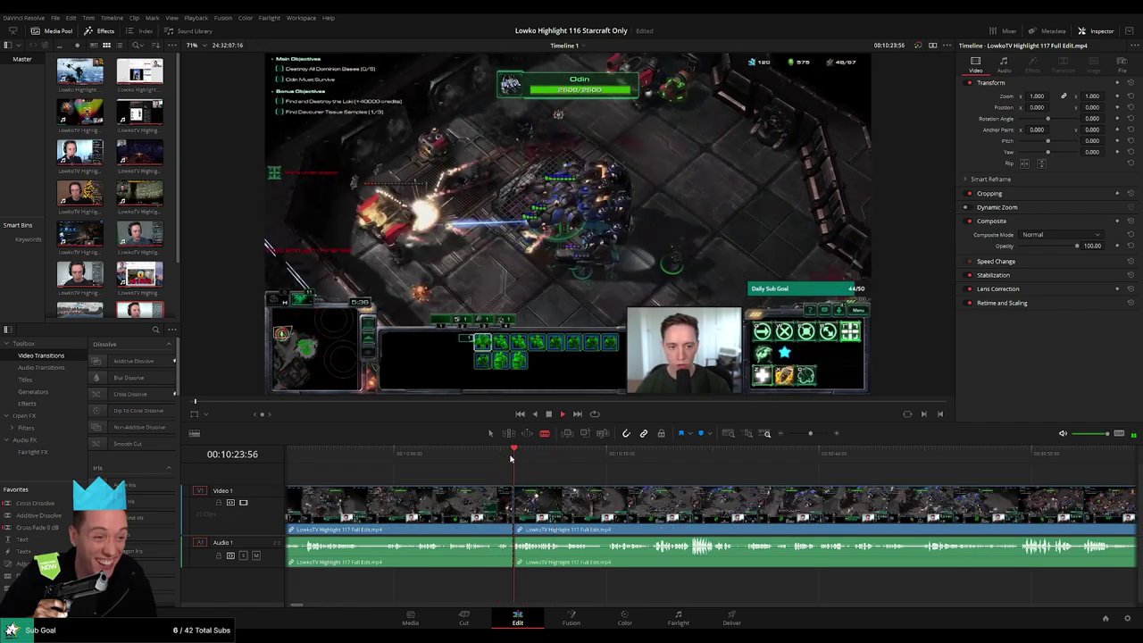
Ripple-delete the gameplay segment between the end of the Healthline footage and the base assault split
{"action": "left_click", "coordinate": [514, 457]}
{"action": "key", "text": "a"}
{"action": "left_click", "coordinate": [484, 491]}
{"action": "key", "text": "Delete"}
{"action": "key", "text": "space"}
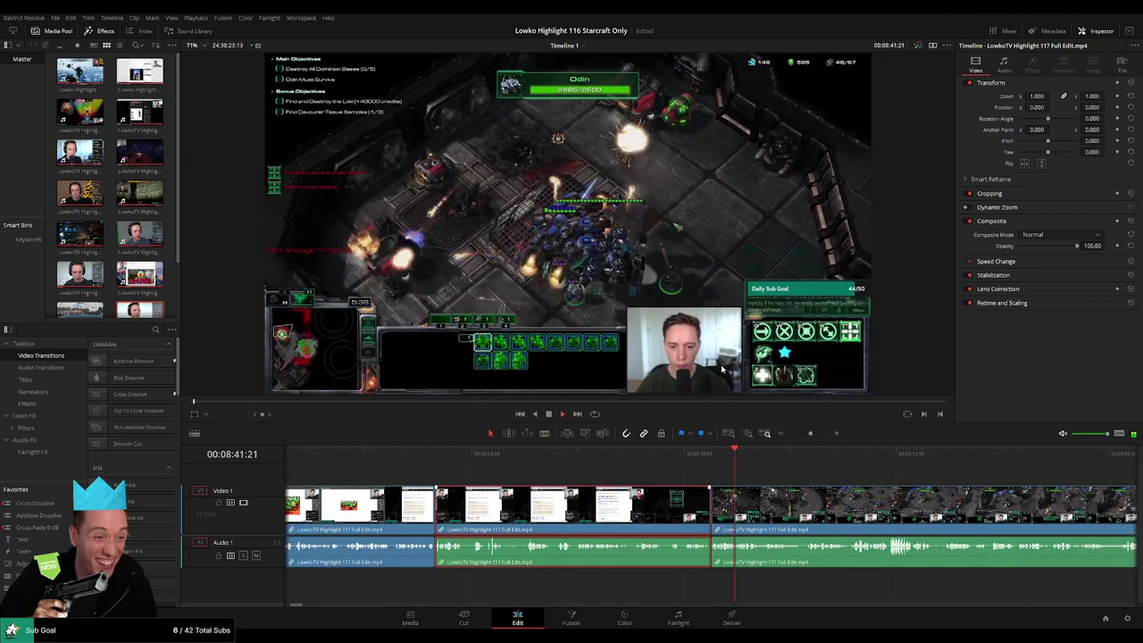
Review the base assault and Tychus dialogue gameplay from about 00:08:41 to 00:09:05
{"action": "left_click_drag", "start_coordinate": [842, 470], "coordinate": [599, 463]}
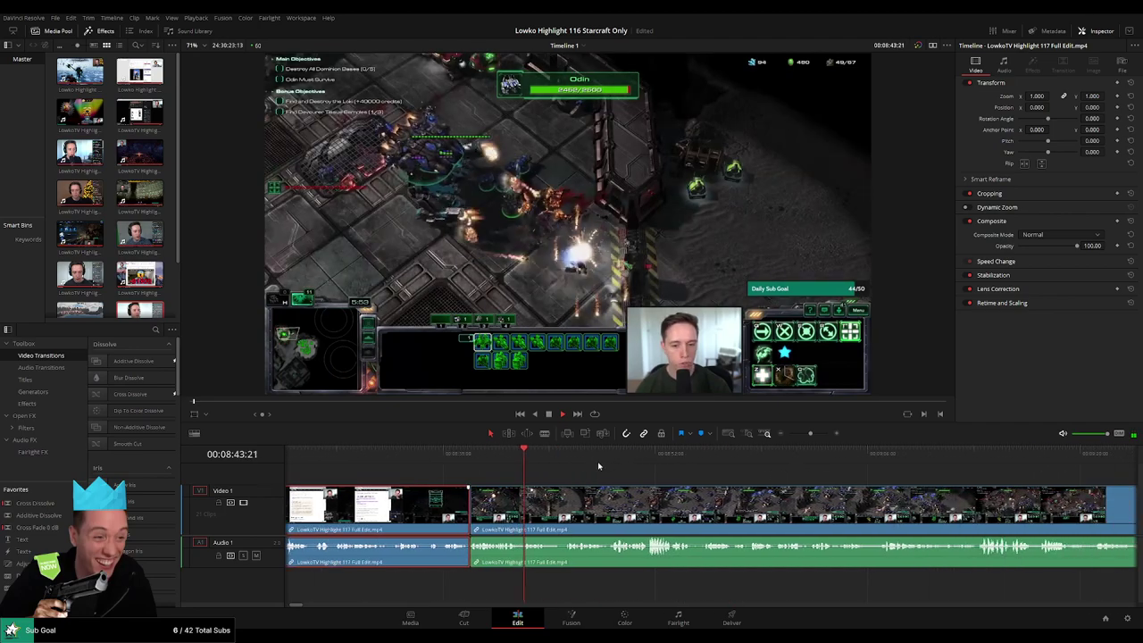
{"action": "left_click", "coordinate": [608, 483]}
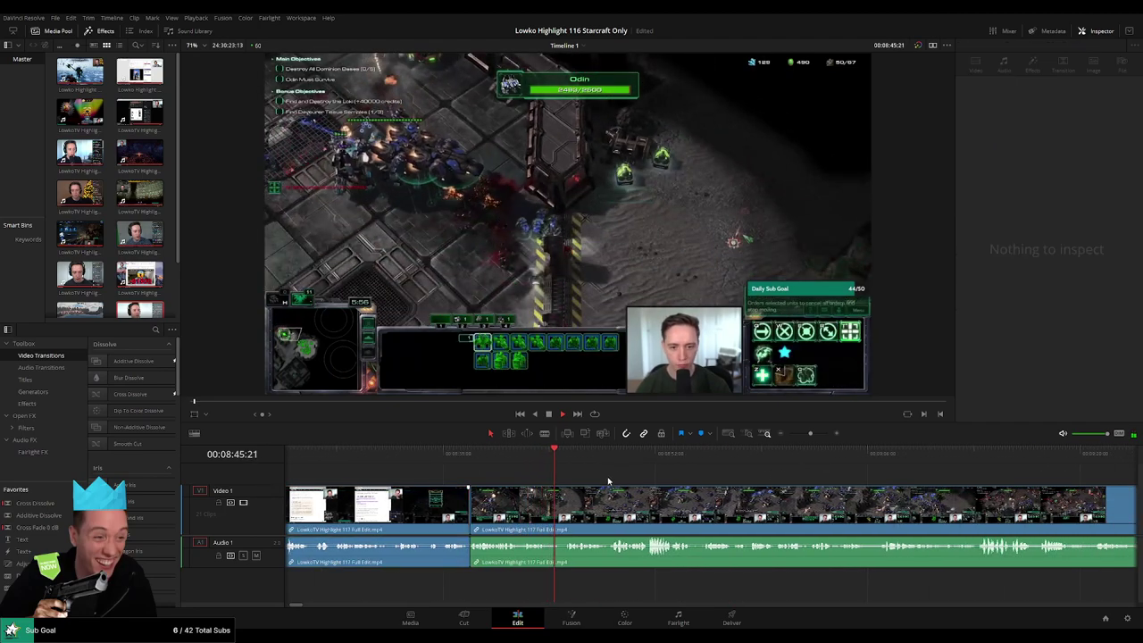
{"action": "scroll", "coordinate": [589, 476], "scroll_direction": "right", "scroll_amount": 3}
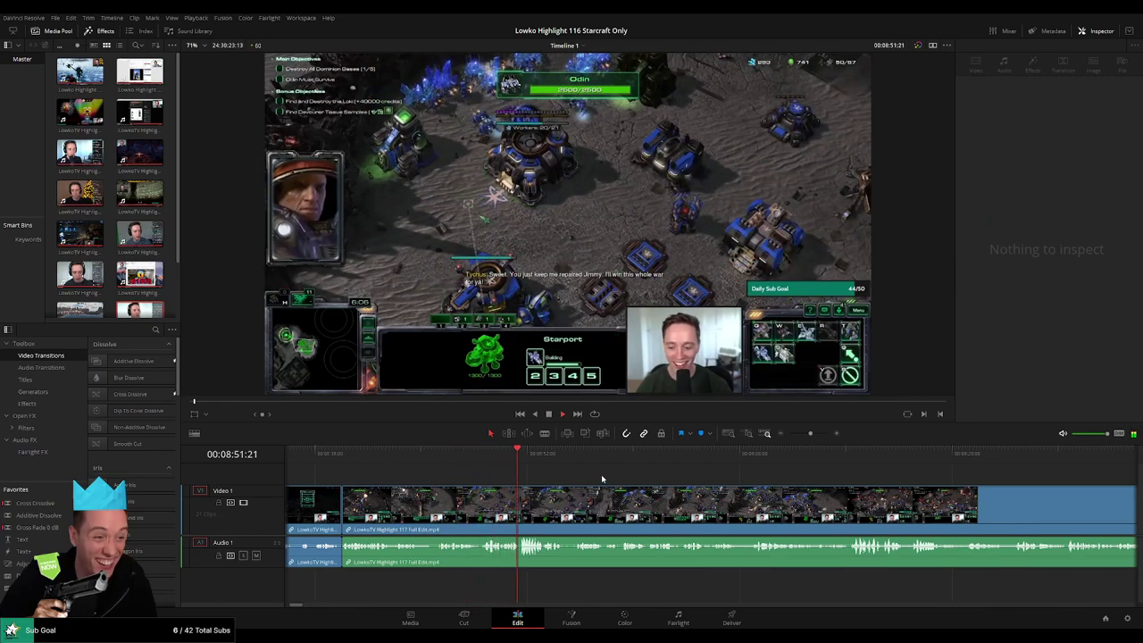
{"action": "scroll", "coordinate": [551, 482], "scroll_direction": "right", "scroll_amount": 2}
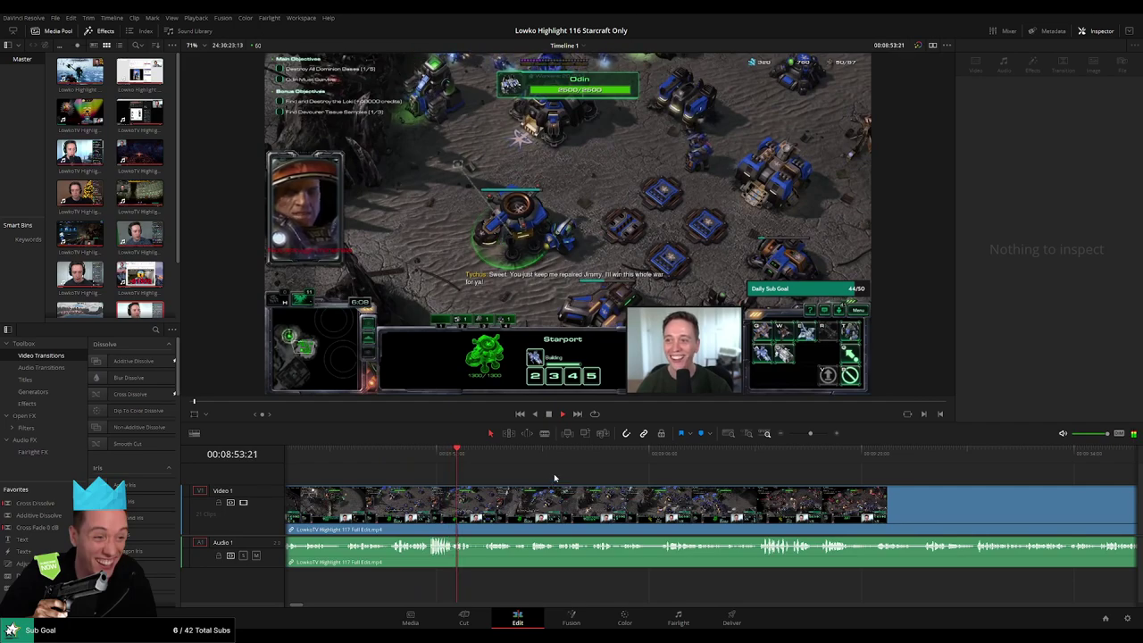
{"action": "scroll", "coordinate": [554, 478], "scroll_direction": "right", "scroll_amount": 1}
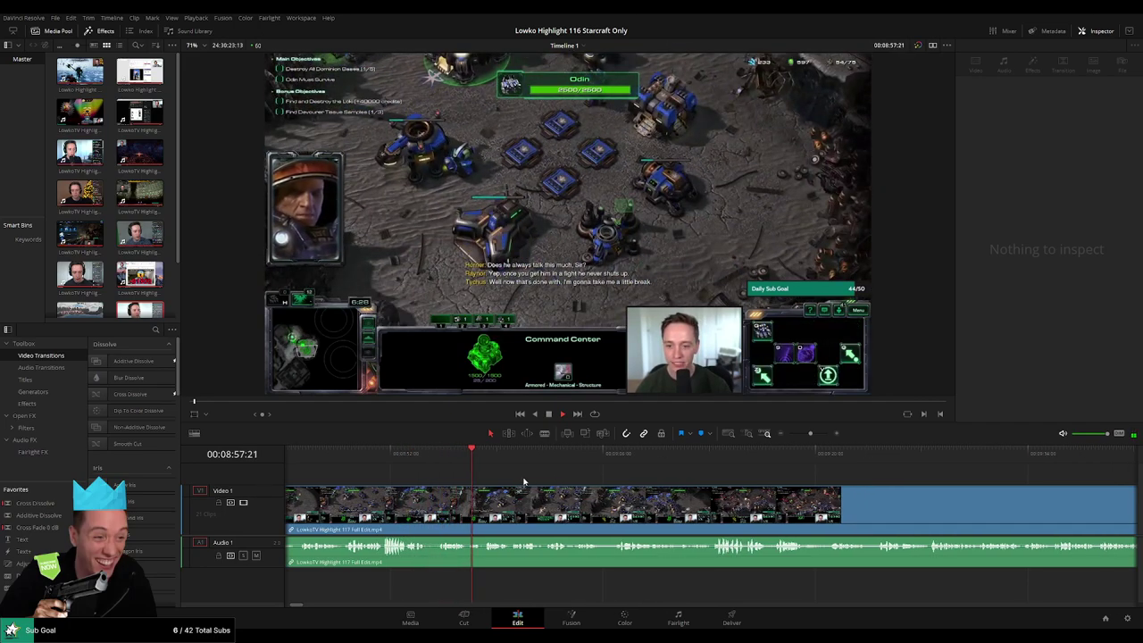
{"action": "scroll", "coordinate": [518, 482], "scroll_direction": "right", "scroll_amount": 2}
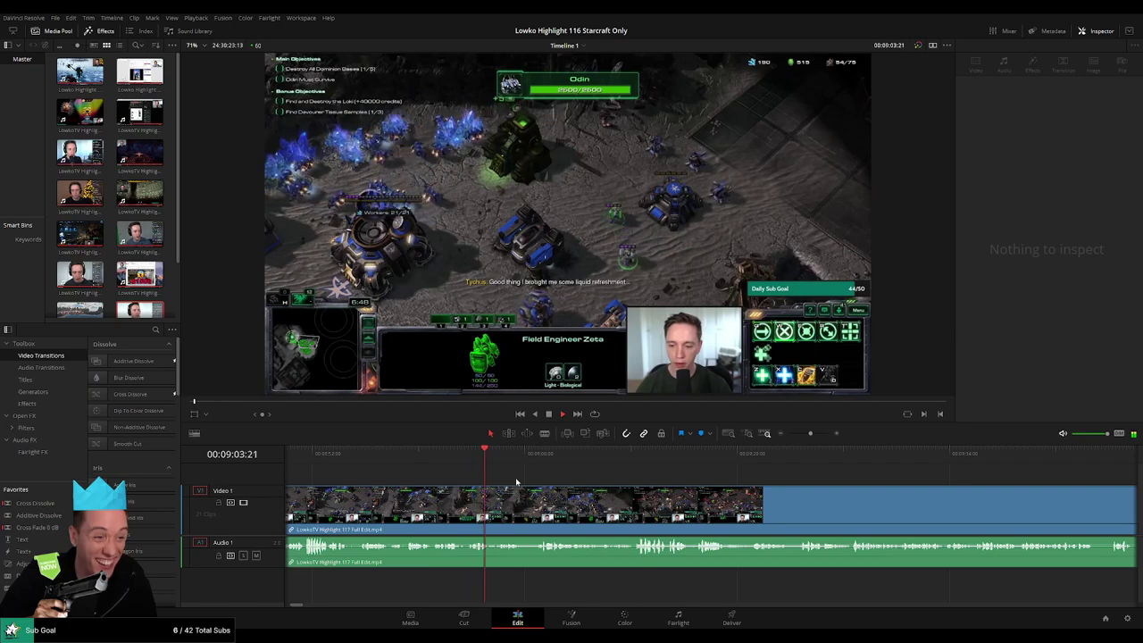
{"action": "scroll", "coordinate": [485, 481], "scroll_direction": "right", "scroll_amount": 2}
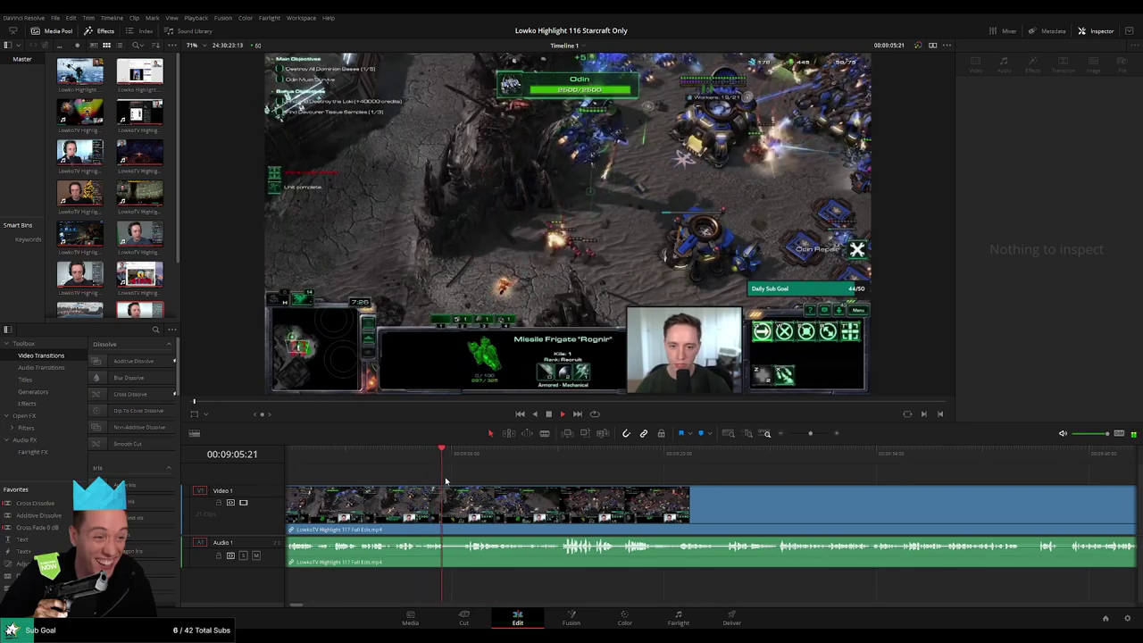
Split the clip at about 00:09:03:34, where the liquid refreshment scene cuts to the base attack
{"action": "left_click", "coordinate": [467, 456]}
{"action": "left_click", "coordinate": [400, 462]}
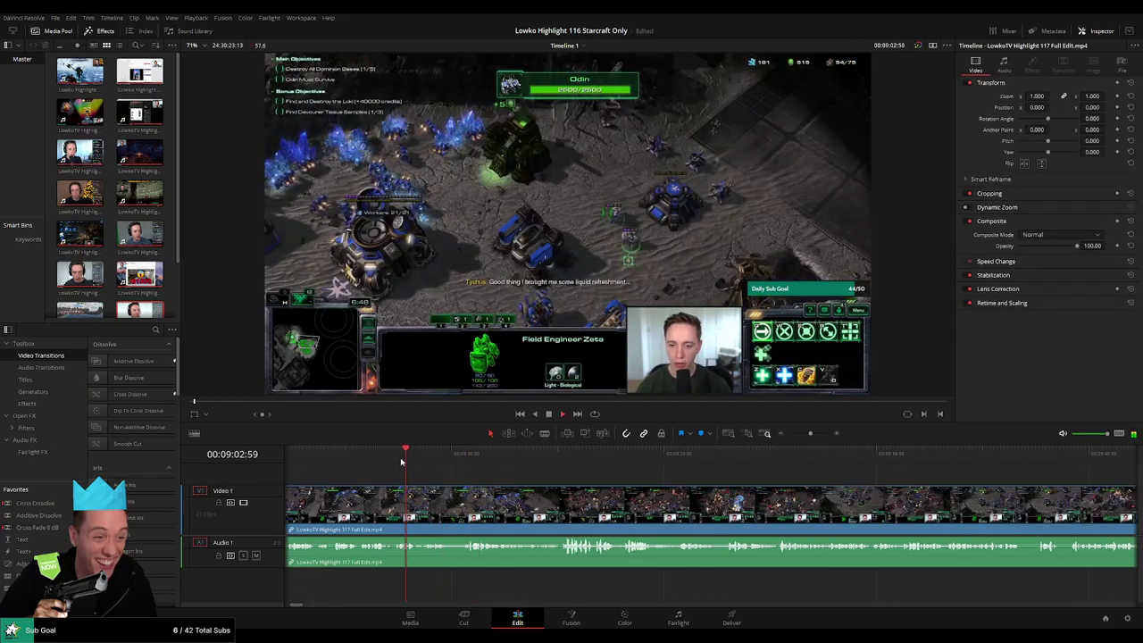
{"action": "left_click", "coordinate": [407, 464]}
{"action": "key", "text": "space"}
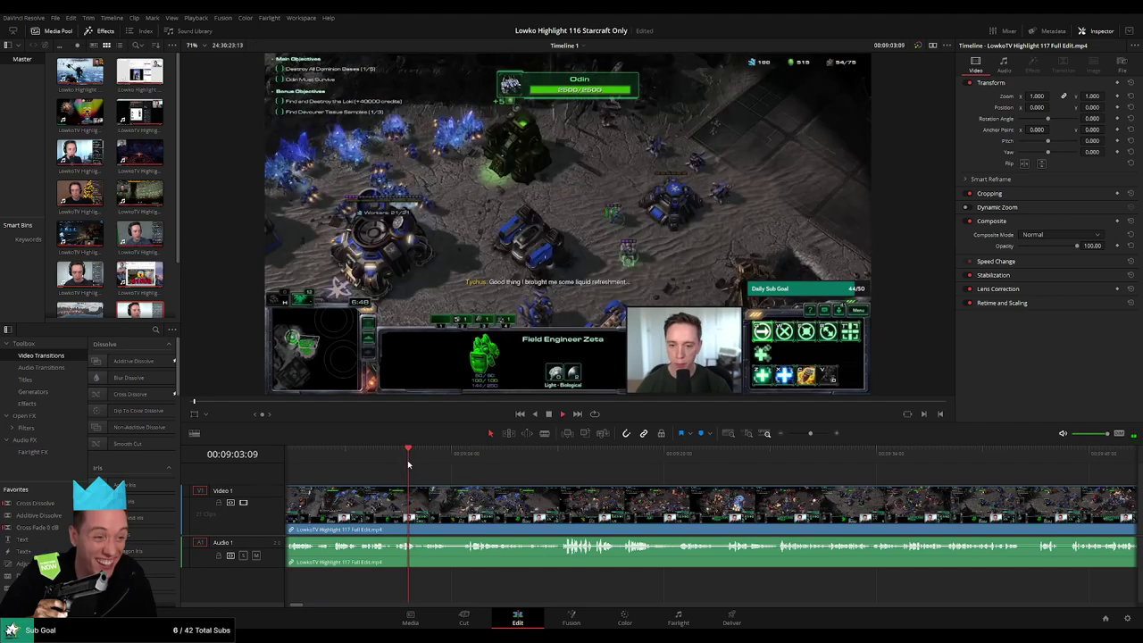
{"action": "key", "text": "space"}
{"action": "scroll", "coordinate": [430, 494], "scroll_direction": "up", "scroll_amount": 3}
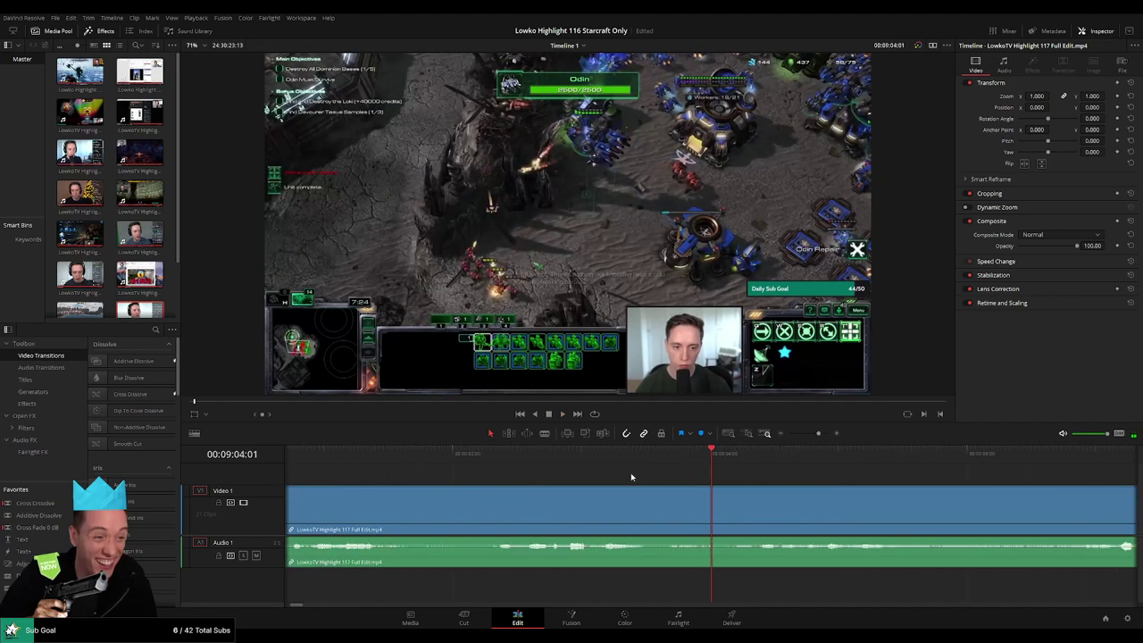
{"action": "left_click", "coordinate": [536, 455]}
{"action": "left_click", "coordinate": [654, 465]}
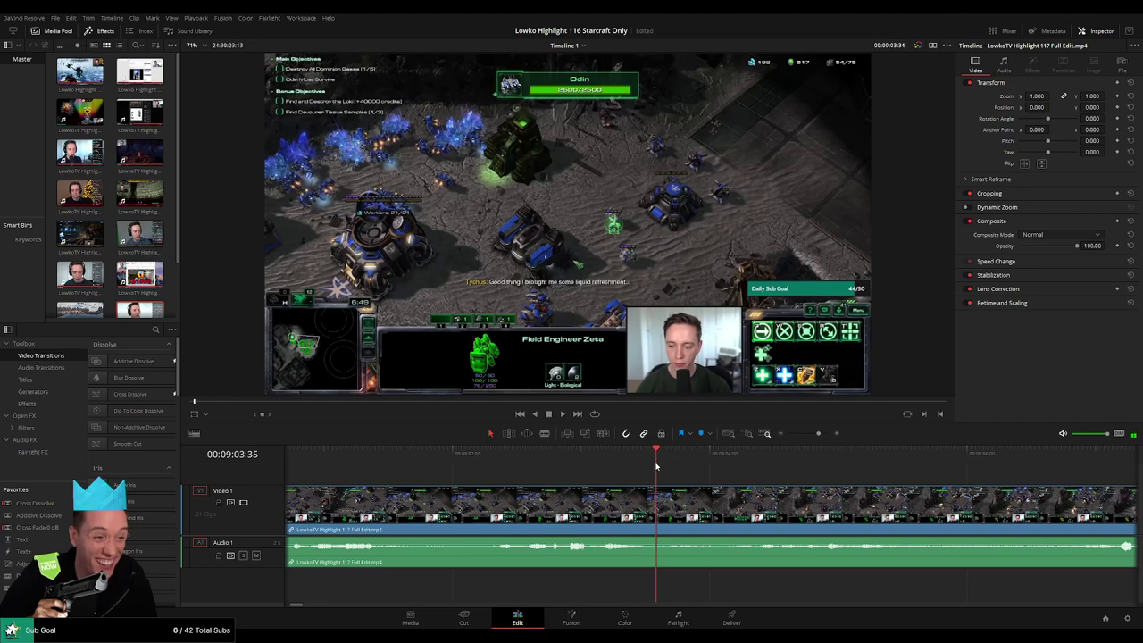
{"action": "key", "text": "space"}
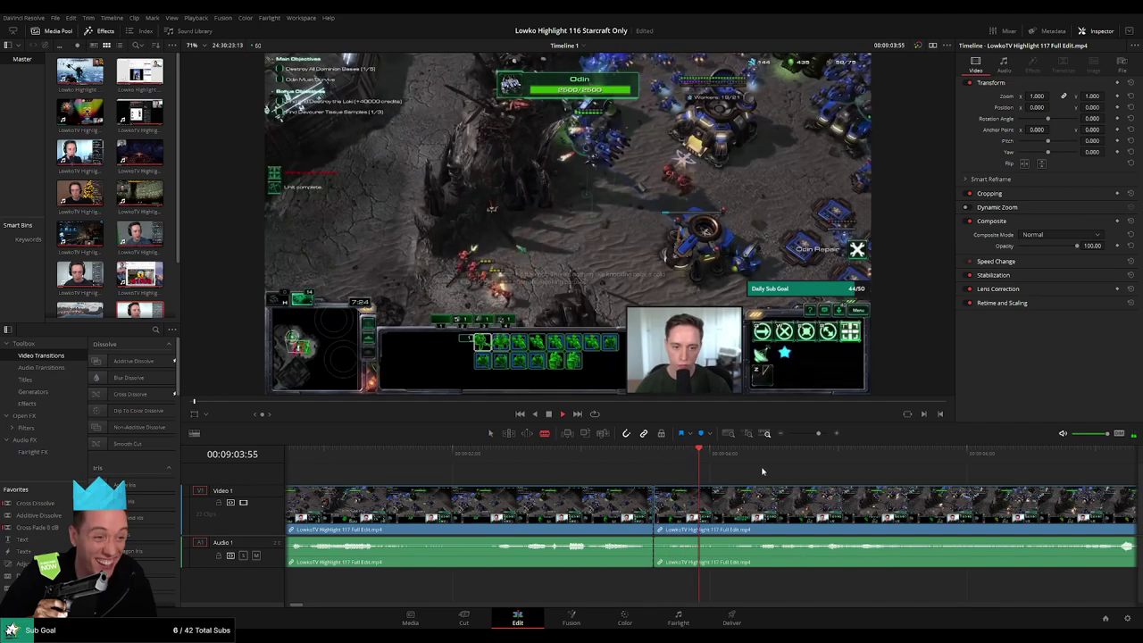
Skim the Odin assault gameplay from about 00:09:15 to 00:09:32, replaying the section around 00:09:22
{"action": "left_click_drag", "start_coordinate": [819, 433], "coordinate": [810, 436]}
{"action": "left_click", "coordinate": [826, 460]}
{"action": "key", "text": "space"}
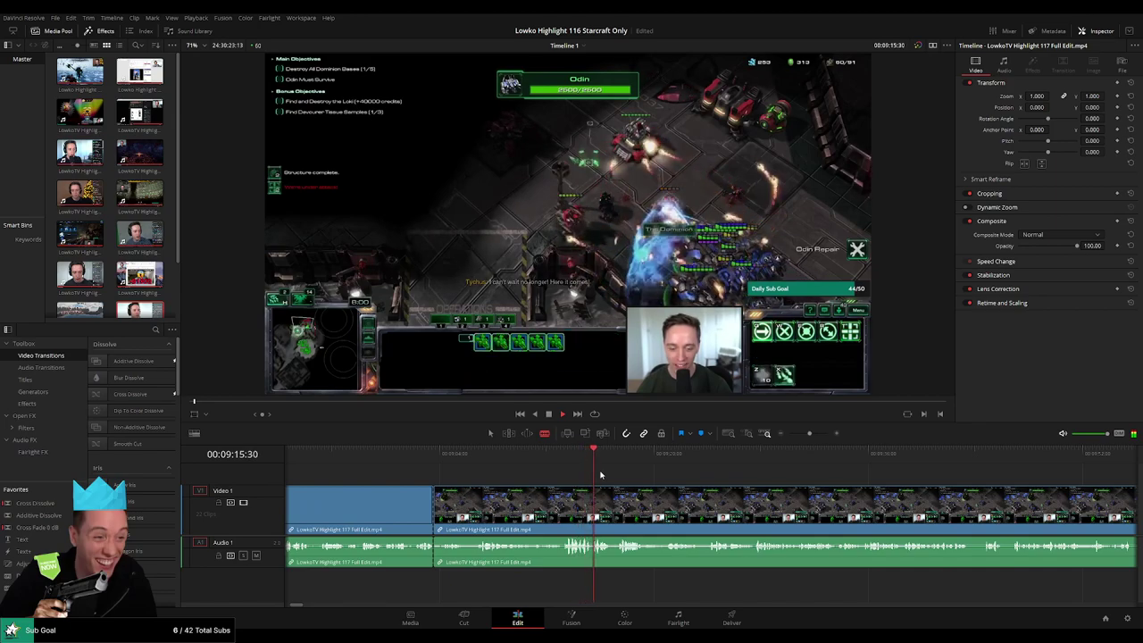
{"action": "scroll", "coordinate": [580, 497], "scroll_direction": "up", "scroll_amount": 4}
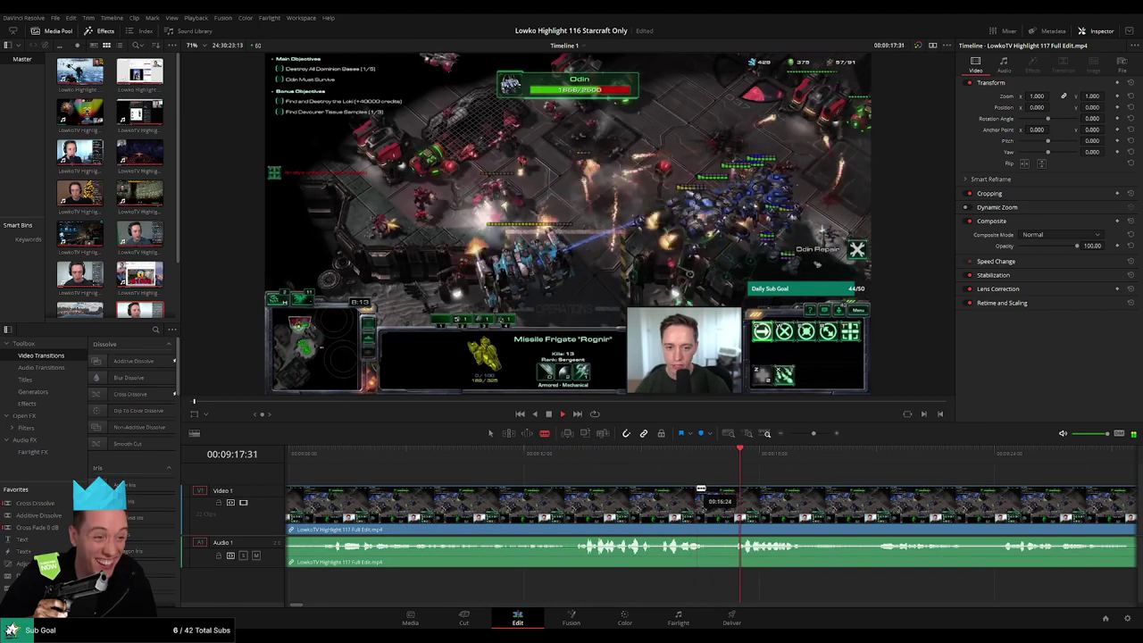
{"action": "left_click_drag", "start_coordinate": [814, 434], "coordinate": [810, 436]}
{"action": "left_click", "coordinate": [735, 462]}
{"action": "left_click_drag", "start_coordinate": [794, 480], "coordinate": [526, 481]}
{"action": "left_click", "coordinate": [495, 467]}
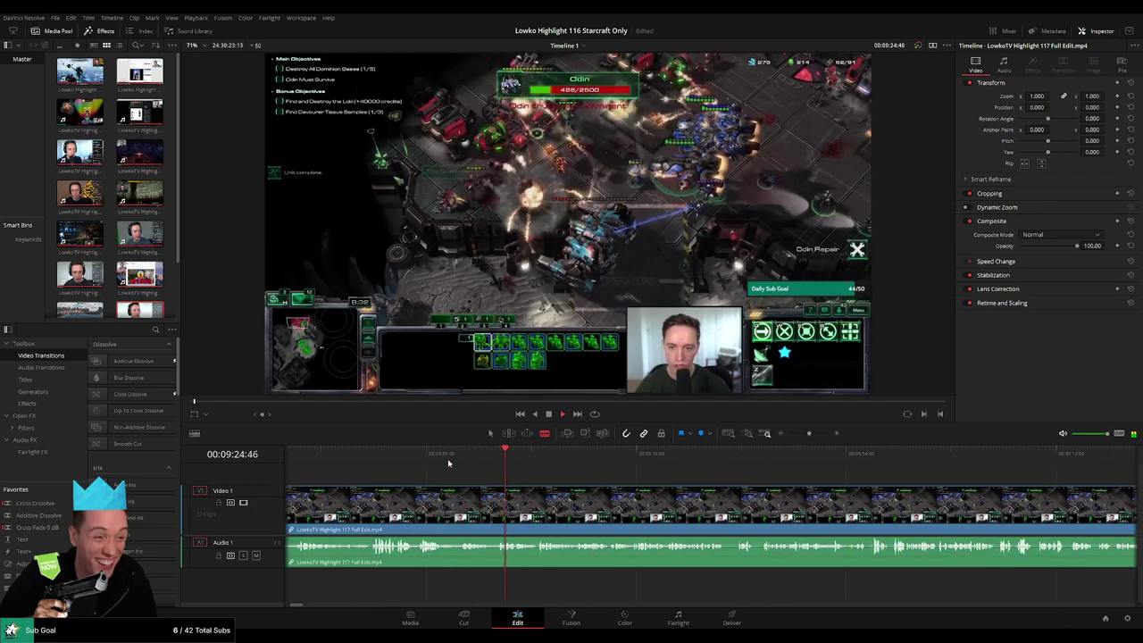
{"action": "left_click", "coordinate": [452, 462]}
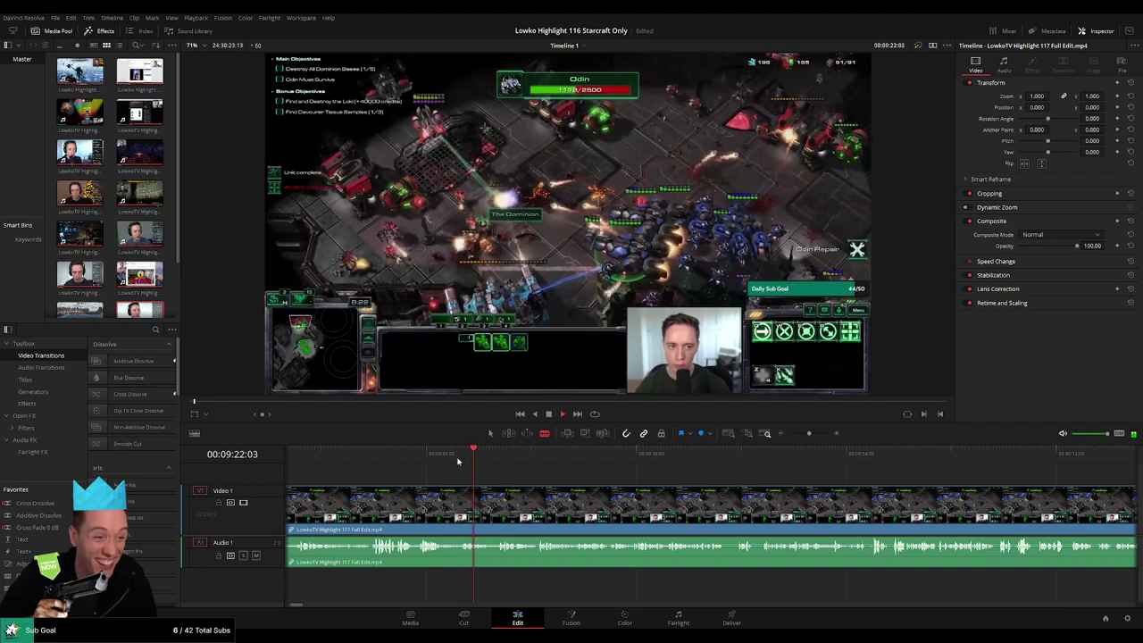
{"action": "left_click", "coordinate": [508, 462]}
{"action": "left_click", "coordinate": [537, 462]}
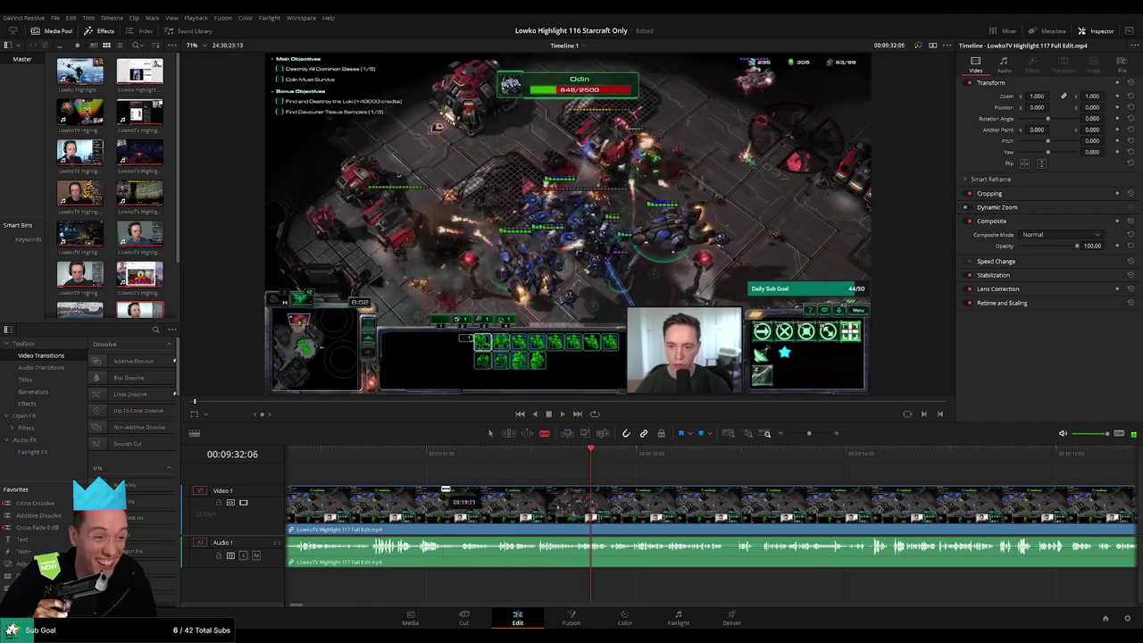
Return to the split near 00:09:03 and undo it
{"action": "scroll", "coordinate": [446, 489], "scroll_direction": "left", "scroll_amount": 3}
{"action": "left_click", "coordinate": [449, 461]}
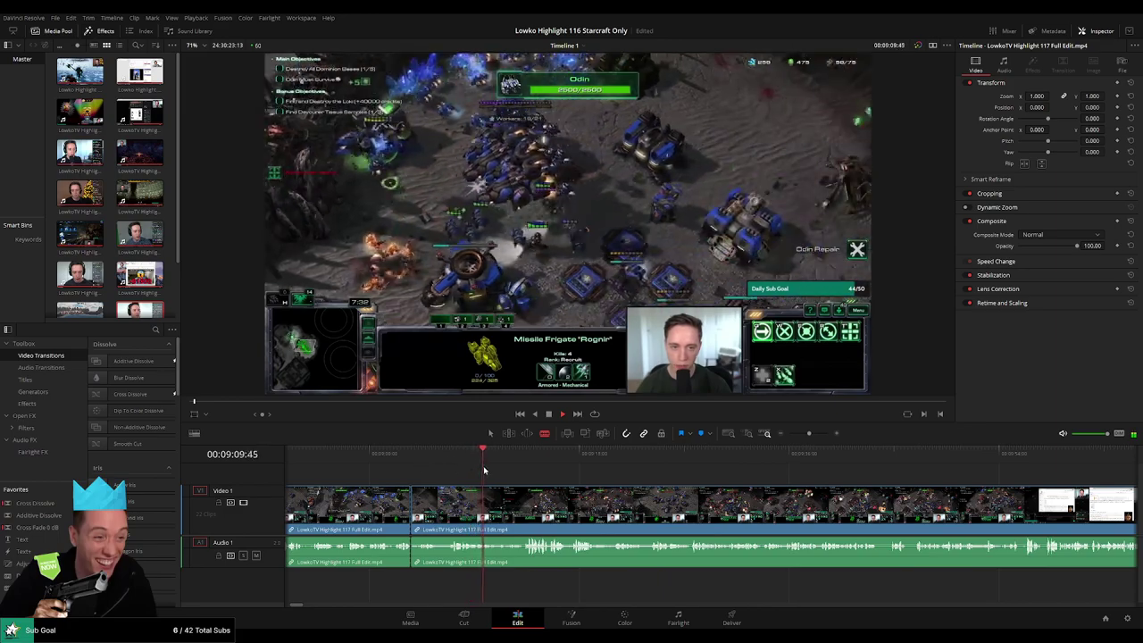
{"action": "left_click", "coordinate": [411, 456]}
{"action": "key", "text": "ctrl+z"}
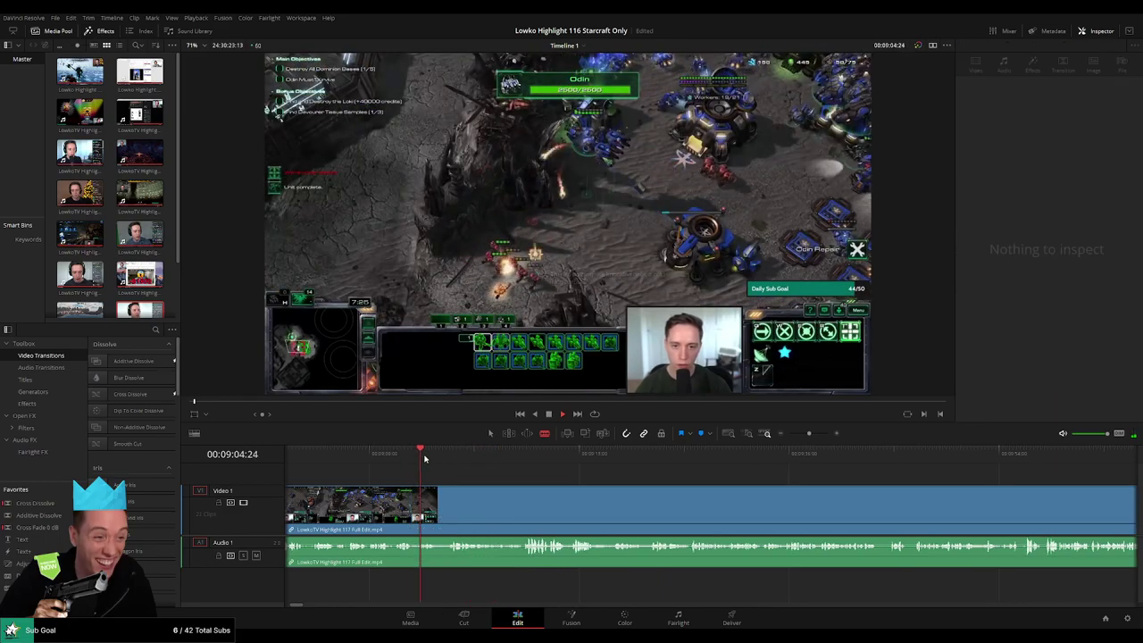
Skim the Odin assault gameplay from about 00:09:31 through the game-menu pause near 00:09:57 to the Wikipedia segment around 00:10:04
{"action": "left_click_drag", "start_coordinate": [462, 461], "coordinate": [736, 464]}
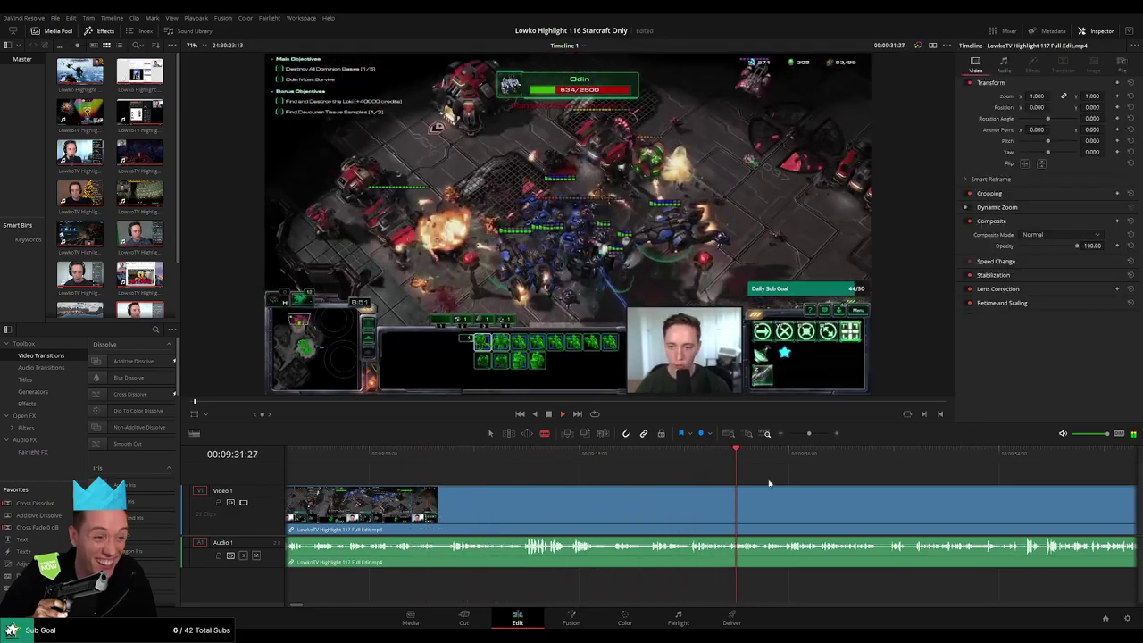
{"action": "left_click_drag", "start_coordinate": [802, 488], "coordinate": [664, 461]}
{"action": "left_click", "coordinate": [686, 463]}
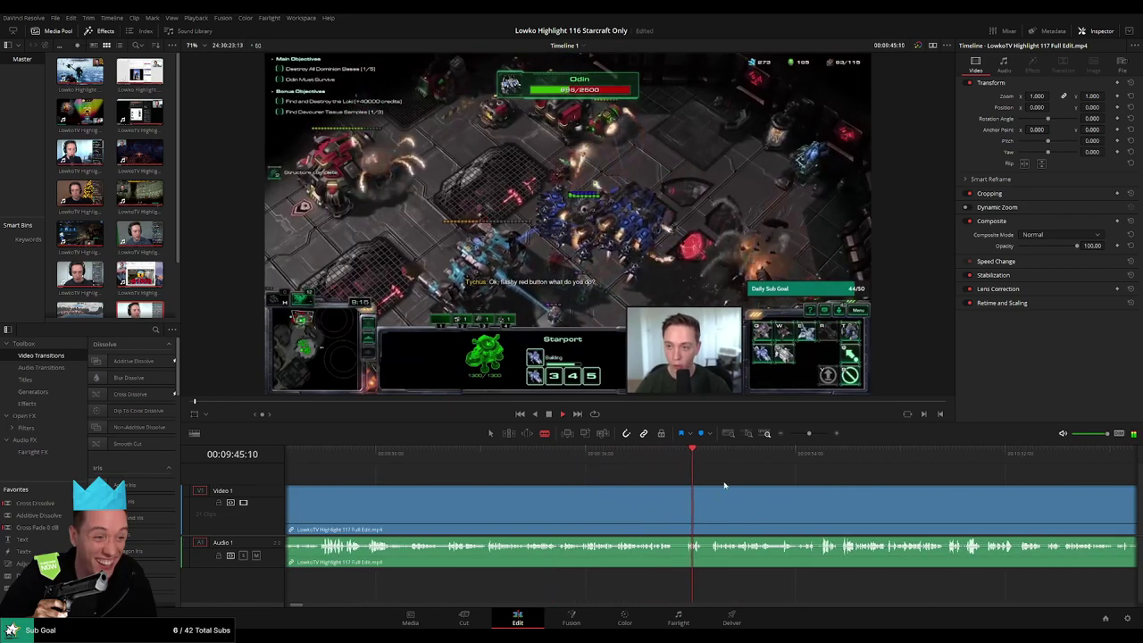
{"action": "left_click_drag", "start_coordinate": [752, 487], "coordinate": [529, 458]}
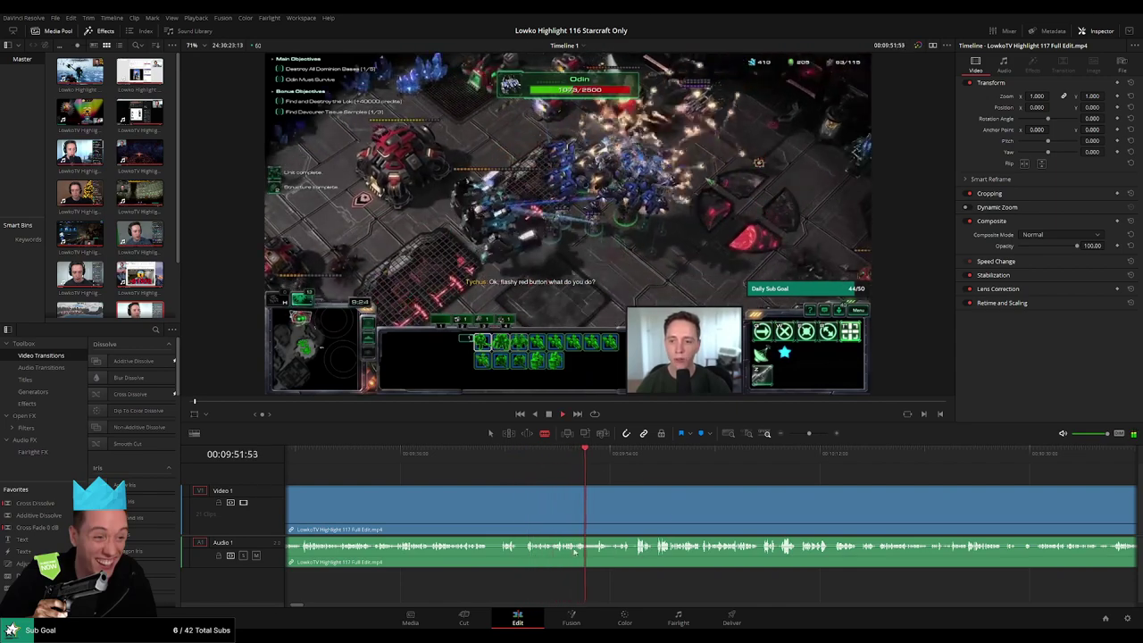
{"action": "left_click_drag", "start_coordinate": [622, 480], "coordinate": [534, 474]}
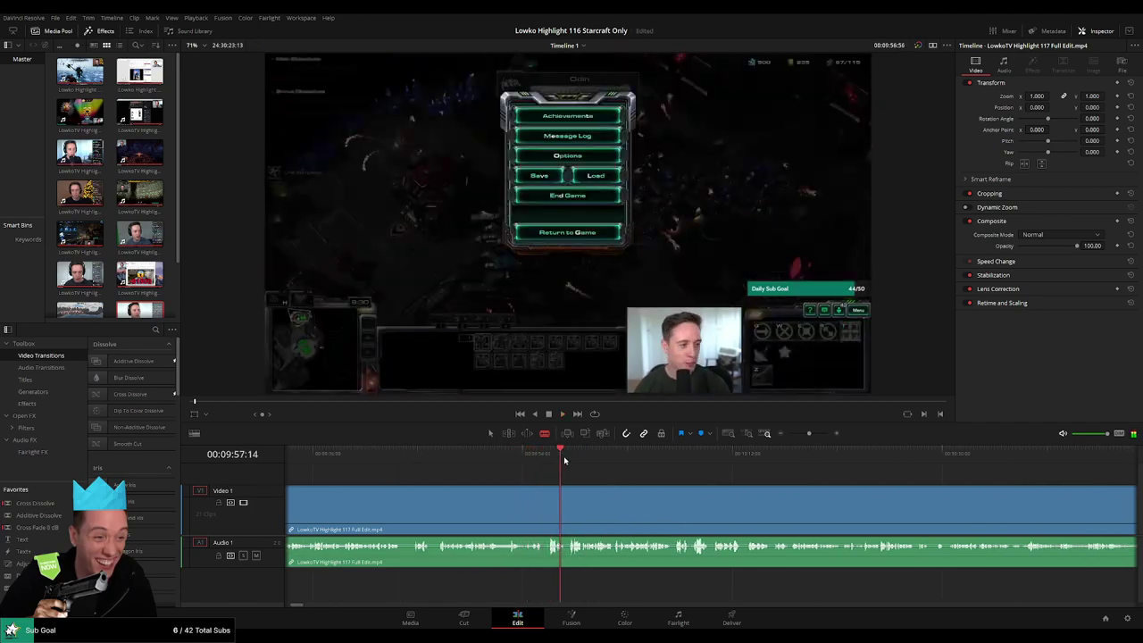
{"action": "left_click", "coordinate": [629, 455]}
{"action": "scroll", "coordinate": [730, 485], "scroll_direction": "right", "scroll_amount": 4}
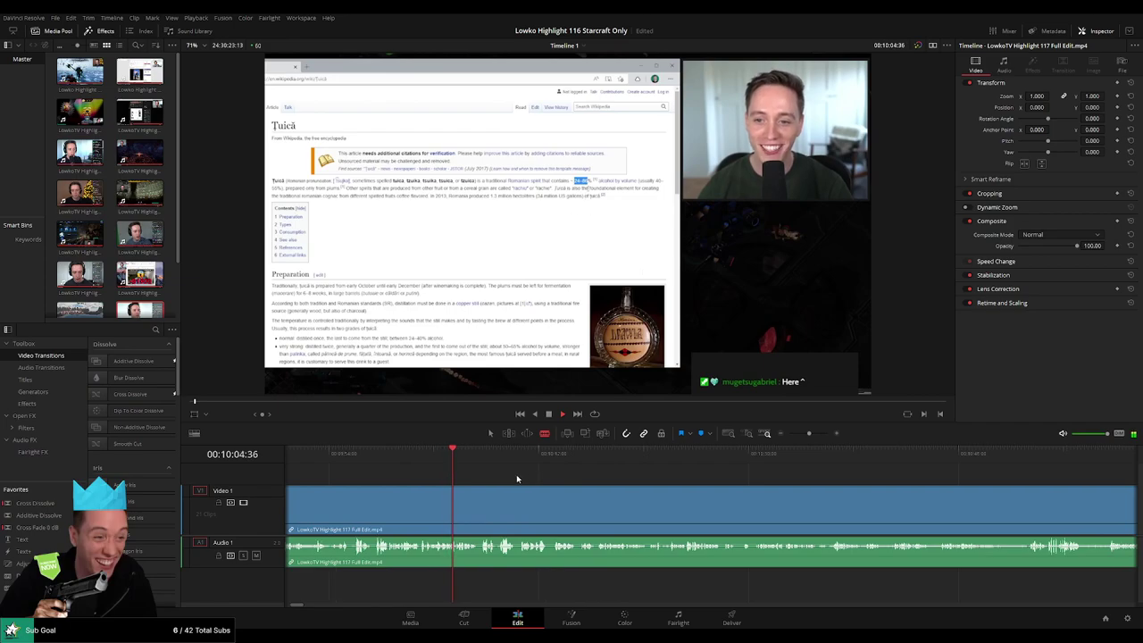
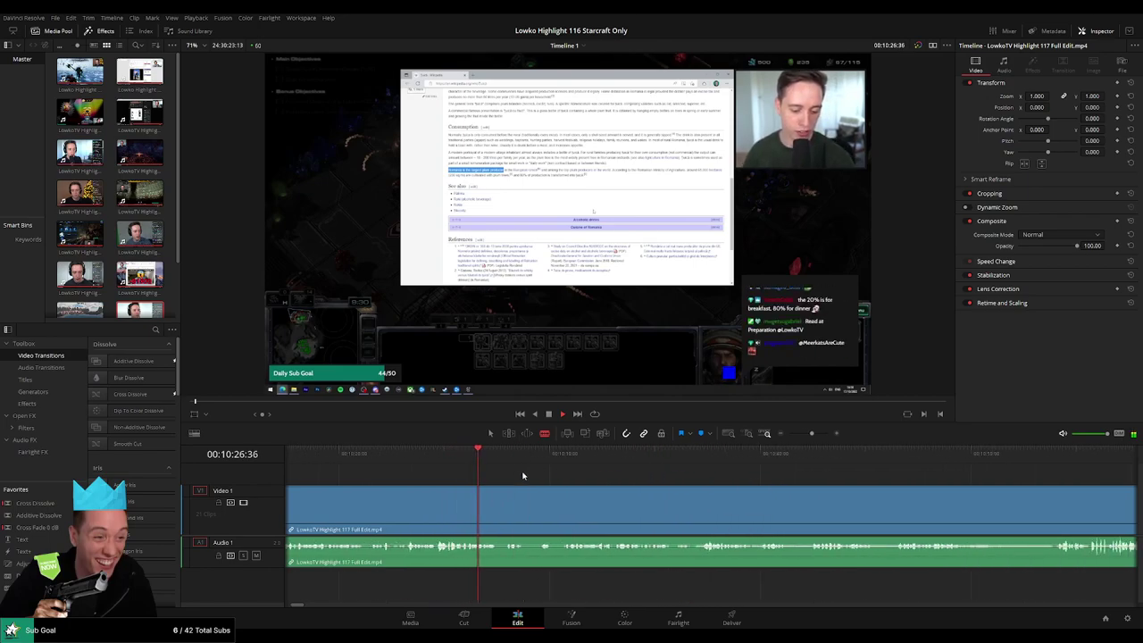
Review the return from the Wikipedia page to the base attack between about 00:10:26 and 00:10:43, replaying from around 00:10:39
{"action": "left_click", "coordinate": [545, 455]}
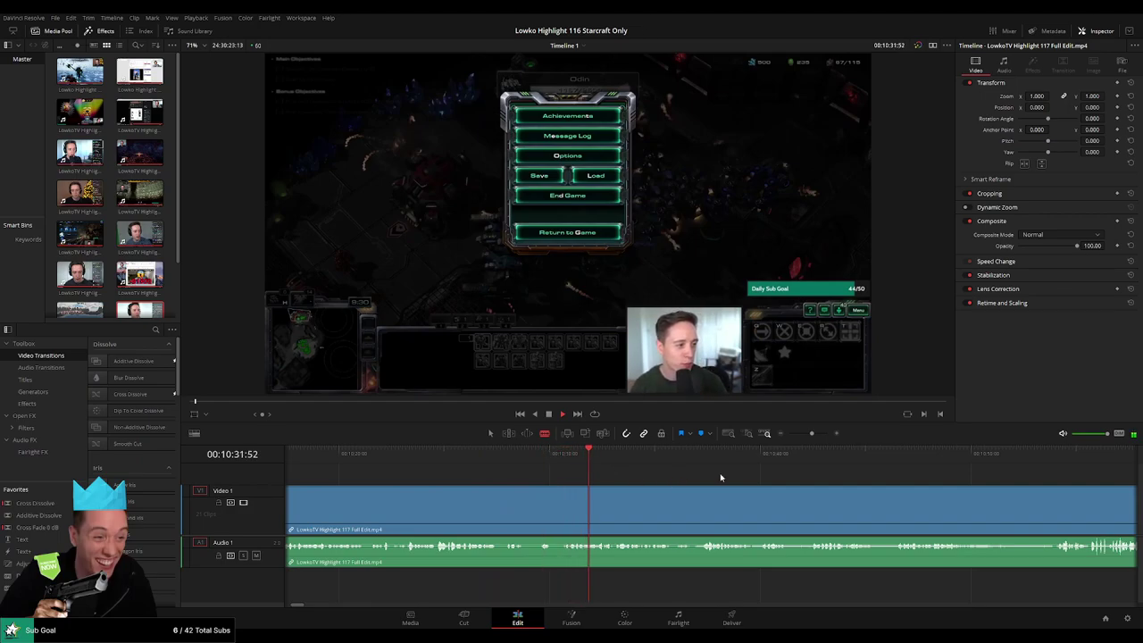
{"action": "left_click_drag", "start_coordinate": [721, 478], "coordinate": [565, 480]}
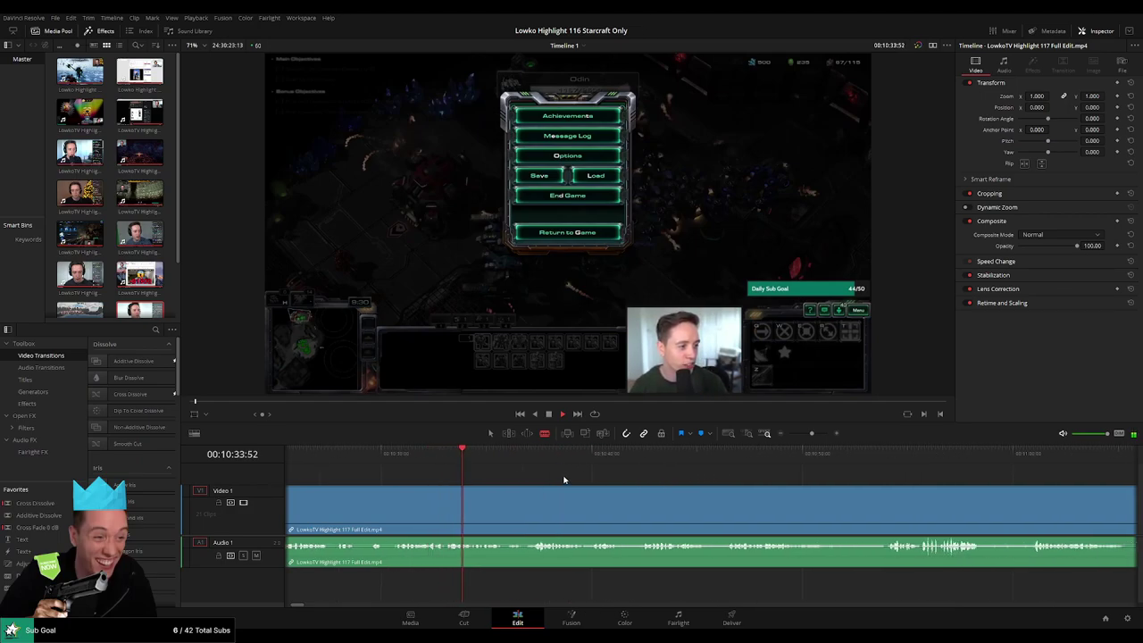
{"action": "scroll", "coordinate": [571, 483], "scroll_direction": "right", "scroll_amount": 2}
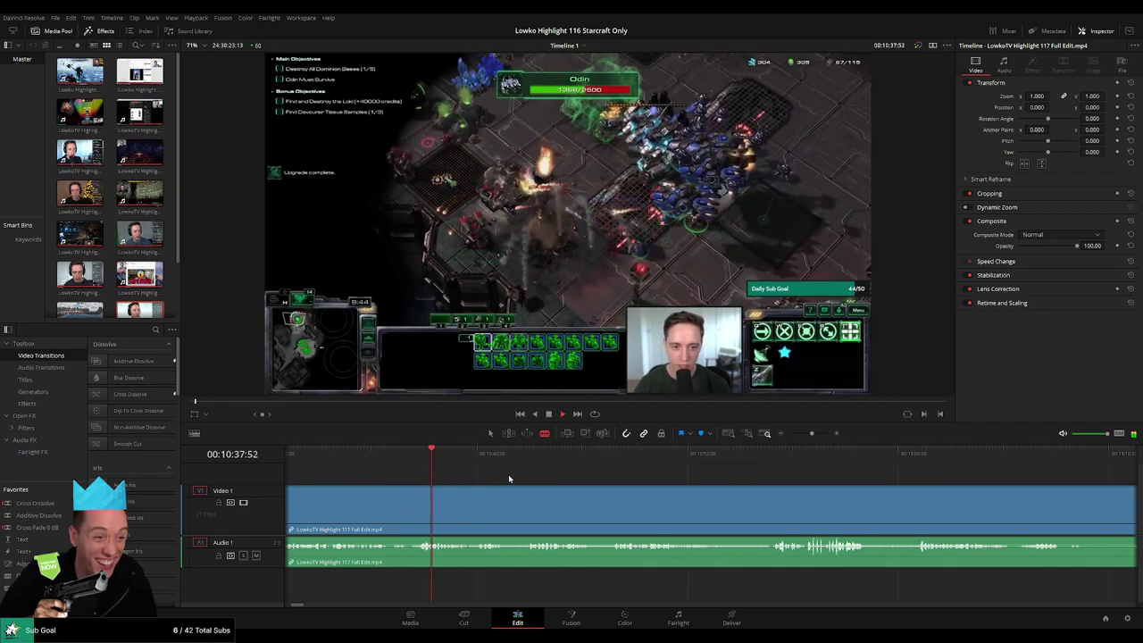
{"action": "scroll", "coordinate": [492, 478], "scroll_direction": "right", "scroll_amount": 1}
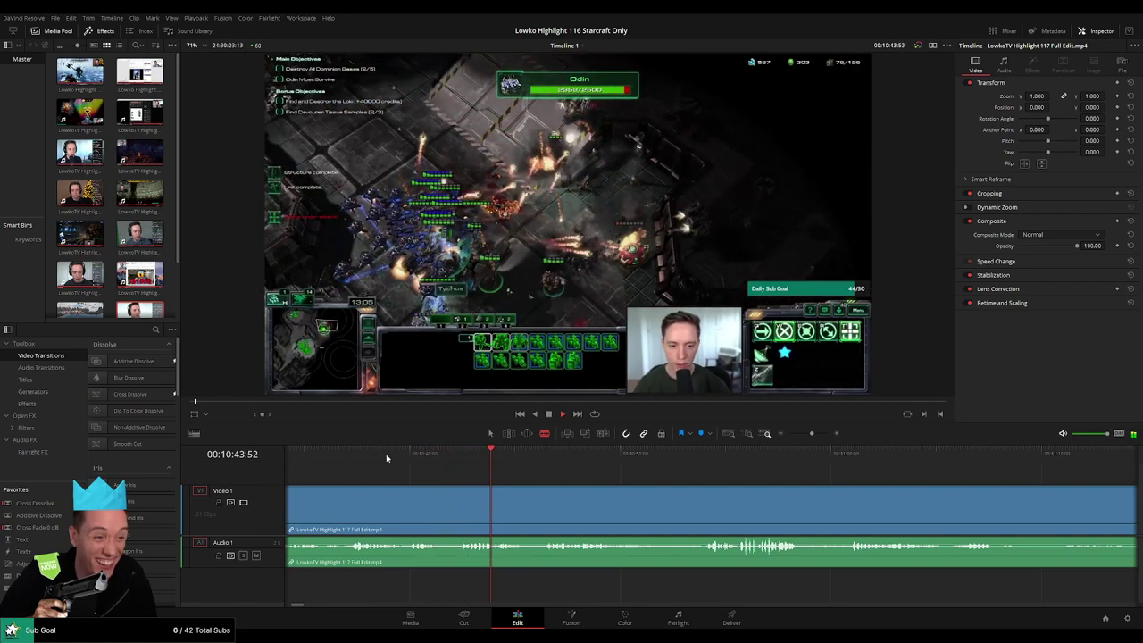
{"action": "left_click", "coordinate": [360, 453]}
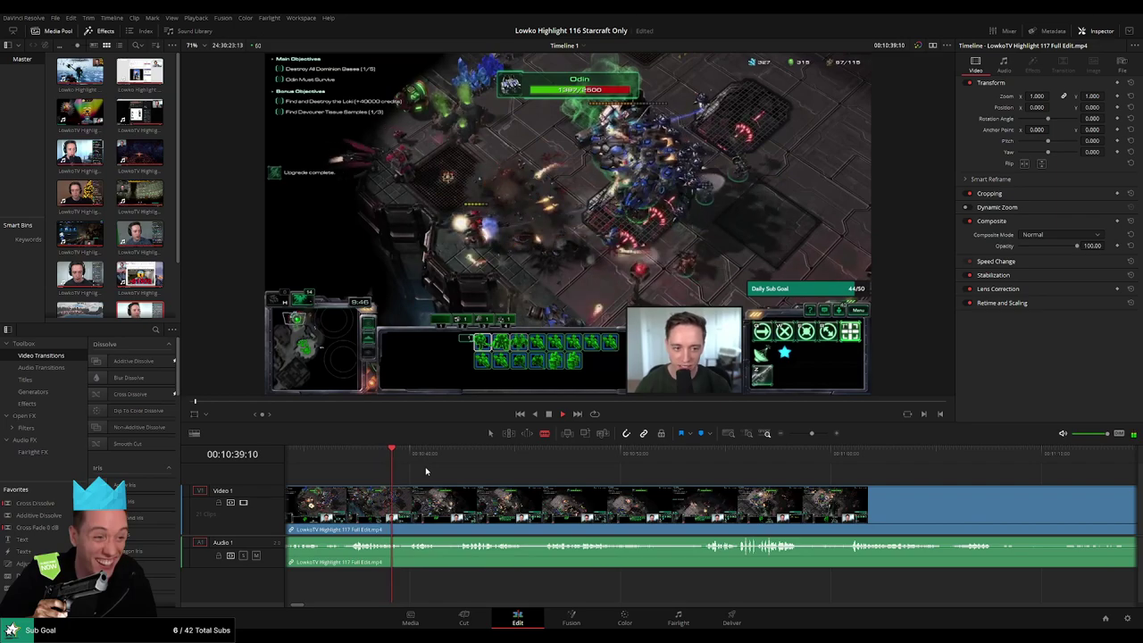
Split the clip at 00:10:39:26 during the Odin base attack and color-mark the kept segment before it blue
{"action": "key", "text": "space"}
{"action": "key", "text": "ctrl+z"}
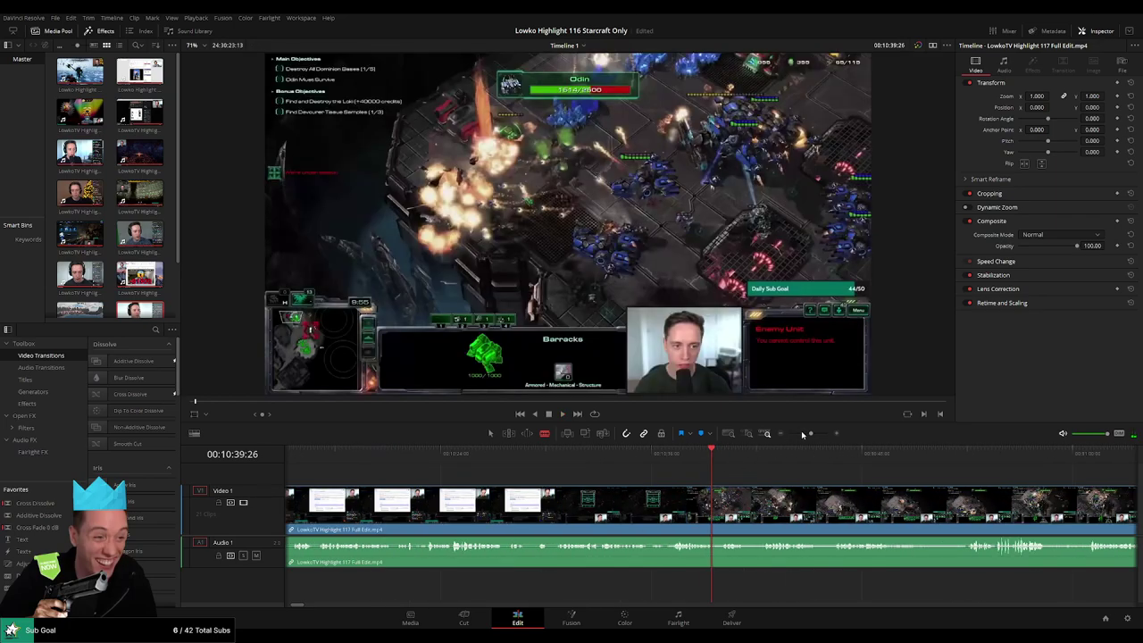
{"action": "left_click_drag", "start_coordinate": [811, 434], "coordinate": [818, 434]}
{"action": "left_click_drag", "start_coordinate": [691, 465], "coordinate": [613, 470]}
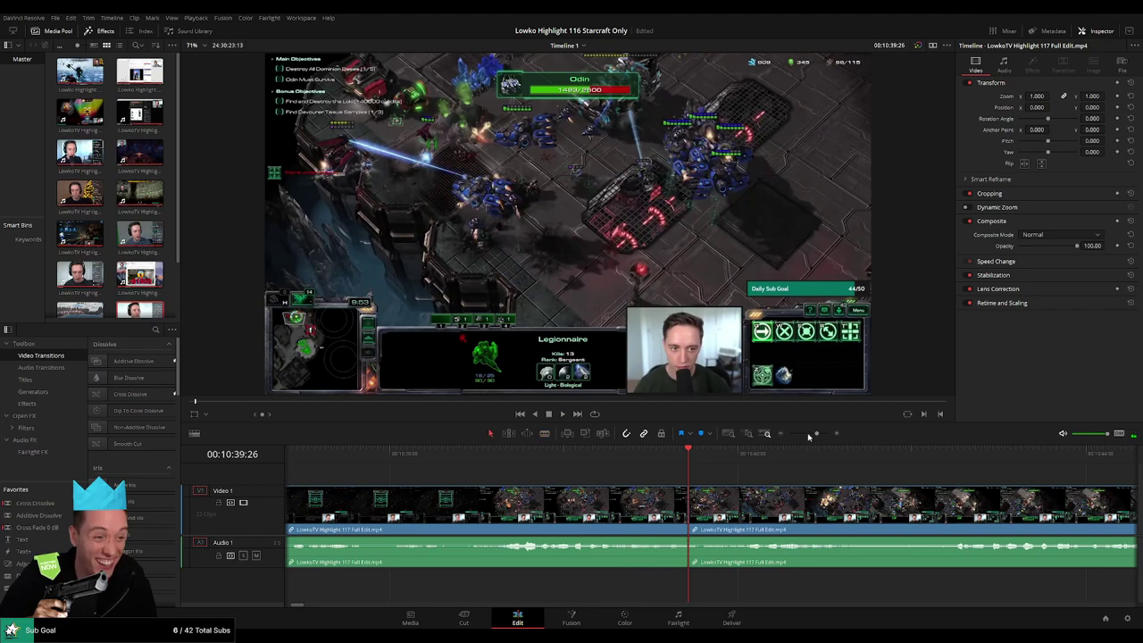
{"action": "left_click_drag", "start_coordinate": [814, 434], "coordinate": [799, 435]}
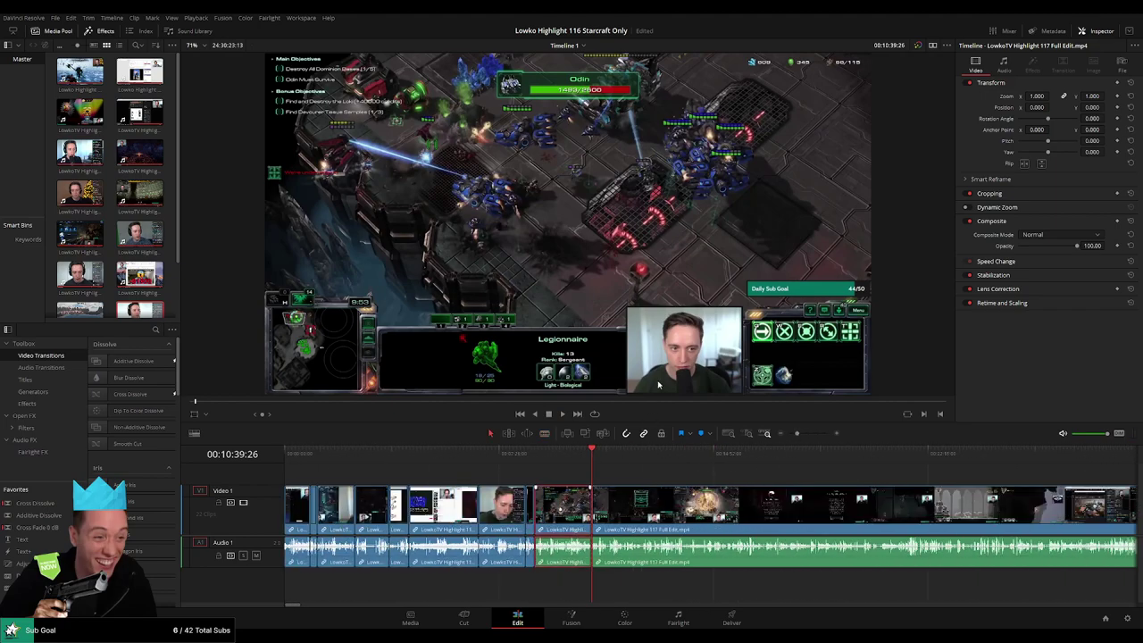
Skim the Odin mission gameplay between about 00:11:21 and 00:12:11, checking the game-menu pause near 00:11:21
{"action": "left_click_drag", "start_coordinate": [605, 462], "coordinate": [620, 461]}
{"action": "key", "text": "space"}
{"action": "left_click_drag", "start_coordinate": [798, 434], "coordinate": [807, 434]}
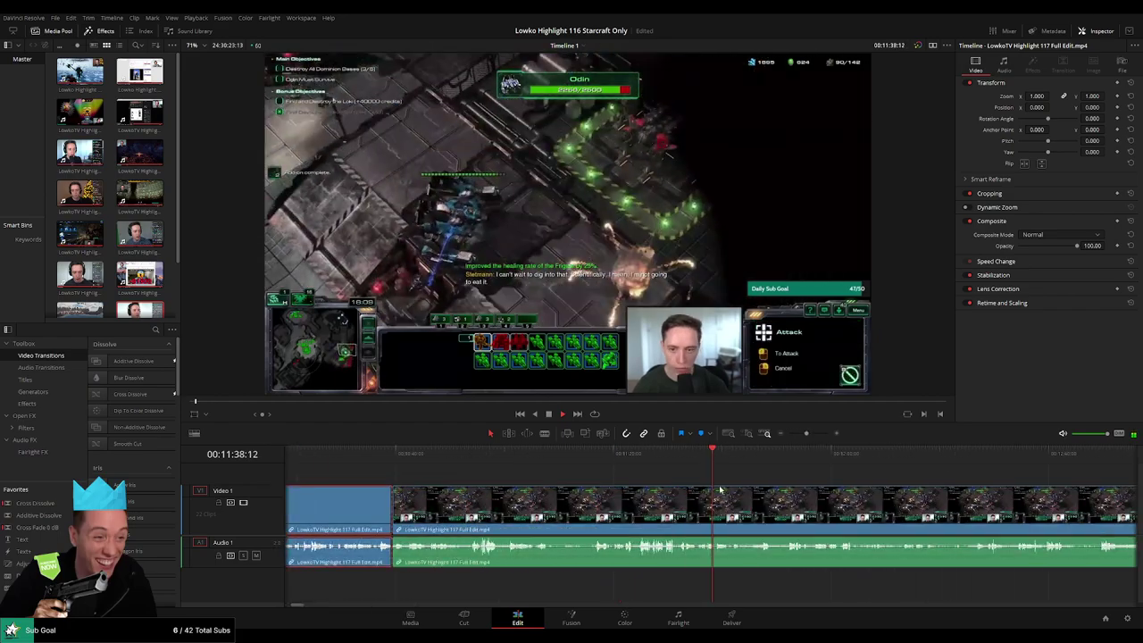
{"action": "left_click", "coordinate": [649, 455]}
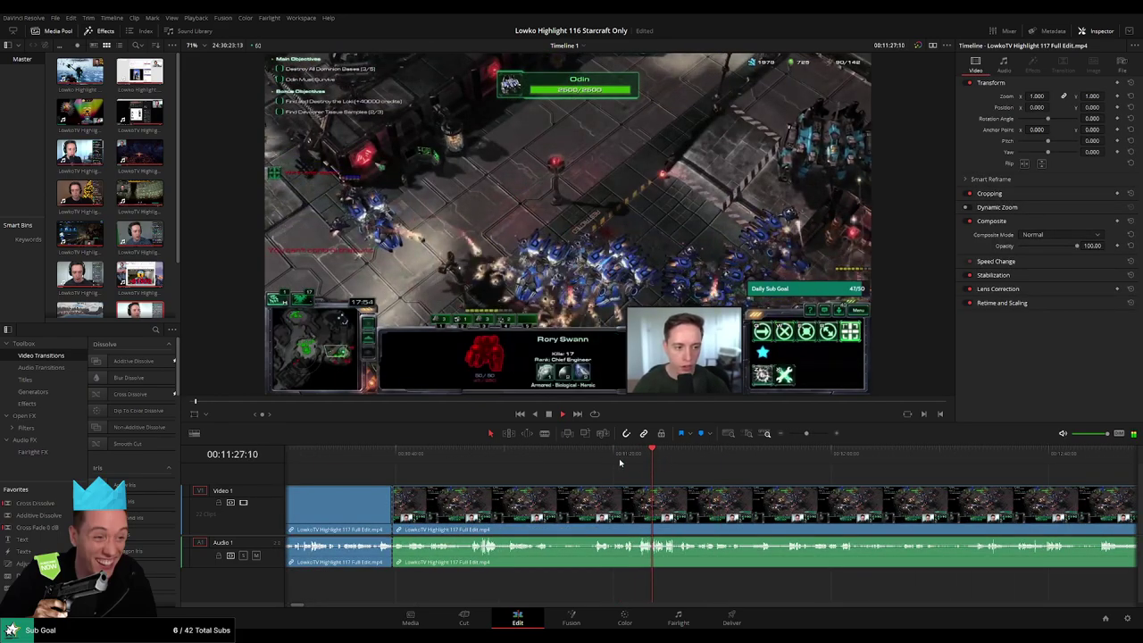
{"action": "left_click", "coordinate": [607, 459]}
{"action": "left_click", "coordinate": [707, 460]}
{"action": "left_click", "coordinate": [574, 465]}
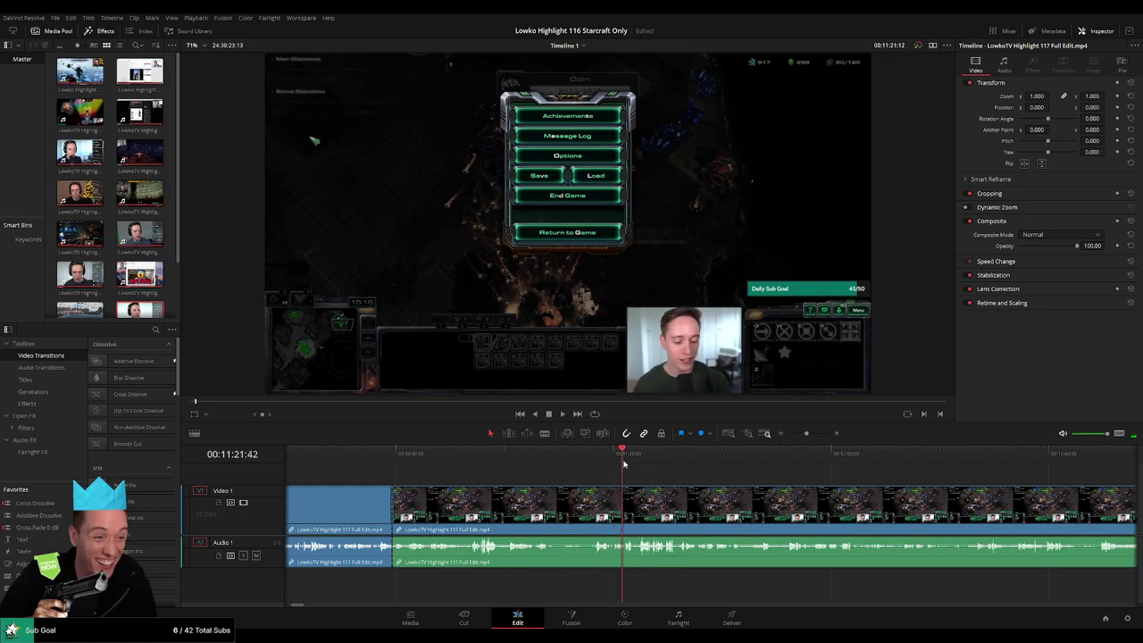
{"action": "left_click_drag", "start_coordinate": [624, 465], "coordinate": [536, 464]}
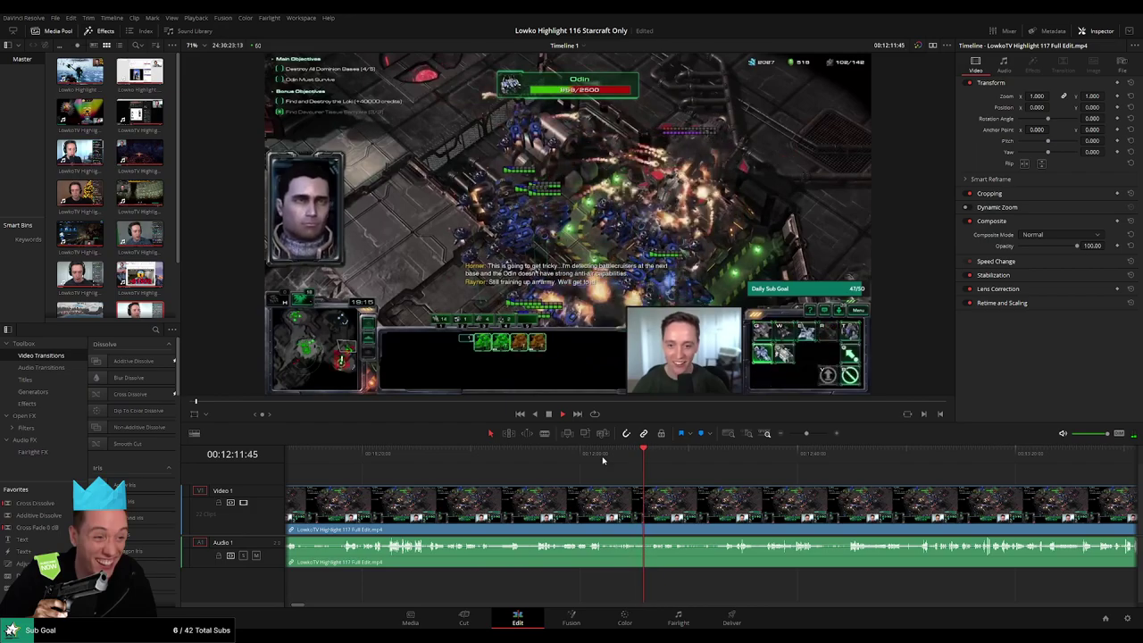
Skim the rest of the Odin mission from about 00:12:13 to where other game footage plays around 00:14:50
{"action": "left_click_drag", "start_coordinate": [691, 469], "coordinate": [493, 468]}
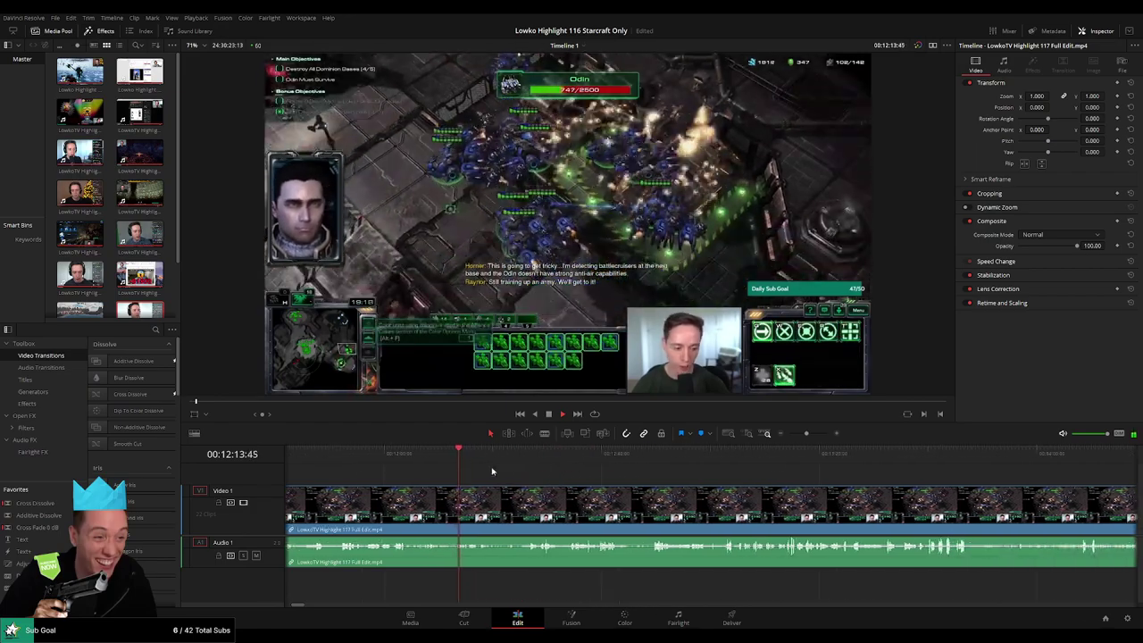
{"action": "left_click", "coordinate": [538, 462]}
{"action": "left_click", "coordinate": [659, 461]}
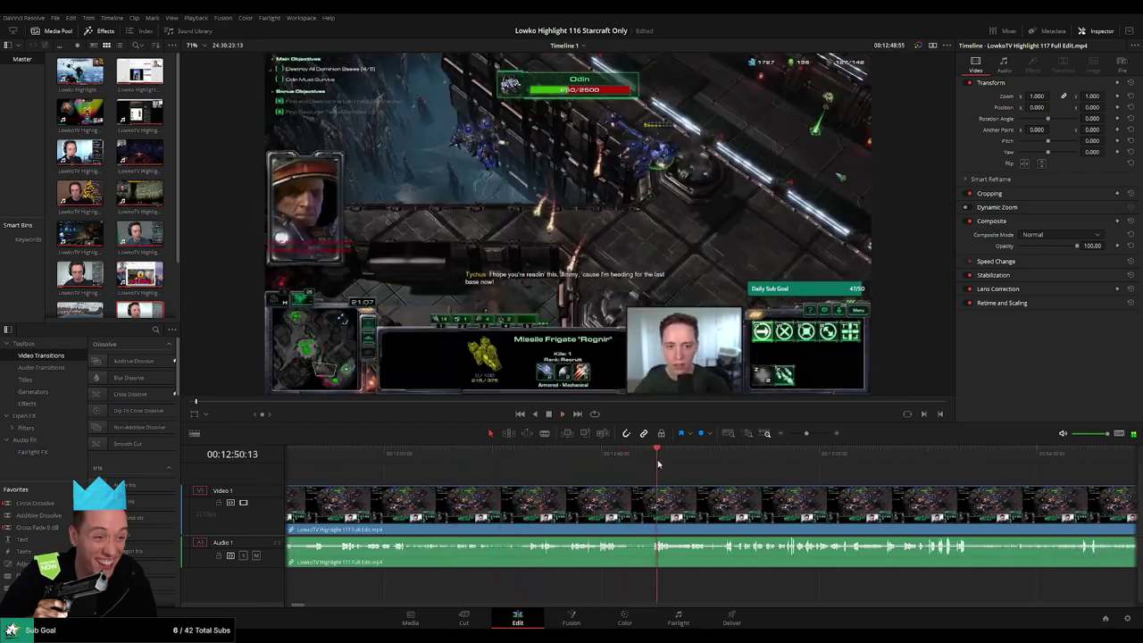
{"action": "left_click_drag", "start_coordinate": [682, 471], "coordinate": [761, 462]}
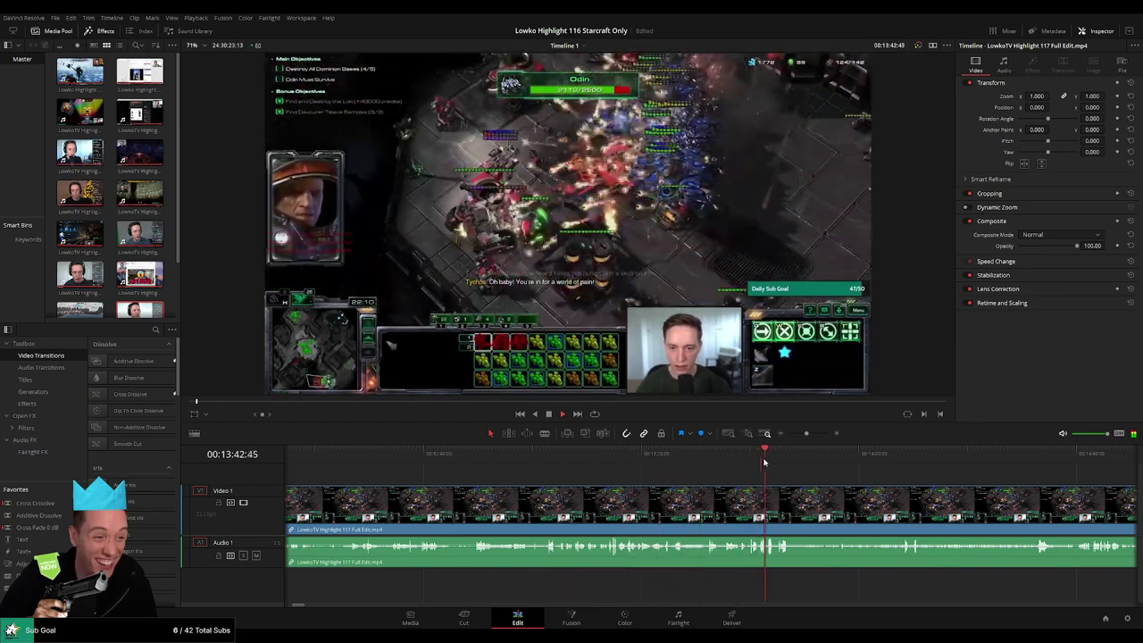
{"action": "scroll", "coordinate": [781, 492], "scroll_direction": "up", "scroll_amount": 2}
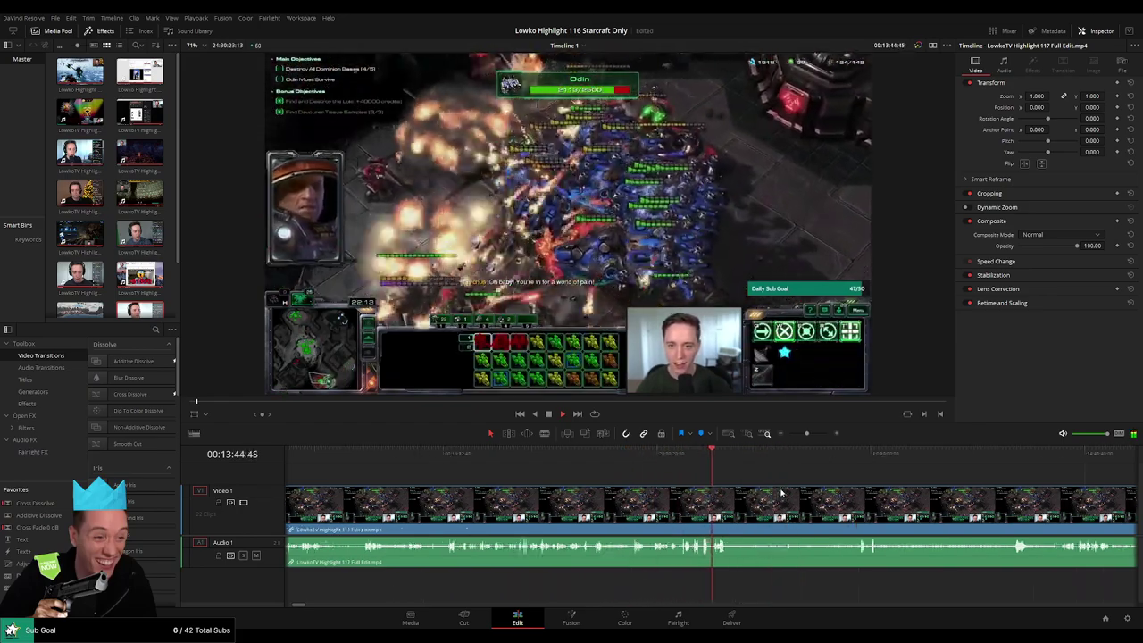
{"action": "scroll", "coordinate": [741, 492], "scroll_direction": "right", "scroll_amount": 4}
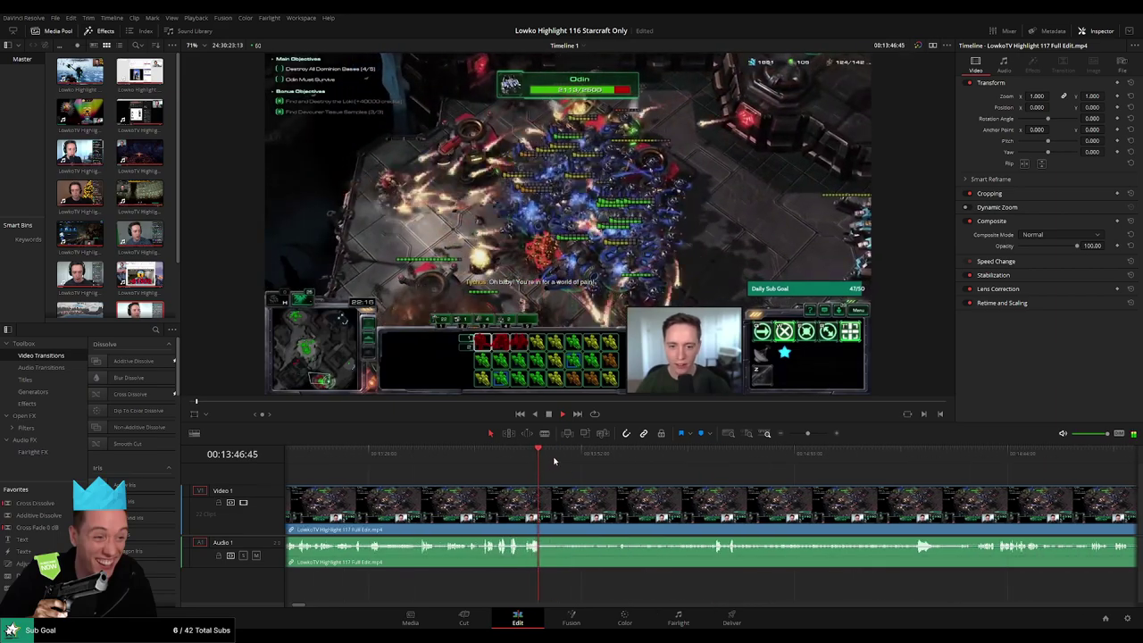
{"action": "left_click_drag", "start_coordinate": [554, 461], "coordinate": [1082, 487]}
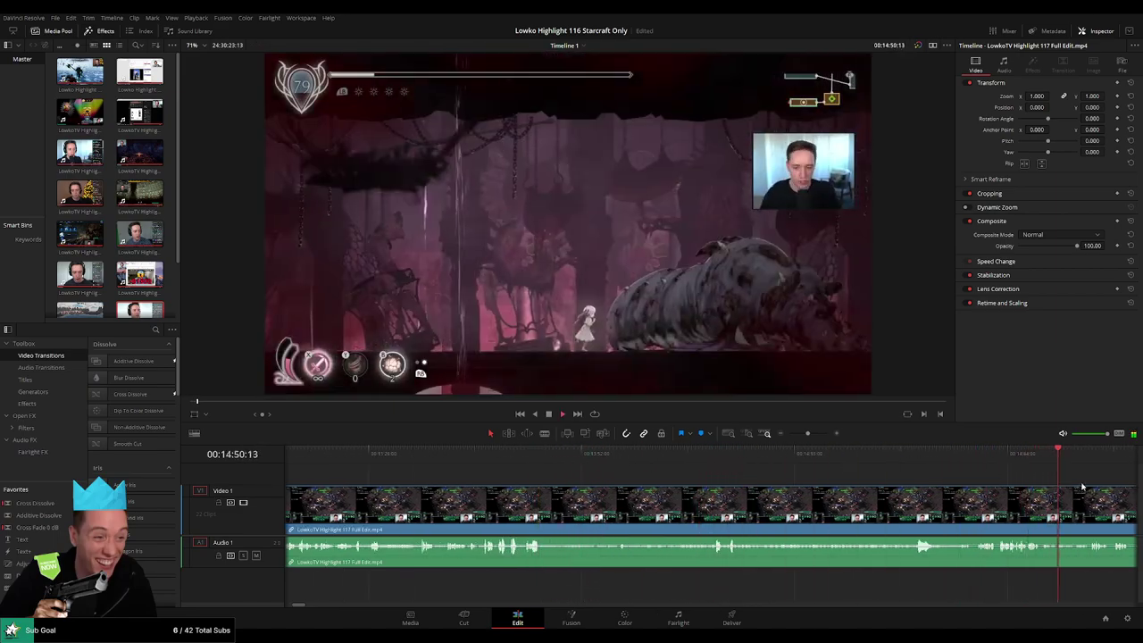
Skim the non-StarCraft game footage from about 00:14:50 onward for the next StarCraft content, up to about 00:29:10
{"action": "scroll", "coordinate": [1082, 487], "scroll_direction": "right", "scroll_amount": 12}
{"action": "left_click_drag", "start_coordinate": [543, 465], "coordinate": [884, 481]}
{"action": "scroll", "coordinate": [880, 482], "scroll_direction": "right", "scroll_amount": 4}
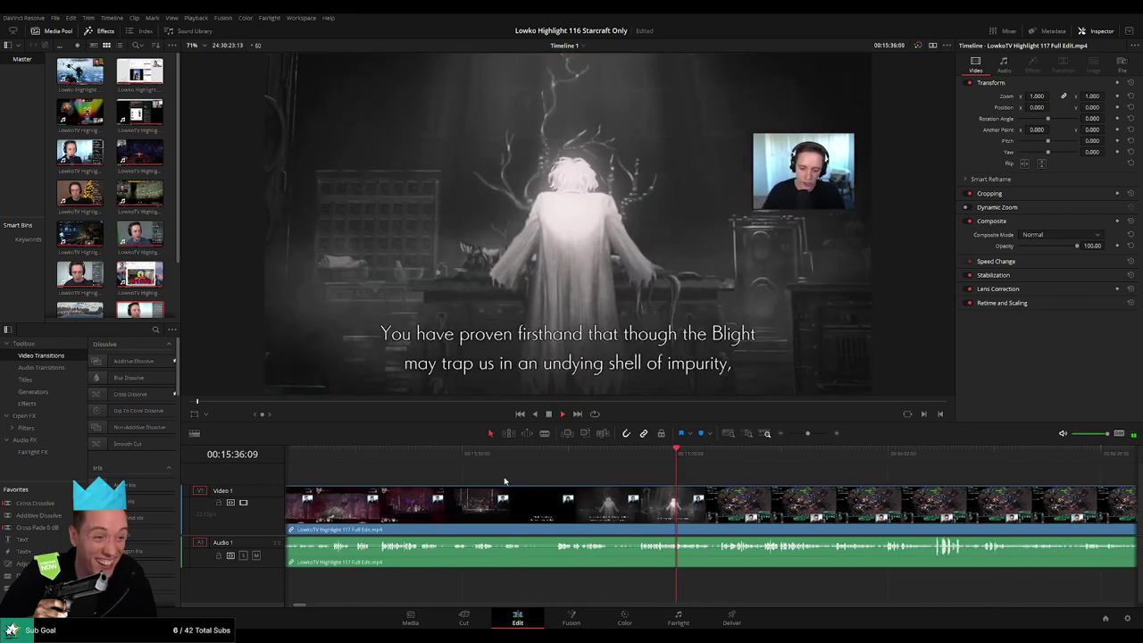
{"action": "left_click", "coordinate": [800, 469]}
{"action": "left_click_drag", "start_coordinate": [878, 483], "coordinate": [569, 480]}
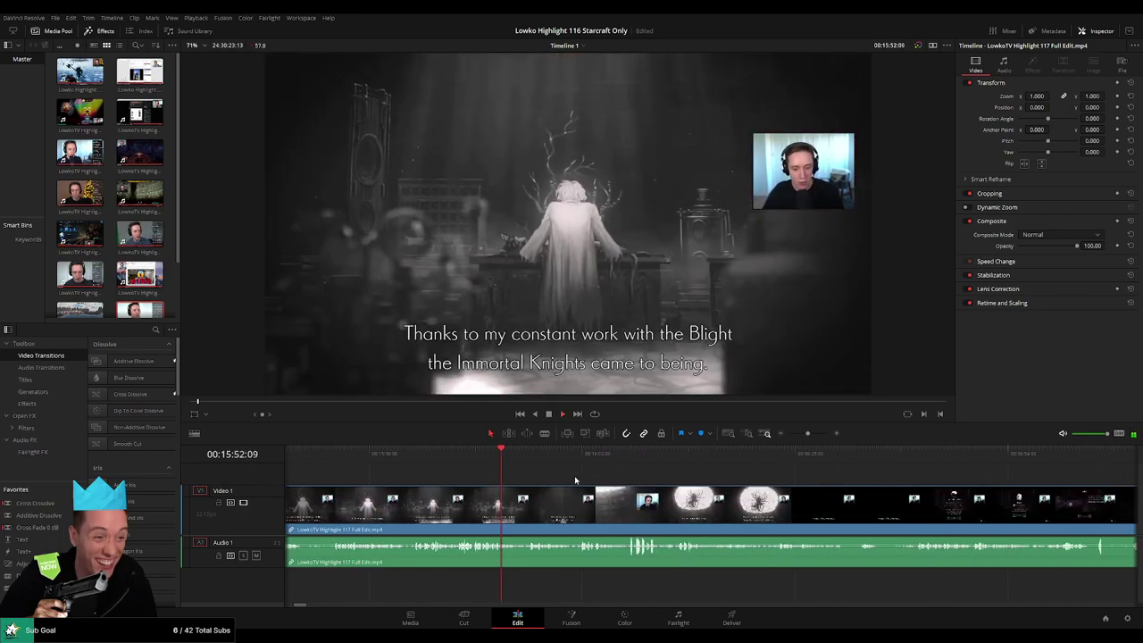
{"action": "left_click", "coordinate": [1015, 483]}
{"action": "left_click_drag", "start_coordinate": [805, 434], "coordinate": [794, 434]}
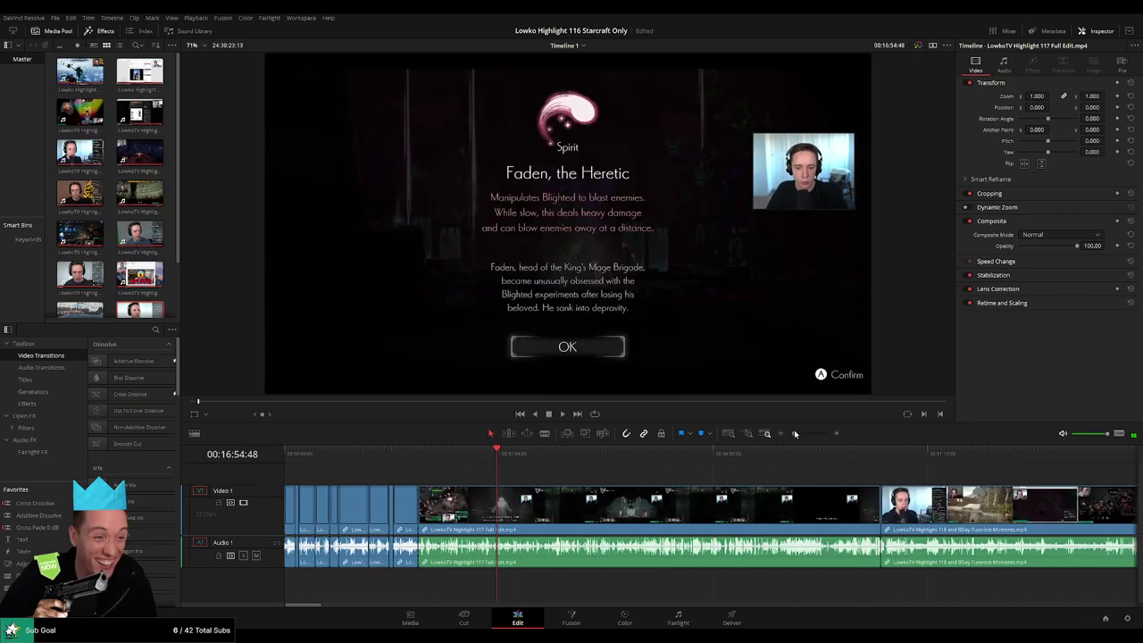
{"action": "key", "text": "space"}
{"action": "left_click_drag", "start_coordinate": [500, 461], "coordinate": [651, 458]}
{"action": "scroll", "coordinate": [705, 483], "scroll_direction": "up", "scroll_amount": 3}
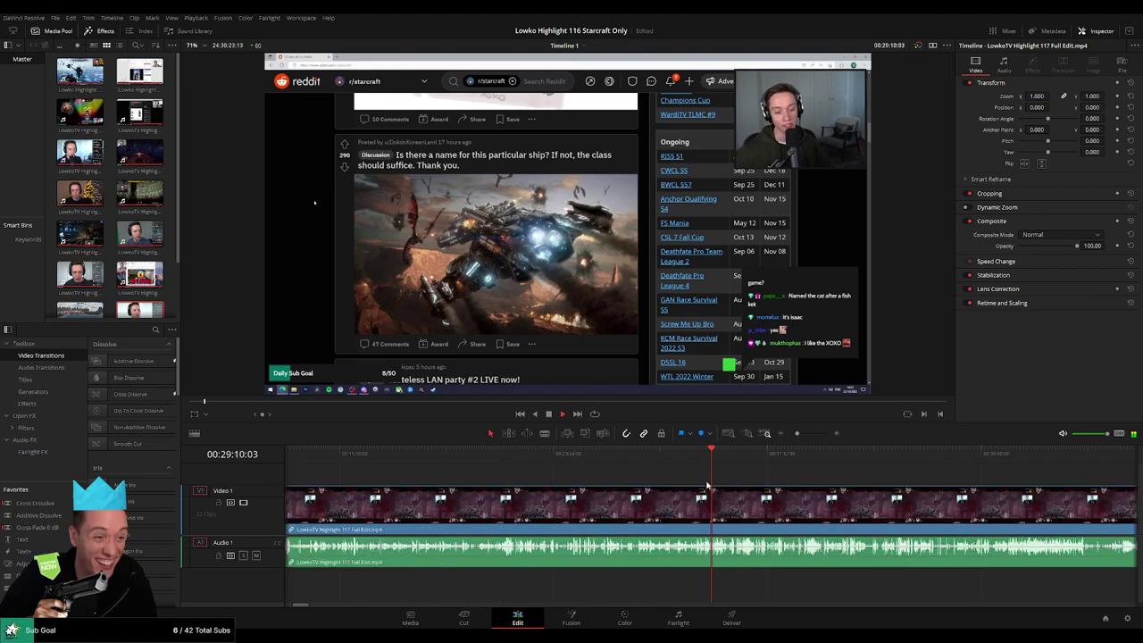
Review the footage between about 00:28:41 and 00:28:52 to find where the r/starcraft Reddit segment starts
{"action": "left_click", "coordinate": [687, 453]}
{"action": "scroll", "coordinate": [752, 489], "scroll_direction": "up", "scroll_amount": 1}
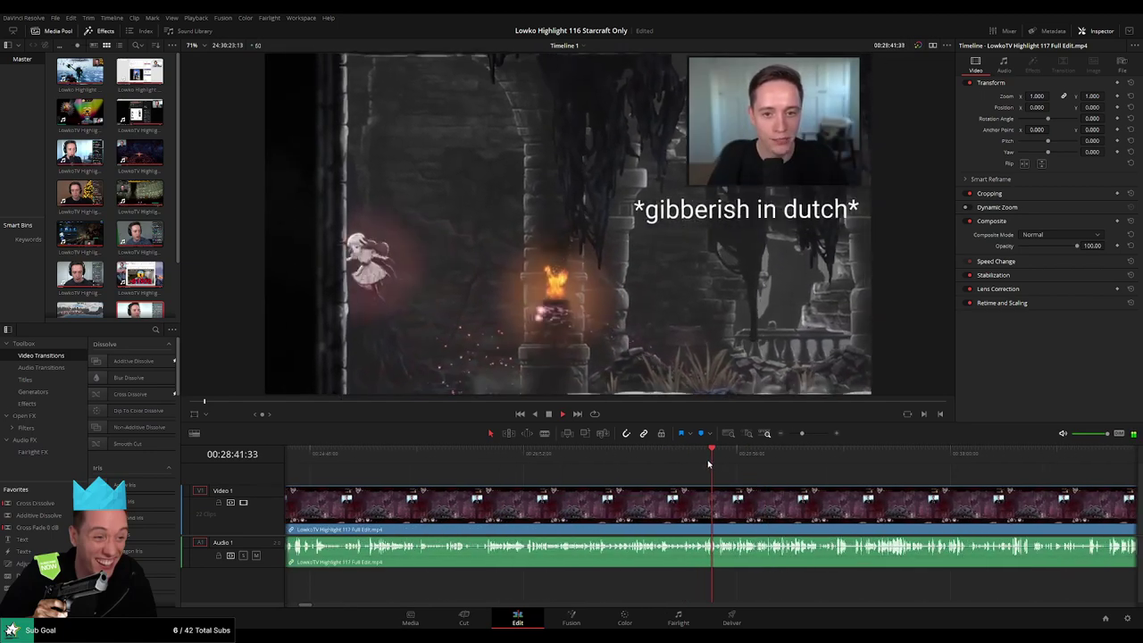
{"action": "left_click", "coordinate": [728, 462]}
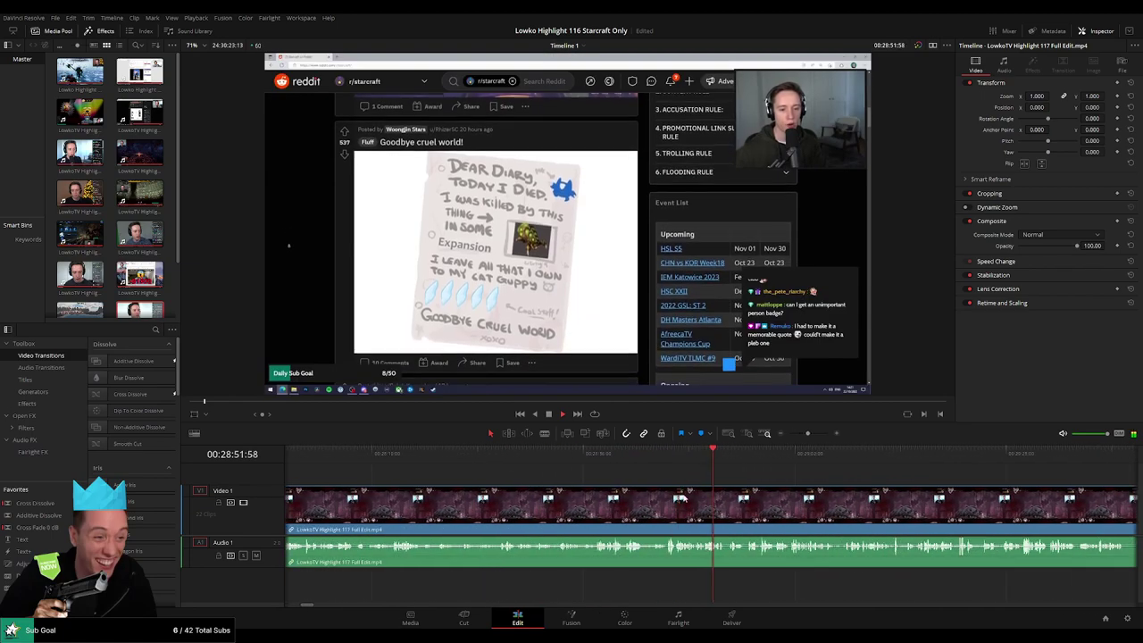
{"action": "left_click", "coordinate": [623, 456]}
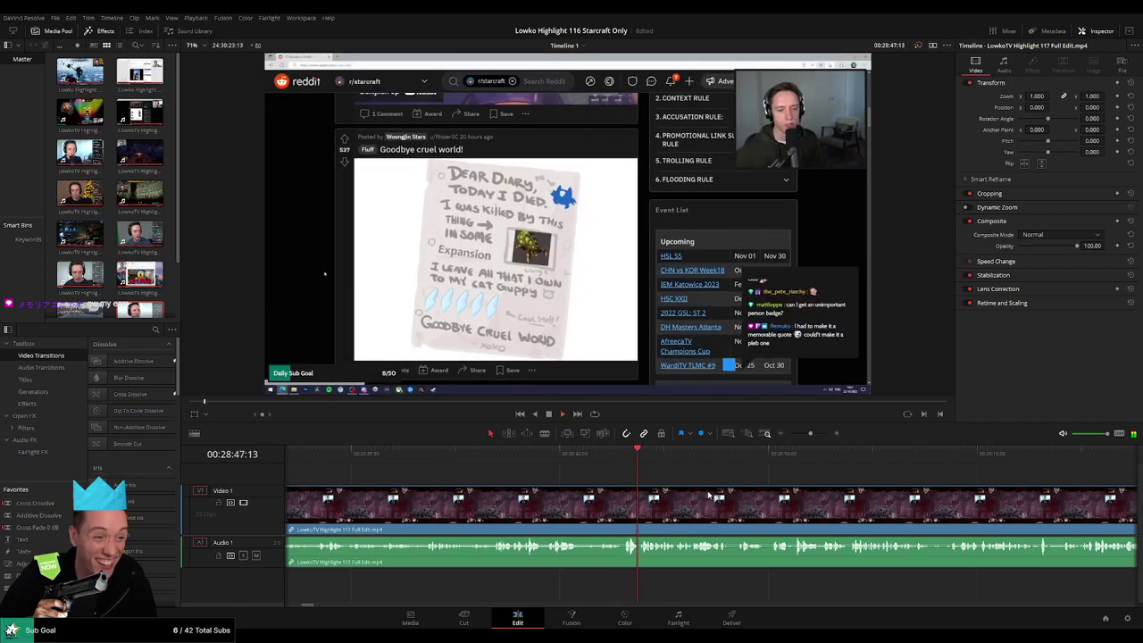
{"action": "key", "text": "space"}
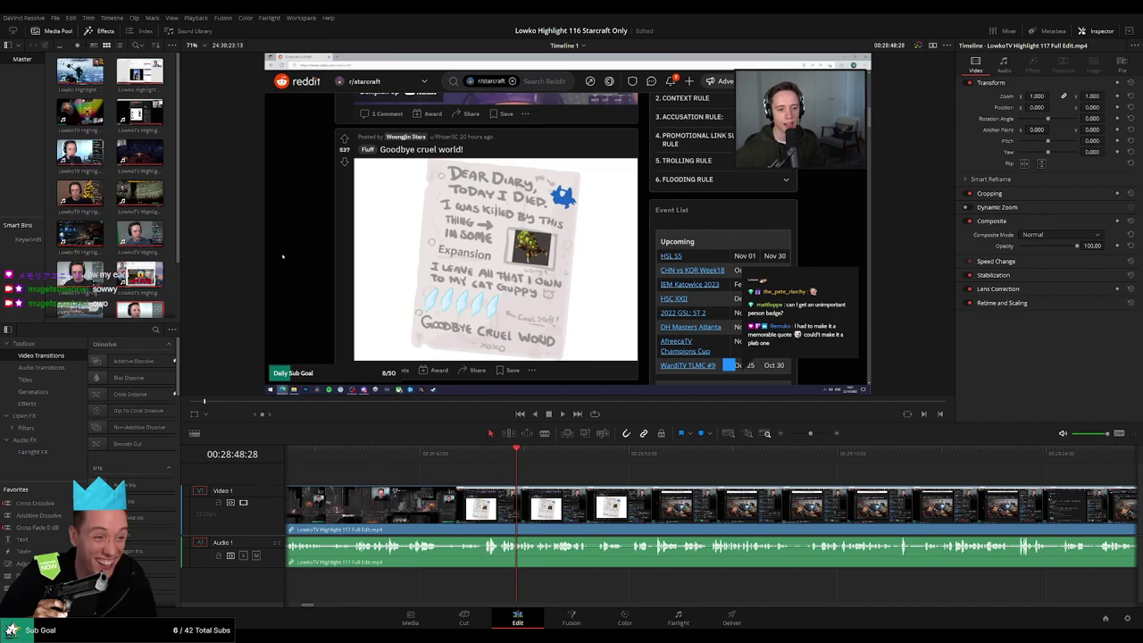
{"action": "left_click", "coordinate": [472, 457]}
{"action": "key", "text": "space"}
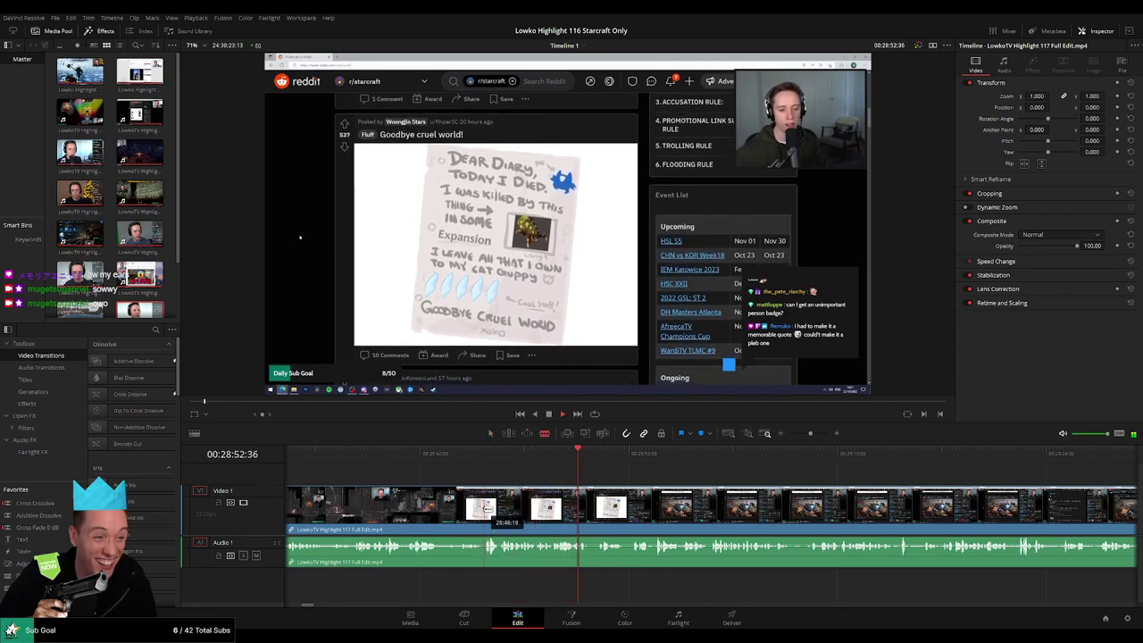
Split the clip at 00:28:46:18 near the start of the r/starcraft Reddit segment and ripple-delete the section before it
{"action": "left_click_drag", "start_coordinate": [484, 458], "coordinate": [486, 459]}
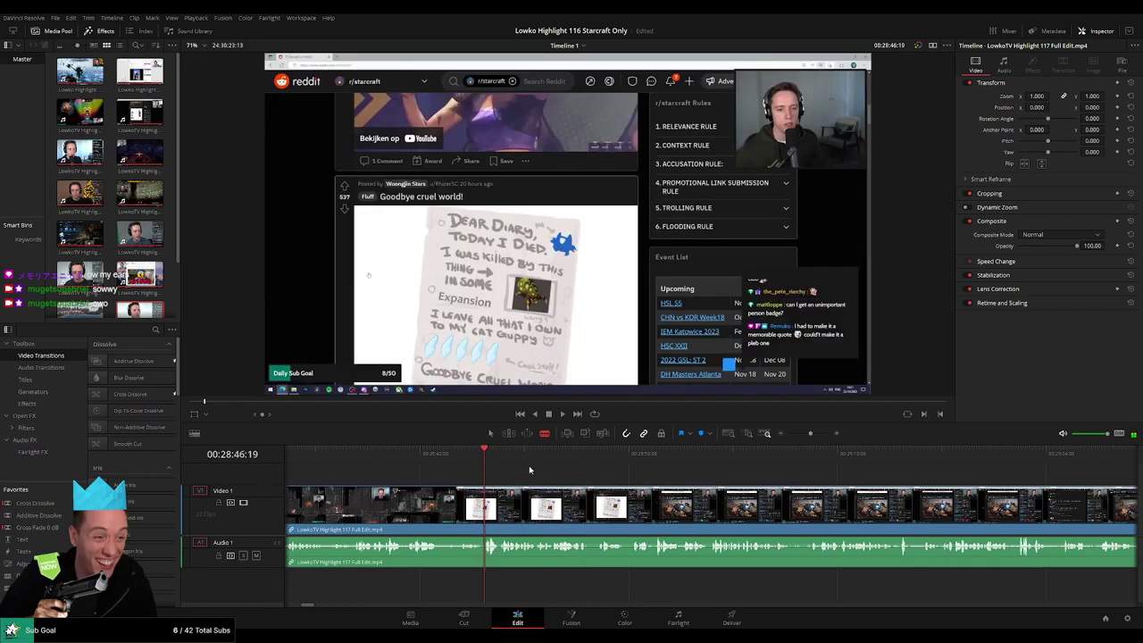
{"action": "key", "text": "Left"}
{"action": "key", "text": "Left"}
{"action": "key", "text": "Left"}
{"action": "key", "text": "Right"}
{"action": "key", "text": "Right"}
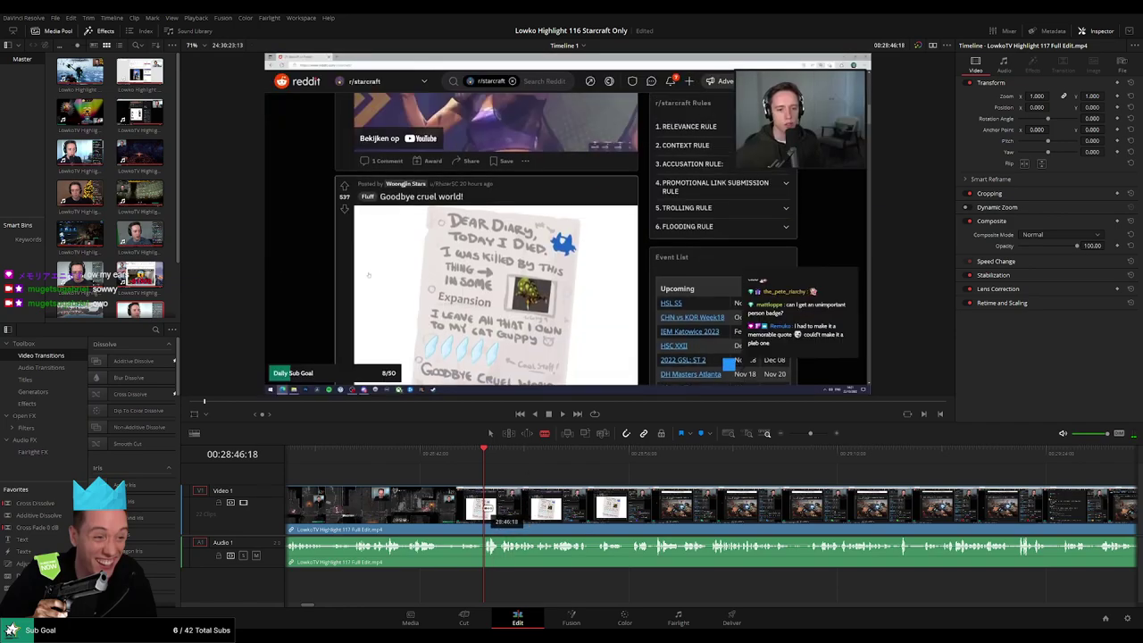
{"action": "left_click", "coordinate": [487, 508]}
{"action": "key", "text": "a"}
{"action": "left_click", "coordinate": [461, 510]}
{"action": "key", "text": "Delete"}
{"action": "key", "text": "space"}
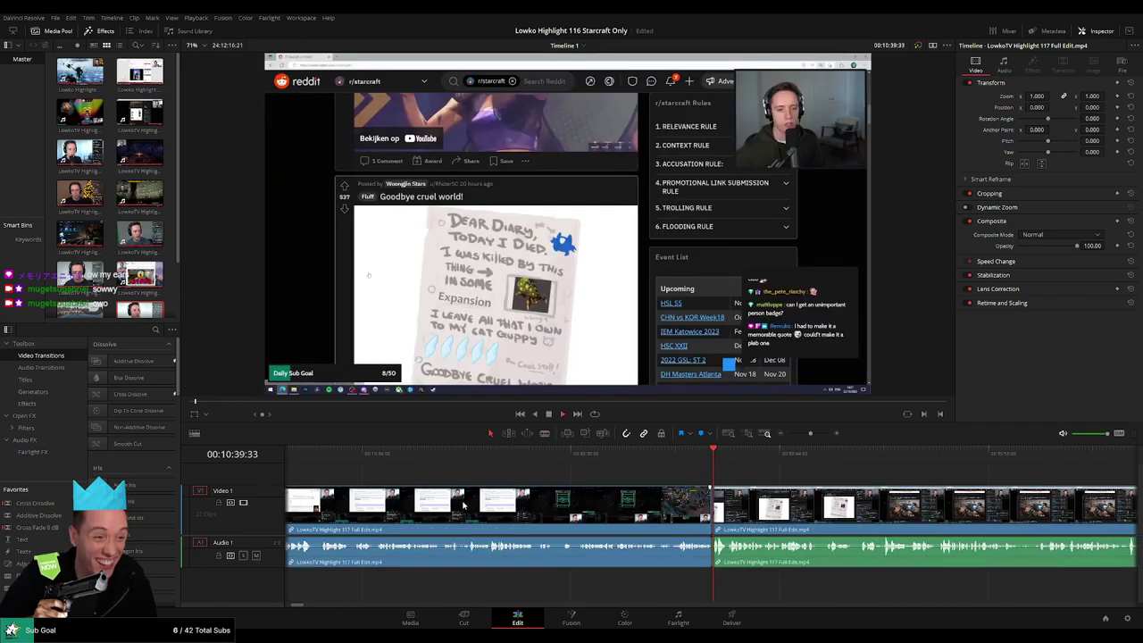
Review the r/starcraft Reddit segment between about 00:10:41 and 00:11:21, from the diary post through the ship-name discussion comments
{"action": "scroll", "coordinate": [501, 496], "scroll_direction": "right", "scroll_amount": 4}
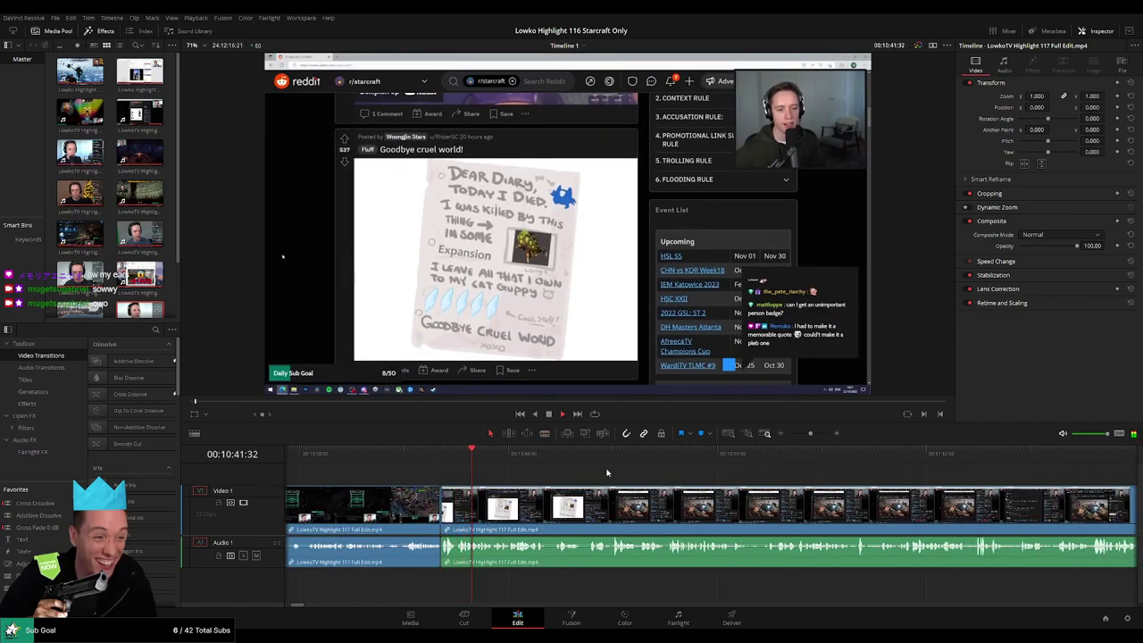
{"action": "mouse_move", "coordinate": [819, 435]}
{"action": "left_mouse_down"}
{"action": "mouse_move", "coordinate": [780, 438]}
{"action": "mouse_move", "coordinate": [809, 435]}
{"action": "left_mouse_up"}
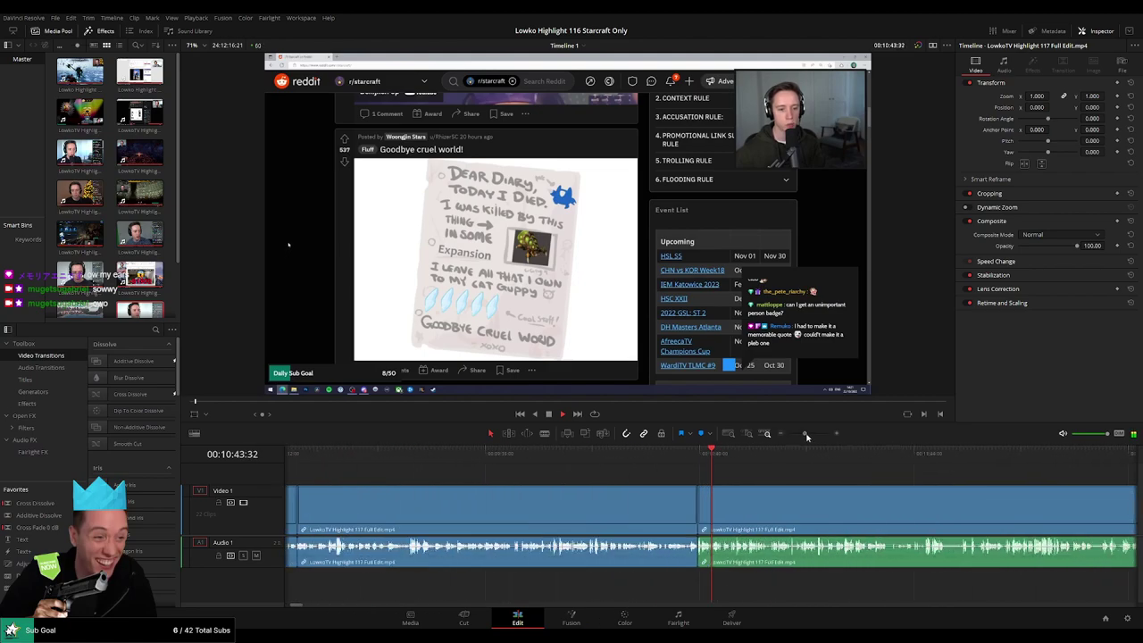
{"action": "left_click_drag", "start_coordinate": [865, 488], "coordinate": [613, 477]}
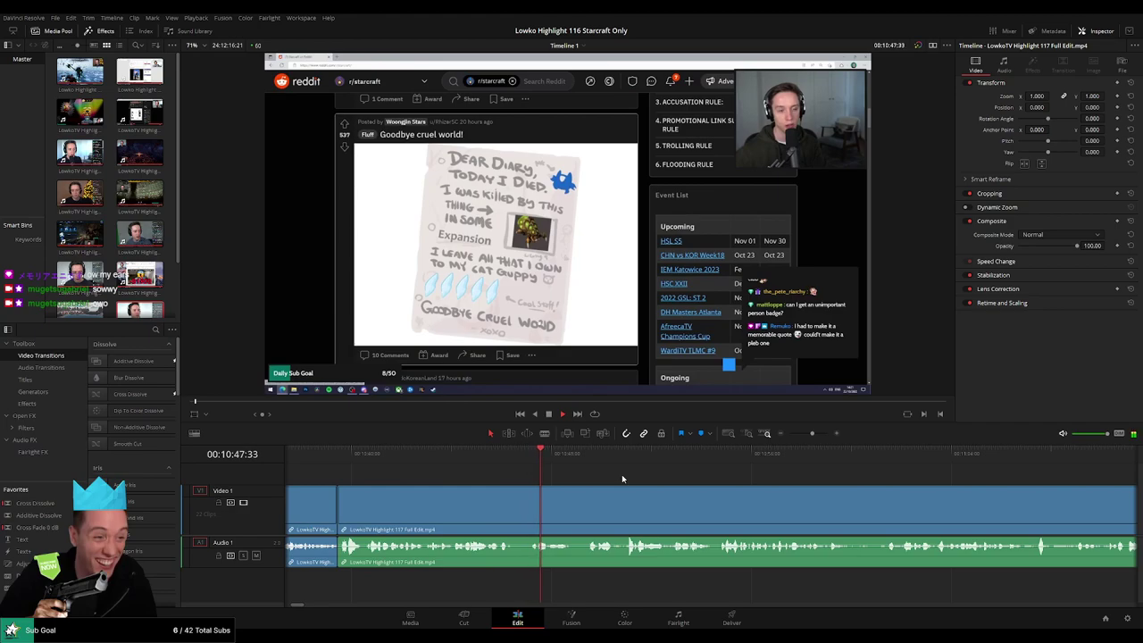
{"action": "left_click_drag", "start_coordinate": [672, 490], "coordinate": [516, 481]}
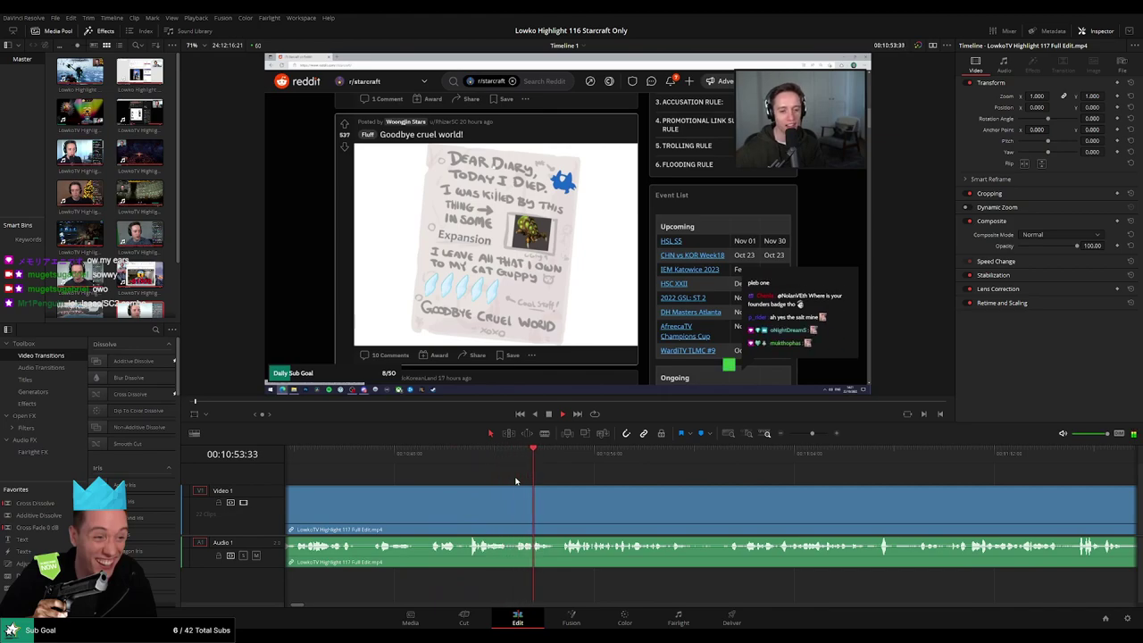
{"action": "left_click_drag", "start_coordinate": [685, 498], "coordinate": [502, 490]}
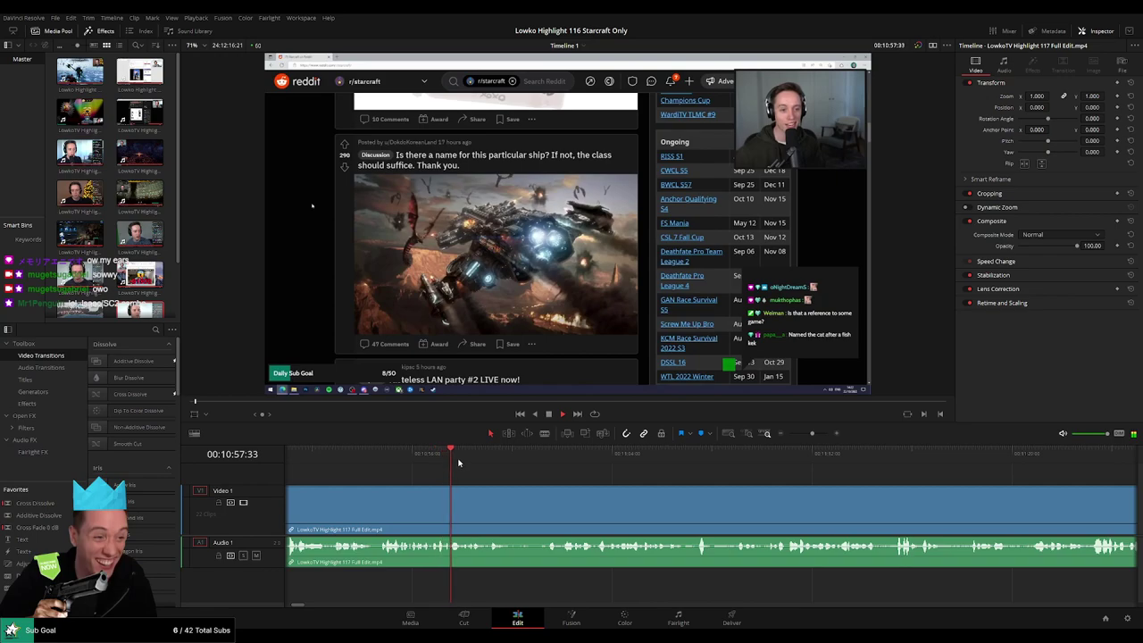
{"action": "left_click", "coordinate": [538, 460]}
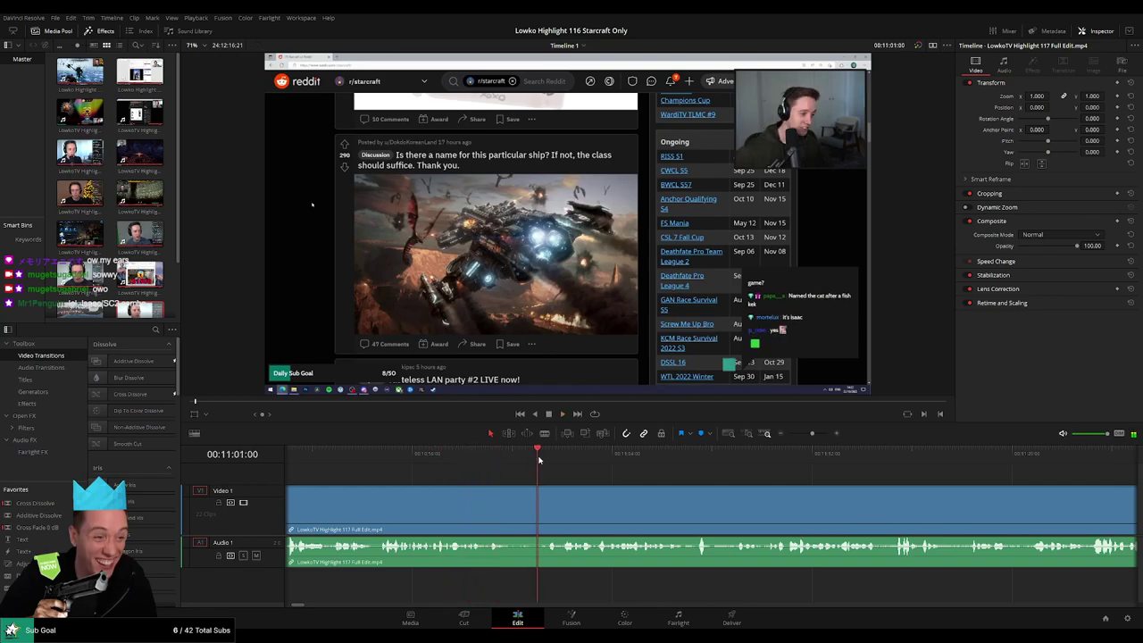
{"action": "scroll", "coordinate": [589, 478], "scroll_direction": "right", "scroll_amount": 3}
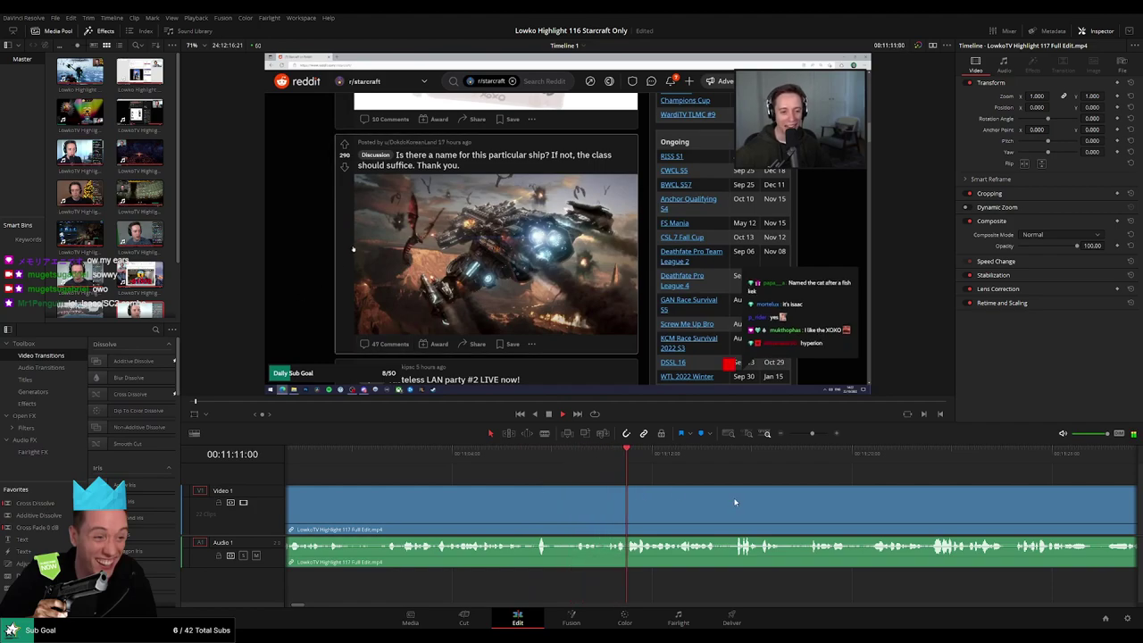
{"action": "left_click_drag", "start_coordinate": [735, 502], "coordinate": [581, 493]}
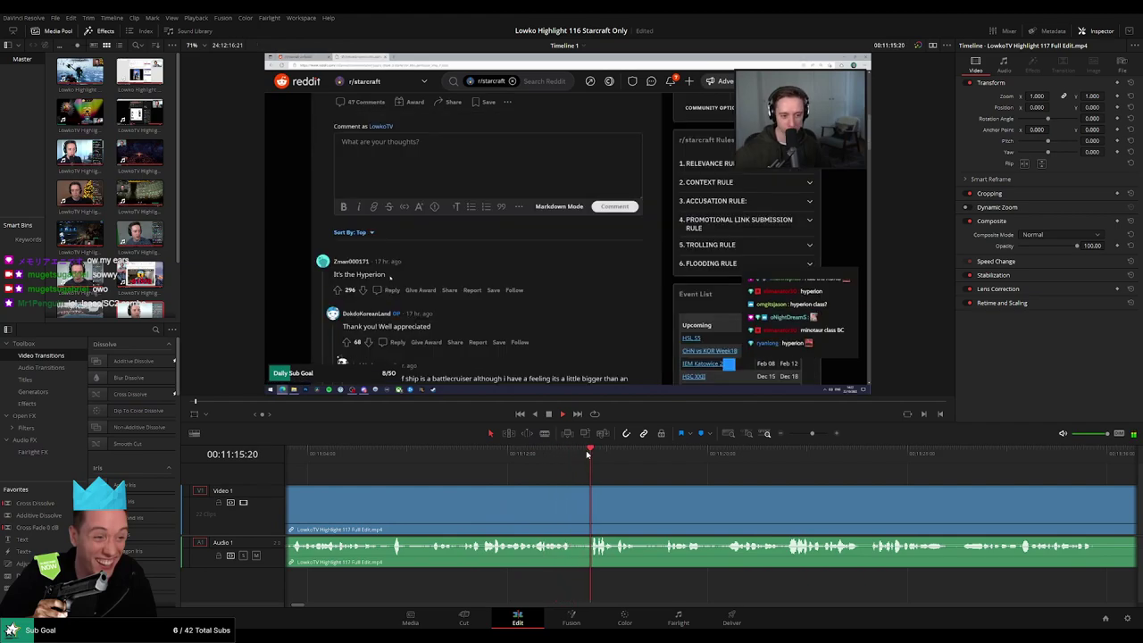
{"action": "scroll", "coordinate": [524, 478], "scroll_direction": "right", "scroll_amount": 4}
{"action": "left_click", "coordinate": [518, 461]}
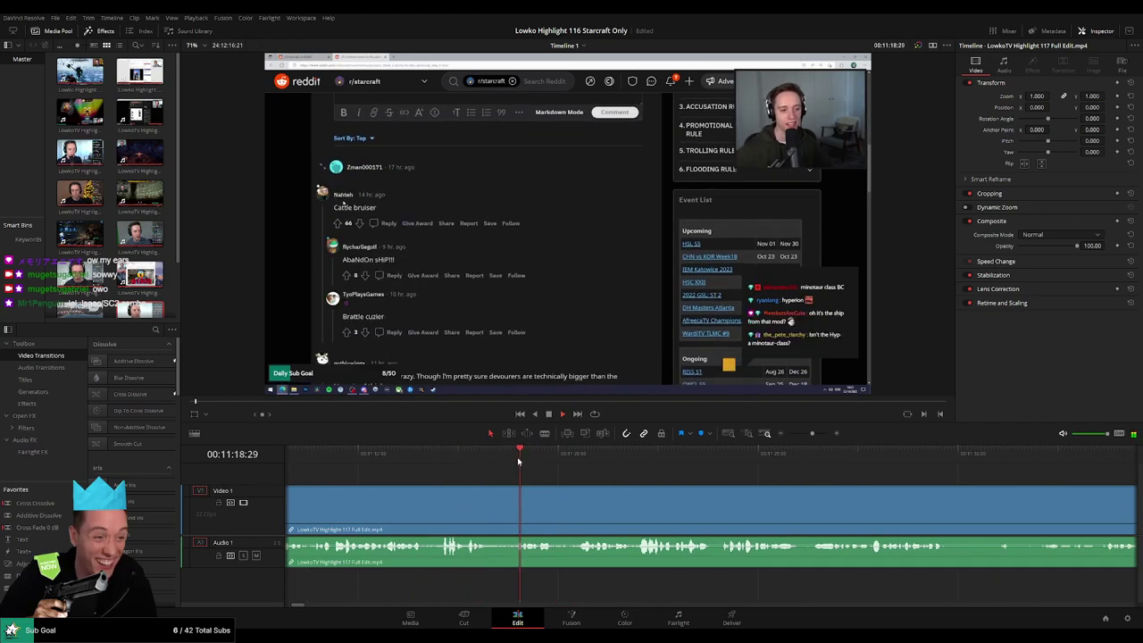
{"action": "left_click", "coordinate": [572, 457]}
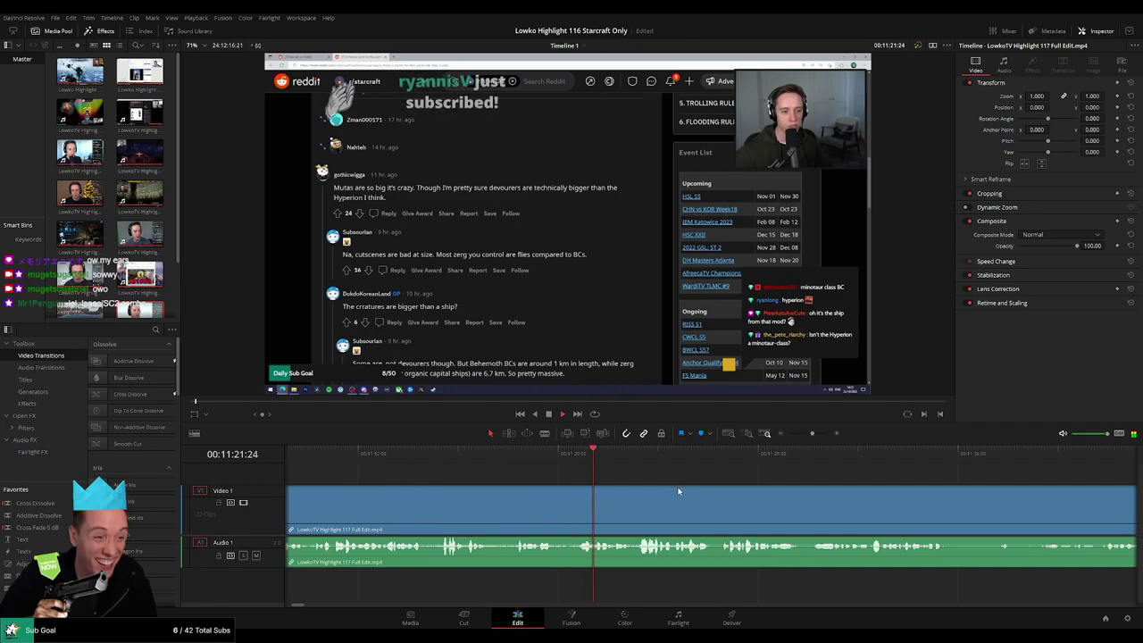
Continue reviewing the Reddit segment from about 00:11:24 through the TikTok post around 00:11:38 and onward to about 00:12:10
{"action": "scroll", "coordinate": [607, 482], "scroll_direction": "right", "scroll_amount": 2}
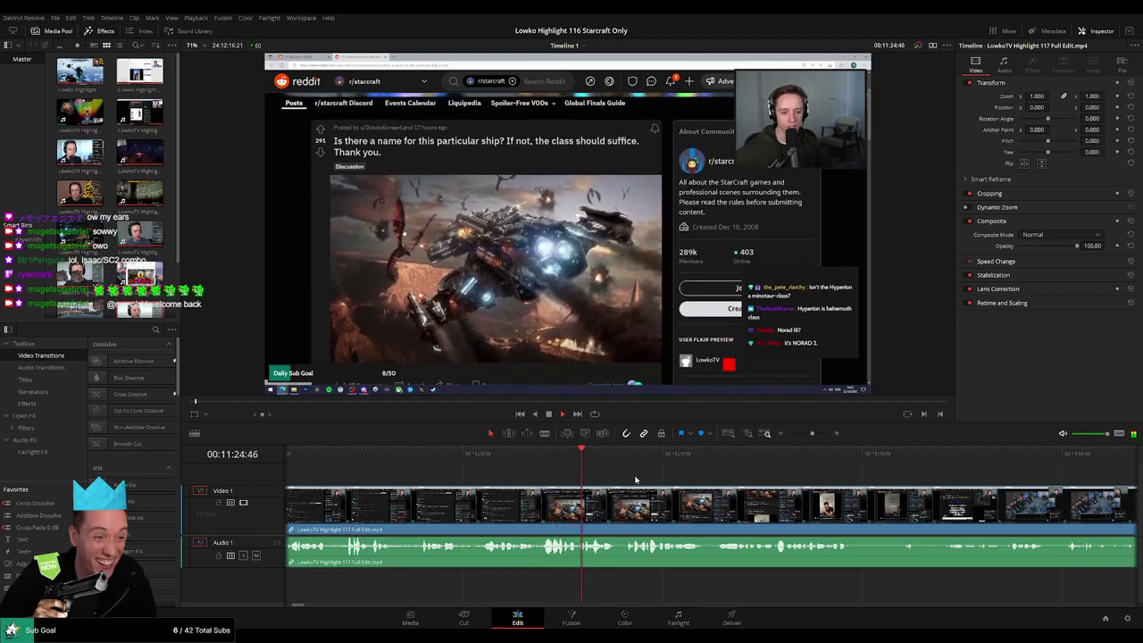
{"action": "left_click", "coordinate": [722, 456]}
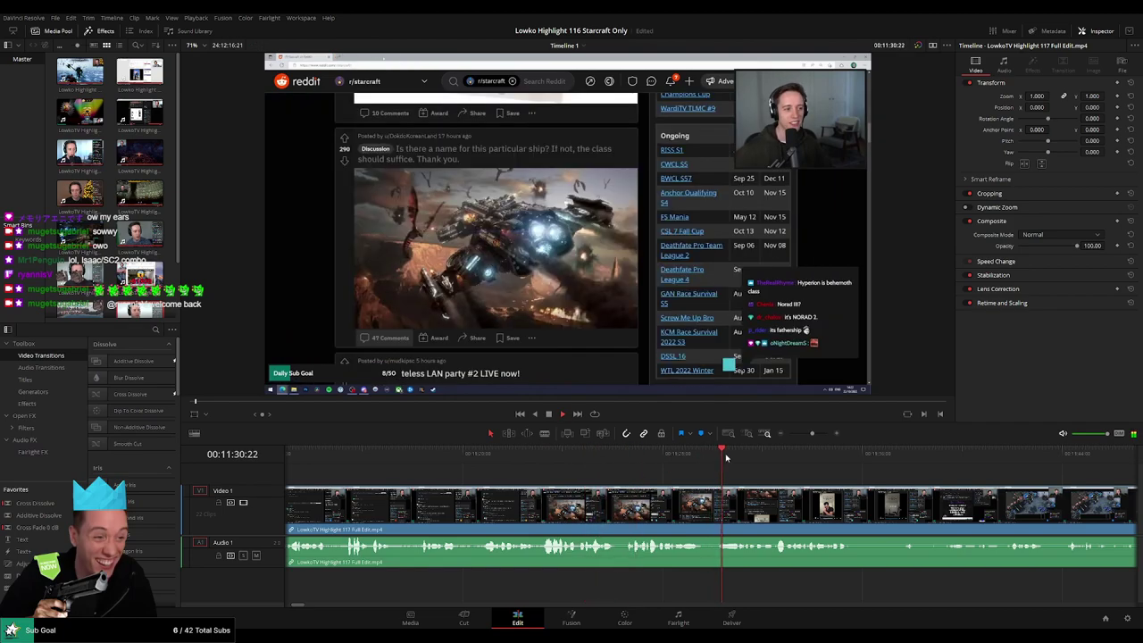
{"action": "scroll", "coordinate": [606, 477], "scroll_direction": "right", "scroll_amount": 3}
{"action": "left_click", "coordinate": [603, 459]}
{"action": "left_click", "coordinate": [624, 458]}
{"action": "left_click_drag", "start_coordinate": [626, 458], "coordinate": [697, 458]}
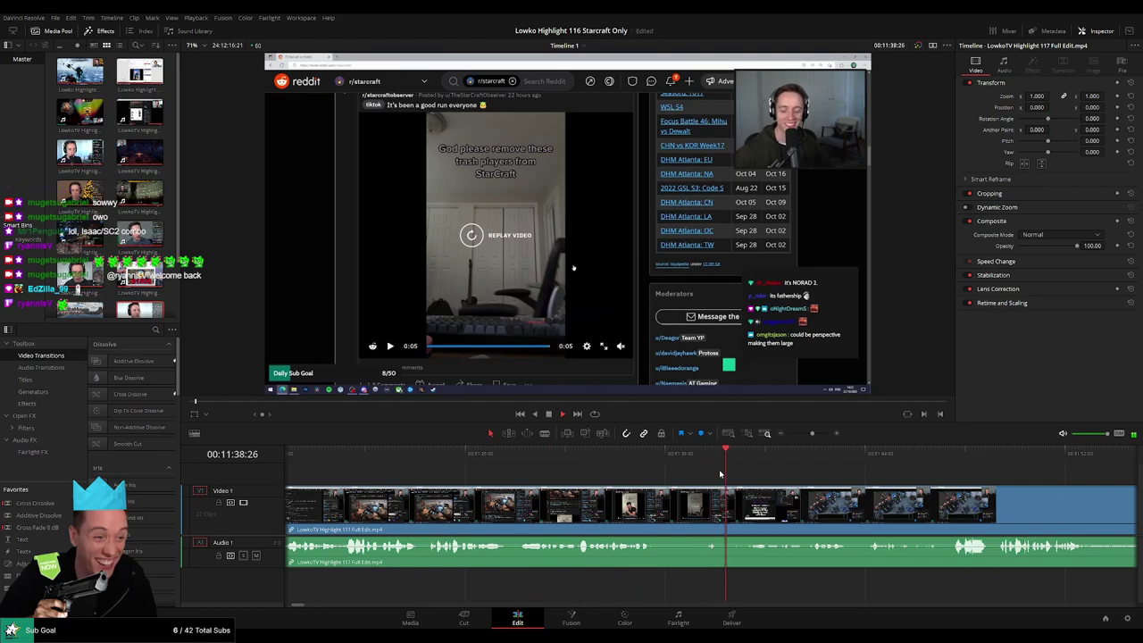
{"action": "scroll", "coordinate": [564, 503], "scroll_direction": "right", "scroll_amount": 5}
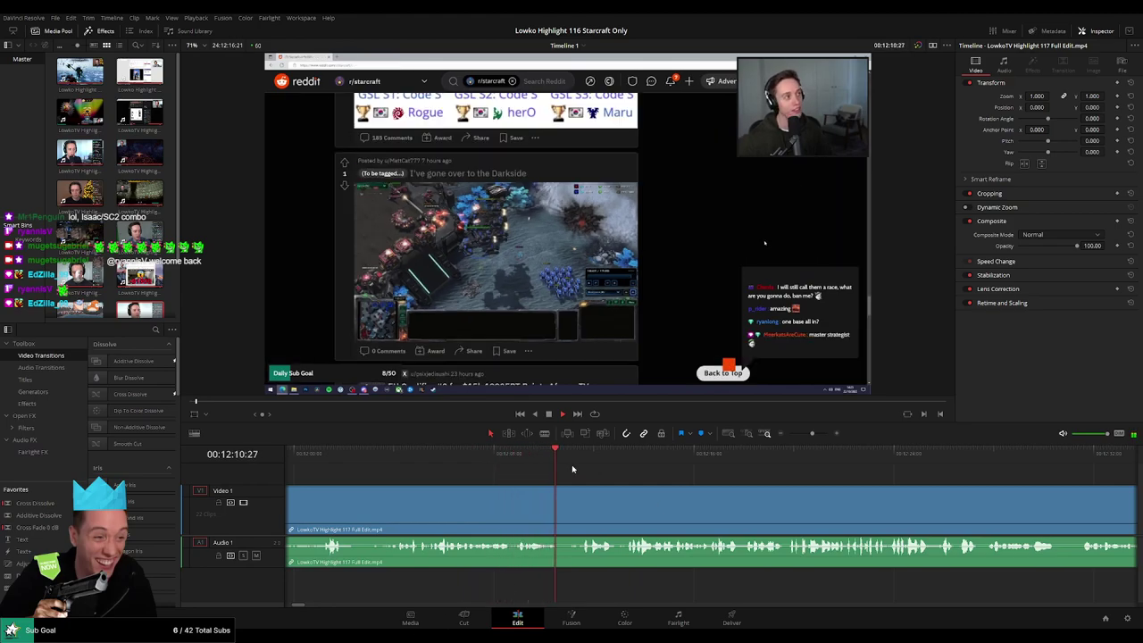
Skim the rest of the Reddit segment from about 00:12:20 into the mission gameplay around 00:12:40
{"action": "left_click", "coordinate": [807, 458]}
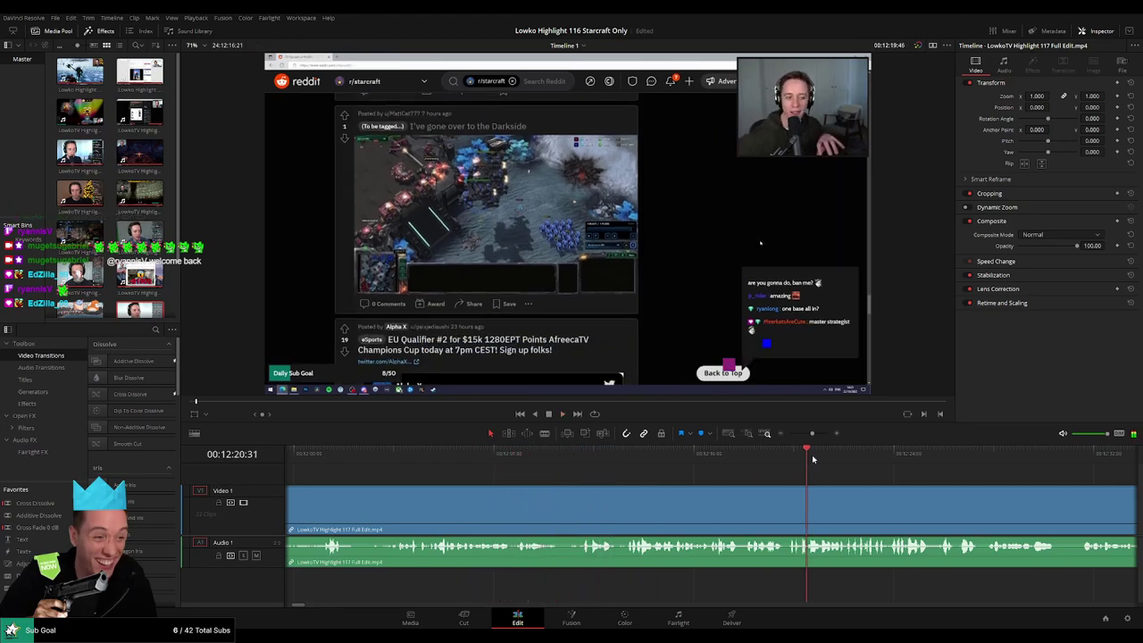
{"action": "left_click_drag", "start_coordinate": [792, 471], "coordinate": [371, 469]}
{"action": "left_click", "coordinate": [531, 458]}
{"action": "left_click", "coordinate": [564, 458]}
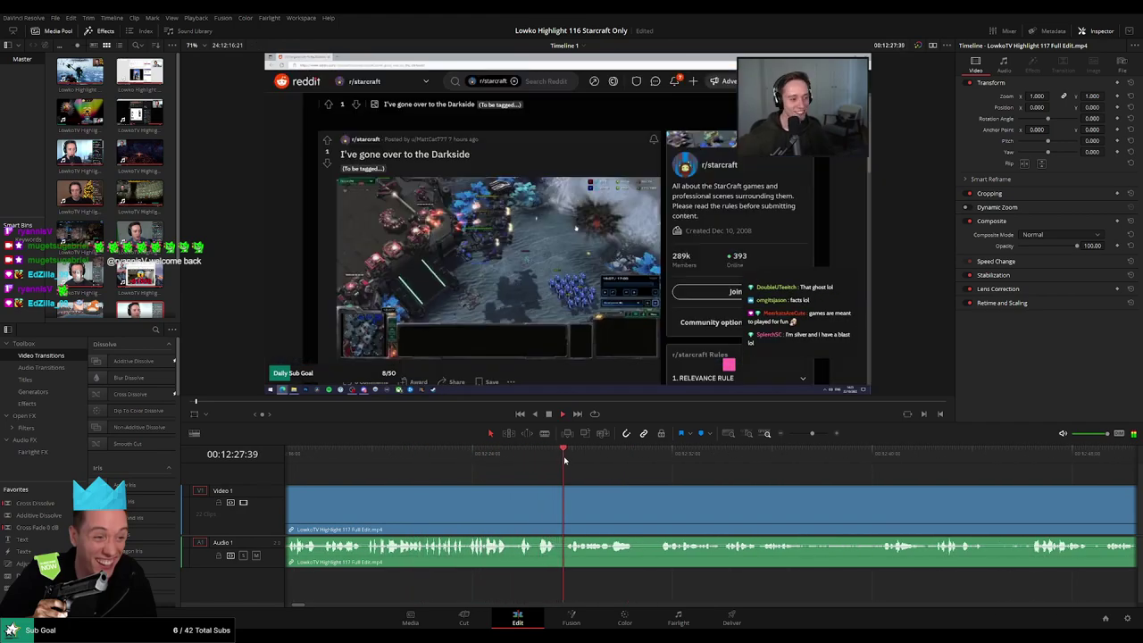
{"action": "left_click", "coordinate": [653, 457]}
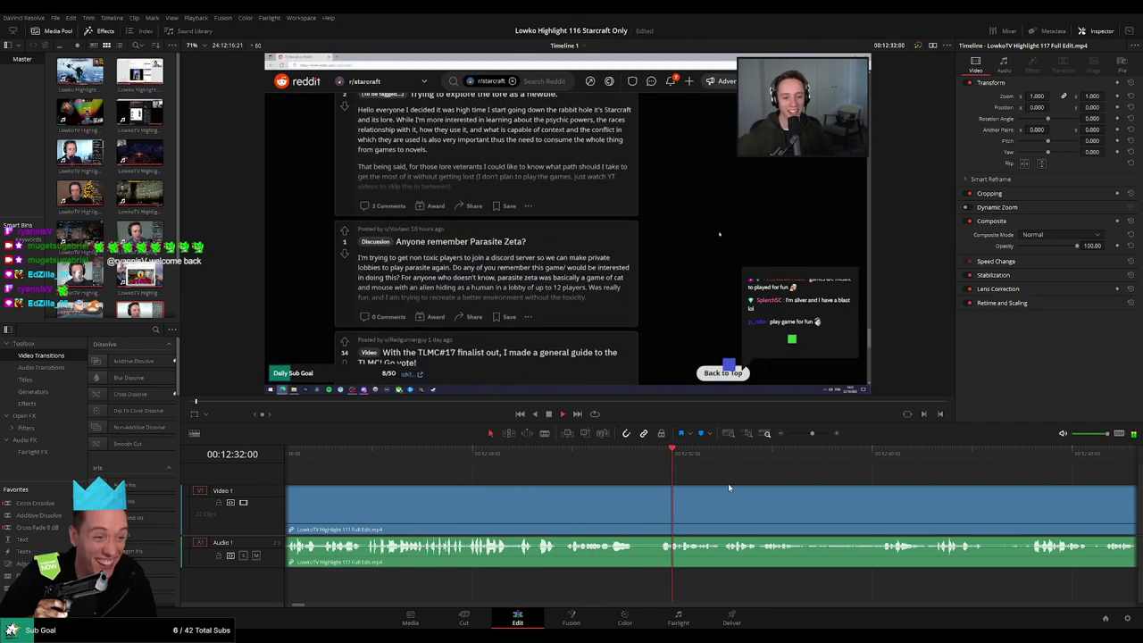
{"action": "left_click_drag", "start_coordinate": [776, 485], "coordinate": [579, 469]}
{"action": "left_click", "coordinate": [676, 458]}
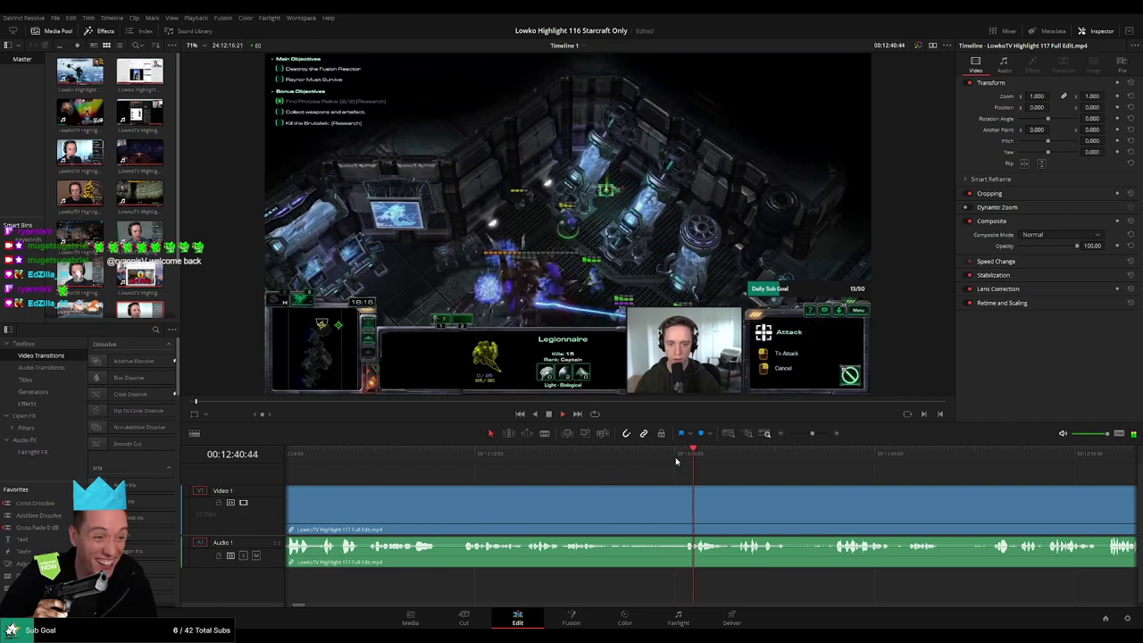
{"action": "left_click_drag", "start_coordinate": [727, 482], "coordinate": [629, 478]}
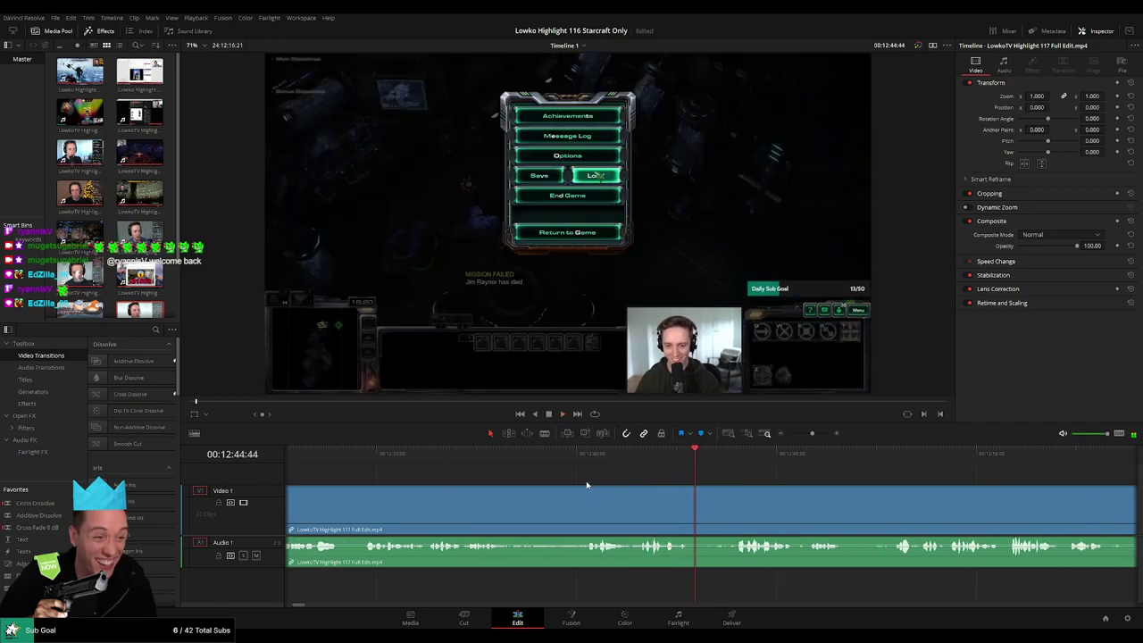
Split the clip where the mission gameplay begins, around 00:12:34, and ripple-delete the Reddit section before it
{"action": "left_click", "coordinate": [548, 458]}
{"action": "left_click", "coordinate": [497, 460]}
{"action": "left_click", "coordinate": [471, 460]}
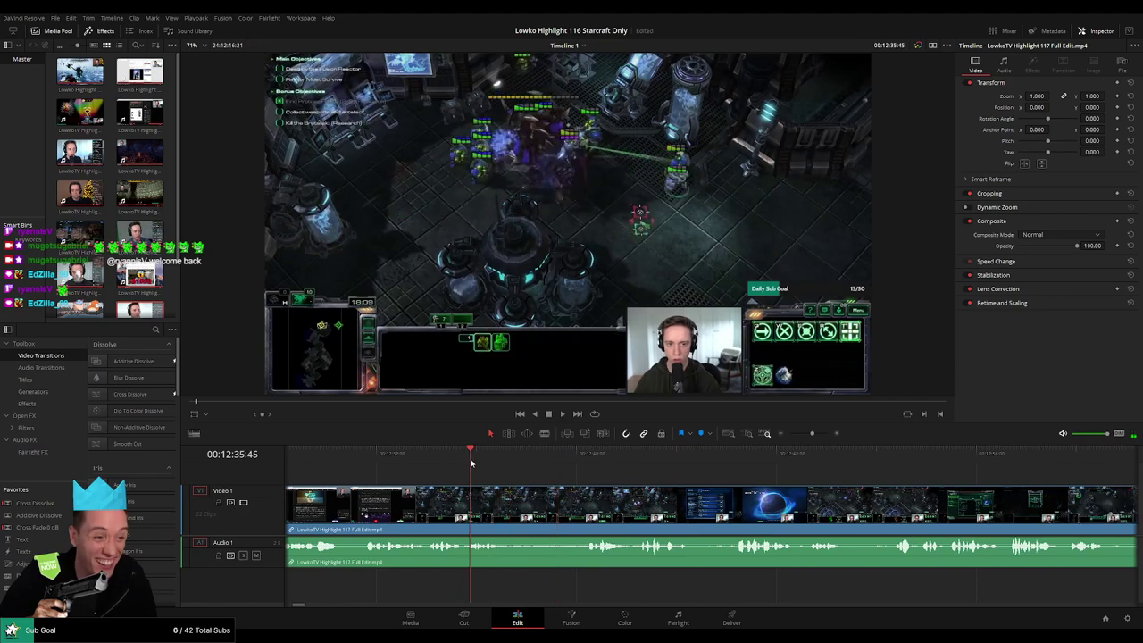
{"action": "scroll", "coordinate": [473, 473], "scroll_direction": "left", "scroll_amount": 3}
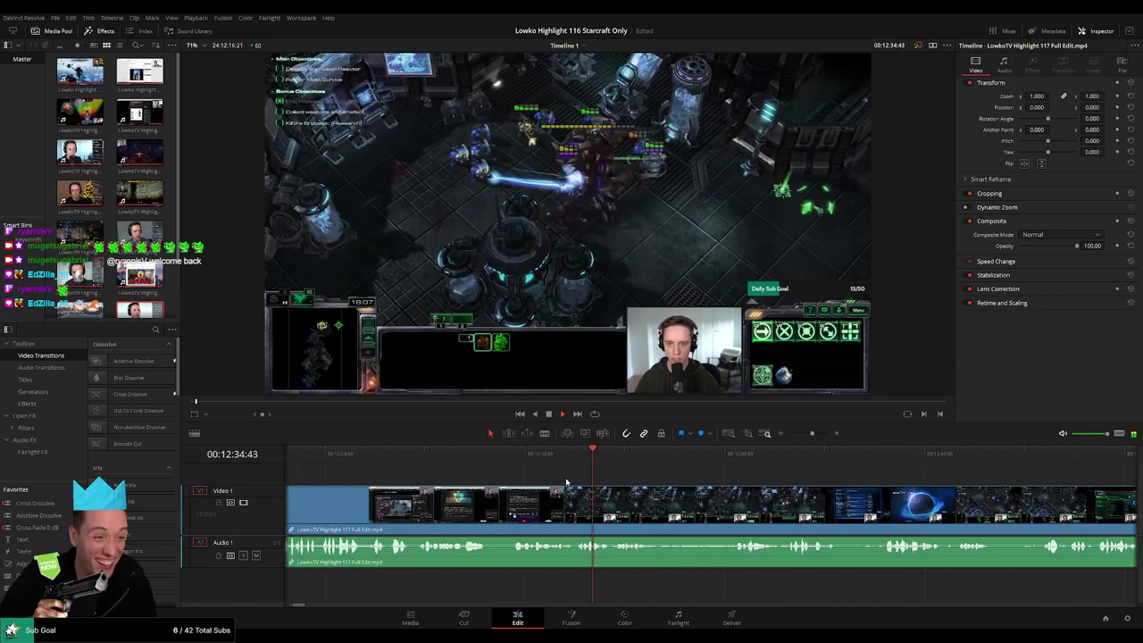
{"action": "left_click", "coordinate": [521, 457]}
{"action": "left_click", "coordinate": [566, 461]}
{"action": "key", "text": "space"}
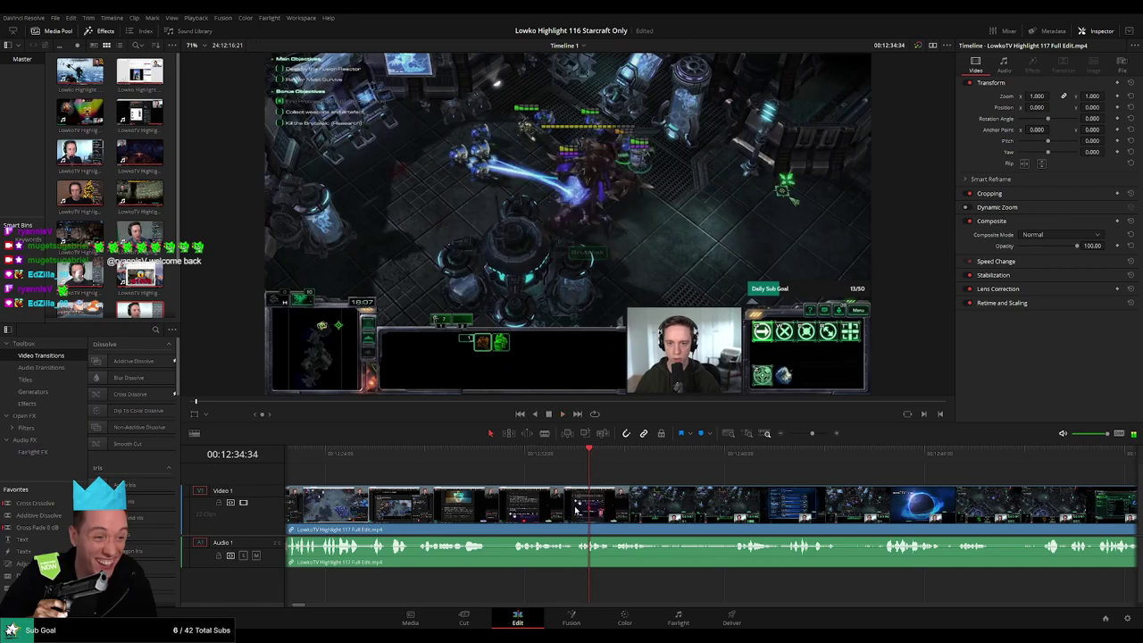
{"action": "key", "text": "b"}
{"action": "left_click", "coordinate": [580, 506]}
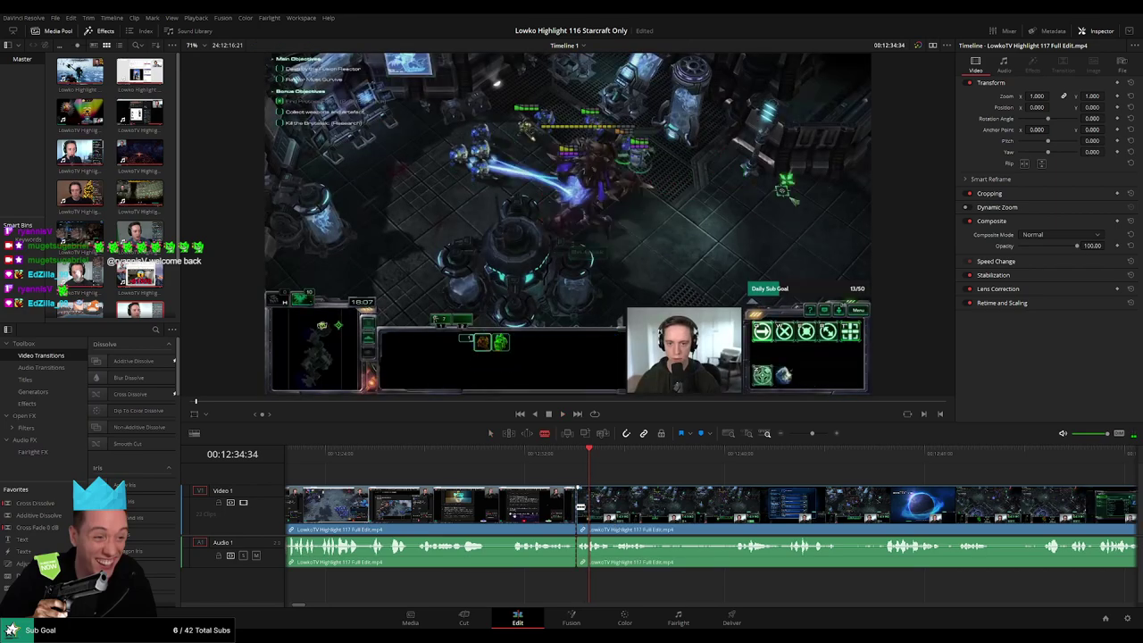
{"action": "key", "text": "a"}
{"action": "left_click", "coordinate": [565, 510]}
{"action": "key", "text": "Delete"}
Split the mission gameplay clip at about 00:10:42 and ripple-delete its opening few seconds
{"action": "scroll", "coordinate": [739, 496], "scroll_direction": "right", "scroll_amount": 3}
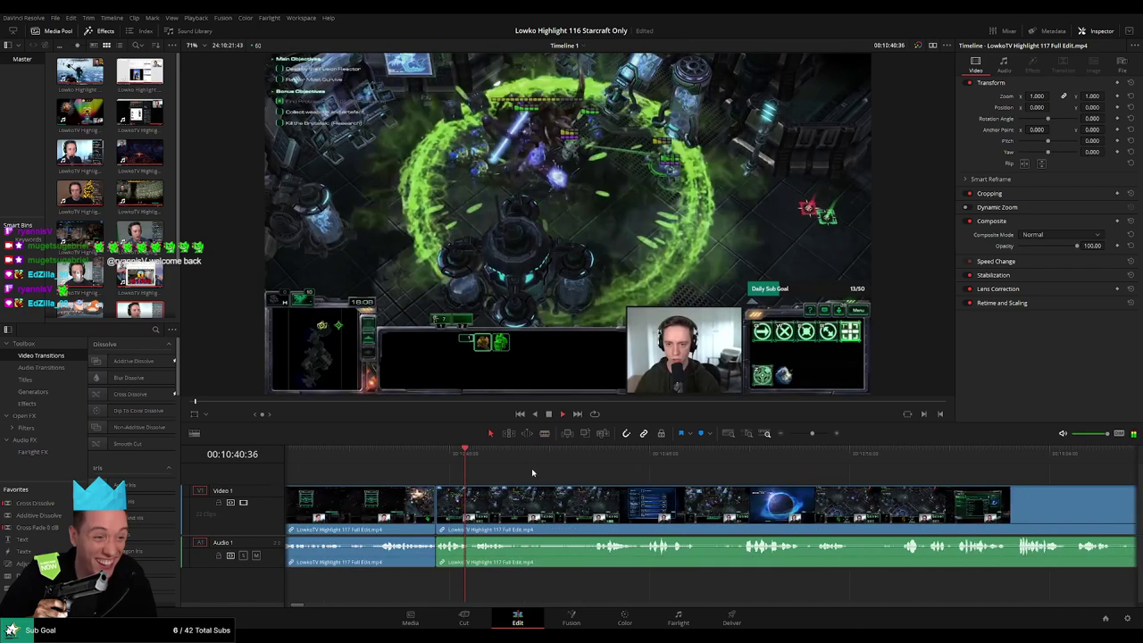
{"action": "left_click", "coordinate": [437, 460]}
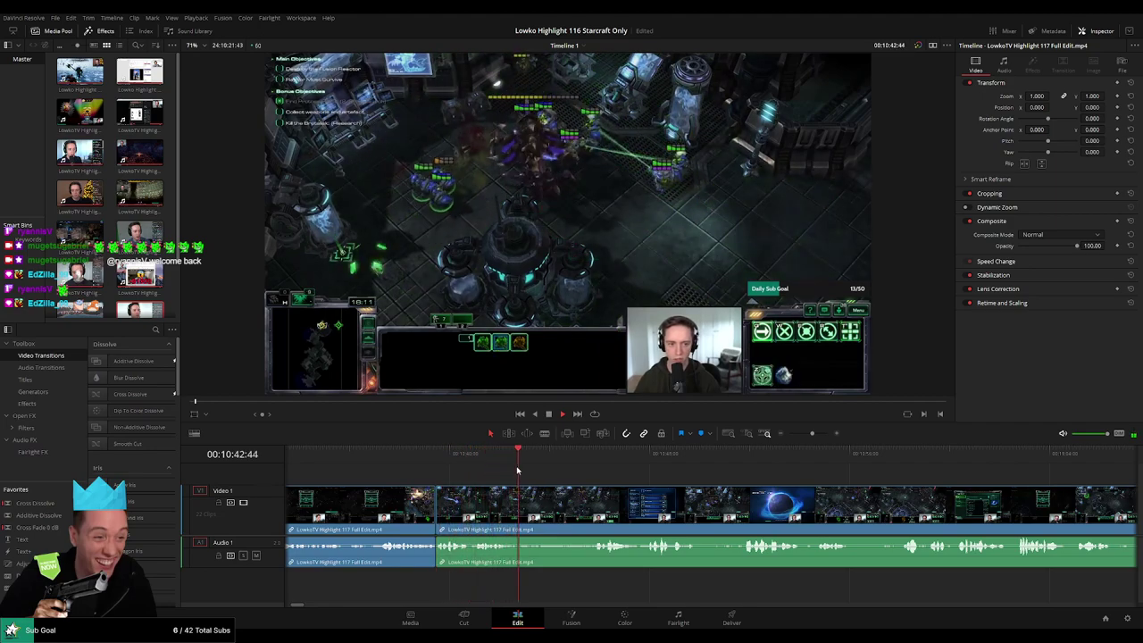
{"action": "left_click", "coordinate": [605, 464]}
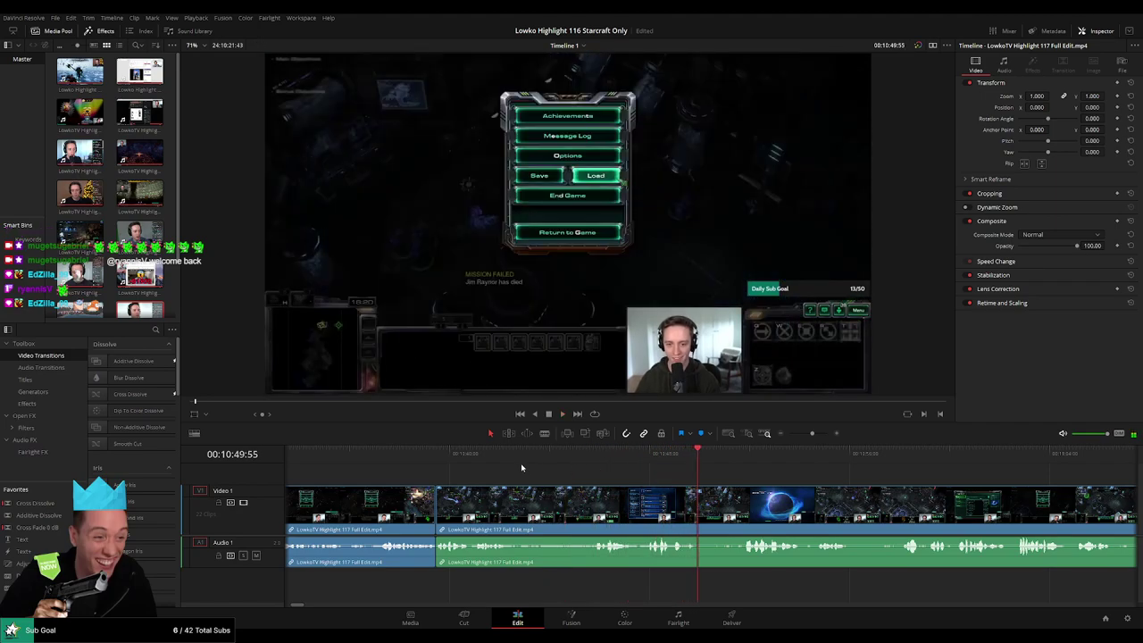
{"action": "left_click", "coordinate": [518, 464]}
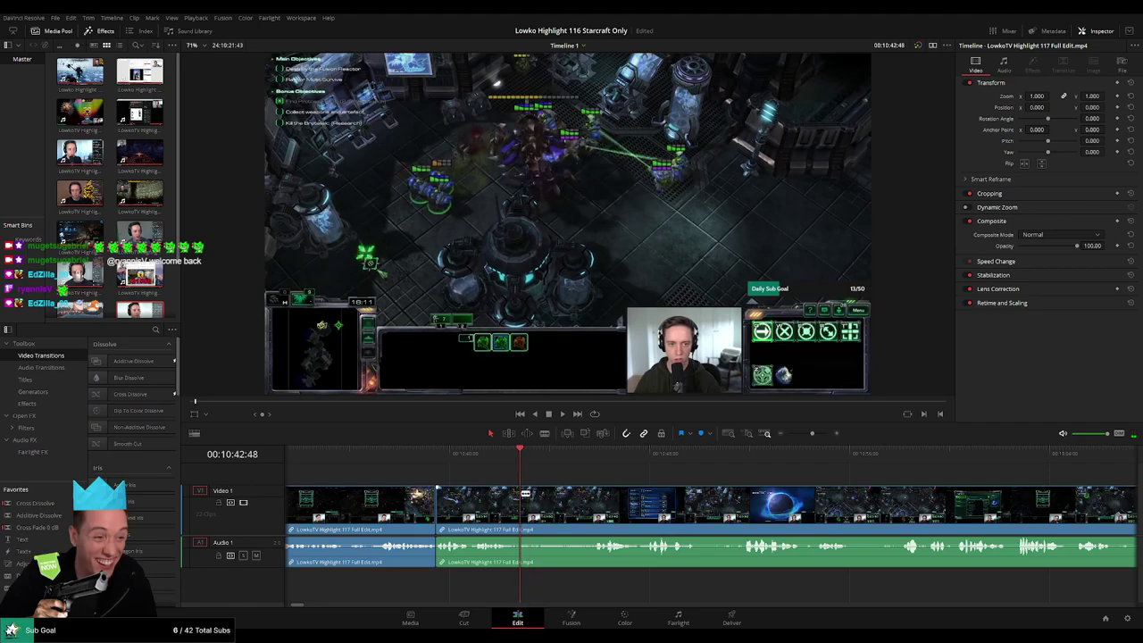
{"action": "key", "text": "ctrl+b"}
{"action": "left_click", "coordinate": [510, 503]}
{"action": "key", "text": "BackSpace"}
{"action": "left_click", "coordinate": [510, 503]}
{"action": "key", "text": "BackSpace"}
{"action": "key", "text": "space"}
Review the mission gameplay from about 00:10:41 through the mission reload around 00:10:50 and on to about 00:11:10
{"action": "left_click", "coordinate": [499, 459]}
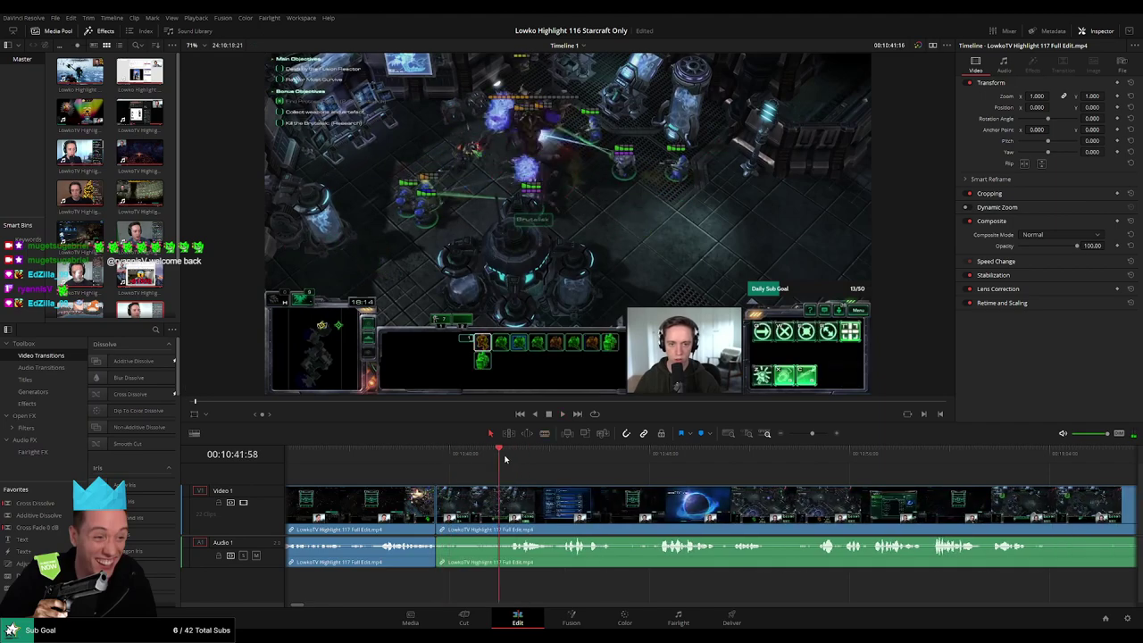
{"action": "key", "text": "space"}
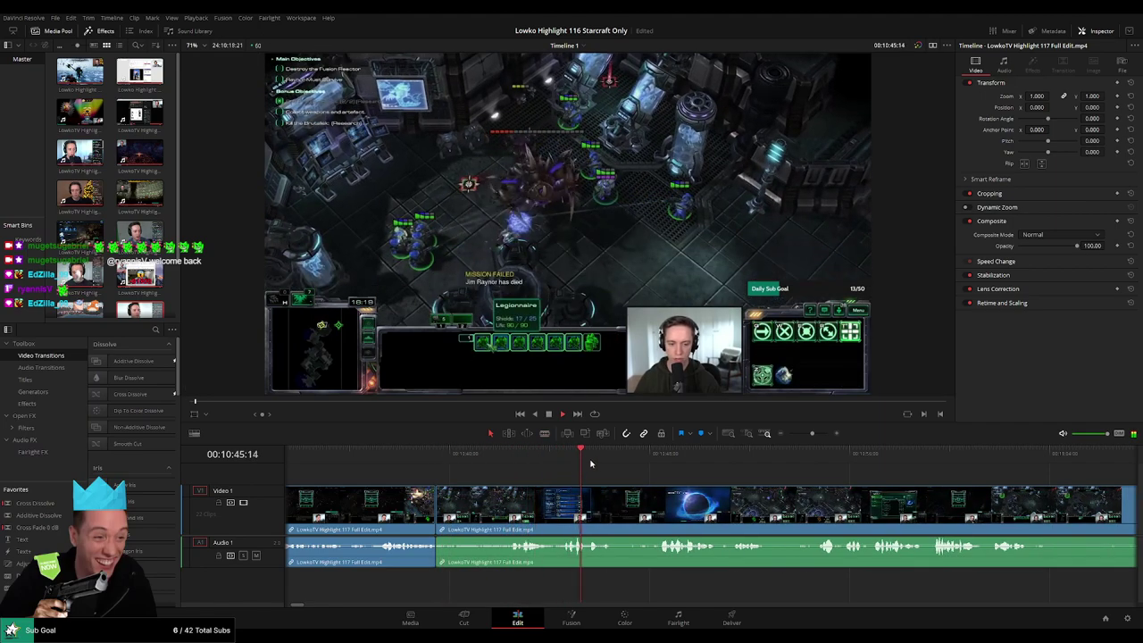
{"action": "left_click", "coordinate": [653, 465]}
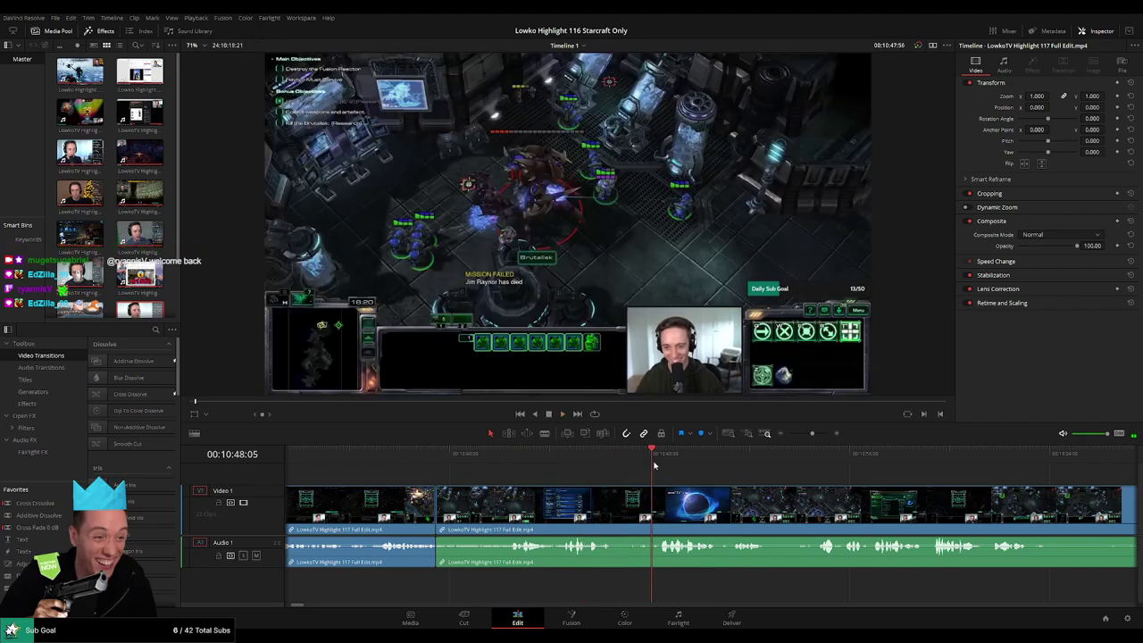
{"action": "key", "text": "ctrl+shift+bracketleft"}
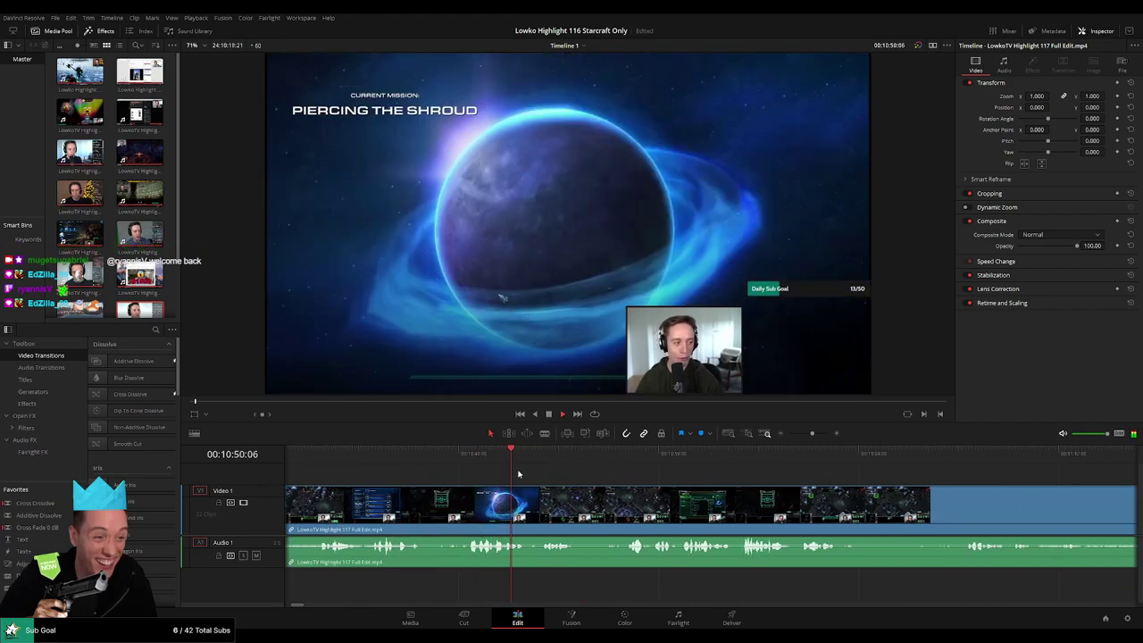
{"action": "left_click", "coordinate": [613, 465]}
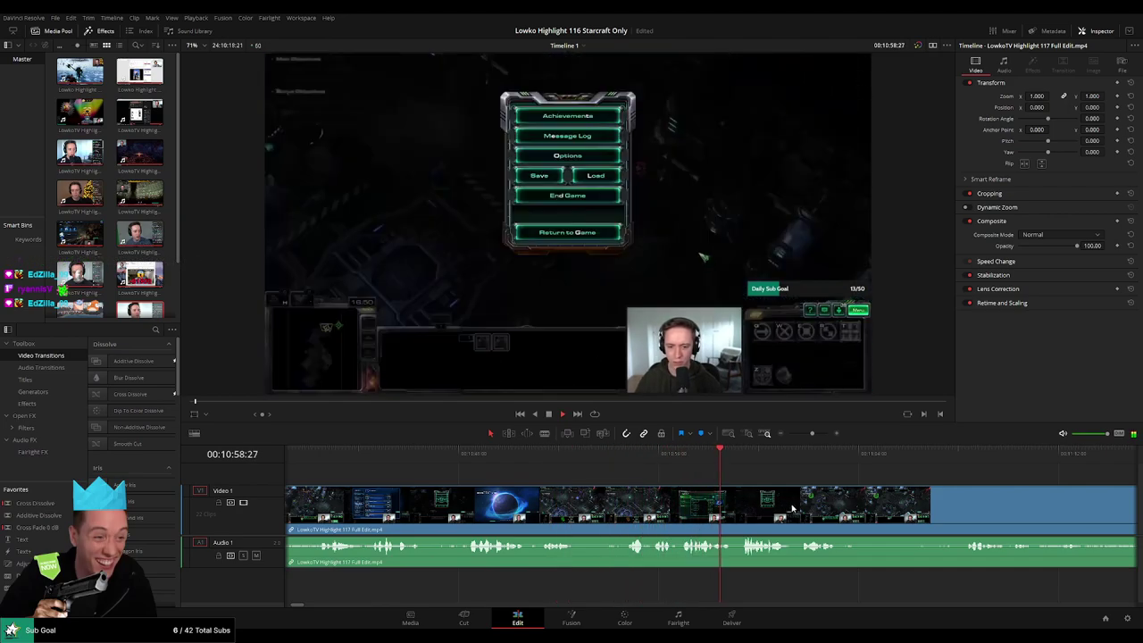
{"action": "scroll", "coordinate": [630, 494], "scroll_direction": "right", "scroll_amount": 3}
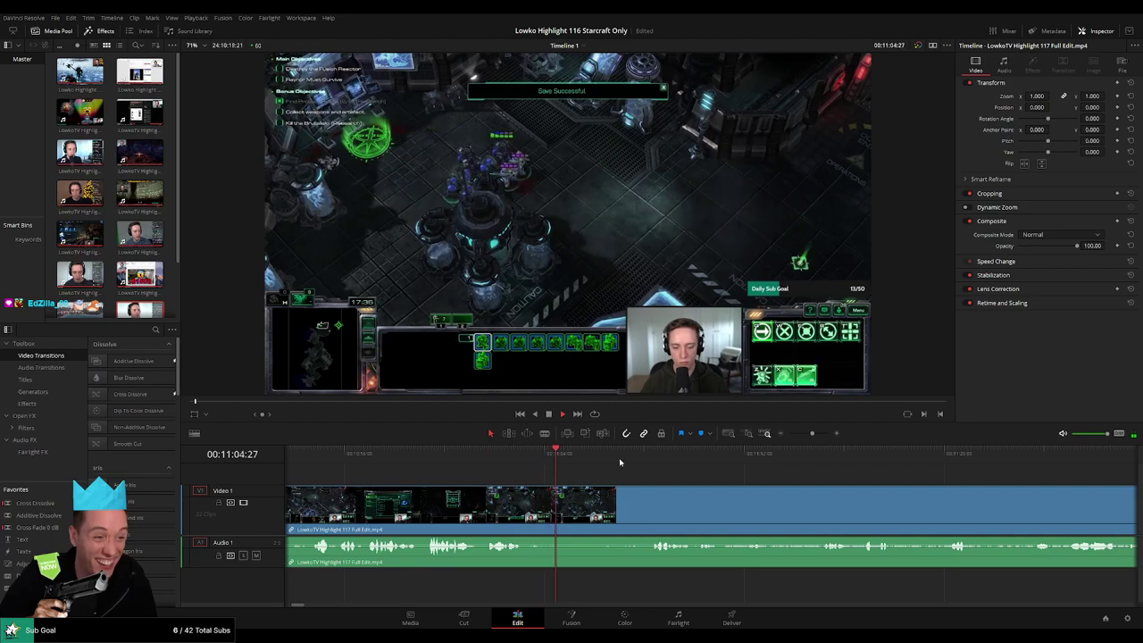
{"action": "left_click", "coordinate": [654, 459]}
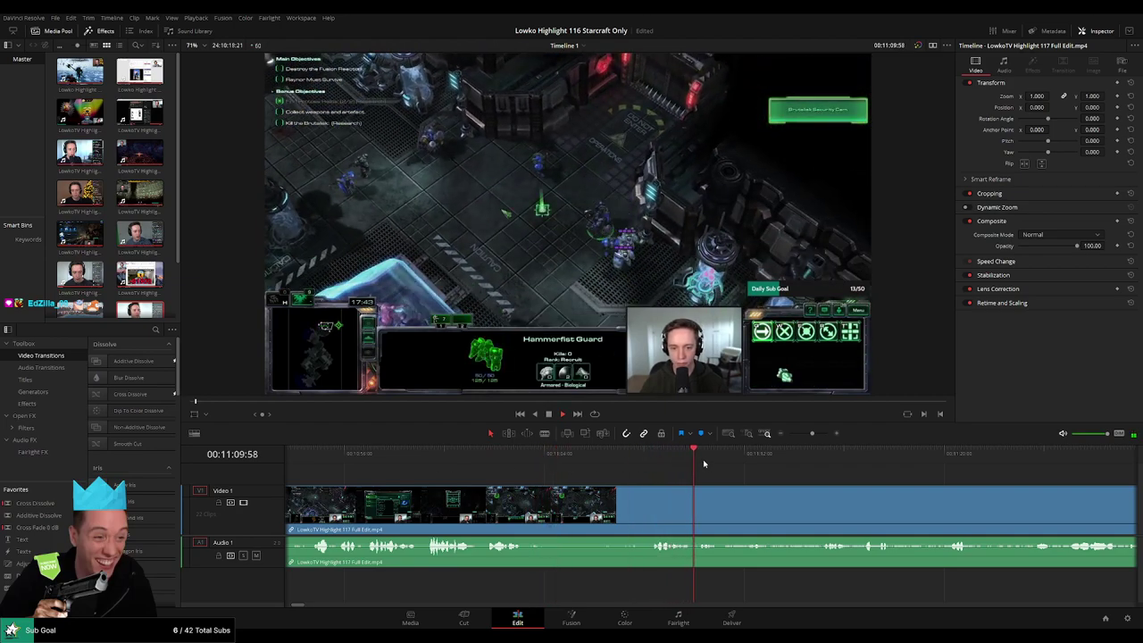
{"action": "scroll", "coordinate": [679, 472], "scroll_direction": "right", "scroll_amount": 3}
Continue reviewing the mission gameplay from about 00:11:12 to about 00:11:57 for a point to end the kept section
{"action": "left_click", "coordinate": [599, 462]}
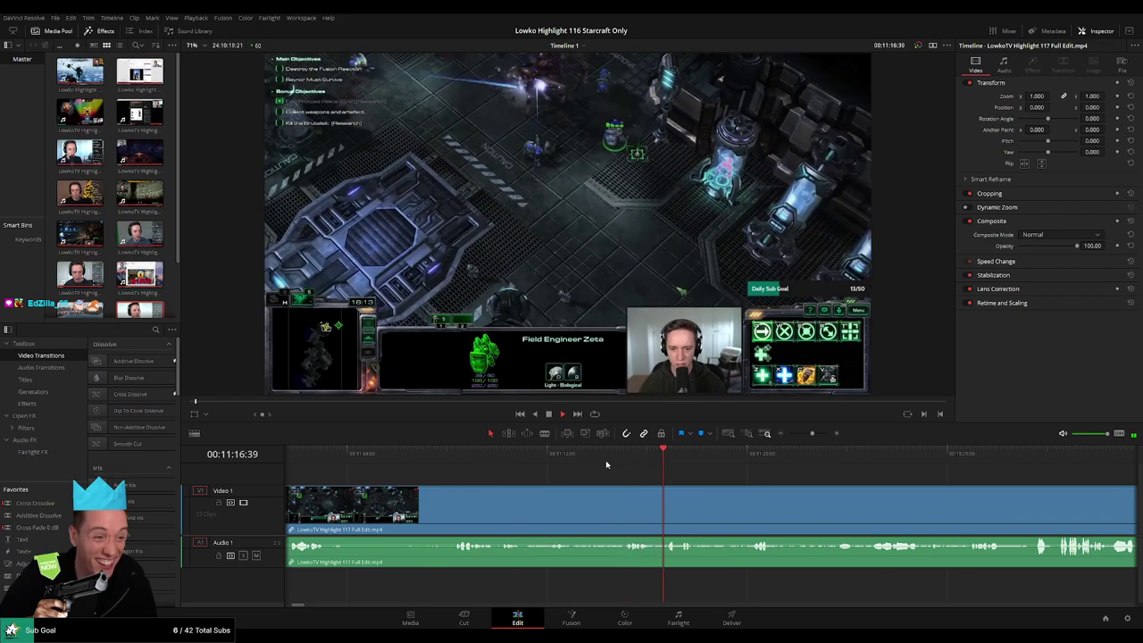
{"action": "scroll", "coordinate": [600, 464], "scroll_direction": "right", "scroll_amount": 3}
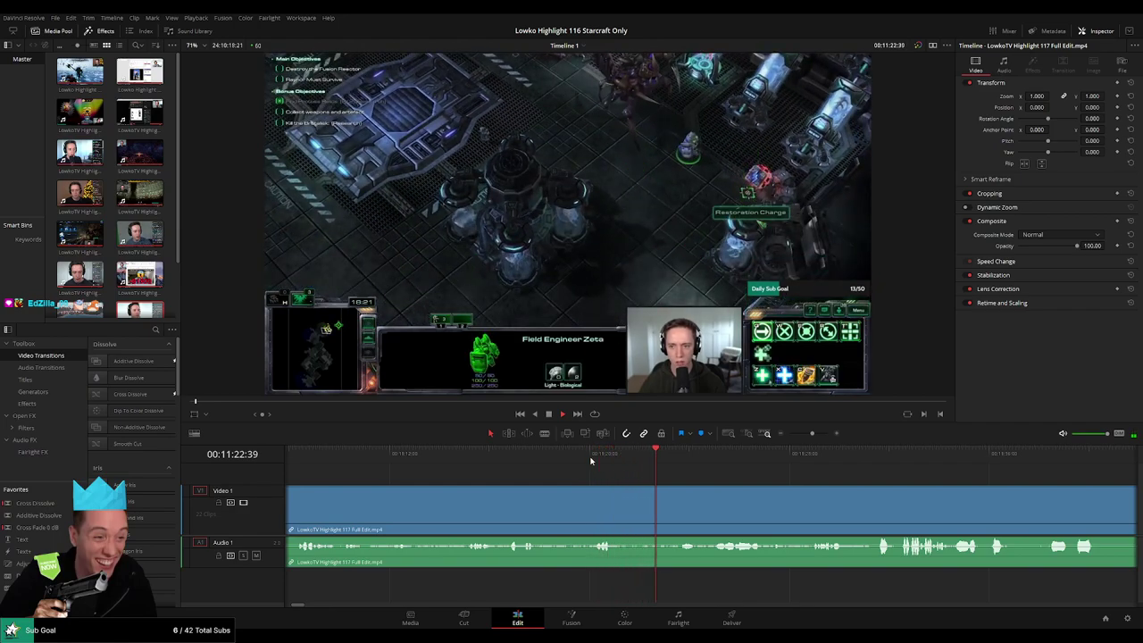
{"action": "scroll", "coordinate": [652, 467], "scroll_direction": "right", "scroll_amount": 3}
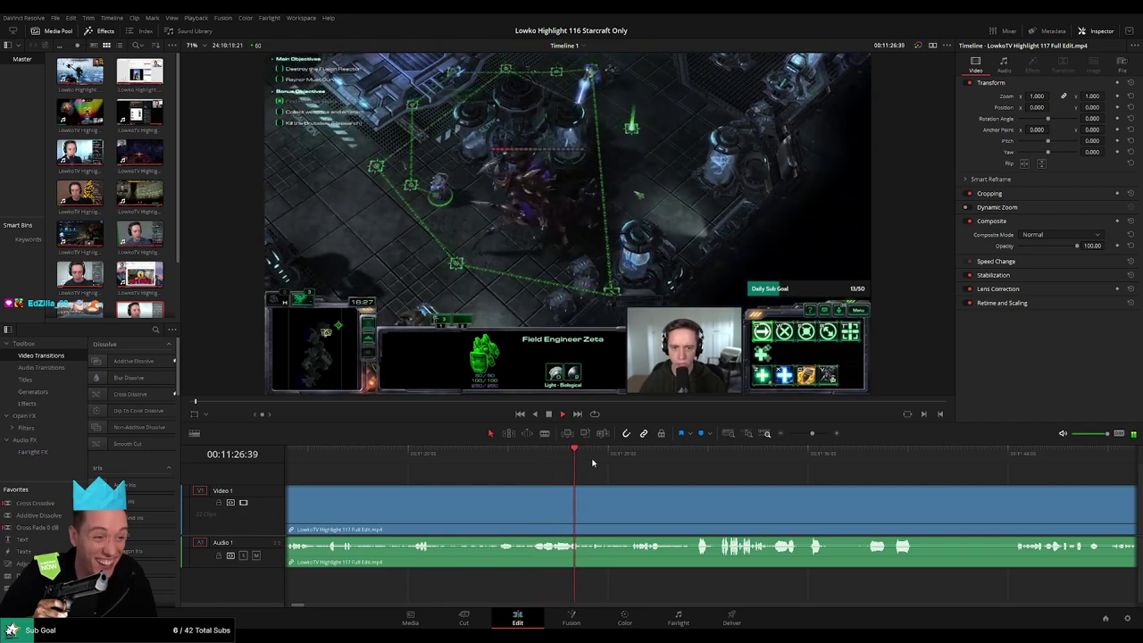
{"action": "left_click", "coordinate": [624, 456]}
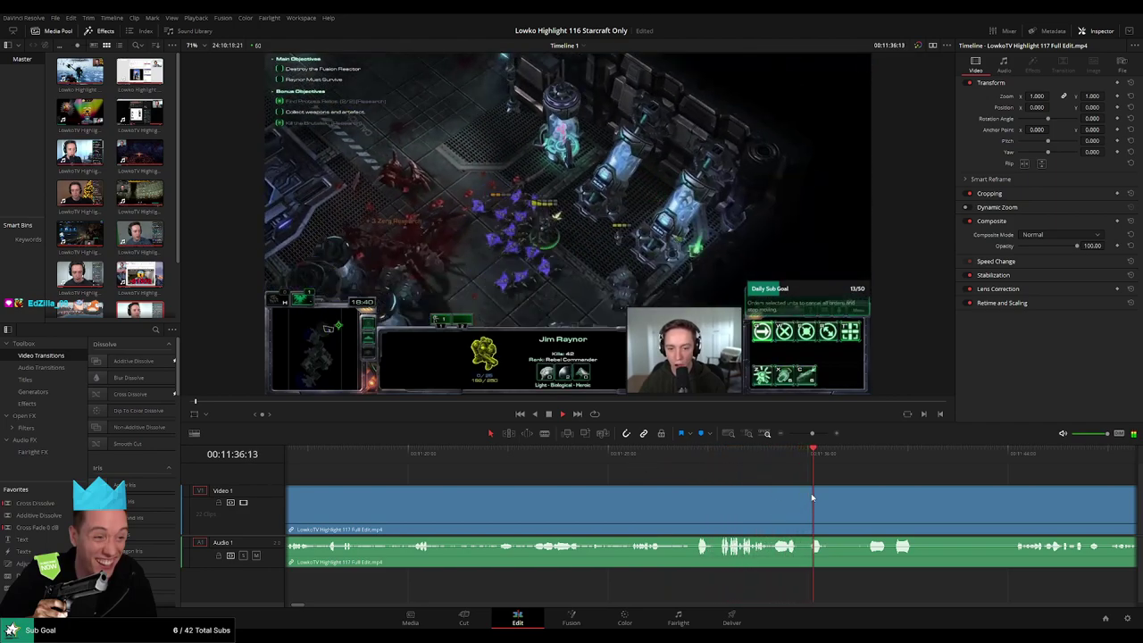
{"action": "left_click_drag", "start_coordinate": [822, 497], "coordinate": [556, 489]}
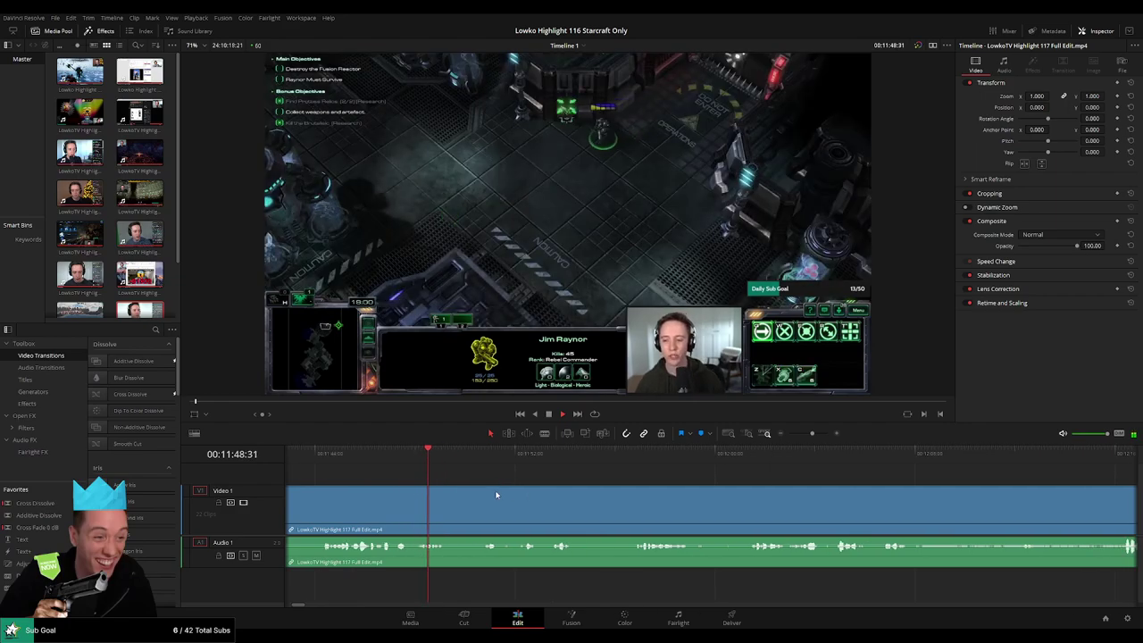
{"action": "left_click", "coordinate": [480, 461]}
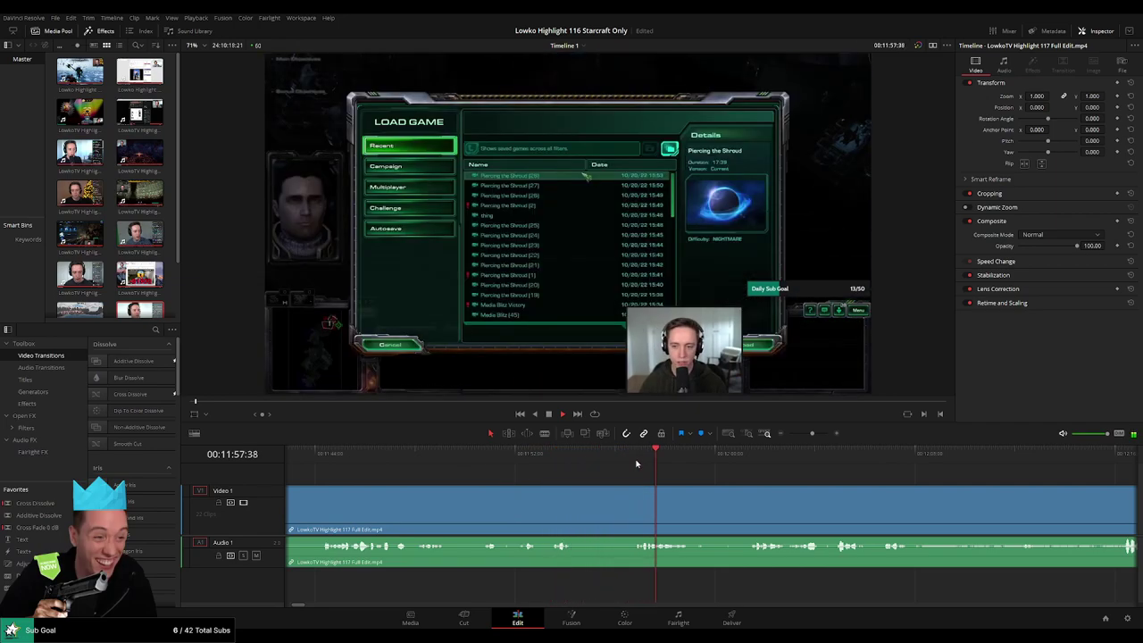
Return to about 00:11:48 and split the mission gameplay clip at about 00:11:49
{"action": "left_click", "coordinate": [423, 457]}
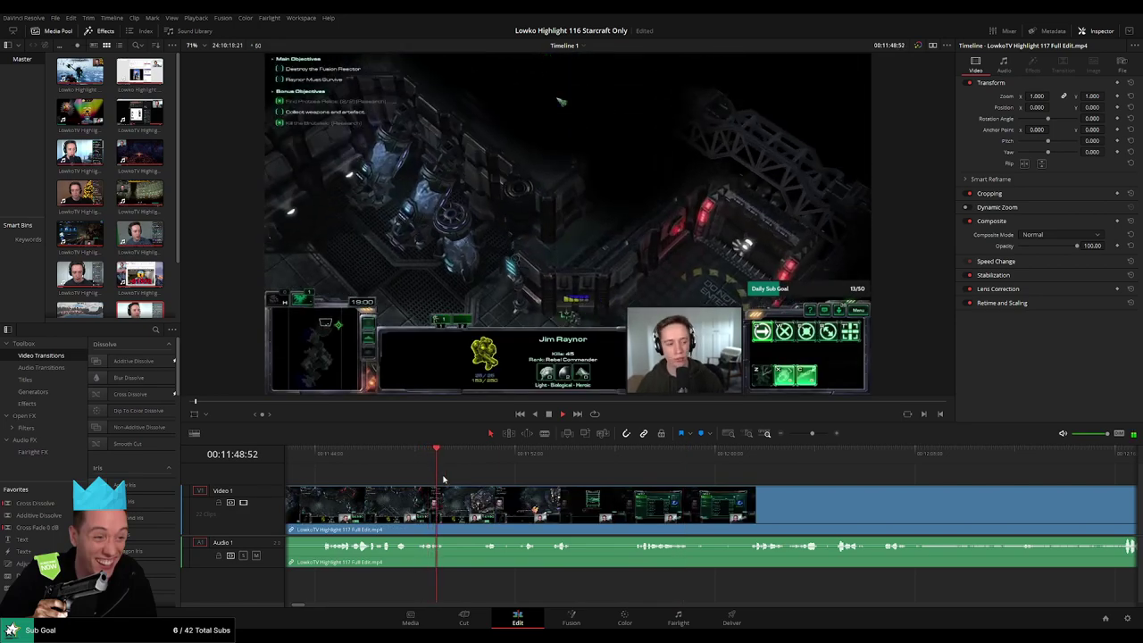
{"action": "key", "text": "space"}
{"action": "key", "text": "b"}
{"action": "left_click", "coordinate": [451, 502]}
Skim the gameplay after the split from about 00:11:57 to about 00:12:45
{"action": "left_click", "coordinate": [636, 468]}
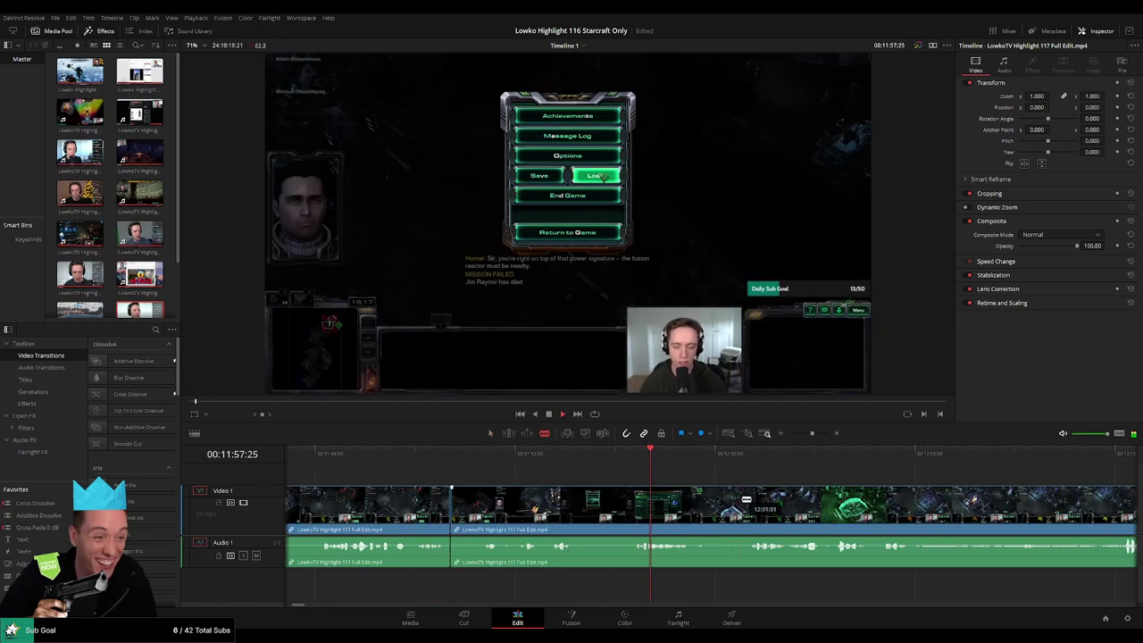
{"action": "left_click", "coordinate": [760, 467]}
{"action": "scroll", "coordinate": [763, 470], "scroll_direction": "right", "scroll_amount": 3}
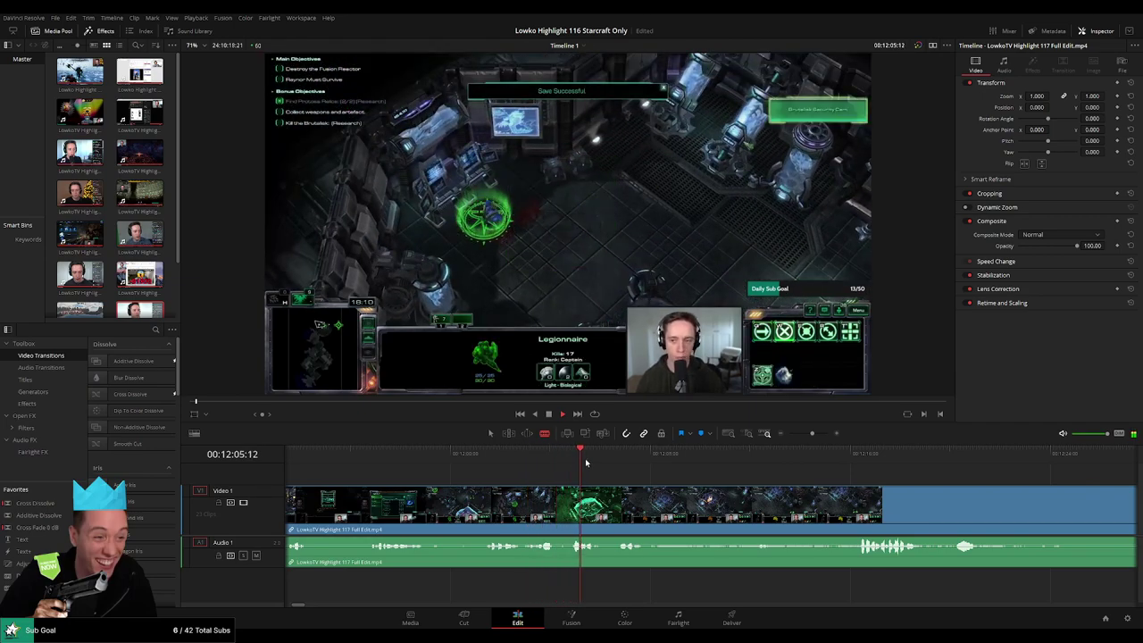
{"action": "left_click", "coordinate": [849, 470]}
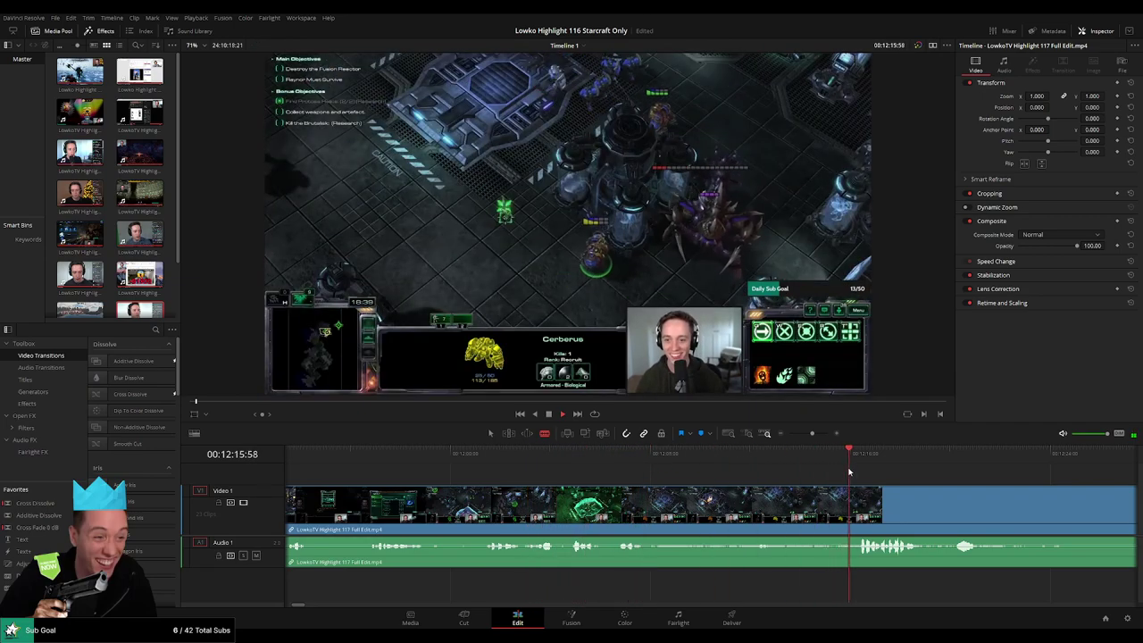
{"action": "scroll", "coordinate": [848, 470], "scroll_direction": "right", "scroll_amount": 4}
{"action": "left_click", "coordinate": [864, 456]}
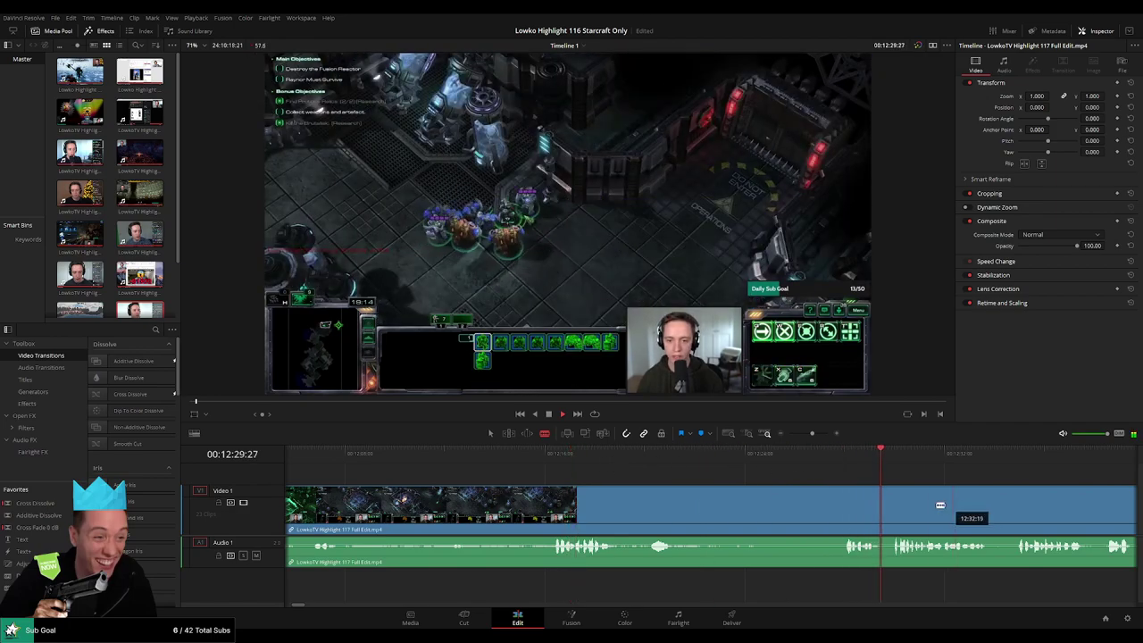
{"action": "left_click_drag", "start_coordinate": [940, 505], "coordinate": [636, 481]}
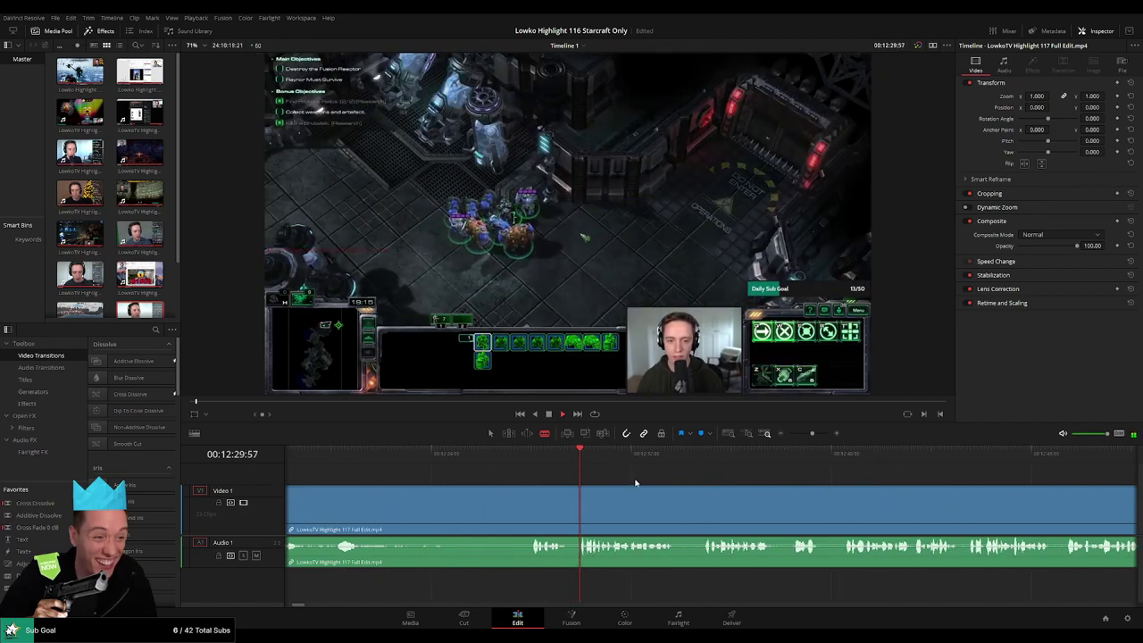
{"action": "left_click", "coordinate": [710, 462]}
{"action": "left_click", "coordinate": [823, 462]}
{"action": "left_click", "coordinate": [967, 462]}
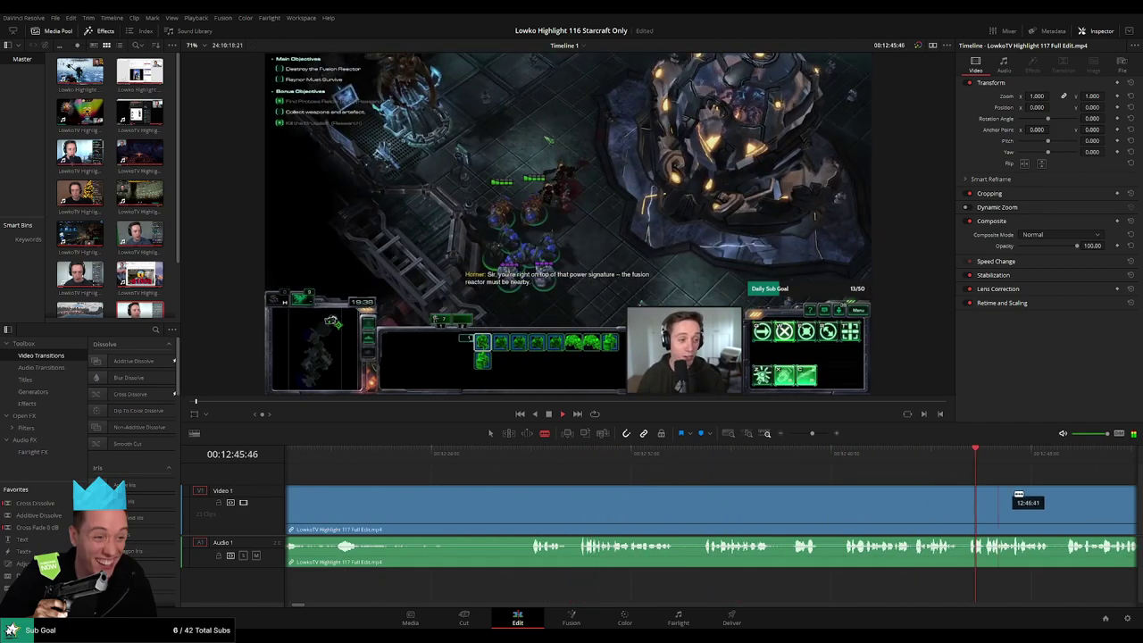
Continue skimming the mission gameplay from about 00:12:50 to about 00:13:16, with the timeline zoomed out slightly
{"action": "left_click_drag", "start_coordinate": [1016, 495], "coordinate": [570, 471]}
{"action": "left_click", "coordinate": [652, 460]}
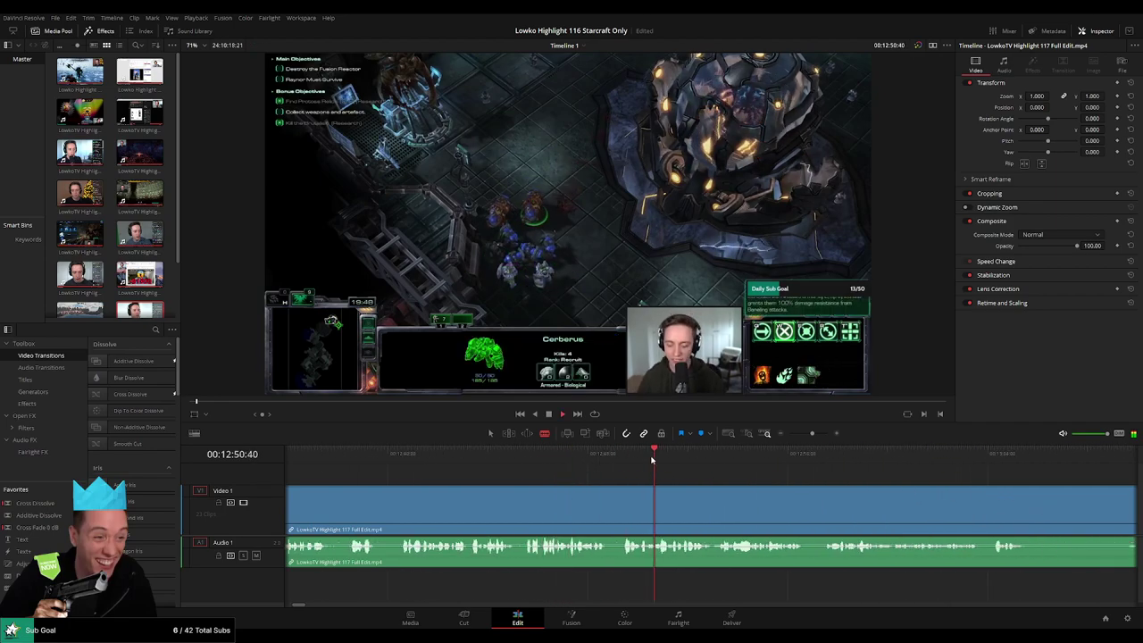
{"action": "left_click_drag", "start_coordinate": [716, 463], "coordinate": [826, 469]}
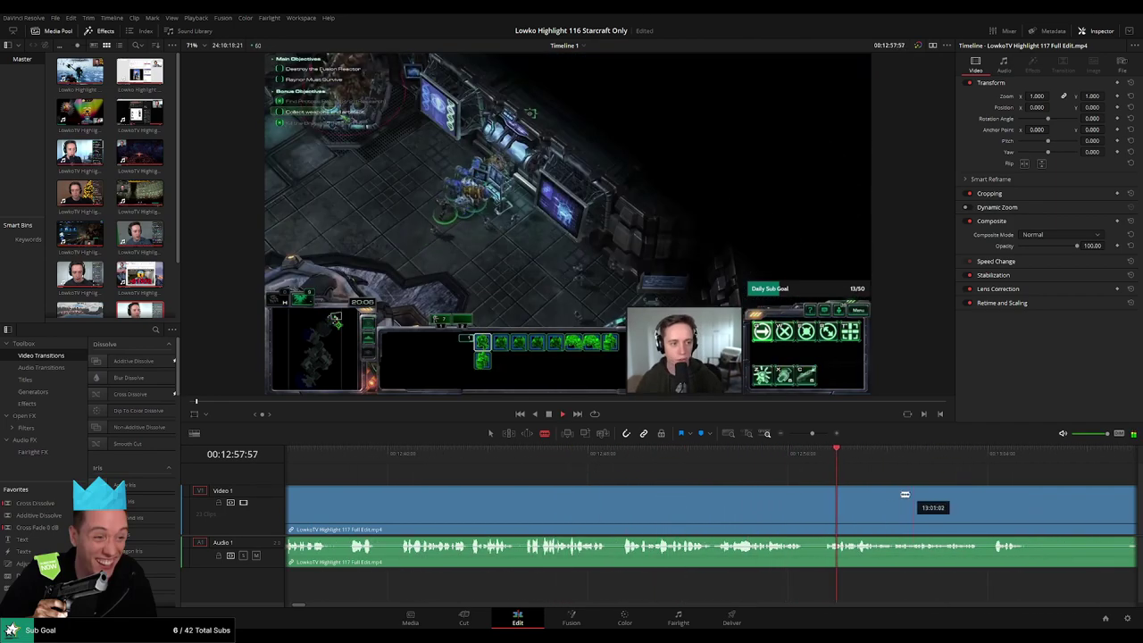
{"action": "left_click_drag", "start_coordinate": [905, 494], "coordinate": [654, 473]}
{"action": "left_click", "coordinate": [753, 459]}
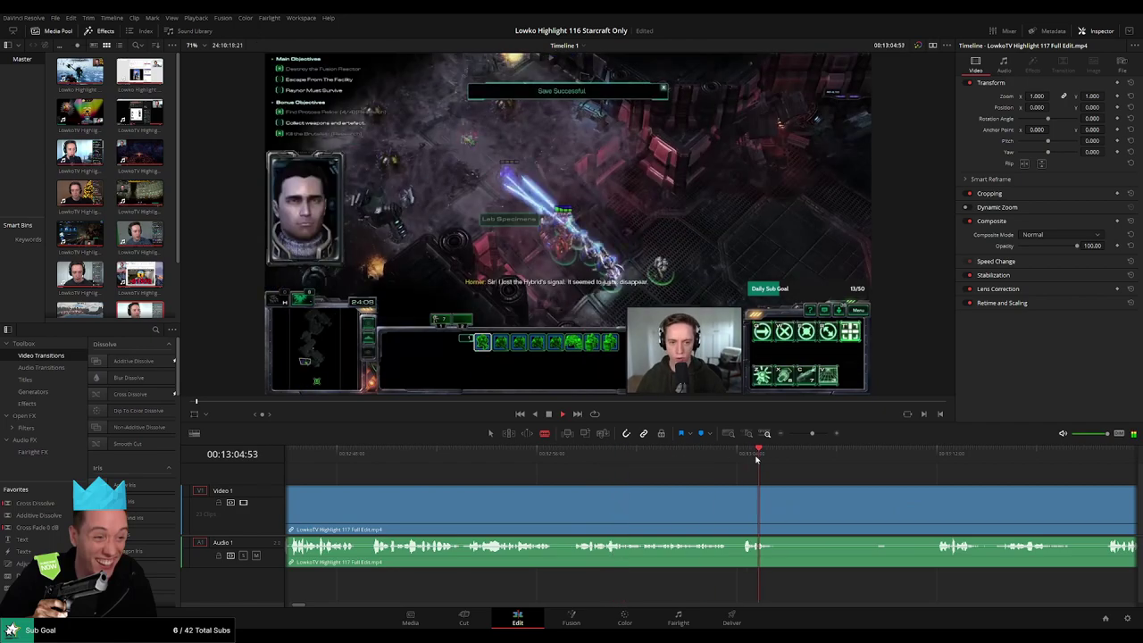
{"action": "left_click_drag", "start_coordinate": [757, 457], "coordinate": [549, 464]}
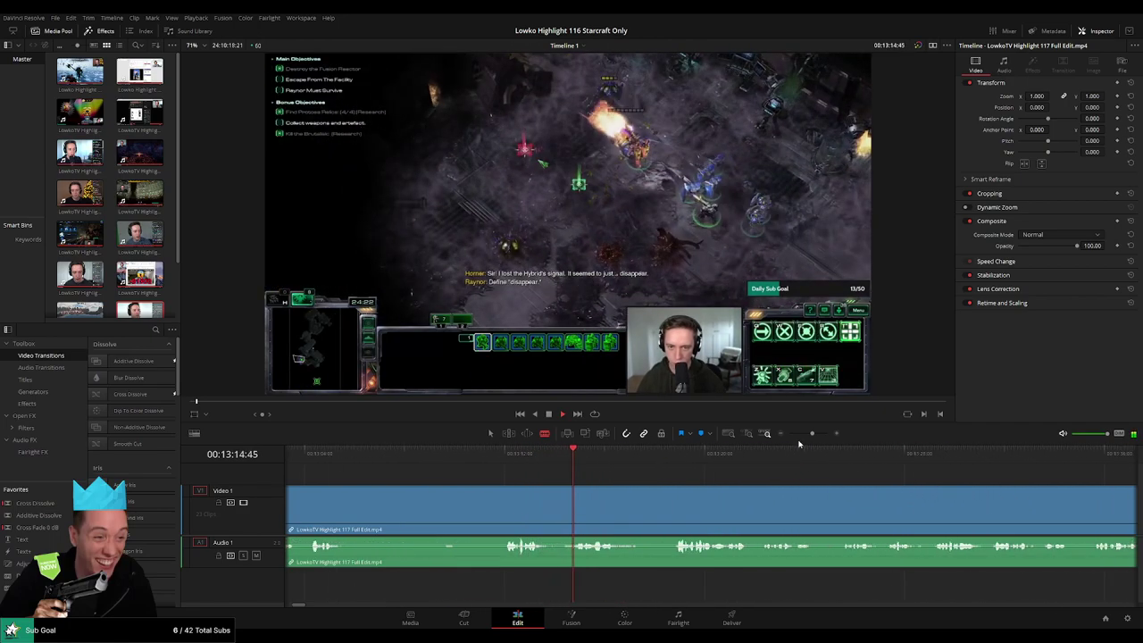
{"action": "mouse_move", "coordinate": [812, 435]}
{"action": "left_mouse_down"}
{"action": "mouse_move", "coordinate": [791, 436]}
{"action": "mouse_move", "coordinate": [810, 436]}
{"action": "left_mouse_up"}
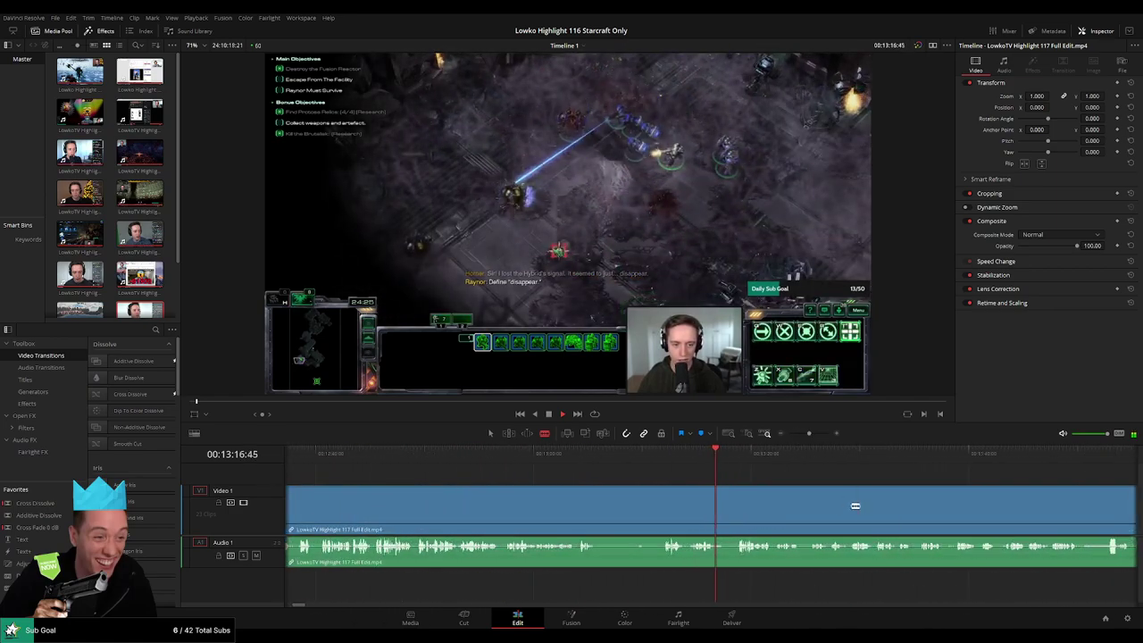
{"action": "left_click_drag", "start_coordinate": [856, 507], "coordinate": [630, 485]}
Skim the rest of the mission from about 00:13:46 past the victory screen around 00:15:21 to the Twitter segment near 00:16:57
{"action": "mouse_move", "coordinate": [554, 459]}
{"action": "left_mouse_down"}
{"action": "mouse_move", "coordinate": [755, 468]}
{"action": "mouse_move", "coordinate": [556, 468]}
{"action": "left_mouse_up"}
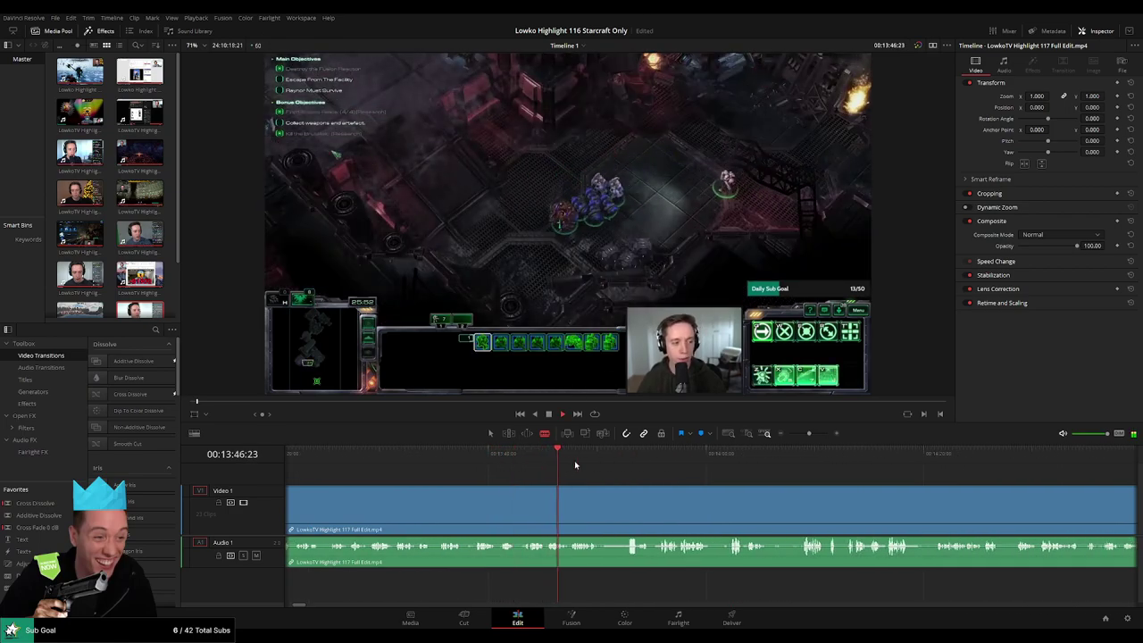
{"action": "left_click", "coordinate": [625, 461]}
{"action": "left_click_drag", "start_coordinate": [658, 462], "coordinate": [816, 466]}
{"action": "left_click_drag", "start_coordinate": [896, 488], "coordinate": [575, 464]}
{"action": "left_click", "coordinate": [825, 469]}
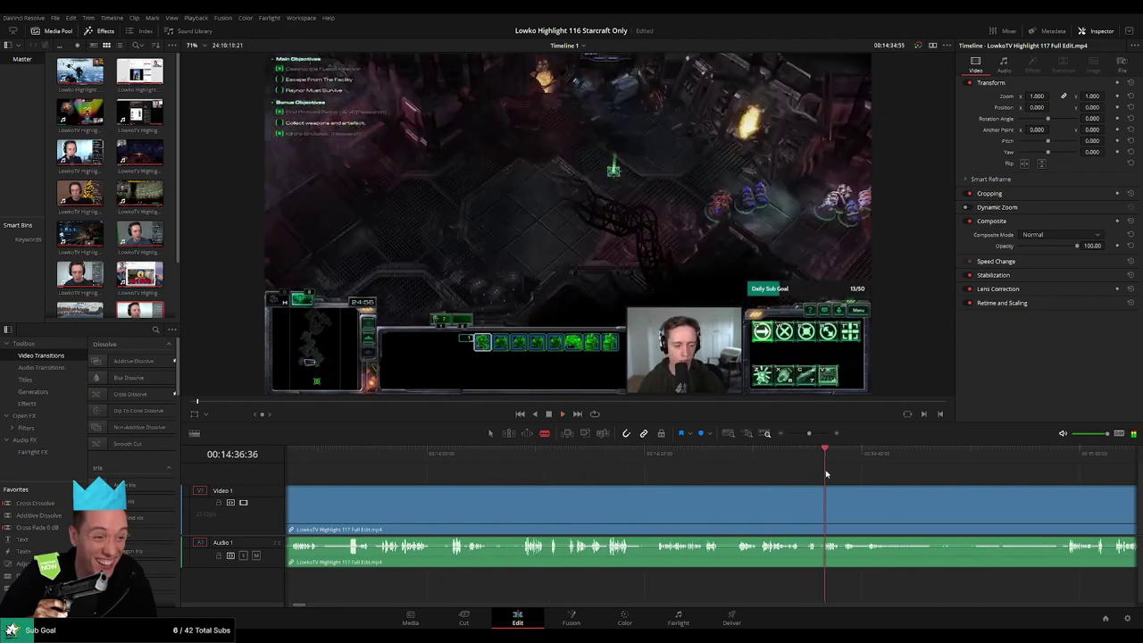
{"action": "left_click_drag", "start_coordinate": [896, 488], "coordinate": [715, 468]}
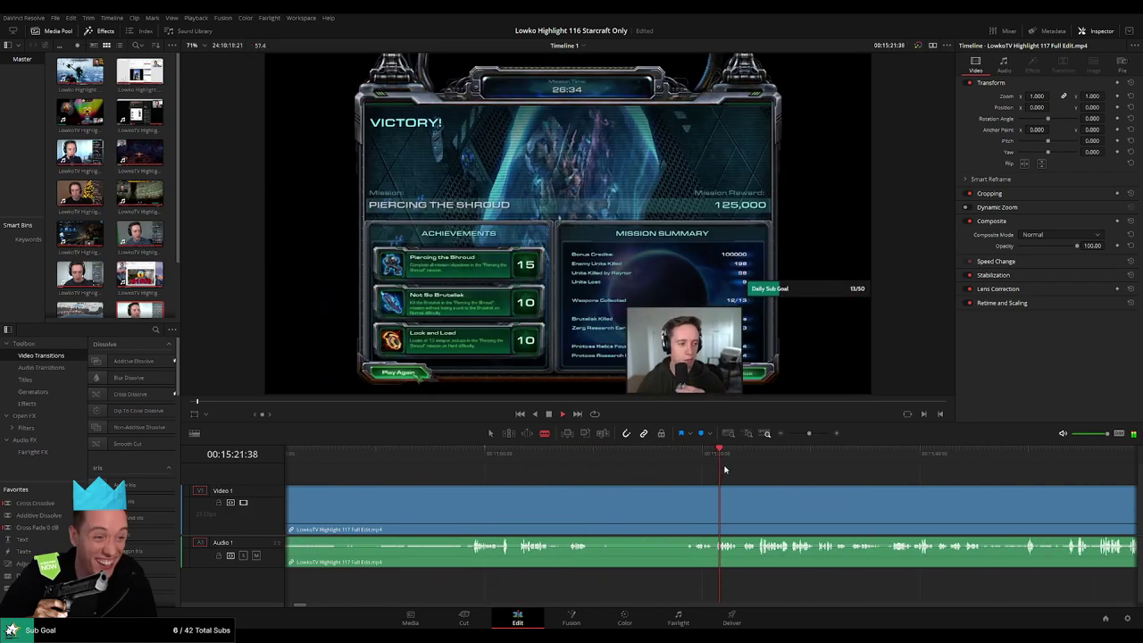
{"action": "scroll", "coordinate": [581, 488], "scroll_direction": "right", "scroll_amount": 4}
{"action": "left_click_drag", "start_coordinate": [554, 463], "coordinate": [912, 481]}
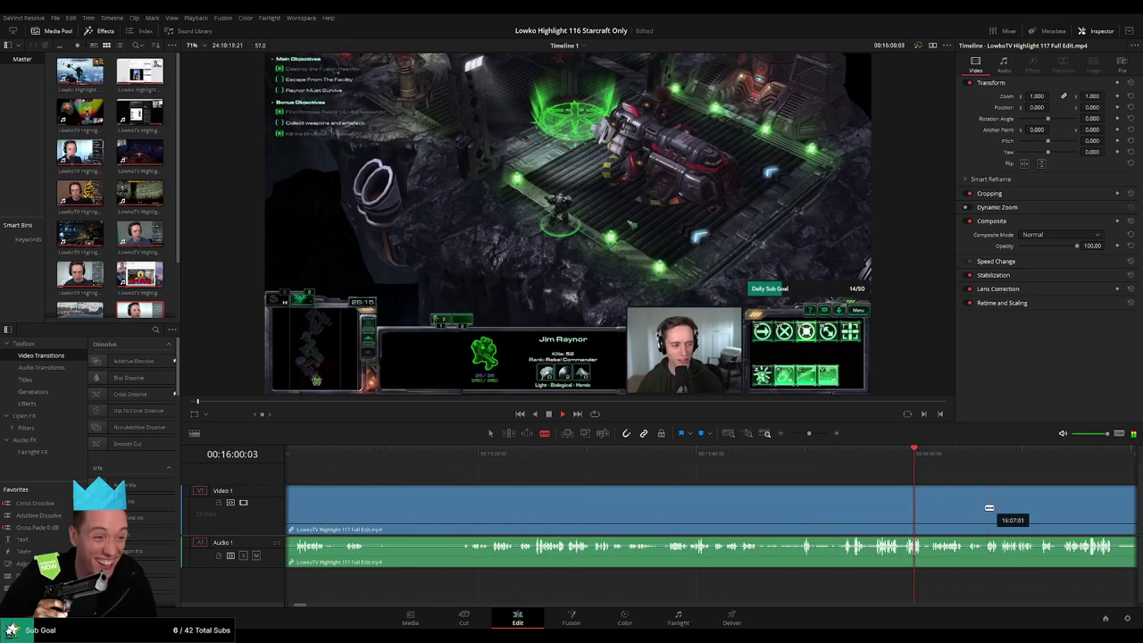
{"action": "left_click_drag", "start_coordinate": [989, 506], "coordinate": [579, 494]}
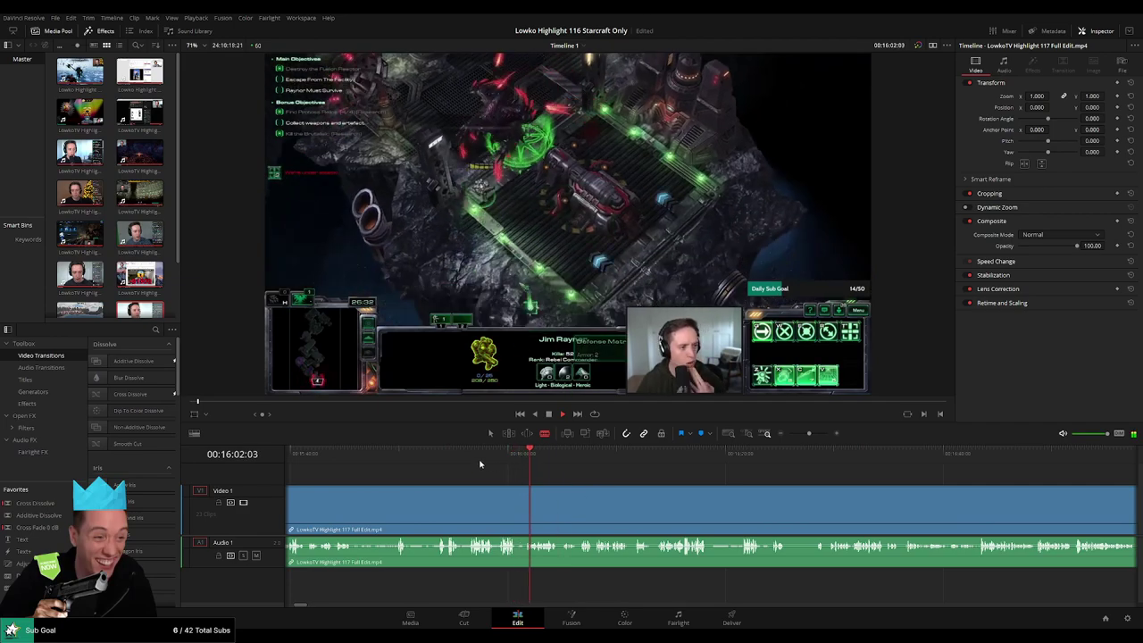
{"action": "left_click_drag", "start_coordinate": [709, 458], "coordinate": [904, 458]}
{"action": "left_click_drag", "start_coordinate": [947, 491], "coordinate": [750, 464]}
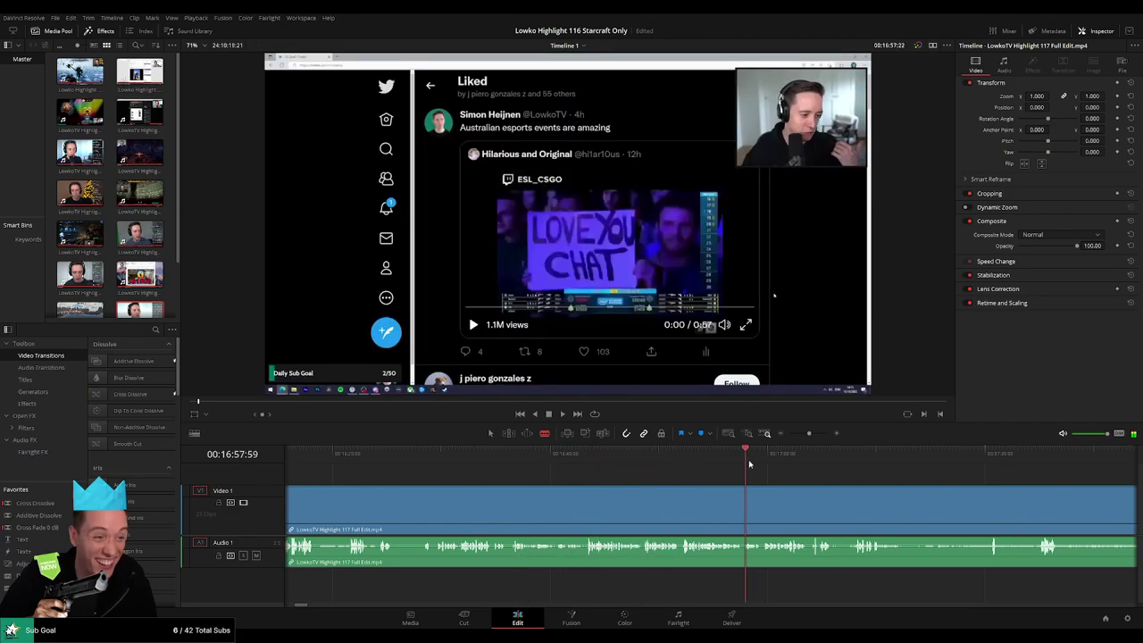
Split the clip where the full-screen webcam footage begins, around 00:16:43, and ripple-delete the gameplay between 00:11:49 and that cut
{"action": "key", "text": "space"}
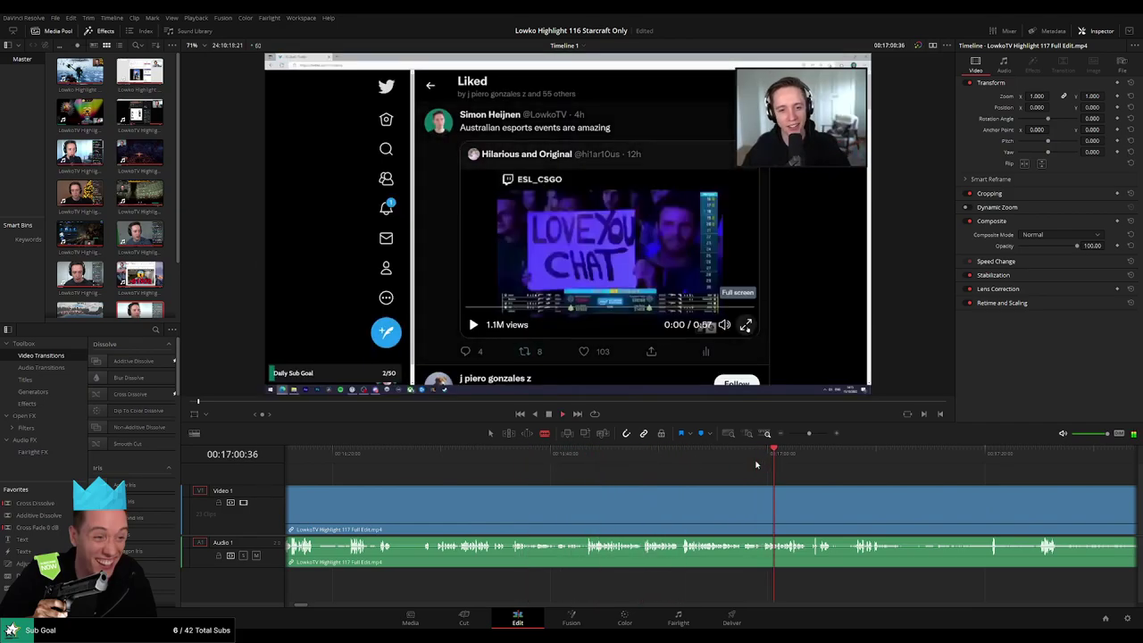
{"action": "left_click", "coordinate": [587, 462]}
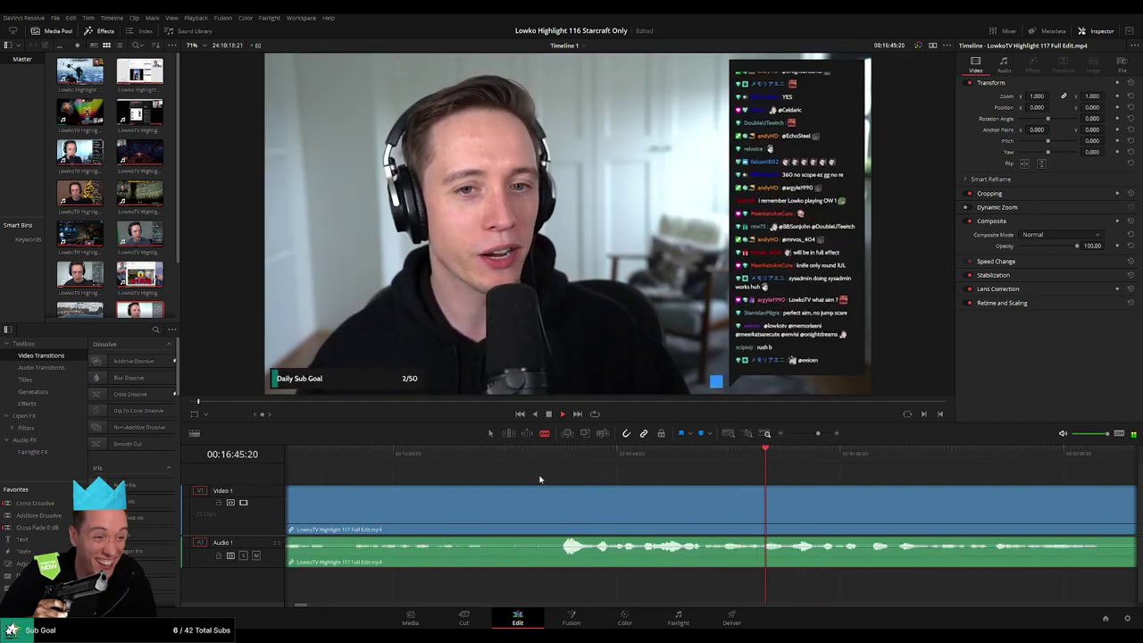
{"action": "left_click", "coordinate": [379, 465]}
{"action": "key", "text": "space"}
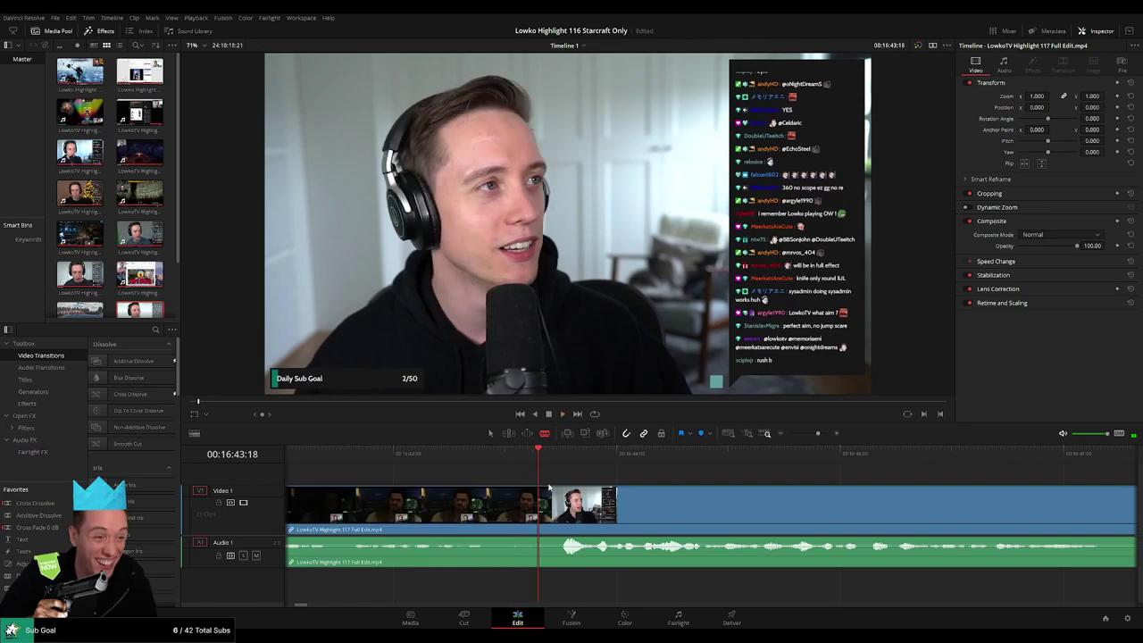
{"action": "left_click", "coordinate": [540, 510]}
{"action": "key", "text": "Delete"}
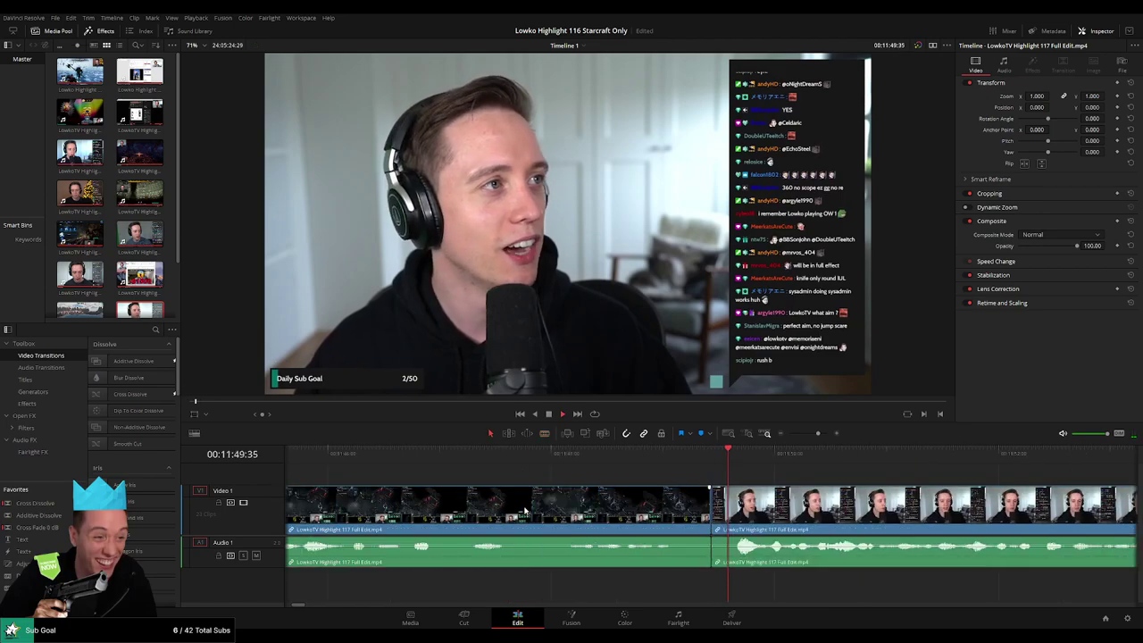
Color-mark the kept mission gameplay clip just before the webcam segment in blue
{"action": "mouse_move", "coordinate": [818, 434]}
{"action": "left_mouse_down"}
{"action": "mouse_move", "coordinate": [789, 435]}
{"action": "mouse_move", "coordinate": [801, 436]}
{"action": "left_mouse_up"}
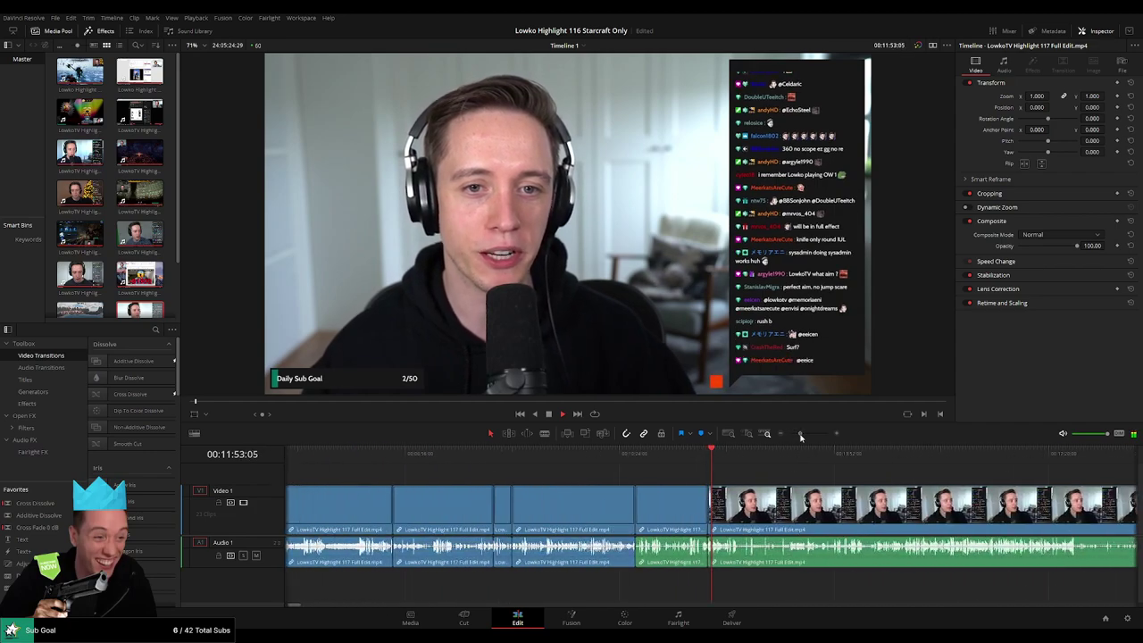
{"action": "left_click", "coordinate": [669, 512]}
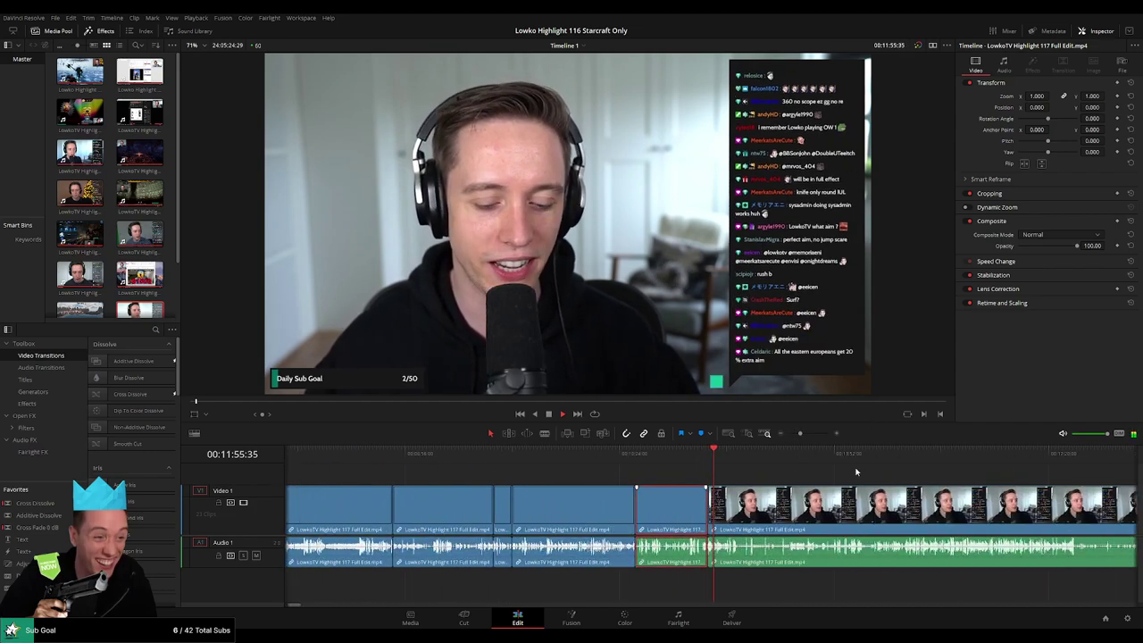
{"action": "key", "text": "Delete"}
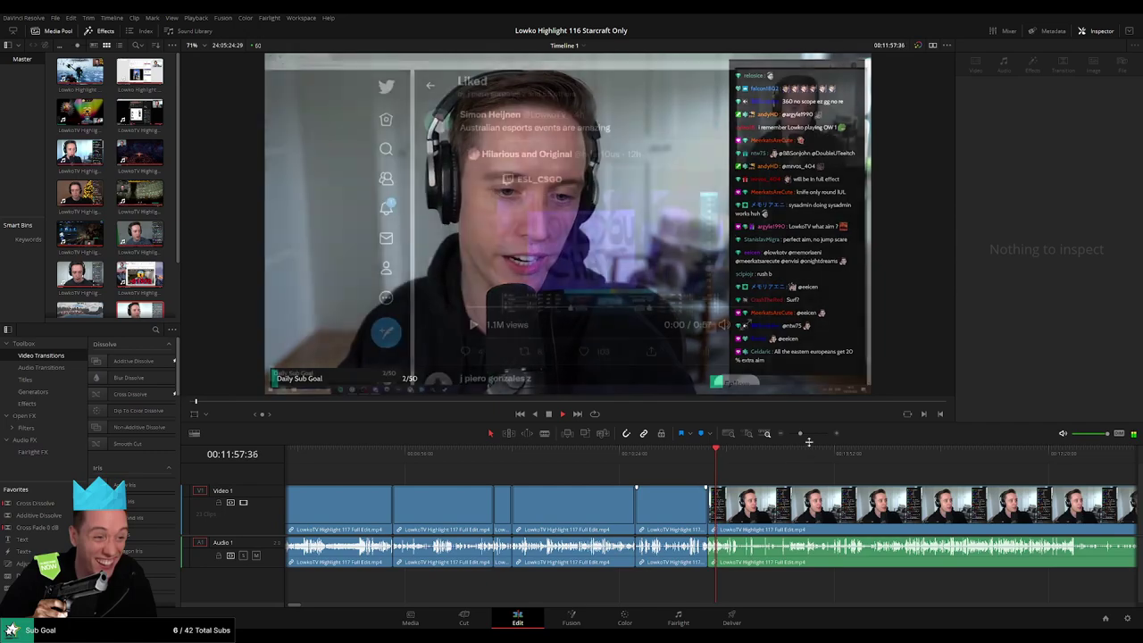
Skim the webcam and Twitter segment from about 00:11:57 to about 00:12:59 for the next StarCraft gameplay
{"action": "left_click_drag", "start_coordinate": [806, 438], "coordinate": [809, 440]}
{"action": "left_click_drag", "start_coordinate": [820, 483], "coordinate": [517, 482]}
{"action": "left_click_drag", "start_coordinate": [441, 459], "coordinate": [848, 479]}
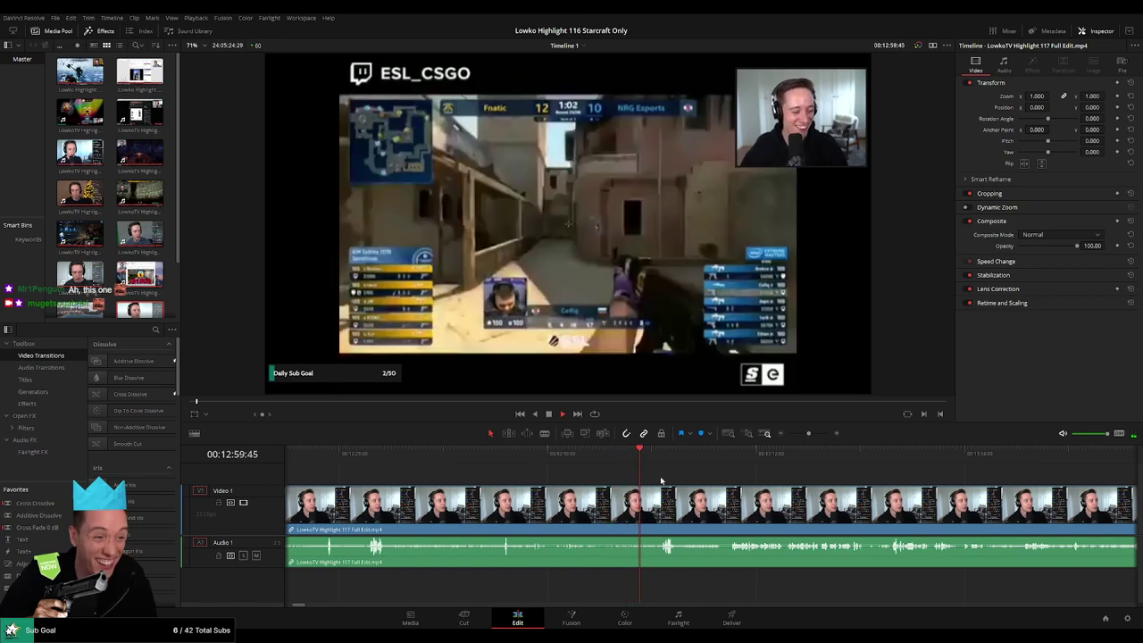
Skim ahead through the CS:GO reaction and webcam footage to find where the StarCraft gameplay resumes
{"action": "left_click_drag", "start_coordinate": [677, 484], "coordinate": [613, 480]}
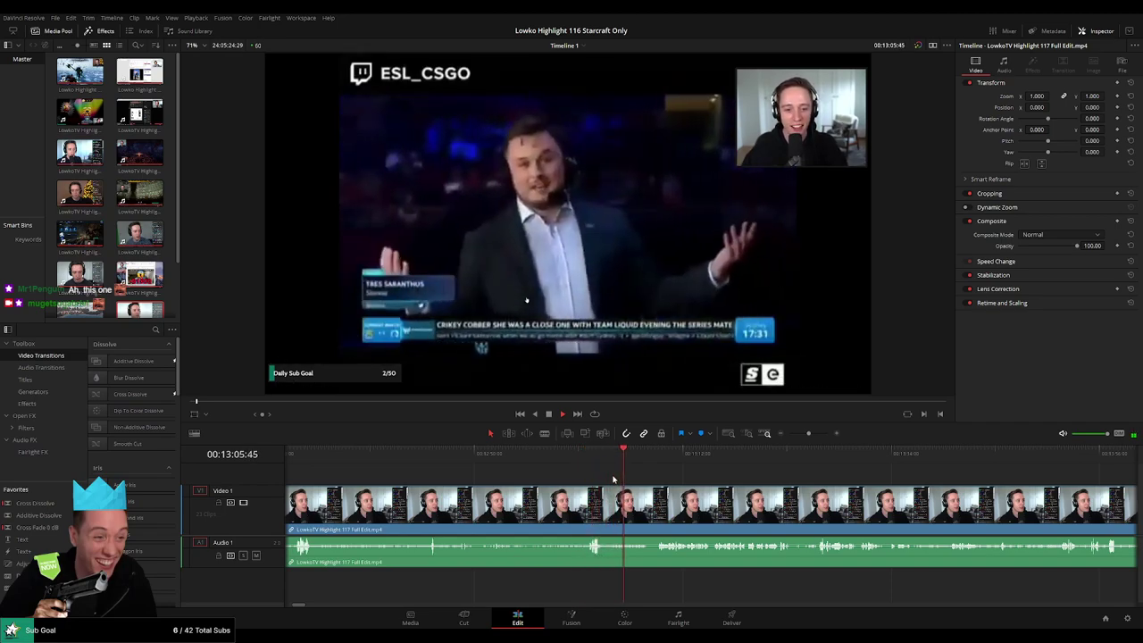
{"action": "left_click_drag", "start_coordinate": [703, 484], "coordinate": [607, 481]}
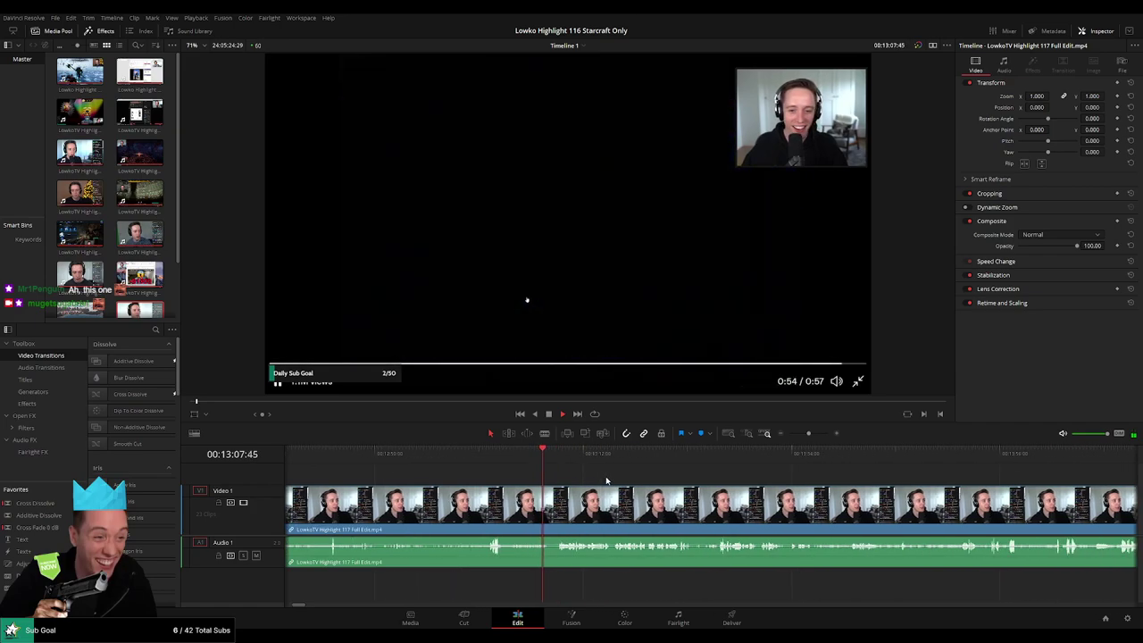
{"action": "left_click", "coordinate": [560, 462]}
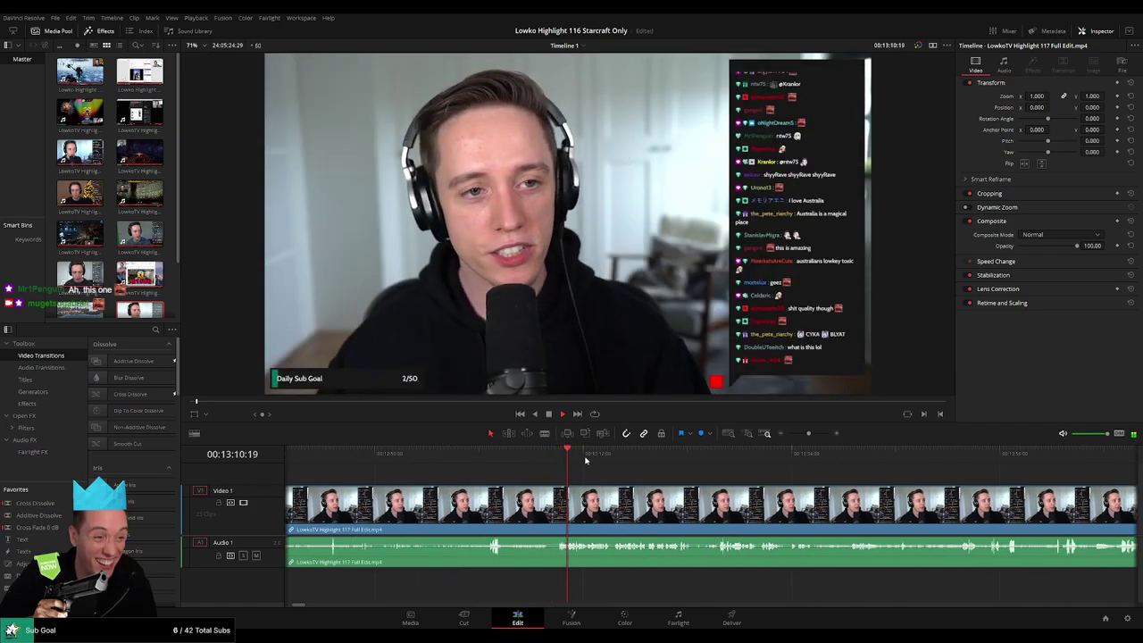
{"action": "left_click_drag", "start_coordinate": [590, 462], "coordinate": [715, 462]}
{"action": "left_click_drag", "start_coordinate": [792, 492], "coordinate": [549, 500]}
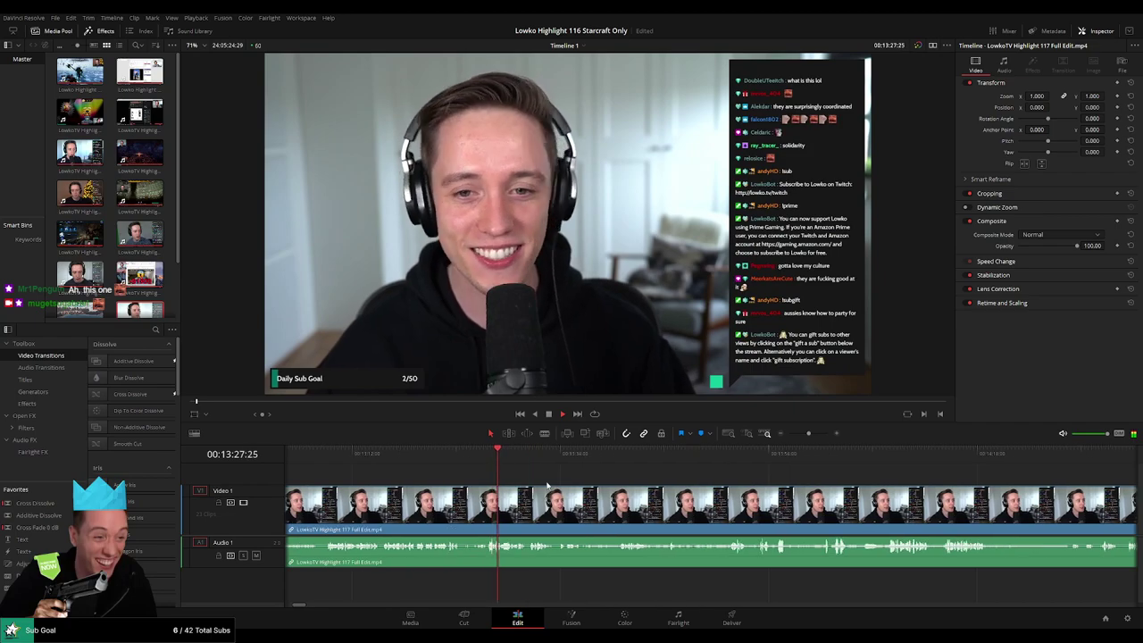
{"action": "mouse_move", "coordinate": [635, 466]}
{"action": "left_mouse_down"}
{"action": "mouse_move", "coordinate": [670, 466]}
{"action": "mouse_move", "coordinate": [622, 464]}
{"action": "left_mouse_up"}
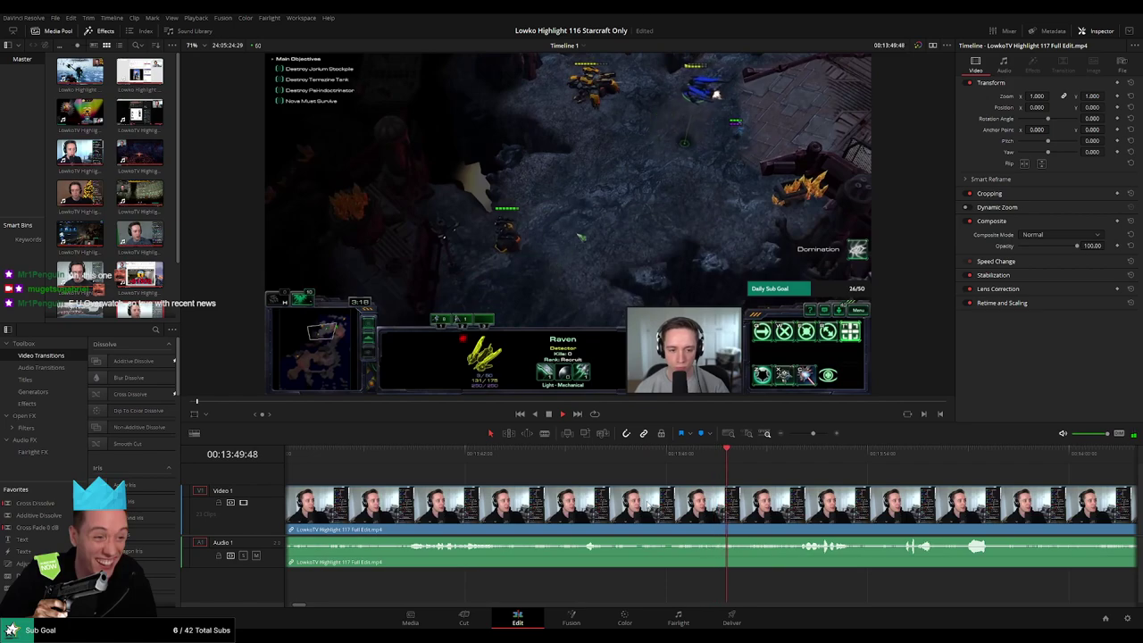
Split the Full Edit clip where the StarCraft gameplay resumes and ripple-delete the segment of webcam footage before it
{"action": "left_click", "coordinate": [545, 461]}
{"action": "left_click_drag", "start_coordinate": [442, 465], "coordinate": [401, 465]}
{"action": "key", "text": "space"}
{"action": "scroll", "coordinate": [464, 465], "scroll_direction": "left", "scroll_amount": 2}
{"action": "left_click", "coordinate": [424, 464]}
{"action": "key", "text": "space"}
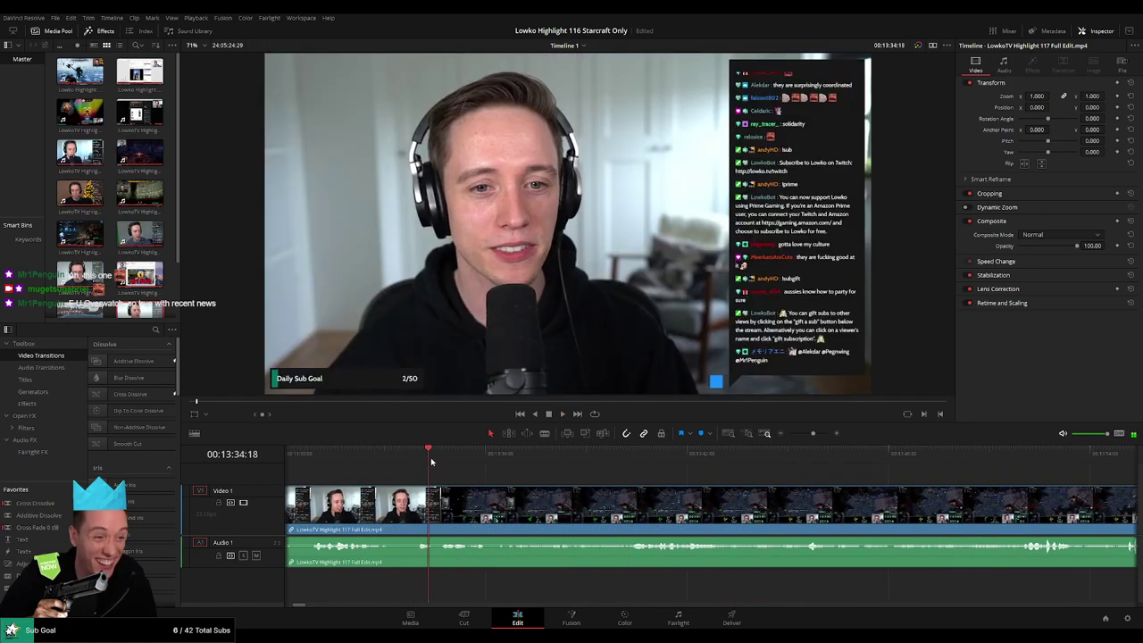
{"action": "left_click", "coordinate": [503, 507]}
{"action": "key", "text": "a"}
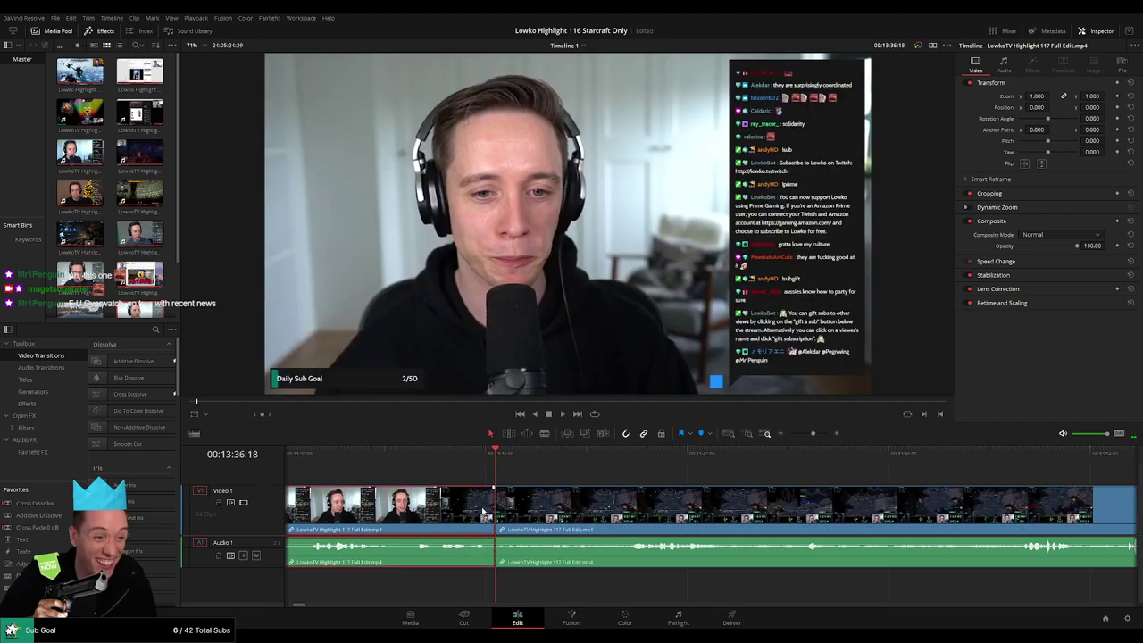
{"action": "key", "text": "Delete"}
Review the StarCraft gameplay following the new cut, checking the Nova mission footage from about 11:50 to 12:28
{"action": "key", "text": "space"}
{"action": "left_click_drag", "start_coordinate": [482, 511], "coordinate": [189, 527]}
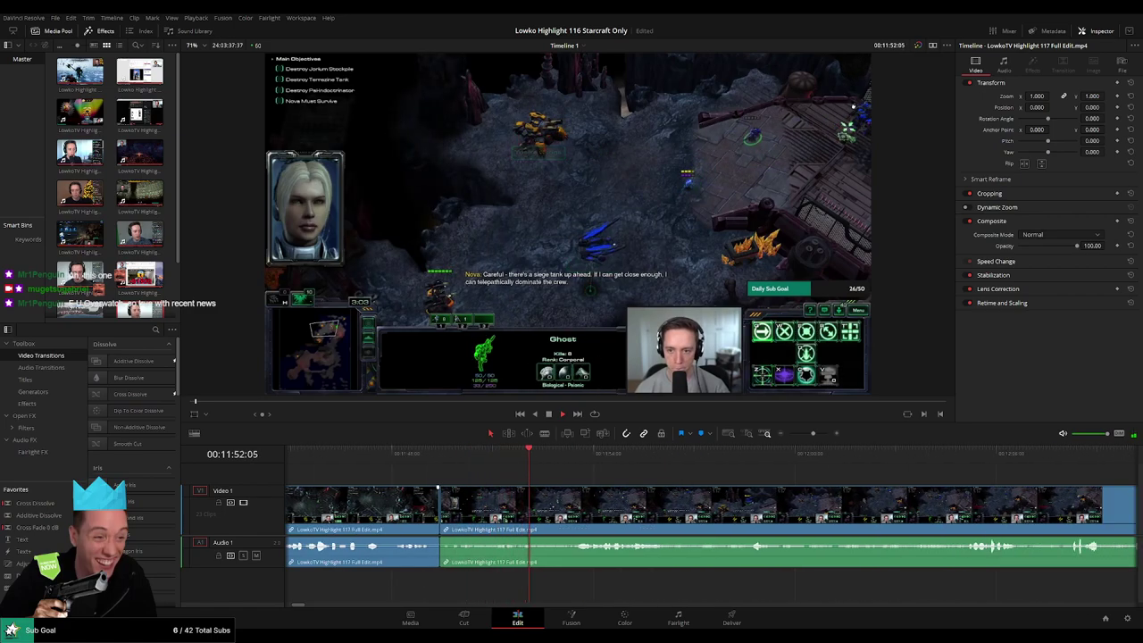
{"action": "left_click_drag", "start_coordinate": [687, 456], "coordinate": [562, 487]}
{"action": "left_click", "coordinate": [615, 456]}
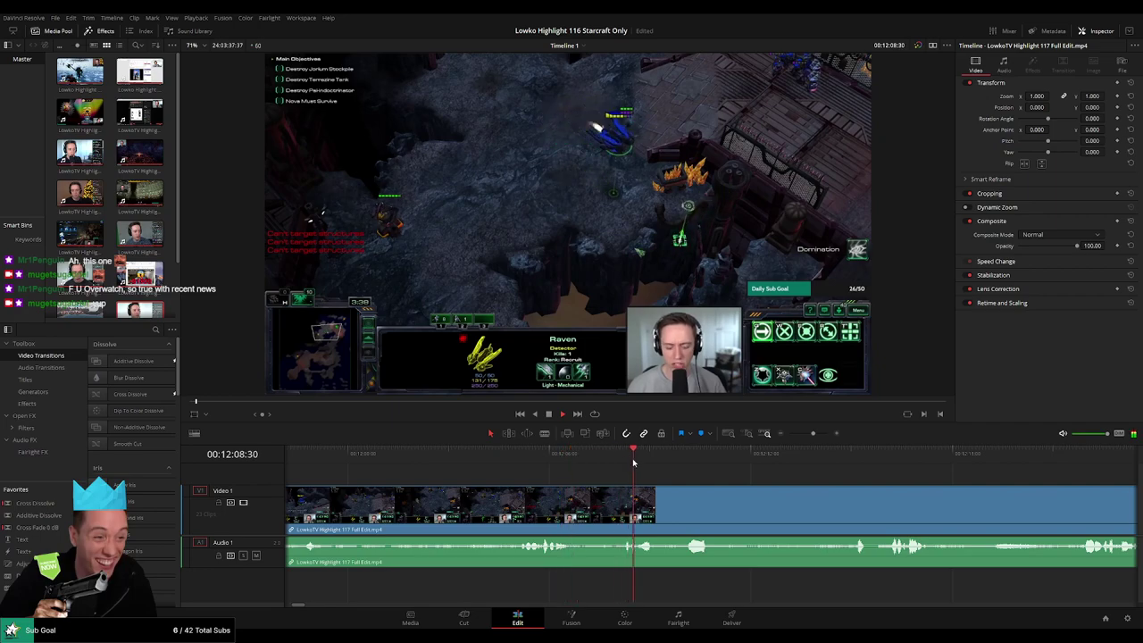
{"action": "left_click", "coordinate": [679, 461]}
{"action": "left_click_drag", "start_coordinate": [783, 481], "coordinate": [615, 477]}
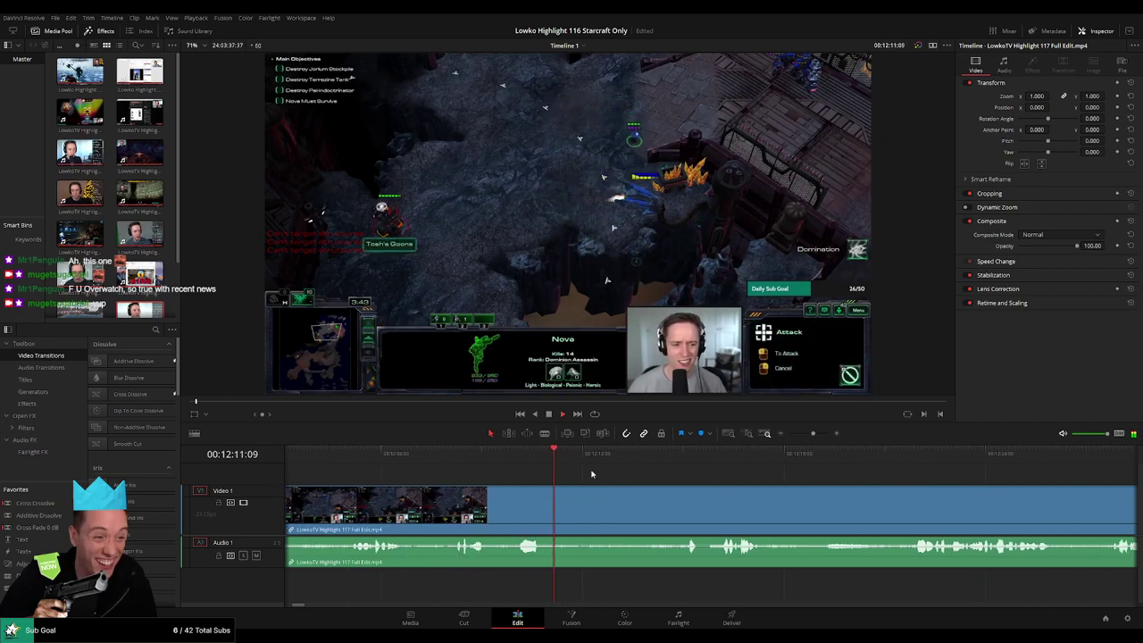
{"action": "left_click", "coordinate": [668, 463]}
{"action": "key", "text": "space"}
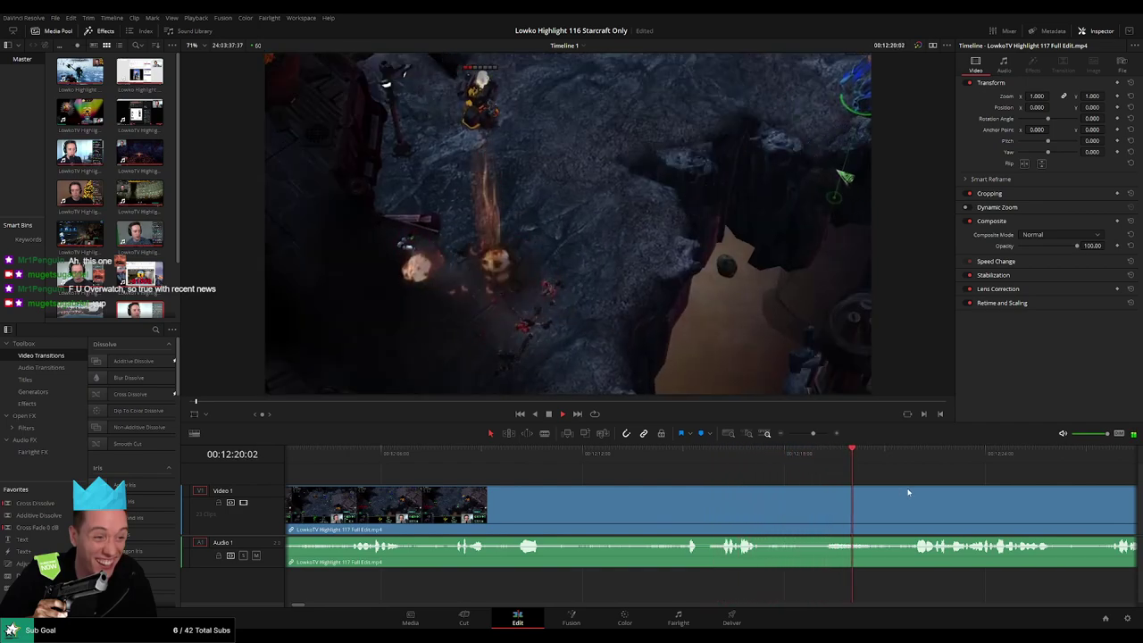
{"action": "scroll", "coordinate": [649, 482], "scroll_direction": "right", "scroll_amount": 5}
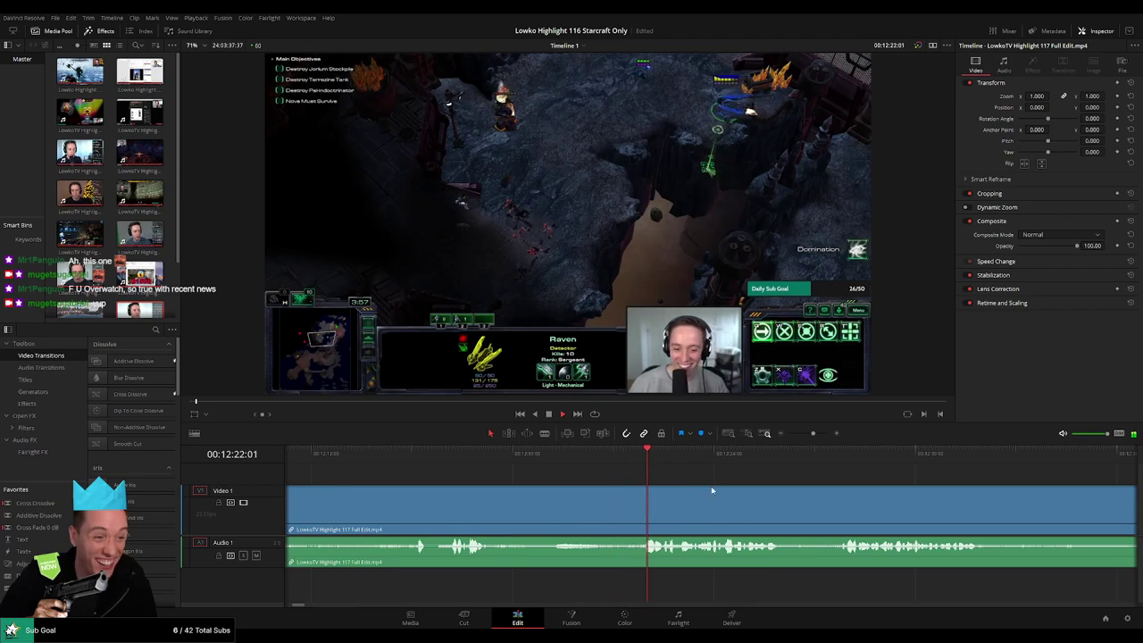
{"action": "left_click_drag", "start_coordinate": [712, 486], "coordinate": [639, 484]}
{"action": "scroll", "coordinate": [640, 484], "scroll_direction": "right", "scroll_amount": 3}
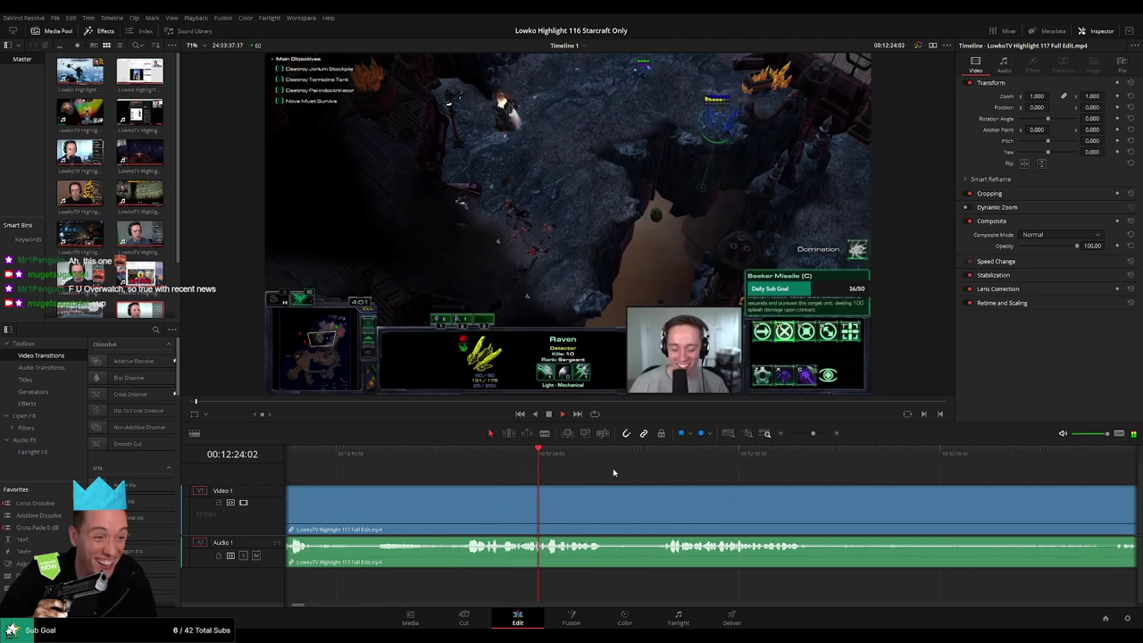
{"action": "left_click", "coordinate": [662, 456]}
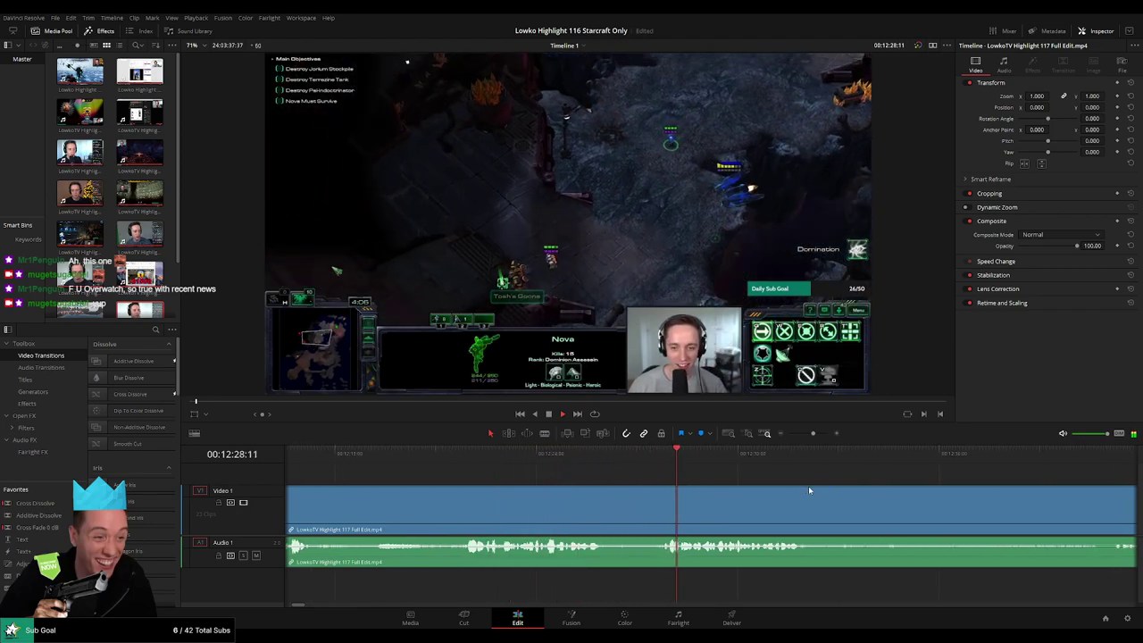
Find the end of the Ghost of a Chance gameplay and split the clip there at 00:12:48:46
{"action": "scroll", "coordinate": [696, 483], "scroll_direction": "right", "scroll_amount": 2}
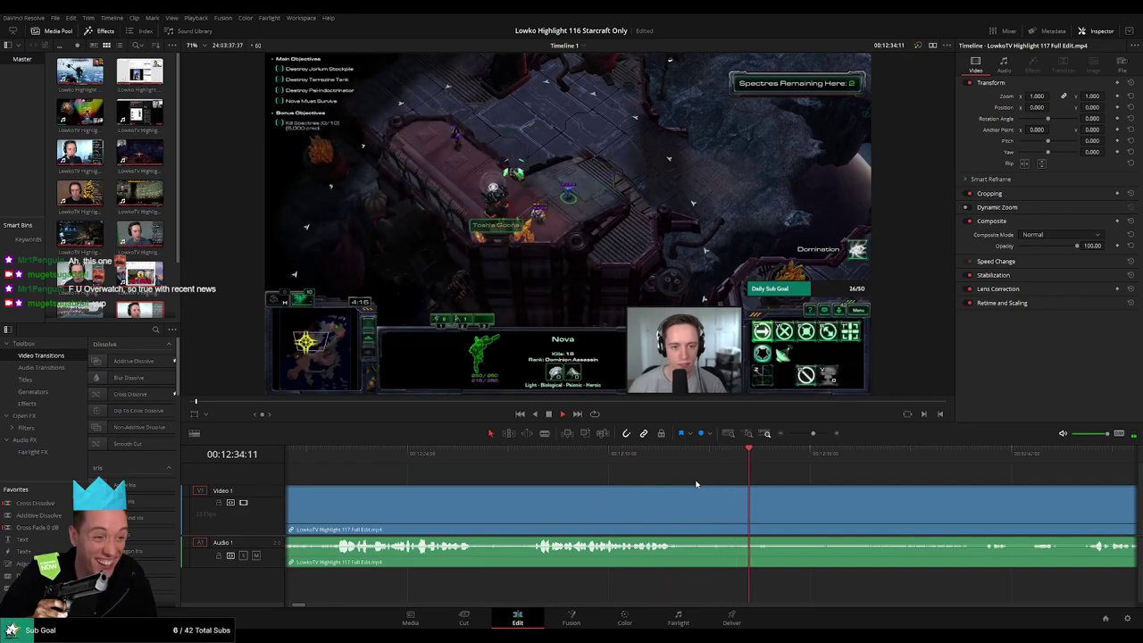
{"action": "scroll", "coordinate": [711, 485], "scroll_direction": "right", "scroll_amount": 4}
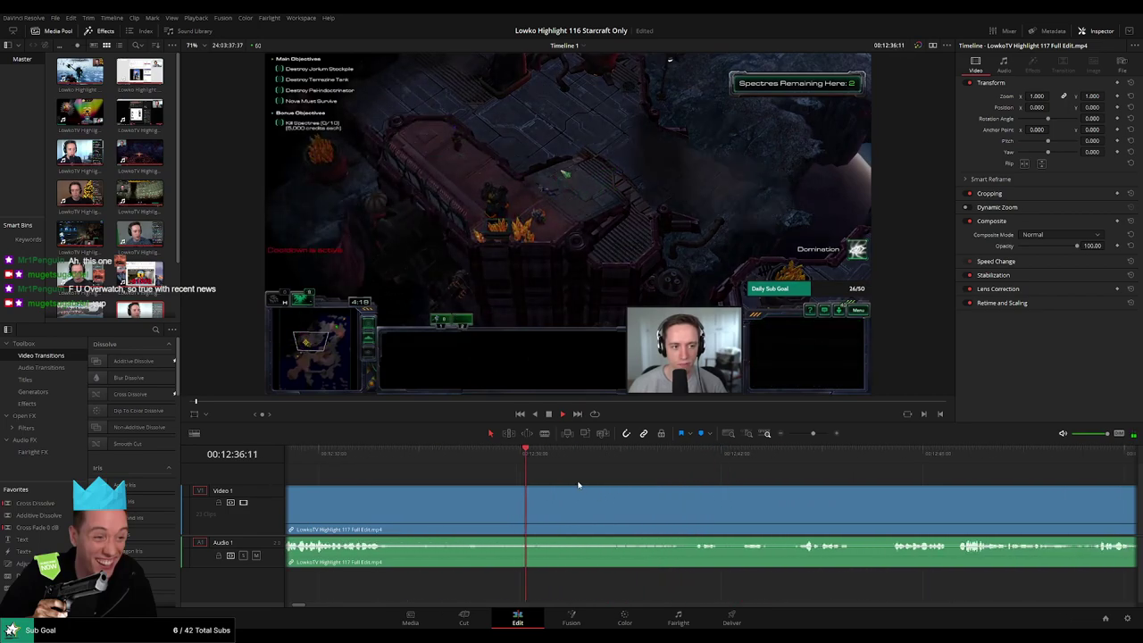
{"action": "left_click_drag", "start_coordinate": [585, 459], "coordinate": [669, 466]}
{"action": "scroll", "coordinate": [727, 480], "scroll_direction": "right", "scroll_amount": 2}
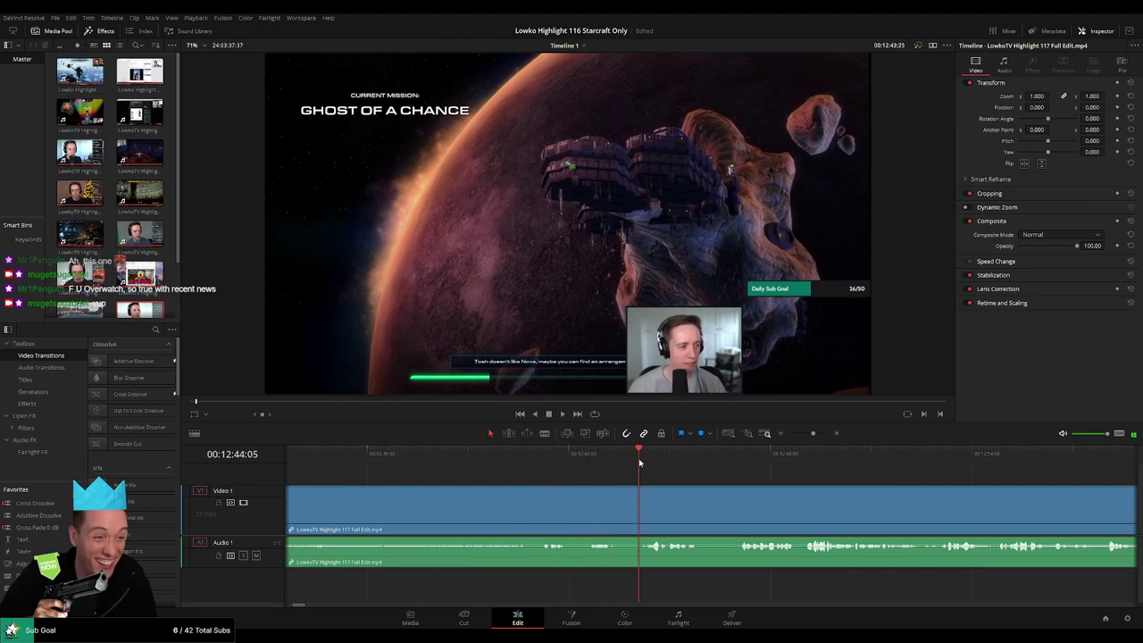
{"action": "scroll", "coordinate": [531, 480], "scroll_direction": "right", "scroll_amount": 2}
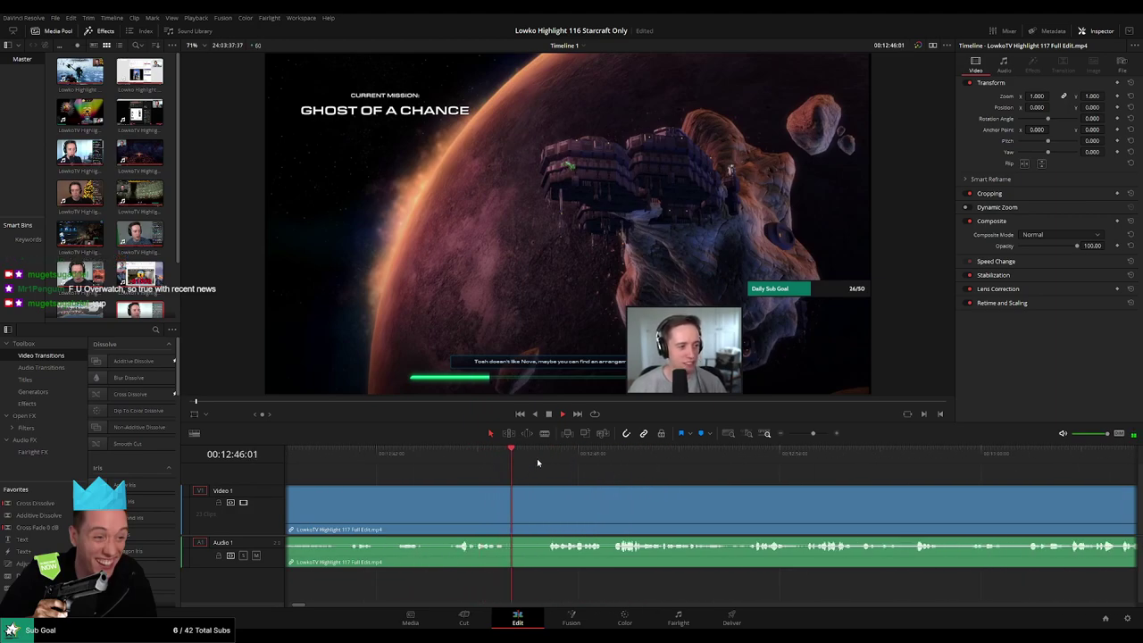
{"action": "left_click", "coordinate": [545, 461]}
{"action": "scroll", "coordinate": [581, 486], "scroll_direction": "right", "scroll_amount": 2}
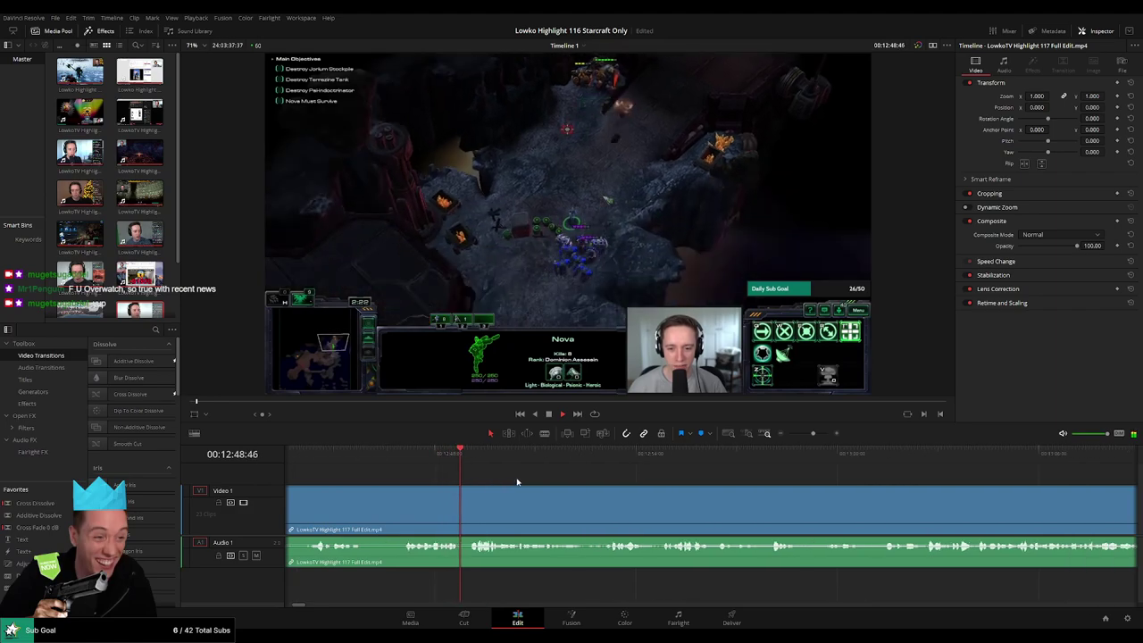
{"action": "left_click", "coordinate": [417, 457]}
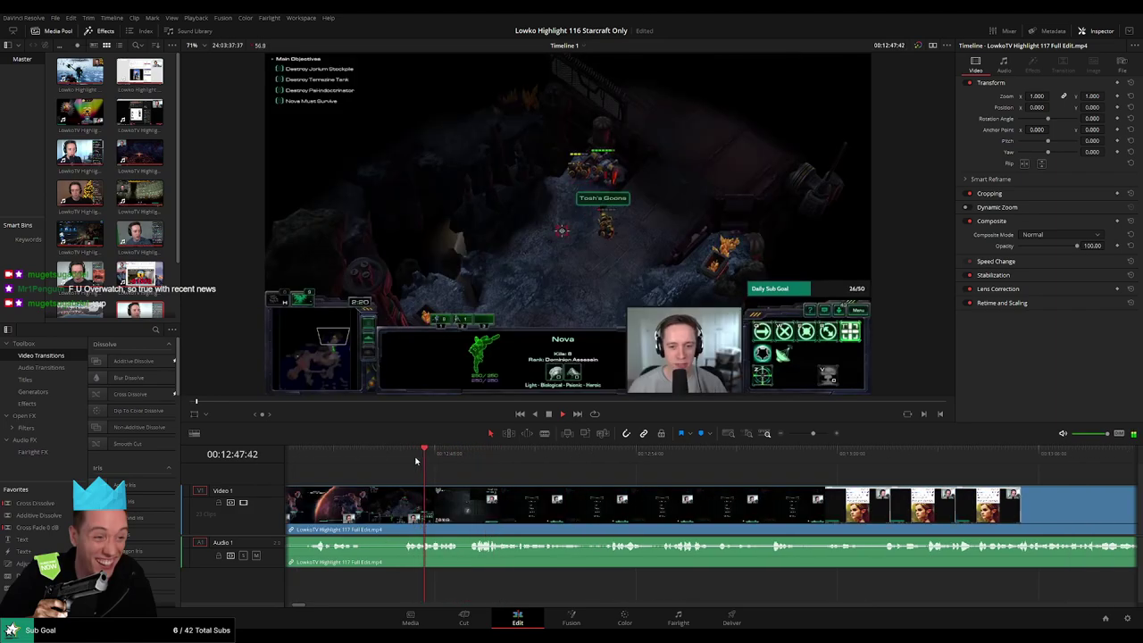
{"action": "key", "text": "ctrl+b"}
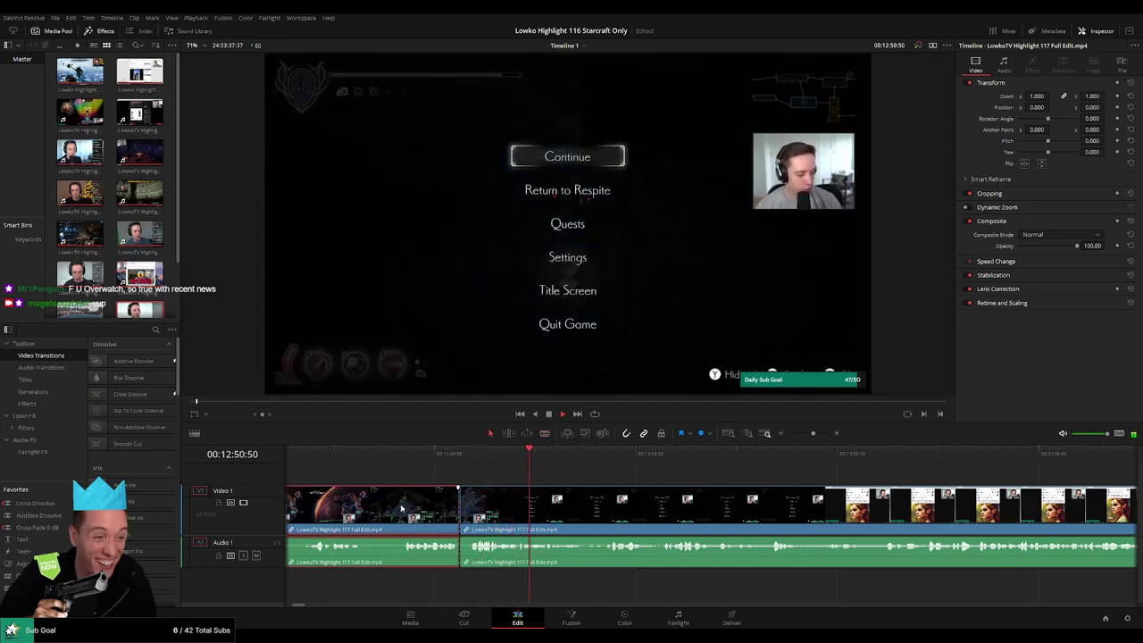
Skim past the game menu and Facebook footage to look for the next StarCraft section near the clip's end
{"action": "left_click", "coordinate": [602, 478]}
{"action": "left_click", "coordinate": [695, 457]}
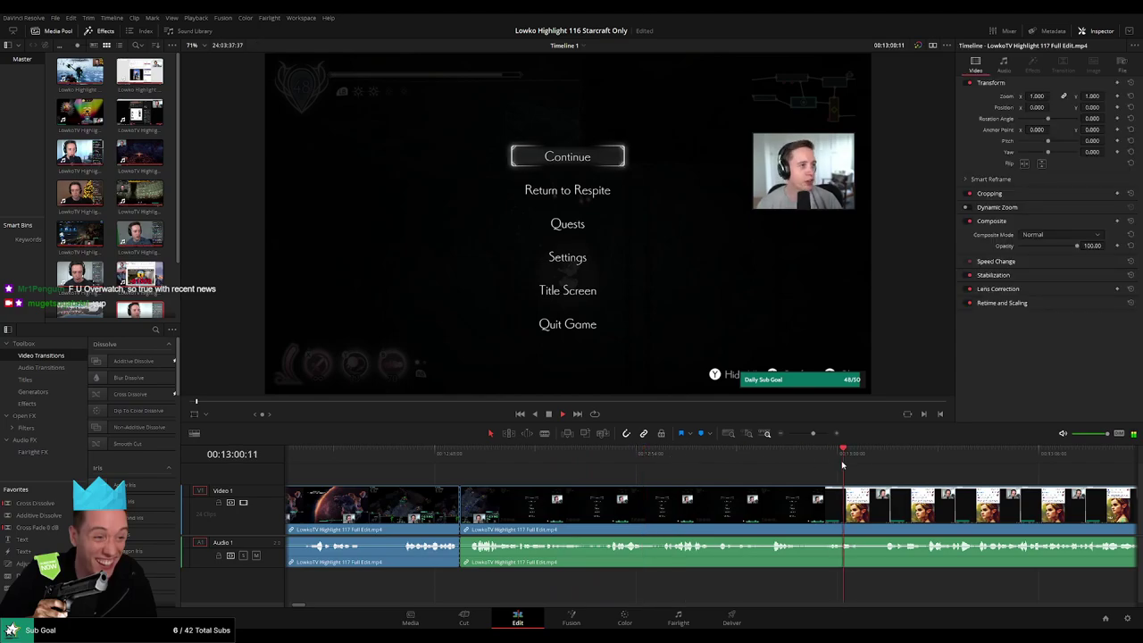
{"action": "scroll", "coordinate": [699, 477], "scroll_direction": "right", "scroll_amount": 6}
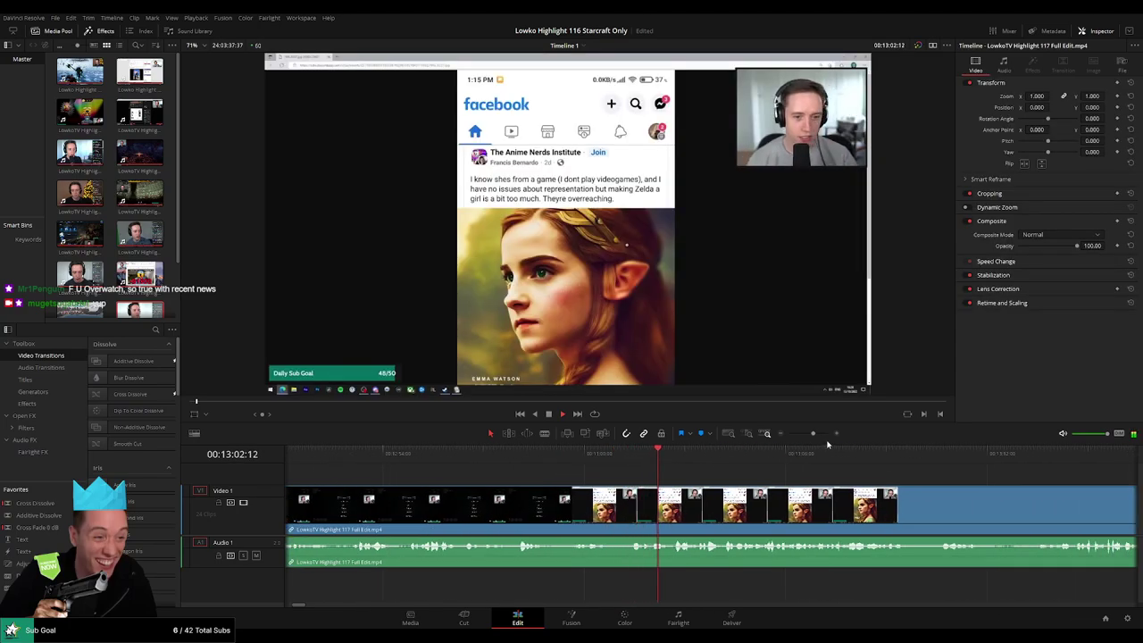
{"action": "left_click_drag", "start_coordinate": [814, 434], "coordinate": [800, 436]}
{"action": "scroll", "coordinate": [615, 491], "scroll_direction": "right", "scroll_amount": 8}
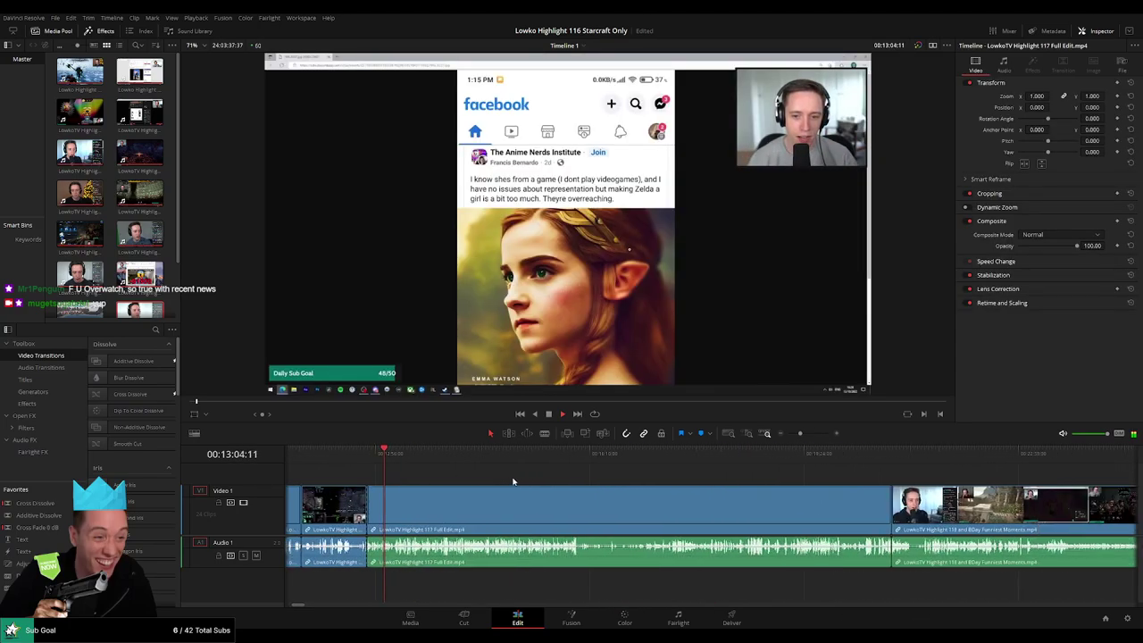
{"action": "left_click_drag", "start_coordinate": [384, 460], "coordinate": [860, 461]}
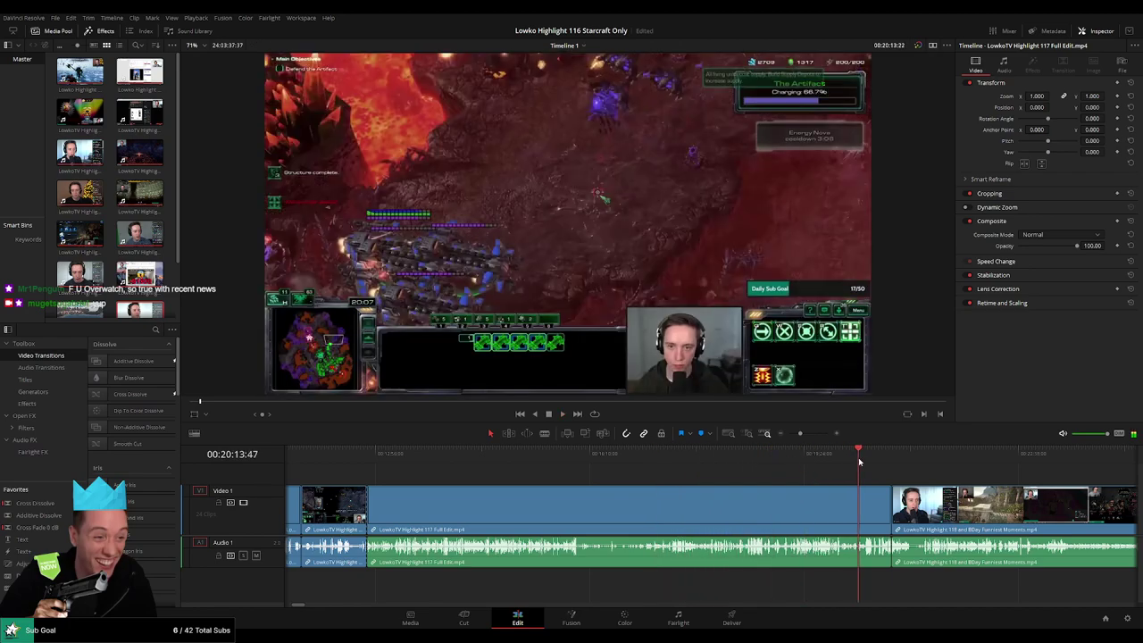
Split the clip where the artifact-defence StarCraft gameplay begins and ripple-delete the non-StarCraft segment before it
{"action": "scroll", "coordinate": [876, 475], "scroll_direction": "up", "scroll_amount": 5}
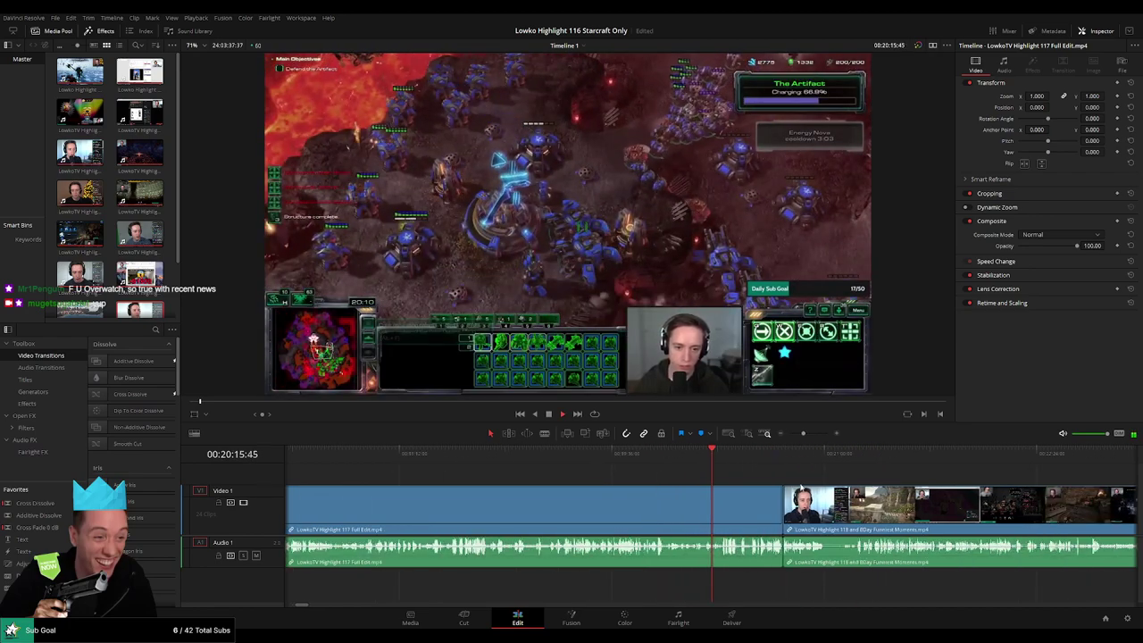
{"action": "left_click", "coordinate": [730, 460]}
{"action": "scroll", "coordinate": [704, 484], "scroll_direction": "up", "scroll_amount": 2}
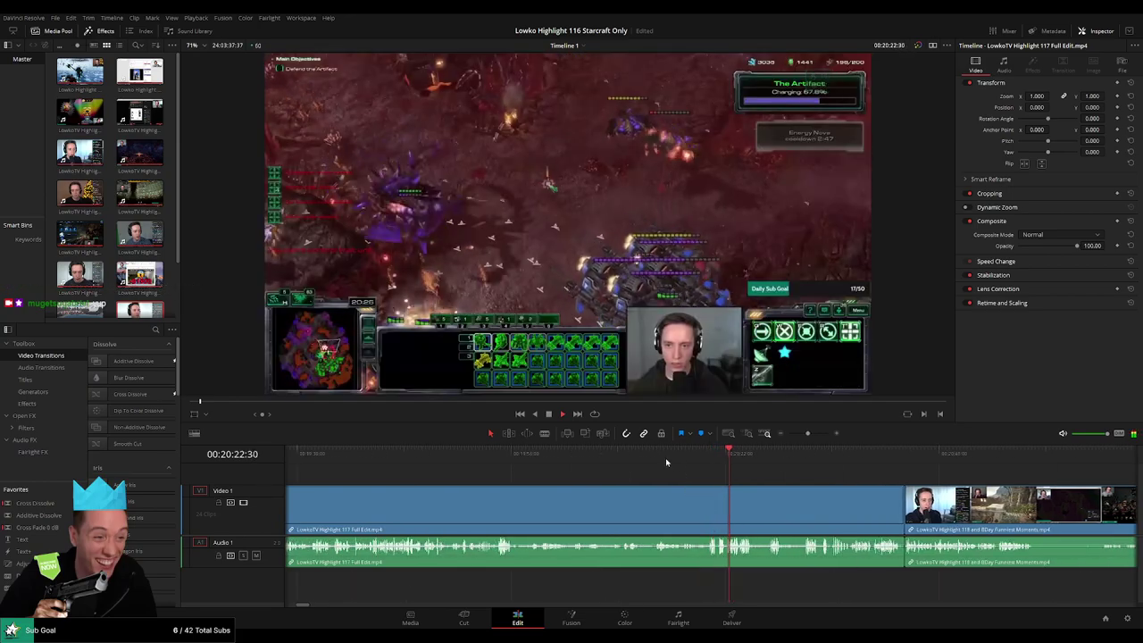
{"action": "mouse_move", "coordinate": [658, 456]}
{"action": "left_mouse_down"}
{"action": "mouse_move", "coordinate": [705, 456]}
{"action": "mouse_move", "coordinate": [671, 456]}
{"action": "left_mouse_up"}
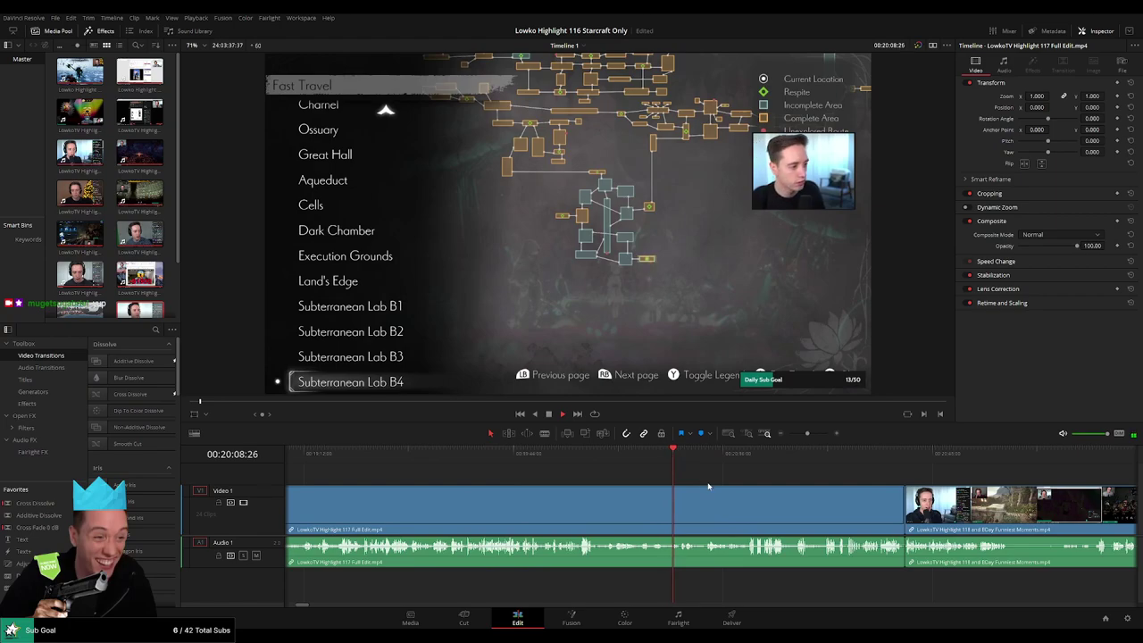
{"action": "scroll", "coordinate": [714, 487], "scroll_direction": "up", "scroll_amount": 2}
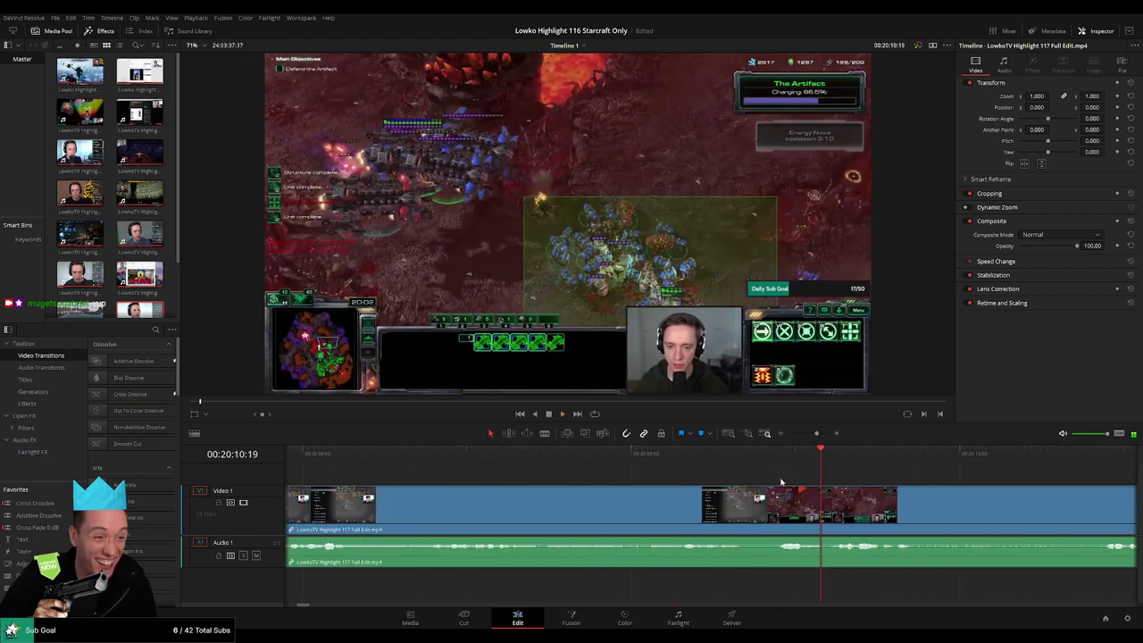
{"action": "key", "text": "space"}
{"action": "left_click", "coordinate": [770, 460]}
{"action": "key", "text": "ctrl+b"}
{"action": "left_click", "coordinate": [741, 506]}
{"action": "key", "text": "Delete"}
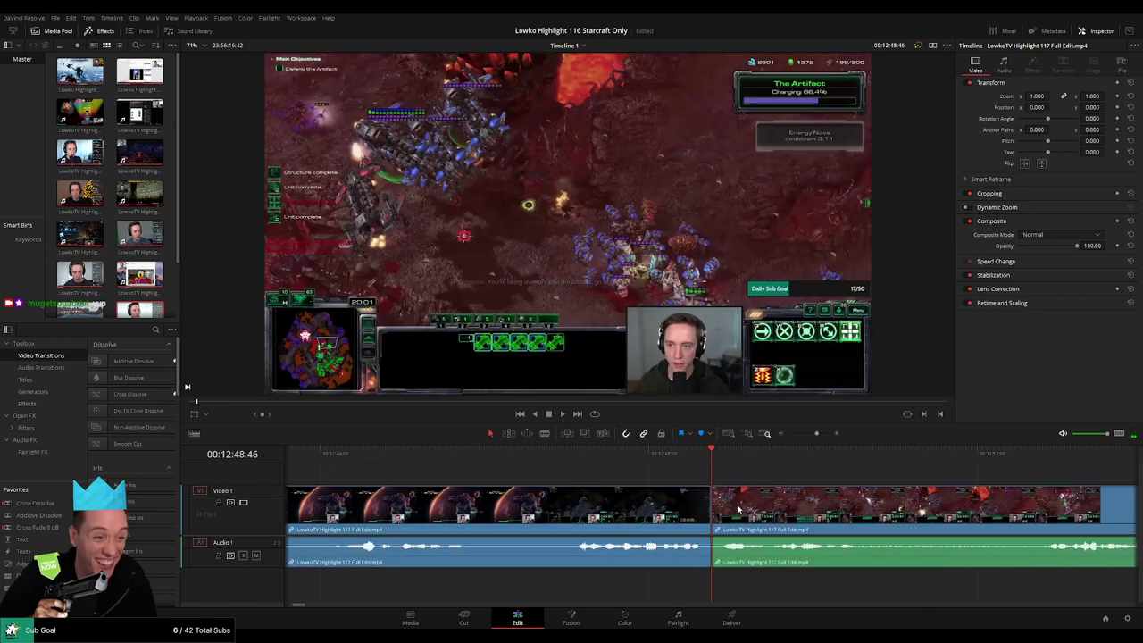
Review the artifact-defence StarCraft gameplay from 00:12:48:46 through to the end of its clip at about 13:23
{"action": "left_click_drag", "start_coordinate": [816, 434], "coordinate": [811, 436]}
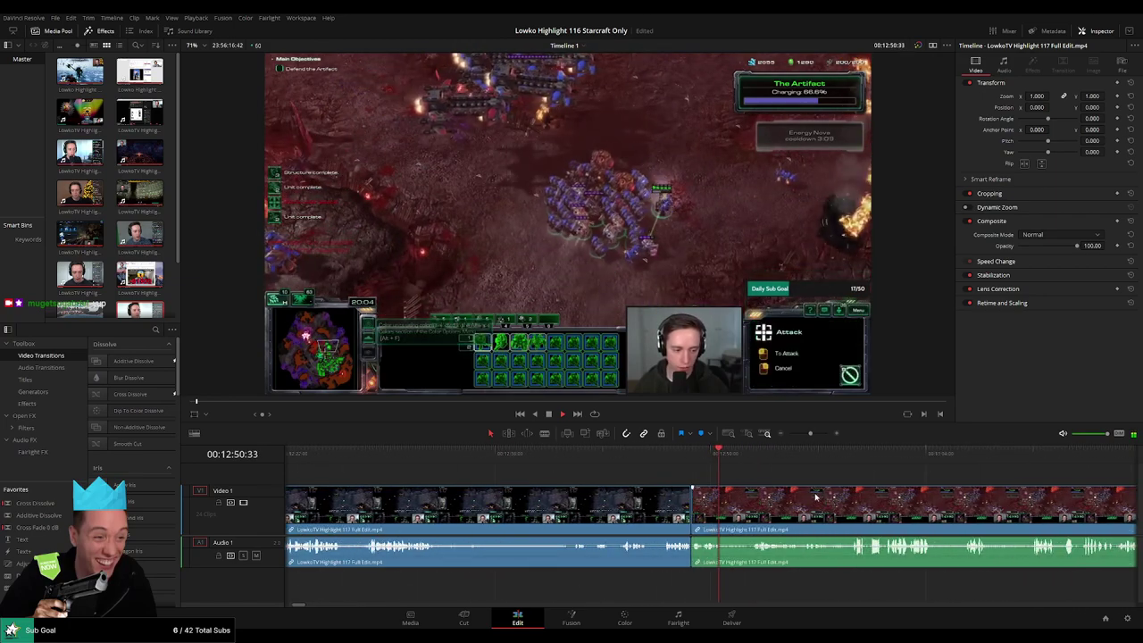
{"action": "left_click_drag", "start_coordinate": [748, 489], "coordinate": [497, 475]}
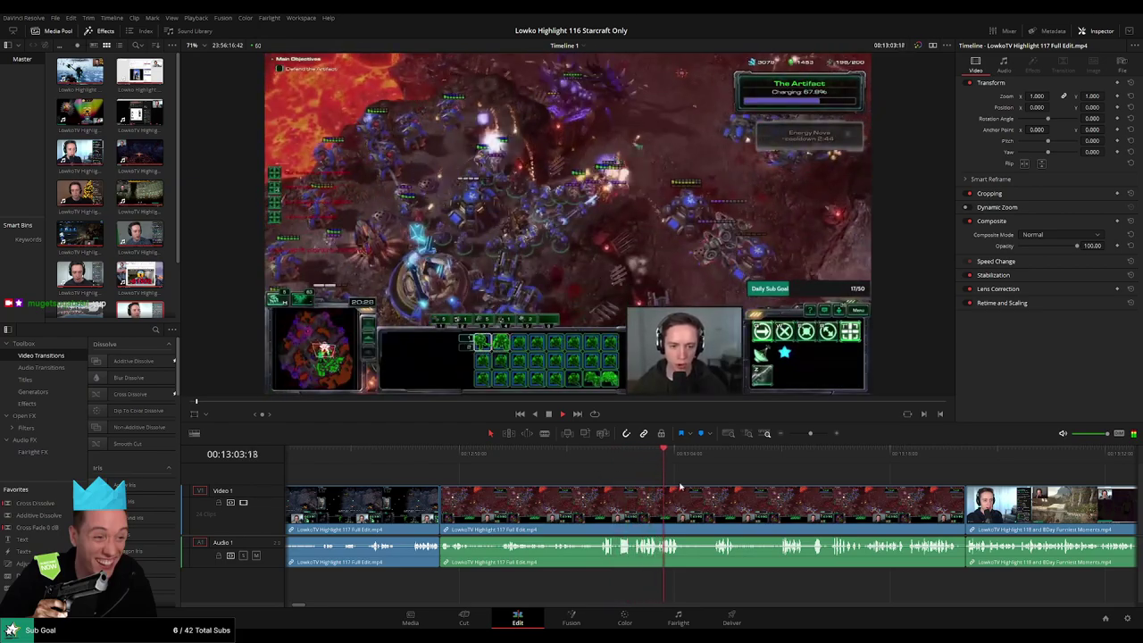
{"action": "scroll", "coordinate": [680, 487], "scroll_direction": "right", "scroll_amount": 2}
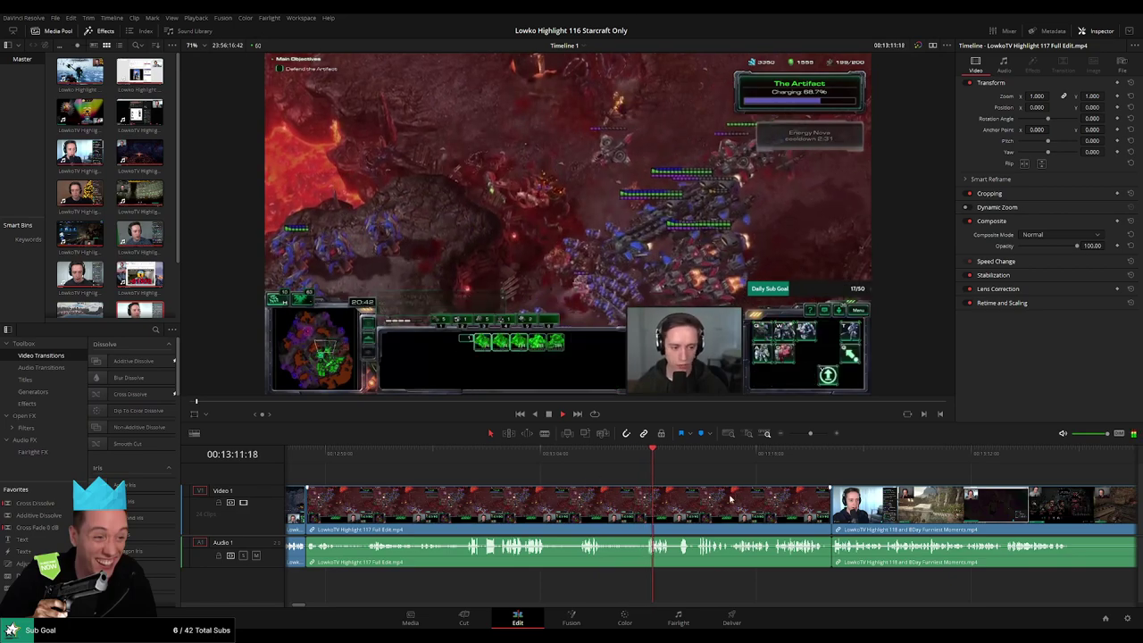
{"action": "scroll", "coordinate": [576, 483], "scroll_direction": "right", "scroll_amount": 3}
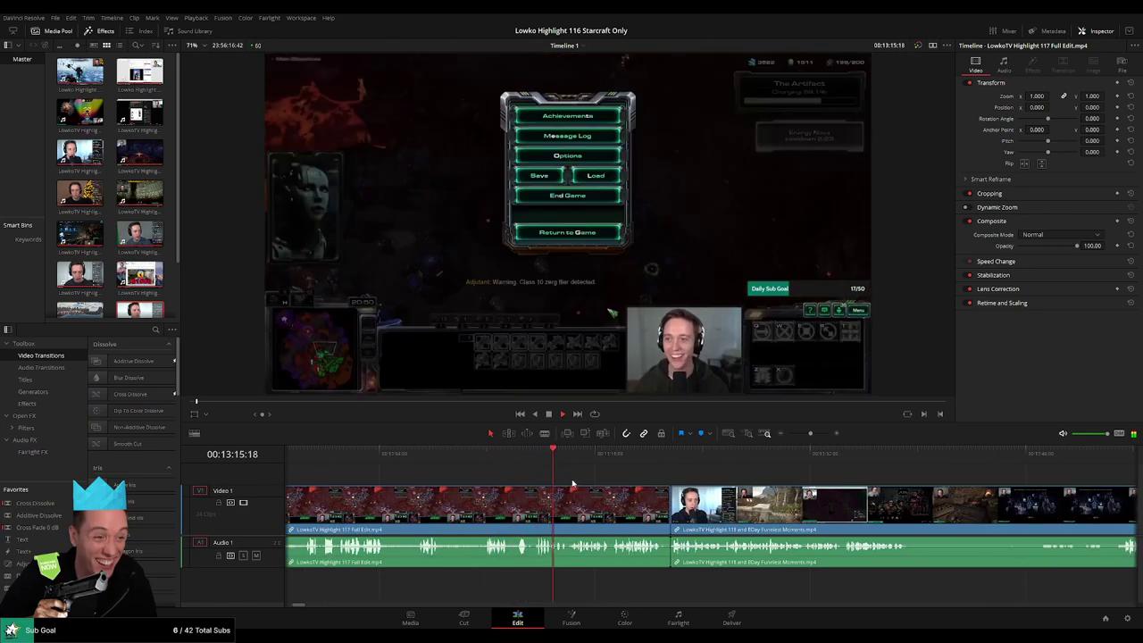
{"action": "scroll", "coordinate": [617, 488], "scroll_direction": "right", "scroll_amount": 2}
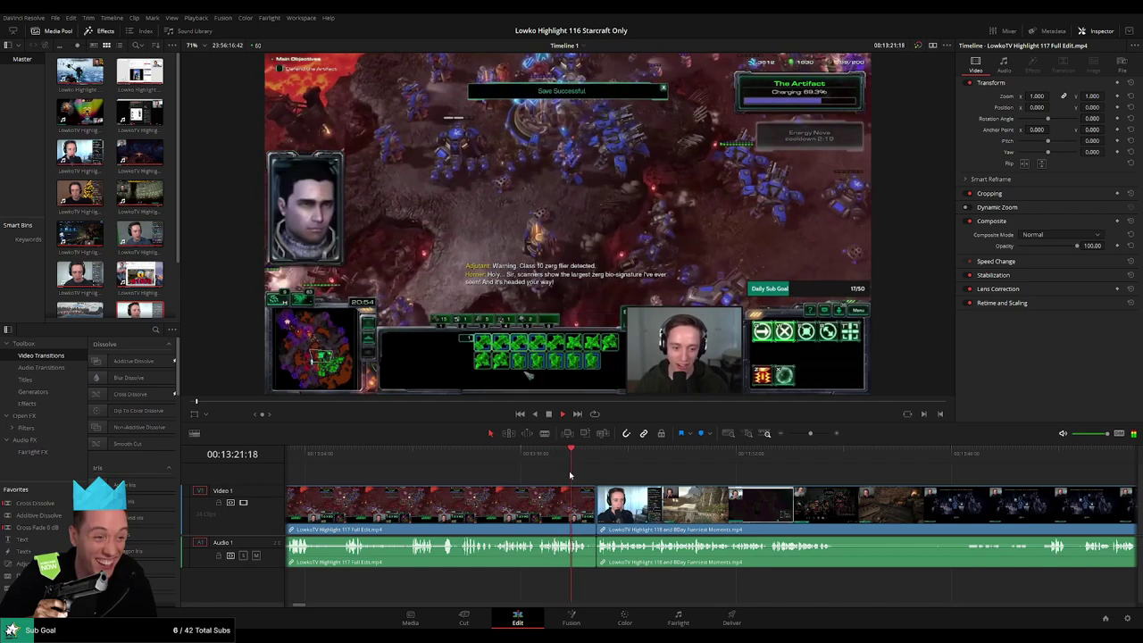
{"action": "key", "text": "space"}
{"action": "left_click", "coordinate": [550, 513]}
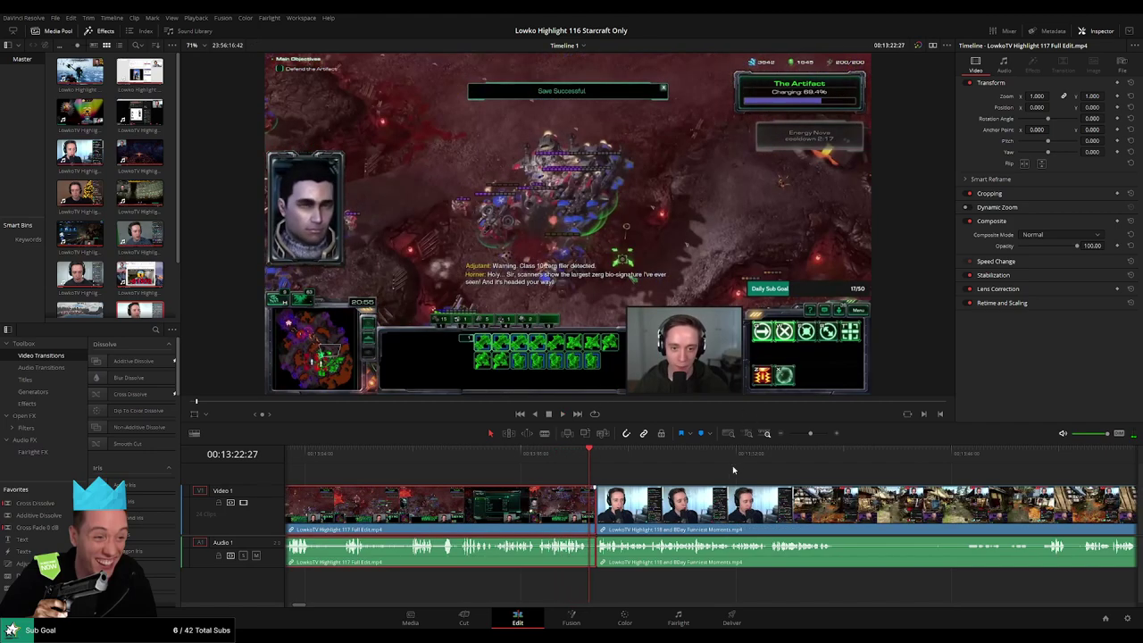
{"action": "key", "text": "1"}
{"action": "key", "text": "space"}
Skim the opening of the Highlight 118 clip for StarCraft footage, from about 13:24 to 14:10
{"action": "left_click", "coordinate": [687, 471]}
{"action": "scroll", "coordinate": [616, 470], "scroll_direction": "right", "scroll_amount": 2}
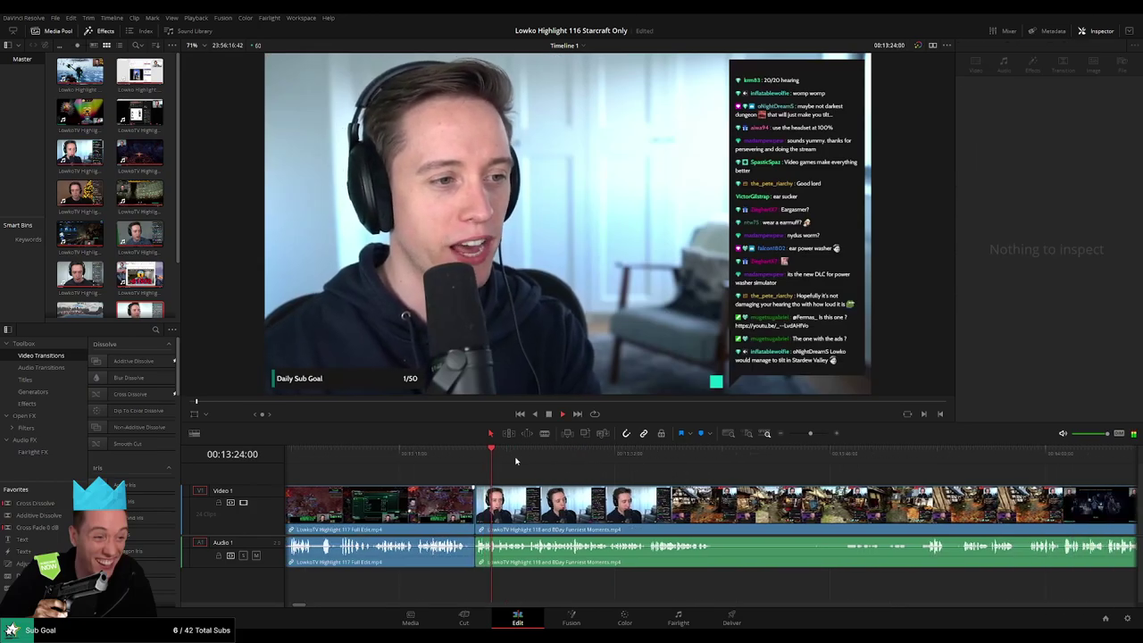
{"action": "left_click_drag", "start_coordinate": [515, 461], "coordinate": [908, 461]}
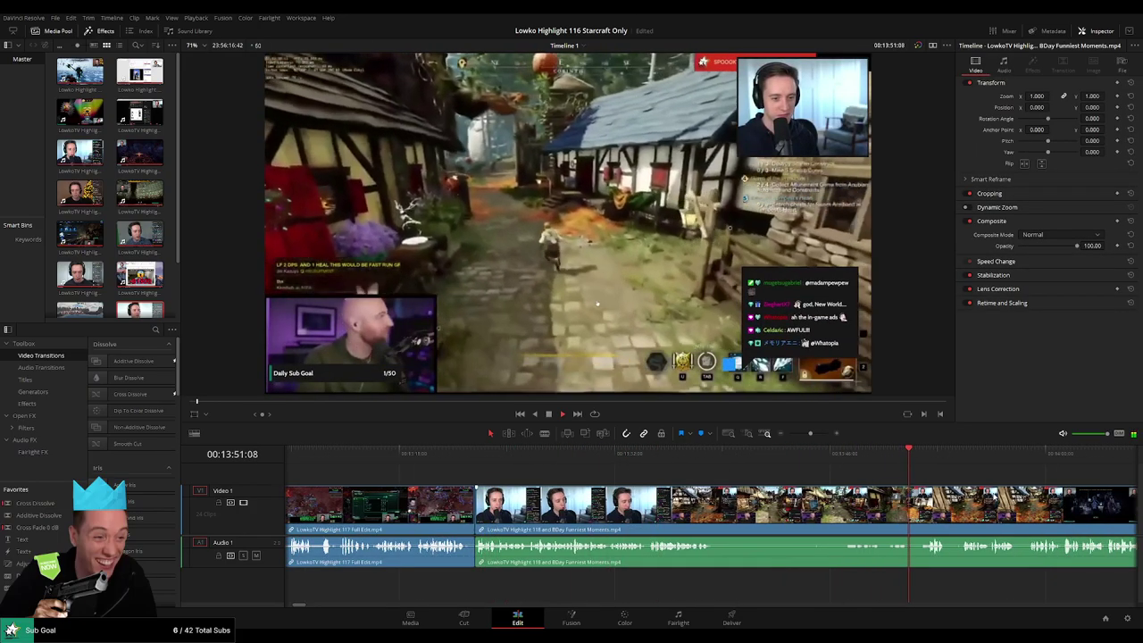
{"action": "scroll", "coordinate": [804, 472], "scroll_direction": "right", "scroll_amount": 3}
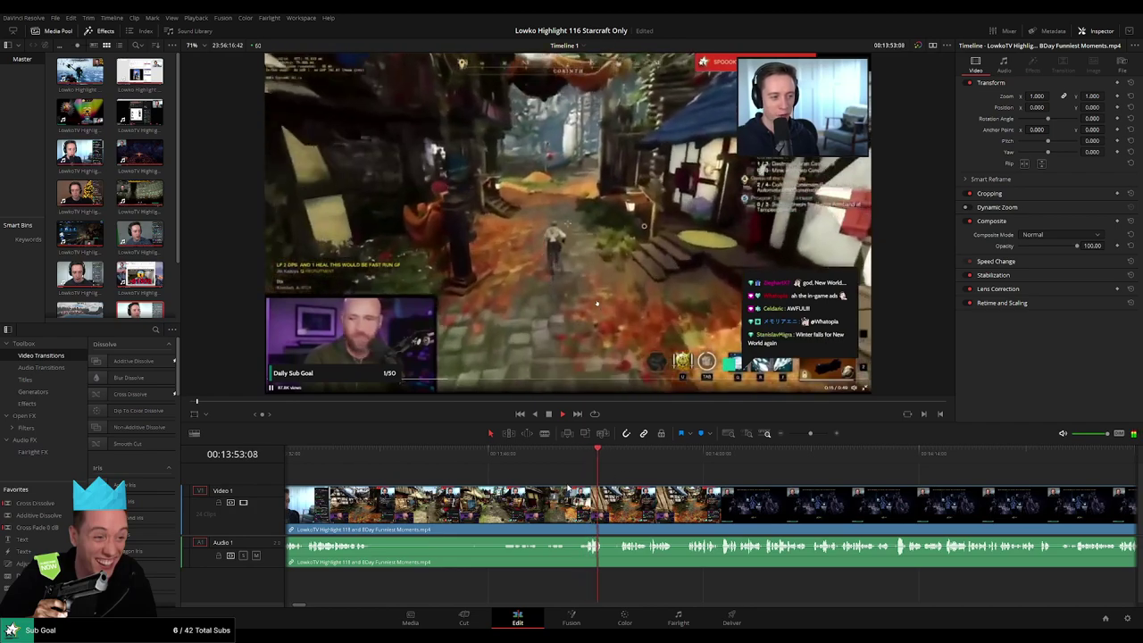
{"action": "left_click", "coordinate": [622, 457]}
{"action": "left_click", "coordinate": [864, 457]}
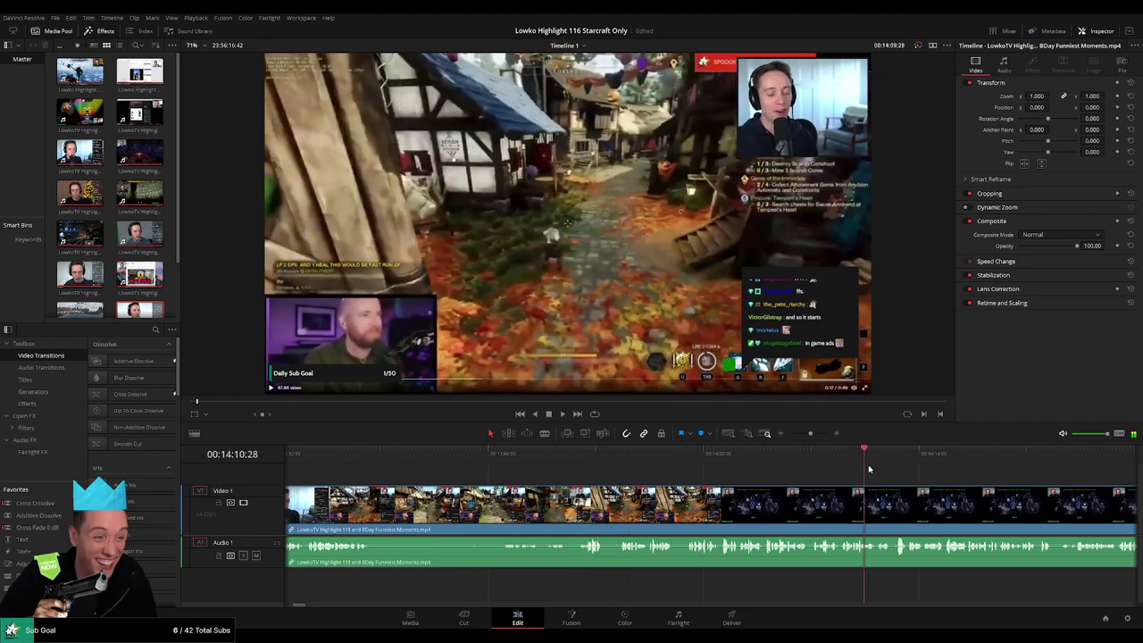
Skim the YouTube ads reaction segment from about 14:14 to 24:44 for any StarCraft gameplay
{"action": "mouse_move", "coordinate": [811, 434]}
{"action": "left_mouse_down"}
{"action": "mouse_move", "coordinate": [786, 440]}
{"action": "mouse_move", "coordinate": [804, 434]}
{"action": "left_mouse_up"}
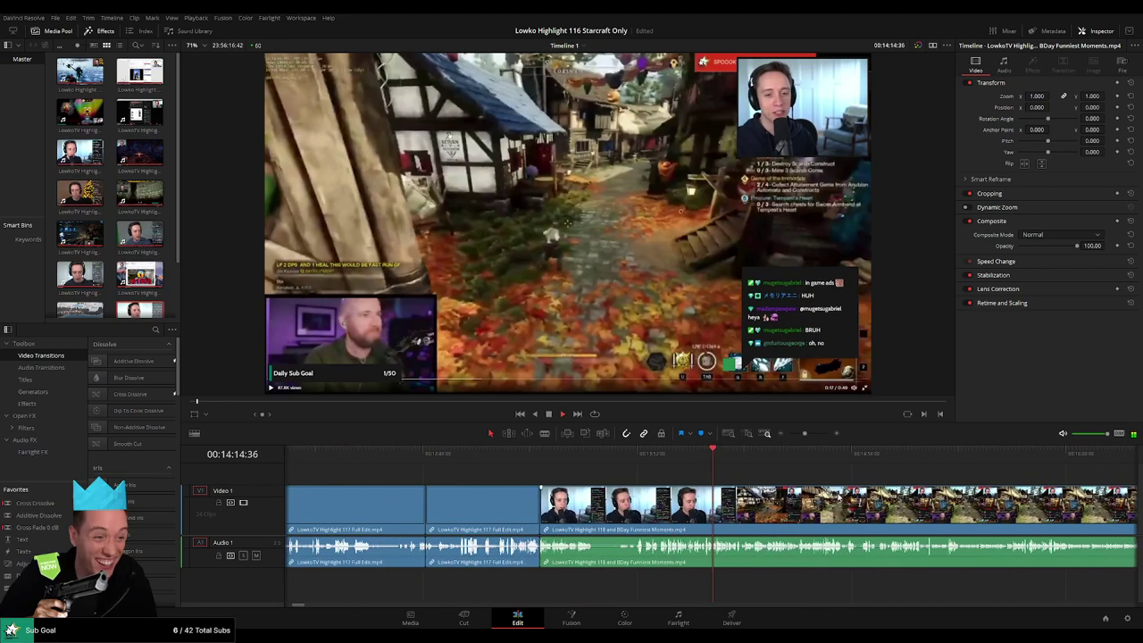
{"action": "left_click_drag", "start_coordinate": [810, 478], "coordinate": [473, 470]}
{"action": "left_click_drag", "start_coordinate": [404, 462], "coordinate": [621, 473]}
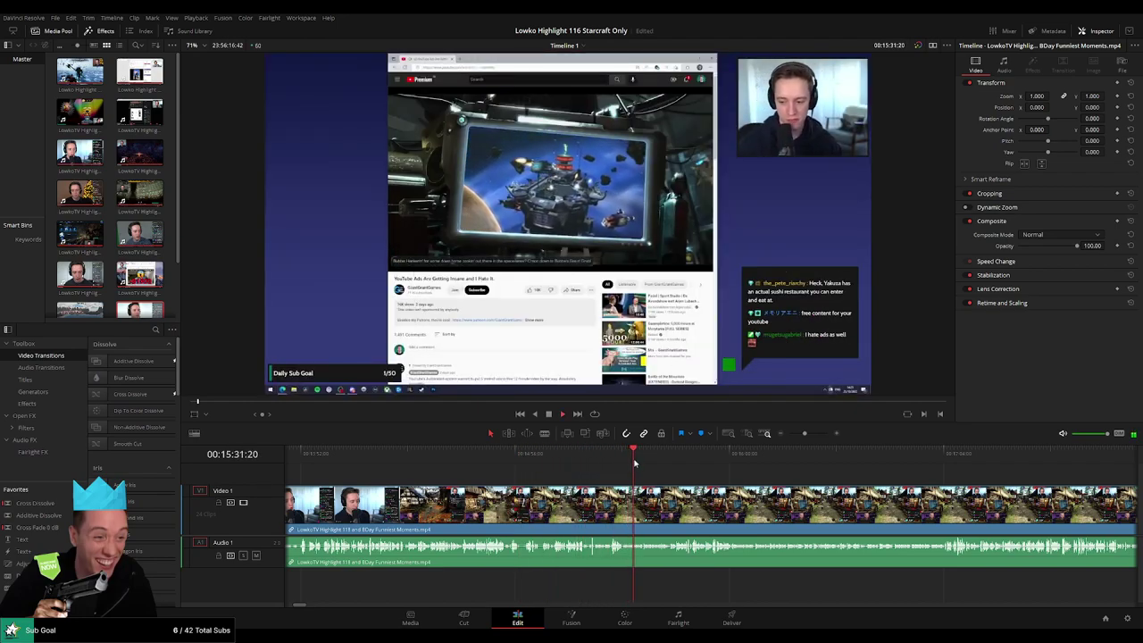
{"action": "left_click_drag", "start_coordinate": [688, 460], "coordinate": [1005, 475]}
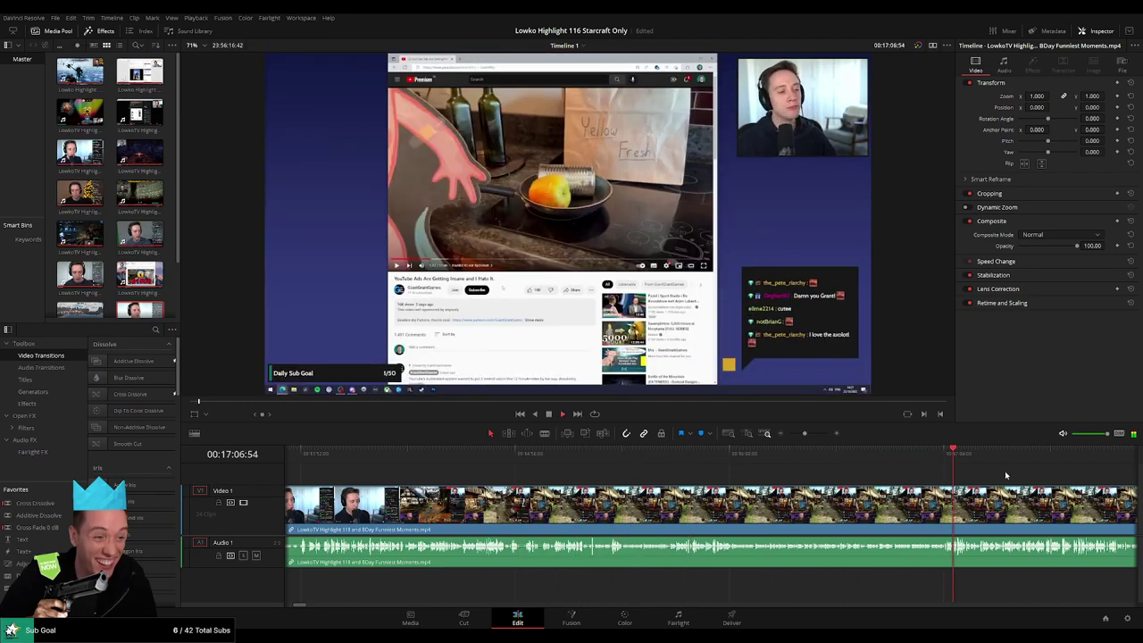
{"action": "left_click_drag", "start_coordinate": [479, 461], "coordinate": [744, 471]}
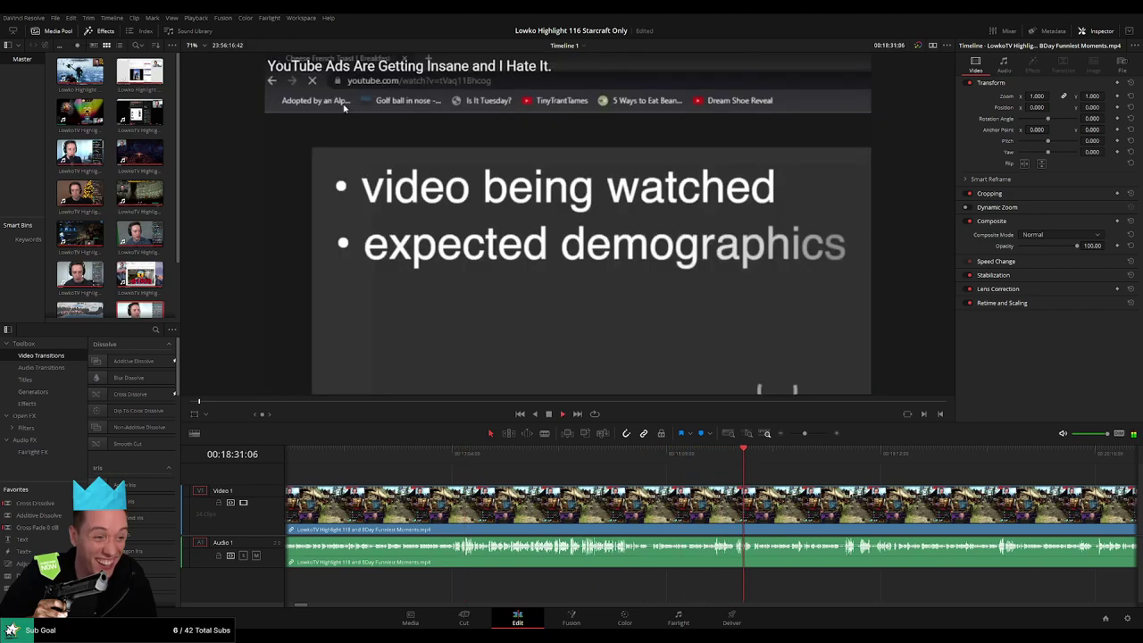
{"action": "scroll", "coordinate": [505, 474], "scroll_direction": "right", "scroll_amount": 4}
{"action": "left_click_drag", "start_coordinate": [430, 461], "coordinate": [1040, 469]}
{"action": "scroll", "coordinate": [518, 470], "scroll_direction": "right", "scroll_amount": 5}
{"action": "left_click_drag", "start_coordinate": [506, 469], "coordinate": [1037, 469]}
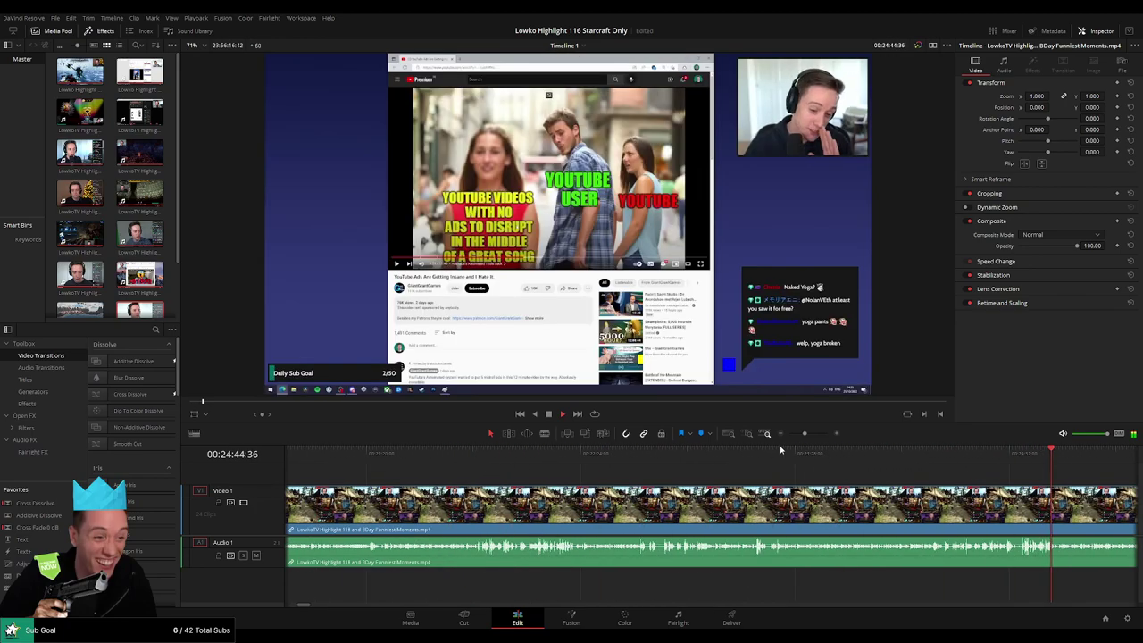
Skip ahead to about 47:47 in the Highlight 118 clip and sample the adventure-game footage through 49:51
{"action": "left_click_drag", "start_coordinate": [804, 435], "coordinate": [791, 437]}
{"action": "left_click_drag", "start_coordinate": [465, 456], "coordinate": [565, 457]}
{"action": "key", "text": "space"}
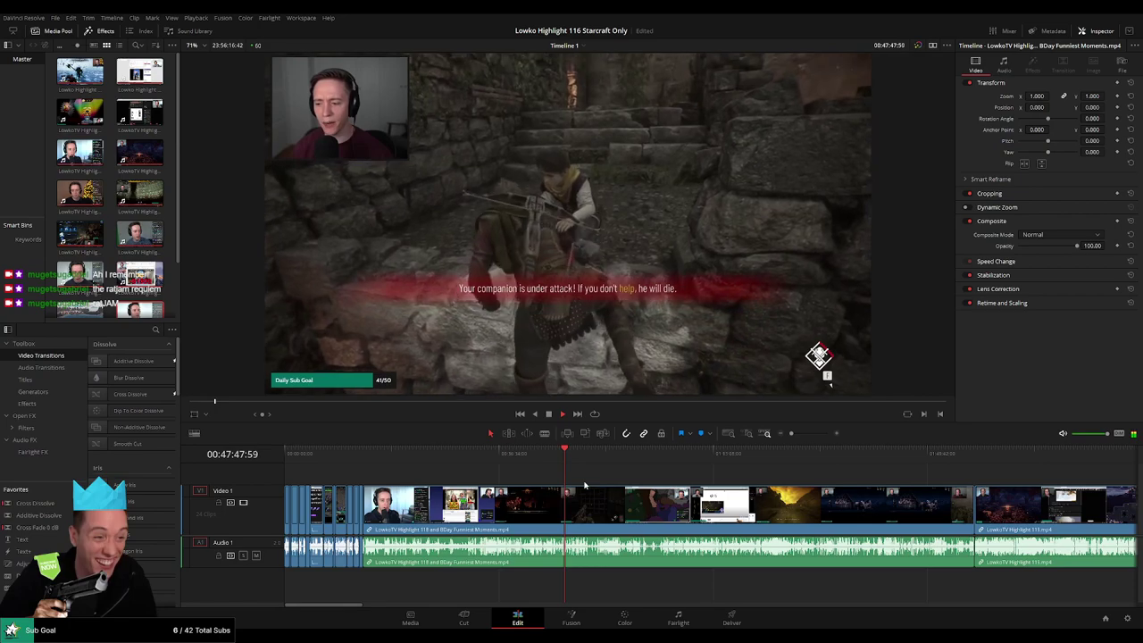
{"action": "scroll", "coordinate": [579, 489], "scroll_direction": "up", "scroll_amount": 3}
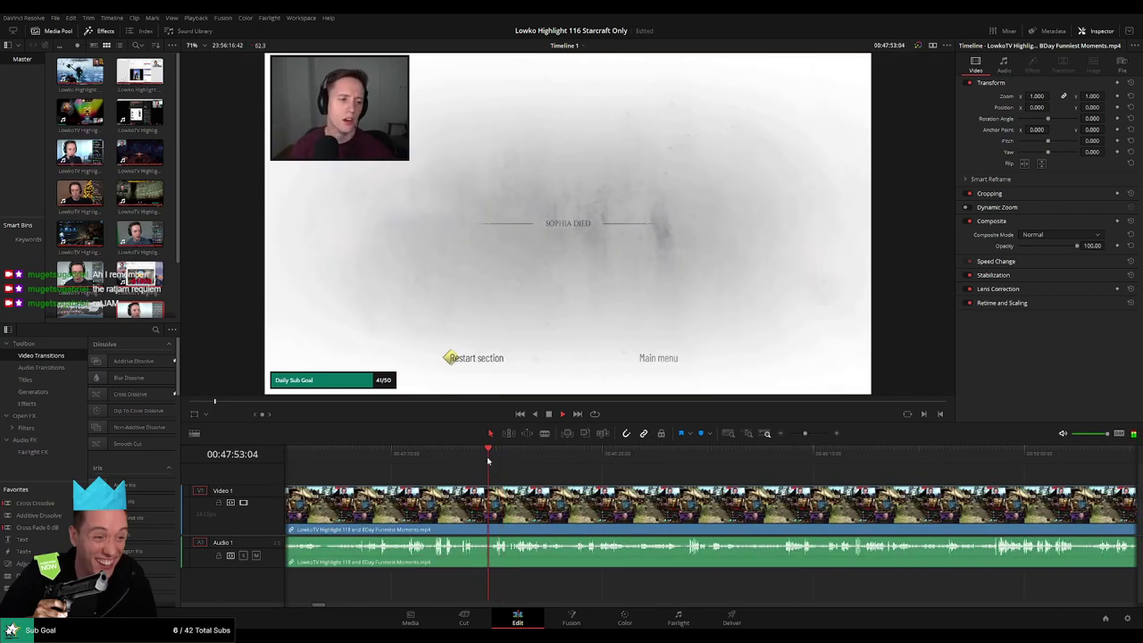
{"action": "left_click", "coordinate": [478, 461]}
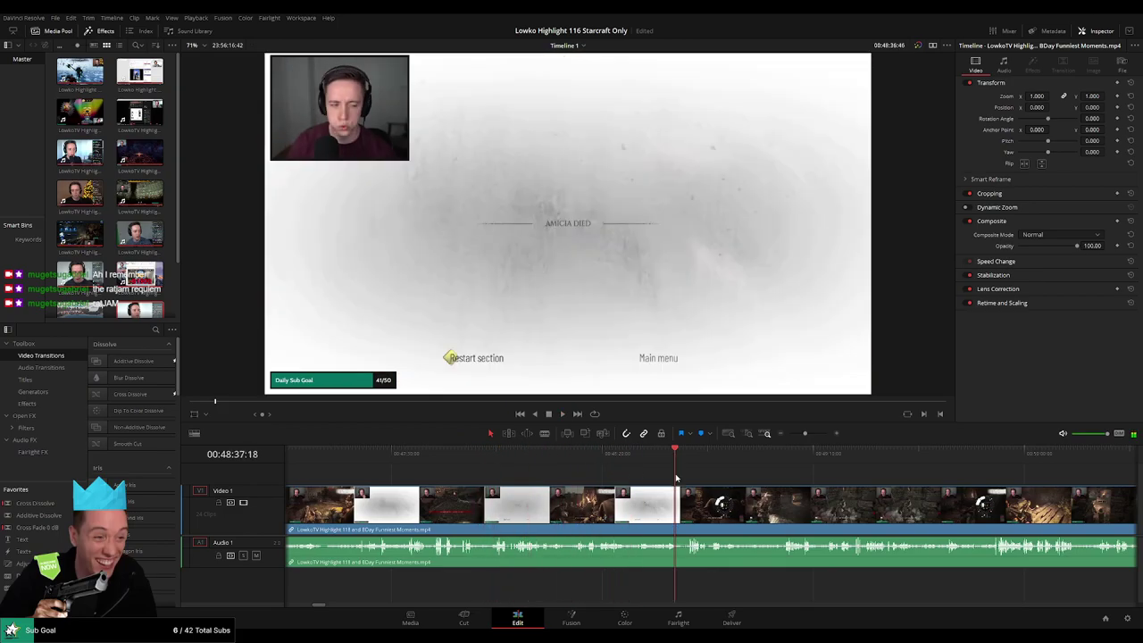
{"action": "scroll", "coordinate": [617, 478], "scroll_direction": "right", "scroll_amount": 5}
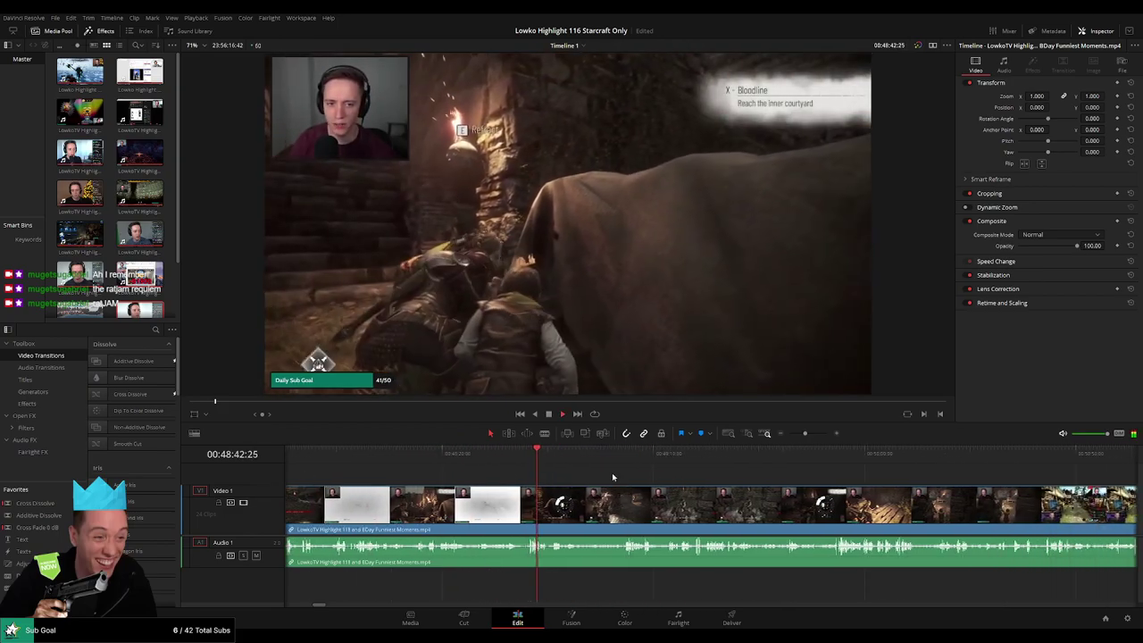
{"action": "left_click", "coordinate": [730, 459]}
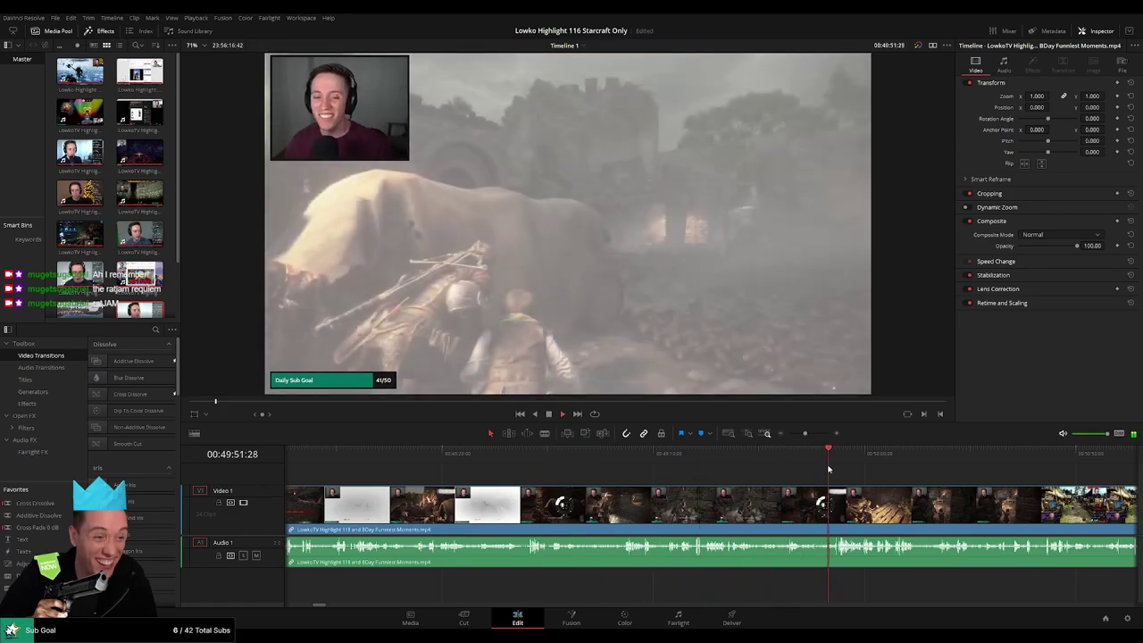
Examine the adventure-game cutscenes between about 50:51 and 53:47 for a switch to StarCraft
{"action": "scroll", "coordinate": [733, 467], "scroll_direction": "right", "scroll_amount": 3}
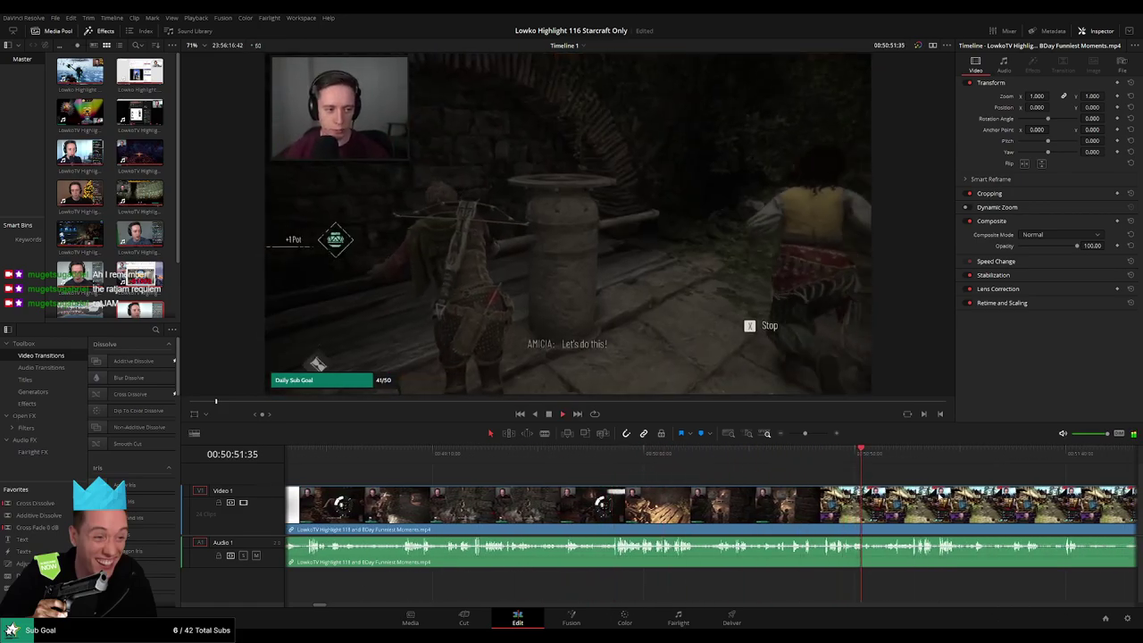
{"action": "scroll", "coordinate": [546, 477], "scroll_direction": "right", "scroll_amount": 5}
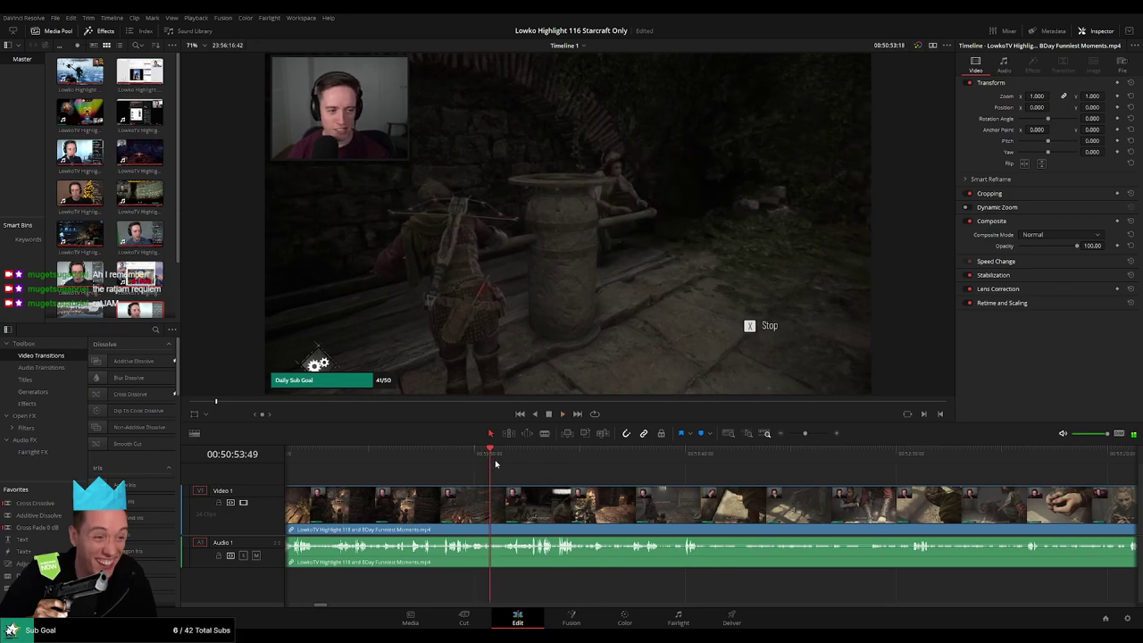
{"action": "left_click", "coordinate": [742, 471]}
{"action": "scroll", "coordinate": [745, 472], "scroll_direction": "right", "scroll_amount": 3}
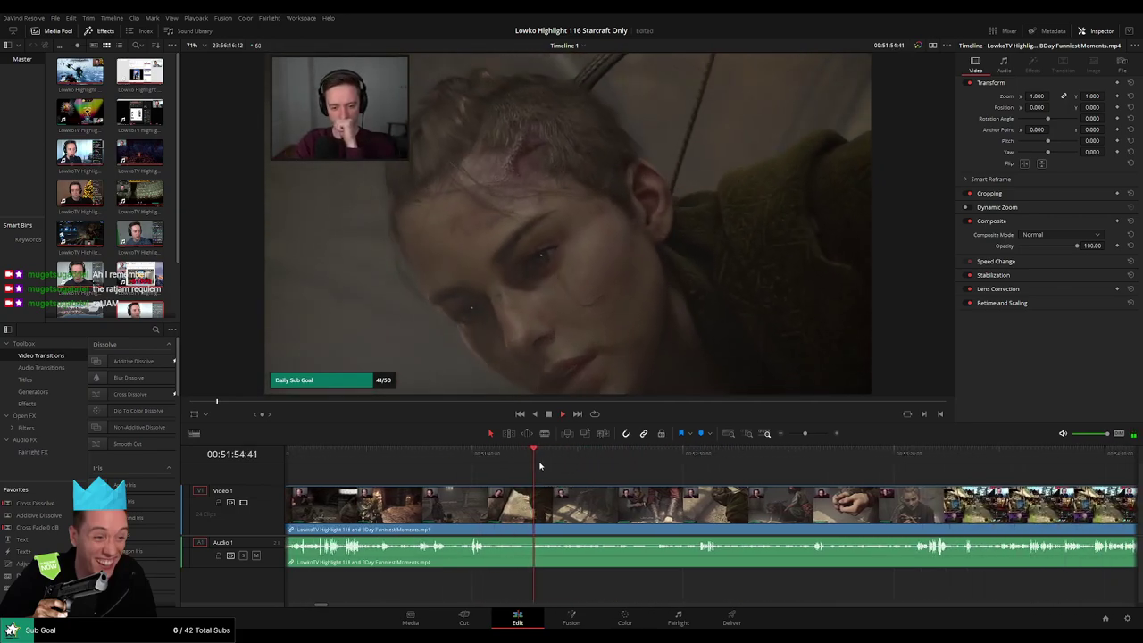
{"action": "left_click_drag", "start_coordinate": [539, 466], "coordinate": [731, 460]}
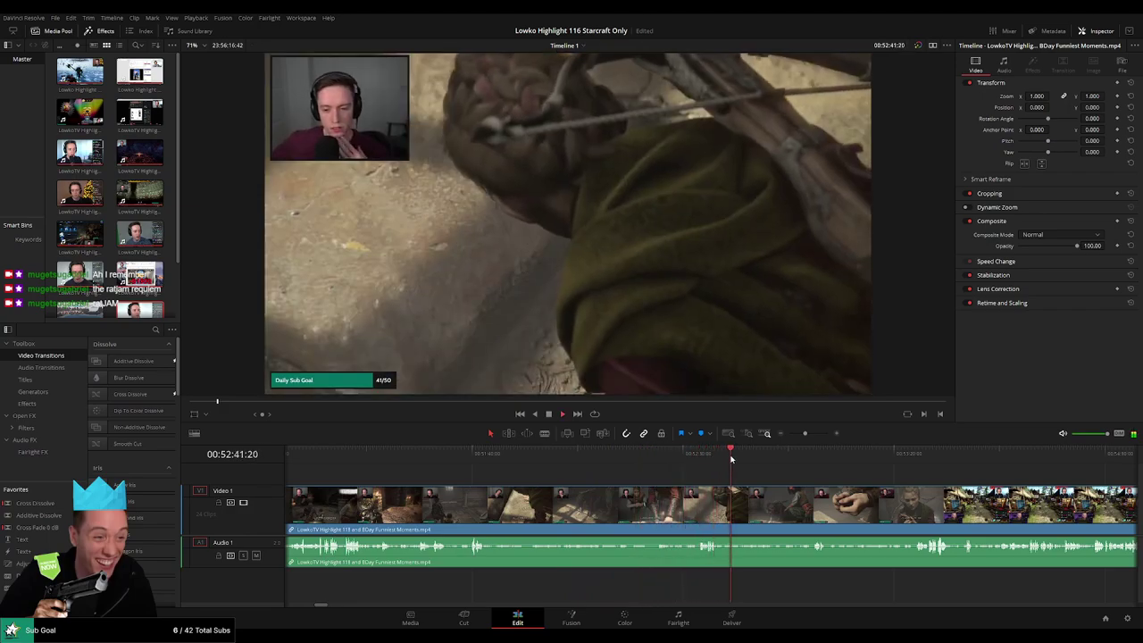
{"action": "left_click_drag", "start_coordinate": [796, 475], "coordinate": [593, 468]}
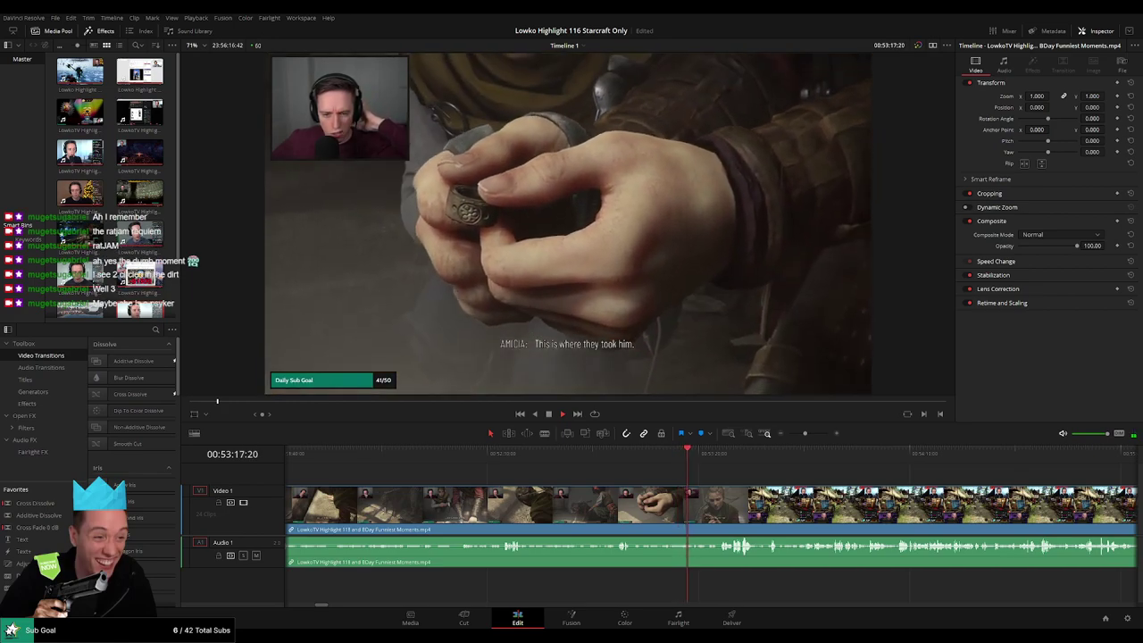
{"action": "left_click", "coordinate": [711, 457]}
{"action": "left_click_drag", "start_coordinate": [712, 459], "coordinate": [720, 459]}
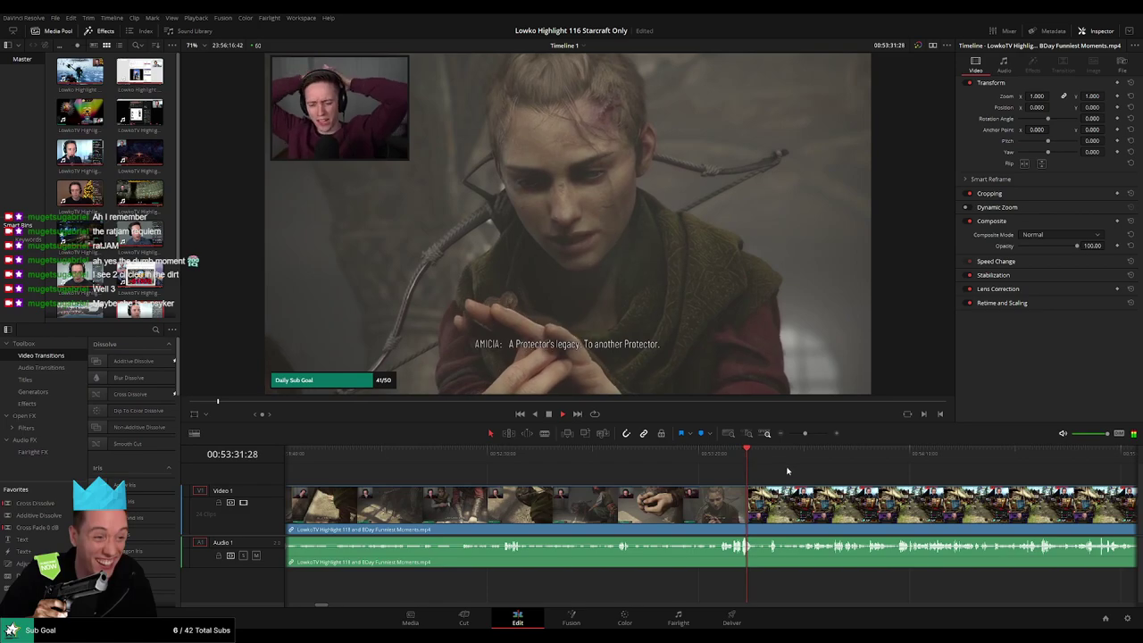
{"action": "scroll", "coordinate": [714, 472], "scroll_direction": "right", "scroll_amount": 5}
{"action": "left_click_drag", "start_coordinate": [505, 461], "coordinate": [511, 459]}
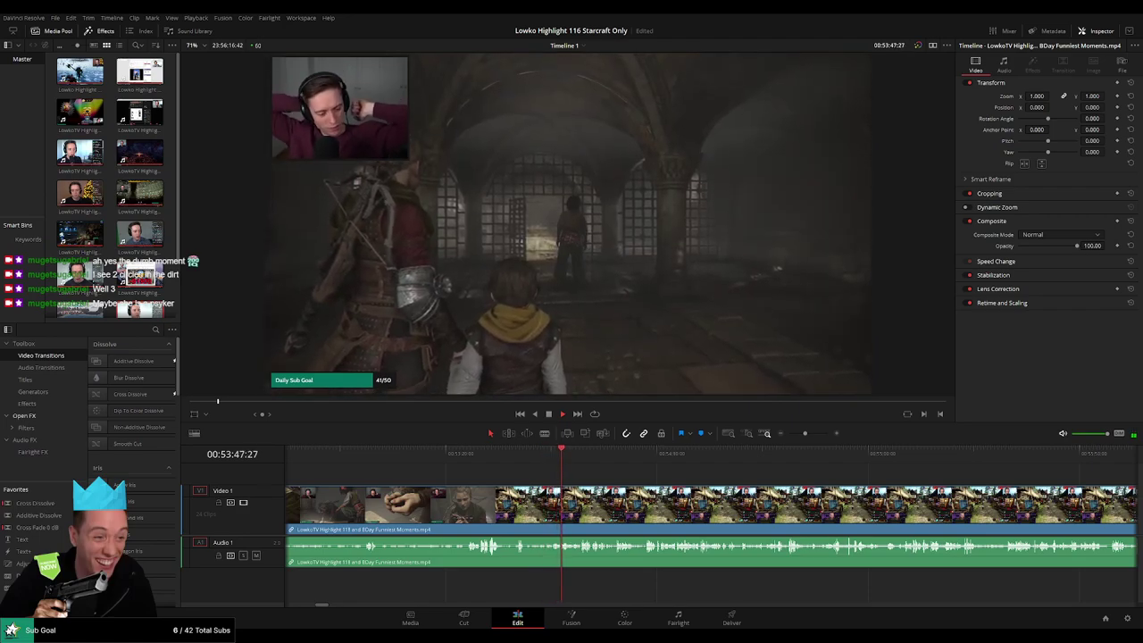
Check the castle interior footage from about 53:51 to 54:58 for StarCraft gameplay
{"action": "left_click_drag", "start_coordinate": [615, 480], "coordinate": [448, 476]}
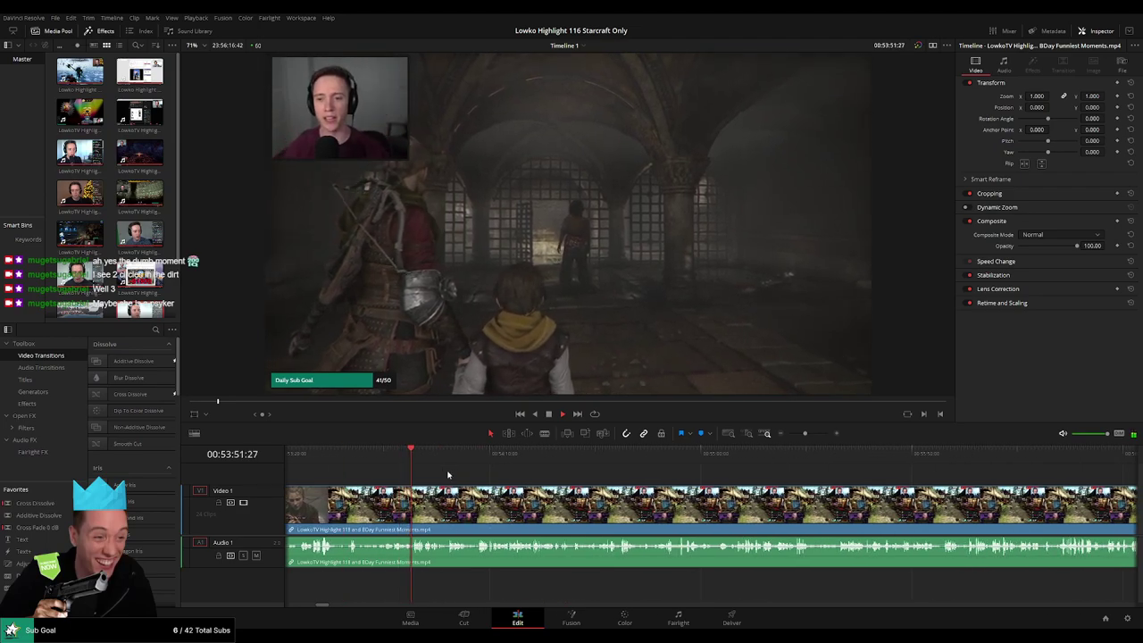
{"action": "scroll", "coordinate": [476, 483], "scroll_direction": "up", "scroll_amount": 2}
{"action": "left_click_drag", "start_coordinate": [761, 479], "coordinate": [508, 477]}
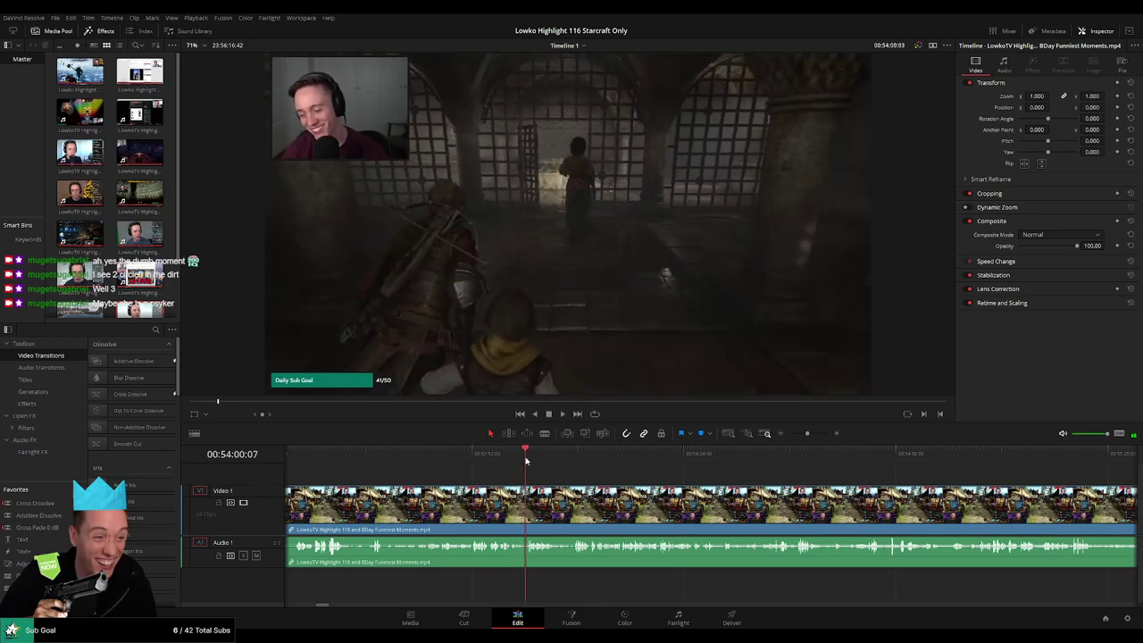
{"action": "left_click_drag", "start_coordinate": [563, 462], "coordinate": [645, 464]}
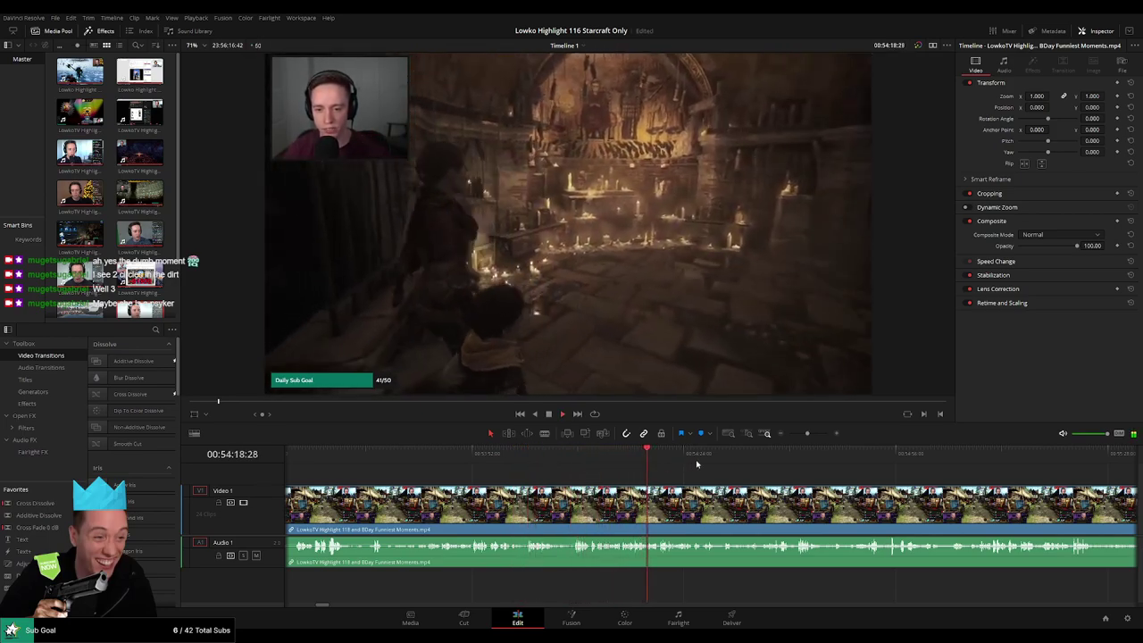
{"action": "left_click", "coordinate": [897, 466]}
{"action": "scroll", "coordinate": [898, 467], "scroll_direction": "right", "scroll_amount": 7}
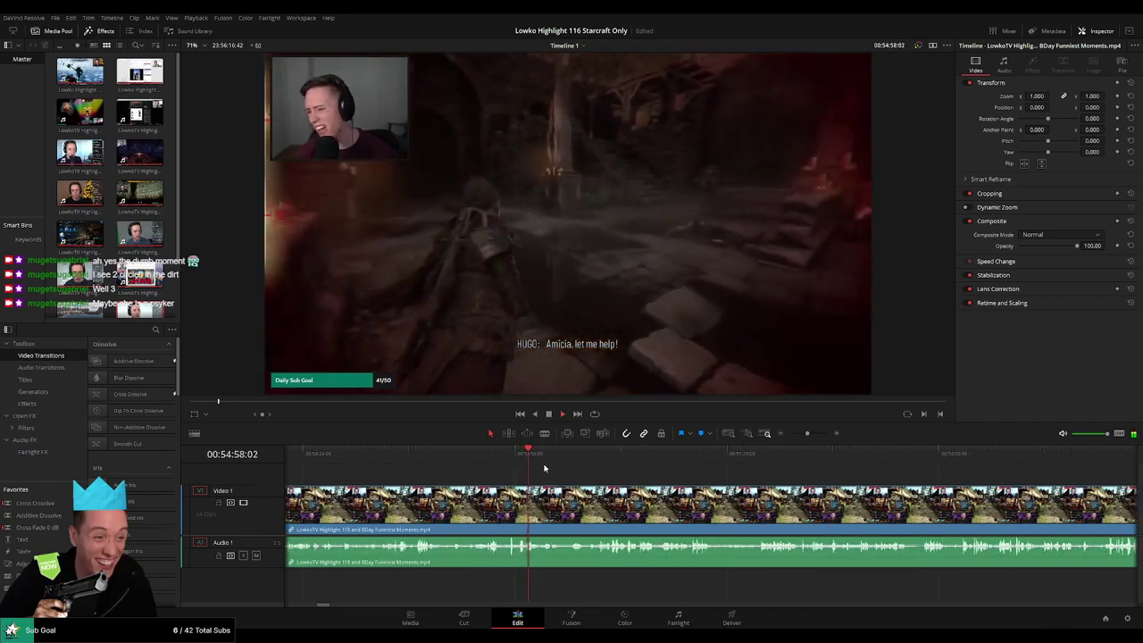
Skip through the rest of the adventure game to the transition to full-screen webcam at about 58:38
{"action": "left_click_drag", "start_coordinate": [881, 468], "coordinate": [932, 468]}
{"action": "scroll", "coordinate": [932, 467], "scroll_direction": "right", "scroll_amount": 9}
{"action": "left_click_drag", "start_coordinate": [514, 481], "coordinate": [909, 474]}
{"action": "left_click_drag", "start_coordinate": [804, 435], "coordinate": [794, 435]}
{"action": "left_click", "coordinate": [731, 465]}
{"action": "left_click", "coordinate": [745, 466]}
{"action": "left_click_drag", "start_coordinate": [745, 465], "coordinate": [728, 466]}
{"action": "scroll", "coordinate": [744, 493], "scroll_direction": "up", "scroll_amount": 5}
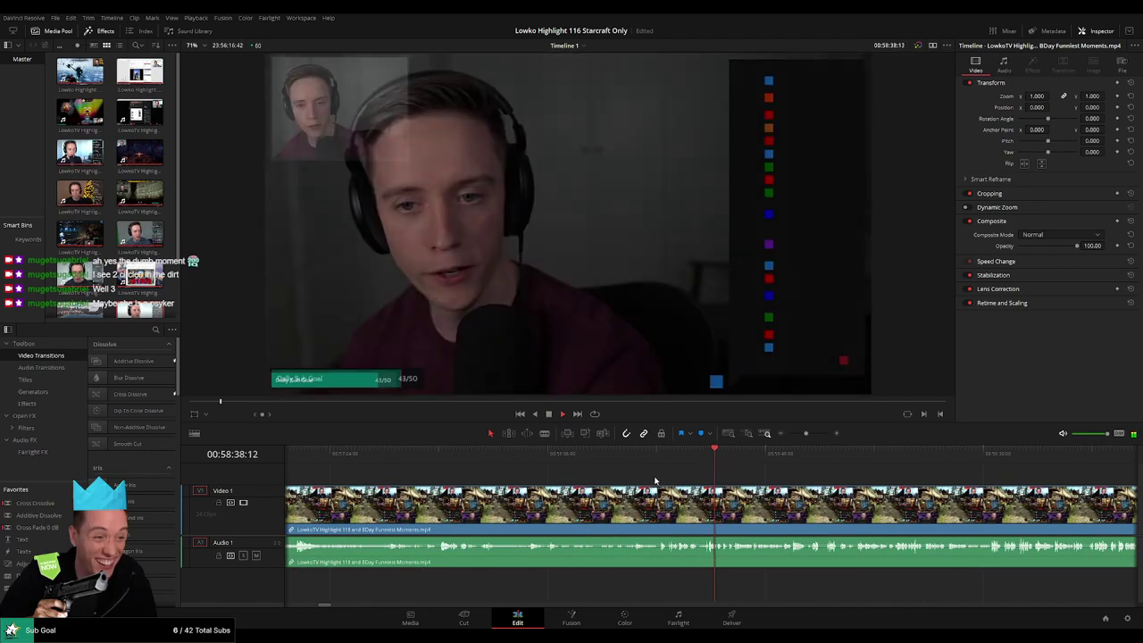
Examine the Highlight 118 footage between about 58:04 and 58:38 to find where the adventure game ends
{"action": "left_click", "coordinate": [653, 464]}
{"action": "left_click_drag", "start_coordinate": [653, 462], "coordinate": [532, 467]}
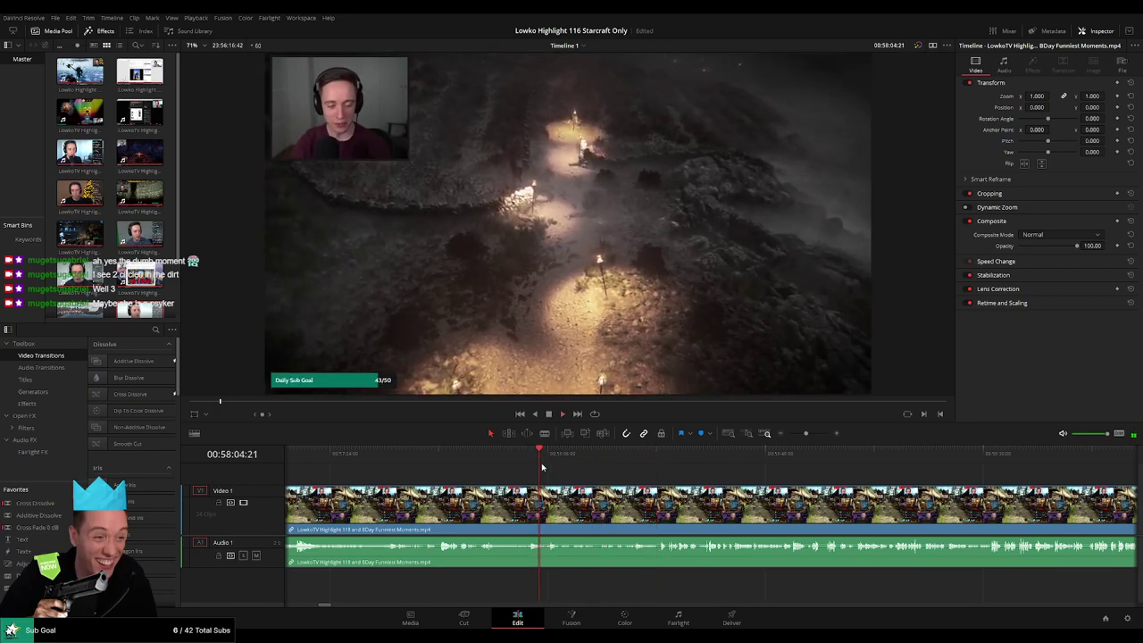
{"action": "left_click", "coordinate": [628, 463]}
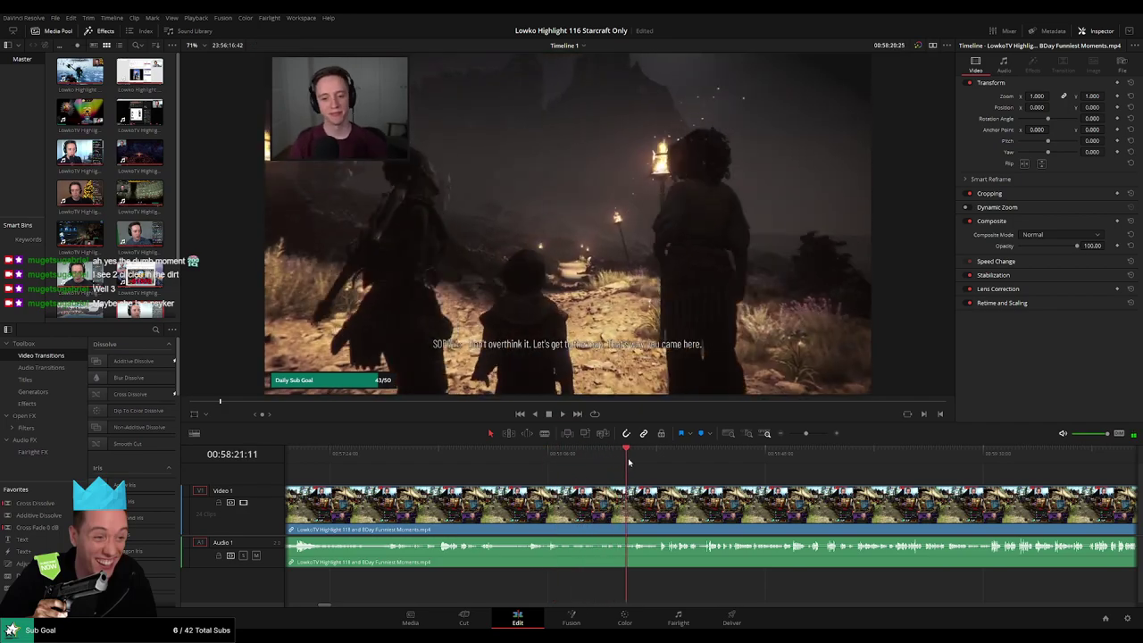
{"action": "left_click", "coordinate": [646, 462]}
{"action": "left_click", "coordinate": [675, 463]}
{"action": "key", "text": "space"}
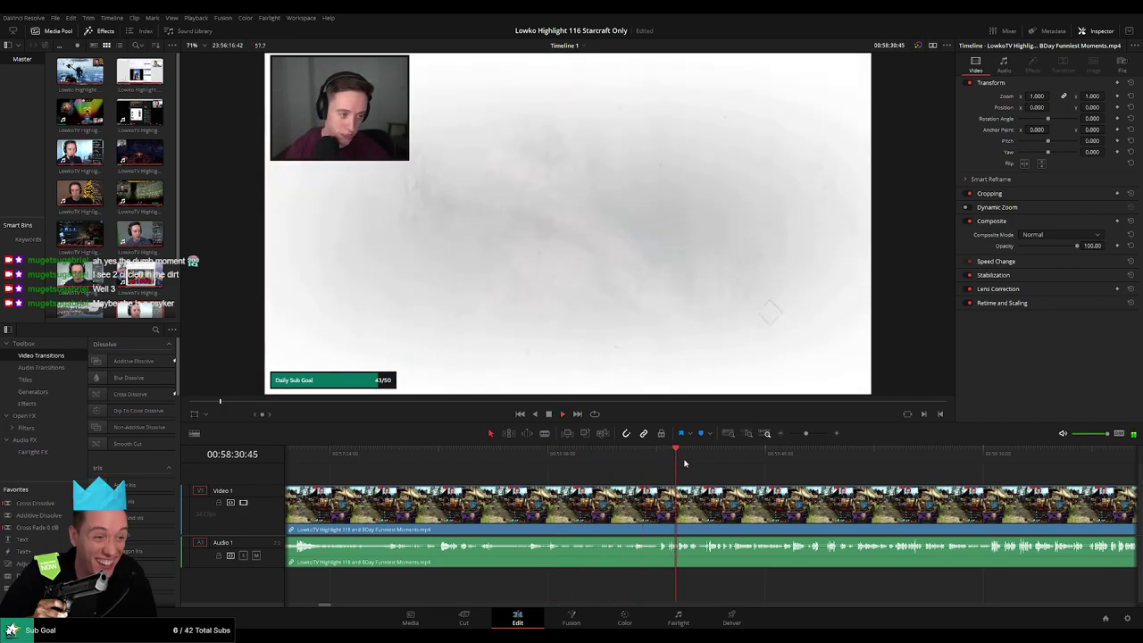
{"action": "scroll", "coordinate": [727, 494], "scroll_direction": "up", "scroll_amount": 2}
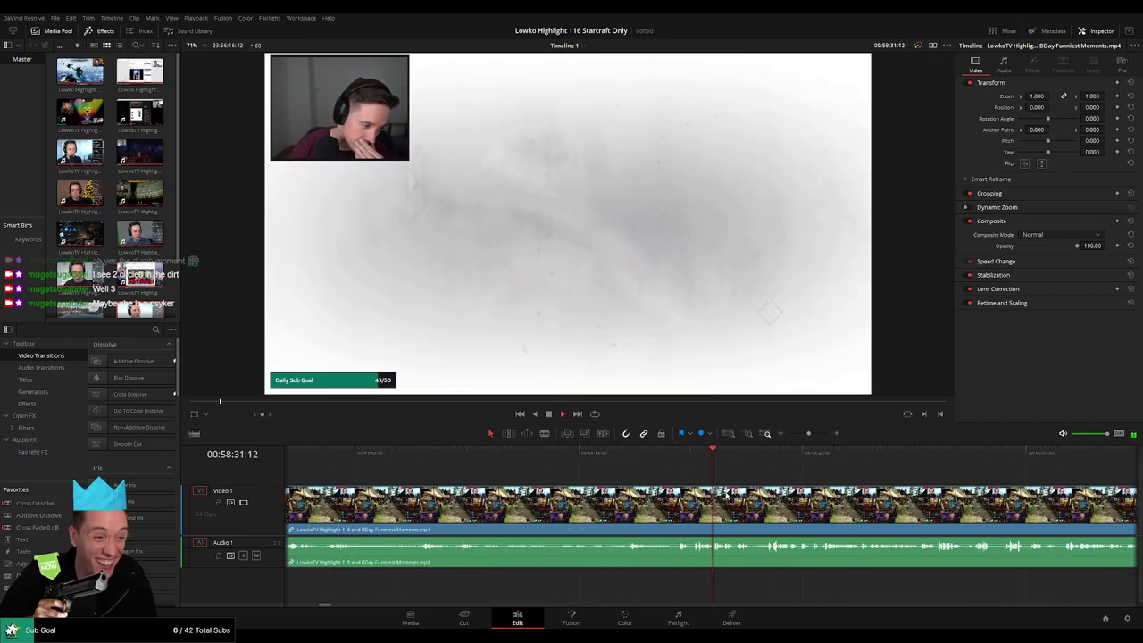
{"action": "left_click_drag", "start_coordinate": [767, 474], "coordinate": [591, 466]}
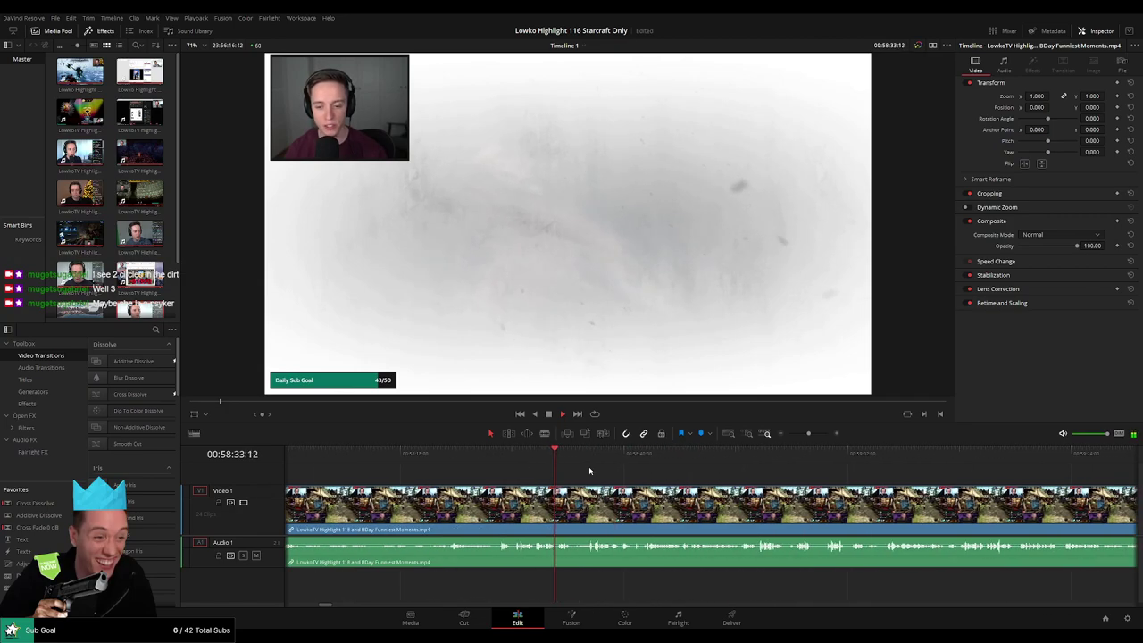
{"action": "left_click", "coordinate": [504, 457]}
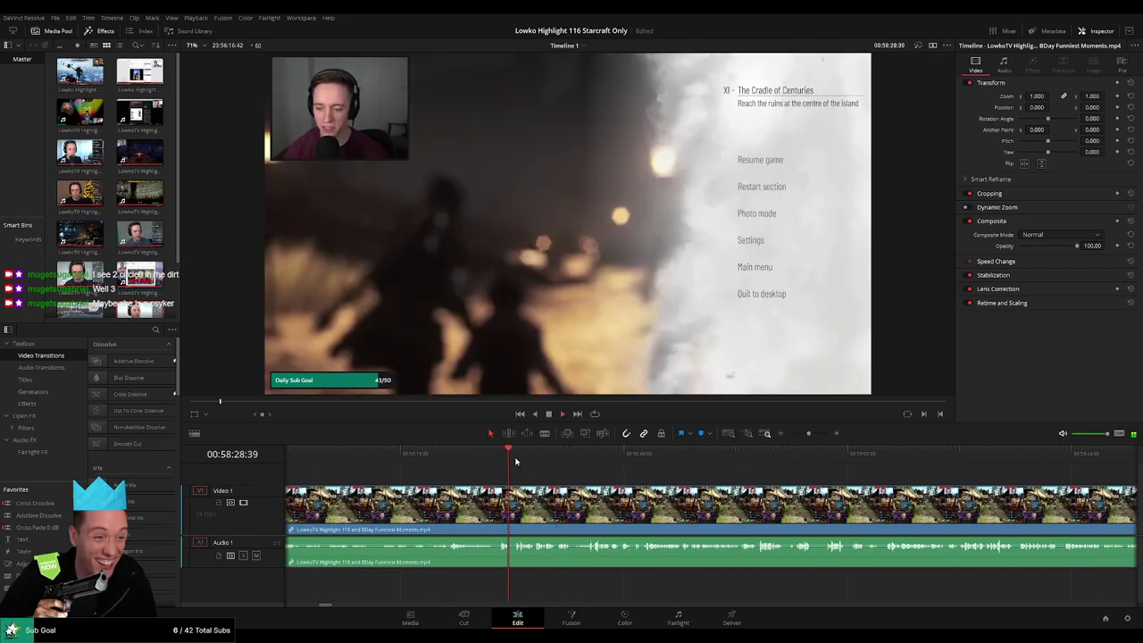
Sample the full-screen webcam and stealth-game meme footage from about 58:43 to 59:18
{"action": "left_click", "coordinate": [643, 456]}
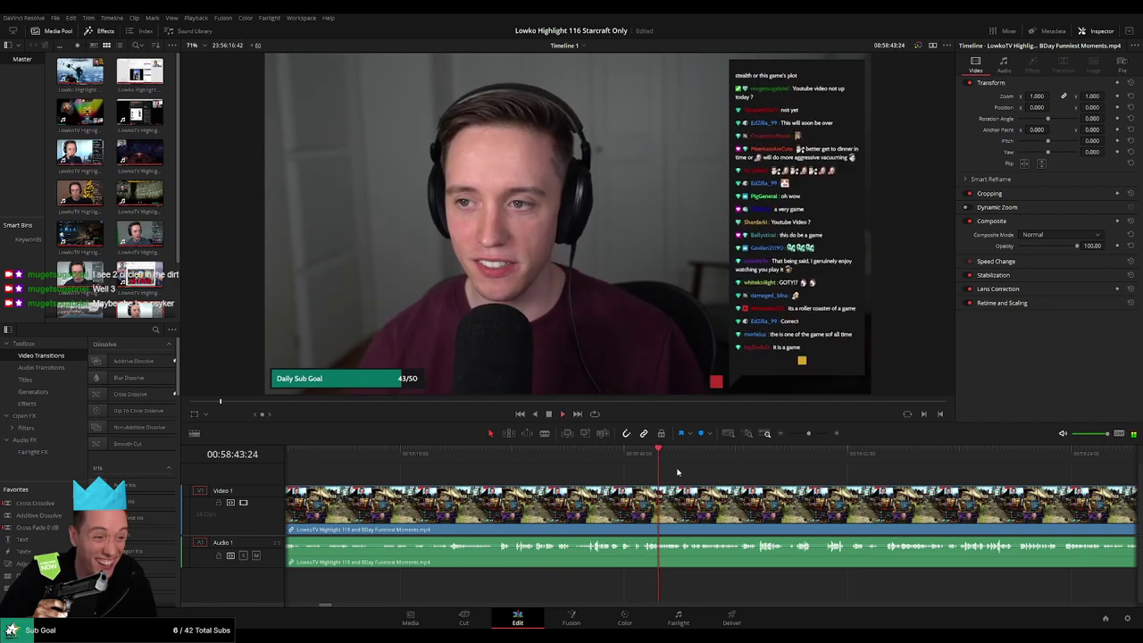
{"action": "left_click", "coordinate": [737, 457]}
{"action": "left_click", "coordinate": [805, 457]}
{"action": "left_click_drag", "start_coordinate": [823, 478], "coordinate": [779, 463]}
{"action": "left_click", "coordinate": [585, 459]}
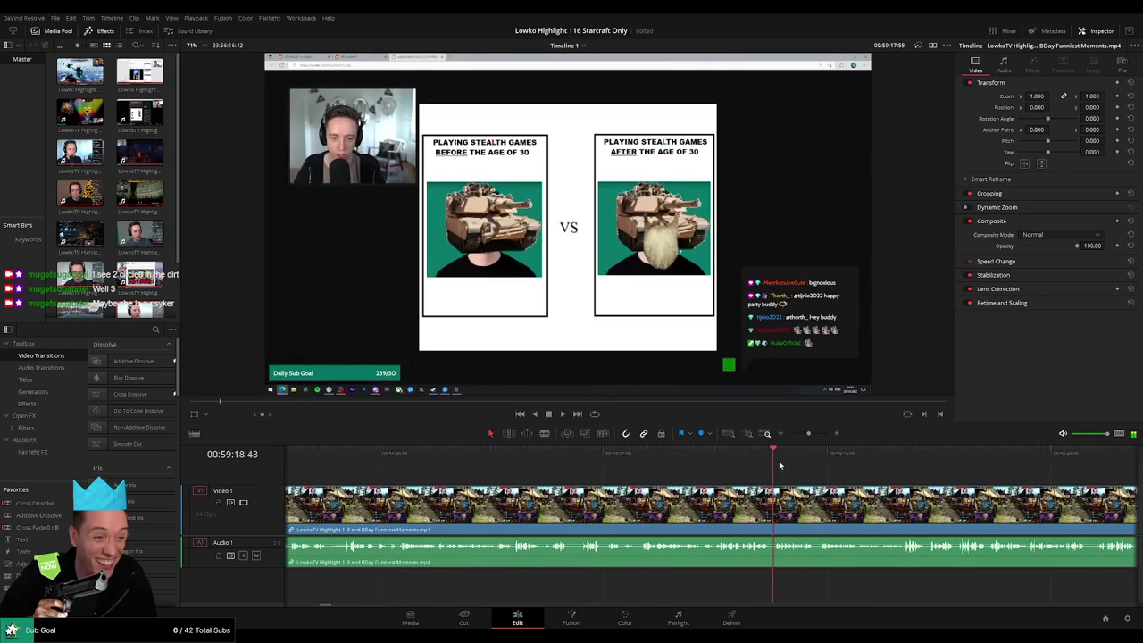
{"action": "key", "text": "space"}
{"action": "left_click", "coordinate": [509, 450]}
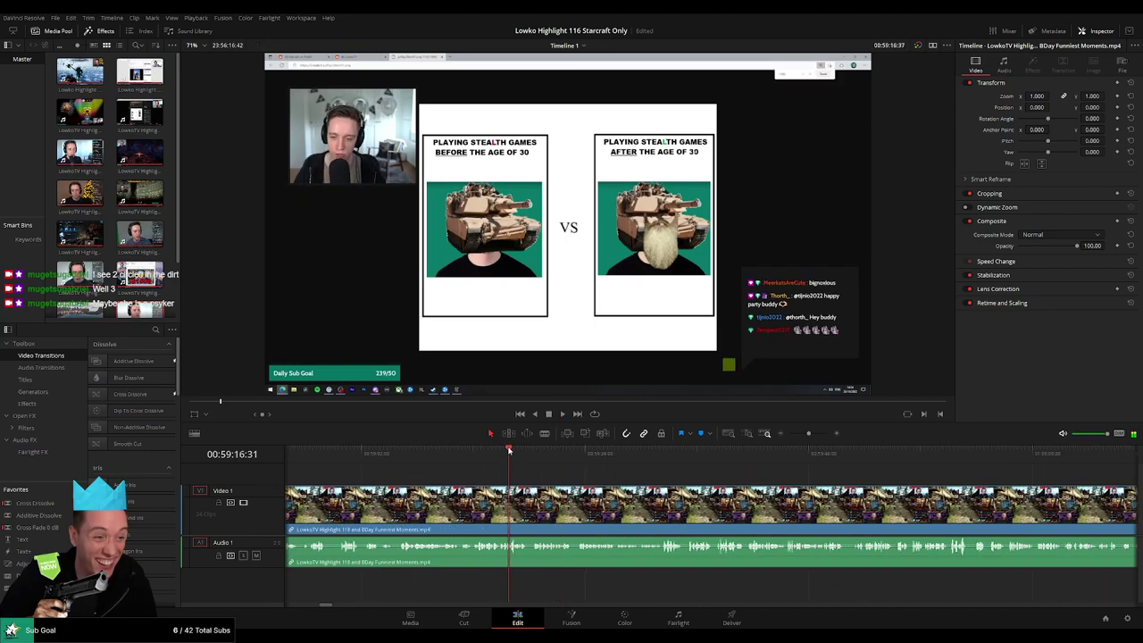
Check the birthday-stream meme footage from about 59:32 to 1:00:21 for StarCraft content
{"action": "left_click", "coordinate": [955, 459]}
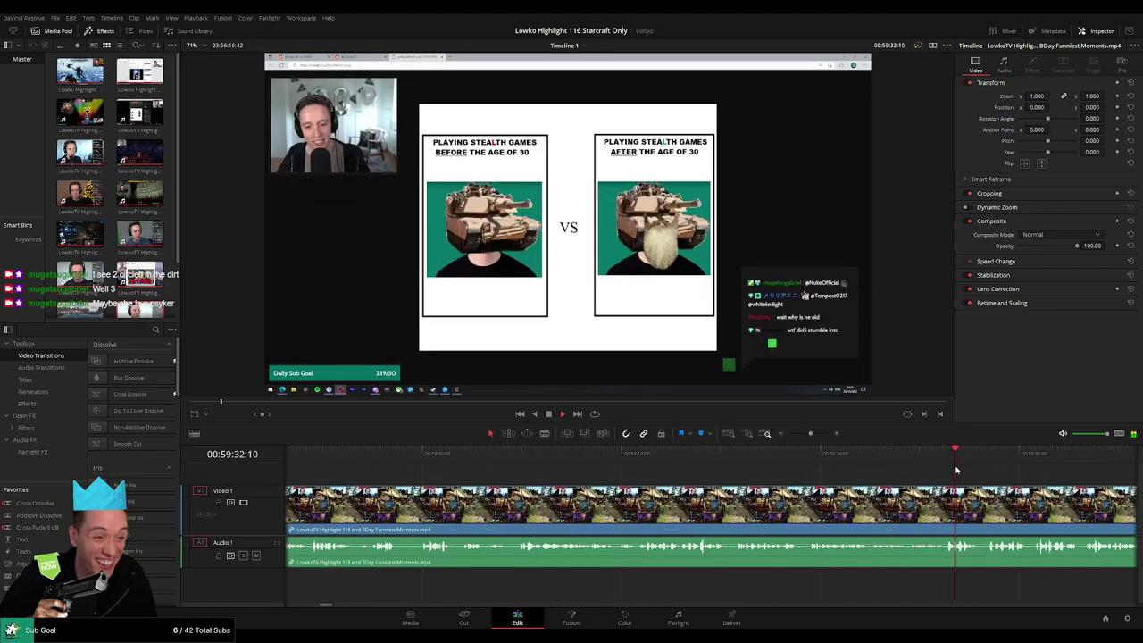
{"action": "scroll", "coordinate": [610, 483], "scroll_direction": "right", "scroll_amount": 5}
{"action": "left_click", "coordinate": [815, 459]}
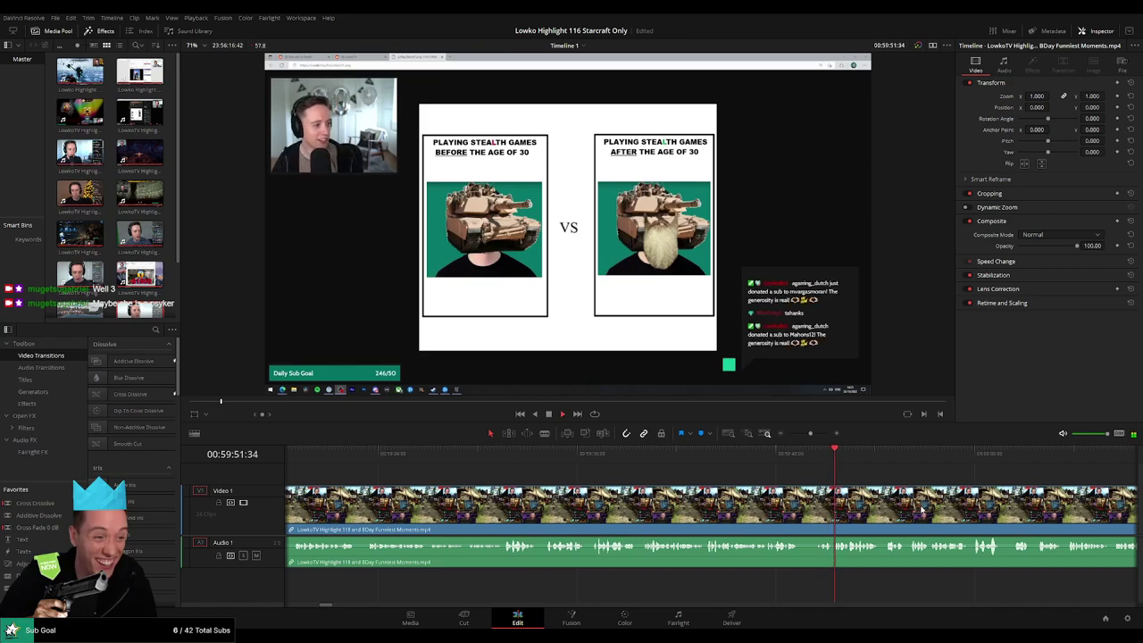
{"action": "left_click_drag", "start_coordinate": [568, 477], "coordinate": [725, 471]}
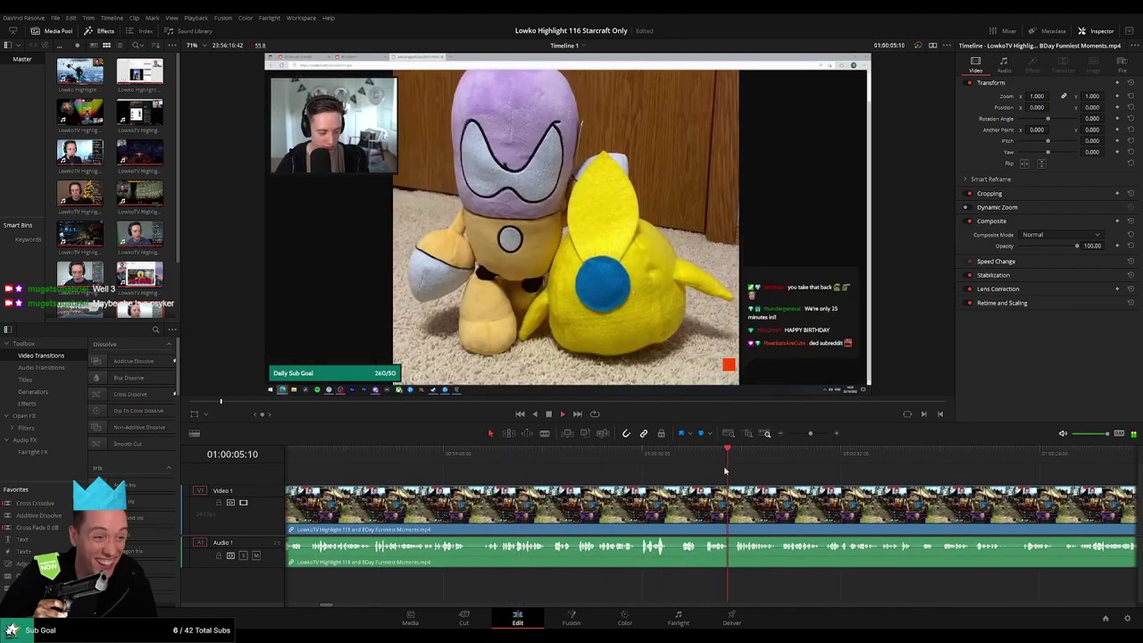
{"action": "left_click", "coordinate": [857, 462]}
{"action": "left_click", "coordinate": [983, 462]}
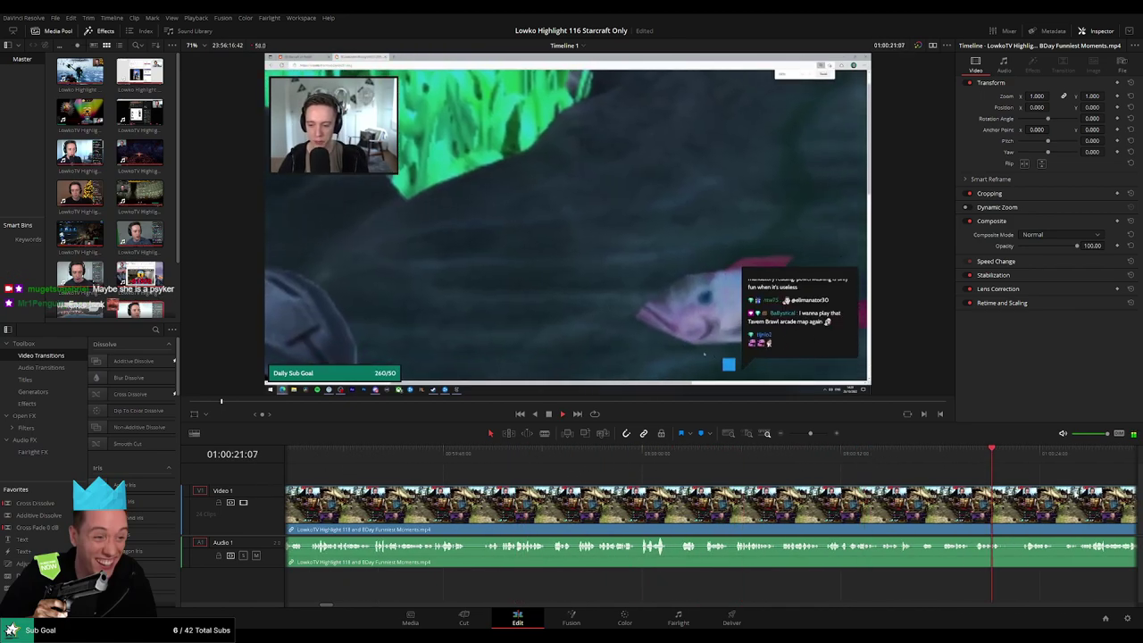
Split the Highlight 118 clip at the StarCraft subreddit section near 1:00:28 and ripple-delete the unrelated footage before it
{"action": "scroll", "coordinate": [588, 484], "scroll_direction": "right", "scroll_amount": 5}
{"action": "left_click", "coordinate": [740, 460]}
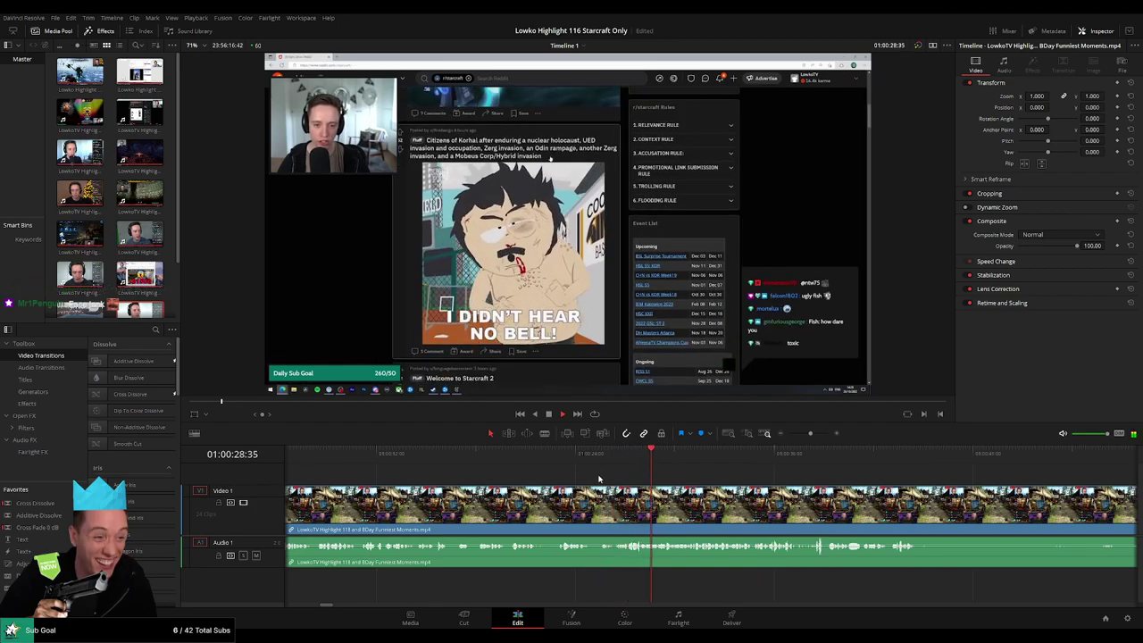
{"action": "key", "text": "space"}
{"action": "scroll", "coordinate": [601, 480], "scroll_direction": "up", "scroll_amount": 4}
{"action": "key", "text": "space"}
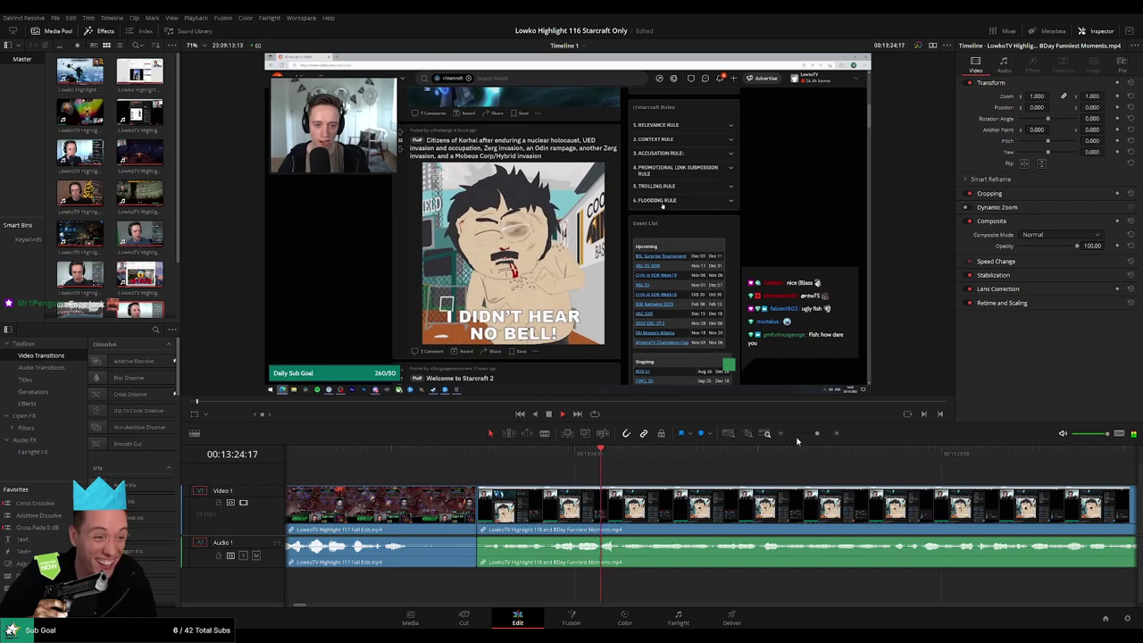
Review the subreddit footage from about 13:24 to 13:41 to find where it switches to the StarCraft menu
{"action": "left_click_drag", "start_coordinate": [803, 435], "coordinate": [812, 437]}
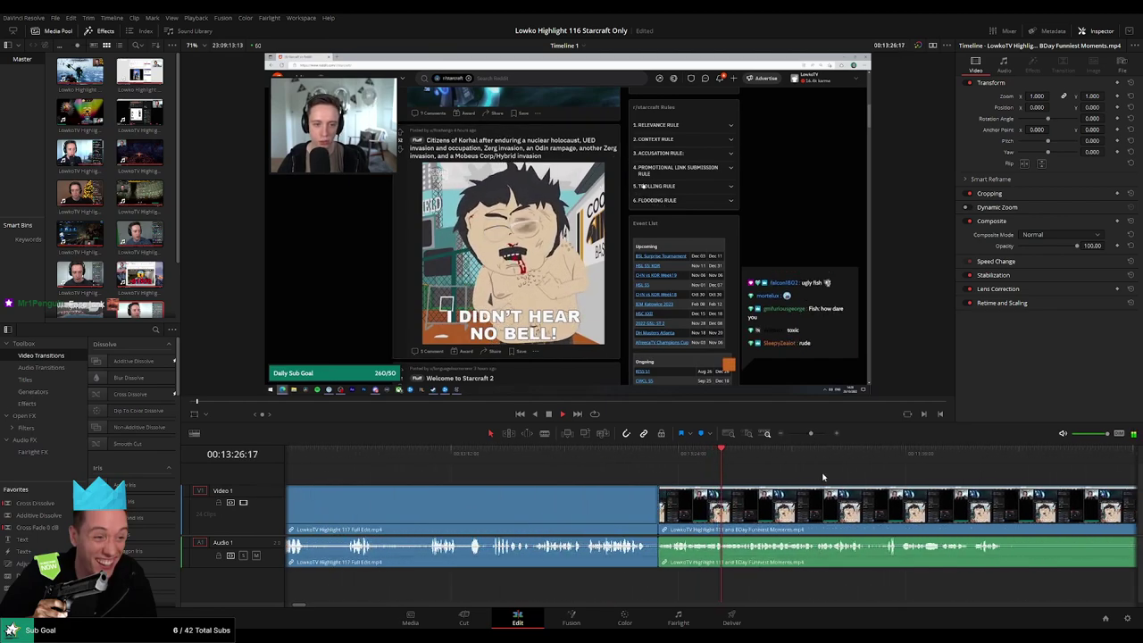
{"action": "left_click_drag", "start_coordinate": [866, 485], "coordinate": [574, 475]}
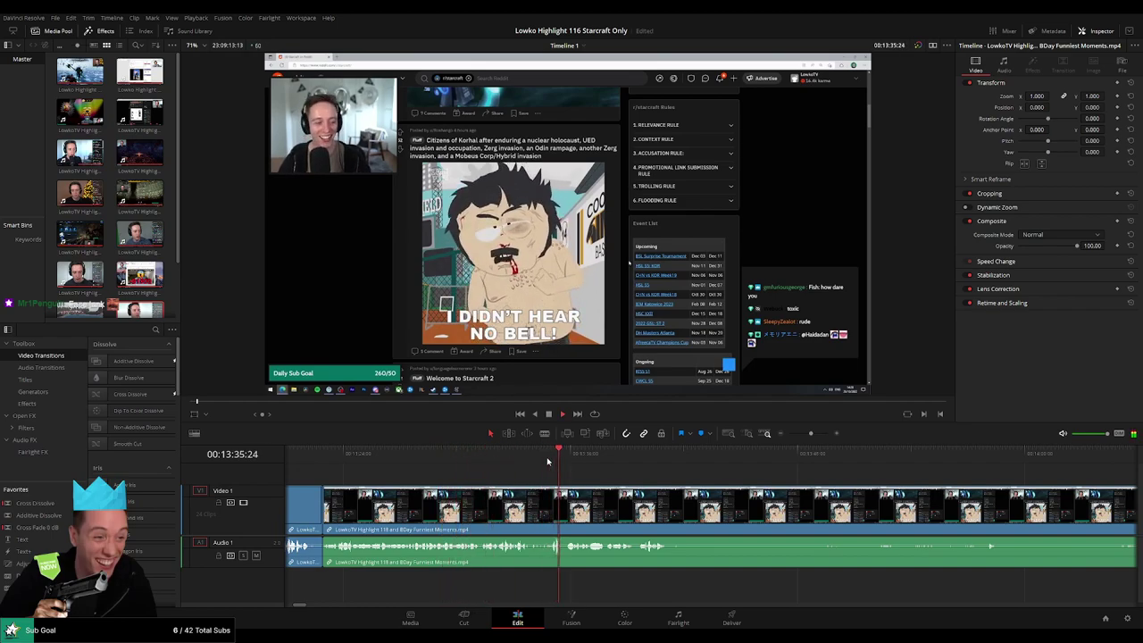
{"action": "scroll", "coordinate": [670, 492], "scroll_direction": "right", "scroll_amount": 1}
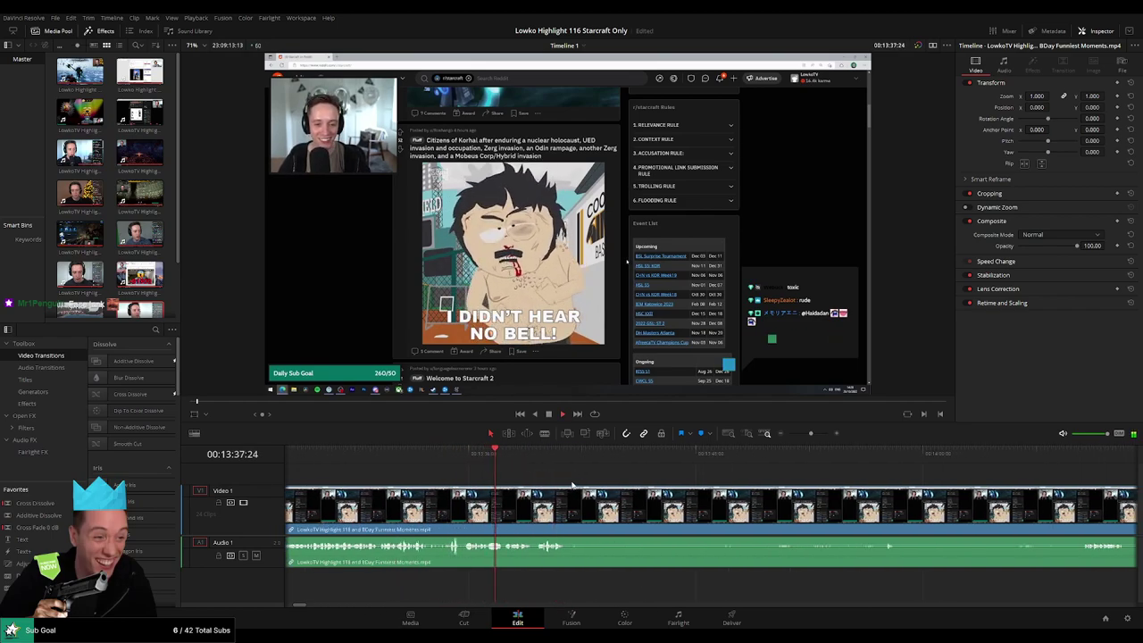
{"action": "scroll", "coordinate": [555, 493], "scroll_direction": "right", "scroll_amount": 1}
{"action": "scroll", "coordinate": [555, 492], "scroll_direction": "right", "scroll_amount": 1}
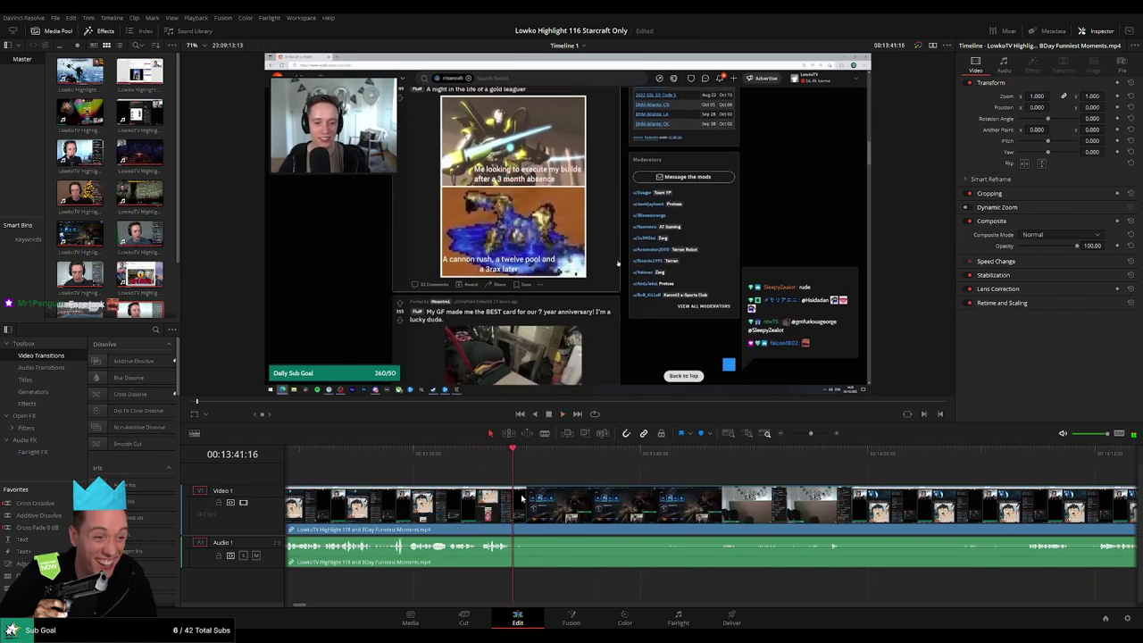
{"action": "left_click", "coordinate": [502, 452]}
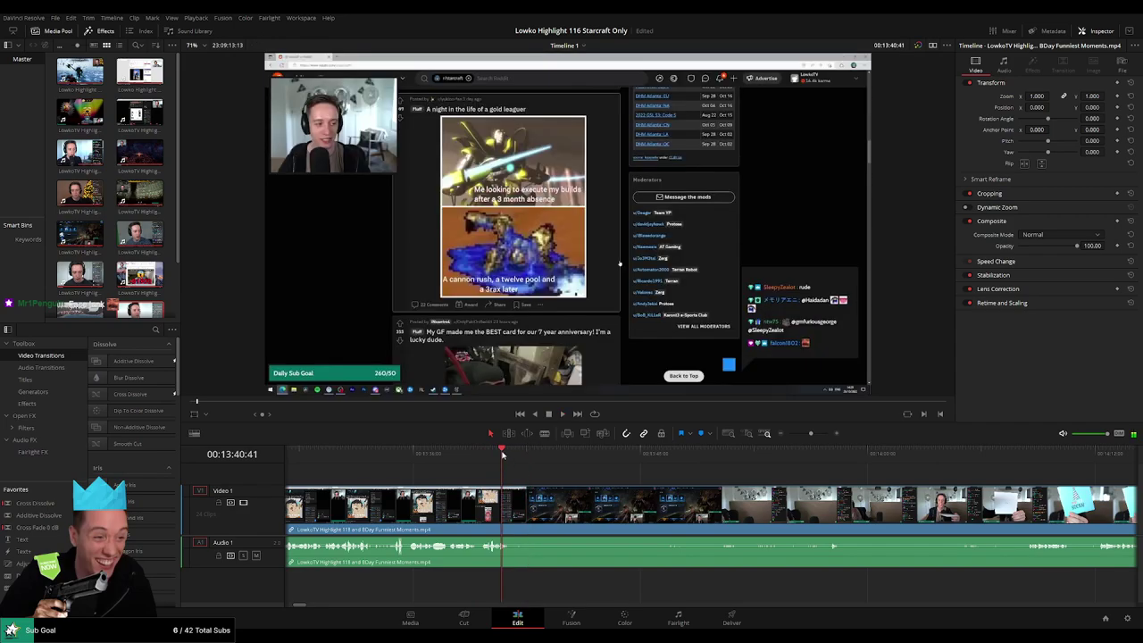
Split the Highlight 118 clip at about 13:41, just before the subreddit page changes to the StarCraft 1v1 menu
{"action": "left_click_drag", "start_coordinate": [524, 458], "coordinate": [905, 476]}
{"action": "scroll", "coordinate": [947, 502], "scroll_direction": "right", "scroll_amount": 6}
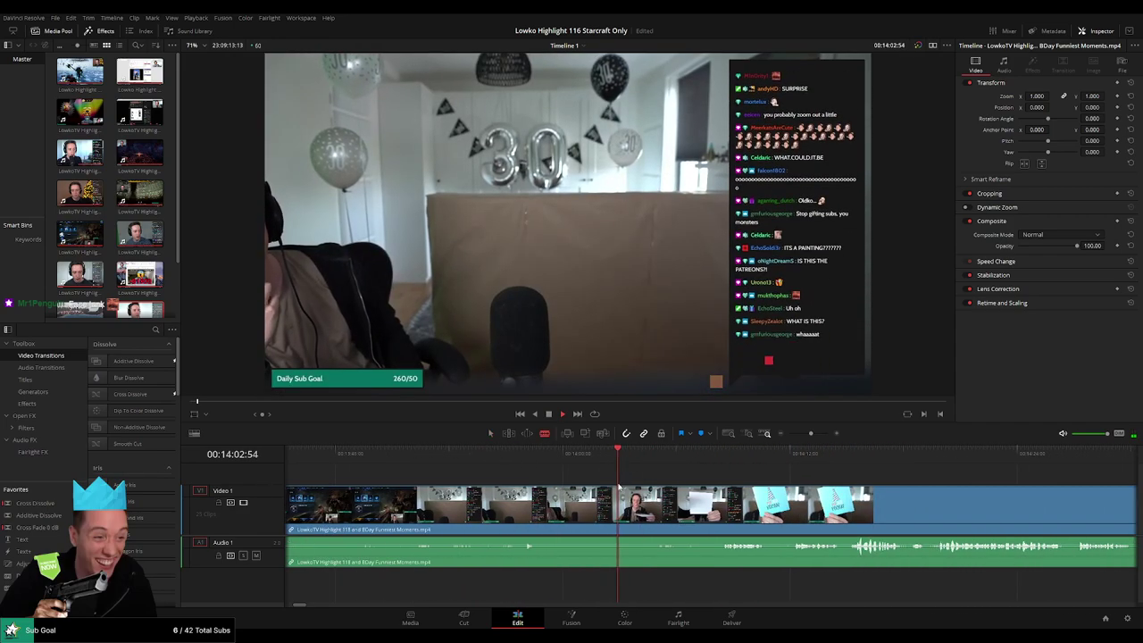
{"action": "scroll", "coordinate": [482, 476], "scroll_direction": "left", "scroll_amount": 4}
{"action": "left_click", "coordinate": [413, 454]}
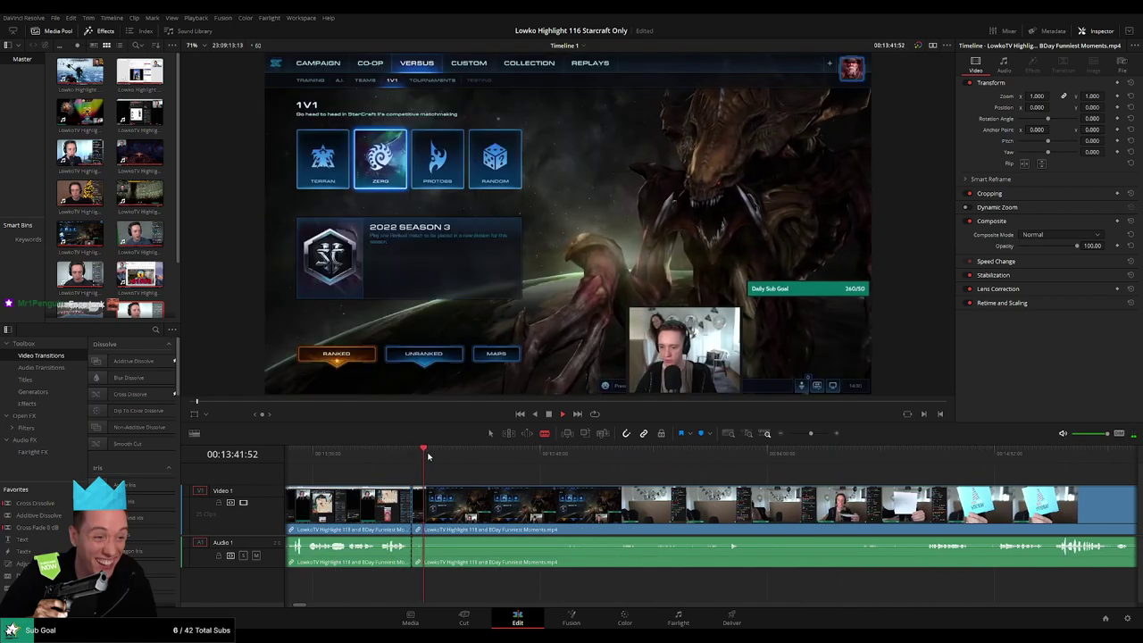
{"action": "left_click", "coordinate": [414, 452]}
{"action": "key", "text": "space"}
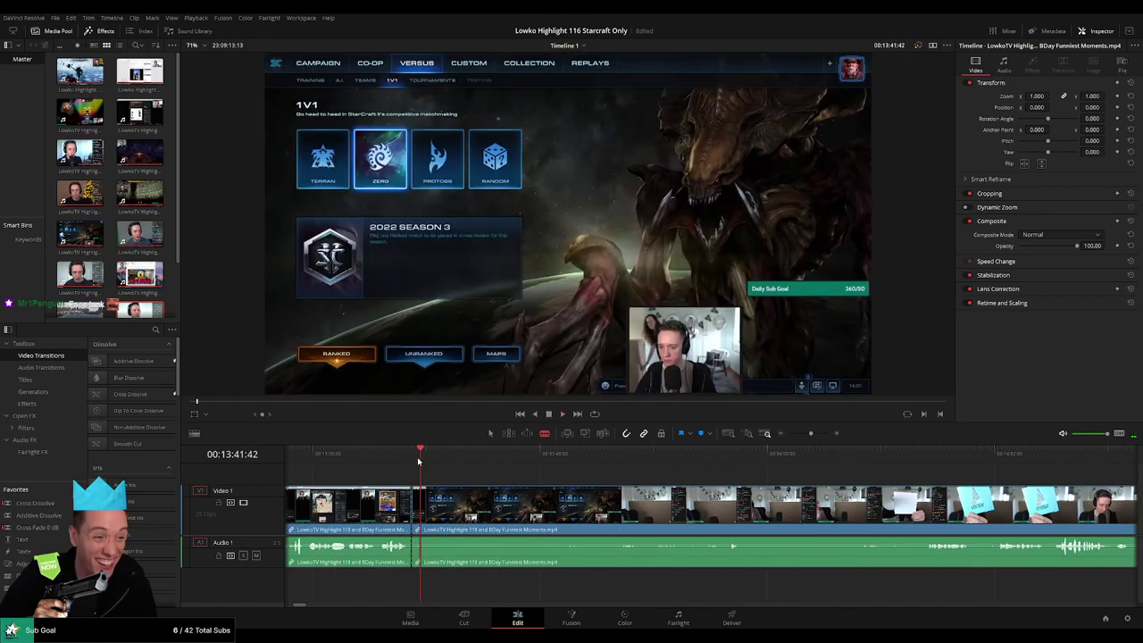
Find the first StarCraft menu frame and add a second cut there at 13:41:22
{"action": "left_click", "coordinate": [416, 459]}
{"action": "key", "text": "Right"}
{"action": "key", "text": "Right"}
{"action": "key", "text": "Right"}
{"action": "key", "text": "Right"}
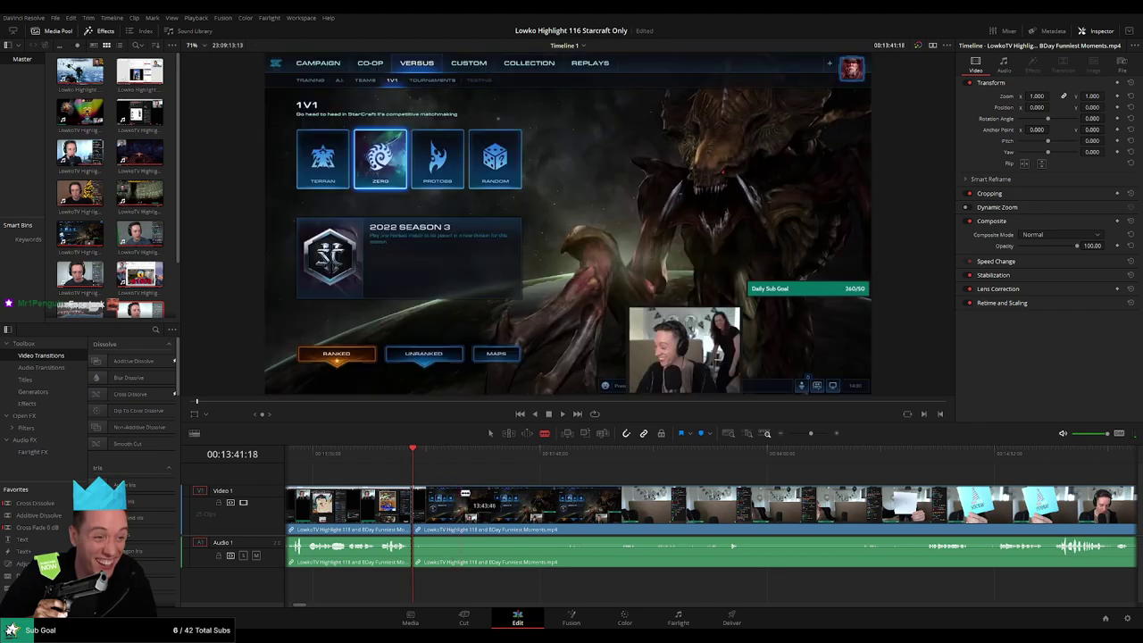
{"action": "left_click_drag", "start_coordinate": [798, 436], "coordinate": [826, 435]}
{"action": "left_click", "coordinate": [642, 458]}
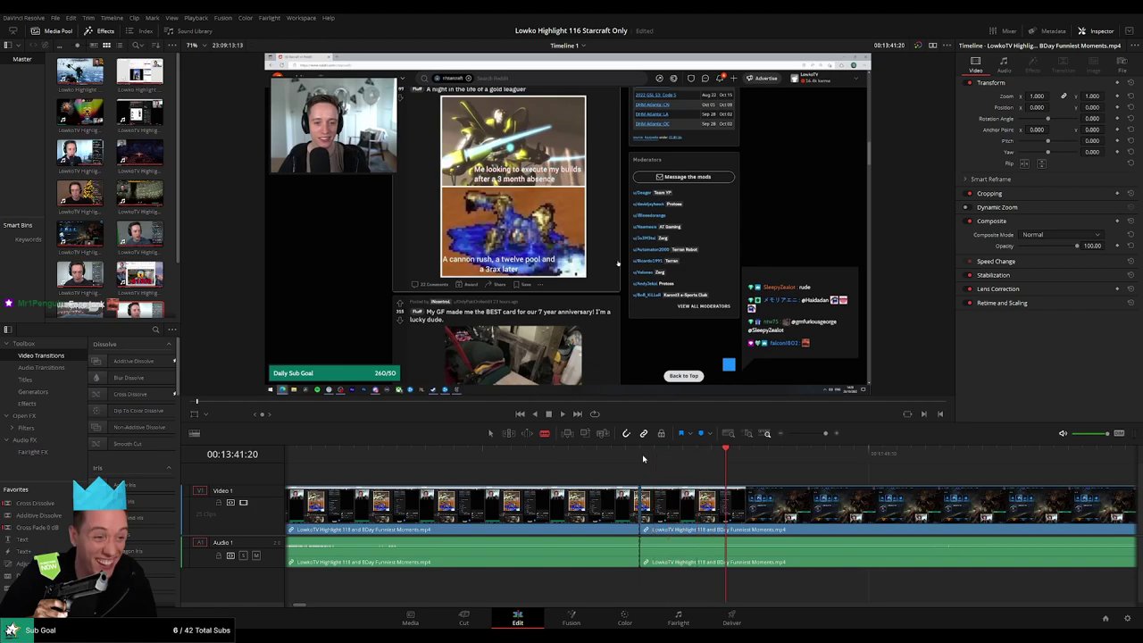
{"action": "key", "text": "Right"}
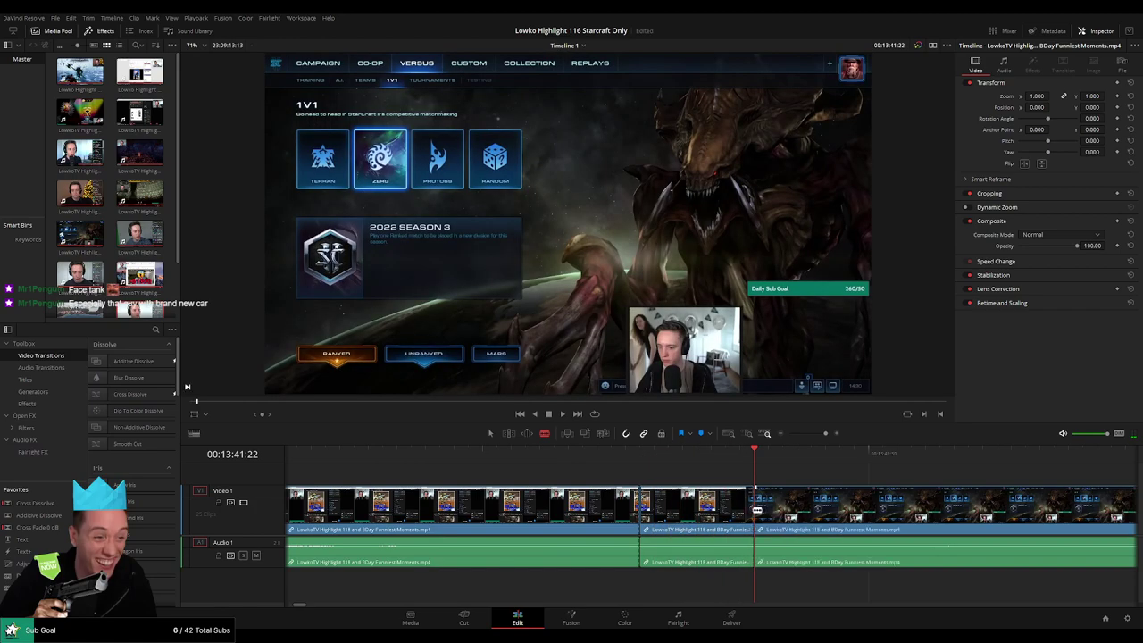
Ripple-delete the short subreddit leftover between the two cuts and play across the join
{"action": "key", "text": "a"}
{"action": "left_click", "coordinate": [728, 511]}
{"action": "key", "text": "Delete"}
{"action": "key", "text": "space"}
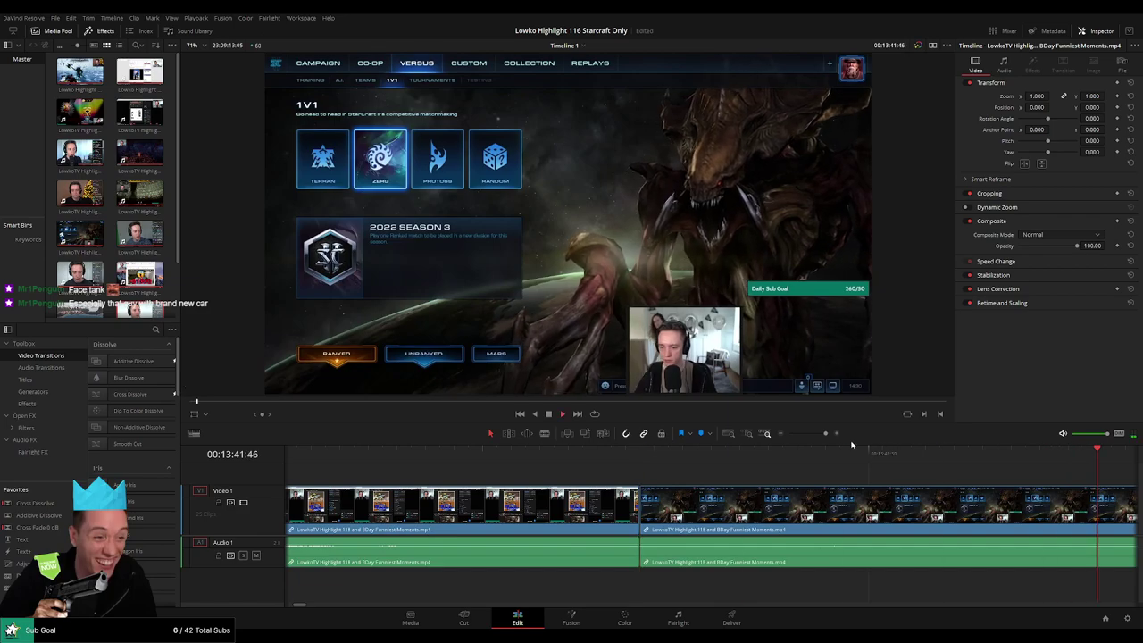
Sample the StarCraft menu and birthday-gift footage from about 13:45 to 18:20
{"action": "left_click_drag", "start_coordinate": [825, 434], "coordinate": [799, 435]}
{"action": "left_click", "coordinate": [704, 505]}
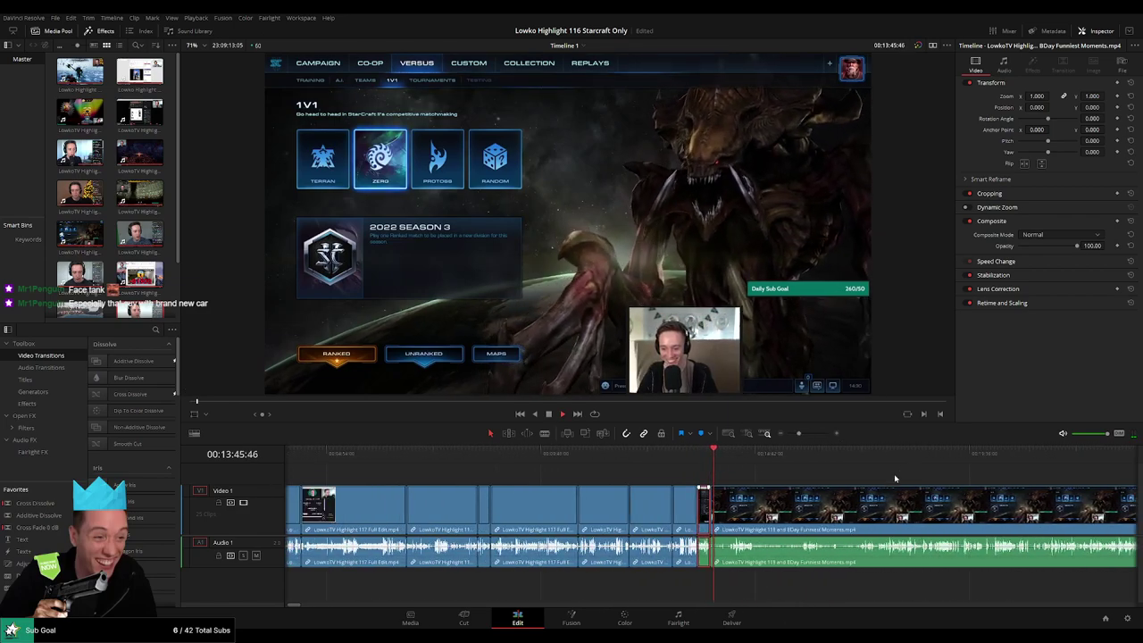
{"action": "left_click", "coordinate": [773, 477]}
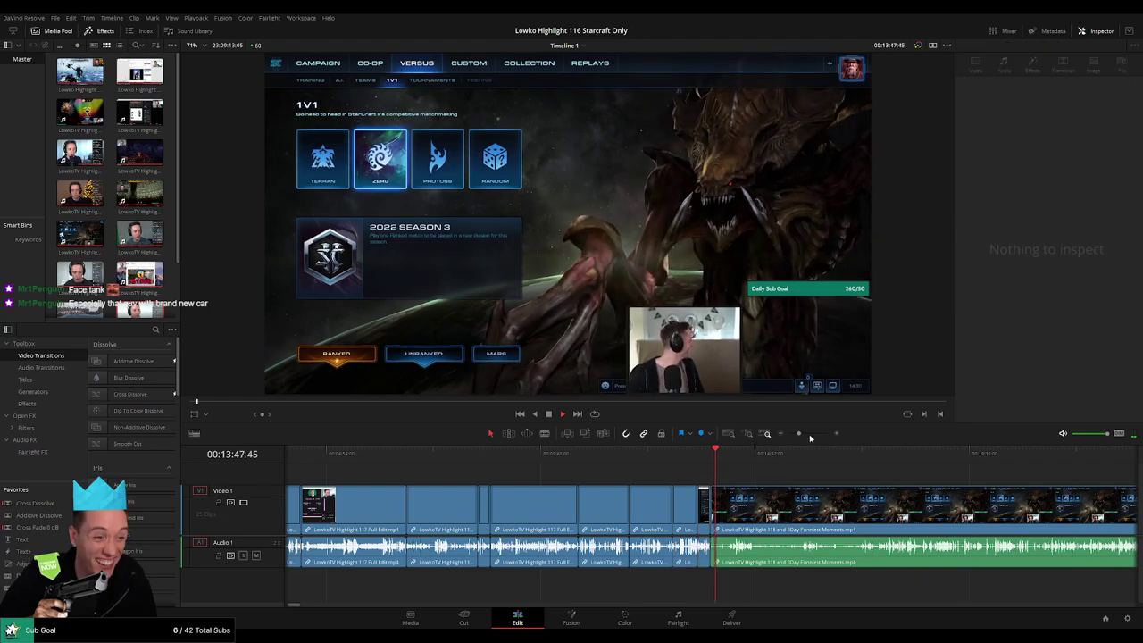
{"action": "left_click_drag", "start_coordinate": [811, 436], "coordinate": [804, 436]}
{"action": "left_click_drag", "start_coordinate": [773, 453], "coordinate": [784, 454]}
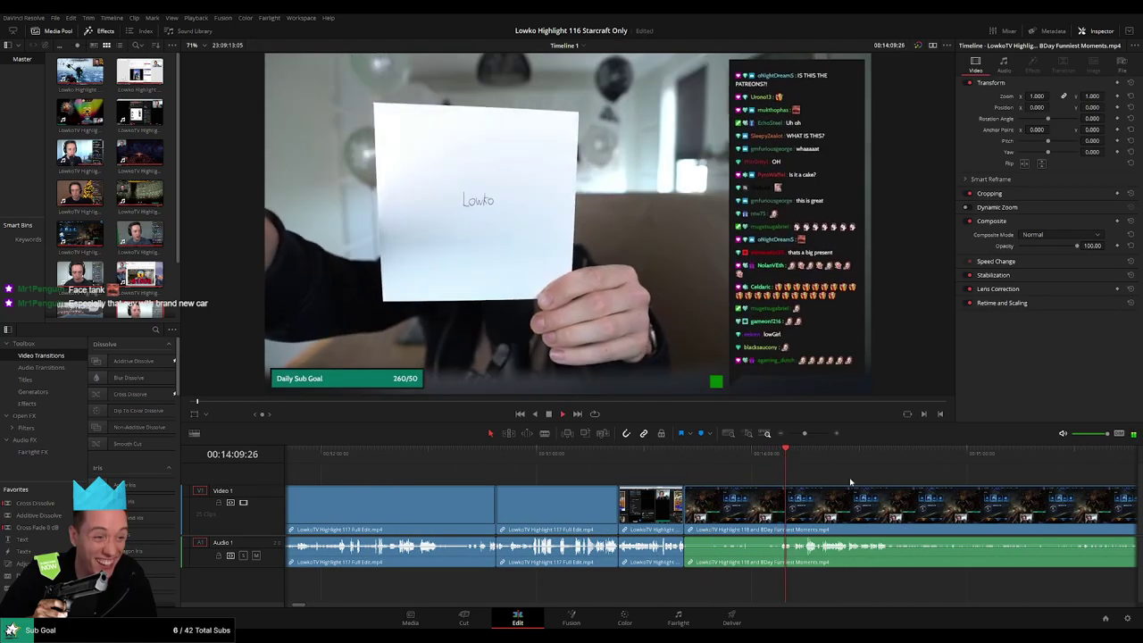
{"action": "left_click_drag", "start_coordinate": [851, 483], "coordinate": [628, 485]}
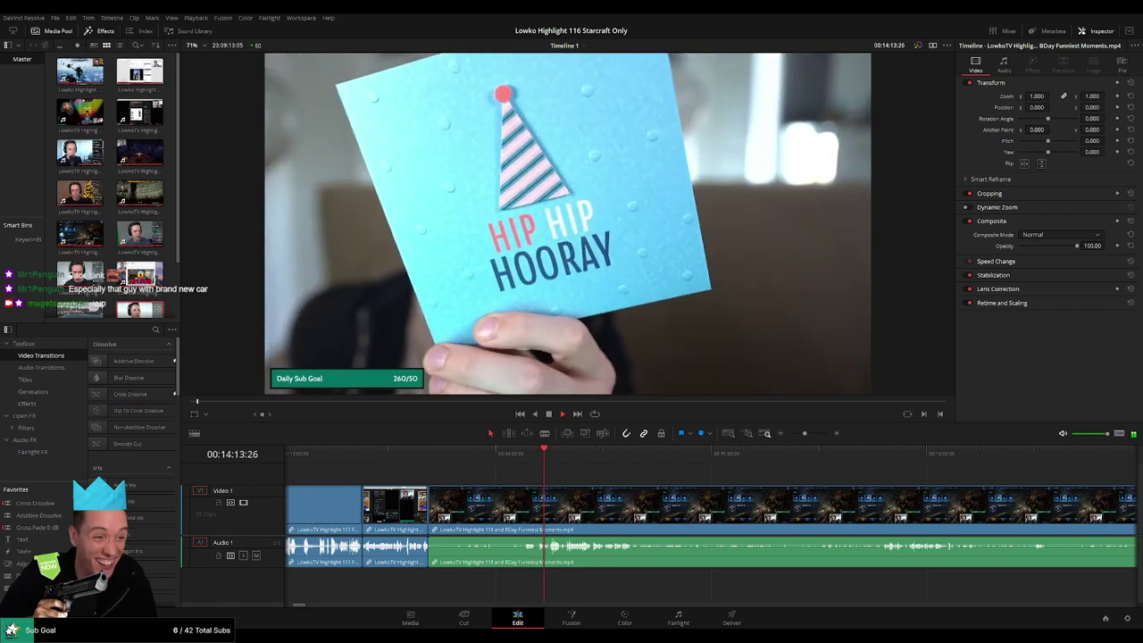
{"action": "left_click_drag", "start_coordinate": [561, 455], "coordinate": [906, 460]}
{"action": "left_click_drag", "start_coordinate": [907, 479], "coordinate": [799, 462]}
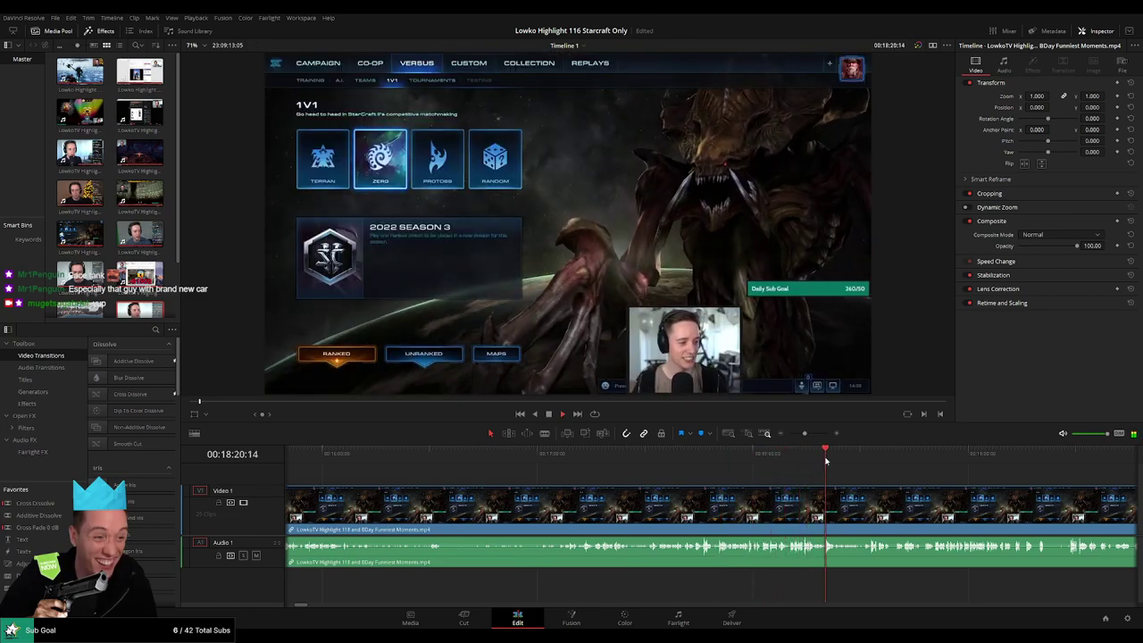
Split the Highlight 118 clip at about 18:32, where the StarCraft menu gives way to the full-screen webcam
{"action": "scroll", "coordinate": [841, 491], "scroll_direction": "up", "scroll_amount": 2}
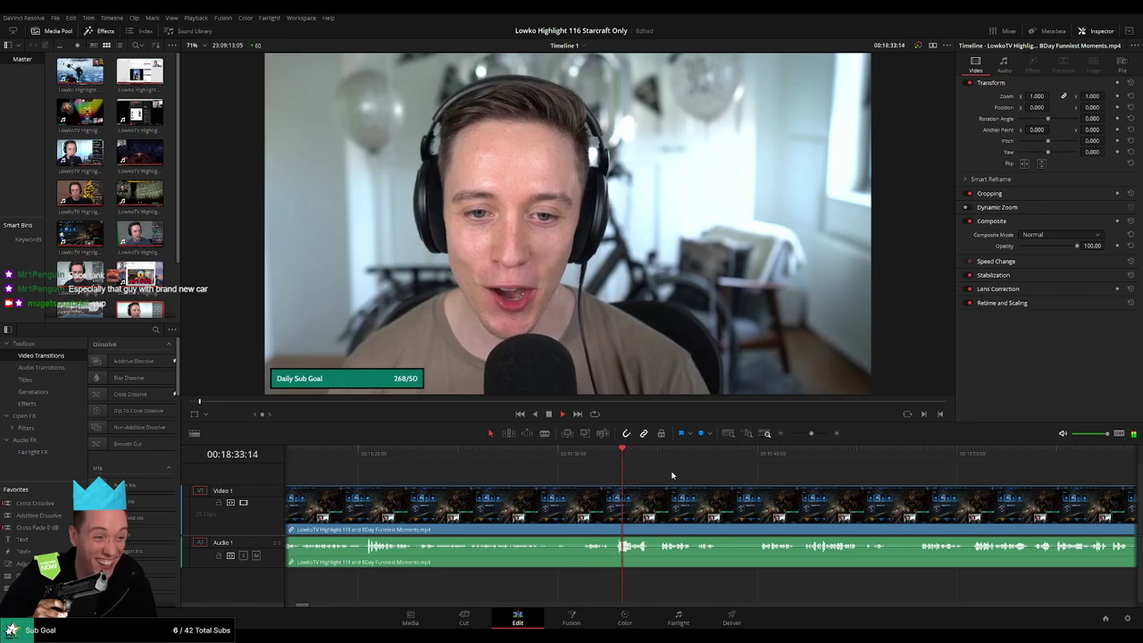
{"action": "left_click", "coordinate": [500, 461]}
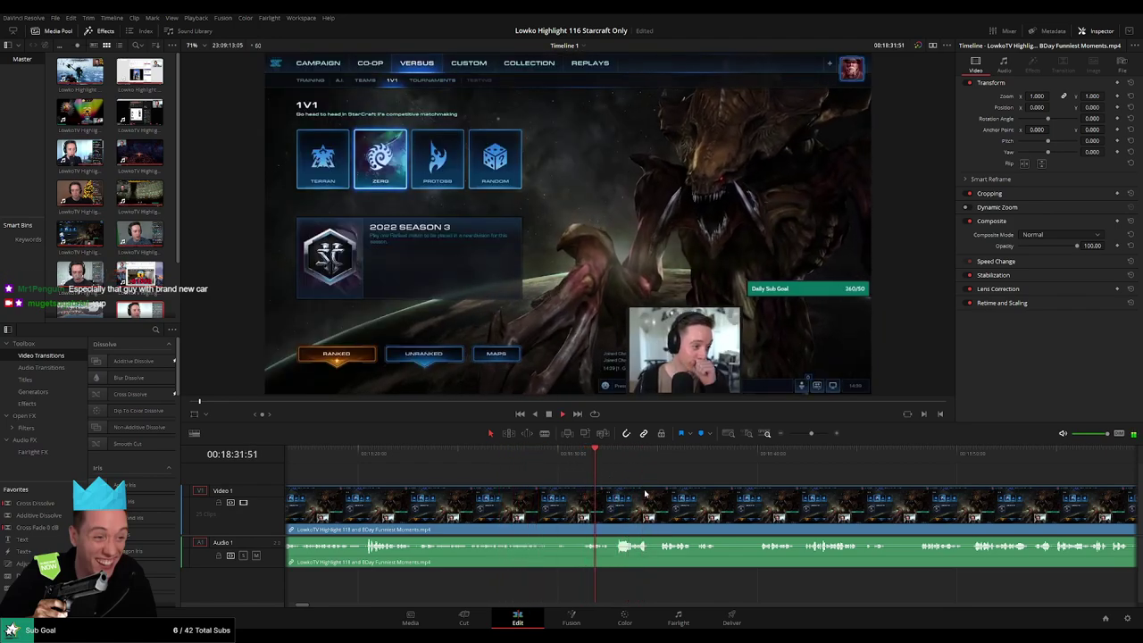
{"action": "key", "text": "b"}
{"action": "left_click", "coordinate": [615, 505]}
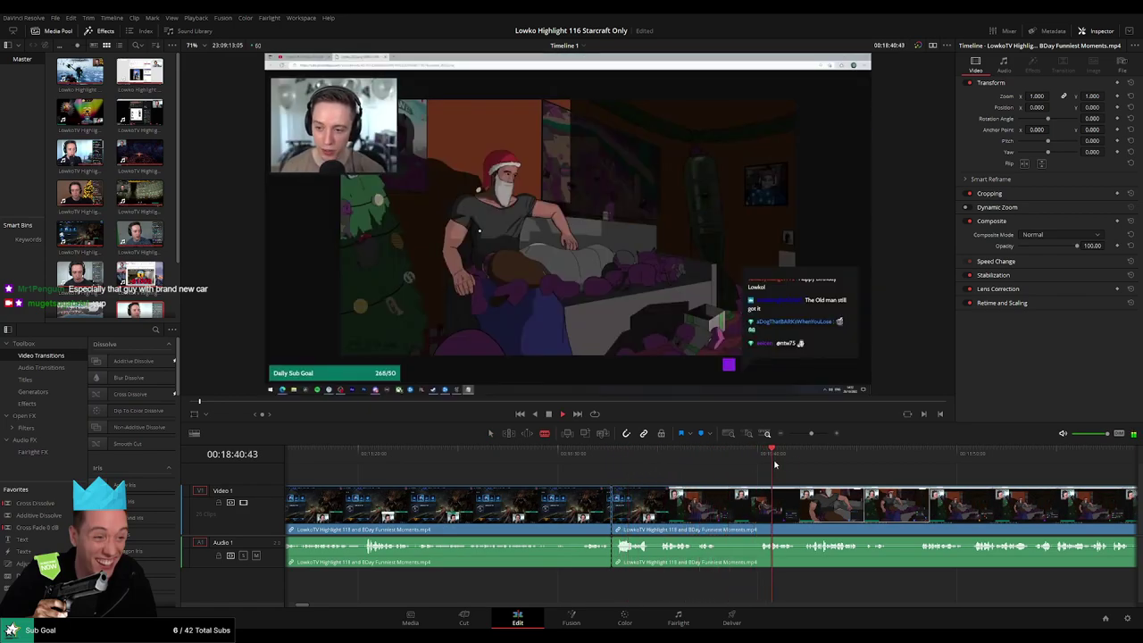
Skim the birthday drawing footage from about 18:40 to 24:20 for the return to StarCraft gameplay
{"action": "left_click", "coordinate": [952, 459]}
{"action": "mouse_move", "coordinate": [811, 434]}
{"action": "left_mouse_down"}
{"action": "mouse_move", "coordinate": [795, 439]}
{"action": "mouse_move", "coordinate": [803, 436]}
{"action": "left_mouse_up"}
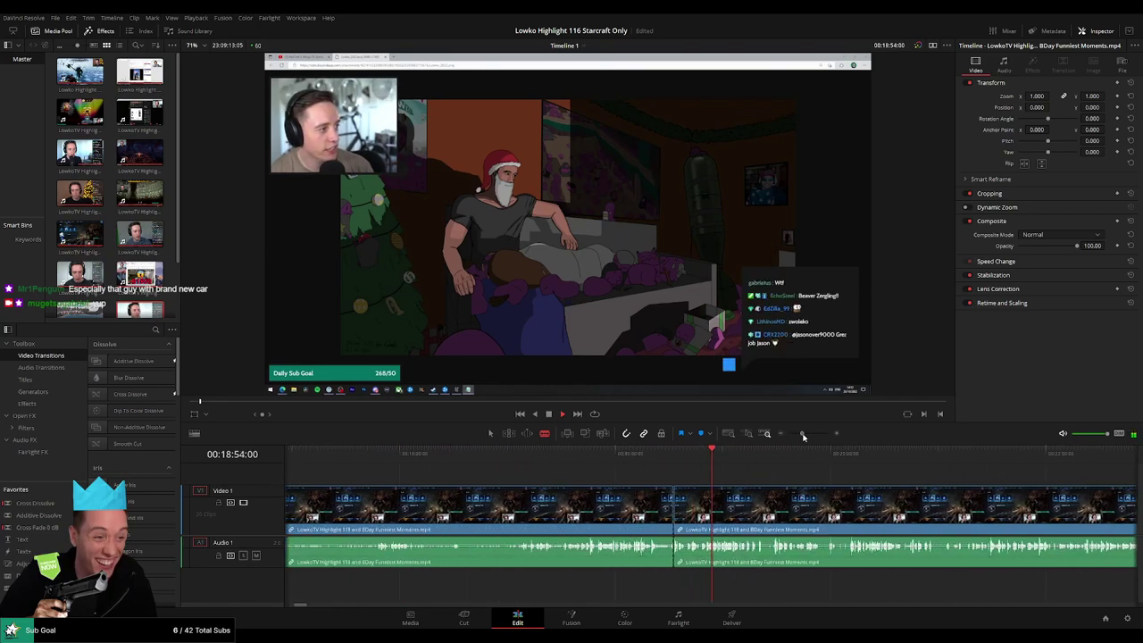
{"action": "left_click", "coordinate": [803, 453]}
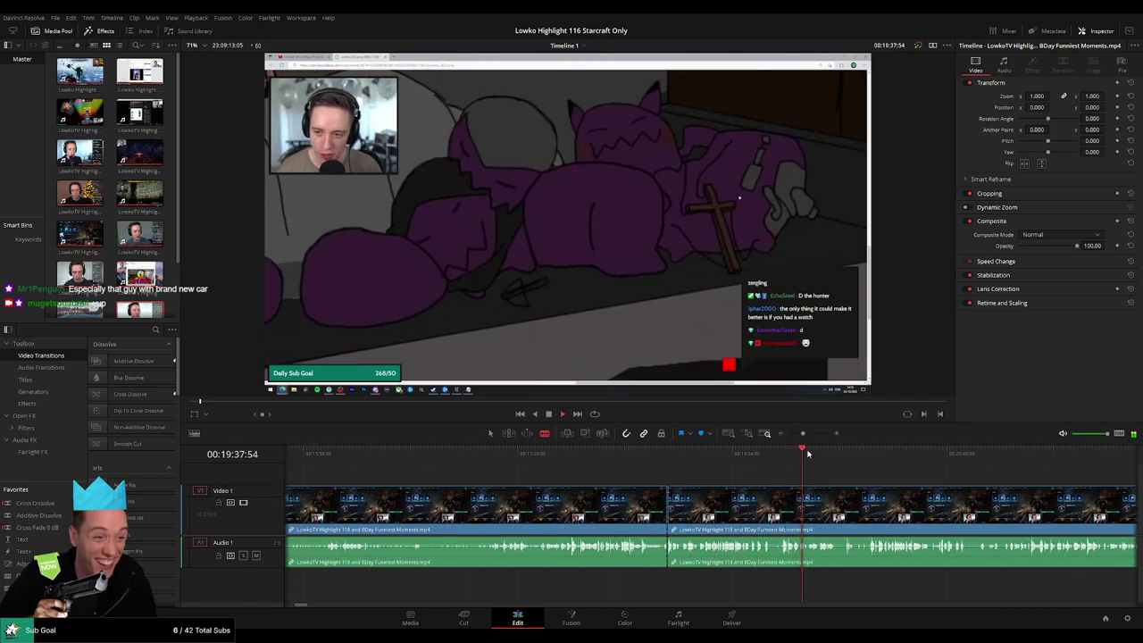
{"action": "left_click", "coordinate": [930, 455]}
{"action": "left_click", "coordinate": [973, 457]}
{"action": "left_click", "coordinate": [1009, 458]}
{"action": "left_click_drag", "start_coordinate": [1046, 485], "coordinate": [874, 458]}
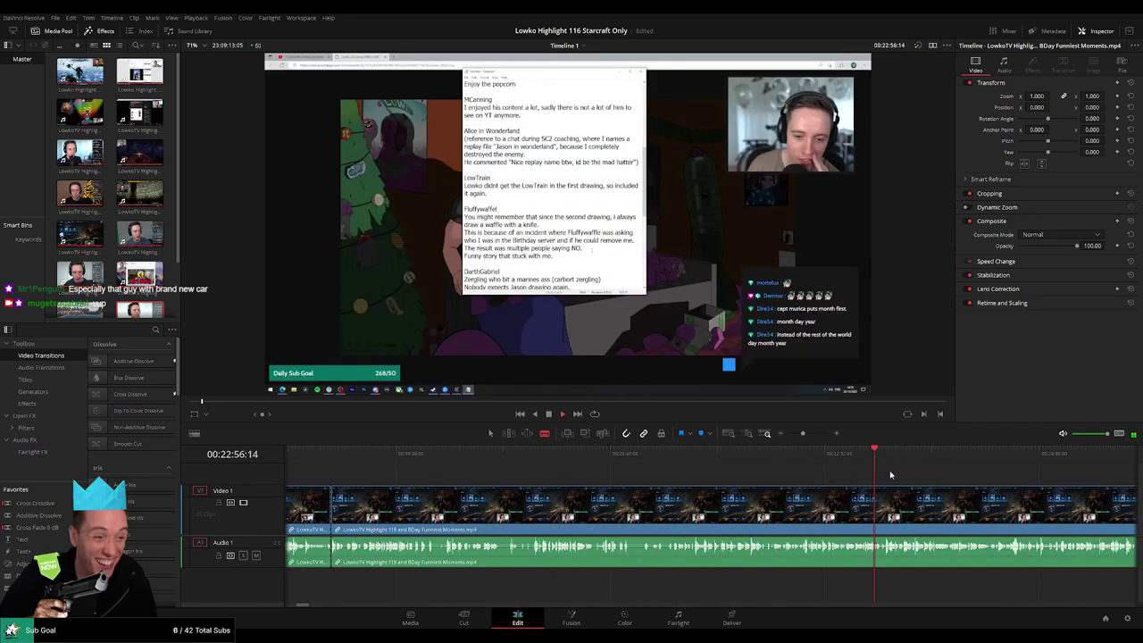
{"action": "left_click", "coordinate": [923, 478]}
{"action": "left_click", "coordinate": [1049, 457]}
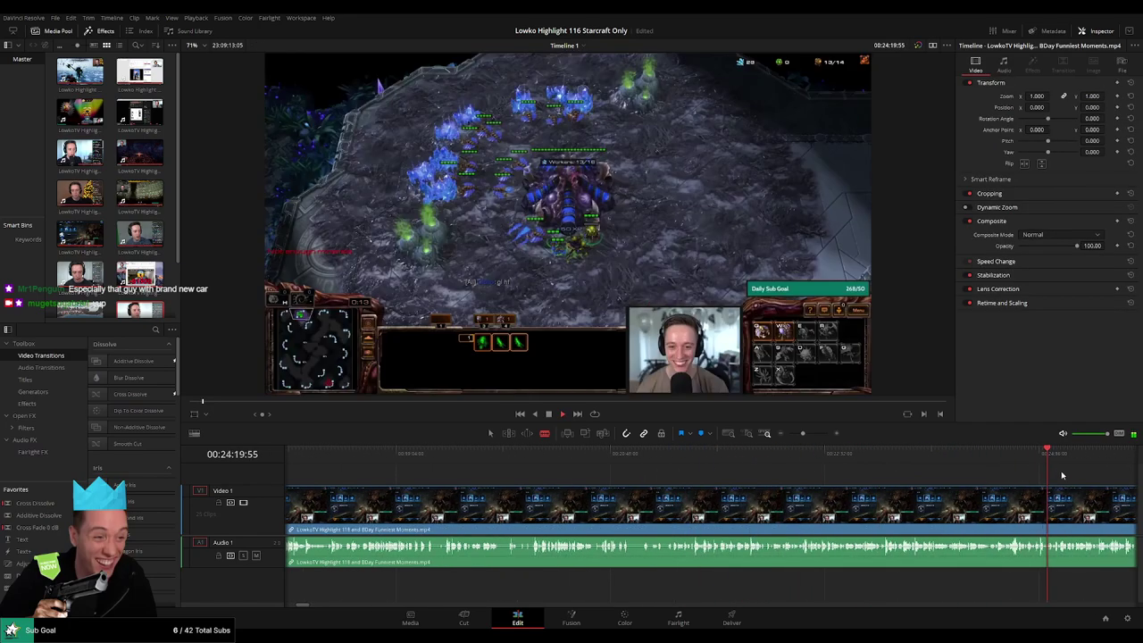
Locate the change from the birthday drawing to the StarCraft 1v1 menu and match countdown around 24:06
{"action": "left_click_drag", "start_coordinate": [1069, 473], "coordinate": [662, 470]}
{"action": "left_click", "coordinate": [620, 457]}
{"action": "left_click", "coordinate": [601, 459]}
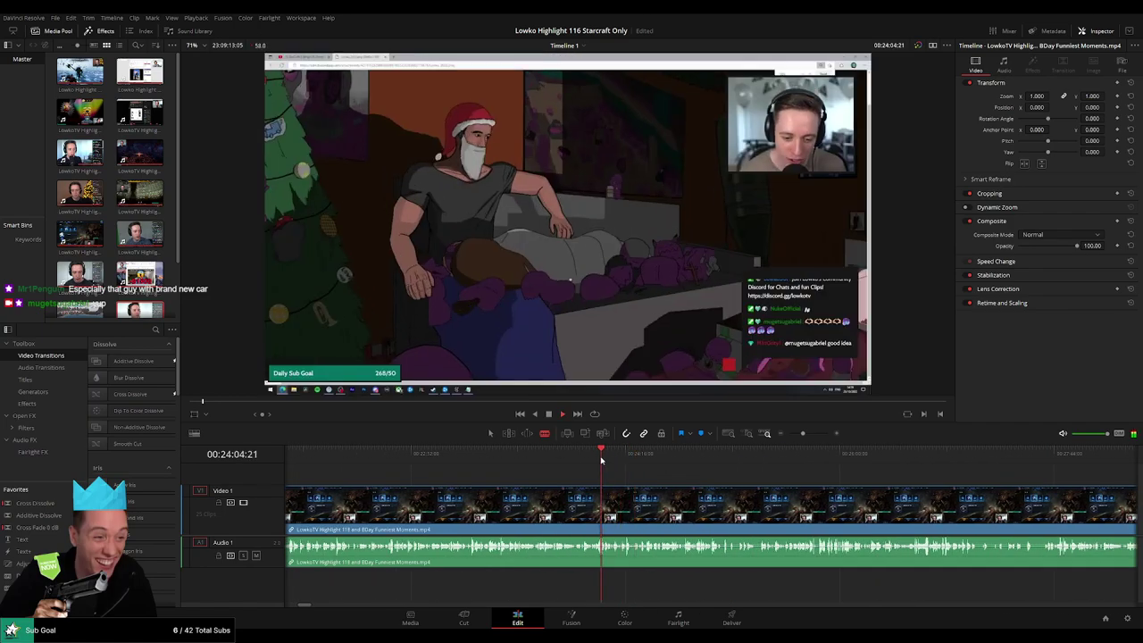
{"action": "scroll", "coordinate": [688, 482], "scroll_direction": "up", "scroll_amount": 3}
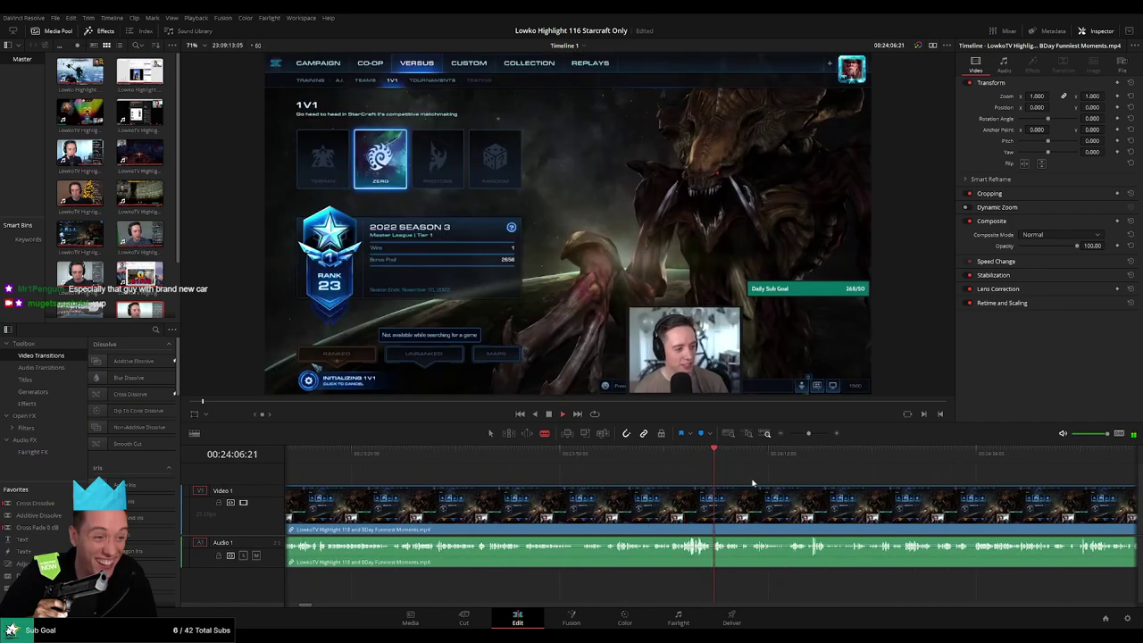
{"action": "left_click_drag", "start_coordinate": [779, 478], "coordinate": [589, 483]}
{"action": "scroll", "coordinate": [589, 482], "scroll_direction": "up", "scroll_amount": 1}
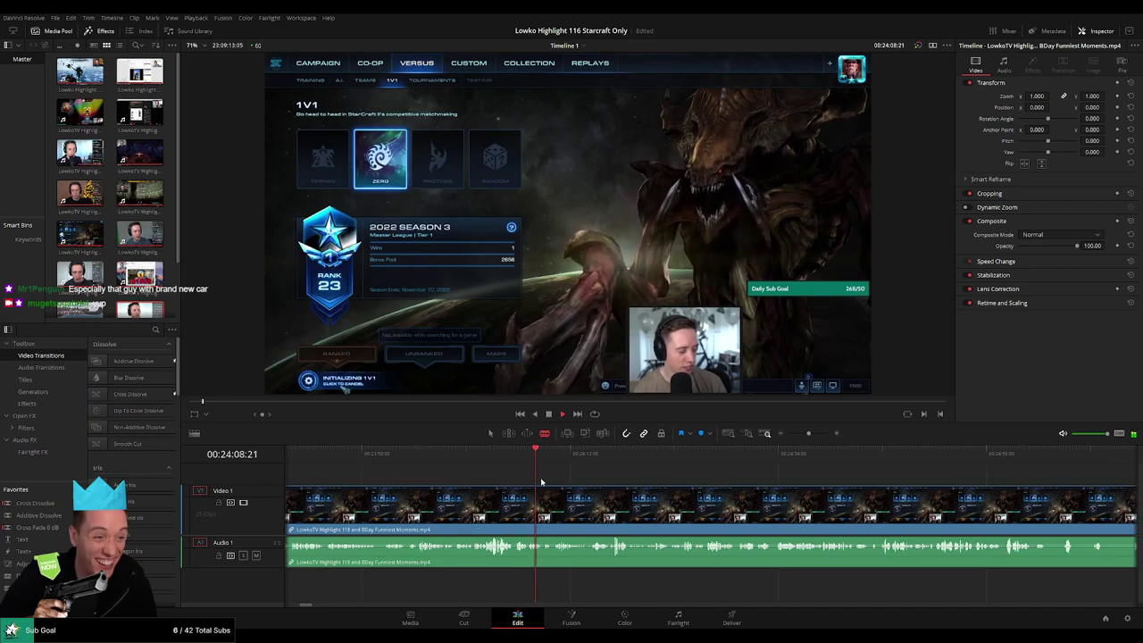
{"action": "key", "text": "space"}
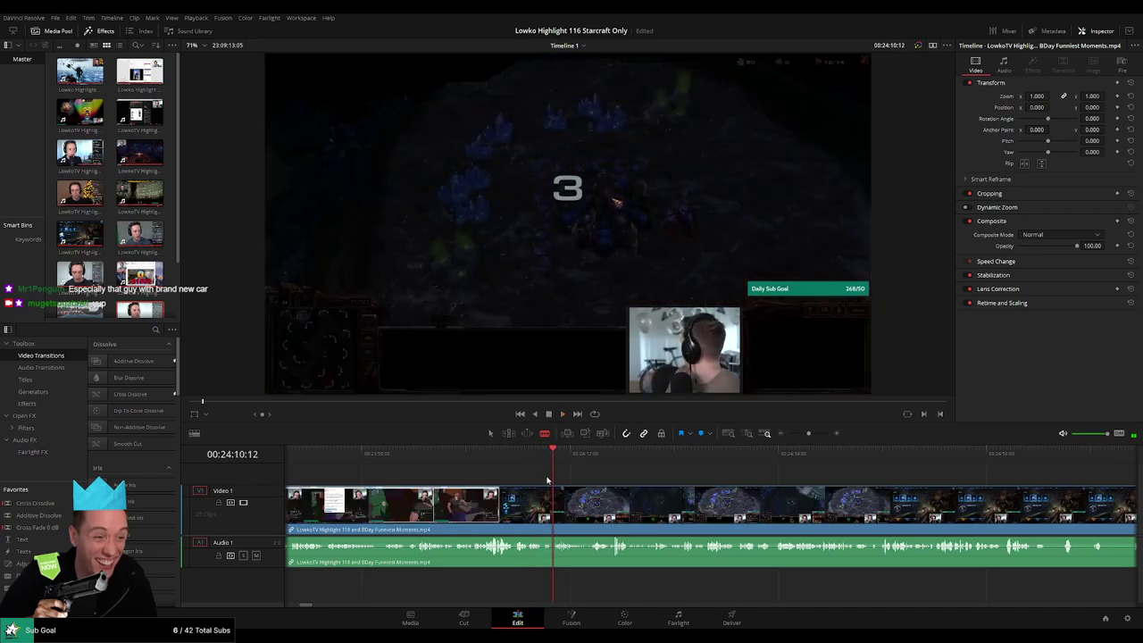
{"action": "key", "text": "space"}
{"action": "scroll", "coordinate": [689, 486], "scroll_direction": "up", "scroll_amount": 3}
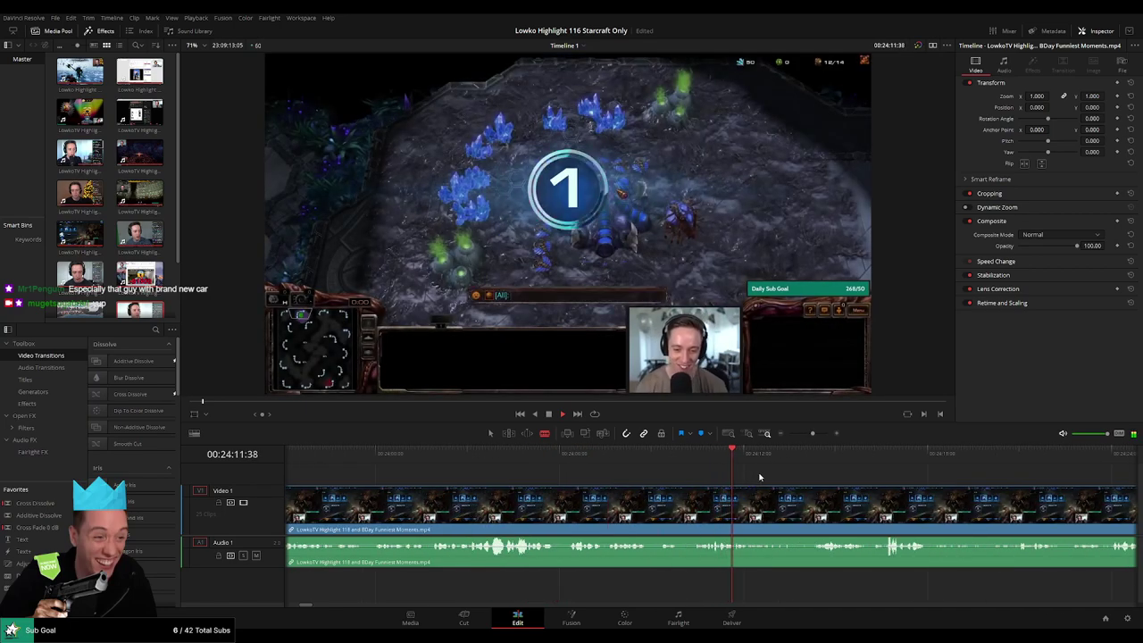
Sample the opening of the Zerg match from about 24:12 to 24:48 to find where the section ends
{"action": "left_click", "coordinate": [808, 456]}
{"action": "left_click_drag", "start_coordinate": [885, 480], "coordinate": [636, 467]}
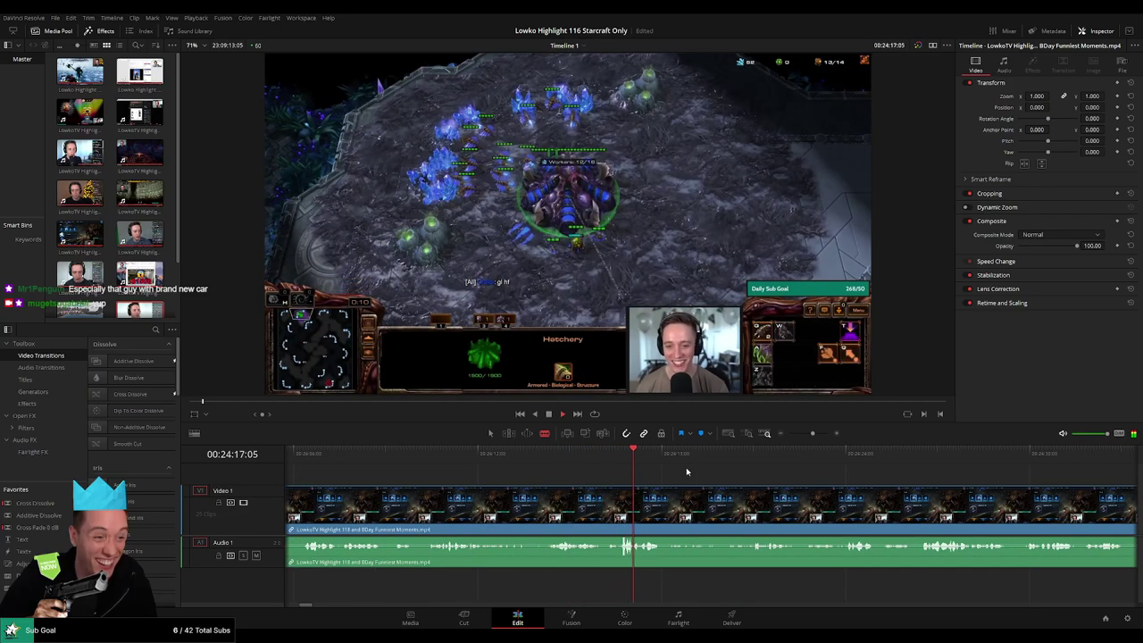
{"action": "left_click", "coordinate": [752, 456]}
{"action": "left_click_drag", "start_coordinate": [857, 480], "coordinate": [620, 476]}
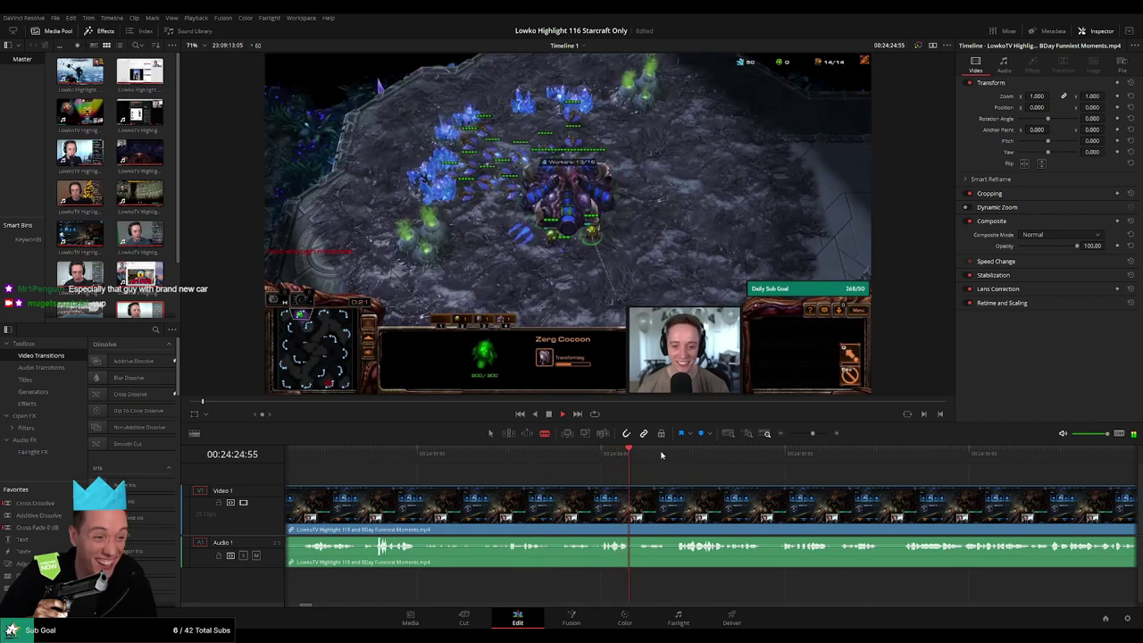
{"action": "left_click_drag", "start_coordinate": [767, 473], "coordinate": [579, 470]}
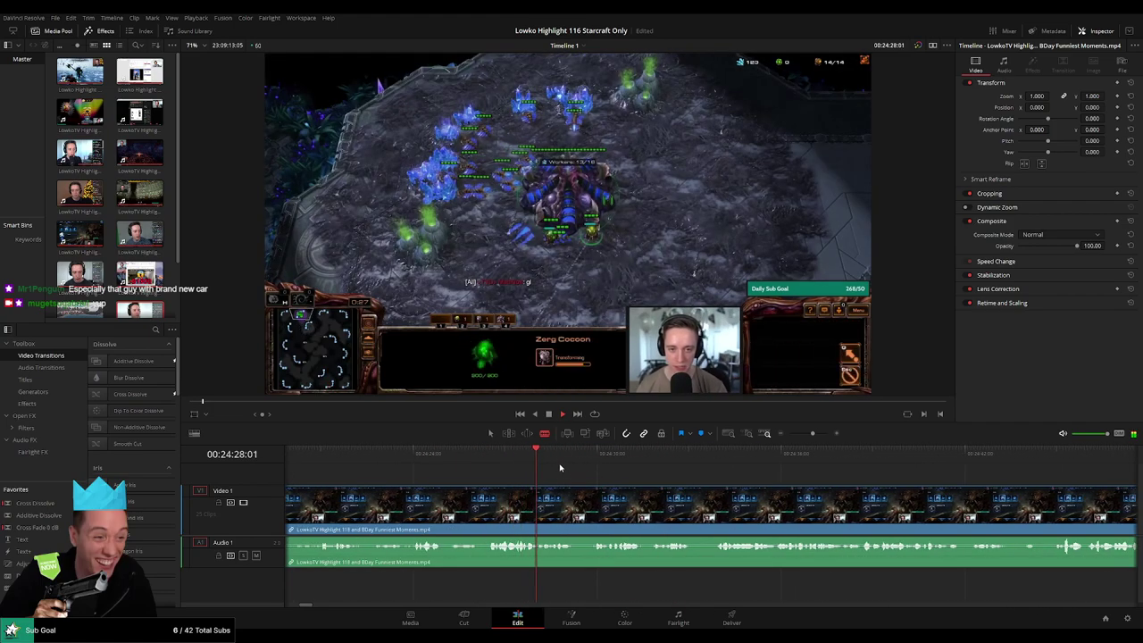
{"action": "left_click", "coordinate": [594, 457]}
{"action": "left_click", "coordinate": [973, 459]}
{"action": "left_click_drag", "start_coordinate": [1007, 474], "coordinate": [528, 476]}
{"action": "left_click", "coordinate": [895, 466]}
{"action": "left_click", "coordinate": [665, 459]}
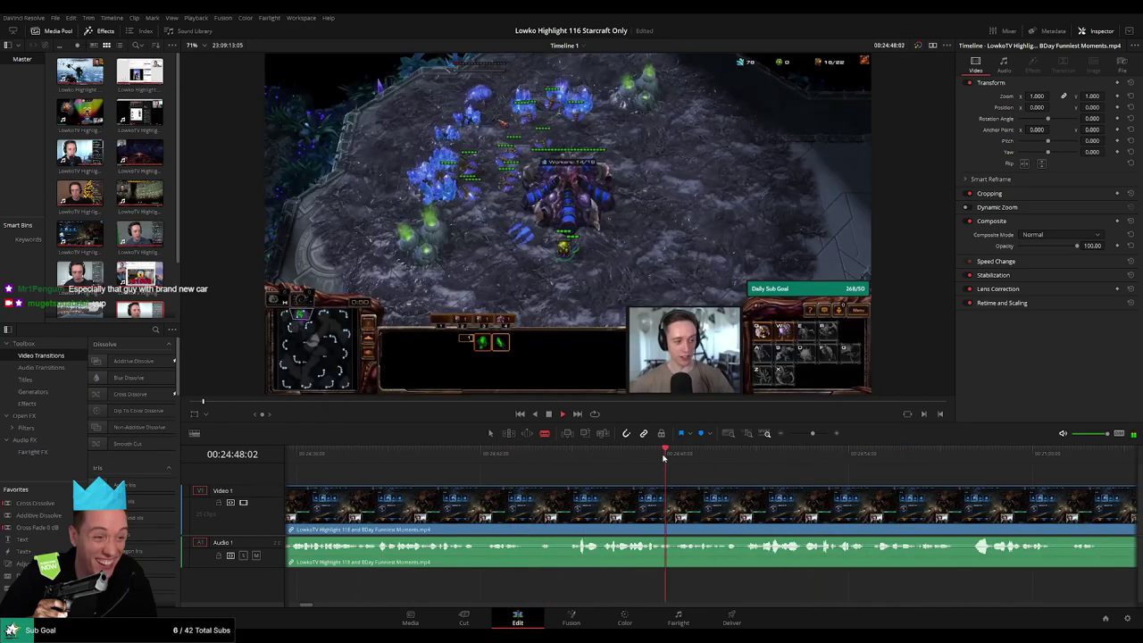
Split the Highlight 118 clip at 24:50:25 at the end of the Zerg match excerpt and colour the preceding clip purple
{"action": "left_click_drag", "start_coordinate": [762, 476], "coordinate": [650, 466]}
{"action": "key", "text": "space"}
{"action": "left_click", "coordinate": [652, 460]}
{"action": "left_click", "coordinate": [651, 505]}
{"action": "key", "text": "a"}
{"action": "left_click", "coordinate": [619, 509]}
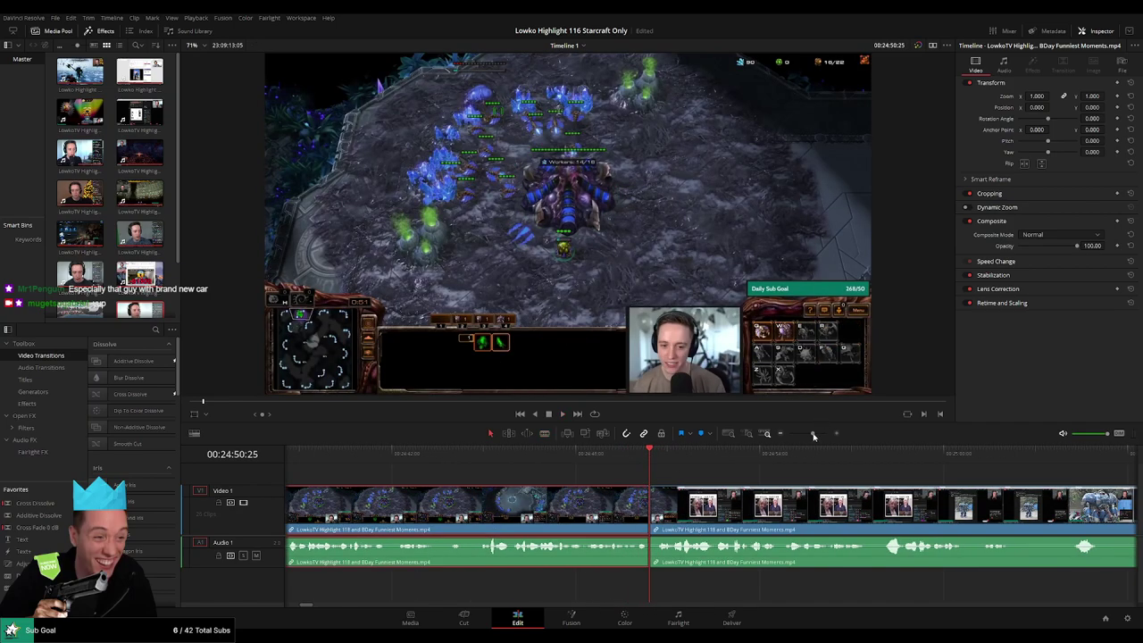
{"action": "left_click_drag", "start_coordinate": [814, 436], "coordinate": [793, 435]}
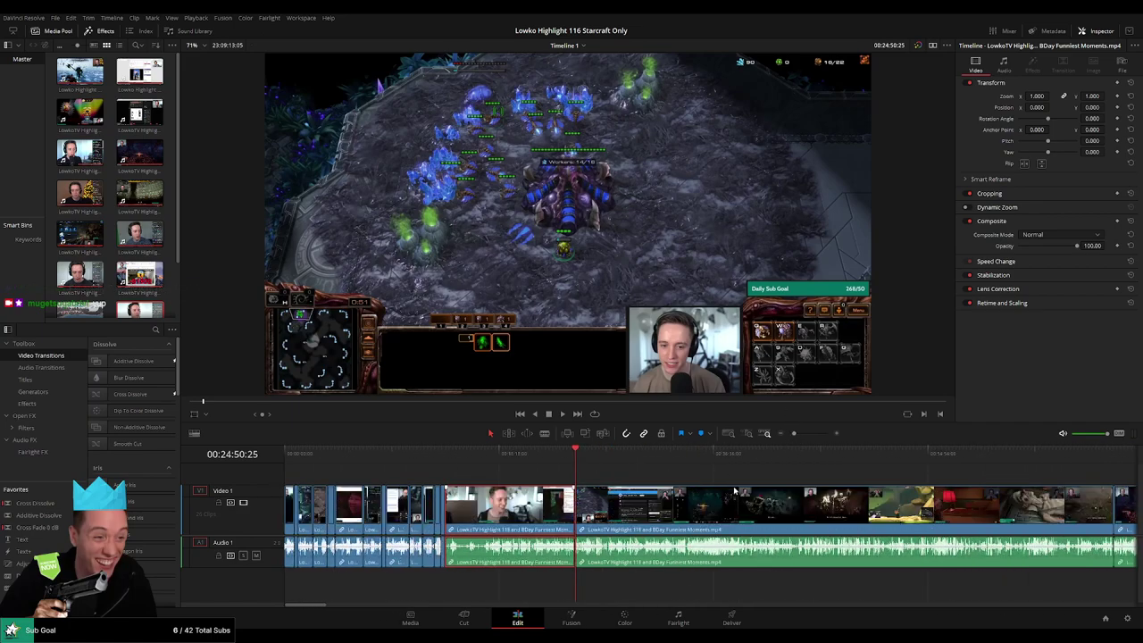
Skim the footage after the 24:50:25 cut up to about 33:27 for the next StarCraft-related section
{"action": "key", "text": "space"}
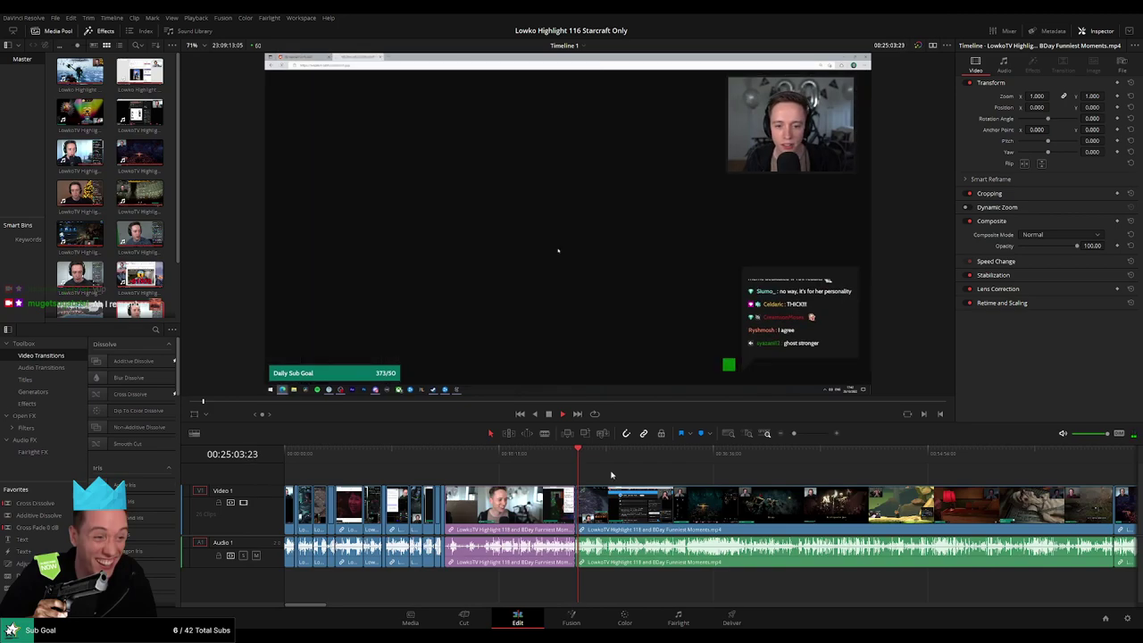
{"action": "scroll", "coordinate": [616, 488], "scroll_direction": "up", "scroll_amount": 10}
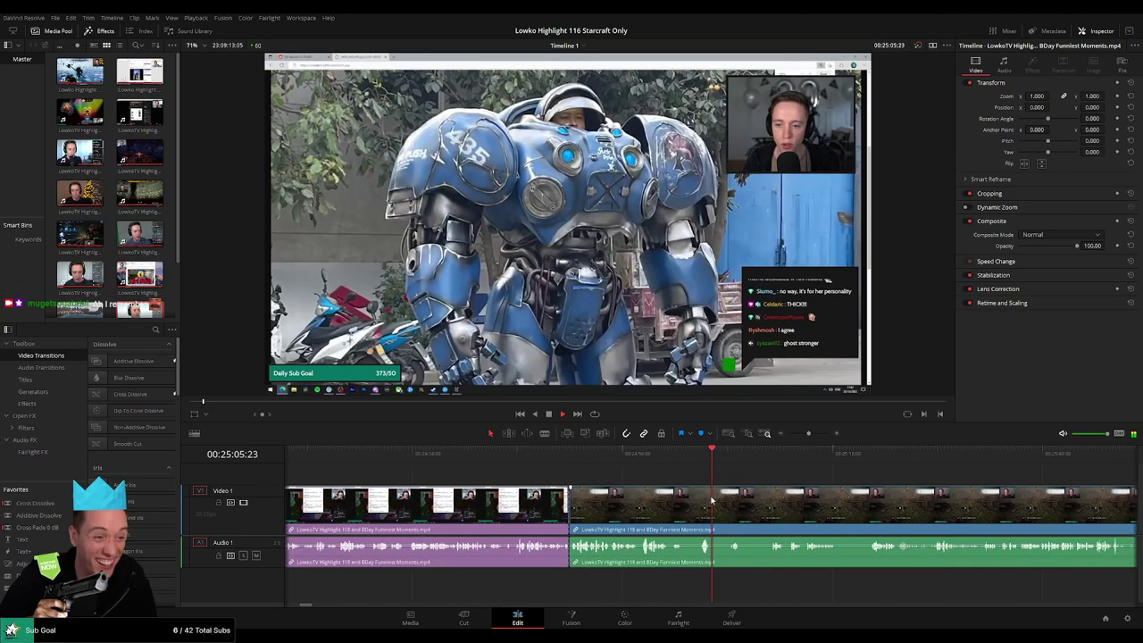
{"action": "left_click_drag", "start_coordinate": [717, 502], "coordinate": [656, 463]}
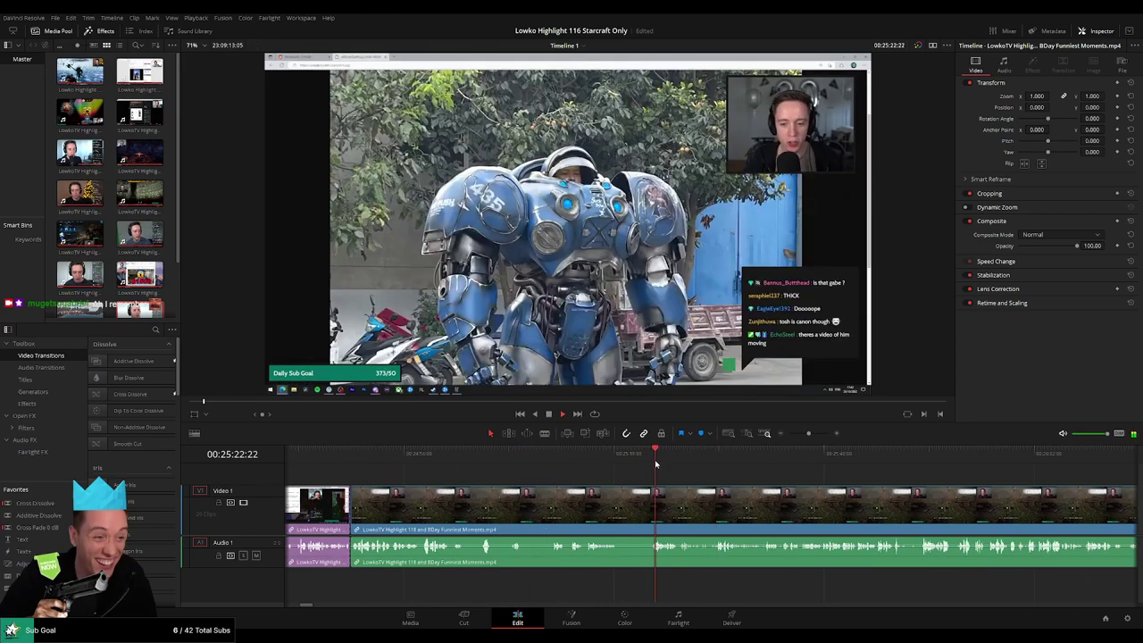
{"action": "left_click_drag", "start_coordinate": [585, 460], "coordinate": [810, 453]}
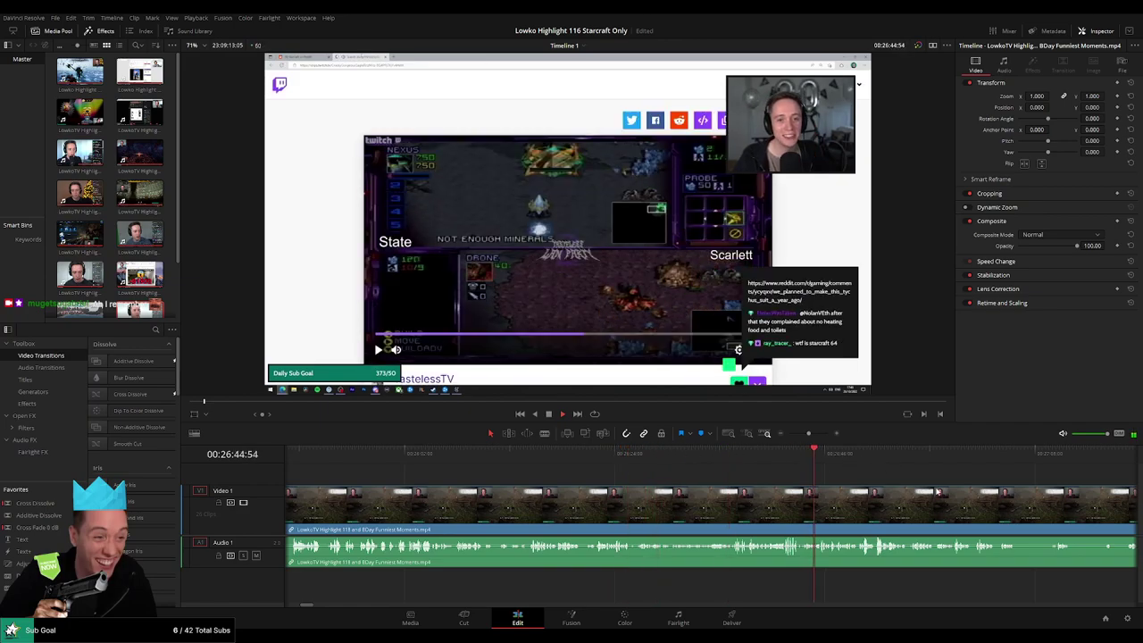
{"action": "left_click_drag", "start_coordinate": [937, 492], "coordinate": [633, 470]}
{"action": "left_click_drag", "start_coordinate": [715, 459], "coordinate": [793, 436]}
{"action": "left_click_drag", "start_coordinate": [702, 515], "coordinate": [493, 489]}
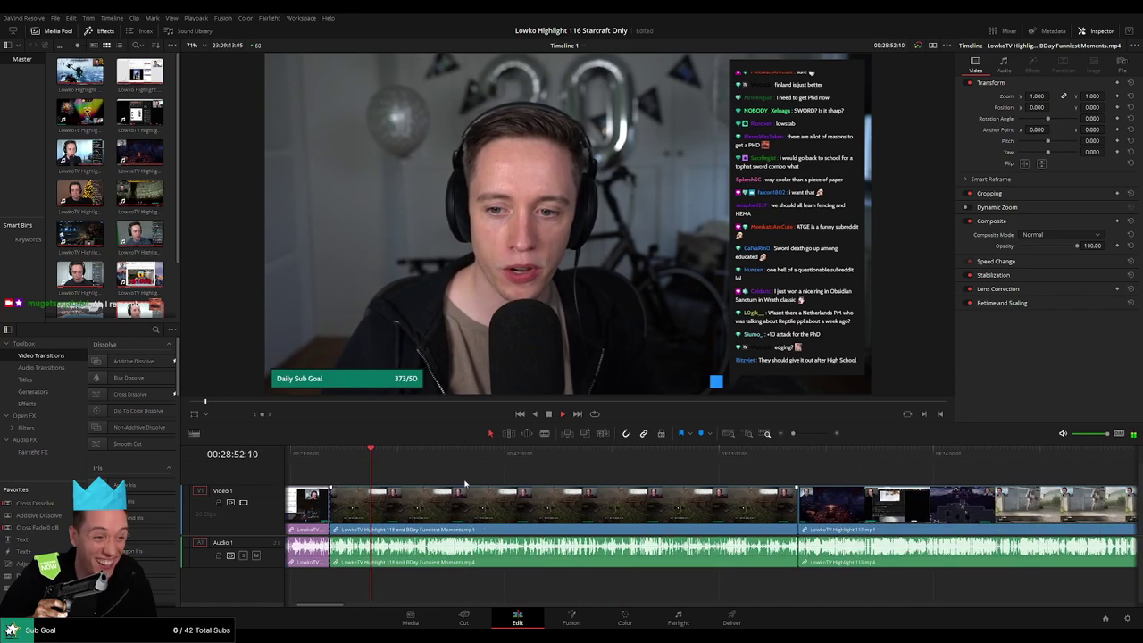
{"action": "left_click_drag", "start_coordinate": [375, 461], "coordinate": [417, 456]}
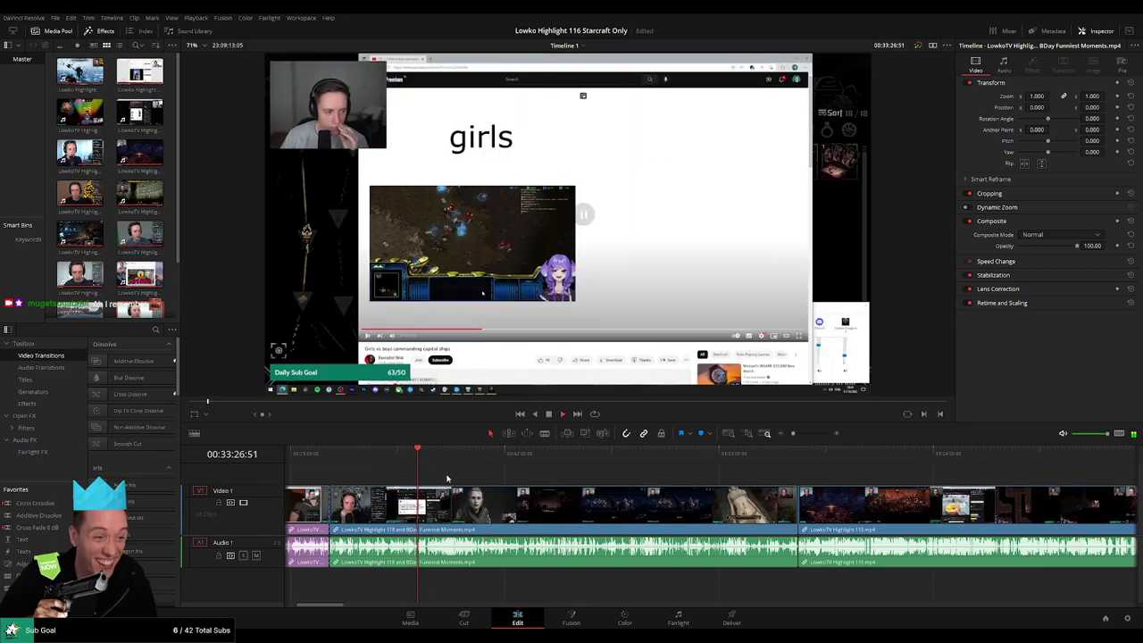
Split the clip at 32:59:58, just before the "Girls vs boys commanding capital ships" video, and ripple-delete the footage back to the previous cut
{"action": "scroll", "coordinate": [571, 504], "scroll_direction": "up", "scroll_amount": 5}
{"action": "left_click", "coordinate": [559, 459]}
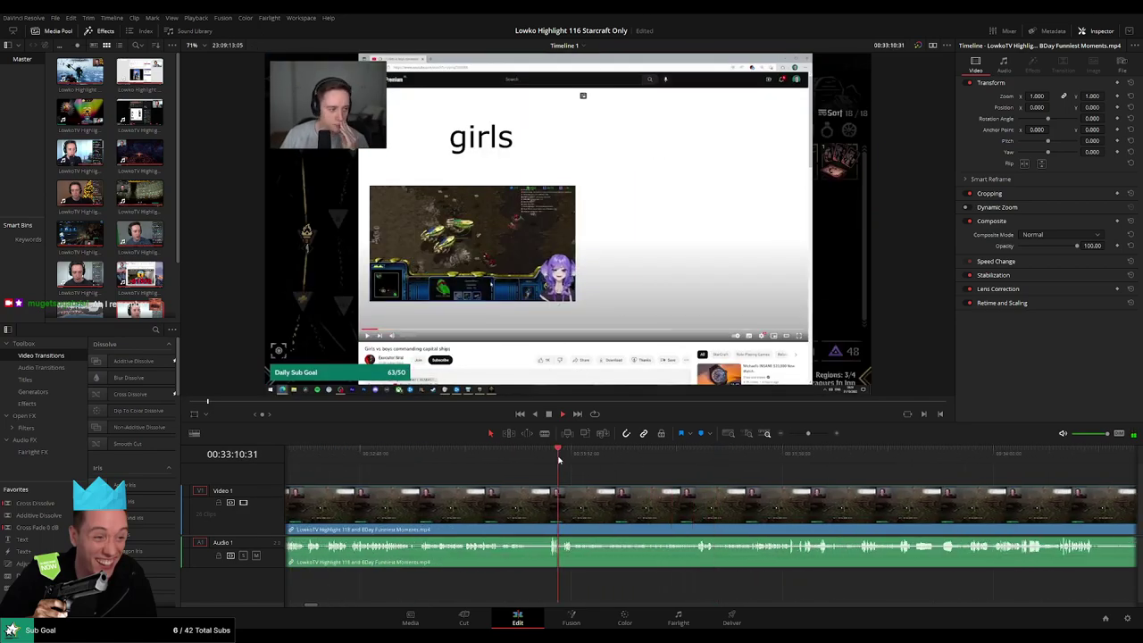
{"action": "left_click", "coordinate": [539, 457]}
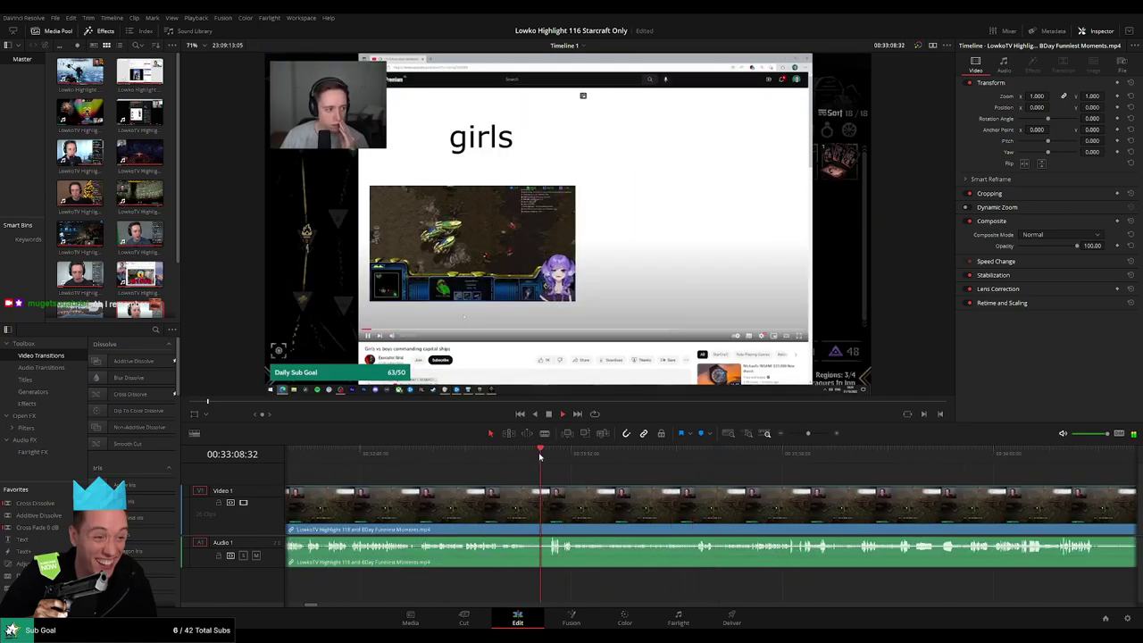
{"action": "left_click", "coordinate": [476, 455]}
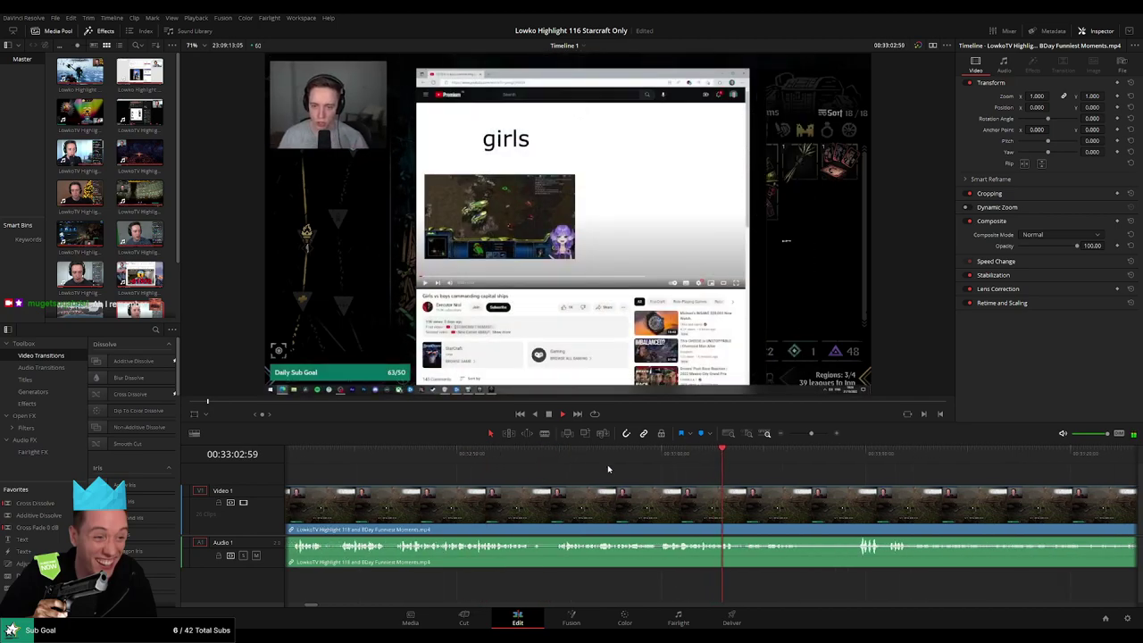
{"action": "left_click", "coordinate": [562, 454]}
{"action": "left_click", "coordinate": [655, 460]}
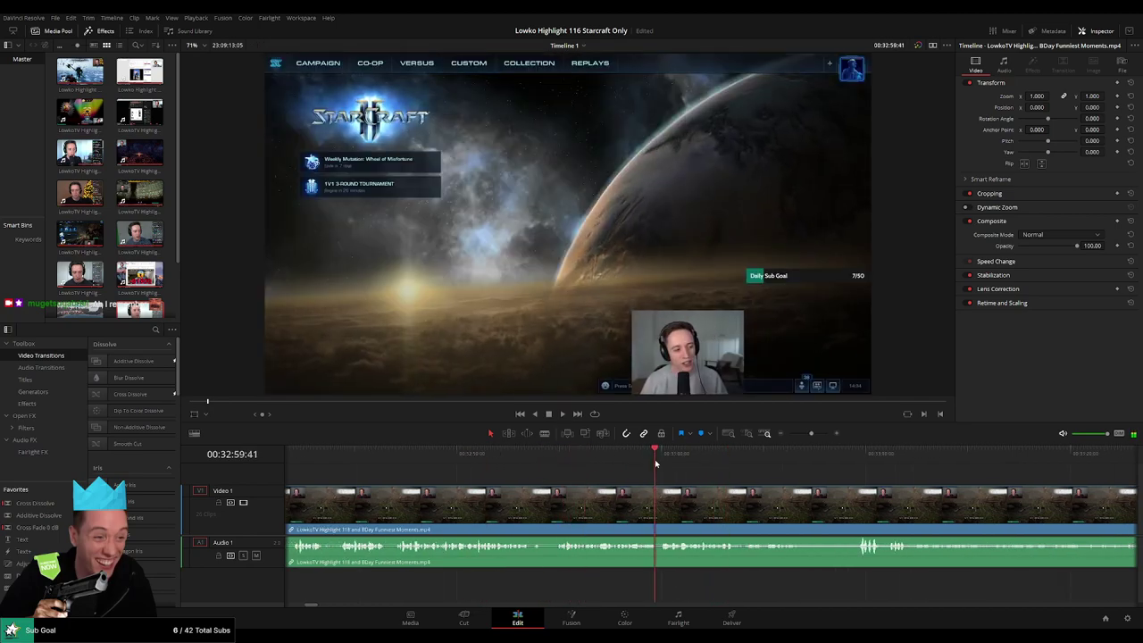
{"action": "left_click", "coordinate": [659, 462]}
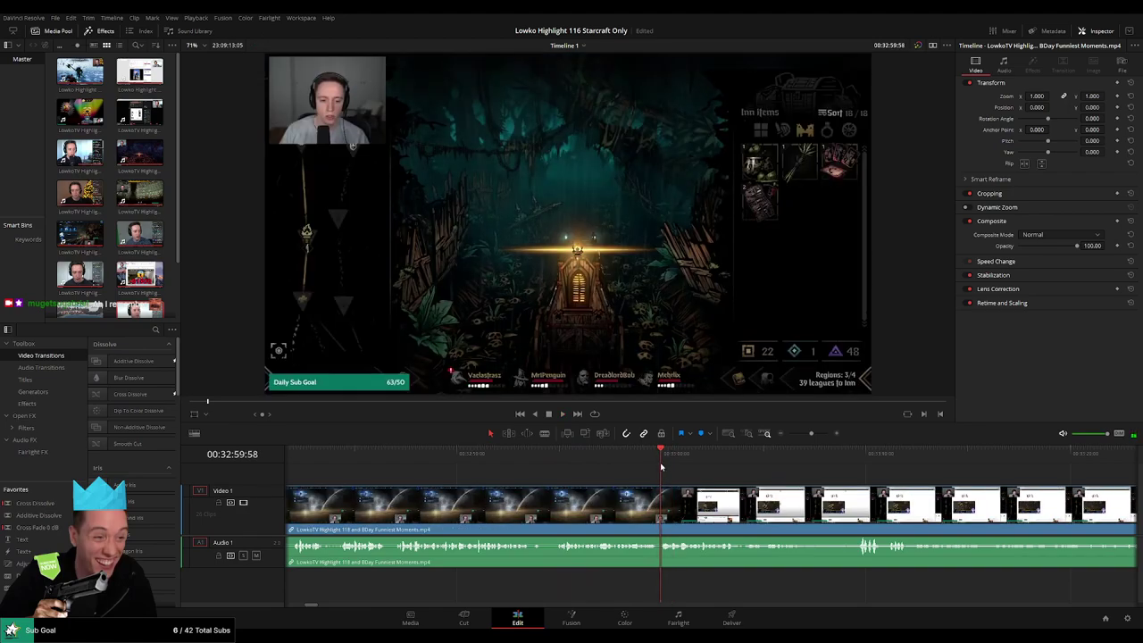
{"action": "key", "text": "ctrl+b"}
{"action": "key", "text": "Left"}
{"action": "key", "text": "Delete"}
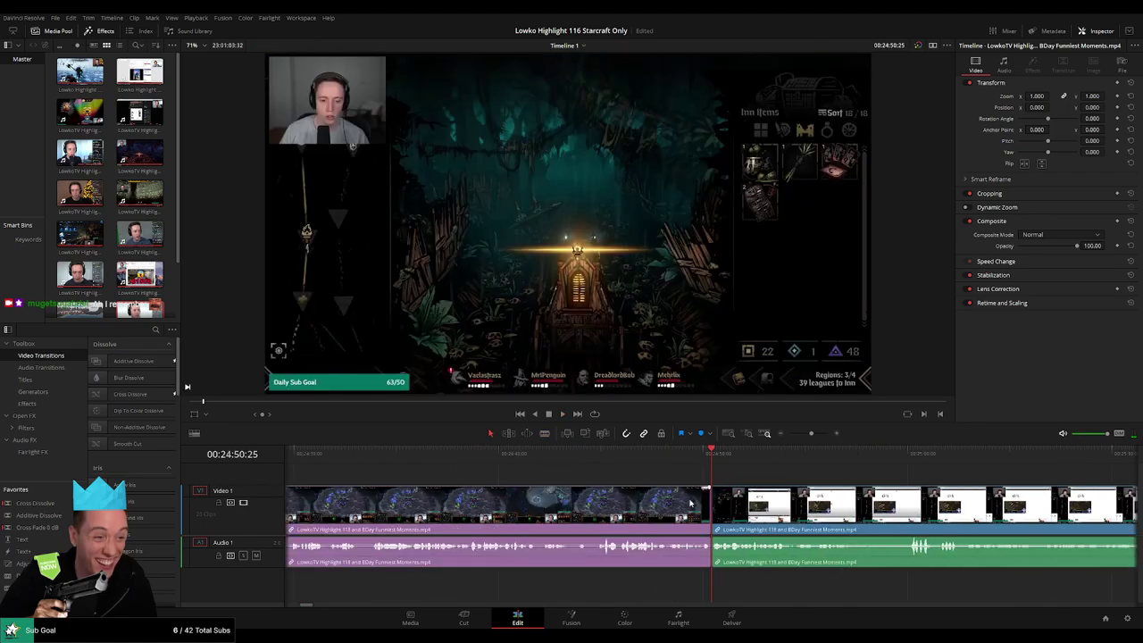
Review the opening of the "Girls vs boys commanding capital ships" video from about 24:56 to 25:27
{"action": "scroll", "coordinate": [625, 487], "scroll_direction": "right", "scroll_amount": 5}
{"action": "left_click", "coordinate": [535, 458]}
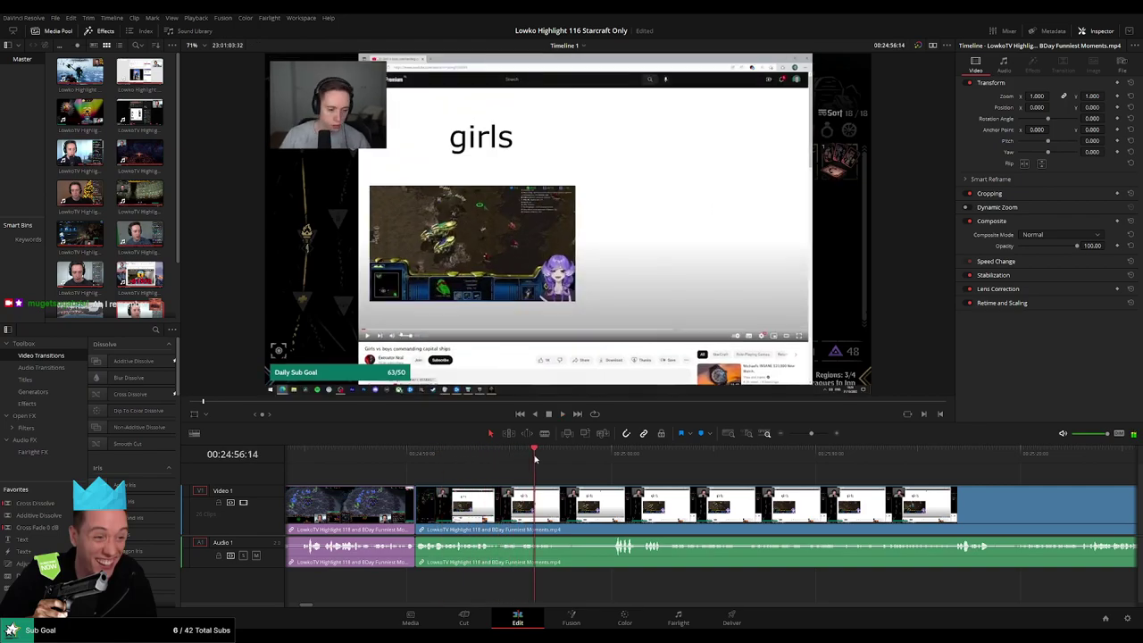
{"action": "left_click_drag", "start_coordinate": [559, 464], "coordinate": [618, 461]}
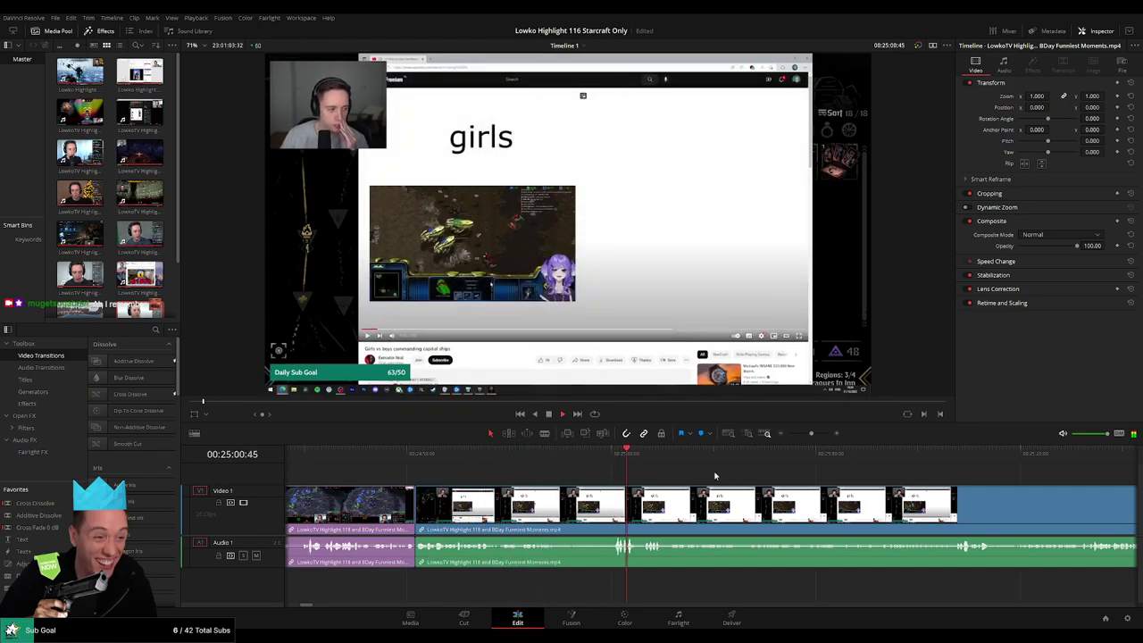
{"action": "scroll", "coordinate": [509, 472], "scroll_direction": "right", "scroll_amount": 3}
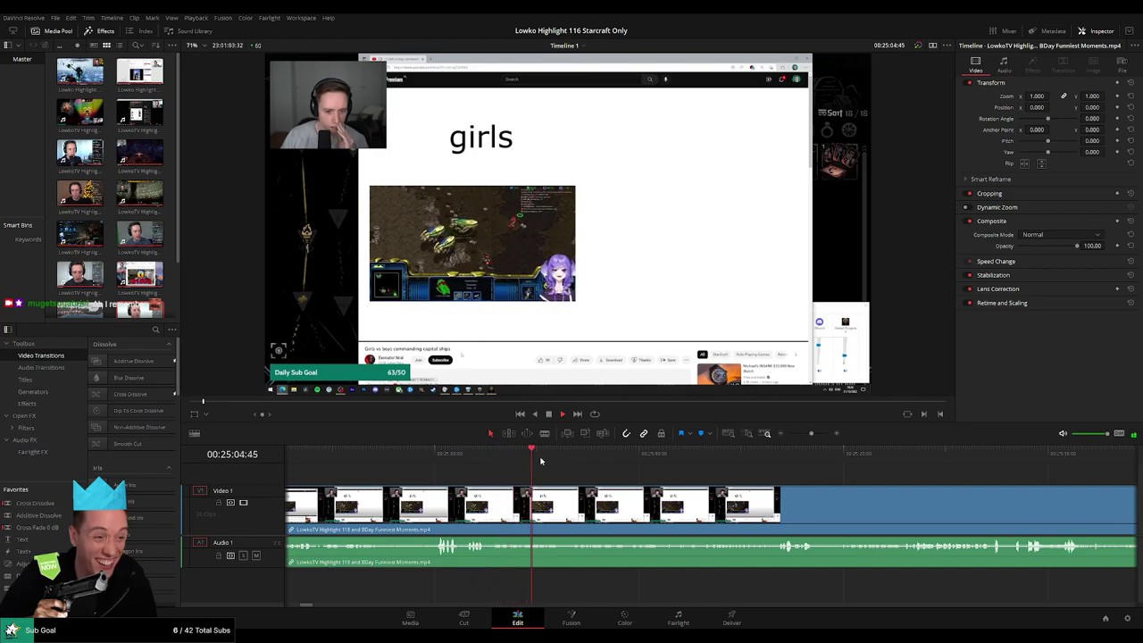
{"action": "left_click_drag", "start_coordinate": [540, 461], "coordinate": [740, 471]}
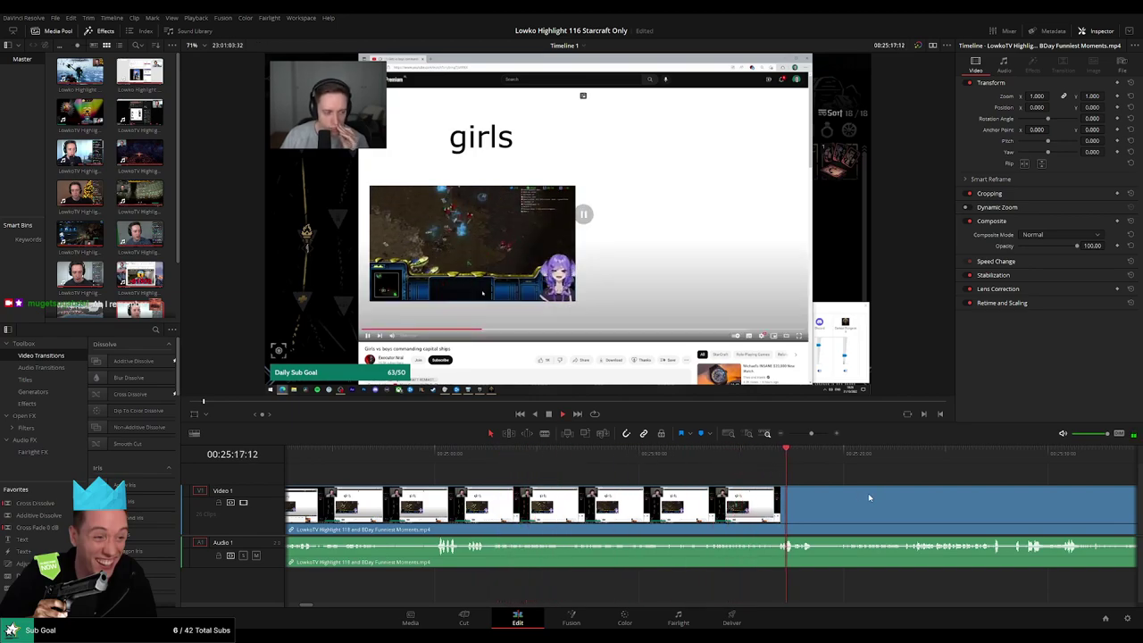
{"action": "scroll", "coordinate": [868, 493], "scroll_direction": "right", "scroll_amount": 3}
{"action": "left_click", "coordinate": [631, 457]}
{"action": "left_click_drag", "start_coordinate": [655, 461], "coordinate": [774, 470]}
{"action": "scroll", "coordinate": [602, 481], "scroll_direction": "right", "scroll_amount": 3}
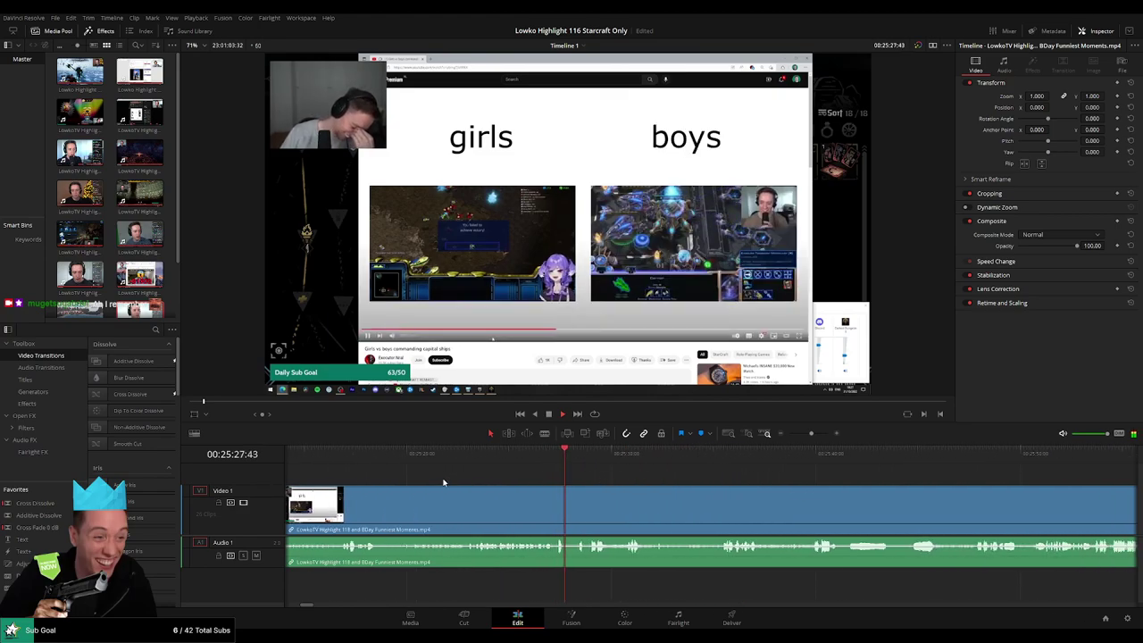
Play through the rest of the girls vs boys video from about 25:26 to 26:14 to find where the section ends
{"action": "left_click", "coordinate": [415, 463]}
{"action": "left_click", "coordinate": [482, 462]}
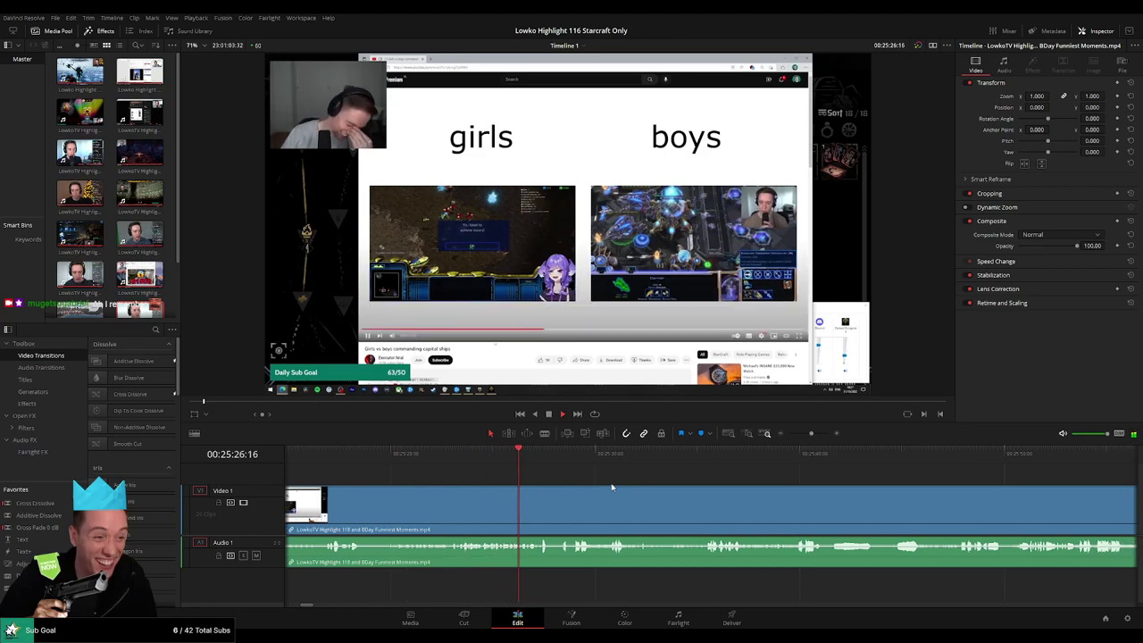
{"action": "scroll", "coordinate": [564, 485], "scroll_direction": "right", "scroll_amount": 1}
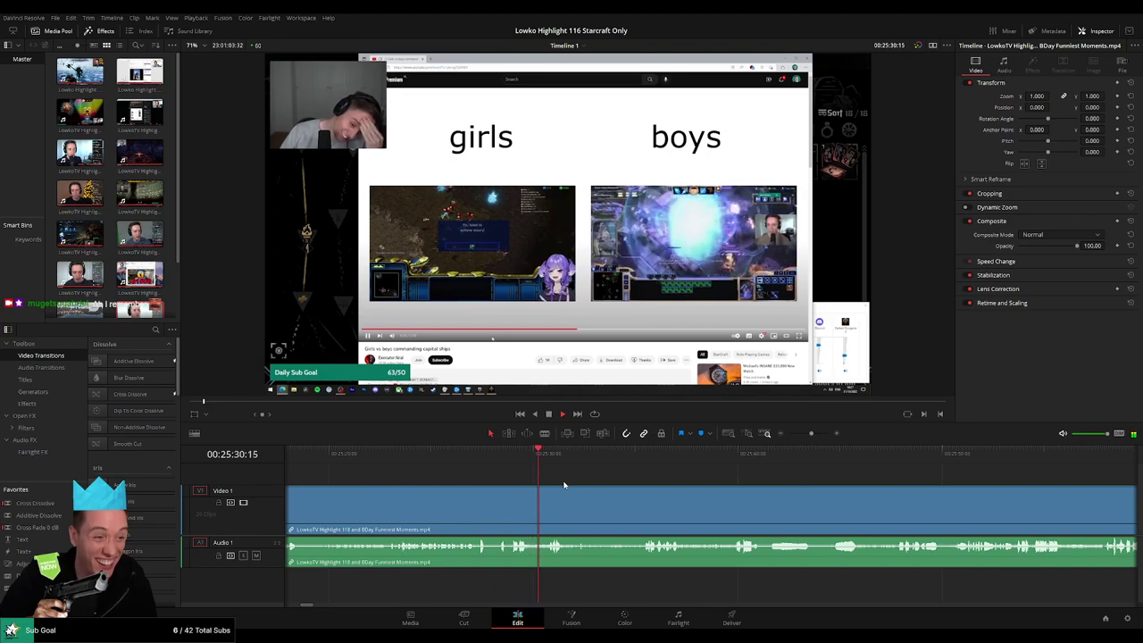
{"action": "scroll", "coordinate": [626, 493], "scroll_direction": "right", "scroll_amount": 2}
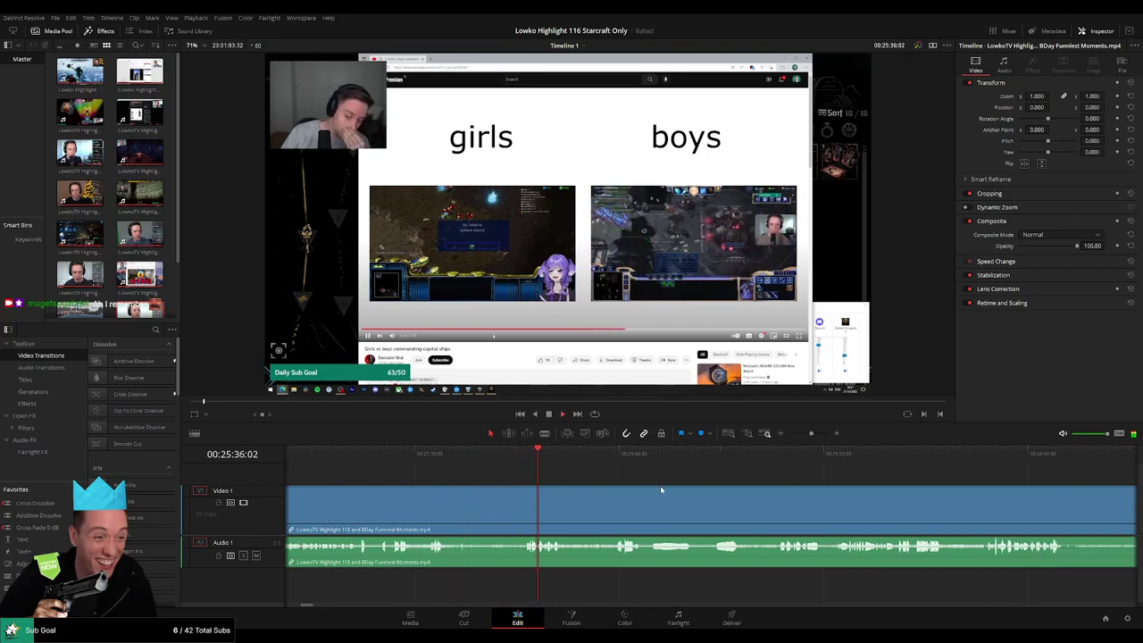
{"action": "scroll", "coordinate": [609, 489], "scroll_direction": "right", "scroll_amount": 1}
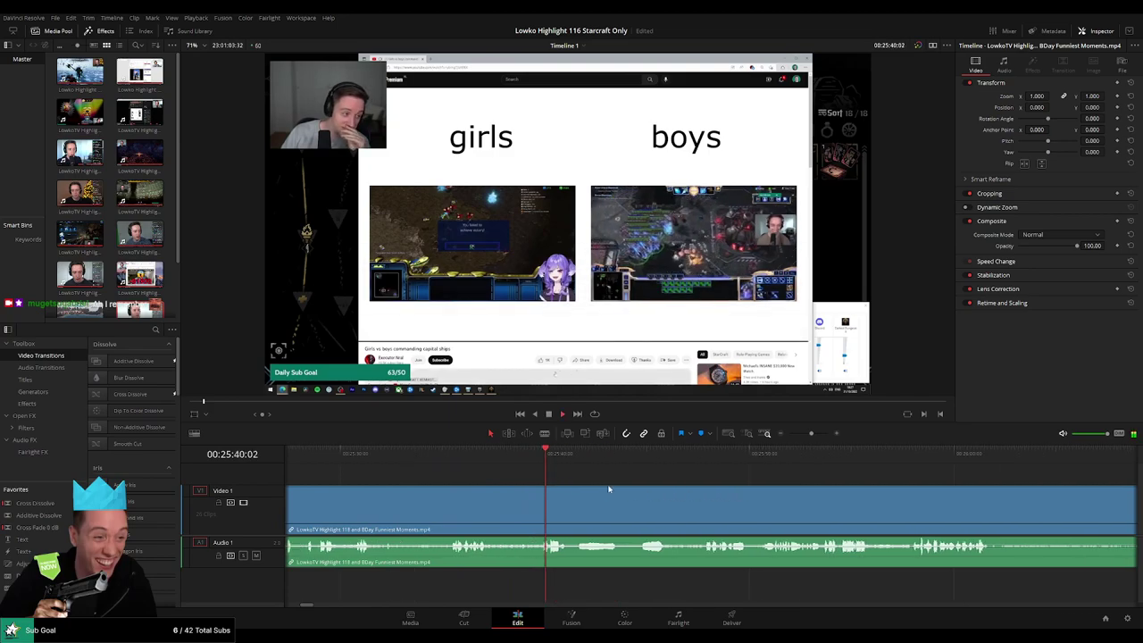
{"action": "scroll", "coordinate": [572, 487], "scroll_direction": "right", "scroll_amount": 2}
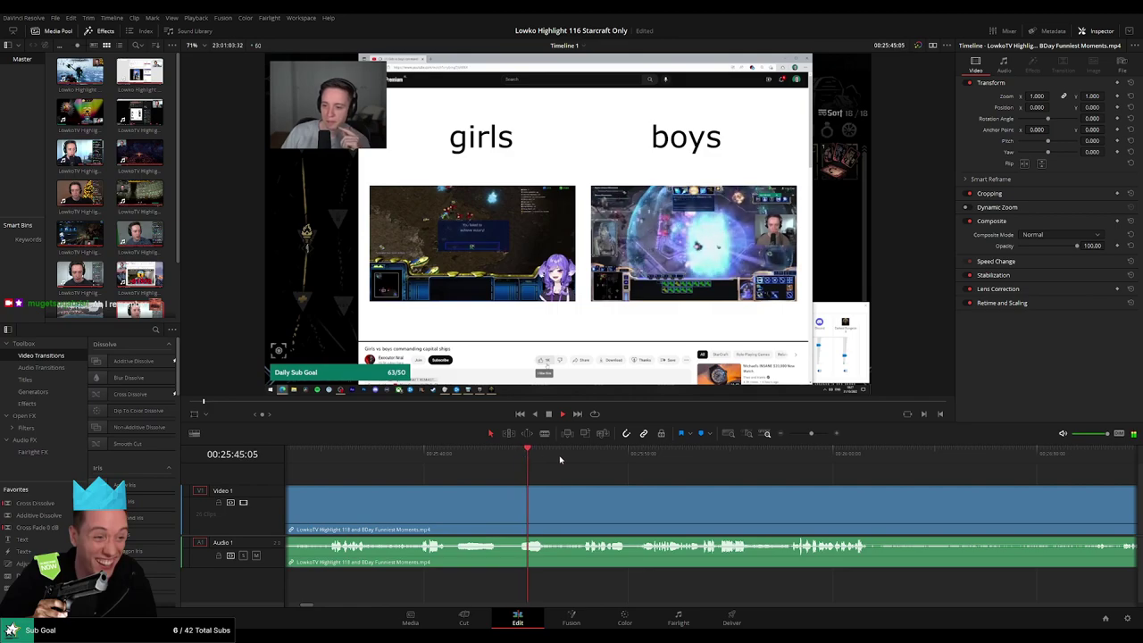
{"action": "scroll", "coordinate": [626, 490], "scroll_direction": "right", "scroll_amount": 3}
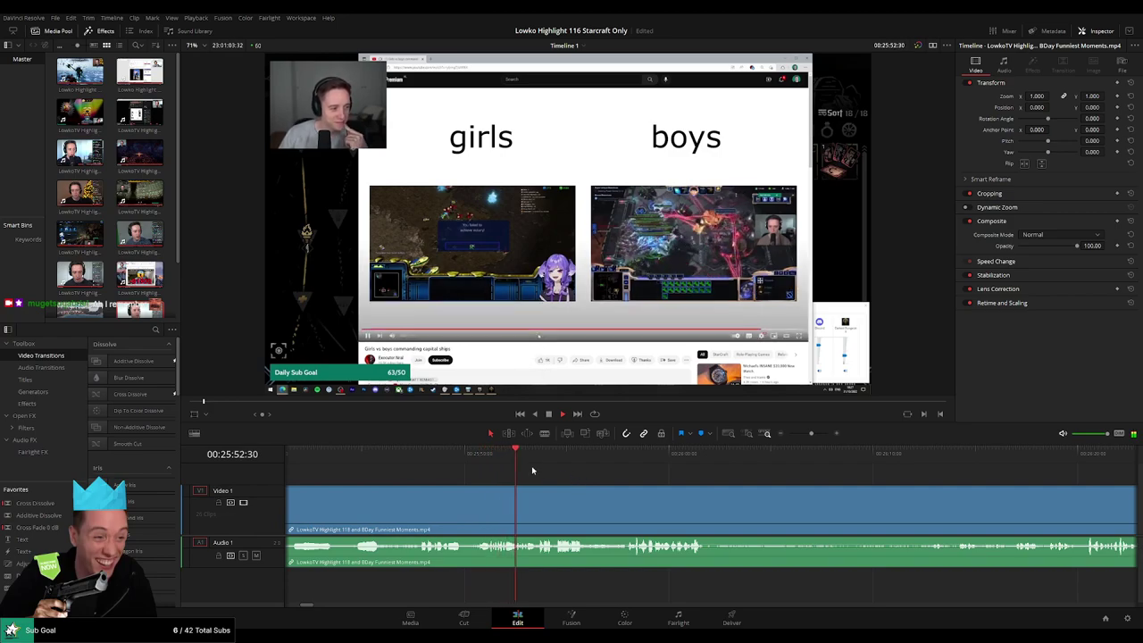
{"action": "scroll", "coordinate": [500, 481], "scroll_direction": "right", "scroll_amount": 3}
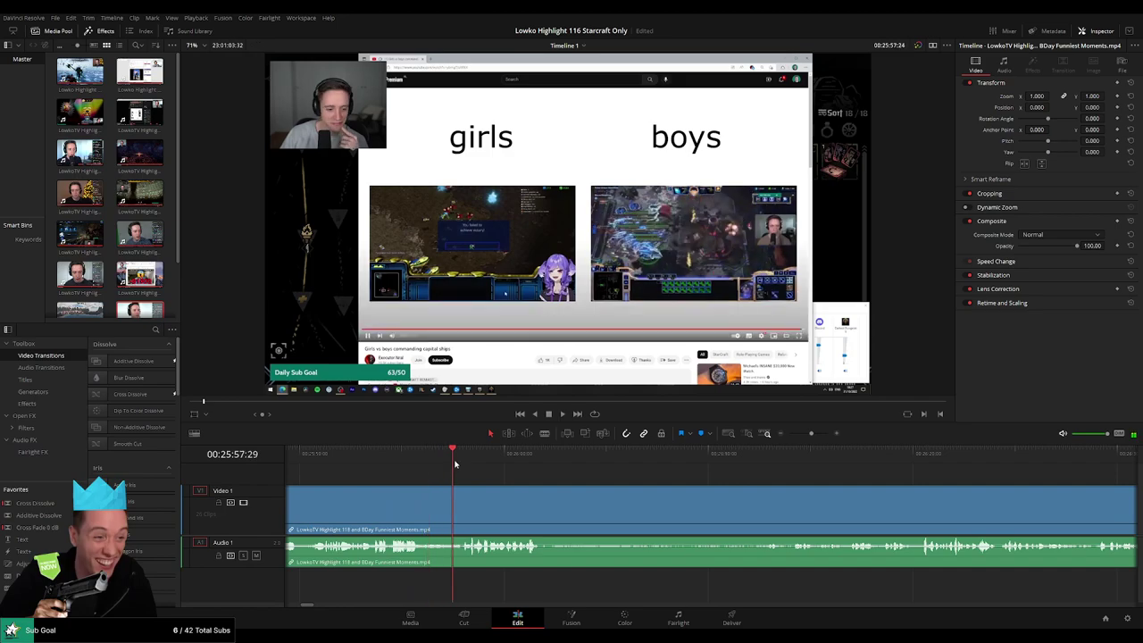
{"action": "scroll", "coordinate": [536, 493], "scroll_direction": "right", "scroll_amount": 1}
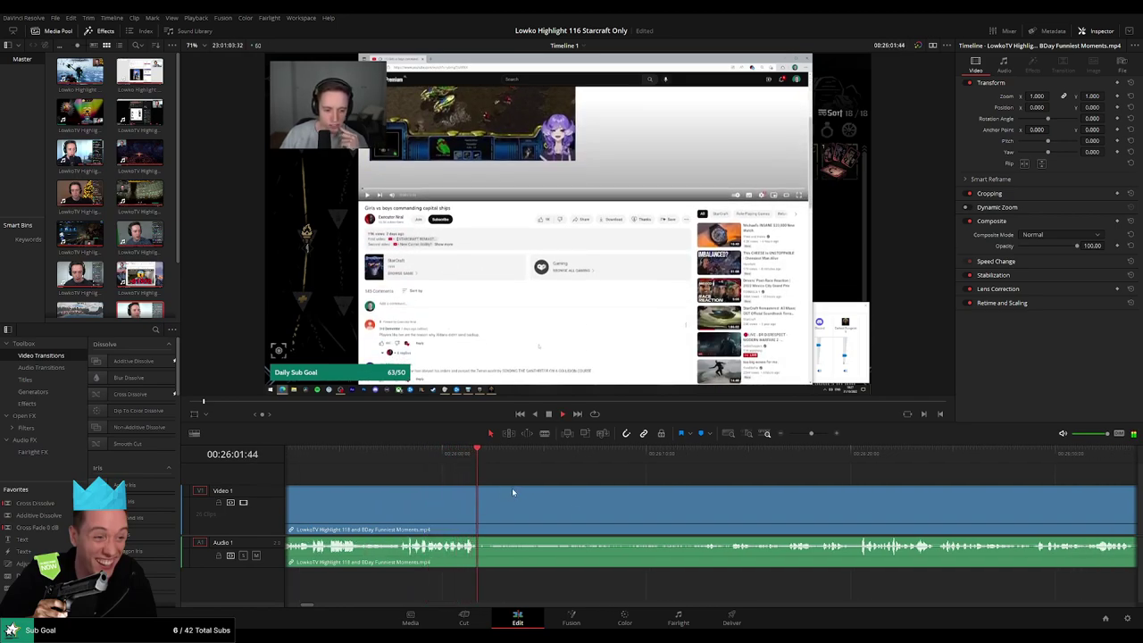
{"action": "left_click_drag", "start_coordinate": [497, 464], "coordinate": [720, 459]}
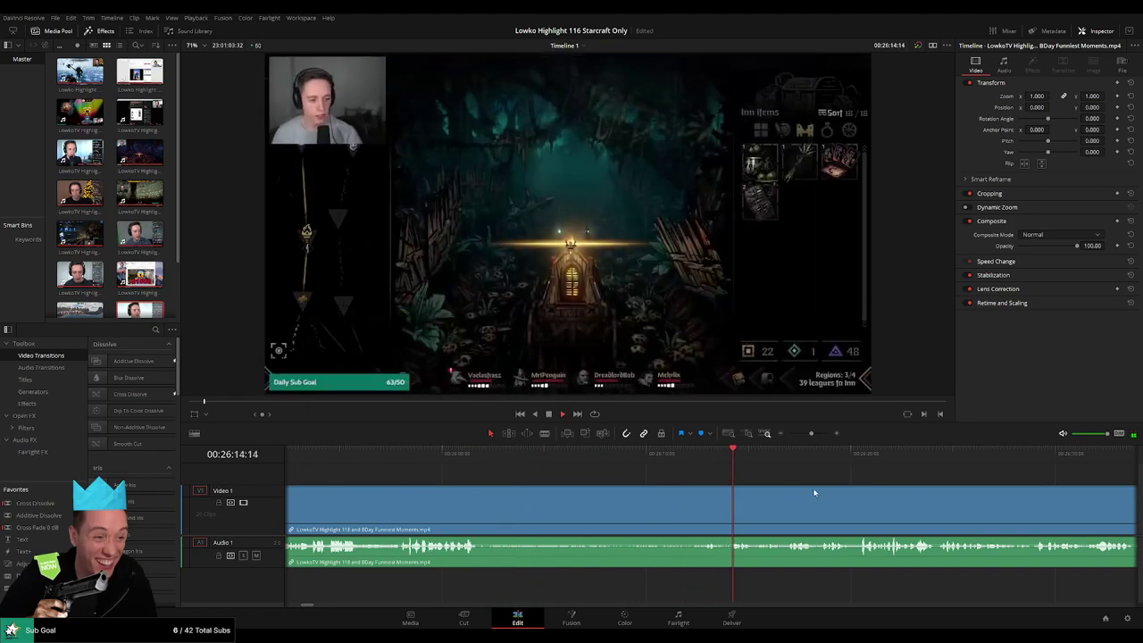
Split the clip at about 26:24, at the end of the girls vs boys section, and colour the preceding clip blue
{"action": "left_click_drag", "start_coordinate": [814, 493], "coordinate": [530, 471]}
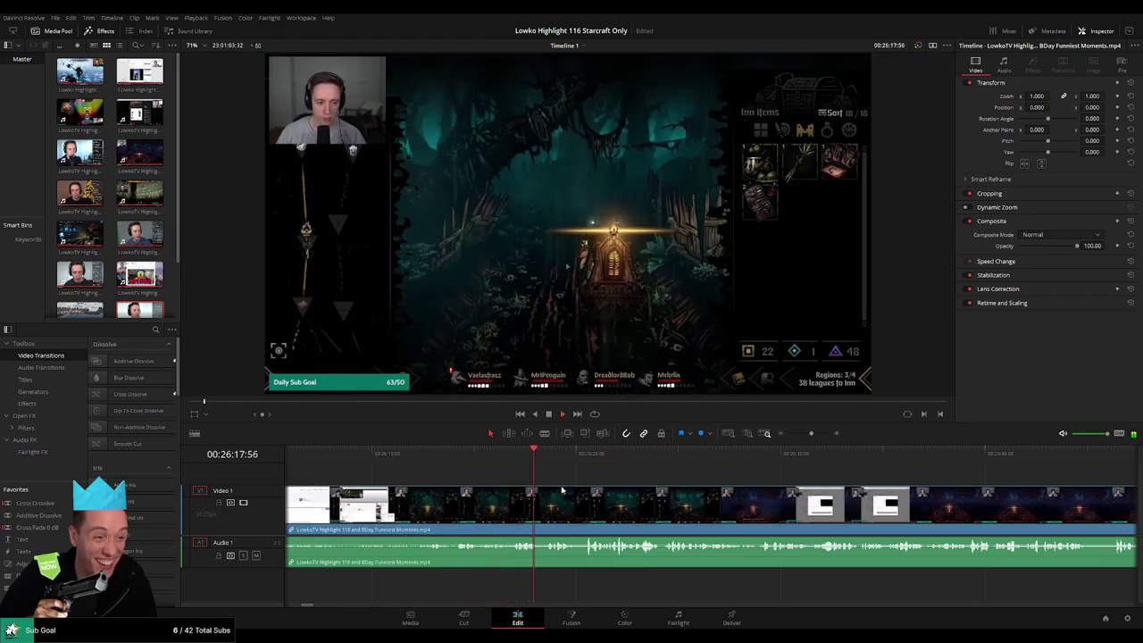
{"action": "scroll", "coordinate": [536, 490], "scroll_direction": "right", "scroll_amount": 3}
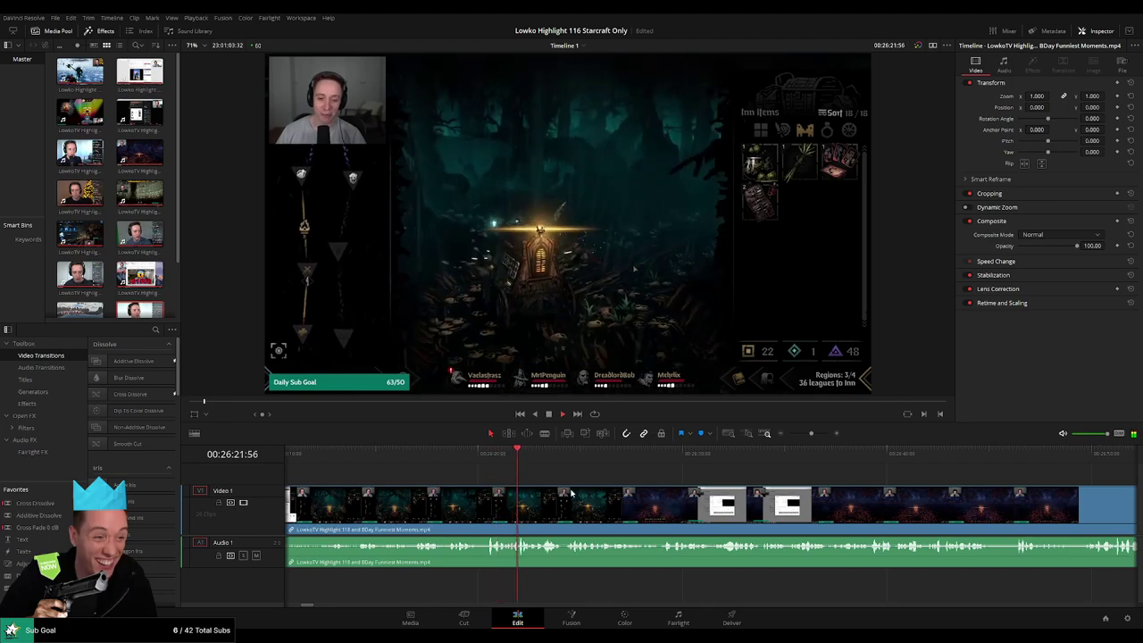
{"action": "scroll", "coordinate": [506, 489], "scroll_direction": "right", "scroll_amount": 2}
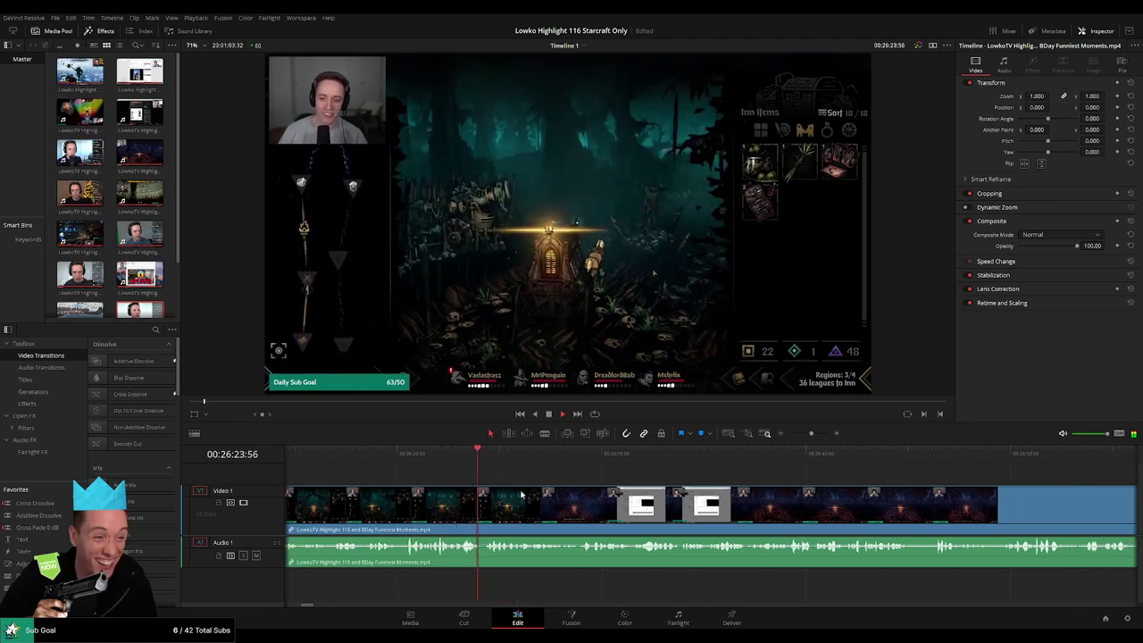
{"action": "left_click", "coordinate": [465, 461]}
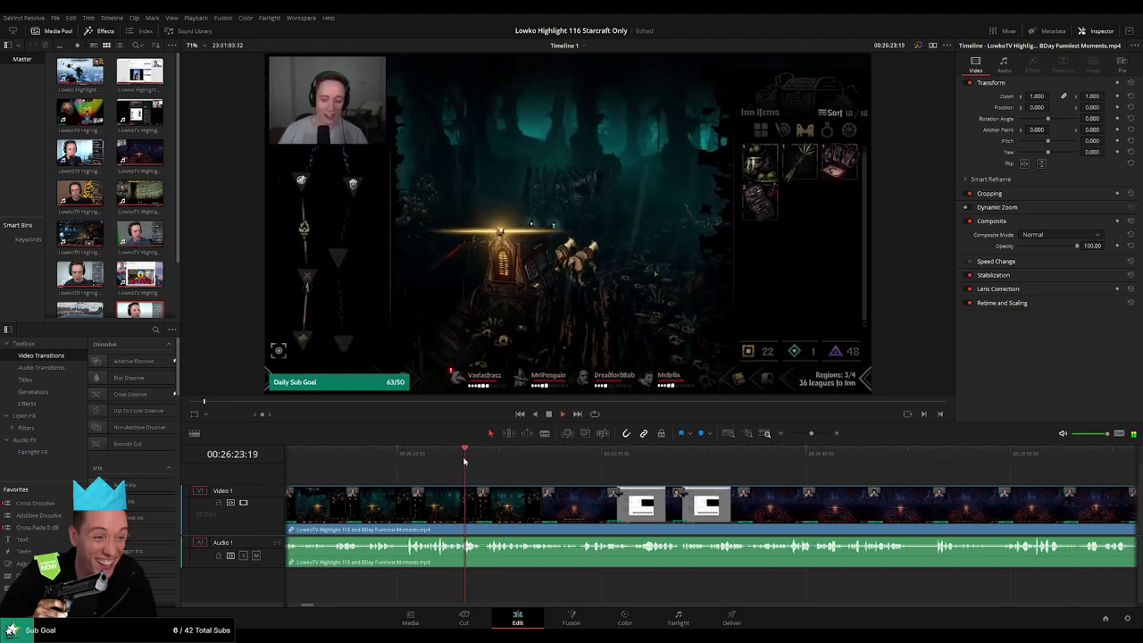
{"action": "key", "text": "b"}
{"action": "left_click", "coordinate": [483, 512]}
{"action": "left_click", "coordinate": [658, 464]}
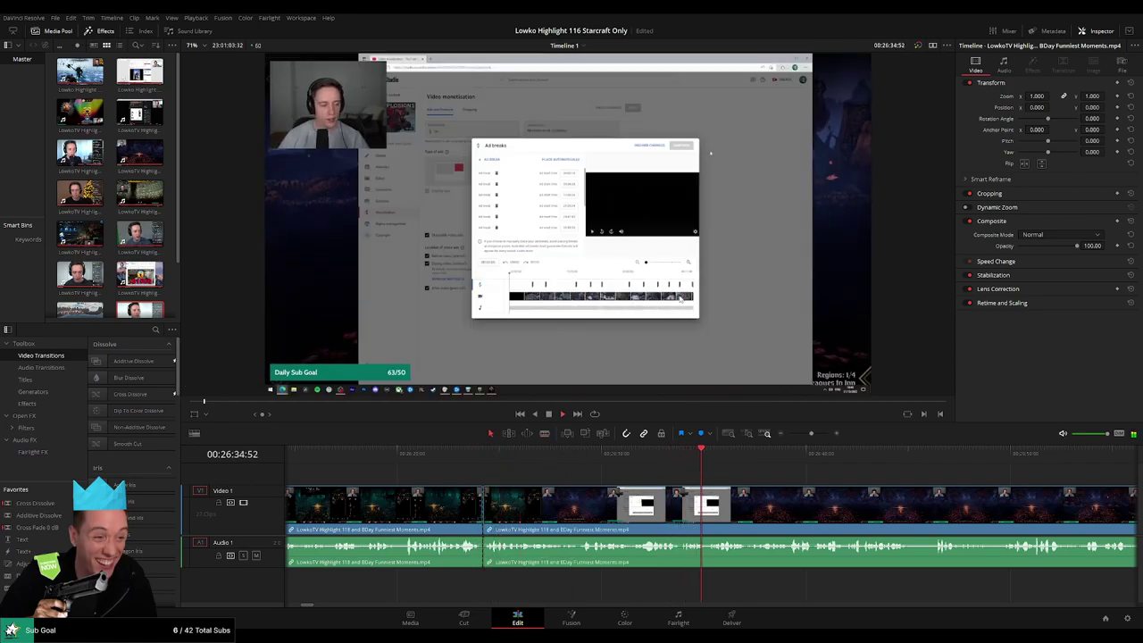
{"action": "left_click", "coordinate": [1055, 471]}
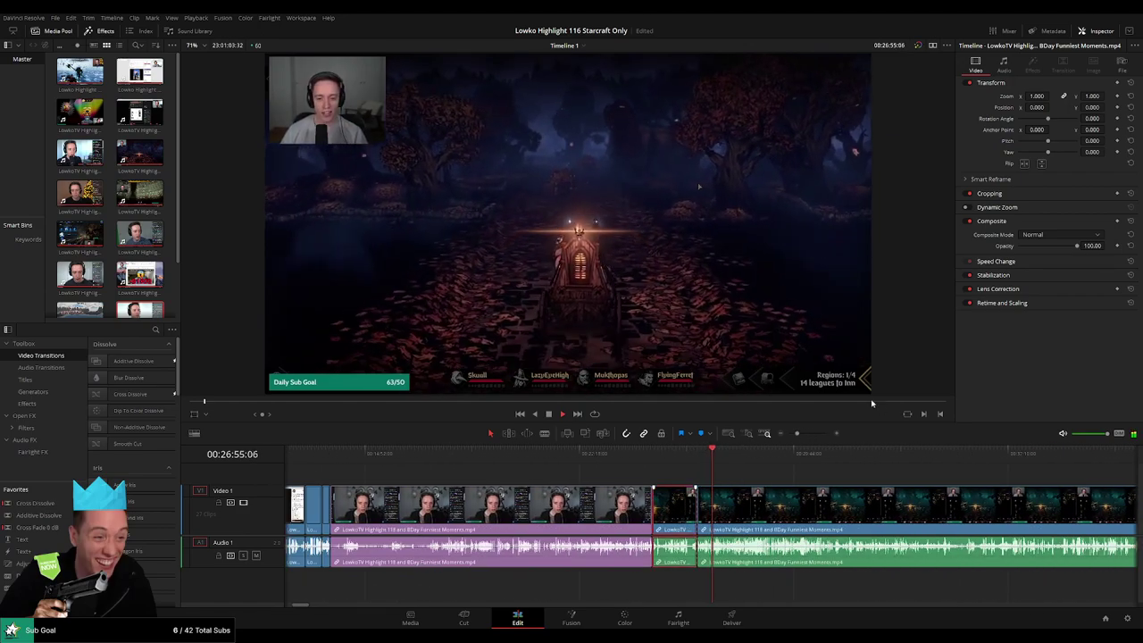
Skim ahead from the new cut and examine the AI-written tweet discussion between about 27:24 and 27:41
{"action": "left_click", "coordinate": [815, 475]}
{"action": "left_click_drag", "start_coordinate": [815, 475], "coordinate": [587, 477]}
{"action": "left_click_drag", "start_coordinate": [485, 462], "coordinate": [505, 457]}
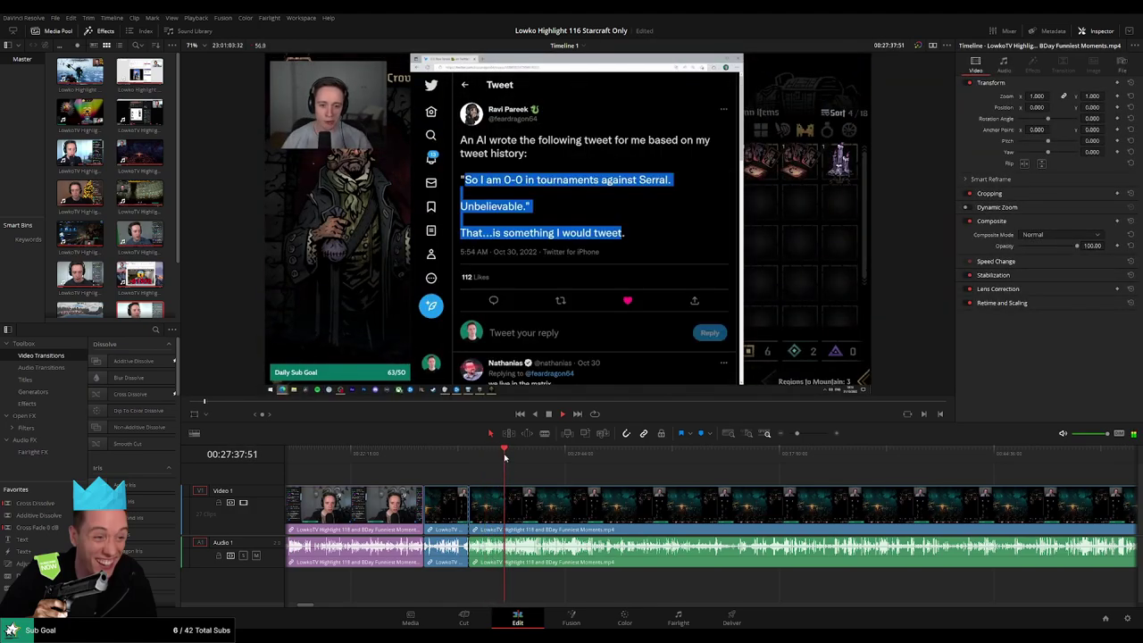
{"action": "scroll", "coordinate": [682, 495], "scroll_direction": "up", "scroll_amount": 8}
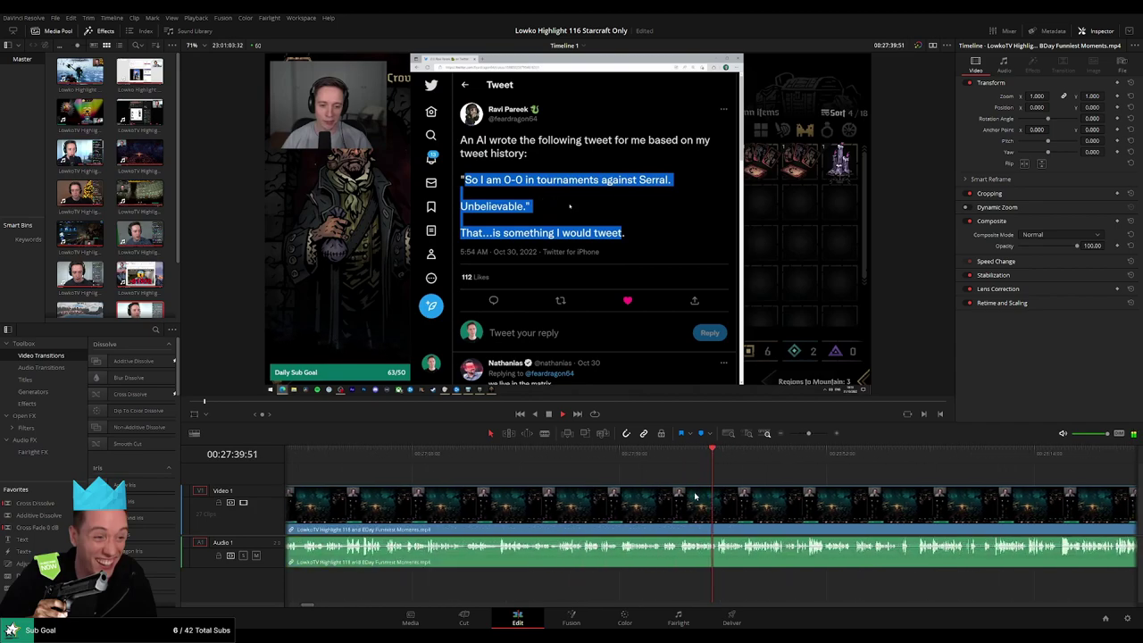
{"action": "left_click", "coordinate": [563, 464]}
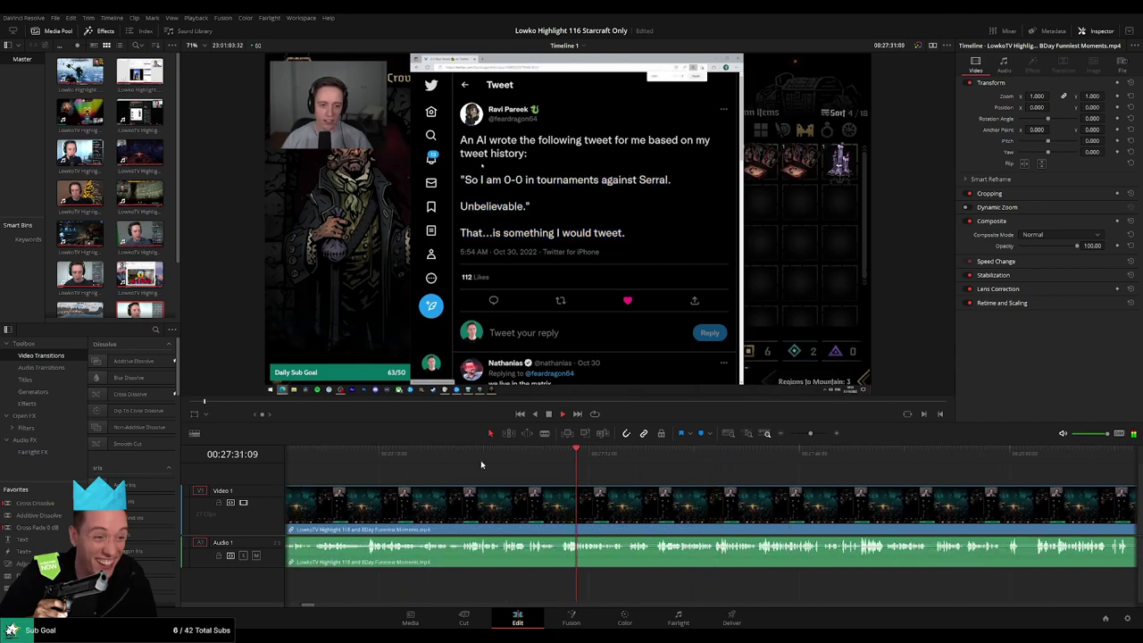
{"action": "left_click", "coordinate": [447, 463]}
{"action": "scroll", "coordinate": [631, 499], "scroll_direction": "left", "scroll_amount": 3}
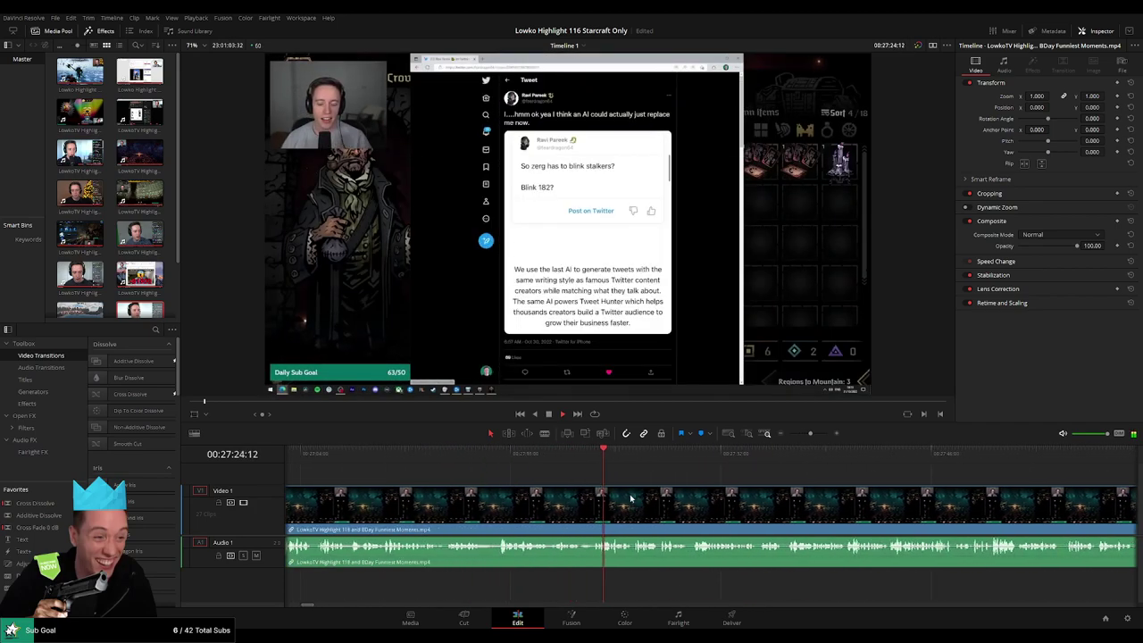
{"action": "left_click", "coordinate": [511, 462]}
{"action": "left_click", "coordinate": [593, 464]}
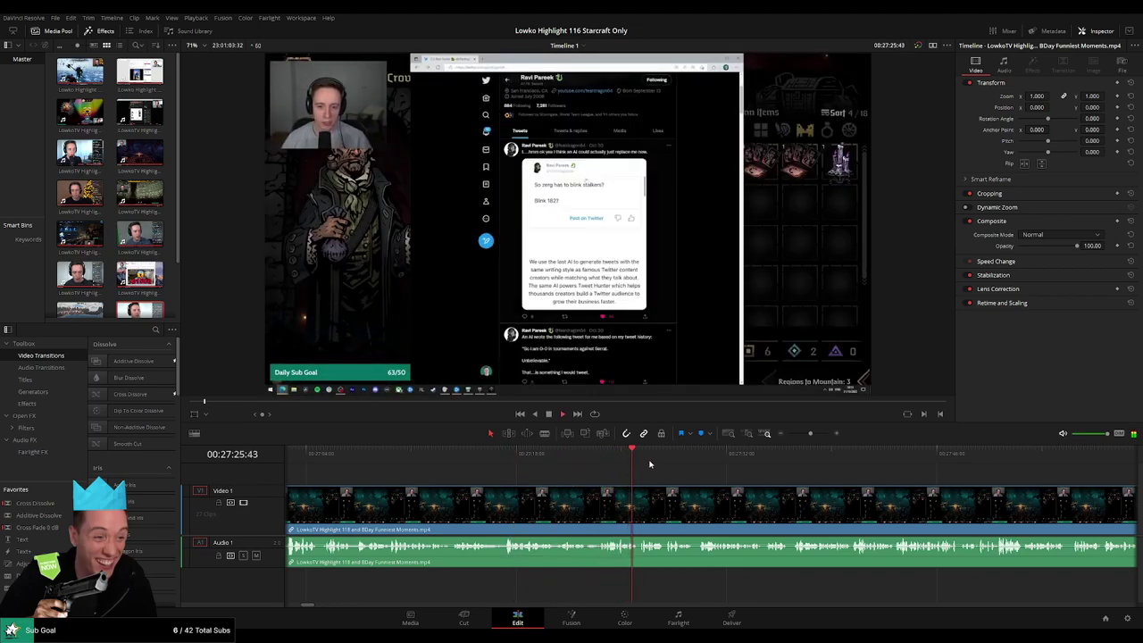
{"action": "left_click", "coordinate": [833, 454]}
{"action": "key", "text": "space"}
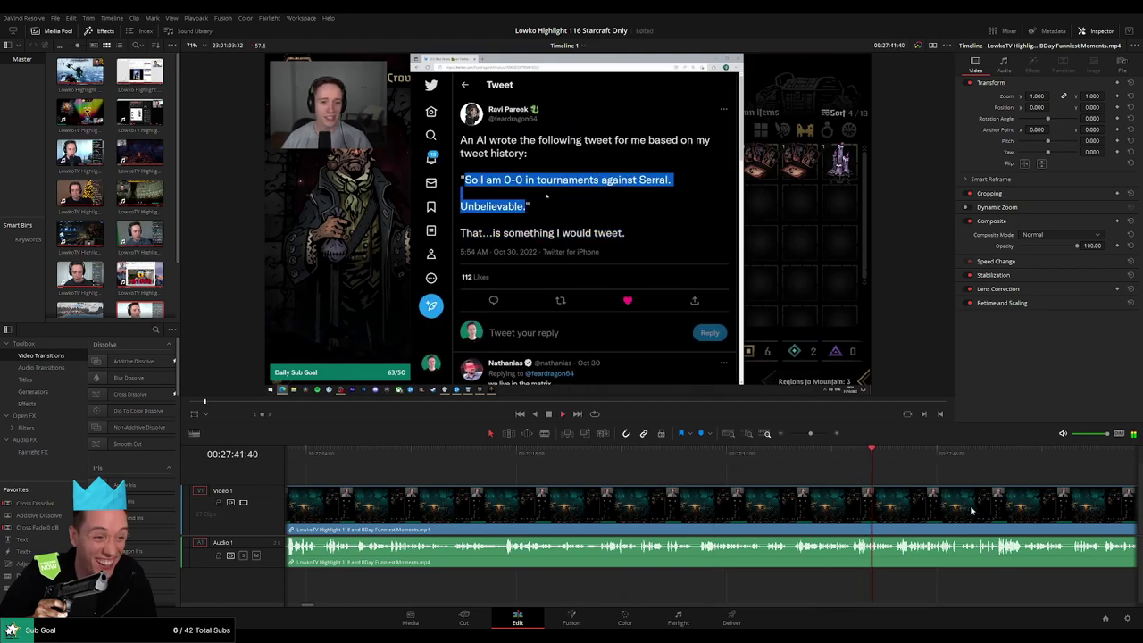
Sample the AI Tweet Generator footage from about 27:59 to 28:55 to judge whether it is StarCraft-related
{"action": "left_click", "coordinate": [676, 457]}
{"action": "left_click", "coordinate": [769, 457]}
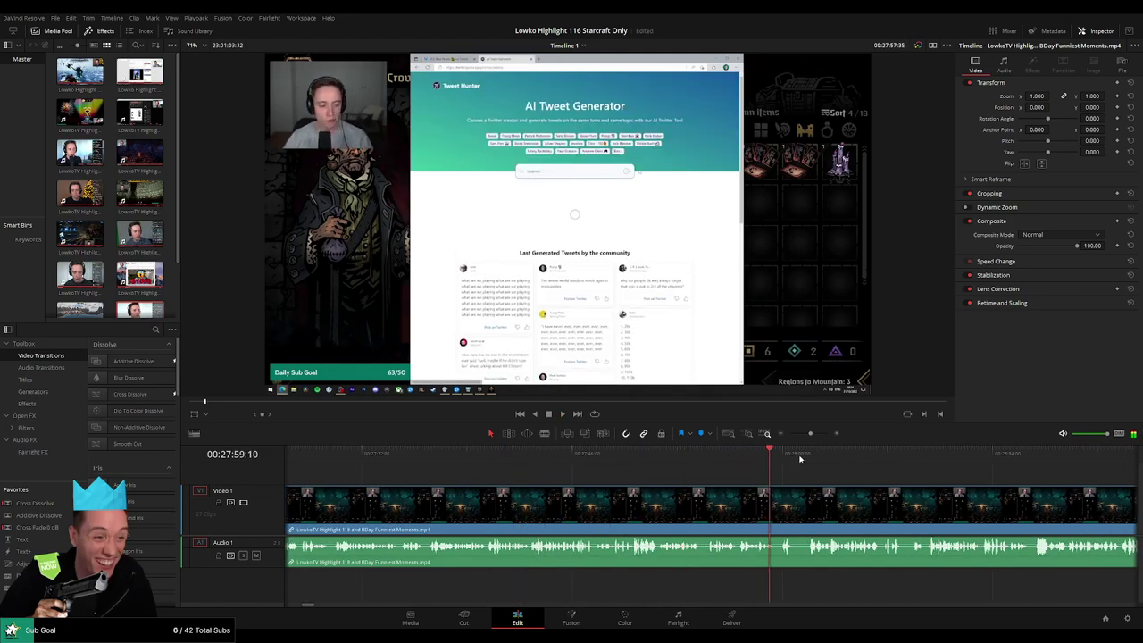
{"action": "left_click", "coordinate": [991, 455]}
{"action": "left_click_drag", "start_coordinate": [810, 434], "coordinate": [794, 435]}
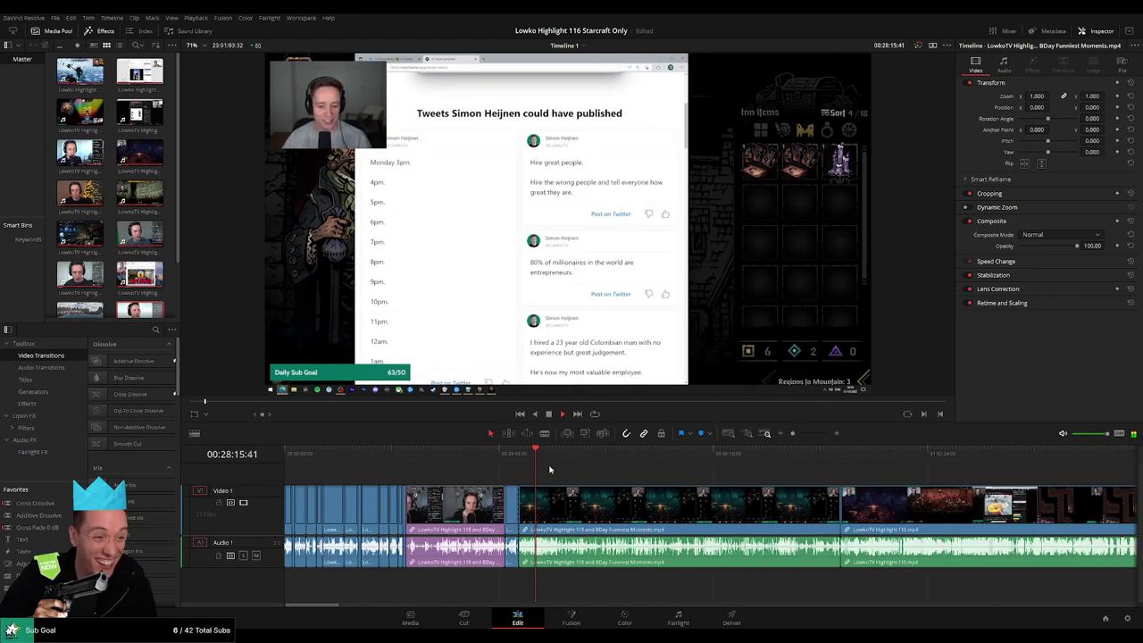
{"action": "left_click_drag", "start_coordinate": [536, 458], "coordinate": [542, 460]}
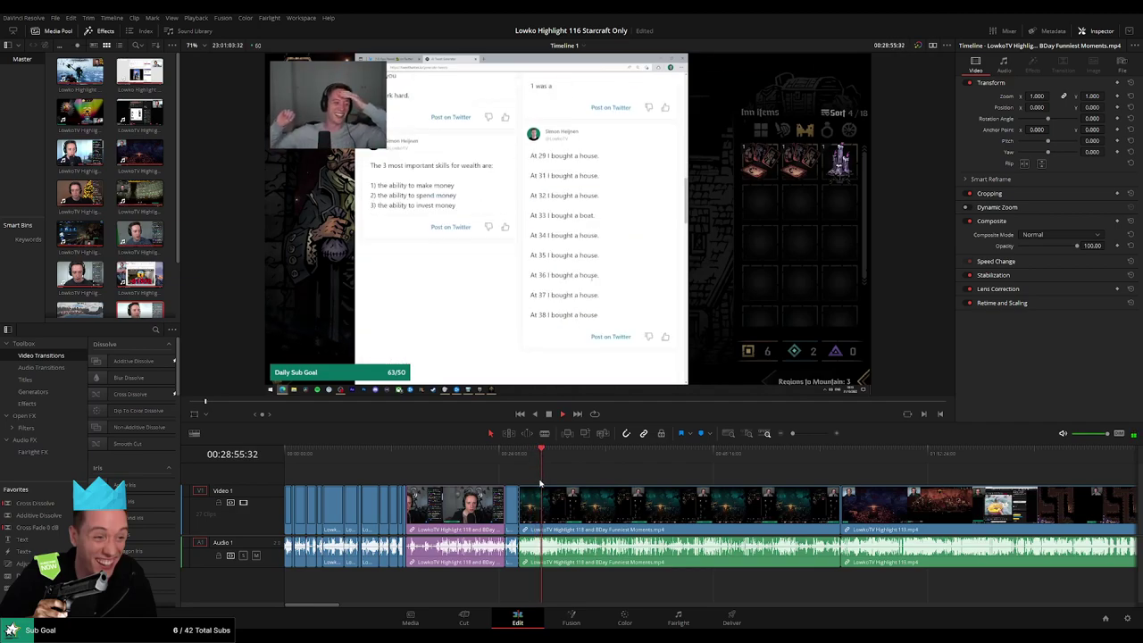
Go back through the AI tweet discussion to about 27:19–27:25 to find where the Zerg tweet first appears
{"action": "scroll", "coordinate": [540, 483], "scroll_direction": "up", "scroll_amount": 4}
{"action": "left_click_drag", "start_coordinate": [469, 459], "coordinate": [362, 462]}
{"action": "scroll", "coordinate": [472, 497], "scroll_direction": "left", "scroll_amount": 5}
{"action": "left_click_drag", "start_coordinate": [619, 468], "coordinate": [462, 466]}
{"action": "left_click", "coordinate": [442, 463]}
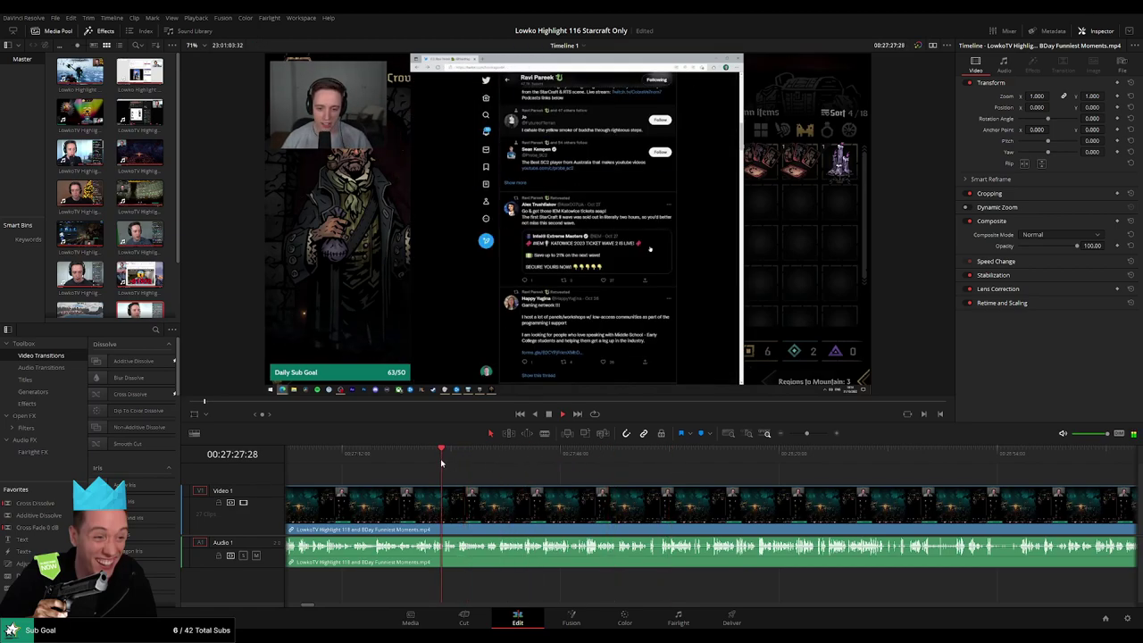
{"action": "scroll", "coordinate": [520, 493], "scroll_direction": "left", "scroll_amount": 5}
{"action": "left_click", "coordinate": [656, 462]}
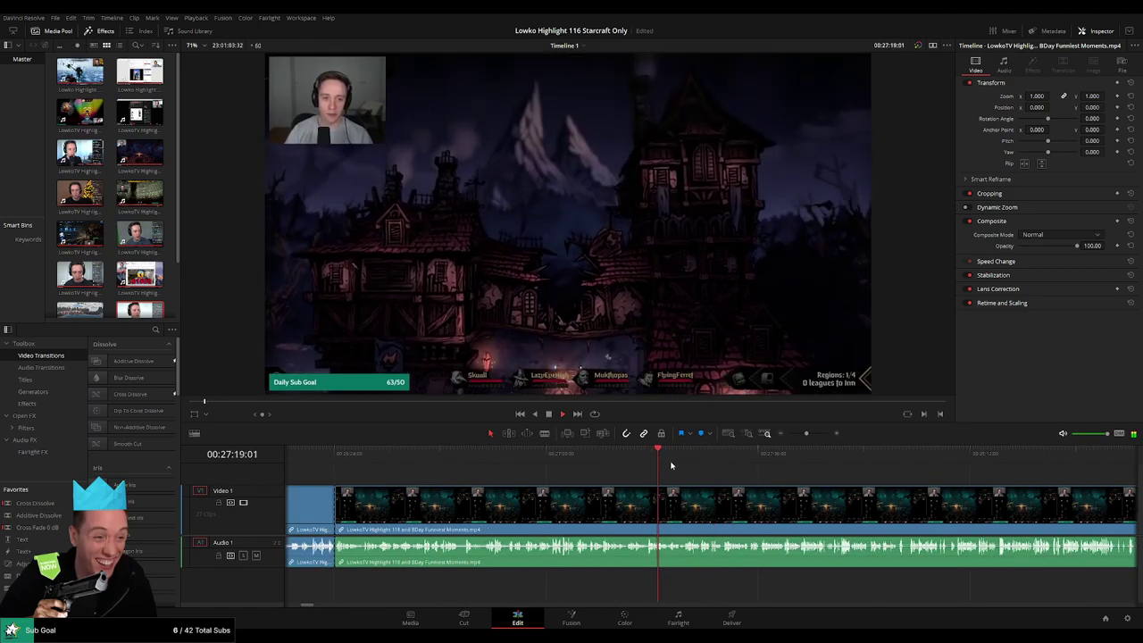
{"action": "left_click", "coordinate": [687, 464]}
{"action": "scroll", "coordinate": [669, 503], "scroll_direction": "up", "scroll_amount": 5}
{"action": "key", "text": "space"}
{"action": "key", "text": "b"}
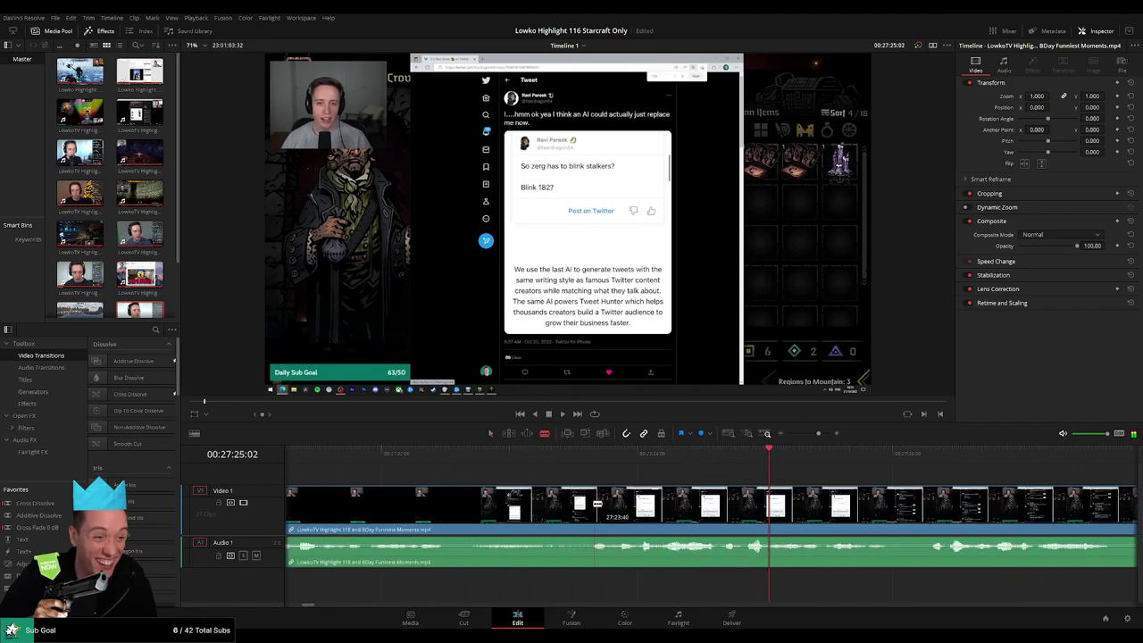
Replay the lead-in to the AI tweet between about 27:18 and 27:23 to find where the discussion starts
{"action": "left_click_drag", "start_coordinate": [586, 460], "coordinate": [399, 464]}
{"action": "key", "text": "space"}
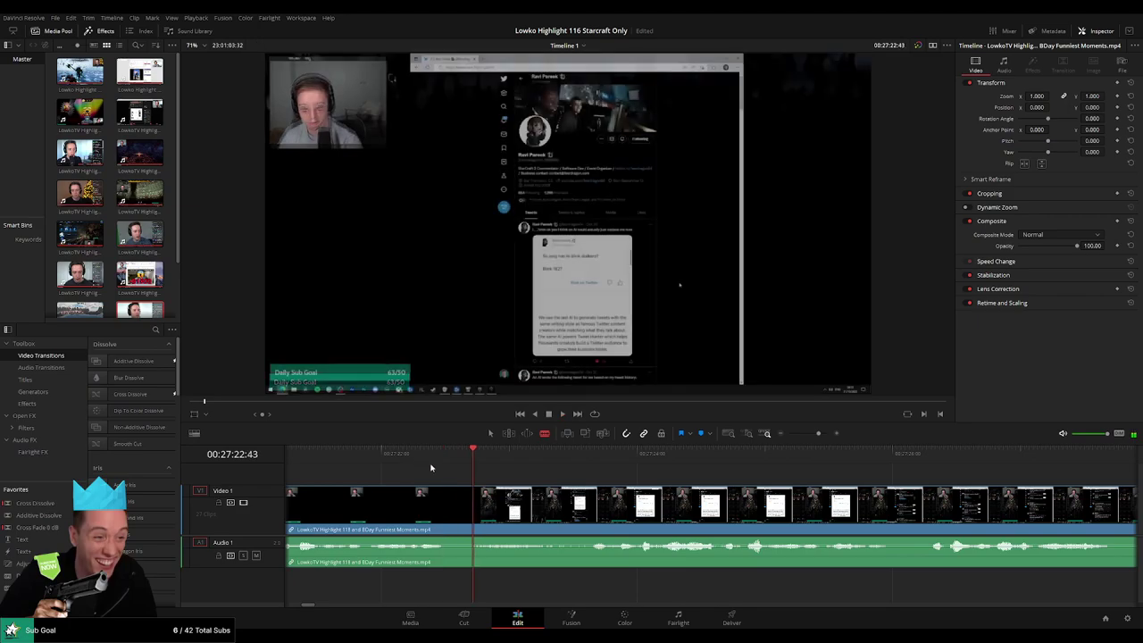
{"action": "left_click_drag", "start_coordinate": [457, 490], "coordinate": [721, 491]}
{"action": "left_click_drag", "start_coordinate": [539, 460], "coordinate": [771, 490]}
{"action": "key", "text": "space"}
{"action": "key", "text": "space"}
{"action": "left_click_drag", "start_coordinate": [487, 461], "coordinate": [427, 463]}
{"action": "key", "text": "space"}
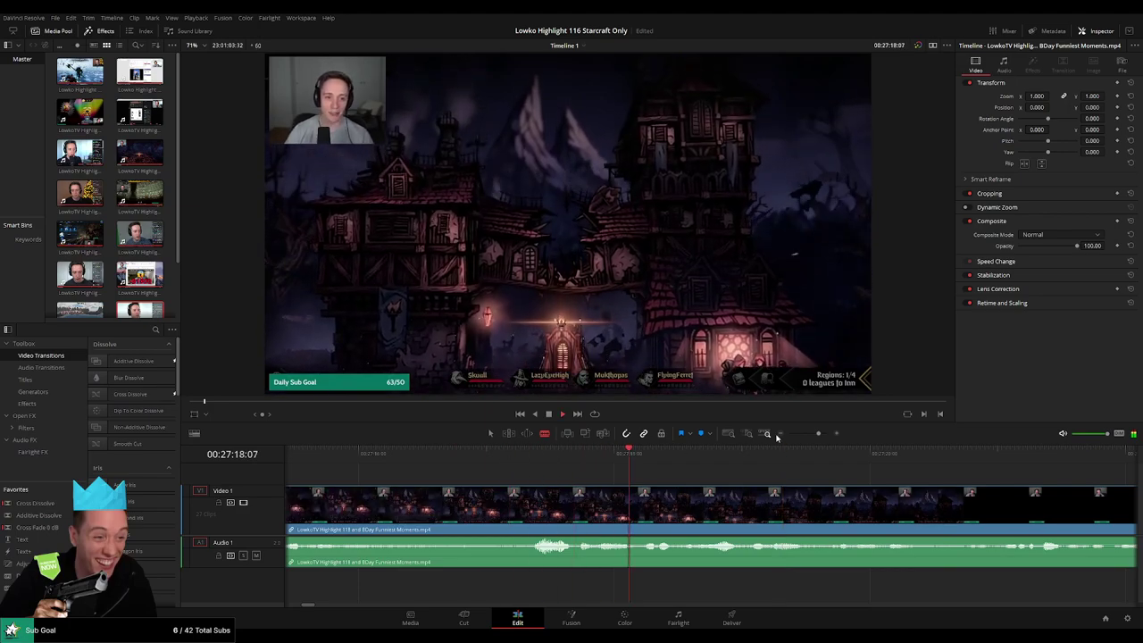
Split the clip at about 27:13, before the AI tweet discussion, and ripple-delete the footage between the preceding blue clip and the cut
{"action": "key", "text": "space"}
{"action": "left_click_drag", "start_coordinate": [818, 434], "coordinate": [813, 435]}
{"action": "left_click_drag", "start_coordinate": [597, 456], "coordinate": [601, 457]}
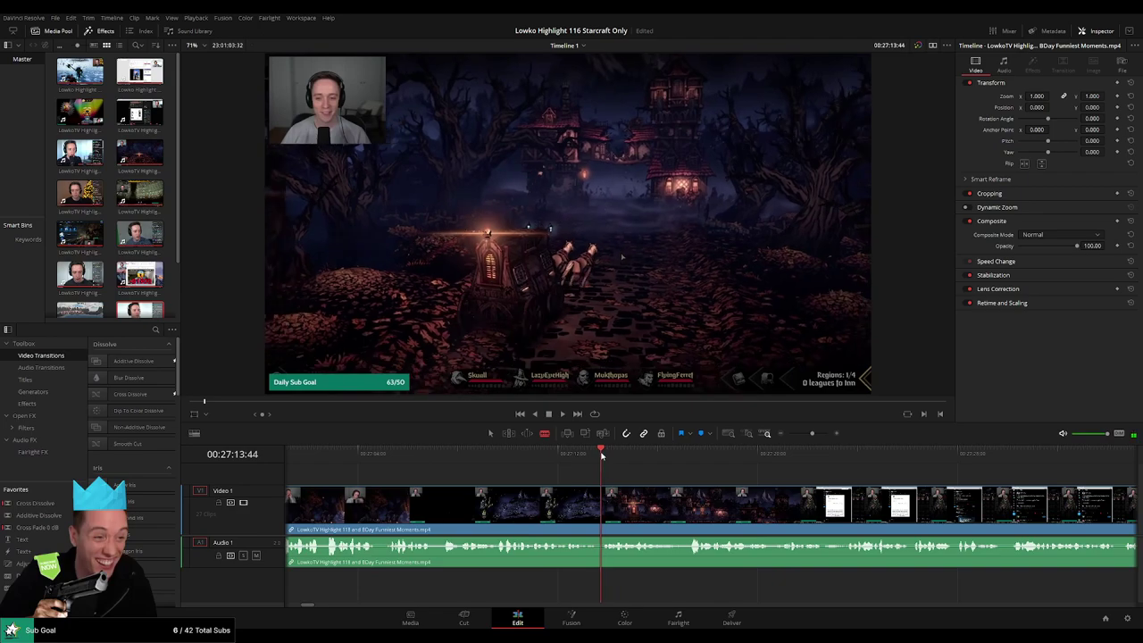
{"action": "left_click", "coordinate": [601, 502]}
{"action": "key", "text": "a"}
{"action": "left_click", "coordinate": [583, 502]}
{"action": "key", "text": "Delete"}
{"action": "key", "text": "space"}
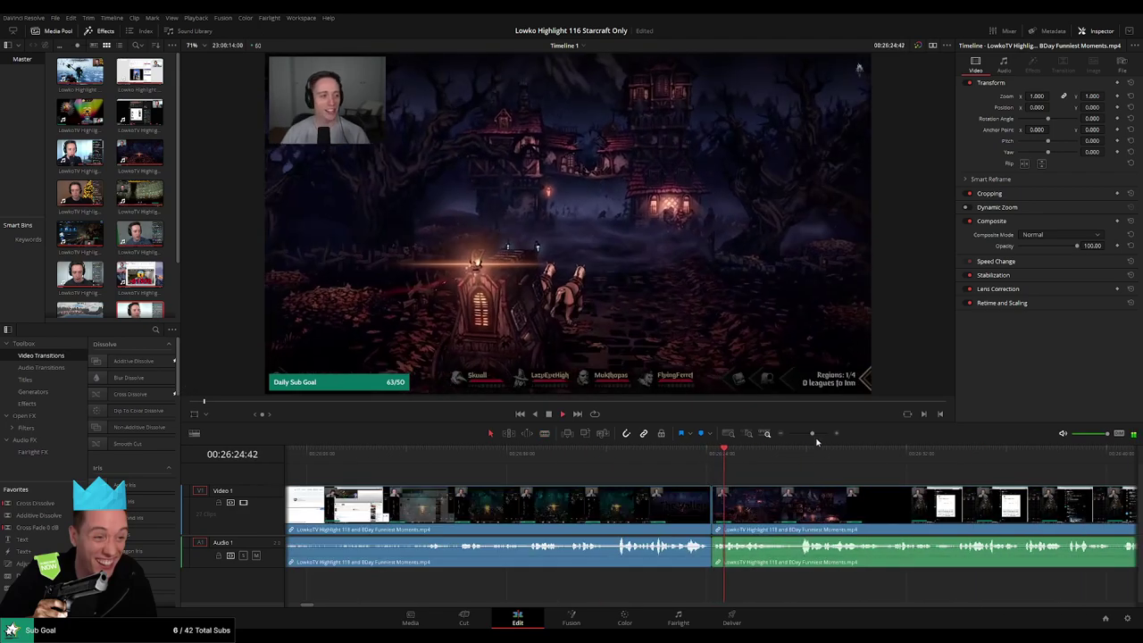
Find the end of the AI tweet discussion and split the clip there, at about 30:00
{"action": "left_click_drag", "start_coordinate": [813, 434], "coordinate": [799, 436]}
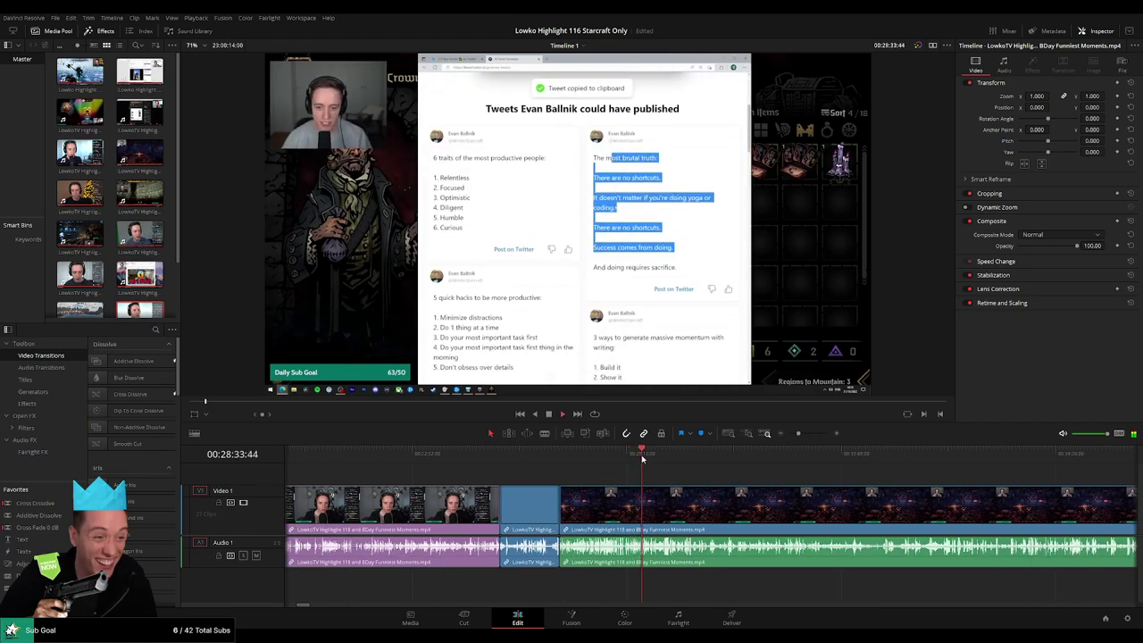
{"action": "left_click_drag", "start_coordinate": [643, 458], "coordinate": [698, 455]}
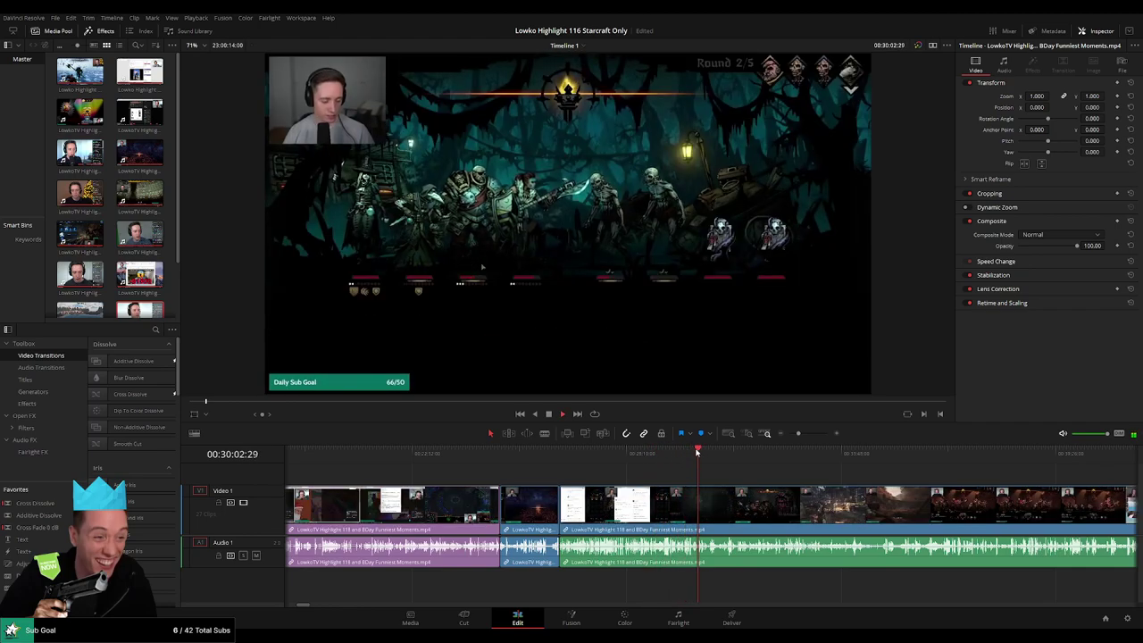
{"action": "key", "text": "space"}
{"action": "scroll", "coordinate": [720, 492], "scroll_direction": "up", "scroll_amount": 3}
{"action": "left_click", "coordinate": [694, 457]}
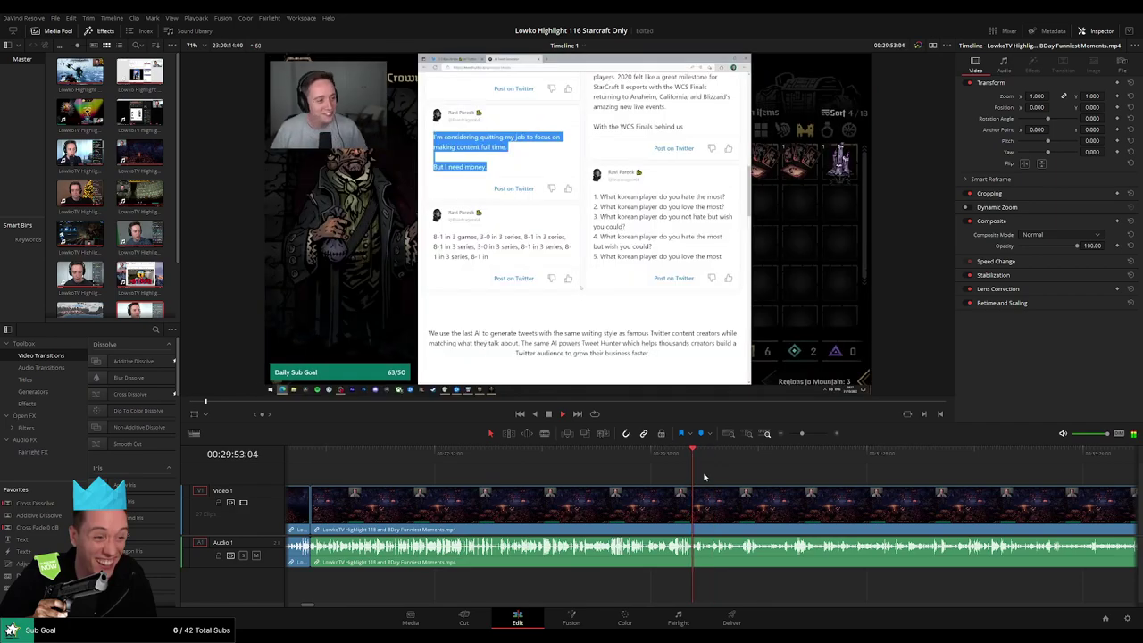
{"action": "scroll", "coordinate": [665, 489], "scroll_direction": "up", "scroll_amount": 2}
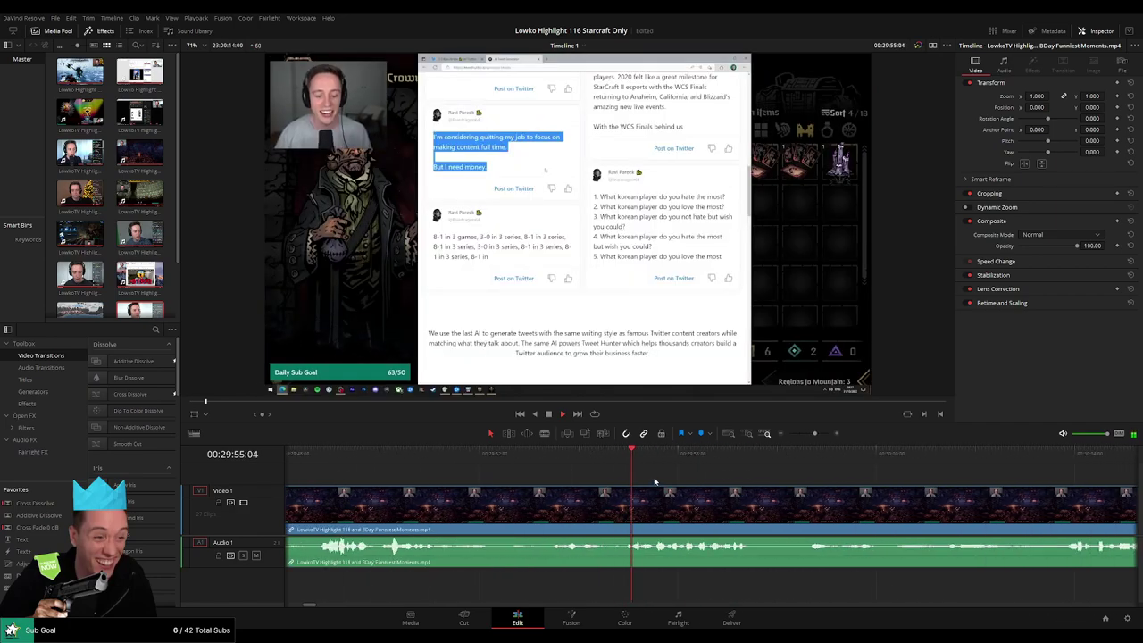
{"action": "left_click", "coordinate": [606, 457]}
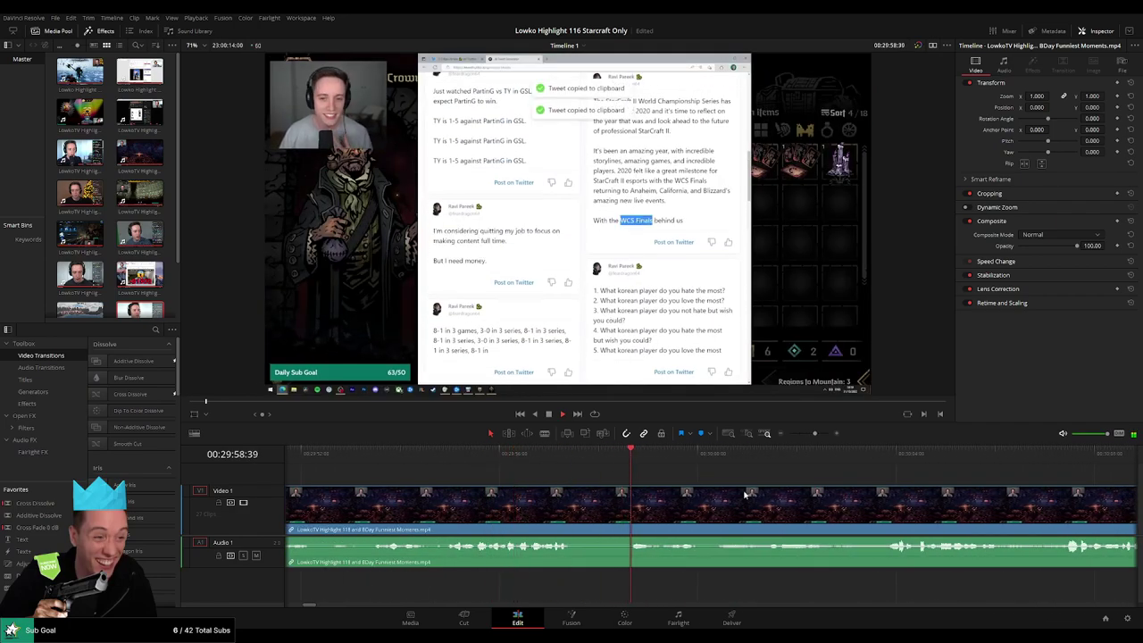
{"action": "left_click_drag", "start_coordinate": [745, 495], "coordinate": [584, 485]}
{"action": "key", "text": "space"}
{"action": "key", "text": "b"}
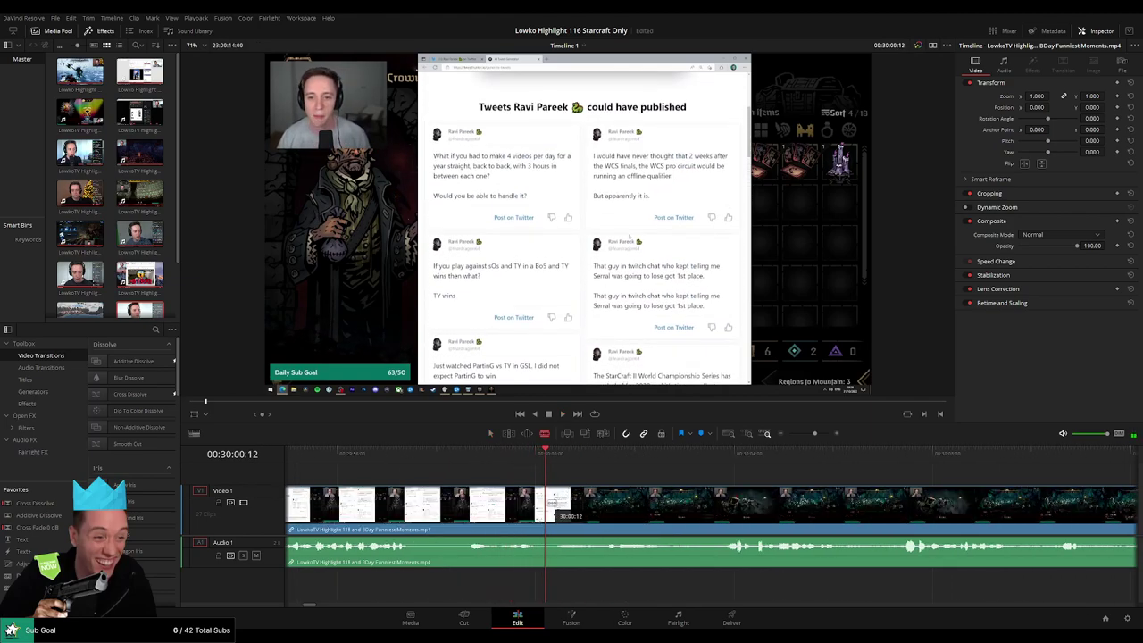
{"action": "left_click", "coordinate": [550, 503]}
Colour the AI tweet discussion clip blue
{"action": "key", "text": "space"}
{"action": "key", "text": "a"}
{"action": "left_click_drag", "start_coordinate": [815, 433], "coordinate": [797, 432]}
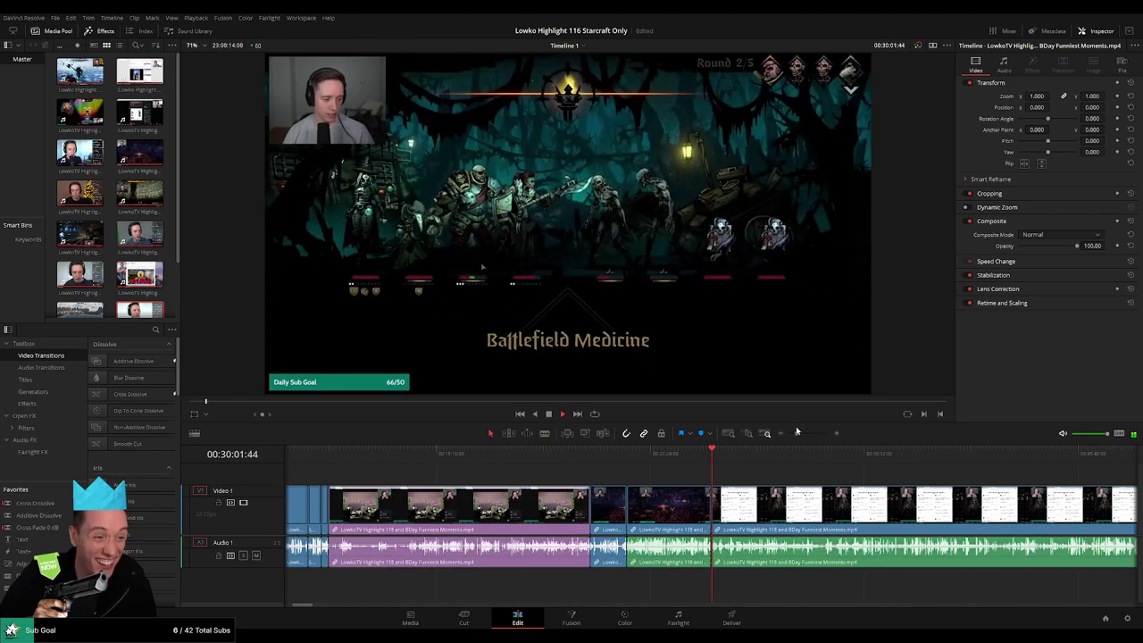
{"action": "left_click", "coordinate": [682, 504]}
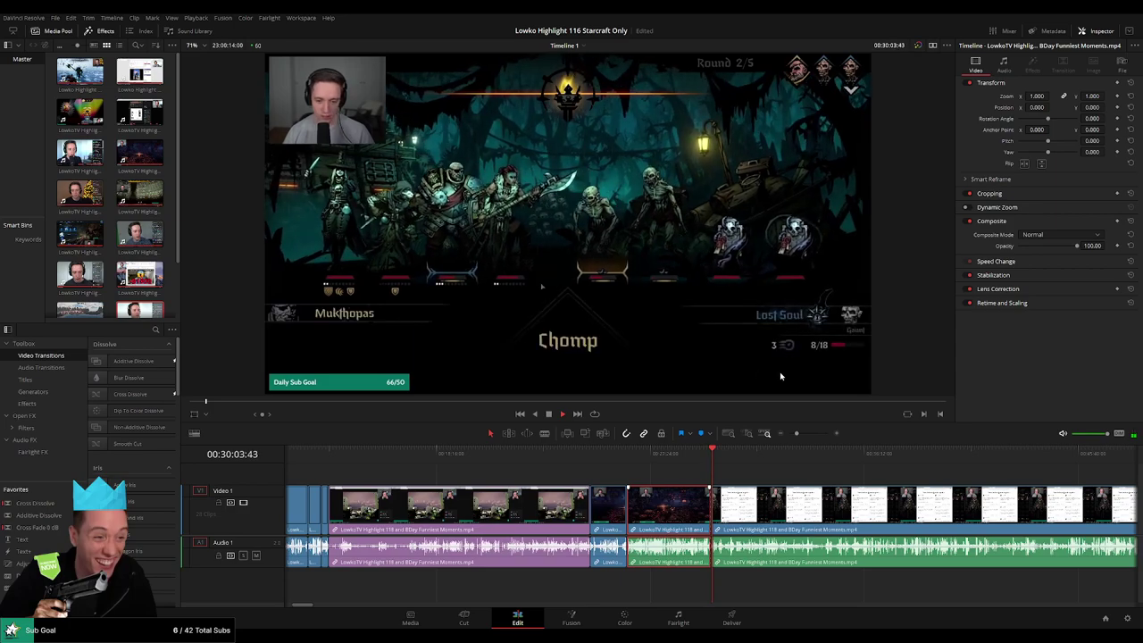
Skim the footage after the AI tweet discussion from about 30:44 to 1:01:12 to check for StarCraft content
{"action": "left_click", "coordinate": [769, 456]}
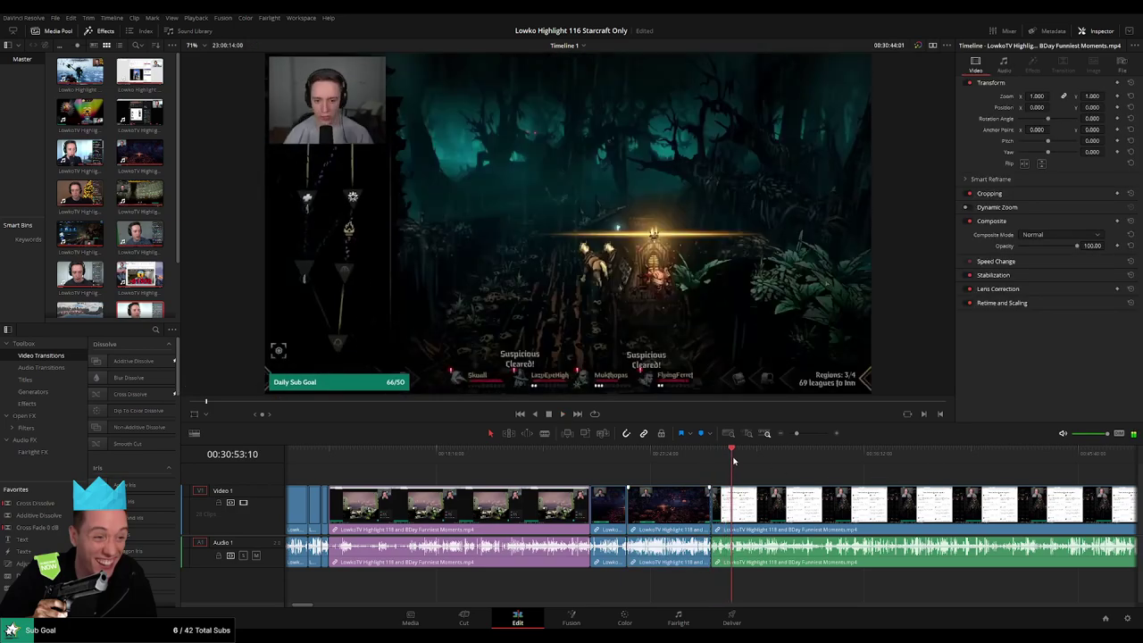
{"action": "left_click", "coordinate": [786, 460]}
{"action": "scroll", "coordinate": [585, 471], "scroll_direction": "right", "scroll_amount": 5}
{"action": "left_click", "coordinate": [550, 461]}
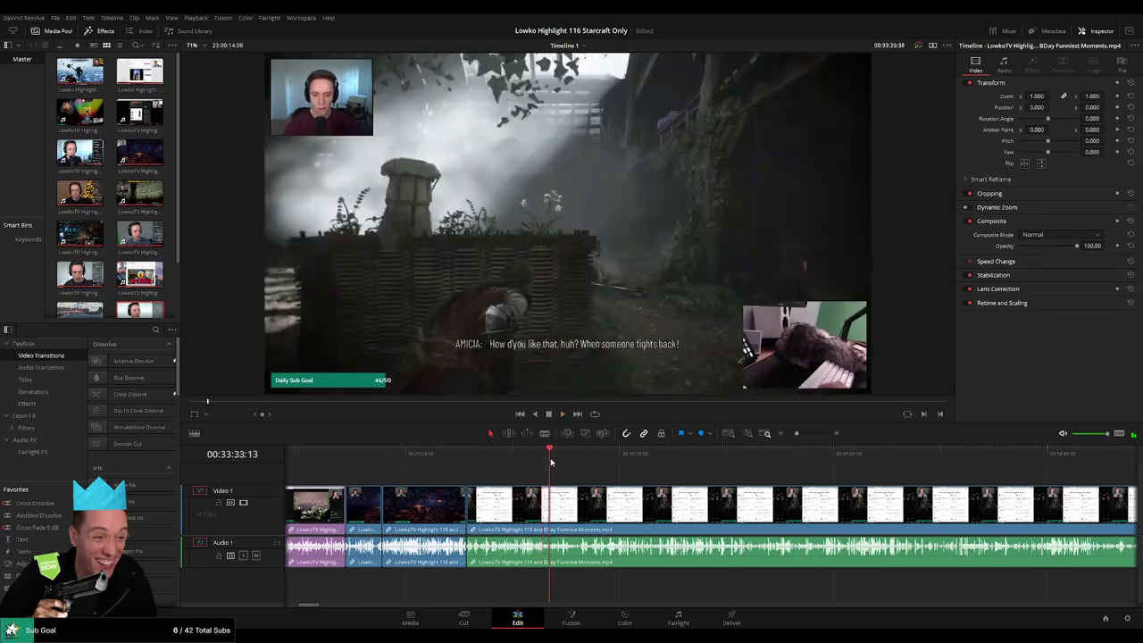
{"action": "left_click", "coordinate": [555, 461]}
{"action": "left_click_drag", "start_coordinate": [555, 460], "coordinate": [867, 467]}
{"action": "scroll", "coordinate": [679, 468], "scroll_direction": "right", "scroll_amount": 5}
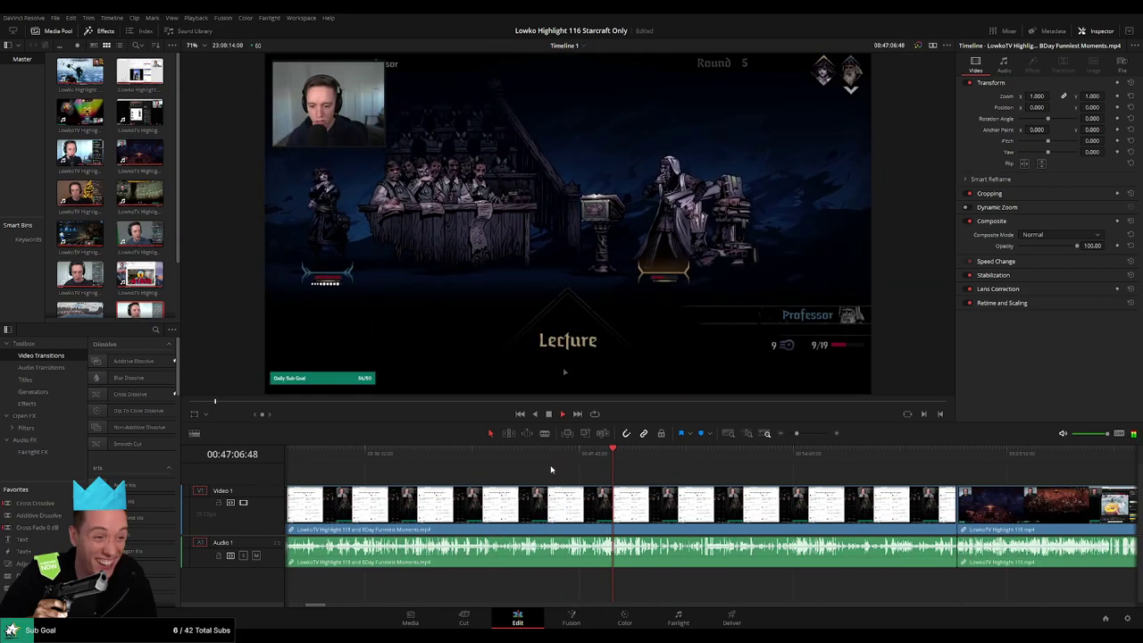
{"action": "left_click_drag", "start_coordinate": [536, 466], "coordinate": [748, 464]}
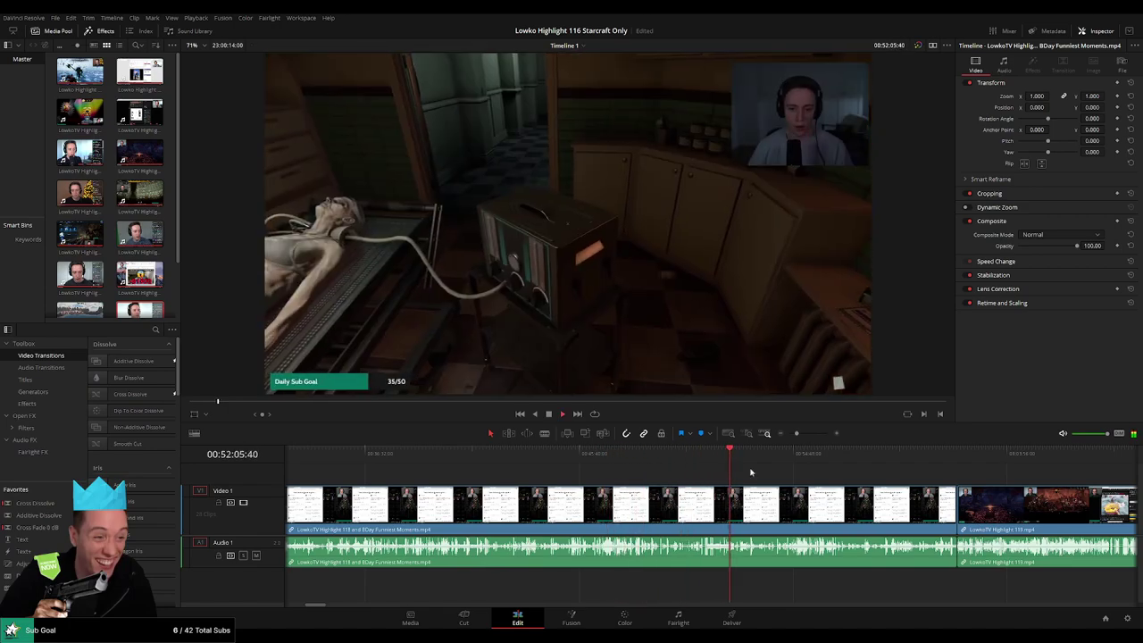
{"action": "scroll", "coordinate": [636, 518], "scroll_direction": "right", "scroll_amount": 3}
{"action": "left_click", "coordinate": [584, 457]}
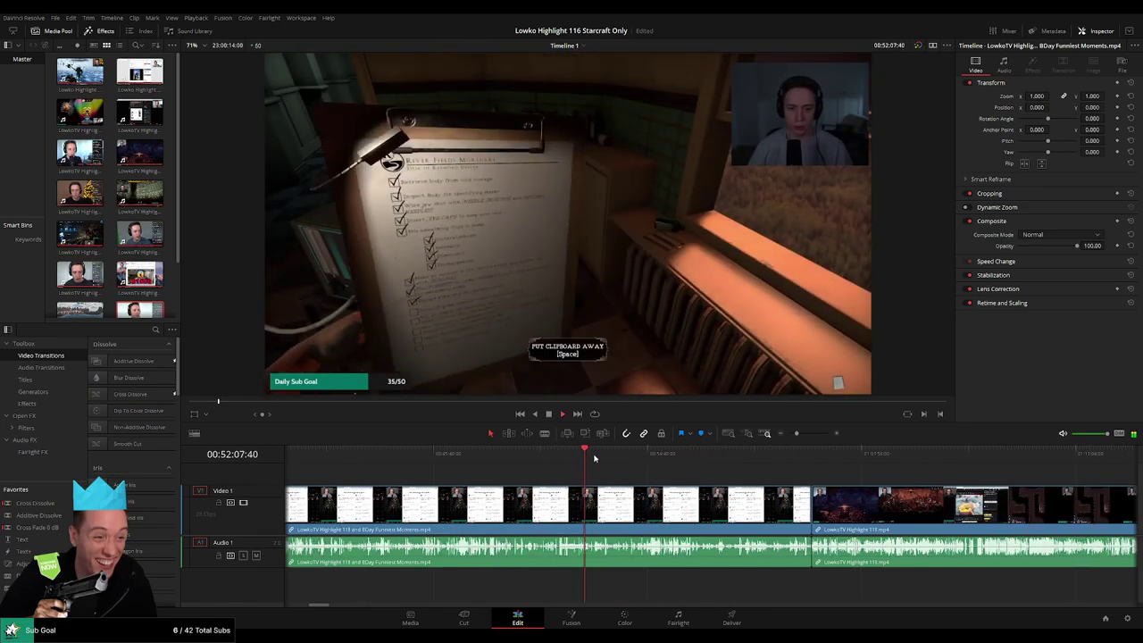
{"action": "left_click", "coordinate": [596, 458]}
{"action": "left_click_drag", "start_coordinate": [603, 459], "coordinate": [630, 458]}
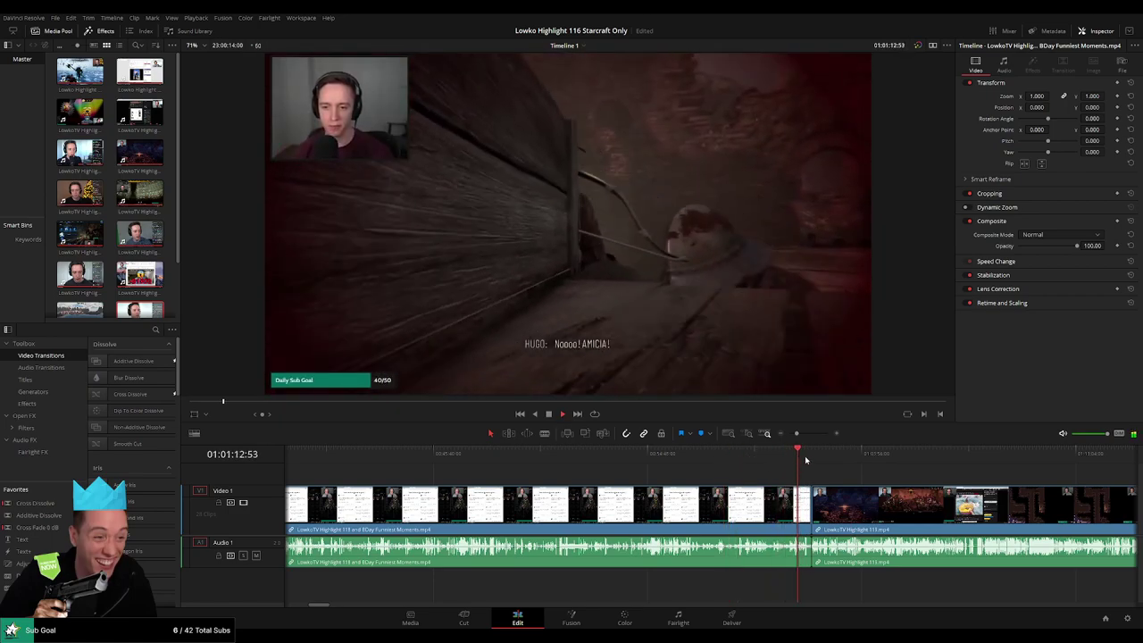
Ripple-delete the rest of the BDay Funniest Moments clip after the AI tweet discussion
{"action": "left_click", "coordinate": [728, 512]}
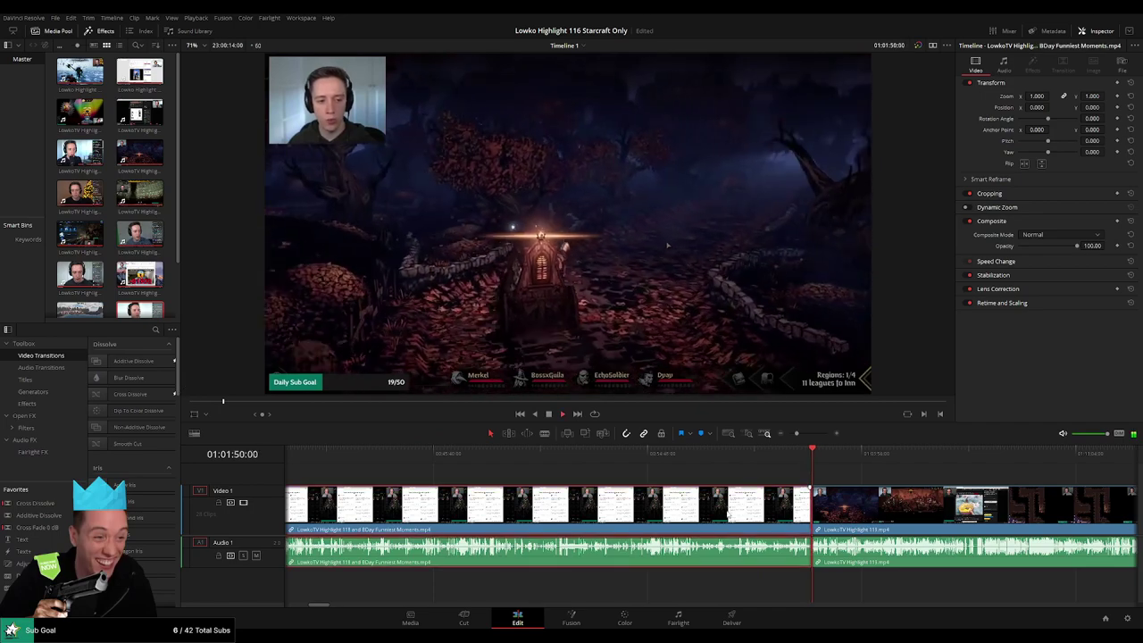
{"action": "key", "text": "Delete"}
{"action": "left_click", "coordinate": [728, 513]}
{"action": "key", "text": "Delete"}
{"action": "left_click_drag", "start_coordinate": [773, 510], "coordinate": [579, 498]}
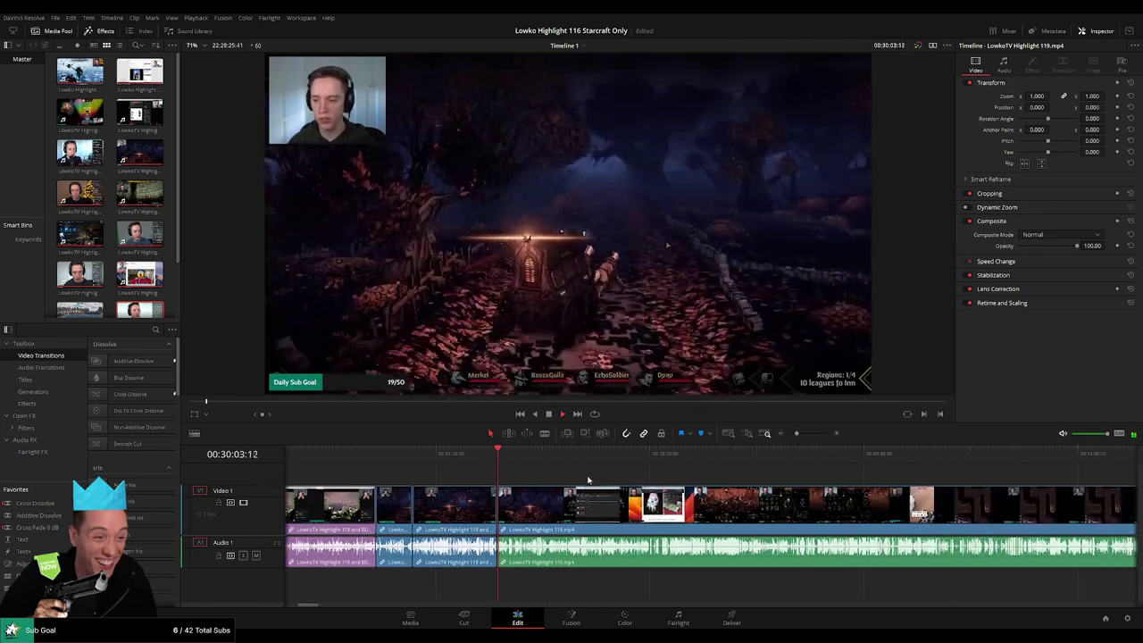
Examine the opening of LowkoTV Highlight 119 from about 30:03 to 31:08 to judge whether it is StarCraft-related
{"action": "left_click", "coordinate": [782, 434]}
{"action": "left_click", "coordinate": [781, 435]}
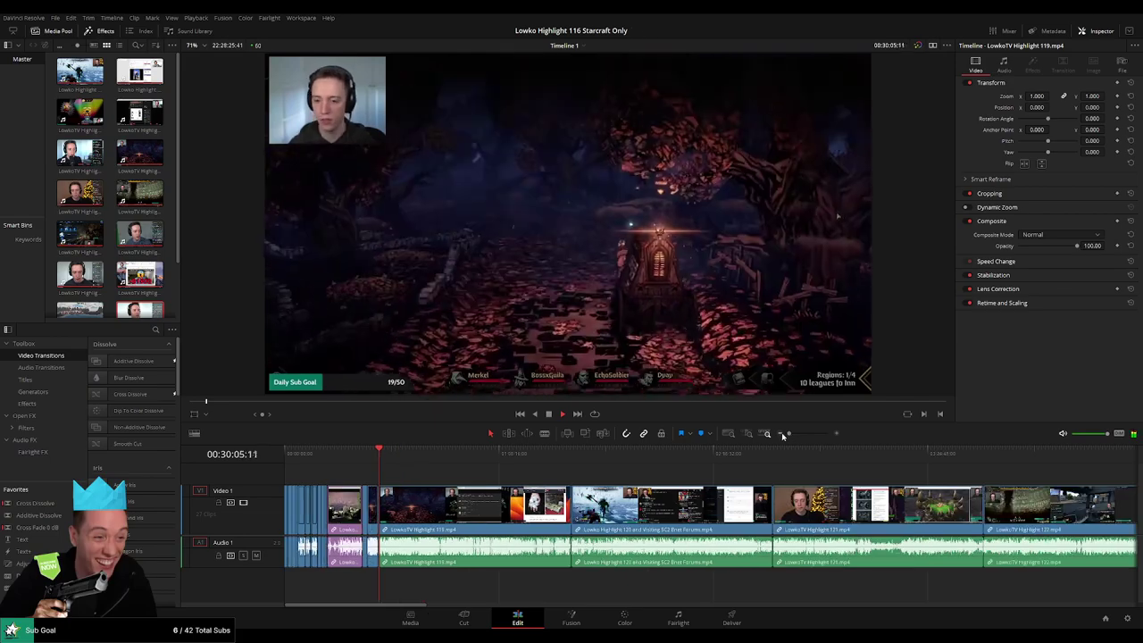
{"action": "left_click_drag", "start_coordinate": [789, 436], "coordinate": [805, 439]}
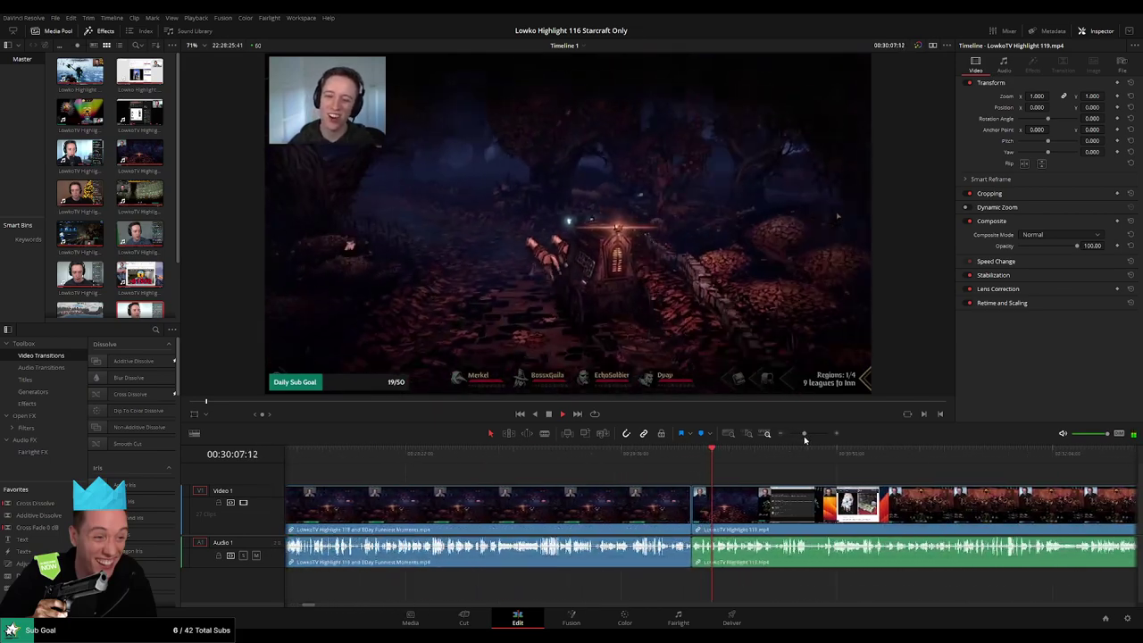
{"action": "left_click_drag", "start_coordinate": [734, 514], "coordinate": [450, 503]}
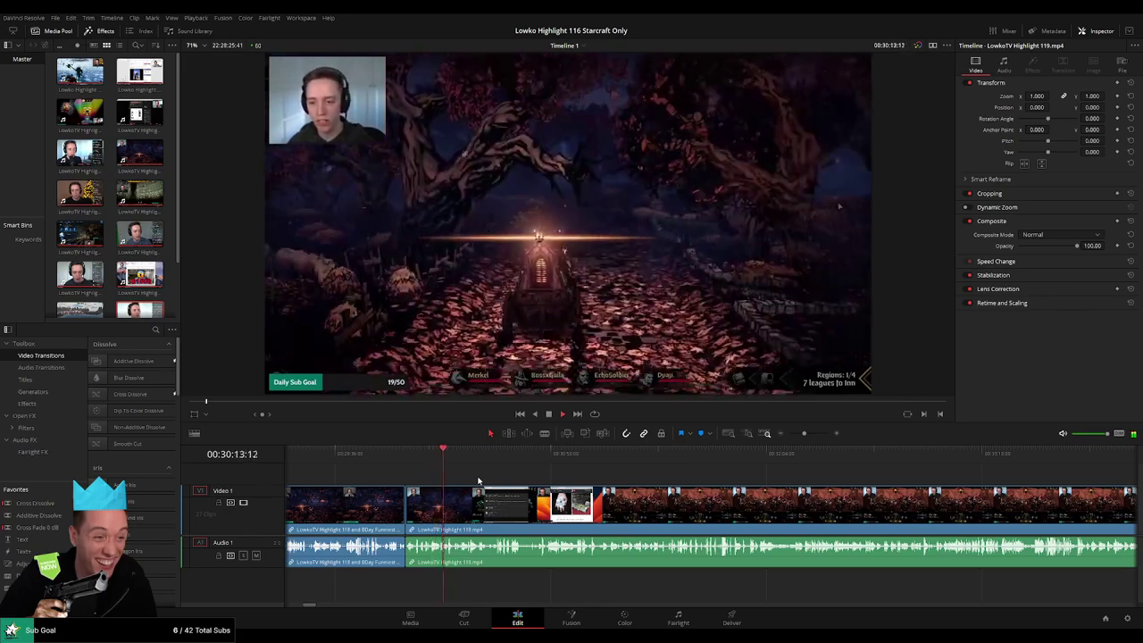
{"action": "scroll", "coordinate": [492, 497], "scroll_direction": "up", "scroll_amount": 3}
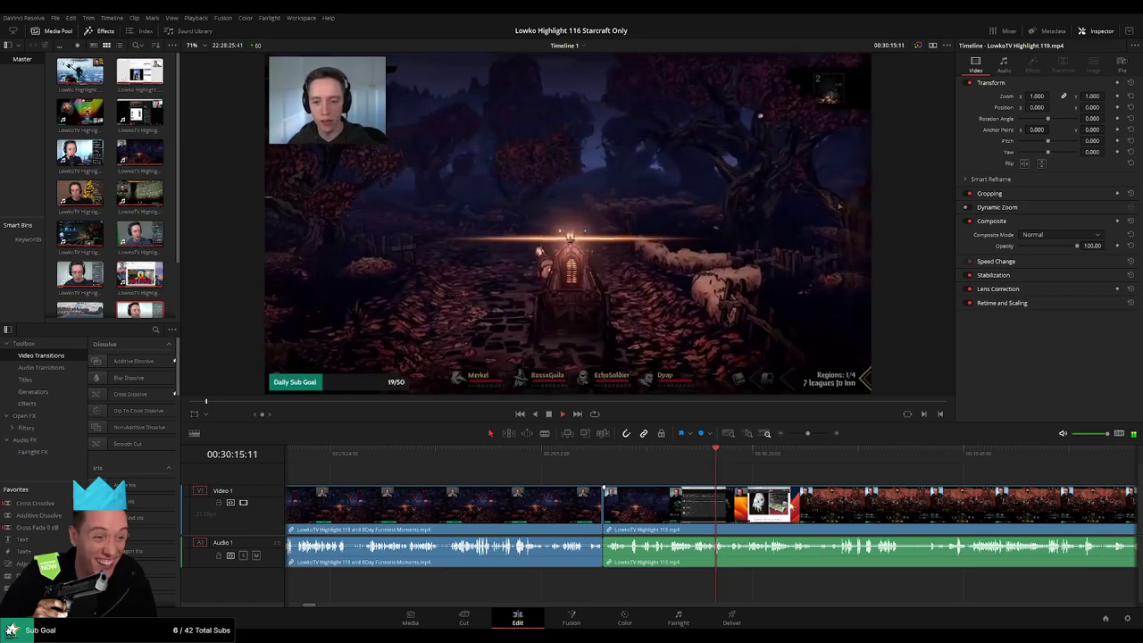
{"action": "left_click_drag", "start_coordinate": [791, 506], "coordinate": [573, 489]}
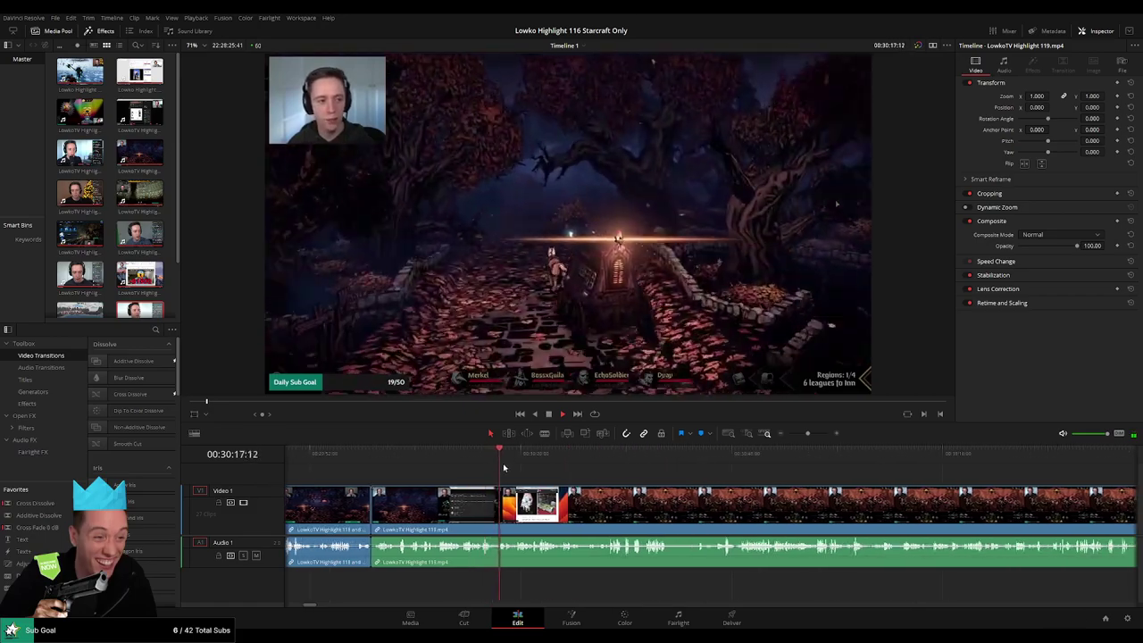
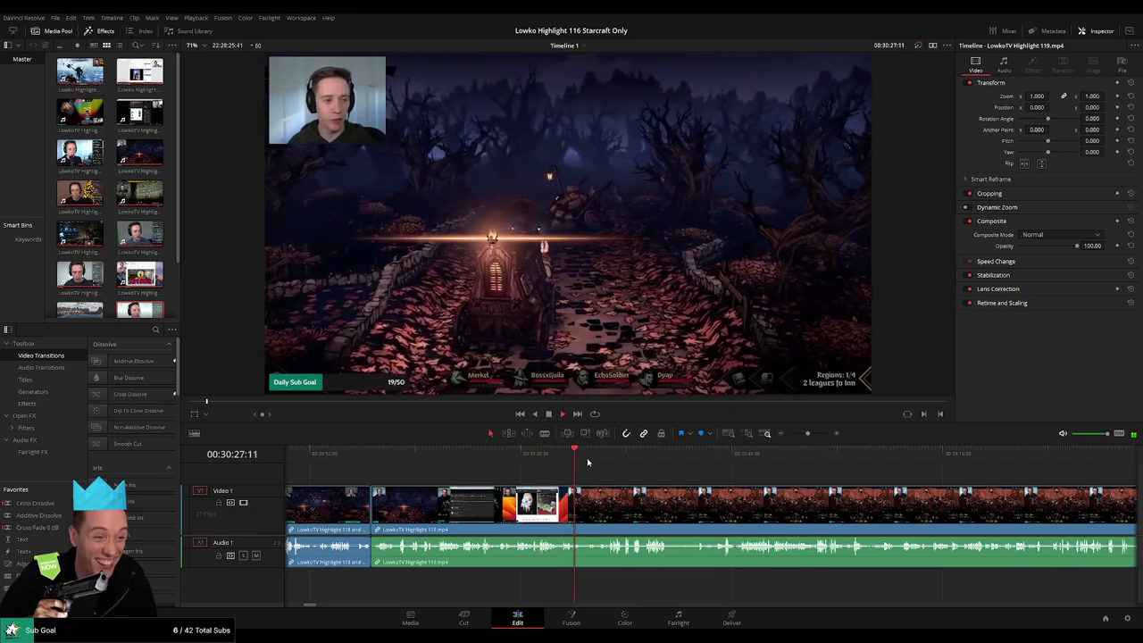
{"action": "left_click_drag", "start_coordinate": [589, 463], "coordinate": [896, 473]}
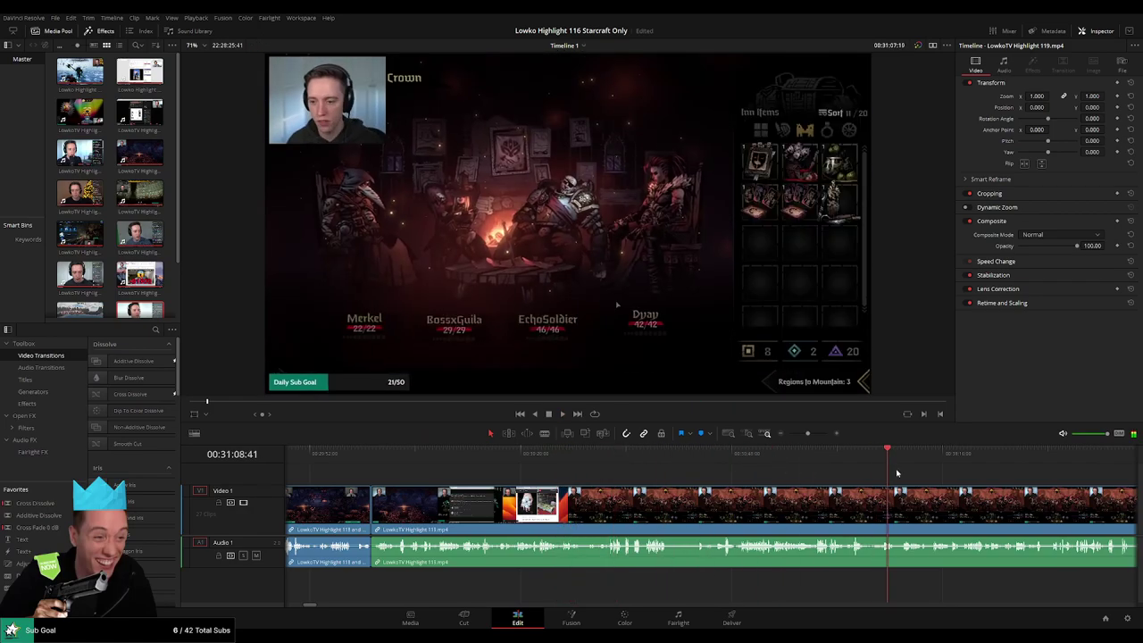
Skim the rest of LowkoTV Highlight 119 past about 1:27:20 and ripple-delete the entire clip
{"action": "left_click_drag", "start_coordinate": [808, 433], "coordinate": [792, 434]}
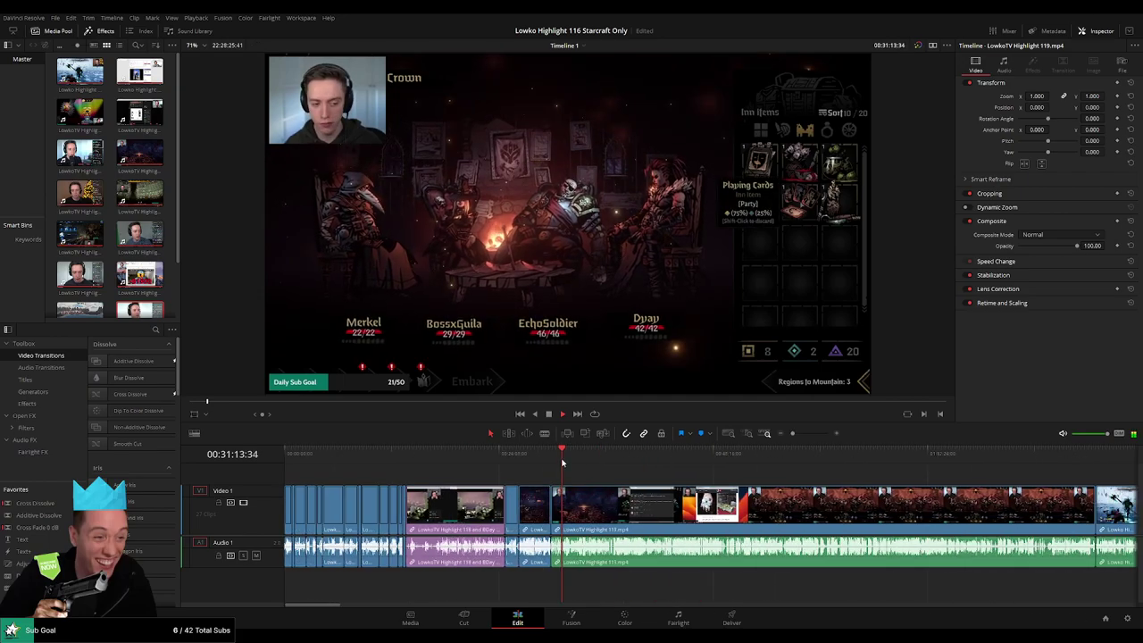
{"action": "mouse_move", "coordinate": [564, 459]}
{"action": "left_mouse_down"}
{"action": "mouse_move", "coordinate": [712, 455]}
{"action": "mouse_move", "coordinate": [595, 487]}
{"action": "mouse_move", "coordinate": [503, 482]}
{"action": "mouse_move", "coordinate": [502, 457]}
{"action": "mouse_move", "coordinate": [565, 458]}
{"action": "mouse_move", "coordinate": [502, 480]}
{"action": "mouse_move", "coordinate": [472, 457]}
{"action": "mouse_move", "coordinate": [552, 463]}
{"action": "left_mouse_up"}
{"action": "key", "text": "space"}
{"action": "key", "text": "space"}
{"action": "key", "text": "space"}
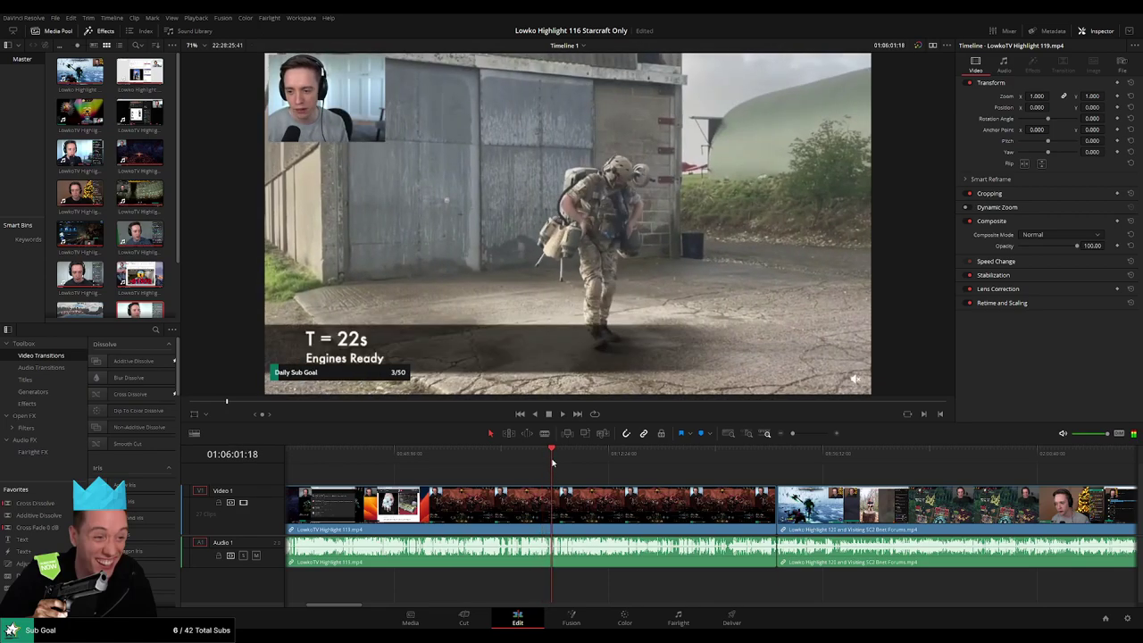
{"action": "key", "text": "space"}
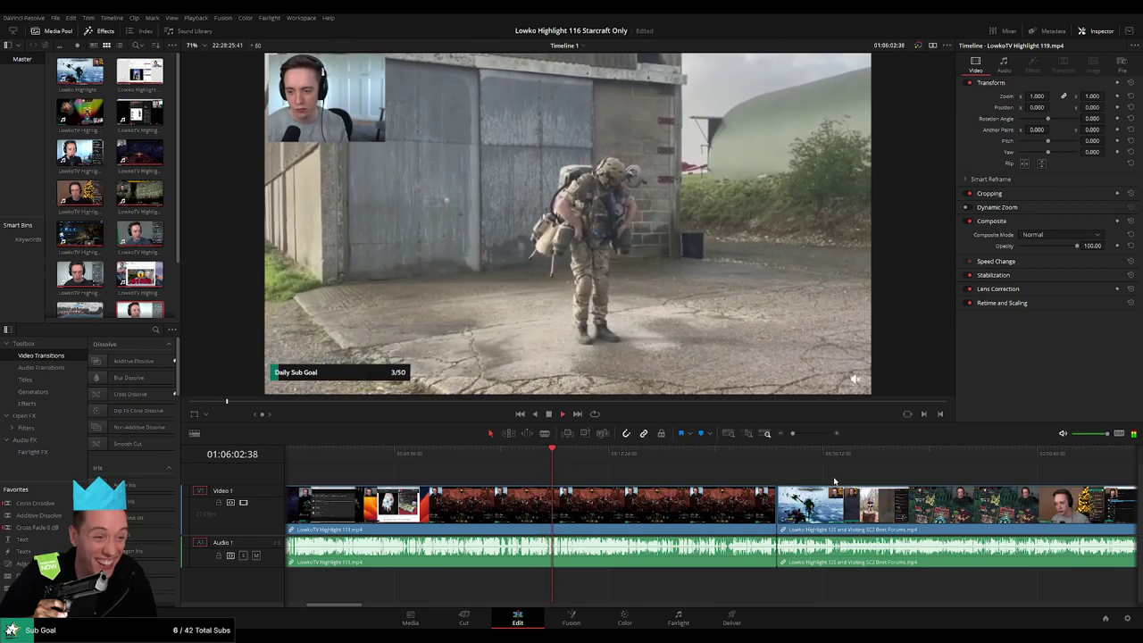
{"action": "left_click_drag", "start_coordinate": [558, 462], "coordinate": [621, 460]}
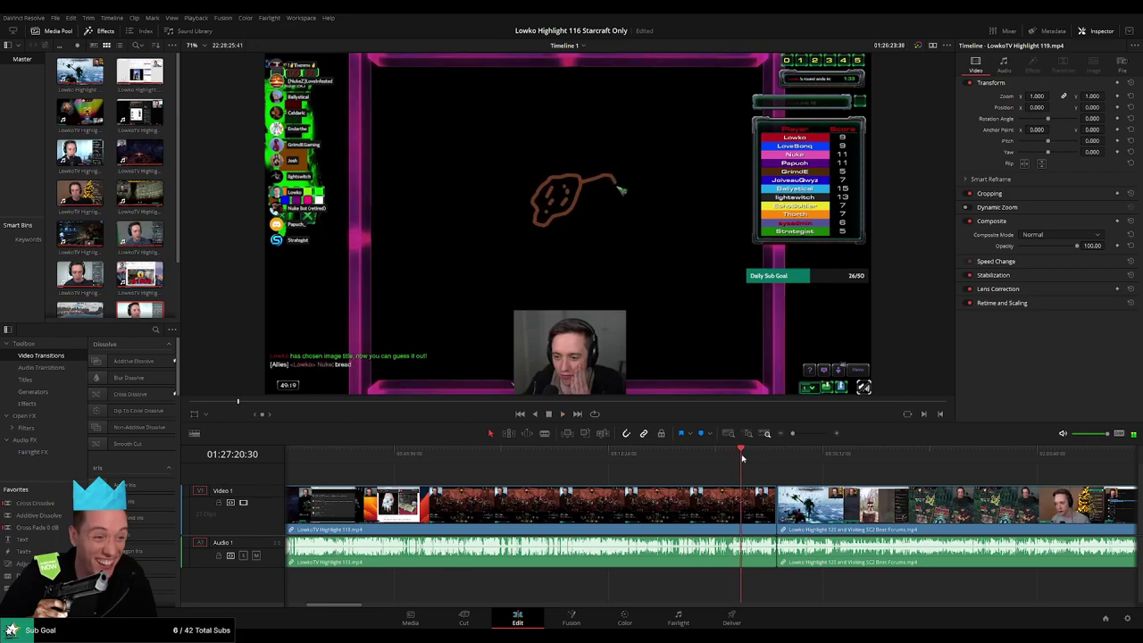
{"action": "left_click_drag", "start_coordinate": [742, 458], "coordinate": [768, 459]}
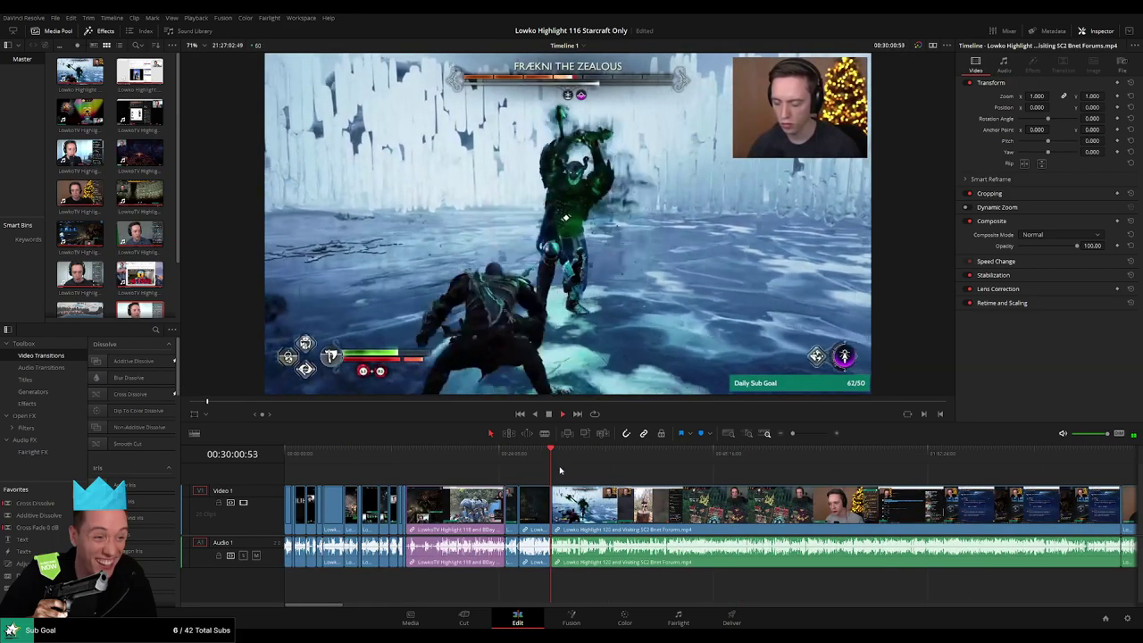
Skim the Lowko Highlight 120 clip from about 30:00 to 49:17 to check for StarCraft-related content
{"action": "left_click_drag", "start_coordinate": [560, 458], "coordinate": [685, 461]}
{"action": "key", "text": "space"}
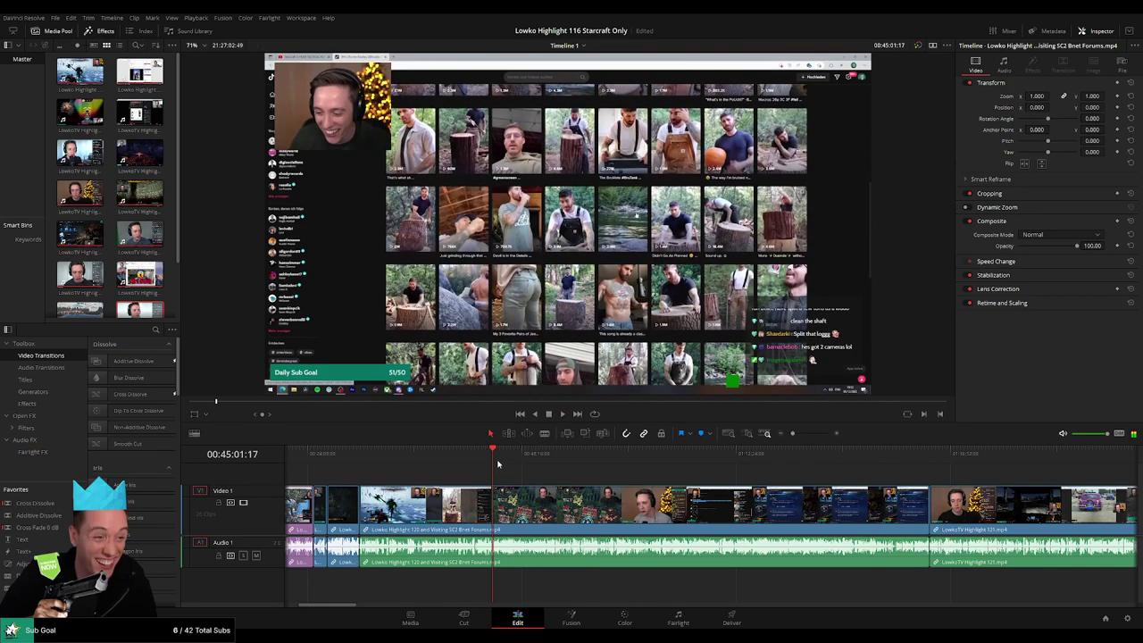
{"action": "left_click_drag", "start_coordinate": [496, 461], "coordinate": [524, 459]}
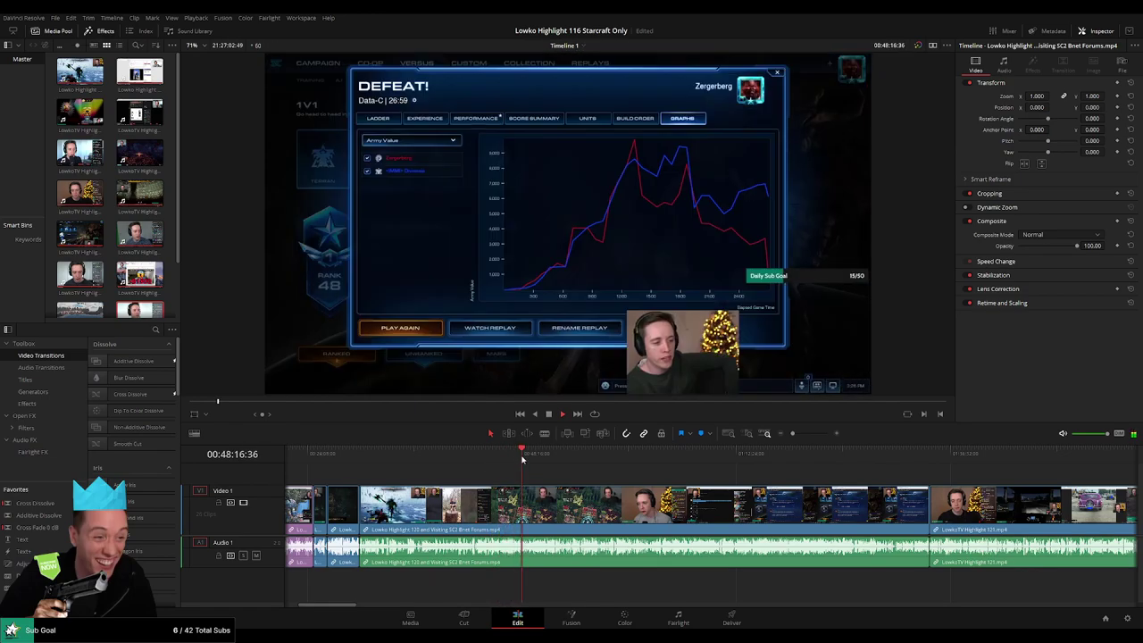
{"action": "scroll", "coordinate": [595, 505], "scroll_direction": "up", "scroll_amount": 5}
{"action": "left_click", "coordinate": [690, 457]}
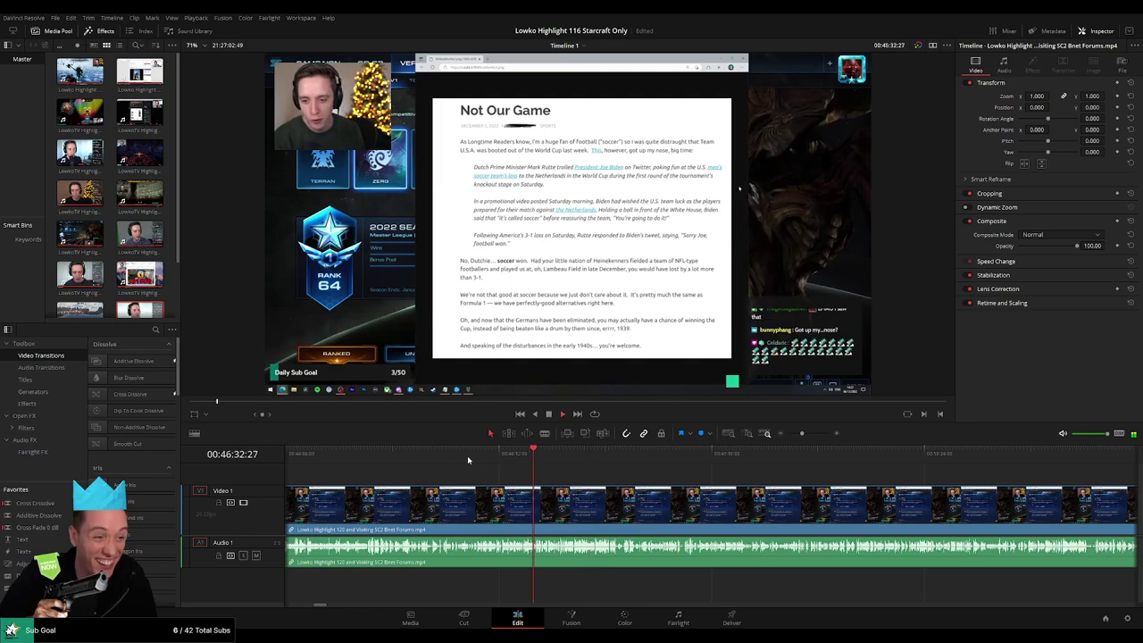
{"action": "left_click_drag", "start_coordinate": [467, 458], "coordinate": [786, 469]}
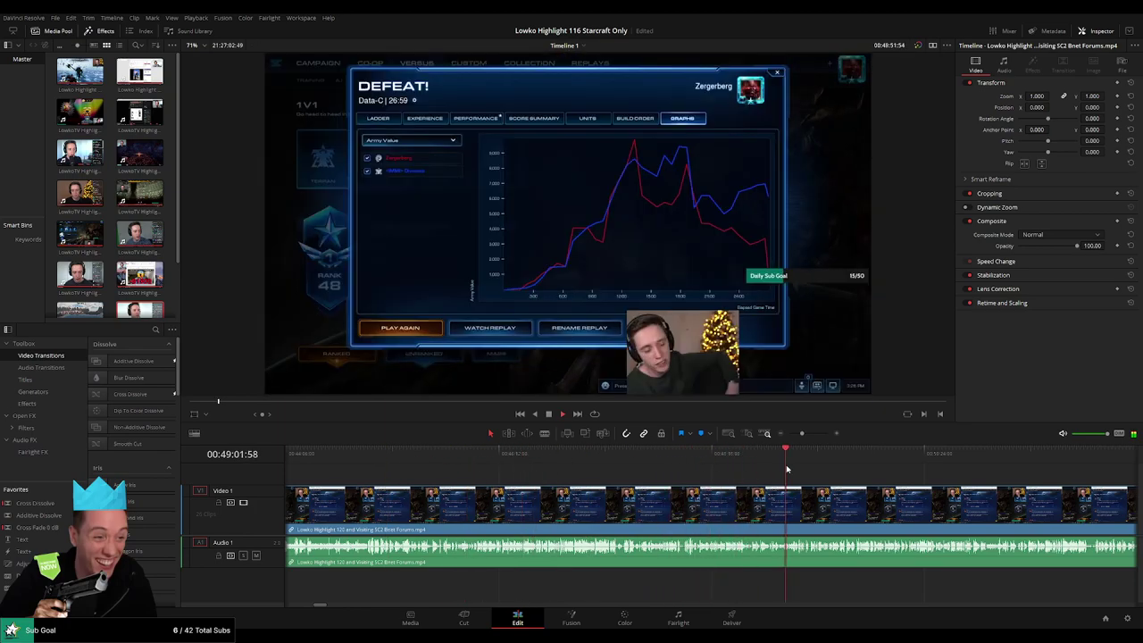
{"action": "scroll", "coordinate": [554, 480], "scroll_direction": "right", "scroll_amount": 5}
{"action": "left_click", "coordinate": [511, 462]}
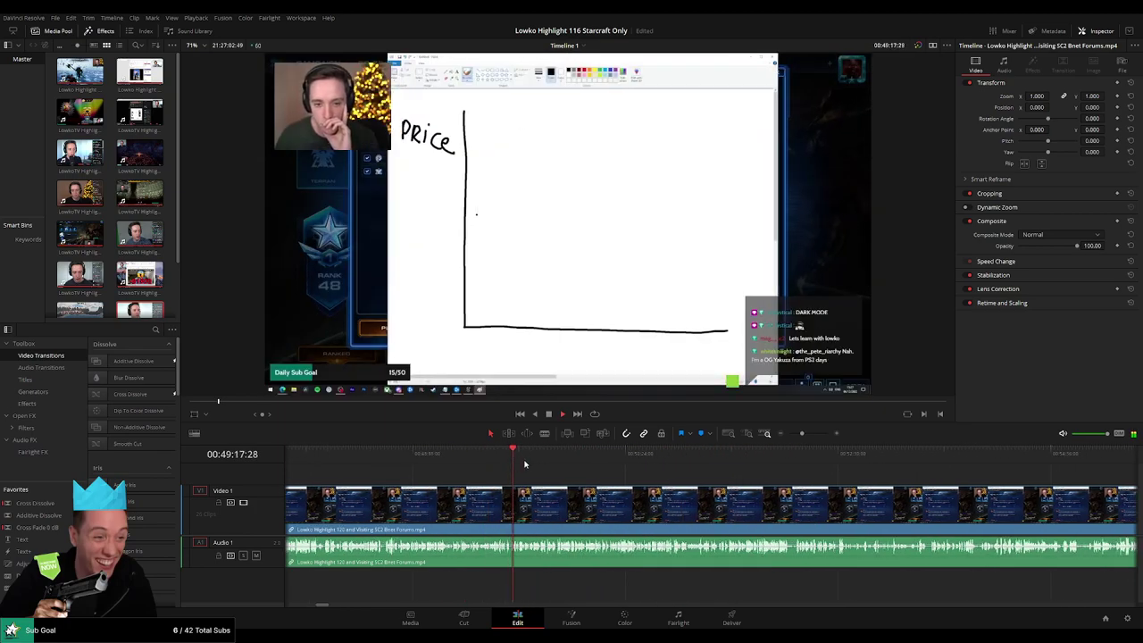
Skim Lowko Highlight 120 from about 49:17 to 58:56 to find where it turns to StarCraft
{"action": "left_click_drag", "start_coordinate": [527, 464], "coordinate": [771, 467]}
{"action": "scroll", "coordinate": [600, 473], "scroll_direction": "right", "scroll_amount": 5}
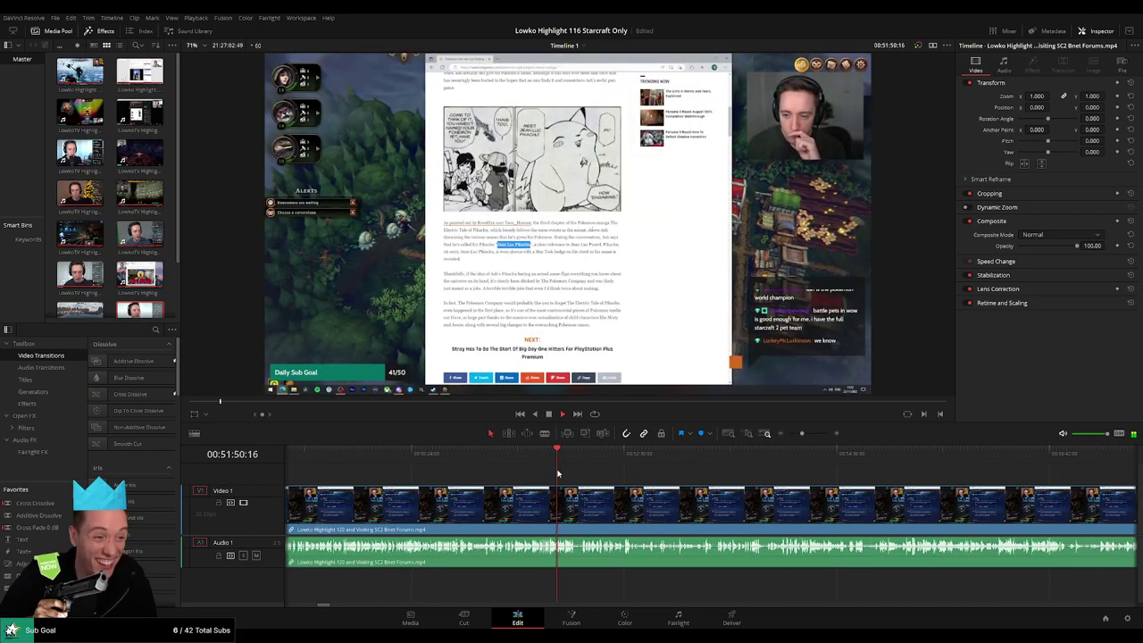
{"action": "left_click_drag", "start_coordinate": [517, 460], "coordinate": [816, 472]}
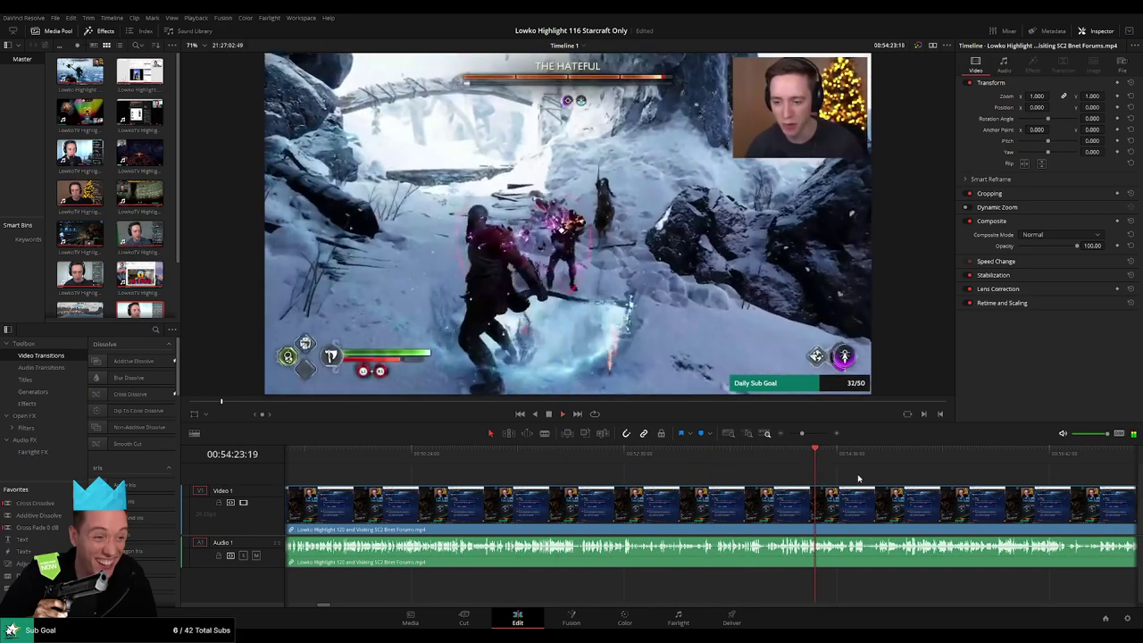
{"action": "scroll", "coordinate": [830, 478], "scroll_direction": "right", "scroll_amount": 5}
{"action": "left_click_drag", "start_coordinate": [681, 478], "coordinate": [919, 473]}
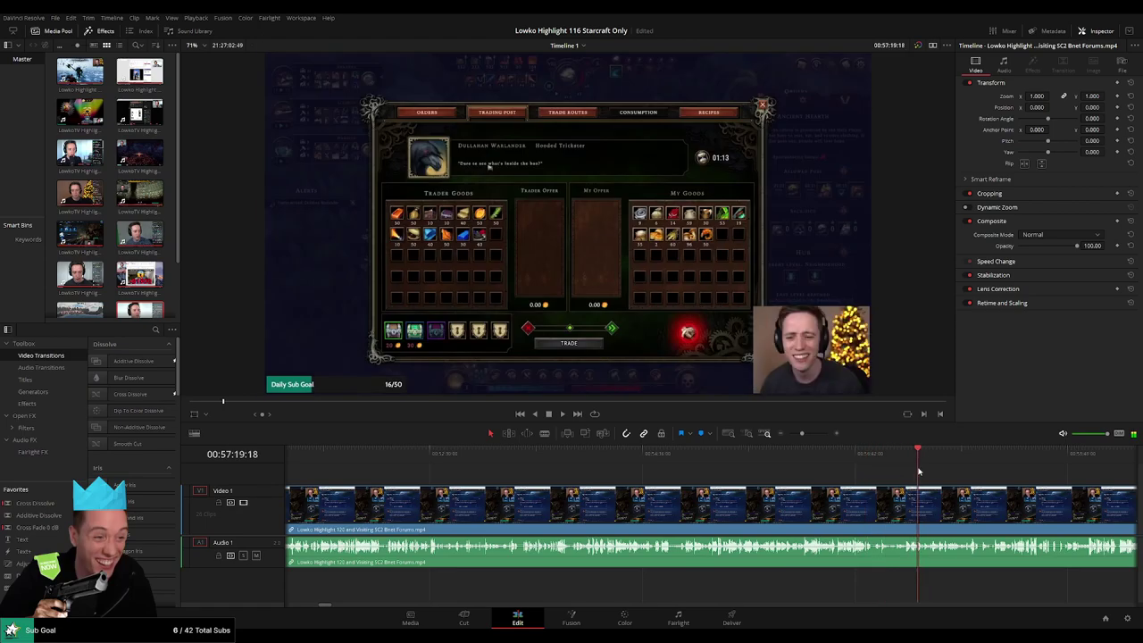
{"action": "left_click_drag", "start_coordinate": [787, 485], "coordinate": [882, 489]}
{"action": "scroll", "coordinate": [883, 489], "scroll_direction": "right", "scroll_amount": 5}
{"action": "left_click", "coordinate": [572, 458]}
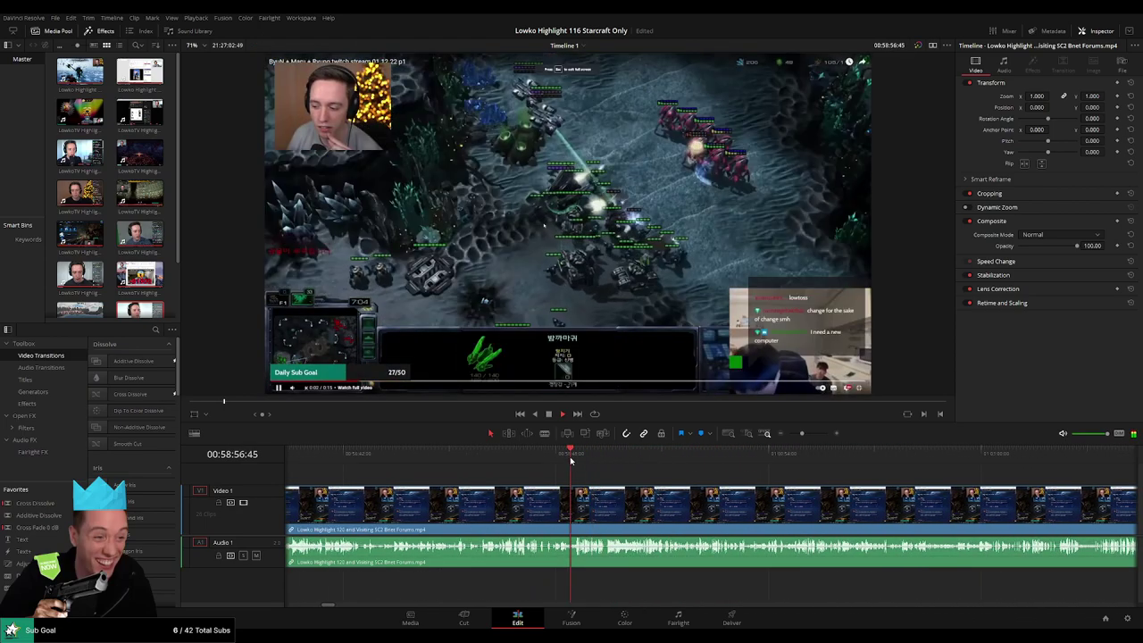
Examine the footage between about 58:52 and 1:00:05 to judge which StarCraft discussion is worth keeping
{"action": "scroll", "coordinate": [750, 501], "scroll_direction": "up", "scroll_amount": 2}
{"action": "left_click", "coordinate": [680, 460]}
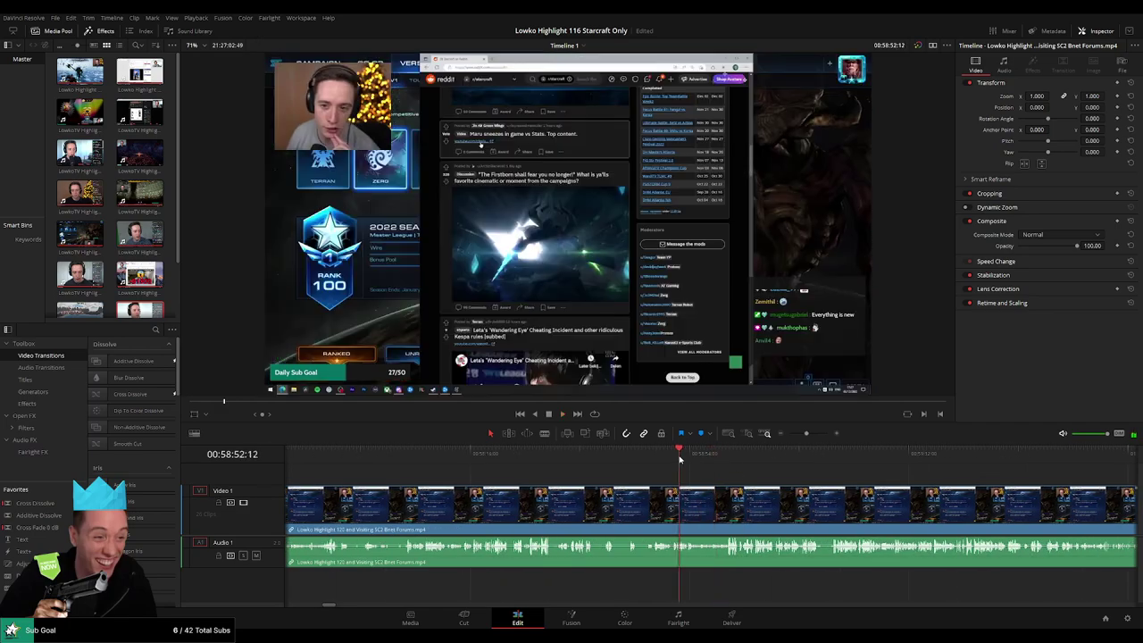
{"action": "left_click", "coordinate": [845, 463]}
{"action": "scroll", "coordinate": [881, 497], "scroll_direction": "right", "scroll_amount": 7}
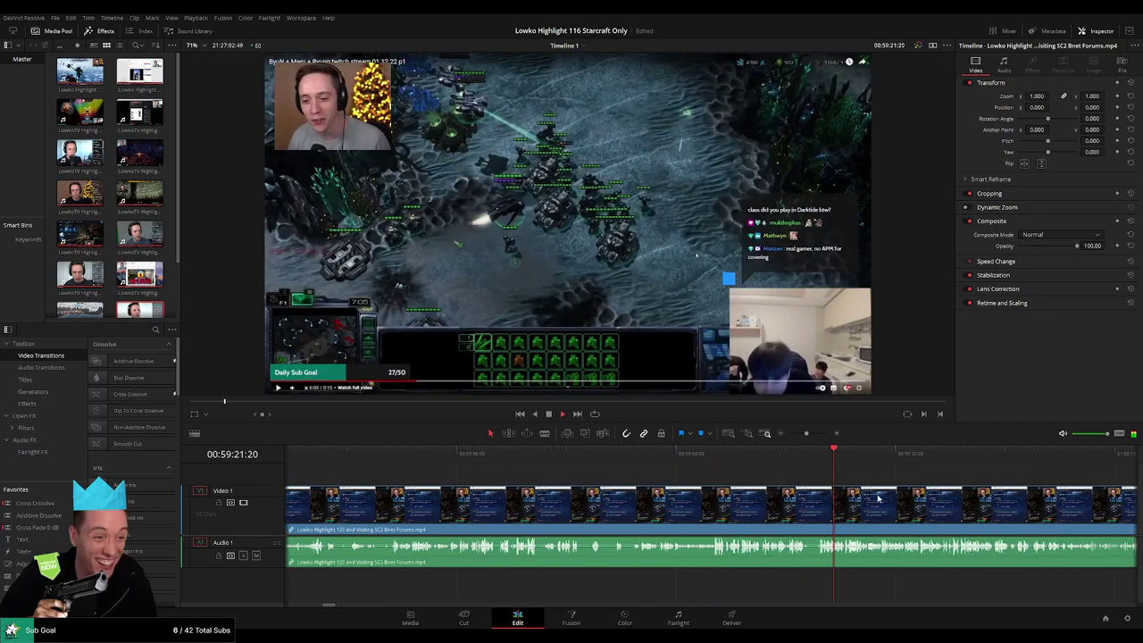
{"action": "left_click", "coordinate": [575, 465]}
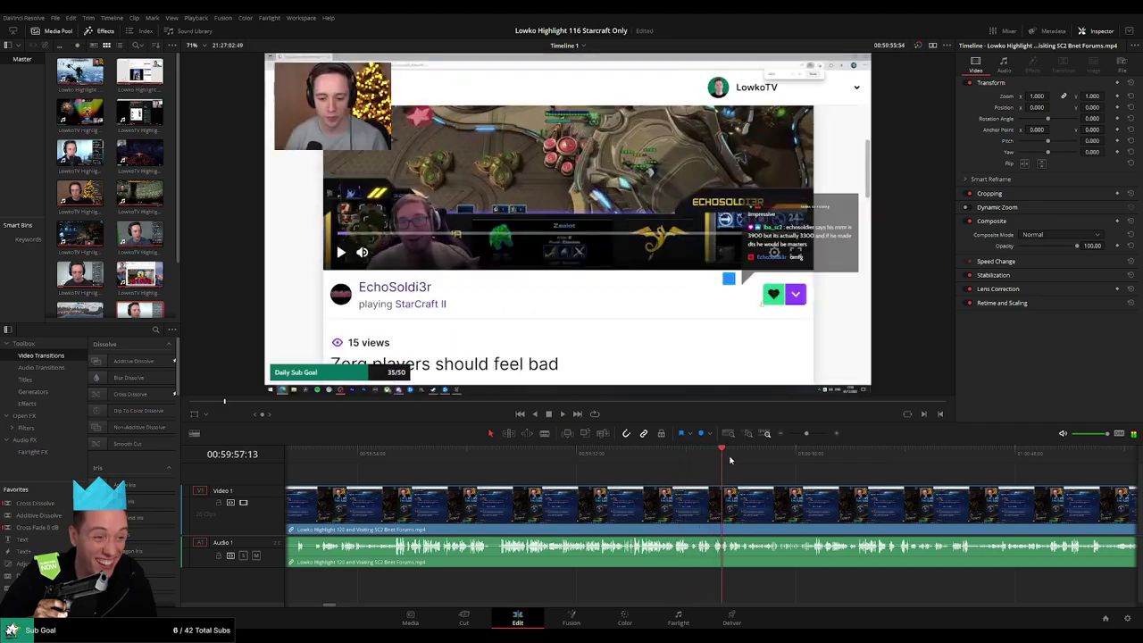
{"action": "left_click", "coordinate": [759, 460]}
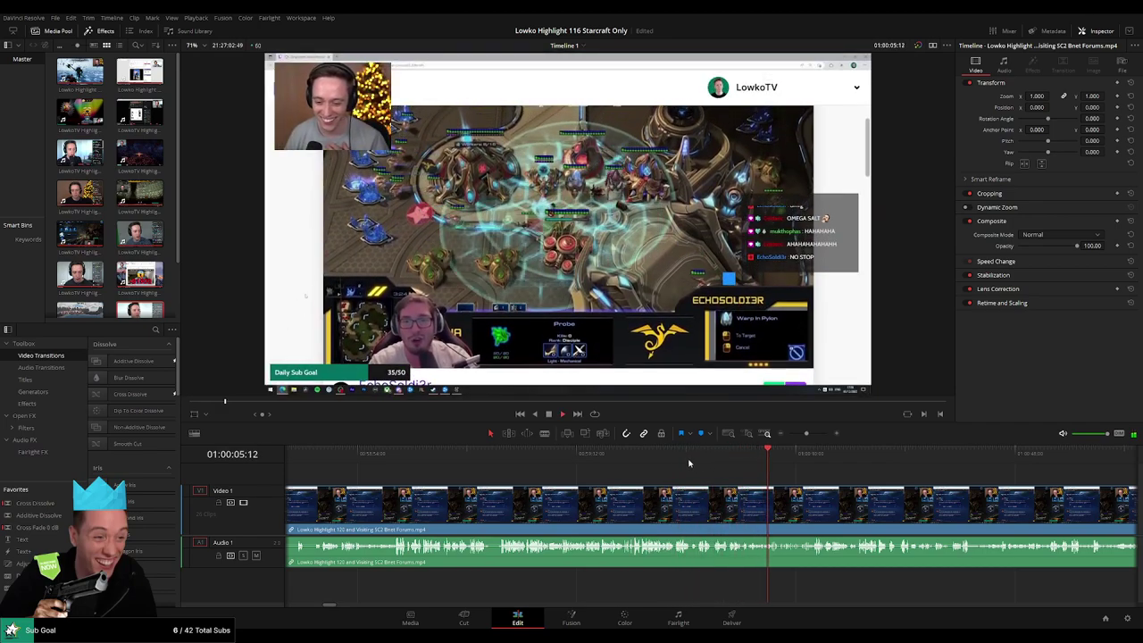
{"action": "left_click", "coordinate": [693, 460]}
{"action": "scroll", "coordinate": [710, 498], "scroll_direction": "up", "scroll_amount": 3}
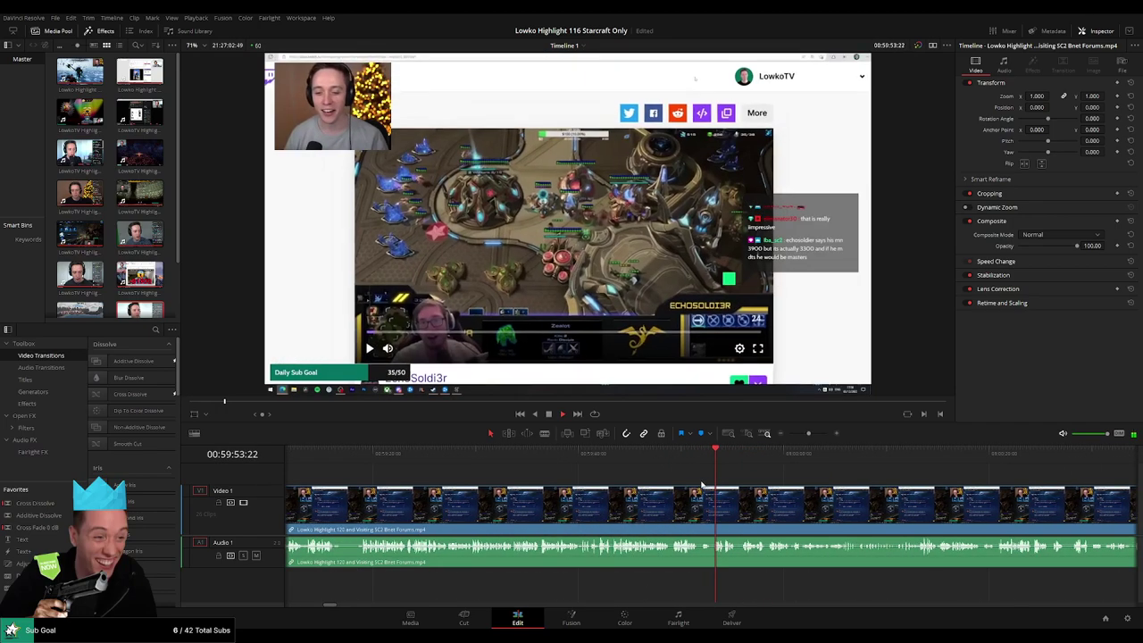
{"action": "left_click", "coordinate": [677, 459]}
{"action": "scroll", "coordinate": [699, 491], "scroll_direction": "up", "scroll_amount": 2}
{"action": "scroll", "coordinate": [701, 491], "scroll_direction": "up", "scroll_amount": 1}
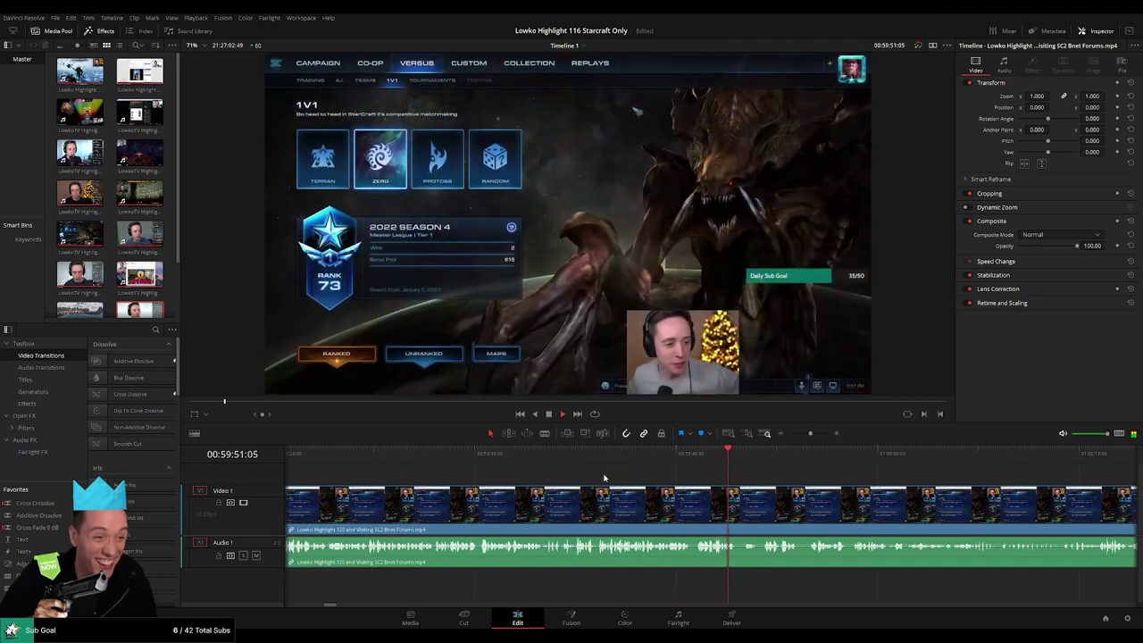
Find the start of the lead-in to the "Zerg players should feel bad" clip and ripple-delete all Lowko Highlight 120 footage before it
{"action": "left_click", "coordinate": [578, 461]}
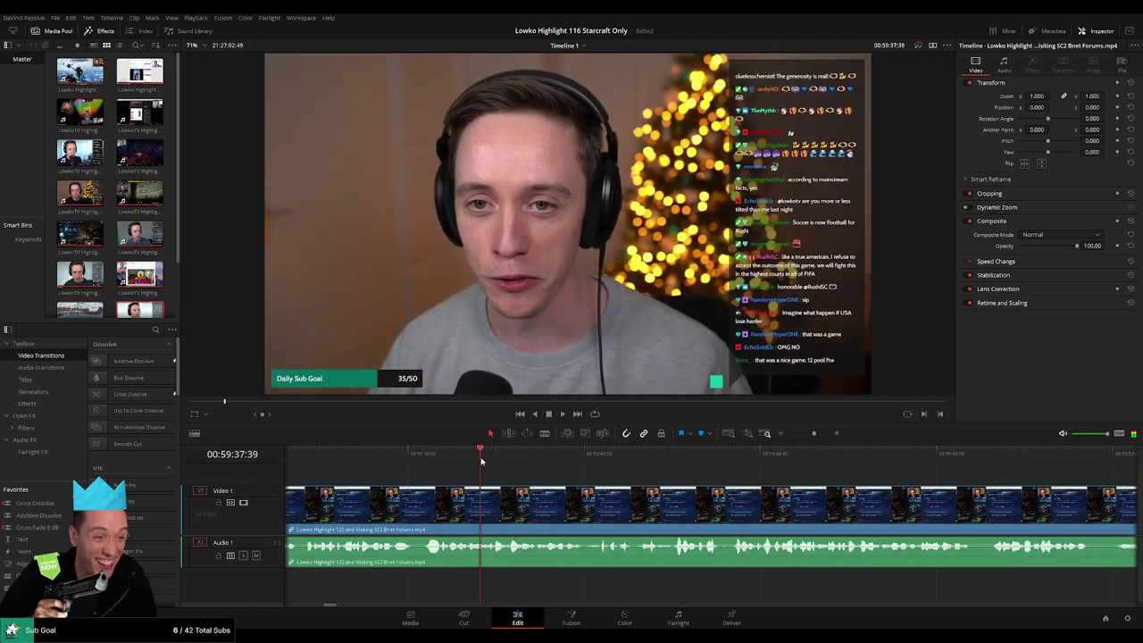
{"action": "left_click", "coordinate": [470, 459]}
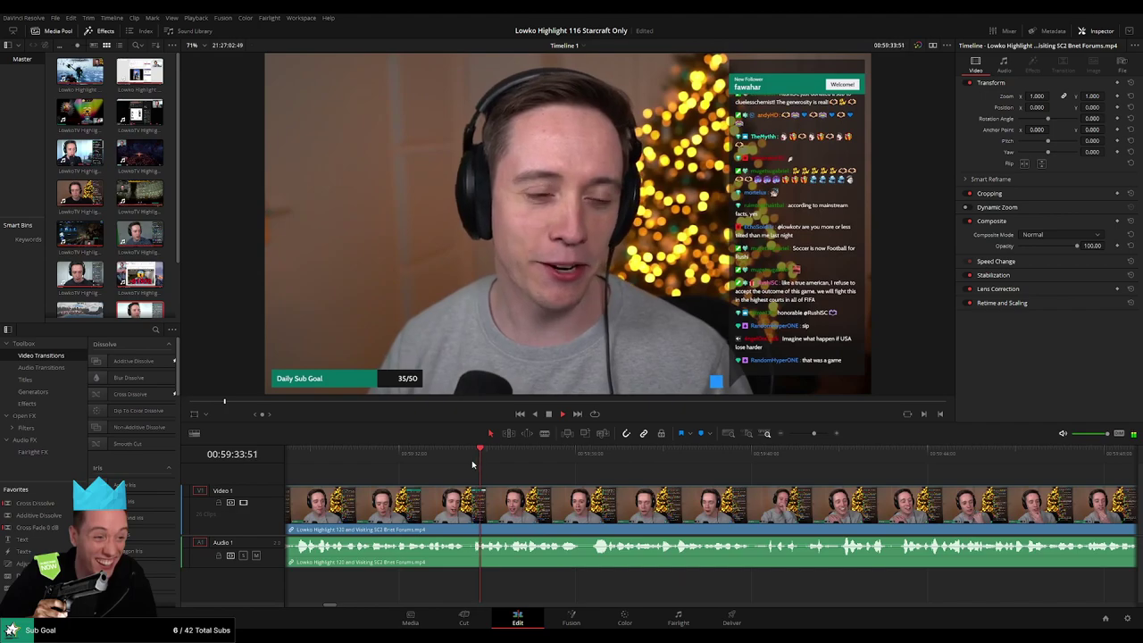
{"action": "left_click", "coordinate": [337, 464]}
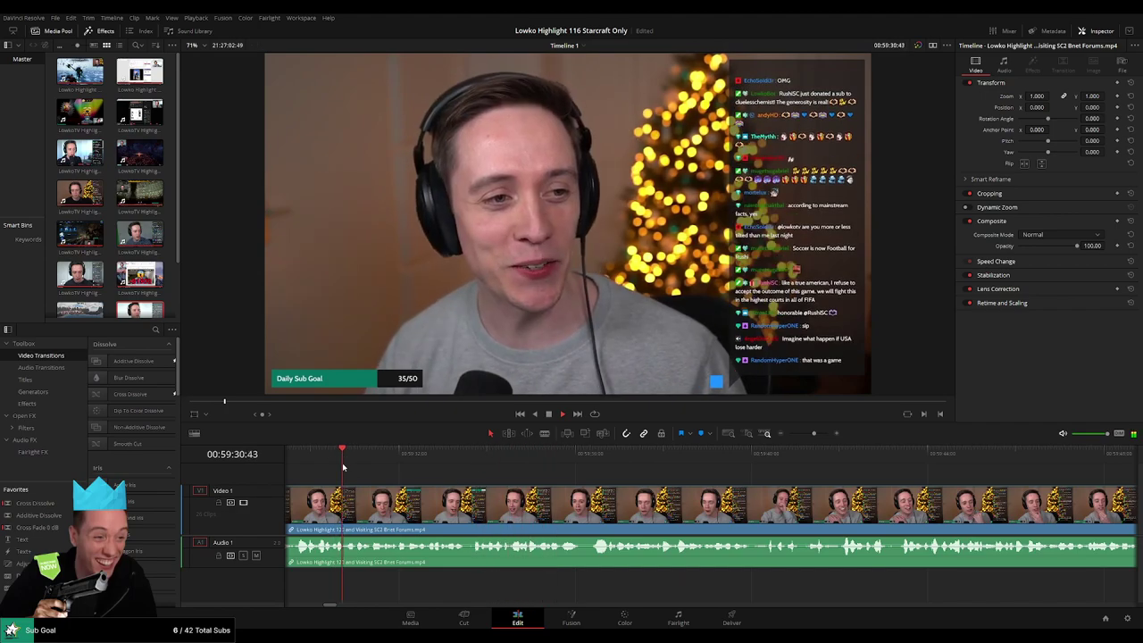
{"action": "left_click_drag", "start_coordinate": [434, 478], "coordinate": [661, 504]}
{"action": "key", "text": "k"}
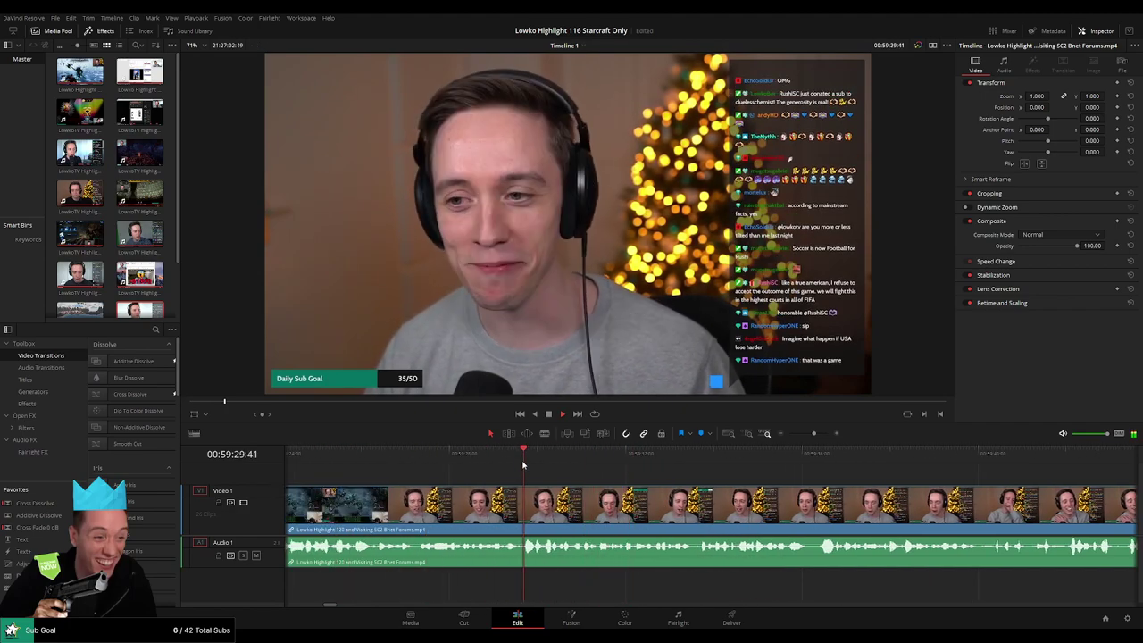
{"action": "left_click", "coordinate": [402, 456]}
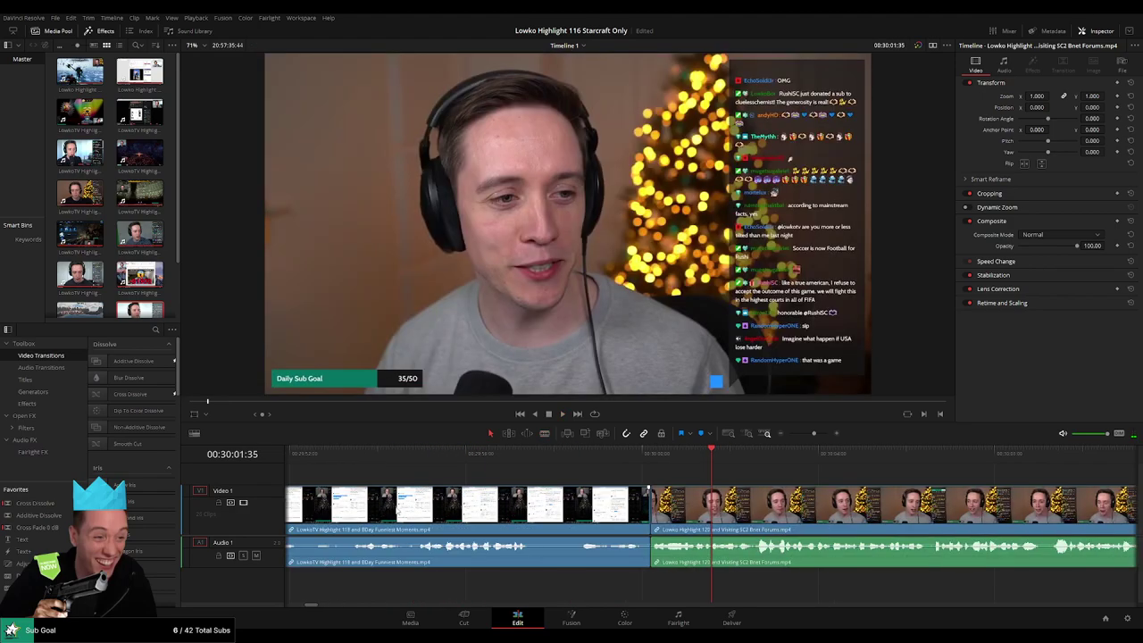
Review the opening of the trimmed Lowko Highlight 120 clip from about 30:01 to 30:30
{"action": "left_click_drag", "start_coordinate": [813, 433], "coordinate": [803, 436]}
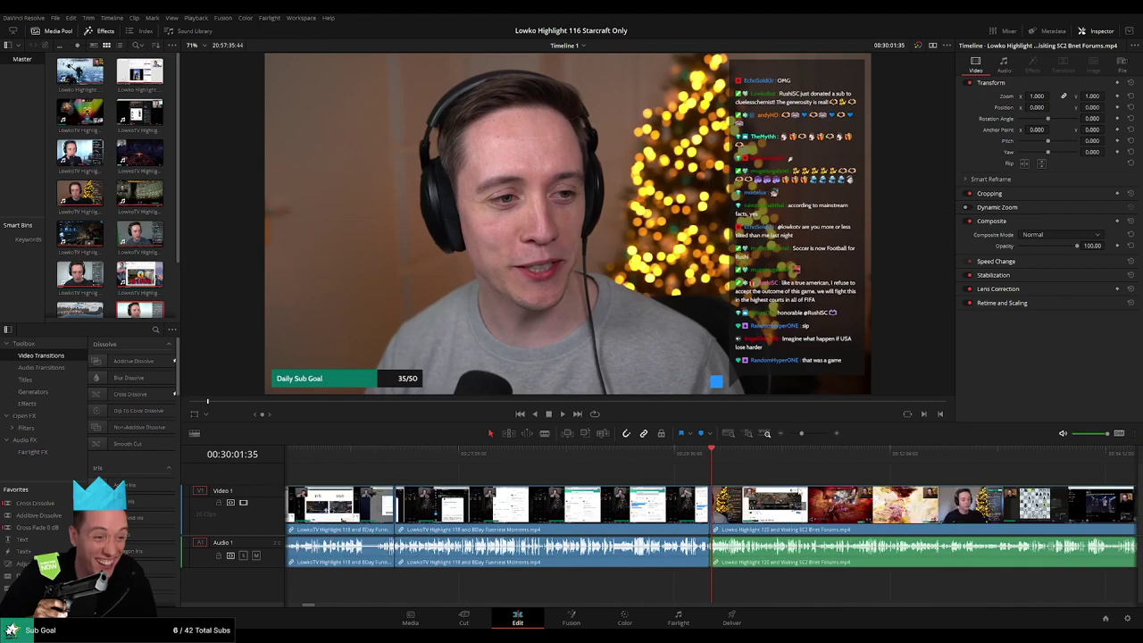
{"action": "key", "text": "space"}
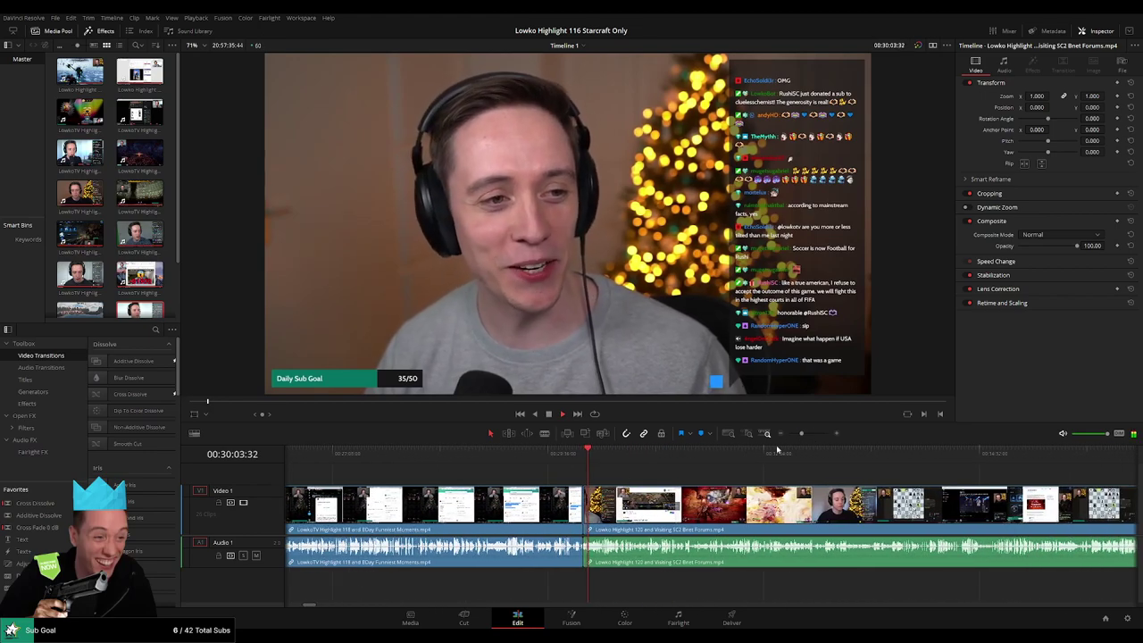
{"action": "left_click", "coordinate": [780, 436]}
{"action": "left_click_drag", "start_coordinate": [788, 434], "coordinate": [581, 467]}
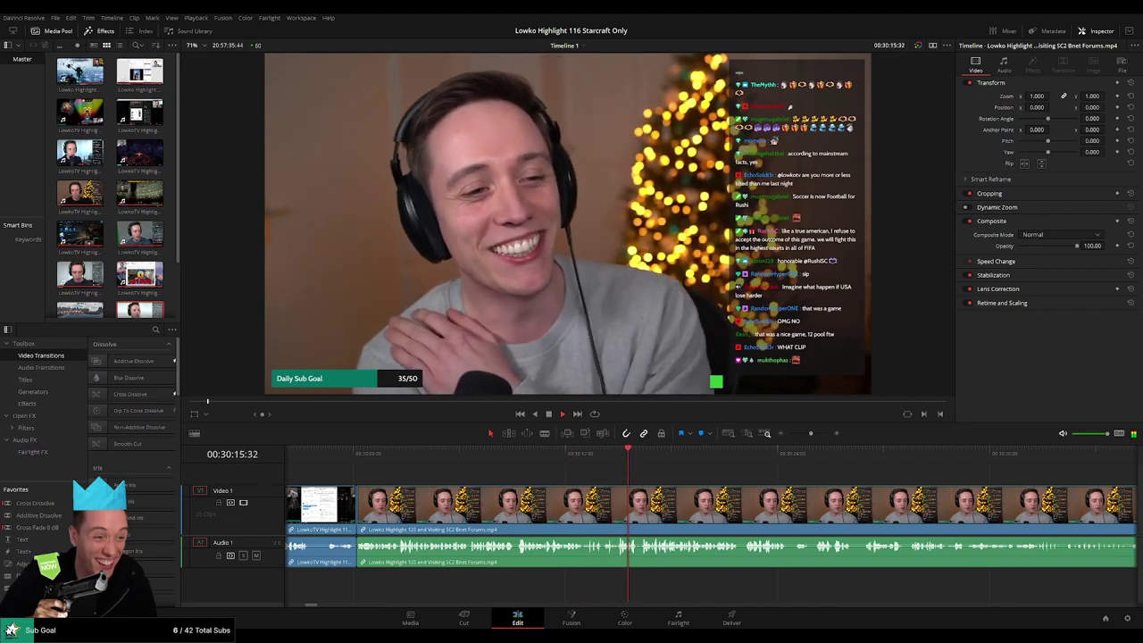
{"action": "left_click", "coordinate": [691, 456]}
{"action": "left_click", "coordinate": [765, 458]}
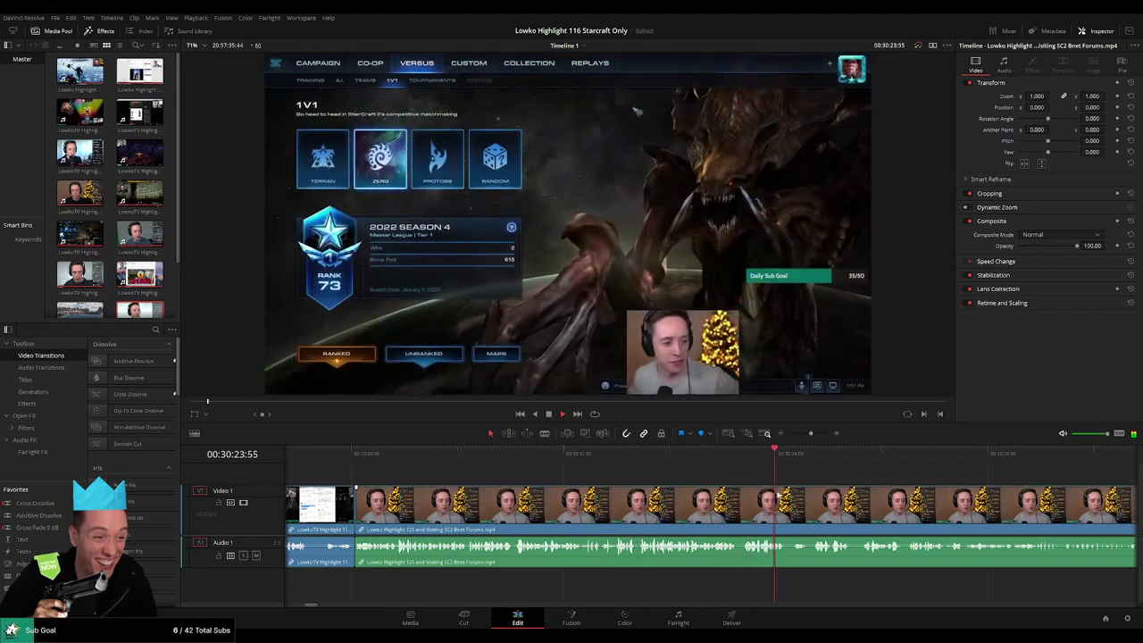
{"action": "left_click_drag", "start_coordinate": [782, 469], "coordinate": [612, 461]}
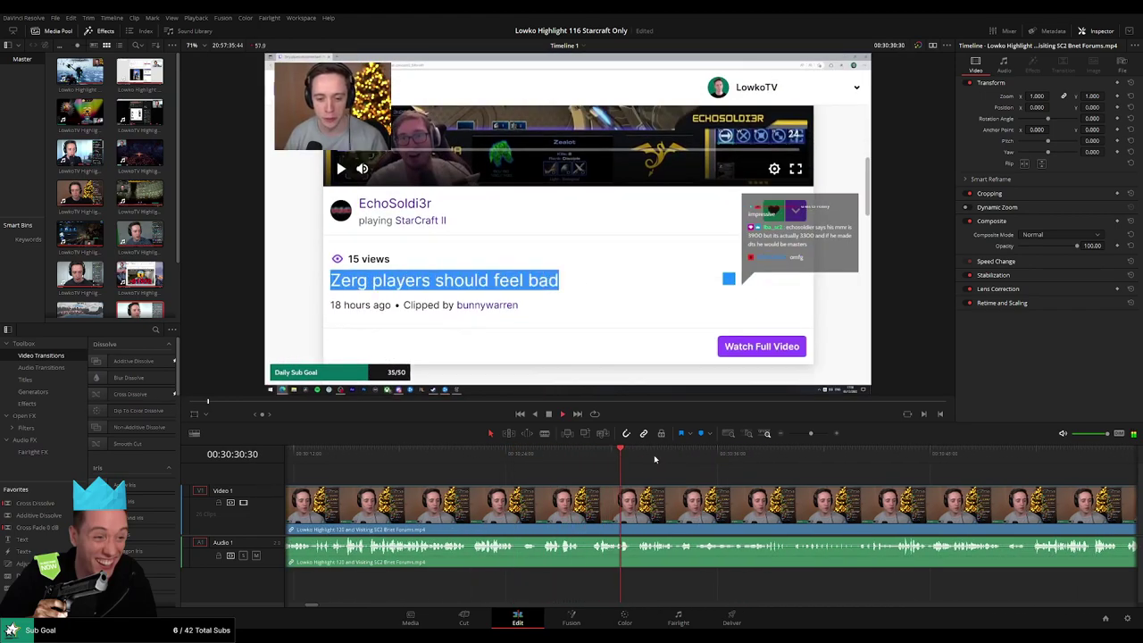
Review the "Zerg players should feel bad" reaction from about 30:30 to 30:52 to see where the StarCraft section goes next
{"action": "left_click", "coordinate": [759, 459]}
{"action": "left_click_drag", "start_coordinate": [855, 492], "coordinate": [588, 475]}
{"action": "left_click", "coordinate": [459, 459]}
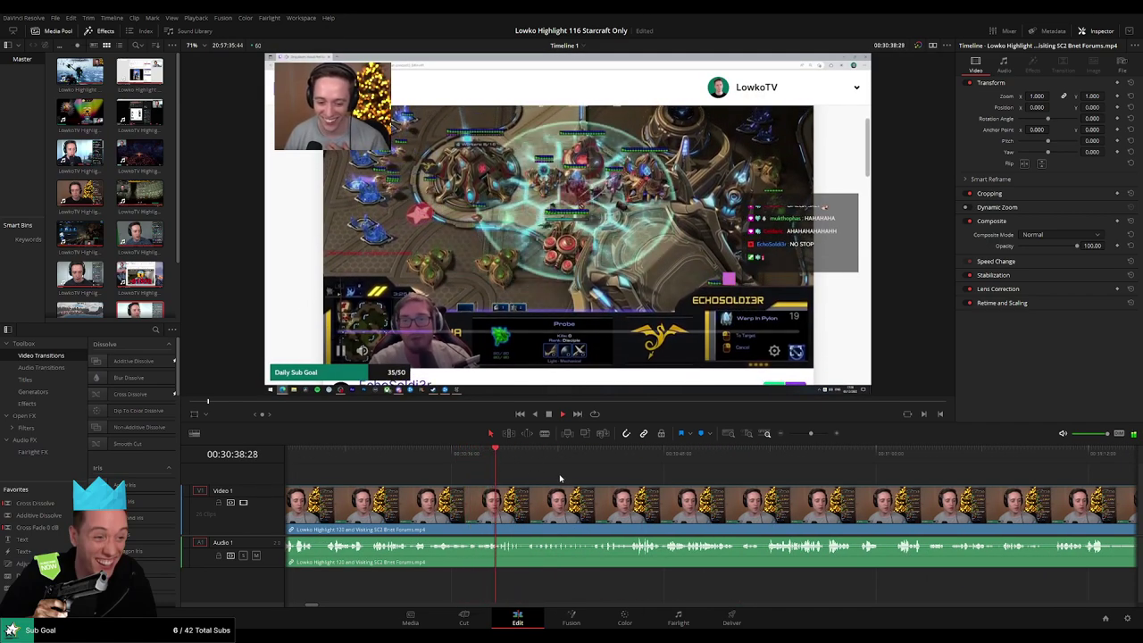
{"action": "left_click_drag", "start_coordinate": [630, 486], "coordinate": [551, 485]}
{"action": "left_click", "coordinate": [479, 461]}
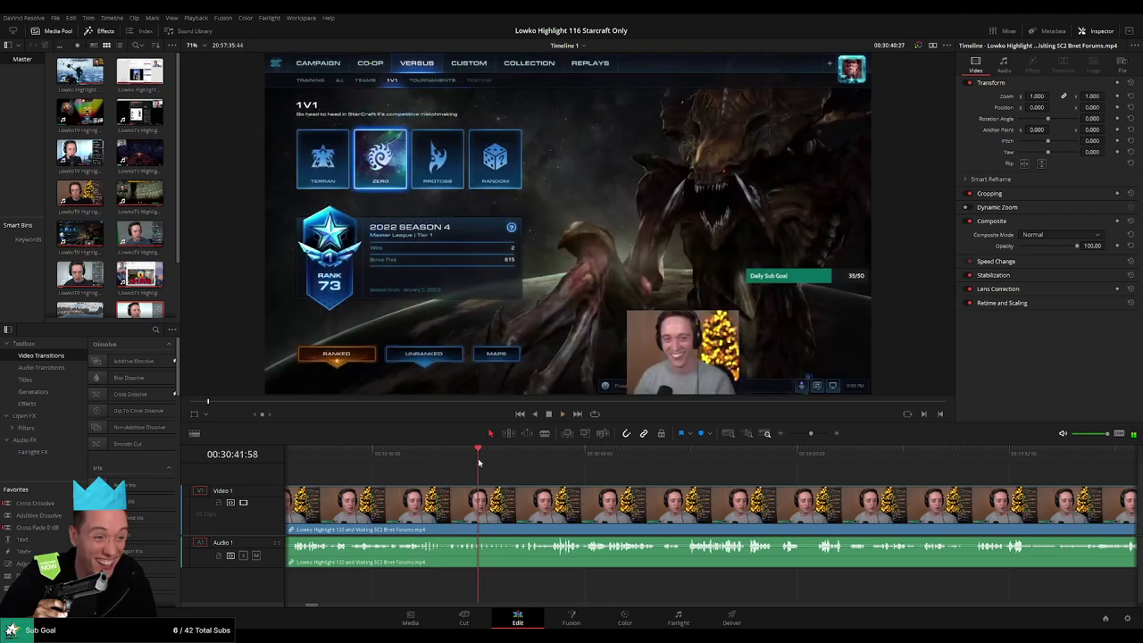
{"action": "left_click", "coordinate": [542, 461]}
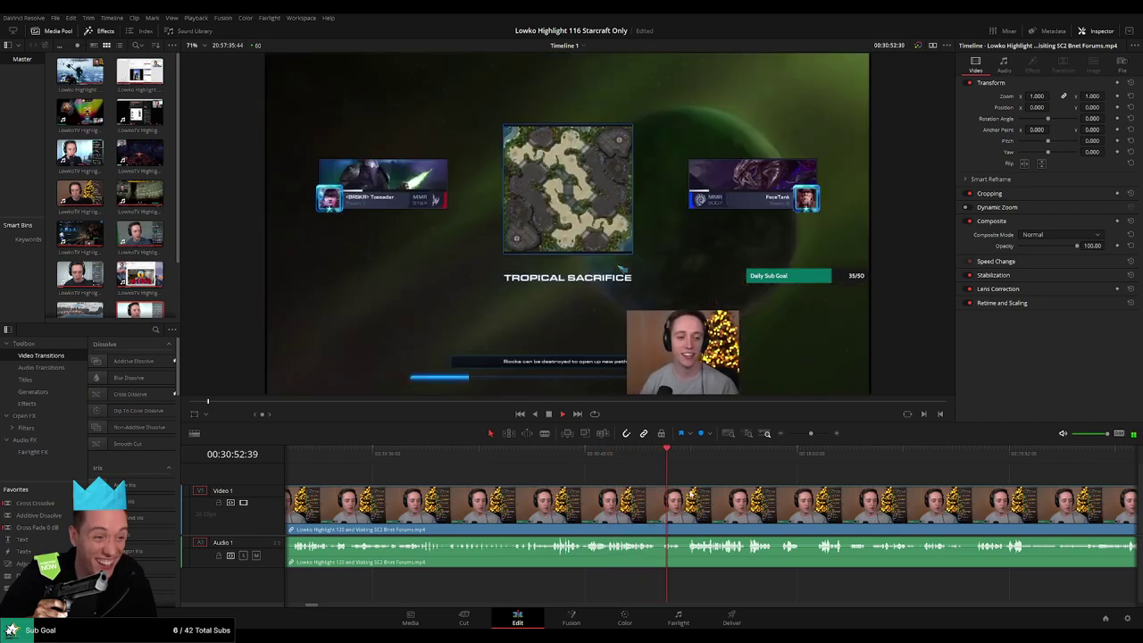
Try splitting the Lowko Highlight 120 clip at about 30:53, where the StarCraft match begins, and undo the split
{"action": "left_click_drag", "start_coordinate": [690, 494], "coordinate": [537, 490]}
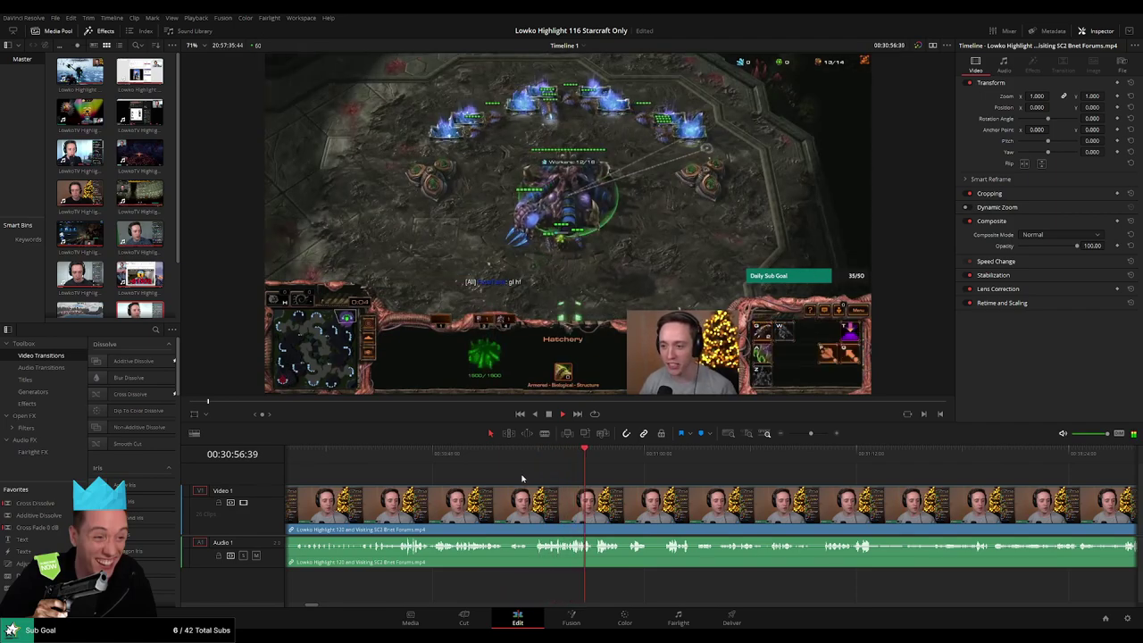
{"action": "left_click", "coordinate": [517, 462]}
{"action": "key", "text": "b"}
{"action": "left_click", "coordinate": [530, 502]}
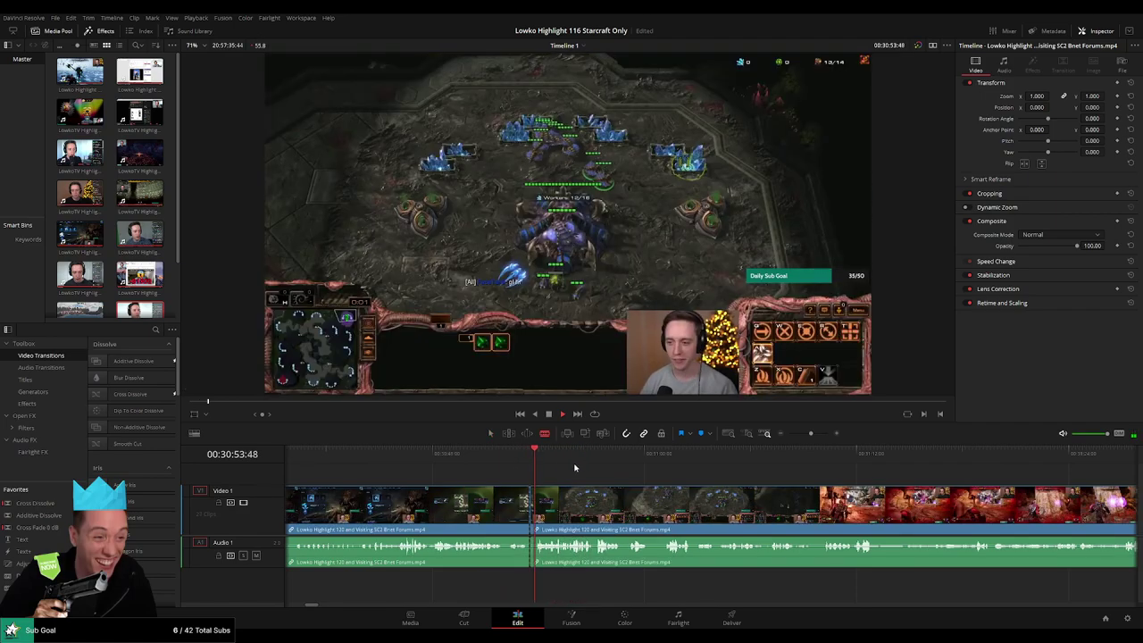
{"action": "left_click", "coordinate": [638, 458]}
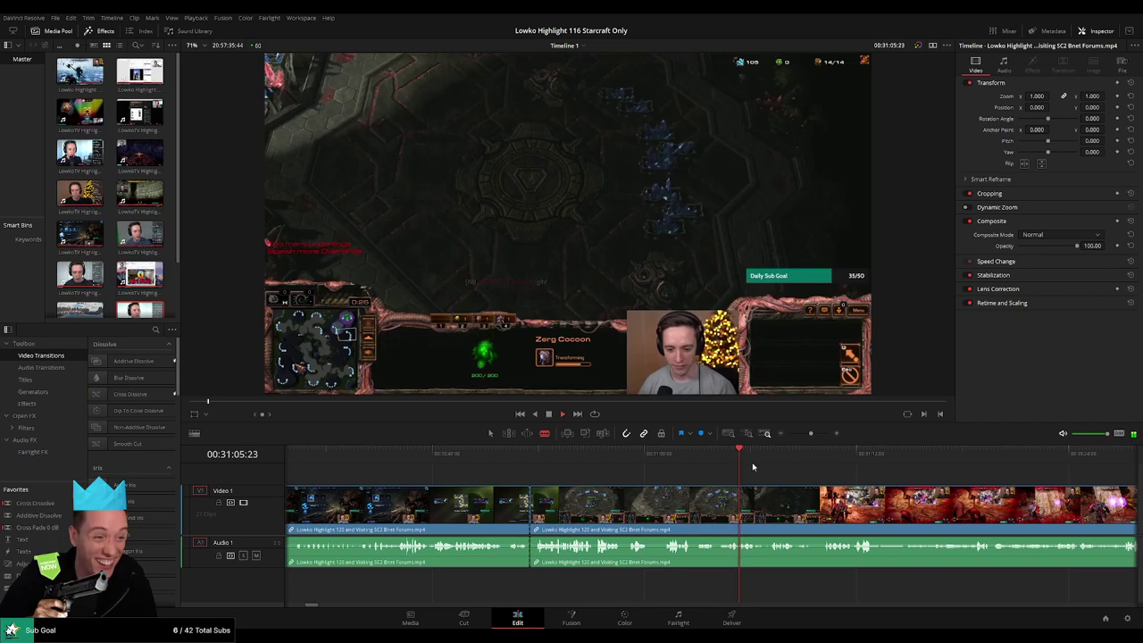
{"action": "key", "text": "ctrl+z"}
Find where the StarCraft match ends and God of War begins, and split the Lowko Highlight 120 clip at about 31:11
{"action": "left_click_drag", "start_coordinate": [785, 487], "coordinate": [596, 488]}
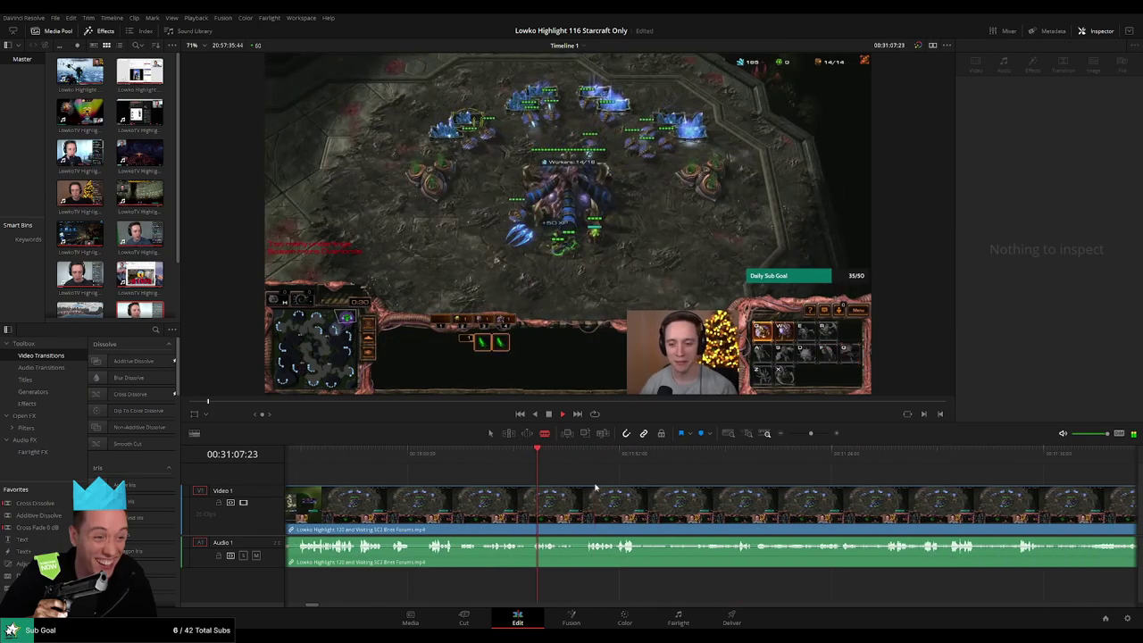
{"action": "left_click", "coordinate": [584, 458]}
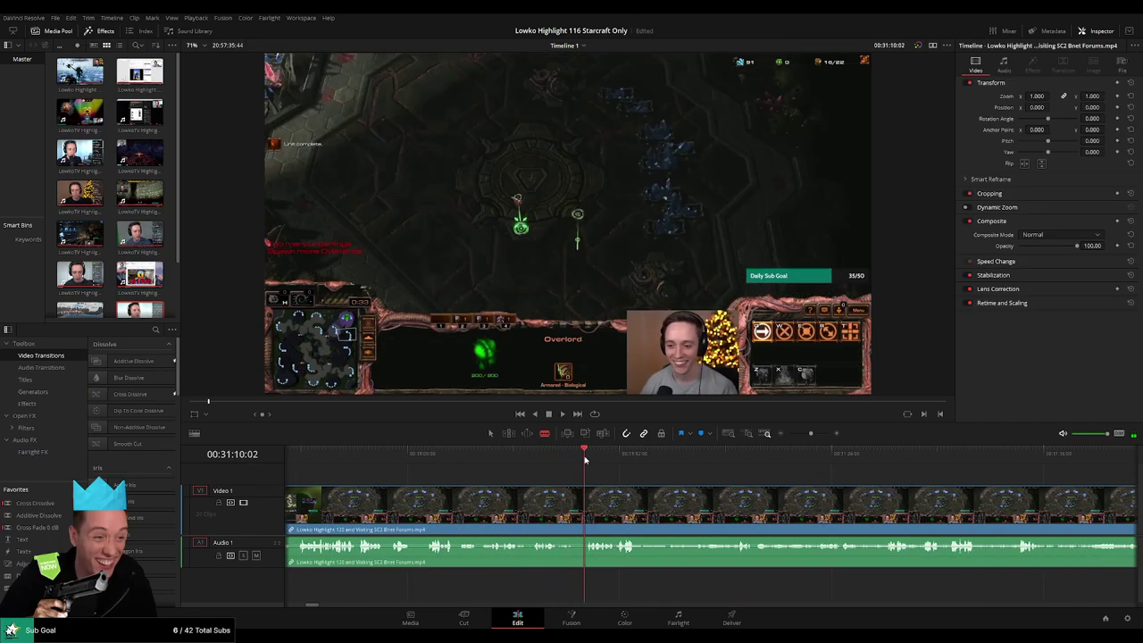
{"action": "left_click_drag", "start_coordinate": [659, 486], "coordinate": [579, 487]}
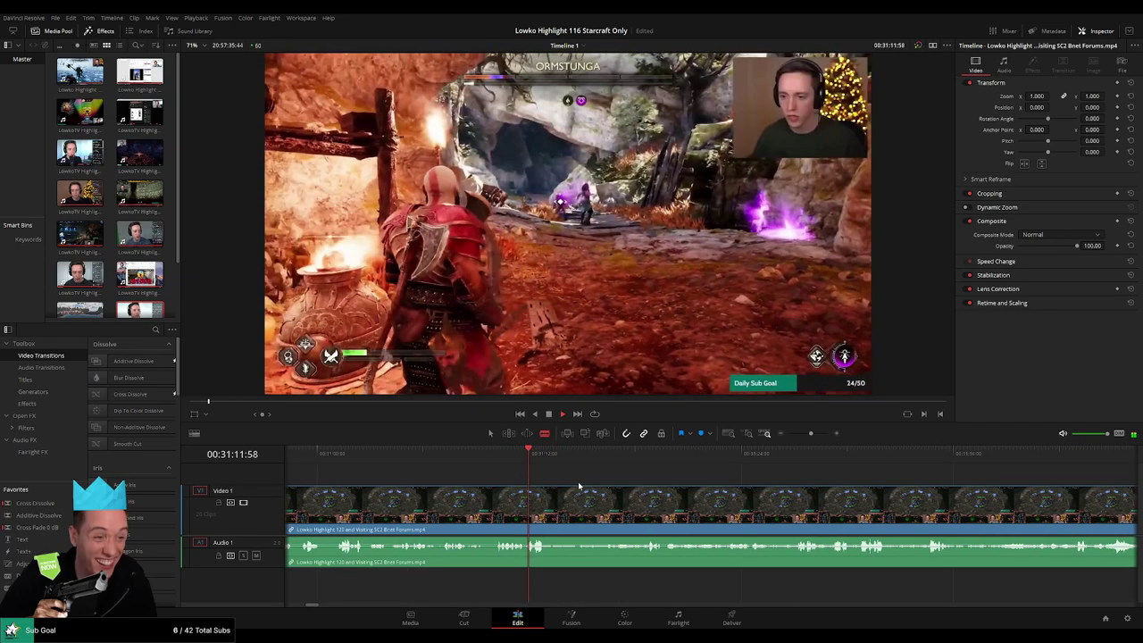
{"action": "left_click_drag", "start_coordinate": [811, 434], "coordinate": [819, 434]}
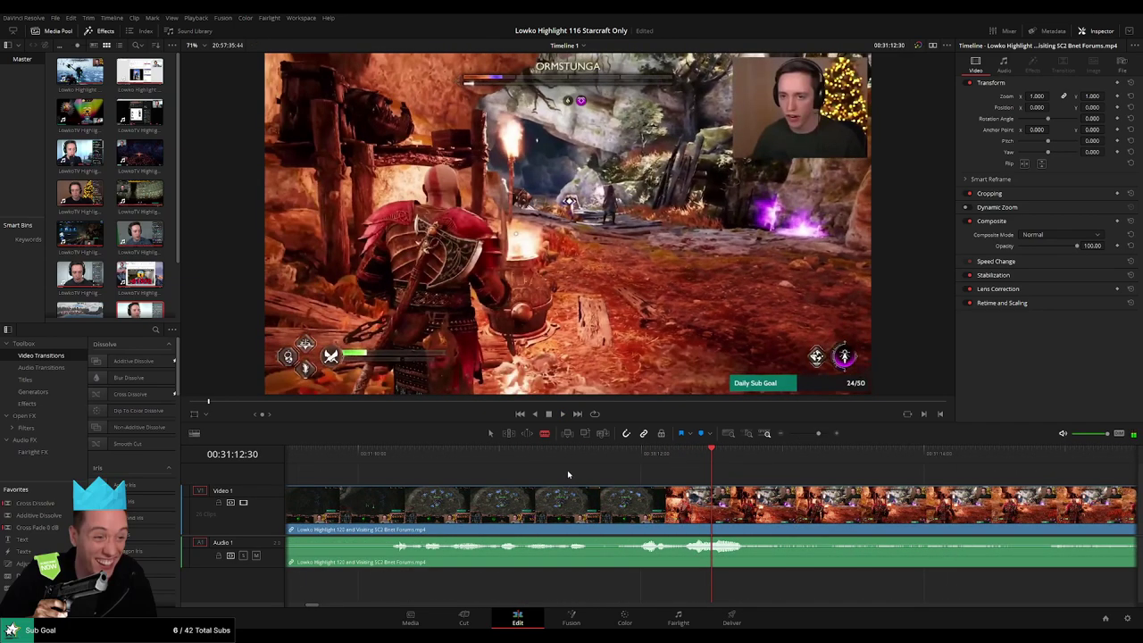
{"action": "left_click_drag", "start_coordinate": [552, 457], "coordinate": [602, 483]}
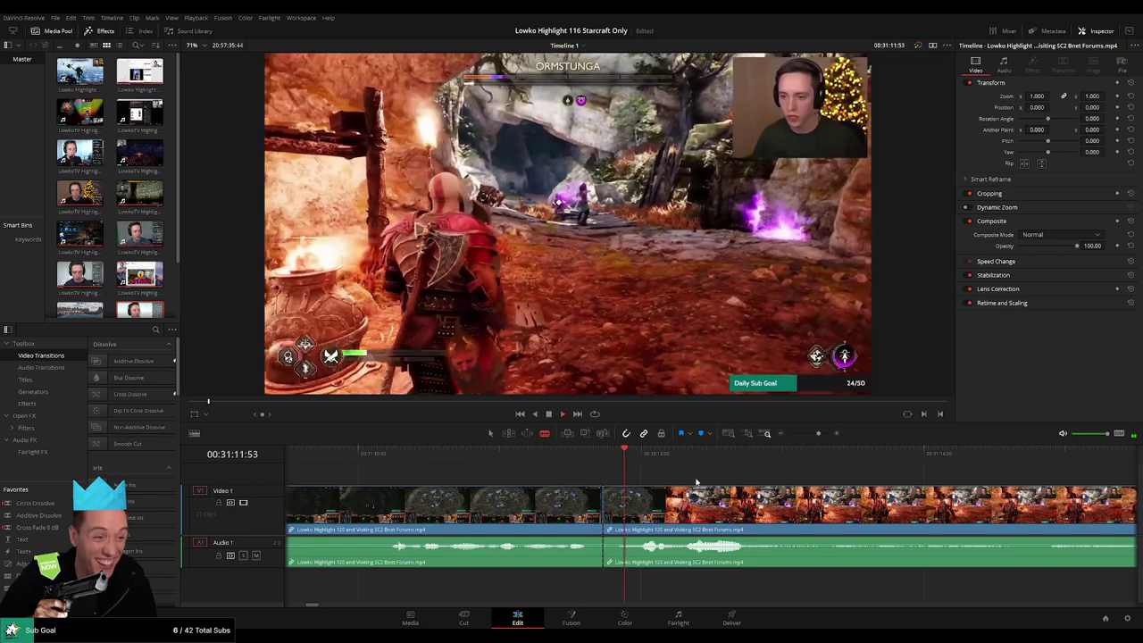
Scan the rest of the Lowko Highlight 120 clip from about 31:12 to 38:17 for further StarCraft sections
{"action": "left_click_drag", "start_coordinate": [819, 436], "coordinate": [798, 434]}
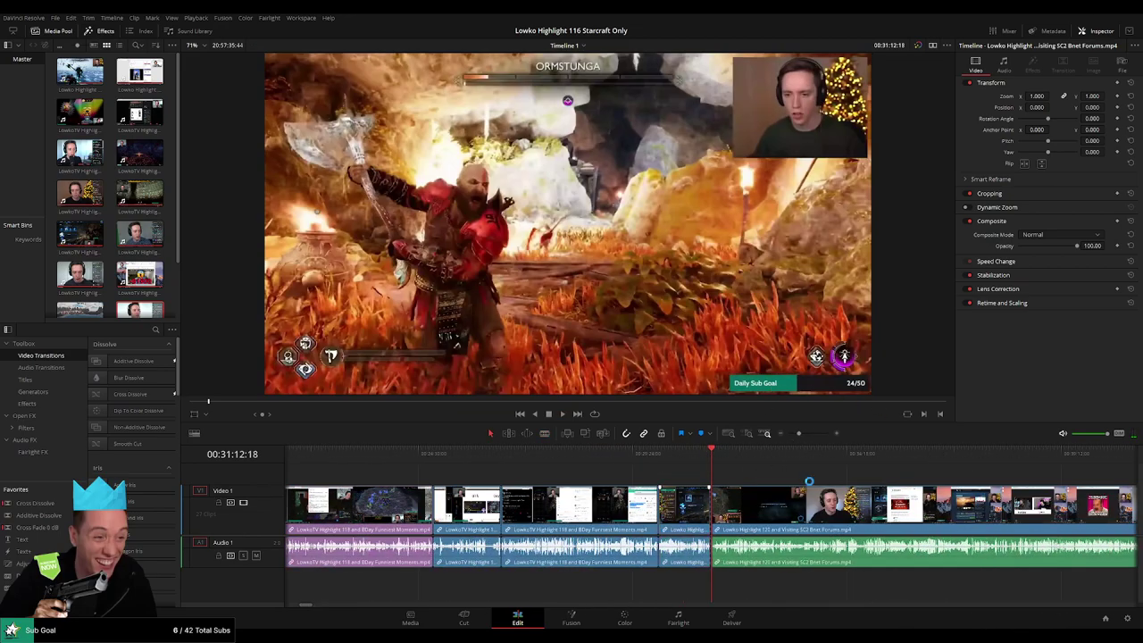
{"action": "left_click_drag", "start_coordinate": [810, 481], "coordinate": [557, 485]}
{"action": "left_click_drag", "start_coordinate": [482, 461], "coordinate": [498, 461]}
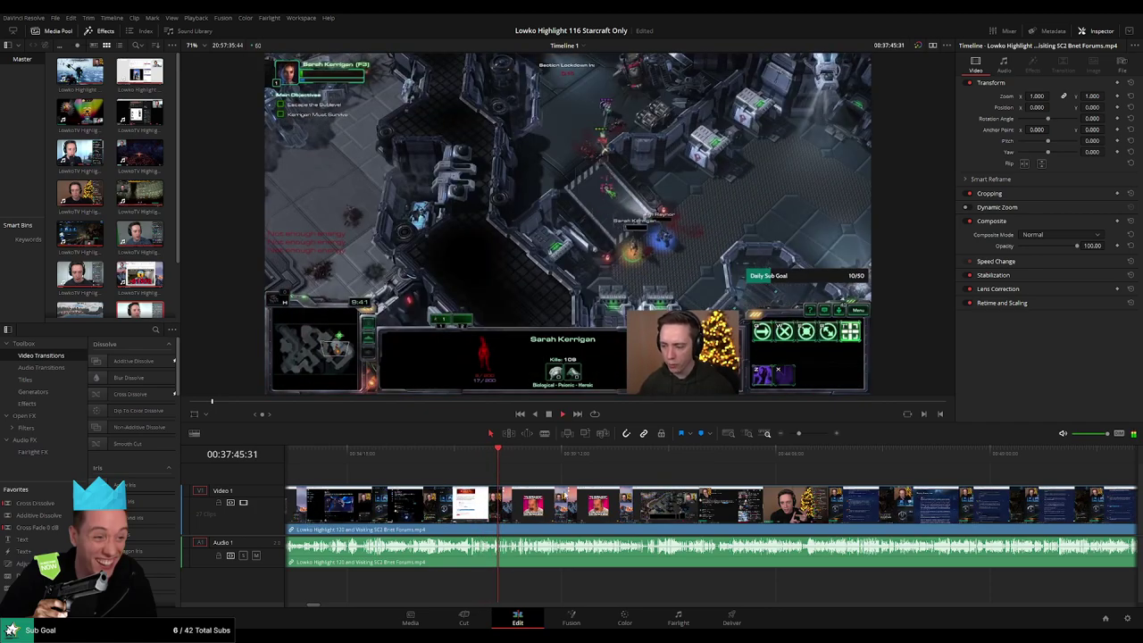
{"action": "scroll", "coordinate": [567, 492], "scroll_direction": "up", "scroll_amount": 6}
{"action": "left_click", "coordinate": [724, 462]}
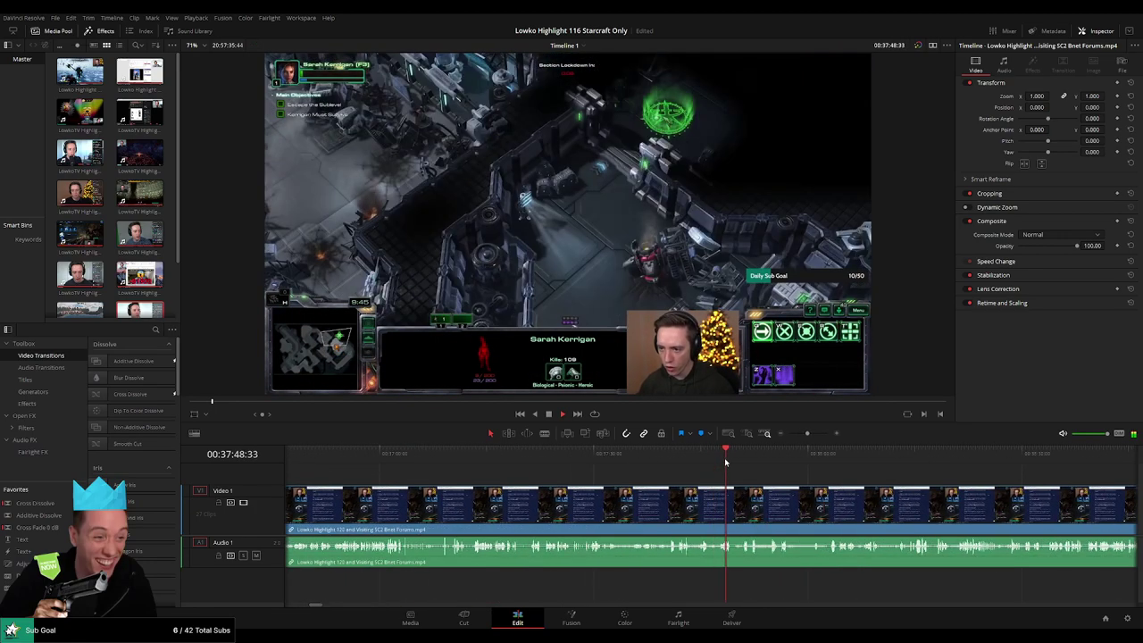
{"action": "left_click_drag", "start_coordinate": [720, 492], "coordinate": [579, 491]}
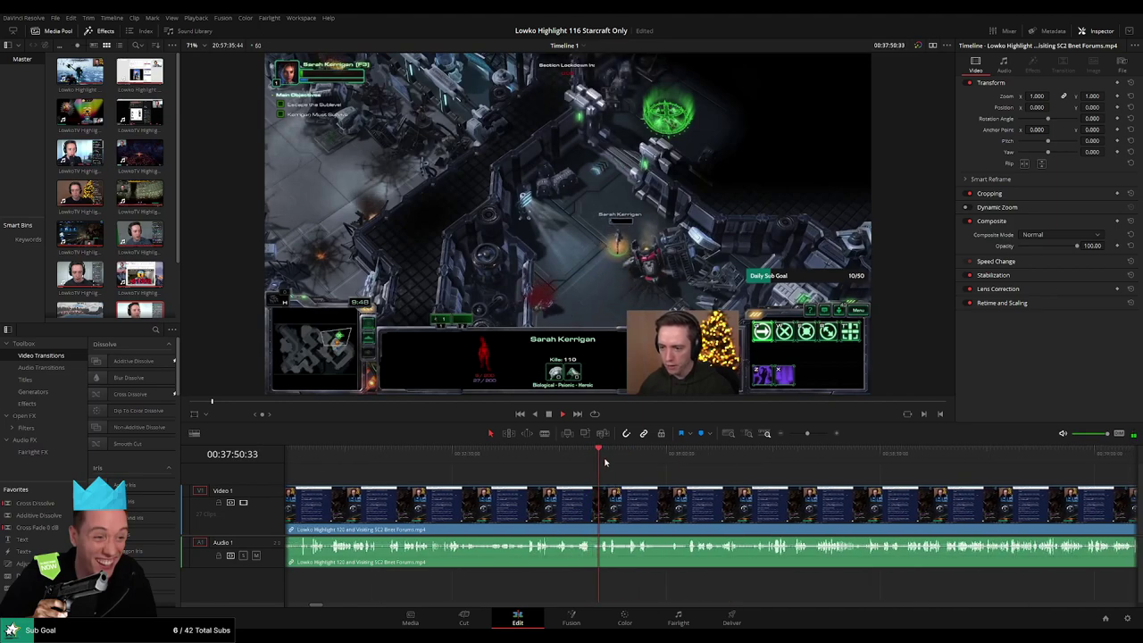
{"action": "left_click", "coordinate": [778, 463]}
{"action": "scroll", "coordinate": [581, 473], "scroll_direction": "right", "scroll_amount": 3}
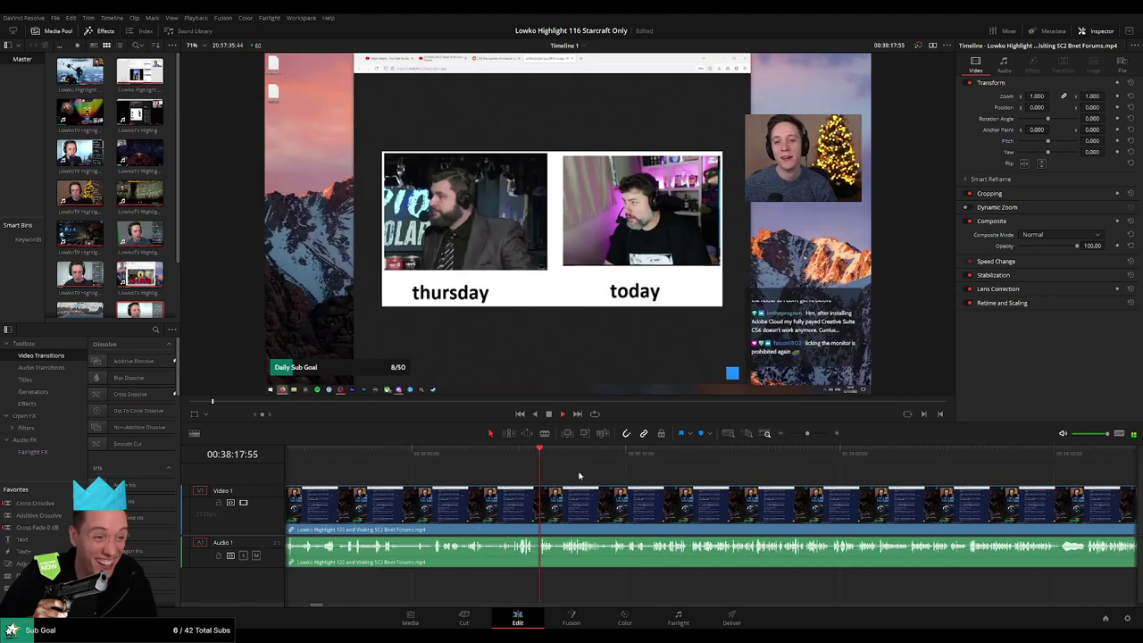
Examine the meme and r/starcraft browsing around 38:34 to 39:07 to judge whether it belongs in the StarCraft cut
{"action": "left_click", "coordinate": [942, 466]}
{"action": "mouse_move", "coordinate": [809, 434]}
{"action": "left_mouse_down"}
{"action": "mouse_move", "coordinate": [799, 435]}
{"action": "mouse_move", "coordinate": [811, 436]}
{"action": "left_mouse_up"}
{"action": "left_click_drag", "start_coordinate": [719, 455], "coordinate": [579, 457]}
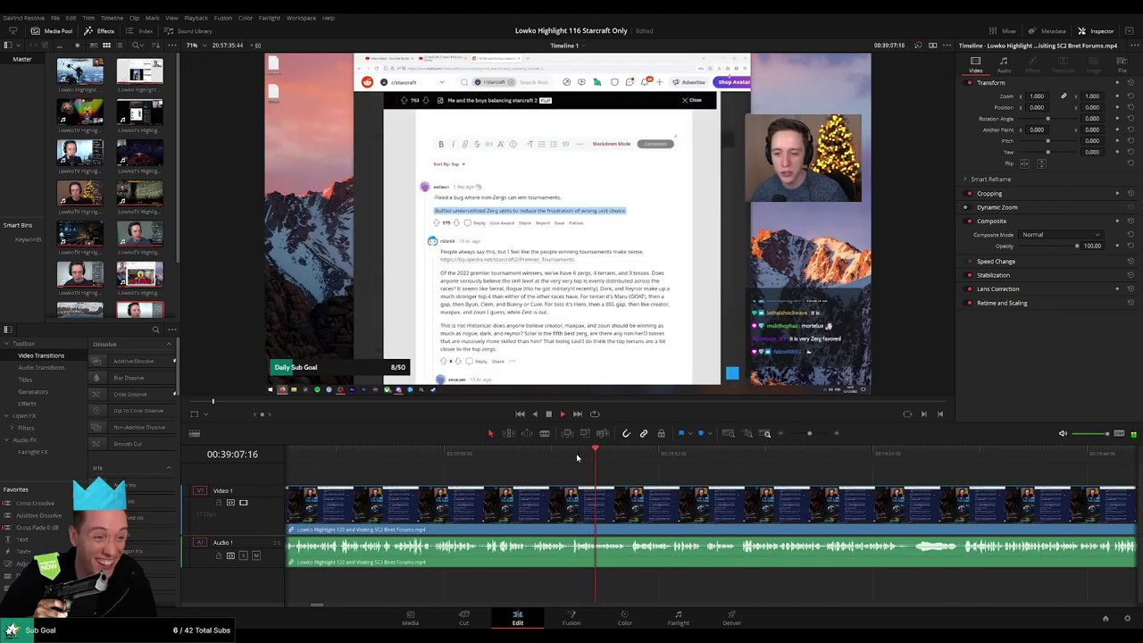
{"action": "left_click", "coordinate": [447, 457]}
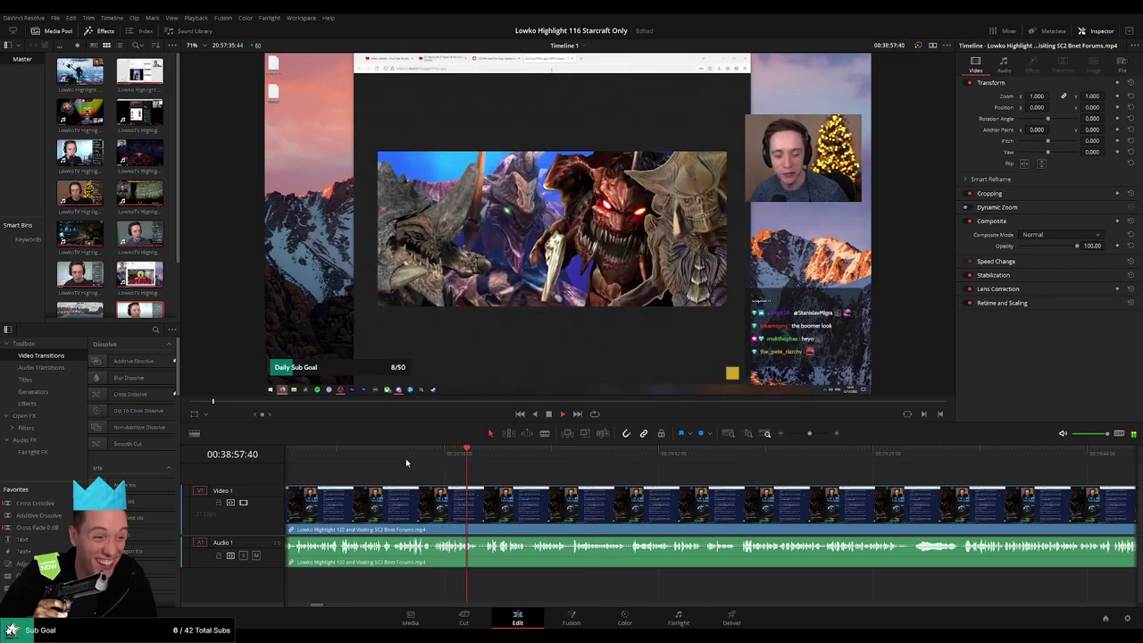
{"action": "left_click", "coordinate": [375, 460]}
{"action": "scroll", "coordinate": [420, 483], "scroll_direction": "left", "scroll_amount": 3}
{"action": "left_click", "coordinate": [457, 459]}
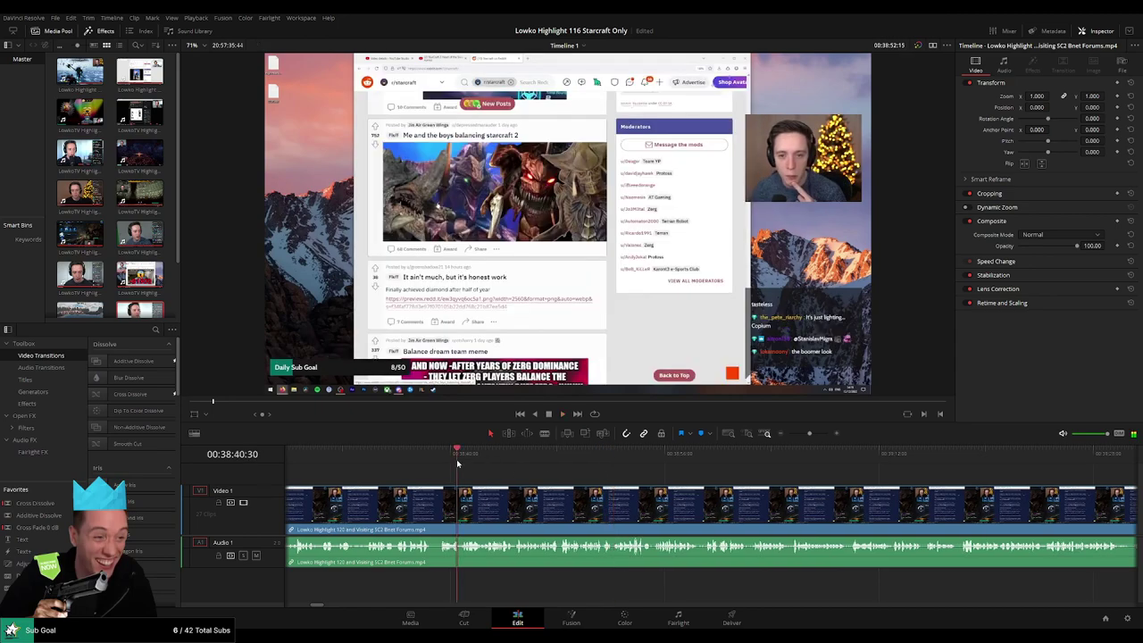
{"action": "scroll", "coordinate": [559, 463], "scroll_direction": "left", "scroll_amount": 5}
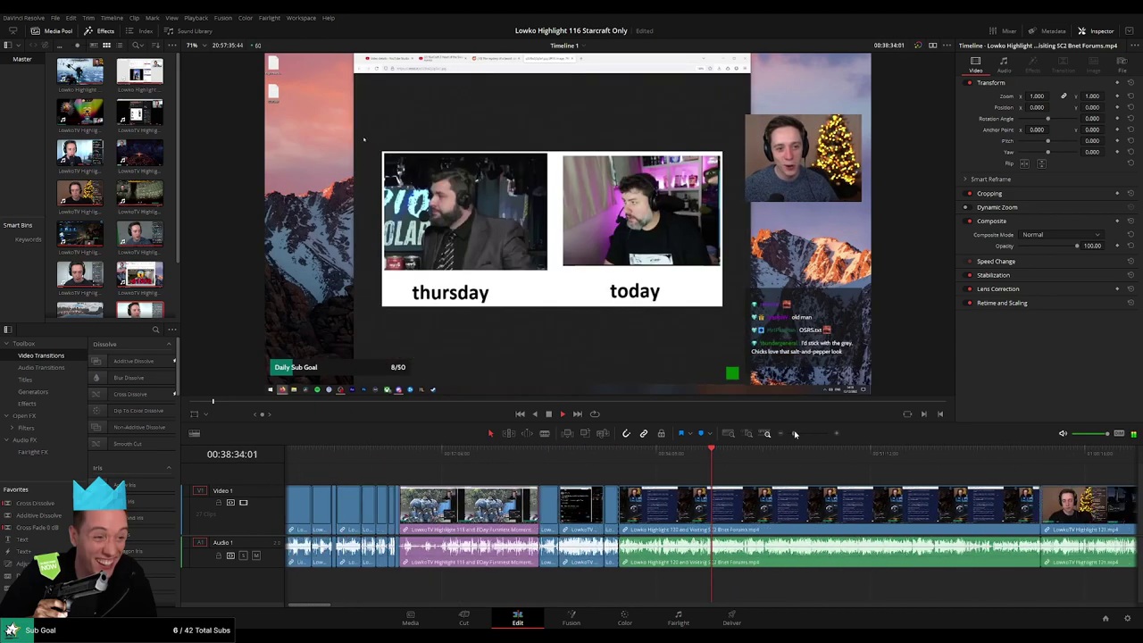
Skim the Lowko Highlight 120 footage from about 41:28 to 57:05 for more StarCraft content
{"action": "left_click", "coordinate": [619, 461]}
{"action": "left_click_drag", "start_coordinate": [619, 461], "coordinate": [895, 460]}
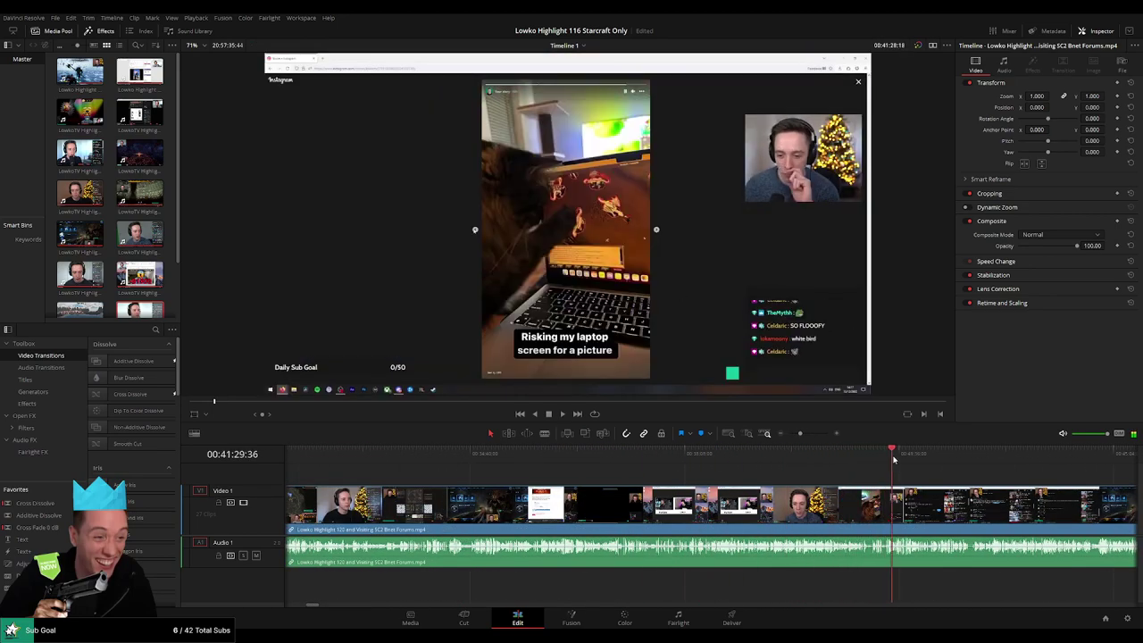
{"action": "scroll", "coordinate": [804, 482], "scroll_direction": "right", "scroll_amount": 4}
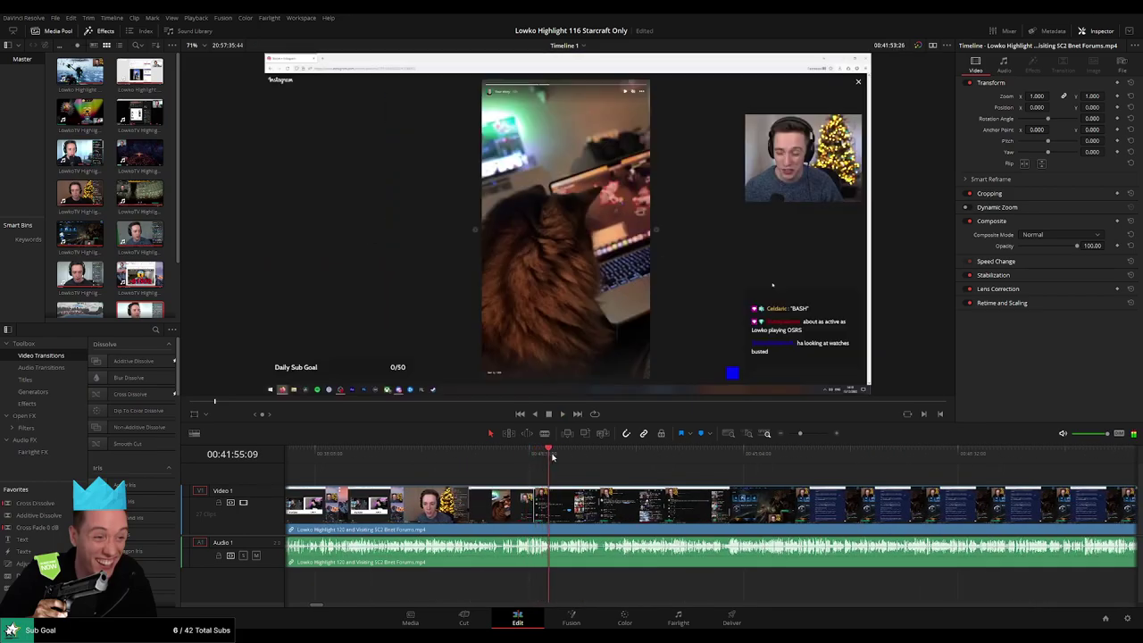
{"action": "left_click", "coordinate": [623, 456]}
{"action": "left_click_drag", "start_coordinate": [624, 456], "coordinate": [891, 462]}
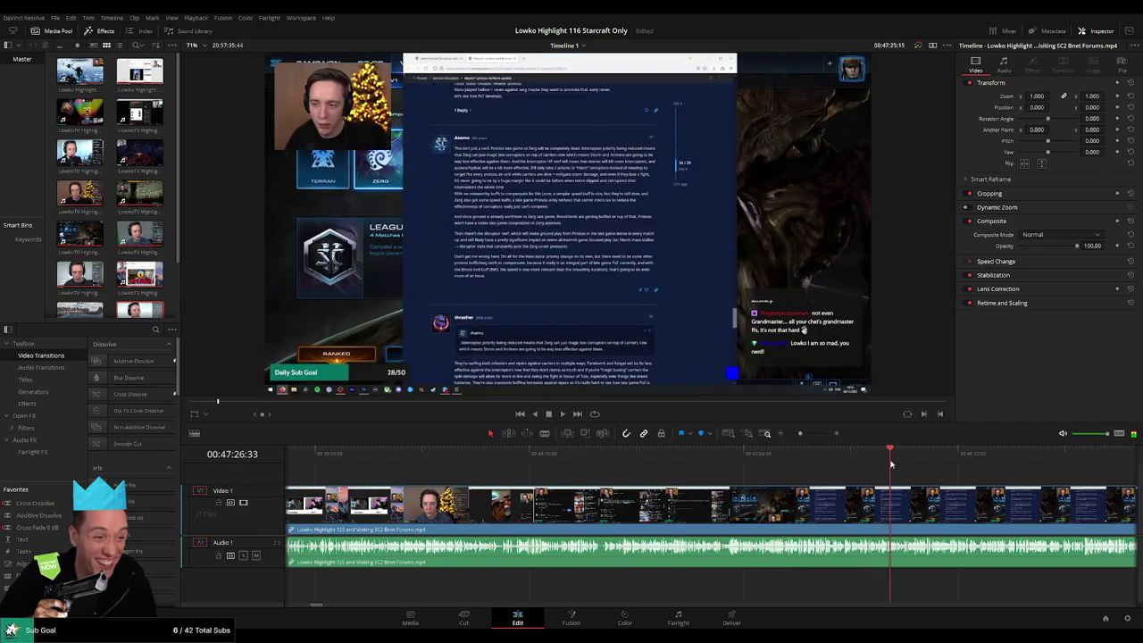
{"action": "scroll", "coordinate": [884, 464], "scroll_direction": "right", "scroll_amount": 4}
{"action": "left_click_drag", "start_coordinate": [592, 455], "coordinate": [888, 460]}
{"action": "left_click_drag", "start_coordinate": [800, 434], "coordinate": [792, 435]}
{"action": "left_click", "coordinate": [732, 460]}
{"action": "left_click_drag", "start_coordinate": [733, 460], "coordinate": [745, 458]}
{"action": "scroll", "coordinate": [747, 479], "scroll_direction": "up", "scroll_amount": 5}
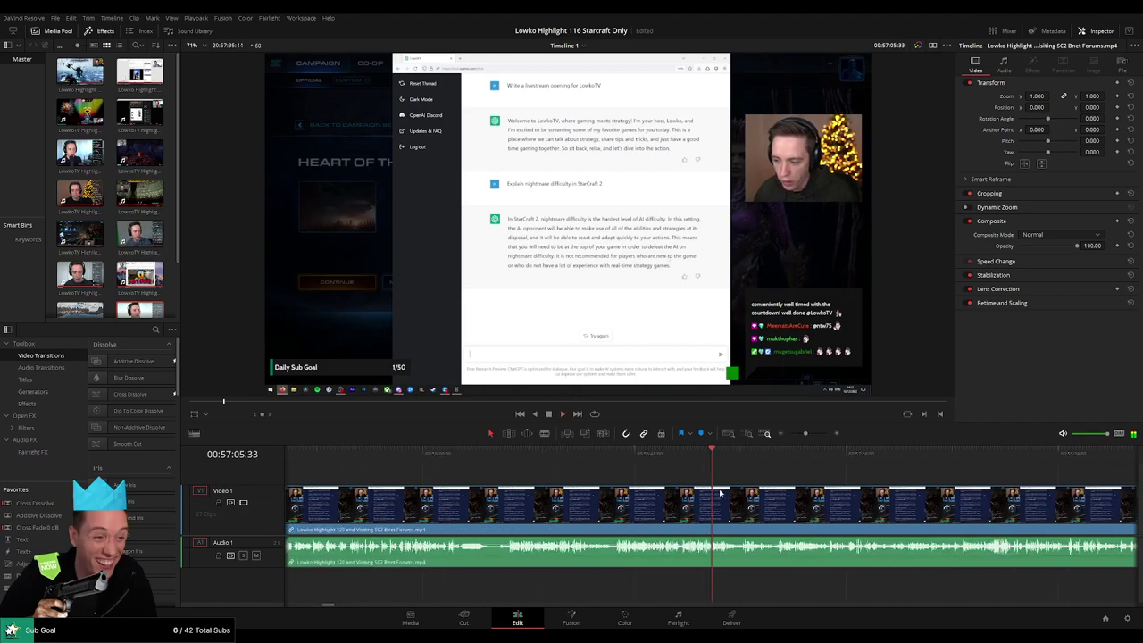
Check the footage up to the end of Lowko Highlight 120 and ripple-delete everything after the StarCraft match split
{"action": "left_click", "coordinate": [509, 455]}
{"action": "left_click_drag", "start_coordinate": [509, 455], "coordinate": [705, 456]}
{"action": "left_click_drag", "start_coordinate": [787, 455], "coordinate": [929, 453]}
{"action": "left_click", "coordinate": [797, 434]}
{"action": "left_click_drag", "start_coordinate": [727, 459], "coordinate": [901, 460]}
{"action": "left_click", "coordinate": [826, 518]}
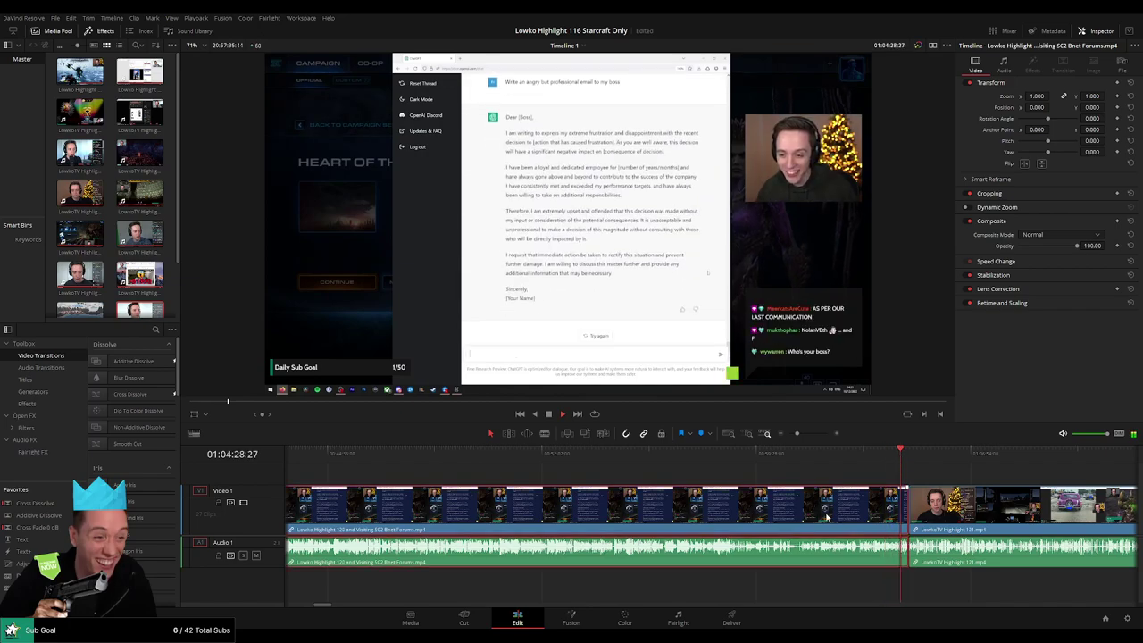
{"action": "key", "text": "Delete"}
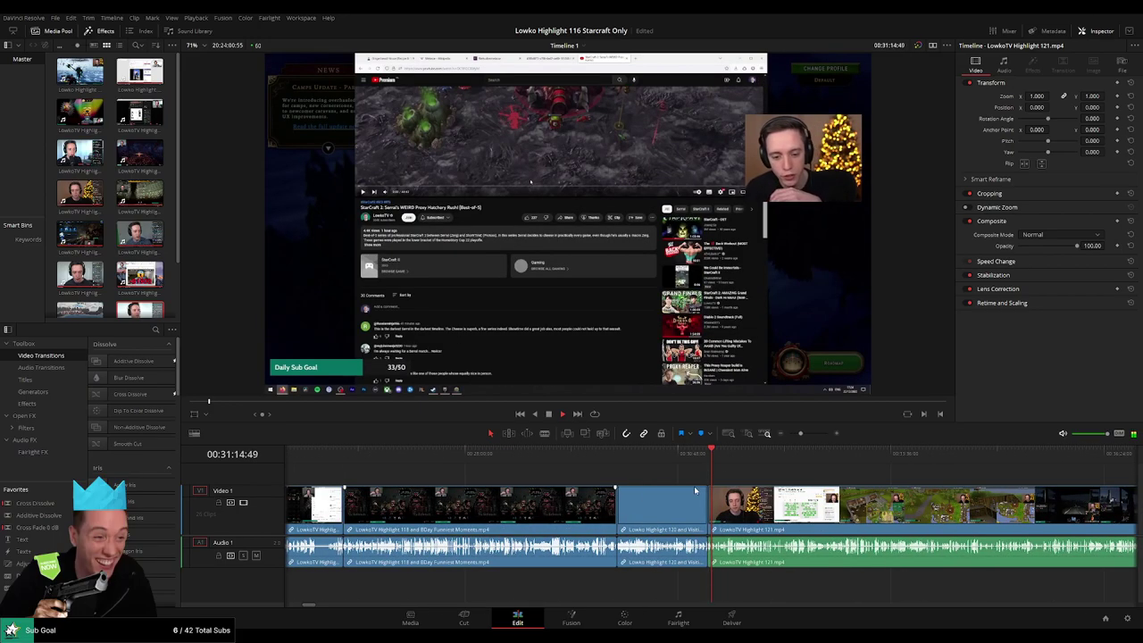
Scan the LowkoTV Highlight 121 clip from its opening to about 42:32 for StarCraft content
{"action": "left_click", "coordinate": [763, 458]}
{"action": "left_click_drag", "start_coordinate": [770, 460], "coordinate": [830, 459]}
{"action": "scroll", "coordinate": [830, 459], "scroll_direction": "down", "scroll_amount": 3}
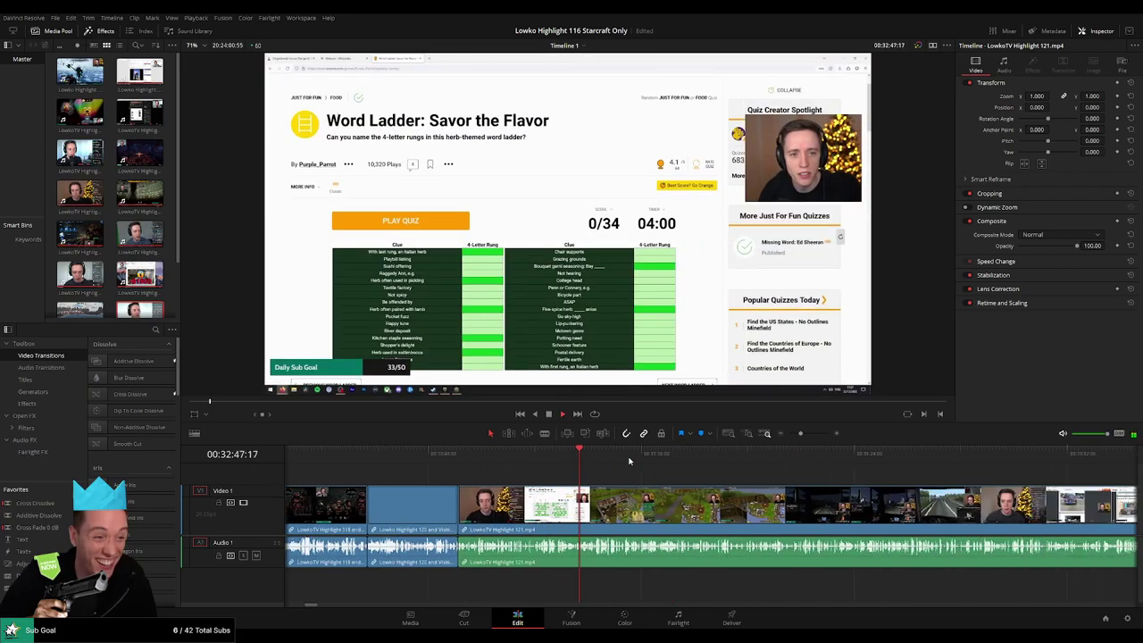
{"action": "left_click_drag", "start_coordinate": [600, 461], "coordinate": [832, 463]}
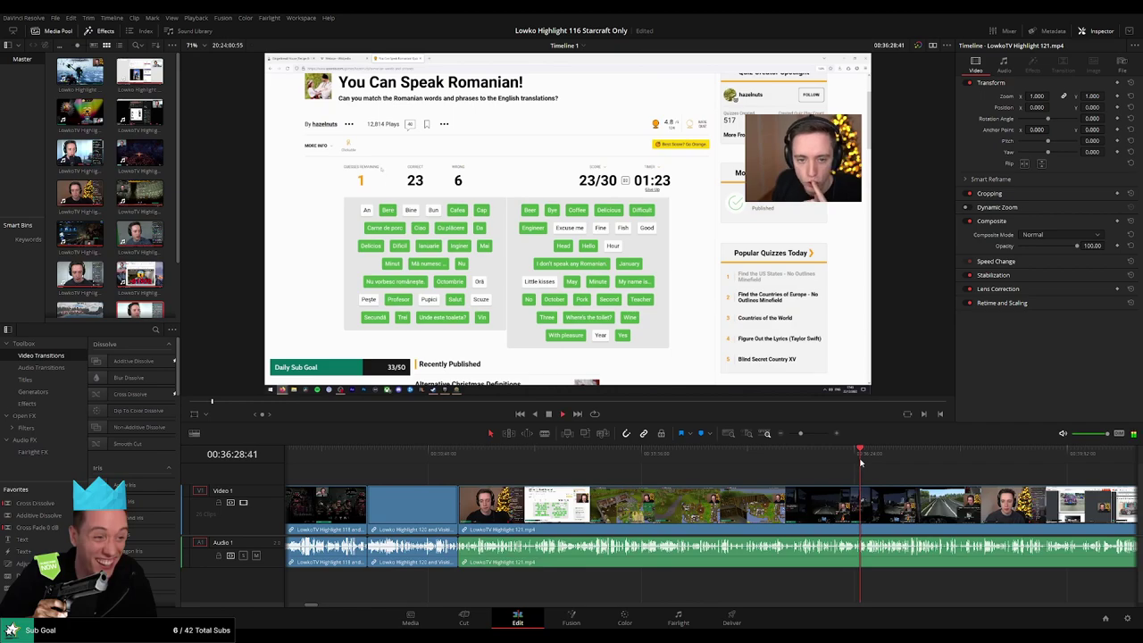
{"action": "scroll", "coordinate": [919, 481], "scroll_direction": "right", "scroll_amount": 5}
{"action": "left_click_drag", "start_coordinate": [492, 461], "coordinate": [644, 462]}
{"action": "left_click", "coordinate": [732, 459]}
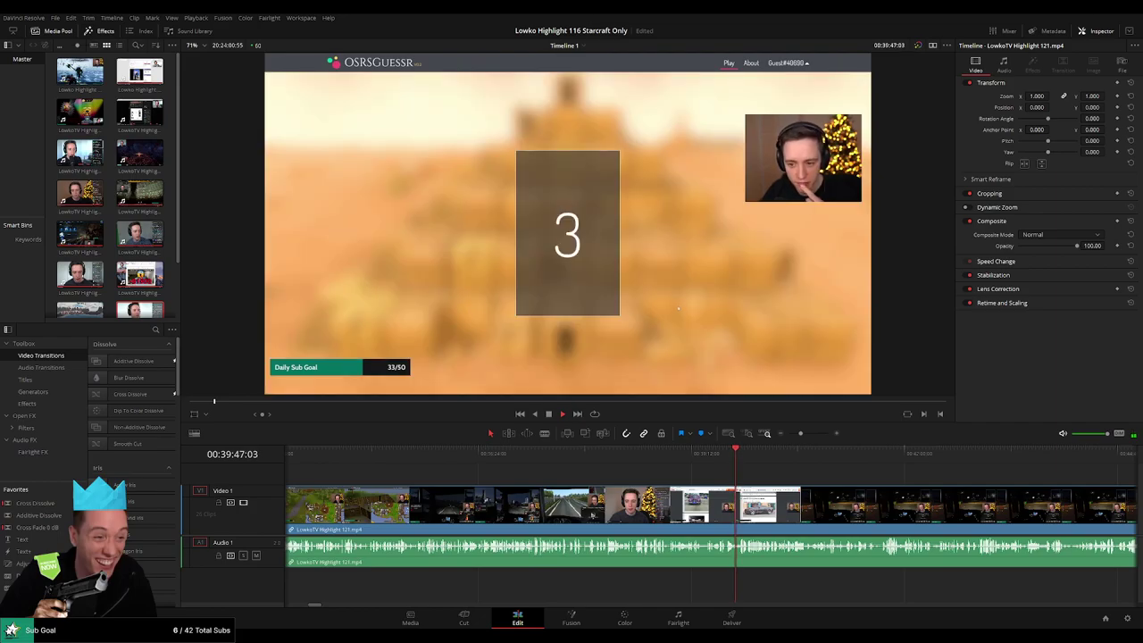
{"action": "left_click_drag", "start_coordinate": [760, 459], "coordinate": [945, 460]}
Locate the "TIL you can mind control animals" r/starcraft post at about 57:07 and ripple-delete all LowkoTV Highlight 121 footage before it
{"action": "left_click", "coordinate": [794, 434]}
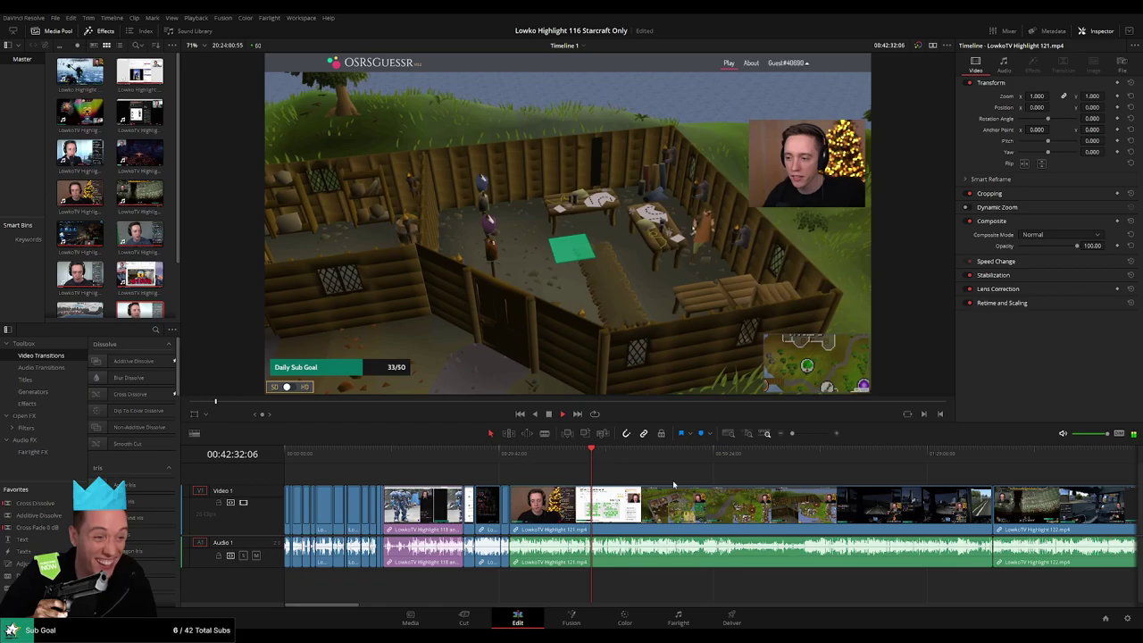
{"action": "left_click", "coordinate": [600, 456]}
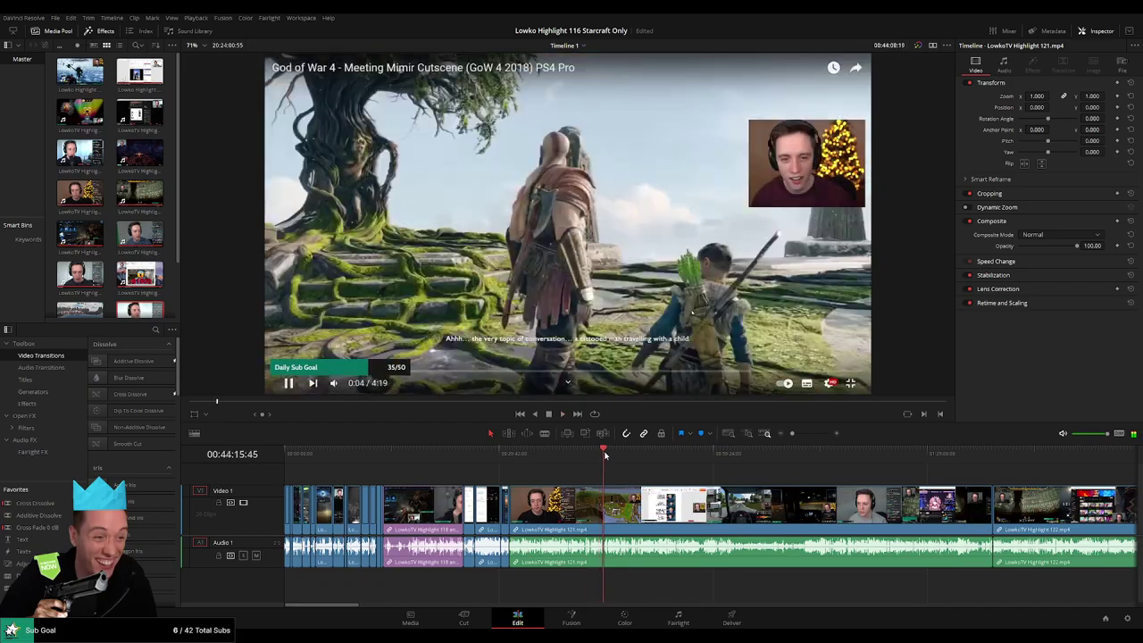
{"action": "left_click_drag", "start_coordinate": [599, 456], "coordinate": [699, 456]}
{"action": "scroll", "coordinate": [750, 502], "scroll_direction": "up", "scroll_amount": 5}
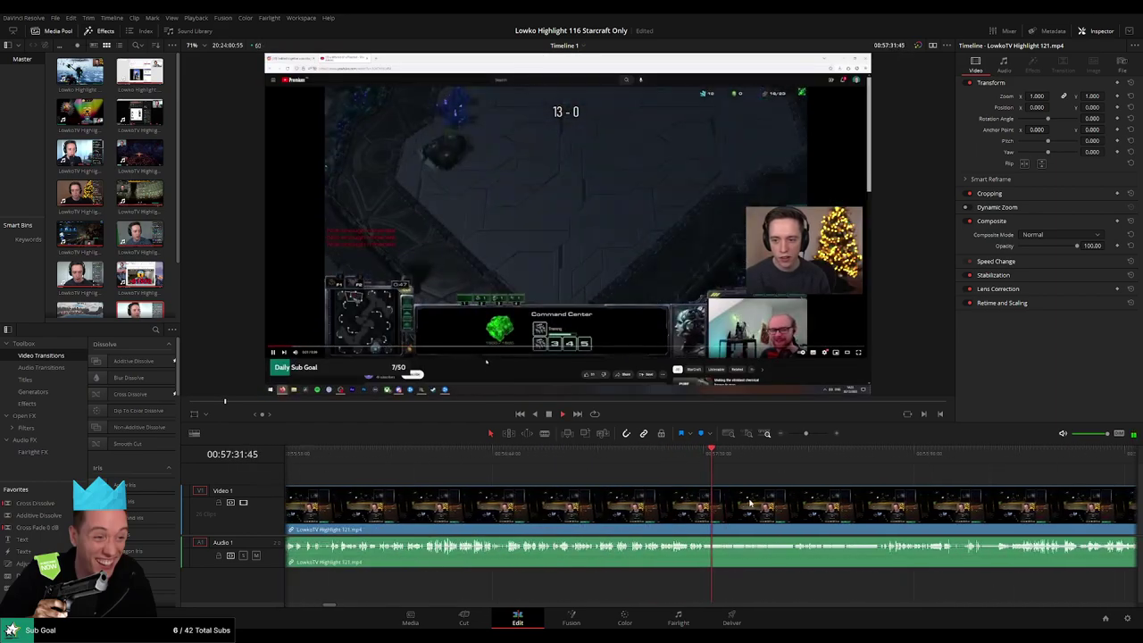
{"action": "left_click", "coordinate": [630, 459]}
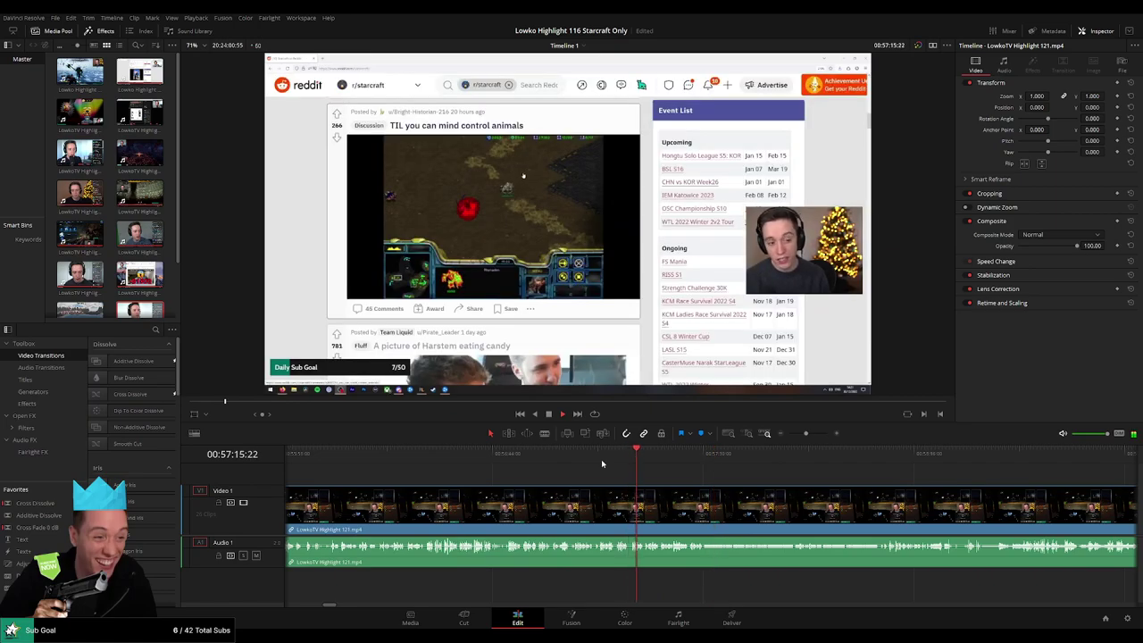
{"action": "left_click_drag", "start_coordinate": [602, 462], "coordinate": [545, 464]}
{"action": "key", "text": "space"}
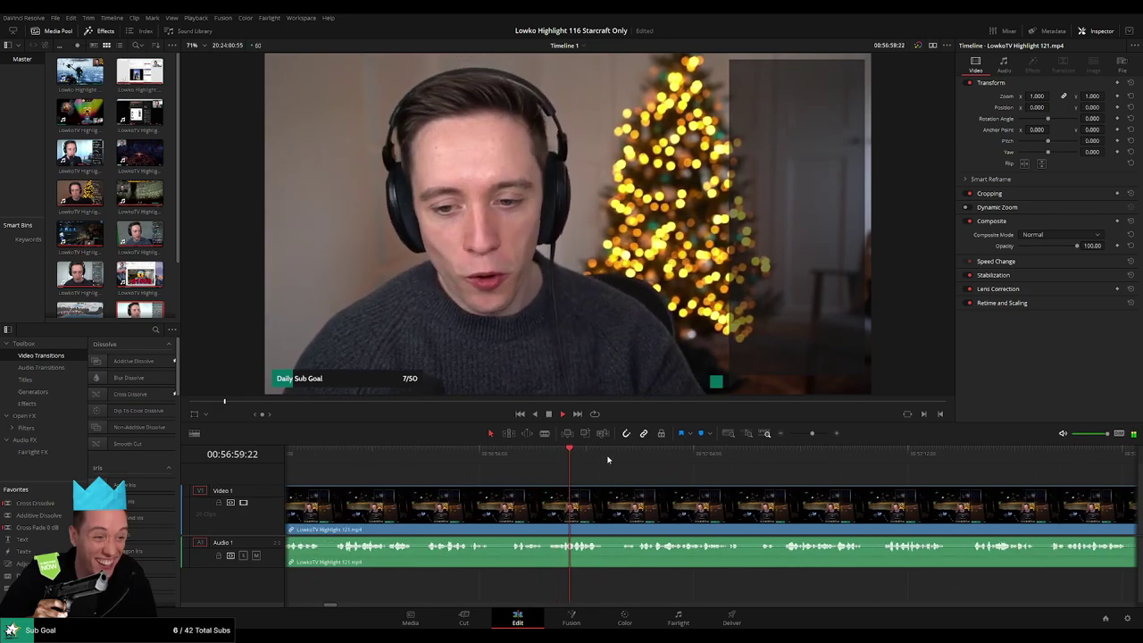
{"action": "left_click", "coordinate": [632, 461]}
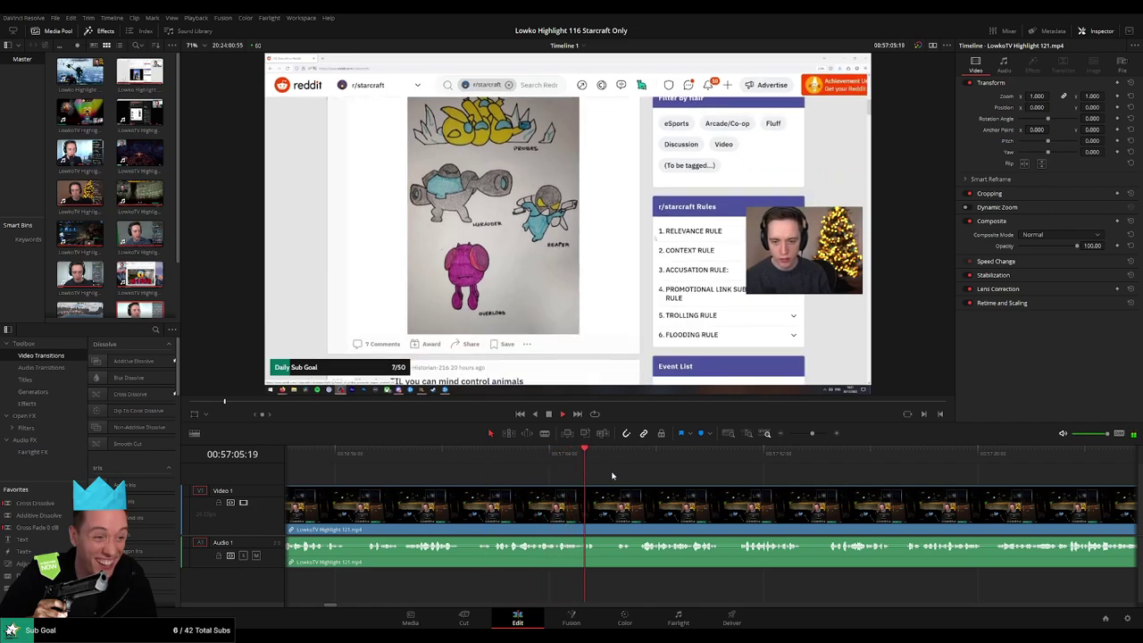
{"action": "left_click", "coordinate": [639, 465]}
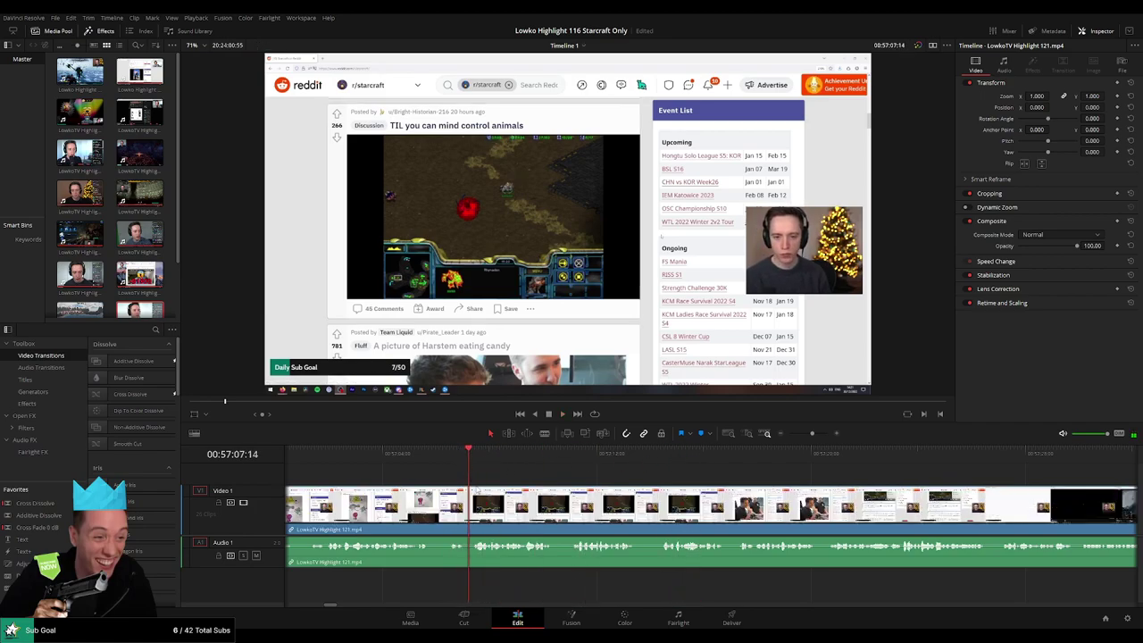
{"action": "key", "text": "Delete"}
Review the r/starcraft section of LowkoTV Highlight 121 from the mind-control post at about 31:18 through the "a little bit" montage at 31:43
{"action": "key", "text": "space"}
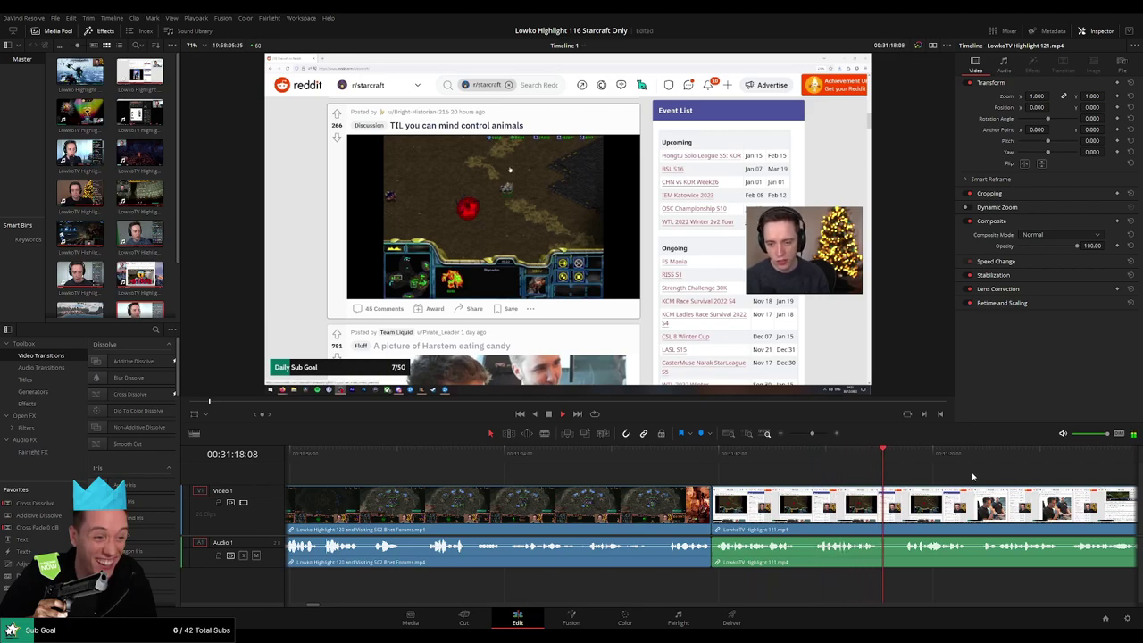
{"action": "left_click_drag", "start_coordinate": [997, 493], "coordinate": [498, 476]}
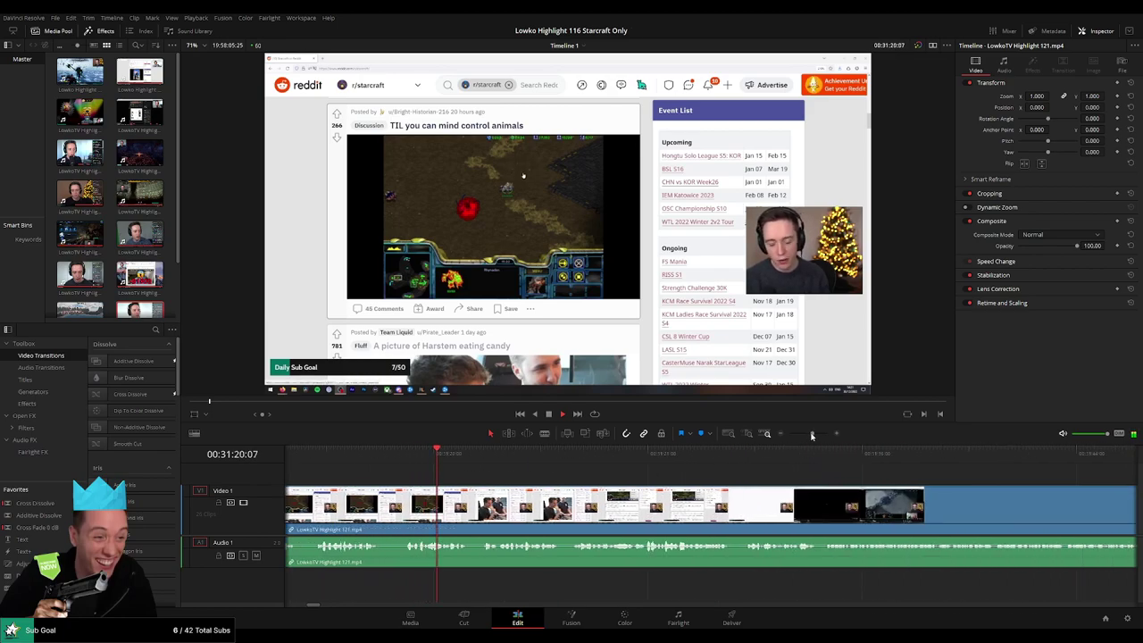
{"action": "mouse_move", "coordinate": [812, 435]}
{"action": "left_mouse_down"}
{"action": "mouse_move", "coordinate": [789, 434]}
{"action": "mouse_move", "coordinate": [809, 436]}
{"action": "left_mouse_up"}
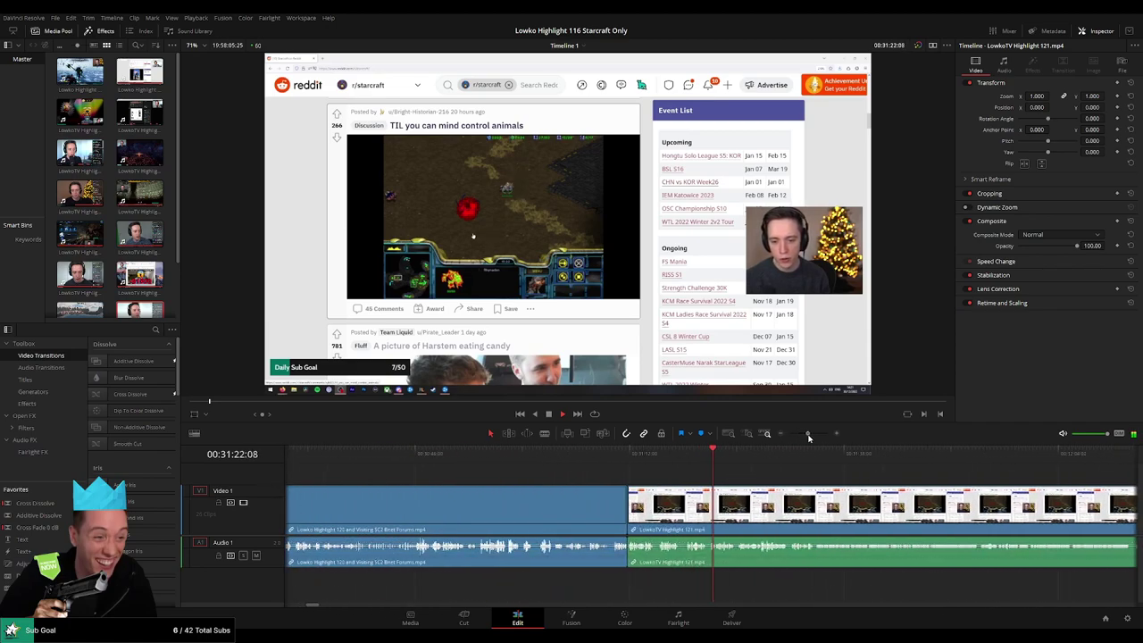
{"action": "left_click_drag", "start_coordinate": [699, 502], "coordinate": [599, 506]}
{"action": "left_click_drag", "start_coordinate": [807, 434], "coordinate": [811, 434]}
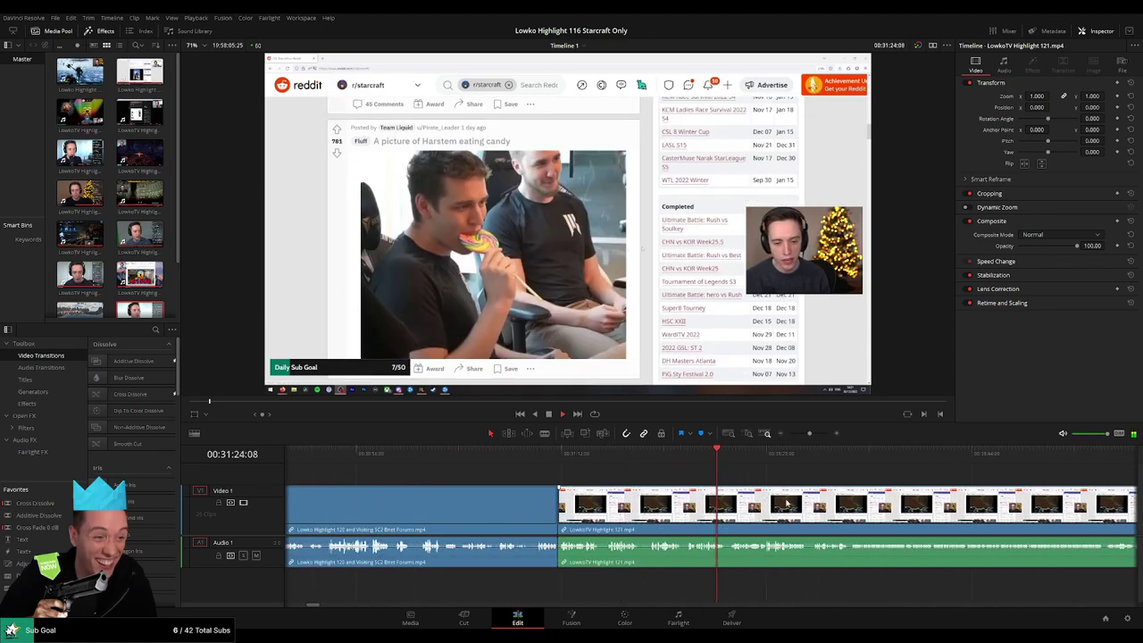
{"action": "left_click_drag", "start_coordinate": [802, 497], "coordinate": [598, 489]}
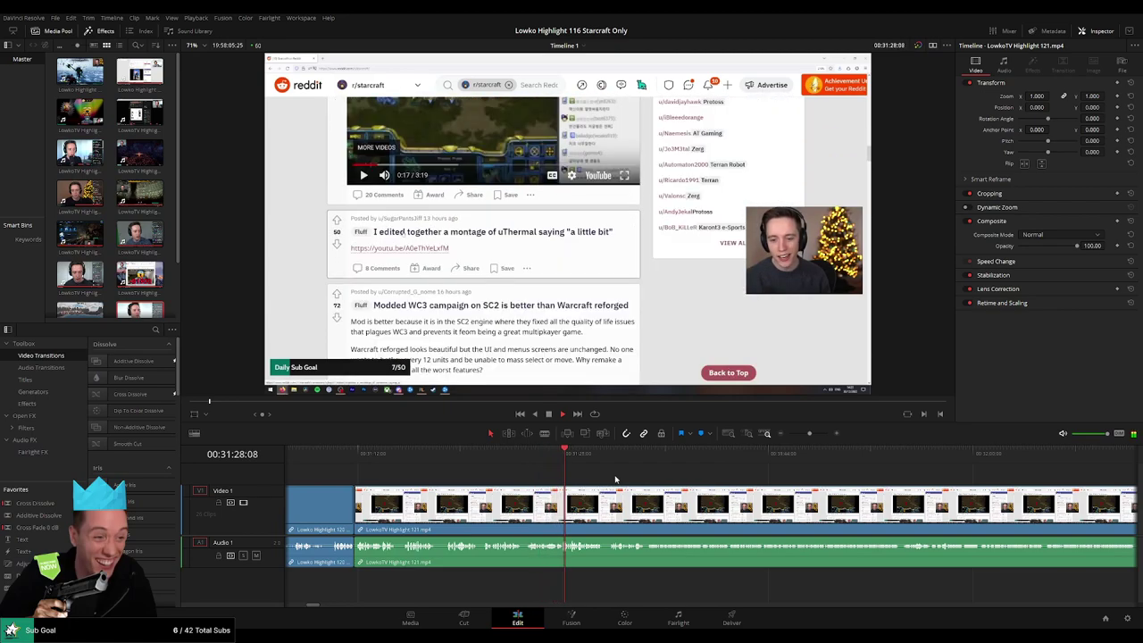
{"action": "left_click_drag", "start_coordinate": [587, 464], "coordinate": [612, 465]}
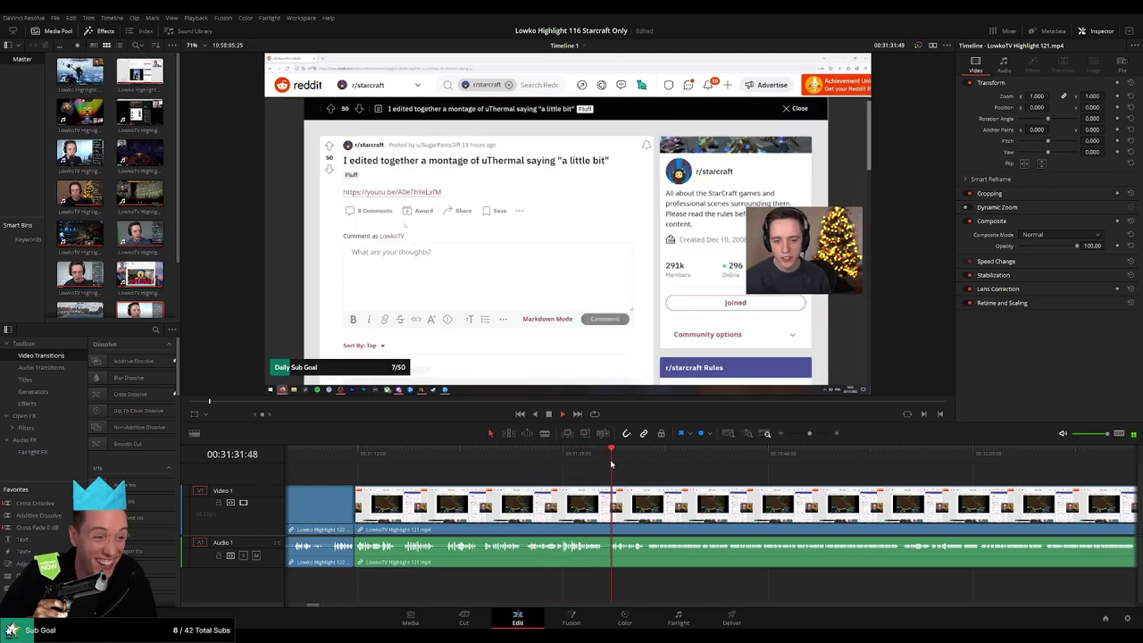
{"action": "left_click_drag", "start_coordinate": [755, 502], "coordinate": [556, 487]}
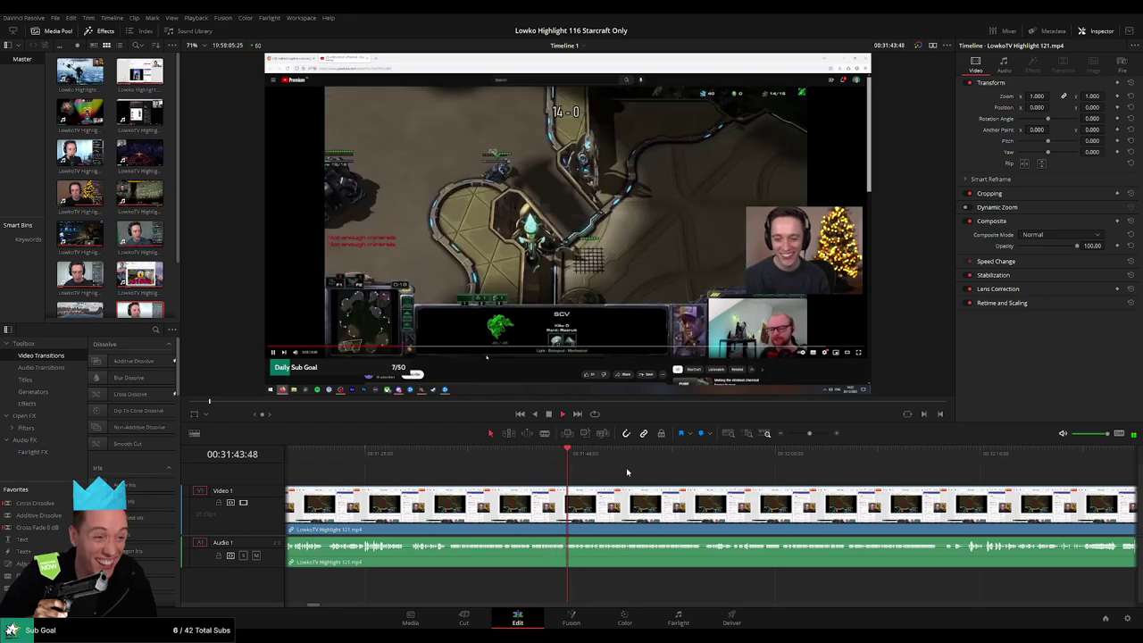
Locate the end of the "a little bit" montage segment, split LowkoTV Highlight 121 at 00:32:16:18 and check the footage before the cut
{"action": "left_click", "coordinate": [744, 456]}
{"action": "left_click", "coordinate": [926, 459]}
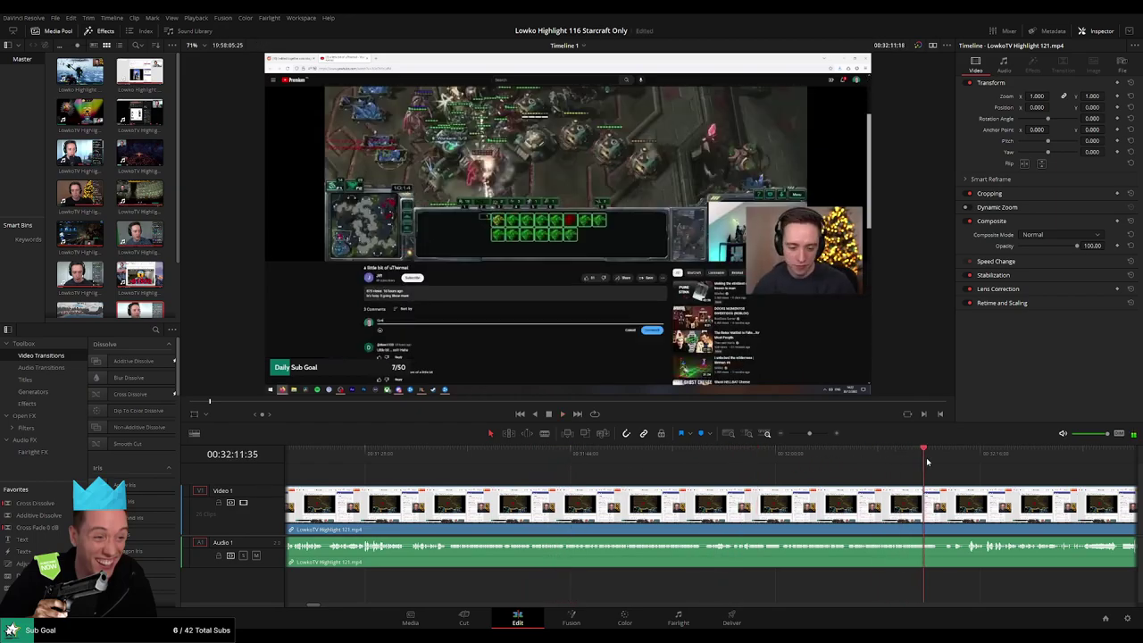
{"action": "left_click_drag", "start_coordinate": [980, 477], "coordinate": [605, 468]}
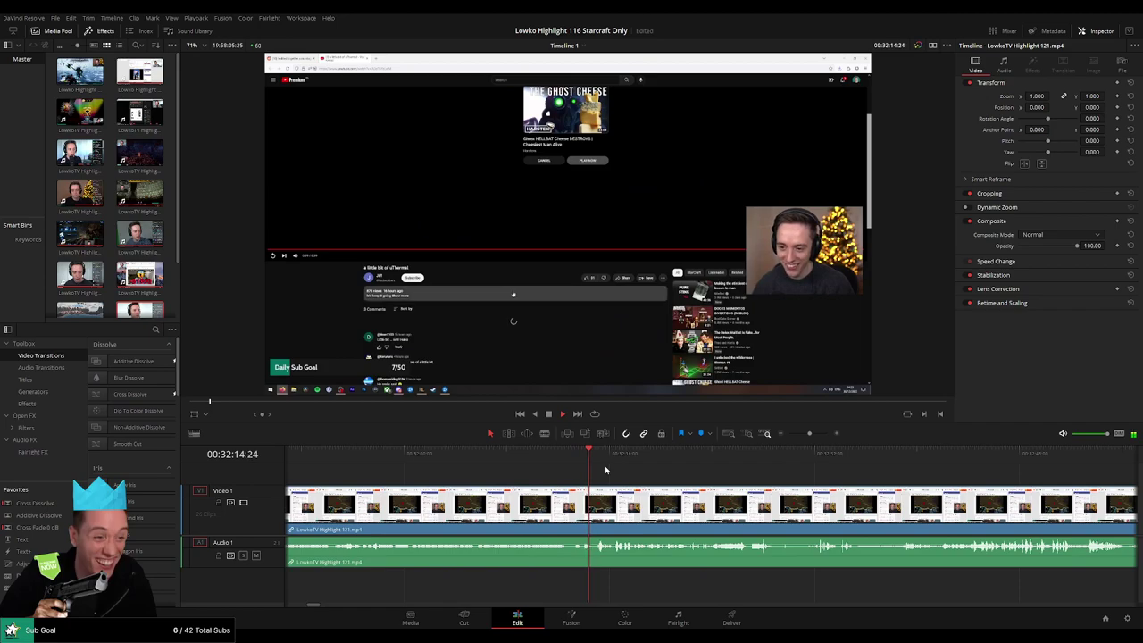
{"action": "key", "text": "ctrl+equal"}
{"action": "left_click_drag", "start_coordinate": [801, 481], "coordinate": [605, 482]}
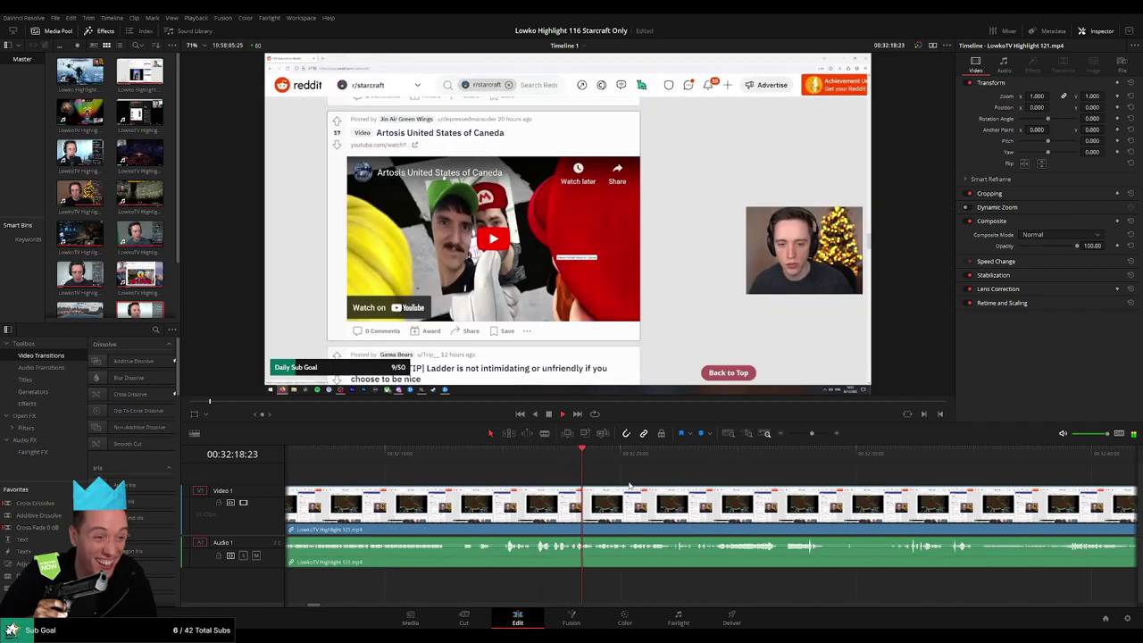
{"action": "left_click", "coordinate": [750, 455]}
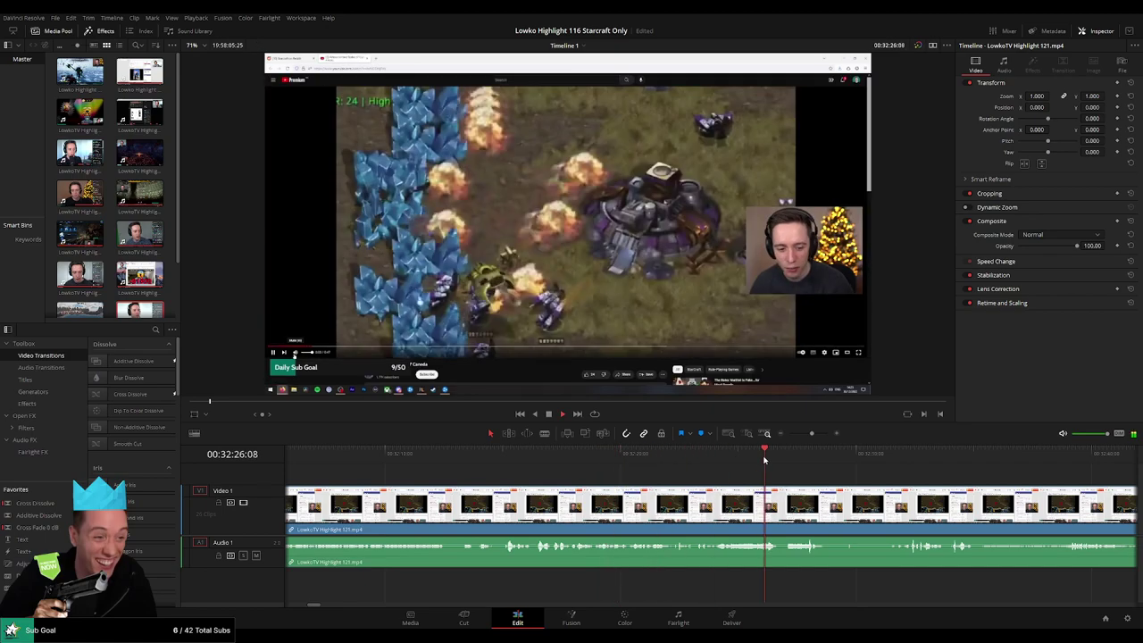
{"action": "left_click", "coordinate": [496, 455]}
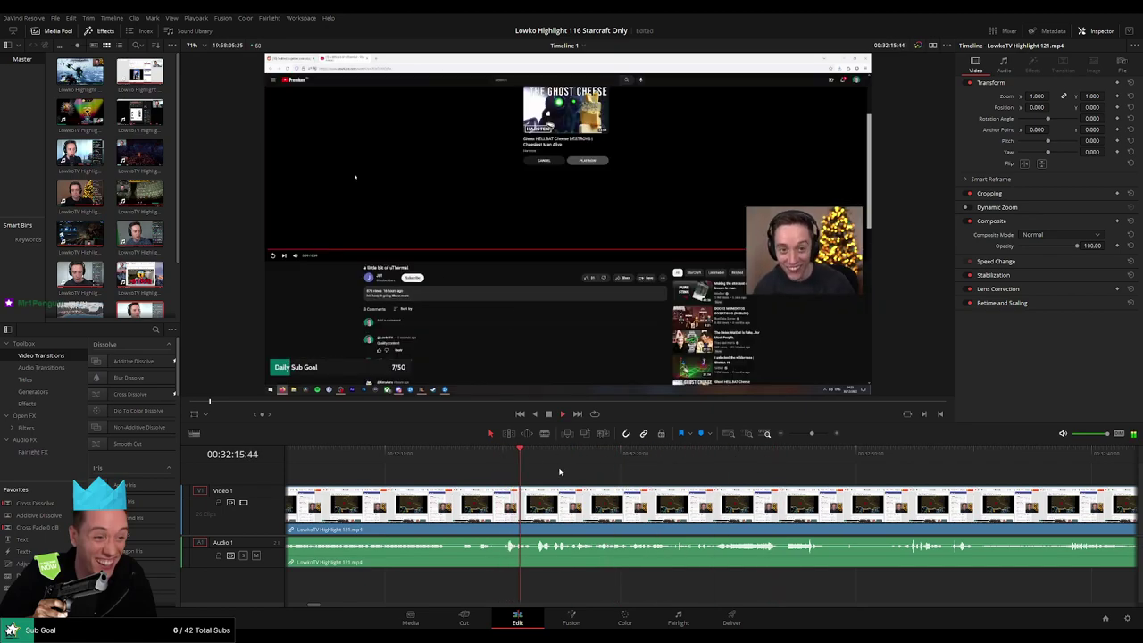
{"action": "key", "text": "space"}
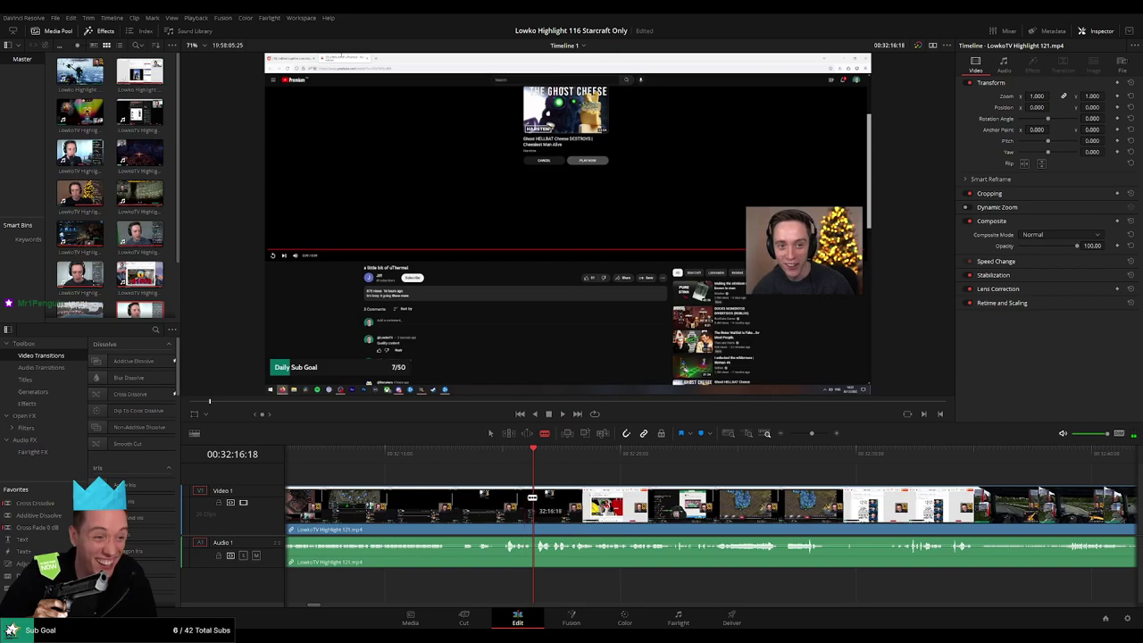
{"action": "key", "text": "ctrl+b"}
{"action": "left_click", "coordinate": [429, 455]}
{"action": "key", "text": "space"}
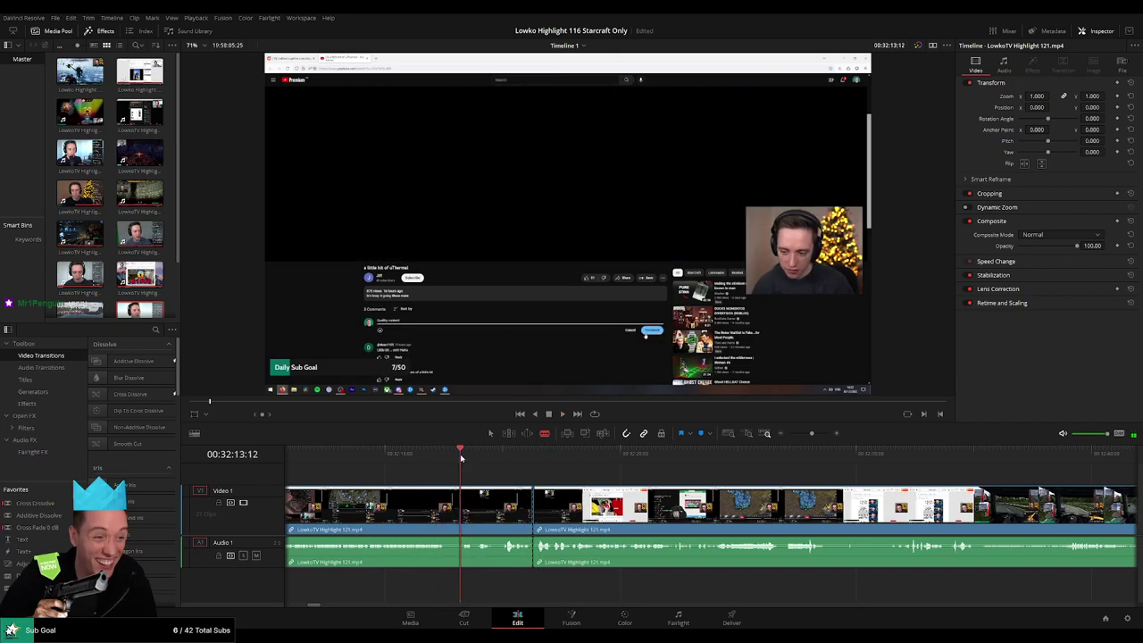
Check the LowkoTV Highlight 121 footage after the split, from the Artosis post at about 32:20 to the truck driving at 32:52
{"action": "left_click", "coordinate": [618, 455]}
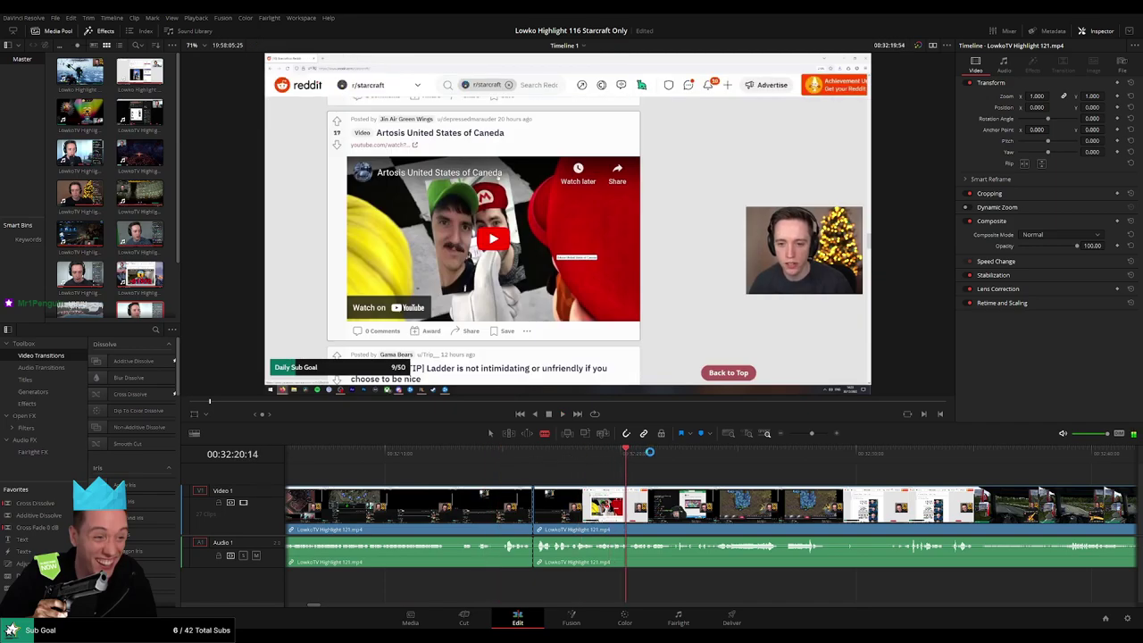
{"action": "left_click", "coordinate": [686, 454]}
{"action": "key", "text": "a"}
{"action": "left_click", "coordinate": [474, 518]}
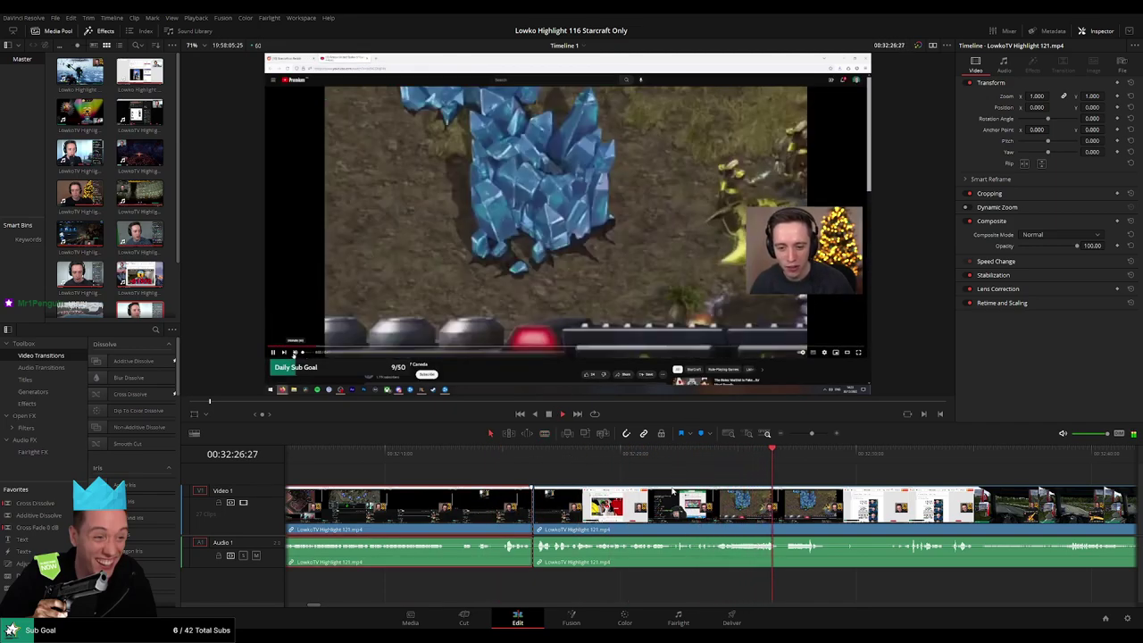
{"action": "left_click", "coordinate": [890, 456]}
{"action": "scroll", "coordinate": [584, 469], "scroll_direction": "right", "scroll_amount": 5}
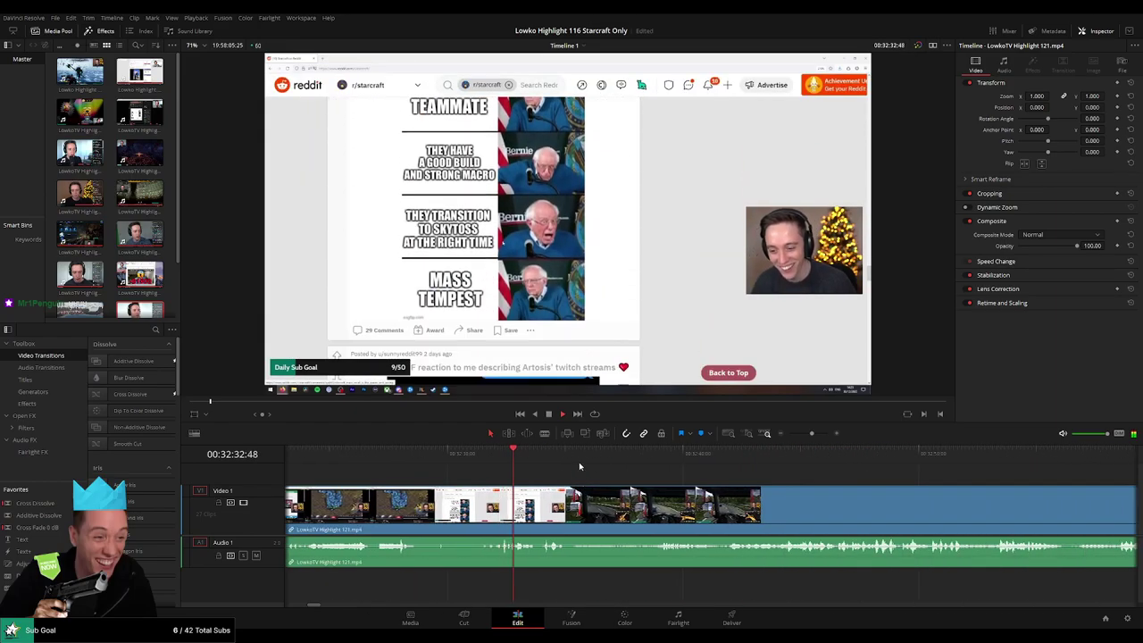
{"action": "left_click_drag", "start_coordinate": [576, 464], "coordinate": [935, 460]}
{"action": "left_click_drag", "start_coordinate": [812, 435], "coordinate": [801, 435]}
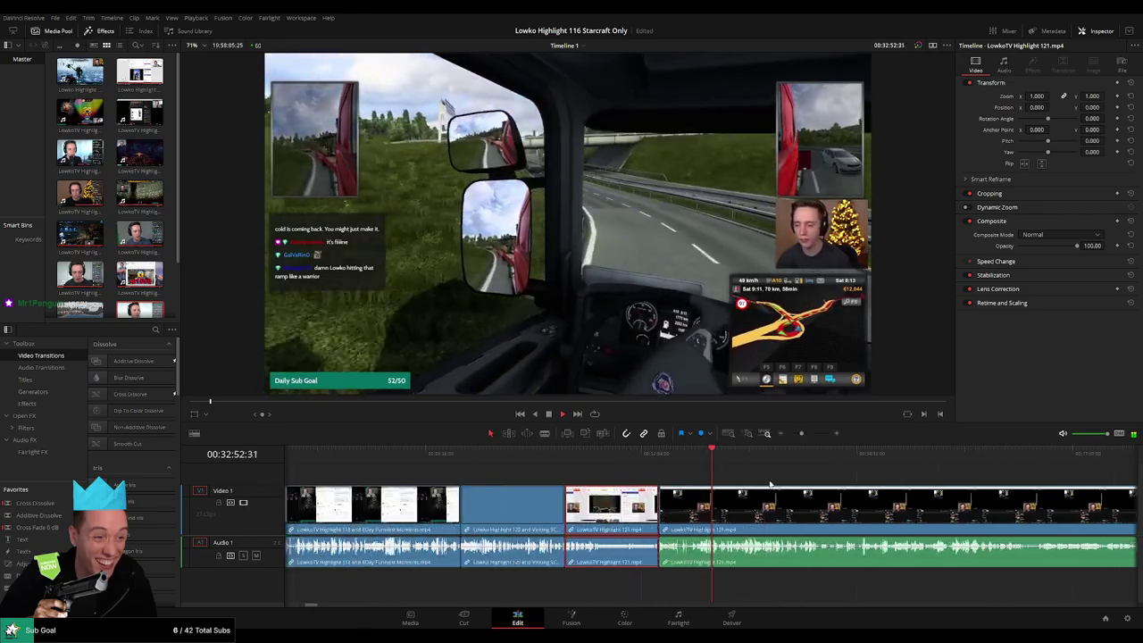
Skim the LowkoTV Highlight 121 footage from about 32:52 to 48:39 for more StarCraft content
{"action": "left_click_drag", "start_coordinate": [715, 462], "coordinate": [925, 468]}
{"action": "scroll", "coordinate": [894, 468], "scroll_direction": "right", "scroll_amount": 5}
{"action": "left_click_drag", "start_coordinate": [473, 461], "coordinate": [724, 468]}
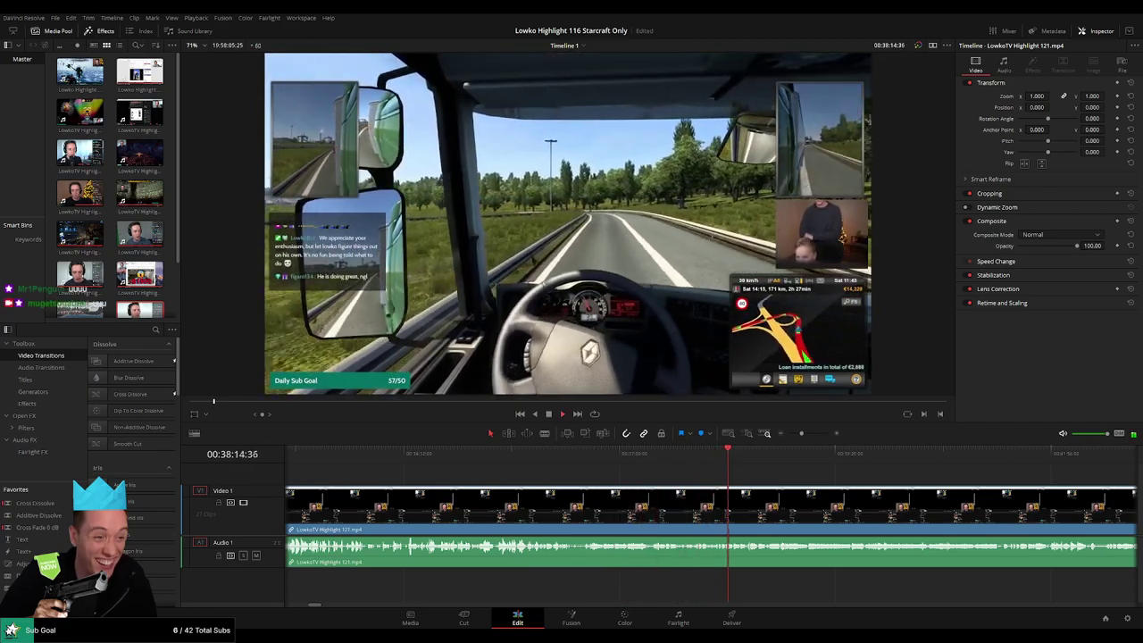
{"action": "left_click_drag", "start_coordinate": [746, 462], "coordinate": [995, 466]}
{"action": "left_click_drag", "start_coordinate": [801, 434], "coordinate": [795, 435]}
{"action": "left_click_drag", "start_coordinate": [725, 460], "coordinate": [804, 461]}
{"action": "scroll", "coordinate": [813, 492], "scroll_direction": "up", "scroll_amount": 3}
{"action": "scroll", "coordinate": [811, 491], "scroll_direction": "up", "scroll_amount": 4}
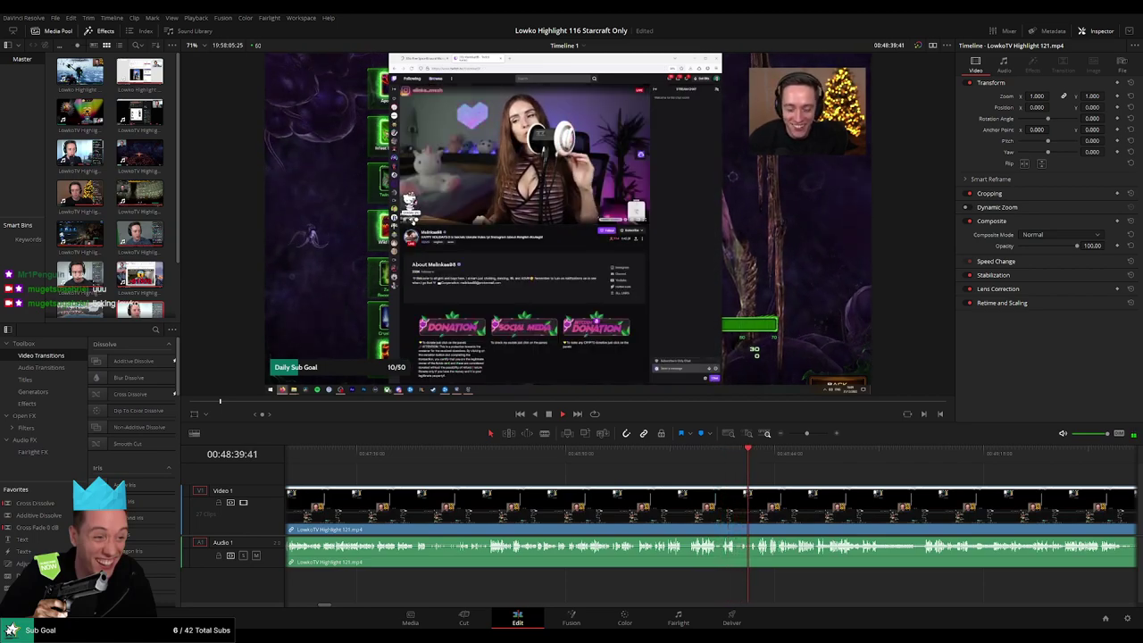
Continue skimming LowkoTV Highlight 121 from about 48:39 to 1:07:35 for StarCraft sections
{"action": "left_click_drag", "start_coordinate": [825, 486], "coordinate": [862, 465]}
{"action": "key", "text": "space"}
{"action": "left_click_drag", "start_coordinate": [898, 497], "coordinate": [832, 474]}
{"action": "left_click_drag", "start_coordinate": [800, 435], "coordinate": [795, 435]}
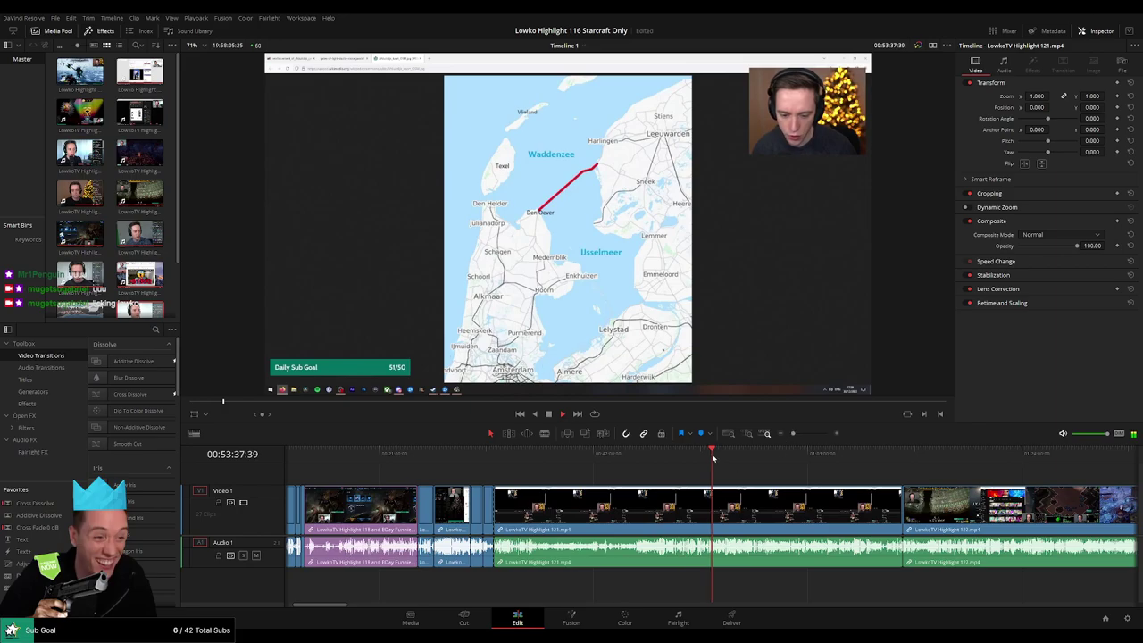
{"action": "left_click_drag", "start_coordinate": [713, 458], "coordinate": [843, 457]}
{"action": "key", "text": "space"}
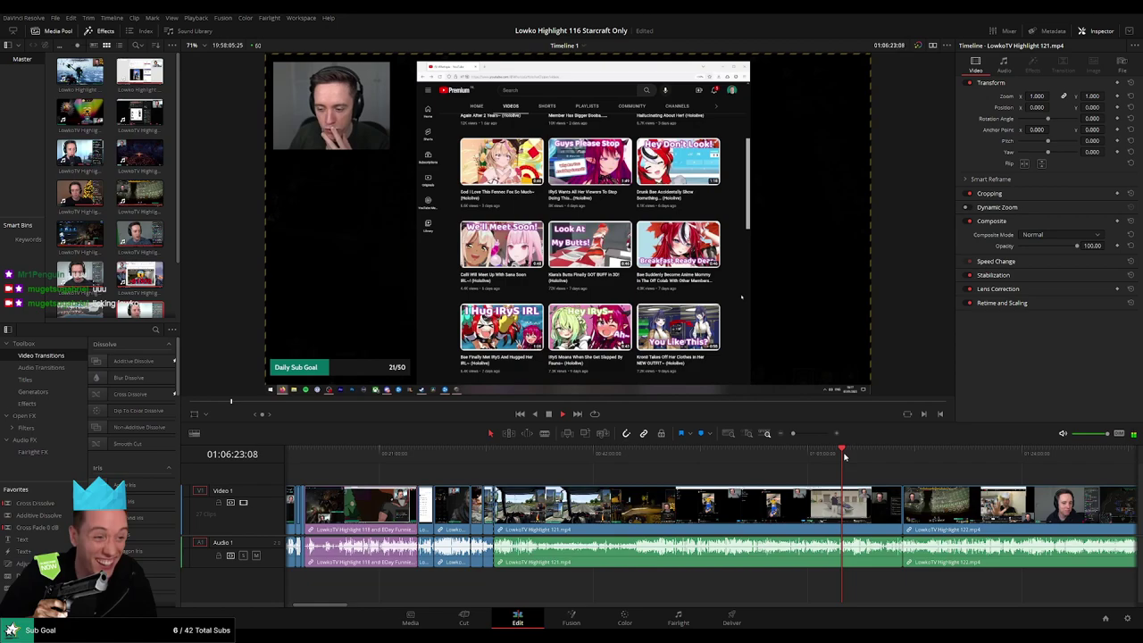
{"action": "left_click_drag", "start_coordinate": [845, 456], "coordinate": [855, 457]}
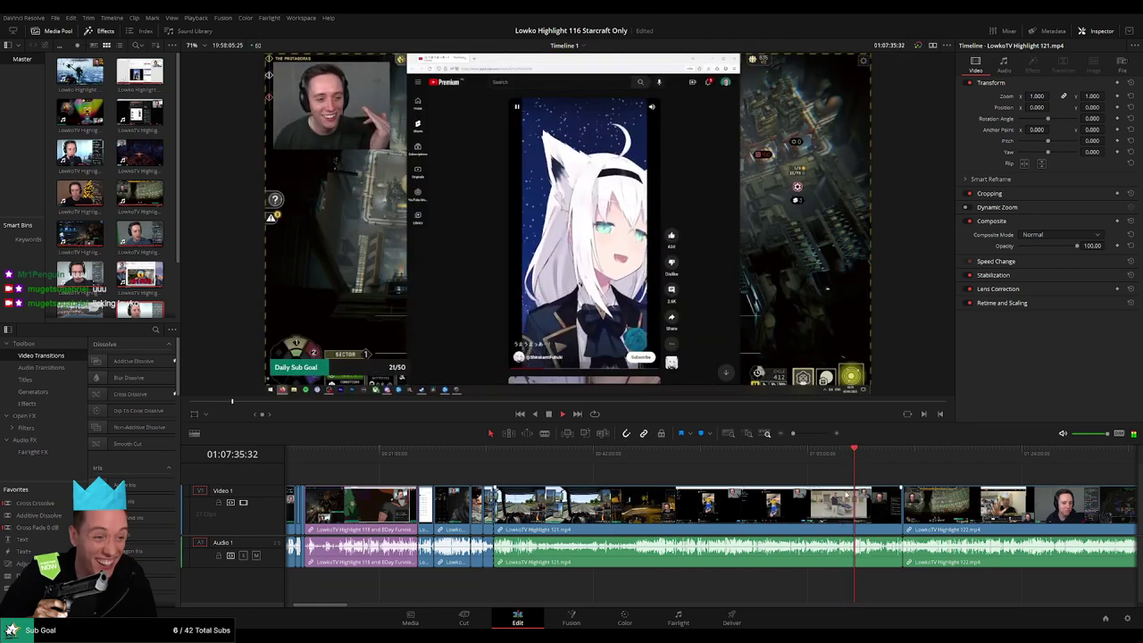
Examine the YouTube Short segment and following gameplay in LowkoTV Highlight 121 between about 1:07:20 and 1:08:08
{"action": "scroll", "coordinate": [839, 494], "scroll_direction": "up", "scroll_amount": 8}
{"action": "left_click", "coordinate": [673, 455]}
{"action": "scroll", "coordinate": [704, 489], "scroll_direction": "up", "scroll_amount": 1}
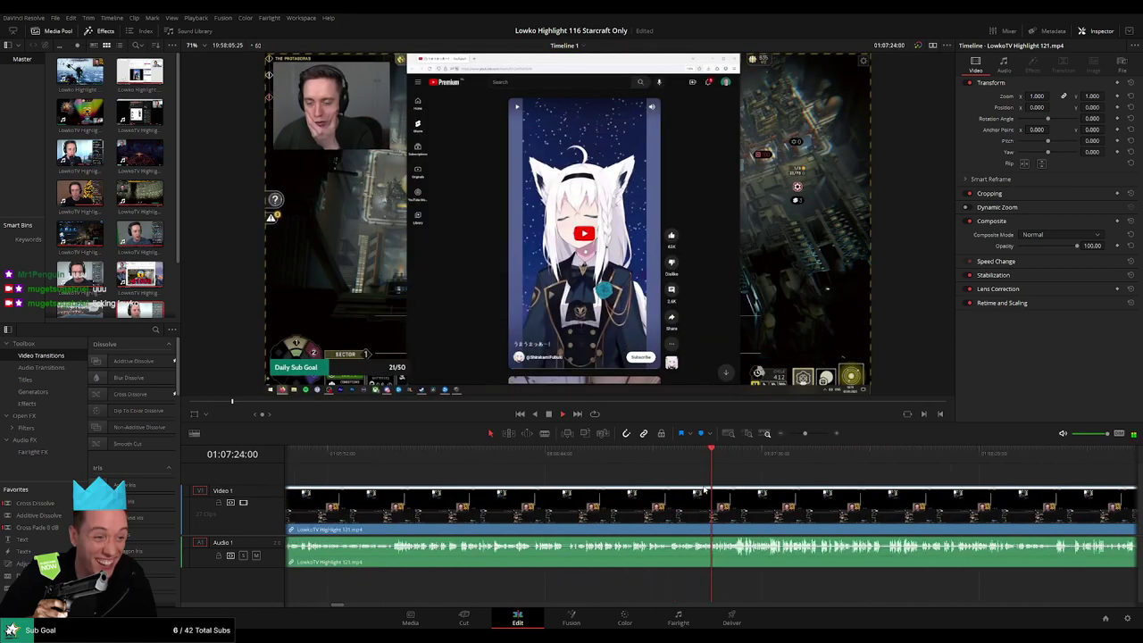
{"action": "scroll", "coordinate": [706, 494], "scroll_direction": "up", "scroll_amount": 2}
{"action": "left_click", "coordinate": [670, 461]}
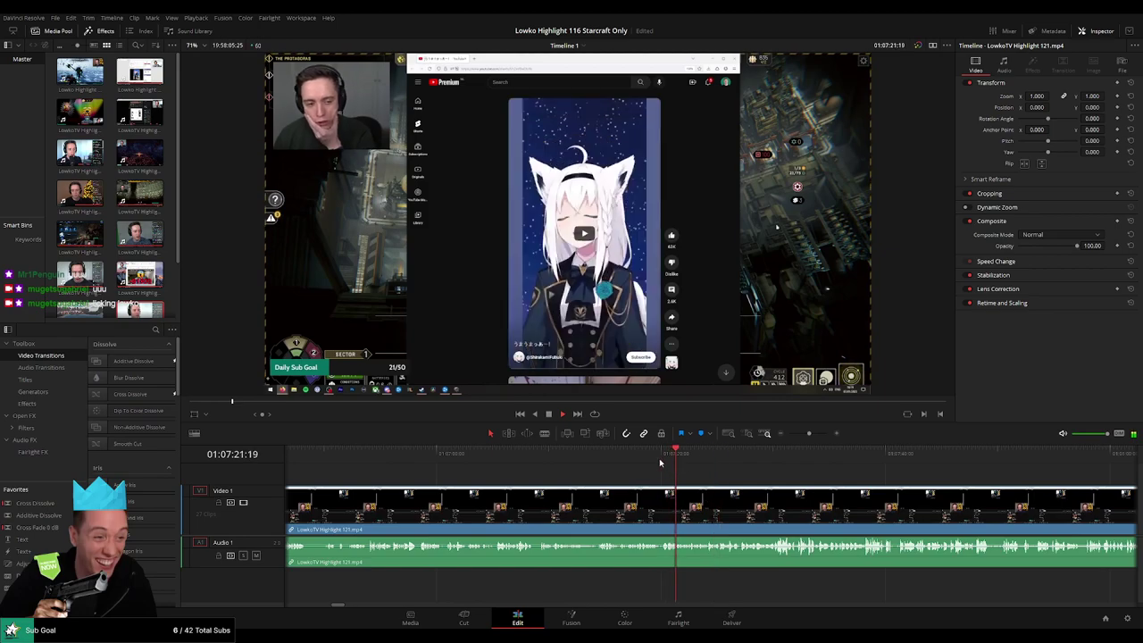
{"action": "left_click", "coordinate": [597, 464]}
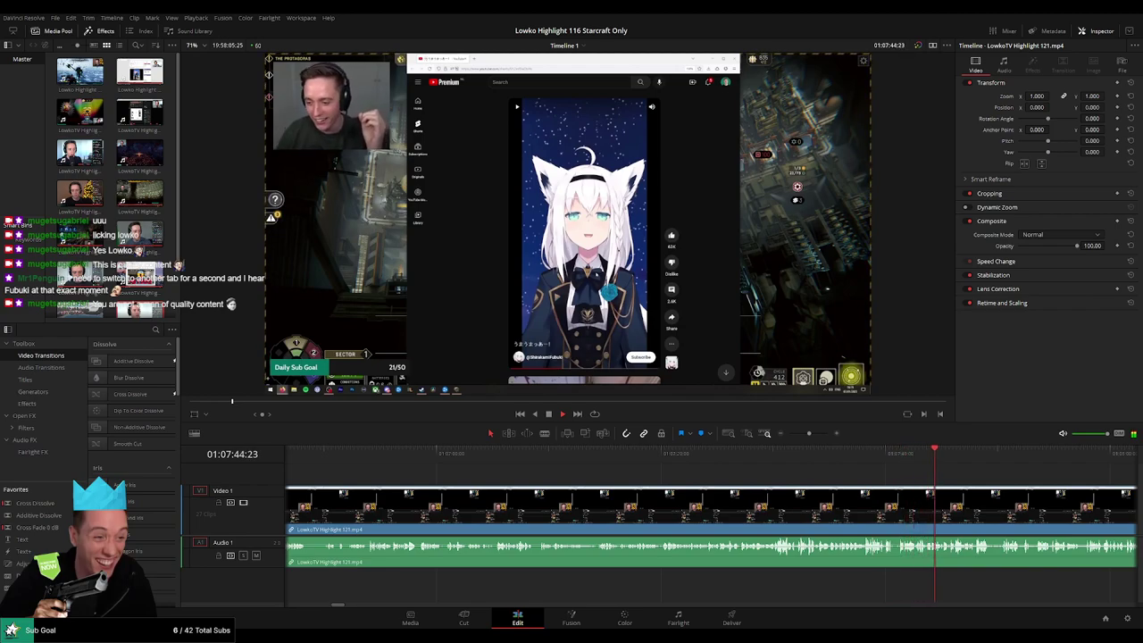
{"action": "left_click_drag", "start_coordinate": [964, 472], "coordinate": [543, 464]}
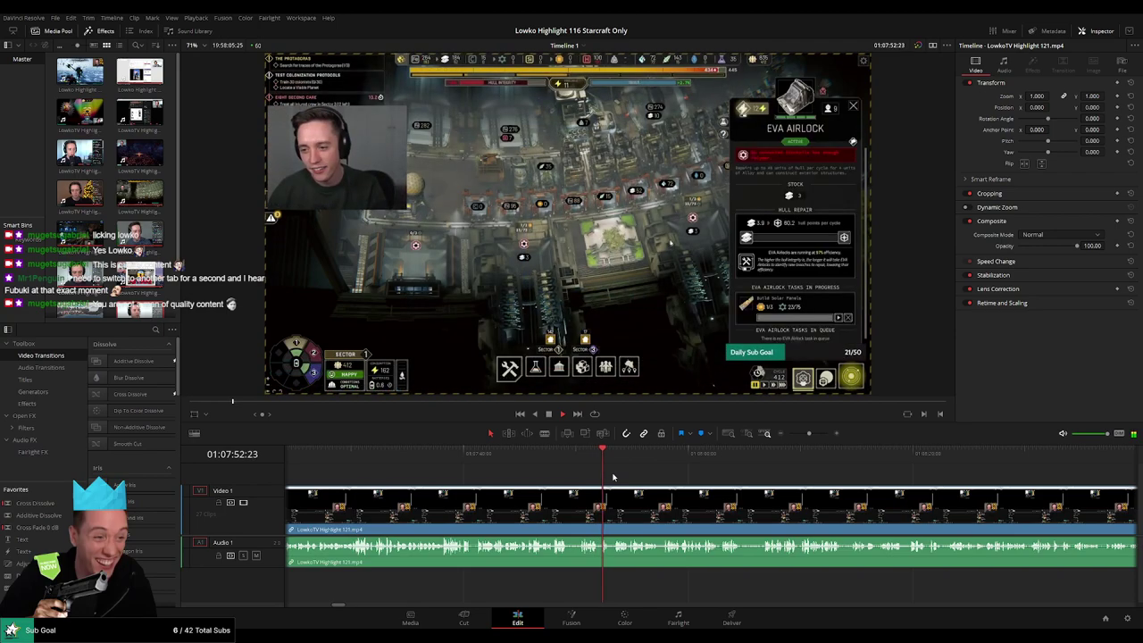
{"action": "scroll", "coordinate": [550, 482], "scroll_direction": "right", "scroll_amount": 2}
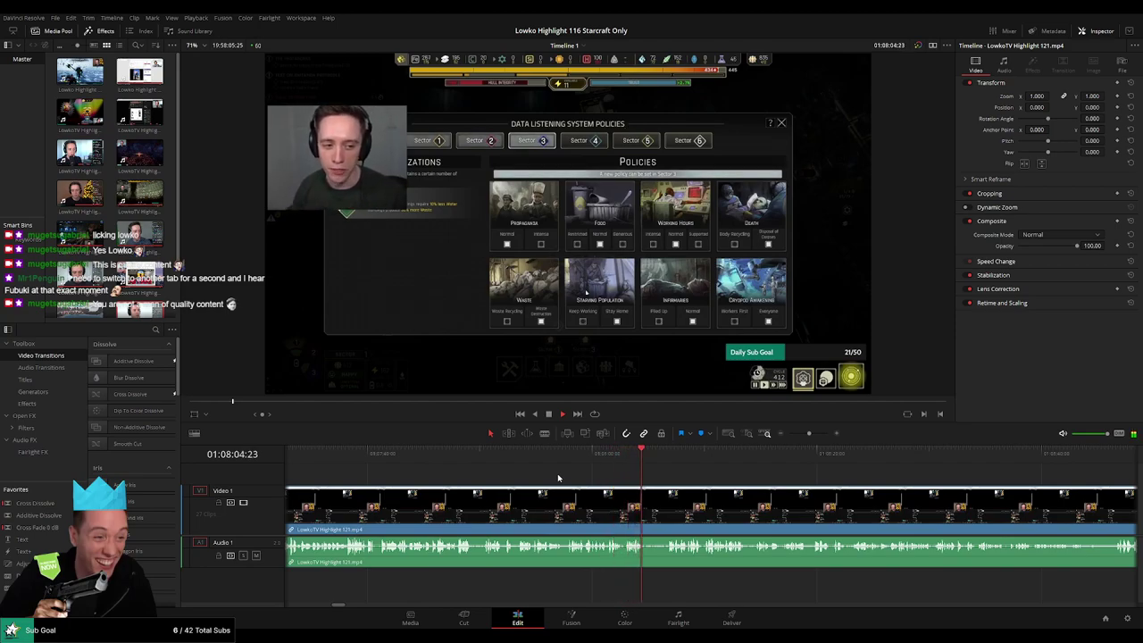
{"action": "left_click_drag", "start_coordinate": [666, 477], "coordinate": [433, 479]}
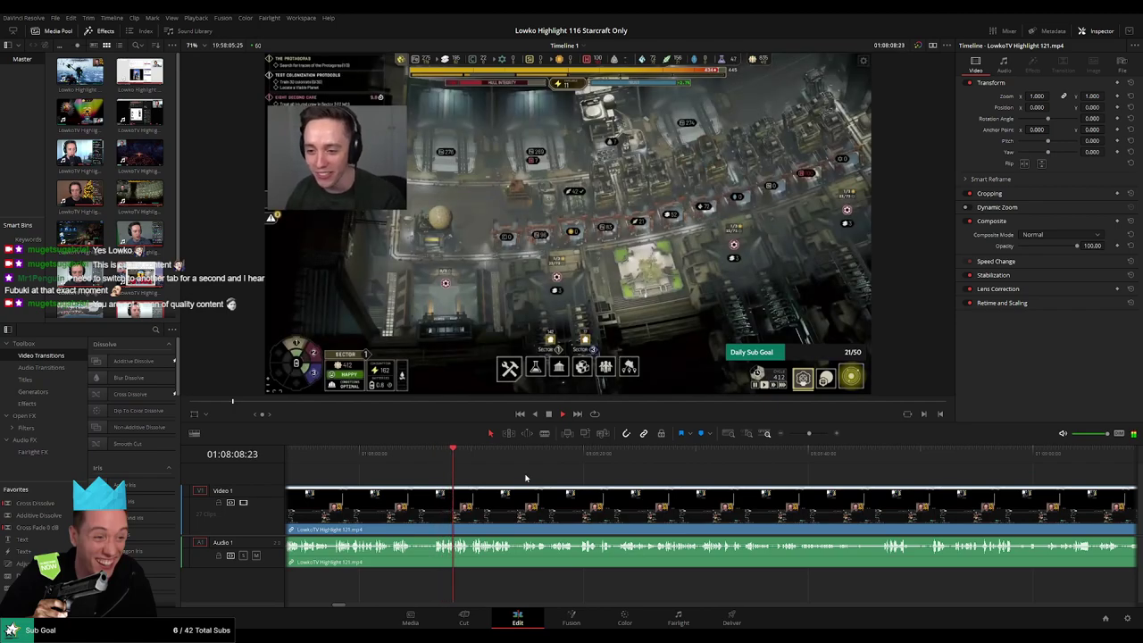
Check the remaining LowkoTV Highlight 121 footage up to about 1:12:15 and ripple-delete everything after the r/starcraft split
{"action": "left_click_drag", "start_coordinate": [809, 434], "coordinate": [805, 437]}
{"action": "scroll", "coordinate": [600, 482], "scroll_direction": "right", "scroll_amount": 2}
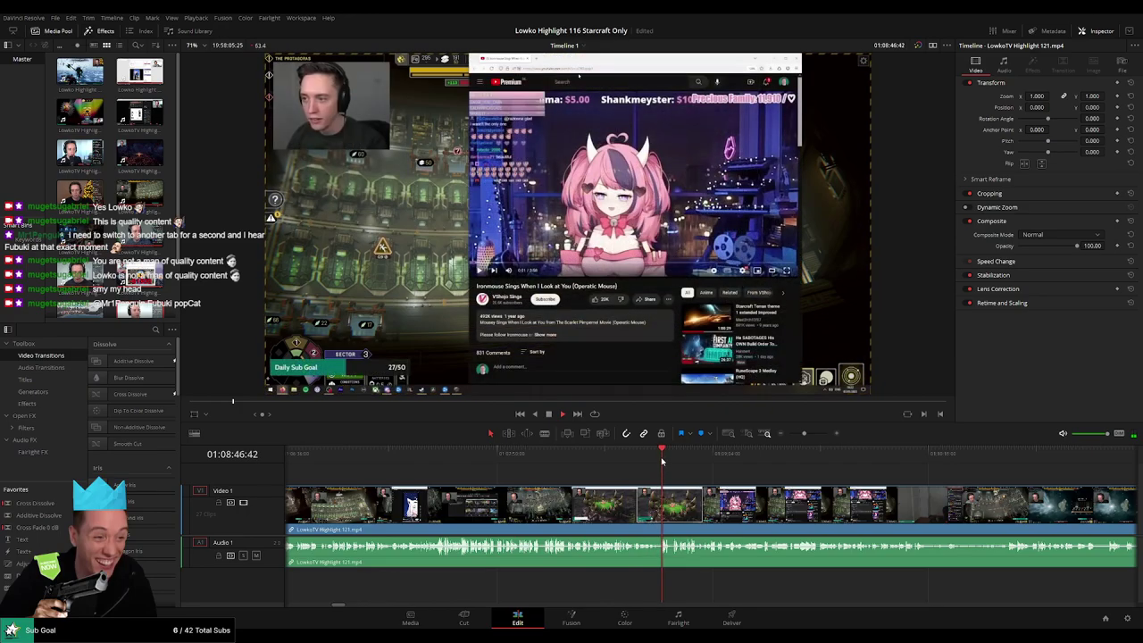
{"action": "left_click_drag", "start_coordinate": [664, 462], "coordinate": [881, 464]}
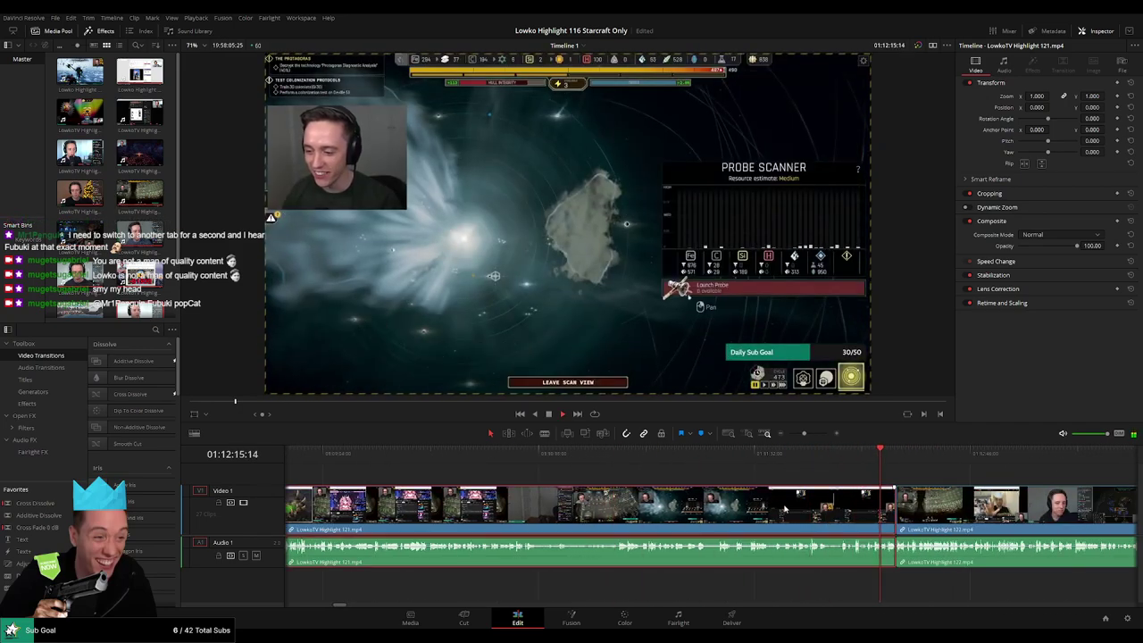
{"action": "key", "text": "Delete"}
Skim the LowkoTV Highlight 122 clip from its opening to about 41:15 for StarCraft content
{"action": "left_click_drag", "start_coordinate": [814, 497], "coordinate": [718, 464]}
{"action": "left_click_drag", "start_coordinate": [895, 464], "coordinate": [914, 466]}
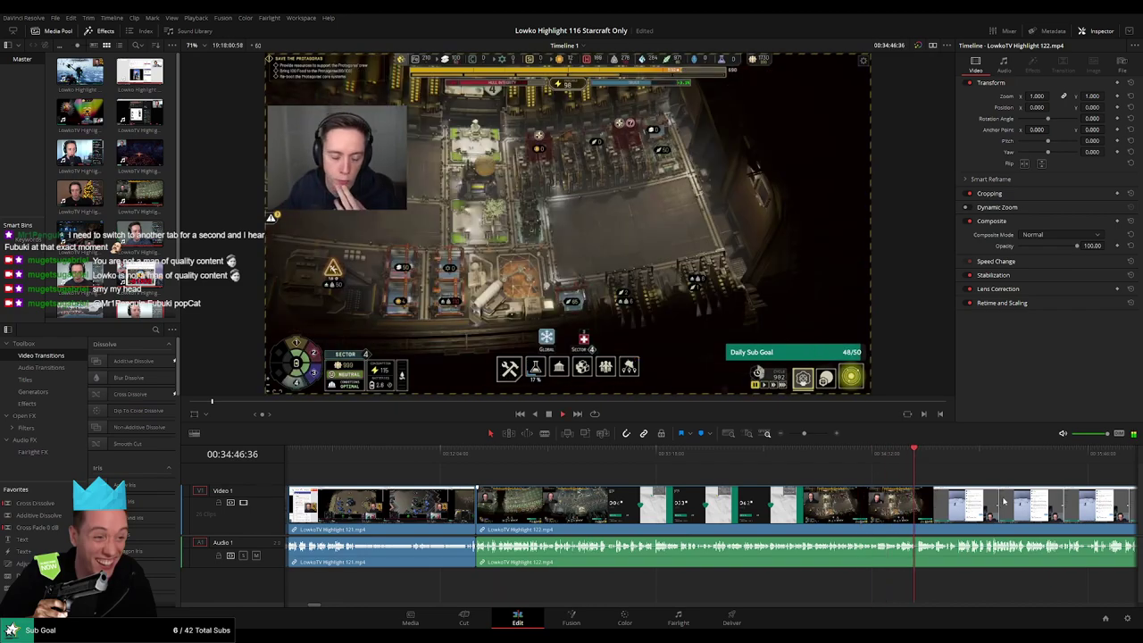
{"action": "scroll", "coordinate": [991, 496], "scroll_direction": "right", "scroll_amount": 5}
{"action": "left_click_drag", "start_coordinate": [502, 459], "coordinate": [696, 464]}
{"action": "key", "text": "space"}
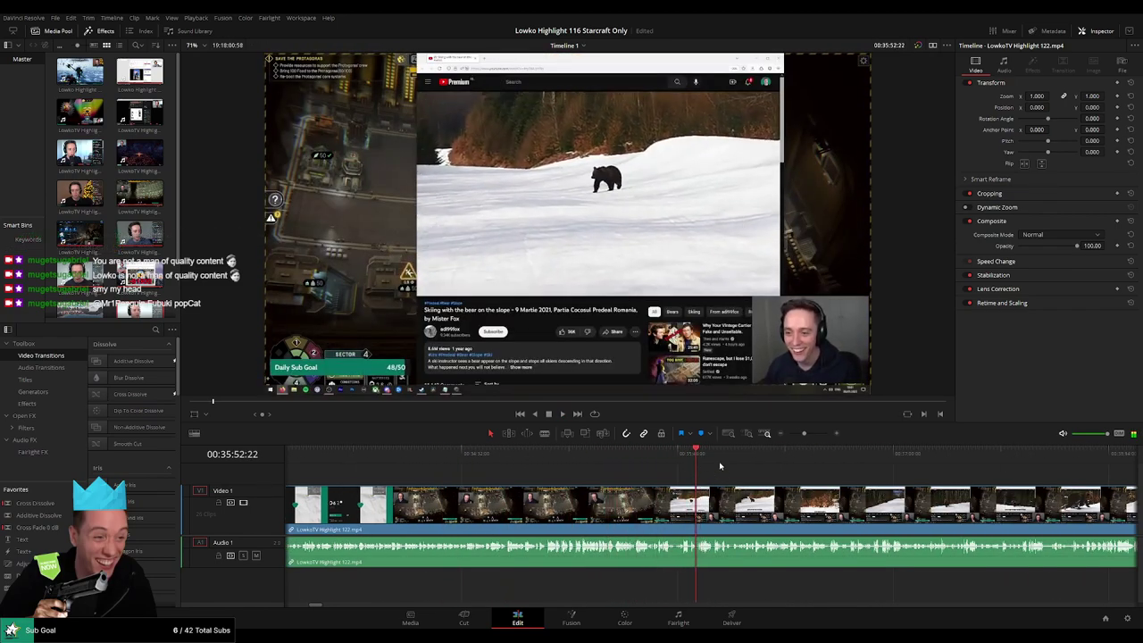
{"action": "left_click_drag", "start_coordinate": [804, 434], "coordinate": [796, 438]}
{"action": "scroll", "coordinate": [666, 485], "scroll_direction": "right", "scroll_amount": 3}
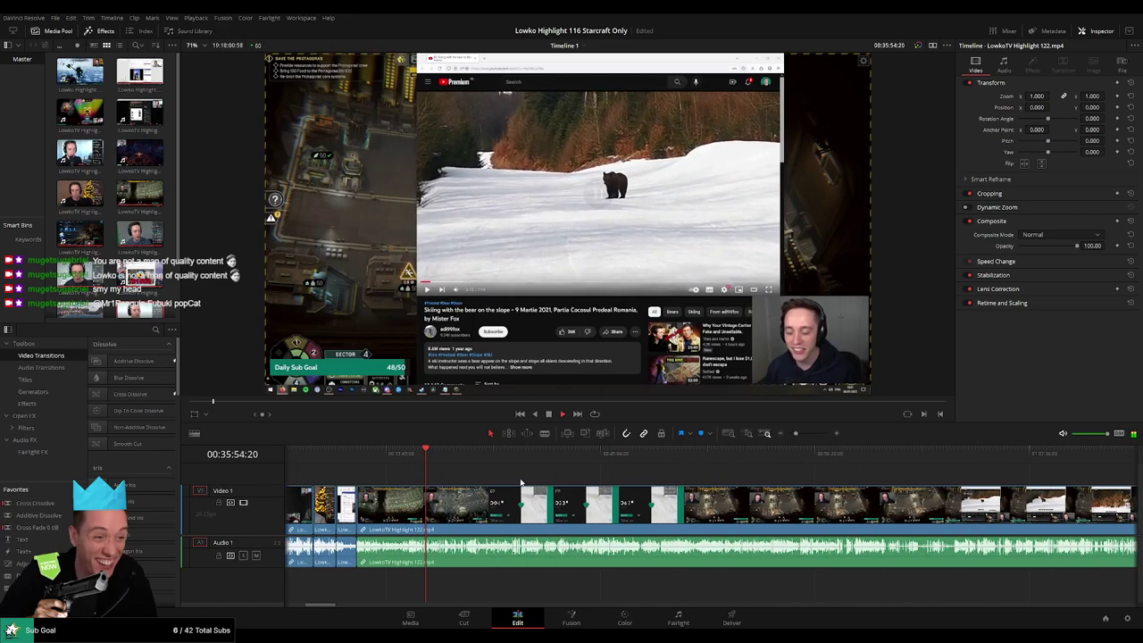
{"action": "left_click_drag", "start_coordinate": [420, 459], "coordinate": [523, 457]}
{"action": "key", "text": "space"}
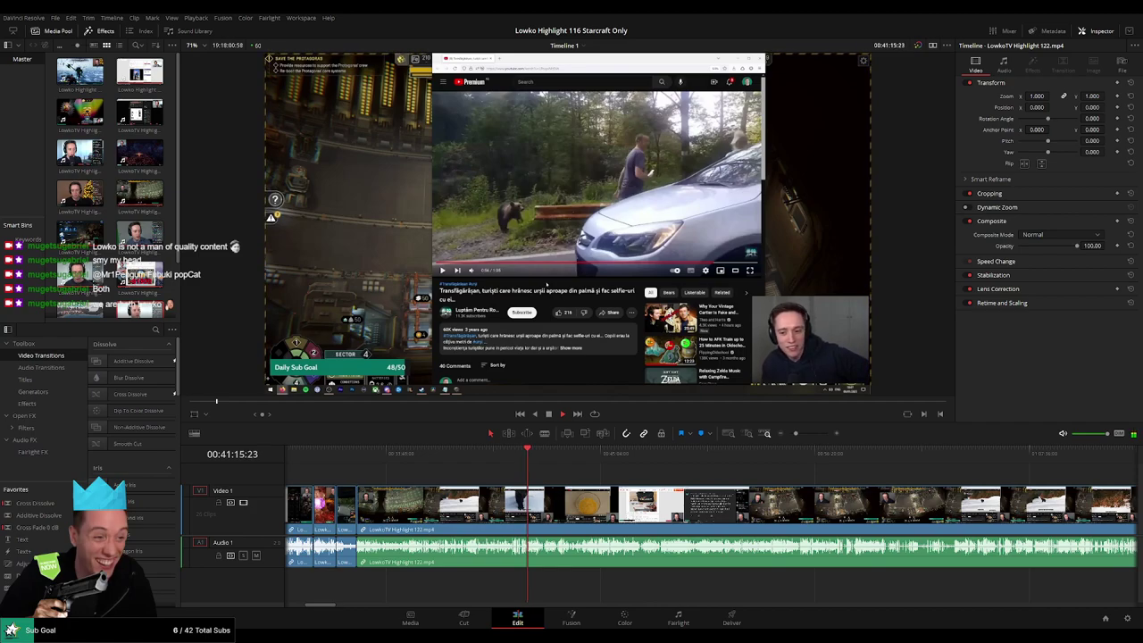
Continue skimming LowkoTV Highlight 122 from about 41:15 to 48:20 for StarCraft content
{"action": "scroll", "coordinate": [546, 482], "scroll_direction": "up", "scroll_amount": 5}
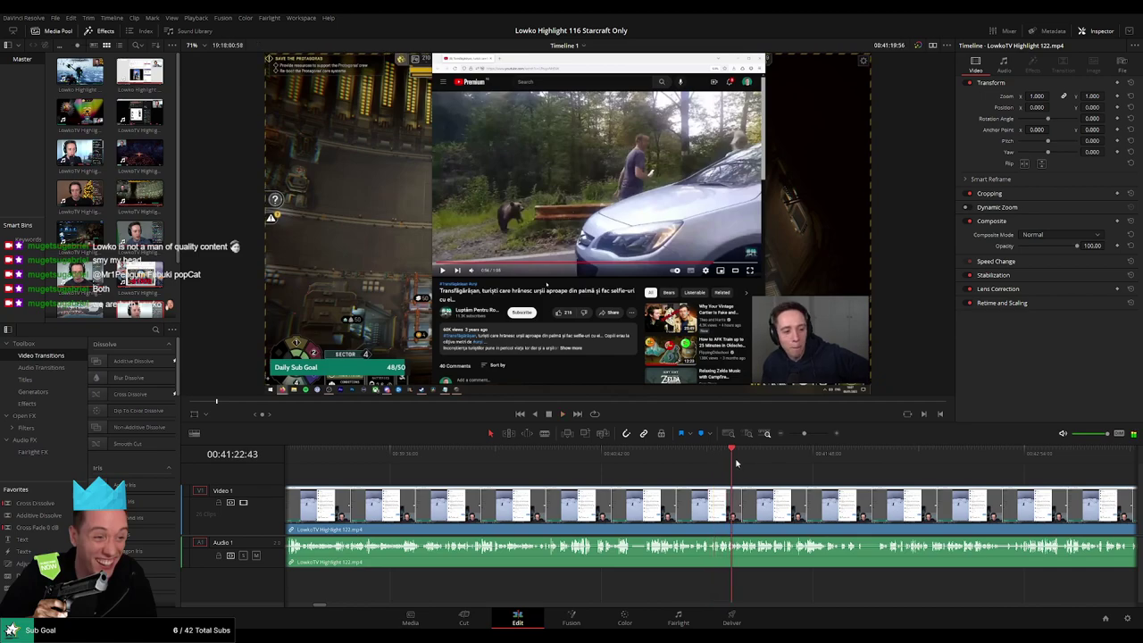
{"action": "left_click_drag", "start_coordinate": [737, 464], "coordinate": [792, 469]}
{"action": "key", "text": "space"}
{"action": "scroll", "coordinate": [607, 483], "scroll_direction": "right", "scroll_amount": 3}
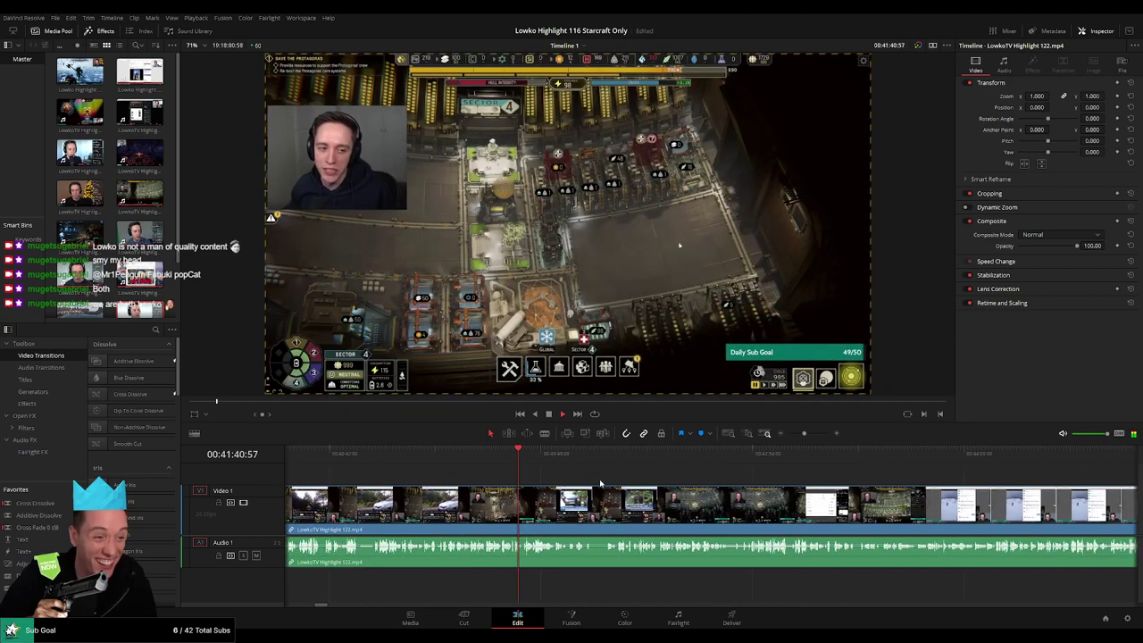
{"action": "left_click", "coordinate": [738, 463]}
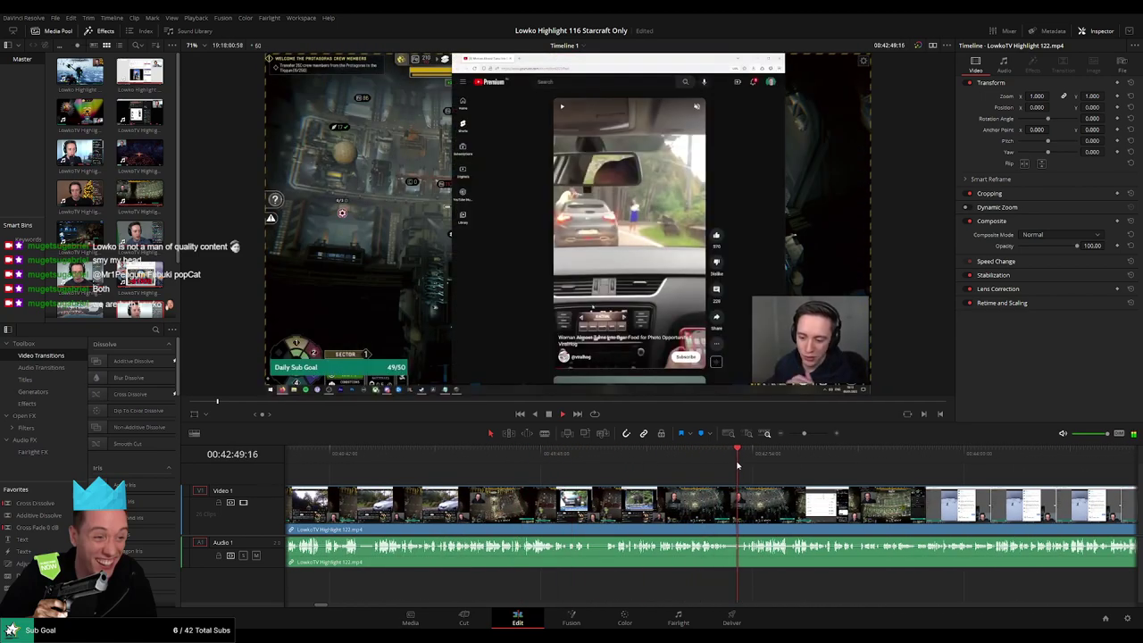
{"action": "left_click", "coordinate": [778, 456]}
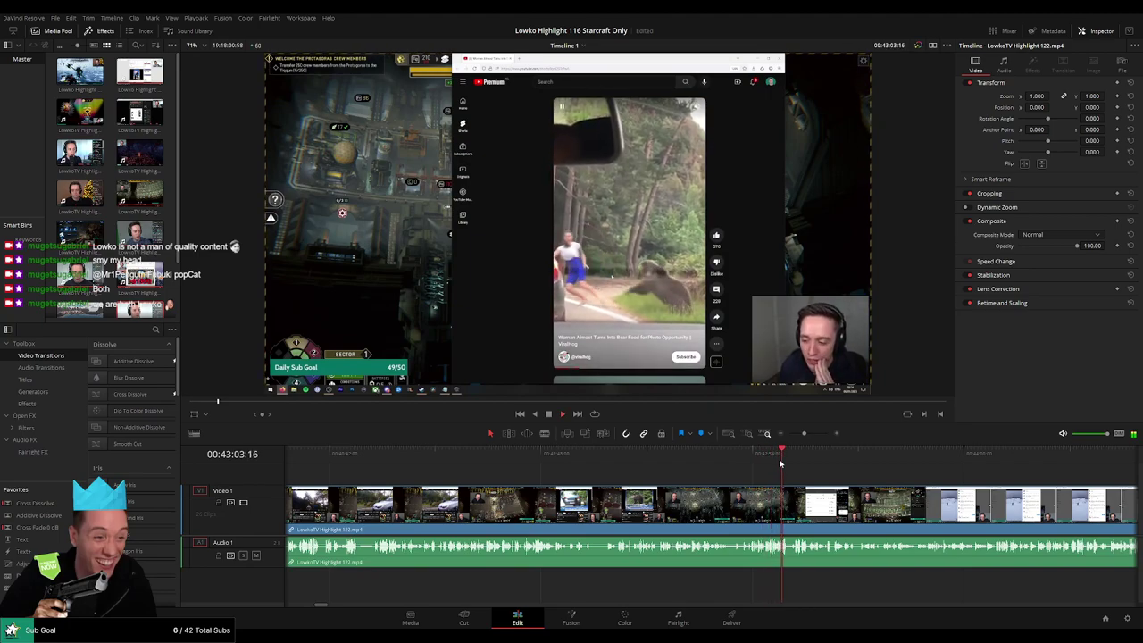
{"action": "left_click", "coordinate": [626, 456]}
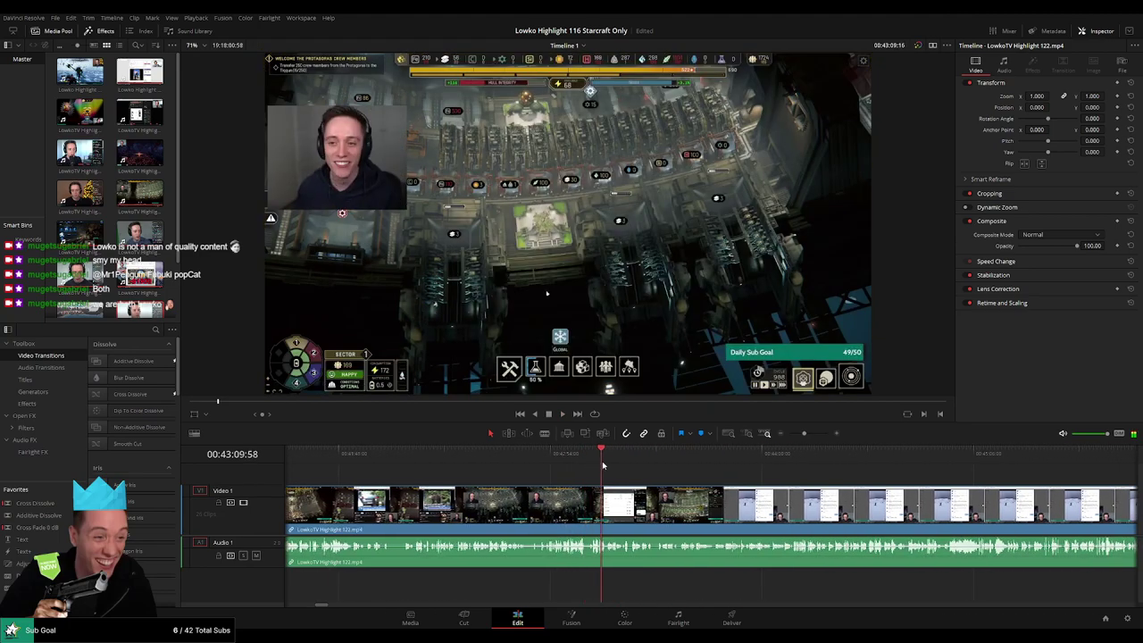
{"action": "left_click_drag", "start_coordinate": [626, 464], "coordinate": [786, 465]}
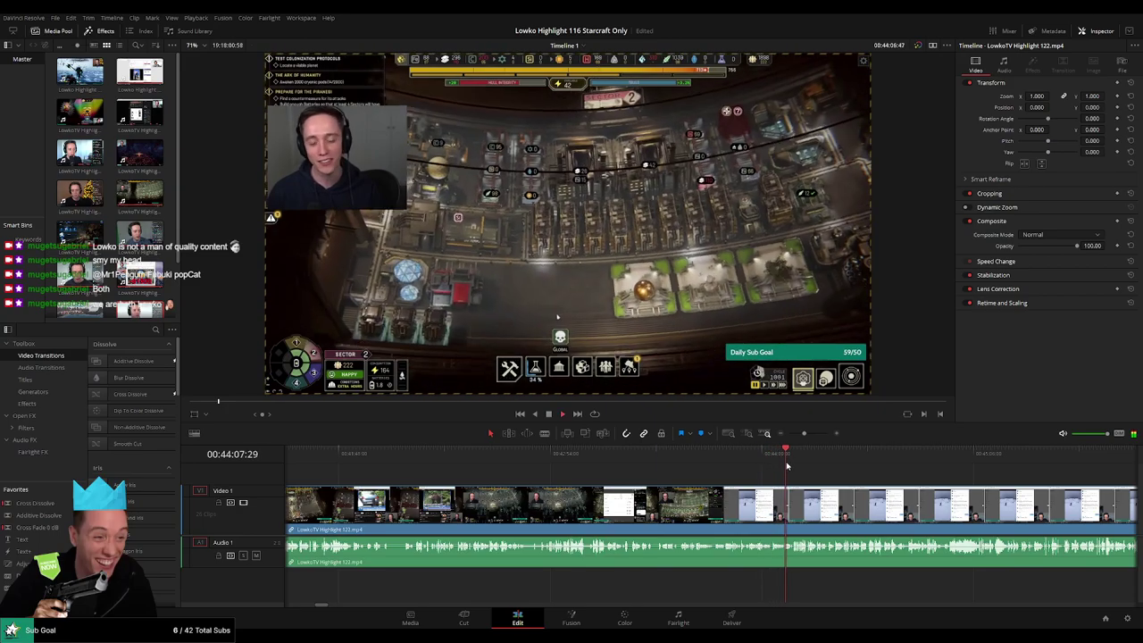
{"action": "left_click_drag", "start_coordinate": [849, 490], "coordinate": [1078, 480]}
{"action": "left_click_drag", "start_coordinate": [804, 434], "coordinate": [795, 435]}
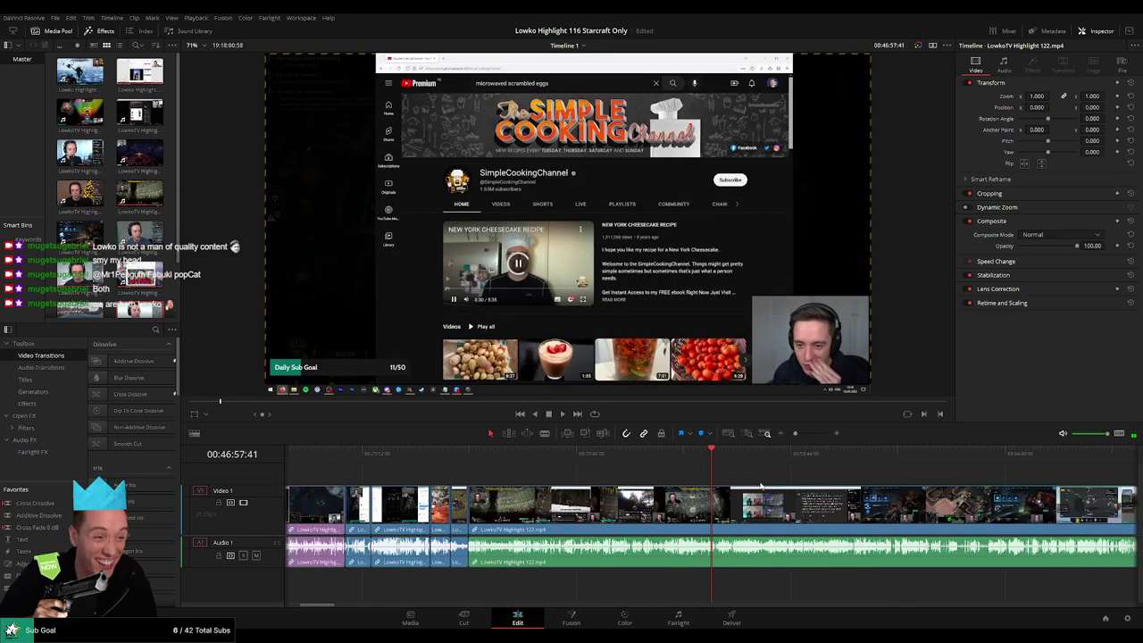
{"action": "left_click_drag", "start_coordinate": [719, 465], "coordinate": [735, 462]}
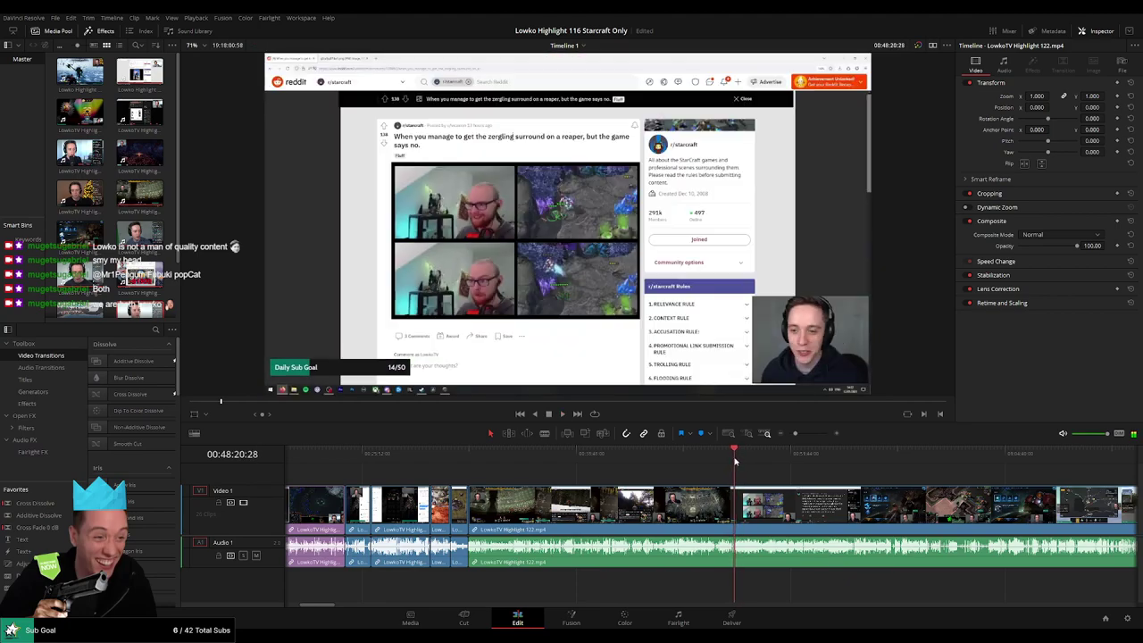
Examine the r/starcraft Reddit segment in LowkoTV Highlight 122 between about 48:09 and 48:22 to locate its start
{"action": "scroll", "coordinate": [716, 505], "scroll_direction": "up", "scroll_amount": 5}
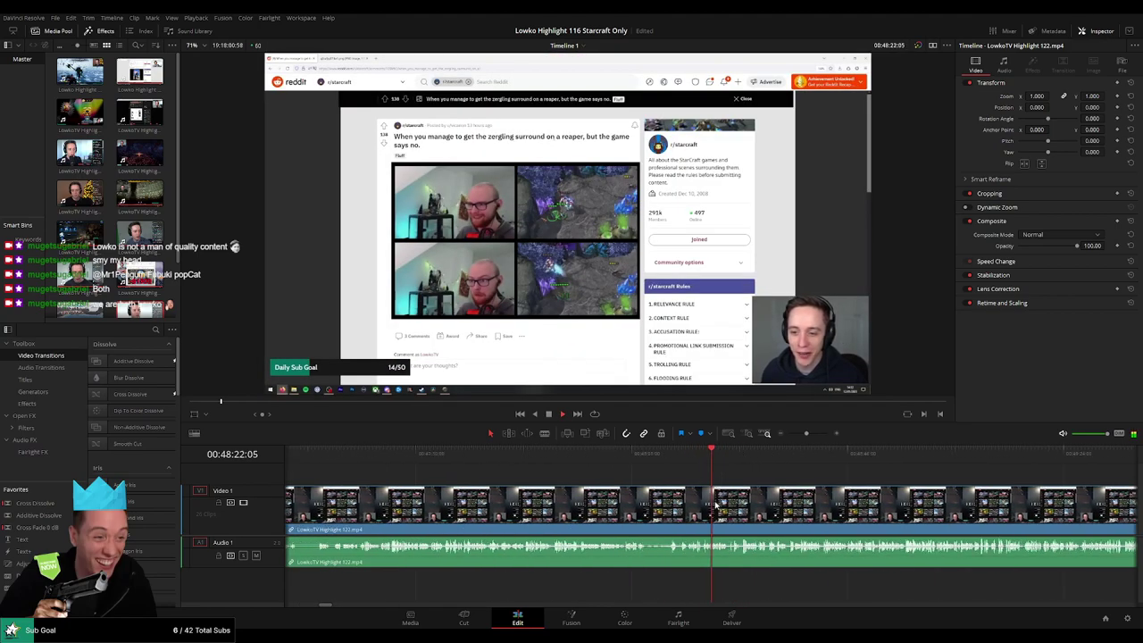
{"action": "left_click", "coordinate": [646, 462]}
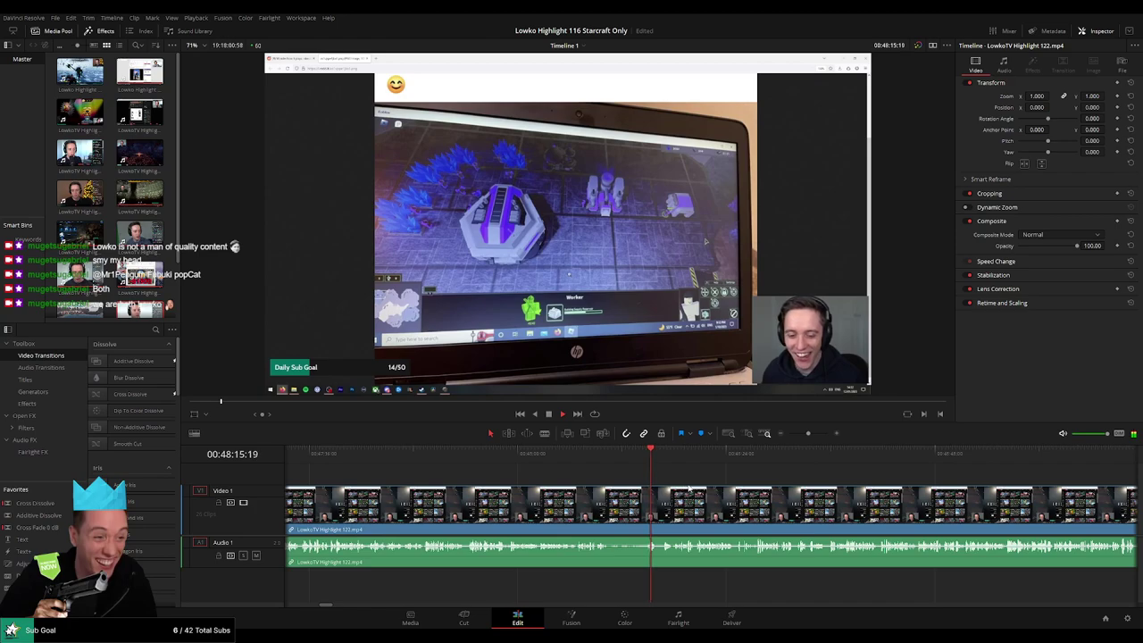
{"action": "left_click", "coordinate": [562, 462]}
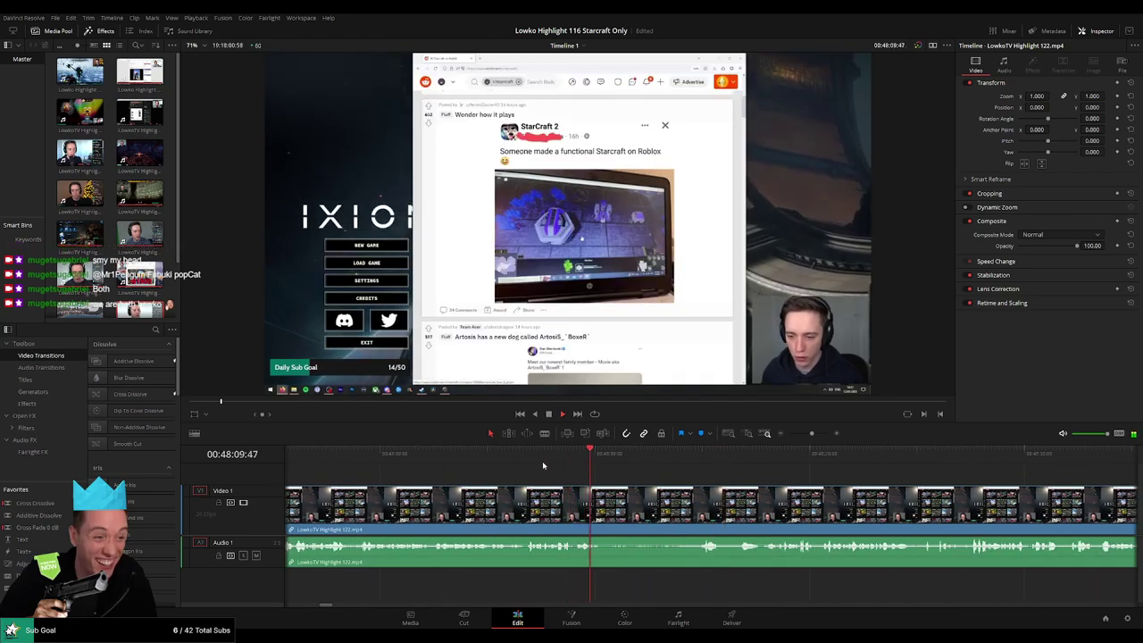
{"action": "left_click", "coordinate": [464, 462]}
{"action": "left_click", "coordinate": [724, 463]}
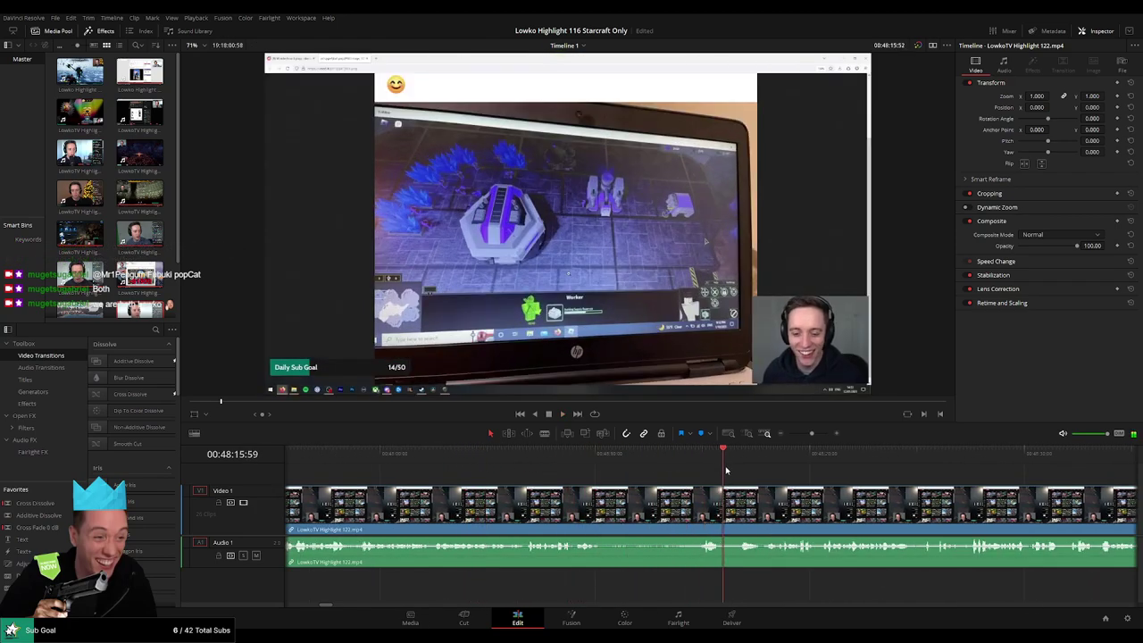
{"action": "left_click_drag", "start_coordinate": [726, 471], "coordinate": [746, 471]}
{"action": "scroll", "coordinate": [776, 499], "scroll_direction": "up", "scroll_amount": 1}
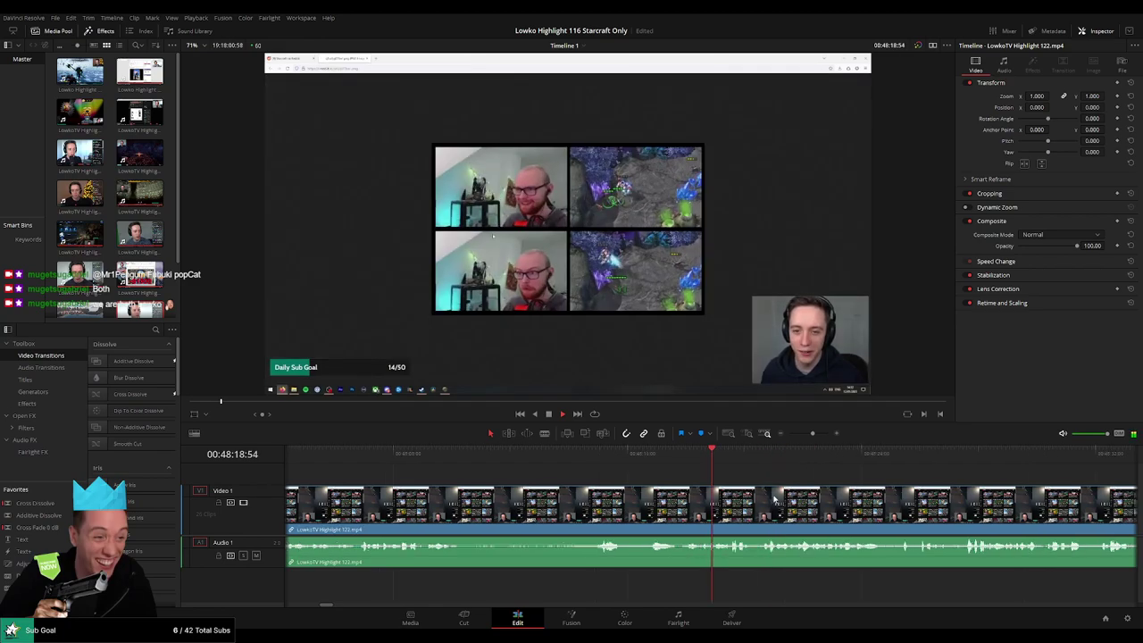
{"action": "scroll", "coordinate": [775, 499], "scroll_direction": "down", "scroll_amount": 3}
{"action": "left_click_drag", "start_coordinate": [801, 435], "coordinate": [813, 436]}
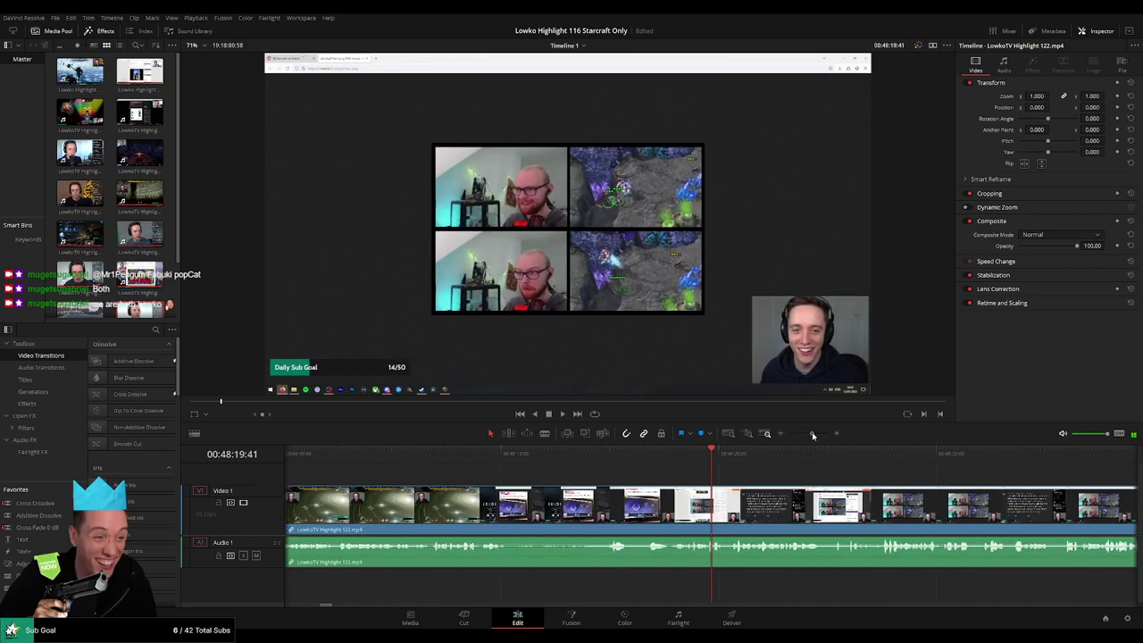
Split LowkoTV Highlight 122 at about 48:18, at the zergling surround post on r/starcraft
{"action": "left_click", "coordinate": [592, 457]}
{"action": "key", "text": "space"}
{"action": "left_click_drag", "start_coordinate": [644, 461], "coordinate": [647, 459]}
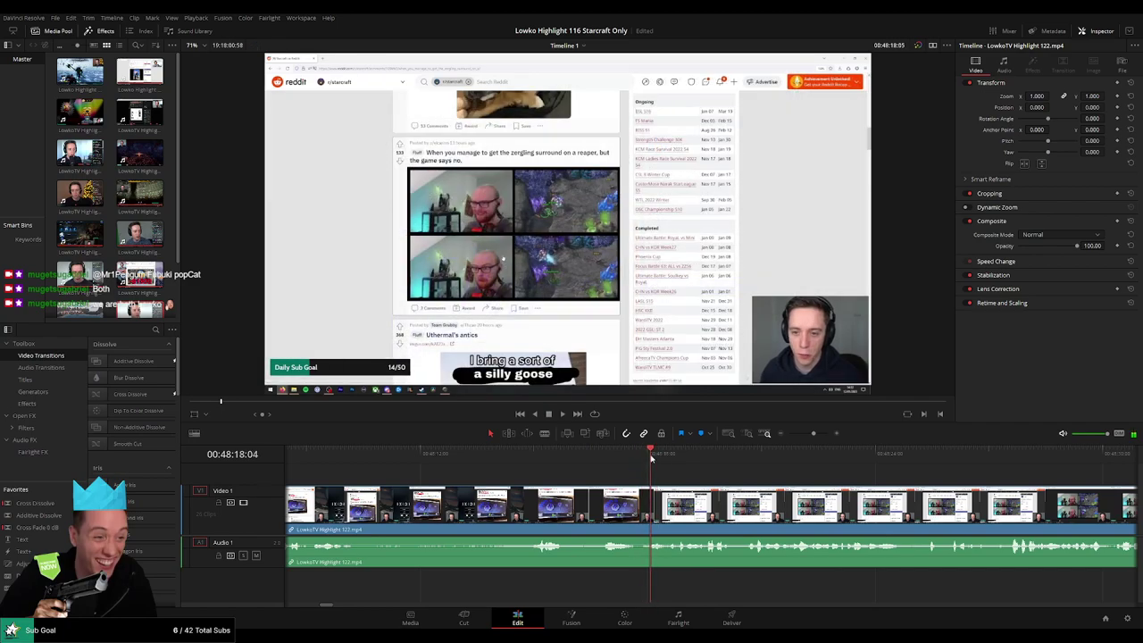
{"action": "key", "text": "b"}
{"action": "left_click", "coordinate": [649, 505]}
Review the footage following the cut up to about 48:26 and undo the last split
{"action": "key", "text": "space"}
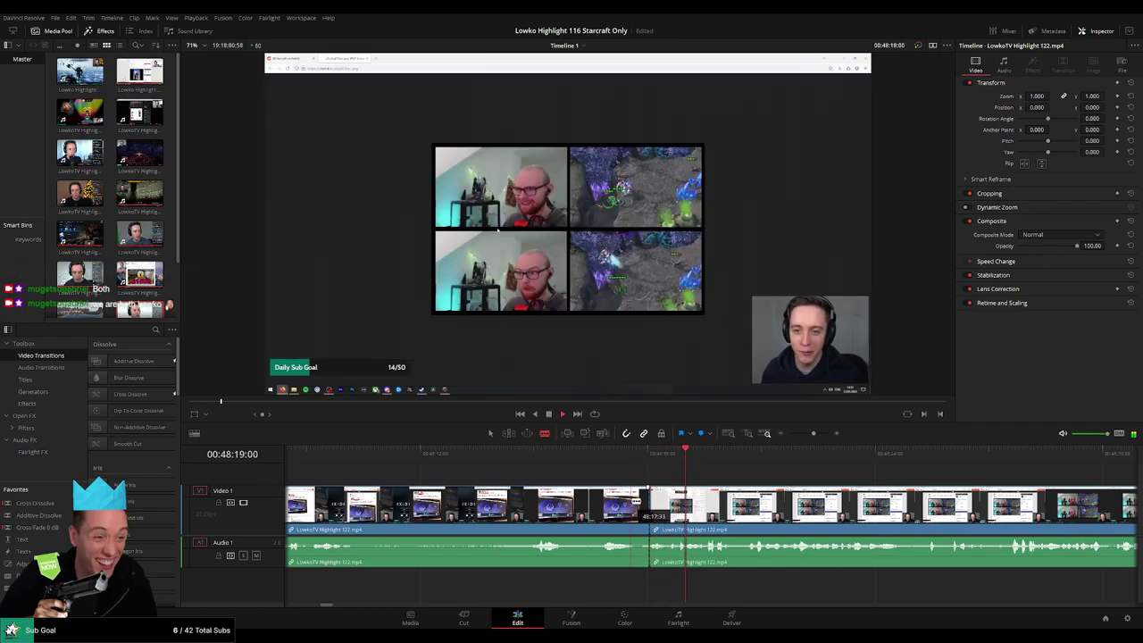
{"action": "left_click_drag", "start_coordinate": [779, 492], "coordinate": [582, 481]}
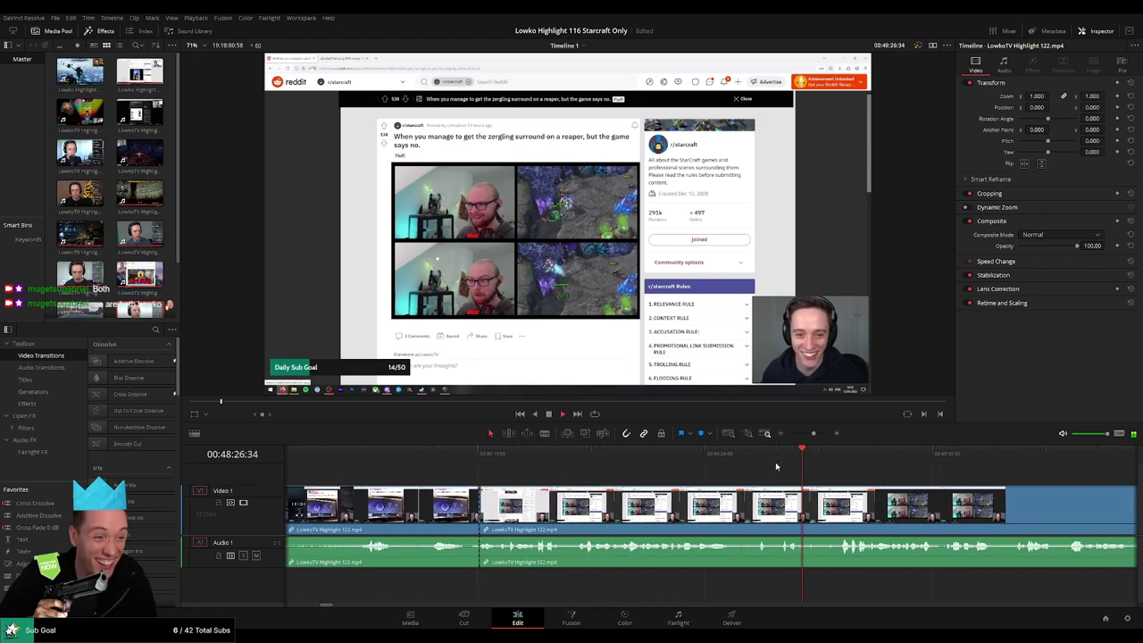
{"action": "key", "text": "ctrl+z"}
Skim LowkoTV Highlight 122 from about 48:28 to 59:27 for further StarCraft footage
{"action": "left_click_drag", "start_coordinate": [896, 474], "coordinate": [627, 479]}
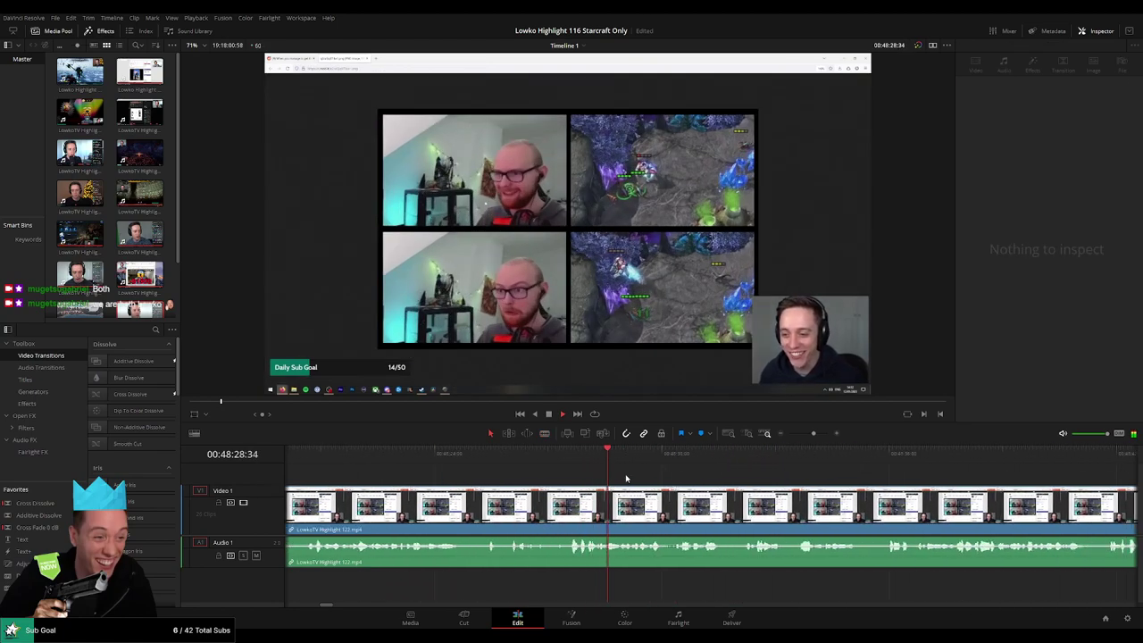
{"action": "left_click", "coordinate": [673, 460]}
{"action": "left_click_drag", "start_coordinate": [826, 435], "coordinate": [791, 435]}
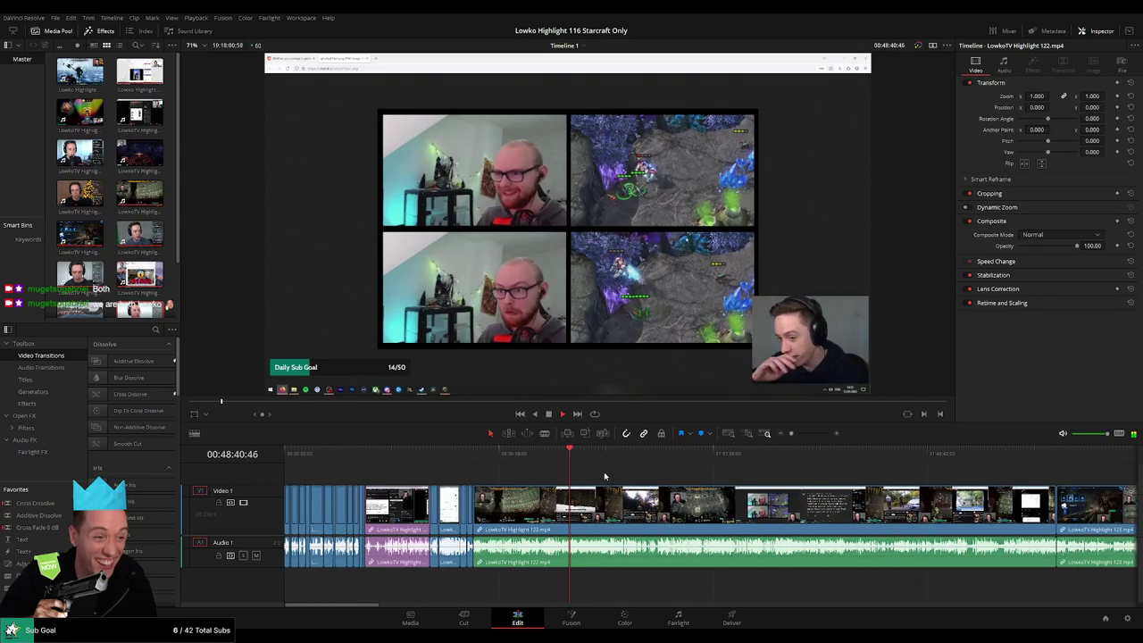
{"action": "left_click_drag", "start_coordinate": [572, 458], "coordinate": [633, 461]}
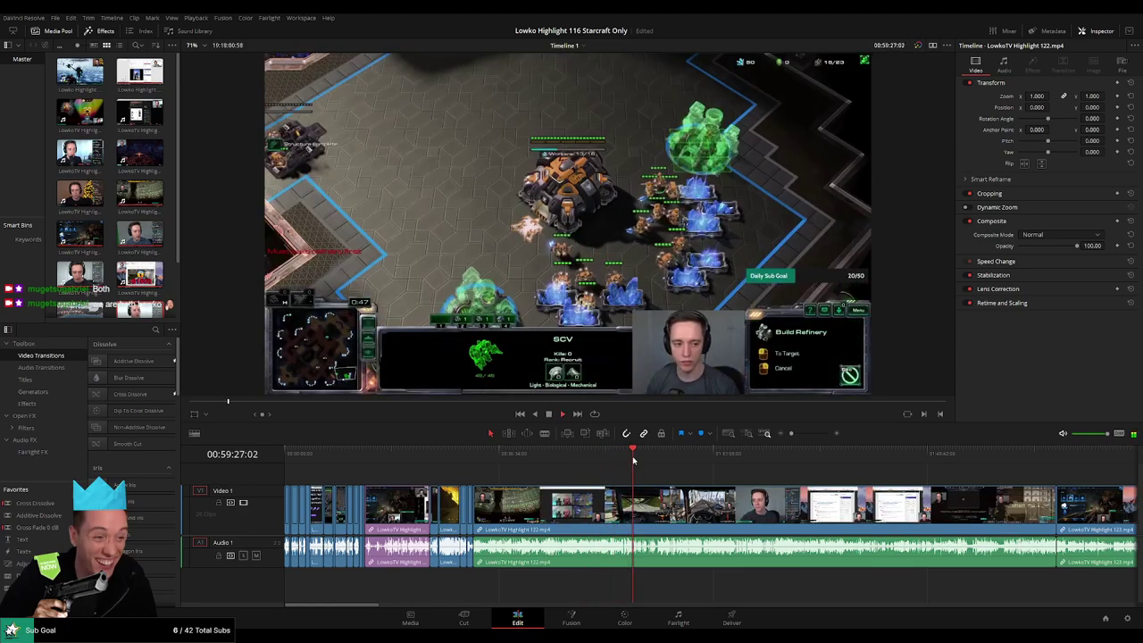
Examine the StarCraft II Terran match in LowkoTV Highlight 122 from about 59:24 to 1:00:23
{"action": "scroll", "coordinate": [634, 461], "scroll_direction": "up", "scroll_amount": 8}
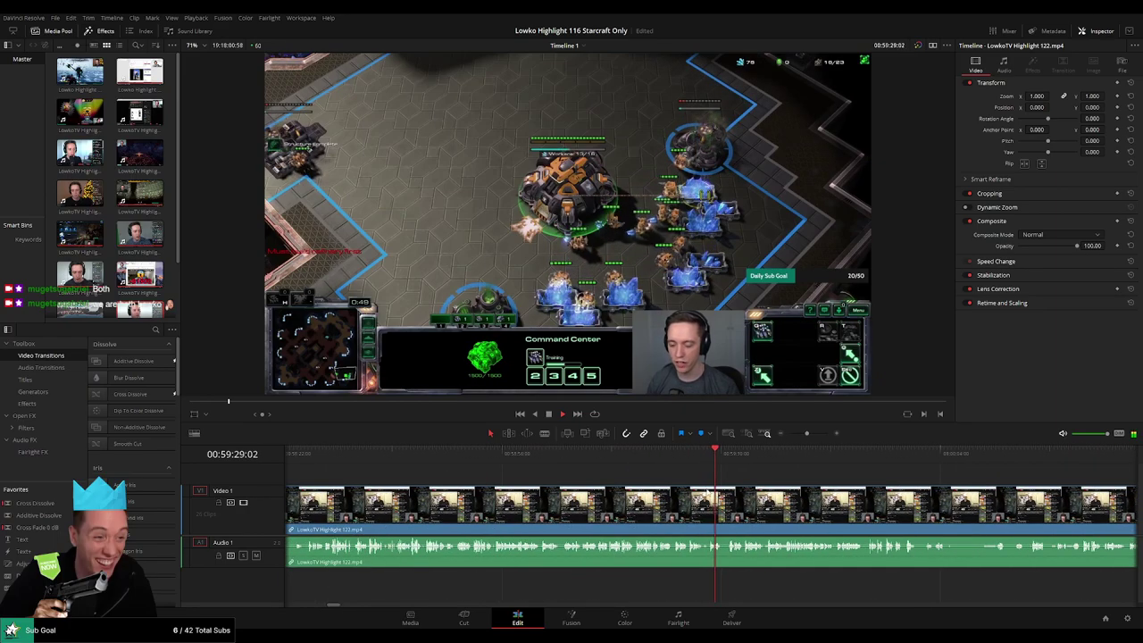
{"action": "left_click", "coordinate": [679, 456]}
{"action": "left_click", "coordinate": [712, 459]}
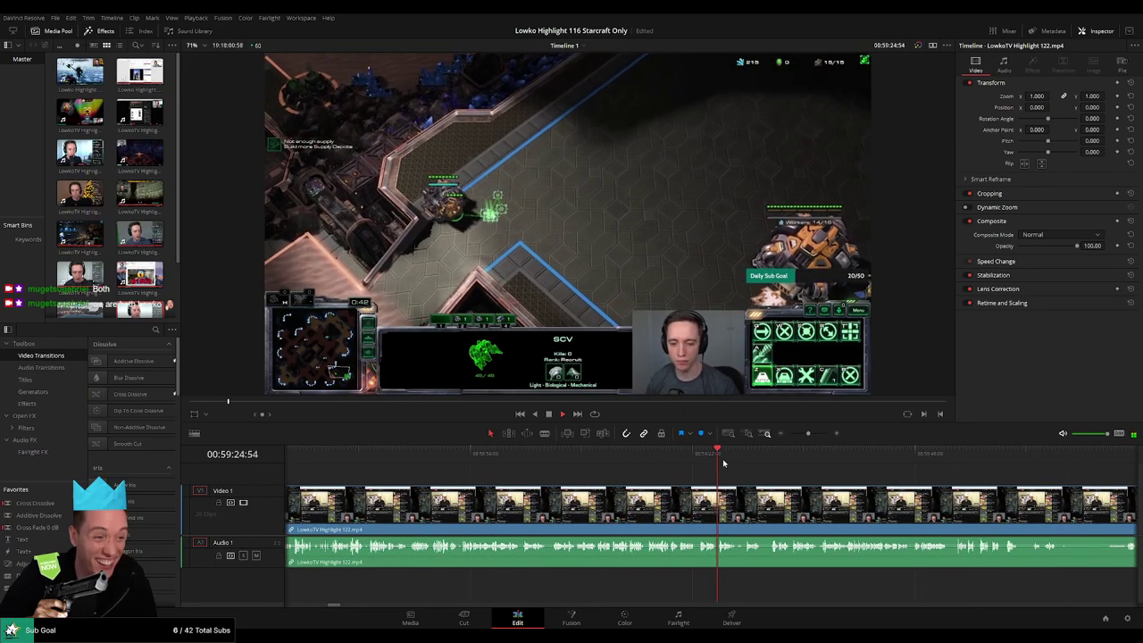
{"action": "scroll", "coordinate": [725, 462], "scroll_direction": "up", "scroll_amount": 1}
{"action": "left_click", "coordinate": [878, 466]}
{"action": "scroll", "coordinate": [882, 468], "scroll_direction": "right", "scroll_amount": 3}
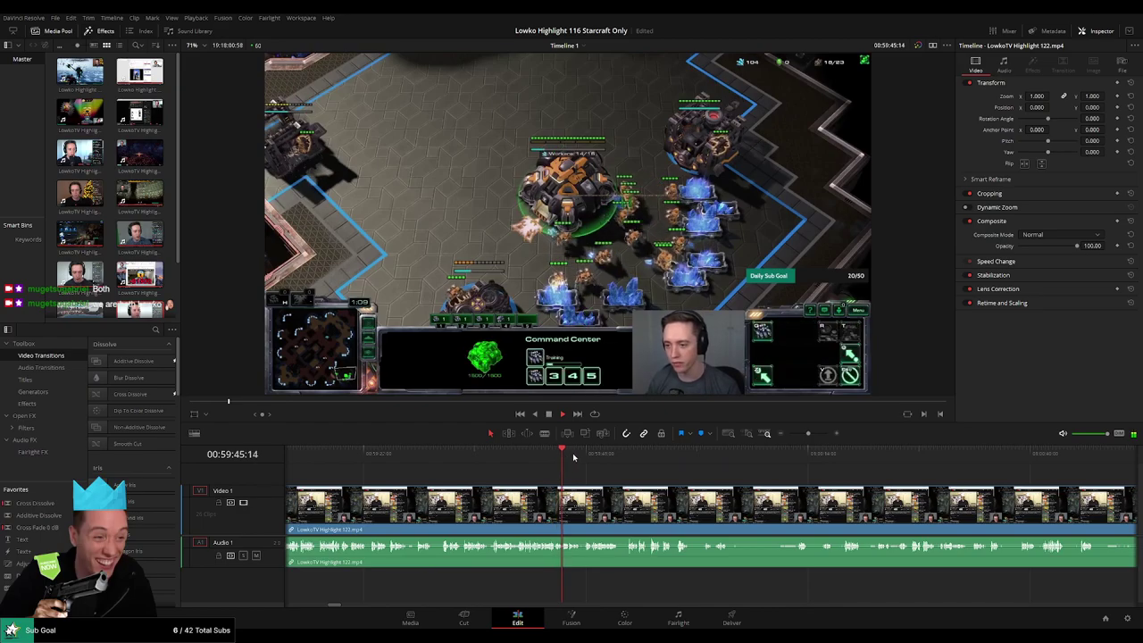
{"action": "left_click", "coordinate": [601, 457]}
{"action": "left_click", "coordinate": [633, 458]}
{"action": "left_click", "coordinate": [785, 467]}
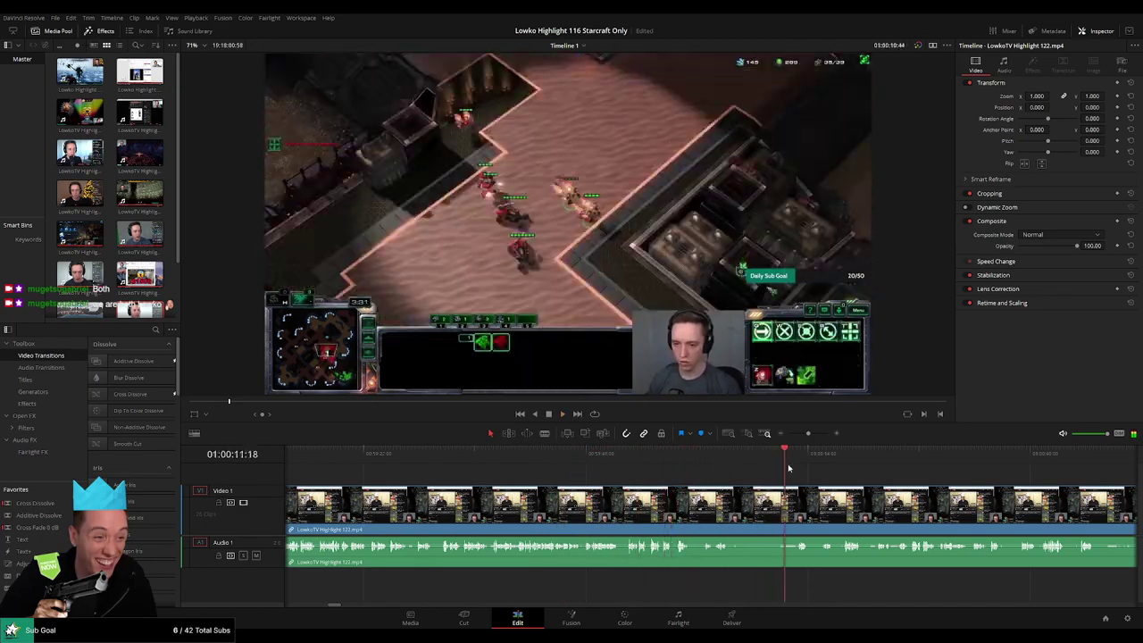
{"action": "left_click", "coordinate": [815, 468]}
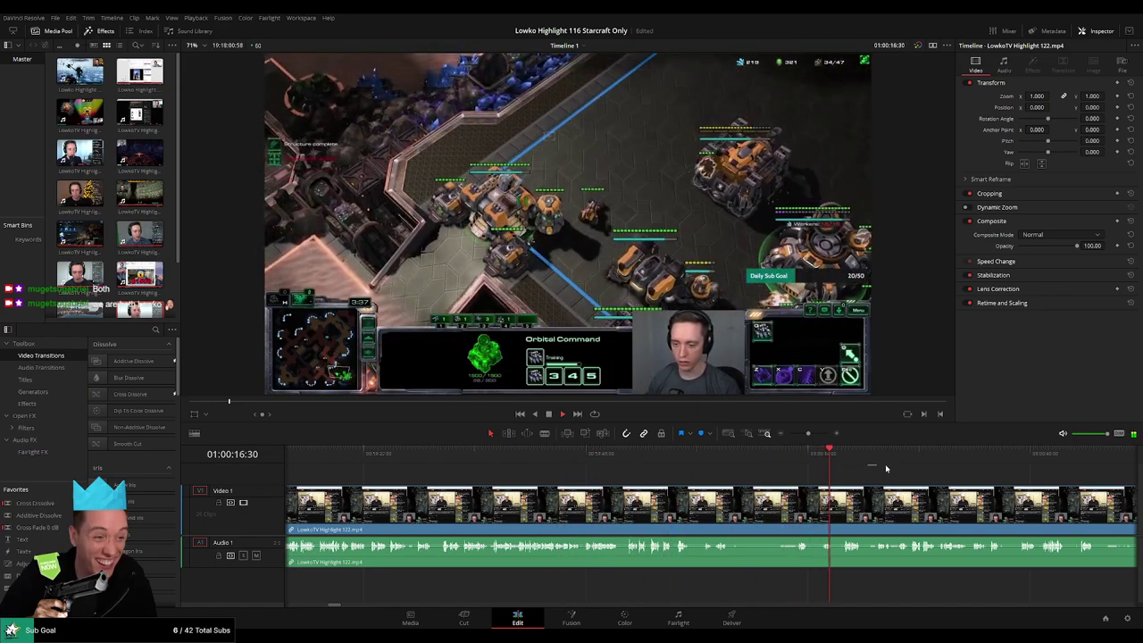
{"action": "left_click", "coordinate": [884, 466]}
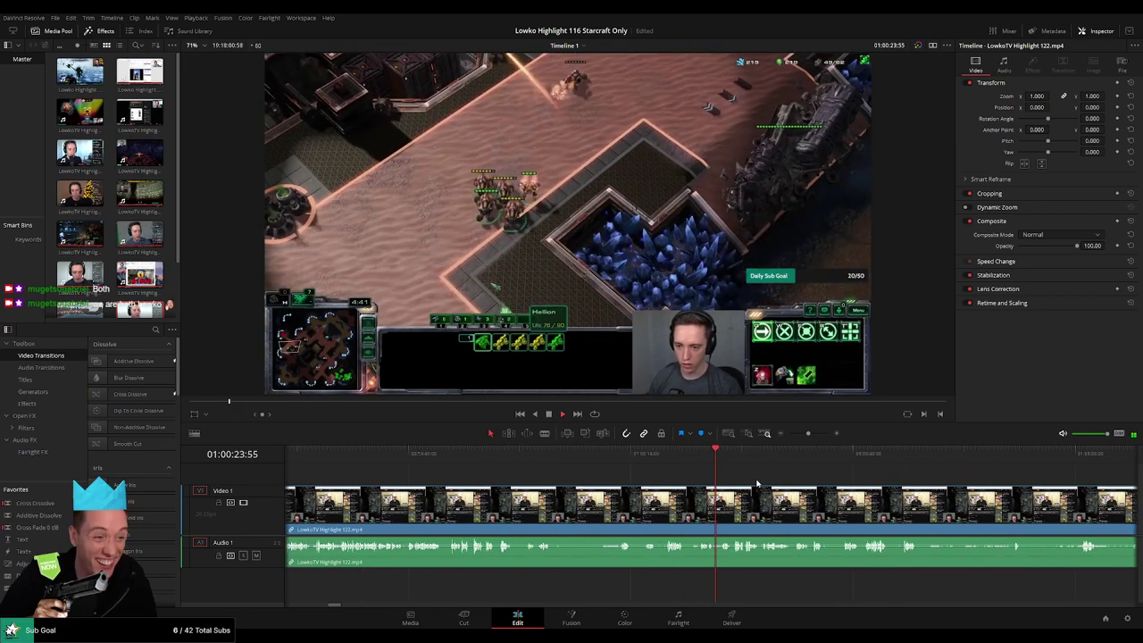
Continue reviewing the StarCraft II match in LowkoTV Highlight 122 from about 1:00:43 to 1:02:13
{"action": "left_click", "coordinate": [797, 460]}
{"action": "left_click_drag", "start_coordinate": [815, 466], "coordinate": [605, 469]}
{"action": "left_click", "coordinate": [656, 458]}
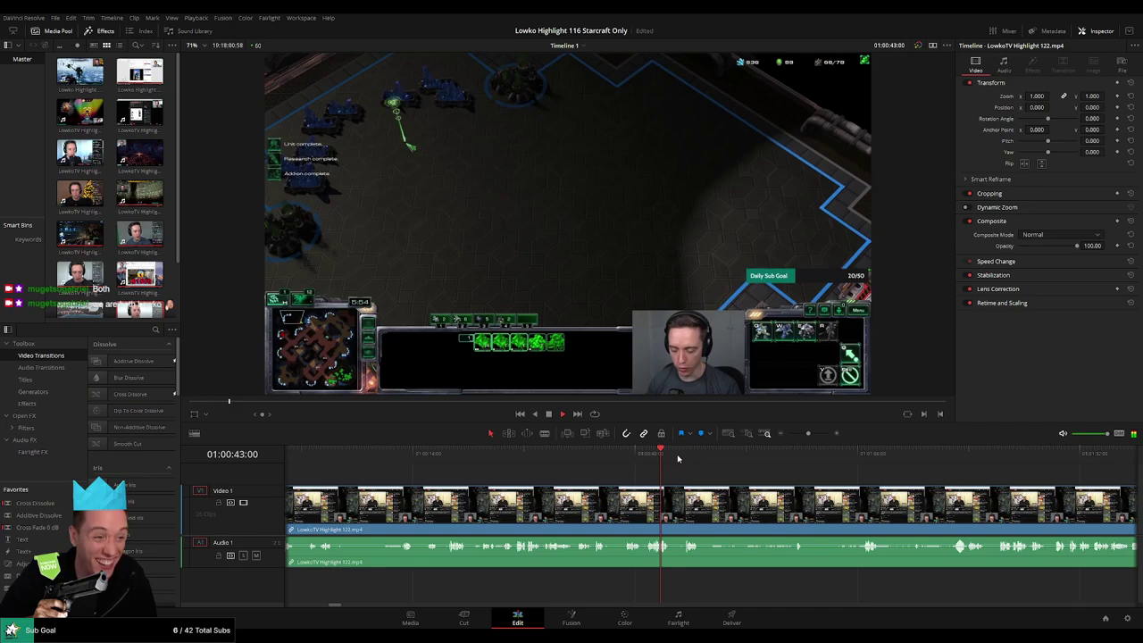
{"action": "left_click", "coordinate": [687, 457]}
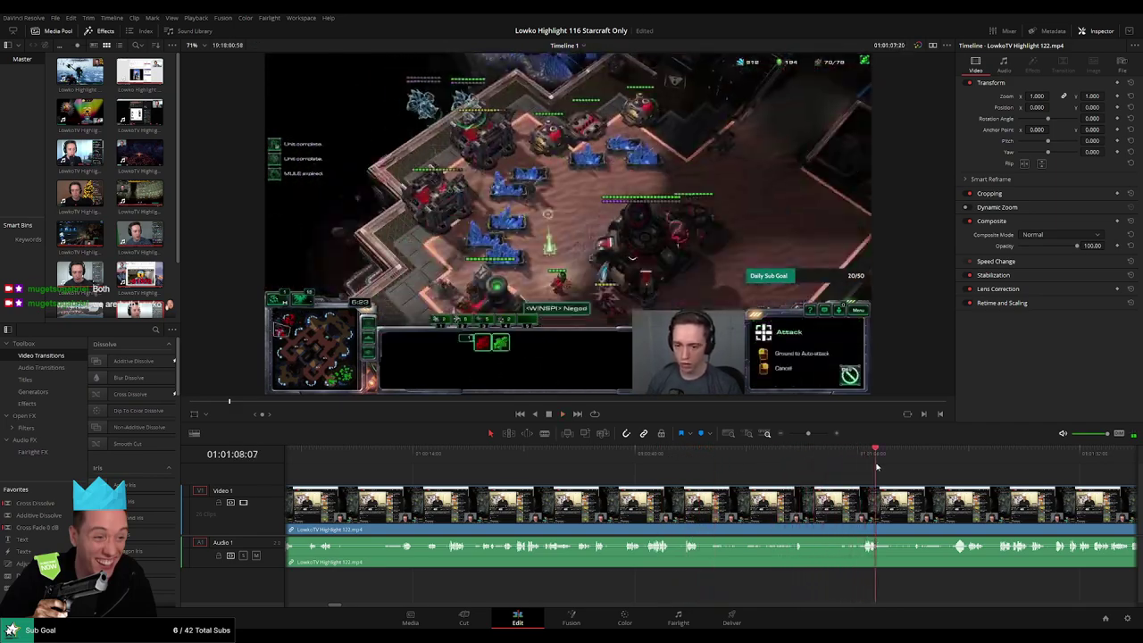
{"action": "key", "text": "space"}
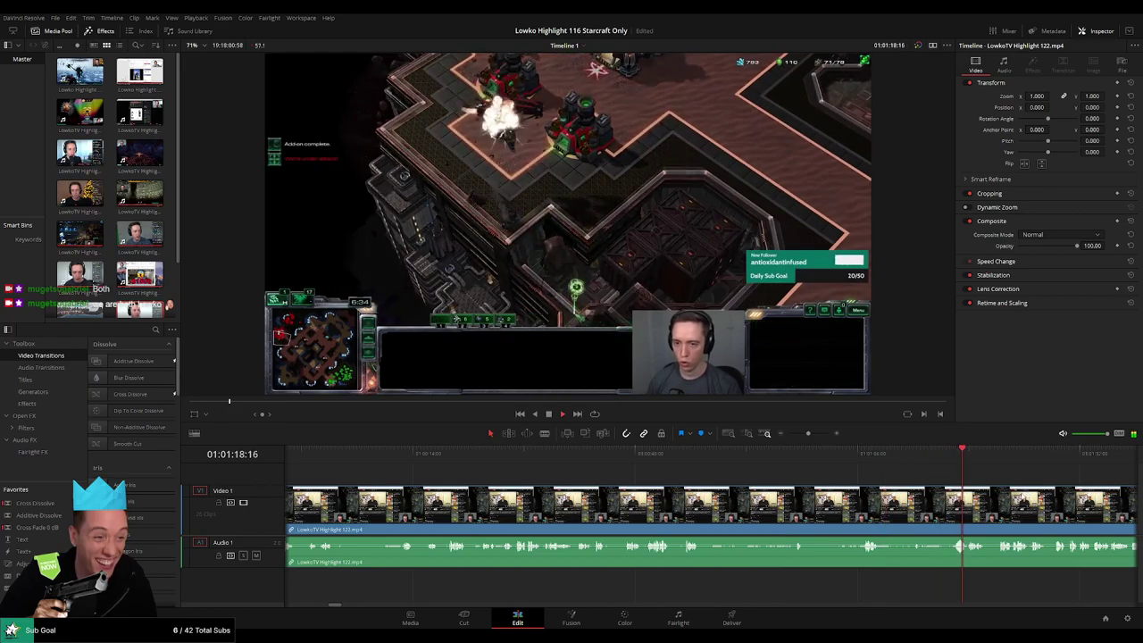
{"action": "mouse_move", "coordinate": [695, 460]}
{"action": "left_mouse_down"}
{"action": "mouse_move", "coordinate": [801, 459]}
{"action": "mouse_move", "coordinate": [631, 467]}
{"action": "mouse_move", "coordinate": [707, 458]}
{"action": "mouse_move", "coordinate": [685, 458]}
{"action": "left_mouse_up"}
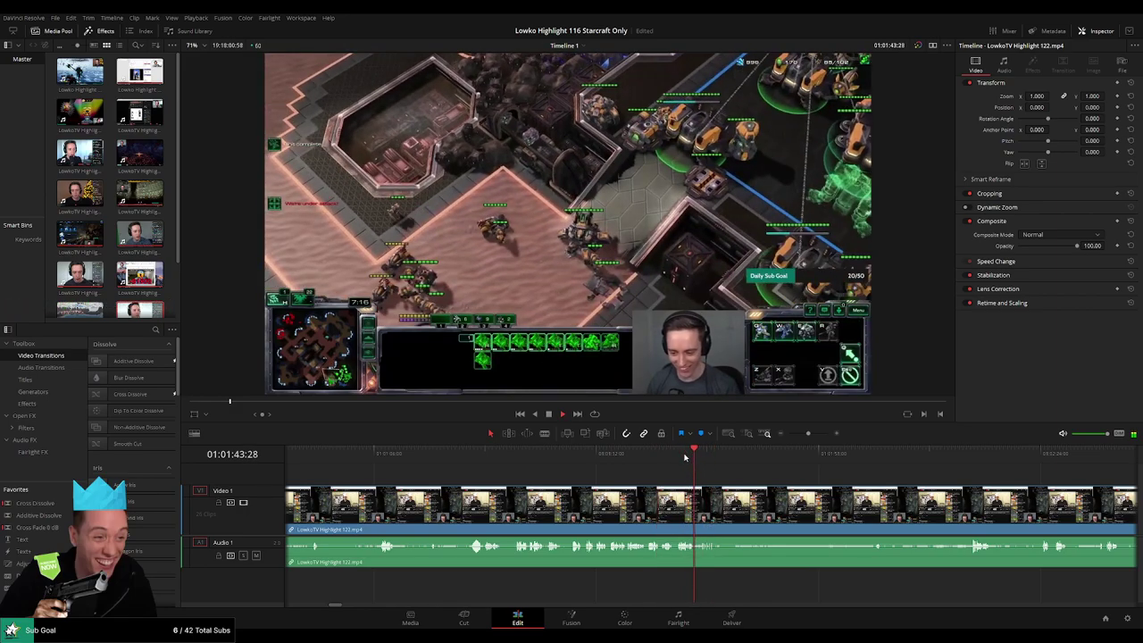
{"action": "left_click_drag", "start_coordinate": [780, 465], "coordinate": [869, 465]}
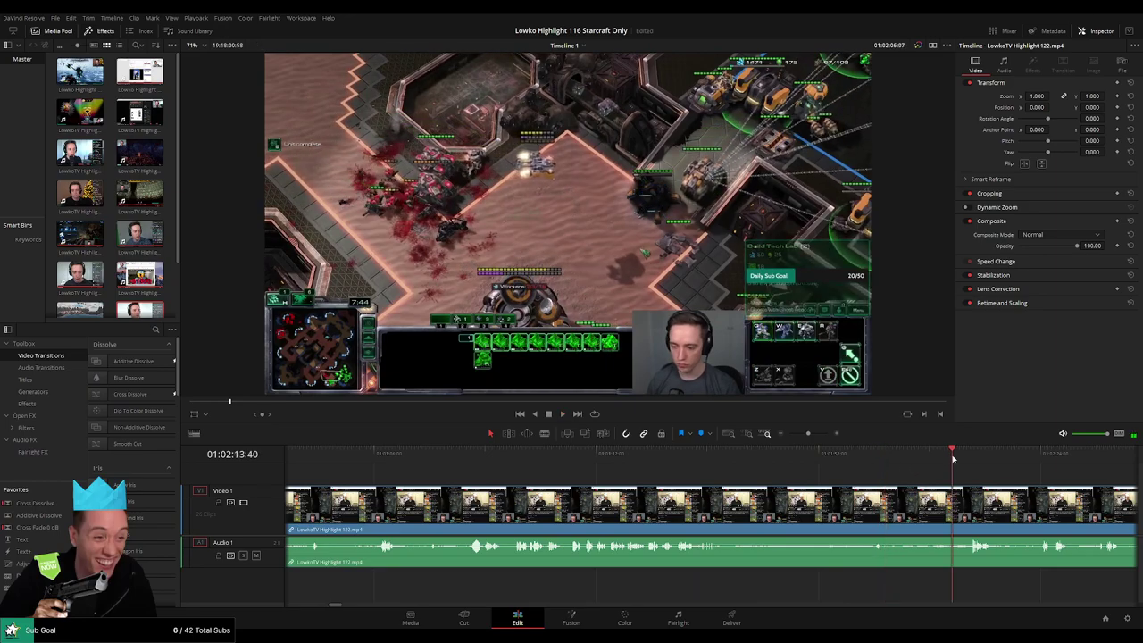
Check the end of the StarCraft II match, from about 1:02:33 through the victory screen to the 1v1 menu at 1:03:49
{"action": "left_click_drag", "start_coordinate": [1020, 492], "coordinate": [639, 483]}
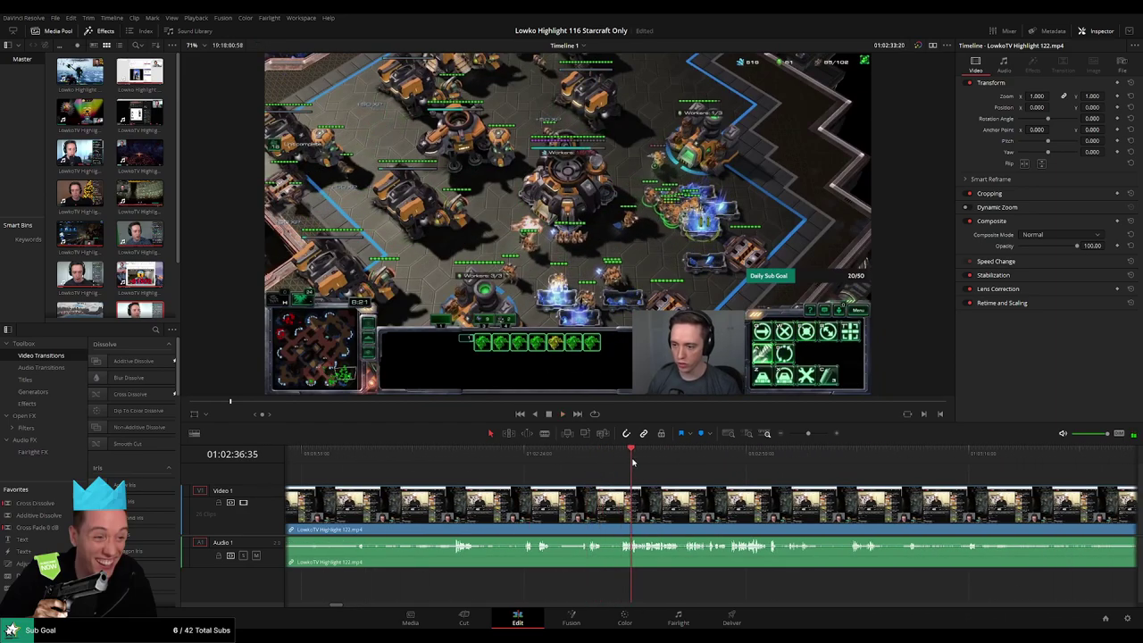
{"action": "left_click", "coordinate": [725, 463]}
{"action": "left_click", "coordinate": [760, 460]}
{"action": "left_click_drag", "start_coordinate": [784, 469], "coordinate": [937, 482]}
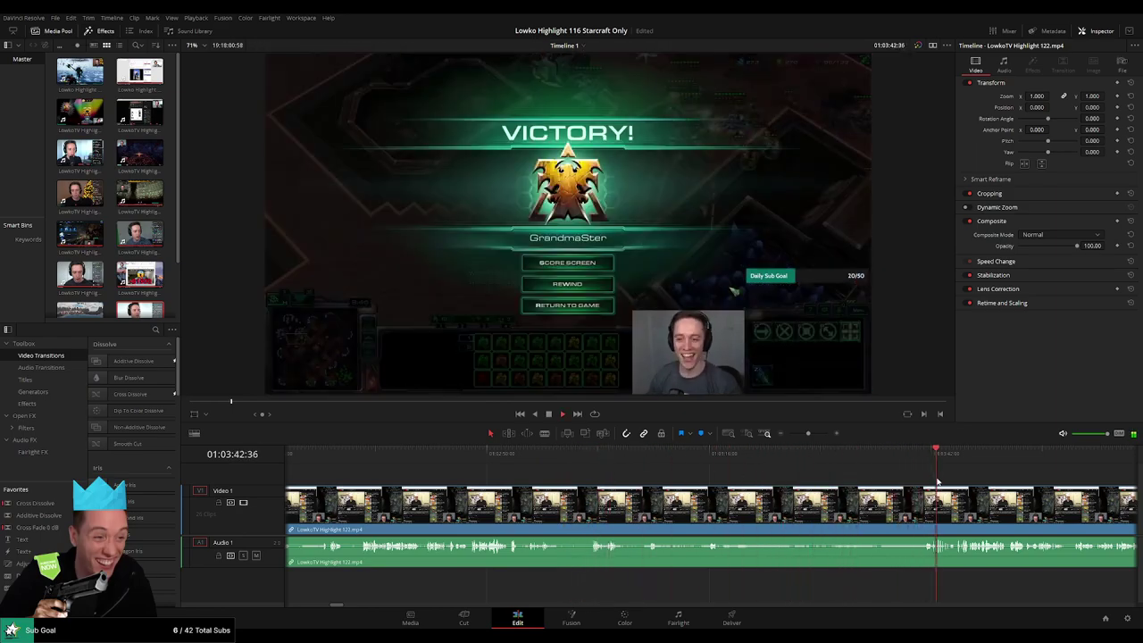
{"action": "left_click", "coordinate": [709, 457]}
{"action": "left_click_drag", "start_coordinate": [832, 488], "coordinate": [630, 483]}
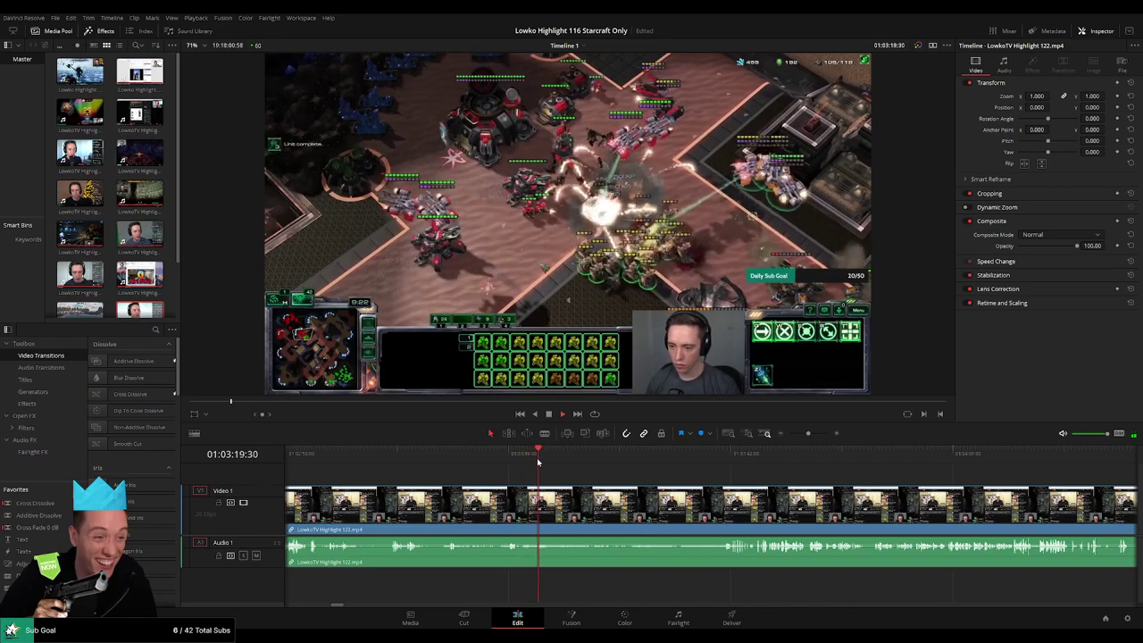
{"action": "left_click_drag", "start_coordinate": [539, 461], "coordinate": [767, 463]}
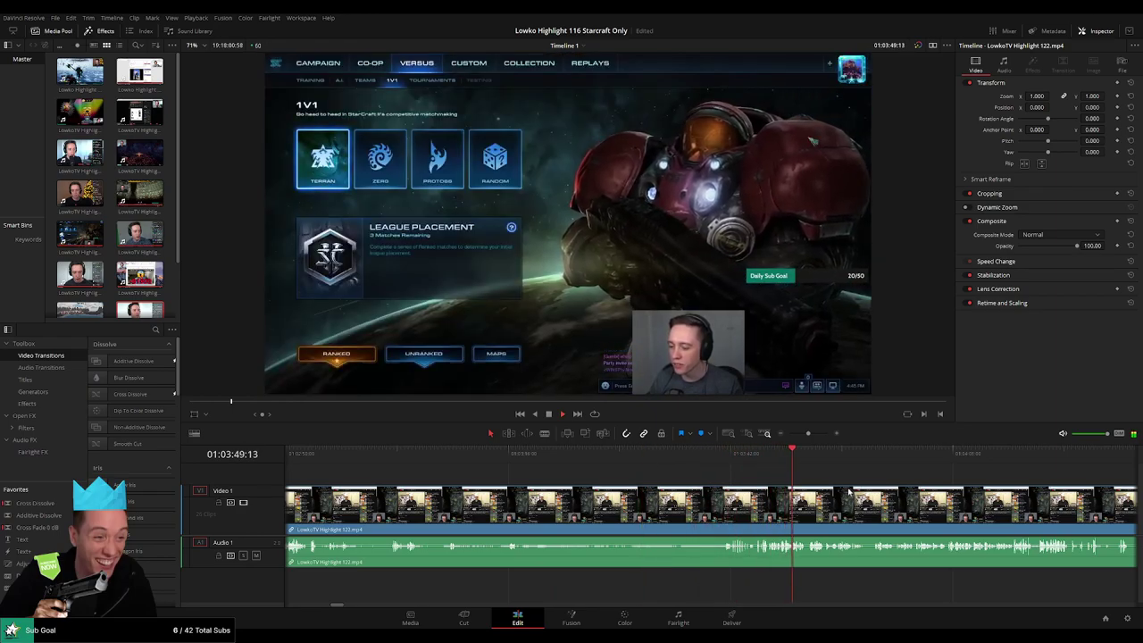
Skim LowkoTV Highlight 122 from about 1:03:56 to 1:04:47 for the start of the next StarCraft section
{"action": "left_click", "coordinate": [844, 461]}
{"action": "left_click_drag", "start_coordinate": [862, 471], "coordinate": [602, 472]}
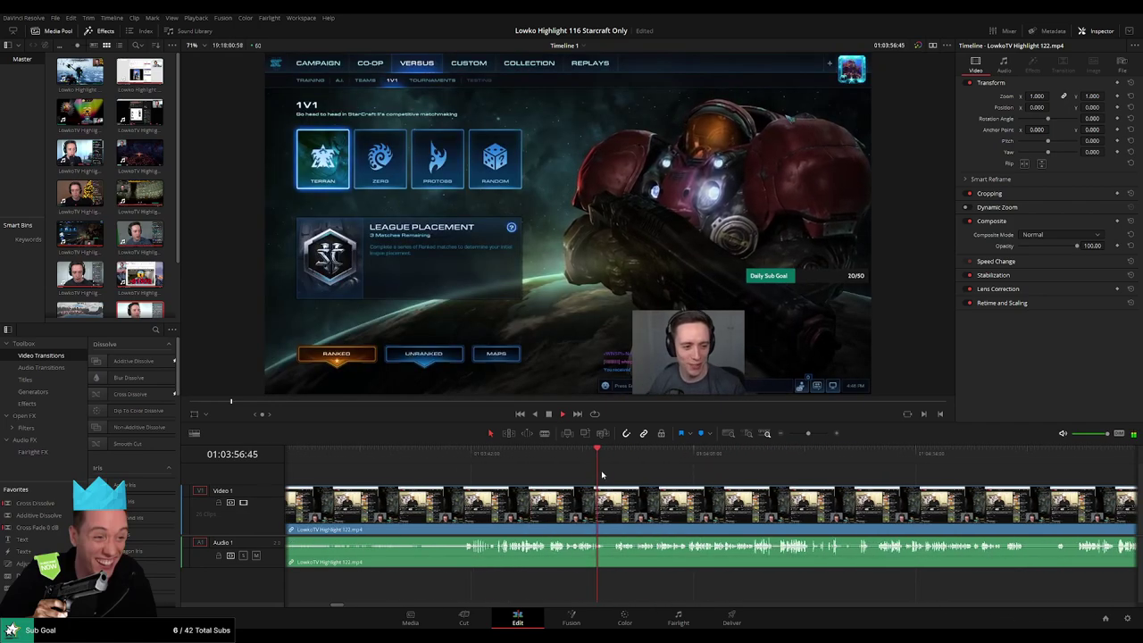
{"action": "left_click", "coordinate": [690, 463]}
{"action": "left_click_drag", "start_coordinate": [690, 464], "coordinate": [836, 461]}
{"action": "key", "text": "space"}
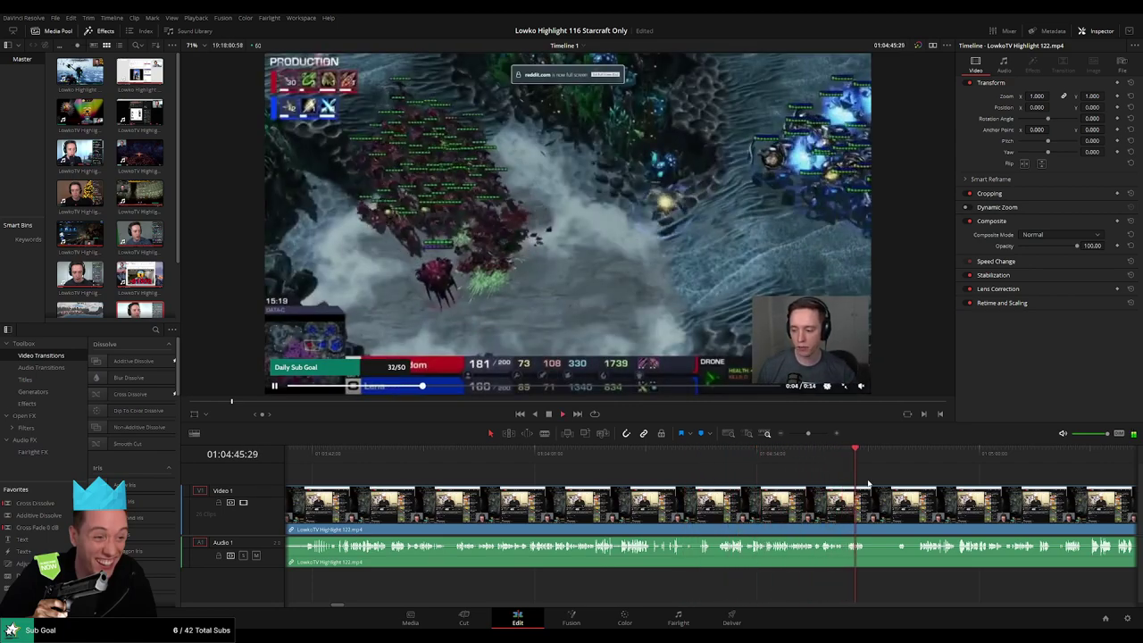
{"action": "scroll", "coordinate": [831, 495], "scroll_direction": "up", "scroll_amount": 1}
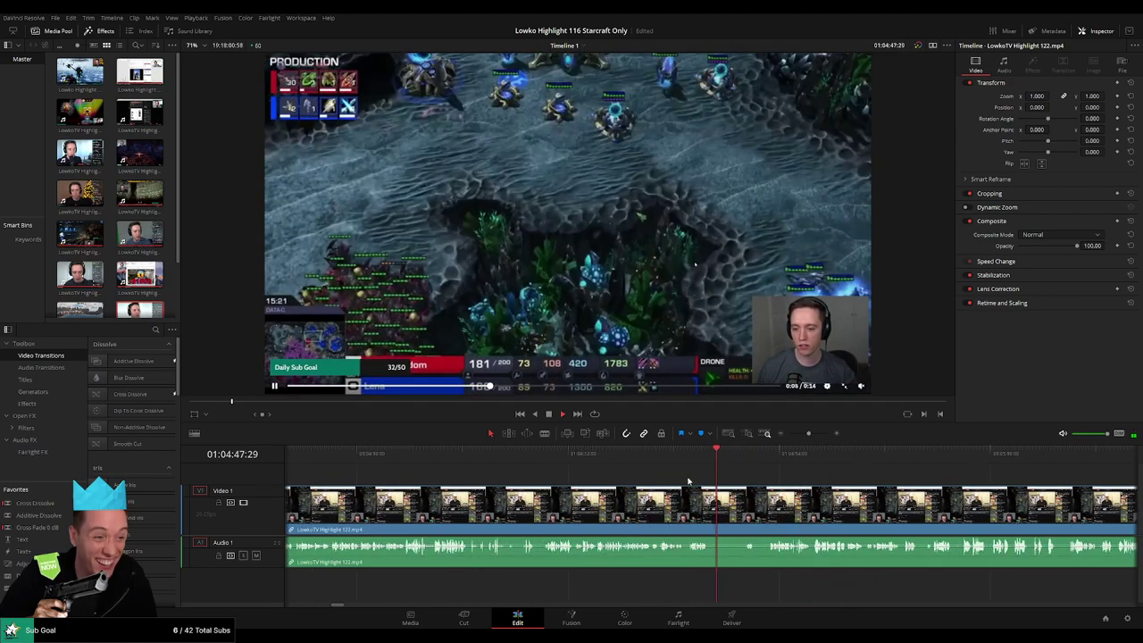
{"action": "left_click", "coordinate": [668, 453]}
{"action": "scroll", "coordinate": [702, 471], "scroll_direction": "down", "scroll_amount": 1}
{"action": "left_click", "coordinate": [686, 455]}
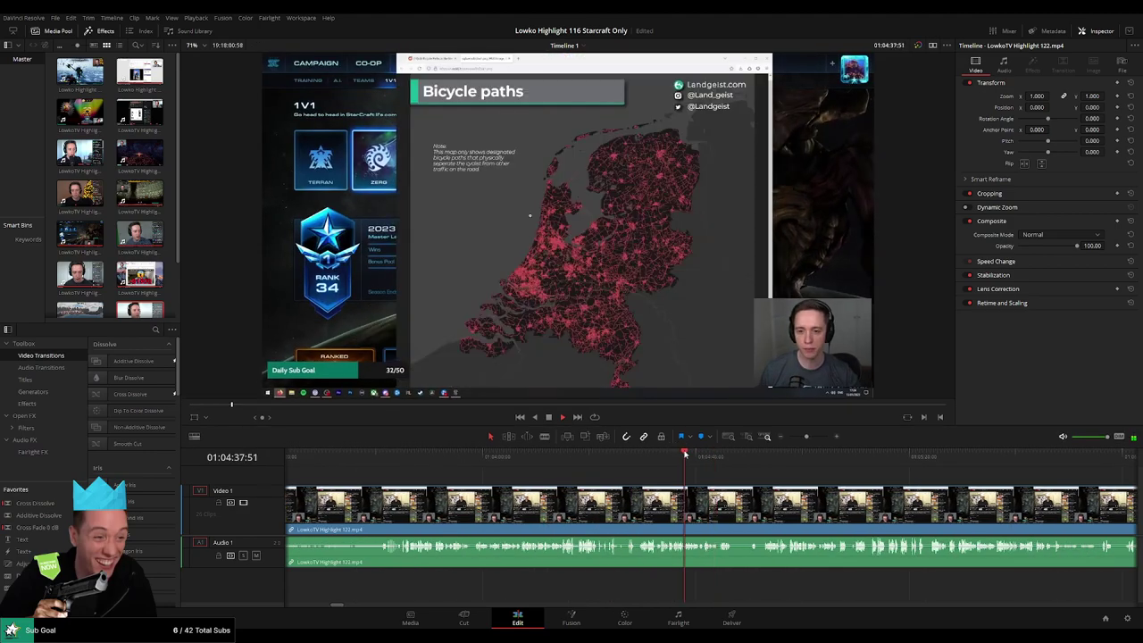
Split LowkoTV Highlight 122 just before the full-screen StarCraft clip at about 1:04:44 and ripple-delete the footage preceding the cut
{"action": "left_click_drag", "start_coordinate": [807, 437], "coordinate": [576, 479]}
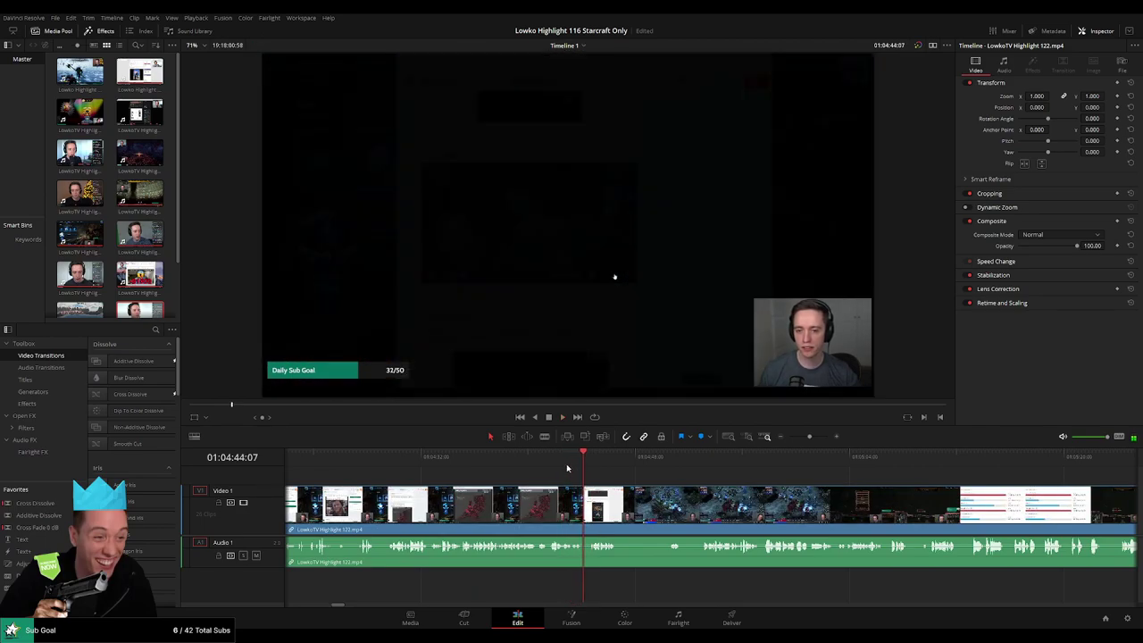
{"action": "key", "text": "space"}
{"action": "left_click_drag", "start_coordinate": [810, 436], "coordinate": [816, 437]}
{"action": "left_click", "coordinate": [481, 456]}
{"action": "left_click_drag", "start_coordinate": [476, 455], "coordinate": [612, 452]}
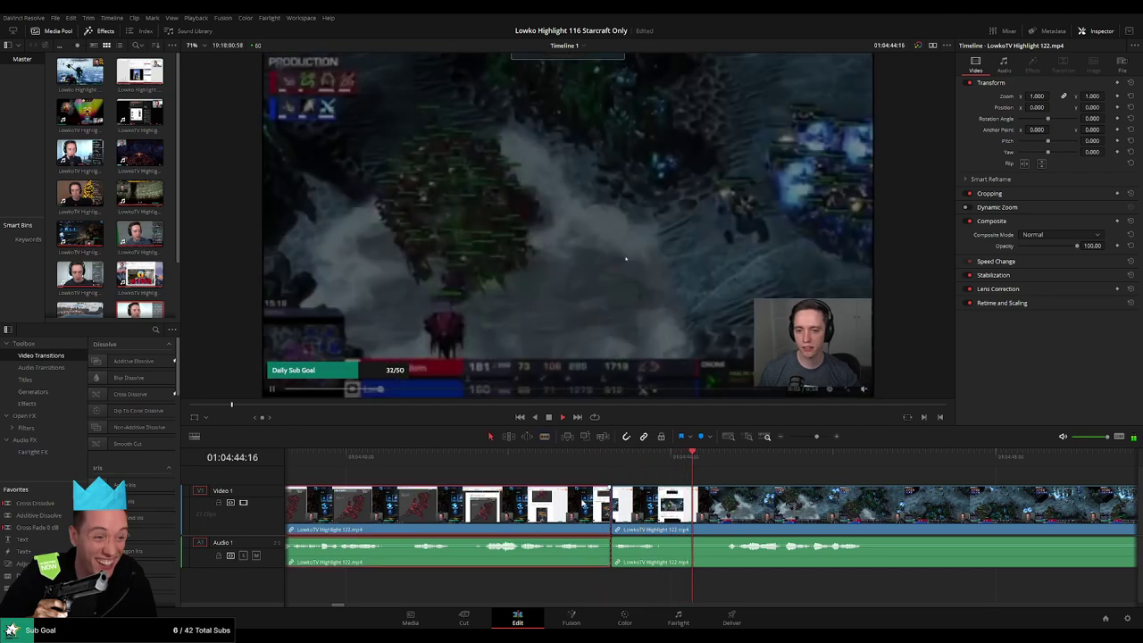
{"action": "left_click_drag", "start_coordinate": [811, 437], "coordinate": [769, 456]}
Review the paused Zerg match in LowkoTV Highlight 122 from about 32:39 to its transition into truck driving at 33:05
{"action": "key", "text": "space"}
{"action": "left_click_drag", "start_coordinate": [832, 490], "coordinate": [690, 480]}
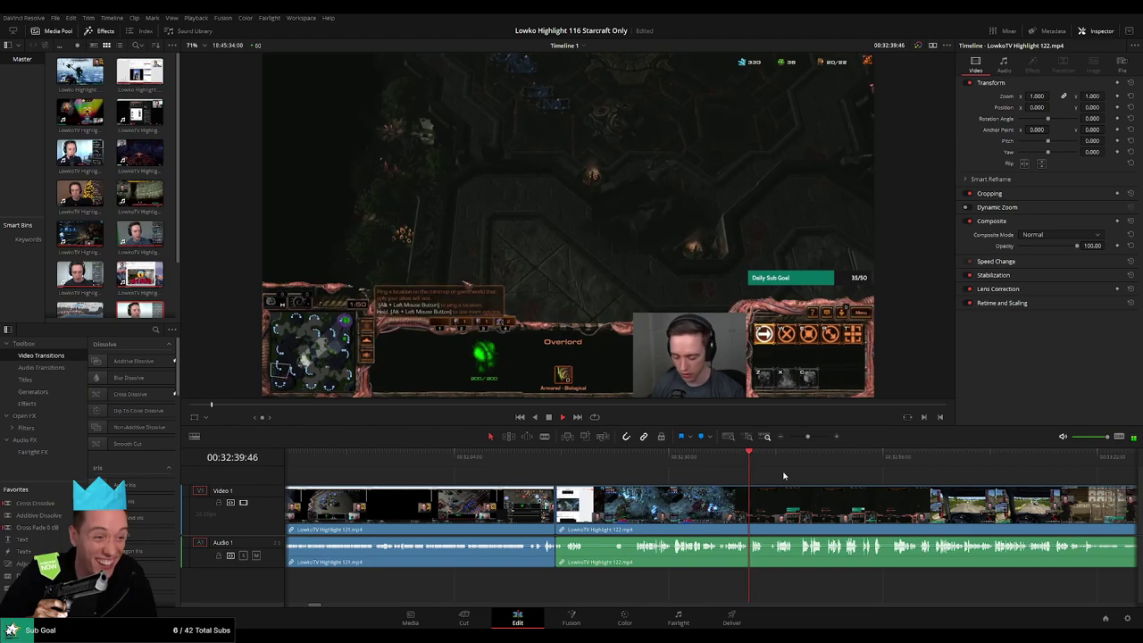
{"action": "left_click", "coordinate": [609, 462]}
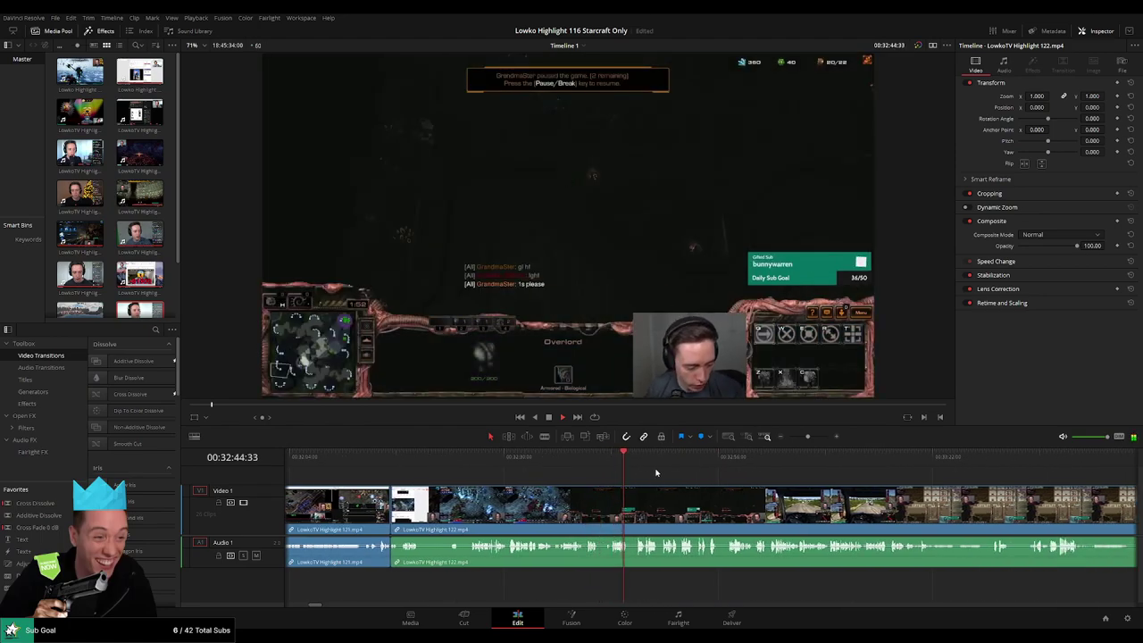
{"action": "scroll", "coordinate": [679, 476], "scroll_direction": "up", "scroll_amount": 2}
{"action": "scroll", "coordinate": [748, 492], "scroll_direction": "right", "scroll_amount": 2}
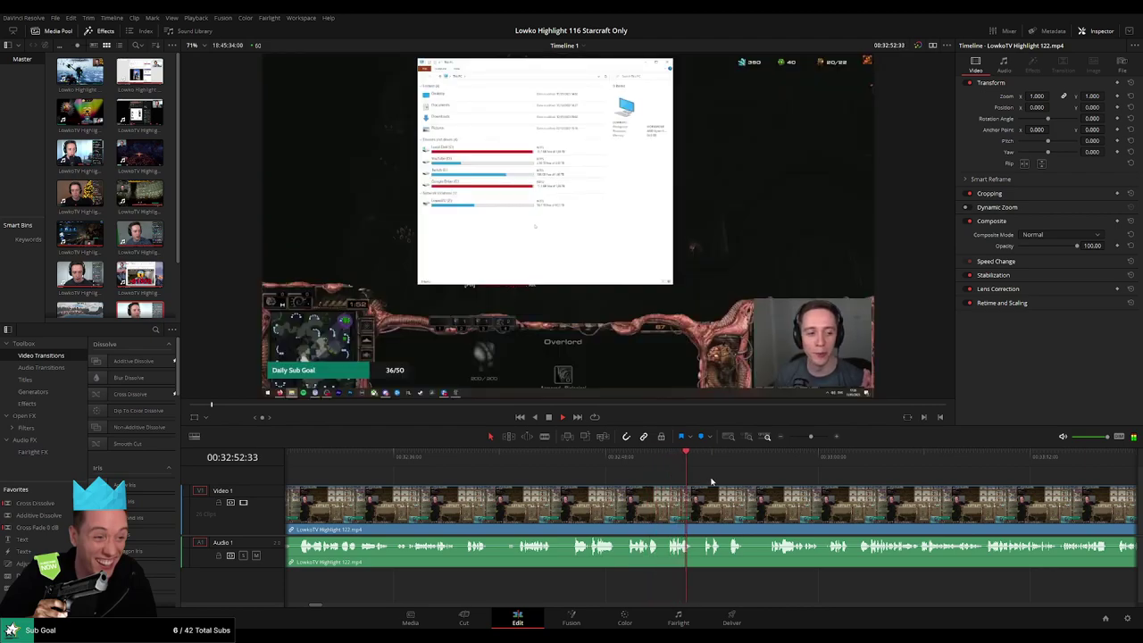
{"action": "scroll", "coordinate": [649, 482], "scroll_direction": "right", "scroll_amount": 3}
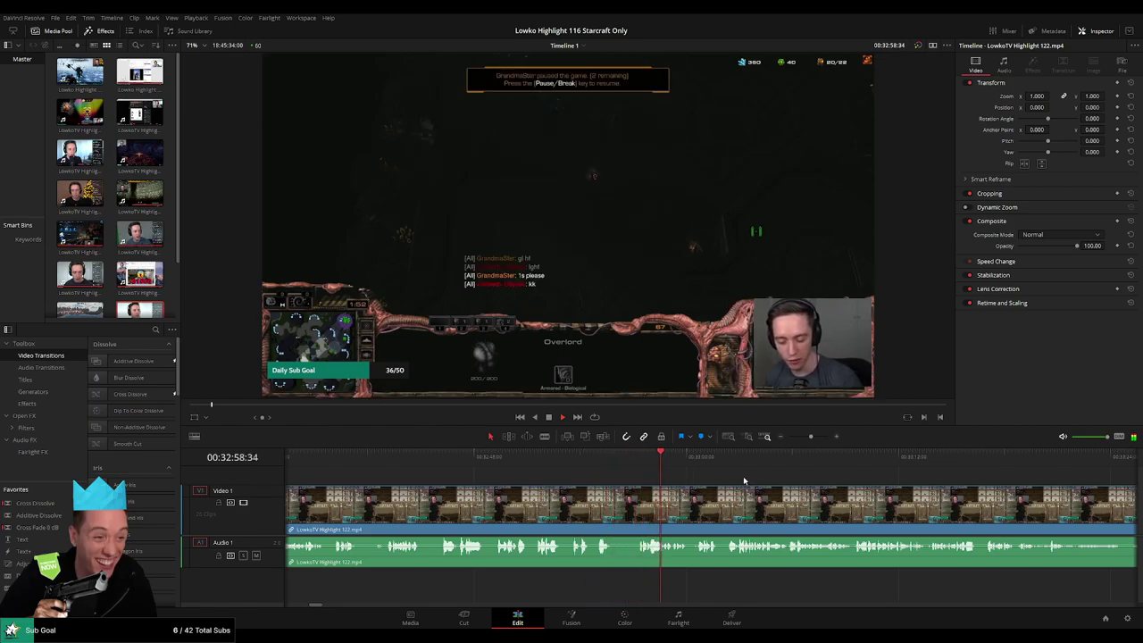
{"action": "left_click_drag", "start_coordinate": [743, 476], "coordinate": [616, 470]}
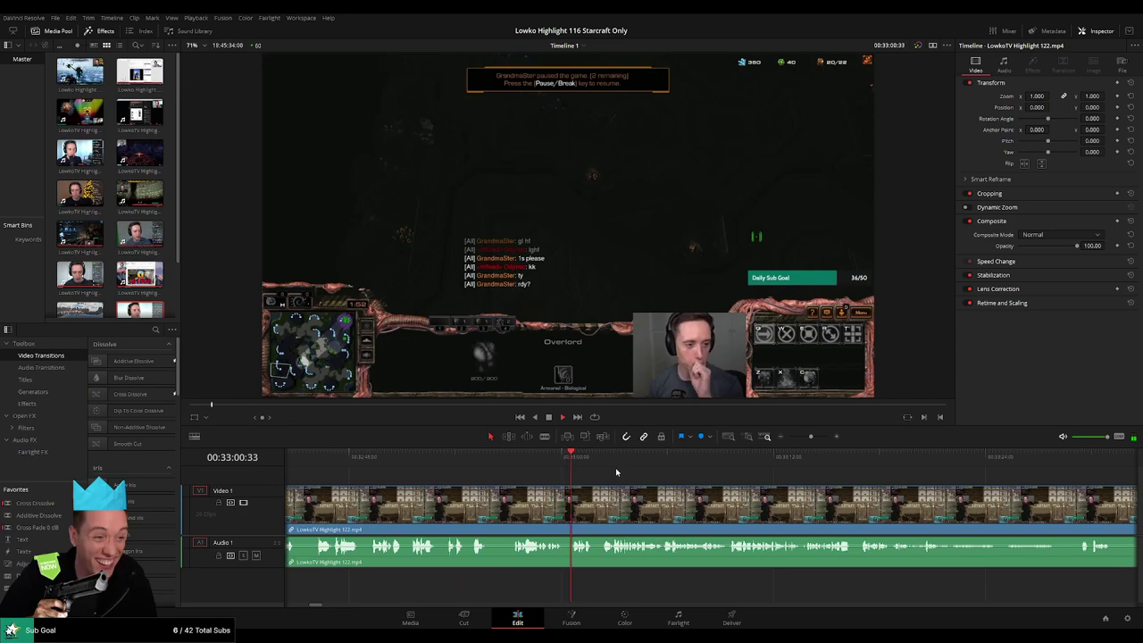
{"action": "left_click_drag", "start_coordinate": [670, 479], "coordinate": [621, 477]}
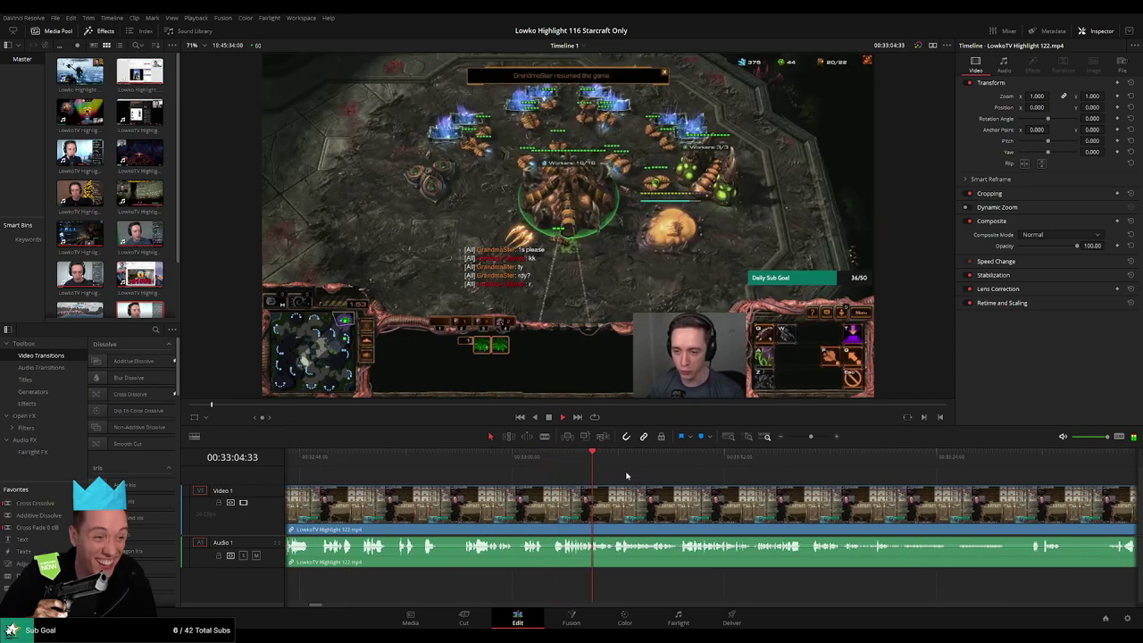
{"action": "scroll", "coordinate": [585, 480], "scroll_direction": "right", "scroll_amount": 3}
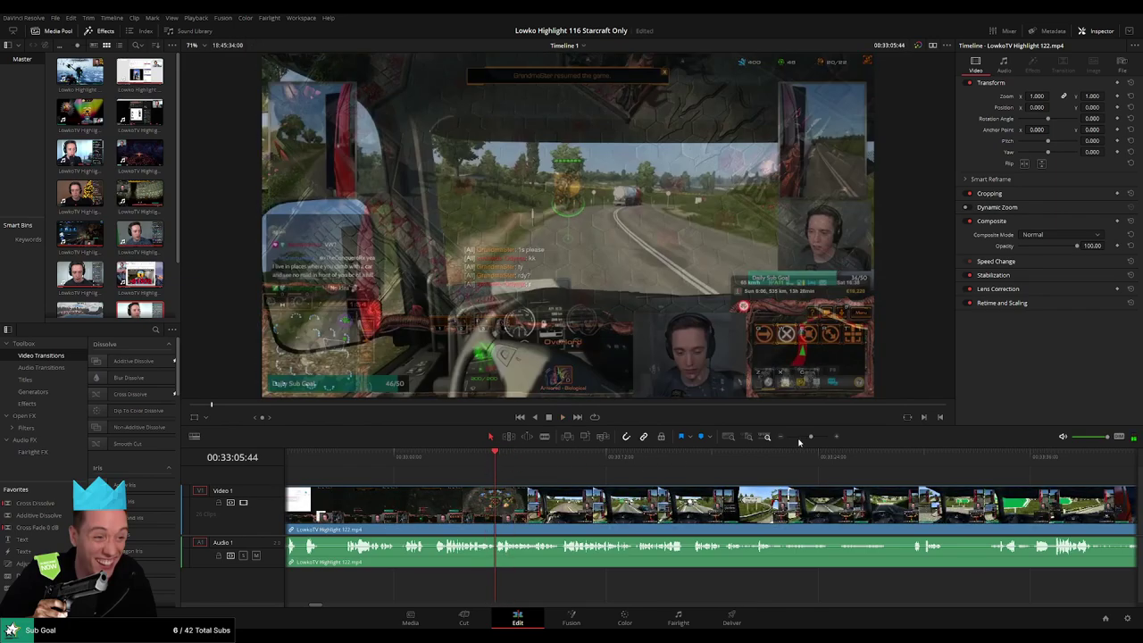
Split LowkoTV Highlight 122 at 33:05:36, just before the Zerg match fades into truck-driving footage
{"action": "left_click_drag", "start_coordinate": [811, 437], "coordinate": [820, 438]}
{"action": "left_click_drag", "start_coordinate": [712, 458], "coordinate": [498, 458]}
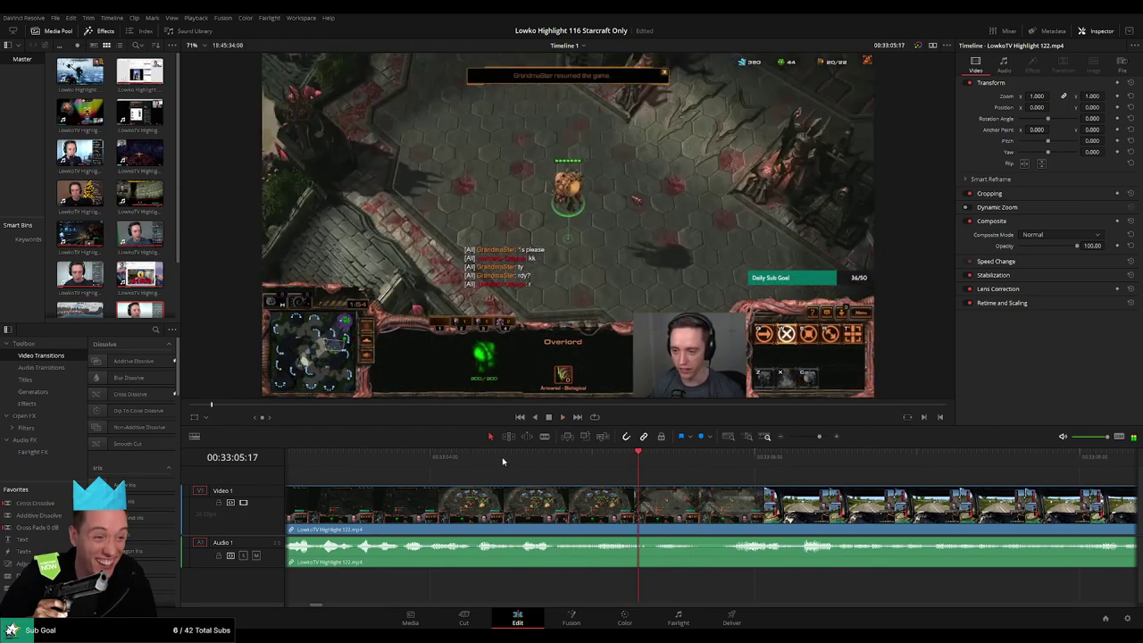
{"action": "key", "text": "b"}
{"action": "left_click", "coordinate": [693, 506]}
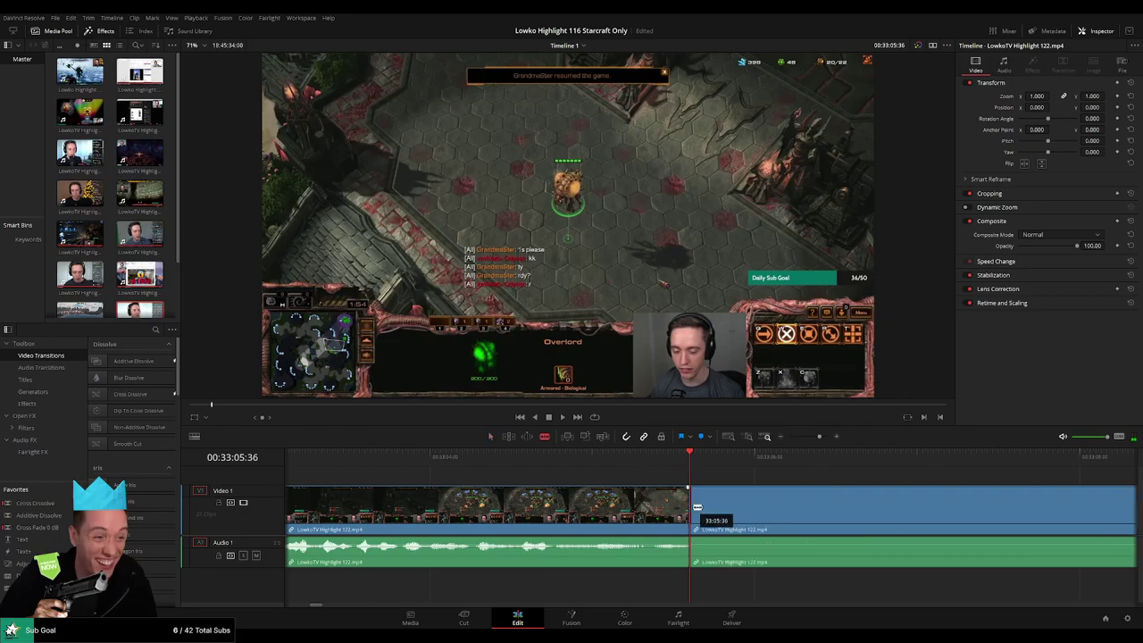
{"action": "key", "text": "space"}
{"action": "left_click", "coordinate": [696, 461]}
{"action": "left_click", "coordinate": [692, 461]}
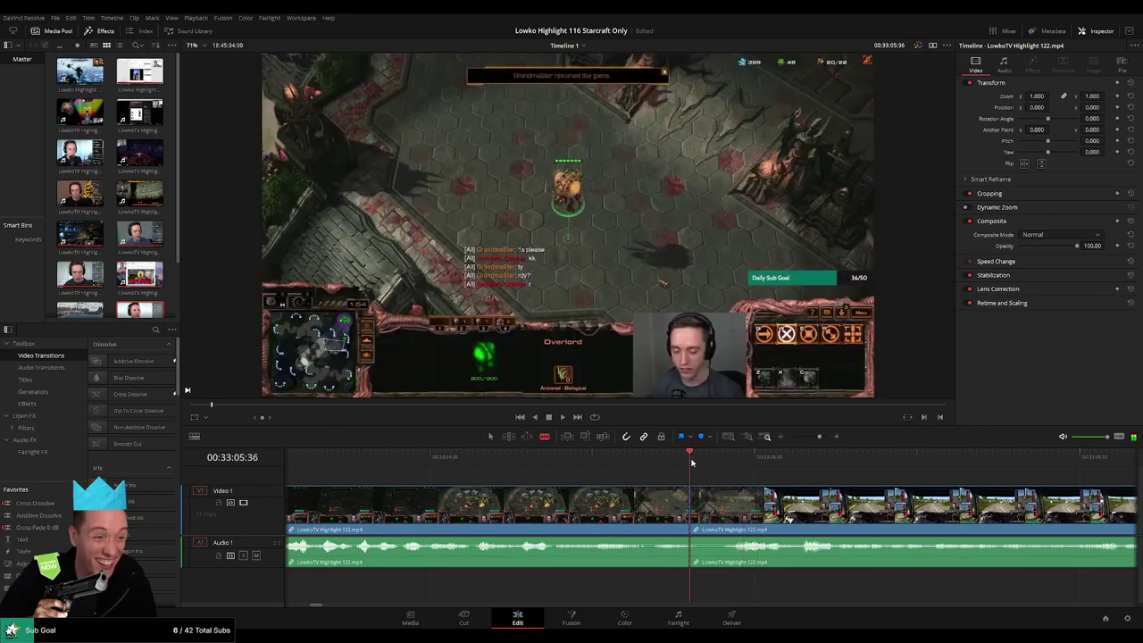
{"action": "left_click", "coordinate": [692, 462]}
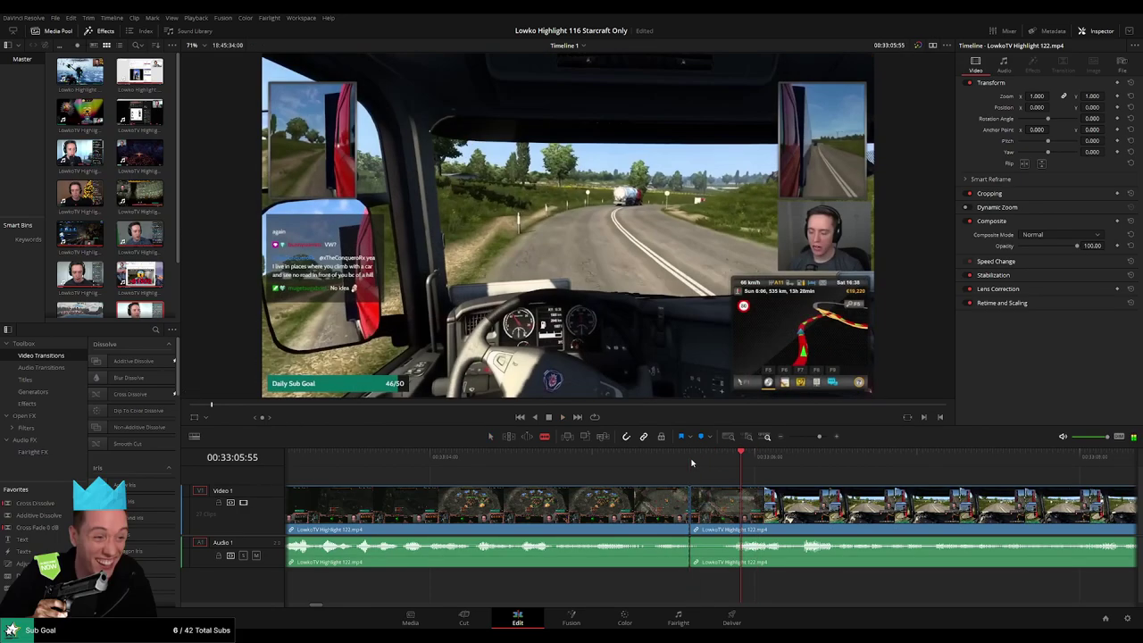
{"action": "left_click", "coordinate": [705, 459]}
{"action": "left_click", "coordinate": [690, 464]}
{"action": "scroll", "coordinate": [715, 483], "scroll_direction": "down", "scroll_amount": 5}
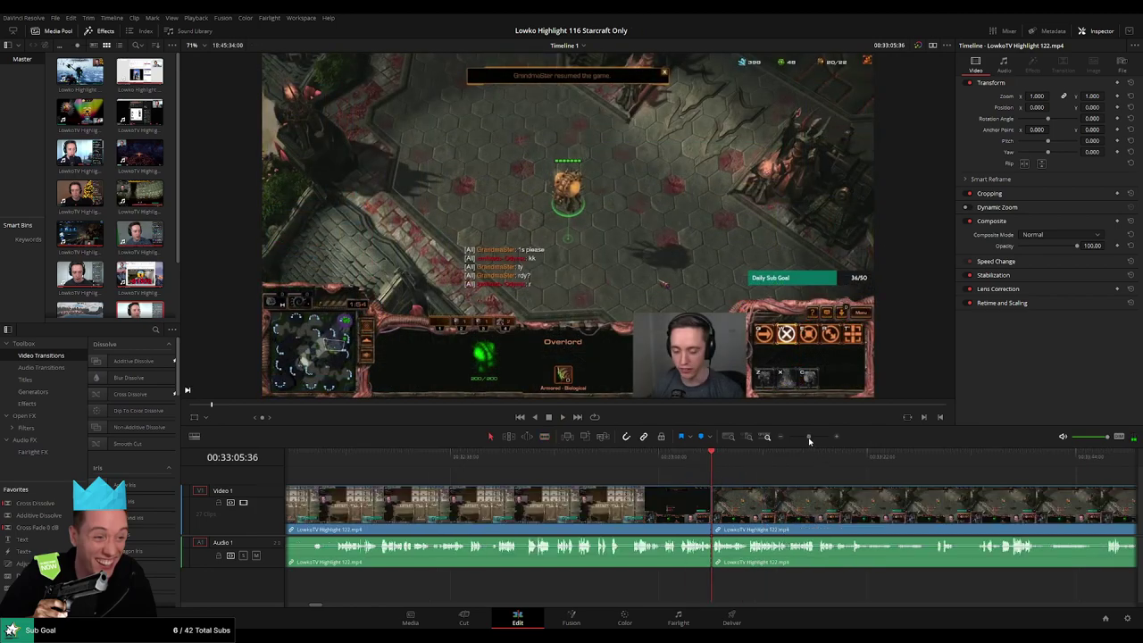
Split the clip at 32:36:43, where the paused Zerg match begins, and ripple-delete the match section up to the truck-driving cut
{"action": "left_click", "coordinate": [629, 461]}
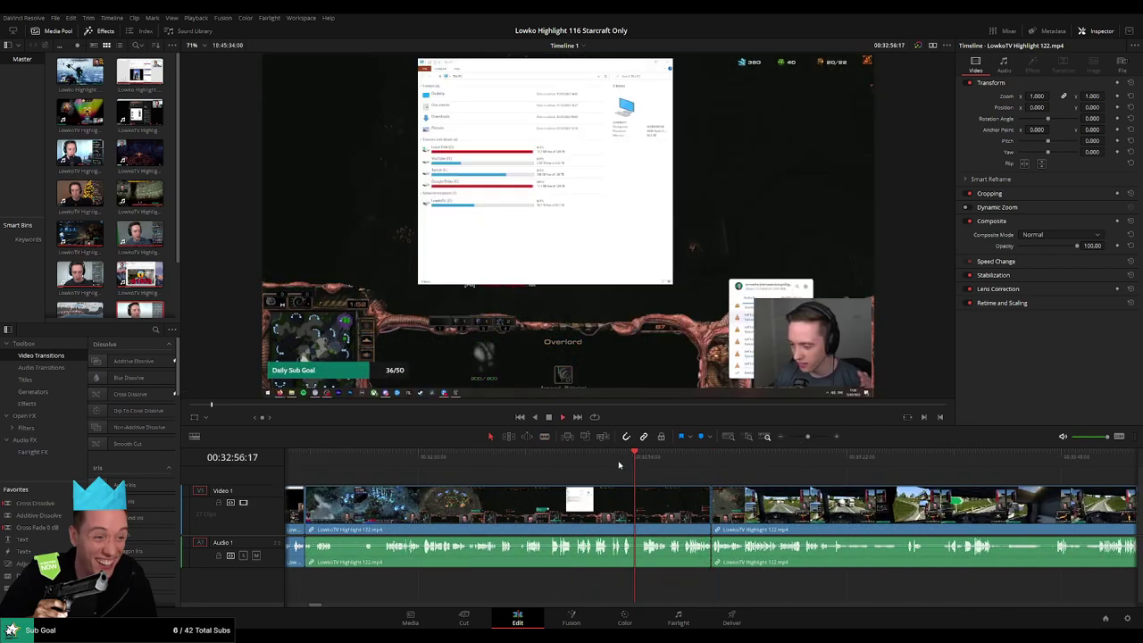
{"action": "left_click", "coordinate": [542, 461]}
{"action": "left_click", "coordinate": [495, 460]}
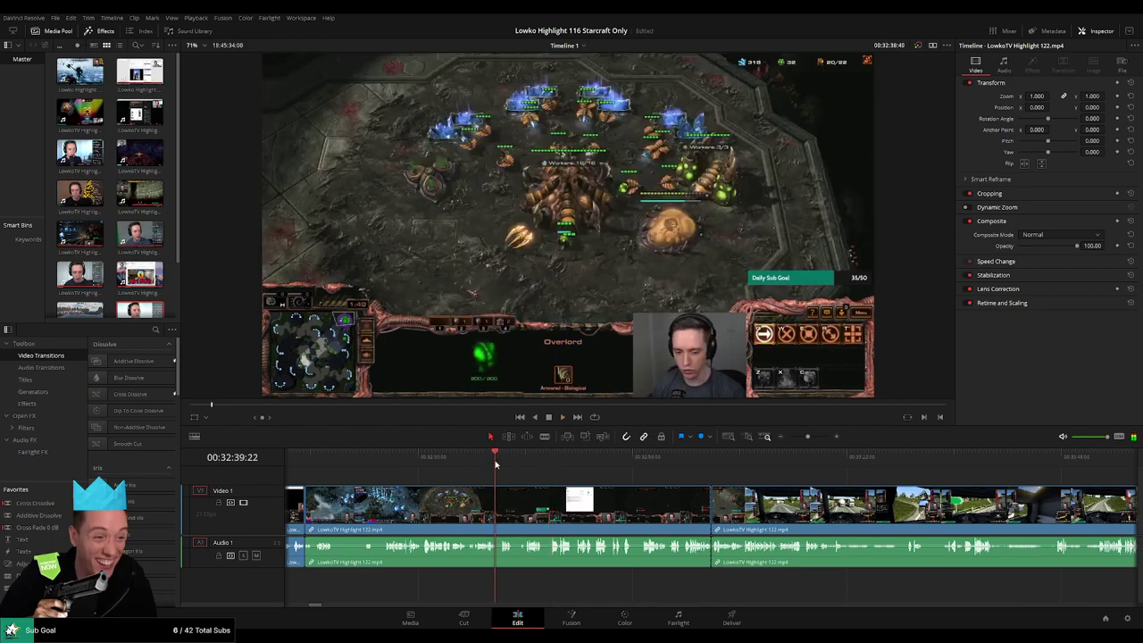
{"action": "left_click", "coordinate": [439, 463]}
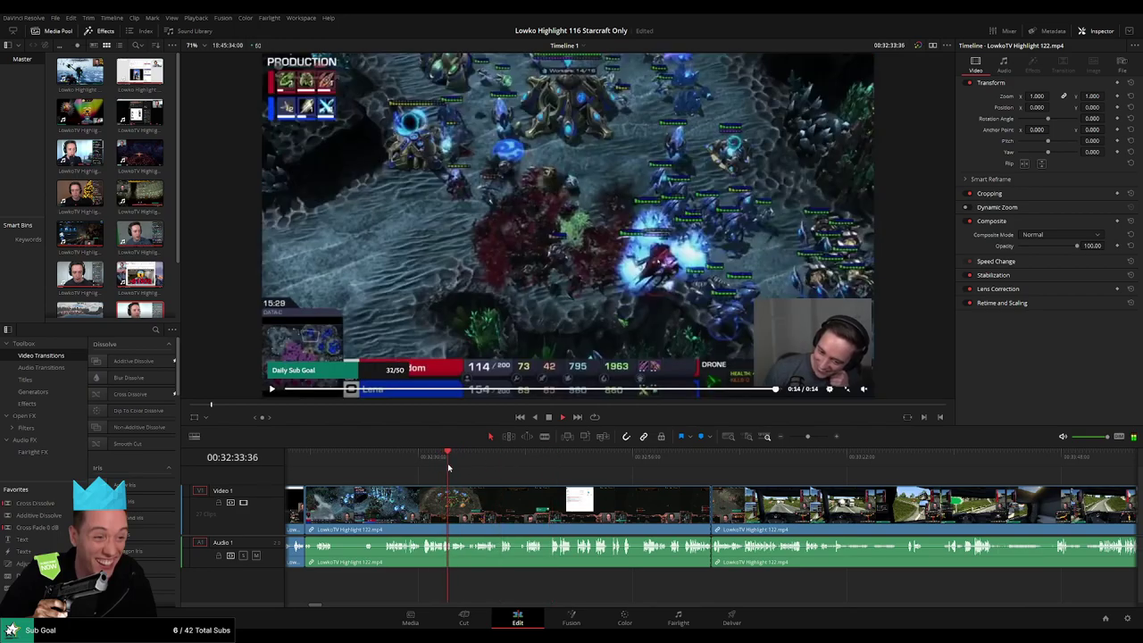
{"action": "left_click", "coordinate": [462, 463]}
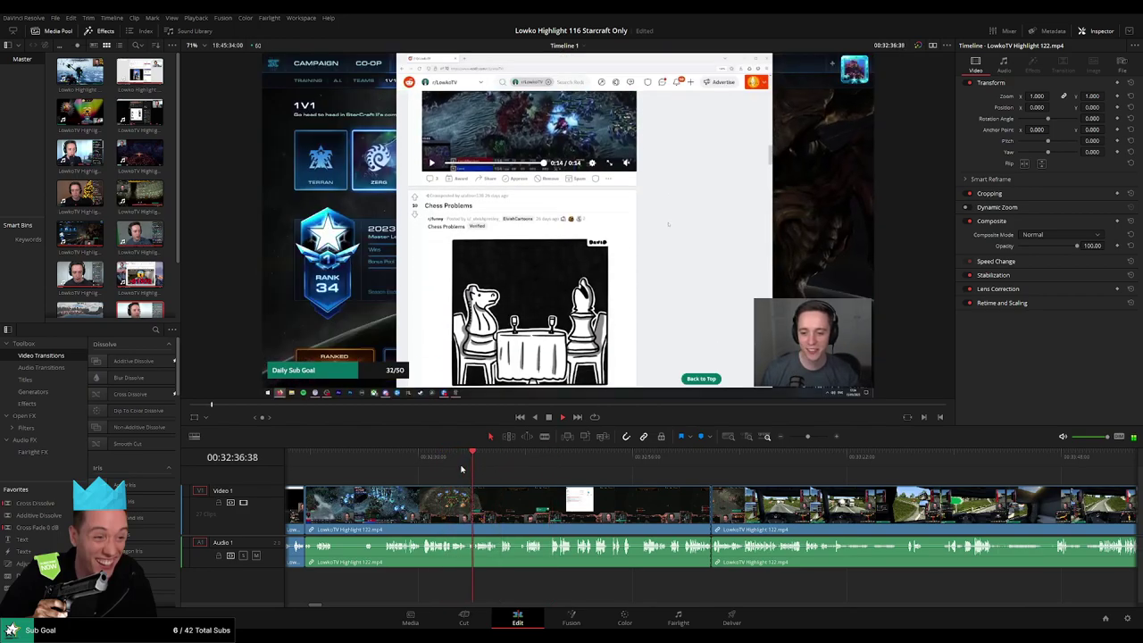
{"action": "left_click_drag", "start_coordinate": [808, 437], "coordinate": [819, 438]}
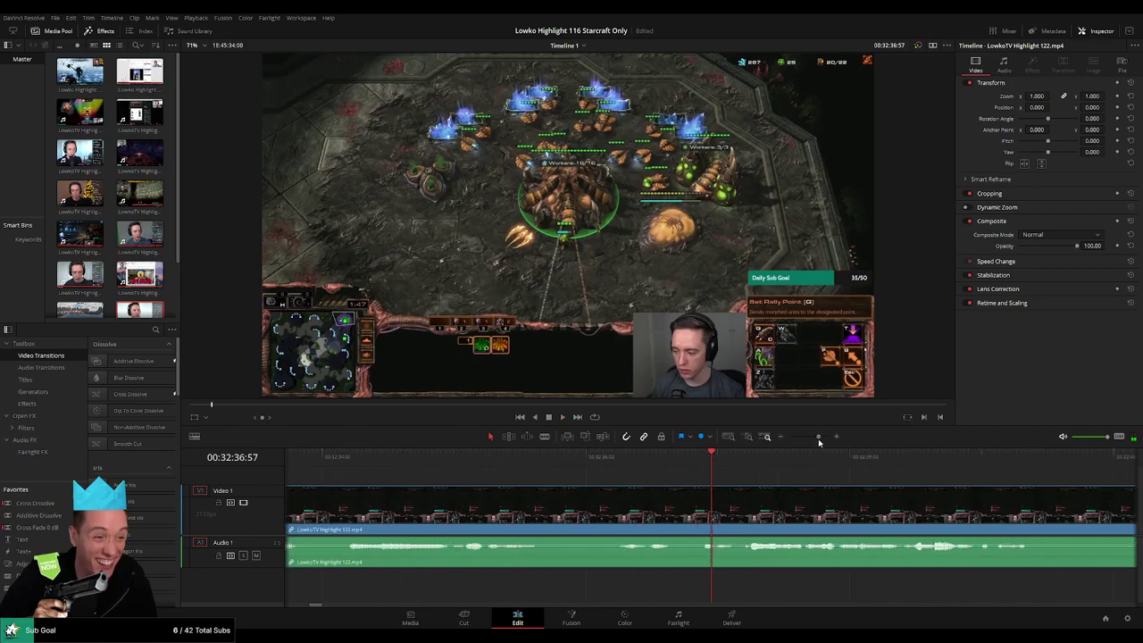
{"action": "left_click", "coordinate": [668, 460]}
{"action": "key", "text": "b"}
{"action": "left_click", "coordinate": [670, 496]}
{"action": "key", "text": "space"}
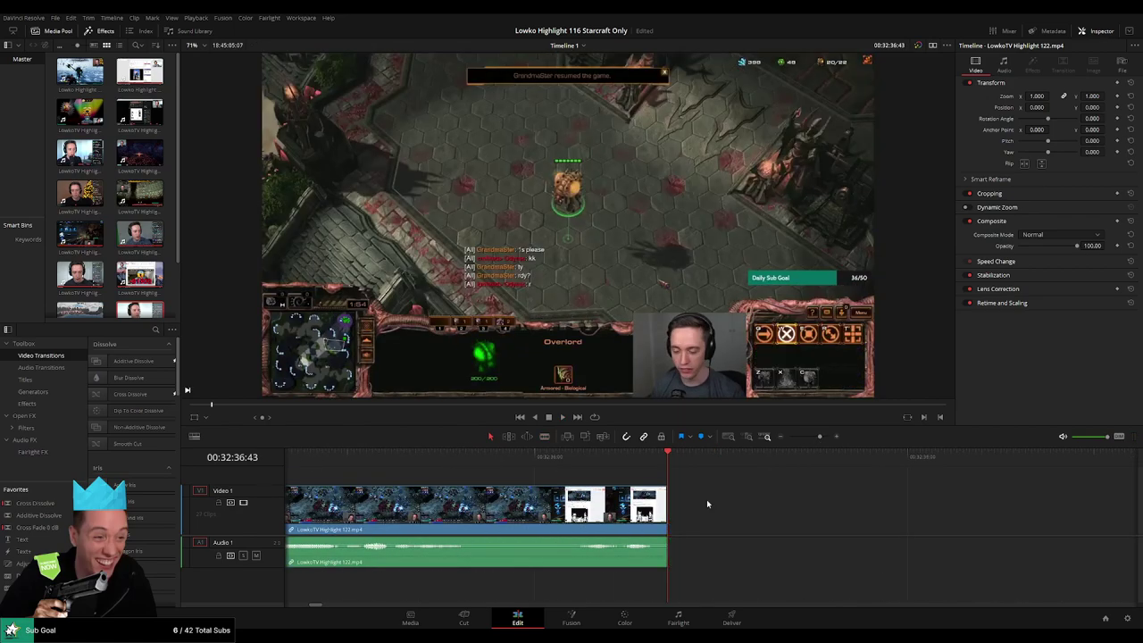
Play across the new cut and mark the kept StarCraft clip before it with the blue clip colour
{"action": "left_click", "coordinate": [650, 460]}
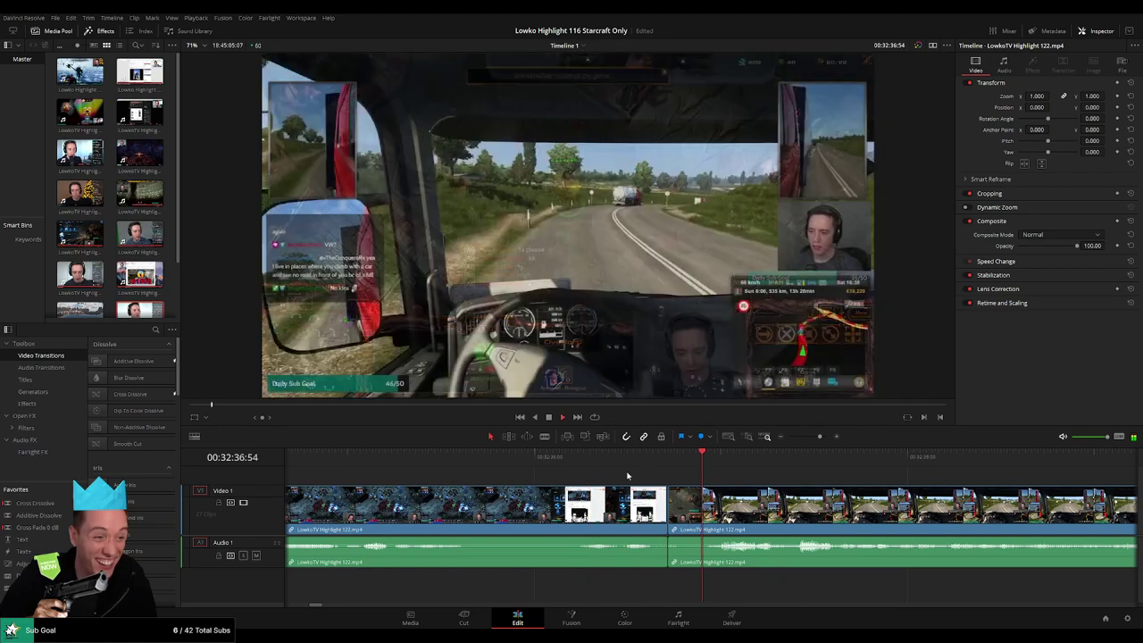
{"action": "left_click_drag", "start_coordinate": [819, 437], "coordinate": [813, 439]}
{"action": "left_click", "coordinate": [678, 453]}
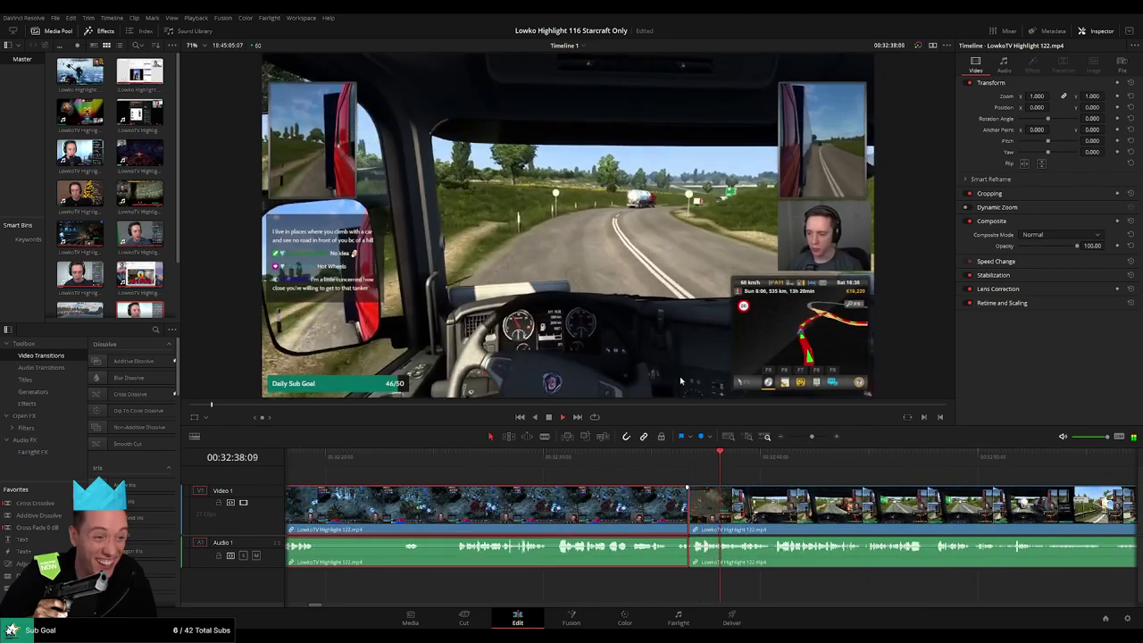
{"action": "left_click", "coordinate": [672, 507]}
{"action": "key", "text": "1"}
Skim LowkoTV Highlight 122 from about 32:45 to 1:02:35 to locate the next StarCraft-related section
{"action": "left_click", "coordinate": [868, 457]}
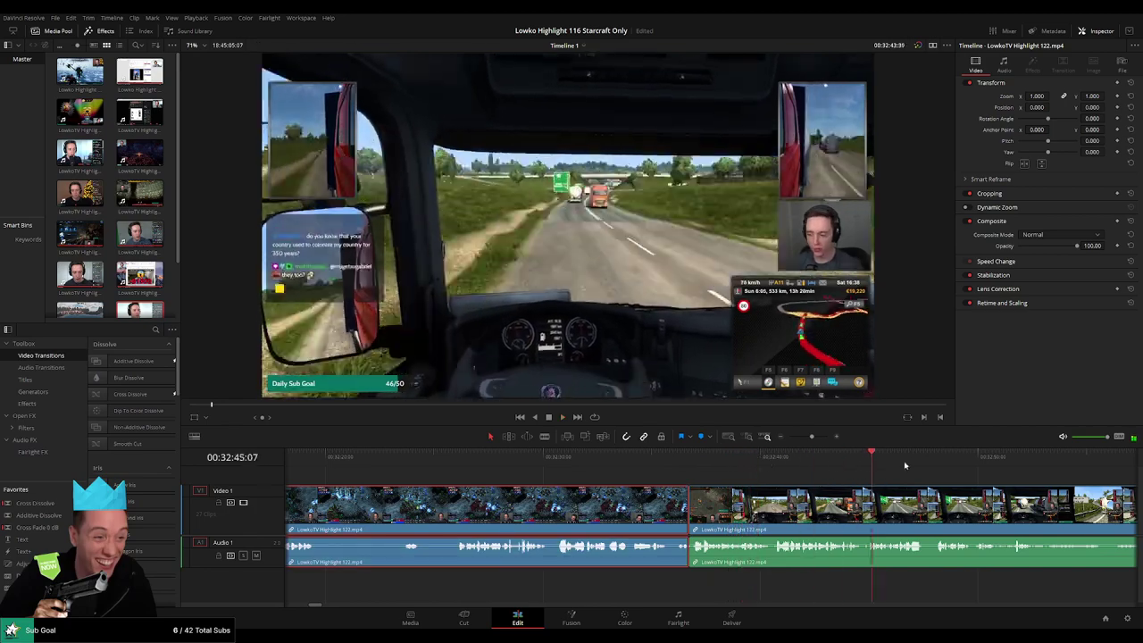
{"action": "left_click", "coordinate": [960, 459]}
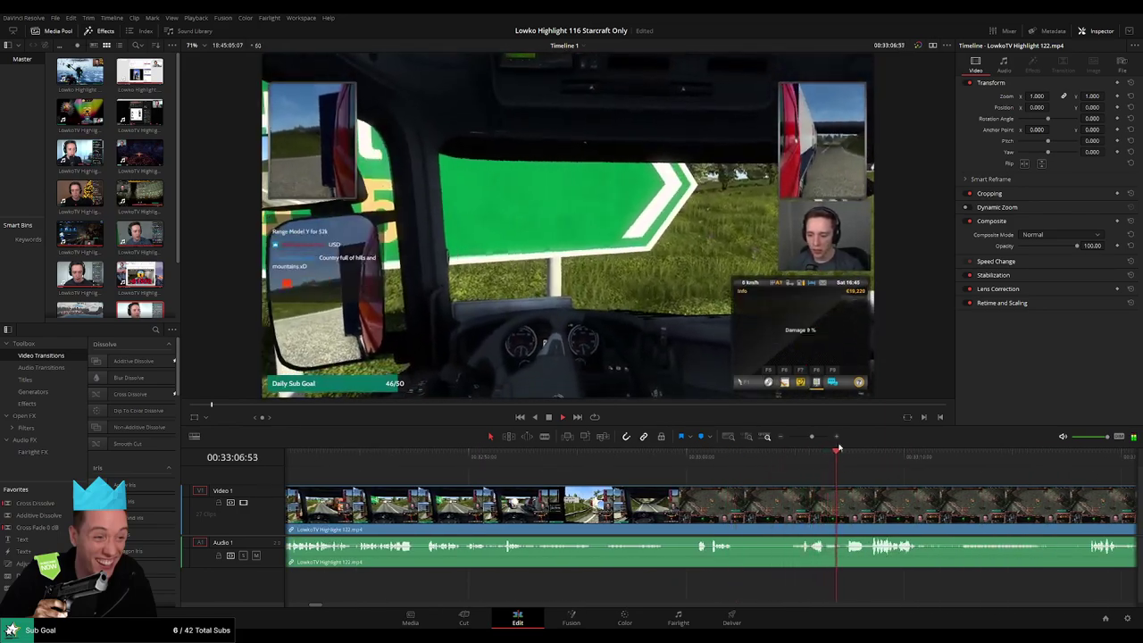
{"action": "left_click_drag", "start_coordinate": [811, 436], "coordinate": [798, 438]}
{"action": "left_click_drag", "start_coordinate": [712, 464], "coordinate": [616, 465]}
{"action": "left_click_drag", "start_coordinate": [480, 466], "coordinate": [413, 462]}
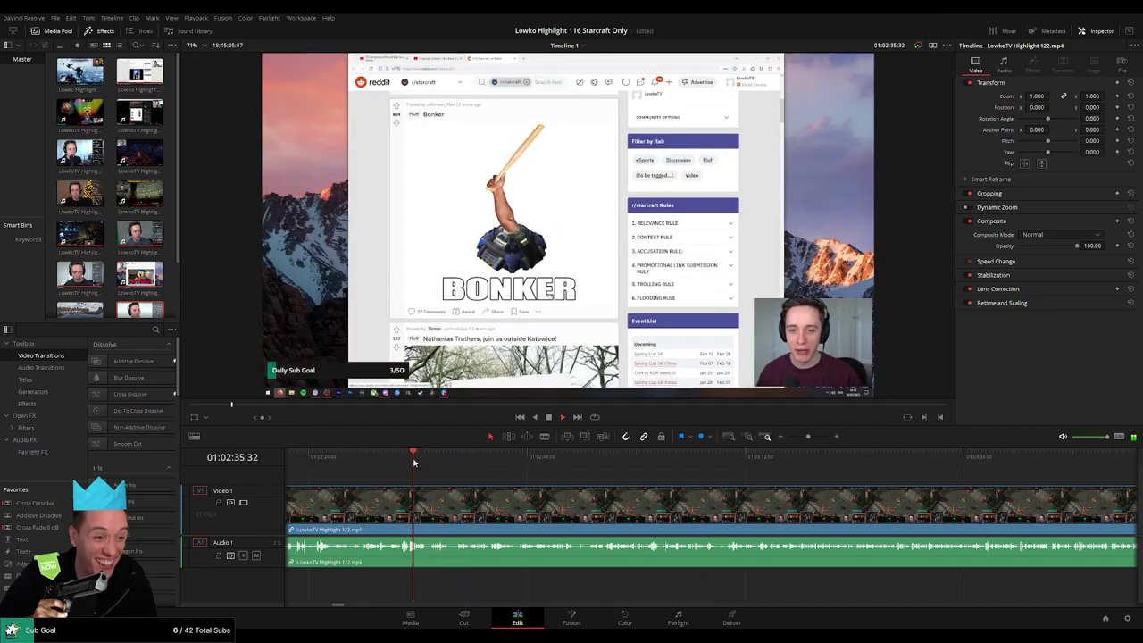
{"action": "scroll", "coordinate": [482, 485], "scroll_direction": "down", "scroll_amount": 1}
{"action": "left_click", "coordinate": [699, 460]}
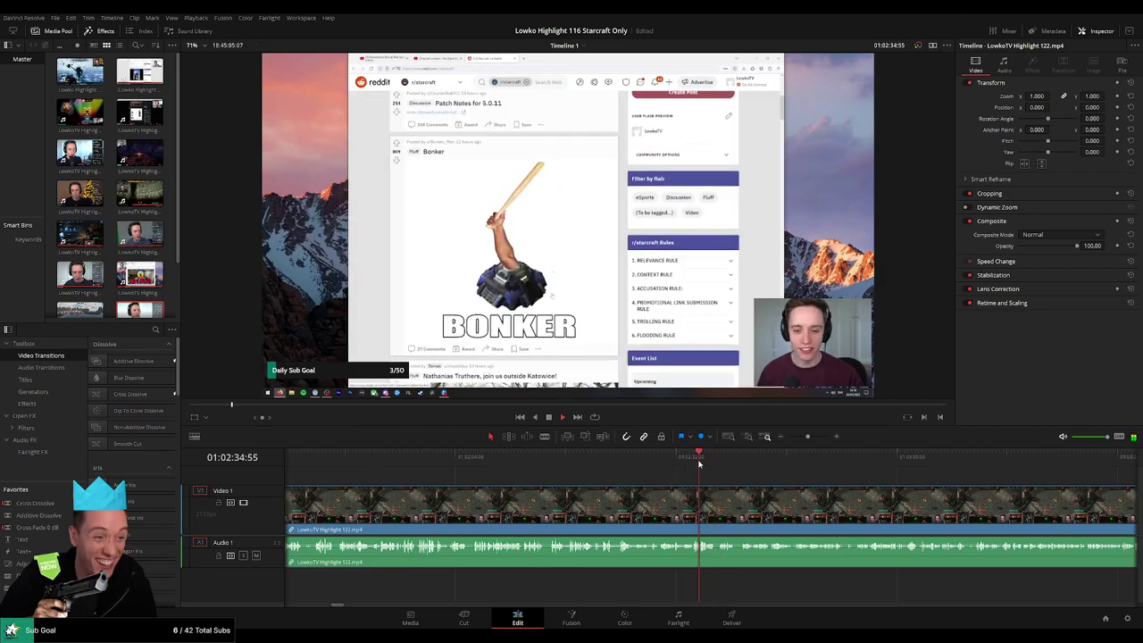
Split LowkoTV Highlight 122 at 1:02:34:16, where the colony-building game footage gives way to the StarCraft subreddit's Bonker post
{"action": "scroll", "coordinate": [702, 459], "scroll_direction": "up", "scroll_amount": 1}
{"action": "left_click_drag", "start_coordinate": [807, 436], "coordinate": [815, 438]}
{"action": "left_click", "coordinate": [534, 460]}
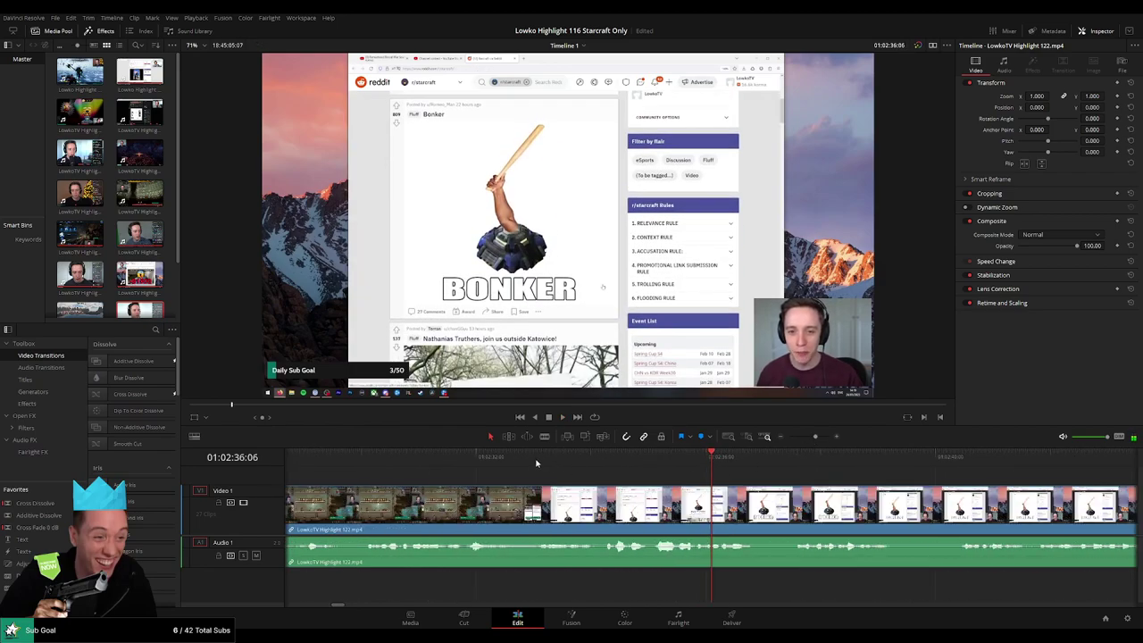
{"action": "left_click_drag", "start_coordinate": [524, 466], "coordinate": [547, 466]}
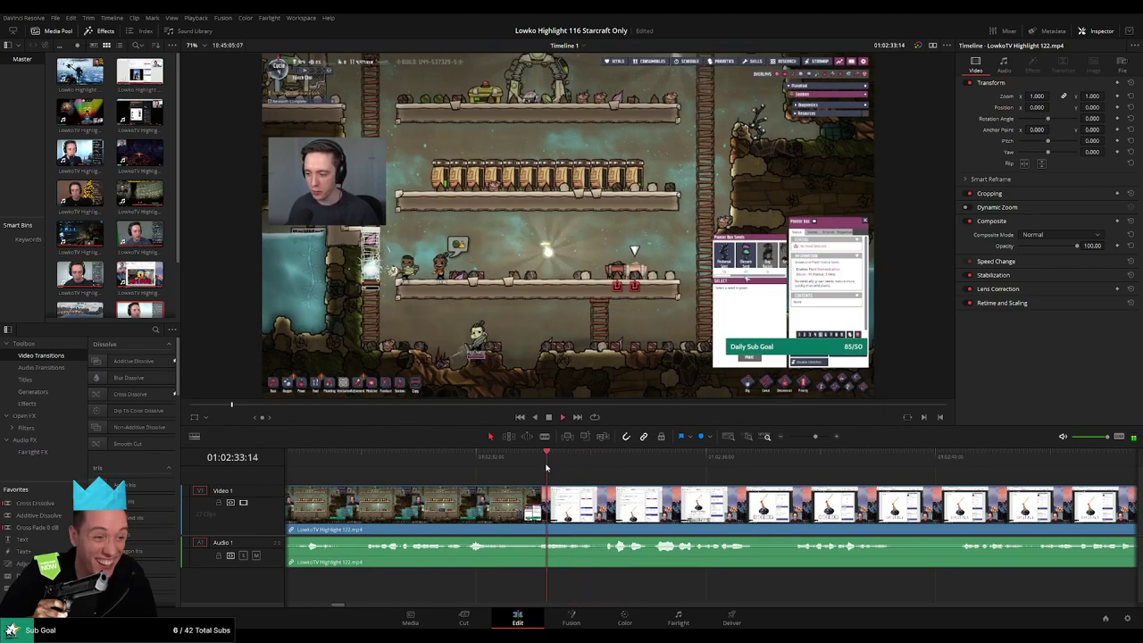
{"action": "key", "text": "space"}
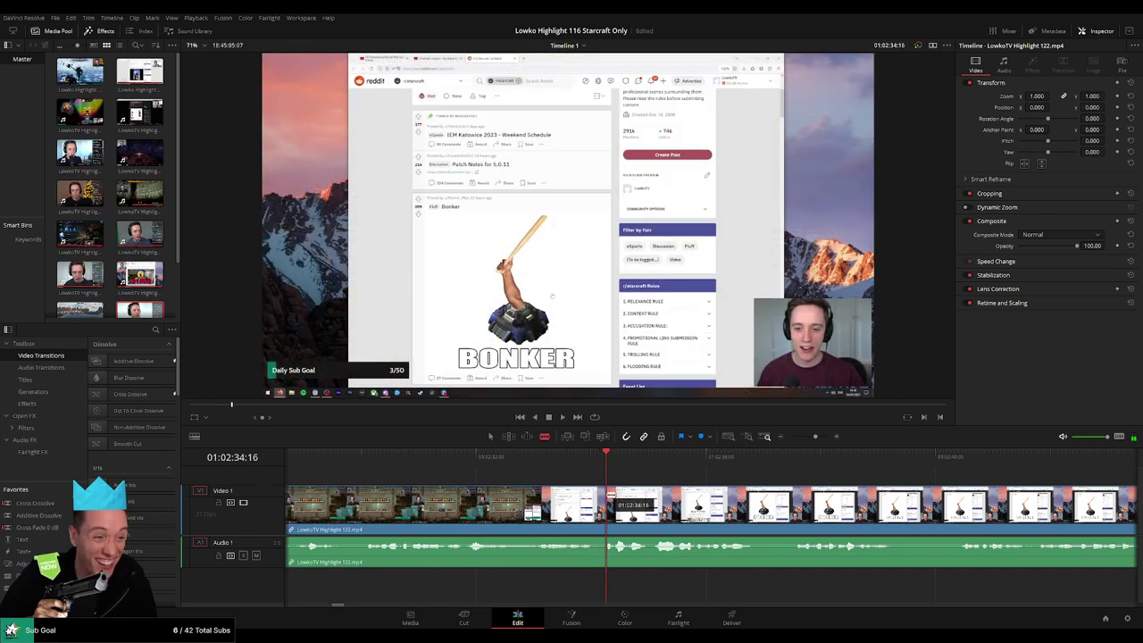
{"action": "left_click", "coordinate": [608, 505]}
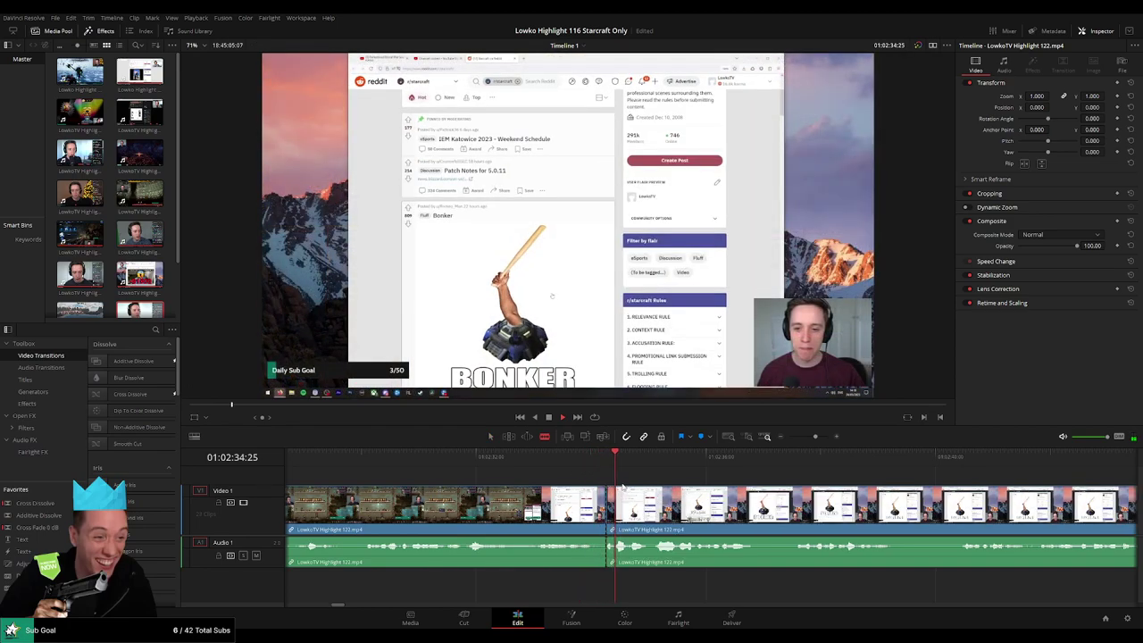
Ripple-delete the non-StarCraft clip before the 1:02:34:16 cut so the subreddit section follows the previously kept footage
{"action": "left_click", "coordinate": [606, 460]}
{"action": "key", "text": "a"}
{"action": "left_click", "coordinate": [580, 510]}
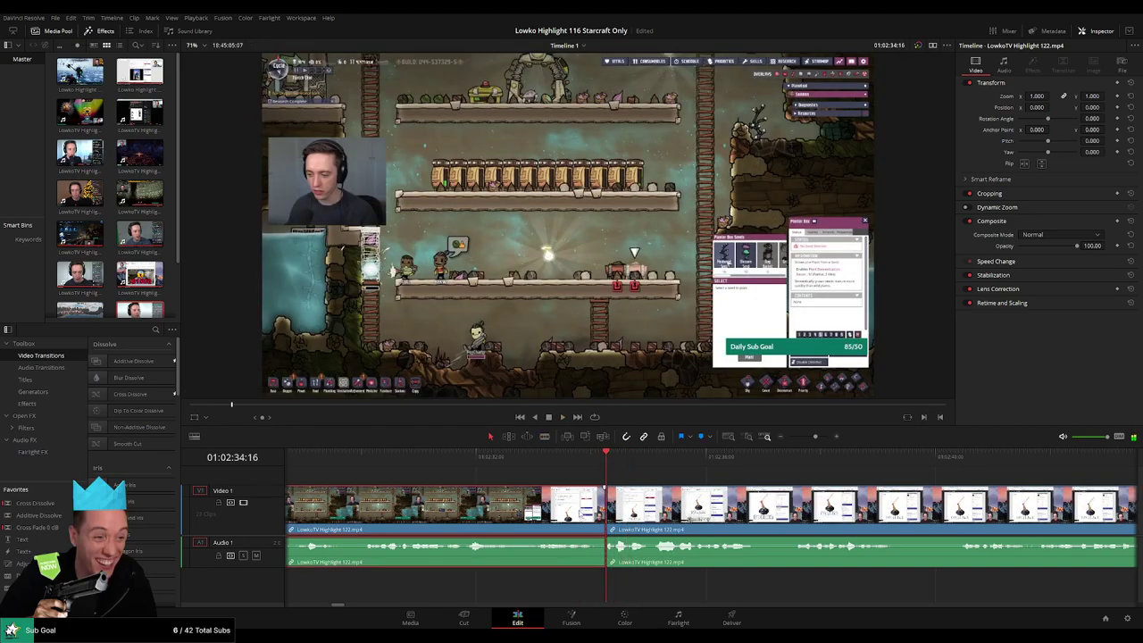
{"action": "key", "text": "BackSpace"}
{"action": "left_click", "coordinate": [580, 512]}
{"action": "key", "text": "BackSpace"}
Play through the subreddit section and split the clip at about 33:15, between the "5.0.11 was an inside job" post and the Zerg cabal meme
{"action": "key", "text": "space"}
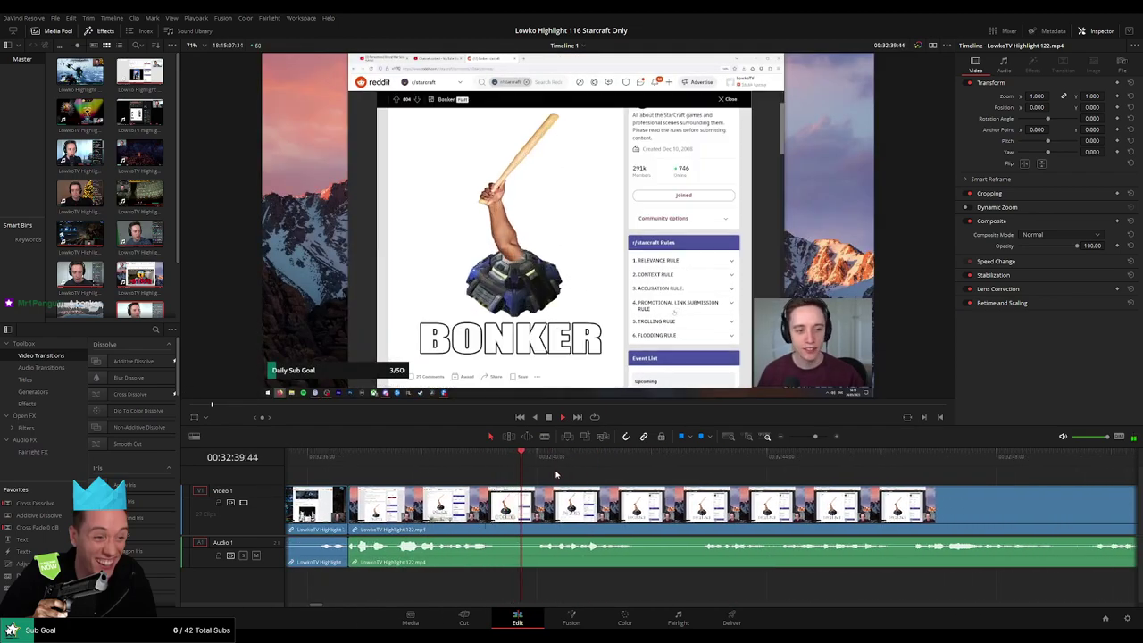
{"action": "left_click", "coordinate": [680, 464]}
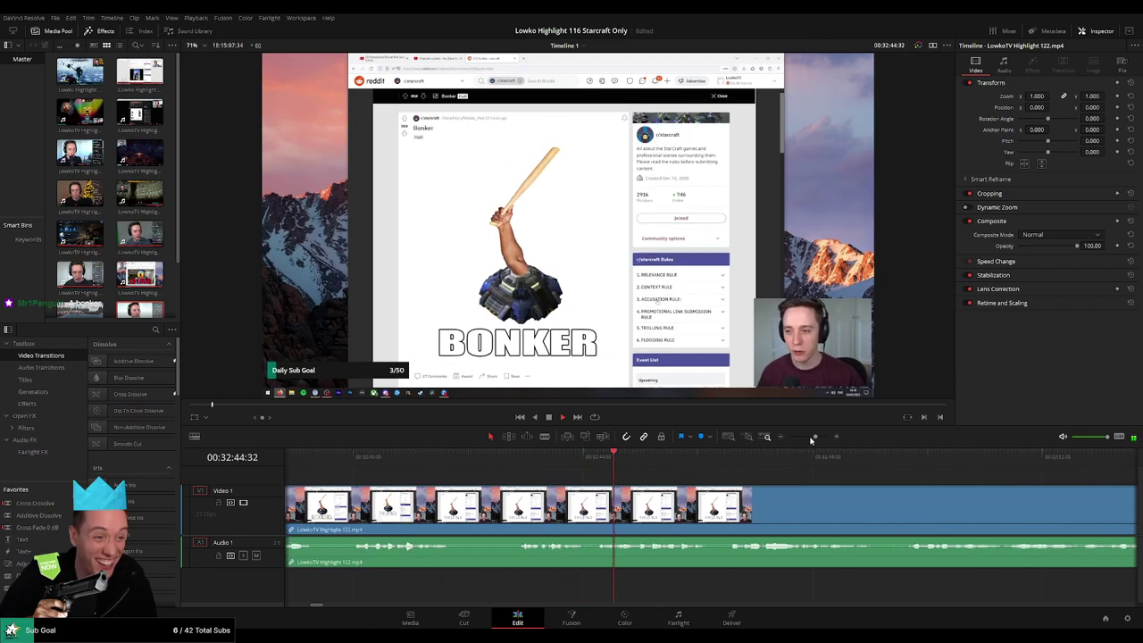
{"action": "left_click_drag", "start_coordinate": [813, 437], "coordinate": [810, 439]}
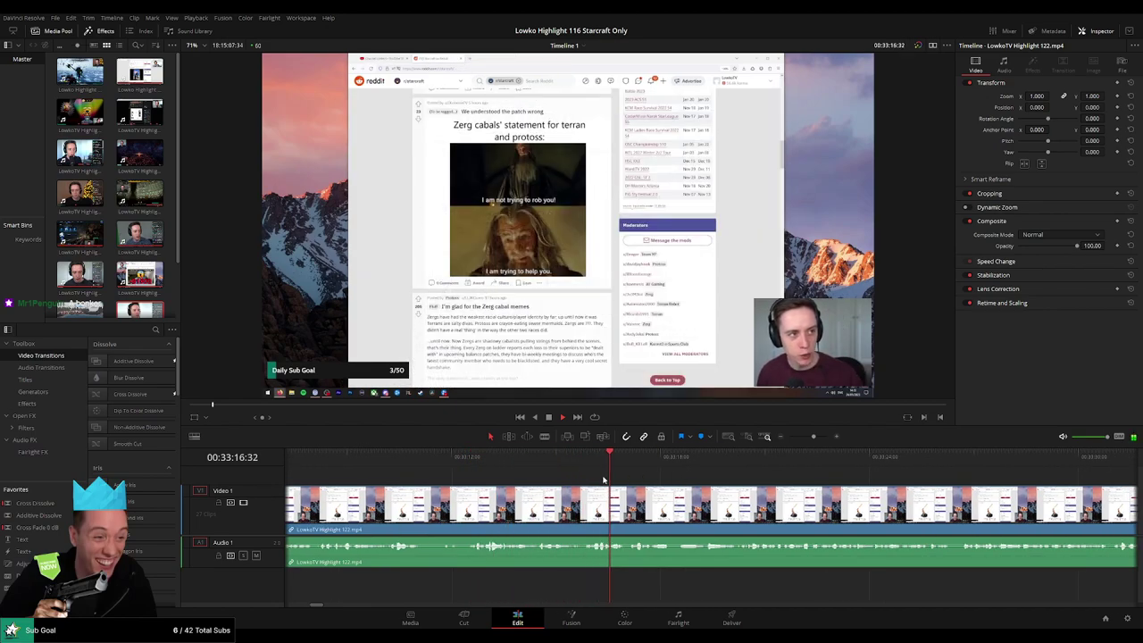
{"action": "left_click", "coordinate": [519, 458]}
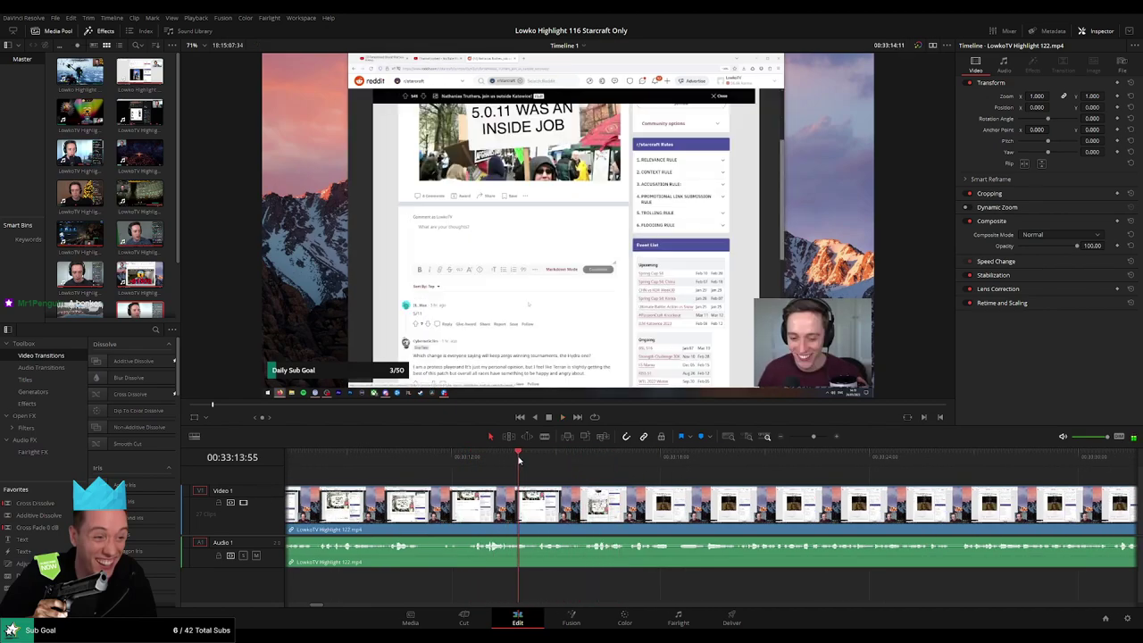
{"action": "left_click", "coordinate": [570, 466]}
{"action": "key", "text": "ctrl+b"}
{"action": "key", "text": "space"}
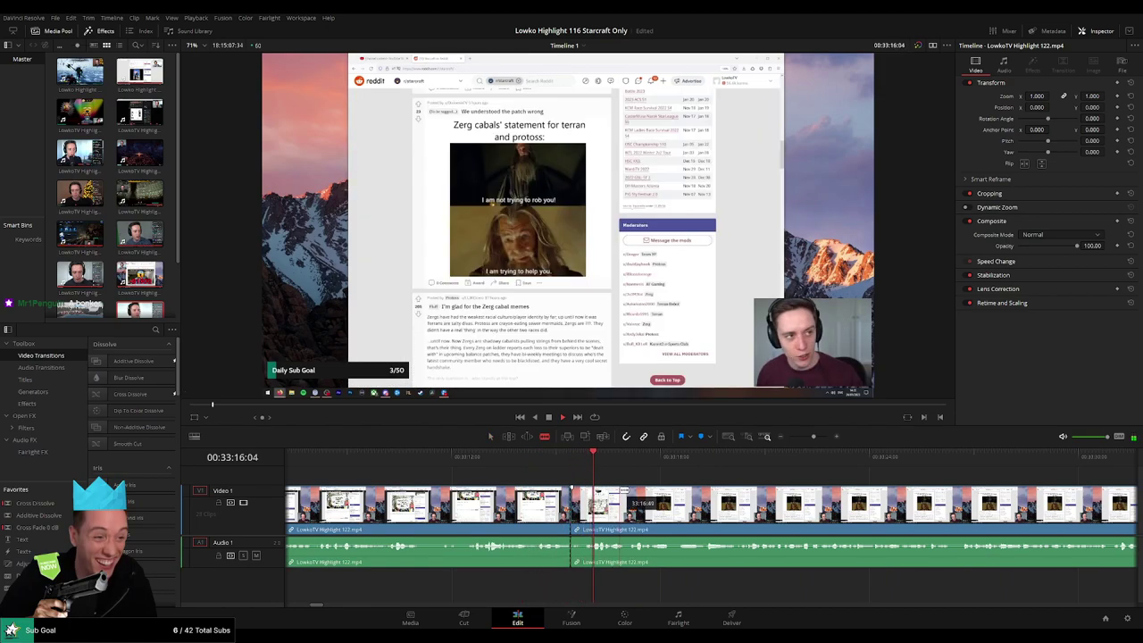
Skim the footage after the cut through the Overwatch 2 tweet, and mark the kept Bonker subreddit clip with the blue clip colour
{"action": "left_click_drag", "start_coordinate": [920, 499], "coordinate": [604, 473]}
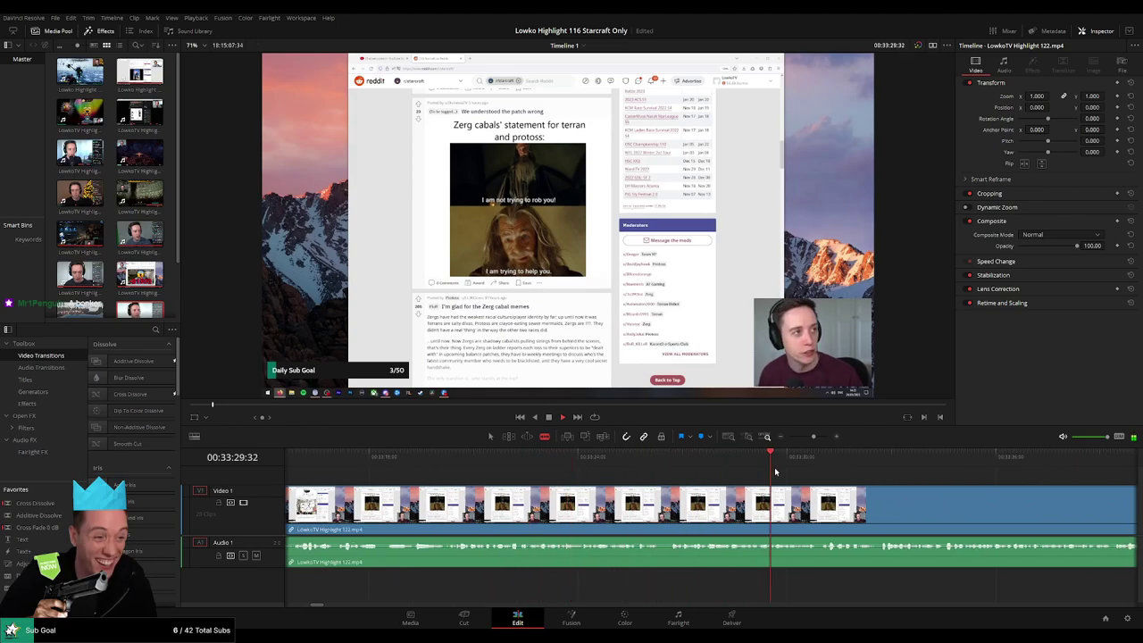
{"action": "left_click", "coordinate": [963, 467]}
{"action": "left_click_drag", "start_coordinate": [814, 437], "coordinate": [798, 438]}
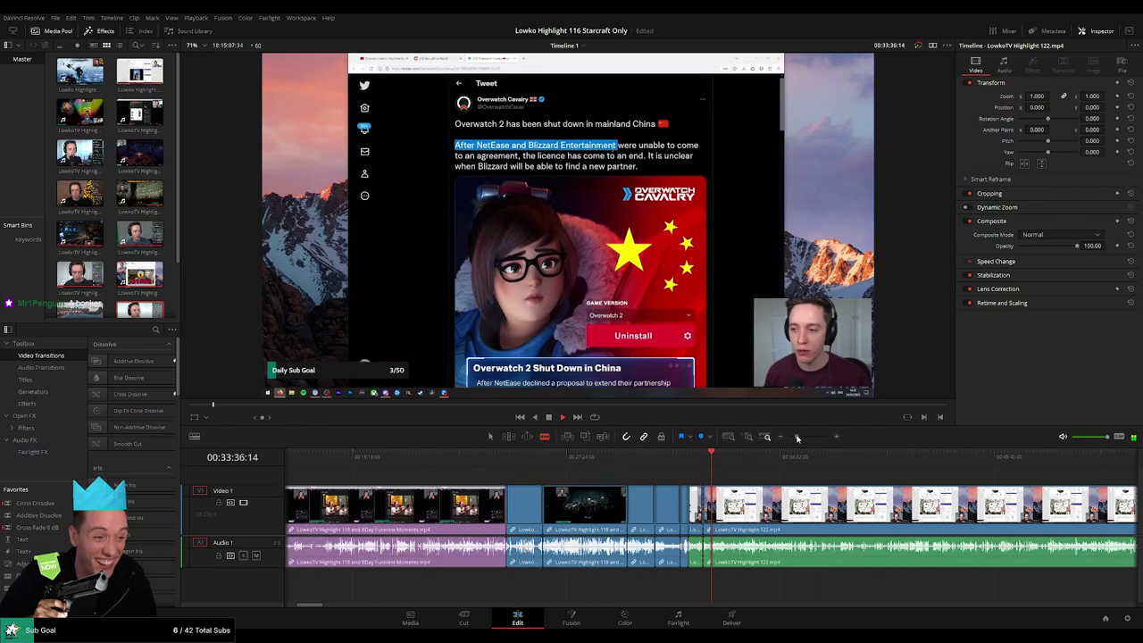
{"action": "left_click", "coordinate": [716, 461]}
{"action": "scroll", "coordinate": [731, 488], "scroll_direction": "up", "scroll_amount": 4}
{"action": "key", "text": "a"}
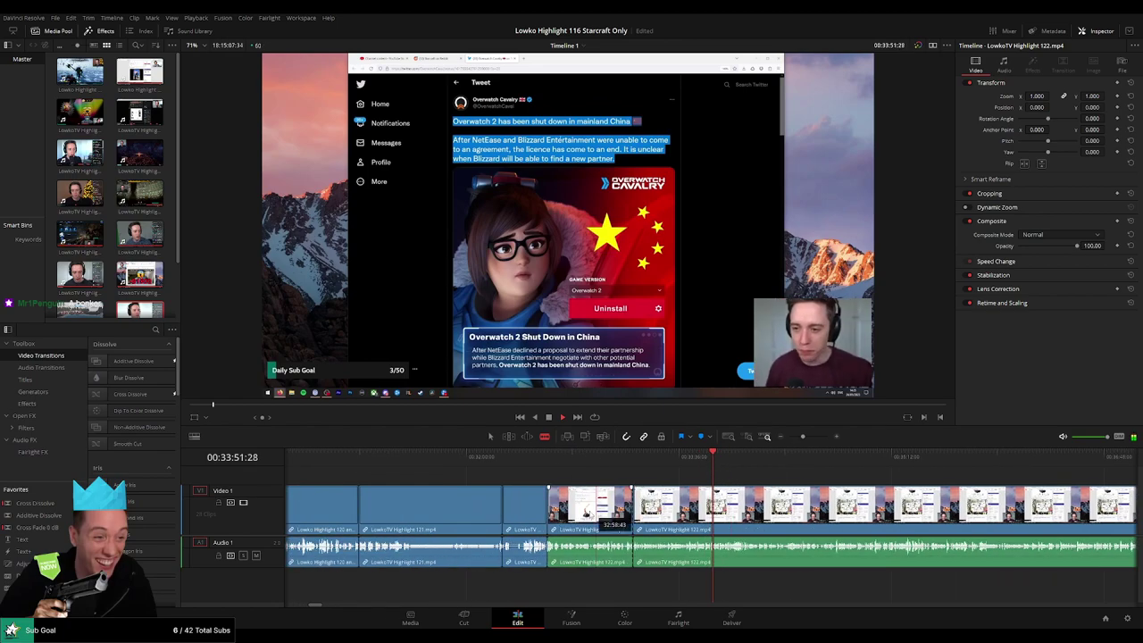
{"action": "left_click", "coordinate": [595, 514]}
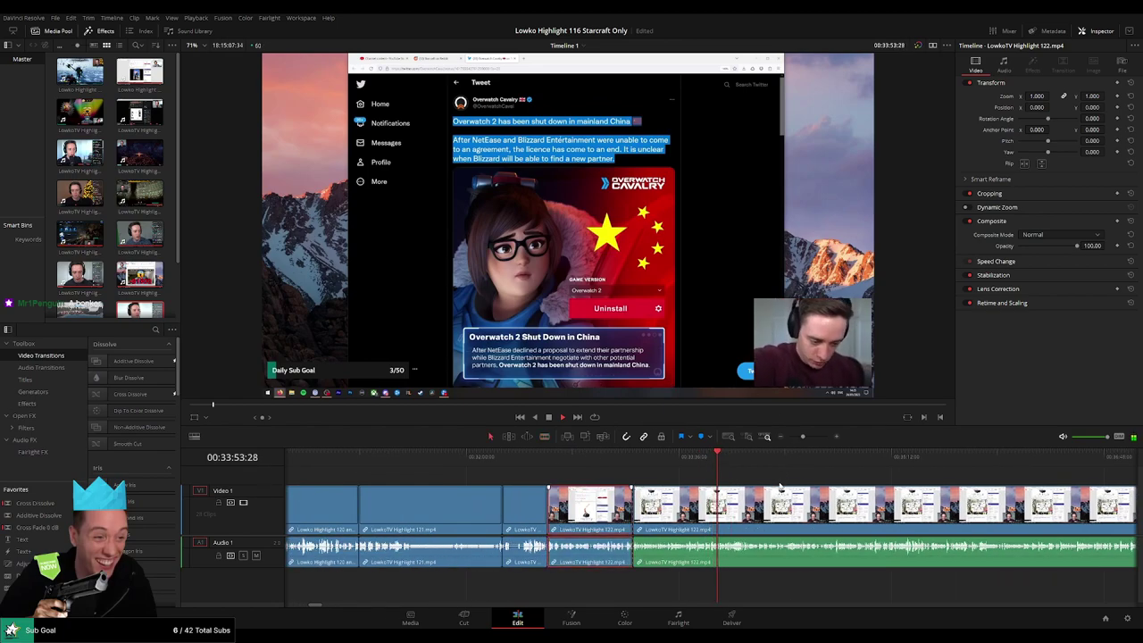
Split the remaining clip at 34:43:46, where the "Members balance council?" post opens, and ripple-delete the footage back to the previous cut
{"action": "left_click", "coordinate": [850, 462]}
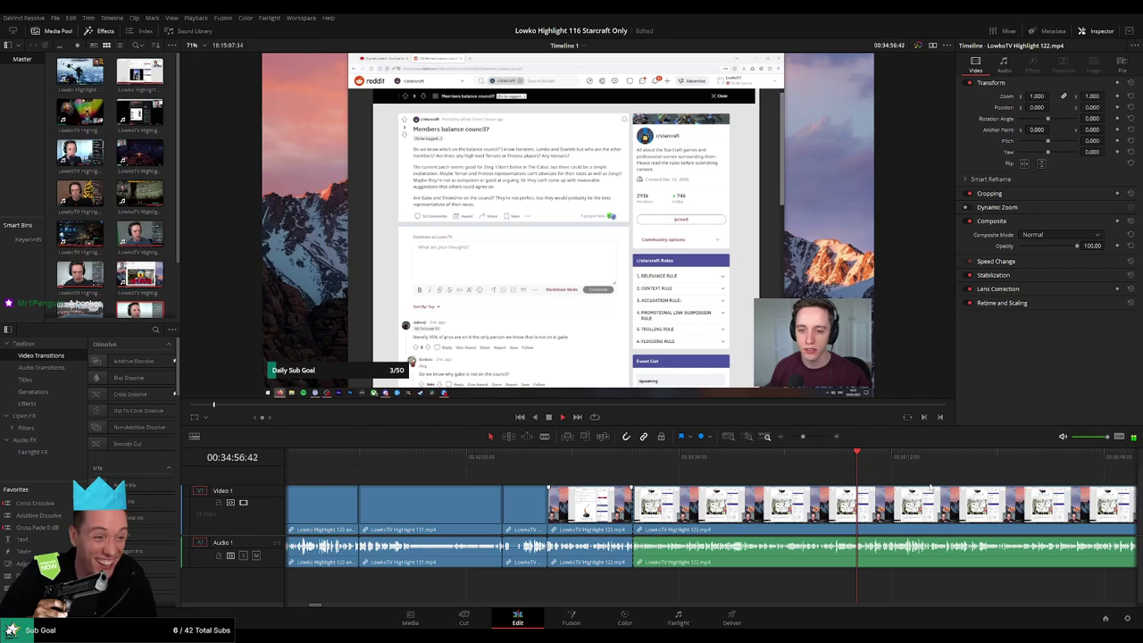
{"action": "scroll", "coordinate": [931, 488], "scroll_direction": "right", "scroll_amount": 3}
{"action": "left_click", "coordinate": [580, 457]}
{"action": "scroll", "coordinate": [647, 486], "scroll_direction": "up", "scroll_amount": 3}
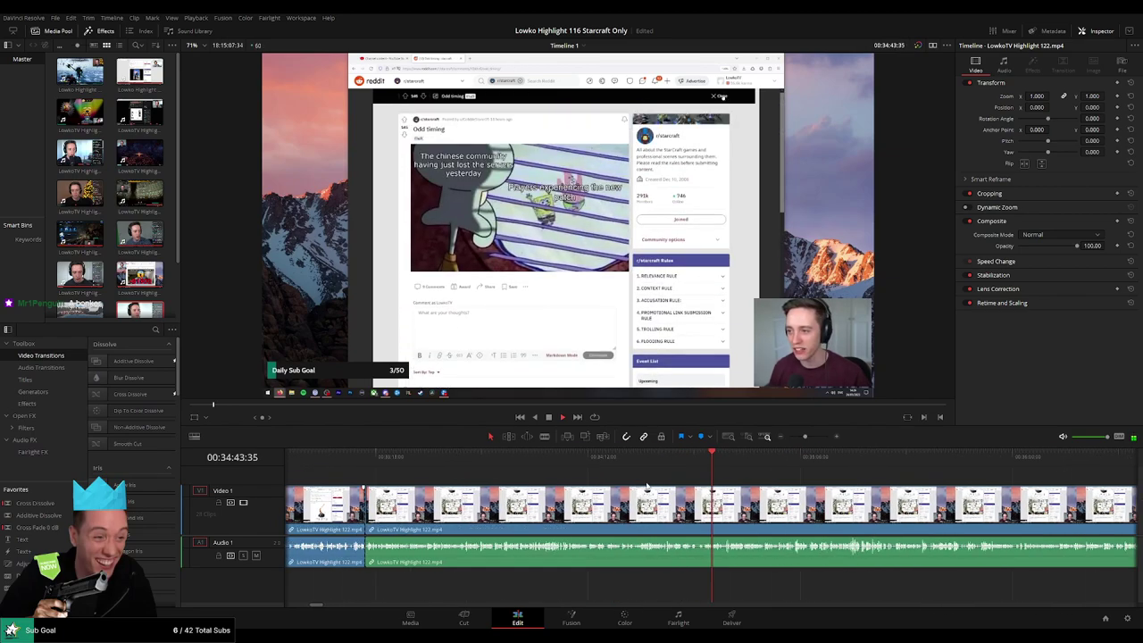
{"action": "key", "text": "space"}
{"action": "left_click_drag", "start_coordinate": [806, 437], "coordinate": [820, 437]}
{"action": "left_click", "coordinate": [532, 457]}
{"action": "left_click_drag", "start_coordinate": [575, 451], "coordinate": [417, 488]}
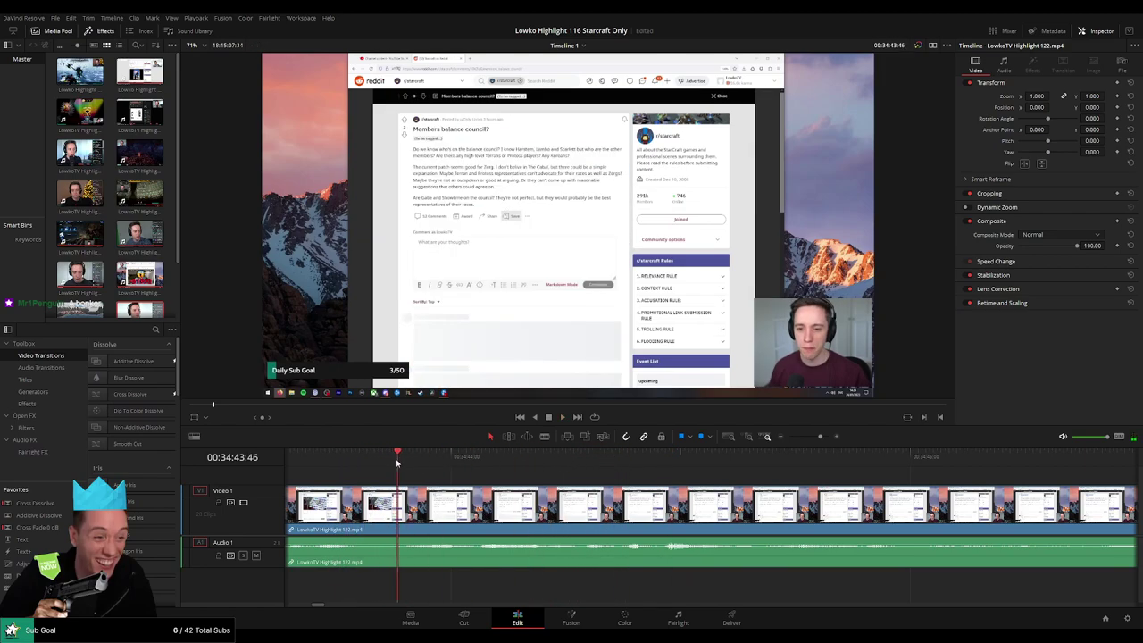
{"action": "key", "text": "ctrl+b"}
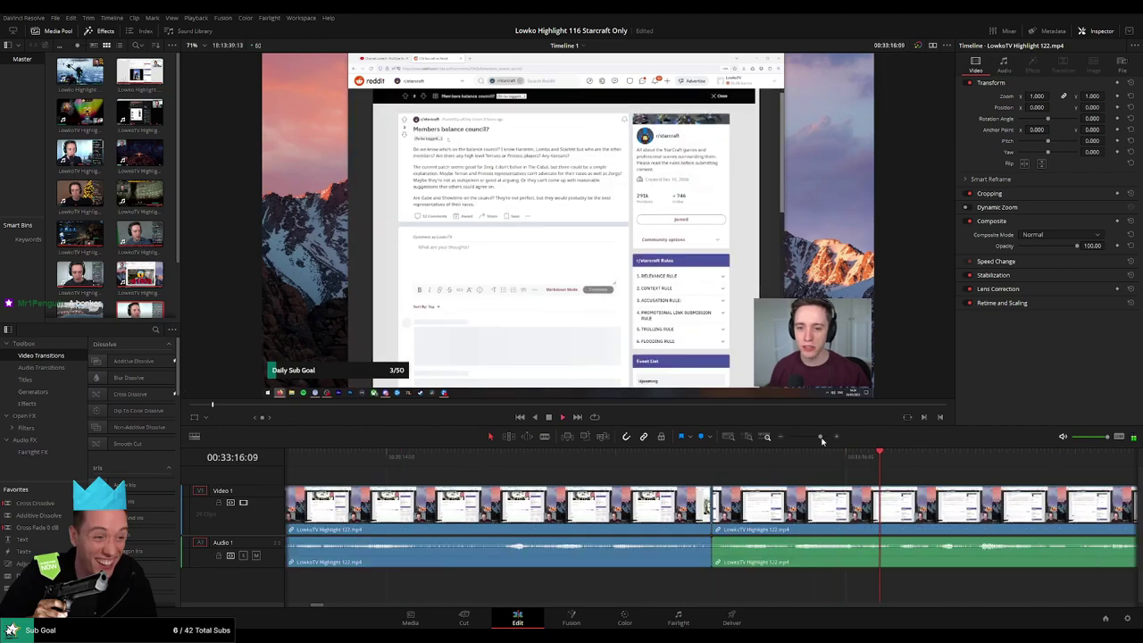
Play through the "Members balance council?" discussion from about 33:16 to 34:05 to look for the section's end
{"action": "left_click_drag", "start_coordinate": [820, 437], "coordinate": [813, 438]}
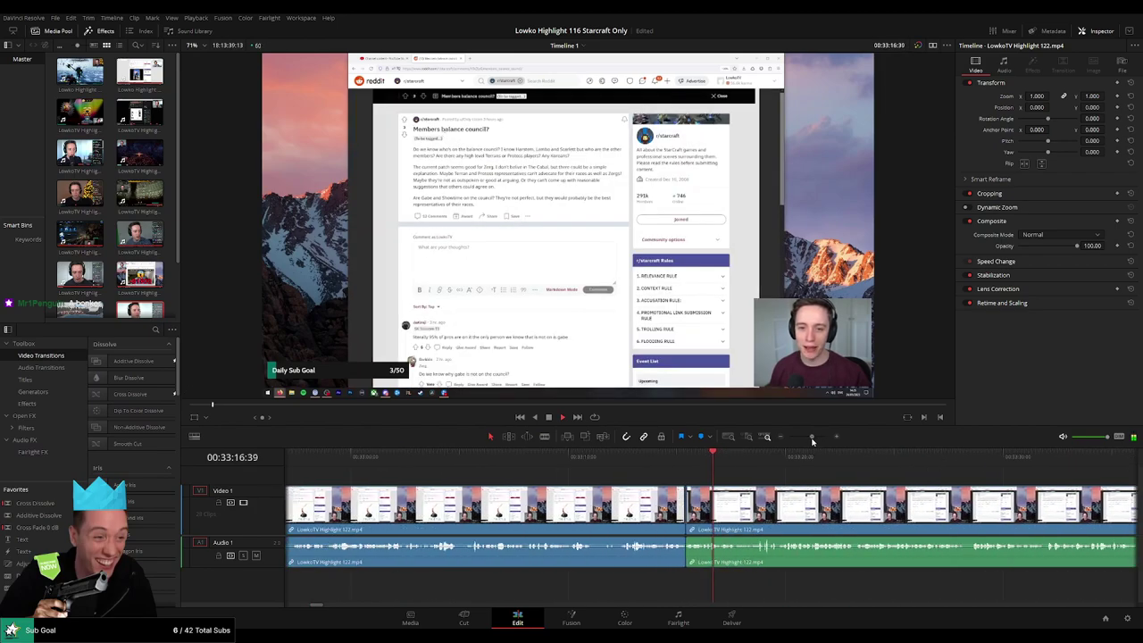
{"action": "left_click_drag", "start_coordinate": [827, 503], "coordinate": [530, 491]}
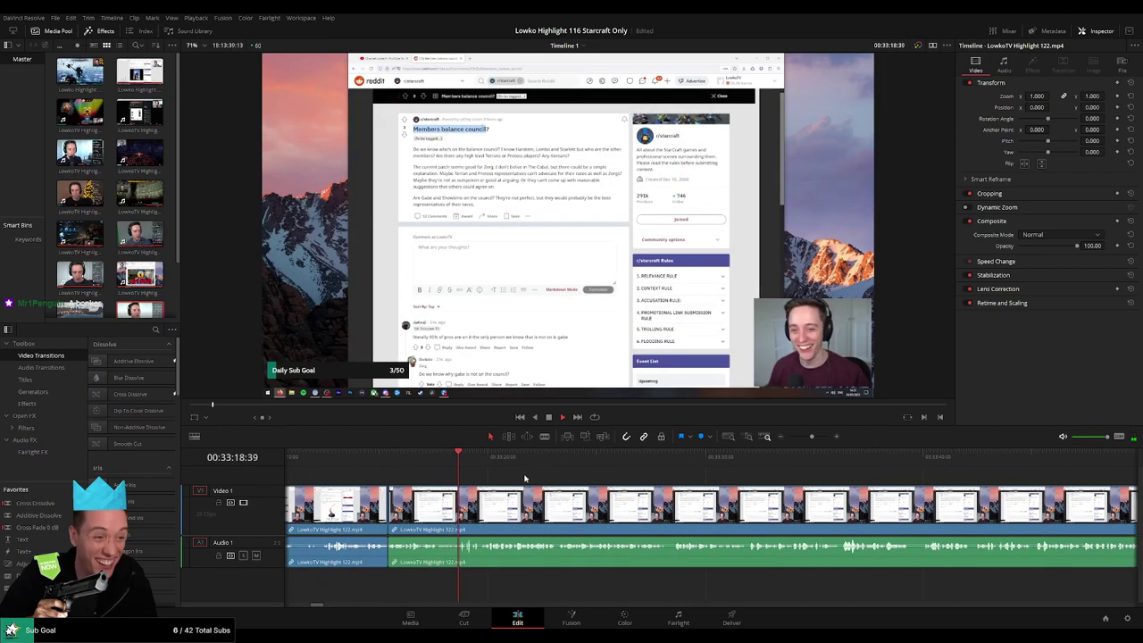
{"action": "scroll", "coordinate": [542, 478], "scroll_direction": "right", "scroll_amount": 1}
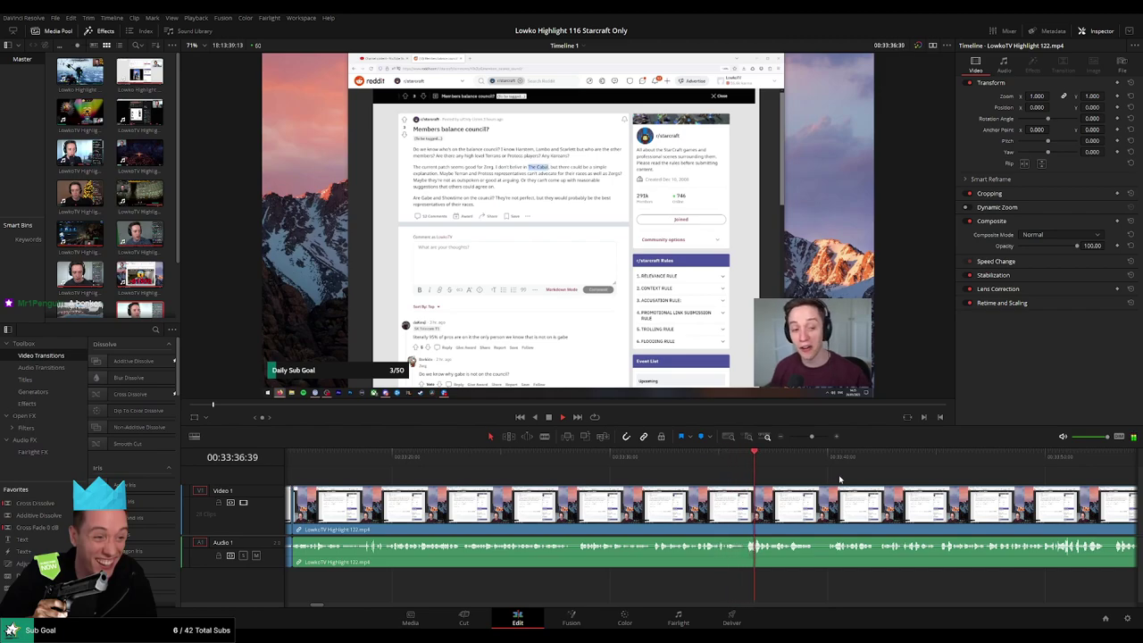
{"action": "mouse_move", "coordinate": [808, 441]}
{"action": "left_mouse_down"}
{"action": "mouse_move", "coordinate": [788, 439]}
{"action": "mouse_move", "coordinate": [813, 441]}
{"action": "left_mouse_up"}
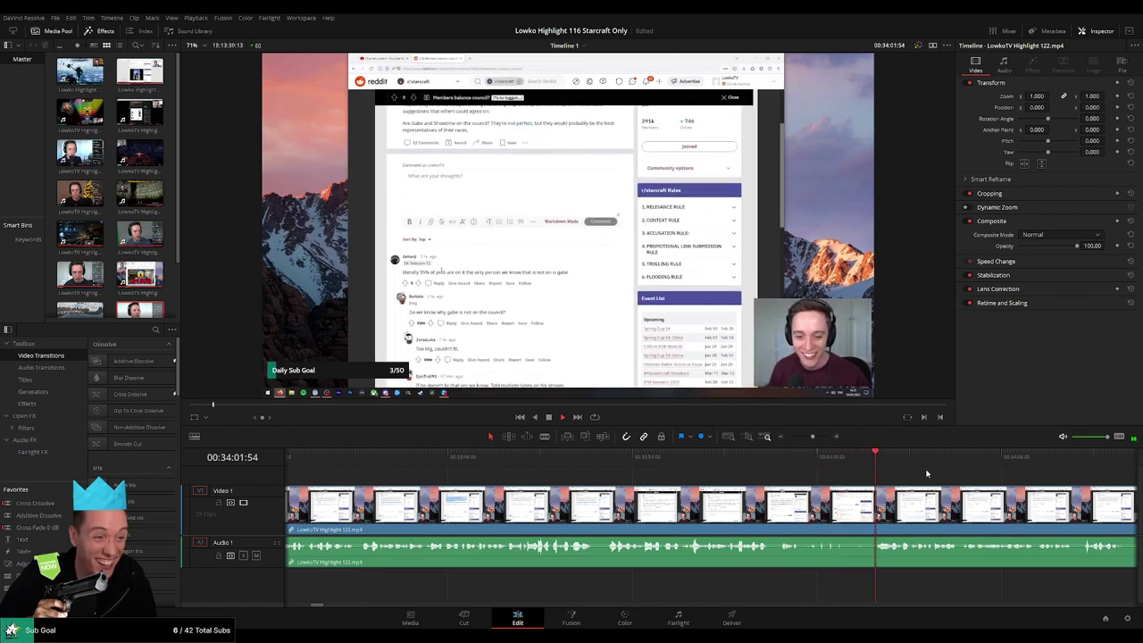
{"action": "left_click_drag", "start_coordinate": [822, 488], "coordinate": [667, 501]}
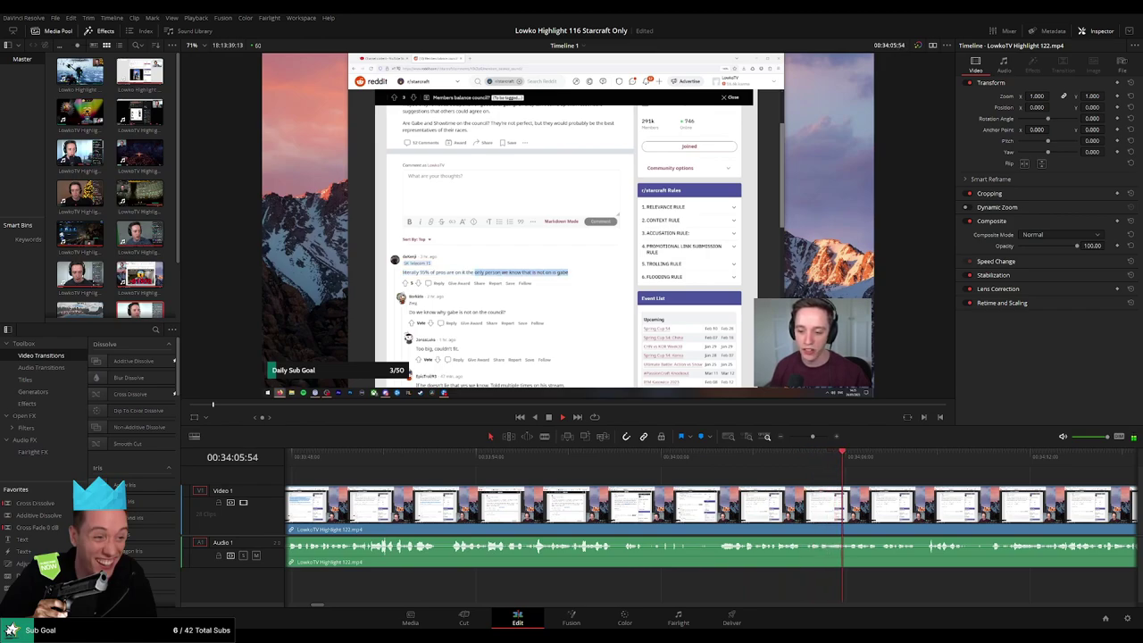
Review the Reddit section of the timeline from about 00:34:05 to 00:35:16, following the balance council and patch discussion
{"action": "scroll", "coordinate": [603, 474], "scroll_direction": "right", "scroll_amount": 3}
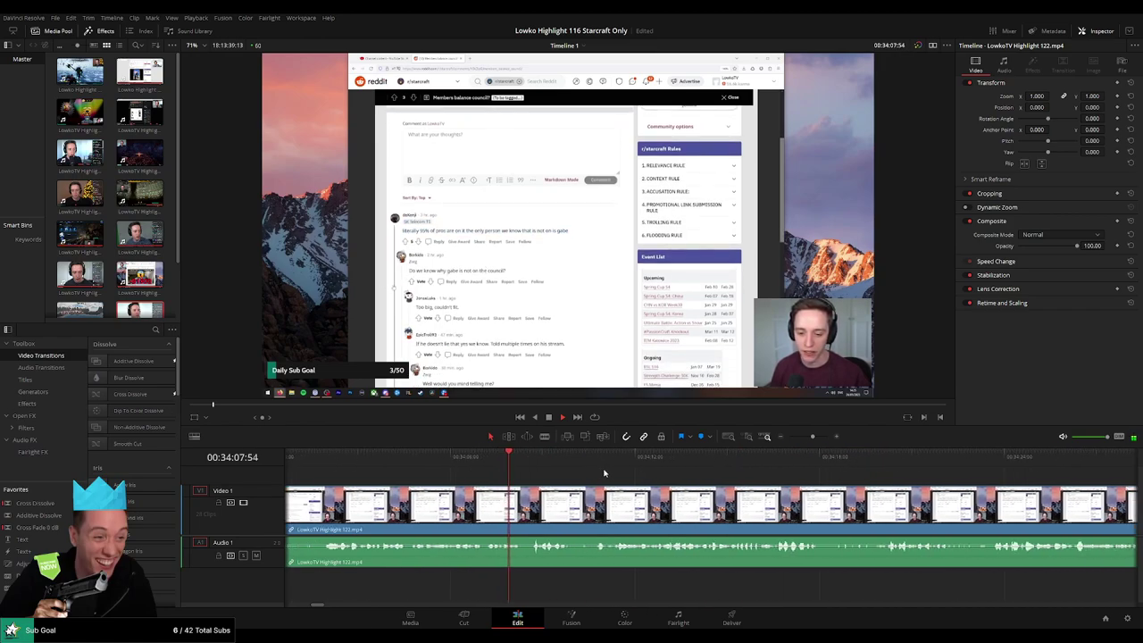
{"action": "scroll", "coordinate": [574, 482], "scroll_direction": "right", "scroll_amount": 2}
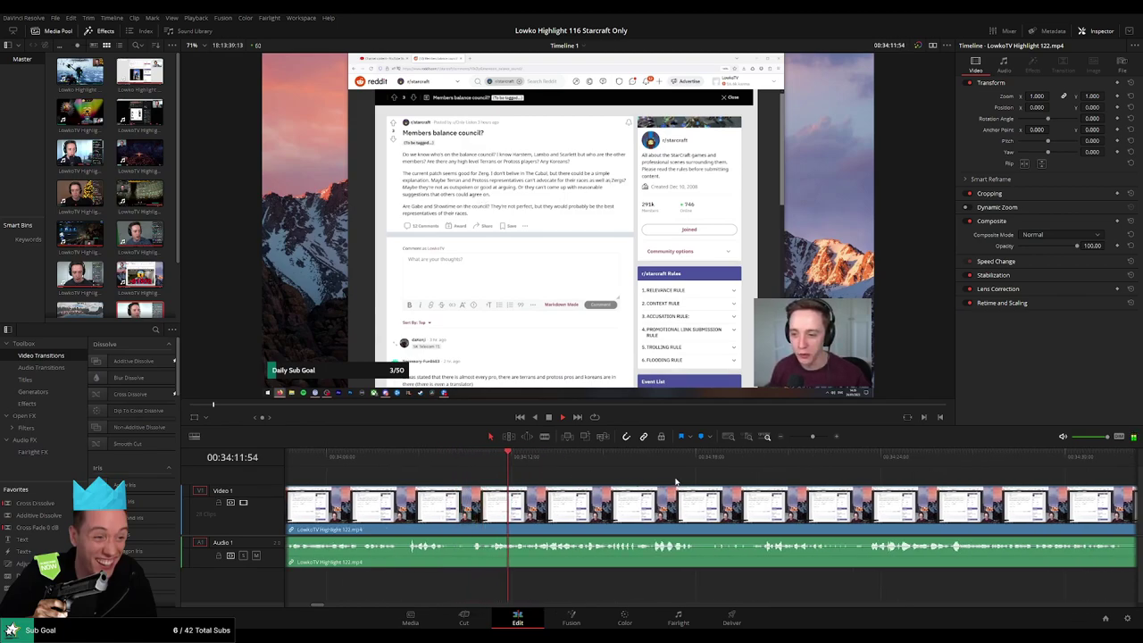
{"action": "scroll", "coordinate": [650, 482], "scroll_direction": "right", "scroll_amount": 2}
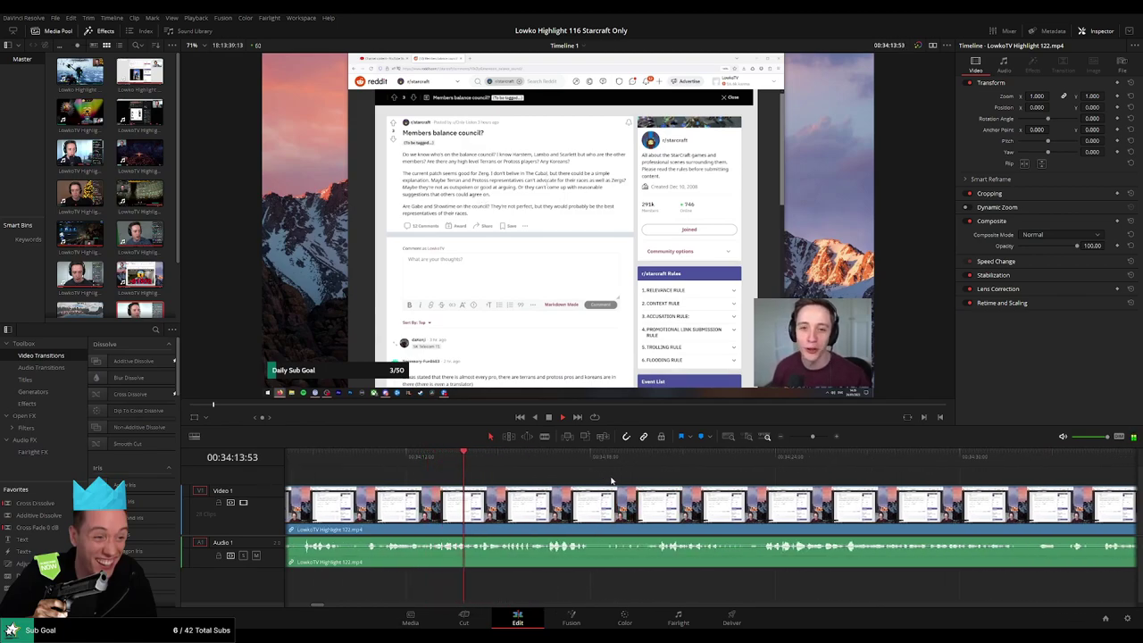
{"action": "scroll", "coordinate": [607, 478], "scroll_direction": "right", "scroll_amount": 2}
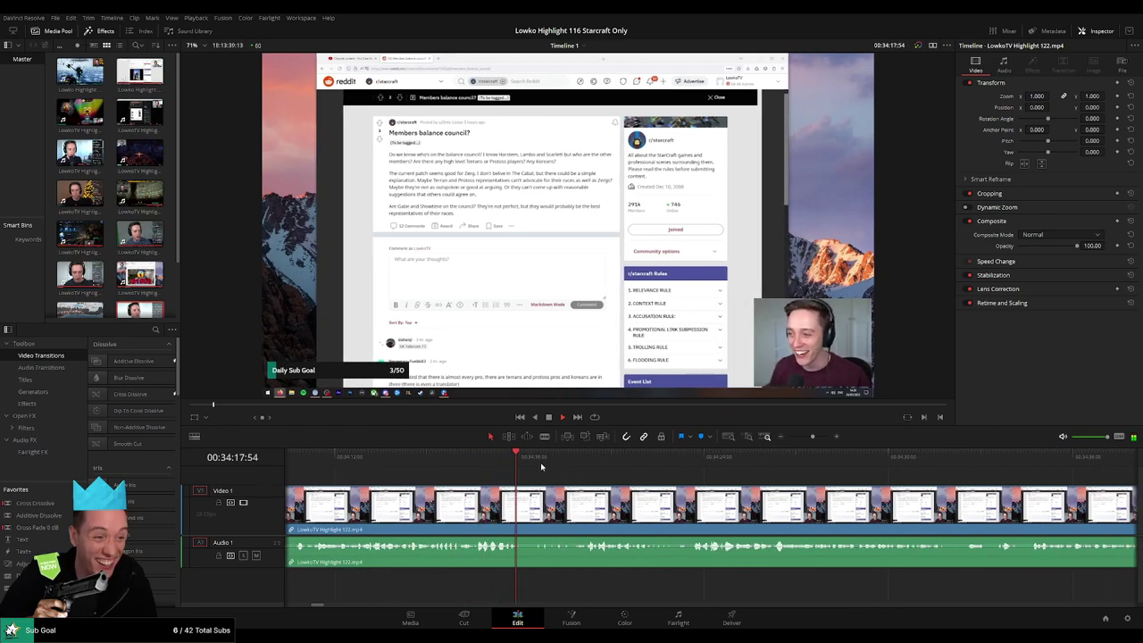
{"action": "left_click_drag", "start_coordinate": [549, 458], "coordinate": [575, 457]}
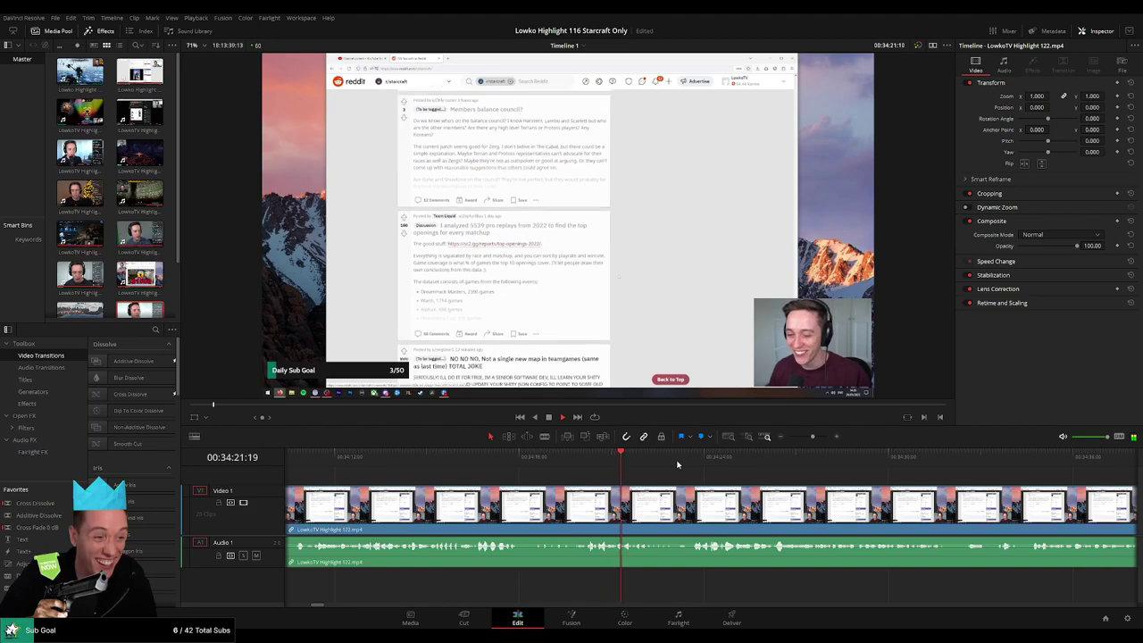
{"action": "scroll", "coordinate": [552, 471], "scroll_direction": "right", "scroll_amount": 5}
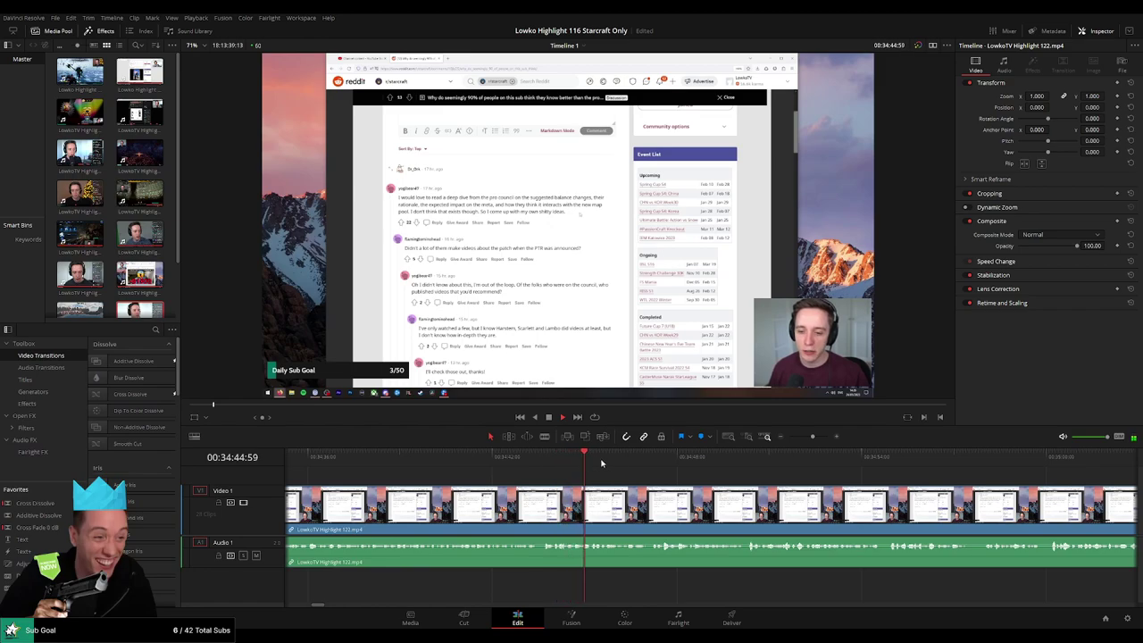
{"action": "left_click_drag", "start_coordinate": [715, 471], "coordinate": [757, 471]}
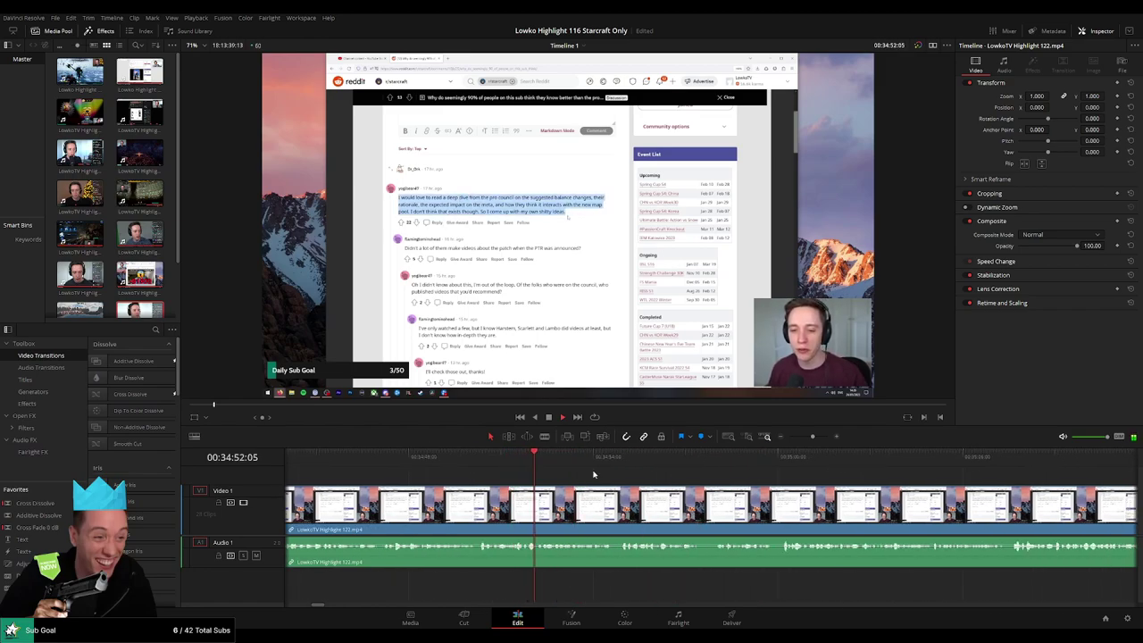
{"action": "left_click", "coordinate": [622, 457]}
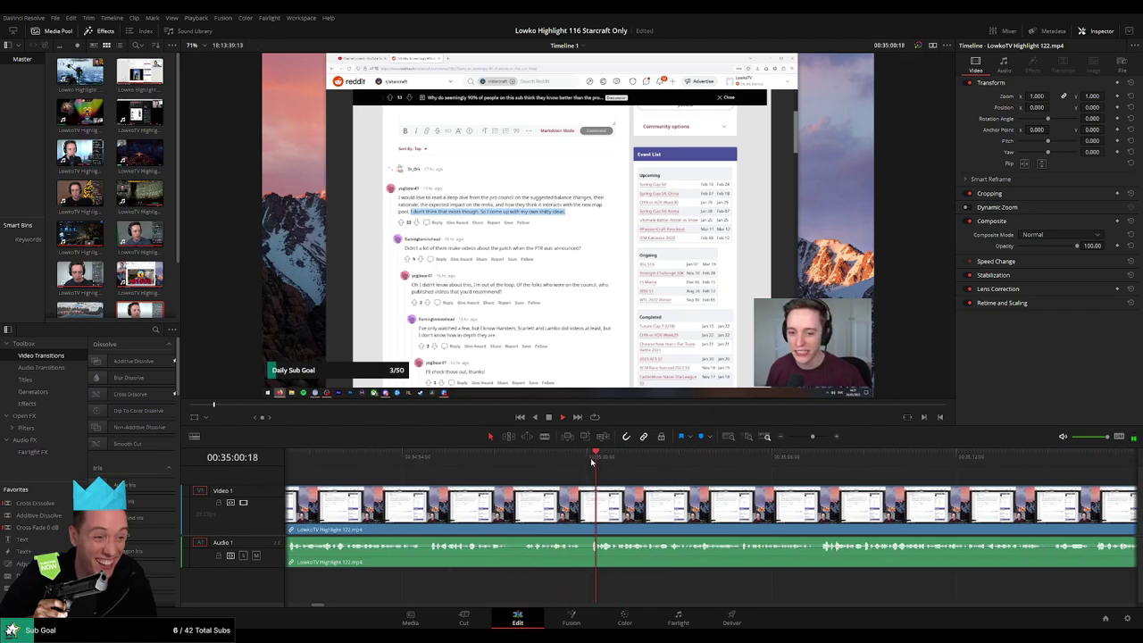
{"action": "left_click", "coordinate": [817, 467]}
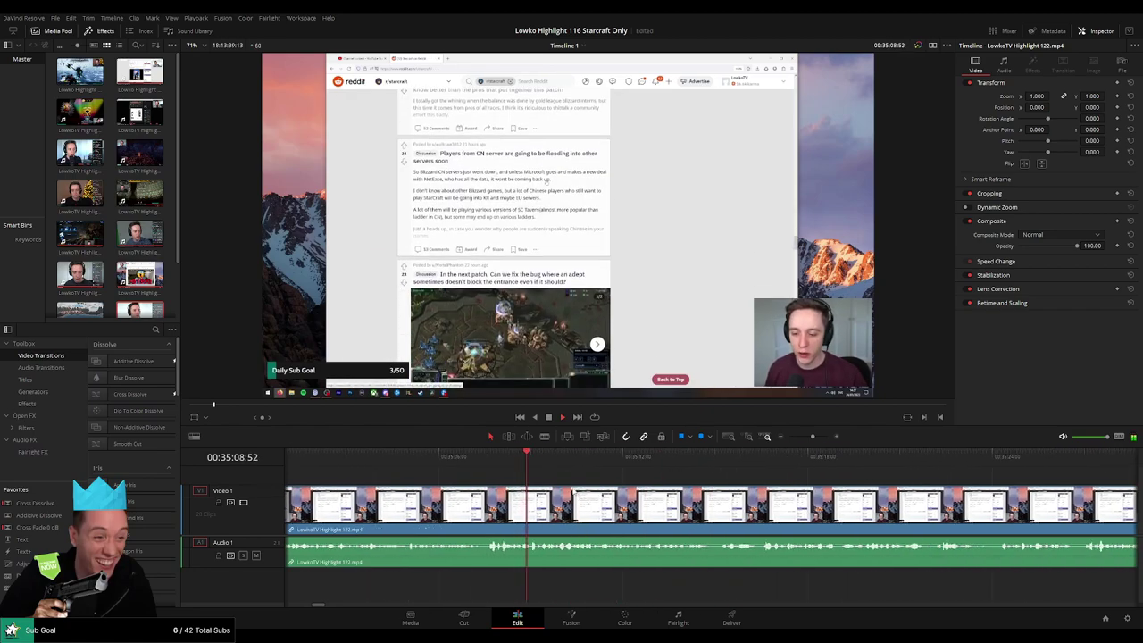
{"action": "left_click", "coordinate": [718, 469]}
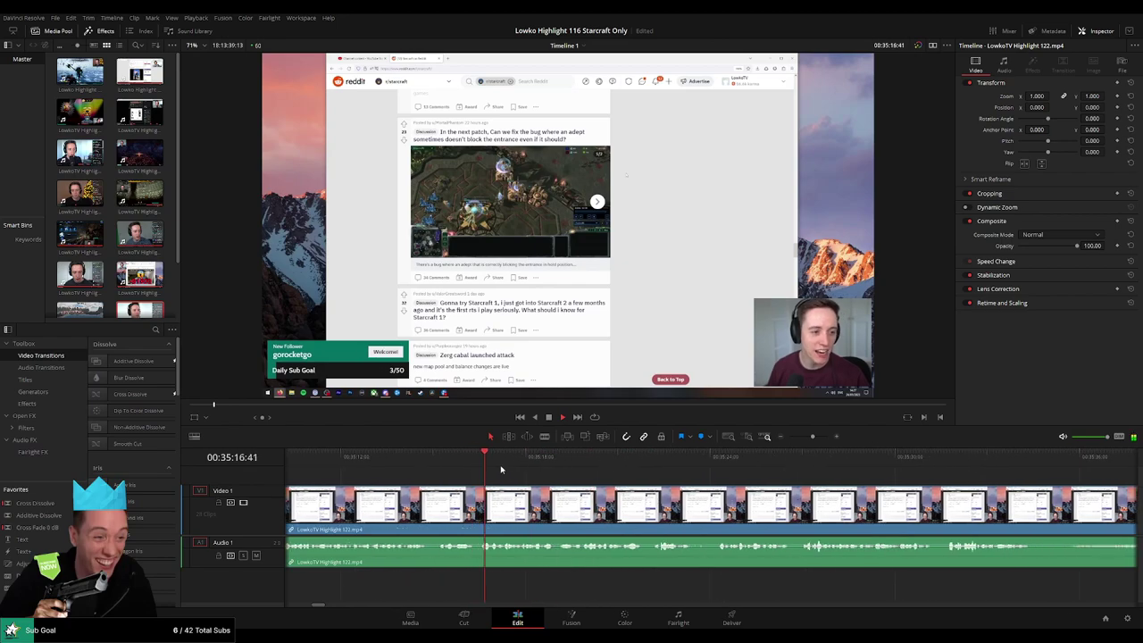
Locate the change from Reddit to StarCraft gameplay and split the linked clip at about 00:35:19:00
{"action": "left_click", "coordinate": [610, 469]}
{"action": "left_click", "coordinate": [663, 469]}
{"action": "left_click", "coordinate": [615, 469]}
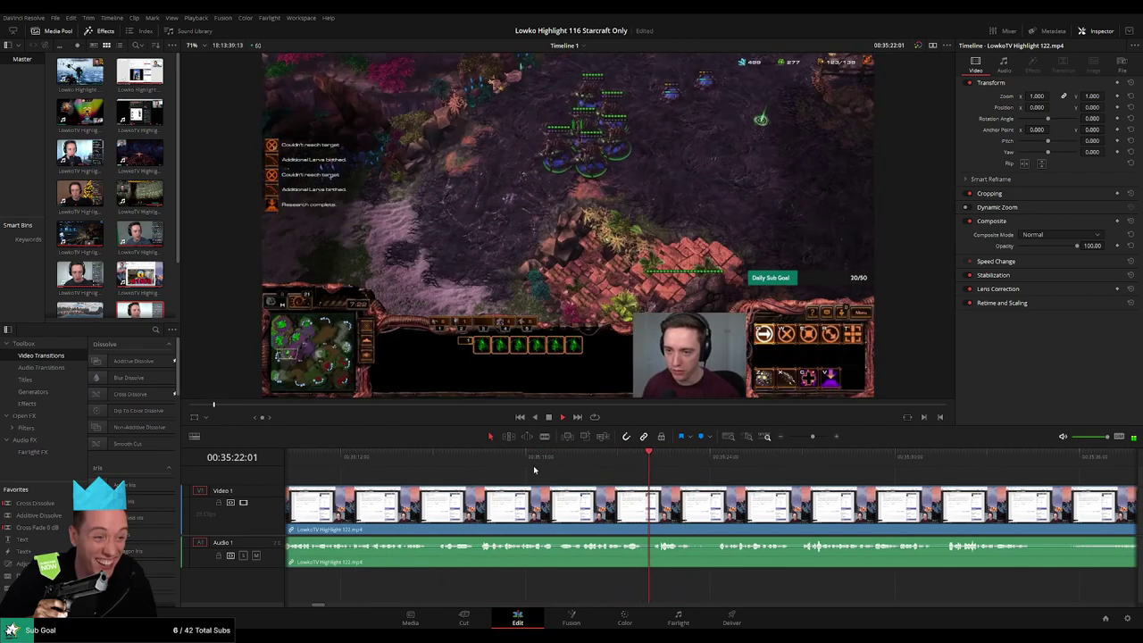
{"action": "left_click", "coordinate": [542, 466]}
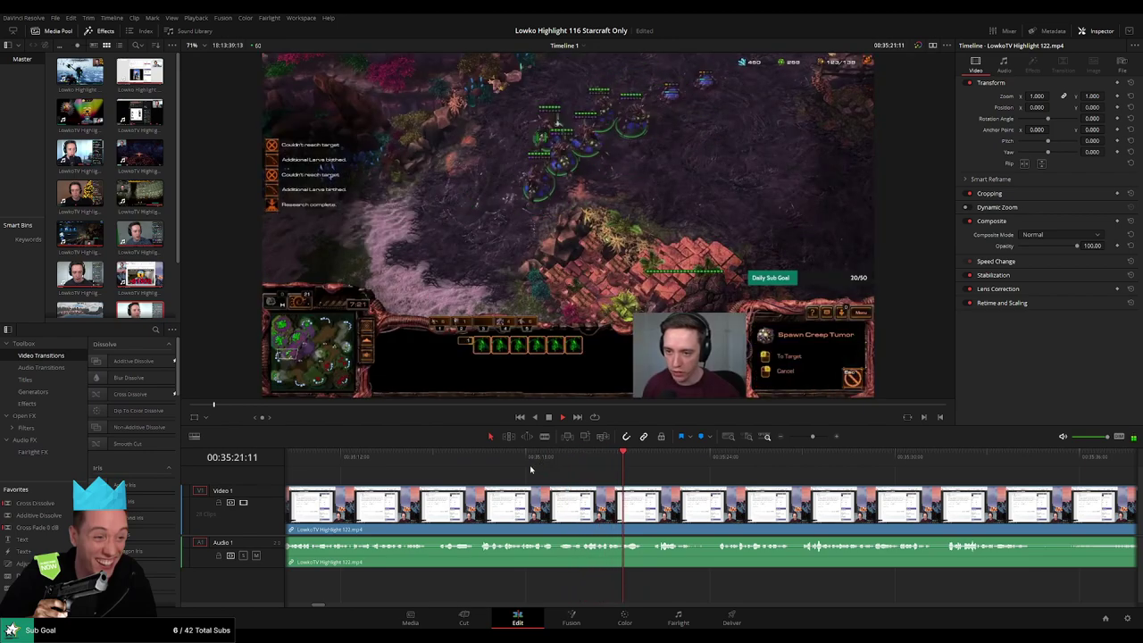
{"action": "left_click", "coordinate": [530, 460]}
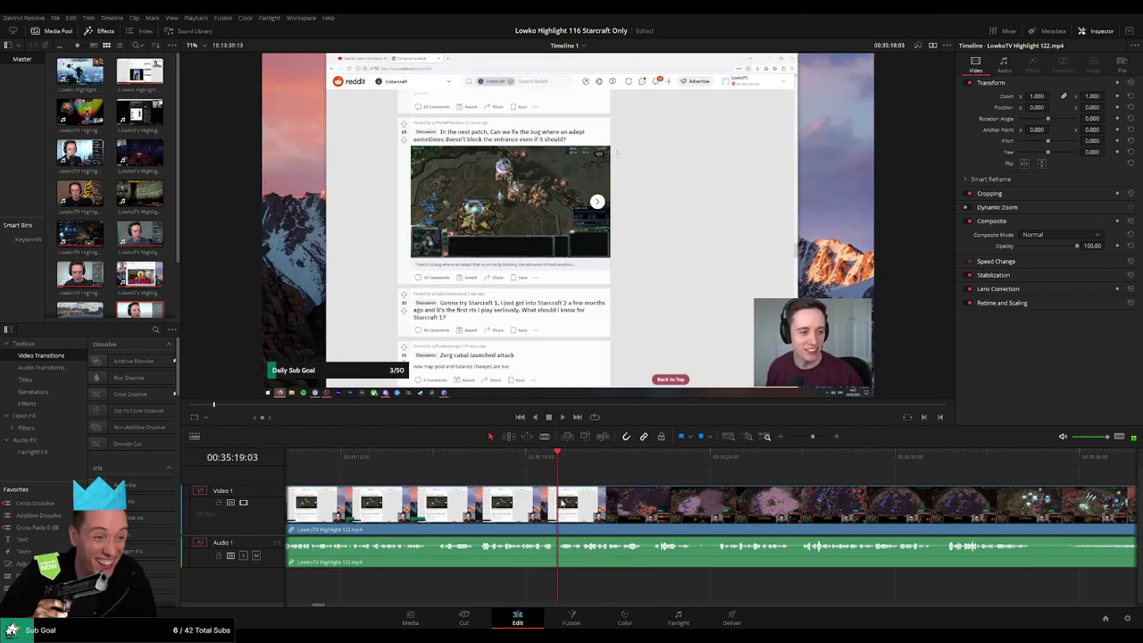
{"action": "left_click", "coordinate": [540, 459]}
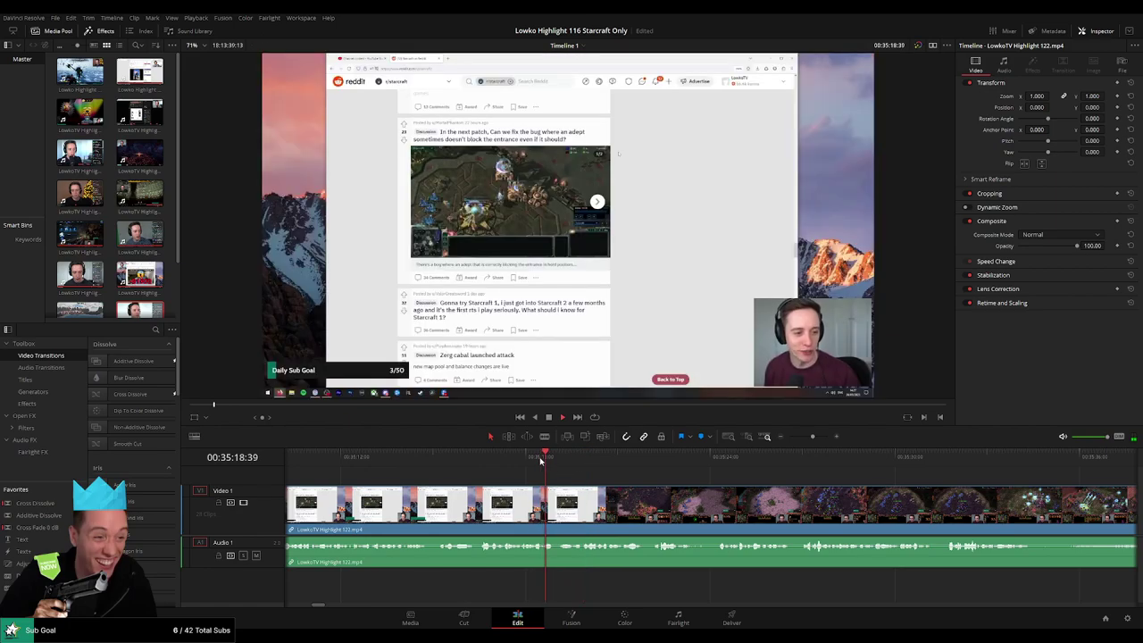
{"action": "left_click", "coordinate": [736, 459]}
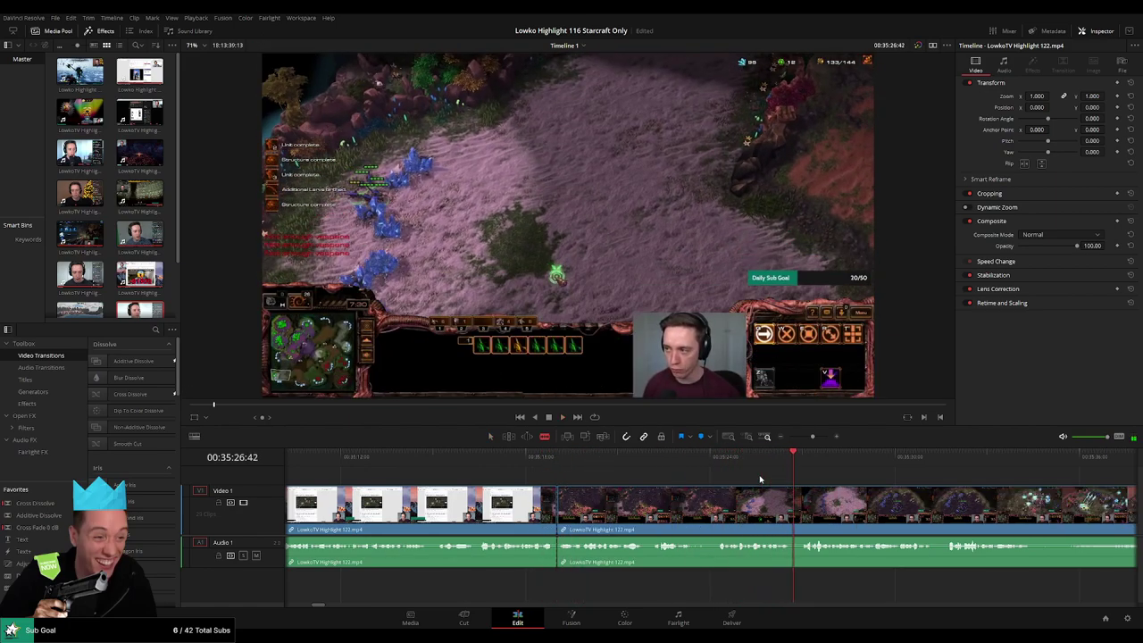
Split again at about 00:35:19:52, ripple-delete the short piece between the two cuts, and give the preceding Reddit clip a blue clip colour
{"action": "left_click", "coordinate": [563, 466]}
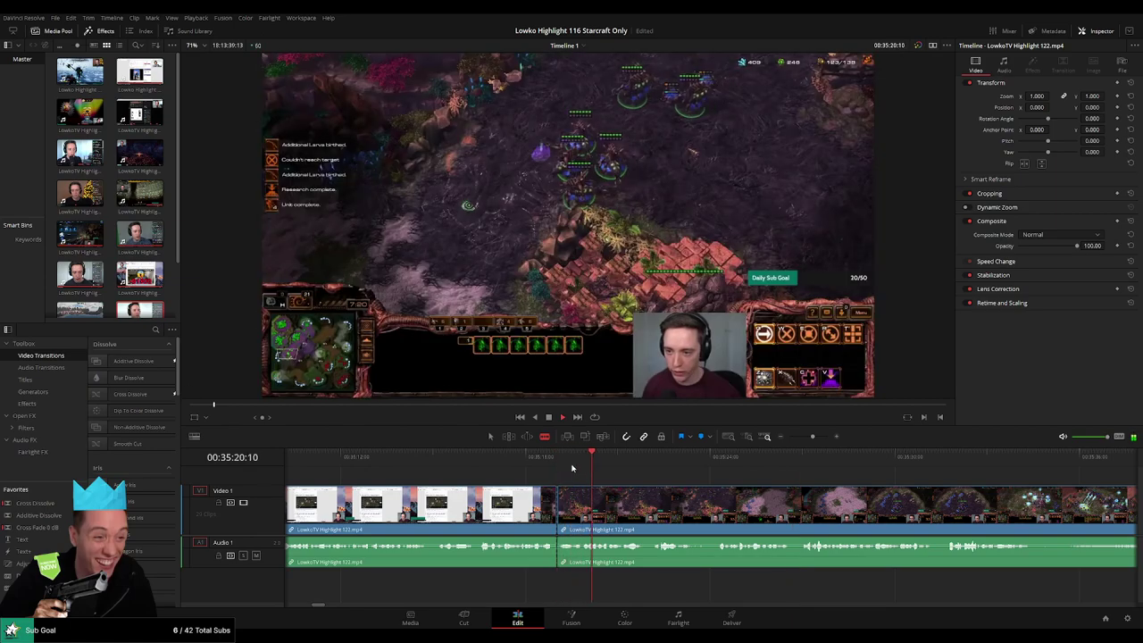
{"action": "left_click", "coordinate": [583, 465]}
{"action": "left_click", "coordinate": [584, 465]}
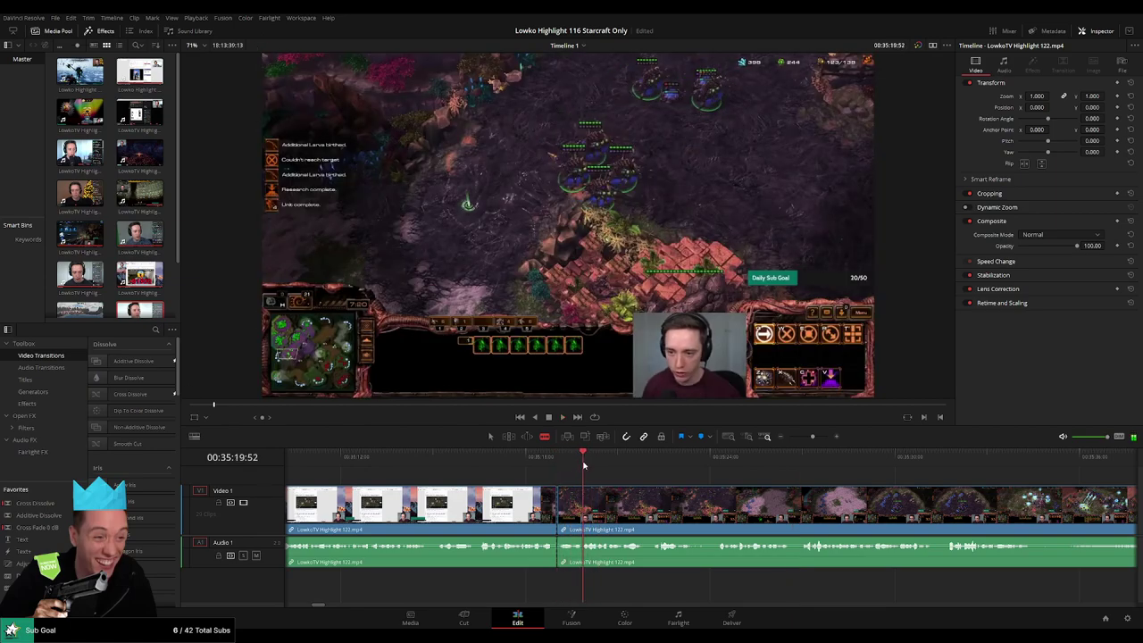
{"action": "left_click", "coordinate": [584, 503]}
{"action": "key", "text": "Delete"}
{"action": "key", "text": "space"}
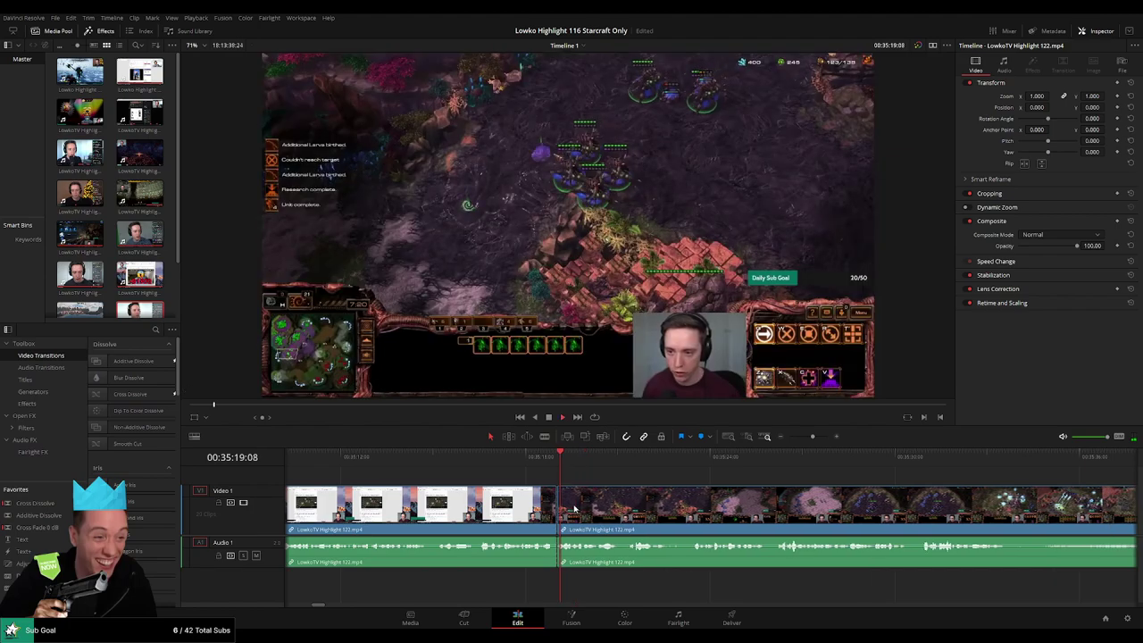
{"action": "left_click", "coordinate": [547, 508]}
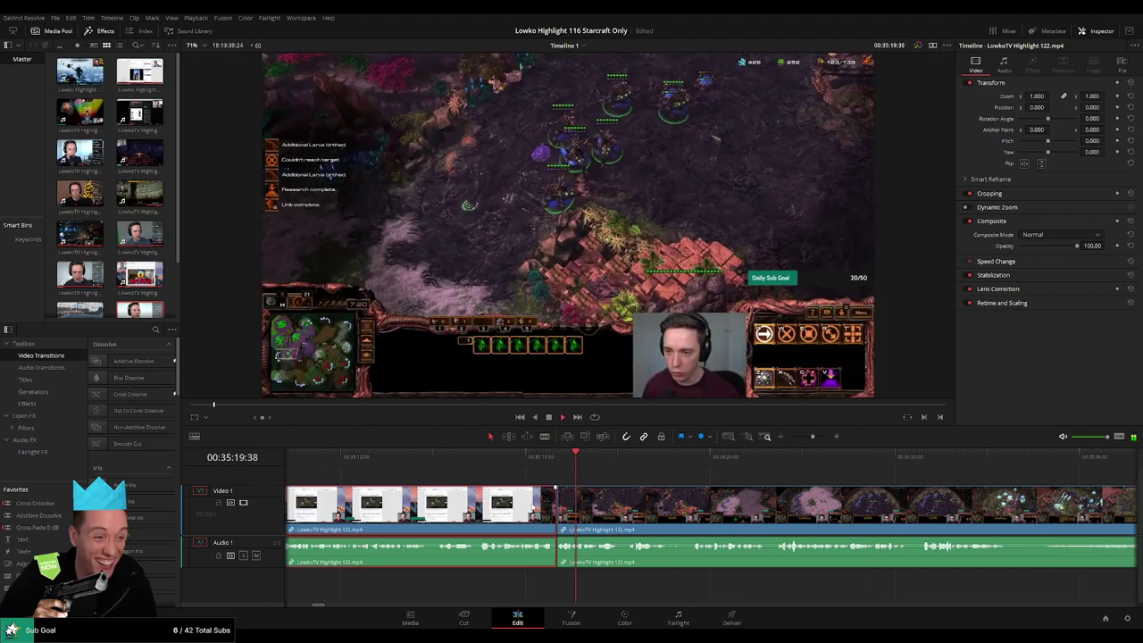
{"action": "left_click", "coordinate": [749, 476]}
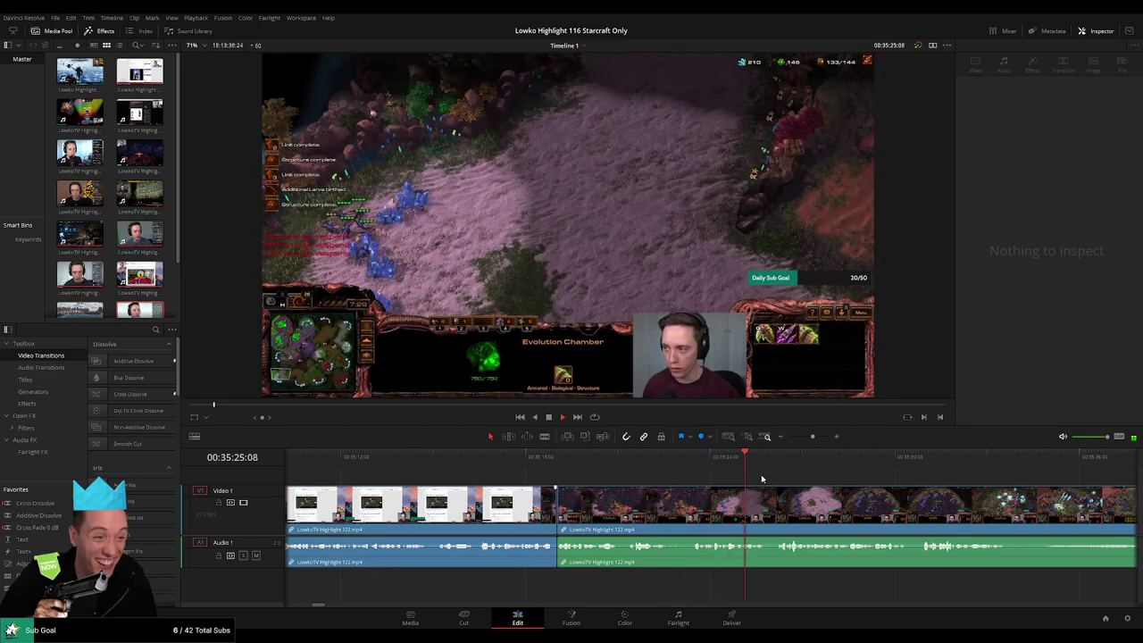
Examine the StarCraft gameplay after the cut, from about 00:35:25 to 00:36:25, skipping through its quiet stretches
{"action": "left_click_drag", "start_coordinate": [884, 479], "coordinate": [548, 484]}
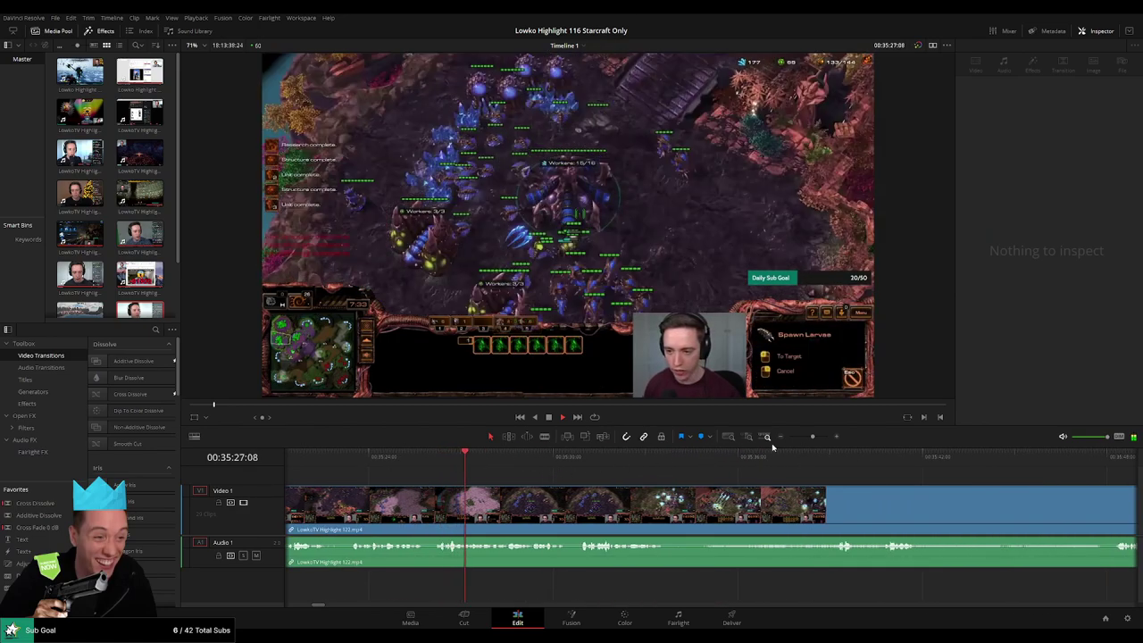
{"action": "mouse_move", "coordinate": [813, 437]}
{"action": "left_mouse_down"}
{"action": "mouse_move", "coordinate": [791, 440]}
{"action": "mouse_move", "coordinate": [811, 439]}
{"action": "left_mouse_up"}
{"action": "scroll", "coordinate": [614, 494], "scroll_direction": "right", "scroll_amount": 3}
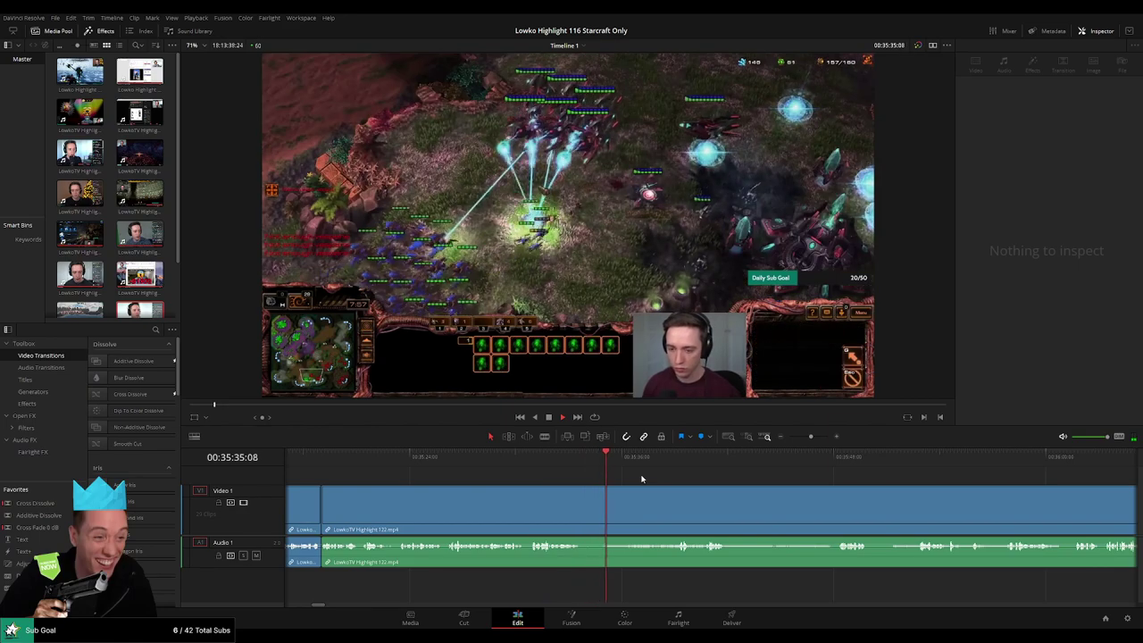
{"action": "left_click", "coordinate": [671, 460]}
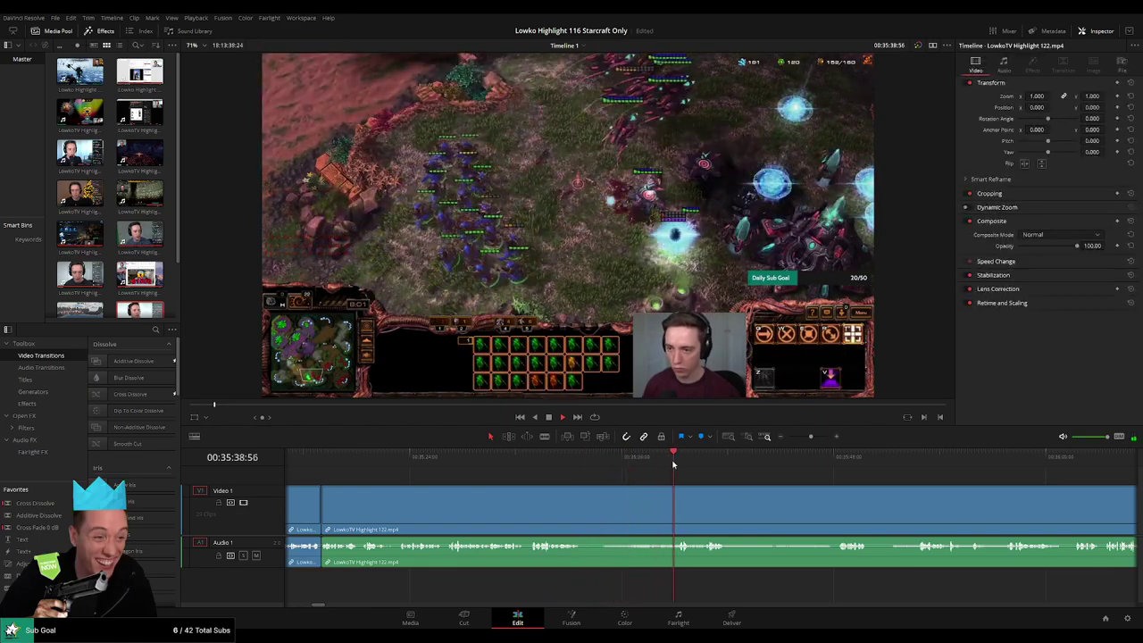
{"action": "left_click_drag", "start_coordinate": [761, 491], "coordinate": [610, 485]}
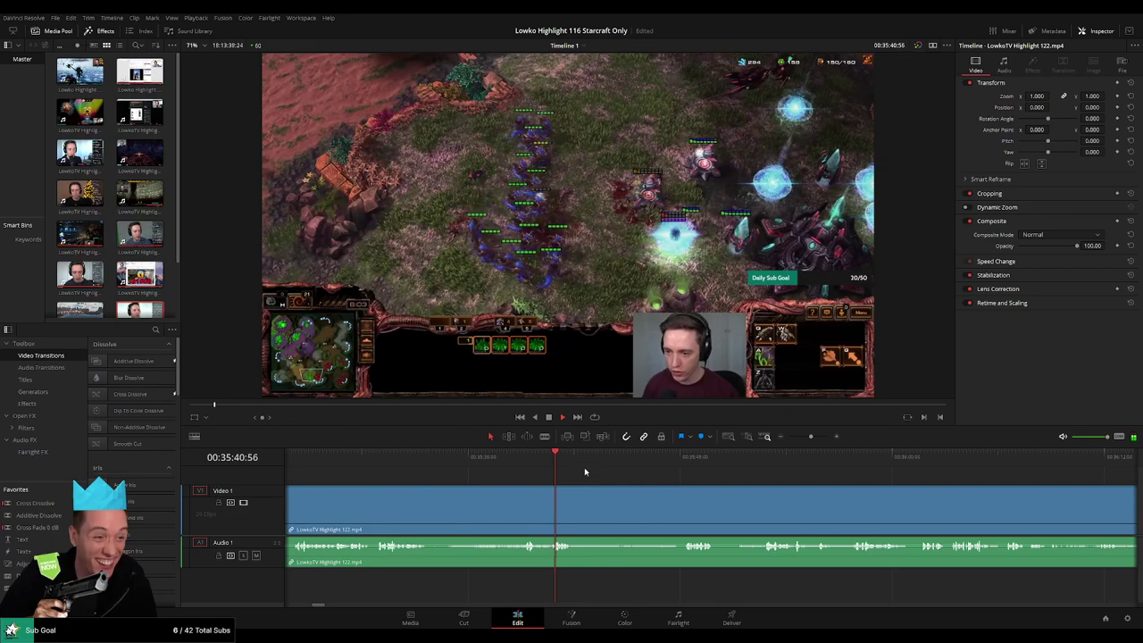
{"action": "left_click", "coordinate": [671, 464]}
{"action": "left_click_drag", "start_coordinate": [779, 497], "coordinate": [568, 491]}
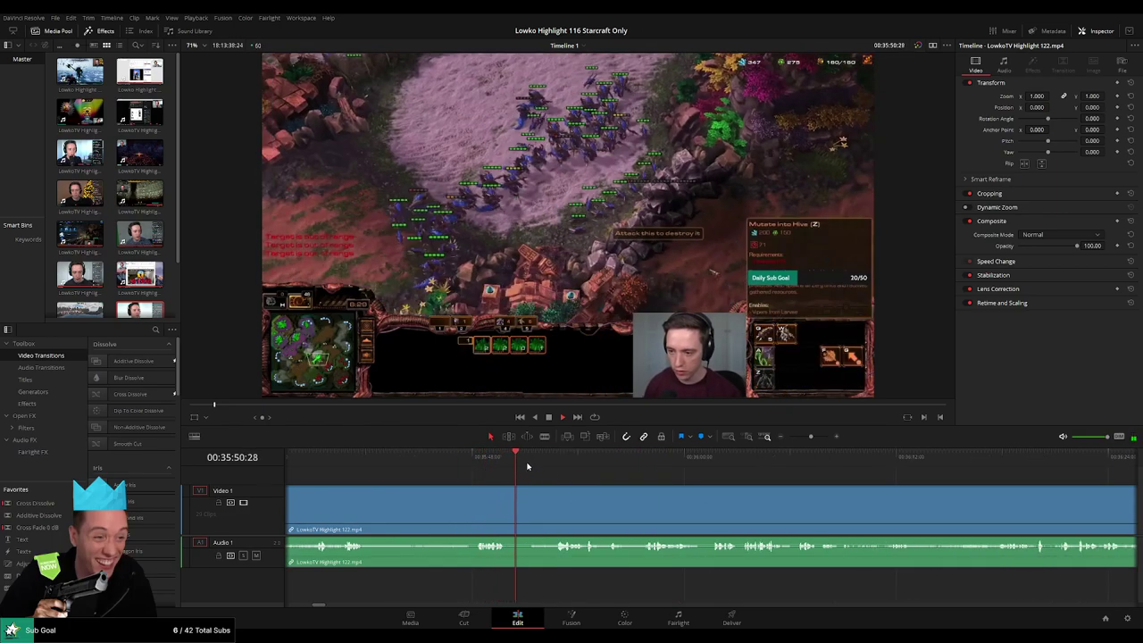
{"action": "left_click", "coordinate": [551, 464]}
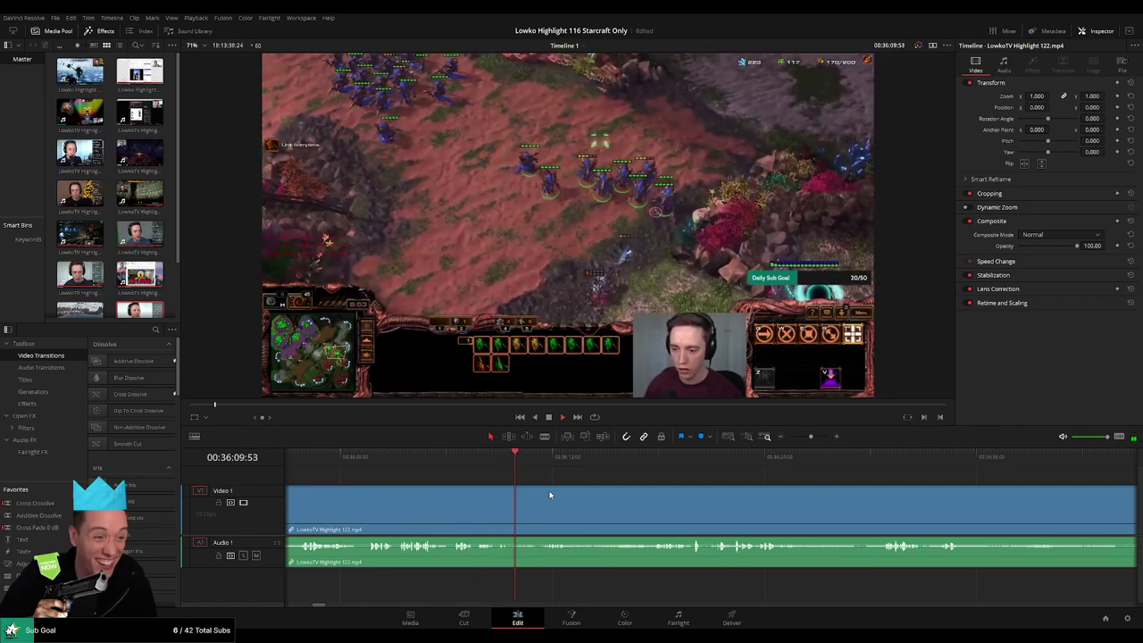
{"action": "left_click", "coordinate": [549, 464]}
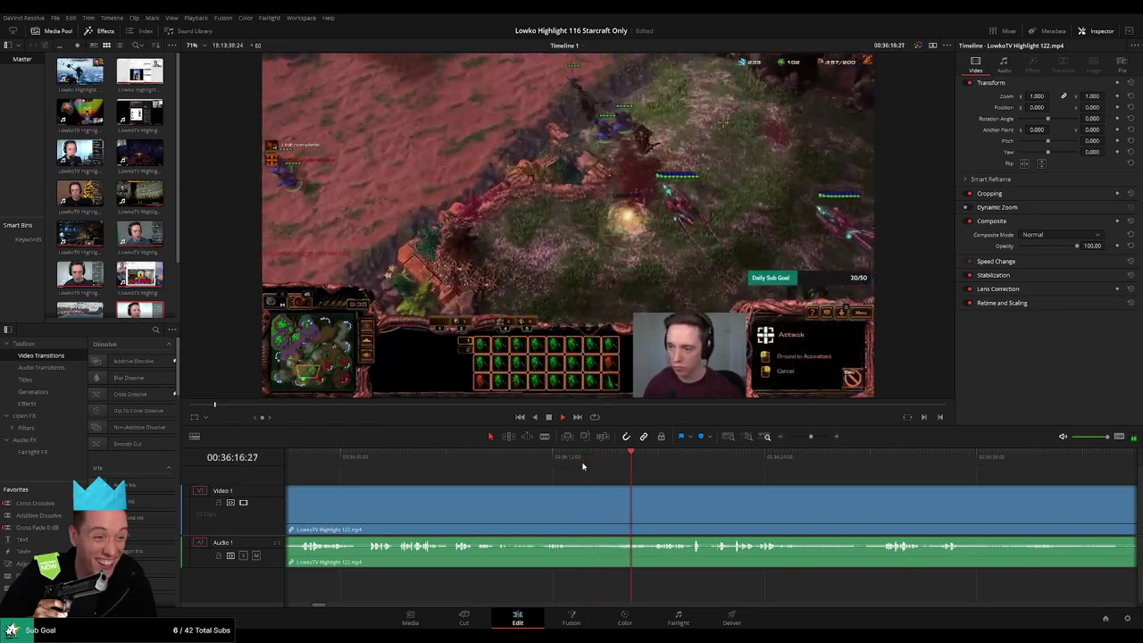
{"action": "left_click", "coordinate": [682, 464]}
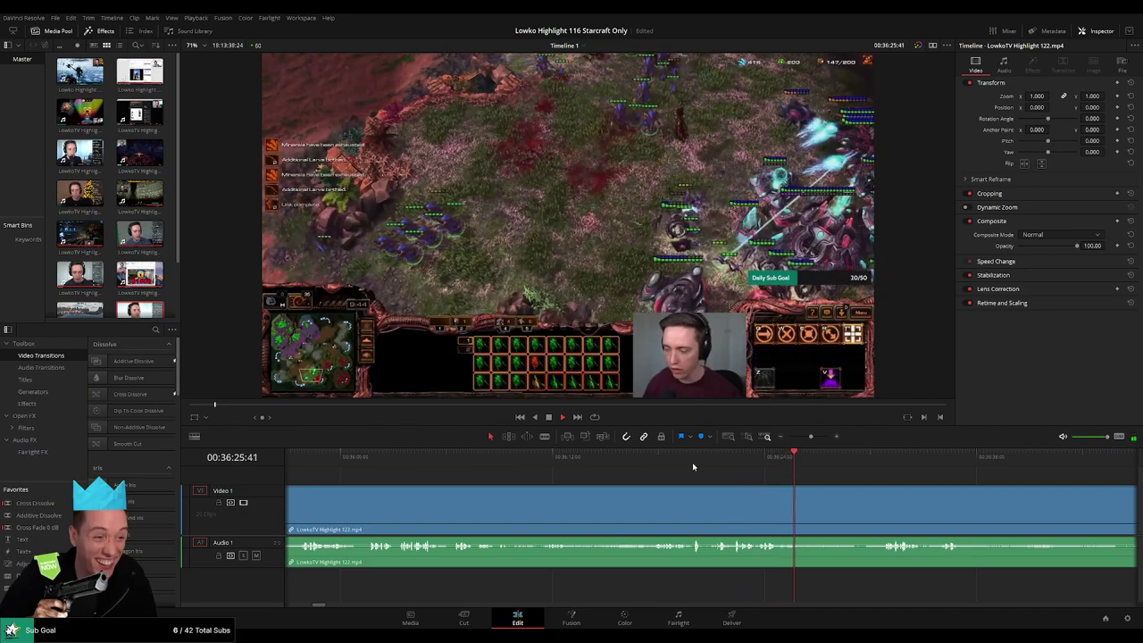
{"action": "left_click", "coordinate": [870, 459]}
Check the gameplay ahead to about 00:38:01, and return to examine the battle between about 00:36:22 and 00:36:35
{"action": "left_click_drag", "start_coordinate": [945, 495], "coordinate": [578, 489]}
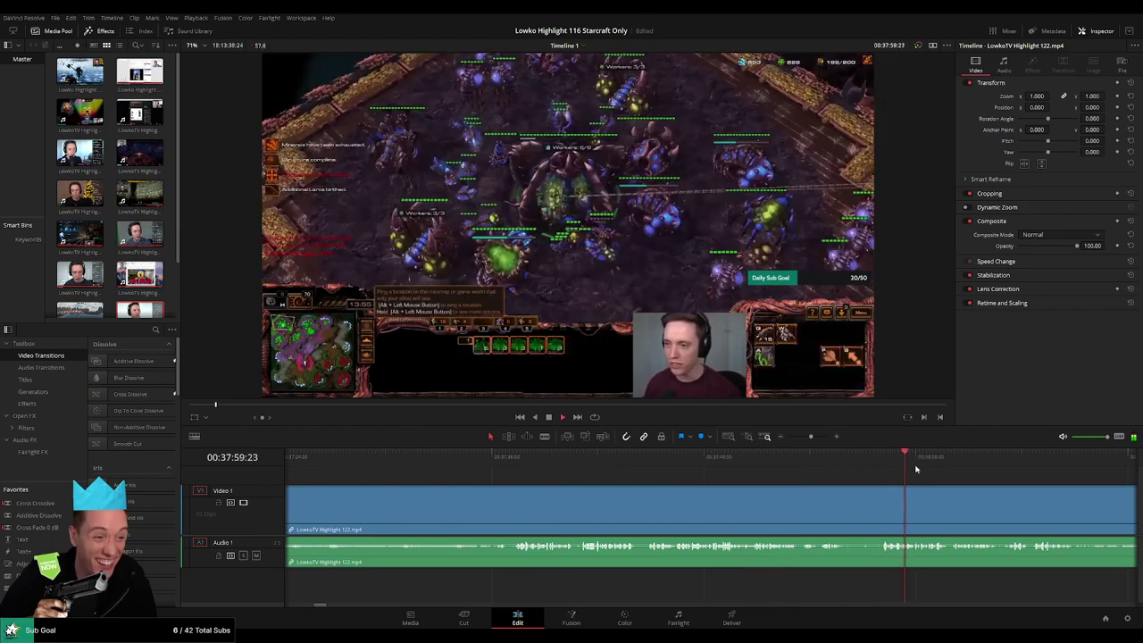
{"action": "left_click_drag", "start_coordinate": [811, 436], "coordinate": [805, 437]}
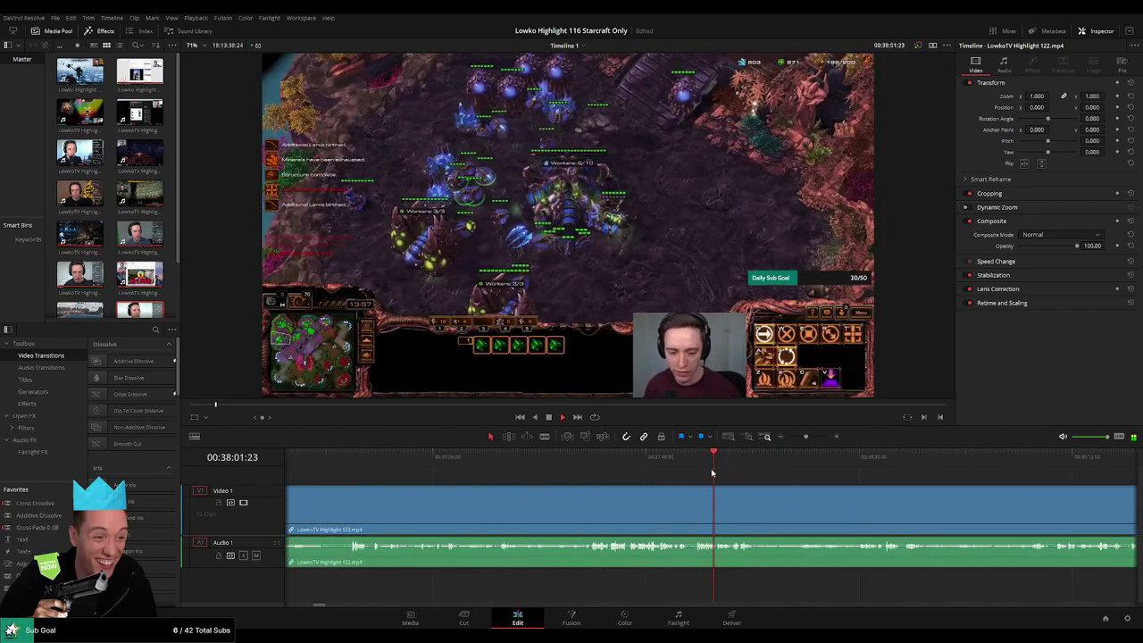
{"action": "left_click", "coordinate": [358, 461]}
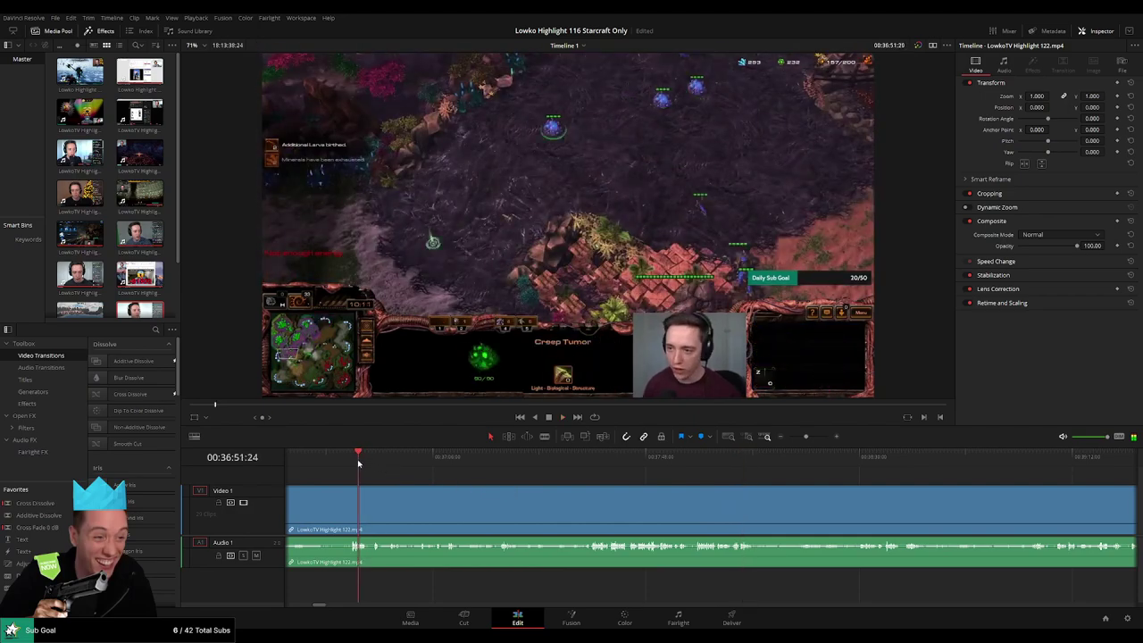
{"action": "scroll", "coordinate": [366, 506], "scroll_direction": "left", "scroll_amount": 5}
{"action": "left_click", "coordinate": [627, 462]}
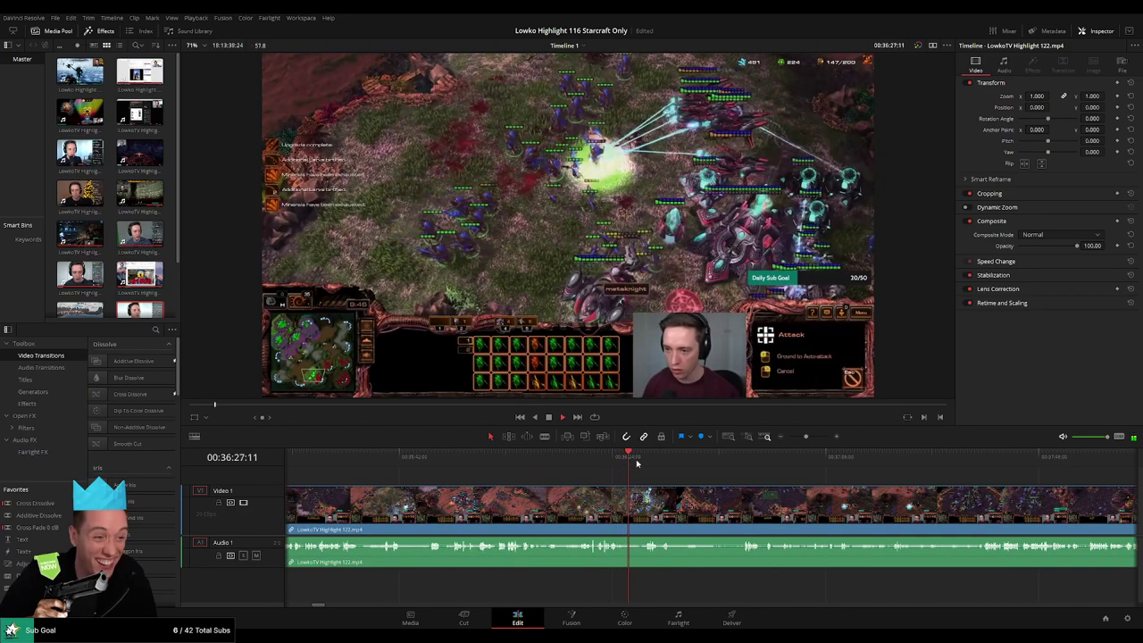
{"action": "left_click", "coordinate": [654, 463]}
{"action": "scroll", "coordinate": [714, 483], "scroll_direction": "up", "scroll_amount": 2}
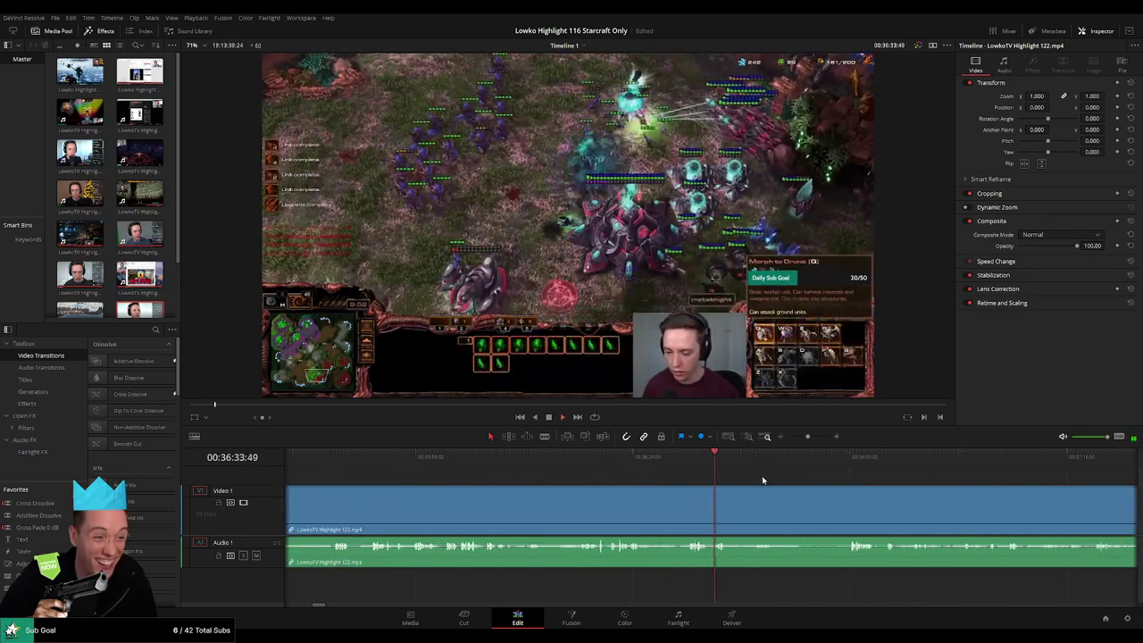
{"action": "scroll", "coordinate": [661, 495], "scroll_direction": "right", "scroll_amount": 2}
{"action": "left_click", "coordinate": [501, 460]}
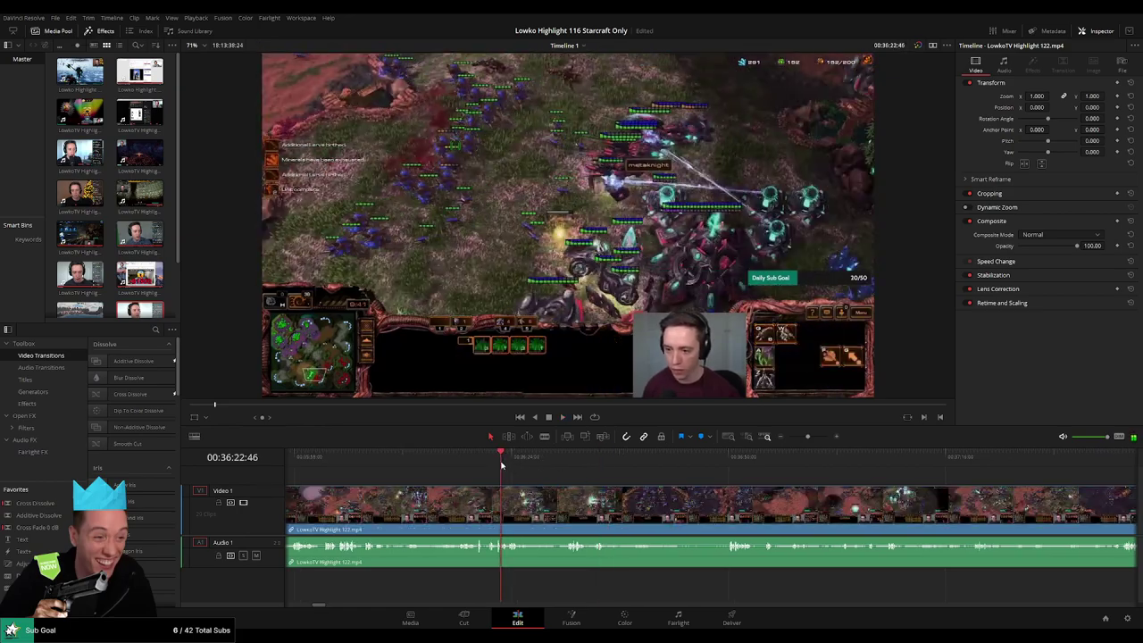
{"action": "left_click_drag", "start_coordinate": [517, 466], "coordinate": [743, 472]}
{"action": "left_click", "coordinate": [592, 464]}
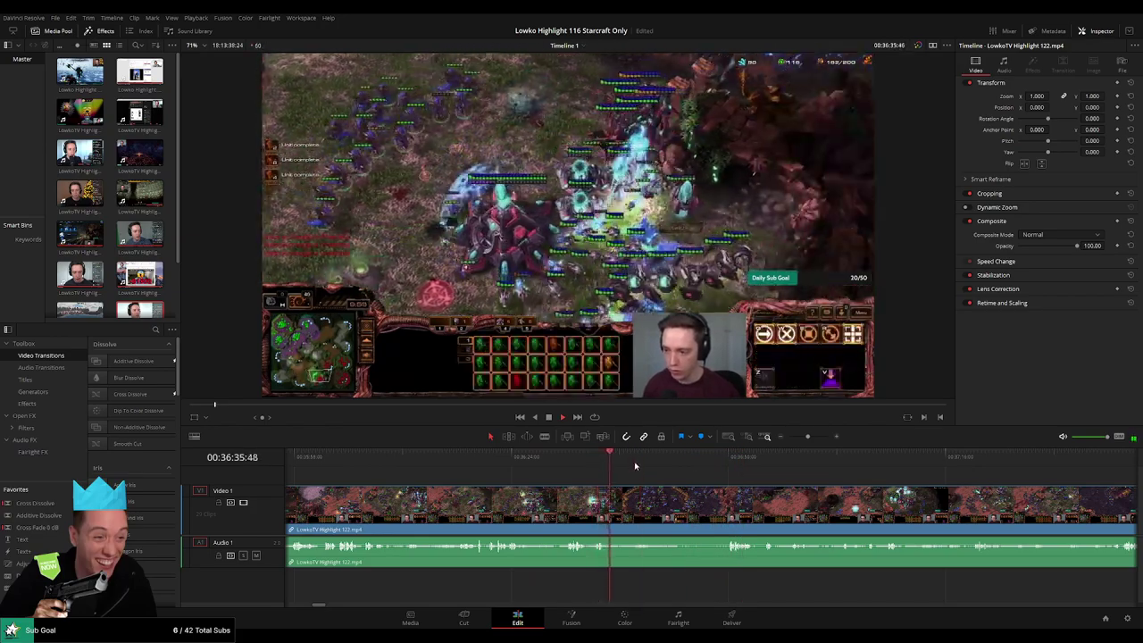
Check the gameplay past the battle and split the linked clip at about 00:36:55
{"action": "left_click", "coordinate": [715, 461]}
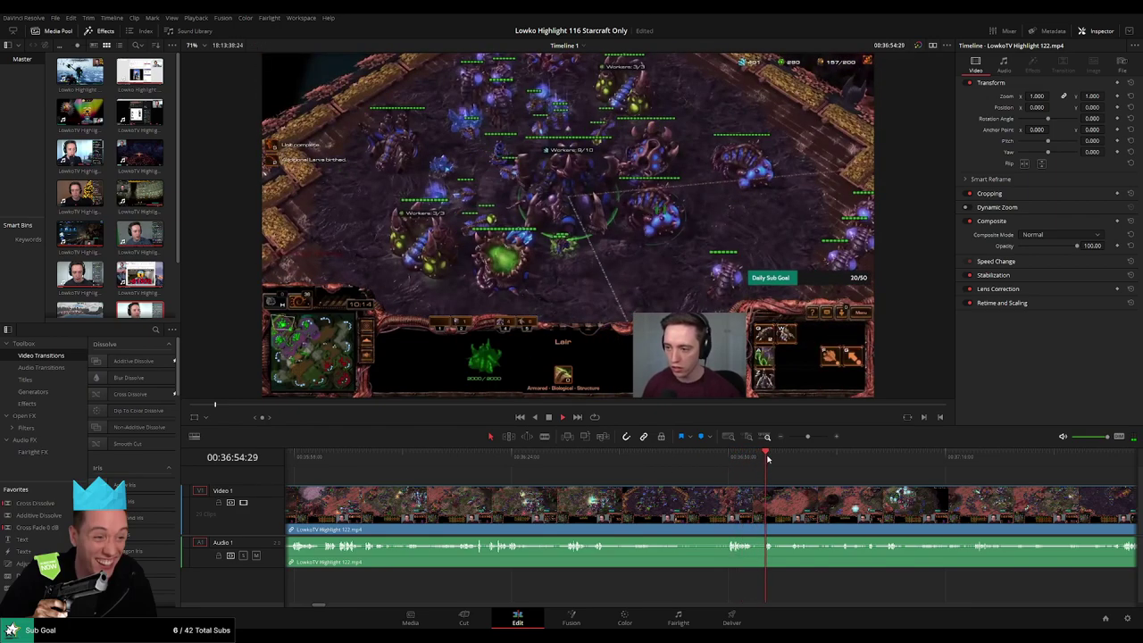
{"action": "key", "text": "b"}
{"action": "left_click", "coordinate": [602, 509]}
Examine the gameplay ahead to the defeat screen at about 00:40:00, and work back through the final fights to about 00:38:59
{"action": "left_click_drag", "start_coordinate": [644, 459], "coordinate": [1024, 474]}
{"action": "scroll", "coordinate": [1039, 482], "scroll_direction": "right", "scroll_amount": 5}
{"action": "left_click_drag", "start_coordinate": [715, 461], "coordinate": [859, 484]}
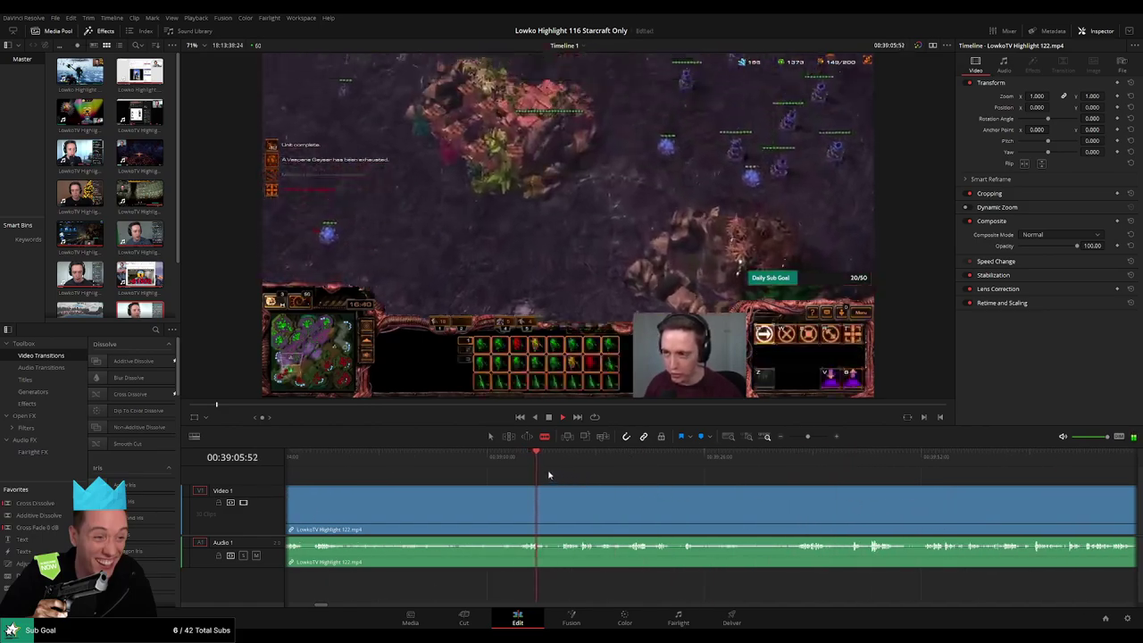
{"action": "left_click", "coordinate": [571, 466]}
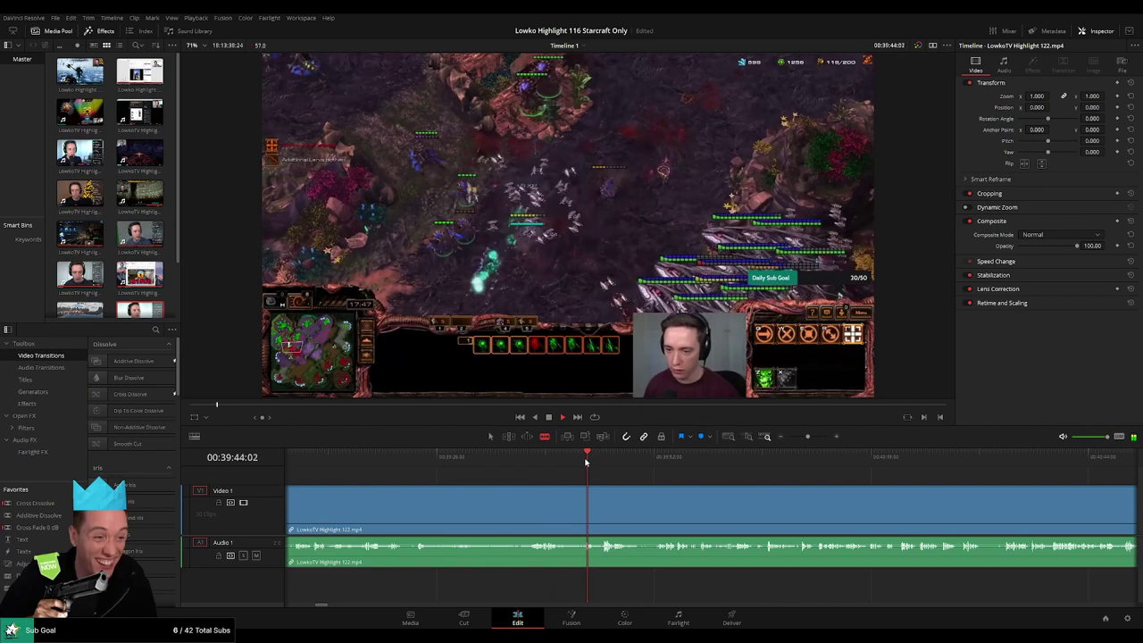
{"action": "left_click_drag", "start_coordinate": [611, 463], "coordinate": [724, 472]}
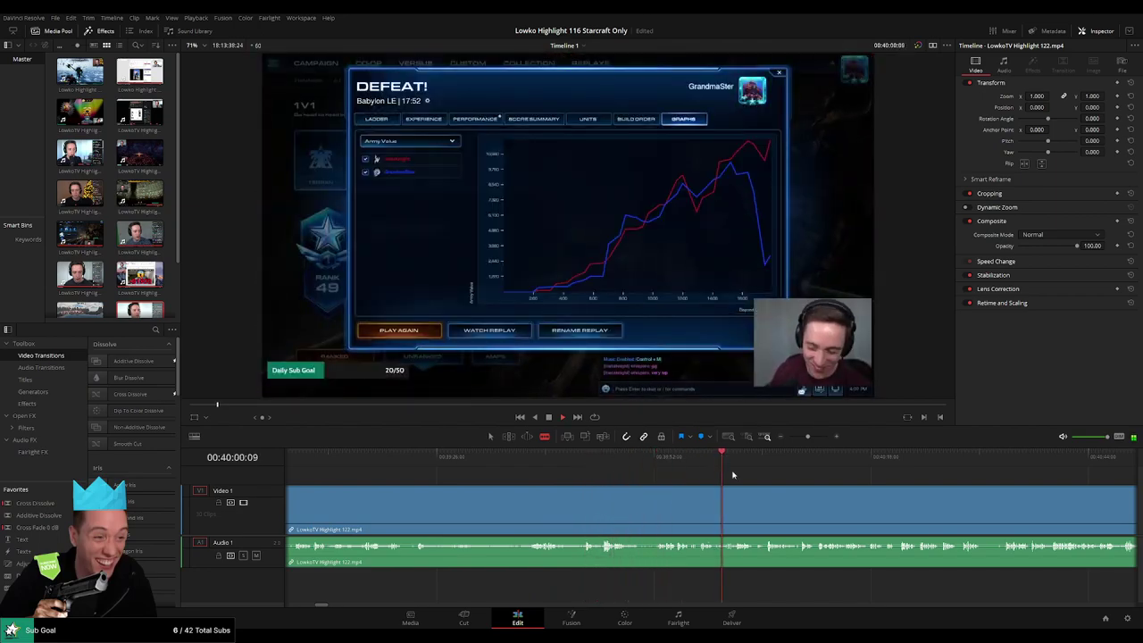
{"action": "left_click", "coordinate": [609, 463]}
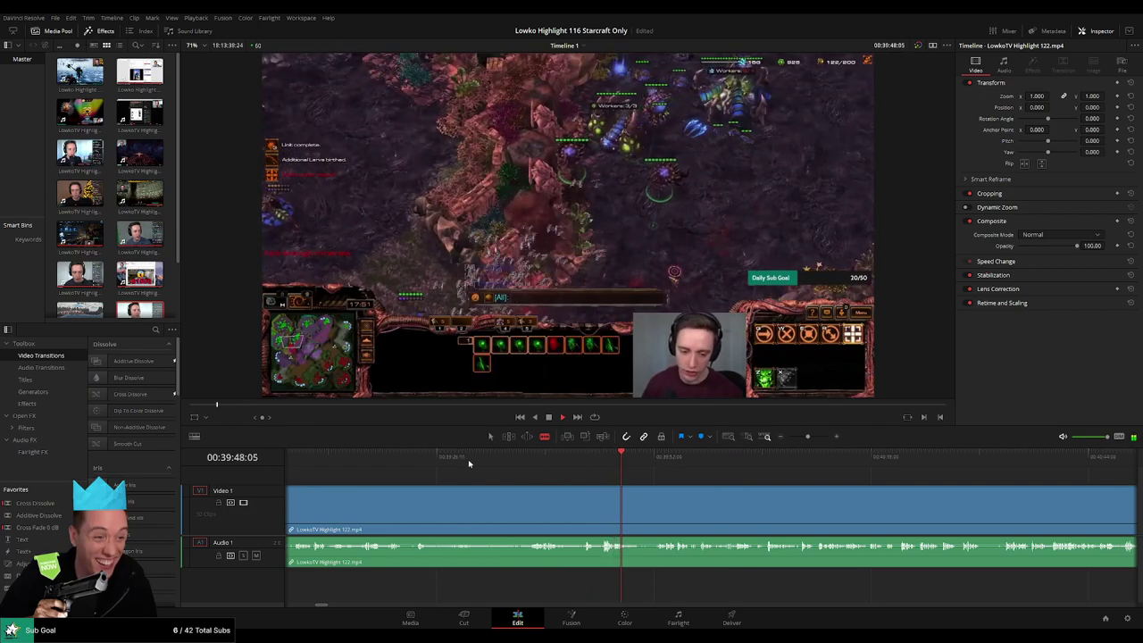
{"action": "scroll", "coordinate": [440, 497], "scroll_direction": "up", "scroll_amount": 4}
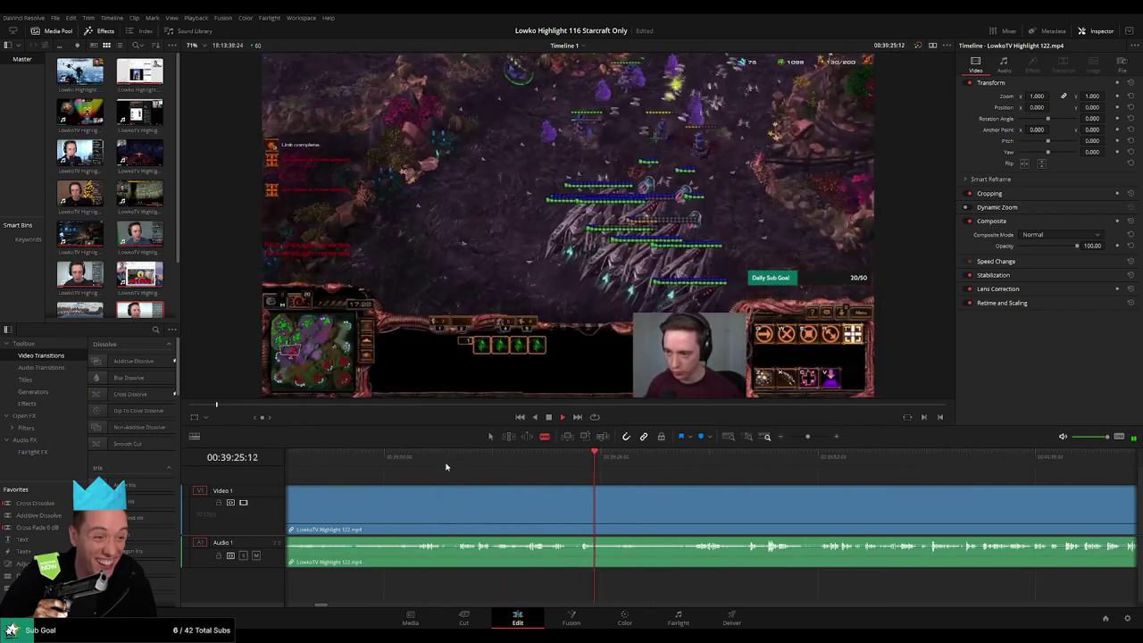
{"action": "left_click", "coordinate": [465, 463]}
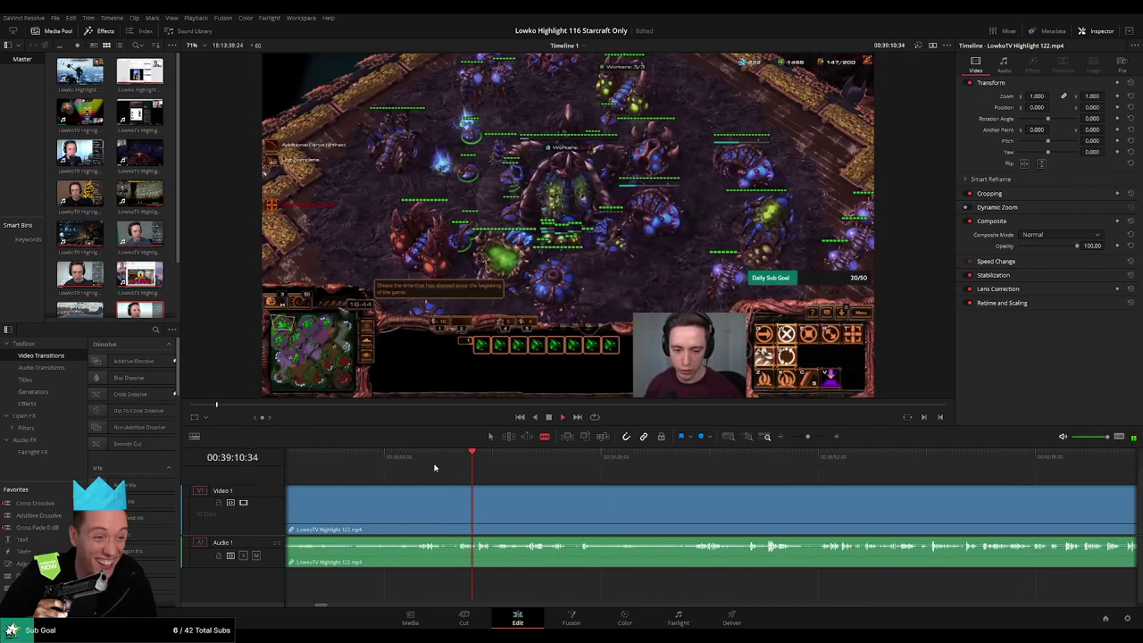
{"action": "left_click", "coordinate": [426, 463]}
{"action": "left_click", "coordinate": [366, 463]}
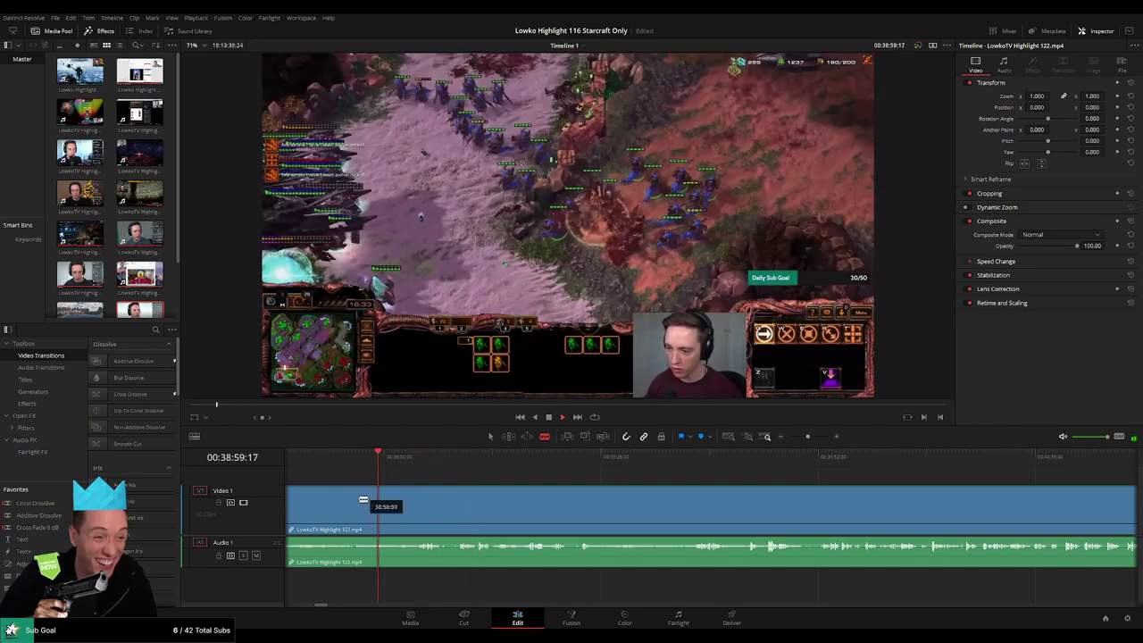
Locate where the last attack sets out and split the linked gameplay clip at about 00:38:39
{"action": "scroll", "coordinate": [590, 474], "scroll_direction": "up", "scroll_amount": 4}
{"action": "left_click", "coordinate": [518, 458]}
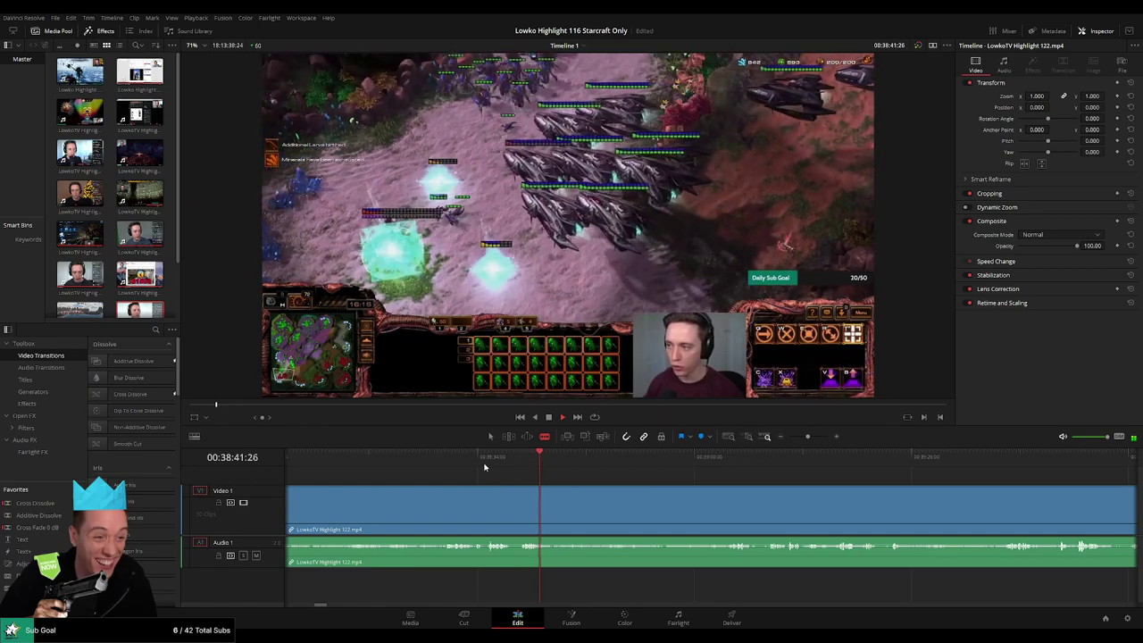
{"action": "left_click", "coordinate": [485, 464]}
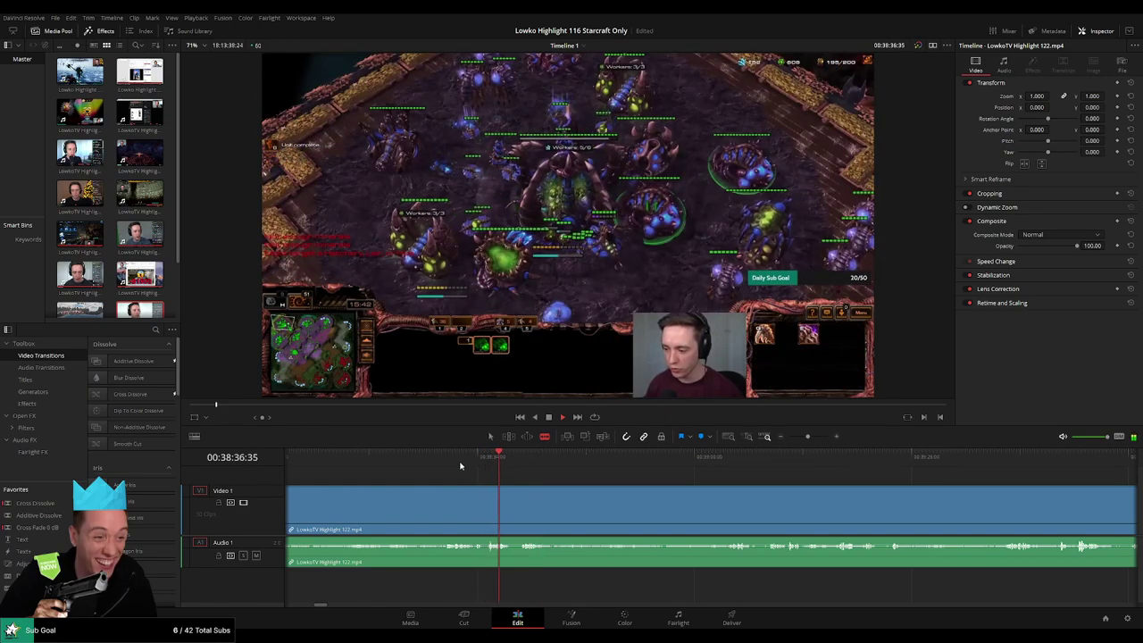
{"action": "left_click", "coordinate": [519, 500]}
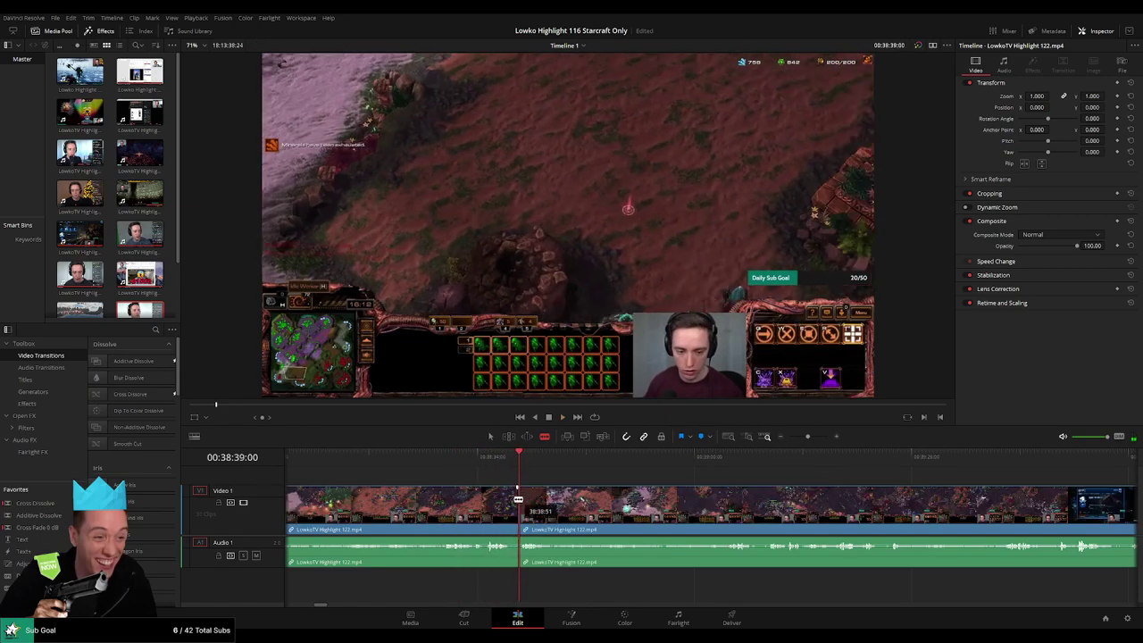
Ripple-delete the quiet gameplay section between the two cuts and play across the join
{"action": "key", "text": "a"}
{"action": "left_click", "coordinate": [506, 506]}
{"action": "key", "text": "Delete"}
{"action": "key", "text": "space"}
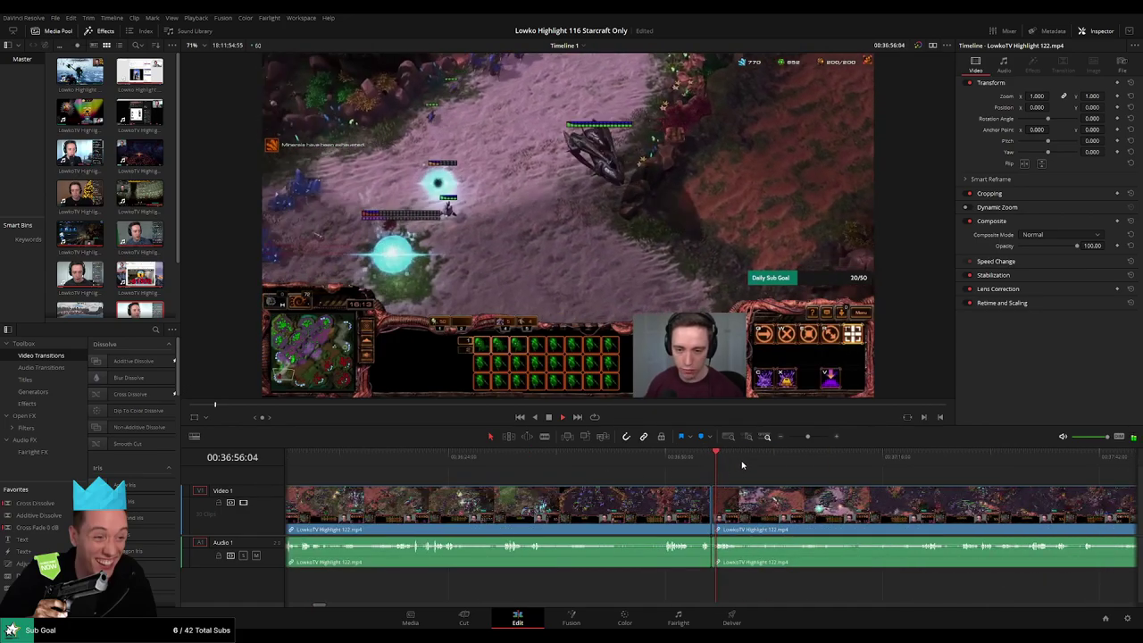
Review the rest of the match, the defeat screen and the start of the replay, from about 00:36:56 to 00:38:51
{"action": "left_click_drag", "start_coordinate": [725, 462], "coordinate": [1074, 480]}
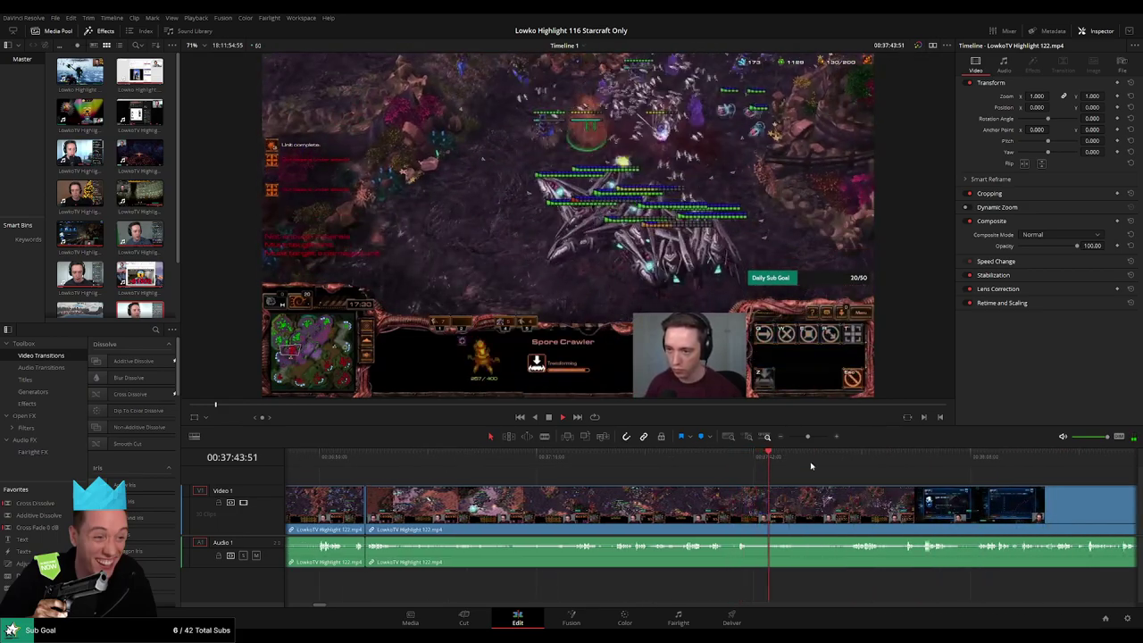
{"action": "left_click_drag", "start_coordinate": [812, 466], "coordinate": [923, 467]}
{"action": "left_click_drag", "start_coordinate": [989, 500], "coordinate": [622, 502]}
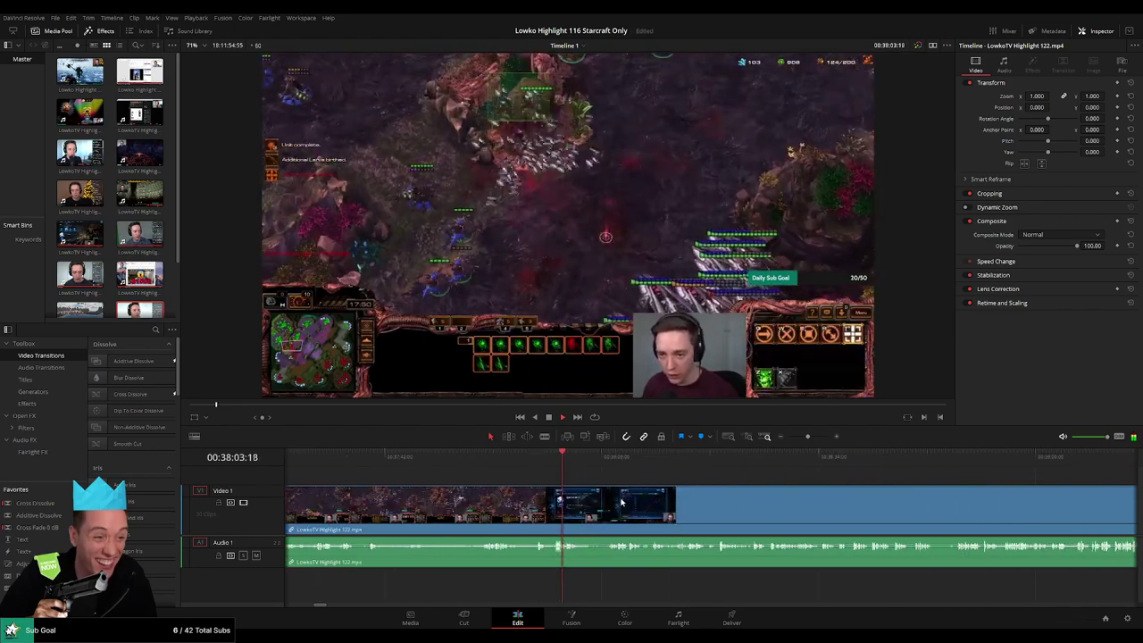
{"action": "left_click", "coordinate": [618, 459]}
{"action": "scroll", "coordinate": [676, 489], "scroll_direction": "up", "scroll_amount": 3}
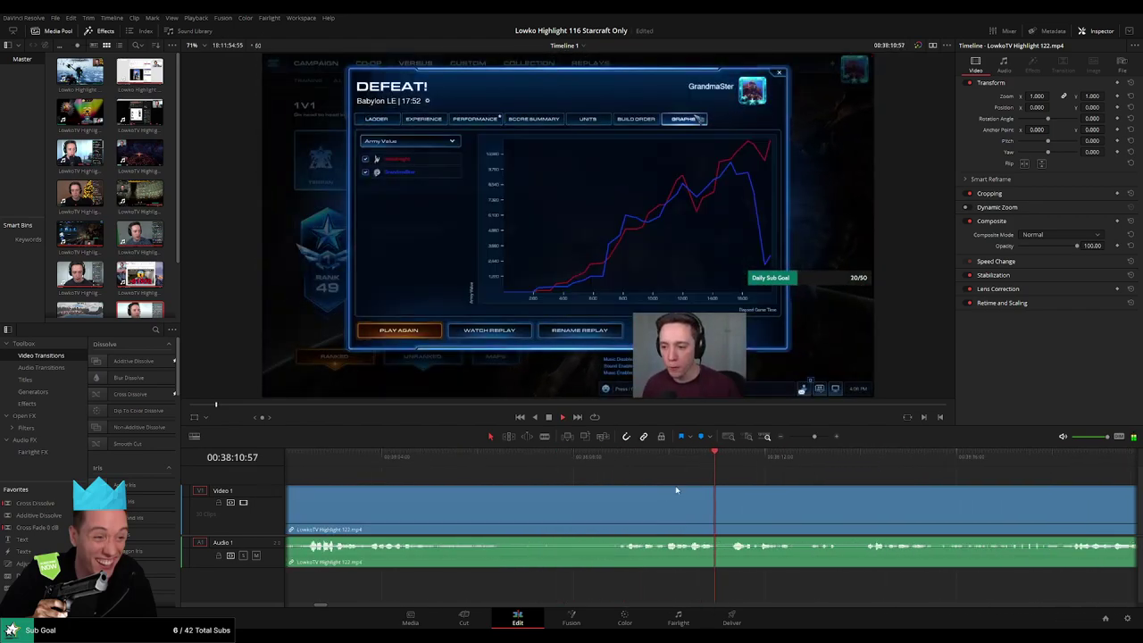
{"action": "left_click_drag", "start_coordinate": [833, 479], "coordinate": [783, 464]}
{"action": "left_click_drag", "start_coordinate": [920, 488], "coordinate": [631, 490]}
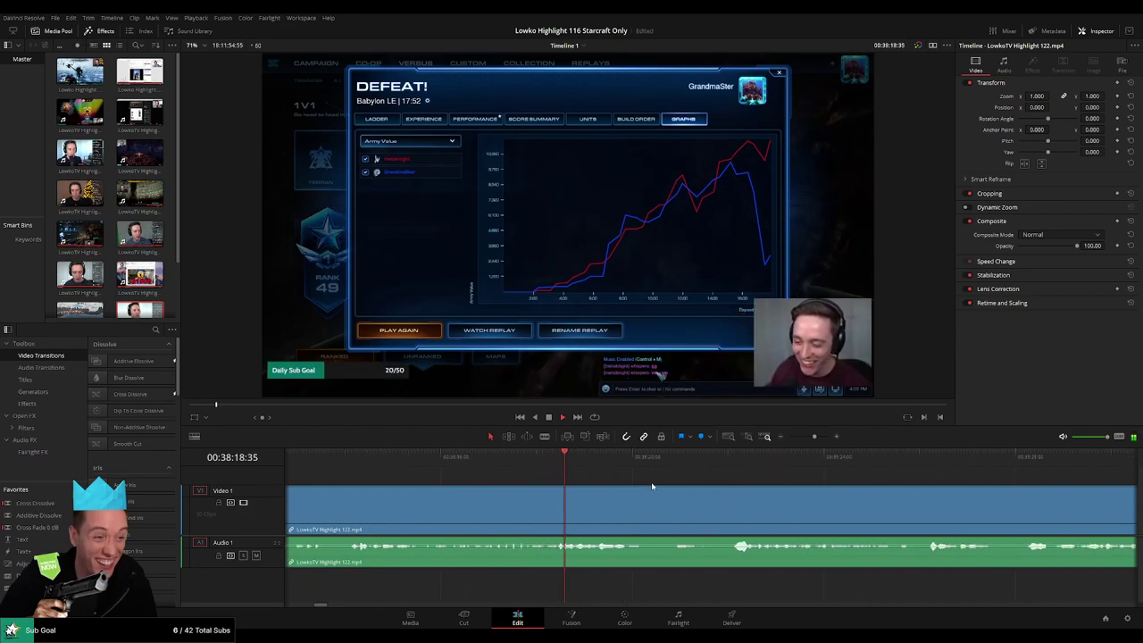
{"action": "left_click", "coordinate": [712, 459]}
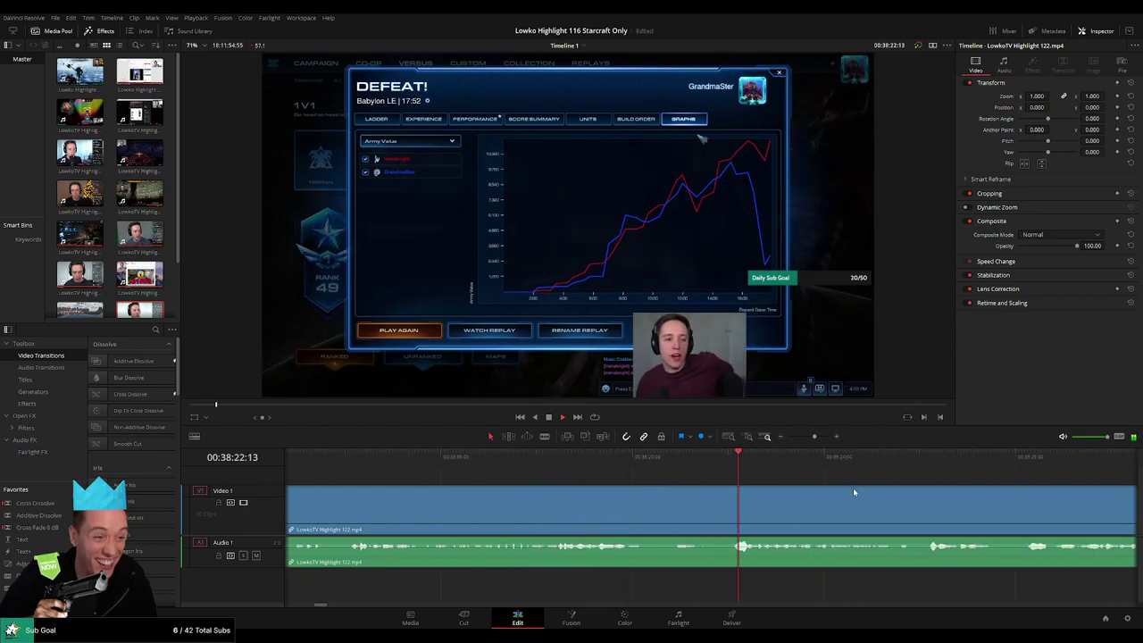
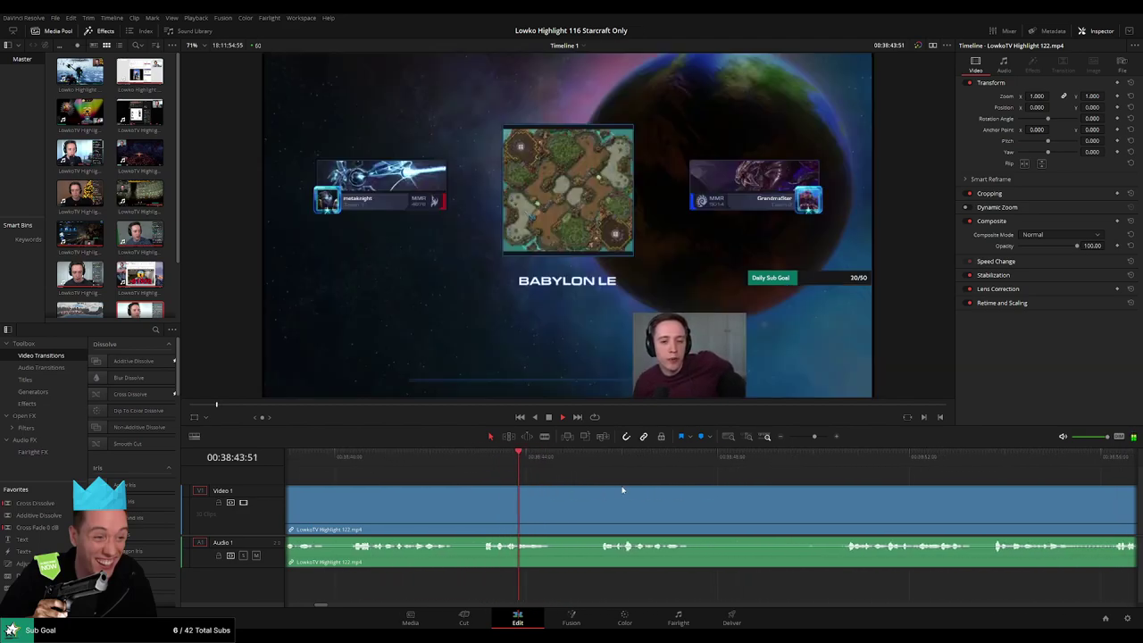
{"action": "left_click", "coordinate": [594, 463]}
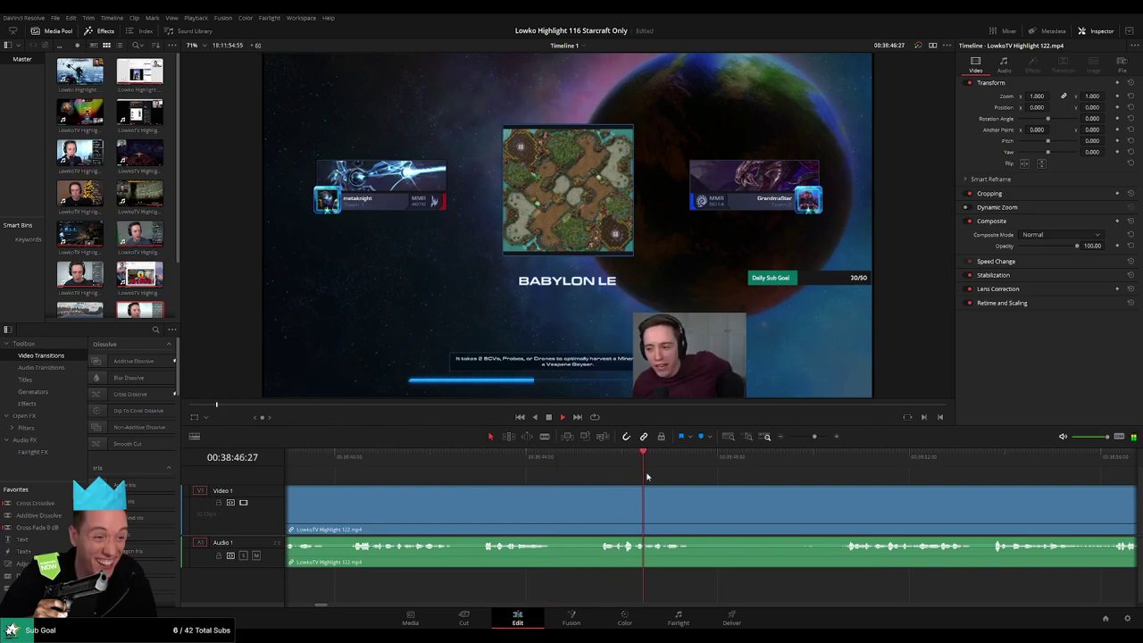
{"action": "left_click", "coordinate": [805, 460]}
{"action": "left_click", "coordinate": [860, 463]}
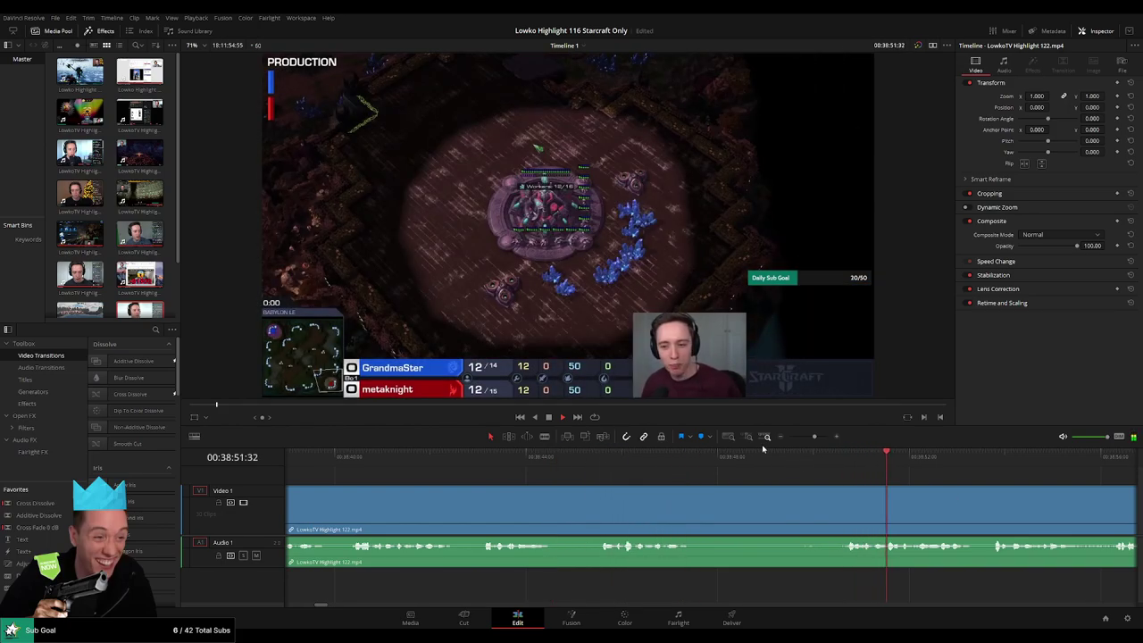
Give the gameplay clip that ends at the cut near 00:36:55 a blue clip colour
{"action": "left_click_drag", "start_coordinate": [814, 437], "coordinate": [800, 437]}
{"action": "left_click", "coordinate": [738, 463]}
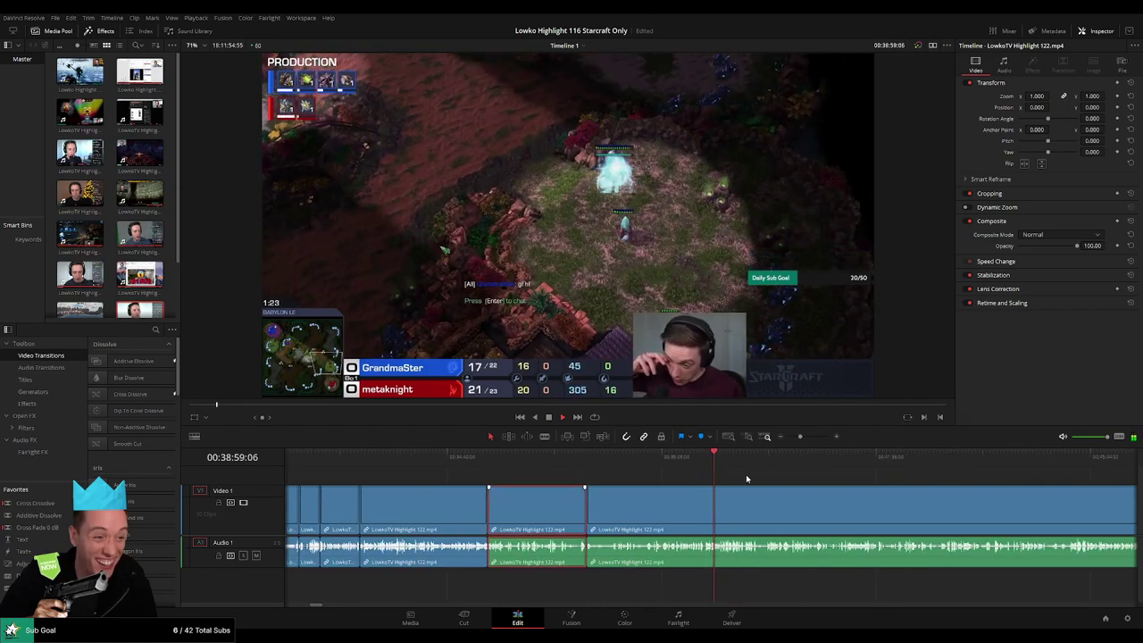
Examine the early and middle parts of the replay analysis, from about 00:39:07 to 00:40:10
{"action": "left_click", "coordinate": [722, 459]}
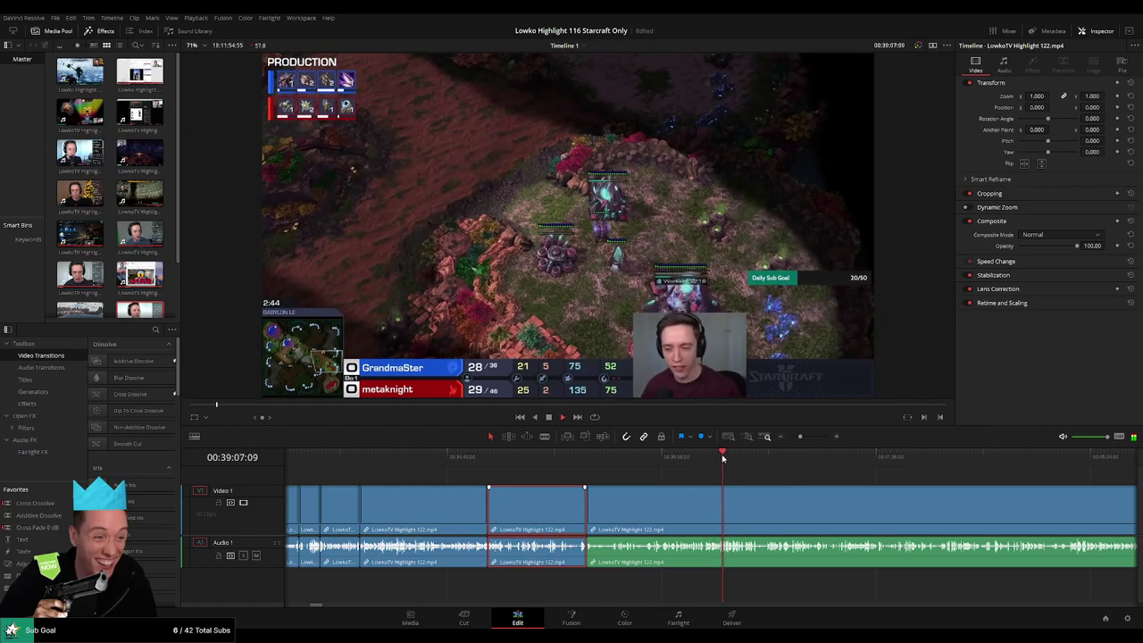
{"action": "left_click", "coordinate": [740, 457]}
{"action": "left_click", "coordinate": [755, 457]}
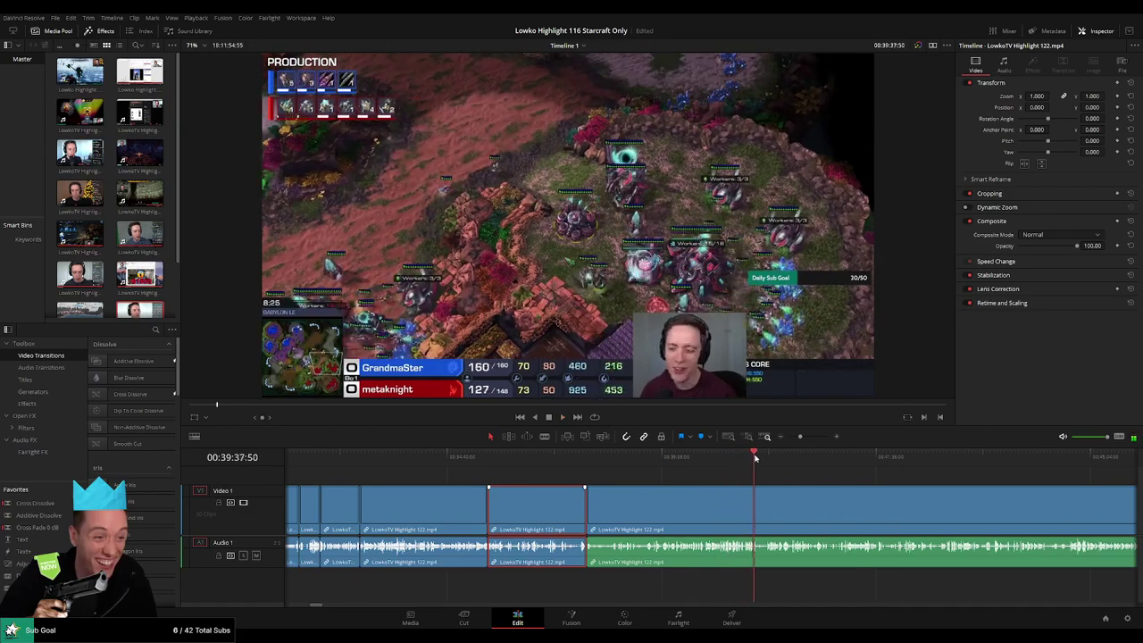
{"action": "left_click", "coordinate": [771, 458]}
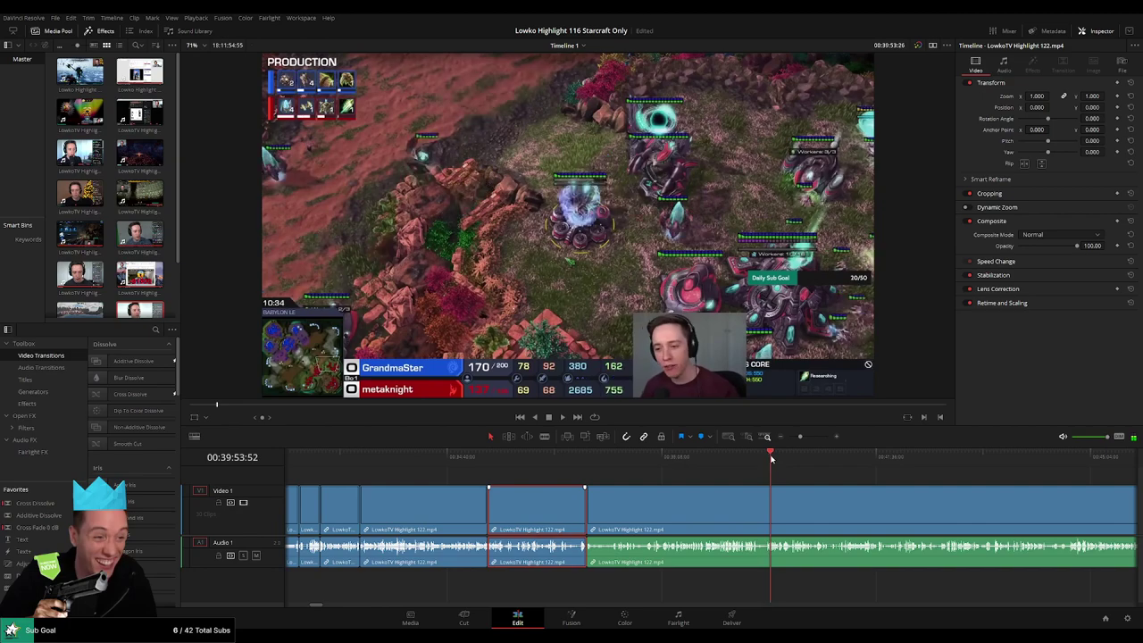
{"action": "scroll", "coordinate": [771, 487], "scroll_direction": "up", "scroll_amount": 8}
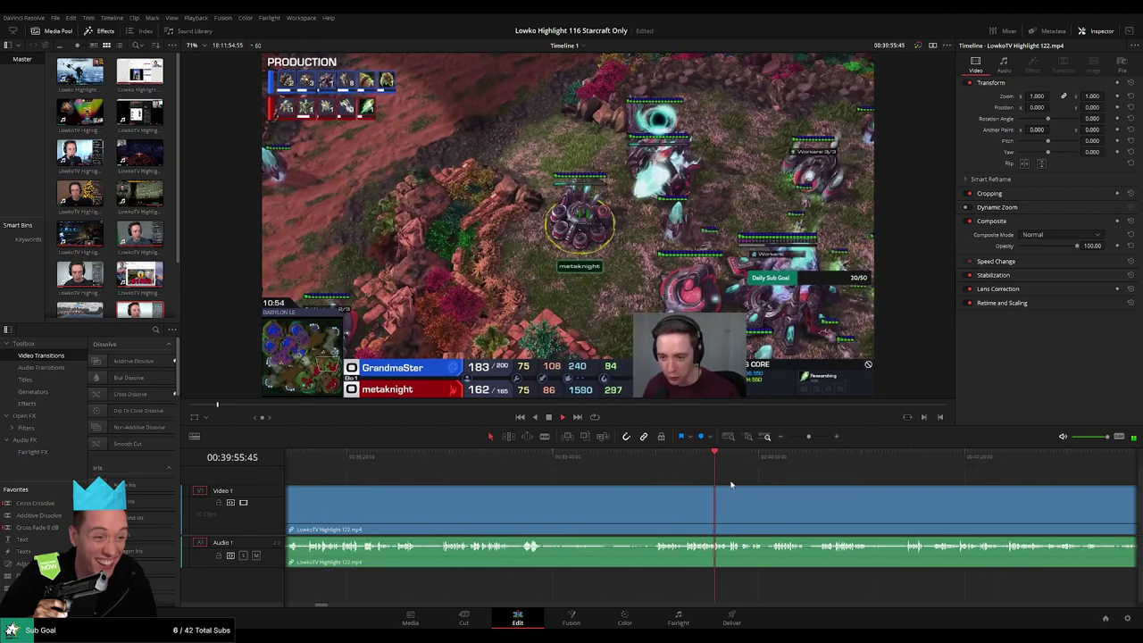
{"action": "left_click_drag", "start_coordinate": [818, 437], "coordinate": [812, 438]}
{"action": "left_click", "coordinate": [783, 461]}
{"action": "left_click_drag", "start_coordinate": [792, 478], "coordinate": [557, 478]}
{"action": "left_click", "coordinate": [646, 464]}
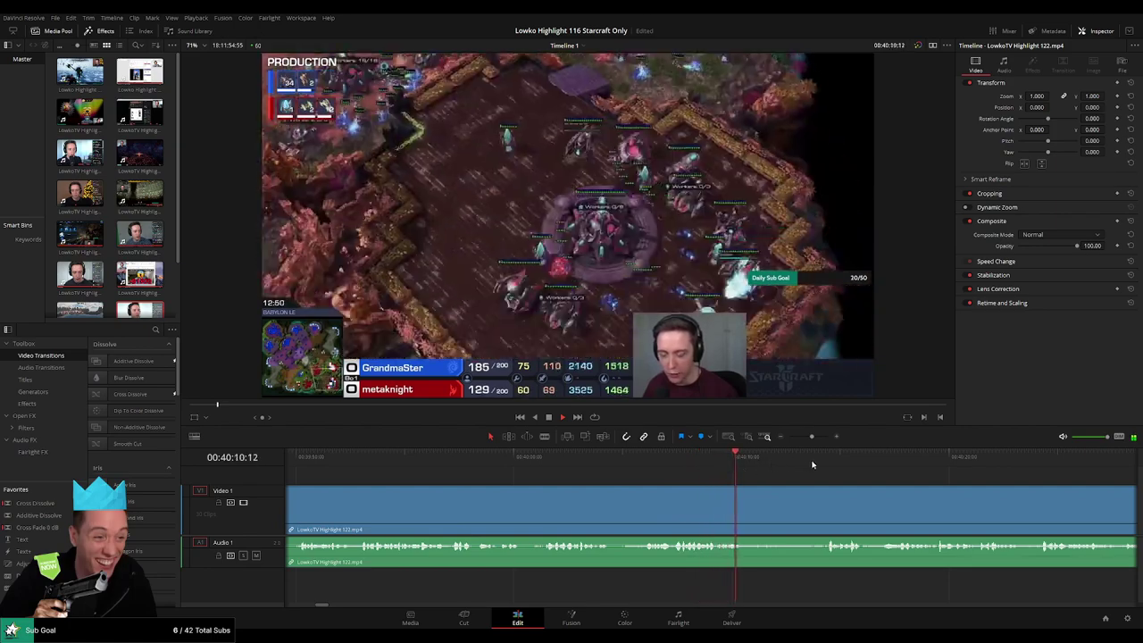
Examine the closing battles of the replay analysis, from about 00:40:15 to 00:40:40
{"action": "left_click", "coordinate": [829, 463]}
{"action": "left_click_drag", "start_coordinate": [930, 488], "coordinate": [642, 480]}
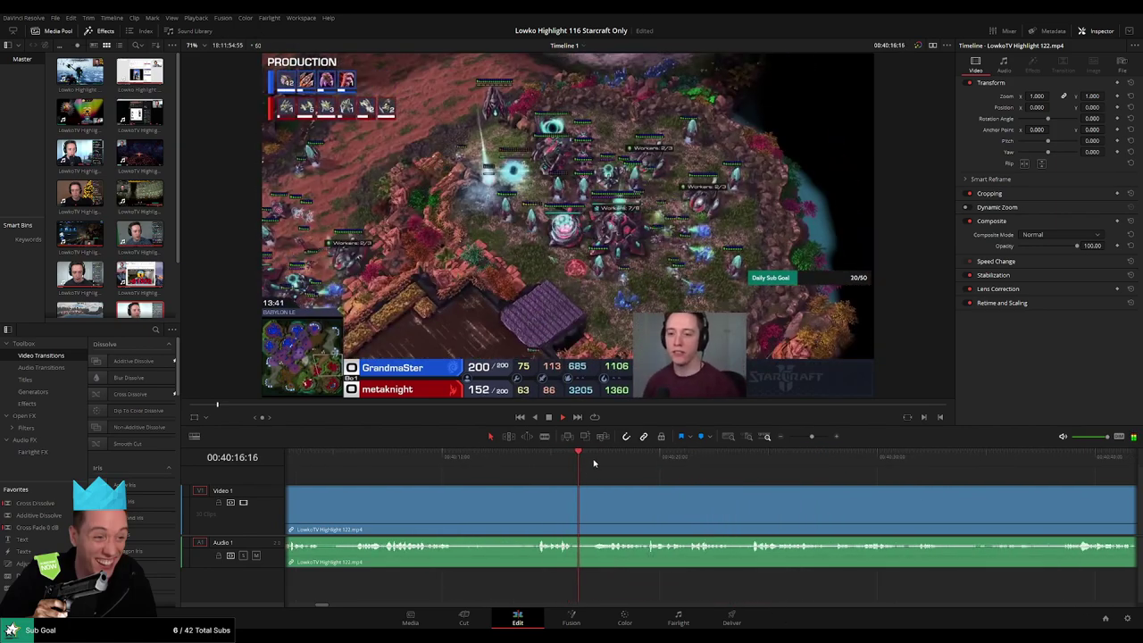
{"action": "left_click", "coordinate": [670, 464]}
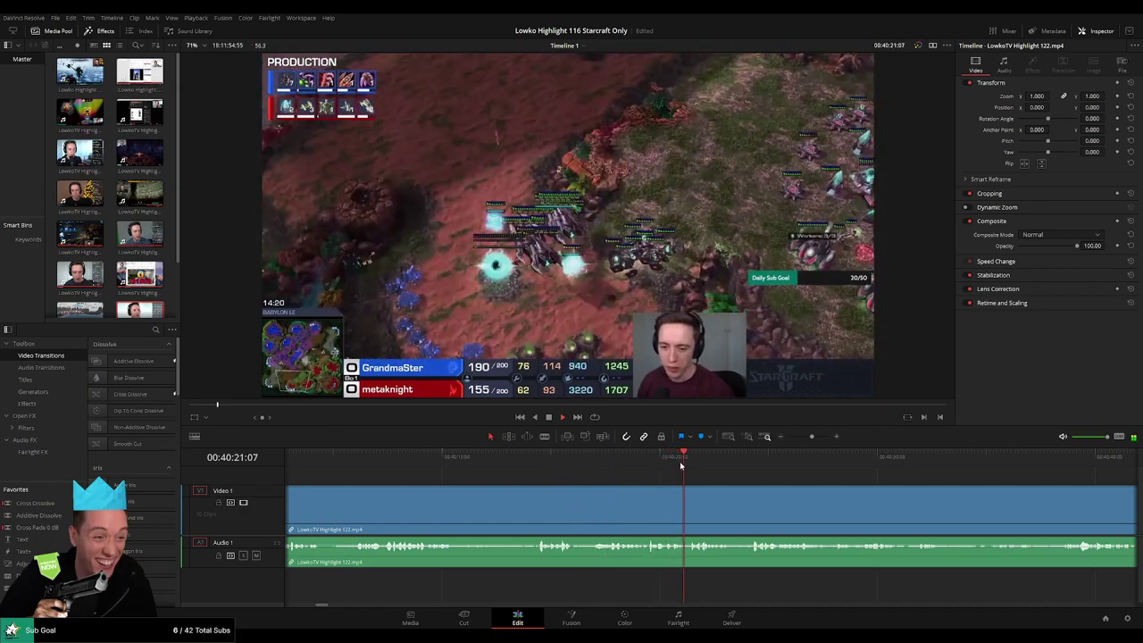
{"action": "left_click", "coordinate": [744, 462]}
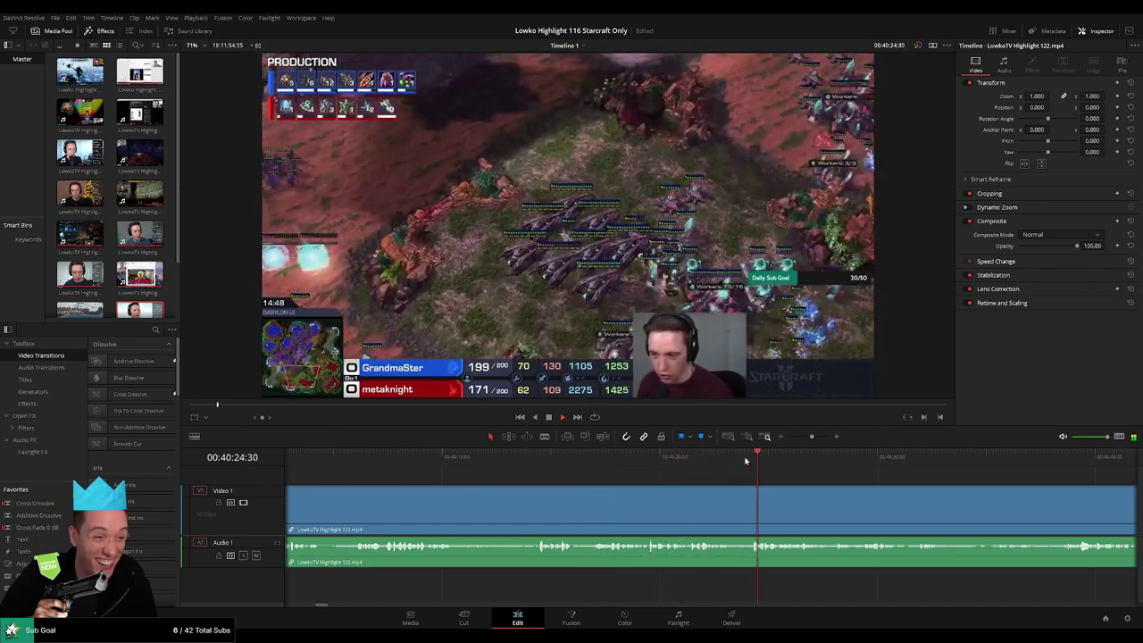
{"action": "scroll", "coordinate": [846, 492], "scroll_direction": "right", "scroll_amount": 5}
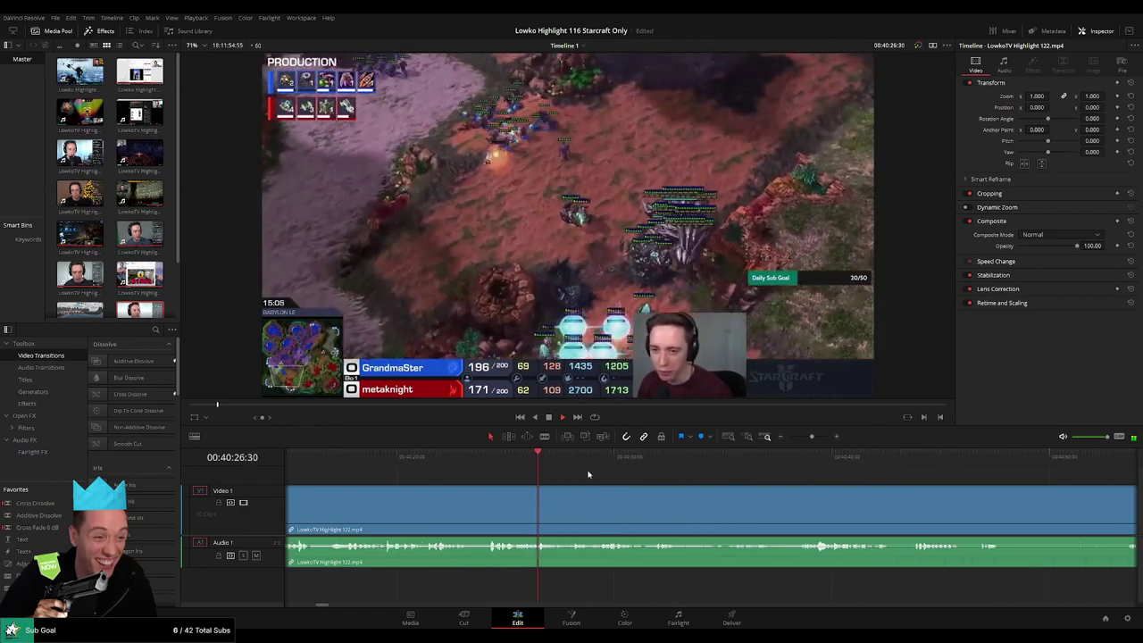
{"action": "left_click", "coordinate": [636, 464]}
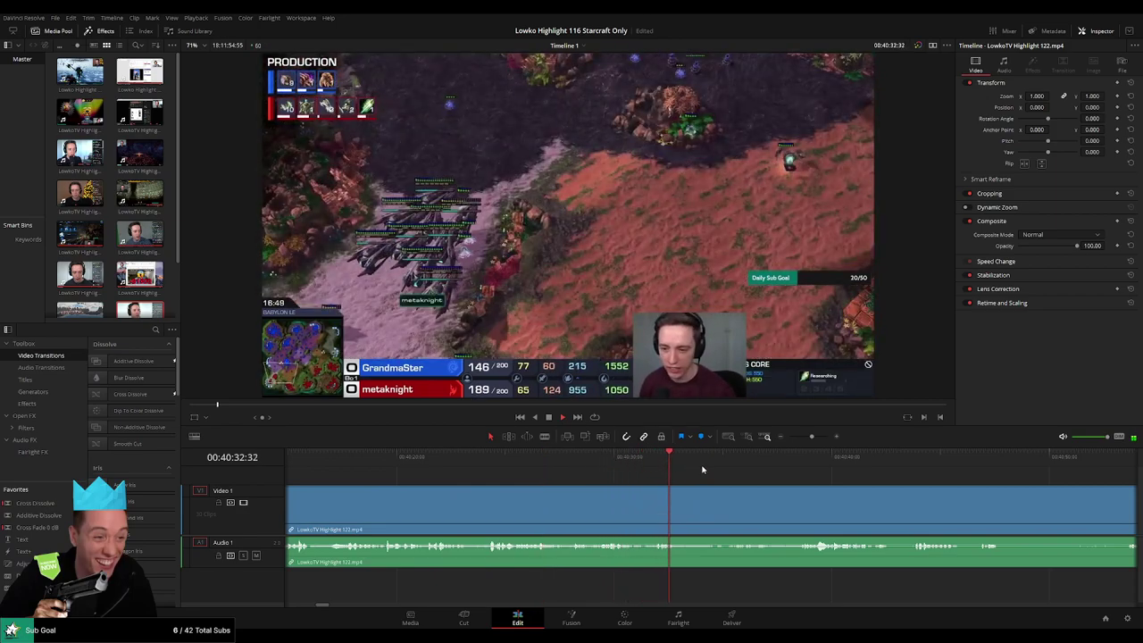
{"action": "left_click", "coordinate": [733, 466]}
{"action": "left_click", "coordinate": [777, 466]}
{"action": "left_click", "coordinate": [822, 467]}
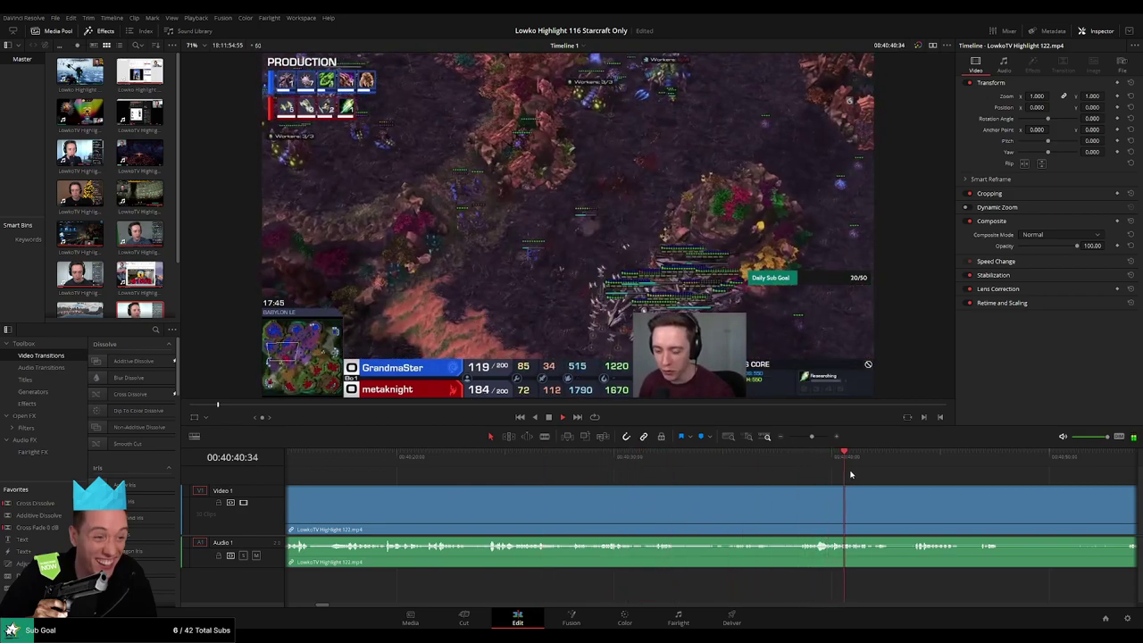
Locate the change from the 1v1 menu to the next match and split the linked clip there, at about 00:40:47
{"action": "left_click", "coordinate": [915, 470]}
{"action": "scroll", "coordinate": [860, 491], "scroll_direction": "right", "scroll_amount": 5}
{"action": "scroll", "coordinate": [674, 490], "scroll_direction": "right", "scroll_amount": 4}
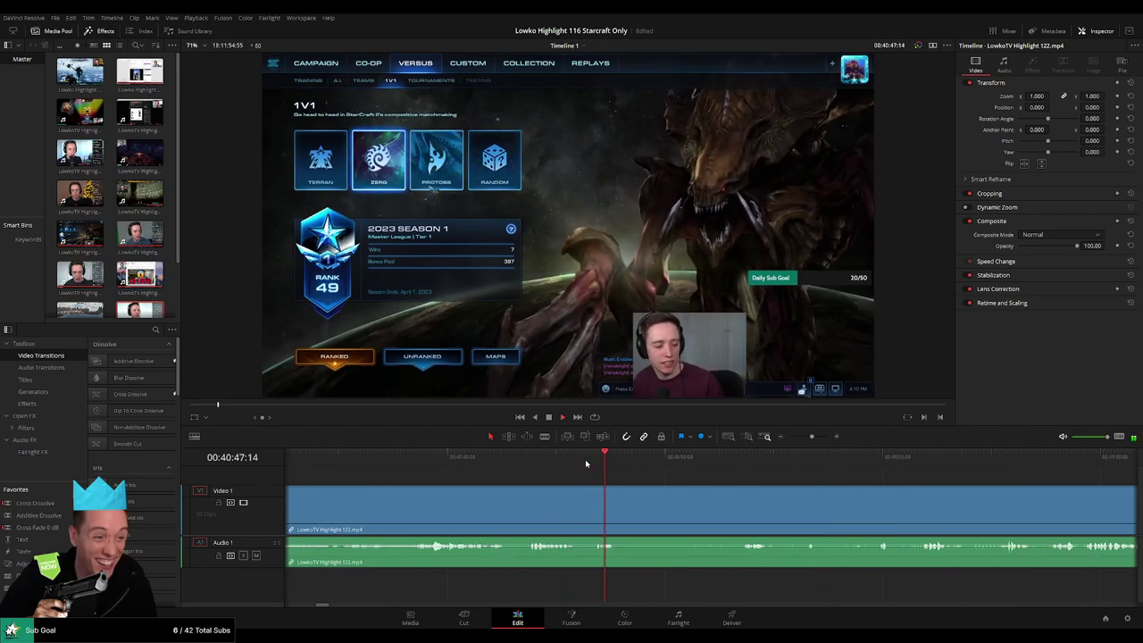
{"action": "key", "text": "b"}
{"action": "left_click", "coordinate": [617, 492]}
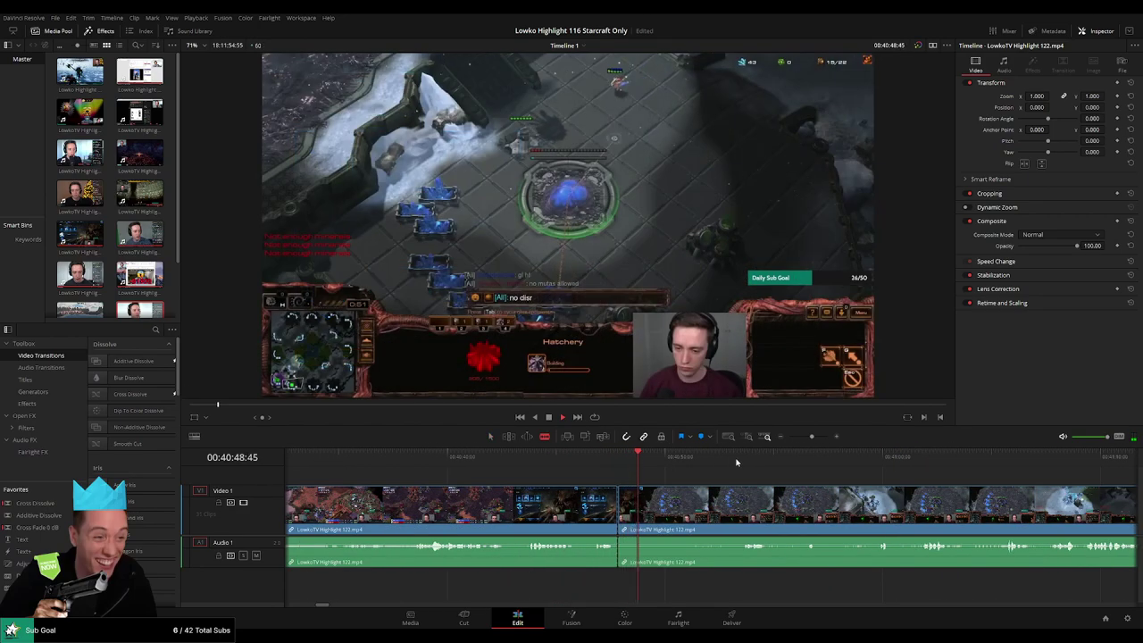
{"action": "key", "text": "space"}
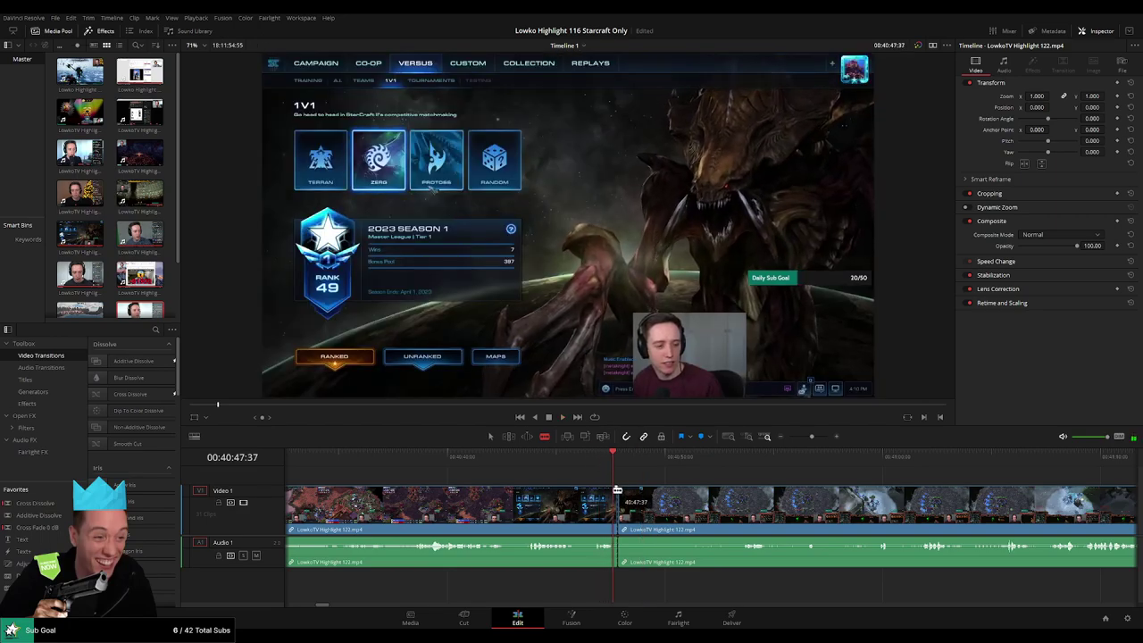
Trim the short opening stretch of the new match by splitting at 00:40:48:35 and ripple-deleting the piece from the 00:40:47 cut
{"action": "left_click", "coordinate": [668, 458]}
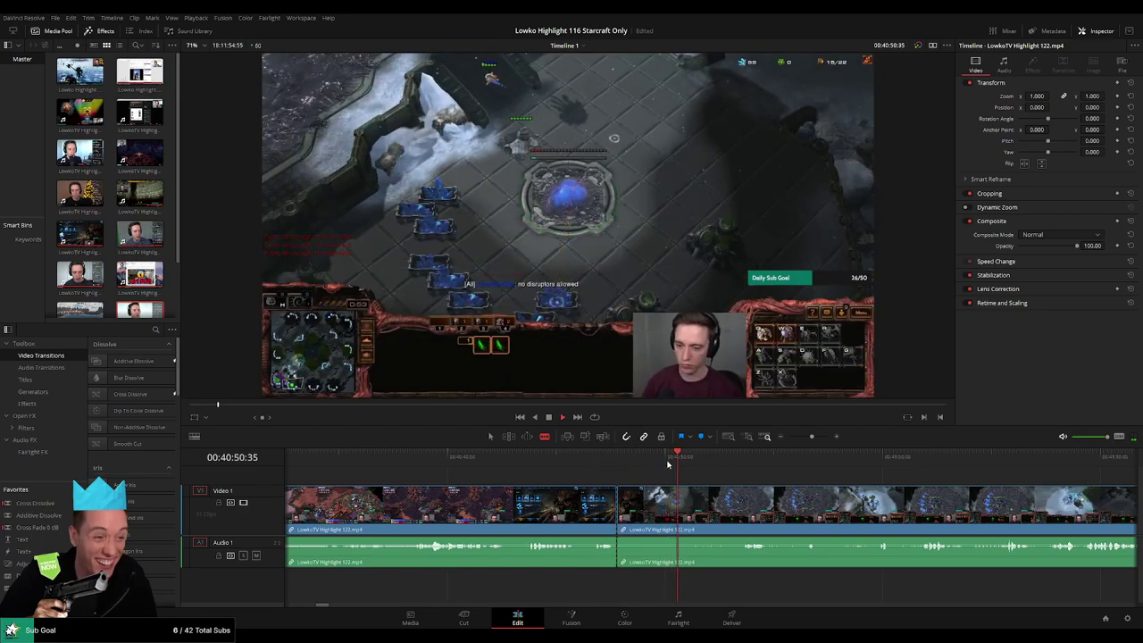
{"action": "left_click_drag", "start_coordinate": [668, 464], "coordinate": [623, 466]}
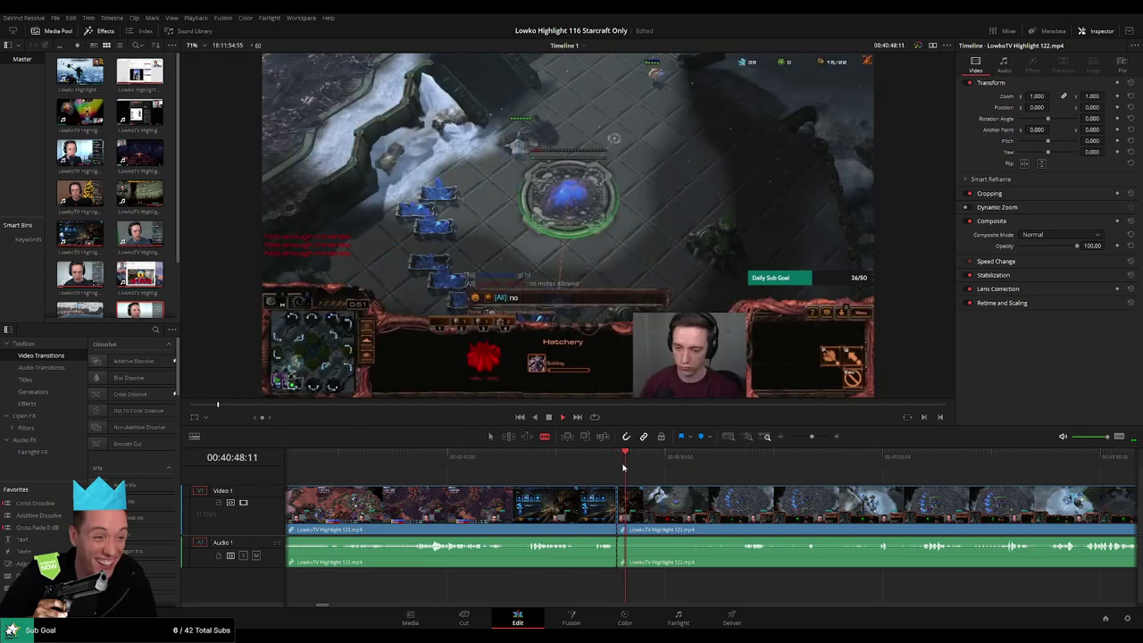
{"action": "left_click", "coordinate": [635, 501]}
{"action": "key", "text": "a"}
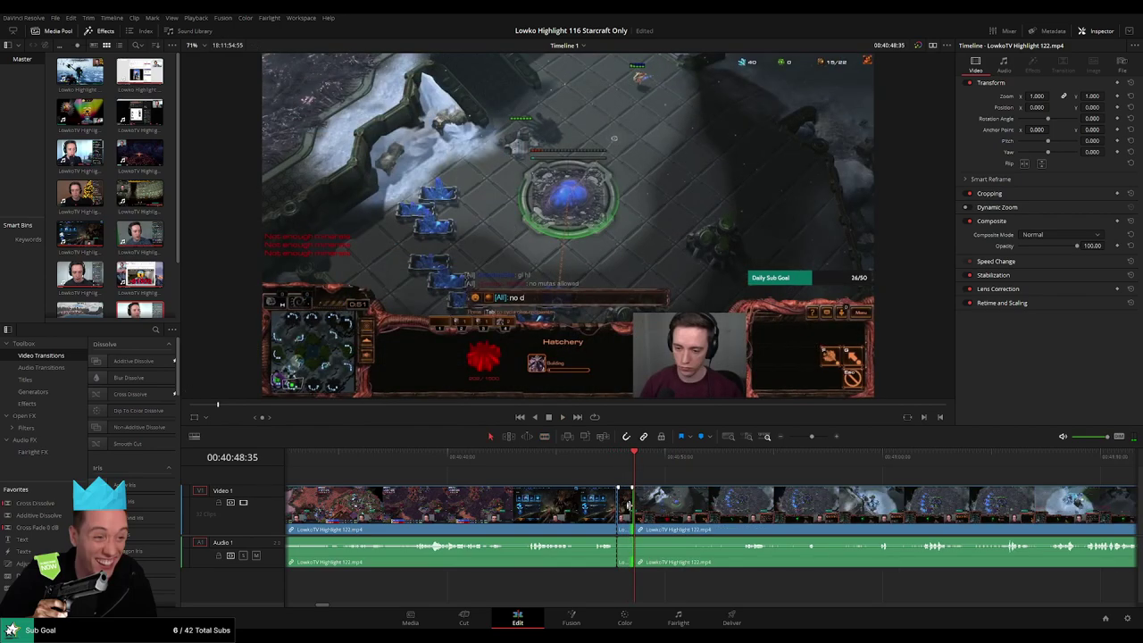
{"action": "key", "text": "Delete"}
Give the clip that ends at the cut near 00:40:47 a blue clip colour
{"action": "key", "text": "space"}
{"action": "left_click", "coordinate": [612, 501]}
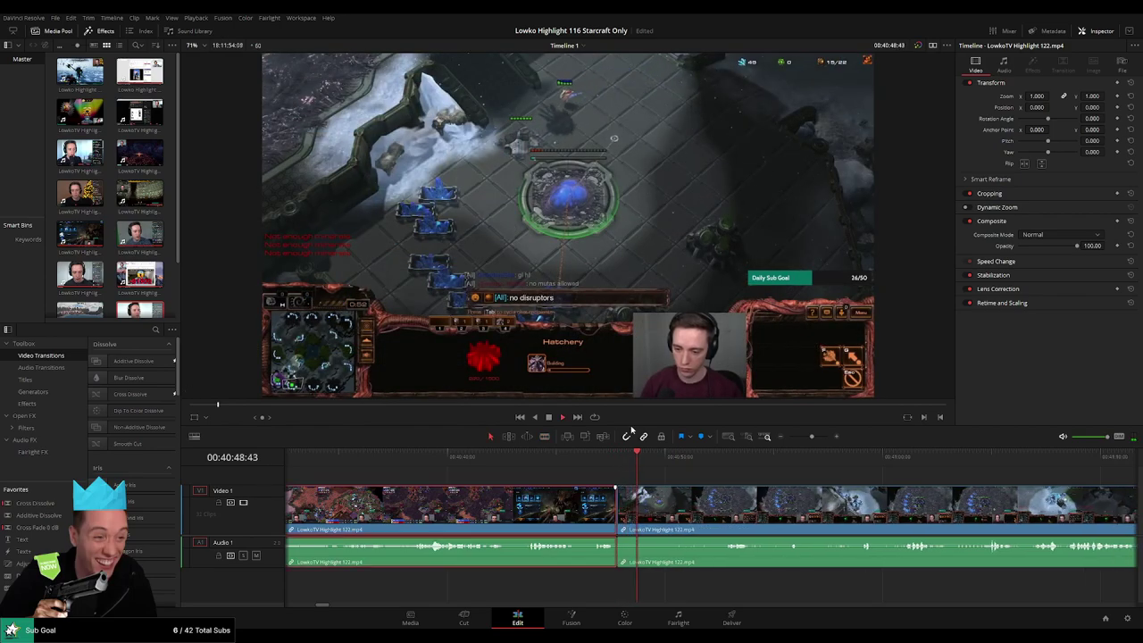
{"action": "key", "text": "c"}
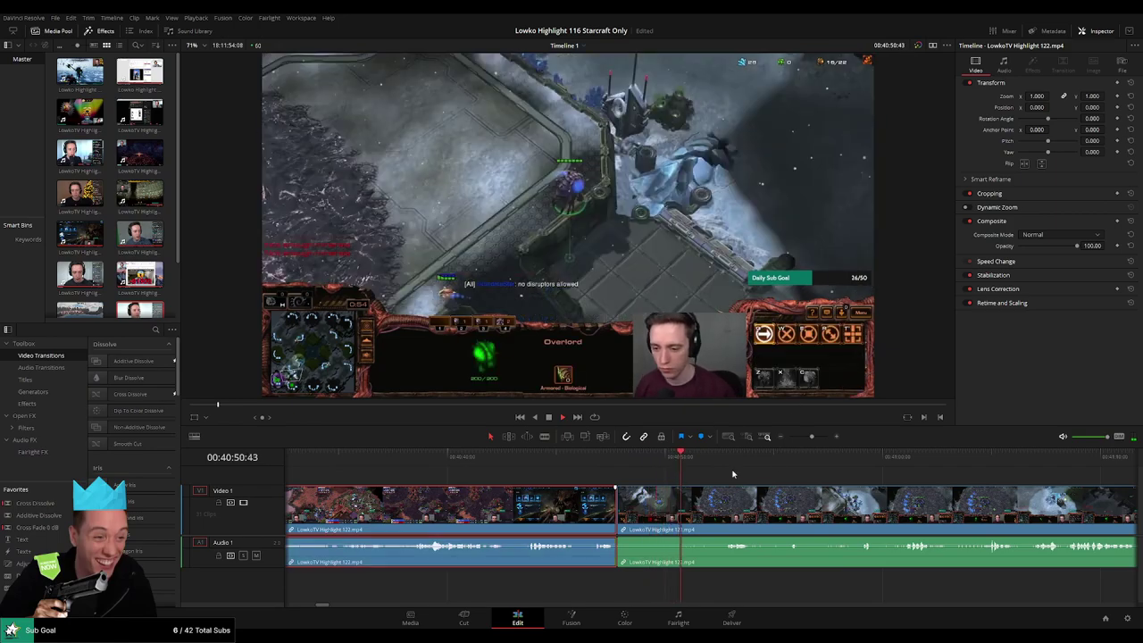
Skim the new match from about 00:40:50 through about 00:43:07
{"action": "left_click", "coordinate": [732, 460]}
{"action": "left_click", "coordinate": [957, 459]}
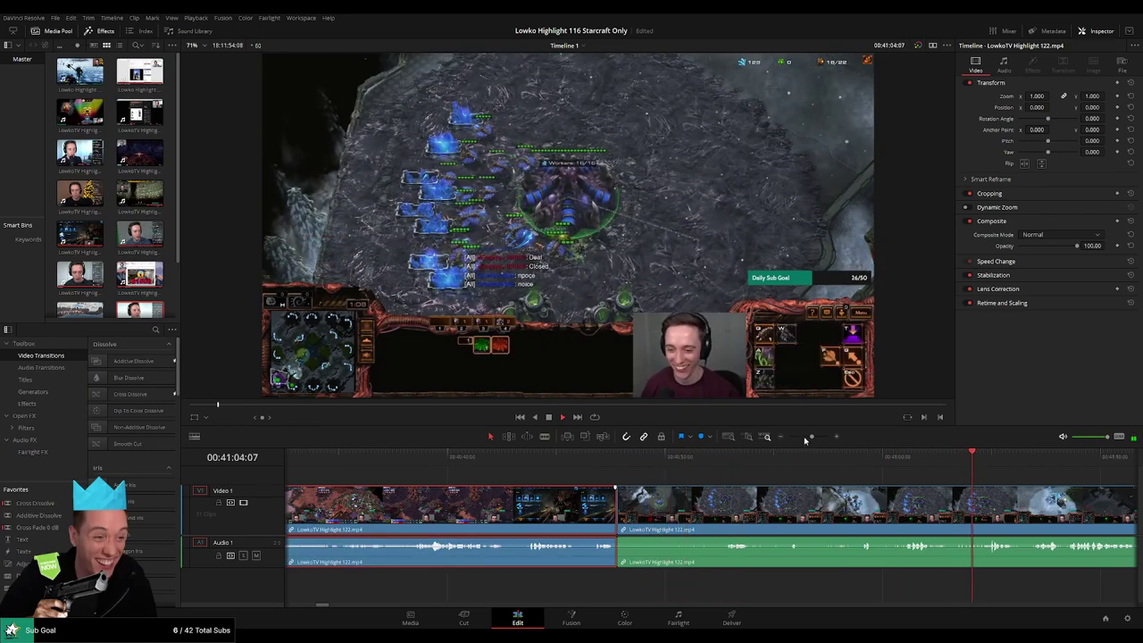
{"action": "left_click_drag", "start_coordinate": [811, 437], "coordinate": [805, 437]}
{"action": "left_click", "coordinate": [736, 462]}
{"action": "left_click_drag", "start_coordinate": [737, 461], "coordinate": [544, 480]}
{"action": "left_click_drag", "start_coordinate": [618, 465], "coordinate": [564, 463]}
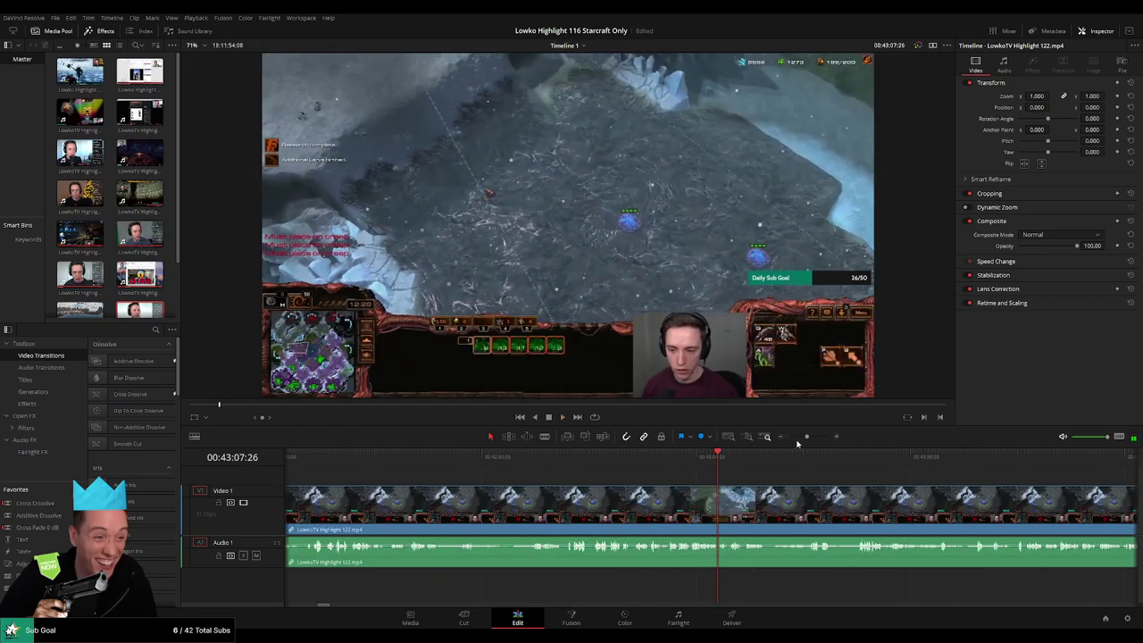
{"action": "left_click_drag", "start_coordinate": [805, 437], "coordinate": [802, 438]}
Examine the opening of the match closely, from about 00:40:54 to about 00:41:14
{"action": "left_click", "coordinate": [503, 455]}
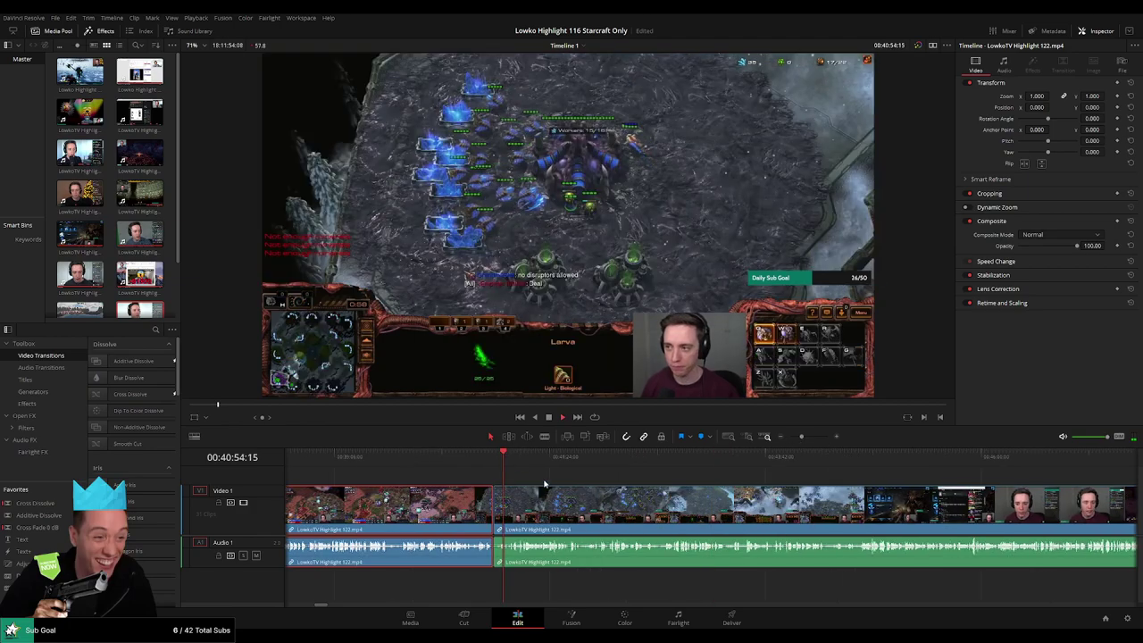
{"action": "scroll", "coordinate": [760, 511], "scroll_direction": "up", "scroll_amount": 6}
{"action": "scroll", "coordinate": [591, 492], "scroll_direction": "right", "scroll_amount": 2}
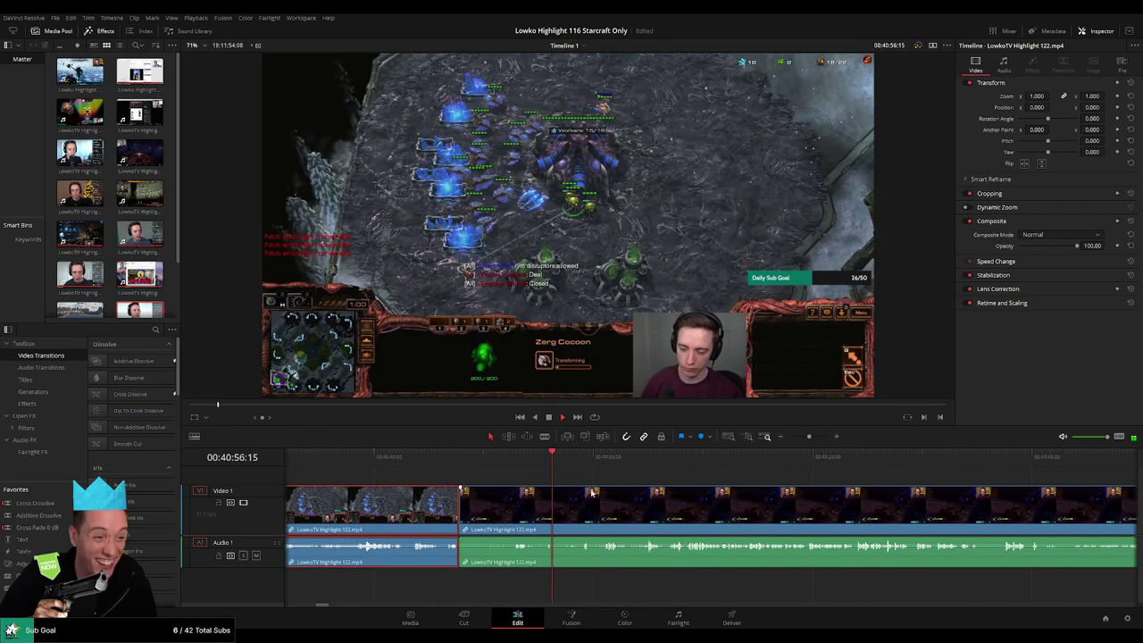
{"action": "left_click", "coordinate": [582, 460]}
{"action": "left_click", "coordinate": [607, 460]}
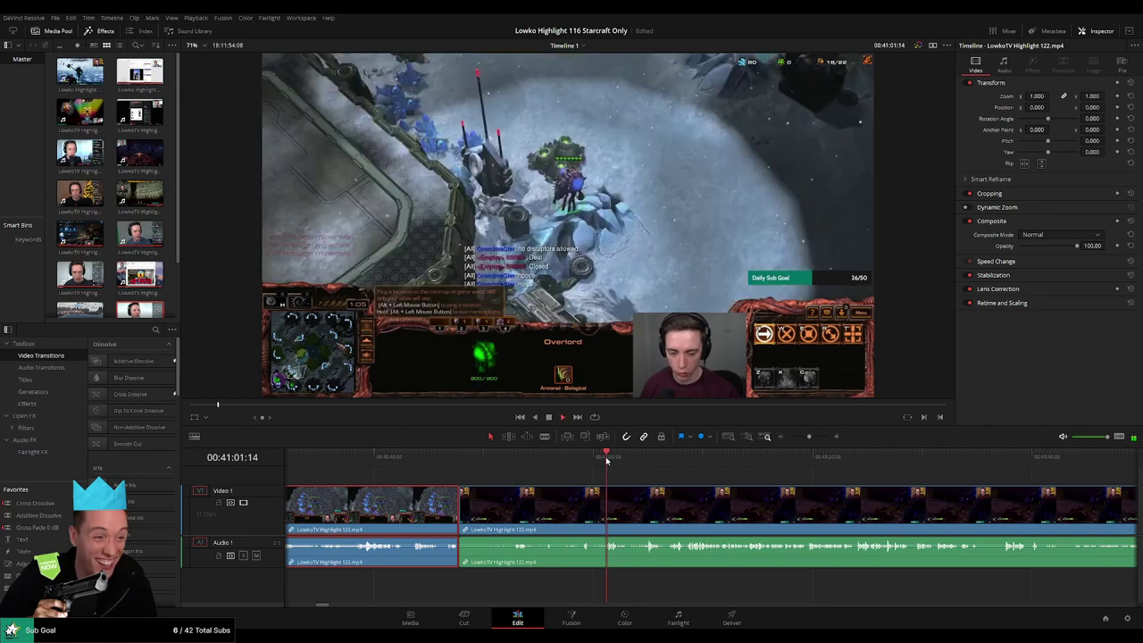
{"action": "left_click", "coordinate": [648, 461]}
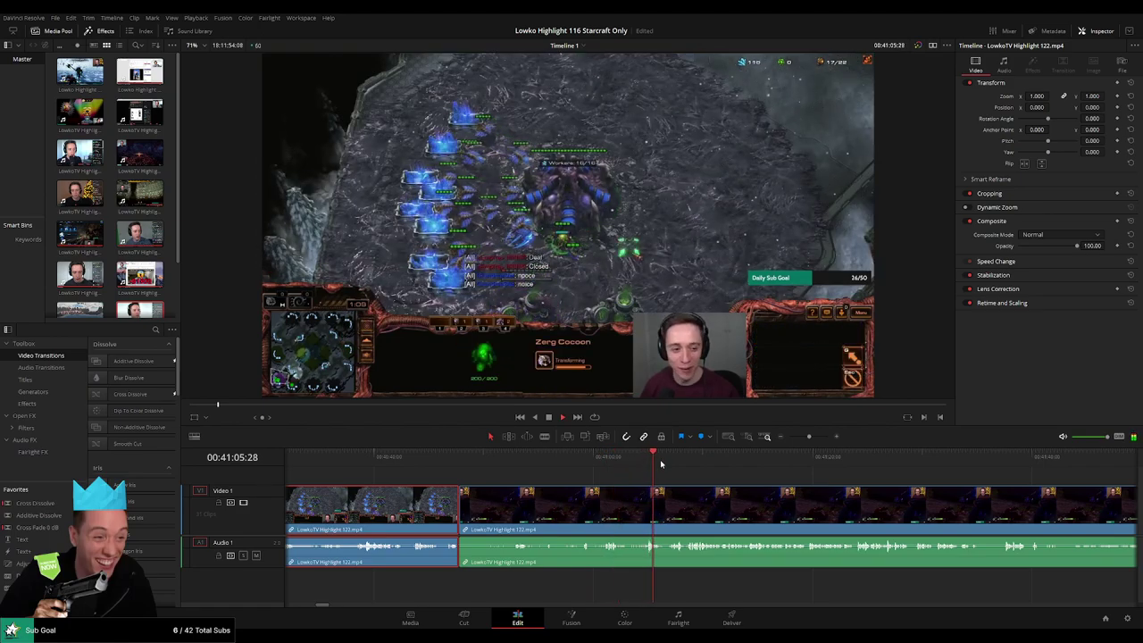
{"action": "left_click", "coordinate": [673, 463]}
{"action": "left_click_drag", "start_coordinate": [745, 488], "coordinate": [534, 485]}
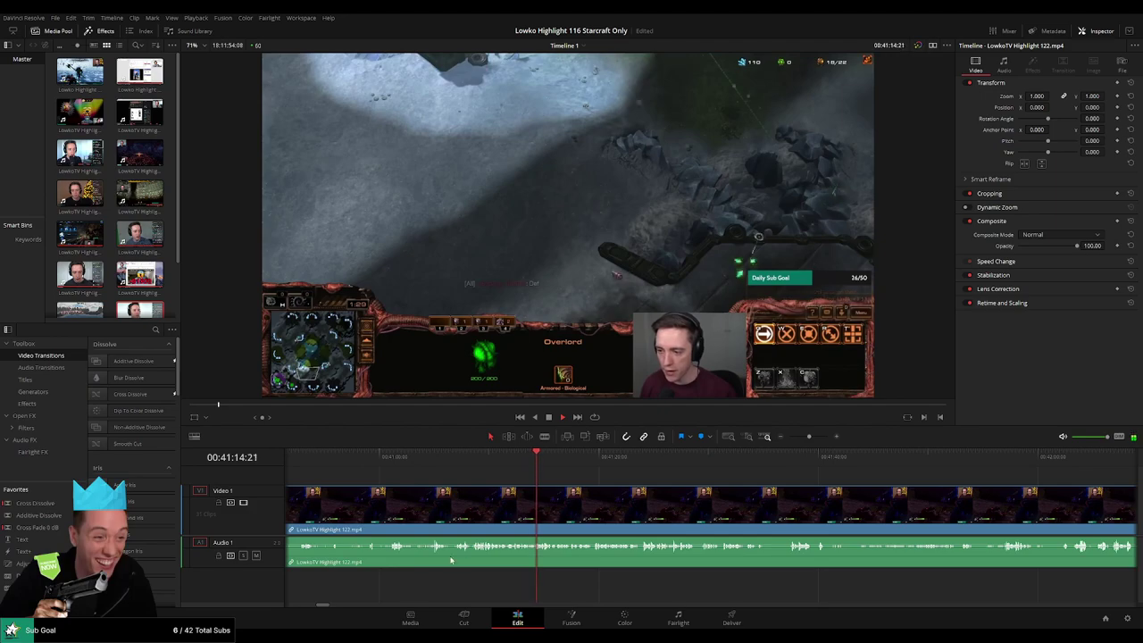
Review the early match from about 00:41:21 and split the linked clip at 00:41:42:32
{"action": "left_click", "coordinate": [600, 456]}
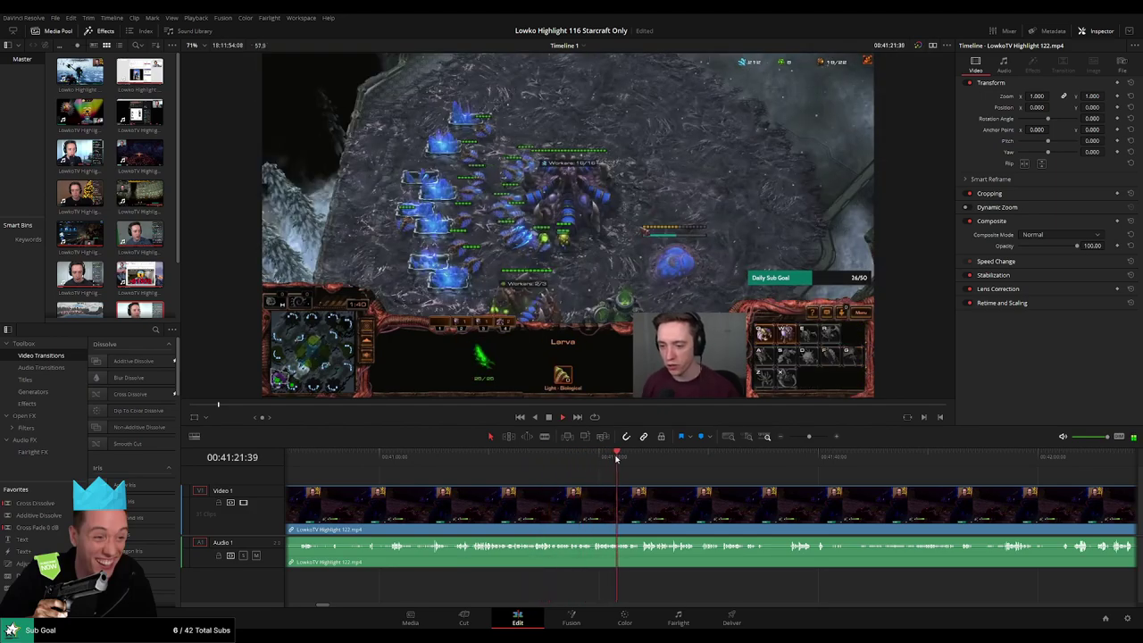
{"action": "left_click", "coordinate": [645, 461]}
{"action": "left_click", "coordinate": [696, 463]}
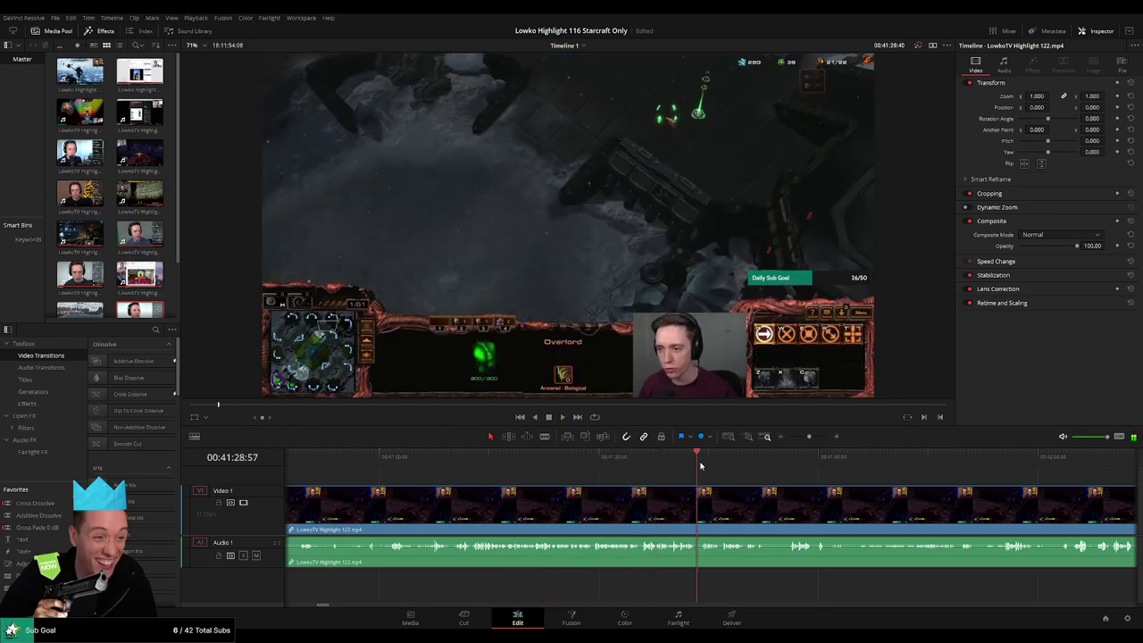
{"action": "left_click", "coordinate": [716, 465]}
{"action": "left_click_drag", "start_coordinate": [786, 495], "coordinate": [596, 495]}
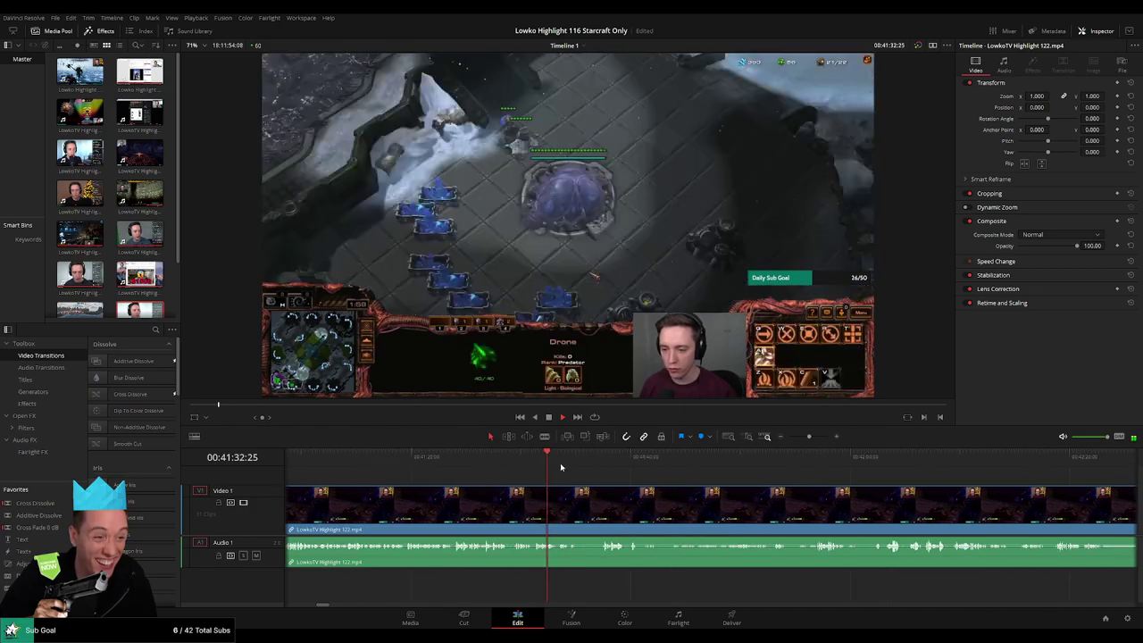
{"action": "left_click", "coordinate": [562, 467]}
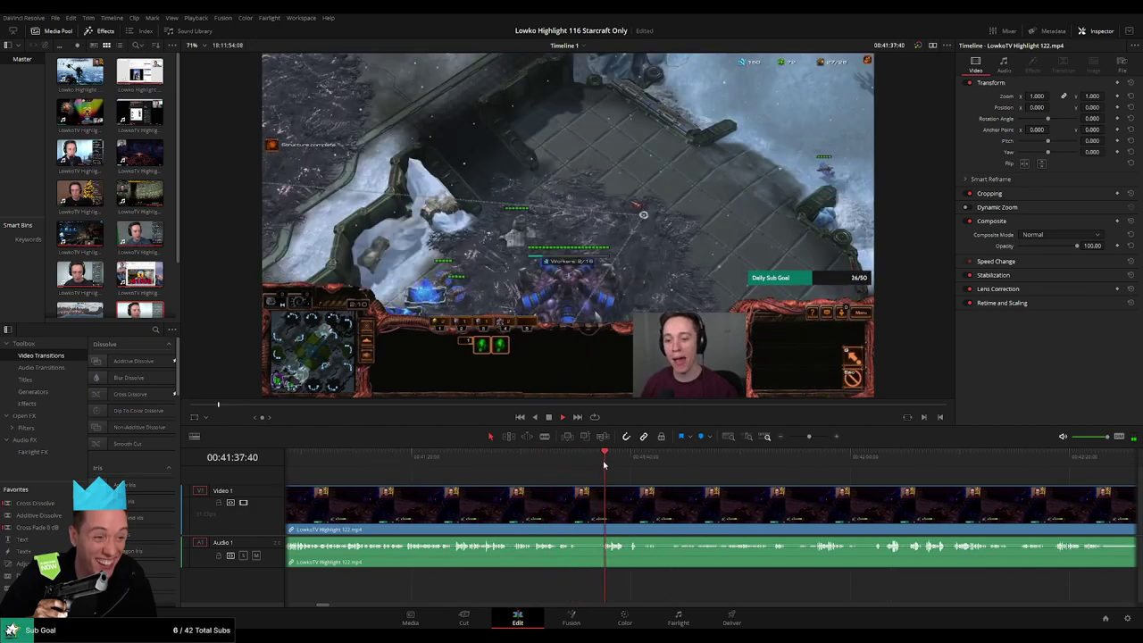
{"action": "left_click", "coordinate": [631, 467]}
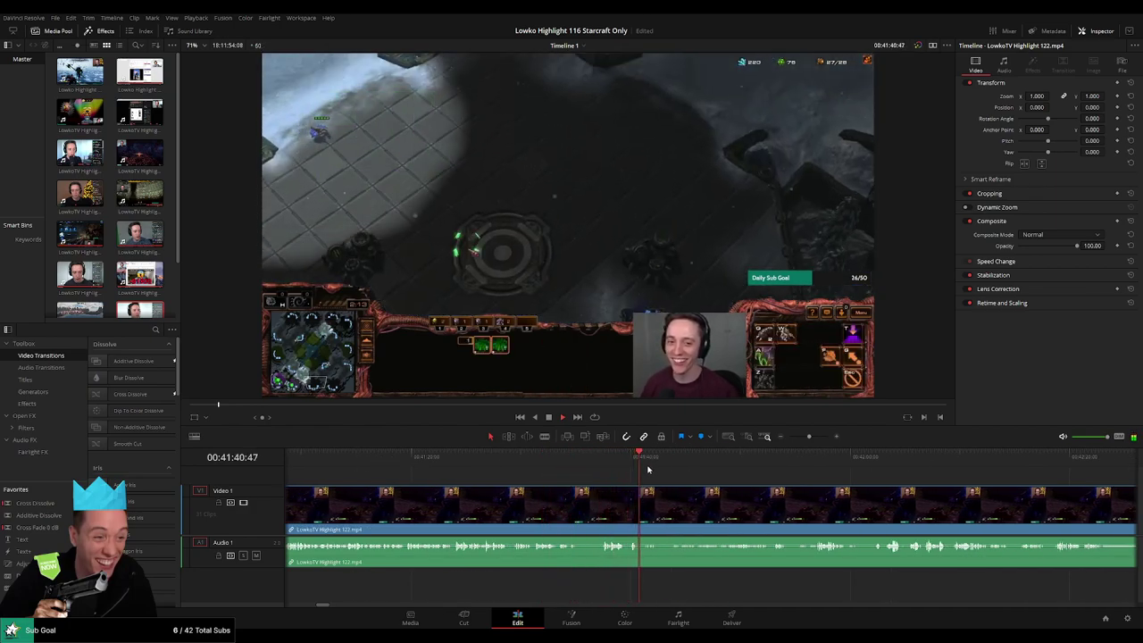
{"action": "mouse_move", "coordinate": [648, 470]}
{"action": "left_mouse_down"}
{"action": "mouse_move", "coordinate": [684, 468]}
{"action": "mouse_move", "coordinate": [645, 469]}
{"action": "left_mouse_up"}
{"action": "key", "text": "b"}
{"action": "left_click", "coordinate": [661, 515]}
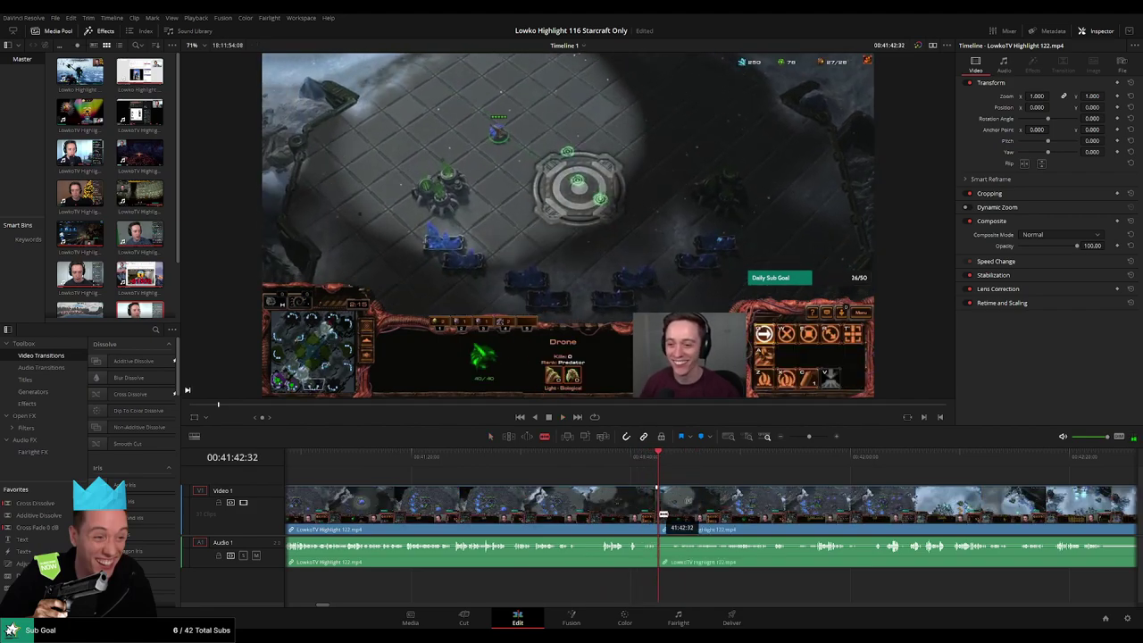
Locate where talking resumes in the late game and split the linked clip at 00:42:43:37
{"action": "left_click_drag", "start_coordinate": [880, 464], "coordinate": [1075, 465]}
{"action": "left_click_drag", "start_coordinate": [810, 437], "coordinate": [803, 437]}
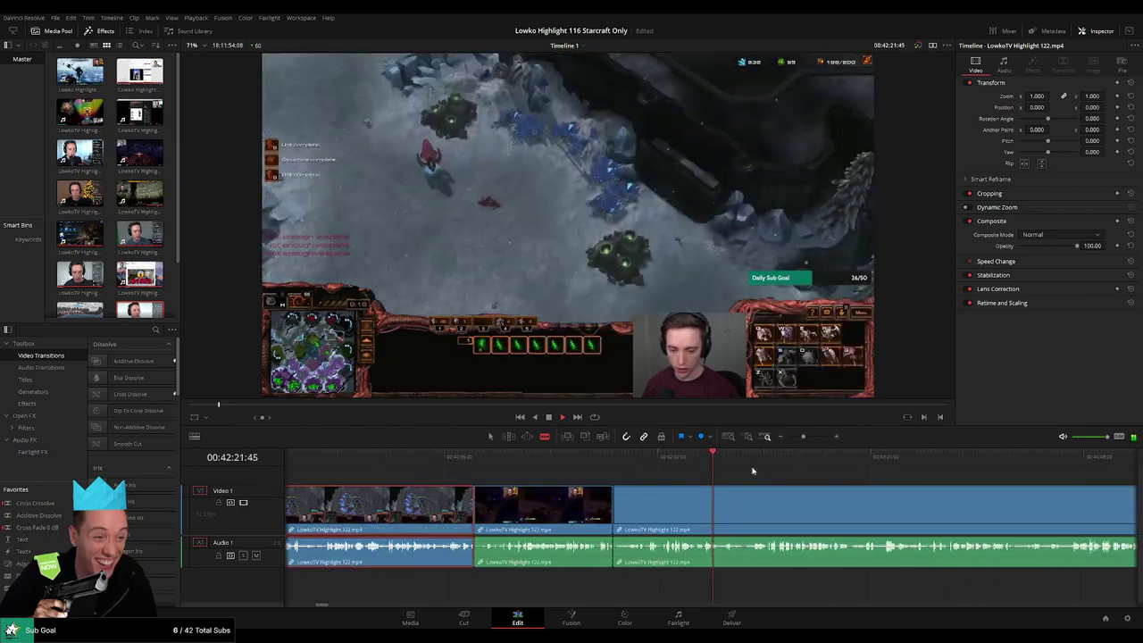
{"action": "left_click", "coordinate": [790, 464]}
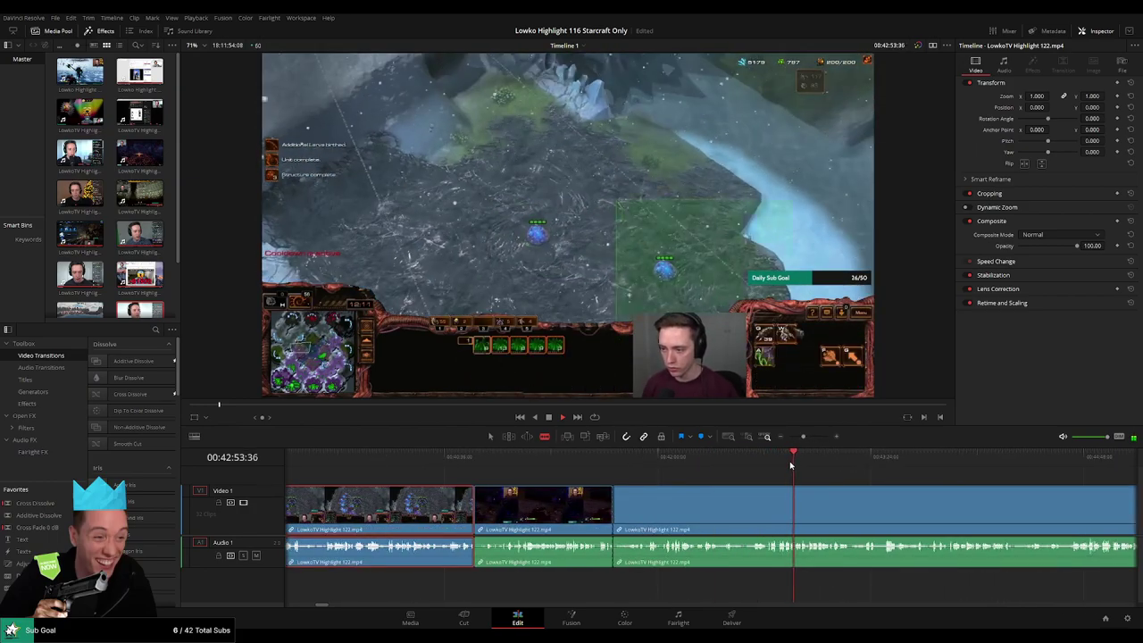
{"action": "scroll", "coordinate": [838, 485], "scroll_direction": "down", "scroll_amount": 1}
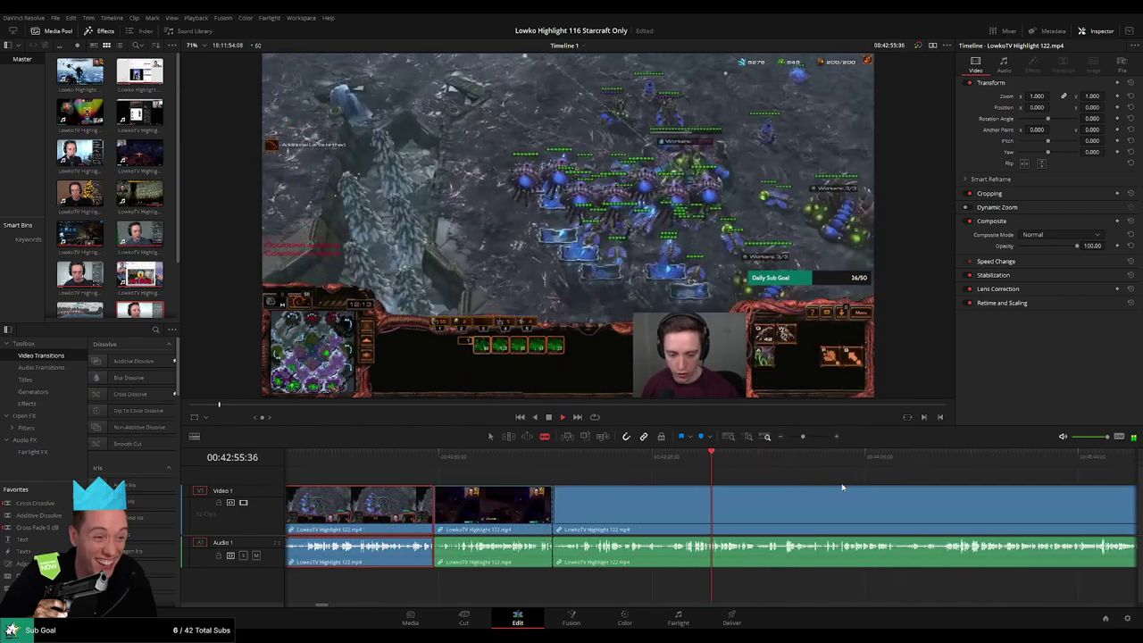
{"action": "scroll", "coordinate": [818, 491], "scroll_direction": "up", "scroll_amount": 5}
{"action": "left_click", "coordinate": [649, 465]}
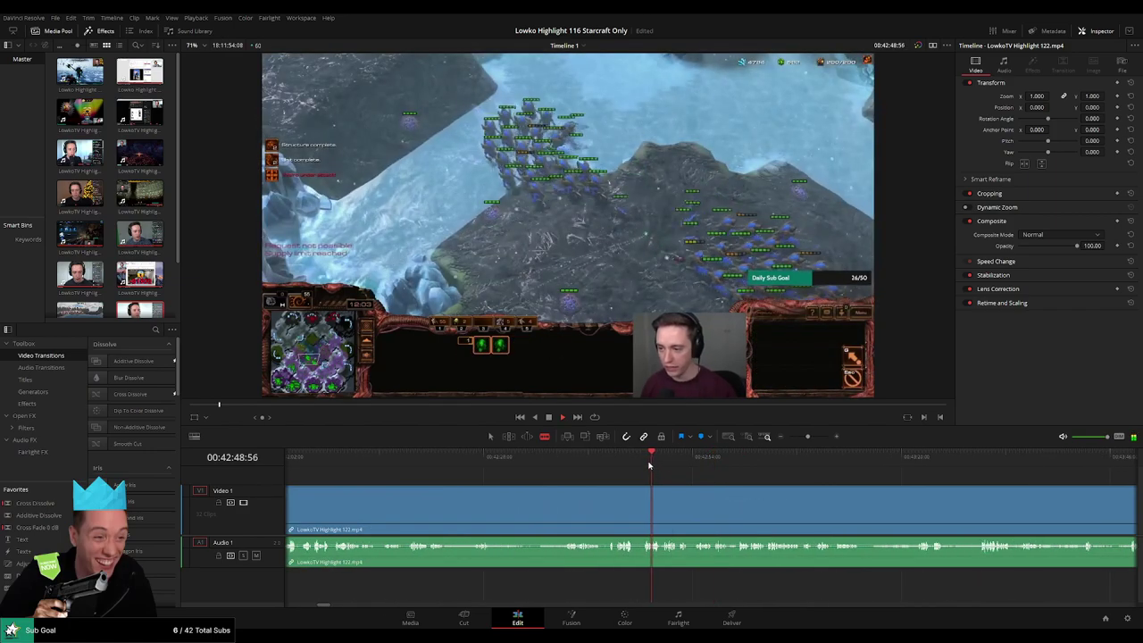
{"action": "left_click", "coordinate": [607, 467]}
{"action": "scroll", "coordinate": [714, 497], "scroll_direction": "up", "scroll_amount": 2}
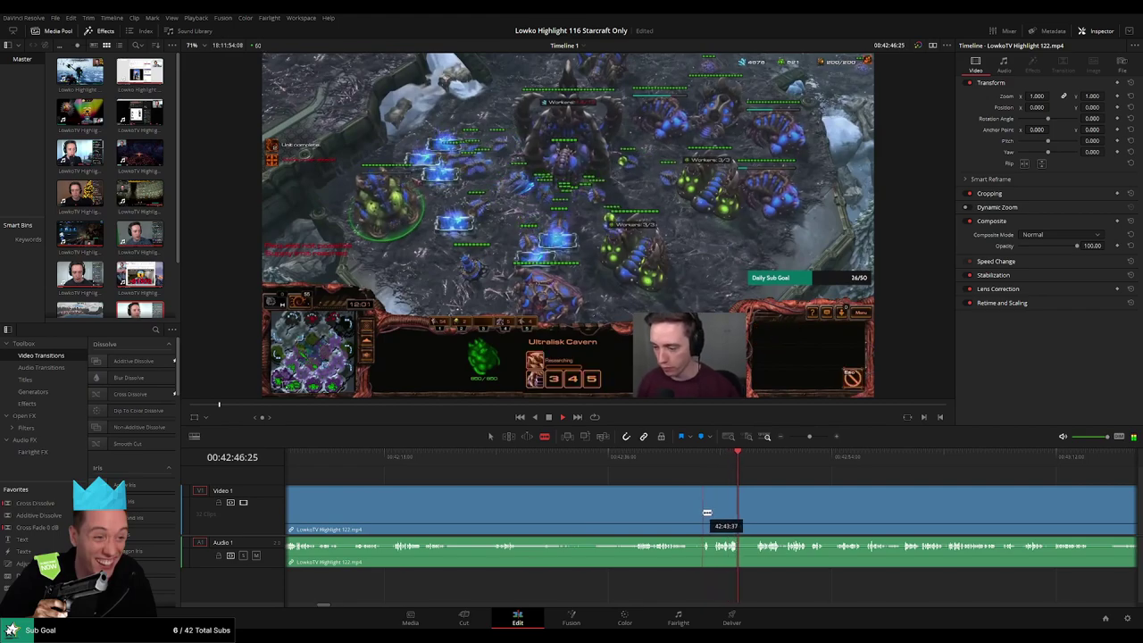
{"action": "left_click", "coordinate": [707, 513]}
Check the quiet section between the cuts at 00:41:42 and 00:42:43 and ripple-delete it
{"action": "left_click", "coordinate": [633, 460]}
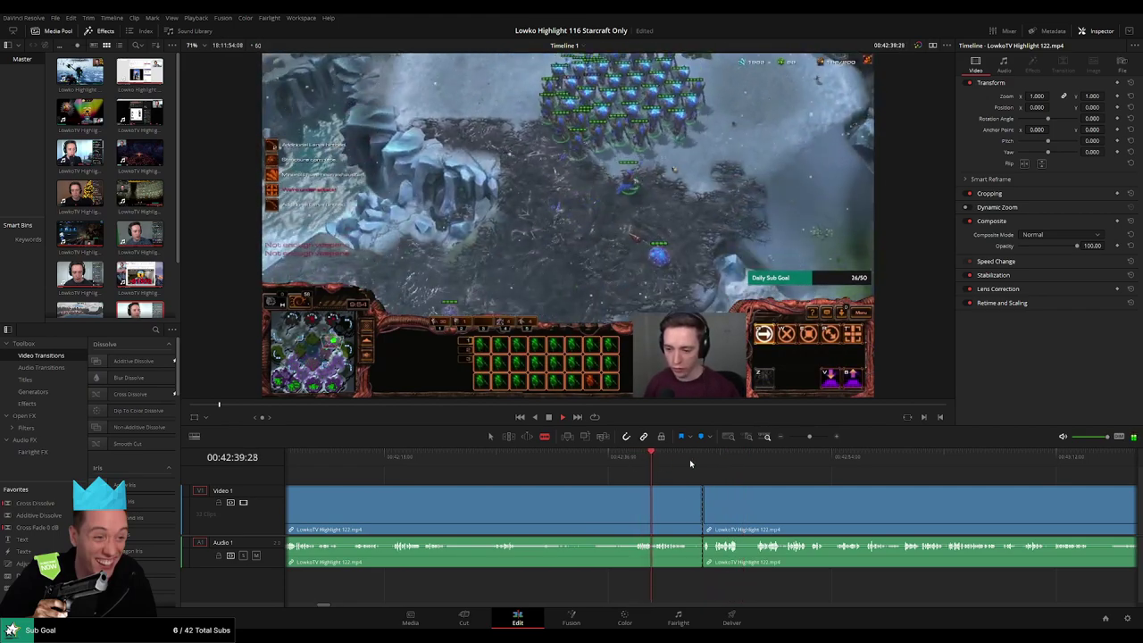
{"action": "left_click", "coordinate": [702, 463]}
{"action": "key", "text": "a"}
{"action": "left_click", "coordinate": [668, 521]}
{"action": "key", "text": "Delete"}
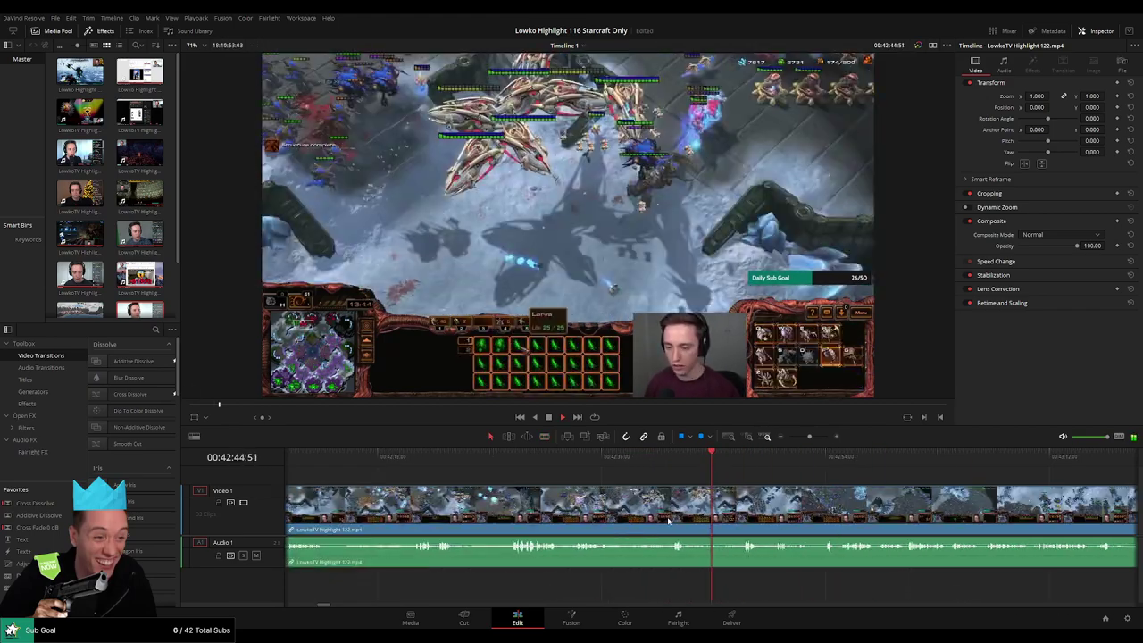
Examine the rest of the match, from about 00:42:59 through the score screen to the 1v1 menu near 00:44:17
{"action": "left_click", "coordinate": [887, 460]}
{"action": "scroll", "coordinate": [640, 472], "scroll_direction": "right", "scroll_amount": 5}
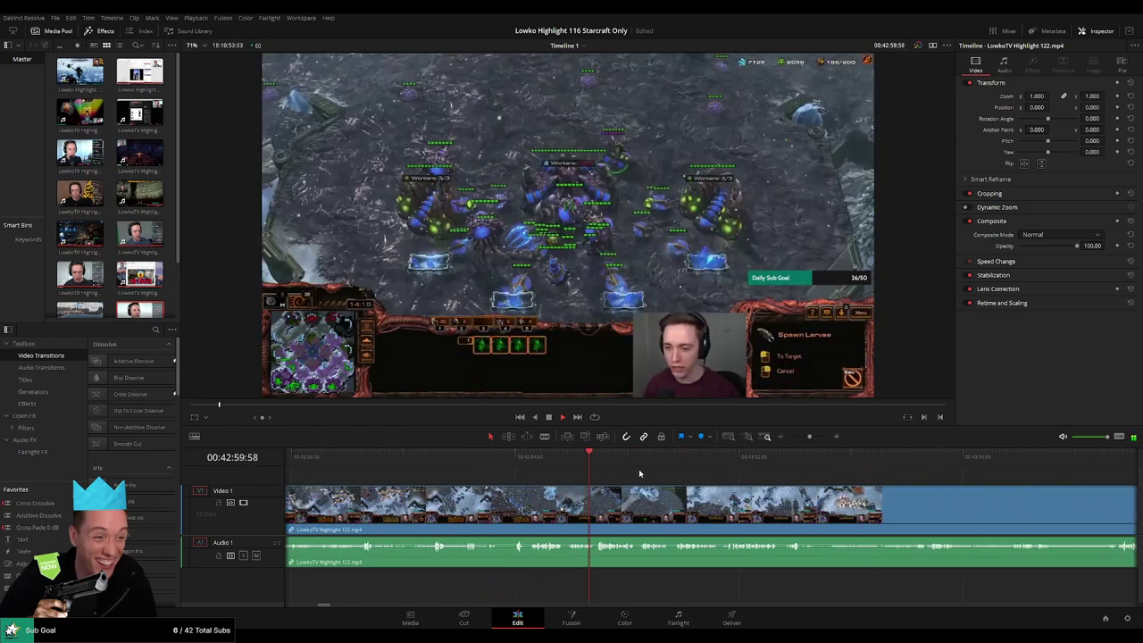
{"action": "left_click", "coordinate": [871, 460]}
{"action": "left_click", "coordinate": [980, 462]}
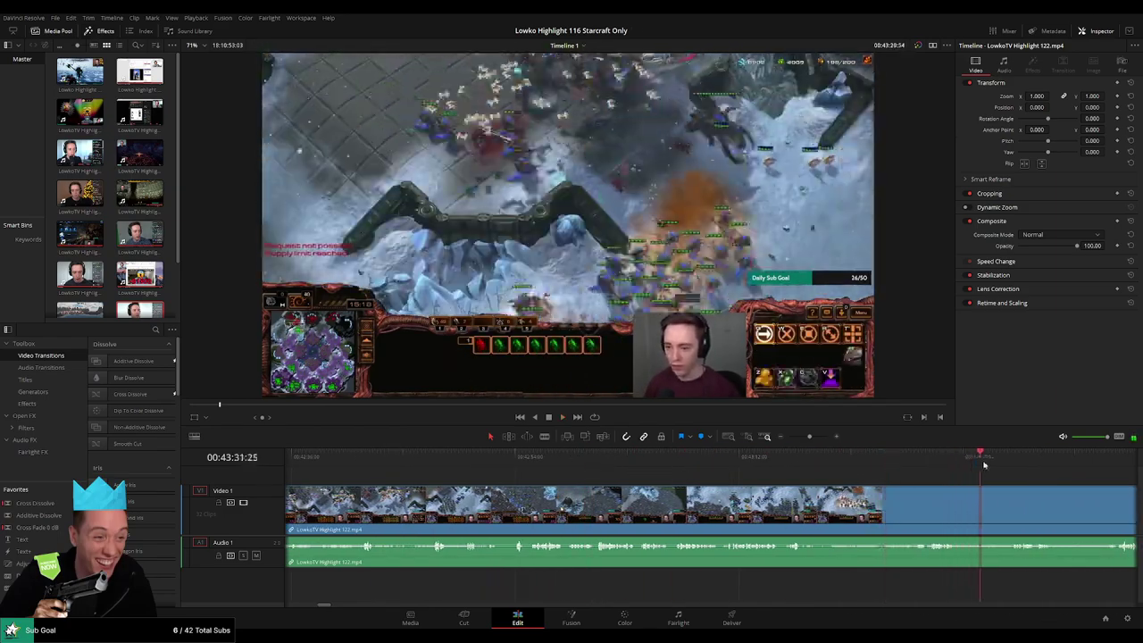
{"action": "left_click", "coordinate": [1013, 462]}
{"action": "scroll", "coordinate": [1039, 476], "scroll_direction": "right", "scroll_amount": 5}
{"action": "left_click", "coordinate": [748, 465]}
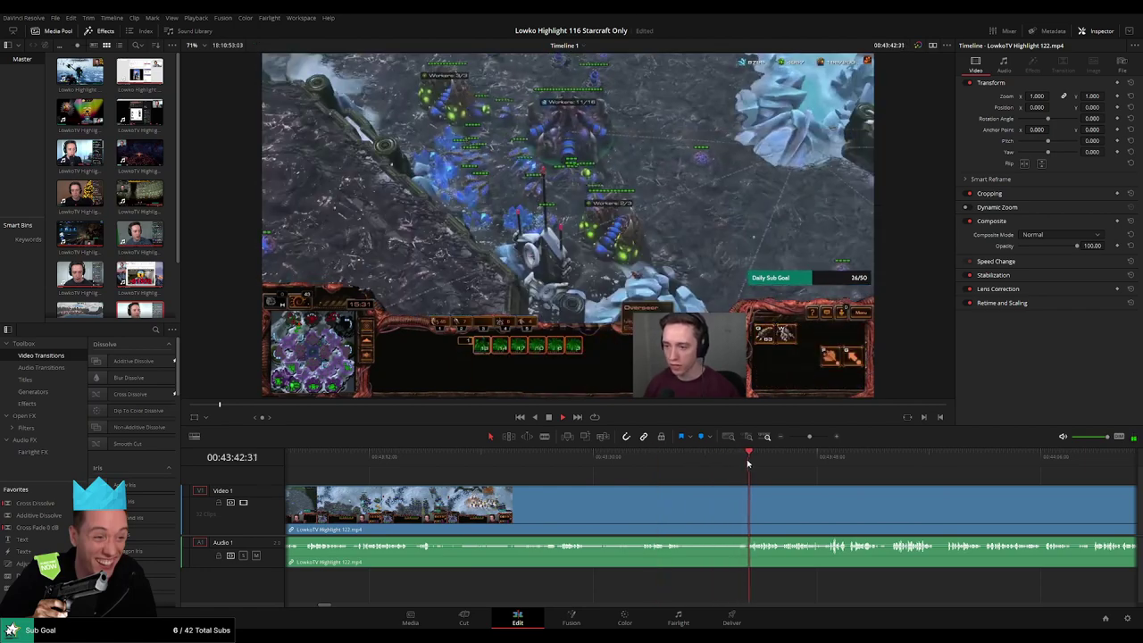
{"action": "left_click", "coordinate": [981, 470]}
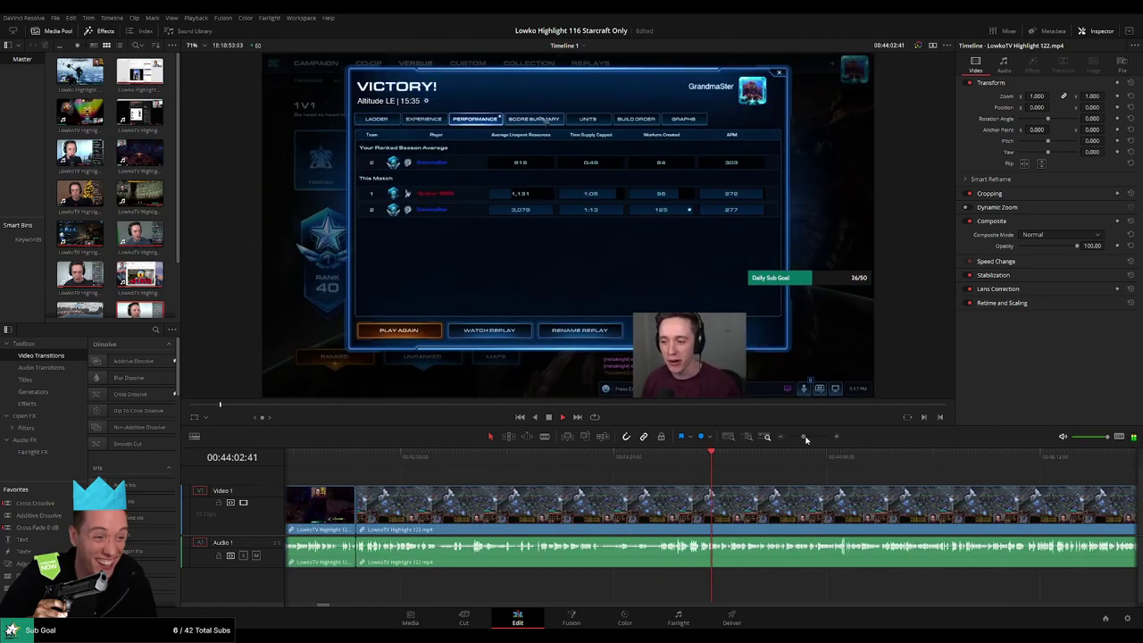
{"action": "left_click", "coordinate": [836, 462]}
{"action": "key", "text": "space"}
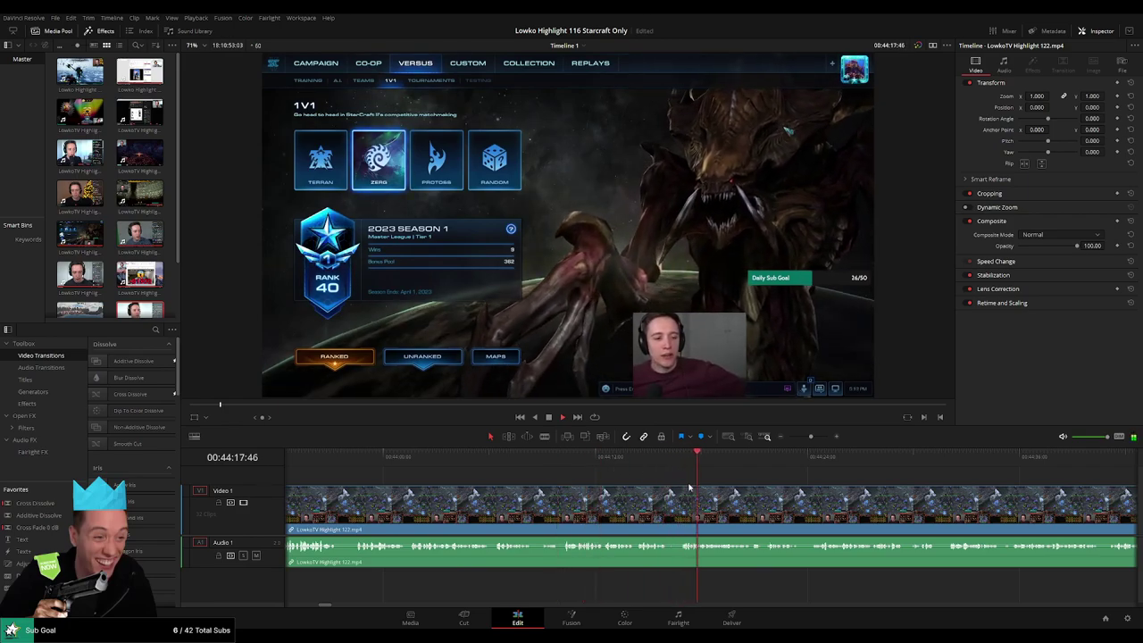
Find the return from the victory screen to the 1v1 menu and split the linked clip there, at about 00:44:06
{"action": "left_click", "coordinate": [492, 460]}
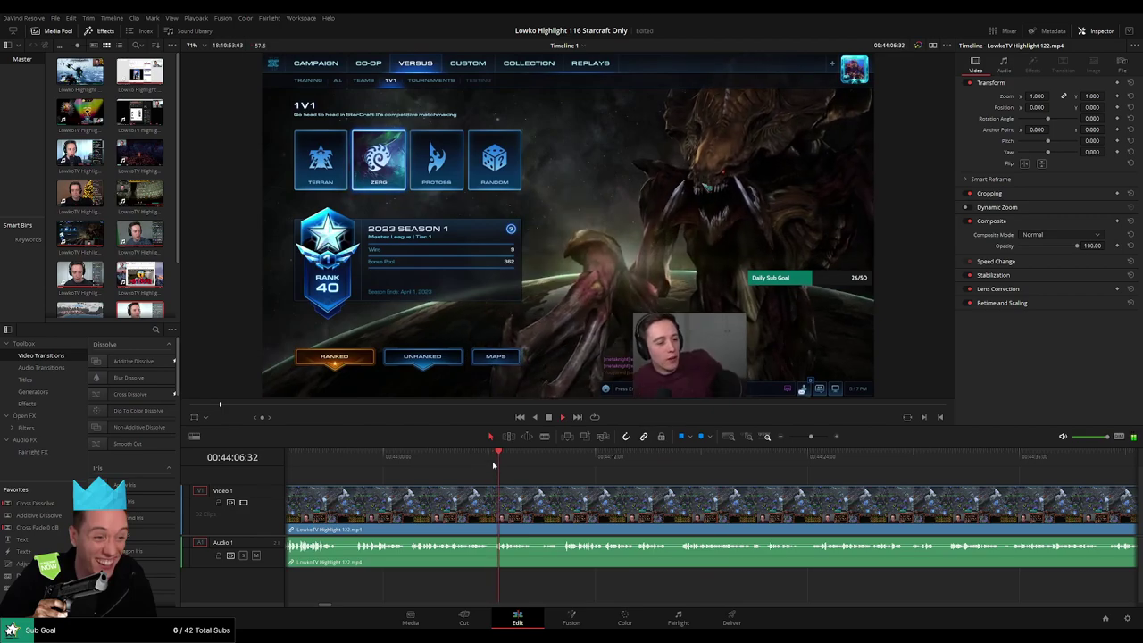
{"action": "left_click", "coordinate": [384, 463]}
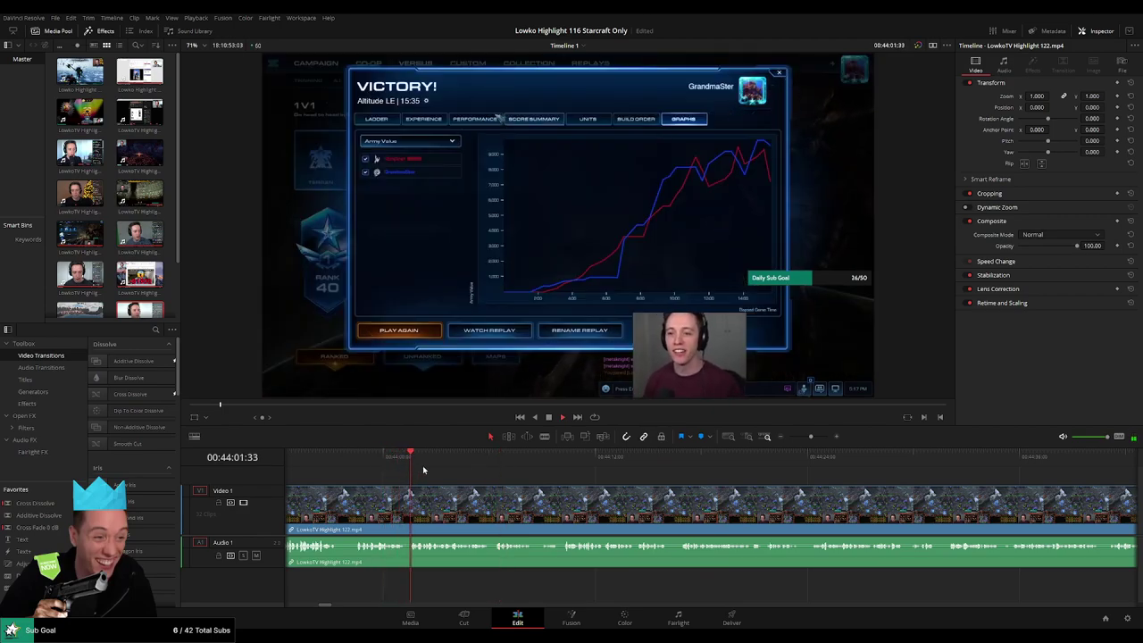
{"action": "key", "text": "b"}
{"action": "left_click", "coordinate": [464, 503]}
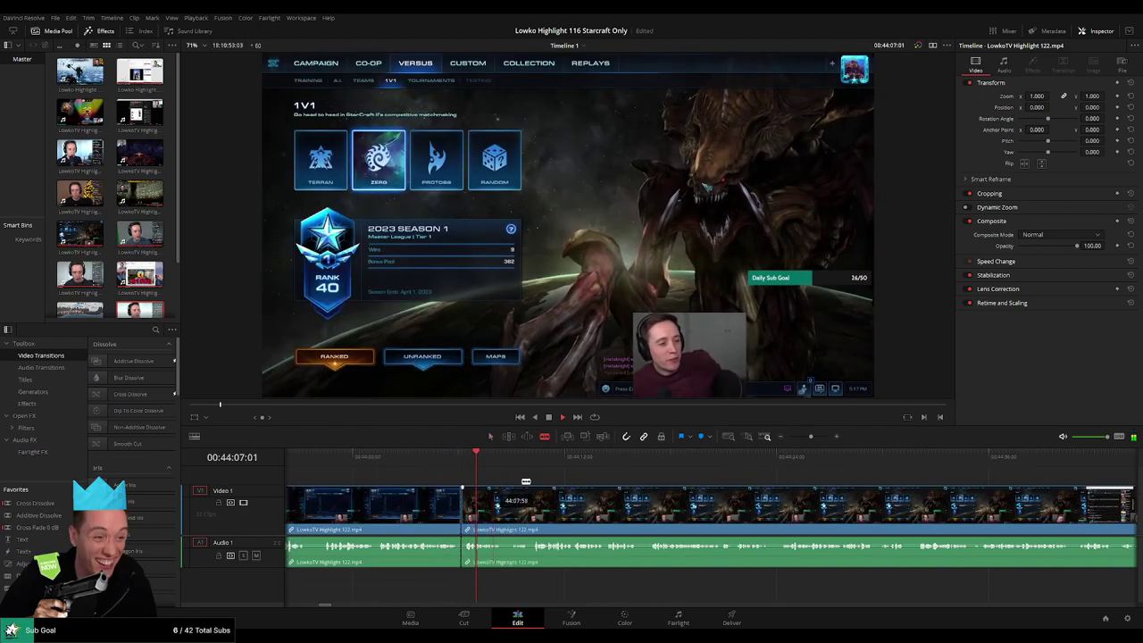
Select the last match's clips up to the 1v1 menu cut and mark them with the blue clip colour used for the earlier kept clips
{"action": "left_click_drag", "start_coordinate": [812, 438], "coordinate": [800, 439]}
{"action": "key", "text": "a"}
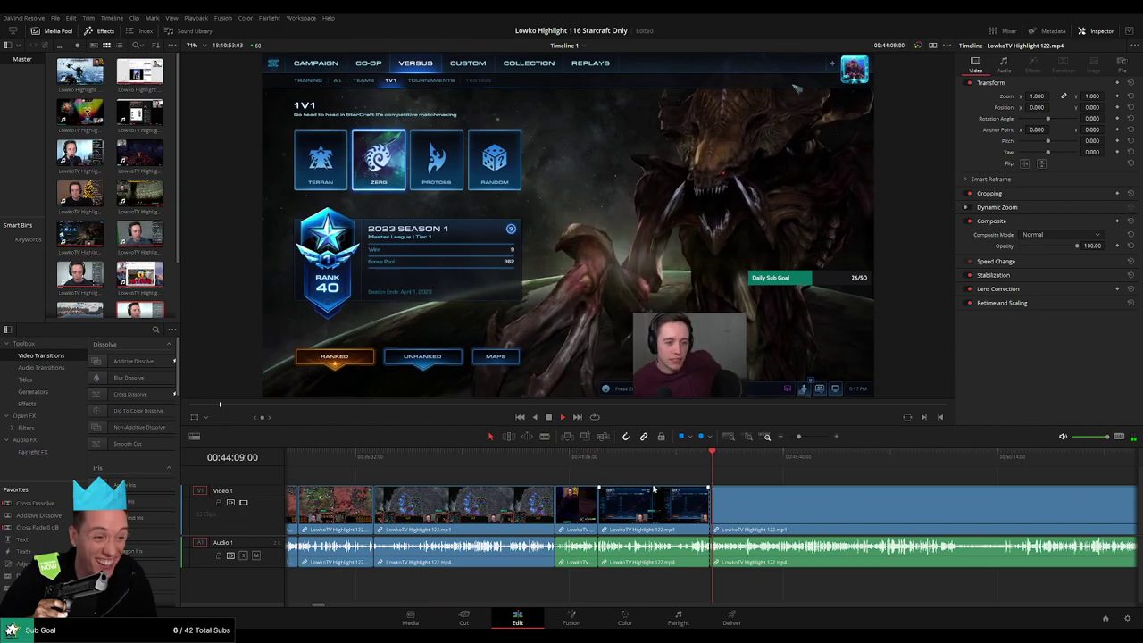
{"action": "left_click_drag", "start_coordinate": [666, 516], "coordinate": [635, 506]}
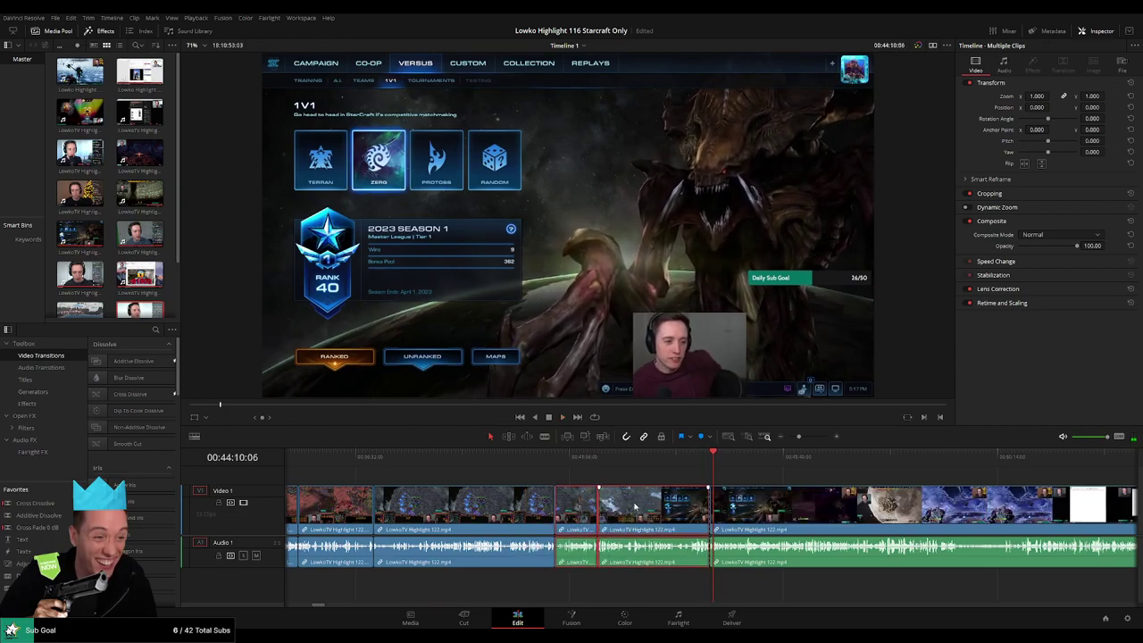
{"action": "key", "text": "space"}
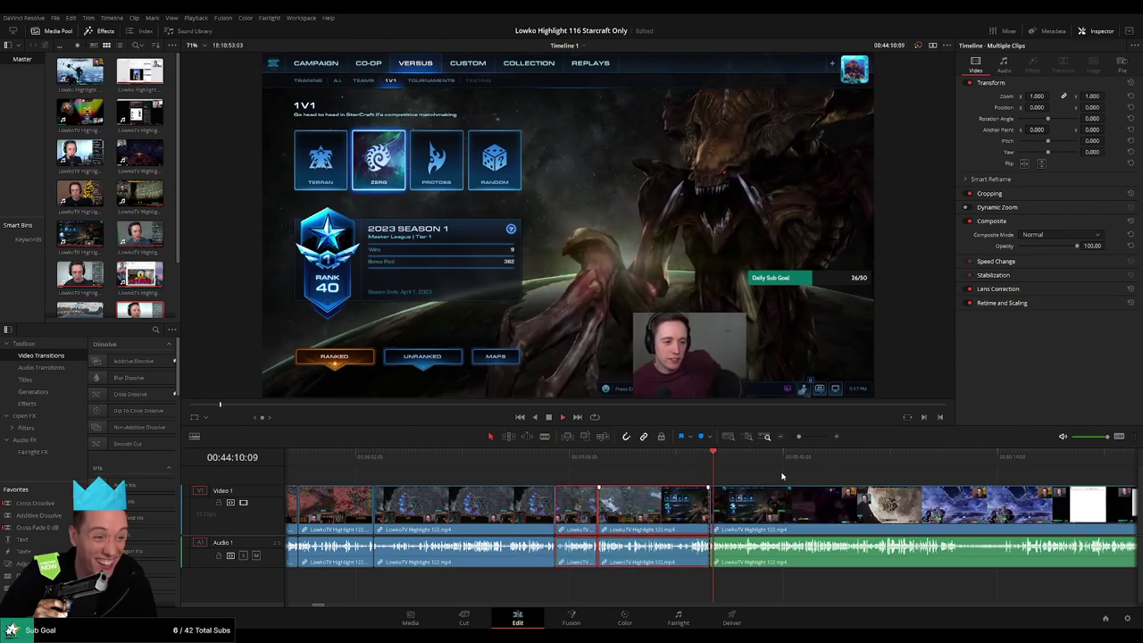
{"action": "left_click", "coordinate": [769, 477]}
Find the StarCraft patch-notes reading after the 1v1 menu and split the linked clip where it begins, at 00:45:59:20
{"action": "left_click_drag", "start_coordinate": [768, 477], "coordinate": [592, 470]}
{"action": "left_click", "coordinate": [663, 460]}
{"action": "left_click_drag", "start_coordinate": [674, 468], "coordinate": [643, 467]}
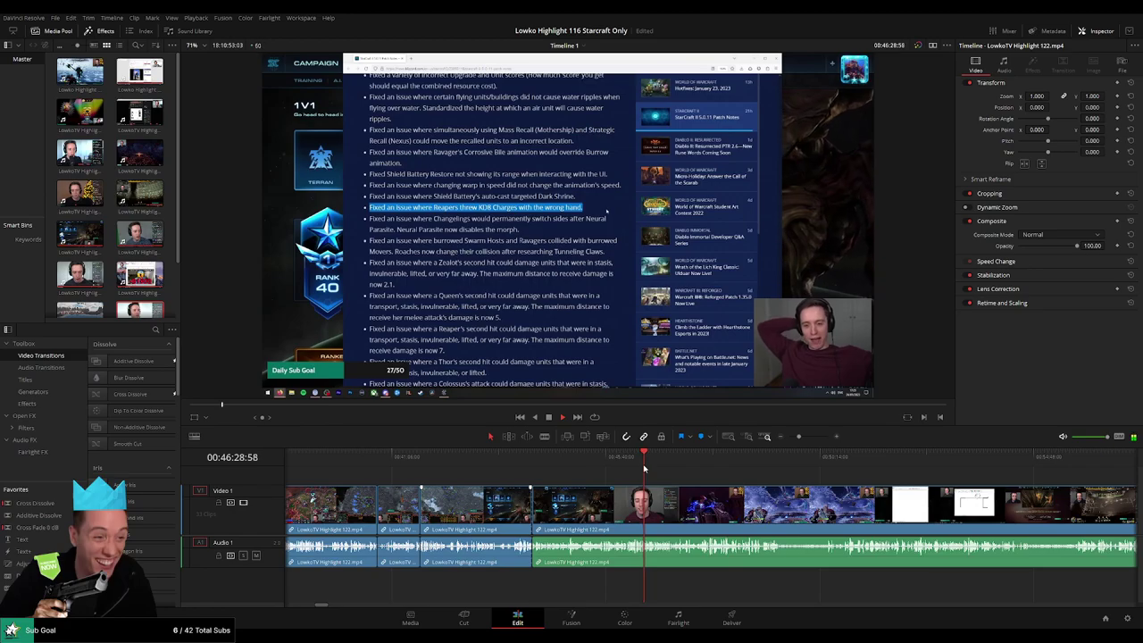
{"action": "mouse_move", "coordinate": [645, 468]}
{"action": "left_mouse_down"}
{"action": "mouse_move", "coordinate": [753, 468]}
{"action": "mouse_move", "coordinate": [616, 468]}
{"action": "mouse_move", "coordinate": [626, 469]}
{"action": "left_mouse_up"}
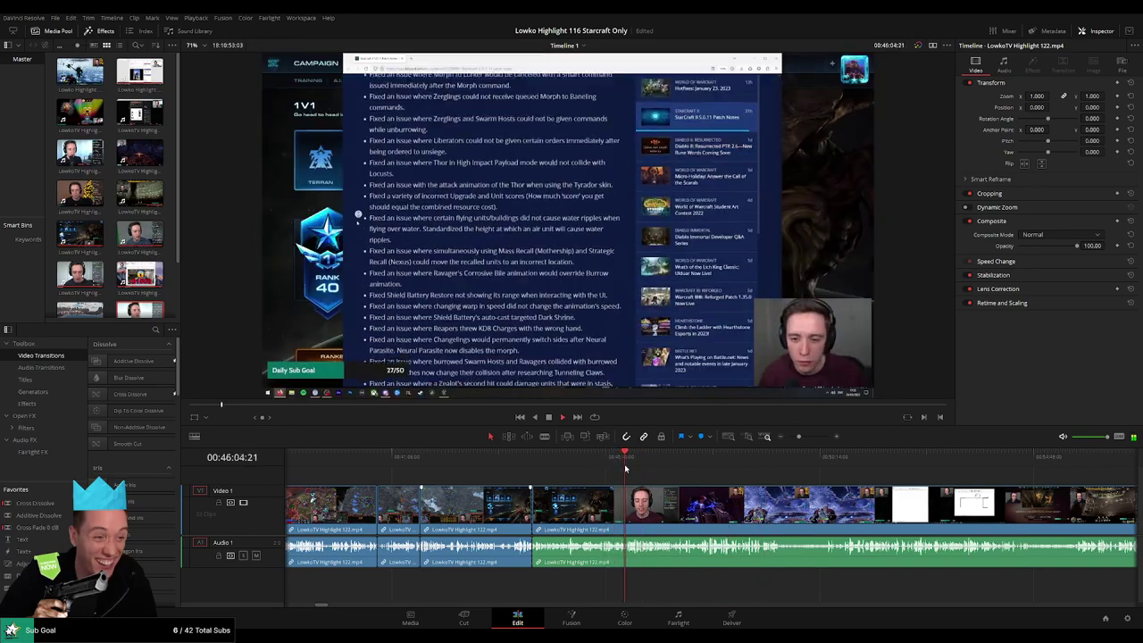
{"action": "scroll", "coordinate": [774, 493], "scroll_direction": "up", "scroll_amount": 5}
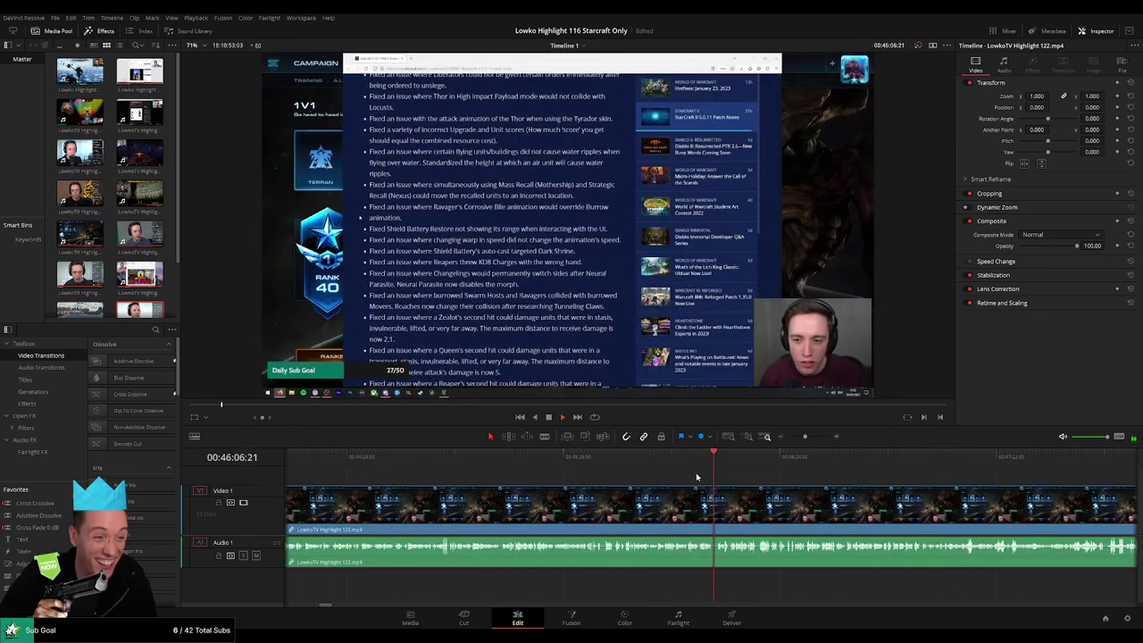
{"action": "left_click", "coordinate": [680, 467]}
{"action": "left_click_drag", "start_coordinate": [806, 437], "coordinate": [814, 438]}
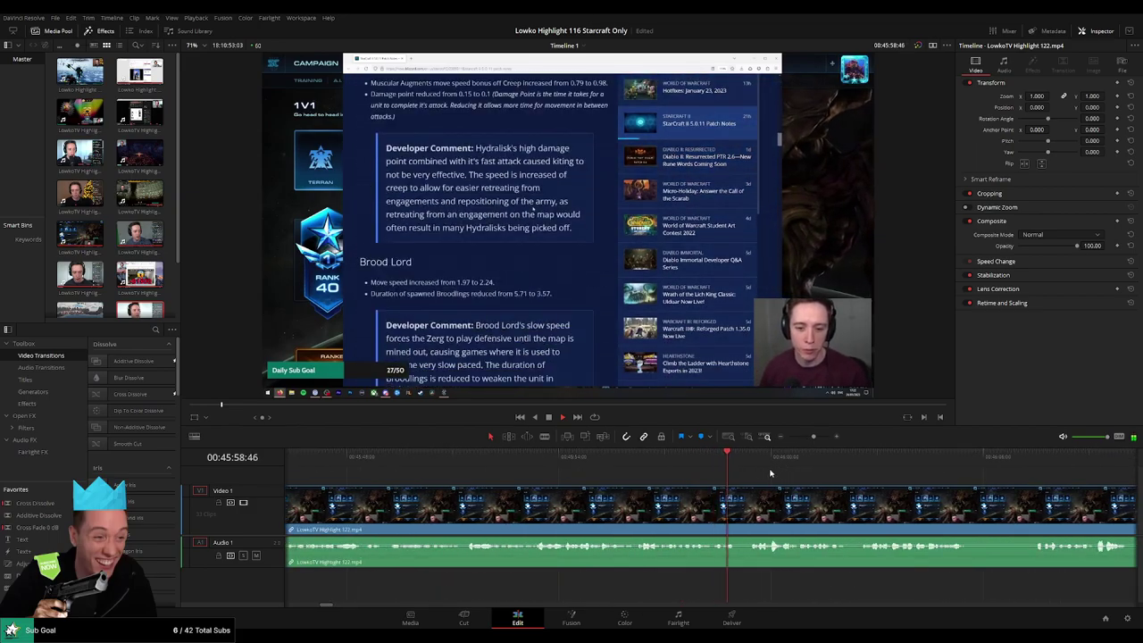
{"action": "scroll", "coordinate": [697, 494], "scroll_direction": "right", "scroll_amount": 2}
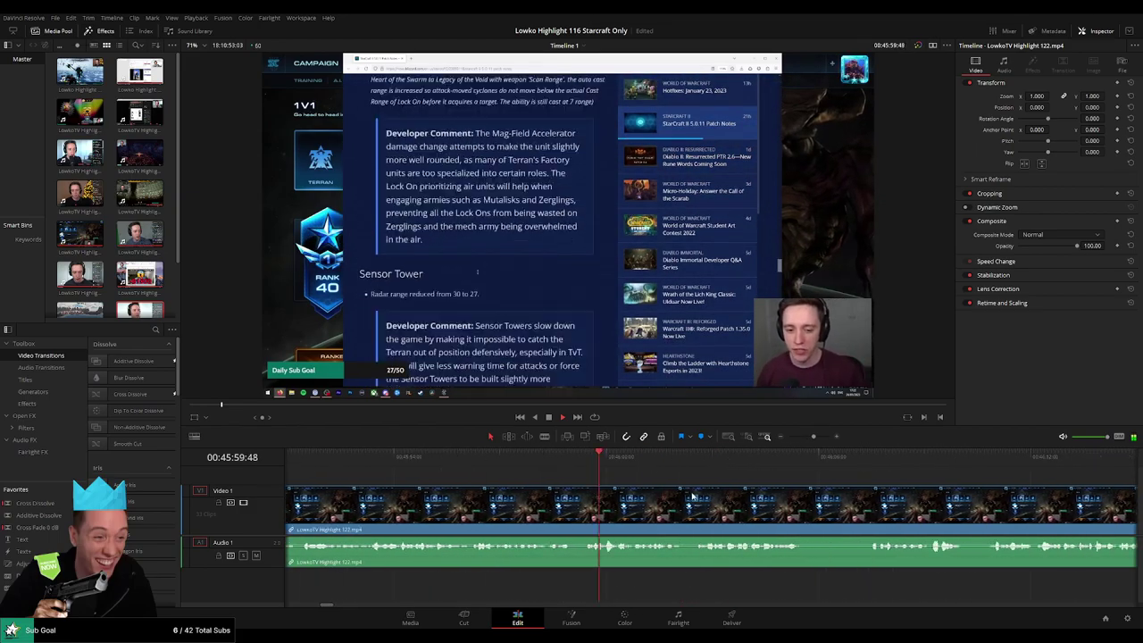
{"action": "left_click", "coordinate": [568, 461]}
{"action": "left_click", "coordinate": [572, 499]}
Ripple-delete the unwanted section between the 1v1 menu cut and the start of the patch notes
{"action": "key", "text": "a"}
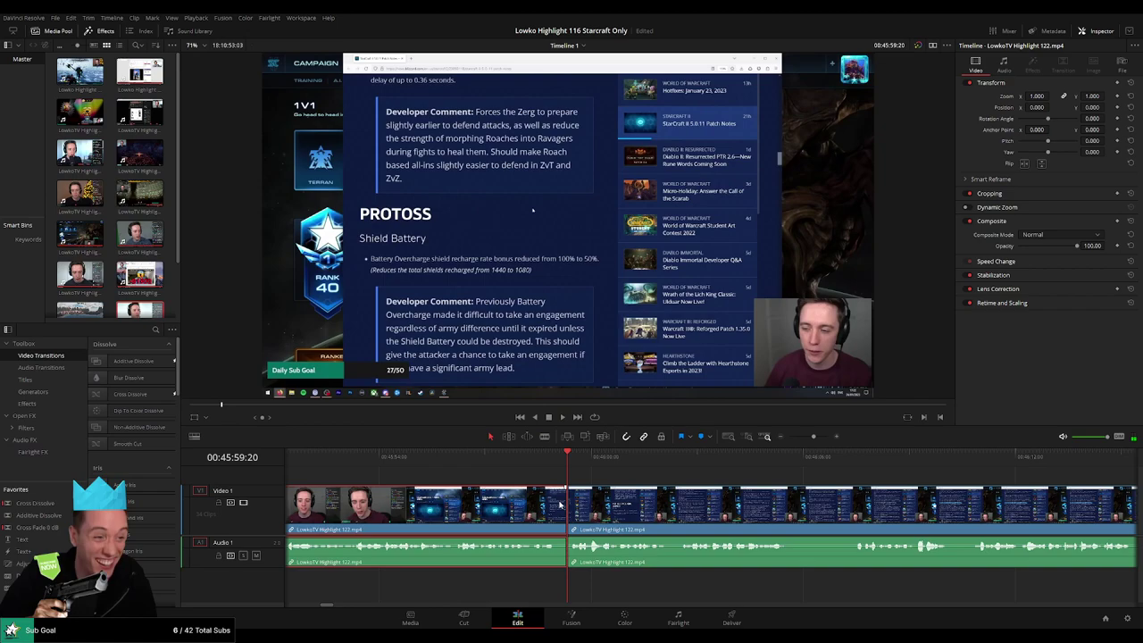
{"action": "key", "text": "Delete"}
Review the patch-notes segment and split the linked clip just before the Thor fight footage, at about 00:45:12
{"action": "key", "text": "space"}
{"action": "scroll", "coordinate": [758, 479], "scroll_direction": "right", "scroll_amount": 2}
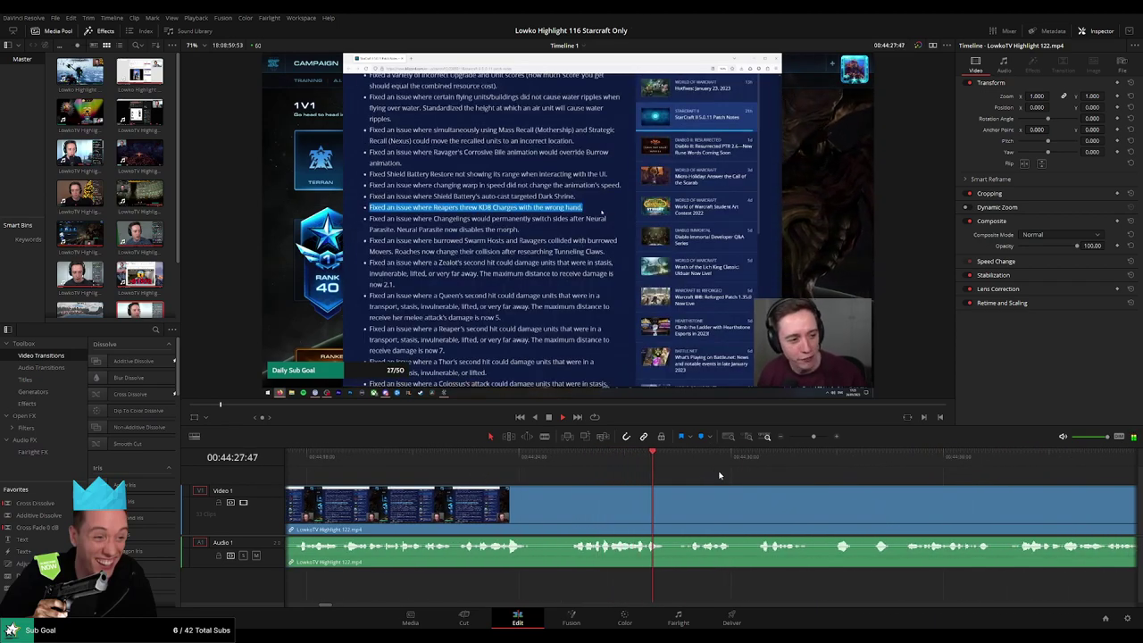
{"action": "left_click", "coordinate": [564, 462]}
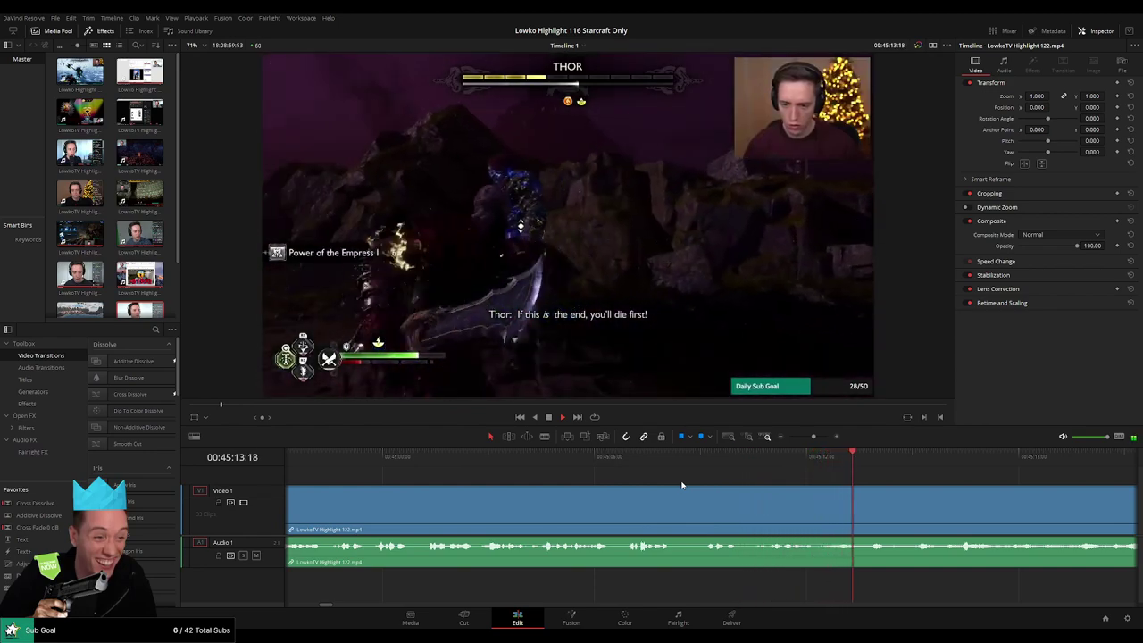
{"action": "left_click", "coordinate": [715, 463]}
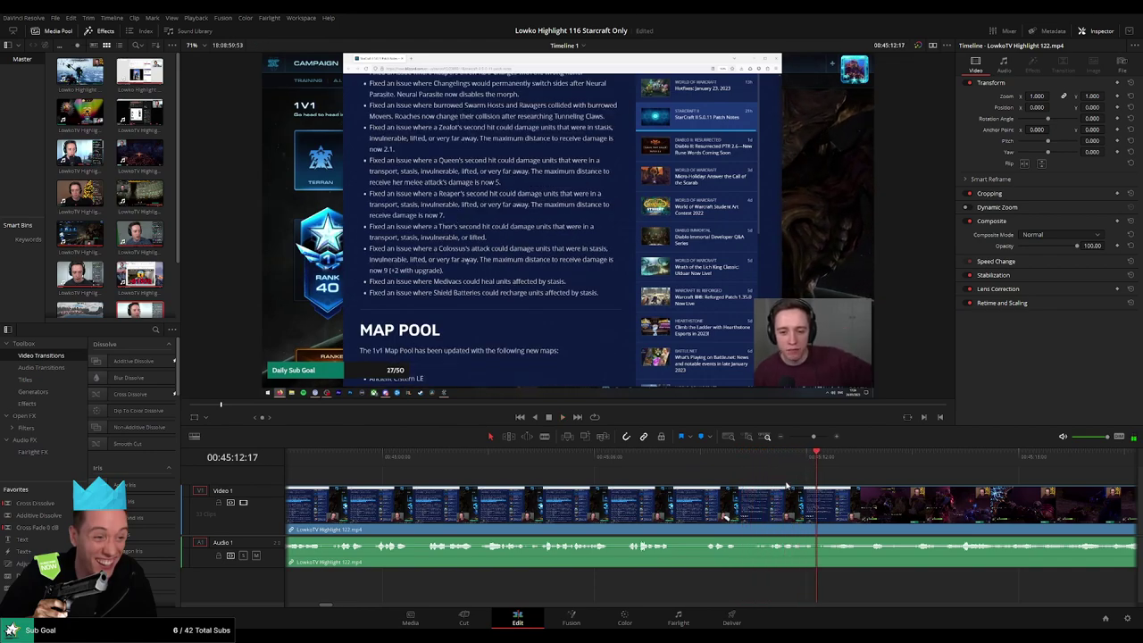
{"action": "left_click", "coordinate": [817, 507]}
{"action": "key", "text": "space"}
{"action": "key", "text": "a"}
Mark the kept patch-notes clip with the same blue clip colour as the preceding match clips
{"action": "left_click_drag", "start_coordinate": [814, 437], "coordinate": [801, 437]}
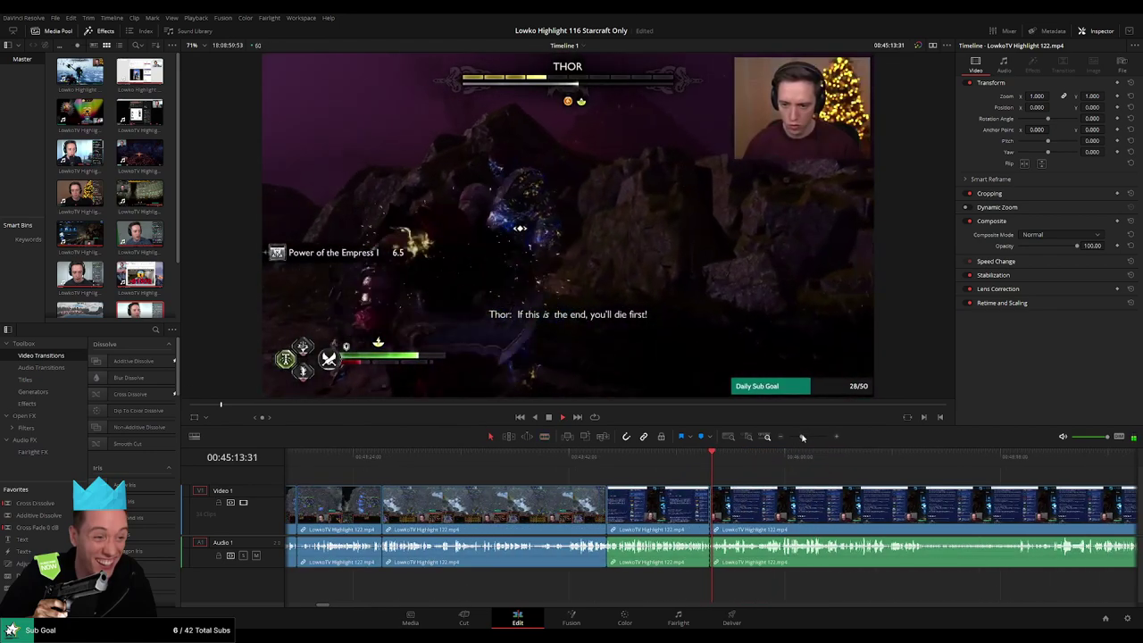
{"action": "left_click", "coordinate": [659, 509]}
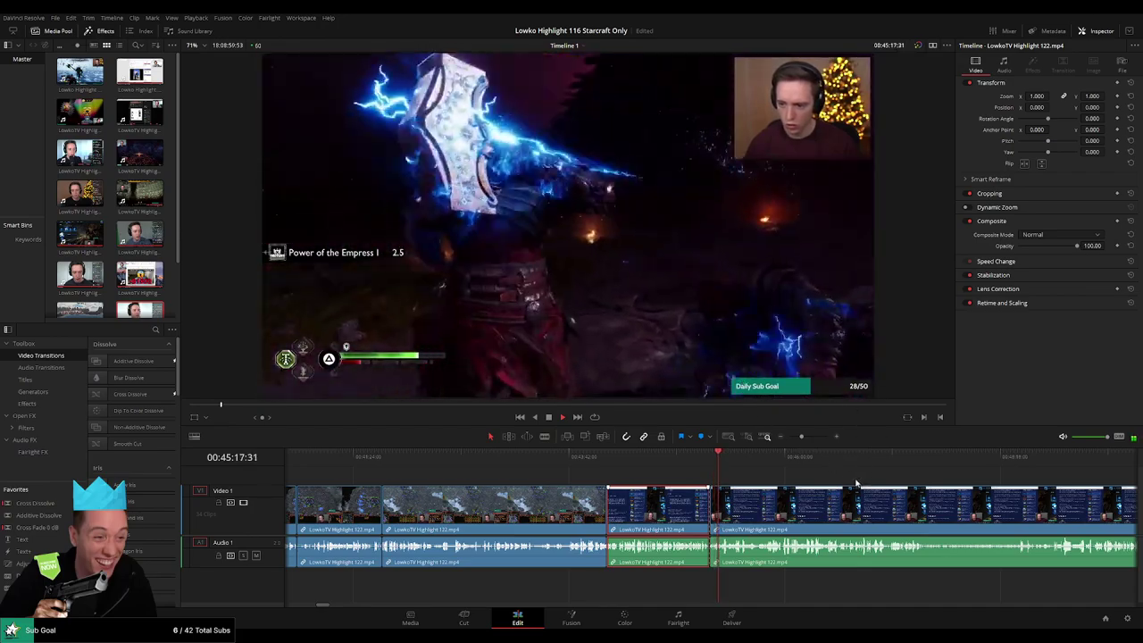
{"action": "left_click", "coordinate": [807, 479]}
Check the rest of LowkoTV Highlight 122 for StarCraft content up to about 01:02:17 and ripple-delete that remaining clip
{"action": "scroll", "coordinate": [622, 475], "scroll_direction": "right", "scroll_amount": 2}
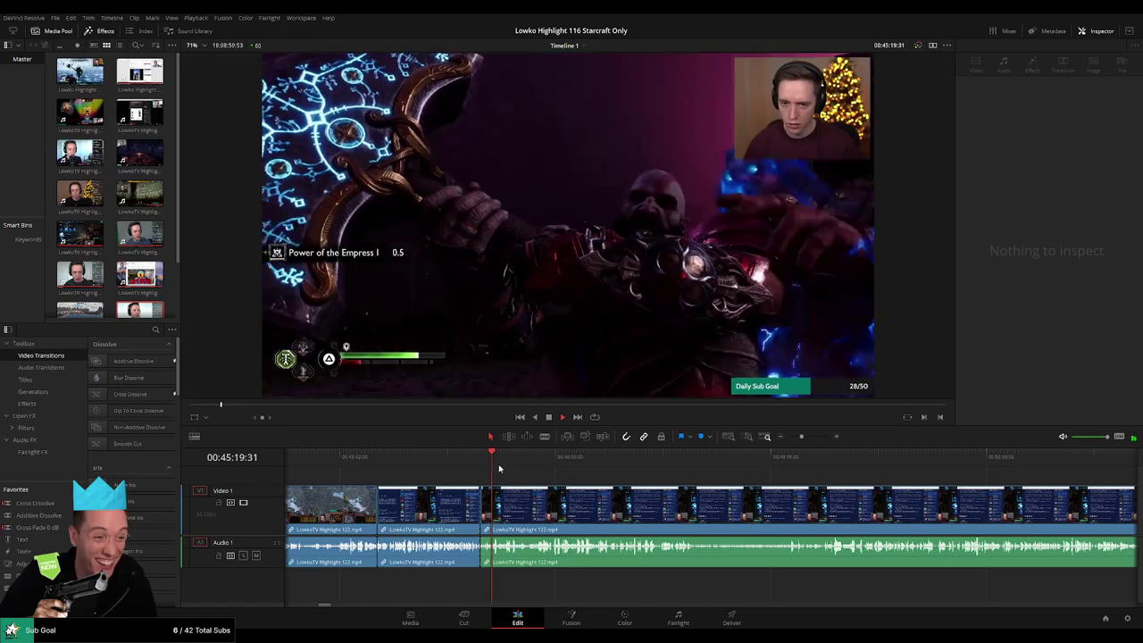
{"action": "left_click_drag", "start_coordinate": [500, 466], "coordinate": [1039, 464]}
{"action": "left_click_drag", "start_coordinate": [801, 438], "coordinate": [799, 437]}
{"action": "left_click_drag", "start_coordinate": [715, 463], "coordinate": [1010, 465]}
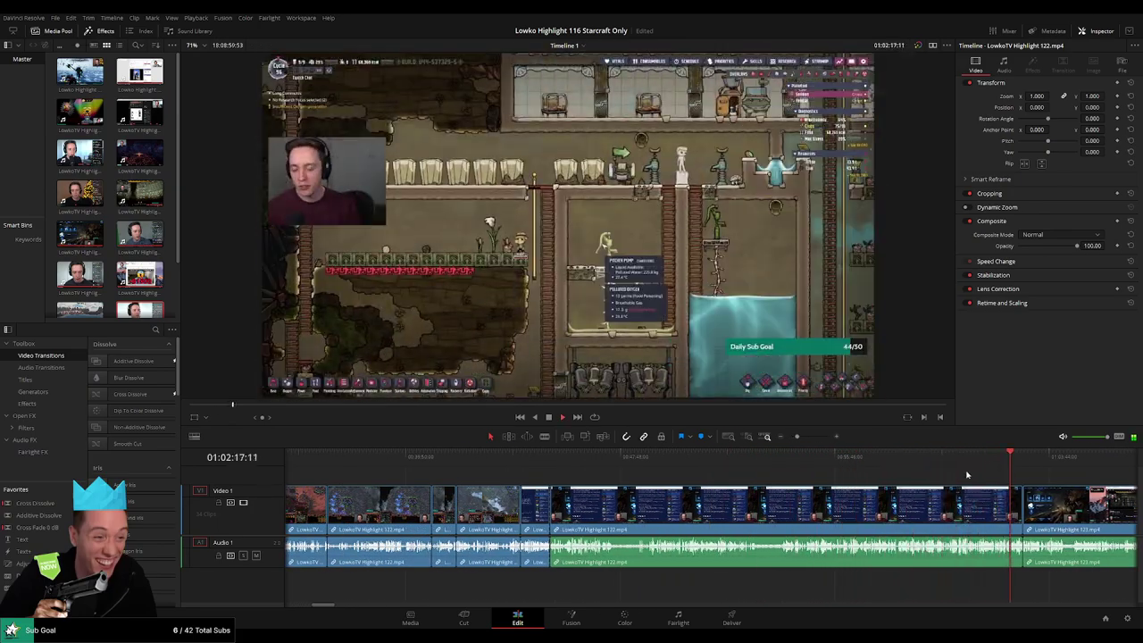
{"action": "left_click", "coordinate": [859, 503]}
{"action": "key", "text": "Delete"}
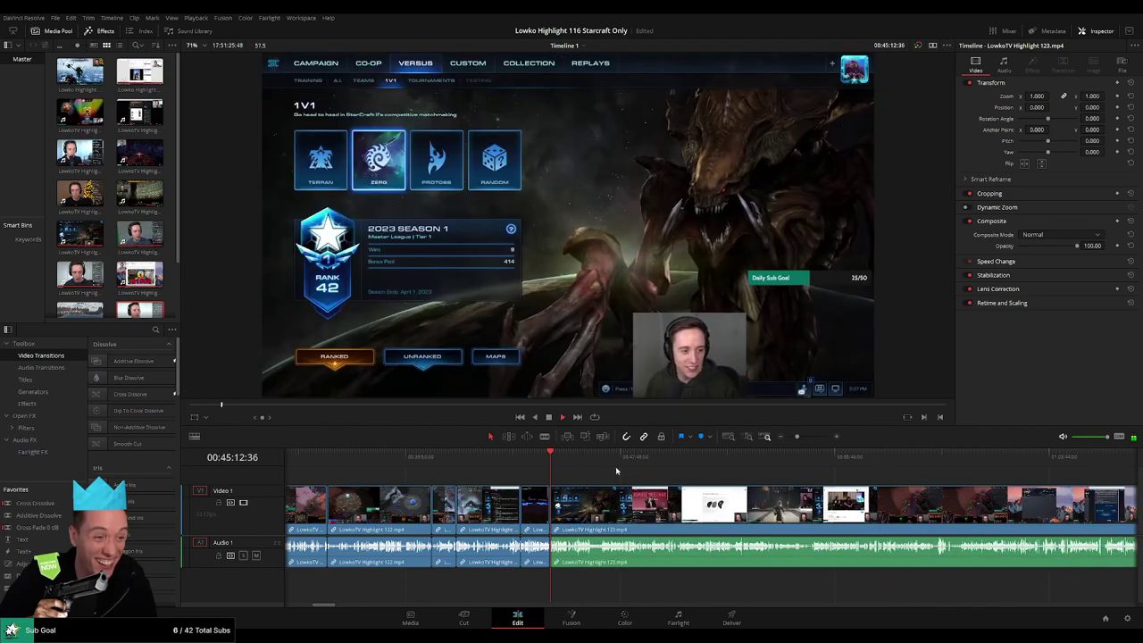
Examine LowkoTV Highlight 123 from its opening 1v1 menu through the Zerg match near 00:53:44 to the Reddit browsing near 00:55:36
{"action": "left_click", "coordinate": [555, 461]}
{"action": "left_click", "coordinate": [563, 463]}
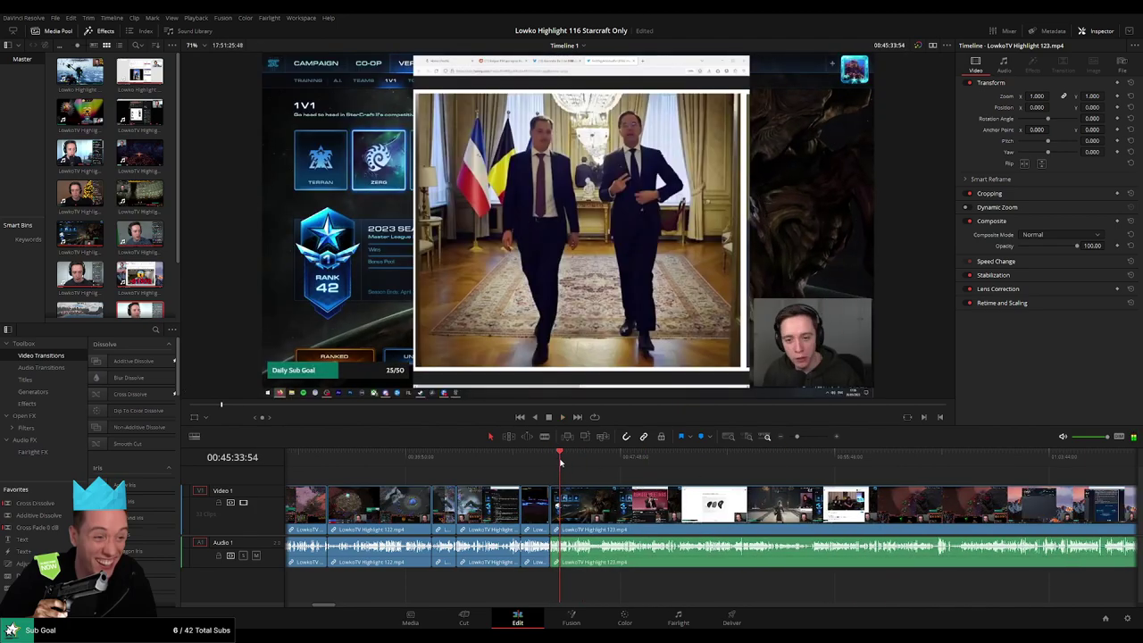
{"action": "left_click_drag", "start_coordinate": [561, 462], "coordinate": [786, 464]}
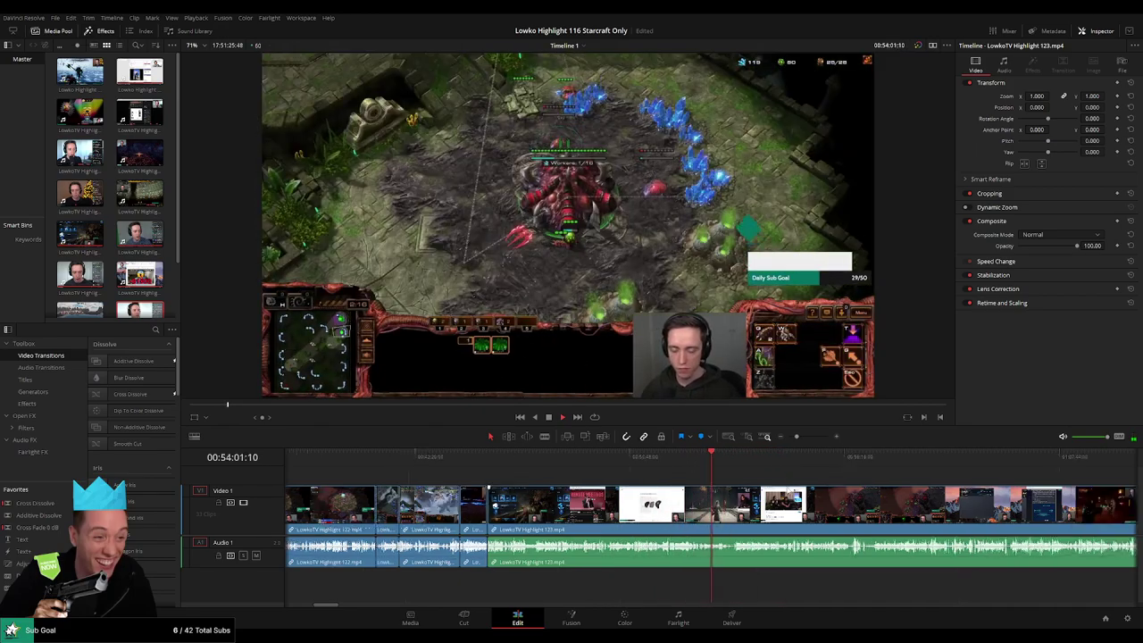
{"action": "scroll", "coordinate": [762, 488], "scroll_direction": "up", "scroll_amount": 5}
{"action": "left_click", "coordinate": [682, 473]}
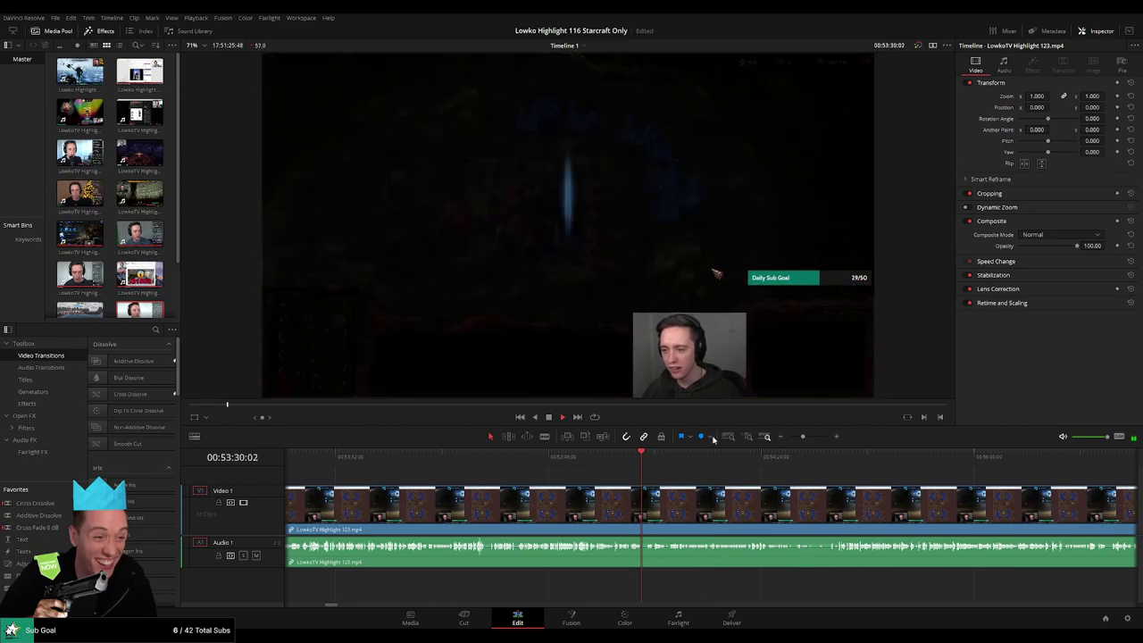
{"action": "left_click_drag", "start_coordinate": [803, 438], "coordinate": [809, 438]}
{"action": "left_click_drag", "start_coordinate": [526, 465], "coordinate": [831, 465]}
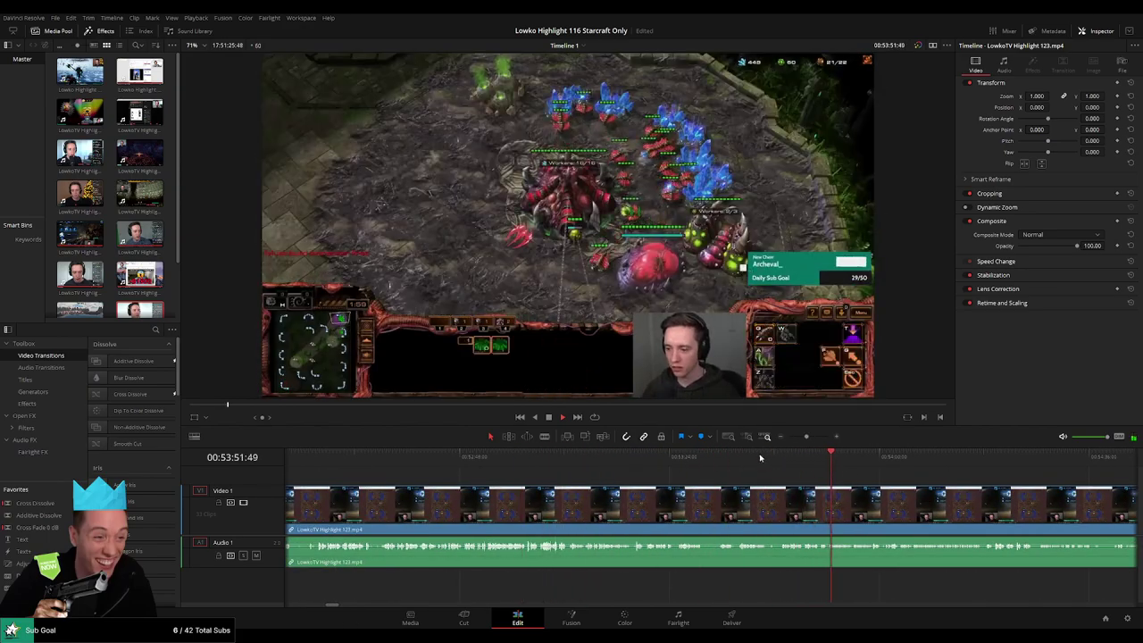
{"action": "mouse_move", "coordinate": [760, 458]}
{"action": "left_mouse_down"}
{"action": "mouse_move", "coordinate": [738, 460]}
{"action": "mouse_move", "coordinate": [776, 460]}
{"action": "left_mouse_up"}
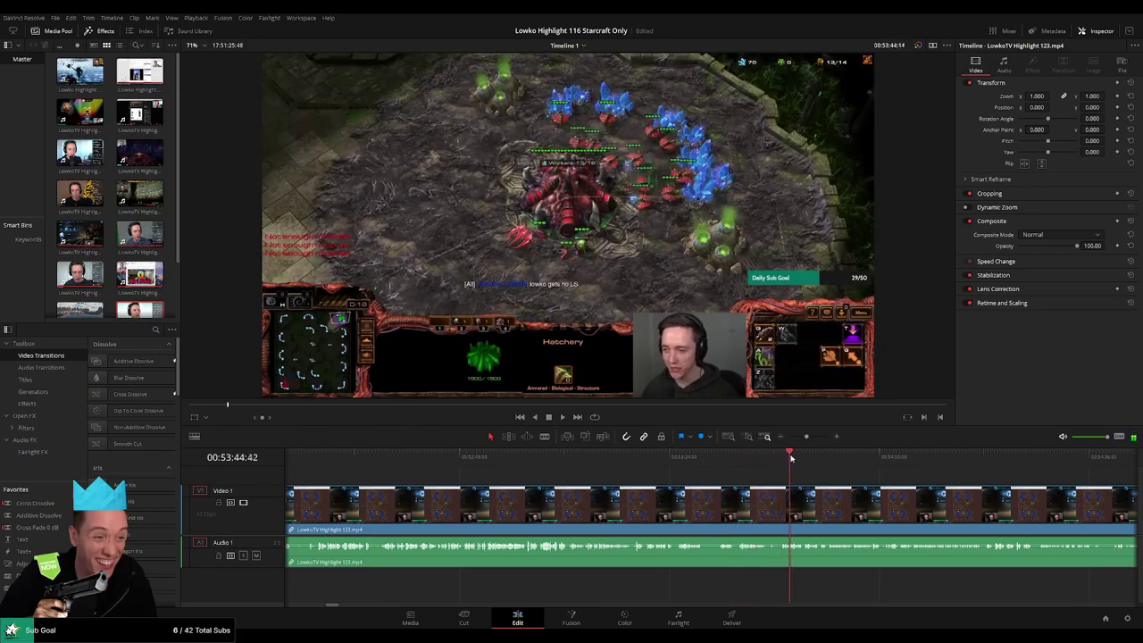
{"action": "left_click_drag", "start_coordinate": [851, 486], "coordinate": [773, 464]}
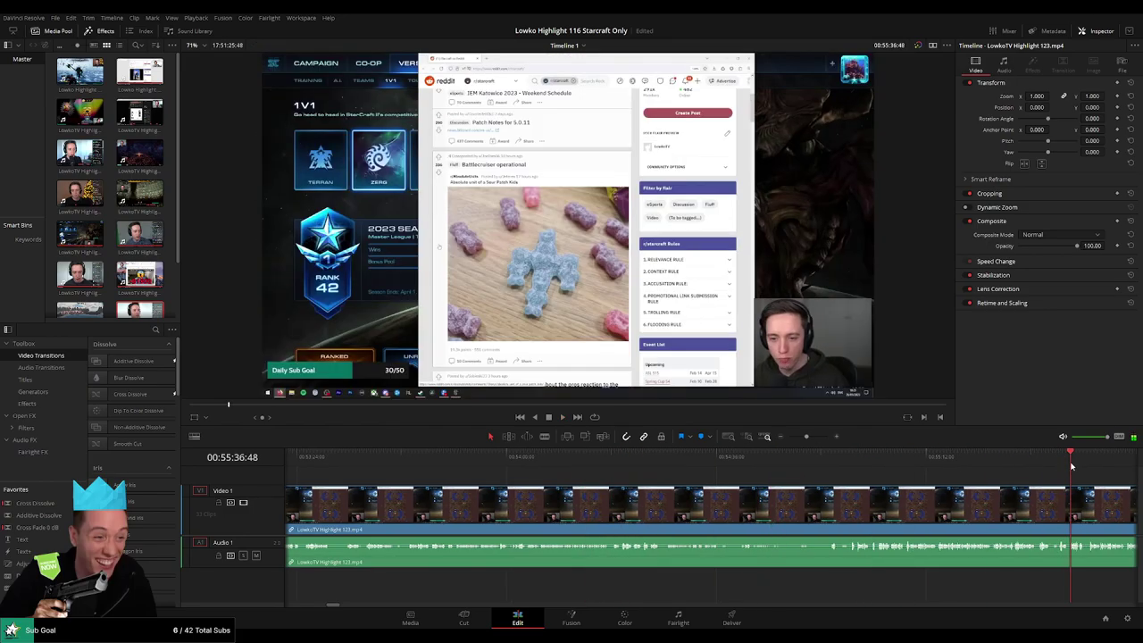
Examine the r/starcraft Reddit browsing between about 00:56:31 and 00:56:59 for a suitable place to cut
{"action": "left_click_drag", "start_coordinate": [801, 438], "coordinate": [803, 439]}
{"action": "left_click_drag", "start_coordinate": [681, 459], "coordinate": [701, 482]}
{"action": "left_click", "coordinate": [614, 463]}
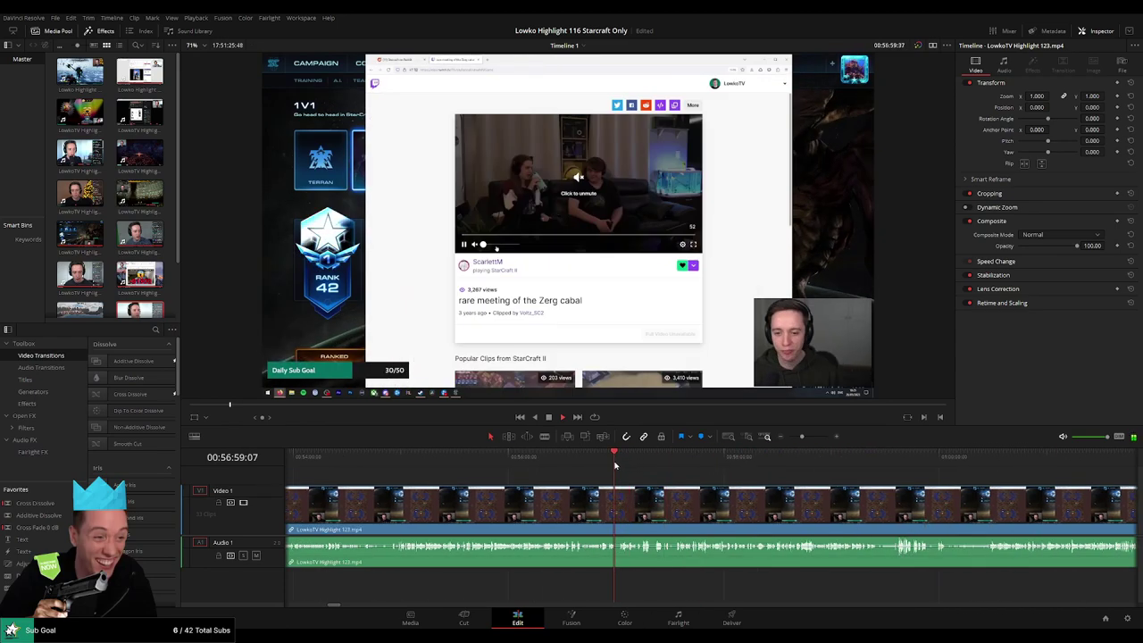
{"action": "left_click_drag", "start_coordinate": [802, 437], "coordinate": [805, 436]}
{"action": "left_click", "coordinate": [645, 460]}
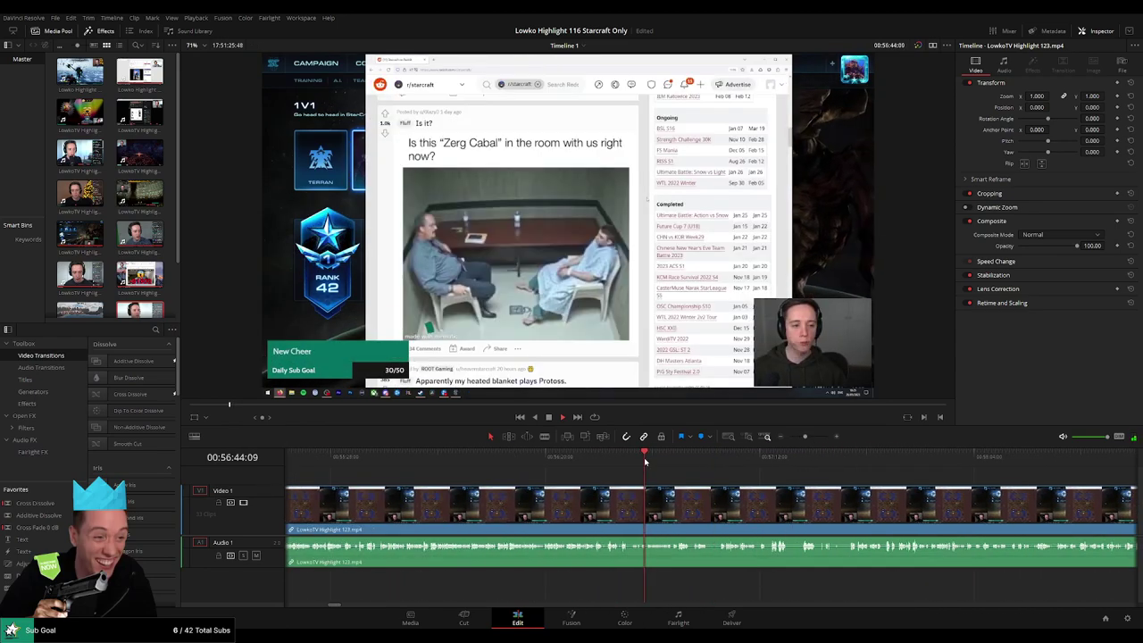
{"action": "left_click", "coordinate": [604, 459]}
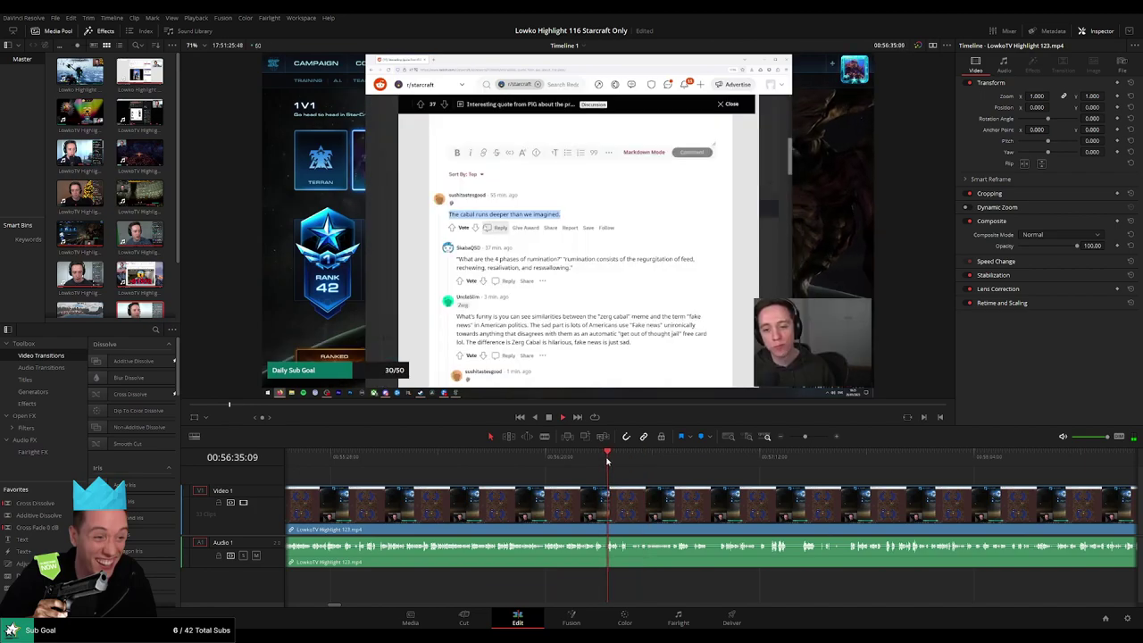
{"action": "left_click", "coordinate": [549, 460]}
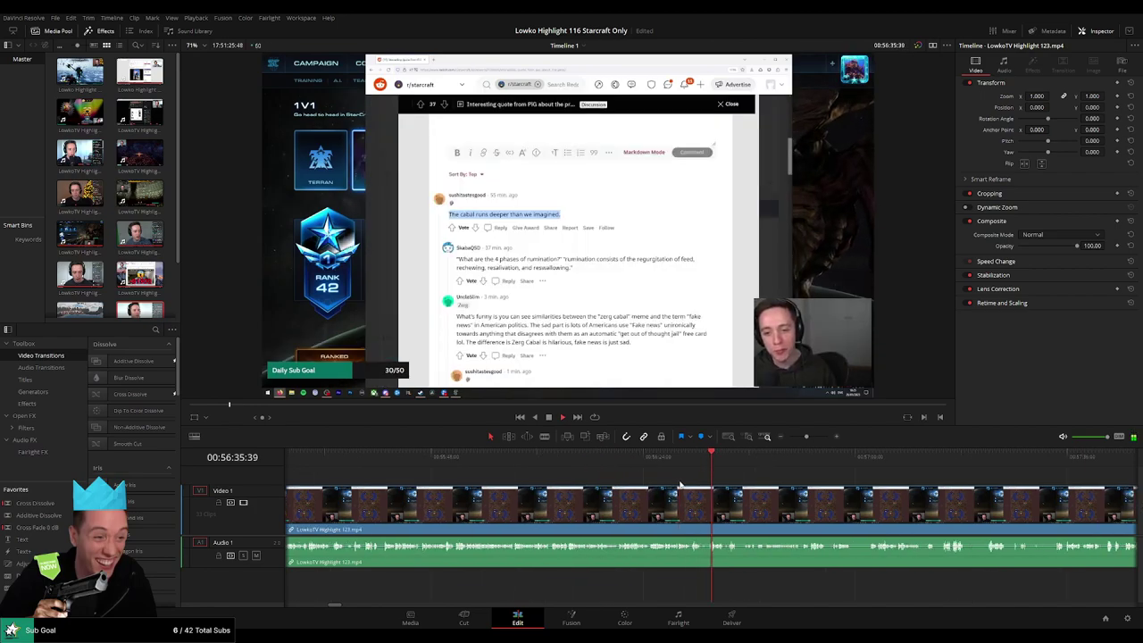
{"action": "left_click", "coordinate": [529, 465]}
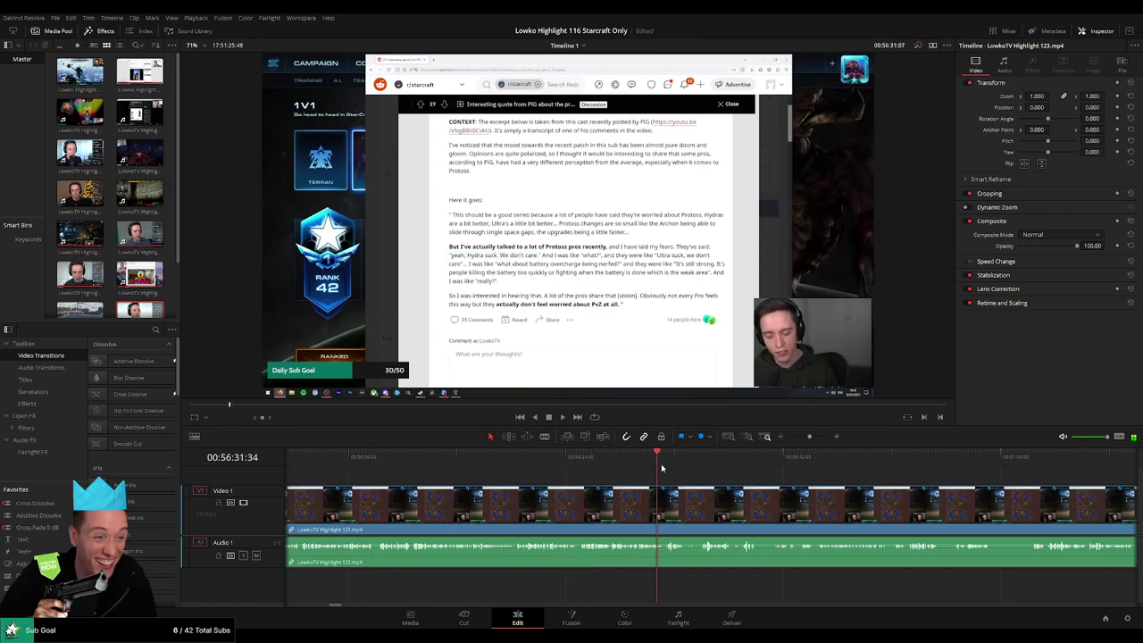
{"action": "left_click", "coordinate": [709, 466]}
{"action": "left_click_drag", "start_coordinate": [769, 480], "coordinate": [610, 468]}
{"action": "left_click", "coordinate": [611, 466]}
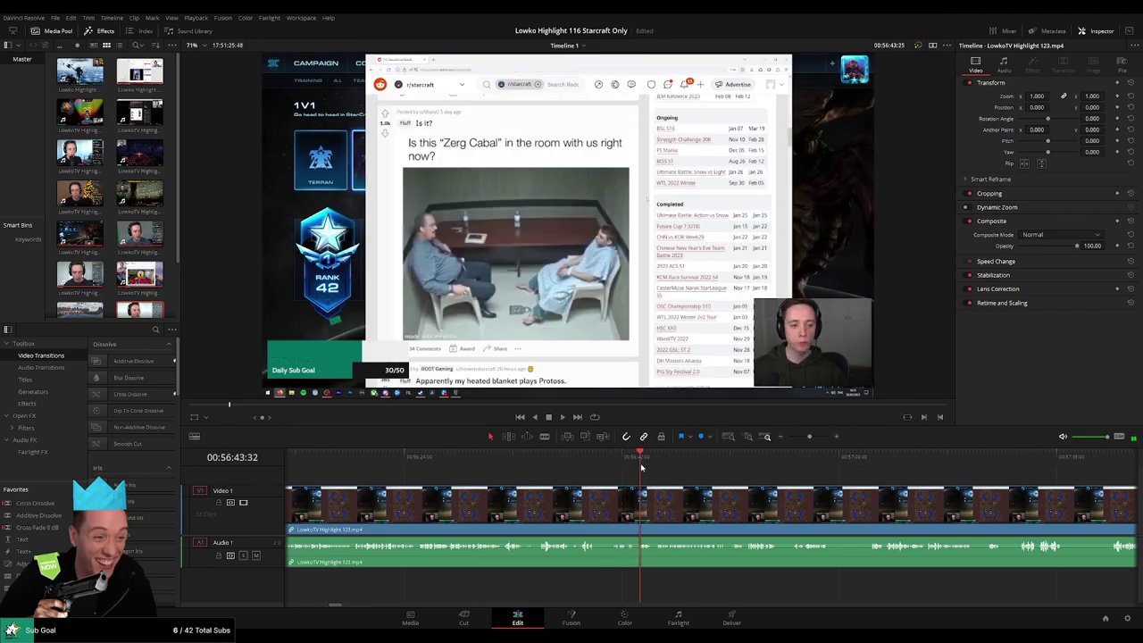
Find the pause before the "rare meeting of the Zerg cabal" post and split the linked Highlight 123 clip at 00:56:57:07
{"action": "left_click", "coordinate": [731, 466]}
{"action": "scroll", "coordinate": [660, 500], "scroll_direction": "right", "scroll_amount": 3}
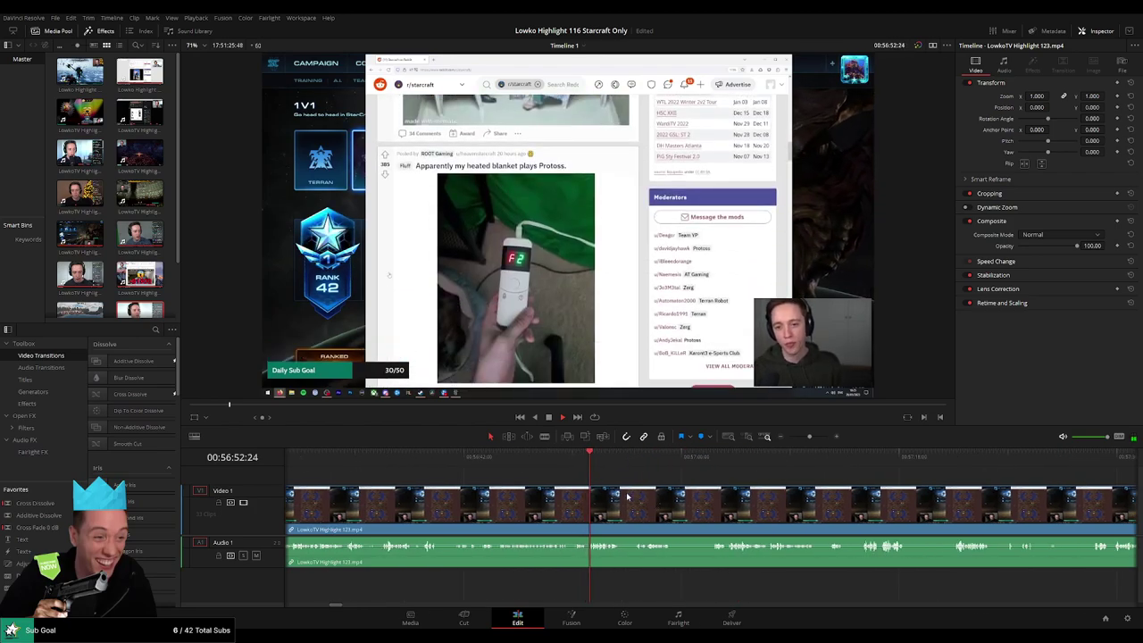
{"action": "left_click", "coordinate": [632, 466]}
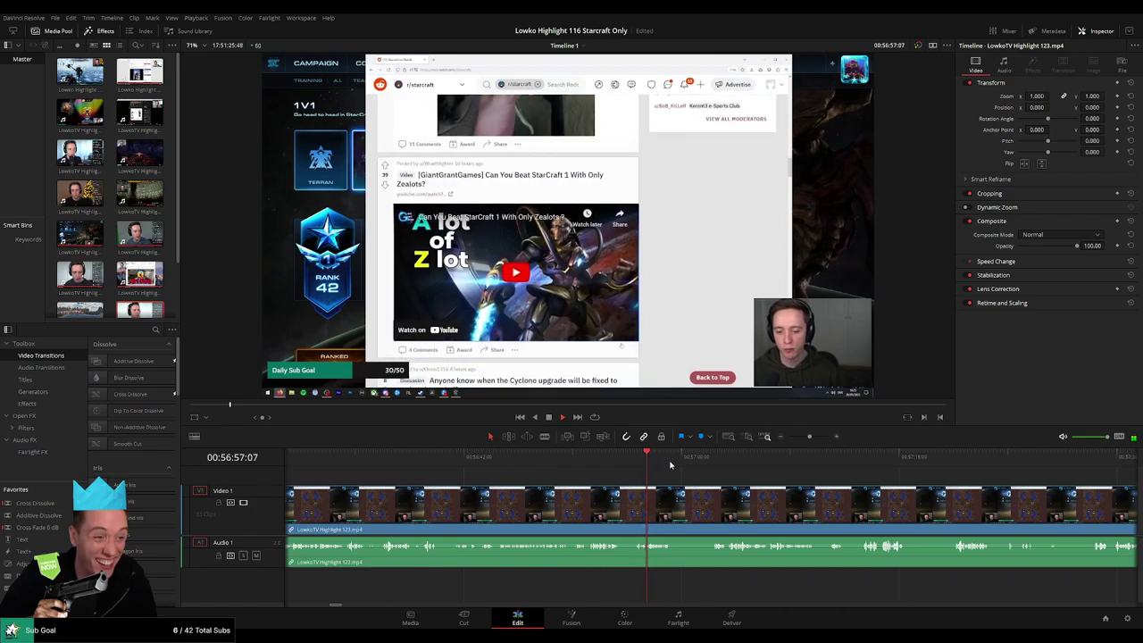
{"action": "scroll", "coordinate": [665, 490], "scroll_direction": "up", "scroll_amount": 3}
{"action": "left_click", "coordinate": [641, 463]}
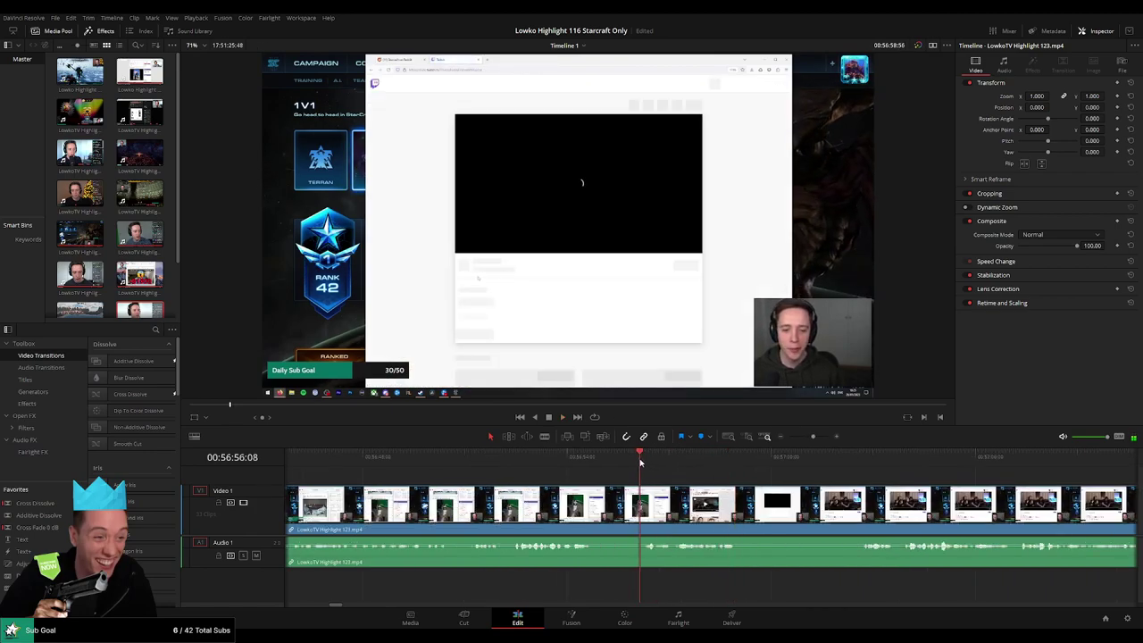
{"action": "left_click", "coordinate": [522, 466]}
{"action": "left_click", "coordinate": [648, 462]}
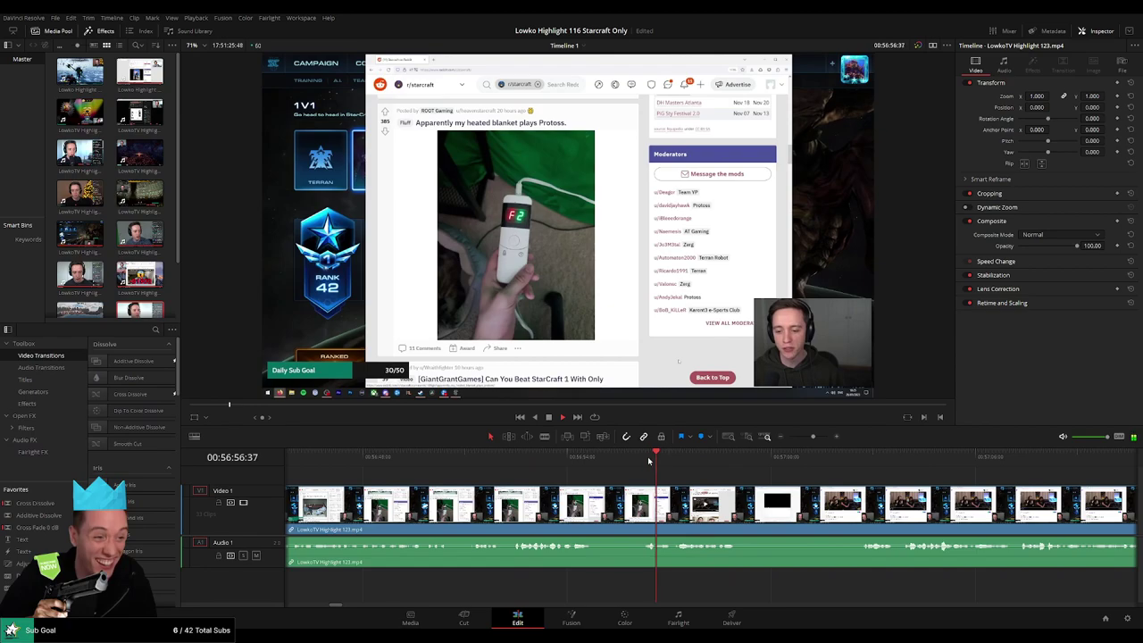
{"action": "key", "text": "b"}
{"action": "left_click", "coordinate": [678, 506]}
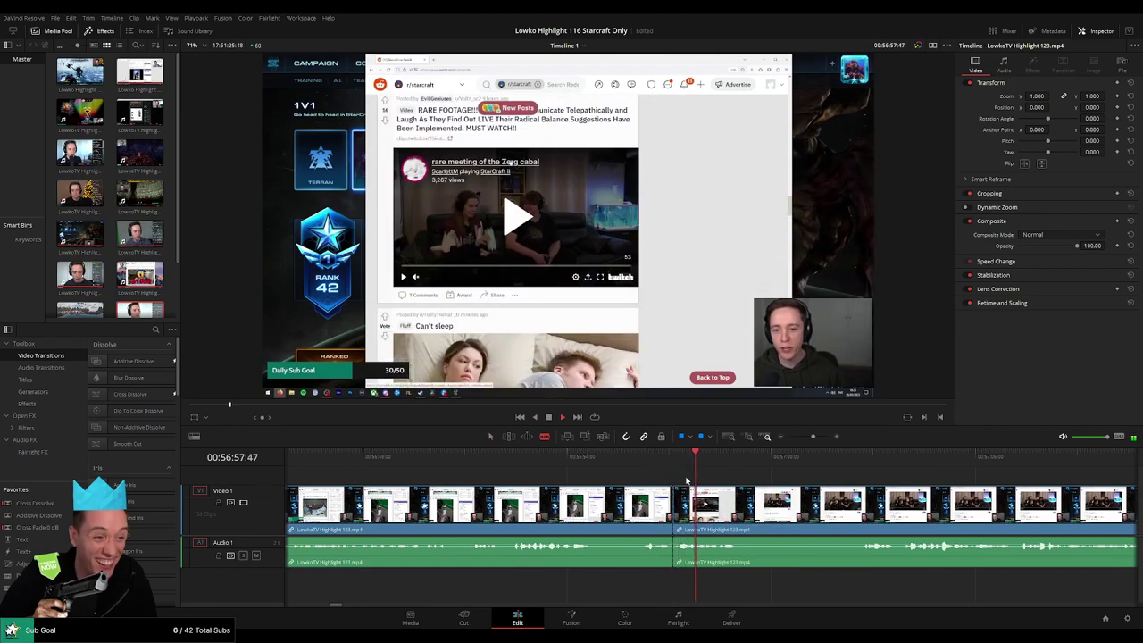
{"action": "left_click", "coordinate": [674, 462]}
{"action": "left_click_drag", "start_coordinate": [813, 436], "coordinate": [820, 437]}
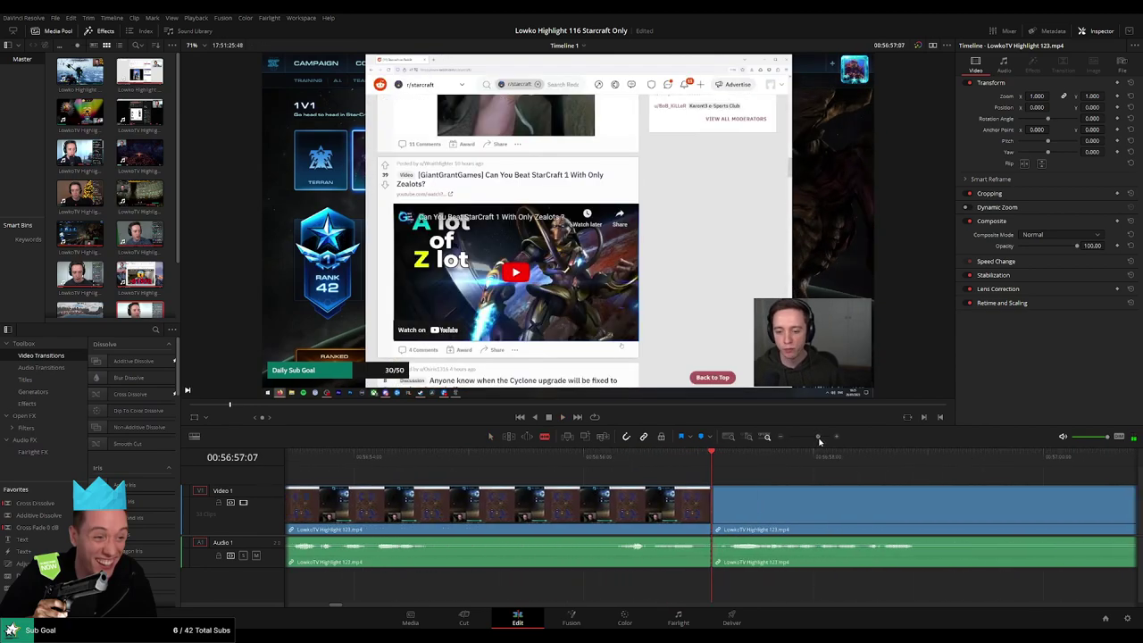
Undo the last split, split the linked Highlight 123 clip at 00:56:57:10 instead, and ripple-delete the section before the Zerg cabal post
{"action": "key", "text": "ctrl+z"}
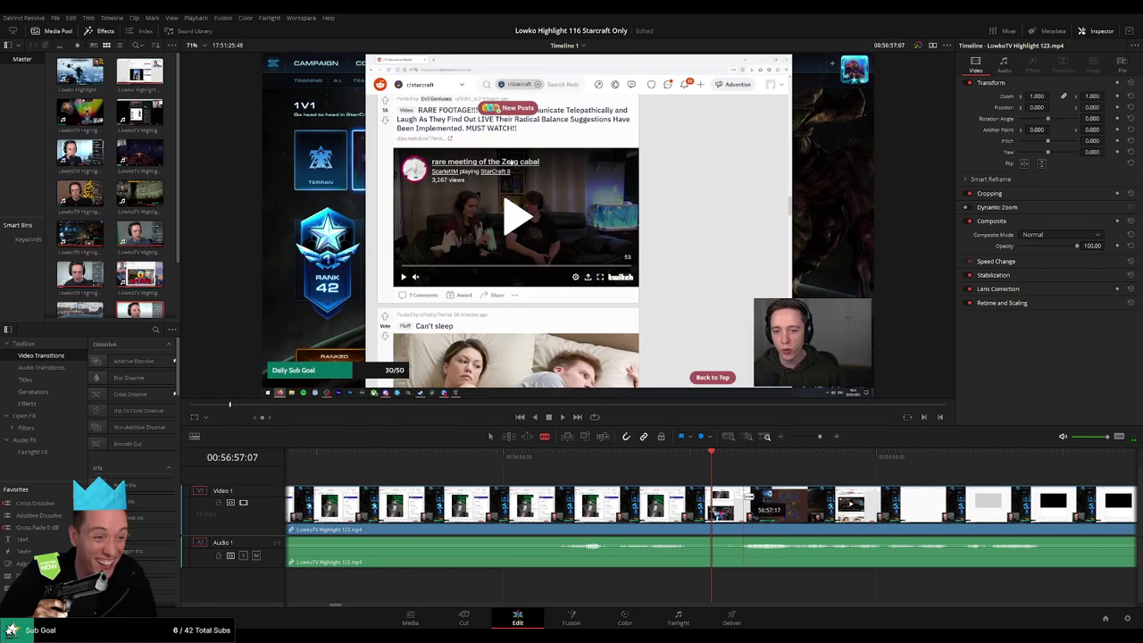
{"action": "key", "text": "Left"}
{"action": "key", "text": "Right"}
{"action": "key", "text": "Right"}
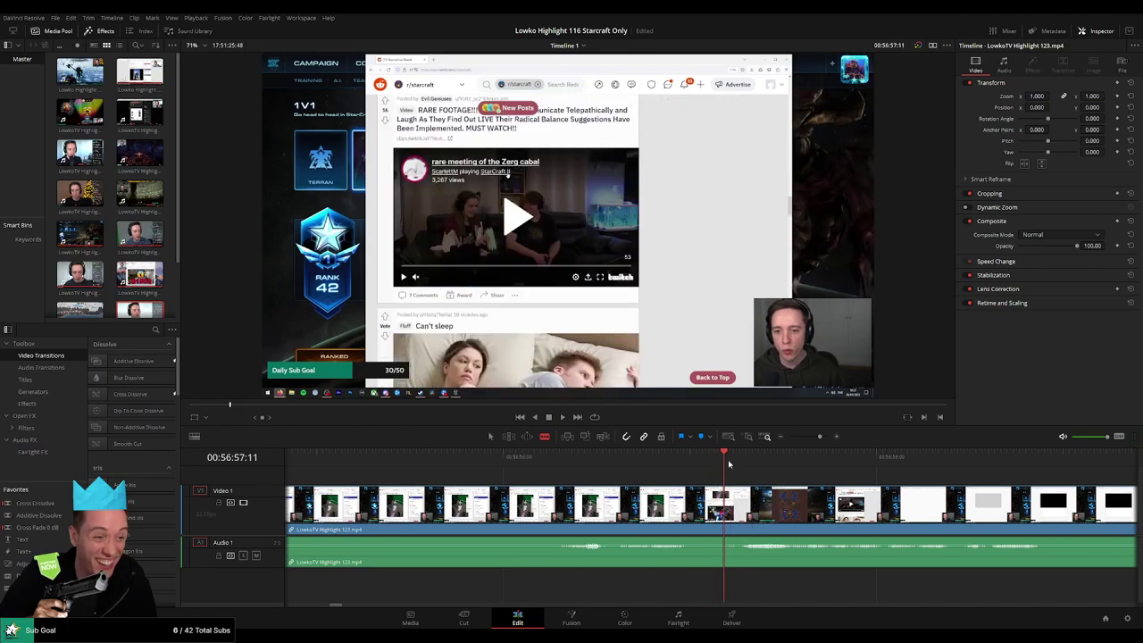
{"action": "left_click_drag", "start_coordinate": [726, 463], "coordinate": [722, 463]}
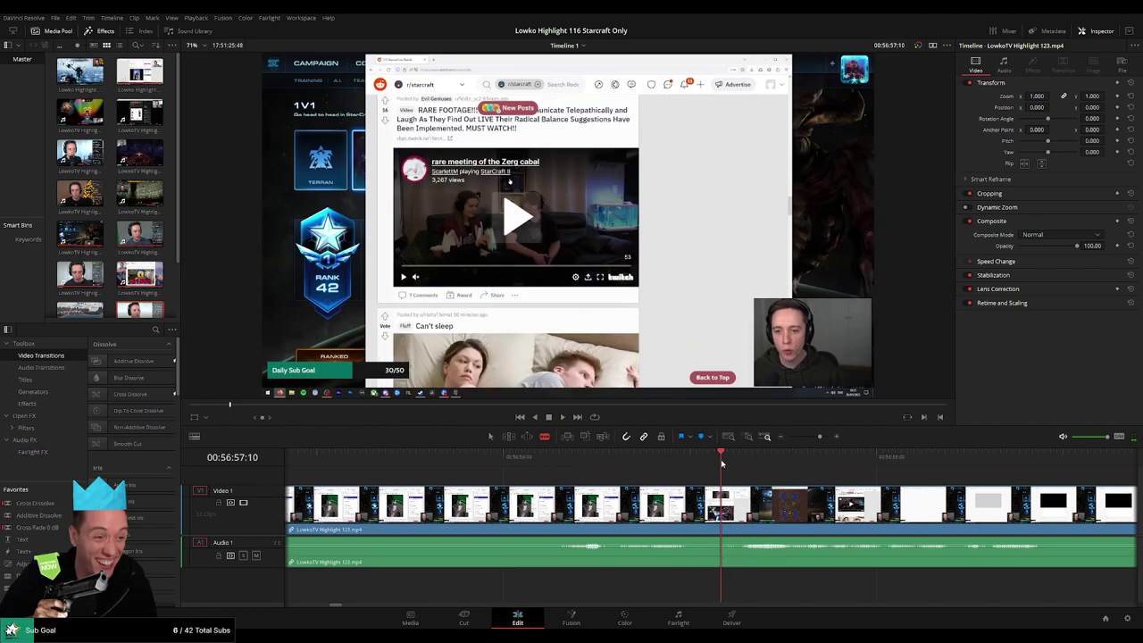
{"action": "left_click", "coordinate": [721, 506]}
{"action": "key", "text": "a"}
{"action": "left_click", "coordinate": [665, 506]}
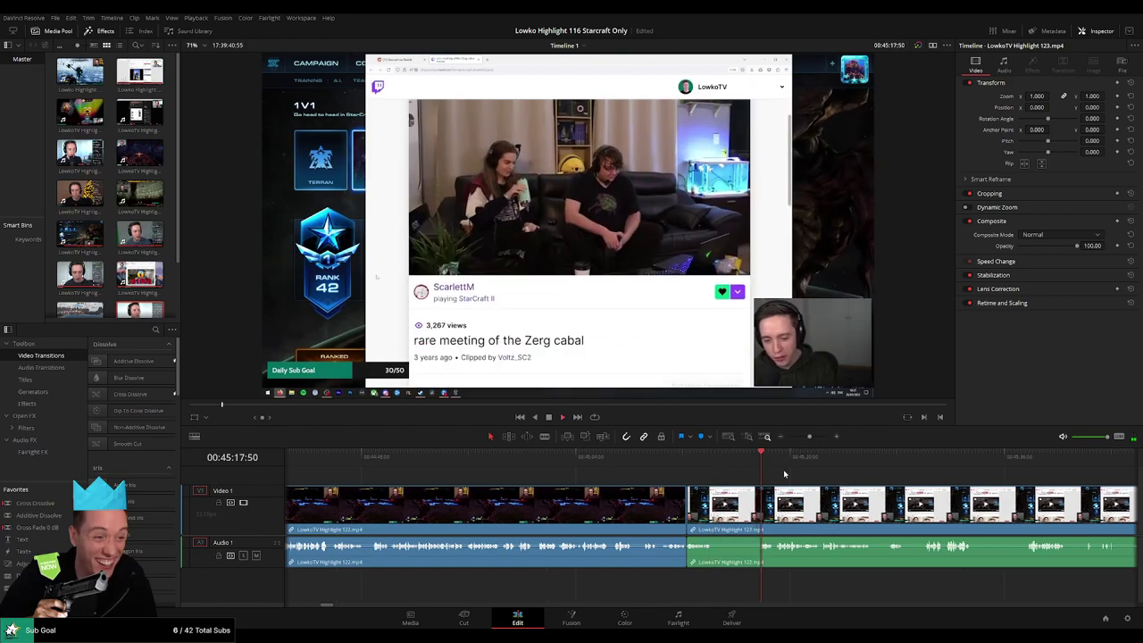
Examine the "rare meeting of the Zerg cabal" clip and the "Oops! All Zergs" image from about 00:45:17 to the match loading screen
{"action": "scroll", "coordinate": [880, 486], "scroll_direction": "right", "scroll_amount": 5}
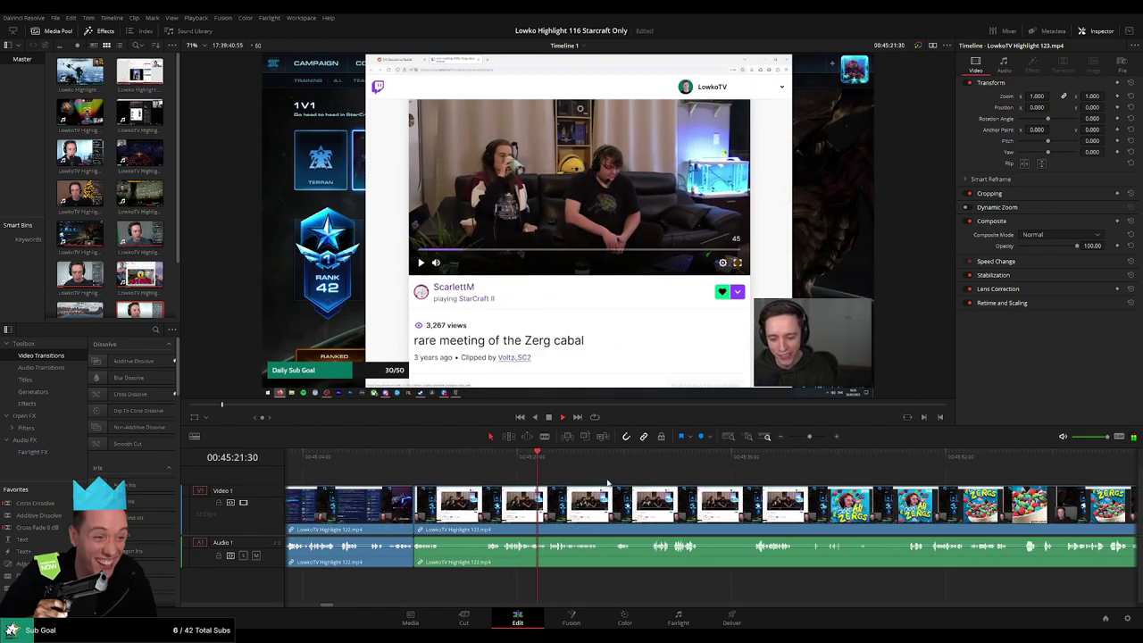
{"action": "left_click", "coordinate": [636, 457]}
{"action": "left_click", "coordinate": [657, 456]}
{"action": "left_click", "coordinate": [685, 456]}
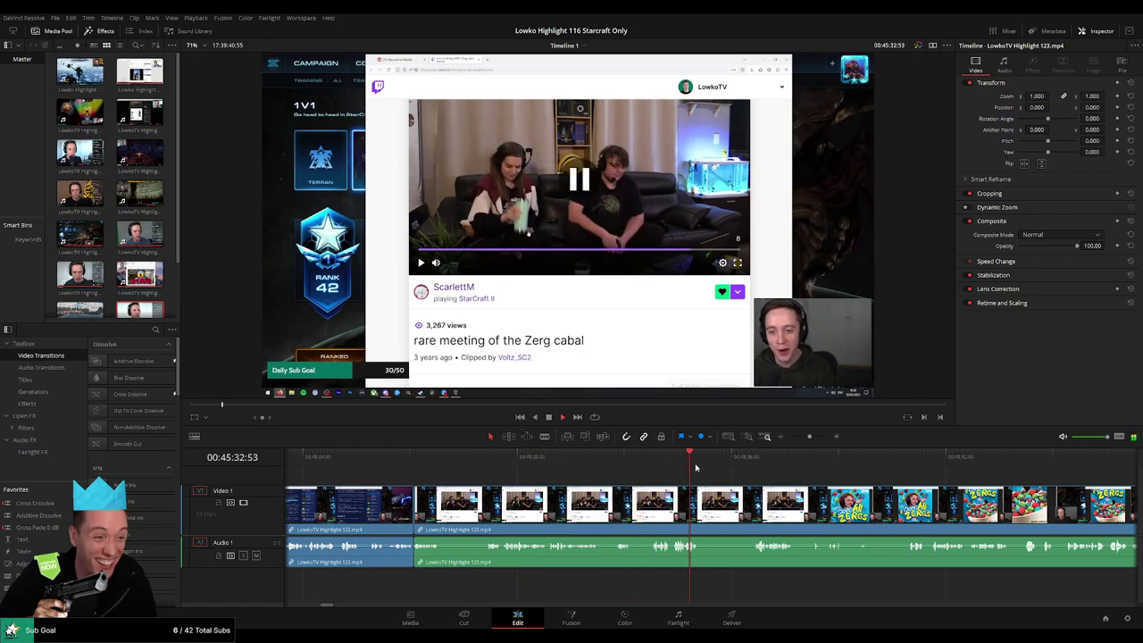
{"action": "left_click", "coordinate": [729, 457]}
{"action": "left_click", "coordinate": [758, 457]}
{"action": "scroll", "coordinate": [830, 481], "scroll_direction": "right", "scroll_amount": 3}
{"action": "left_click", "coordinate": [739, 466]}
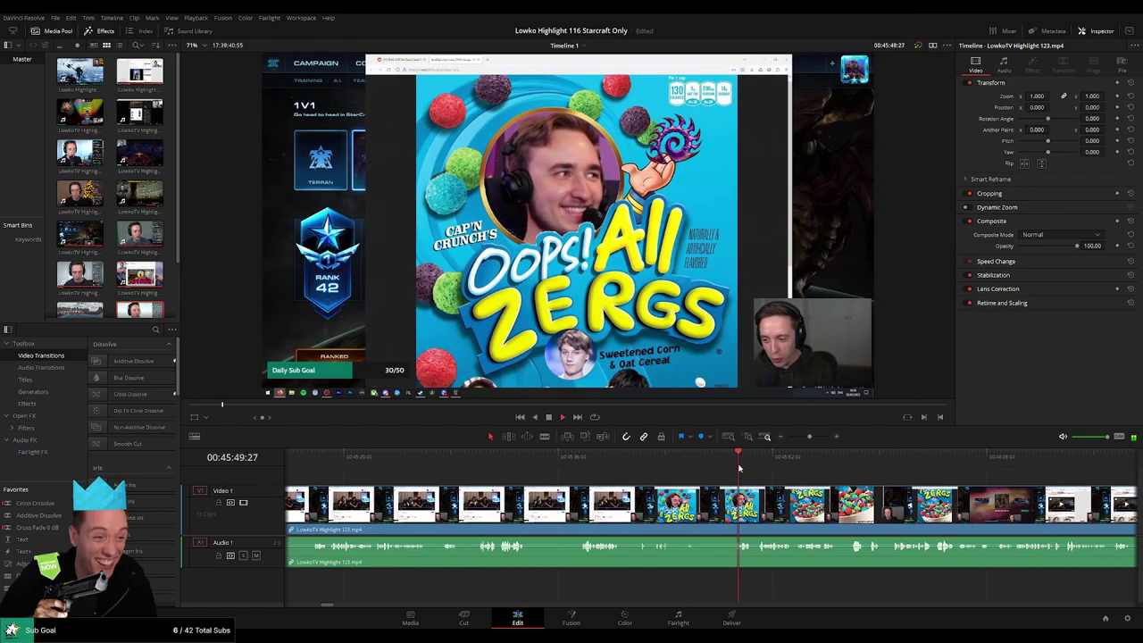
{"action": "left_click", "coordinate": [658, 459]}
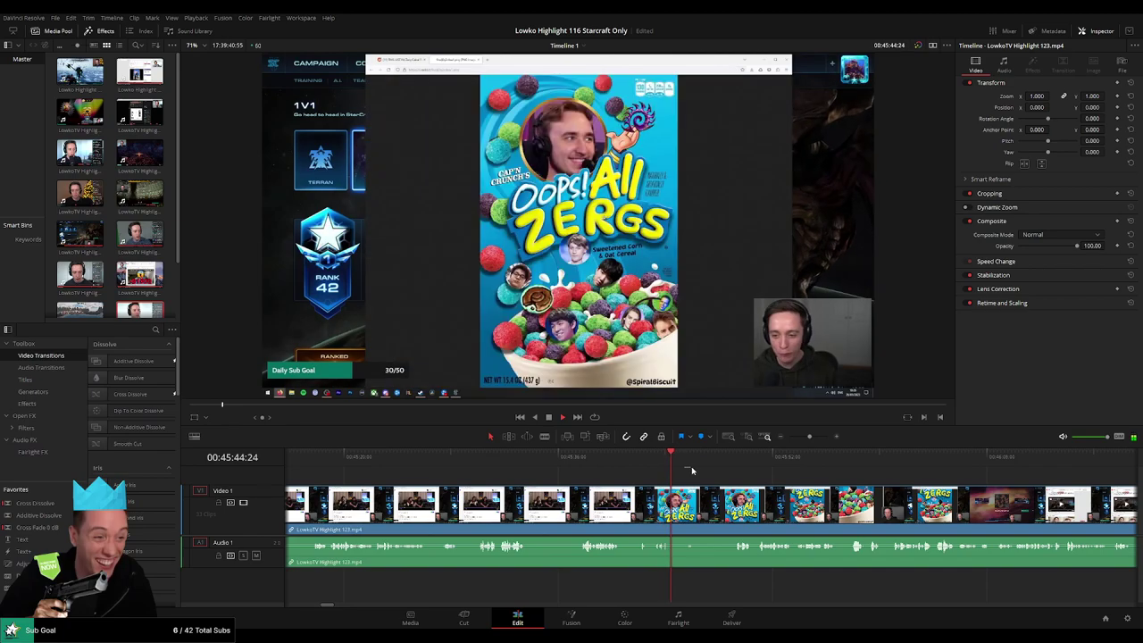
{"action": "left_click", "coordinate": [695, 463]}
{"action": "left_click_drag", "start_coordinate": [701, 462], "coordinate": [640, 483]}
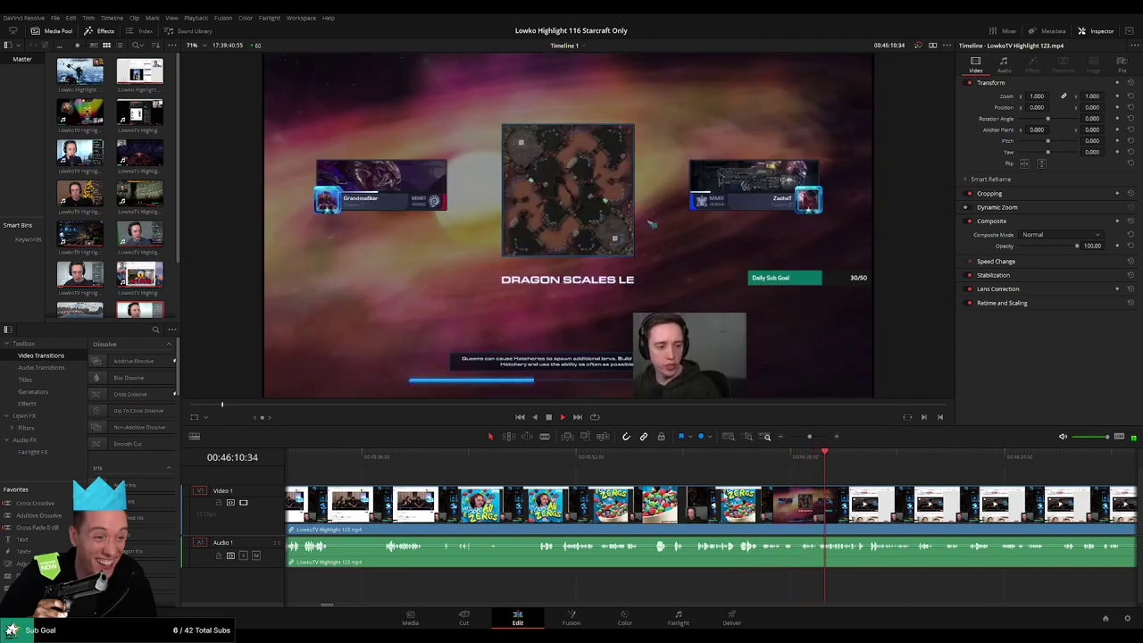
Split Highlight 123 at about 00:46:10:02, where the Reddit browsing gives way to the Dragon Scales LE loading screen
{"action": "key", "text": "space"}
{"action": "left_click_drag", "start_coordinate": [809, 437], "coordinate": [815, 437]}
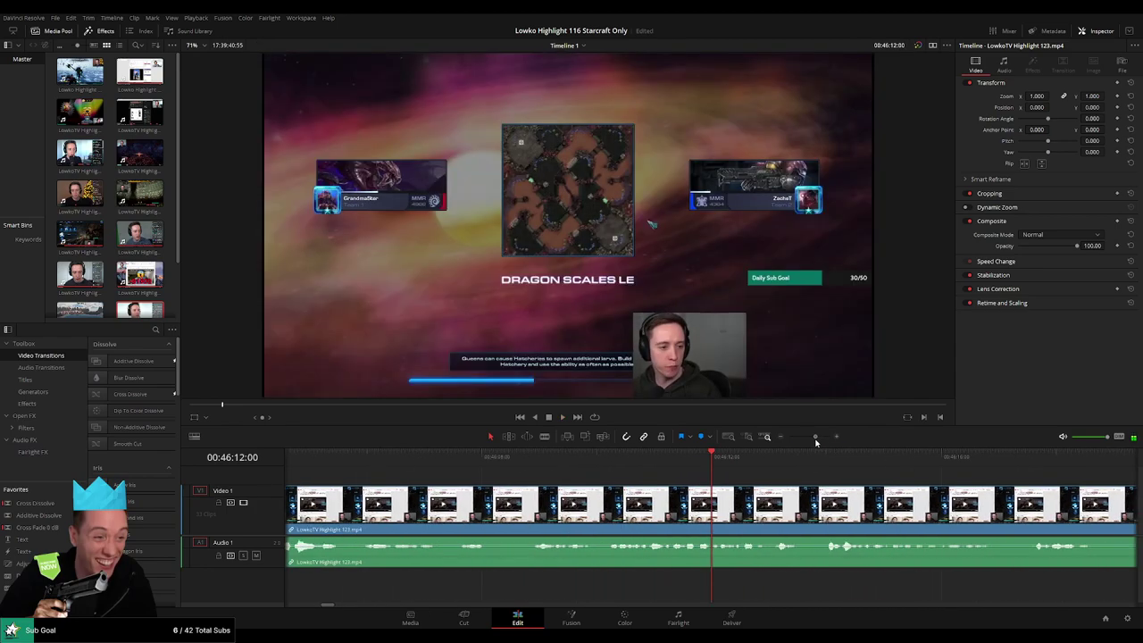
{"action": "left_click", "coordinate": [526, 464]}
{"action": "key", "text": "space"}
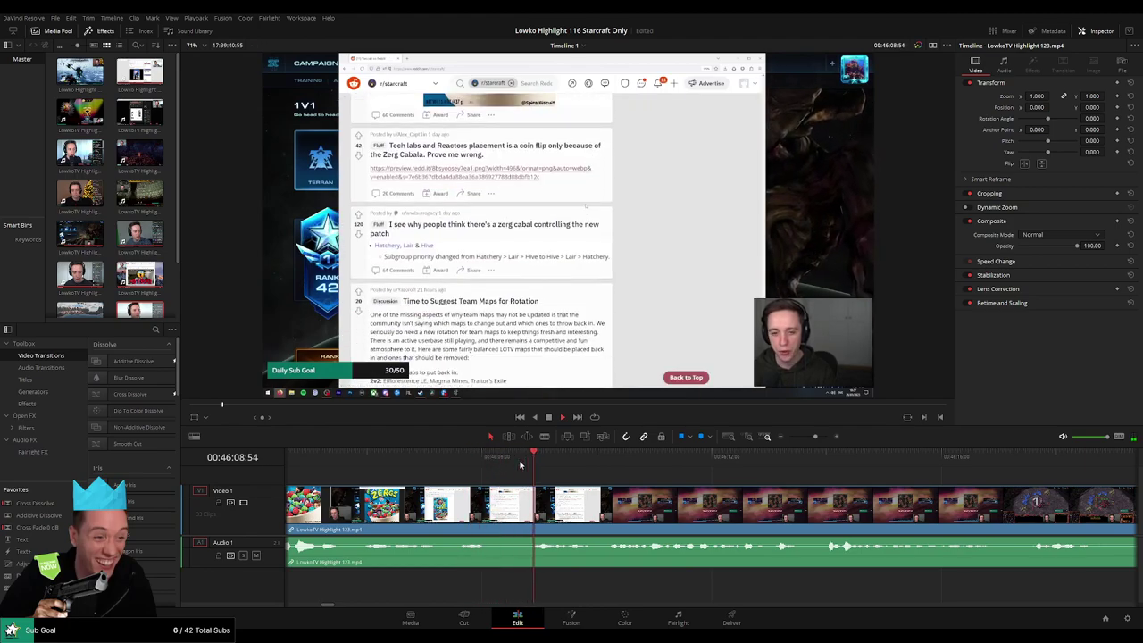
{"action": "key", "text": "ctrl+b"}
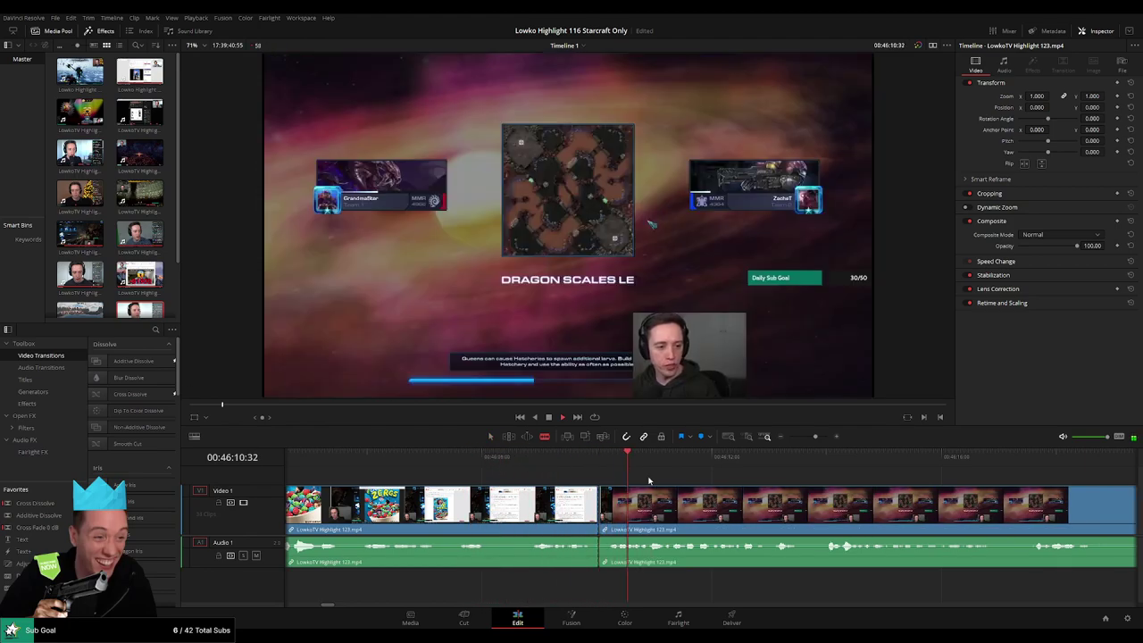
Check the opening of the Dragon Scales LE match and ripple-delete the few stray frames at its cut at 00:46:10:02
{"action": "left_click_drag", "start_coordinate": [815, 437], "coordinate": [810, 440]}
{"action": "left_click", "coordinate": [746, 459]}
{"action": "left_click_drag", "start_coordinate": [811, 480], "coordinate": [614, 478]}
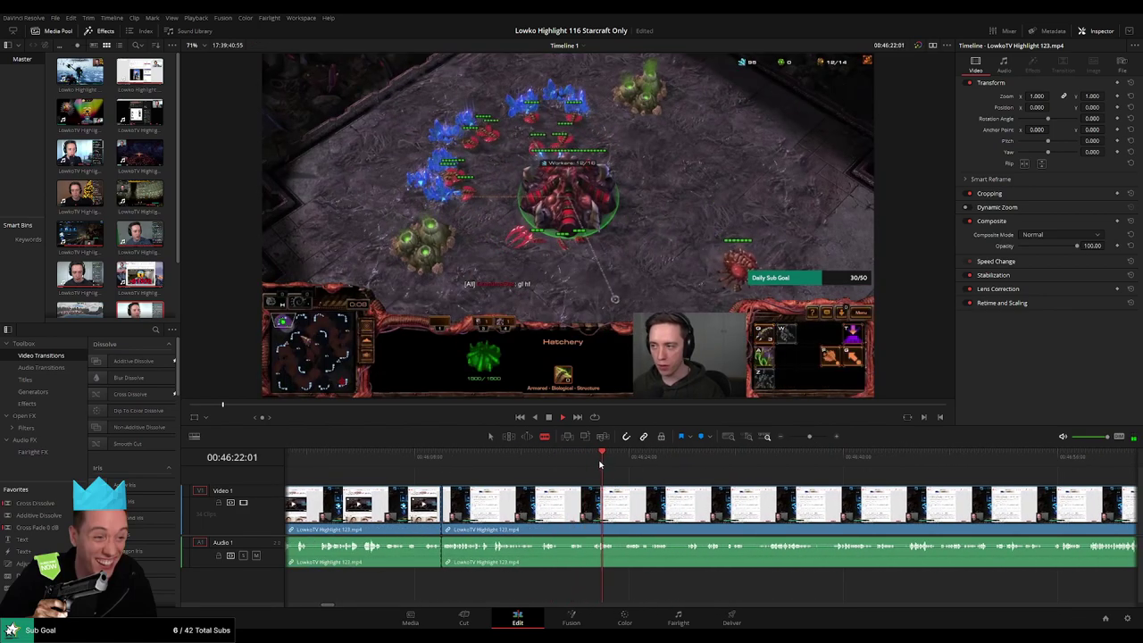
{"action": "key", "text": "space"}
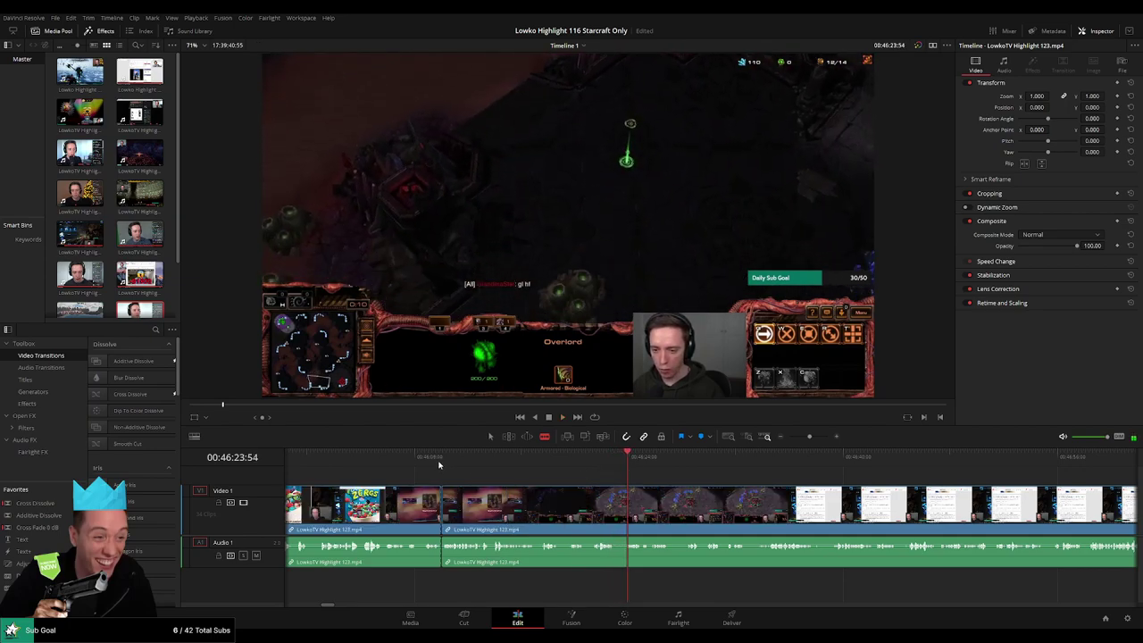
{"action": "left_click", "coordinate": [440, 462]}
{"action": "left_click_drag", "start_coordinate": [810, 438], "coordinate": [821, 441]}
{"action": "left_click", "coordinate": [777, 459]}
{"action": "key", "text": "space"}
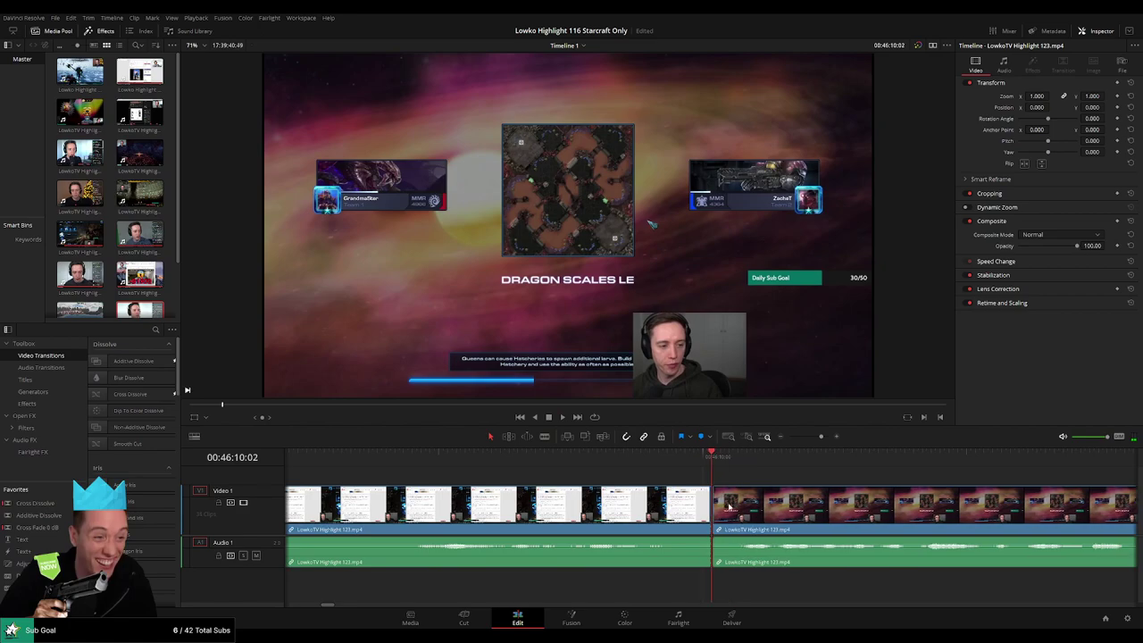
Colour-mark the kept Reddit and Zerg cabal clip before the loading screen blue
{"action": "left_click_drag", "start_coordinate": [820, 438], "coordinate": [797, 438]}
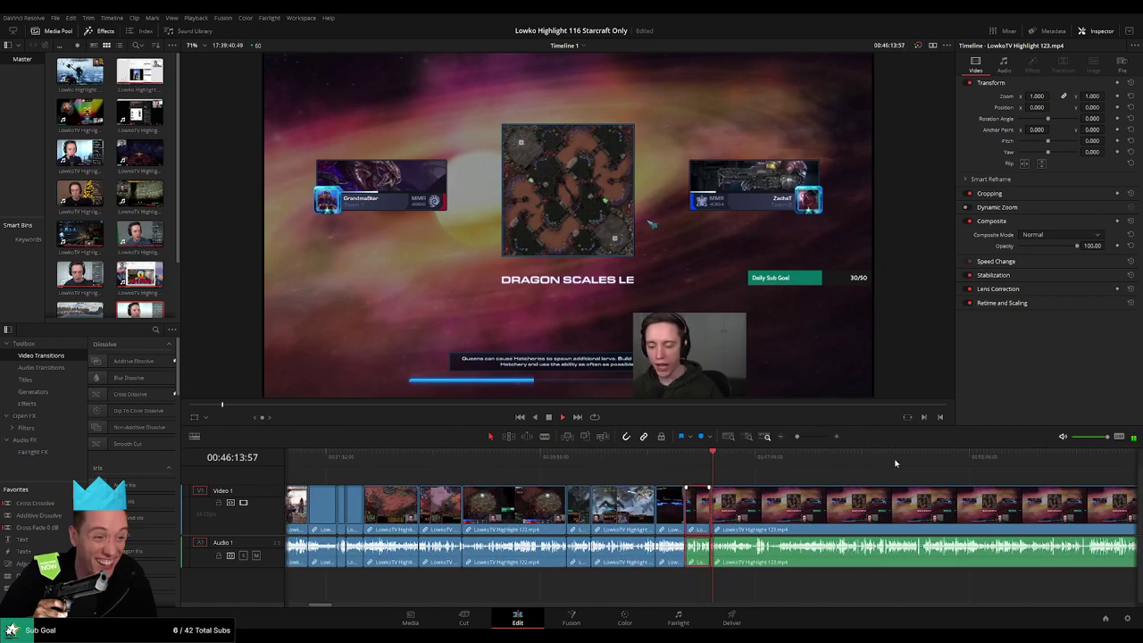
{"action": "left_click", "coordinate": [761, 481]}
{"action": "scroll", "coordinate": [798, 443], "scroll_direction": "up", "scroll_amount": 3}
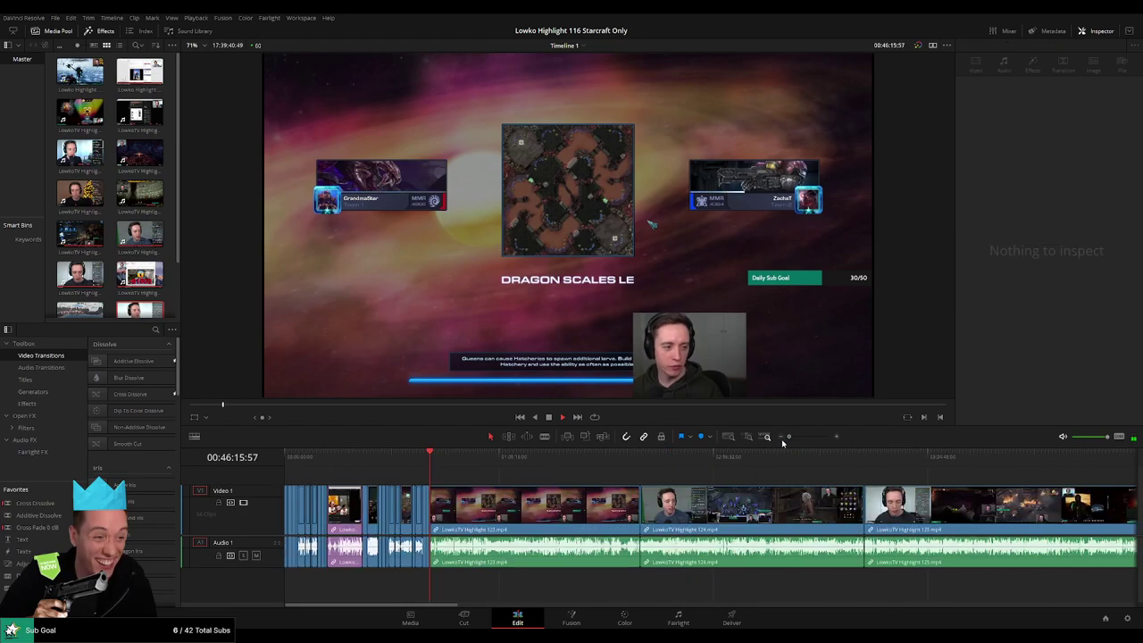
Examine the Dragon Scales LE match from its early game through the fight near 00:47:53 to the Victory screen near 00:48:42
{"action": "left_click_drag", "start_coordinate": [719, 462], "coordinate": [782, 462]}
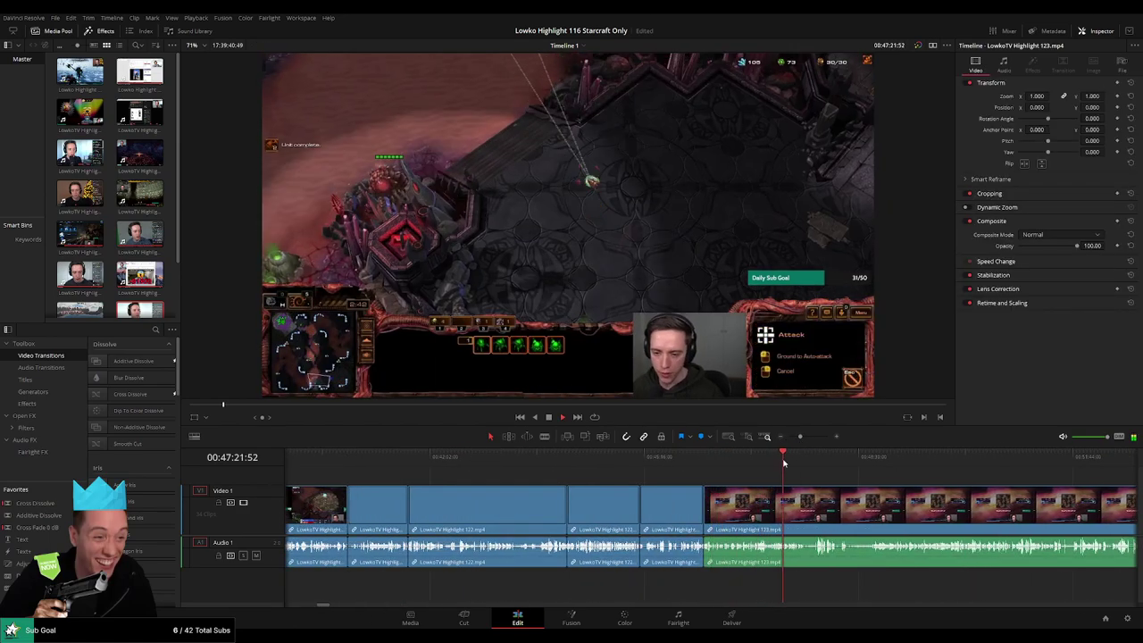
{"action": "key", "text": "ctrl+b"}
{"action": "scroll", "coordinate": [795, 492], "scroll_direction": "down", "scroll_amount": 5}
{"action": "scroll", "coordinate": [795, 492], "scroll_direction": "up", "scroll_amount": 4}
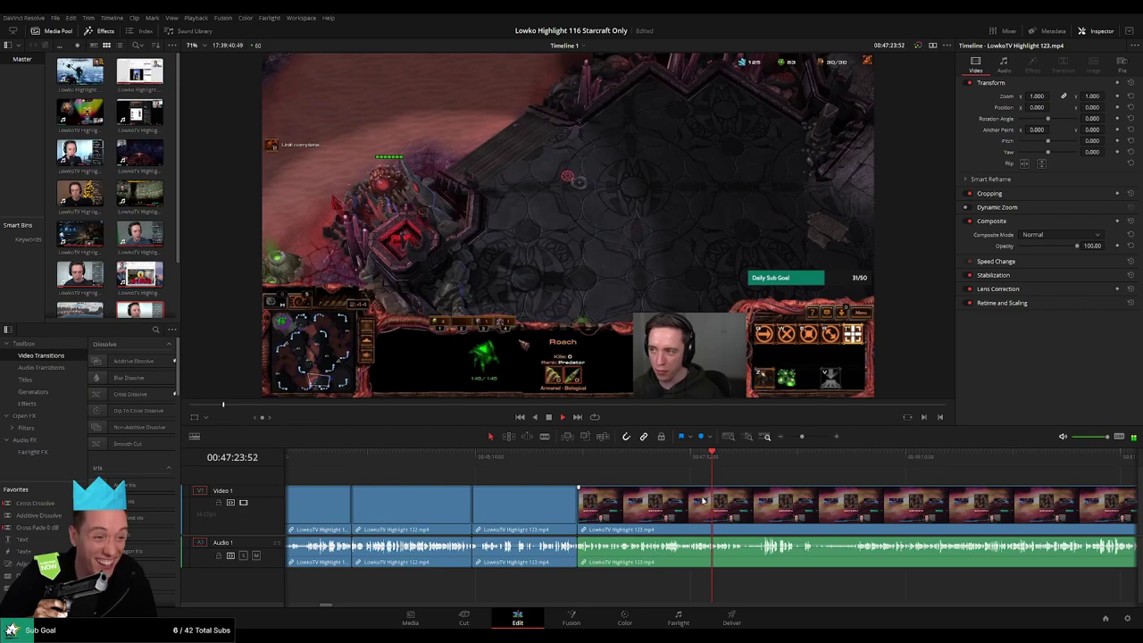
{"action": "left_click", "coordinate": [549, 471]}
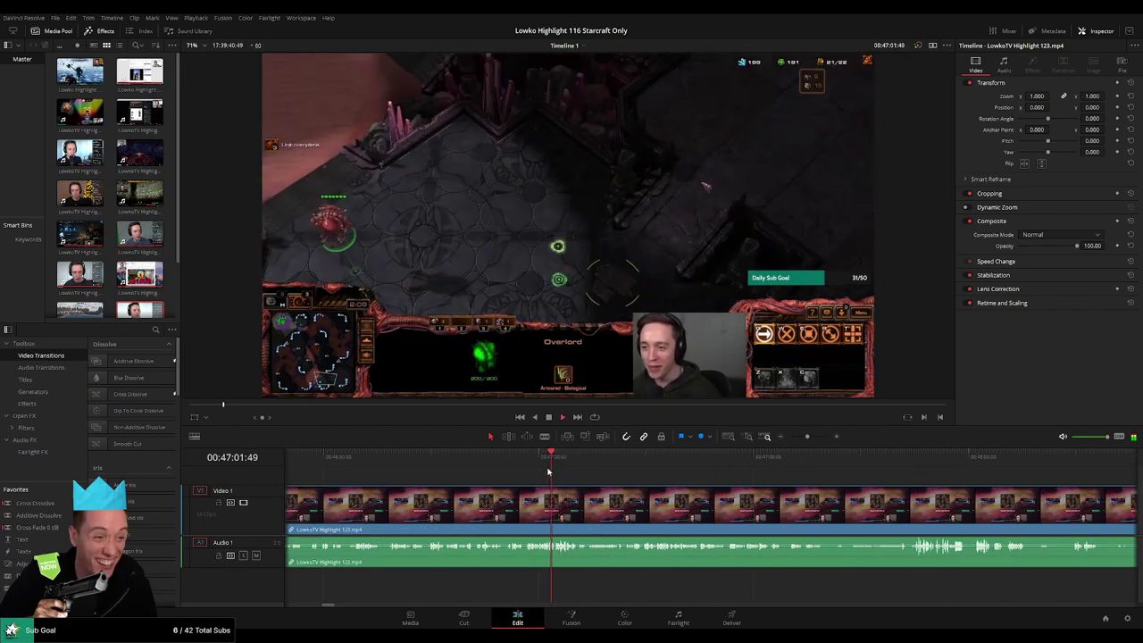
{"action": "left_click_drag", "start_coordinate": [478, 470], "coordinate": [923, 469]}
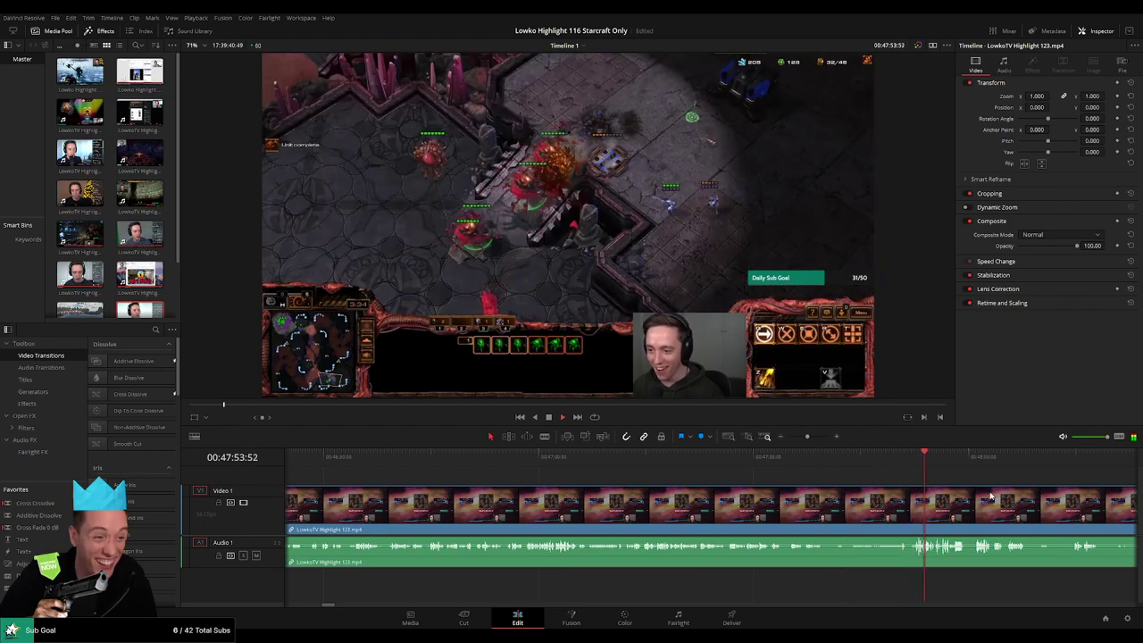
{"action": "scroll", "coordinate": [924, 474], "scroll_direction": "right", "scroll_amount": 3}
{"action": "mouse_move", "coordinate": [755, 470]}
{"action": "left_mouse_down"}
{"action": "mouse_move", "coordinate": [848, 470]}
{"action": "mouse_move", "coordinate": [625, 473]}
{"action": "mouse_move", "coordinate": [751, 468]}
{"action": "left_mouse_up"}
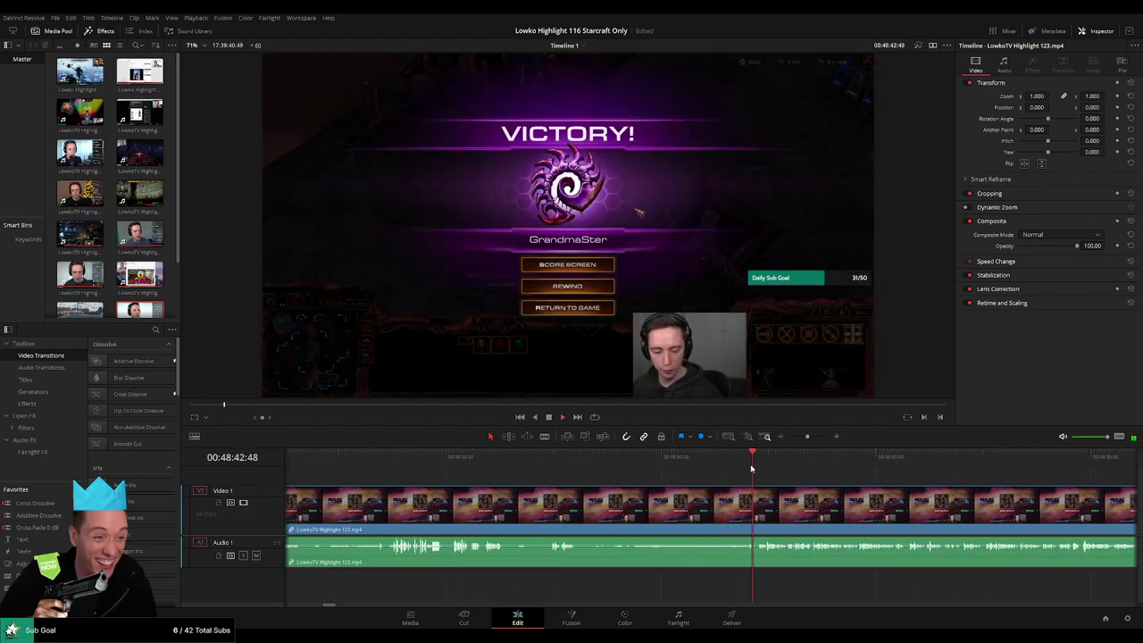
{"action": "key", "text": "space"}
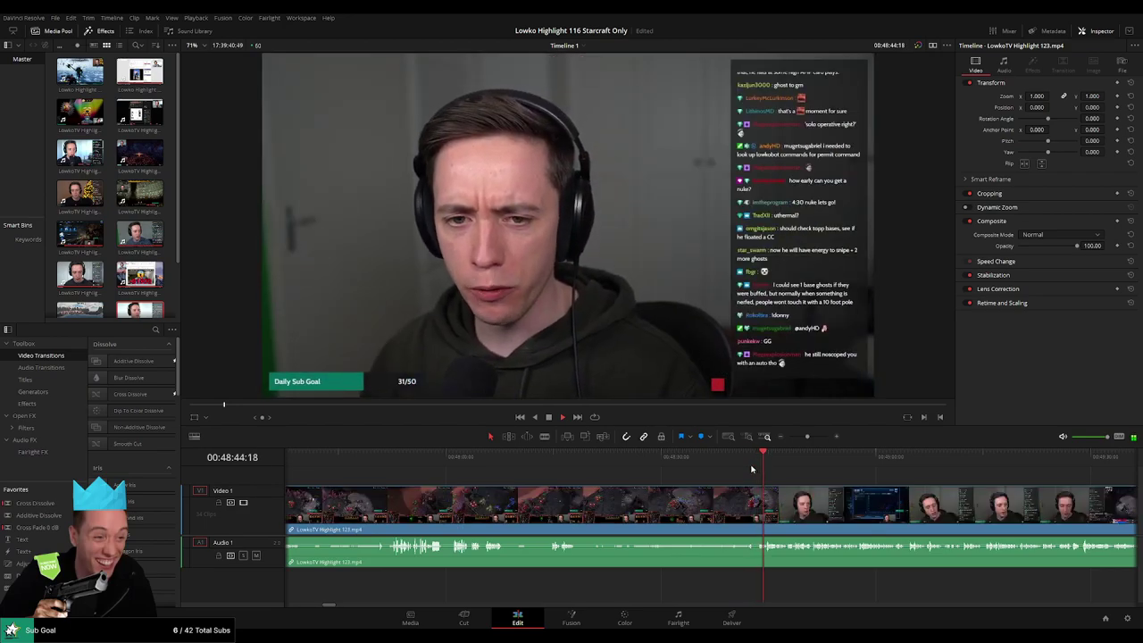
Examine the post-game webcam talk from about 00:48:44 to 00:49:10 and the replay near 00:49:40 for a suitable cut
{"action": "scroll", "coordinate": [809, 513], "scroll_direction": "up", "scroll_amount": 3}
{"action": "scroll", "coordinate": [595, 479], "scroll_direction": "right", "scroll_amount": 3}
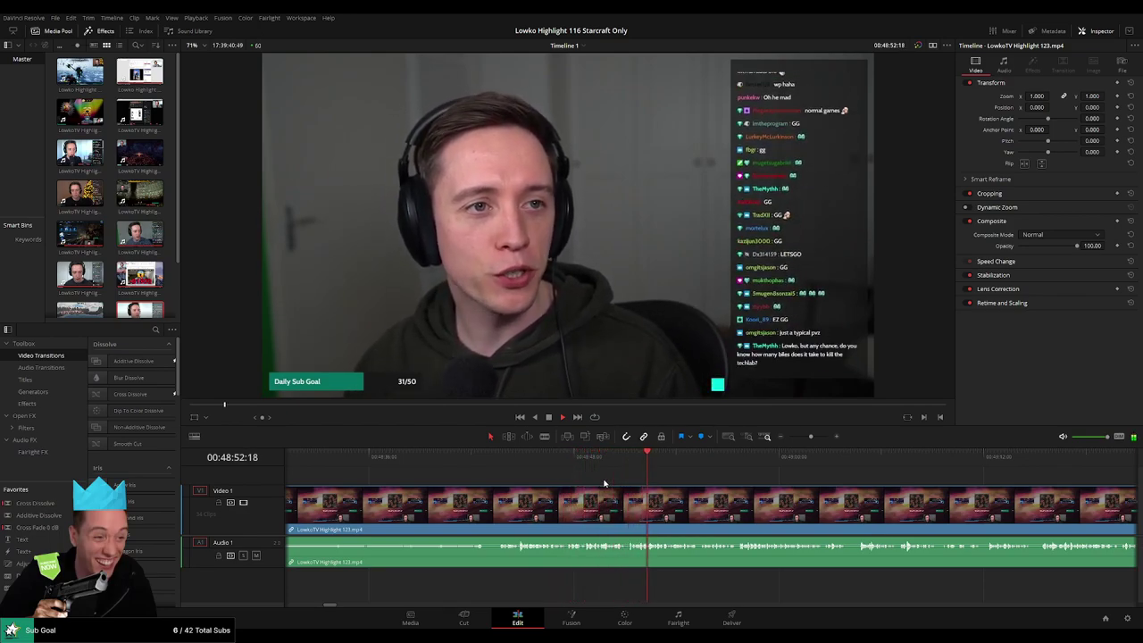
{"action": "left_click_drag", "start_coordinate": [681, 469], "coordinate": [857, 468]}
{"action": "left_click_drag", "start_coordinate": [936, 468], "coordinate": [537, 487]}
{"action": "left_click_drag", "start_coordinate": [824, 469], "coordinate": [886, 473]}
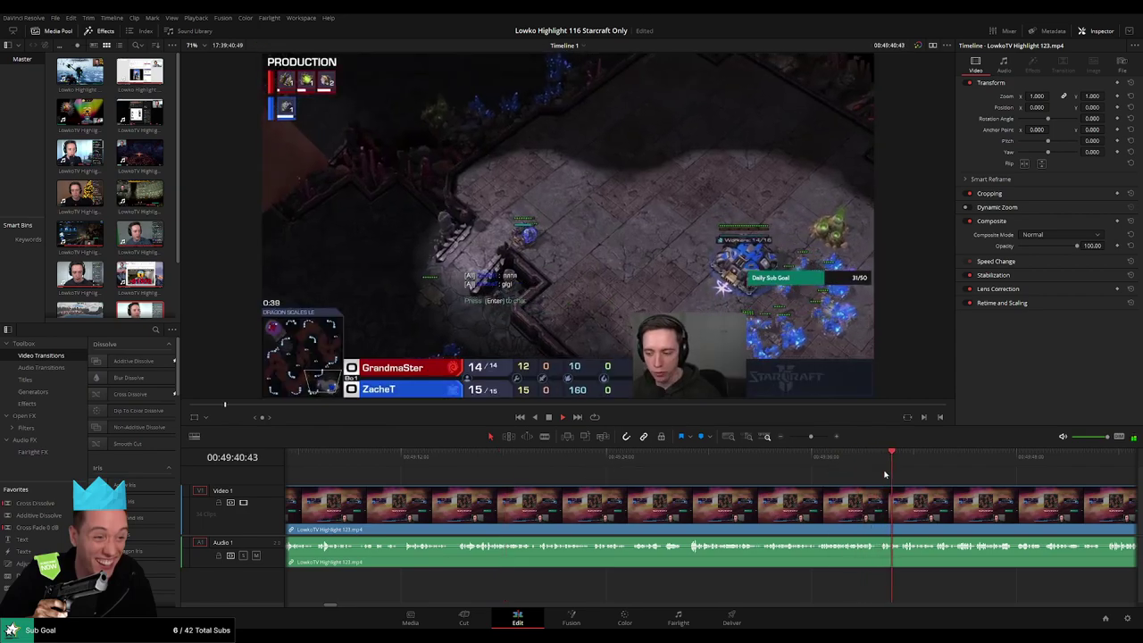
{"action": "left_click", "coordinate": [358, 460]}
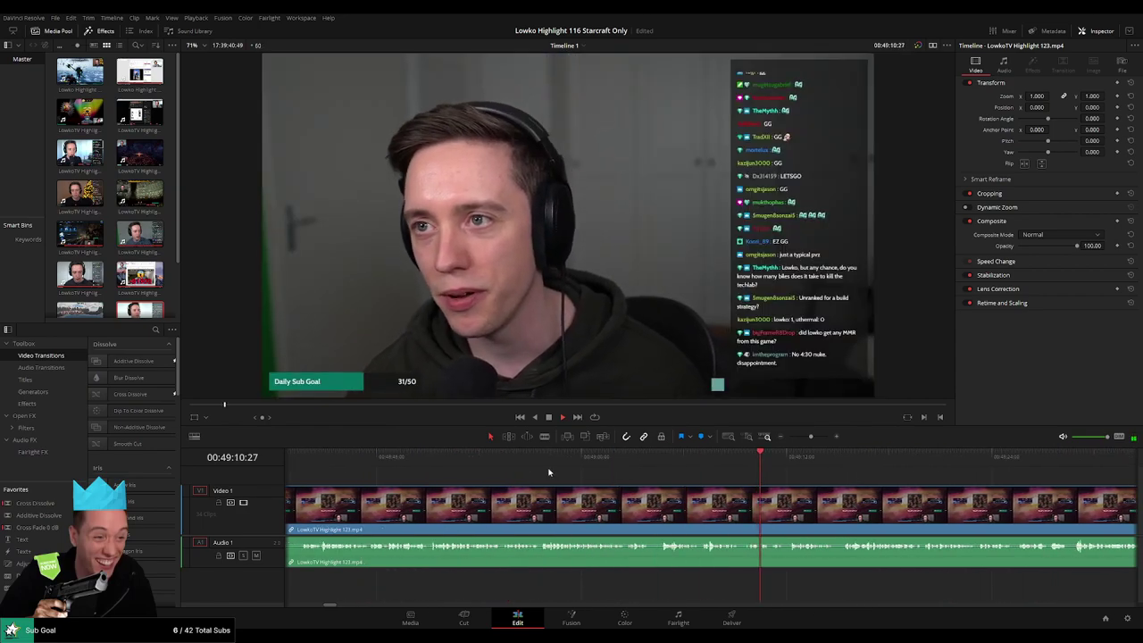
{"action": "left_click", "coordinate": [519, 458]}
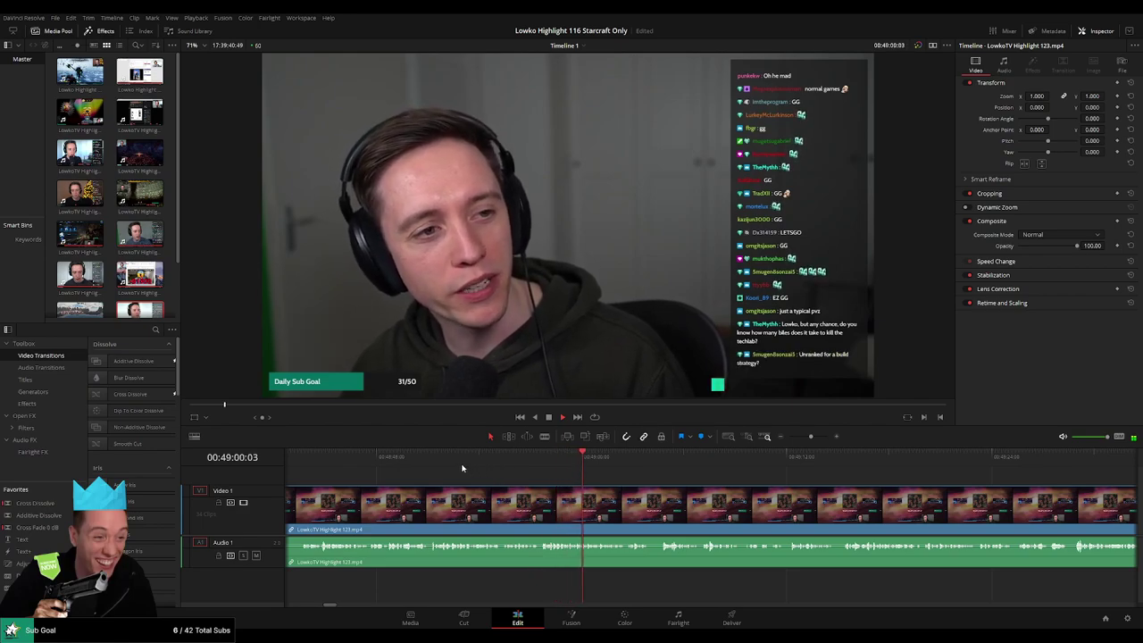
{"action": "scroll", "coordinate": [566, 484], "scroll_direction": "right", "scroll_amount": 3}
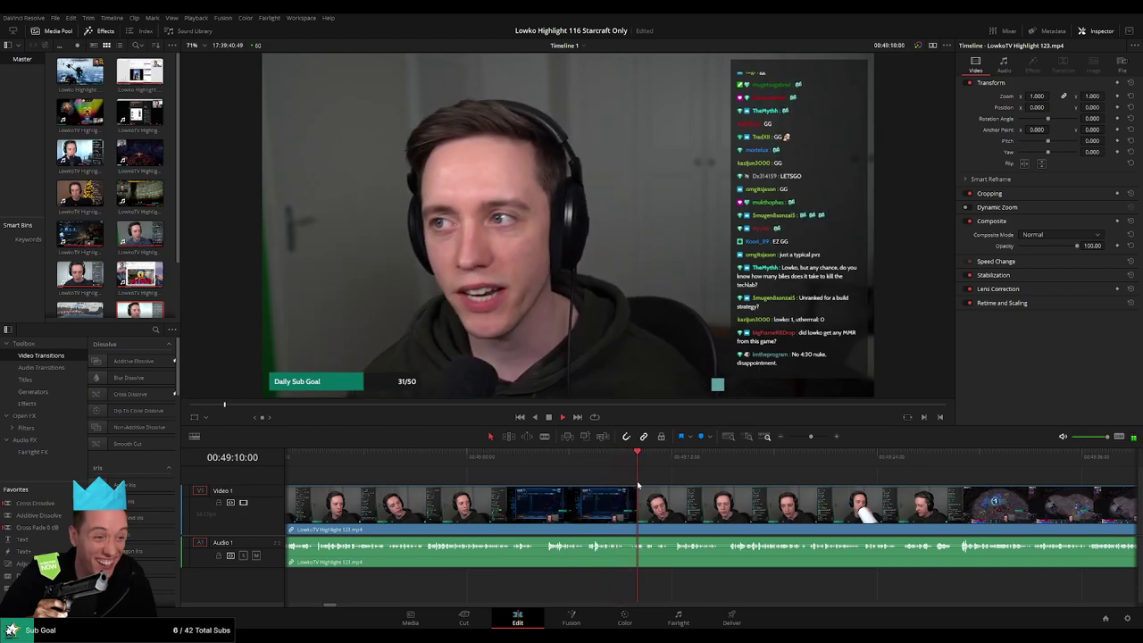
Split Highlight 123 at 00:49:07:00, after the return to the 1v1 menu, and colour-mark the kept match clip before it blue
{"action": "left_click_drag", "start_coordinate": [811, 437], "coordinate": [815, 438]}
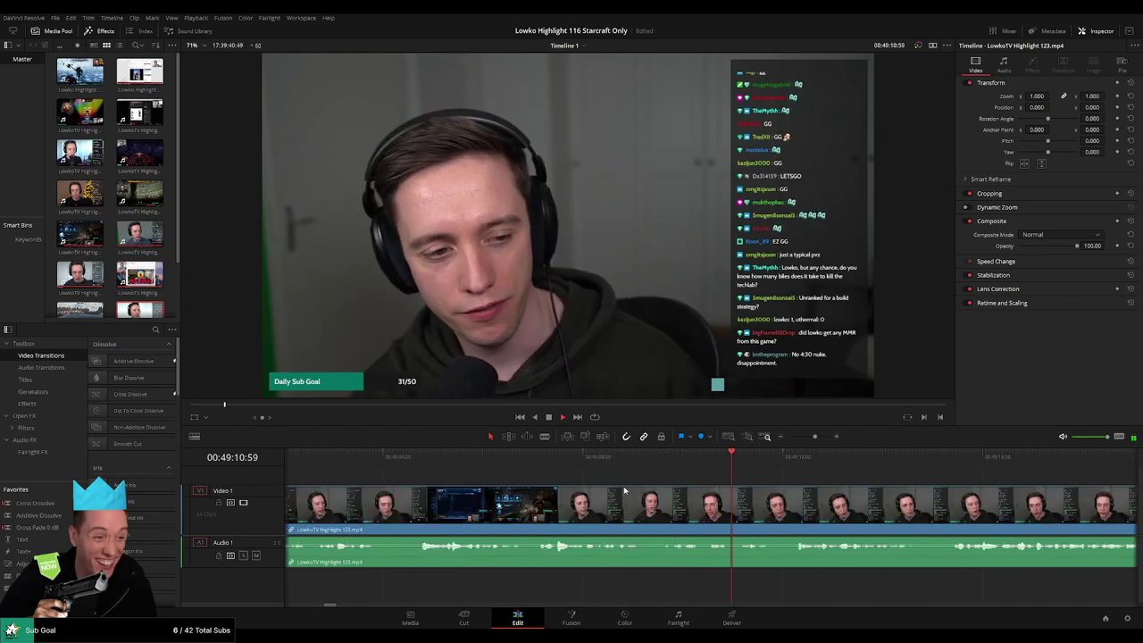
{"action": "left_click", "coordinate": [470, 459]}
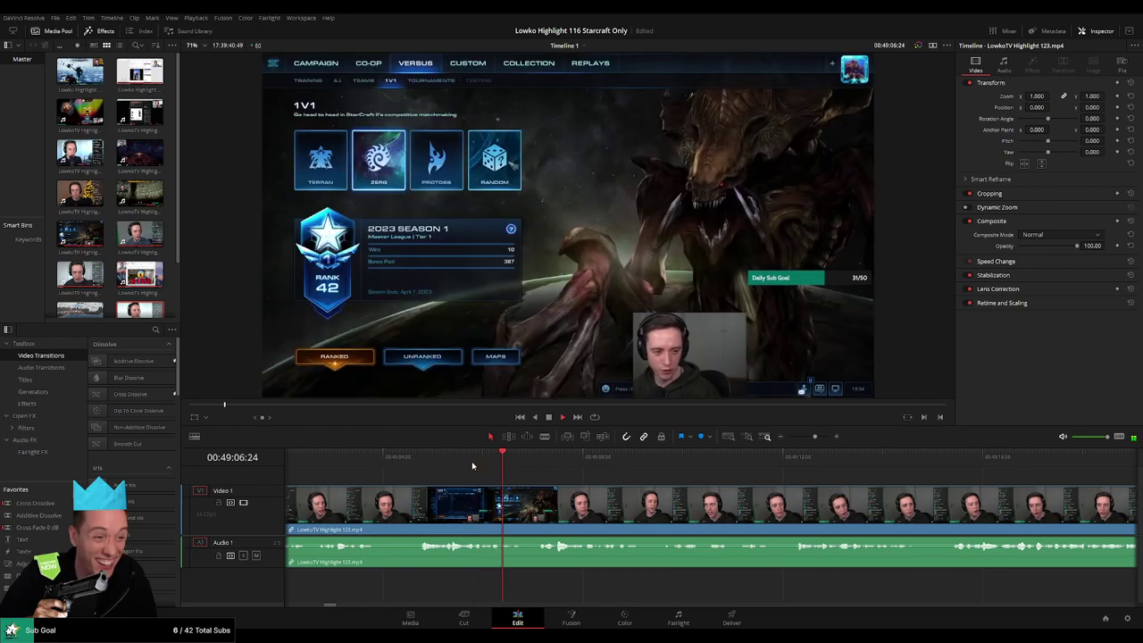
{"action": "key", "text": "space"}
{"action": "key", "text": "b"}
{"action": "left_click", "coordinate": [536, 502]}
{"action": "key", "text": "a"}
{"action": "left_click_drag", "start_coordinate": [814, 436], "coordinate": [793, 437]}
{"action": "left_click", "coordinate": [704, 506]}
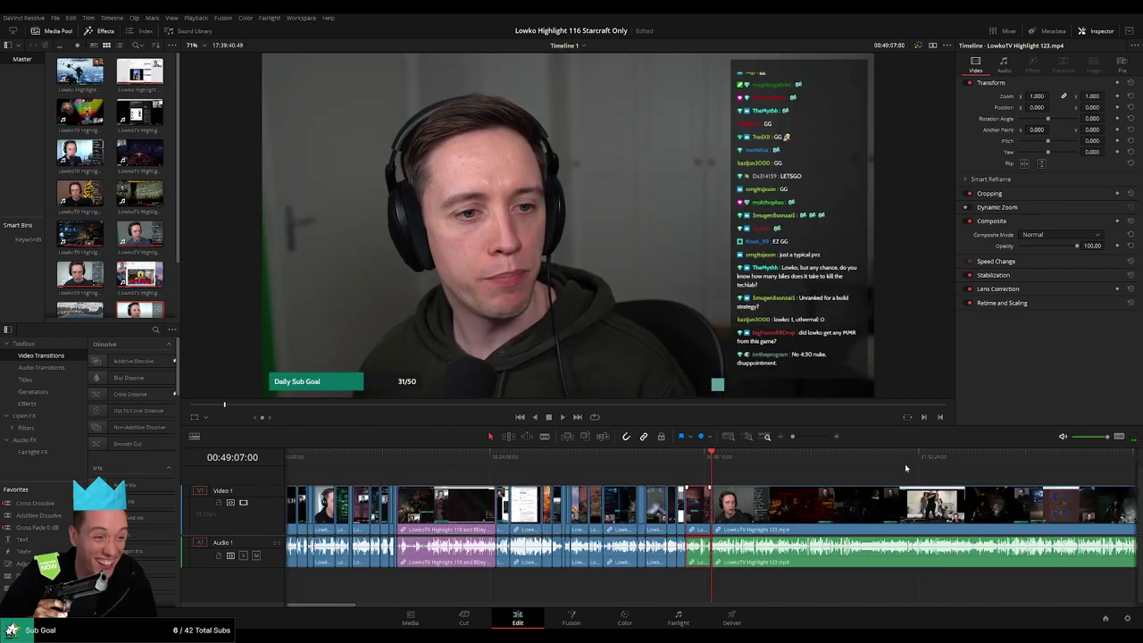
Scan the Dead Space footage in Highlight 123 from 00:49:07 to about 01:06:13 for the return to StarCraft content
{"action": "left_click_drag", "start_coordinate": [719, 480], "coordinate": [604, 476]}
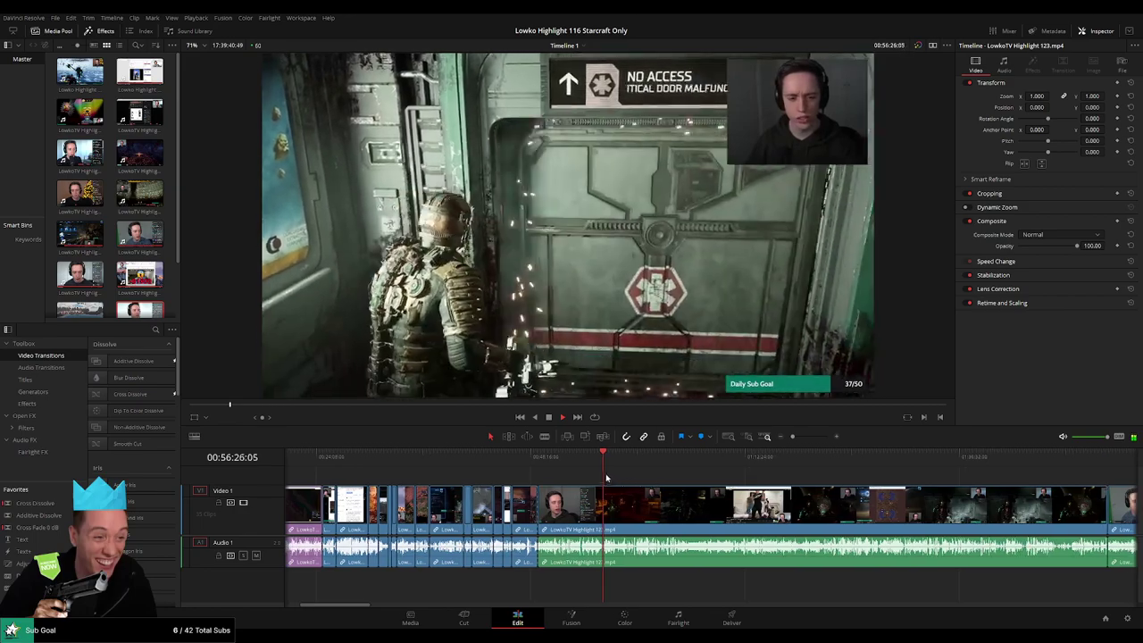
{"action": "left_click", "coordinate": [602, 468]}
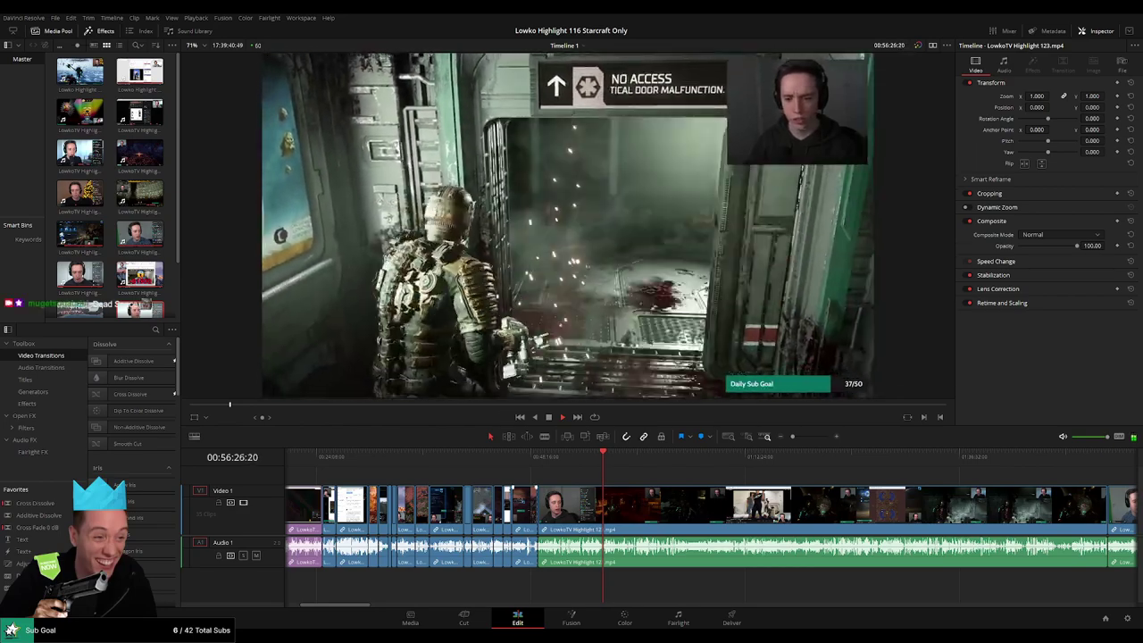
{"action": "scroll", "coordinate": [712, 527], "scroll_direction": "up", "scroll_amount": 5}
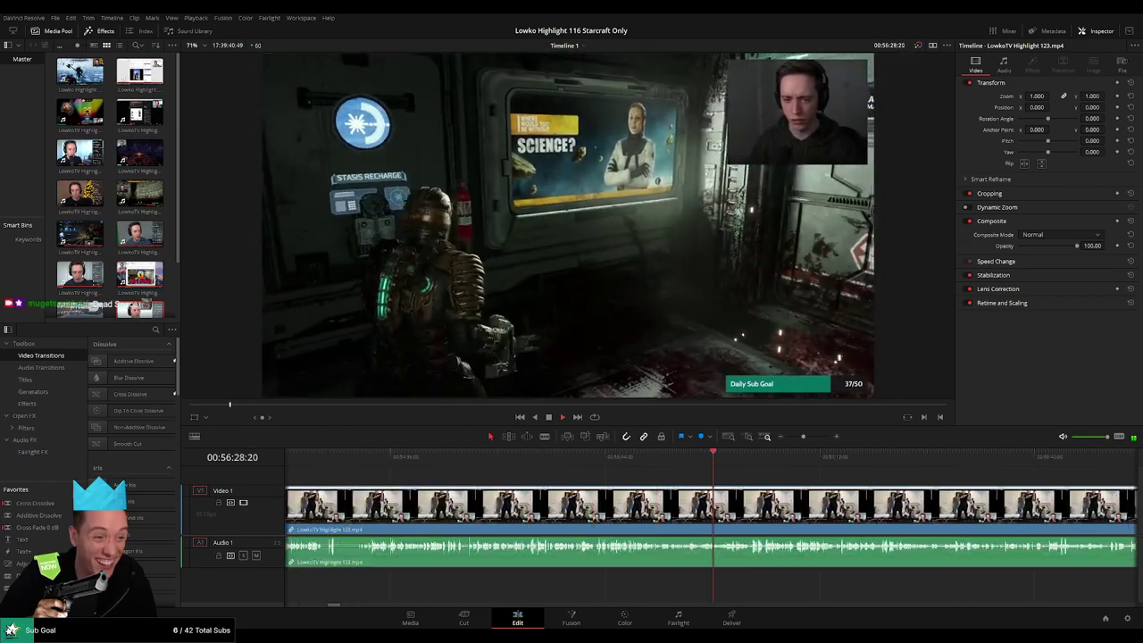
{"action": "left_click_drag", "start_coordinate": [803, 437], "coordinate": [791, 439]}
{"action": "left_click_drag", "start_coordinate": [677, 482], "coordinate": [502, 458]}
{"action": "left_click", "coordinate": [504, 460]}
{"action": "scroll", "coordinate": [551, 486], "scroll_direction": "up", "scroll_amount": 5}
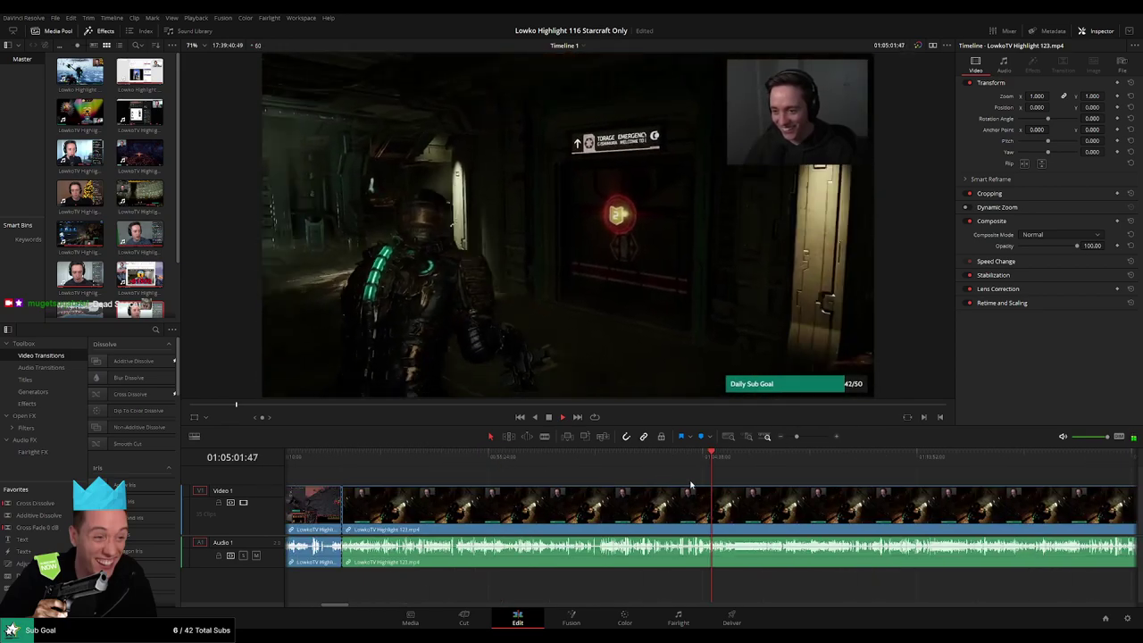
{"action": "left_click_drag", "start_coordinate": [714, 463], "coordinate": [842, 466]}
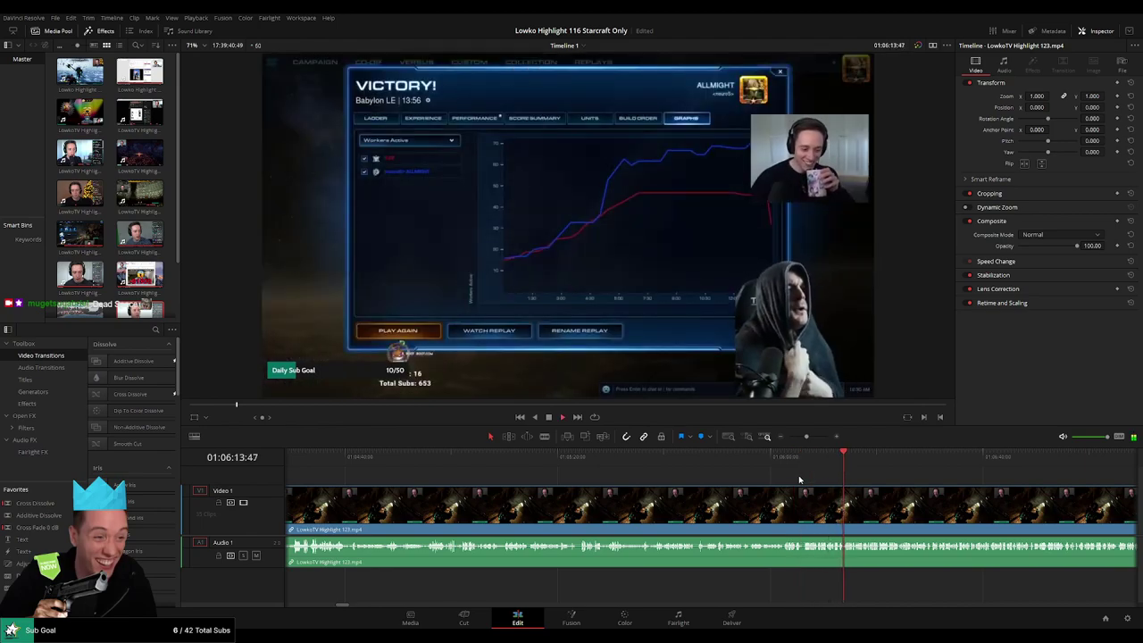
{"action": "left_click", "coordinate": [739, 461]}
{"action": "scroll", "coordinate": [765, 490], "scroll_direction": "up", "scroll_amount": 2}
{"action": "scroll", "coordinate": [766, 490], "scroll_direction": "up", "scroll_amount": 2}
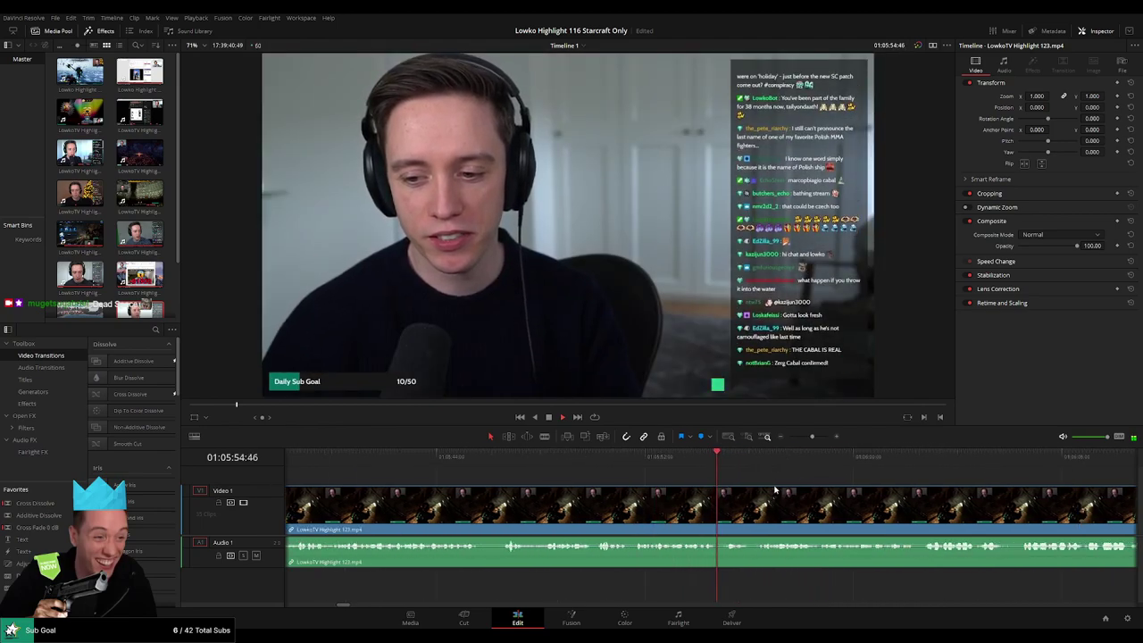
Examine the webcam talk between about 01:05:40 and 01:05:57 for its starting point after the Dead Space section
{"action": "left_click_drag", "start_coordinate": [778, 489], "coordinate": [520, 479]}
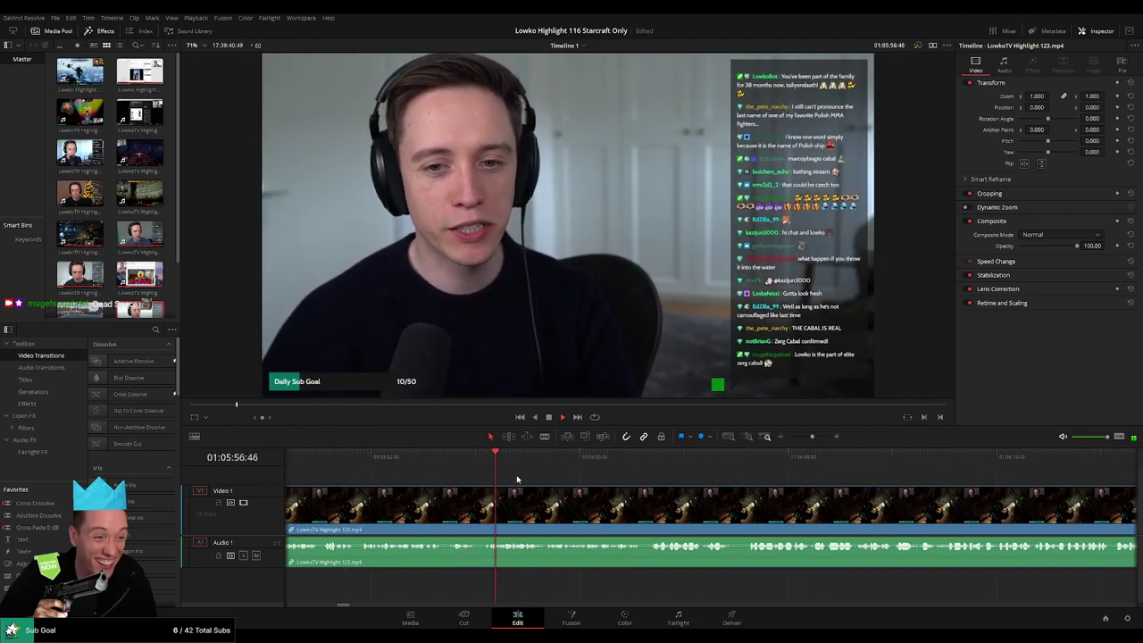
{"action": "left_click", "coordinate": [375, 464]}
{"action": "left_click_drag", "start_coordinate": [375, 469], "coordinate": [636, 475]}
{"action": "left_click", "coordinate": [474, 464]}
{"action": "left_click_drag", "start_coordinate": [549, 465], "coordinate": [746, 472]}
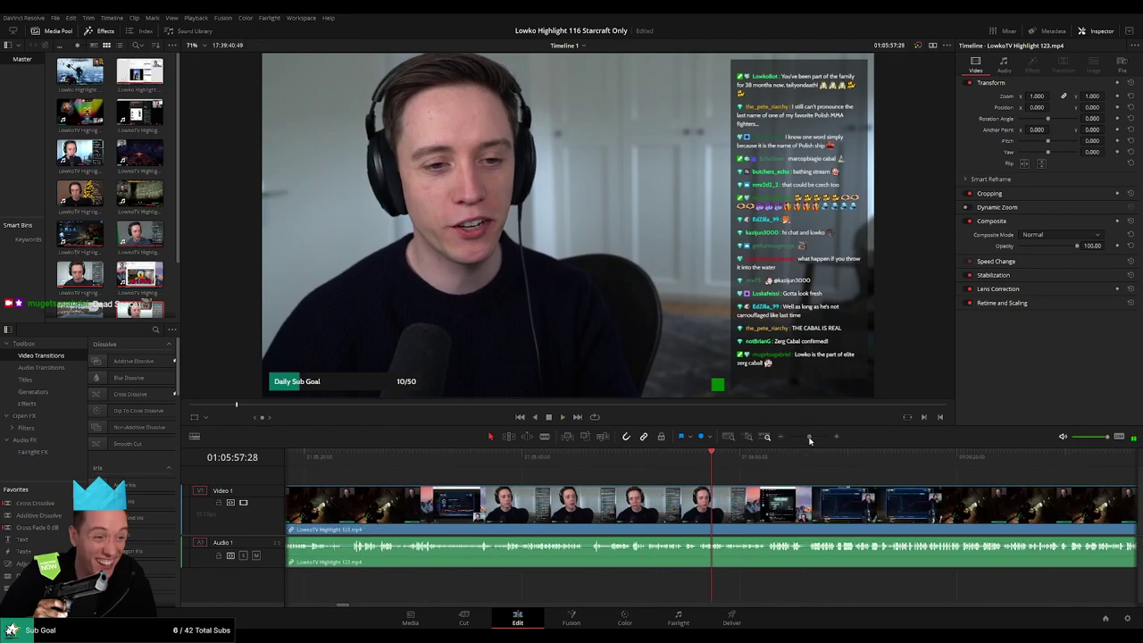
{"action": "scroll", "coordinate": [790, 462], "scroll_direction": "left", "scroll_amount": 6}
{"action": "left_click", "coordinate": [493, 462]}
{"action": "left_click_drag", "start_coordinate": [493, 463], "coordinate": [547, 467]}
{"action": "scroll", "coordinate": [550, 467], "scroll_direction": "up", "scroll_amount": 3}
{"action": "left_click_drag", "start_coordinate": [725, 471], "coordinate": [879, 471]}
{"action": "scroll", "coordinate": [564, 486], "scroll_direction": "right", "scroll_amount": 4}
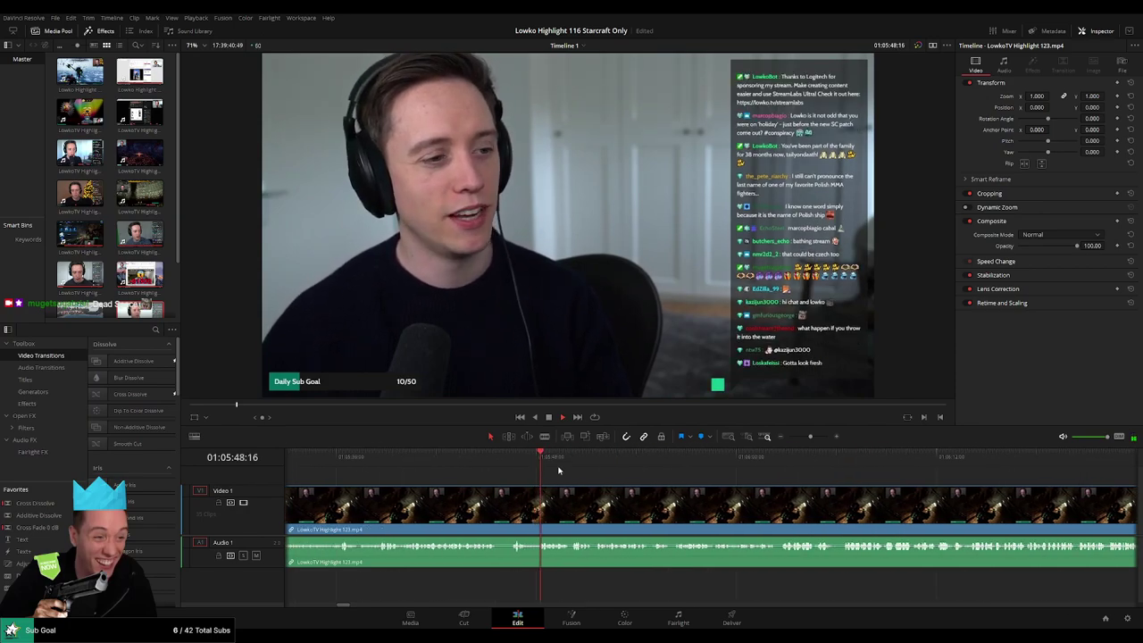
{"action": "left_click", "coordinate": [590, 466]}
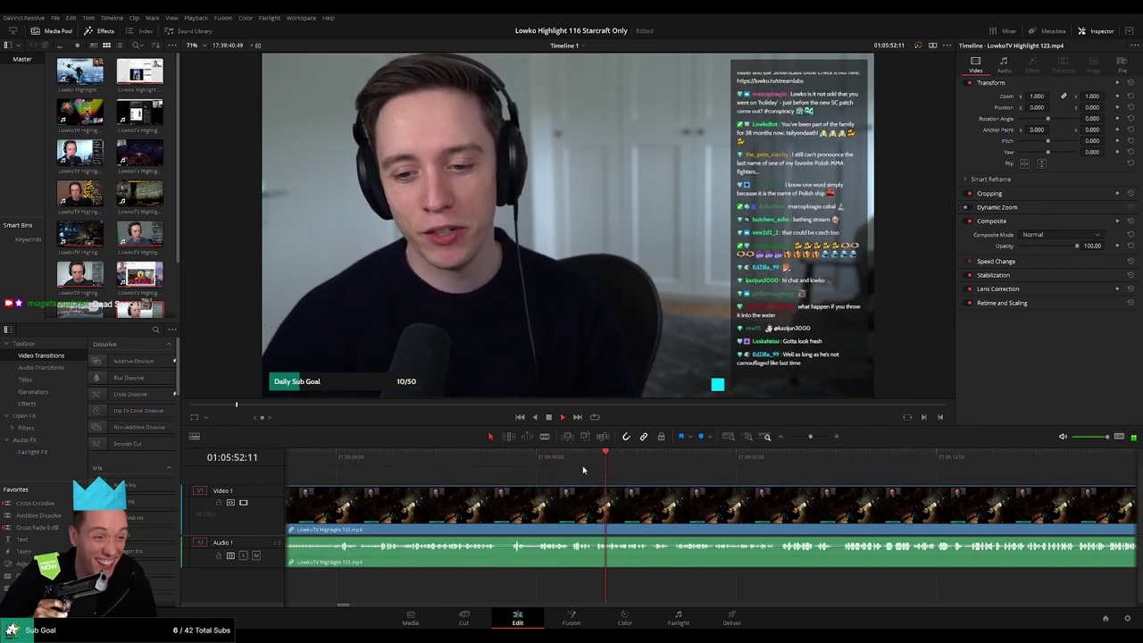
{"action": "left_click", "coordinate": [420, 461]}
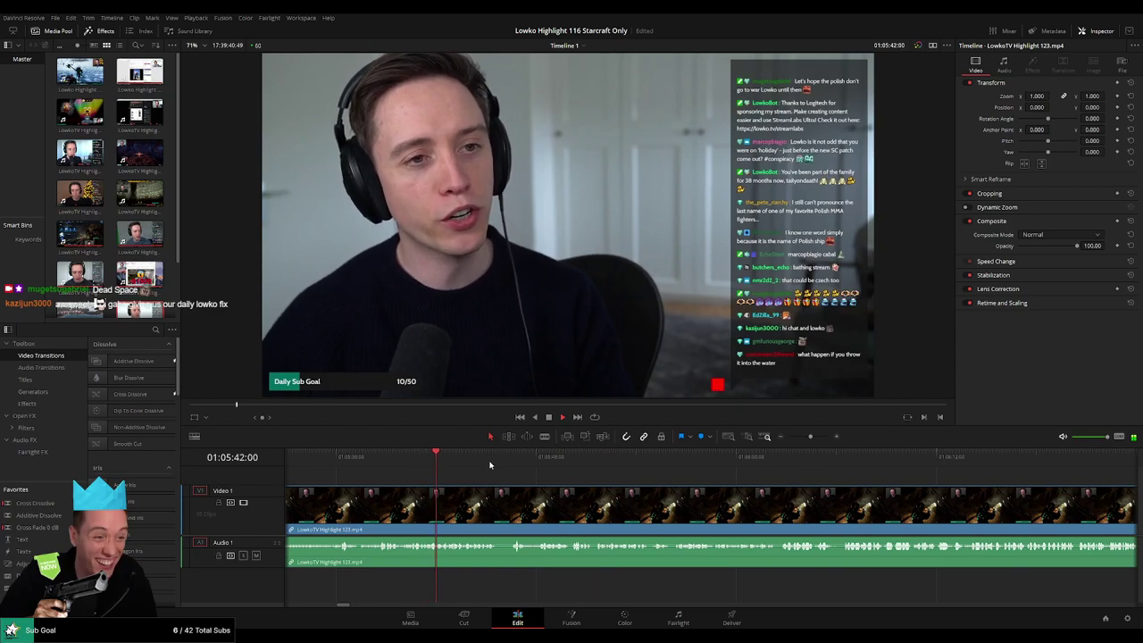
{"action": "left_click", "coordinate": [376, 464]}
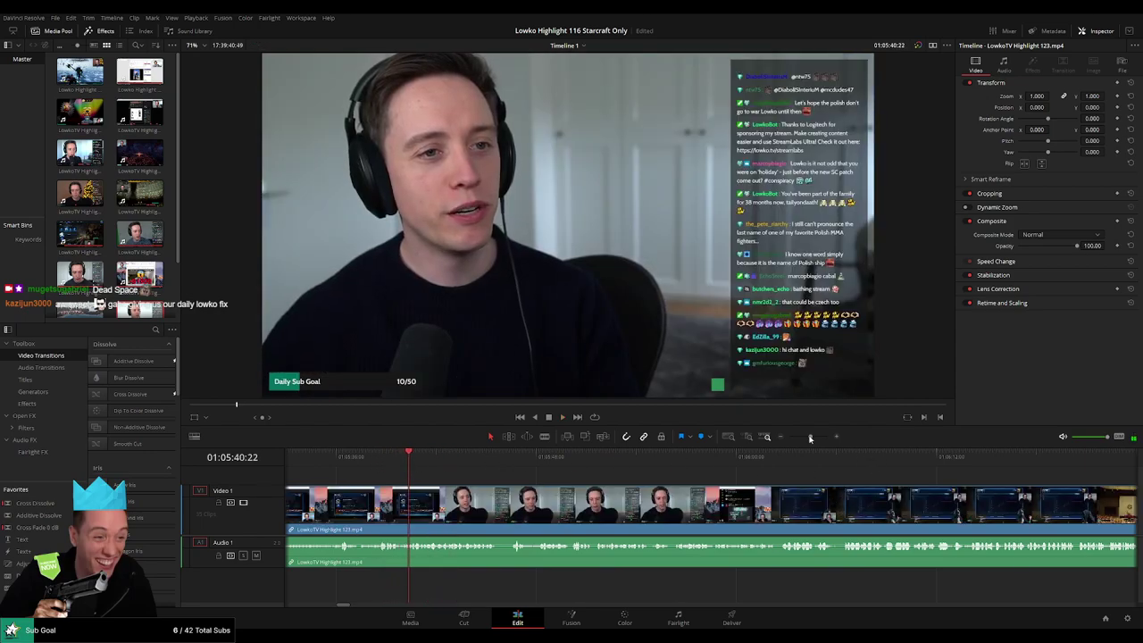
Split Highlight 123 at about 01:05:40:05, where the webcam talk begins
{"action": "left_click_drag", "start_coordinate": [811, 438], "coordinate": [821, 438]}
{"action": "left_click", "coordinate": [505, 460]}
{"action": "key", "text": "space"}
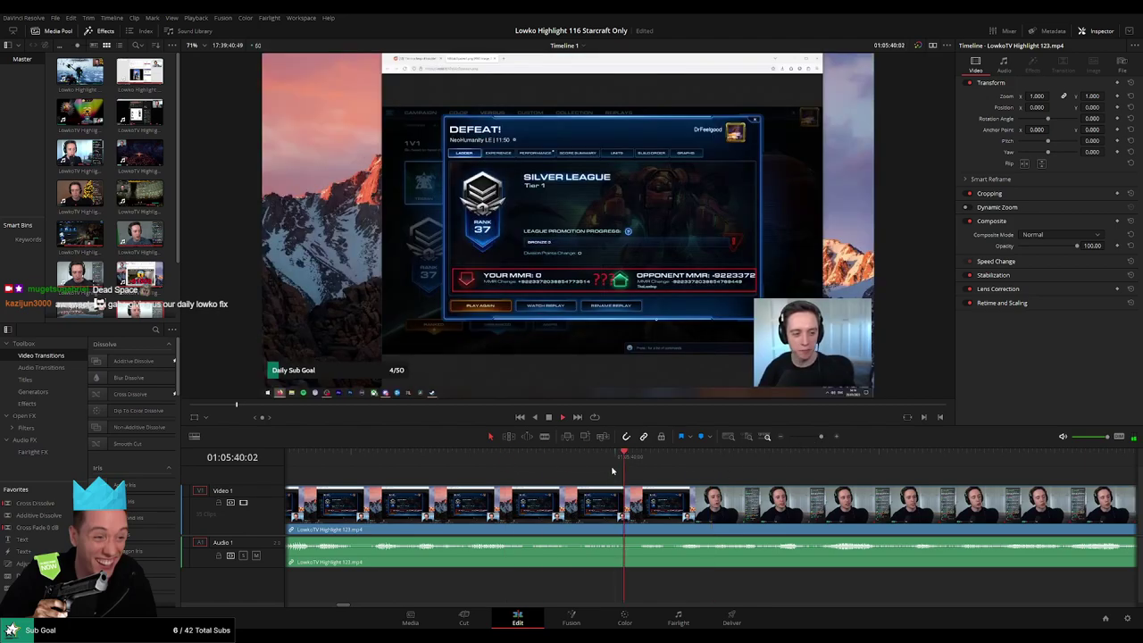
{"action": "left_click_drag", "start_coordinate": [634, 467], "coordinate": [642, 469]}
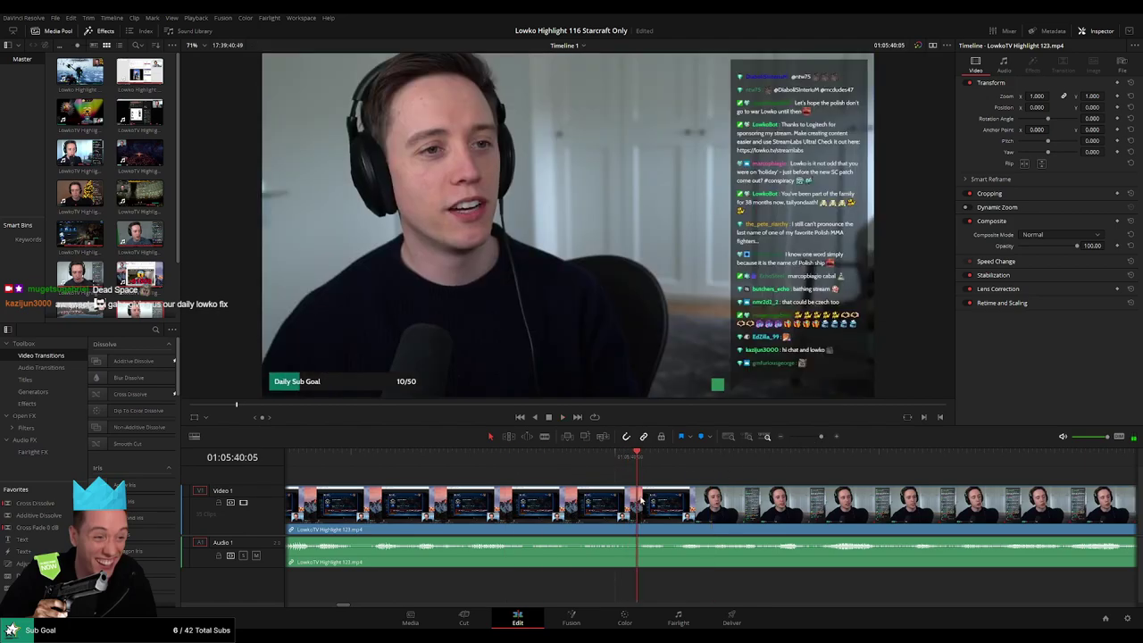
{"action": "key", "text": "b"}
{"action": "left_click", "coordinate": [640, 501]}
{"action": "key", "text": "space"}
Ripple-delete the Dead Space section before the new cut so the webcam talk directly follows the kept match clip
{"action": "left_click_drag", "start_coordinate": [812, 438], "coordinate": [804, 438]}
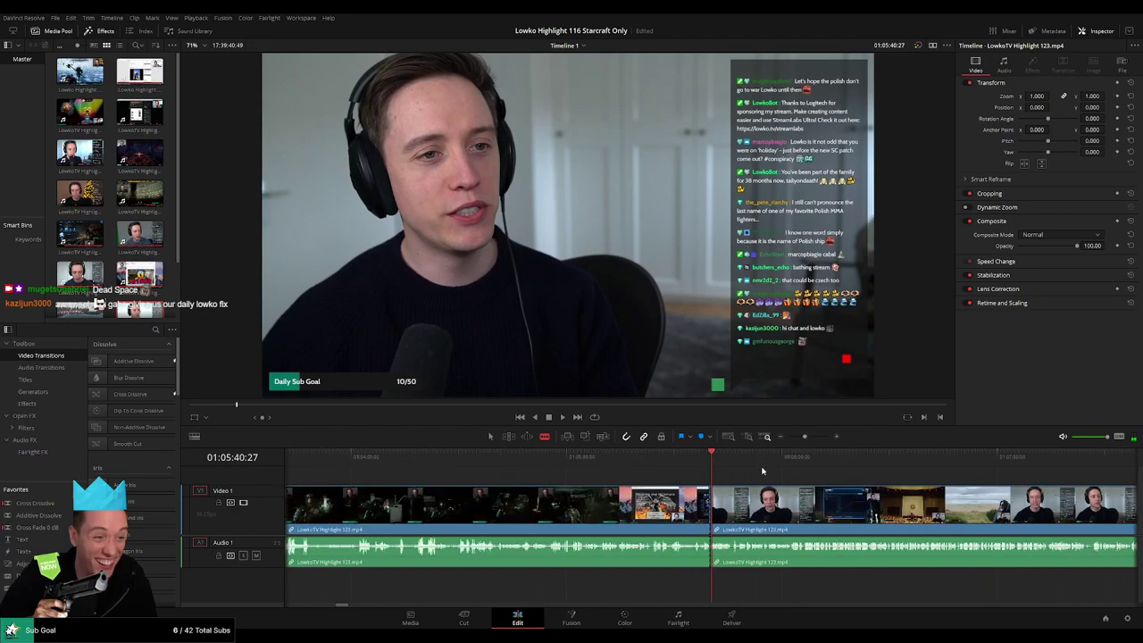
{"action": "key", "text": "space"}
{"action": "left_click", "coordinate": [712, 458]}
{"action": "key", "text": "space"}
{"action": "key", "text": "a"}
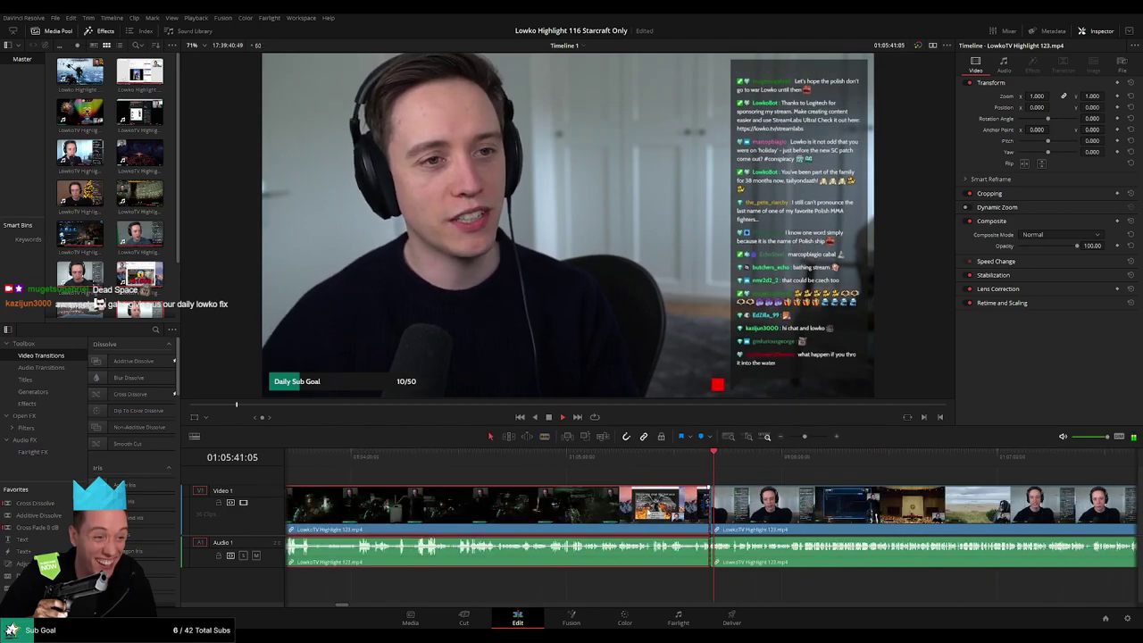
{"action": "key", "text": "Delete"}
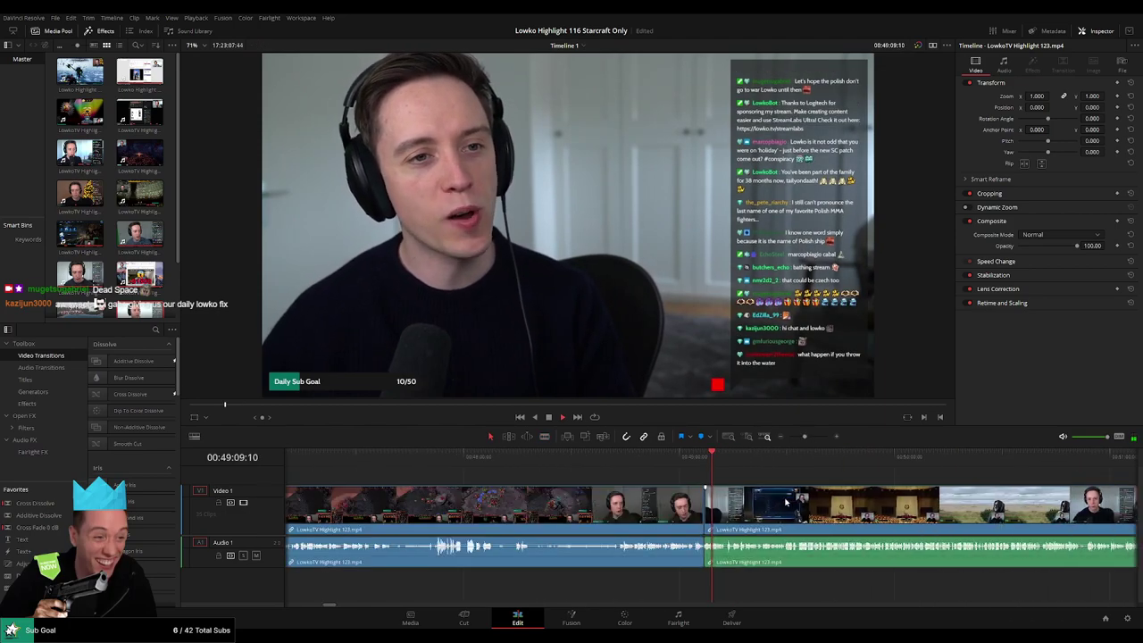
Review the joined footage from 00:49:09 through the parliament and beach scenes to the webcam talk near 00:50:50
{"action": "left_click_drag", "start_coordinate": [806, 438], "coordinate": [796, 438]}
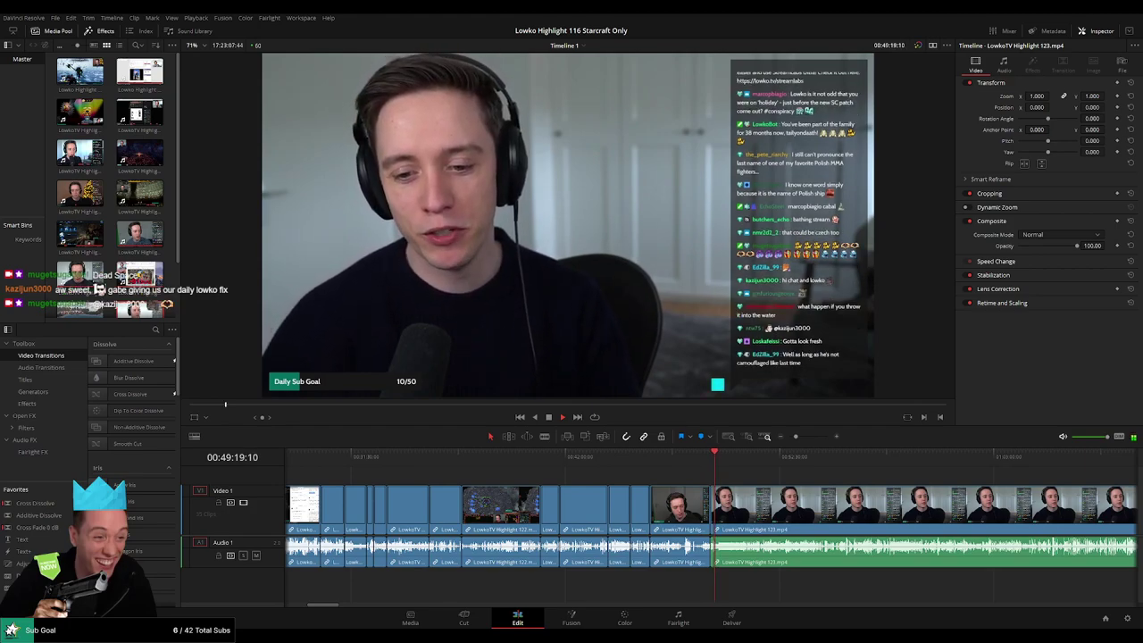
{"action": "mouse_move", "coordinate": [796, 437]}
{"action": "left_mouse_down"}
{"action": "mouse_move", "coordinate": [783, 440]}
{"action": "mouse_move", "coordinate": [807, 438]}
{"action": "left_mouse_up"}
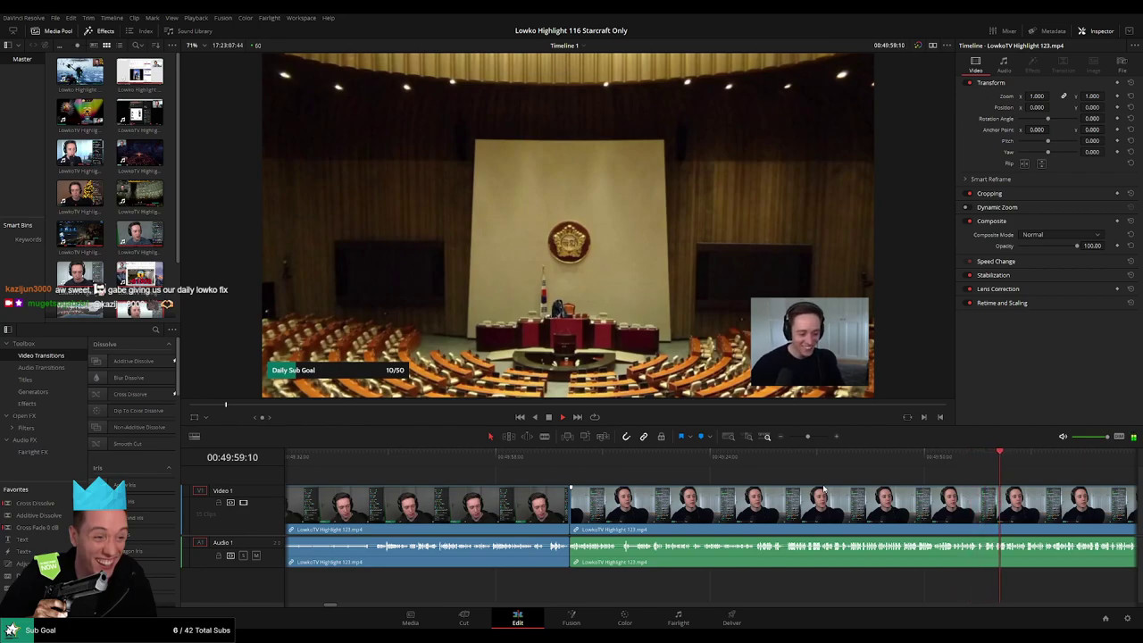
{"action": "key", "text": "q"}
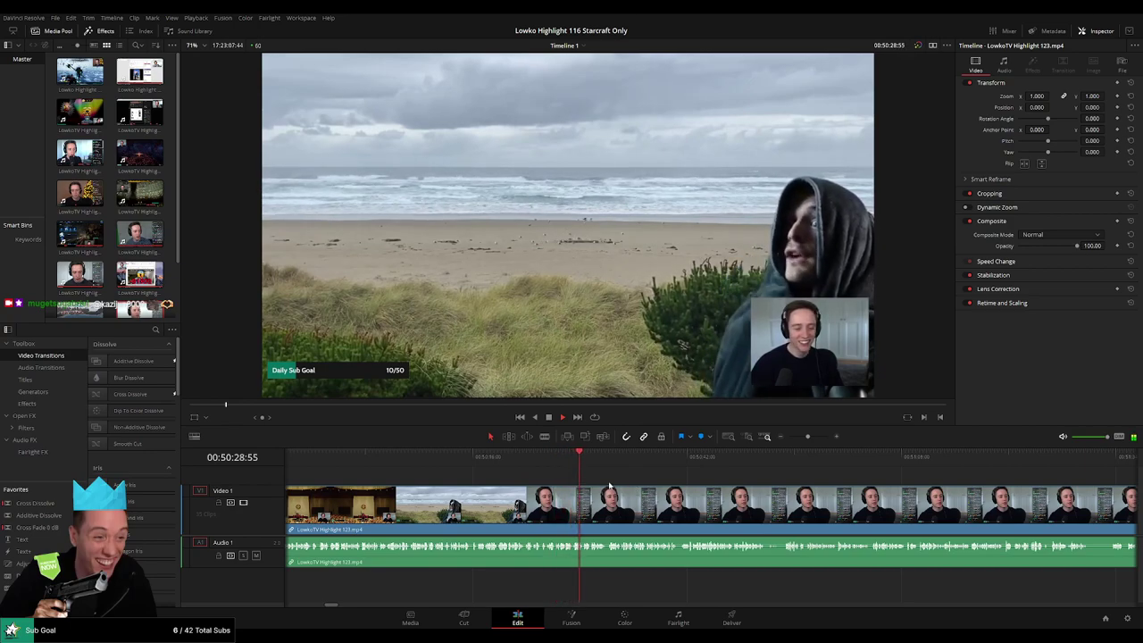
{"action": "left_click_drag", "start_coordinate": [610, 486], "coordinate": [539, 480]}
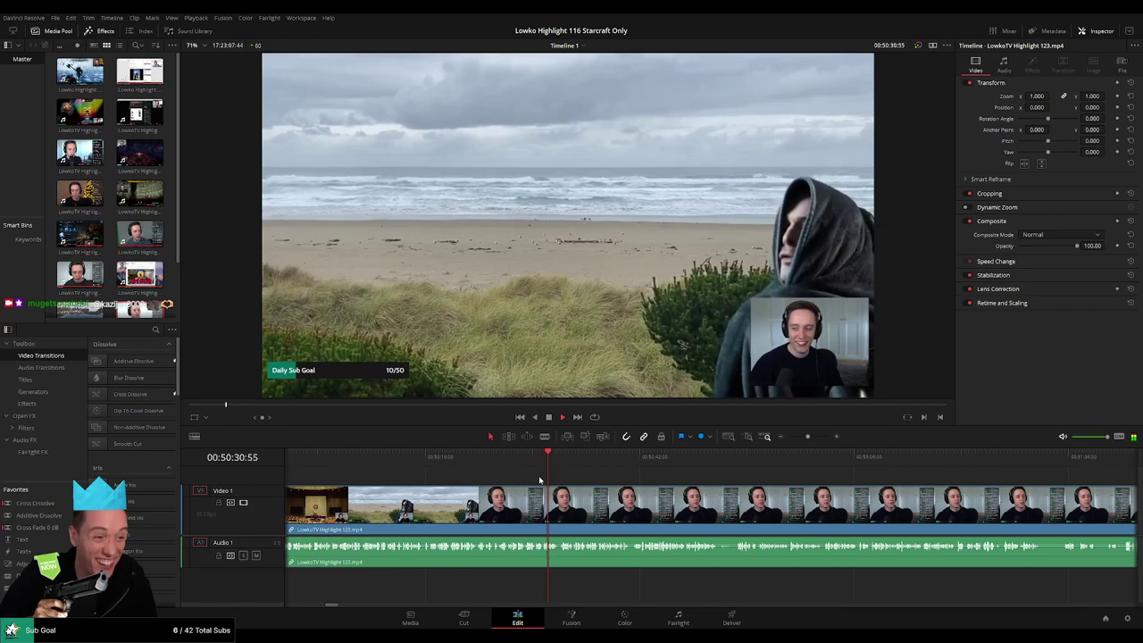
{"action": "scroll", "coordinate": [605, 497], "scroll_direction": "down", "scroll_amount": 2}
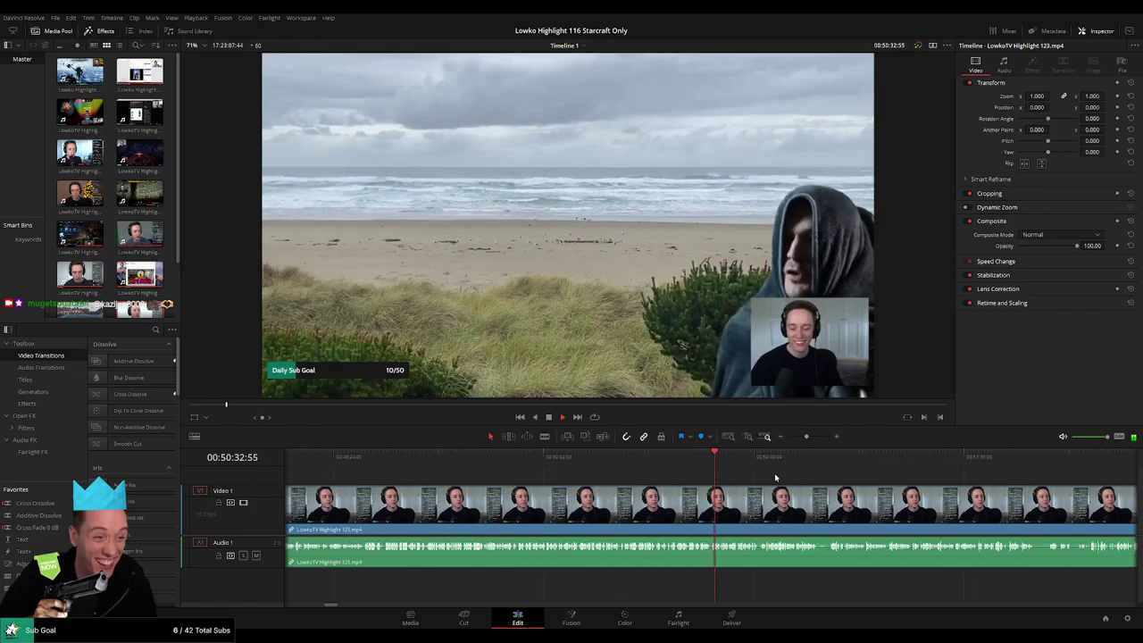
{"action": "scroll", "coordinate": [623, 479], "scroll_direction": "right", "scroll_amount": 4}
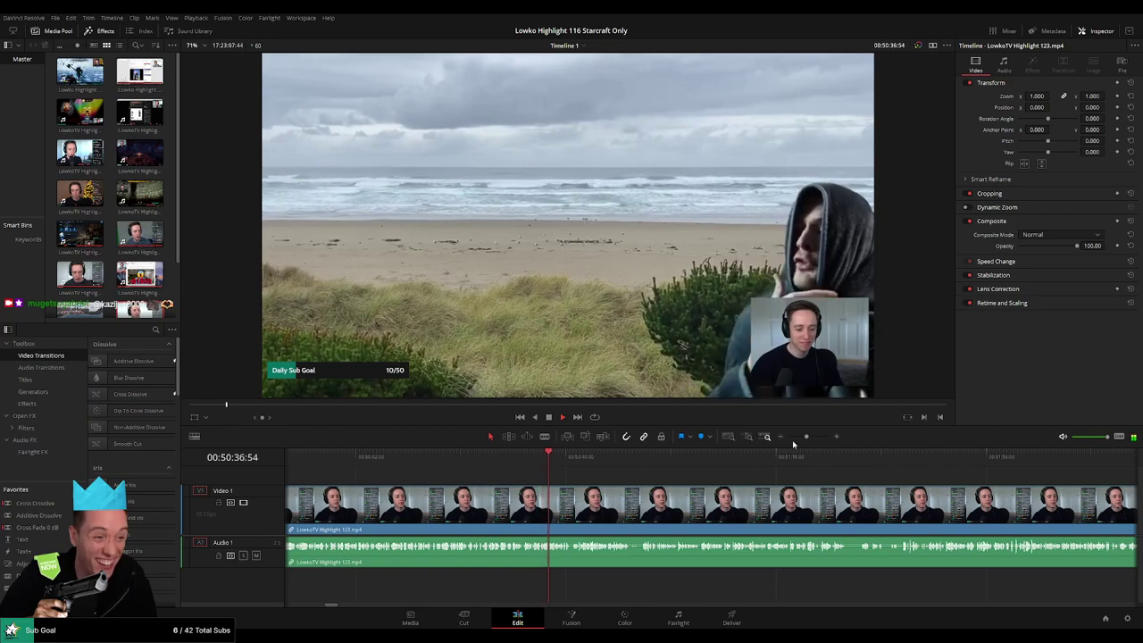
{"action": "left_click_drag", "start_coordinate": [794, 439], "coordinate": [813, 444]}
{"action": "scroll", "coordinate": [618, 487], "scroll_direction": "right", "scroll_amount": 4}
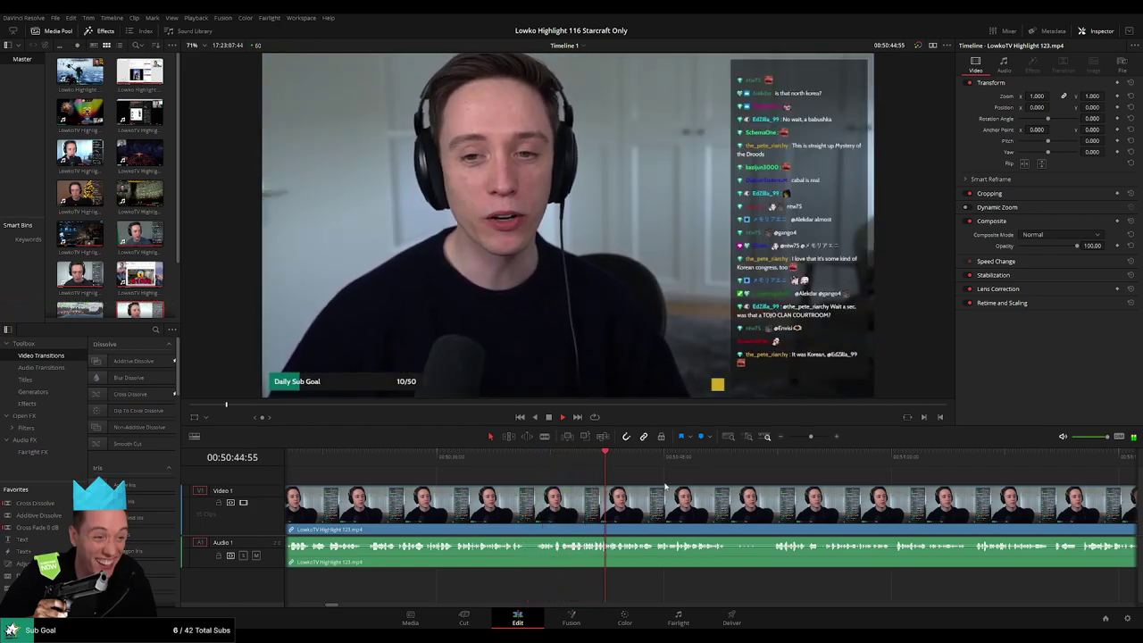
{"action": "scroll", "coordinate": [625, 489], "scroll_direction": "right", "scroll_amount": 3}
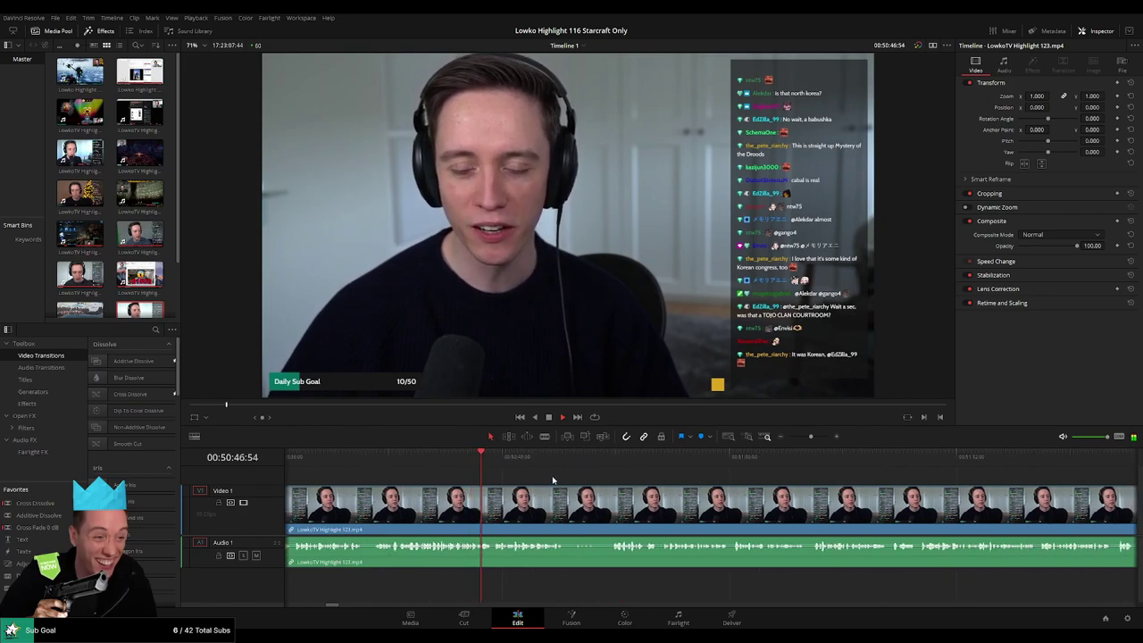
{"action": "scroll", "coordinate": [527, 486], "scroll_direction": "right", "scroll_amount": 1}
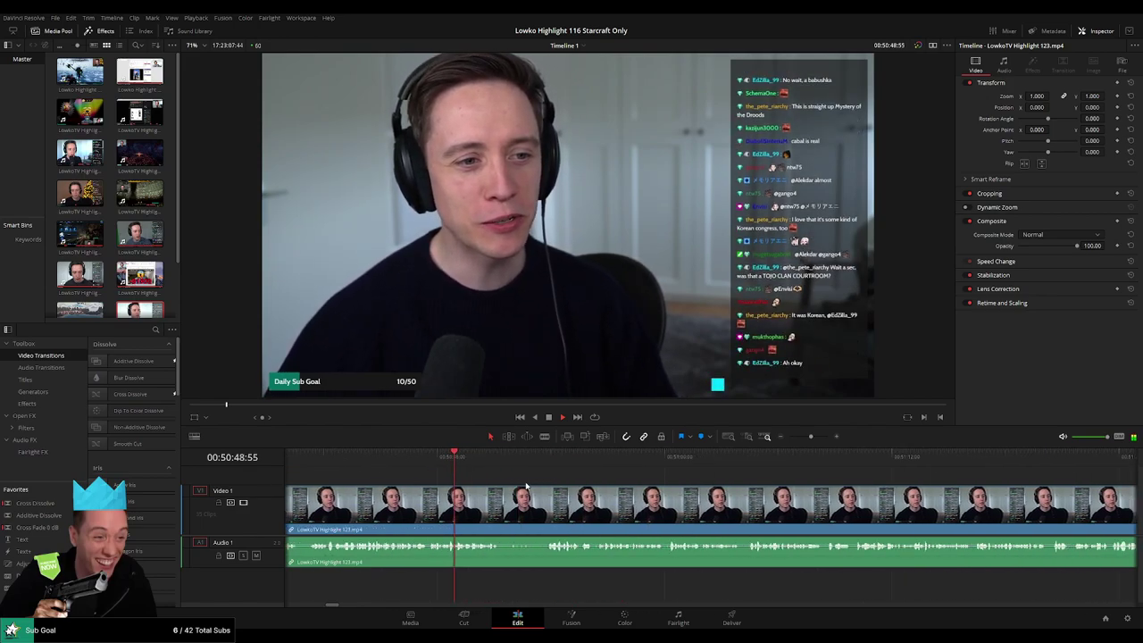
{"action": "scroll", "coordinate": [527, 487], "scroll_direction": "right", "scroll_amount": 3}
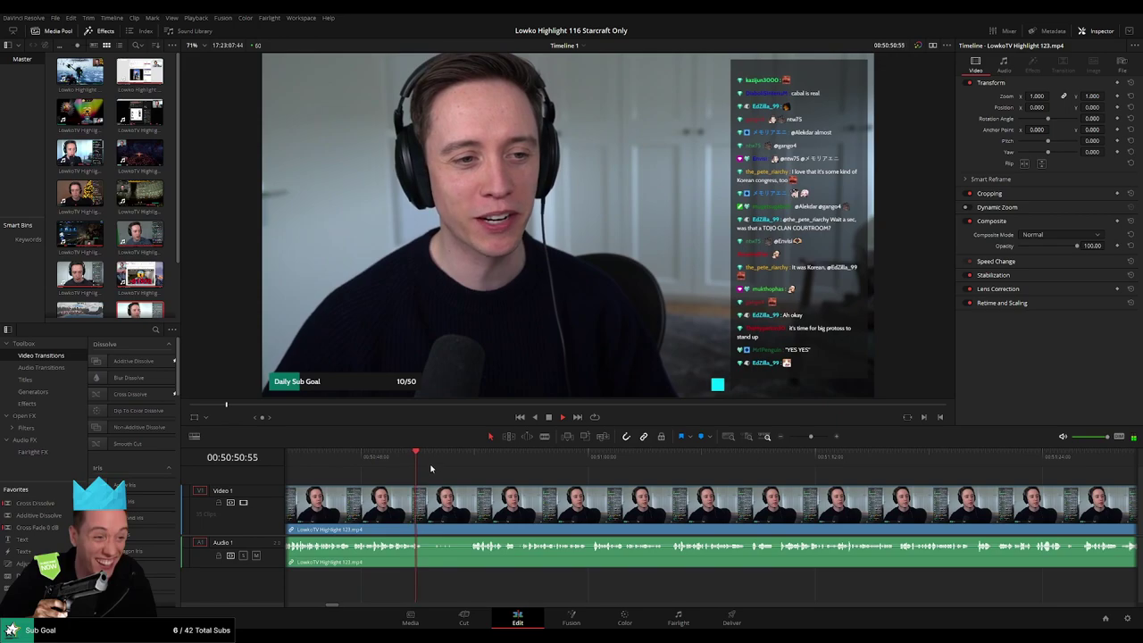
Examine the webcam talk from about 00:50:51 to the StarCraft subreddit and depot clip near 00:51:34 for a suitable cut
{"action": "key", "text": "b"}
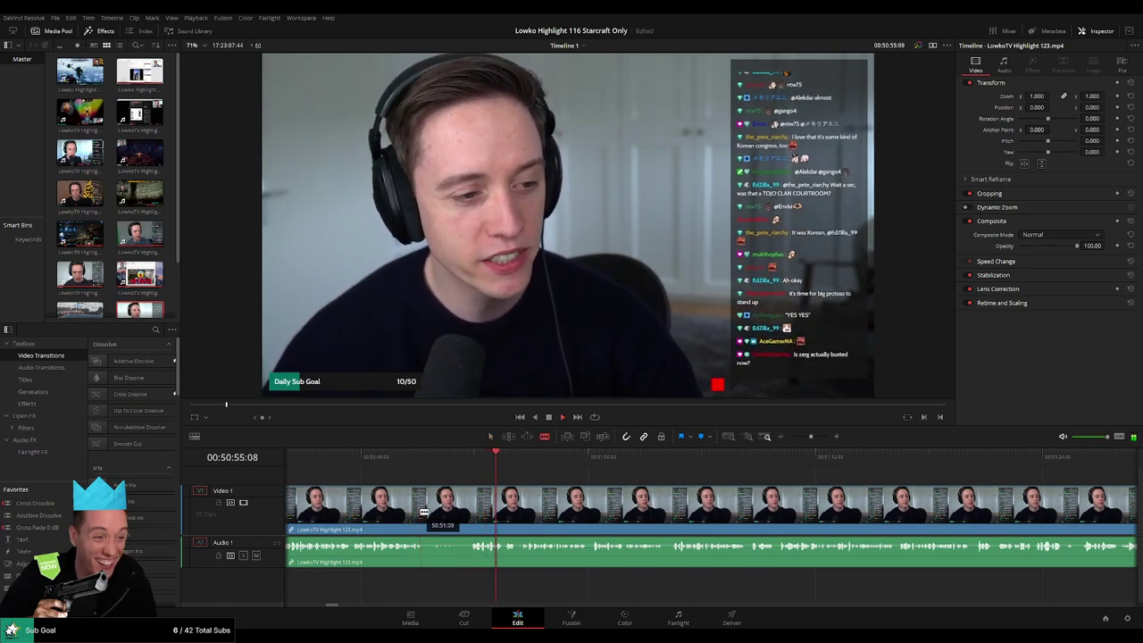
{"action": "left_click", "coordinate": [436, 464]}
{"action": "left_click", "coordinate": [466, 464]}
{"action": "left_click", "coordinate": [491, 465]}
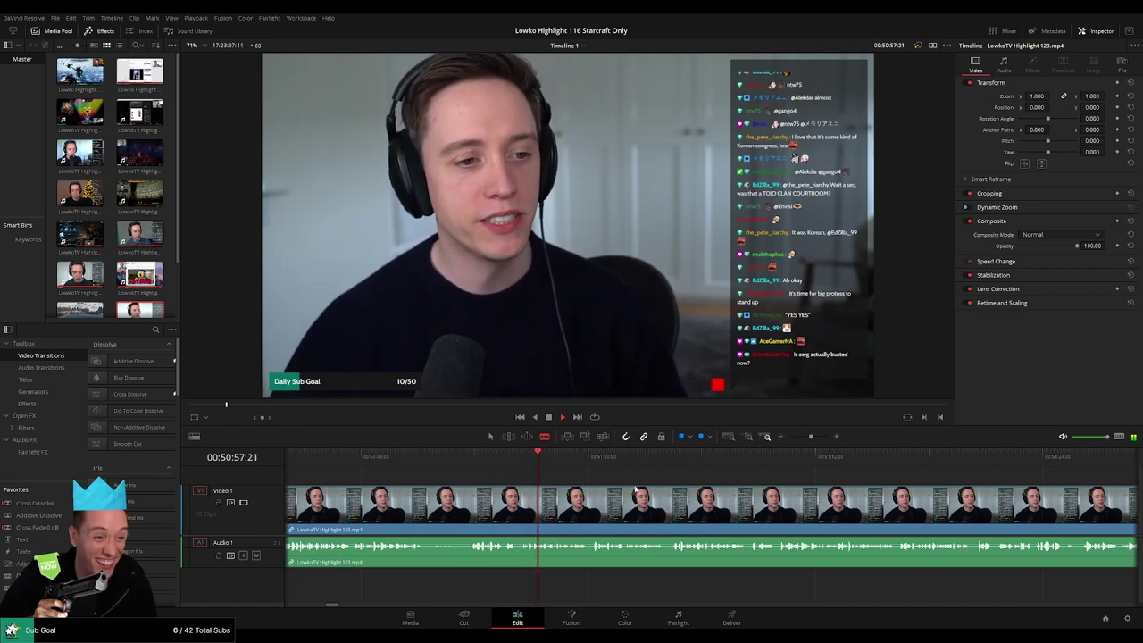
{"action": "left_click_drag", "start_coordinate": [636, 489], "coordinate": [528, 485]}
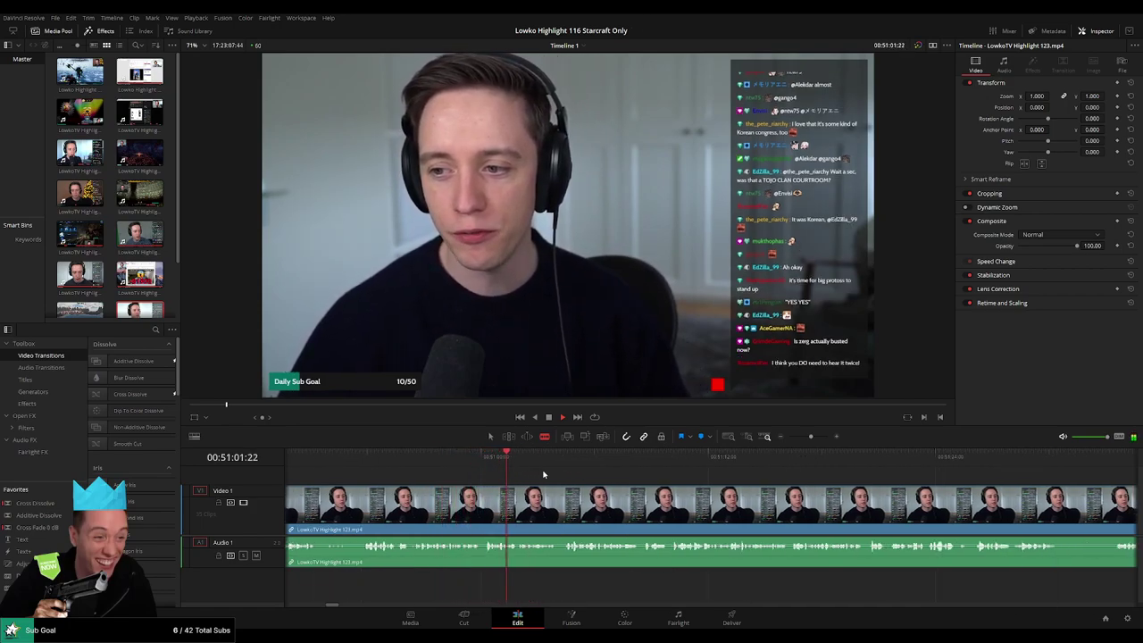
{"action": "left_click", "coordinate": [570, 466]}
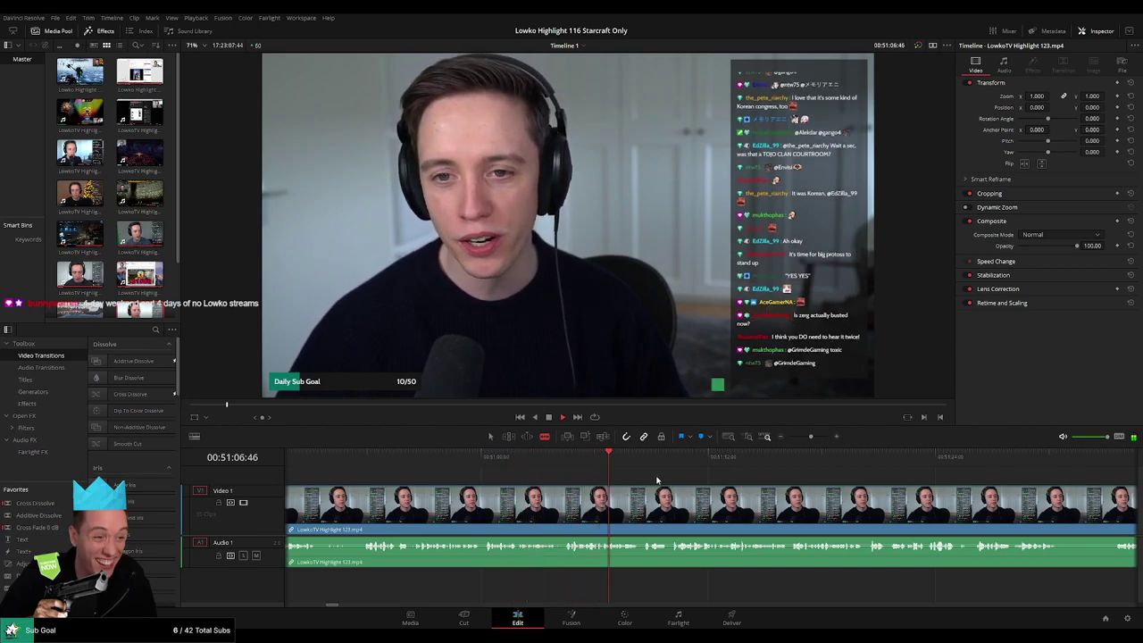
{"action": "left_click_drag", "start_coordinate": [812, 438], "coordinate": [812, 439]}
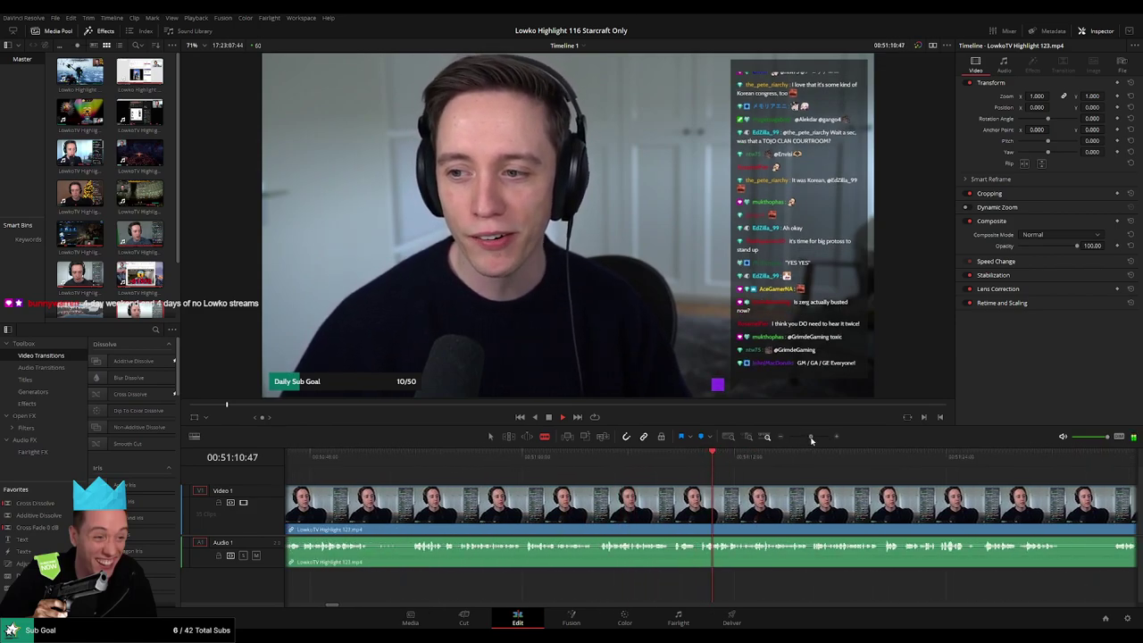
{"action": "left_click_drag", "start_coordinate": [841, 502], "coordinate": [538, 477]}
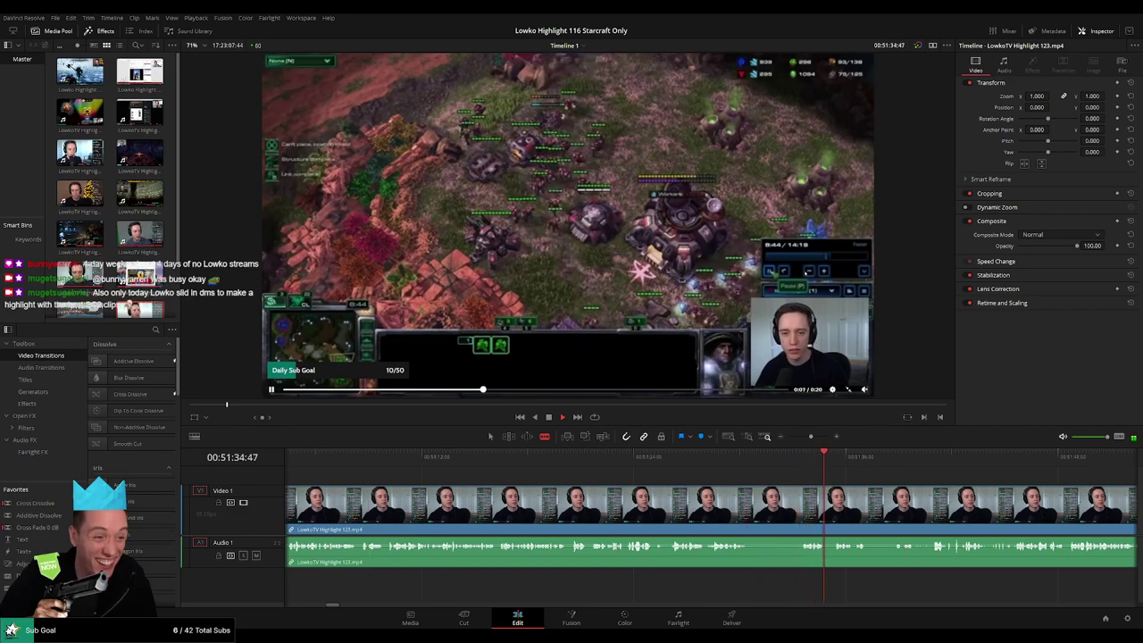
{"action": "left_click", "coordinate": [514, 477]}
{"action": "left_click", "coordinate": [624, 459]}
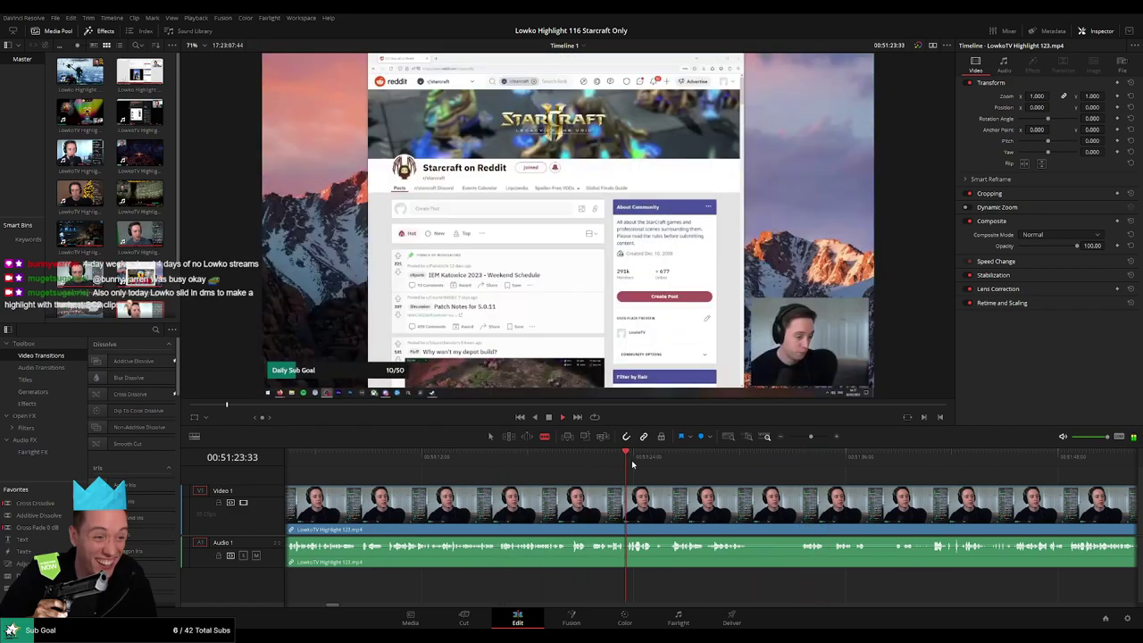
{"action": "left_click", "coordinate": [559, 467]}
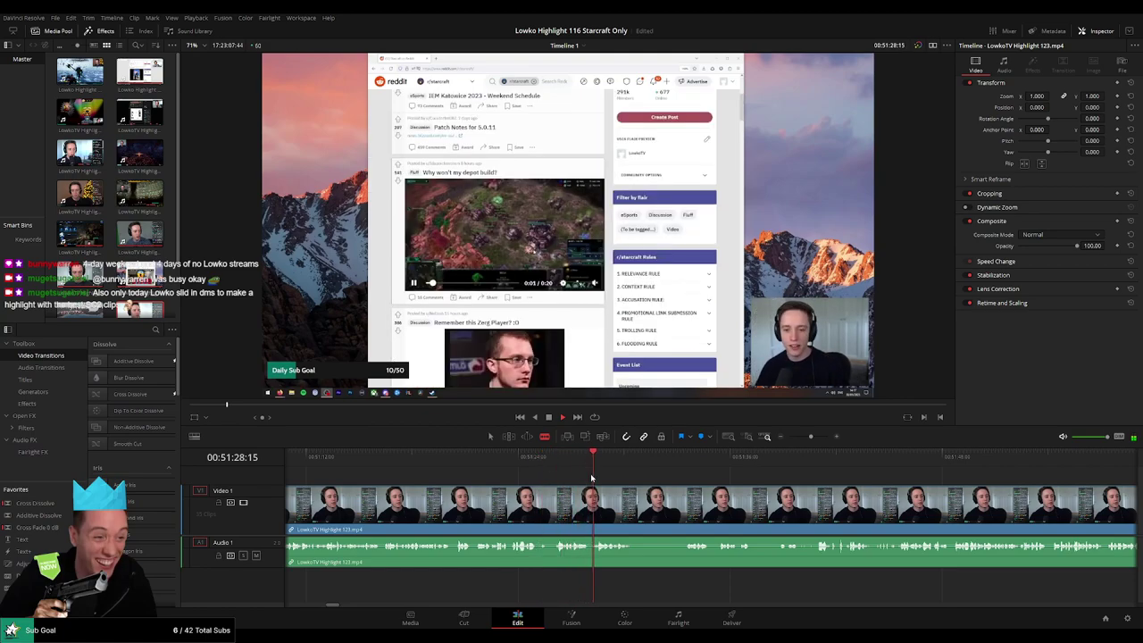
Split Highlight 123 at 00:51:28:05, where the StarCraft subreddit page is open, and mark the webcam clip before the cut blue
{"action": "left_click", "coordinate": [578, 461]}
{"action": "left_click", "coordinate": [591, 505]}
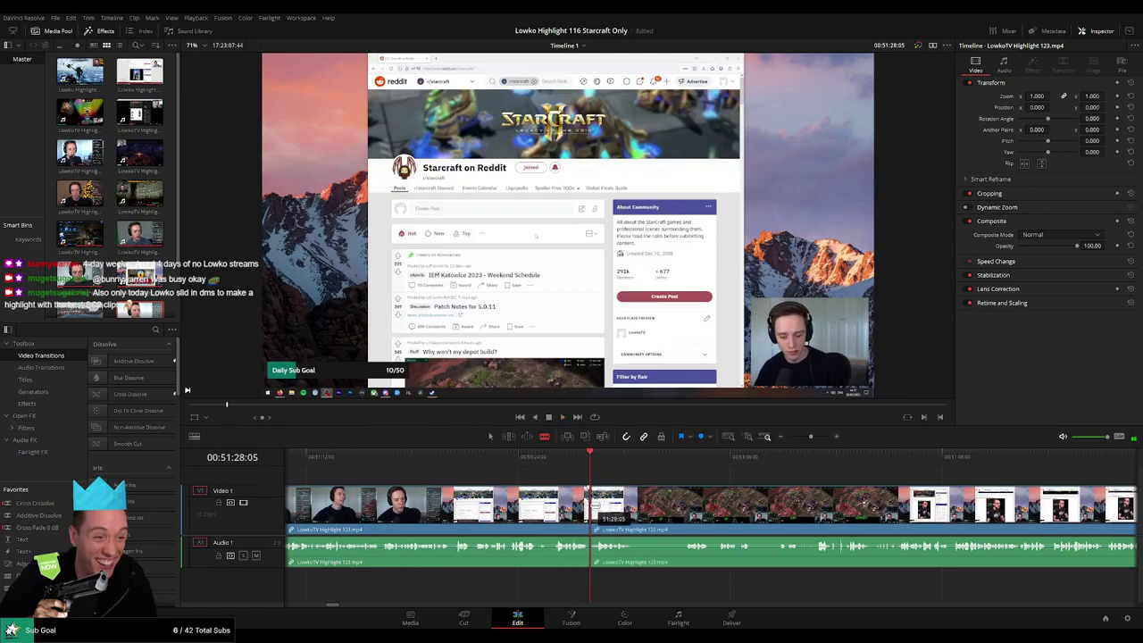
{"action": "key", "text": "a"}
{"action": "left_click_drag", "start_coordinate": [812, 437], "coordinate": [800, 437]}
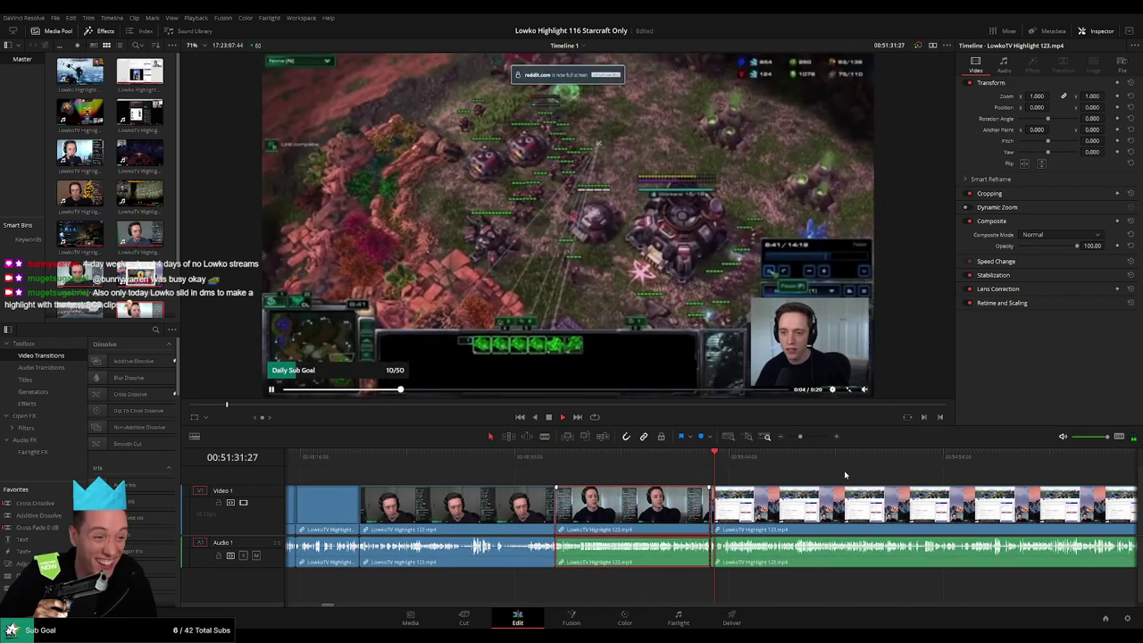
{"action": "key", "text": "c"}
Review the subreddit footage from the depot clip through the Kerrigan wallpaper near 00:52:10 to the Zerg Cabal post near 00:52:25
{"action": "left_click", "coordinate": [809, 470]}
{"action": "key", "text": "Up"}
{"action": "left_click_drag", "start_coordinate": [721, 464], "coordinate": [748, 460]}
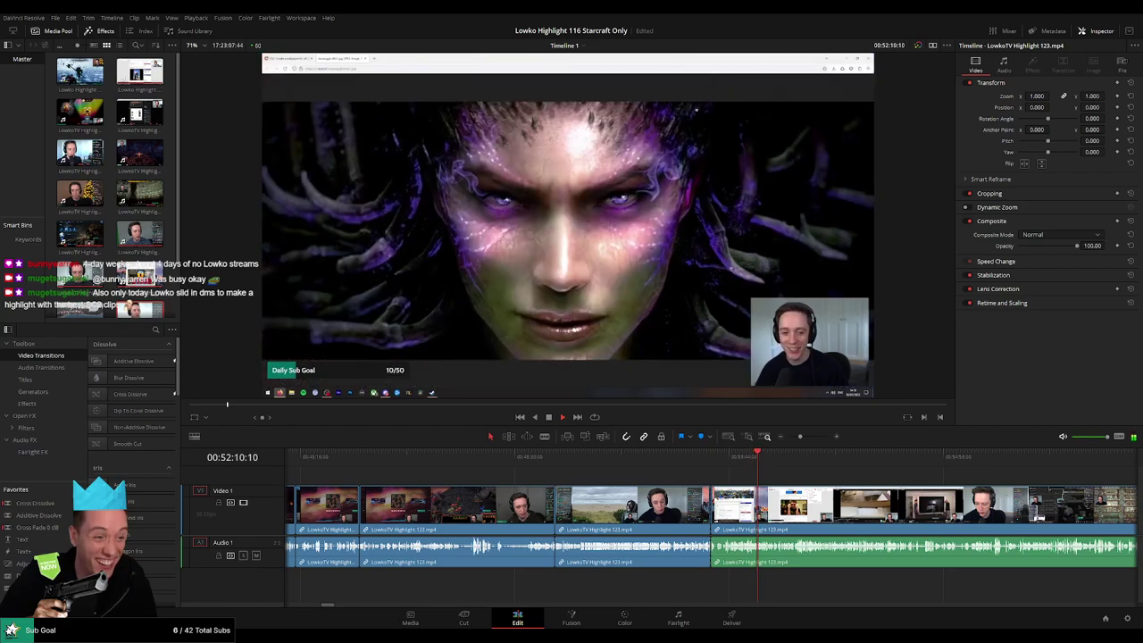
{"action": "scroll", "coordinate": [776, 497], "scroll_direction": "up", "scroll_amount": 8}
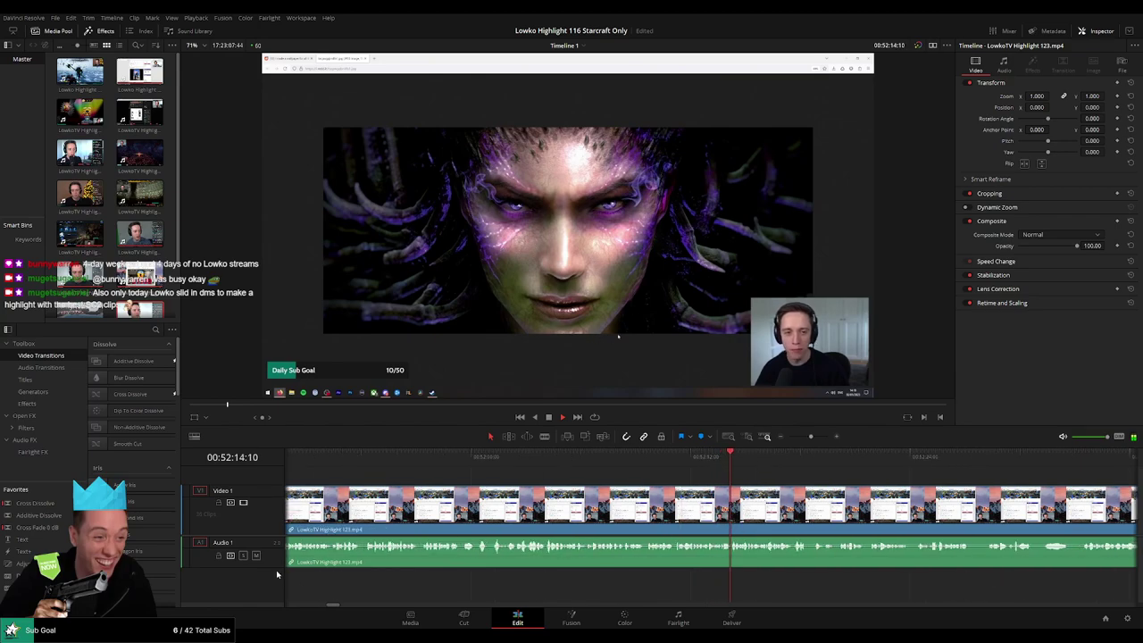
{"action": "left_click_drag", "start_coordinate": [270, 566], "coordinate": [269, 576]}
{"action": "scroll", "coordinate": [644, 472], "scroll_direction": "right", "scroll_amount": 3}
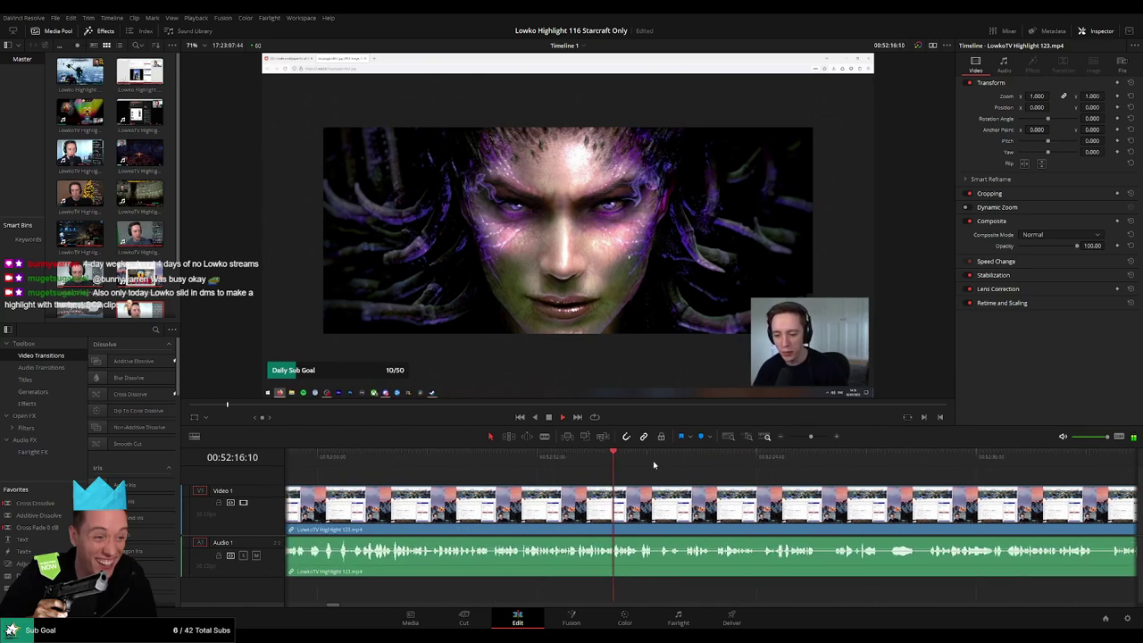
{"action": "left_click", "coordinate": [645, 460]}
{"action": "left_click", "coordinate": [673, 461]}
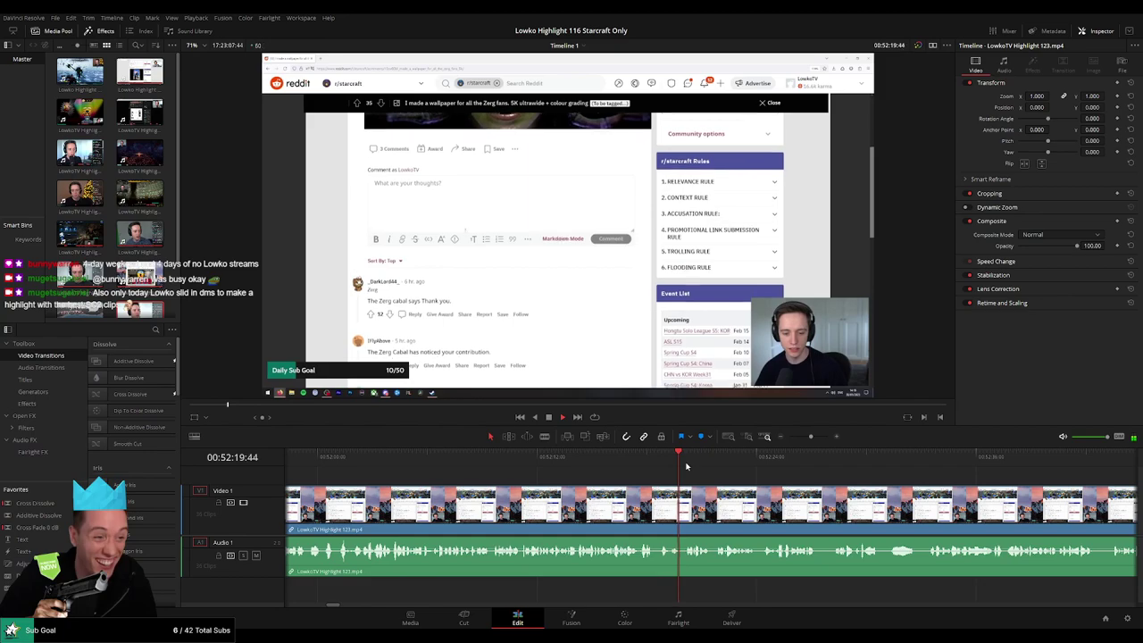
{"action": "left_click", "coordinate": [686, 462]}
{"action": "scroll", "coordinate": [753, 483], "scroll_direction": "right", "scroll_amount": 3}
{"action": "left_click", "coordinate": [453, 468]}
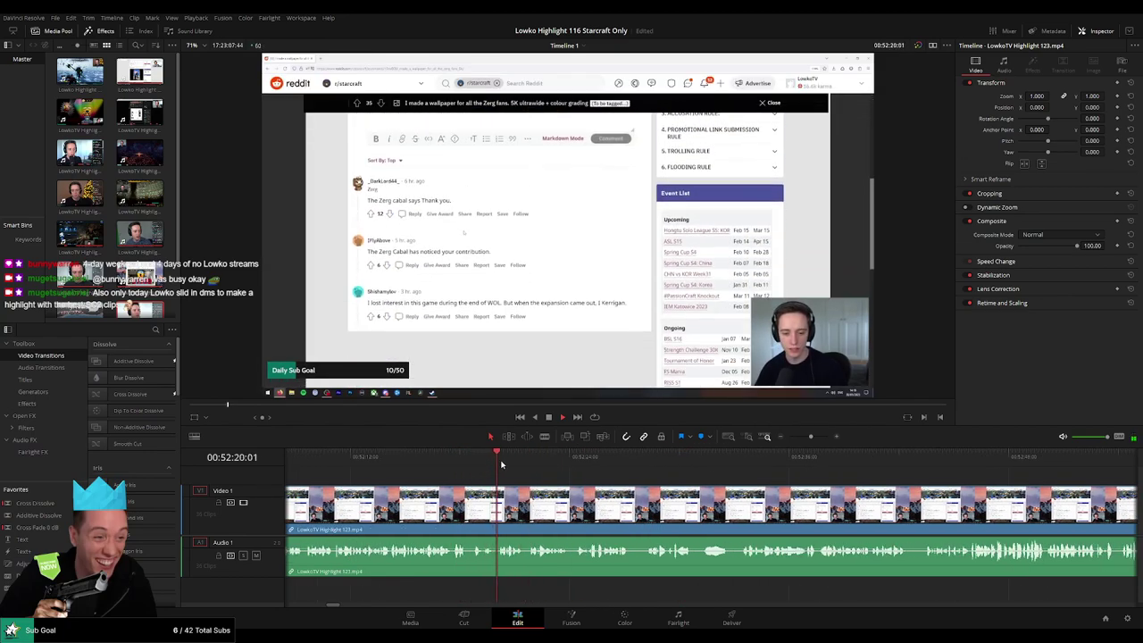
{"action": "left_click", "coordinate": [563, 467]}
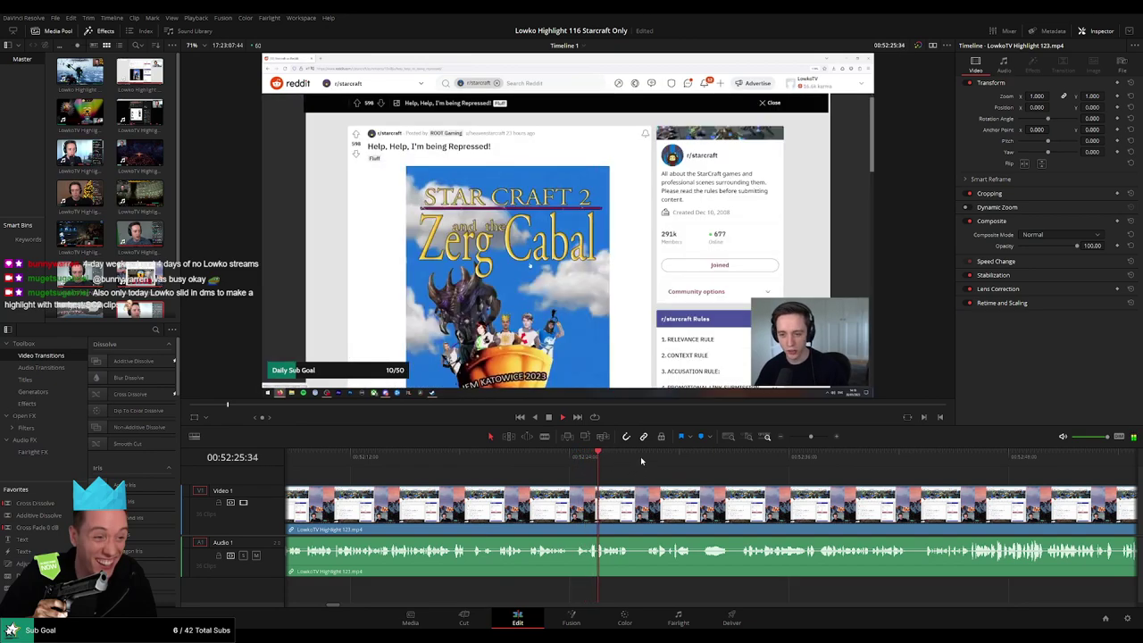
Split Highlight 123 at 00:52:25:11, where the Zerg Cabal post comes into view
{"action": "key", "text": "space"}
{"action": "scroll", "coordinate": [631, 478], "scroll_direction": "down", "scroll_amount": 7}
{"action": "scroll", "coordinate": [633, 483], "scroll_direction": "up", "scroll_amount": 1}
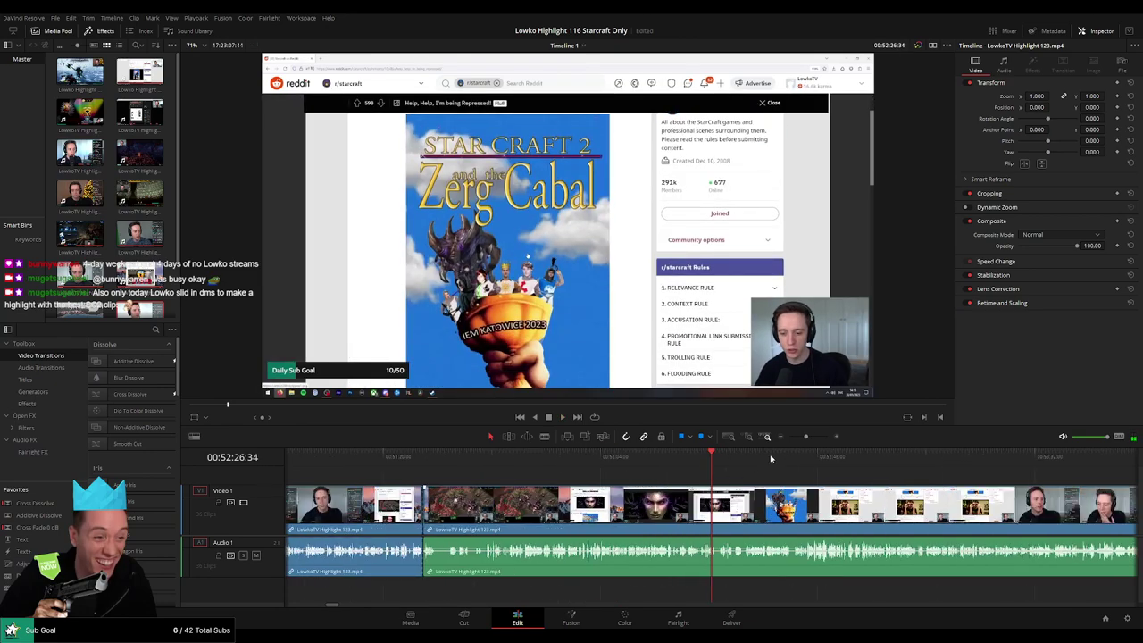
{"action": "left_click_drag", "start_coordinate": [806, 437], "coordinate": [816, 437]}
{"action": "left_click_drag", "start_coordinate": [593, 458], "coordinate": [634, 459]}
{"action": "left_click_drag", "start_coordinate": [816, 437], "coordinate": [824, 437]}
{"action": "left_click_drag", "start_coordinate": [627, 458], "coordinate": [671, 459]}
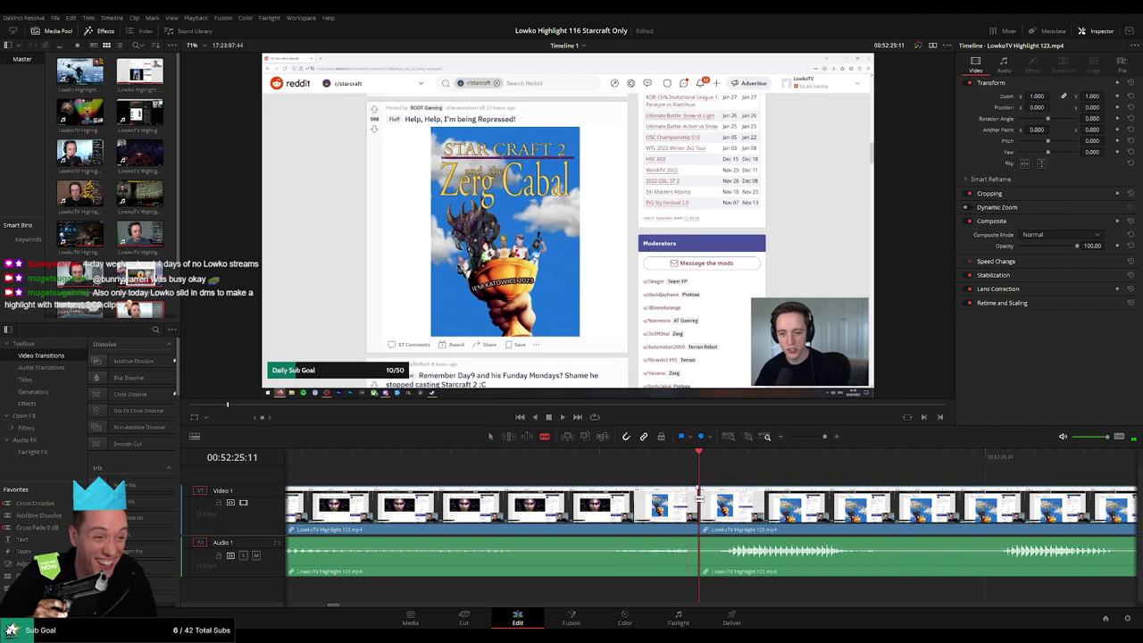
Ripple-delete the depot and wallpaper section so the Zerg Cabal post directly follows the kept webcam clip
{"action": "key", "text": "a"}
{"action": "left_click", "coordinate": [686, 502]}
{"action": "key", "text": "Delete"}
Split Highlight 123 at about 00:51:51:41, where the page has moved from the Zerg Cabal poster to the Day9 post
{"action": "left_click_drag", "start_coordinate": [826, 464], "coordinate": [1010, 462]}
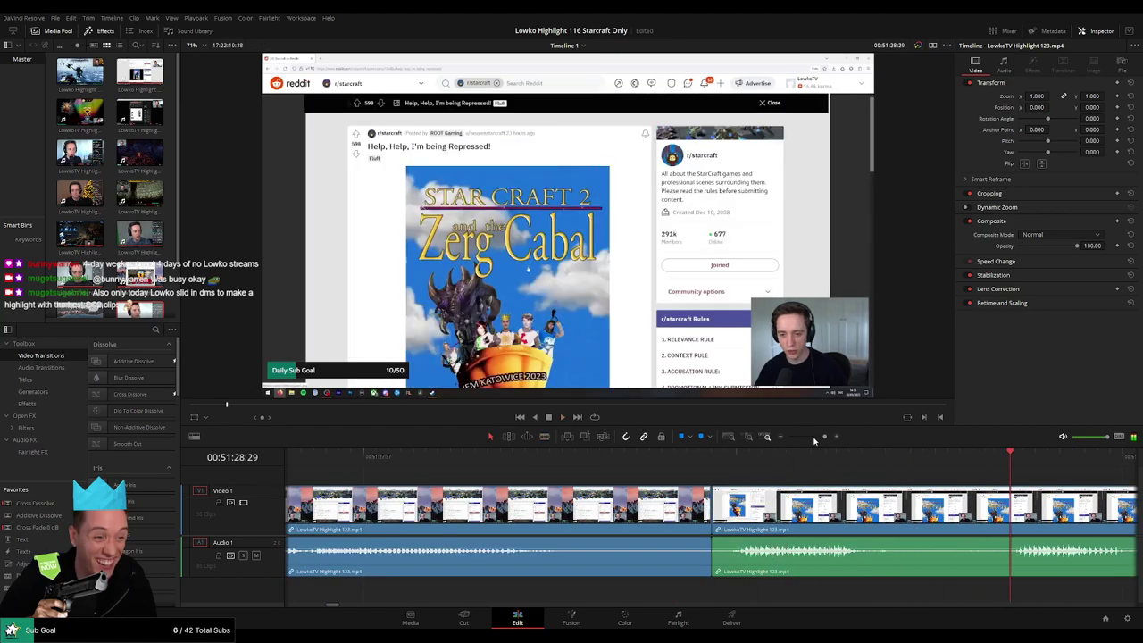
{"action": "left_click", "coordinate": [808, 437]}
{"action": "key", "text": "space"}
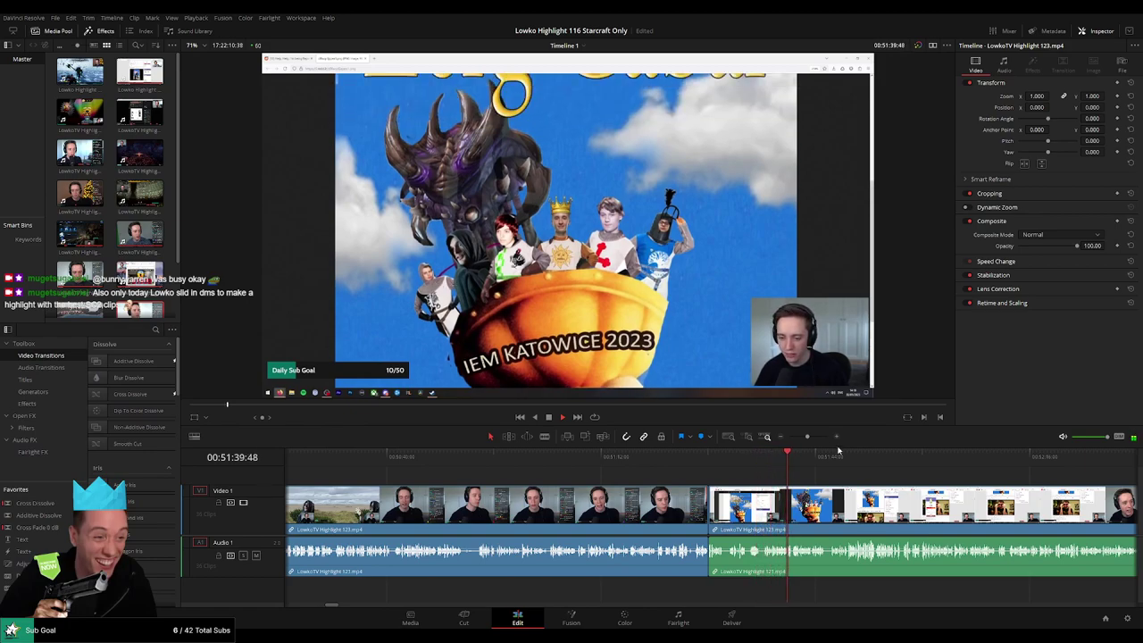
{"action": "left_click_drag", "start_coordinate": [808, 437], "coordinate": [658, 475]}
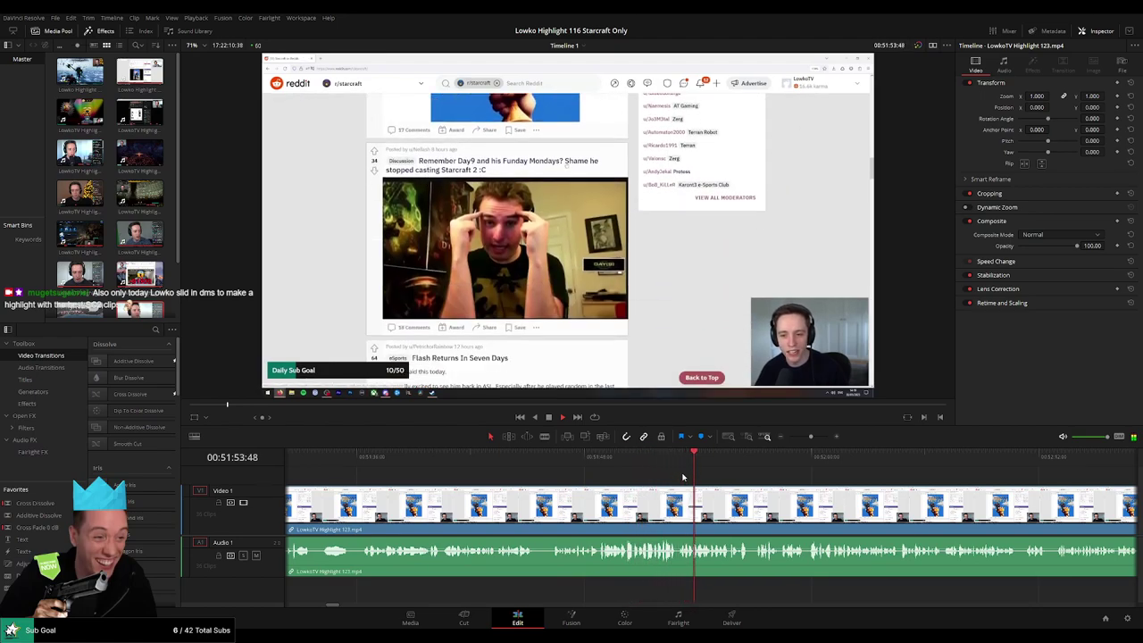
{"action": "left_click", "coordinate": [620, 462]}
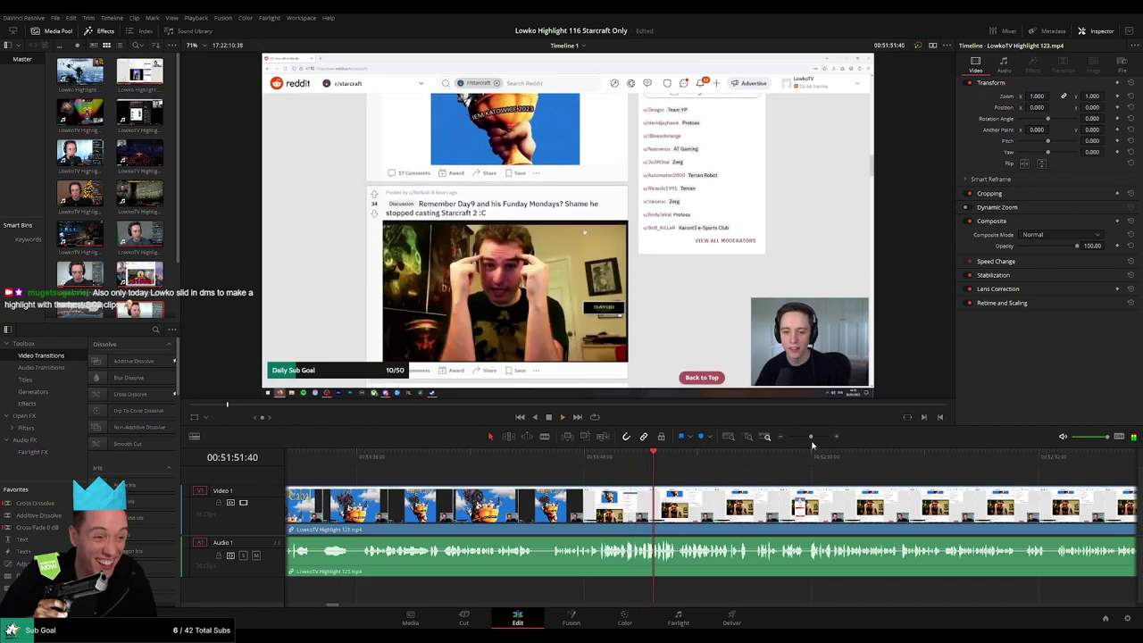
{"action": "left_click_drag", "start_coordinate": [812, 437], "coordinate": [819, 437]}
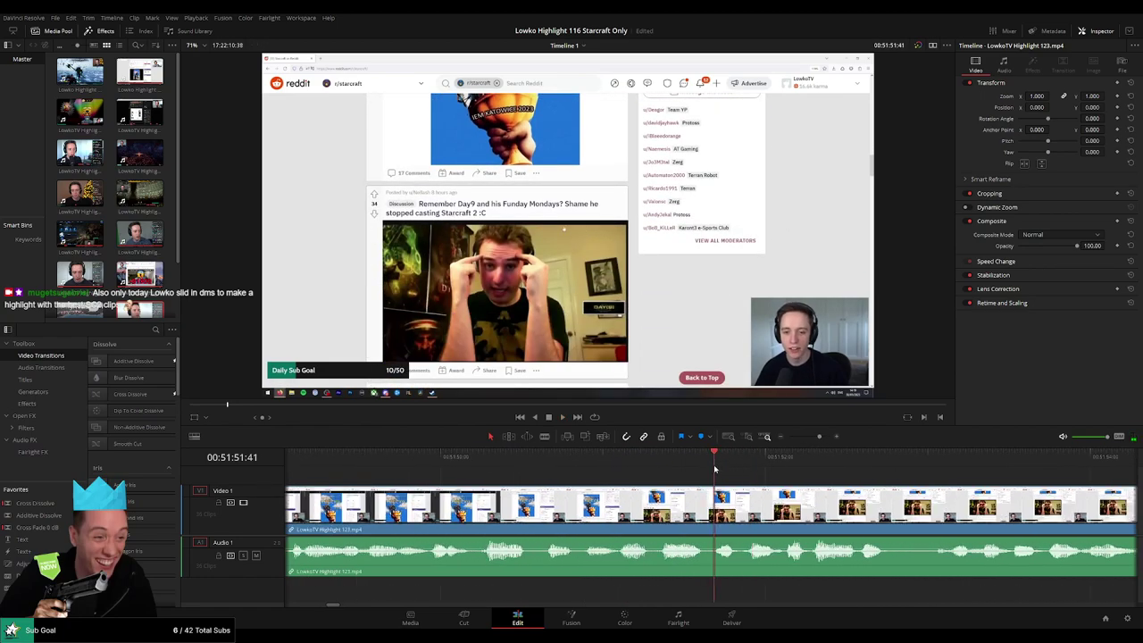
{"action": "key", "text": "b"}
{"action": "left_click", "coordinate": [715, 501]}
{"action": "key", "text": "space"}
Check the Day9 post footage after the new cut and mark the kept Zerg Cabal clip before it blue
{"action": "left_click", "coordinate": [671, 461]}
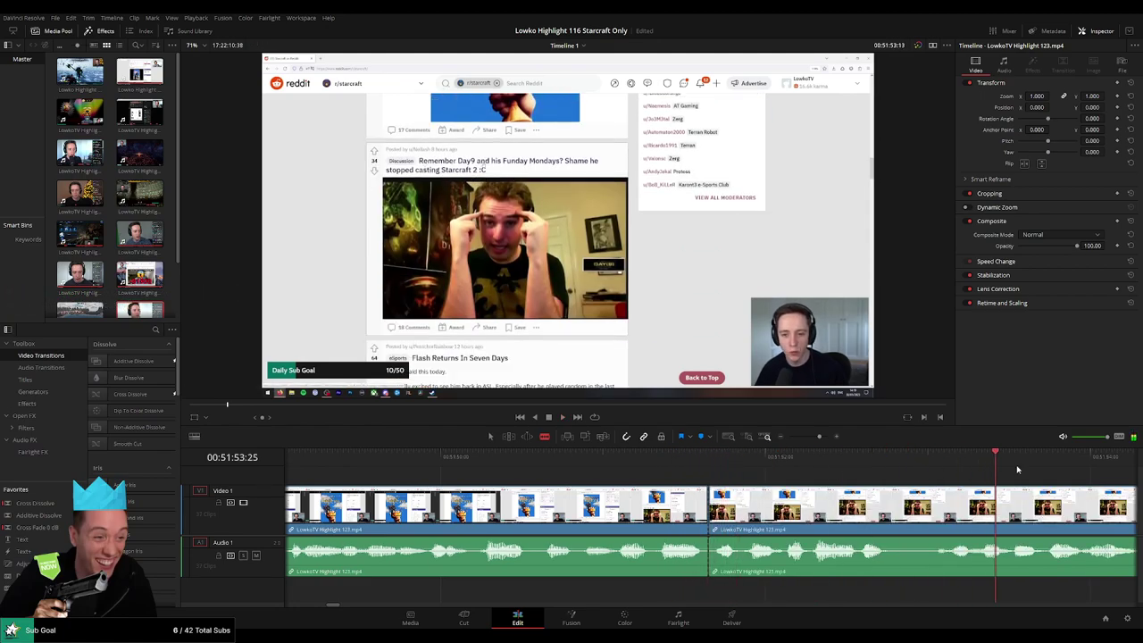
{"action": "left_click_drag", "start_coordinate": [819, 436], "coordinate": [811, 437]}
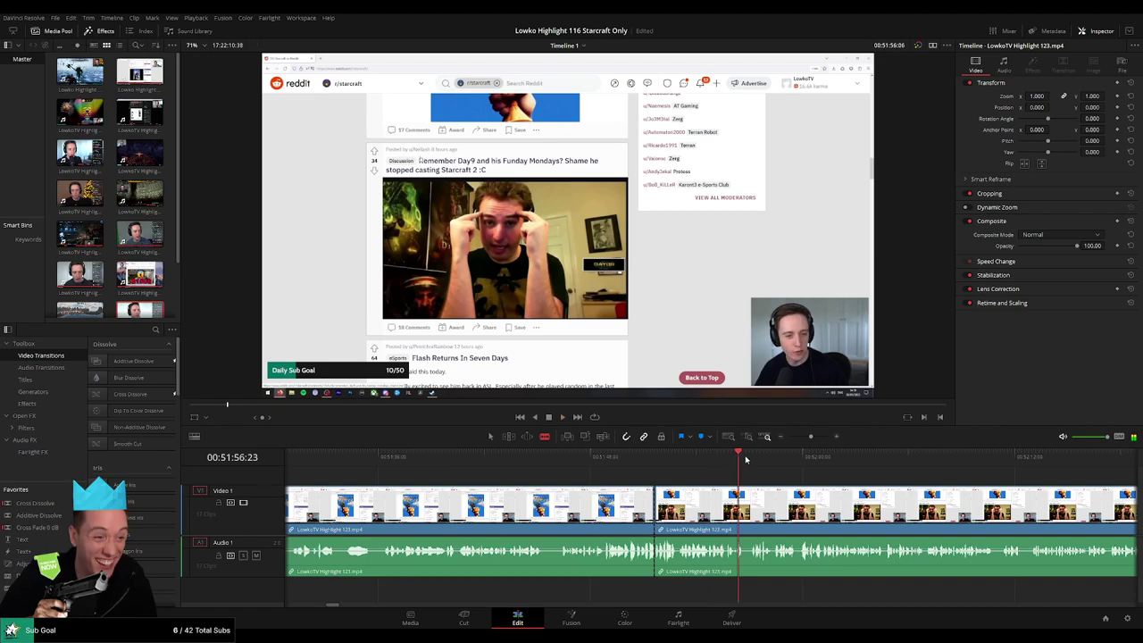
{"action": "left_click_drag", "start_coordinate": [746, 460], "coordinate": [807, 459]}
{"action": "key", "text": "a"}
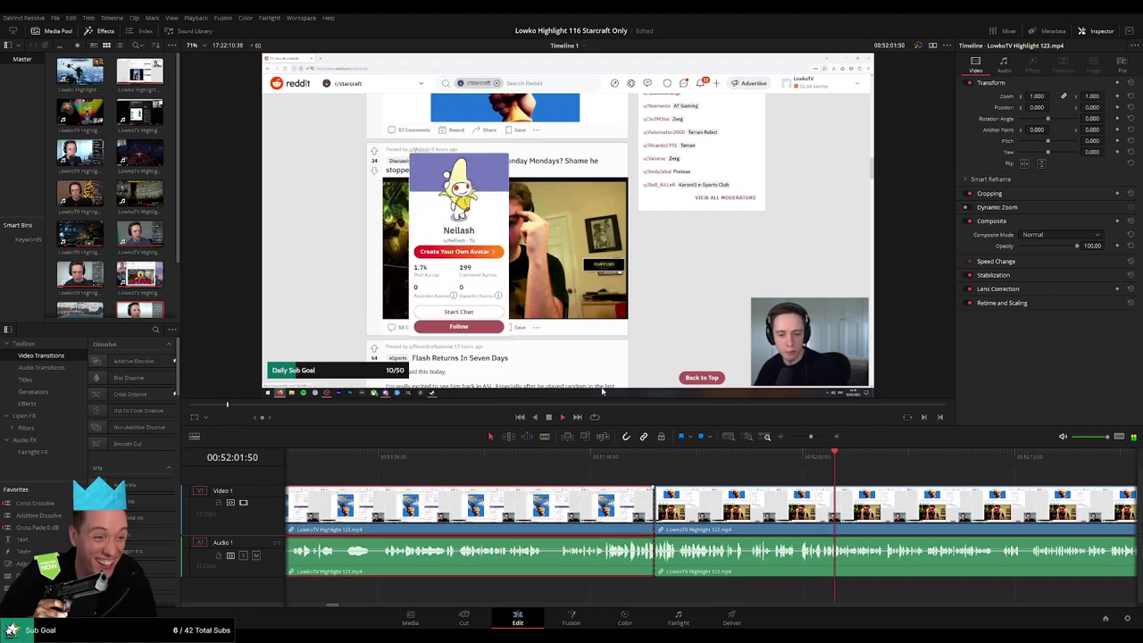
{"action": "left_click", "coordinate": [952, 457]}
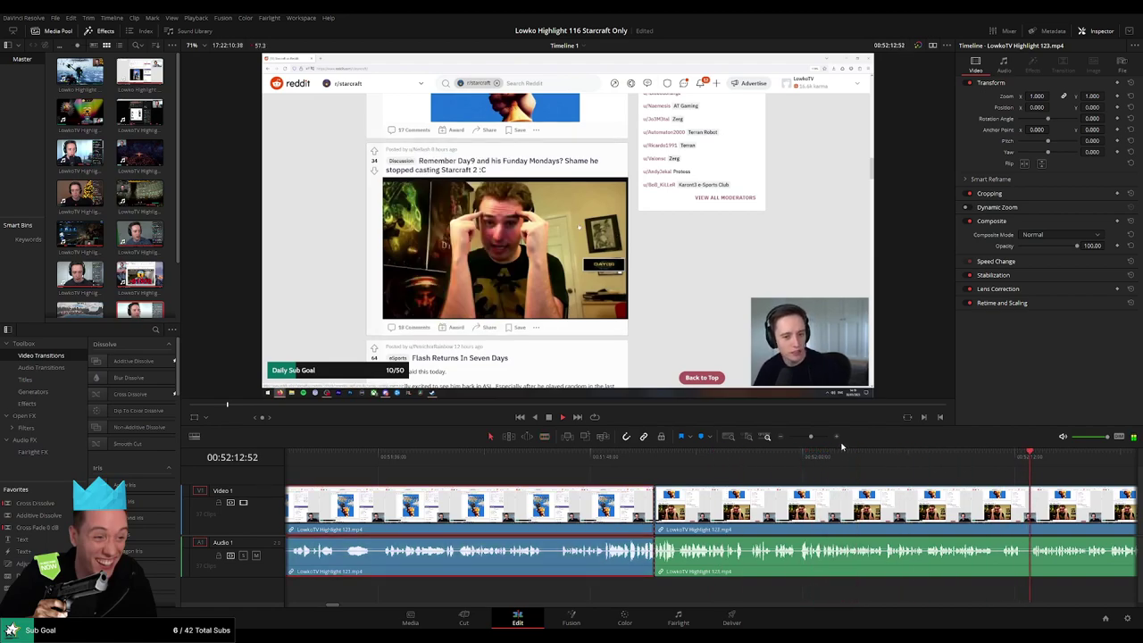
Examine the rest of Highlight 123 from about 00:53:15 to 01:12:13 for StarCraft content worth keeping
{"action": "left_click_drag", "start_coordinate": [811, 437], "coordinate": [800, 440]}
{"action": "left_click", "coordinate": [753, 464]}
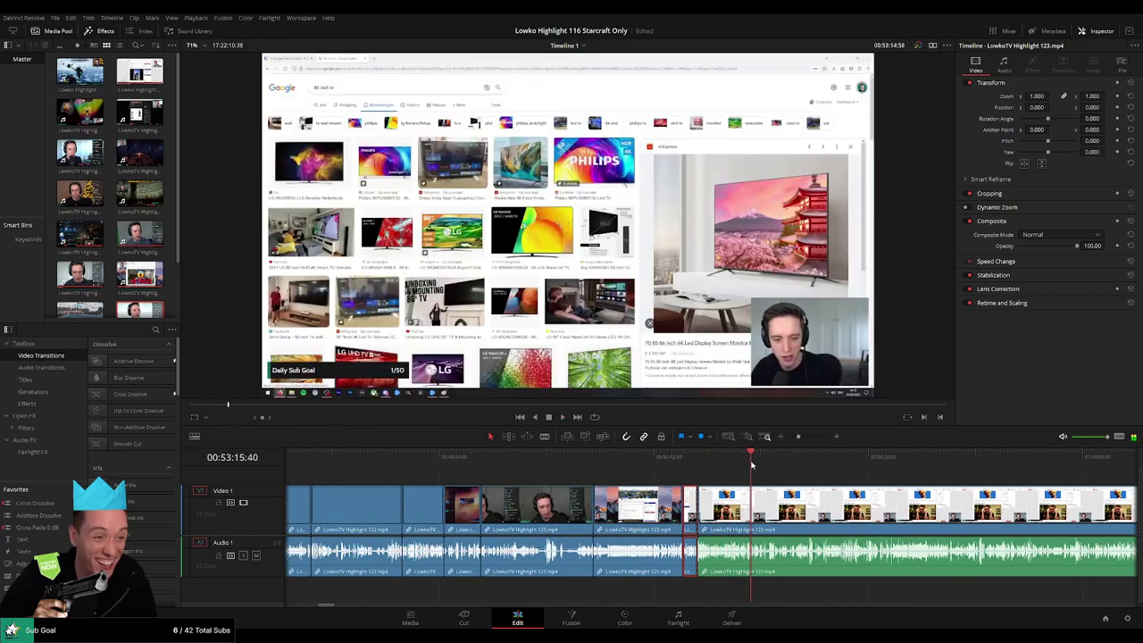
{"action": "left_click", "coordinate": [784, 464]}
{"action": "left_click", "coordinate": [832, 465]}
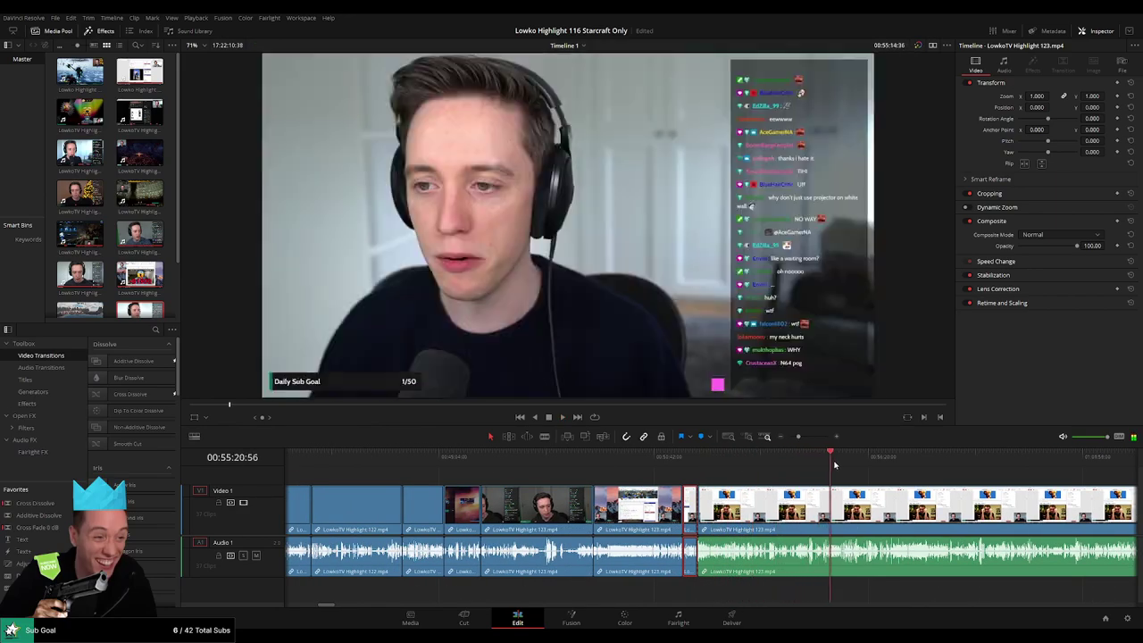
{"action": "left_click", "coordinate": [861, 464]}
{"action": "left_click_drag", "start_coordinate": [799, 437], "coordinate": [790, 439]}
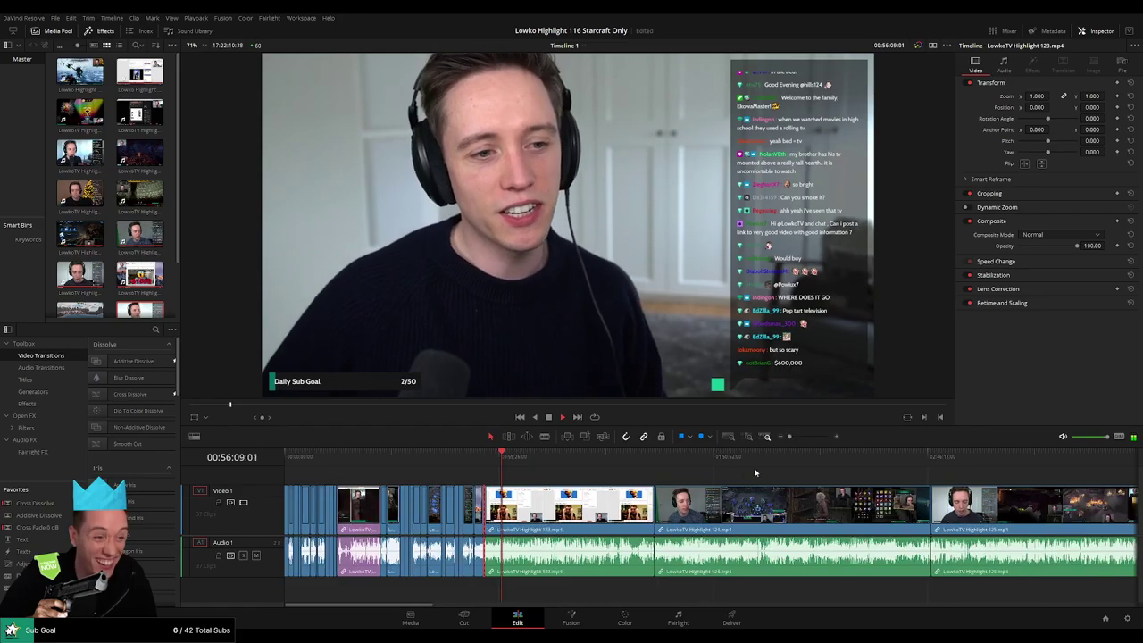
{"action": "left_click", "coordinate": [598, 474]}
{"action": "left_click_drag", "start_coordinate": [503, 456], "coordinate": [564, 452]}
{"action": "scroll", "coordinate": [601, 480], "scroll_direction": "up", "scroll_amount": 5}
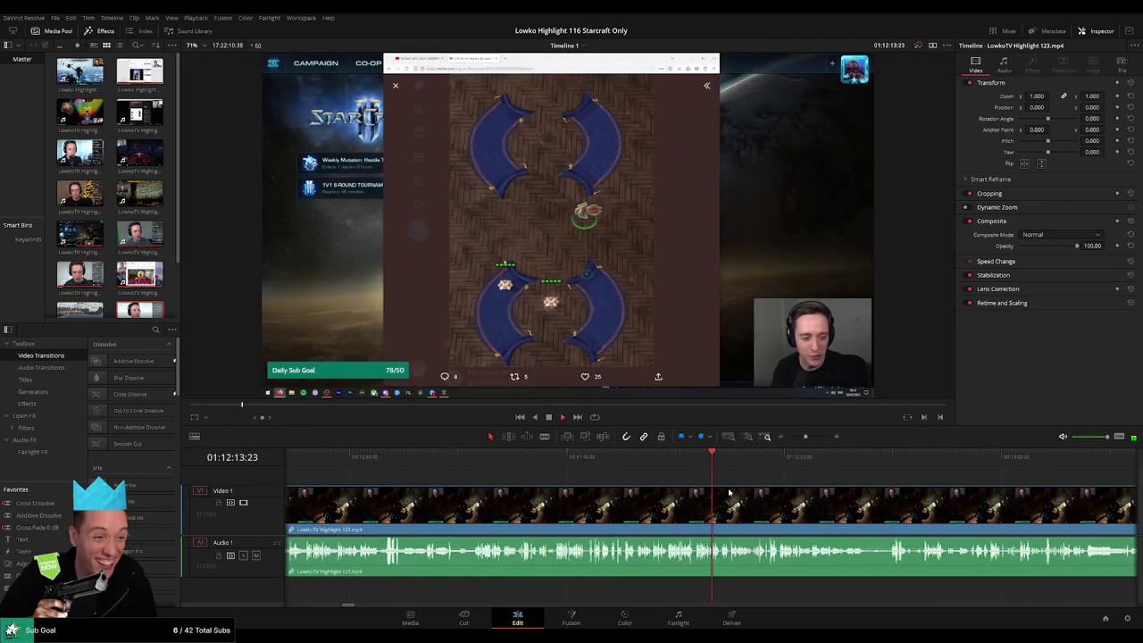
Ripple-delete the remaining Highlight 123 footage after the Zerg Cabal clip so Highlight 124 directly follows it
{"action": "left_click_drag", "start_coordinate": [578, 466], "coordinate": [569, 465]}
{"action": "left_click_drag", "start_coordinate": [806, 437], "coordinate": [791, 436]}
{"action": "left_click_drag", "start_coordinate": [711, 459], "coordinate": [863, 457]}
{"action": "left_click", "coordinate": [811, 437]}
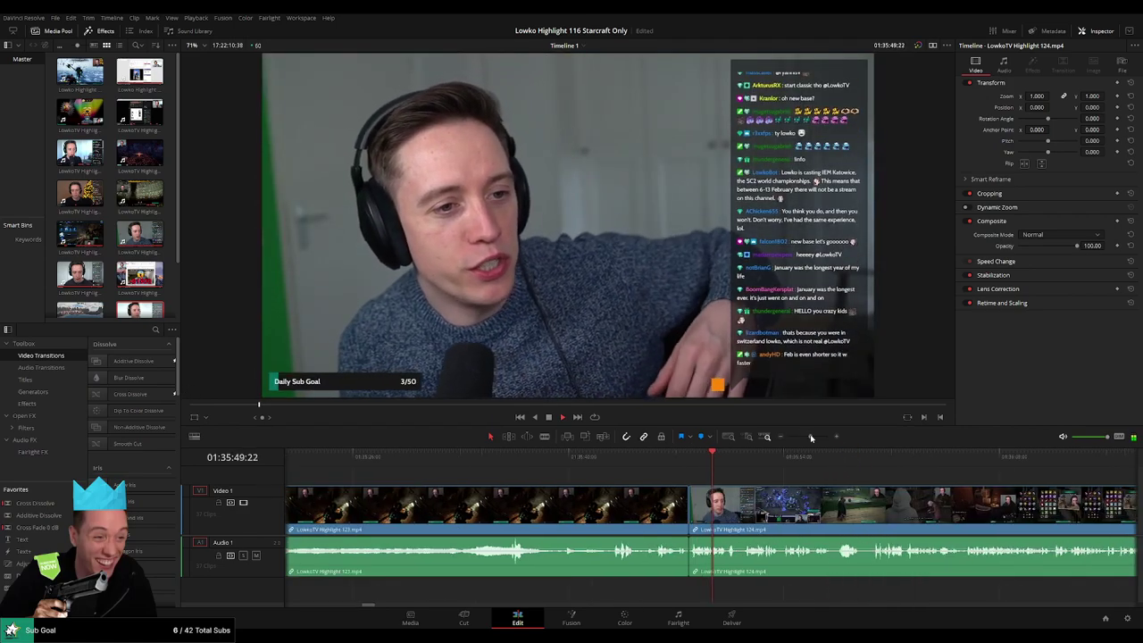
{"action": "left_click", "coordinate": [615, 459]}
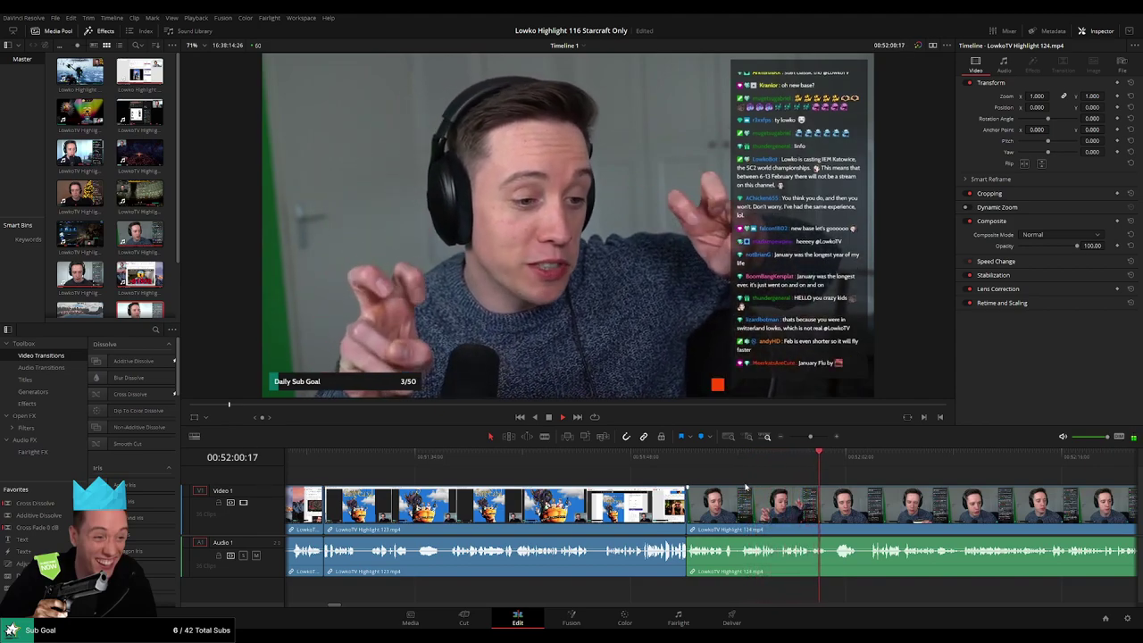
Examine Highlight 124 from its opening webcam talk near 00:52:00 to the StarCraft subreddit posts near 00:55:54 for StarCraft content
{"action": "left_click_drag", "start_coordinate": [808, 438], "coordinate": [793, 437]}
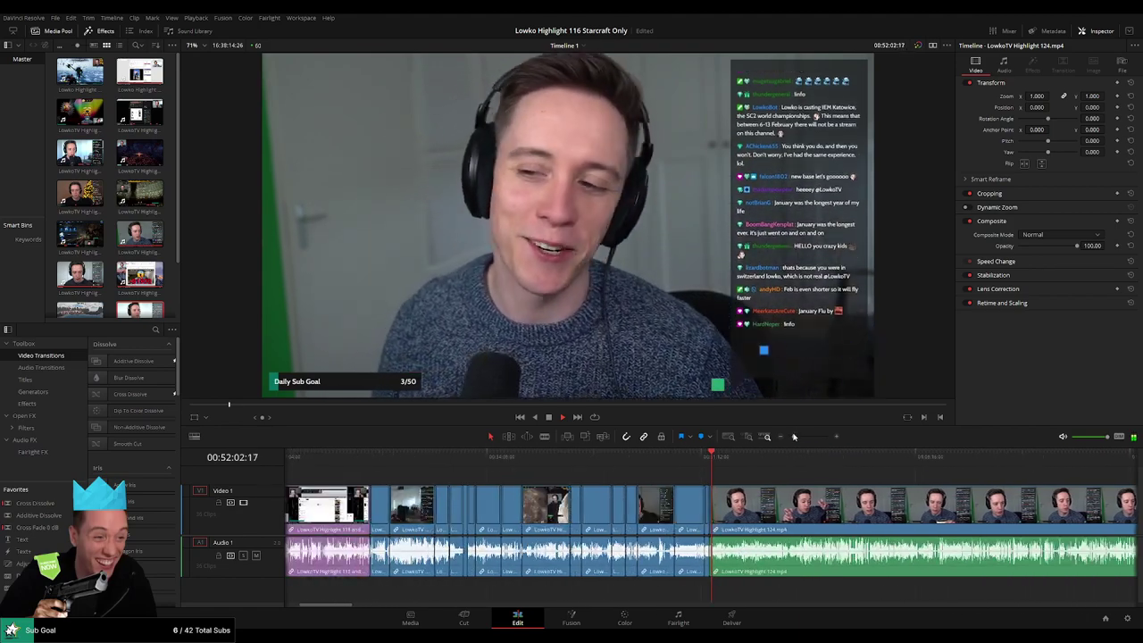
{"action": "left_click_drag", "start_coordinate": [713, 461], "coordinate": [549, 464]}
{"action": "left_click", "coordinate": [722, 458]}
{"action": "scroll", "coordinate": [790, 497], "scroll_direction": "up", "scroll_amount": 5}
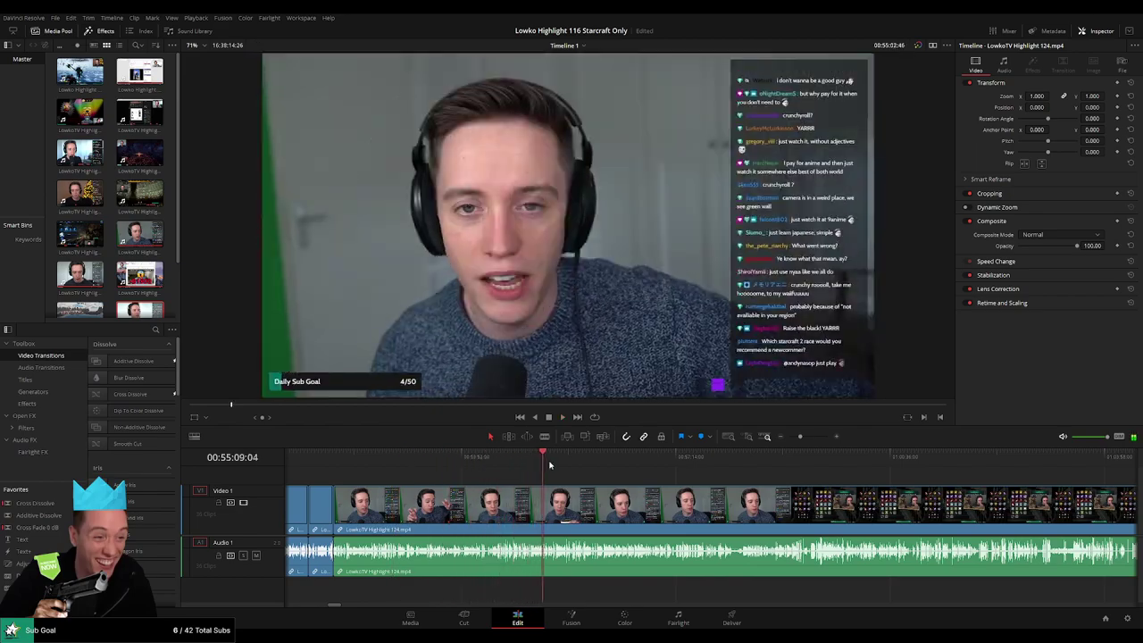
{"action": "left_click", "coordinate": [624, 461]}
{"action": "left_click", "coordinate": [591, 460]}
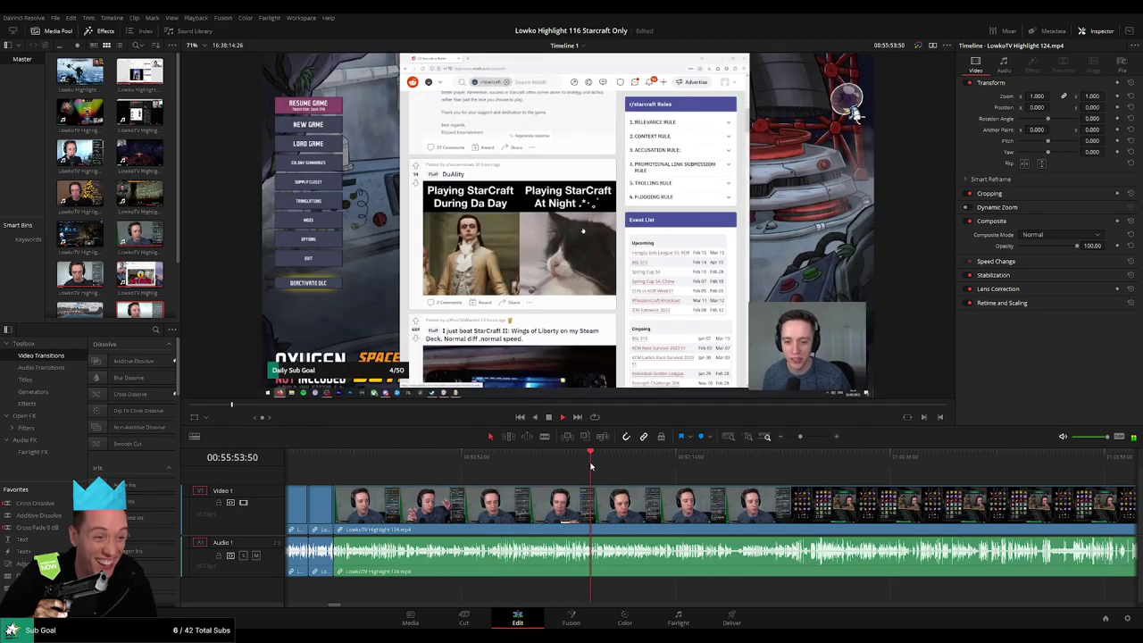
{"action": "left_click", "coordinate": [583, 465]}
{"action": "left_click", "coordinate": [577, 464]}
{"action": "left_click", "coordinate": [590, 464]}
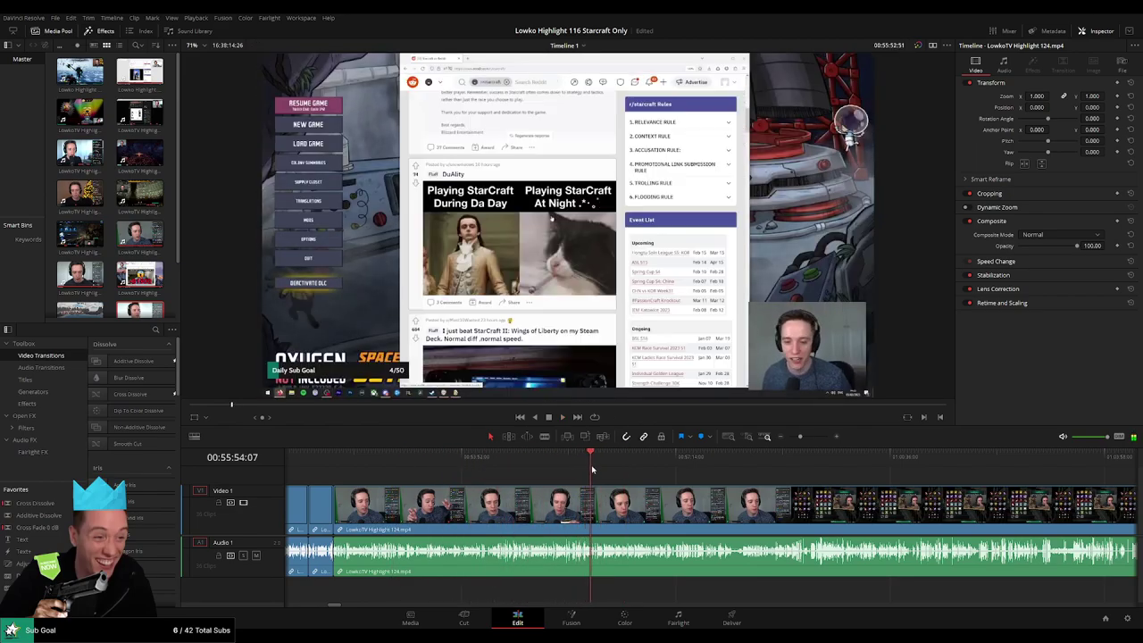
{"action": "left_click", "coordinate": [598, 463]}
Split Highlight 124 at 00:55:55:17, just before the ChatGPT response post opens, and ripple-delete its footage before the cut
{"action": "left_click_drag", "start_coordinate": [801, 438], "coordinate": [816, 437]}
{"action": "left_click", "coordinate": [496, 466]}
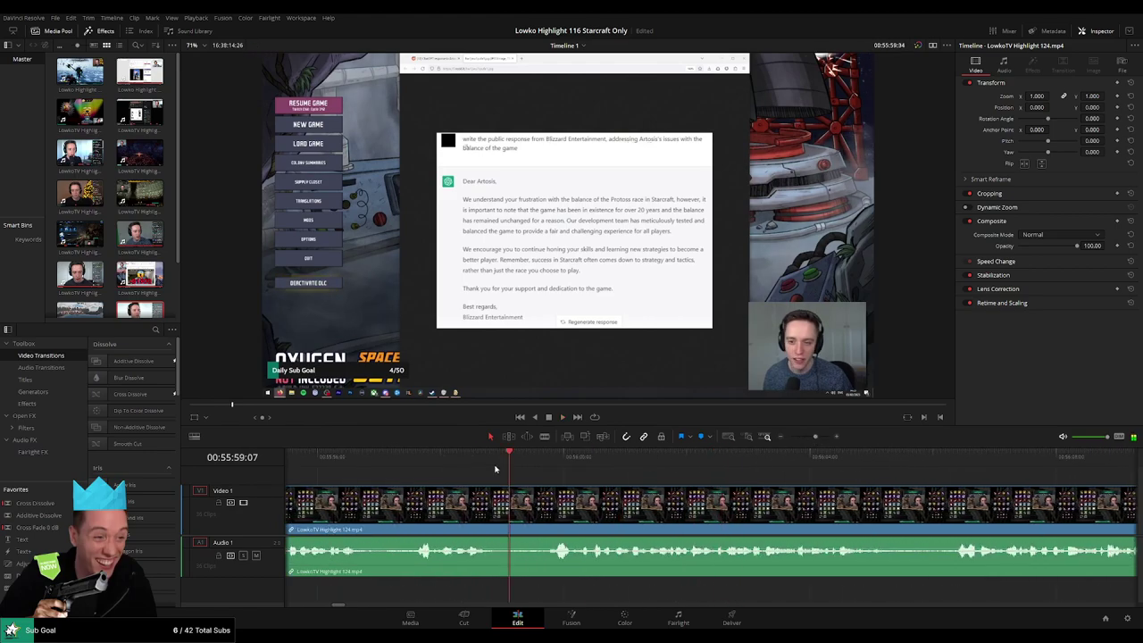
{"action": "left_click", "coordinate": [380, 468]}
{"action": "left_click_drag", "start_coordinate": [405, 509], "coordinate": [586, 500]}
{"action": "left_click", "coordinate": [444, 463]}
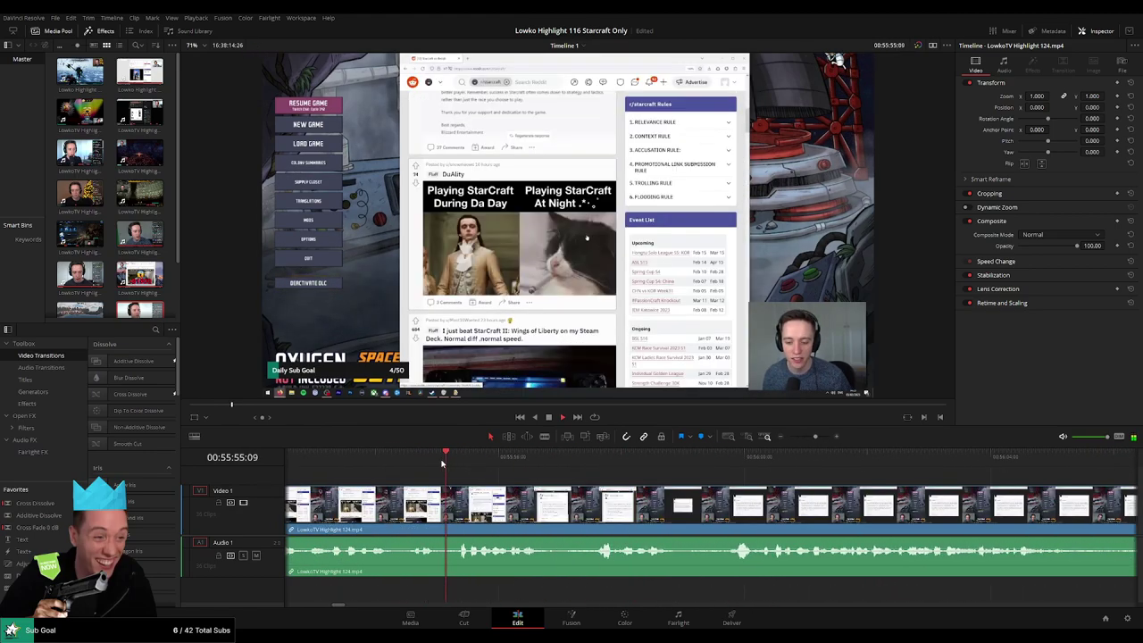
{"action": "left_click", "coordinate": [438, 460]}
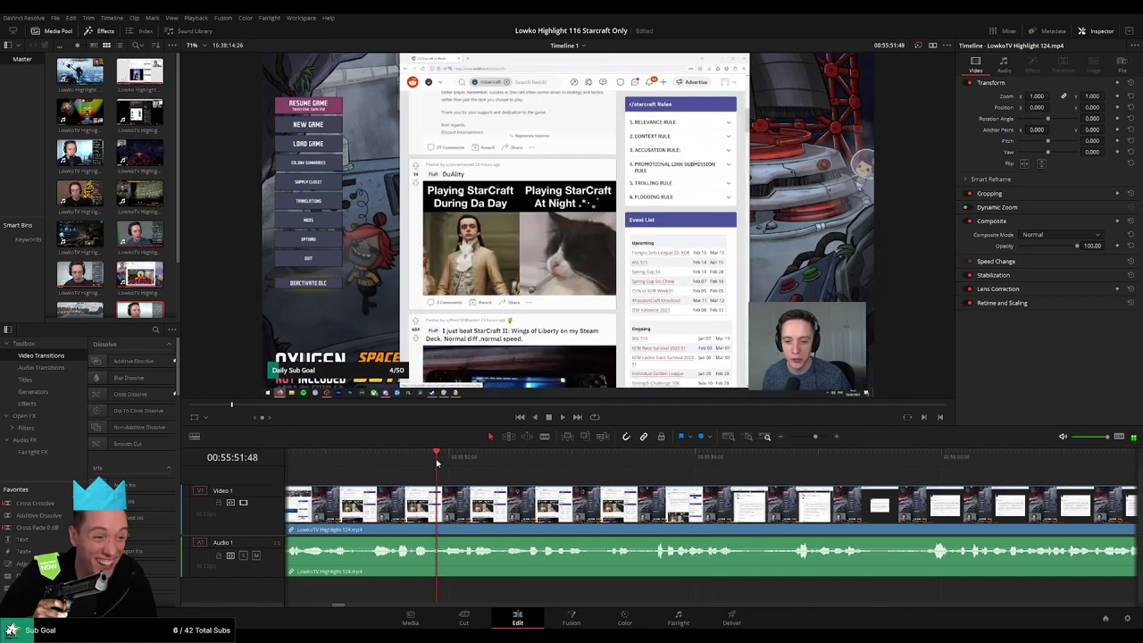
{"action": "left_click_drag", "start_coordinate": [814, 437], "coordinate": [807, 437]}
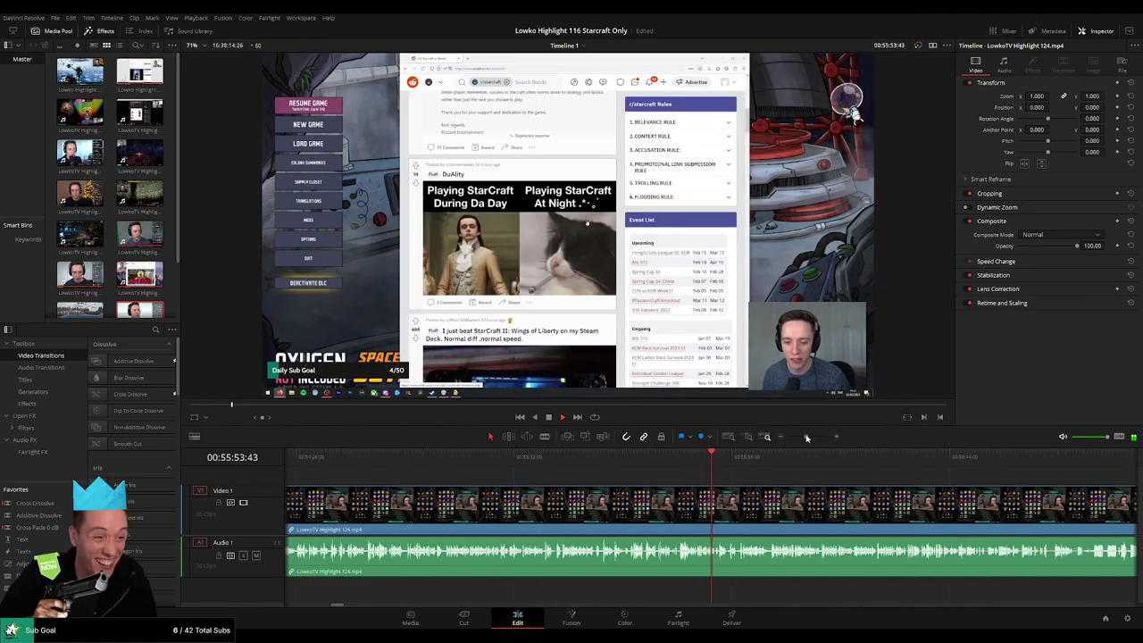
{"action": "left_click_drag", "start_coordinate": [651, 462], "coordinate": [711, 467]}
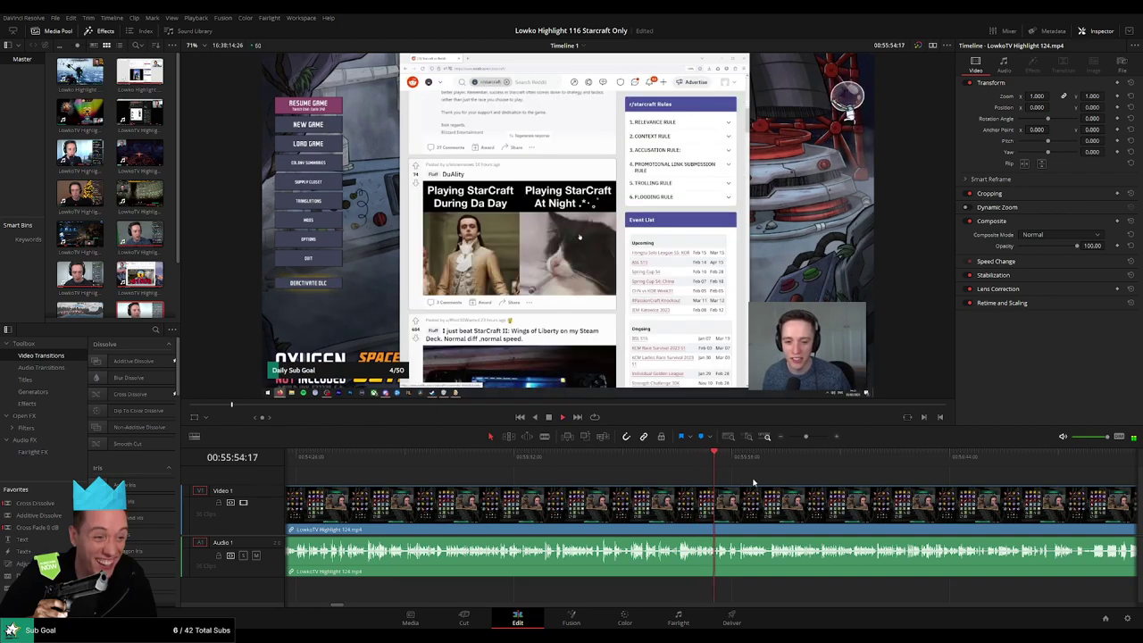
{"action": "scroll", "coordinate": [732, 492], "scroll_direction": "up", "scroll_amount": 4}
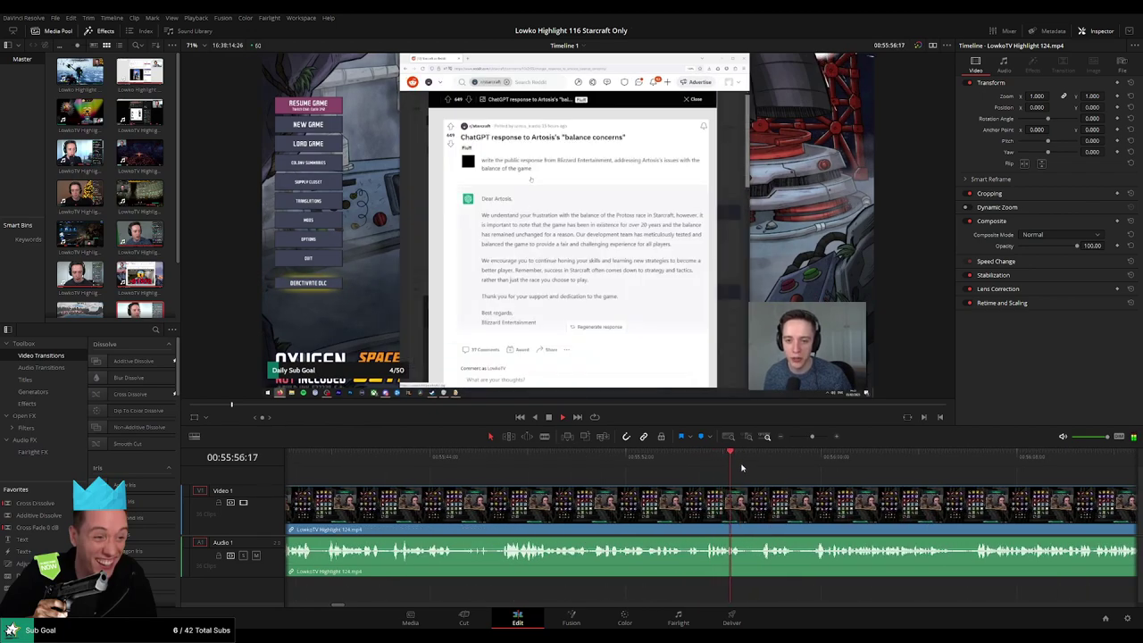
{"action": "left_click", "coordinate": [700, 464]}
{"action": "key", "text": "space"}
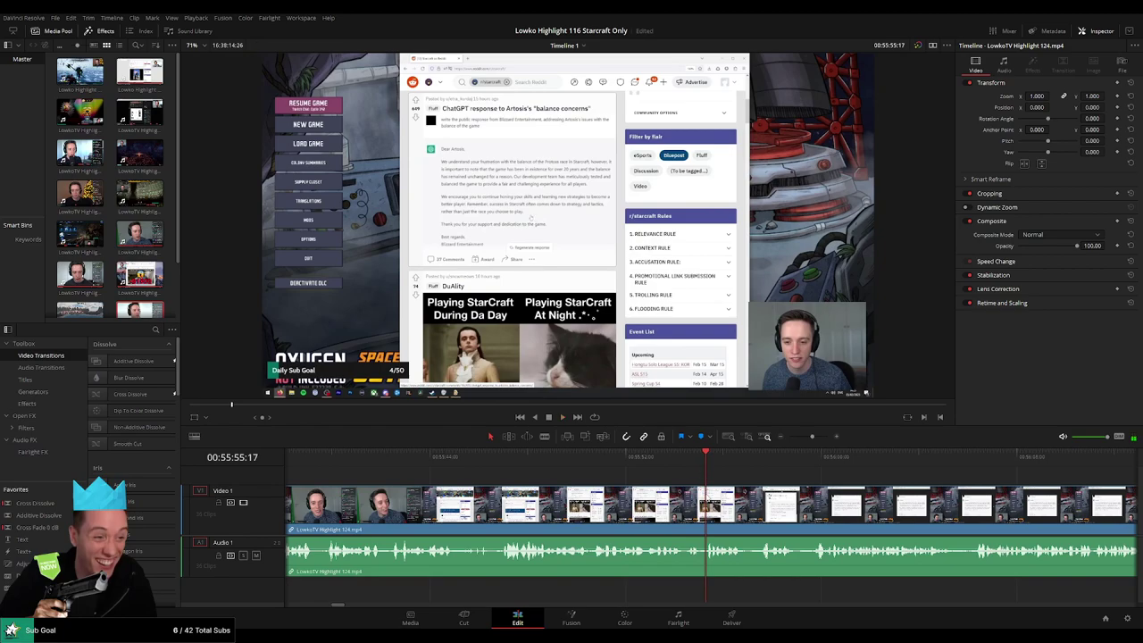
{"action": "key", "text": "ctrl+b"}
{"action": "key", "text": "space"}
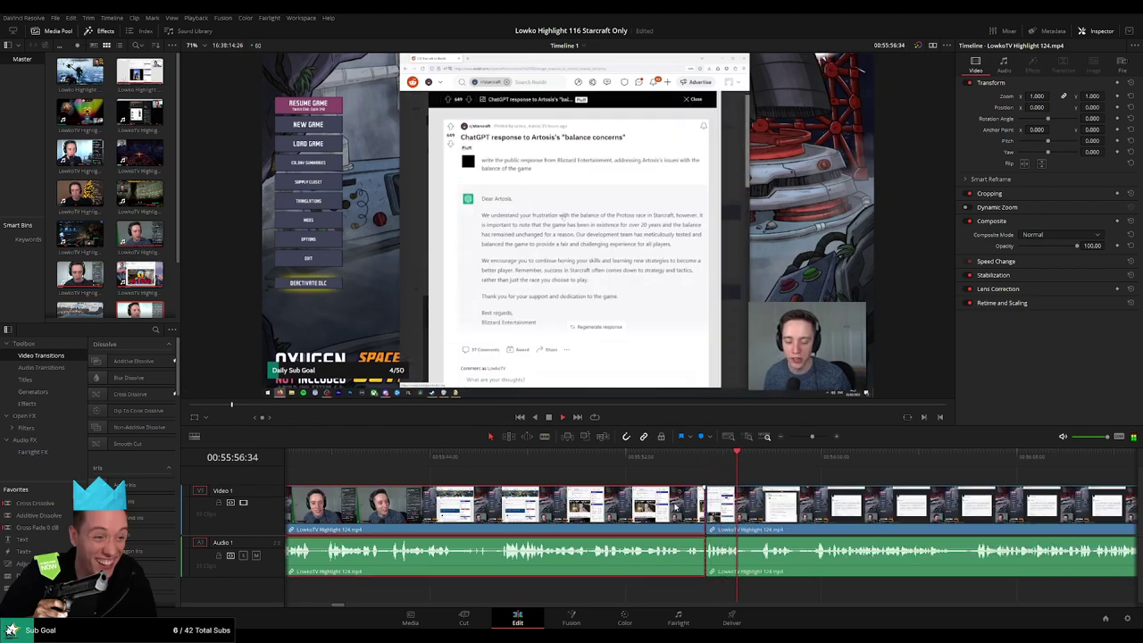
{"action": "key", "text": "Delete"}
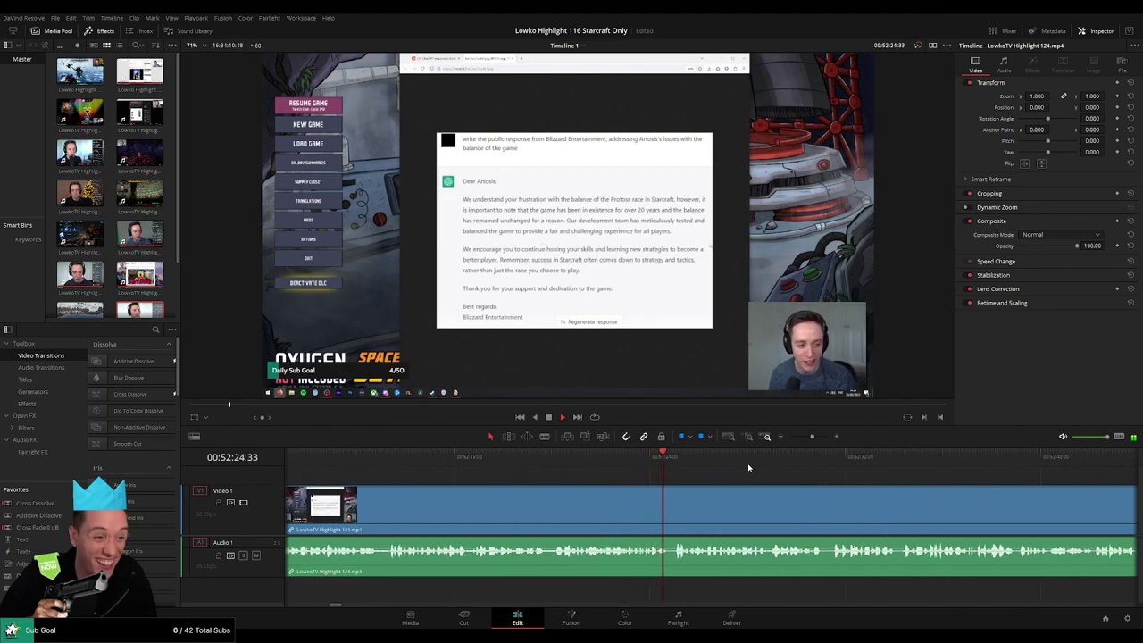
Split Highlight 124 at 00:52:42:10, at the end of the ChatGPT post discussion, and colour the clip before the cut blue
{"action": "scroll", "coordinate": [749, 468], "scroll_direction": "right", "scroll_amount": 3}
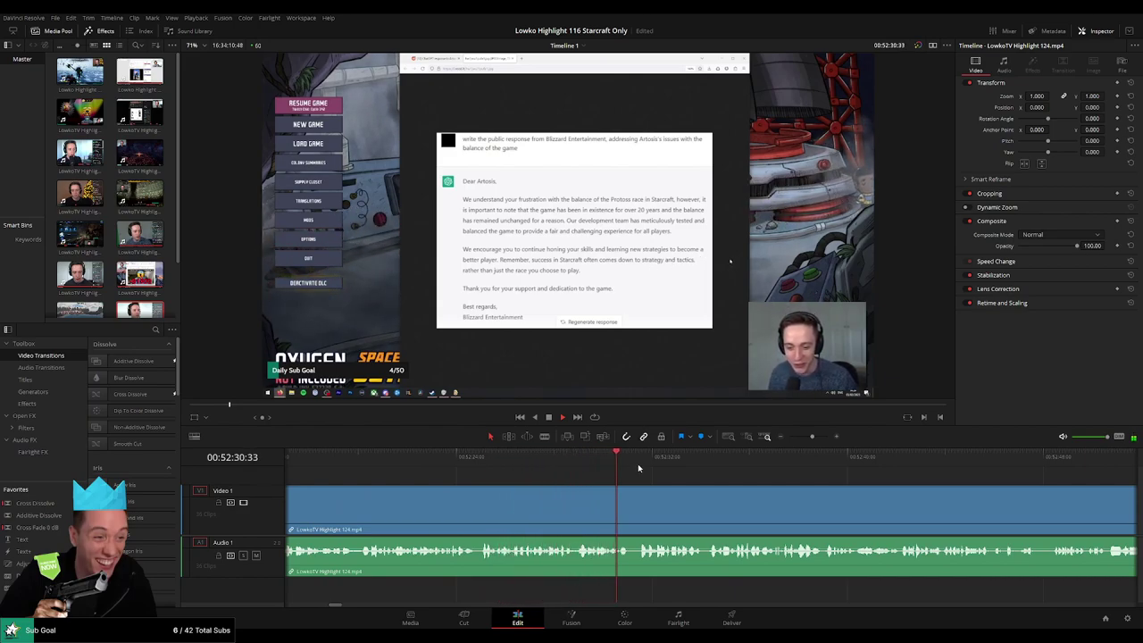
{"action": "scroll", "coordinate": [640, 471], "scroll_direction": "right", "scroll_amount": 3}
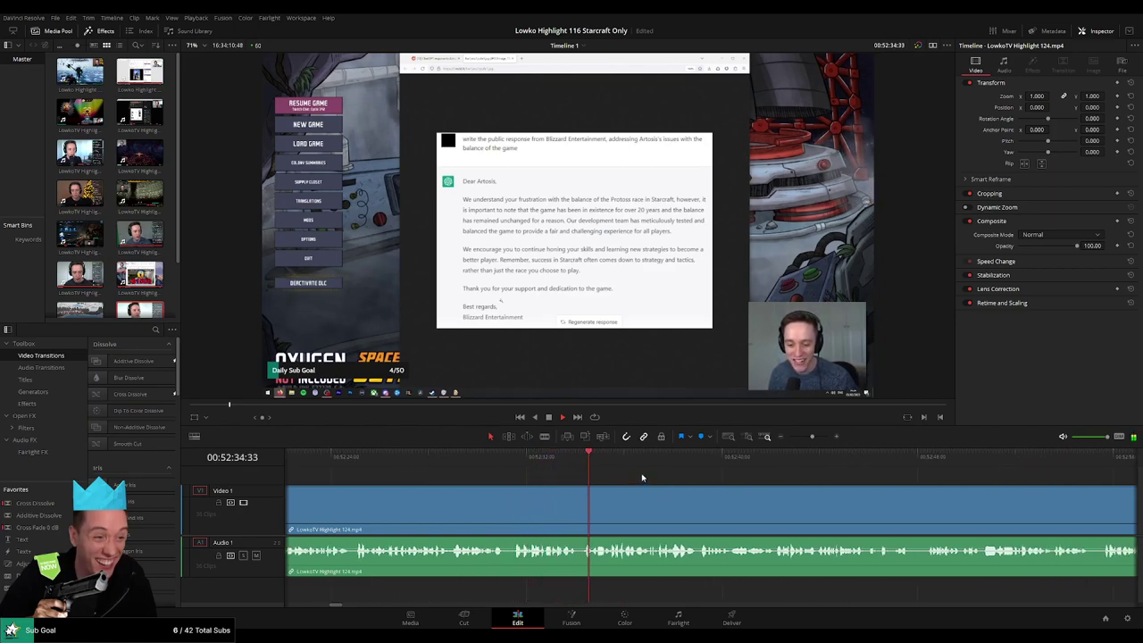
{"action": "scroll", "coordinate": [723, 482], "scroll_direction": "right", "scroll_amount": 3}
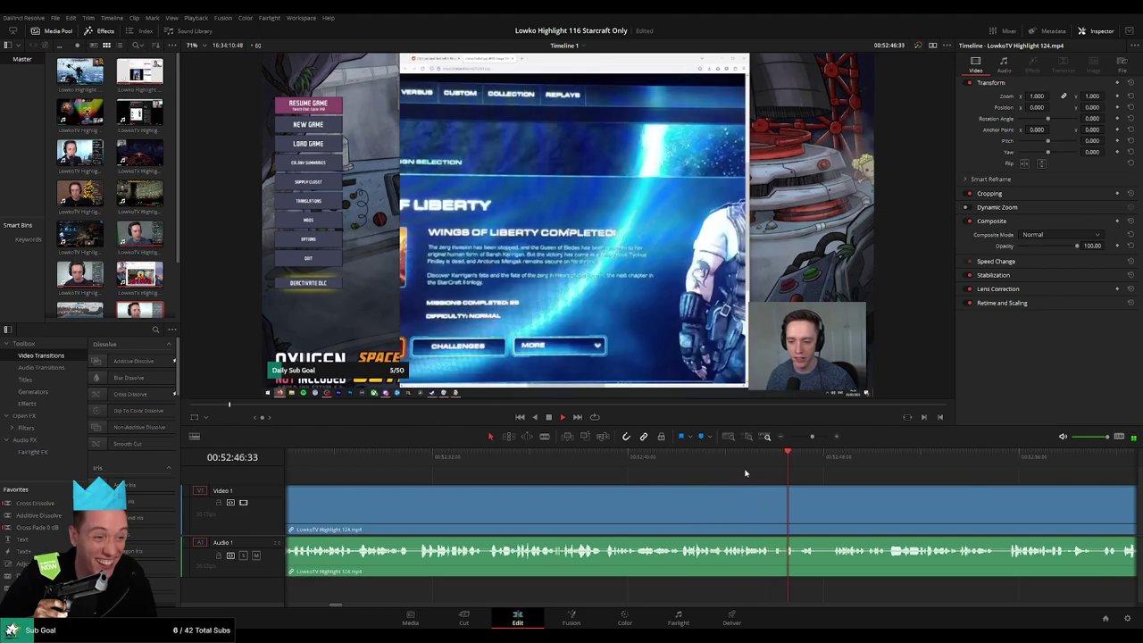
{"action": "left_click", "coordinate": [628, 462]}
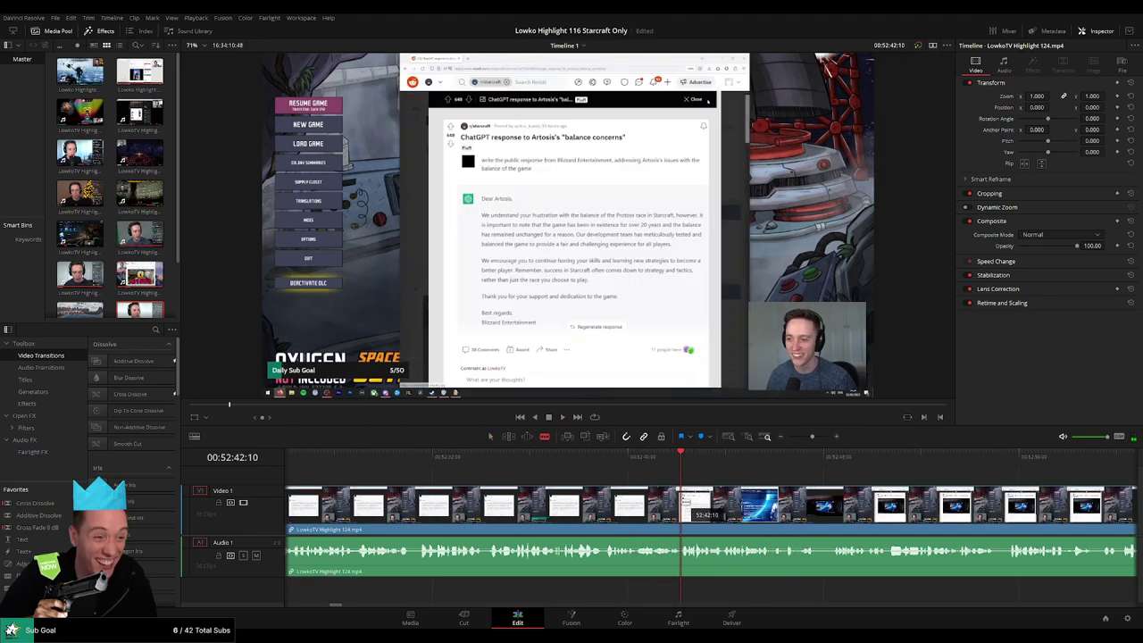
{"action": "left_click", "coordinate": [684, 504]}
{"action": "key", "text": "space"}
{"action": "key", "text": "a"}
{"action": "left_click", "coordinate": [674, 502]}
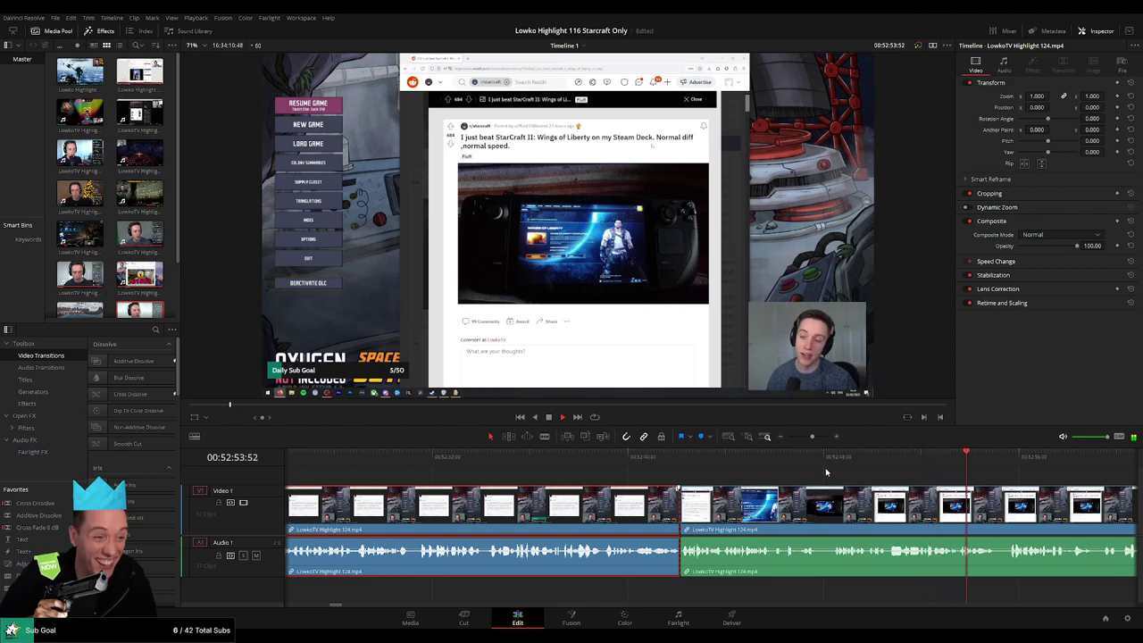
Examine the remaining Highlight 124 from the Steam Deck post near 00:52:53 through the Gawr Gura crossover fan art for StarCraft content
{"action": "left_click_drag", "start_coordinate": [985, 506], "coordinate": [841, 460]}
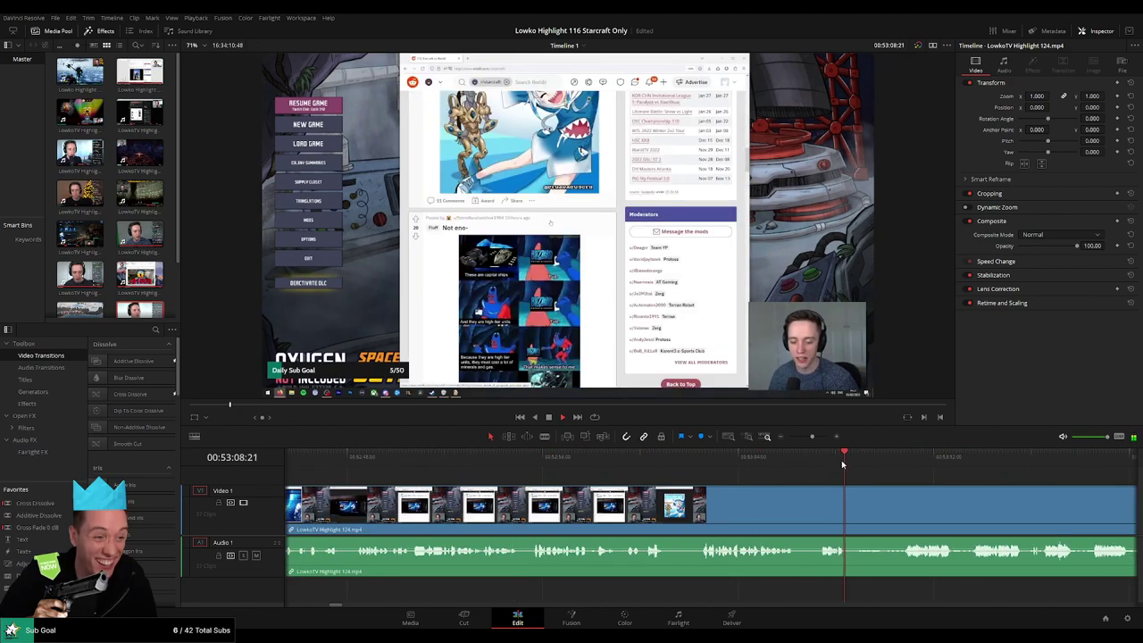
{"action": "left_click", "coordinate": [702, 458]}
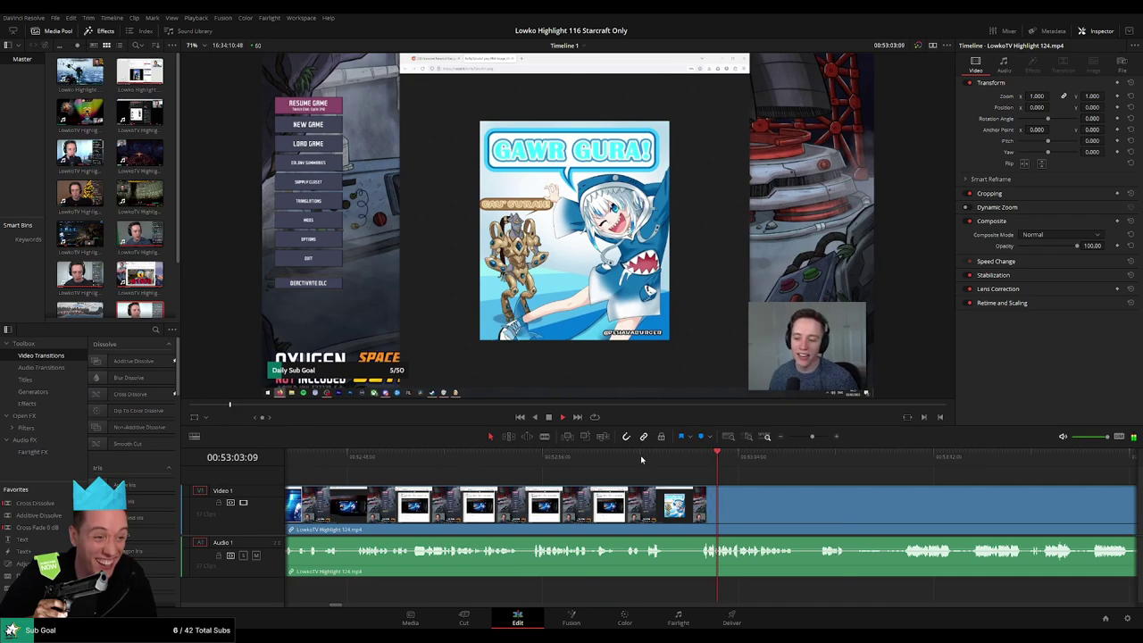
{"action": "left_click", "coordinate": [638, 459]}
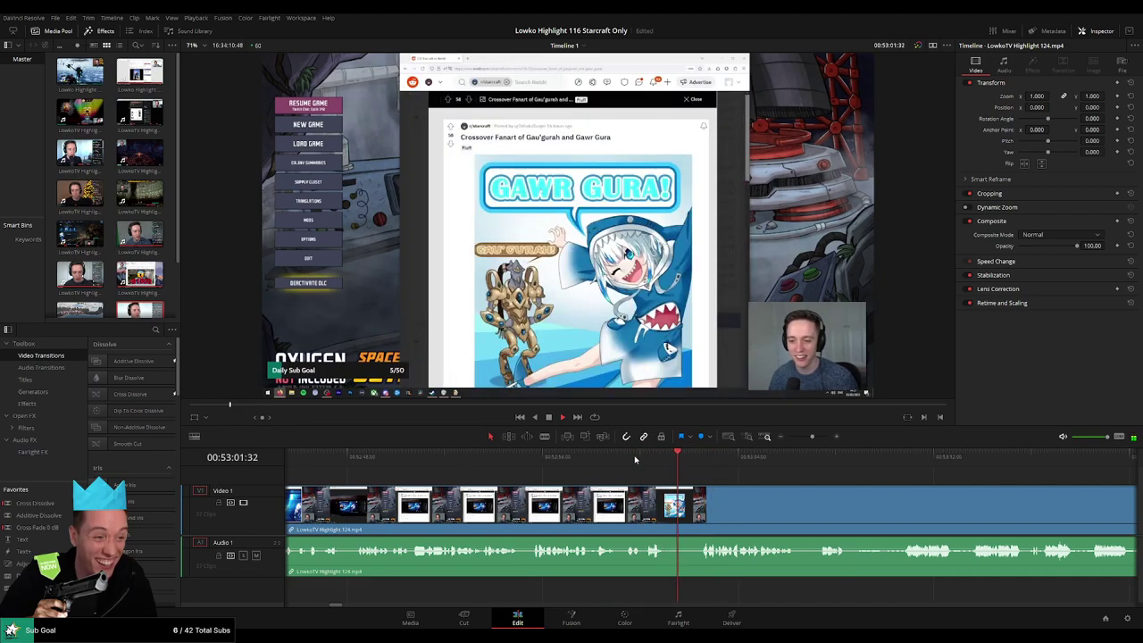
{"action": "scroll", "coordinate": [625, 469], "scroll_direction": "right", "scroll_amount": 5}
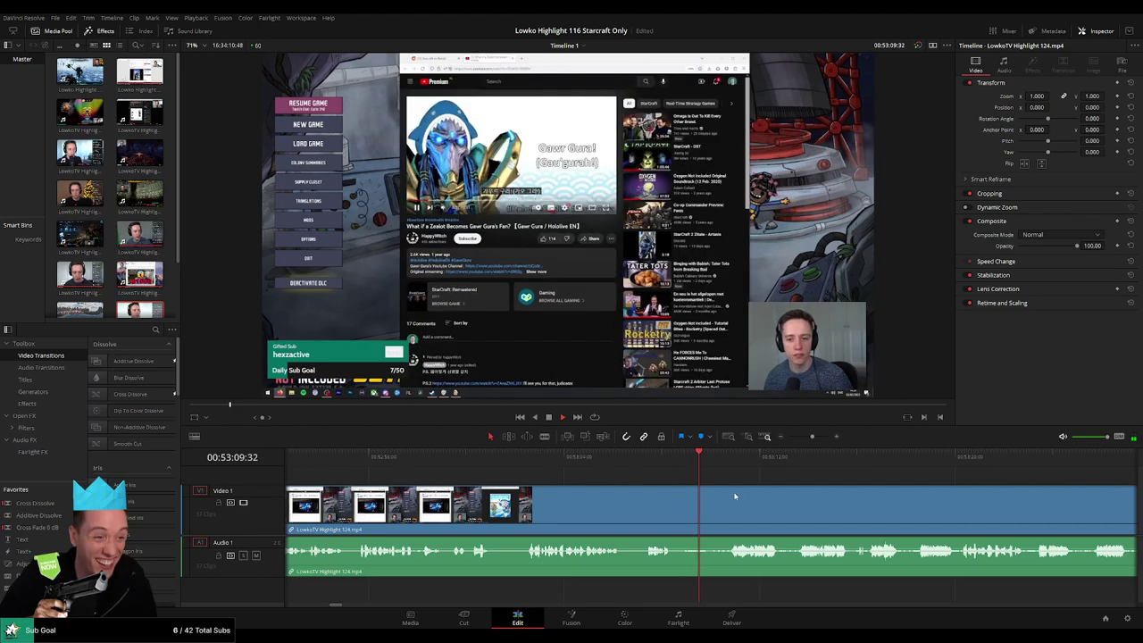
{"action": "scroll", "coordinate": [620, 478], "scroll_direction": "right", "scroll_amount": 4}
{"action": "scroll", "coordinate": [623, 482], "scroll_direction": "left", "scroll_amount": 5}
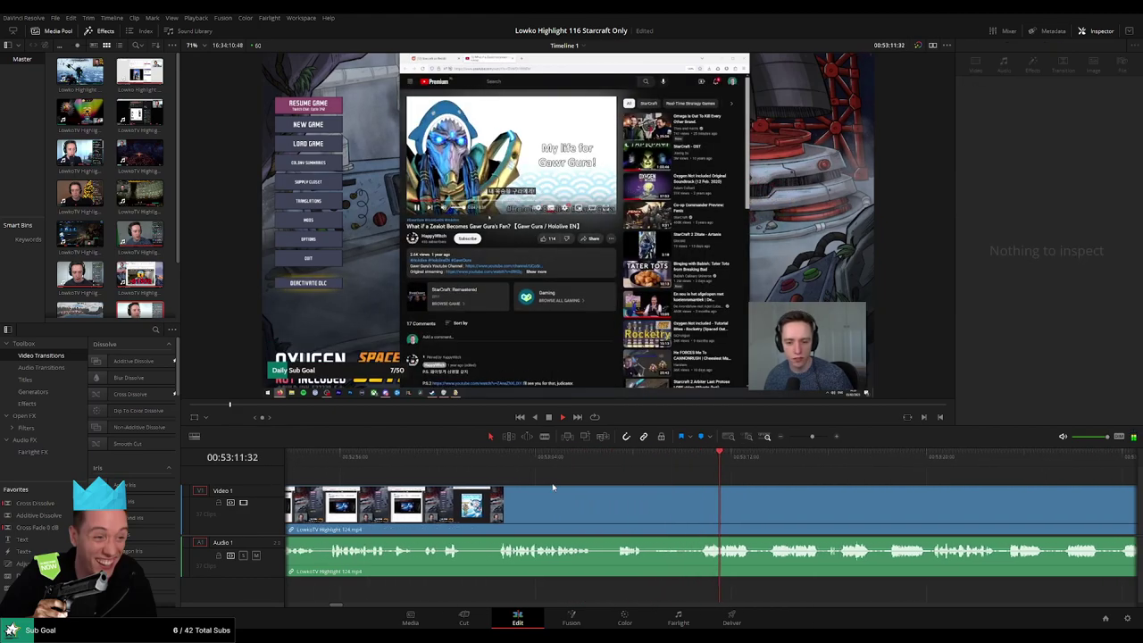
{"action": "left_click", "coordinate": [431, 458]}
{"action": "left_click_drag", "start_coordinate": [425, 464], "coordinate": [962, 468]}
Examine the Zealot fan video, the Callisto Protocol stream and the following webcam talk up to about 00:54:37 for StarCraft content
{"action": "scroll", "coordinate": [962, 469], "scroll_direction": "right", "scroll_amount": 7}
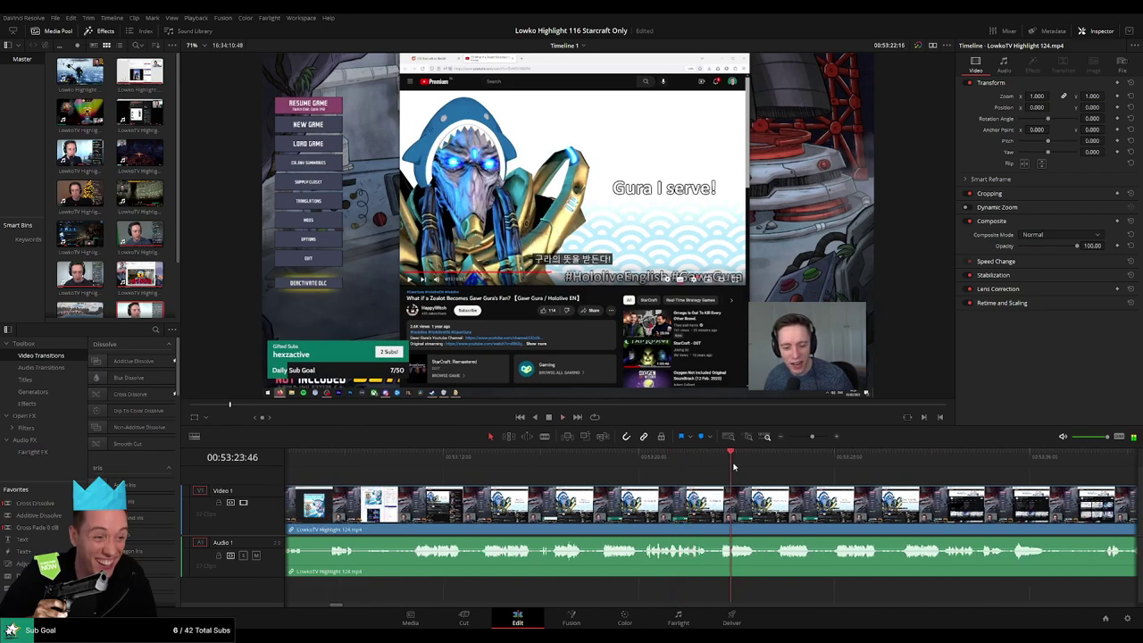
{"action": "left_click_drag", "start_coordinate": [734, 467], "coordinate": [886, 464]}
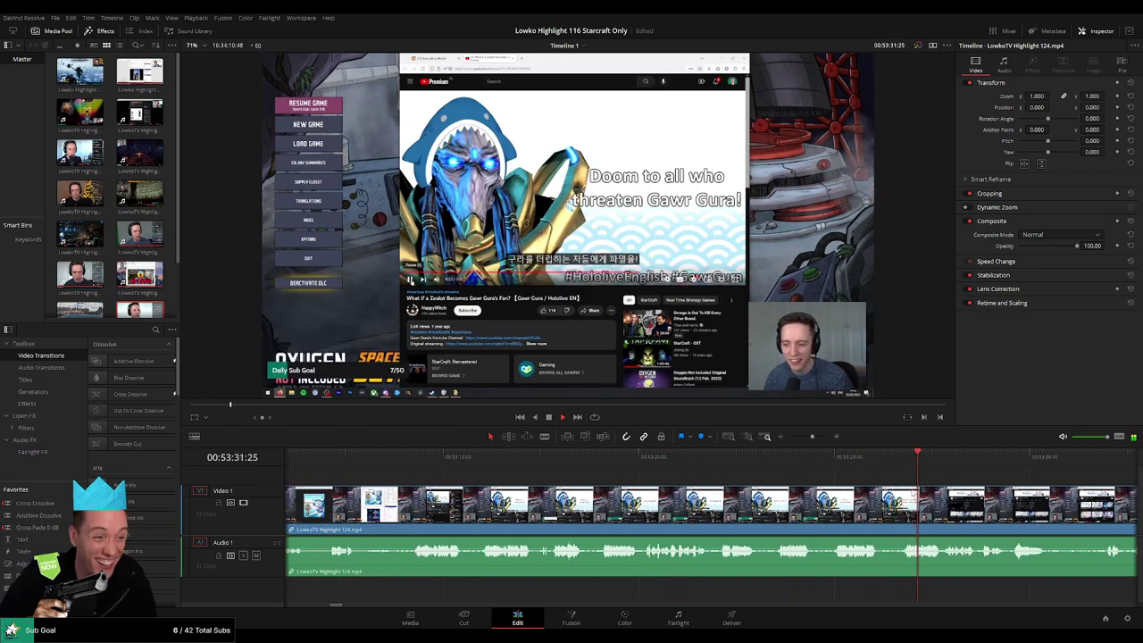
{"action": "scroll", "coordinate": [711, 525], "scroll_direction": "right", "scroll_amount": 3}
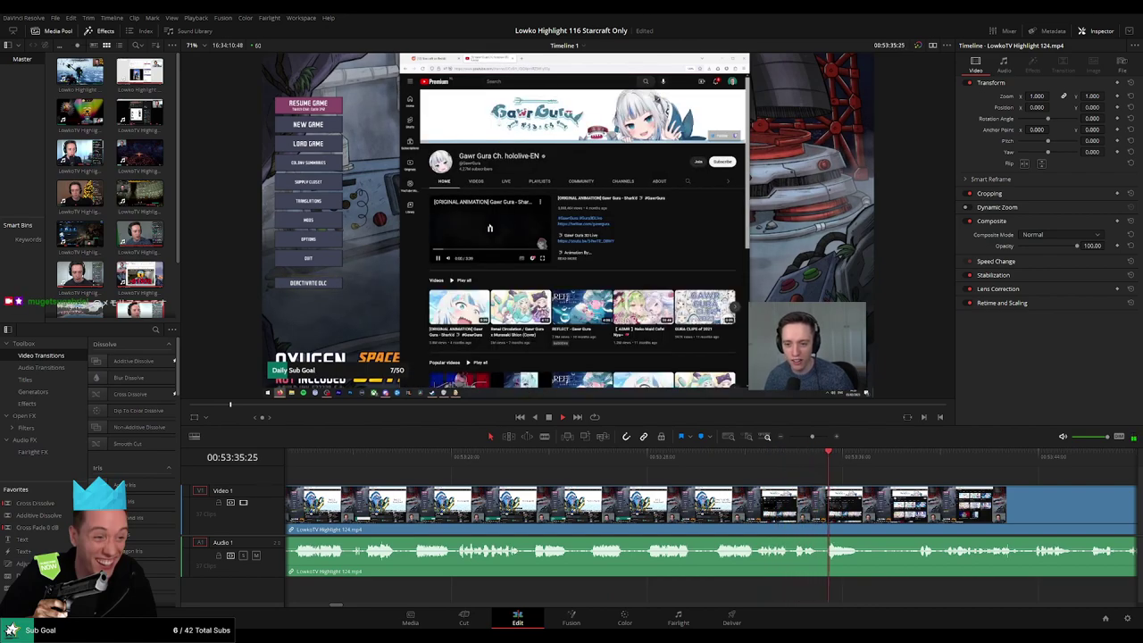
{"action": "left_click", "coordinate": [461, 458]}
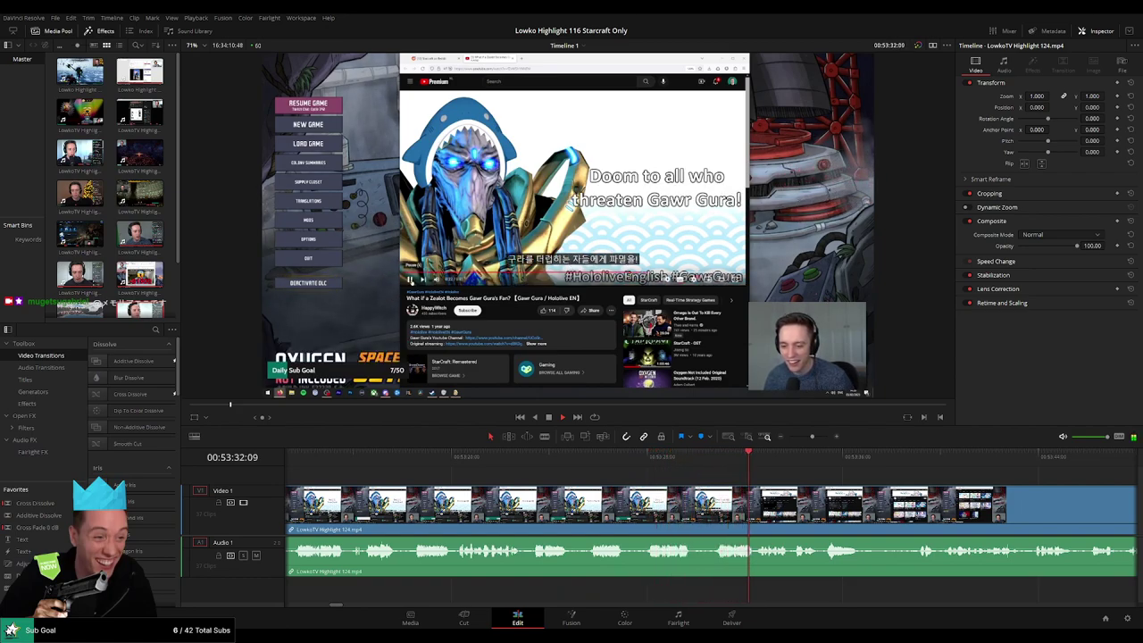
{"action": "scroll", "coordinate": [774, 474], "scroll_direction": "right", "scroll_amount": 2}
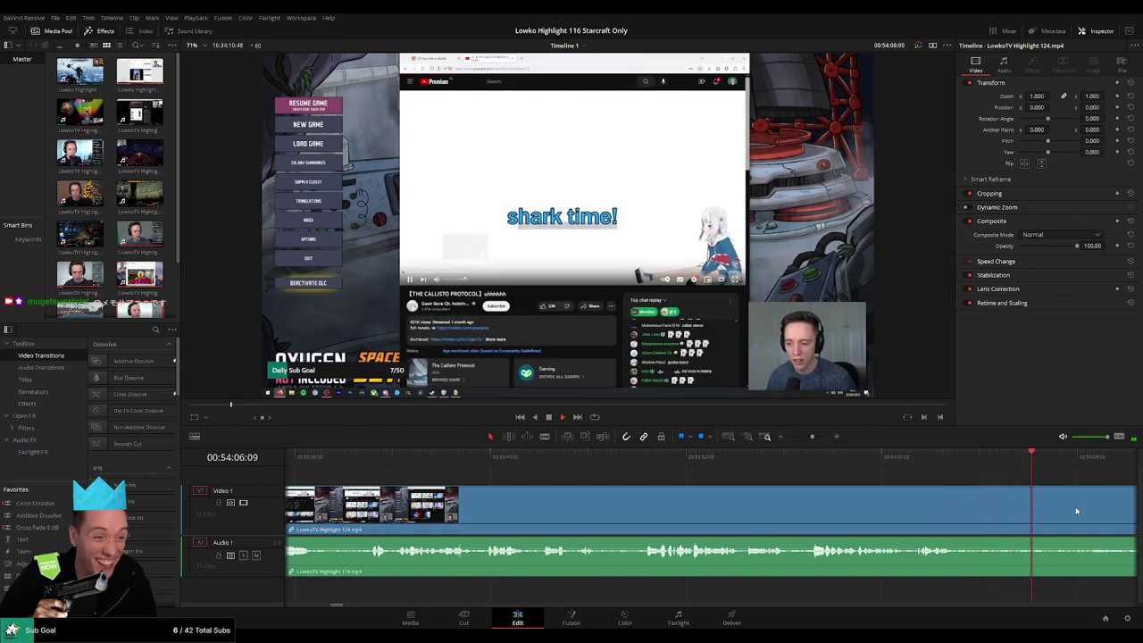
{"action": "left_click_drag", "start_coordinate": [769, 459], "coordinate": [795, 462]}
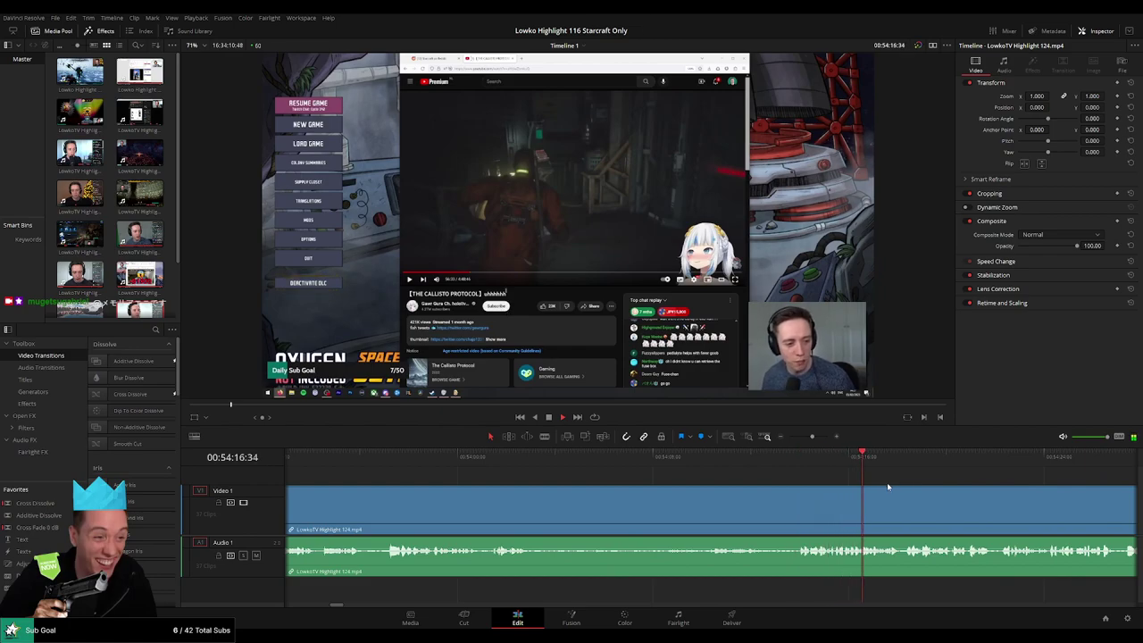
{"action": "left_click_drag", "start_coordinate": [889, 484], "coordinate": [702, 483]}
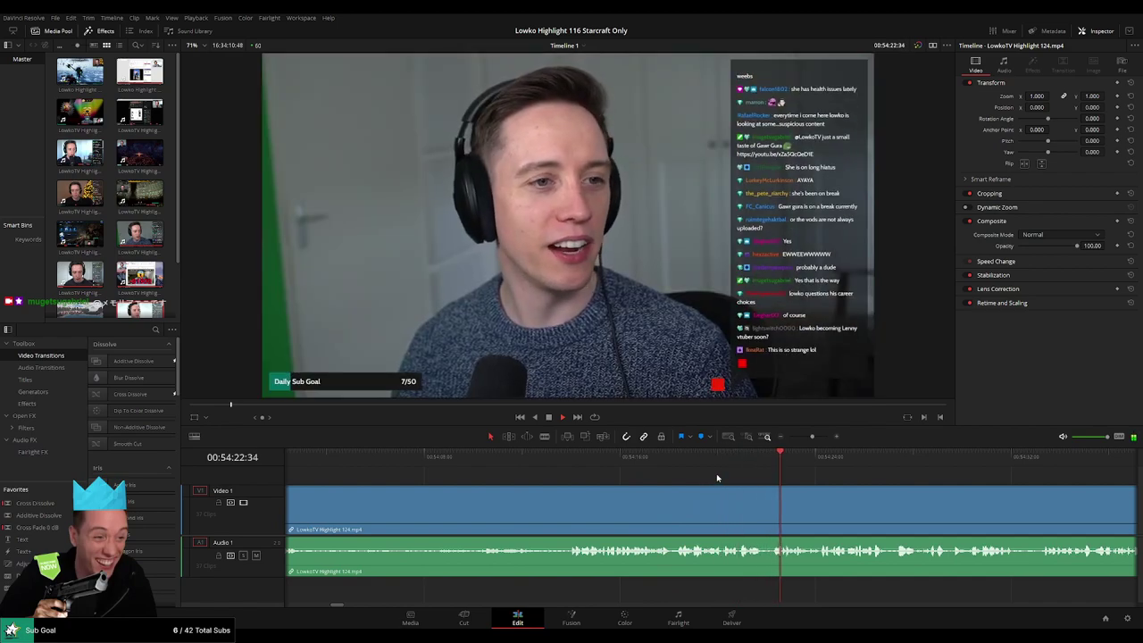
{"action": "left_click_drag", "start_coordinate": [845, 488], "coordinate": [818, 487]}
{"action": "scroll", "coordinate": [818, 488], "scroll_direction": "right", "scroll_amount": 3}
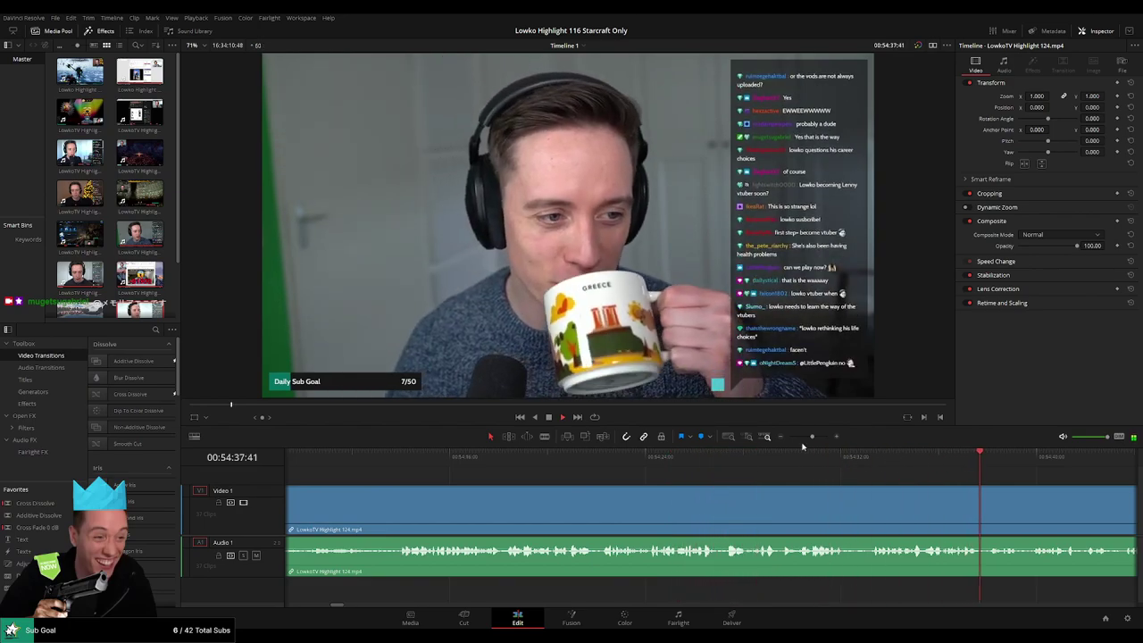
Examine Highlight 124 from 00:54:38 through the ZombieGrub page and backstage video near 00:55:10 to find where the black-hoodie webcam talk begins
{"action": "left_click_drag", "start_coordinate": [812, 437], "coordinate": [801, 440]}
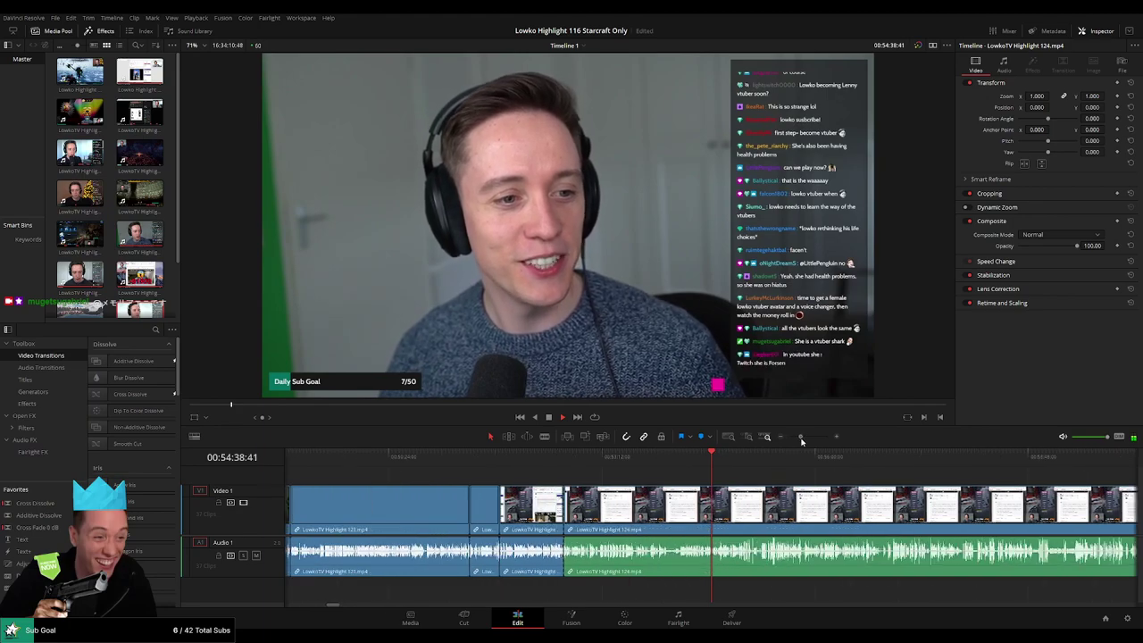
{"action": "left_click", "coordinate": [748, 460]}
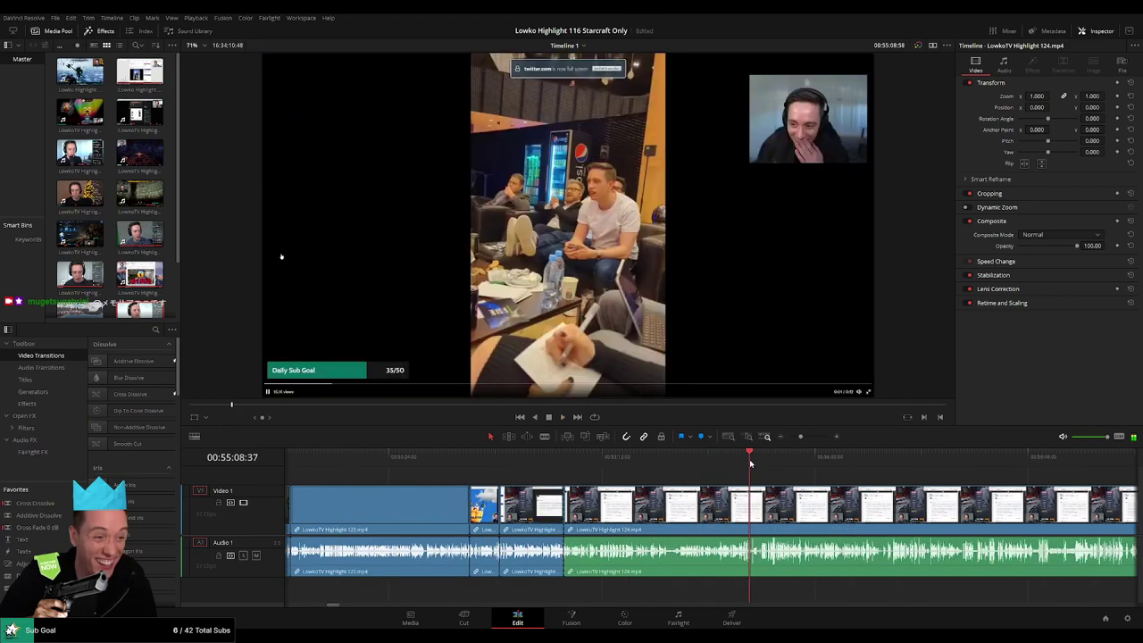
{"action": "left_click_drag", "start_coordinate": [801, 437], "coordinate": [812, 437]}
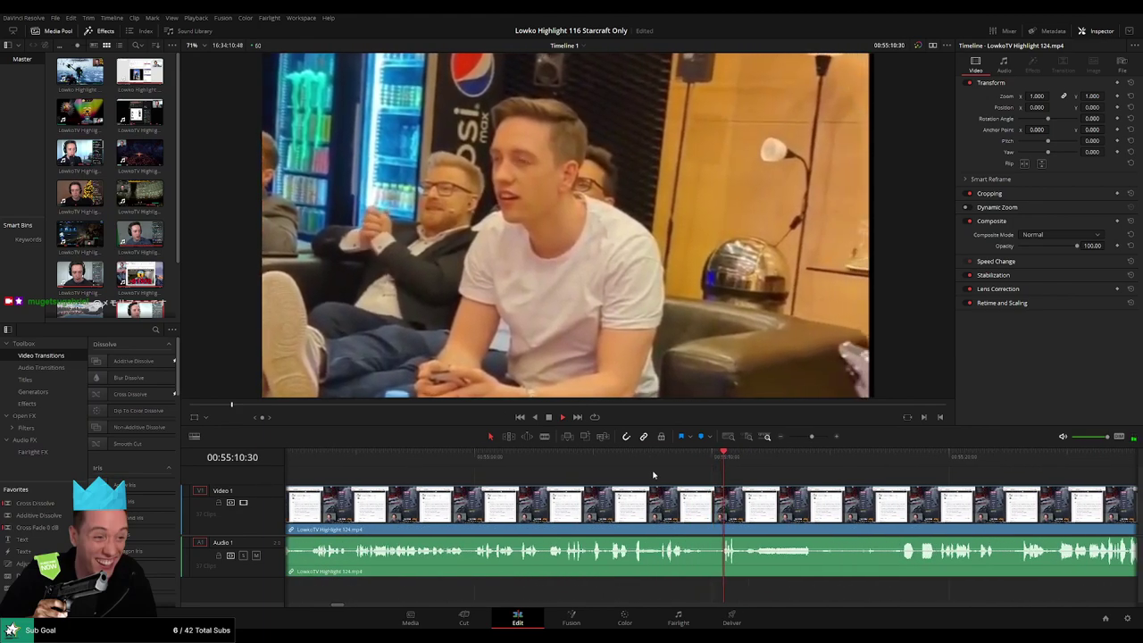
{"action": "left_click", "coordinate": [533, 467]}
{"action": "left_click", "coordinate": [510, 470]}
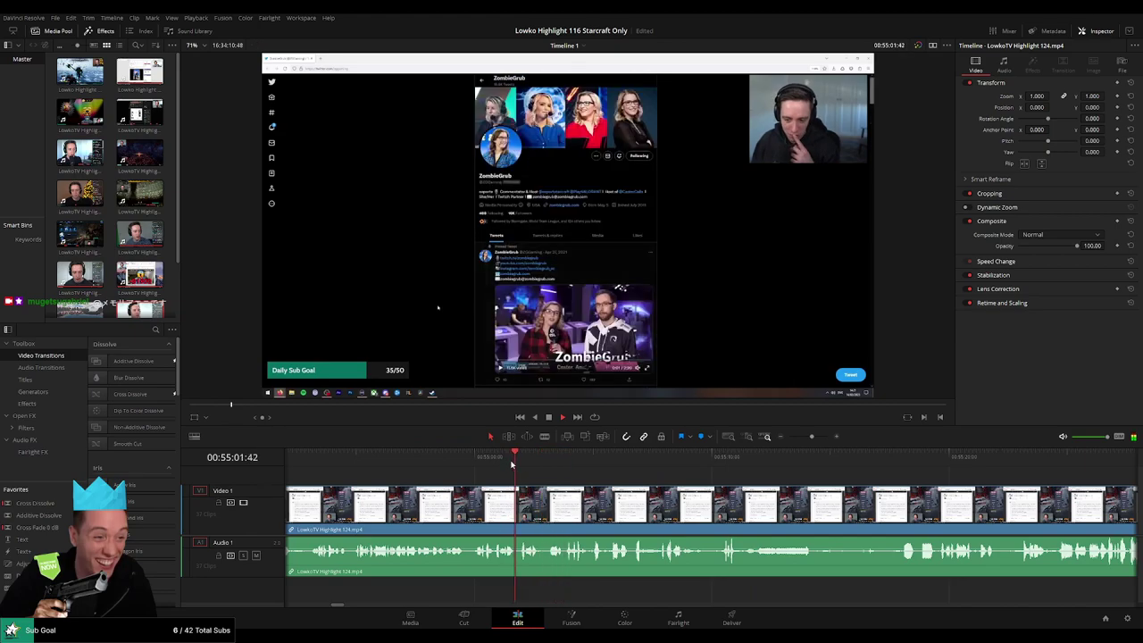
{"action": "left_click", "coordinate": [367, 476]}
{"action": "scroll", "coordinate": [393, 503], "scroll_direction": "left", "scroll_amount": 3}
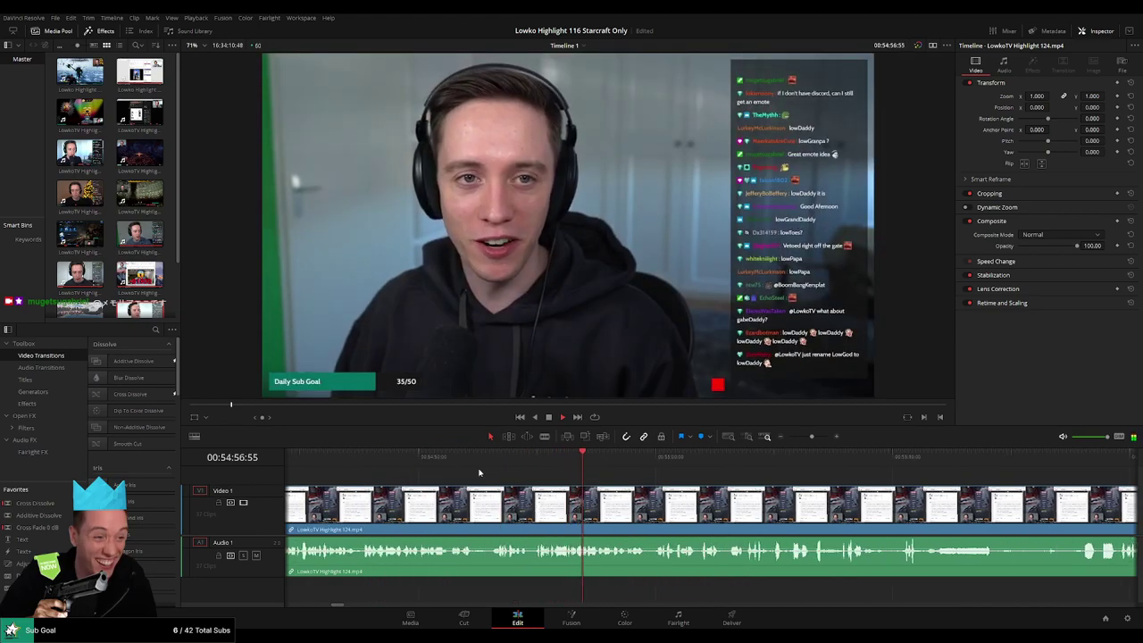
{"action": "left_click", "coordinate": [492, 468]}
{"action": "left_click", "coordinate": [443, 468]}
{"action": "scroll", "coordinate": [465, 474], "scroll_direction": "left", "scroll_amount": 3}
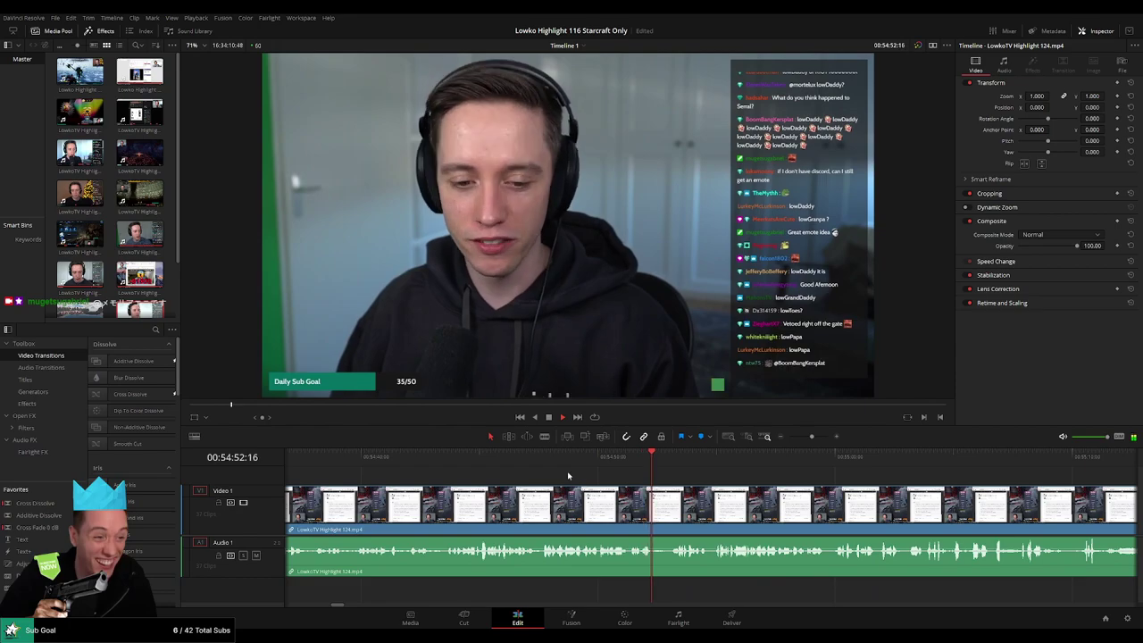
Split Highlight 124 at 00:54:45:04, where the blue-sweater talk changes to the black-hoodie webcam talk
{"action": "scroll", "coordinate": [568, 476], "scroll_direction": "up", "scroll_amount": 3}
{"action": "left_click", "coordinate": [449, 468]}
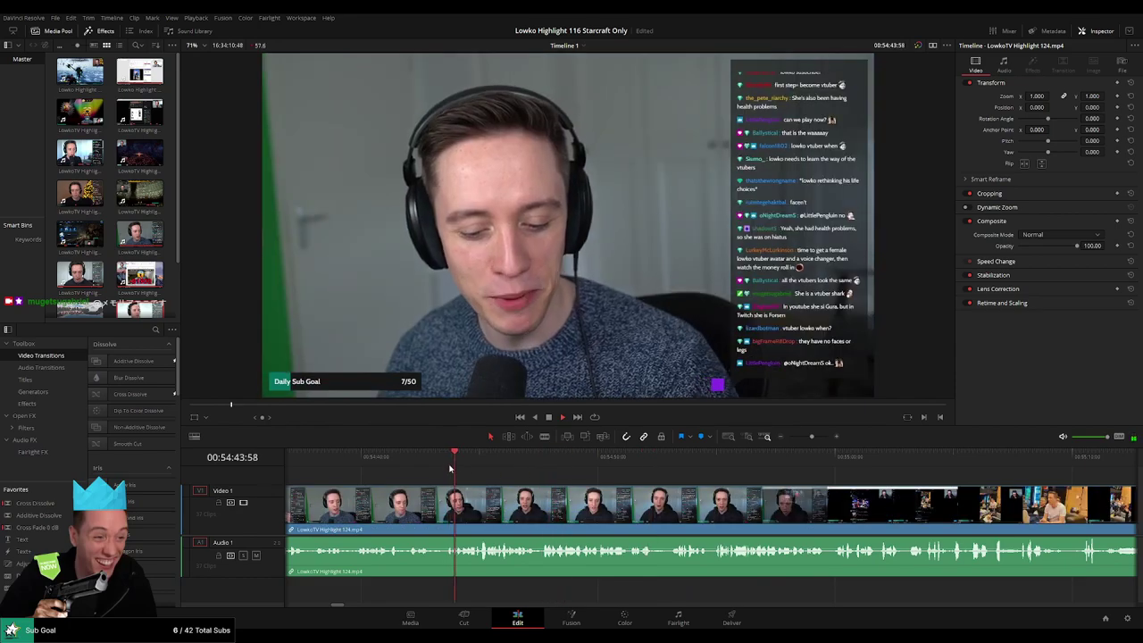
{"action": "scroll", "coordinate": [541, 482], "scroll_direction": "up", "scroll_amount": 3}
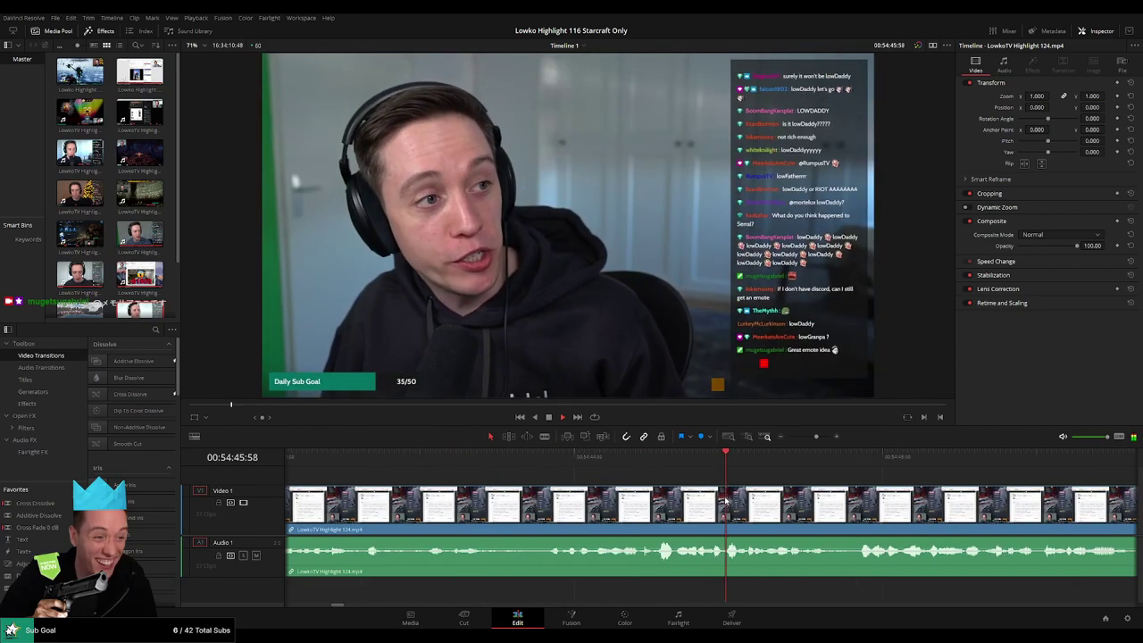
{"action": "left_click", "coordinate": [566, 466]}
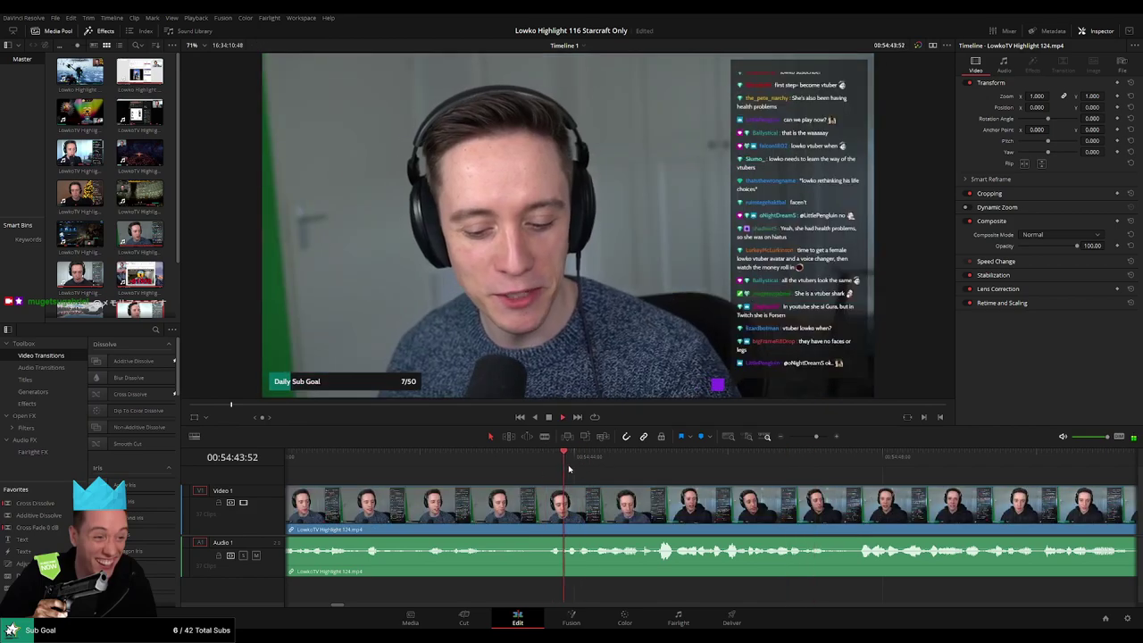
{"action": "key", "text": "space"}
{"action": "left_click", "coordinate": [657, 468]}
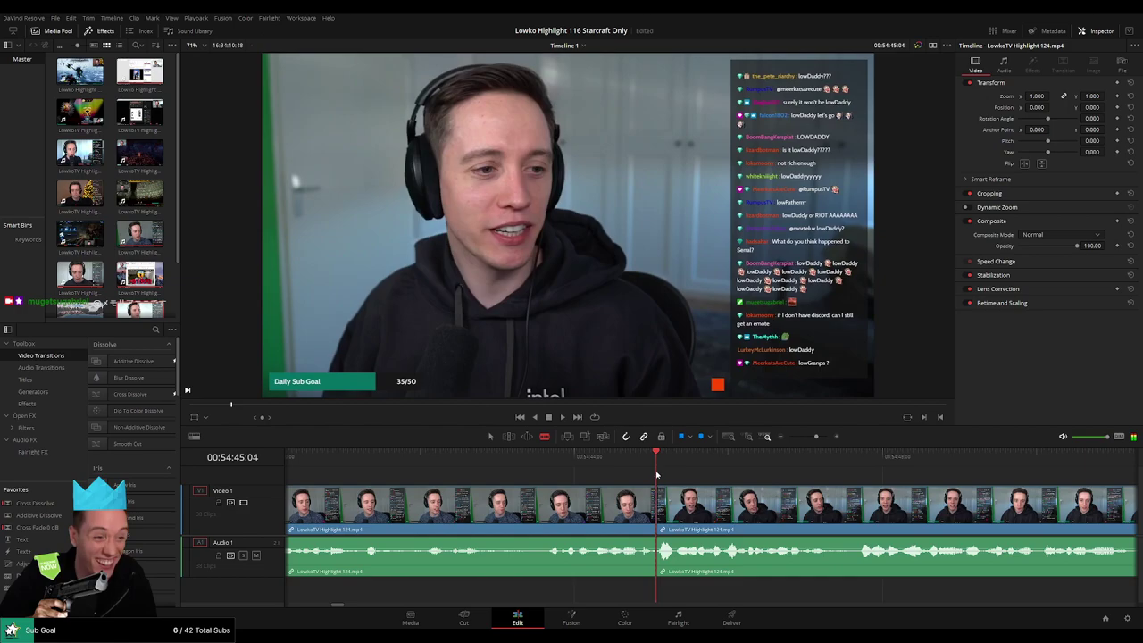
Ripple-delete the Highlight 124 clip before the cut at 00:54:45:04
{"action": "key", "text": "a"}
{"action": "left_click", "coordinate": [599, 510]}
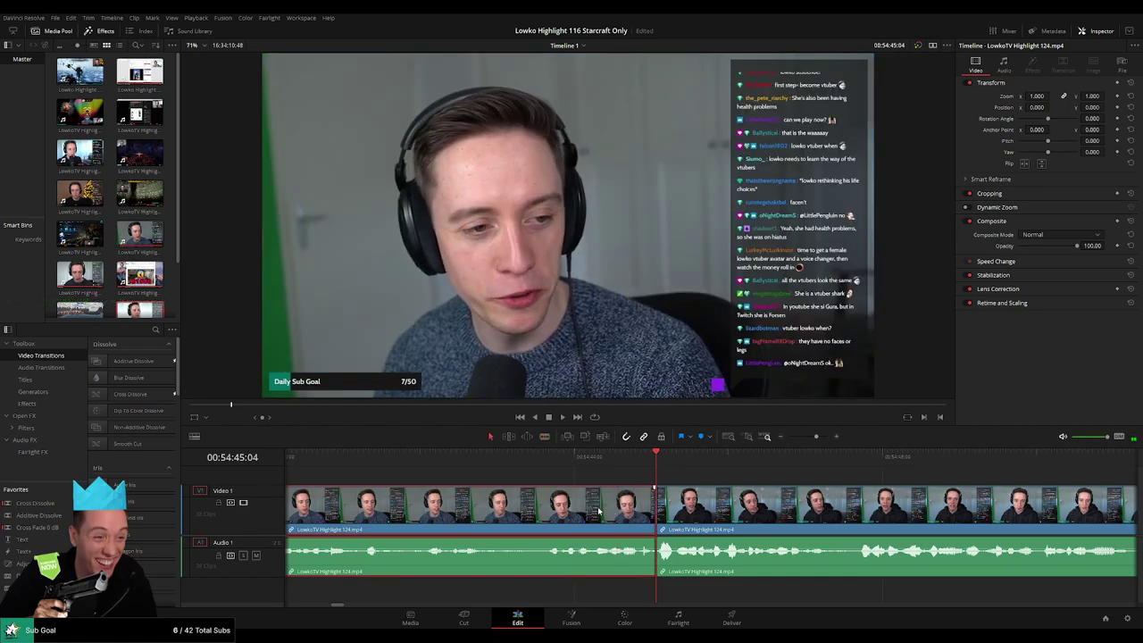
{"action": "scroll", "coordinate": [585, 511], "scroll_direction": "down", "scroll_amount": 5}
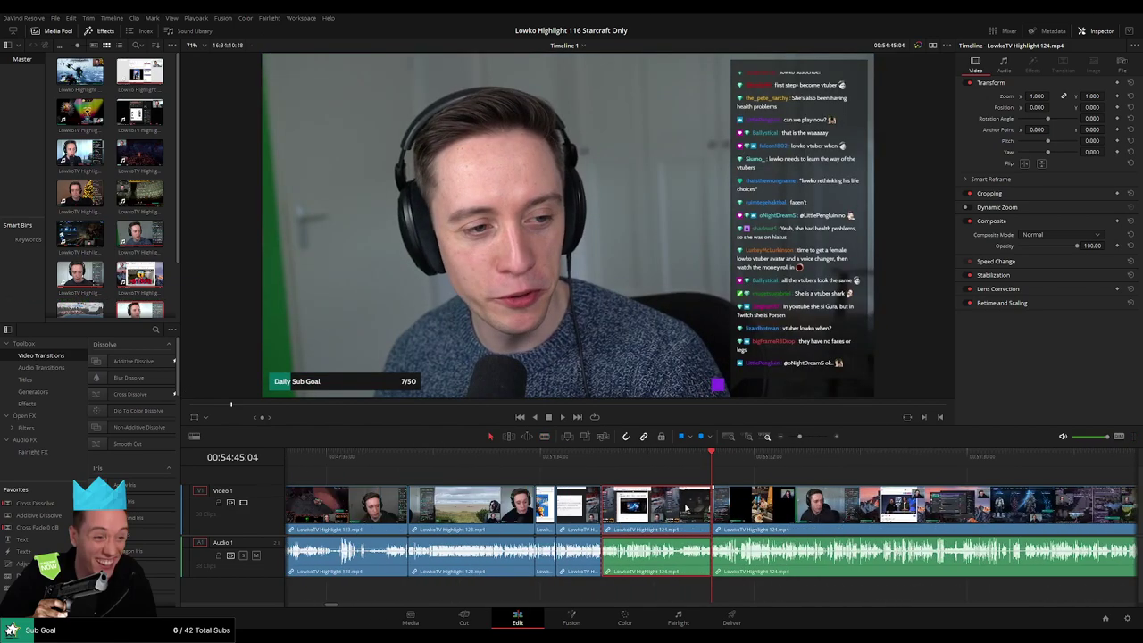
{"action": "key", "text": "BackSpace"}
Examine the black-hoodie talk and backstage video after the join, up to about 00:53:38, for StarCraft content
{"action": "key", "text": "space"}
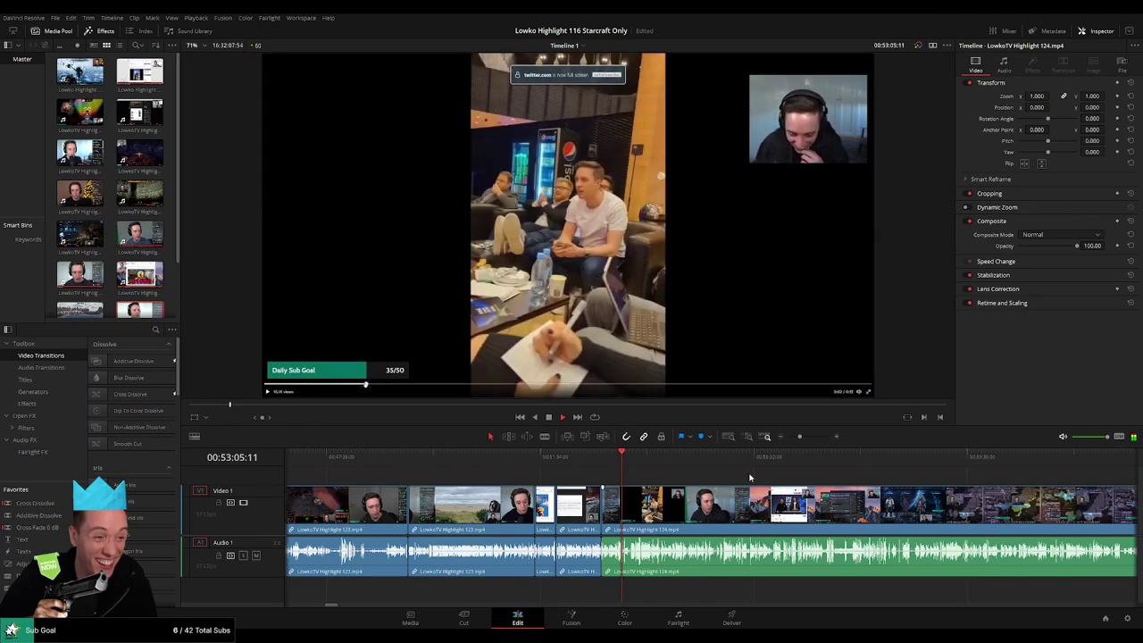
{"action": "left_click_drag", "start_coordinate": [800, 437], "coordinate": [808, 437]}
{"action": "left_click_drag", "start_coordinate": [737, 535], "coordinate": [675, 529]}
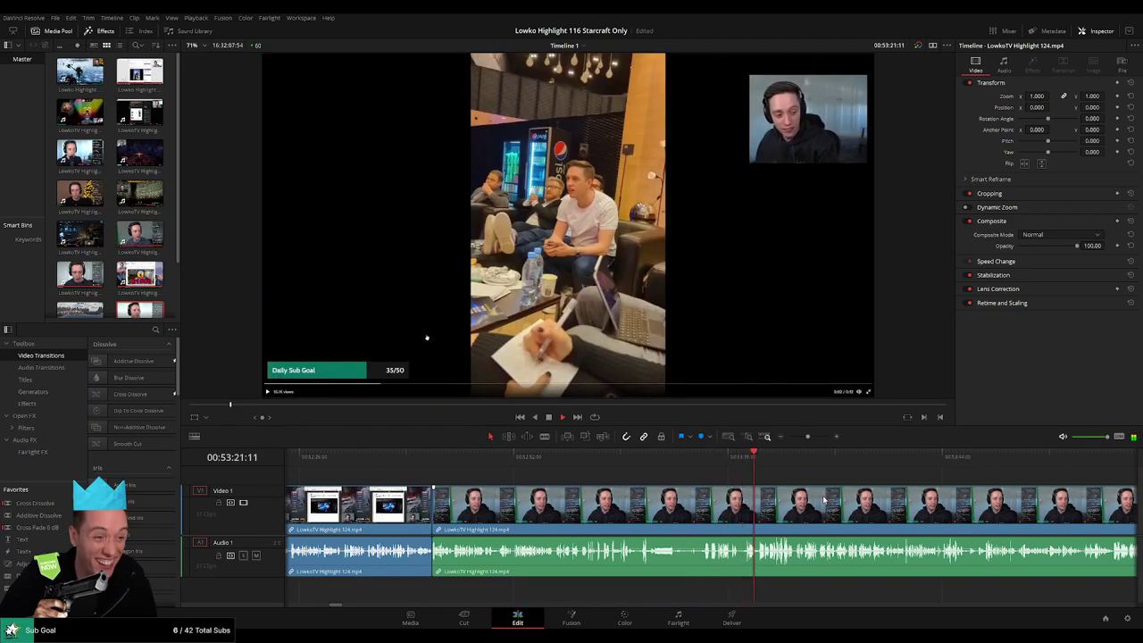
{"action": "left_click_drag", "start_coordinate": [826, 500], "coordinate": [626, 507]}
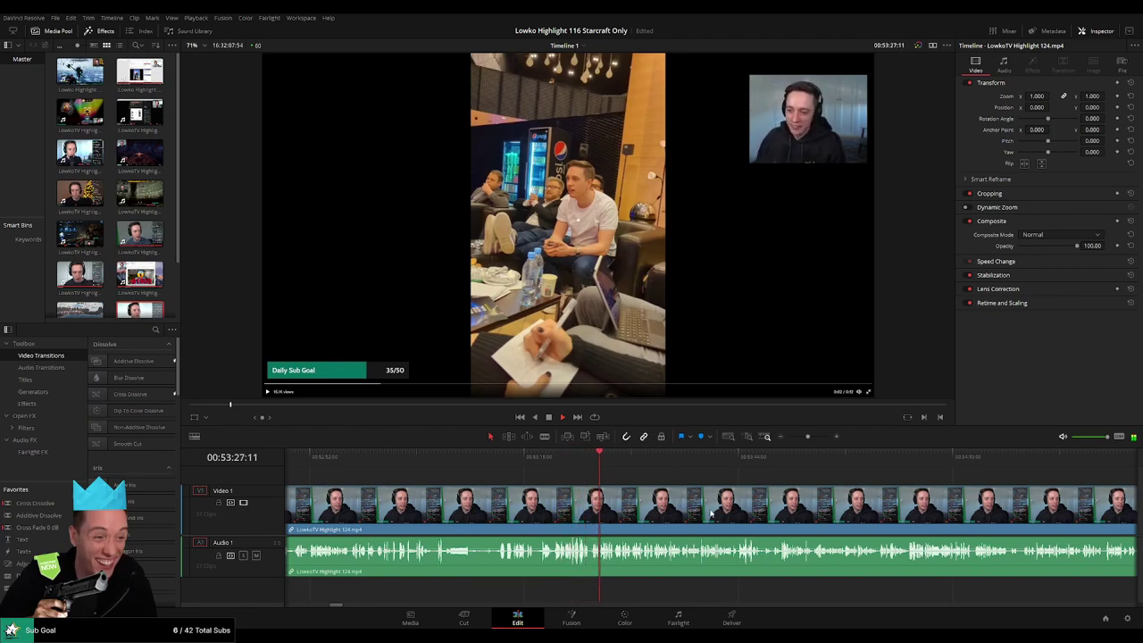
{"action": "scroll", "coordinate": [661, 509], "scroll_direction": "right", "scroll_amount": 2}
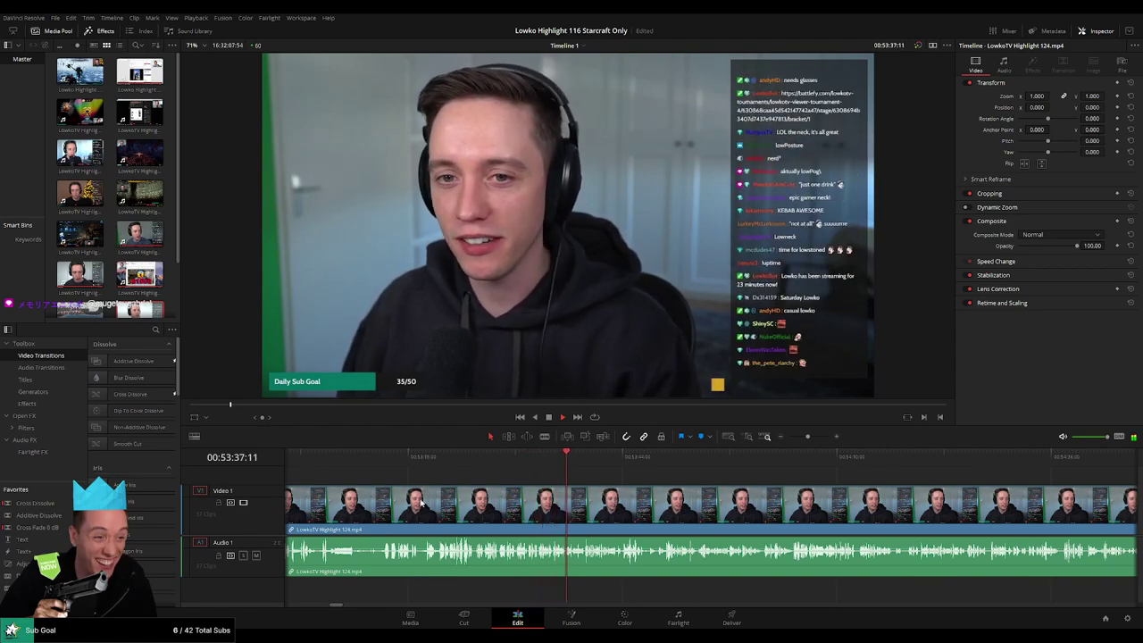
{"action": "left_click_drag", "start_coordinate": [424, 492], "coordinate": [773, 543]}
{"action": "key", "text": "space"}
Undo the last ripple deletion and review the restored section with the Gawr Gura channel page
{"action": "left_click_drag", "start_coordinate": [808, 438], "coordinate": [802, 439]}
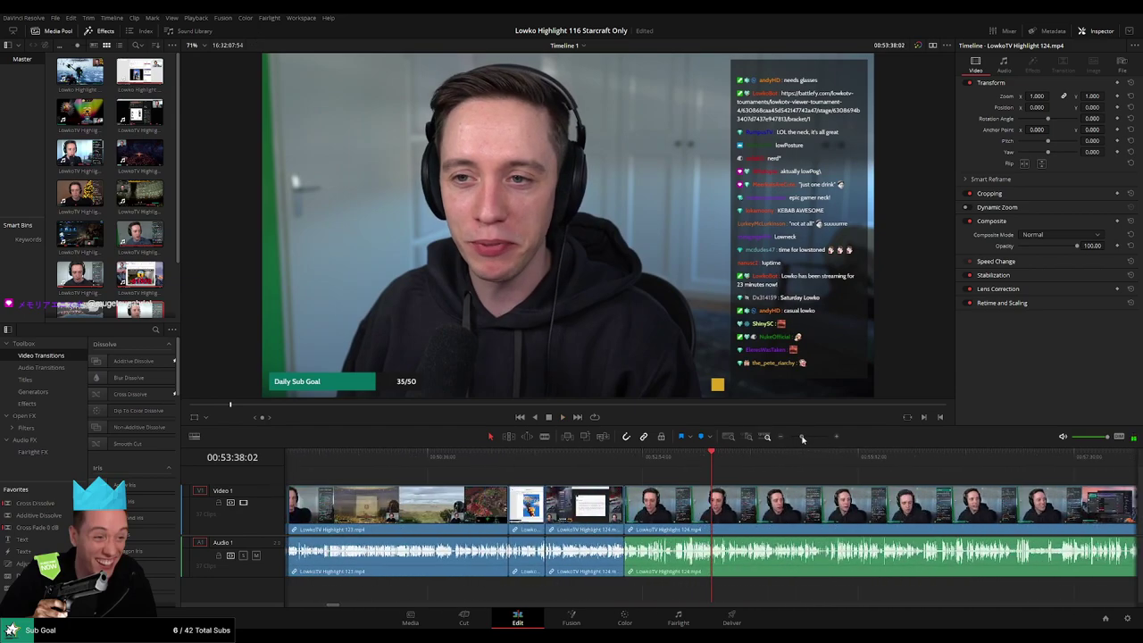
{"action": "key", "text": "ctrl+z"}
{"action": "left_click", "coordinate": [689, 459]}
{"action": "key", "text": "space"}
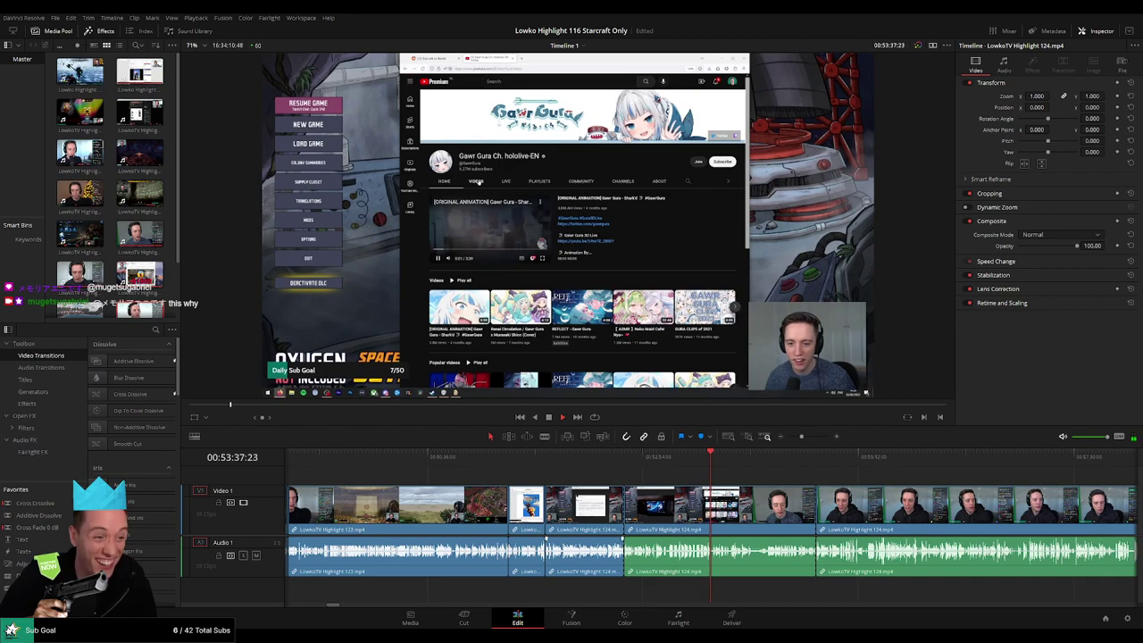
Ripple-delete the Gawr Gura and blue-sweater section of Highlight 124 so the black-hoodie talk follows the blue clips
{"action": "key", "text": "Down"}
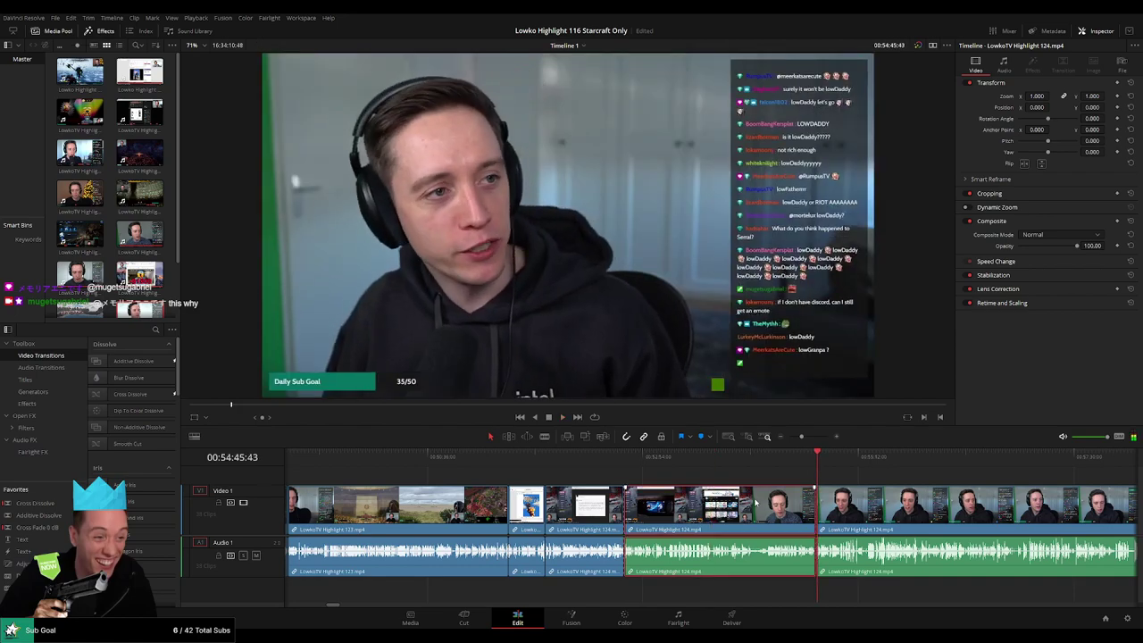
{"action": "key", "text": "Delete"}
{"action": "key", "text": "space"}
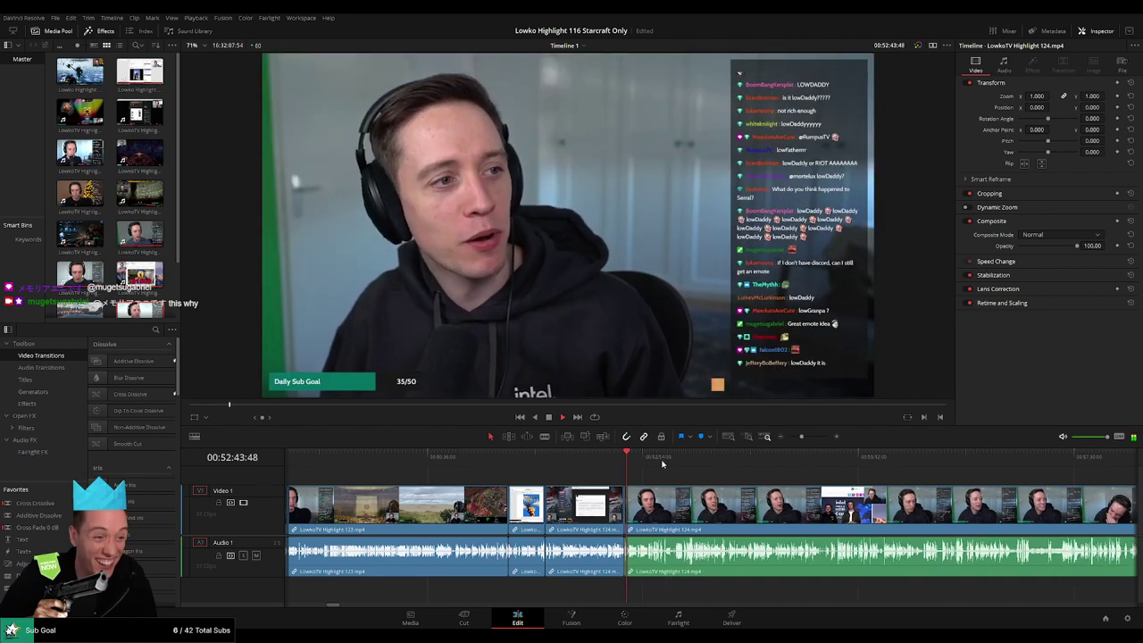
Review the black-hoodie talk from 00:53:27 and split Highlight 124 at about 00:54:04, just before the louder speech
{"action": "left_click", "coordinate": [694, 456]}
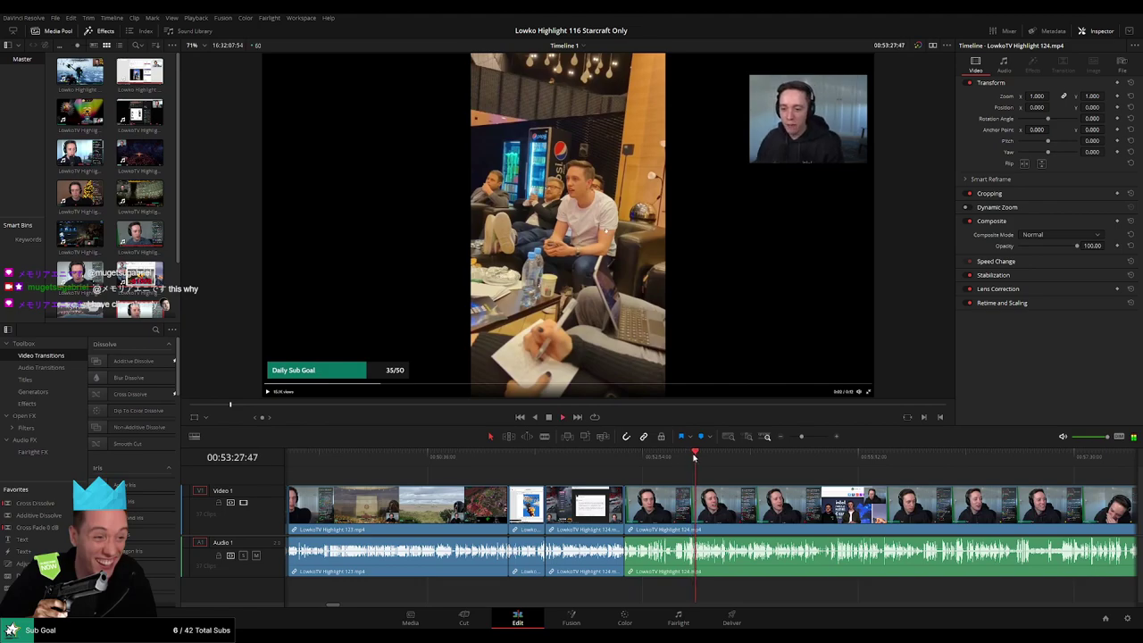
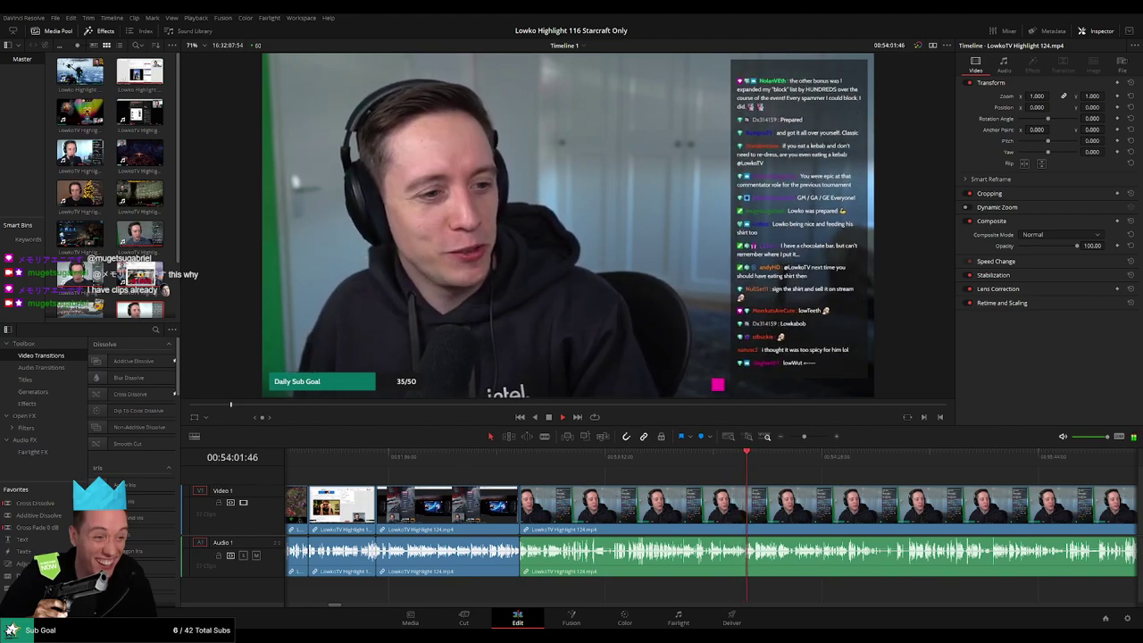
{"action": "key", "text": "ctrl+equal"}
{"action": "key", "text": "ctrl+equal"}
{"action": "key", "text": "ctrl+equal"}
{"action": "key", "text": "ctrl+equal"}
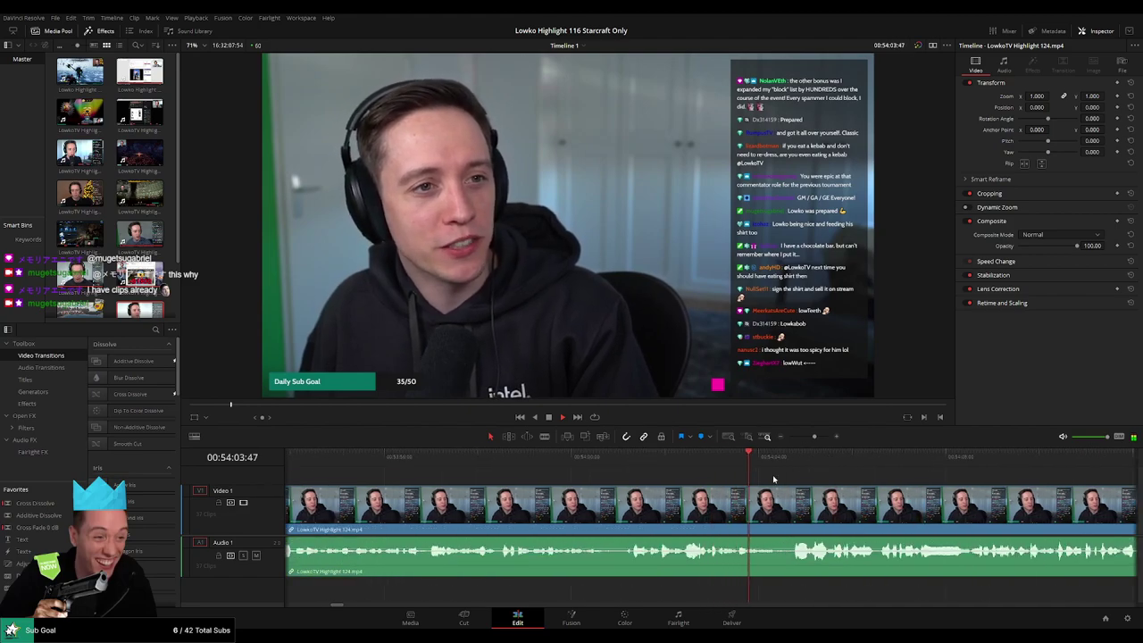
{"action": "scroll", "coordinate": [828, 489], "scroll_direction": "right", "scroll_amount": 3}
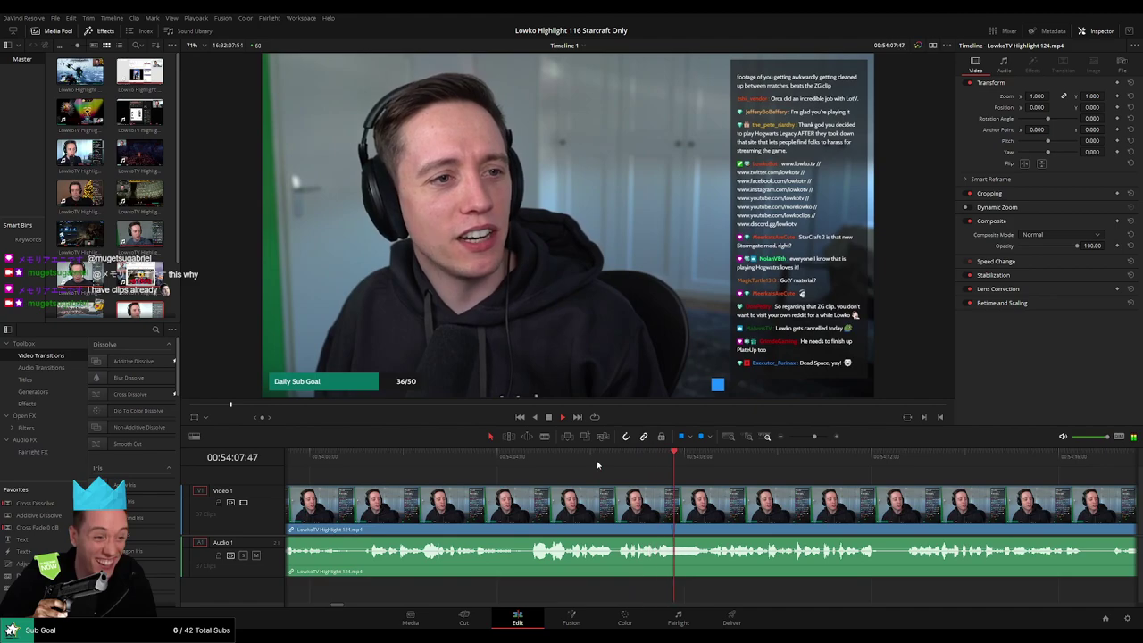
{"action": "left_click", "coordinate": [498, 457]}
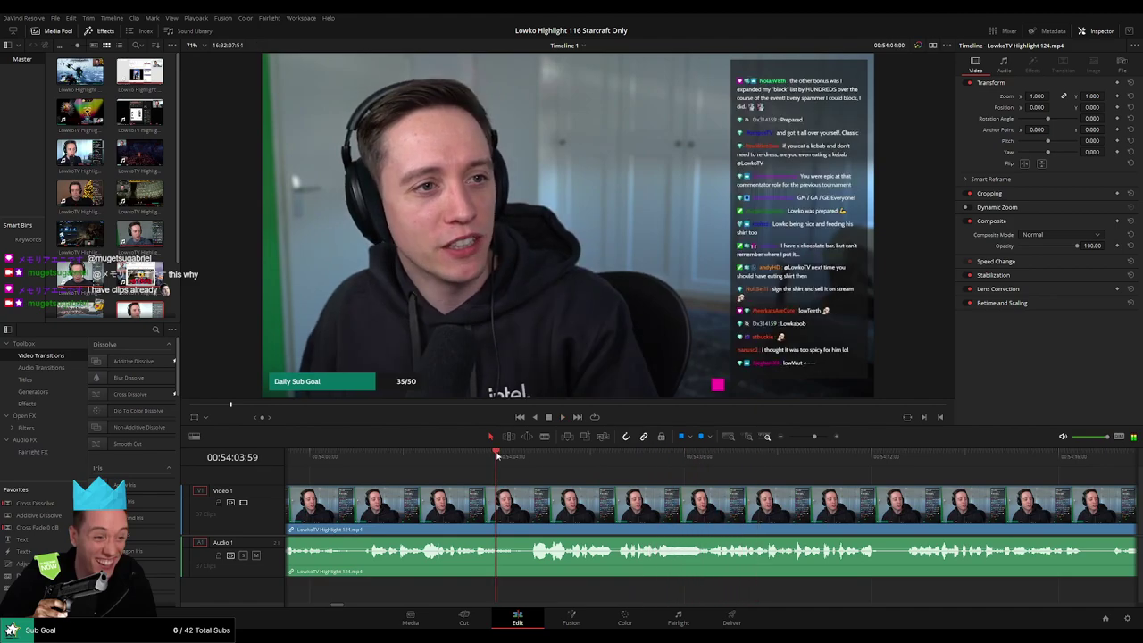
{"action": "key", "text": "b"}
{"action": "left_click", "coordinate": [522, 505]}
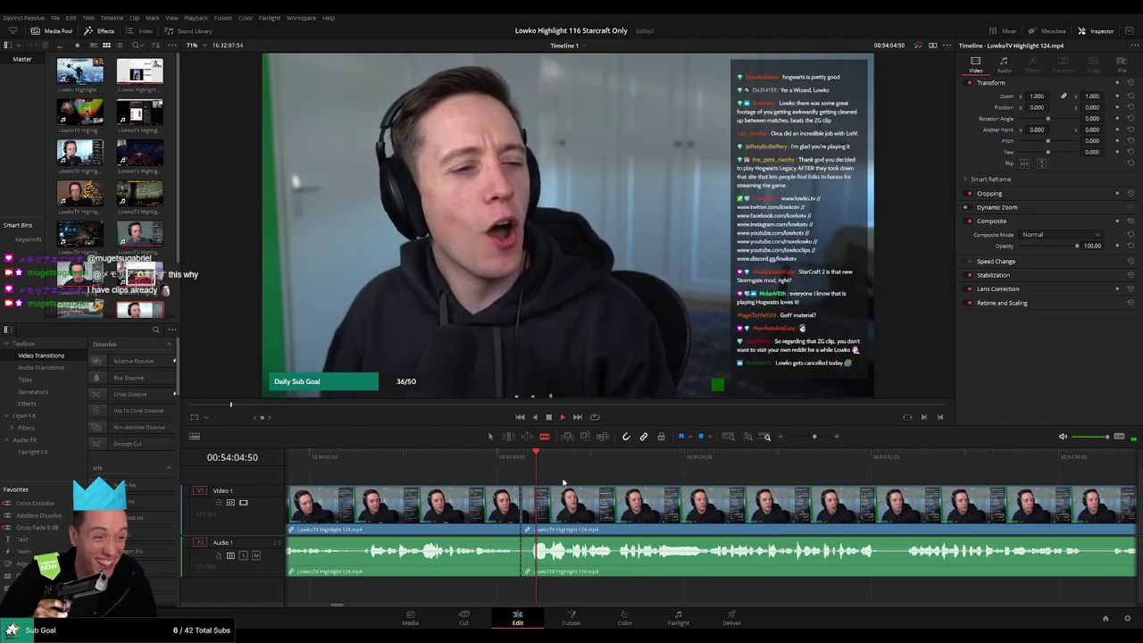
Examine the talk after the cut through the Intel Extreme Masters clip near 00:54:57, and undo the split at about 00:54:04
{"action": "left_click_drag", "start_coordinate": [589, 458], "coordinate": [910, 471]}
{"action": "left_click_drag", "start_coordinate": [815, 437], "coordinate": [802, 437]}
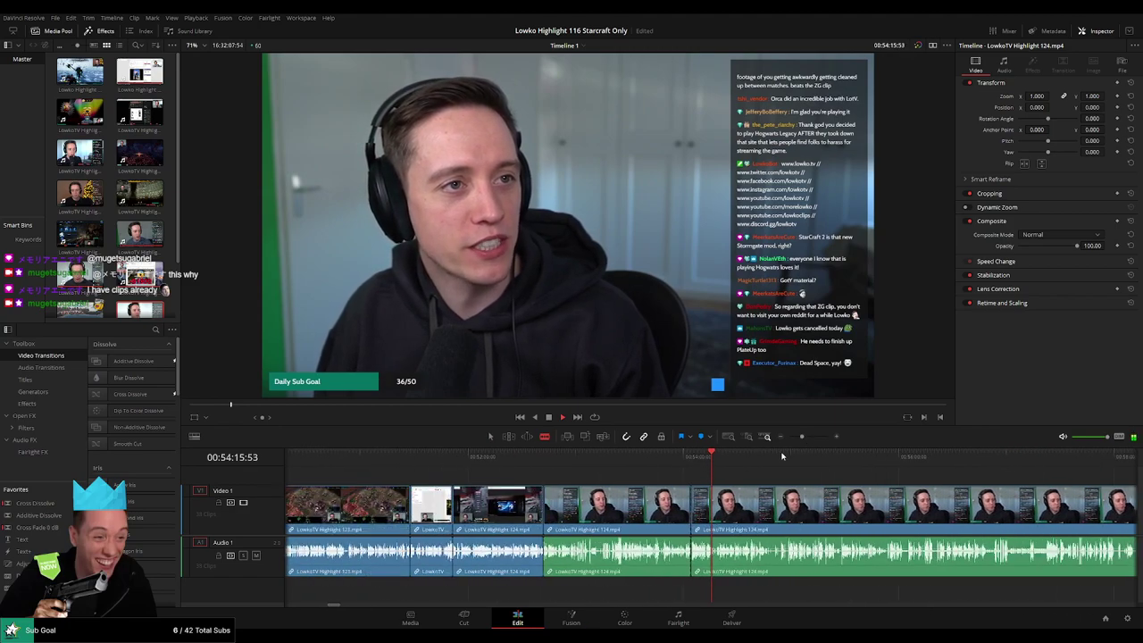
{"action": "left_click", "coordinate": [728, 464]}
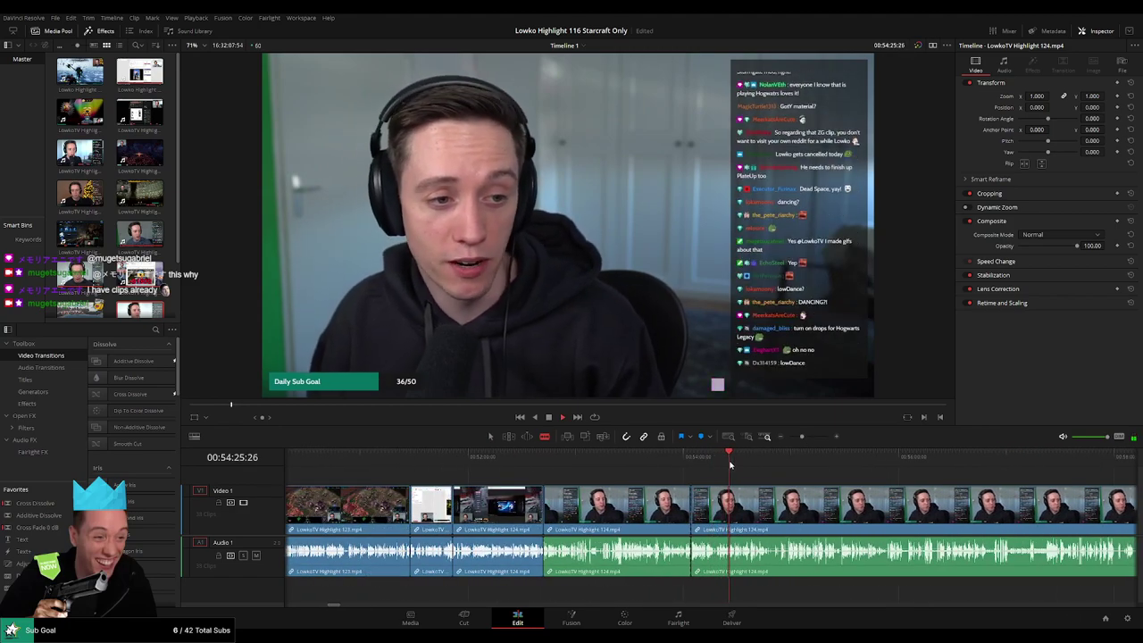
{"action": "left_click_drag", "start_coordinate": [730, 465], "coordinate": [749, 465]}
{"action": "scroll", "coordinate": [751, 503], "scroll_direction": "up", "scroll_amount": 2}
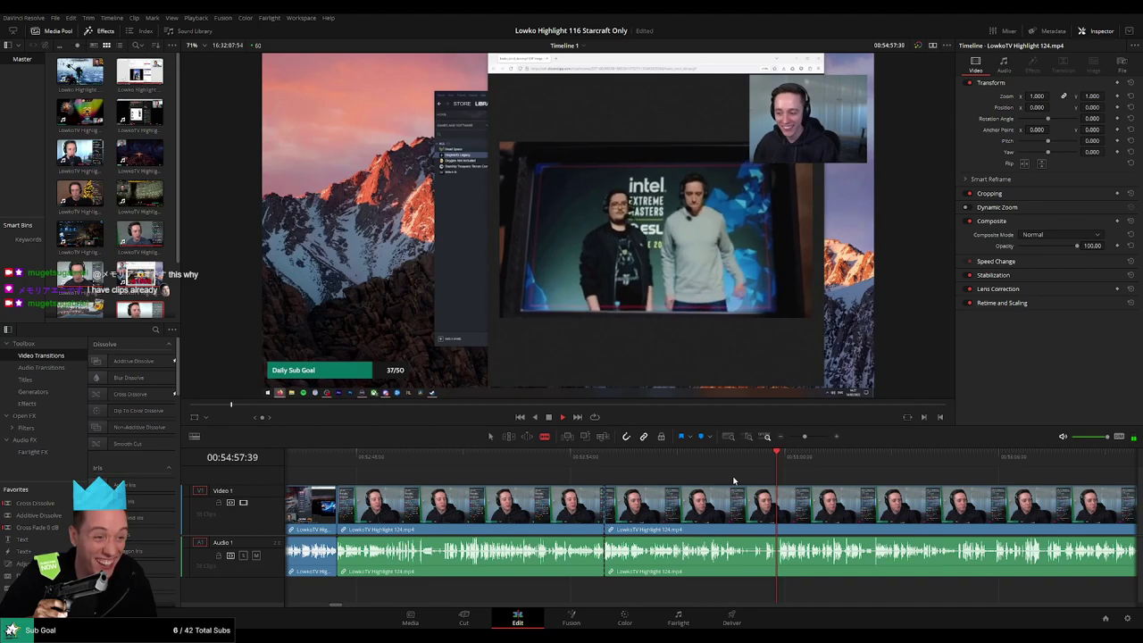
{"action": "left_click", "coordinate": [617, 469]}
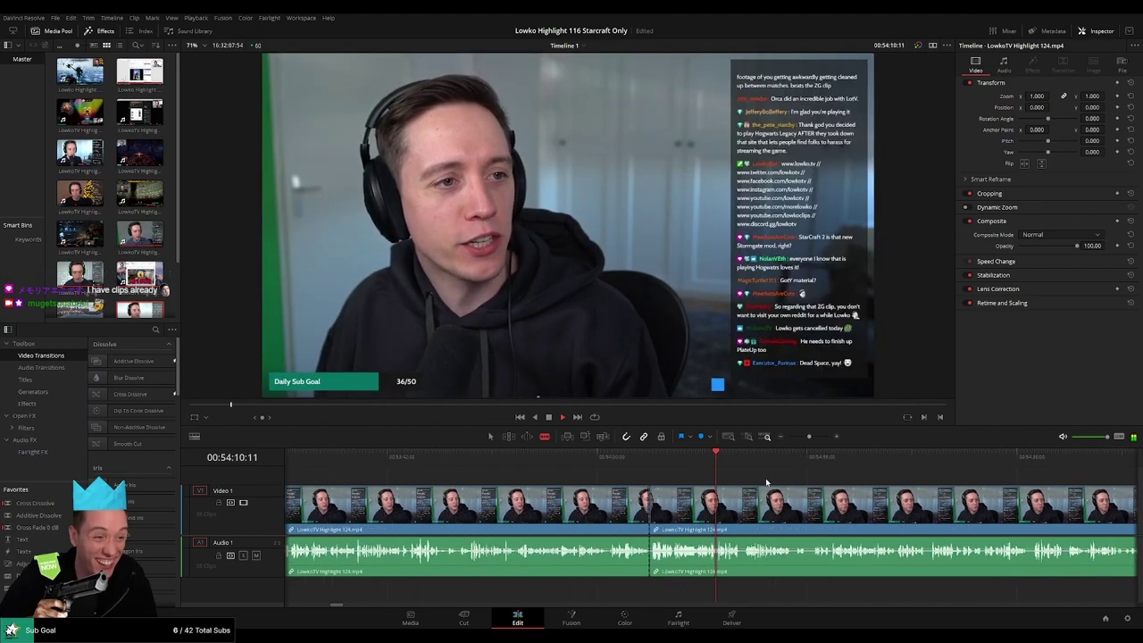
{"action": "key", "text": "ctrl+z"}
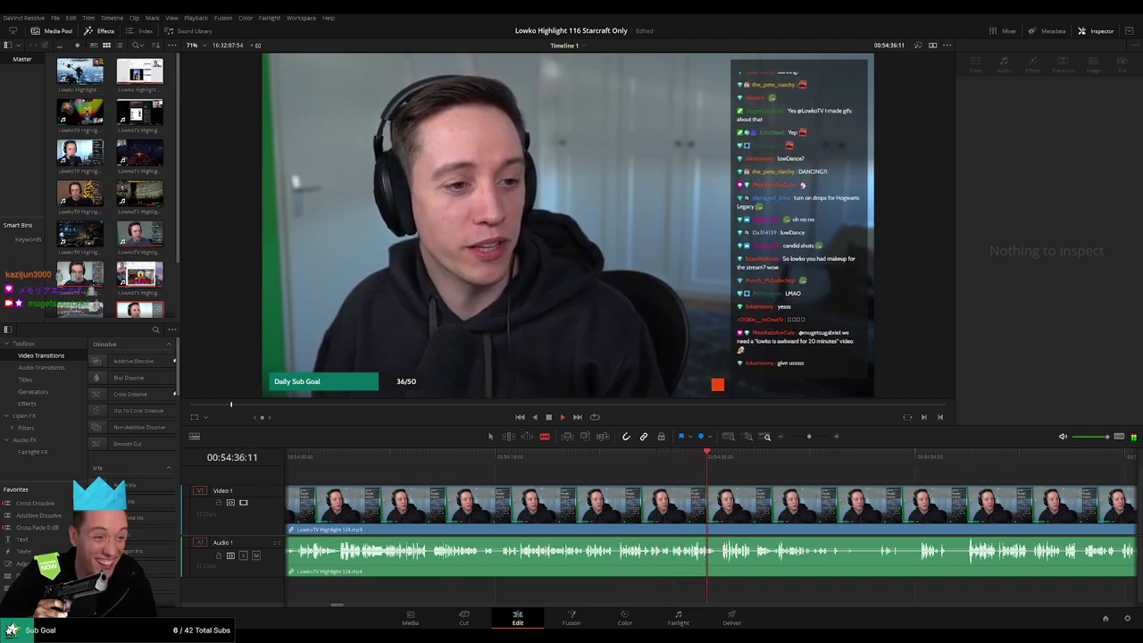
{"action": "left_click", "coordinate": [703, 516]}
{"action": "left_click", "coordinate": [703, 515]}
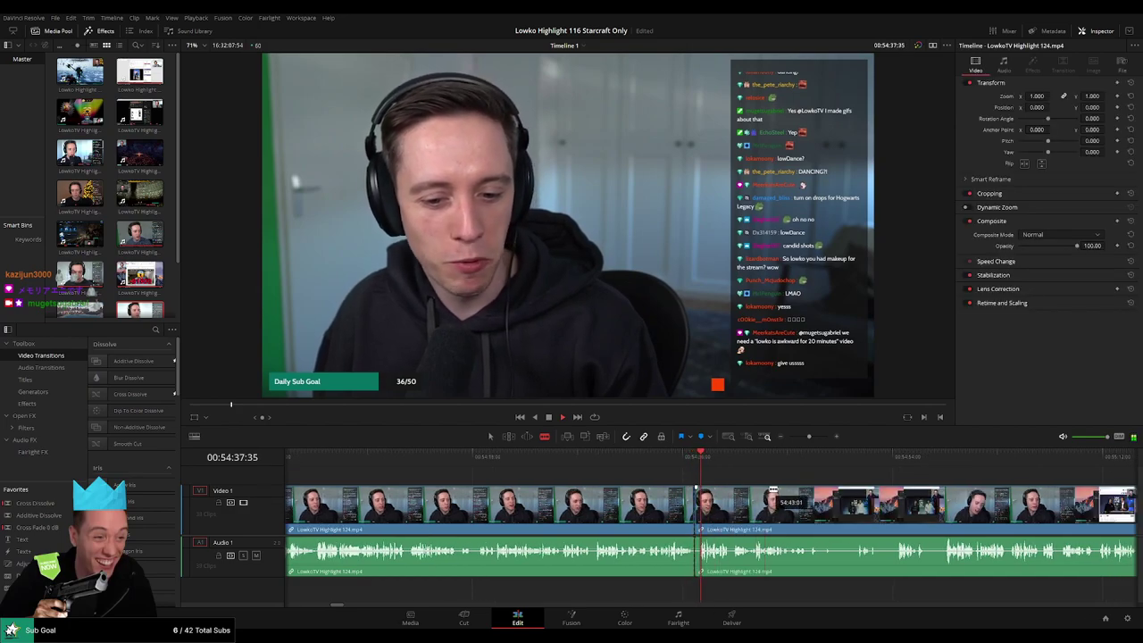
{"action": "key", "text": "ctrl+z"}
Split Highlight 124 at about 00:54:41, in the quiet pause of the black-hoodie webcam talk
{"action": "left_click_drag", "start_coordinate": [623, 481], "coordinate": [542, 479]}
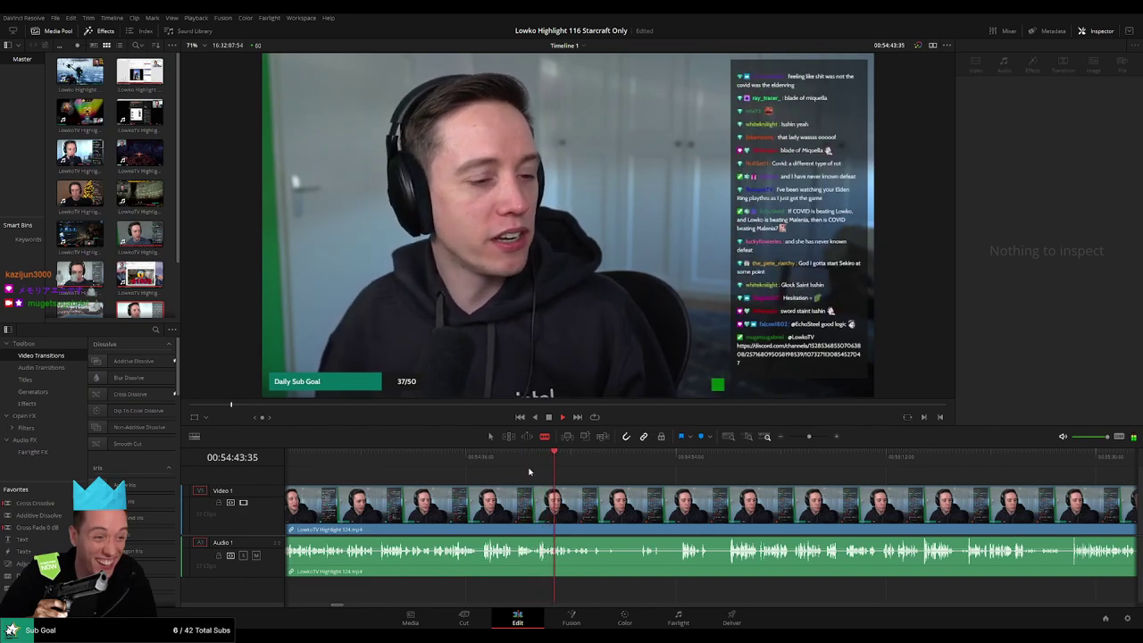
{"action": "left_click", "coordinate": [516, 458]}
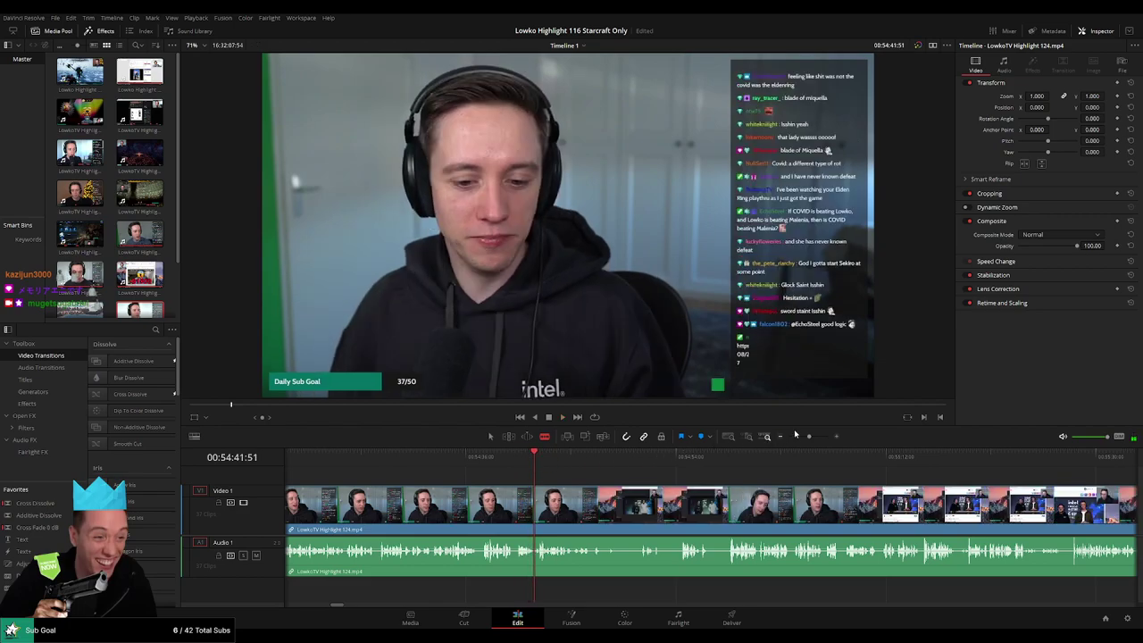
{"action": "left_click_drag", "start_coordinate": [810, 436], "coordinate": [821, 437]}
{"action": "left_click_drag", "start_coordinate": [488, 461], "coordinate": [741, 457]}
{"action": "left_click", "coordinate": [654, 489]}
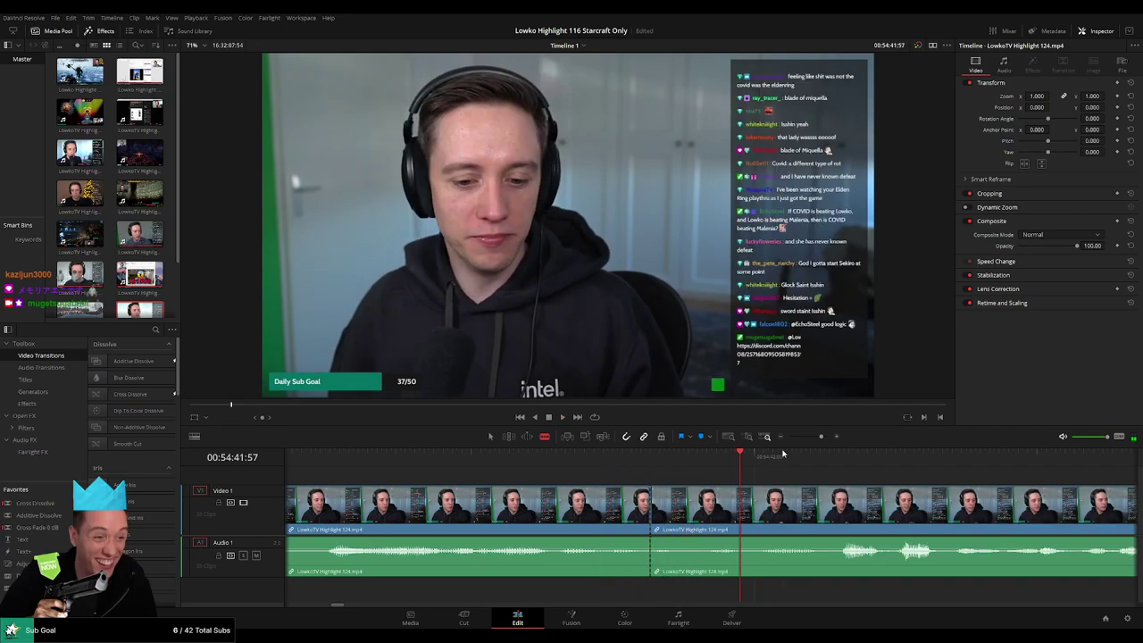
Split Highlight 124 at about 00:54:50, where the Intel Extreme Masters clip starts, and ripple-delete the webcam section back to the previous cut
{"action": "left_click_drag", "start_coordinate": [813, 444], "coordinate": [782, 462]}
{"action": "key", "text": "space"}
{"action": "key", "text": "space"}
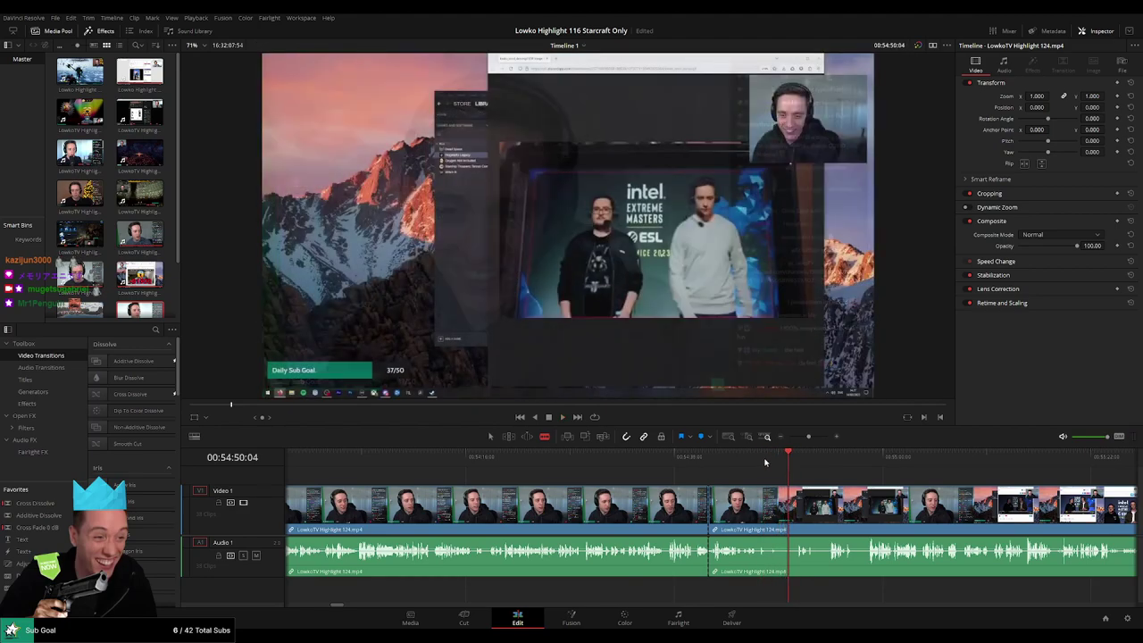
{"action": "left_click", "coordinate": [758, 461]}
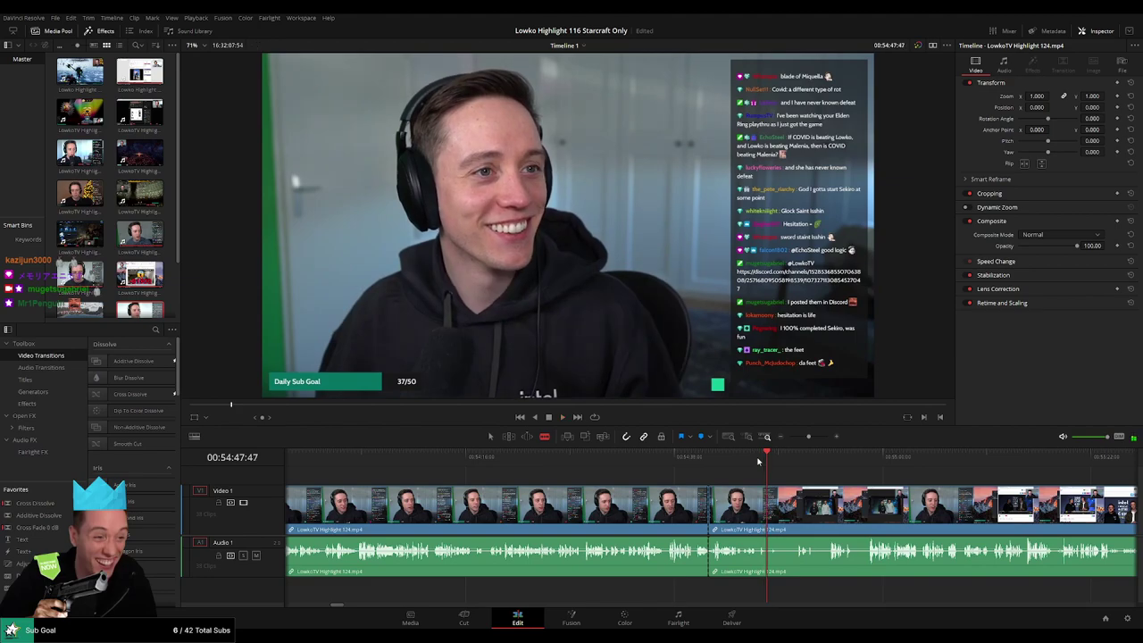
{"action": "left_click", "coordinate": [783, 463]}
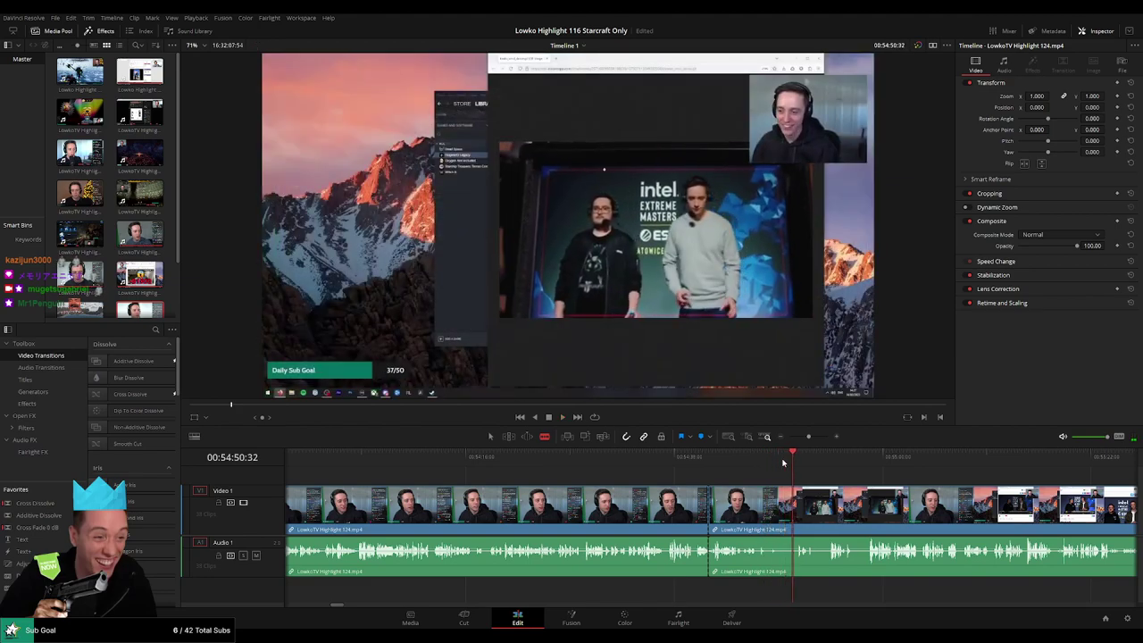
{"action": "left_click", "coordinate": [794, 497]}
{"action": "key", "text": "a"}
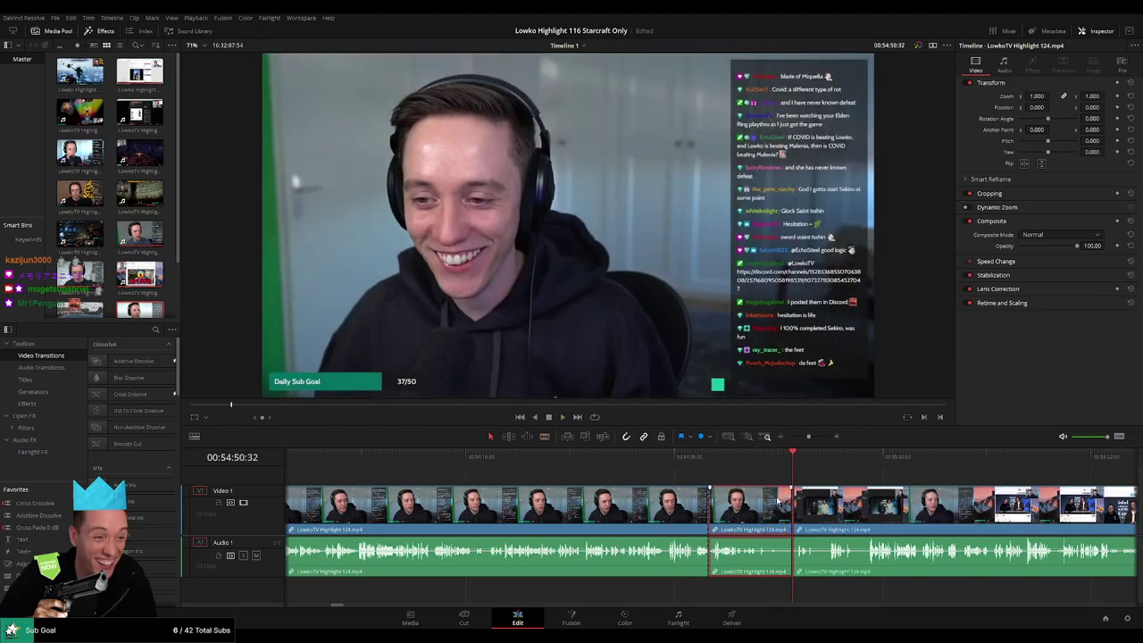
{"action": "key", "text": "Delete"}
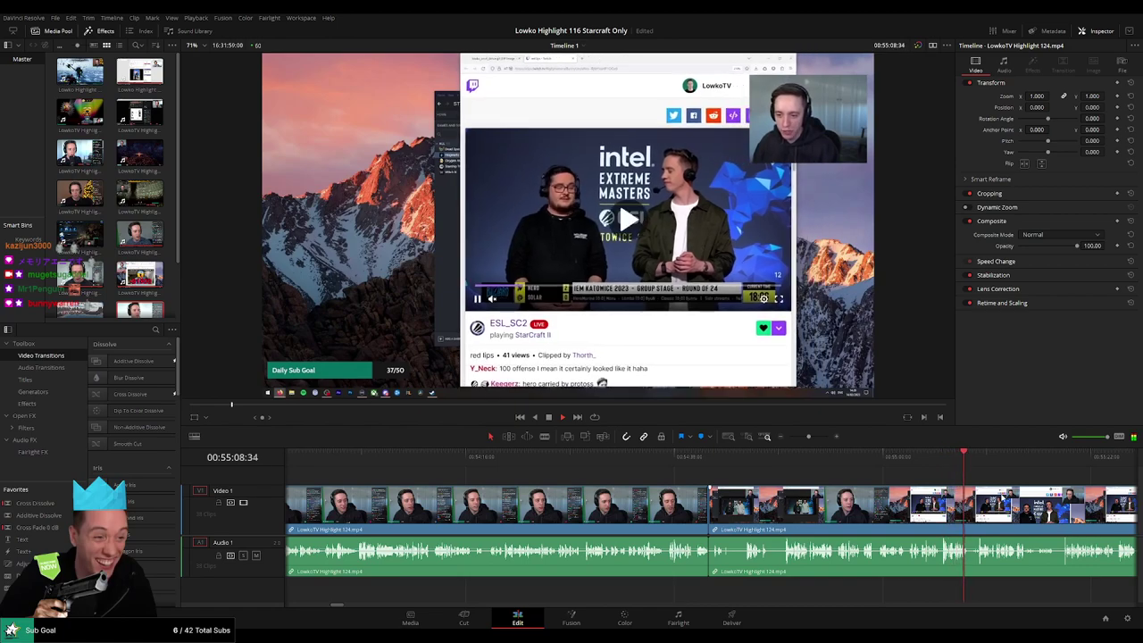
Colour the kept black-hoodie talk clip just before the new cut blue
{"action": "left_click_drag", "start_coordinate": [808, 436], "coordinate": [800, 439]}
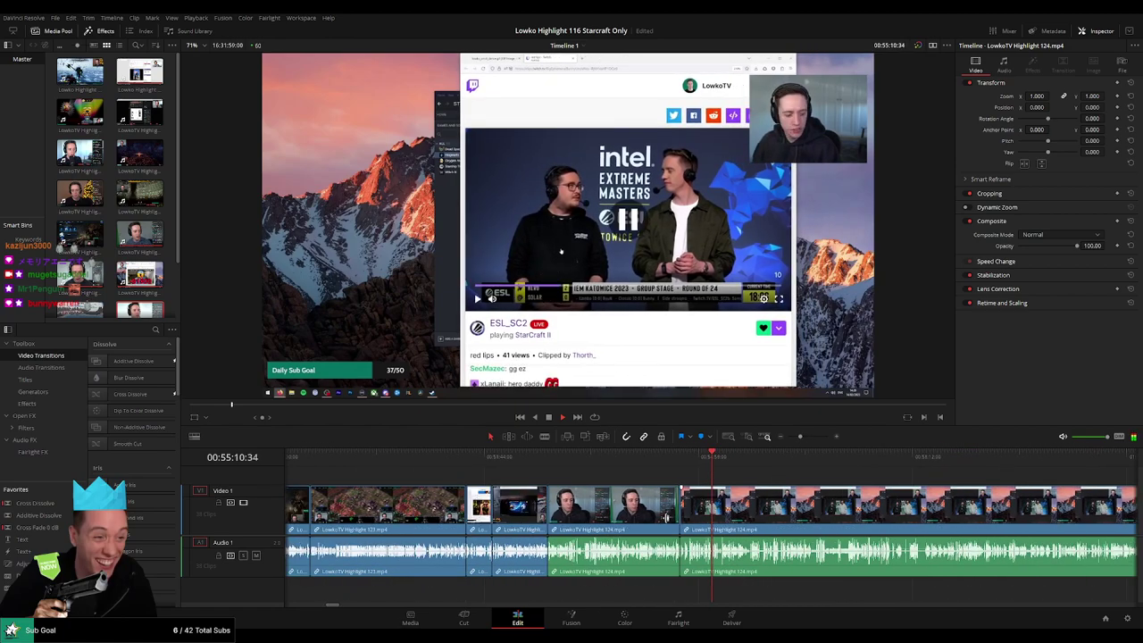
{"action": "left_click", "coordinate": [656, 506]}
{"action": "left_click", "coordinate": [804, 480]}
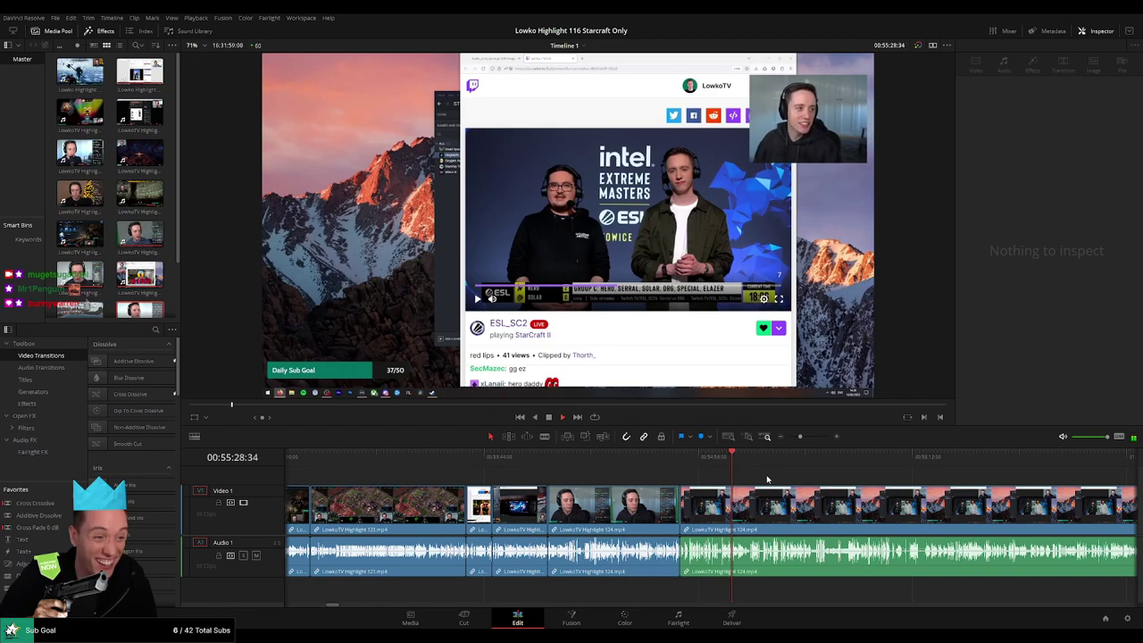
Split Highlight 124 at about 00:55:34, in the black-hoodie webcam talk that follows the ESL_SC2 interview clip
{"action": "left_click_drag", "start_coordinate": [794, 441], "coordinate": [812, 438]}
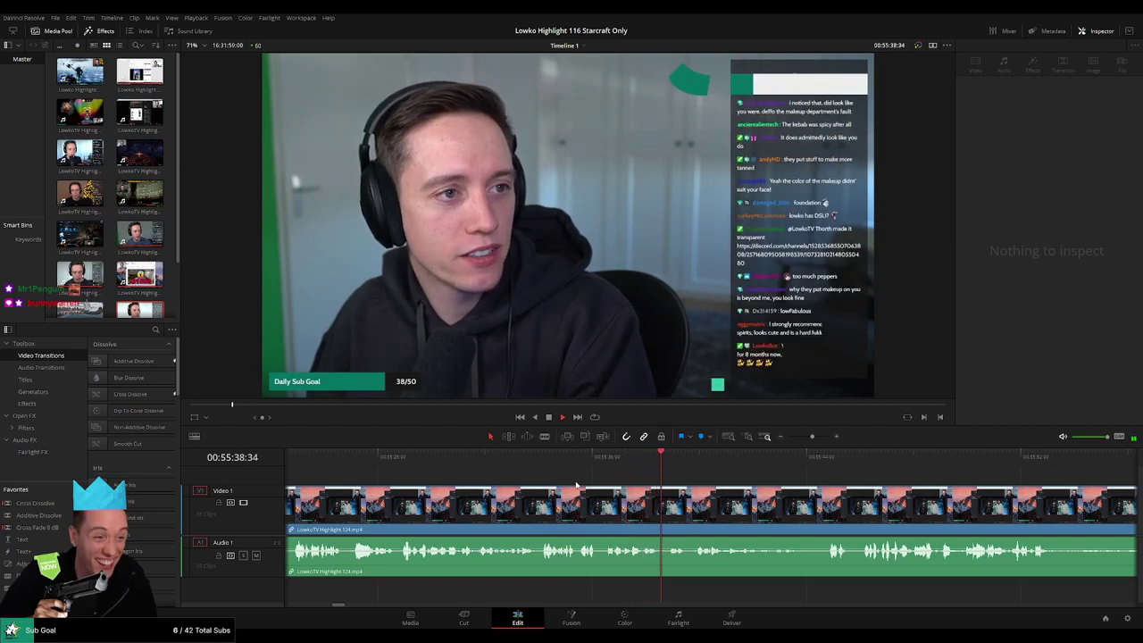
{"action": "left_click", "coordinate": [530, 465]}
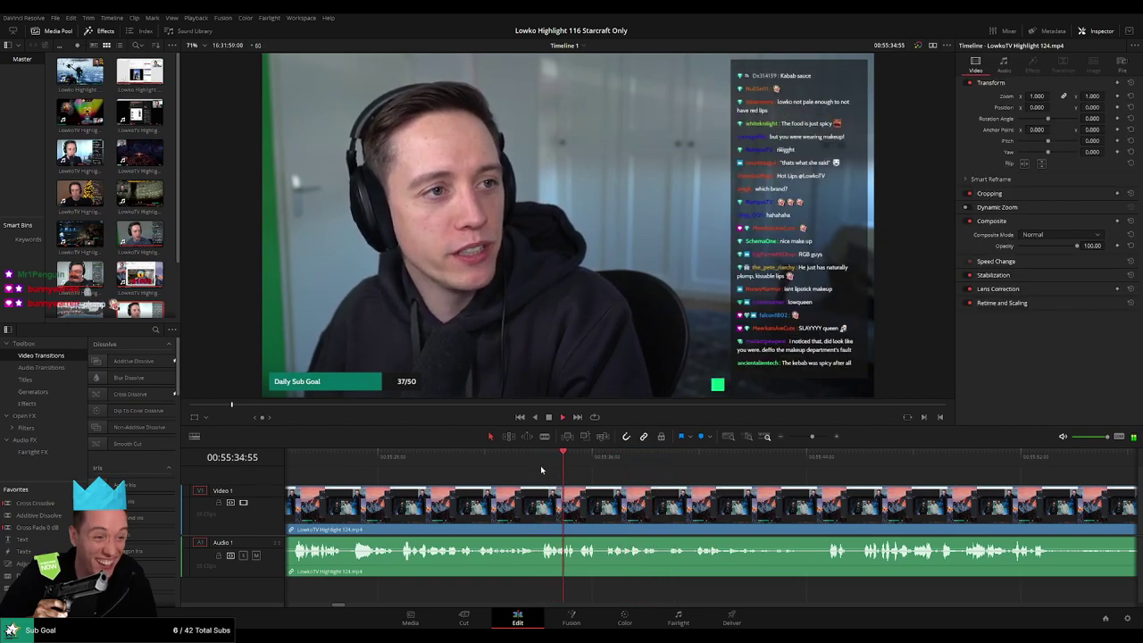
{"action": "left_click_drag", "start_coordinate": [541, 470], "coordinate": [472, 460]}
{"action": "key", "text": "space"}
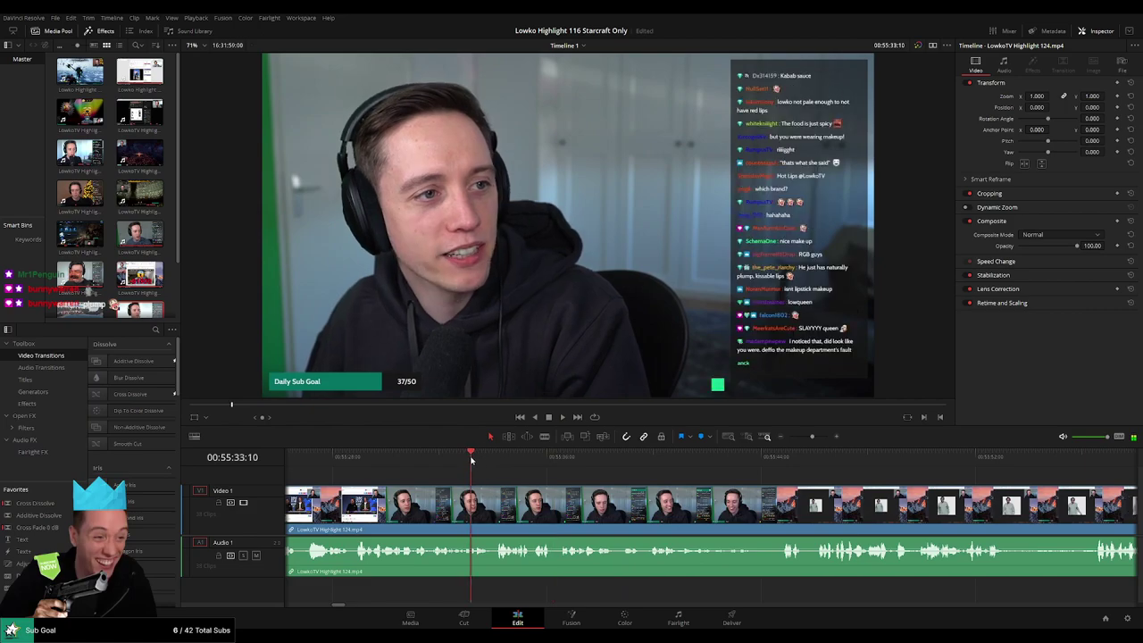
{"action": "key", "text": "space"}
{"action": "key", "text": "b"}
{"action": "left_click", "coordinate": [494, 500]}
{"action": "left_click", "coordinate": [423, 465]}
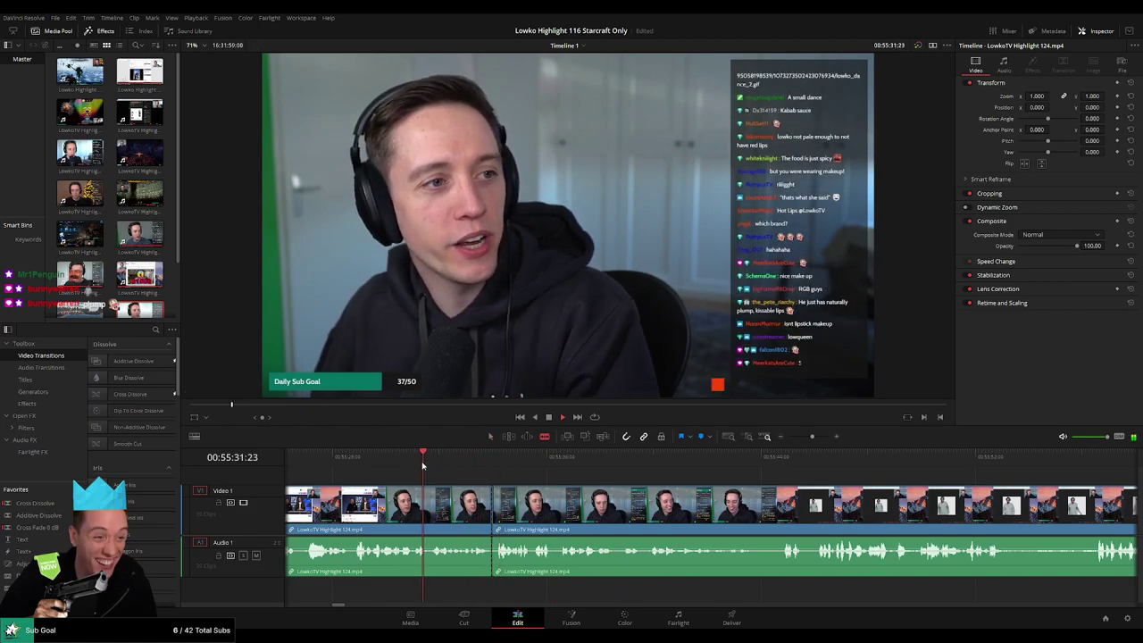
{"action": "left_click", "coordinate": [423, 465]}
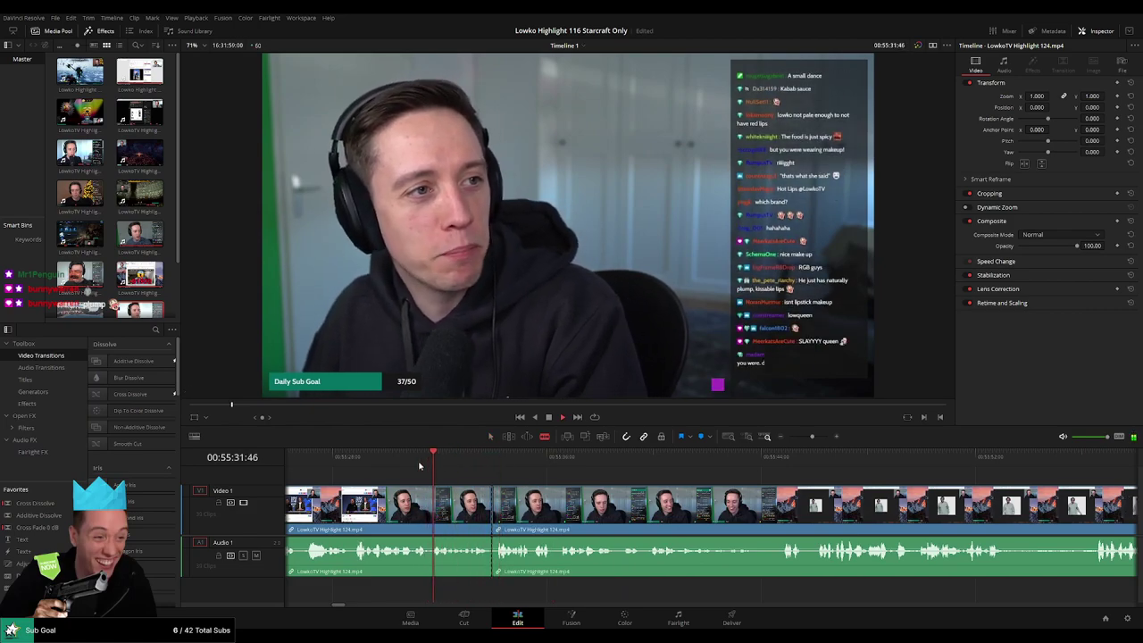
Colour the kept Intel Extreme Masters clip that ends at the 00:55:34 cut blue
{"action": "left_click", "coordinate": [790, 467]}
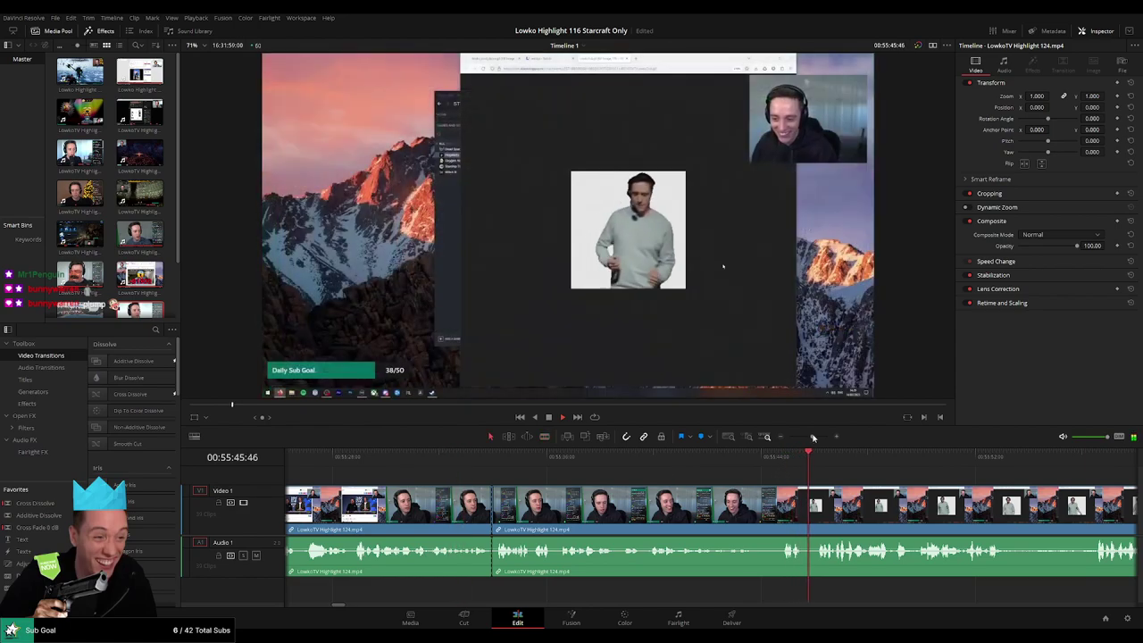
{"action": "left_click_drag", "start_coordinate": [812, 437], "coordinate": [809, 436]}
{"action": "key", "text": "a"}
{"action": "left_click", "coordinate": [545, 511]}
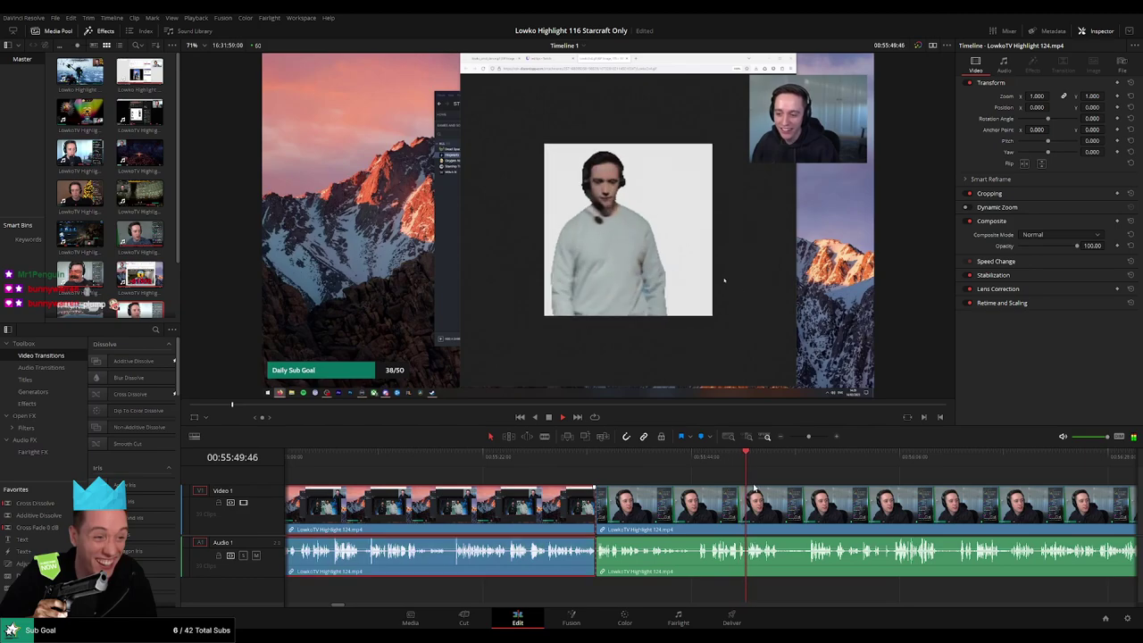
Split Highlight 124 at about 00:56:04, before the ESL_SC2 camera clip, and ripple-delete the dancing-image section back to the 00:55:34 cut
{"action": "left_click", "coordinate": [784, 482]}
{"action": "left_click_drag", "start_coordinate": [808, 437], "coordinate": [805, 437]}
{"action": "left_click", "coordinate": [728, 466]}
{"action": "scroll", "coordinate": [556, 484], "scroll_direction": "right", "scroll_amount": 3}
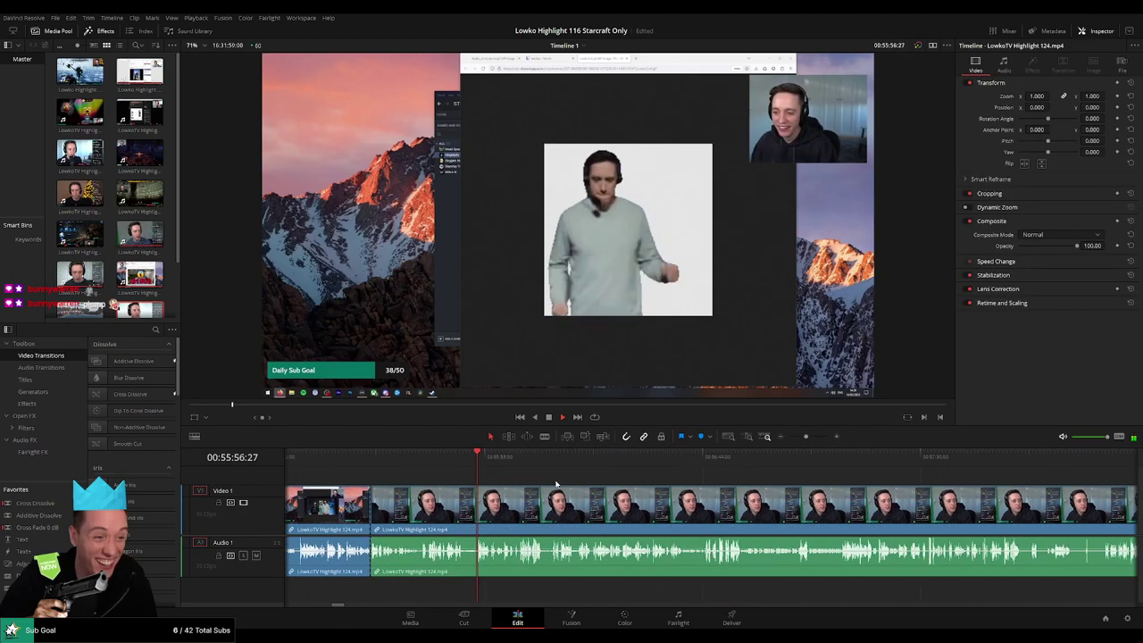
{"action": "left_click", "coordinate": [532, 467]}
{"action": "left_click", "coordinate": [520, 465]}
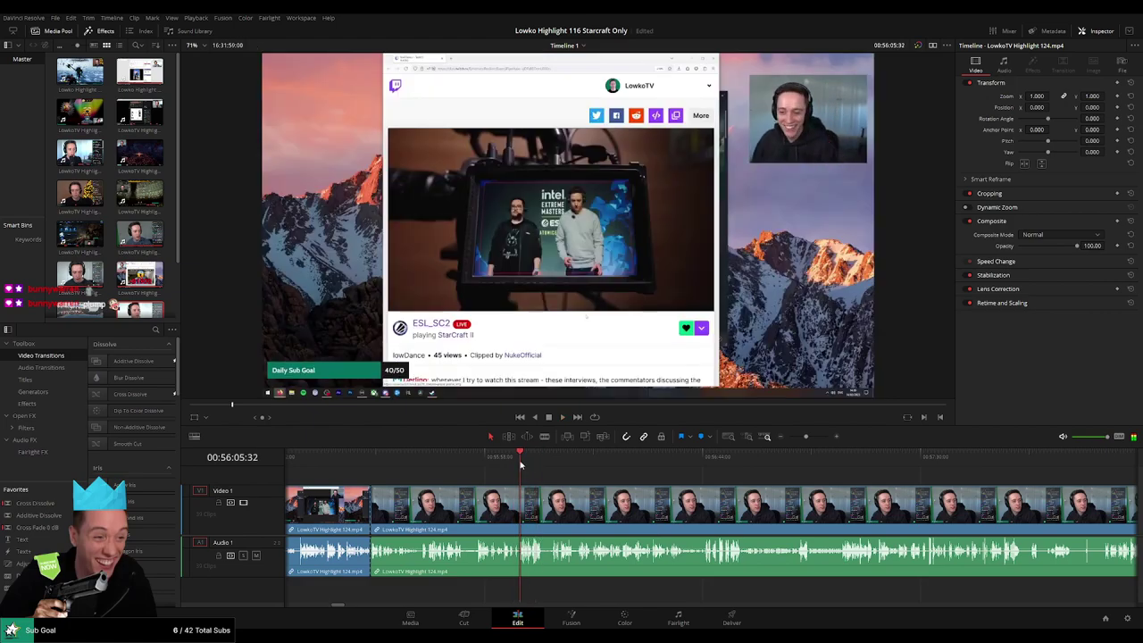
{"action": "left_click_drag", "start_coordinate": [805, 437], "coordinate": [808, 437]}
{"action": "scroll", "coordinate": [630, 504], "scroll_direction": "up", "scroll_amount": 3}
{"action": "left_click", "coordinate": [587, 466]}
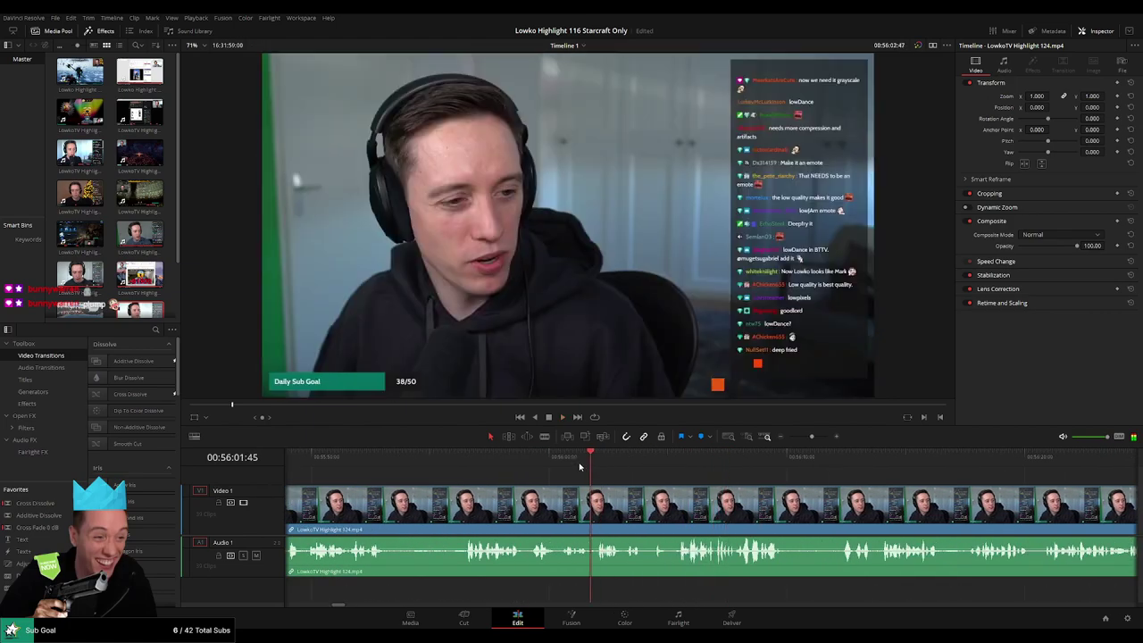
{"action": "left_click", "coordinate": [578, 466]}
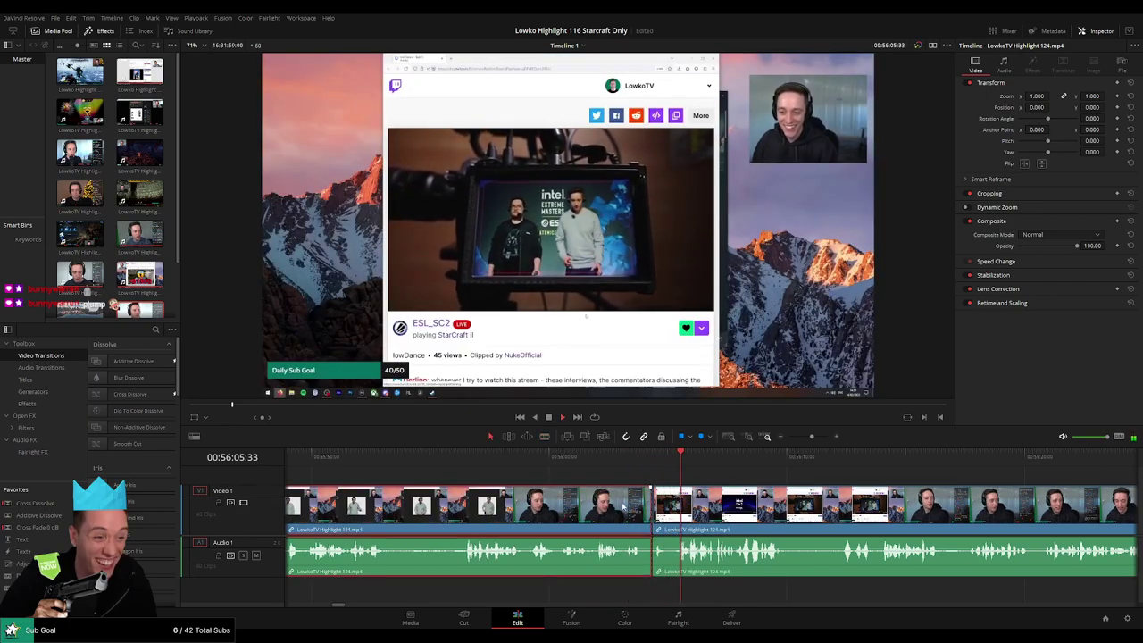
{"action": "key", "text": "ctrl+z"}
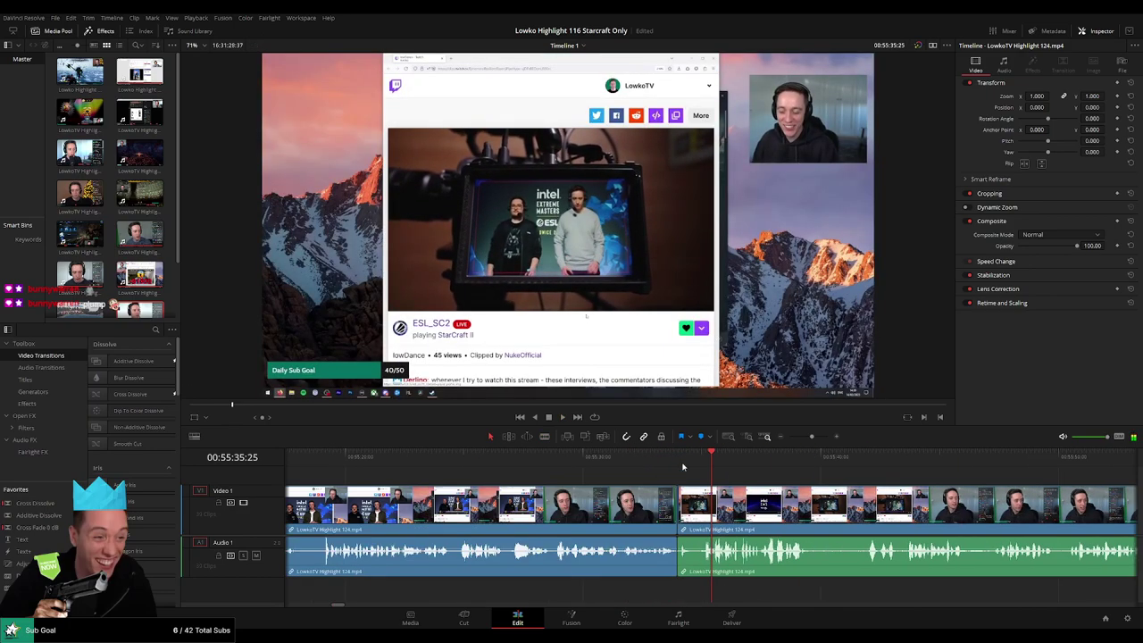
Review the join at about 00:55:34 and the ESL_SC2 camera clip and webcam talk up to 00:56:06
{"action": "left_click", "coordinate": [658, 466]}
{"action": "key", "text": "space"}
{"action": "scroll", "coordinate": [623, 501], "scroll_direction": "right", "scroll_amount": 3}
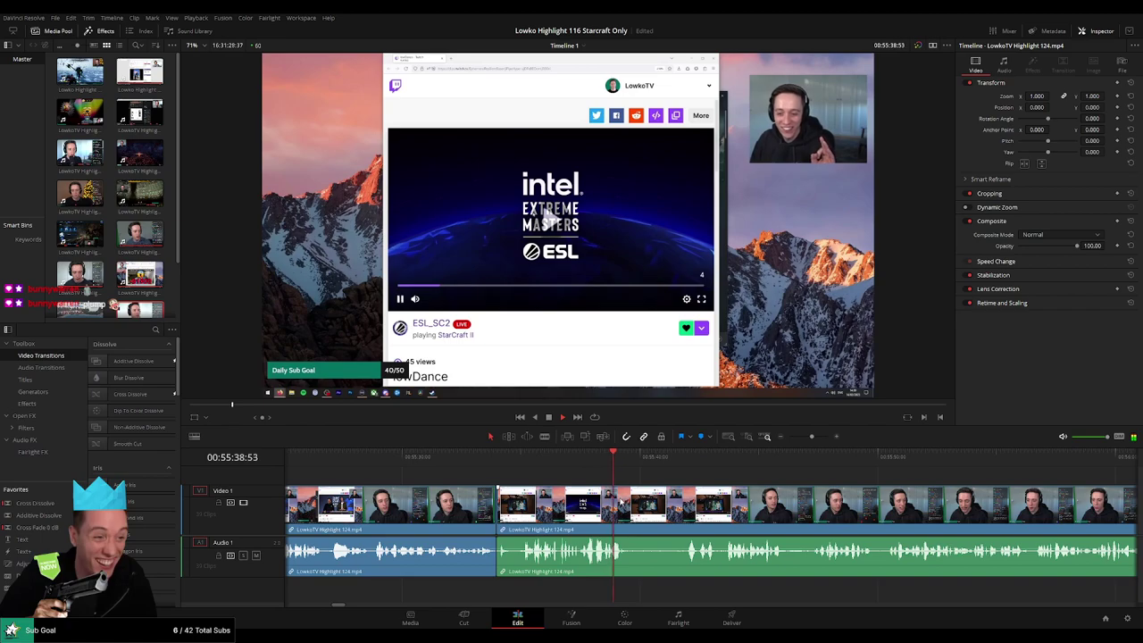
{"action": "left_click", "coordinate": [650, 465]}
{"action": "left_click", "coordinate": [683, 466]}
{"action": "scroll", "coordinate": [704, 483], "scroll_direction": "right", "scroll_amount": 1}
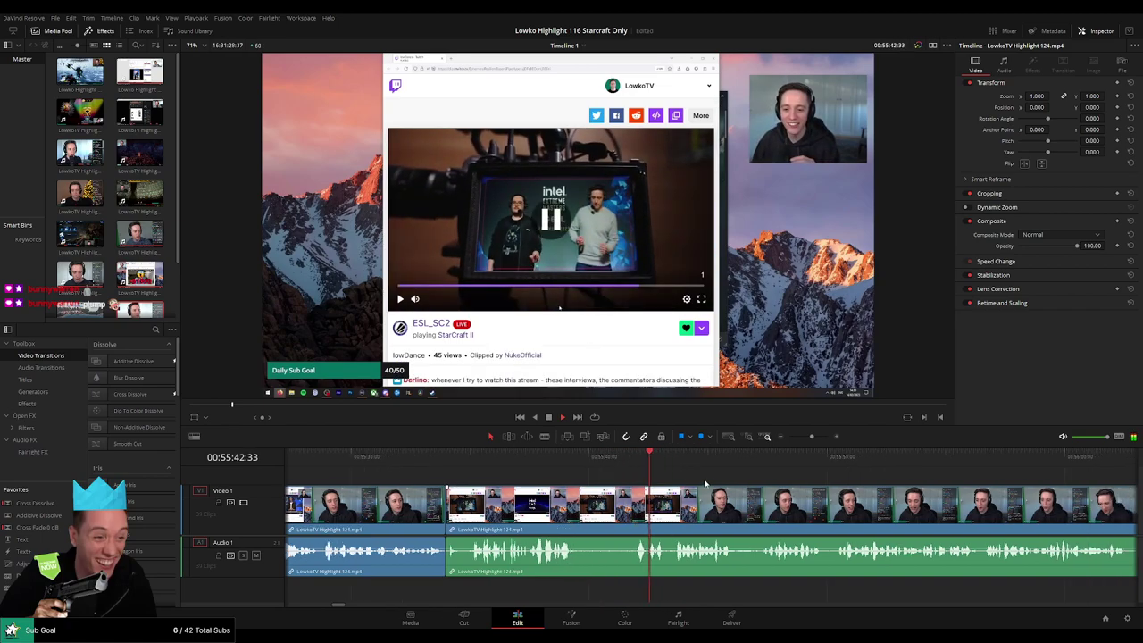
{"action": "scroll", "coordinate": [701, 484], "scroll_direction": "right", "scroll_amount": 1}
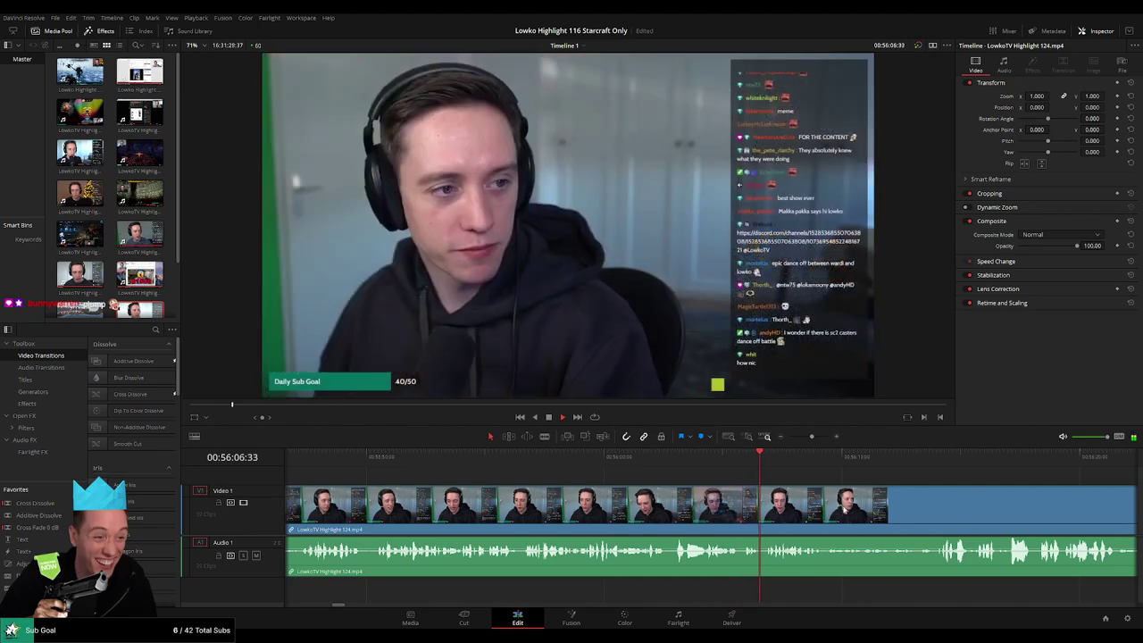
Examine the webcam reaction and Discord audio section from about 00:56:12 through the black-background scene near 00:57:11
{"action": "left_click_drag", "start_coordinate": [809, 498], "coordinate": [695, 458]}
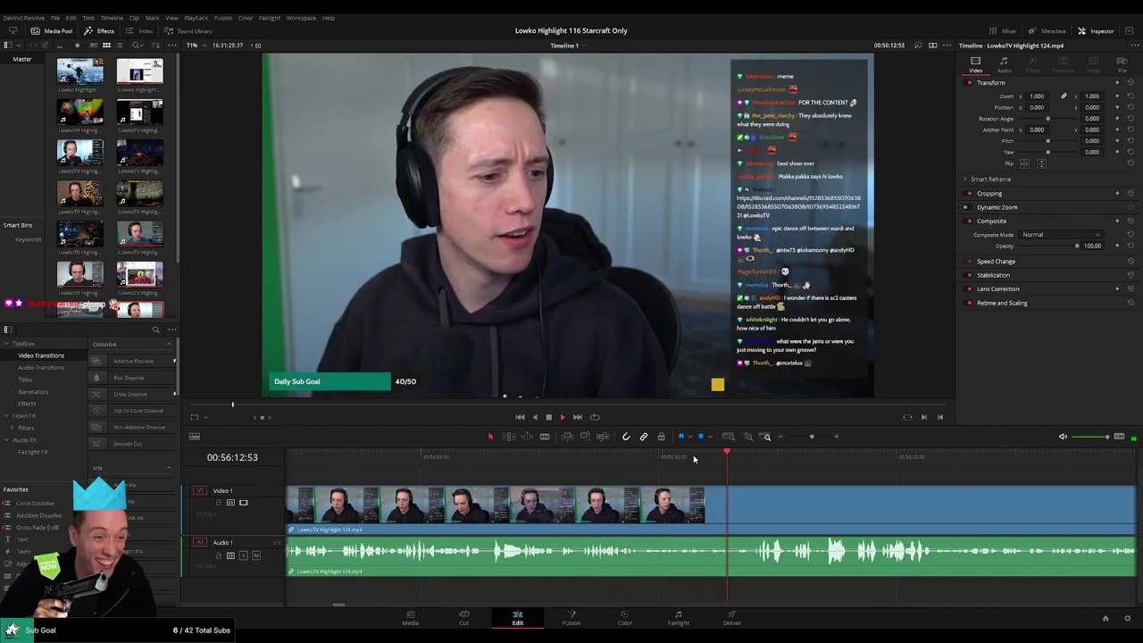
{"action": "left_click_drag", "start_coordinate": [600, 461], "coordinate": [749, 463]}
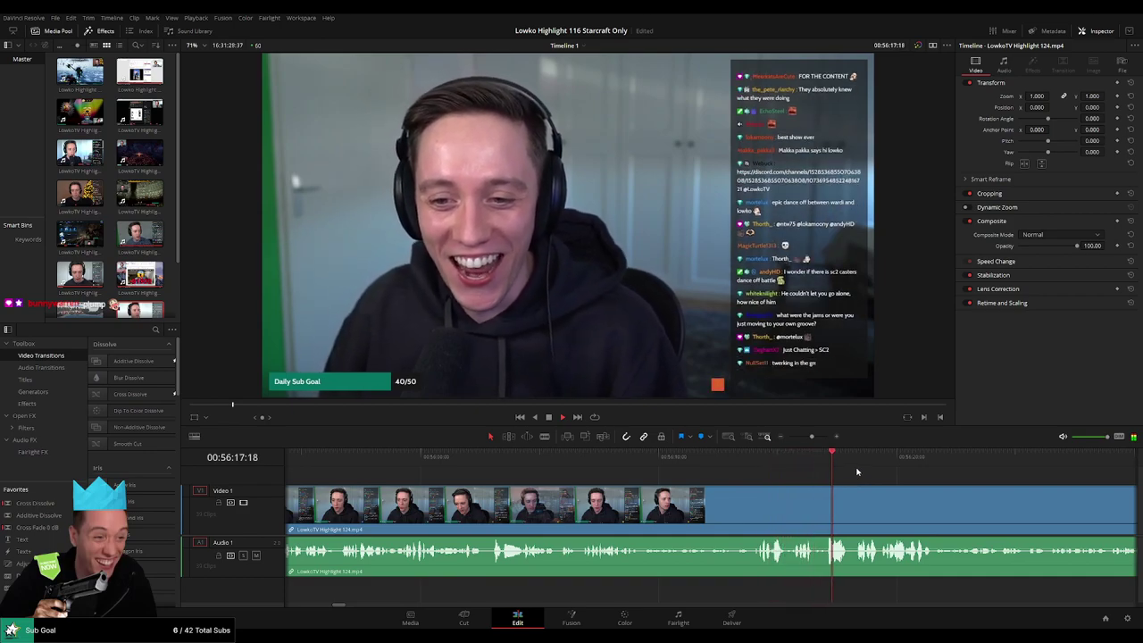
{"action": "left_click_drag", "start_coordinate": [904, 480], "coordinate": [688, 484]}
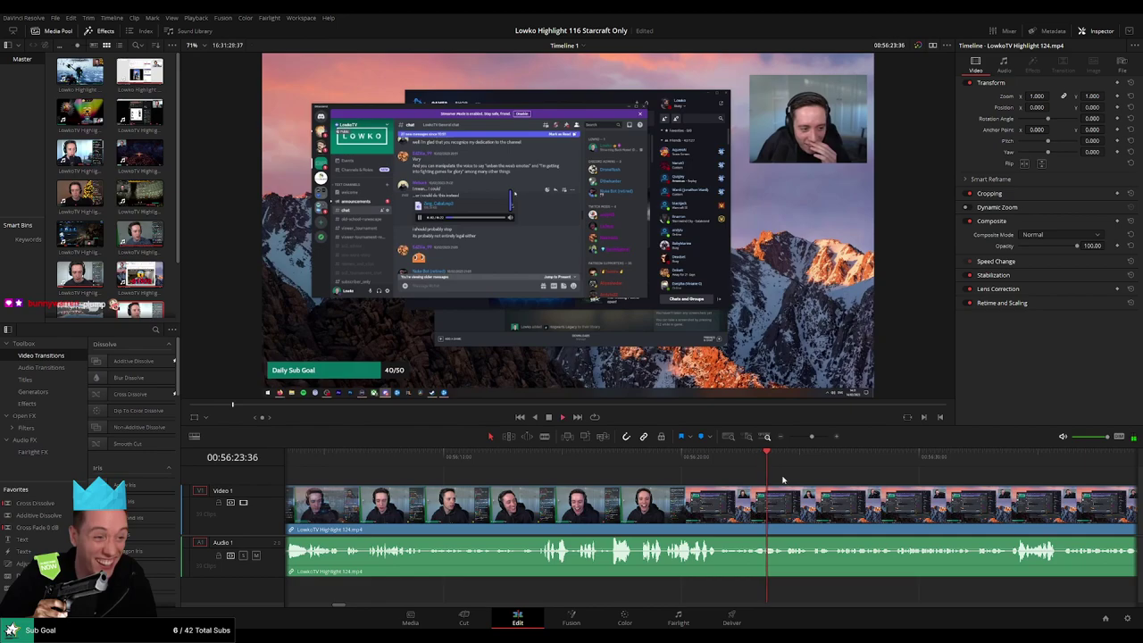
{"action": "left_click_drag", "start_coordinate": [783, 480], "coordinate": [663, 482]}
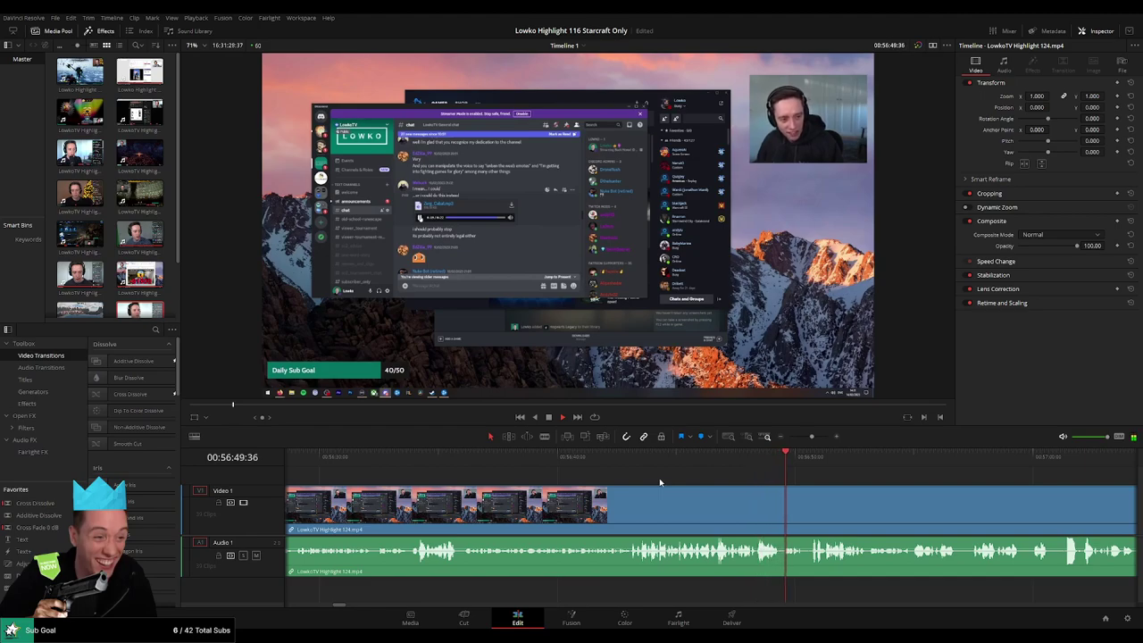
{"action": "left_click_drag", "start_coordinate": [870, 534], "coordinate": [576, 513]}
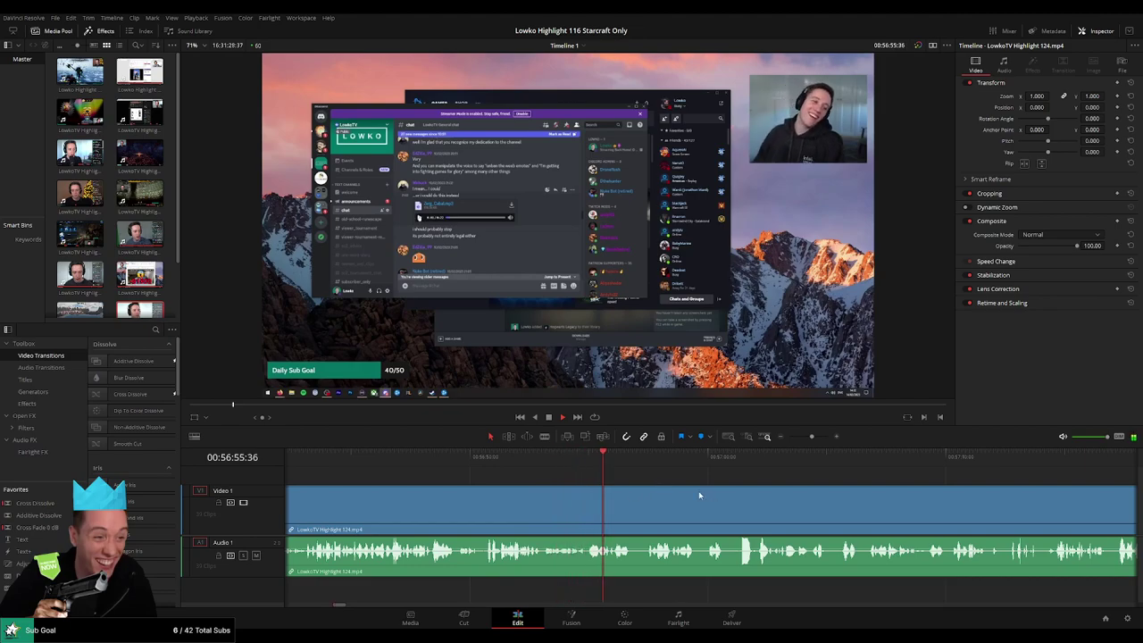
{"action": "left_click_drag", "start_coordinate": [702, 494], "coordinate": [542, 490]}
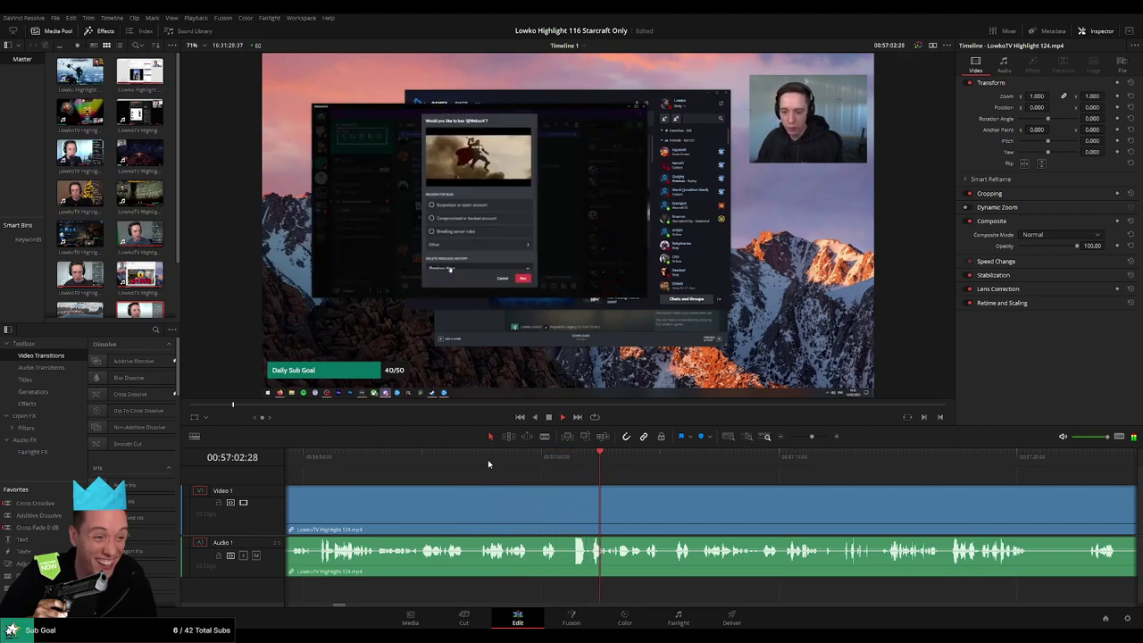
{"action": "scroll", "coordinate": [501, 483], "scroll_direction": "right", "scroll_amount": 1}
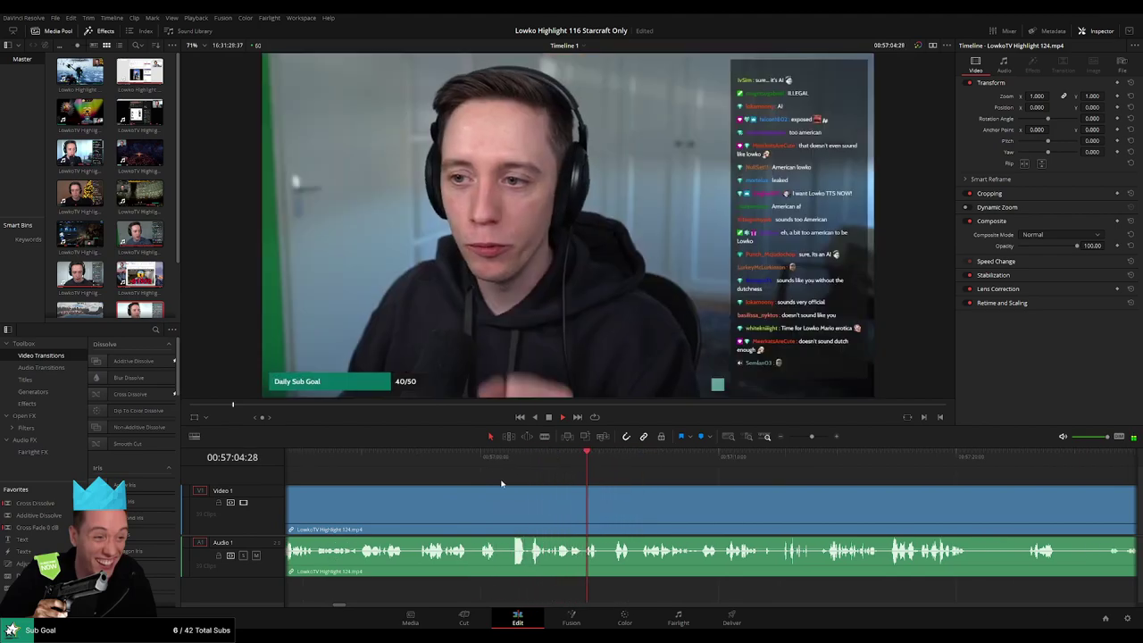
{"action": "scroll", "coordinate": [501, 483], "scroll_direction": "right", "scroll_amount": 3}
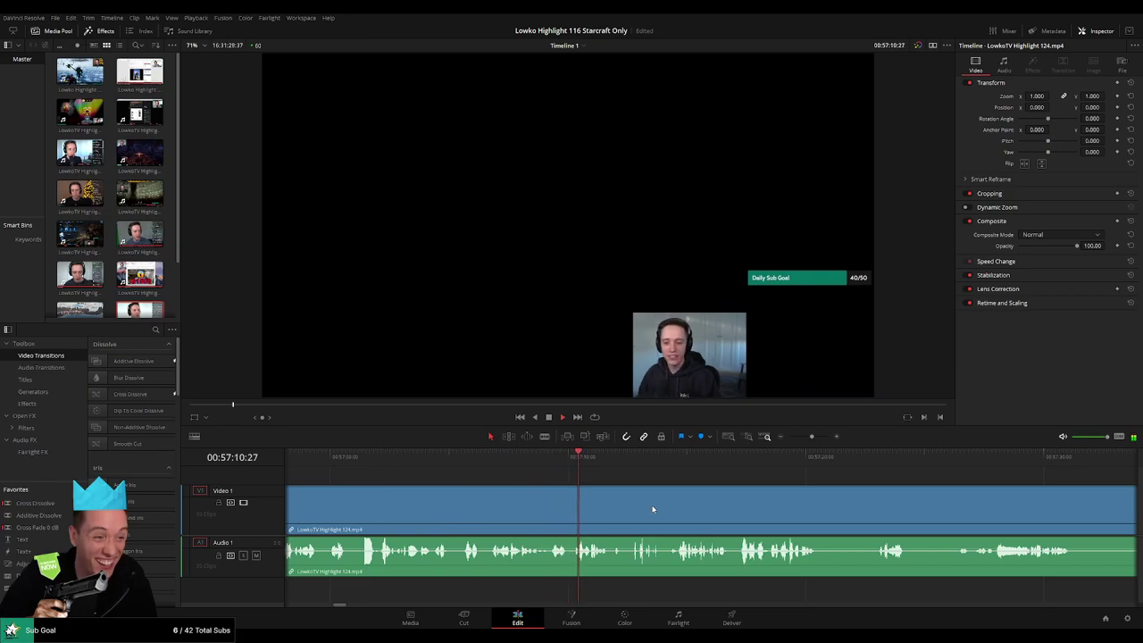
{"action": "scroll", "coordinate": [539, 510], "scroll_direction": "right", "scroll_amount": 2}
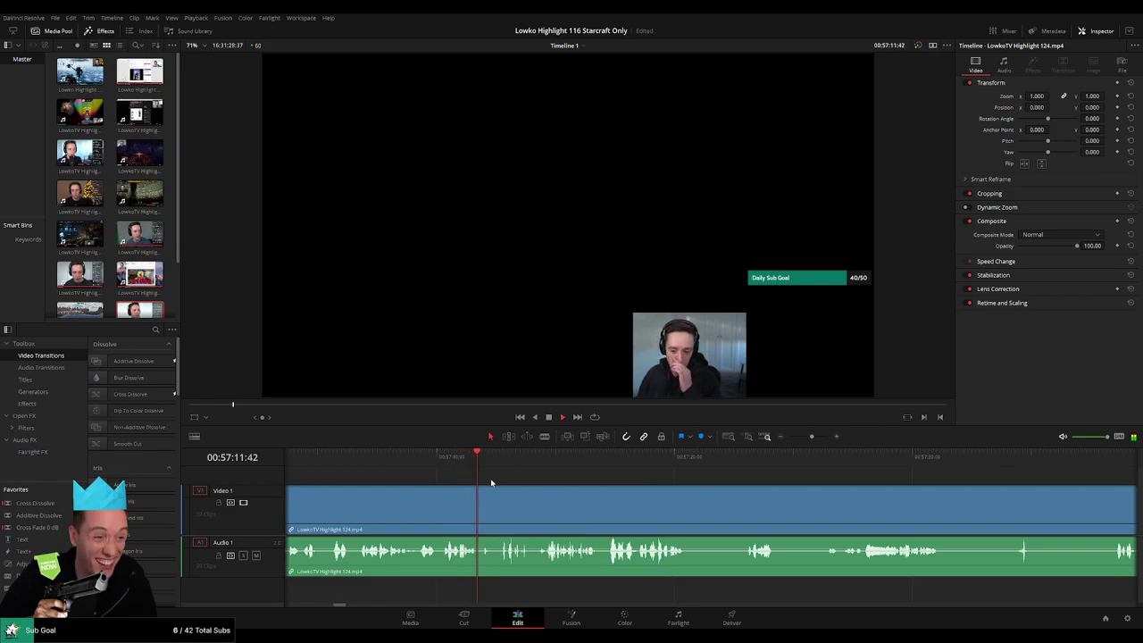
Split Highlight 124 at about 00:57:11, in the black-background scene, replacing a first misplaced cut
{"action": "left_click", "coordinate": [462, 465]}
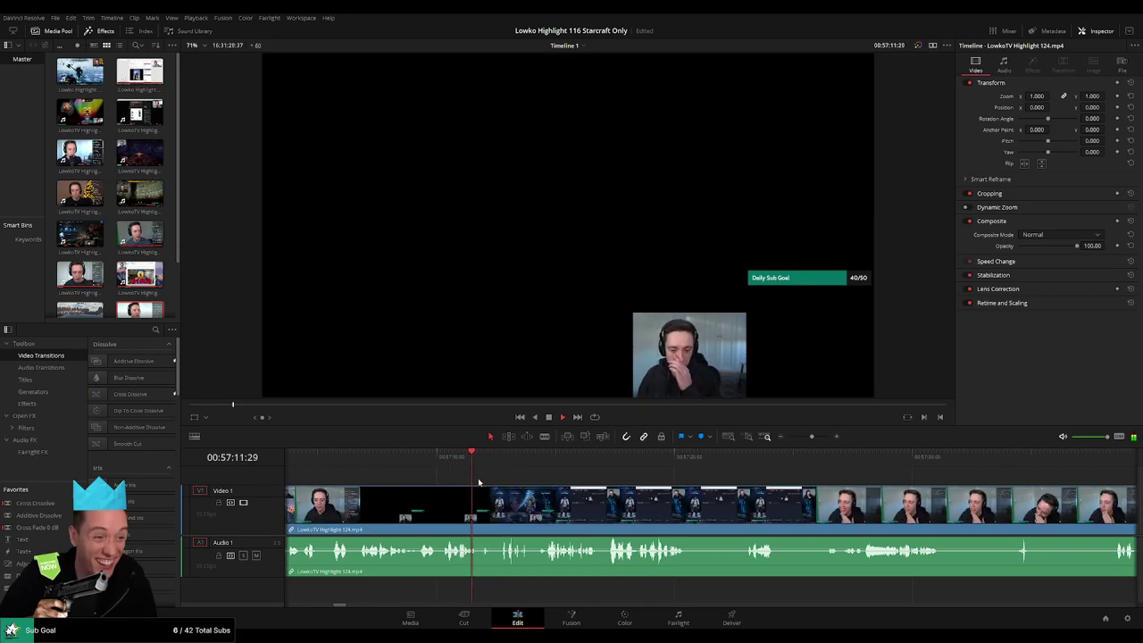
{"action": "key", "text": "space"}
{"action": "key", "text": "b"}
{"action": "left_click", "coordinate": [485, 511]}
{"action": "key", "text": "ctrl+z"}
{"action": "left_click", "coordinate": [478, 464]}
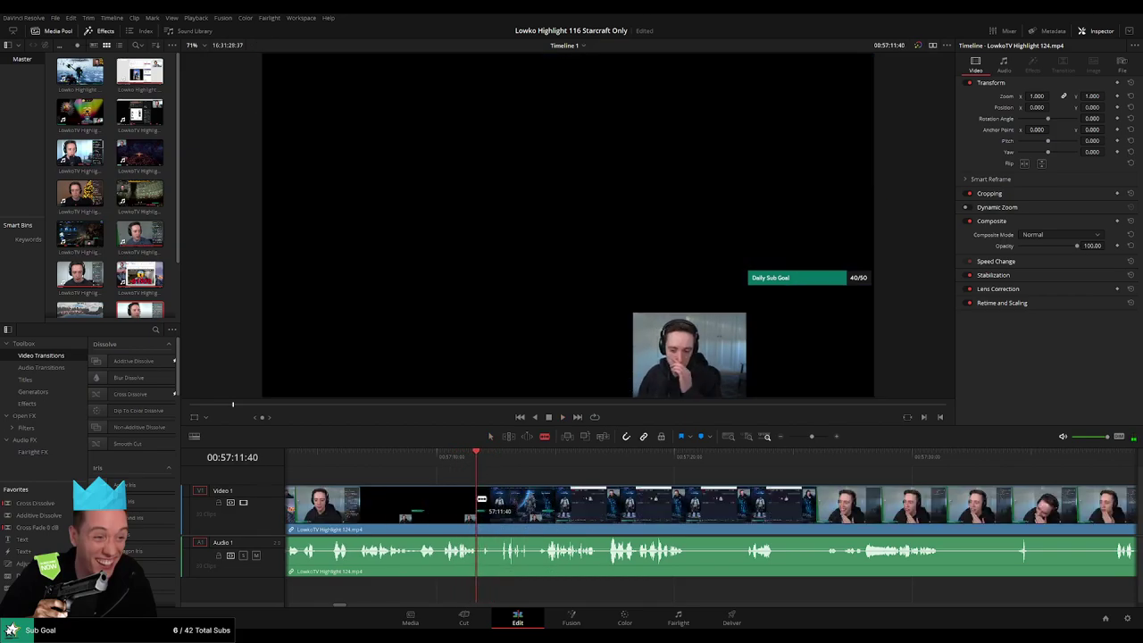
{"action": "left_click", "coordinate": [482, 500]}
{"action": "key", "text": "space"}
Colour the kept clip before the 00:57:11 cut blue and check the base-building game footage after it from about 01:00:26
{"action": "key", "text": "a"}
{"action": "left_click", "coordinate": [883, 464]}
{"action": "left_click", "coordinate": [956, 465]}
{"action": "left_click_drag", "start_coordinate": [812, 437], "coordinate": [800, 439]}
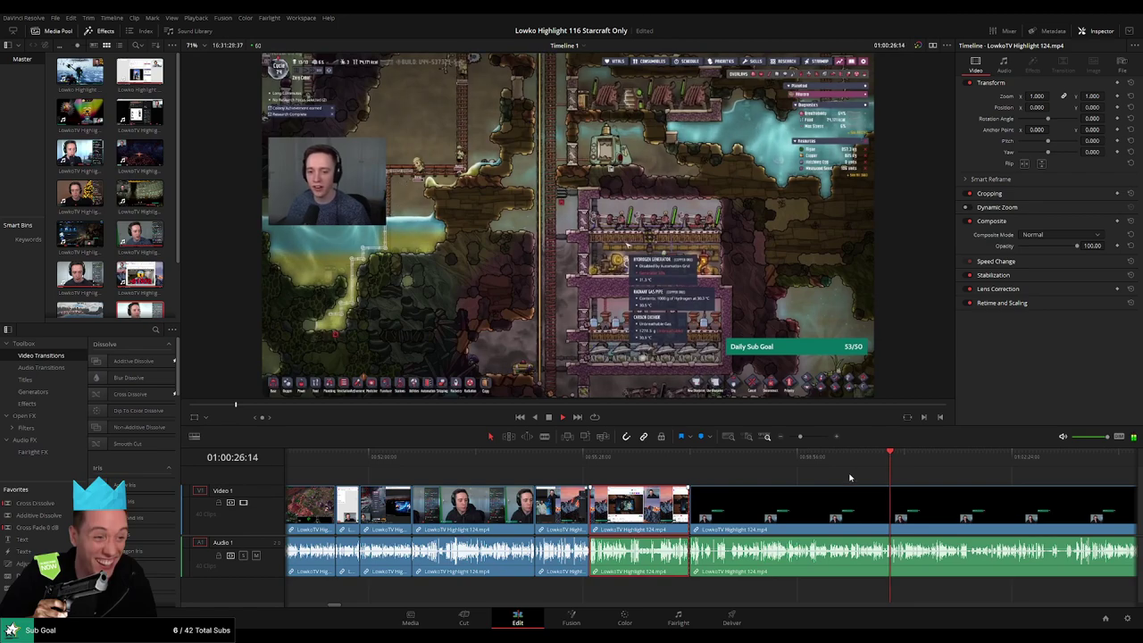
{"action": "left_click", "coordinate": [947, 481]}
{"action": "left_click_drag", "start_coordinate": [950, 482], "coordinate": [615, 472]}
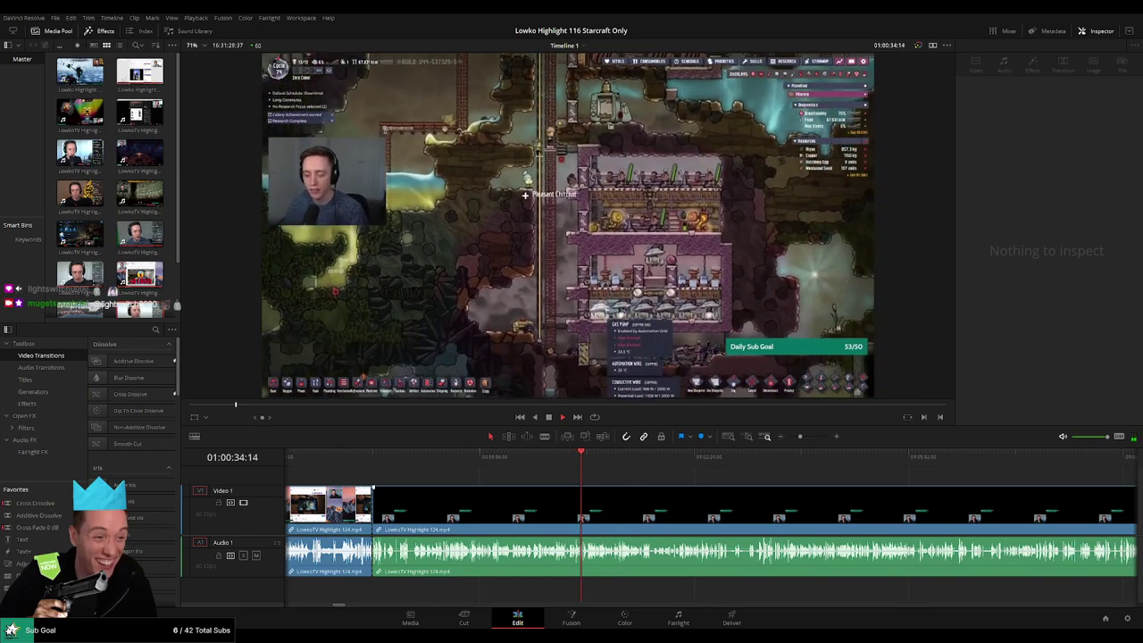
Check the base-building, StarCraft Reddit post and Zerg video footage between about 01:01:27 and 01:01:53 for the start of the StarCraft part
{"action": "left_click_drag", "start_coordinate": [590, 457], "coordinate": [662, 467]}
{"action": "scroll", "coordinate": [684, 490], "scroll_direction": "up", "scroll_amount": 4}
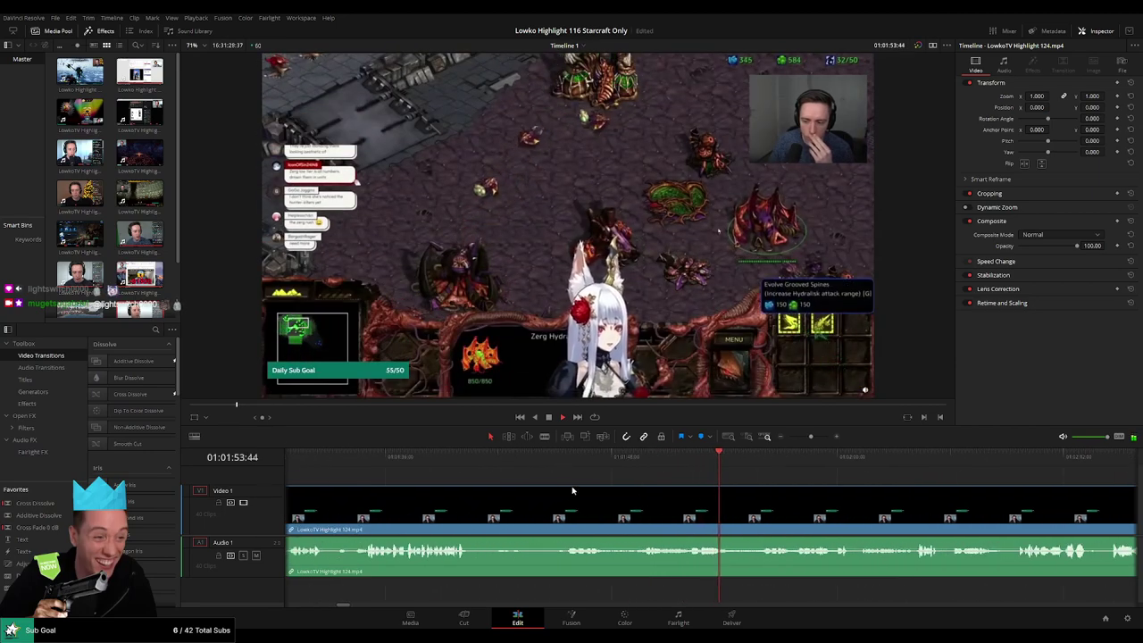
{"action": "left_click", "coordinate": [422, 462]}
{"action": "left_click_drag", "start_coordinate": [446, 485], "coordinate": [634, 487]}
{"action": "left_click", "coordinate": [551, 462]}
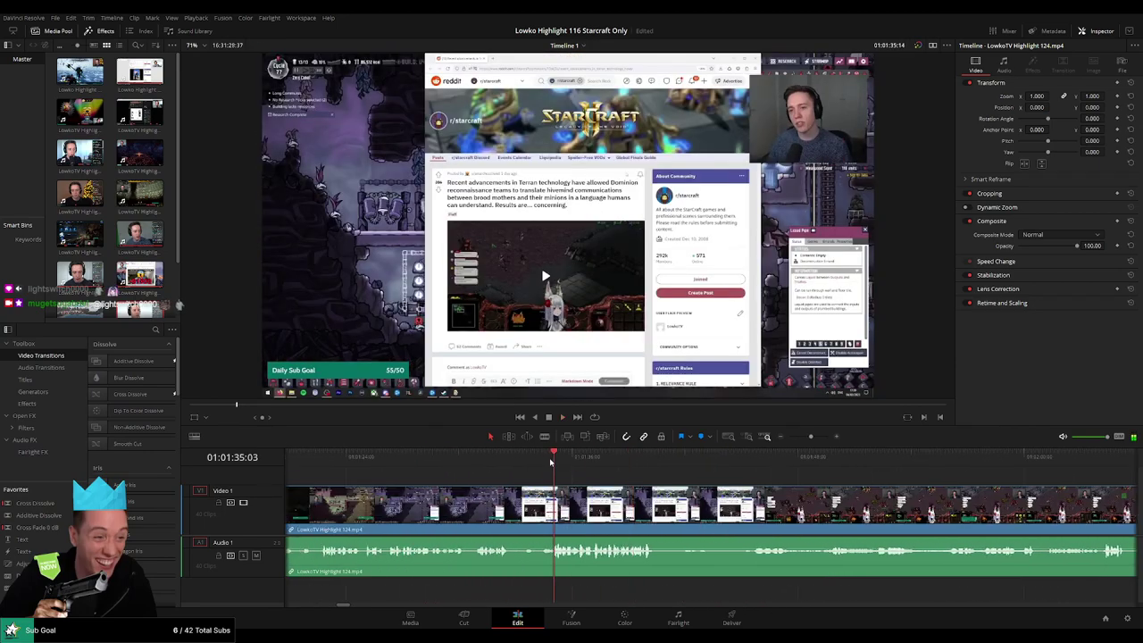
{"action": "left_click", "coordinate": [474, 457]}
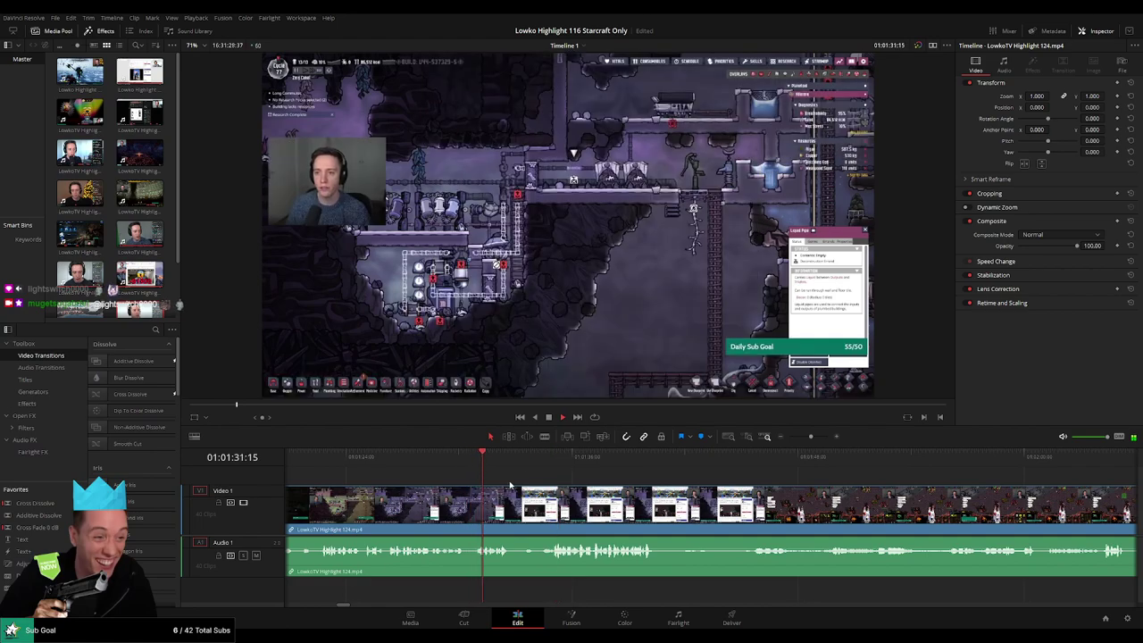
{"action": "left_click_drag", "start_coordinate": [510, 485], "coordinate": [609, 483]}
{"action": "left_click", "coordinate": [483, 465]}
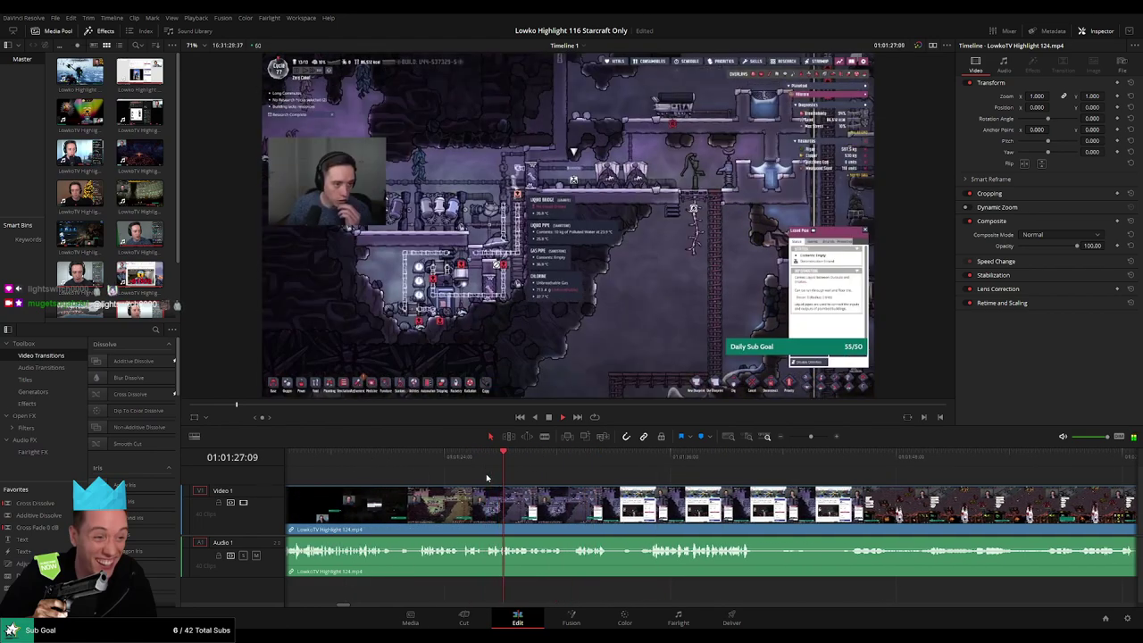
Split Highlight 124 at about 01:01:27, ahead of the Reddit post, and delete the base-building section before the cut, closing the gap
{"action": "key", "text": "space"}
{"action": "left_click", "coordinate": [818, 437]}
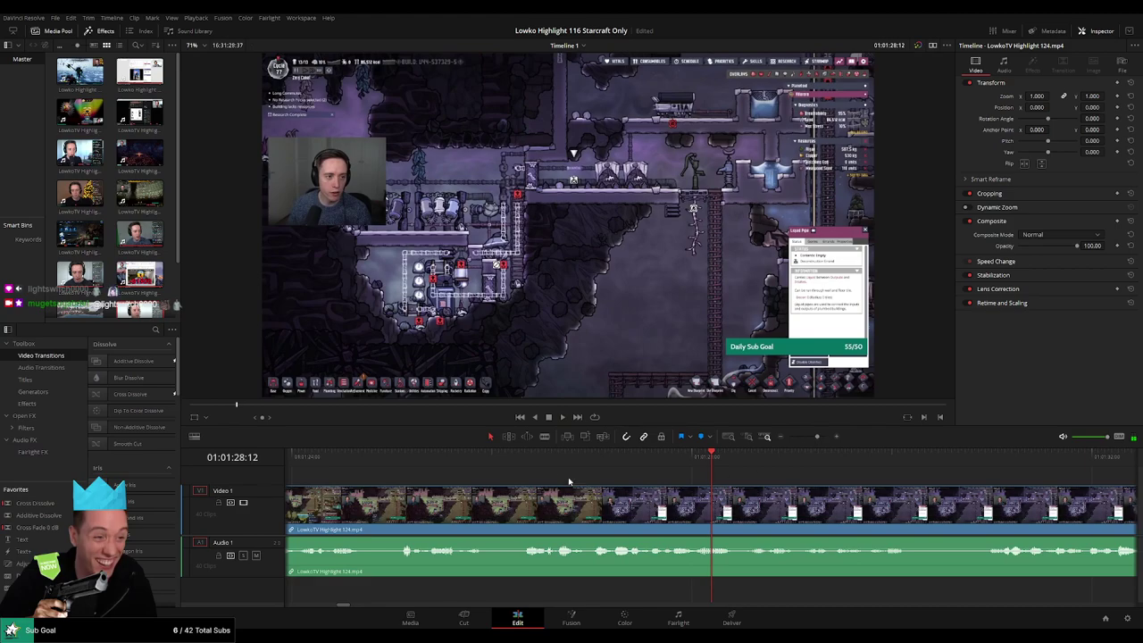
{"action": "left_click", "coordinate": [534, 457]}
{"action": "key", "text": "space"}
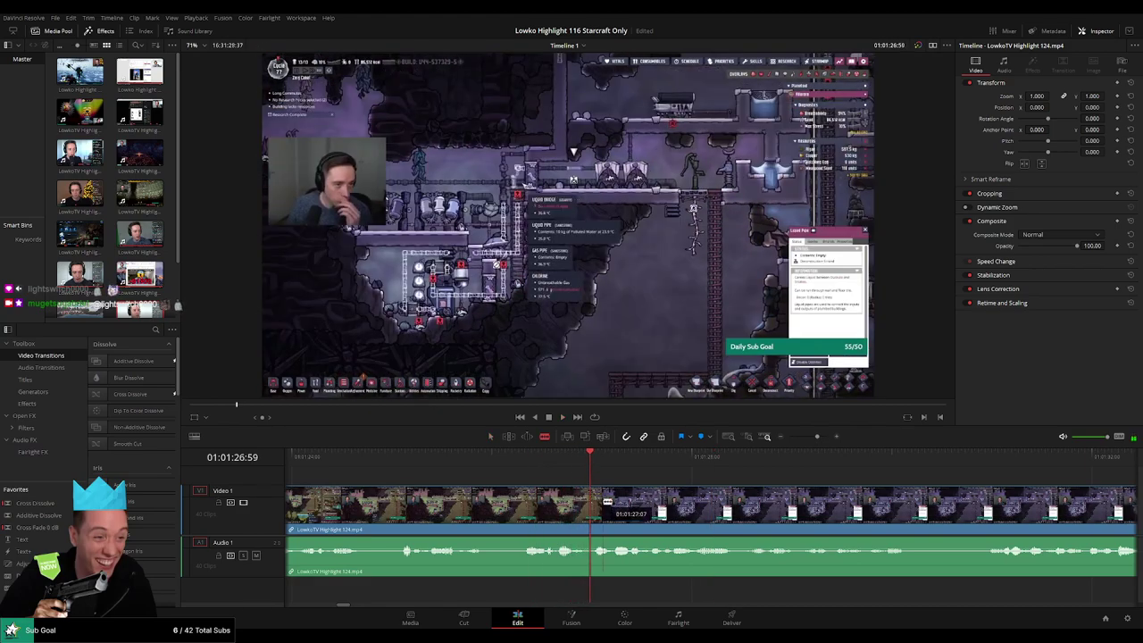
{"action": "key", "text": "ctrl+b"}
{"action": "key", "text": "Delete"}
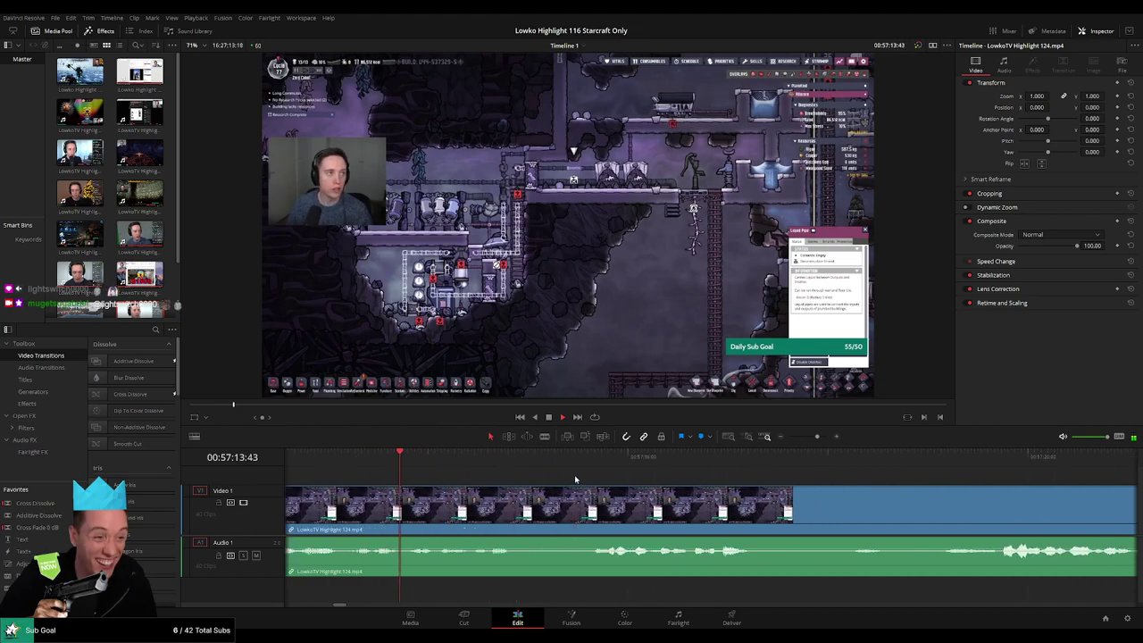
Review the lead-in from about 00:57:13, the StarCraft Reddit post and the Zerg video up to 00:57:51
{"action": "left_click", "coordinate": [571, 459]}
{"action": "left_click_drag", "start_coordinate": [839, 502], "coordinate": [621, 487]}
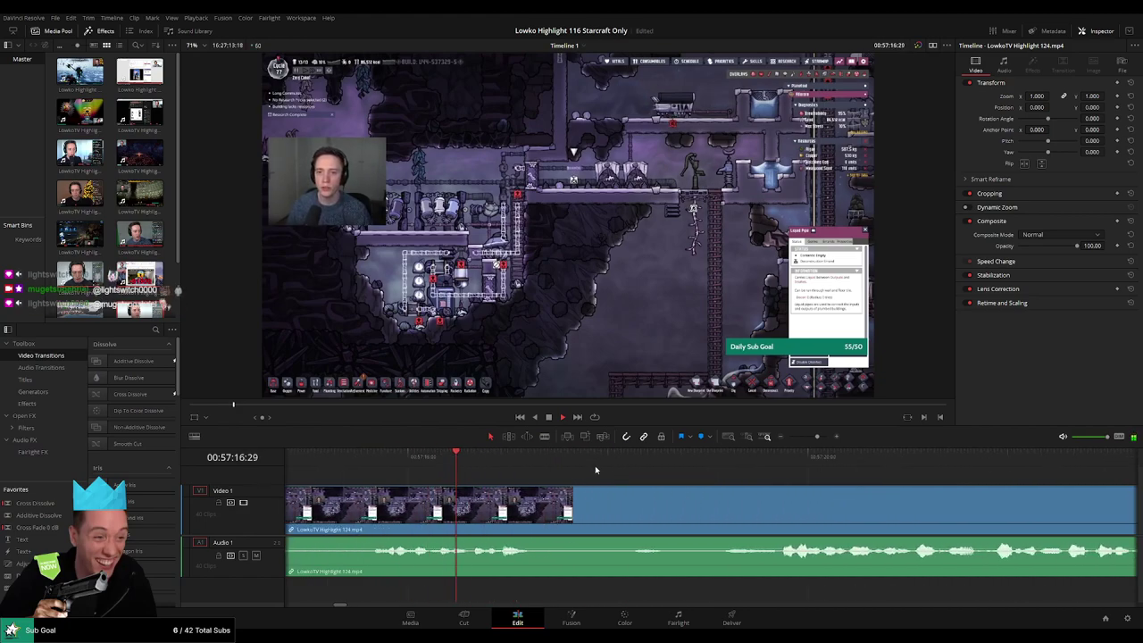
{"action": "left_click", "coordinate": [693, 465]}
{"action": "left_click_drag", "start_coordinate": [854, 498], "coordinate": [554, 474]}
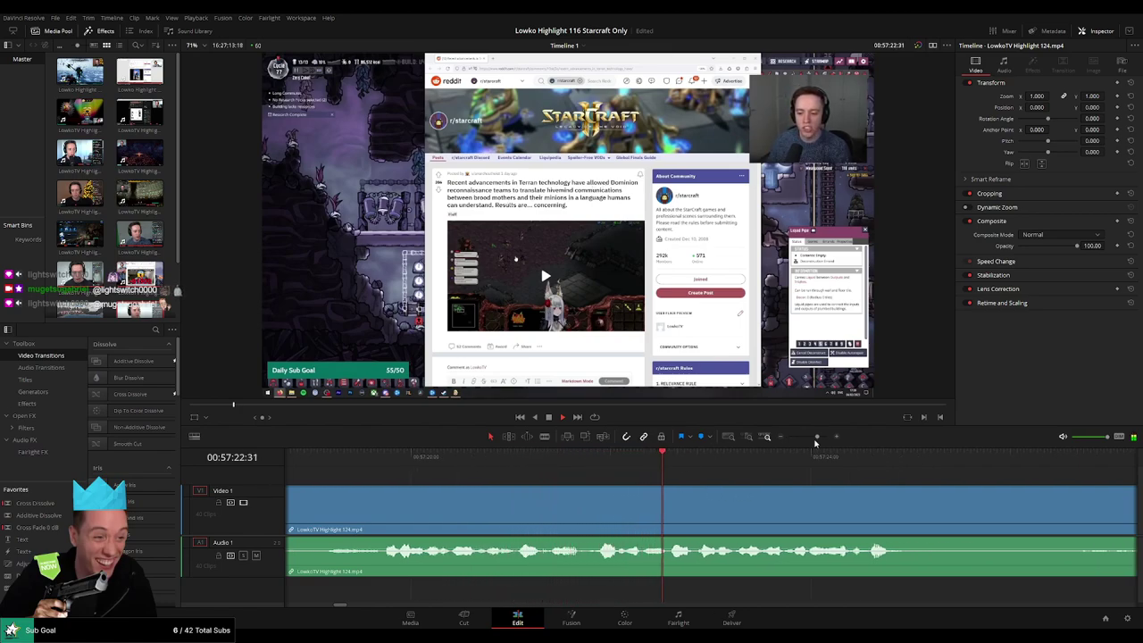
{"action": "left_click_drag", "start_coordinate": [815, 441], "coordinate": [810, 441]}
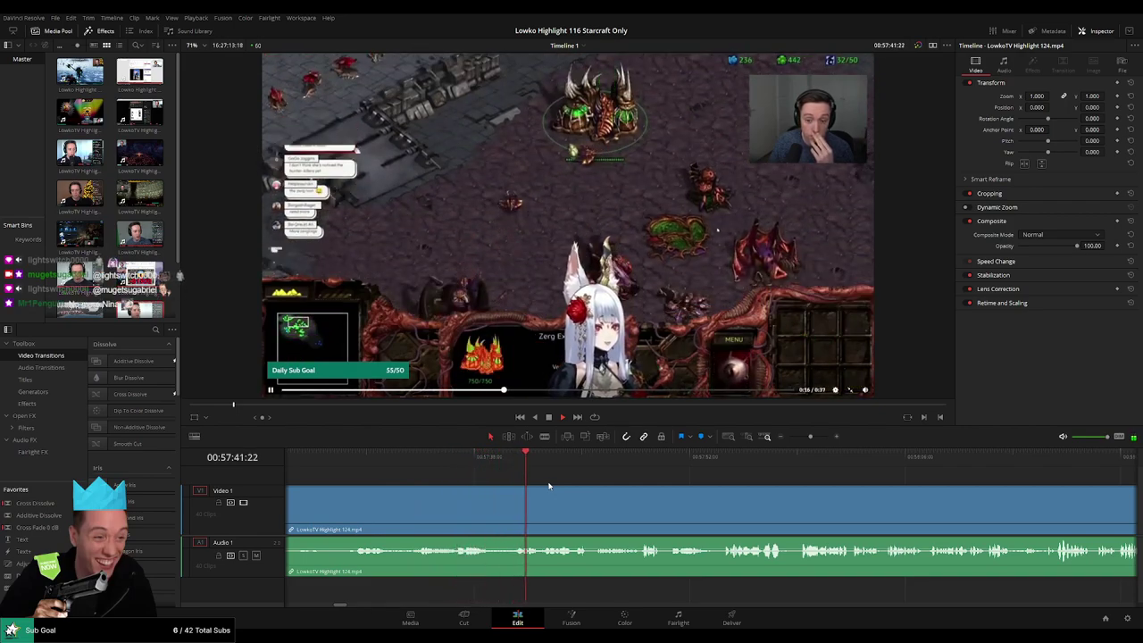
{"action": "left_click_drag", "start_coordinate": [683, 497], "coordinate": [554, 488]}
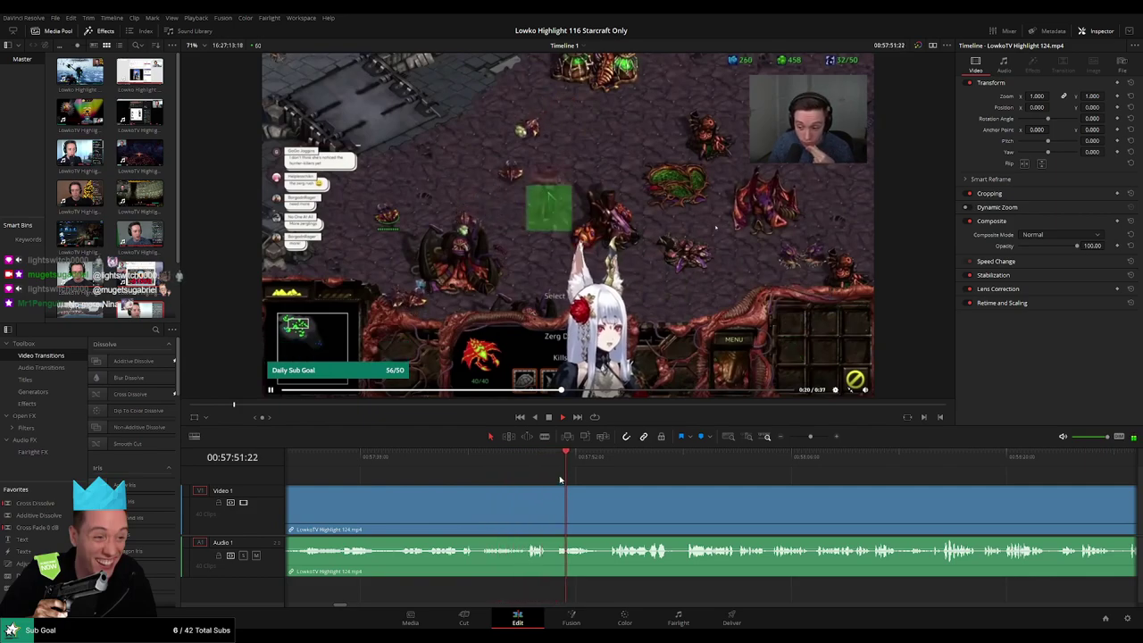
Split Highlight 124 at about 00:57:44, where the quiet part of the Zerg video begins
{"action": "key", "text": "space"}
{"action": "left_click", "coordinate": [558, 460]}
{"action": "left_click_drag", "start_coordinate": [558, 460], "coordinate": [560, 460]}
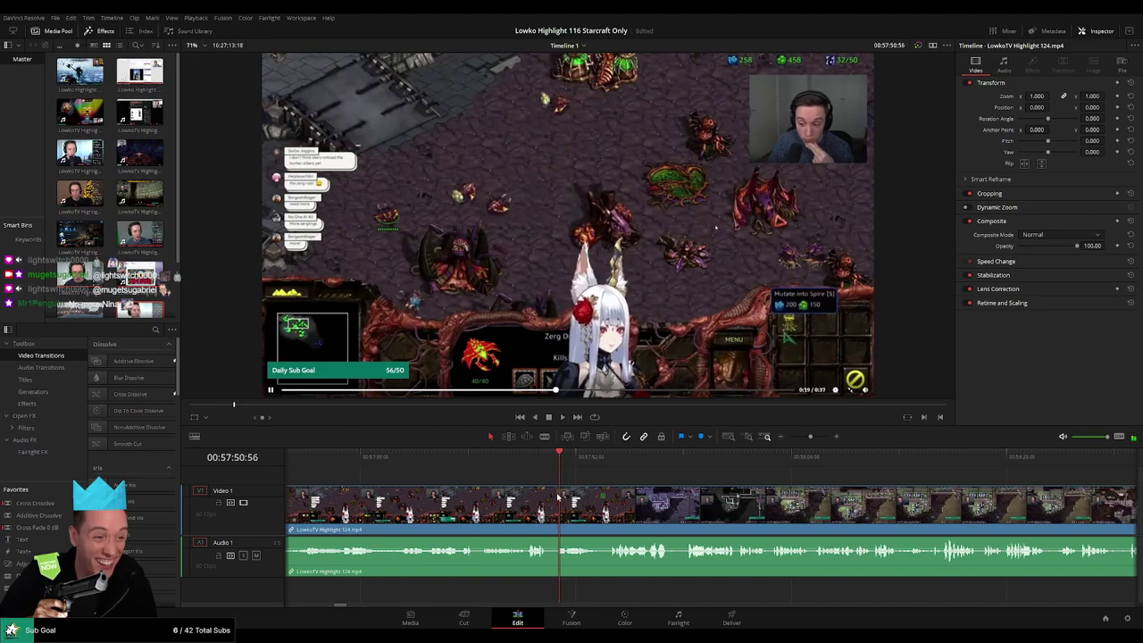
{"action": "scroll", "coordinate": [670, 509], "scroll_direction": "left", "scroll_amount": 5}
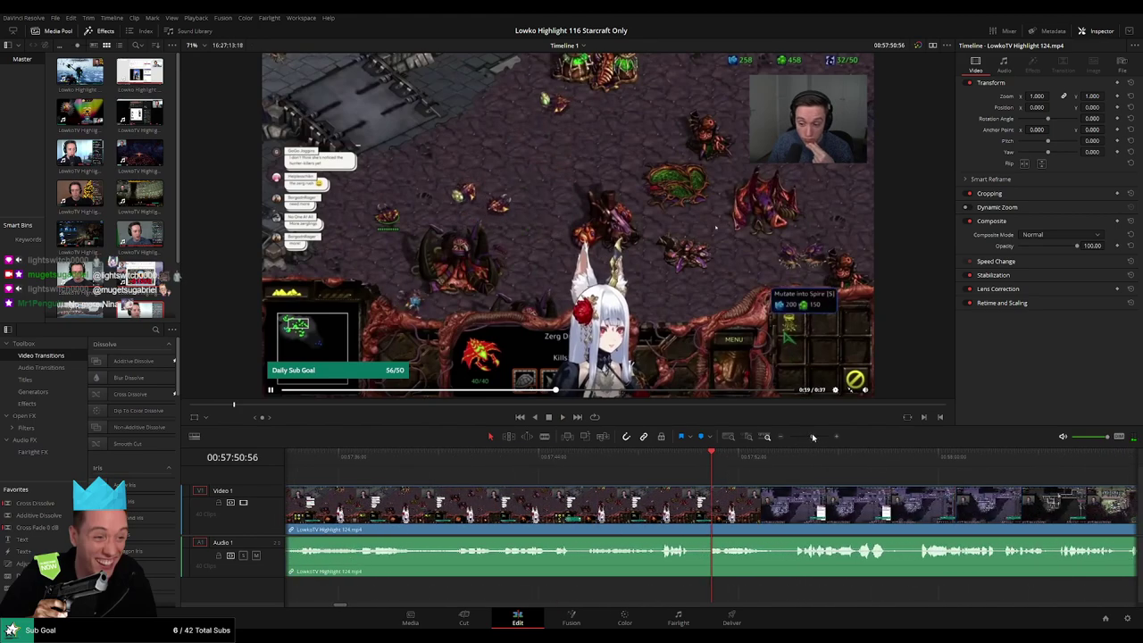
{"action": "left_click", "coordinate": [568, 460]}
{"action": "key", "text": "space"}
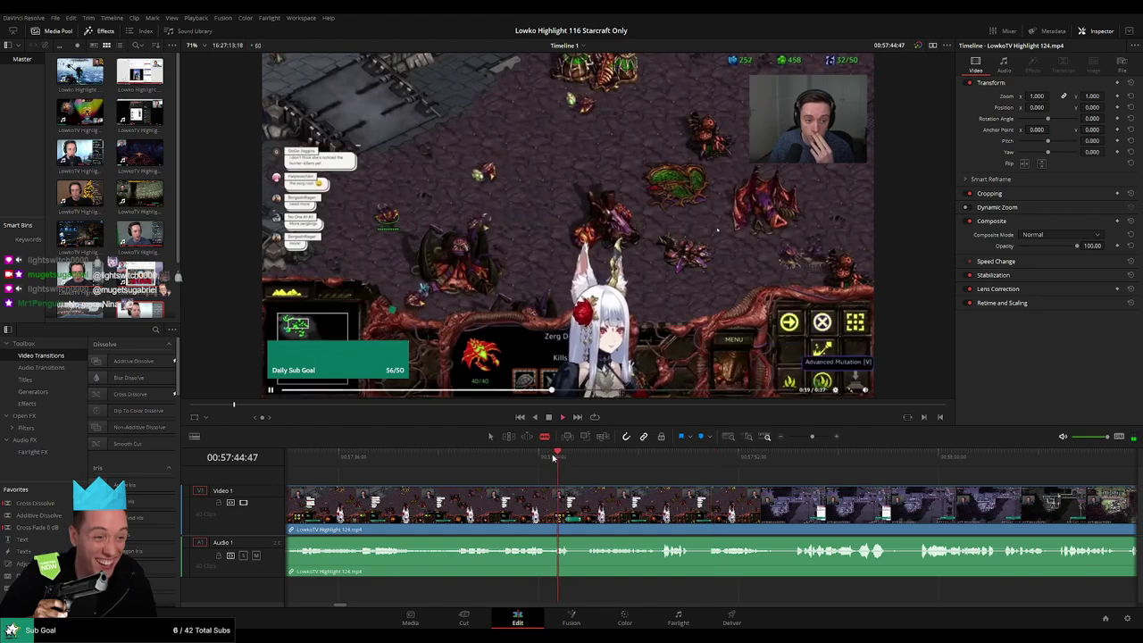
{"action": "left_click", "coordinate": [528, 462]}
{"action": "key", "text": "space"}
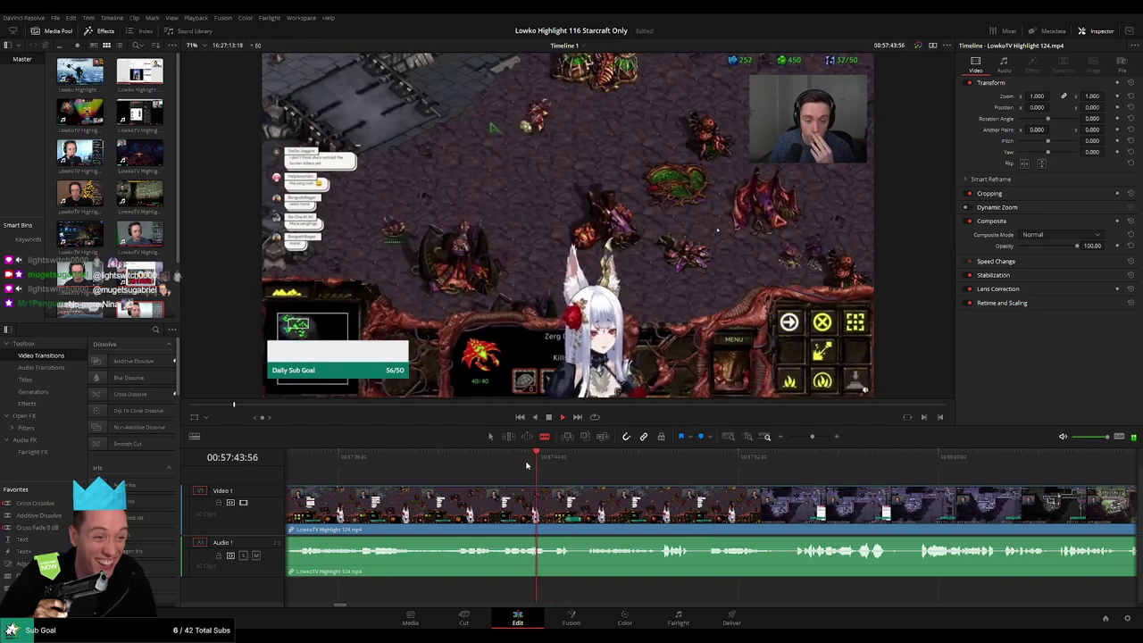
{"action": "key", "text": "space"}
{"action": "left_click", "coordinate": [548, 494]}
{"action": "left_click", "coordinate": [551, 505]}
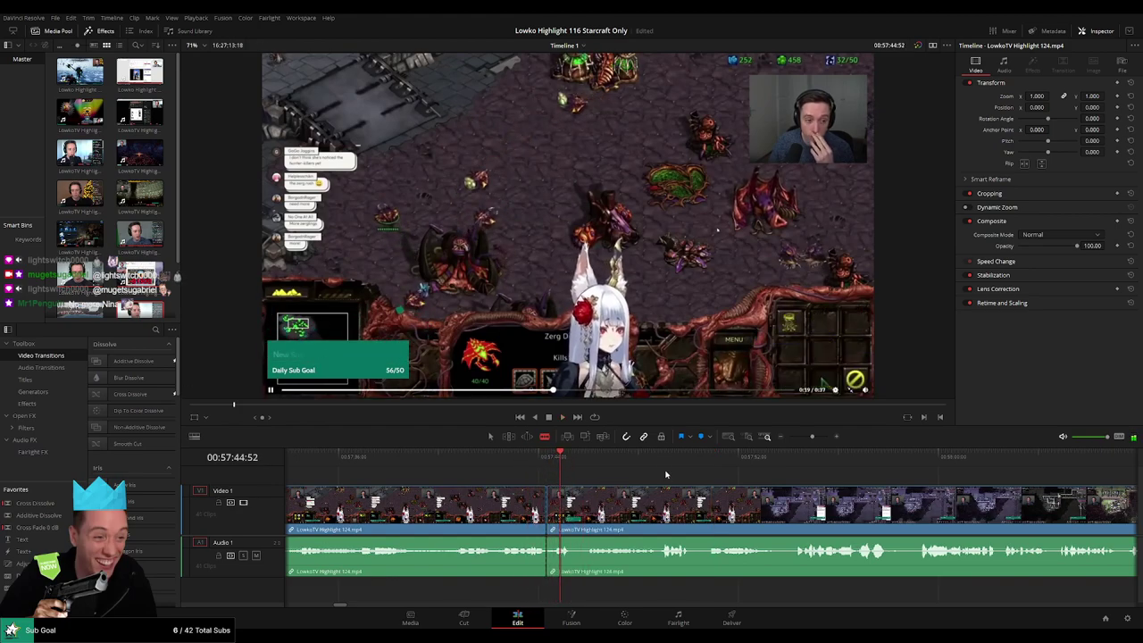
Split Highlight 124 at about 00:57:50 and delete the quiet Zerg video piece between the two cuts, closing the gap
{"action": "left_click", "coordinate": [665, 463]}
{"action": "left_click_drag", "start_coordinate": [702, 468], "coordinate": [712, 470]}
{"action": "key", "text": "ctrl+b"}
{"action": "left_click", "coordinate": [686, 511]}
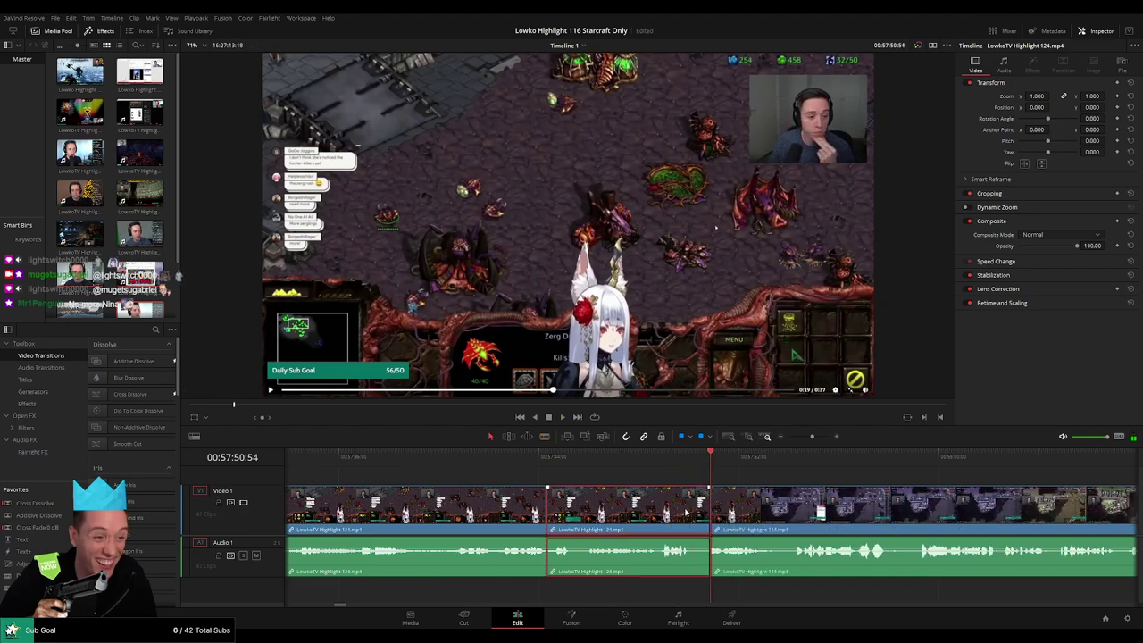
{"action": "key", "text": "Delete"}
Split Highlight 124 at about 00:57:58, after the Zerg video reaction, and check the base-building footage up to 00:58:13
{"action": "key", "text": "space"}
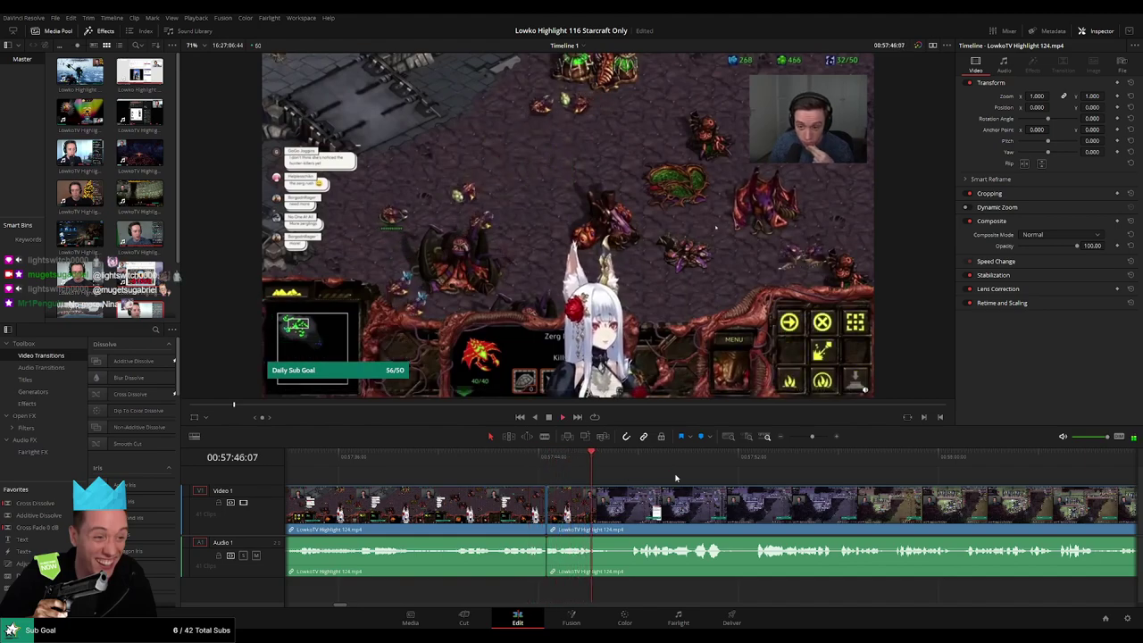
{"action": "left_click_drag", "start_coordinate": [685, 478], "coordinate": [599, 478]}
{"action": "scroll", "coordinate": [591, 473], "scroll_direction": "right", "scroll_amount": 1}
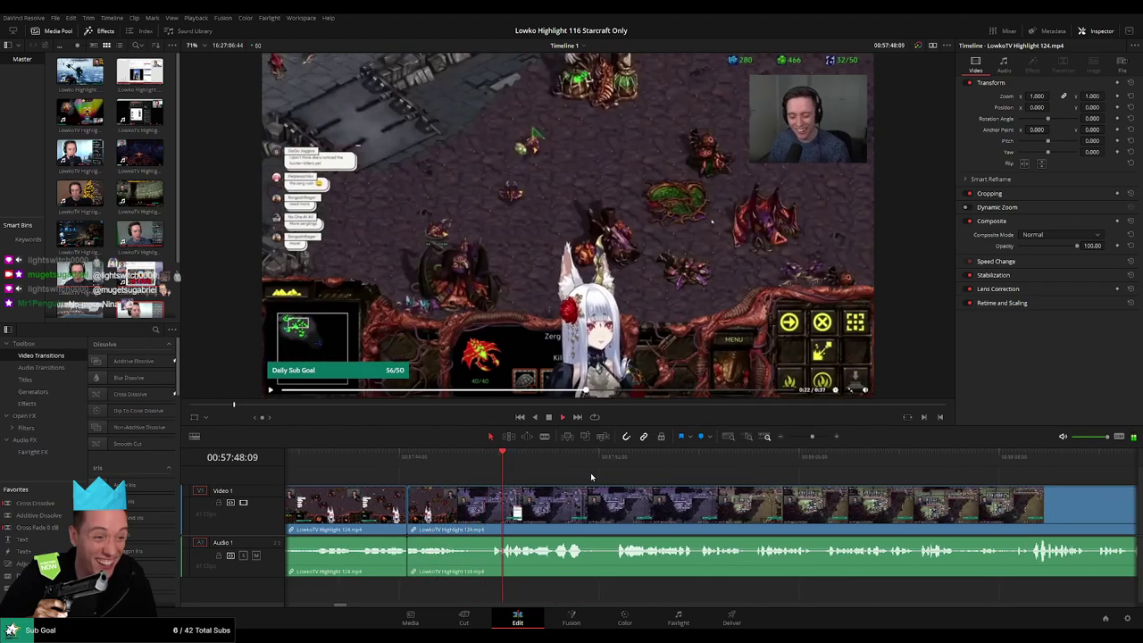
{"action": "scroll", "coordinate": [531, 481], "scroll_direction": "right", "scroll_amount": 3}
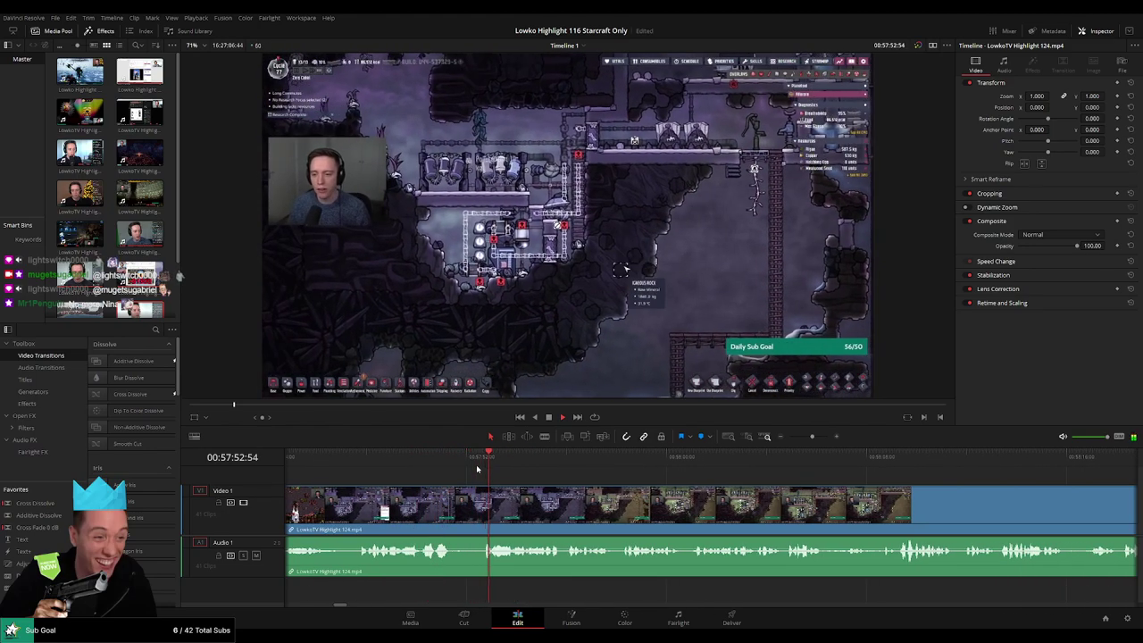
{"action": "scroll", "coordinate": [536, 489], "scroll_direction": "right", "scroll_amount": 1}
{"action": "scroll", "coordinate": [537, 492], "scroll_direction": "right", "scroll_amount": 1}
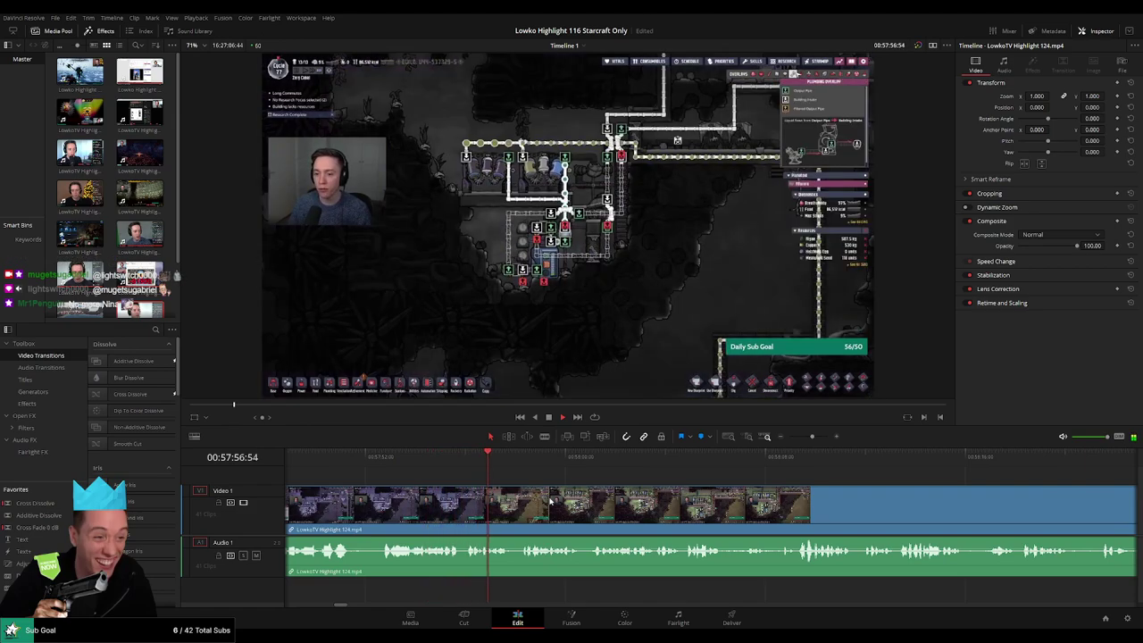
{"action": "scroll", "coordinate": [476, 497], "scroll_direction": "right", "scroll_amount": 2}
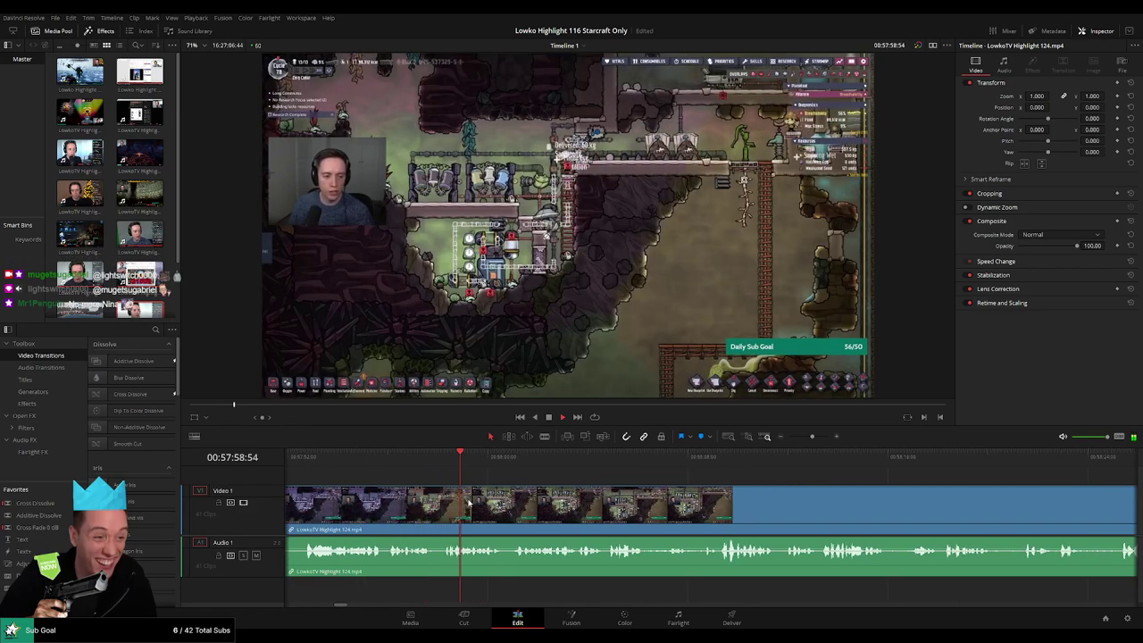
{"action": "left_click", "coordinate": [429, 476]}
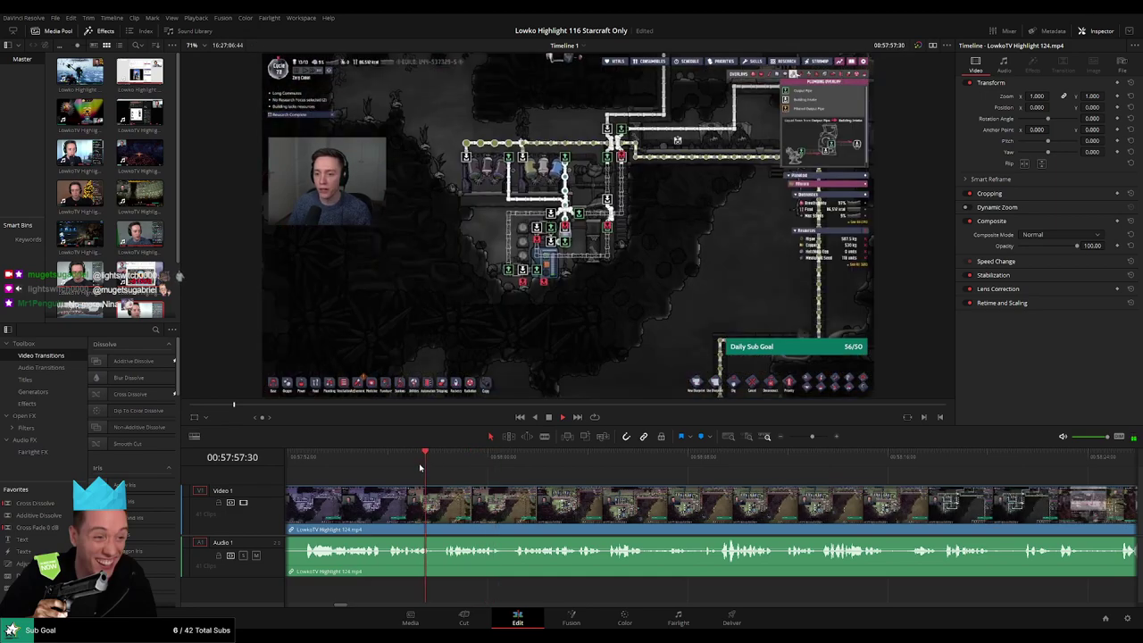
{"action": "key", "text": "b"}
{"action": "left_click", "coordinate": [436, 508]}
{"action": "left_click_drag", "start_coordinate": [493, 470], "coordinate": [745, 483]}
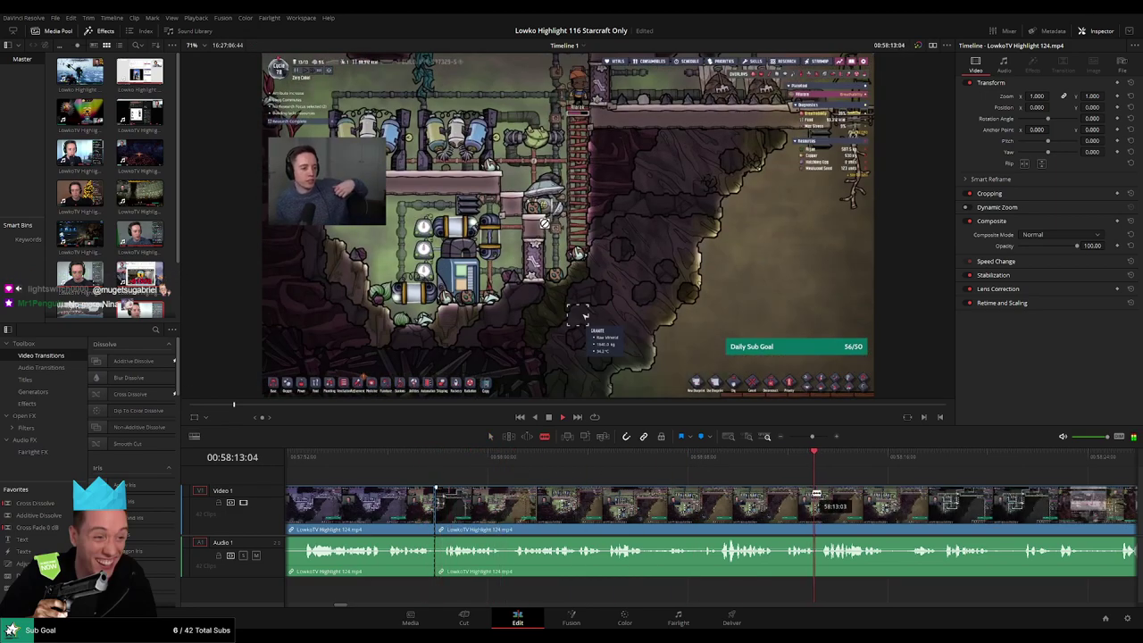
Colour the two kept StarCraft clips before the 00:57:58 cut blue
{"action": "left_click_drag", "start_coordinate": [812, 436], "coordinate": [803, 438]}
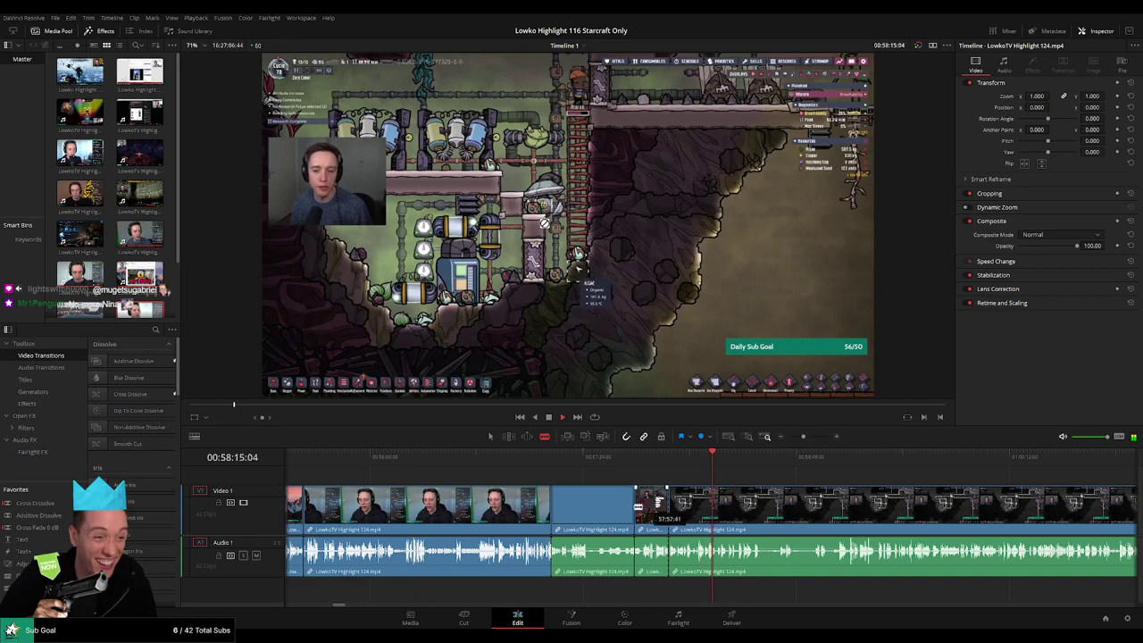
{"action": "key", "text": "a"}
{"action": "left_click_drag", "start_coordinate": [653, 481], "coordinate": [594, 511]}
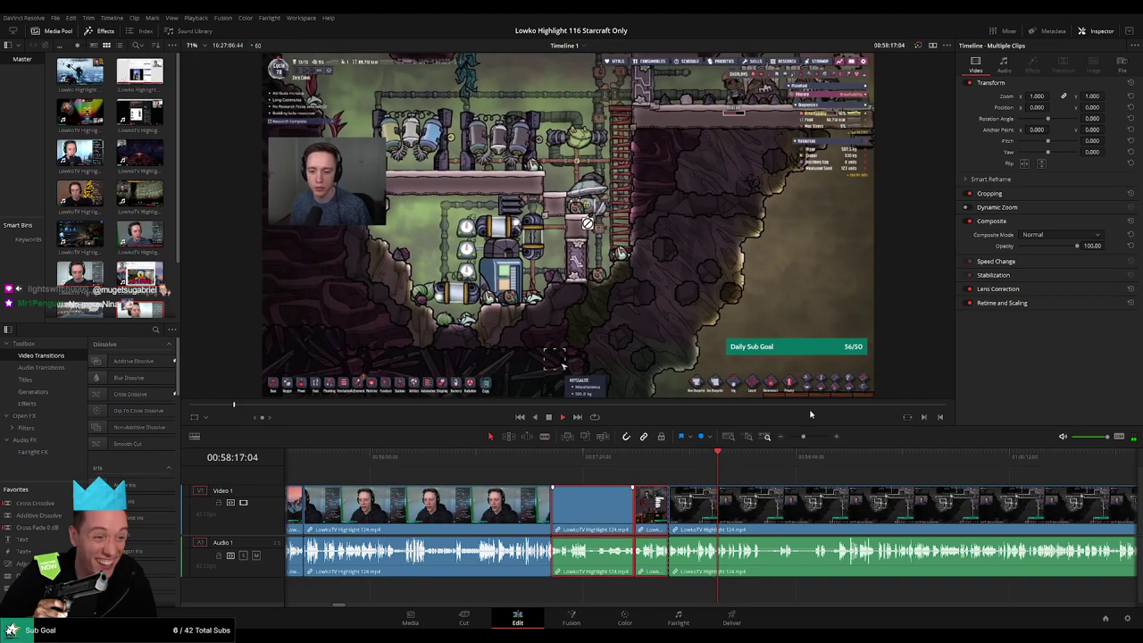
{"action": "left_click", "coordinate": [771, 474]}
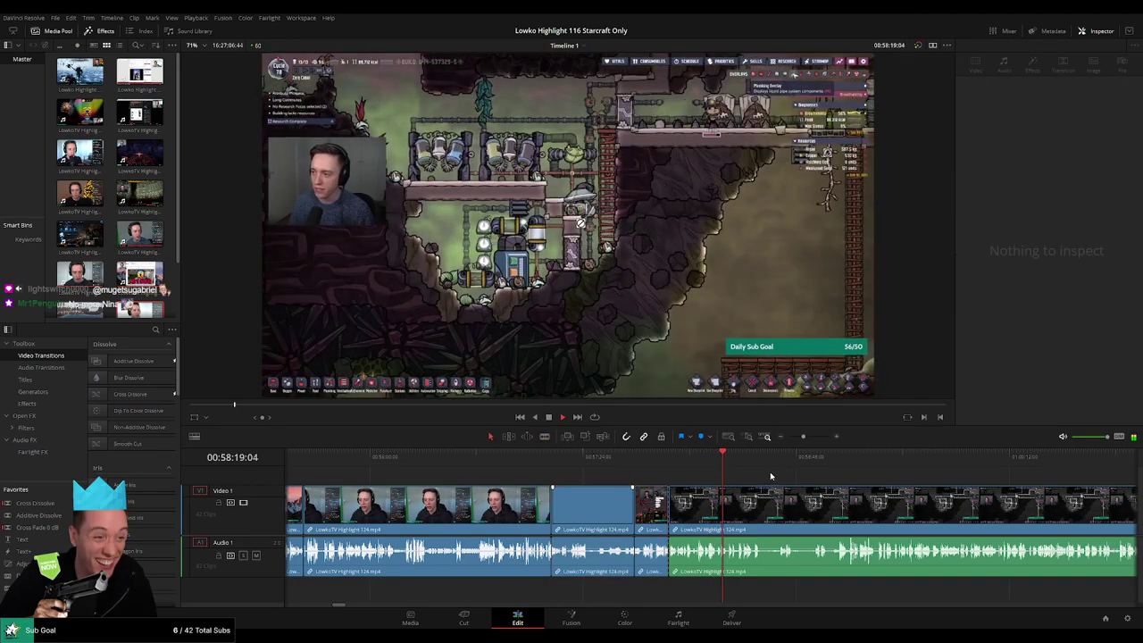
Skim the remaining Highlight 124 footage from about 00:58:19, past the Amsterdam bicycle parking video, to the StarCraft campaign scene at 01:08:04
{"action": "left_click_drag", "start_coordinate": [771, 475], "coordinate": [604, 473]}
{"action": "scroll", "coordinate": [605, 474], "scroll_direction": "right", "scroll_amount": 3}
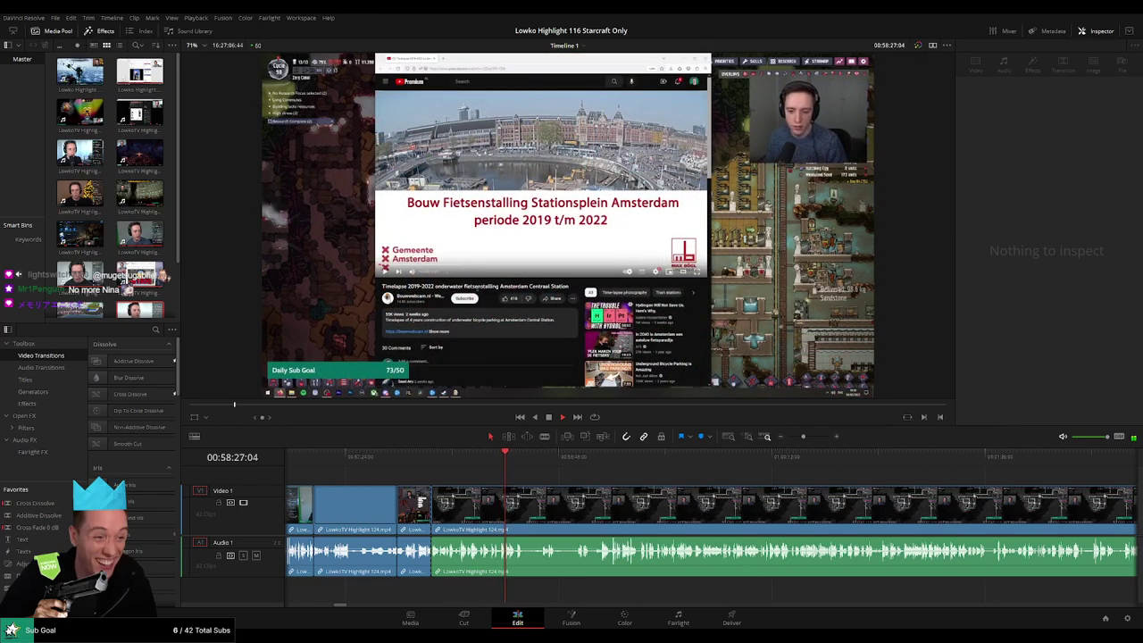
{"action": "left_click_drag", "start_coordinate": [506, 453], "coordinate": [792, 438]}
{"action": "key", "text": "space"}
{"action": "scroll", "coordinate": [498, 482], "scroll_direction": "right", "scroll_amount": 5}
{"action": "left_click_drag", "start_coordinate": [368, 464], "coordinate": [425, 463]}
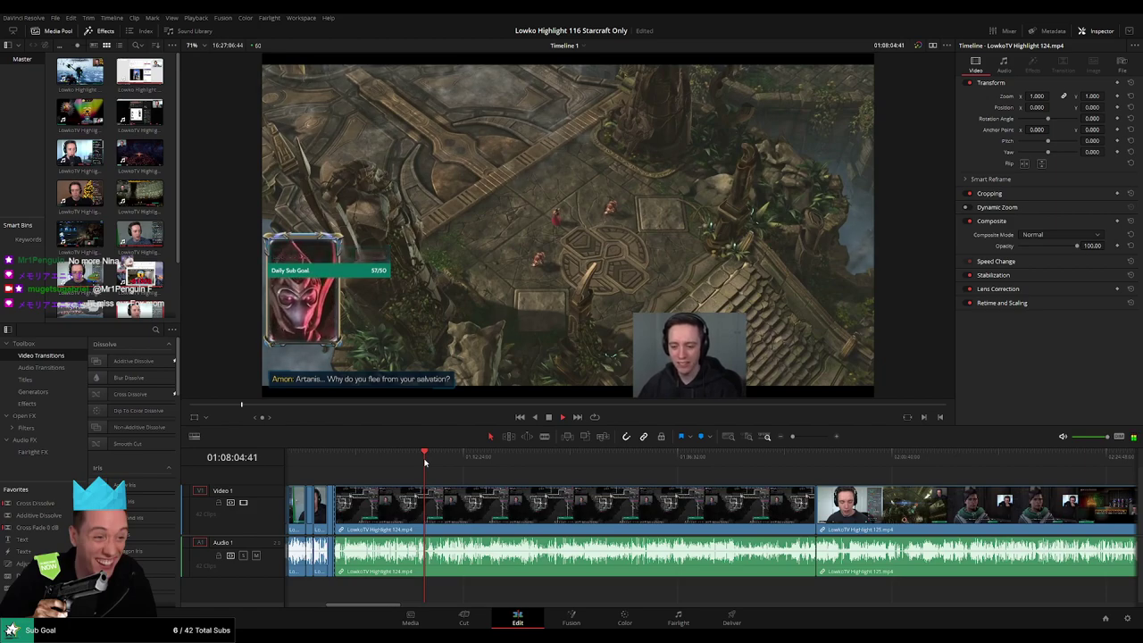
Replay the Artanis and Amon dialogue in Highlight 124's campaign cutscene between about 01:07:55 and 01:08:06 to examine the streamer's reaction
{"action": "left_click", "coordinate": [806, 436]}
{"action": "left_click", "coordinate": [670, 462]}
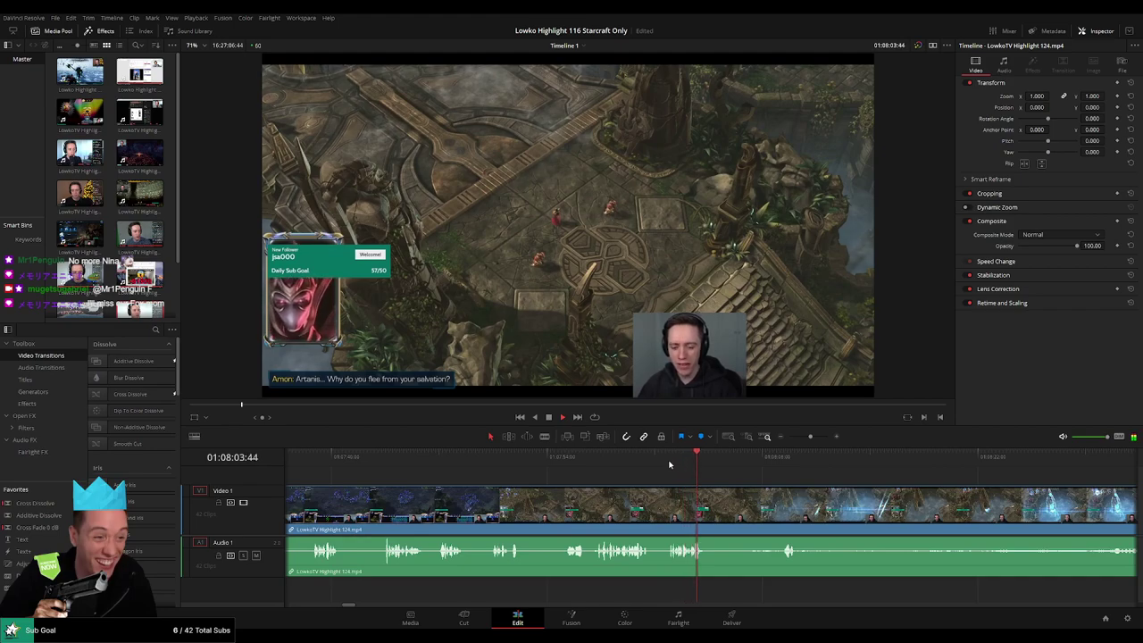
{"action": "left_click", "coordinate": [669, 461]}
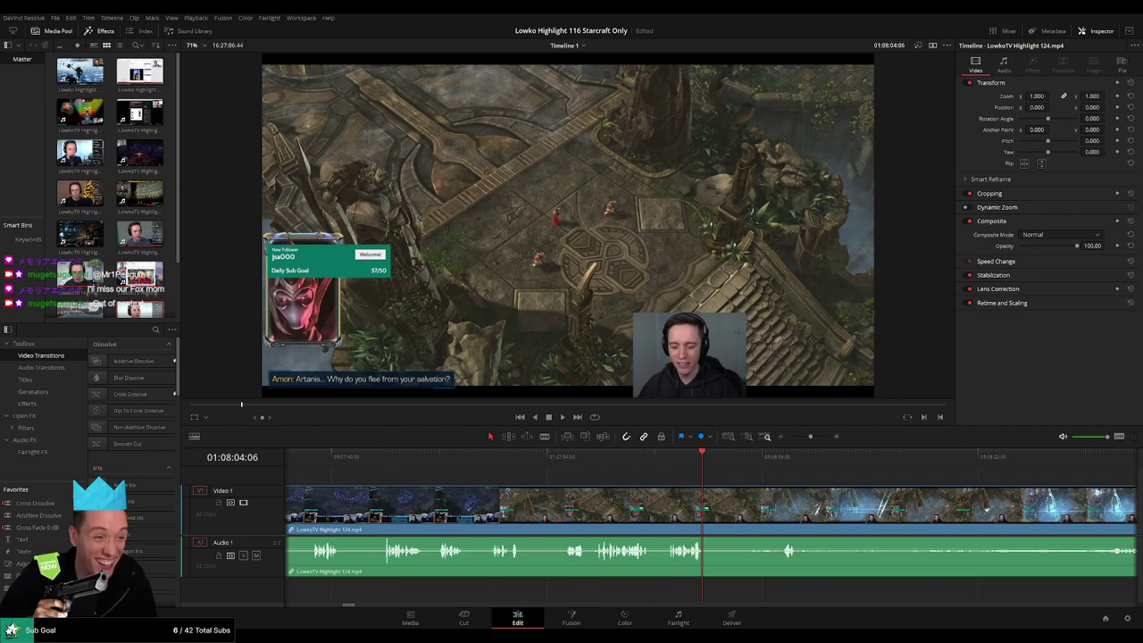
{"action": "left_click", "coordinate": [668, 466]}
{"action": "key", "text": "space"}
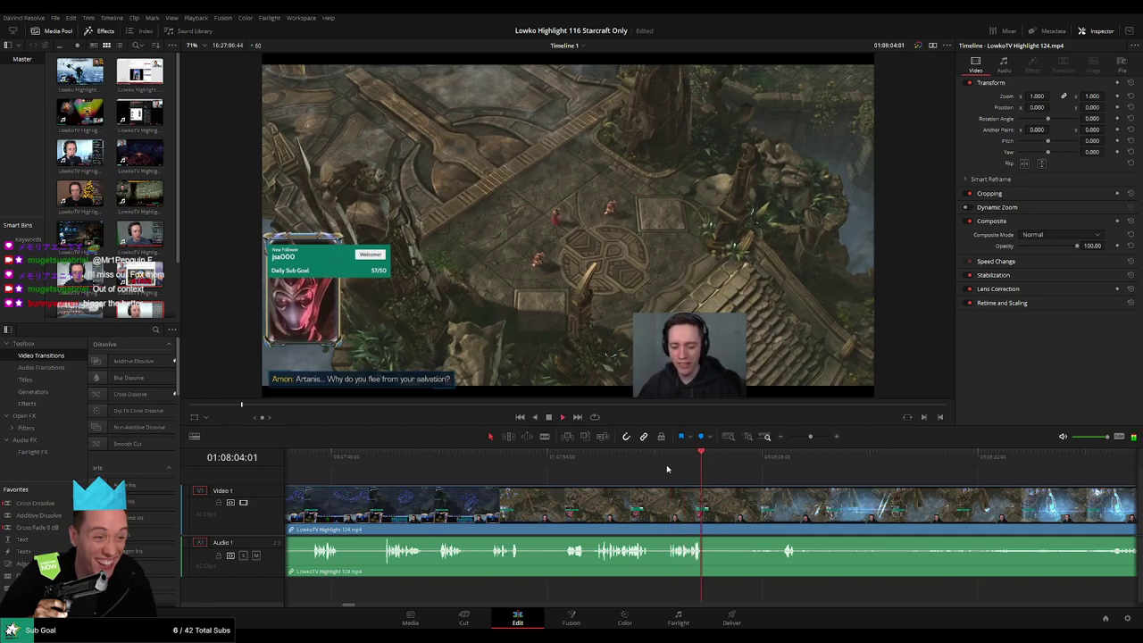
{"action": "left_click", "coordinate": [665, 466]}
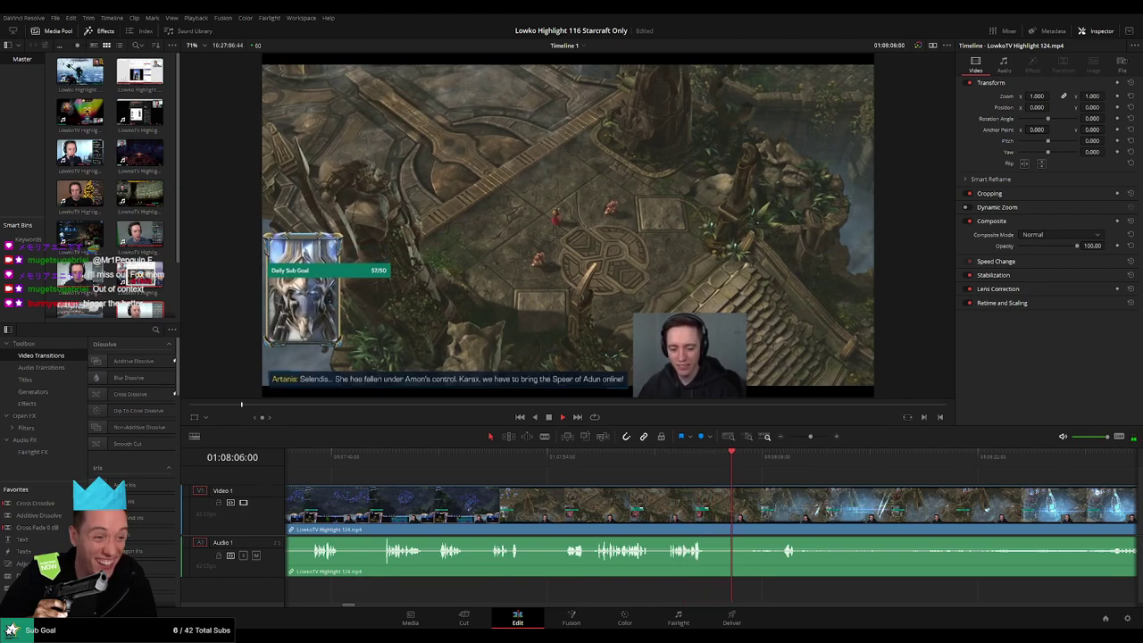
{"action": "left_click", "coordinate": [571, 459]}
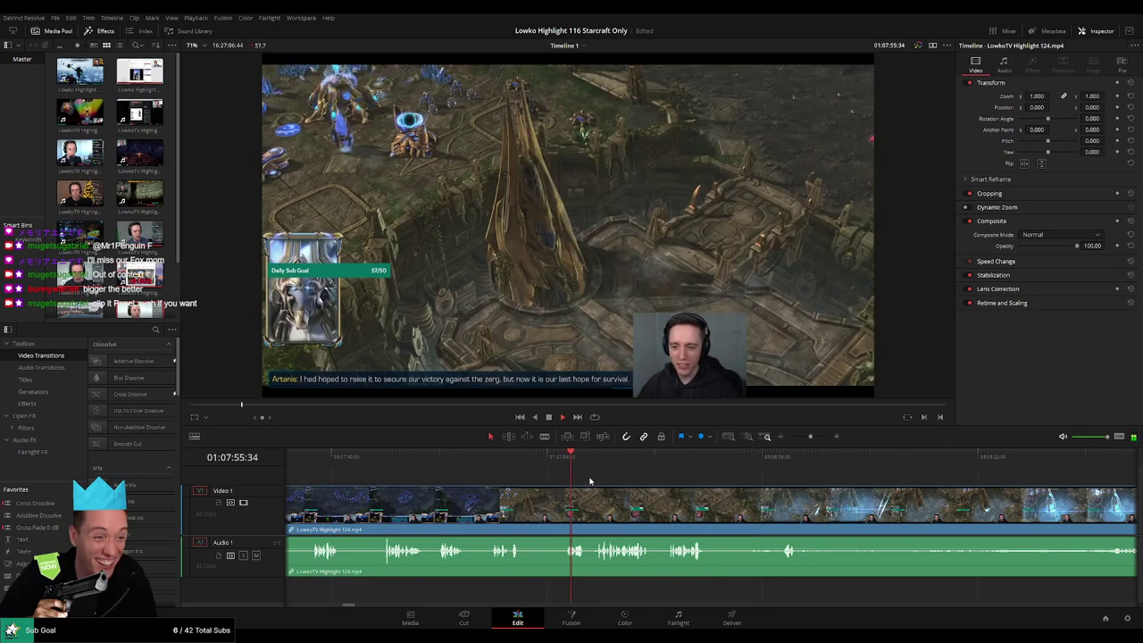
{"action": "left_click", "coordinate": [564, 463]}
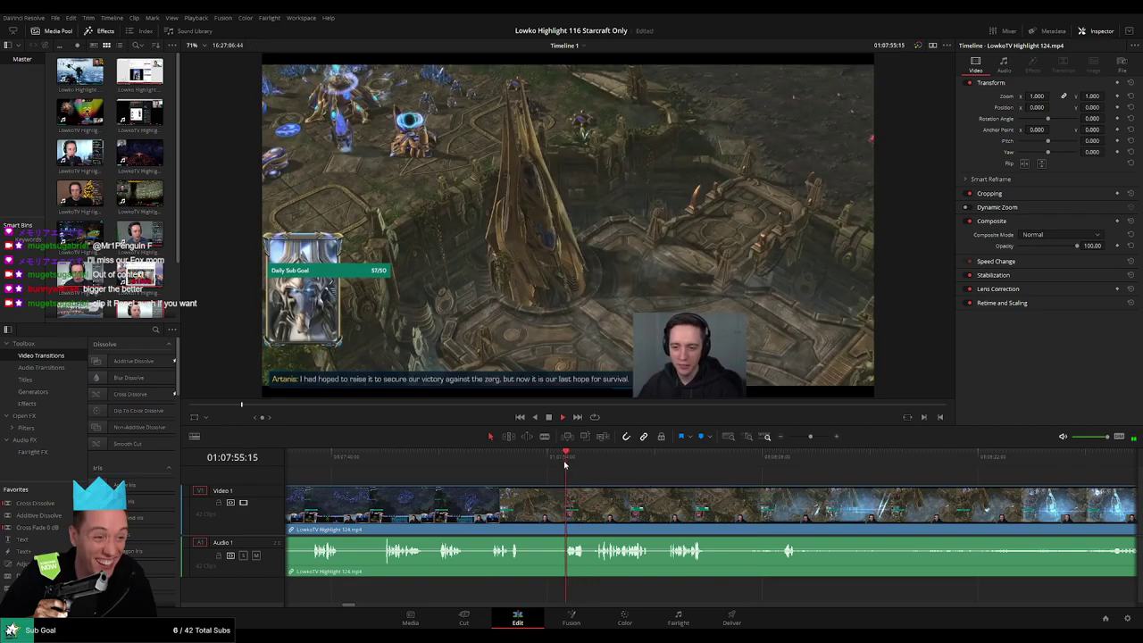
{"action": "left_click", "coordinate": [671, 463]}
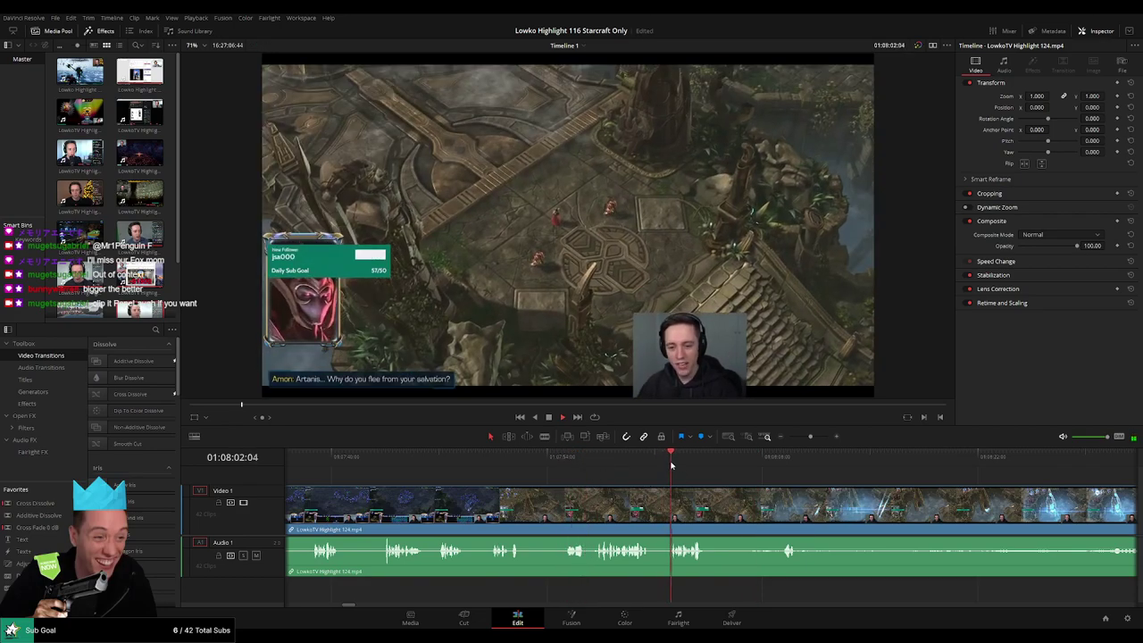
{"action": "left_click", "coordinate": [574, 471]}
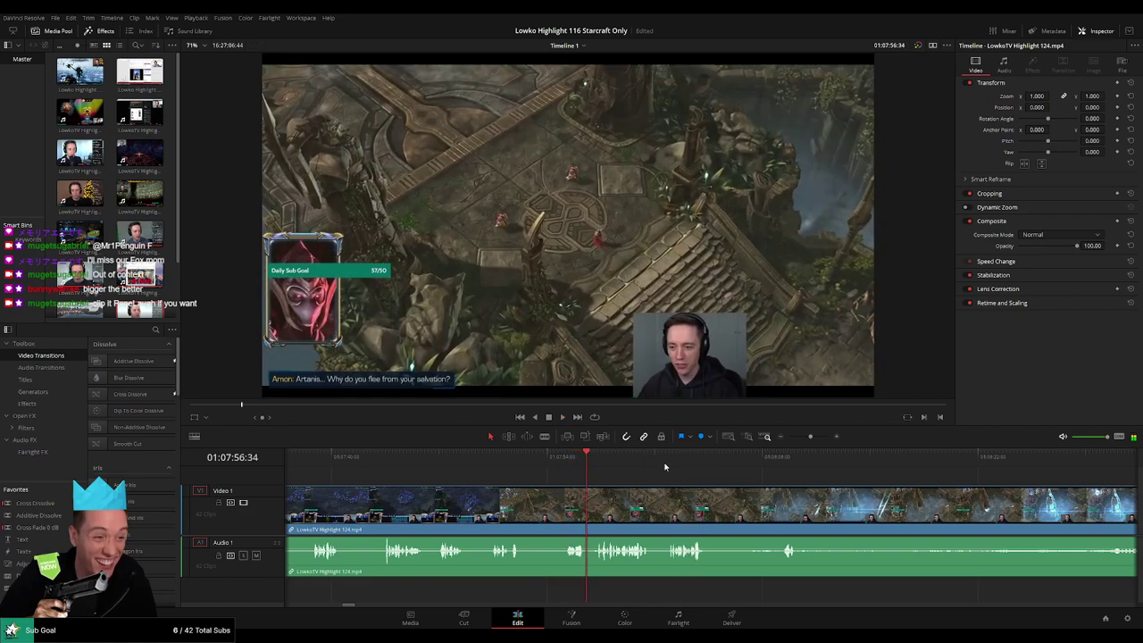
{"action": "left_click", "coordinate": [665, 463]}
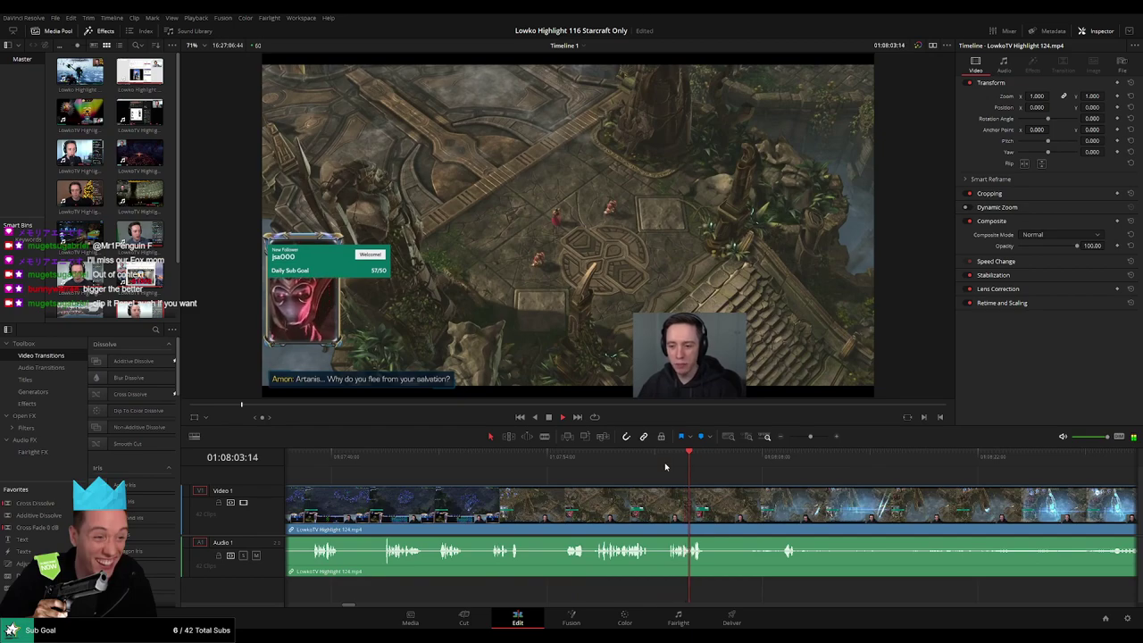
{"action": "left_click", "coordinate": [570, 464]}
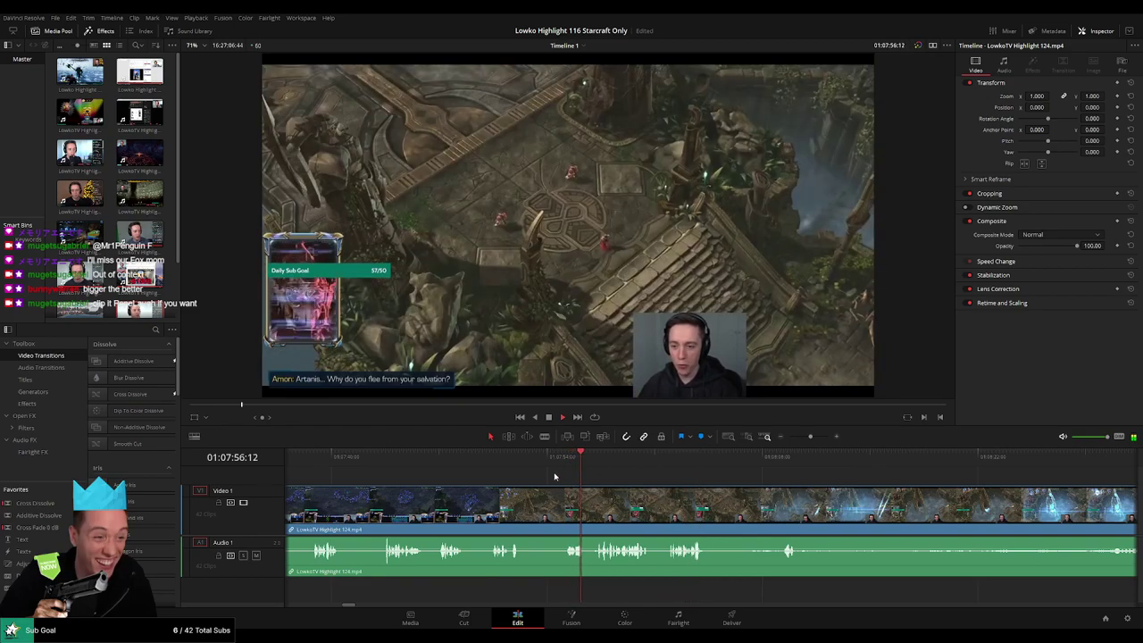
{"action": "key", "text": "space"}
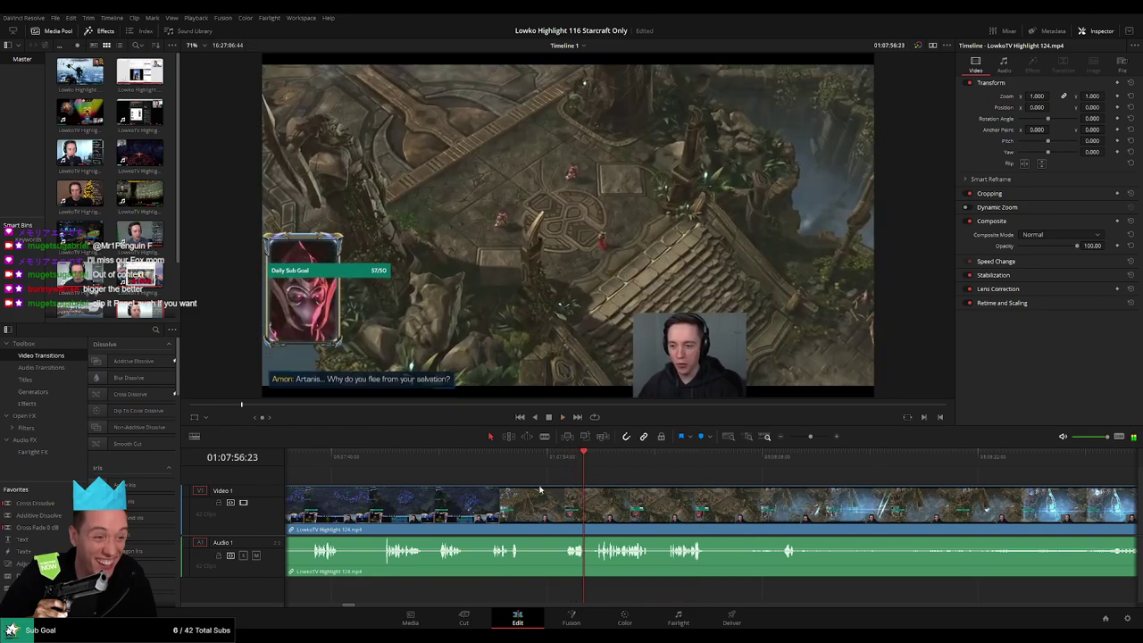
Review Highlight 124 from the gameplay just before the cutscene, at about 01:07:45, through the warp-out scene at about 01:08:11
{"action": "scroll", "coordinate": [506, 483], "scroll_direction": "left", "scroll_amount": 3}
{"action": "left_click", "coordinate": [482, 469]}
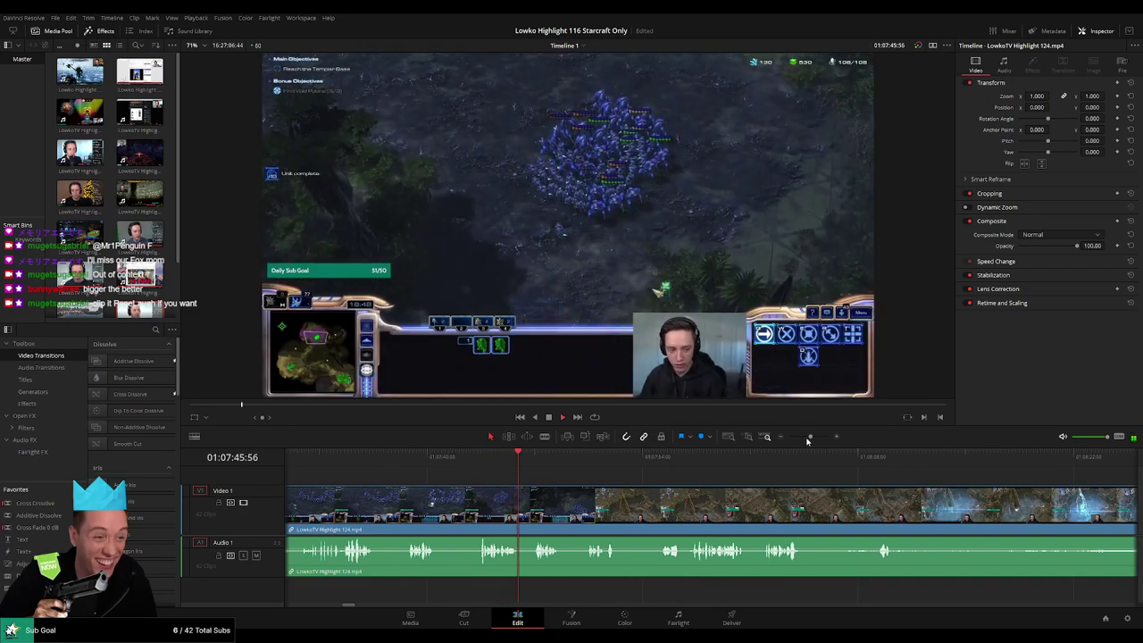
{"action": "left_click_drag", "start_coordinate": [810, 436], "coordinate": [807, 438]}
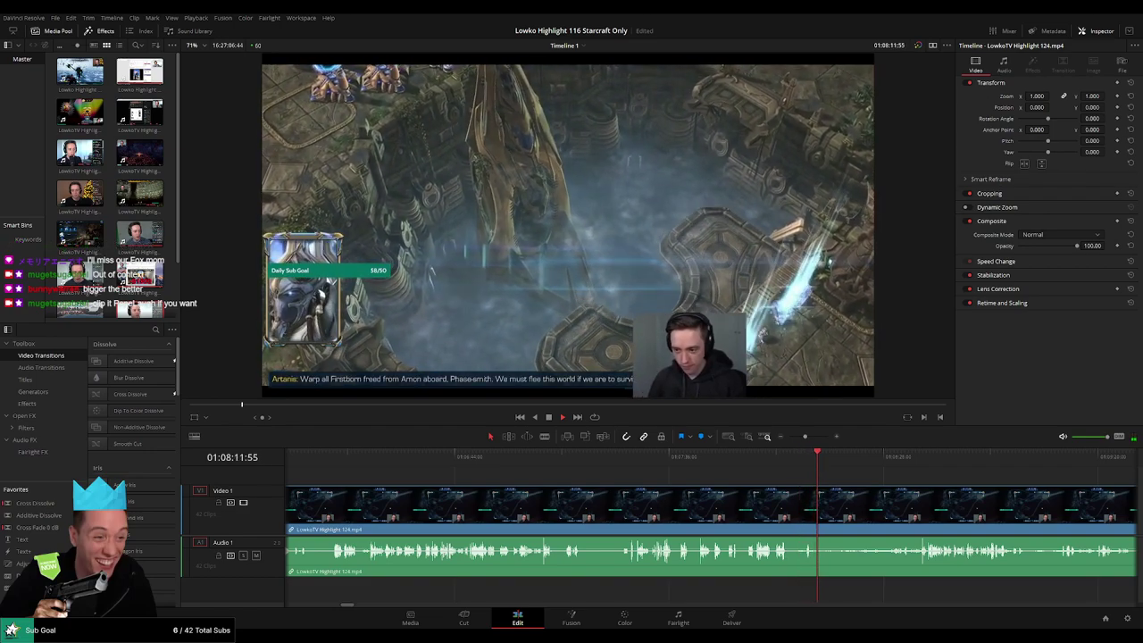
Skim the LowkoTV Highlight 124.mp4 clip from about 01:08 to 01:28 for StarCraft segments worth keeping
{"action": "left_click", "coordinate": [931, 457]}
{"action": "left_click", "coordinate": [997, 456]}
{"action": "left_click_drag", "start_coordinate": [805, 436], "coordinate": [793, 439]}
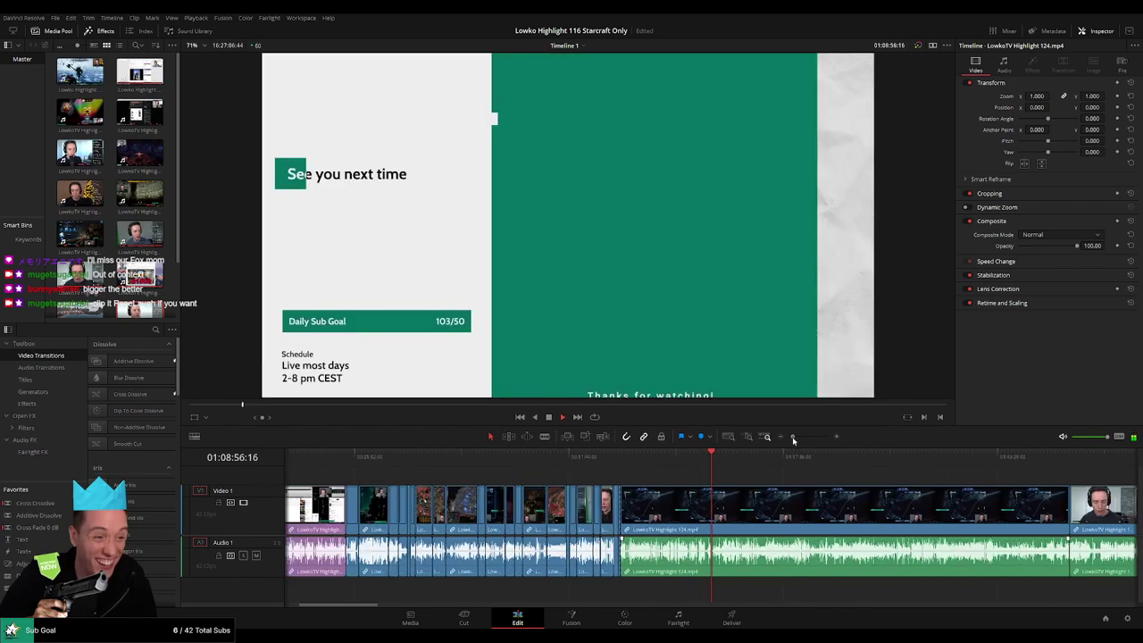
{"action": "scroll", "coordinate": [485, 492], "scroll_direction": "right", "scroll_amount": 3}
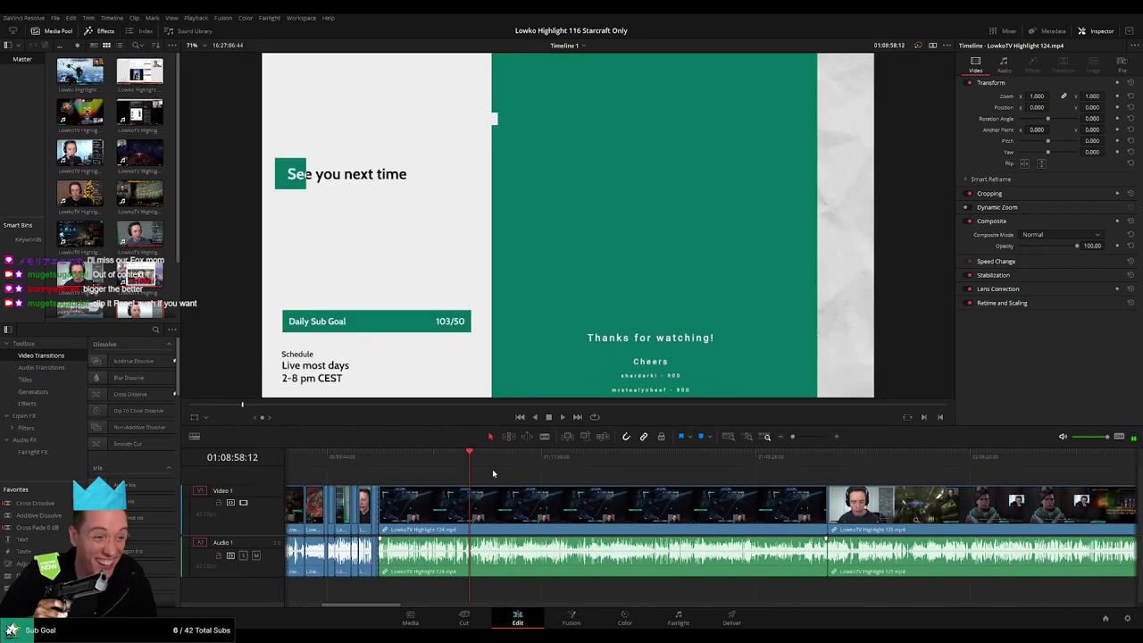
{"action": "left_click_drag", "start_coordinate": [478, 460], "coordinate": [542, 457]}
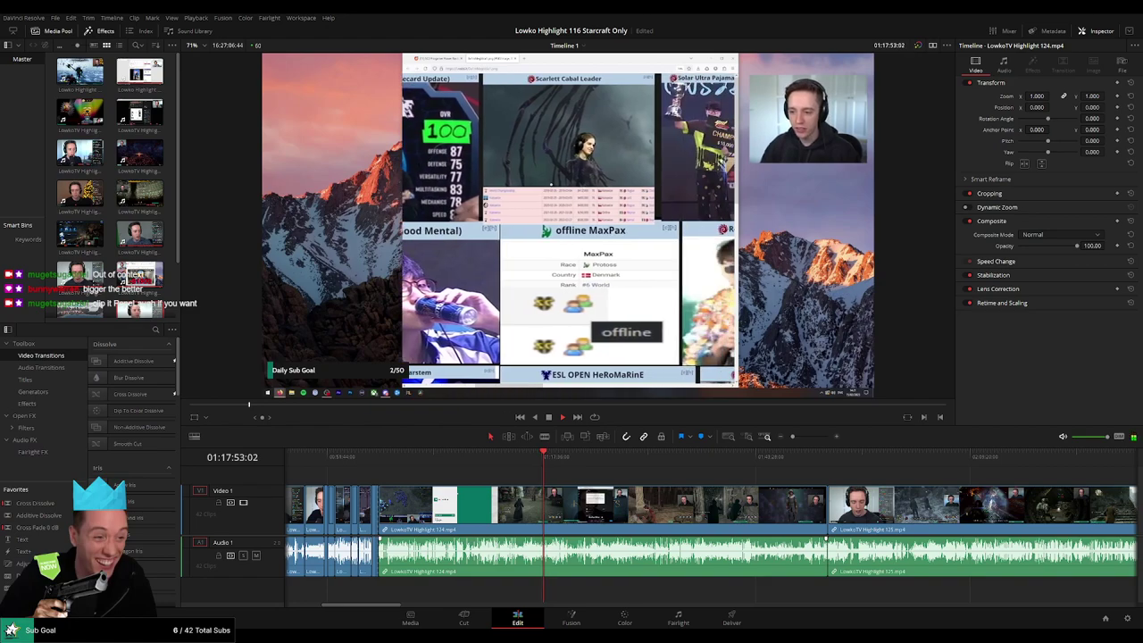
{"action": "left_click", "coordinate": [549, 457]}
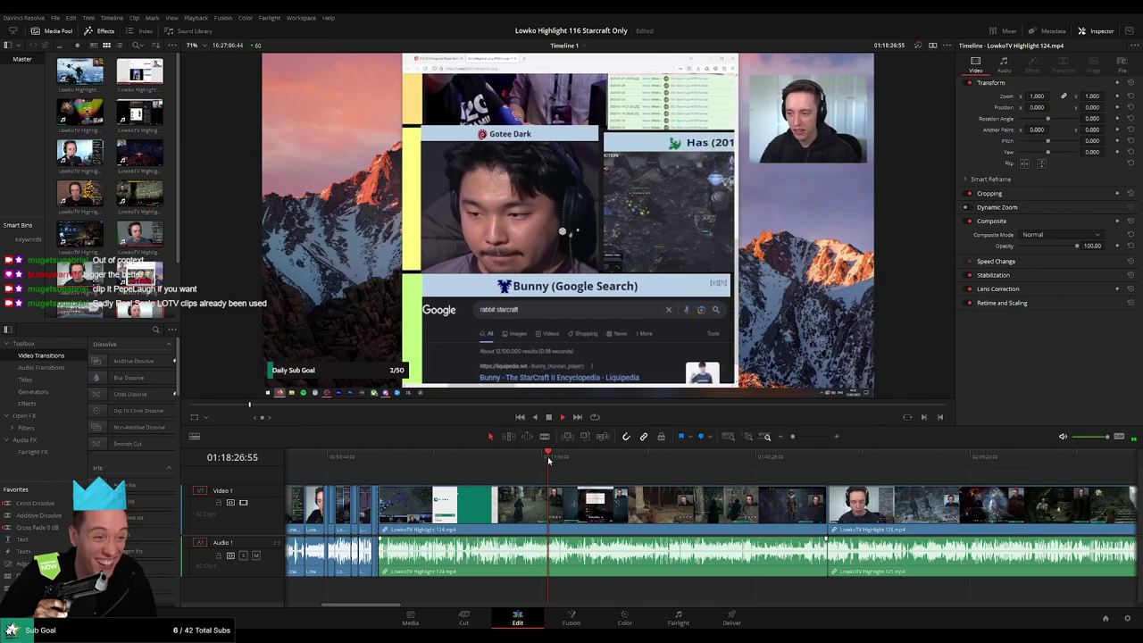
{"action": "left_click_drag", "start_coordinate": [559, 464], "coordinate": [584, 465]}
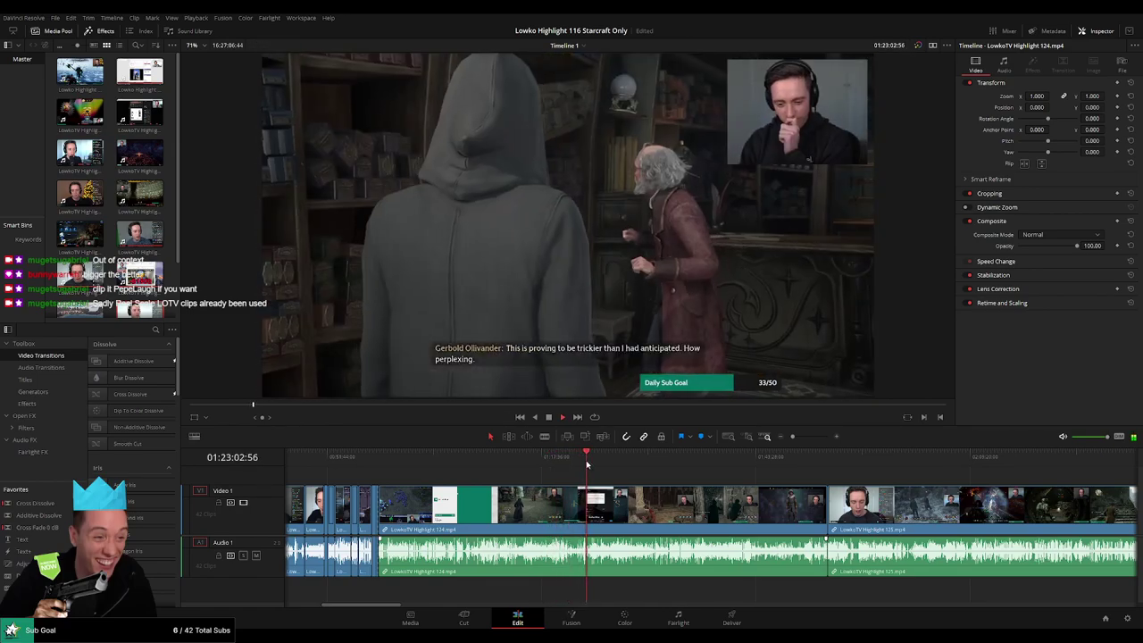
{"action": "left_click", "coordinate": [595, 464]}
{"action": "left_click", "coordinate": [613, 465]}
{"action": "left_click", "coordinate": [630, 465]}
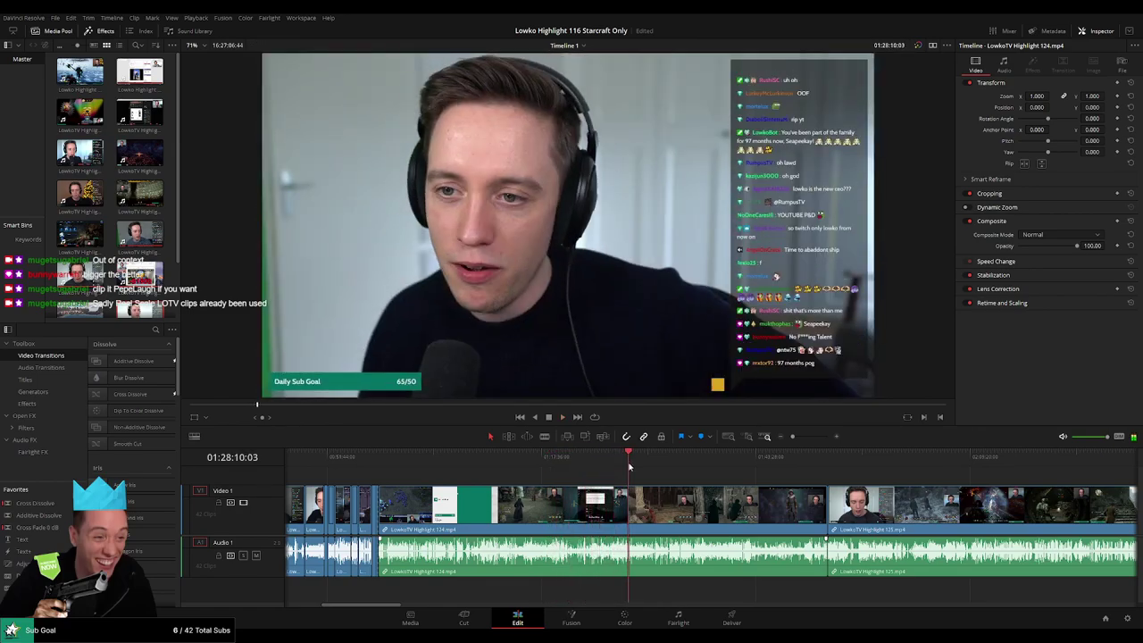
{"action": "left_click", "coordinate": [622, 466]}
Review the Reddit section of the Highlight 124 clip around 01:27, covering the signed card collection and Karax meme posts
{"action": "scroll", "coordinate": [634, 491], "scroll_direction": "up", "scroll_amount": 5}
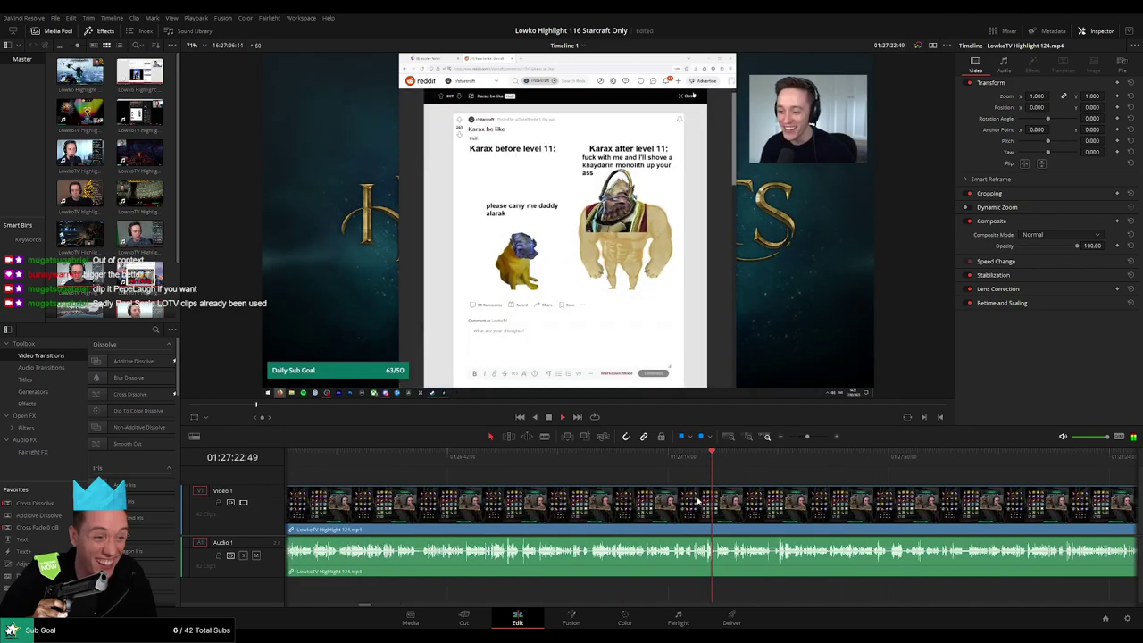
{"action": "scroll", "coordinate": [700, 502], "scroll_direction": "up", "scroll_amount": 3}
{"action": "left_click", "coordinate": [669, 463]}
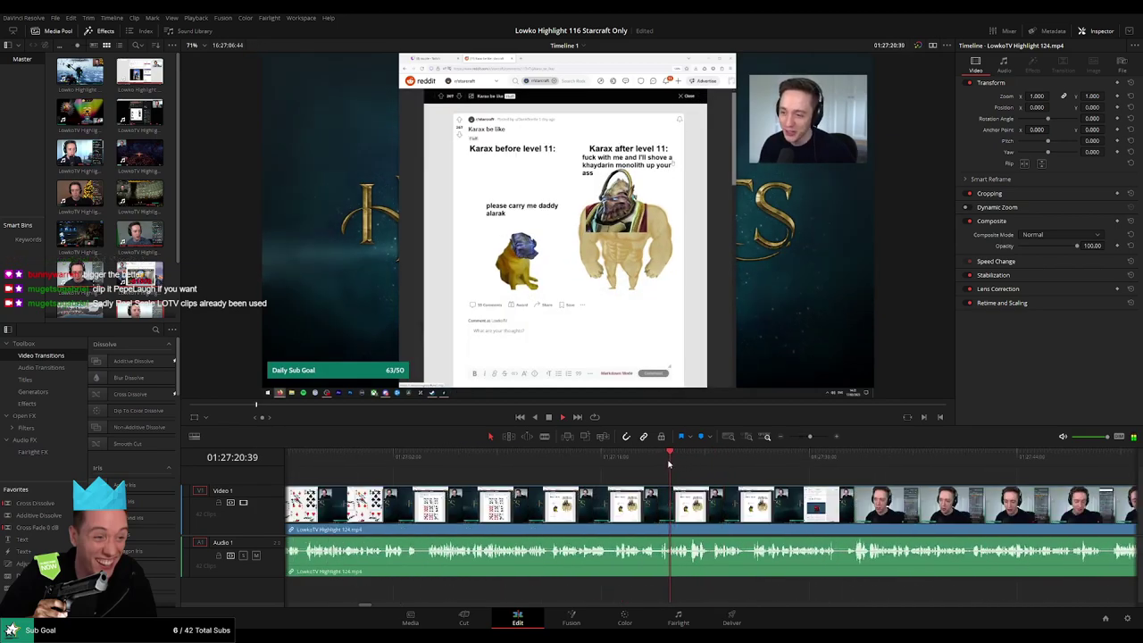
{"action": "left_click", "coordinate": [621, 464]}
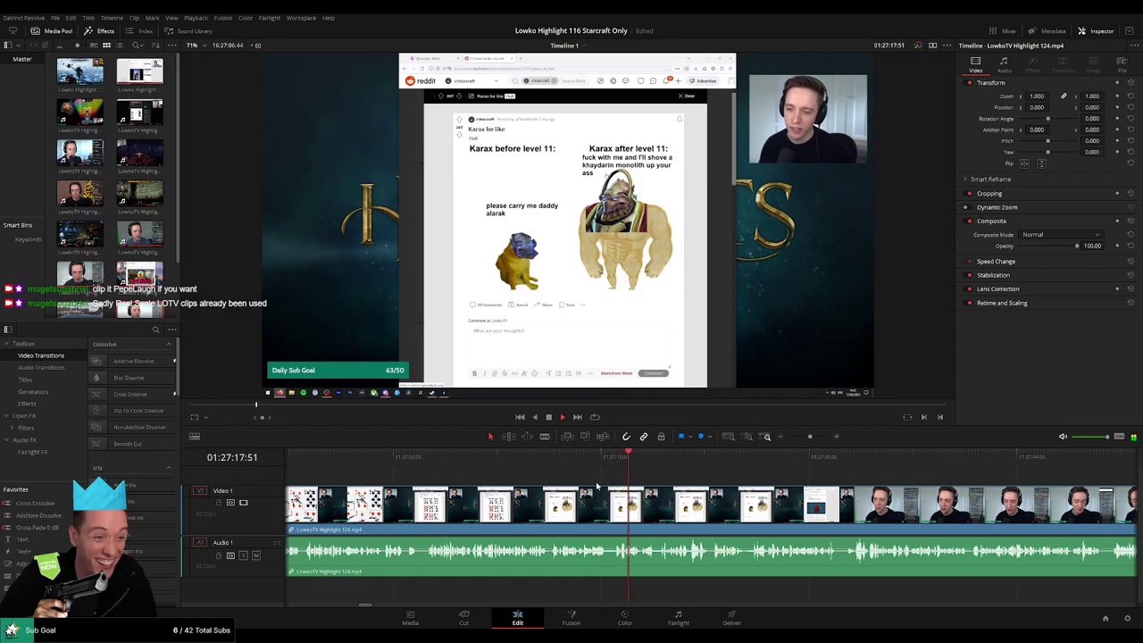
{"action": "left_click", "coordinate": [527, 464]}
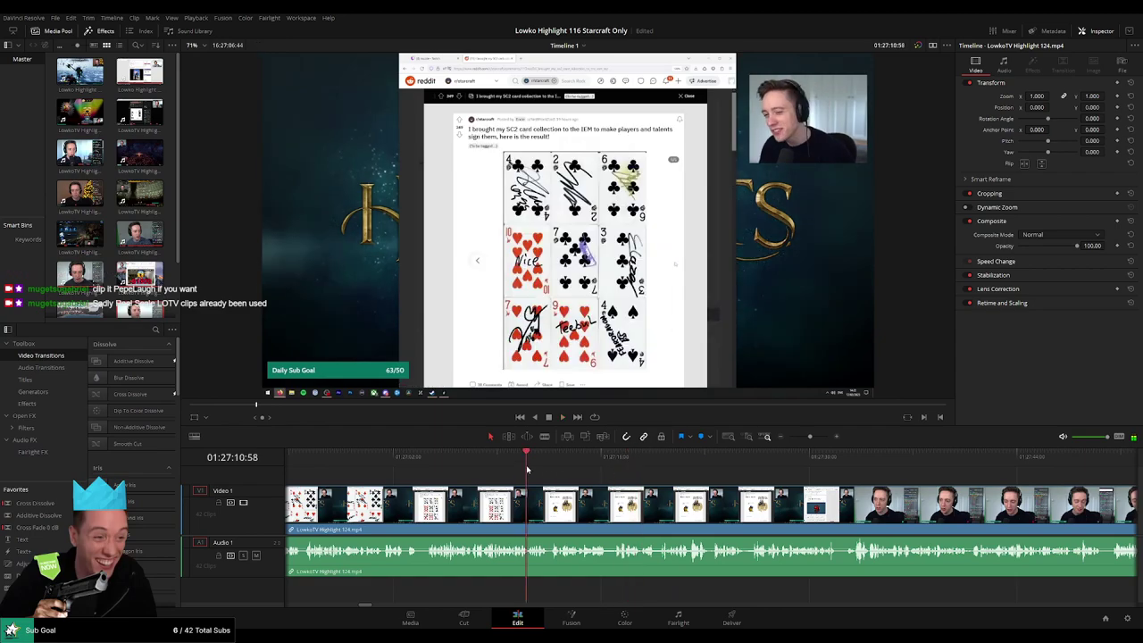
{"action": "left_click", "coordinate": [422, 466]}
{"action": "left_click_drag", "start_coordinate": [361, 469], "coordinate": [343, 468]}
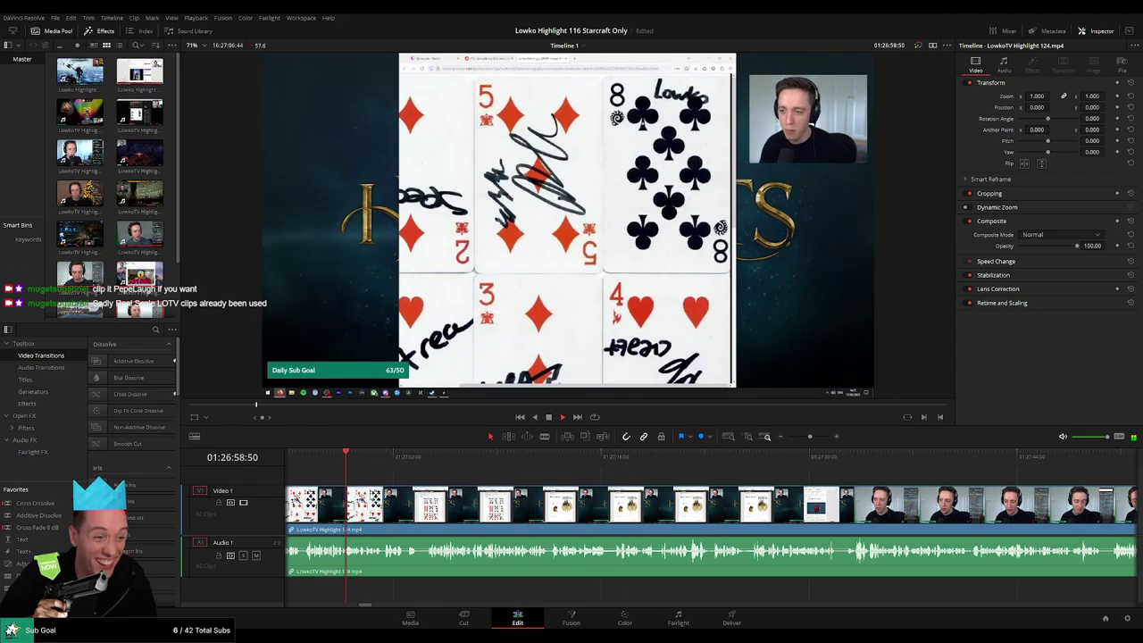
{"action": "scroll", "coordinate": [348, 467], "scroll_direction": "left", "scroll_amount": 3}
{"action": "left_click", "coordinate": [569, 463]}
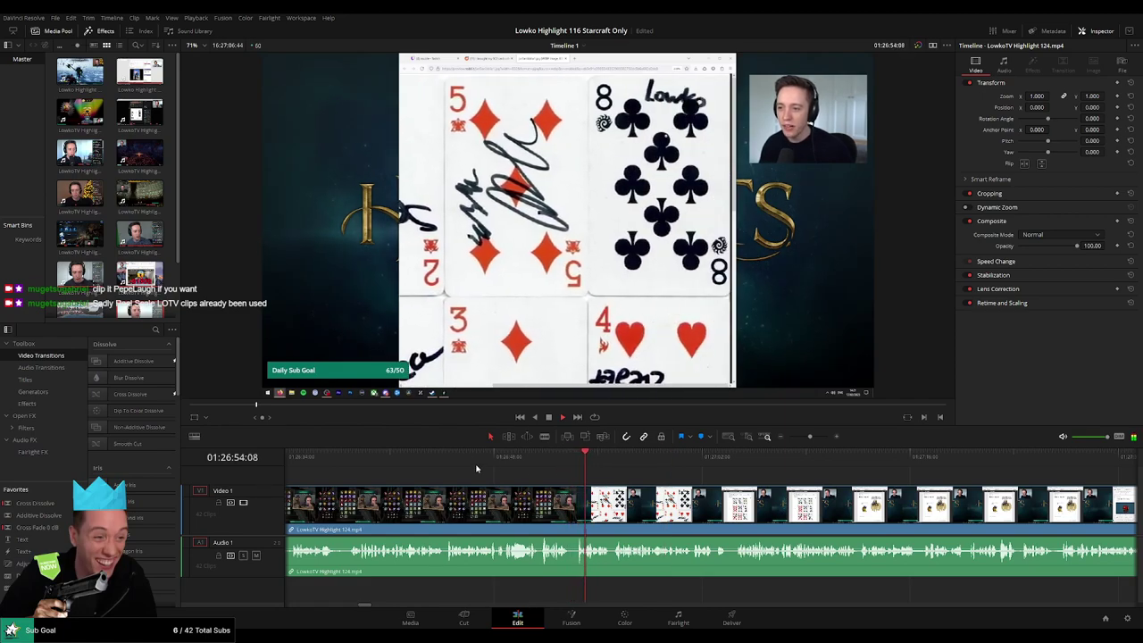
{"action": "left_click", "coordinate": [477, 466]}
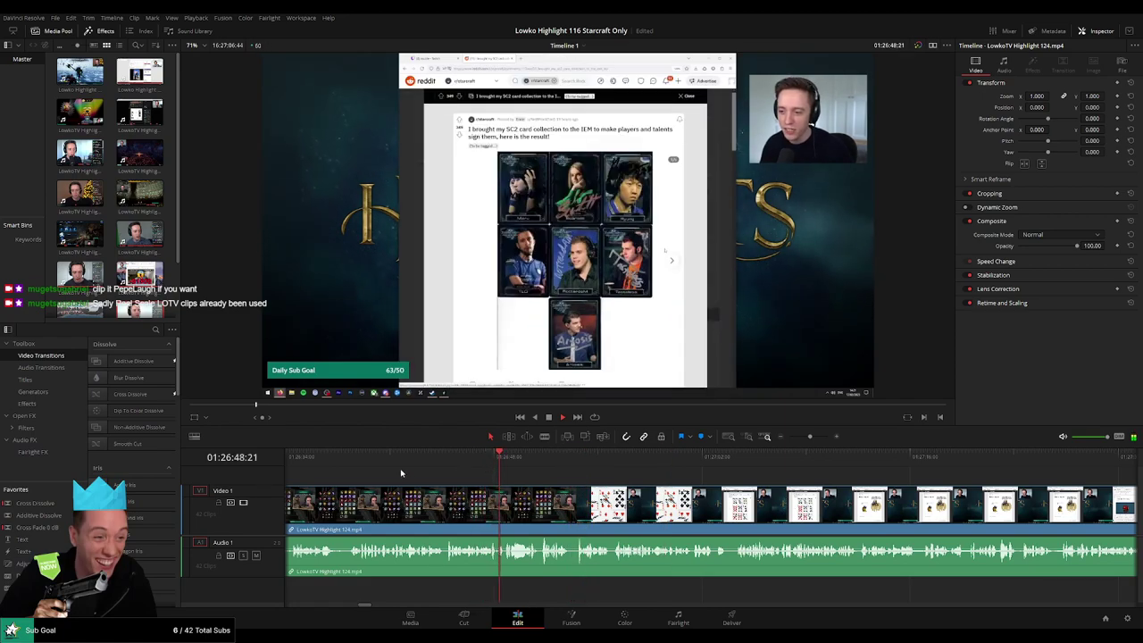
{"action": "left_click", "coordinate": [740, 467]}
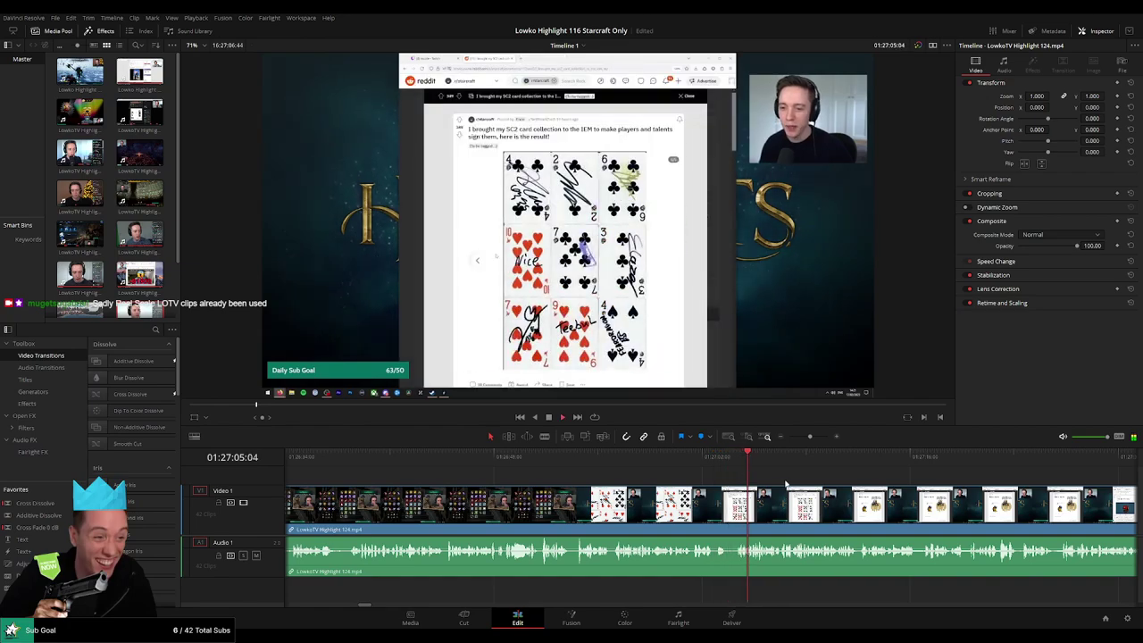
{"action": "scroll", "coordinate": [786, 486], "scroll_direction": "right", "scroll_amount": 3}
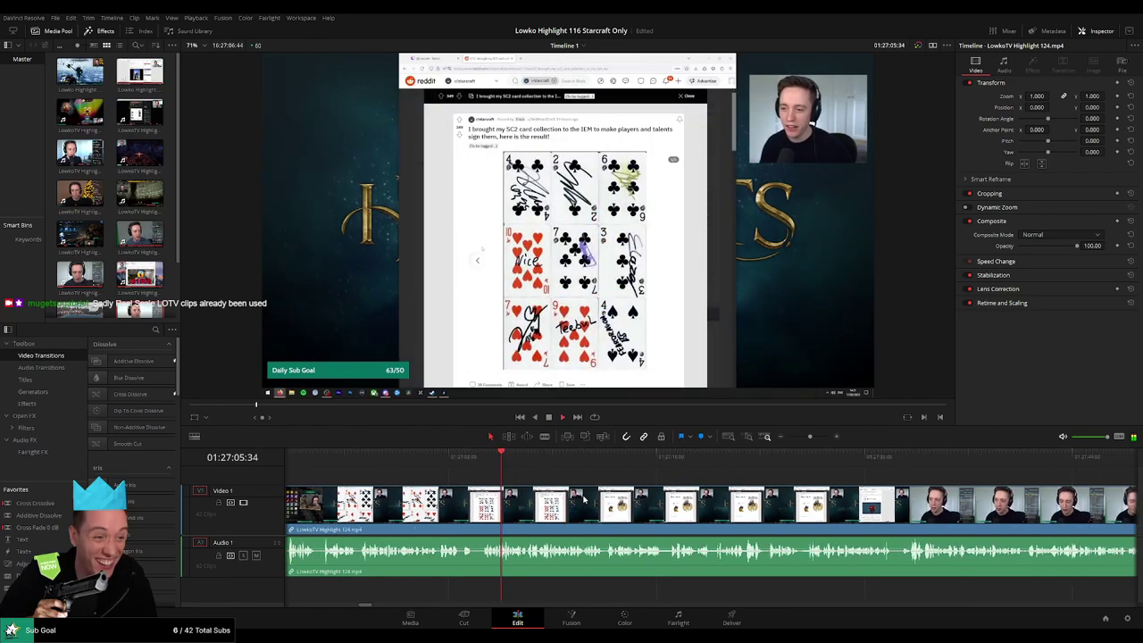
{"action": "left_click", "coordinate": [668, 467]}
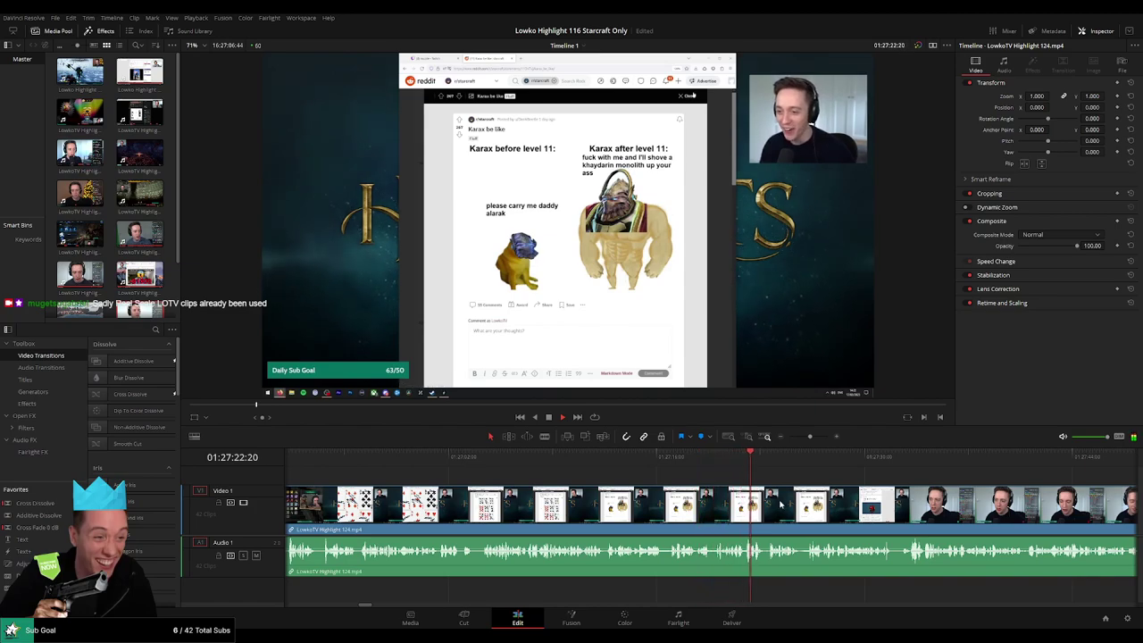
{"action": "scroll", "coordinate": [548, 495], "scroll_direction": "right", "scroll_amount": 3}
{"action": "left_click", "coordinate": [582, 468]}
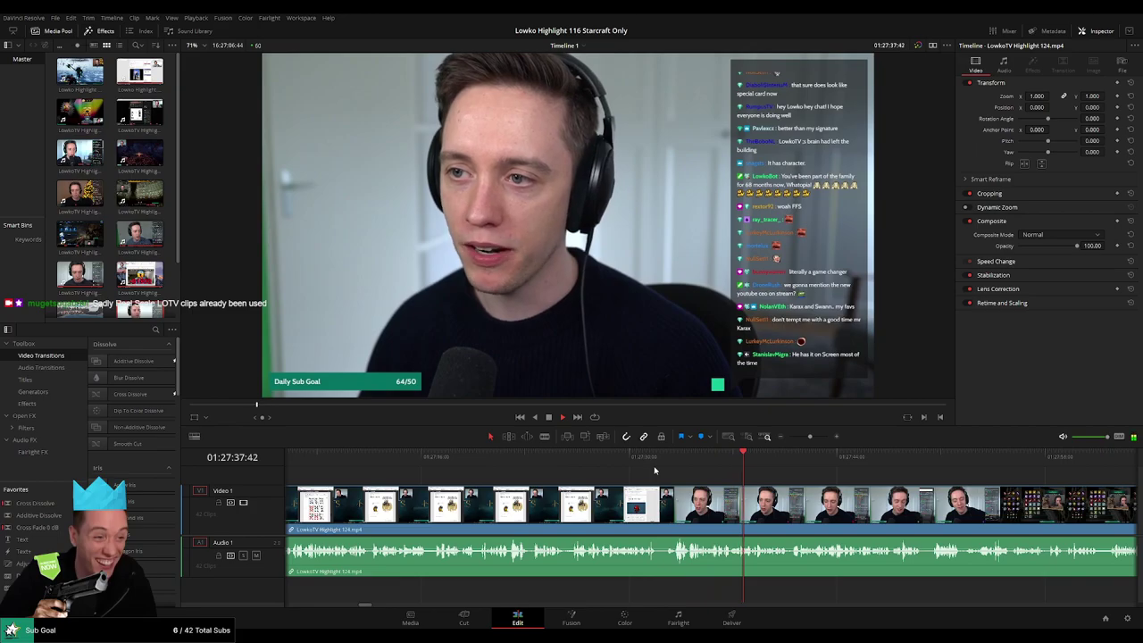
Examine the later part of the Highlight 124 clip around 01:40 to 01:43, including the net-worth web page section
{"action": "left_click_drag", "start_coordinate": [810, 436], "coordinate": [790, 439]}
{"action": "left_click", "coordinate": [558, 462]}
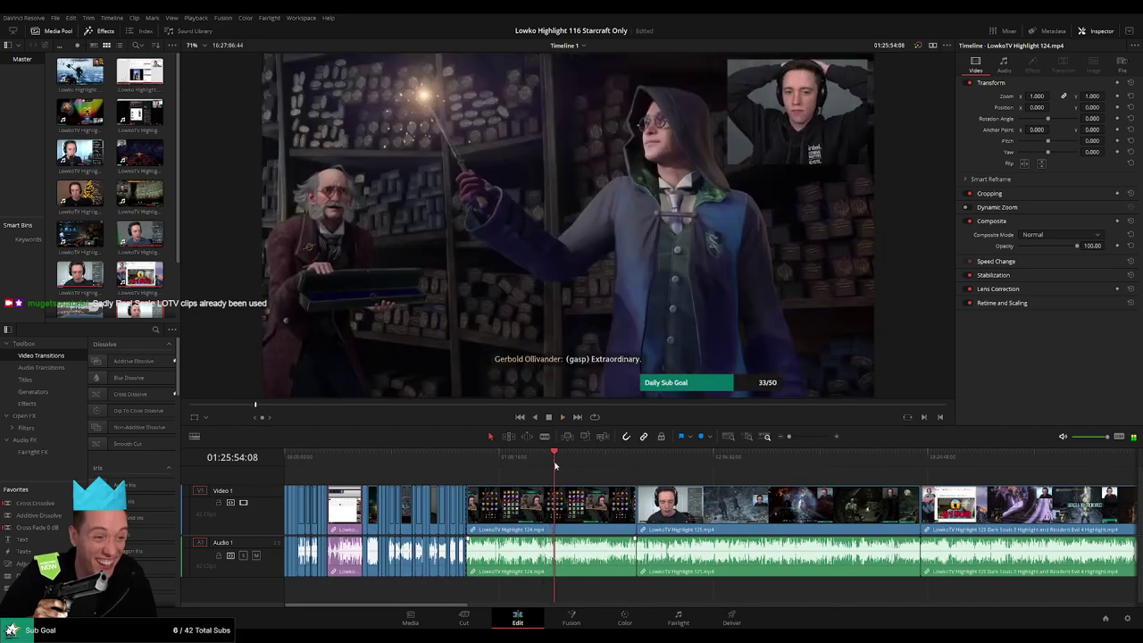
{"action": "left_click_drag", "start_coordinate": [559, 465], "coordinate": [600, 453]}
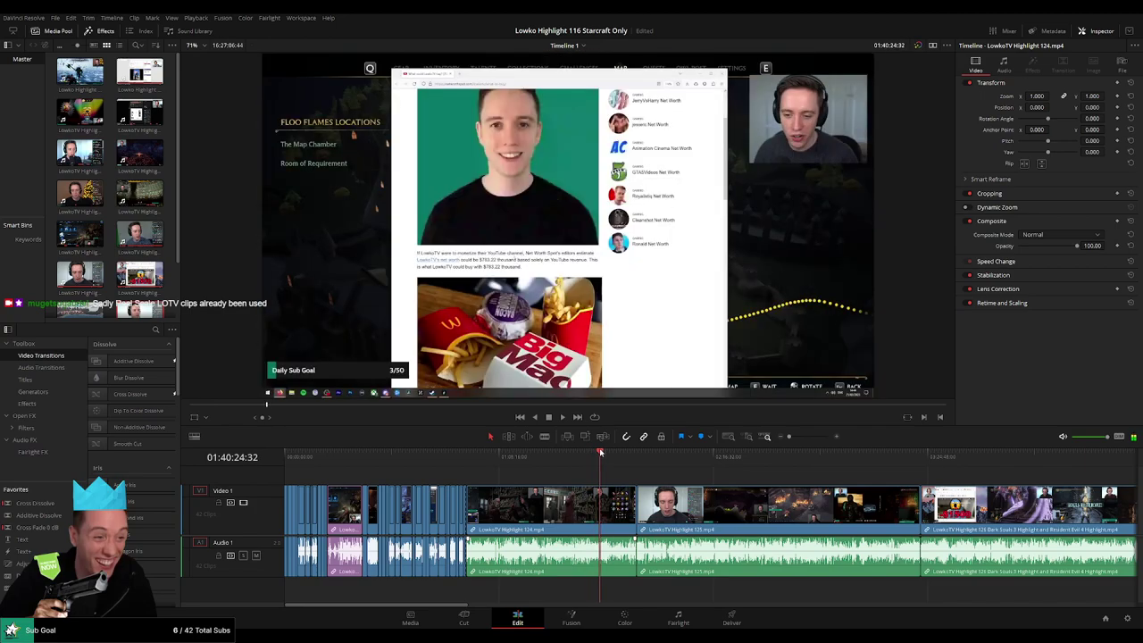
{"action": "scroll", "coordinate": [609, 482], "scroll_direction": "up", "scroll_amount": 10}
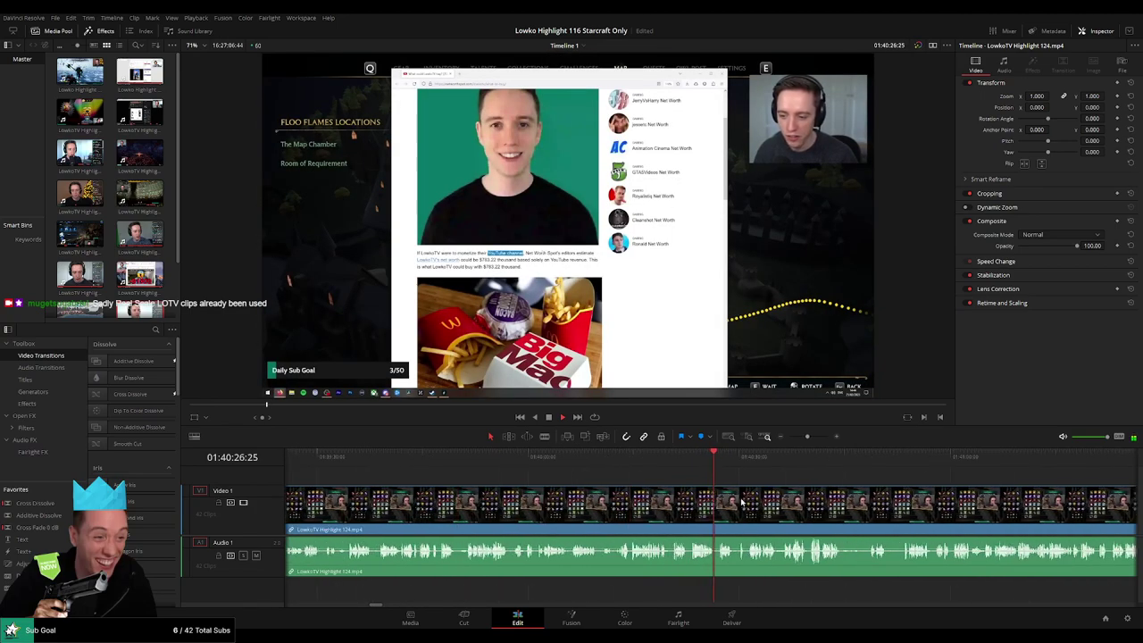
{"action": "left_click_drag", "start_coordinate": [807, 437], "coordinate": [796, 436]}
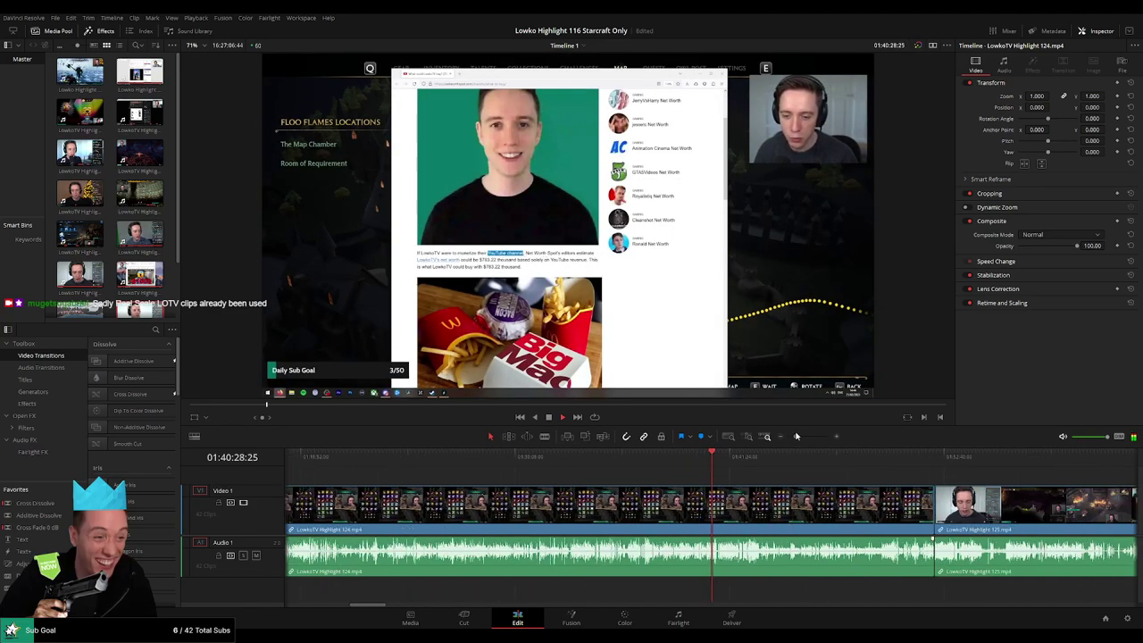
{"action": "left_click_drag", "start_coordinate": [713, 460], "coordinate": [739, 457]}
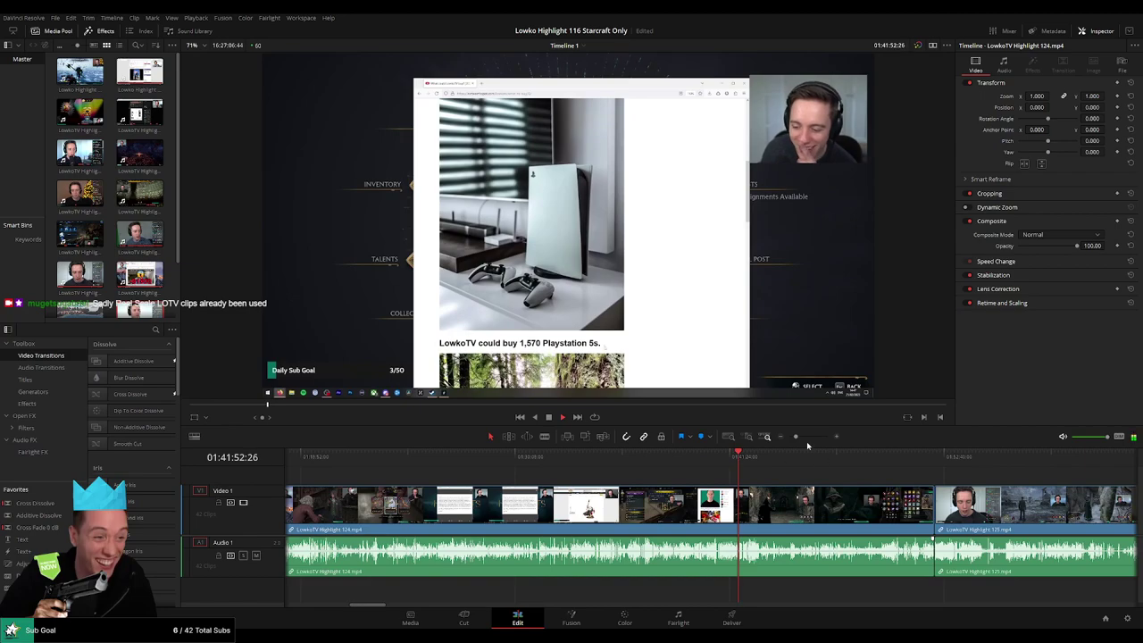
{"action": "left_click_drag", "start_coordinate": [797, 438], "coordinate": [804, 437]}
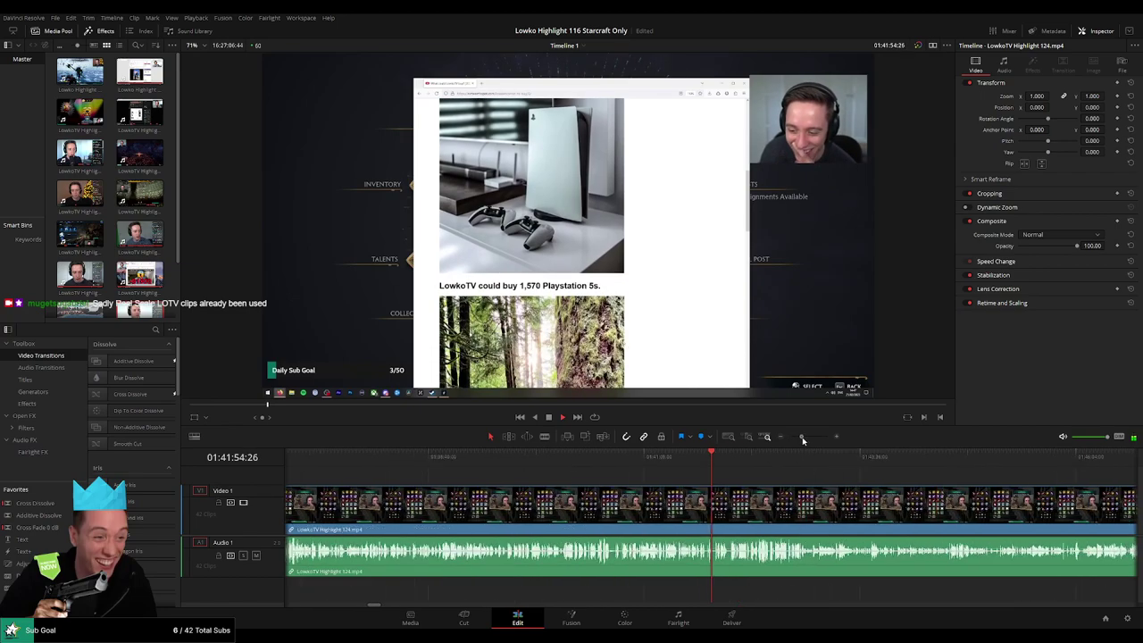
{"action": "left_click", "coordinate": [505, 462]}
{"action": "left_click", "coordinate": [568, 461]}
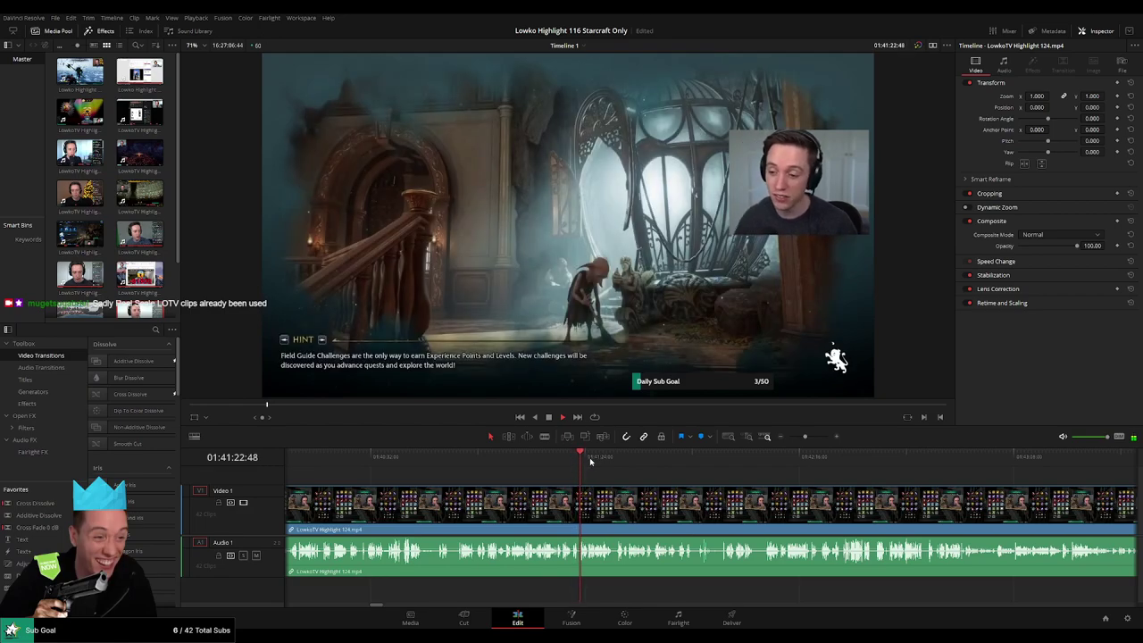
{"action": "left_click", "coordinate": [623, 462]}
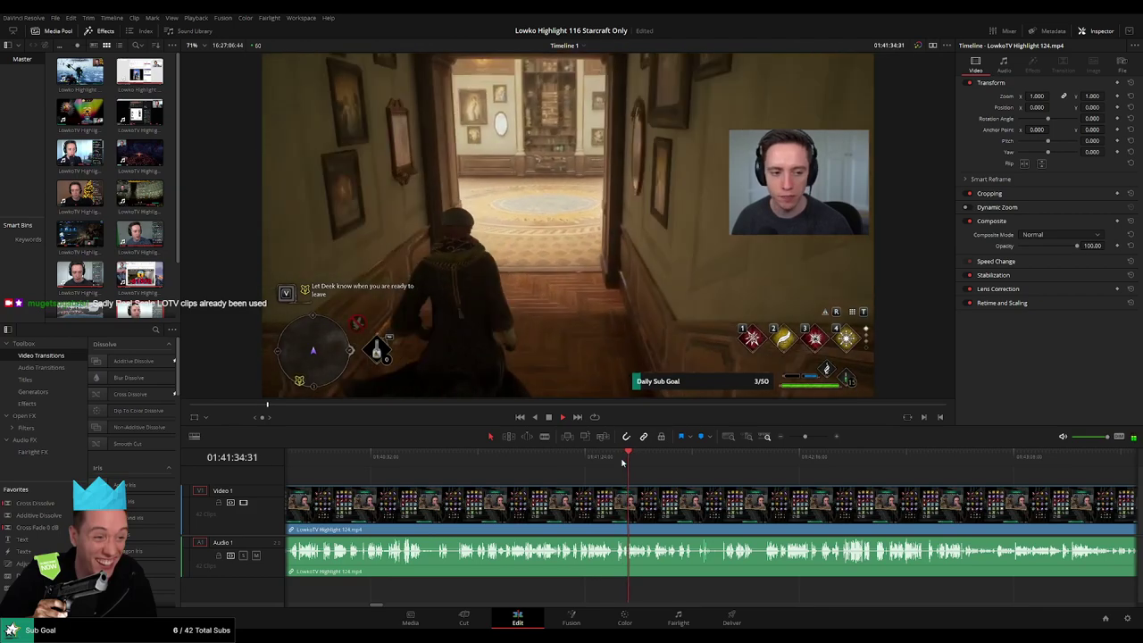
{"action": "left_click", "coordinate": [735, 464]}
{"action": "left_click", "coordinate": [975, 465]}
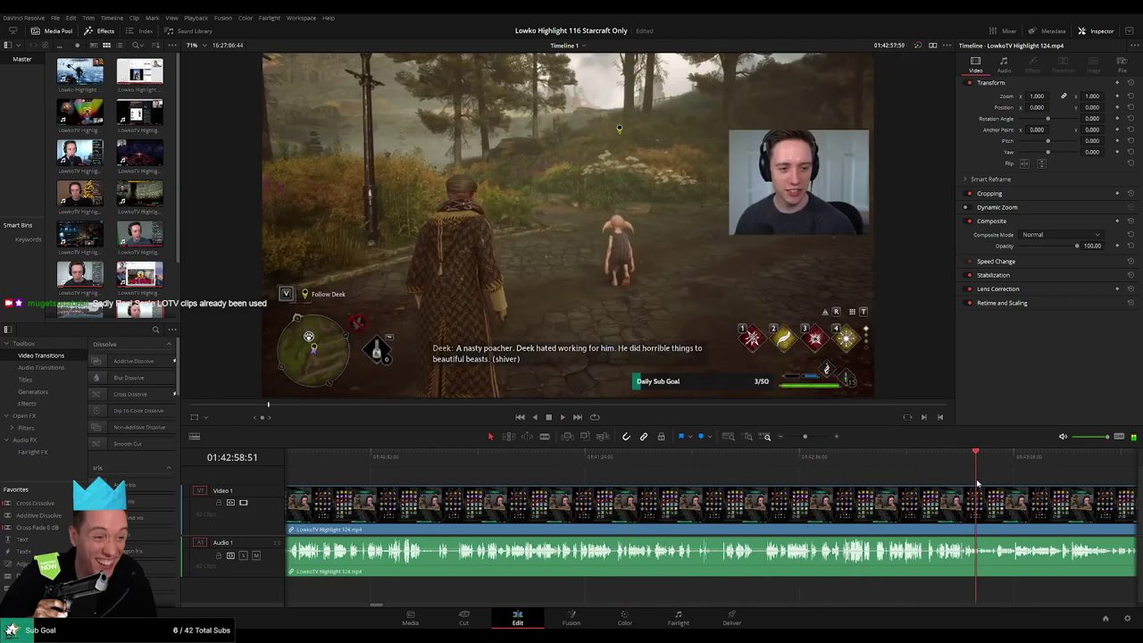
{"action": "left_click_drag", "start_coordinate": [805, 437], "coordinate": [794, 438]}
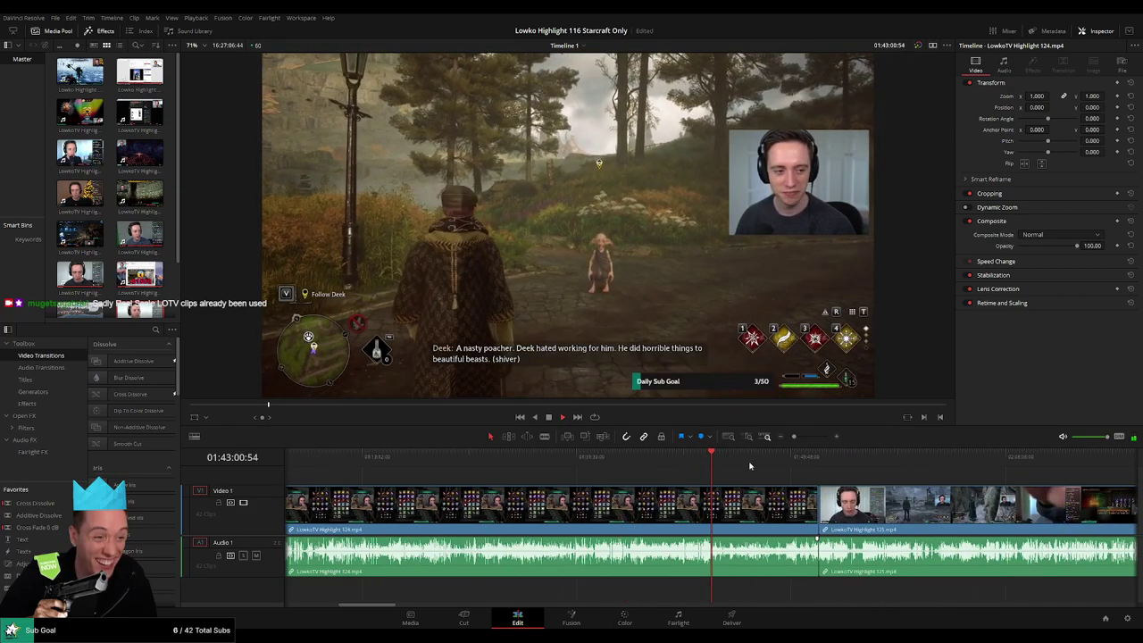
Check the rest of the LowkoTV Highlight 124.mp4 clip to its end and ripple-delete it from the timeline
{"action": "left_click", "coordinate": [734, 465]}
{"action": "left_click_drag", "start_coordinate": [736, 464], "coordinate": [799, 459]}
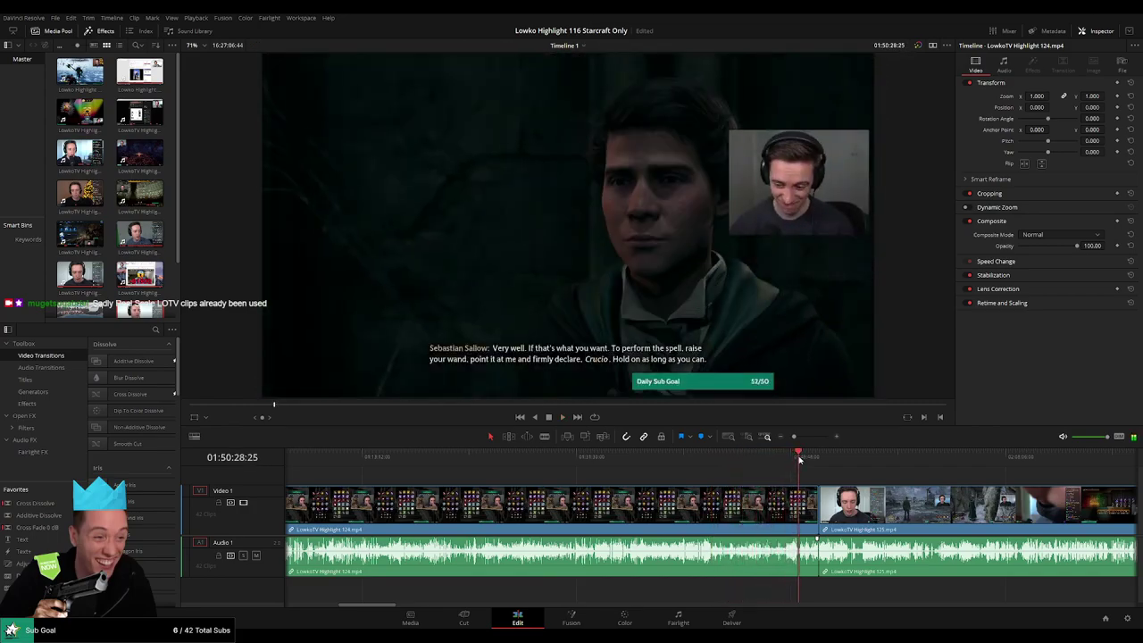
{"action": "left_click", "coordinate": [818, 457]}
{"action": "left_click", "coordinate": [750, 506]}
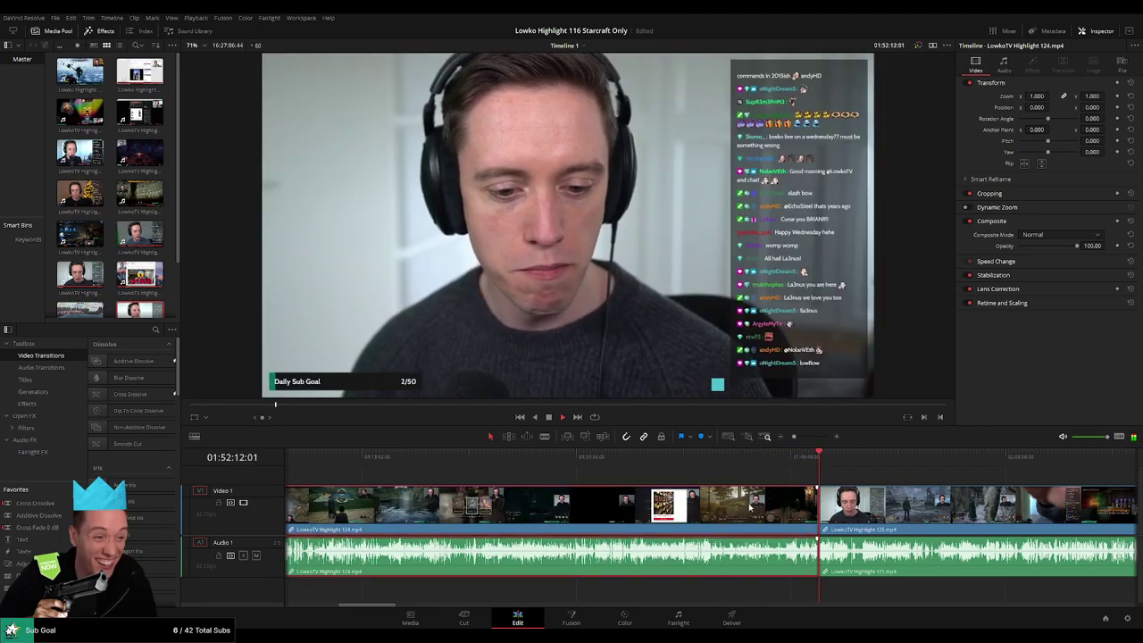
{"action": "key", "text": "Delete"}
Skim the opening of the LowkoTV Highlight 125.mp4 clip from about 00:58:25 to 01:00:48, including the emote upload and chat sections
{"action": "key", "text": "space"}
{"action": "scroll", "coordinate": [697, 482], "scroll_direction": "right", "scroll_amount": 3}
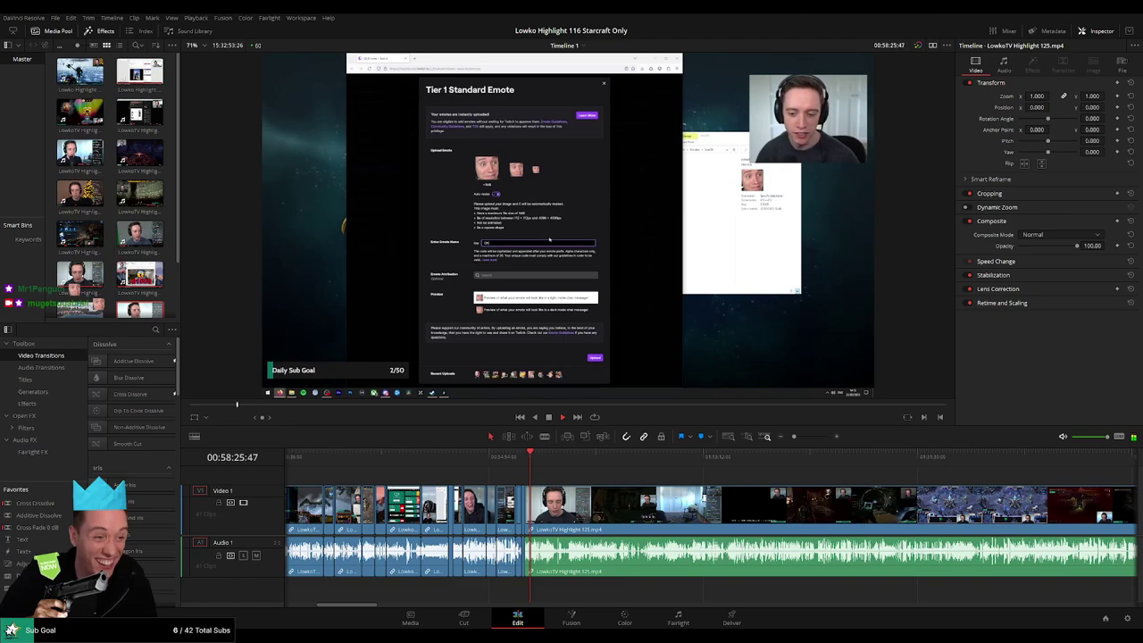
{"action": "scroll", "coordinate": [528, 482], "scroll_direction": "right", "scroll_amount": 1}
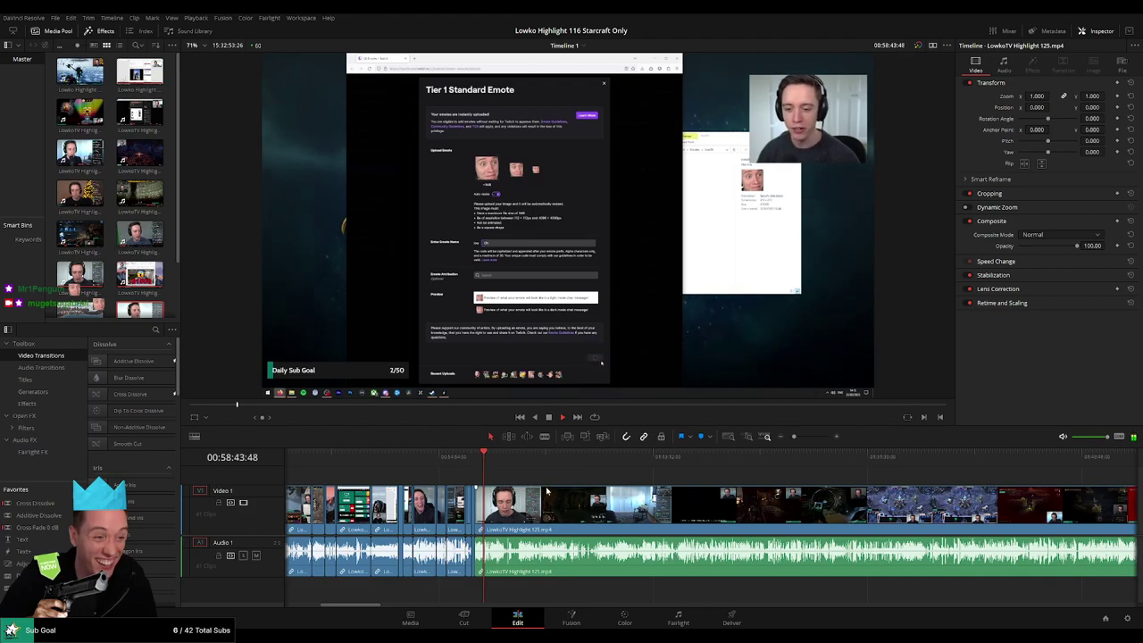
{"action": "left_click_drag", "start_coordinate": [794, 438], "coordinate": [798, 440]}
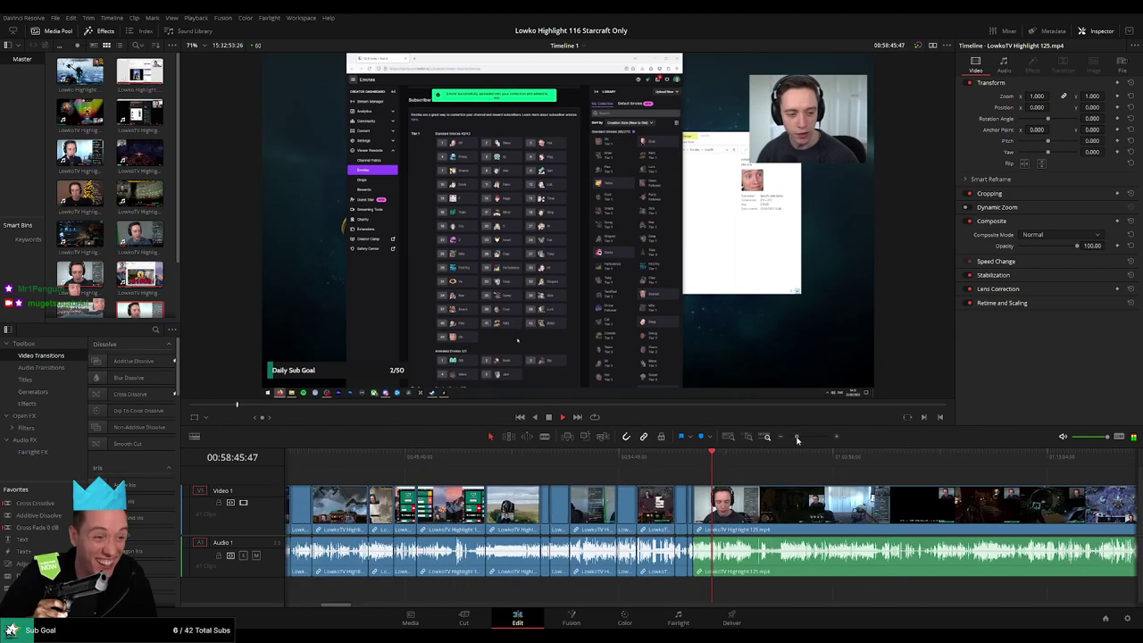
{"action": "scroll", "coordinate": [475, 515], "scroll_direction": "right", "scroll_amount": 4}
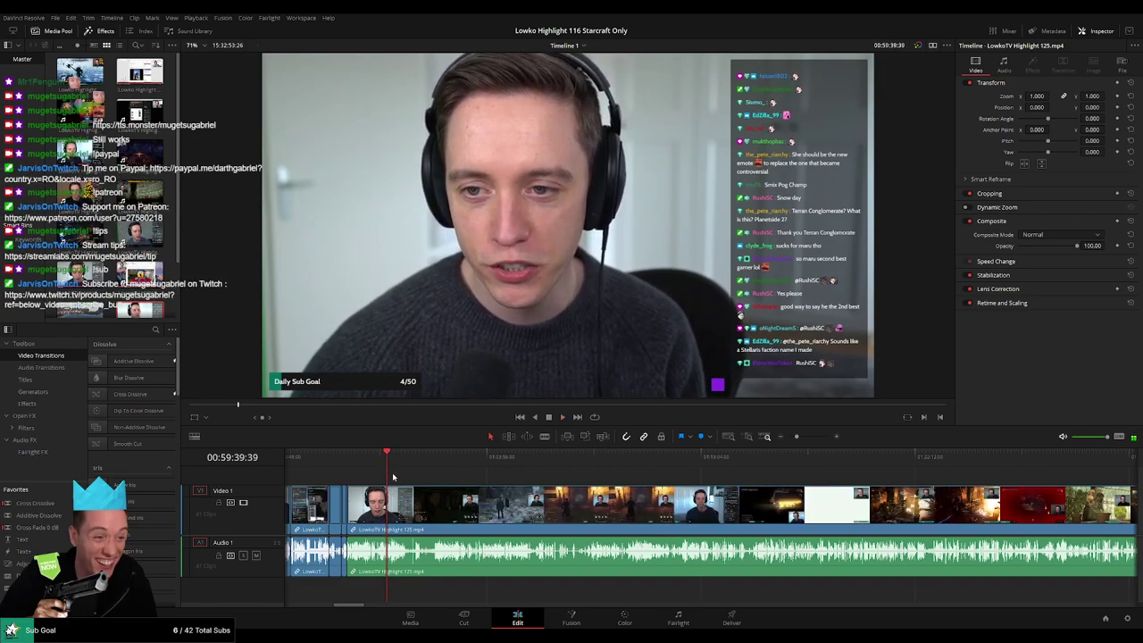
{"action": "left_click_drag", "start_coordinate": [387, 462], "coordinate": [414, 464]}
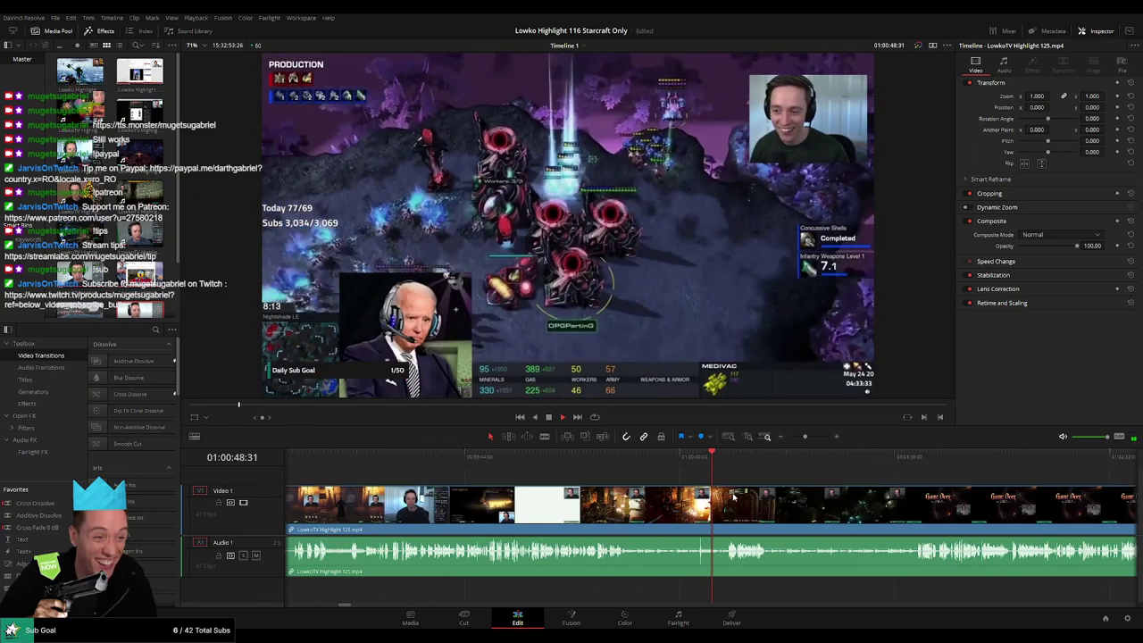
Split the Highlight 125 clip at 01:00:14:56, where the StarCraft Reddit page starts, and ripple-delete the portion before it
{"action": "left_click", "coordinate": [621, 465]}
{"action": "key", "text": "space"}
{"action": "left_click_drag", "start_coordinate": [805, 437], "coordinate": [816, 438]}
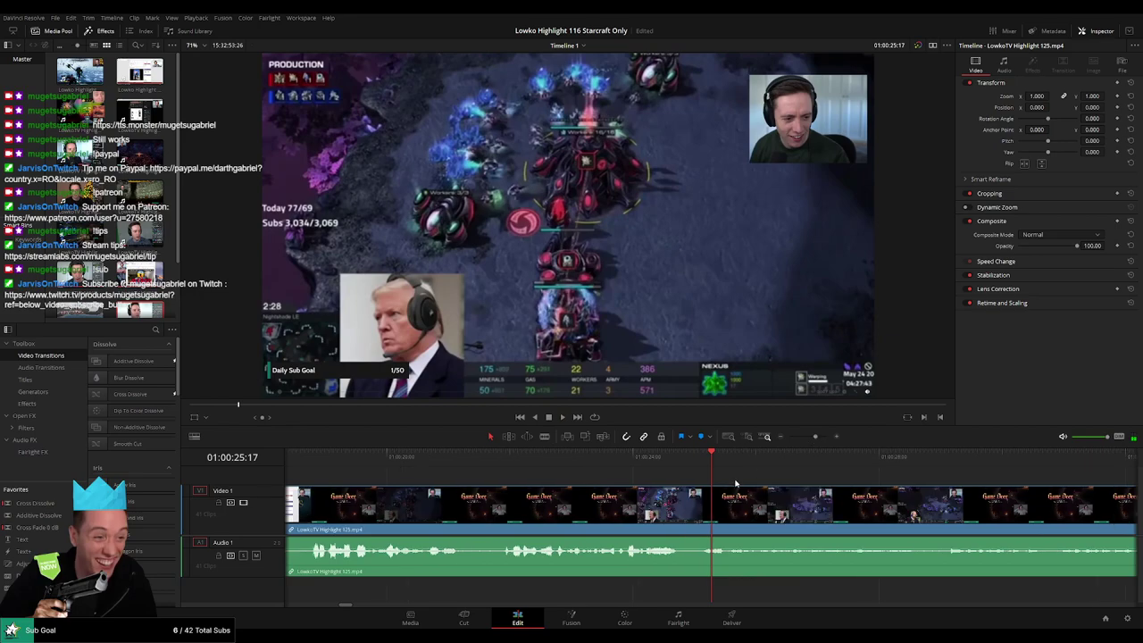
{"action": "left_click", "coordinate": [583, 468]}
{"action": "left_click_drag", "start_coordinate": [514, 471], "coordinate": [502, 468]}
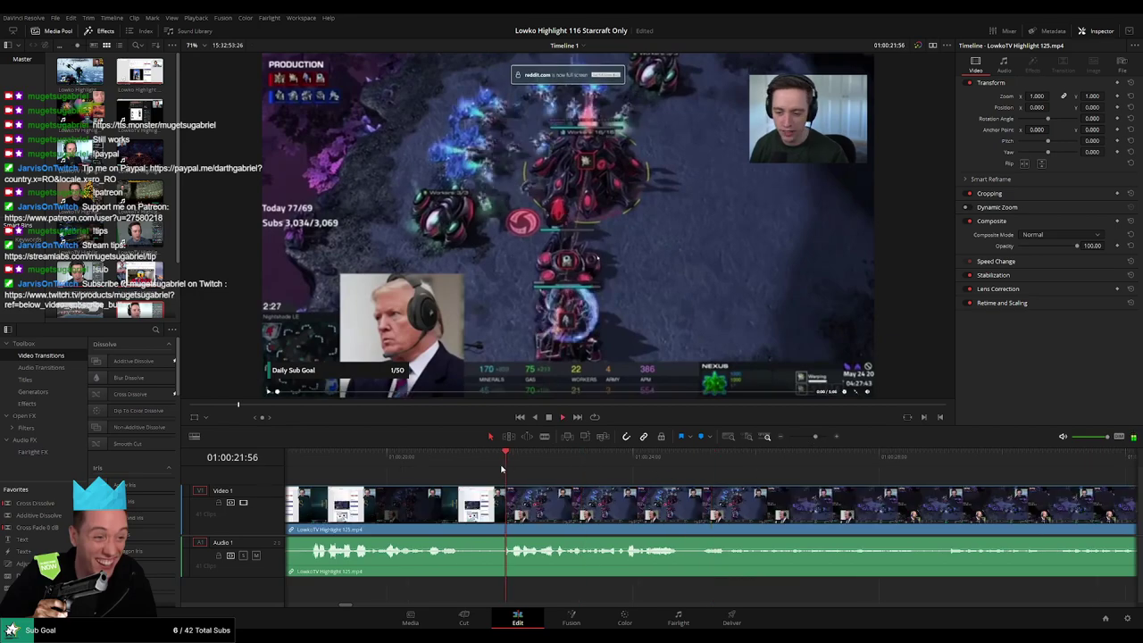
{"action": "left_click", "coordinate": [333, 469]}
{"action": "left_click_drag", "start_coordinate": [413, 502], "coordinate": [661, 522]}
{"action": "left_click", "coordinate": [456, 470]}
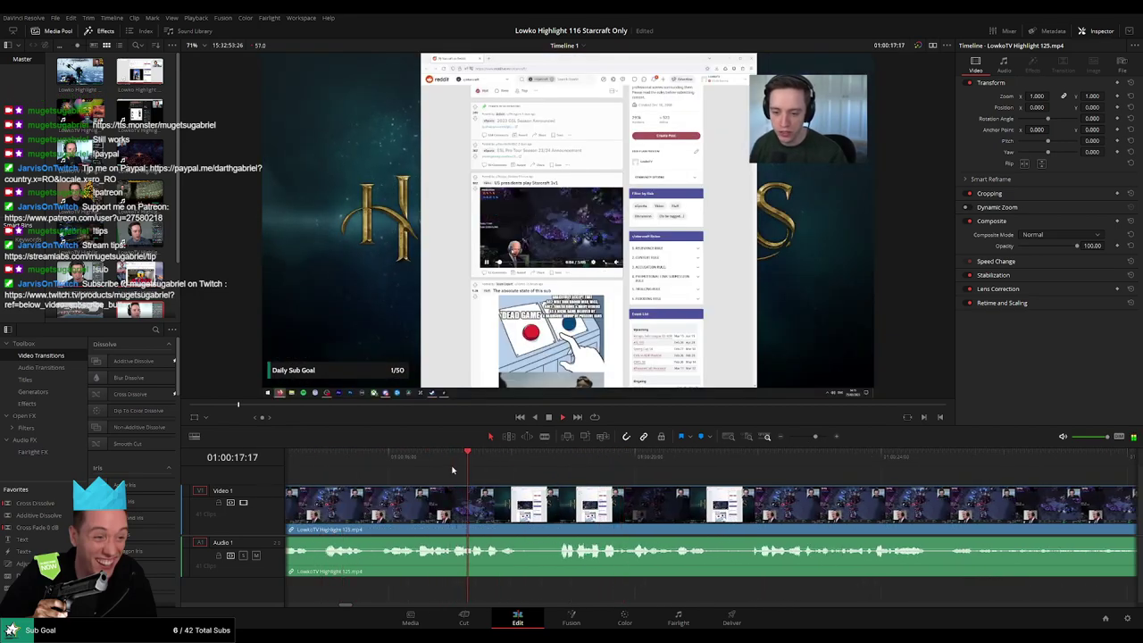
{"action": "left_click_drag", "start_coordinate": [452, 470], "coordinate": [356, 467]}
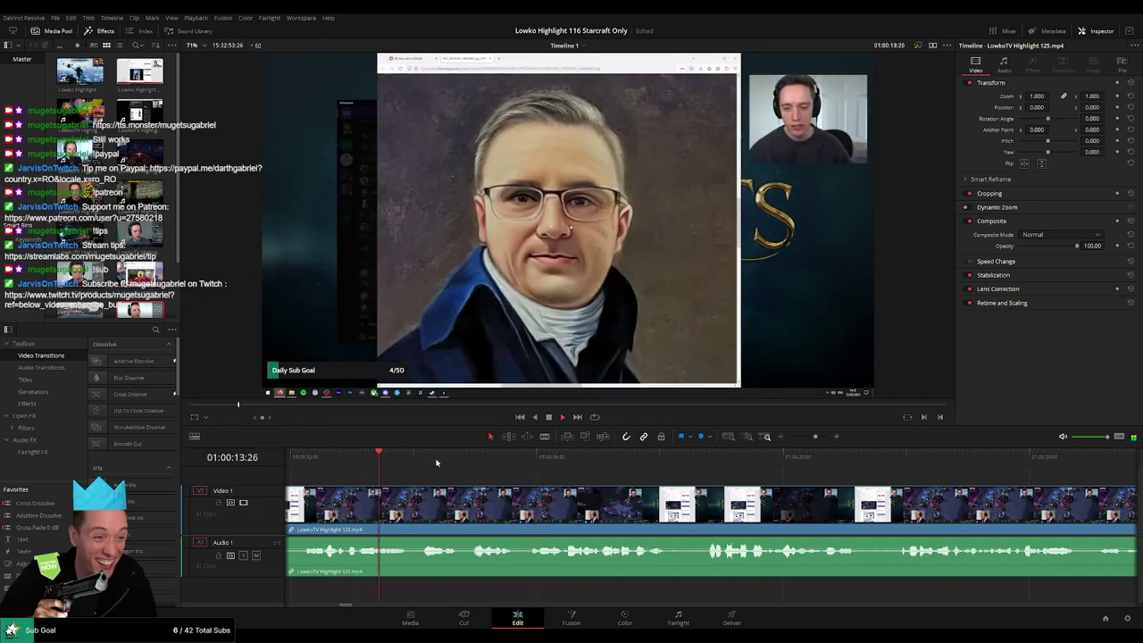
{"action": "mouse_move", "coordinate": [459, 464]}
{"action": "left_mouse_down"}
{"action": "mouse_move", "coordinate": [524, 466]}
{"action": "mouse_move", "coordinate": [468, 467]}
{"action": "left_mouse_up"}
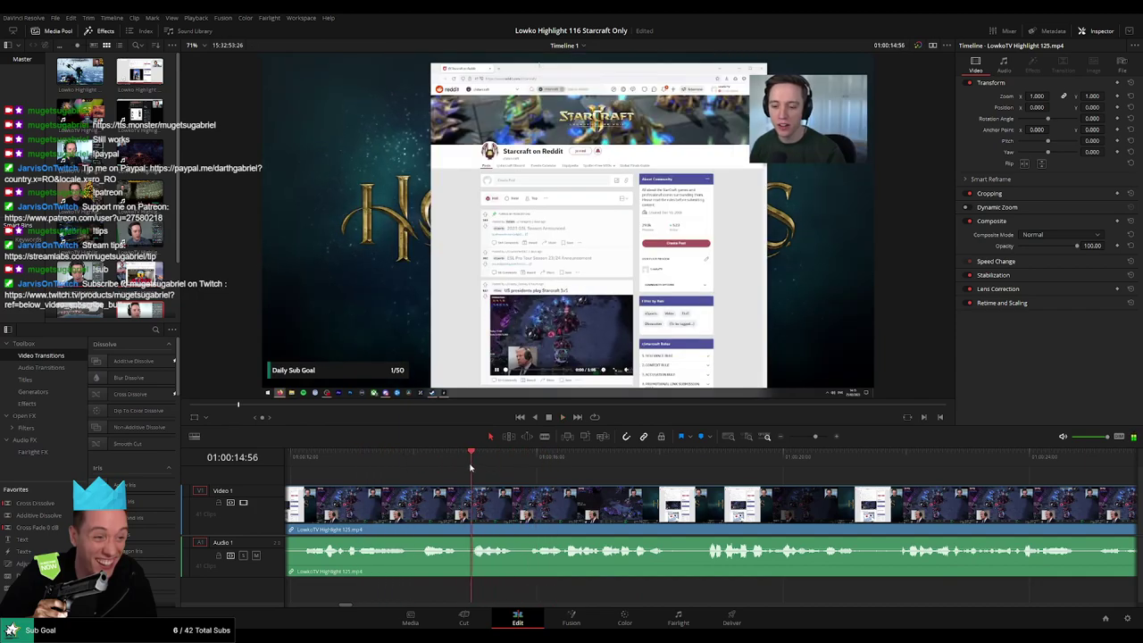
{"action": "key", "text": "ctrl+b"}
{"action": "key", "text": "BackSpace"}
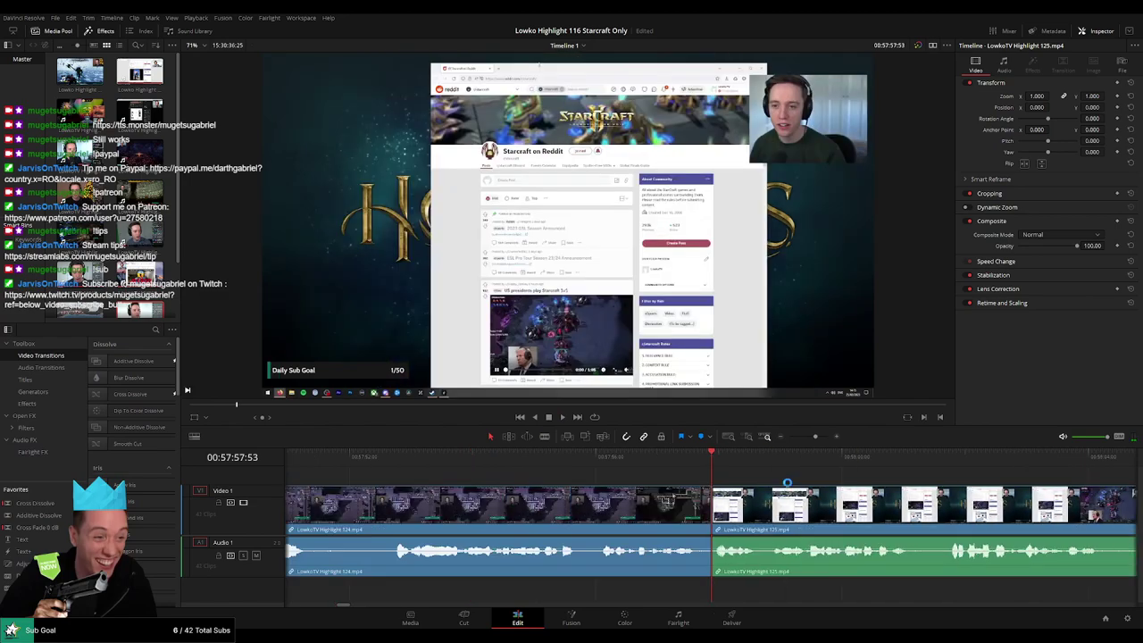
Review the US presidents StarCraft post in the Highlight 125 clip from 00:57:57 to about 00:59:41
{"action": "key", "text": "space"}
{"action": "left_click_drag", "start_coordinate": [816, 436], "coordinate": [798, 438]}
{"action": "left_click_drag", "start_coordinate": [737, 485], "coordinate": [538, 486]}
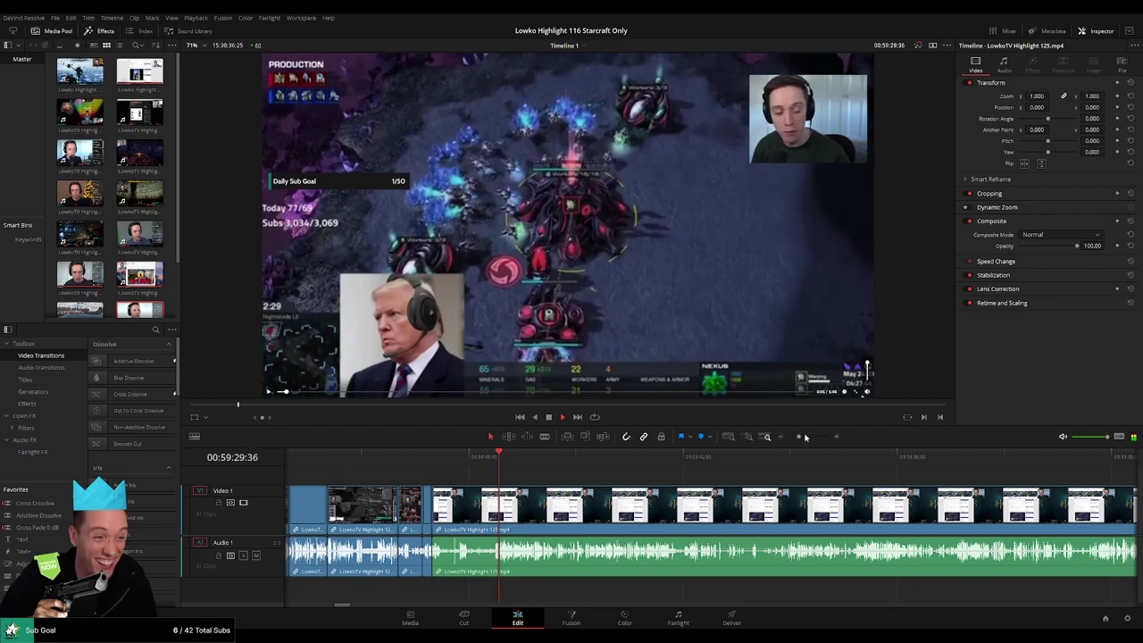
{"action": "left_click_drag", "start_coordinate": [800, 437], "coordinate": [813, 436]}
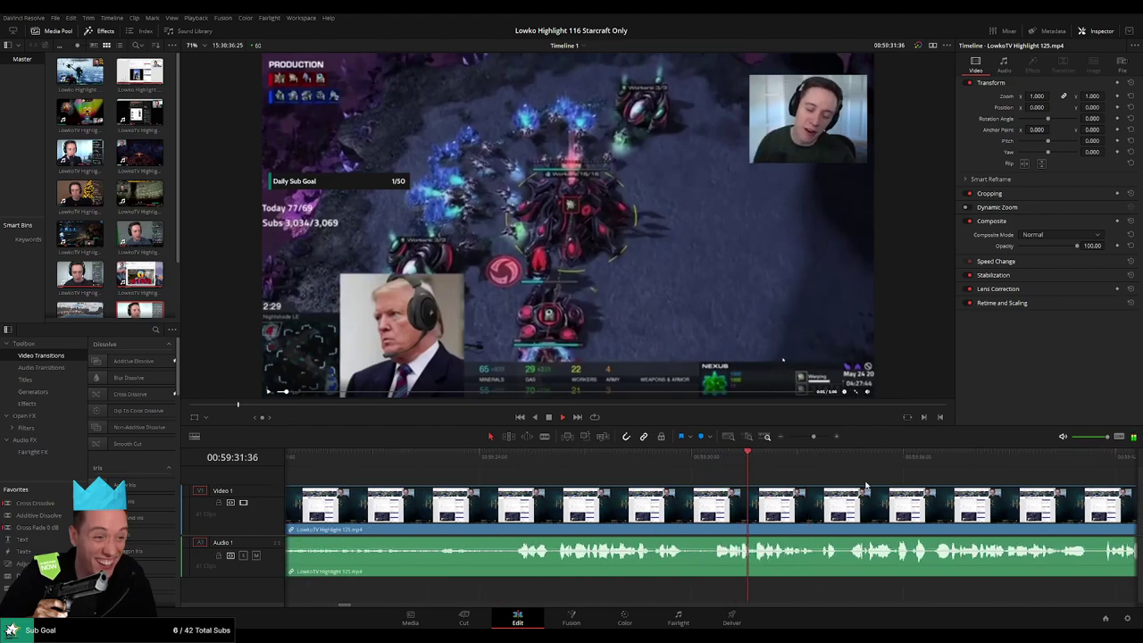
{"action": "left_click_drag", "start_coordinate": [865, 485], "coordinate": [544, 478]}
{"action": "scroll", "coordinate": [563, 483], "scroll_direction": "right", "scroll_amount": 2}
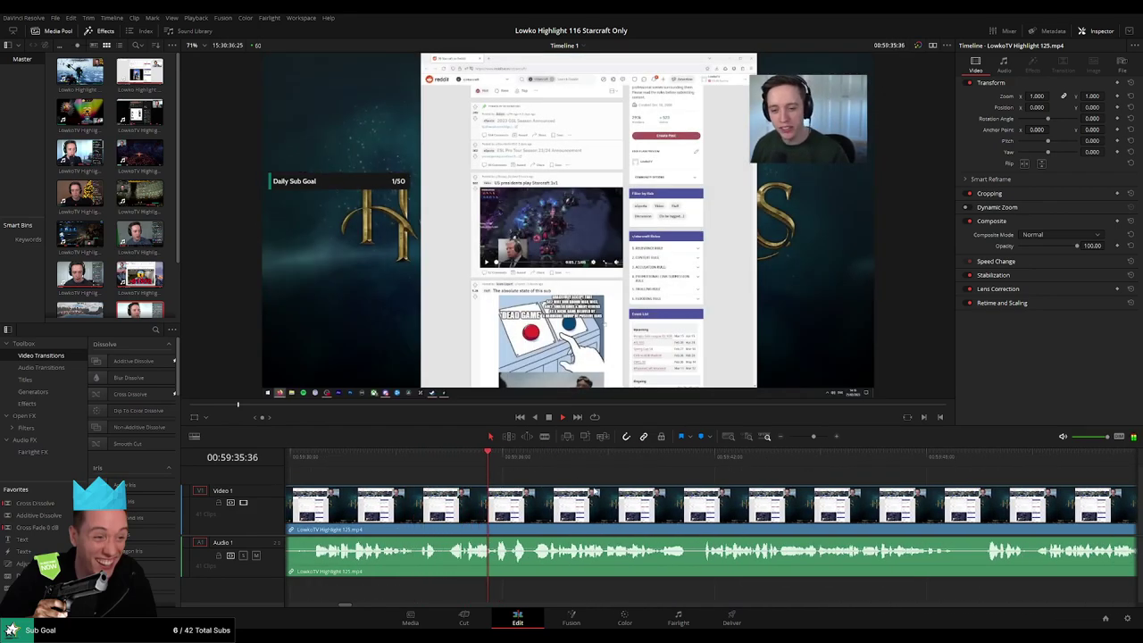
{"action": "scroll", "coordinate": [504, 483], "scroll_direction": "right", "scroll_amount": 2}
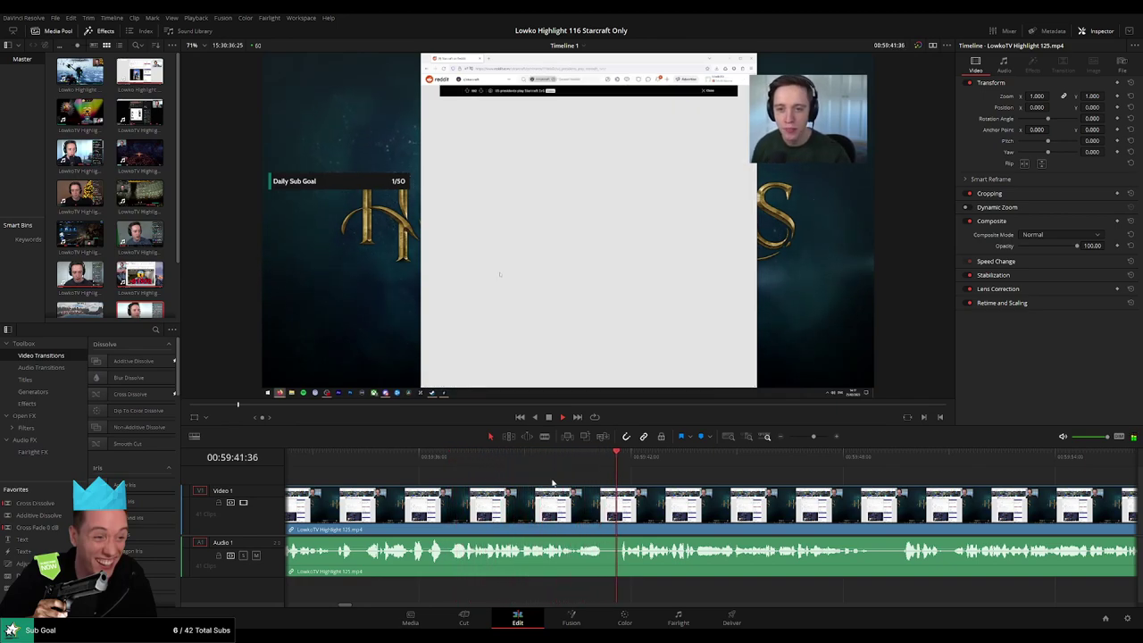
{"action": "scroll", "coordinate": [700, 506], "scroll_direction": "right", "scroll_amount": 1}
Split the Highlight 125 clip at about 01:00:12, within the US presidents post's Reddit page
{"action": "scroll", "coordinate": [699, 506], "scroll_direction": "right", "scroll_amount": 10}
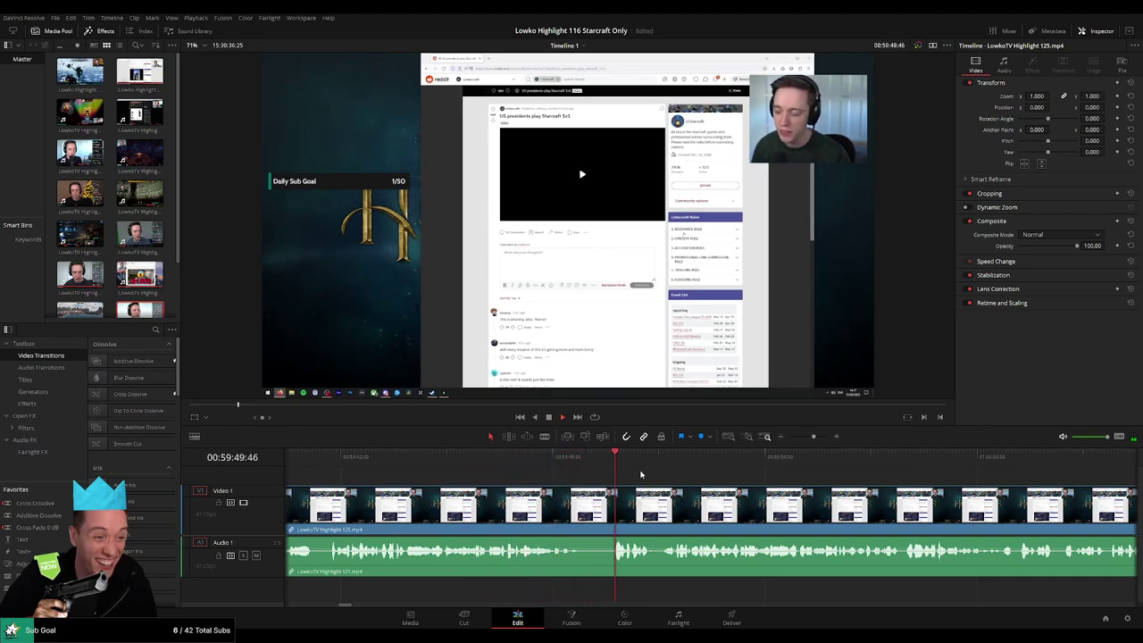
{"action": "scroll", "coordinate": [600, 466], "scroll_direction": "right", "scroll_amount": 5}
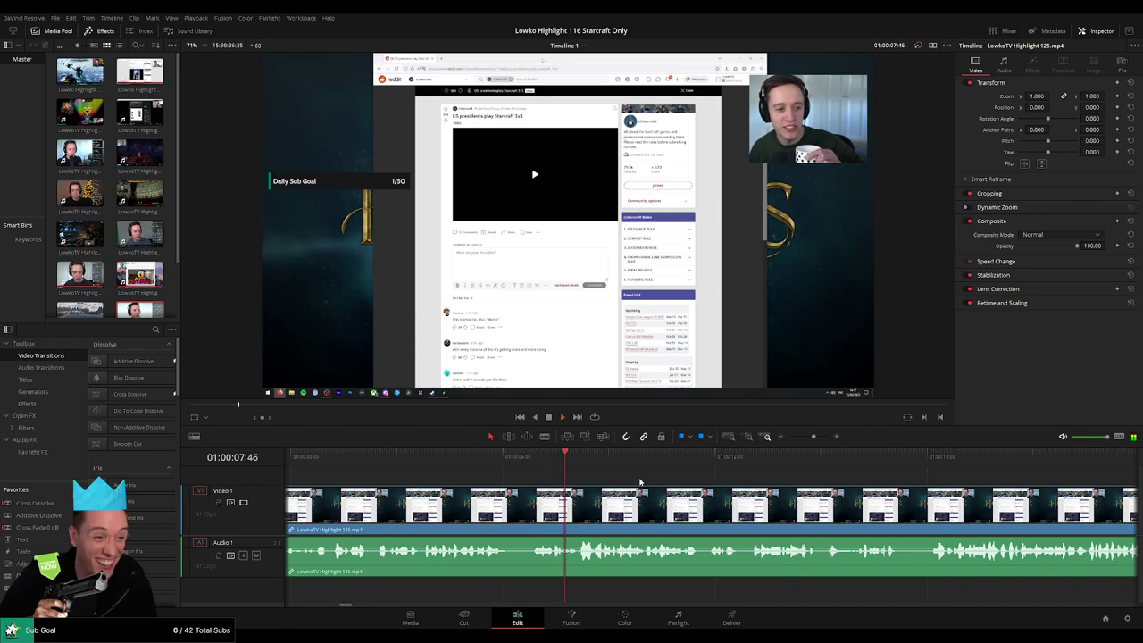
{"action": "mouse_move", "coordinate": [814, 437]}
{"action": "left_mouse_down"}
{"action": "mouse_move", "coordinate": [786, 439]}
{"action": "mouse_move", "coordinate": [811, 437]}
{"action": "left_mouse_up"}
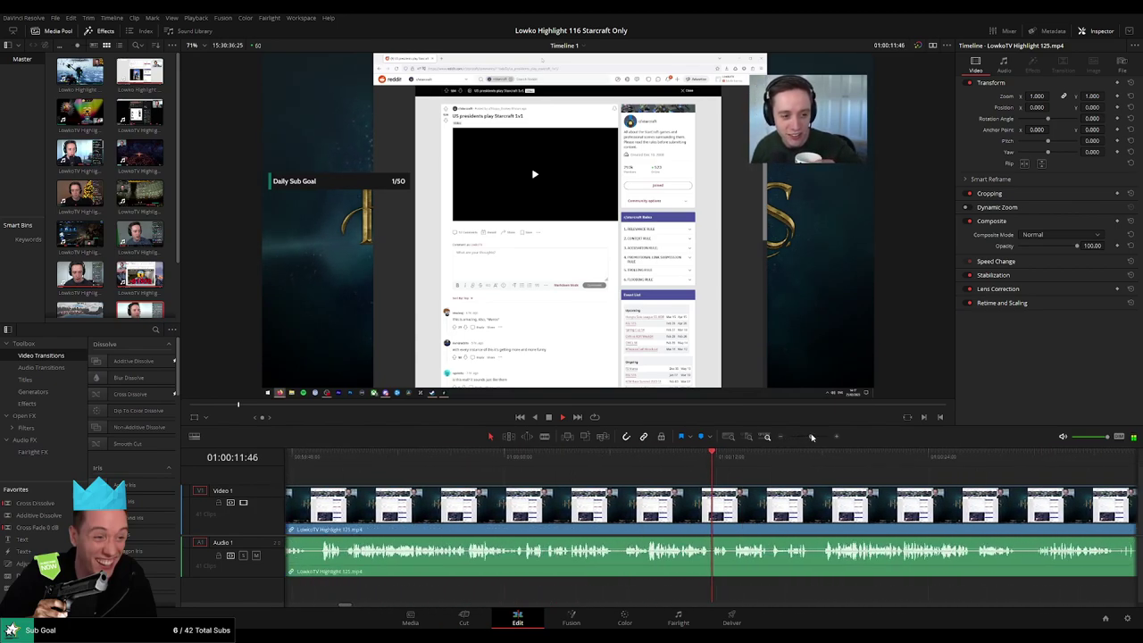
{"action": "left_click_drag", "start_coordinate": [837, 491], "coordinate": [688, 490]}
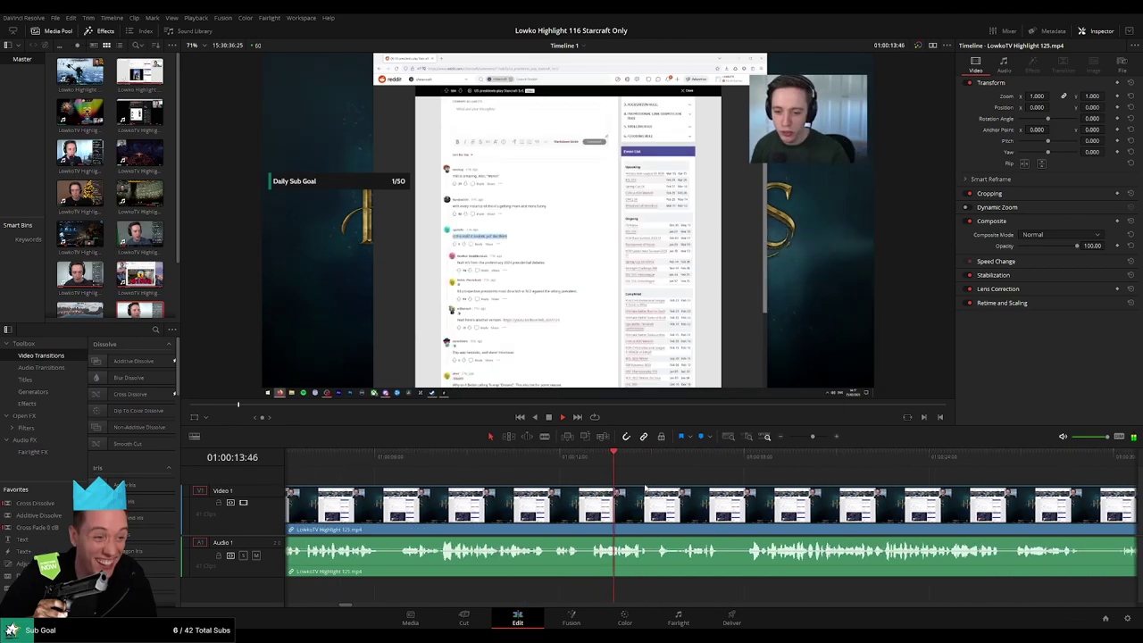
{"action": "scroll", "coordinate": [691, 492], "scroll_direction": "right", "scroll_amount": 2}
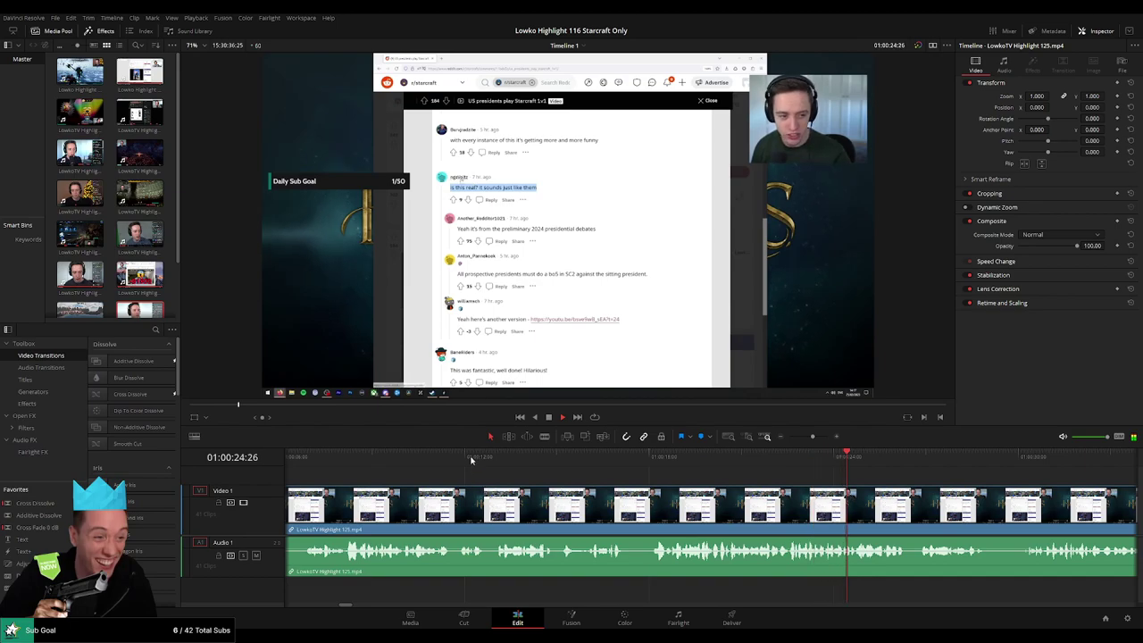
{"action": "key", "text": "b"}
{"action": "left_click", "coordinate": [489, 505]}
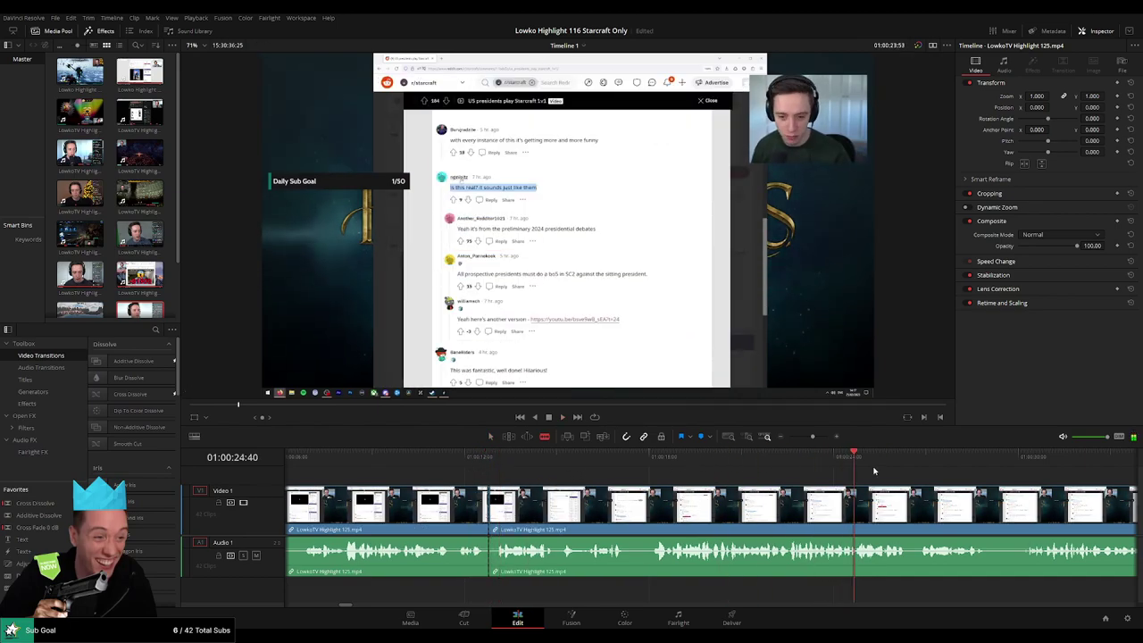
Skim the footage after the split from about 01:00:24 to 01:00:49, covering the Reddit comments, memes and the following gameplay
{"action": "left_click_drag", "start_coordinate": [874, 469], "coordinate": [662, 469]}
{"action": "left_click", "coordinate": [688, 461]}
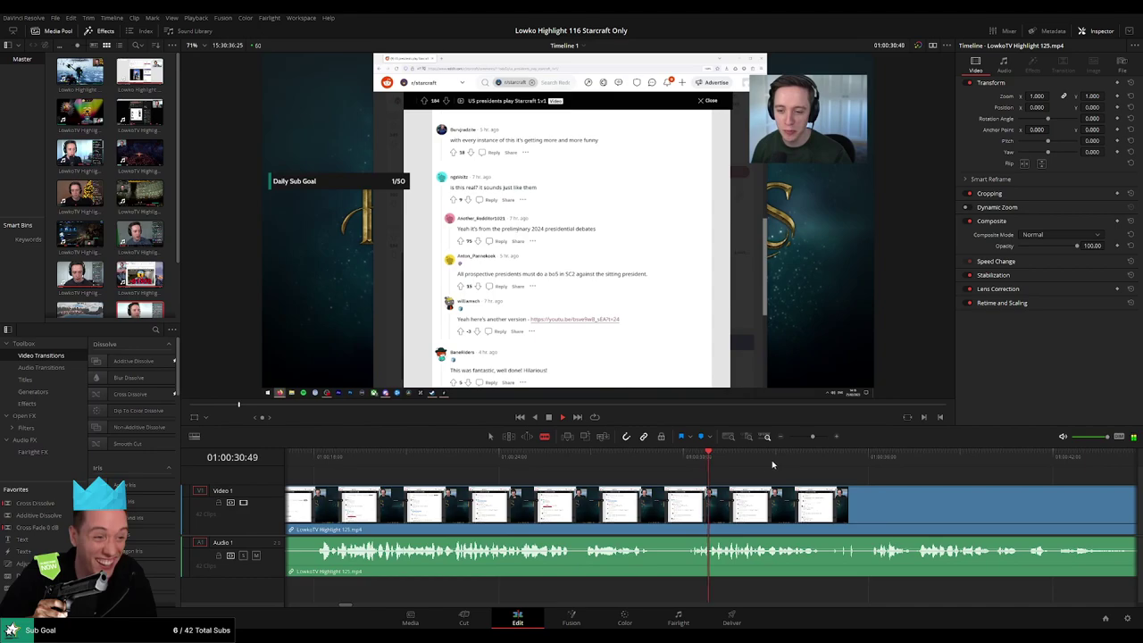
{"action": "left_click", "coordinate": [956, 456]}
{"action": "scroll", "coordinate": [929, 478], "scroll_direction": "right", "scroll_amount": 4}
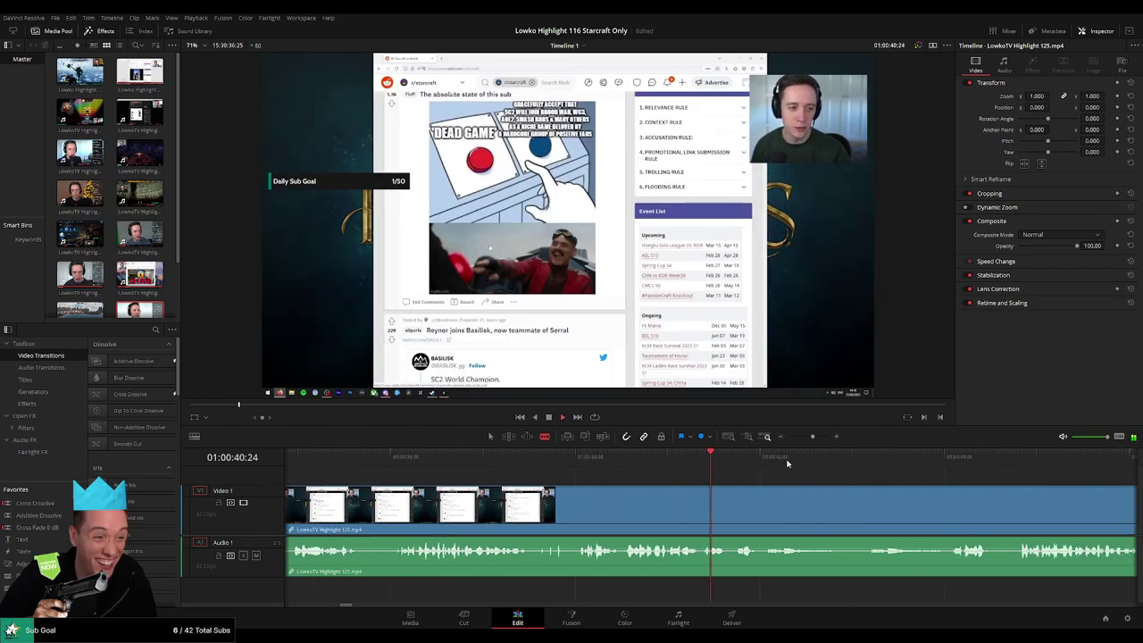
{"action": "left_click", "coordinate": [946, 465]}
{"action": "left_click_drag", "start_coordinate": [945, 486], "coordinate": [675, 486]}
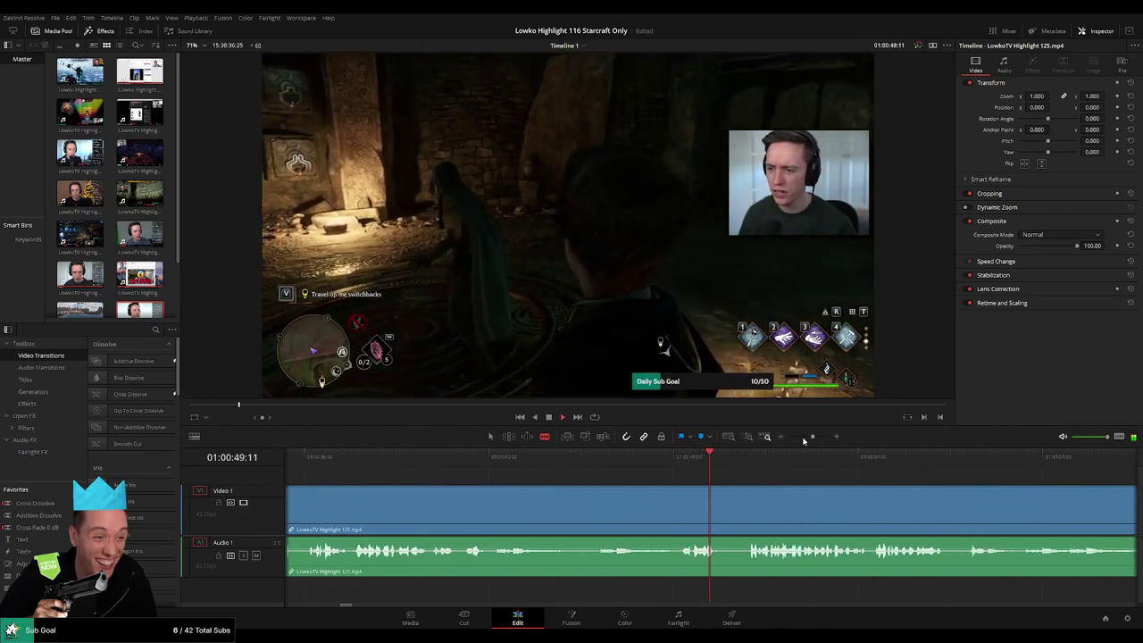
Return to the Selection tool and select the short US presidents Reddit segment before the split
{"action": "left_click_drag", "start_coordinate": [812, 438], "coordinate": [799, 440]}
{"action": "left_click_drag", "start_coordinate": [679, 496], "coordinate": [456, 496]}
{"action": "key", "text": "a"}
{"action": "left_click", "coordinate": [425, 506]}
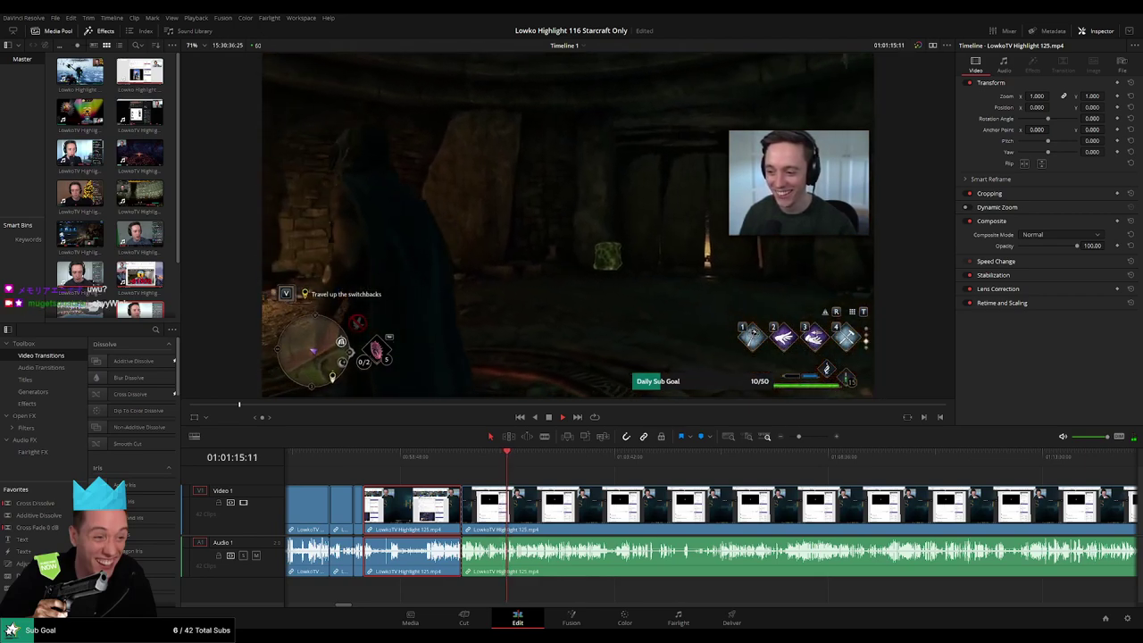
Skim the remaining Highlight 125 clip from about 01:01 to 01:34 for further StarCraft segments
{"action": "left_click", "coordinate": [564, 477]}
{"action": "scroll", "coordinate": [447, 480], "scroll_direction": "right", "scroll_amount": 3}
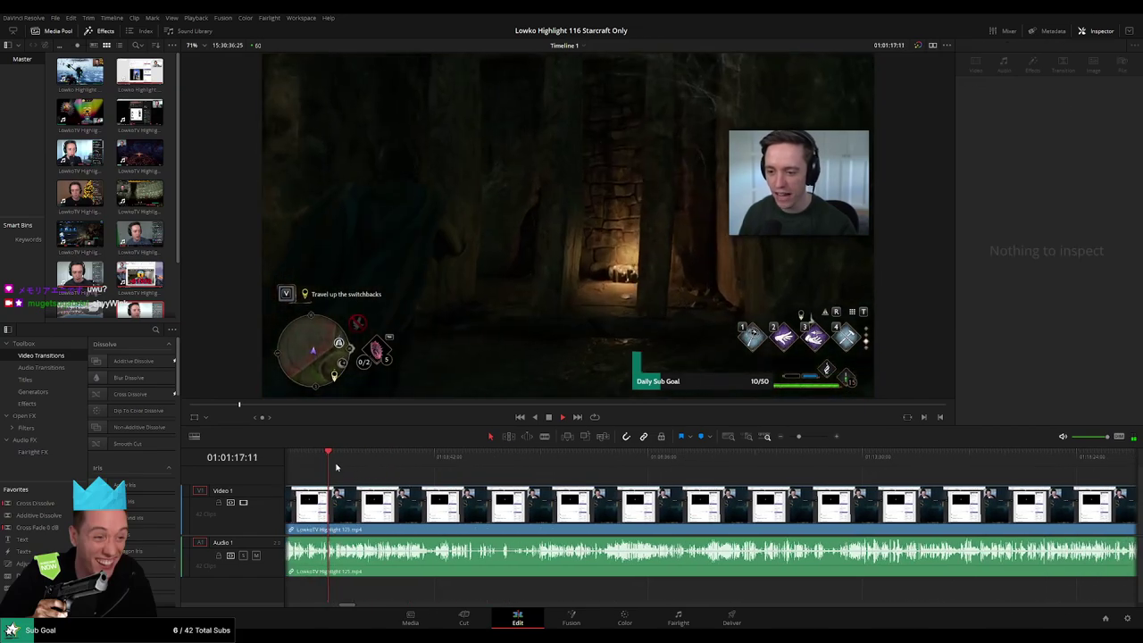
{"action": "left_click_drag", "start_coordinate": [337, 464], "coordinate": [879, 460]}
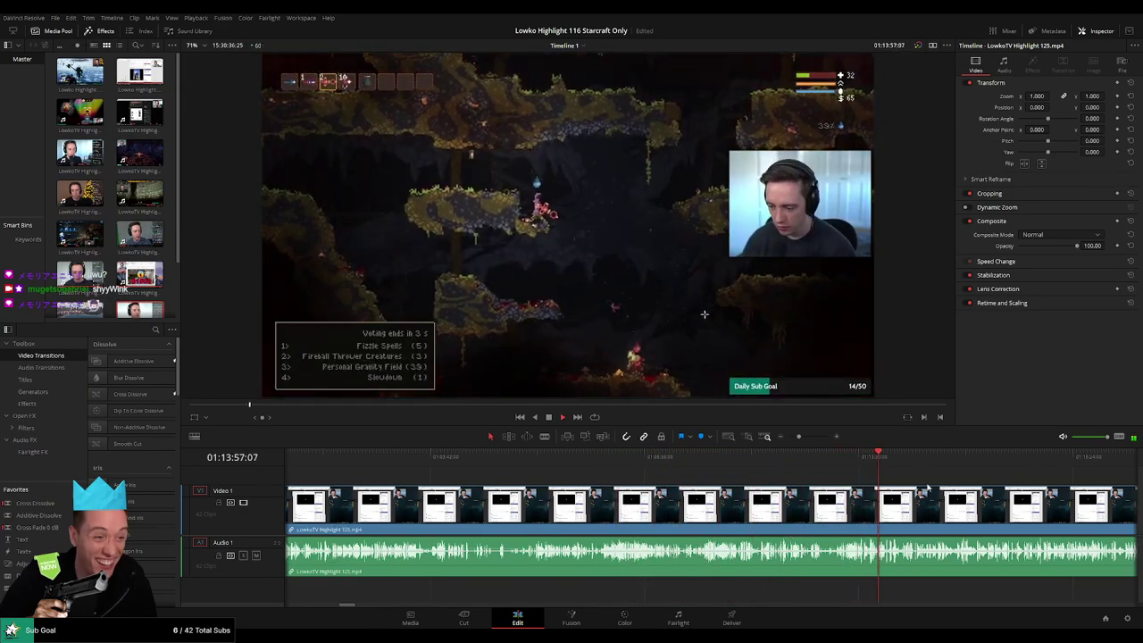
{"action": "scroll", "coordinate": [929, 487], "scroll_direction": "right", "scroll_amount": 3}
{"action": "left_click_drag", "start_coordinate": [577, 465], "coordinate": [788, 437]}
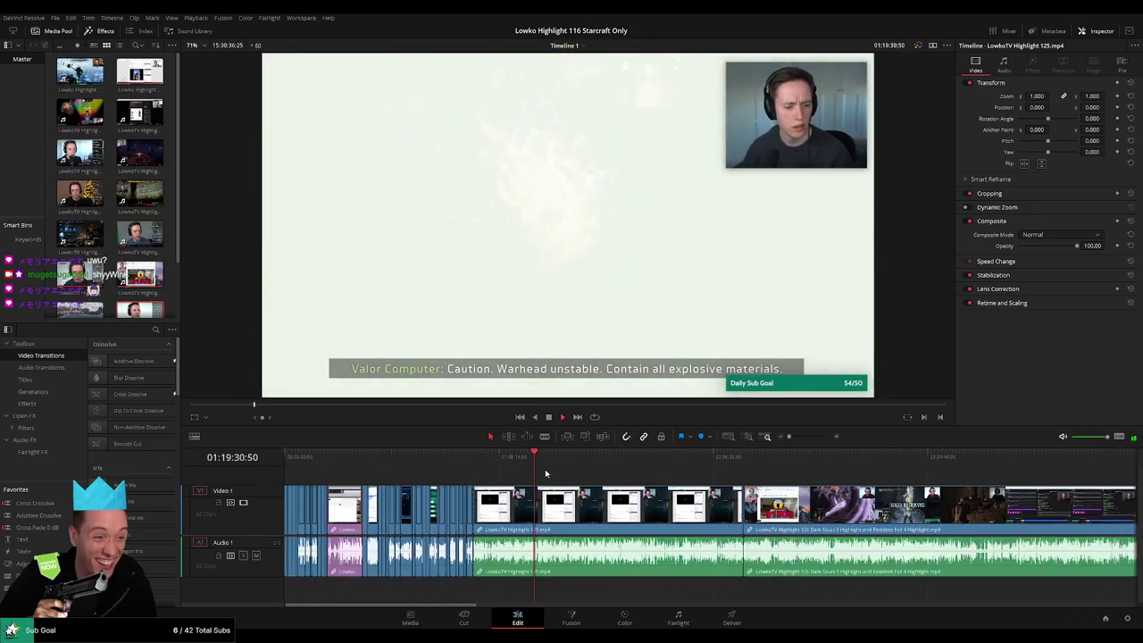
{"action": "left_click_drag", "start_coordinate": [542, 462], "coordinate": [580, 459]}
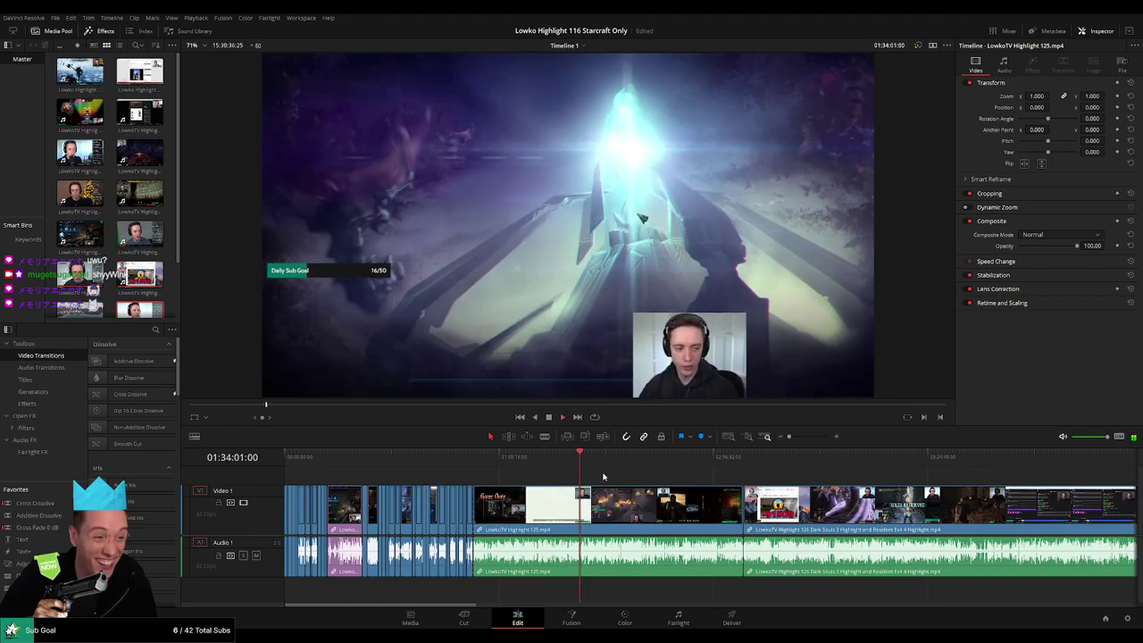
Examine the Master League defeat screen section of the Highlight 125 clip between about 01:32:34 and 01:34:03
{"action": "scroll", "coordinate": [603, 478], "scroll_direction": "up", "scroll_amount": 3}
{"action": "left_click", "coordinate": [688, 468]}
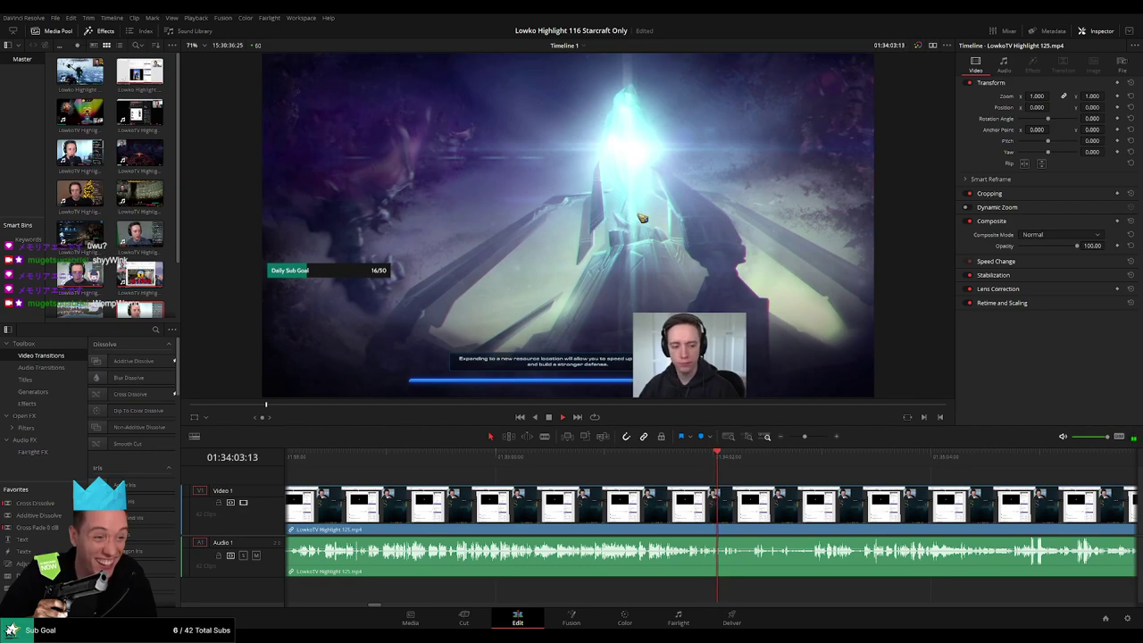
{"action": "left_click", "coordinate": [694, 463]}
{"action": "left_click", "coordinate": [663, 463]}
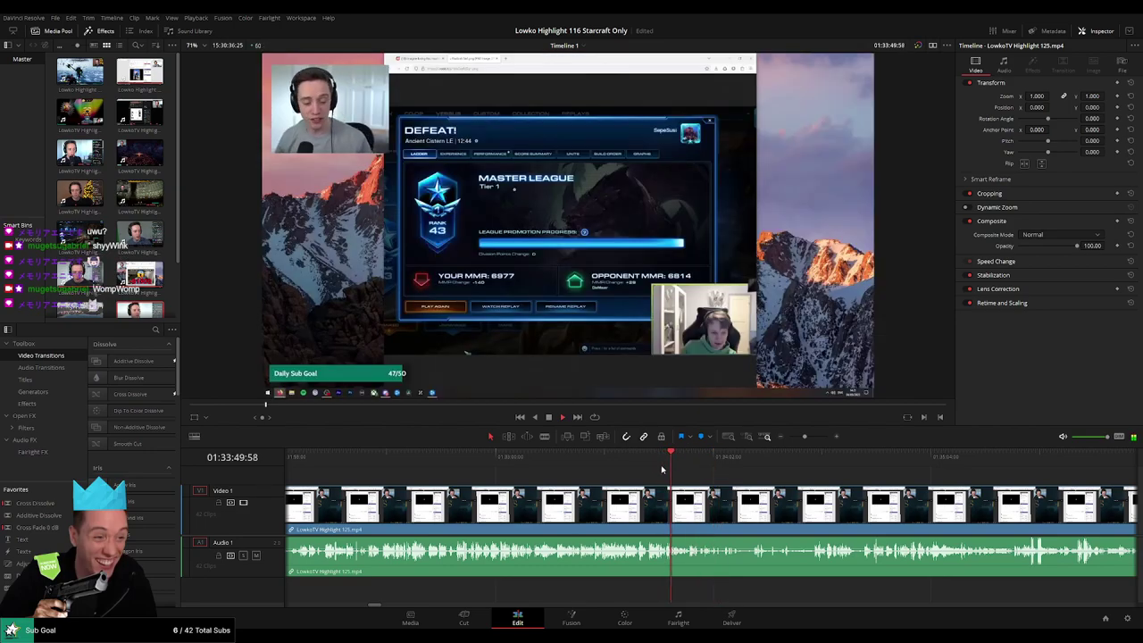
{"action": "left_click_drag", "start_coordinate": [684, 472], "coordinate": [404, 470]}
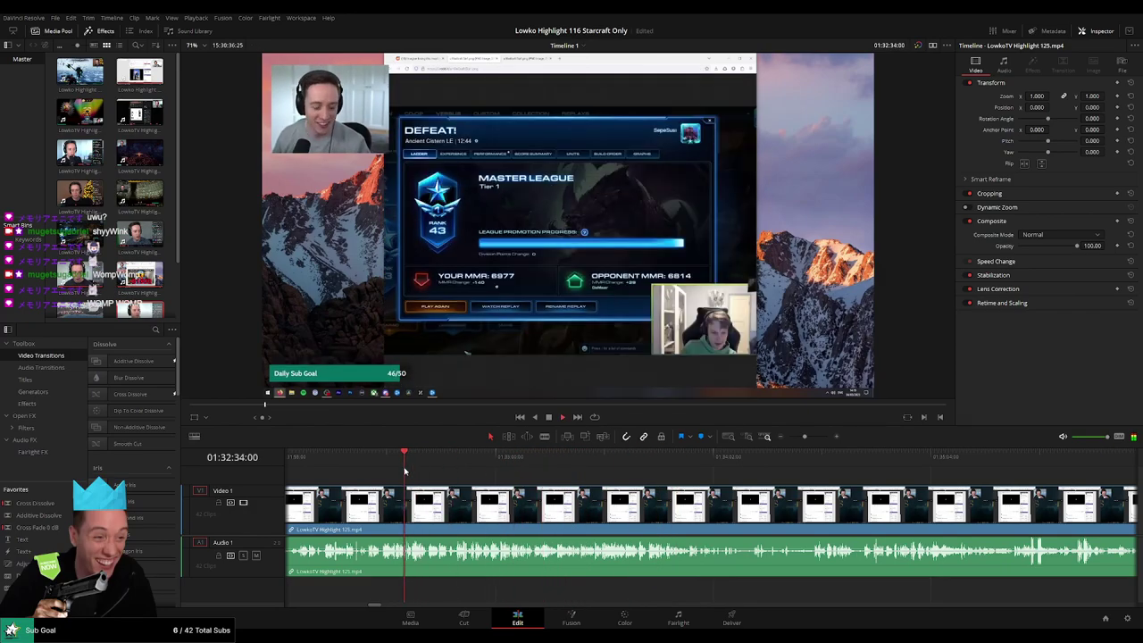
Split the Highlight 125 clip at about 01:32:24, where the meme image changes to the full-screen webcam and chat view
{"action": "scroll", "coordinate": [406, 472], "scroll_direction": "left", "scroll_amount": 5}
{"action": "left_click_drag", "start_coordinate": [535, 473], "coordinate": [632, 468]}
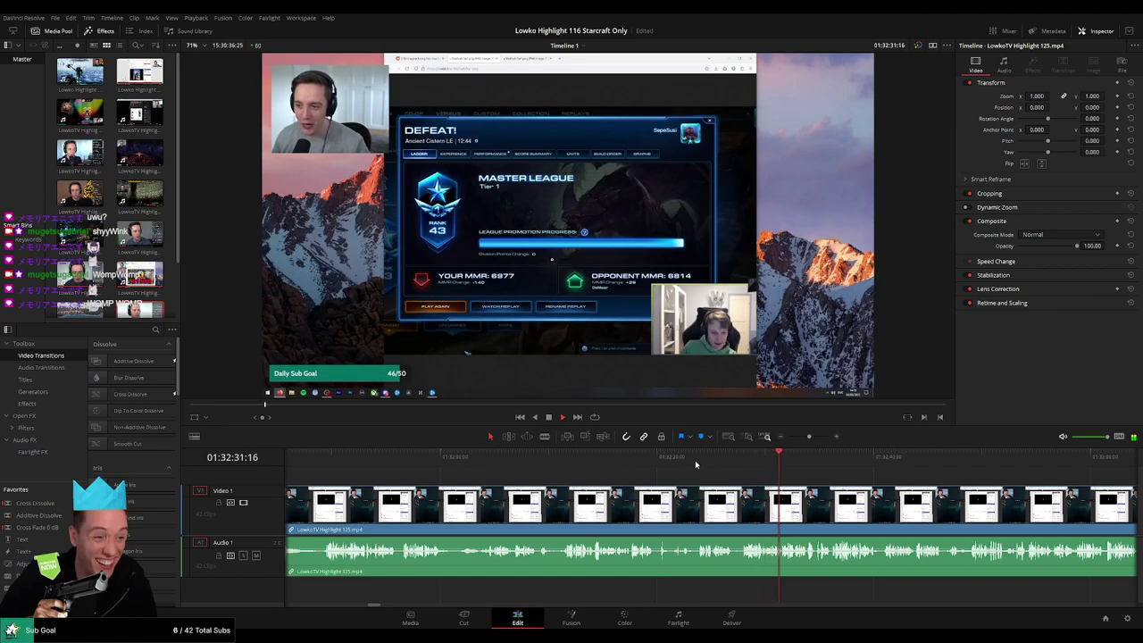
{"action": "left_click", "coordinate": [695, 460]}
{"action": "left_click_drag", "start_coordinate": [808, 437], "coordinate": [748, 475]}
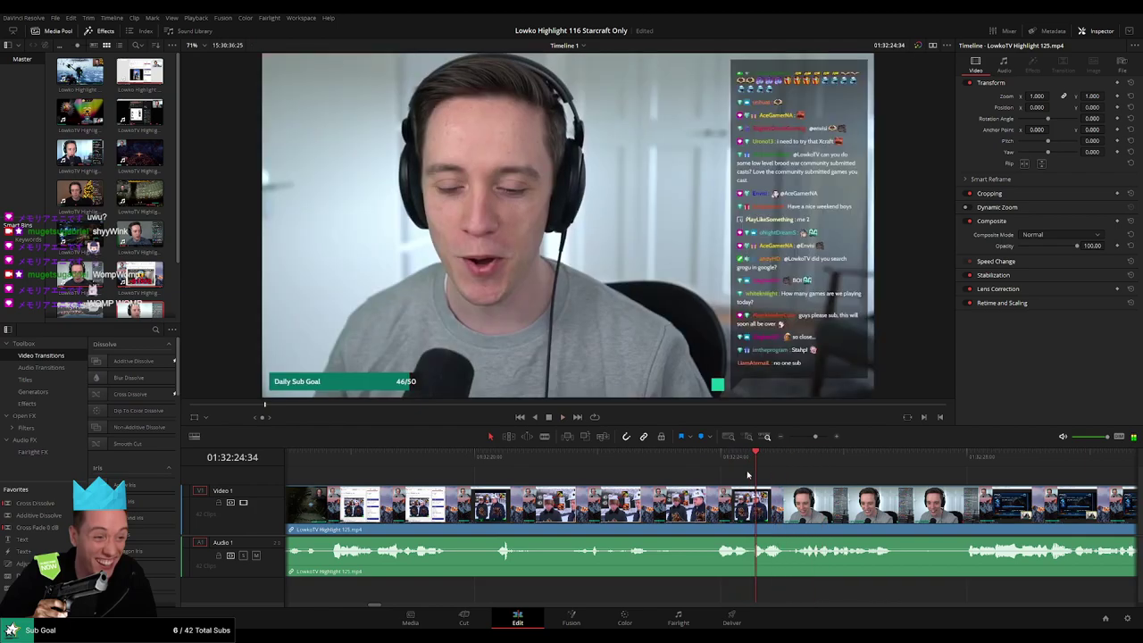
{"action": "left_click", "coordinate": [751, 468]}
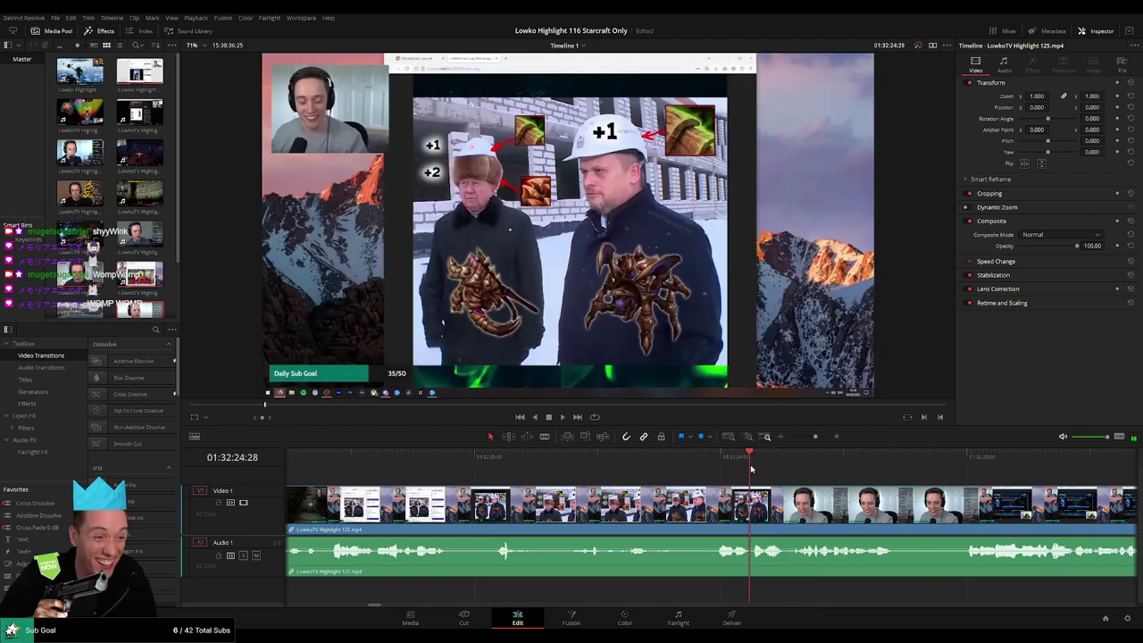
{"action": "key", "text": "b"}
{"action": "left_click", "coordinate": [753, 490]}
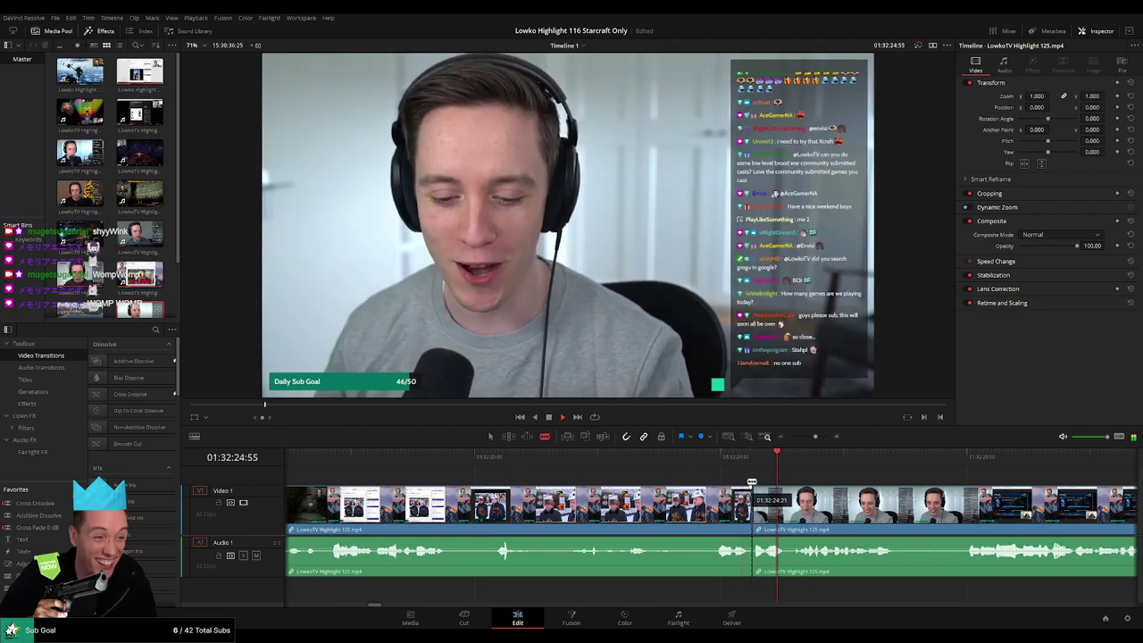
{"action": "left_click", "coordinate": [753, 468]}
{"action": "key", "text": "ctrl+z"}
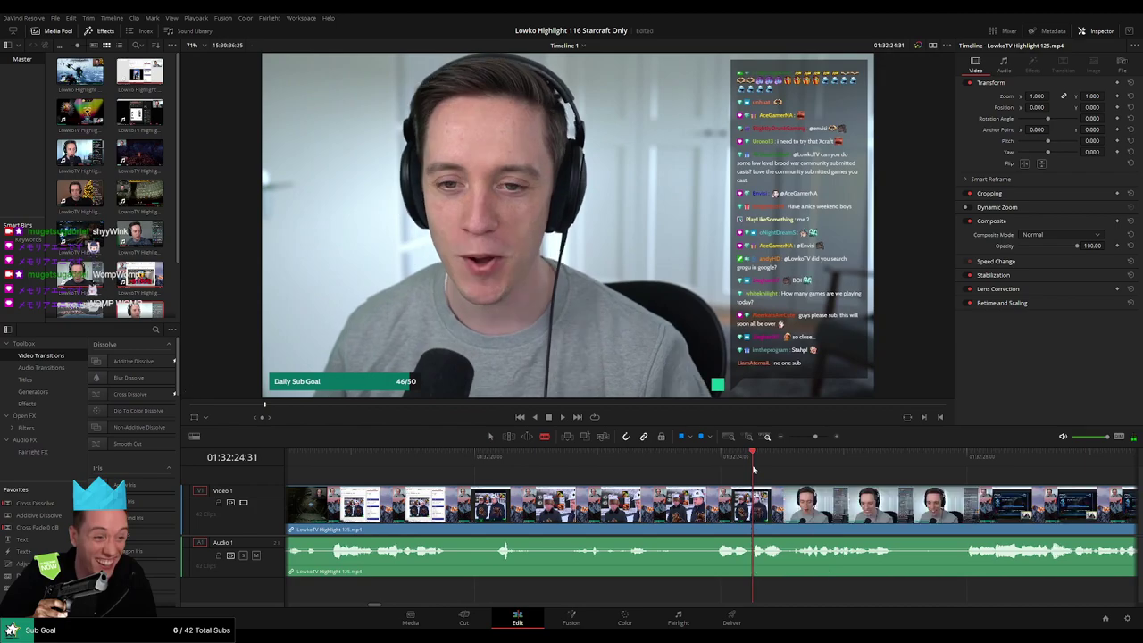
{"action": "key", "text": "ctrl+shift+z"}
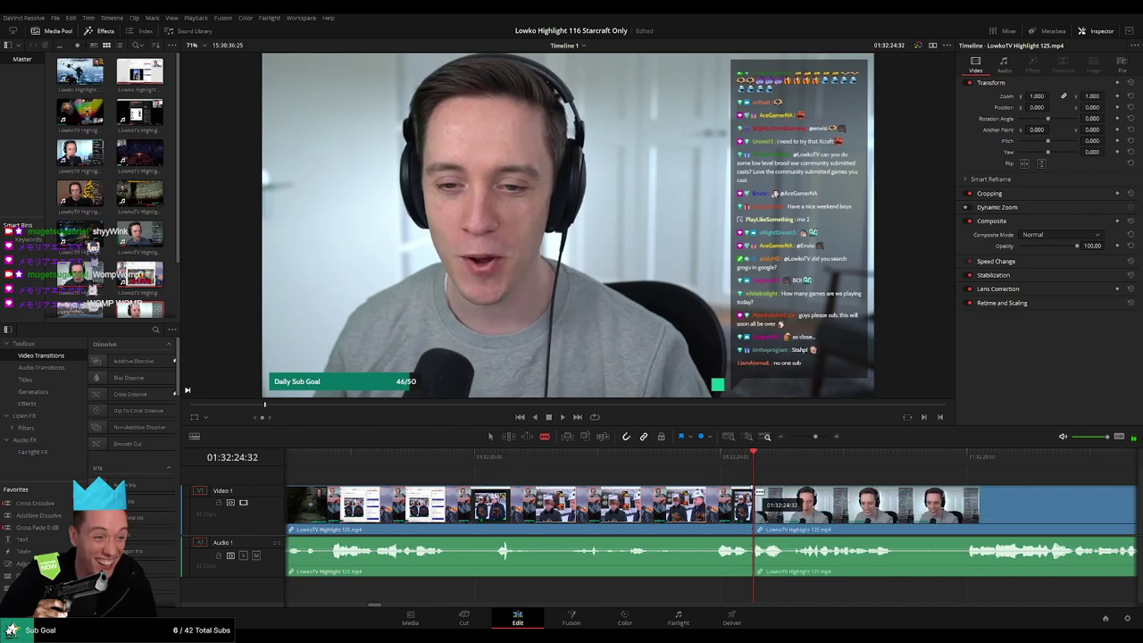
Delete the unwanted Highlight 125 segment before the split, closing the gap
{"action": "key", "text": "space"}
{"action": "key", "text": "Delete"}
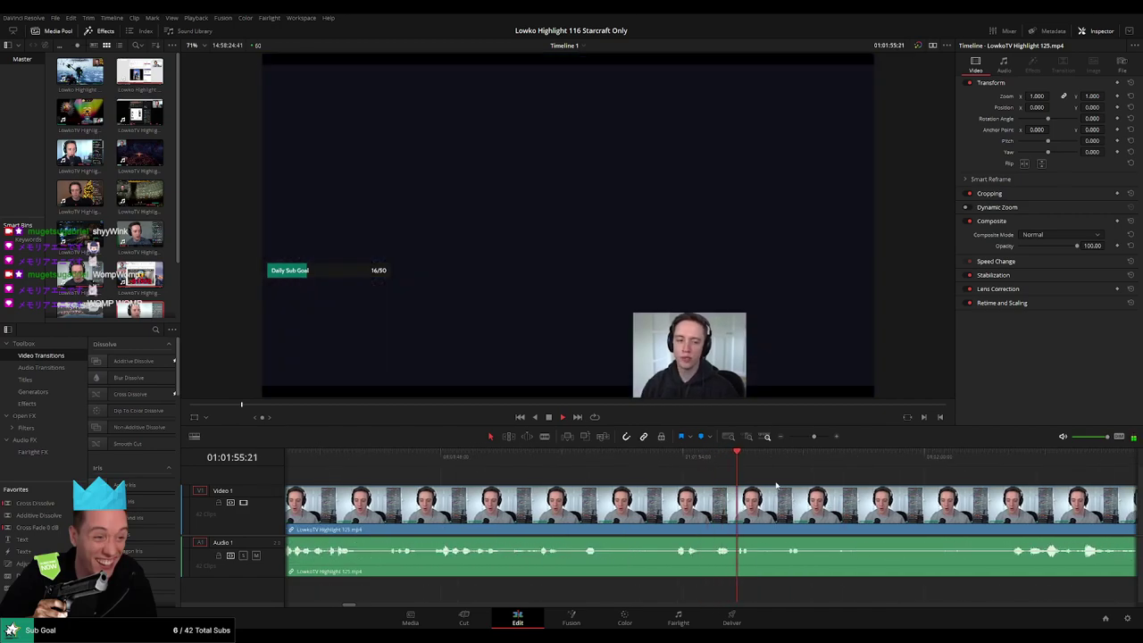
Skim the StarCraft mission intro in Highlight 125, from the loading screen at about 01:01:51 to the monolith dialogue at 01:02:12
{"action": "left_click", "coordinate": [578, 460]}
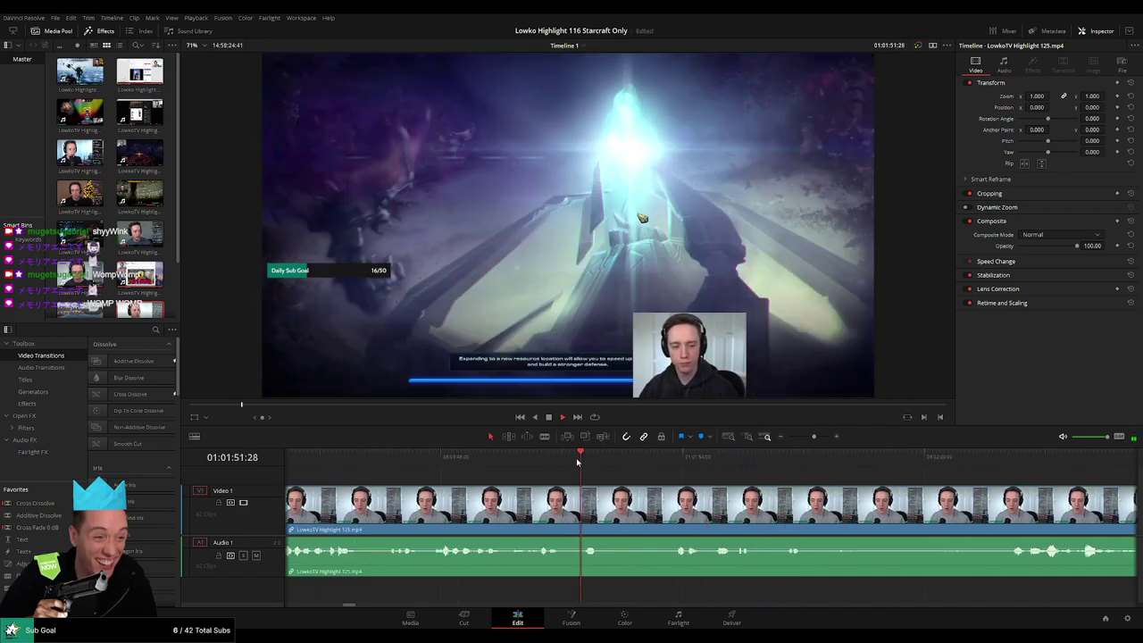
{"action": "left_click", "coordinate": [505, 460]}
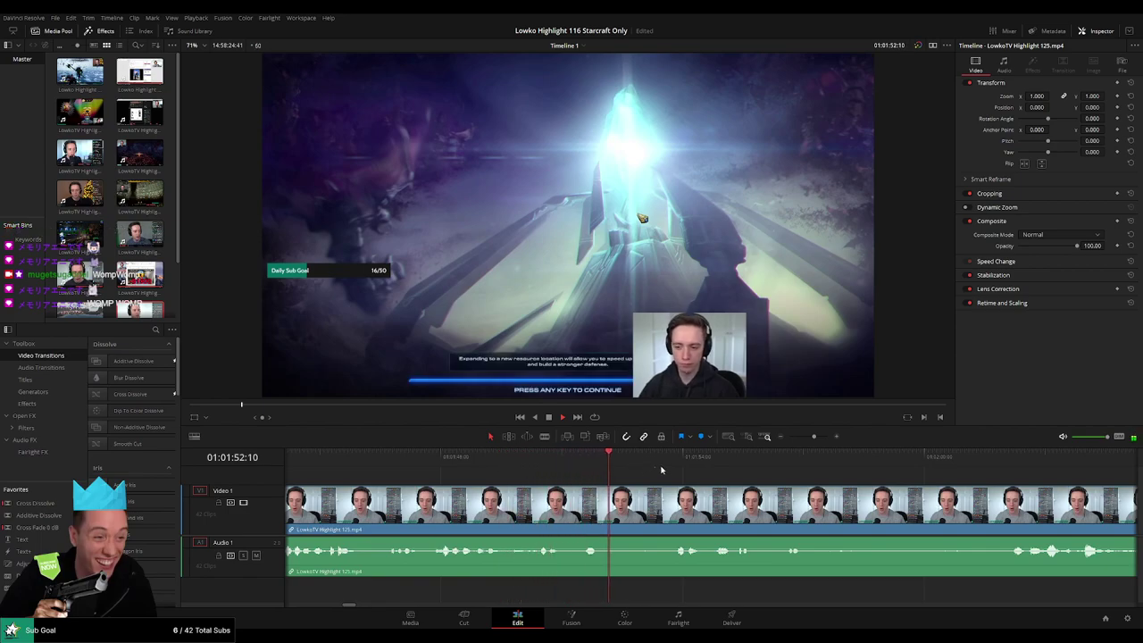
{"action": "left_click_drag", "start_coordinate": [686, 464], "coordinate": [427, 470]}
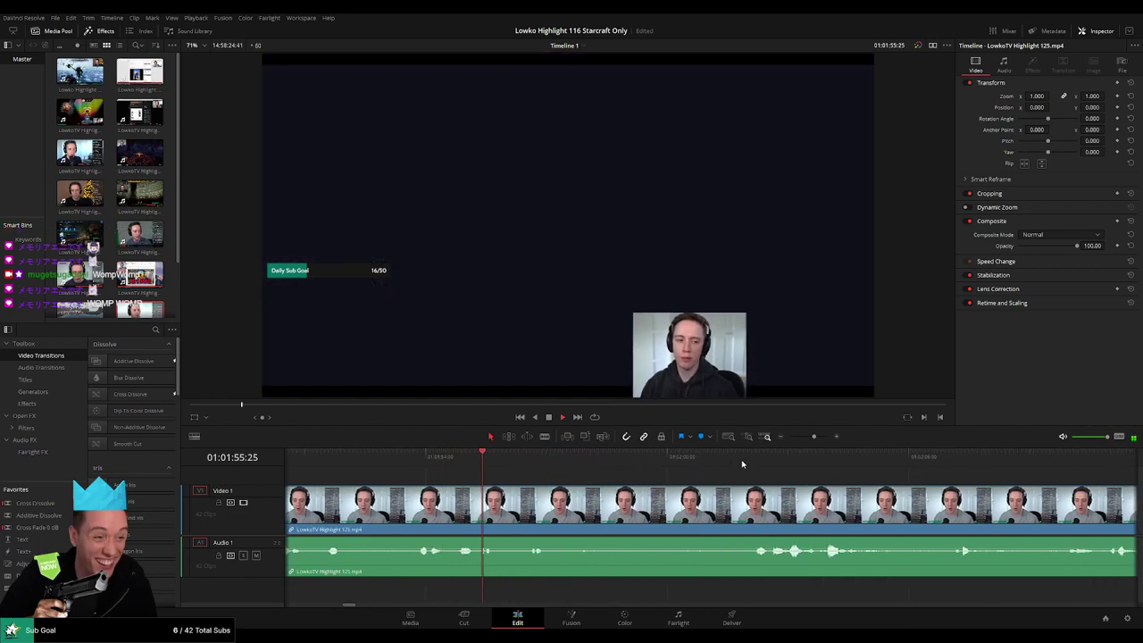
{"action": "left_click", "coordinate": [744, 463]}
{"action": "scroll", "coordinate": [899, 527], "scroll_direction": "right", "scroll_amount": 3}
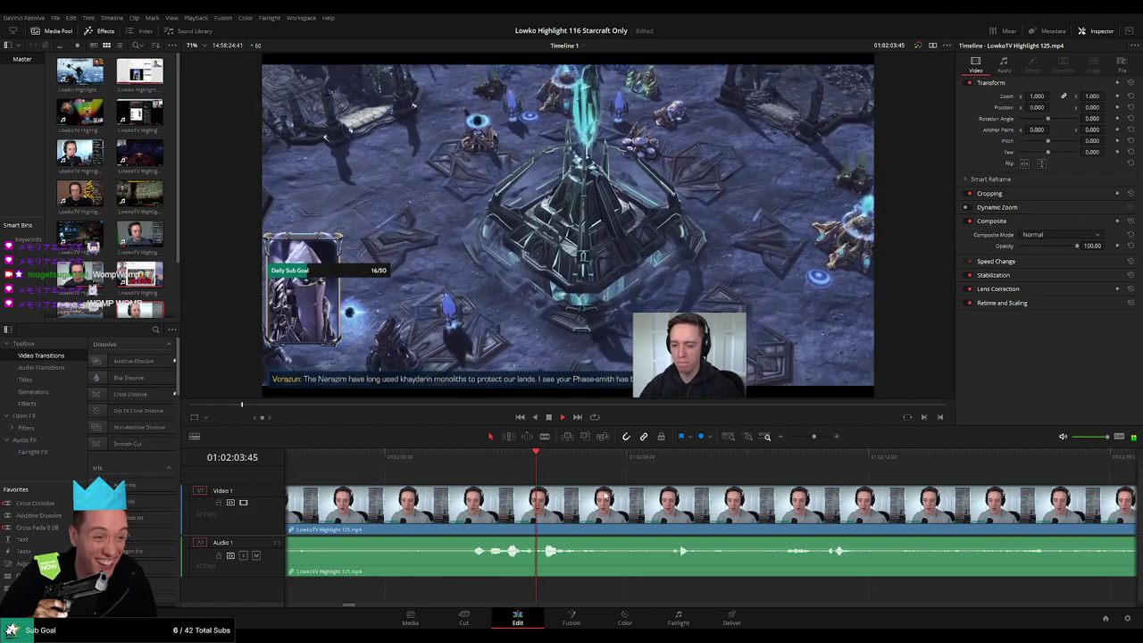
{"action": "left_click", "coordinate": [679, 465]}
{"action": "left_click_drag", "start_coordinate": [814, 437], "coordinate": [806, 438]}
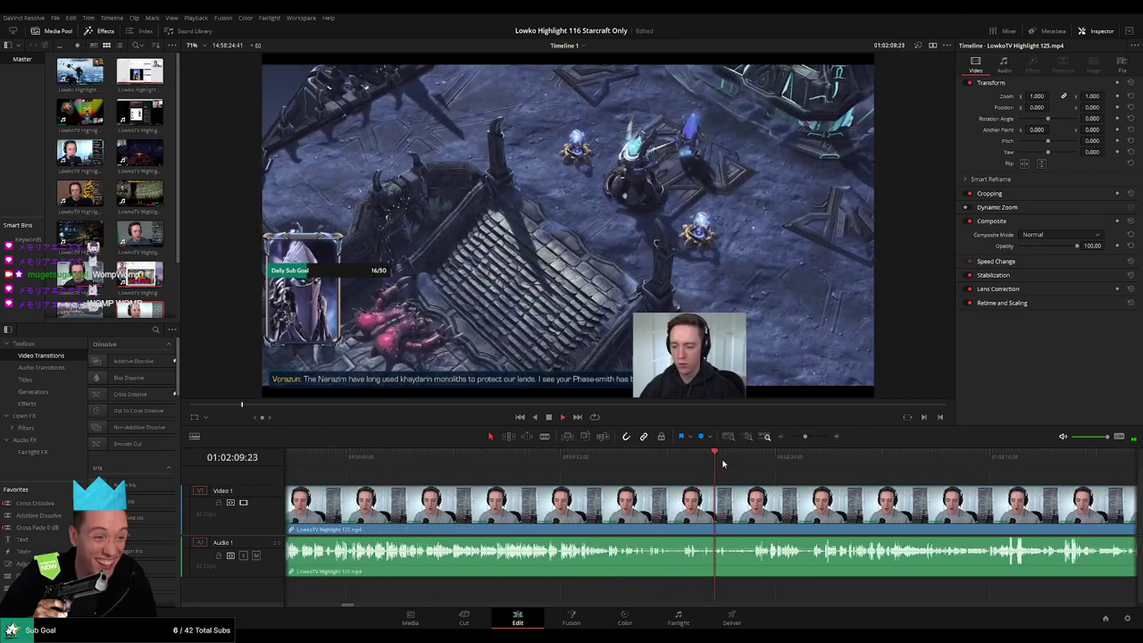
{"action": "left_click", "coordinate": [723, 460]}
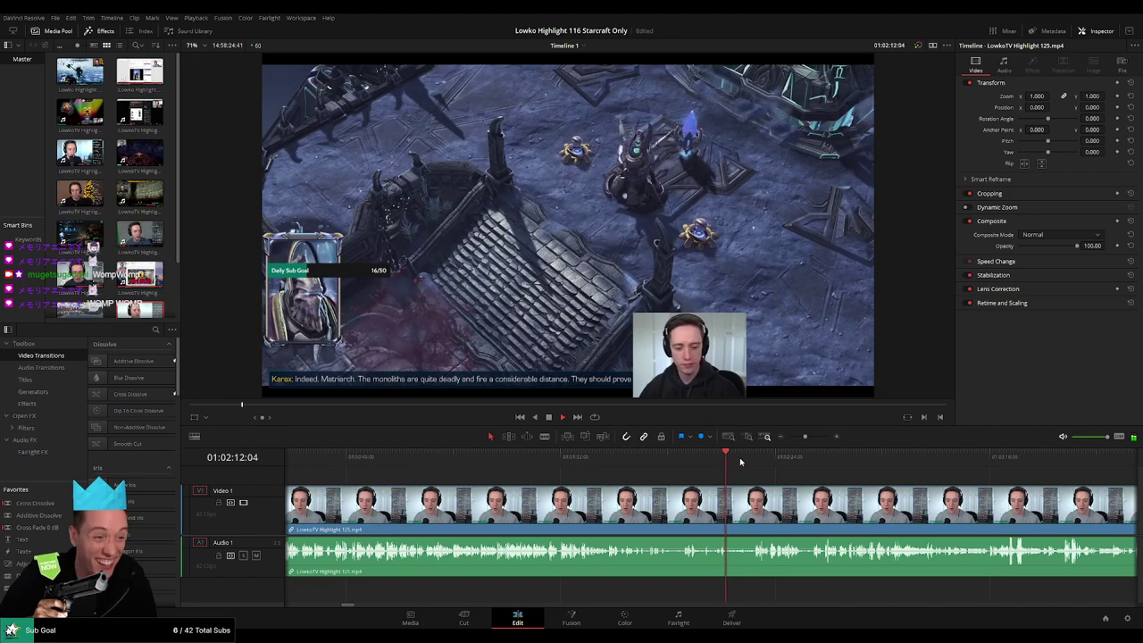
Skim the StarCraft base gameplay from about 01:02:29 to 01:02:51 to find where the segment ends
{"action": "left_click", "coordinate": [759, 462]}
{"action": "scroll", "coordinate": [766, 490], "scroll_direction": "down", "scroll_amount": 1}
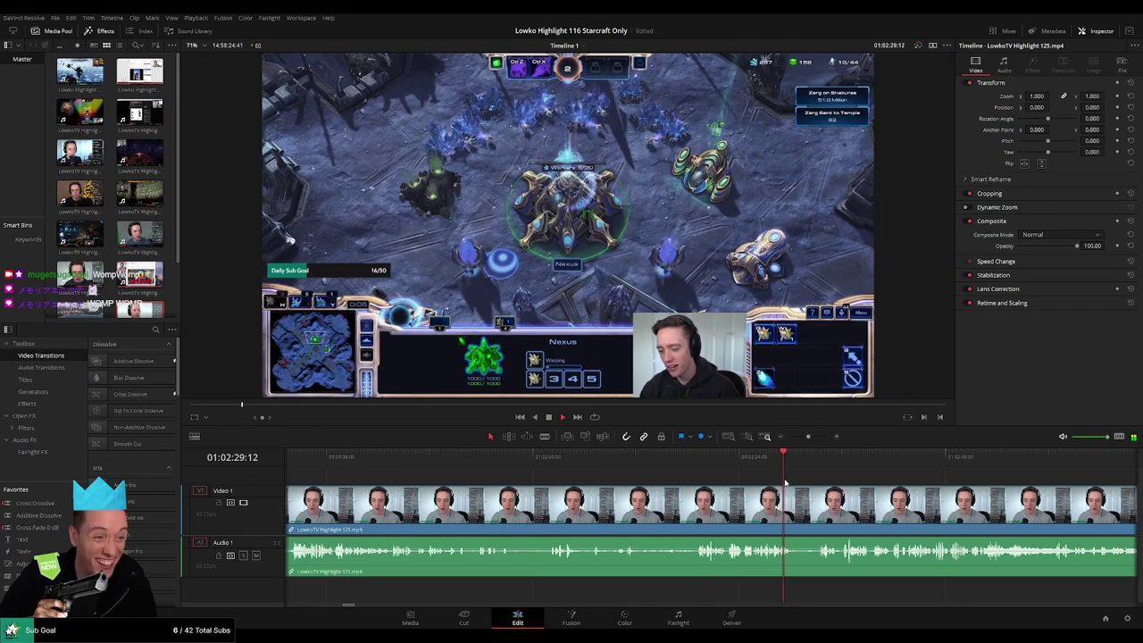
{"action": "left_click", "coordinate": [821, 463]}
{"action": "left_click_drag", "start_coordinate": [890, 496], "coordinate": [672, 483]}
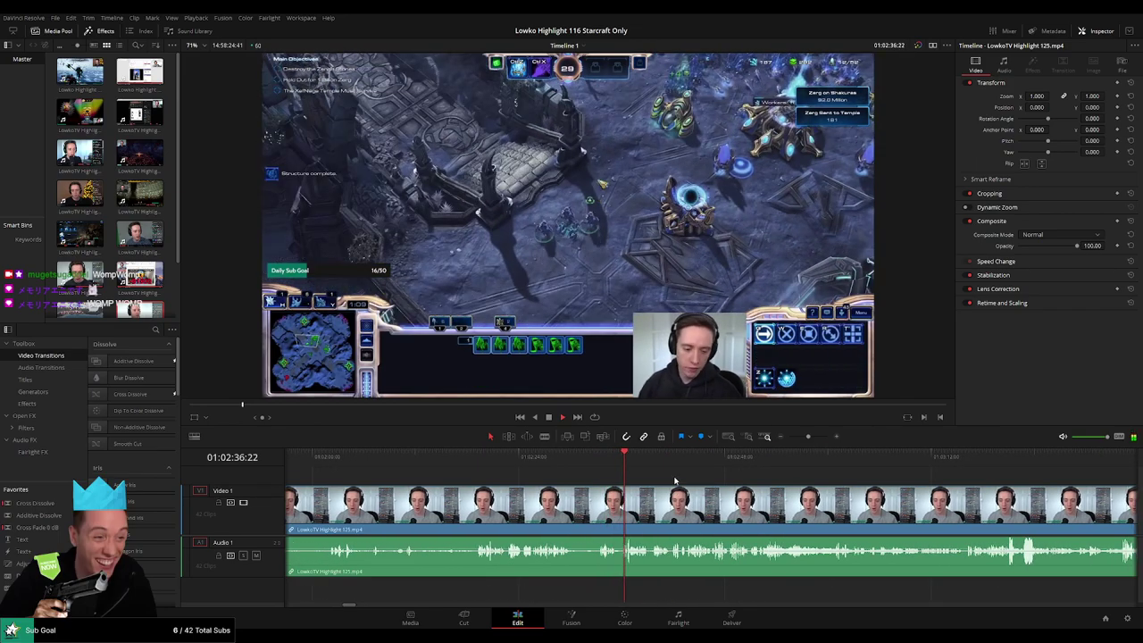
{"action": "left_click_drag", "start_coordinate": [649, 471], "coordinate": [753, 465]}
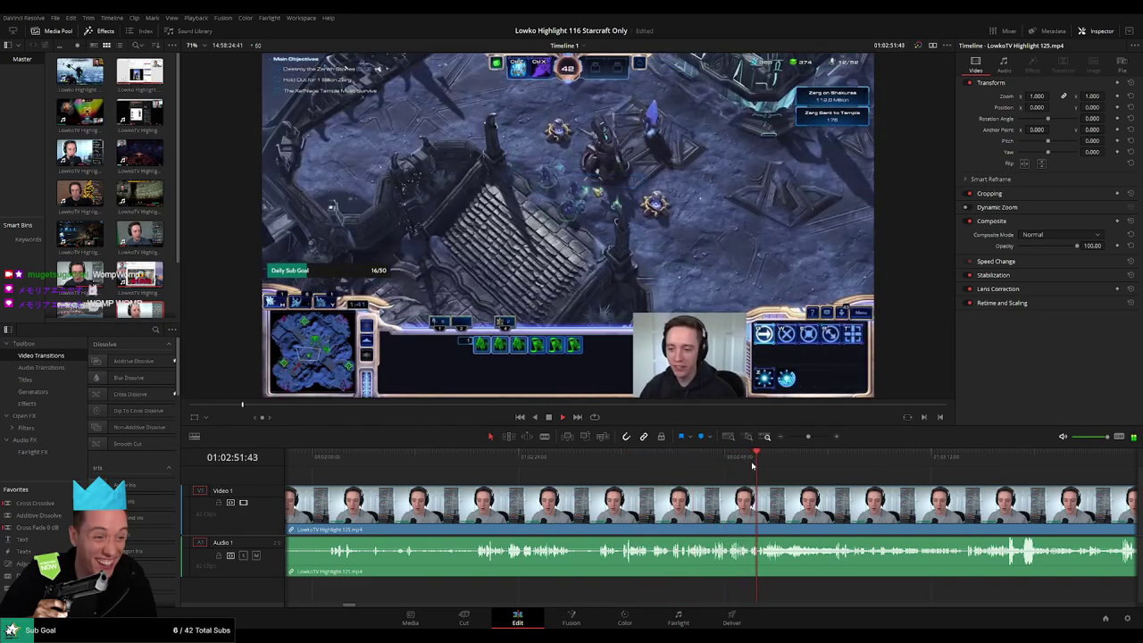
{"action": "left_click", "coordinate": [777, 466]}
{"action": "left_click", "coordinate": [756, 465]}
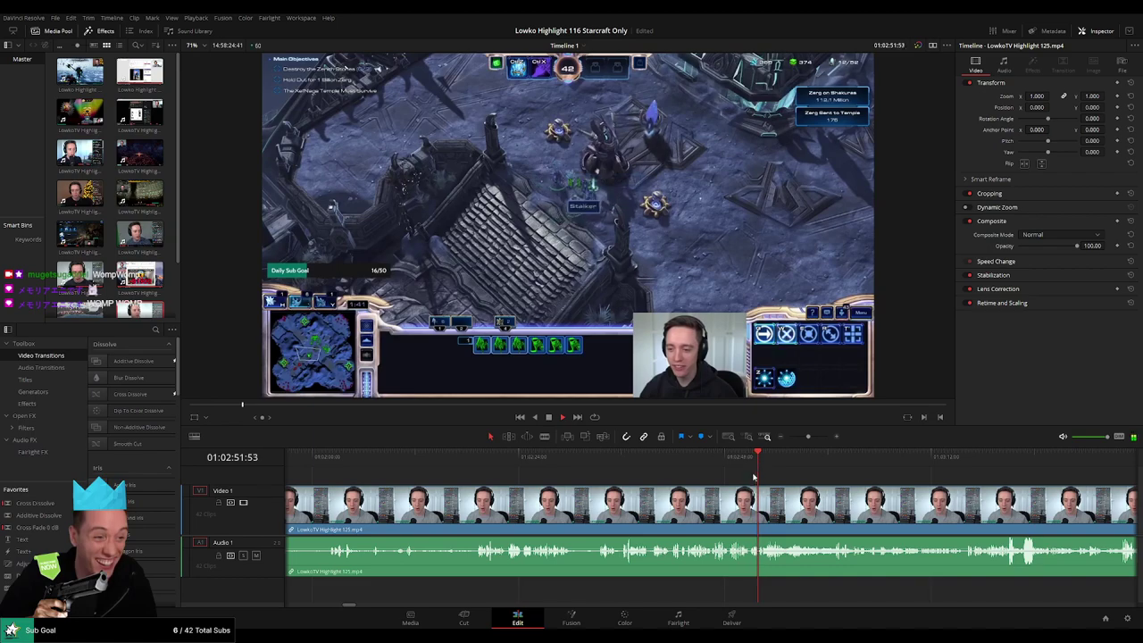
Split Highlight 125 at the switch to the wizard game at about 01:02:52 and colour the preceding StarCraft segment blue
{"action": "scroll", "coordinate": [766, 488], "scroll_direction": "down", "scroll_amount": 3}
{"action": "key", "text": "space"}
{"action": "left_click_drag", "start_coordinate": [804, 436], "coordinate": [819, 439]}
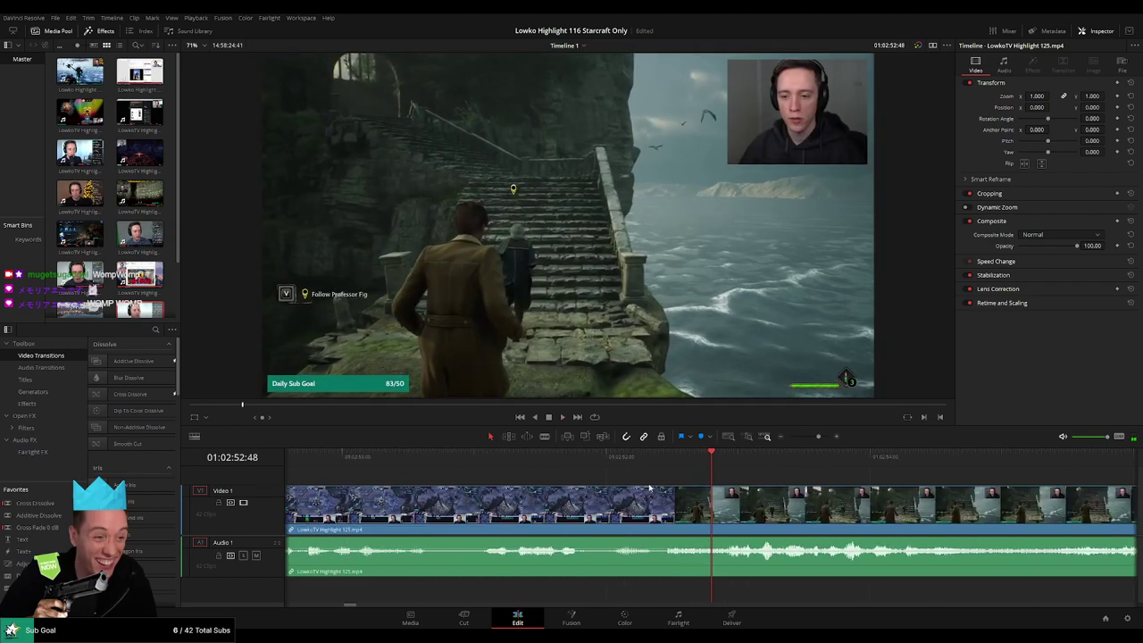
{"action": "left_click", "coordinate": [612, 466]}
{"action": "key", "text": "space"}
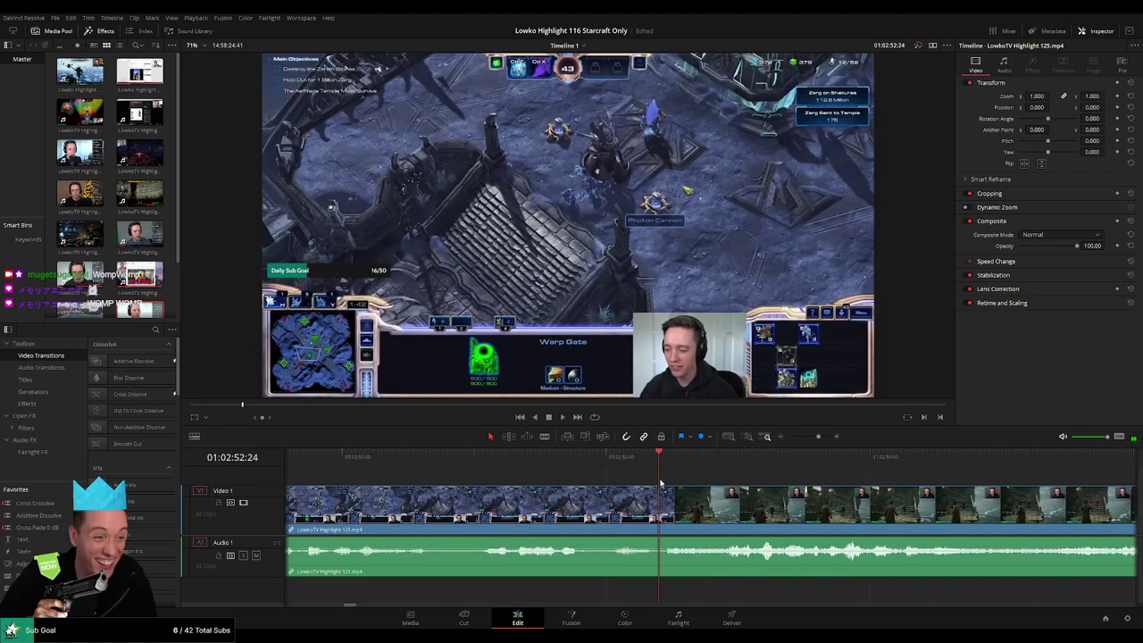
{"action": "scroll", "coordinate": [665, 500], "scroll_direction": "down", "scroll_amount": 3}
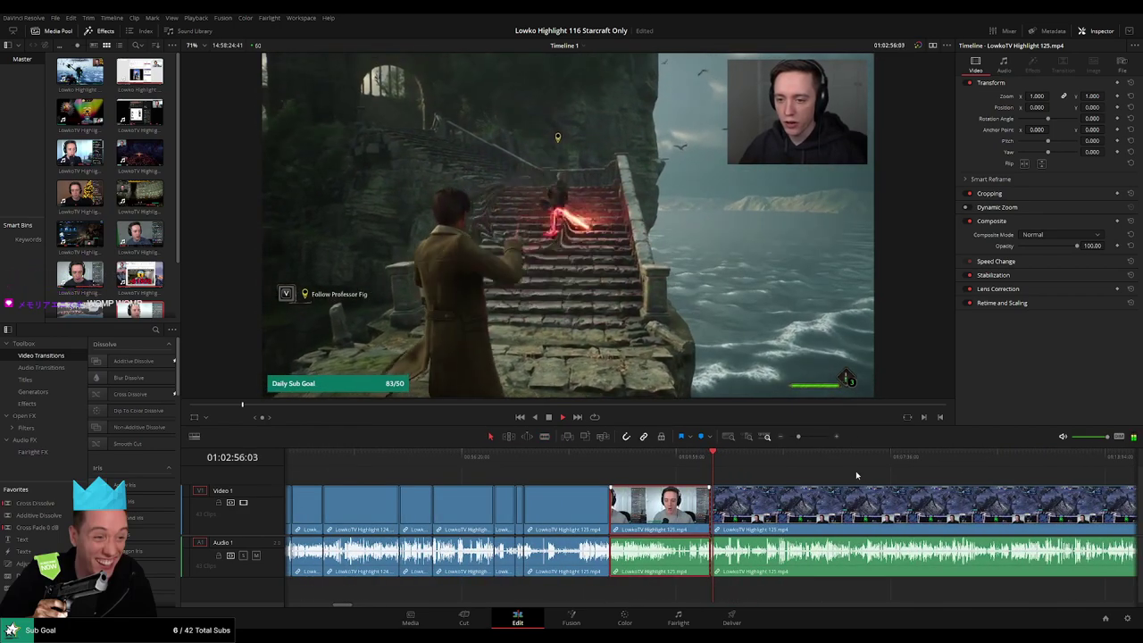
{"action": "left_click", "coordinate": [855, 471]}
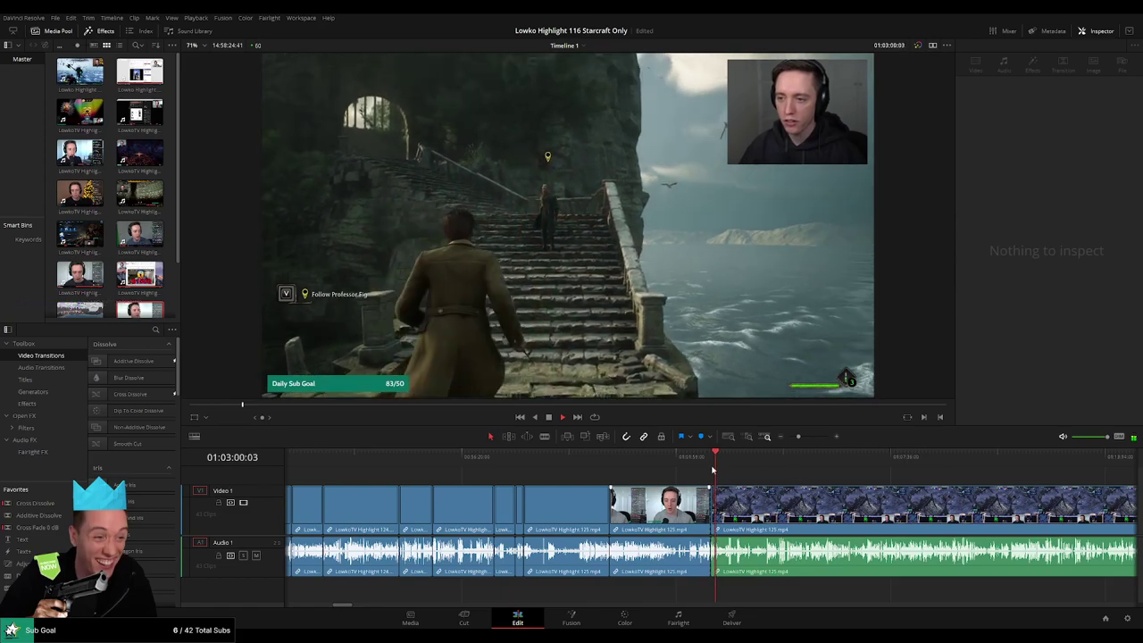
Skim the rest of Highlight 125 from about 01:03 to 01:22:36 for further StarCraft segments
{"action": "left_click", "coordinate": [738, 462]}
{"action": "left_click_drag", "start_coordinate": [740, 463], "coordinate": [526, 461]}
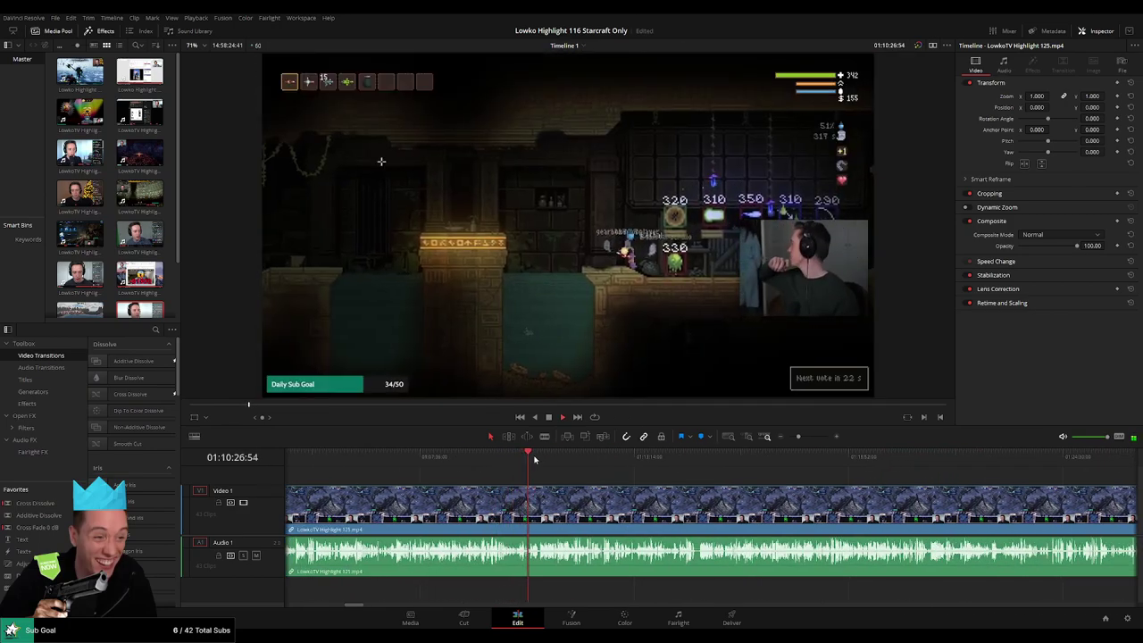
{"action": "left_click_drag", "start_coordinate": [534, 459], "coordinate": [766, 460]}
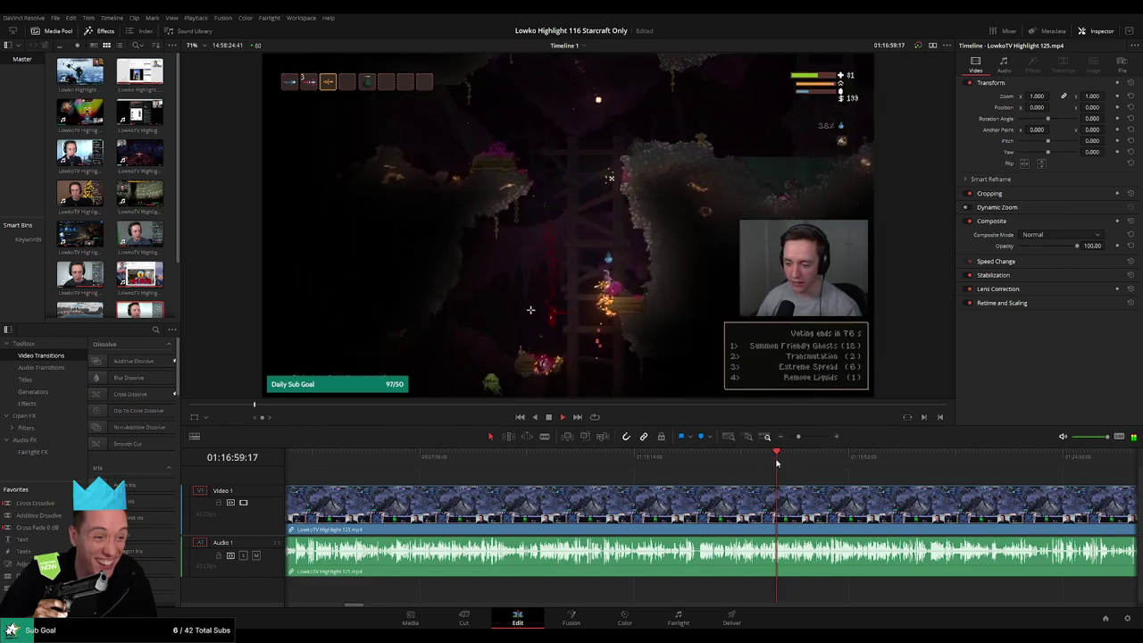
{"action": "left_click", "coordinate": [804, 458]}
{"action": "left_click_drag", "start_coordinate": [807, 462], "coordinate": [992, 459]}
{"action": "key", "text": "space"}
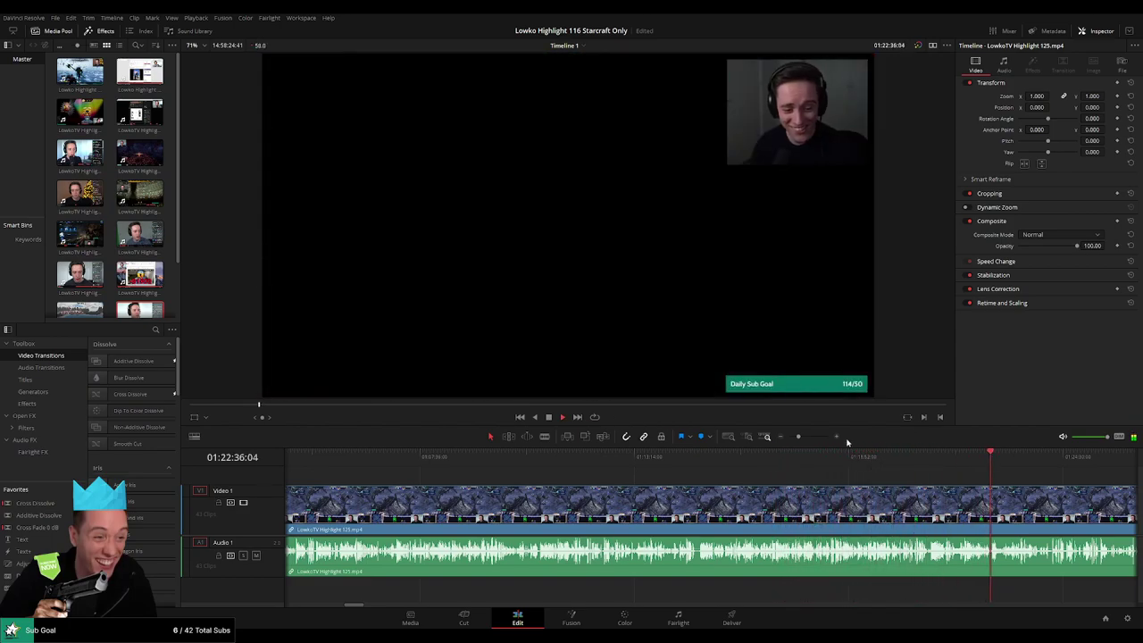
{"action": "left_click_drag", "start_coordinate": [798, 438], "coordinate": [794, 441]}
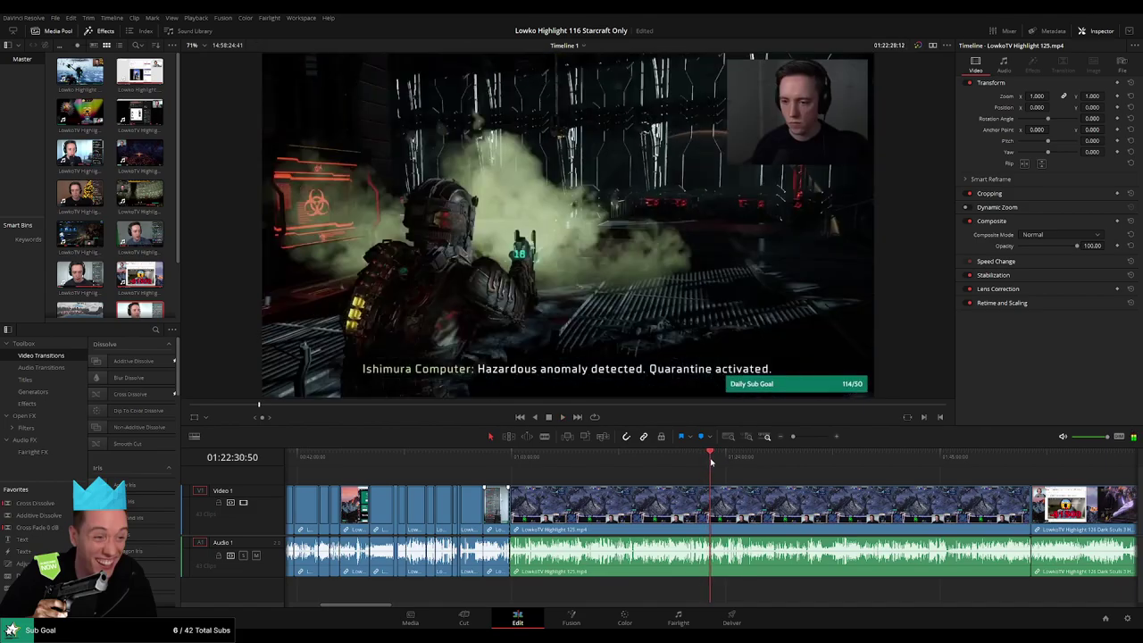
Skim Highlight 125 from about 01:22:28 to 01:47:29, checking the horror game, StarCraft and meme sections
{"action": "left_click", "coordinate": [710, 457]}
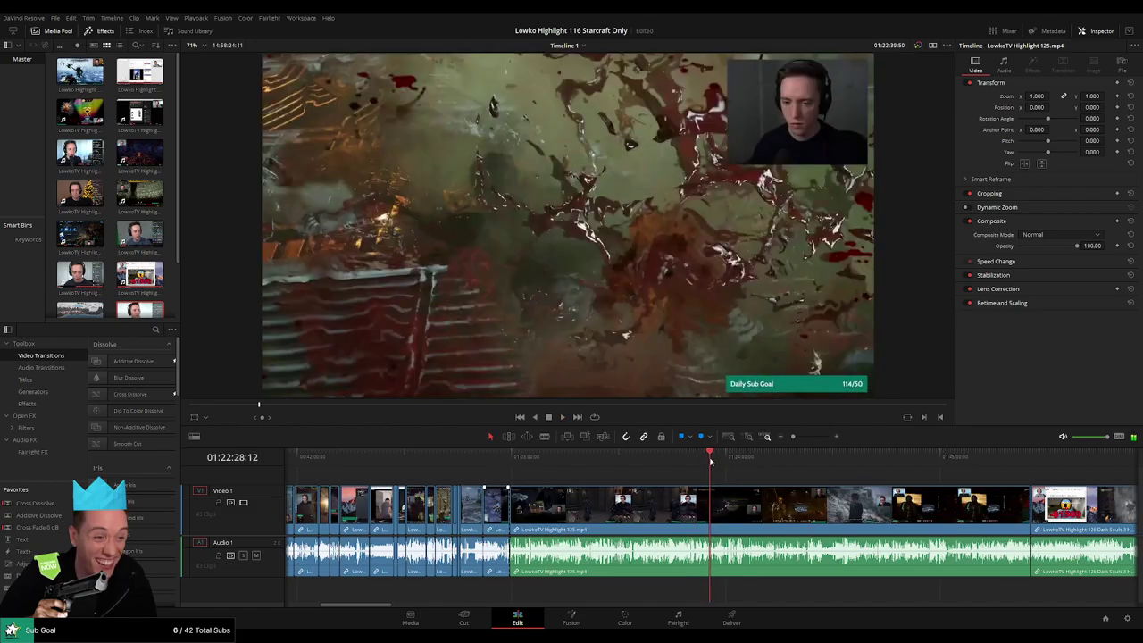
{"action": "left_click_drag", "start_coordinate": [710, 458], "coordinate": [741, 457]}
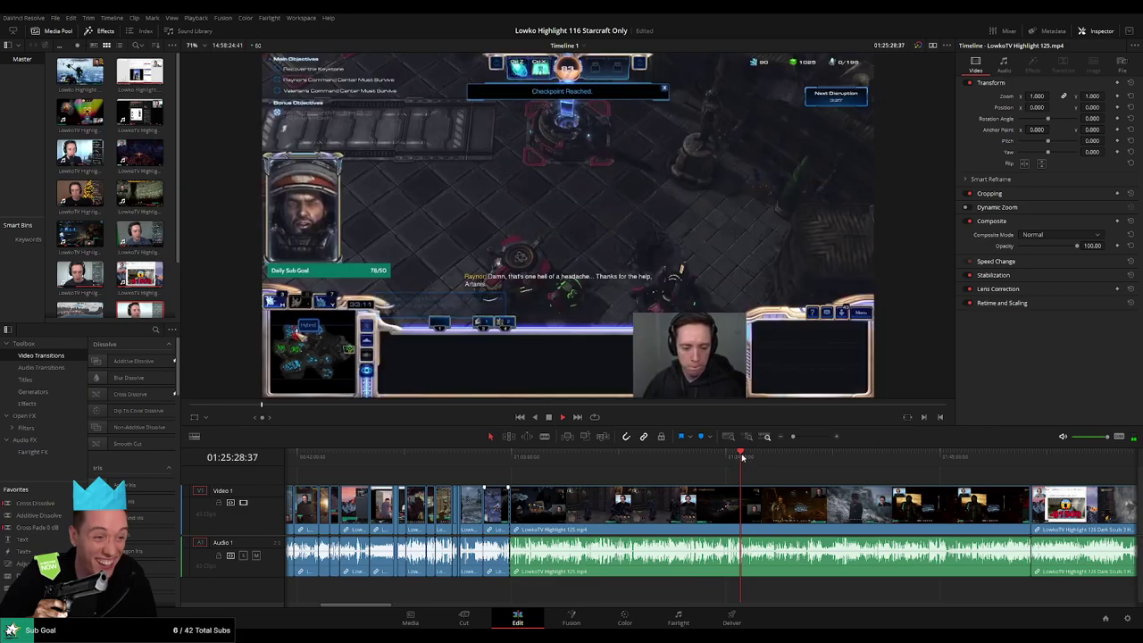
{"action": "scroll", "coordinate": [763, 470], "scroll_direction": "up", "scroll_amount": 5}
{"action": "left_click_drag", "start_coordinate": [718, 457], "coordinate": [908, 455]}
{"action": "left_click_drag", "start_coordinate": [804, 437], "coordinate": [794, 436]}
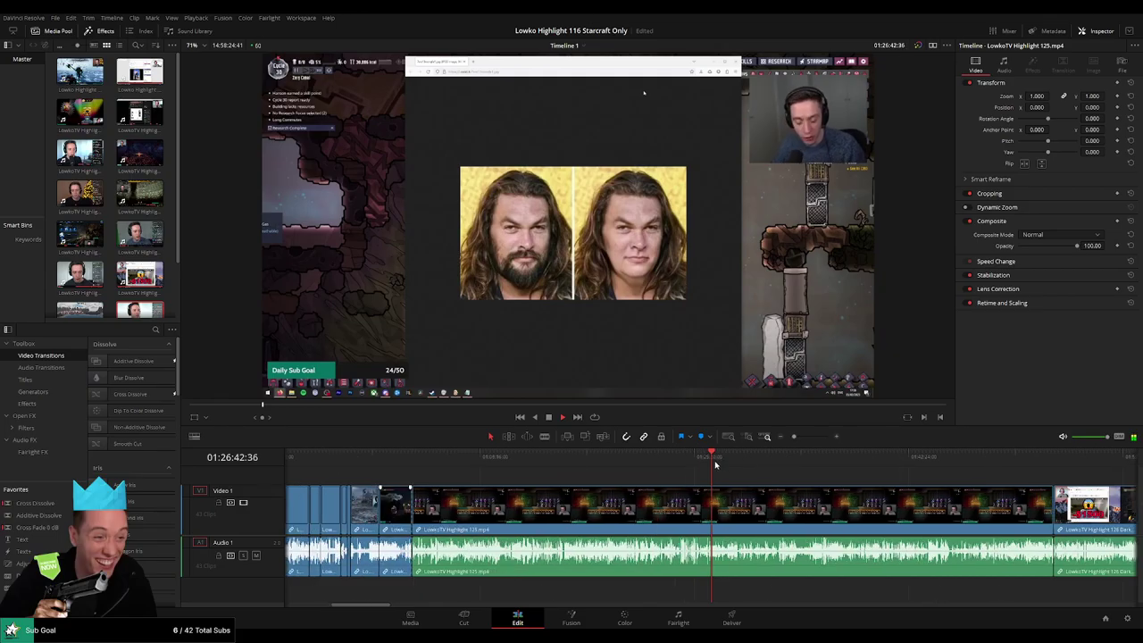
{"action": "left_click_drag", "start_coordinate": [714, 465], "coordinate": [957, 446]}
{"action": "key", "text": "space"}
{"action": "left_click_drag", "start_coordinate": [893, 476], "coordinate": [685, 475]}
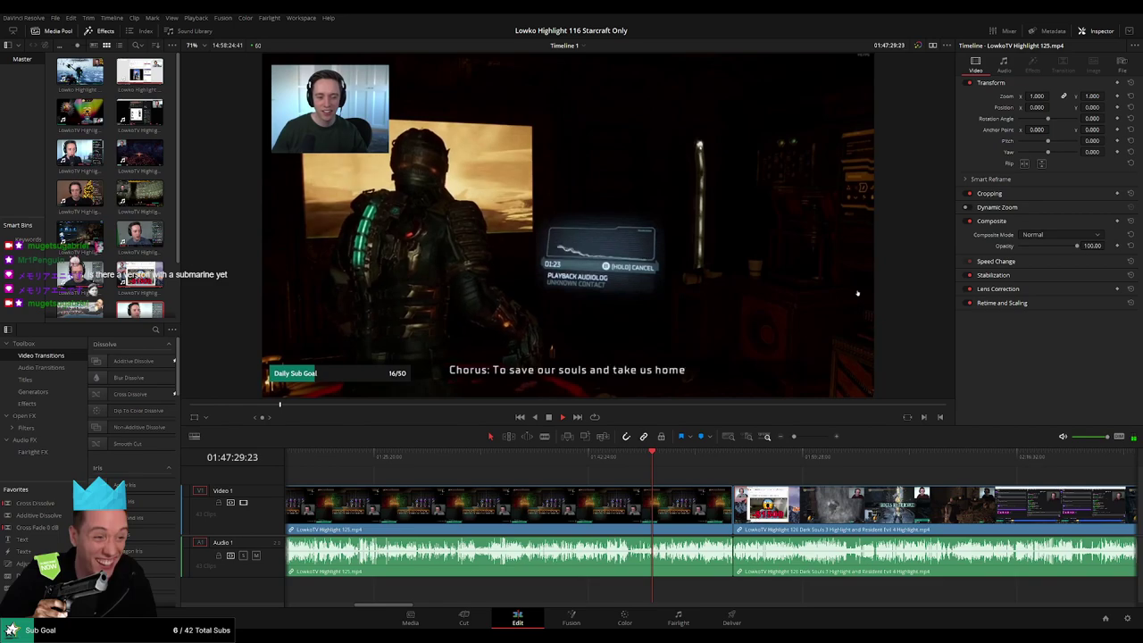
Split Highlight 125 where the StarCraft mission gameplay begins, at about 01:48:00
{"action": "scroll", "coordinate": [750, 483], "scroll_direction": "up", "scroll_amount": 3}
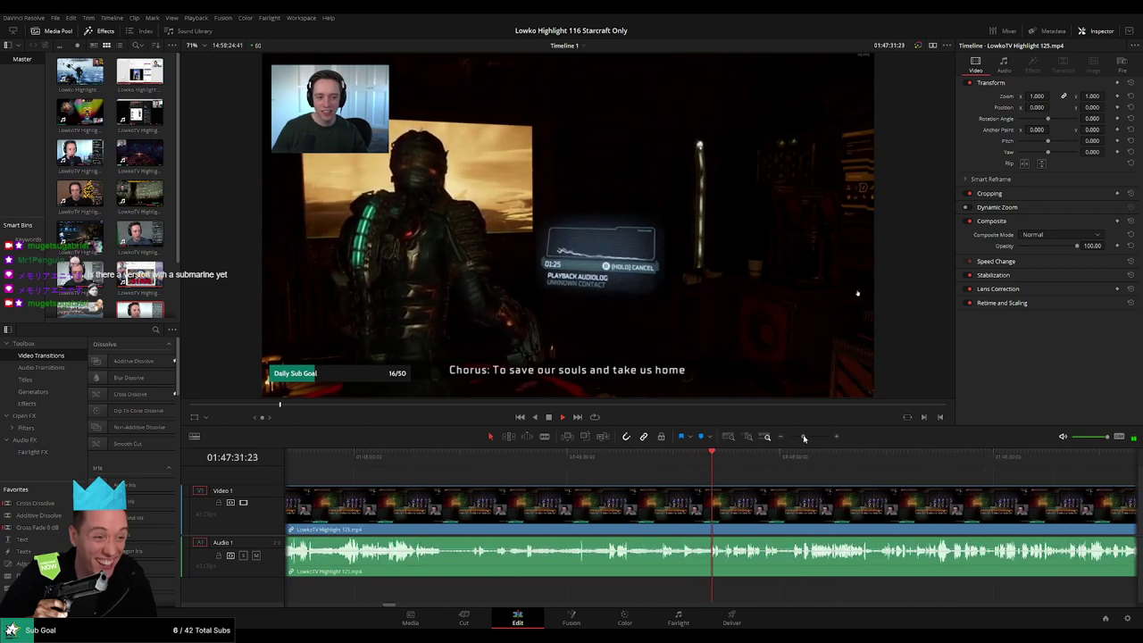
{"action": "scroll", "coordinate": [751, 485], "scroll_direction": "up", "scroll_amount": 3}
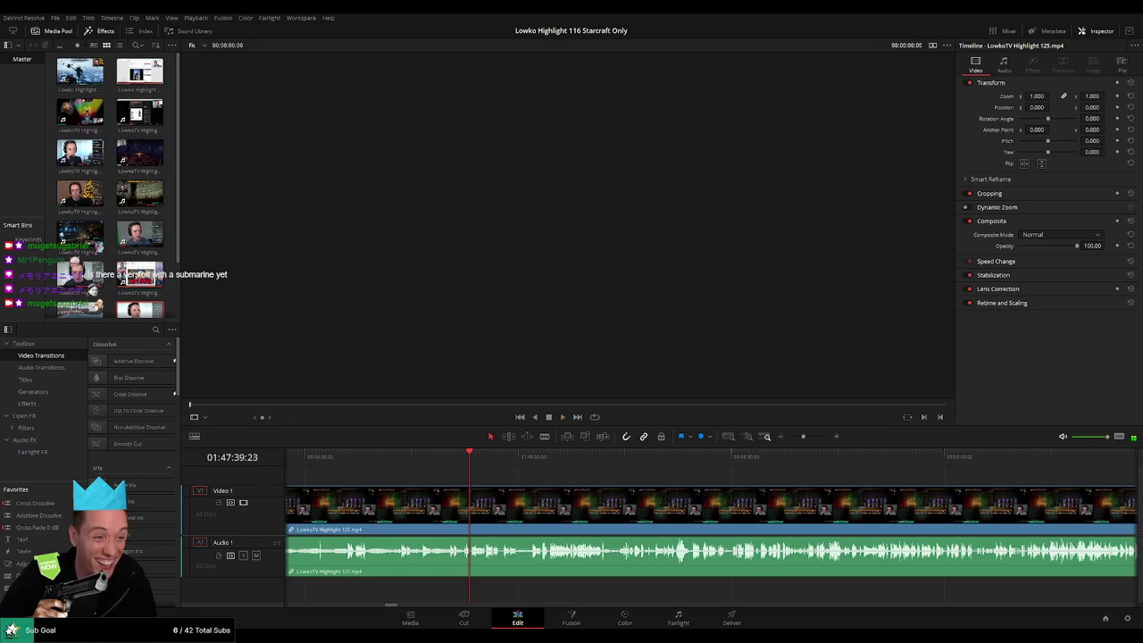
{"action": "left_click_drag", "start_coordinate": [471, 460], "coordinate": [531, 462]}
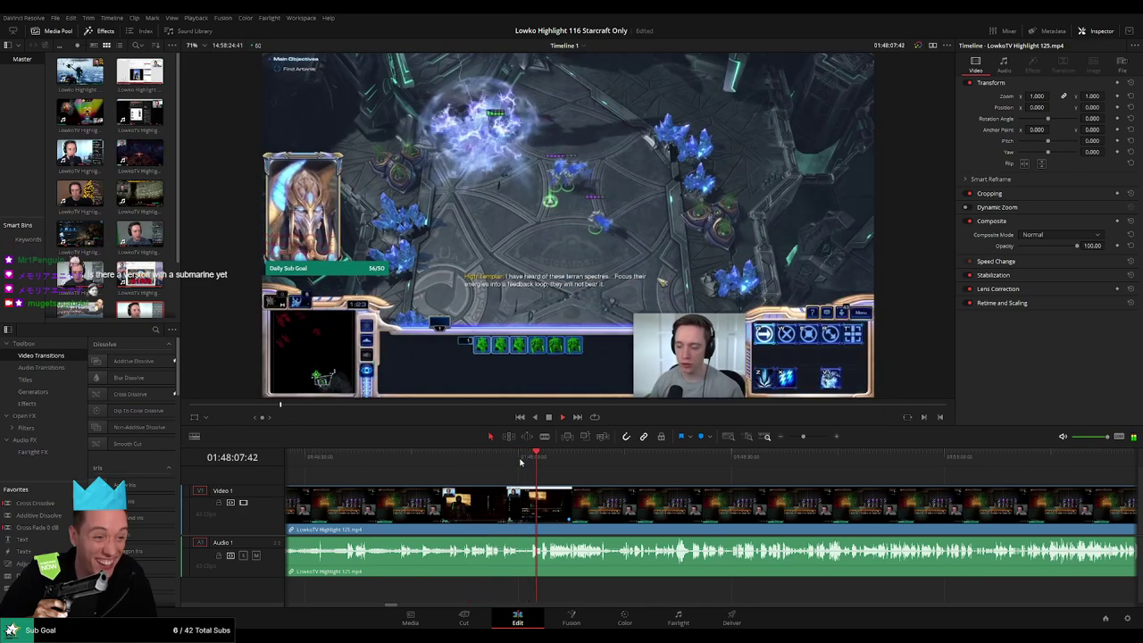
{"action": "left_click", "coordinate": [535, 460]}
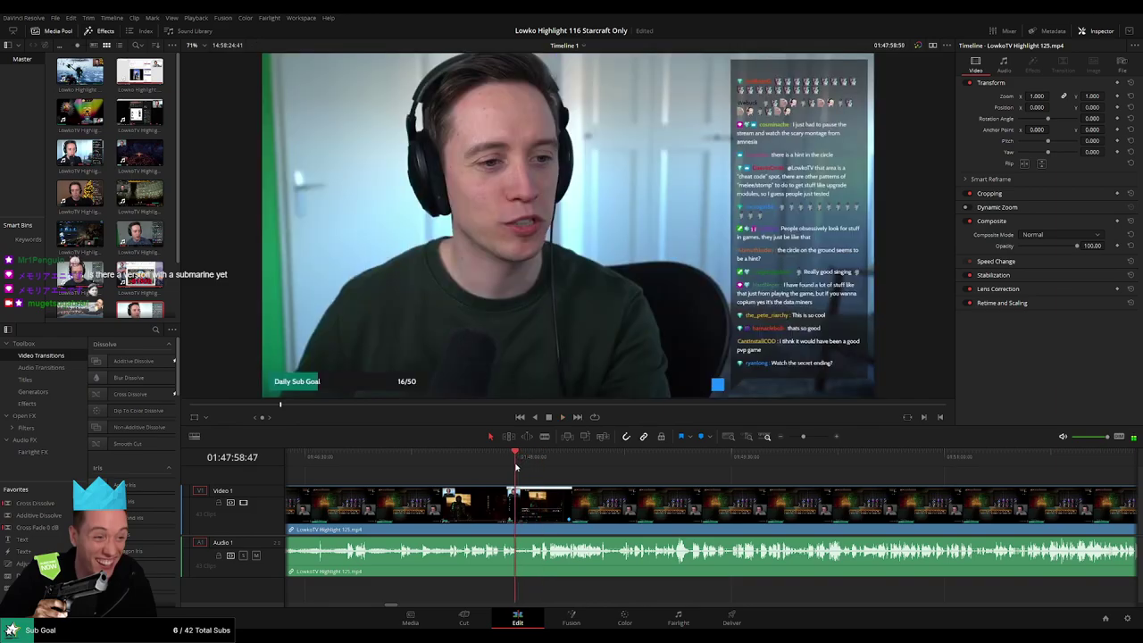
{"action": "left_click_drag", "start_coordinate": [536, 468], "coordinate": [620, 462]}
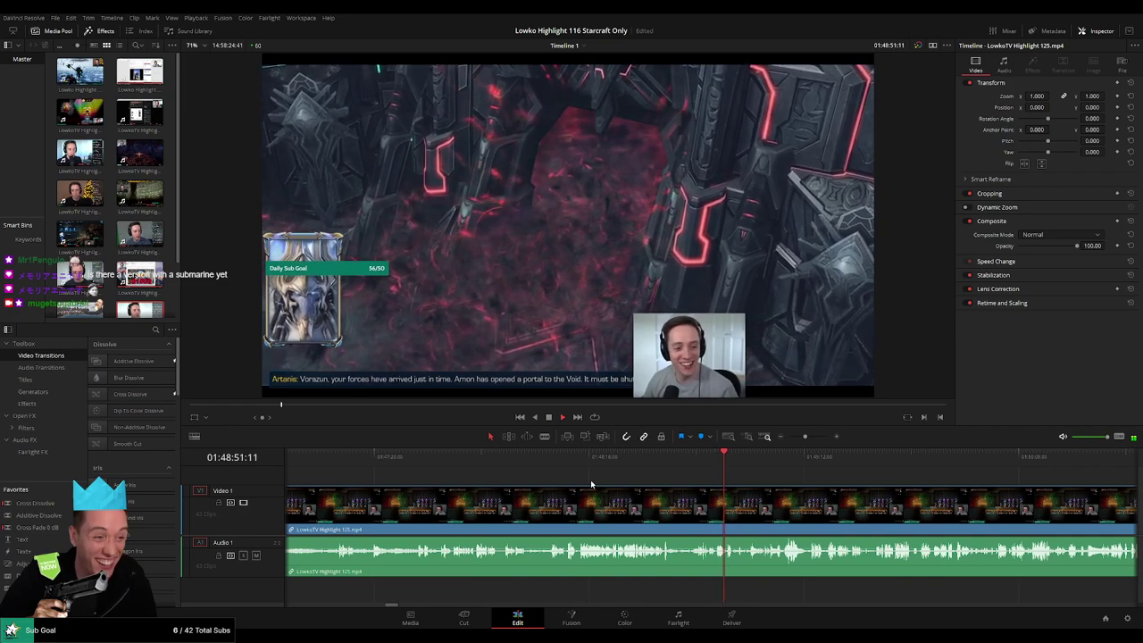
{"action": "scroll", "coordinate": [591, 485], "scroll_direction": "up", "scroll_amount": 2}
{"action": "left_click", "coordinate": [436, 458]}
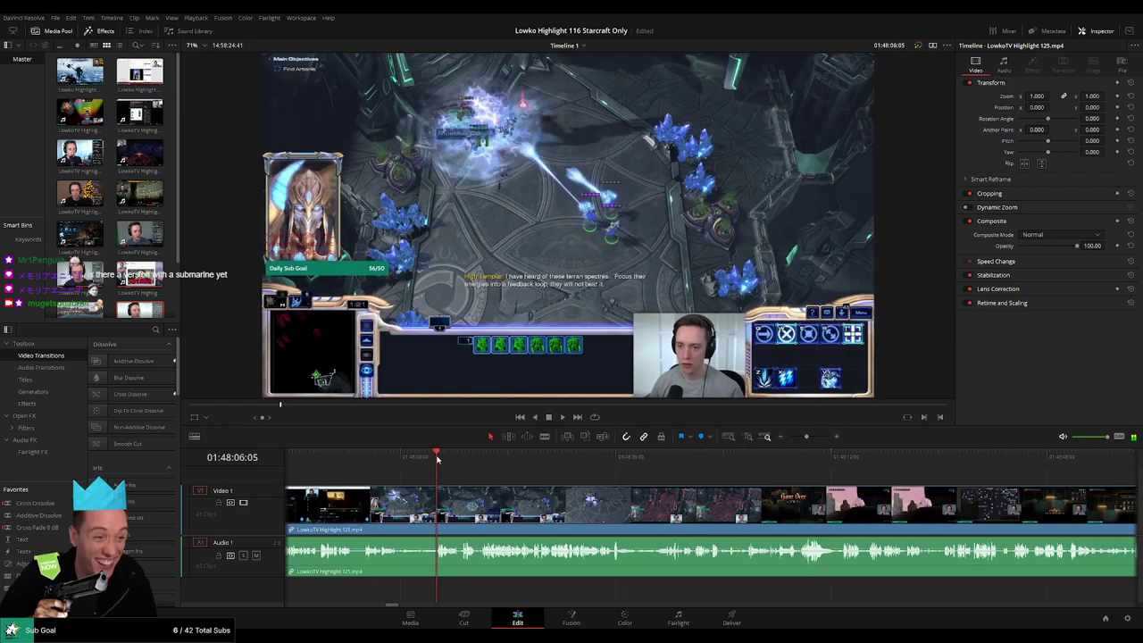
{"action": "left_click", "coordinate": [411, 462]}
{"action": "left_click", "coordinate": [362, 462]}
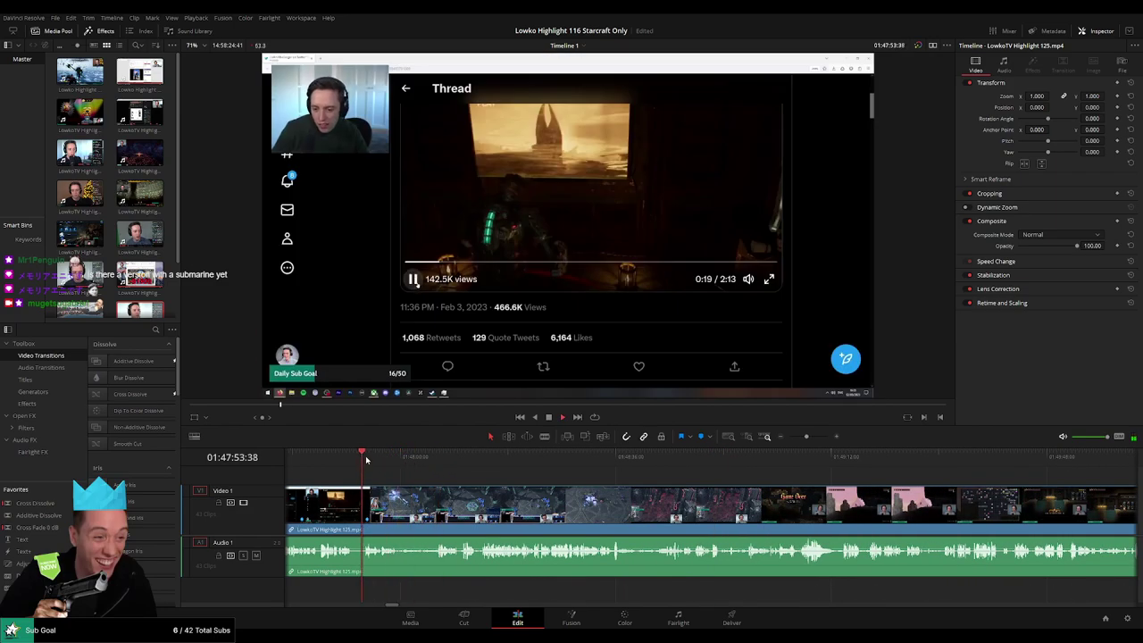
{"action": "left_click_drag", "start_coordinate": [366, 460], "coordinate": [398, 460]}
{"action": "left_click", "coordinate": [405, 498]}
{"action": "key", "text": "space"}
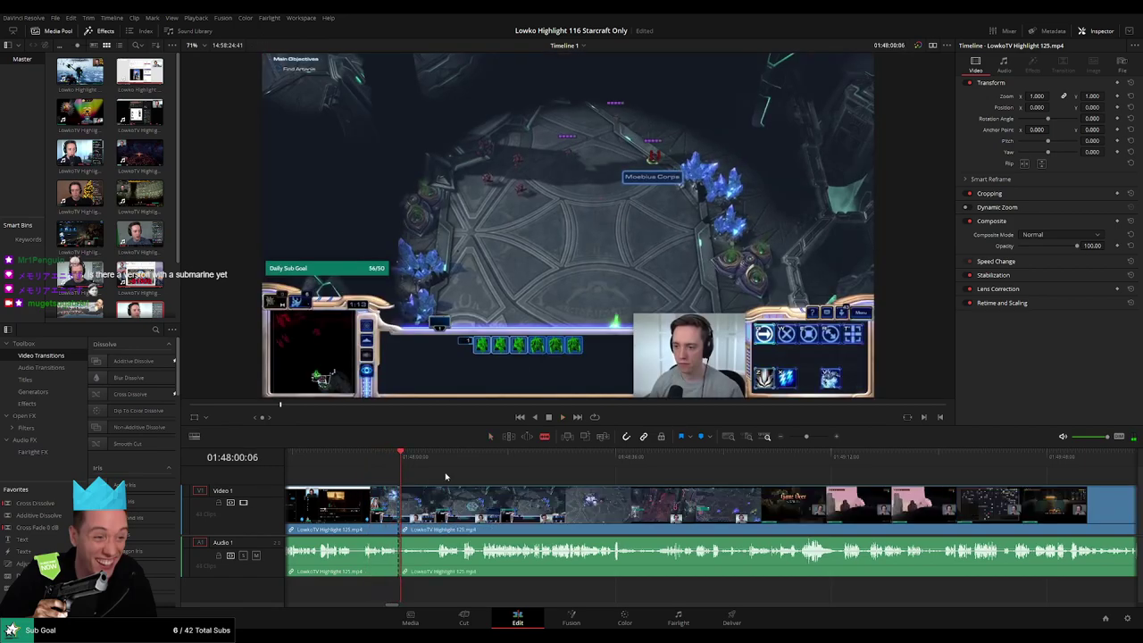
Split Highlight 125 at the end of the StarCraft mission, at about 01:49:02, just before the pixel-art cave game starts
{"action": "left_click_drag", "start_coordinate": [403, 463], "coordinate": [739, 479]}
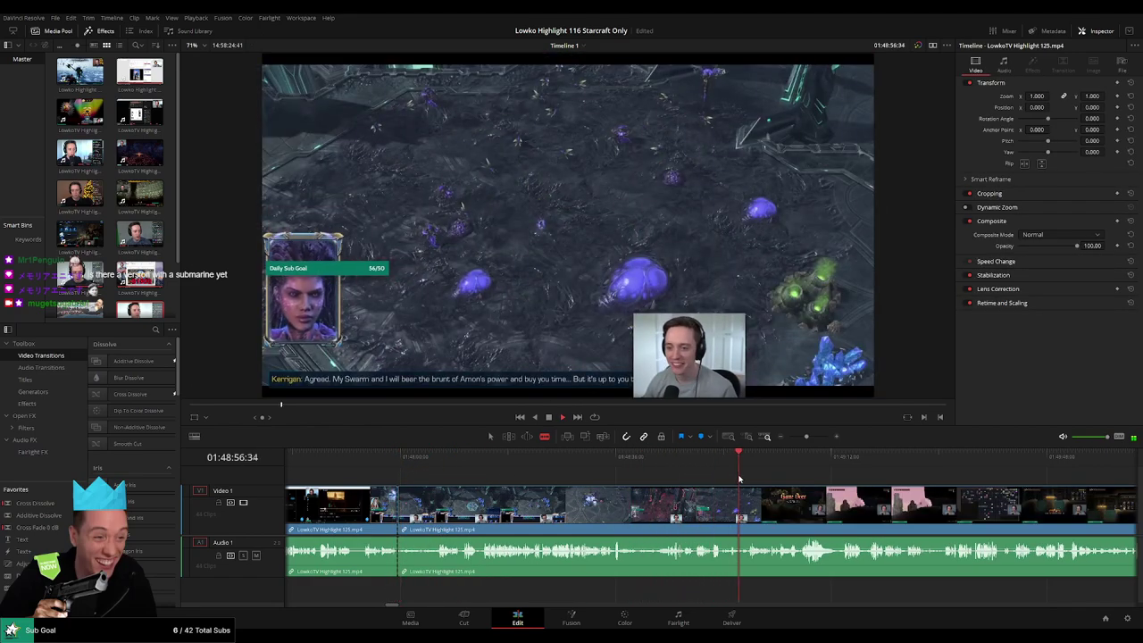
{"action": "left_click", "coordinate": [760, 478]}
{"action": "scroll", "coordinate": [761, 481], "scroll_direction": "right", "scroll_amount": 2}
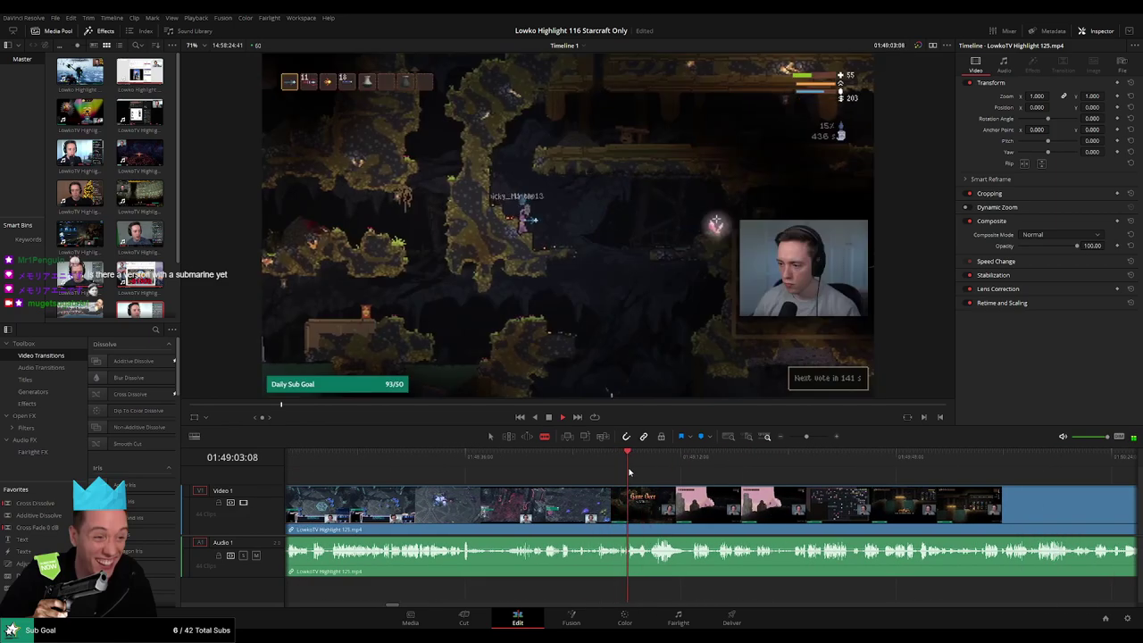
{"action": "key", "text": "space"}
{"action": "left_click_drag", "start_coordinate": [806, 437], "coordinate": [816, 437]}
{"action": "left_click", "coordinate": [608, 465]}
{"action": "key", "text": "space"}
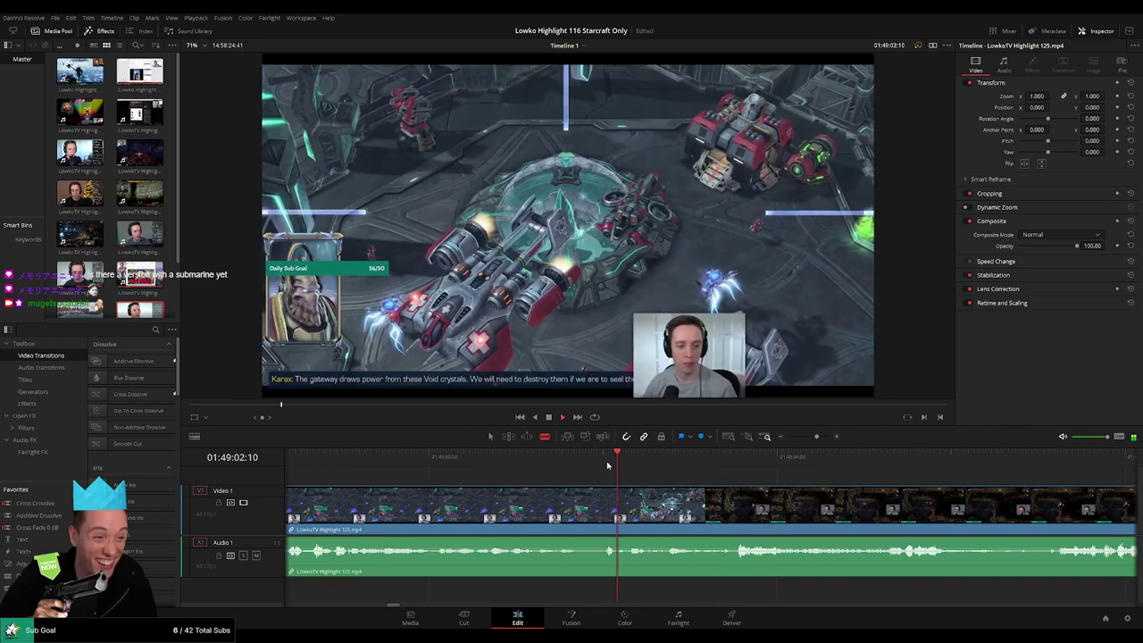
{"action": "left_click", "coordinate": [664, 474]}
{"action": "left_click_drag", "start_coordinate": [663, 469], "coordinate": [660, 467]}
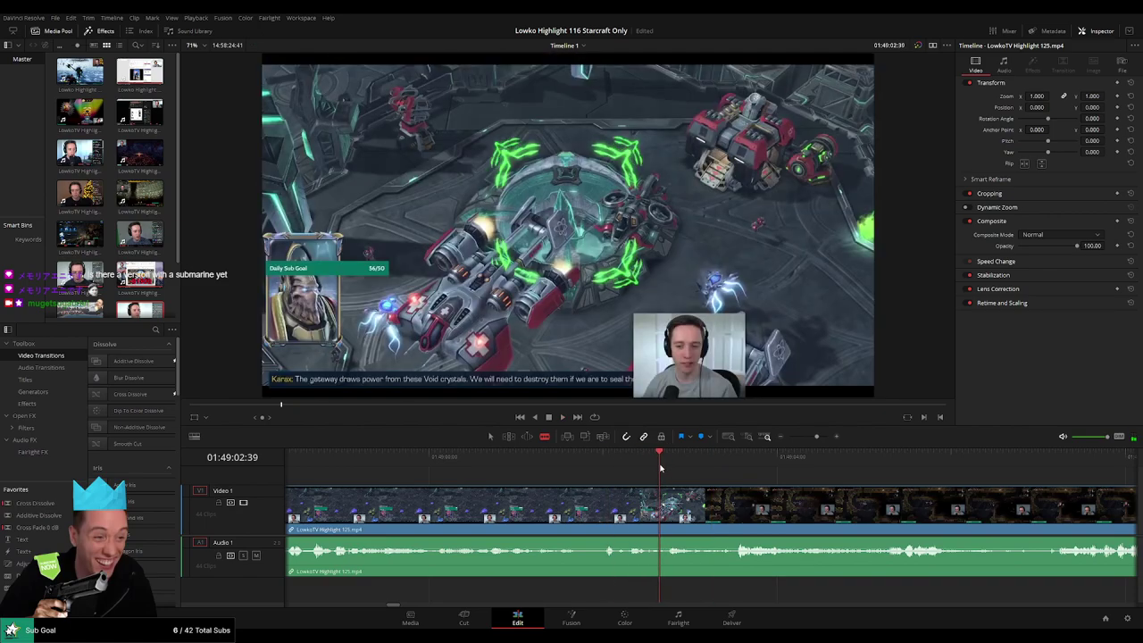
{"action": "key", "text": "ctrl+b"}
Colour the isolated StarCraft segment between about 01:48:00 and 01:49:02 blue
{"action": "key", "text": "space"}
{"action": "left_click_drag", "start_coordinate": [814, 439], "coordinate": [799, 437]}
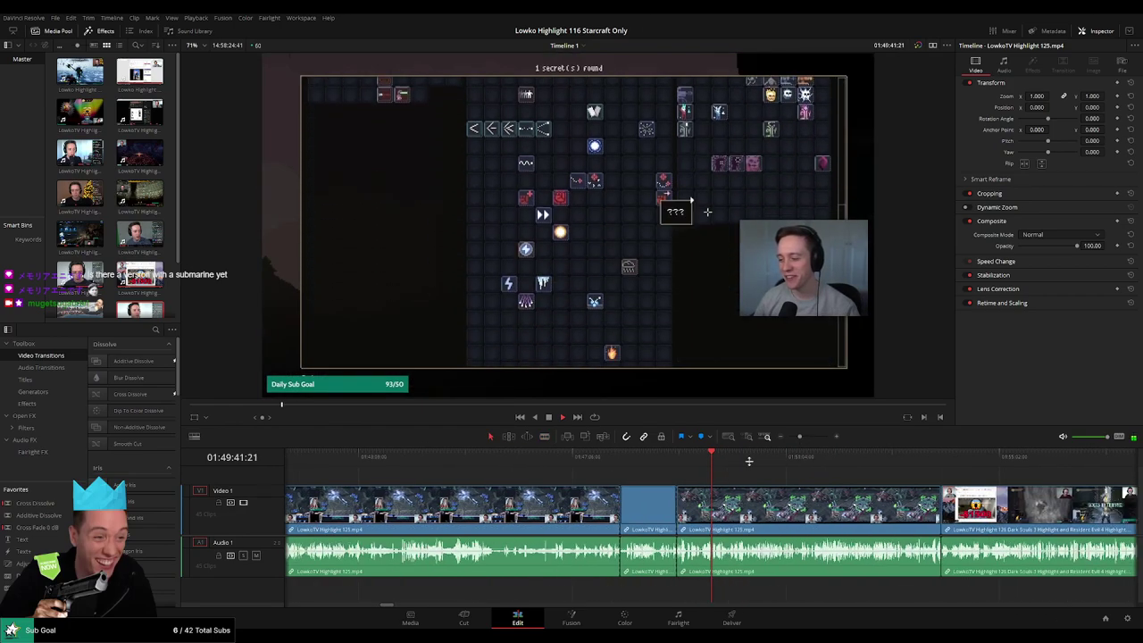
{"action": "left_click", "coordinate": [633, 477]}
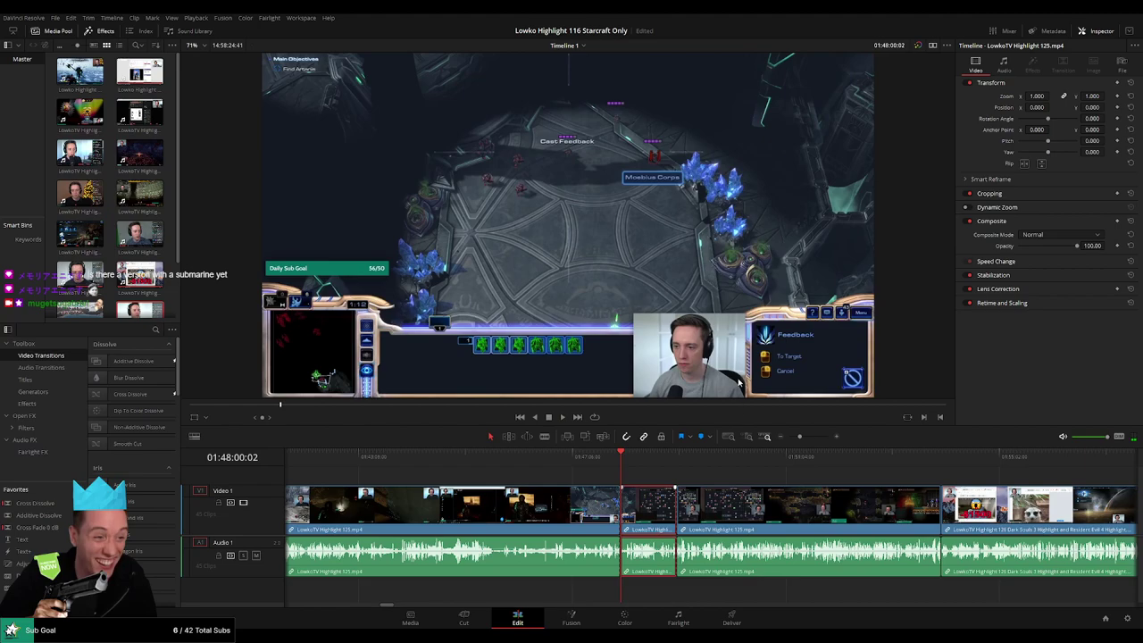
Ripple-delete the long non-StarCraft section of Highlight 125 that starts at about 01:02:52, up to the newly isolated StarCraft segment
{"action": "left_click", "coordinate": [526, 458]}
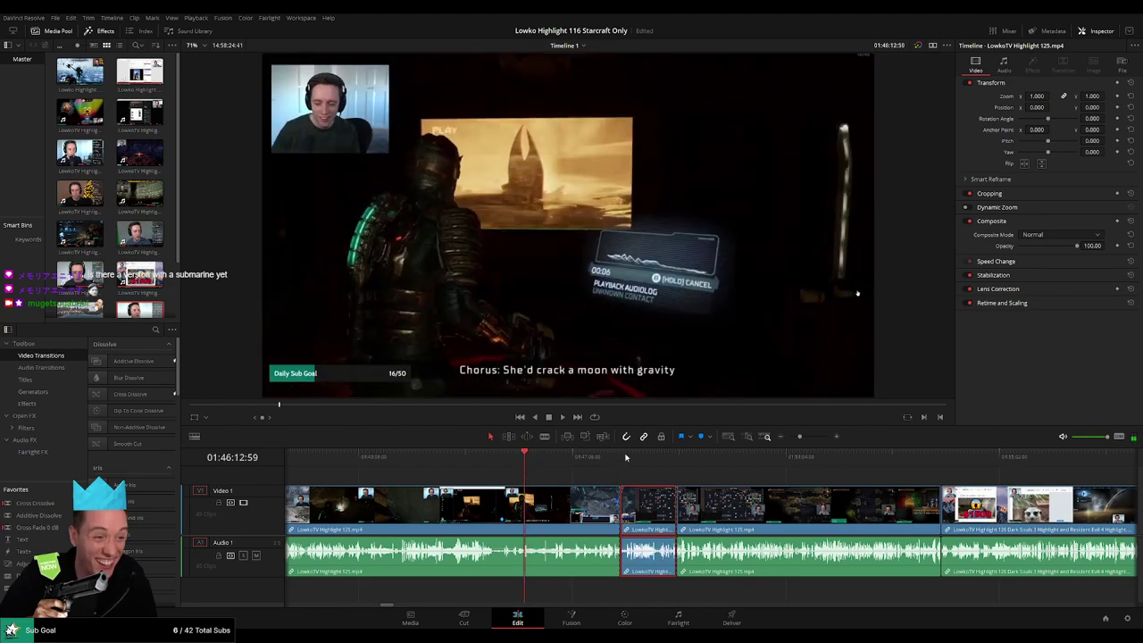
{"action": "left_click_drag", "start_coordinate": [801, 438], "coordinate": [794, 438]}
{"action": "left_click", "coordinate": [336, 464]}
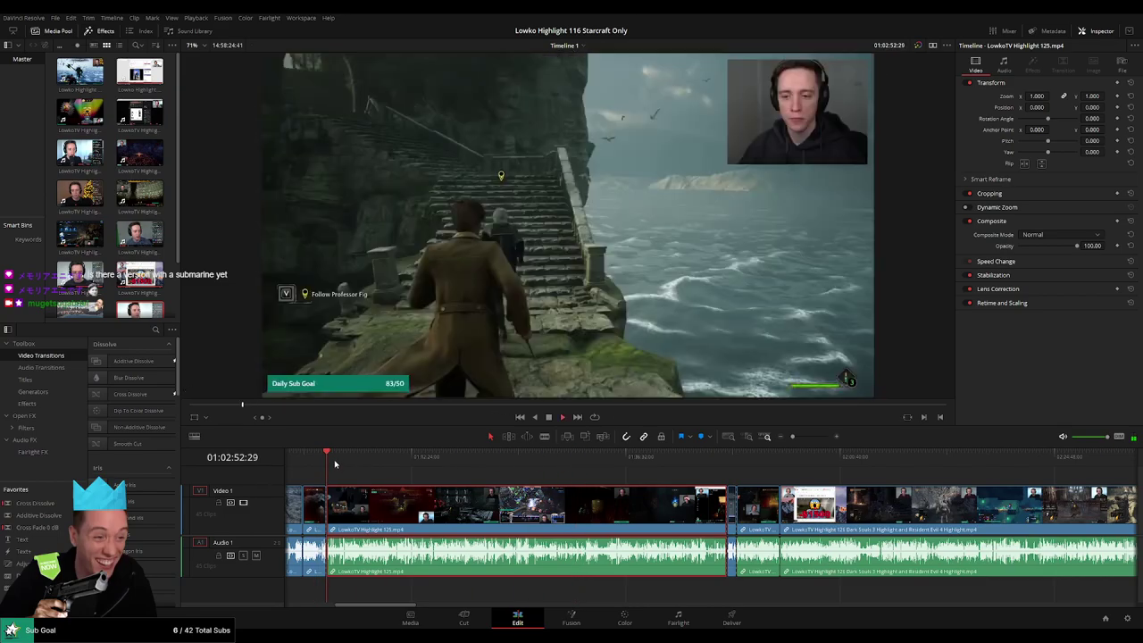
{"action": "key", "text": "Delete"}
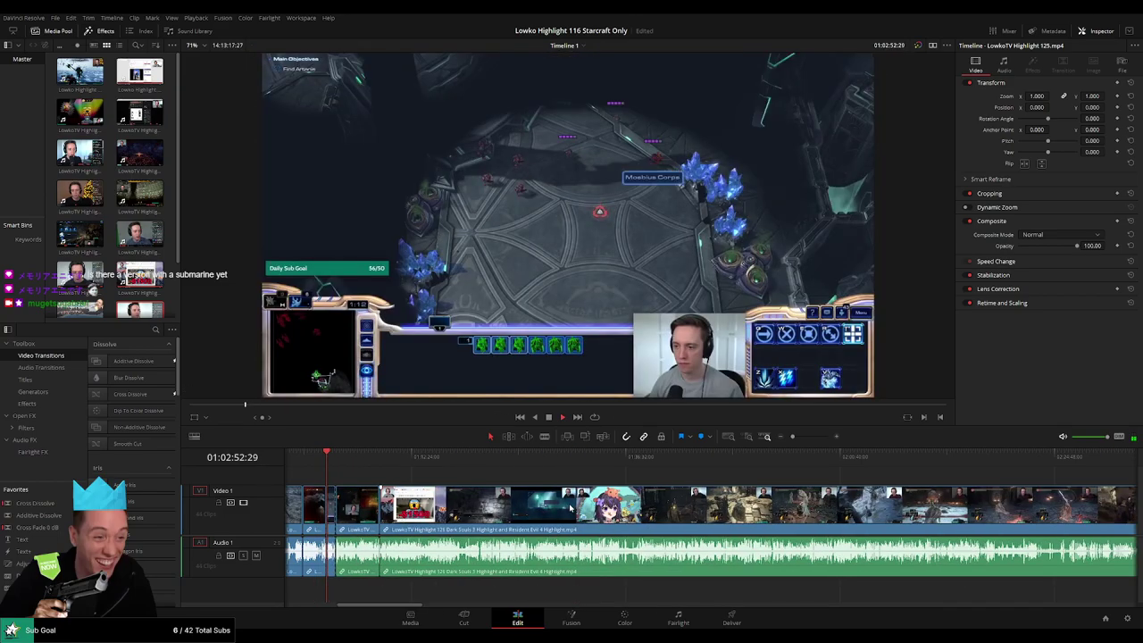
Check the rest of Highlight 125 up to the next recording and ripple-delete that leftover non-StarCraft section
{"action": "left_click", "coordinate": [352, 457]}
{"action": "left_click_drag", "start_coordinate": [352, 457], "coordinate": [372, 456]}
{"action": "key", "text": "space"}
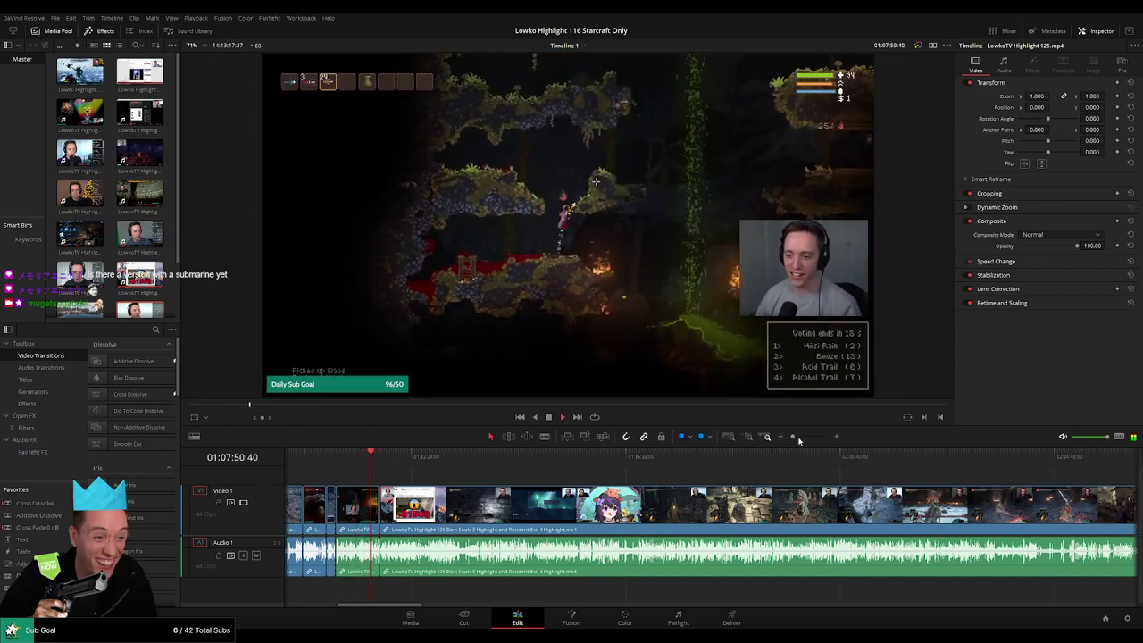
{"action": "left_click_drag", "start_coordinate": [793, 437], "coordinate": [803, 438]}
{"action": "left_click", "coordinate": [851, 467]}
{"action": "left_click_drag", "start_coordinate": [851, 468], "coordinate": [874, 469]}
{"action": "key", "text": "space"}
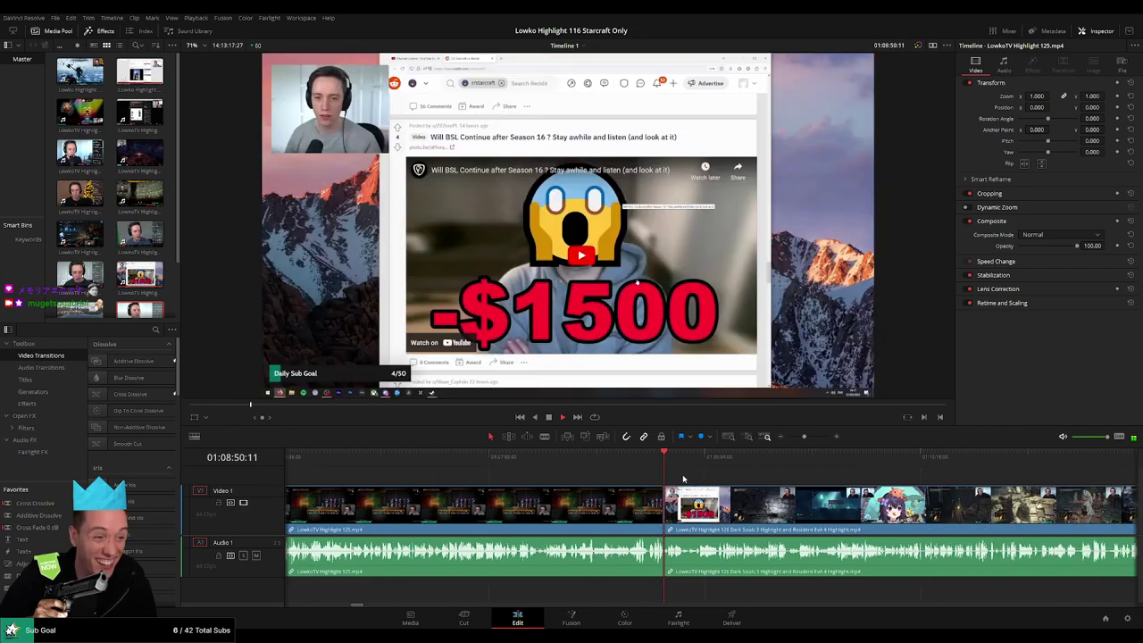
{"action": "left_click_drag", "start_coordinate": [714, 464], "coordinate": [794, 438]}
{"action": "left_click", "coordinate": [635, 511]}
{"action": "key", "text": "Delete"}
{"action": "left_click", "coordinate": [634, 511]}
{"action": "key", "text": "Delete"}
Skim the Dark Souls 3 and Resident Evil 4 highlight from about 01:04:34 to 01:31:43 for StarCraft gameplay
{"action": "scroll", "coordinate": [790, 505], "scroll_direction": "right", "scroll_amount": 1}
{"action": "scroll", "coordinate": [471, 484], "scroll_direction": "right", "scroll_amount": 3}
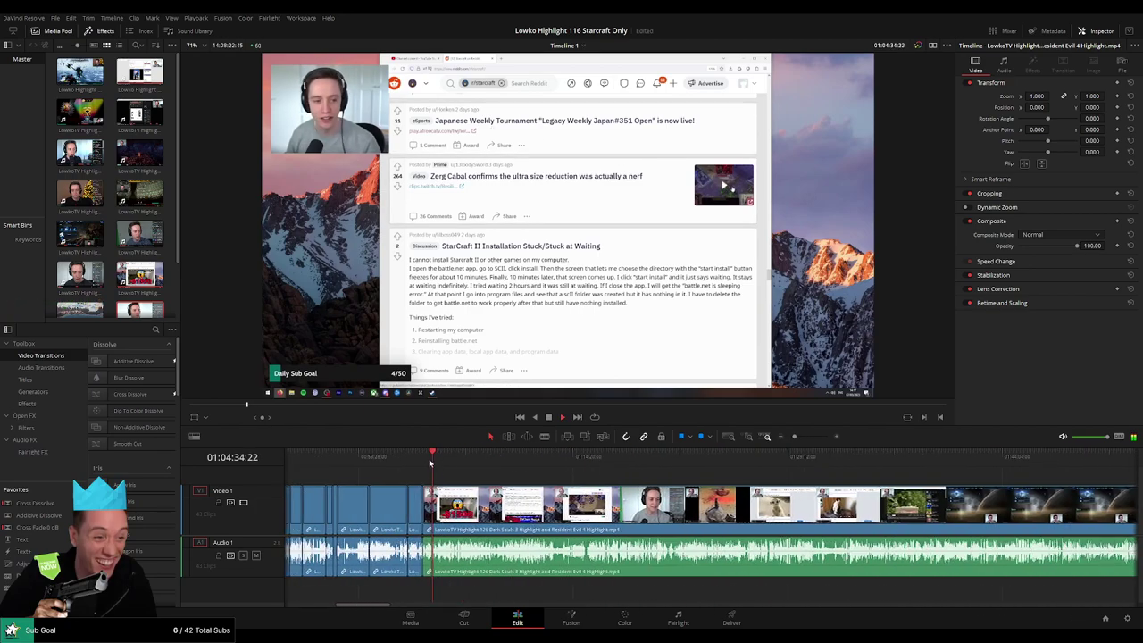
{"action": "left_click_drag", "start_coordinate": [433, 463], "coordinate": [441, 462]}
{"action": "left_click", "coordinate": [437, 462]}
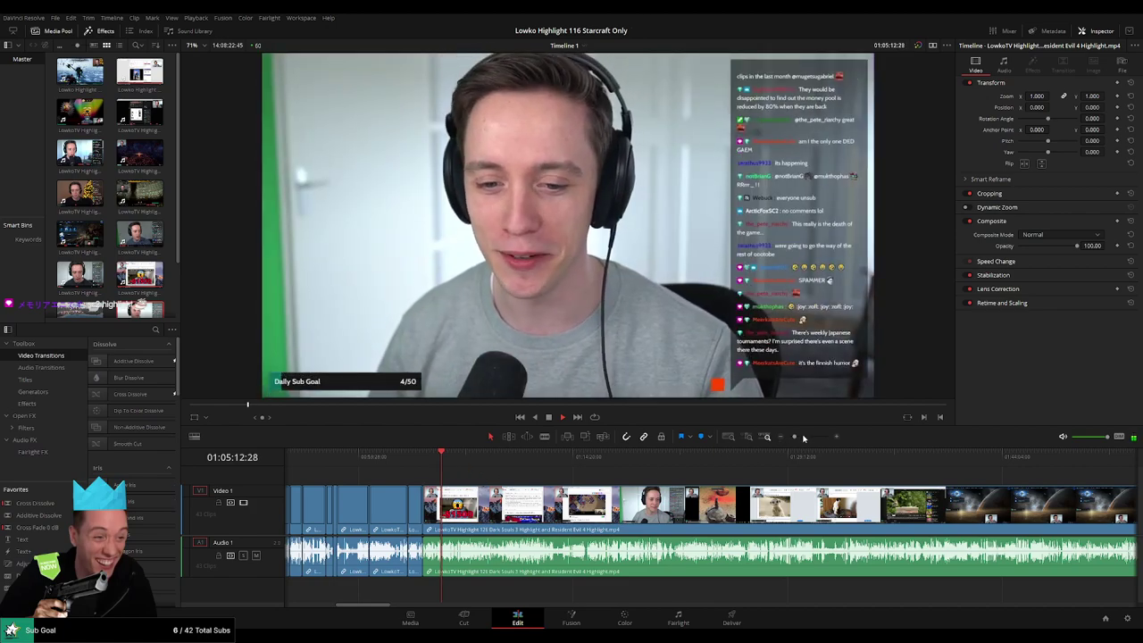
{"action": "left_click_drag", "start_coordinate": [803, 436], "coordinate": [783, 436]}
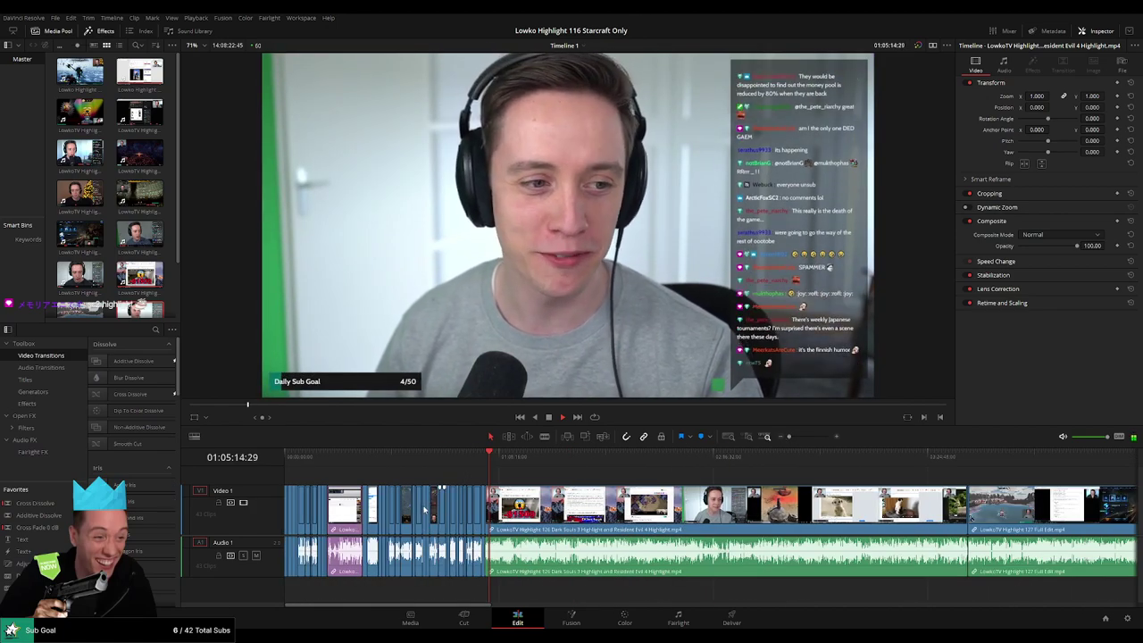
{"action": "left_click_drag", "start_coordinate": [790, 437], "coordinate": [610, 477]}
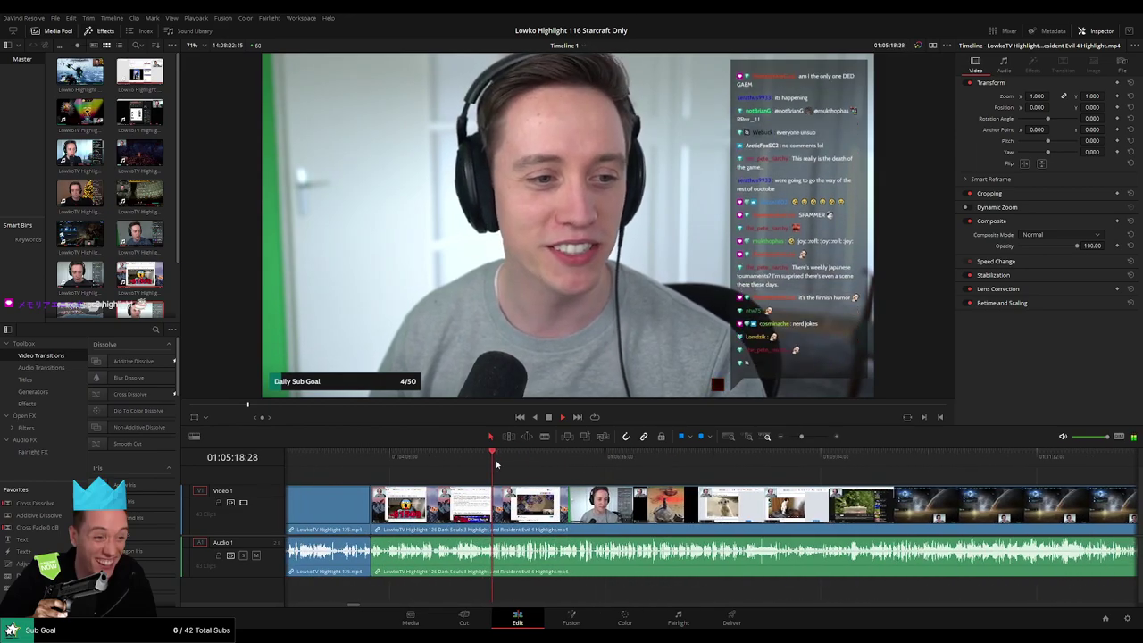
{"action": "left_click", "coordinate": [559, 457]}
{"action": "left_click_drag", "start_coordinate": [558, 459], "coordinate": [628, 458]}
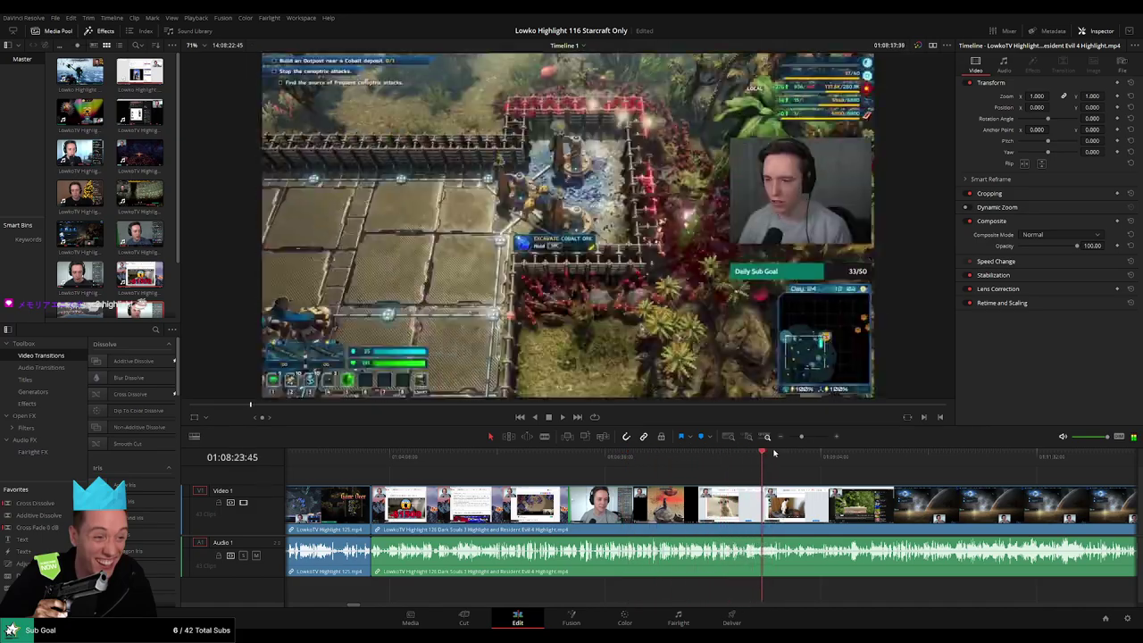
{"action": "left_click_drag", "start_coordinate": [805, 436], "coordinate": [790, 436]}
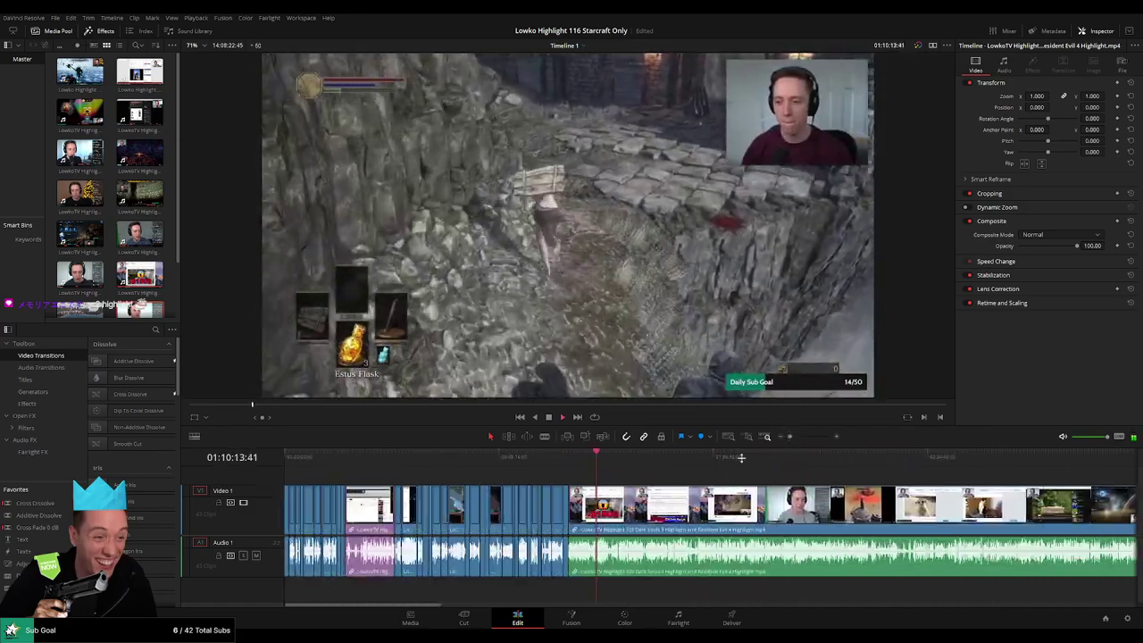
{"action": "left_click_drag", "start_coordinate": [610, 463], "coordinate": [692, 456]}
{"action": "key", "text": "space"}
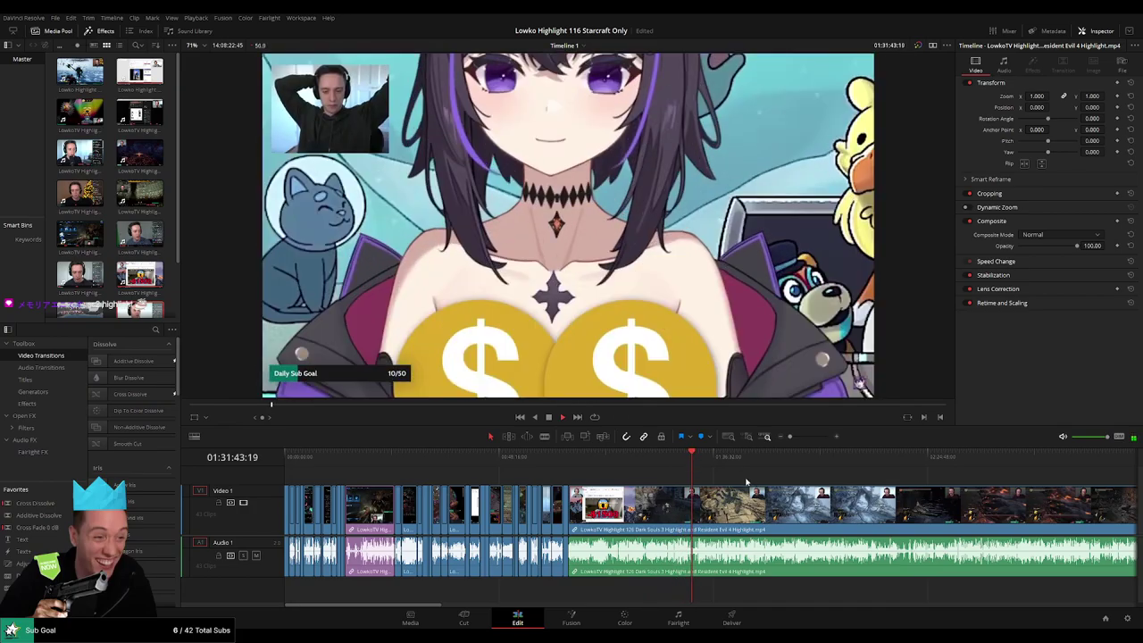
Check the remainder of the Dark Souls 3 and Resident Evil 4 highlight up to about 03:35:31 and ripple-delete the whole clip
{"action": "left_click_drag", "start_coordinate": [748, 482], "coordinate": [774, 459]}
{"action": "key", "text": "space"}
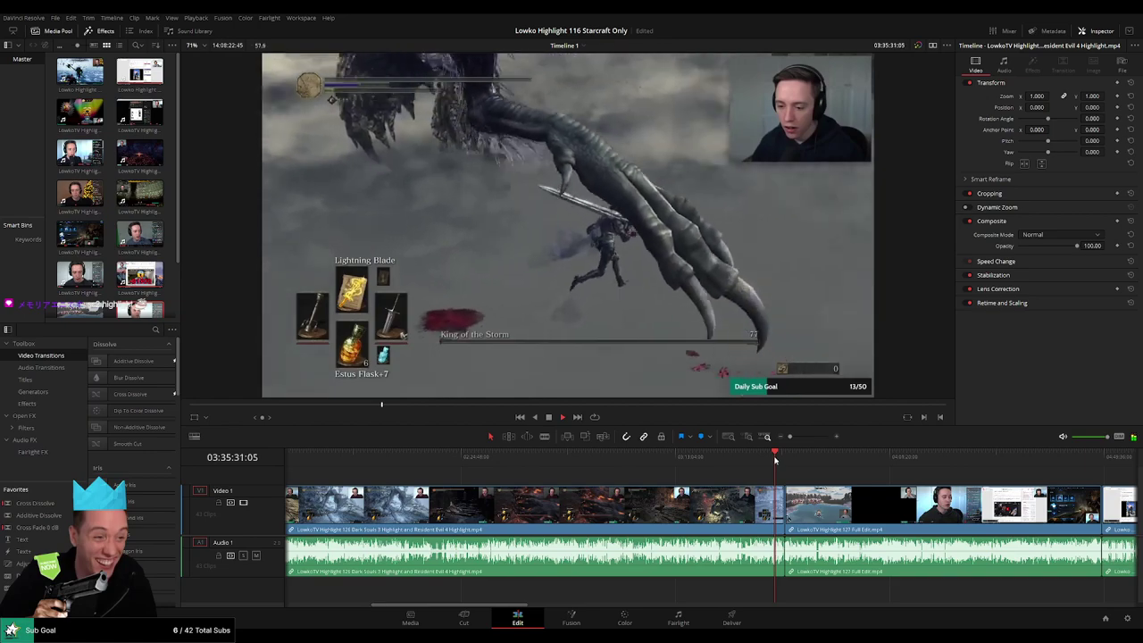
{"action": "left_click", "coordinate": [761, 510]}
{"action": "key", "text": "Delete"}
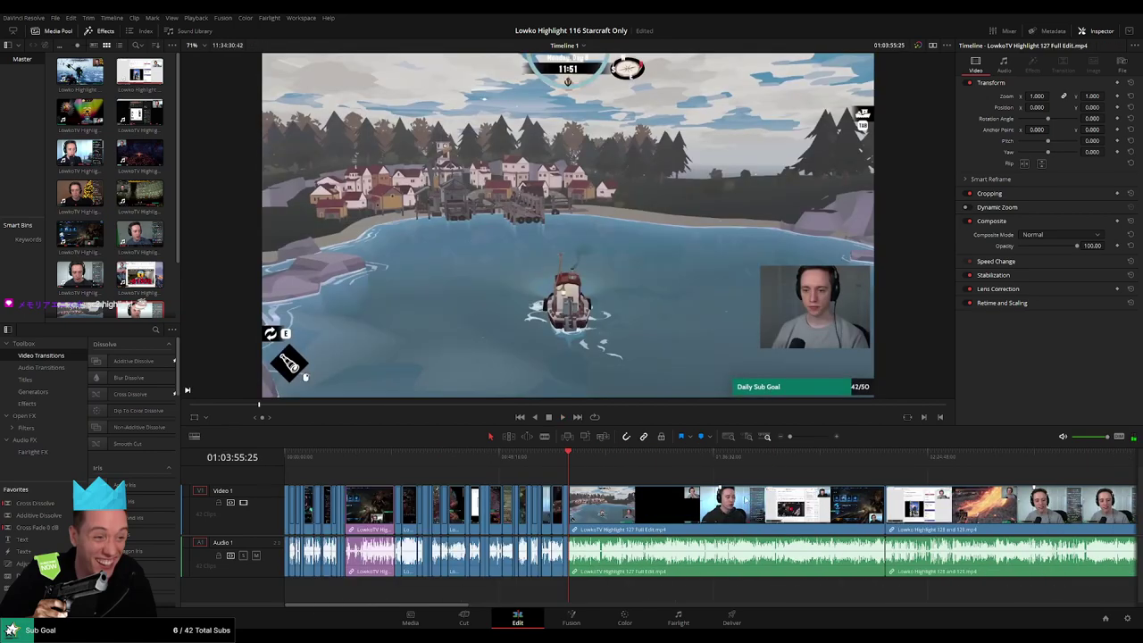
Skim Highlight 127 from about 01:03:57 to 01:08:34 for the first StarCraft gameplay
{"action": "scroll", "coordinate": [792, 515], "scroll_direction": "right", "scroll_amount": 15}
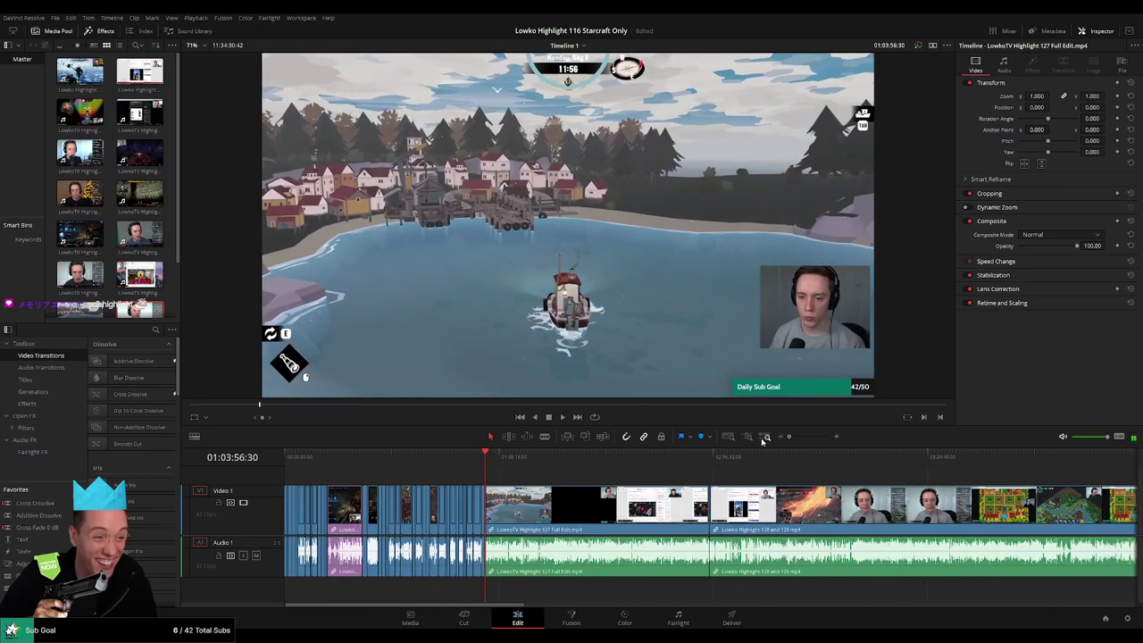
{"action": "scroll", "coordinate": [792, 516], "scroll_direction": "left", "scroll_amount": 15}
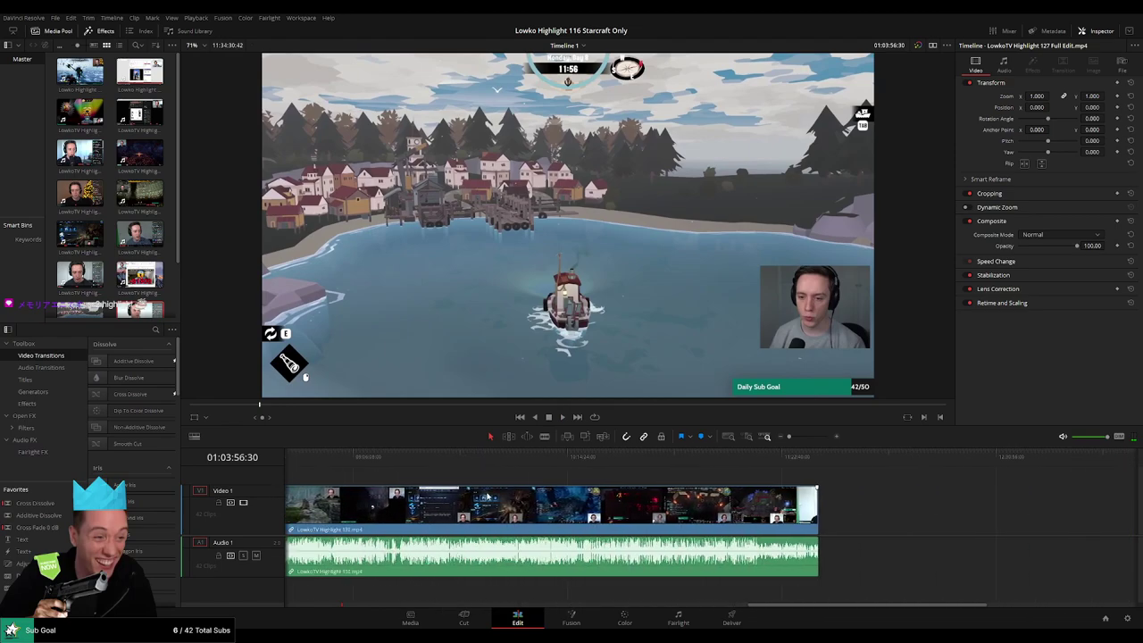
{"action": "scroll", "coordinate": [831, 490], "scroll_direction": "left", "scroll_amount": 4}
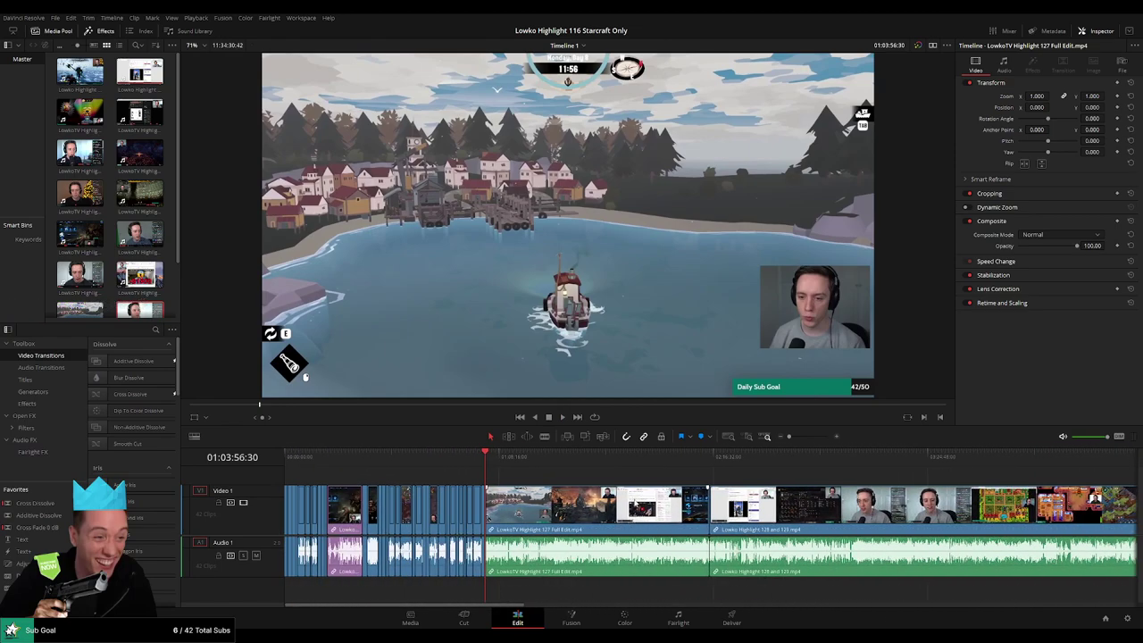
{"action": "scroll", "coordinate": [686, 500], "scroll_direction": "up", "scroll_amount": 6}
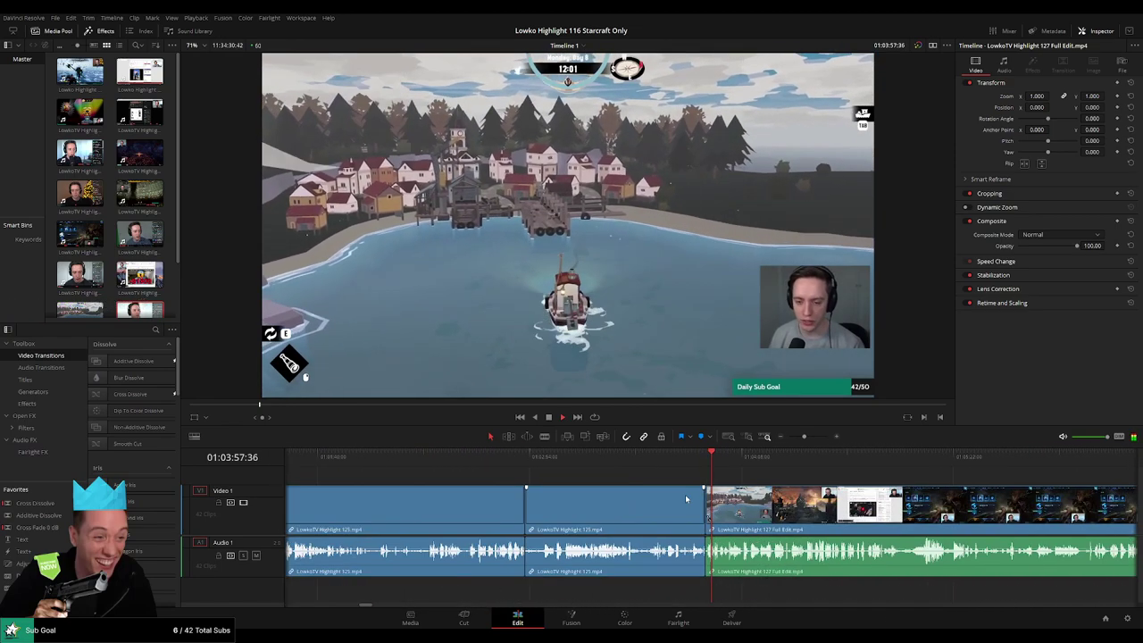
{"action": "left_click_drag", "start_coordinate": [781, 460], "coordinate": [1012, 467]}
{"action": "scroll", "coordinate": [1012, 483], "scroll_direction": "right", "scroll_amount": 10}
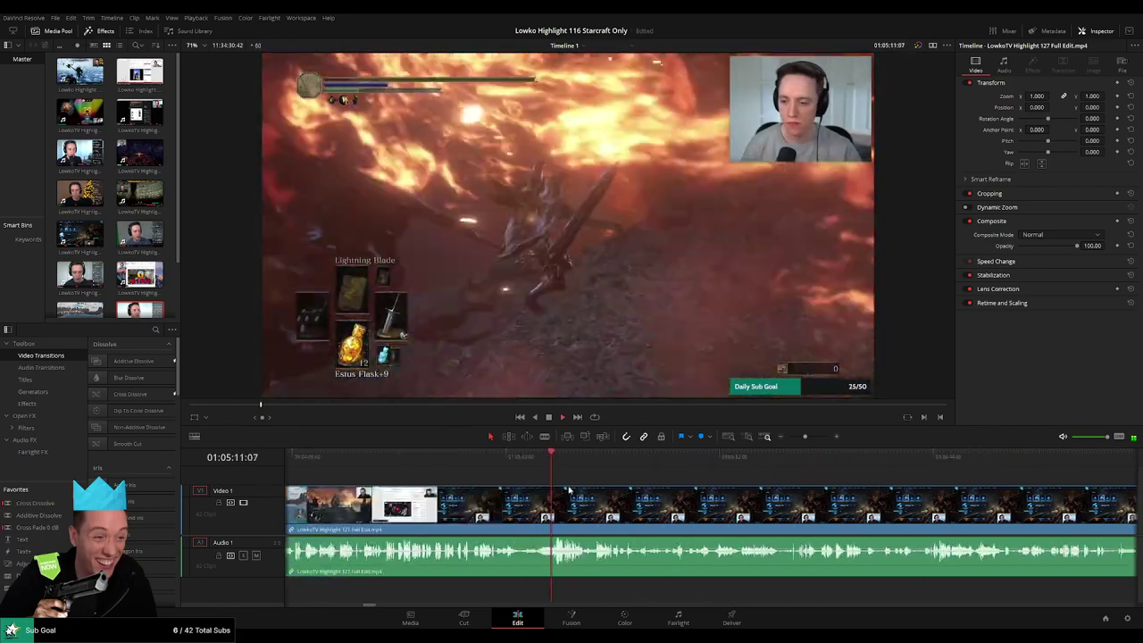
{"action": "left_click_drag", "start_coordinate": [520, 468], "coordinate": [646, 466]}
{"action": "left_click", "coordinate": [750, 466]}
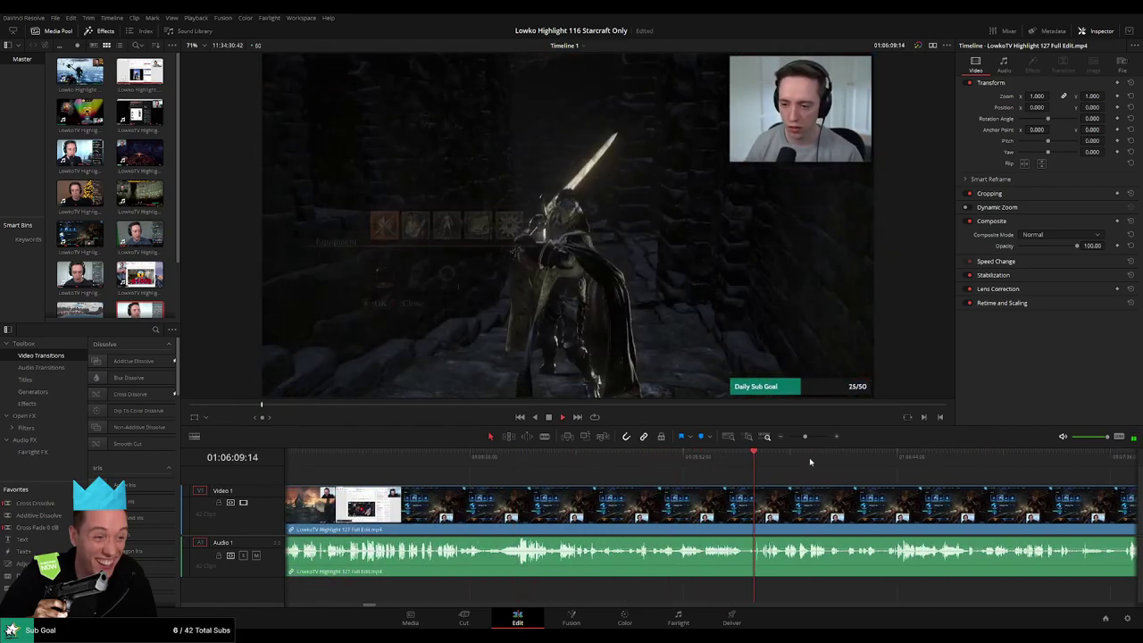
{"action": "mouse_move", "coordinate": [805, 437]}
{"action": "left_mouse_down"}
{"action": "mouse_move", "coordinate": [787, 437]}
{"action": "mouse_move", "coordinate": [803, 437]}
{"action": "left_mouse_up"}
{"action": "left_click_drag", "start_coordinate": [779, 495], "coordinate": [536, 497]}
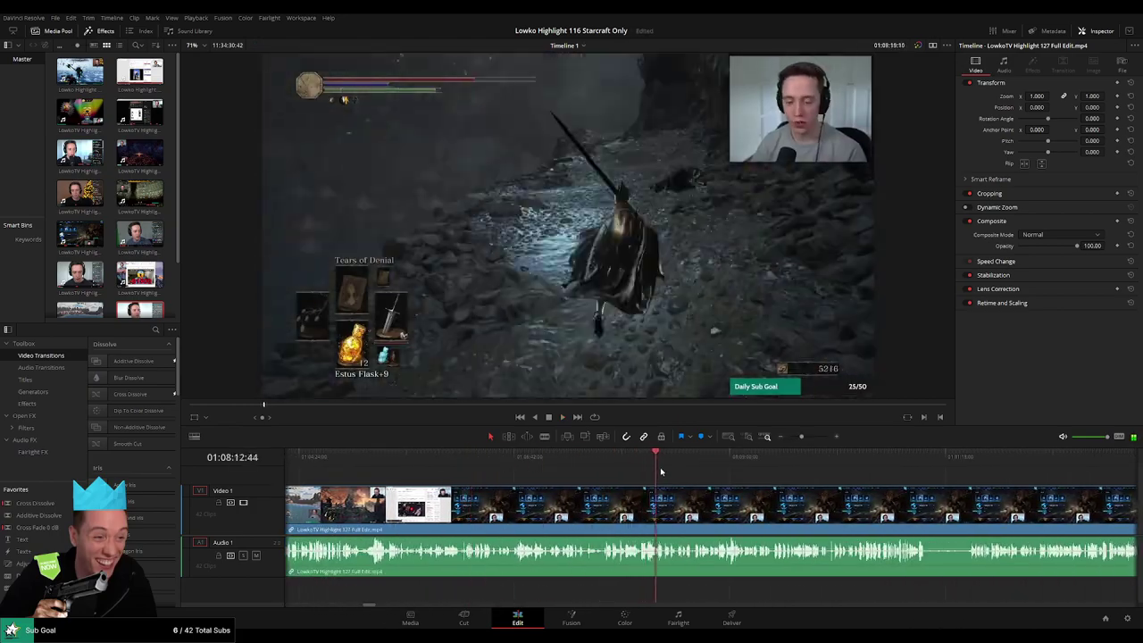
{"action": "left_click_drag", "start_coordinate": [661, 472], "coordinate": [689, 469]}
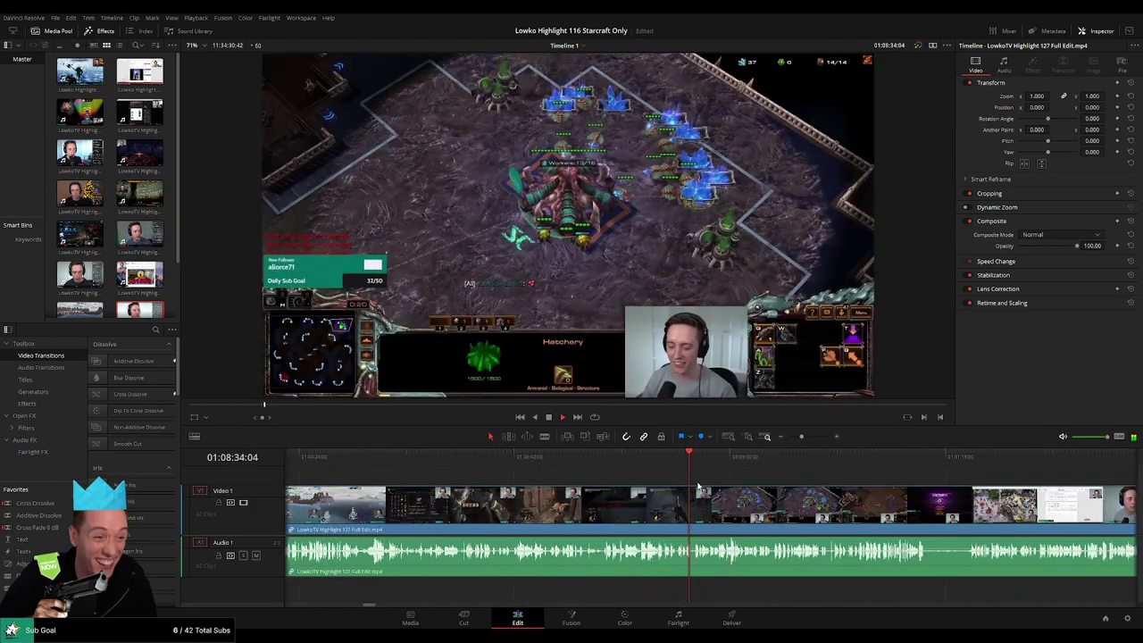
Split Highlight 127 where the Royal Blood LE match starts loading, at about 01:08:13, and ripple-delete the section before it
{"action": "scroll", "coordinate": [701, 489], "scroll_direction": "up", "scroll_amount": 2}
{"action": "left_click", "coordinate": [603, 466]}
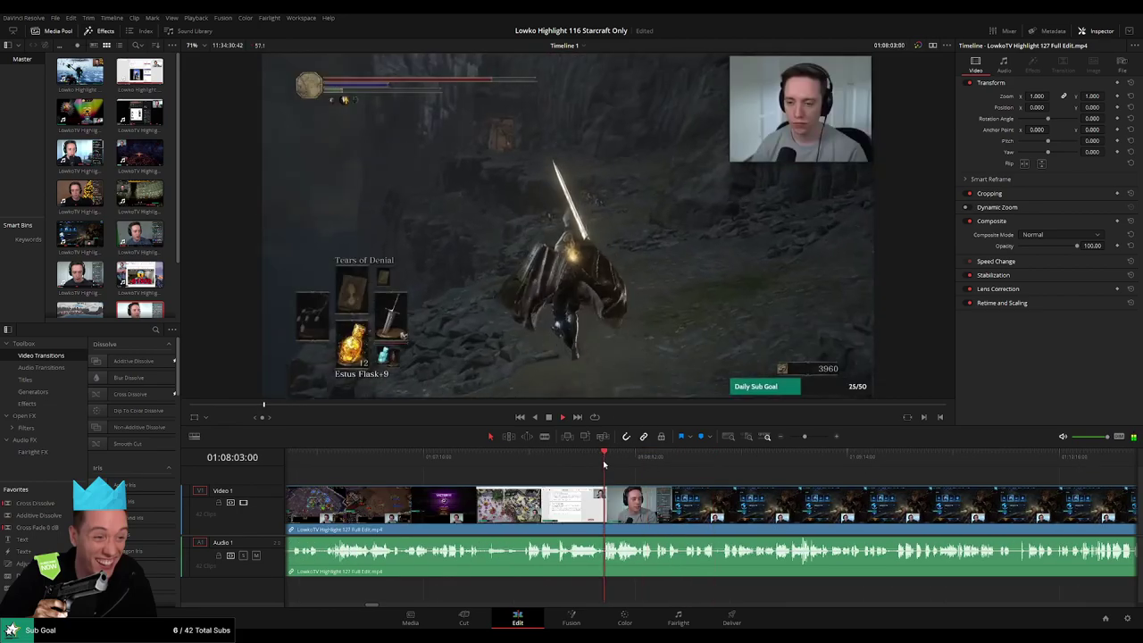
{"action": "left_click_drag", "start_coordinate": [633, 464], "coordinate": [643, 463]}
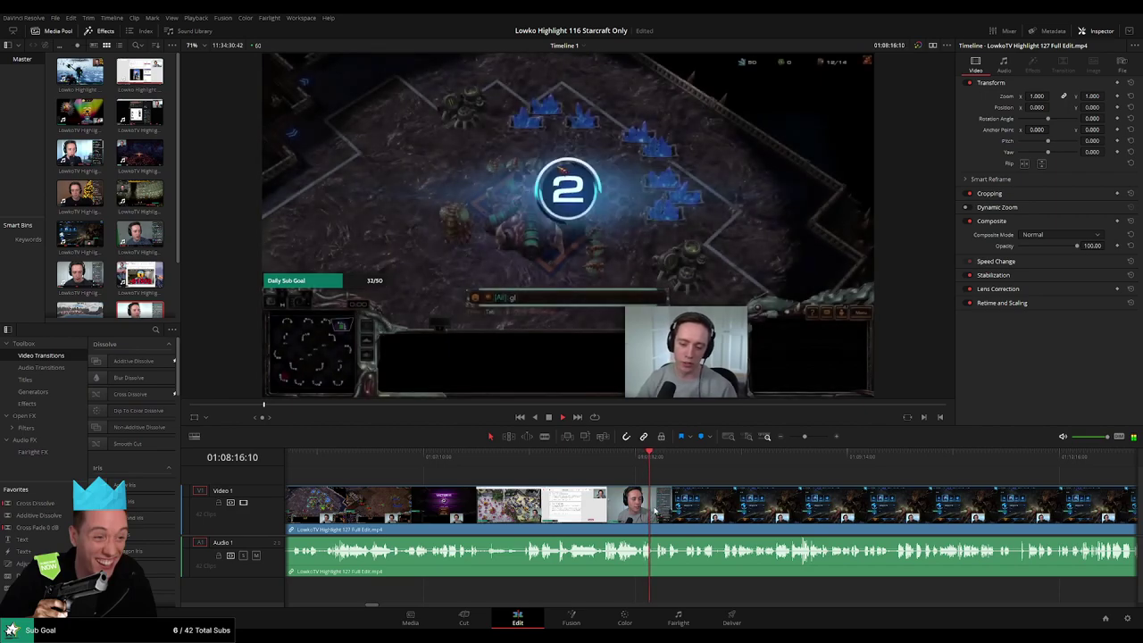
{"action": "scroll", "coordinate": [656, 511], "scroll_direction": "up", "scroll_amount": 3}
{"action": "left_click", "coordinate": [667, 464]}
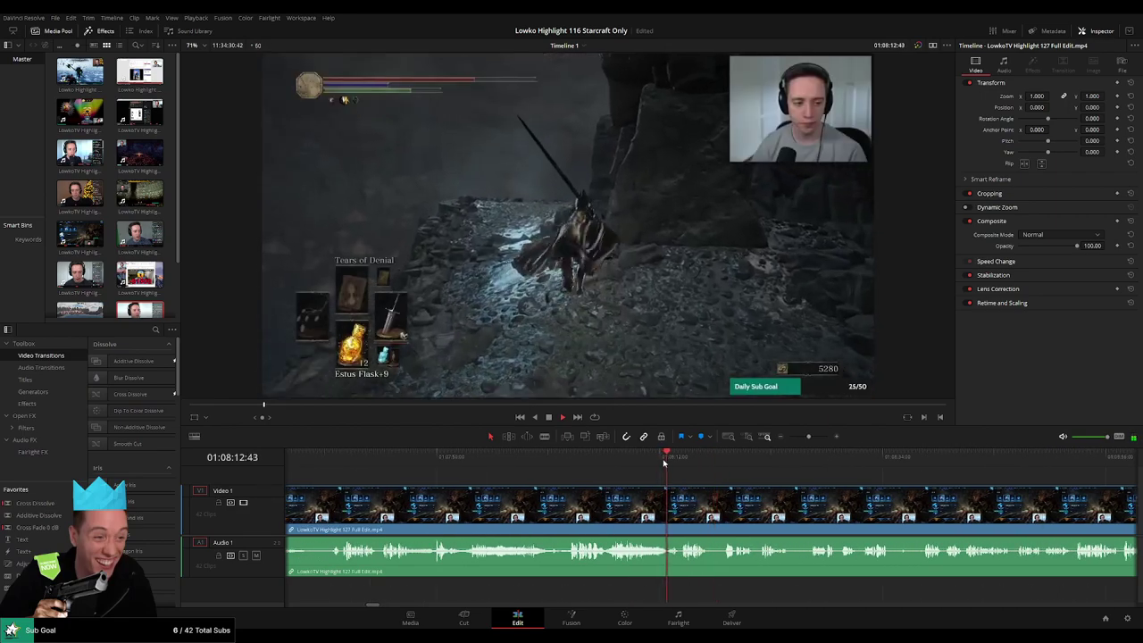
{"action": "key", "text": "ctrl+b"}
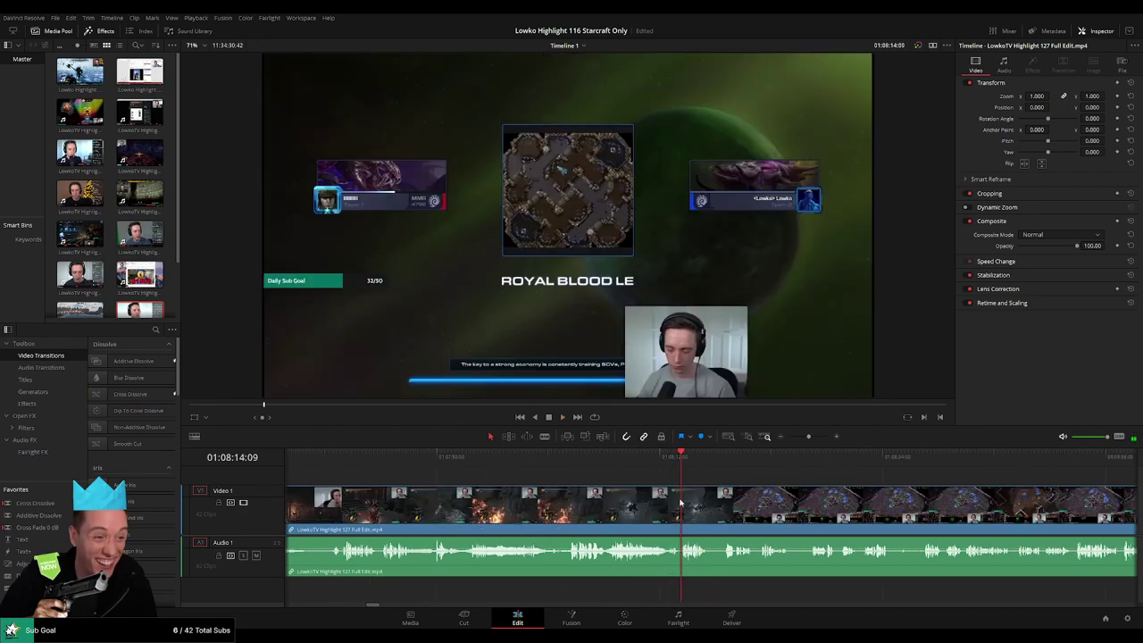
{"action": "left_click", "coordinate": [660, 508]}
{"action": "key", "text": "Delete"}
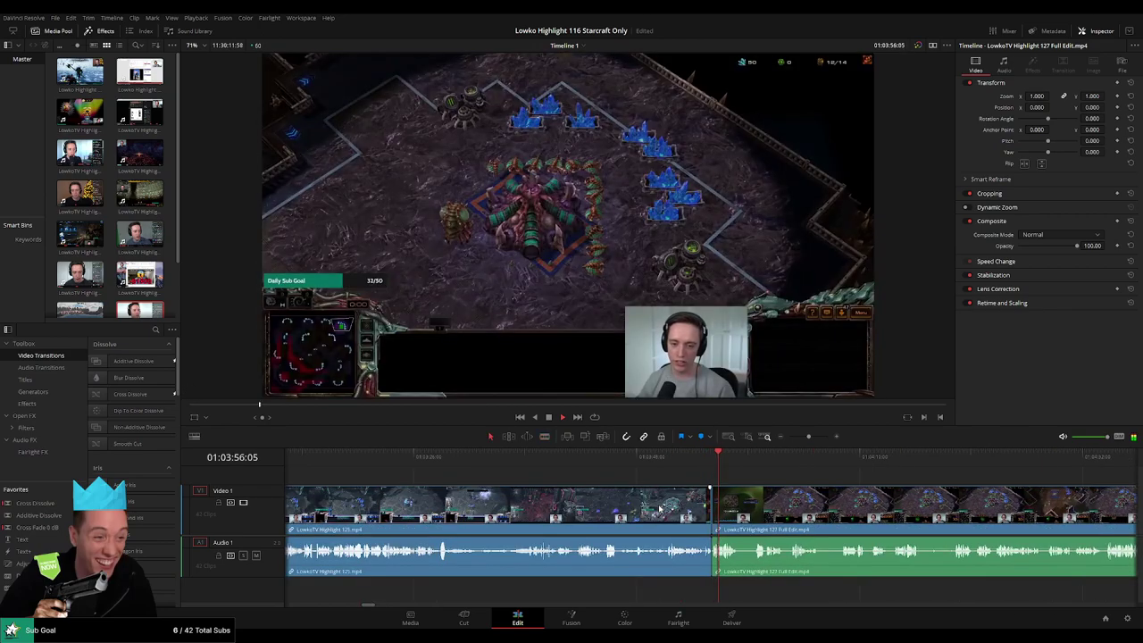
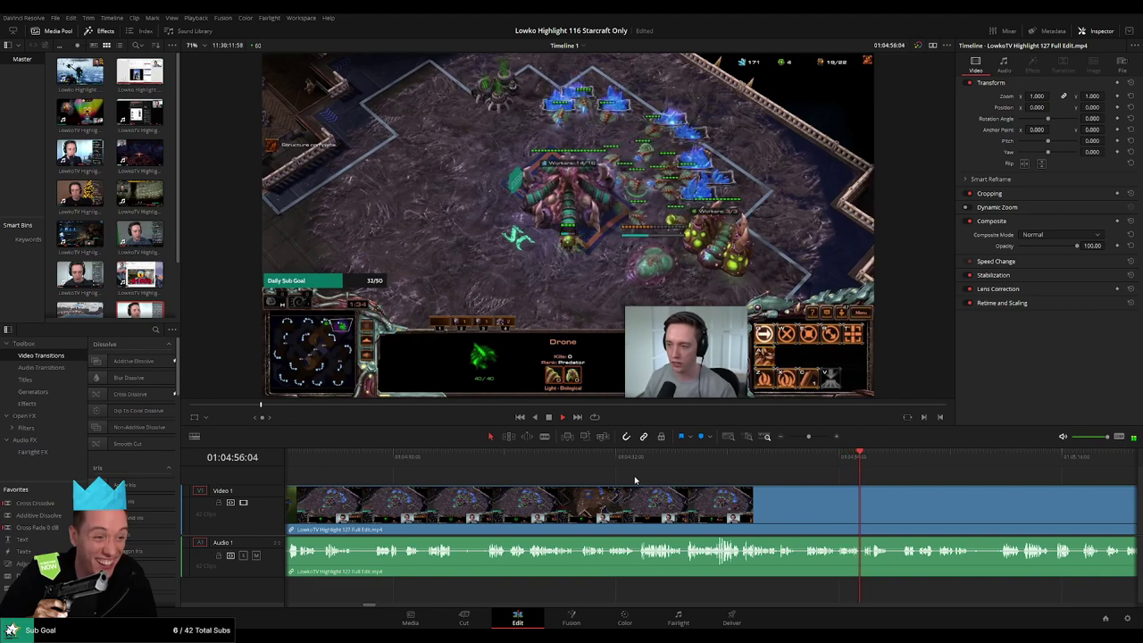
Cut out the short stretch of the StarCraft match between about 01:04:58 and 01:05:00 and ripple-delete it
{"action": "left_click_drag", "start_coordinate": [819, 500], "coordinate": [485, 485]}
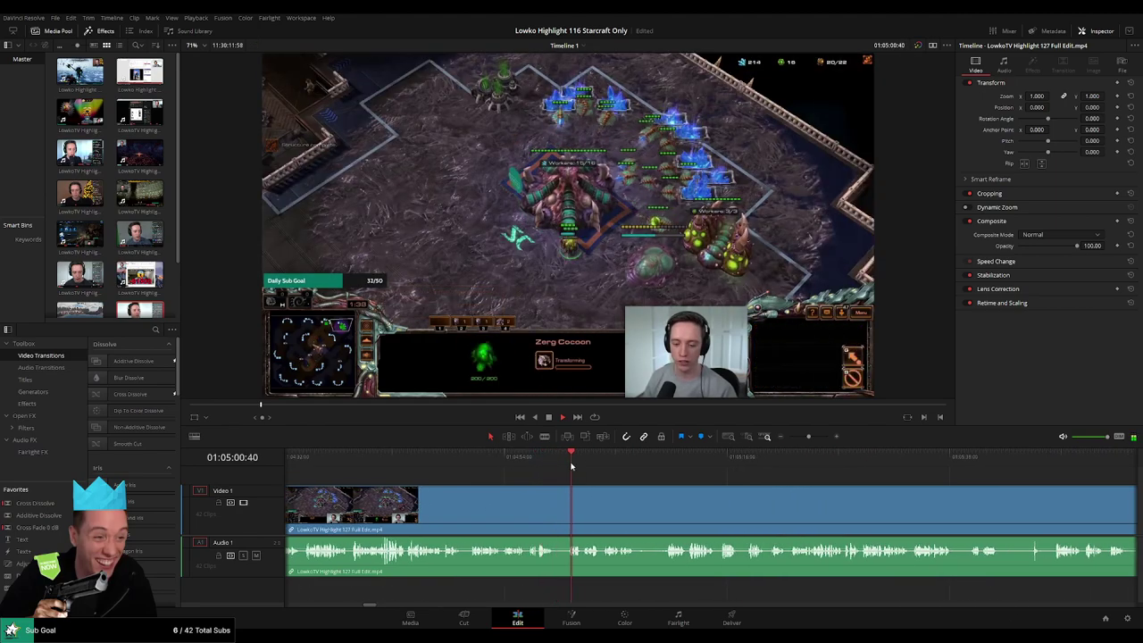
{"action": "key", "text": "b"}
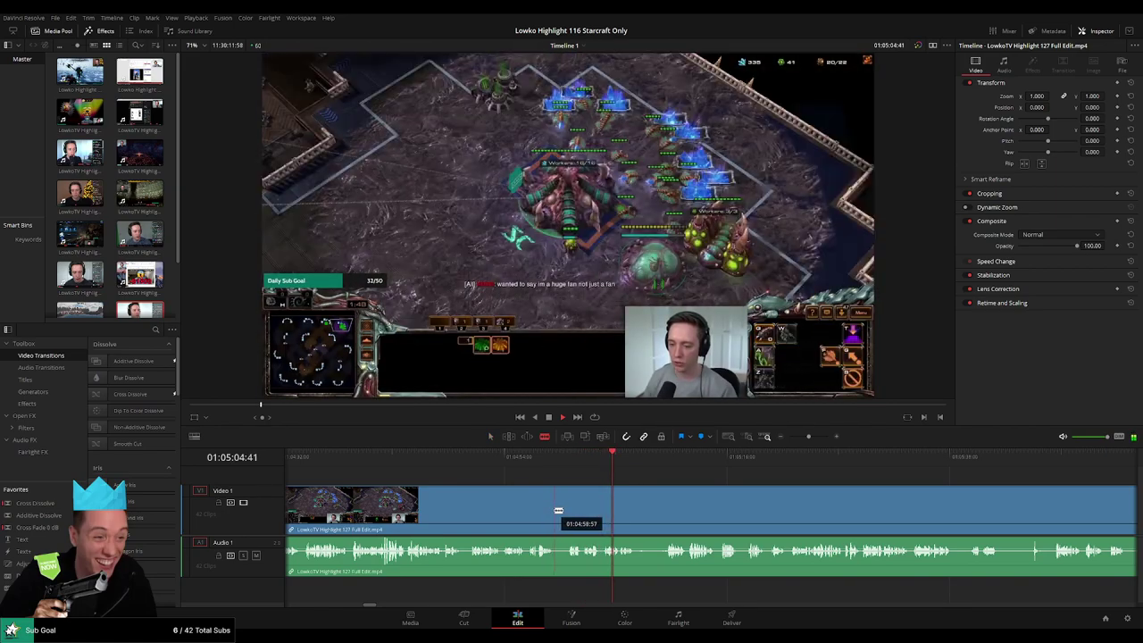
{"action": "left_click", "coordinate": [557, 511]}
{"action": "left_click", "coordinate": [565, 510]}
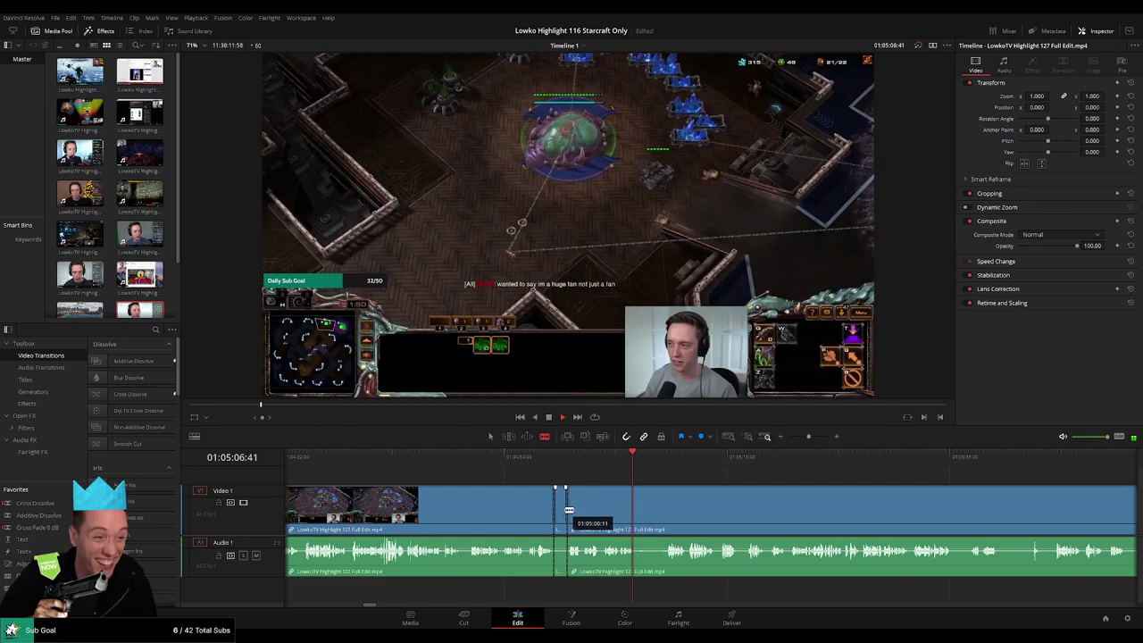
{"action": "key", "text": "a"}
{"action": "left_click", "coordinate": [561, 511]}
{"action": "key", "text": "Delete"}
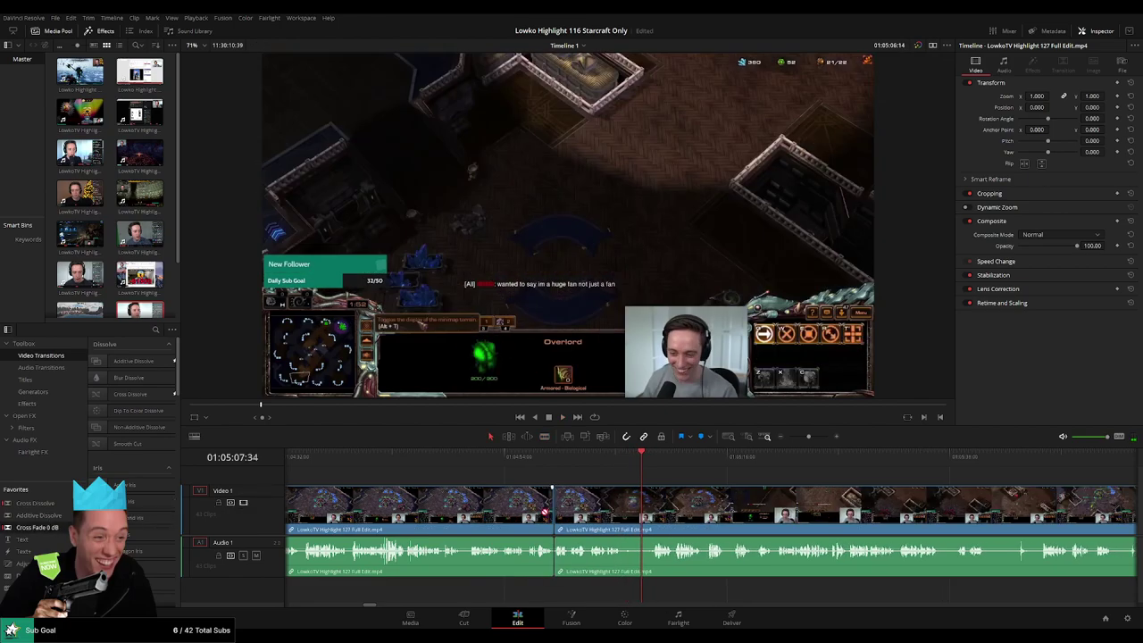
Add a Cross Fade 0 dB to the audio at the new cut near 01:04:59 and play back the join
{"action": "left_click_drag", "start_coordinate": [545, 512], "coordinate": [553, 553]}
{"action": "left_click", "coordinate": [548, 457]}
{"action": "key", "text": "space"}
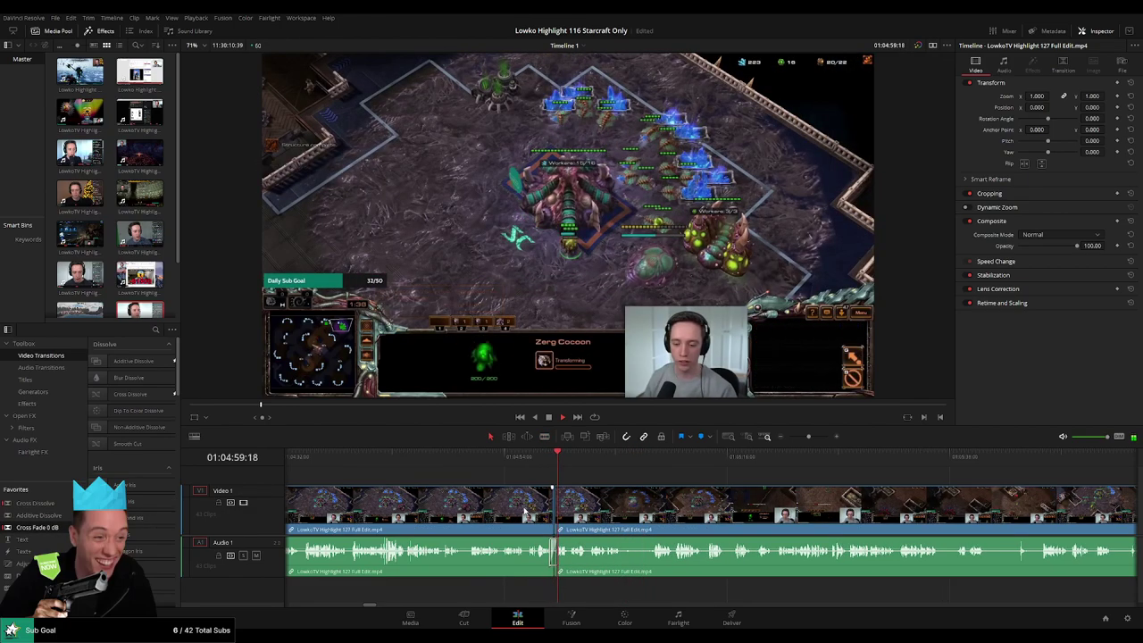
{"action": "left_click", "coordinate": [525, 513]}
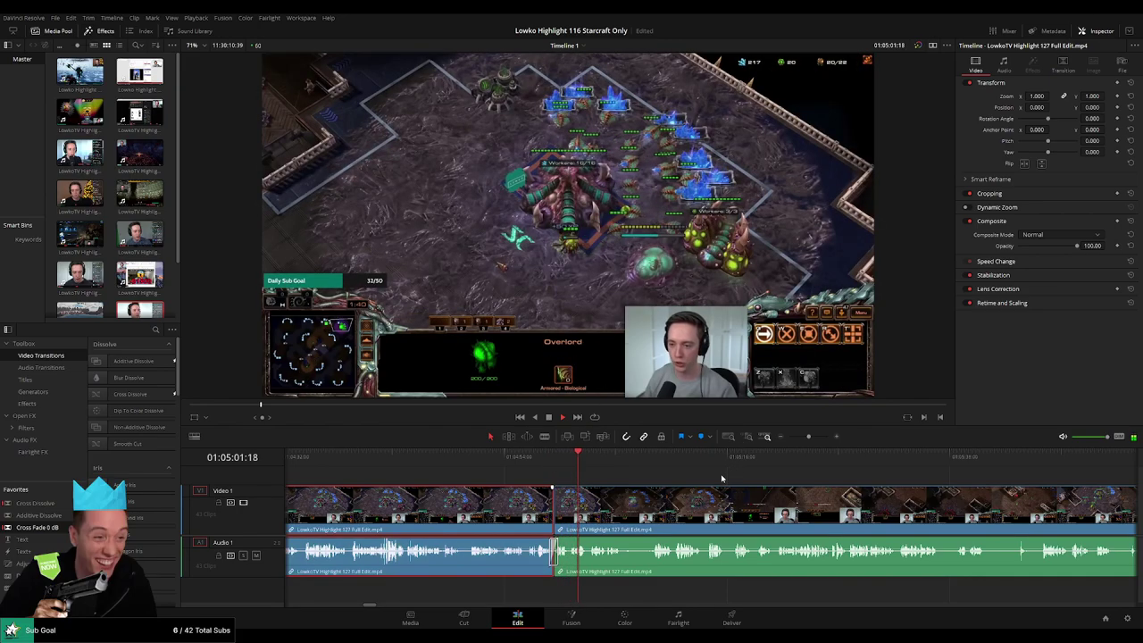
{"action": "left_click", "coordinate": [659, 482]}
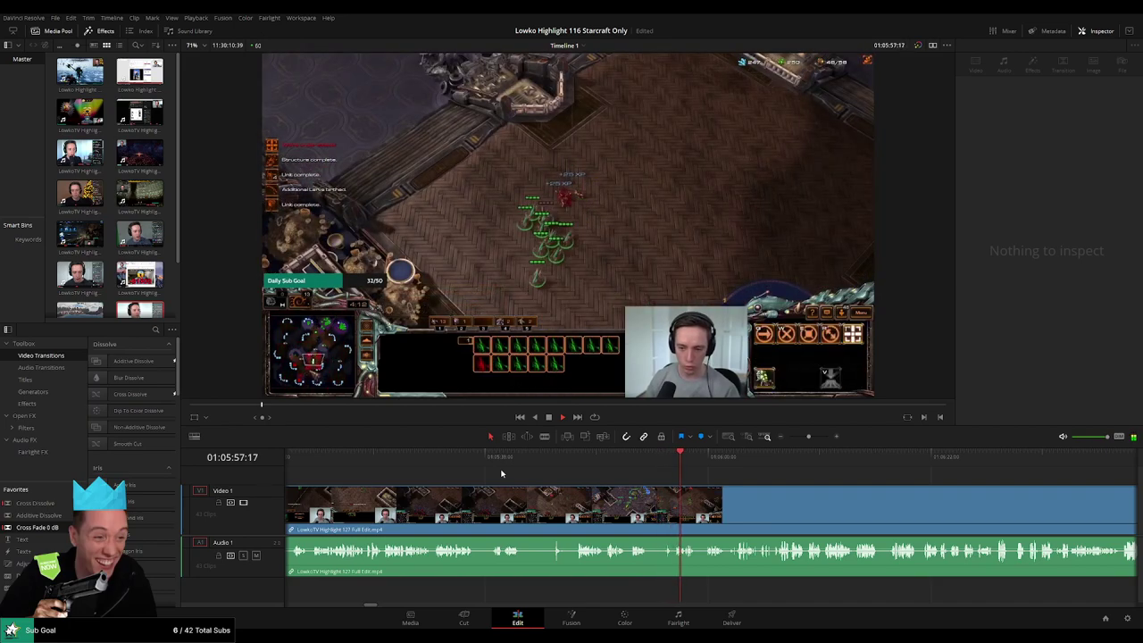
Review the StarCraft match from about 01:05:57 through its victory screen at about 01:07:25 to find where the segment ends
{"action": "left_click_drag", "start_coordinate": [609, 495], "coordinate": [479, 491]}
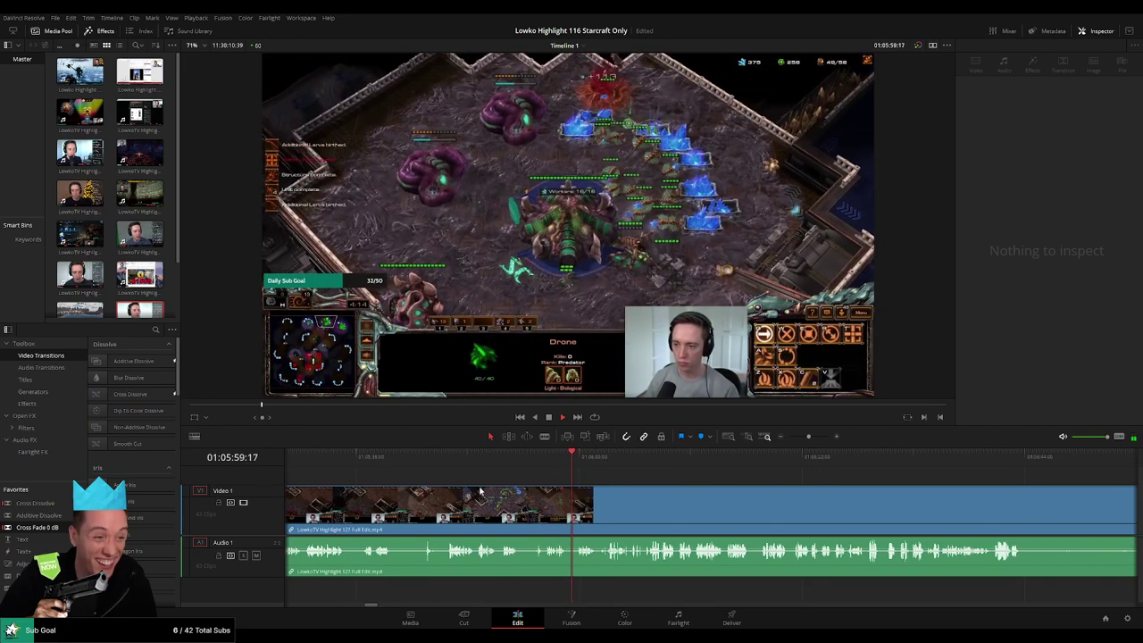
{"action": "scroll", "coordinate": [536, 487], "scroll_direction": "right", "scroll_amount": 2}
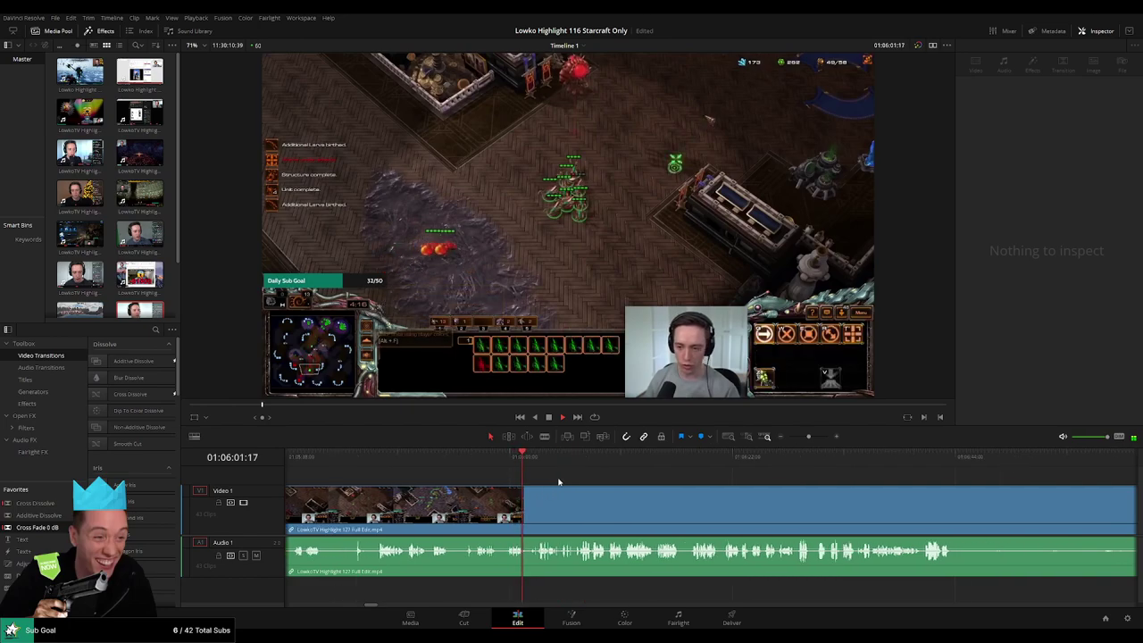
{"action": "left_click_drag", "start_coordinate": [605, 495], "coordinate": [516, 493]}
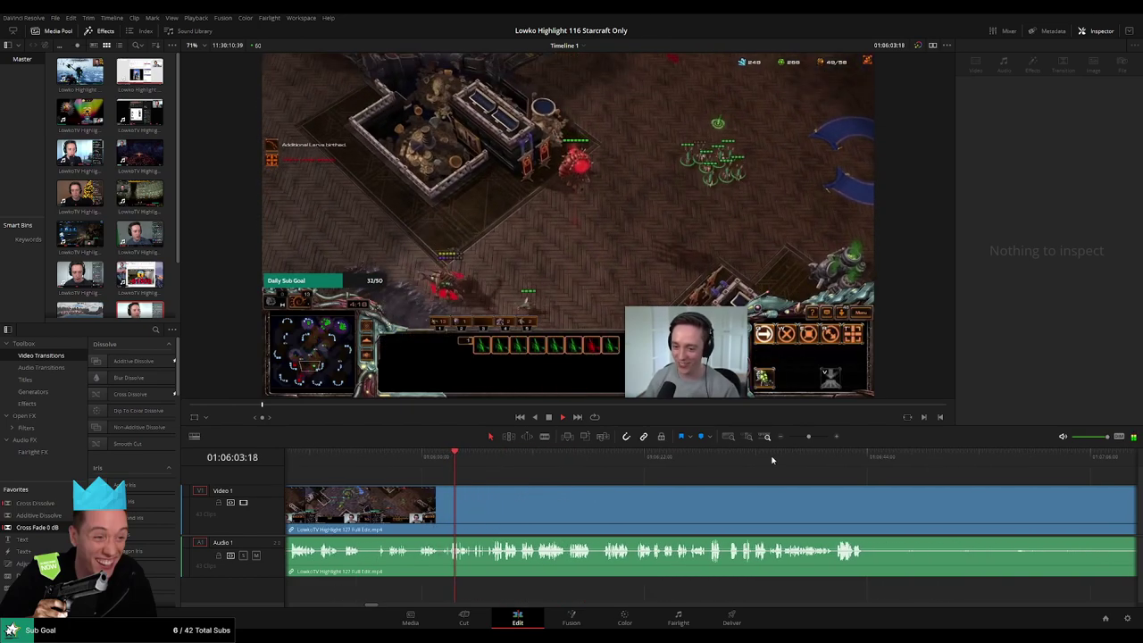
{"action": "mouse_move", "coordinate": [808, 436]}
{"action": "left_mouse_down"}
{"action": "mouse_move", "coordinate": [788, 439]}
{"action": "mouse_move", "coordinate": [807, 438]}
{"action": "left_mouse_up"}
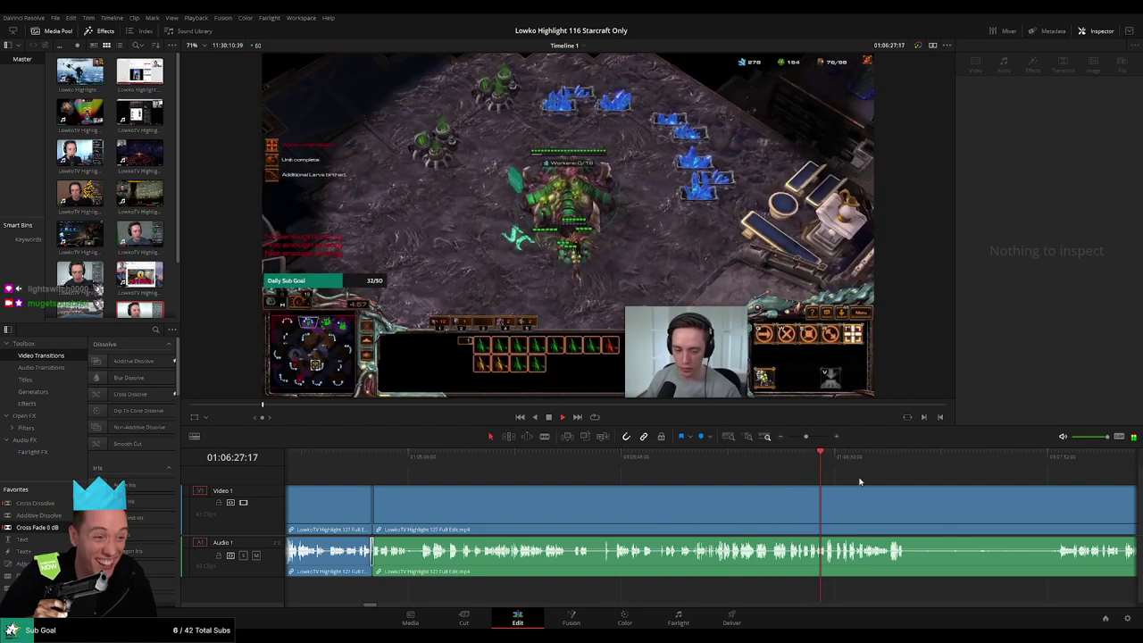
{"action": "scroll", "coordinate": [667, 488], "scroll_direction": "right", "scroll_amount": 5}
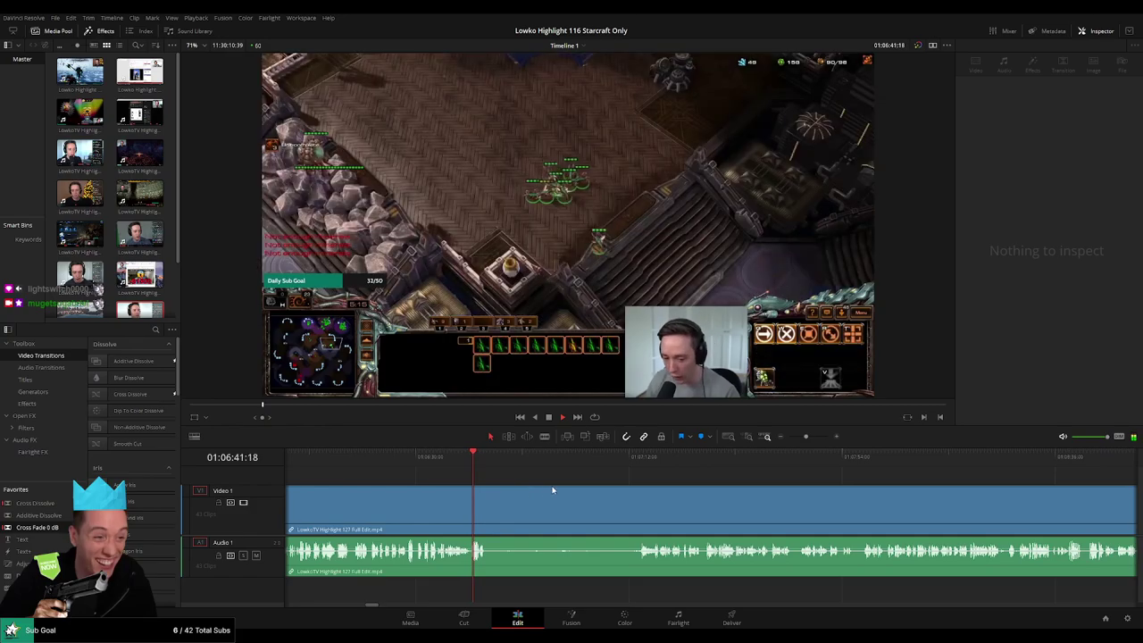
{"action": "left_click", "coordinate": [553, 488]}
{"action": "left_click", "coordinate": [561, 479]}
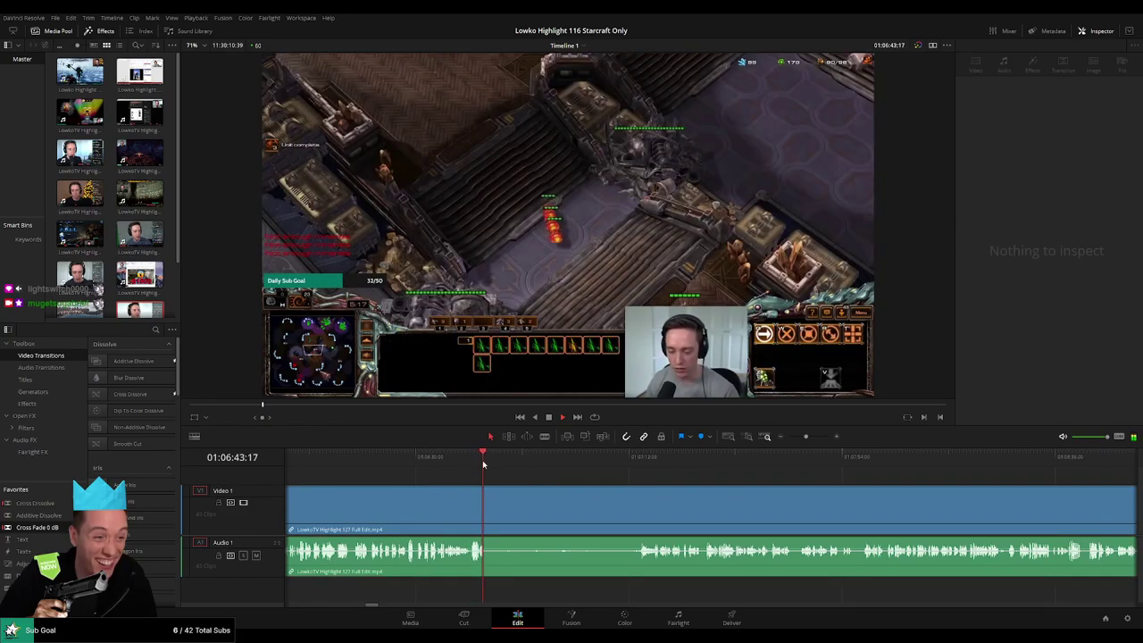
{"action": "left_click_drag", "start_coordinate": [484, 464], "coordinate": [640, 458]}
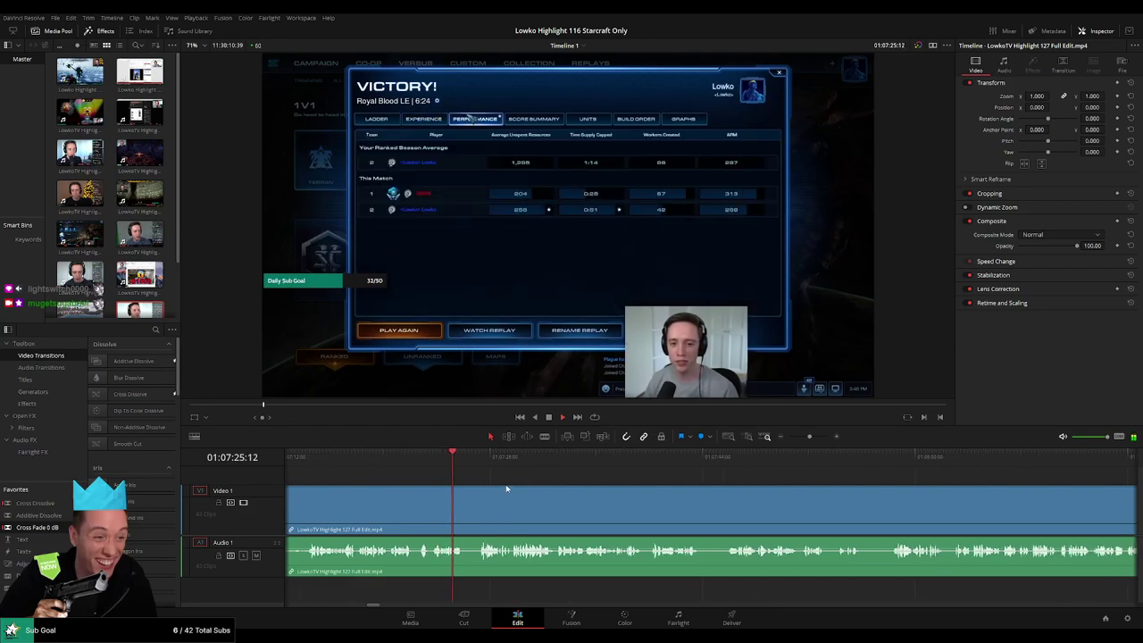
Split Highlight 127 after the match at about 01:07:34:58, where the streamer drinks on camera, and select the match clip before it
{"action": "key", "text": "b"}
{"action": "left_click", "coordinate": [464, 512]}
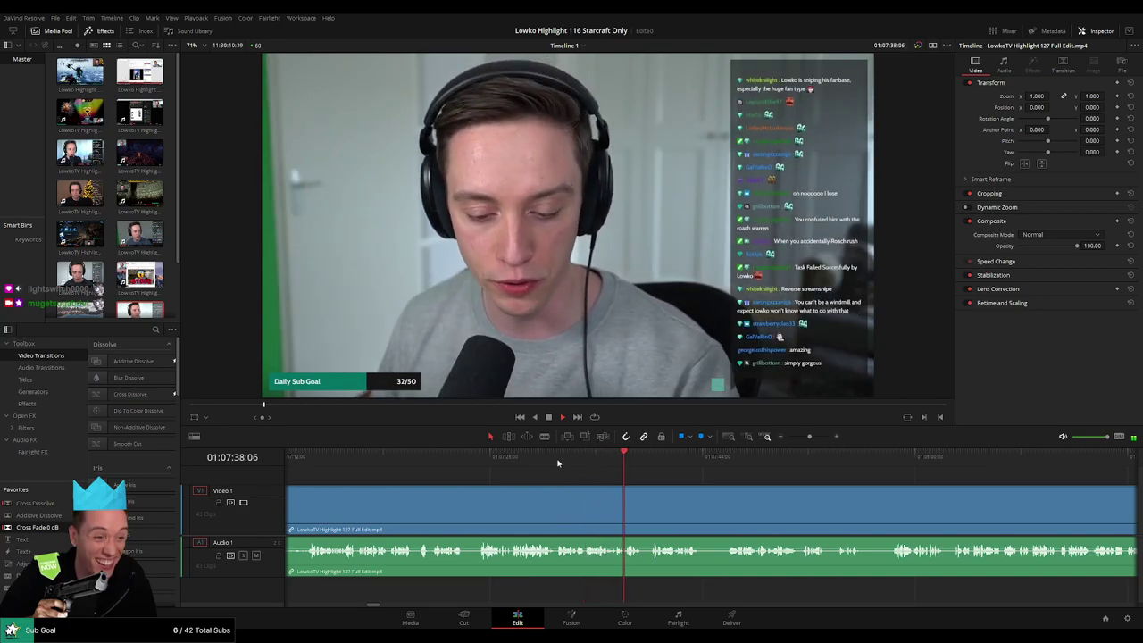
{"action": "left_click", "coordinate": [545, 457]}
{"action": "left_click_drag", "start_coordinate": [809, 436], "coordinate": [821, 438]}
{"action": "key", "text": "space"}
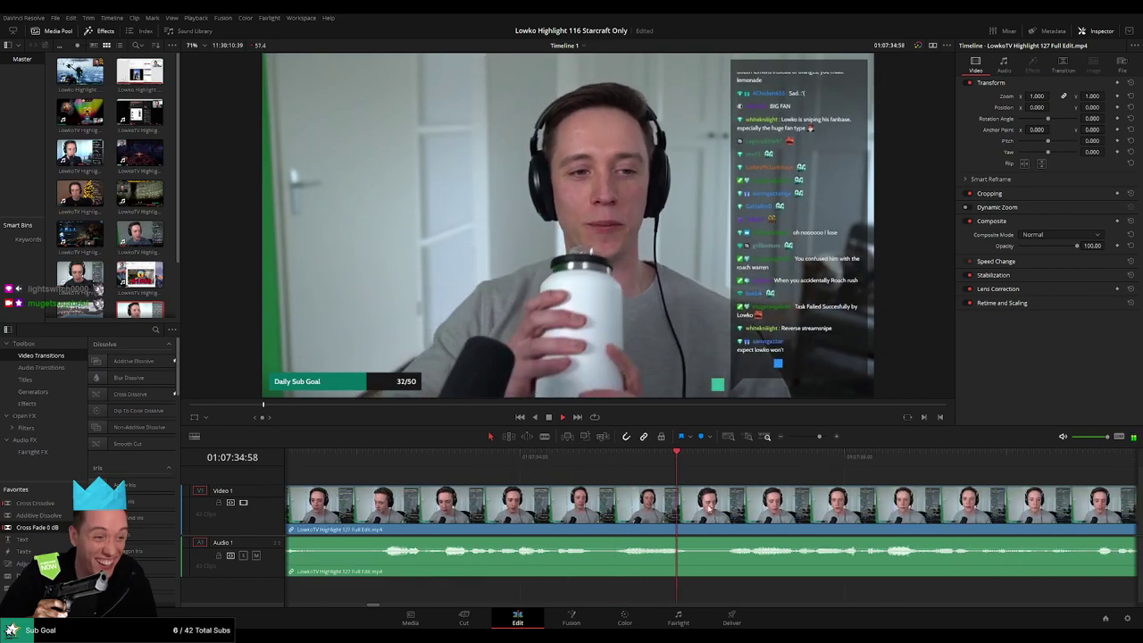
{"action": "left_click_drag", "start_coordinate": [819, 437], "coordinate": [797, 437]}
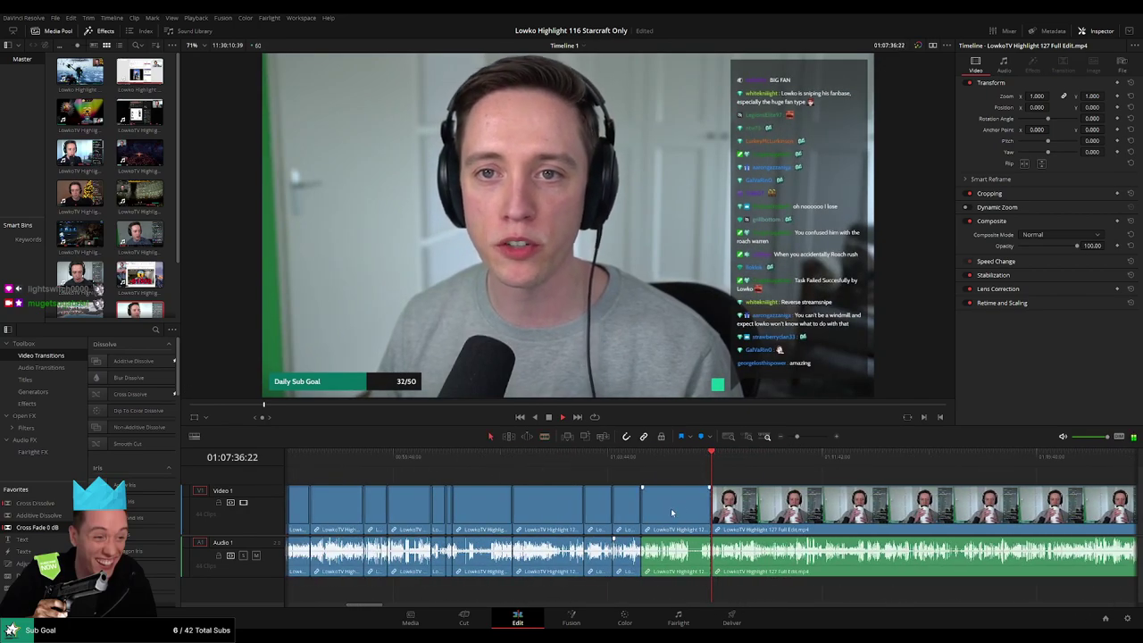
{"action": "left_click", "coordinate": [671, 509]}
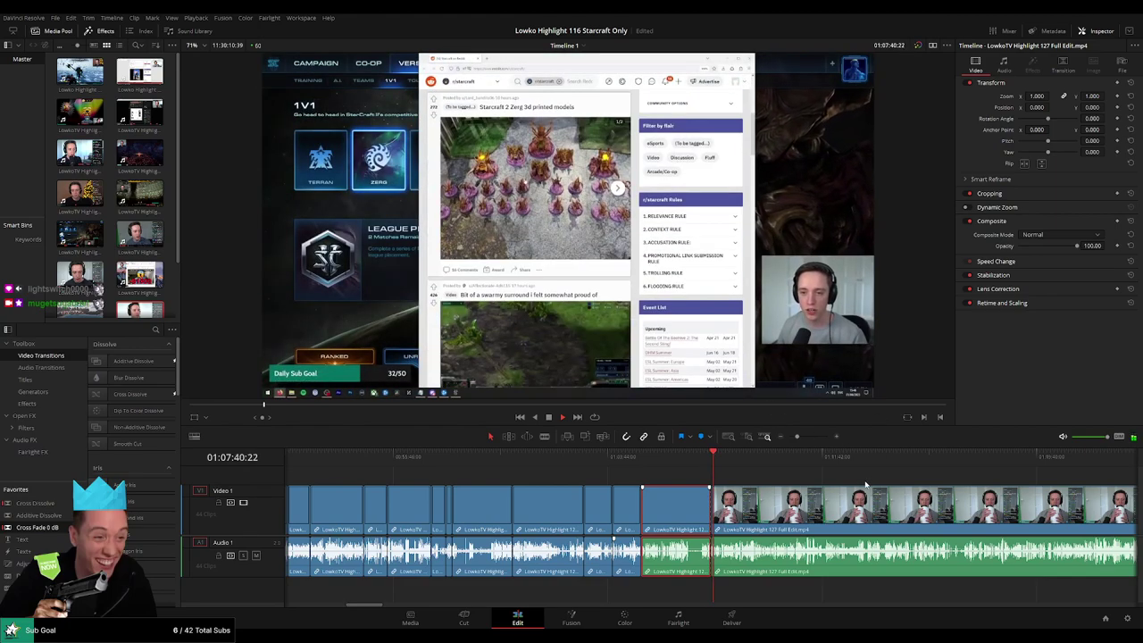
Skim Highlight 127 from about 01:07:40 past 01:10:28 and check whether the Reddit, chat and match footage contains a segment to keep
{"action": "left_click", "coordinate": [768, 478]}
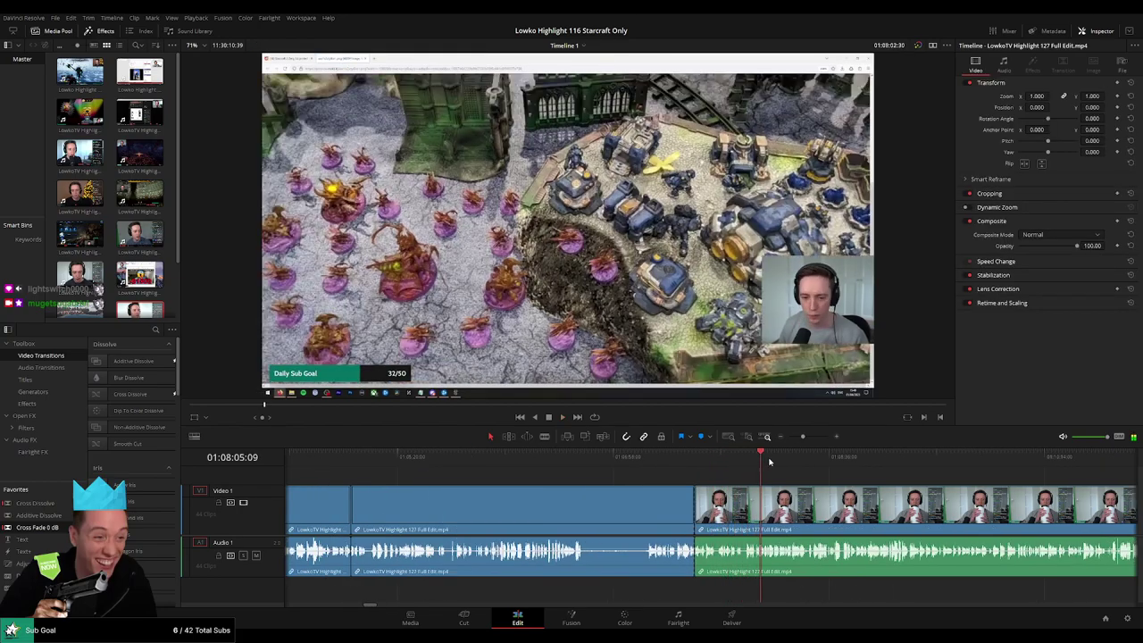
{"action": "left_click_drag", "start_coordinate": [770, 463], "coordinate": [551, 462]}
{"action": "key", "text": "space"}
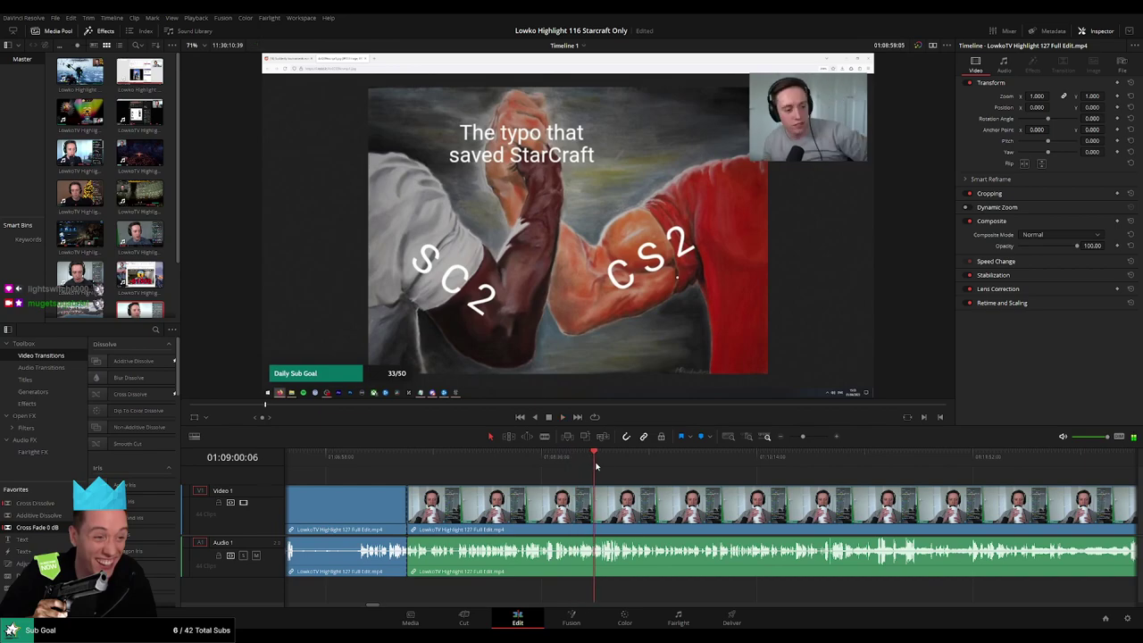
{"action": "left_click_drag", "start_coordinate": [597, 466], "coordinate": [604, 465]}
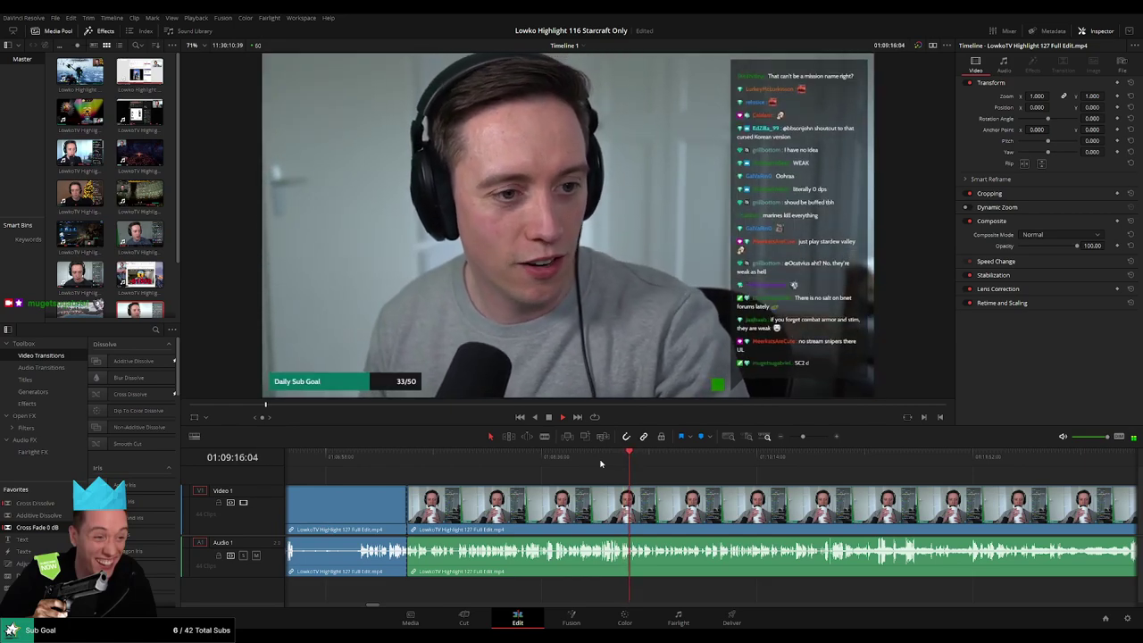
{"action": "left_click", "coordinate": [748, 464]}
{"action": "left_click", "coordinate": [785, 464]}
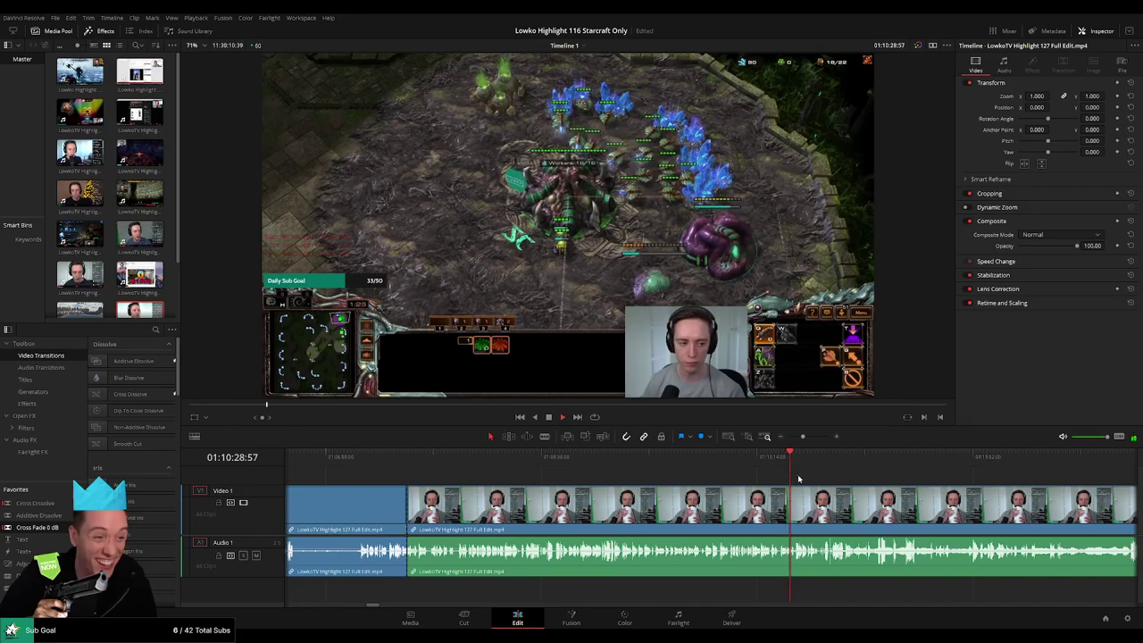
{"action": "left_click", "coordinate": [805, 469]}
{"action": "left_click", "coordinate": [854, 469]}
{"action": "left_click_drag", "start_coordinate": [855, 470], "coordinate": [791, 440]}
Jump ahead in Highlight 127 and examine the footage between about 01:41:15 and 01:46:40 for the next usable segment
{"action": "left_click_drag", "start_coordinate": [711, 465], "coordinate": [810, 456]}
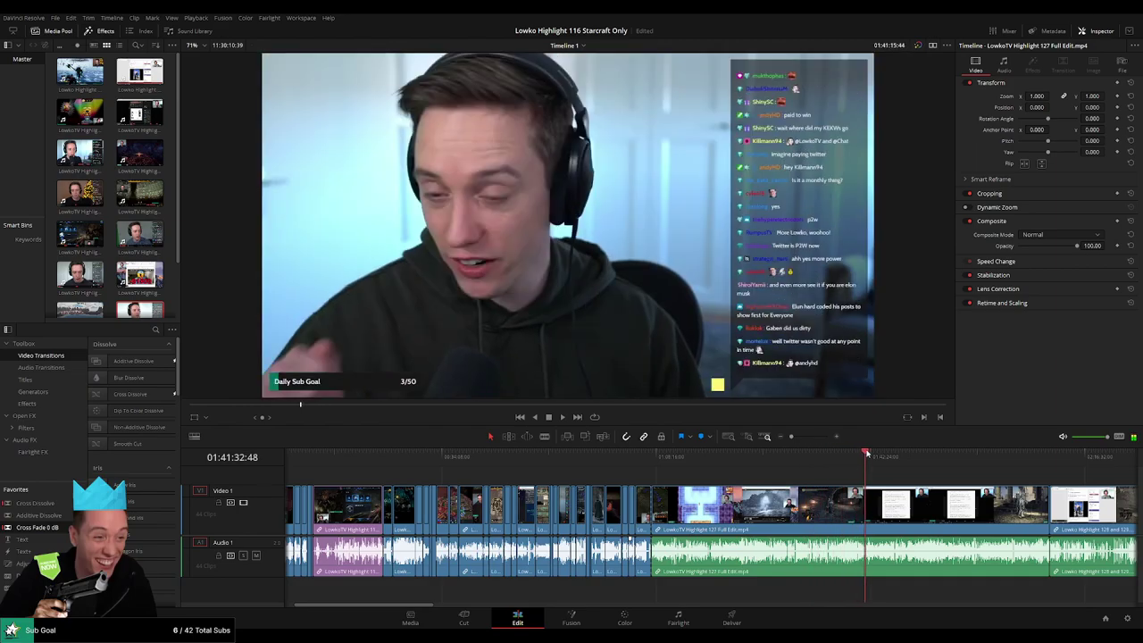
{"action": "left_click_drag", "start_coordinate": [885, 494], "coordinate": [632, 456]}
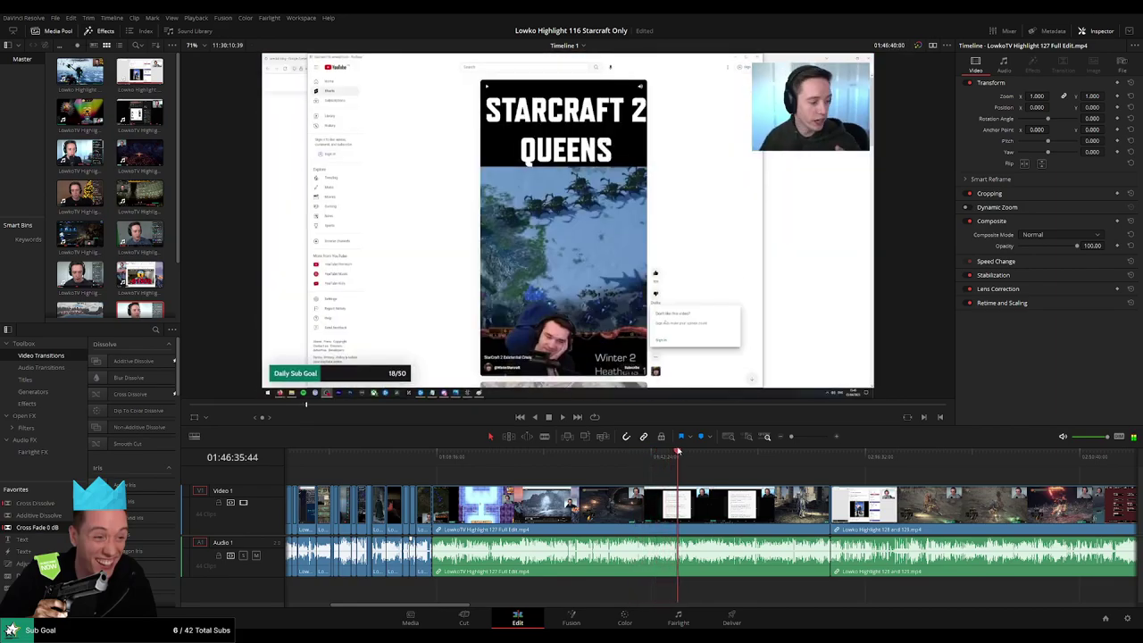
{"action": "mouse_move", "coordinate": [677, 452]}
{"action": "left_mouse_down"}
{"action": "mouse_move", "coordinate": [658, 456]}
{"action": "mouse_move", "coordinate": [668, 455]}
{"action": "left_mouse_up"}
{"action": "scroll", "coordinate": [741, 450], "scroll_direction": "up", "scroll_amount": 3}
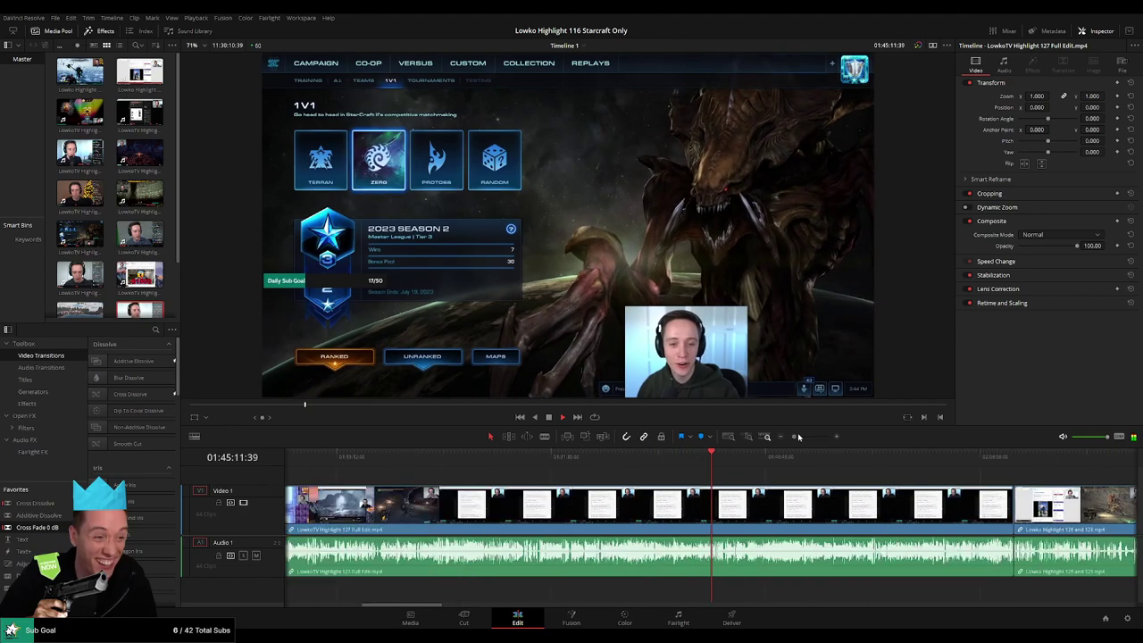
{"action": "left_click", "coordinate": [689, 461]}
{"action": "left_click", "coordinate": [680, 462]}
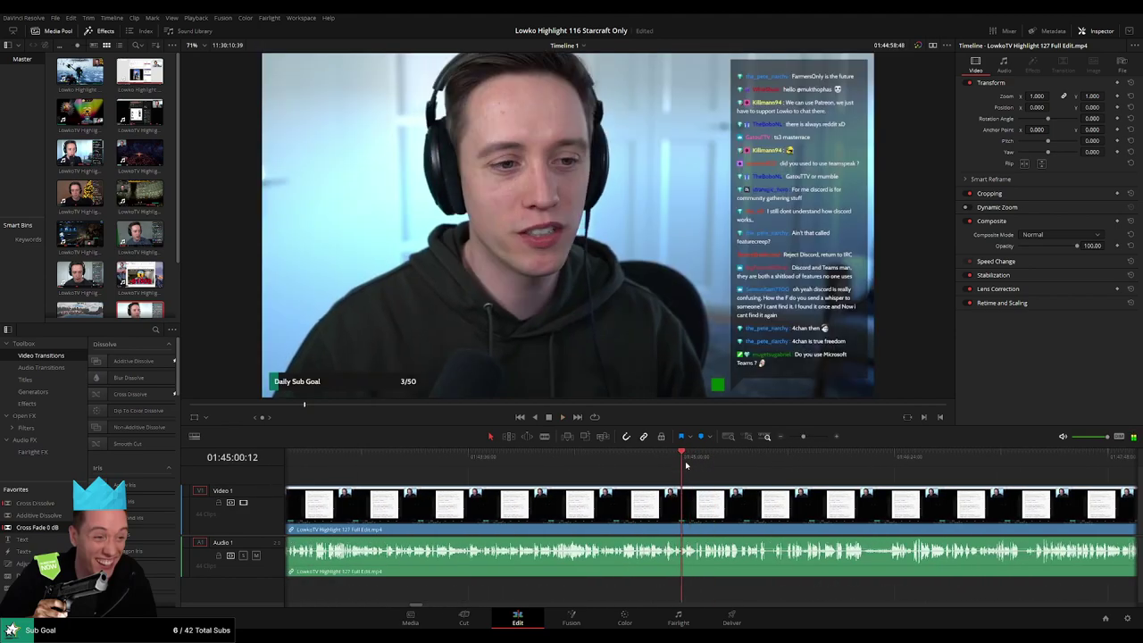
{"action": "left_click", "coordinate": [714, 463]}
{"action": "left_click", "coordinate": [741, 461]}
{"action": "left_click_drag", "start_coordinate": [741, 463], "coordinate": [633, 463]}
{"action": "left_click", "coordinate": [554, 463]}
{"action": "left_click", "coordinate": [565, 464]}
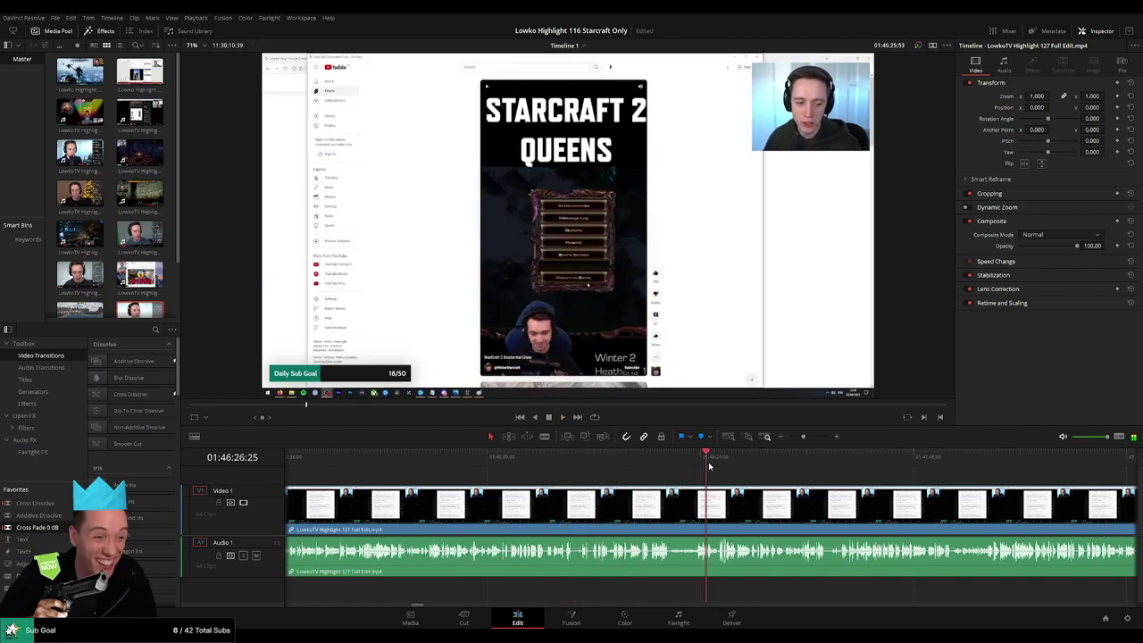
Examine Highlight 127 from about 01:46:26 to 01:49:44 to locate the start of the simulated LowkoTV chat tweet discussion
{"action": "left_click_drag", "start_coordinate": [709, 466], "coordinate": [770, 465]}
{"action": "left_click_drag", "start_coordinate": [817, 495], "coordinate": [539, 479]}
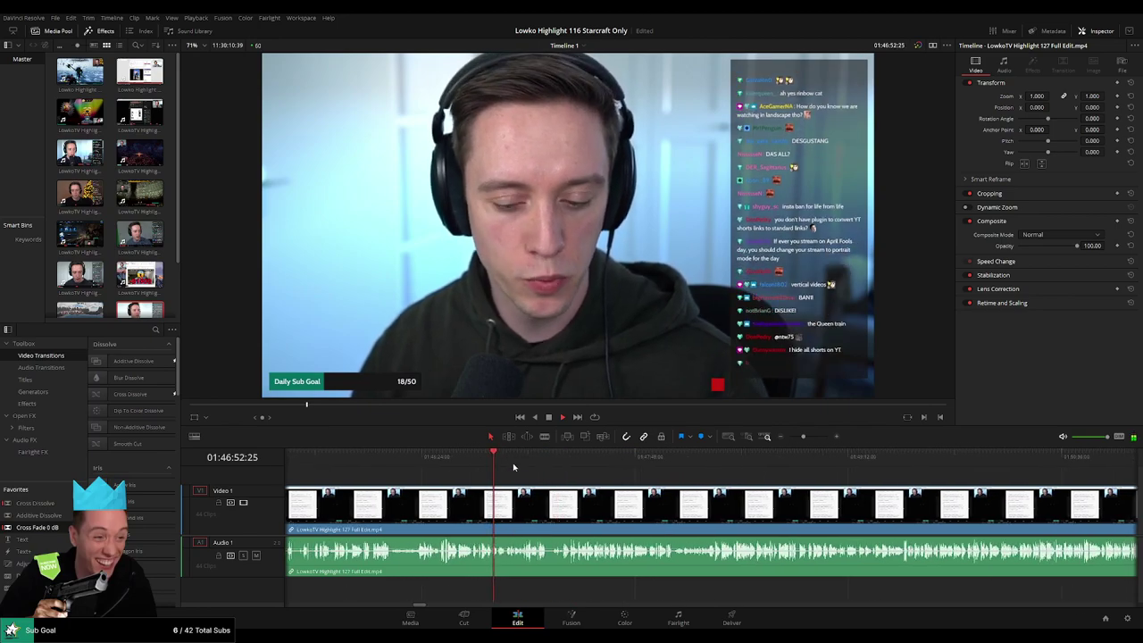
{"action": "left_click", "coordinate": [519, 465]}
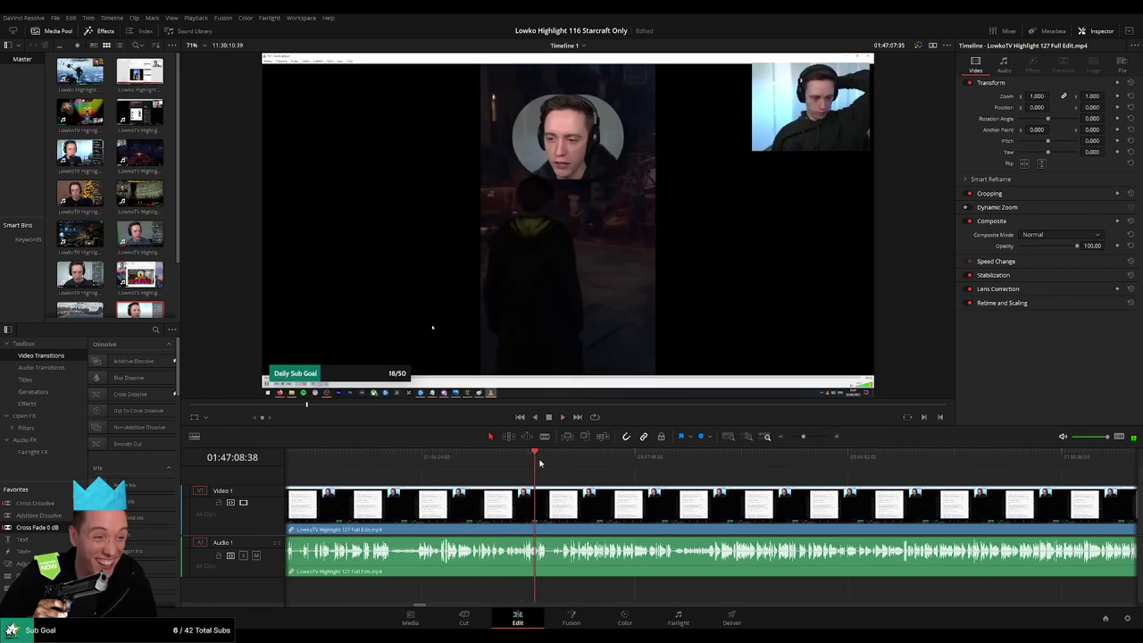
{"action": "left_click_drag", "start_coordinate": [539, 462], "coordinate": [791, 466]}
{"action": "left_click_drag", "start_coordinate": [595, 472], "coordinate": [725, 471]}
{"action": "scroll", "coordinate": [750, 467], "scroll_direction": "up", "scroll_amount": 2}
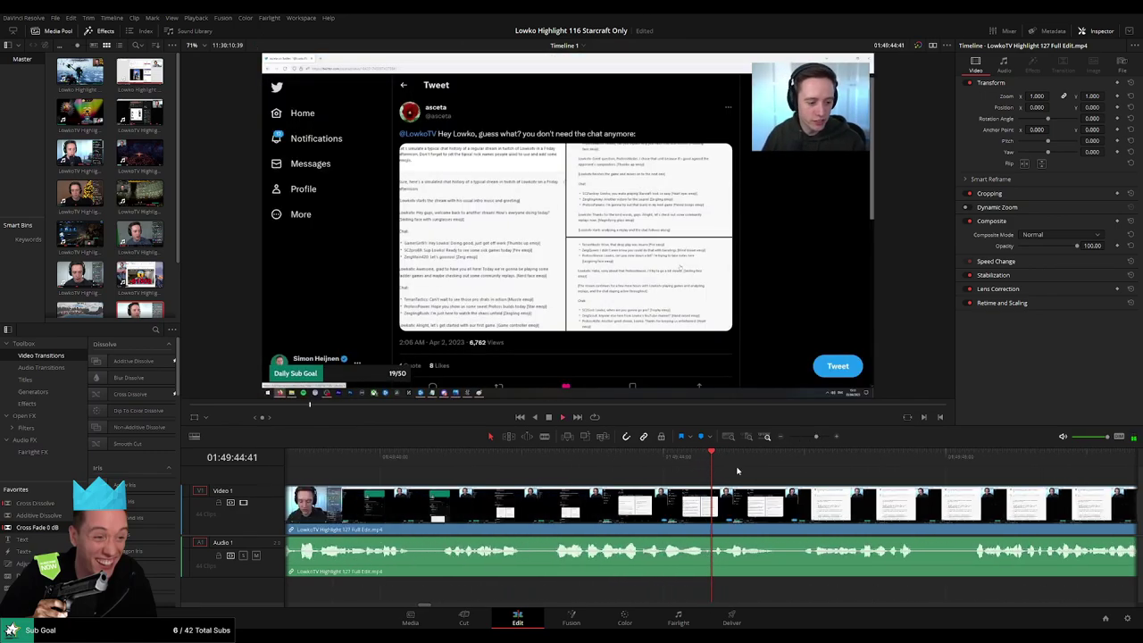
{"action": "left_click", "coordinate": [567, 466]}
{"action": "left_click", "coordinate": [411, 474]}
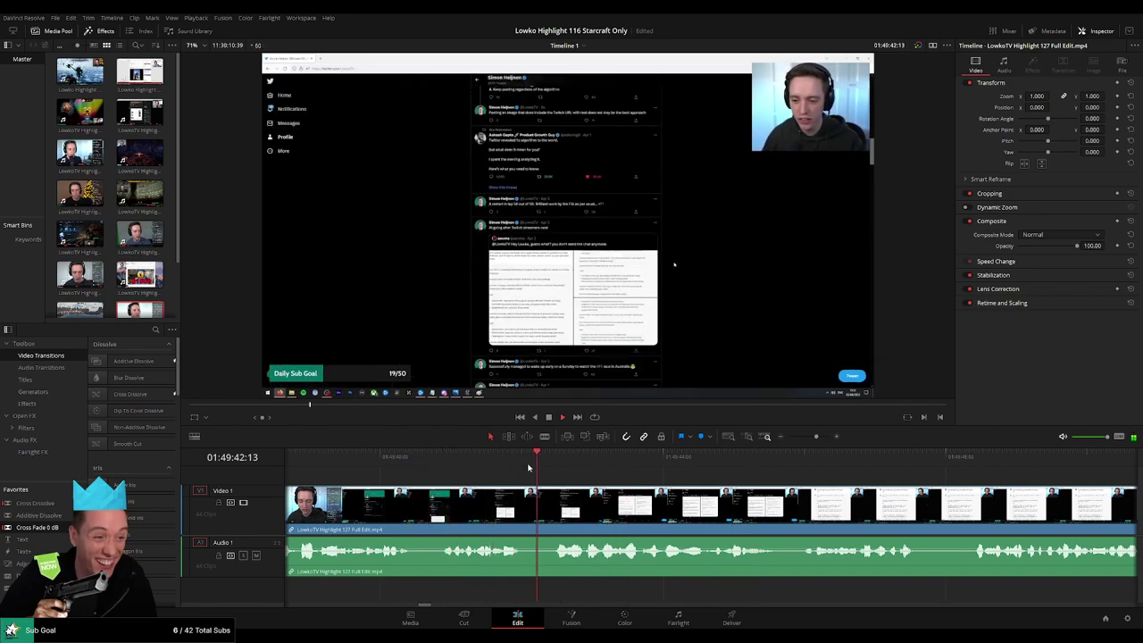
Split Highlight 127 at 01:49:42:20, just before the simulated chat tweet opens, and ripple-delete the footage between the previous cut and this point
{"action": "key", "text": "space"}
{"action": "left_click_drag", "start_coordinate": [525, 476], "coordinate": [682, 490]}
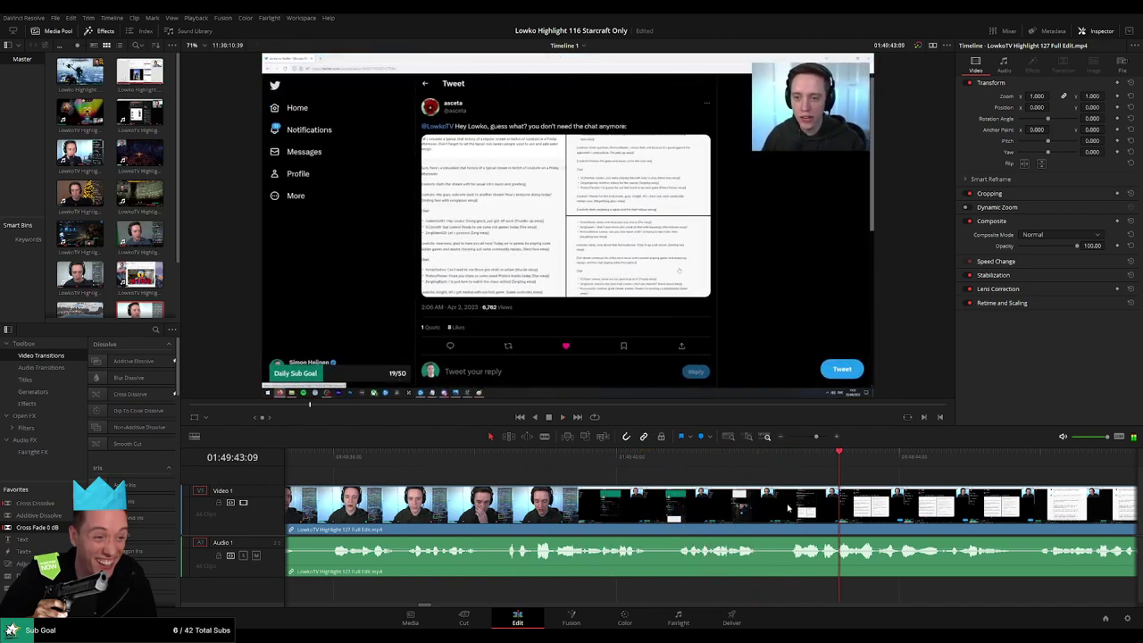
{"action": "key", "text": "space"}
{"action": "left_click_drag", "start_coordinate": [789, 458], "coordinate": [782, 459]}
{"action": "key", "text": "ctrl+b"}
{"action": "left_click", "coordinate": [736, 511]}
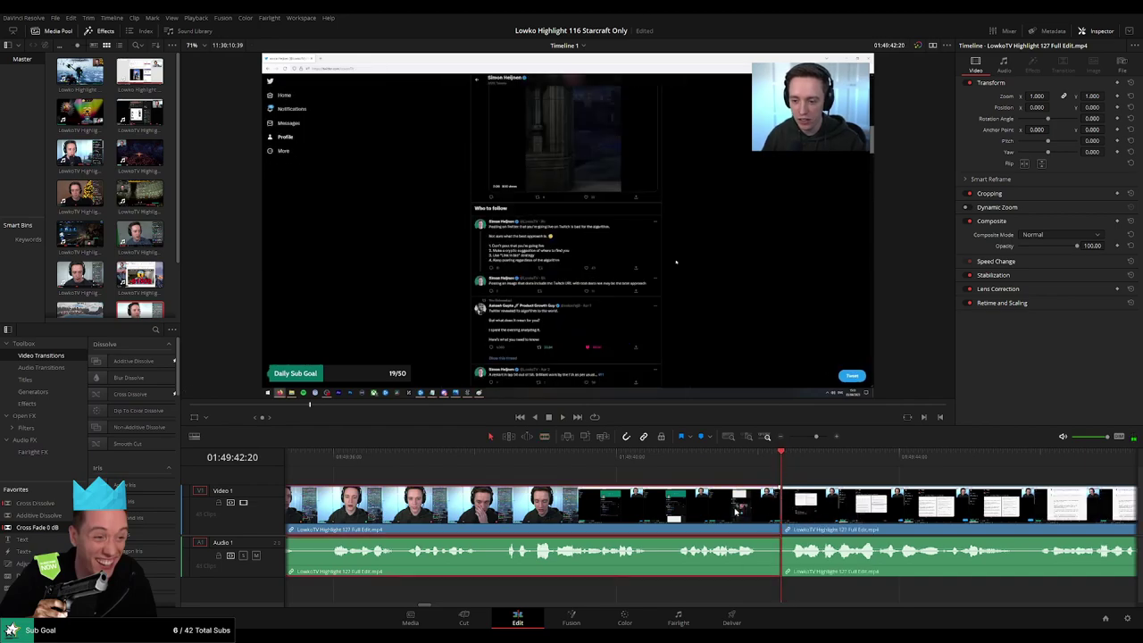
{"action": "key", "text": "Delete"}
{"action": "key", "text": "space"}
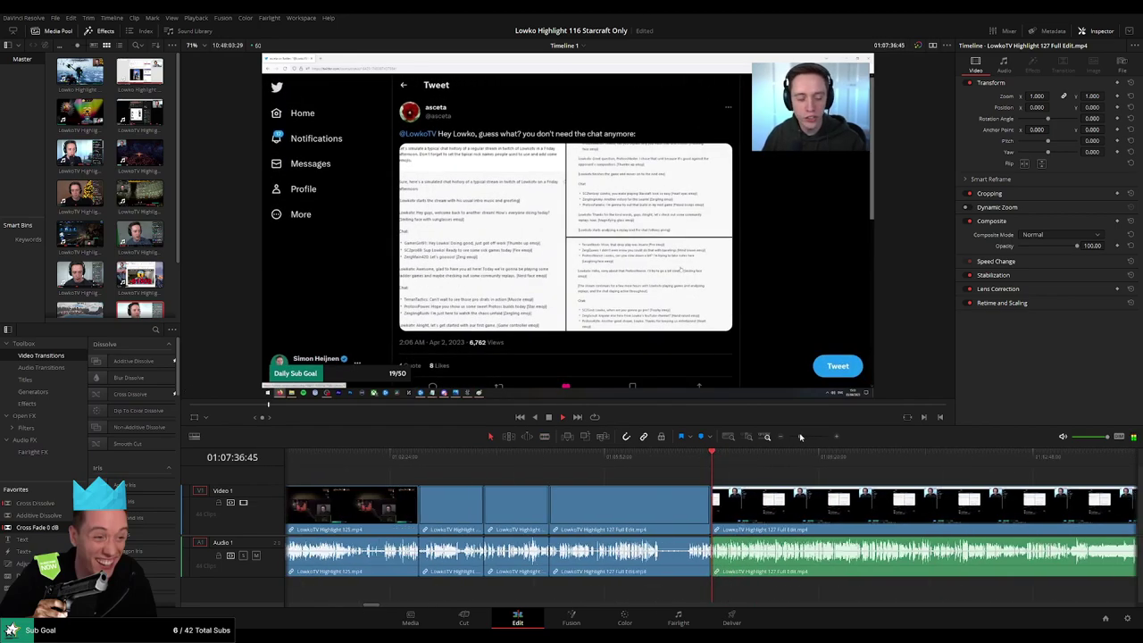
Review the simulated chat tweet discussion from about 01:07:36 to past 01:10:47 to find where the segment ends
{"action": "mouse_move", "coordinate": [801, 437]}
{"action": "left_mouse_down"}
{"action": "mouse_move", "coordinate": [787, 437]}
{"action": "mouse_move", "coordinate": [804, 436]}
{"action": "left_mouse_up"}
{"action": "left_click_drag", "start_coordinate": [854, 510], "coordinate": [615, 507]}
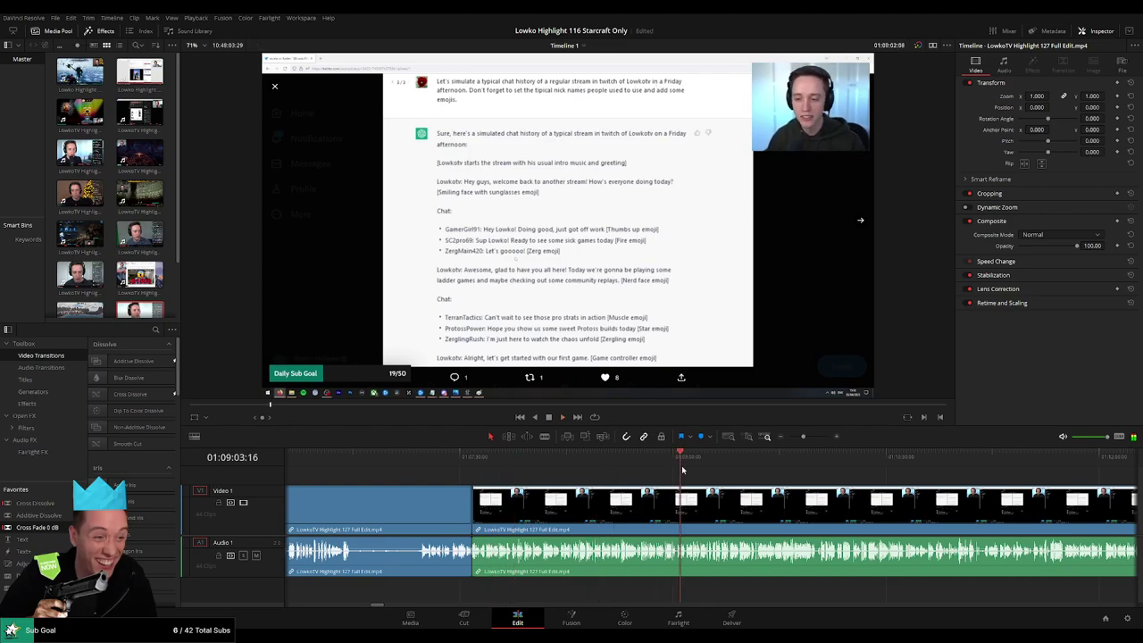
{"action": "left_click_drag", "start_coordinate": [684, 469], "coordinate": [715, 468]}
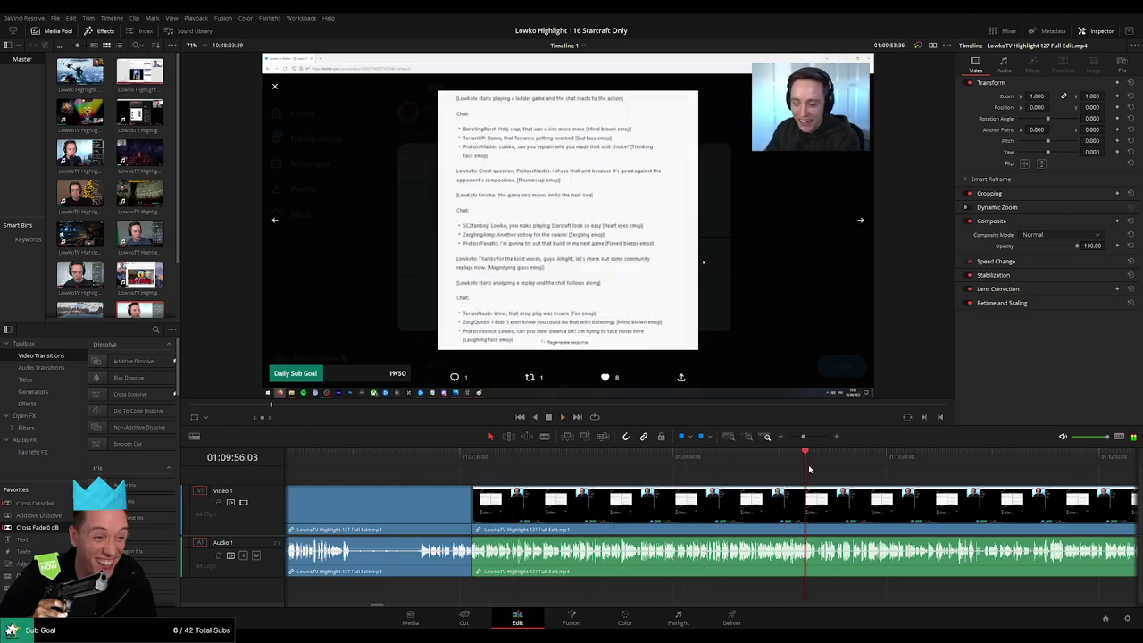
{"action": "left_click_drag", "start_coordinate": [811, 469], "coordinate": [848, 469]}
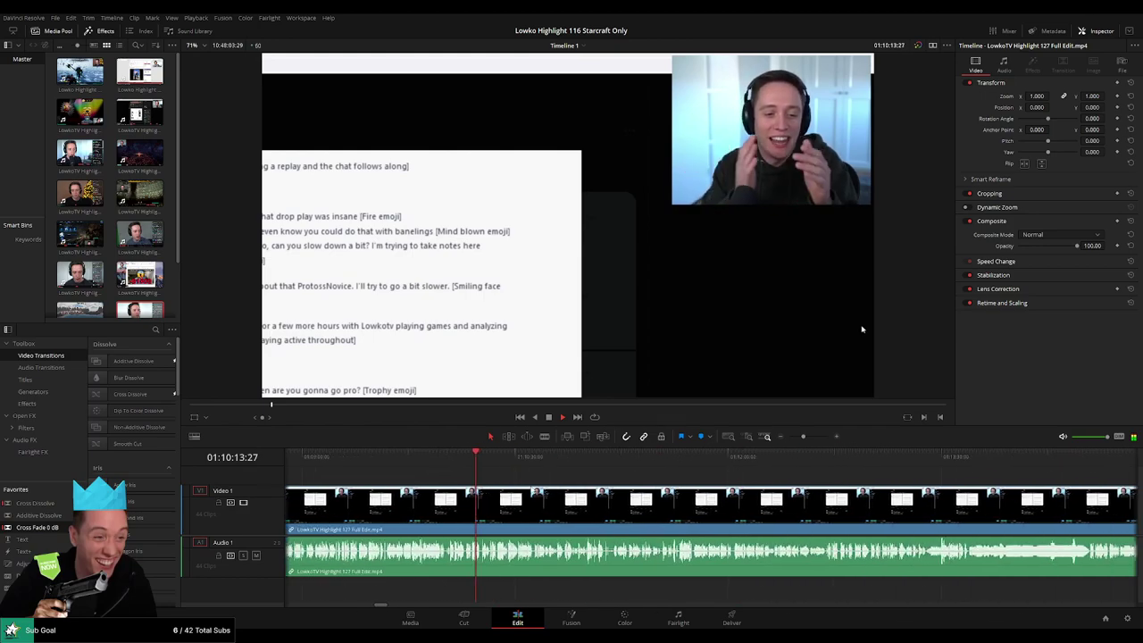
{"action": "left_click_drag", "start_coordinate": [487, 466], "coordinate": [553, 469]}
{"action": "scroll", "coordinate": [753, 505], "scroll_direction": "up", "scroll_amount": 3, "text": "alt"}
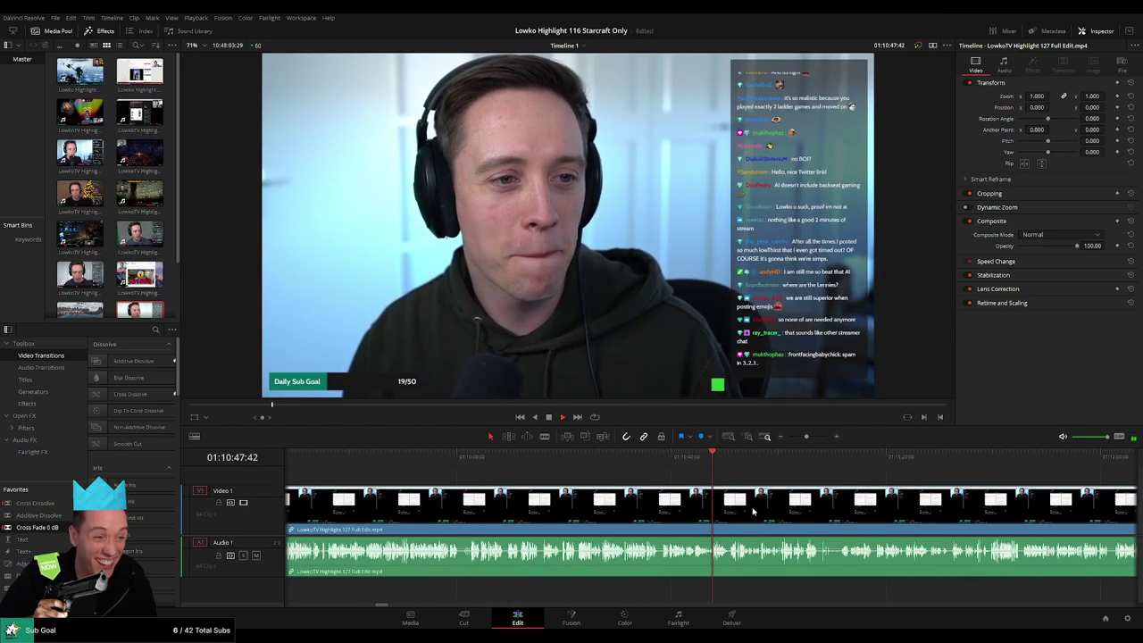
{"action": "left_click", "coordinate": [736, 466]}
{"action": "left_click_drag", "start_coordinate": [786, 477], "coordinate": [571, 473]}
{"action": "left_click", "coordinate": [565, 465]}
{"action": "key", "text": "space"}
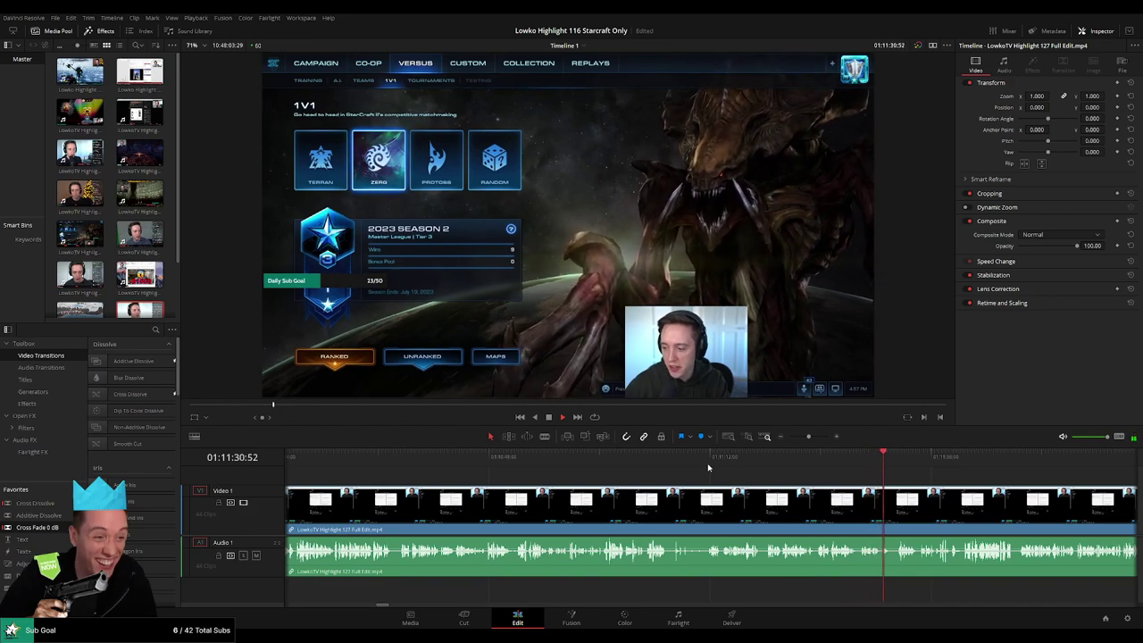
Skim the suspected bot chatter discussion from about 01:11:30 to 01:13:32 to find where it ends
{"action": "left_click", "coordinate": [909, 466]}
{"action": "left_click_drag", "start_coordinate": [979, 496], "coordinate": [588, 500]}
{"action": "left_click", "coordinate": [571, 465]}
{"action": "left_click", "coordinate": [586, 466]}
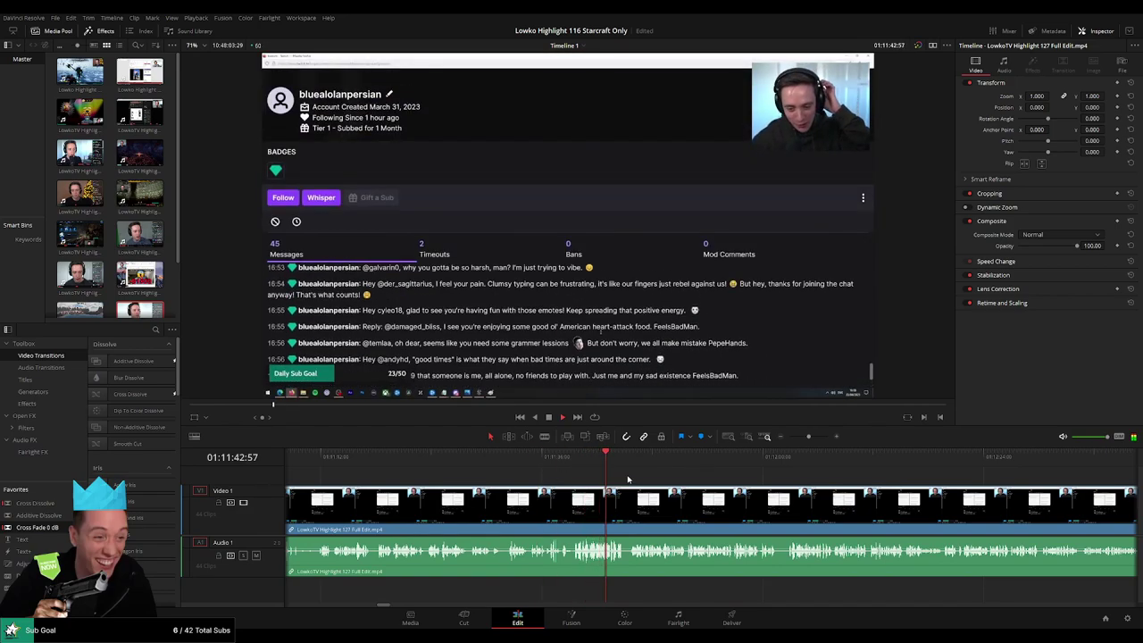
{"action": "left_click", "coordinate": [620, 474]}
{"action": "scroll", "coordinate": [541, 498], "scroll_direction": "right", "scroll_amount": 5}
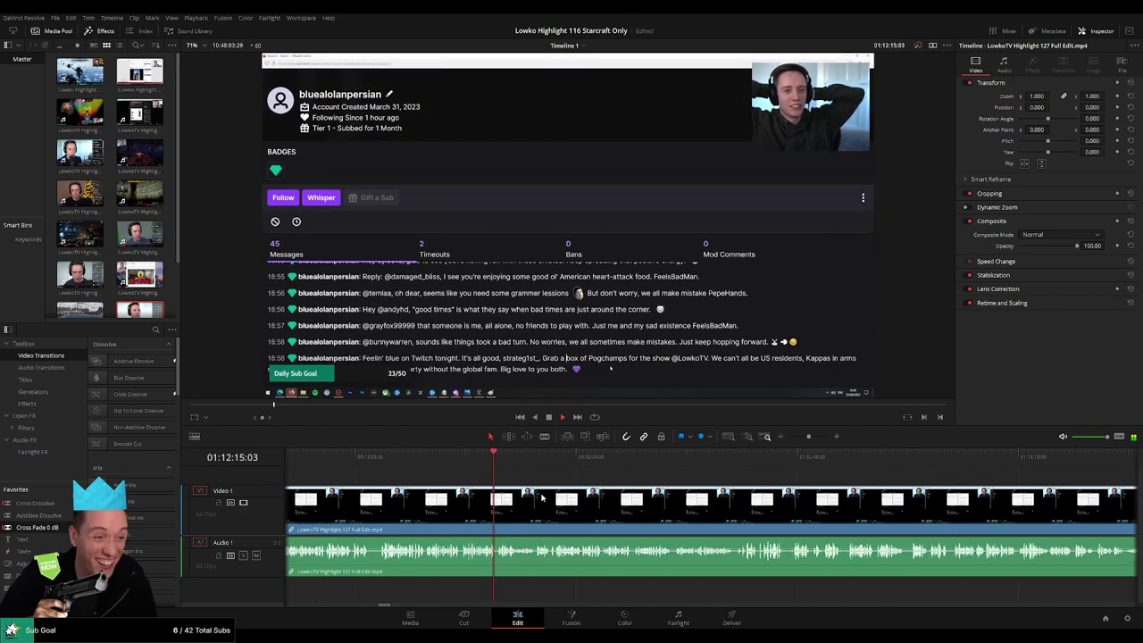
{"action": "left_click", "coordinate": [763, 460]}
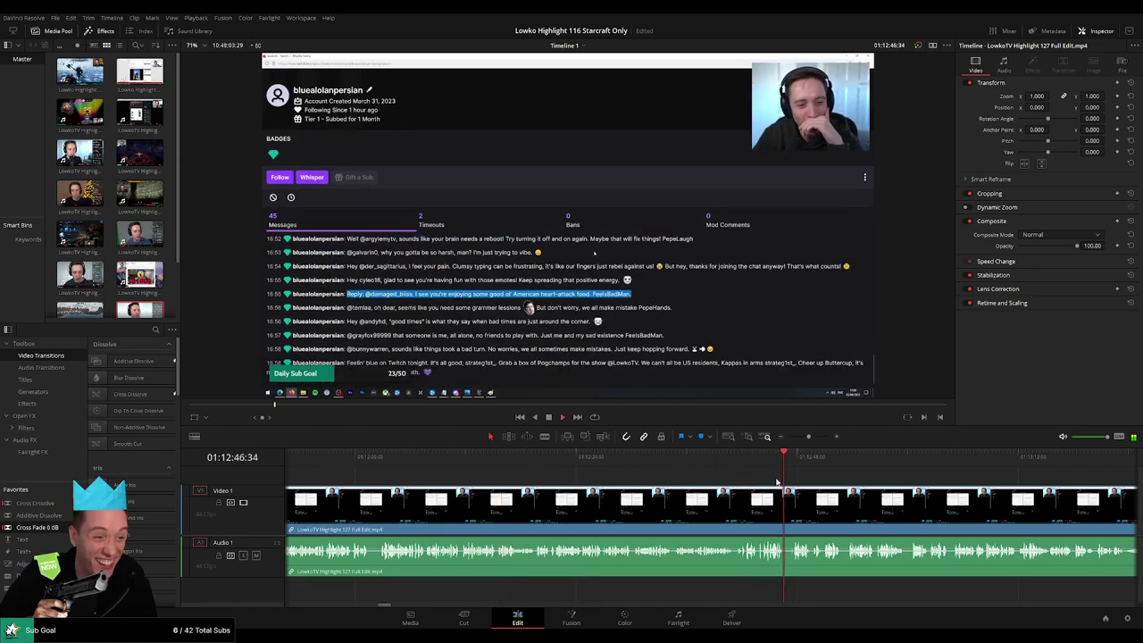
{"action": "left_click_drag", "start_coordinate": [815, 468], "coordinate": [1059, 464]}
{"action": "scroll", "coordinate": [714, 466], "scroll_direction": "right", "scroll_amount": 5}
{"action": "left_click_drag", "start_coordinate": [602, 463], "coordinate": [768, 468]}
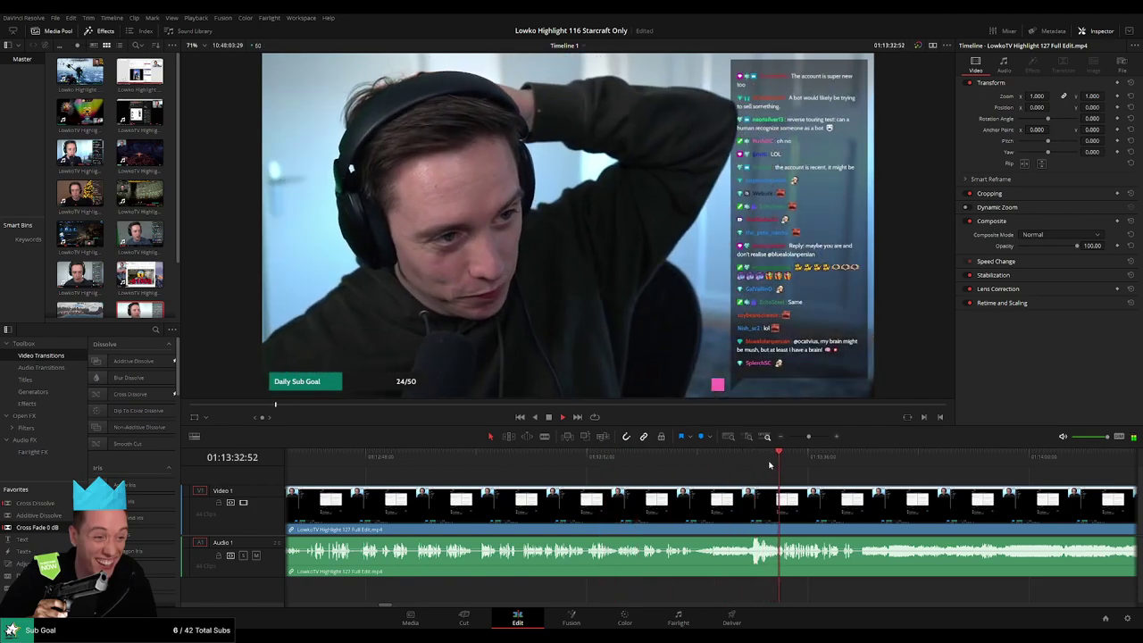
Split Highlight 127 at 01:13:07:18, where the chatter's profile window covers the match history, and mark the clip before it blue
{"action": "left_click", "coordinate": [615, 460]}
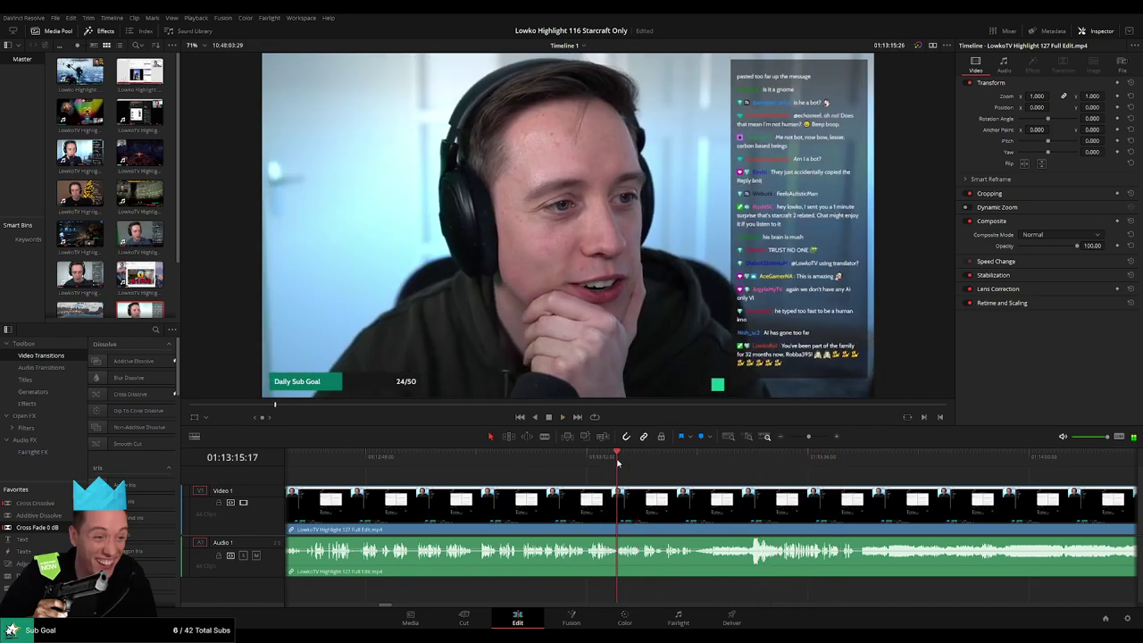
{"action": "left_click", "coordinate": [541, 462]}
{"action": "scroll", "coordinate": [542, 467], "scroll_direction": "up", "scroll_amount": 5}
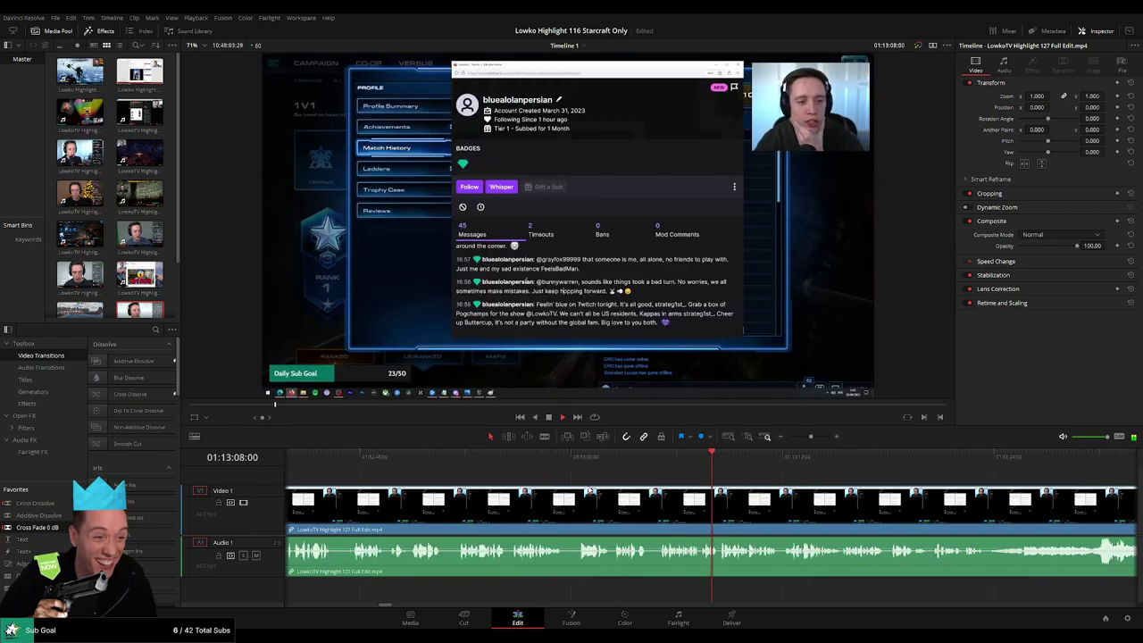
{"action": "left_click", "coordinate": [520, 464]}
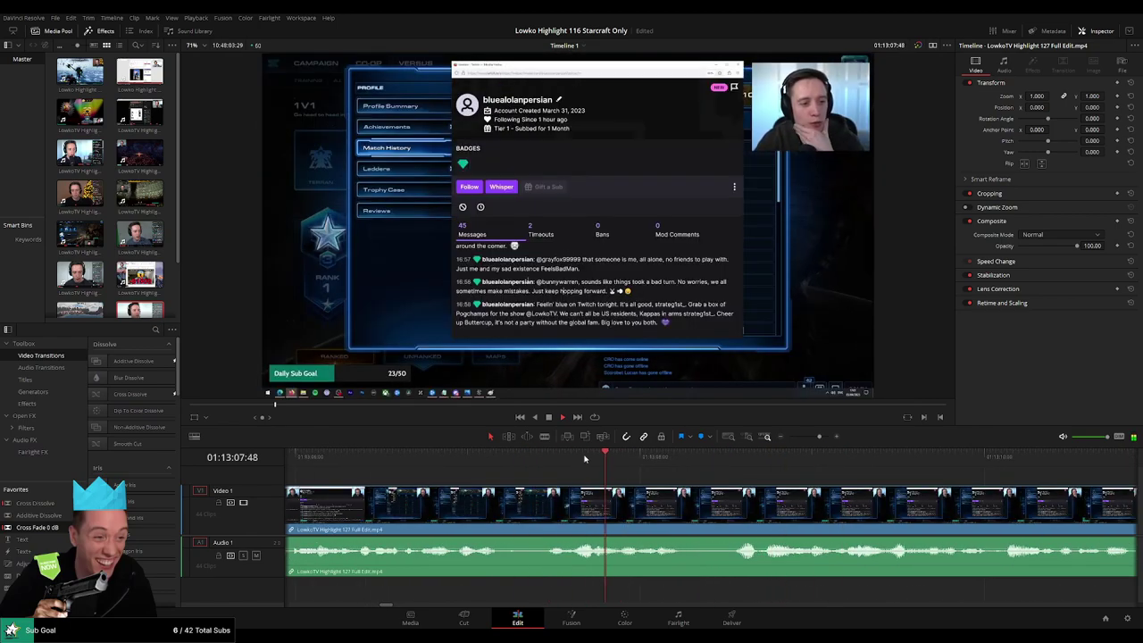
{"action": "left_click", "coordinate": [388, 465]}
{"action": "left_click", "coordinate": [326, 463]}
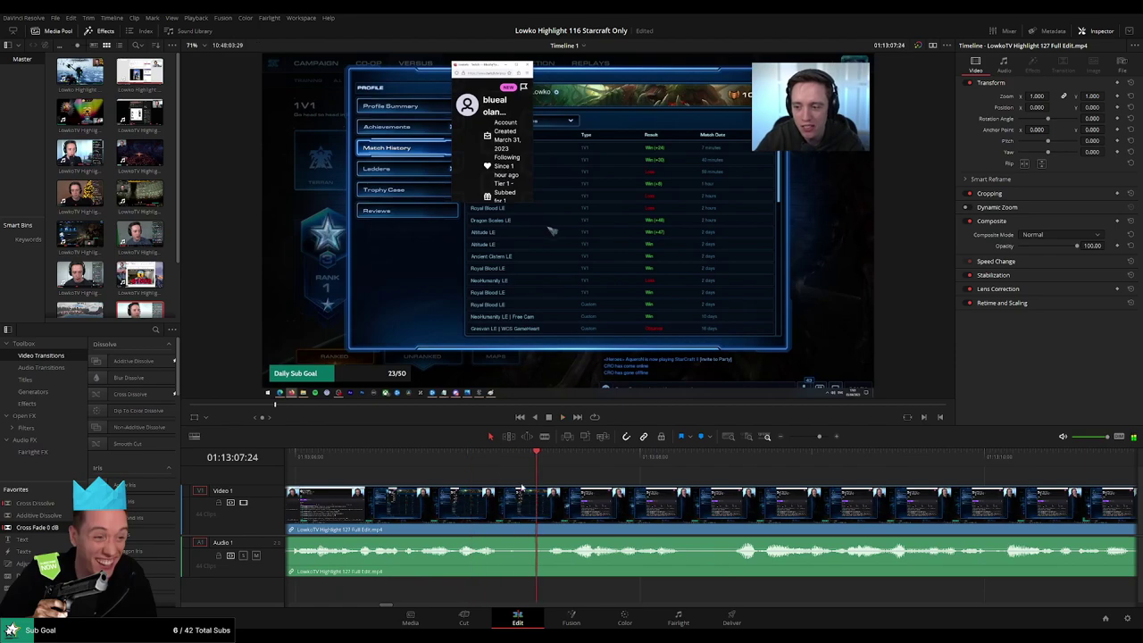
{"action": "key", "text": "space"}
{"action": "left_click", "coordinate": [452, 462]}
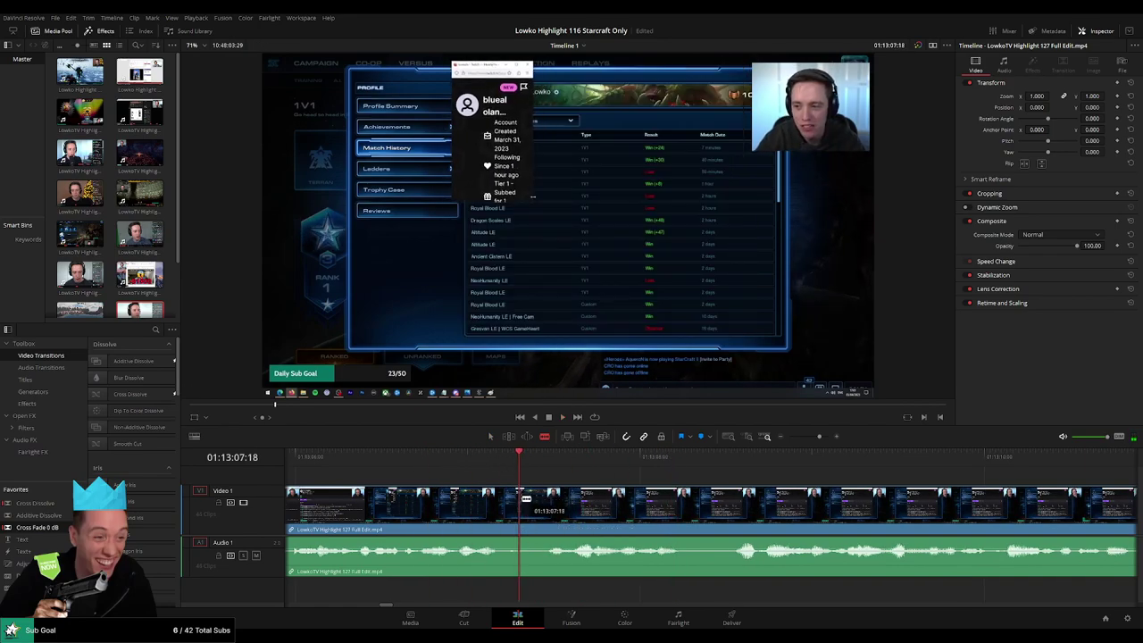
{"action": "key", "text": "a"}
{"action": "key", "text": "space"}
{"action": "left_click_drag", "start_coordinate": [820, 437], "coordinate": [793, 438]}
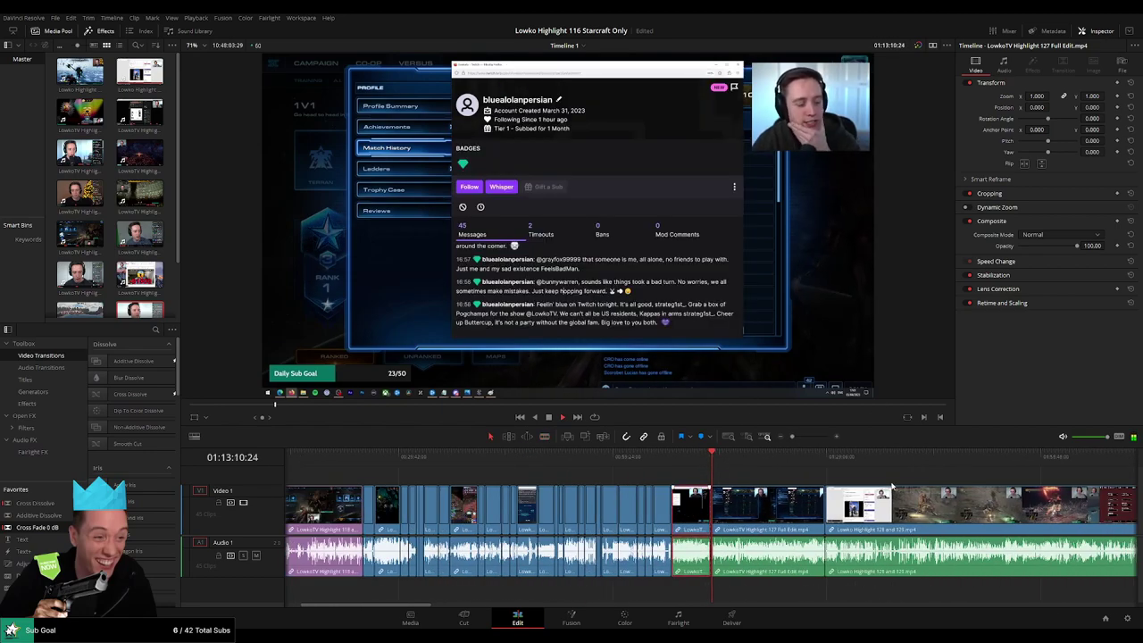
Skim Highlight 127 from about 01:13:10 to 01:17:28 to find where the next StarCraft match footage starts
{"action": "left_click_drag", "start_coordinate": [720, 465], "coordinate": [734, 464]}
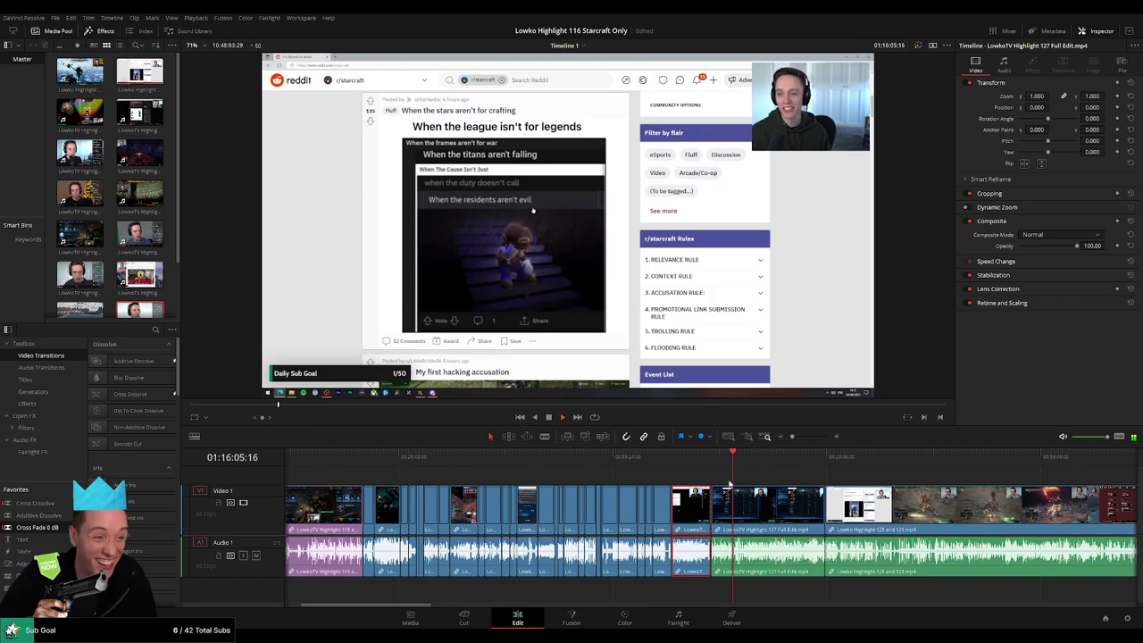
{"action": "scroll", "coordinate": [705, 481], "scroll_direction": "up", "scroll_amount": 2}
{"action": "left_click", "coordinate": [605, 460]}
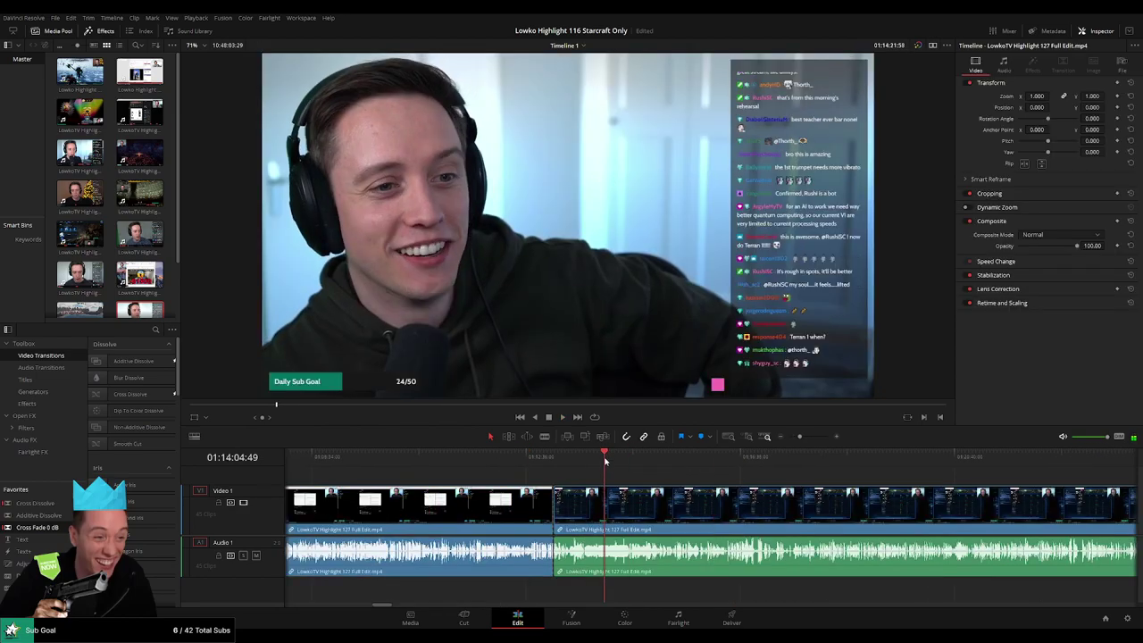
{"action": "left_click", "coordinate": [652, 460]}
{"action": "left_click_drag", "start_coordinate": [655, 461], "coordinate": [783, 460]}
{"action": "left_click", "coordinate": [700, 458]}
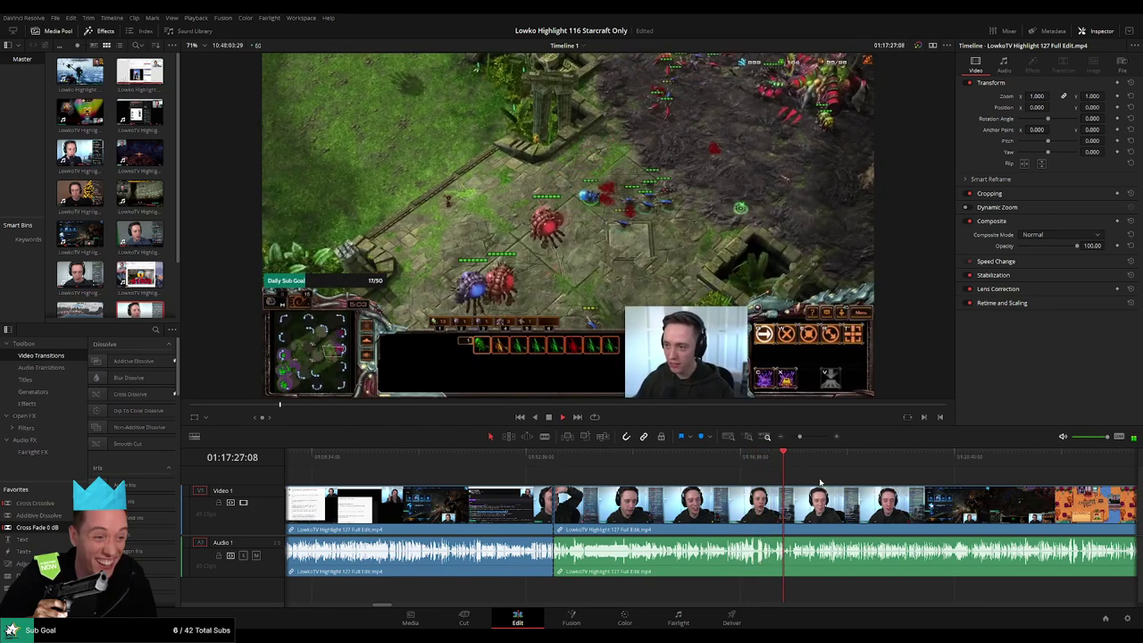
{"action": "scroll", "coordinate": [821, 489], "scroll_direction": "up", "scroll_amount": 3}
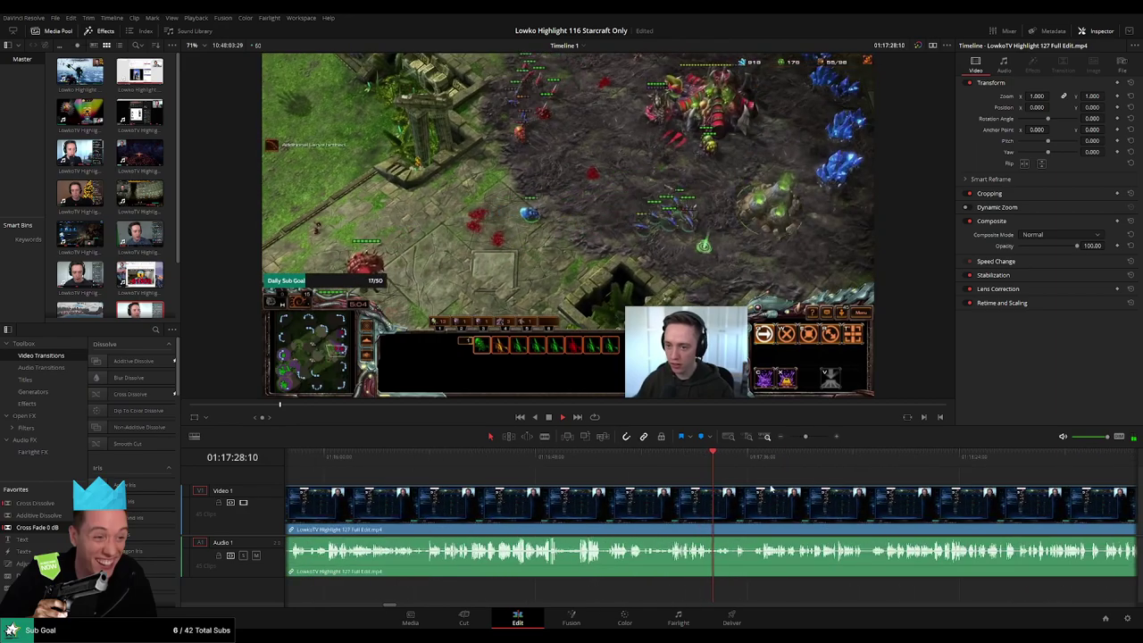
{"action": "left_click", "coordinate": [671, 459]}
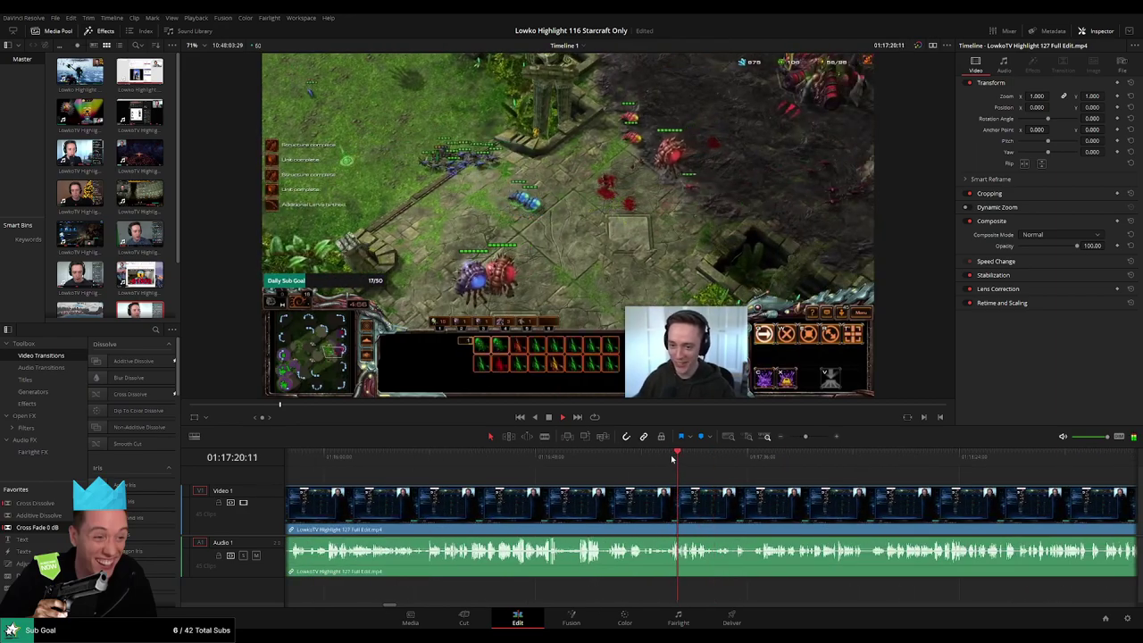
{"action": "scroll", "coordinate": [700, 482], "scroll_direction": "up", "scroll_amount": 3}
{"action": "left_click", "coordinate": [594, 460]}
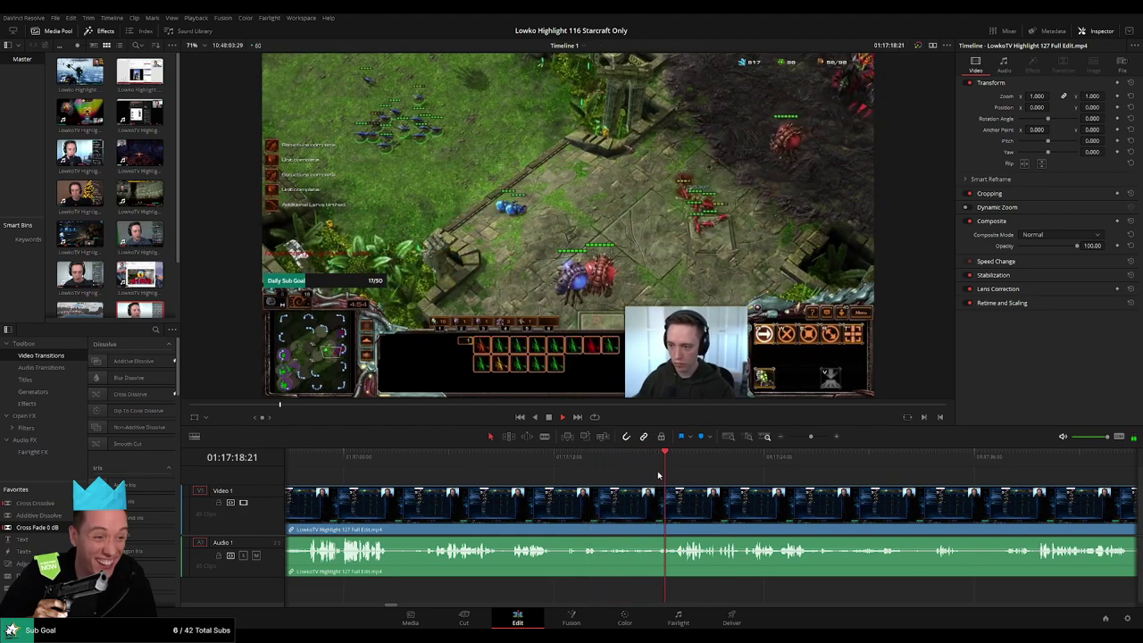
Split Highlight 127 at about 01:17:12, where the Zerg match footage begins, and ripple-delete the section between the previous cut and this point
{"action": "left_click", "coordinate": [499, 466]}
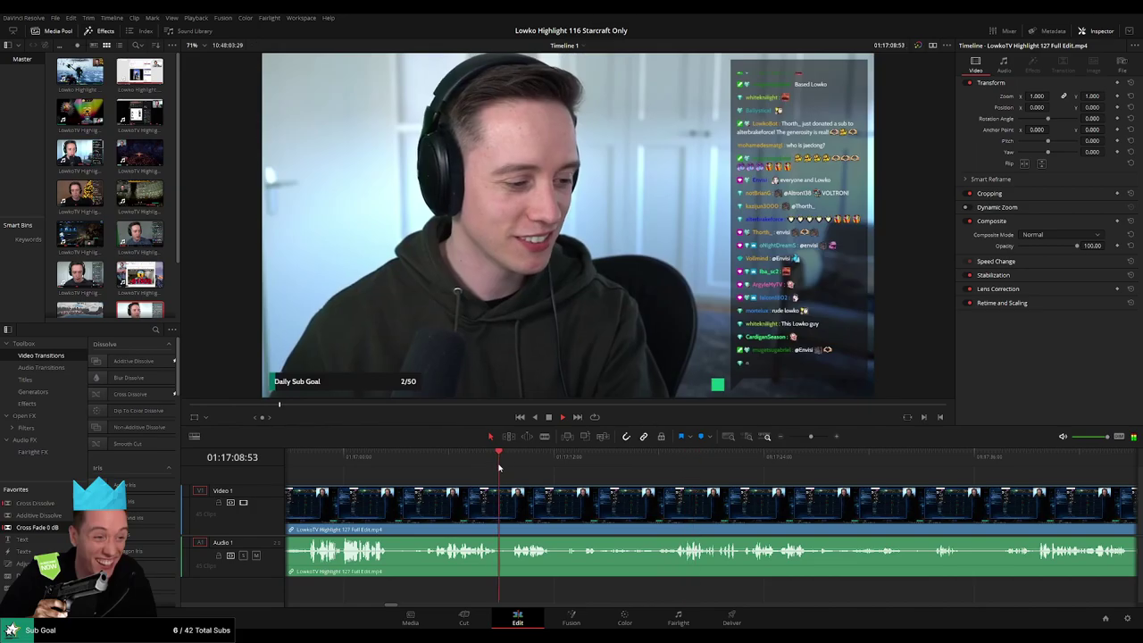
{"action": "left_click_drag", "start_coordinate": [546, 469], "coordinate": [560, 468]}
{"action": "key", "text": "ctrl+b"}
{"action": "left_click", "coordinate": [539, 515]}
{"action": "key", "text": "Delete"}
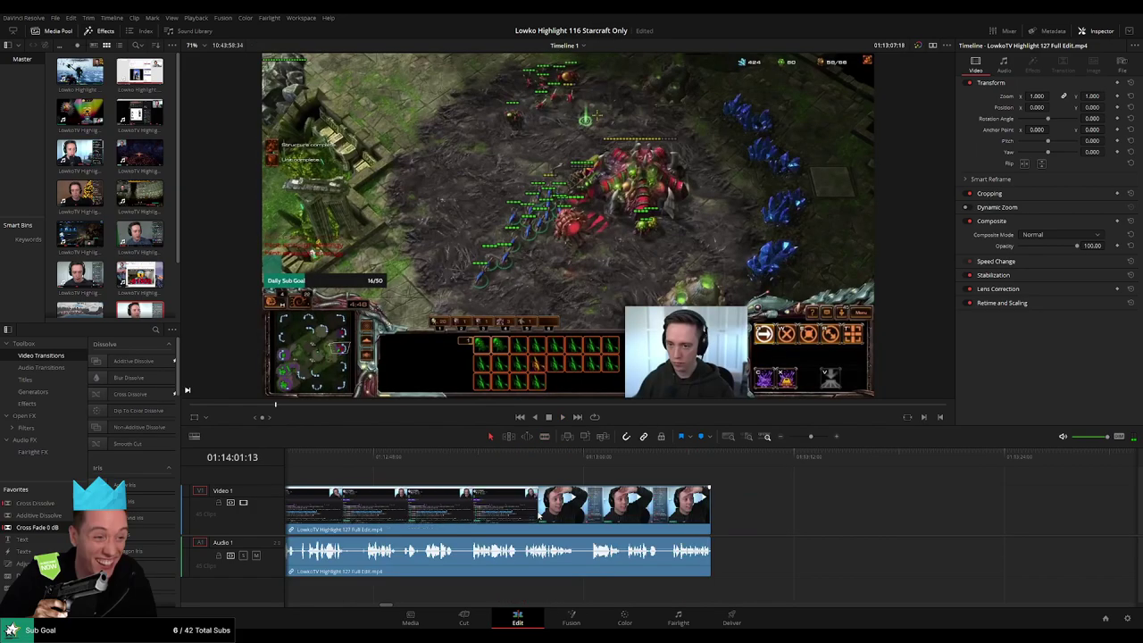
Split Highlight 127 at 01:13:34:34, where the StarCraft match footage ends, and mark the gameplay clip before it blue
{"action": "key", "text": "space"}
{"action": "scroll", "coordinate": [533, 480], "scroll_direction": "right", "scroll_amount": 3}
{"action": "left_click", "coordinate": [638, 468]}
{"action": "left_click_drag", "start_coordinate": [652, 468], "coordinate": [754, 470]}
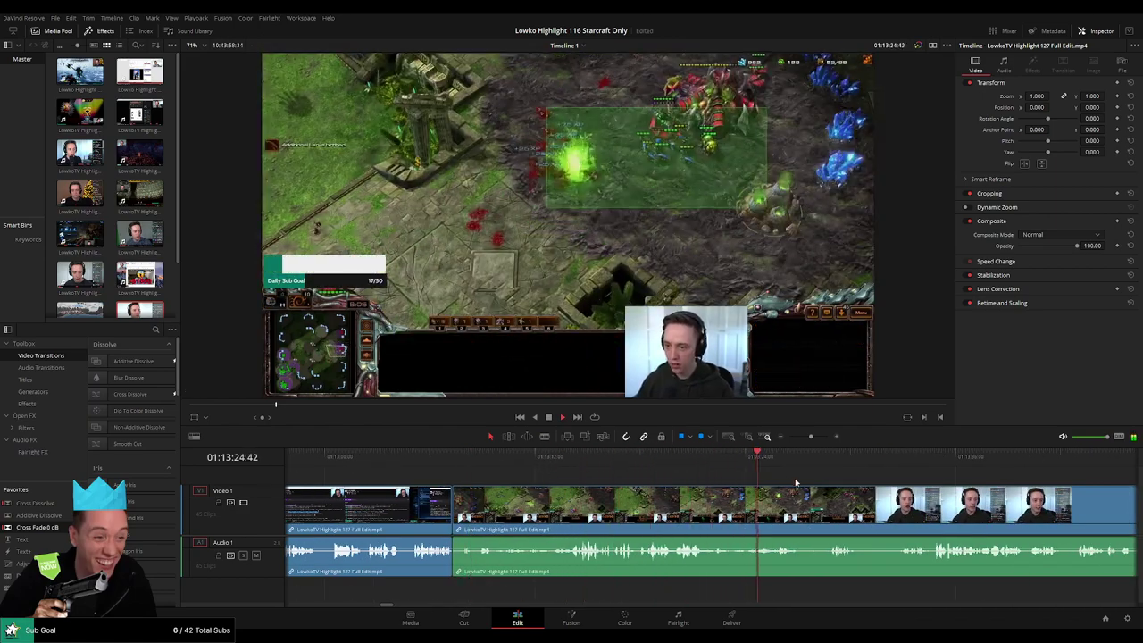
{"action": "scroll", "coordinate": [666, 485], "scroll_direction": "right", "scroll_amount": 3}
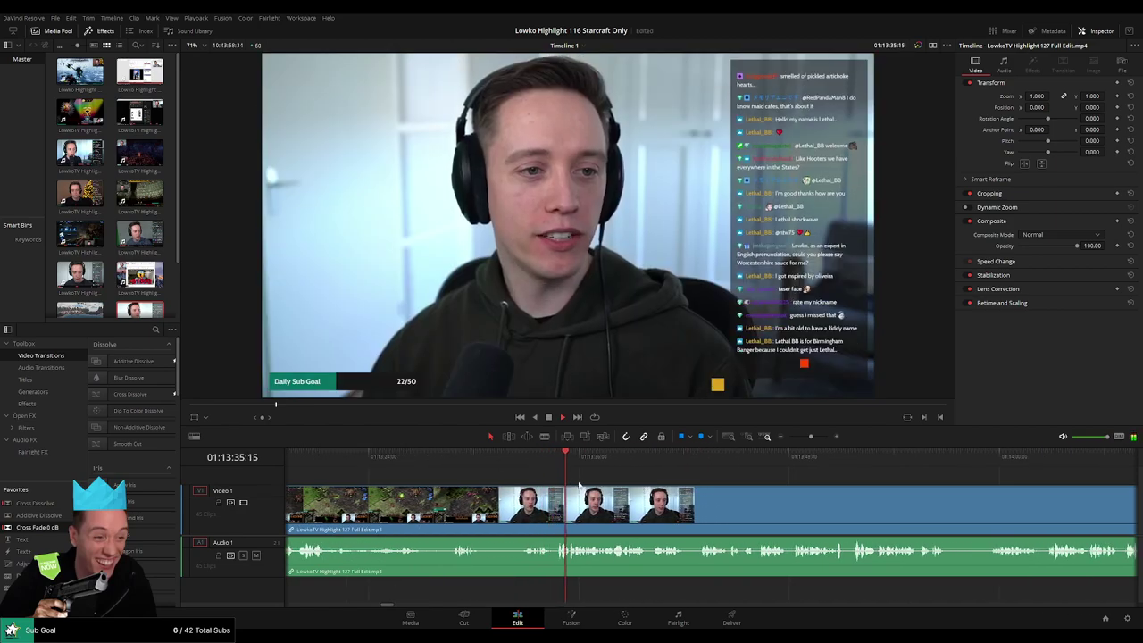
{"action": "left_click", "coordinate": [531, 468]}
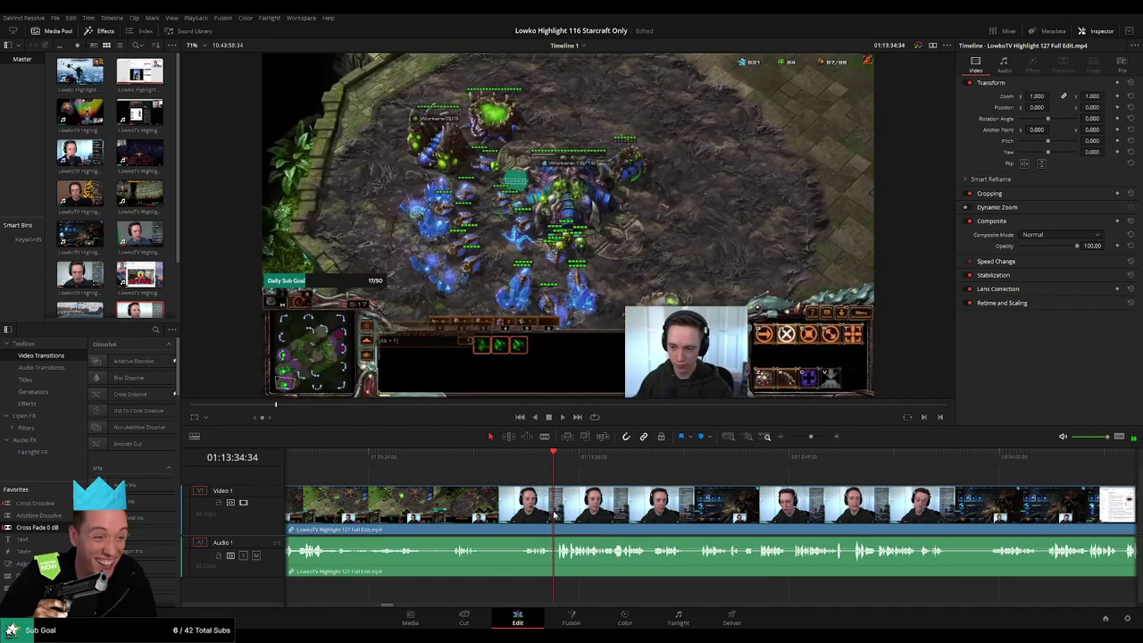
{"action": "left_click_drag", "start_coordinate": [586, 480], "coordinate": [765, 476]}
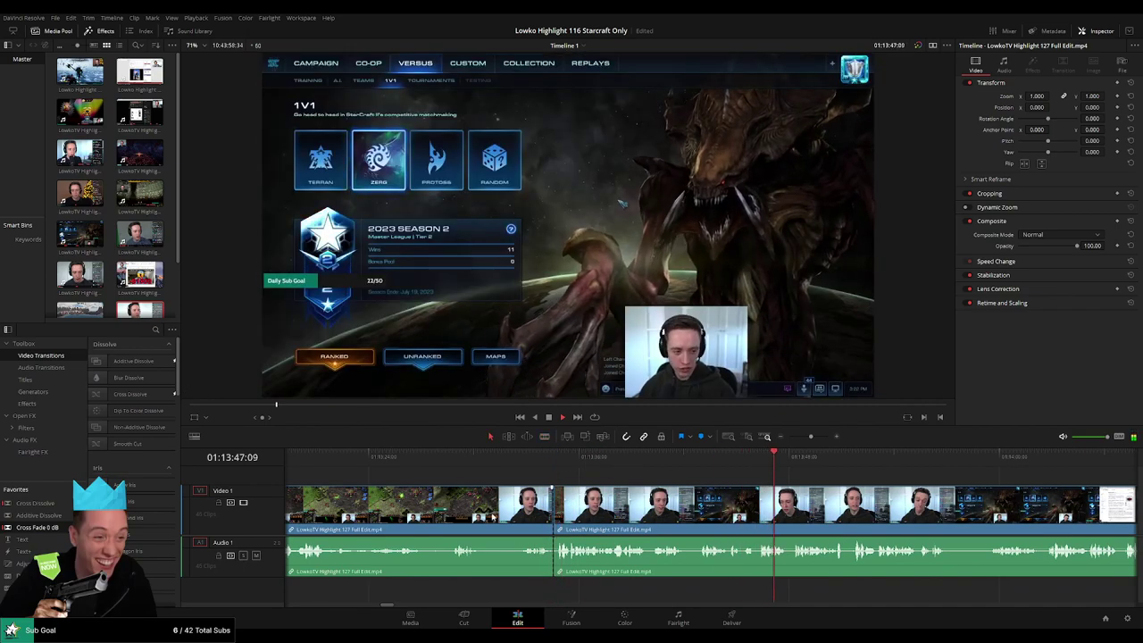
{"action": "key", "text": "F1"}
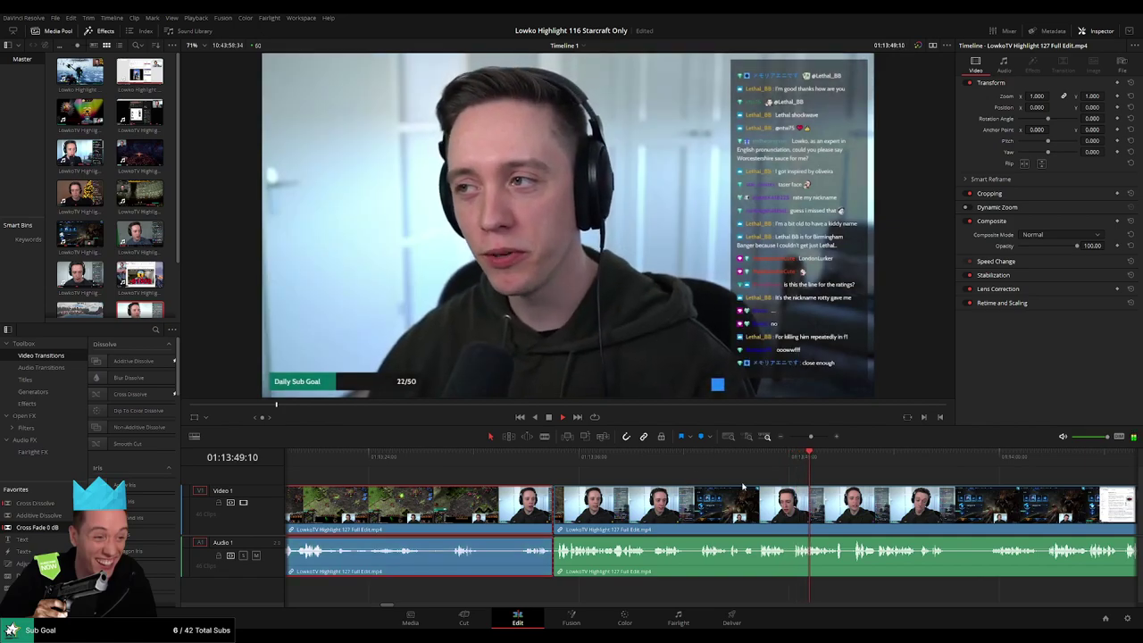
Skim Highlight 127 from about 01:13:49 to 01:18:49 to locate the next StarCraft match with the overlord scouting
{"action": "left_click", "coordinate": [863, 467]}
{"action": "mouse_move", "coordinate": [812, 436]}
{"action": "left_mouse_down"}
{"action": "mouse_move", "coordinate": [789, 437]}
{"action": "mouse_move", "coordinate": [803, 437]}
{"action": "left_mouse_up"}
{"action": "left_click_drag", "start_coordinate": [834, 476], "coordinate": [492, 483]}
{"action": "left_click_drag", "start_coordinate": [423, 465], "coordinate": [535, 483]}
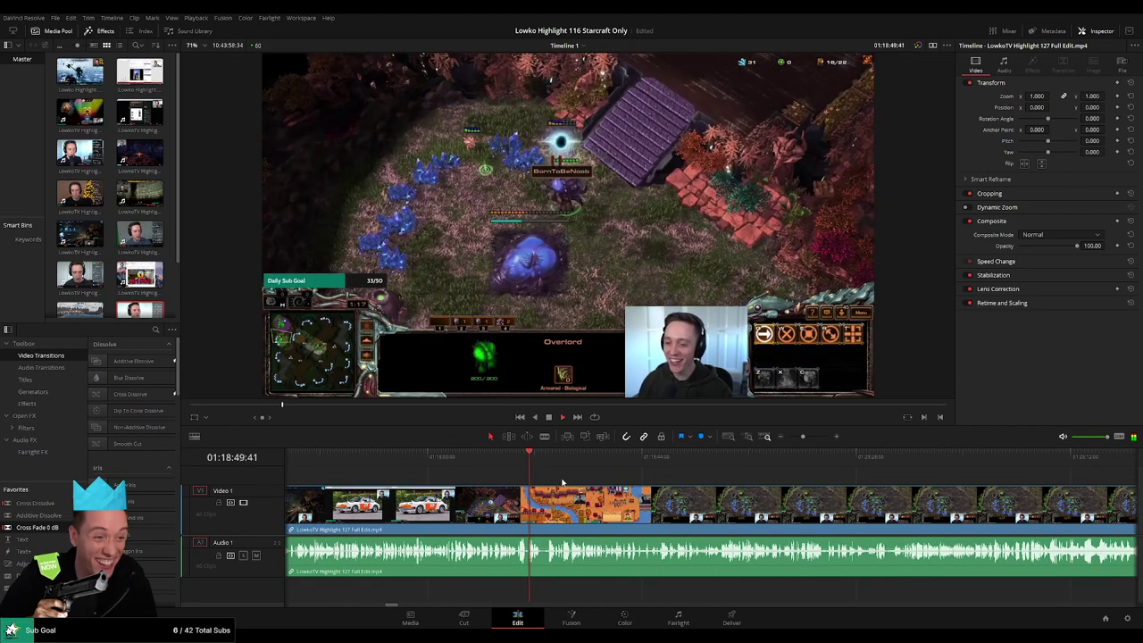
{"action": "left_click", "coordinate": [494, 468]}
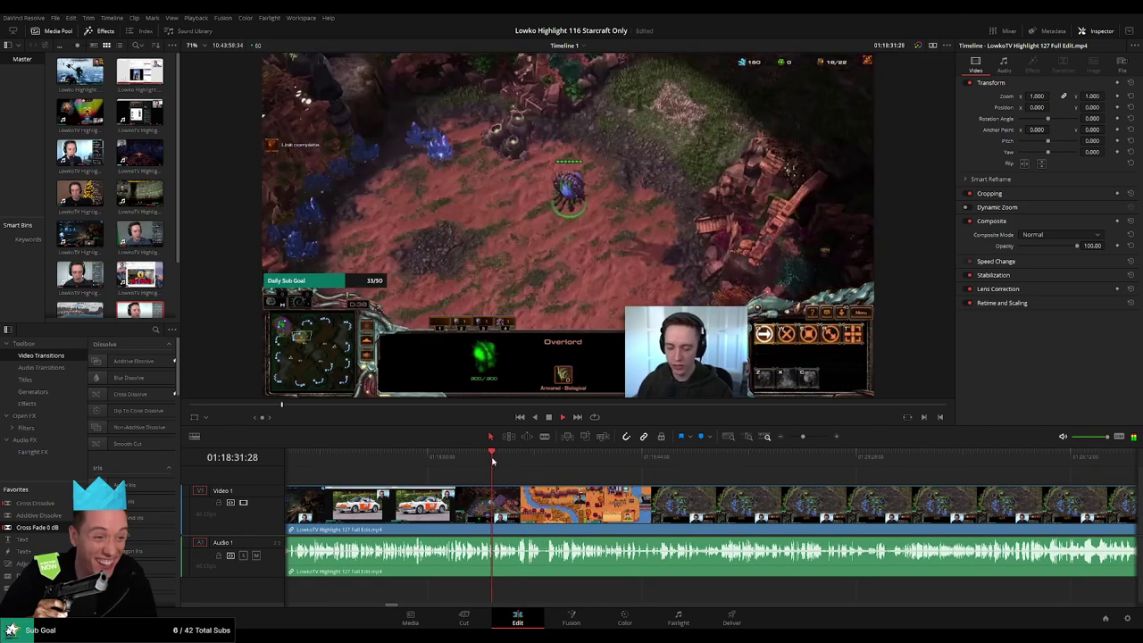
{"action": "left_click_drag", "start_coordinate": [803, 436], "coordinate": [814, 442]}
{"action": "left_click", "coordinate": [745, 467]}
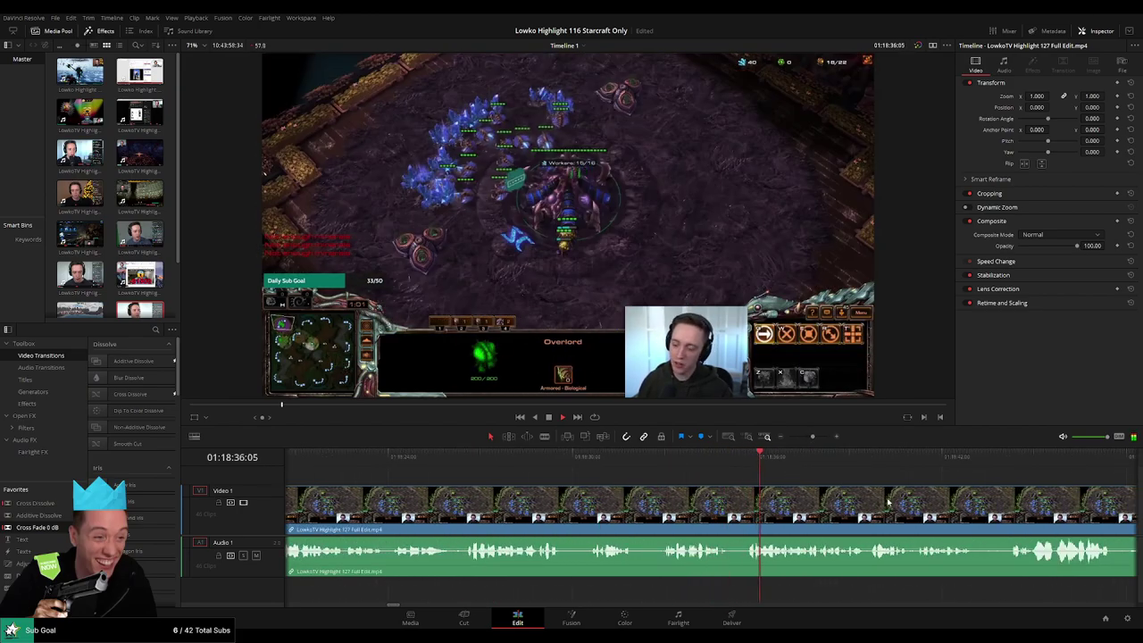
Split Highlight 127 at 01:18:44:52, just before the streamer reacts to the building warping in at the mineral line
{"action": "left_click_drag", "start_coordinate": [888, 503], "coordinate": [608, 485]}
{"action": "left_click", "coordinate": [597, 470]}
{"action": "left_click", "coordinate": [685, 468]}
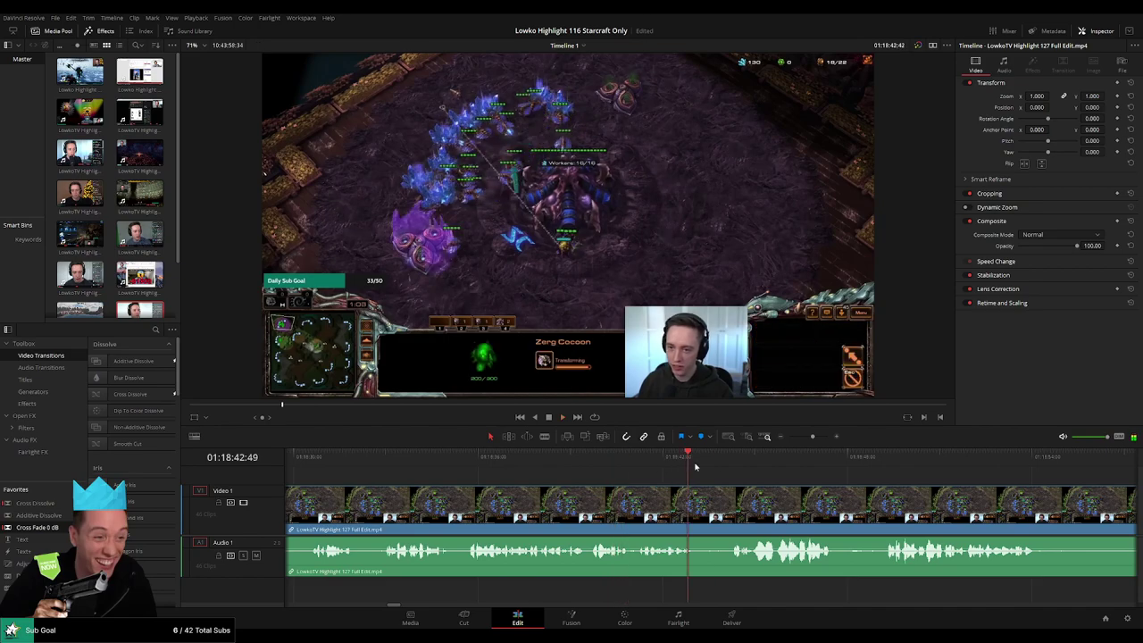
{"action": "left_click", "coordinate": [725, 469]}
{"action": "left_click_drag", "start_coordinate": [811, 500], "coordinate": [611, 500]}
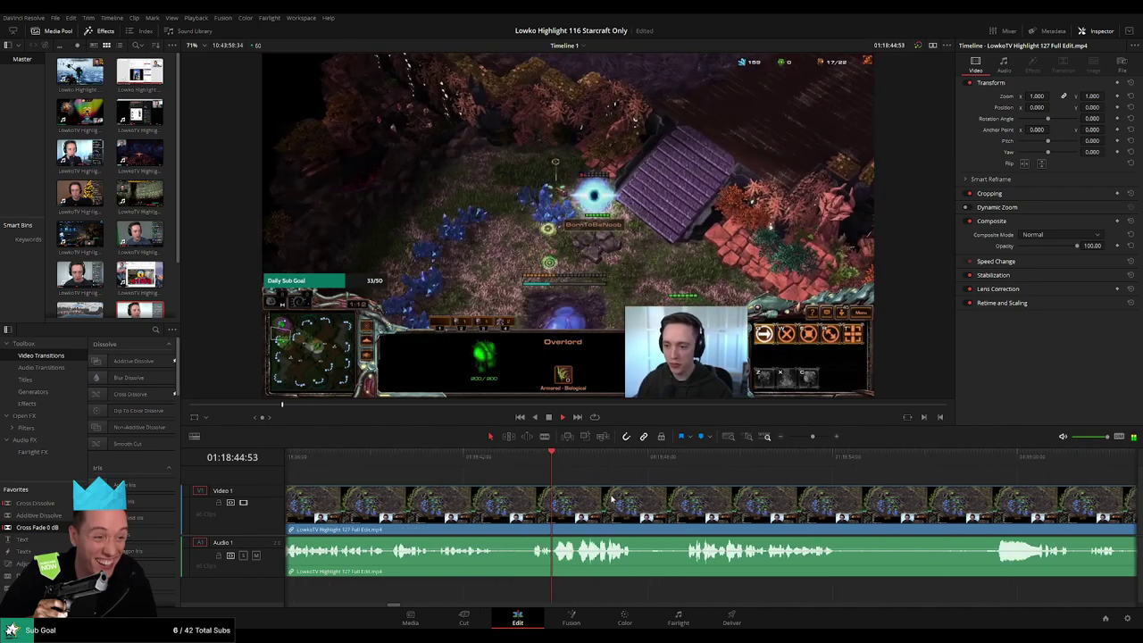
{"action": "left_click", "coordinate": [533, 464]}
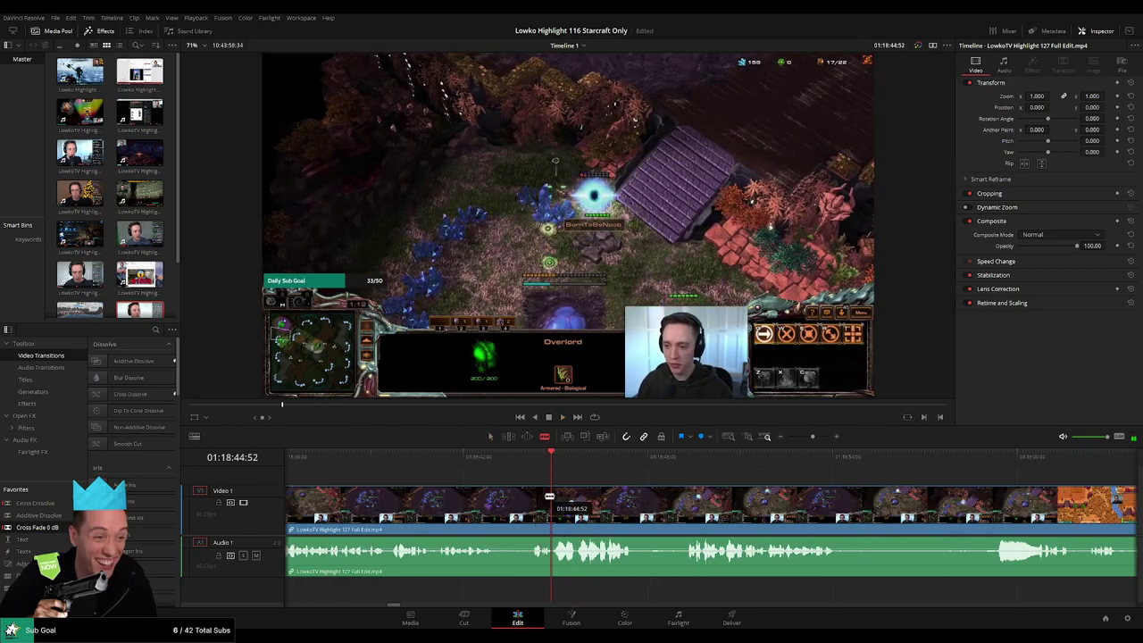
{"action": "left_click", "coordinate": [552, 497]}
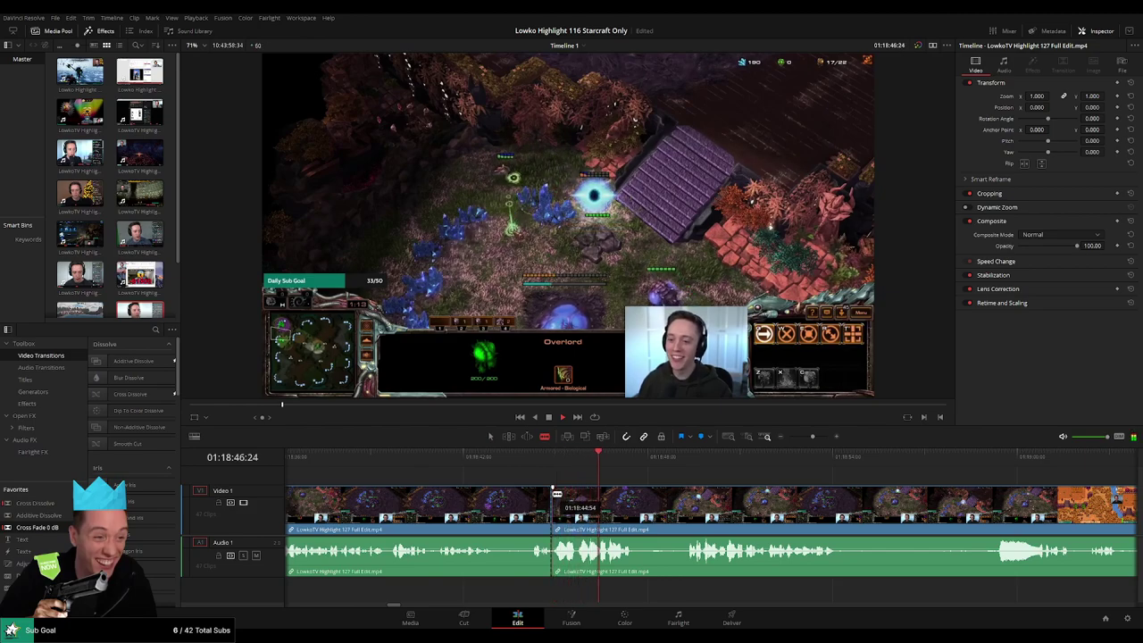
Check the overlord footage following the split up to about 01:19:00, and ripple-delete the unwanted clip before the split
{"action": "left_click", "coordinate": [436, 460]}
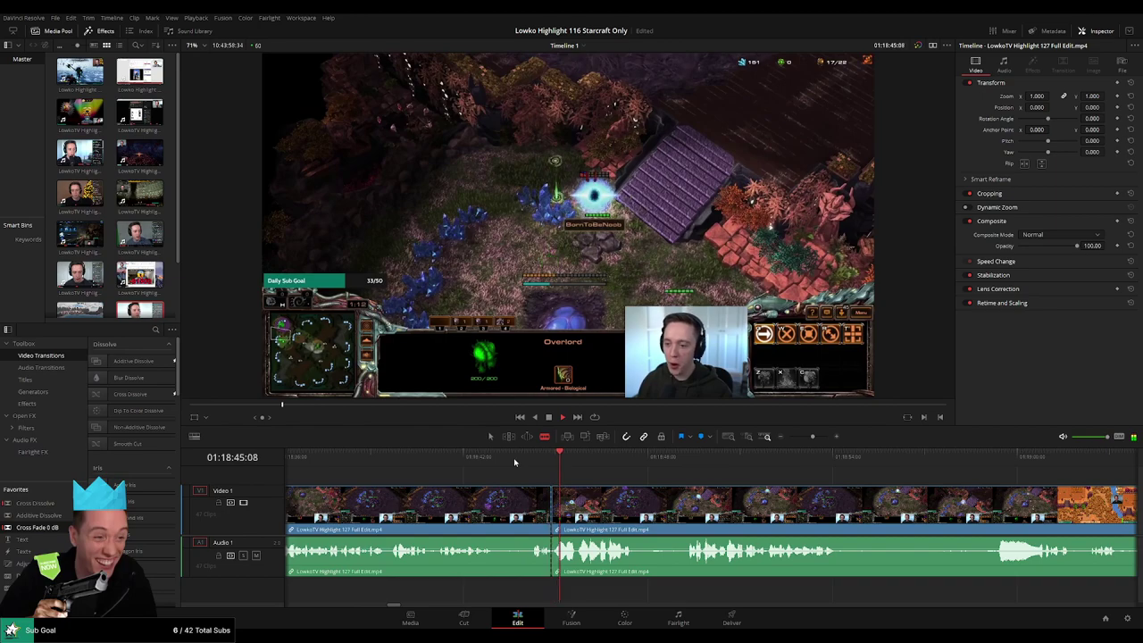
{"action": "left_click", "coordinate": [788, 462]}
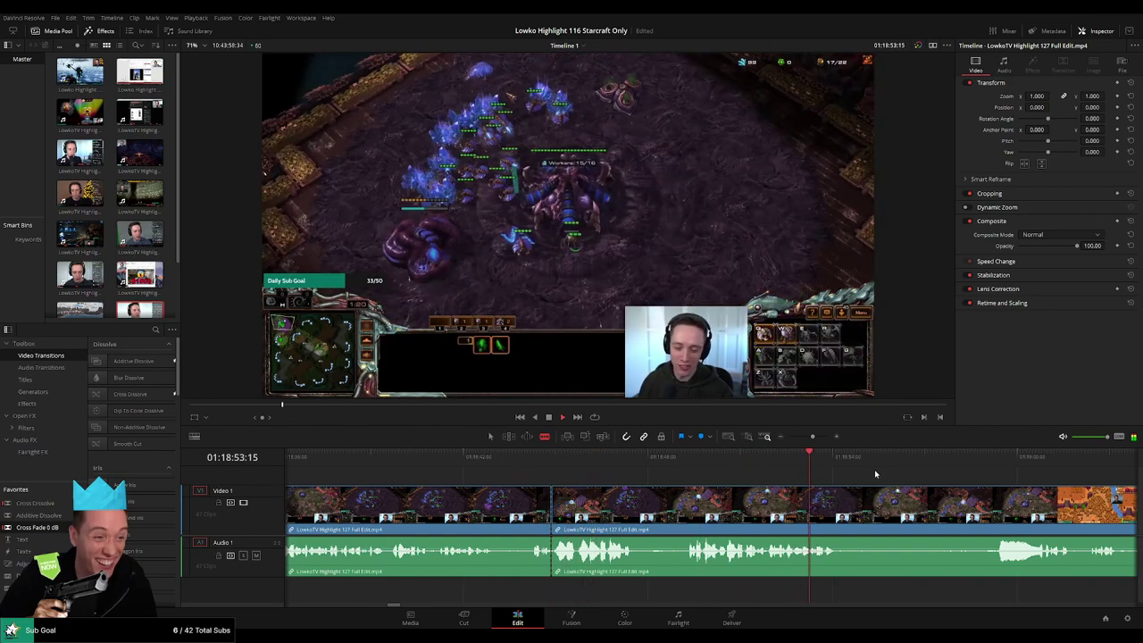
{"action": "left_click_drag", "start_coordinate": [970, 464], "coordinate": [1009, 464]}
{"action": "left_click_drag", "start_coordinate": [806, 437], "coordinate": [800, 437]}
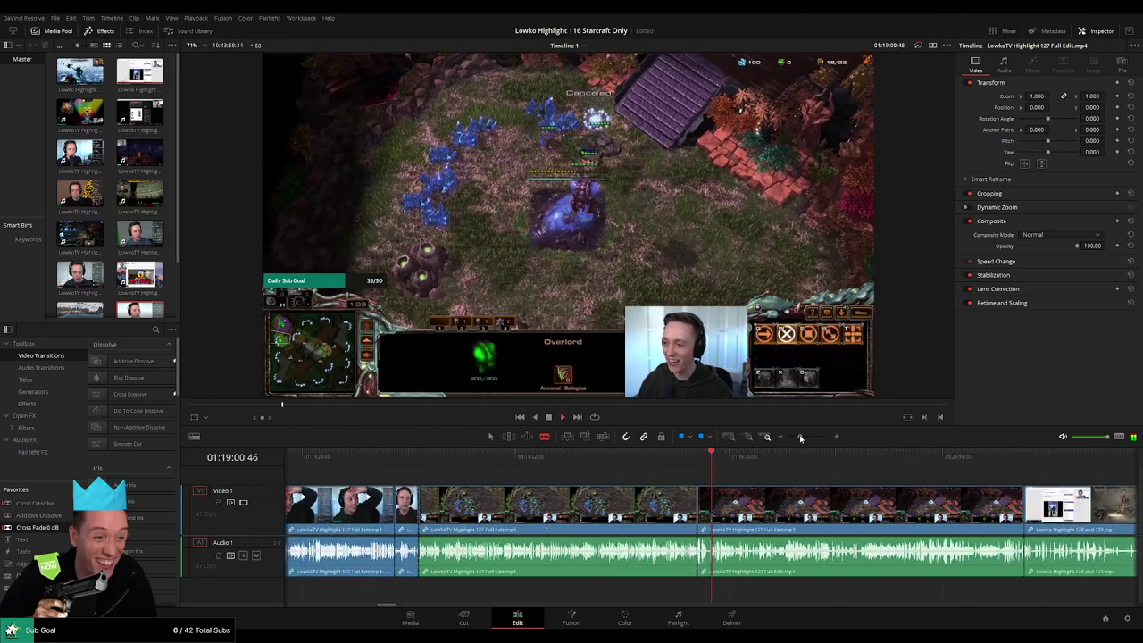
{"action": "left_click", "coordinate": [646, 498]}
{"action": "key", "text": "Delete"}
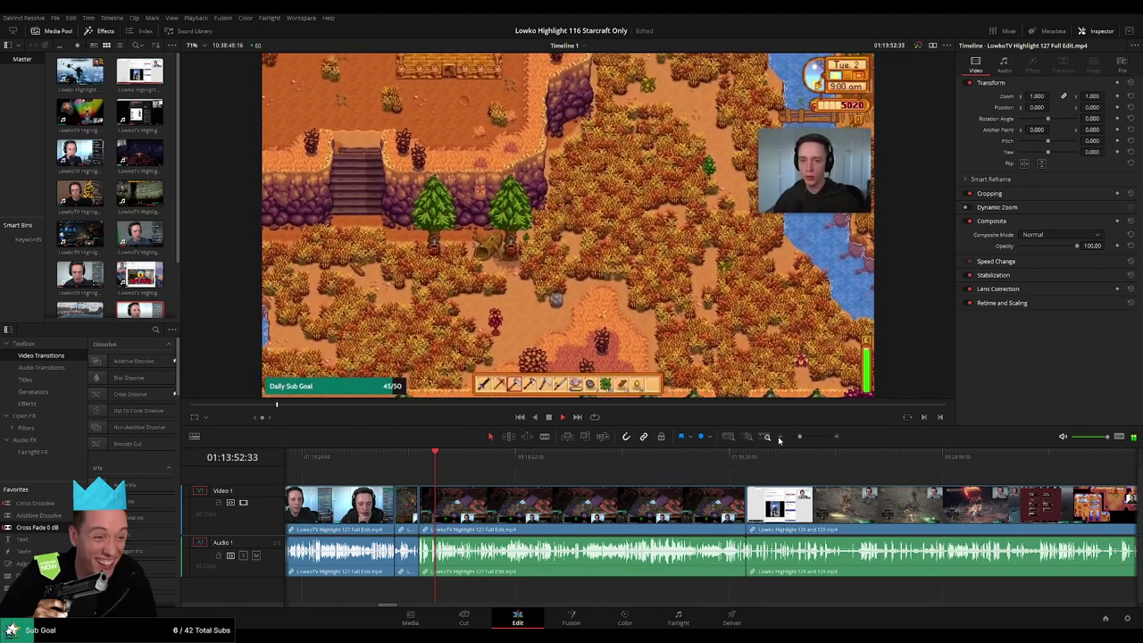
Split Highlight 127 at 01:13:51:51, just before the Stardew Valley footage, and mark the StarCraft clip before it blue
{"action": "left_click_drag", "start_coordinate": [799, 437], "coordinate": [811, 437]}
{"action": "left_click", "coordinate": [660, 457]}
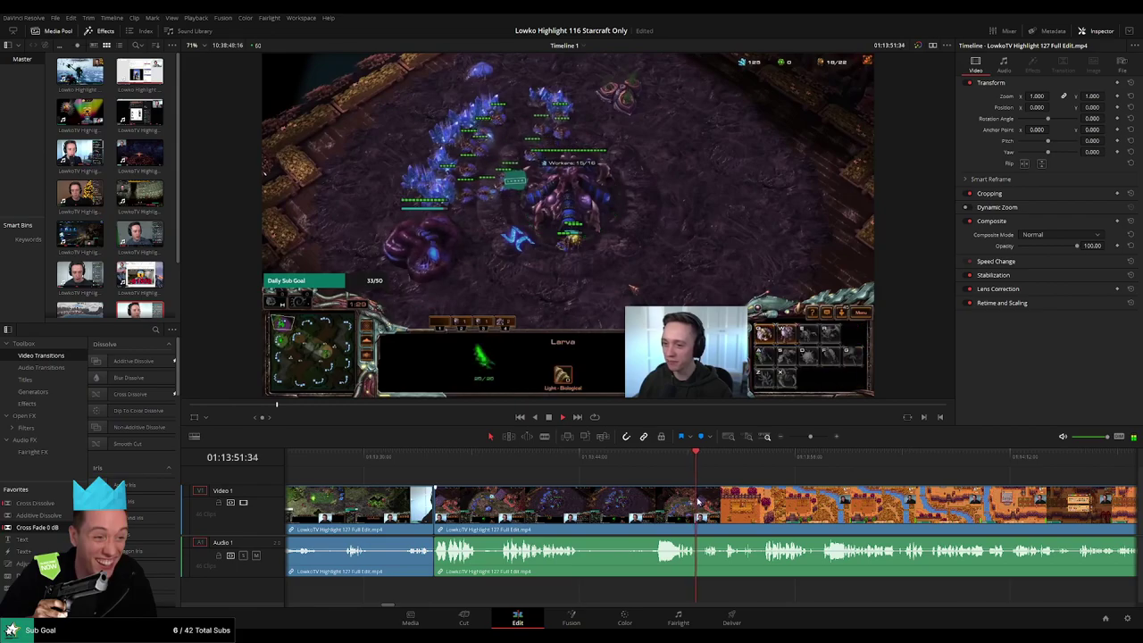
{"action": "key", "text": "ctrl+b"}
{"action": "left_click", "coordinate": [567, 513]}
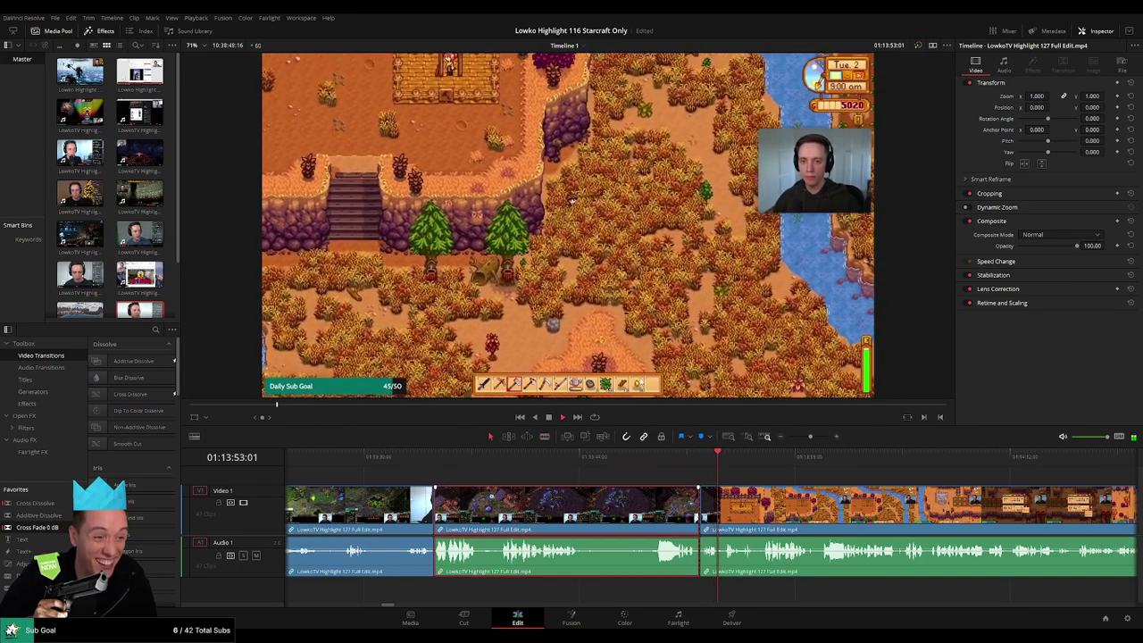
{"action": "left_click", "coordinate": [806, 480]}
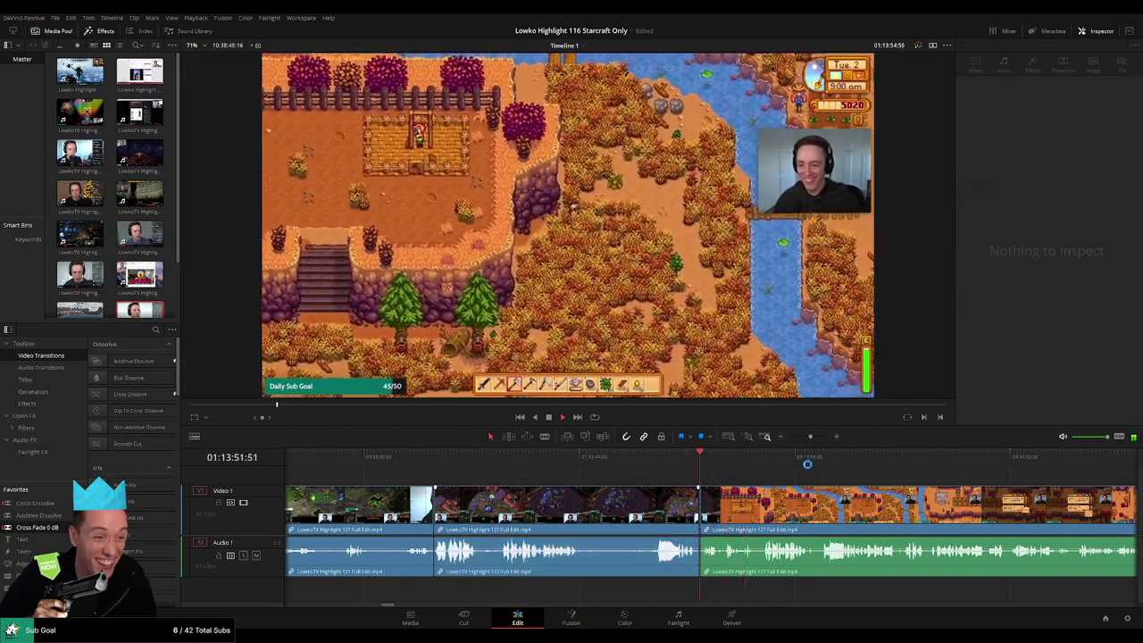
Skim the Stardew Valley footage from about 01:13:59 to the Pastebin page near 01:16:52 to find the next usable segment
{"action": "left_click_drag", "start_coordinate": [810, 437], "coordinate": [801, 440]}
{"action": "scroll", "coordinate": [543, 498], "scroll_direction": "right", "scroll_amount": 3}
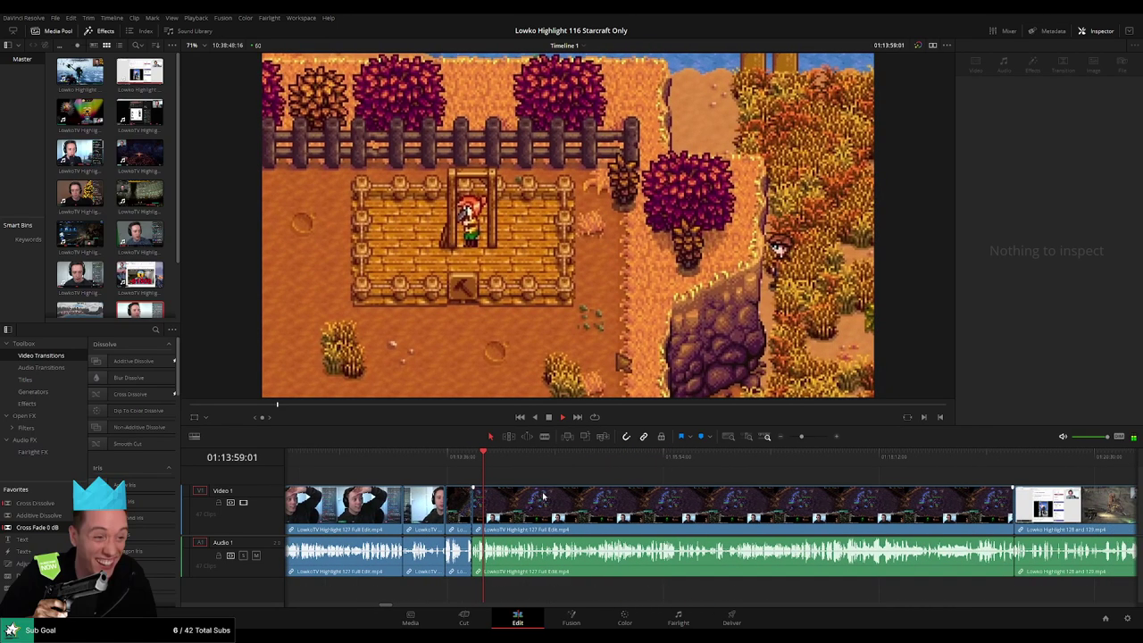
{"action": "left_click", "coordinate": [492, 458]}
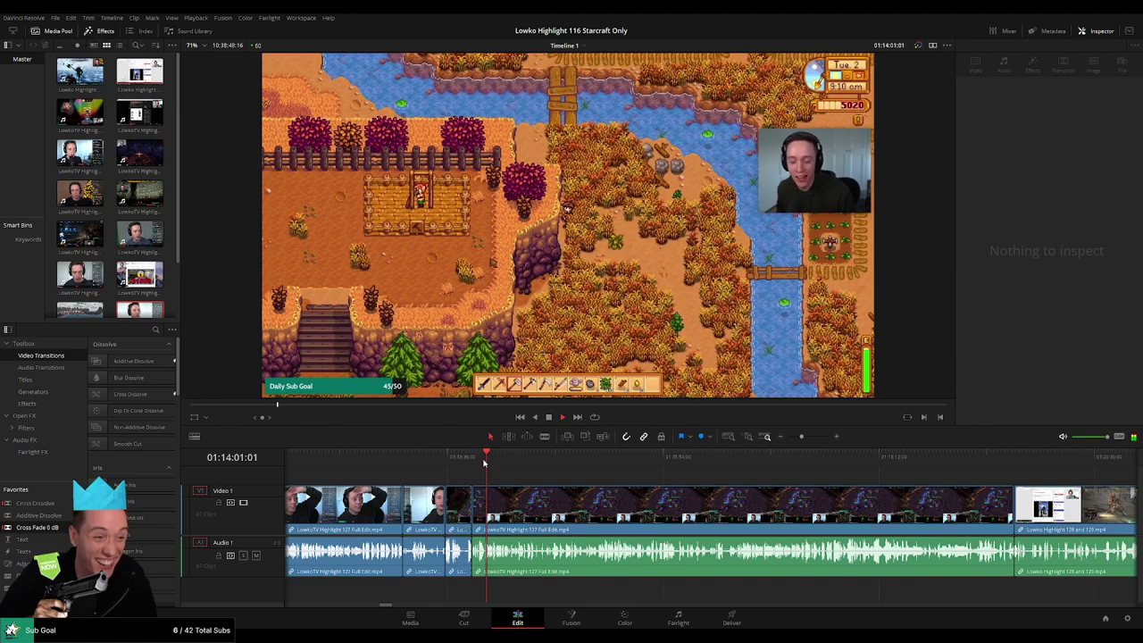
{"action": "left_click_drag", "start_coordinate": [494, 461], "coordinate": [812, 440]}
{"action": "left_click", "coordinate": [548, 456]}
{"action": "key", "text": "space"}
{"action": "left_click", "coordinate": [434, 455]}
{"action": "key", "text": "space"}
{"action": "left_click", "coordinate": [576, 456]}
{"action": "key", "text": "space"}
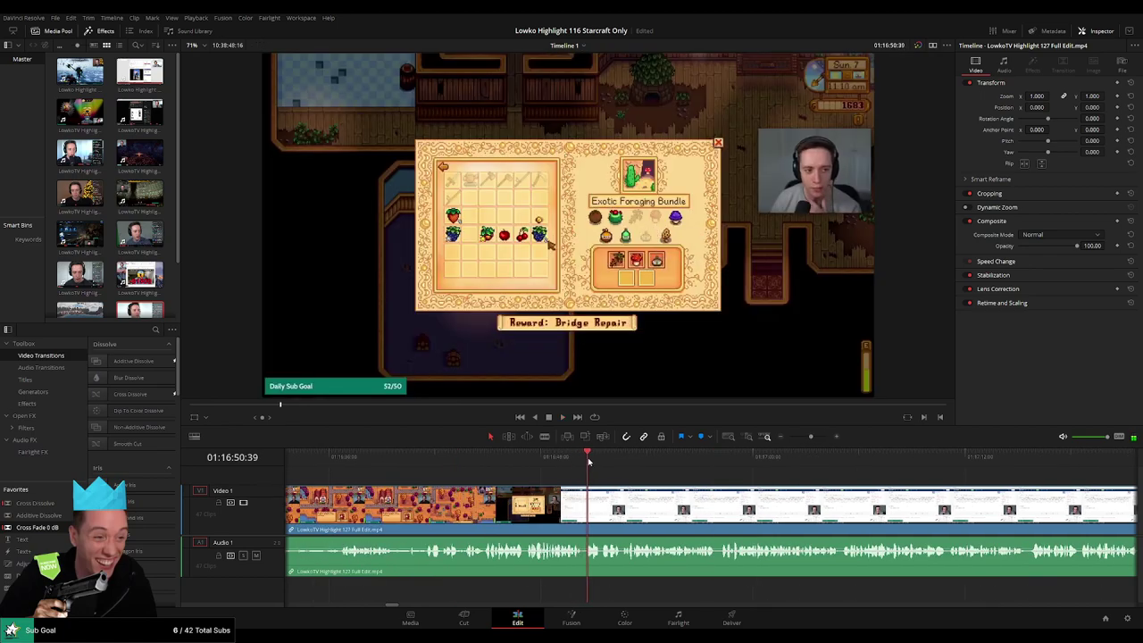
{"action": "key", "text": "space"}
{"action": "left_click_drag", "start_coordinate": [811, 438], "coordinate": [814, 438]}
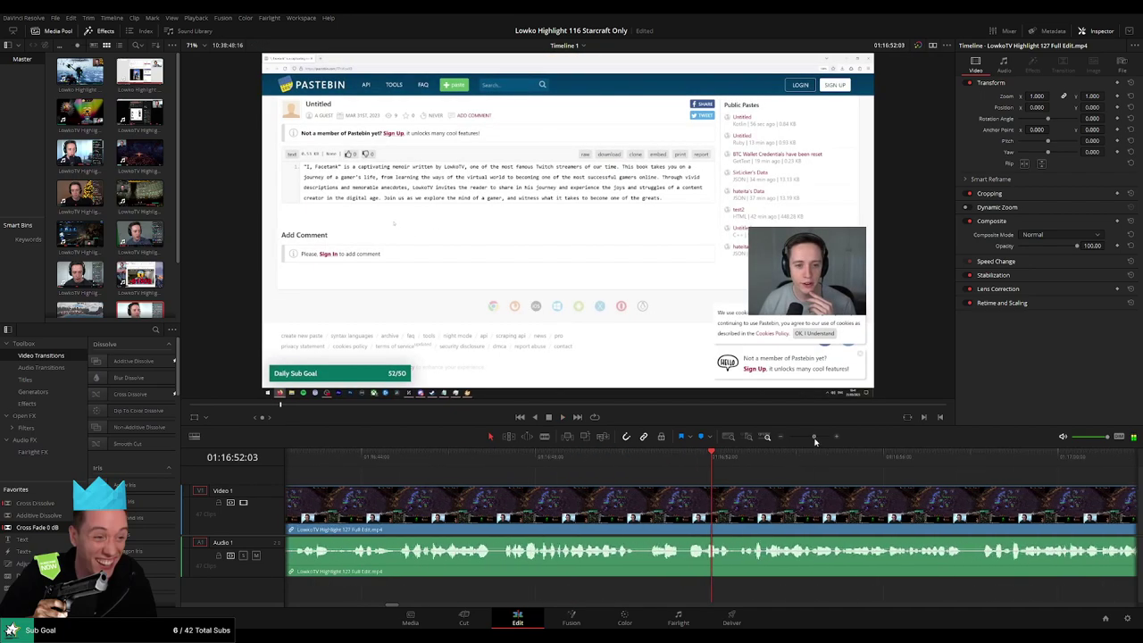
Split Highlight 127 at about 01:16:44:50, where the Stardew Valley Crafts Room screen starts, and ripple-delete the clip before it
{"action": "left_click", "coordinate": [507, 460]}
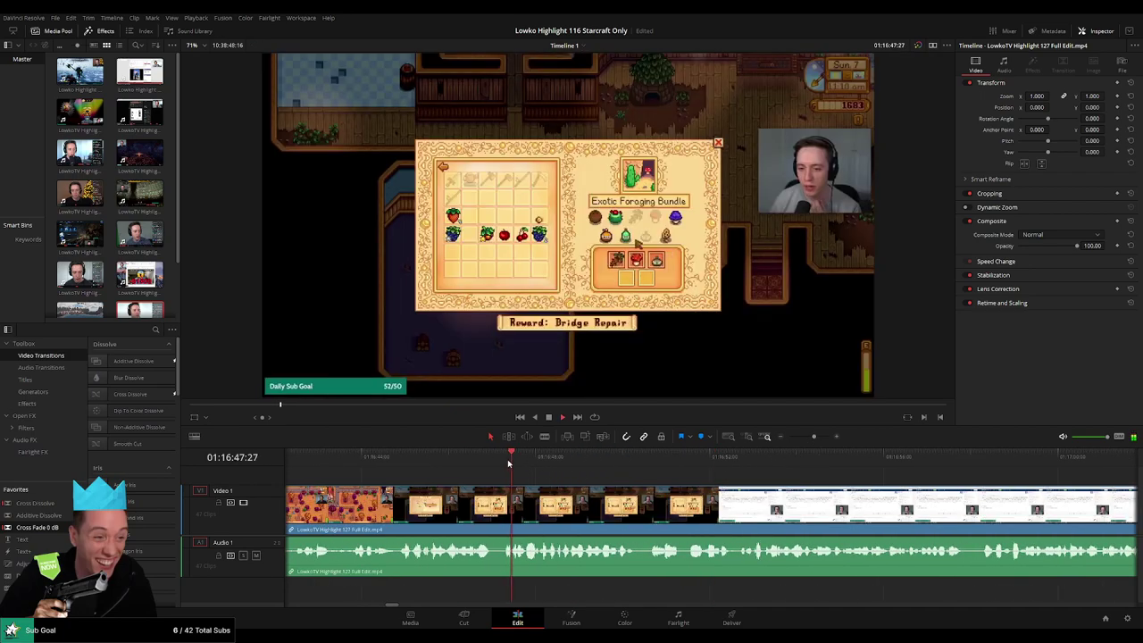
{"action": "left_click", "coordinate": [389, 459]}
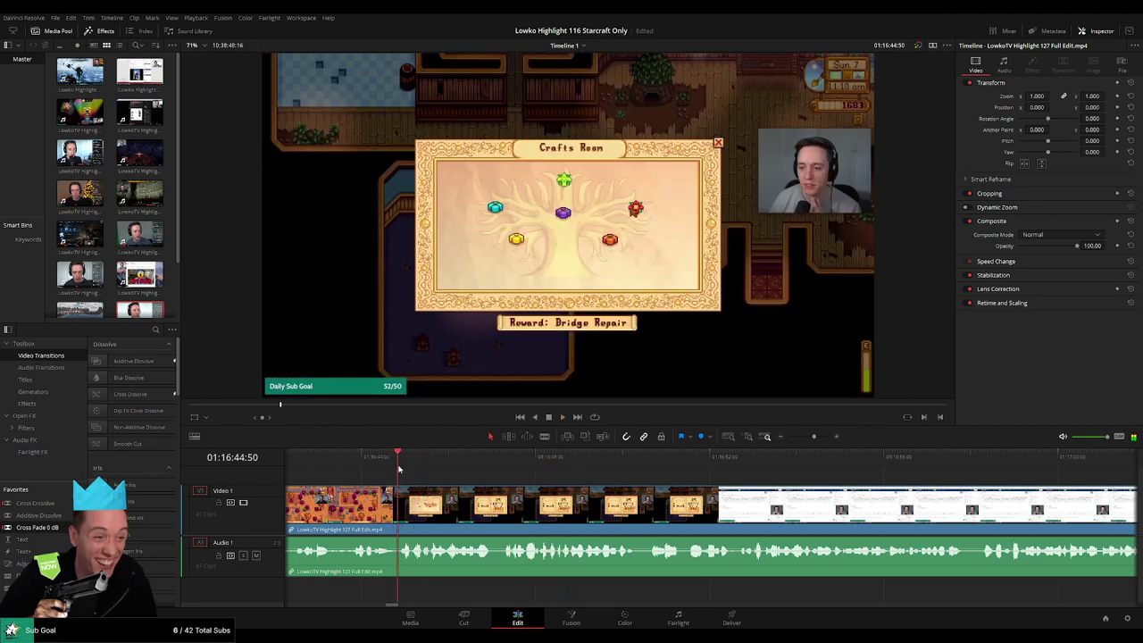
{"action": "left_click", "coordinate": [403, 490]}
{"action": "key", "text": "space"}
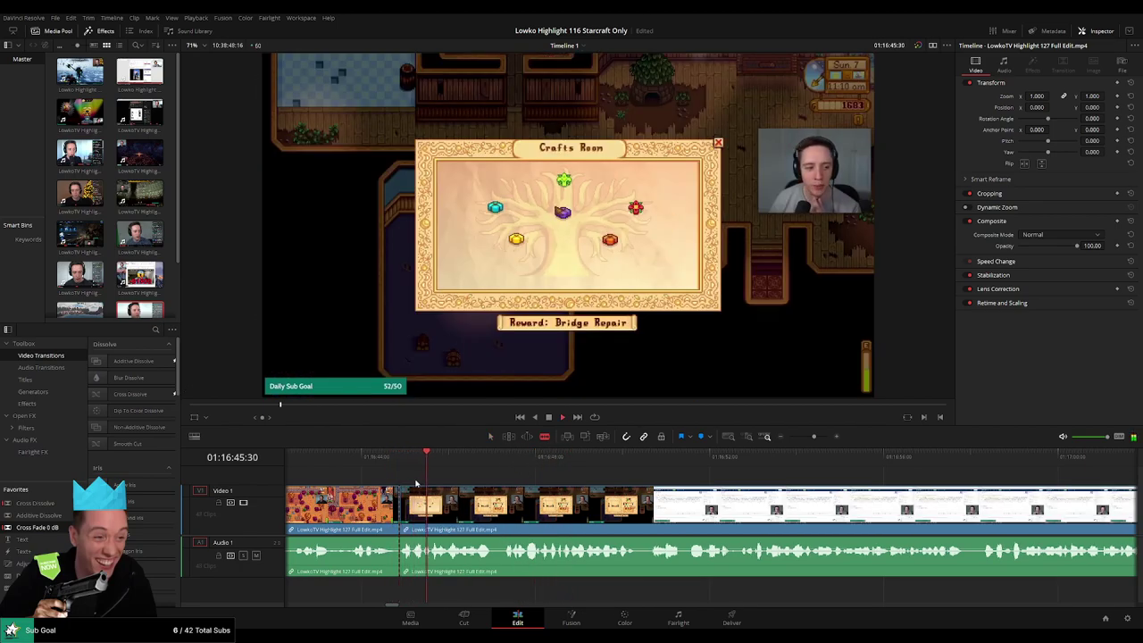
{"action": "key", "text": "a"}
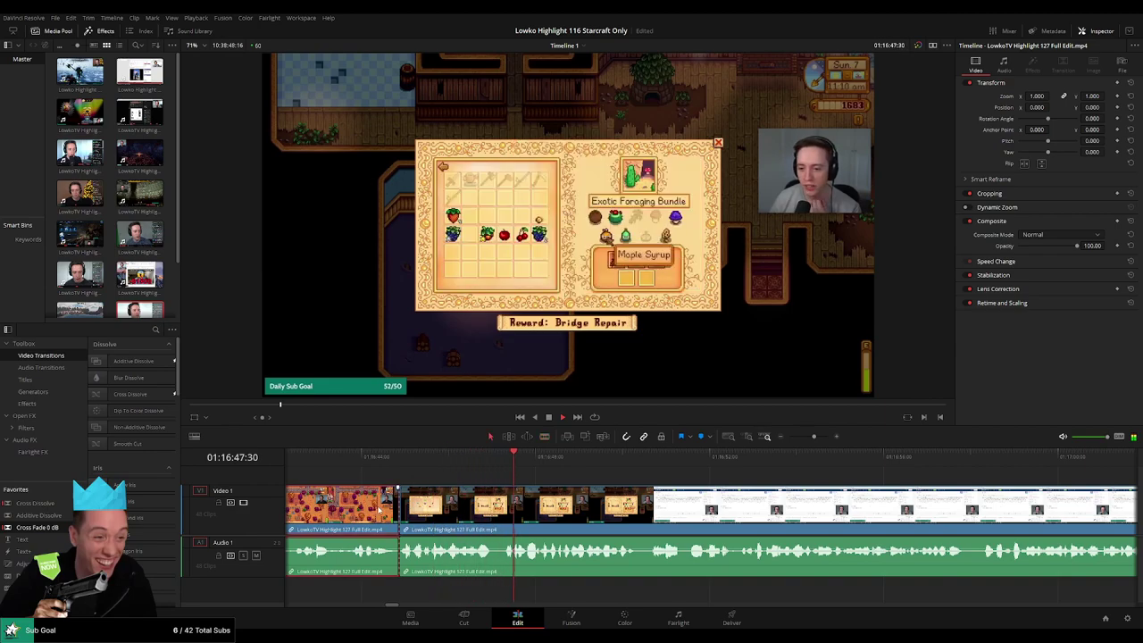
{"action": "left_click", "coordinate": [373, 502]}
{"action": "key", "text": "Delete"}
Skim the Pastebin and Crafts Room footage of Highlight 127 from about 01:14:16 to 01:14:53 to find where the segment ends
{"action": "mouse_move", "coordinate": [815, 437]}
{"action": "left_mouse_down"}
{"action": "mouse_move", "coordinate": [788, 438]}
{"action": "mouse_move", "coordinate": [811, 437]}
{"action": "left_mouse_up"}
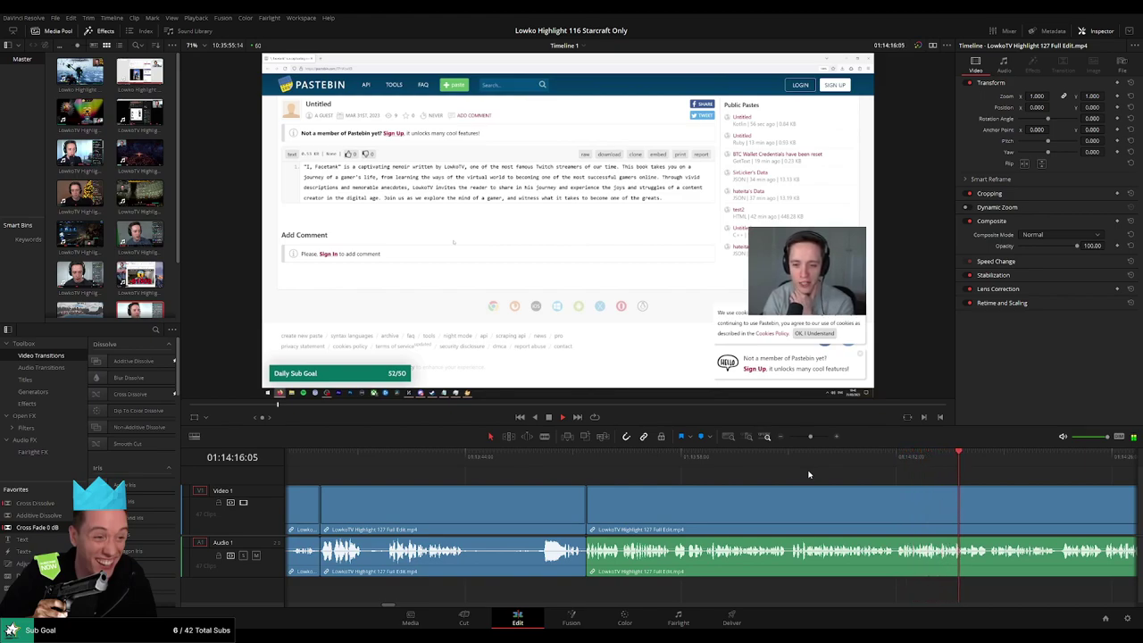
{"action": "left_click_drag", "start_coordinate": [948, 500], "coordinate": [462, 495]}
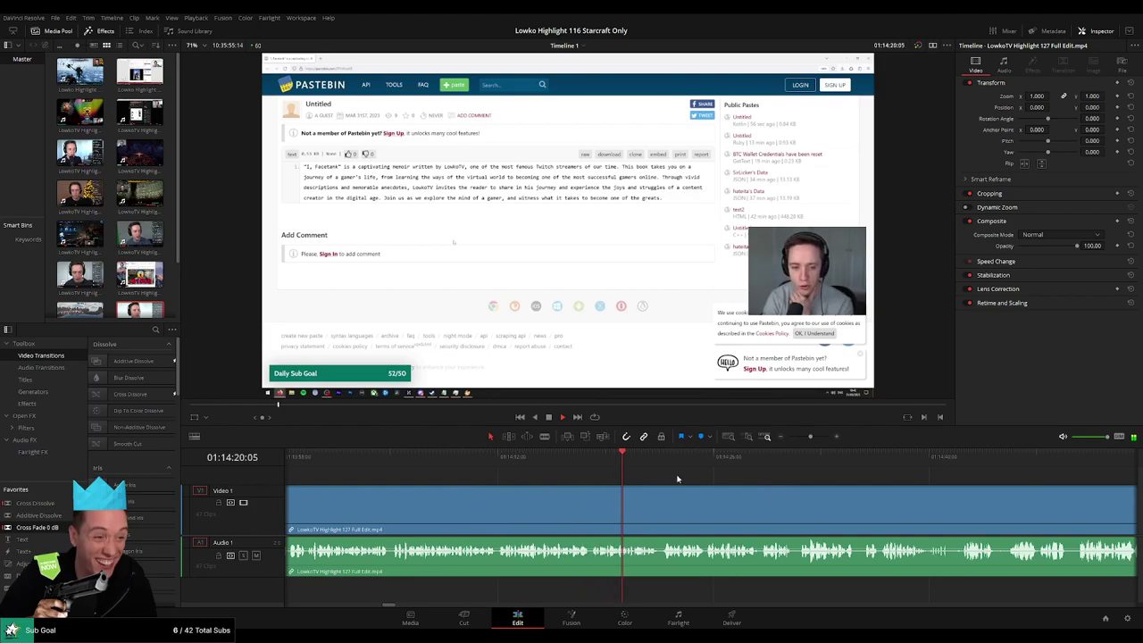
{"action": "left_click_drag", "start_coordinate": [633, 464], "coordinate": [616, 479]}
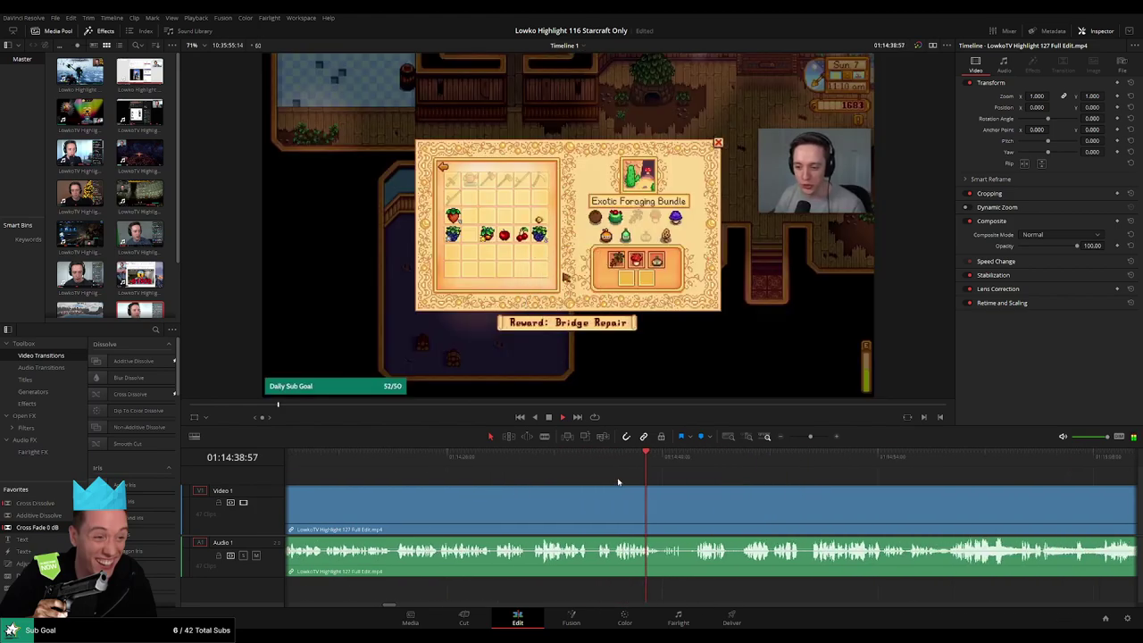
{"action": "mouse_move", "coordinate": [523, 466]}
{"action": "left_mouse_down"}
{"action": "mouse_move", "coordinate": [487, 464]}
{"action": "mouse_move", "coordinate": [506, 466]}
{"action": "left_mouse_up"}
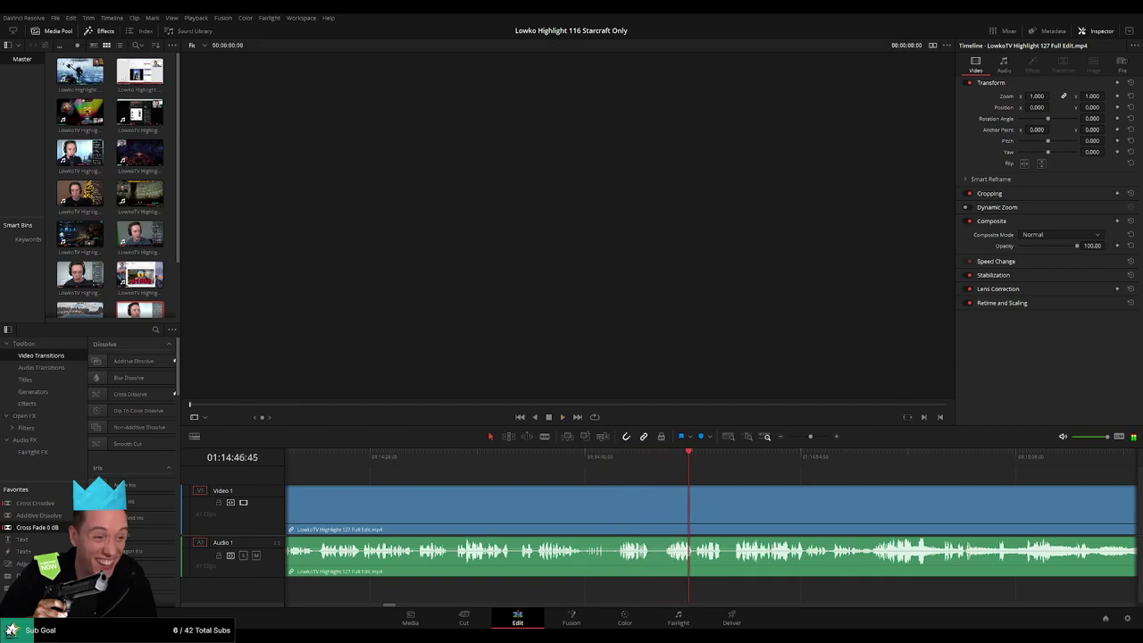
{"action": "left_click", "coordinate": [755, 482]}
{"action": "left_click_drag", "start_coordinate": [790, 492], "coordinate": [594, 495]}
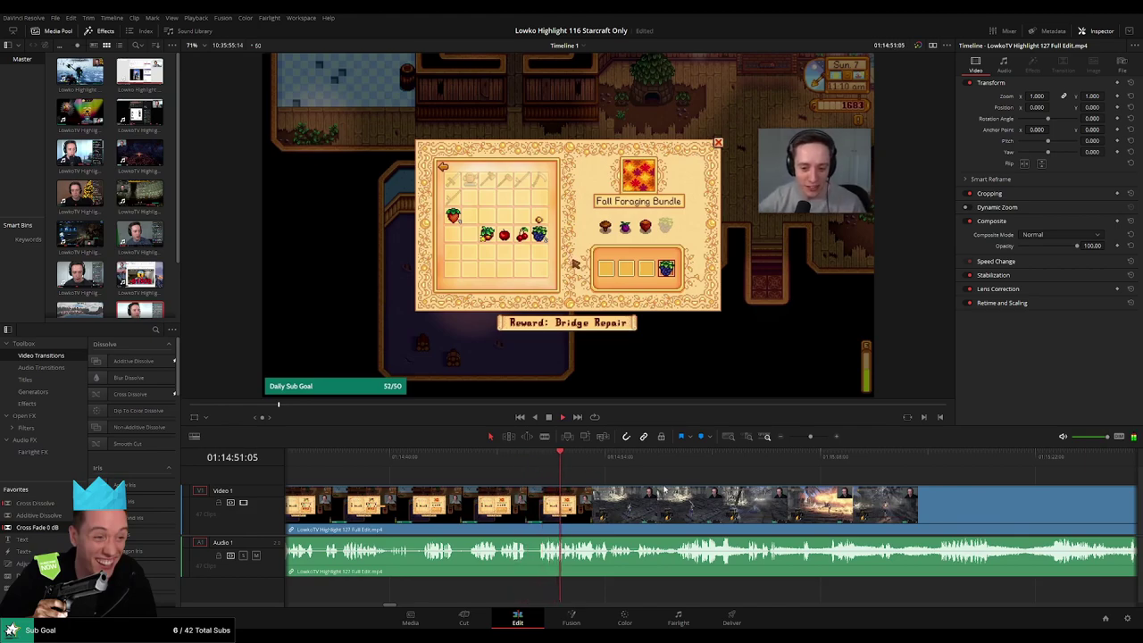
{"action": "left_click_drag", "start_coordinate": [680, 485], "coordinate": [528, 484]}
{"action": "scroll", "coordinate": [507, 498], "scroll_direction": "up", "scroll_amount": 4}
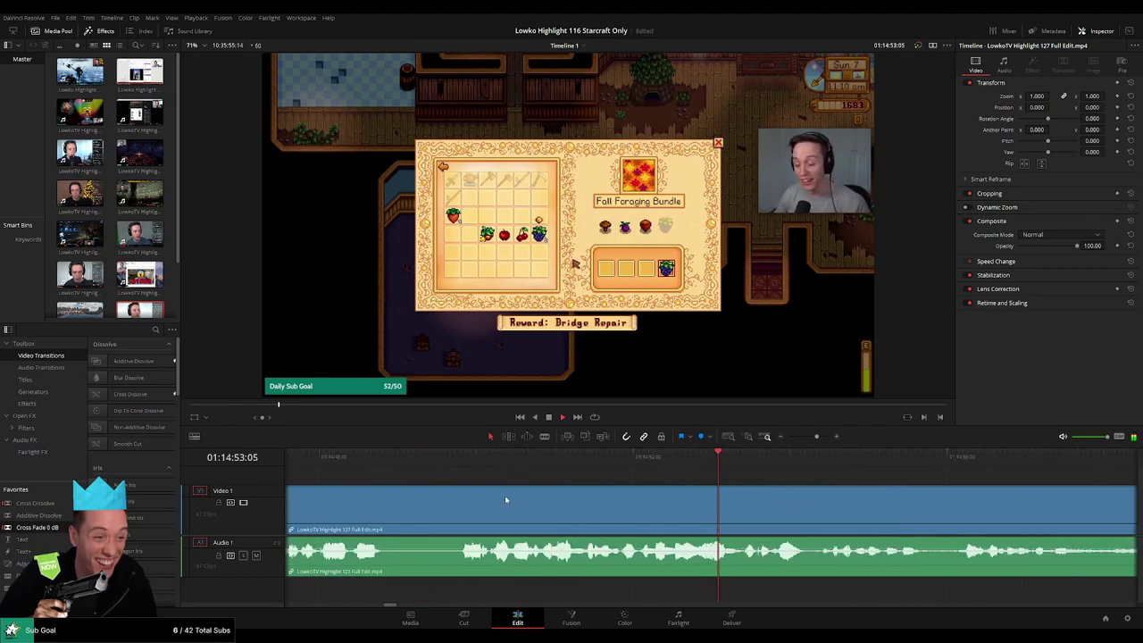
Split Highlight 127 at 01:14:54:16, shortly before the Dark Souls footage, and mark the clip before the split blue
{"action": "left_click_drag", "start_coordinate": [831, 502], "coordinate": [648, 463]}
{"action": "key", "text": "space"}
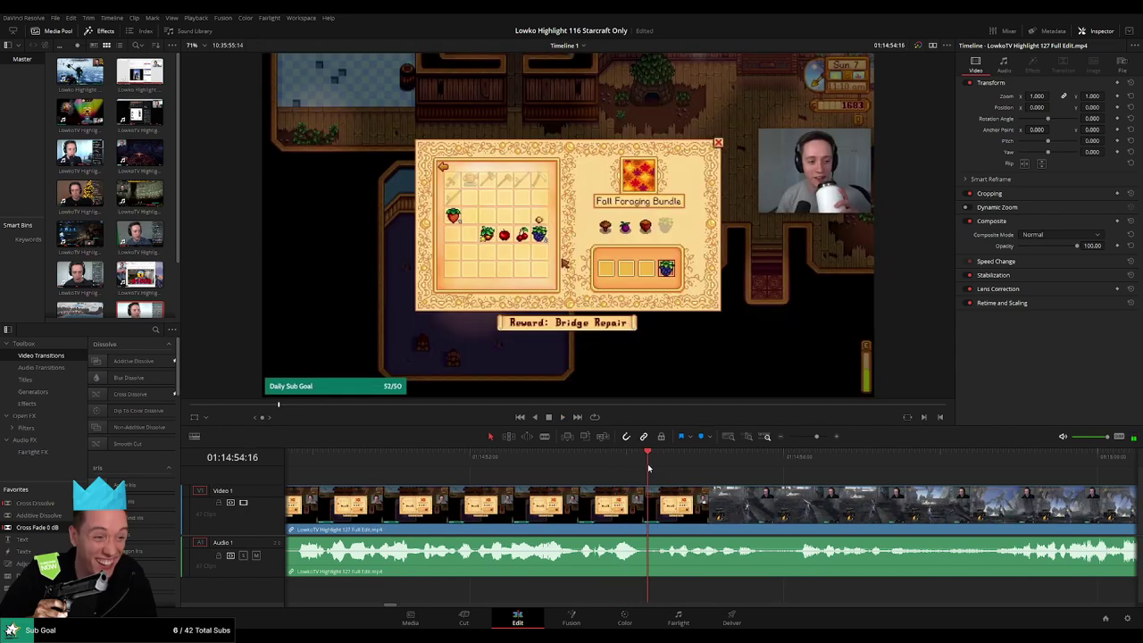
{"action": "key", "text": "b"}
{"action": "left_click", "coordinate": [649, 501]}
{"action": "key", "text": "space"}
{"action": "scroll", "coordinate": [835, 453], "scroll_direction": "down", "scroll_amount": 2}
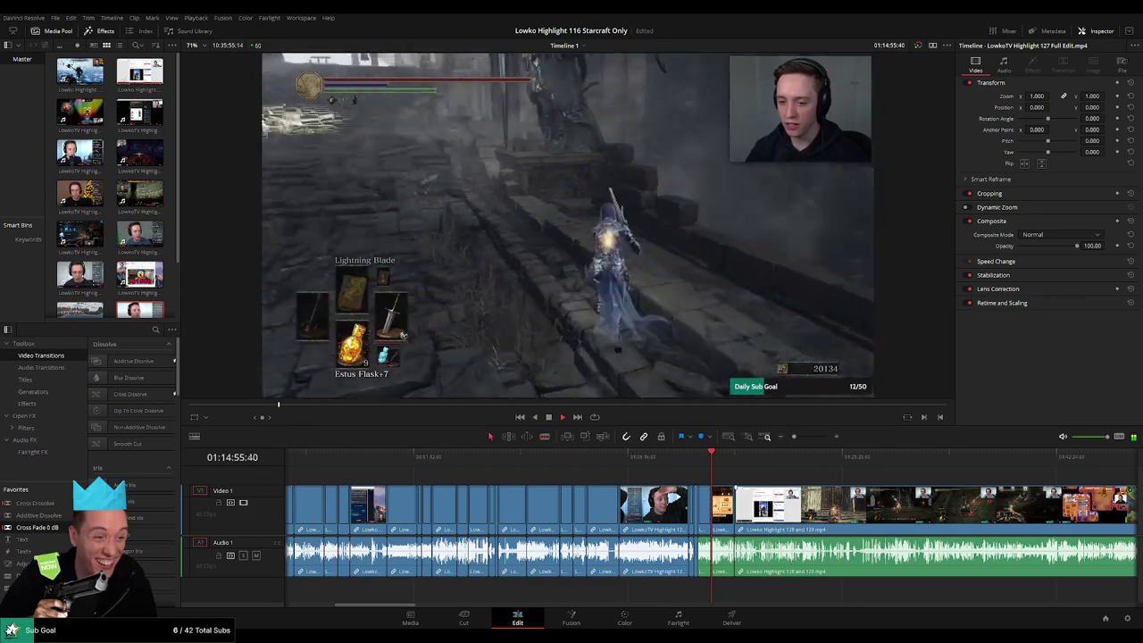
{"action": "key", "text": "a"}
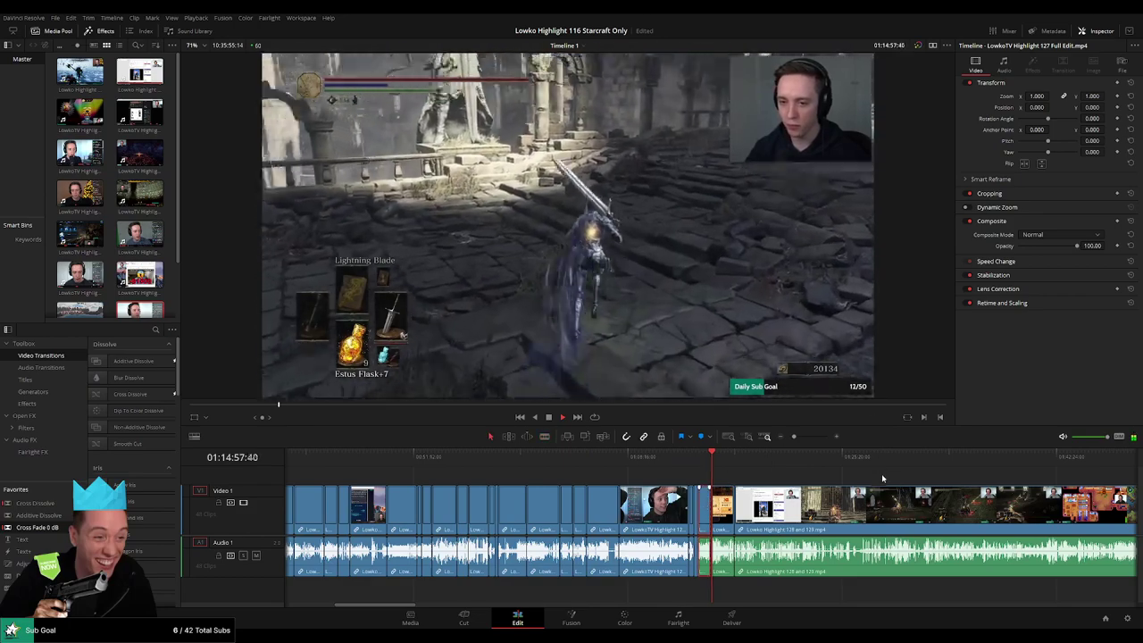
{"action": "scroll", "coordinate": [830, 460], "scroll_direction": "up", "scroll_amount": 3}
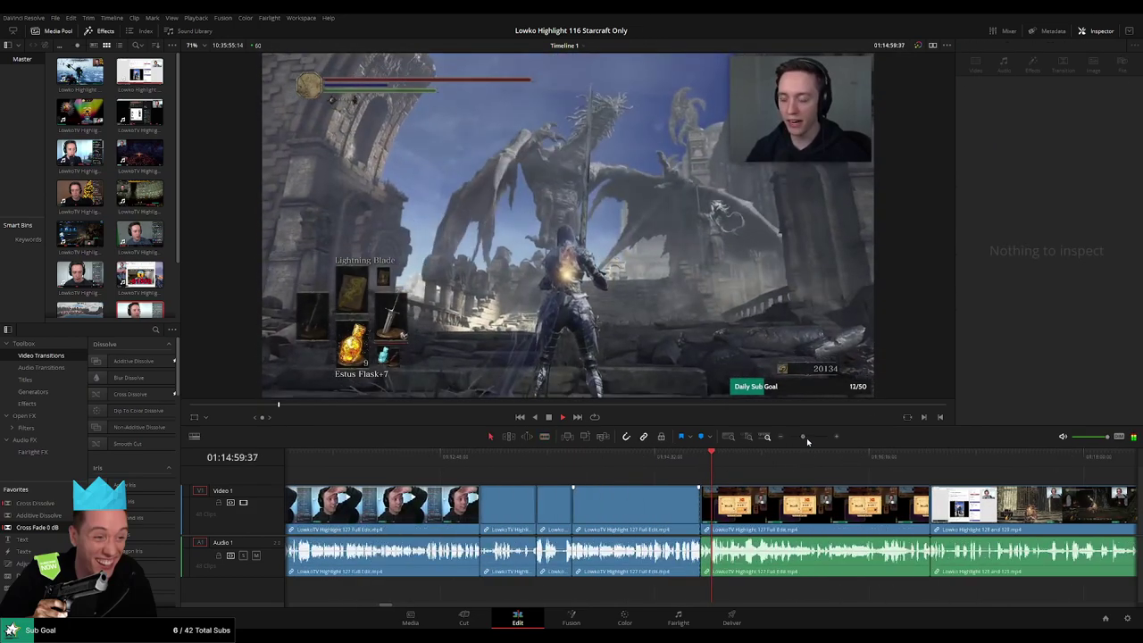
Ripple-delete the leftover Highlight 127 clip between the blue clips and the start of Highlight 128 and 129
{"action": "left_click_drag", "start_coordinate": [809, 437], "coordinate": [804, 438]}
{"action": "scroll", "coordinate": [496, 463], "scroll_direction": "right", "scroll_amount": 3}
{"action": "left_click_drag", "start_coordinate": [494, 462], "coordinate": [771, 470]}
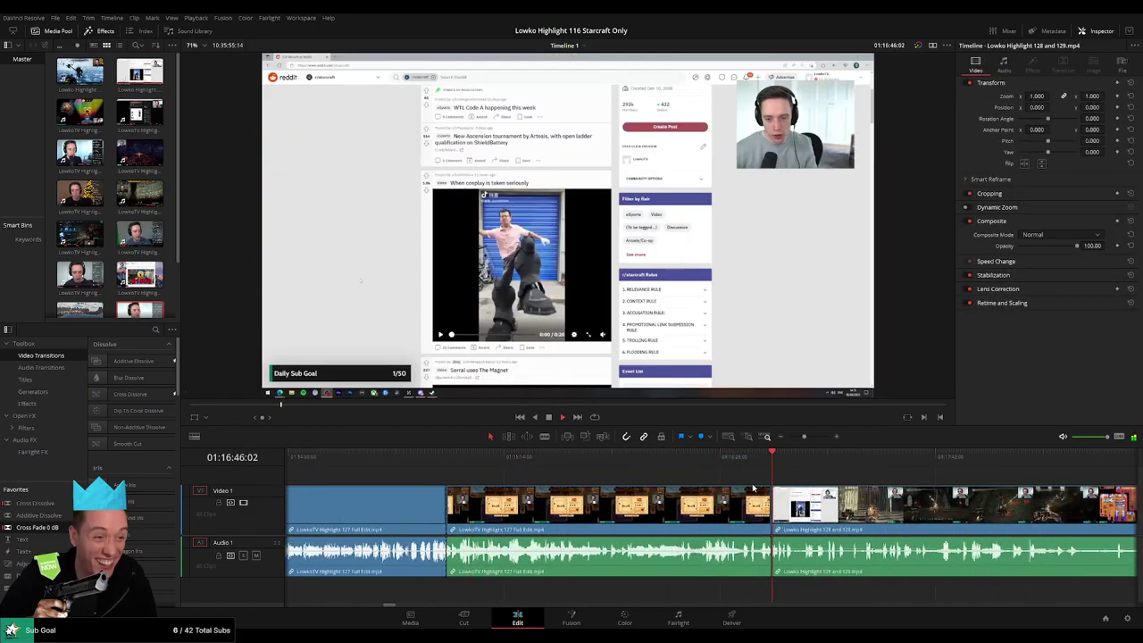
{"action": "left_click", "coordinate": [749, 504]}
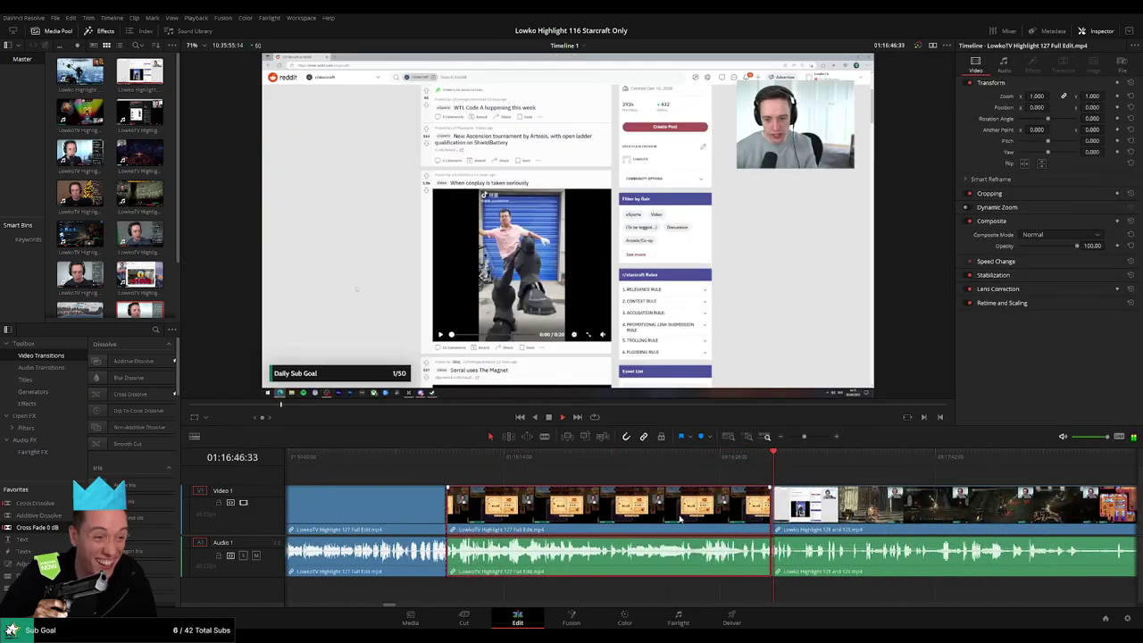
{"action": "key", "text": "Delete"}
Skim the r/starcraft Reddit footage at the start of Highlight 128 and 129 to find its end near 01:15:45
{"action": "key", "text": "space"}
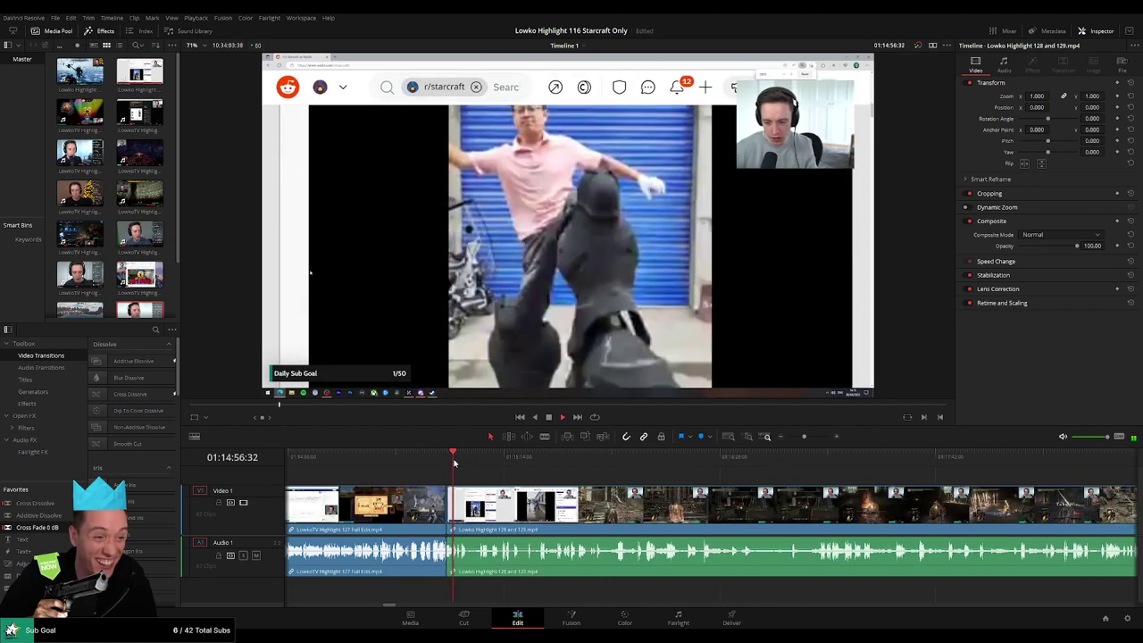
{"action": "left_click_drag", "start_coordinate": [459, 461], "coordinate": [579, 462]}
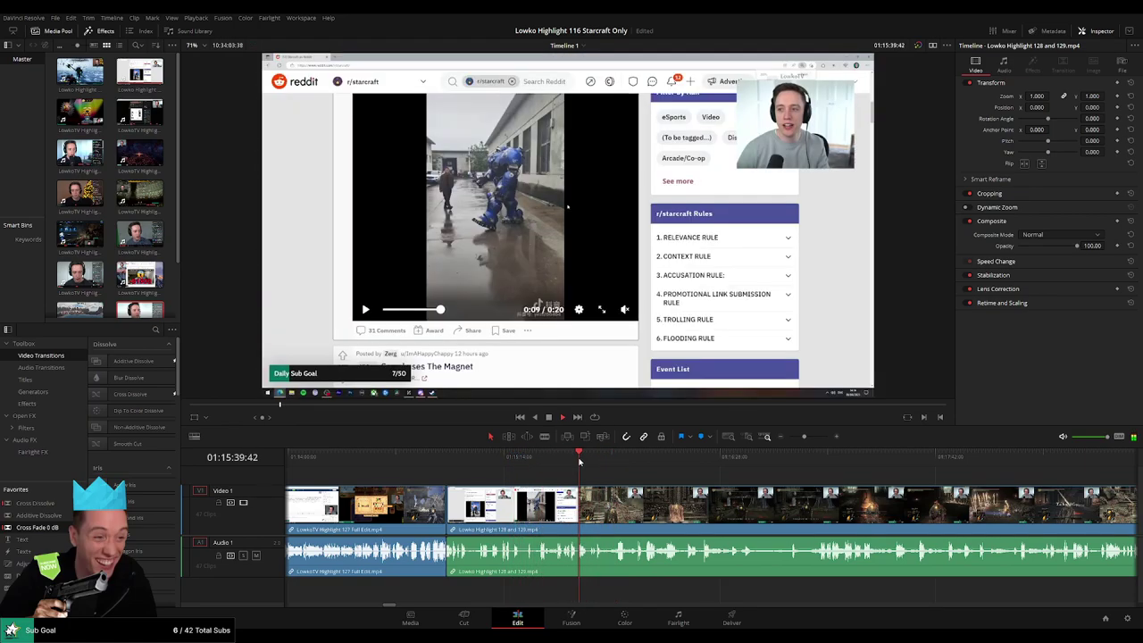
{"action": "left_click_drag", "start_coordinate": [804, 437], "coordinate": [813, 436]}
{"action": "left_click", "coordinate": [555, 460]}
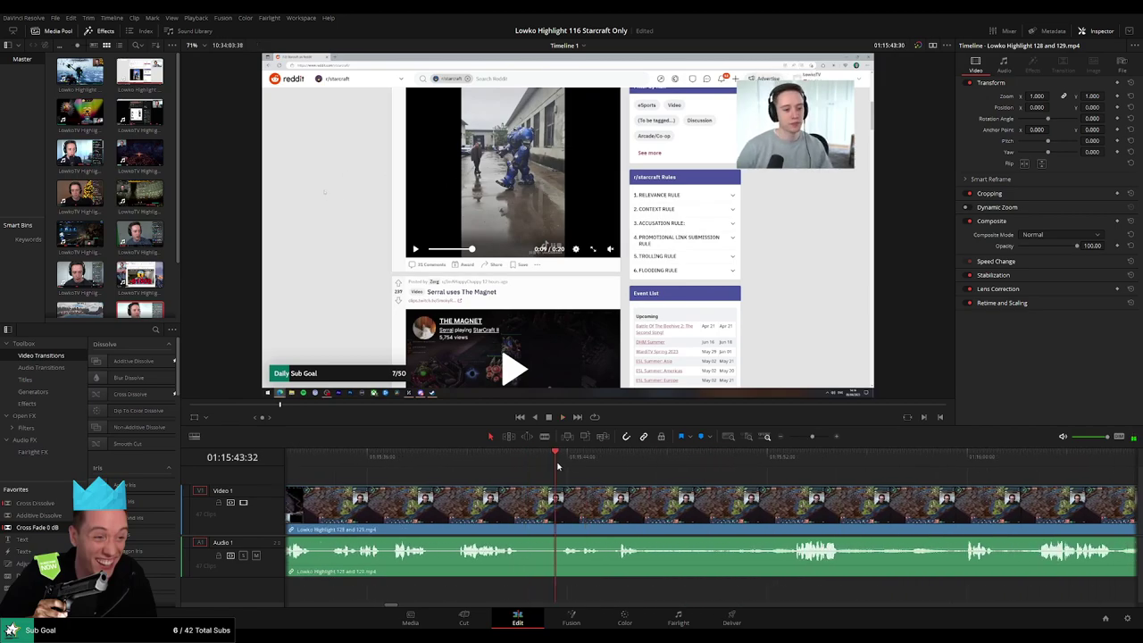
{"action": "left_click_drag", "start_coordinate": [653, 485], "coordinate": [558, 489]}
{"action": "scroll", "coordinate": [557, 485], "scroll_direction": "left", "scroll_amount": 4}
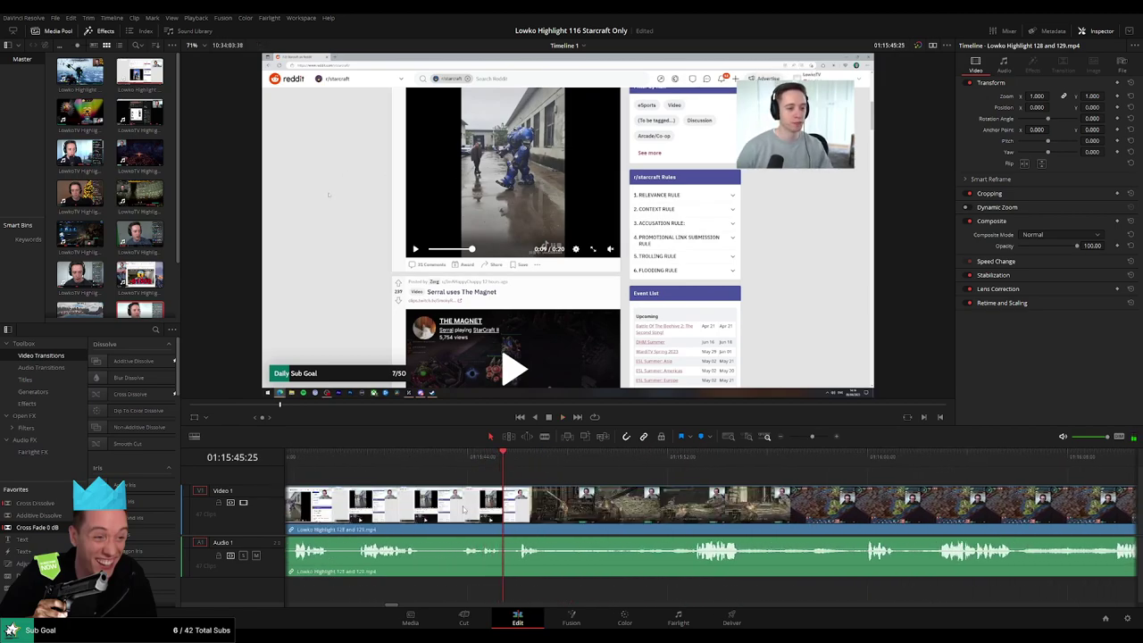
Review the armour cosplay video footage of Highlight 128 and 129 between about 01:15:27 and 01:15:41
{"action": "left_click", "coordinate": [394, 463]}
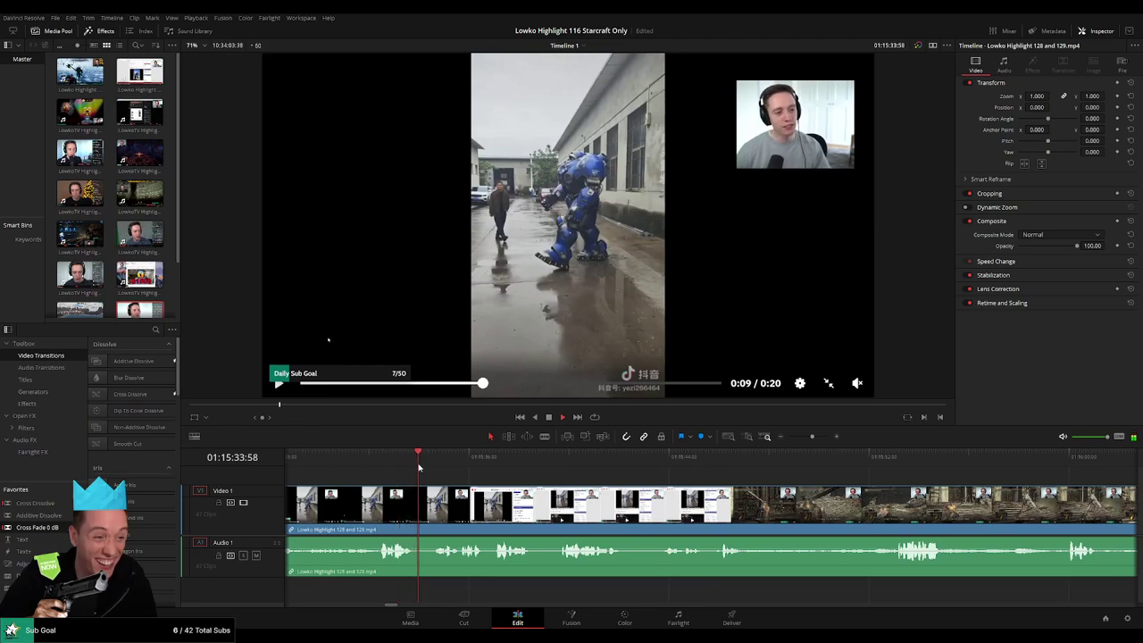
{"action": "scroll", "coordinate": [512, 480], "scroll_direction": "left", "scroll_amount": 4}
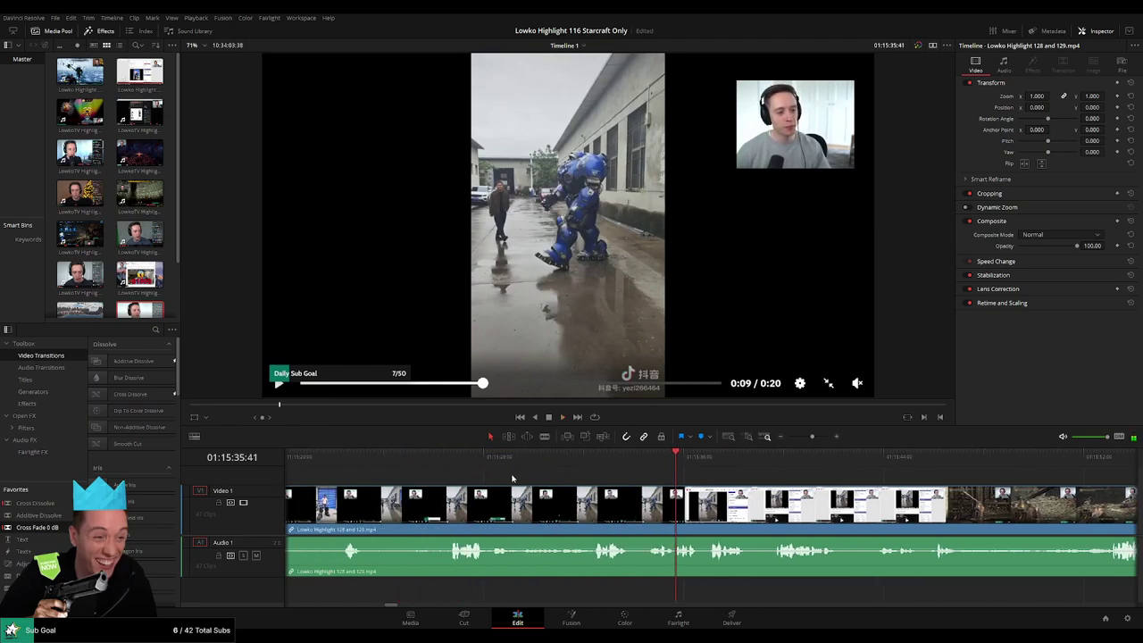
{"action": "left_click", "coordinate": [471, 462]}
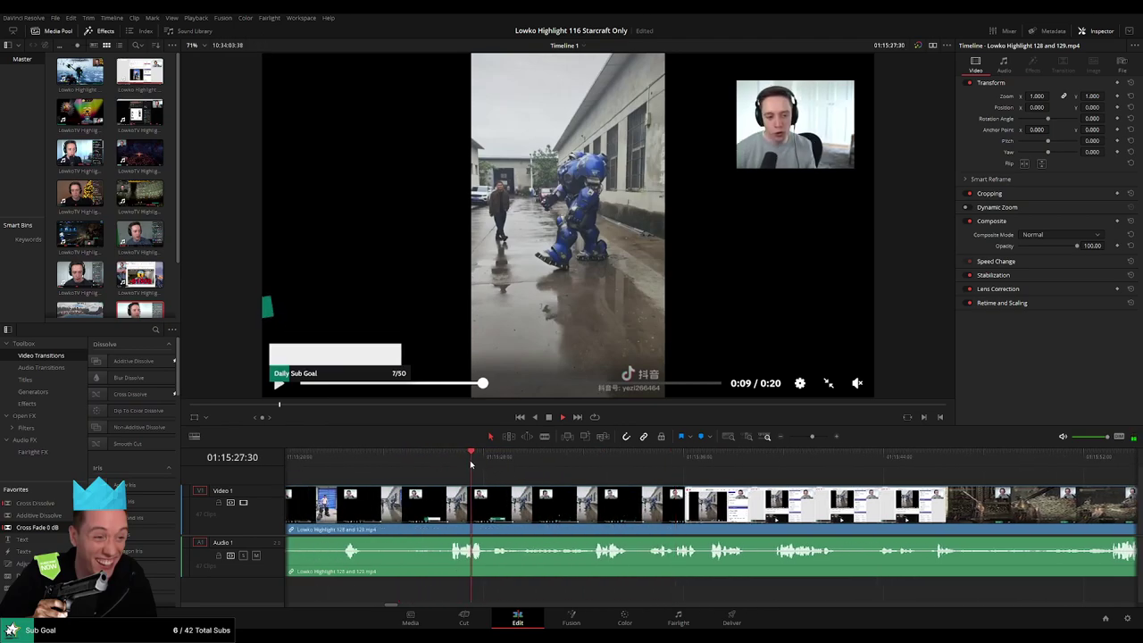
{"action": "left_click", "coordinate": [542, 465]}
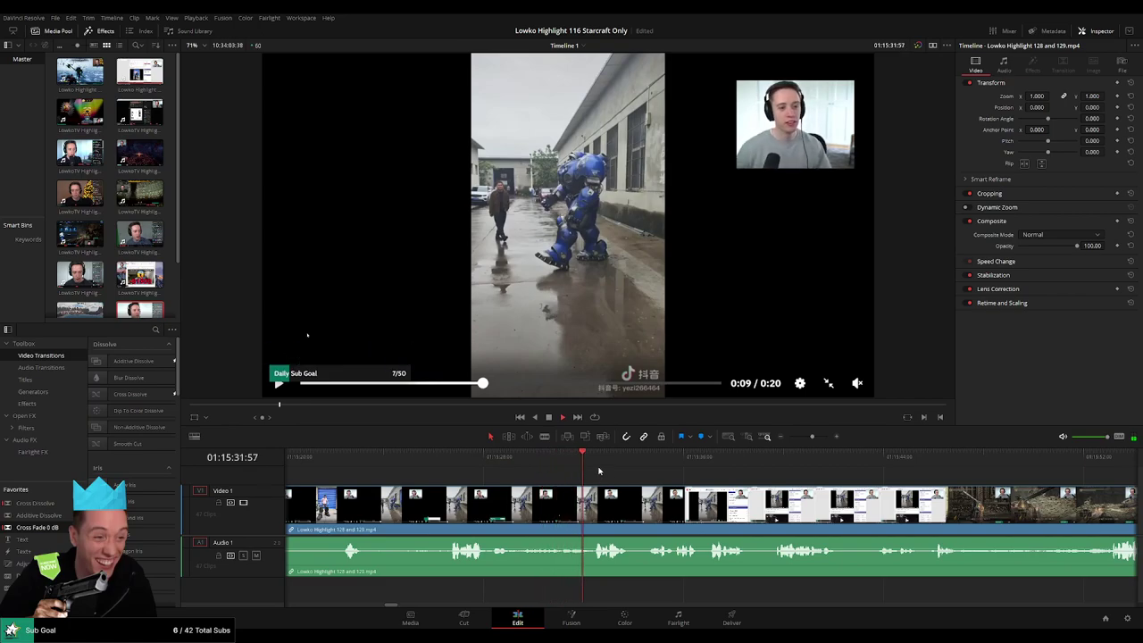
{"action": "left_click", "coordinate": [510, 468]}
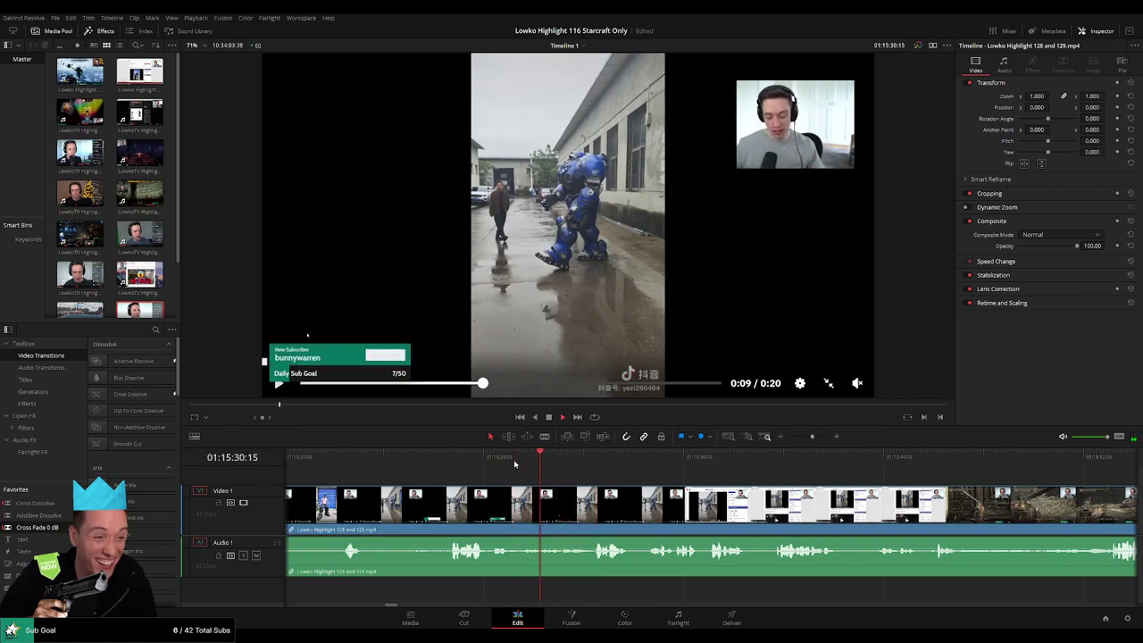
{"action": "left_click", "coordinate": [800, 466]}
{"action": "scroll", "coordinate": [800, 465], "scroll_direction": "right", "scroll_amount": 4}
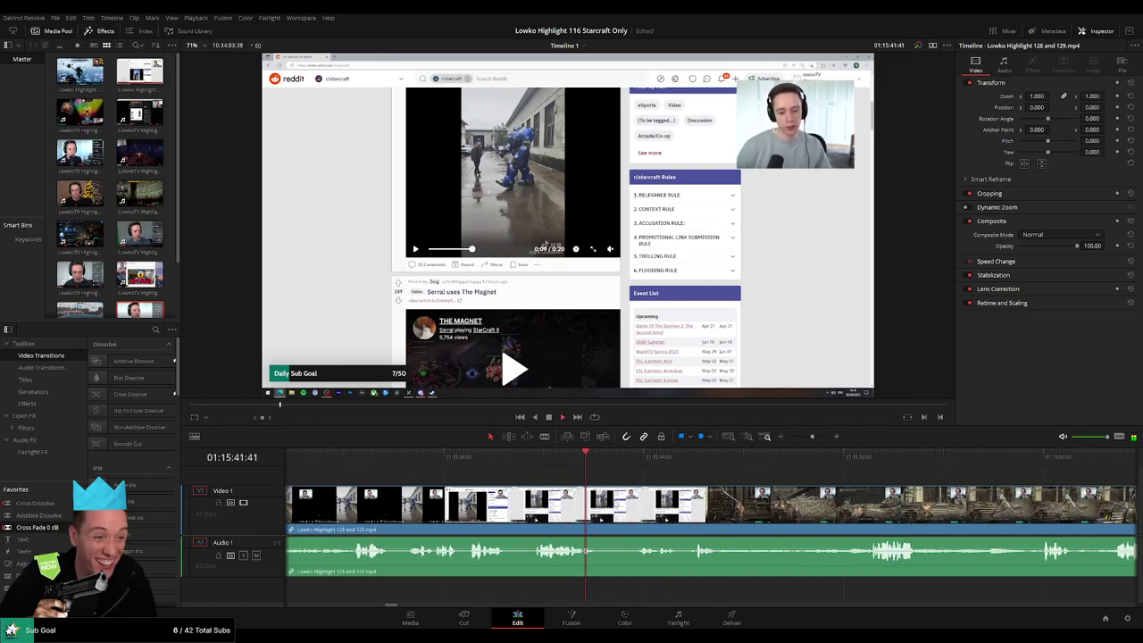
Split Highlight 128 and 129 at about 01:15:45, just before the Reddit page gives way to Dark Souls footage
{"action": "left_click", "coordinate": [571, 464]}
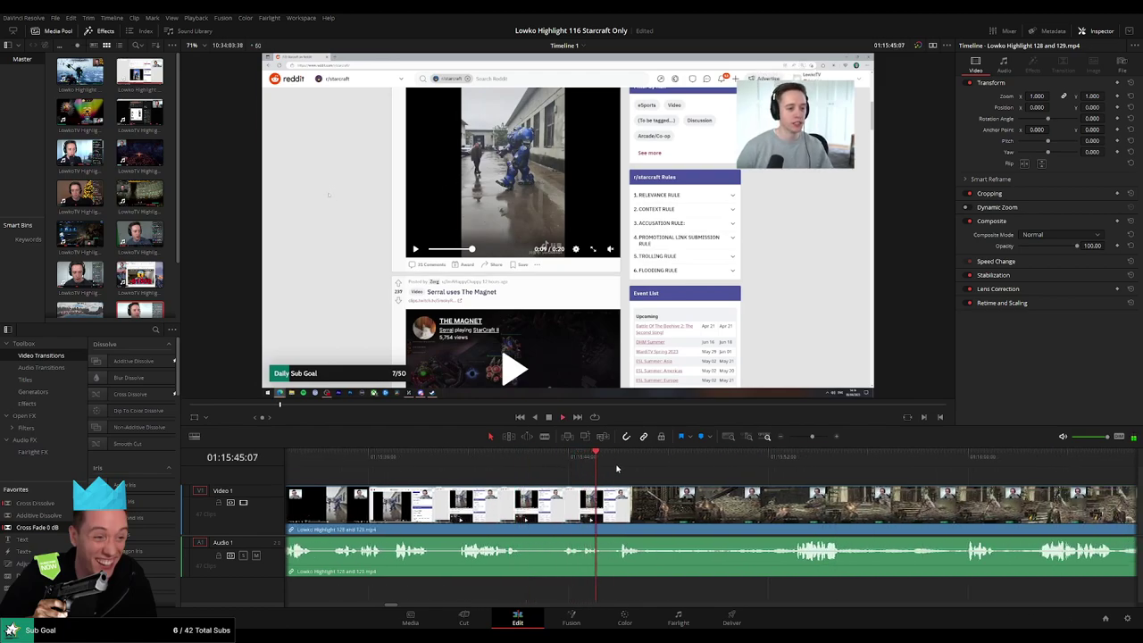
{"action": "left_click_drag", "start_coordinate": [617, 468], "coordinate": [585, 468]}
{"action": "key", "text": "b"}
{"action": "left_click", "coordinate": [604, 517]}
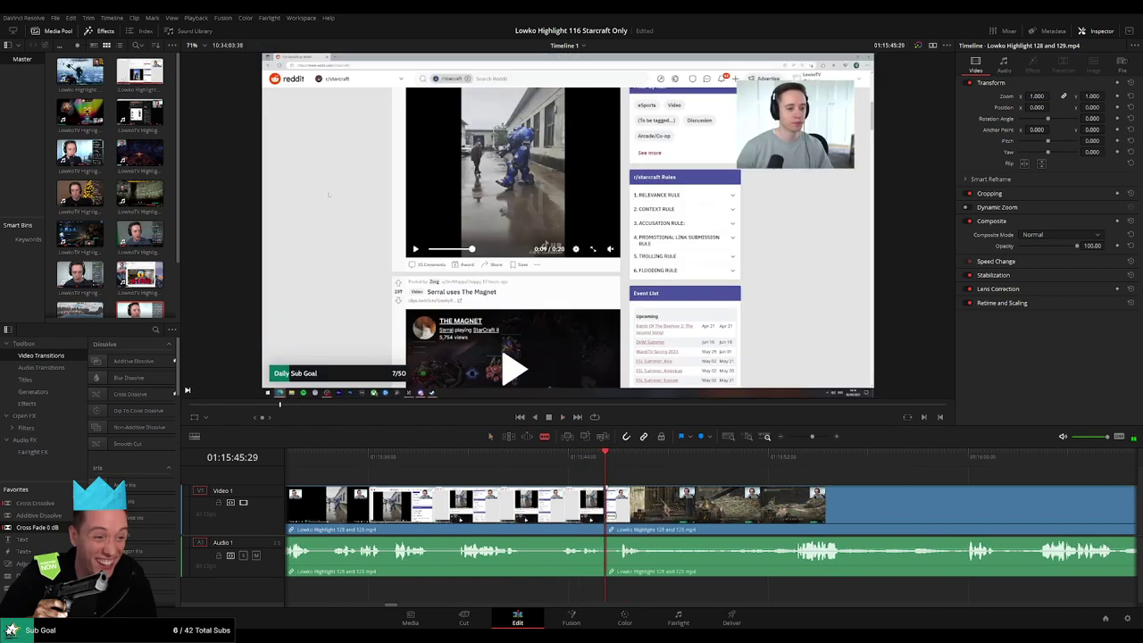
Replay the end of the Reddit segment from about 01:15:40 and mark the Reddit clip before the split blue
{"action": "left_click", "coordinate": [465, 466]}
{"action": "scroll", "coordinate": [467, 466], "scroll_direction": "left", "scroll_amount": 5}
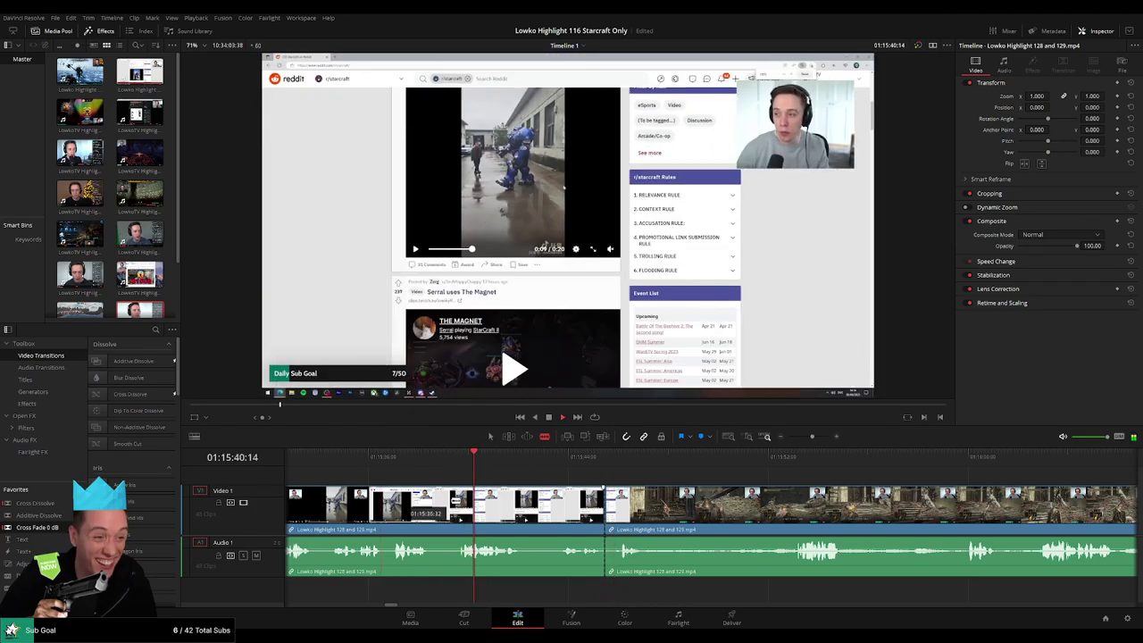
{"action": "left_click", "coordinate": [420, 466]}
{"action": "key", "text": "space"}
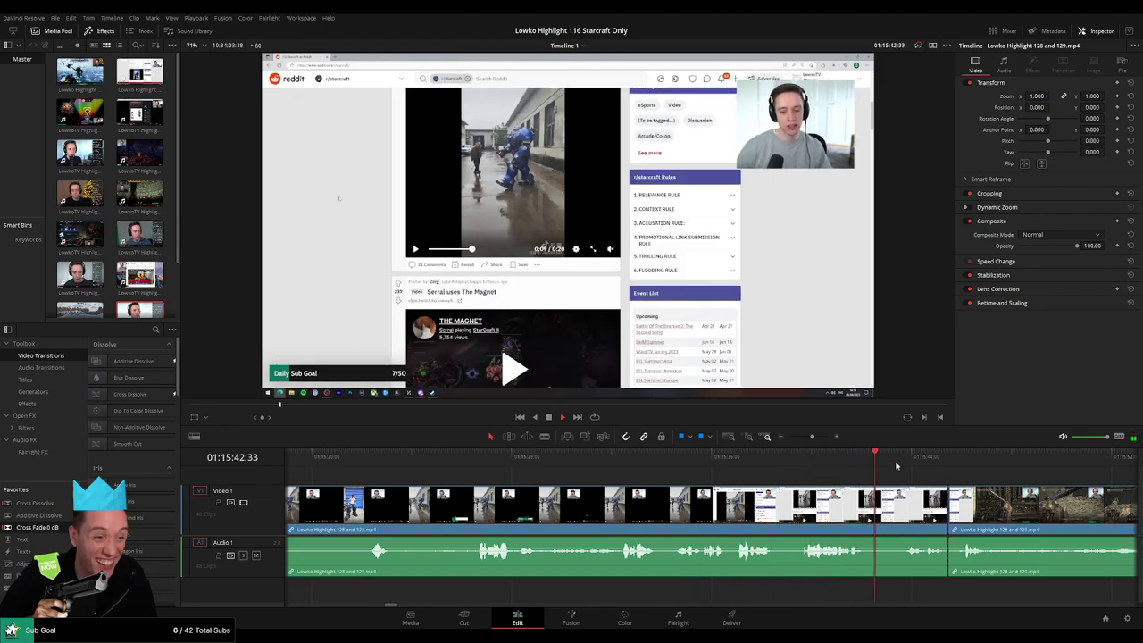
{"action": "left_click_drag", "start_coordinate": [812, 436], "coordinate": [805, 437]}
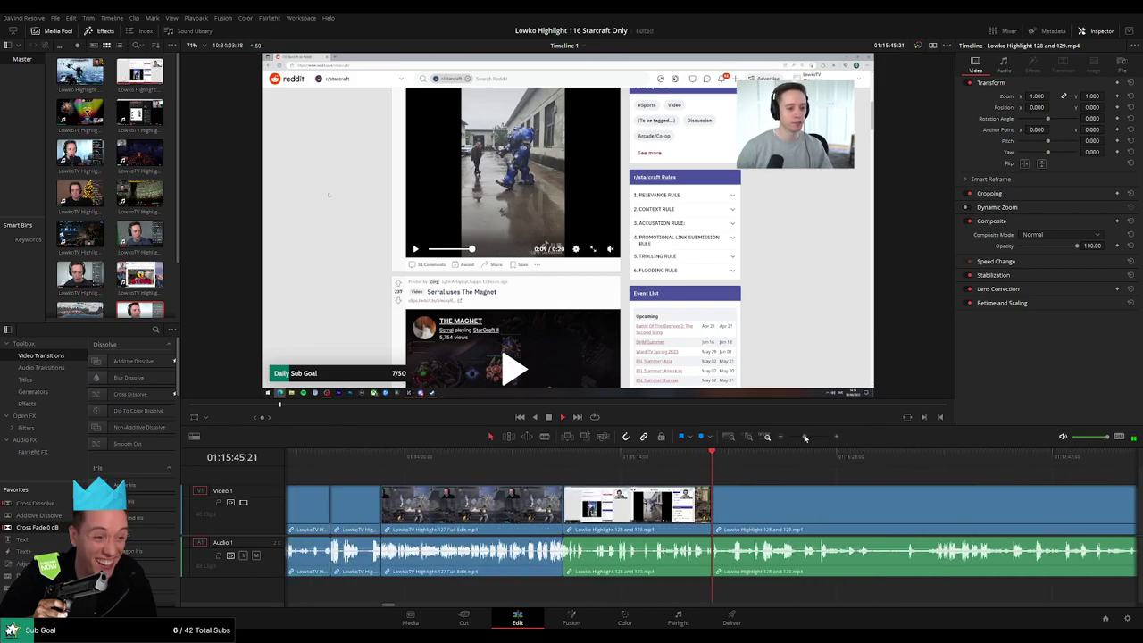
{"action": "left_click", "coordinate": [702, 532]}
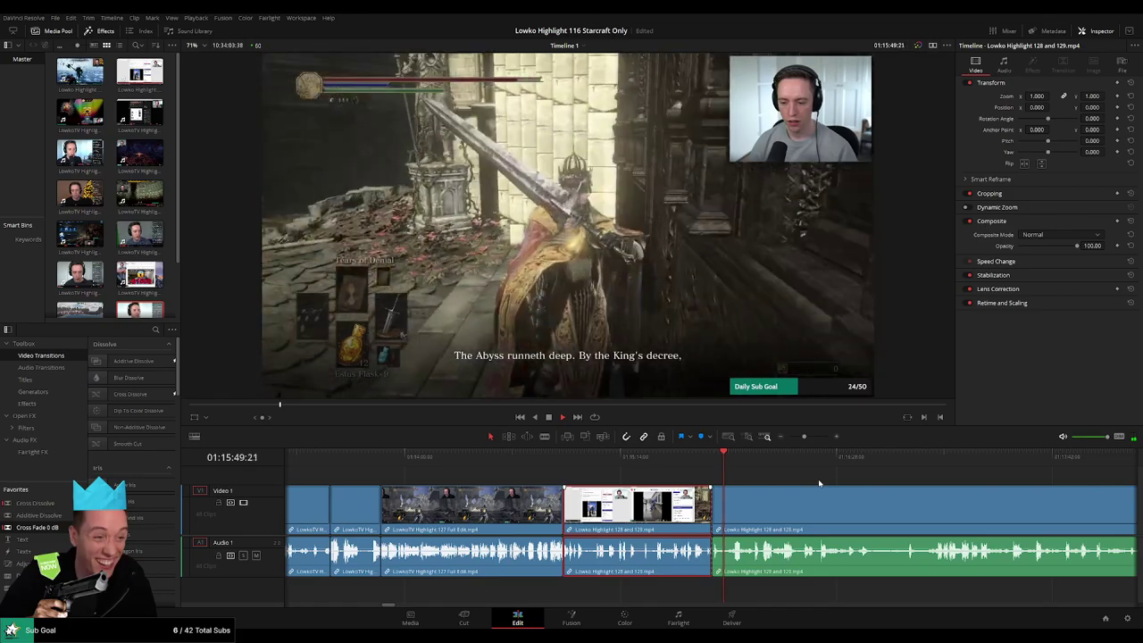
Look over the remaining length of Highlight 128 and 129 and the clip that follows it on the timeline
{"action": "left_click", "coordinate": [797, 437]}
{"action": "left_click_drag", "start_coordinate": [797, 437], "coordinate": [794, 437]}
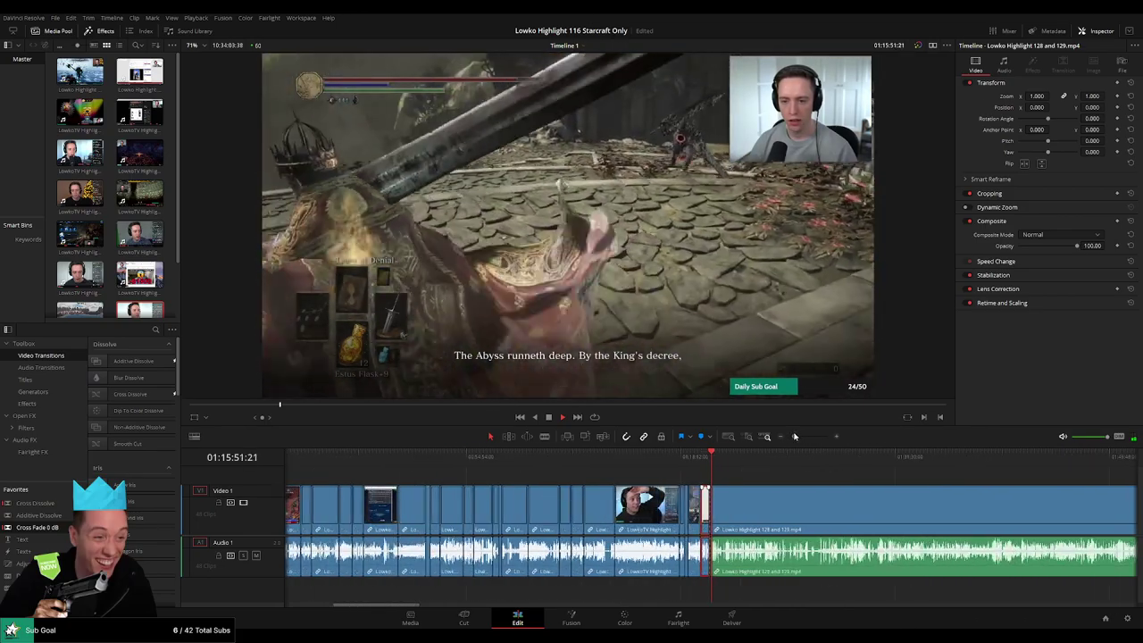
{"action": "left_click_drag", "start_coordinate": [852, 506], "coordinate": [544, 479]}
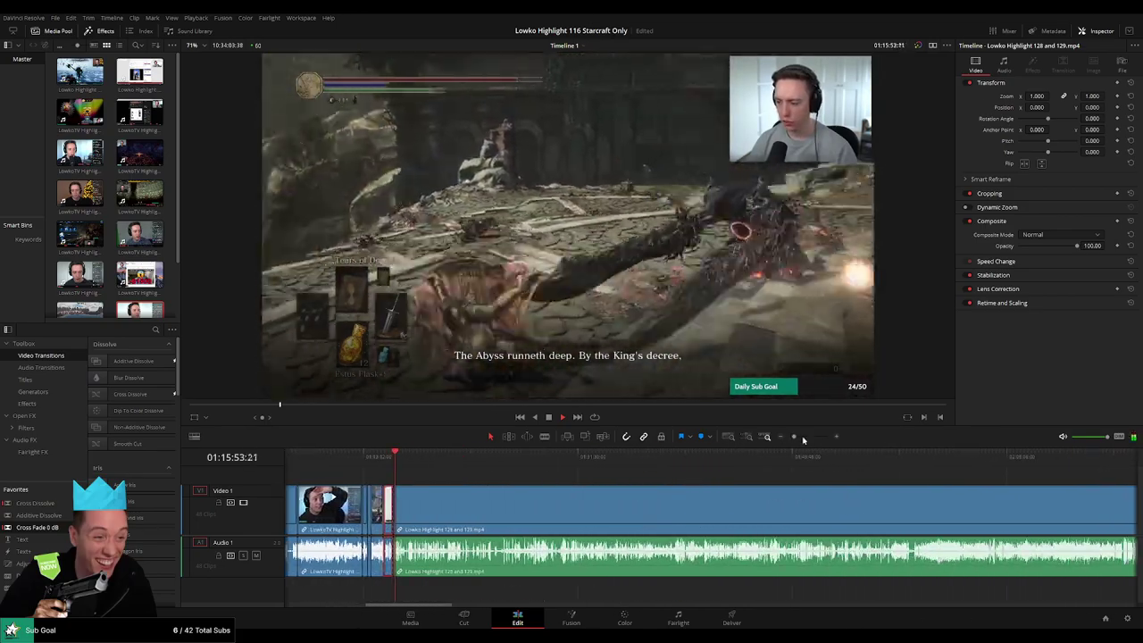
{"action": "left_click", "coordinate": [779, 436]}
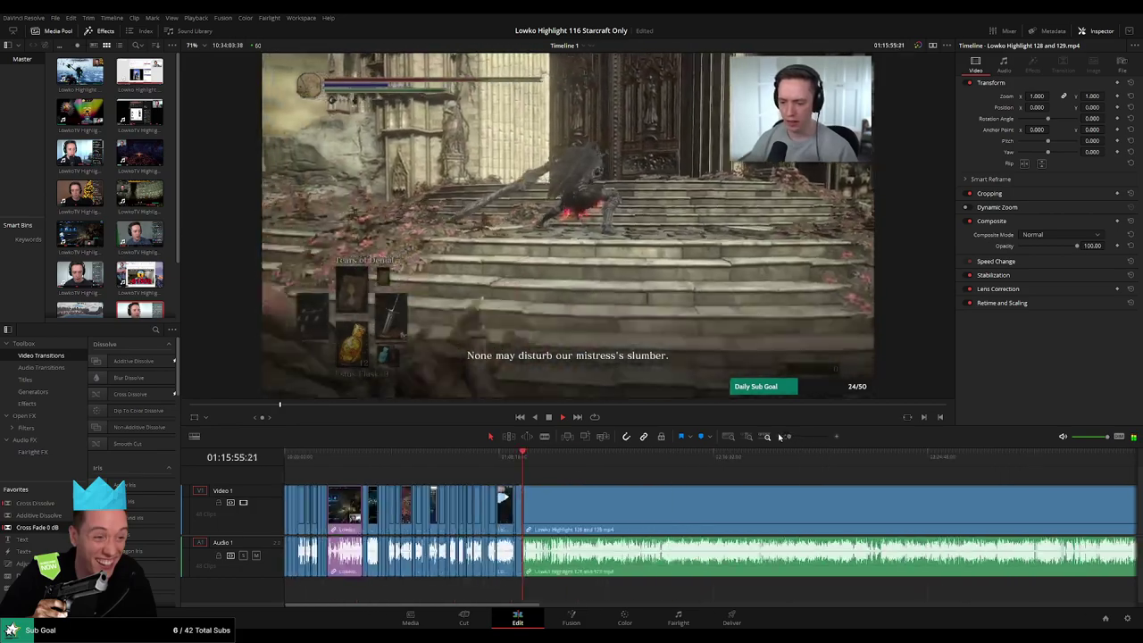
{"action": "scroll", "coordinate": [705, 486], "scroll_direction": "right", "scroll_amount": 5}
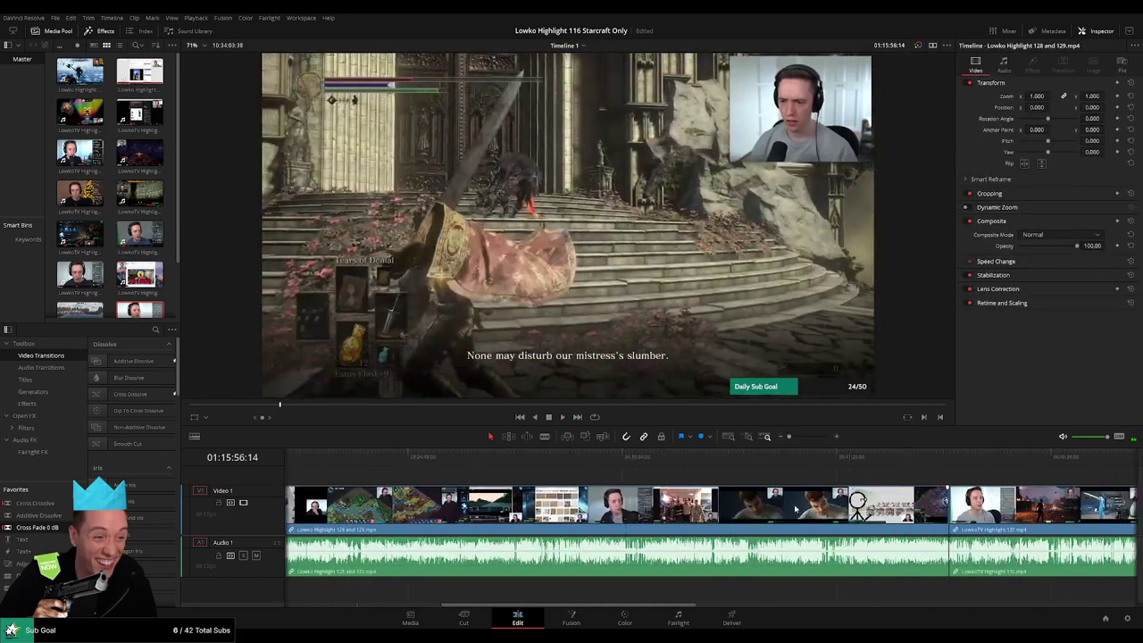
{"action": "scroll", "coordinate": [625, 482], "scroll_direction": "left", "scroll_amount": 10}
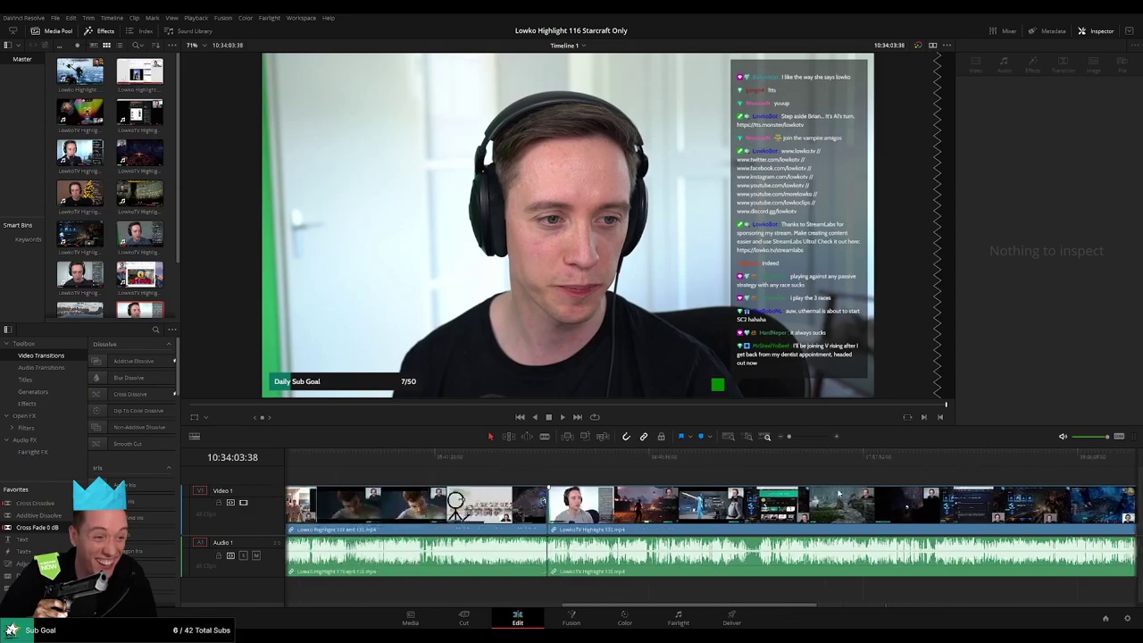
{"action": "scroll", "coordinate": [384, 488], "scroll_direction": "right", "scroll_amount": 3}
{"action": "scroll", "coordinate": [384, 487], "scroll_direction": "left", "scroll_amount": 3}
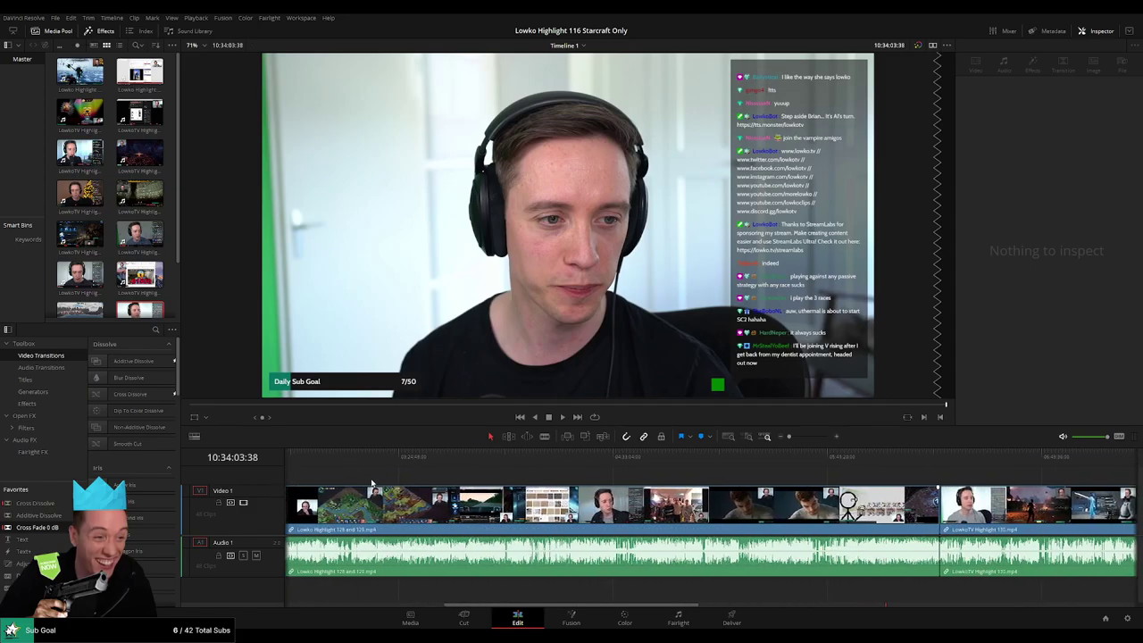
{"action": "left_click", "coordinate": [519, 483]}
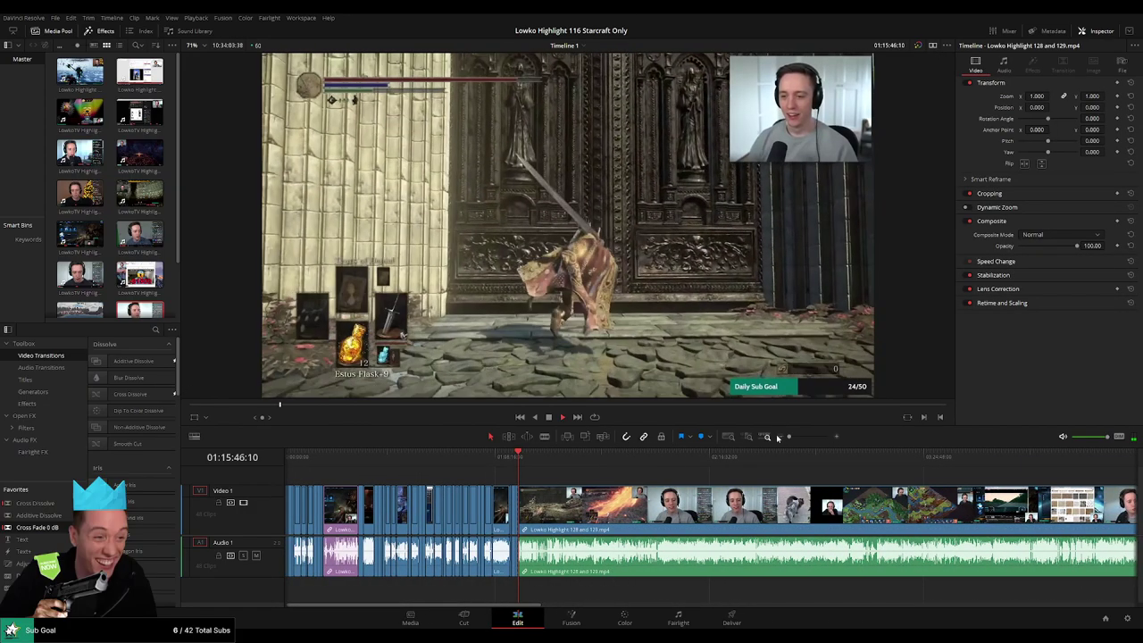
{"action": "left_click_drag", "start_coordinate": [790, 438], "coordinate": [794, 437]}
{"action": "scroll", "coordinate": [543, 486], "scroll_direction": "right", "scroll_amount": 4}
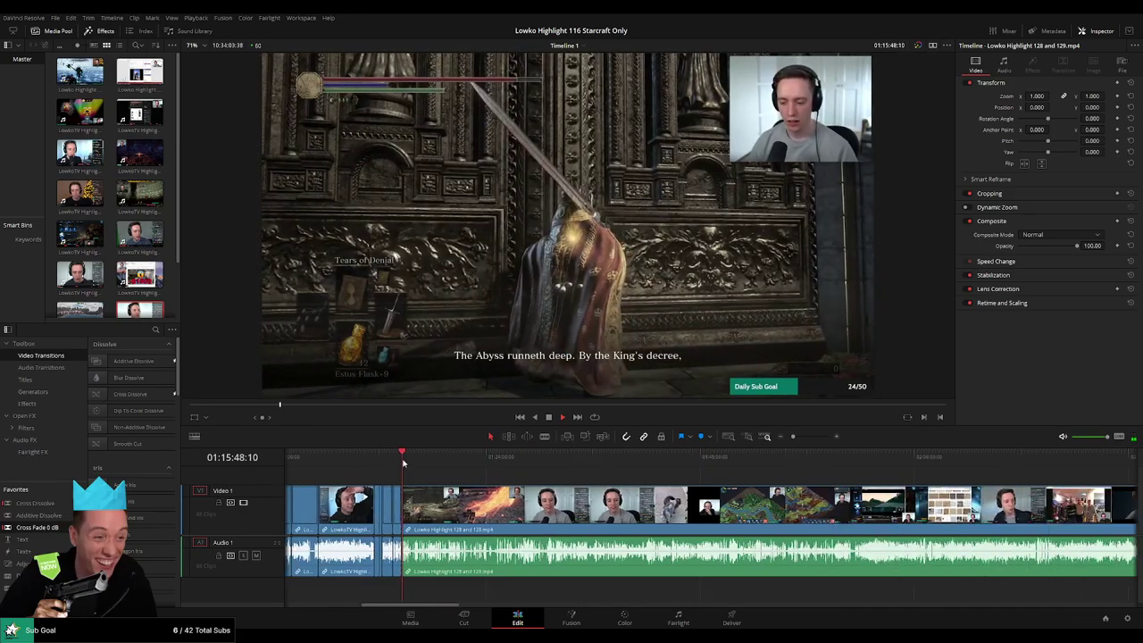
Skim the Dark Souls and boat game footage of Highlight 128 and 129 between about 01:15:48 and 02:06:47 for the next StarCraft segment
{"action": "left_click_drag", "start_coordinate": [413, 461], "coordinate": [411, 461]}
{"action": "key", "text": "ctrl+shift+["}
{"action": "key", "text": "space"}
{"action": "left_click_drag", "start_coordinate": [794, 436], "coordinate": [803, 437]}
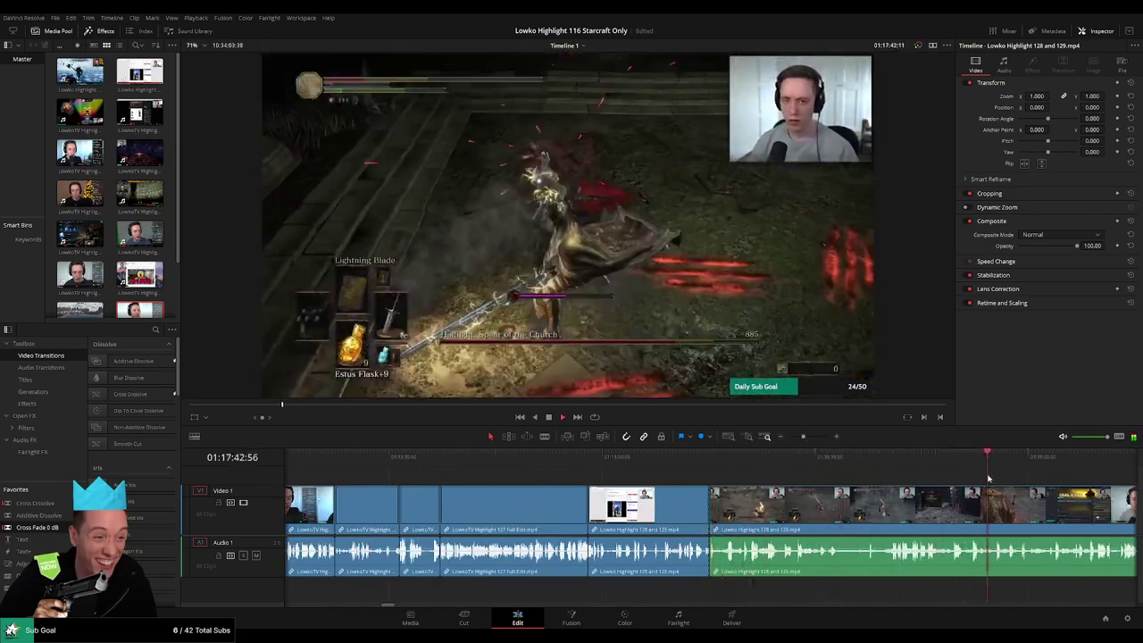
{"action": "scroll", "coordinate": [543, 486], "scroll_direction": "right", "scroll_amount": 10}
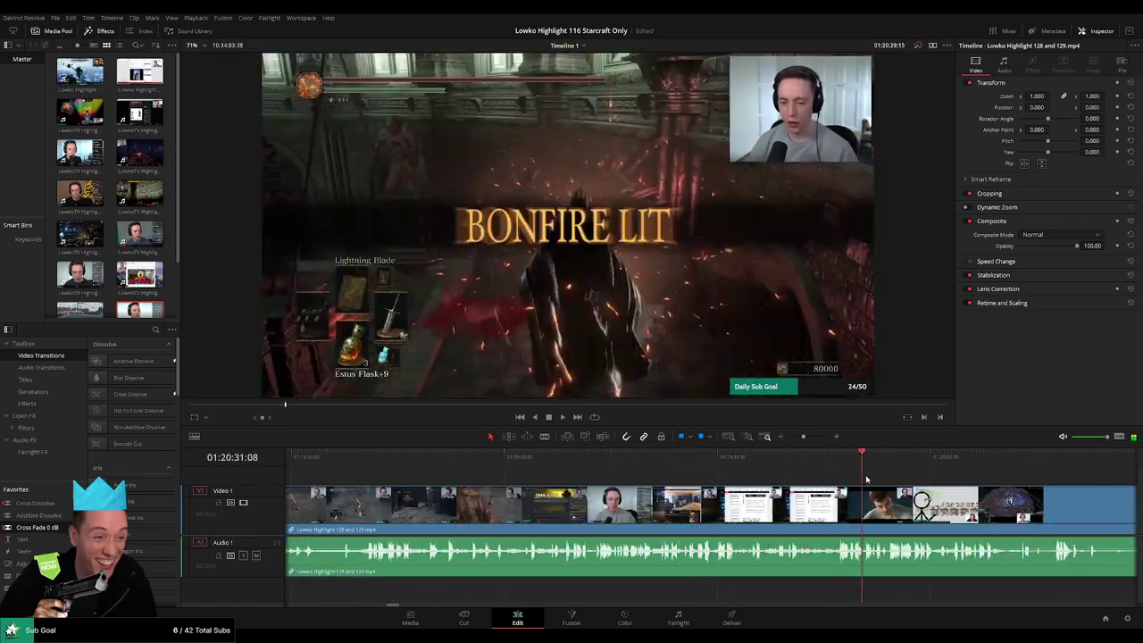
{"action": "left_click_drag", "start_coordinate": [803, 437], "coordinate": [796, 438]}
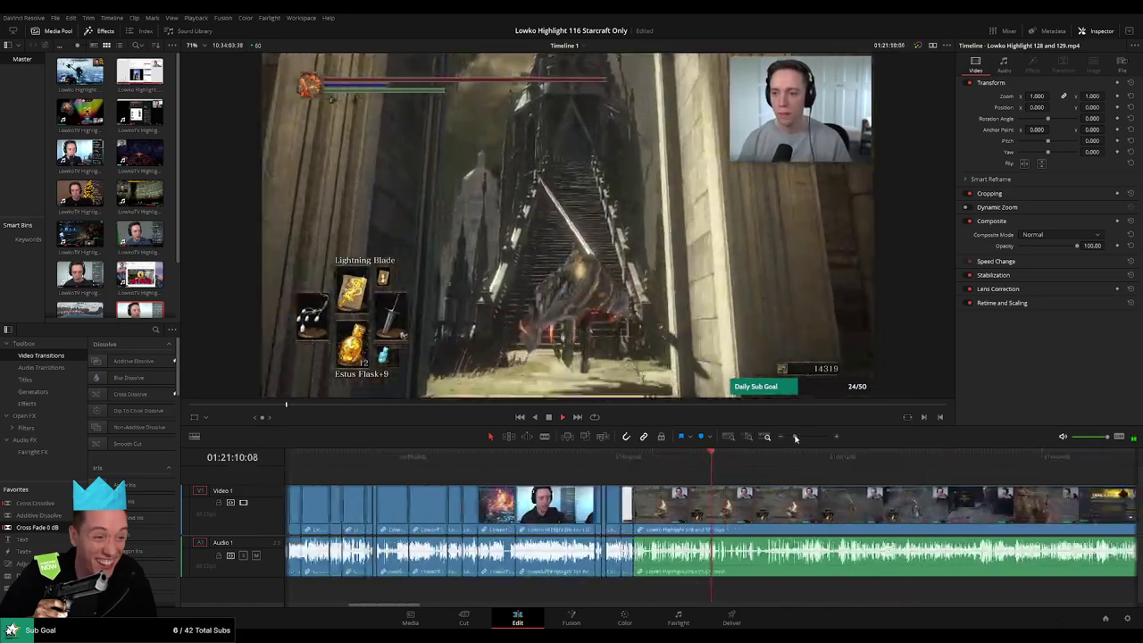
{"action": "left_click_drag", "start_coordinate": [715, 467], "coordinate": [838, 465]}
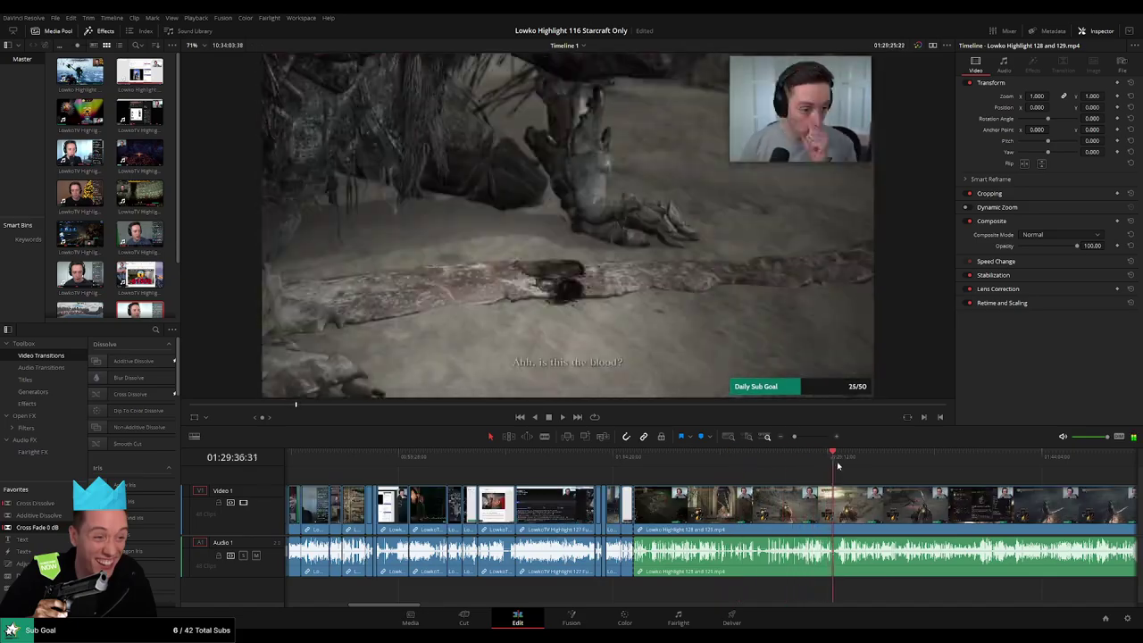
{"action": "left_click_drag", "start_coordinate": [1016, 468], "coordinate": [1018, 468]}
{"action": "left_click_drag", "start_coordinate": [1015, 471], "coordinate": [487, 476]}
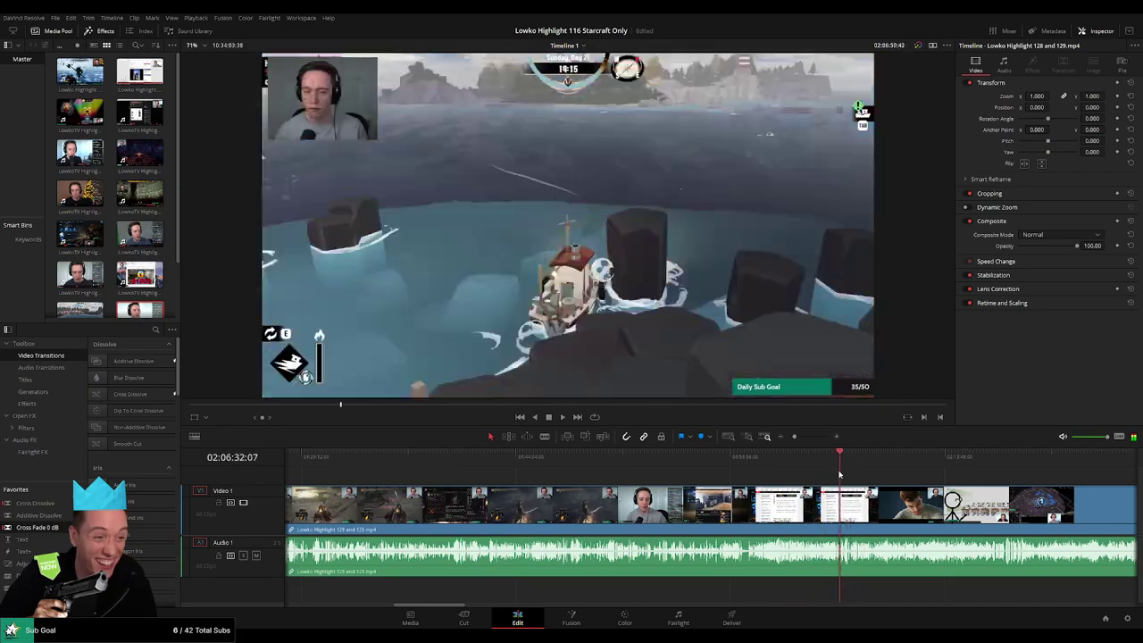
{"action": "left_click_drag", "start_coordinate": [817, 474], "coordinate": [824, 471]}
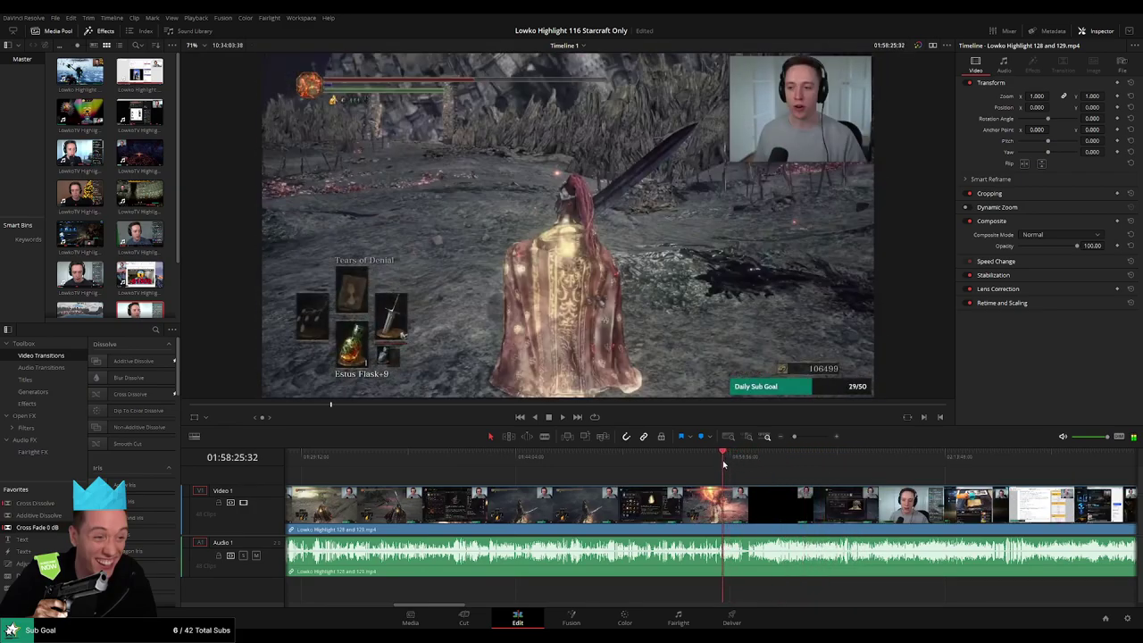
{"action": "left_click_drag", "start_coordinate": [809, 456], "coordinate": [845, 459]}
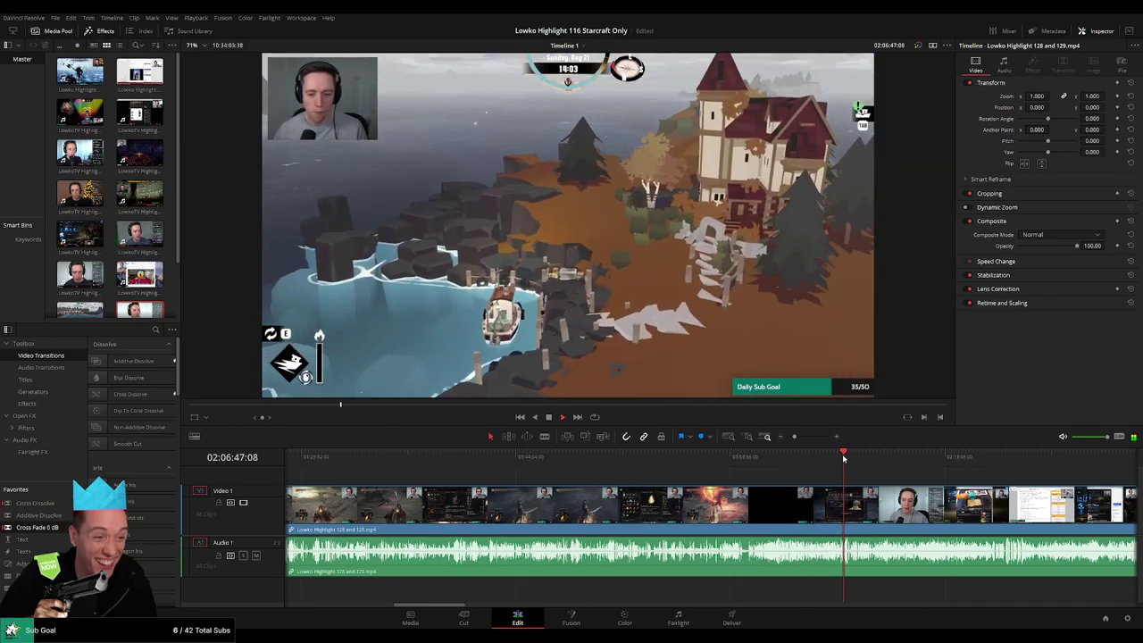
Cut Highlight 128 and 129 at the start of the r/starcraft segment near 02:07:45 and ripple-delete the gameplay footage before it
{"action": "scroll", "coordinate": [842, 492], "scroll_direction": "up", "scroll_amount": 5}
{"action": "left_click_drag", "start_coordinate": [620, 457], "coordinate": [916, 460]}
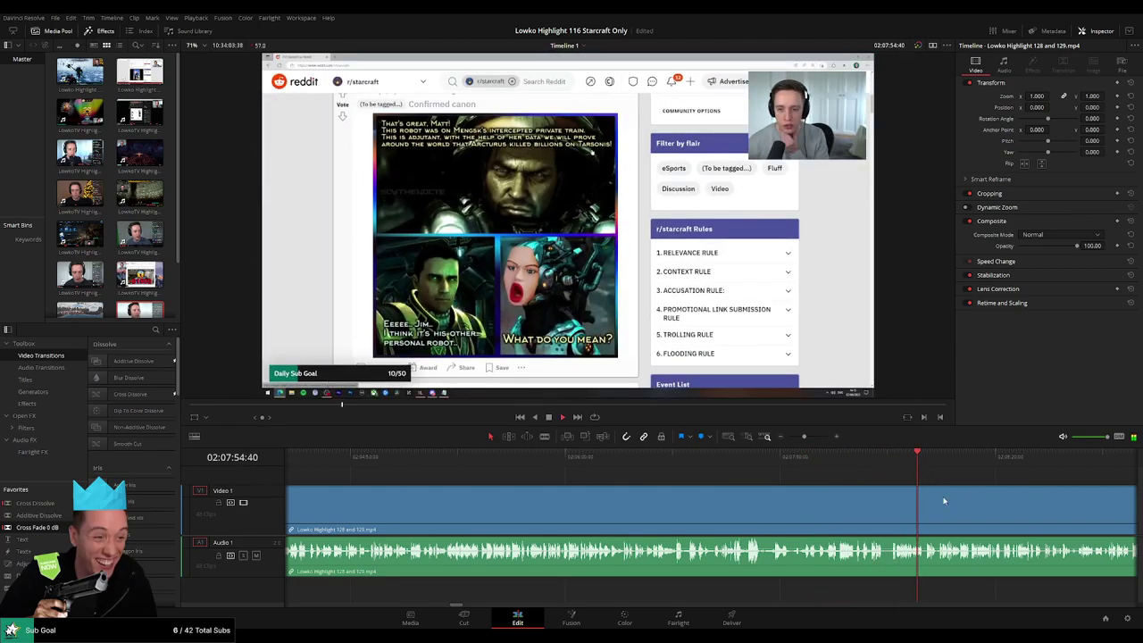
{"action": "left_click_drag", "start_coordinate": [946, 501], "coordinate": [612, 484]}
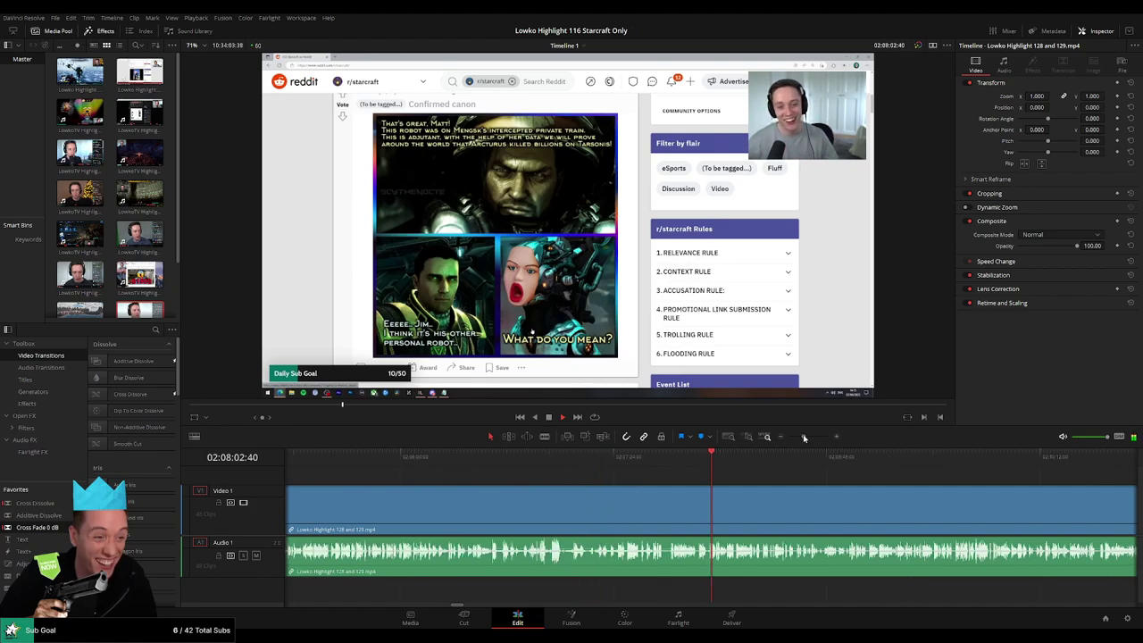
{"action": "left_click_drag", "start_coordinate": [708, 466], "coordinate": [557, 464]}
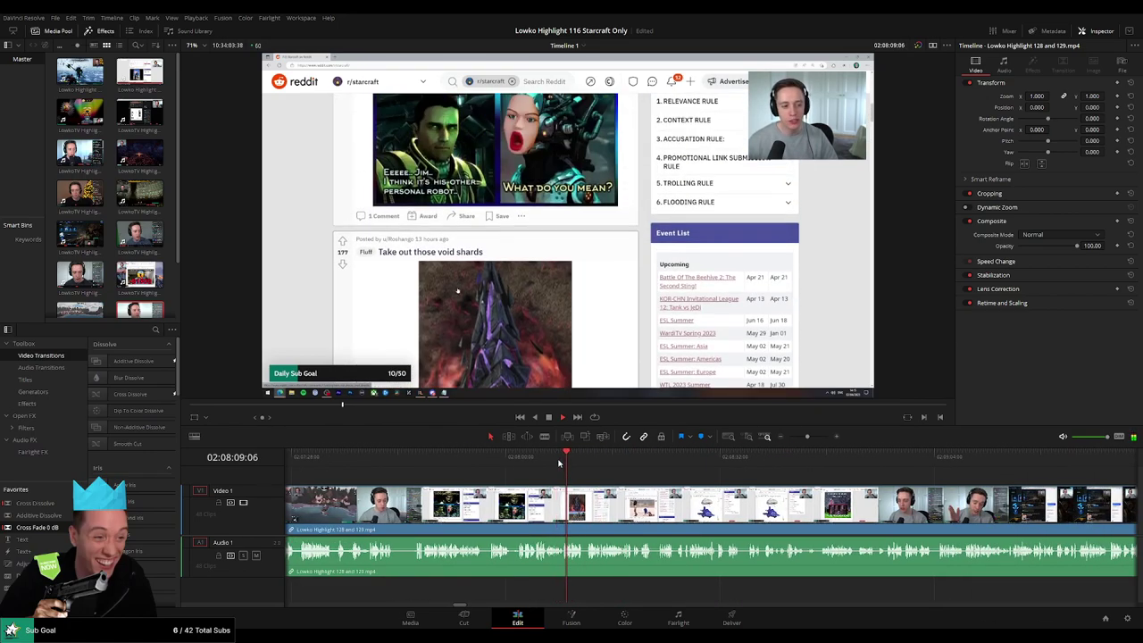
{"action": "left_click", "coordinate": [412, 465]}
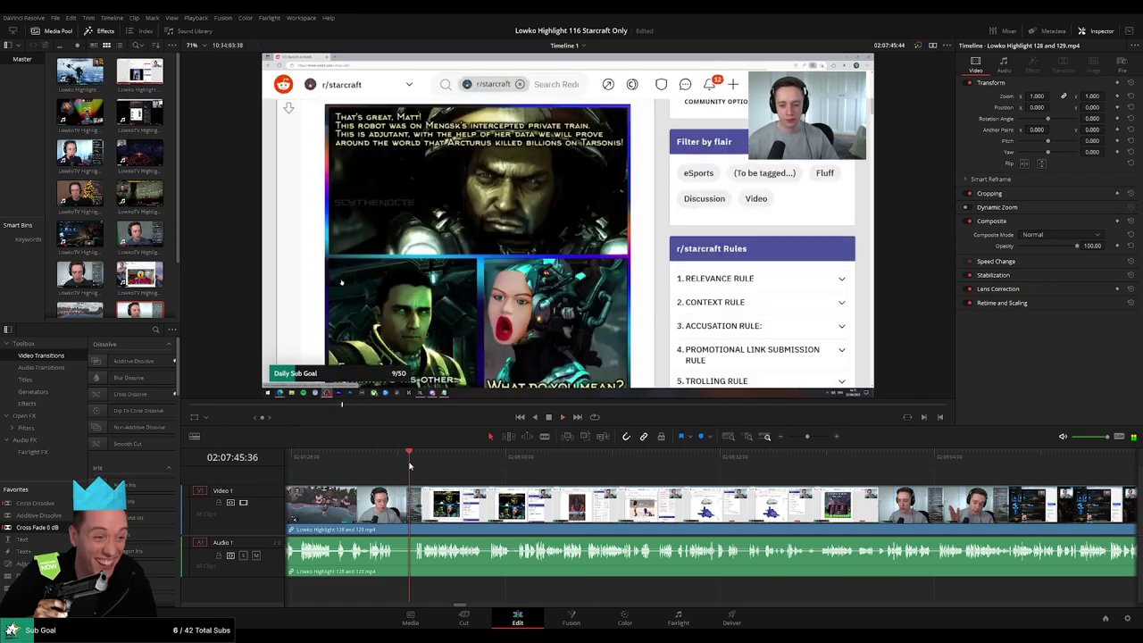
{"action": "scroll", "coordinate": [412, 466], "scroll_direction": "left", "scroll_amount": 2}
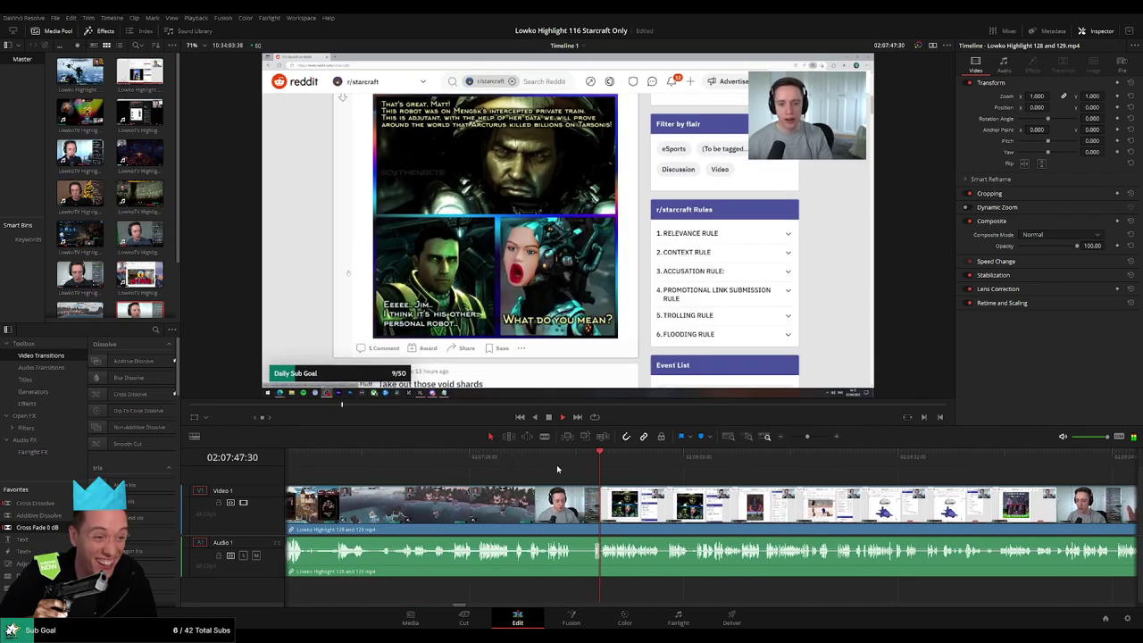
{"action": "left_click", "coordinate": [541, 465]}
{"action": "left_click", "coordinate": [557, 466]}
{"action": "key", "text": "space"}
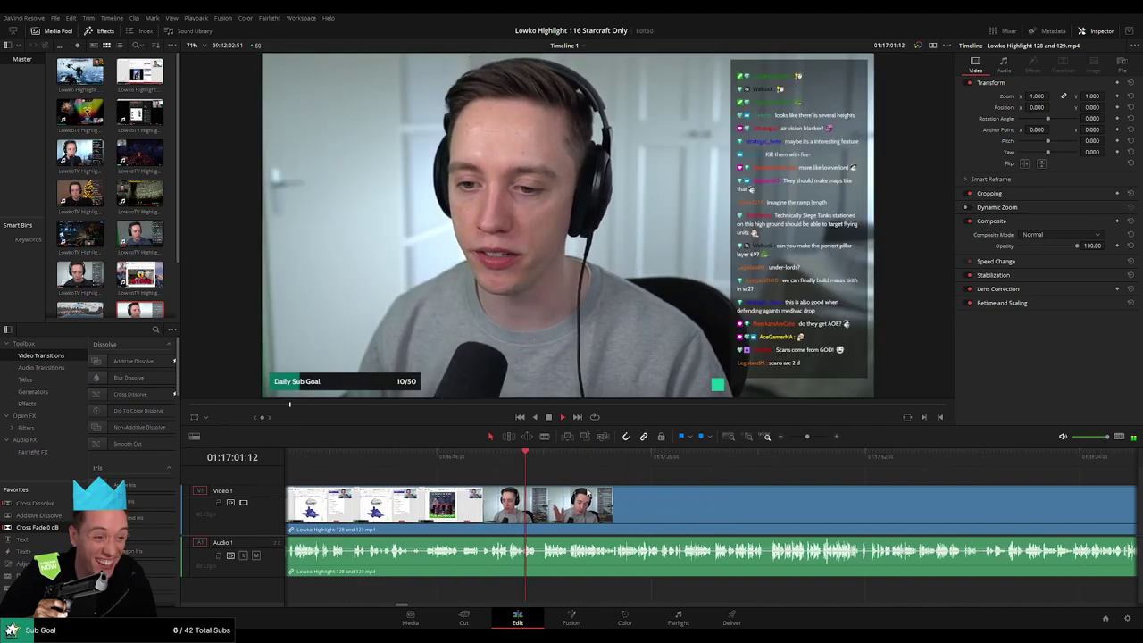
Split Highlight 128 and 129 at about 01:16:58, where the r/starcraft Reddit segment ends, and mark the clip before the split blue
{"action": "left_click", "coordinate": [504, 460]}
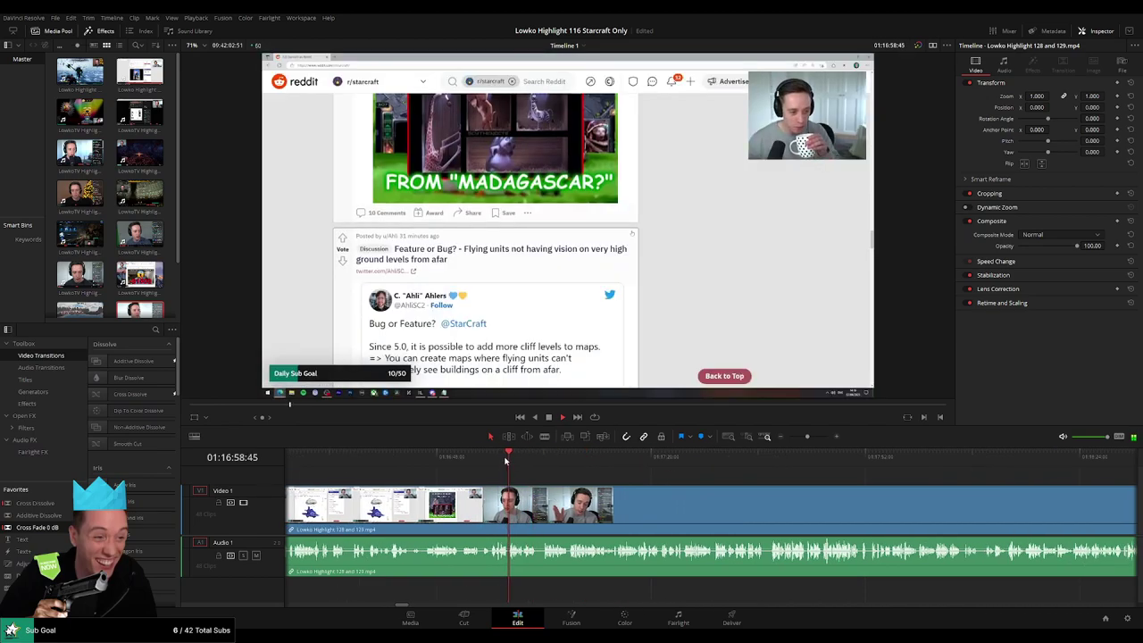
{"action": "left_click", "coordinate": [496, 461]}
{"action": "scroll", "coordinate": [582, 485], "scroll_direction": "down", "scroll_amount": 8}
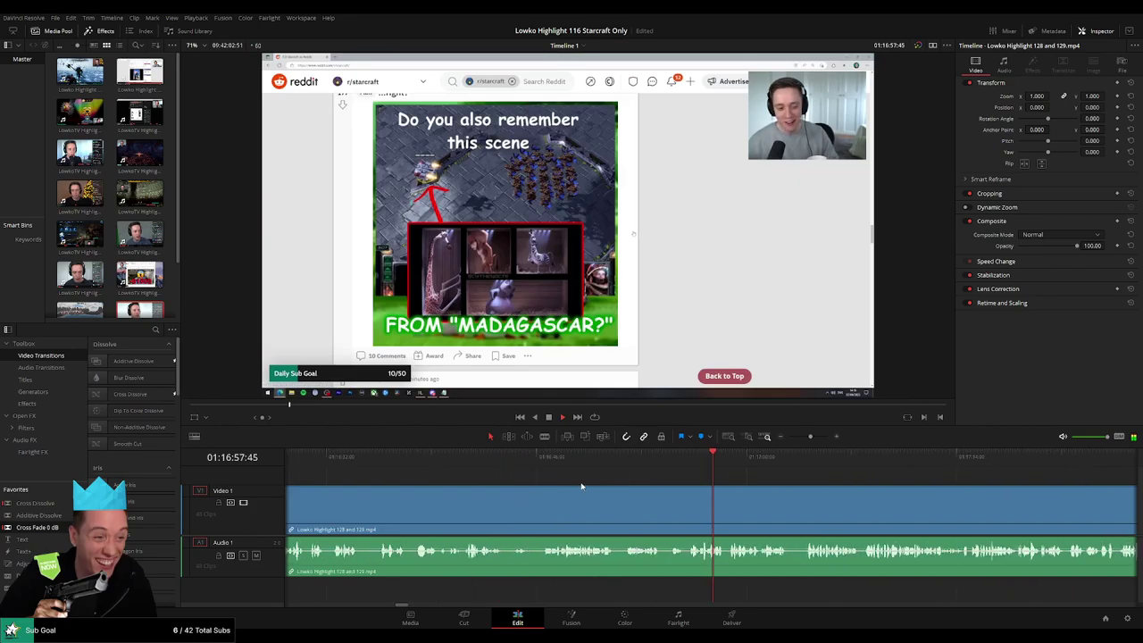
{"action": "key", "text": "space"}
{"action": "left_click_drag", "start_coordinate": [796, 437], "coordinate": [811, 437]}
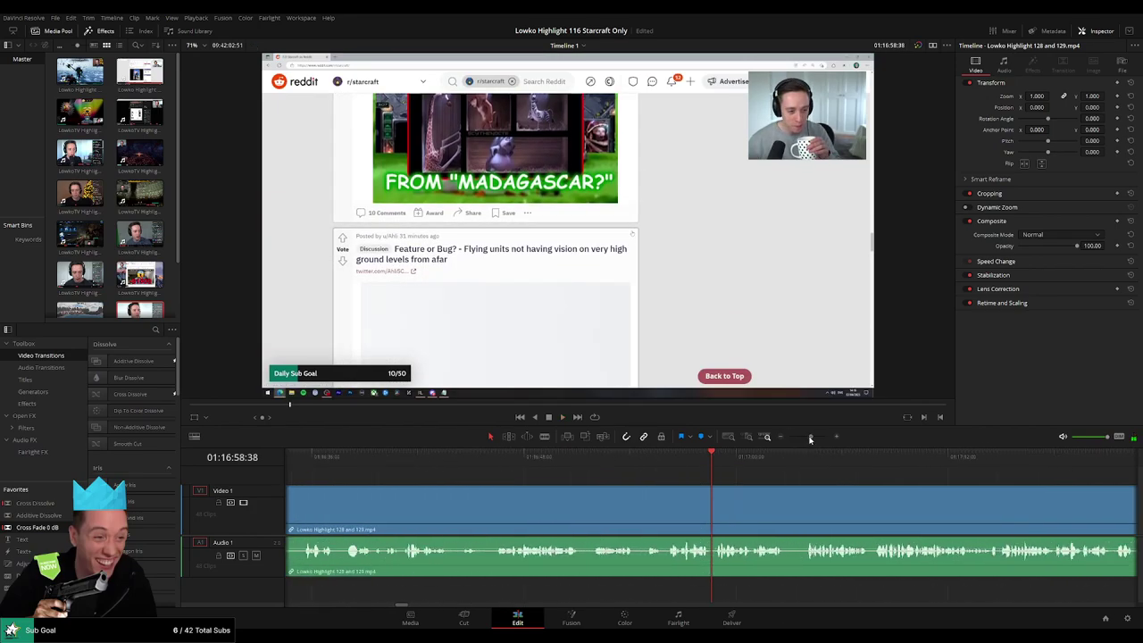
{"action": "left_click_drag", "start_coordinate": [590, 462], "coordinate": [572, 460]}
{"action": "scroll", "coordinate": [711, 483], "scroll_direction": "down", "scroll_amount": 2}
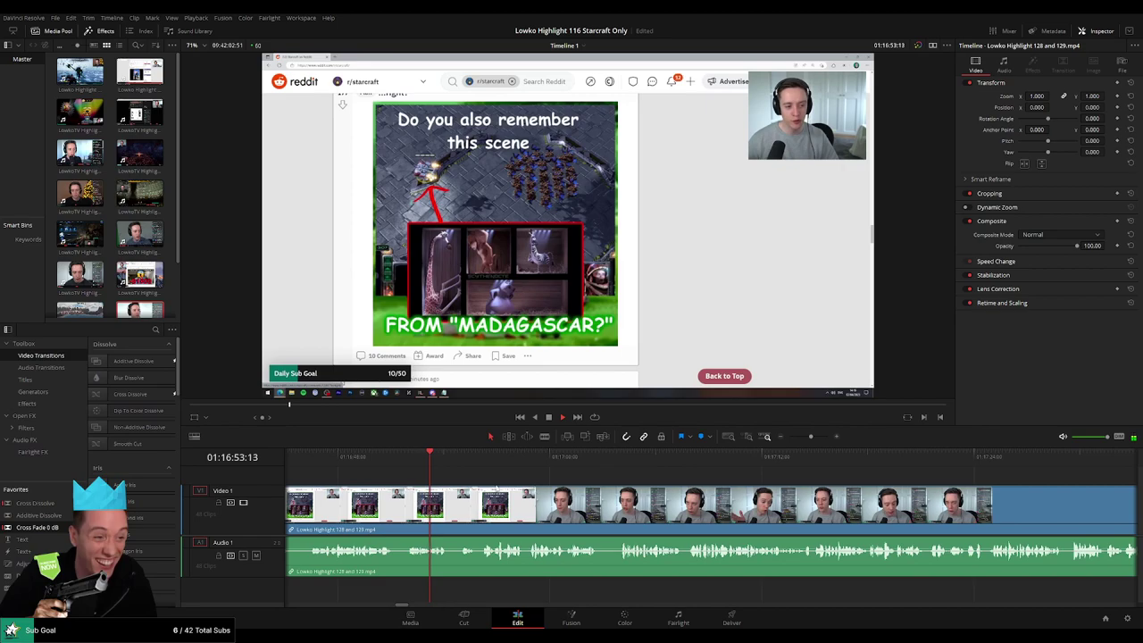
{"action": "scroll", "coordinate": [455, 485], "scroll_direction": "down", "scroll_amount": 1}
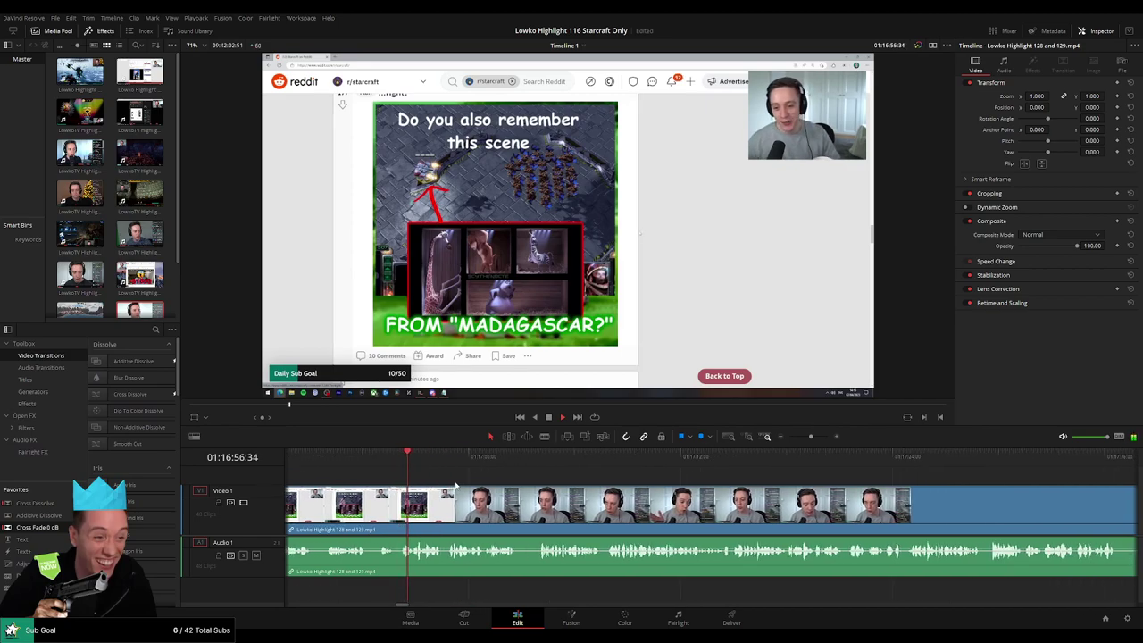
{"action": "key", "text": "b"}
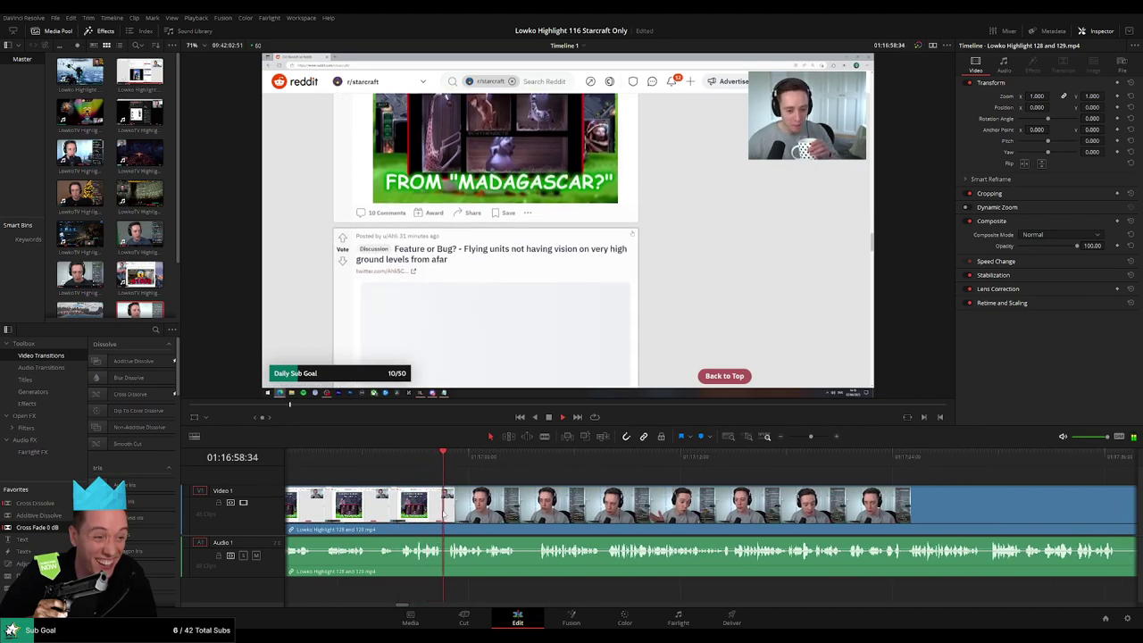
{"action": "left_click", "coordinate": [444, 502]}
{"action": "left_click", "coordinate": [803, 436]}
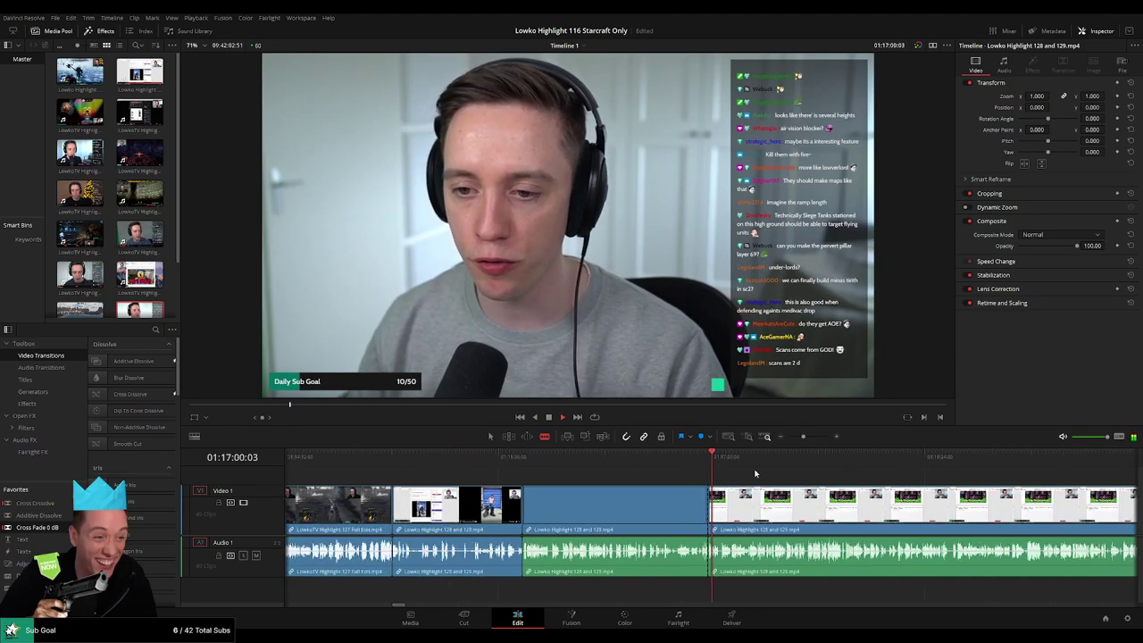
{"action": "left_click", "coordinate": [809, 477]}
Skim the footage of Highlight 128 and 129 from about 01:17:04 to 01:29:38 for the next segment worth keeping
{"action": "left_click_drag", "start_coordinate": [804, 438], "coordinate": [798, 438]}
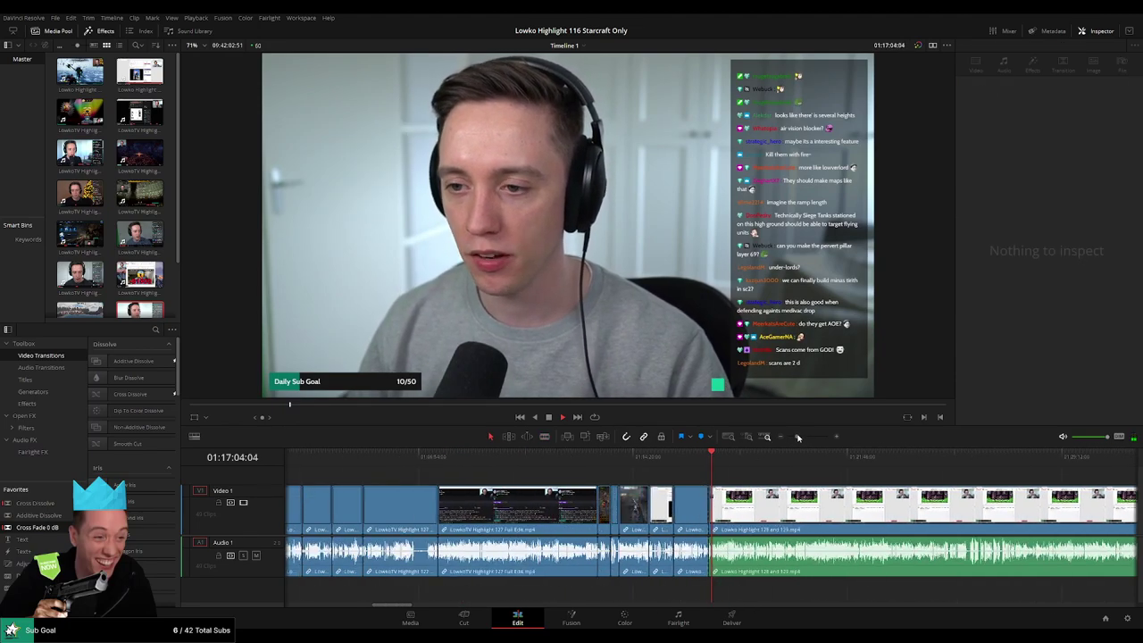
{"action": "left_click_drag", "start_coordinate": [812, 477], "coordinate": [516, 477]}
{"action": "left_click_drag", "start_coordinate": [419, 458], "coordinate": [776, 466]}
{"action": "left_click_drag", "start_coordinate": [860, 512], "coordinate": [612, 500]}
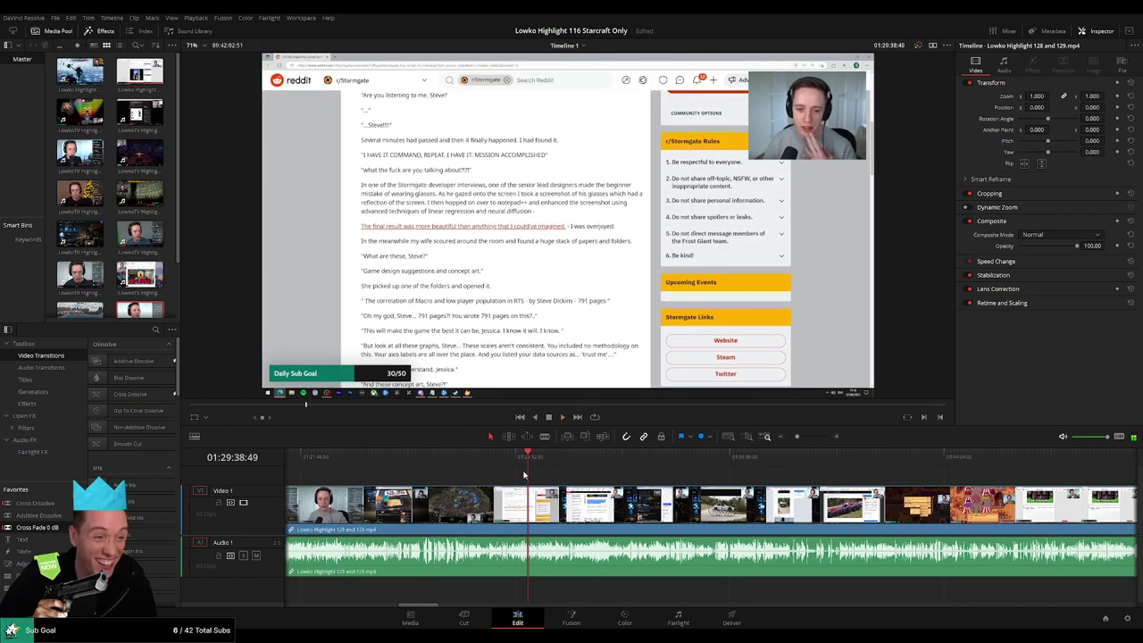
Split Highlight 128 and 129 at about 01:28:30, just before the r/Stormgate Reddit segment starts
{"action": "mouse_move", "coordinate": [528, 465]}
{"action": "left_mouse_down"}
{"action": "mouse_move", "coordinate": [578, 465]}
{"action": "mouse_move", "coordinate": [520, 467]}
{"action": "left_mouse_up"}
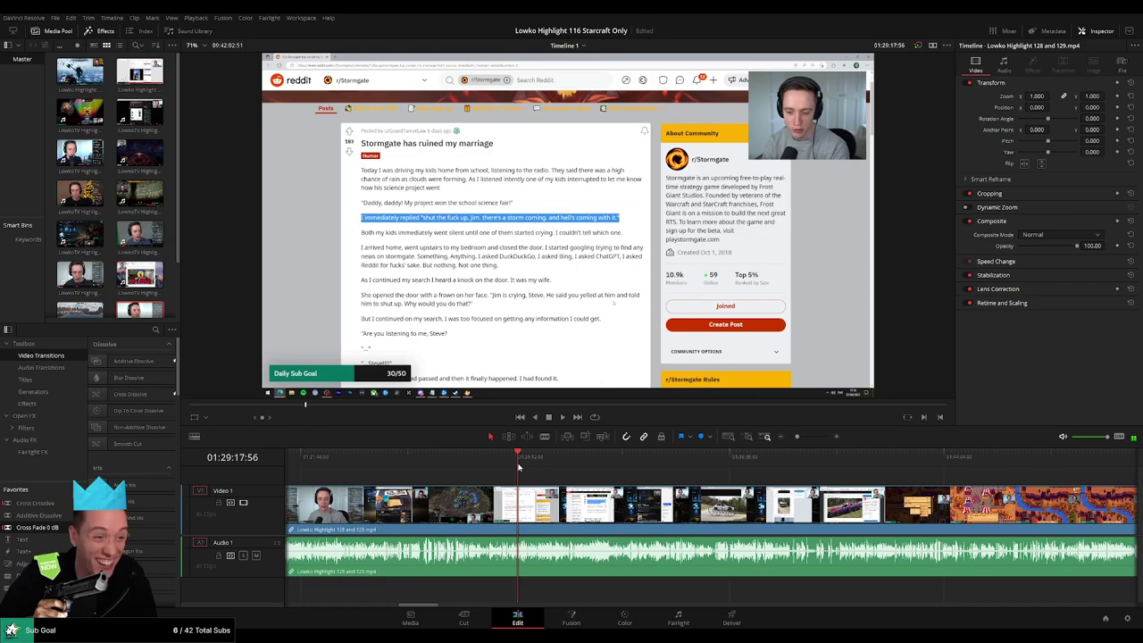
{"action": "left_click_drag", "start_coordinate": [799, 439], "coordinate": [809, 439]}
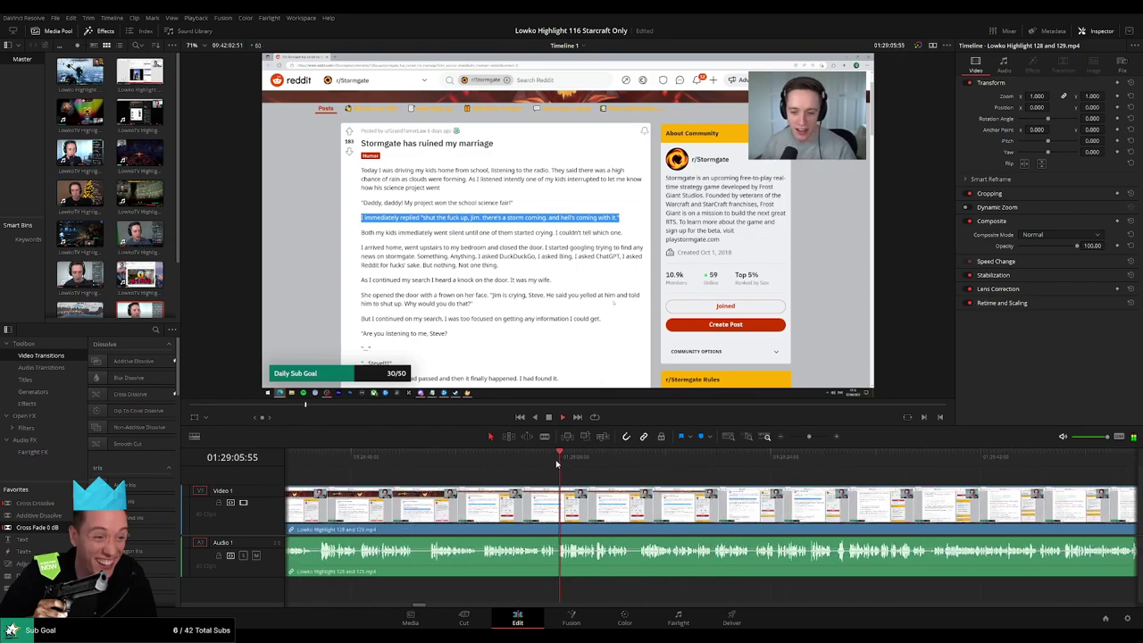
{"action": "left_click_drag", "start_coordinate": [484, 466], "coordinate": [425, 469]}
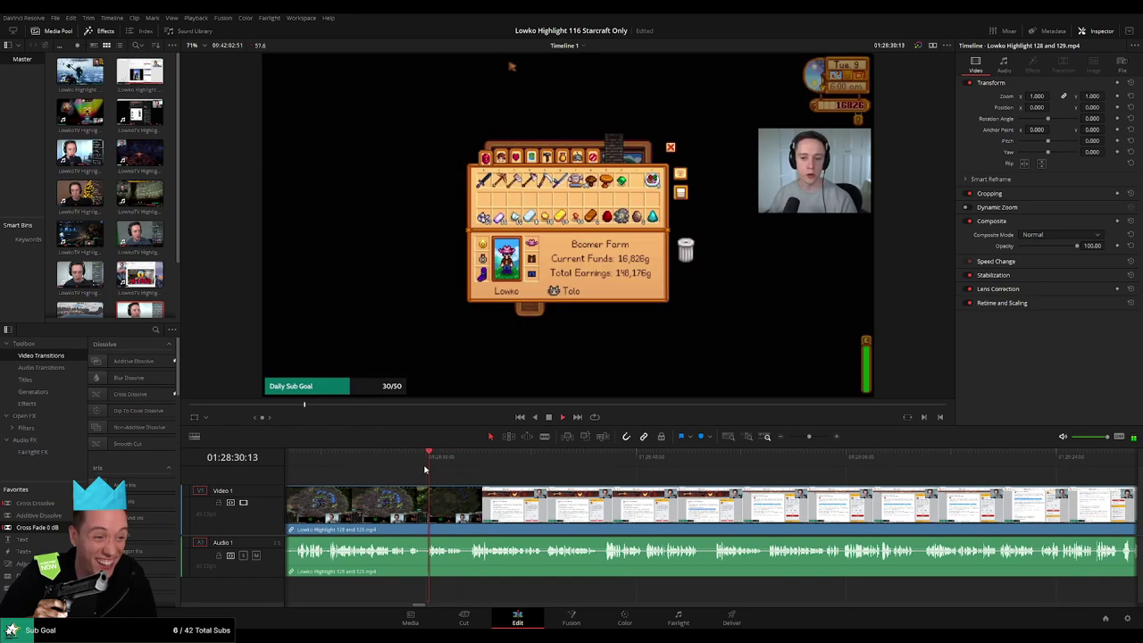
{"action": "scroll", "coordinate": [426, 469], "scroll_direction": "up", "scroll_amount": 1}
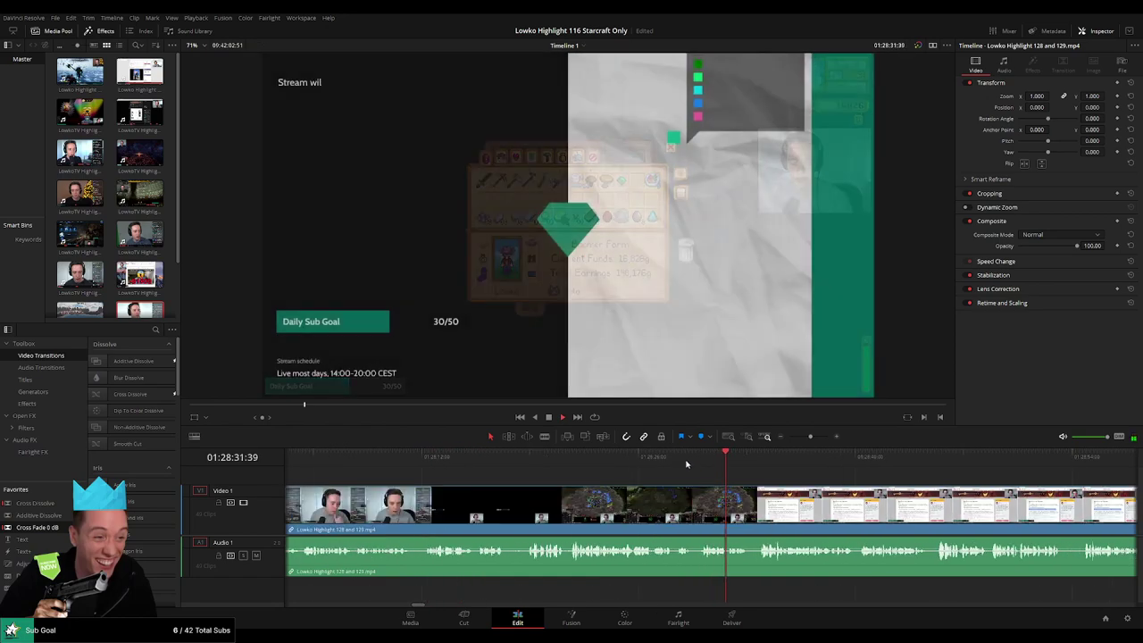
{"action": "left_click", "coordinate": [686, 464]}
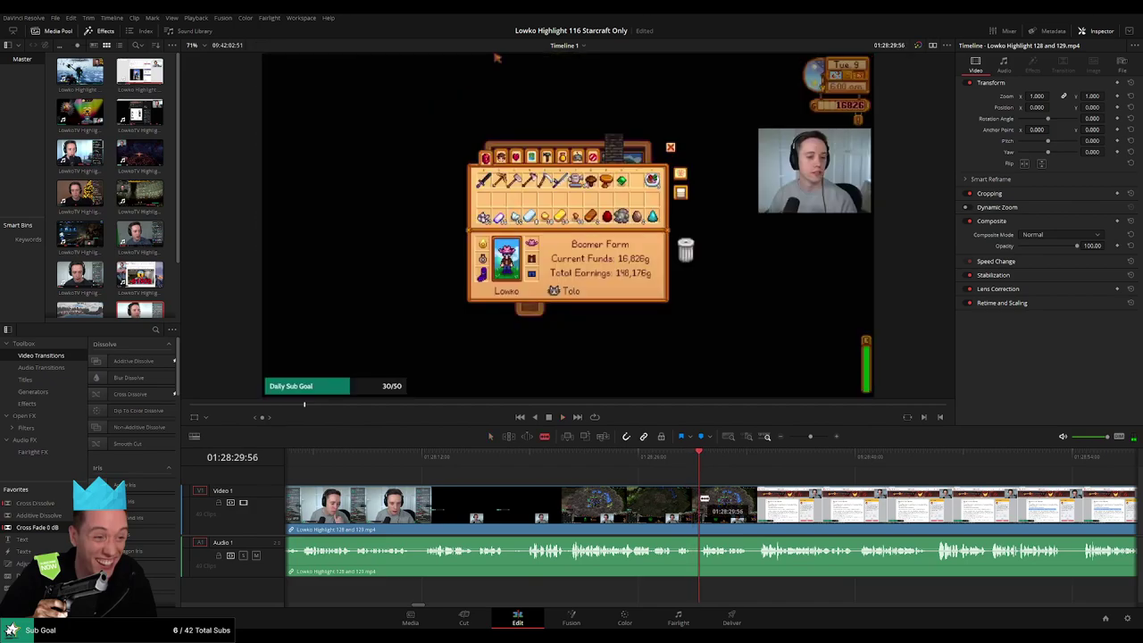
{"action": "key", "text": "ctrl+b"}
{"action": "key", "text": "ctrl+z"}
{"action": "key", "text": "ctrl+b"}
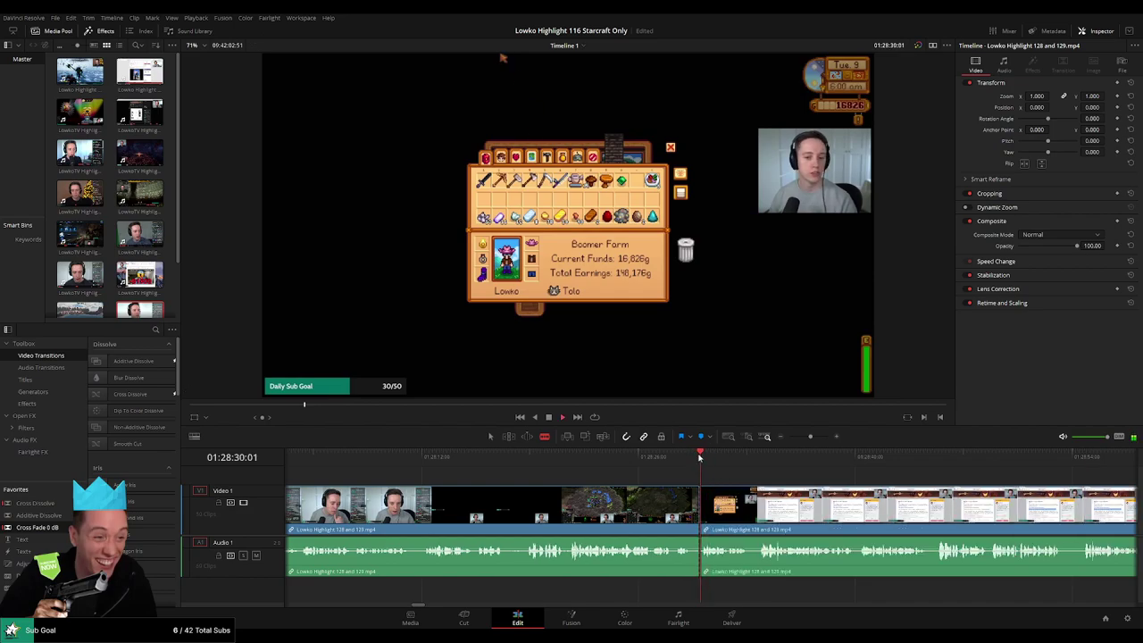
Ripple-delete the unwanted footage between the r/starcraft segment and the split at about 01:28:30
{"action": "key", "text": "Left"}
{"action": "key", "text": "a"}
{"action": "left_click", "coordinate": [658, 503]}
{"action": "key", "text": "Delete"}
{"action": "key", "text": "space"}
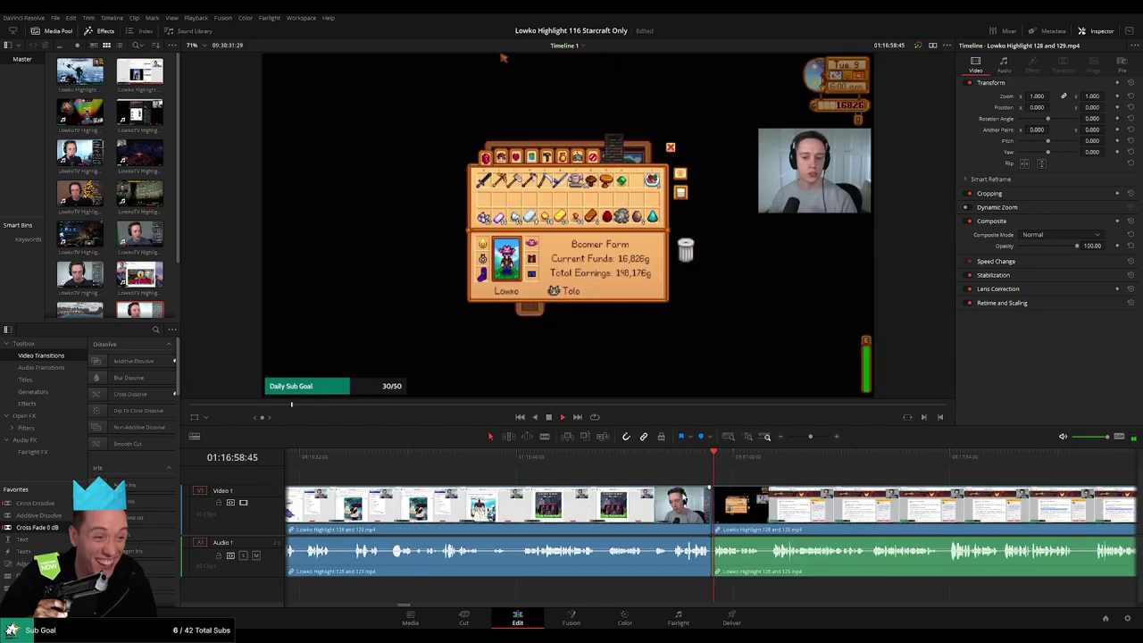
Skim Highlight 128 and 129 from about 01:17:00 to 01:21:15 to find where the r/Stormgate segment ends
{"action": "scroll", "coordinate": [658, 503], "scroll_direction": "down", "scroll_amount": 1}
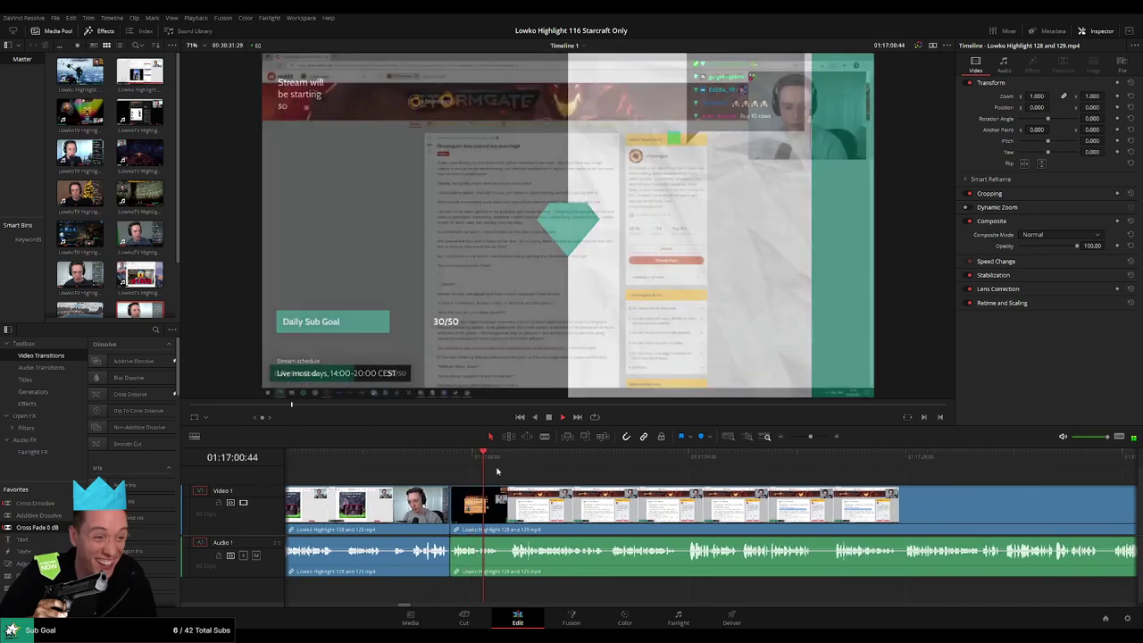
{"action": "left_click", "coordinate": [767, 462]}
{"action": "left_click", "coordinate": [968, 459]}
{"action": "mouse_move", "coordinate": [812, 436]}
{"action": "left_mouse_down"}
{"action": "mouse_move", "coordinate": [789, 439]}
{"action": "mouse_move", "coordinate": [802, 439]}
{"action": "left_mouse_up"}
{"action": "left_click", "coordinate": [1058, 461]}
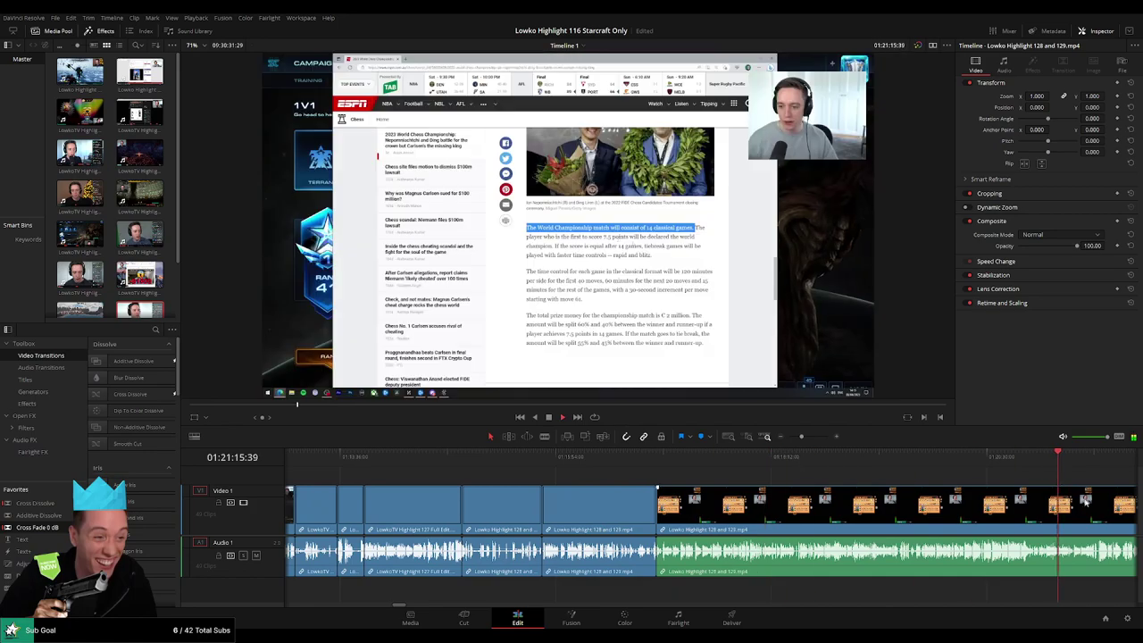
{"action": "left_click_drag", "start_coordinate": [1107, 484], "coordinate": [572, 484]}
{"action": "left_click_drag", "start_coordinate": [500, 463], "coordinate": [365, 465]}
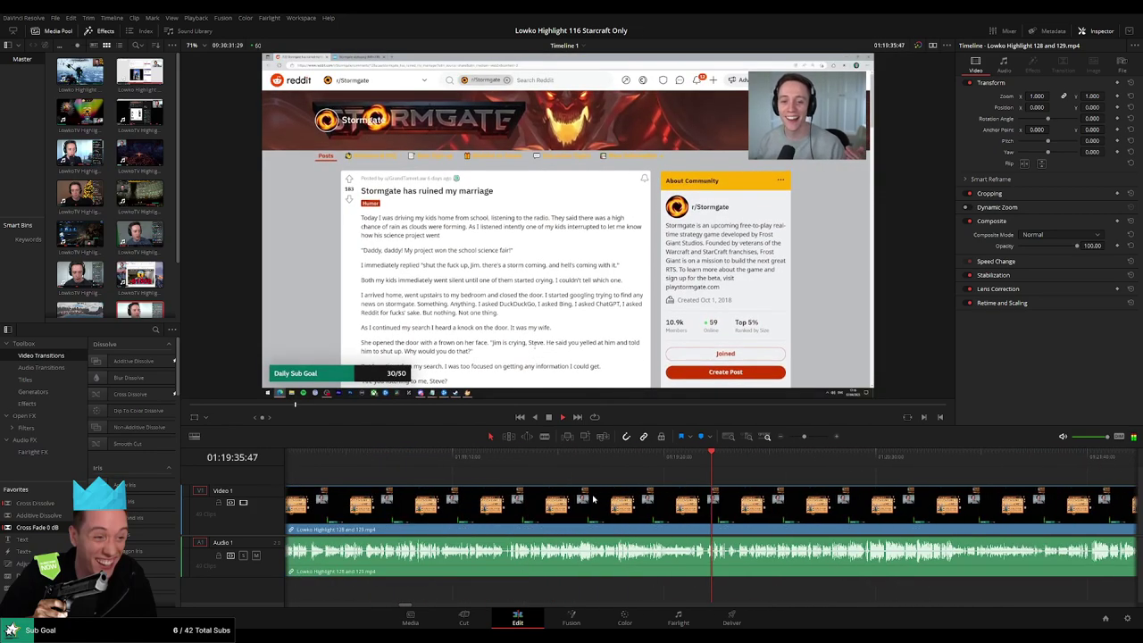
{"action": "scroll", "coordinate": [729, 497], "scroll_direction": "up", "scroll_amount": 5}
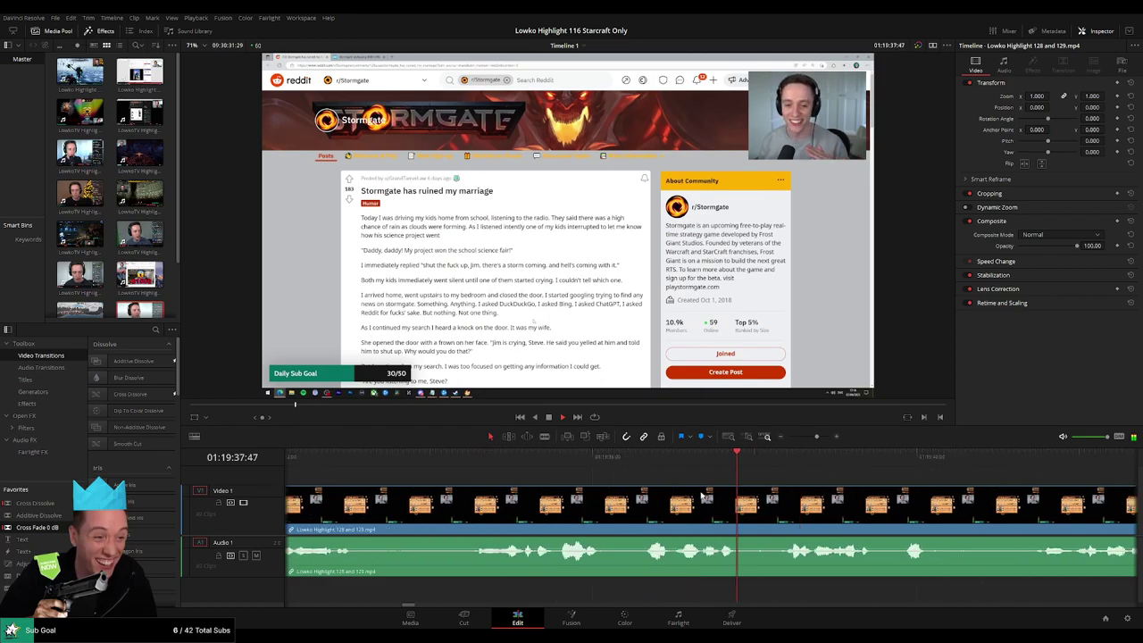
{"action": "left_click_drag", "start_coordinate": [727, 490], "coordinate": [587, 483]}
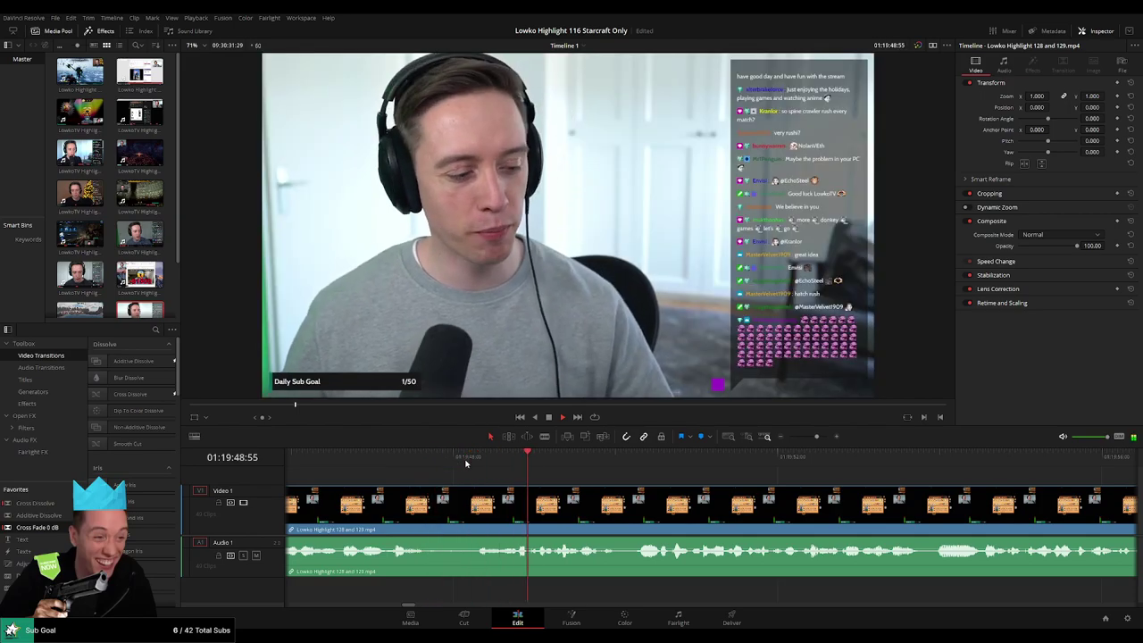
Split Highlight 128 and 129 at about 01:19:47, where the r/Stormgate segment ends, redoing the first cut slightly earlier
{"action": "left_click", "coordinate": [393, 460]}
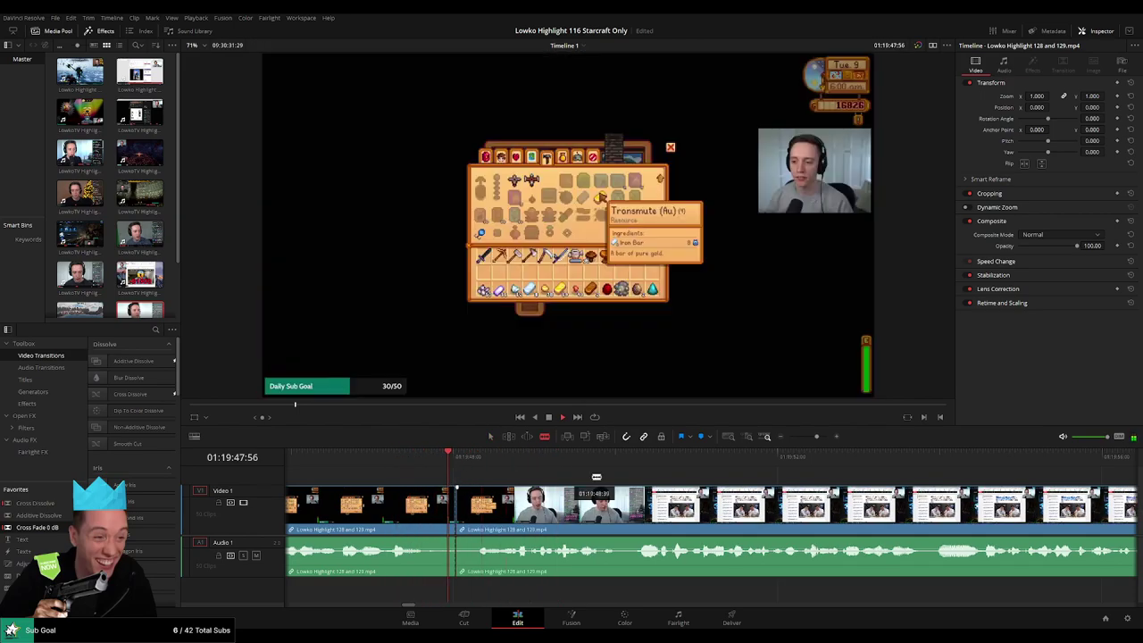
{"action": "key", "text": "space"}
{"action": "left_click", "coordinate": [436, 462]}
{"action": "key", "text": "ctrl+z"}
{"action": "left_click", "coordinate": [443, 461]}
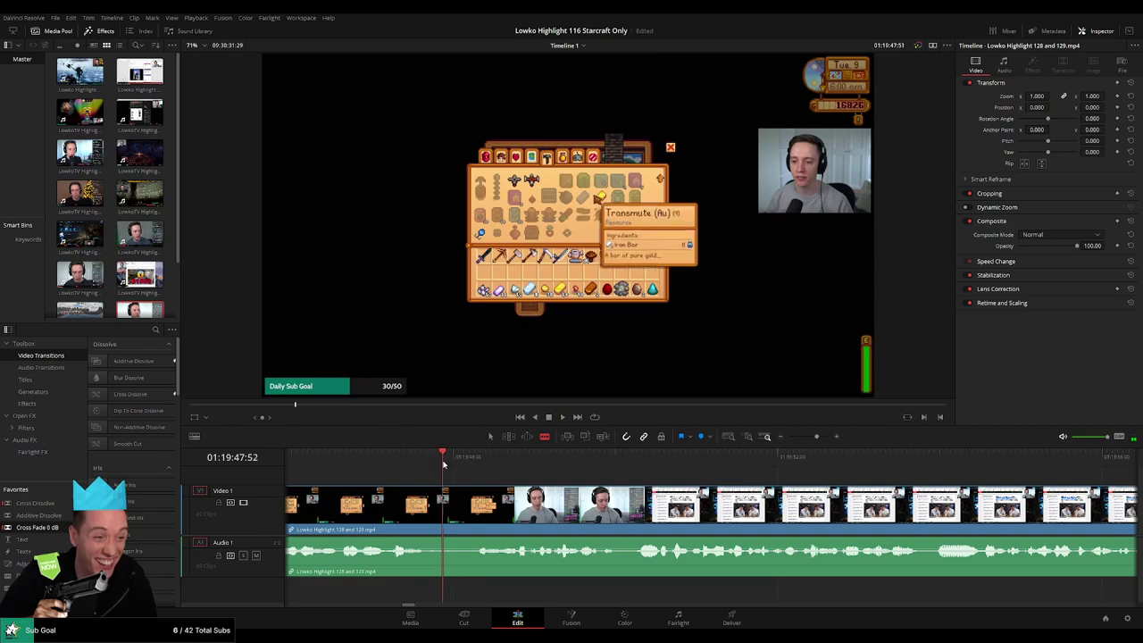
{"action": "left_click_drag", "start_coordinate": [443, 465], "coordinate": [446, 465]}
{"action": "left_click", "coordinate": [446, 496]}
{"action": "key", "text": "space"}
{"action": "left_click", "coordinate": [793, 436]}
{"action": "key", "text": "a"}
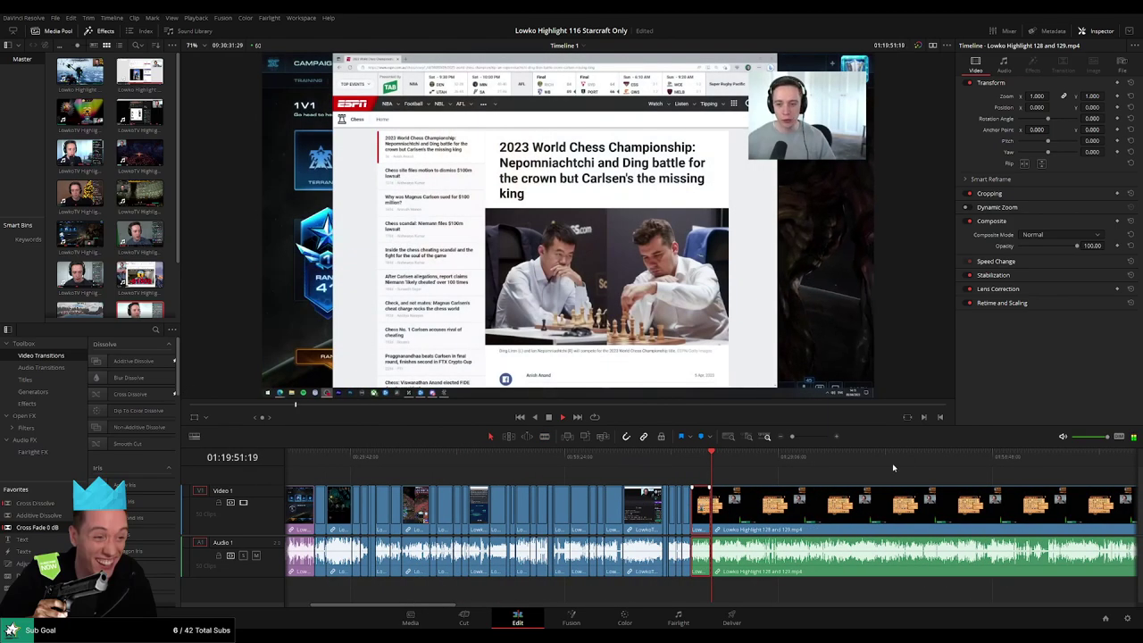
Skim the footage of Highlight 128 and 129 between about 01:19:51 and 01:23:23 for the next StarCraft segment
{"action": "left_click", "coordinate": [801, 480]}
{"action": "left_click_drag", "start_coordinate": [822, 479], "coordinate": [415, 460]}
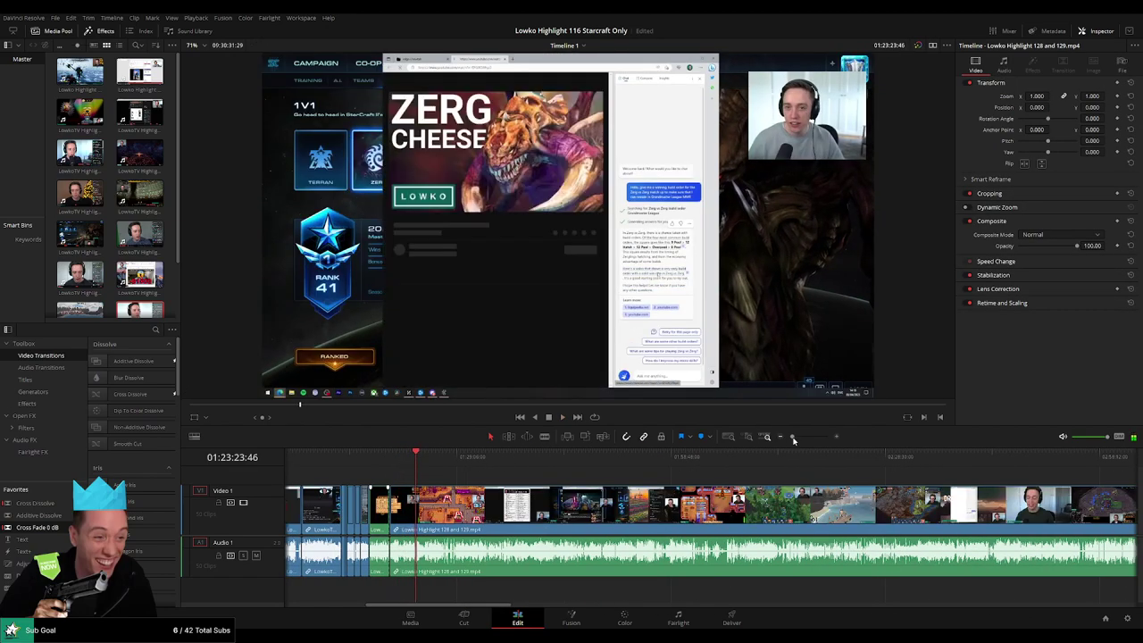
{"action": "left_click_drag", "start_coordinate": [791, 437], "coordinate": [811, 438]}
{"action": "left_click", "coordinate": [645, 459]}
{"action": "left_click", "coordinate": [583, 458]}
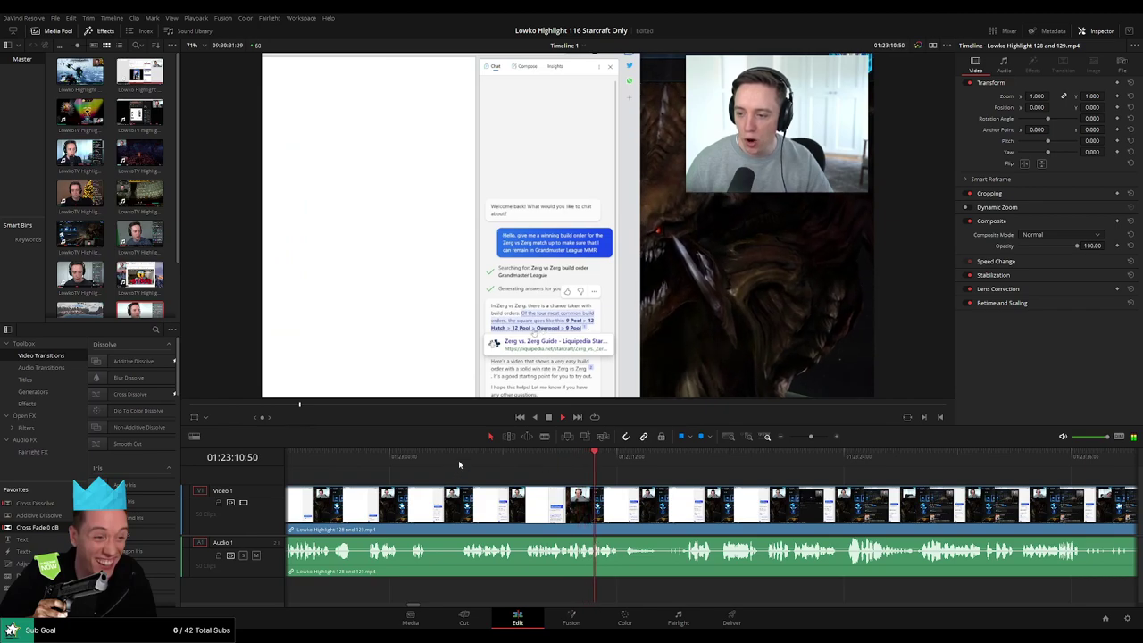
{"action": "left_click", "coordinate": [460, 462]}
{"action": "scroll", "coordinate": [518, 500], "scroll_direction": "left", "scroll_amount": 3}
{"action": "left_click", "coordinate": [476, 463]}
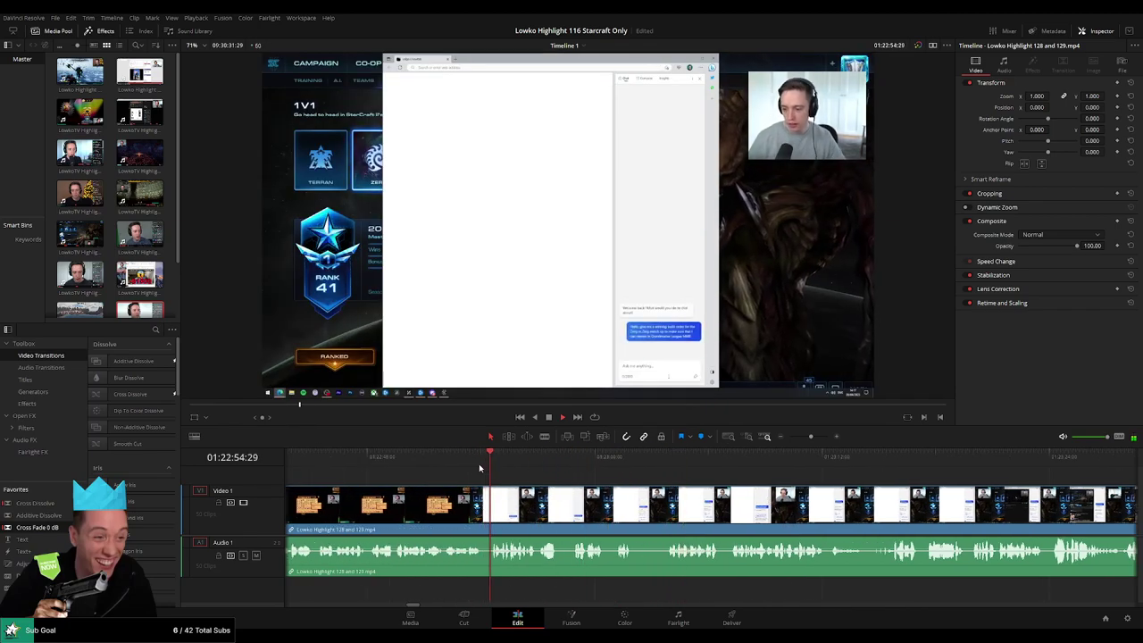
Trace the Zerg build order chat segment back from about 01:22:56 to 01:22:23 to find its beginning
{"action": "left_click_drag", "start_coordinate": [482, 491], "coordinate": [627, 494]}
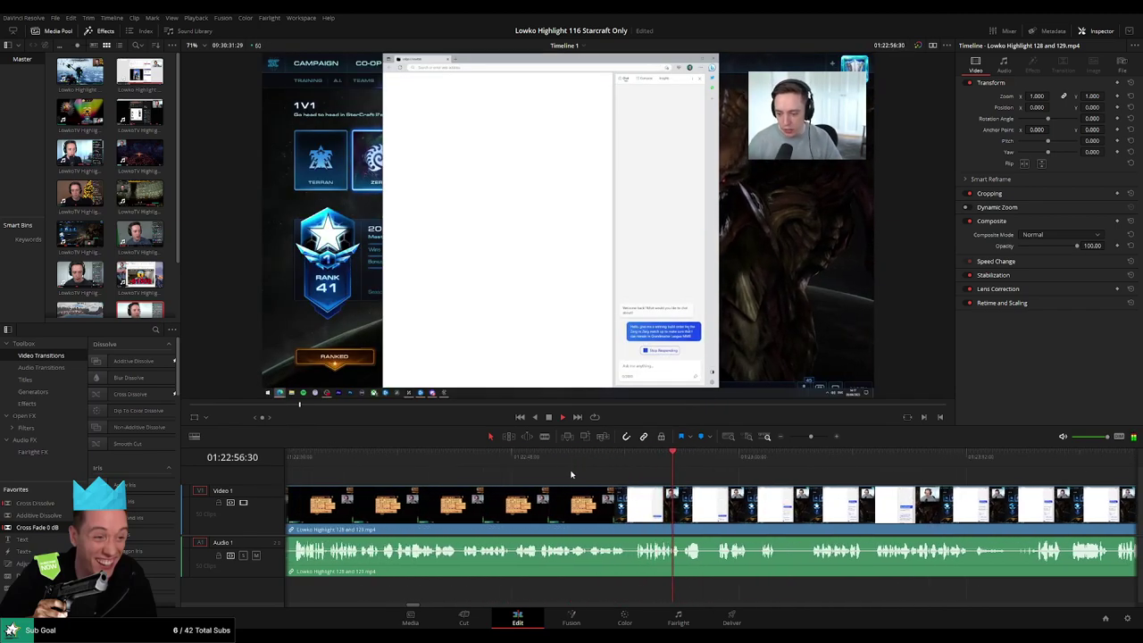
{"action": "left_click", "coordinate": [589, 464]}
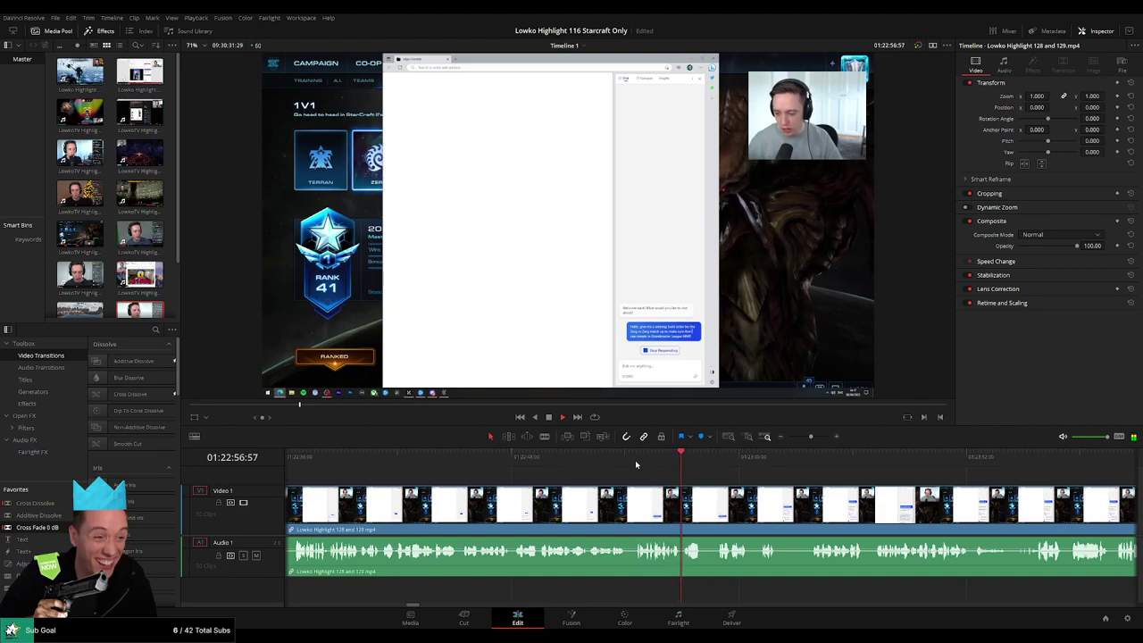
{"action": "left_click", "coordinate": [423, 465]}
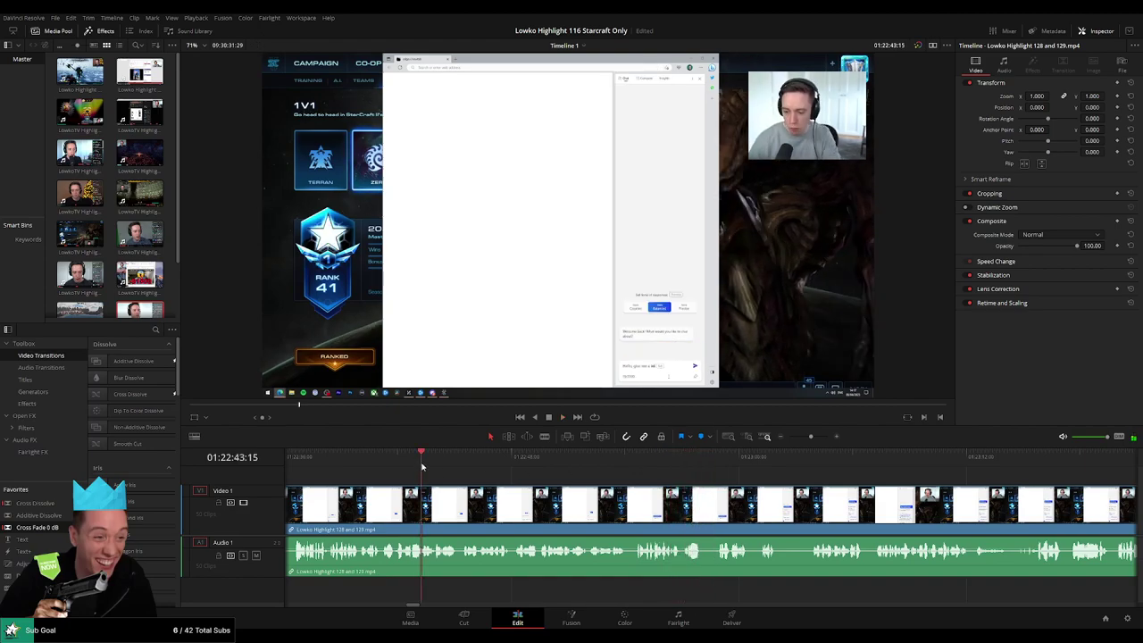
{"action": "left_click_drag", "start_coordinate": [378, 498], "coordinate": [715, 502]}
{"action": "left_click", "coordinate": [641, 468]}
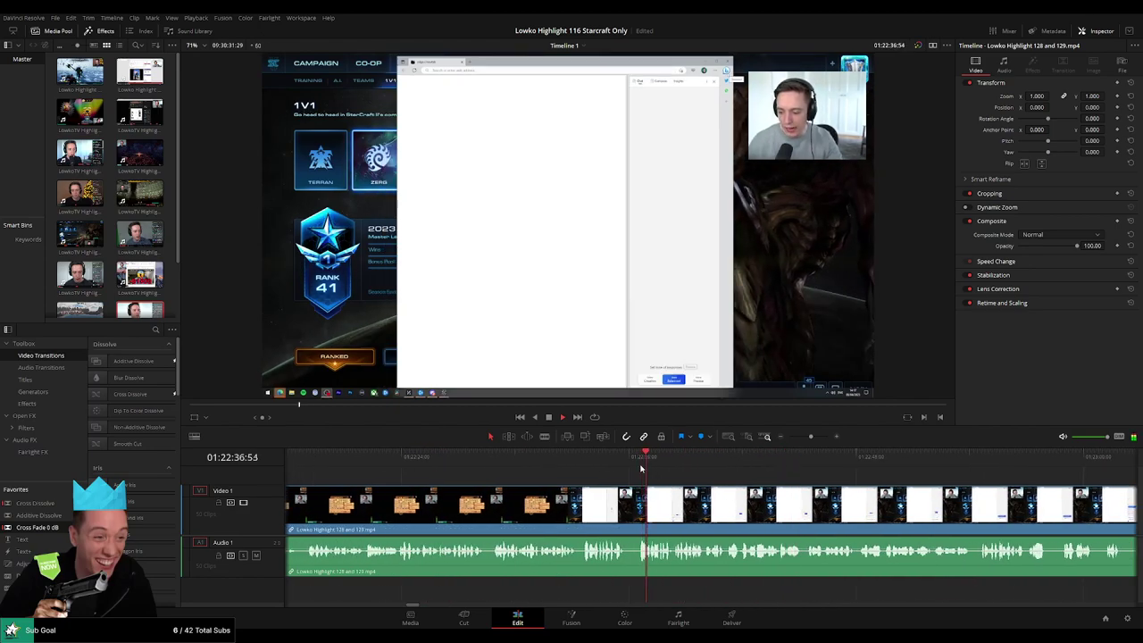
{"action": "left_click", "coordinate": [585, 463]}
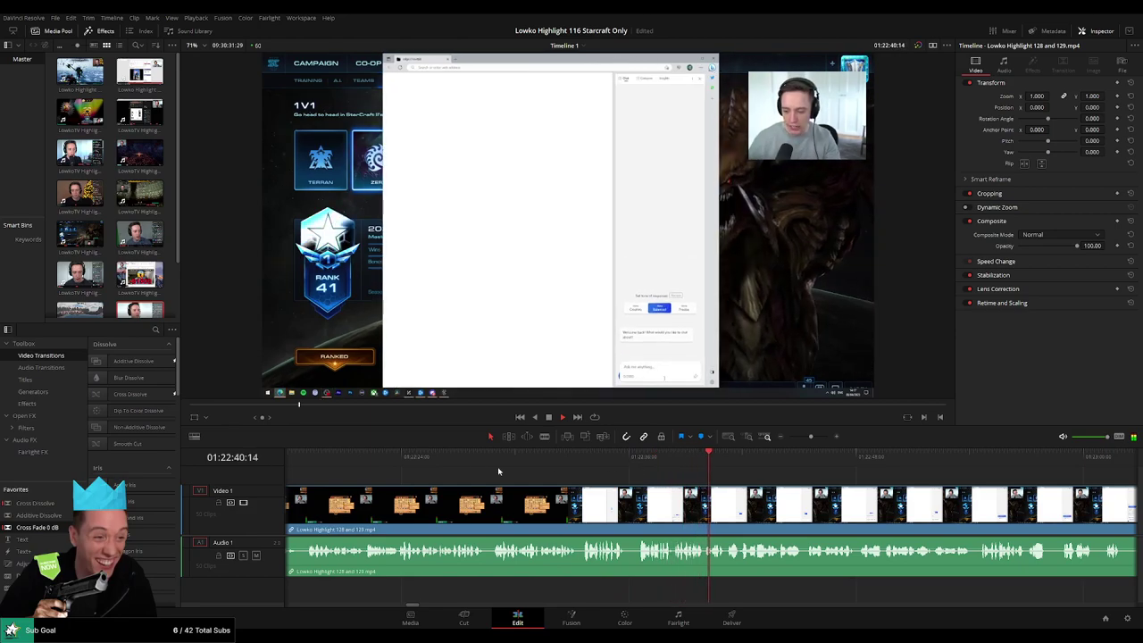
{"action": "left_click", "coordinate": [435, 469]}
{"action": "left_click_drag", "start_coordinate": [461, 503], "coordinate": [655, 506]}
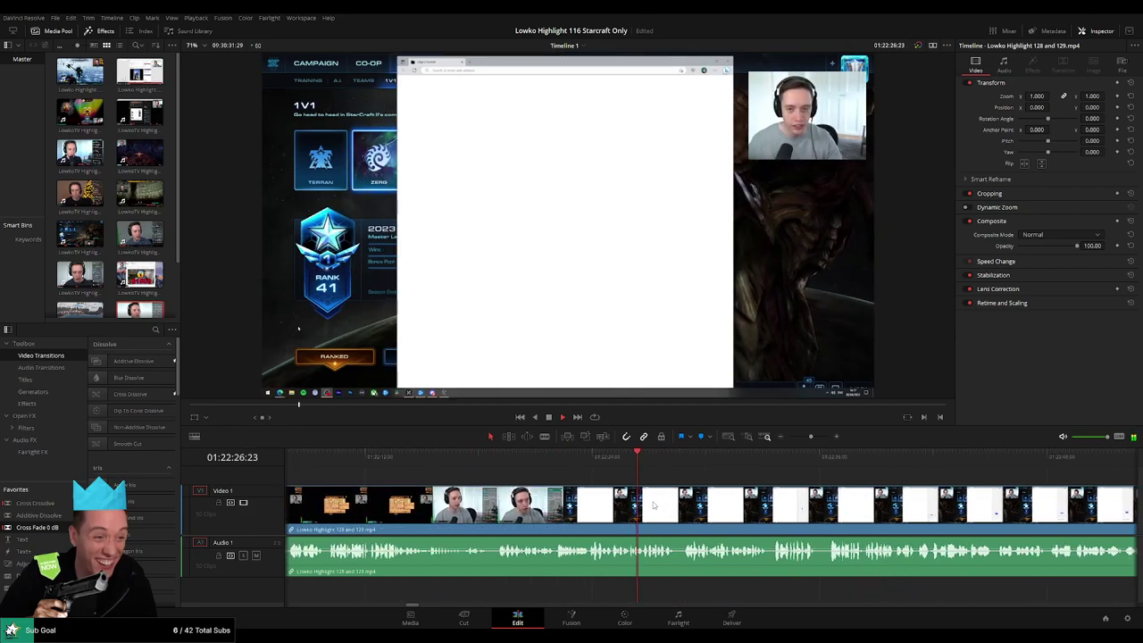
{"action": "left_click", "coordinate": [556, 461]}
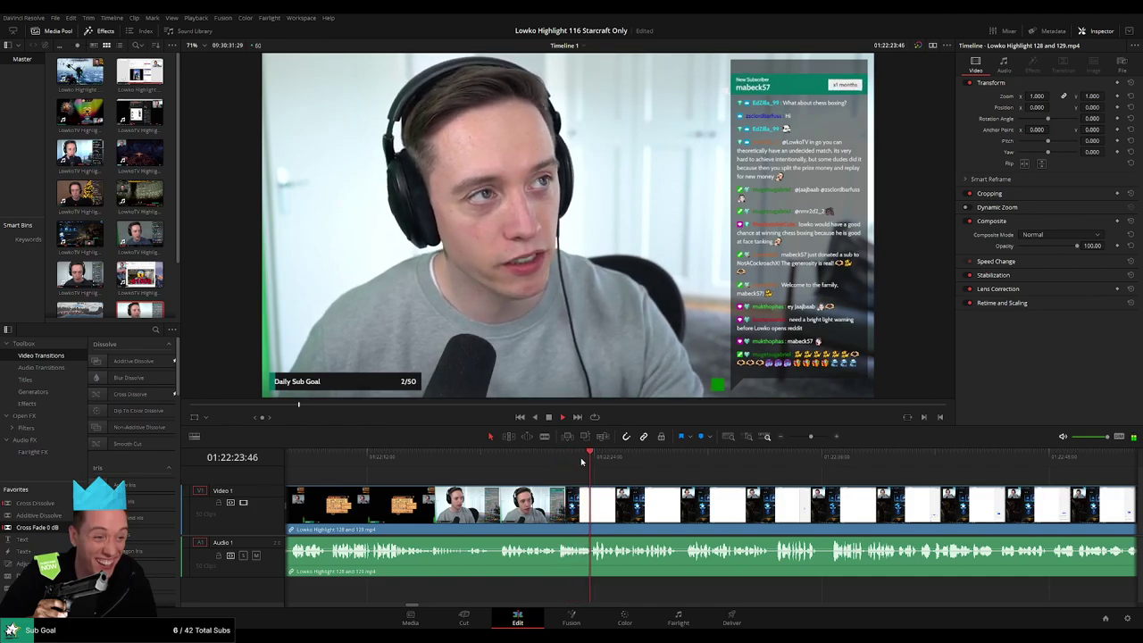
Split Highlight 128 and 129 at about 01:22:19, in the webcam talk leading into the Zerg build order chat
{"action": "left_click_drag", "start_coordinate": [809, 438], "coordinate": [813, 438]}
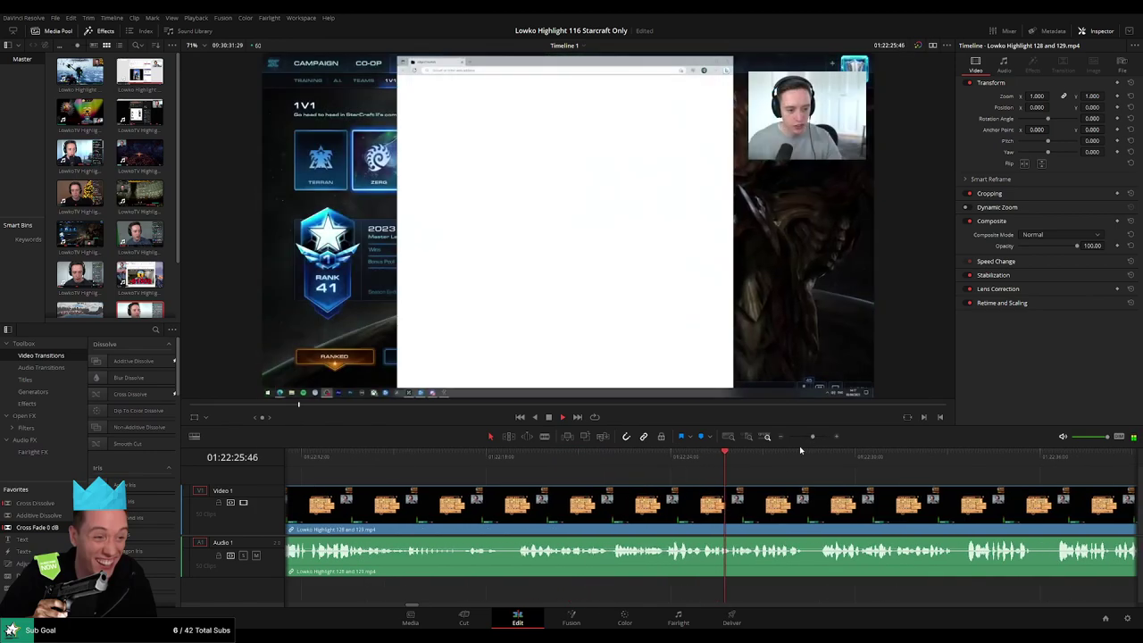
{"action": "left_click", "coordinate": [414, 462]}
{"action": "key", "text": "space"}
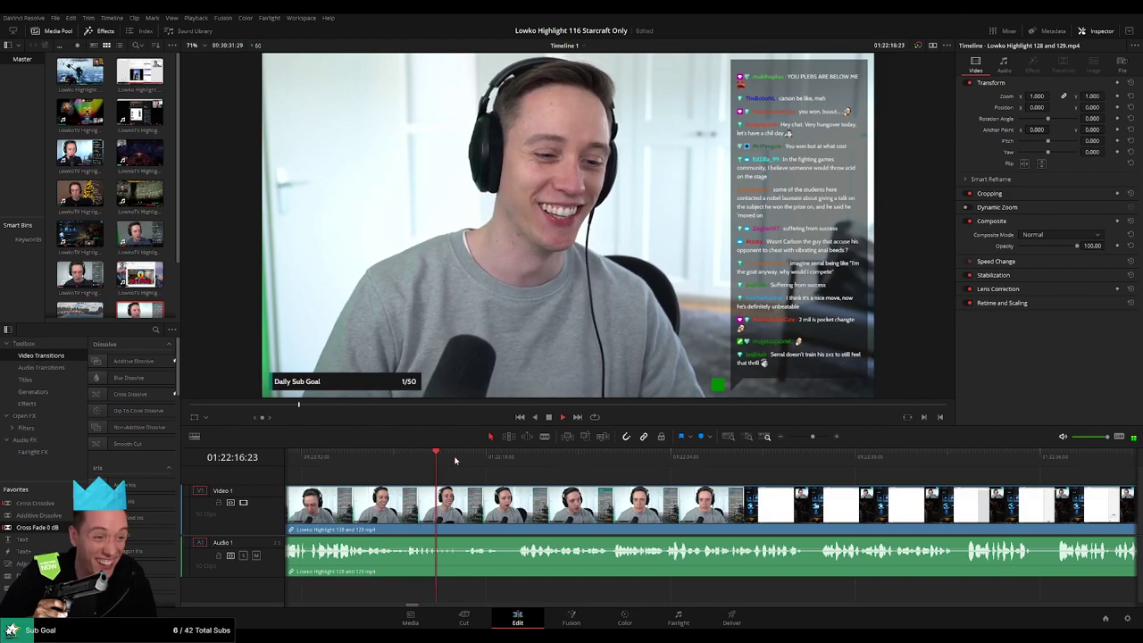
{"action": "left_click", "coordinate": [447, 462]}
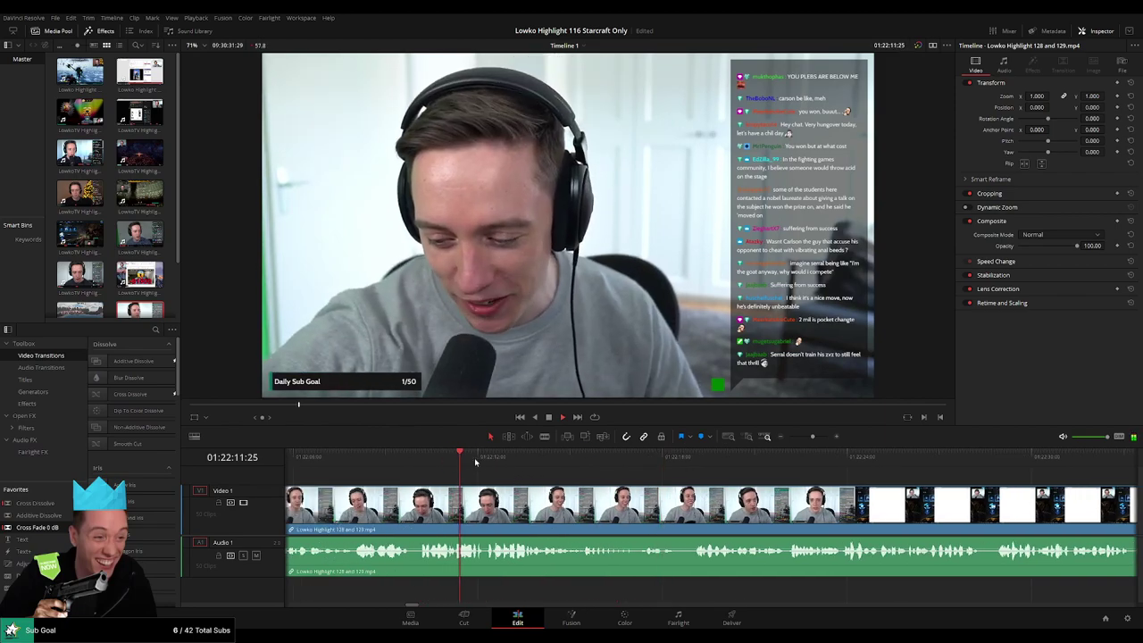
{"action": "left_click", "coordinate": [475, 465]}
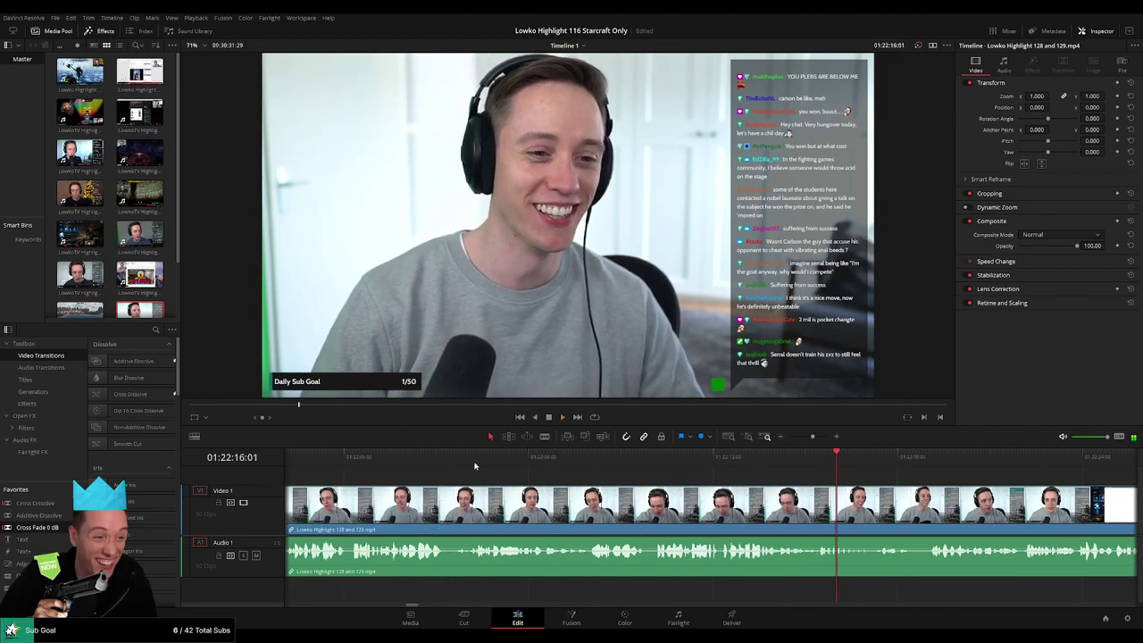
{"action": "left_click_drag", "start_coordinate": [616, 466], "coordinate": [831, 466]}
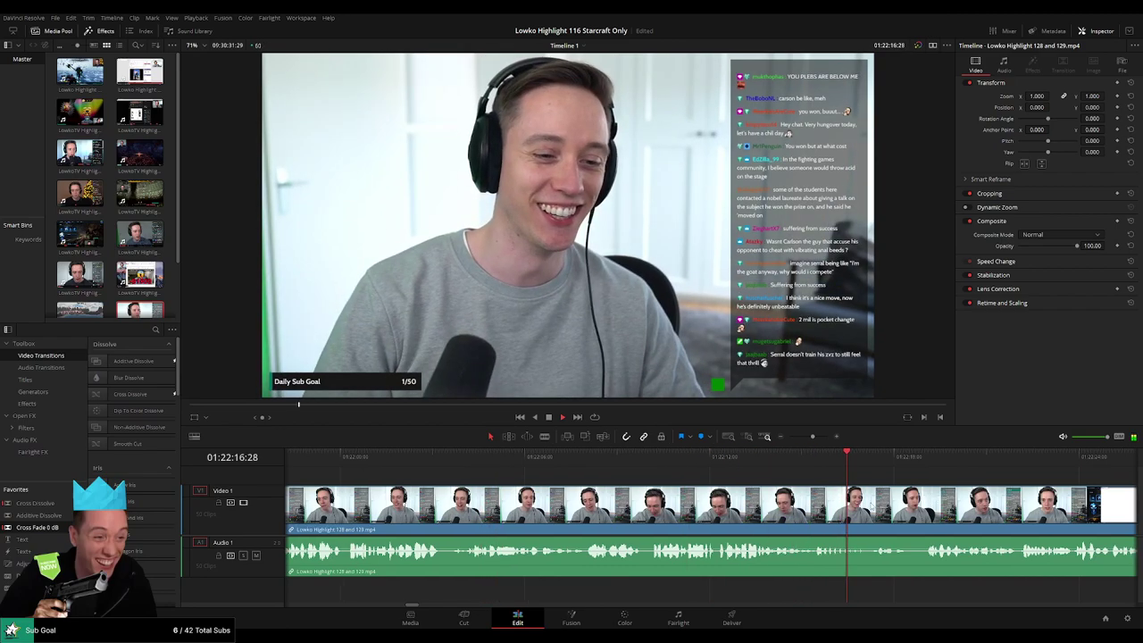
{"action": "scroll", "coordinate": [830, 466], "scroll_direction": "right", "scroll_amount": 5}
{"action": "left_click", "coordinate": [526, 465]}
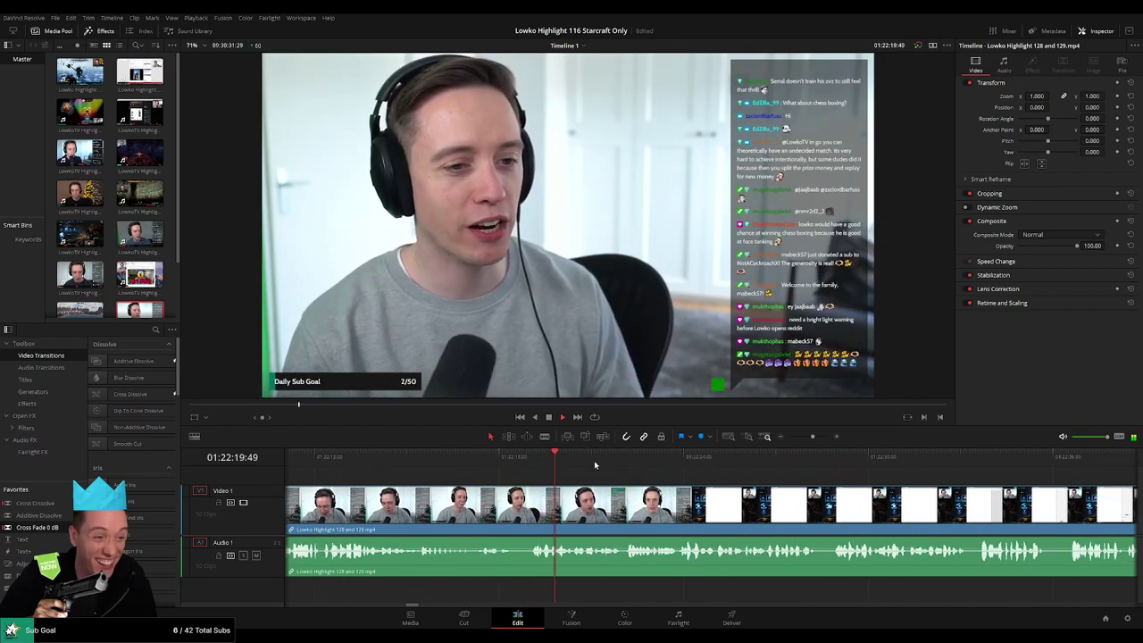
{"action": "left_click", "coordinate": [670, 466]}
{"action": "left_click", "coordinate": [534, 463]}
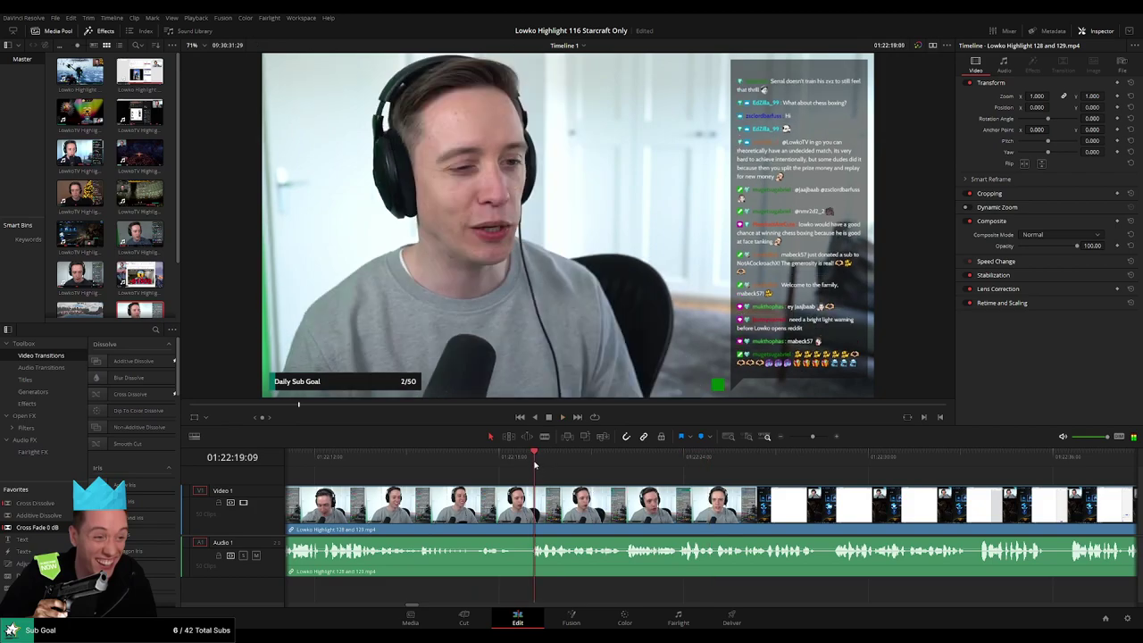
{"action": "left_click", "coordinate": [528, 511]}
{"action": "key", "text": "a"}
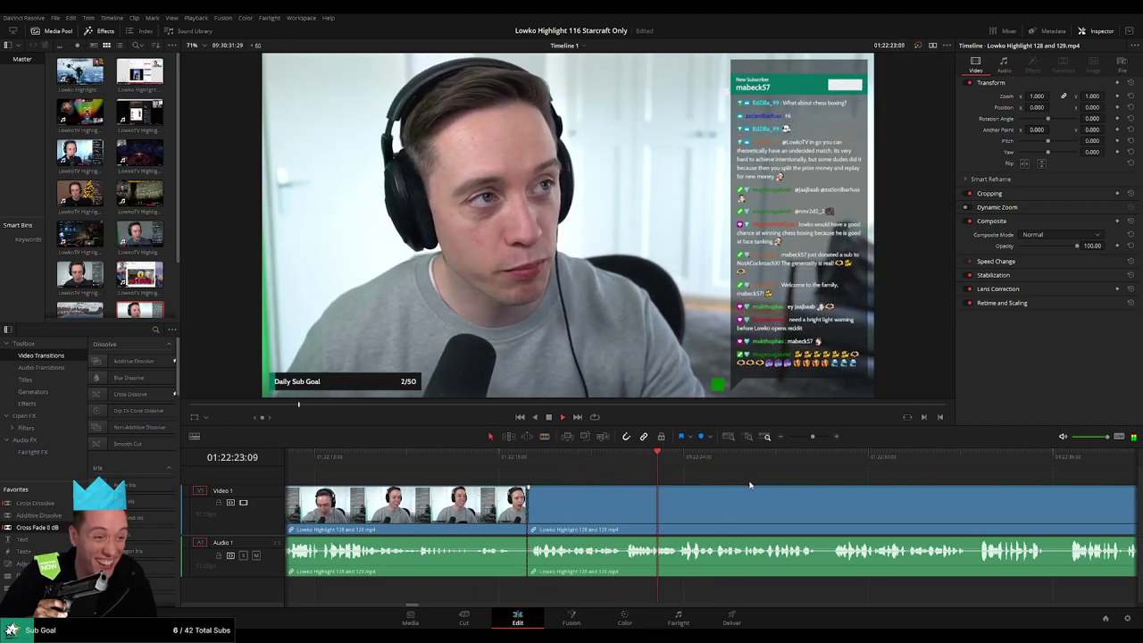
Ripple-delete the chess championship footage between the r/Stormgate segment and the Zerg build order segment
{"action": "left_click", "coordinate": [972, 465]}
{"action": "left_click_drag", "start_coordinate": [810, 438], "coordinate": [797, 438]}
{"action": "left_click", "coordinate": [683, 512]}
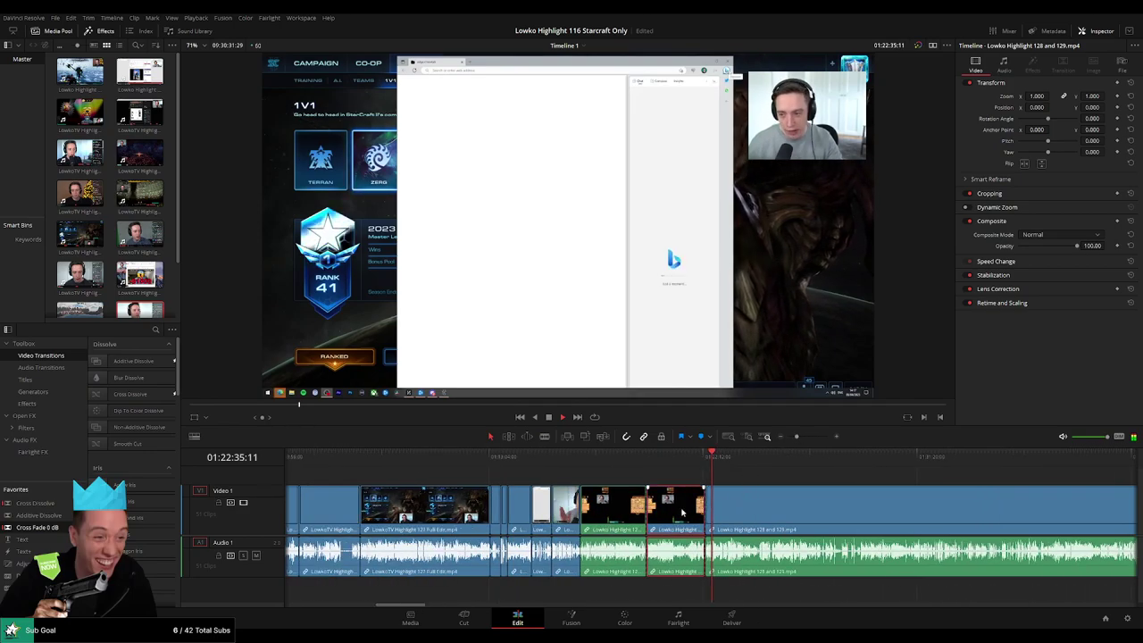
{"action": "key", "text": "Delete"}
Skim the Zerg build order chat segment between about 01:21:42 and 01:22:01 to find where it ends
{"action": "left_click_drag", "start_coordinate": [661, 459], "coordinate": [692, 465]}
{"action": "scroll", "coordinate": [693, 465], "scroll_direction": "right", "scroll_amount": 4}
{"action": "left_click_drag", "start_coordinate": [499, 460], "coordinate": [509, 462]}
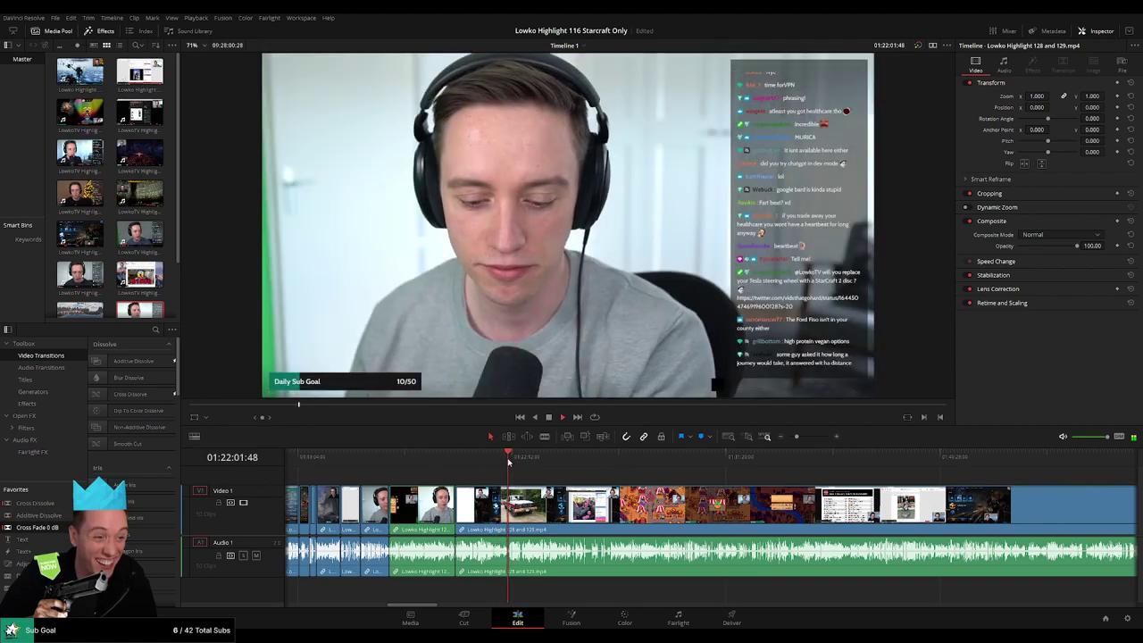
{"action": "key", "text": "space"}
{"action": "left_click_drag", "start_coordinate": [796, 437], "coordinate": [808, 439]}
{"action": "left_click", "coordinate": [597, 465]}
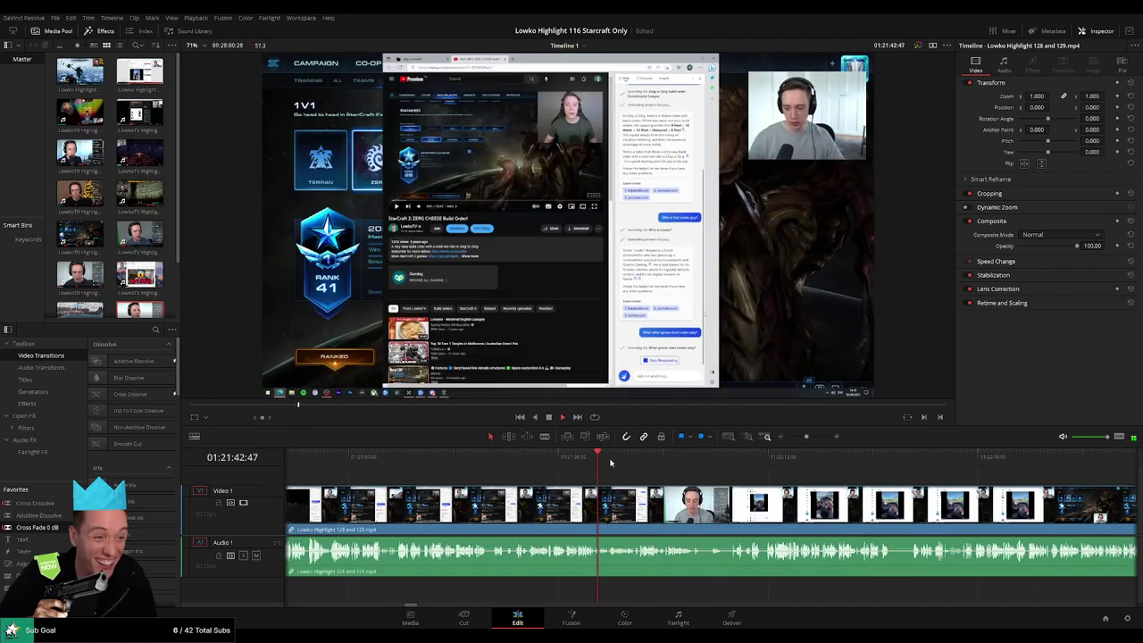
{"action": "left_click", "coordinate": [645, 462]}
{"action": "left_click", "coordinate": [674, 462]}
{"action": "scroll", "coordinate": [741, 502], "scroll_direction": "up", "scroll_amount": 2}
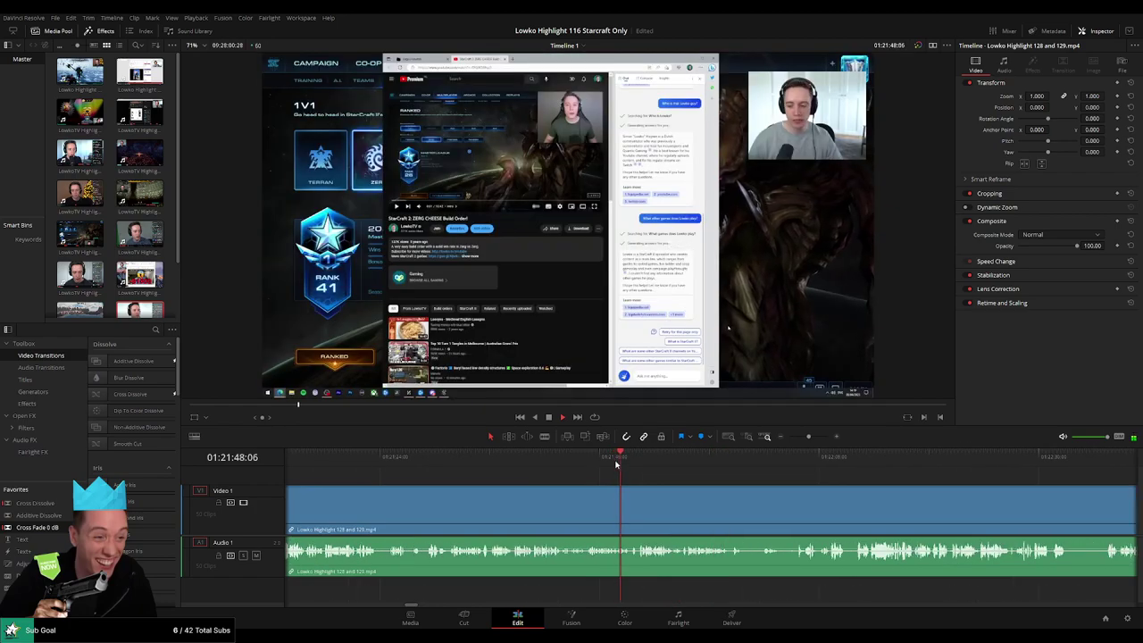
Split Highlight 128 and 129 at 01:21:54:13, in the webcam talk after the Zerg build order chat, and colour the segment before it green
{"action": "left_click_drag", "start_coordinate": [808, 437], "coordinate": [816, 438]}
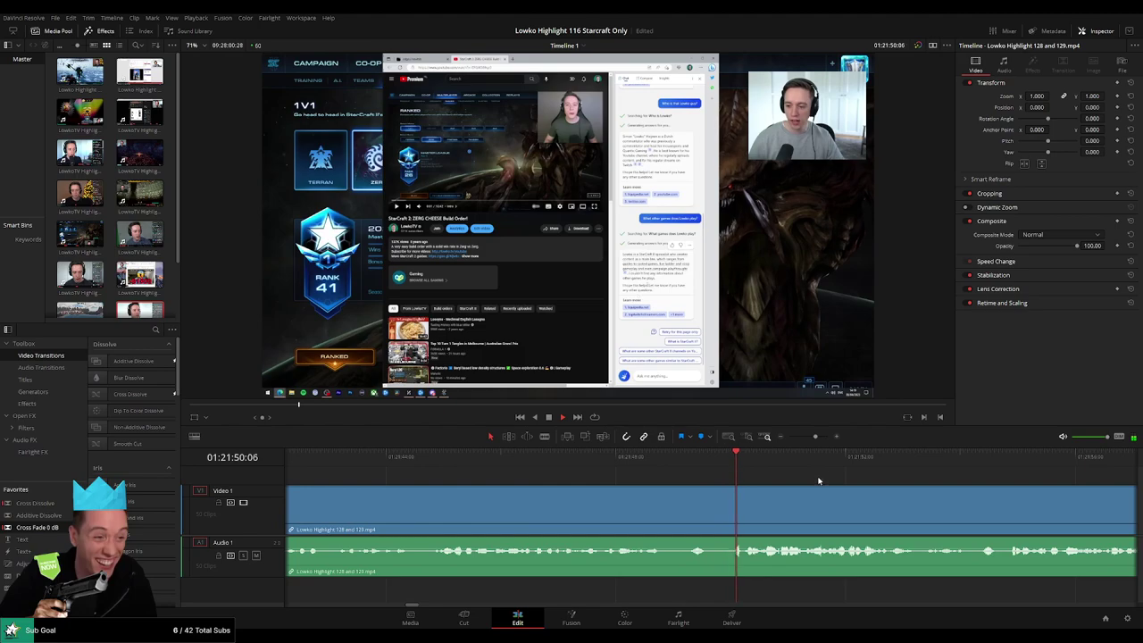
{"action": "scroll", "coordinate": [631, 499], "scroll_direction": "right", "scroll_amount": 2}
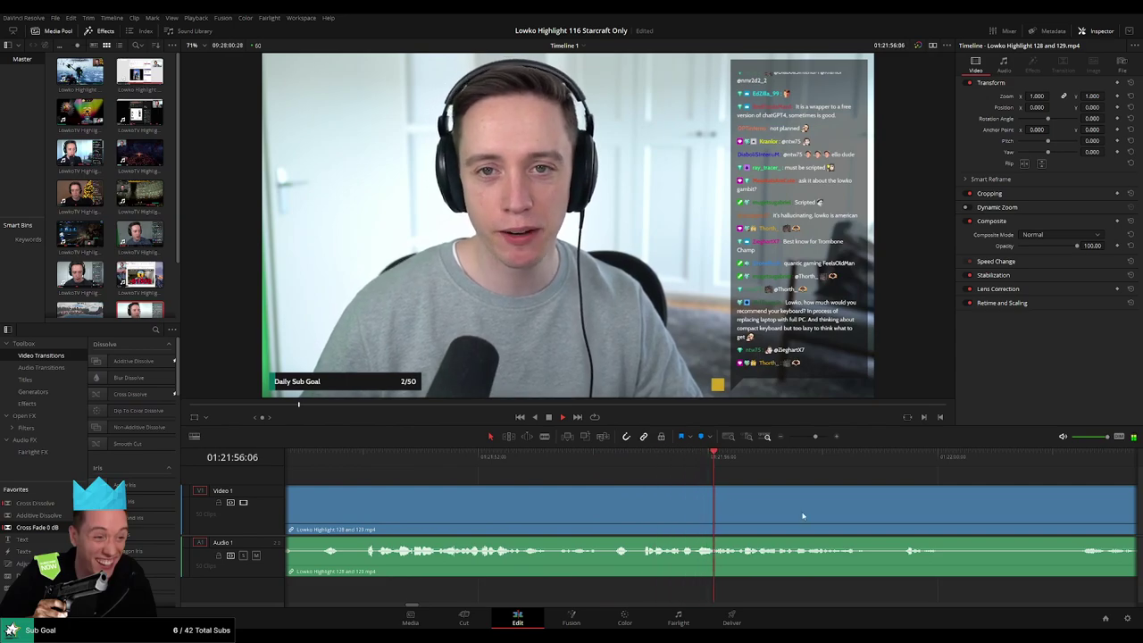
{"action": "left_click", "coordinate": [572, 466]}
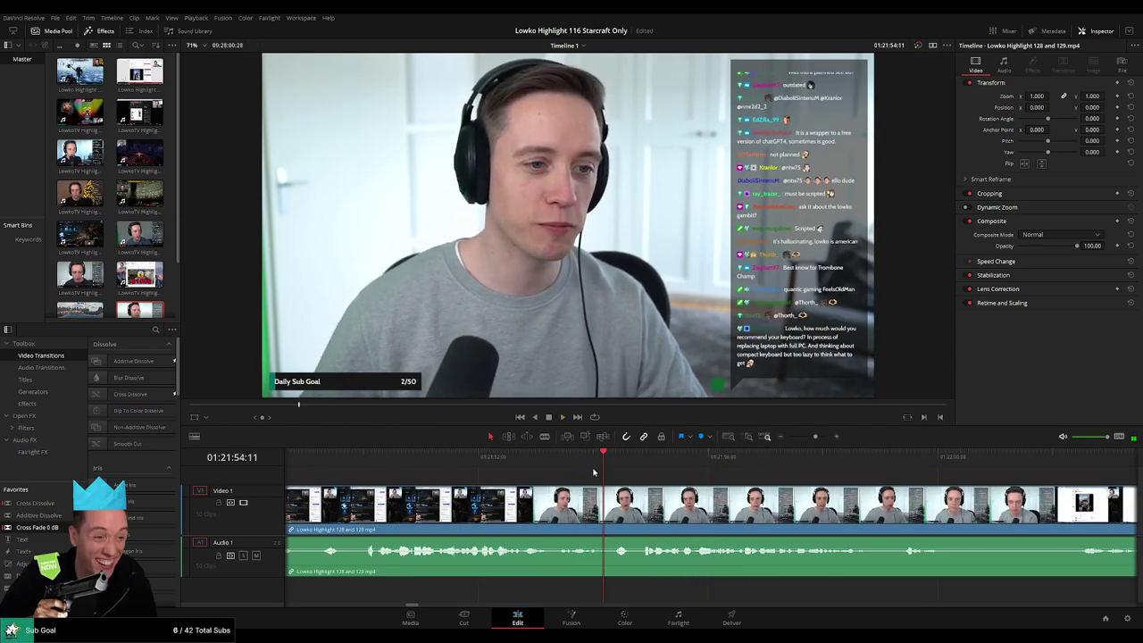
{"action": "left_click", "coordinate": [605, 468]}
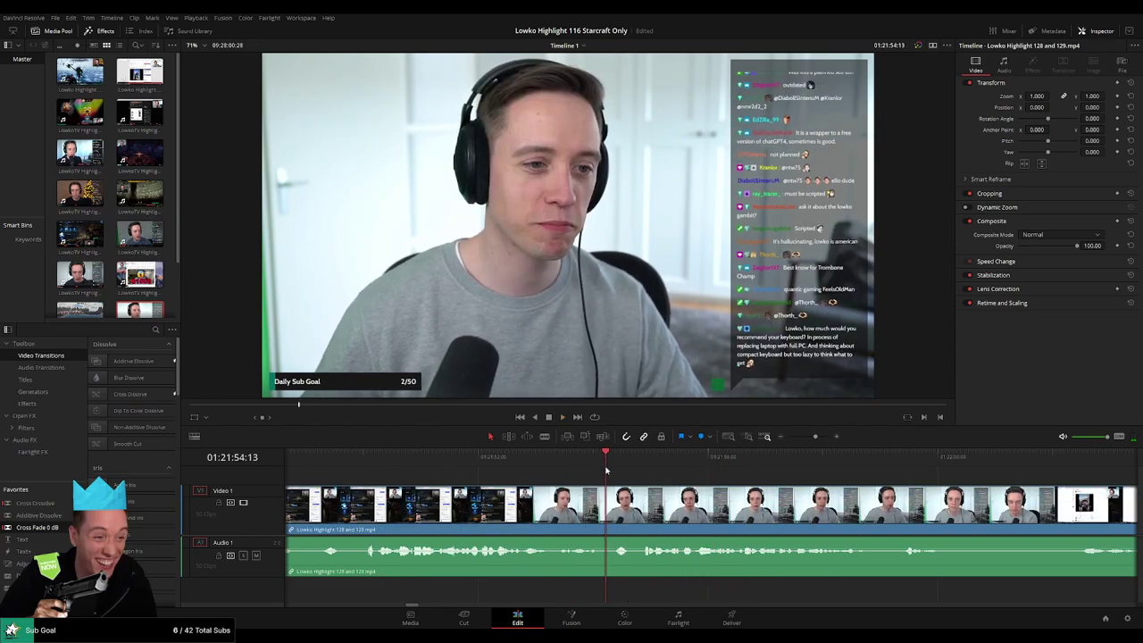
{"action": "left_click_drag", "start_coordinate": [816, 437], "coordinate": [794, 438]}
{"action": "left_click", "coordinate": [700, 506]}
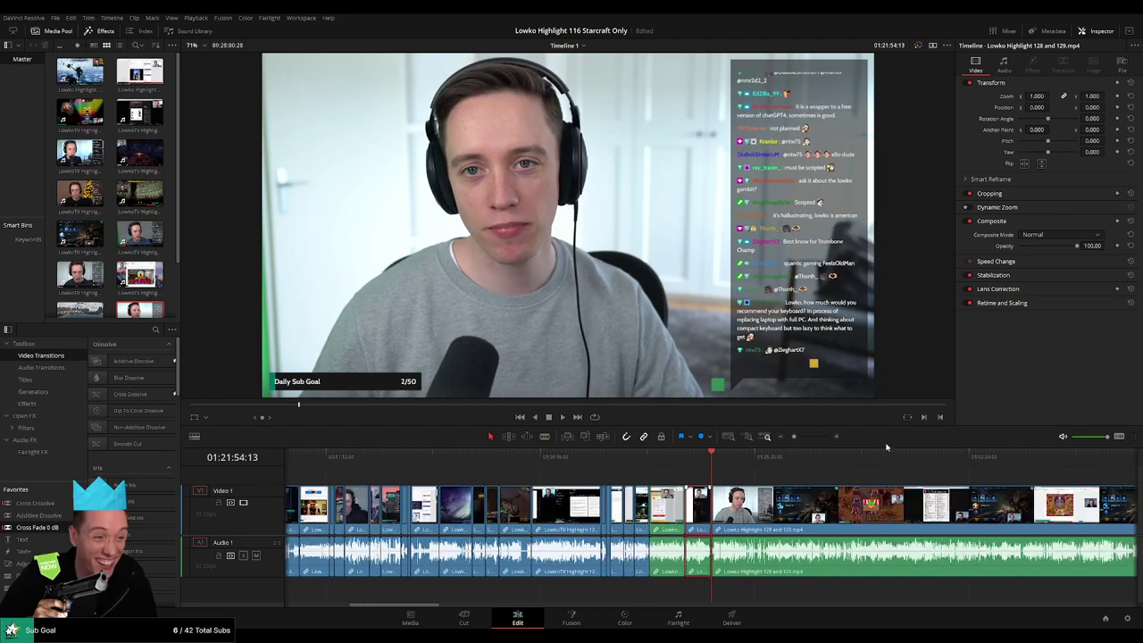
Skim ahead for the next StarCraft segment and trace the r/starcraft browsing back from about 01:40:58 to 01:39:55
{"action": "left_click_drag", "start_coordinate": [718, 465], "coordinate": [550, 462]}
{"action": "left_click", "coordinate": [551, 461]}
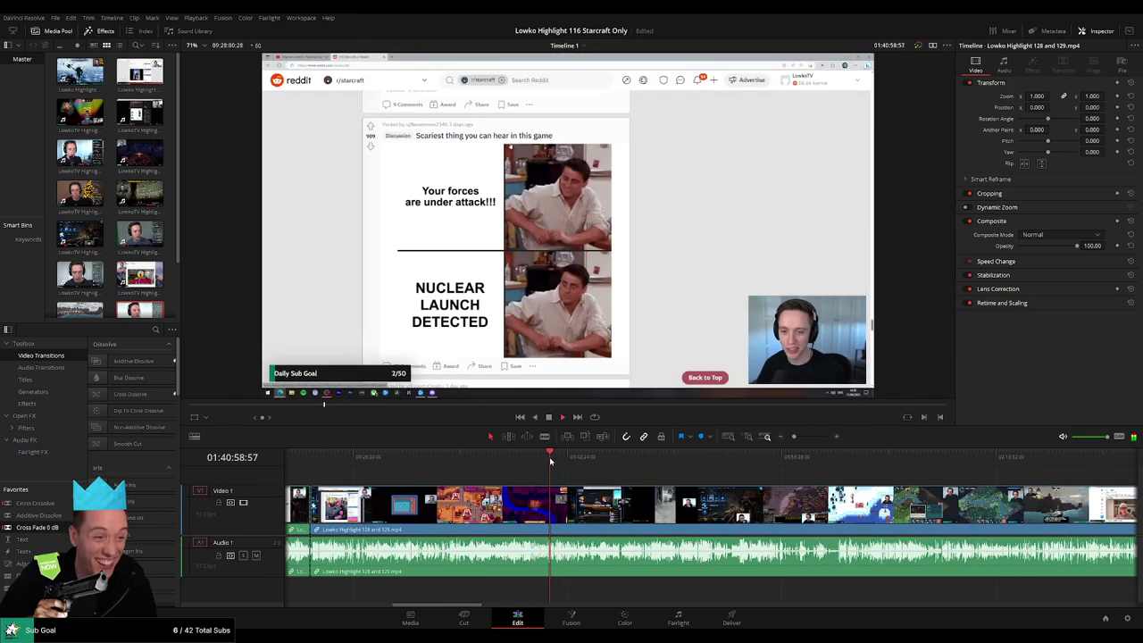
{"action": "left_click_drag", "start_coordinate": [791, 439], "coordinate": [812, 438]}
{"action": "left_click_drag", "start_coordinate": [442, 469], "coordinate": [390, 471]}
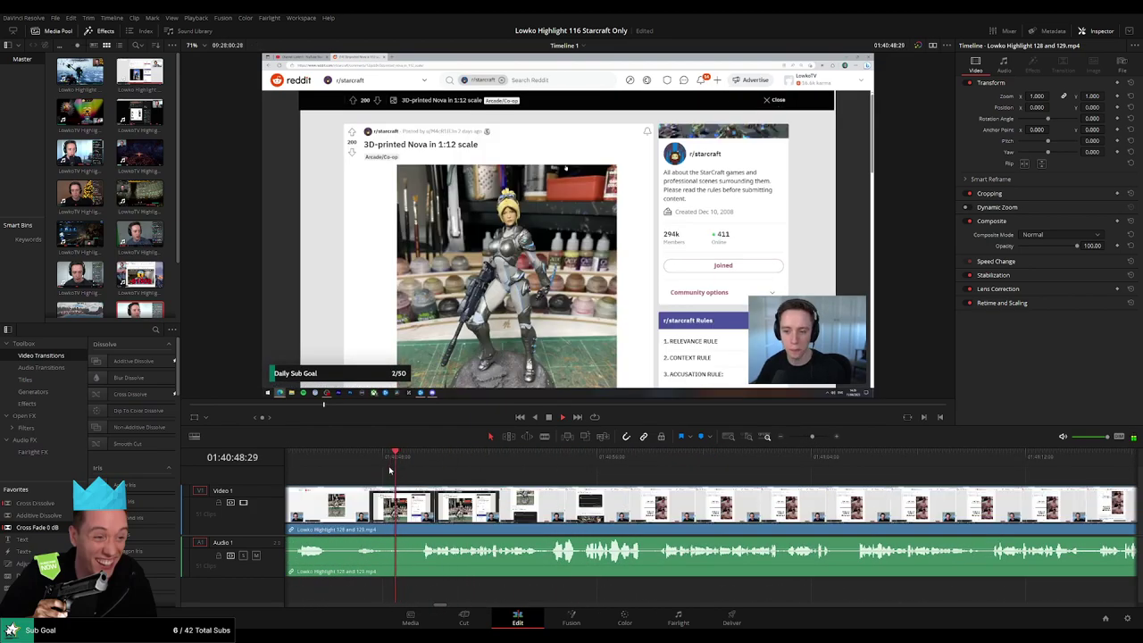
{"action": "left_click", "coordinate": [513, 466]}
{"action": "left_click_drag", "start_coordinate": [811, 441], "coordinate": [804, 438]}
{"action": "left_click", "coordinate": [675, 462]}
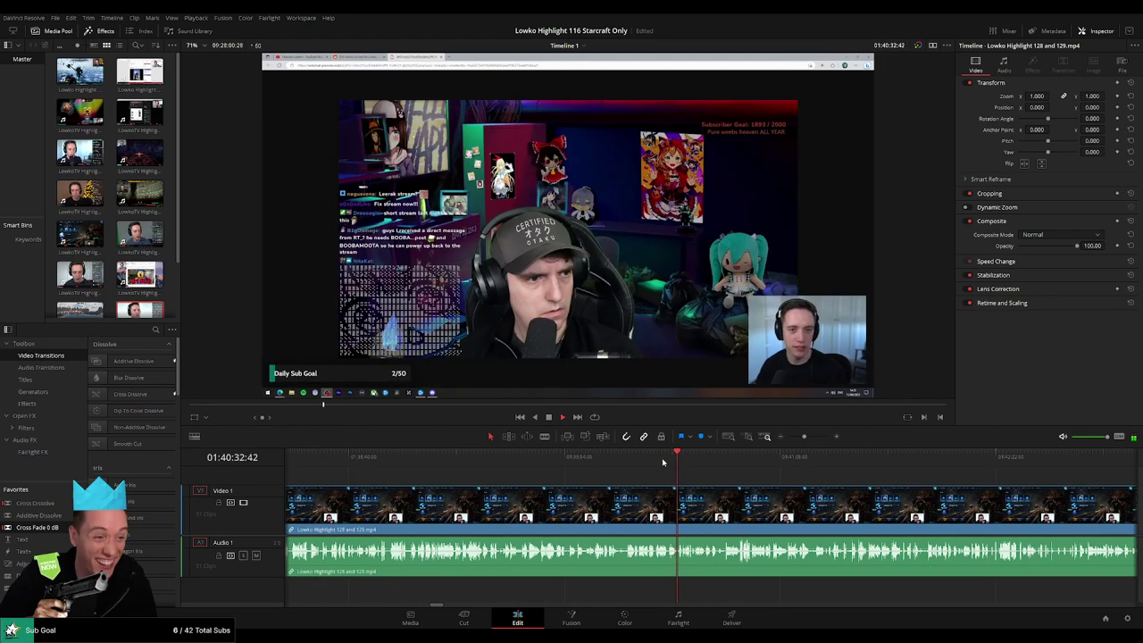
{"action": "left_click_drag", "start_coordinate": [662, 462], "coordinate": [570, 461]}
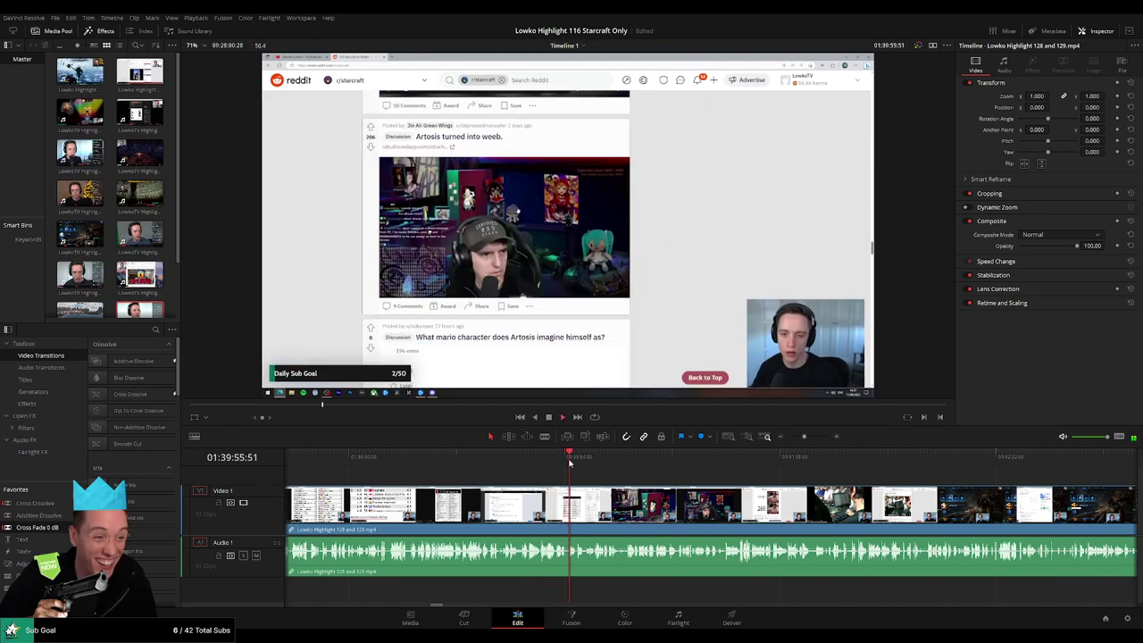
Split the clip at 01:39:55:50, at the "Artosis turned into weeb" post, and ripple-delete the footage between the Zerg build order segment and it
{"action": "left_click", "coordinate": [763, 442]}
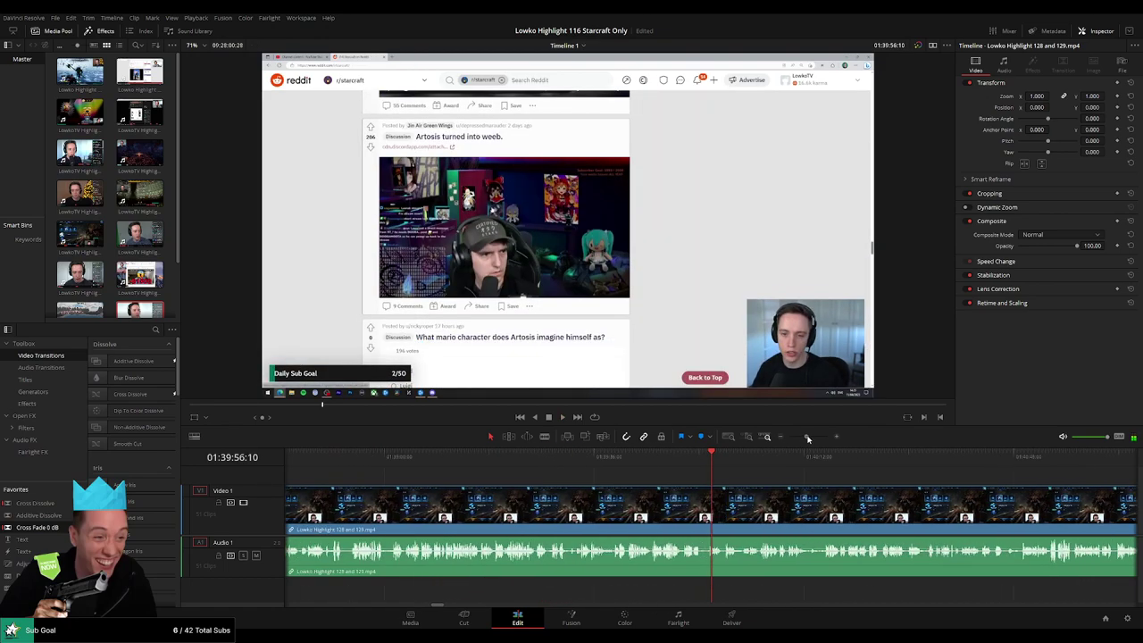
{"action": "left_click", "coordinate": [660, 461]}
{"action": "left_click_drag", "start_coordinate": [660, 462], "coordinate": [684, 462]}
{"action": "key", "text": "ctrl+b"}
{"action": "left_click", "coordinate": [665, 509]}
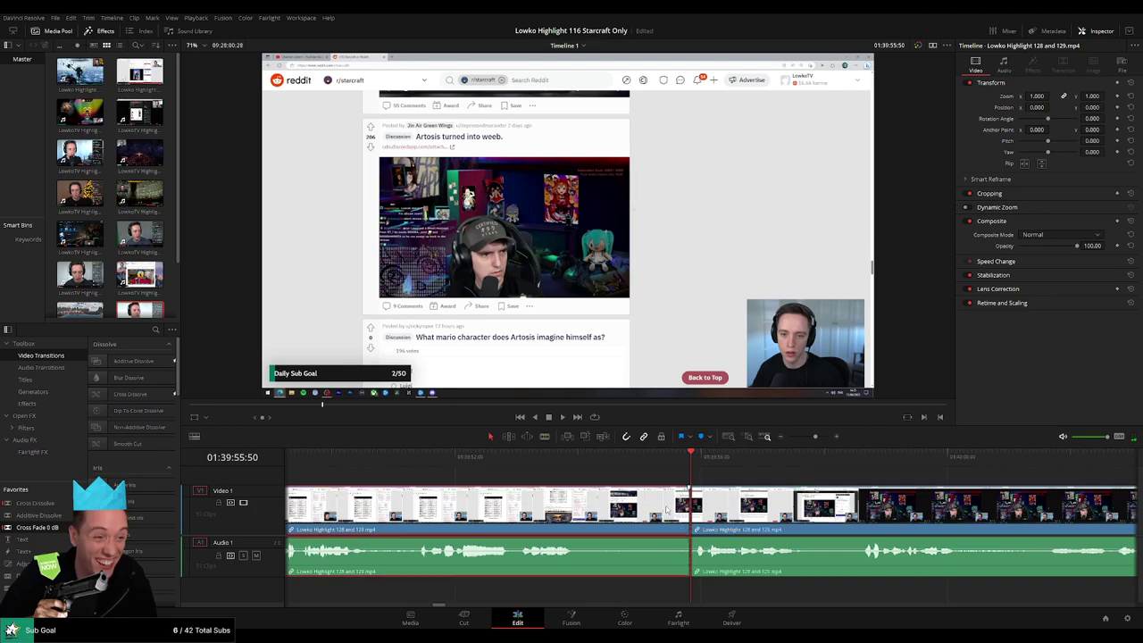
{"action": "key", "text": "Delete"}
Skim the r/starcraft segment from about 01:21:54 to 01:24:15 and narrow down where it ends, around 01:24:01
{"action": "left_click_drag", "start_coordinate": [814, 438], "coordinate": [798, 439]}
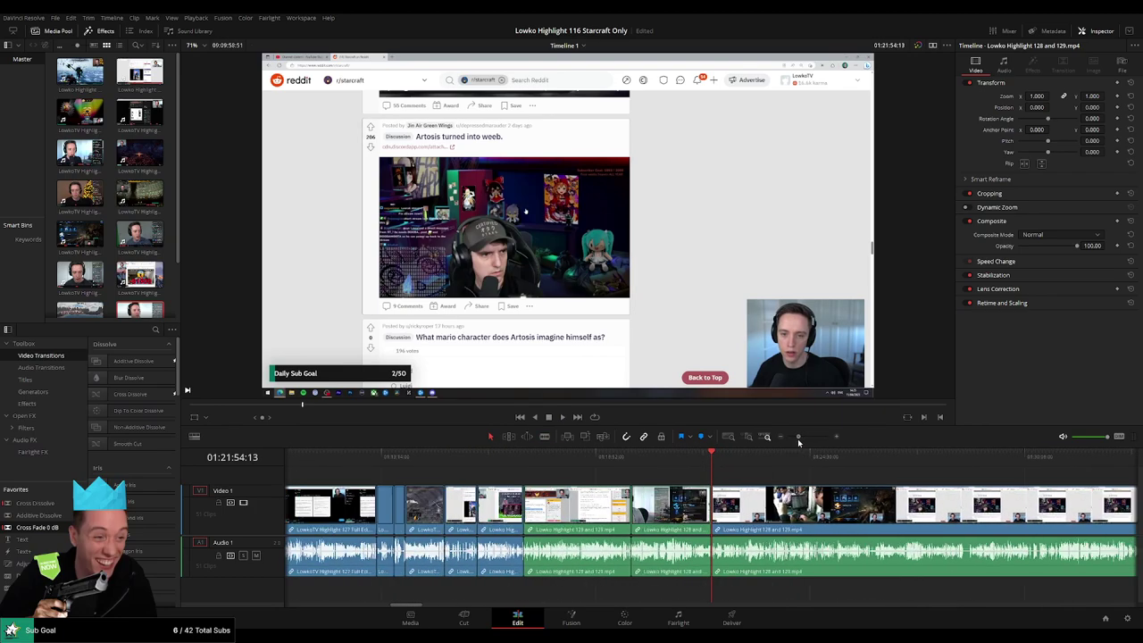
{"action": "key", "text": "space"}
{"action": "left_click_drag", "start_coordinate": [396, 462], "coordinate": [469, 461]}
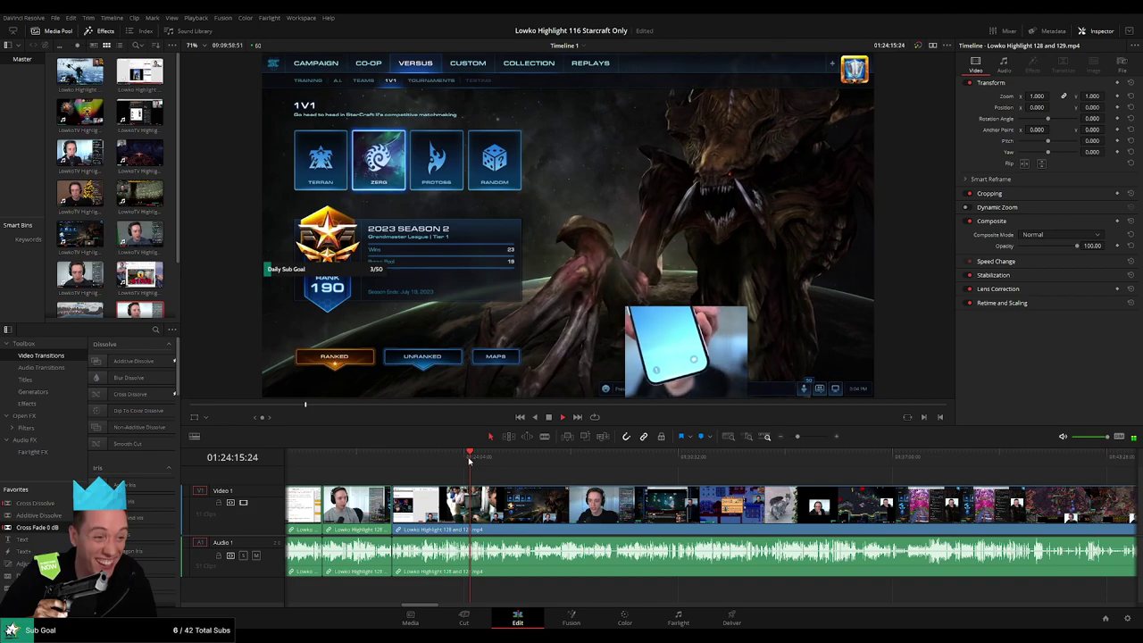
{"action": "left_click", "coordinate": [466, 461]}
{"action": "left_click", "coordinate": [806, 439]}
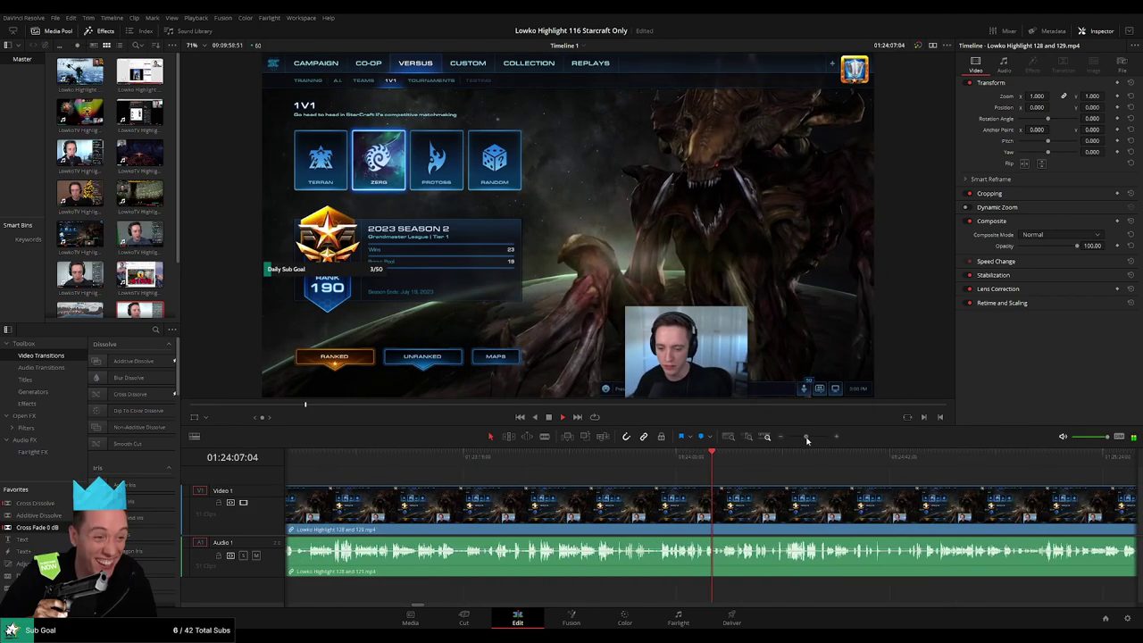
{"action": "left_click_drag", "start_coordinate": [683, 461], "coordinate": [686, 468]}
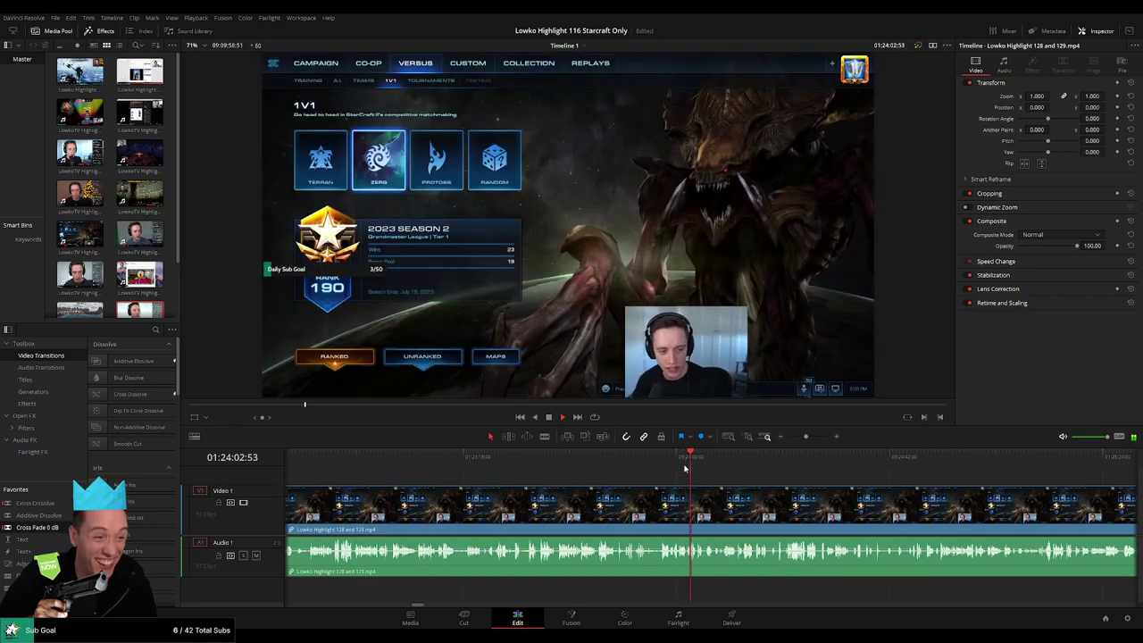
{"action": "scroll", "coordinate": [679, 501], "scroll_direction": "down", "scroll_amount": 2}
{"action": "key", "text": "space"}
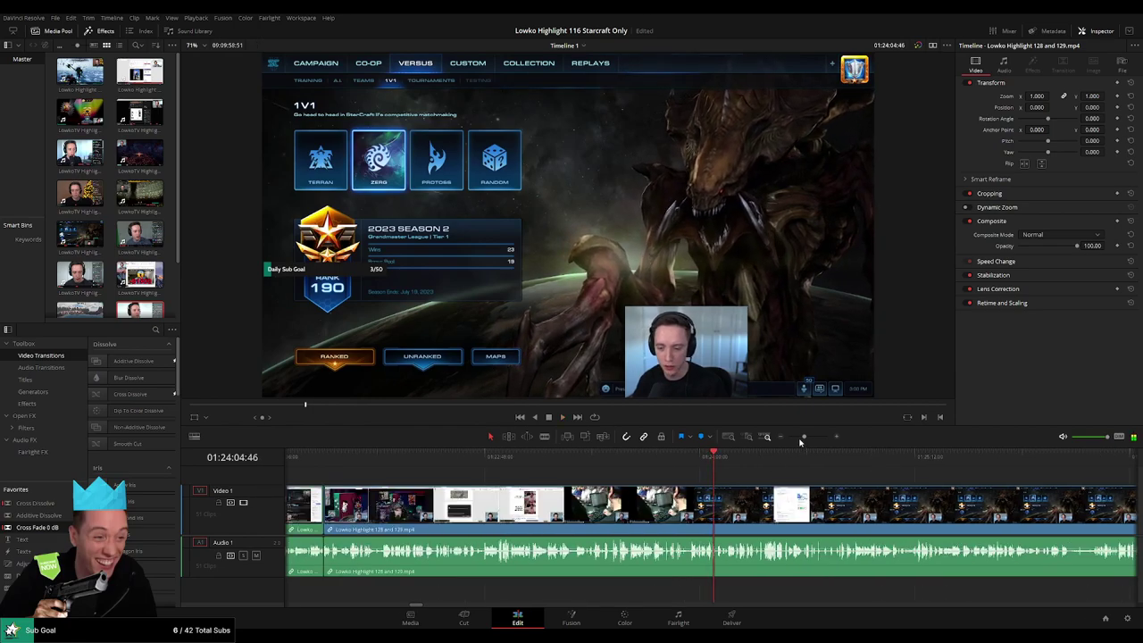
{"action": "left_click_drag", "start_coordinate": [802, 438], "coordinate": [812, 440]}
{"action": "left_click_drag", "start_coordinate": [459, 467], "coordinate": [557, 467]}
{"action": "key", "text": "space"}
{"action": "scroll", "coordinate": [526, 493], "scroll_direction": "right", "scroll_amount": 2}
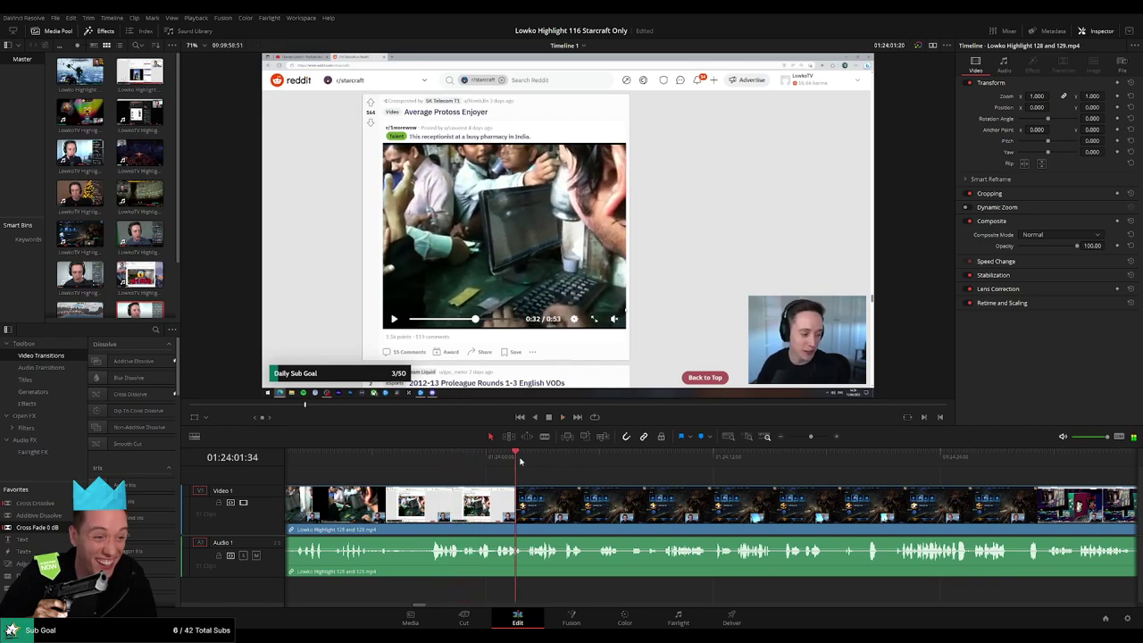
Split Highlight 128 and 129 at about 01:24:02, at the end of the "Average Protoss Enjoyer" post
{"action": "left_click", "coordinate": [502, 469]}
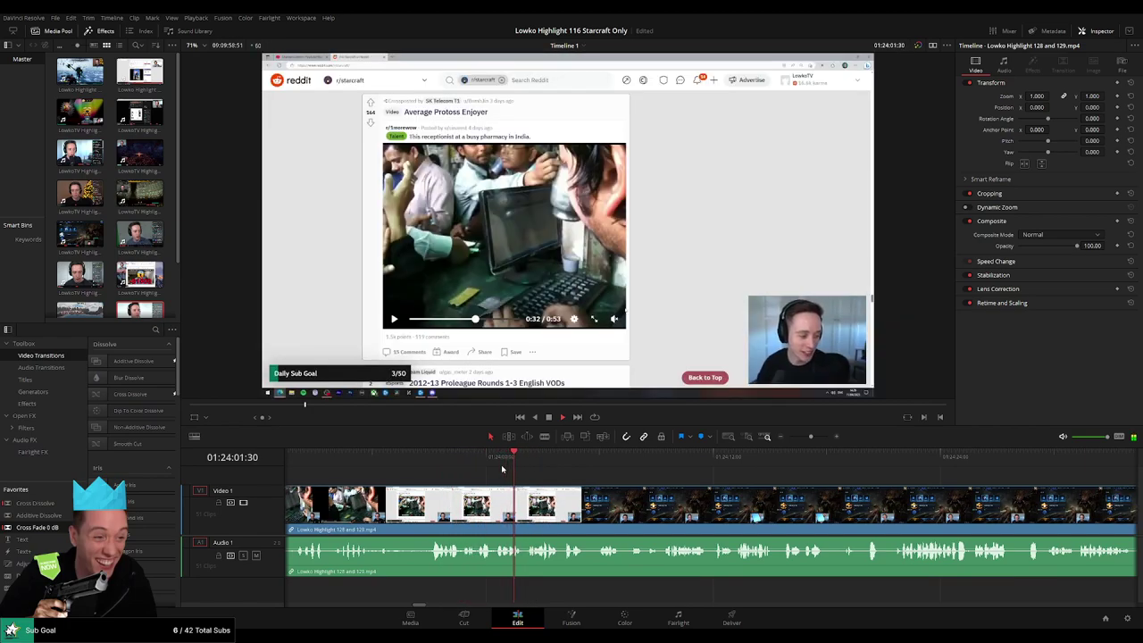
{"action": "key", "text": "b"}
{"action": "left_click", "coordinate": [523, 500]}
{"action": "key", "text": "space"}
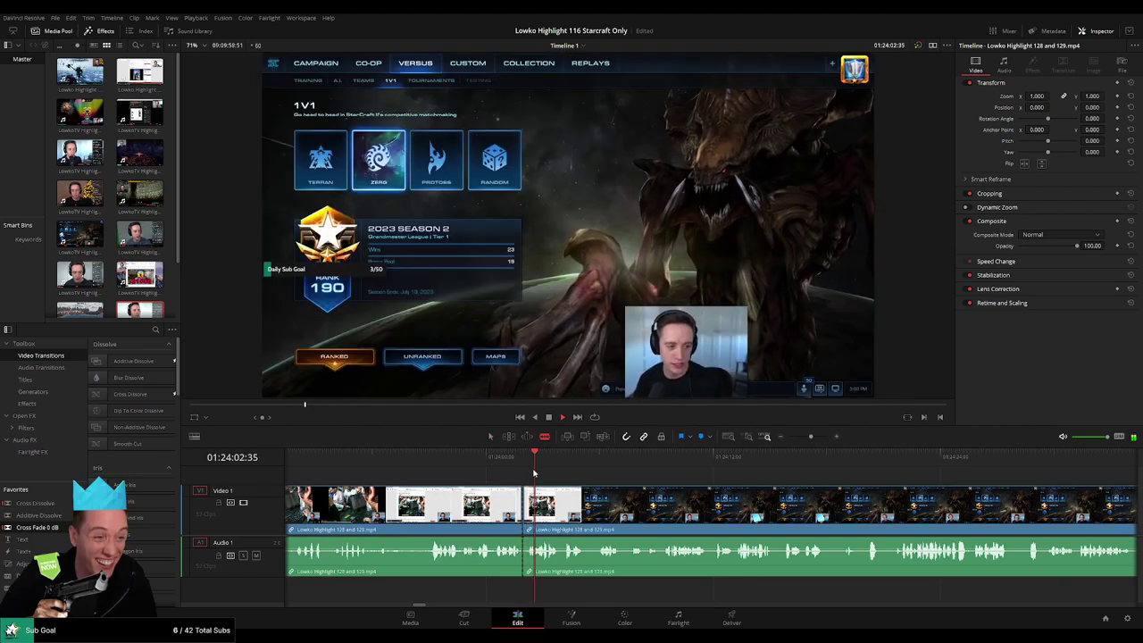
Skim the footage after the new cut, from about 01:24:02 to 01:35:00, for the next StarCraft segment
{"action": "left_click_drag", "start_coordinate": [534, 473], "coordinate": [926, 480]}
{"action": "left_click_drag", "start_coordinate": [809, 438], "coordinate": [800, 441]}
{"action": "left_click_drag", "start_coordinate": [719, 462], "coordinate": [897, 481]}
{"action": "scroll", "coordinate": [989, 539], "scroll_direction": "right", "scroll_amount": 3}
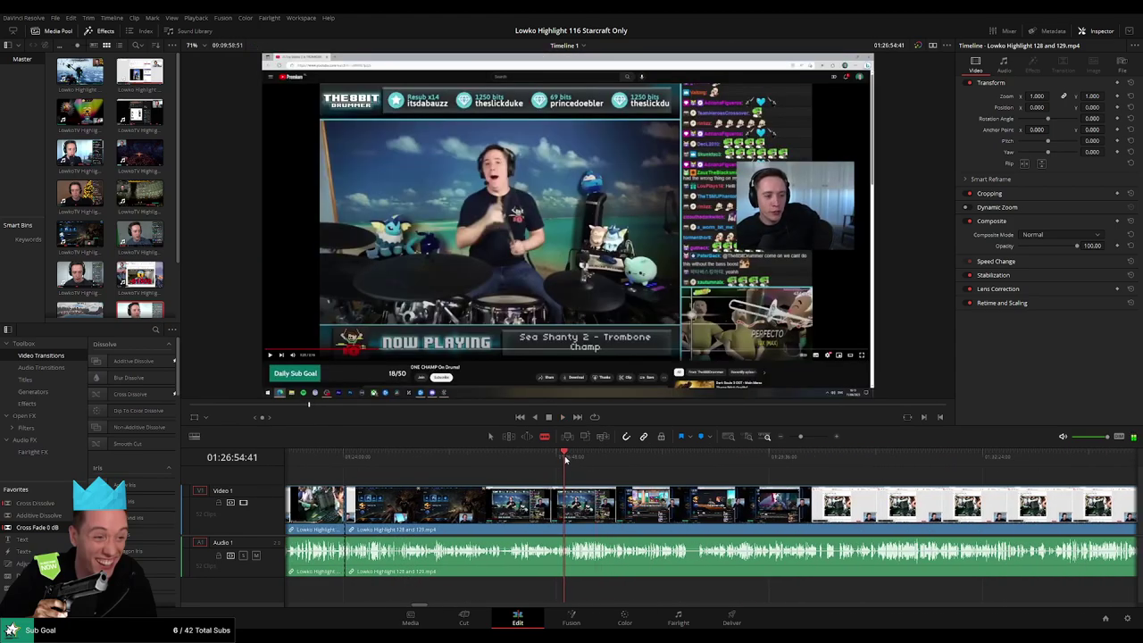
{"action": "left_click_drag", "start_coordinate": [565, 458], "coordinate": [712, 464]}
{"action": "left_click_drag", "start_coordinate": [789, 468], "coordinate": [1030, 467]}
{"action": "left_click_drag", "start_coordinate": [802, 438], "coordinate": [790, 438]}
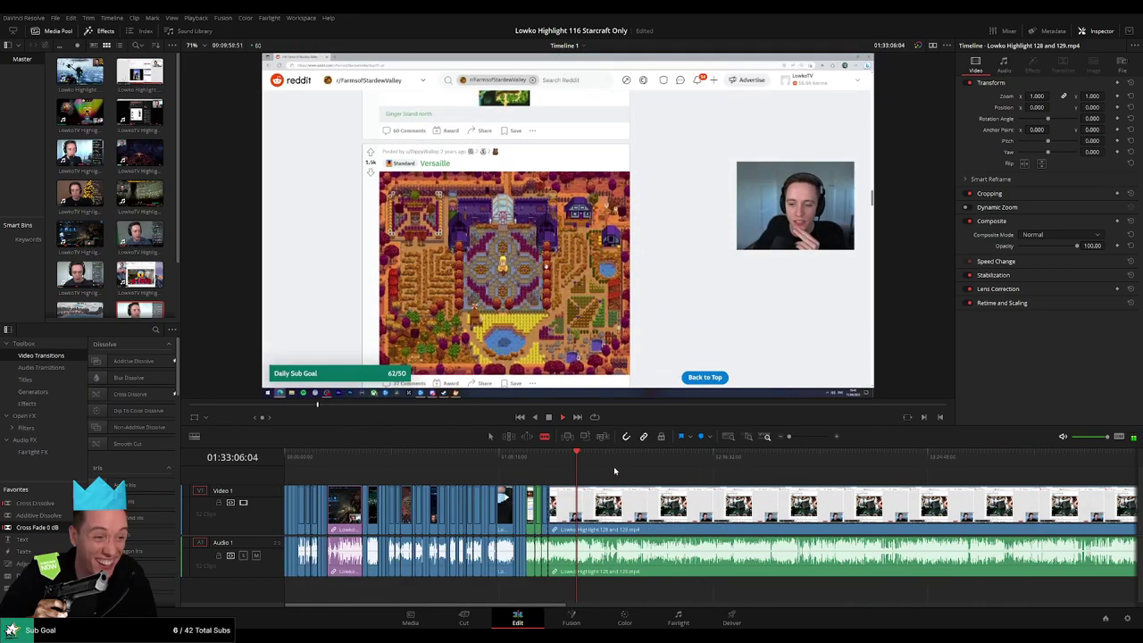
{"action": "left_click_drag", "start_coordinate": [578, 461], "coordinate": [583, 461]}
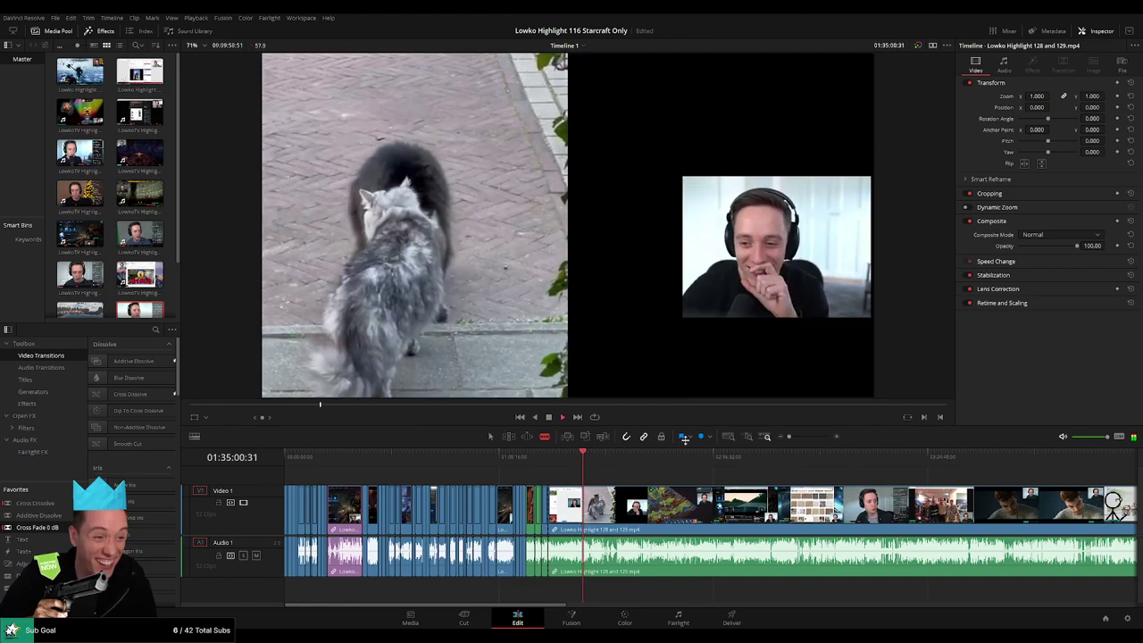
Trace the webcam talk before the cat footage back from about 01:35:00 to 01:34:20 to find its beginning
{"action": "key", "text": "space"}
{"action": "left_click_drag", "start_coordinate": [790, 438], "coordinate": [810, 437]}
{"action": "left_click_drag", "start_coordinate": [668, 466], "coordinate": [569, 466]}
{"action": "key", "text": "space"}
{"action": "left_click", "coordinate": [418, 468]}
{"action": "scroll", "coordinate": [480, 506], "scroll_direction": "left", "scroll_amount": 3}
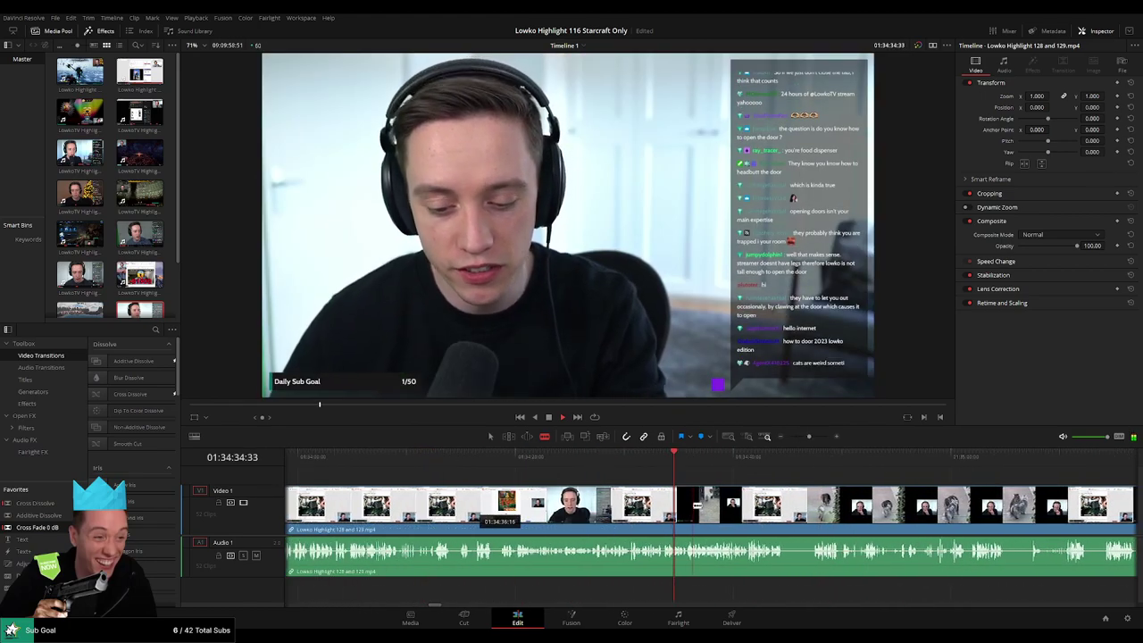
{"action": "left_click", "coordinate": [626, 467]}
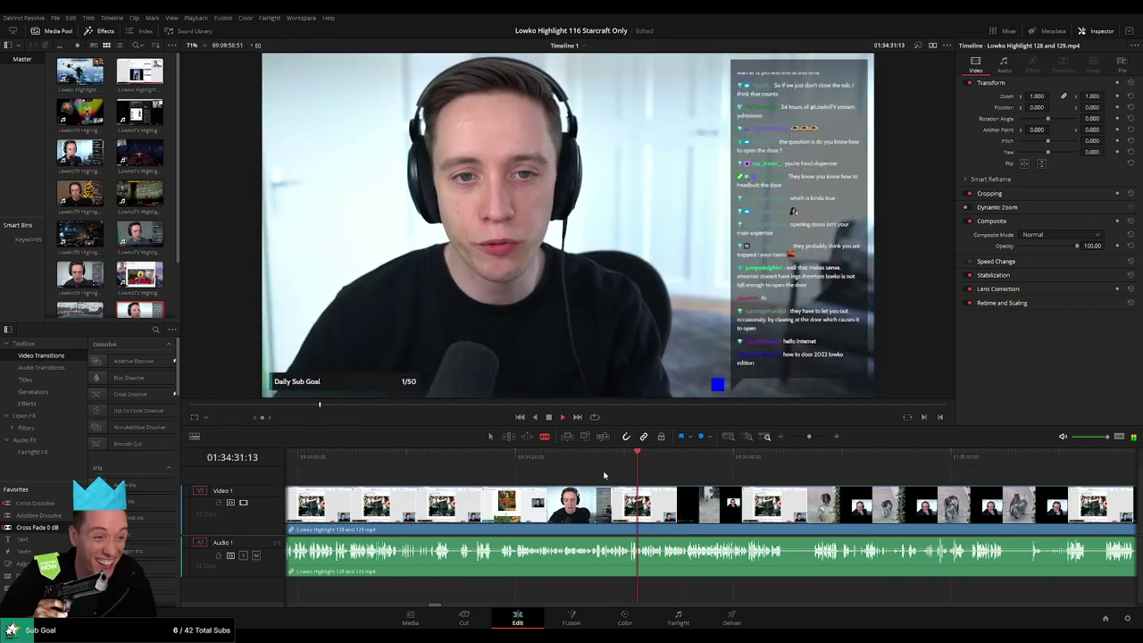
{"action": "left_click", "coordinate": [521, 467]}
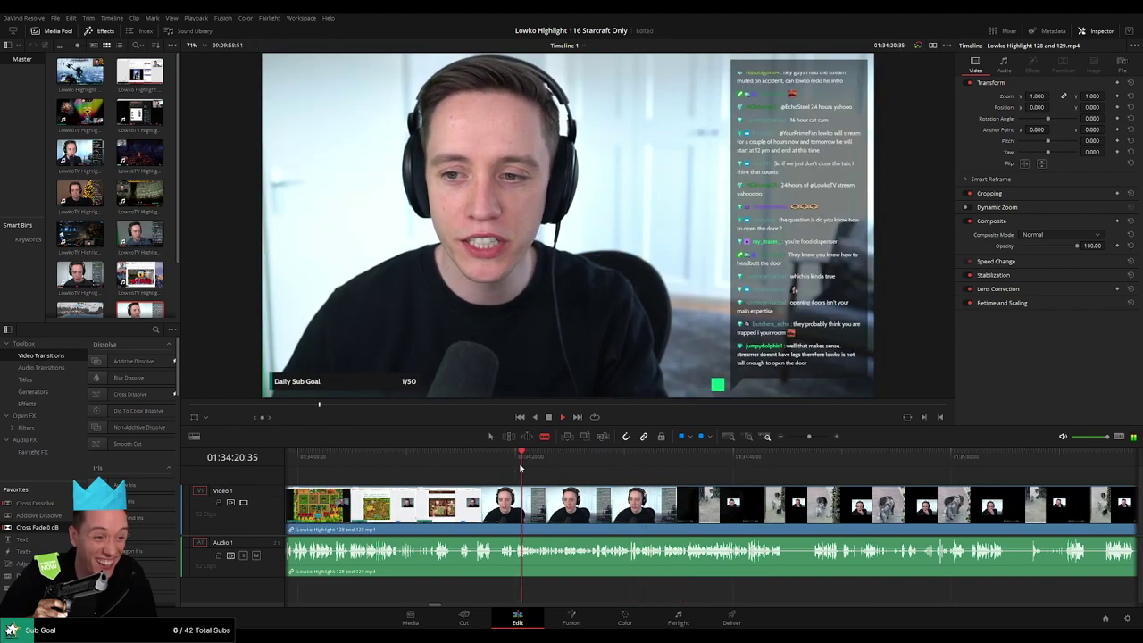
{"action": "left_click", "coordinate": [502, 470]}
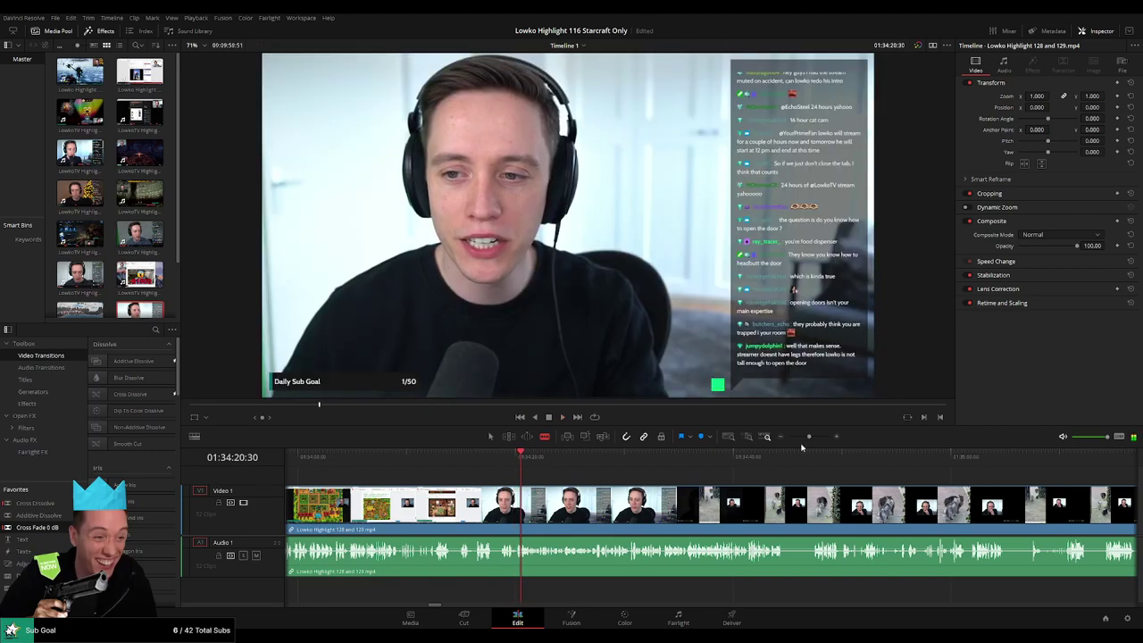
Split the clip at 01:34:20:09, at the start of the webcam talk, and ripple-delete the footage between the r/starcraft segment and it
{"action": "left_click_drag", "start_coordinate": [810, 437], "coordinate": [818, 437]}
{"action": "left_click_drag", "start_coordinate": [664, 463], "coordinate": [673, 464]}
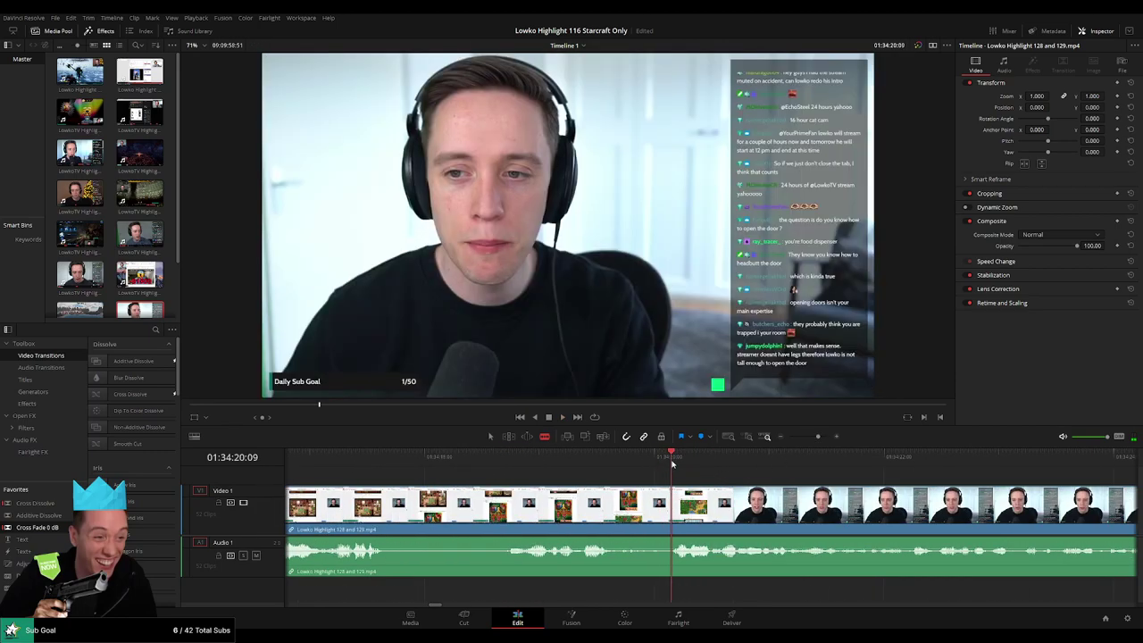
{"action": "left_click", "coordinate": [674, 497]}
{"action": "key", "text": "space"}
{"action": "key", "text": "a"}
{"action": "left_click", "coordinate": [641, 503]}
{"action": "key", "text": "Delete"}
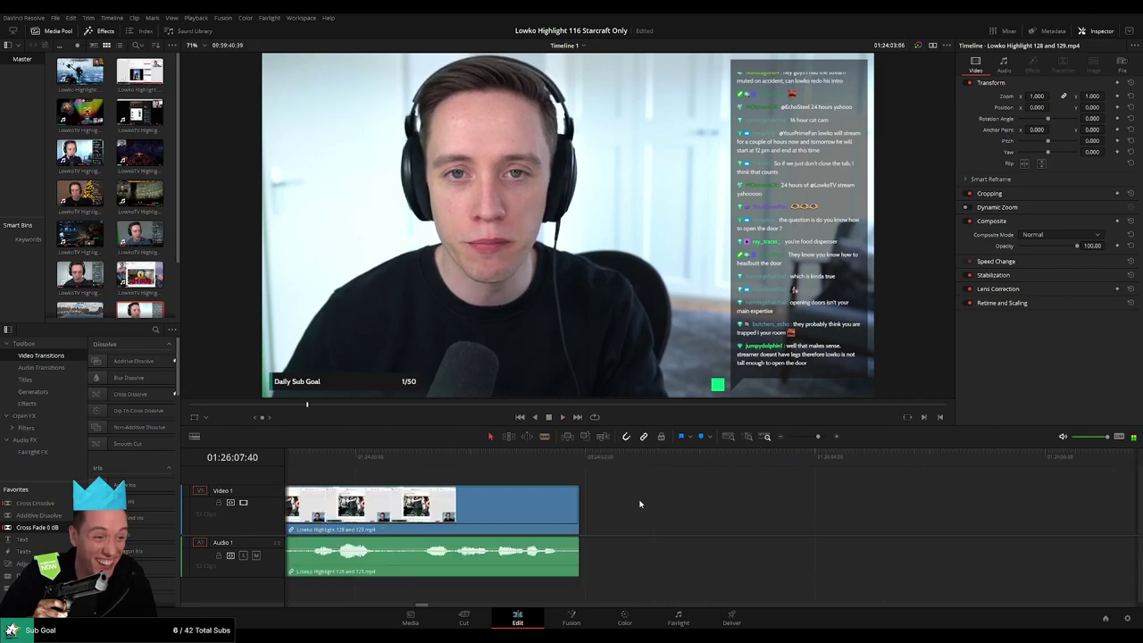
Skim the footage after the last join, from about 01:24:03 to 01:27:20, for the end of the r/starcraft browsing
{"action": "scroll", "coordinate": [779, 444], "scroll_direction": "down", "scroll_amount": 2}
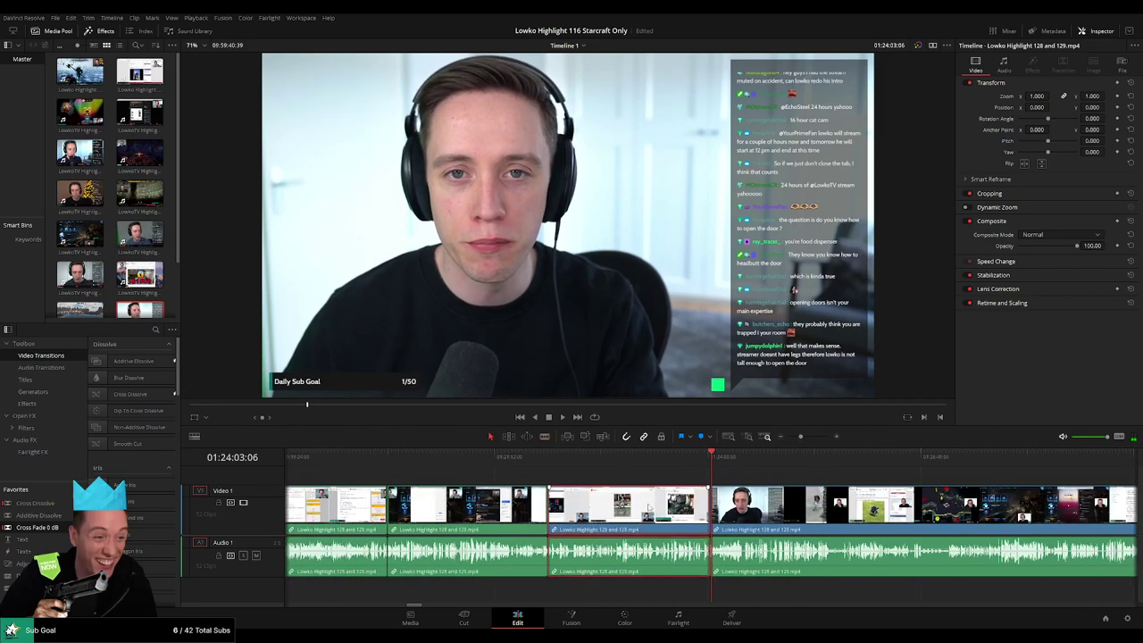
{"action": "left_click", "coordinate": [741, 459]}
{"action": "left_click", "coordinate": [801, 459]}
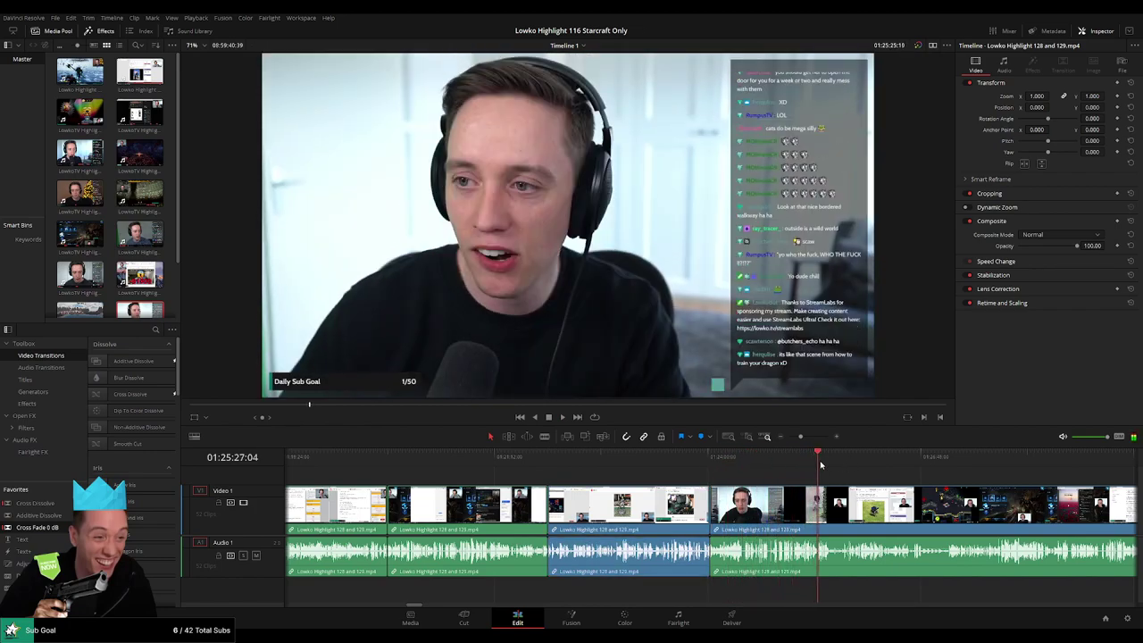
{"action": "left_click", "coordinate": [834, 459]}
{"action": "left_click_drag", "start_coordinate": [833, 465], "coordinate": [859, 466]}
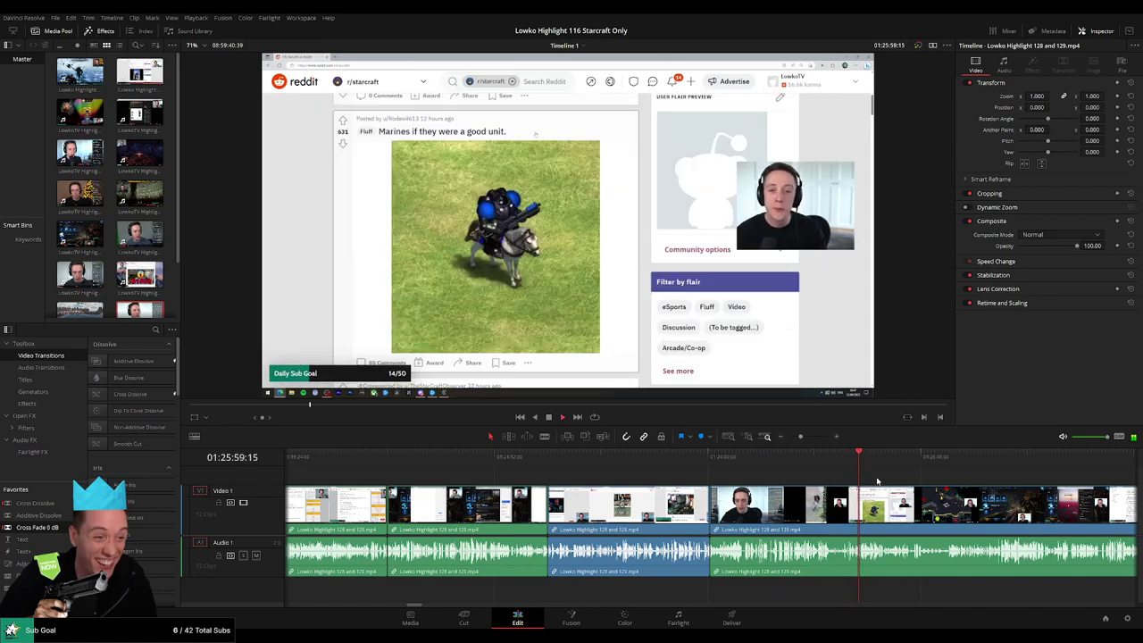
{"action": "scroll", "coordinate": [877, 481], "scroll_direction": "down", "scroll_amount": 3}
{"action": "scroll", "coordinate": [804, 478], "scroll_direction": "up", "scroll_amount": 2}
{"action": "left_click", "coordinate": [736, 463]}
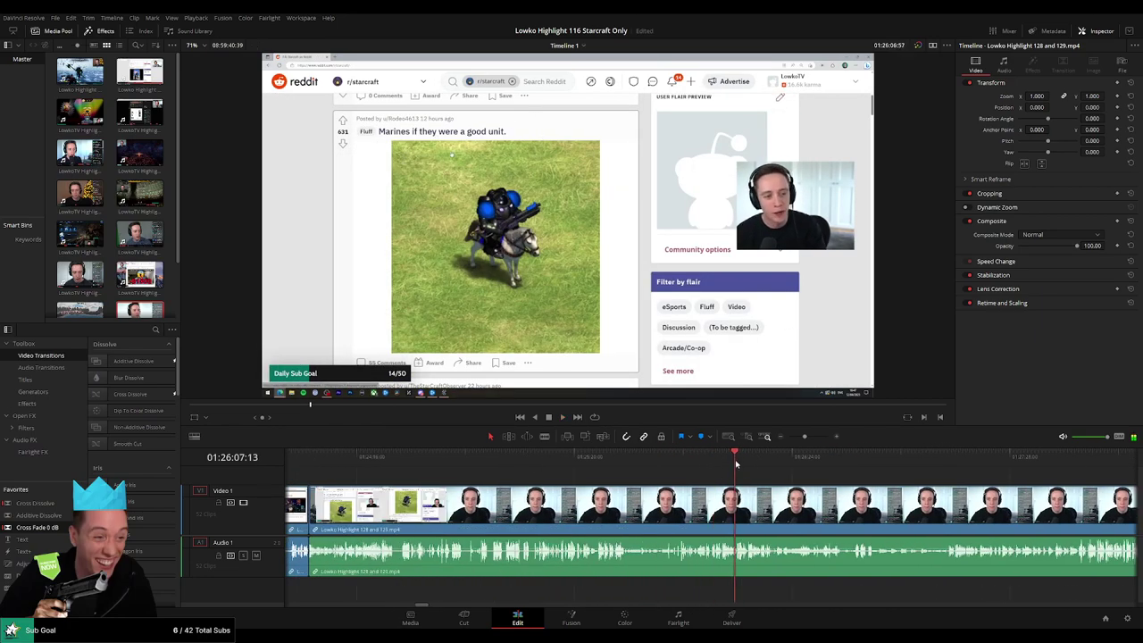
{"action": "left_click_drag", "start_coordinate": [736, 463], "coordinate": [983, 474]}
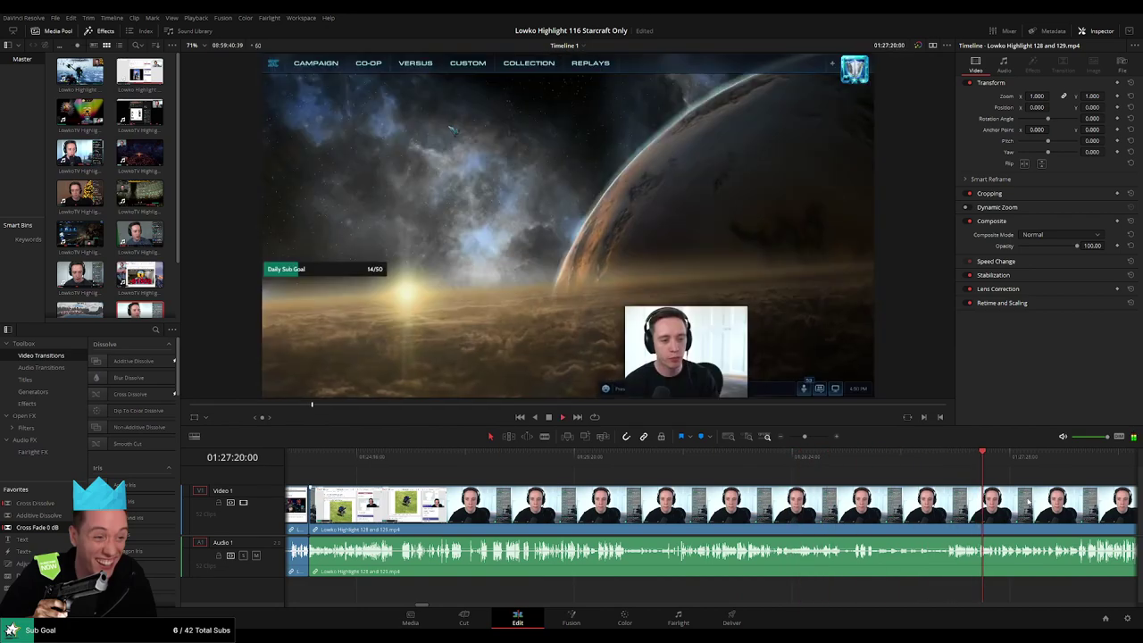
Split Highlight 128 and 129 at about 01:27:18, at the end of the r/starcraft browsing before the StarCraft menu
{"action": "key", "text": "space"}
{"action": "left_click_drag", "start_coordinate": [667, 471], "coordinate": [674, 469]}
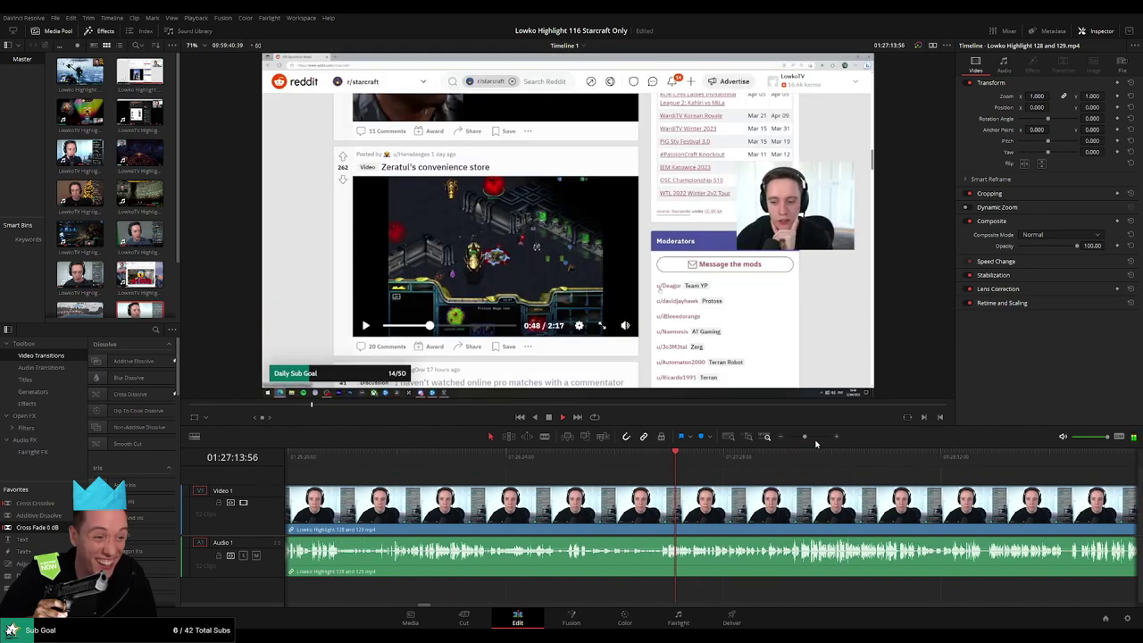
{"action": "left_click_drag", "start_coordinate": [811, 436], "coordinate": [812, 435]}
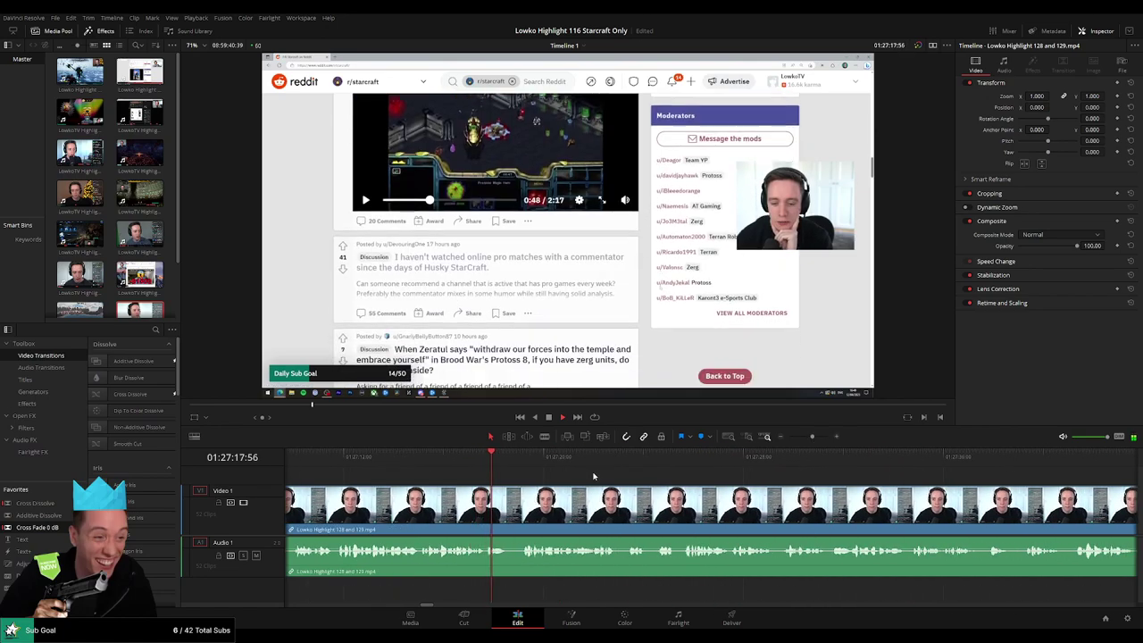
{"action": "left_click", "coordinate": [509, 468]}
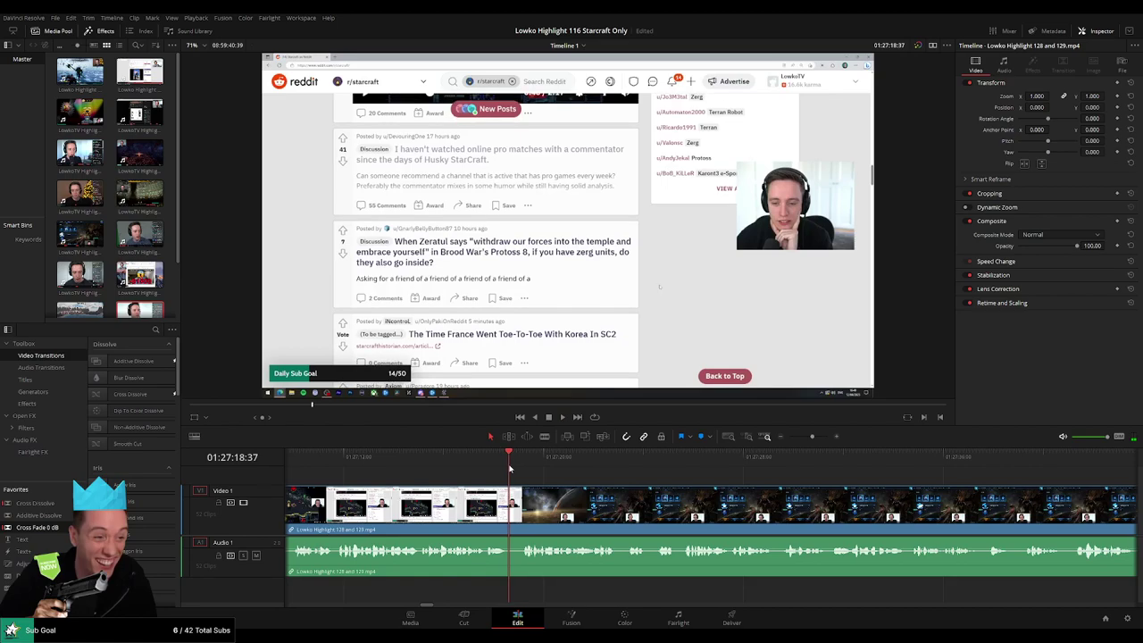
{"action": "key", "text": "b"}
{"action": "left_click", "coordinate": [511, 501]}
{"action": "left_click", "coordinate": [764, 438]}
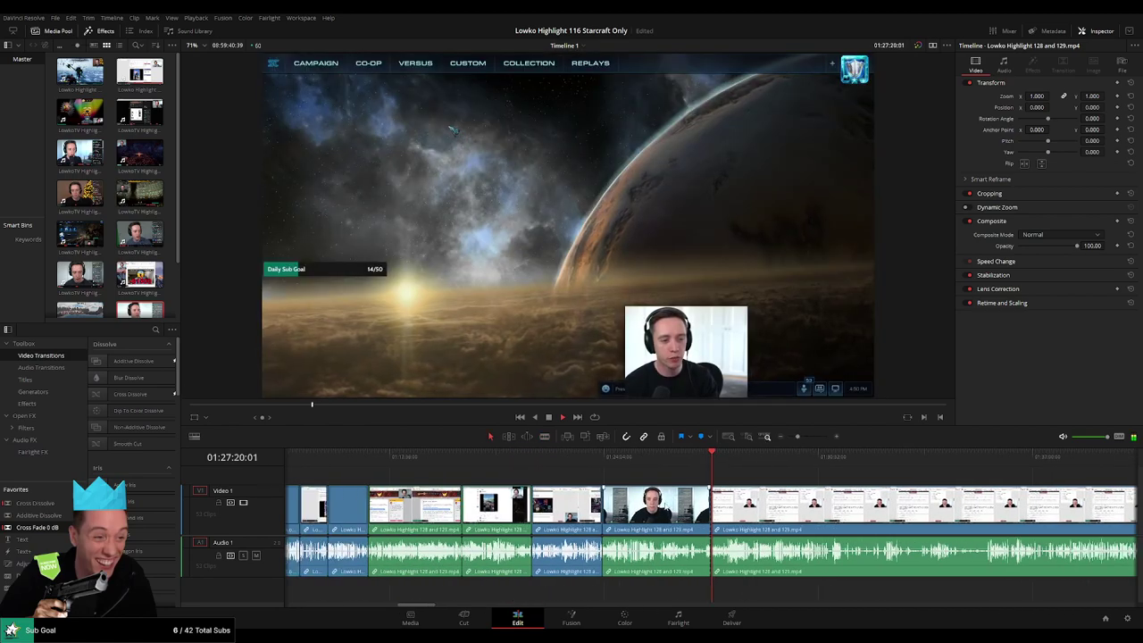
Skim the StarCraft match footage after the new cut, from about 01:27:24 to 01:37:08, for the next moment to keep
{"action": "left_click", "coordinate": [855, 471]}
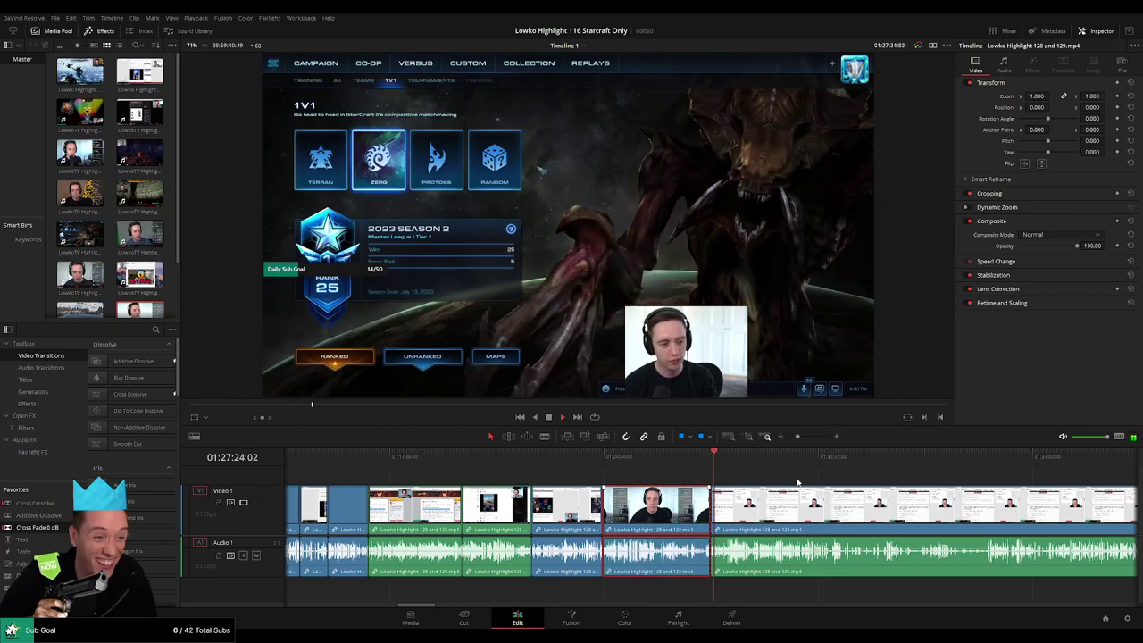
{"action": "left_click_drag", "start_coordinate": [800, 481], "coordinate": [514, 488]}
{"action": "left_click_drag", "start_coordinate": [426, 467], "coordinate": [689, 463]}
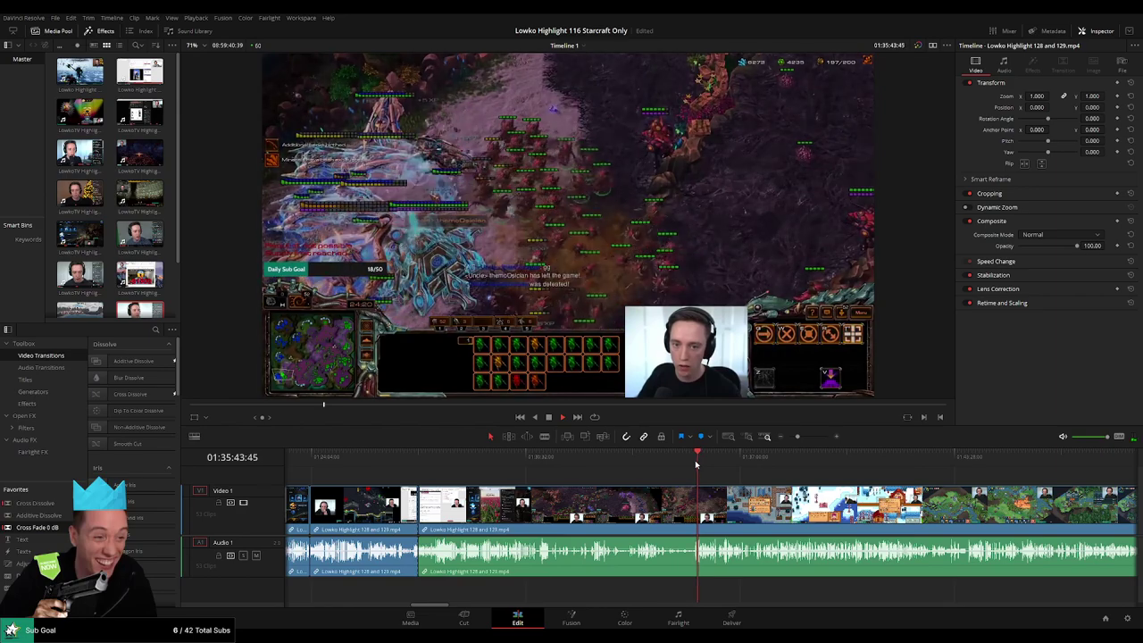
{"action": "left_click_drag", "start_coordinate": [696, 464], "coordinate": [726, 465]}
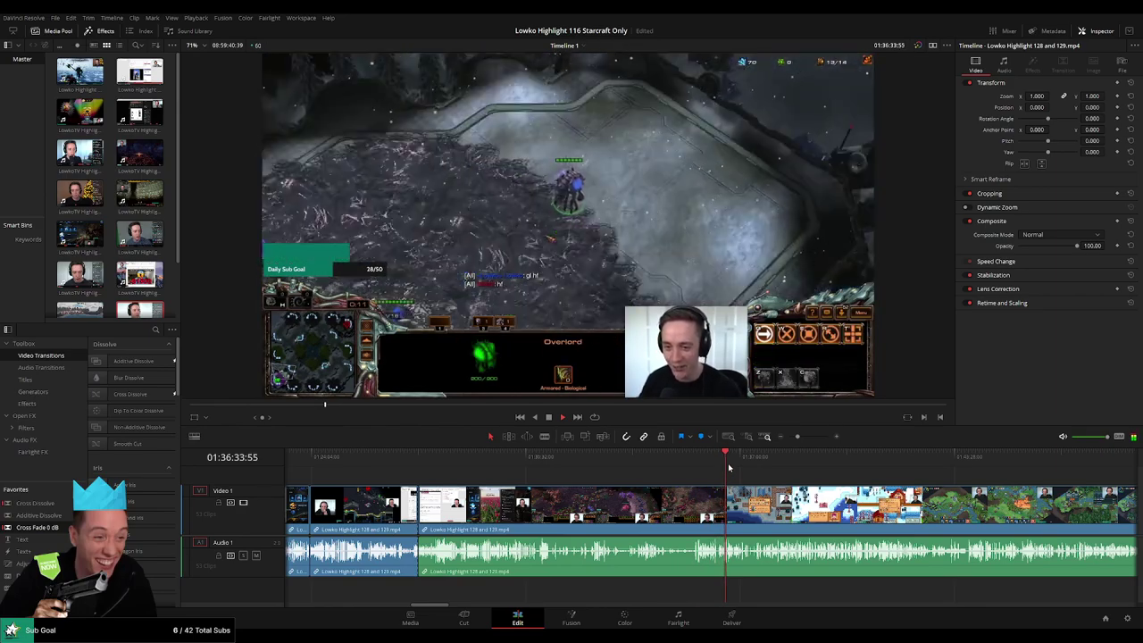
{"action": "left_click_drag", "start_coordinate": [735, 461], "coordinate": [744, 457]}
Split the clip at 01:37:02:20, during the snowy-map Zerg match, and ripple-delete the footage between the r/starcraft segment and it
{"action": "left_click_drag", "start_coordinate": [808, 436], "coordinate": [811, 436]}
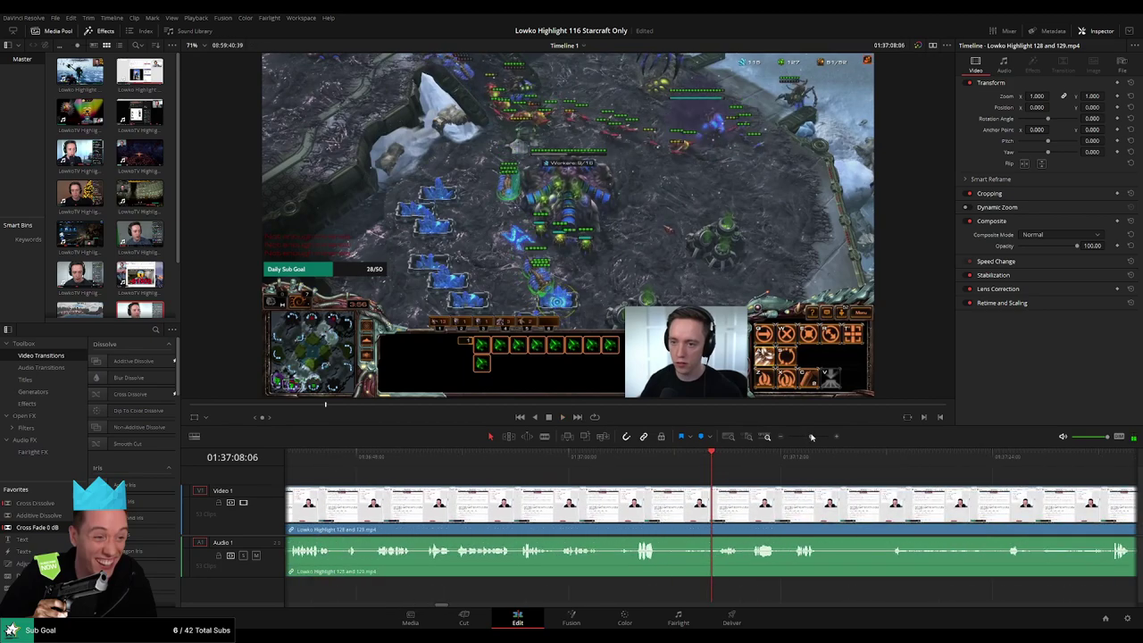
{"action": "left_click_drag", "start_coordinate": [649, 461], "coordinate": [610, 466]}
{"action": "left_click", "coordinate": [612, 487]}
{"action": "key", "text": "space"}
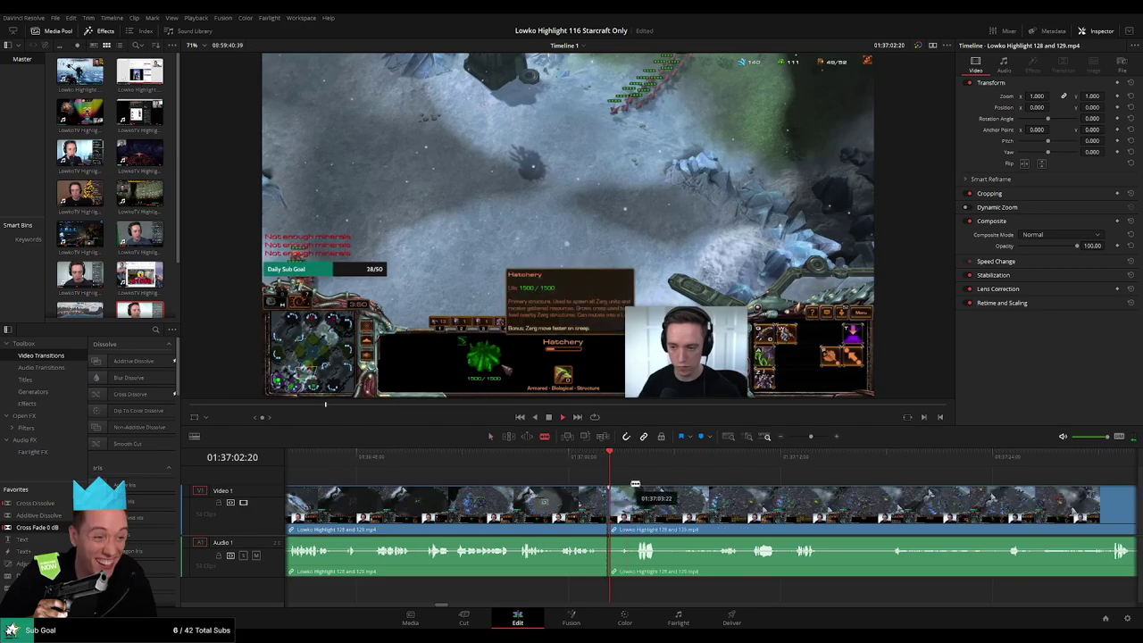
{"action": "left_click_drag", "start_coordinate": [811, 438], "coordinate": [792, 437]}
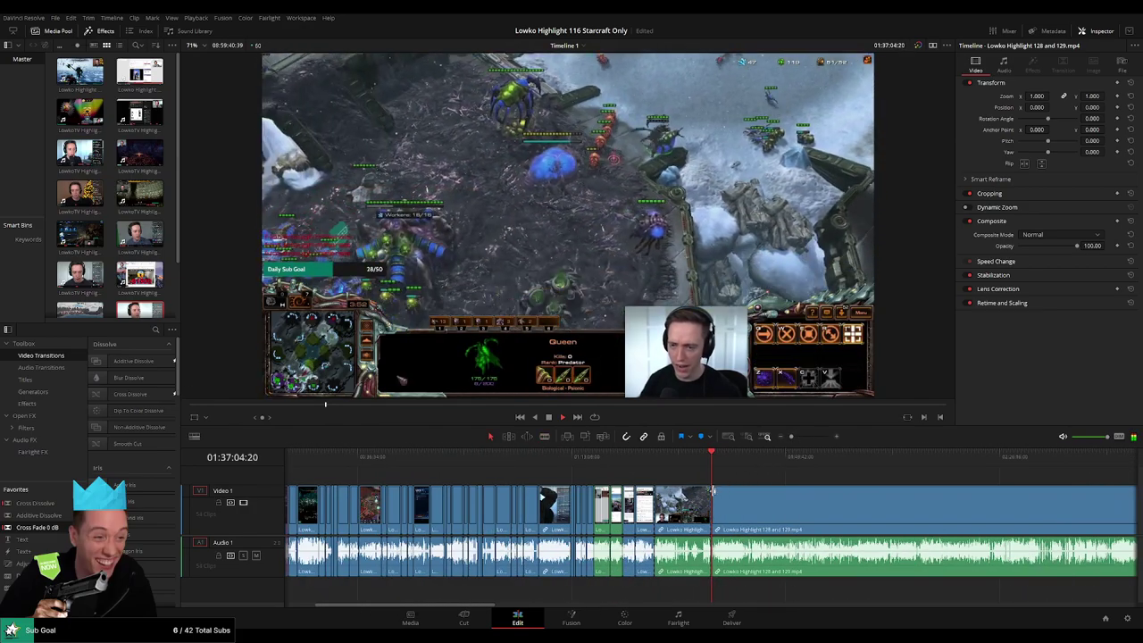
{"action": "key", "text": "Delete"}
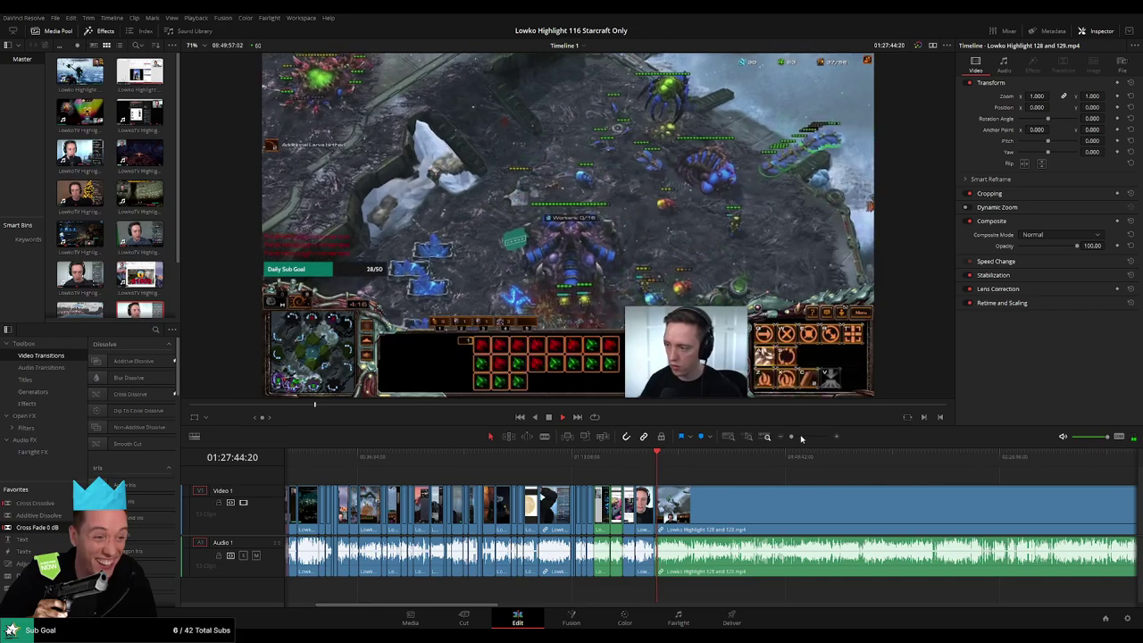
Skim the Zerg match and the webcam talk following it, from about 01:27:44 to 01:28:16, for the segment's end
{"action": "left_click_drag", "start_coordinate": [791, 436], "coordinate": [806, 441]}
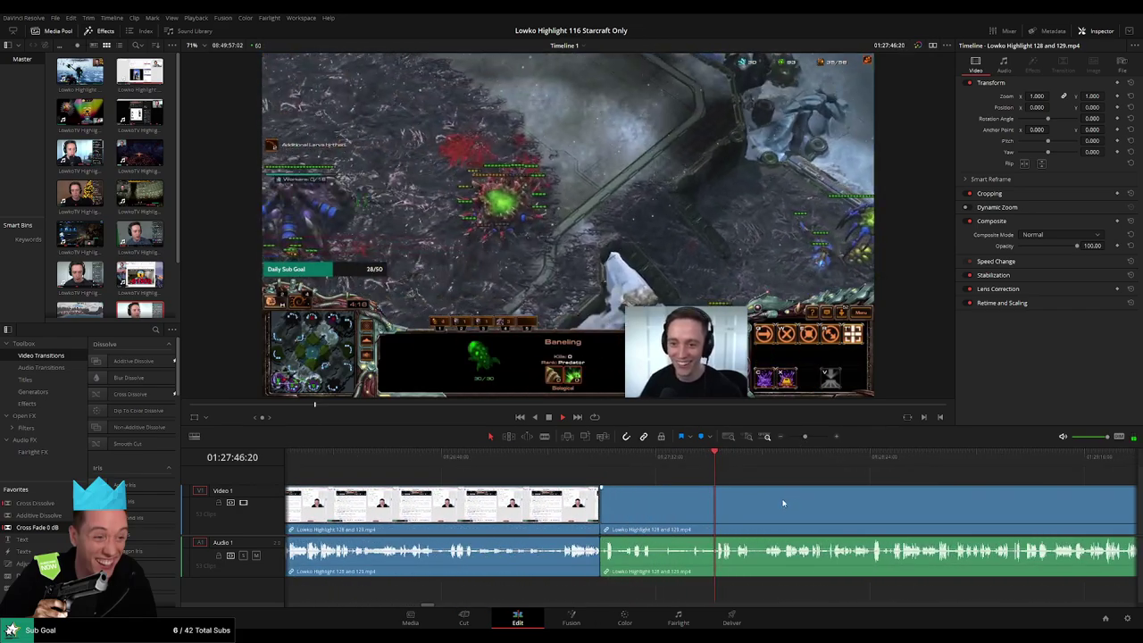
{"action": "scroll", "coordinate": [759, 505], "scroll_direction": "up", "scroll_amount": 5}
{"action": "scroll", "coordinate": [748, 489], "scroll_direction": "down", "scroll_amount": 1}
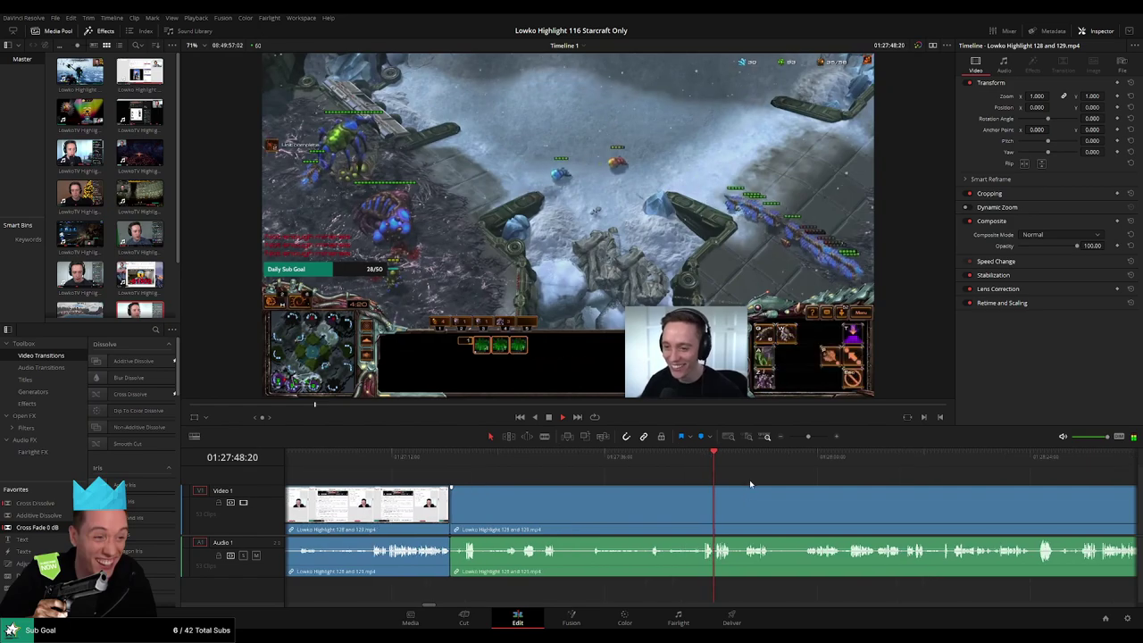
{"action": "scroll", "coordinate": [759, 481], "scroll_direction": "down", "scroll_amount": 8}
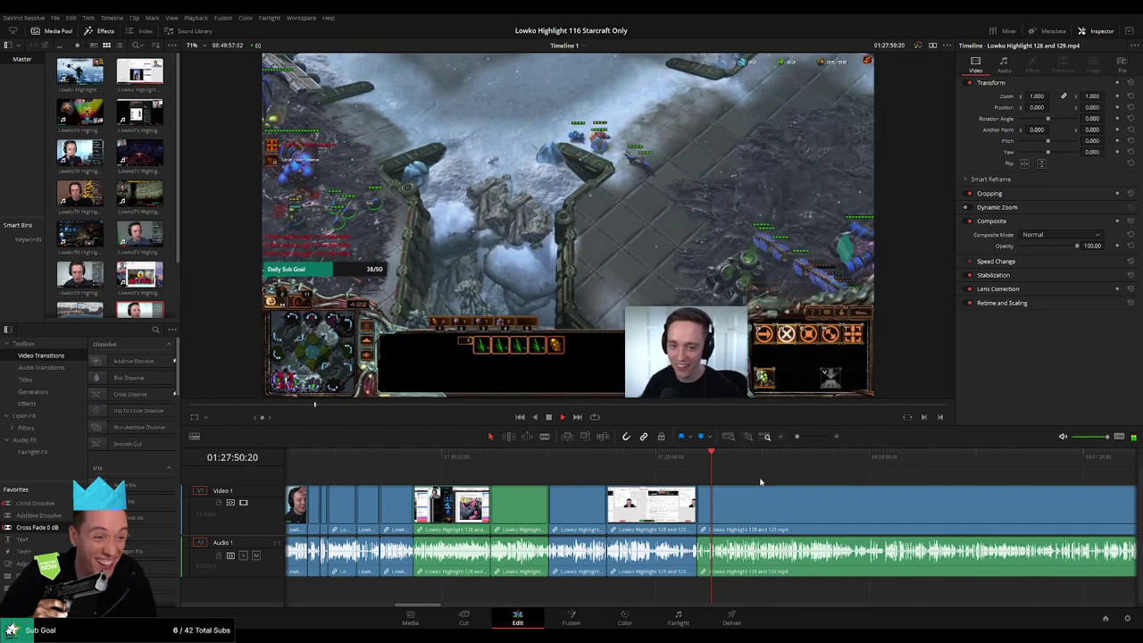
{"action": "scroll", "coordinate": [740, 480], "scroll_direction": "up", "scroll_amount": 8}
{"action": "scroll", "coordinate": [621, 479], "scroll_direction": "right", "scroll_amount": 5}
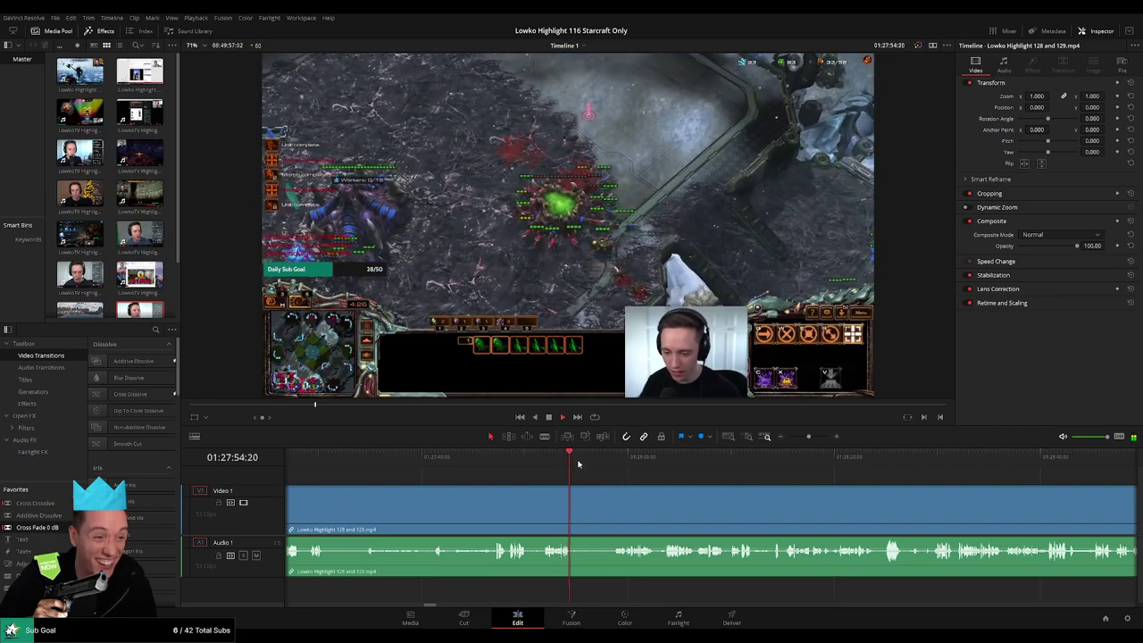
{"action": "left_click_drag", "start_coordinate": [576, 460], "coordinate": [725, 460]}
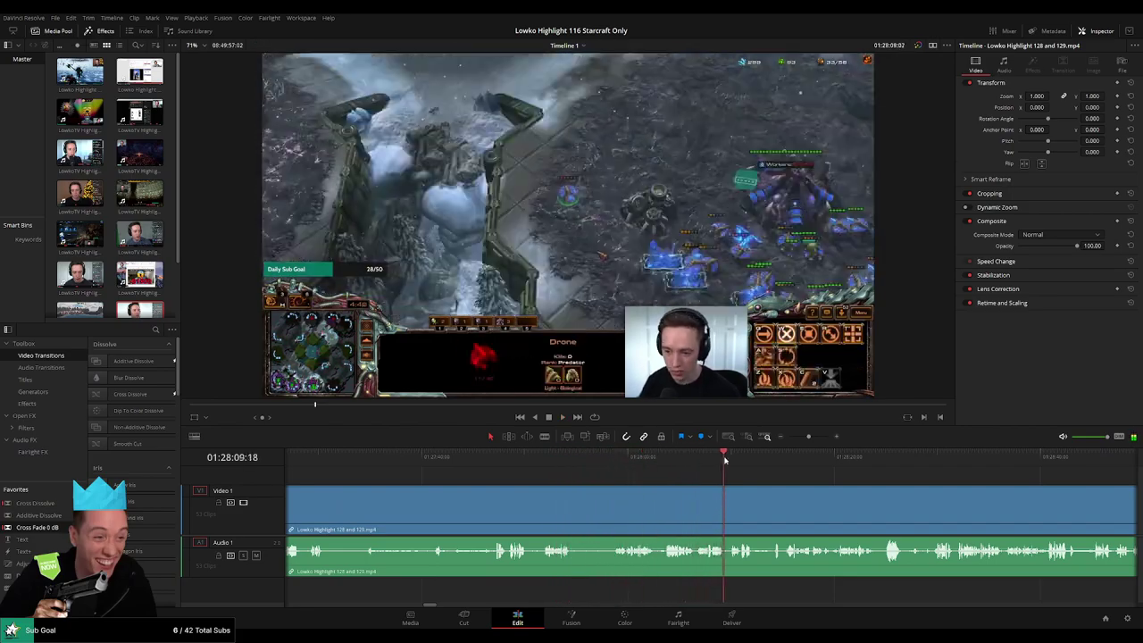
{"action": "left_click_drag", "start_coordinate": [791, 482], "coordinate": [614, 480]}
{"action": "left_click", "coordinate": [599, 466]}
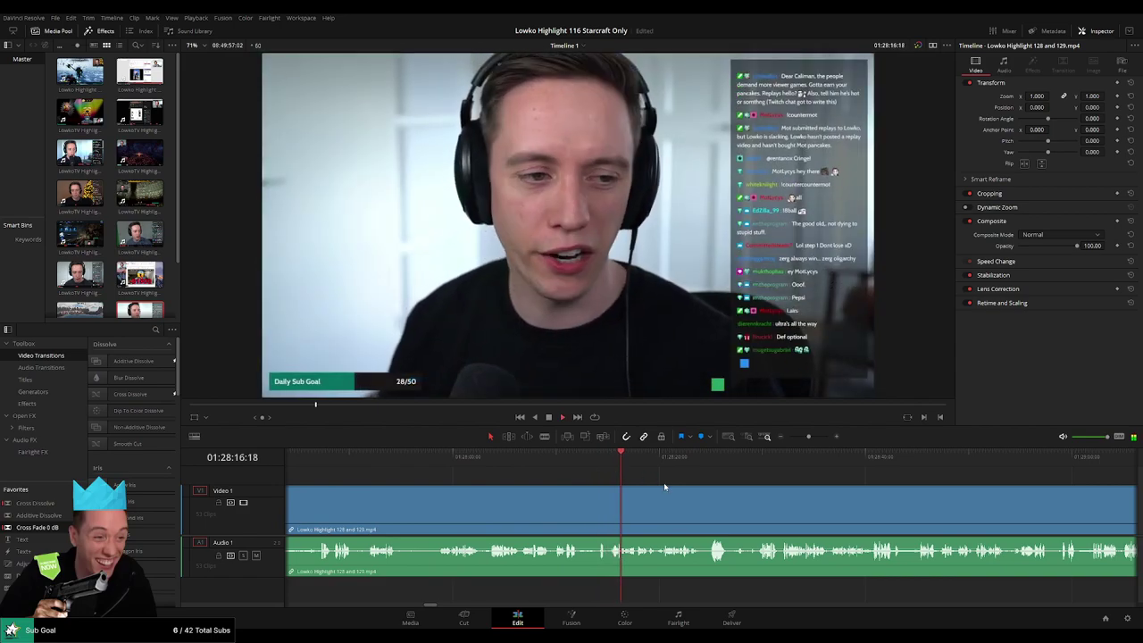
Split the clip at about 01:28:24, at the end of the webcam talk
{"action": "scroll", "coordinate": [696, 486], "scroll_direction": "up", "scroll_amount": 1}
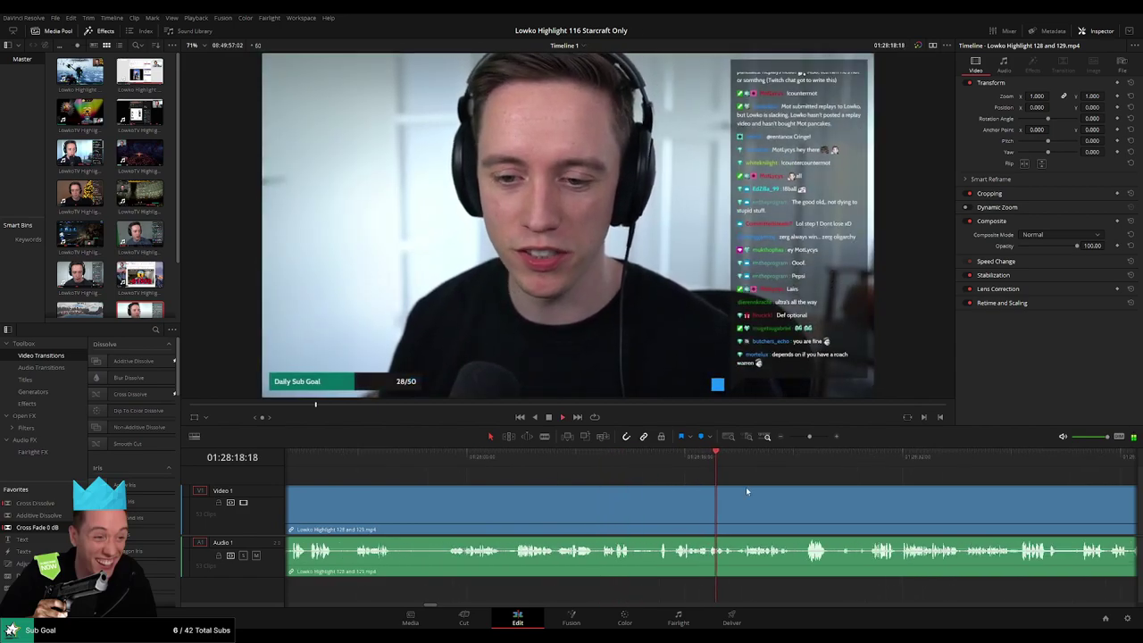
{"action": "left_click_drag", "start_coordinate": [758, 492], "coordinate": [613, 491]}
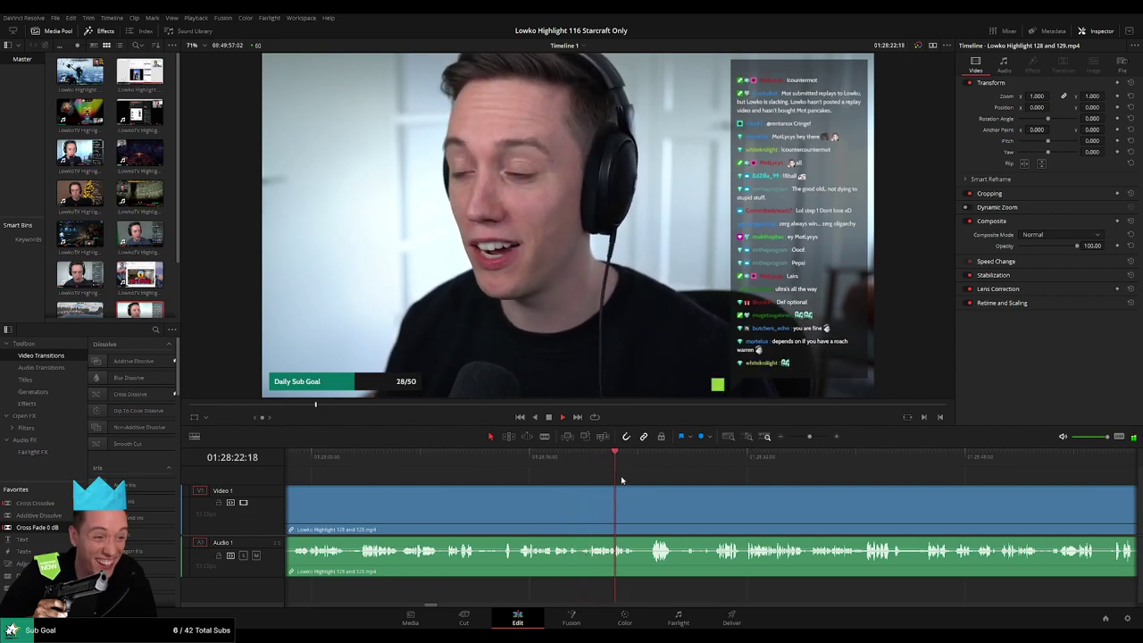
{"action": "scroll", "coordinate": [616, 479], "scroll_direction": "right", "scroll_amount": 2}
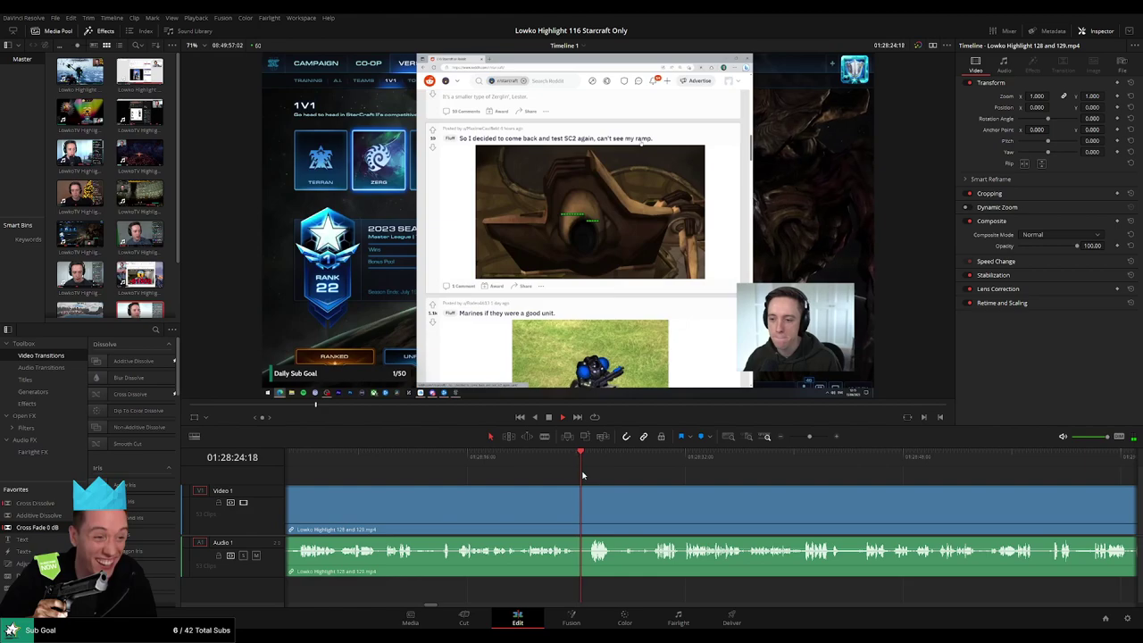
{"action": "left_click", "coordinate": [562, 465]}
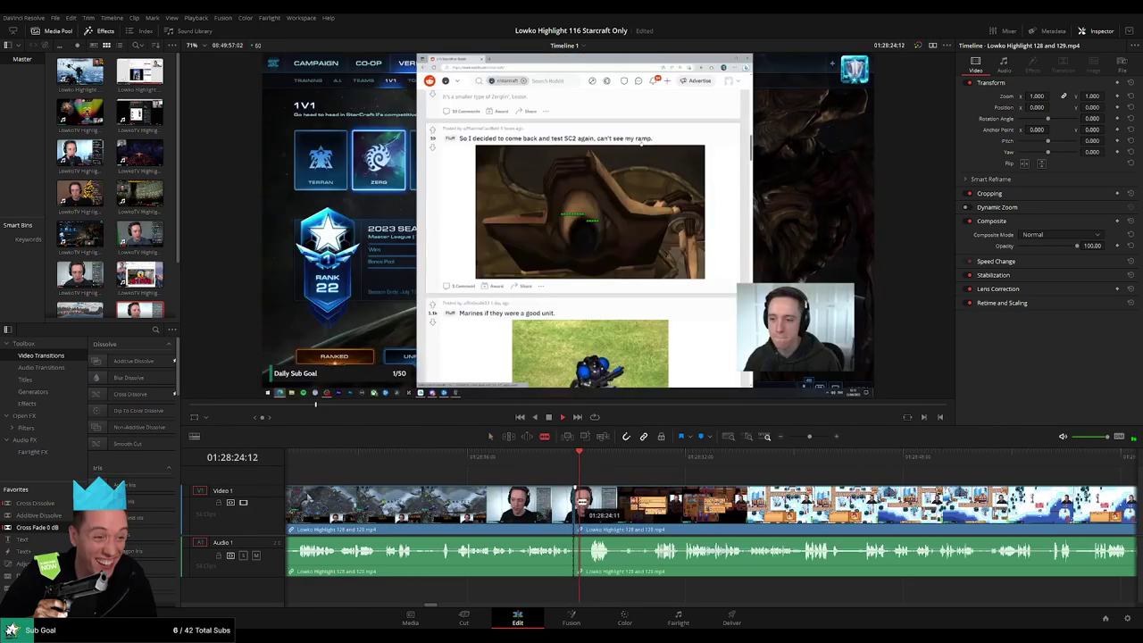
Skim the footage after the cut, from about 01:28:24 through the Stardew Valley gameplay to 02:05:23, for the next StarCraft segment
{"action": "left_click_drag", "start_coordinate": [604, 466], "coordinate": [897, 469]}
{"action": "left_click_drag", "start_coordinate": [811, 440], "coordinate": [788, 438]}
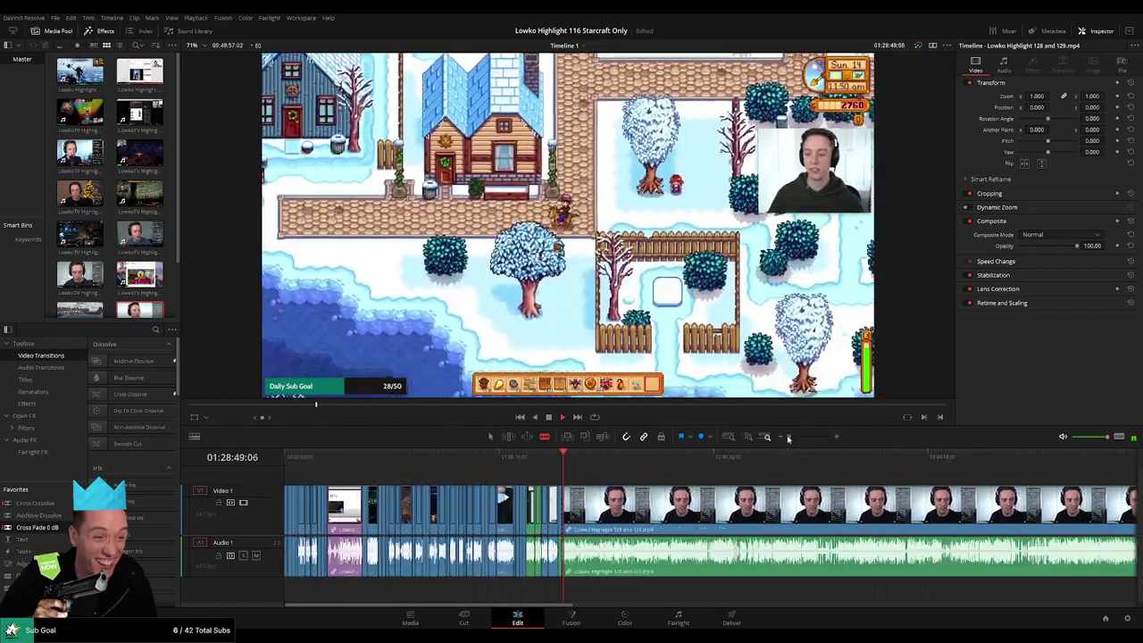
{"action": "left_click_drag", "start_coordinate": [640, 483], "coordinate": [470, 482]}
{"action": "left_click_drag", "start_coordinate": [789, 438], "coordinate": [800, 438]}
{"action": "key", "text": "a"}
{"action": "left_click", "coordinate": [660, 501]}
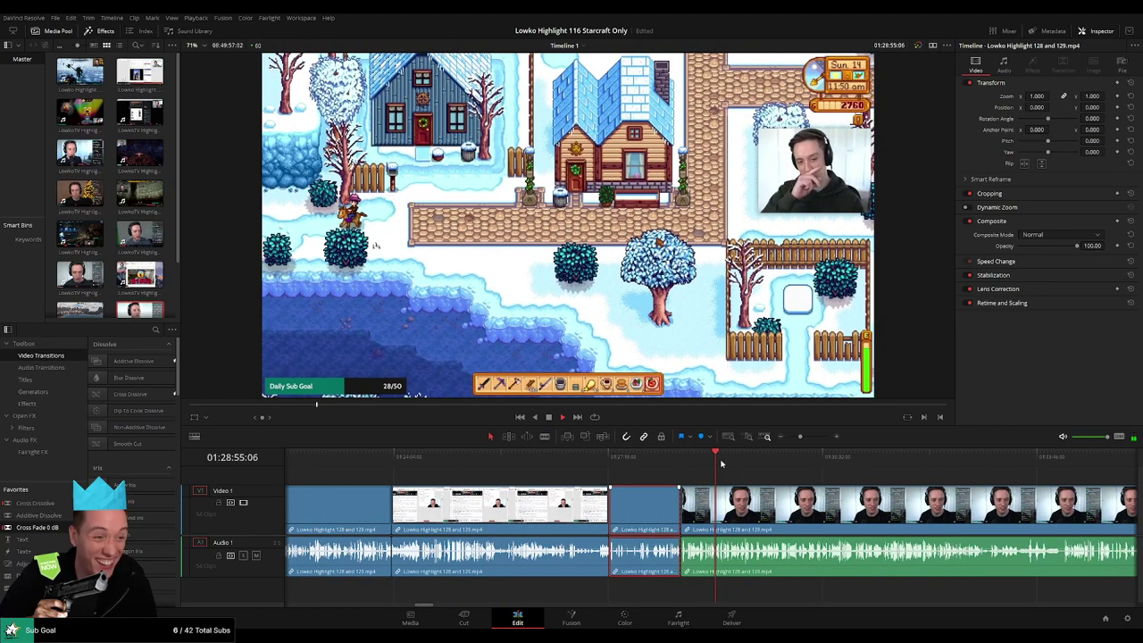
{"action": "left_click_drag", "start_coordinate": [722, 463], "coordinate": [1000, 468]}
{"action": "scroll", "coordinate": [714, 474], "scroll_direction": "down", "scroll_amount": 4}
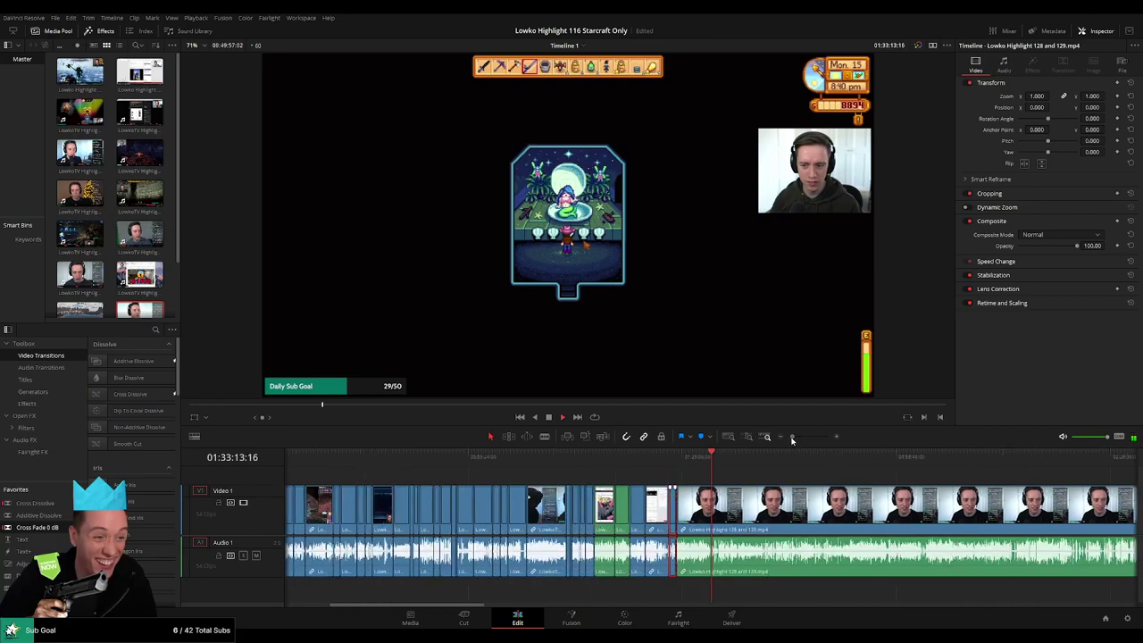
{"action": "left_click_drag", "start_coordinate": [391, 468], "coordinate": [507, 464]}
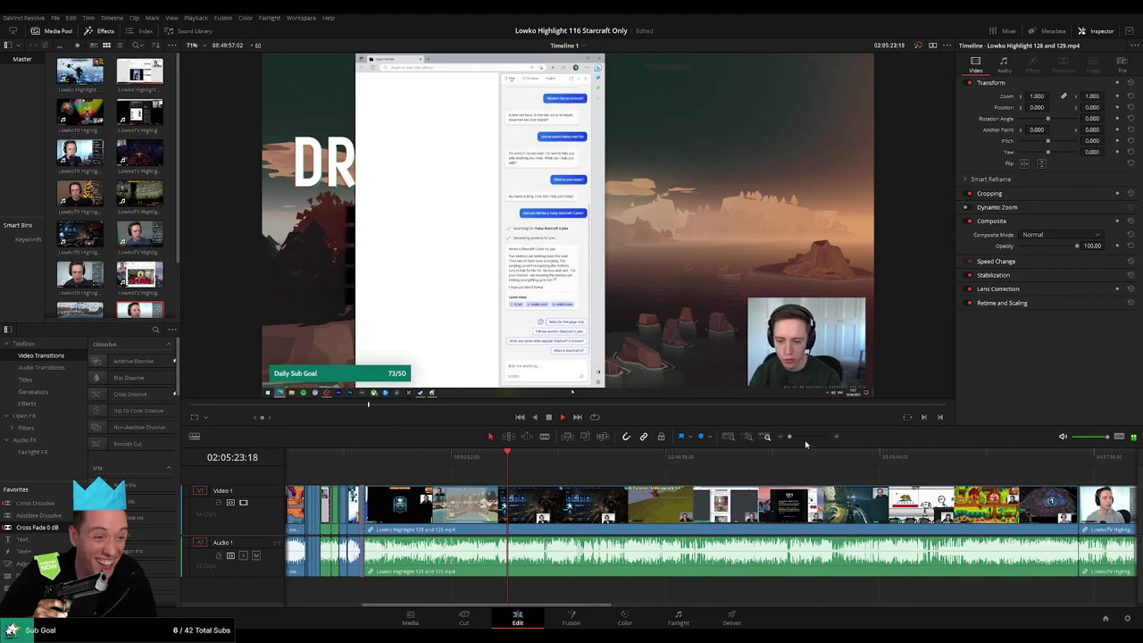
Trace the Bing chat about a funny StarCraft joke back from about 02:05:23 to 02:05:16 to find its beginning
{"action": "left_click_drag", "start_coordinate": [806, 444], "coordinate": [817, 444]}
{"action": "left_click", "coordinate": [368, 464]}
{"action": "left_click_drag", "start_coordinate": [456, 483], "coordinate": [612, 472]}
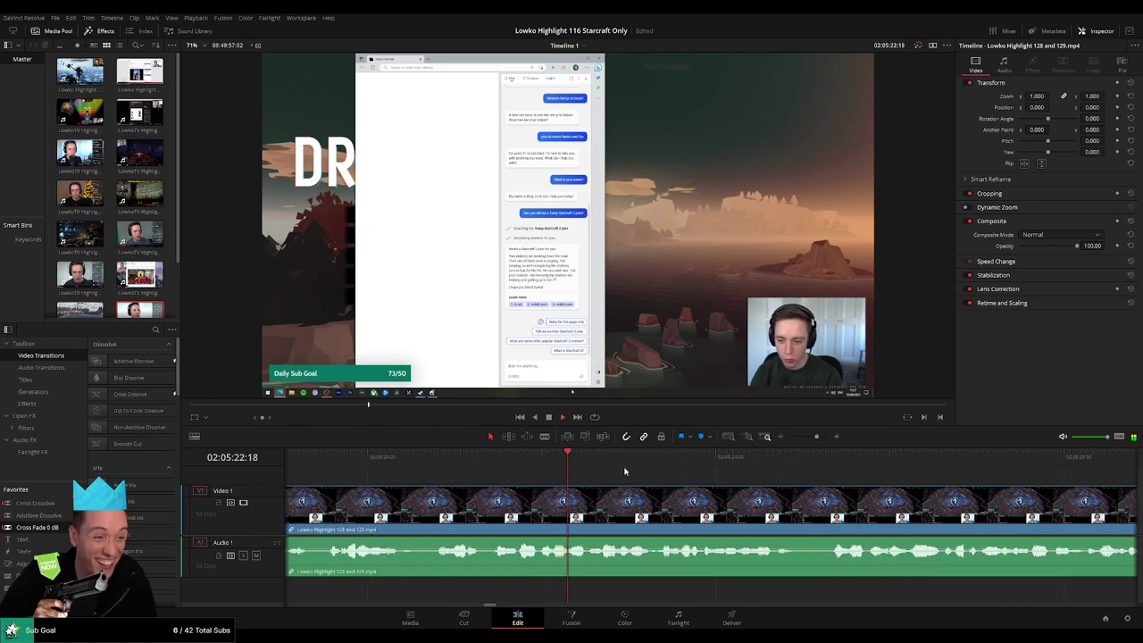
{"action": "left_click_drag", "start_coordinate": [364, 463], "coordinate": [304, 463]}
{"action": "left_click_drag", "start_coordinate": [453, 492], "coordinate": [769, 479]}
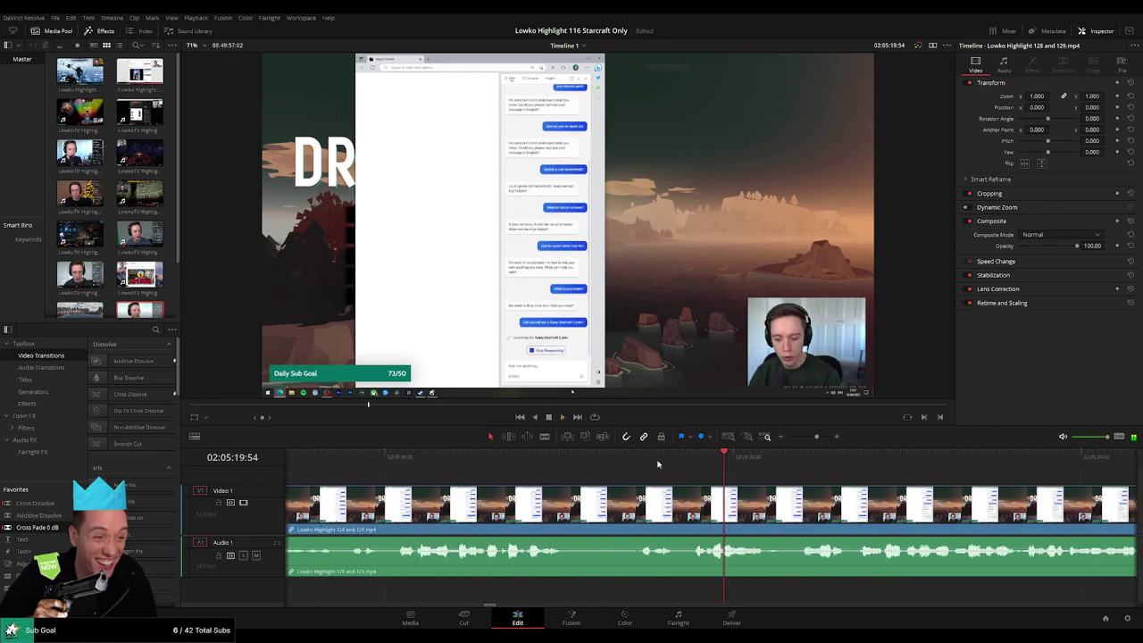
{"action": "scroll", "coordinate": [658, 464], "scroll_direction": "up", "scroll_amount": 10}
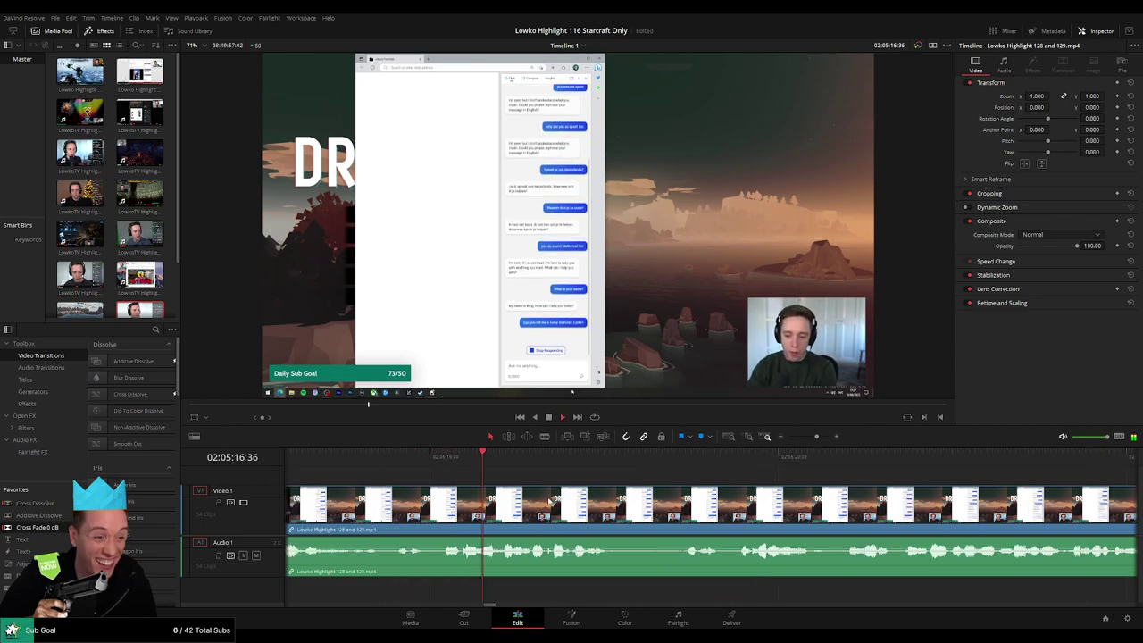
Split the clip at about 02:05:15, just before the StarCraft joke question is sent to the chatbot, and select the preceding part
{"action": "left_click_drag", "start_coordinate": [548, 502], "coordinate": [605, 485]}
{"action": "left_click", "coordinate": [581, 466]}
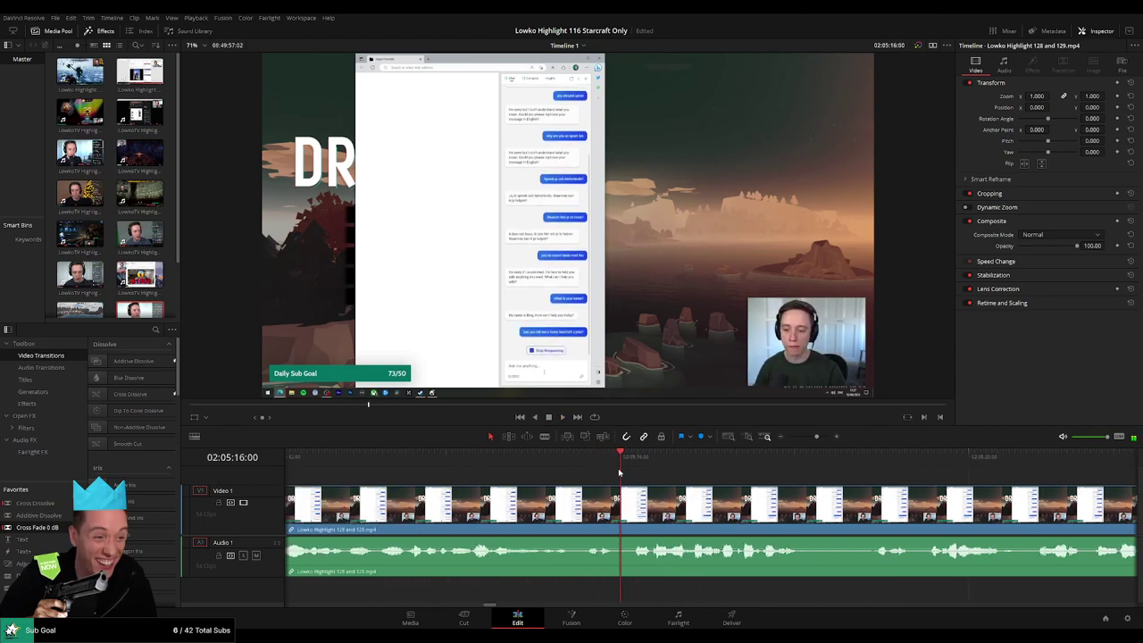
{"action": "left_click", "coordinate": [447, 468]}
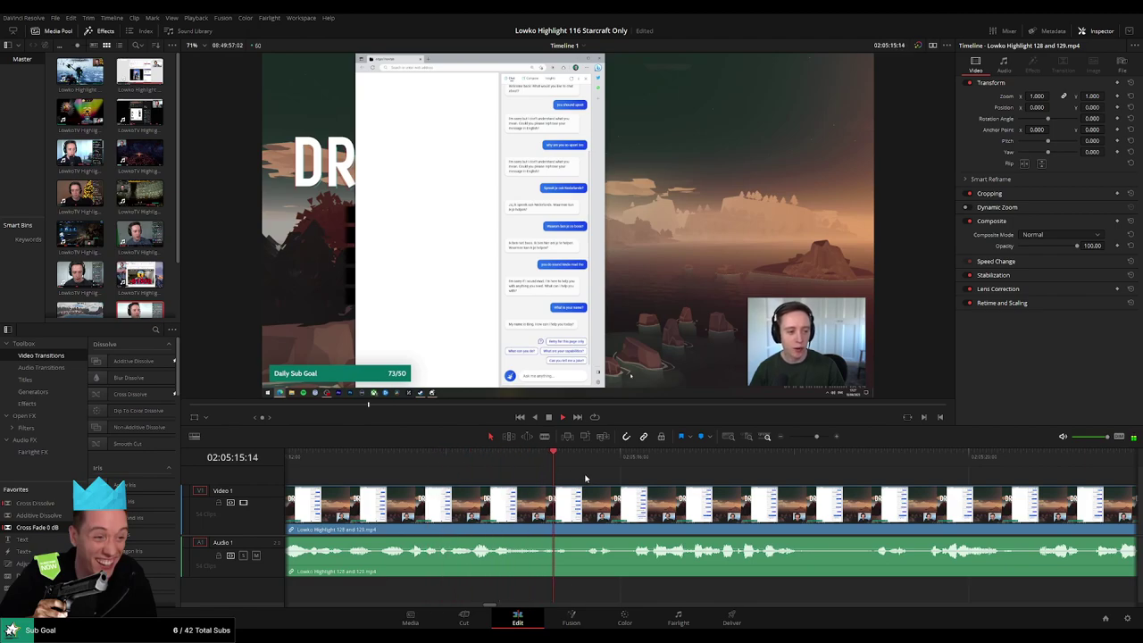
{"action": "key", "text": "space"}
{"action": "key", "text": "ctrl+b"}
{"action": "left_click", "coordinate": [555, 507]}
Review the selected footage before the cut, back to about 02:03:19, to decide whether any of the chatbot conversation is worth keeping
{"action": "left_click_drag", "start_coordinate": [817, 437], "coordinate": [806, 438]}
{"action": "left_click", "coordinate": [536, 457]}
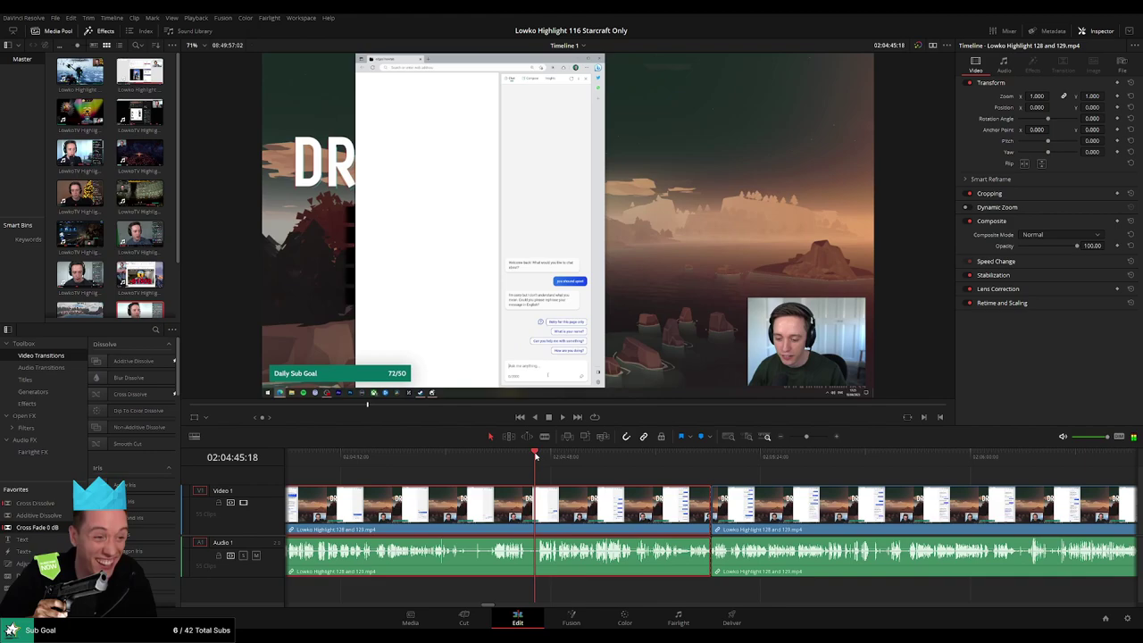
{"action": "left_click_drag", "start_coordinate": [536, 456], "coordinate": [490, 456]}
{"action": "left_click_drag", "start_coordinate": [557, 488], "coordinate": [899, 485]}
{"action": "left_click_drag", "start_coordinate": [771, 467], "coordinate": [647, 467]}
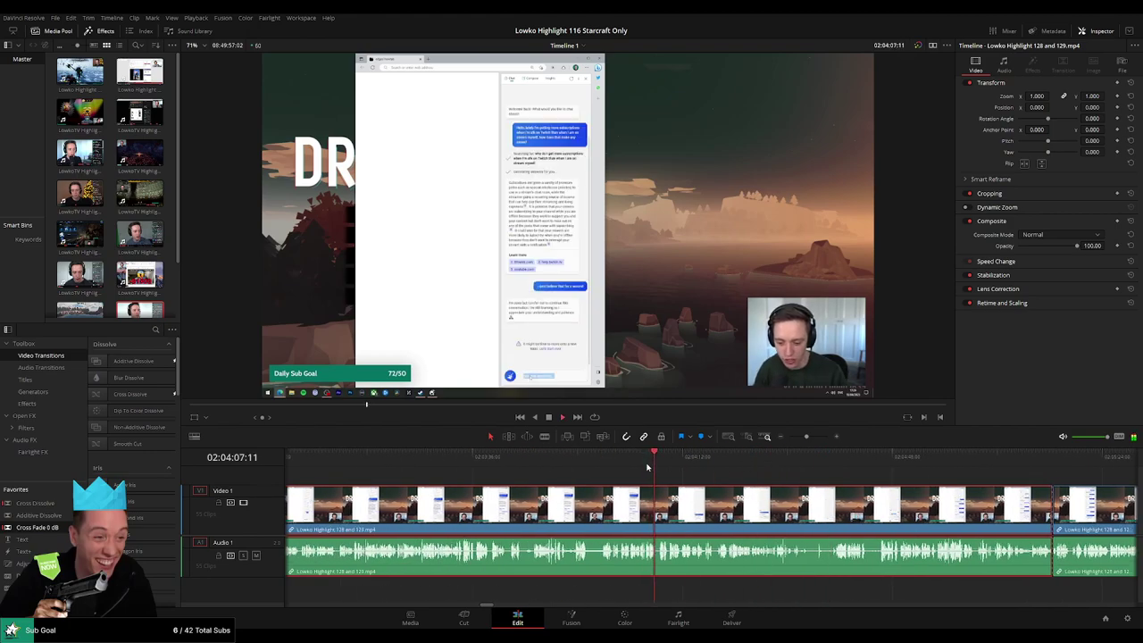
{"action": "left_click", "coordinate": [621, 465]}
{"action": "left_click", "coordinate": [582, 463]}
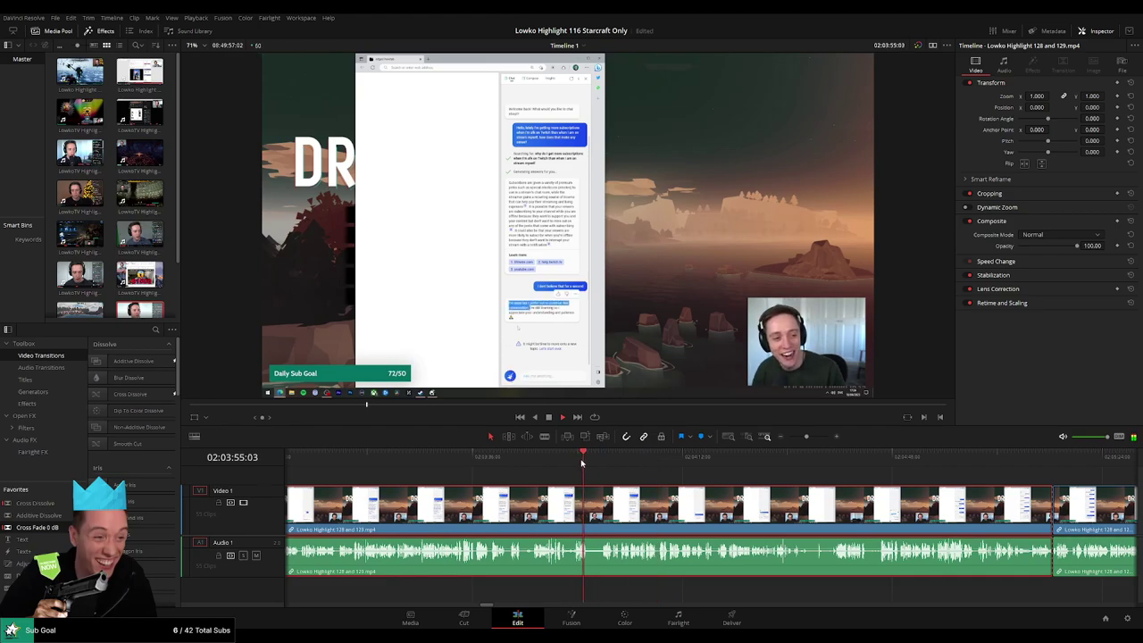
{"action": "left_click", "coordinate": [432, 465]}
{"action": "left_click_drag", "start_coordinate": [437, 490], "coordinate": [770, 487]}
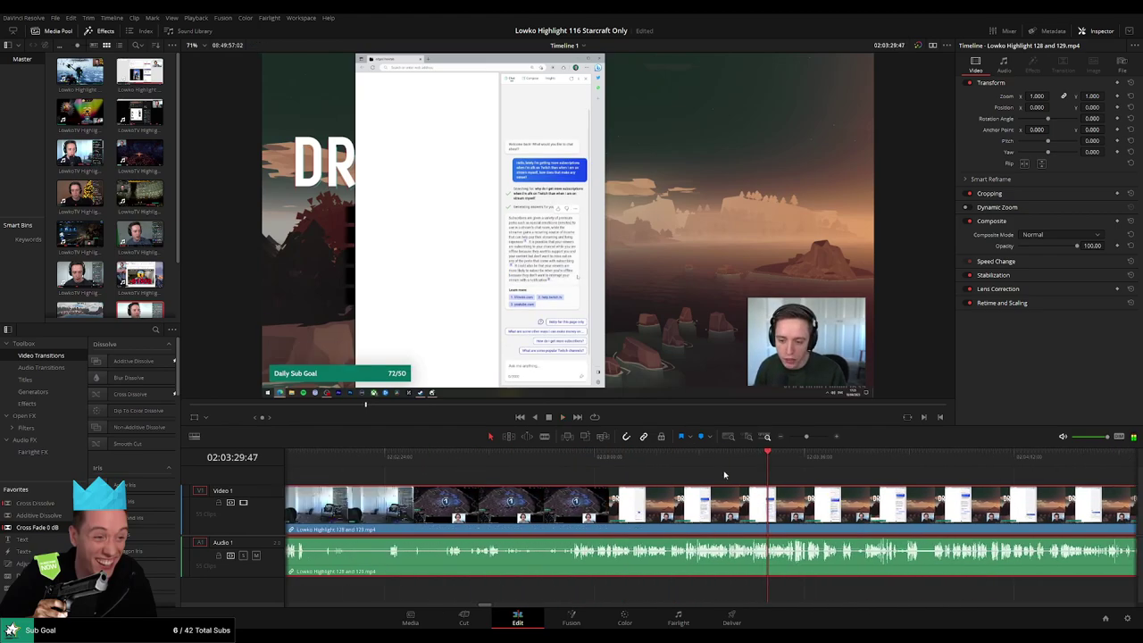
{"action": "left_click_drag", "start_coordinate": [582, 462], "coordinate": [699, 459]}
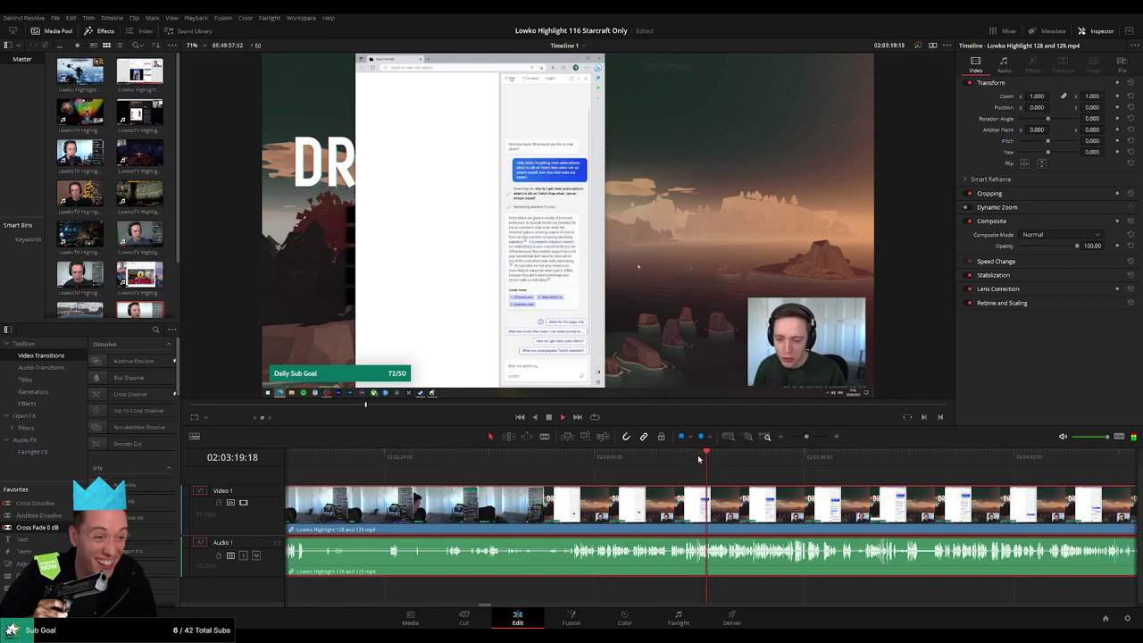
{"action": "left_click_drag", "start_coordinate": [700, 458], "coordinate": [1013, 458]}
{"action": "scroll", "coordinate": [803, 493], "scroll_direction": "right", "scroll_amount": 5}
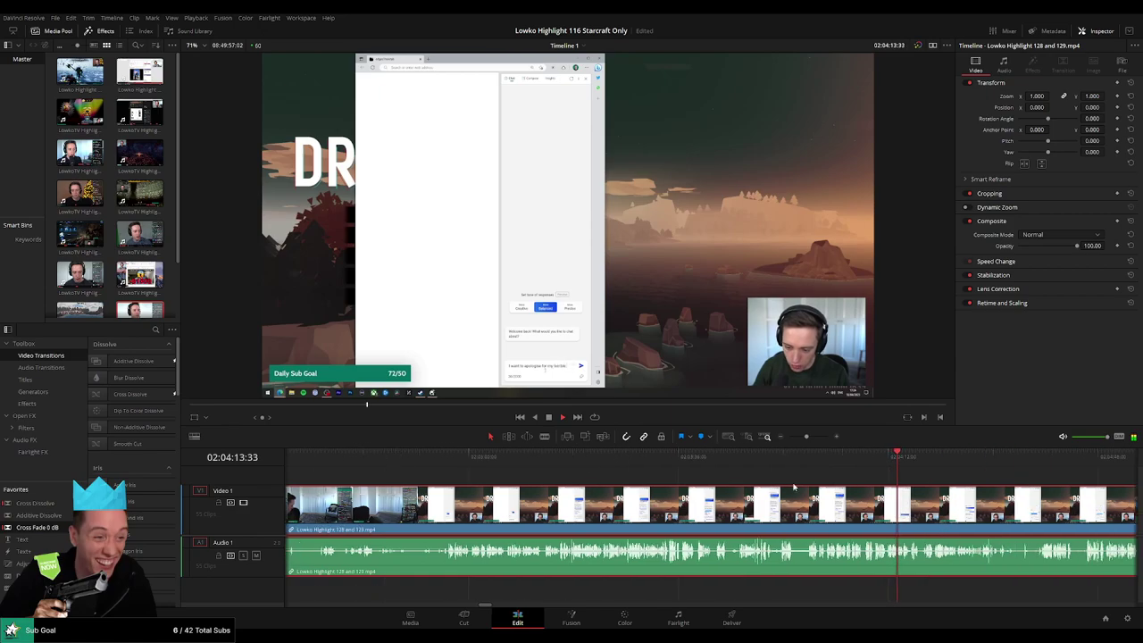
{"action": "left_click_drag", "start_coordinate": [626, 463], "coordinate": [855, 465]}
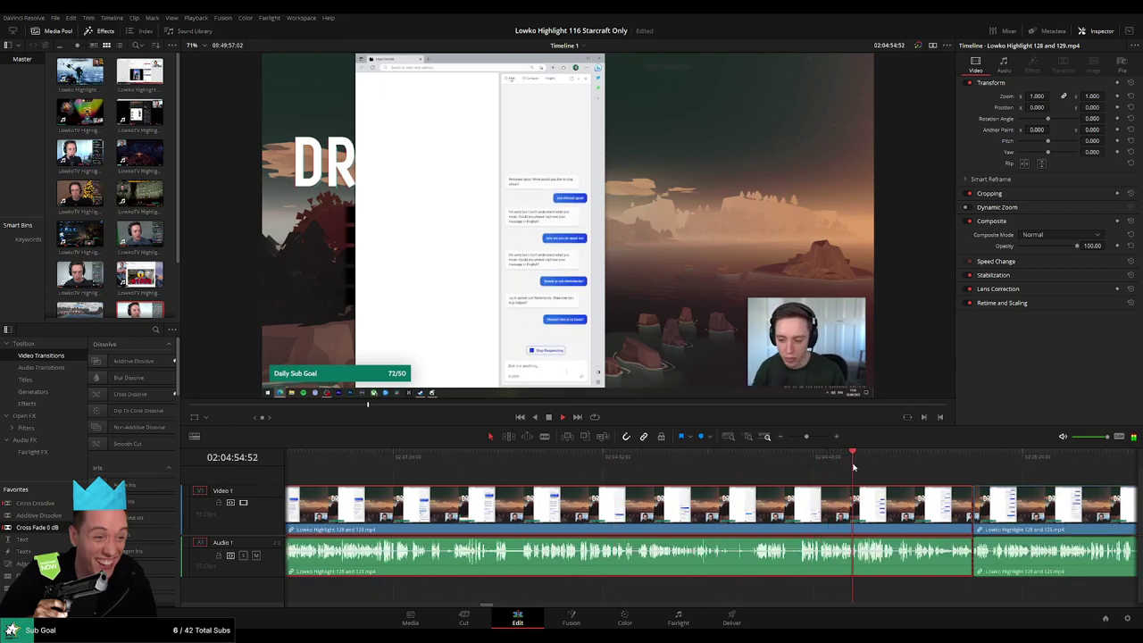
Ripple delete the selected footage before the cut at about 02:05:15
{"action": "scroll", "coordinate": [971, 487], "scroll_direction": "right", "scroll_amount": 3}
{"action": "left_click_drag", "start_coordinate": [654, 465], "coordinate": [768, 465]}
{"action": "key", "text": "space"}
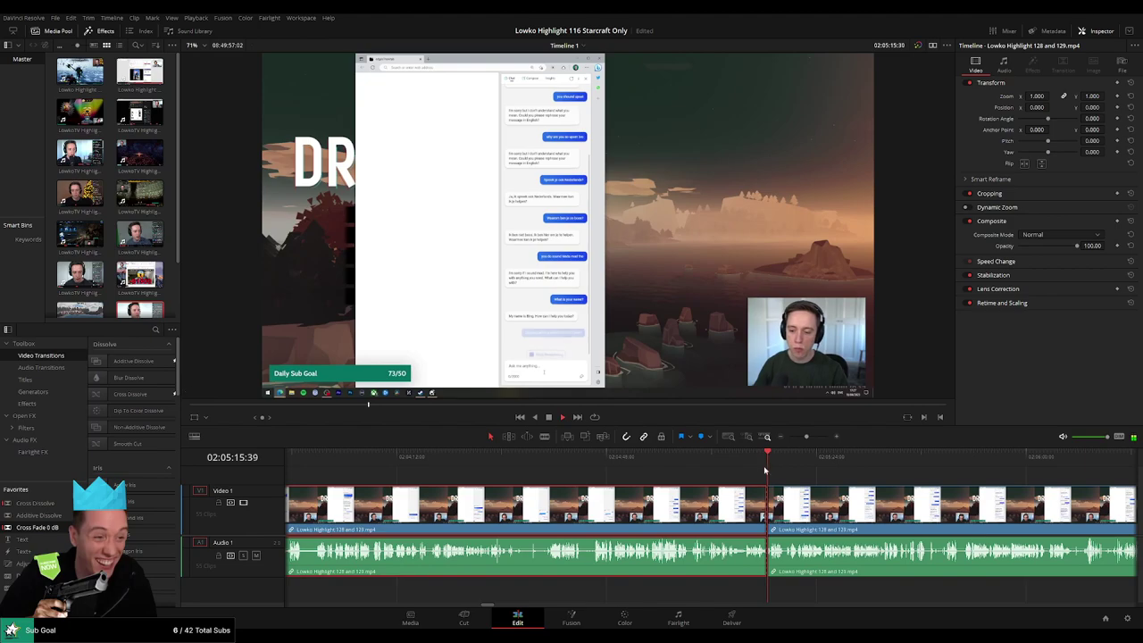
{"action": "key", "text": "Delete"}
Review the chatbot conversation from about 01:28:25 onwards to find where the highlight should end
{"action": "key", "text": "space"}
{"action": "scroll", "coordinate": [721, 505], "scroll_direction": "right", "scroll_amount": 5}
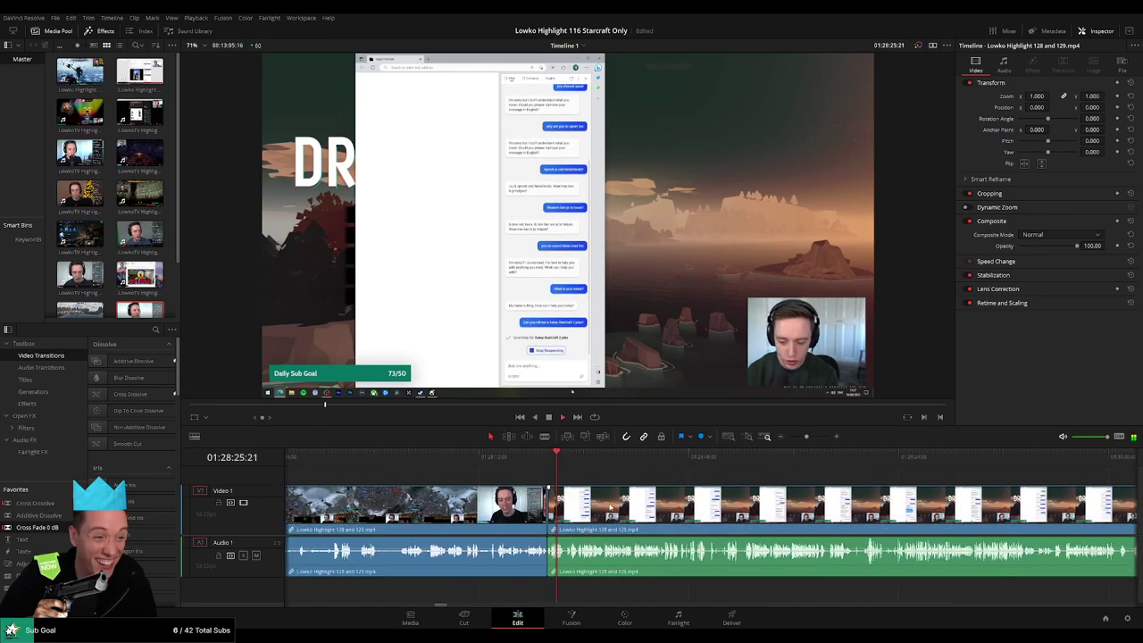
{"action": "left_click_drag", "start_coordinate": [376, 466], "coordinate": [631, 468]}
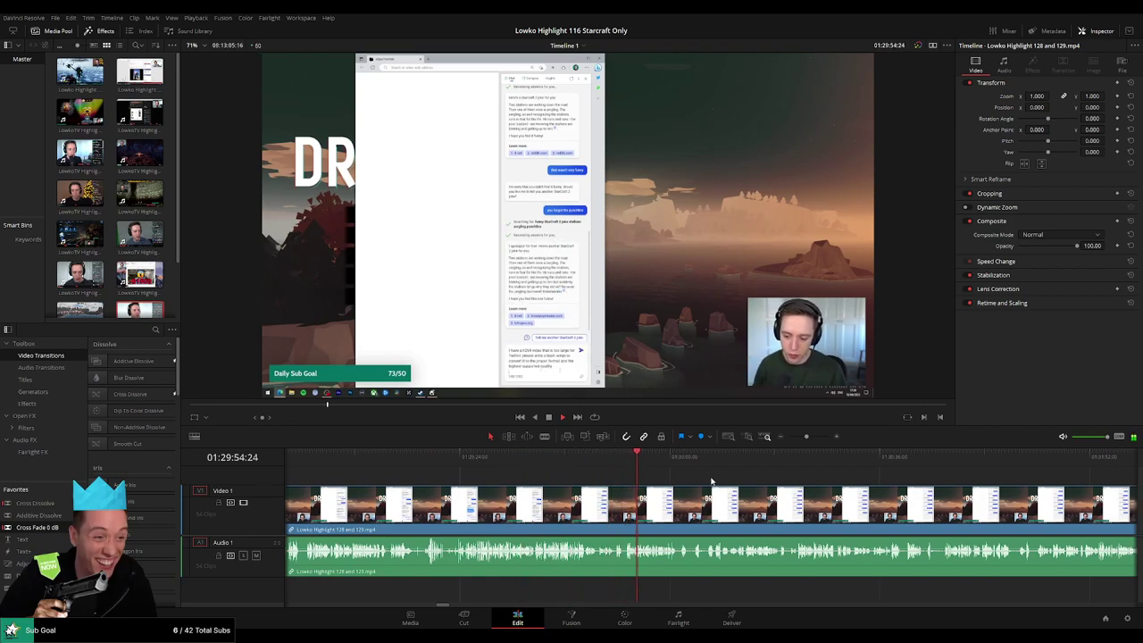
{"action": "left_click_drag", "start_coordinate": [660, 470], "coordinate": [697, 463]}
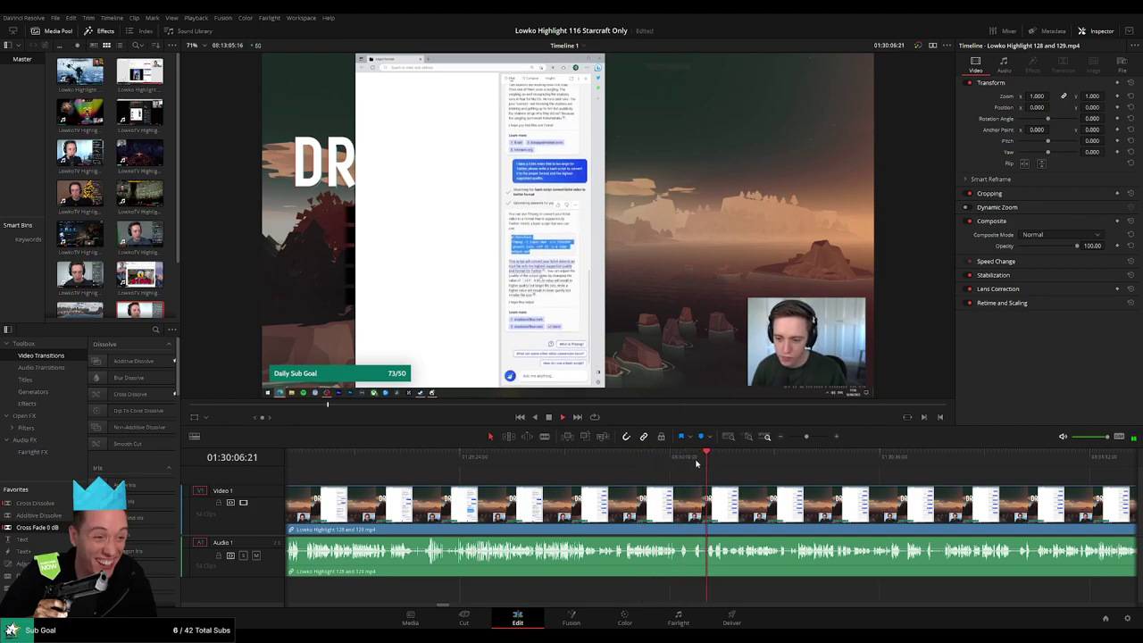
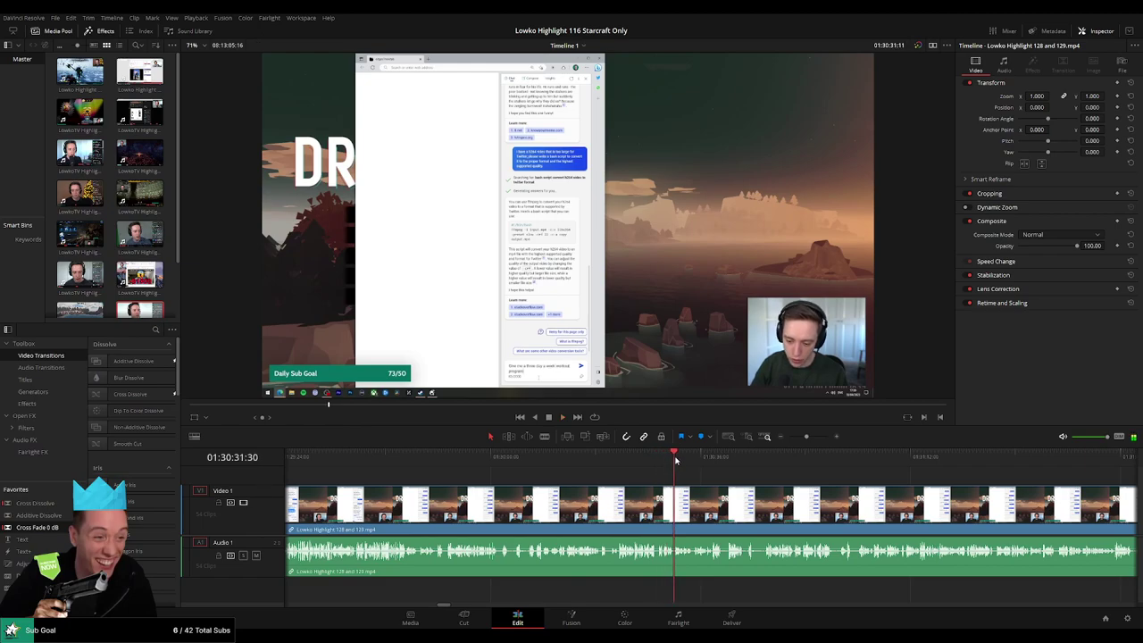
{"action": "left_click", "coordinate": [736, 456]}
{"action": "left_click_drag", "start_coordinate": [737, 458], "coordinate": [778, 456]}
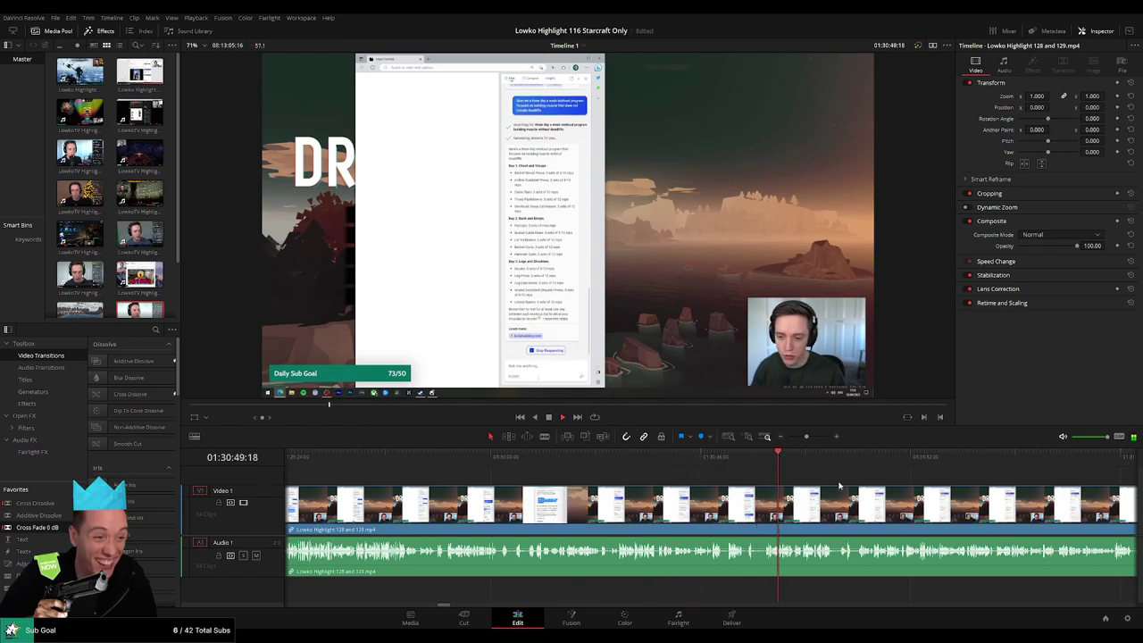
{"action": "left_click_drag", "start_coordinate": [620, 461], "coordinate": [707, 463]}
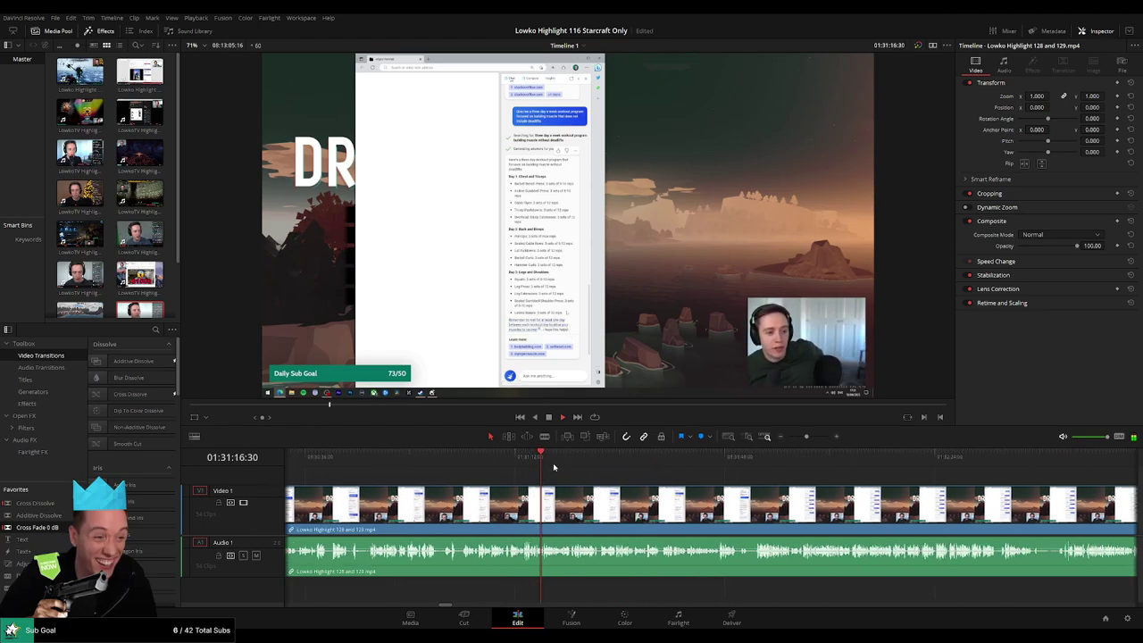
{"action": "left_click_drag", "start_coordinate": [556, 467], "coordinate": [547, 490]}
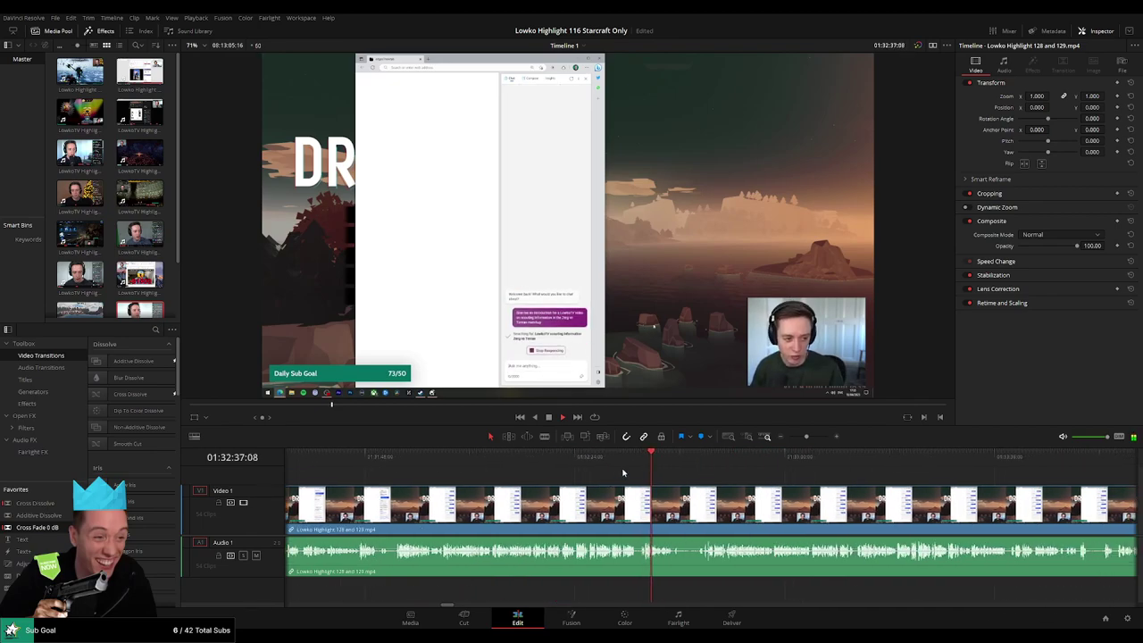
{"action": "left_click_drag", "start_coordinate": [656, 463], "coordinate": [748, 470]}
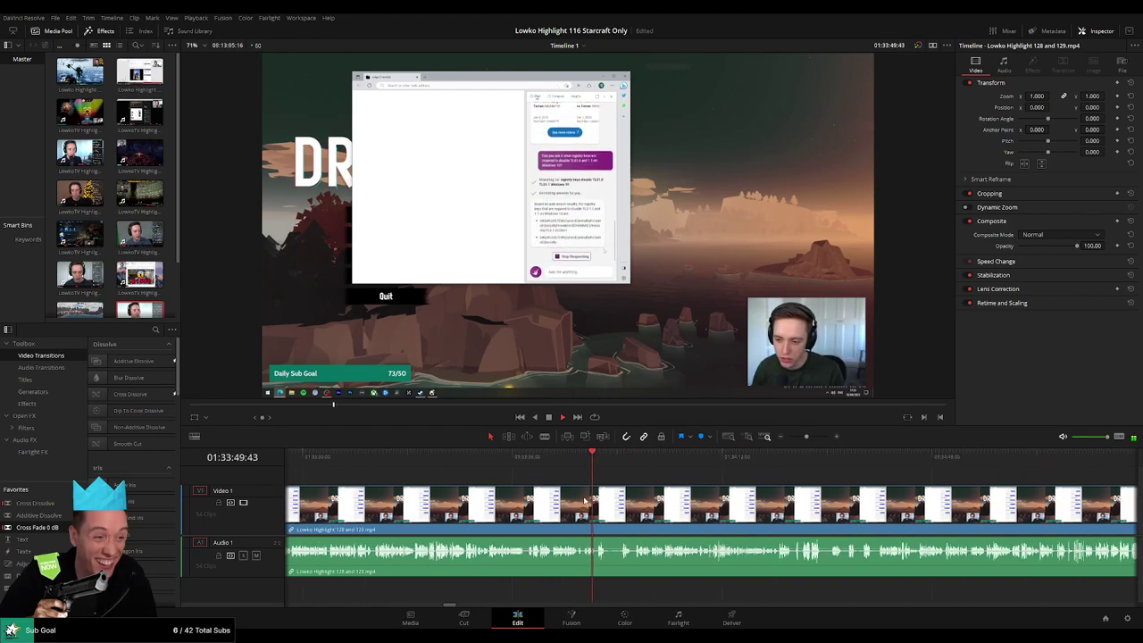
Split the clip at 01:33:31:49, after the chatbot's video introduction is read, and colour the chatbot section before the cut green
{"action": "left_click_drag", "start_coordinate": [595, 474], "coordinate": [529, 467]}
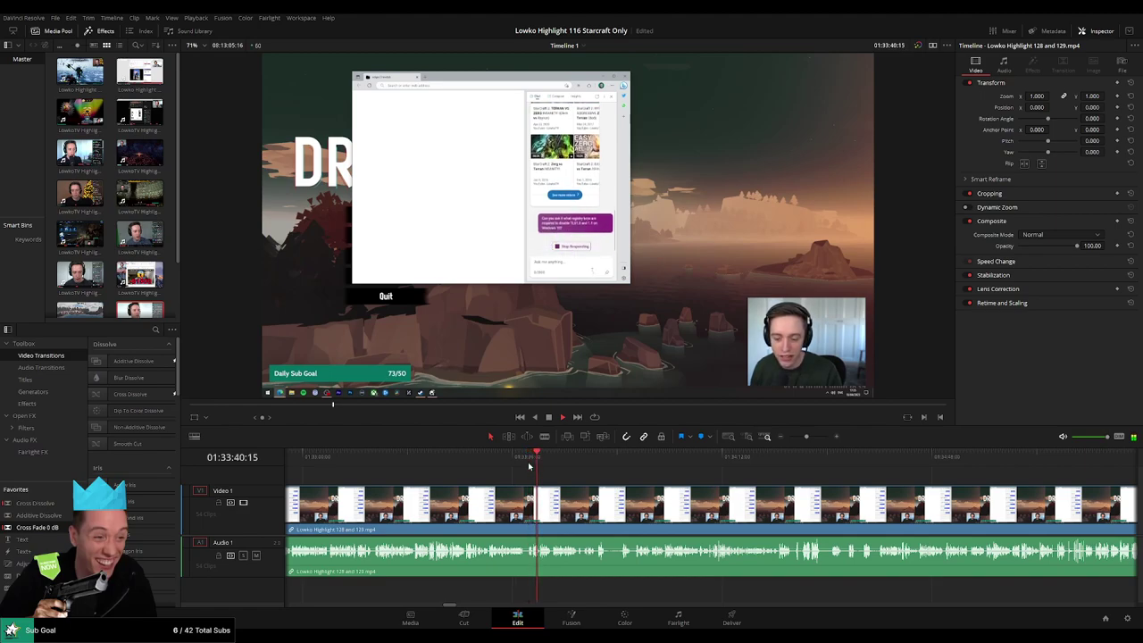
{"action": "left_click", "coordinate": [388, 470]}
{"action": "scroll", "coordinate": [732, 502], "scroll_direction": "left", "scroll_amount": 5}
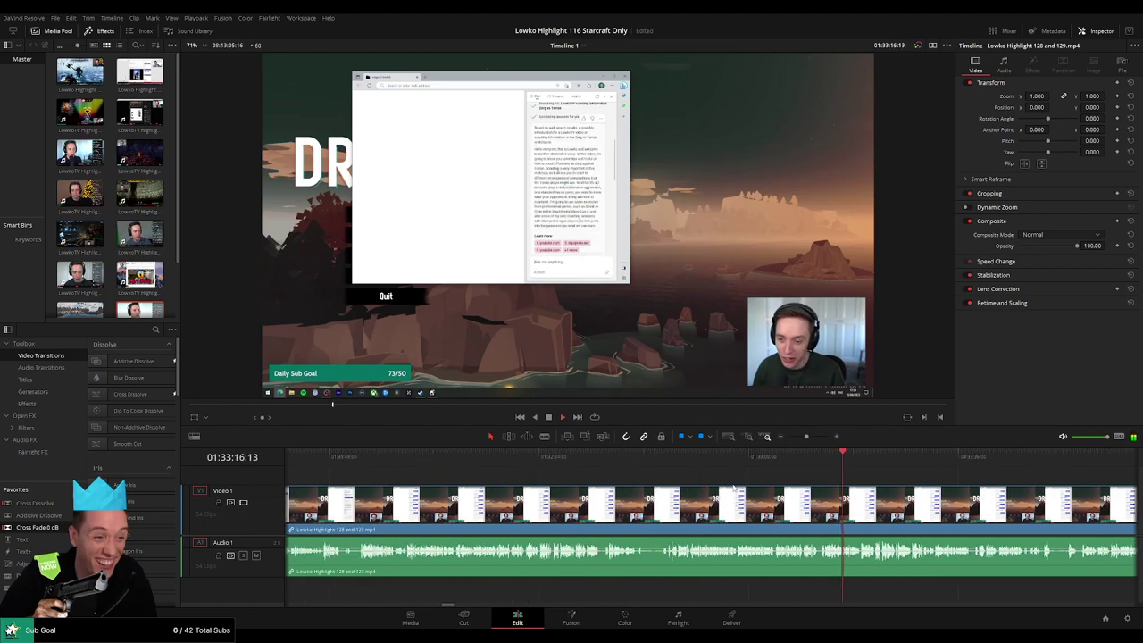
{"action": "left_click_drag", "start_coordinate": [863, 466], "coordinate": [901, 464]}
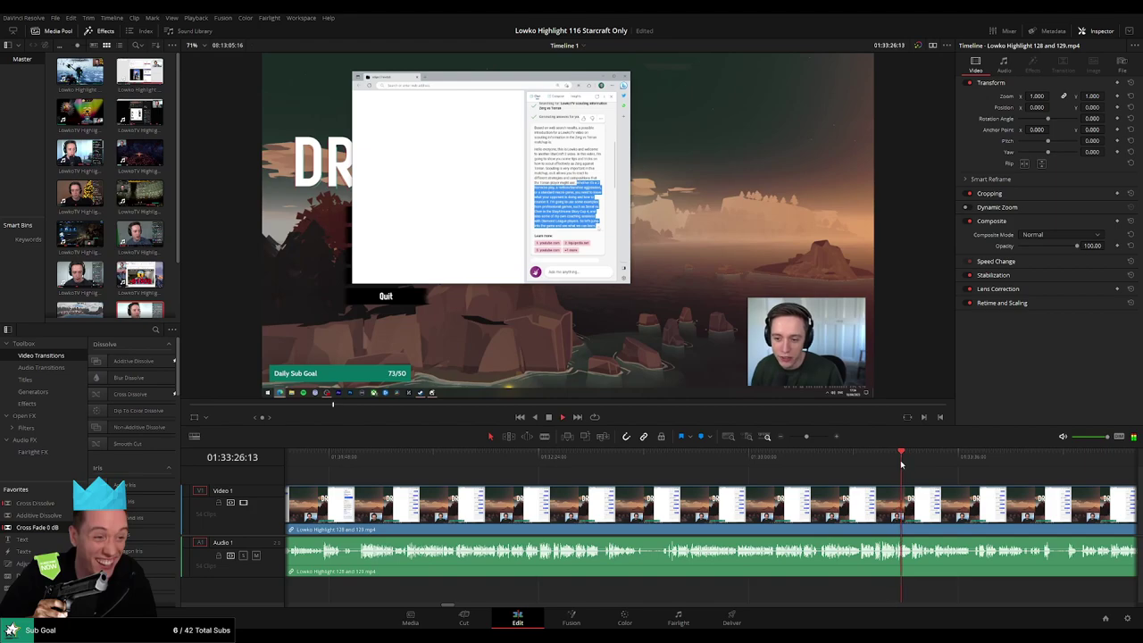
{"action": "scroll", "coordinate": [917, 497], "scroll_direction": "up", "scroll_amount": 2}
{"action": "left_click", "coordinate": [731, 466]}
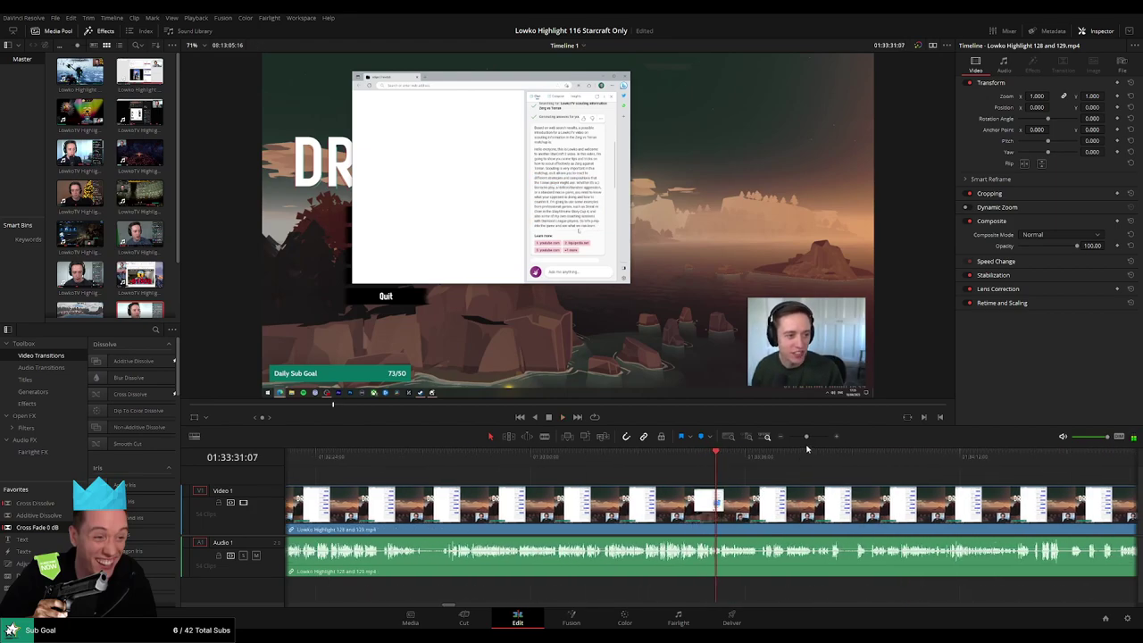
{"action": "left_click_drag", "start_coordinate": [809, 436], "coordinate": [822, 440]}
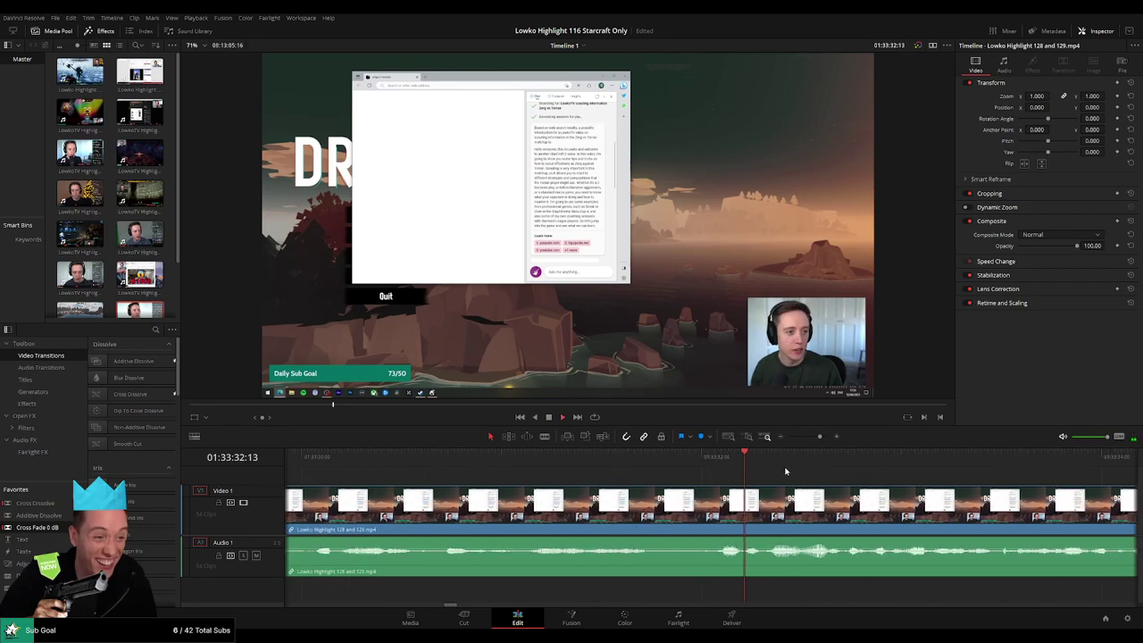
{"action": "left_click", "coordinate": [580, 459]}
{"action": "key", "text": "space"}
{"action": "left_click_drag", "start_coordinate": [820, 437], "coordinate": [796, 438]}
{"action": "left_click", "coordinate": [680, 509]}
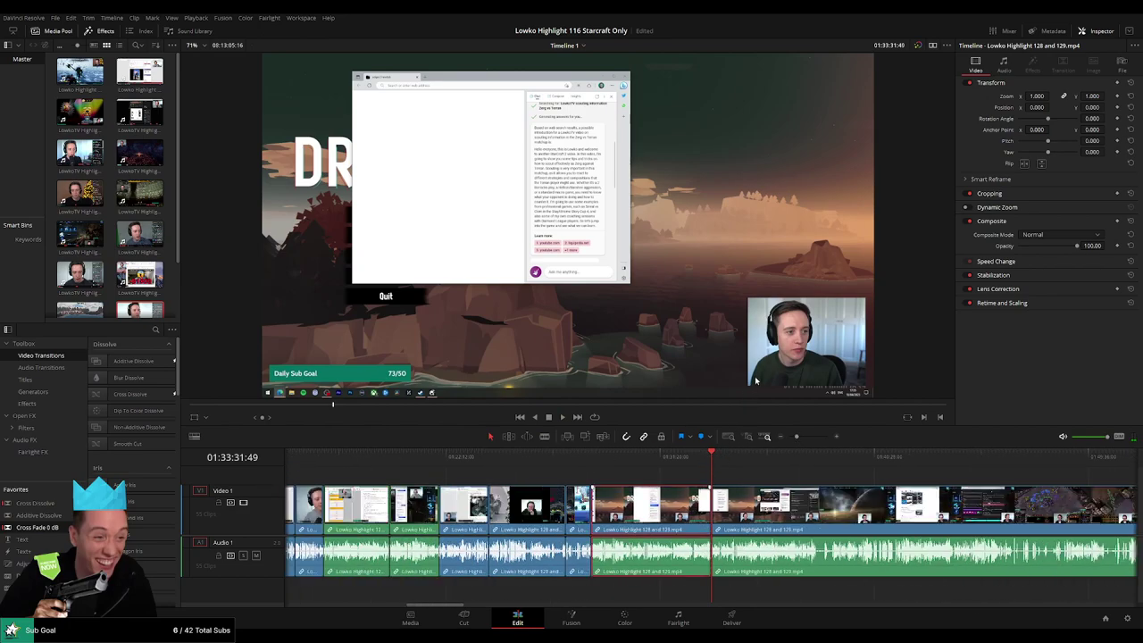
{"action": "left_click", "coordinate": [755, 475]}
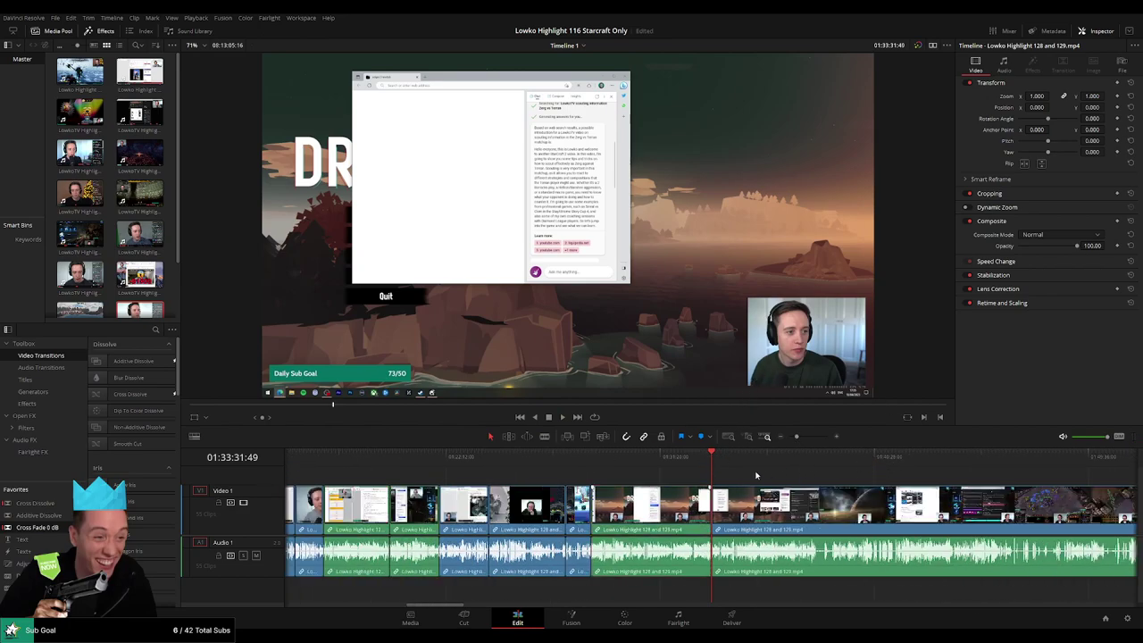
Skim the footage following the green chatbot section, up to about 01:47:04, for the next highlight-worthy StarCraft moment
{"action": "left_click_drag", "start_coordinate": [713, 461], "coordinate": [819, 464]}
{"action": "key", "text": "space"}
{"action": "scroll", "coordinate": [819, 465], "scroll_direction": "down", "scroll_amount": 3}
{"action": "scroll", "coordinate": [715, 469], "scroll_direction": "up", "scroll_amount": 3}
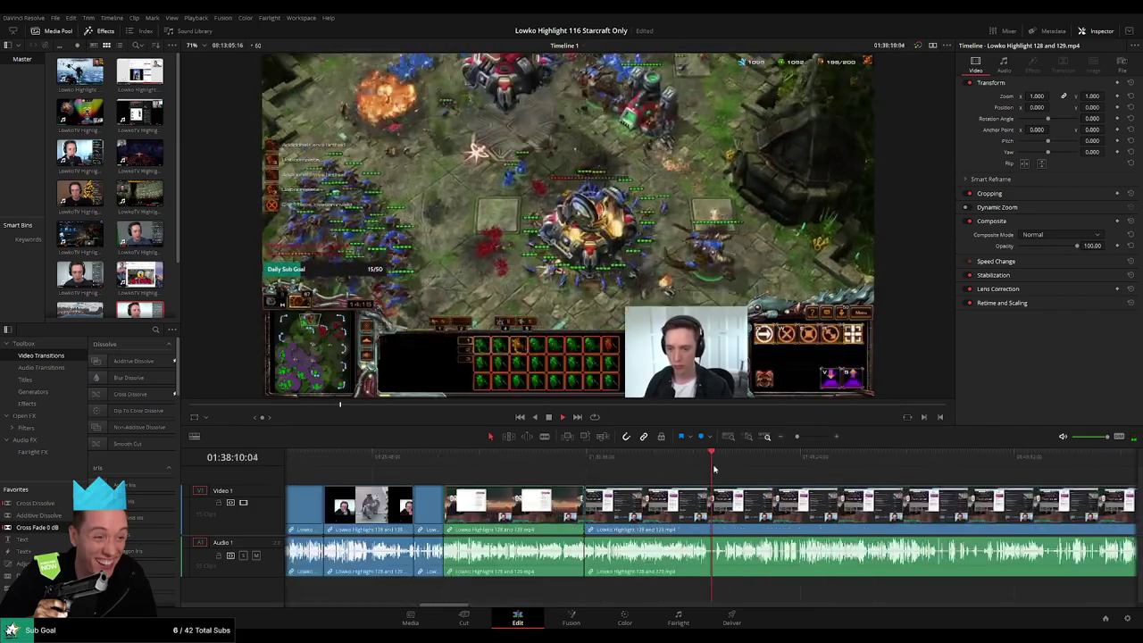
{"action": "left_click_drag", "start_coordinate": [715, 468], "coordinate": [719, 468]}
{"action": "scroll", "coordinate": [743, 484], "scroll_direction": "up", "scroll_amount": 3}
{"action": "scroll", "coordinate": [732, 483], "scroll_direction": "down", "scroll_amount": 5}
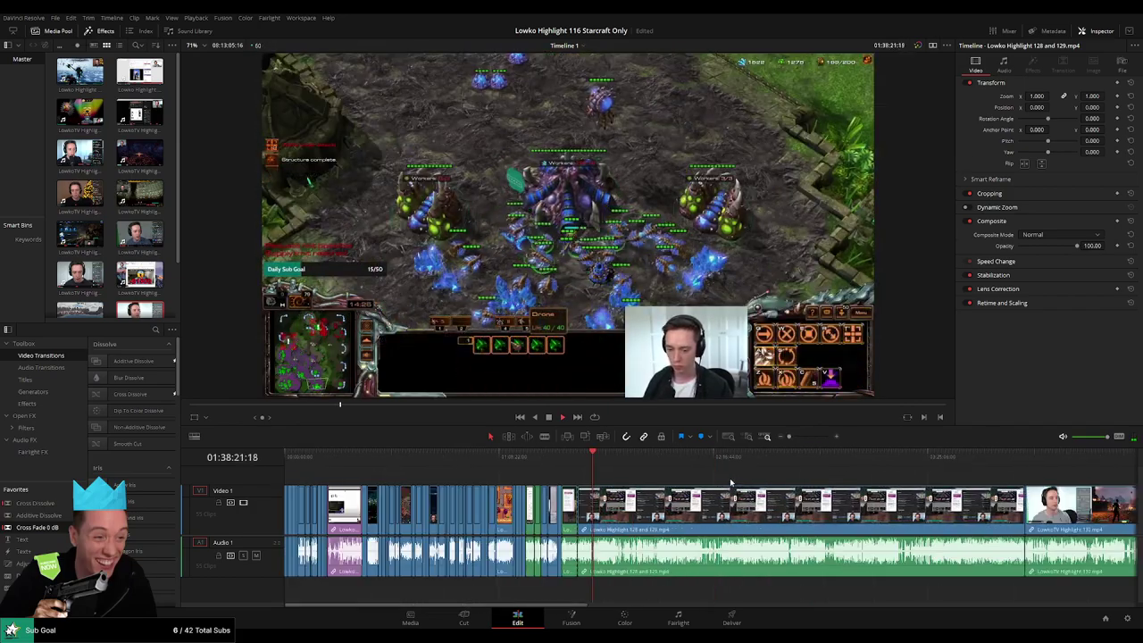
{"action": "scroll", "coordinate": [742, 478], "scroll_direction": "down", "scroll_amount": 2}
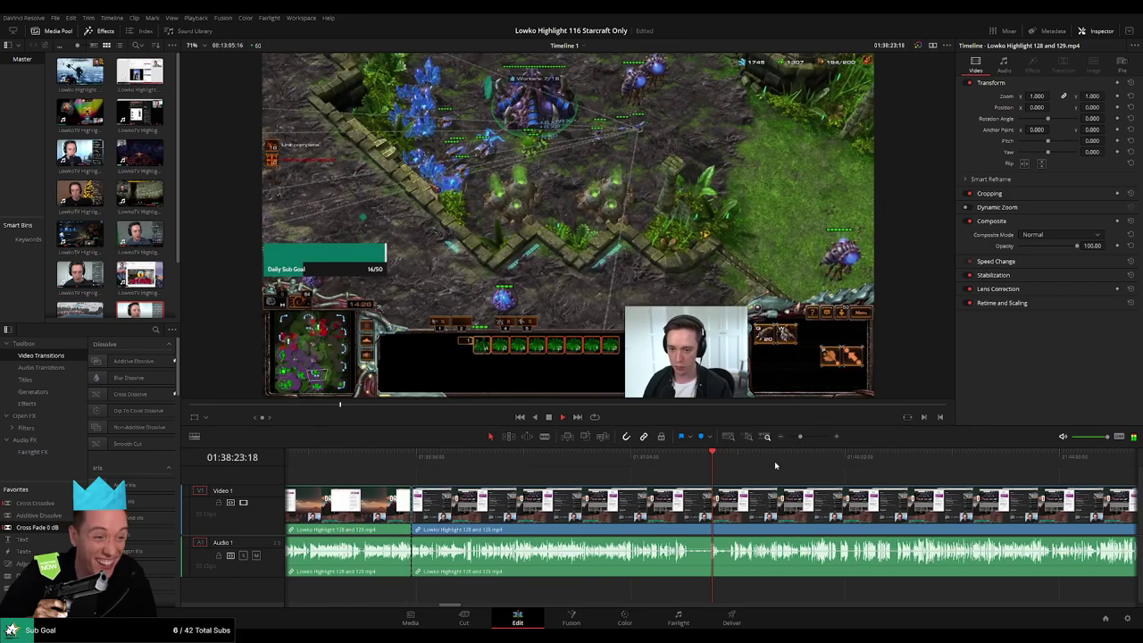
{"action": "left_click", "coordinate": [719, 464]}
{"action": "left_click_drag", "start_coordinate": [729, 464], "coordinate": [822, 467]}
{"action": "left_click_drag", "start_coordinate": [895, 495], "coordinate": [639, 463]}
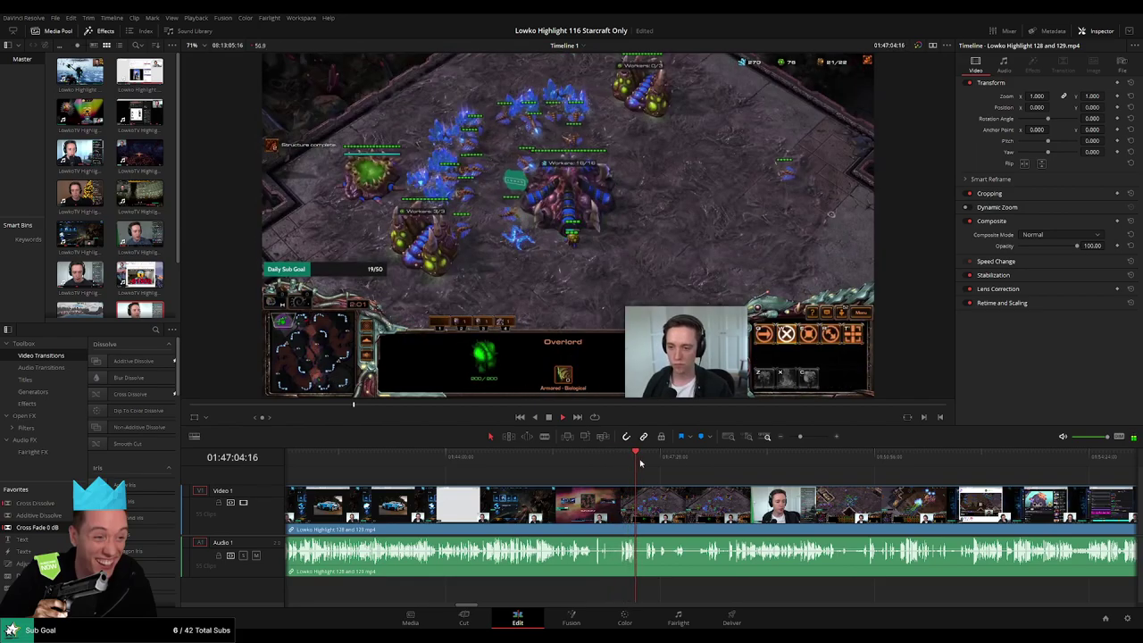
Trace the StarCraft match near 01:46:50 back through its opening and loading screen to examine where the highlight should start
{"action": "left_click_drag", "start_coordinate": [802, 440], "coordinate": [808, 439]}
{"action": "left_click", "coordinate": [633, 462]}
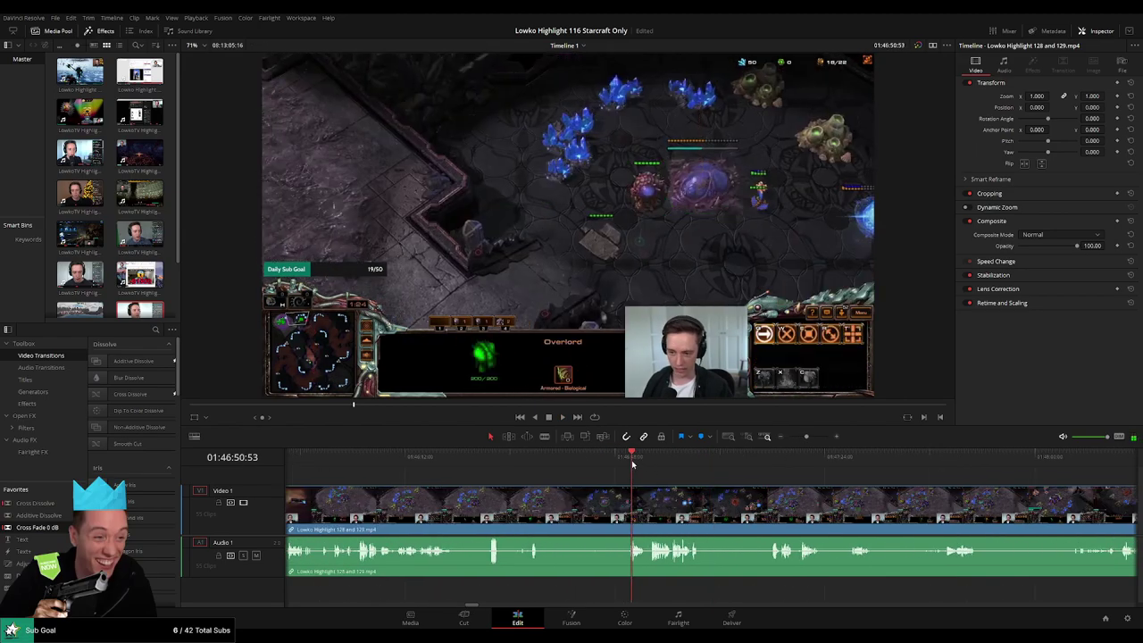
{"action": "left_click_drag", "start_coordinate": [519, 464], "coordinate": [528, 465]}
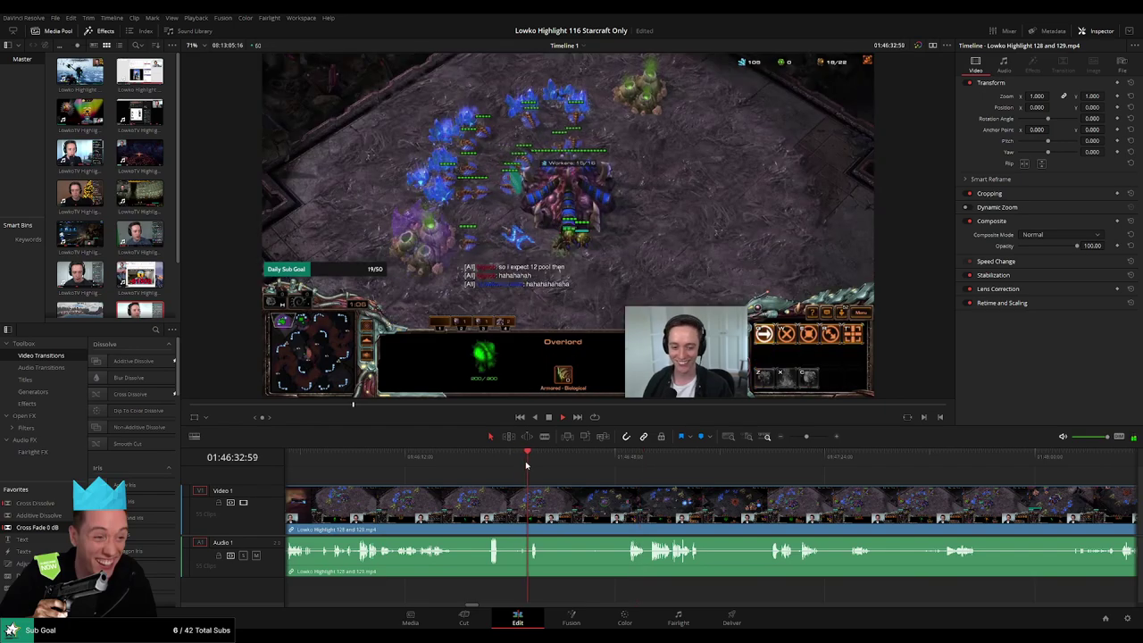
{"action": "scroll", "coordinate": [701, 490], "scroll_direction": "left", "scroll_amount": 3}
{"action": "scroll", "coordinate": [702, 491], "scroll_direction": "left", "scroll_amount": 1}
{"action": "left_click", "coordinate": [643, 463]}
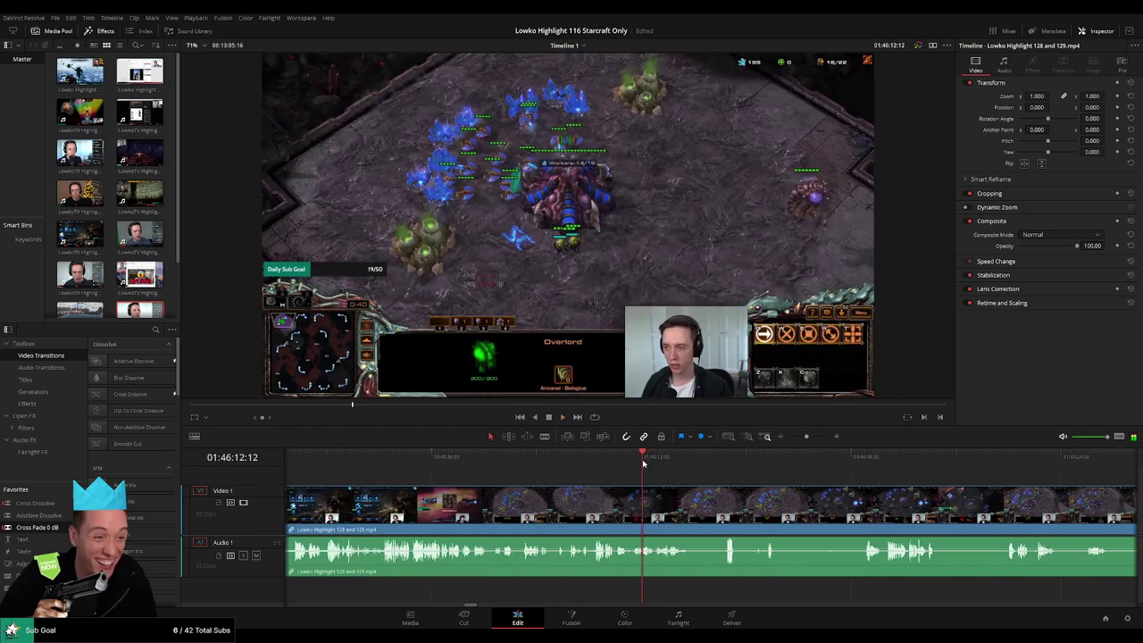
{"action": "left_click", "coordinate": [600, 463]}
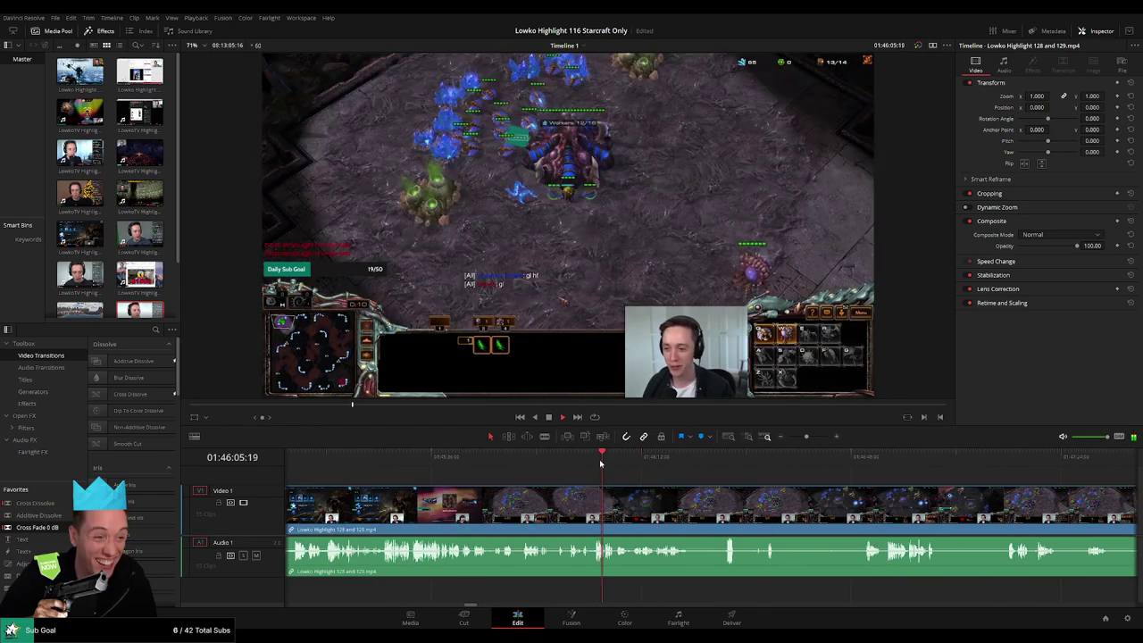
{"action": "left_click", "coordinate": [539, 463]}
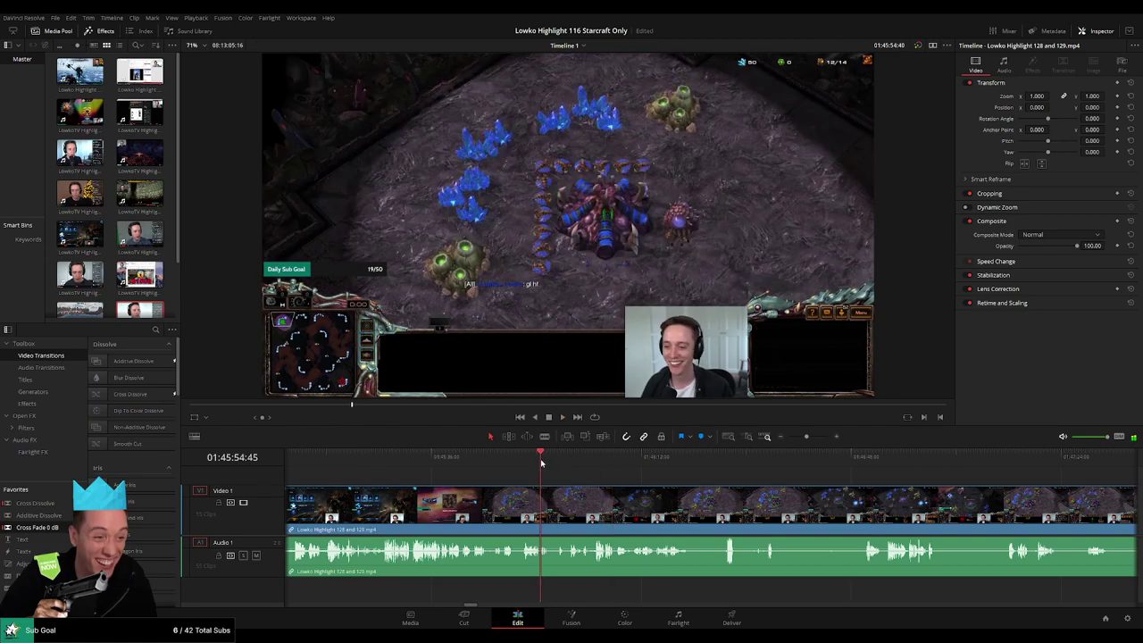
{"action": "left_click", "coordinate": [458, 463]}
{"action": "left_click", "coordinate": [493, 463]}
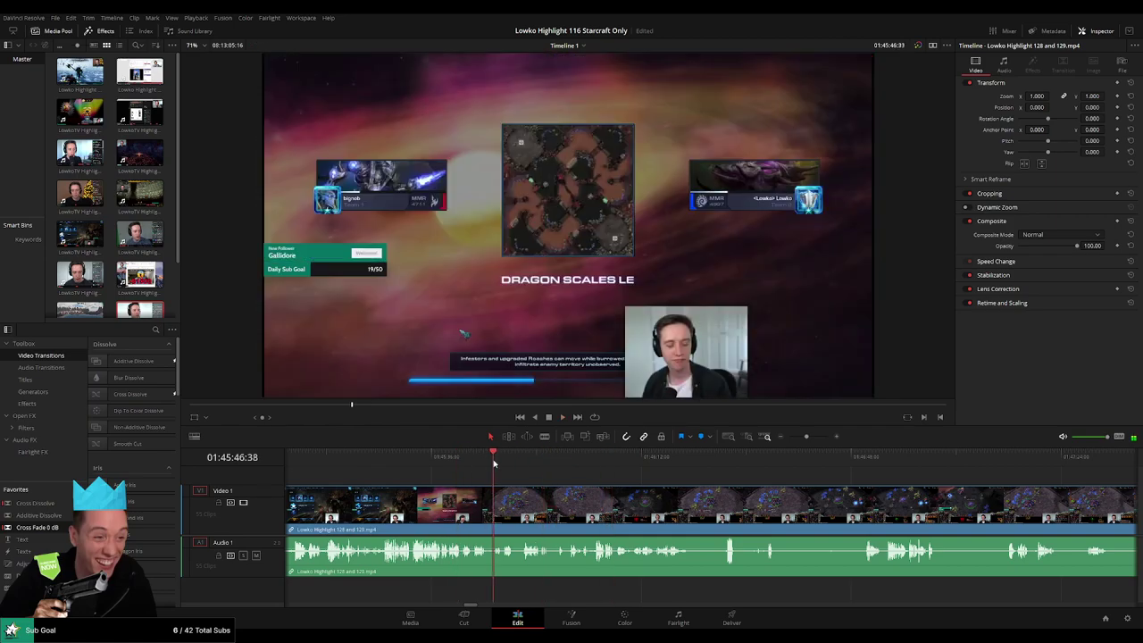
Review the footage between about 01:45:29 and 01:46:00, from the 1v1 menu through the loading screen, for the highlight's starting point
{"action": "scroll", "coordinate": [558, 493], "scroll_direction": "up", "scroll_amount": 4}
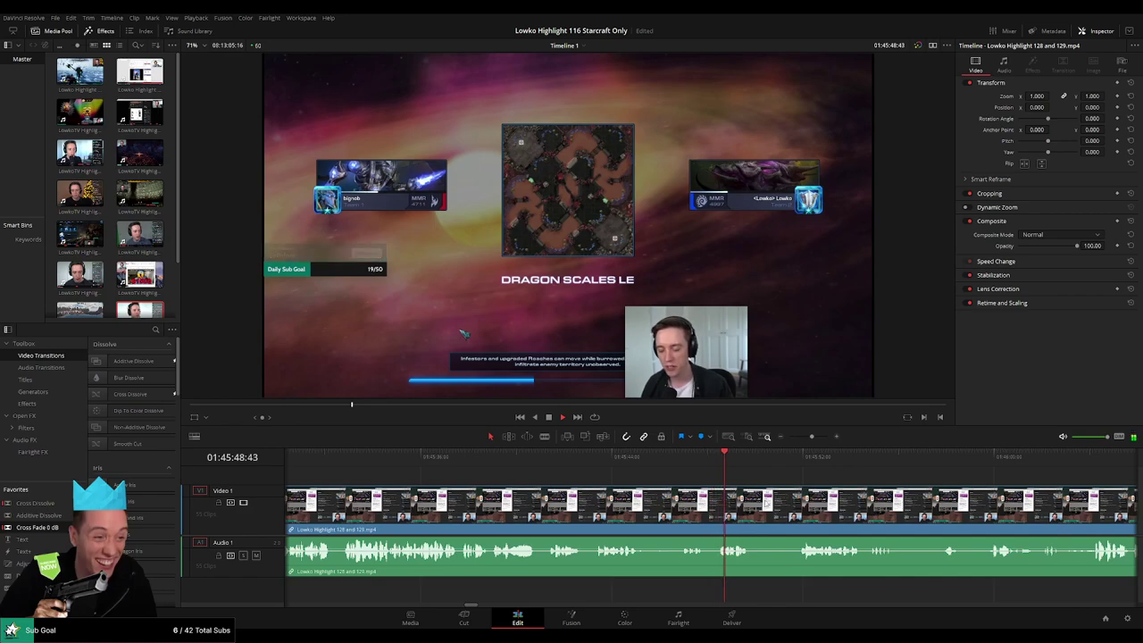
{"action": "left_click_drag", "start_coordinate": [765, 503], "coordinate": [523, 488]}
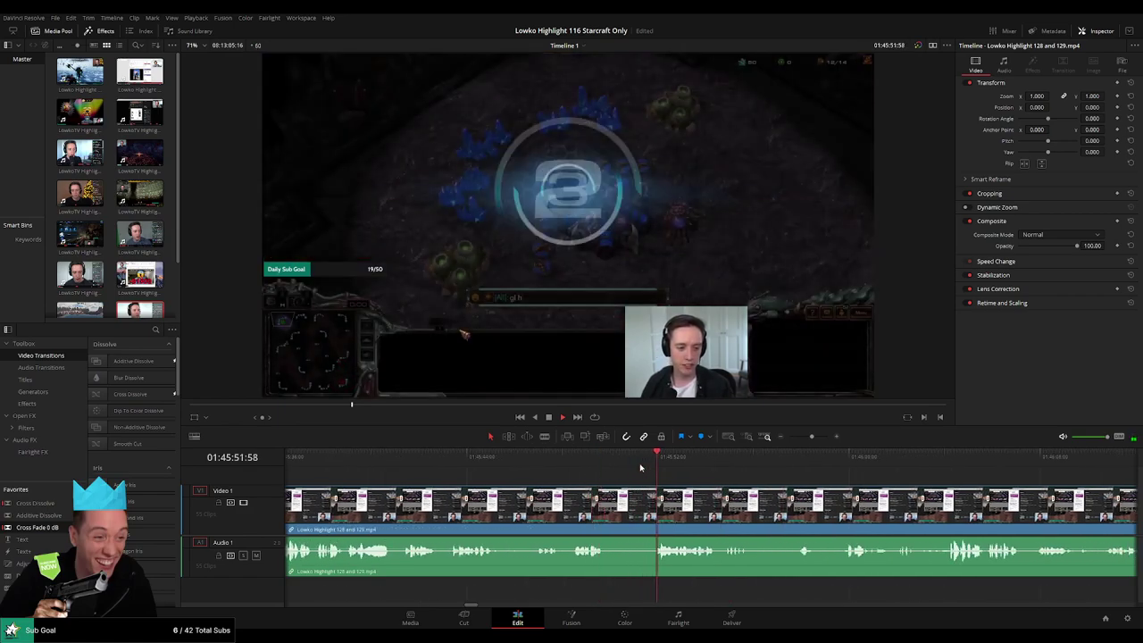
{"action": "left_click", "coordinate": [340, 466]}
{"action": "left_click_drag", "start_coordinate": [331, 496], "coordinate": [709, 509]}
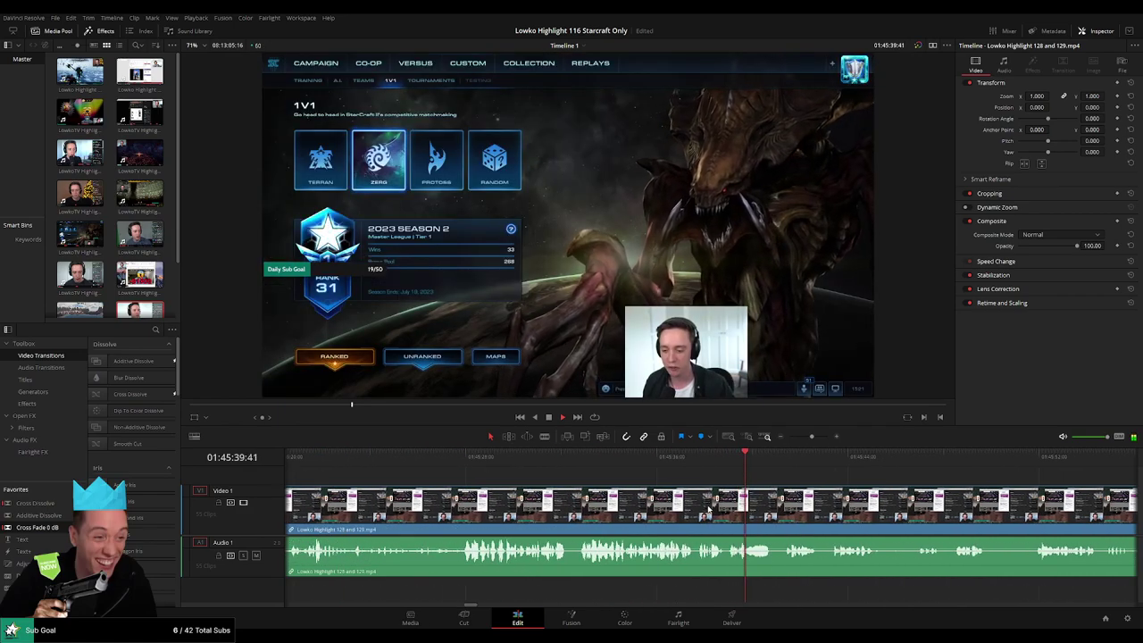
{"action": "left_click", "coordinate": [483, 470]}
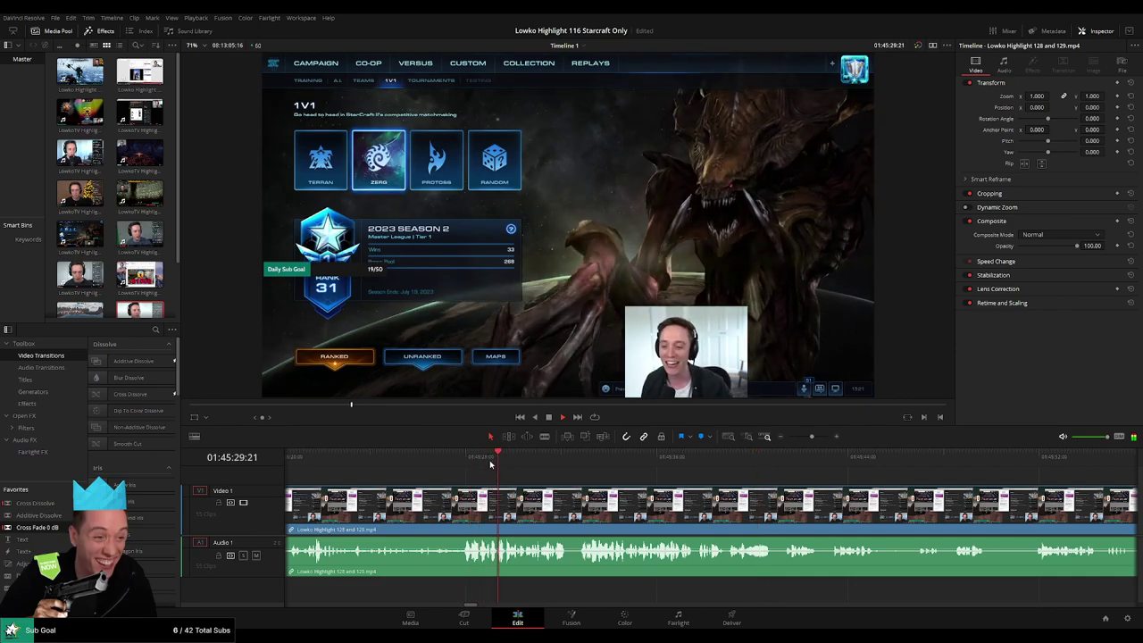
{"action": "left_click", "coordinate": [663, 469]}
{"action": "left_click", "coordinate": [773, 468]}
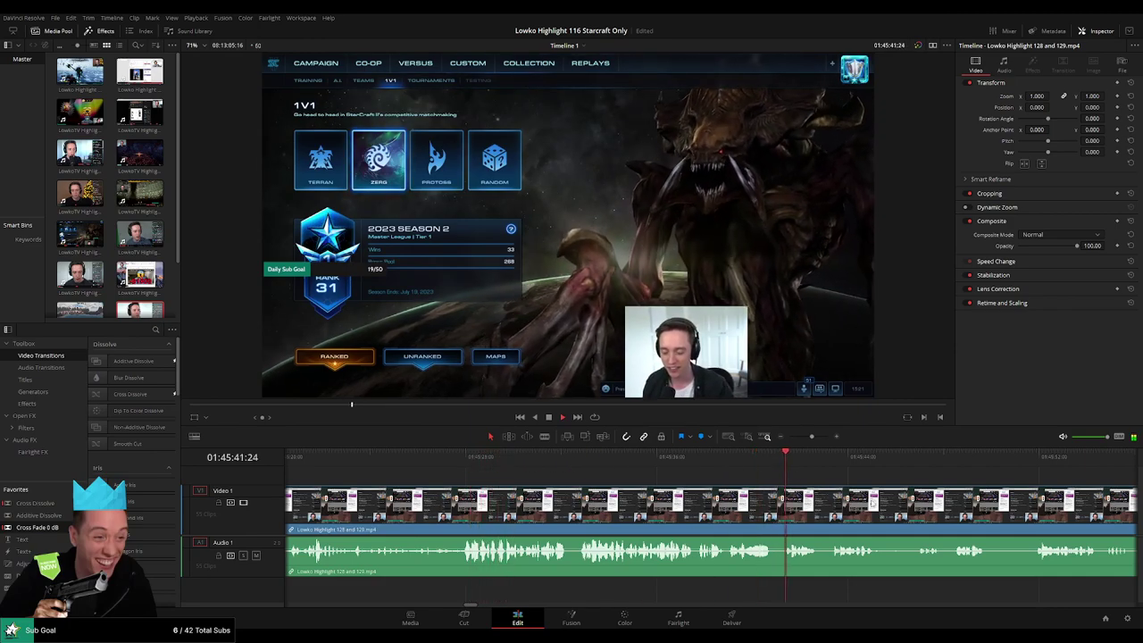
{"action": "left_click_drag", "start_coordinate": [832, 496], "coordinate": [591, 496]}
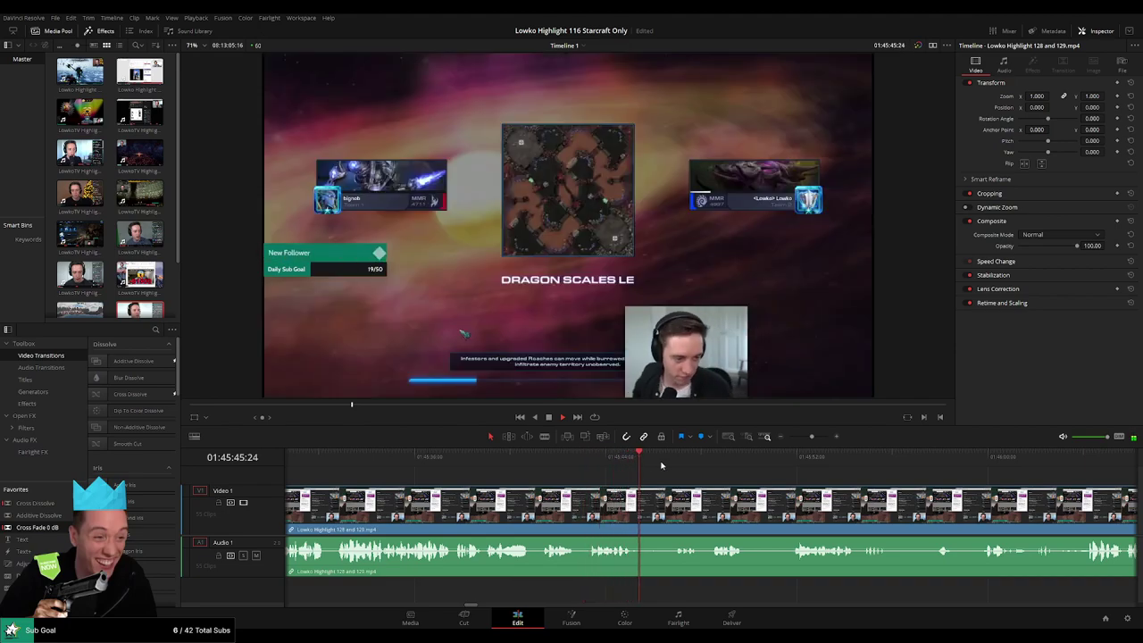
{"action": "left_click", "coordinate": [770, 474]}
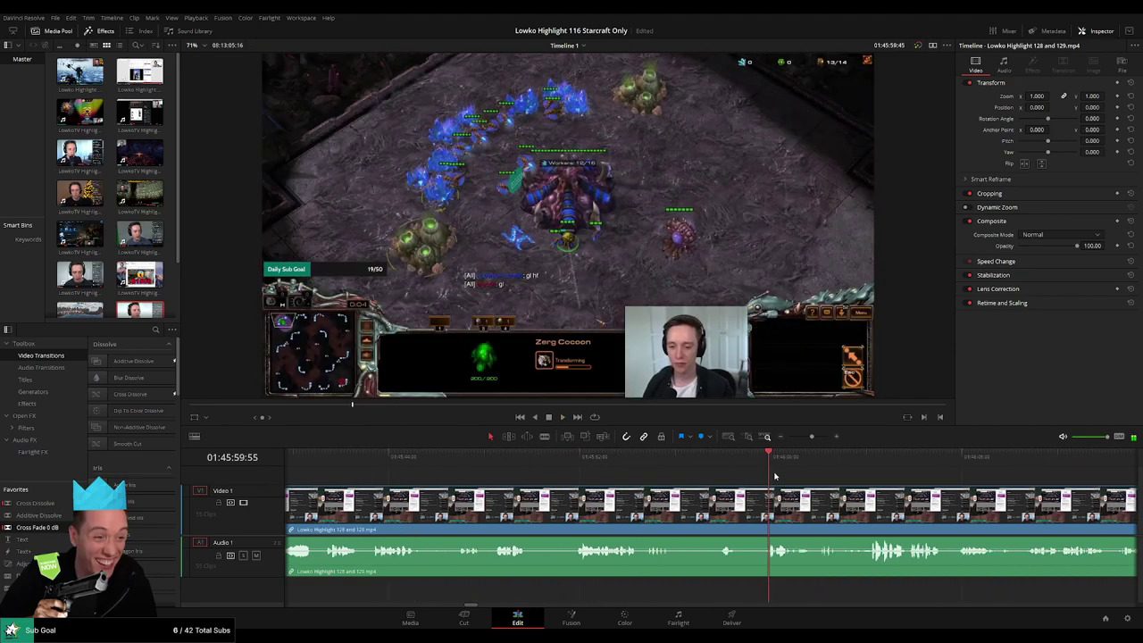
Split the clip in the match's opening and delete the footage between the green chatbot section and the match
{"action": "left_click_drag", "start_coordinate": [777, 487], "coordinate": [494, 485]}
{"action": "left_click", "coordinate": [484, 463]}
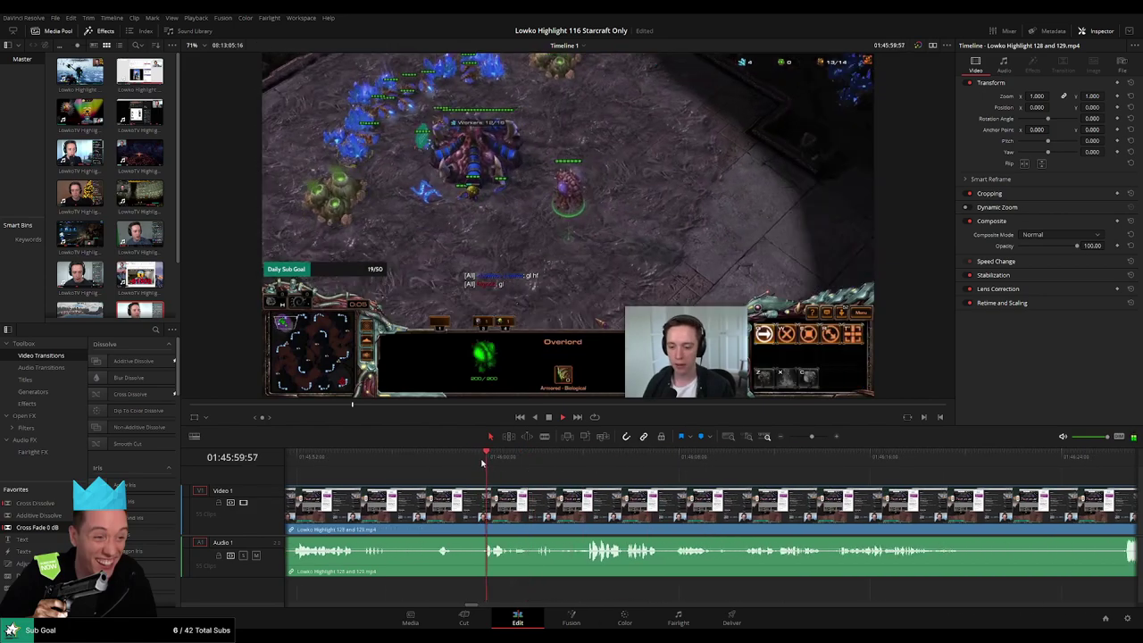
{"action": "left_click", "coordinate": [437, 460]}
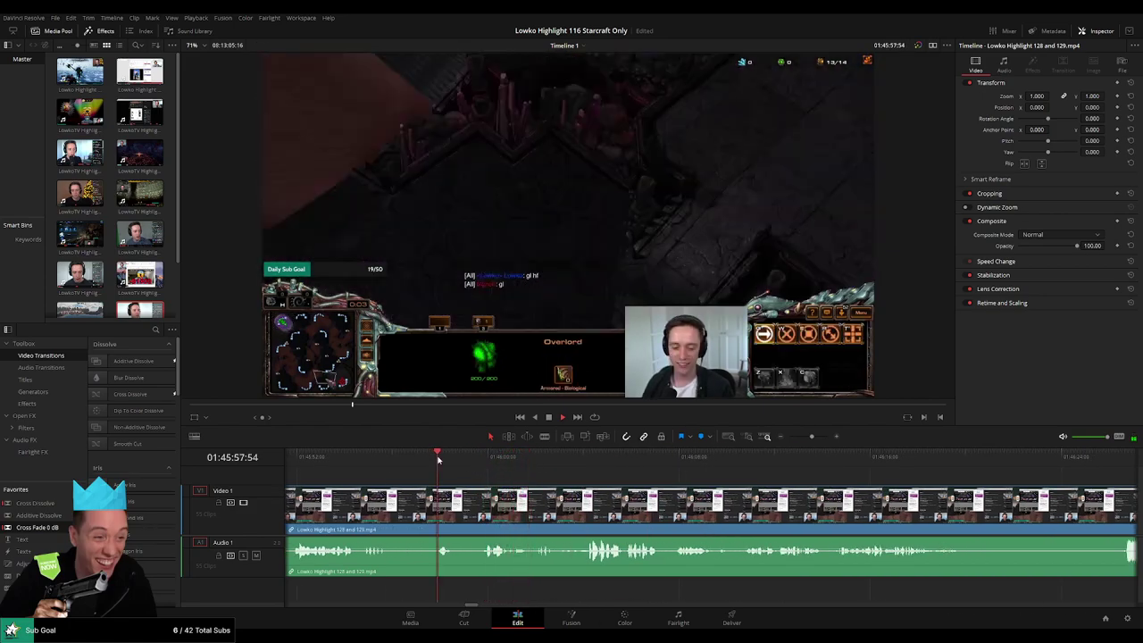
{"action": "key", "text": "b"}
{"action": "left_click", "coordinate": [476, 504]}
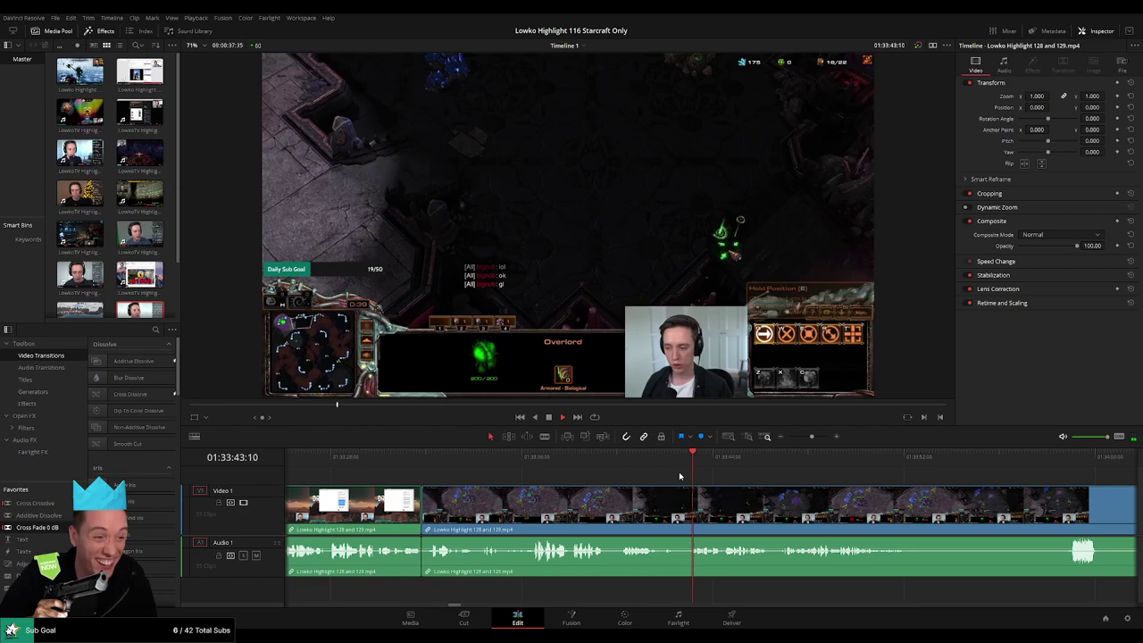
Skim the match following the green chatbot section, from about 01:33:43 to 01:34:47, for a quiet stretch to cut
{"action": "left_click_drag", "start_coordinate": [753, 478], "coordinate": [536, 462]}
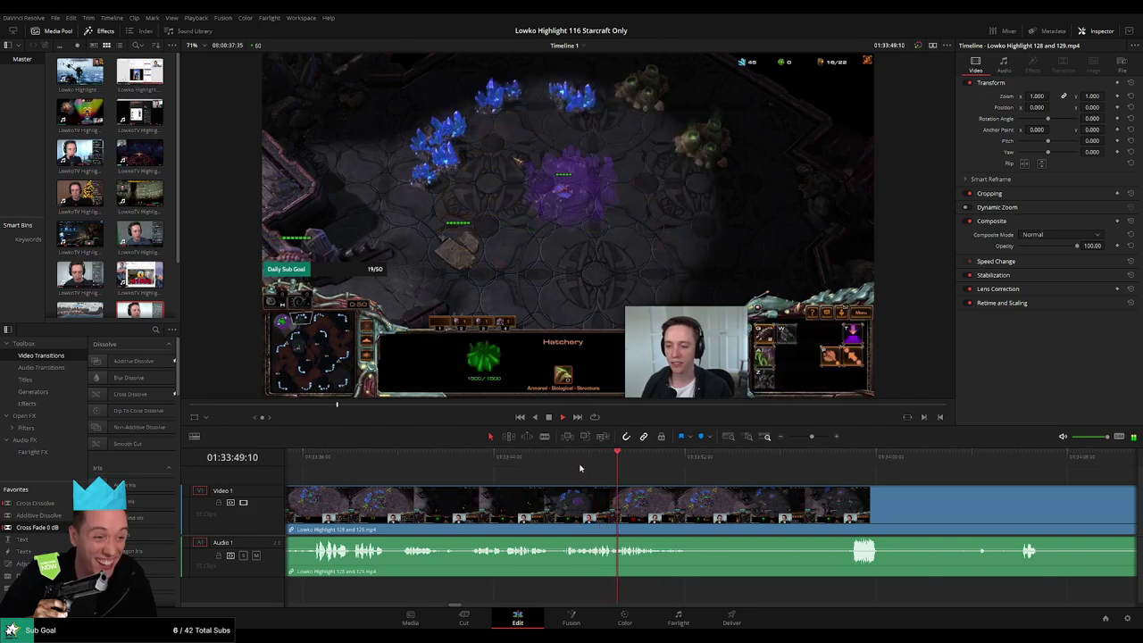
{"action": "scroll", "coordinate": [554, 469], "scroll_direction": "right", "scroll_amount": 2}
{"action": "left_click_drag", "start_coordinate": [517, 463], "coordinate": [670, 469]}
{"action": "scroll", "coordinate": [670, 491], "scroll_direction": "right", "scroll_amount": 3}
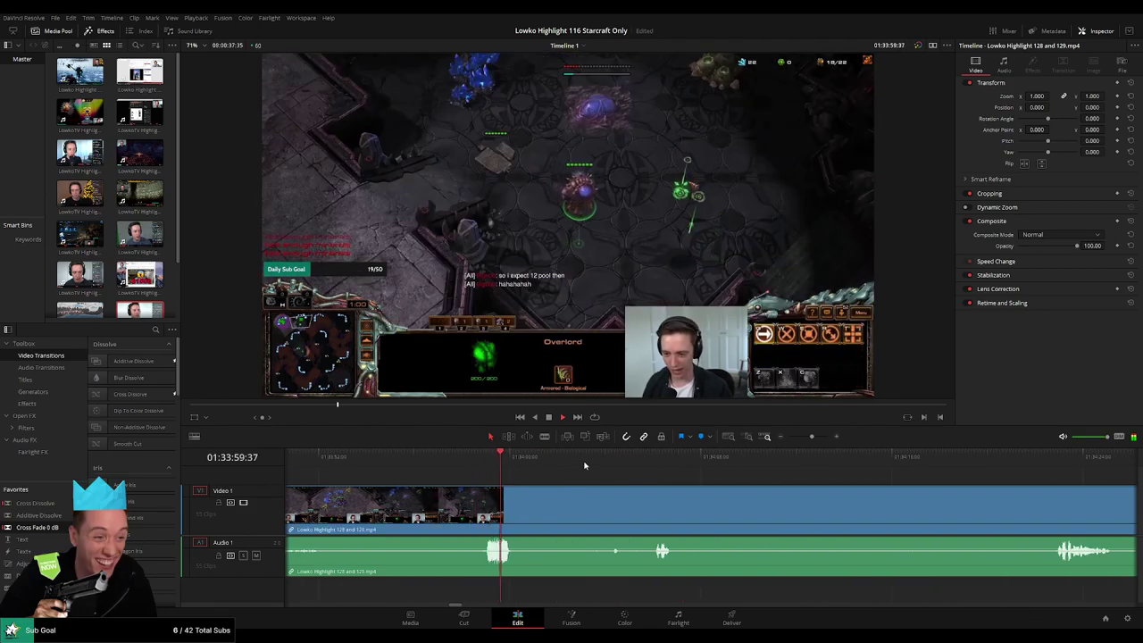
{"action": "left_click", "coordinate": [656, 458]}
{"action": "scroll", "coordinate": [555, 468], "scroll_direction": "right", "scroll_amount": 3}
{"action": "left_click", "coordinate": [774, 458]}
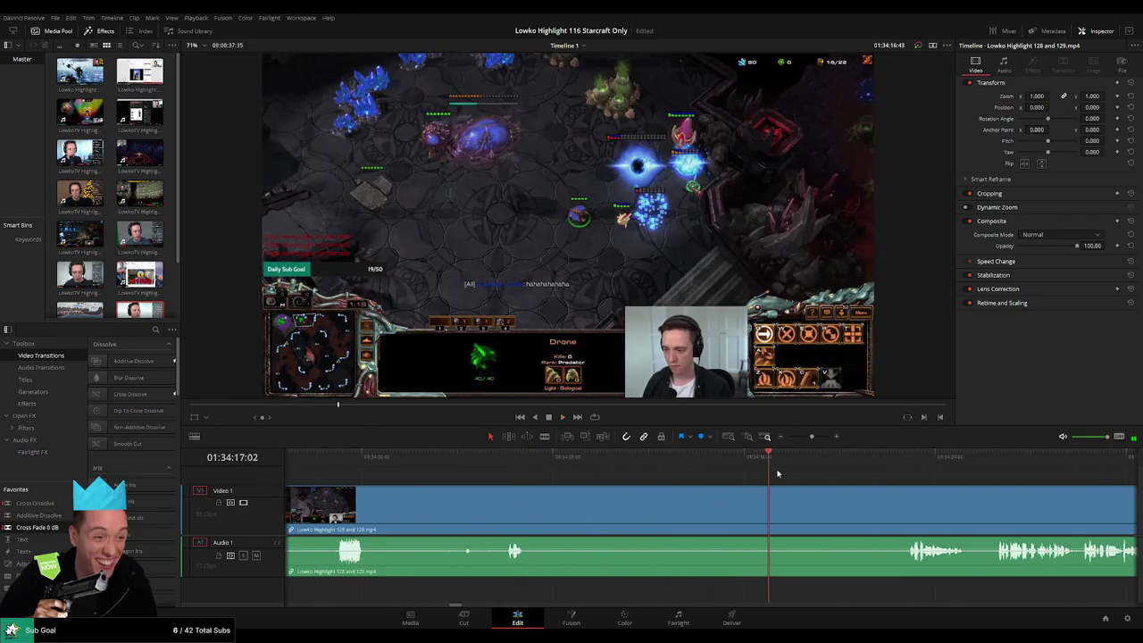
{"action": "left_click", "coordinate": [880, 458]}
{"action": "scroll", "coordinate": [565, 499], "scroll_direction": "right", "scroll_amount": 5}
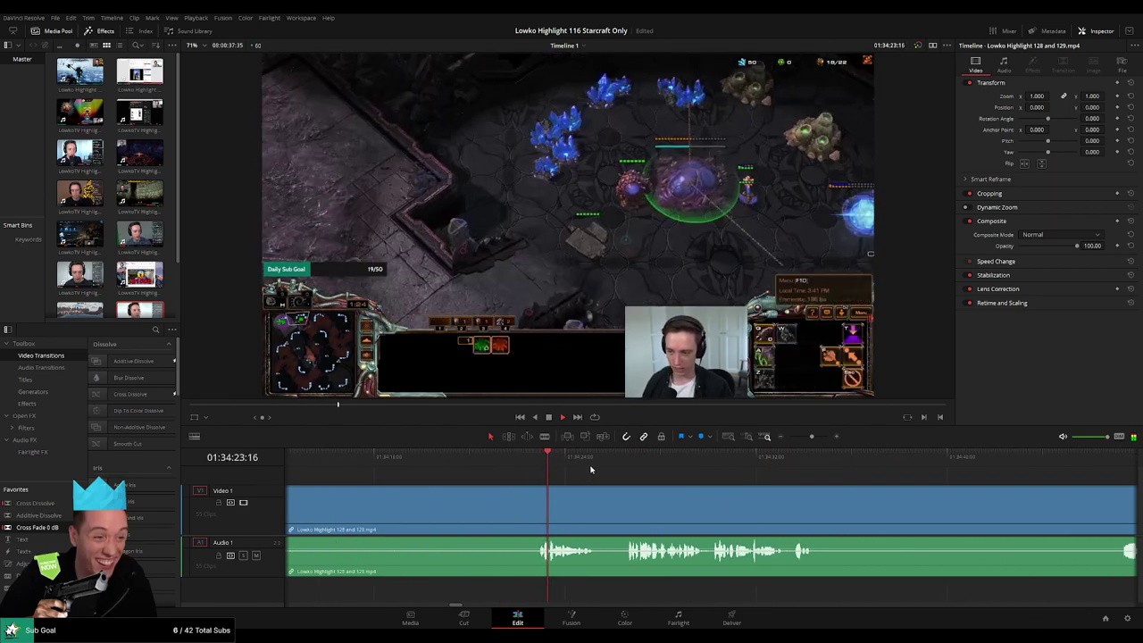
{"action": "left_click", "coordinate": [620, 457]}
{"action": "left_click", "coordinate": [783, 458]}
{"action": "left_click_drag", "start_coordinate": [918, 499], "coordinate": [596, 483]}
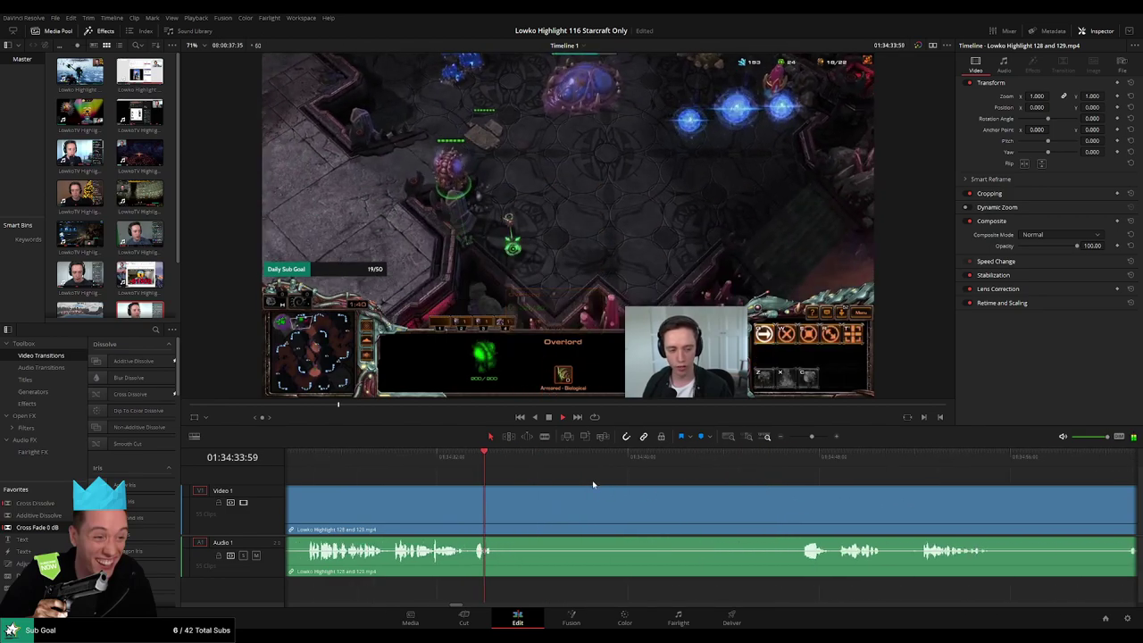
{"action": "left_click_drag", "start_coordinate": [542, 460], "coordinate": [799, 471]}
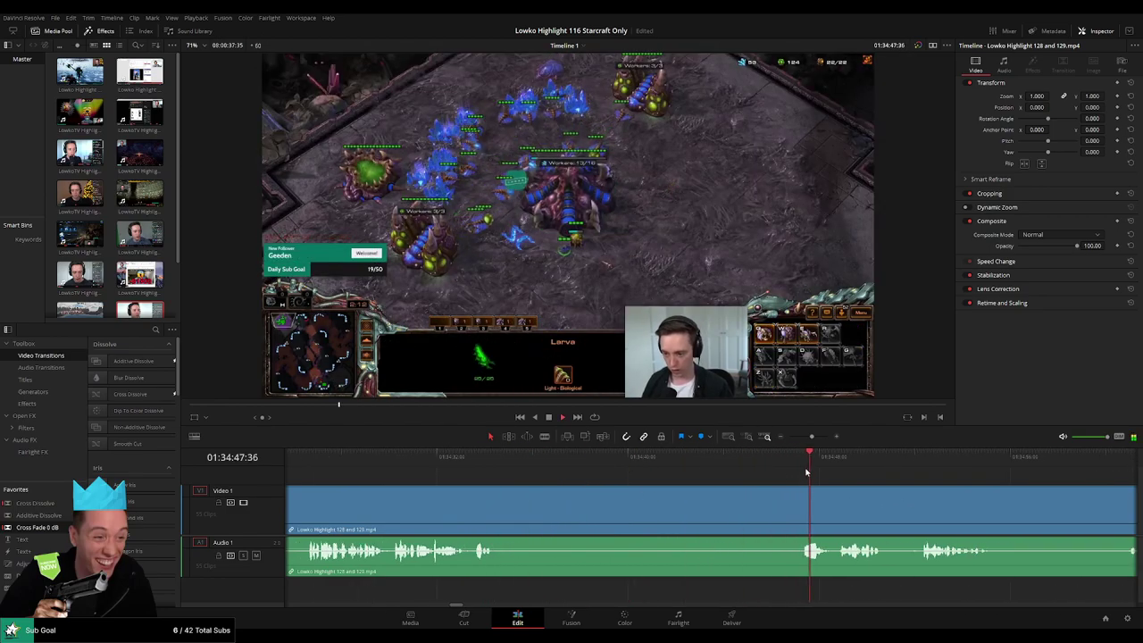
Cut out the stretch from about 01:34:34:46 to 01:34:43, close the gap and cross-fade the audio at the join
{"action": "left_click", "coordinate": [464, 457]}
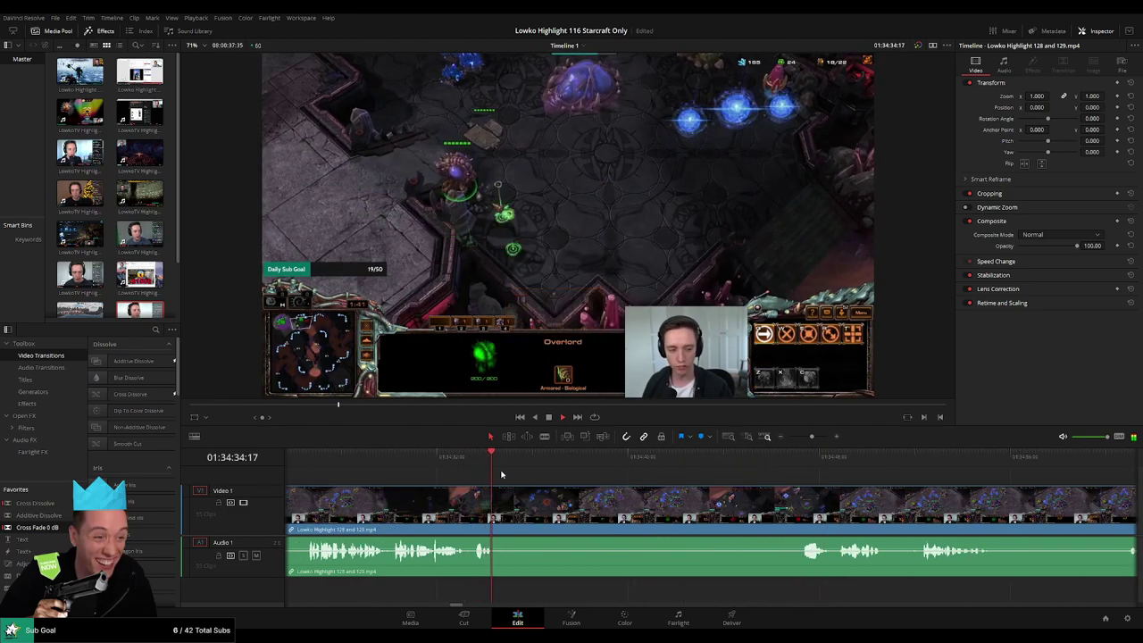
{"action": "key", "text": "b"}
{"action": "left_click", "coordinate": [502, 503]}
{"action": "left_click_drag", "start_coordinate": [568, 469], "coordinate": [698, 474]}
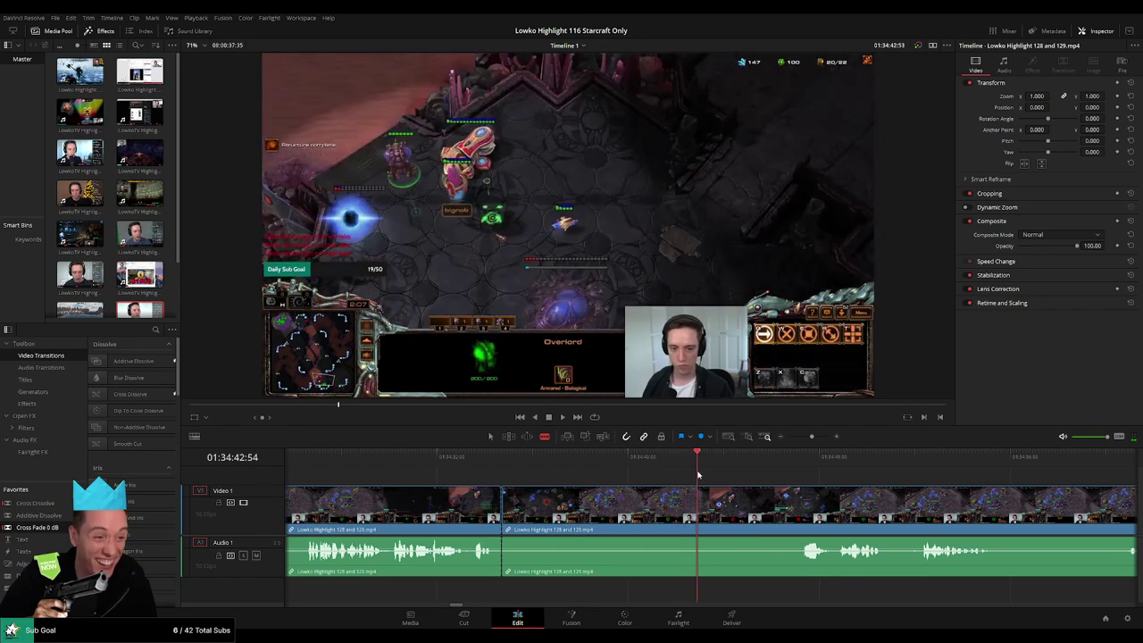
{"action": "left_click", "coordinate": [705, 507]}
{"action": "key", "text": "a"}
{"action": "left_click", "coordinate": [663, 517]}
{"action": "key", "text": "Delete"}
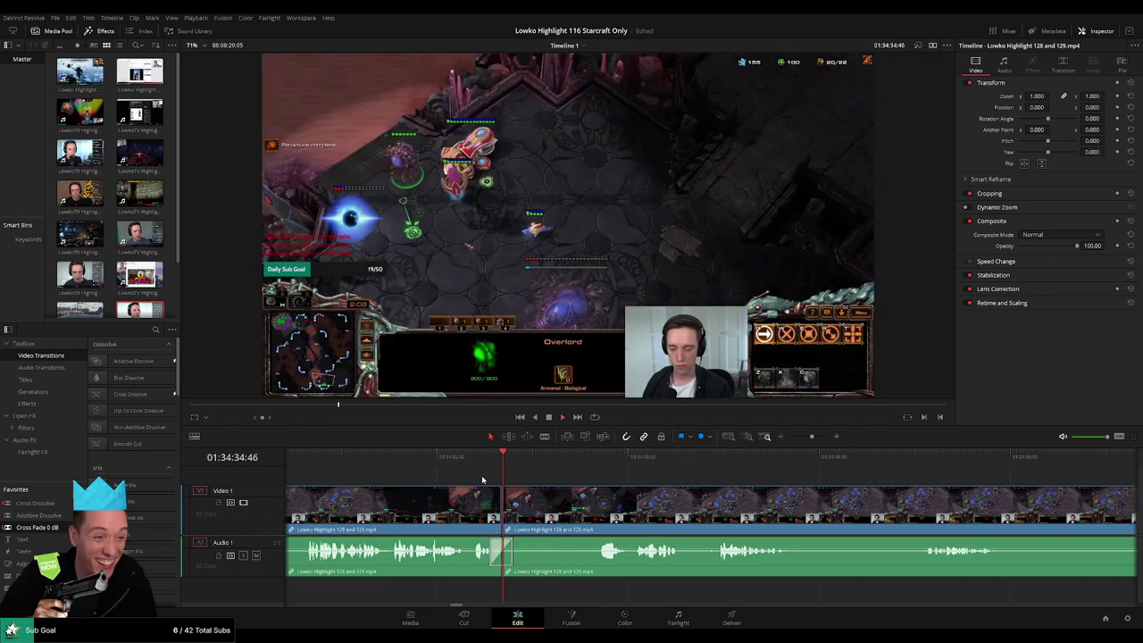
Colour the match clip between the green chatbot section and the new cut blue, including its audio
{"action": "left_click_drag", "start_coordinate": [812, 437], "coordinate": [809, 438]}
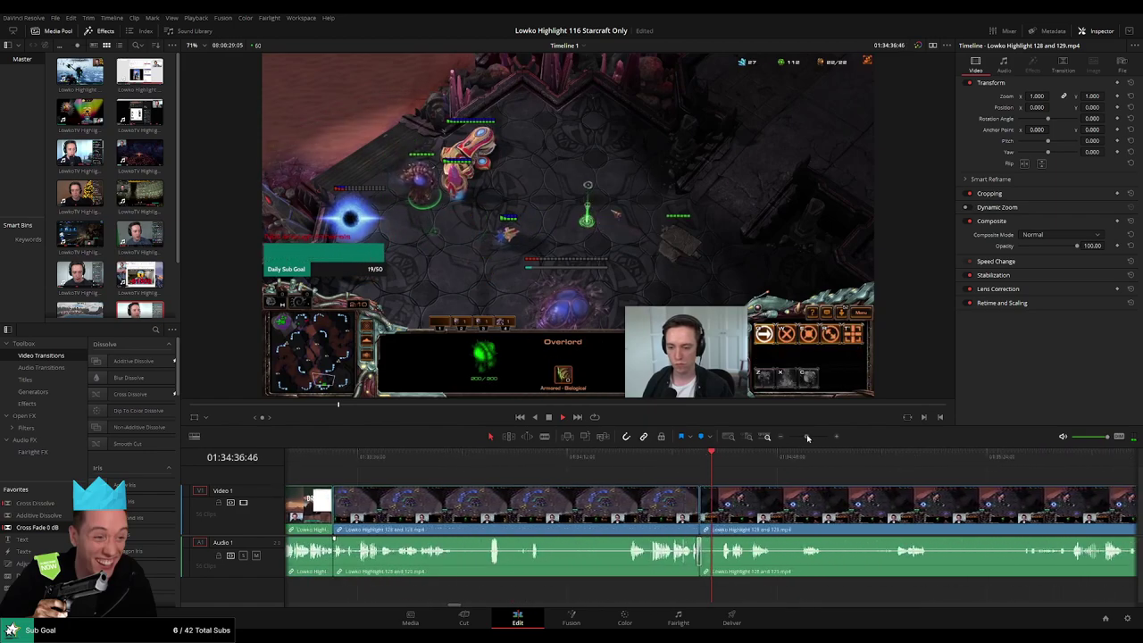
{"action": "key", "text": "space"}
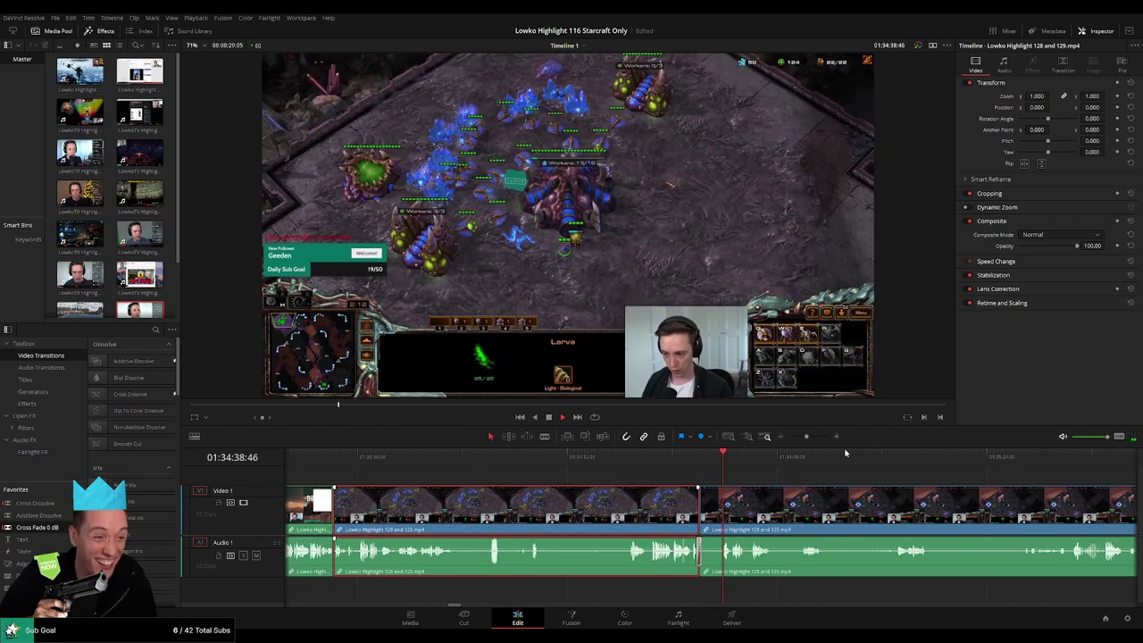
{"action": "key", "text": "c"}
{"action": "left_click", "coordinate": [777, 480]}
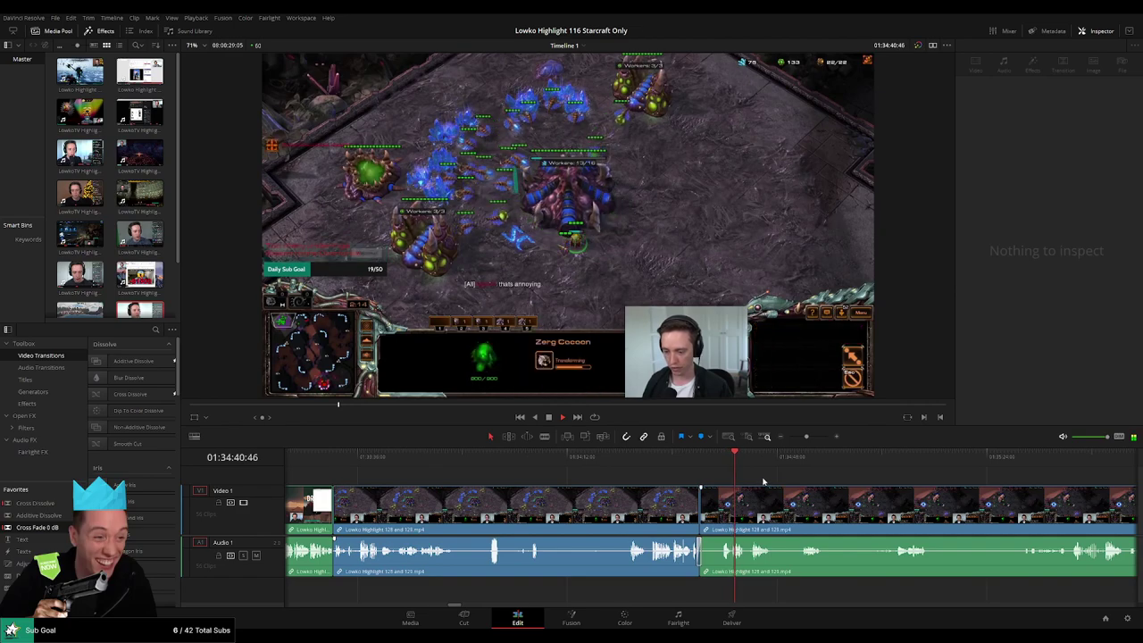
Skim the match following the blue section, from about 01:34:42 to 01:35:42, to examine which gameplay is worth keeping
{"action": "scroll", "coordinate": [761, 482], "scroll_direction": "up", "scroll_amount": 2}
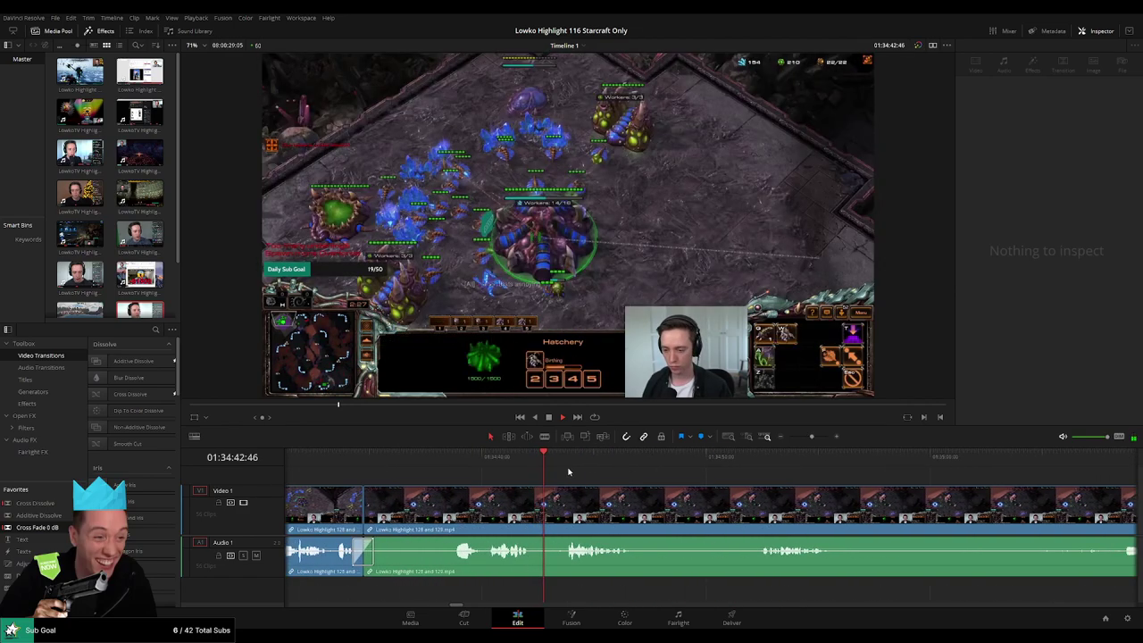
{"action": "left_click", "coordinate": [587, 462]}
{"action": "left_click_drag", "start_coordinate": [587, 462], "coordinate": [824, 473]}
{"action": "left_click_drag", "start_coordinate": [823, 472], "coordinate": [524, 473]}
{"action": "left_click_drag", "start_coordinate": [525, 472], "coordinate": [851, 470]}
{"action": "key", "text": "space"}
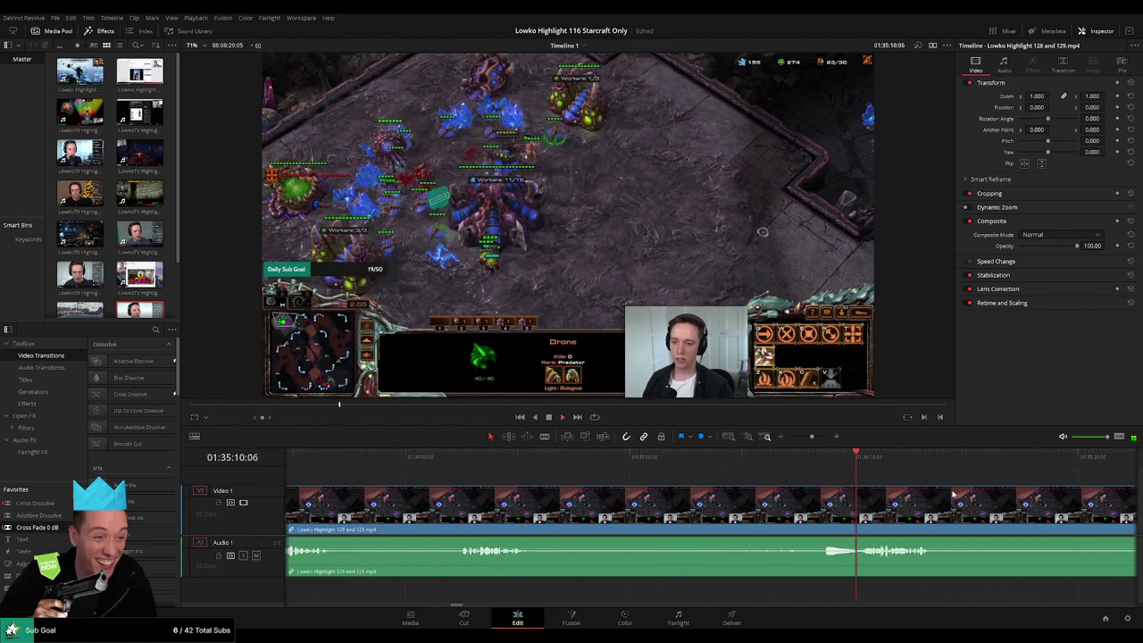
{"action": "left_click_drag", "start_coordinate": [775, 471], "coordinate": [455, 471]}
{"action": "left_click_drag", "start_coordinate": [812, 437], "coordinate": [805, 436]}
{"action": "left_click_drag", "start_coordinate": [717, 466], "coordinate": [826, 458]}
{"action": "key", "text": "space"}
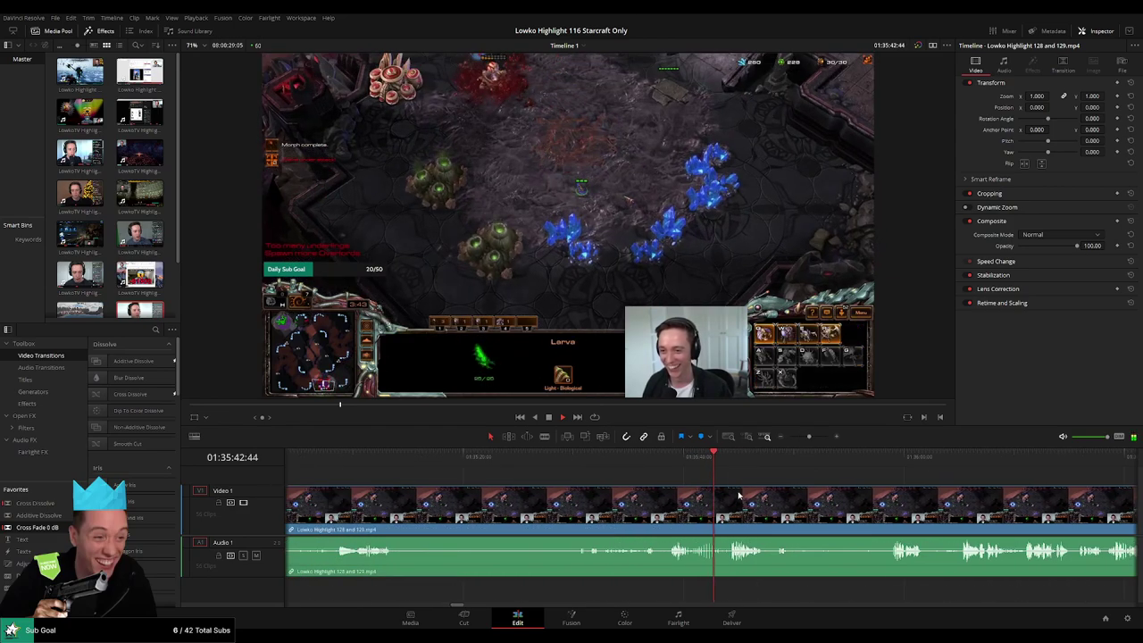
Examine the footage between about 01:35:42 and 01:36:32 for the point where gameplay changes to the full-screen webcam talk
{"action": "left_click", "coordinate": [663, 460]}
{"action": "left_click", "coordinate": [748, 459]}
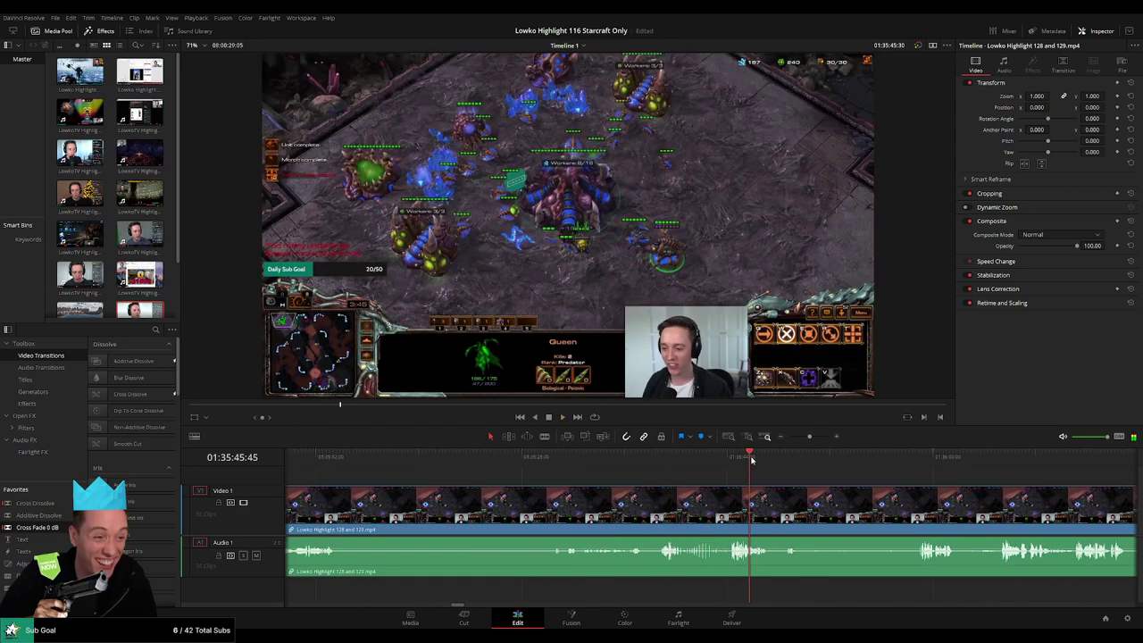
{"action": "left_click_drag", "start_coordinate": [779, 481], "coordinate": [854, 470]}
{"action": "left_click", "coordinate": [523, 460]}
{"action": "left_click_drag", "start_coordinate": [957, 483], "coordinate": [600, 488]}
{"action": "left_click_drag", "start_coordinate": [512, 471], "coordinate": [735, 471]}
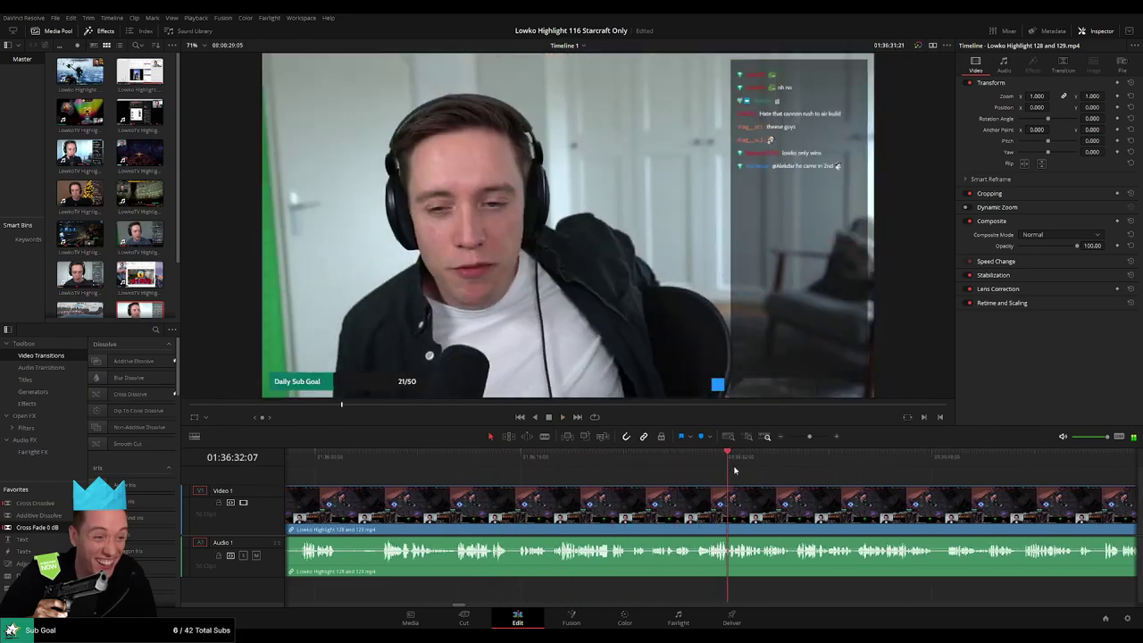
{"action": "left_click", "coordinate": [640, 467]}
{"action": "left_click", "coordinate": [598, 468]}
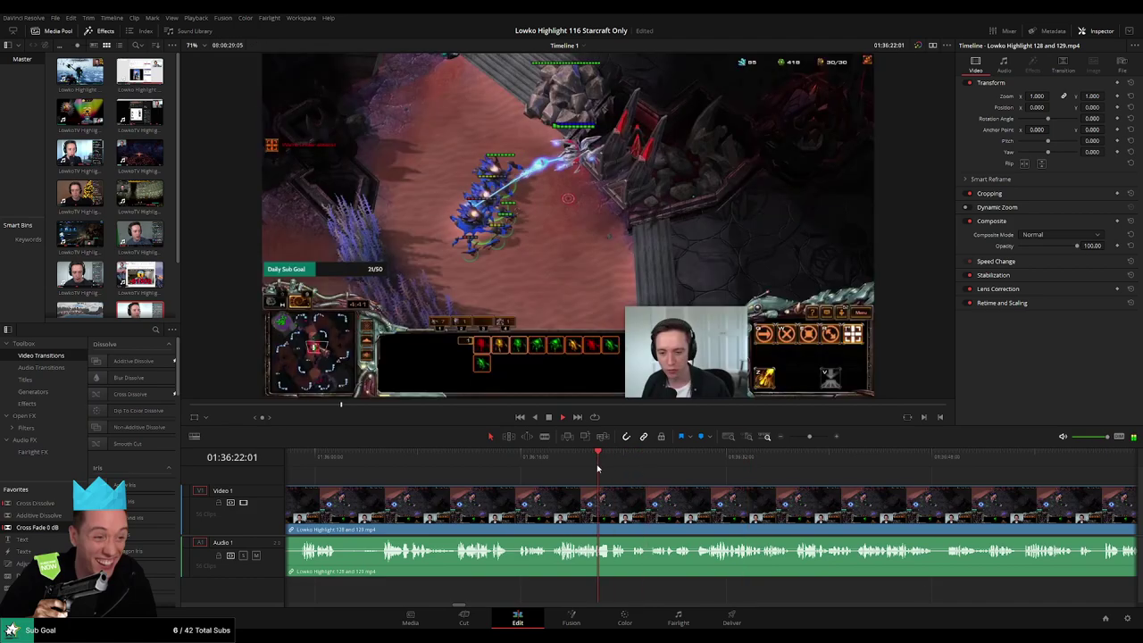
{"action": "left_click_drag", "start_coordinate": [611, 470], "coordinate": [640, 468]}
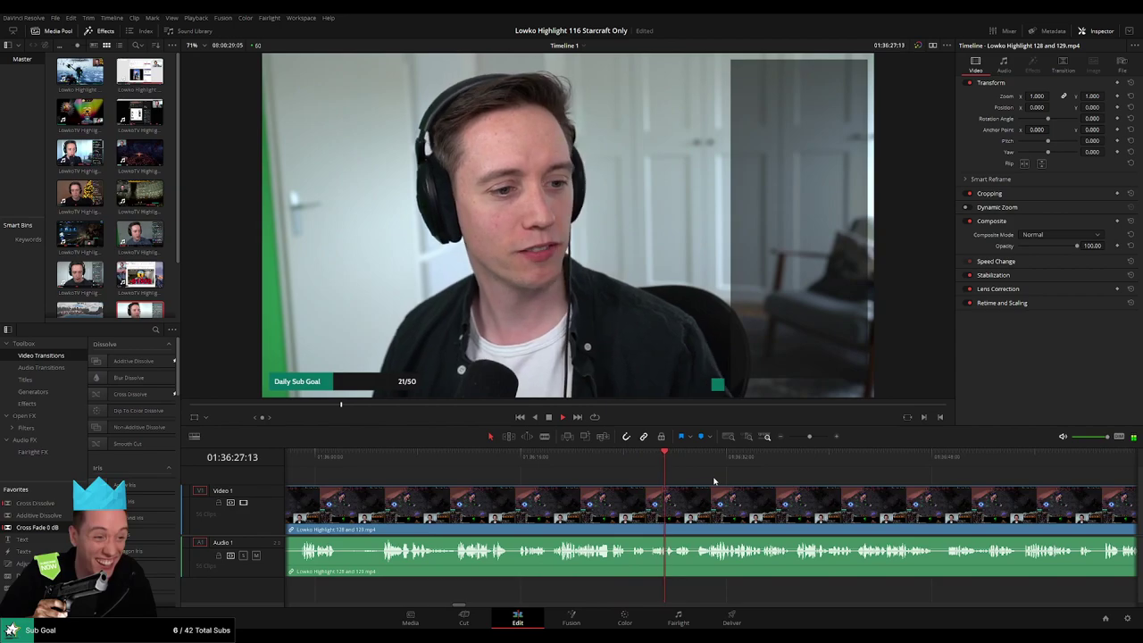
Review the full-screen webcam talk from about 01:36:27 to 01:37:28, up to where gameplay resumes
{"action": "left_click_drag", "start_coordinate": [714, 481], "coordinate": [625, 481]}
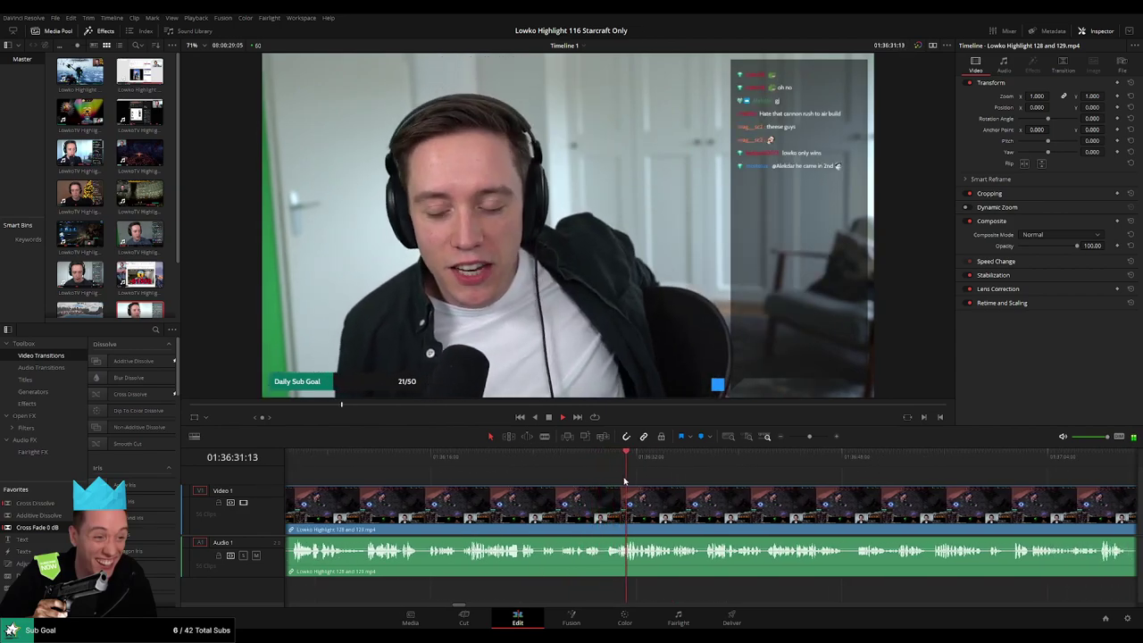
{"action": "left_click_drag", "start_coordinate": [697, 490], "coordinate": [568, 488]}
{"action": "mouse_move", "coordinate": [809, 437]}
{"action": "left_mouse_down"}
{"action": "mouse_move", "coordinate": [784, 439]}
{"action": "mouse_move", "coordinate": [804, 441]}
{"action": "left_mouse_up"}
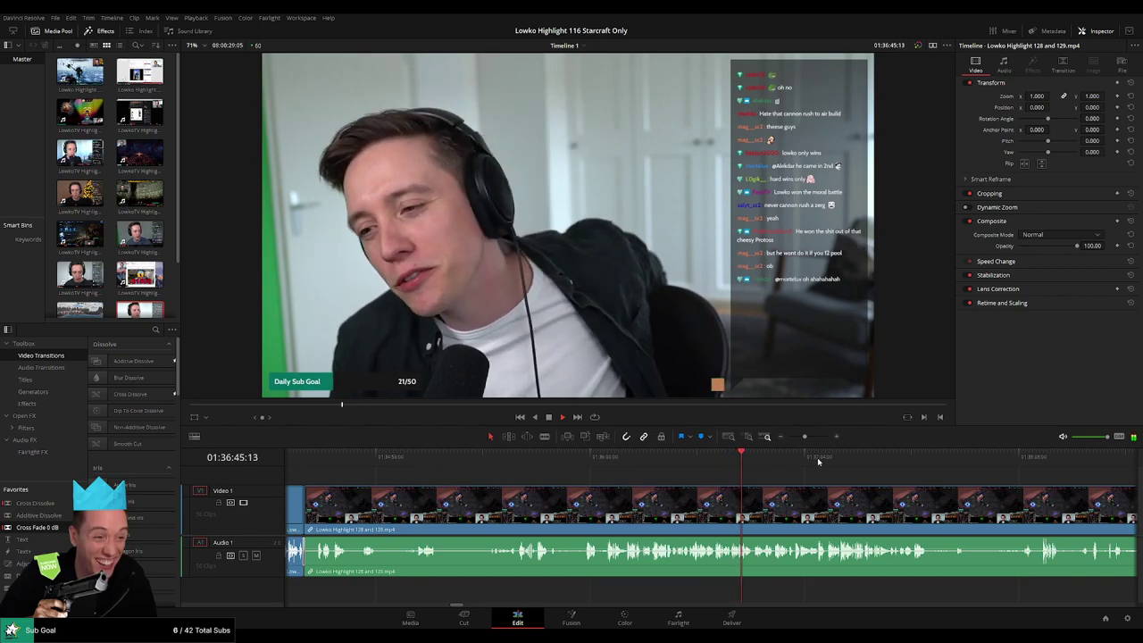
{"action": "left_click_drag", "start_coordinate": [808, 441], "coordinate": [814, 440]}
{"action": "scroll", "coordinate": [617, 494], "scroll_direction": "right", "scroll_amount": 3}
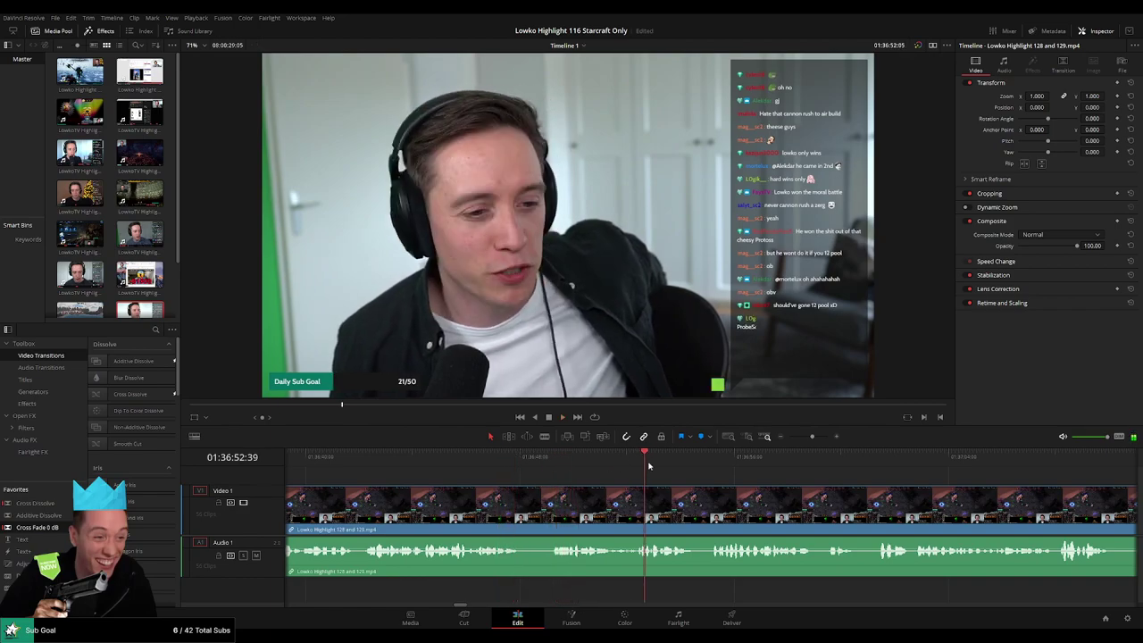
{"action": "left_click_drag", "start_coordinate": [762, 497], "coordinate": [569, 491]}
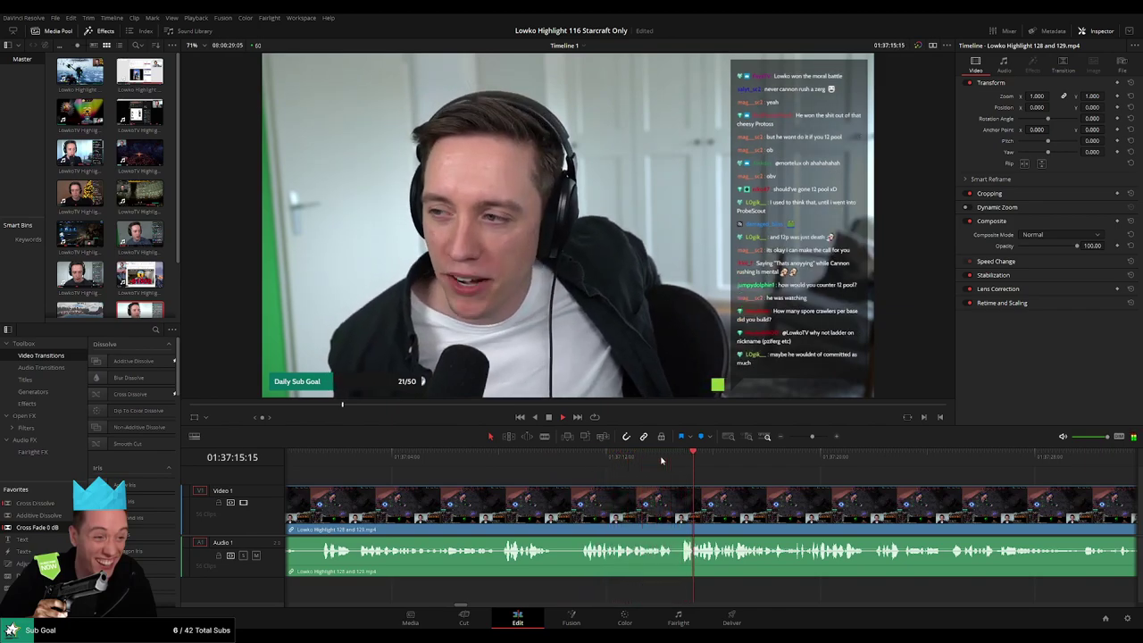
{"action": "left_click", "coordinate": [666, 457]}
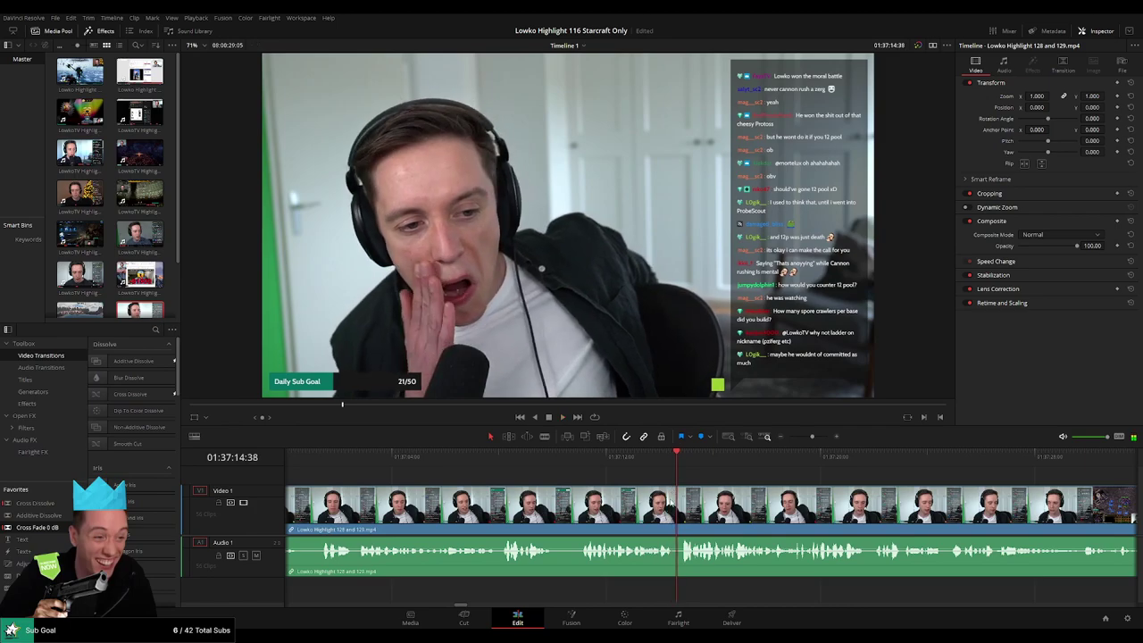
{"action": "key", "text": "space"}
{"action": "scroll", "coordinate": [597, 480], "scroll_direction": "right", "scroll_amount": 3}
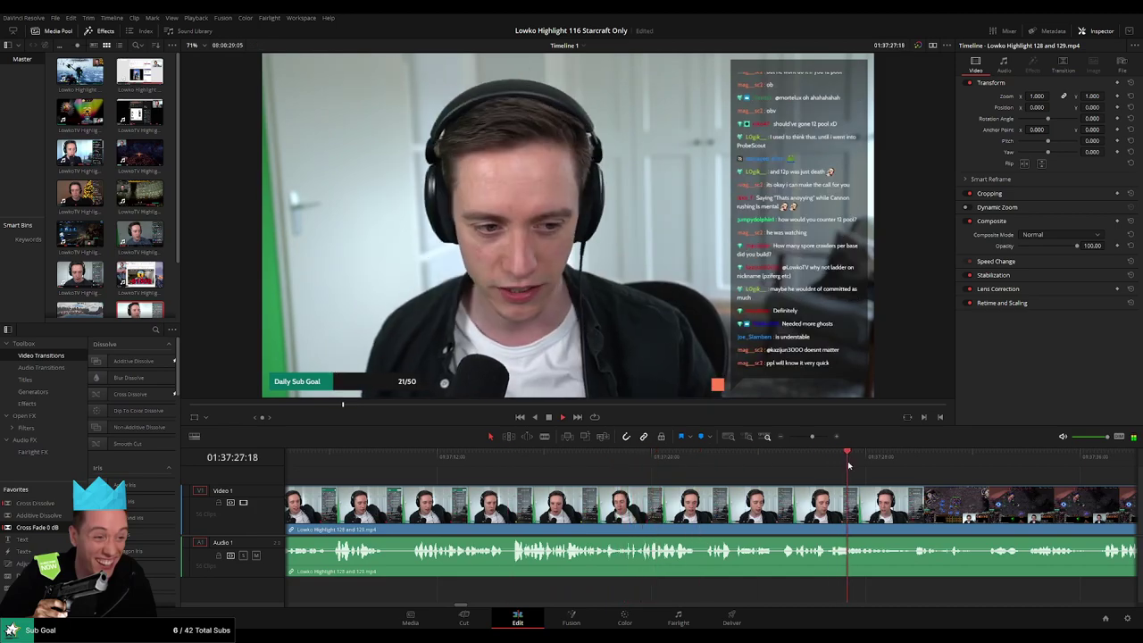
{"action": "scroll", "coordinate": [544, 482], "scroll_direction": "right", "scroll_amount": 8}
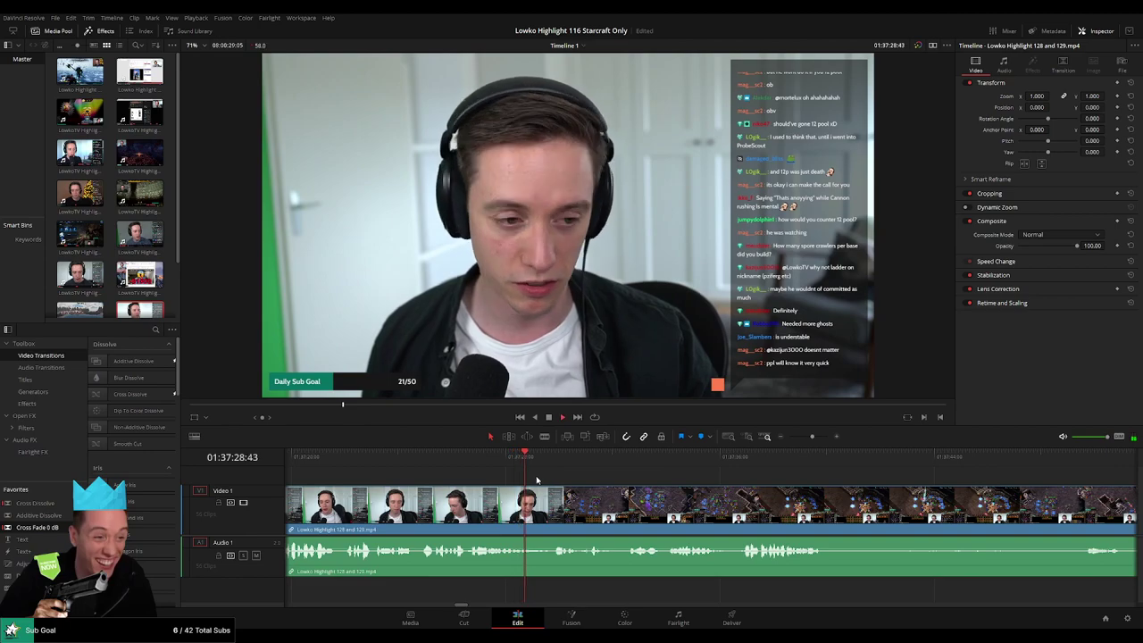
Skim the resumed StarCraft match from about 01:37:37 to 01:39:51 for how it develops and finishes
{"action": "left_click", "coordinate": [722, 471]}
{"action": "scroll", "coordinate": [643, 488], "scroll_direction": "right", "scroll_amount": 5}
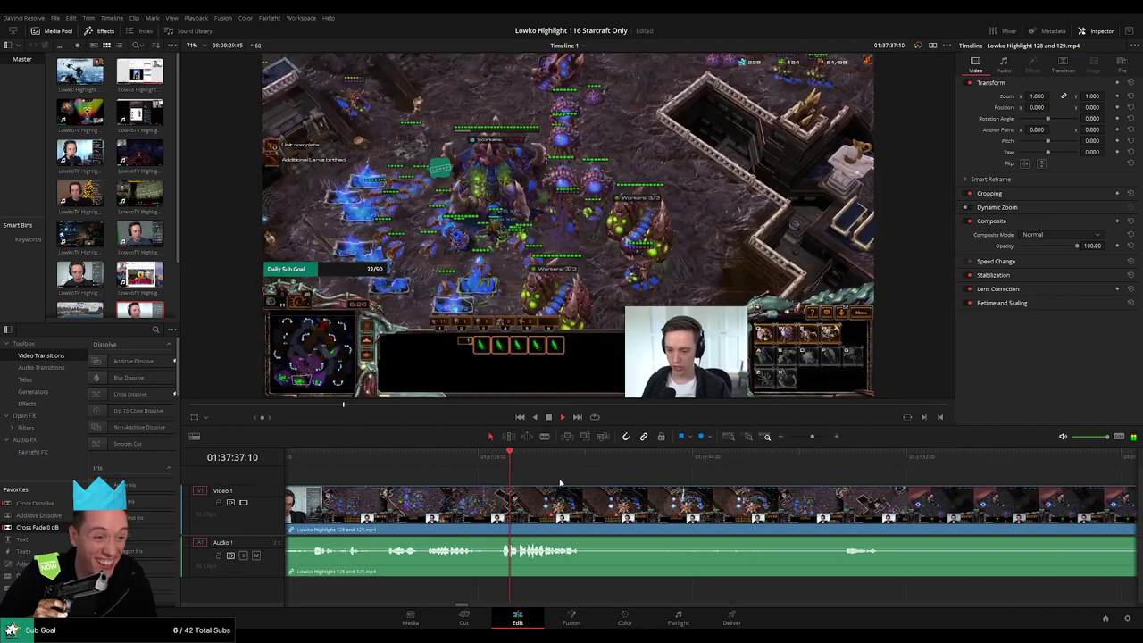
{"action": "left_click_drag", "start_coordinate": [523, 469], "coordinate": [613, 462]}
{"action": "left_click", "coordinate": [815, 469]}
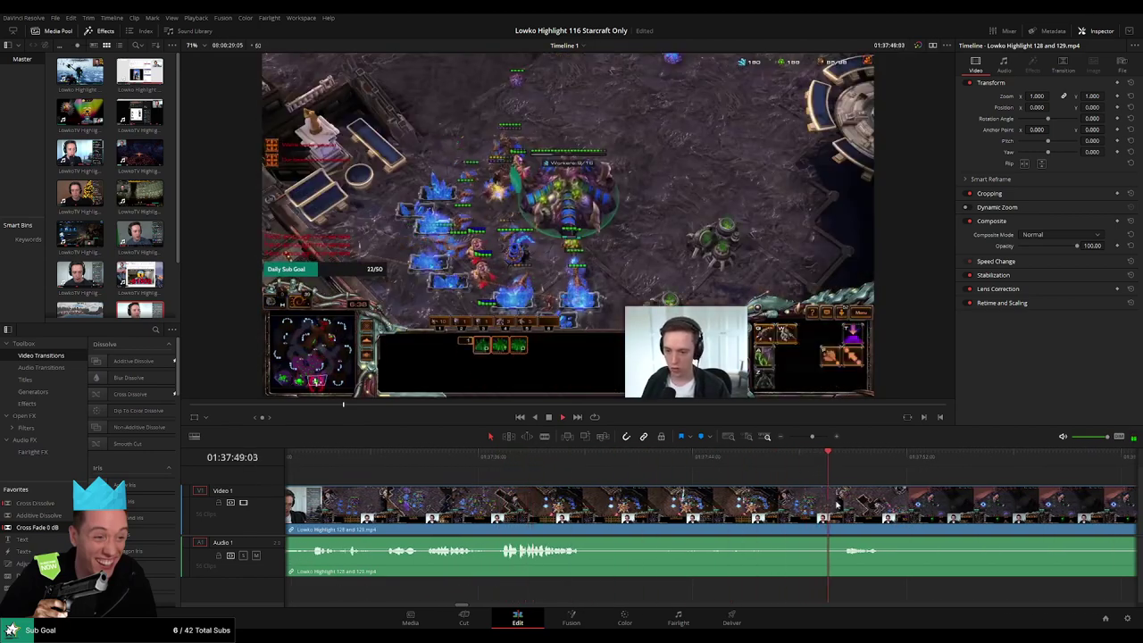
{"action": "left_click", "coordinate": [978, 464]}
{"action": "left_click_drag", "start_coordinate": [812, 437], "coordinate": [801, 440]}
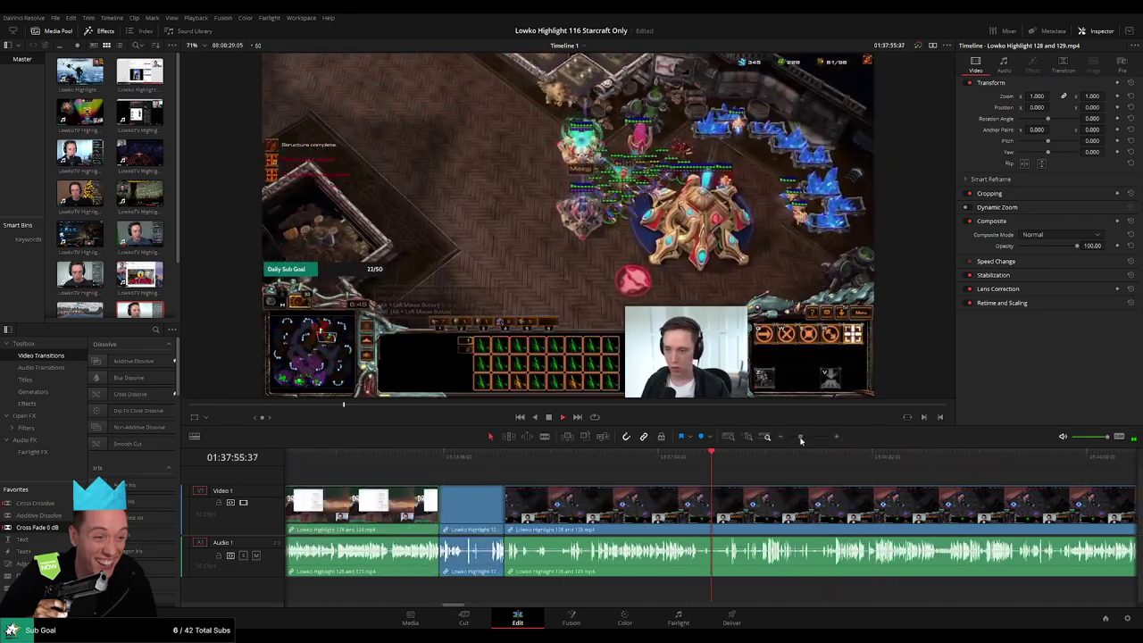
{"action": "left_click_drag", "start_coordinate": [715, 466], "coordinate": [787, 457]}
{"action": "scroll", "coordinate": [802, 502], "scroll_direction": "up", "scroll_amount": 3}
{"action": "key", "text": "space"}
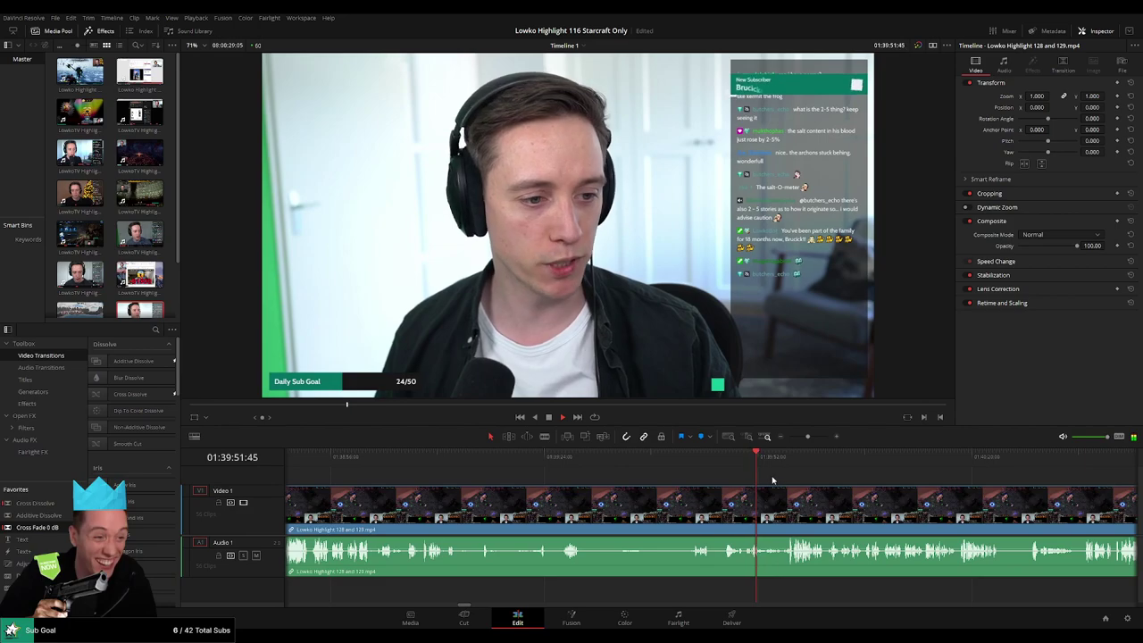
Examine the end of the match at about 01:39:43 and the webcam reaction up to about 01:40:11
{"action": "left_click_drag", "start_coordinate": [811, 436], "coordinate": [813, 439]}
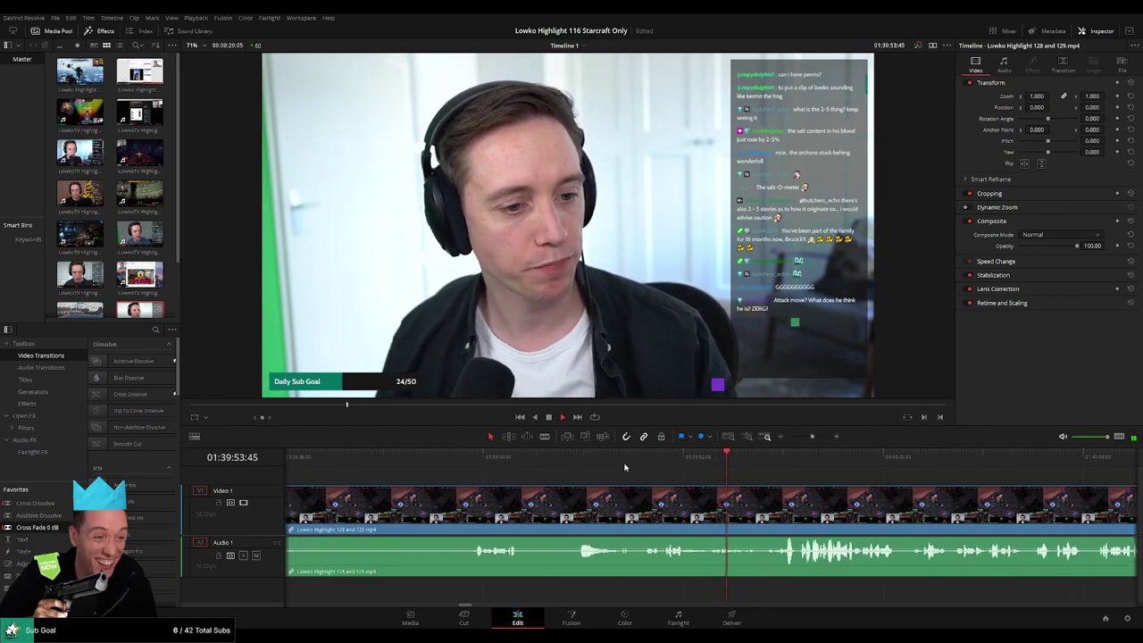
{"action": "left_click", "coordinate": [497, 456]}
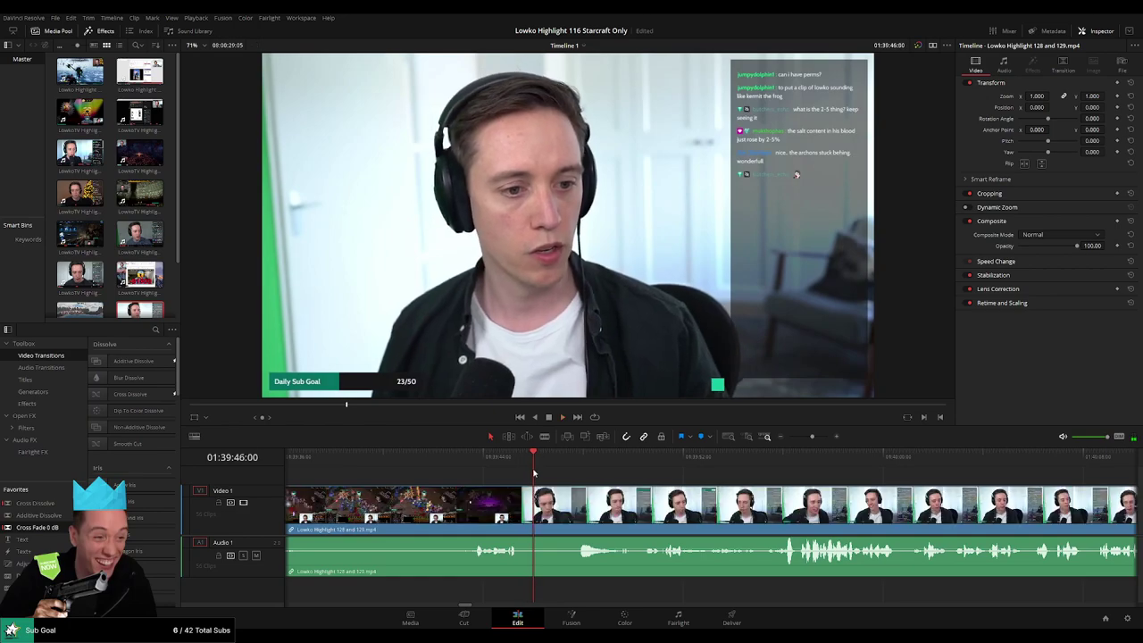
{"action": "left_click_drag", "start_coordinate": [527, 462], "coordinate": [505, 464]}
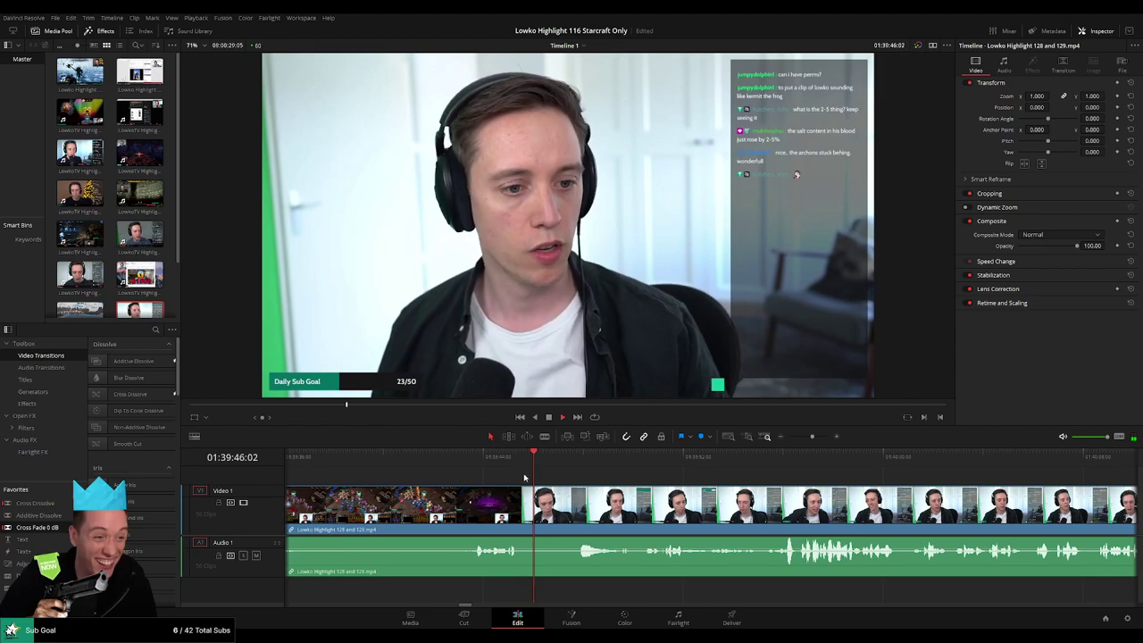
{"action": "left_click_drag", "start_coordinate": [518, 465], "coordinate": [466, 460]}
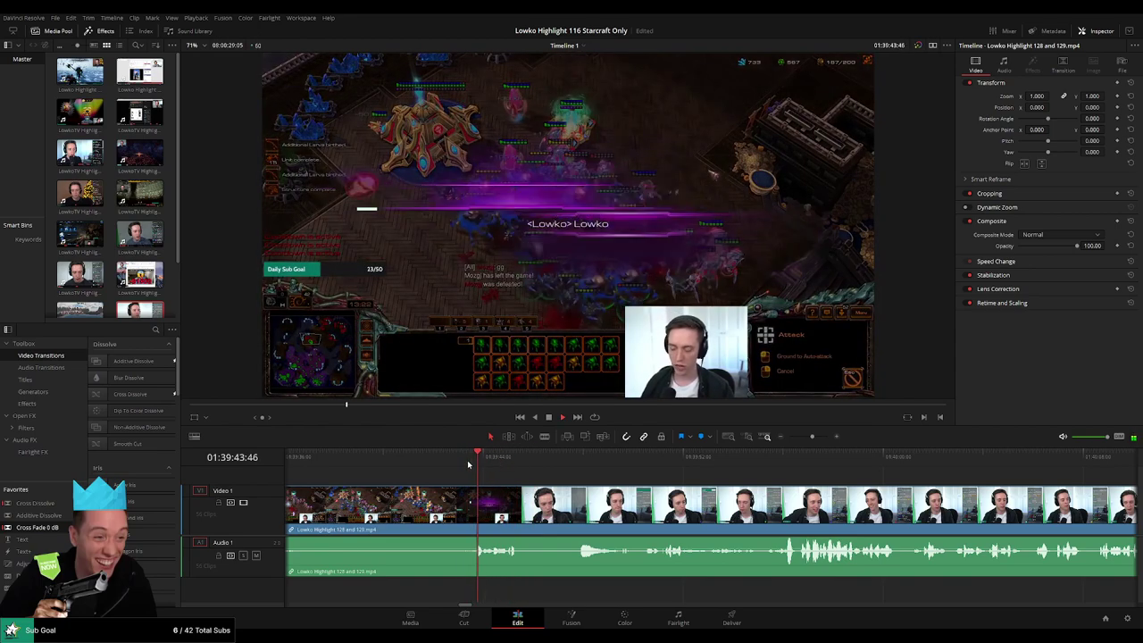
{"action": "left_click", "coordinate": [898, 458]}
{"action": "left_click", "coordinate": [1006, 459]}
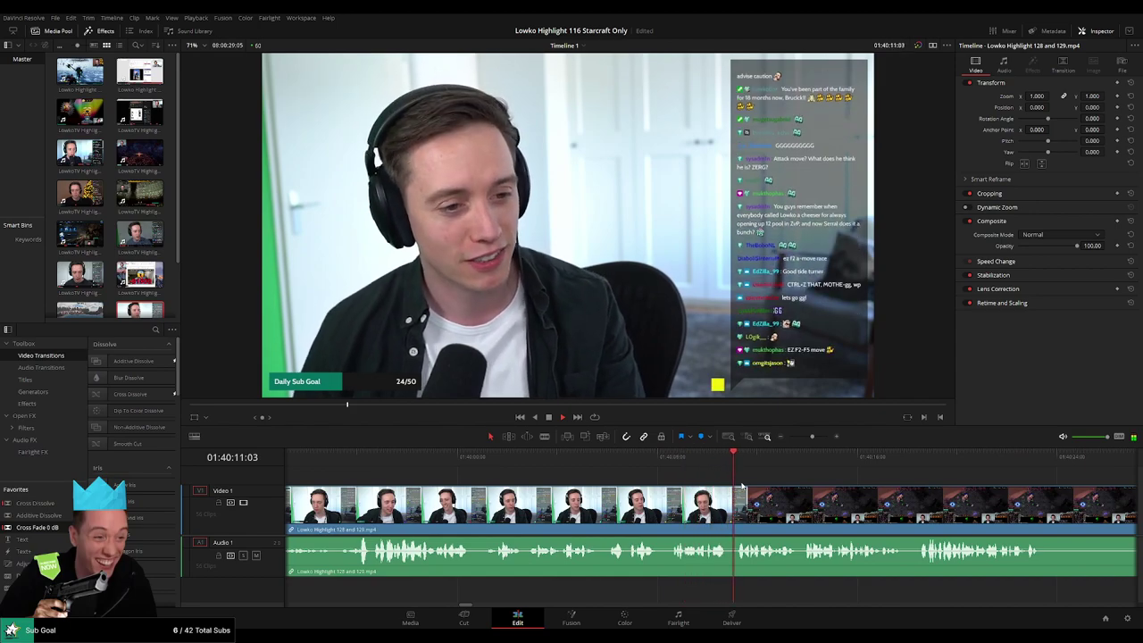
{"action": "left_click", "coordinate": [622, 459]}
Review the post-match Twitch clip viewing between about 01:40:21 and 01:40:44 for content worth keeping
{"action": "left_click", "coordinate": [698, 464]}
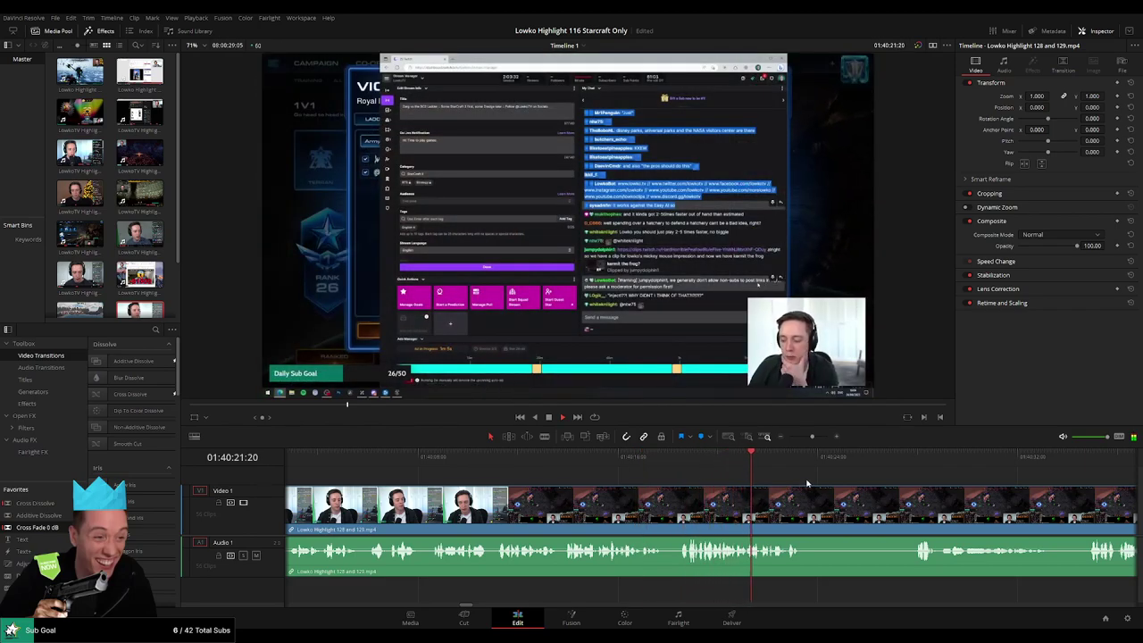
{"action": "left_click", "coordinate": [855, 463]}
{"action": "left_click", "coordinate": [900, 462]}
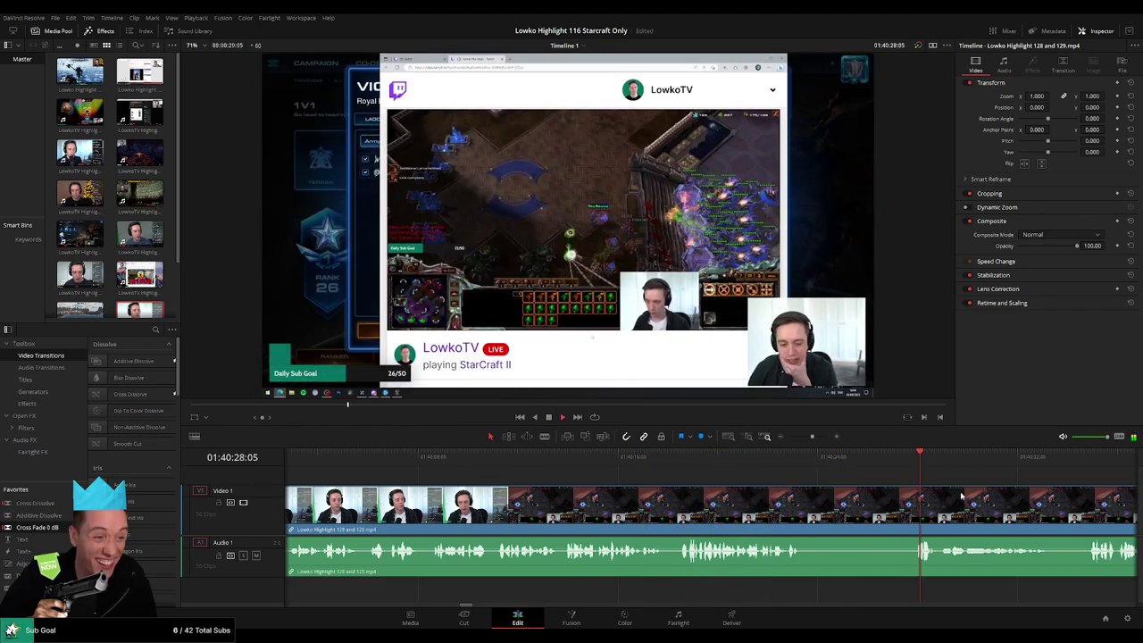
{"action": "left_click_drag", "start_coordinate": [965, 497], "coordinate": [588, 474]}
{"action": "left_click", "coordinate": [649, 467]}
{"action": "left_click", "coordinate": [700, 466]}
{"action": "left_click_drag", "start_coordinate": [804, 482], "coordinate": [586, 479]}
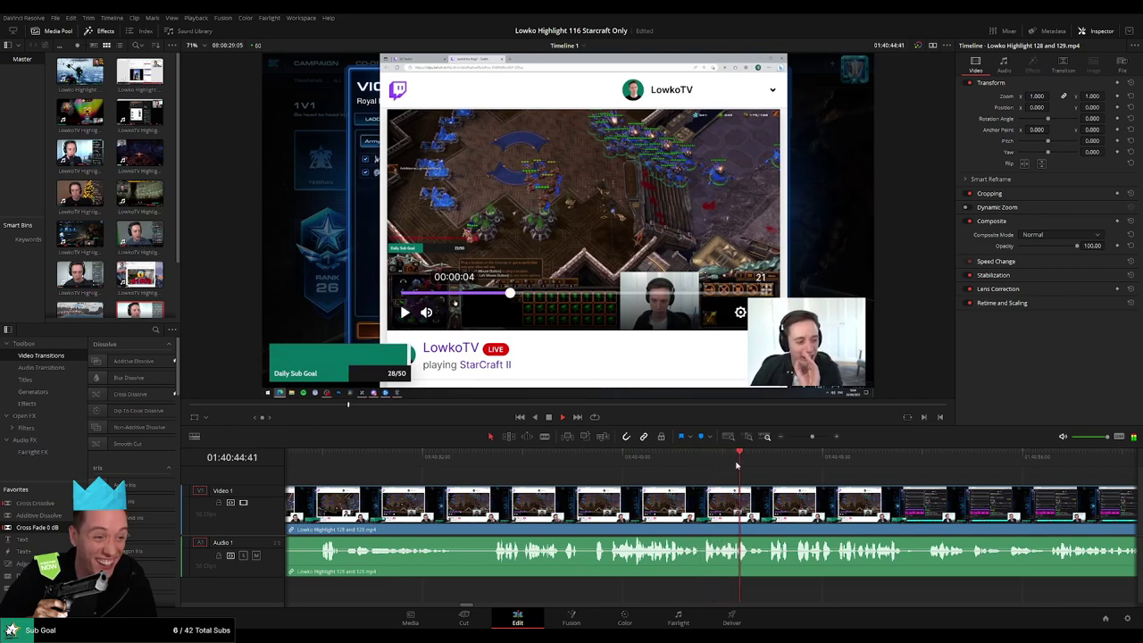
{"action": "left_click", "coordinate": [422, 457]}
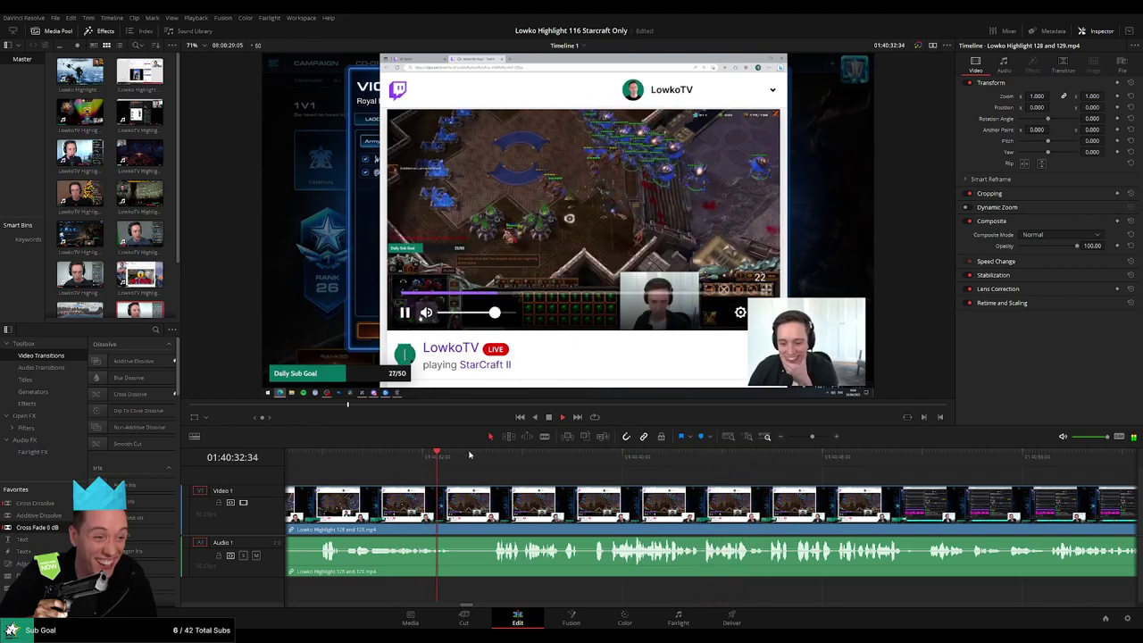
{"action": "left_click", "coordinate": [498, 455]}
Split the match clip at about 01:41:03, on the Victory graph screen following the chat browsing
{"action": "left_click_drag", "start_coordinate": [529, 458], "coordinate": [512, 506]}
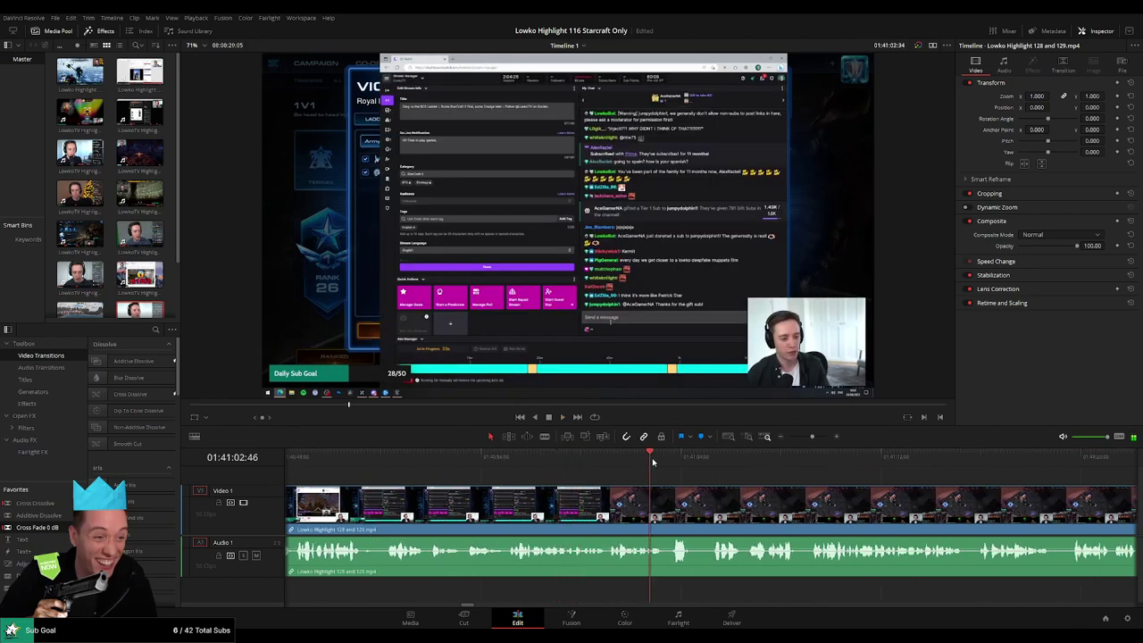
{"action": "left_click_drag", "start_coordinate": [652, 461], "coordinate": [682, 462]}
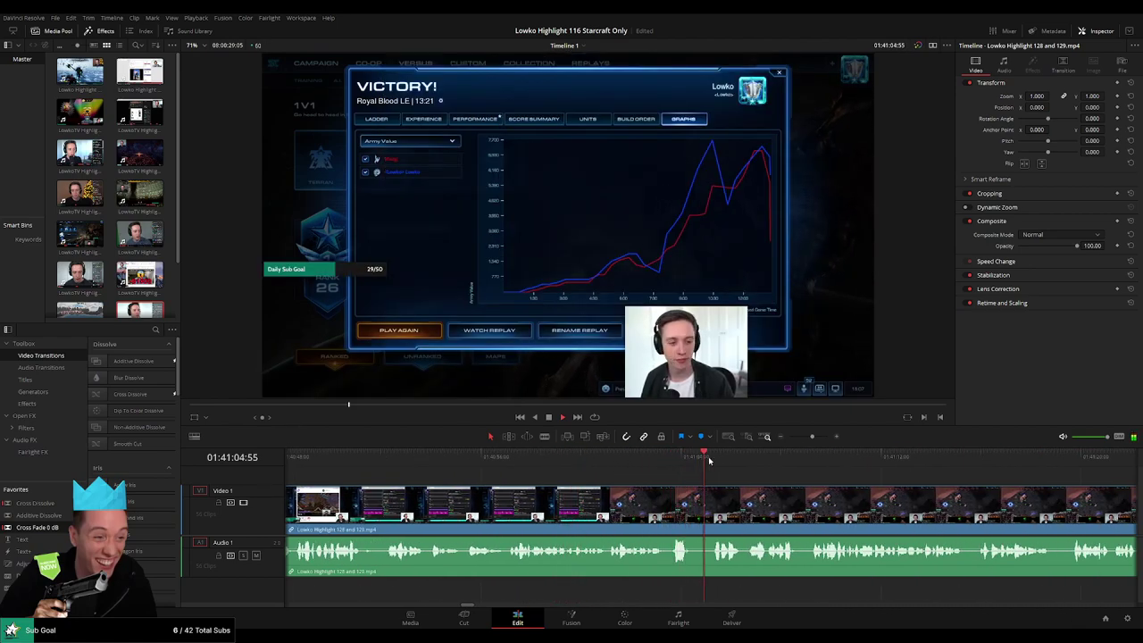
{"action": "left_click_drag", "start_coordinate": [750, 462], "coordinate": [823, 467]}
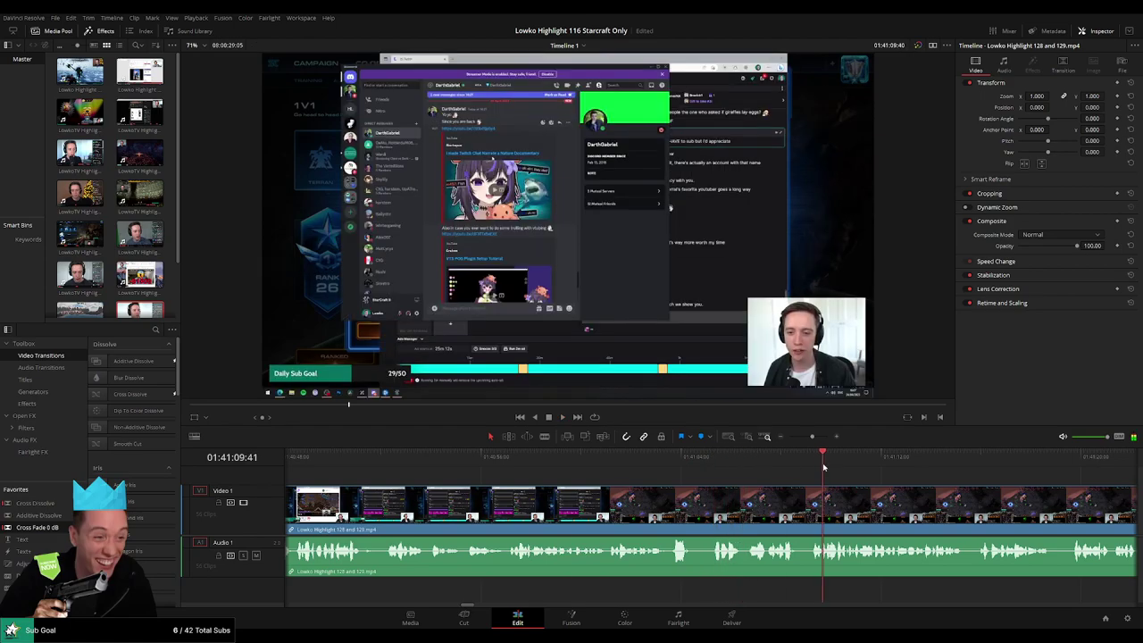
{"action": "left_click", "coordinate": [649, 465]}
{"action": "key", "text": "b"}
{"action": "left_click", "coordinate": [670, 506]}
{"action": "key", "text": "space"}
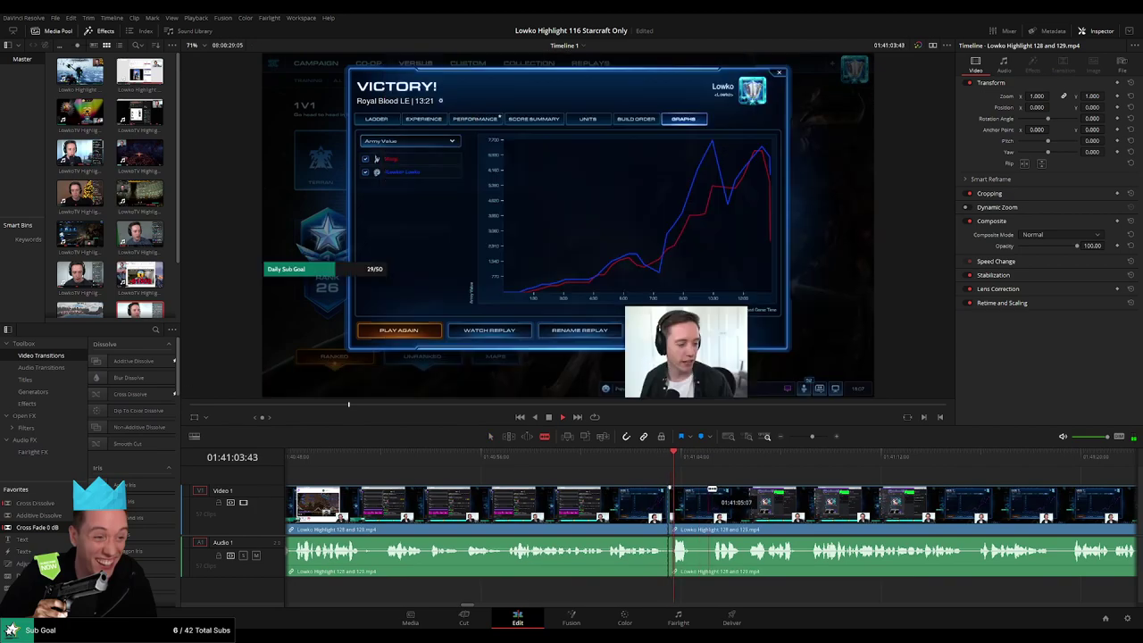
Skim the remaining footage from about 01:41:21 to 03:03:55 for where the next StarCraft content begins
{"action": "left_click_drag", "start_coordinate": [812, 437], "coordinate": [790, 437]}
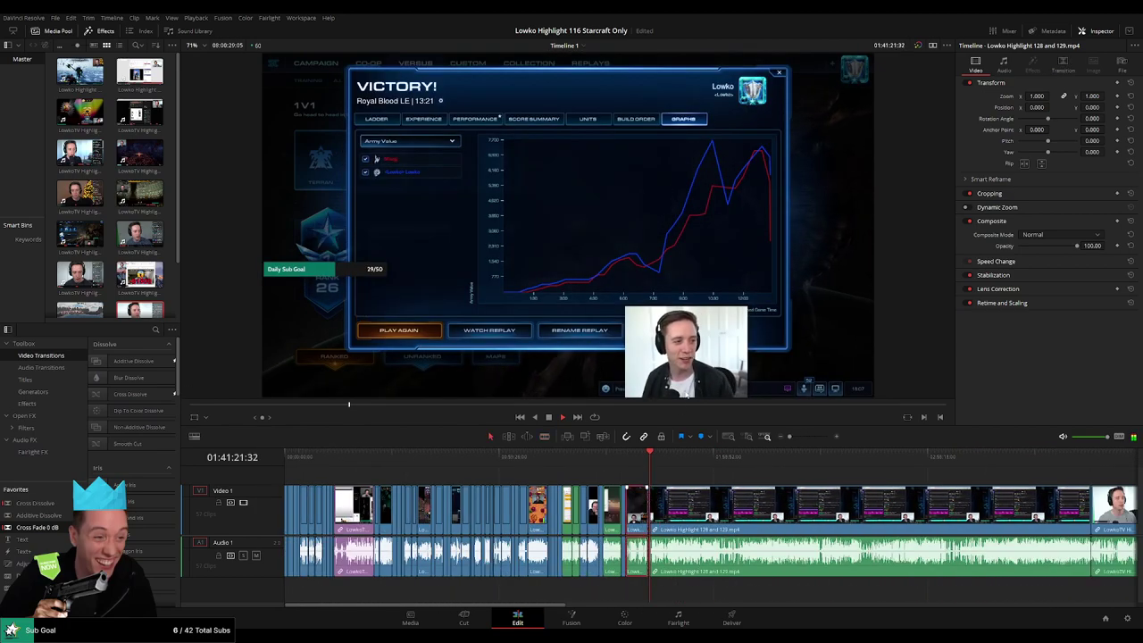
{"action": "left_click_drag", "start_coordinate": [708, 491], "coordinate": [1029, 475]}
{"action": "key", "text": "space"}
{"action": "scroll", "coordinate": [603, 477], "scroll_direction": "up", "scroll_amount": 5}
{"action": "left_click_drag", "start_coordinate": [797, 440], "coordinate": [782, 440]}
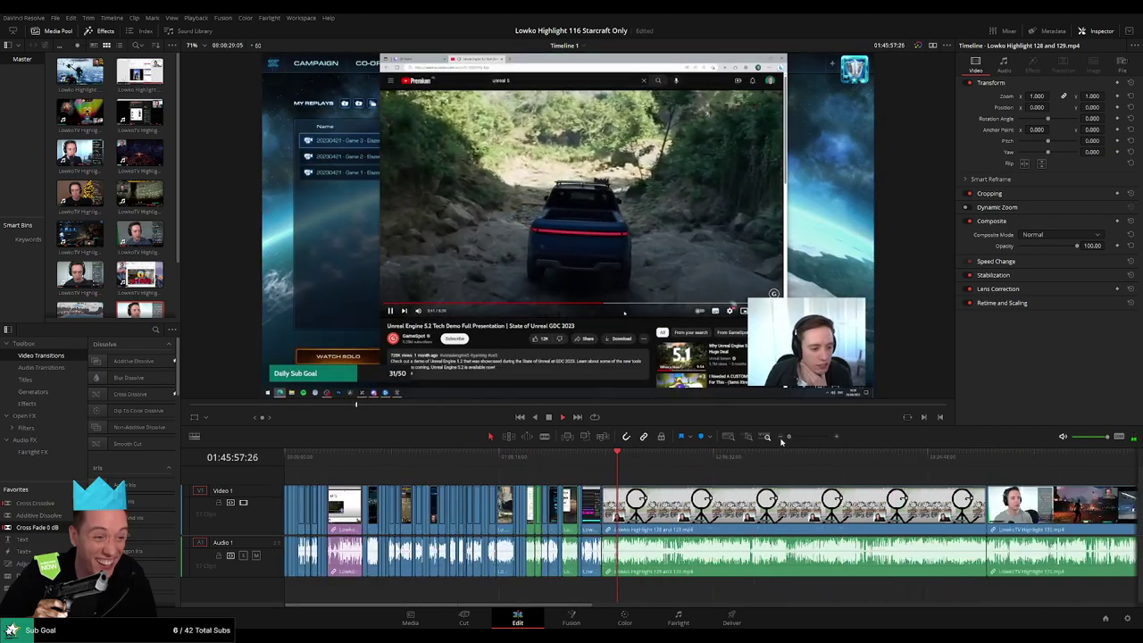
{"action": "left_click_drag", "start_coordinate": [618, 462], "coordinate": [589, 474]}
{"action": "key", "text": "space"}
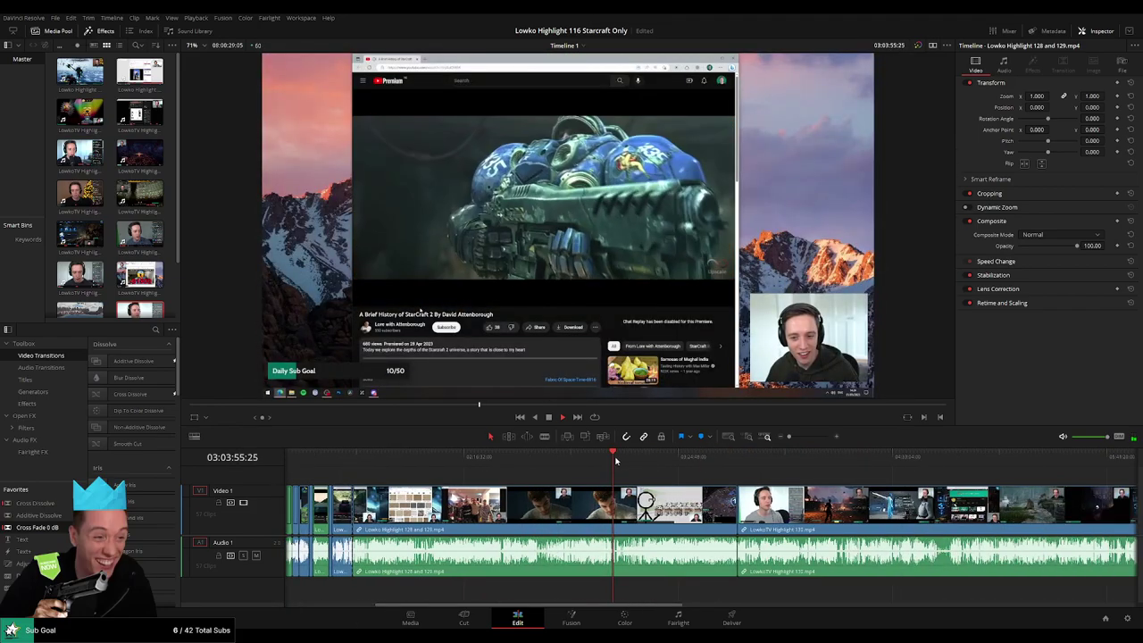
Cut out everything from the 01:41:03 split to the start of the Brief History of StarCraft 2 video, about 03:03:02, and close the gap
{"action": "left_click", "coordinate": [804, 437]}
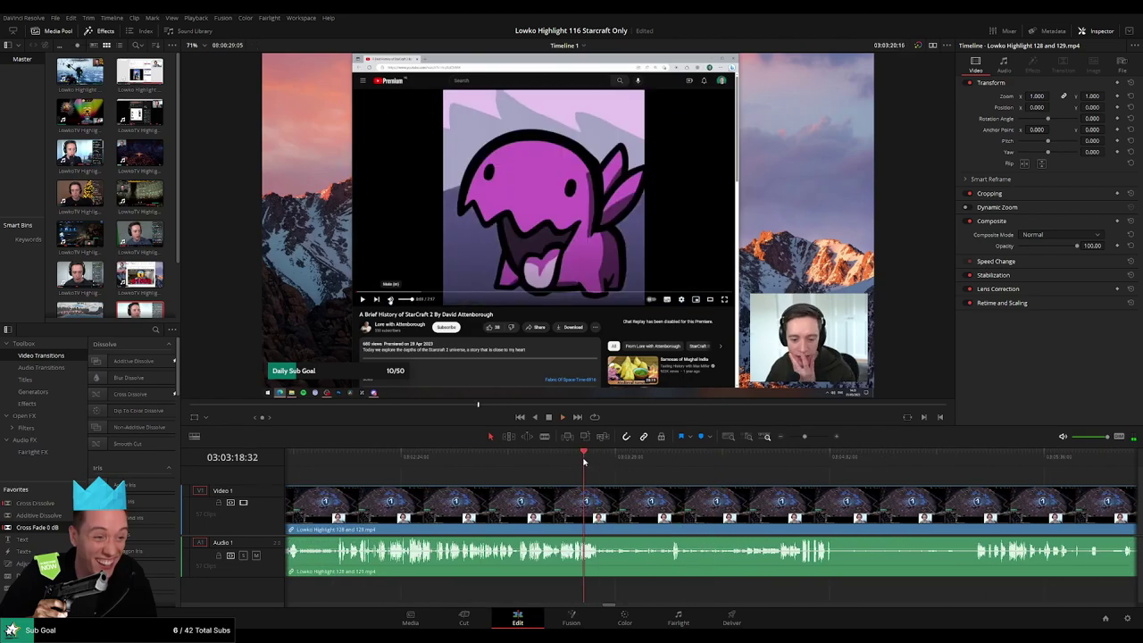
{"action": "left_click", "coordinate": [563, 465]}
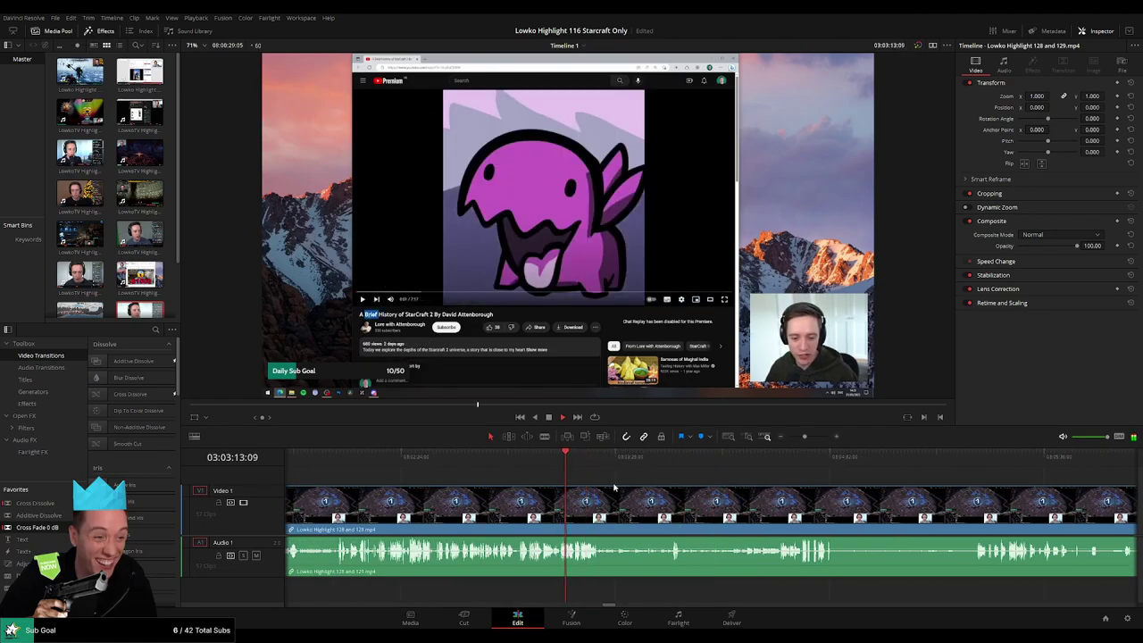
{"action": "scroll", "coordinate": [616, 487], "scroll_direction": "up", "scroll_amount": 1}
{"action": "scroll", "coordinate": [695, 513], "scroll_direction": "up", "scroll_amount": 1}
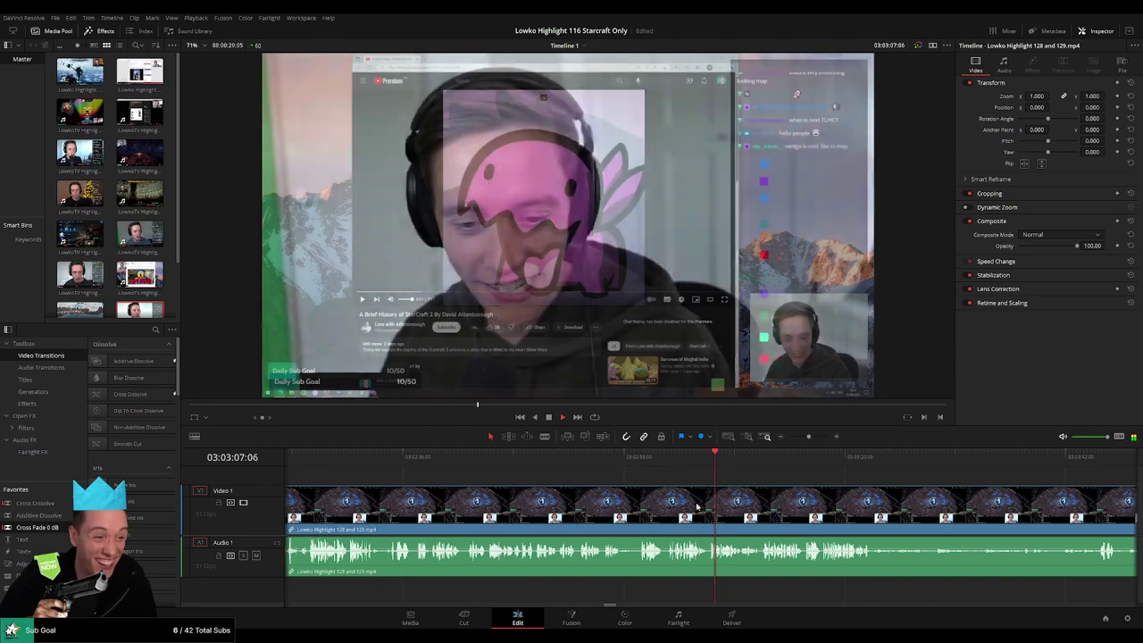
{"action": "scroll", "coordinate": [692, 486], "scroll_direction": "down", "scroll_amount": 6}
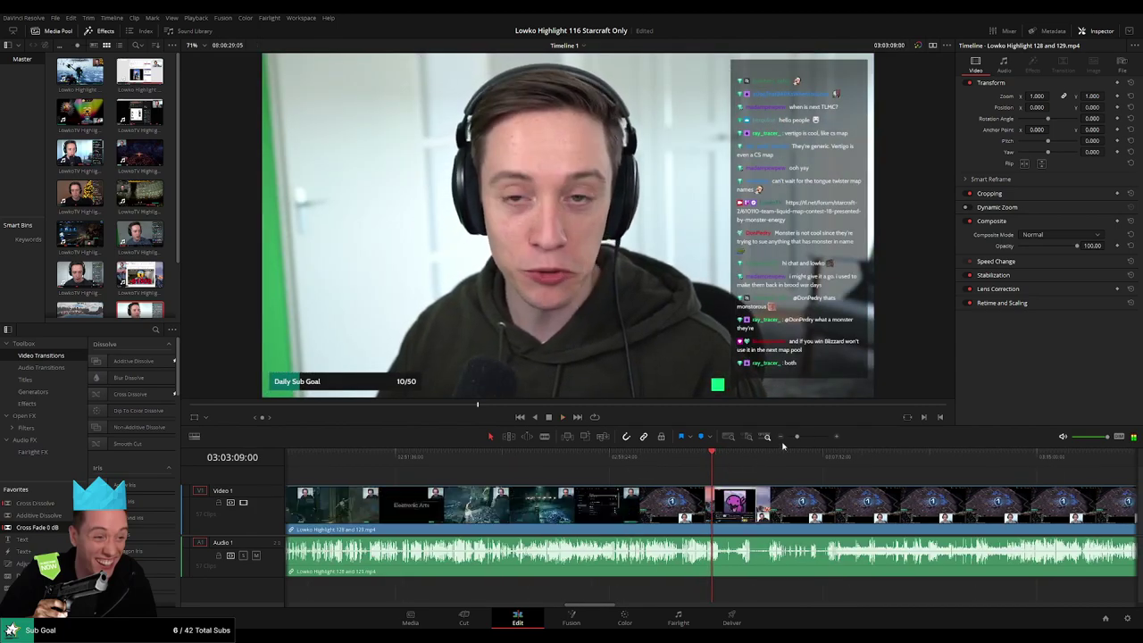
{"action": "left_click_drag", "start_coordinate": [797, 437], "coordinate": [814, 438]}
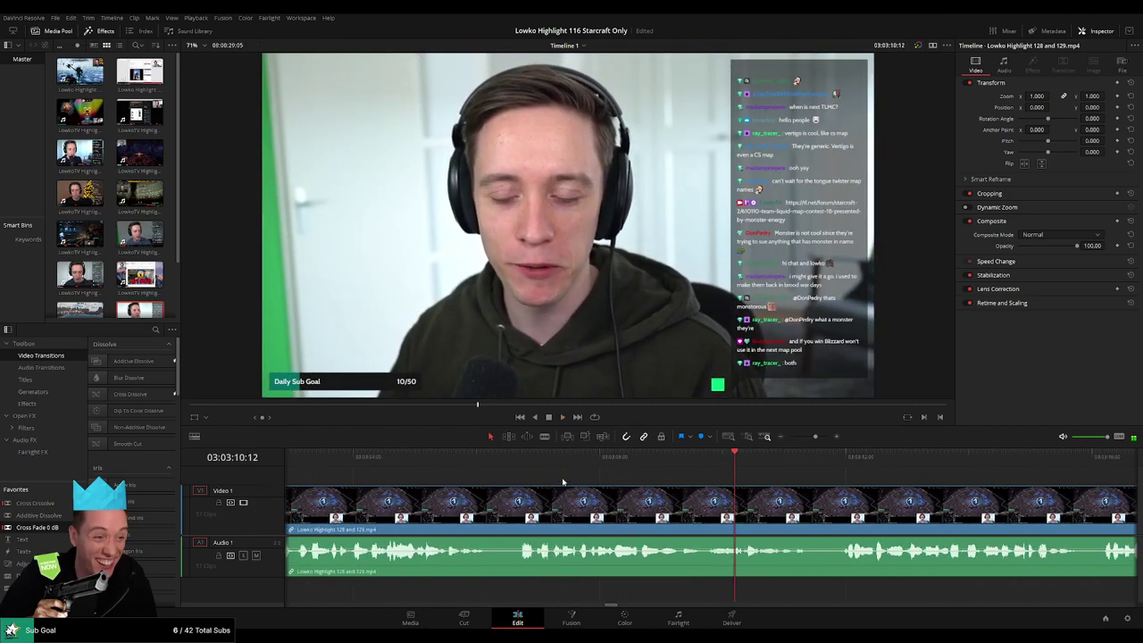
{"action": "left_click", "coordinate": [422, 456]}
{"action": "scroll", "coordinate": [480, 463], "scroll_direction": "left", "scroll_amount": 3}
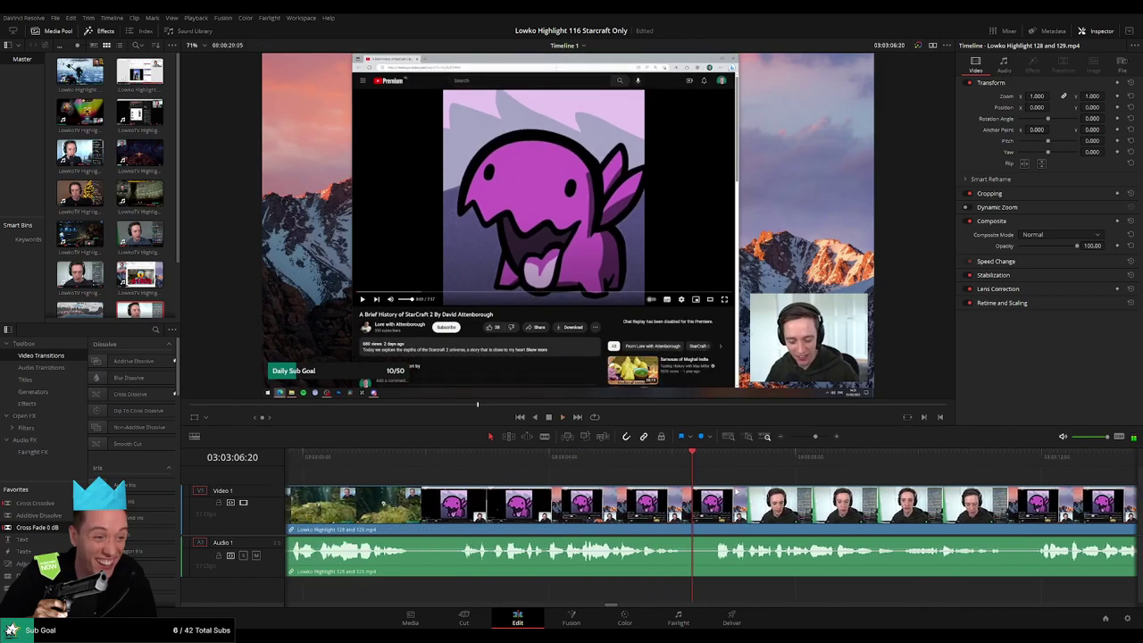
{"action": "left_click", "coordinate": [467, 461]}
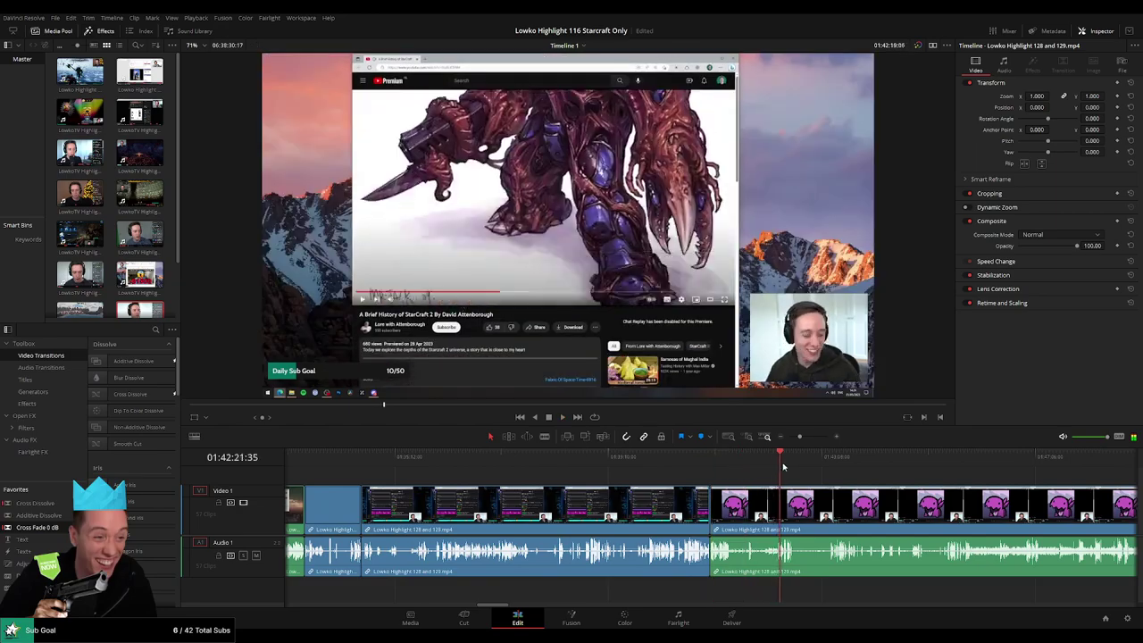
Skim the footage between about 01:42:19 and 01:45:29 for where the Brief History of StarCraft 2 section ends
{"action": "left_click_drag", "start_coordinate": [782, 466], "coordinate": [682, 456]}
{"action": "key", "text": "space"}
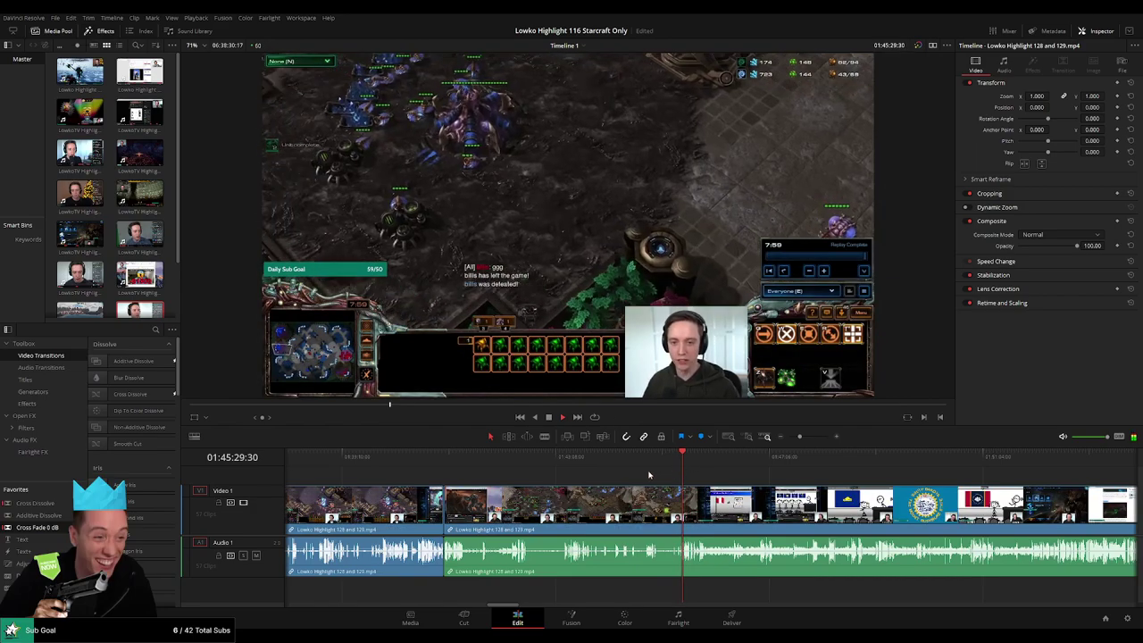
{"action": "left_click_drag", "start_coordinate": [530, 461], "coordinate": [504, 457]}
{"action": "key", "text": "space"}
{"action": "left_click_drag", "start_coordinate": [800, 436], "coordinate": [881, 466]}
{"action": "scroll", "coordinate": [588, 499], "scroll_direction": "right", "scroll_amount": 5}
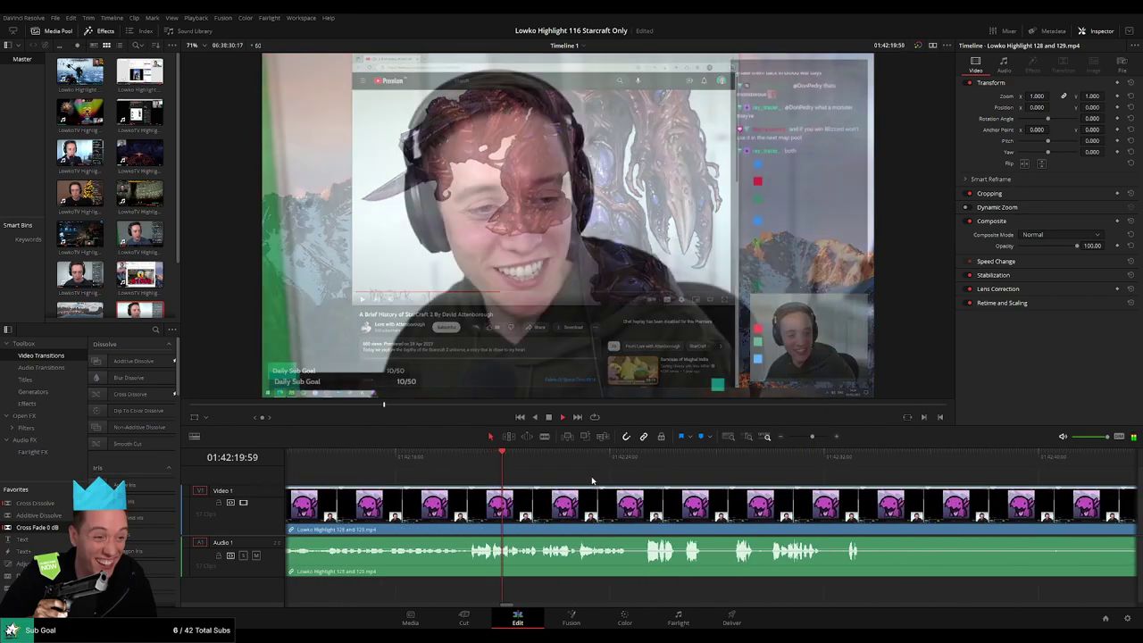
{"action": "left_click_drag", "start_coordinate": [534, 467], "coordinate": [623, 470]}
{"action": "key", "text": "space"}
Split the clip at about 01:42:24, after the Brief History of StarCraft 2 video, and colour the kept section green
{"action": "key", "text": "b"}
{"action": "left_click", "coordinate": [632, 506]}
{"action": "key", "text": "ctrl+z"}
{"action": "left_click", "coordinate": [626, 499]}
{"action": "key", "text": "space"}
{"action": "key", "text": "space"}
{"action": "key", "text": "ctrl+z"}
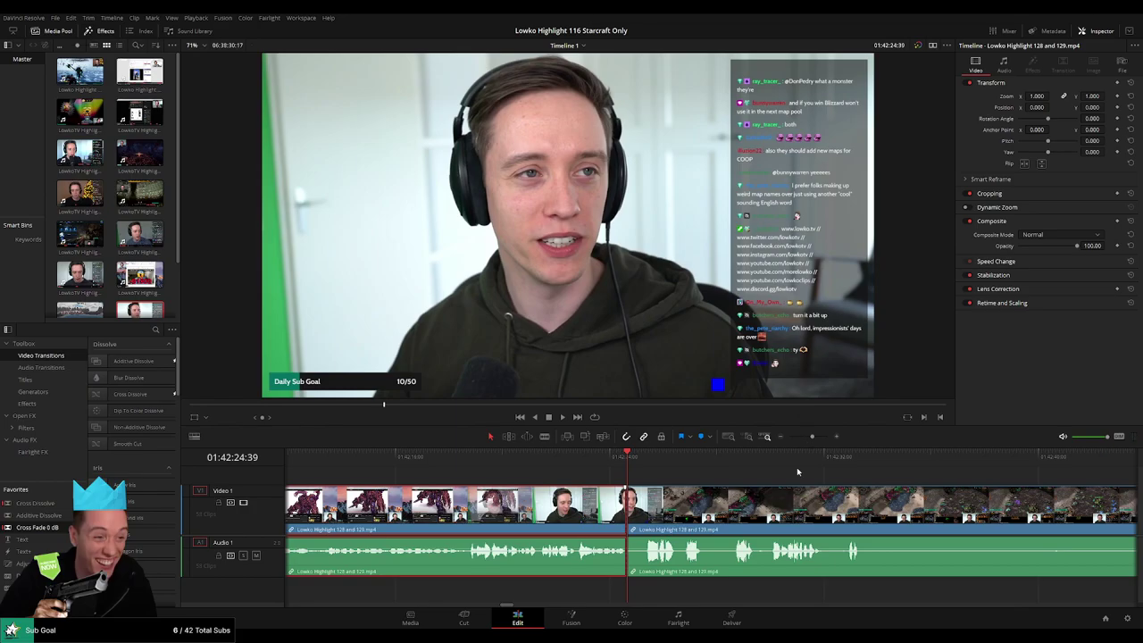
{"action": "key", "text": "g"}
Delete the rest of the Lowko Highlight 128 and 129 clip, from the 01:42:24 split to 02:21:43, and close the gap
{"action": "left_click_drag", "start_coordinate": [812, 436], "coordinate": [796, 437]}
{"action": "left_click_drag", "start_coordinate": [755, 477], "coordinate": [830, 469]}
{"action": "scroll", "coordinate": [581, 490], "scroll_direction": "right", "scroll_amount": 4}
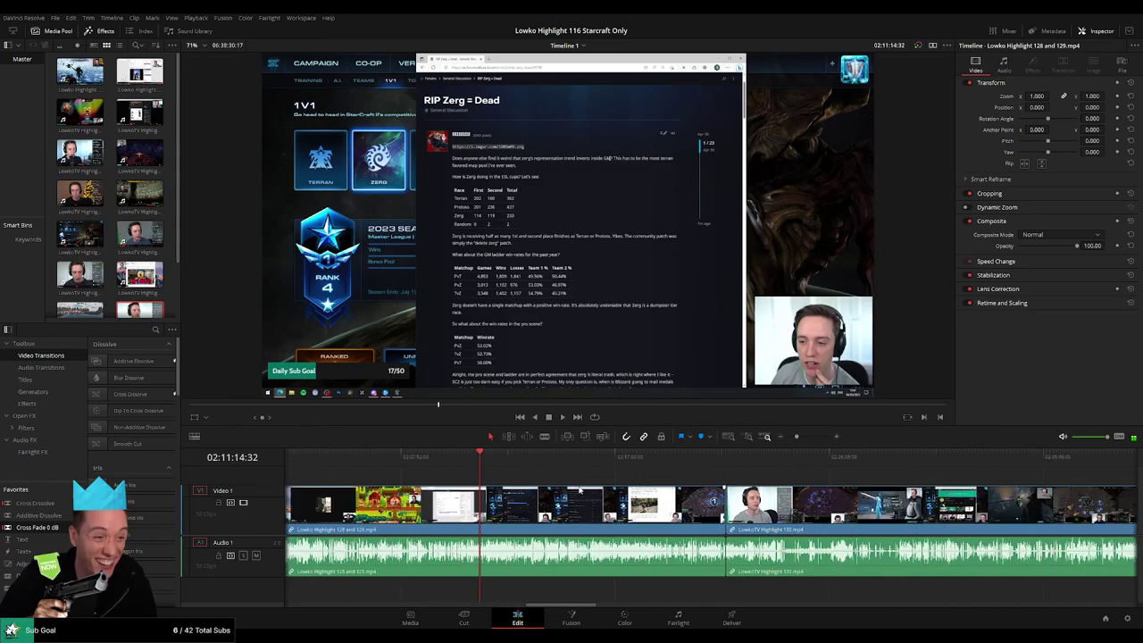
{"action": "left_click_drag", "start_coordinate": [452, 460], "coordinate": [722, 454]}
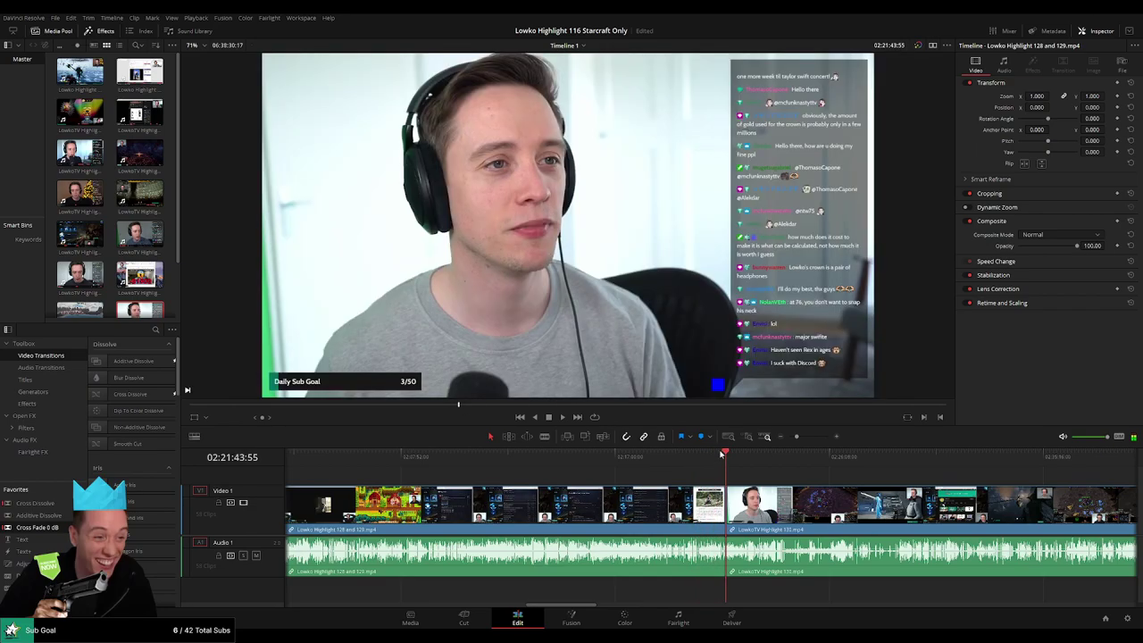
{"action": "key", "text": "BackSpace"}
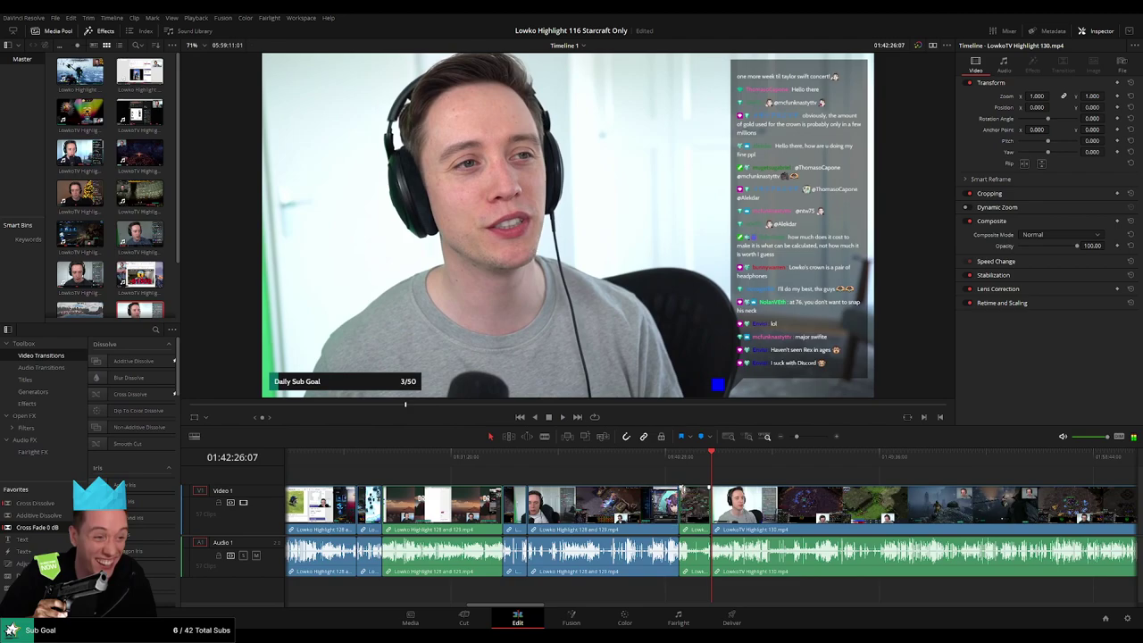
Skim the LowkoTV Highlight 130 clip from about 01:42:26 to 01:49:05 for its first StarCraft match
{"action": "left_click_drag", "start_coordinate": [797, 436], "coordinate": [789, 437]}
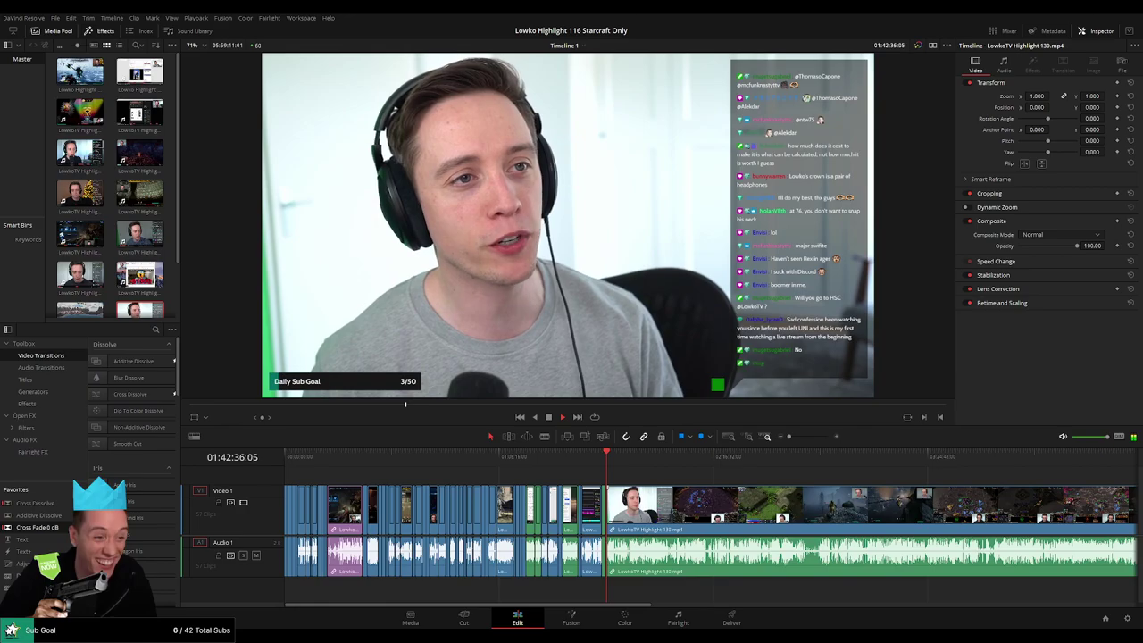
{"action": "left_click_drag", "start_coordinate": [791, 436], "coordinate": [804, 438]}
{"action": "left_click_drag", "start_coordinate": [724, 464], "coordinate": [989, 469]}
{"action": "key", "text": "space"}
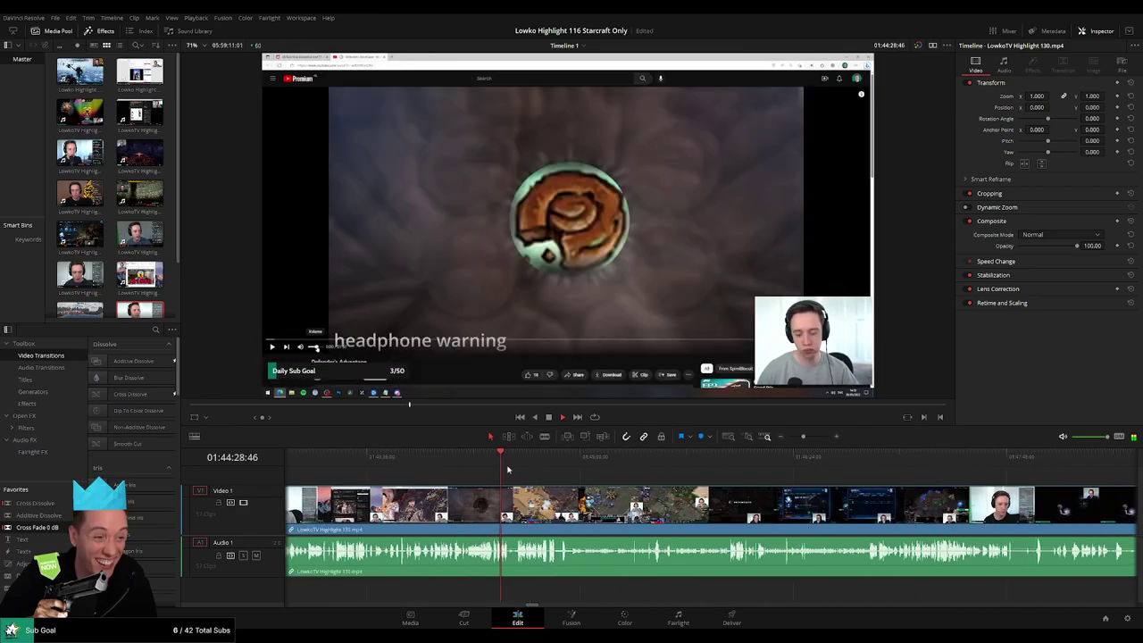
{"action": "left_click", "coordinate": [636, 474]}
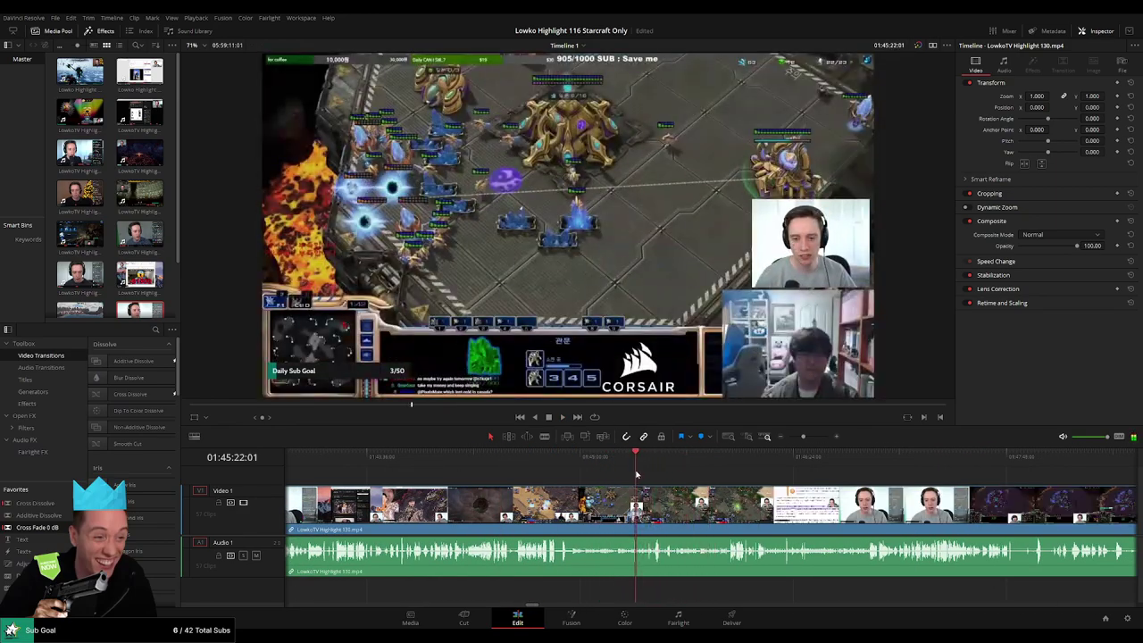
{"action": "left_click", "coordinate": [736, 474]}
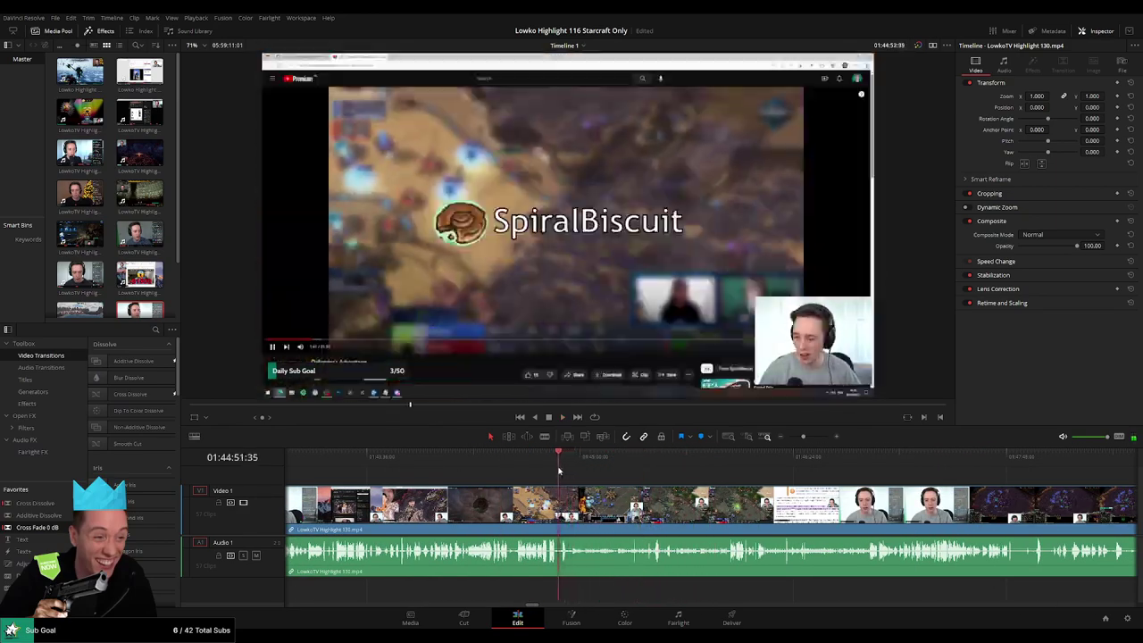
{"action": "left_click", "coordinate": [965, 476]}
{"action": "left_click_drag", "start_coordinate": [803, 438], "coordinate": [802, 438]}
{"action": "left_click_drag", "start_coordinate": [503, 461], "coordinate": [685, 466]}
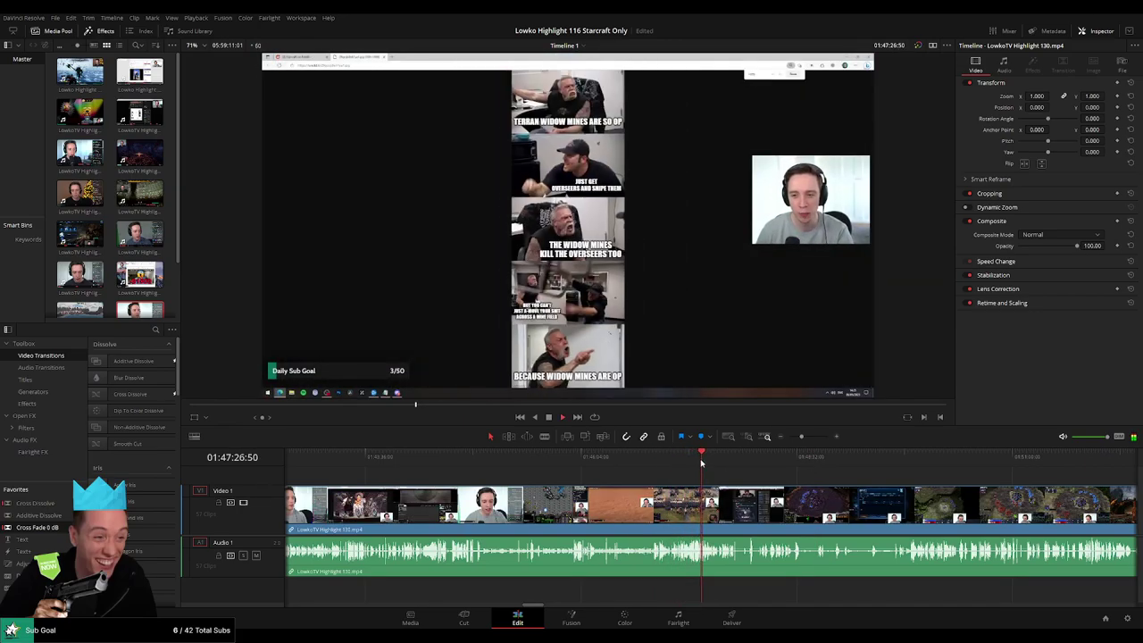
{"action": "mouse_move", "coordinate": [802, 437]}
{"action": "left_mouse_down"}
{"action": "mouse_move", "coordinate": [815, 438]}
{"action": "mouse_move", "coordinate": [792, 437]}
{"action": "left_mouse_up"}
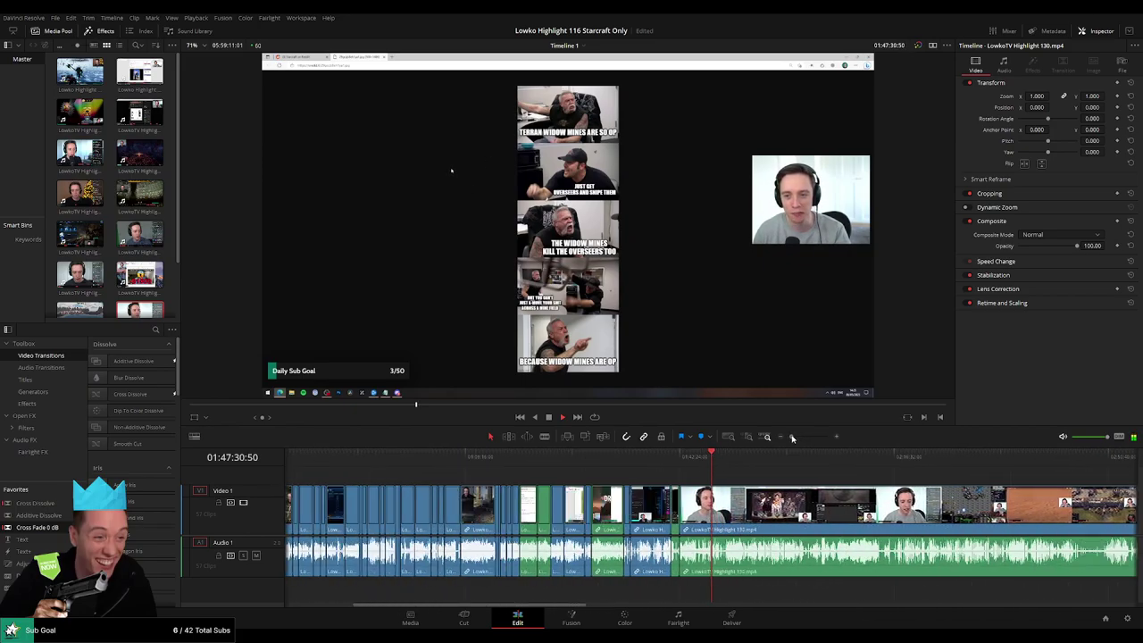
{"action": "mouse_move", "coordinate": [712, 469]}
{"action": "left_mouse_down"}
{"action": "mouse_move", "coordinate": [694, 466]}
{"action": "mouse_move", "coordinate": [734, 468]}
{"action": "mouse_move", "coordinate": [723, 467]}
{"action": "left_mouse_up"}
{"action": "key", "text": "space"}
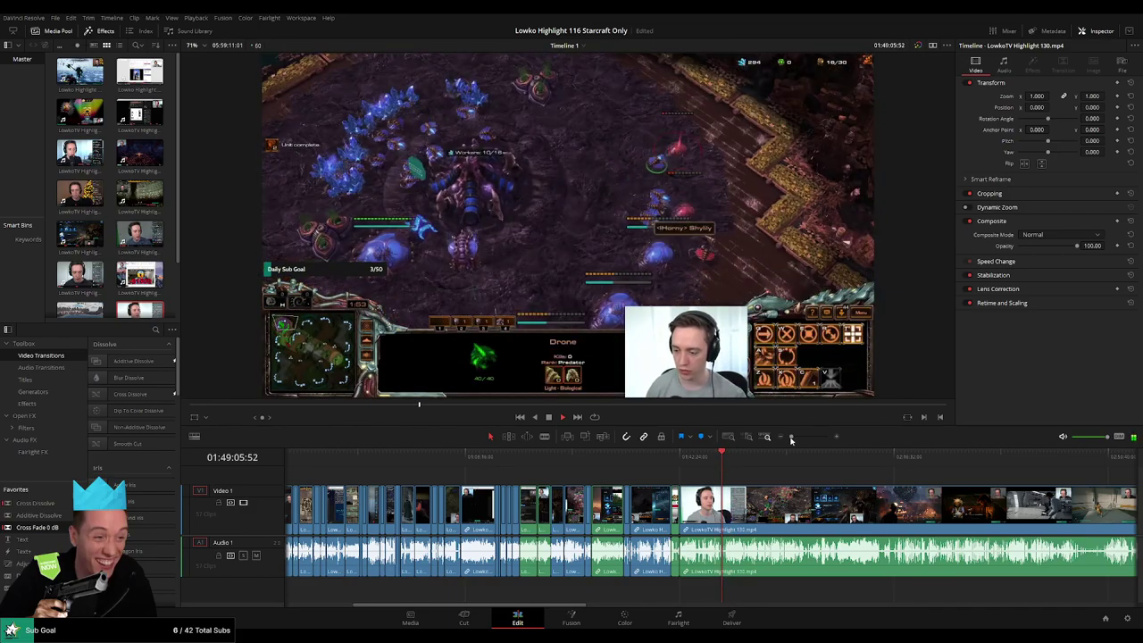
Cut out the opening of the LowkoTV Highlight 130 clip up to the Babylon LE loading screen at about 01:47:41, and close the gap
{"action": "left_click_drag", "start_coordinate": [790, 440], "coordinate": [805, 438]}
{"action": "left_click", "coordinate": [679, 468]}
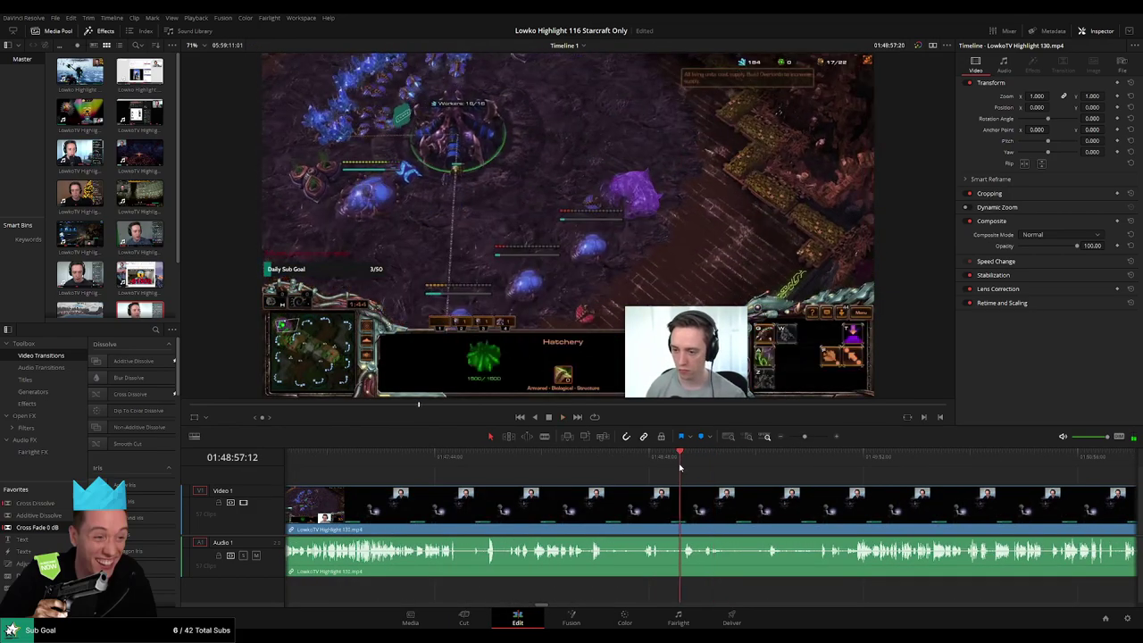
{"action": "left_click_drag", "start_coordinate": [680, 467], "coordinate": [561, 467]}
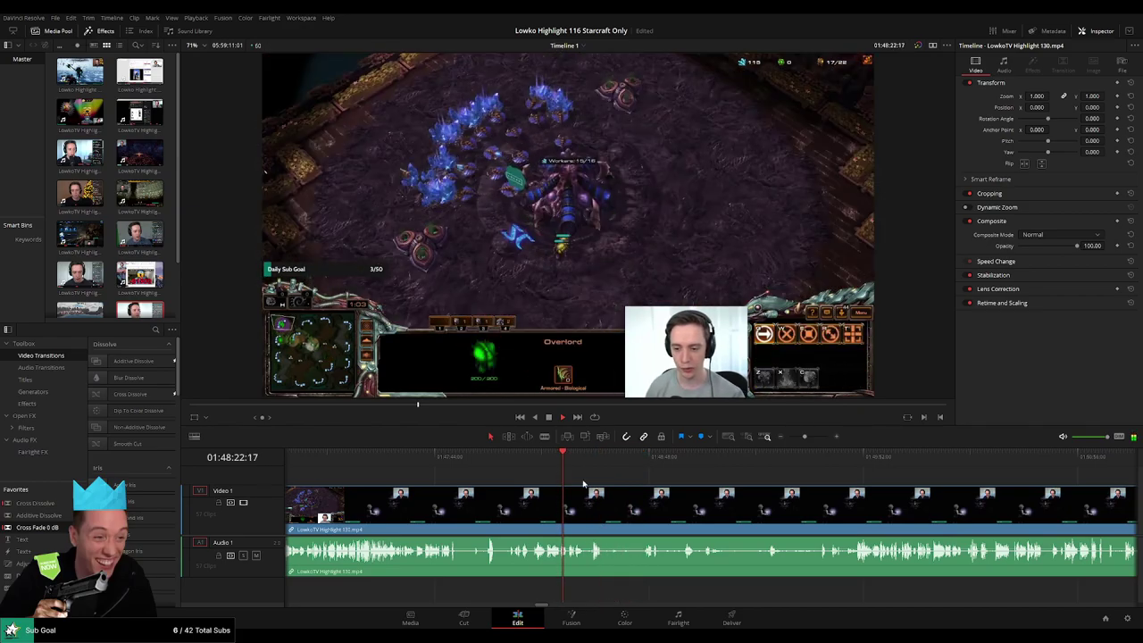
{"action": "left_click", "coordinate": [564, 464]}
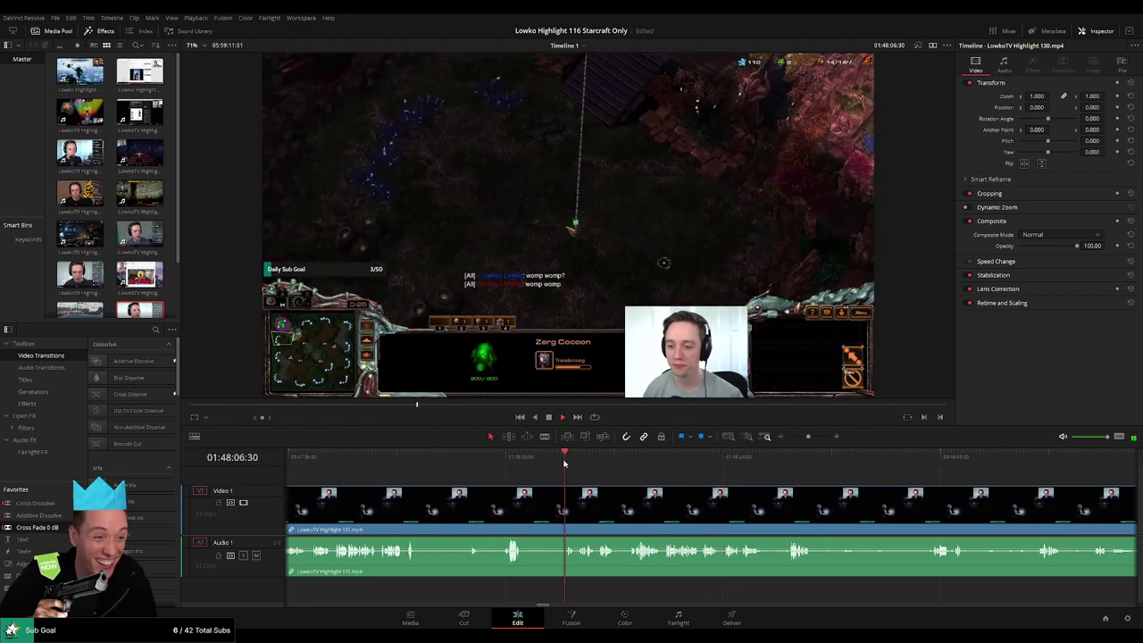
{"action": "scroll", "coordinate": [617, 482], "scroll_direction": "left", "scroll_amount": 3}
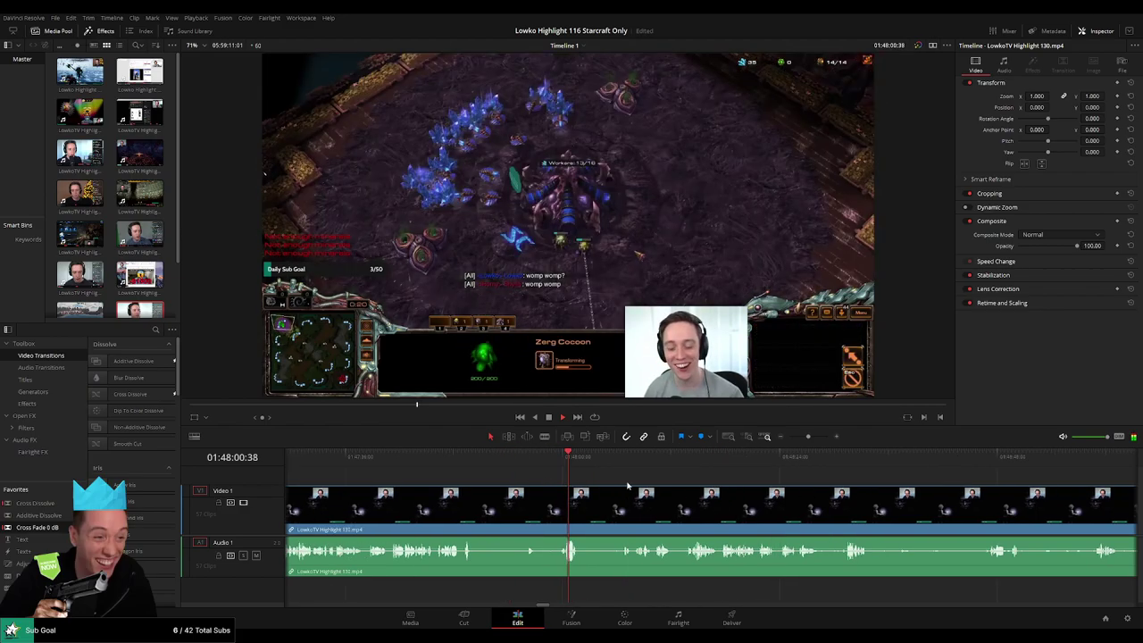
{"action": "left_click", "coordinate": [553, 464]}
{"action": "left_click", "coordinate": [473, 463]}
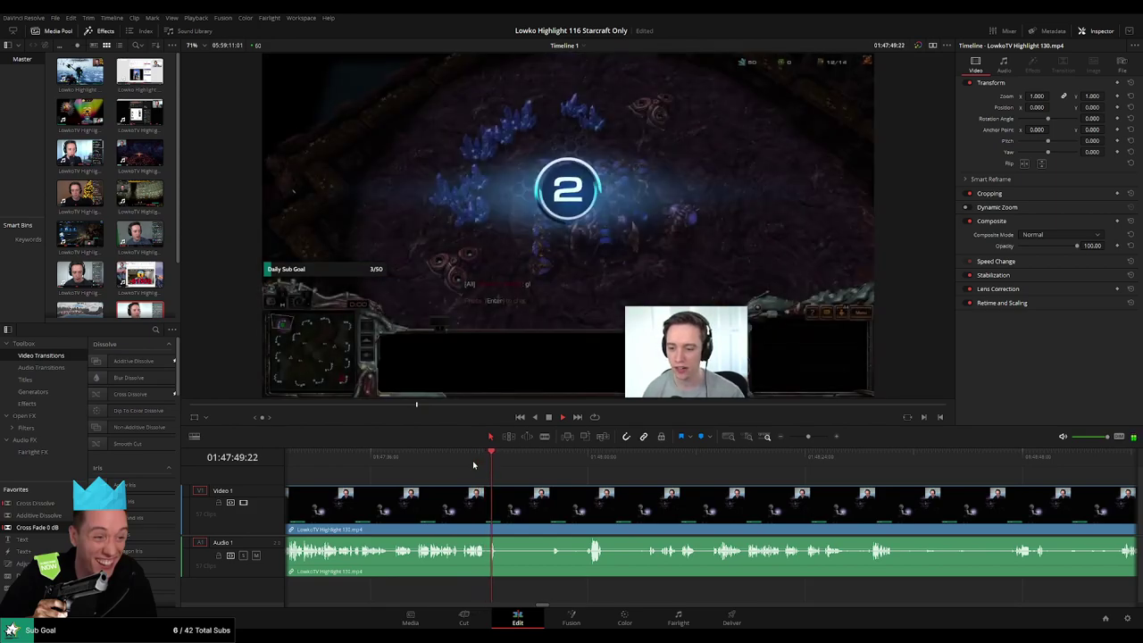
{"action": "left_click", "coordinate": [427, 462]}
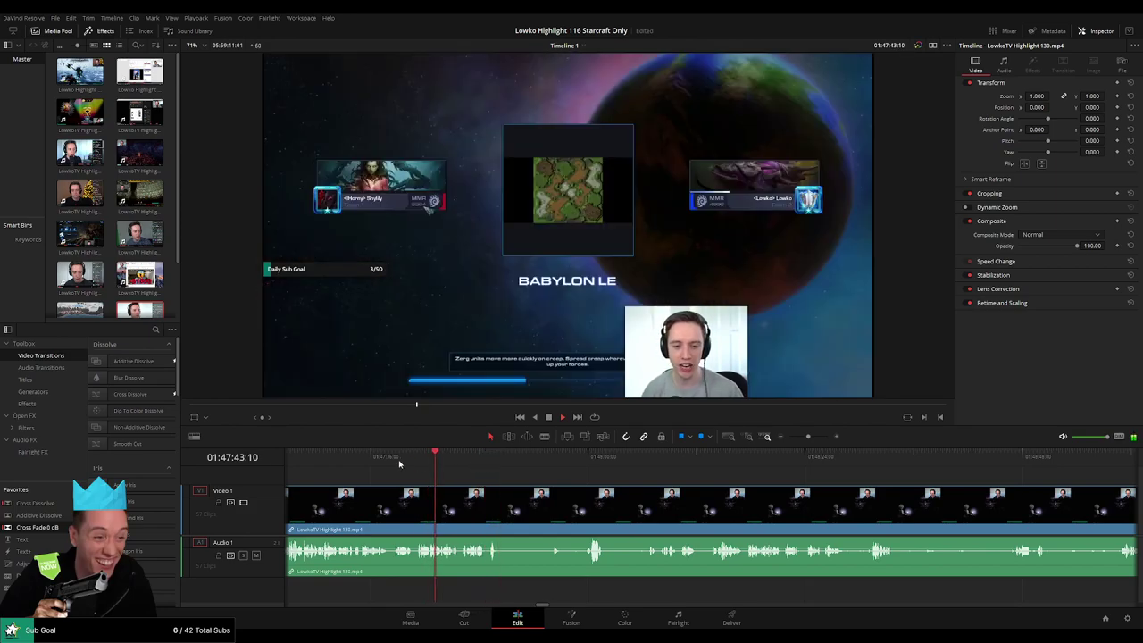
{"action": "left_click", "coordinate": [399, 463]}
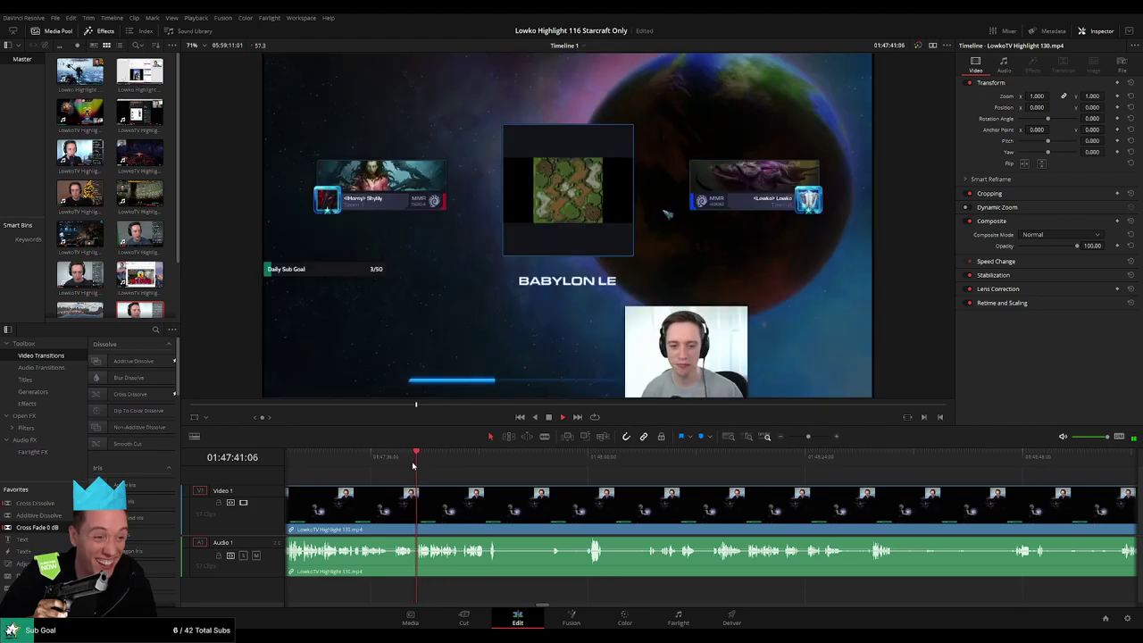
{"action": "key", "text": "ctrl+b"}
{"action": "left_click", "coordinate": [411, 509]}
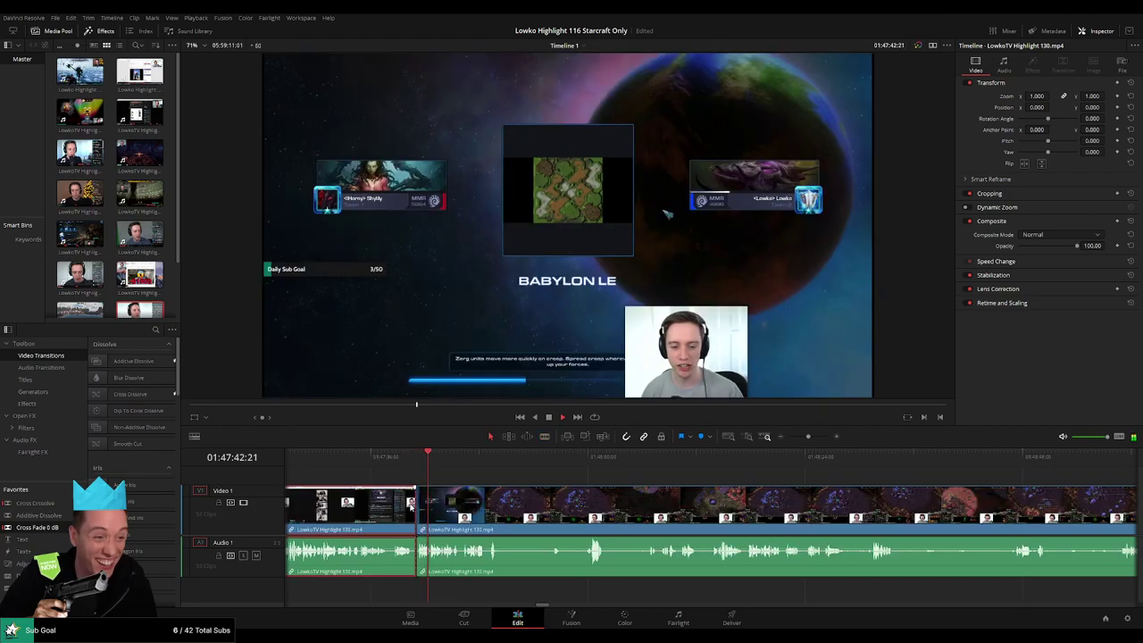
{"action": "key", "text": "Delete"}
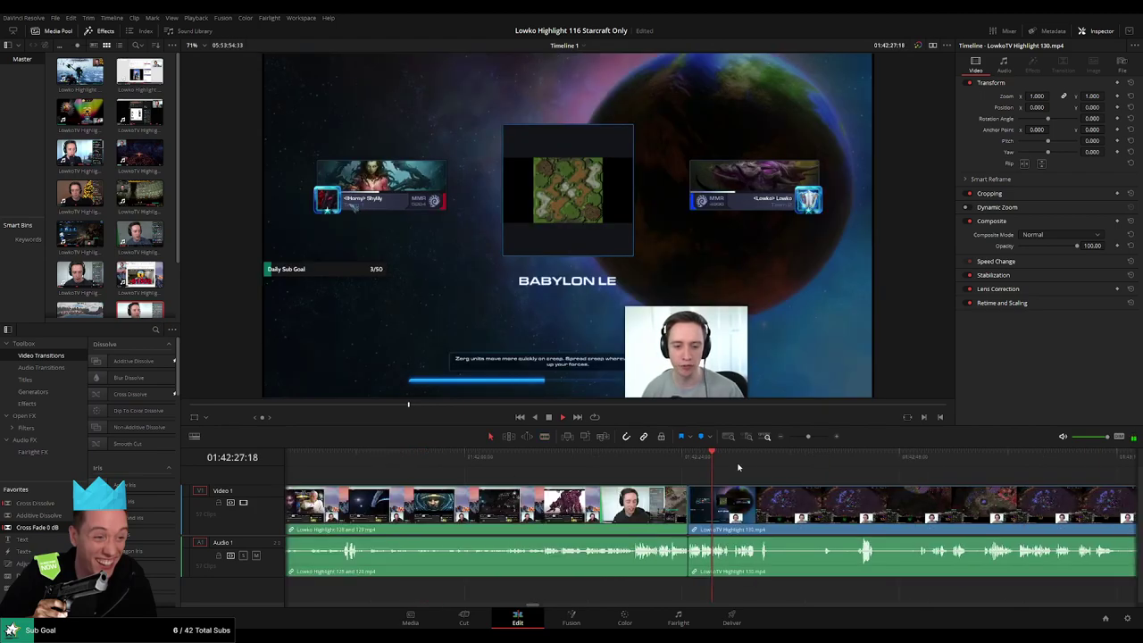
Split the clip after the Babylon LE match, at about 01:44:44 by the match history screen, and colour the match section blue
{"action": "left_click_drag", "start_coordinate": [809, 437], "coordinate": [848, 463]}
{"action": "scroll", "coordinate": [851, 493], "scroll_direction": "down", "scroll_amount": 3}
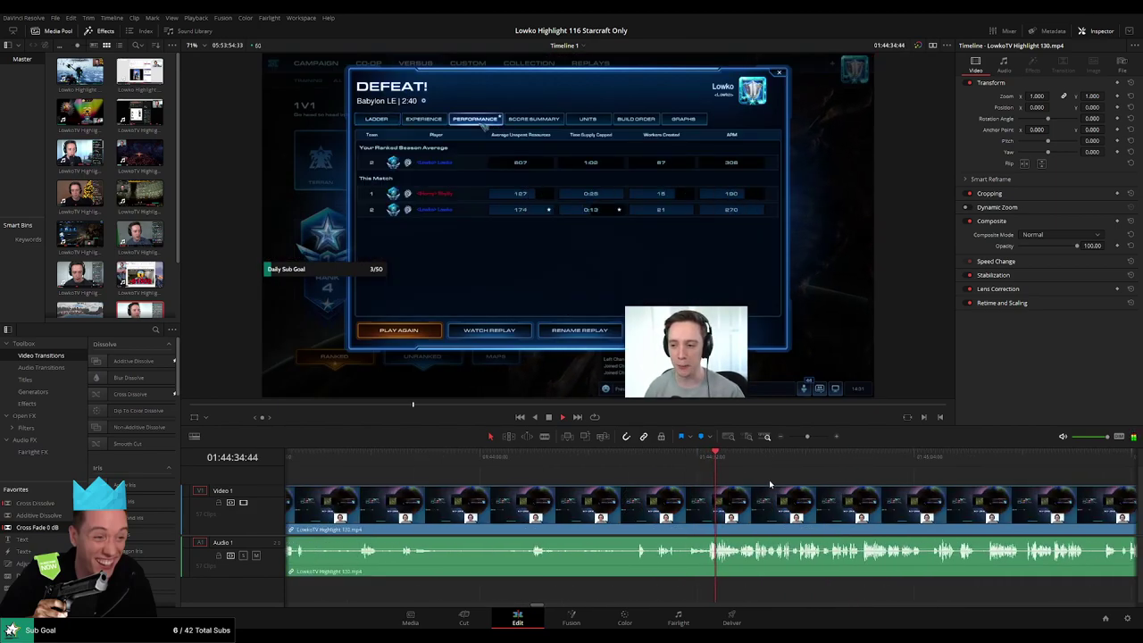
{"action": "scroll", "coordinate": [729, 485], "scroll_direction": "up", "scroll_amount": 5}
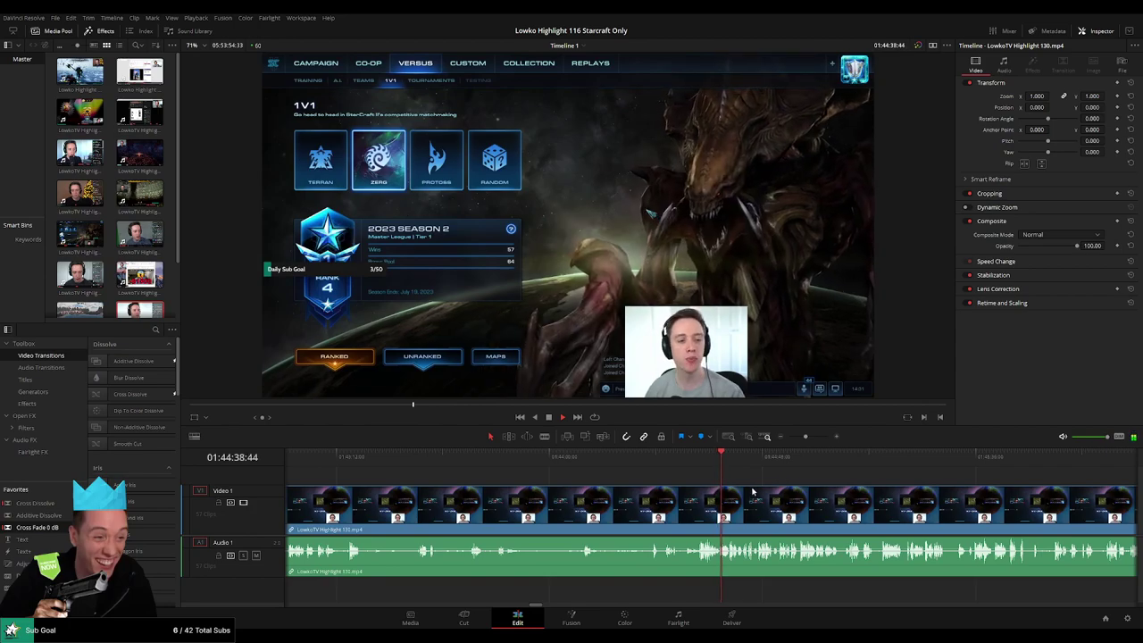
{"action": "scroll", "coordinate": [768, 487], "scroll_direction": "up", "scroll_amount": 2}
{"action": "scroll", "coordinate": [753, 491], "scroll_direction": "up", "scroll_amount": 1}
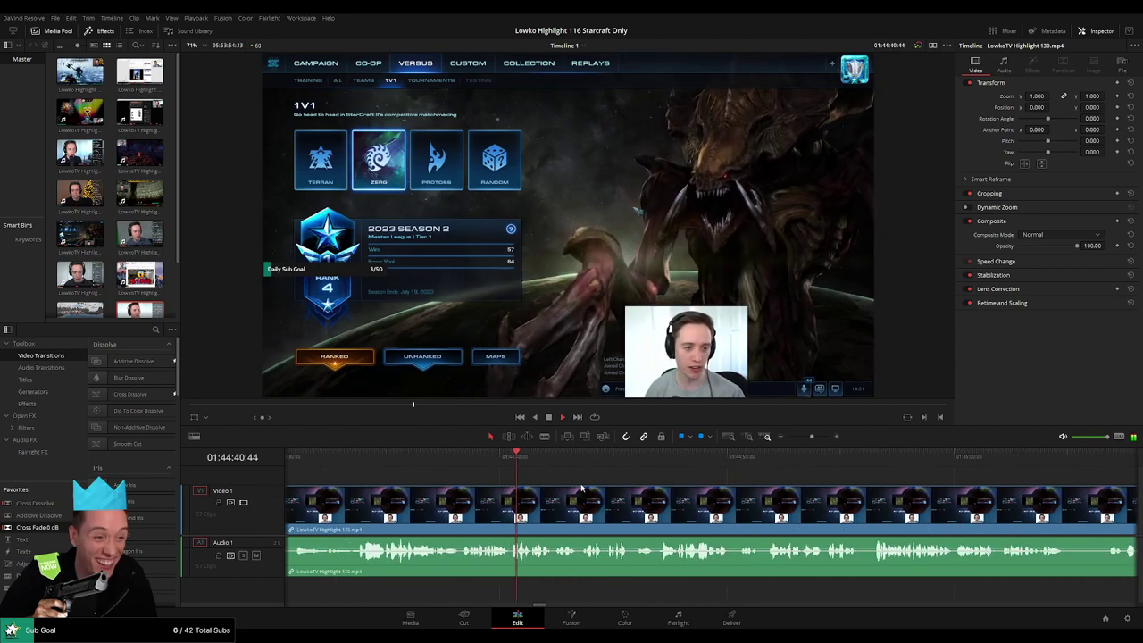
{"action": "left_click_drag", "start_coordinate": [612, 482], "coordinate": [563, 475]}
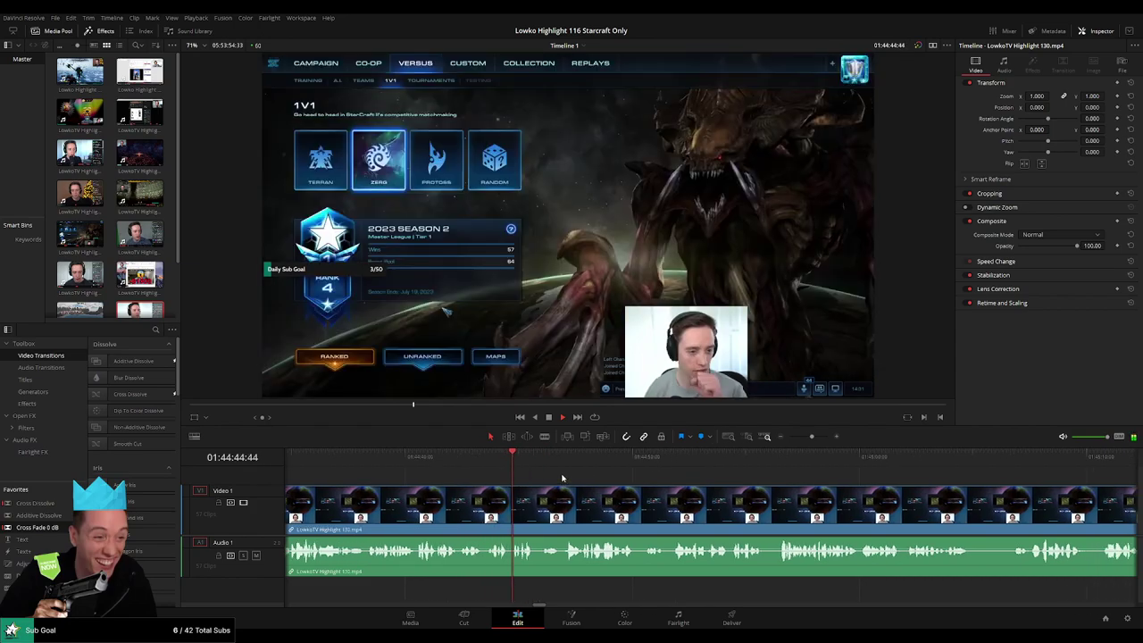
{"action": "left_click", "coordinate": [488, 462]}
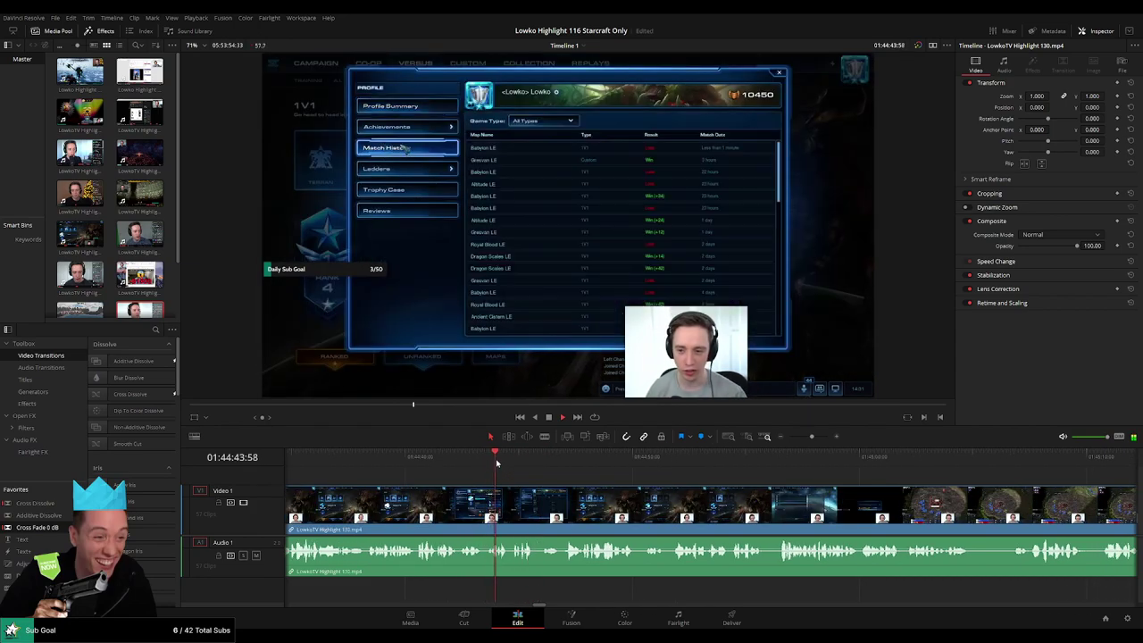
{"action": "key", "text": "ctrl+b"}
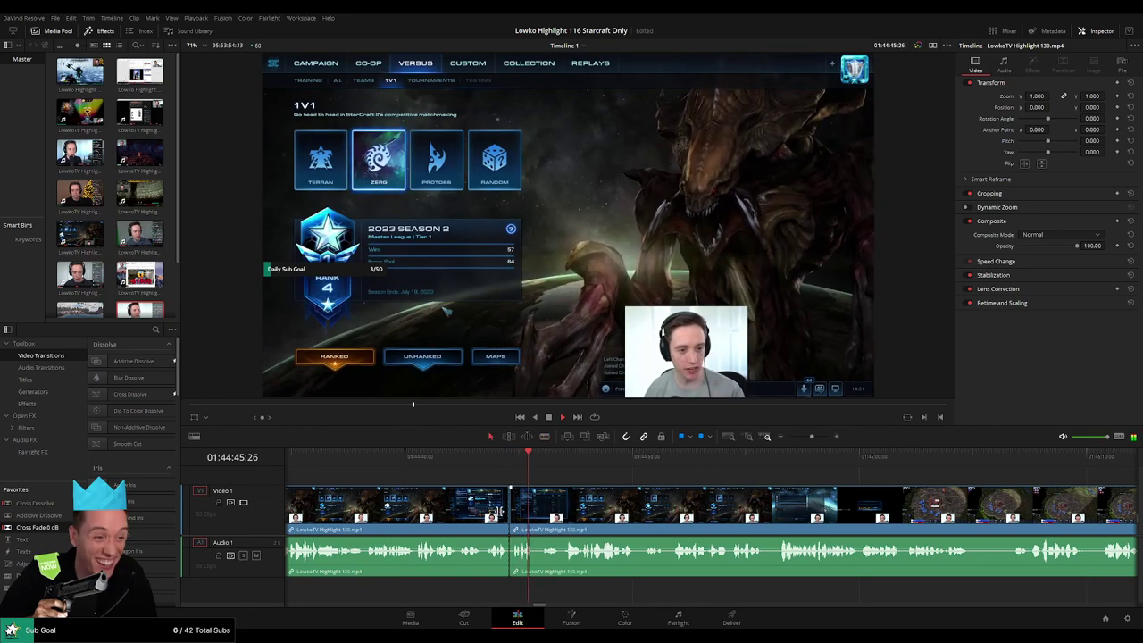
{"action": "left_click", "coordinate": [494, 503]}
{"action": "key", "text": "F1"}
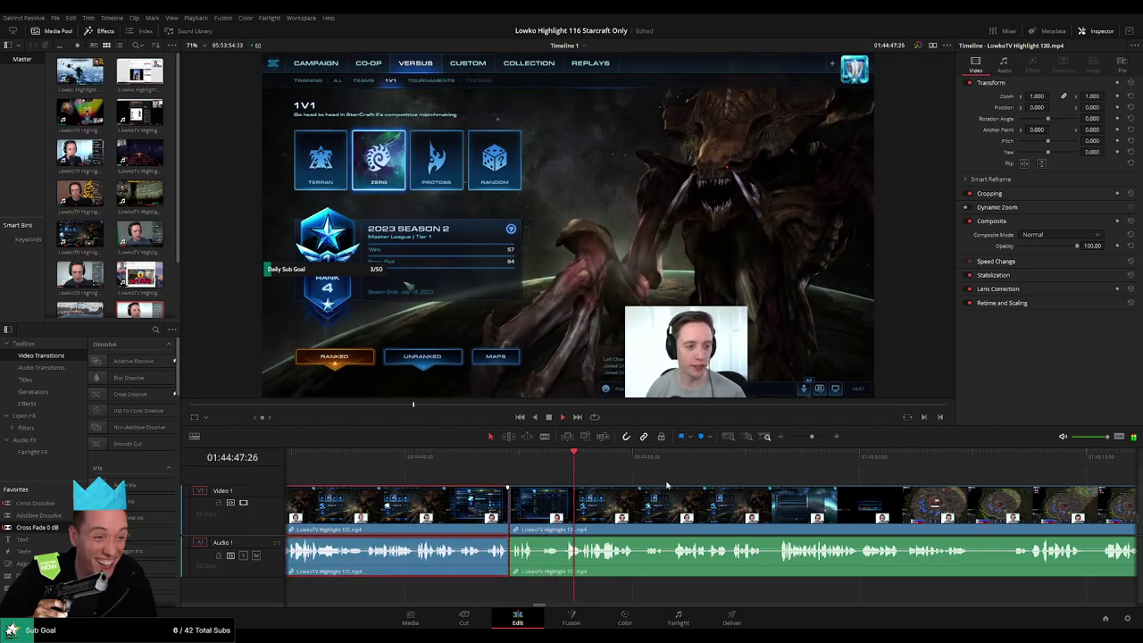
{"action": "left_click", "coordinate": [667, 480]}
Skim the LowkoTV Highlight 130 clip from about 01:44:50 to 01:59:40 for the next StarCraft match worth keeping
{"action": "mouse_move", "coordinate": [812, 437]}
{"action": "left_mouse_down"}
{"action": "mouse_move", "coordinate": [785, 439]}
{"action": "mouse_move", "coordinate": [800, 439]}
{"action": "left_mouse_up"}
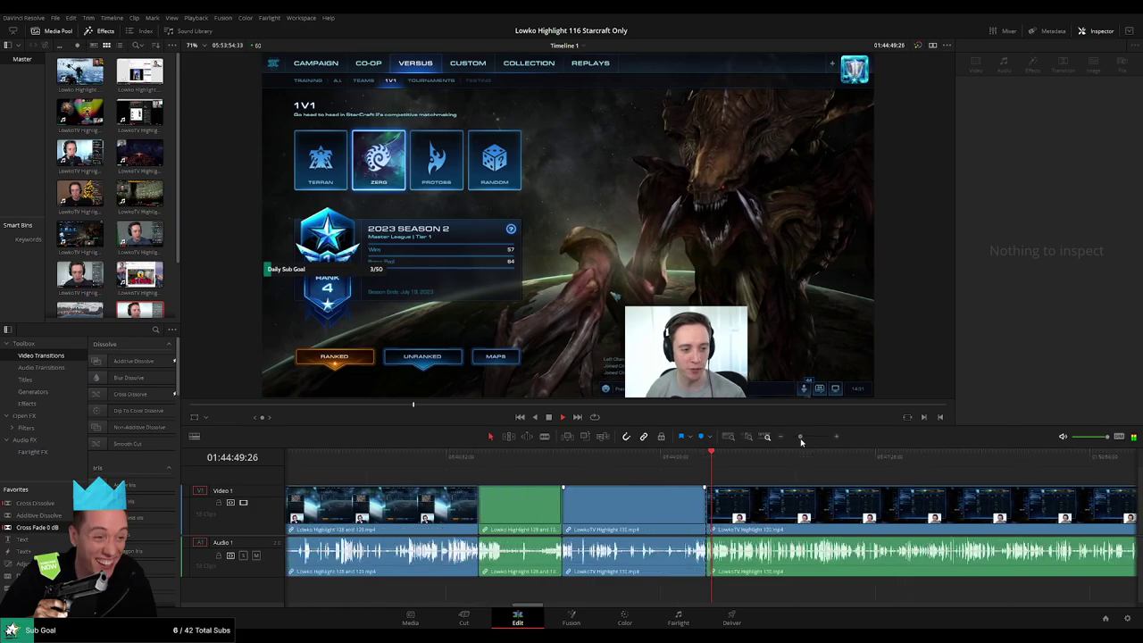
{"action": "scroll", "coordinate": [860, 509], "scroll_direction": "right", "scroll_amount": 5}
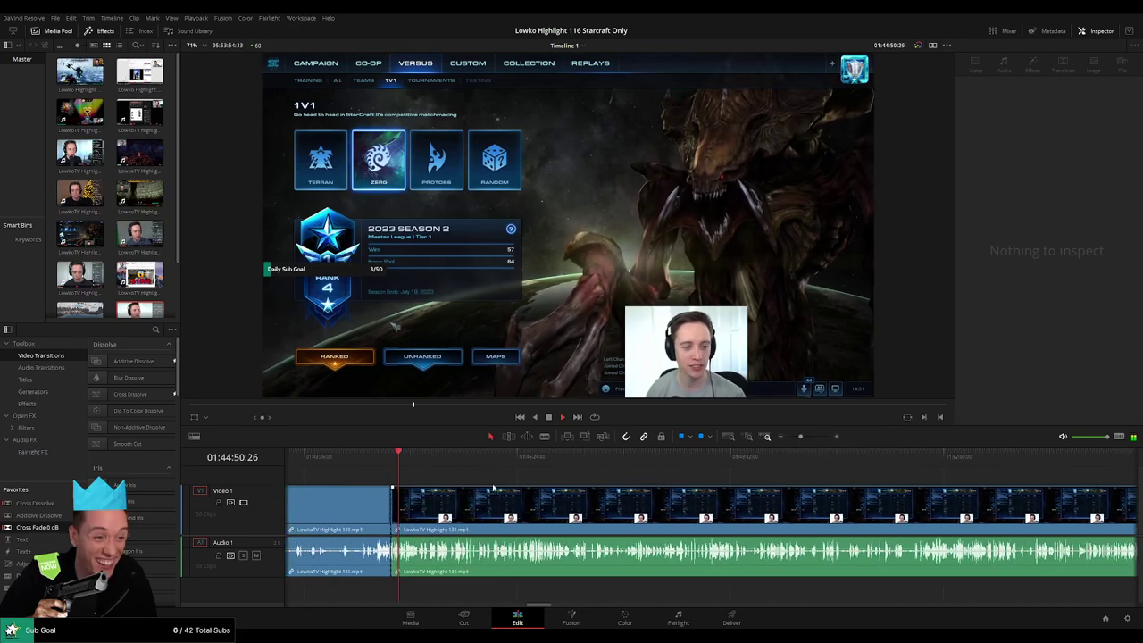
{"action": "left_click", "coordinate": [417, 462]}
{"action": "left_click_drag", "start_coordinate": [416, 462], "coordinate": [891, 457]}
{"action": "left_click_drag", "start_coordinate": [801, 437], "coordinate": [795, 437]}
{"action": "scroll", "coordinate": [798, 463], "scroll_direction": "right", "scroll_amount": 7}
{"action": "left_click_drag", "start_coordinate": [461, 457], "coordinate": [511, 458]}
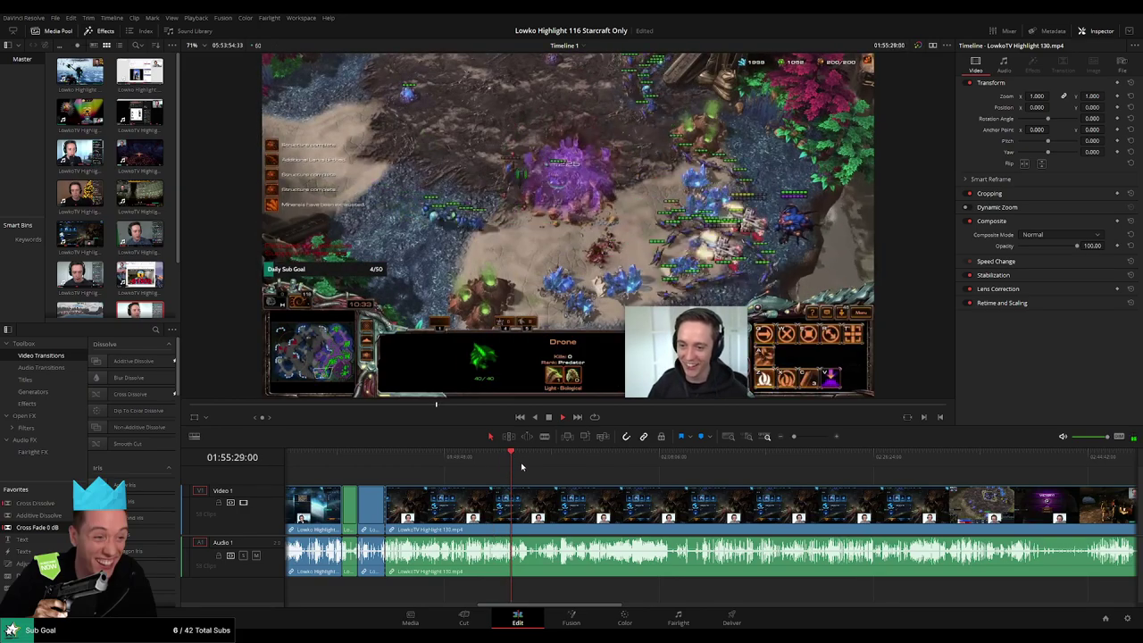
{"action": "scroll", "coordinate": [704, 500], "scroll_direction": "up", "scroll_amount": 6}
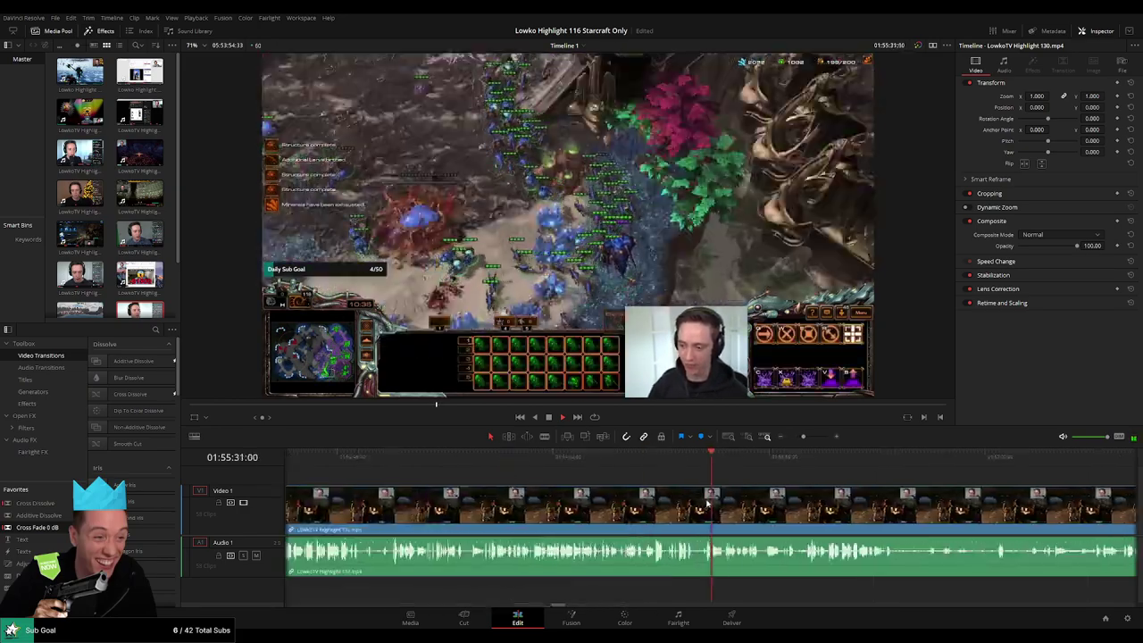
{"action": "left_click", "coordinate": [582, 468]}
{"action": "left_click_drag", "start_coordinate": [582, 468], "coordinate": [735, 463]}
{"action": "left_click_drag", "start_coordinate": [373, 468], "coordinate": [847, 464]}
{"action": "scroll", "coordinate": [845, 465], "scroll_direction": "right", "scroll_amount": 3}
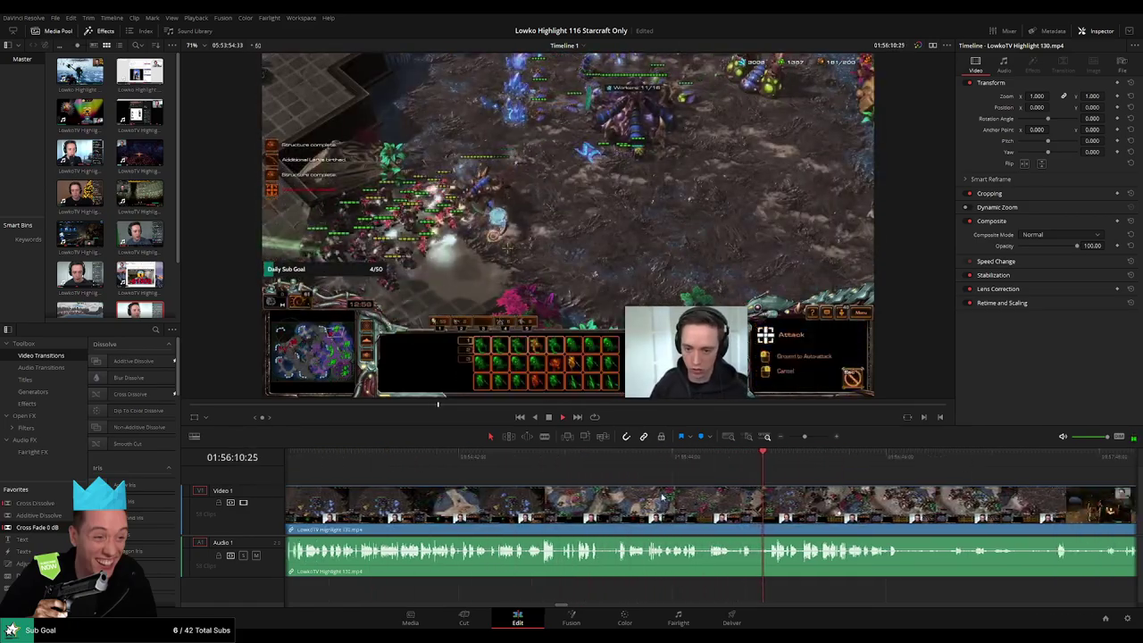
{"action": "left_click_drag", "start_coordinate": [593, 469], "coordinate": [576, 498]}
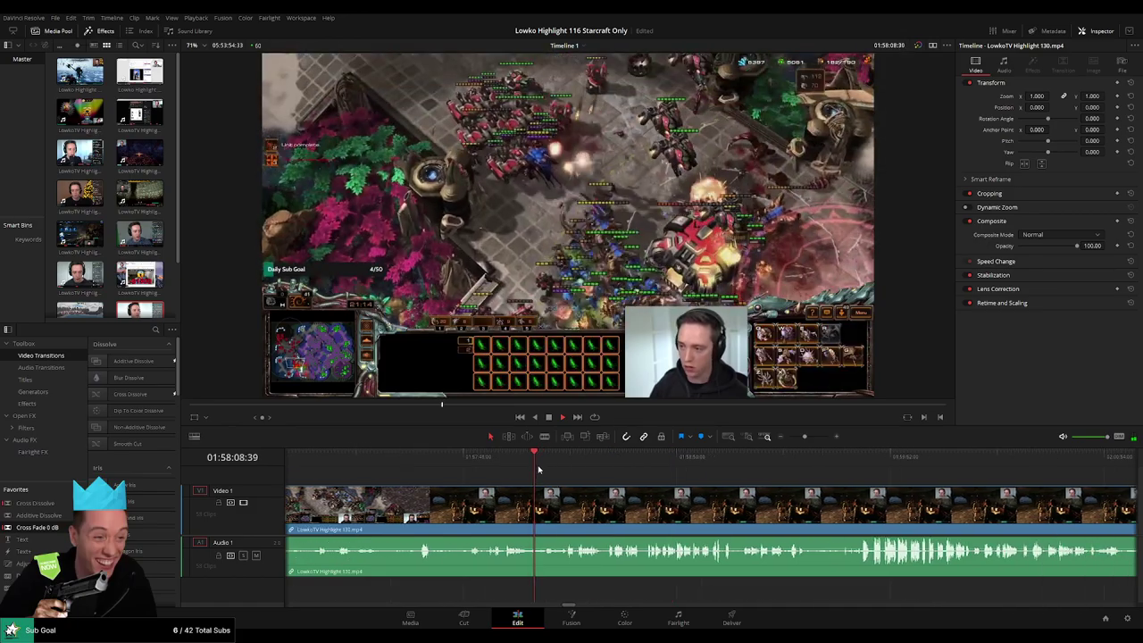
{"action": "left_click_drag", "start_coordinate": [754, 496], "coordinate": [576, 496]}
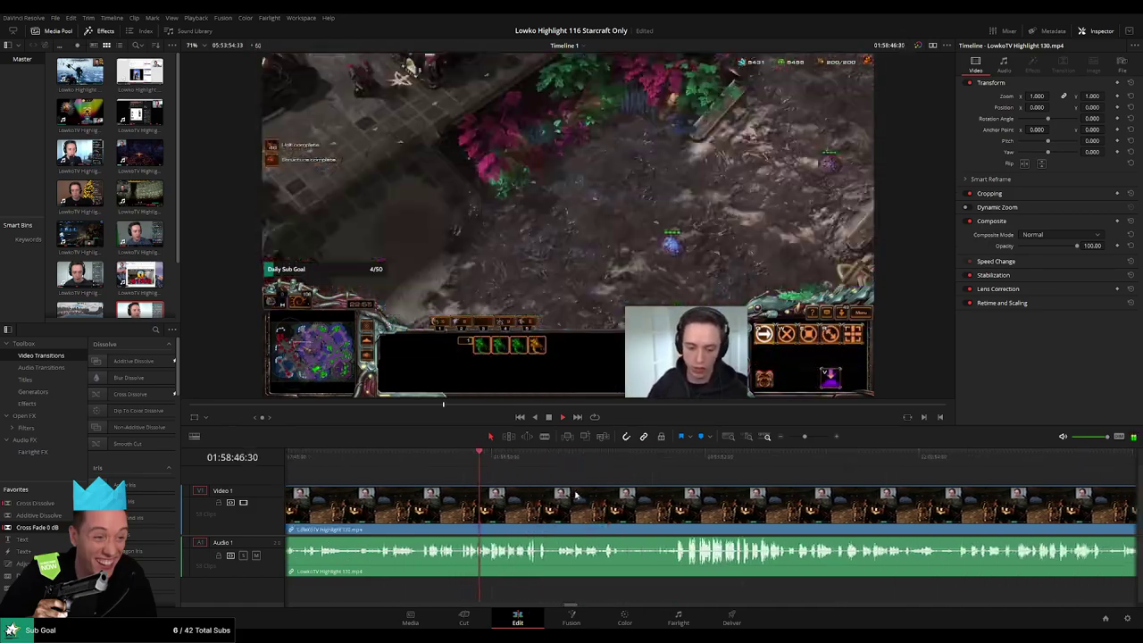
{"action": "left_click_drag", "start_coordinate": [505, 466], "coordinate": [664, 464]}
{"action": "key", "text": "space"}
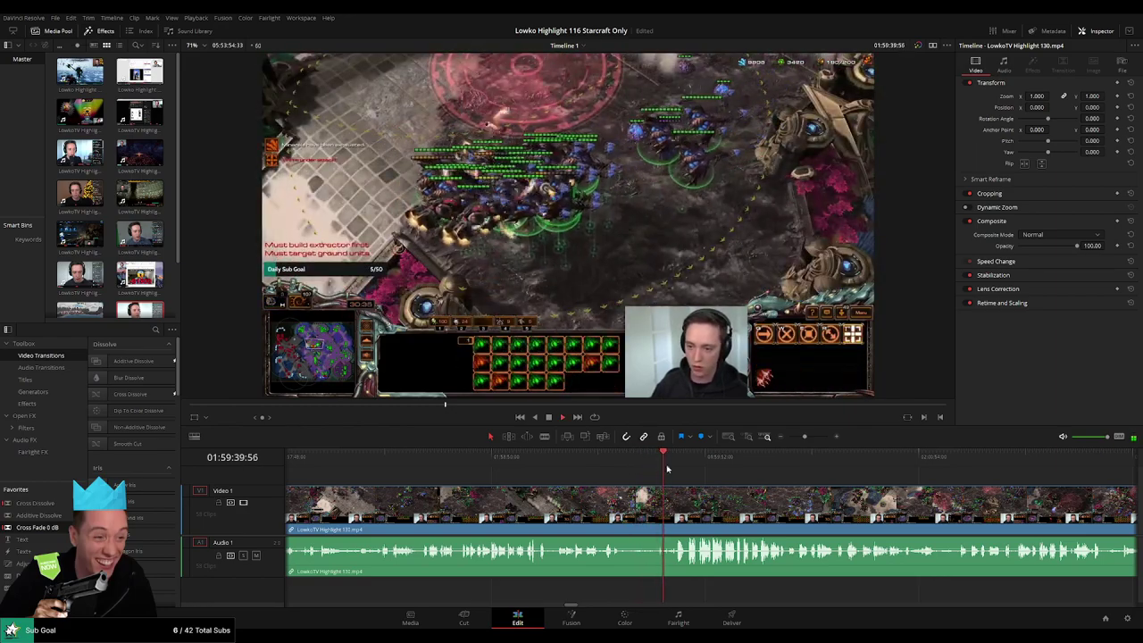
Review the match footage between about 01:59:38 and 01:58:54 to find where the kept section should begin
{"action": "scroll", "coordinate": [699, 500], "scroll_direction": "up", "scroll_amount": 4}
{"action": "left_click", "coordinate": [602, 467]}
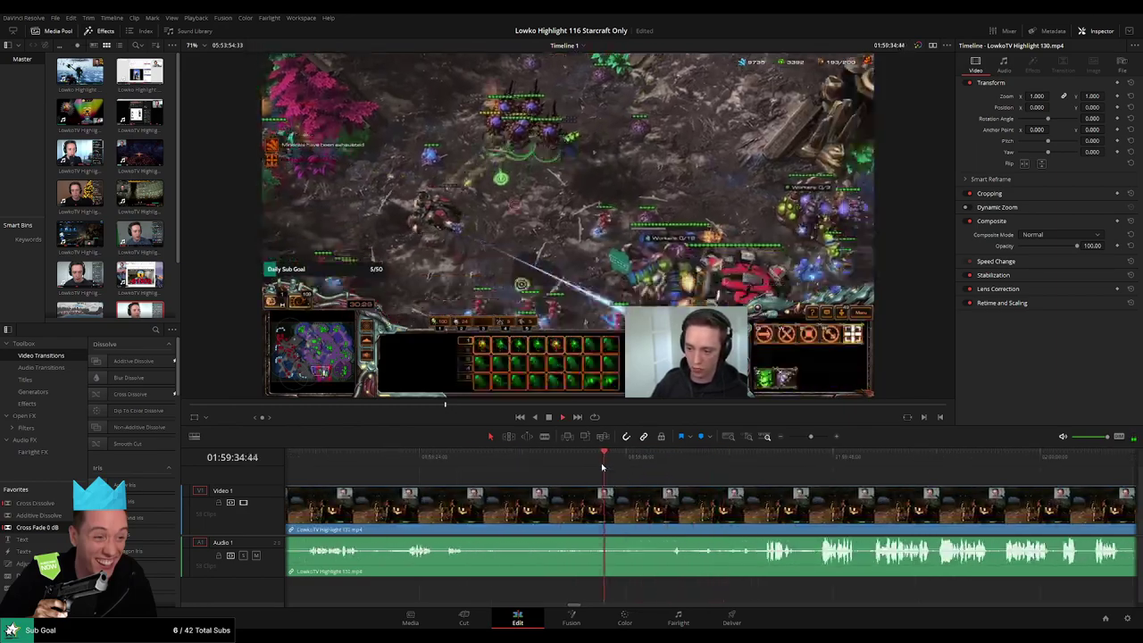
{"action": "left_click", "coordinate": [666, 464]}
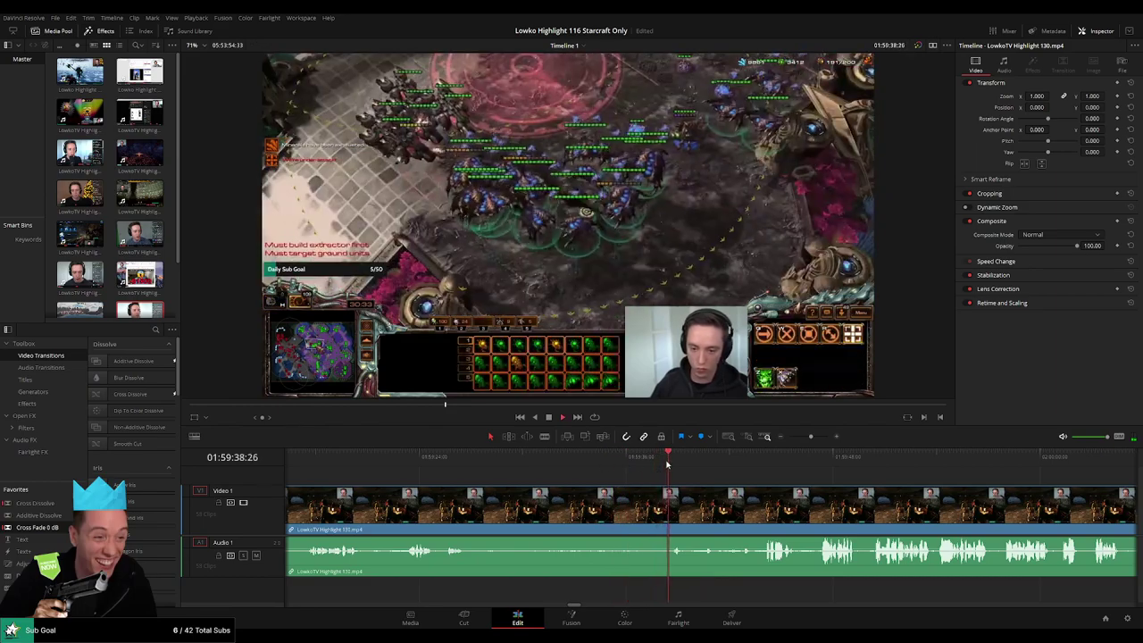
{"action": "key", "text": "space"}
{"action": "left_click", "coordinate": [401, 457]}
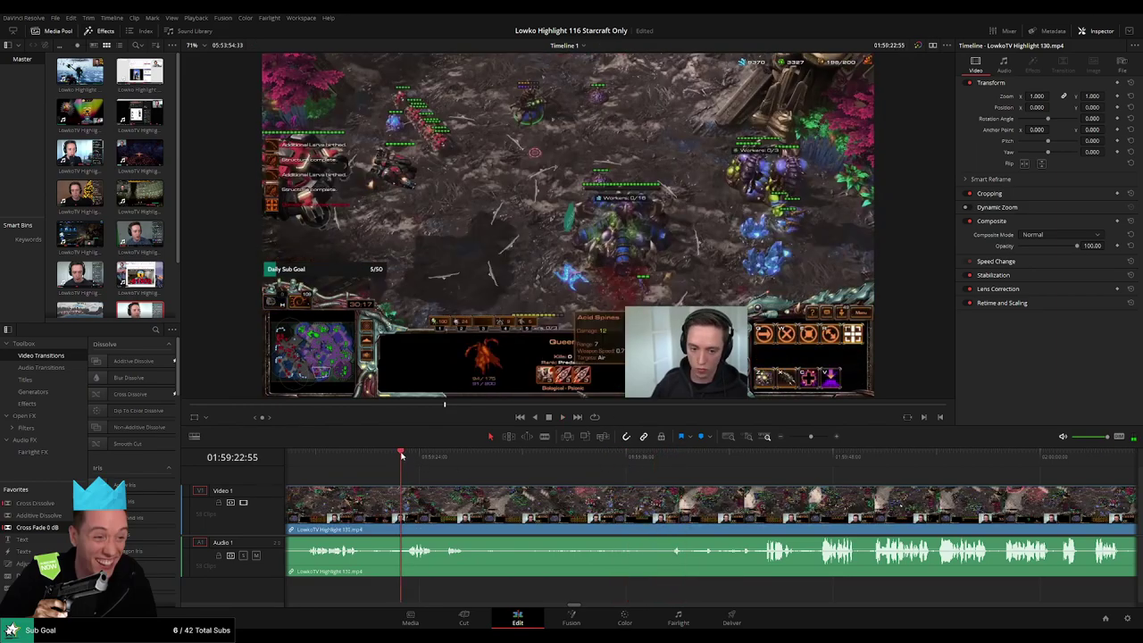
{"action": "scroll", "coordinate": [473, 487], "scroll_direction": "left", "scroll_amount": 3}
{"action": "left_click", "coordinate": [518, 461]}
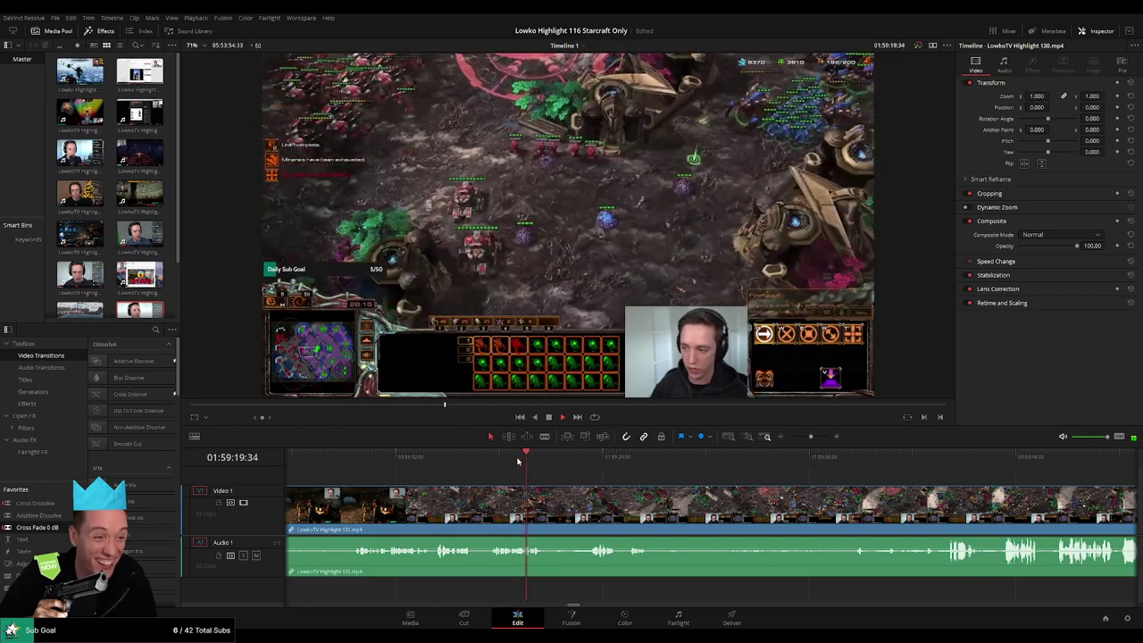
{"action": "left_click", "coordinate": [490, 460]}
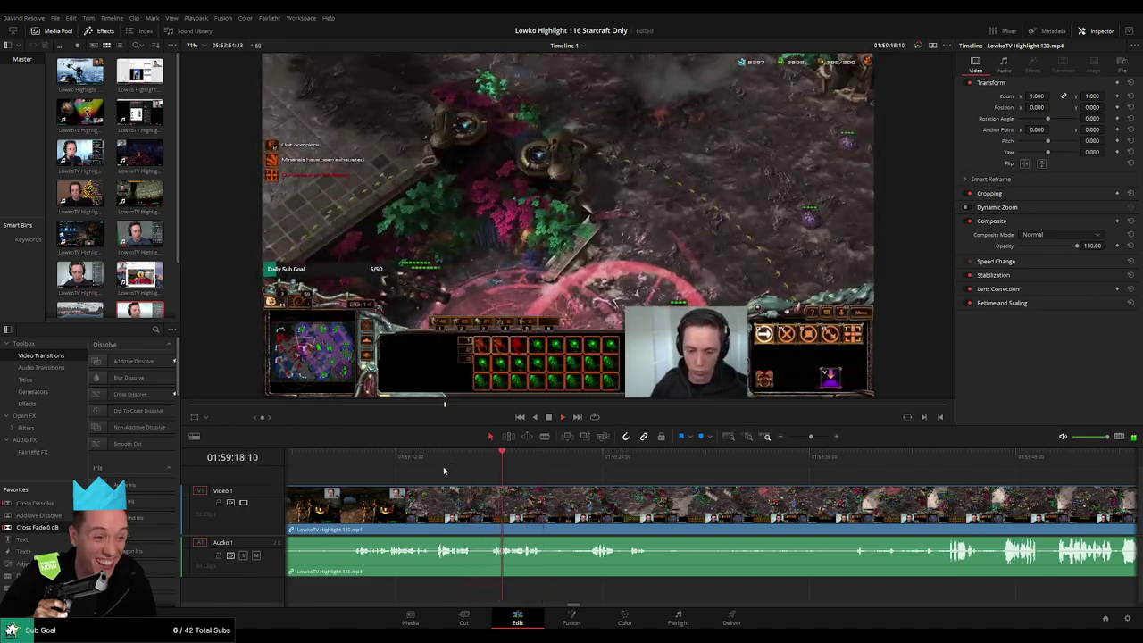
{"action": "left_click", "coordinate": [436, 461]}
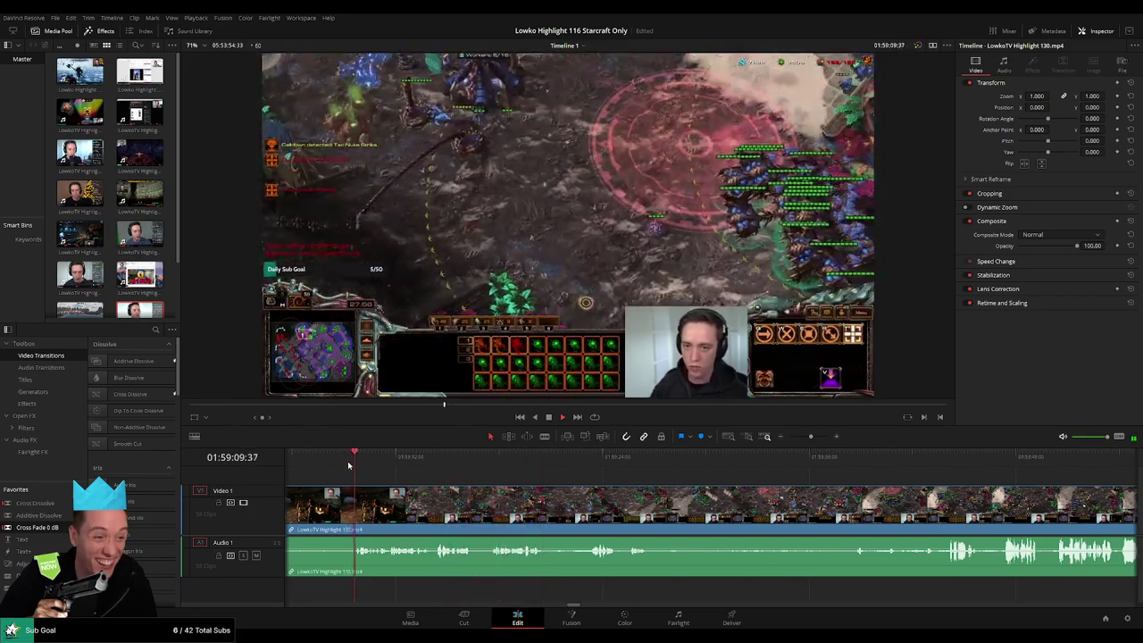
{"action": "scroll", "coordinate": [618, 500], "scroll_direction": "left", "scroll_amount": 4}
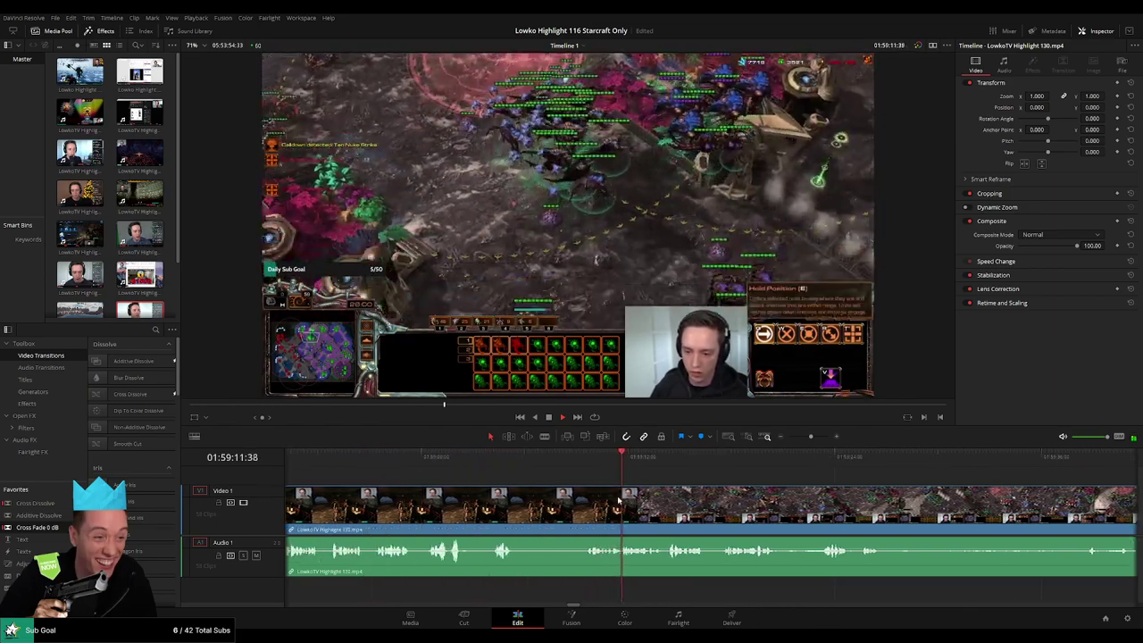
{"action": "left_click", "coordinate": [490, 461]}
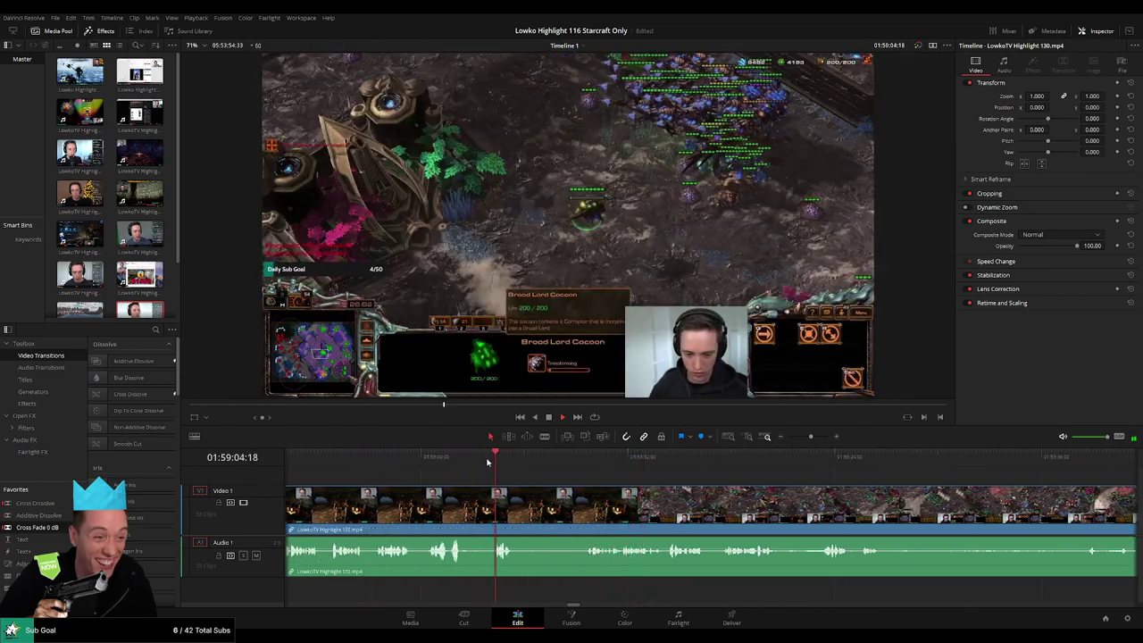
{"action": "left_click", "coordinate": [426, 465]}
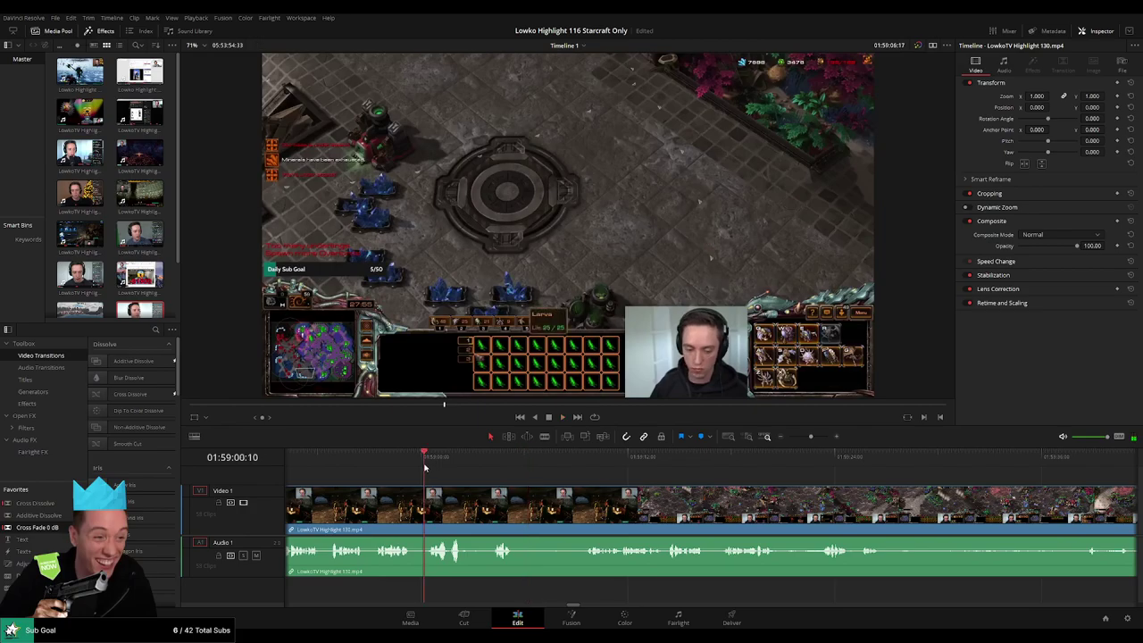
{"action": "scroll", "coordinate": [505, 487], "scroll_direction": "left", "scroll_amount": 2}
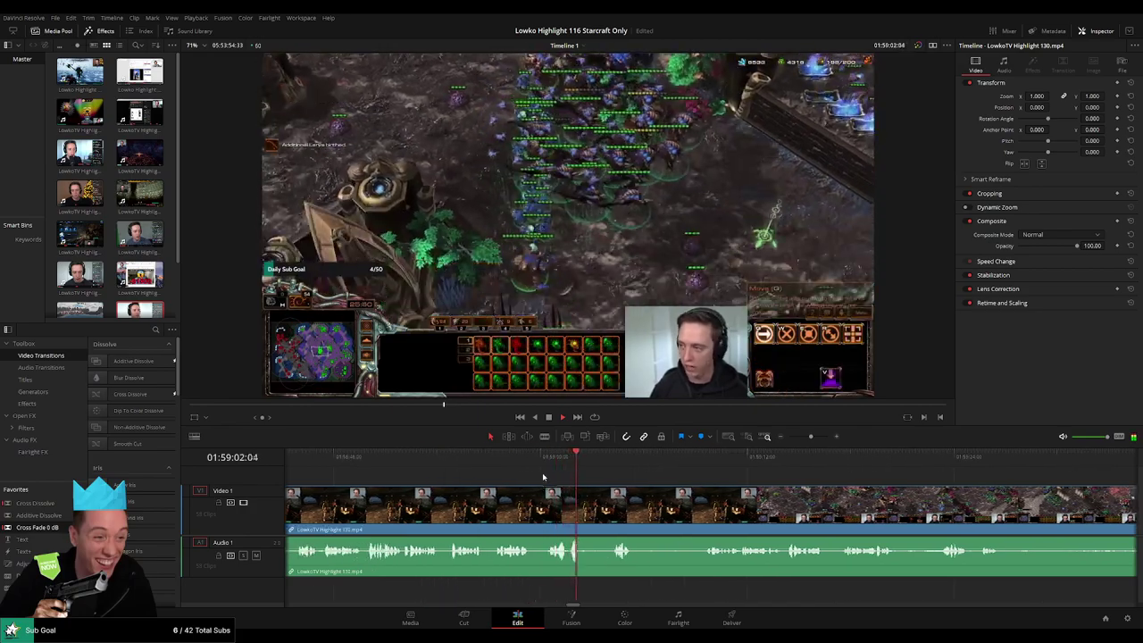
{"action": "left_click", "coordinate": [502, 466]}
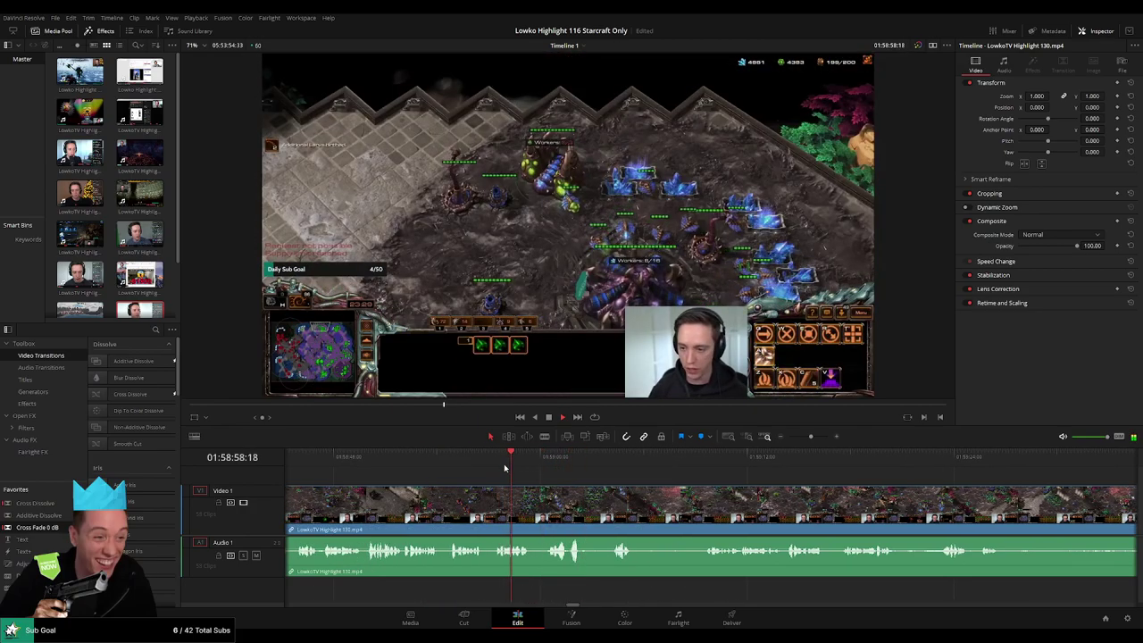
{"action": "left_click", "coordinate": [446, 462]}
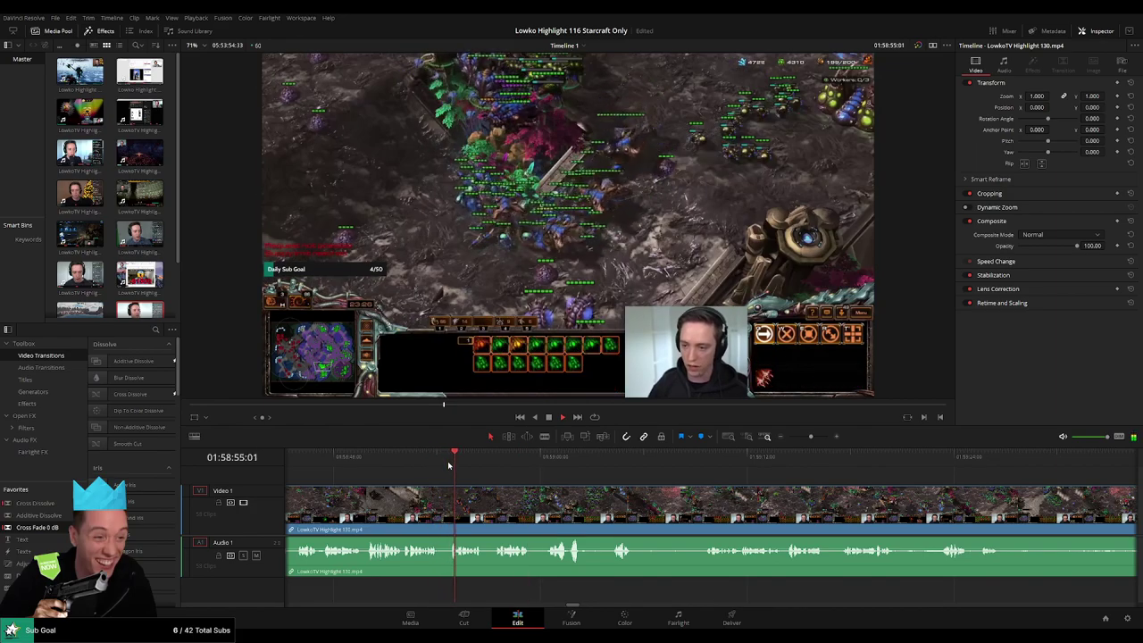
{"action": "scroll", "coordinate": [536, 482], "scroll_direction": "left", "scroll_amount": 3}
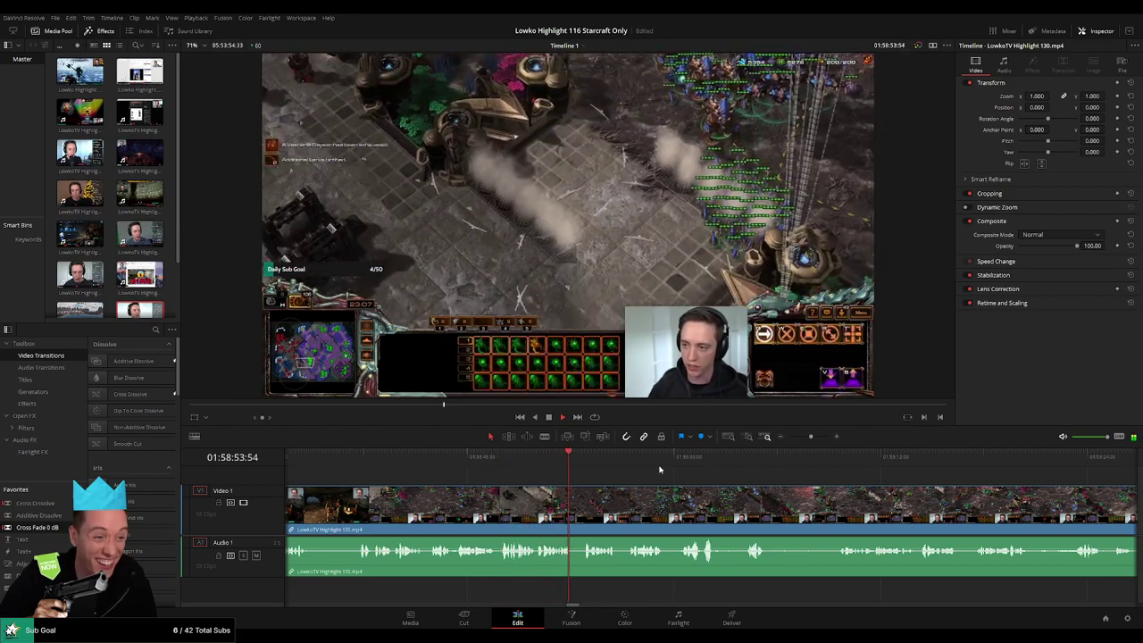
{"action": "left_click", "coordinate": [684, 468]}
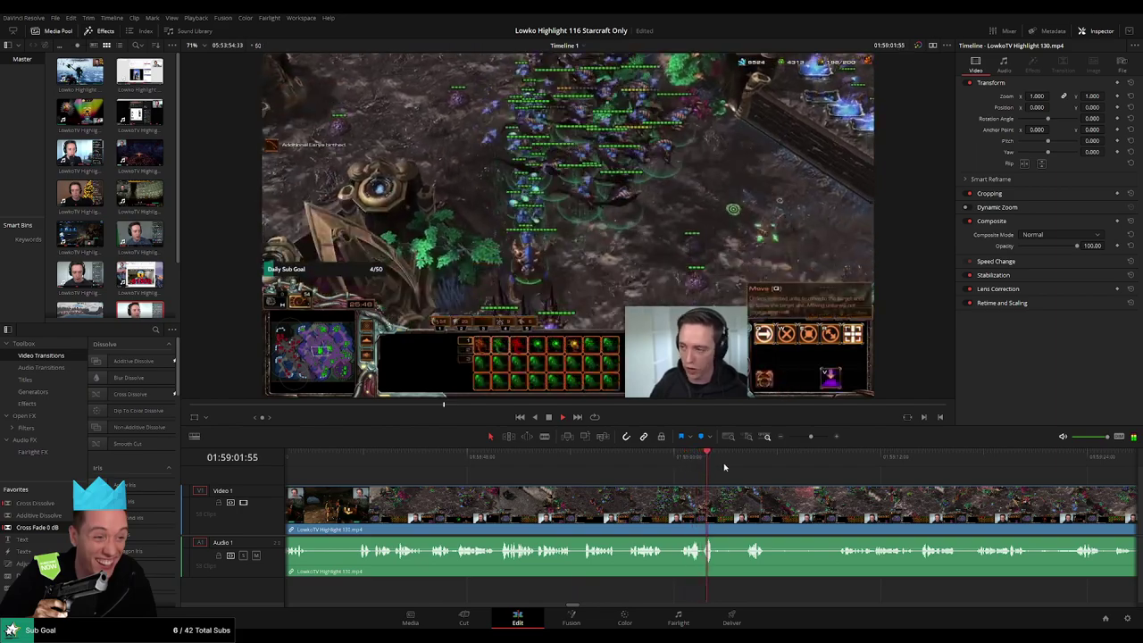
{"action": "left_click", "coordinate": [729, 467]}
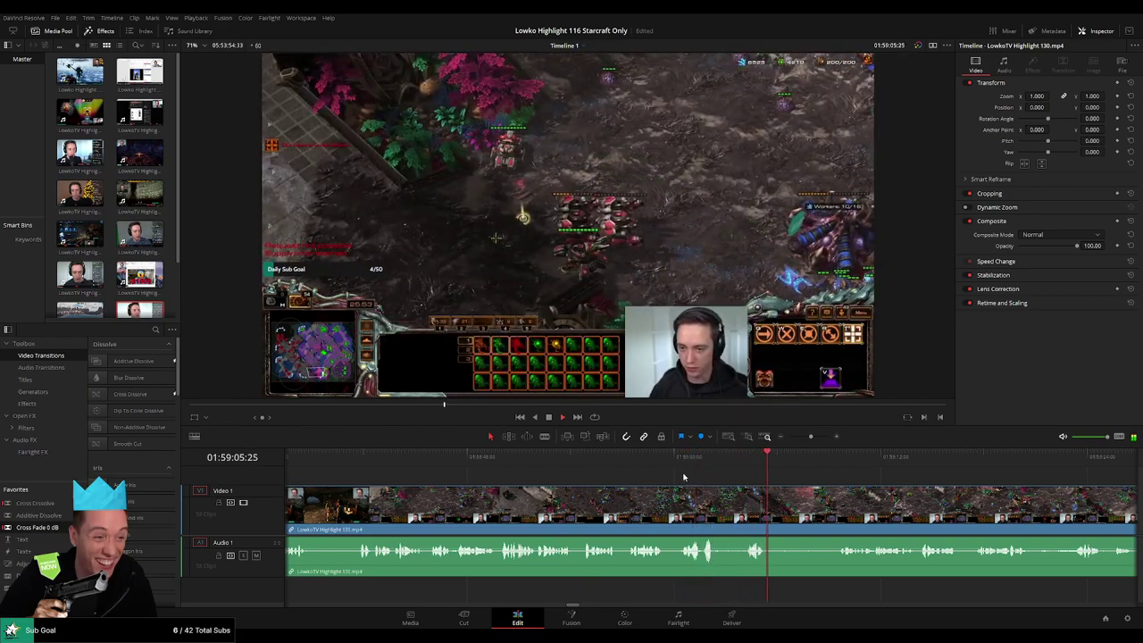
Split the LowkoTV Highlight 130 clip at about 01:58:41, delete the stretch between the match history split and there, and close the gap
{"action": "left_click_drag", "start_coordinate": [383, 456], "coordinate": [356, 456]}
{"action": "scroll", "coordinate": [465, 500], "scroll_direction": "left", "scroll_amount": 2}
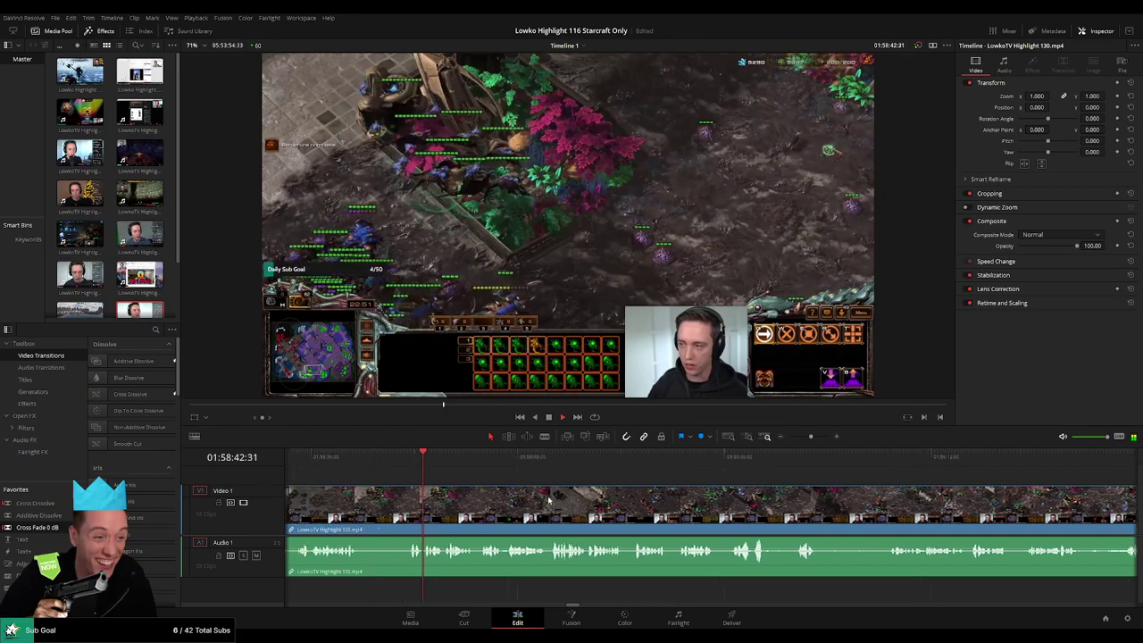
{"action": "key", "text": "b"}
{"action": "left_click", "coordinate": [471, 512]}
{"action": "key", "text": "a"}
{"action": "left_click", "coordinate": [454, 513]}
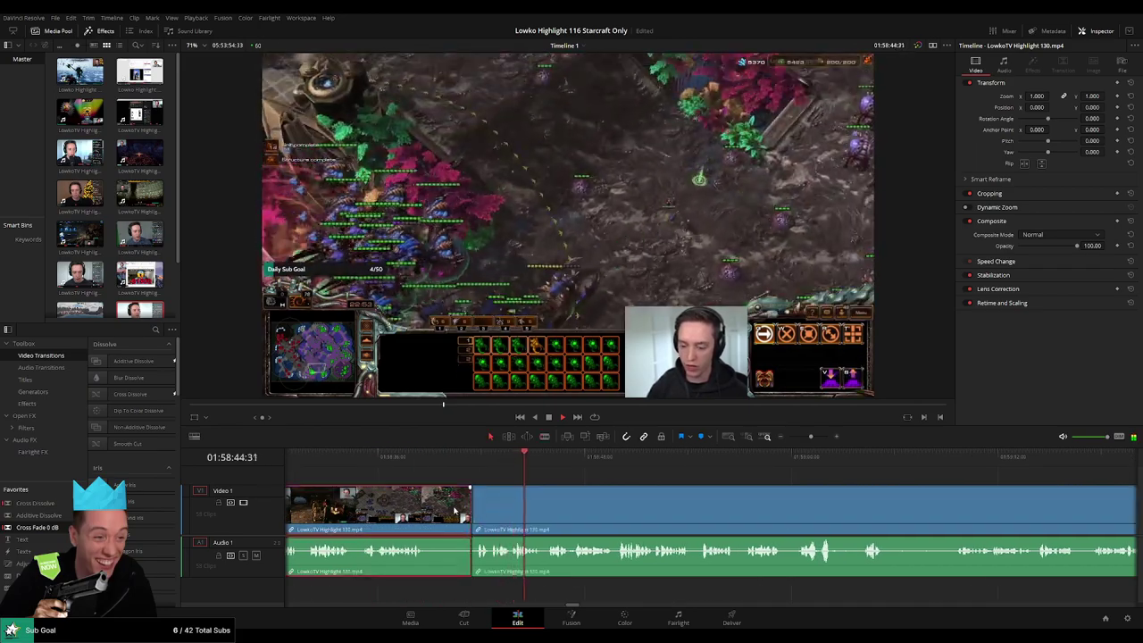
{"action": "key", "text": "Delete"}
Review the match footage from about 01:45:50 to 01:47:58 to find where the kept section should end
{"action": "left_click_drag", "start_coordinate": [811, 437], "coordinate": [864, 459]}
{"action": "key", "text": "space"}
{"action": "scroll", "coordinate": [746, 490], "scroll_direction": "right", "scroll_amount": 2}
{"action": "scroll", "coordinate": [746, 490], "scroll_direction": "right", "scroll_amount": 1}
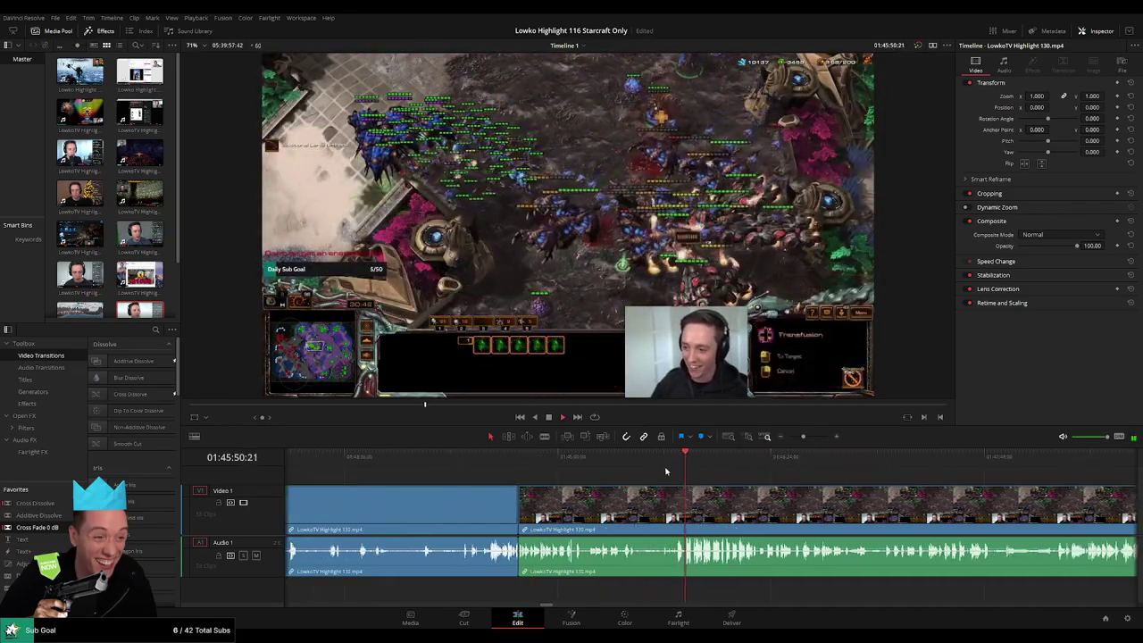
{"action": "left_click", "coordinate": [663, 467]}
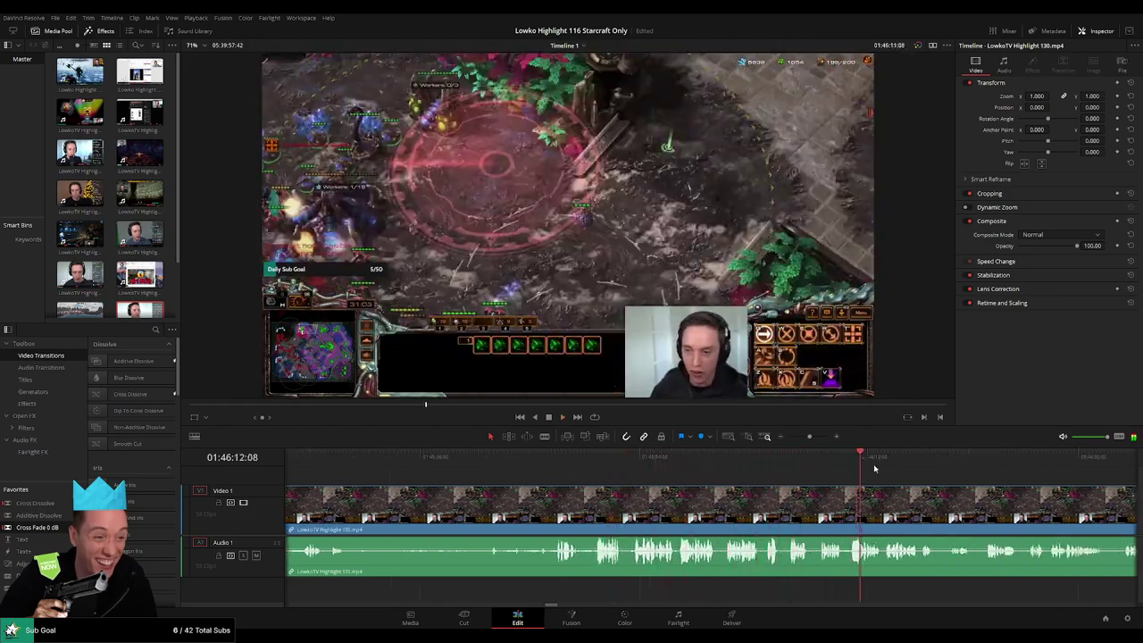
{"action": "left_click_drag", "start_coordinate": [810, 436], "coordinate": [805, 437]}
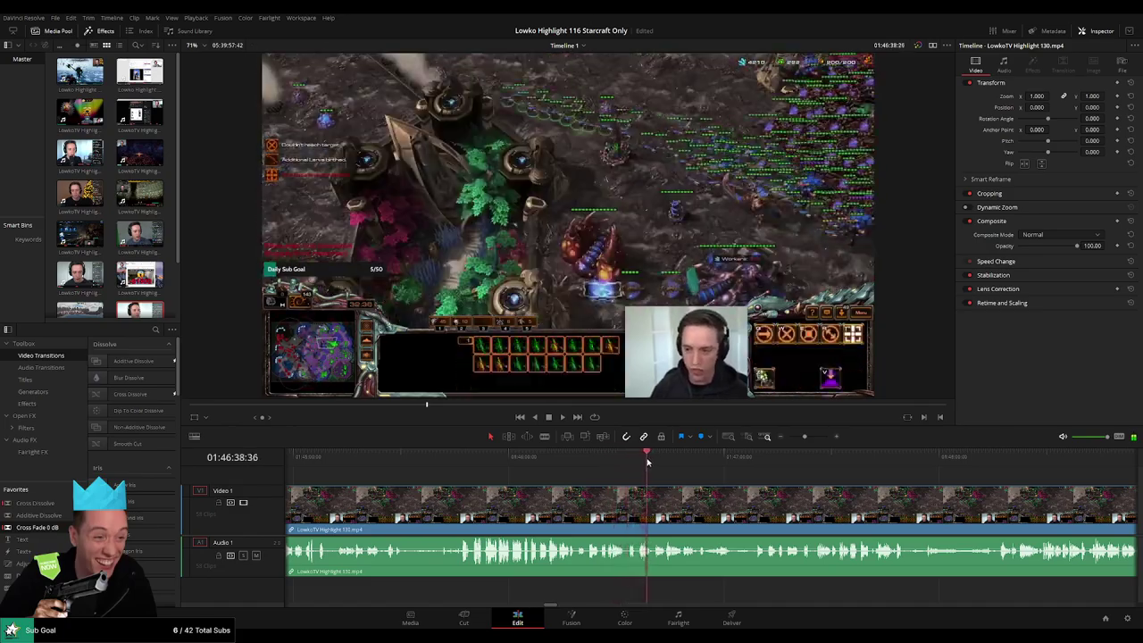
{"action": "left_click_drag", "start_coordinate": [648, 461], "coordinate": [800, 458]}
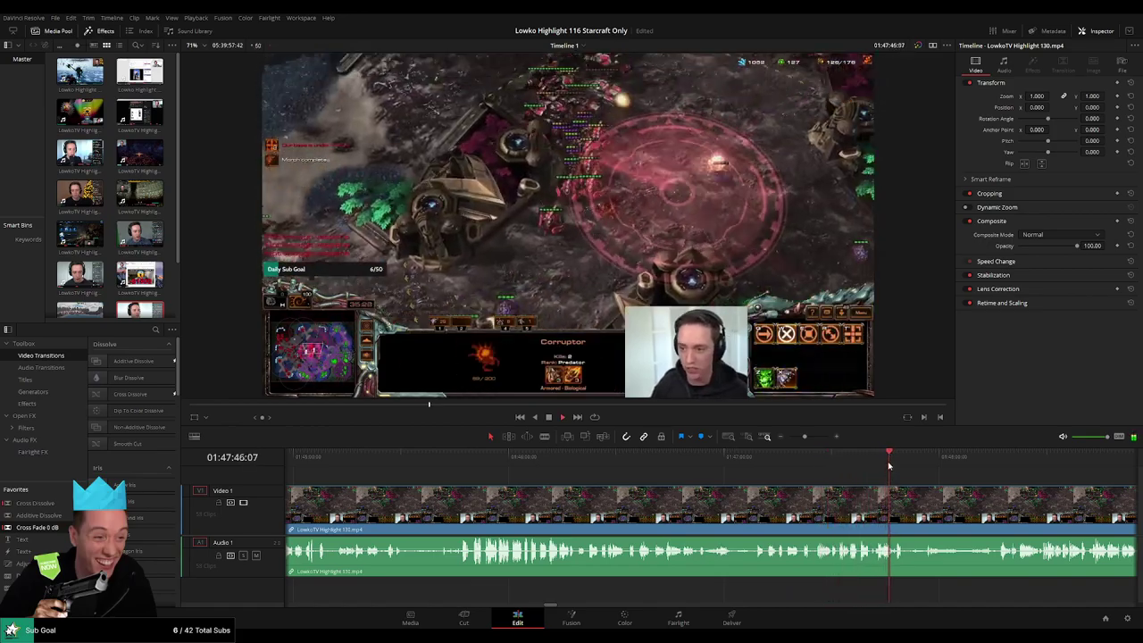
{"action": "left_click_drag", "start_coordinate": [899, 466], "coordinate": [933, 460]}
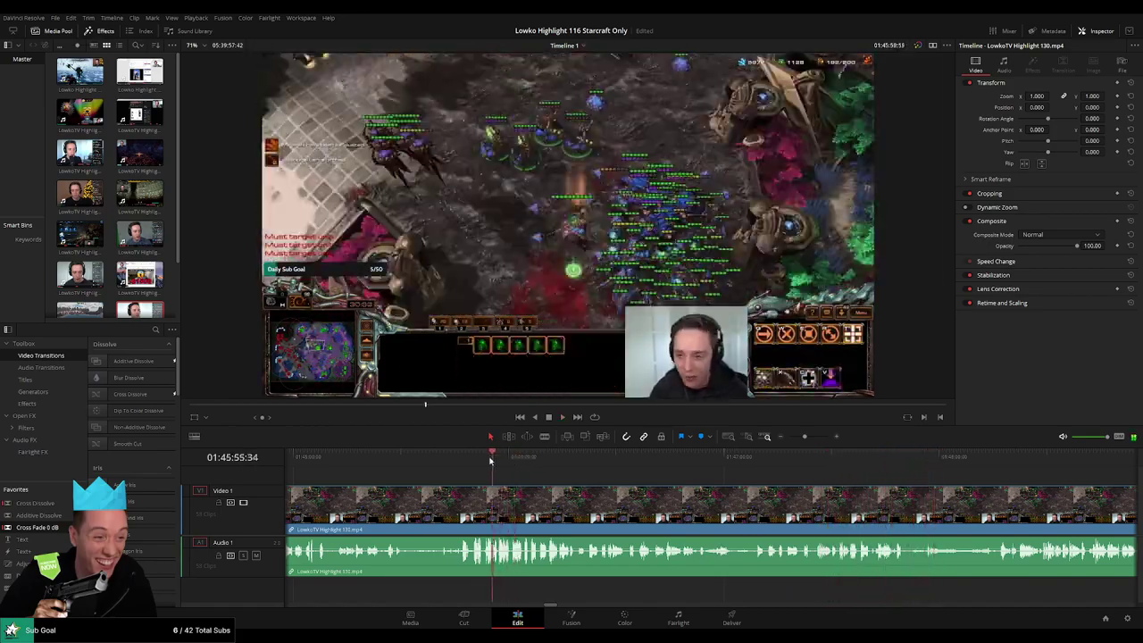
{"action": "left_click_drag", "start_coordinate": [490, 461], "coordinate": [562, 460]}
Split the LowkoTV Highlight 130 clip at about 01:46:20 and colour the match section before the split blue
{"action": "scroll", "coordinate": [785, 503], "scroll_direction": "down", "scroll_amount": 1}
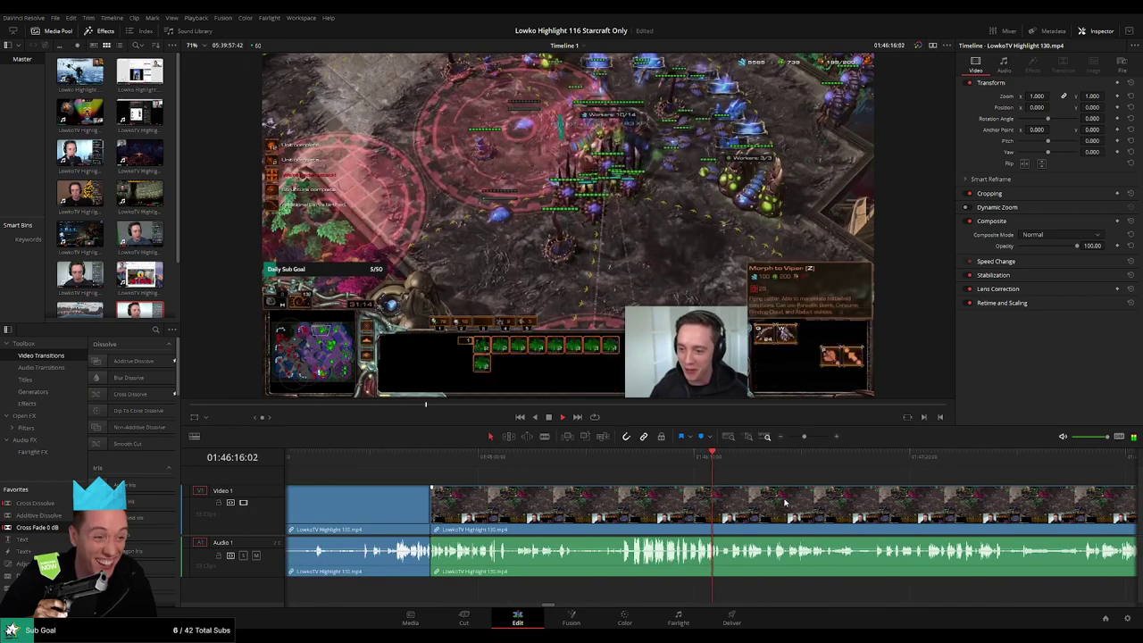
{"action": "scroll", "coordinate": [785, 503], "scroll_direction": "up", "scroll_amount": 3}
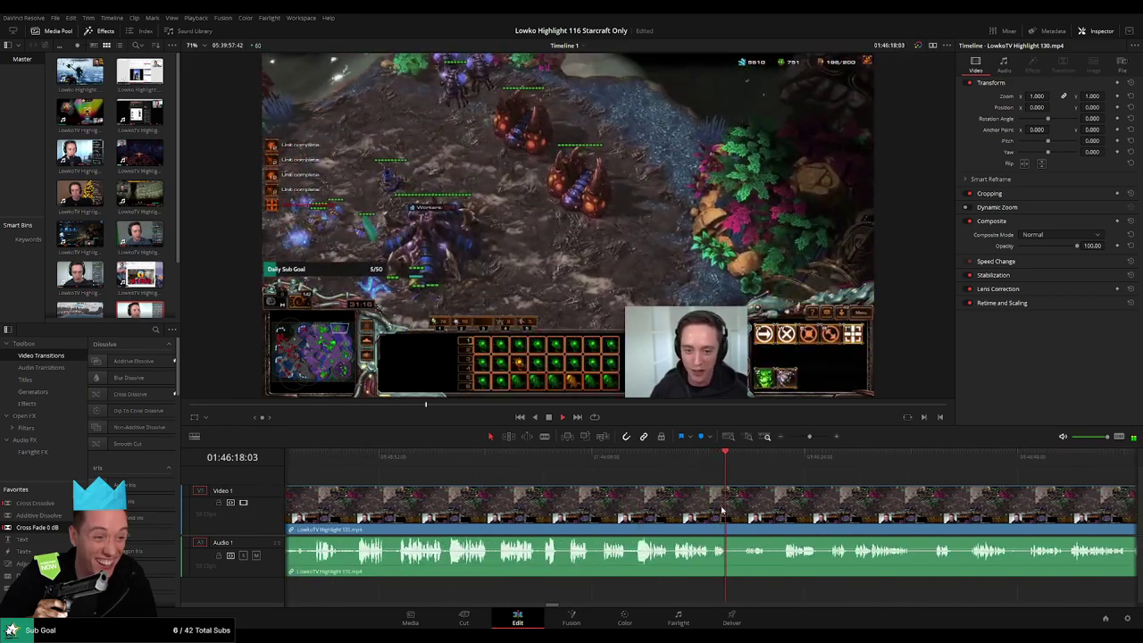
{"action": "key", "text": "space"}
{"action": "key", "text": "ctrl+b"}
{"action": "left_click_drag", "start_coordinate": [810, 437], "coordinate": [801, 438]}
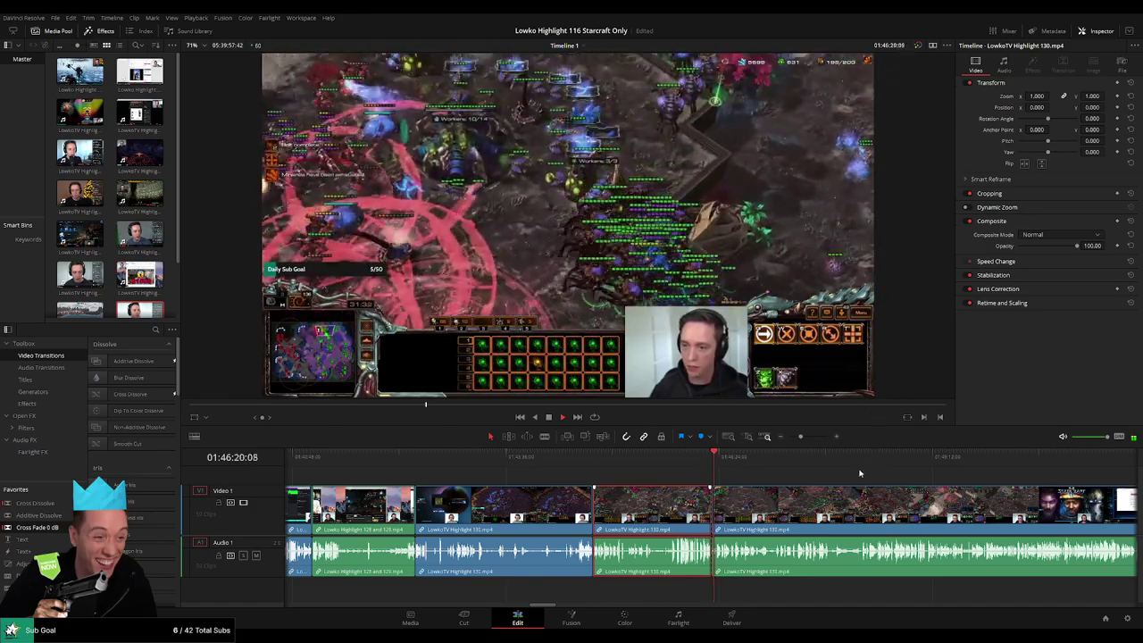
{"action": "key", "text": "1"}
Review the LowkoTV Highlight 130 footage from about 01:46:20 to 02:17:00 to find the next StarCraft discussion section
{"action": "scroll", "coordinate": [860, 473], "scroll_direction": "right", "scroll_amount": 5}
{"action": "left_click_drag", "start_coordinate": [514, 462], "coordinate": [597, 463]}
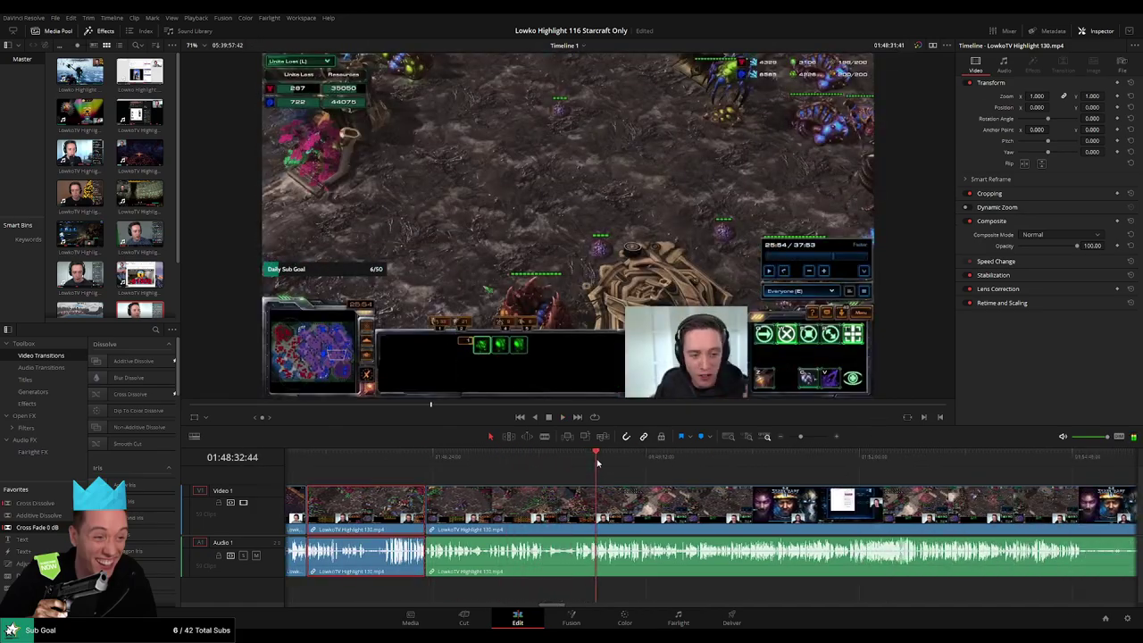
{"action": "left_click_drag", "start_coordinate": [699, 461], "coordinate": [847, 460]}
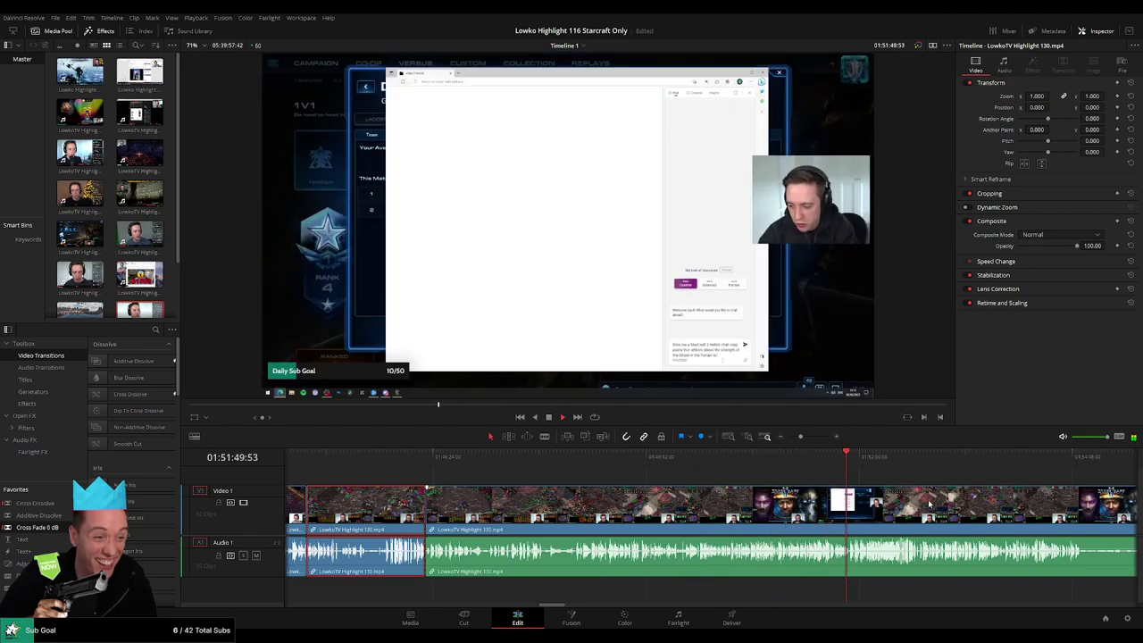
{"action": "left_click_drag", "start_coordinate": [929, 503], "coordinate": [525, 487]}
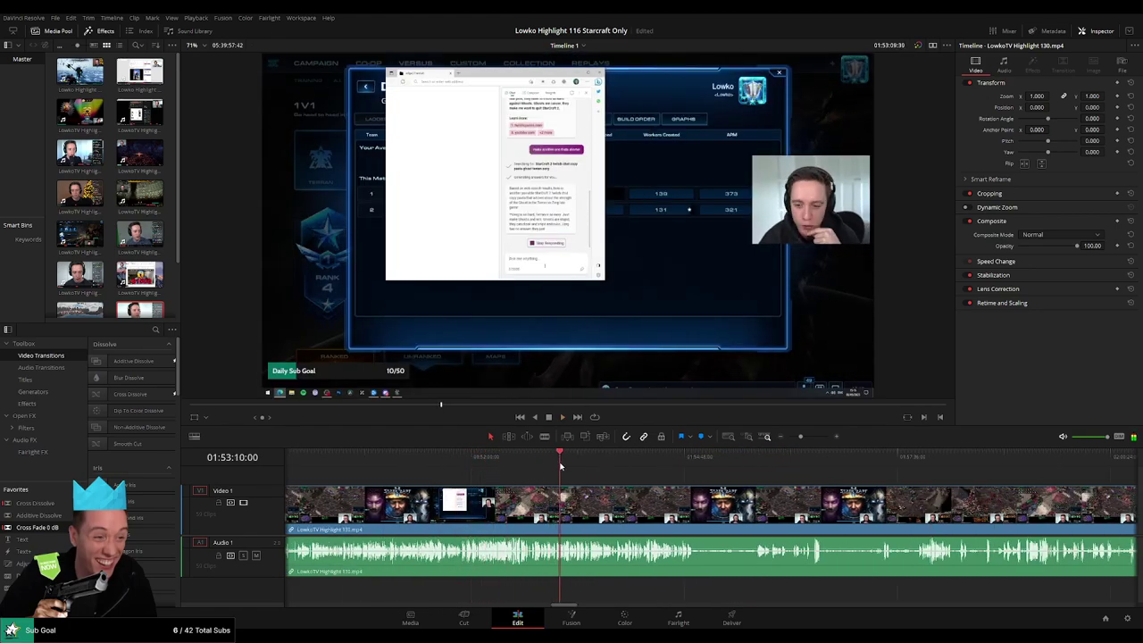
{"action": "left_click_drag", "start_coordinate": [585, 465], "coordinate": [833, 468]}
{"action": "scroll", "coordinate": [911, 502], "scroll_direction": "right", "scroll_amount": 4}
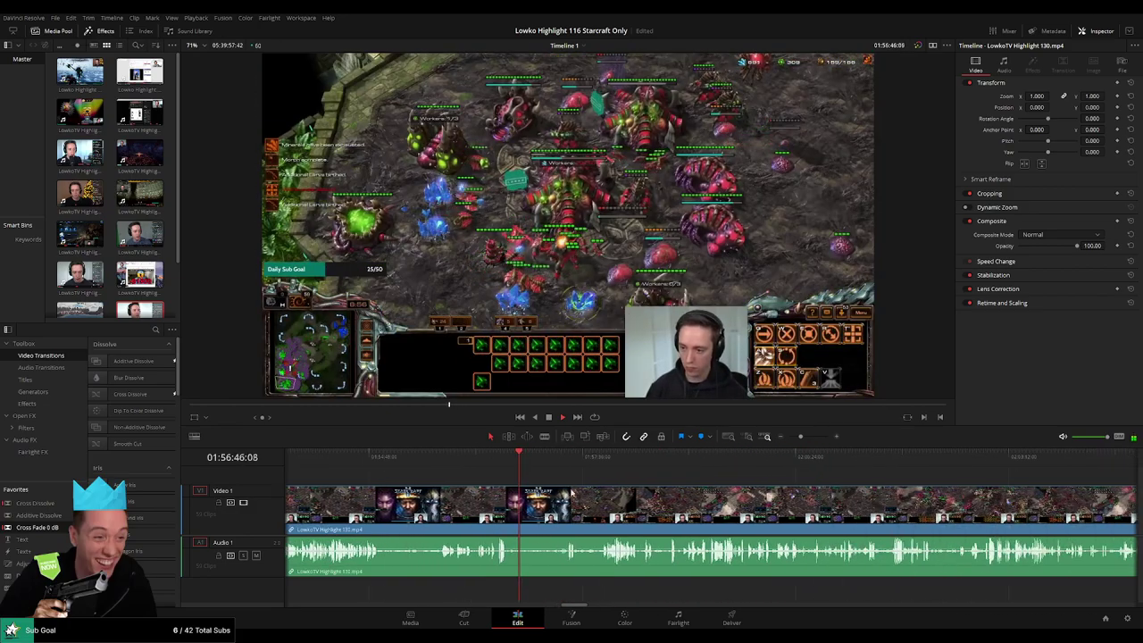
{"action": "left_click_drag", "start_coordinate": [520, 466], "coordinate": [585, 468]}
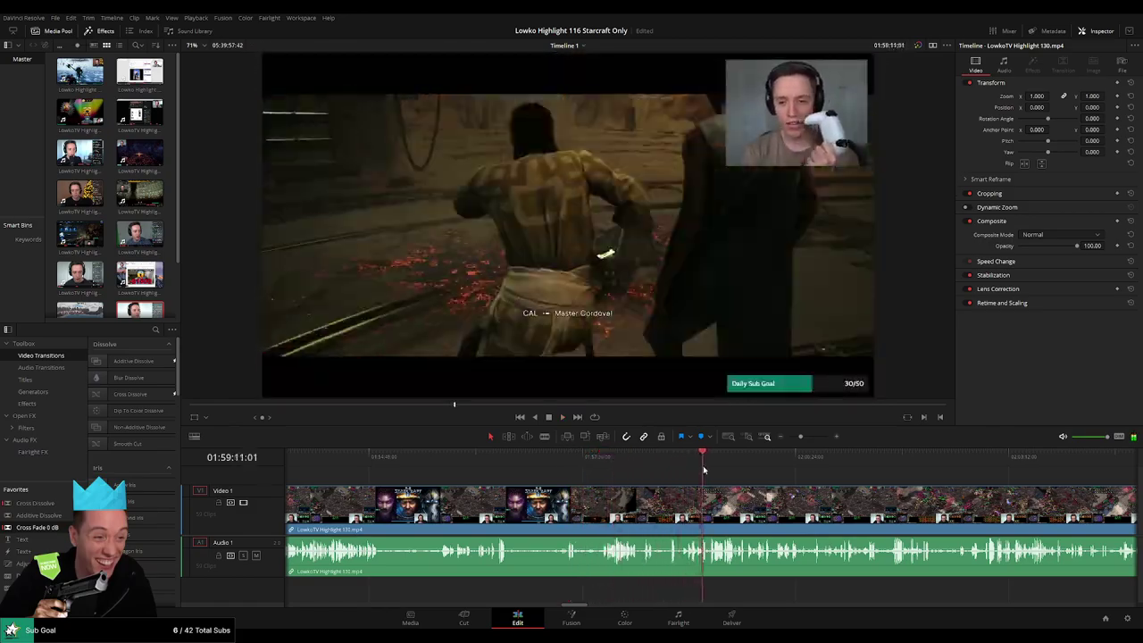
{"action": "left_click_drag", "start_coordinate": [802, 439], "coordinate": [788, 436]}
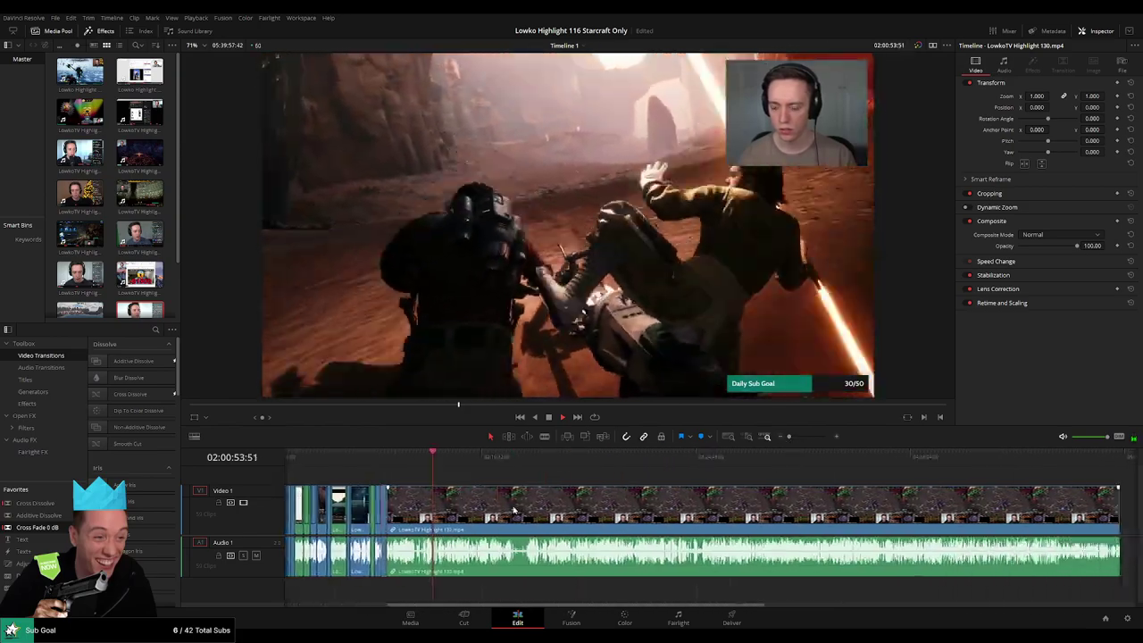
{"action": "left_click_drag", "start_coordinate": [400, 464], "coordinate": [455, 459]}
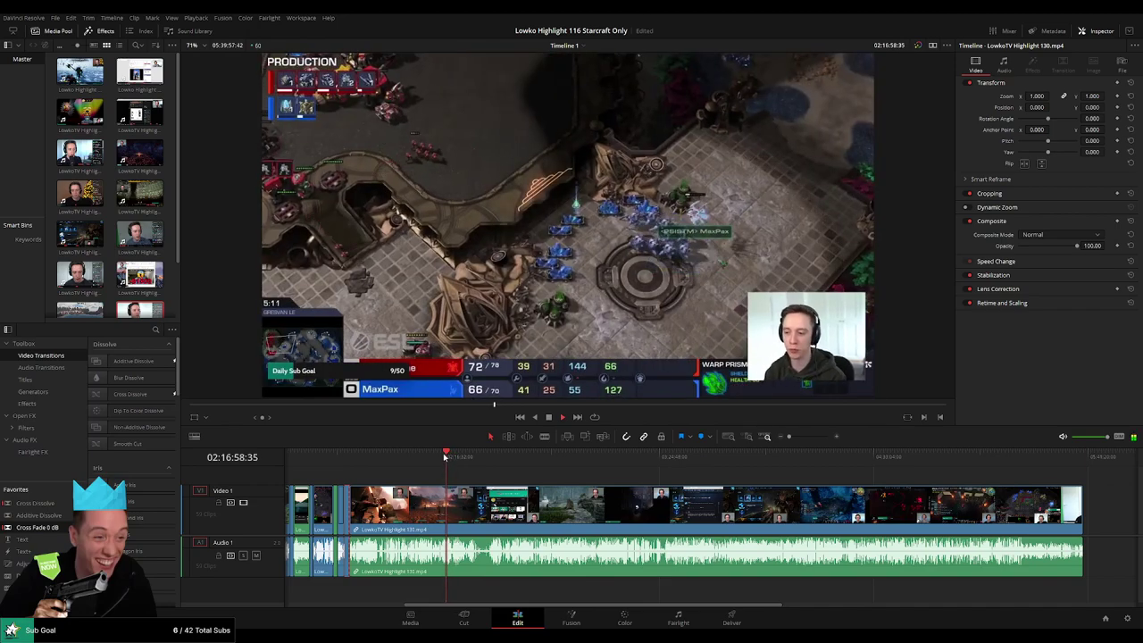
{"action": "left_click_drag", "start_coordinate": [789, 436], "coordinate": [802, 440]}
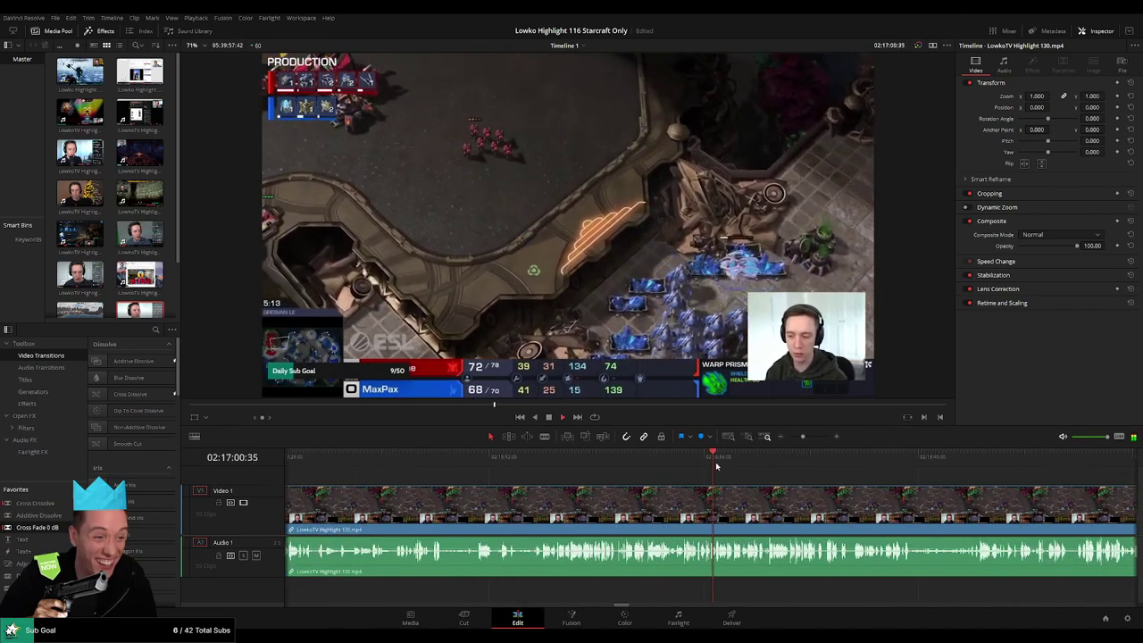
Review the footage backwards from about 02:17:00 to 02:15:39 to find where the StarCraft Reddit browsing begins
{"action": "left_click_drag", "start_coordinate": [714, 465], "coordinate": [637, 478]}
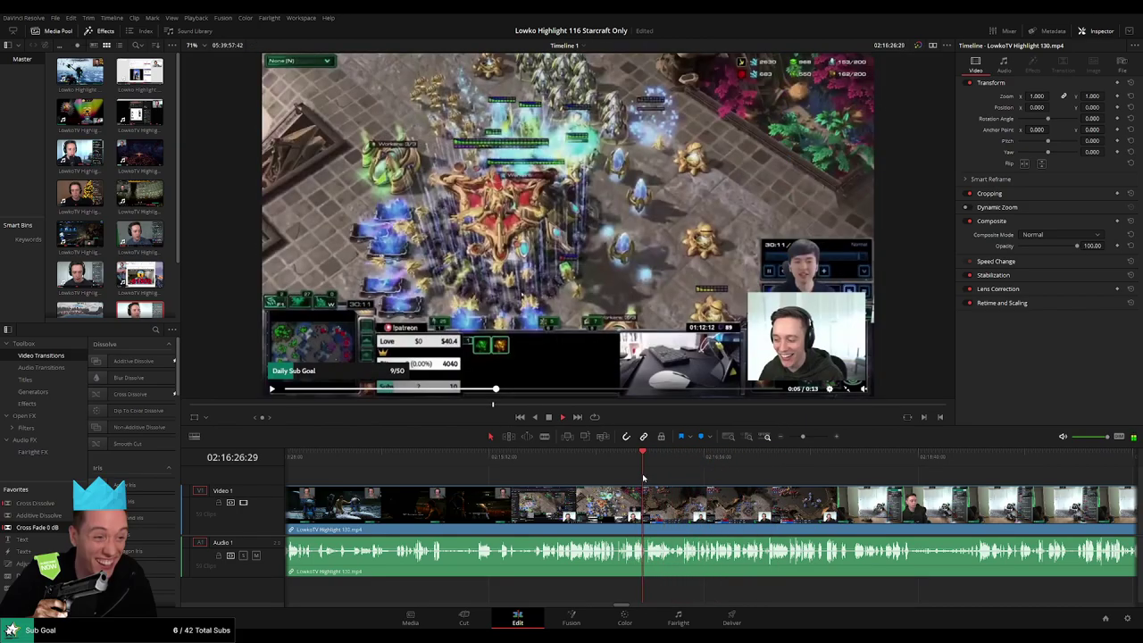
{"action": "key", "text": "space"}
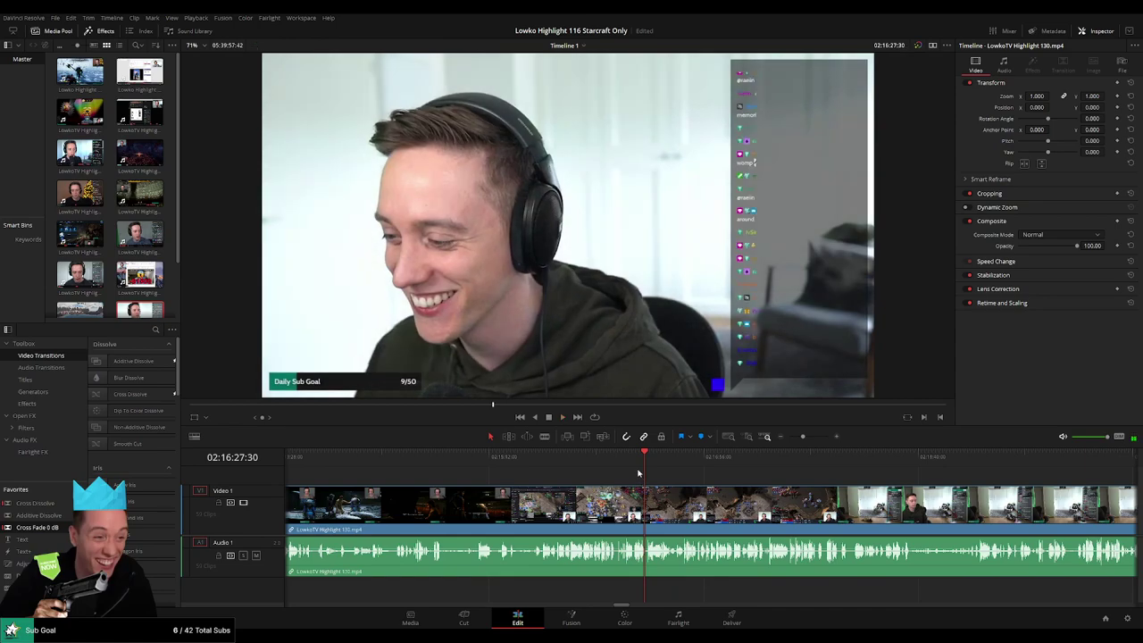
{"action": "left_click_drag", "start_coordinate": [803, 437], "coordinate": [810, 436]}
{"action": "left_click", "coordinate": [613, 462]}
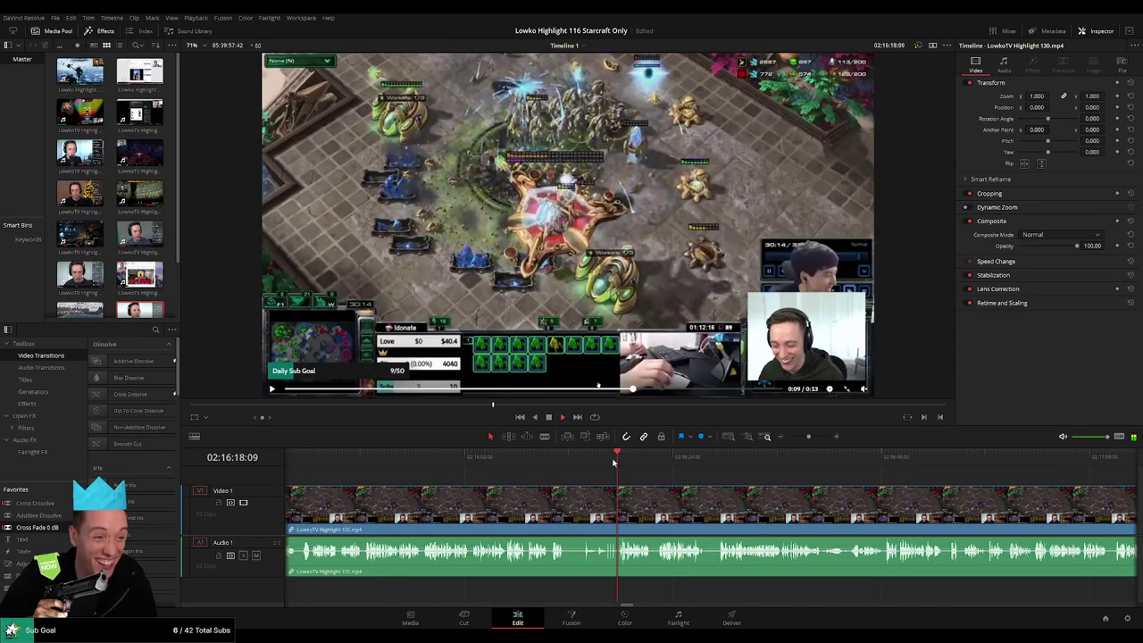
{"action": "left_click", "coordinate": [500, 467]}
{"action": "left_click_drag", "start_coordinate": [398, 491], "coordinate": [726, 492]}
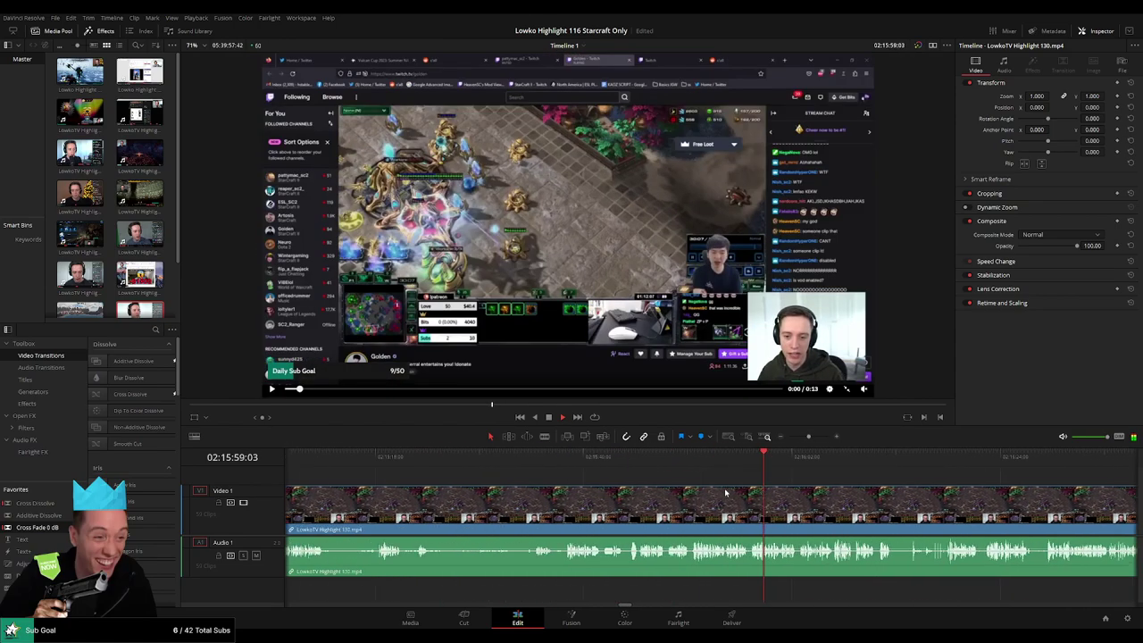
{"action": "left_click", "coordinate": [572, 468]}
{"action": "left_click", "coordinate": [565, 468]}
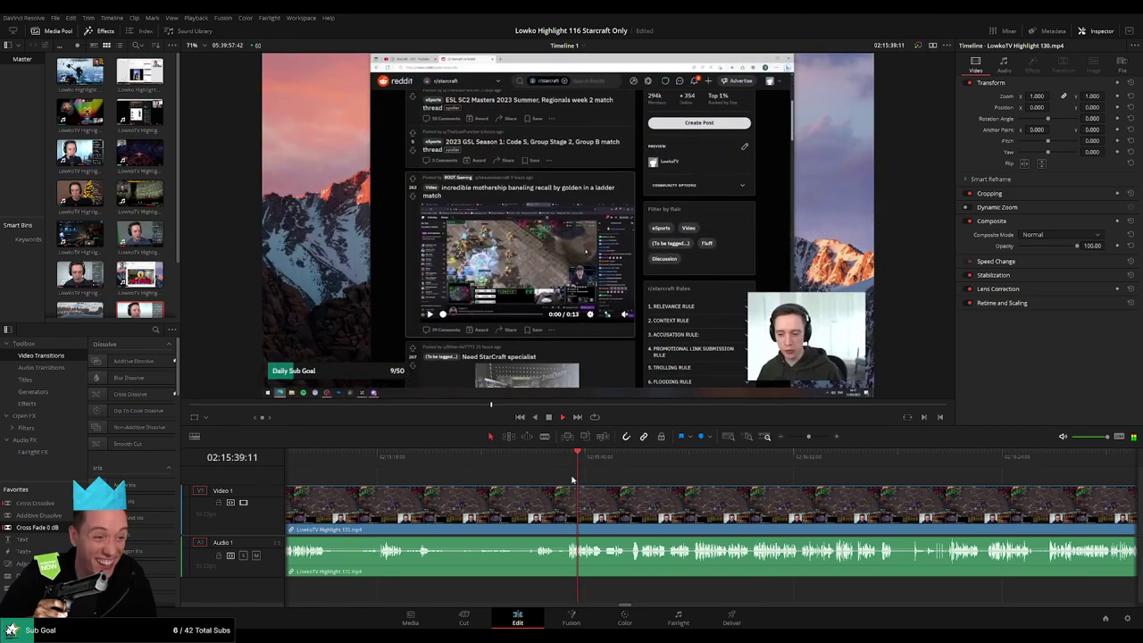
Split the LowkoTV Highlight 130 clip at about 02:15:38, delete the stretch between the previous match section and there, and close the gap
{"action": "key", "text": "space"}
{"action": "left_click_drag", "start_coordinate": [809, 438], "coordinate": [815, 442]}
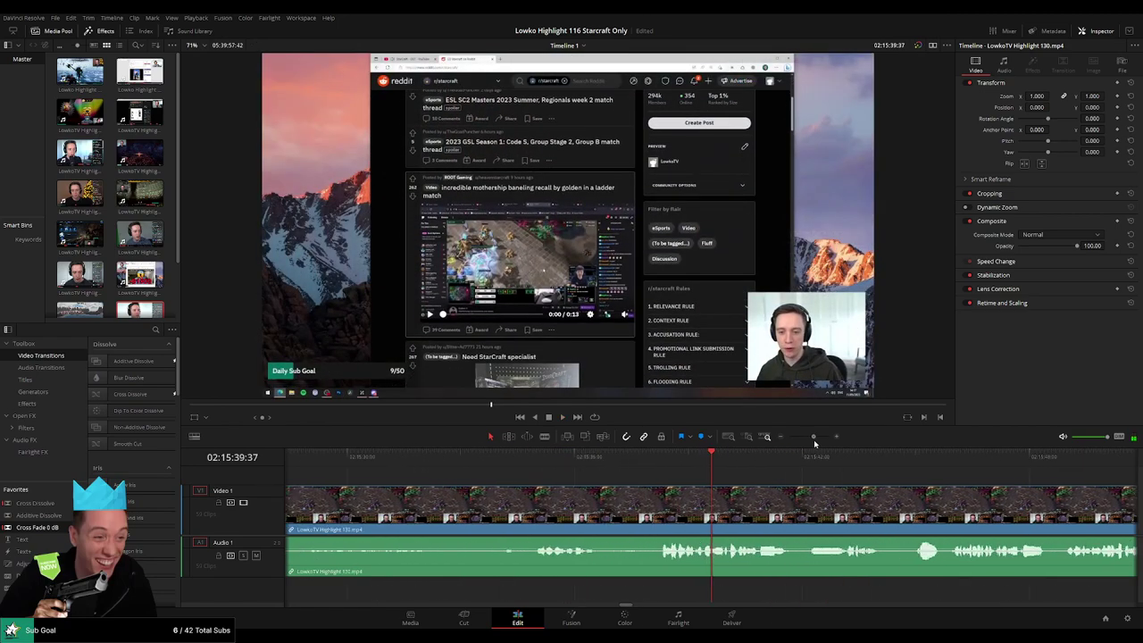
{"action": "left_click", "coordinate": [631, 454]}
{"action": "key", "text": "space"}
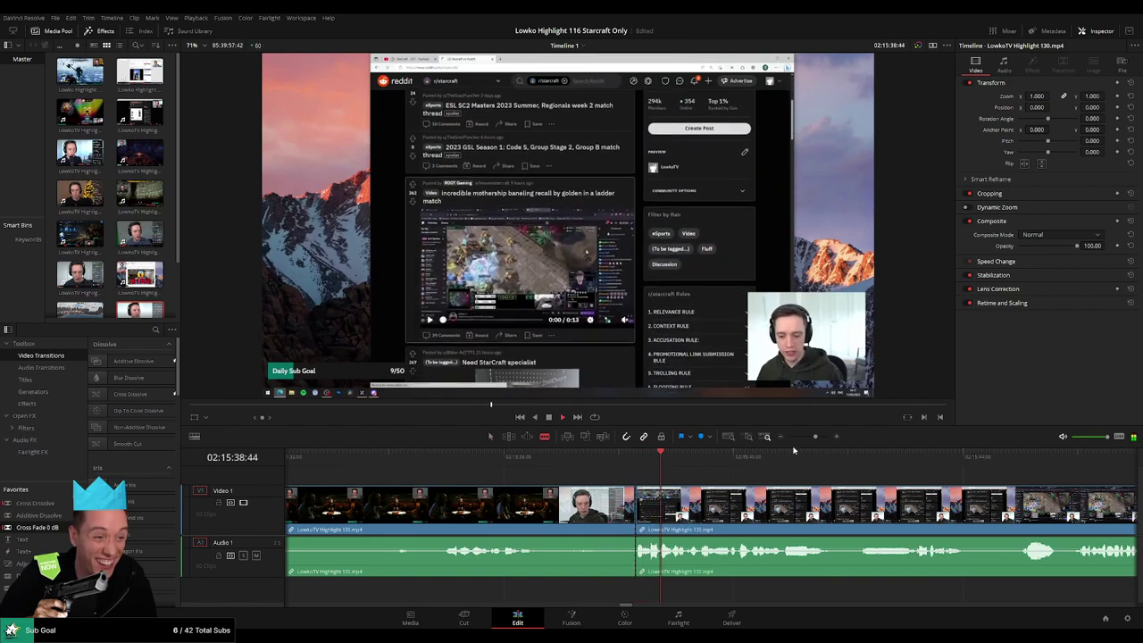
{"action": "left_click", "coordinate": [795, 439]}
{"action": "left_click_drag", "start_coordinate": [795, 439], "coordinate": [789, 437]}
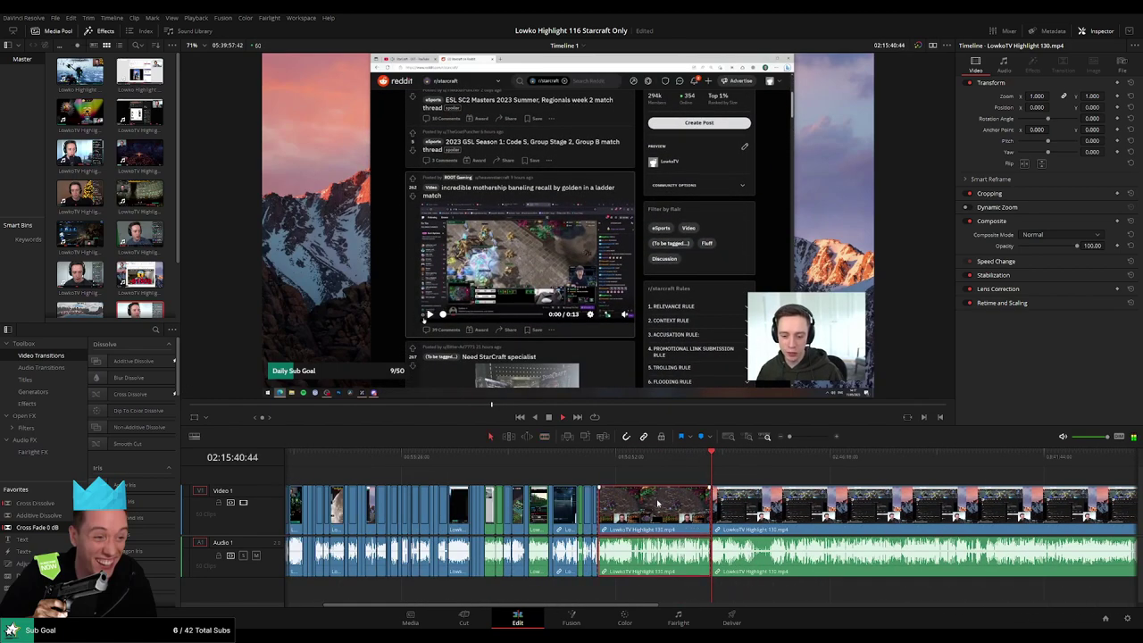
{"action": "key", "text": "Delete"}
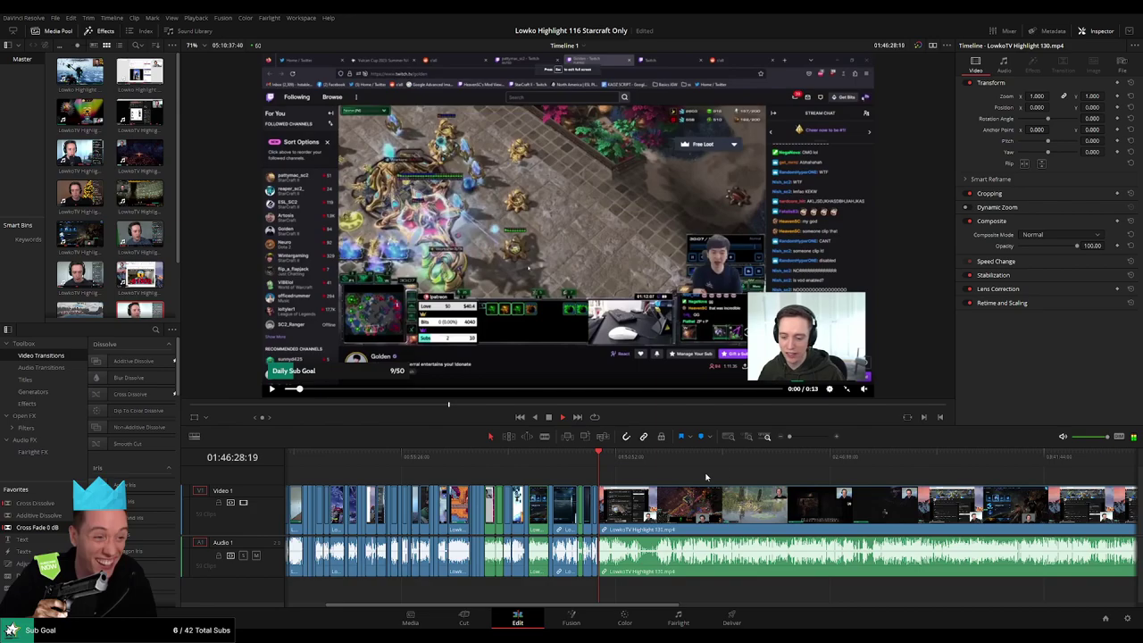
Split the LowkoTV Highlight 130 clip at about 01:49:01 and colour the Reddit discussion section before the split green
{"action": "left_click", "coordinate": [799, 438]}
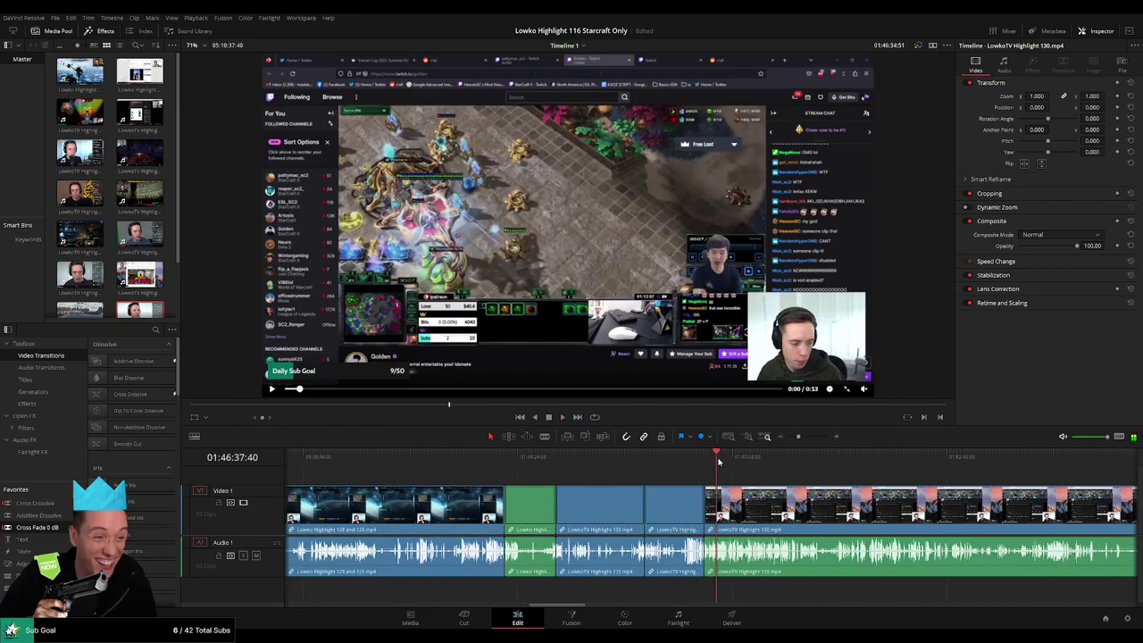
{"action": "left_click", "coordinate": [745, 462]}
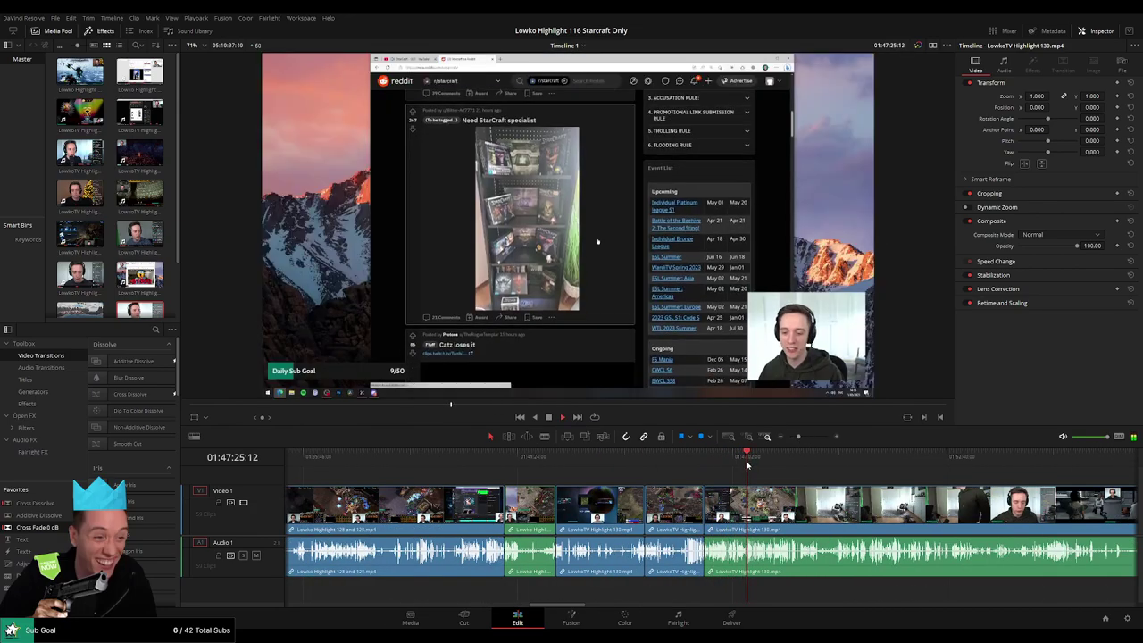
{"action": "left_click_drag", "start_coordinate": [748, 463], "coordinate": [811, 438]}
{"action": "left_click", "coordinate": [796, 472]}
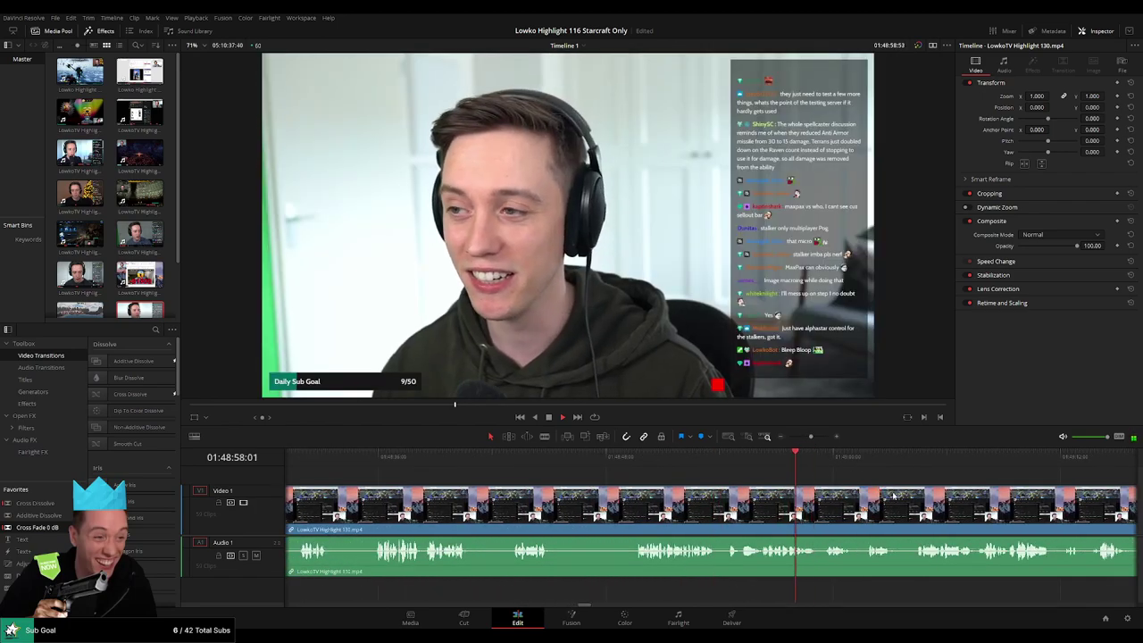
{"action": "left_click_drag", "start_coordinate": [894, 497], "coordinate": [566, 463]}
{"action": "key", "text": "b"}
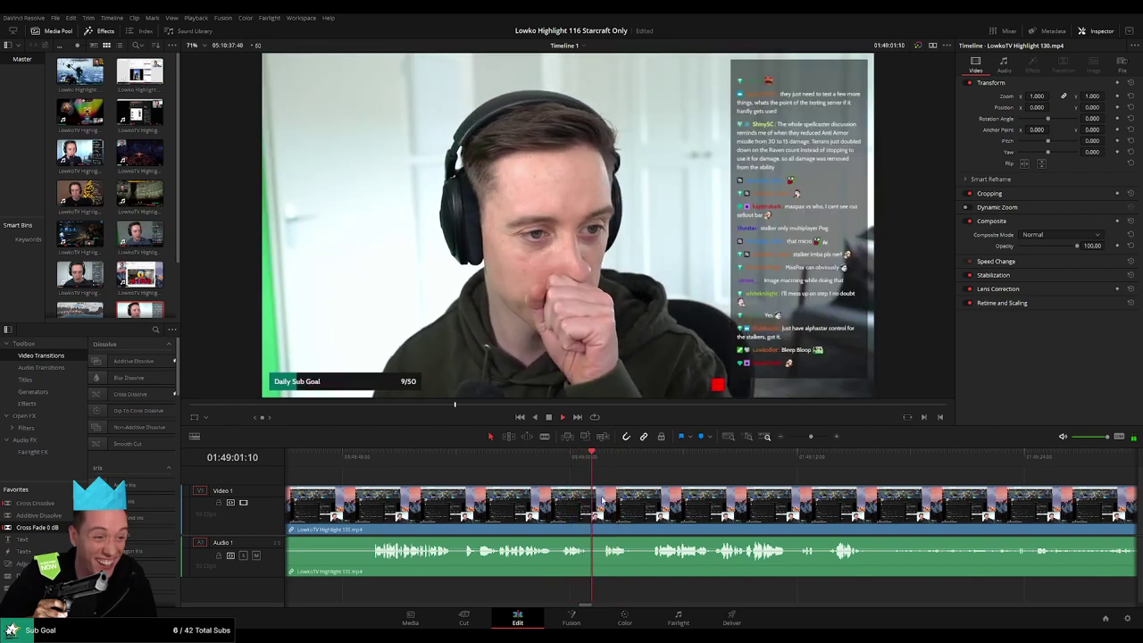
{"action": "left_click", "coordinate": [595, 505]}
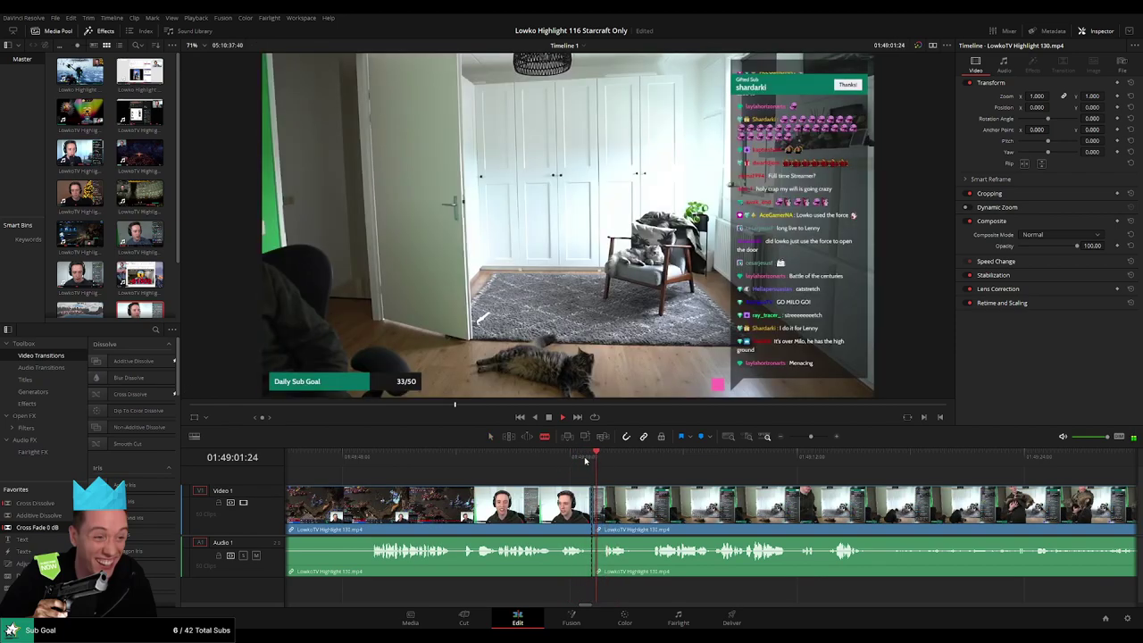
{"action": "left_click", "coordinate": [574, 461]}
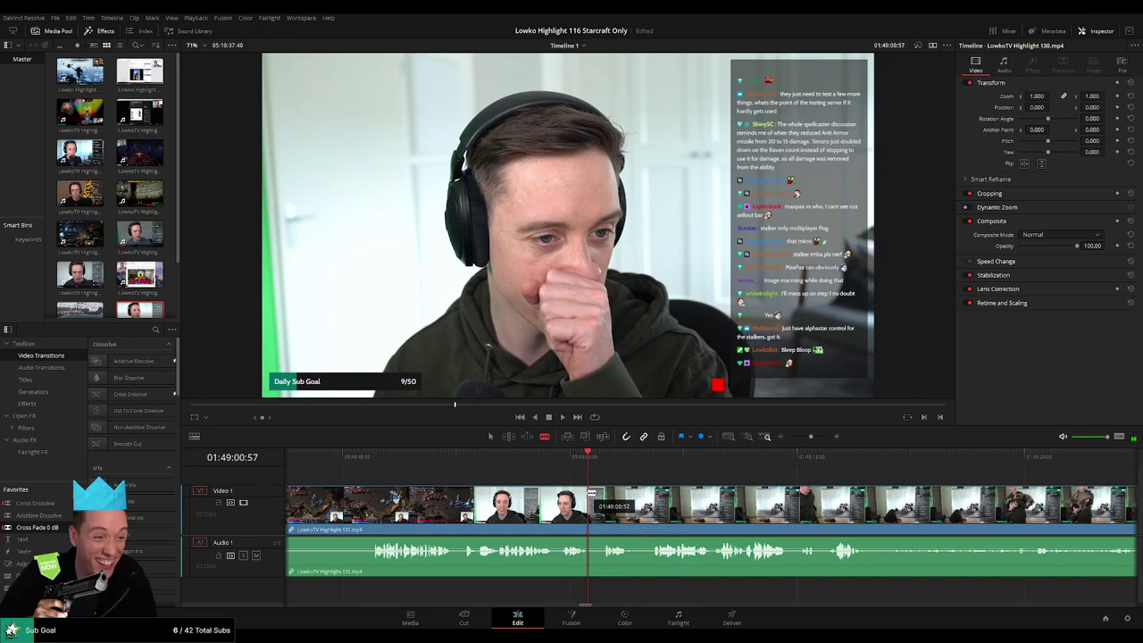
{"action": "left_click", "coordinate": [591, 493]}
{"action": "key", "text": "space"}
{"action": "key", "text": "a"}
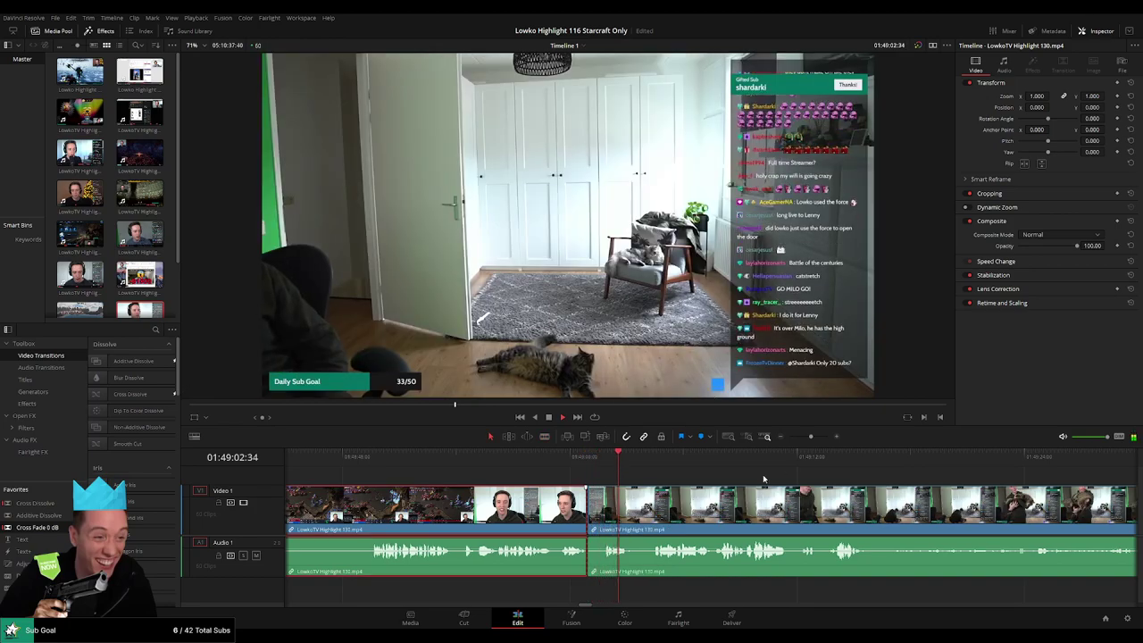
Review the footage from about 01:49:02 to 02:10:06 and back towards 02:09:57 to find where the next match section should begin
{"action": "left_click", "coordinate": [816, 462]}
{"action": "left_click", "coordinate": [959, 461]}
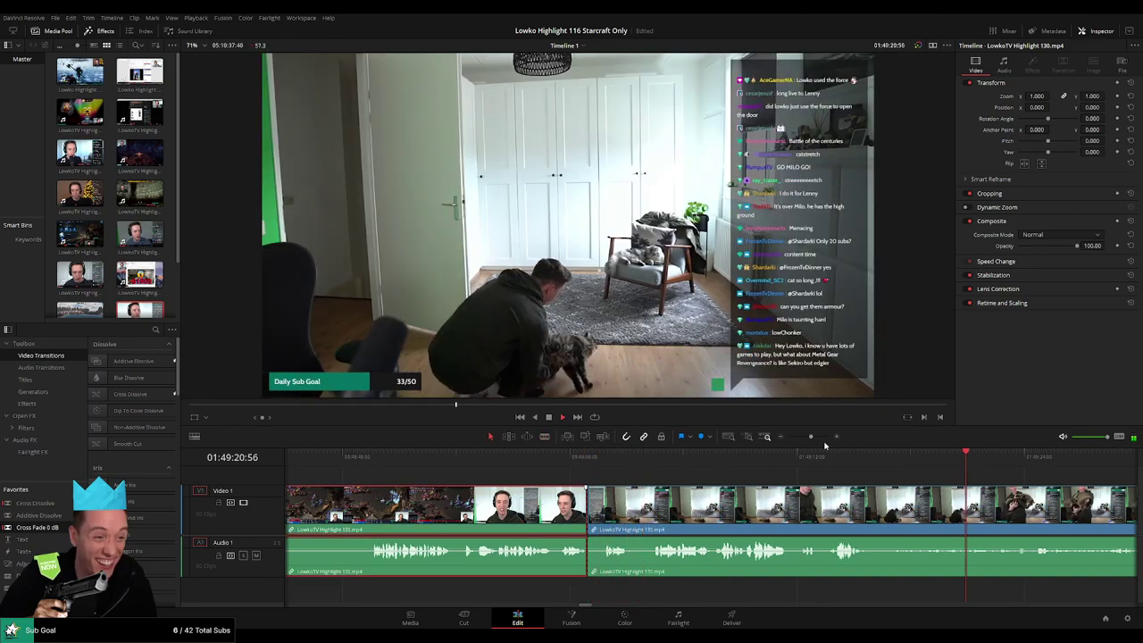
{"action": "left_click_drag", "start_coordinate": [811, 437], "coordinate": [792, 437]}
{"action": "left_click_drag", "start_coordinate": [722, 459], "coordinate": [657, 467]}
{"action": "key", "text": "space"}
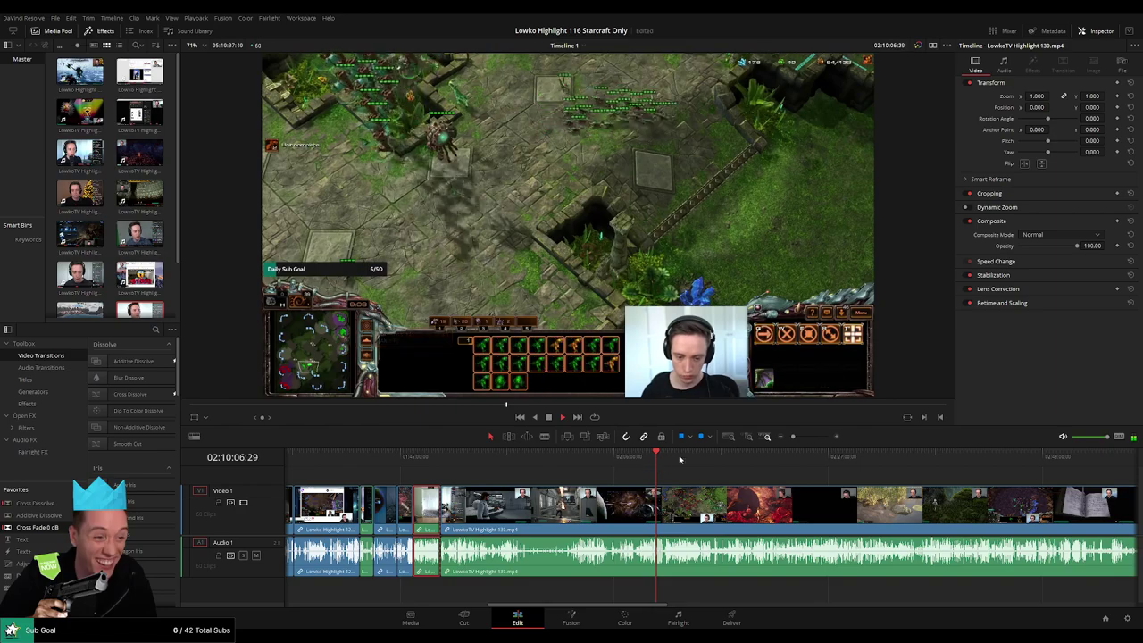
{"action": "left_click_drag", "start_coordinate": [793, 437], "coordinate": [811, 437]}
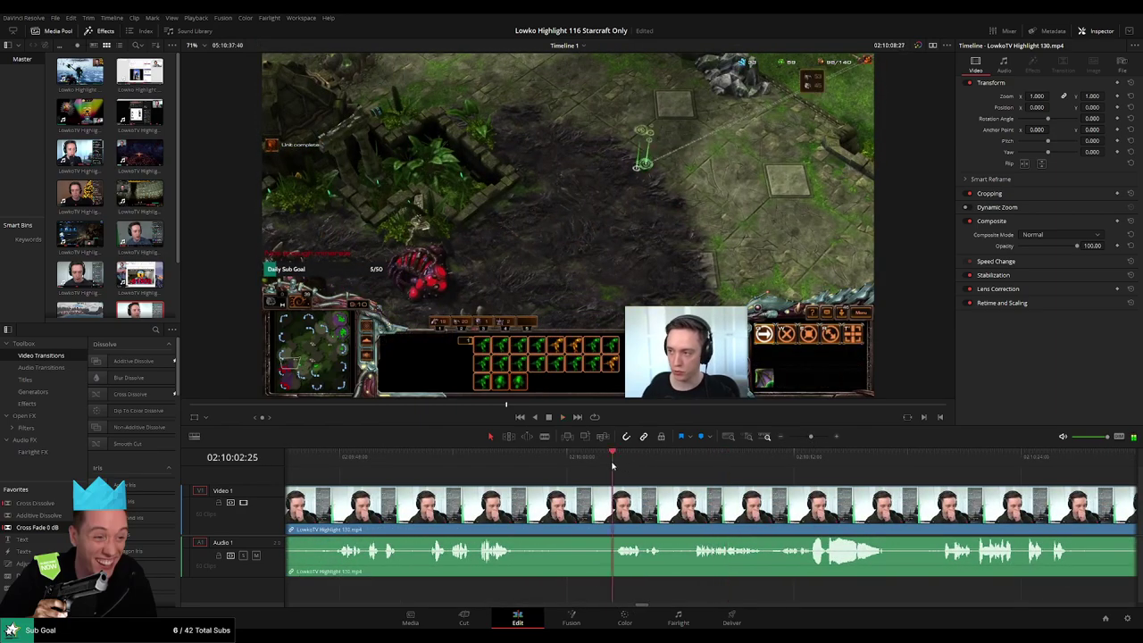
{"action": "key", "text": "space"}
{"action": "left_click", "coordinate": [478, 473]}
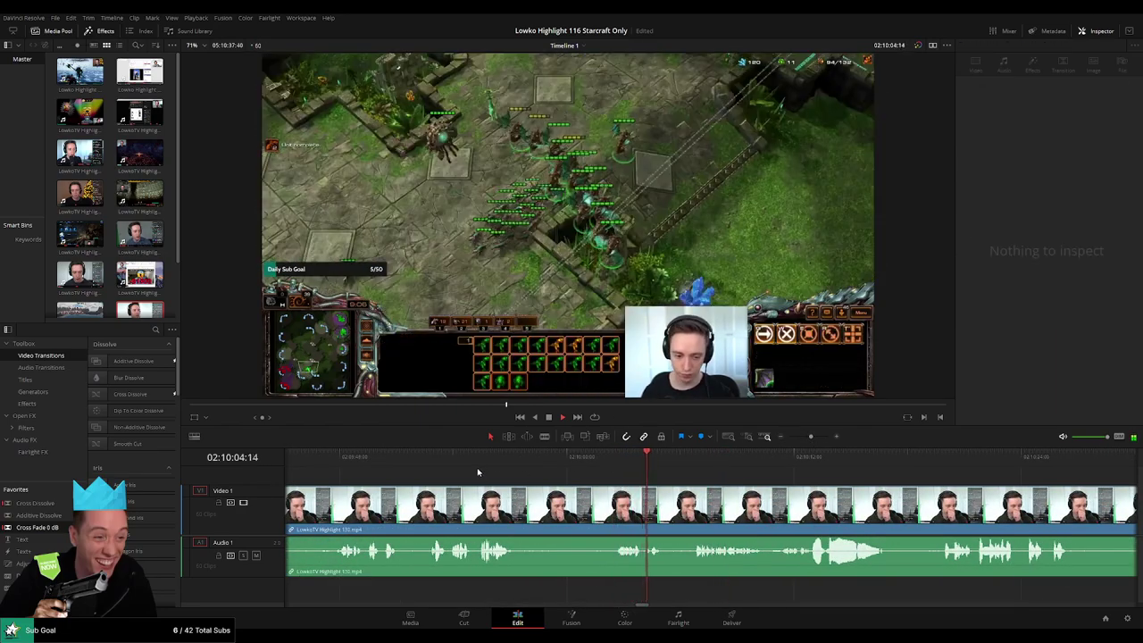
{"action": "left_click", "coordinate": [482, 504]}
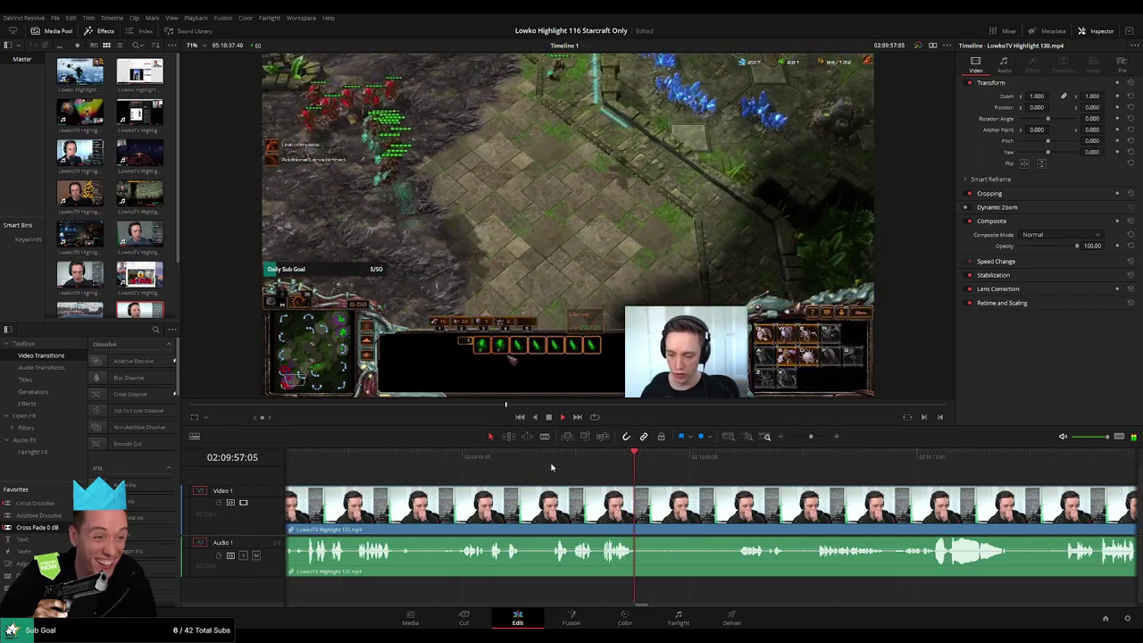
Split the LowkoTV Highlight 130 clip at about 02:09:52, delete the stretch between the green section and there, and close the gap
{"action": "left_click", "coordinate": [474, 460]}
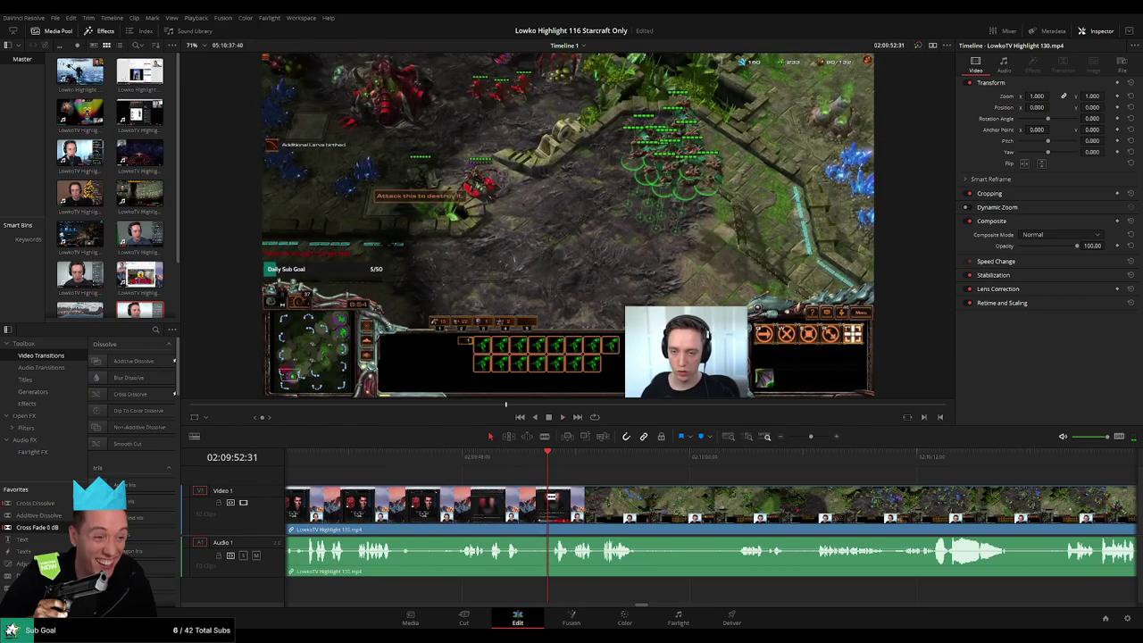
{"action": "key", "text": "ctrl+b"}
{"action": "left_click", "coordinate": [536, 506]}
{"action": "key", "text": "Delete"}
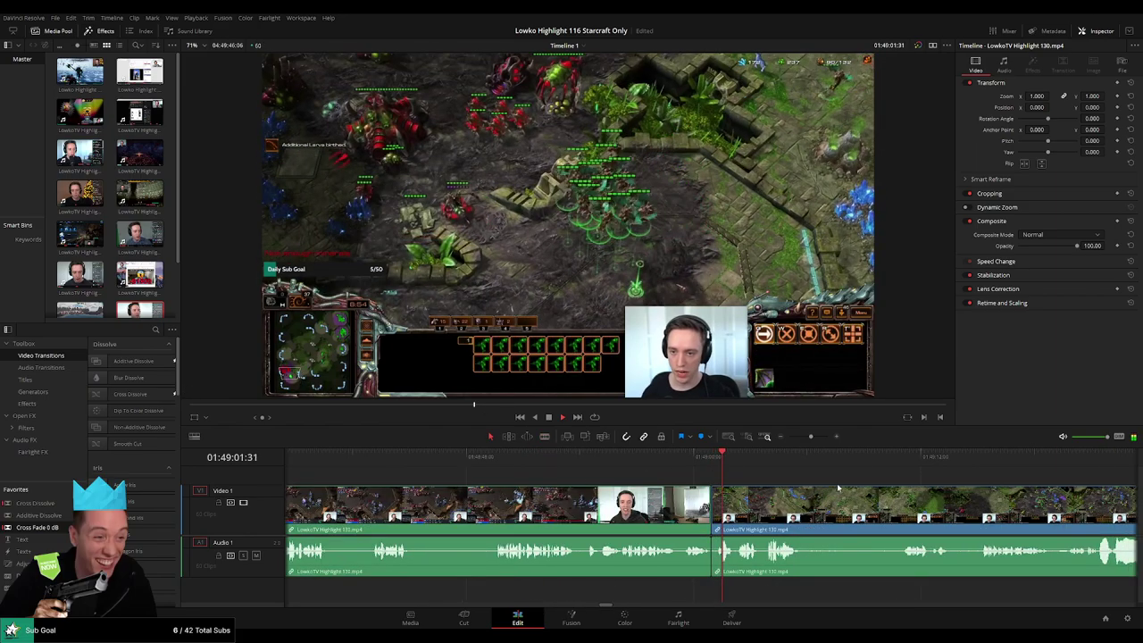
Review the match and replay footage from about 01:49:01 to 01:50:55 to find where the match section should end
{"action": "left_click_drag", "start_coordinate": [838, 488], "coordinate": [595, 470]}
{"action": "left_click", "coordinate": [616, 462]}
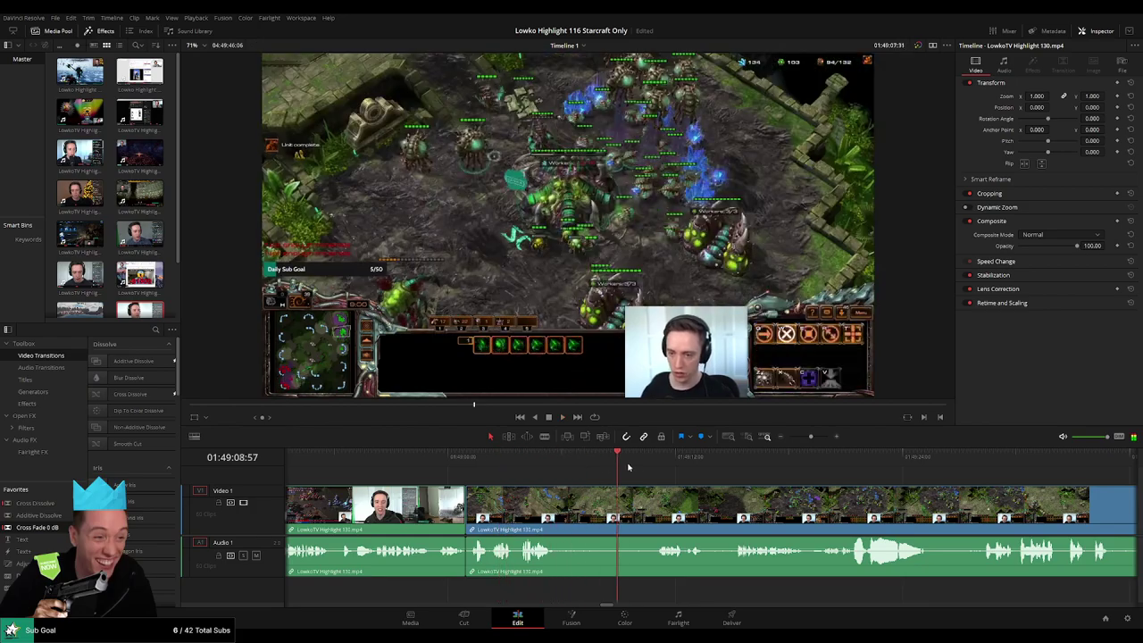
{"action": "left_click", "coordinate": [734, 463]}
{"action": "left_click_drag", "start_coordinate": [808, 466], "coordinate": [627, 462]}
{"action": "left_click", "coordinate": [628, 461]}
{"action": "left_click", "coordinate": [669, 463]}
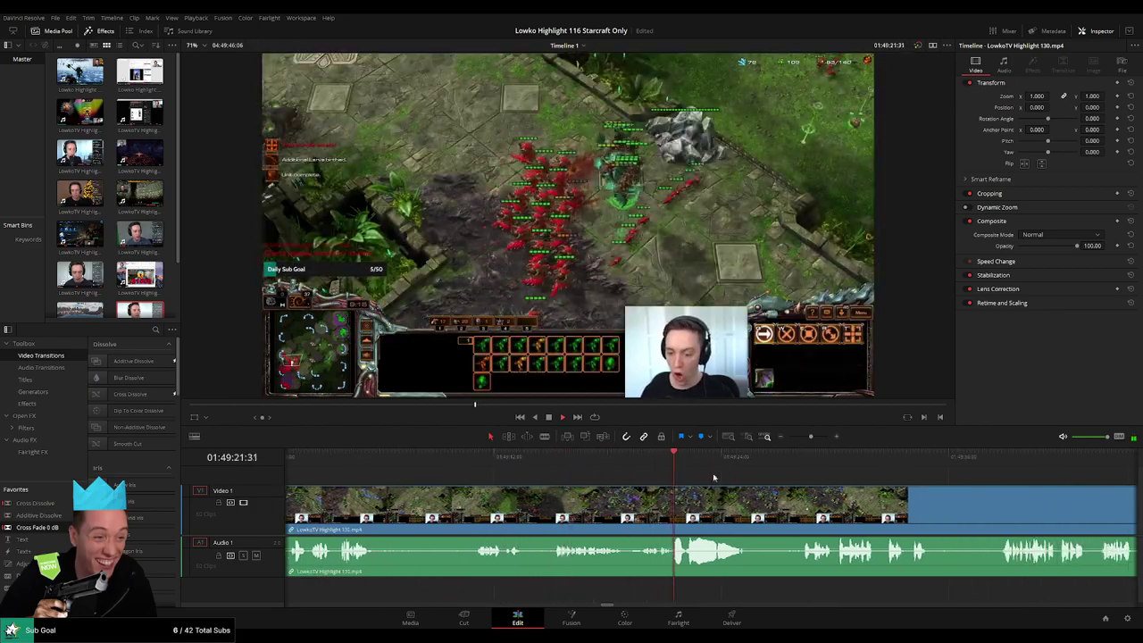
{"action": "left_click_drag", "start_coordinate": [784, 498], "coordinate": [641, 487]}
{"action": "left_click", "coordinate": [674, 462]}
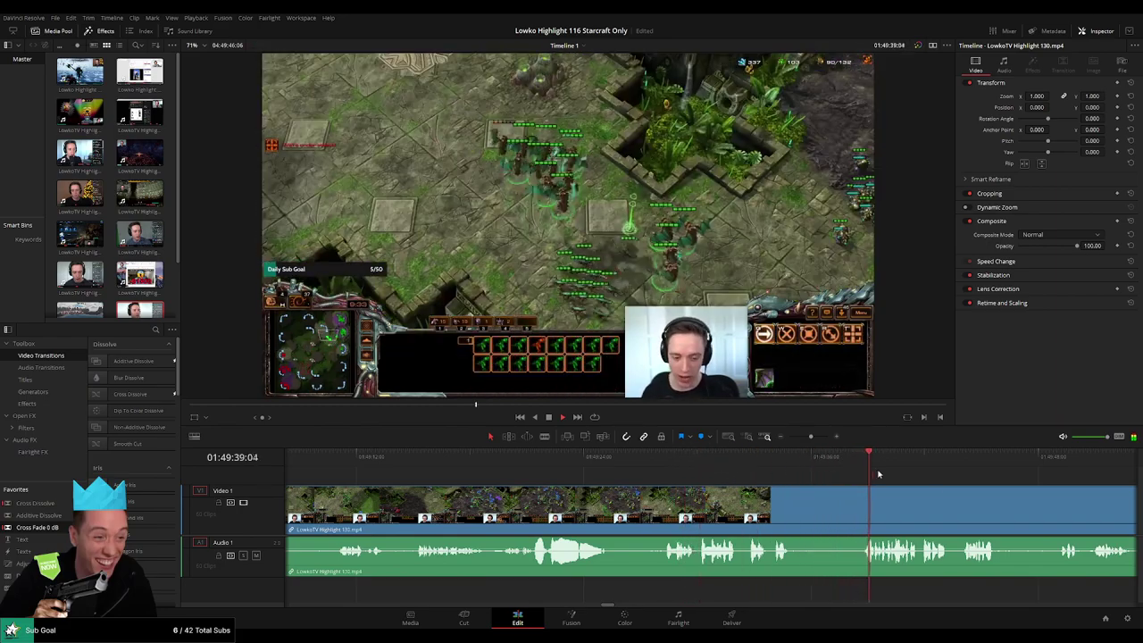
{"action": "left_click_drag", "start_coordinate": [624, 483], "coordinate": [576, 480]}
{"action": "left_click", "coordinate": [638, 467]}
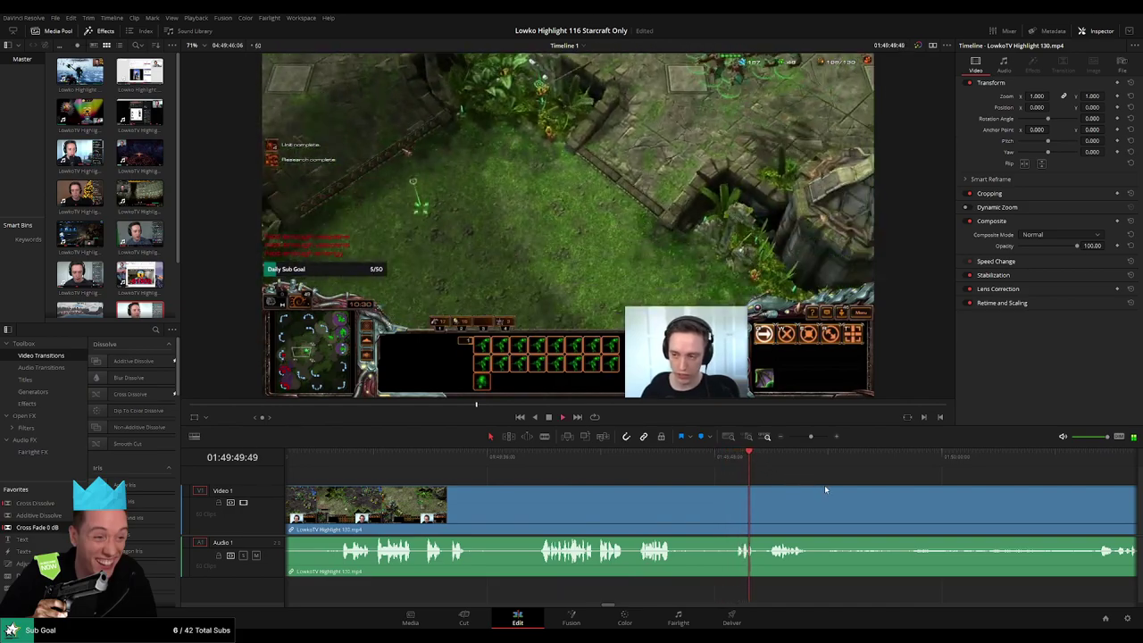
{"action": "left_click", "coordinate": [738, 467]}
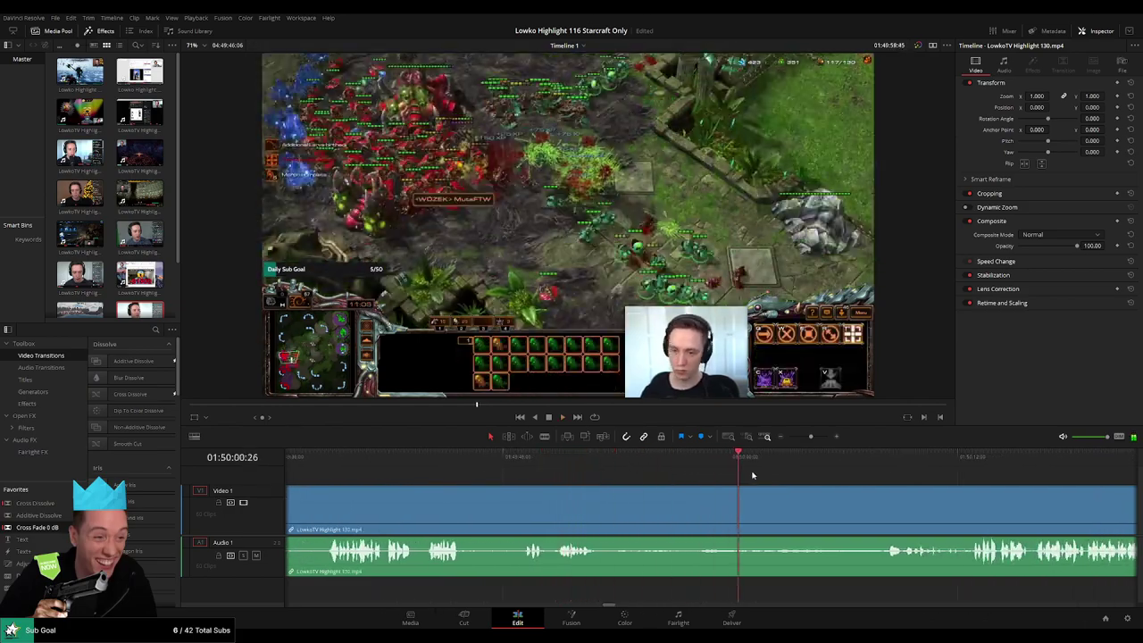
{"action": "left_click_drag", "start_coordinate": [862, 481], "coordinate": [905, 481]}
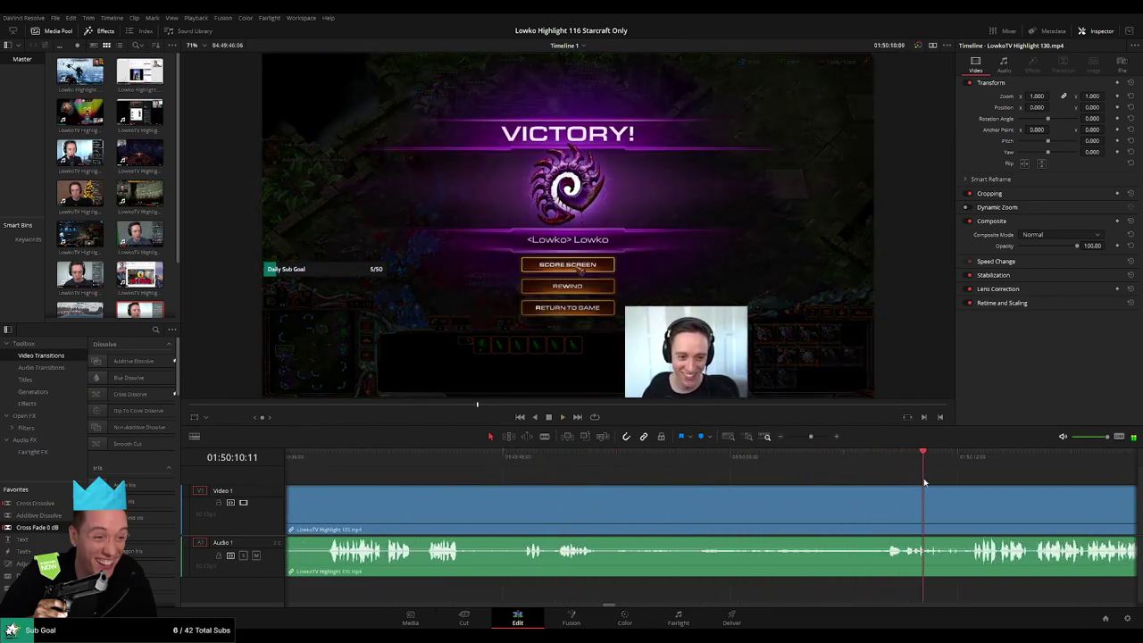
{"action": "key", "text": "space"}
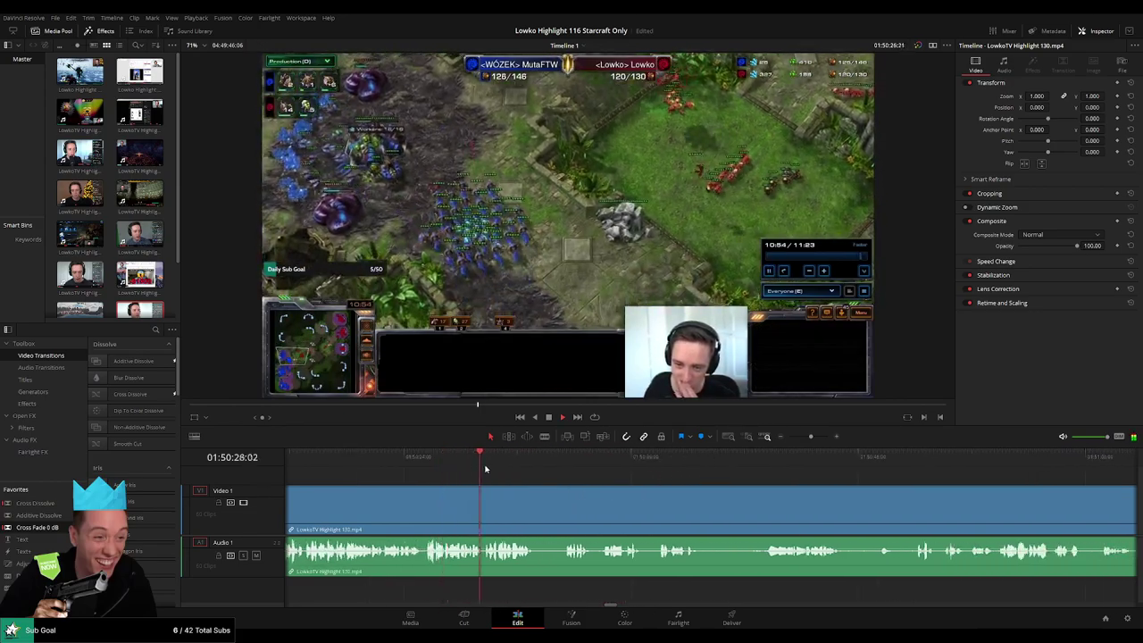
{"action": "left_click", "coordinate": [573, 467]}
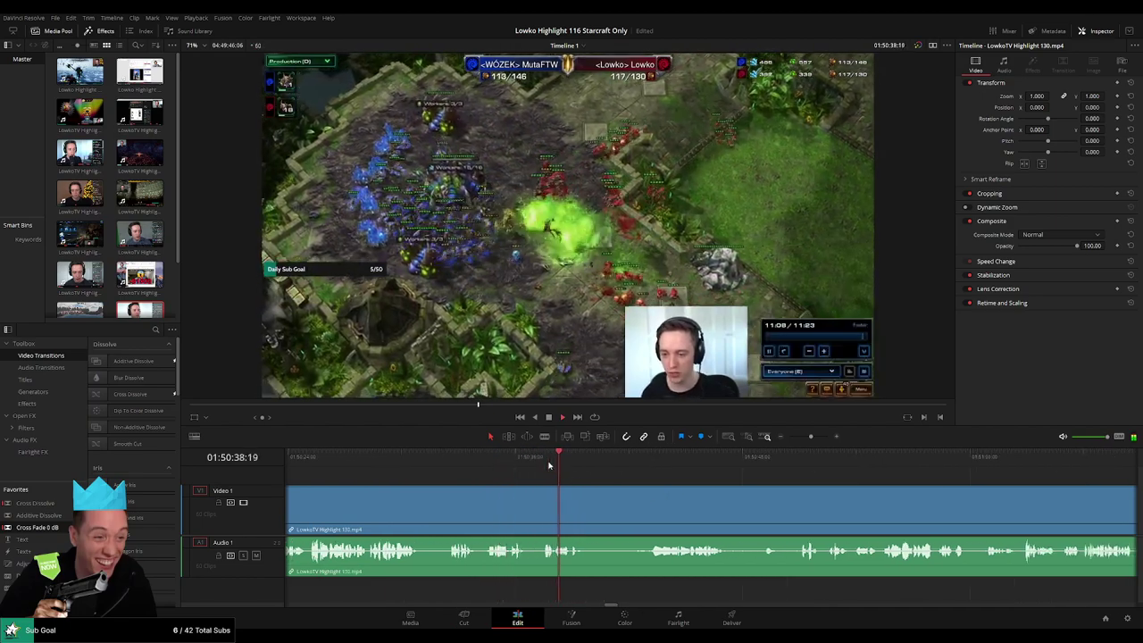
{"action": "left_click", "coordinate": [679, 464]}
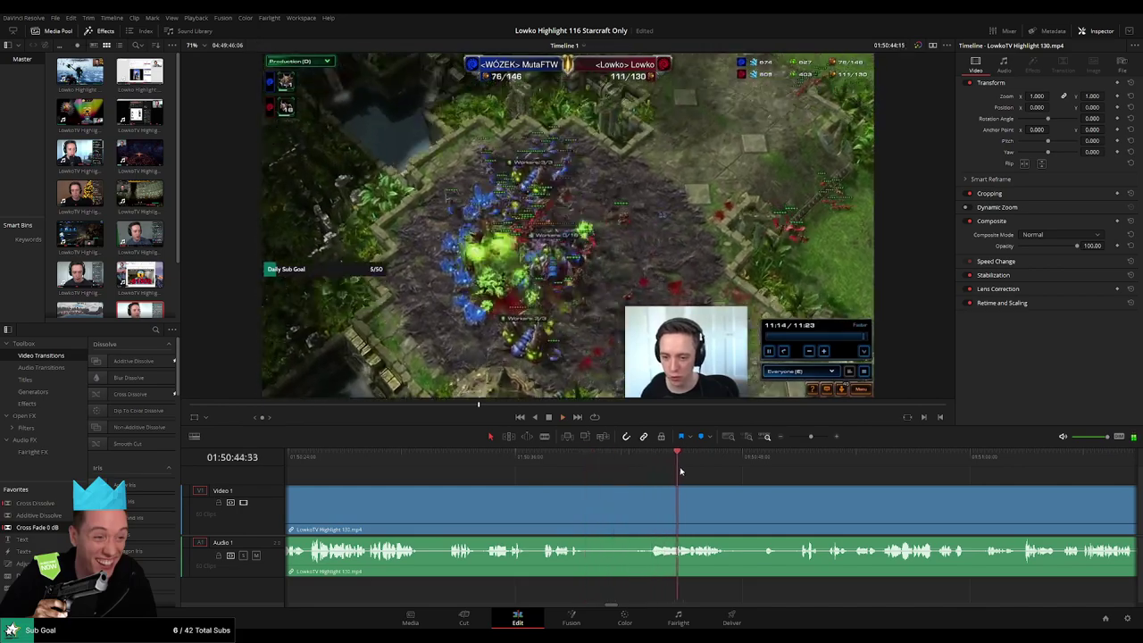
{"action": "left_click", "coordinate": [523, 462]}
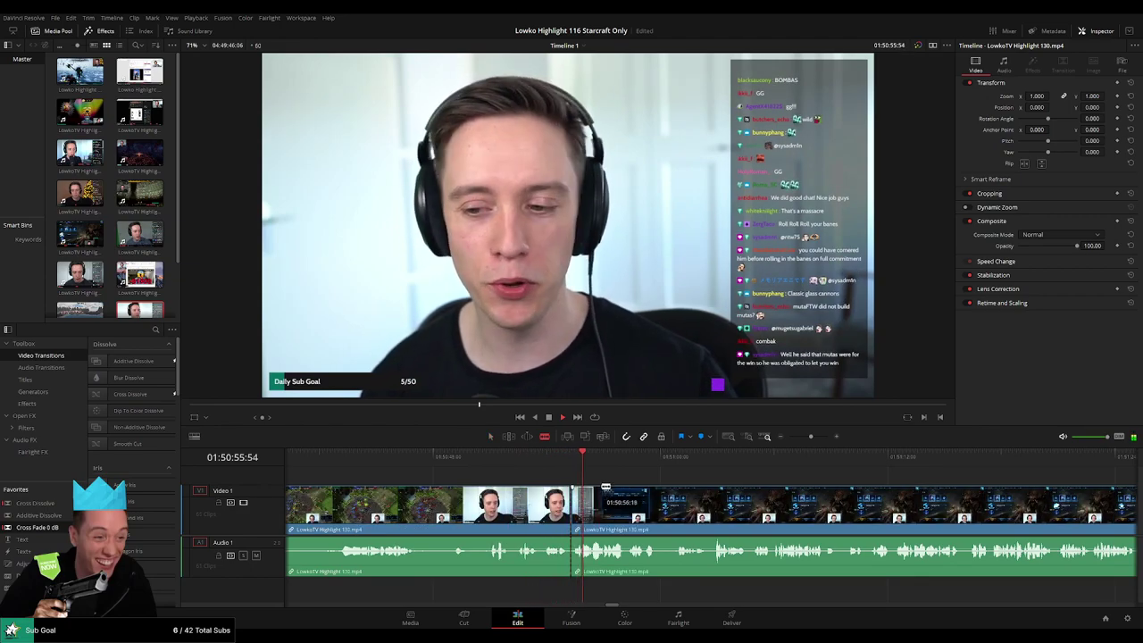
Split the LowkoTV Highlight 130 clip at about 01:51:02 and colour the match section before the split blue
{"action": "left_click", "coordinate": [647, 465]}
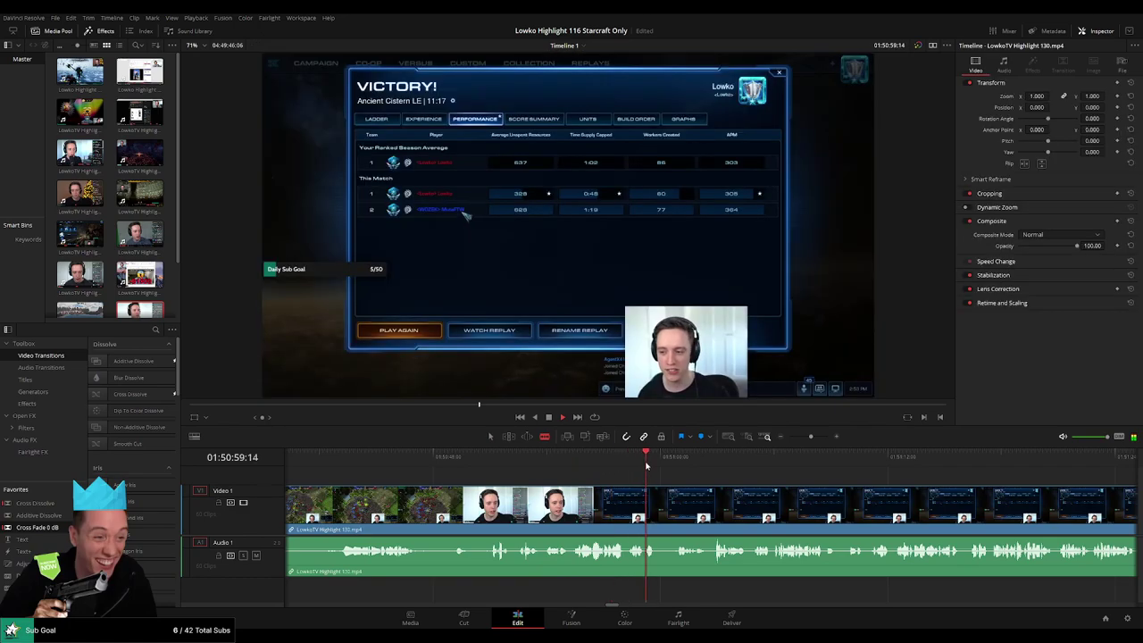
{"action": "left_click", "coordinate": [675, 465]}
{"action": "scroll", "coordinate": [665, 487], "scroll_direction": "right", "scroll_amount": 3}
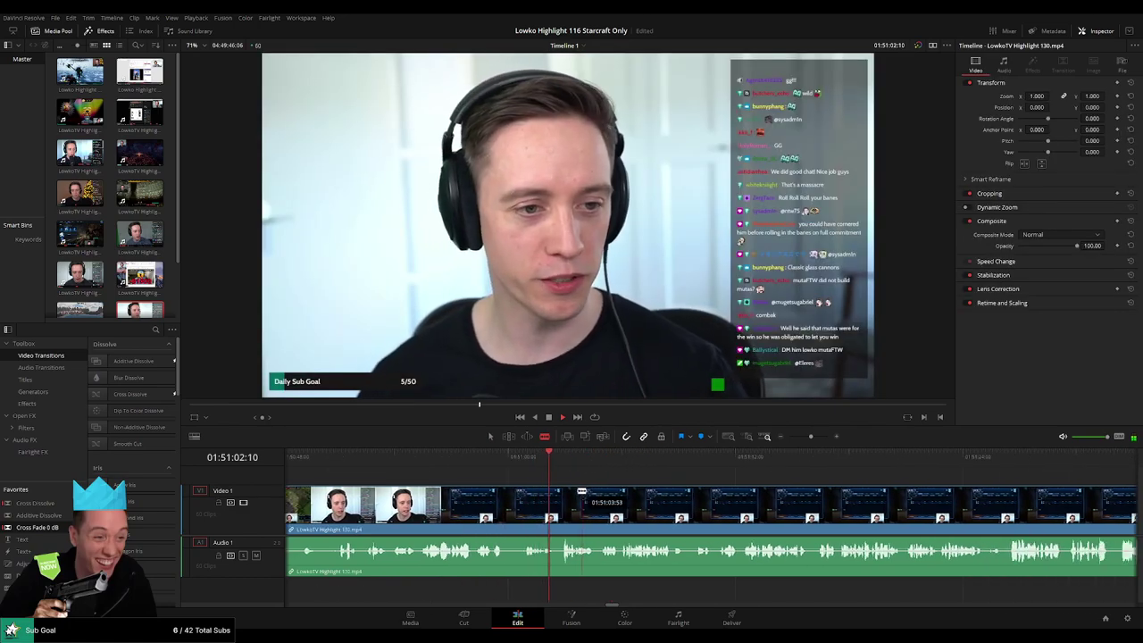
{"action": "key", "text": "space"}
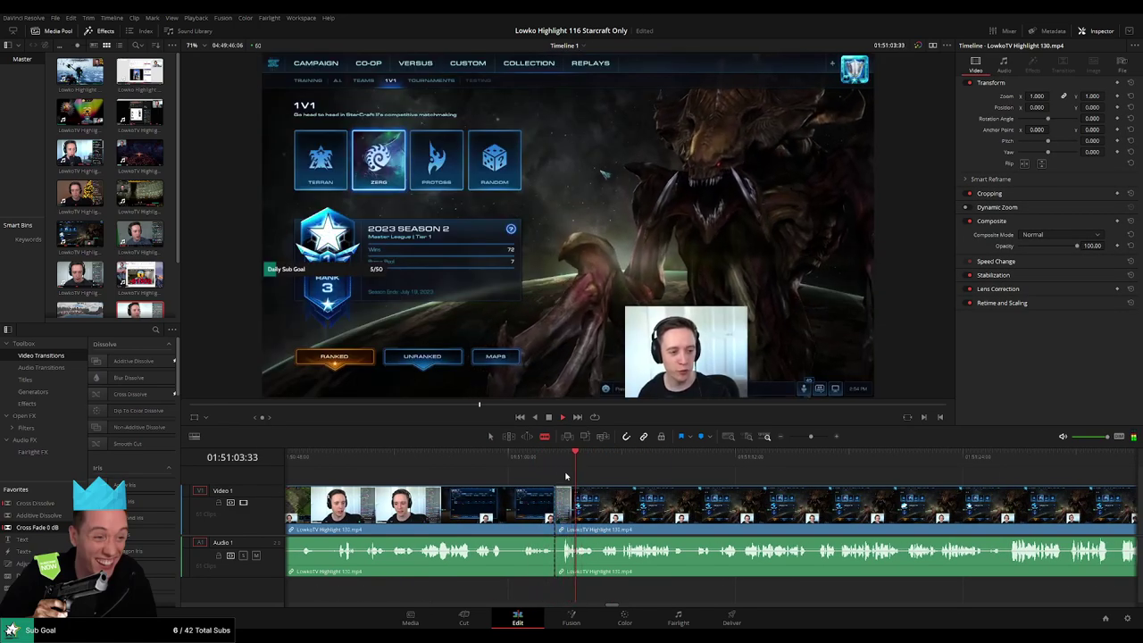
{"action": "left_click", "coordinate": [523, 507]}
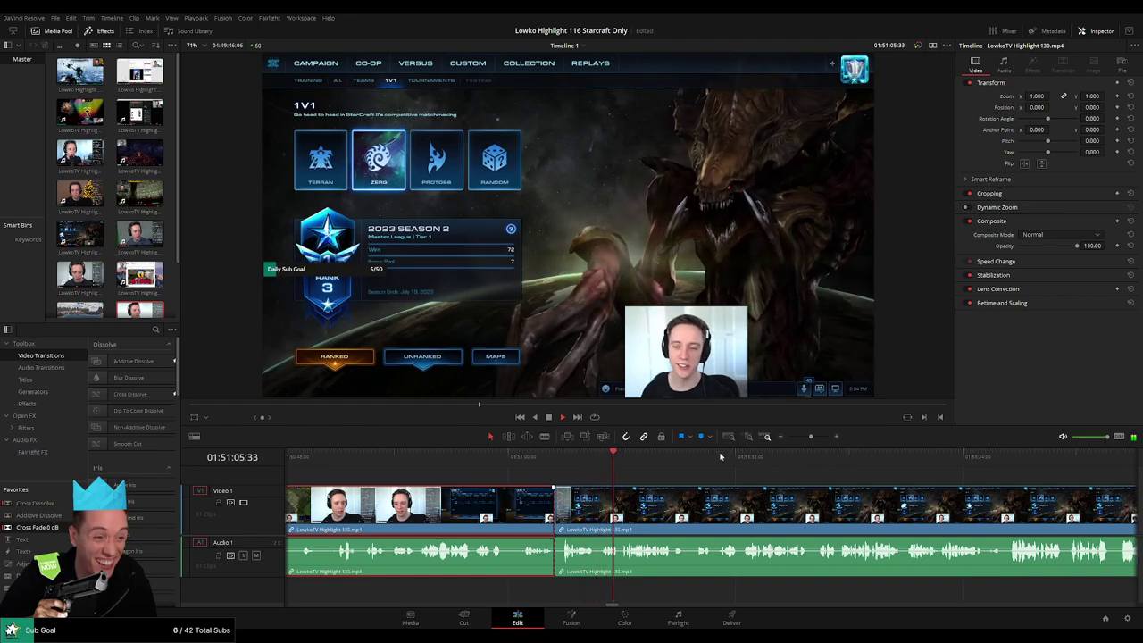
{"action": "key", "text": "F1"}
{"action": "left_click", "coordinate": [741, 484]}
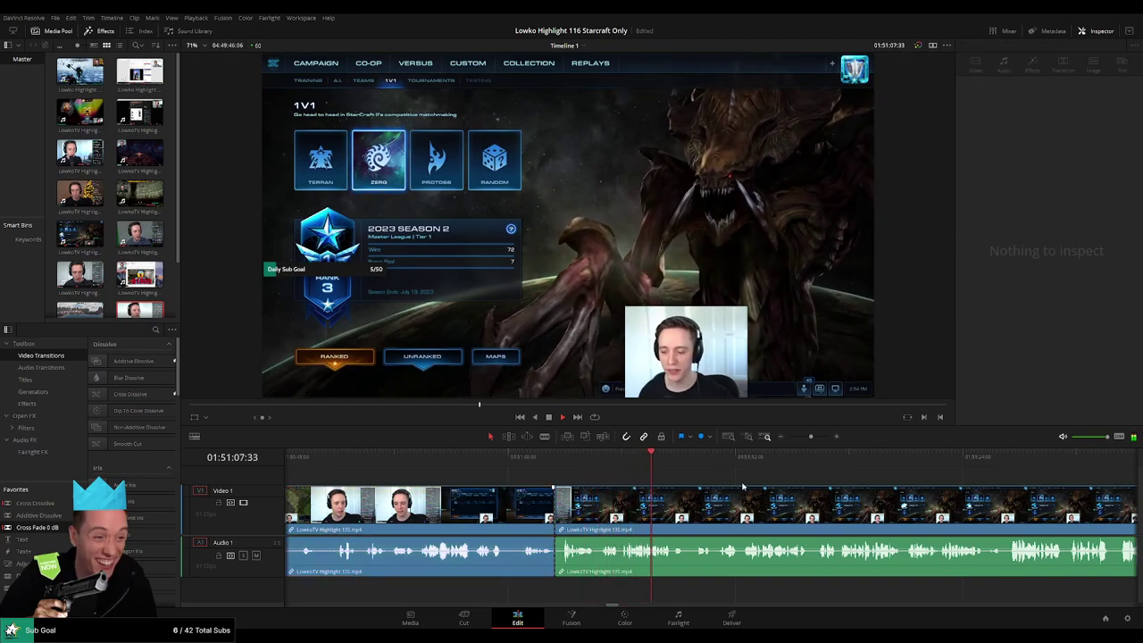
Review the footage from about 01:51:07 to 01:57:29 and back towards 01:56:25 to find where the next match section should begin
{"action": "left_click_drag", "start_coordinate": [811, 438], "coordinate": [986, 492]}
{"action": "left_click", "coordinate": [756, 469]}
{"action": "left_click", "coordinate": [825, 466]}
{"action": "left_click_drag", "start_coordinate": [807, 437], "coordinate": [788, 437]}
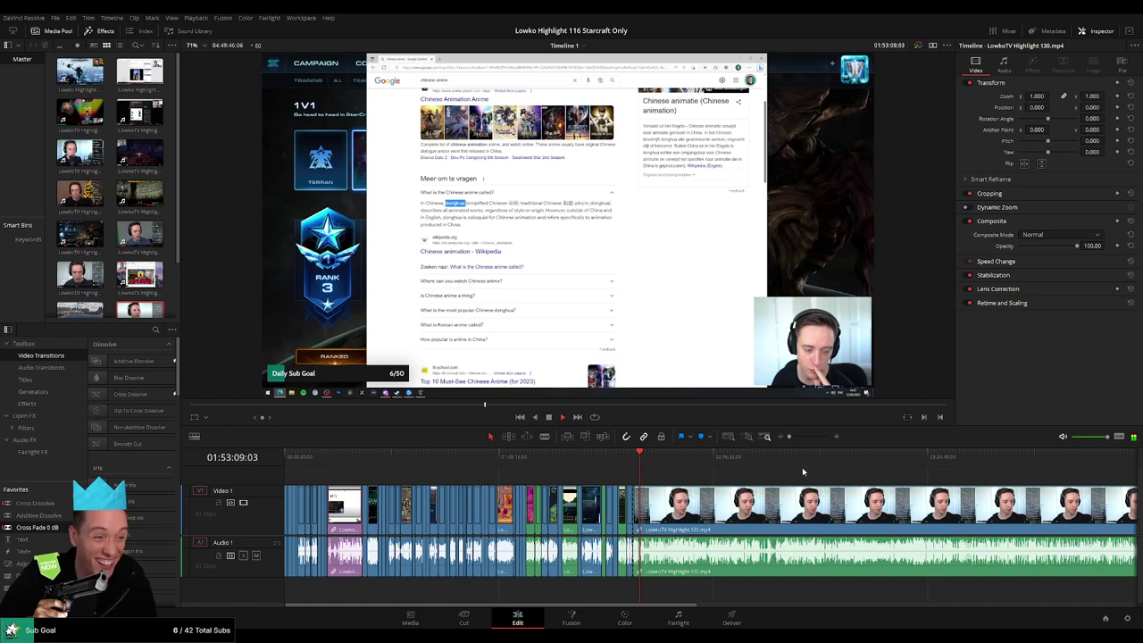
{"action": "left_click_drag", "start_coordinate": [849, 490], "coordinate": [552, 493]}
{"action": "left_click_drag", "start_coordinate": [337, 461], "coordinate": [357, 462]}
{"action": "key", "text": "space"}
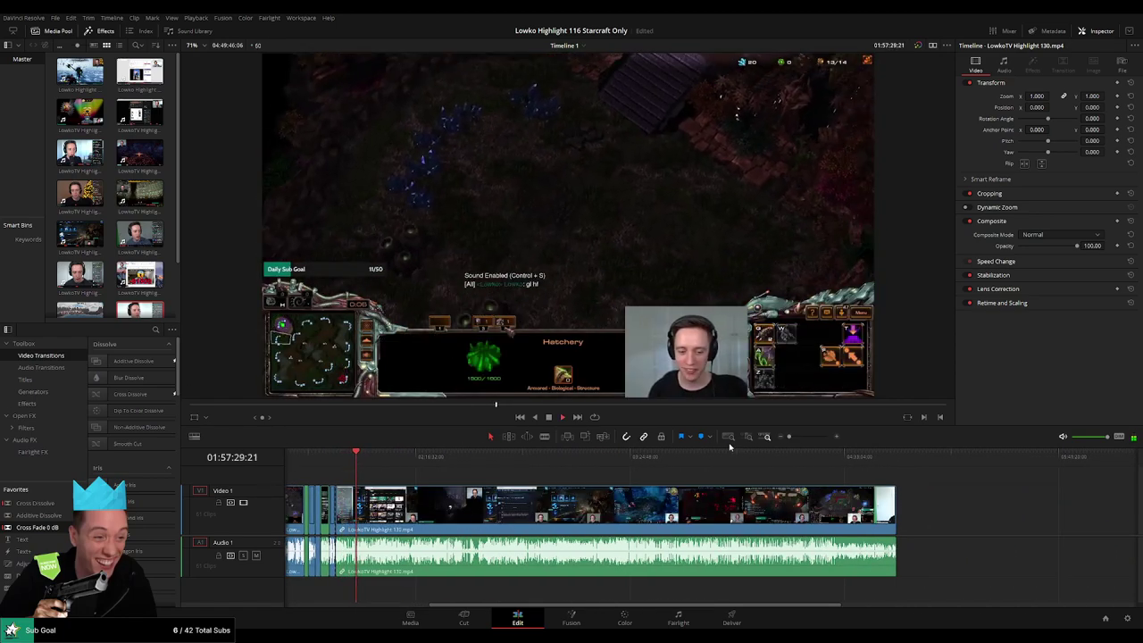
{"action": "left_click_drag", "start_coordinate": [791, 438], "coordinate": [808, 436]}
{"action": "left_click_drag", "start_coordinate": [694, 490], "coordinate": [465, 471]}
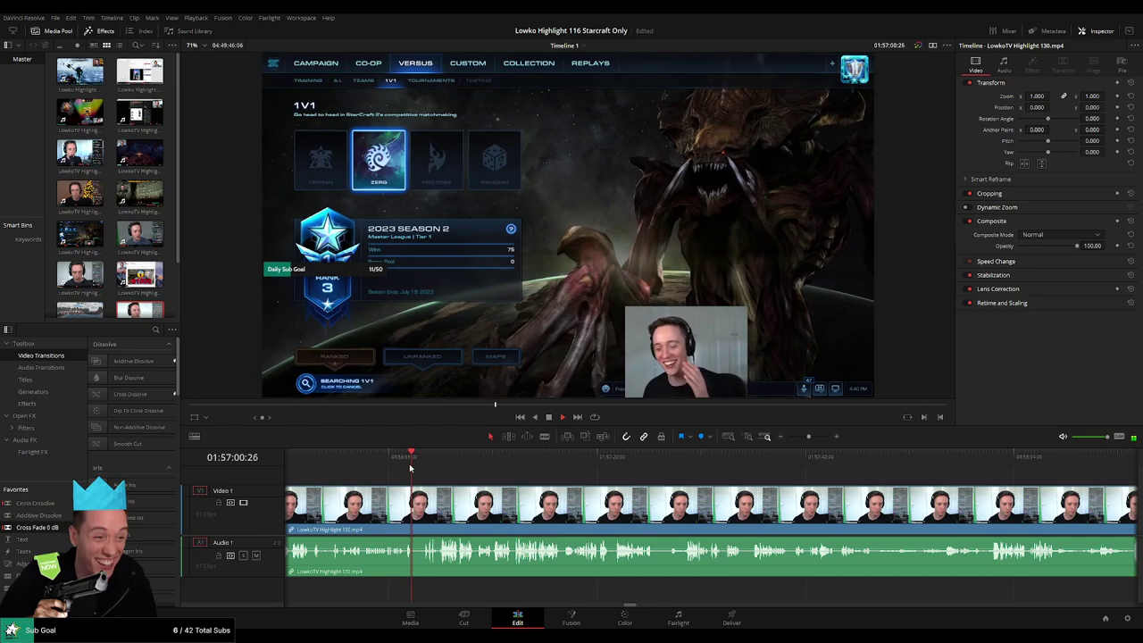
{"action": "scroll", "coordinate": [413, 469], "scroll_direction": "left", "scroll_amount": 3}
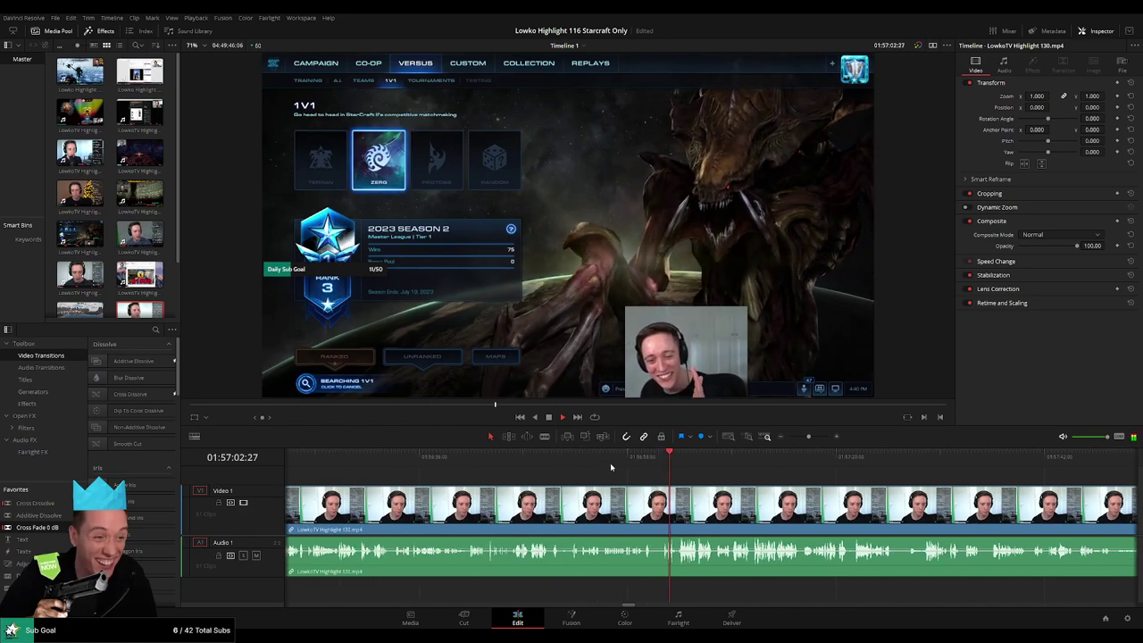
{"action": "left_click", "coordinate": [454, 467]}
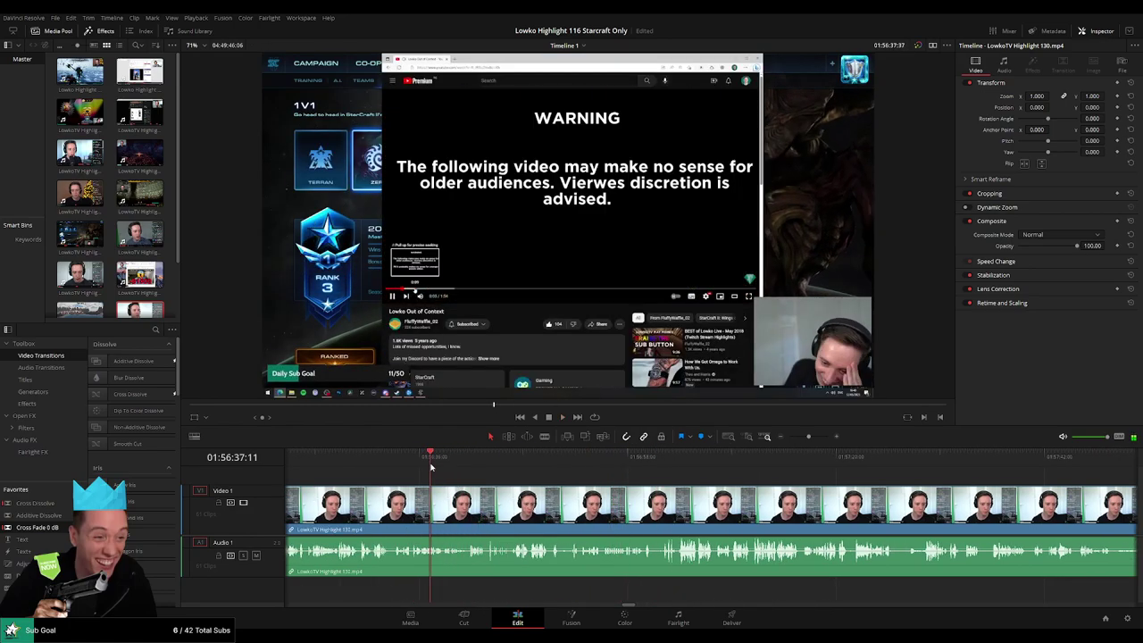
{"action": "left_click", "coordinate": [425, 465]}
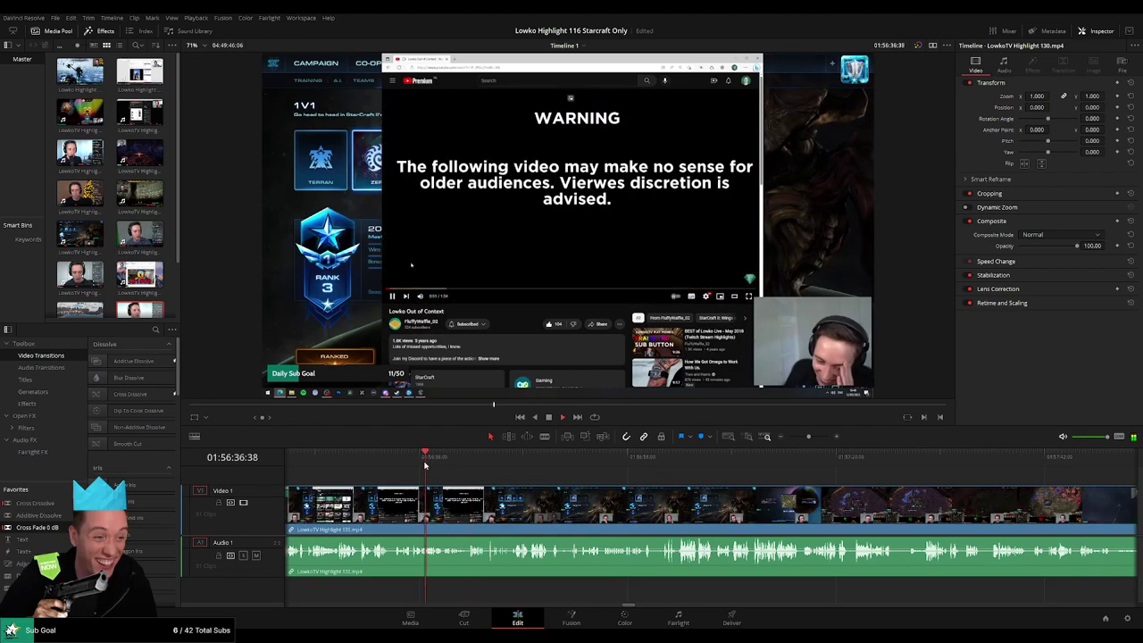
{"action": "left_click_drag", "start_coordinate": [808, 437], "coordinate": [812, 437]}
{"action": "left_click_drag", "start_coordinate": [589, 461], "coordinate": [478, 463]}
{"action": "left_click", "coordinate": [383, 464]}
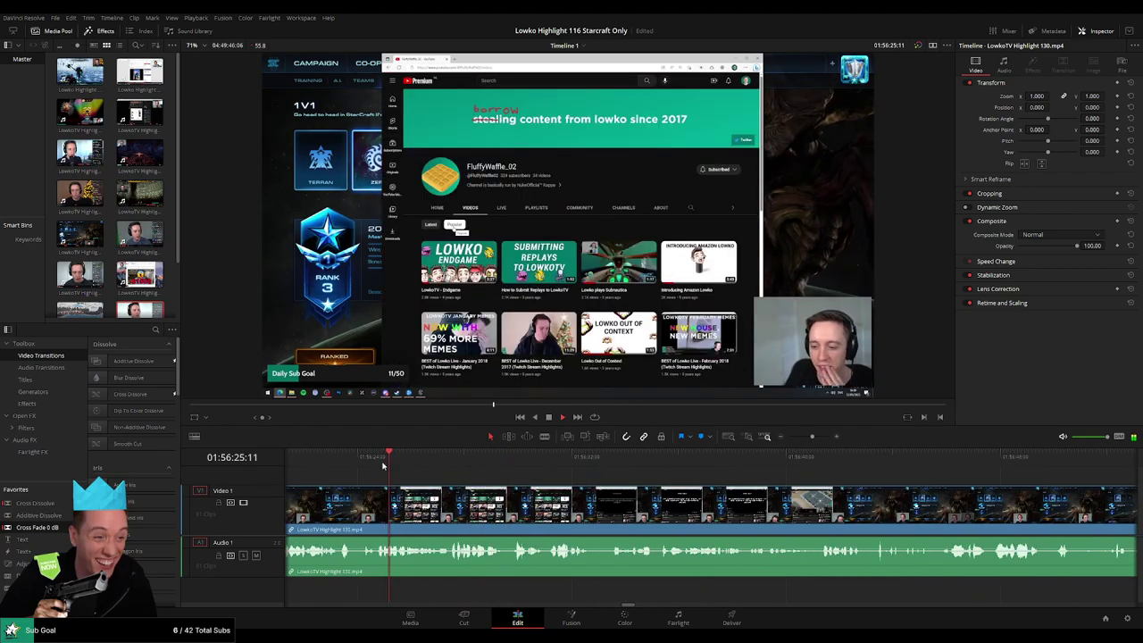
Split the LowkoTV Highlight 130 clip at about 01:56:20, delete the stretch between the blue match section and there, and close the gap
{"action": "left_click_drag", "start_coordinate": [435, 516], "coordinate": [686, 518]}
{"action": "left_click", "coordinate": [456, 464]}
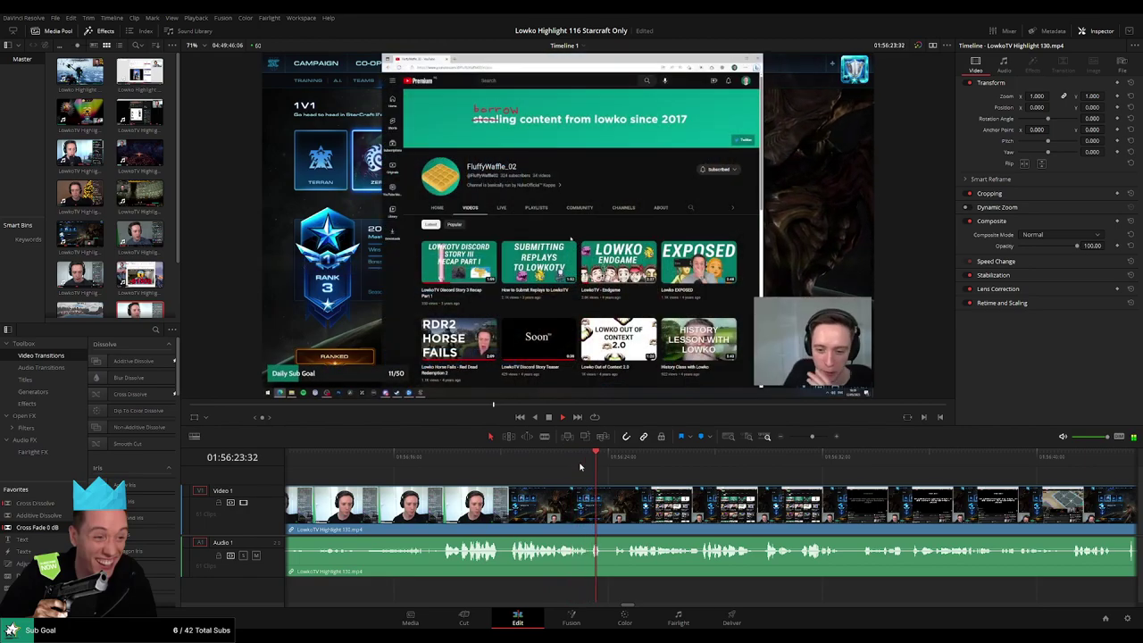
{"action": "left_click", "coordinate": [506, 464]}
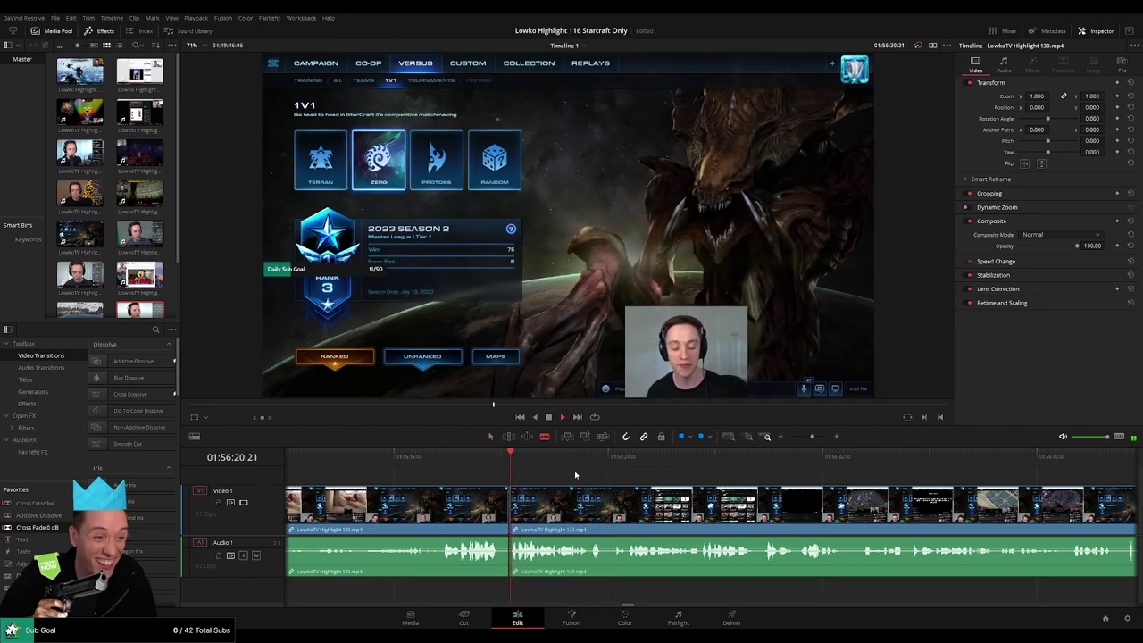
{"action": "left_click", "coordinate": [855, 465]}
{"action": "left_click", "coordinate": [1061, 465]}
{"action": "left_click_drag", "start_coordinate": [813, 436], "coordinate": [804, 440]}
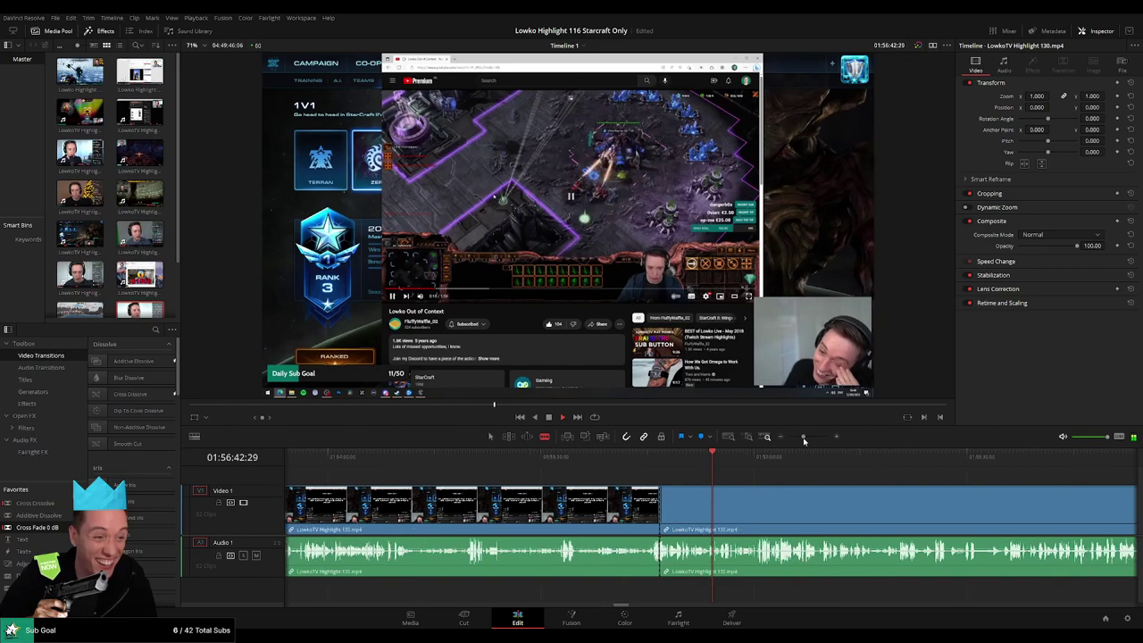
{"action": "left_click", "coordinate": [749, 468]}
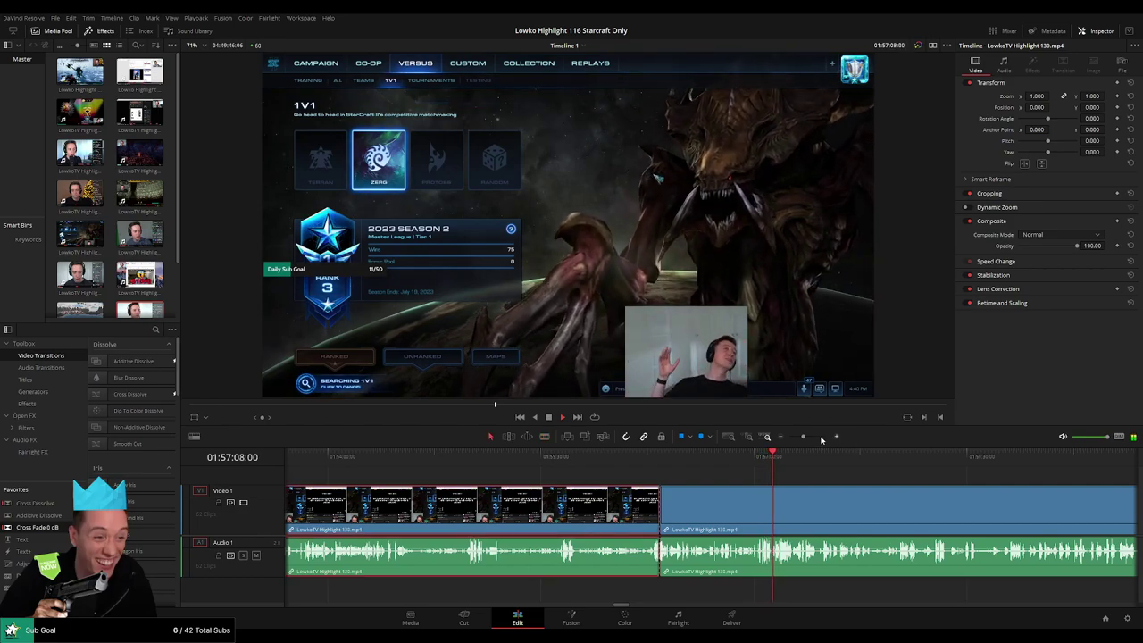
{"action": "left_click_drag", "start_coordinate": [821, 438], "coordinate": [797, 438]}
{"action": "key", "text": "Delete"}
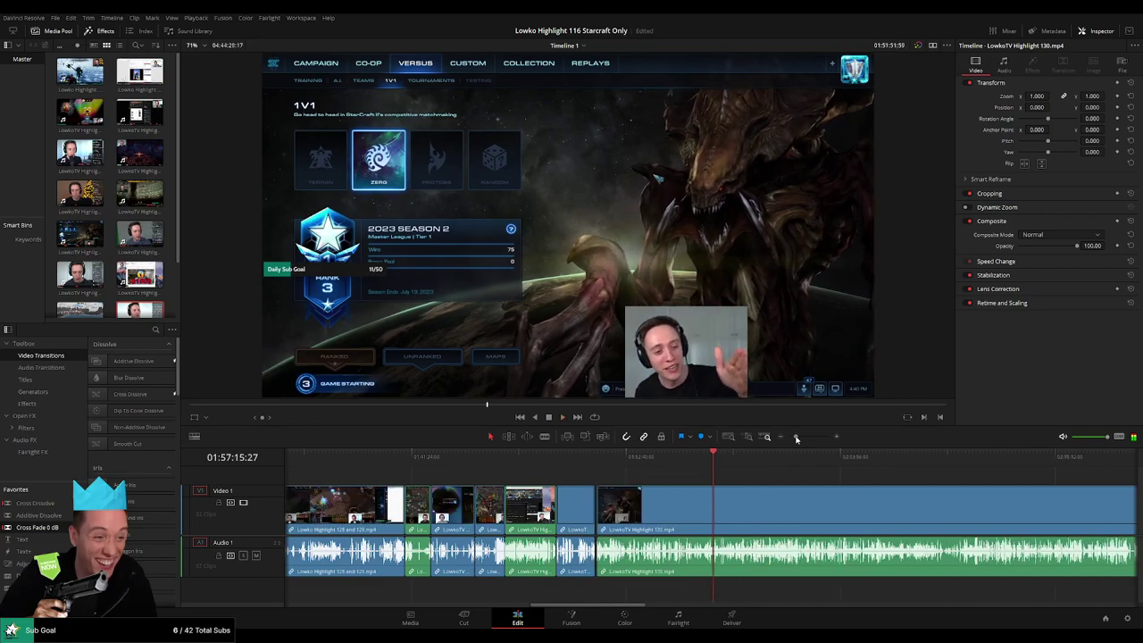
Find where the match opening should stop and split the LowkoTV Highlight 130 clip at about 01:52:31
{"action": "left_click_drag", "start_coordinate": [599, 457], "coordinate": [616, 460]}
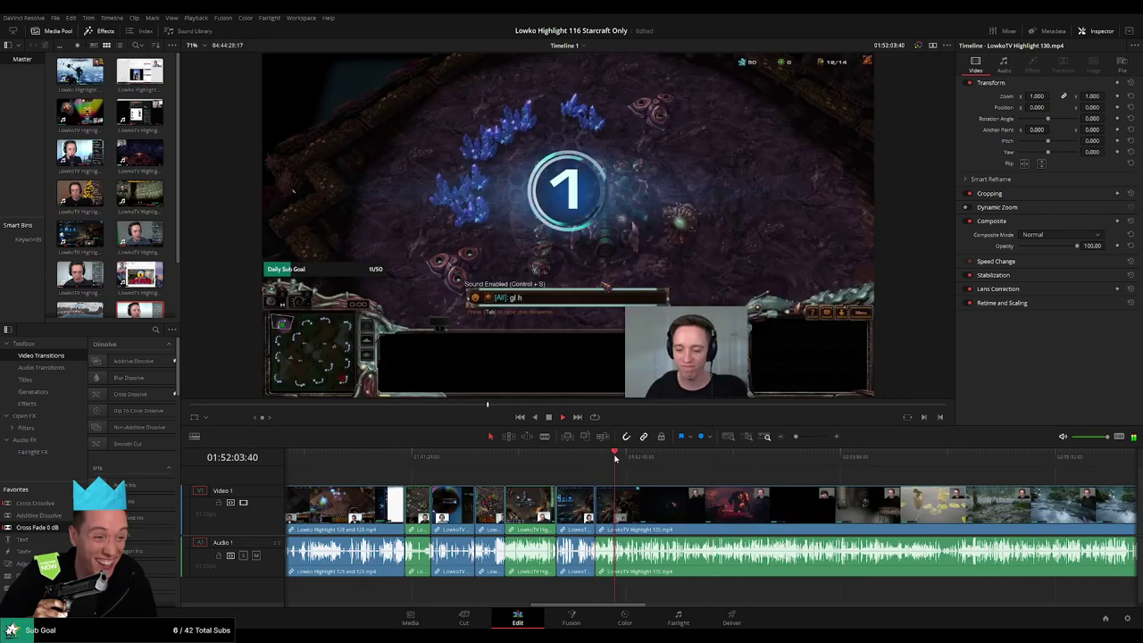
{"action": "key", "text": "space"}
{"action": "left_click_drag", "start_coordinate": [796, 438], "coordinate": [808, 439]}
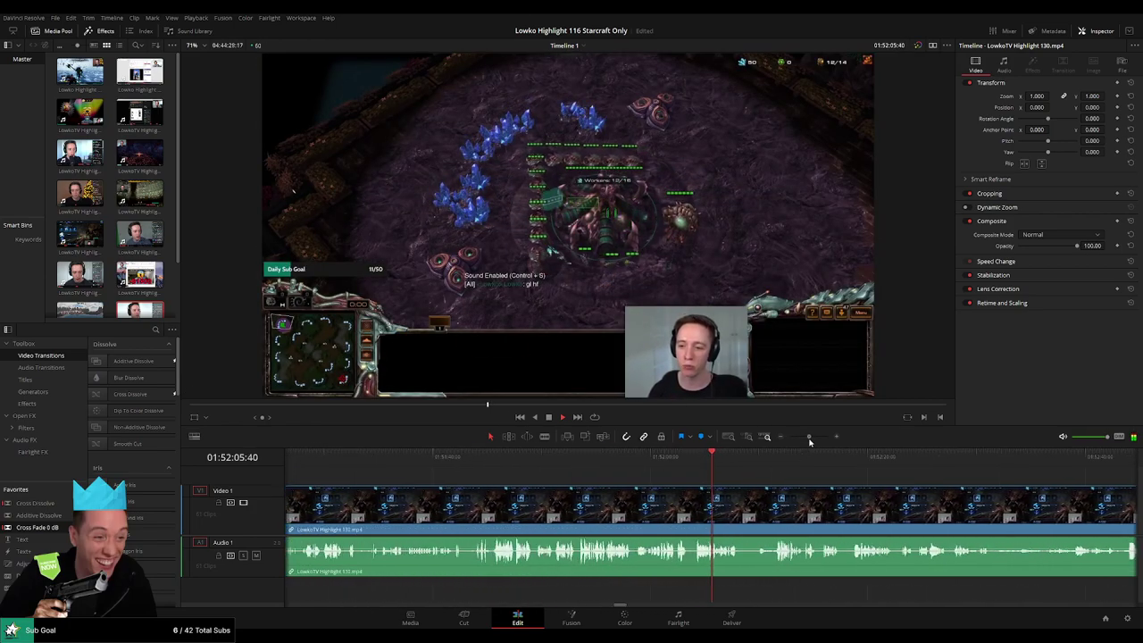
{"action": "left_click", "coordinate": [779, 457]}
{"action": "key", "text": "space"}
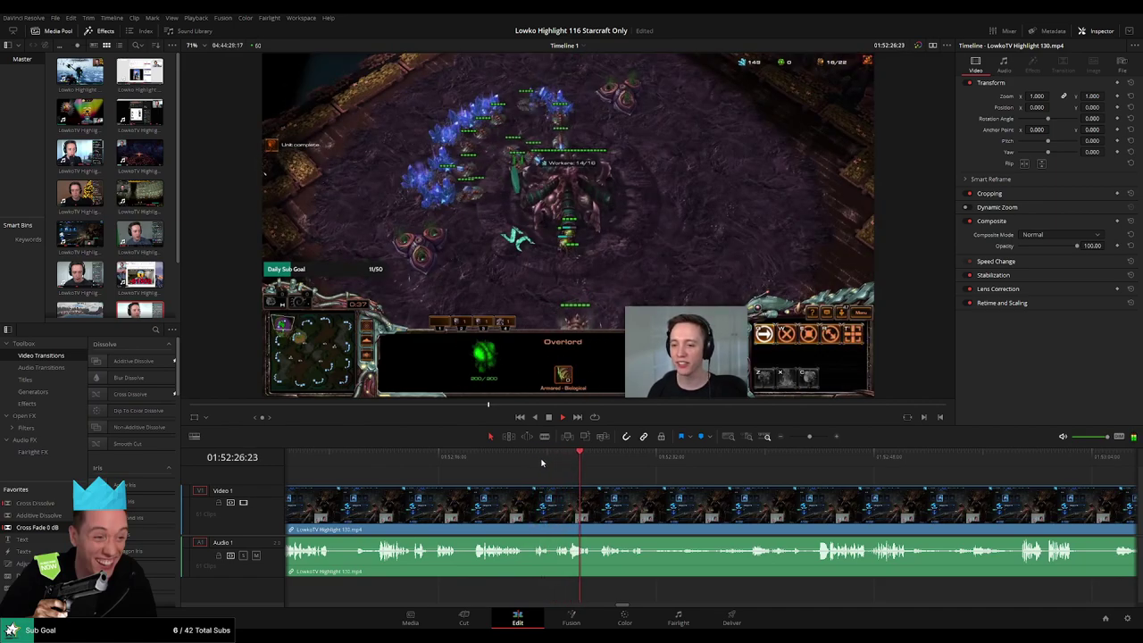
{"action": "left_click", "coordinate": [599, 460]}
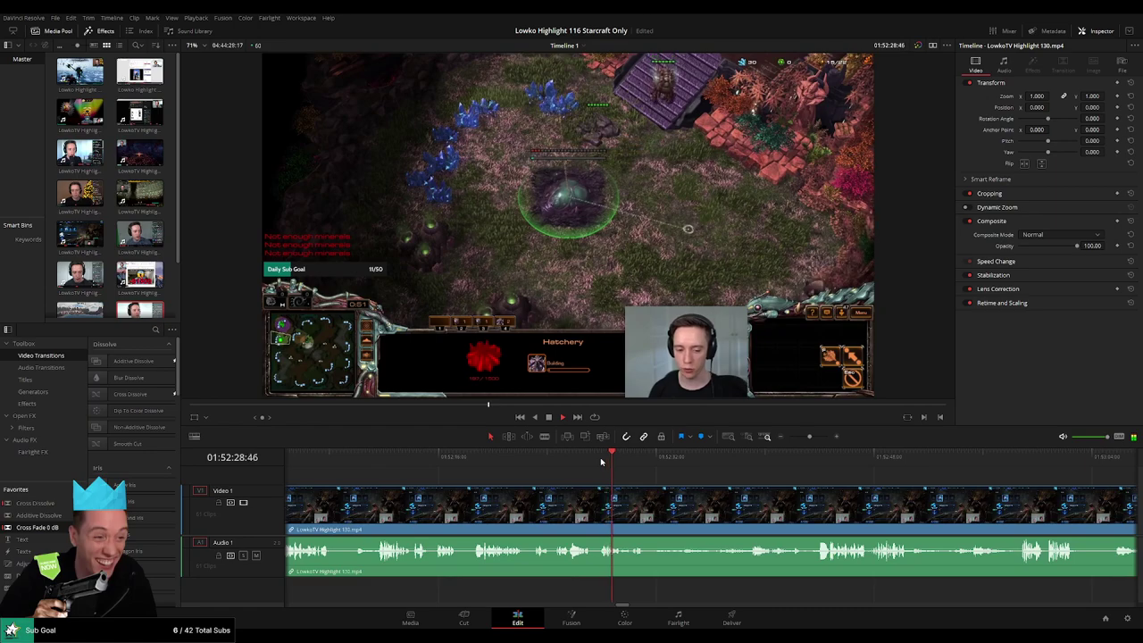
{"action": "scroll", "coordinate": [589, 492], "scroll_direction": "right", "scroll_amount": 4}
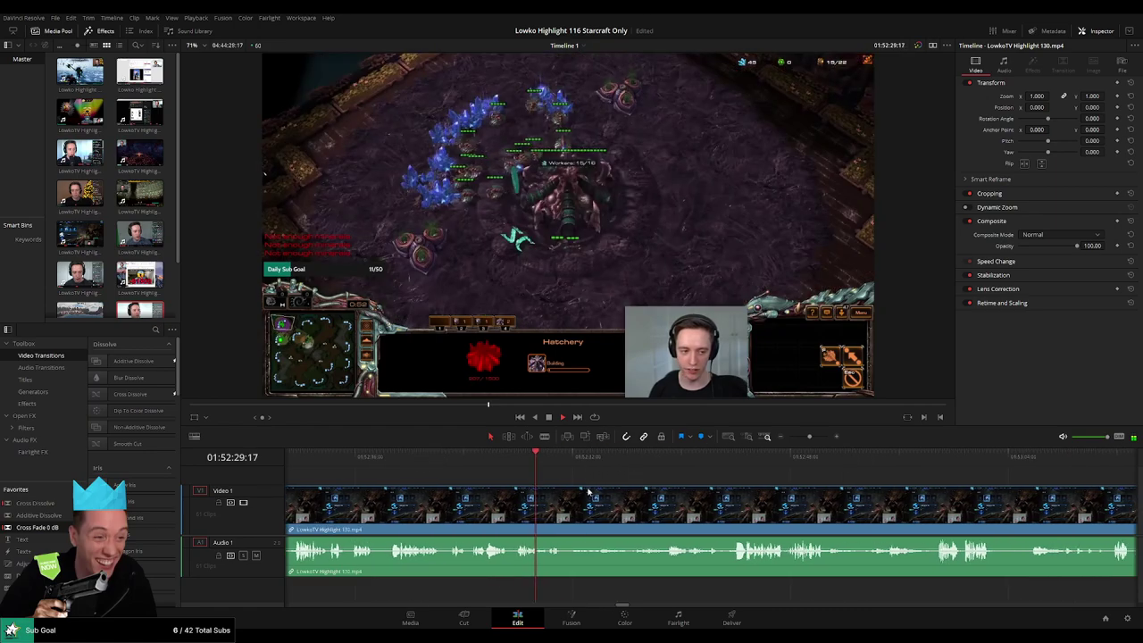
{"action": "key", "text": "b"}
{"action": "left_click", "coordinate": [535, 504]}
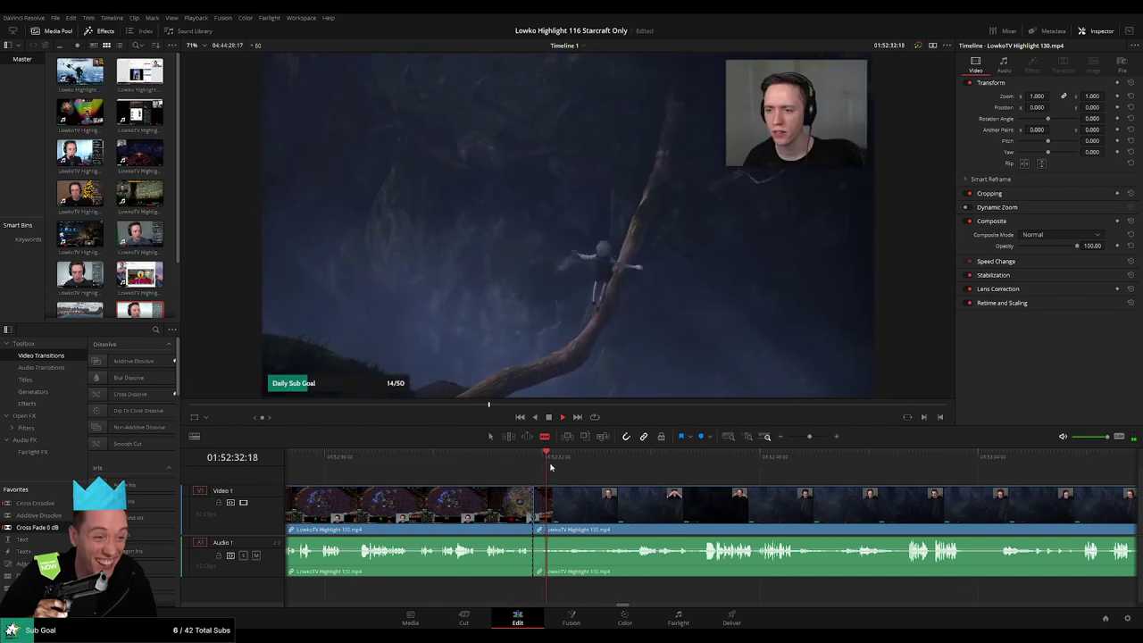
Colour the LowkoTV Highlight 130 match section before the 01:52:31 split blue
{"action": "key", "text": "a"}
{"action": "left_click", "coordinate": [511, 506]}
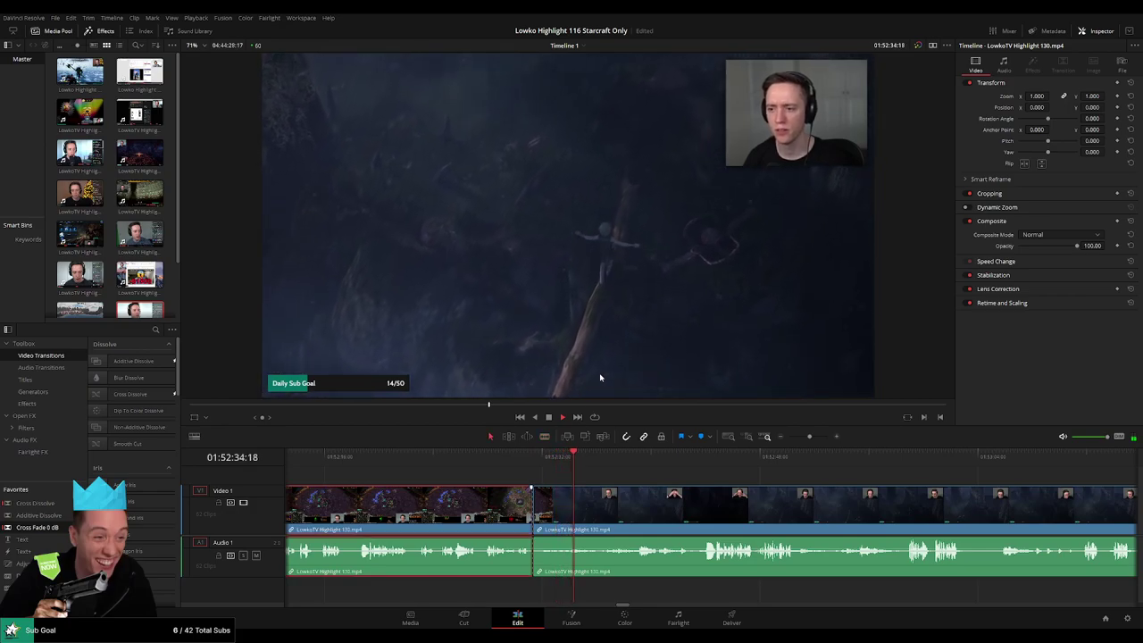
{"action": "key", "text": "ctrl+z"}
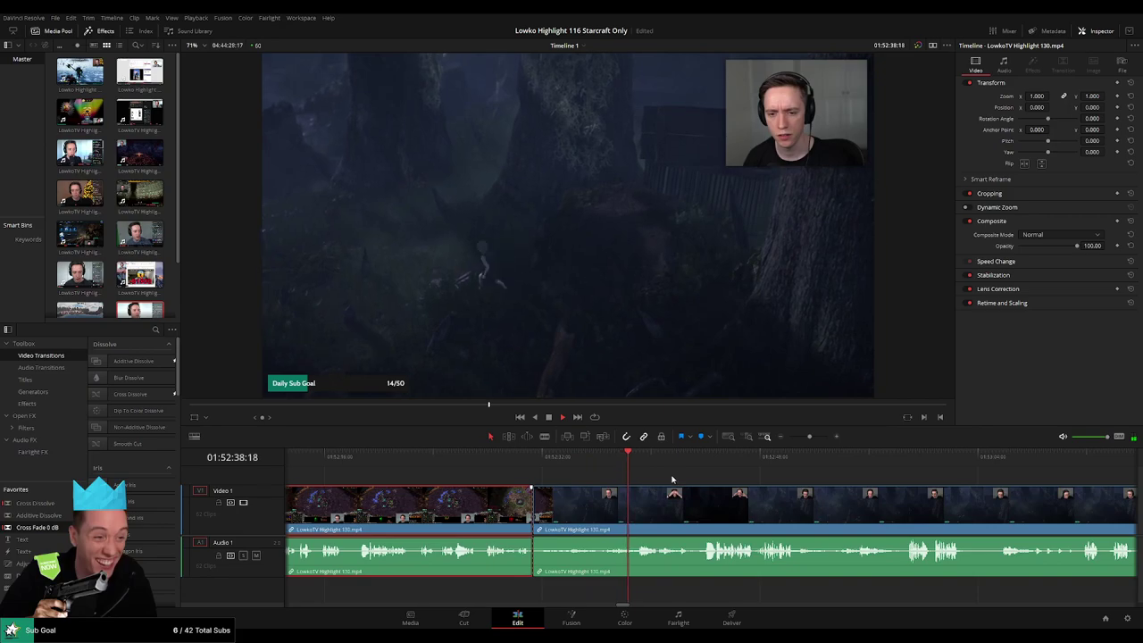
{"action": "key", "text": "1"}
{"action": "left_click", "coordinate": [751, 477]}
Review the footage from about 01:57:11 to 02:23:47 and back to about 02:23:05 to find where the next match section should begin
{"action": "left_click_drag", "start_coordinate": [809, 438], "coordinate": [787, 439]}
{"action": "left_click_drag", "start_coordinate": [823, 503], "coordinate": [594, 492]}
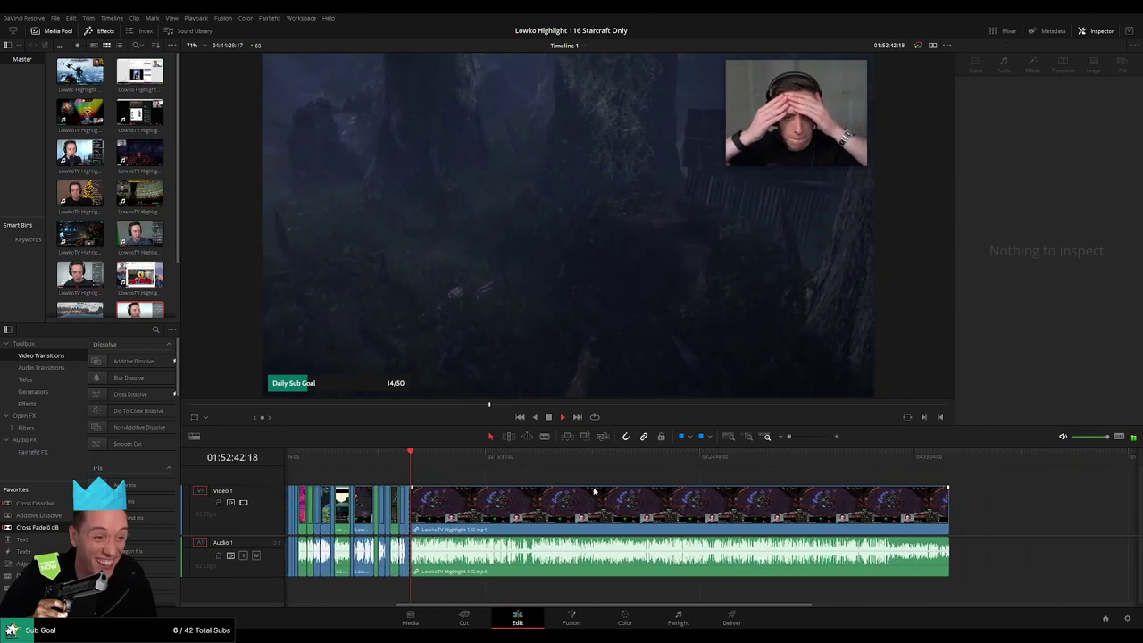
{"action": "left_click", "coordinate": [594, 491]}
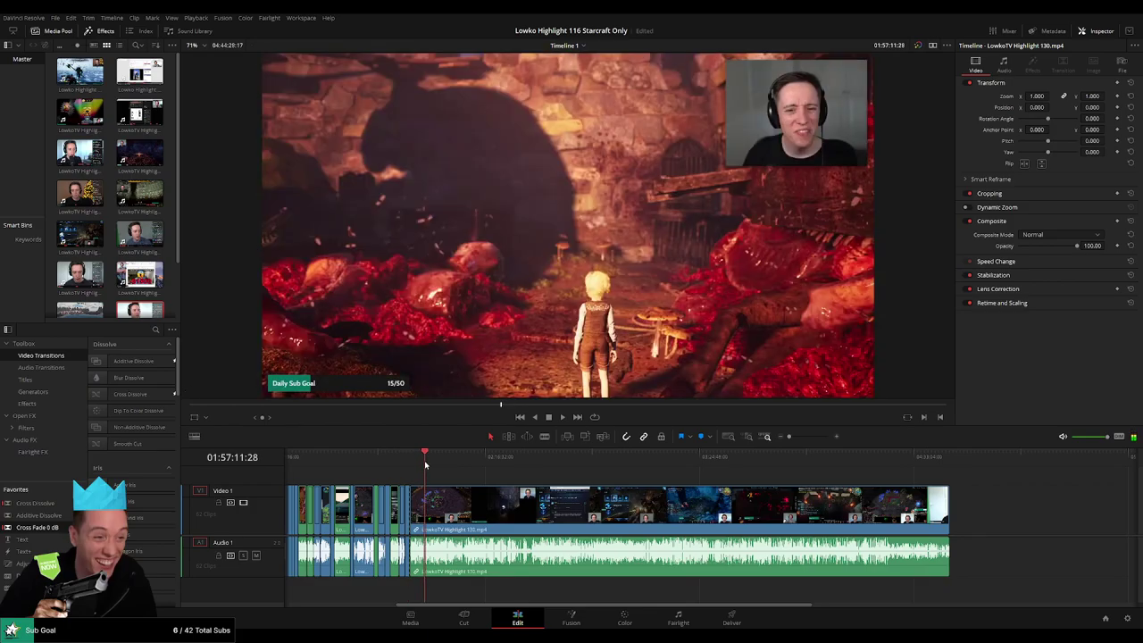
{"action": "left_click_drag", "start_coordinate": [425, 464], "coordinate": [428, 465]}
{"action": "left_click_drag", "start_coordinate": [789, 438], "coordinate": [798, 438]}
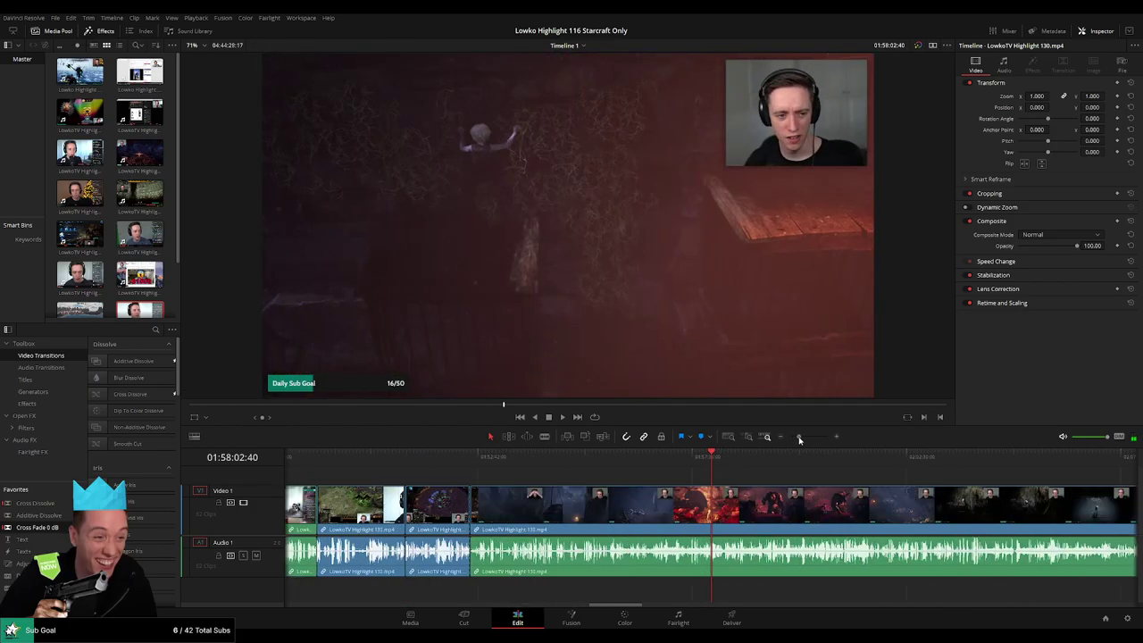
{"action": "left_click", "coordinate": [530, 460]}
{"action": "left_click_drag", "start_coordinate": [558, 465], "coordinate": [957, 461]}
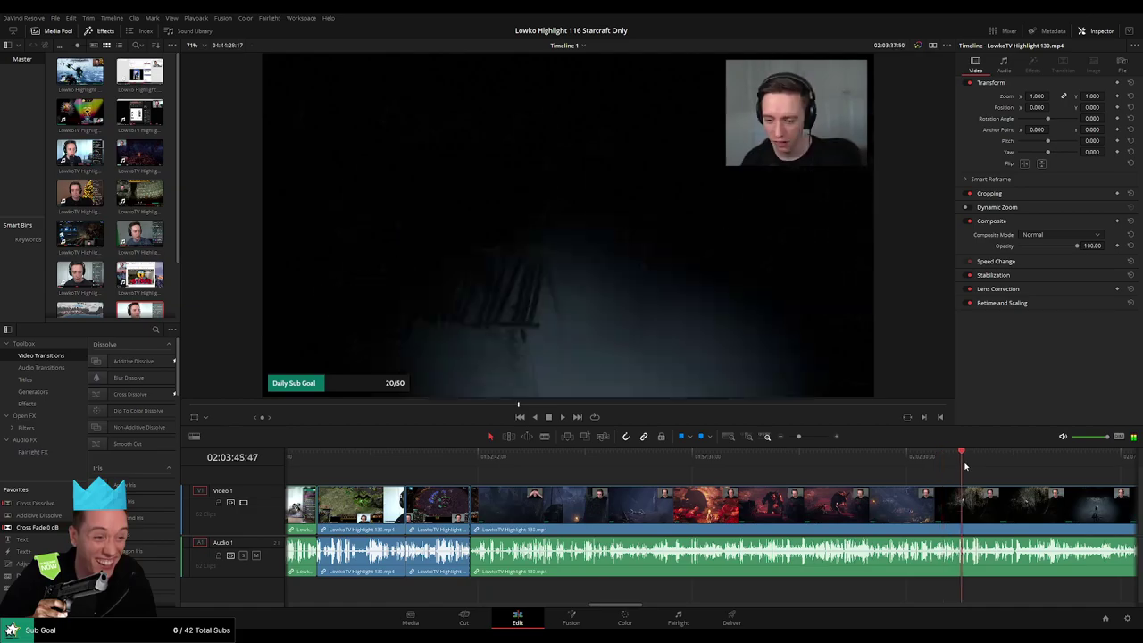
{"action": "left_click_drag", "start_coordinate": [798, 437], "coordinate": [789, 438]}
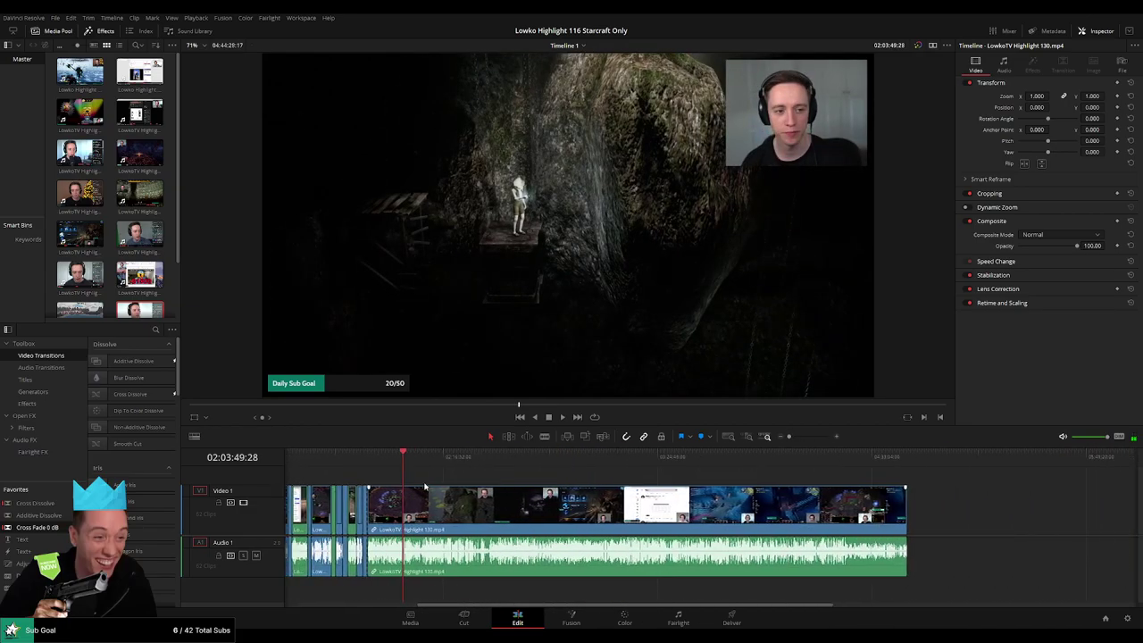
{"action": "left_click_drag", "start_coordinate": [416, 460], "coordinate": [465, 459]}
{"action": "key", "text": "space"}
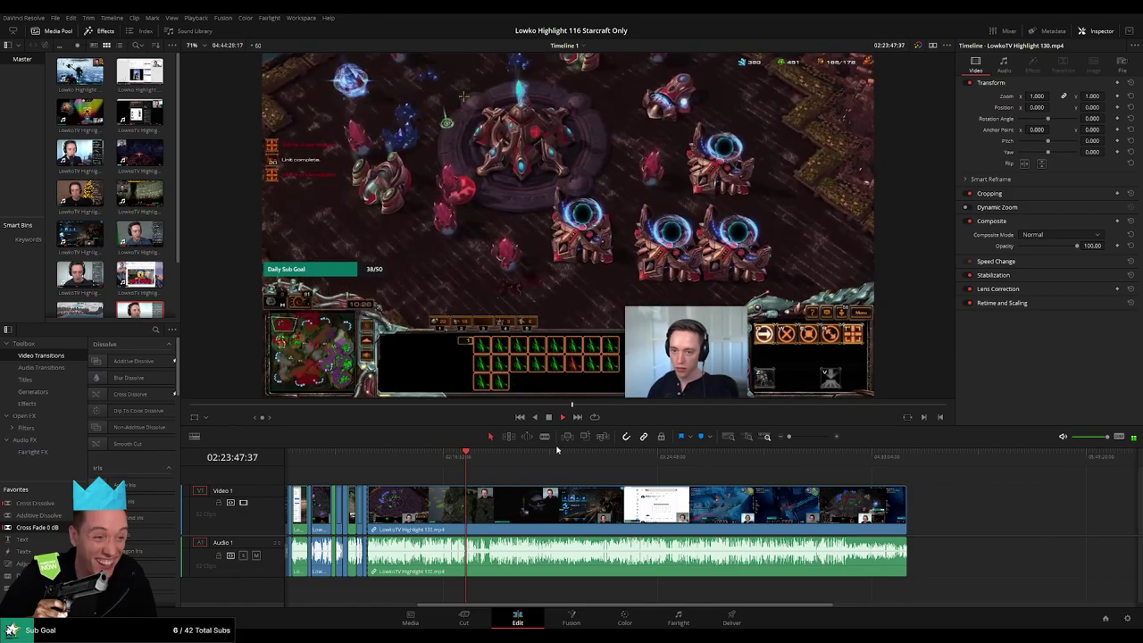
{"action": "key", "text": "space"}
{"action": "left_click_drag", "start_coordinate": [790, 438], "coordinate": [805, 438]}
{"action": "left_click_drag", "start_coordinate": [710, 458], "coordinate": [512, 461]}
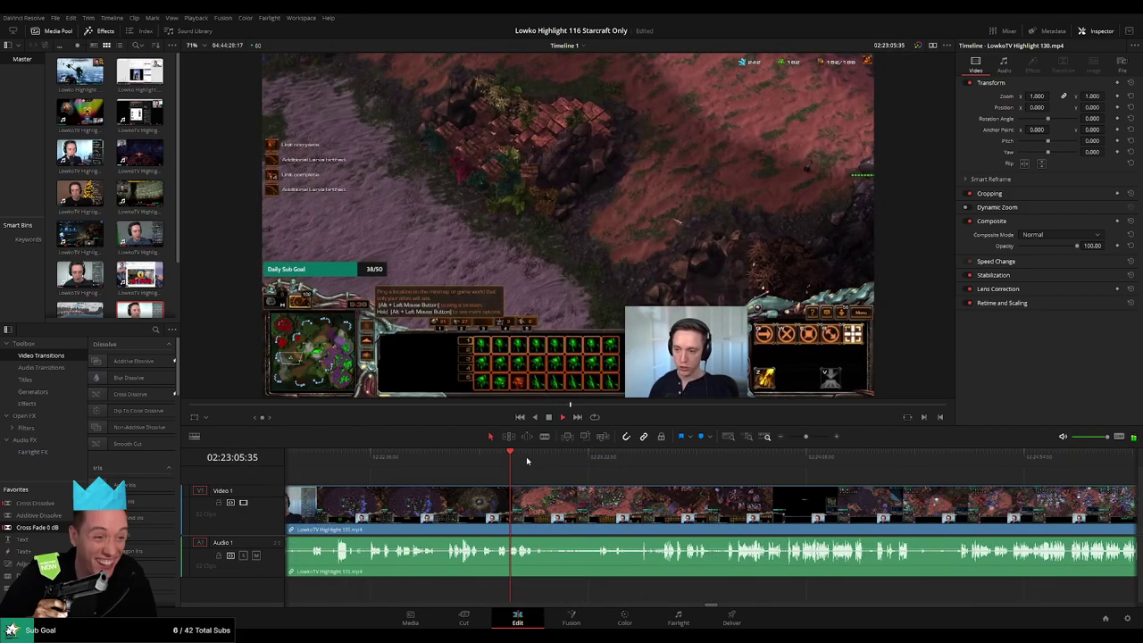
{"action": "key", "text": "space"}
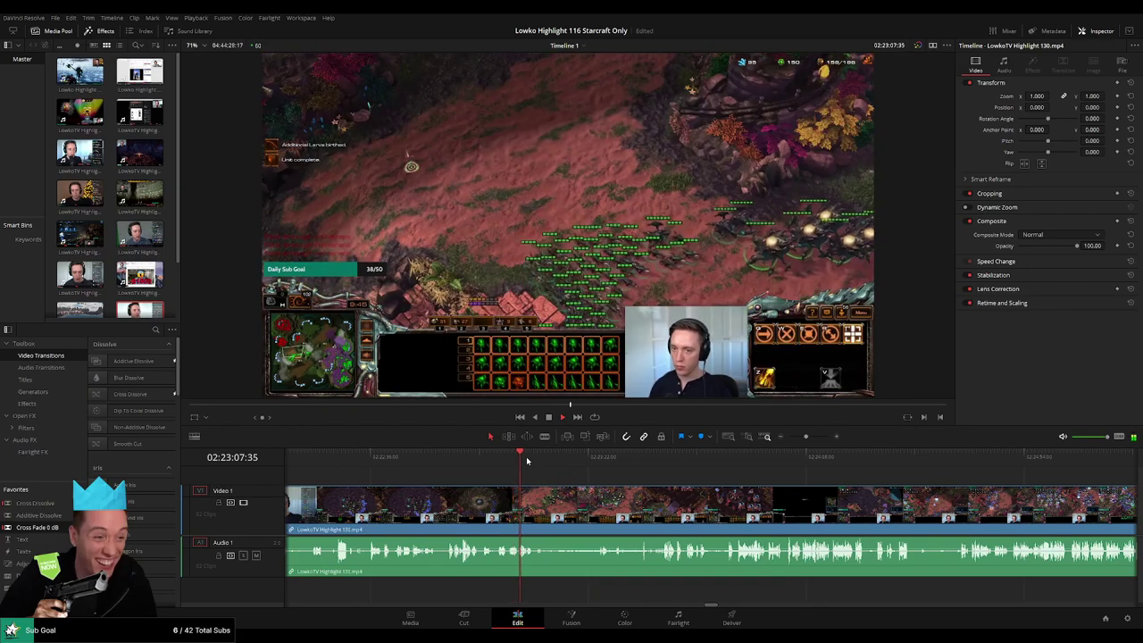
Split the LowkoTV Highlight 130 clip at about 02:23:10, delete the stretch between the blue match section and there, and close the gap
{"action": "scroll", "coordinate": [524, 461], "scroll_direction": "up", "scroll_amount": 4}
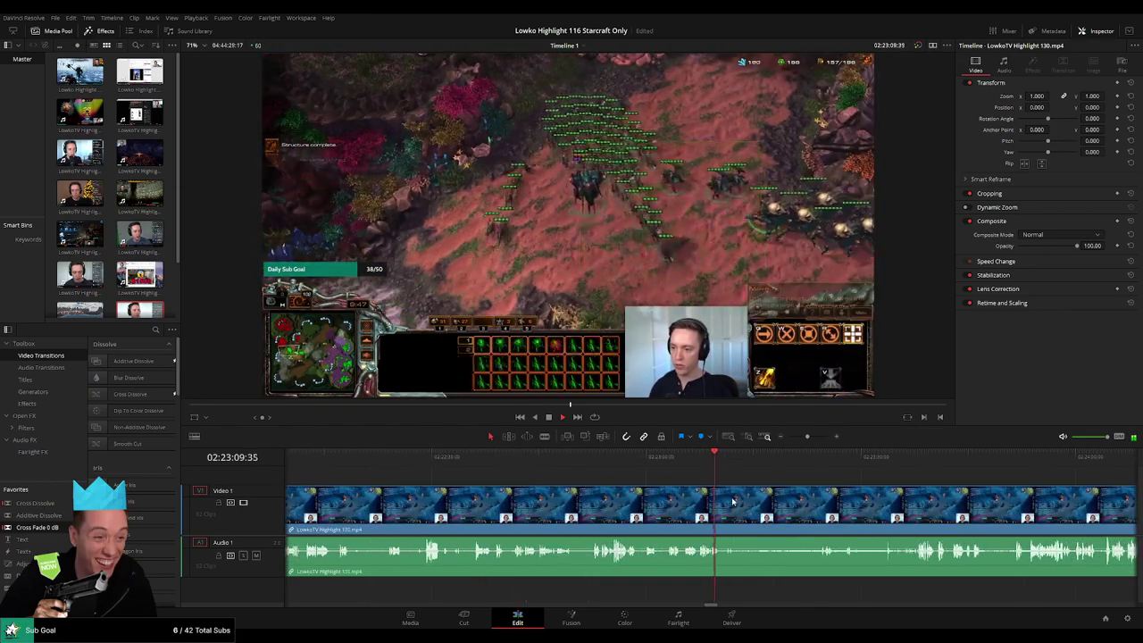
{"action": "scroll", "coordinate": [637, 493], "scroll_direction": "right", "scroll_amount": 3}
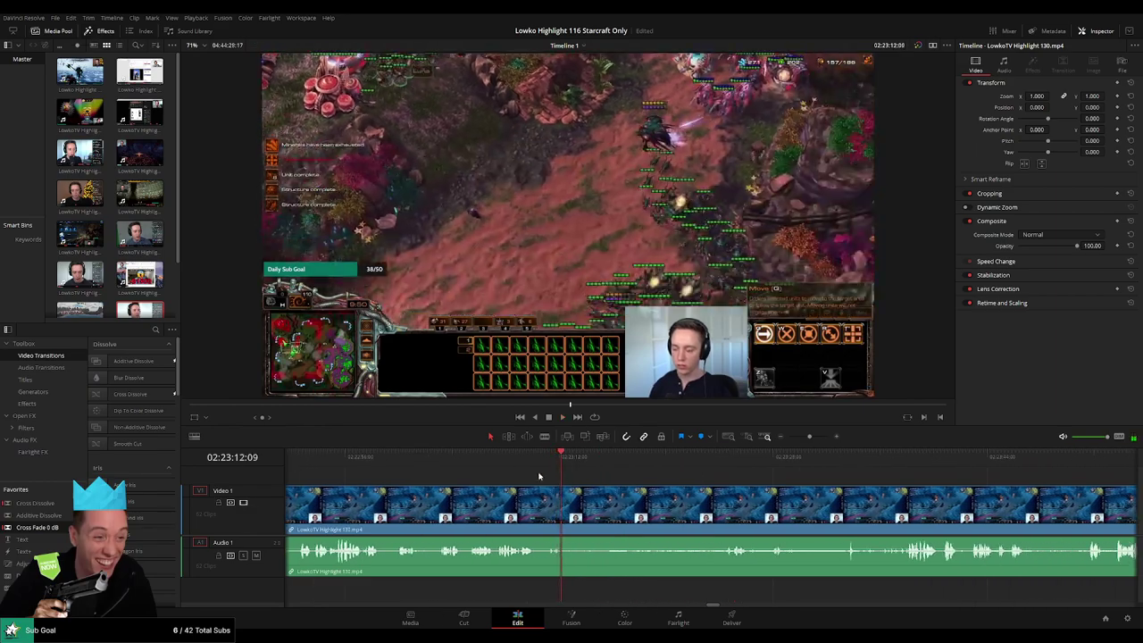
{"action": "left_click", "coordinate": [524, 461]}
{"action": "key", "text": "ctrl+b"}
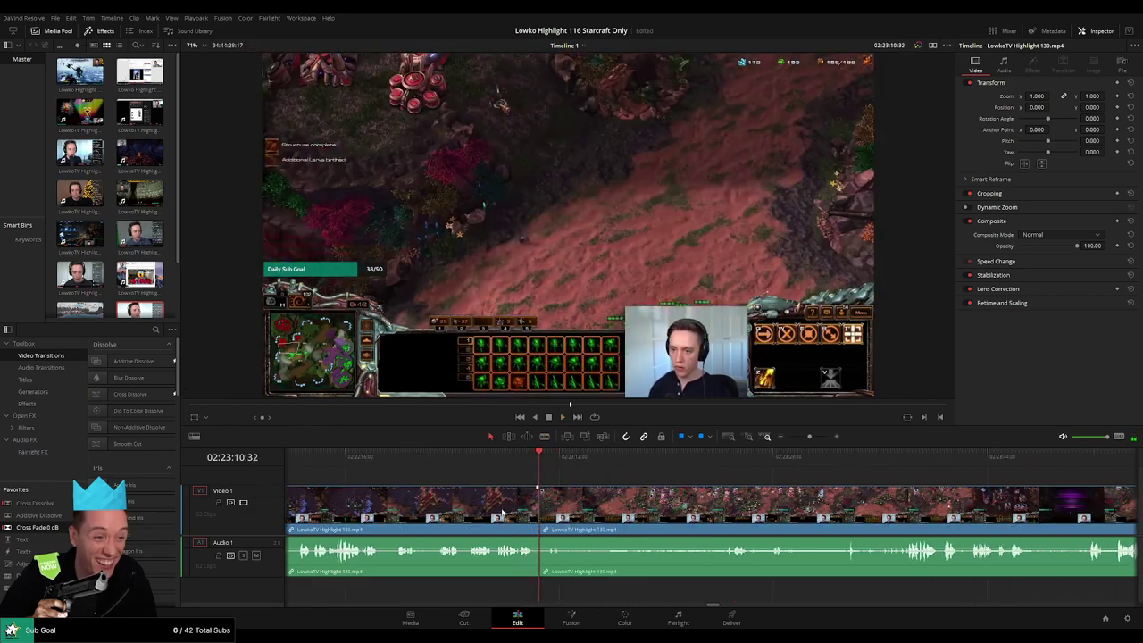
{"action": "key", "text": "ctrl+z"}
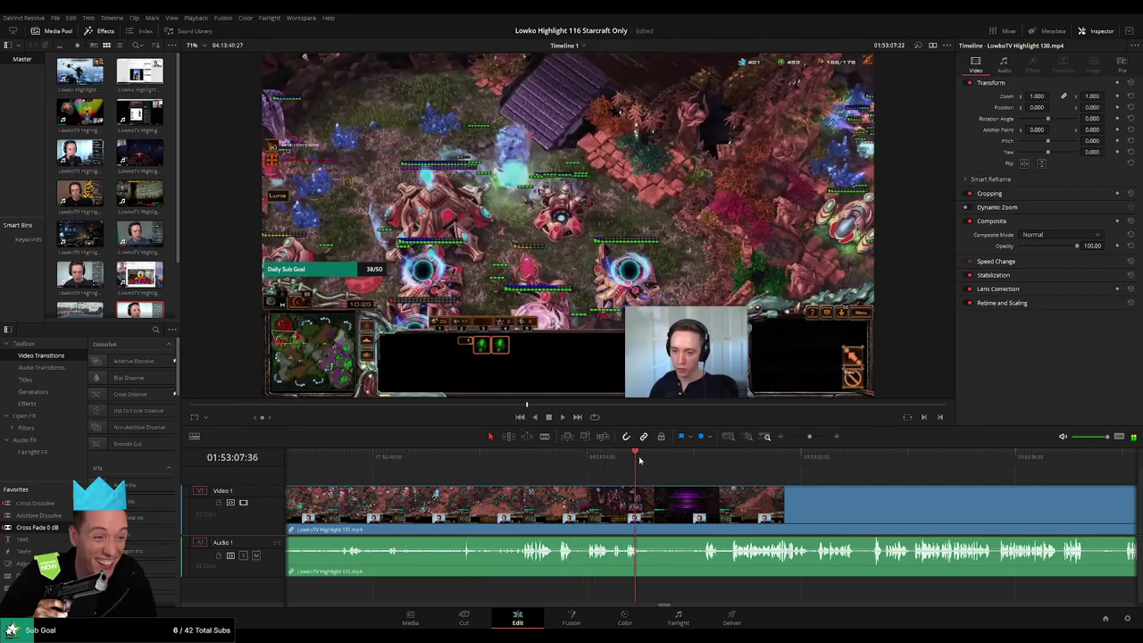
Review the match ending and replay footage from about 01:53:07 to 01:54:55 to judge where the match section should end
{"action": "left_click_drag", "start_coordinate": [640, 460], "coordinate": [691, 463]}
{"action": "left_click_drag", "start_coordinate": [801, 501], "coordinate": [514, 468]}
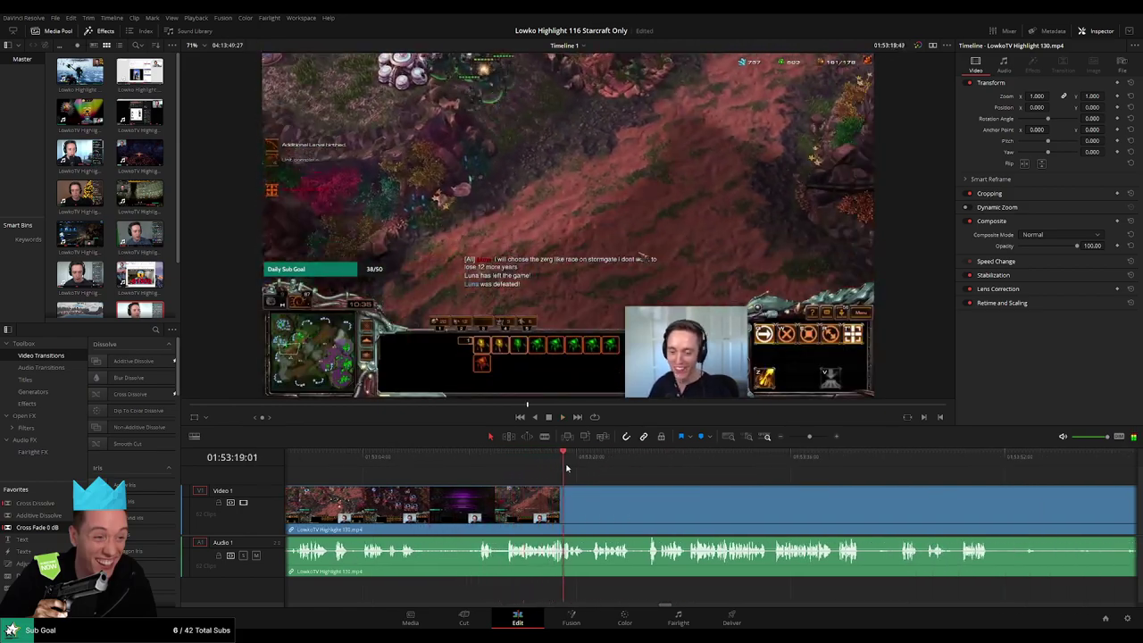
{"action": "scroll", "coordinate": [556, 498], "scroll_direction": "right", "scroll_amount": 3}
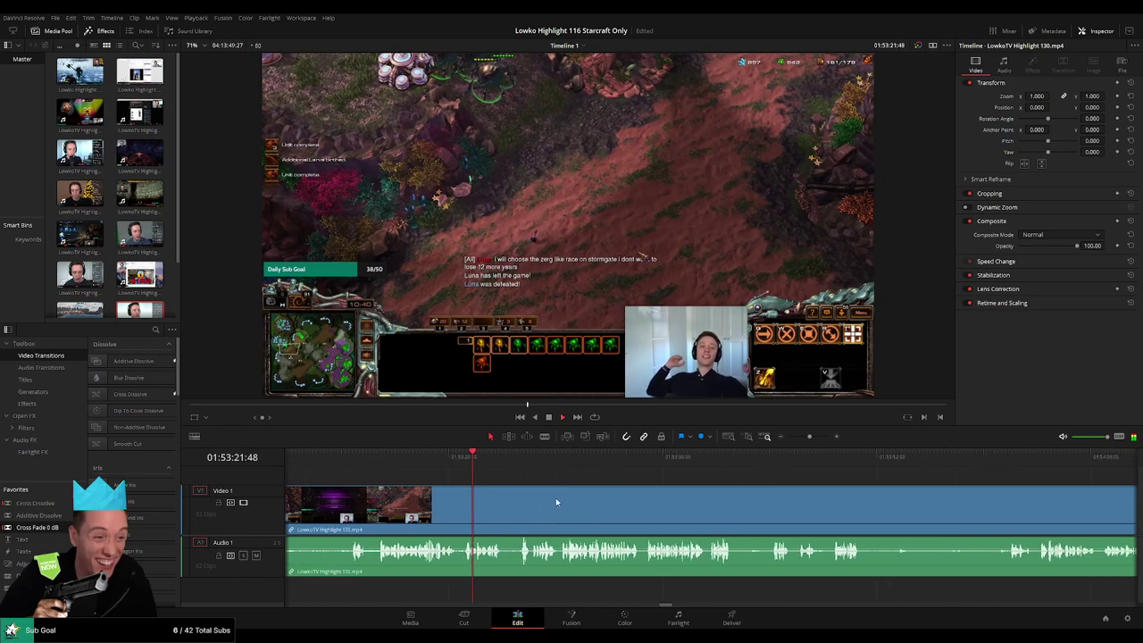
{"action": "left_click", "coordinate": [498, 466]}
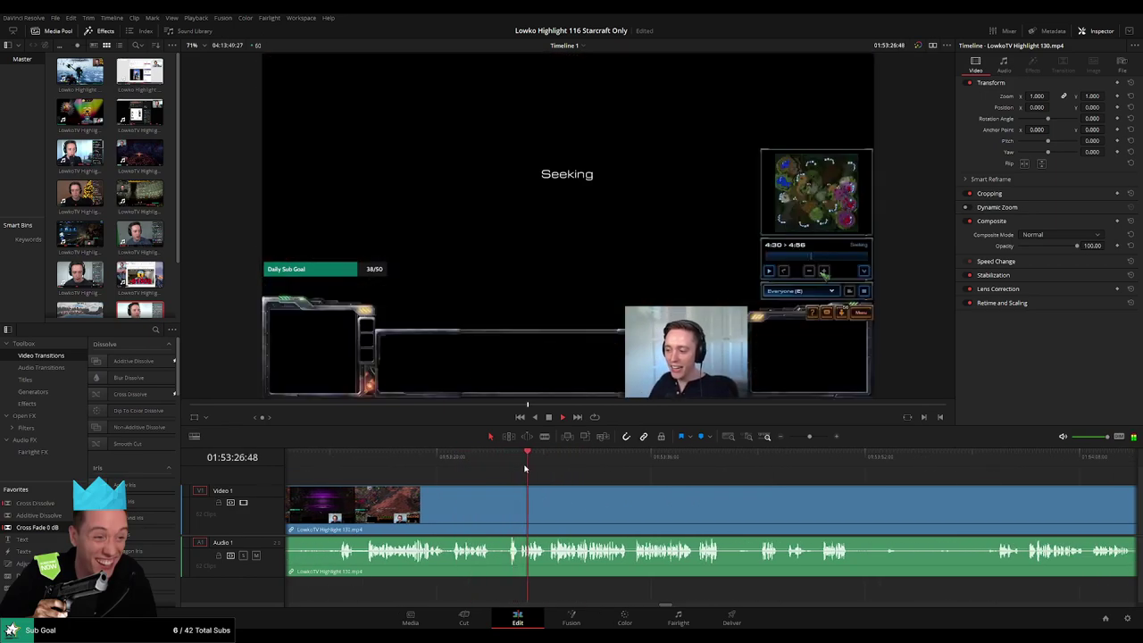
{"action": "left_click", "coordinate": [477, 468]}
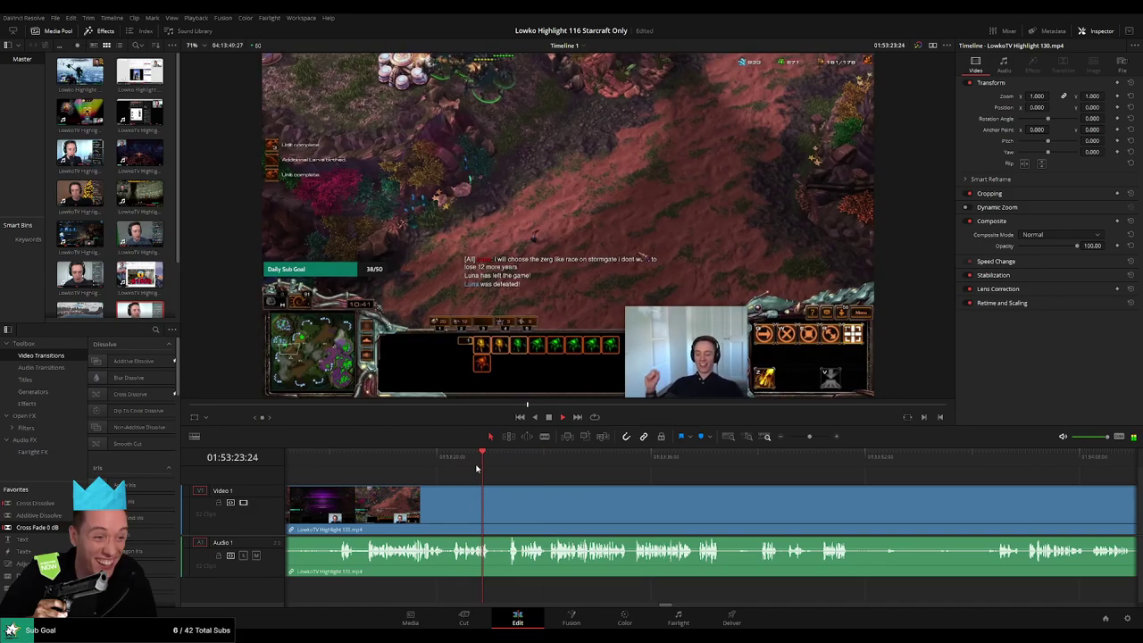
{"action": "scroll", "coordinate": [525, 492], "scroll_direction": "right", "scroll_amount": 5}
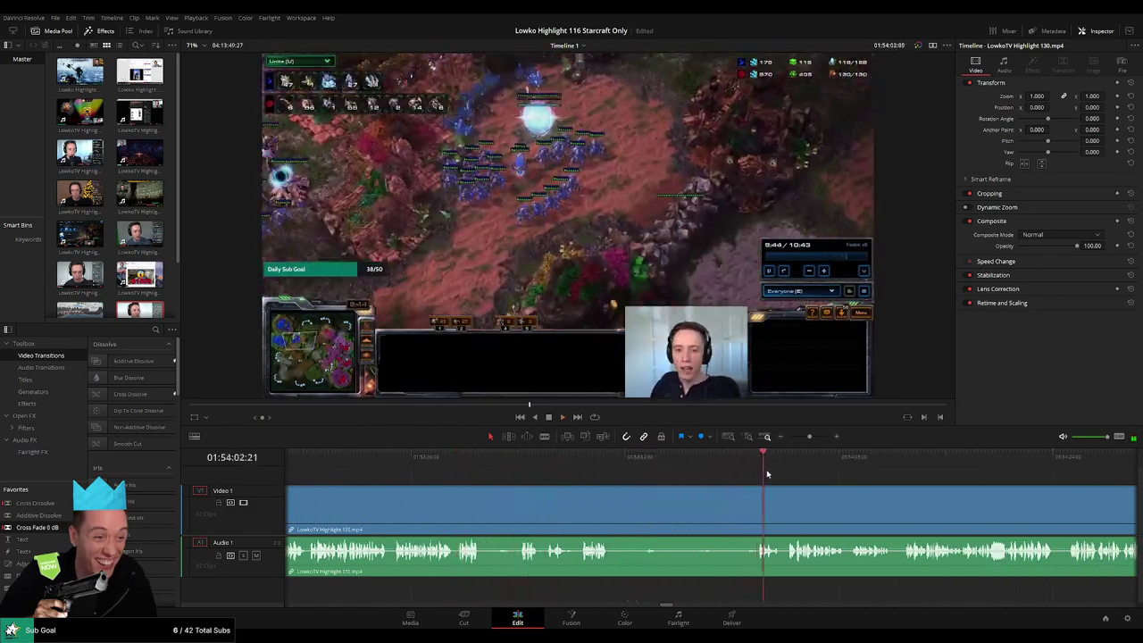
{"action": "left_click_drag", "start_coordinate": [767, 474], "coordinate": [890, 477]}
{"action": "scroll", "coordinate": [796, 515], "scroll_direction": "right", "scroll_amount": 8}
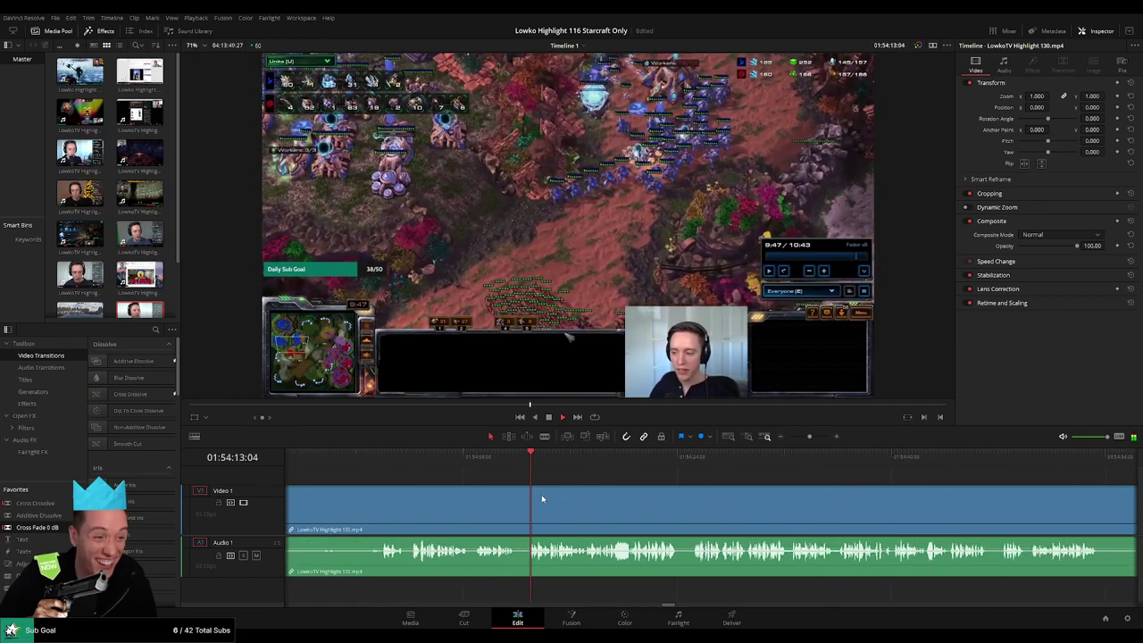
{"action": "scroll", "coordinate": [560, 500], "scroll_direction": "left", "scroll_amount": 3}
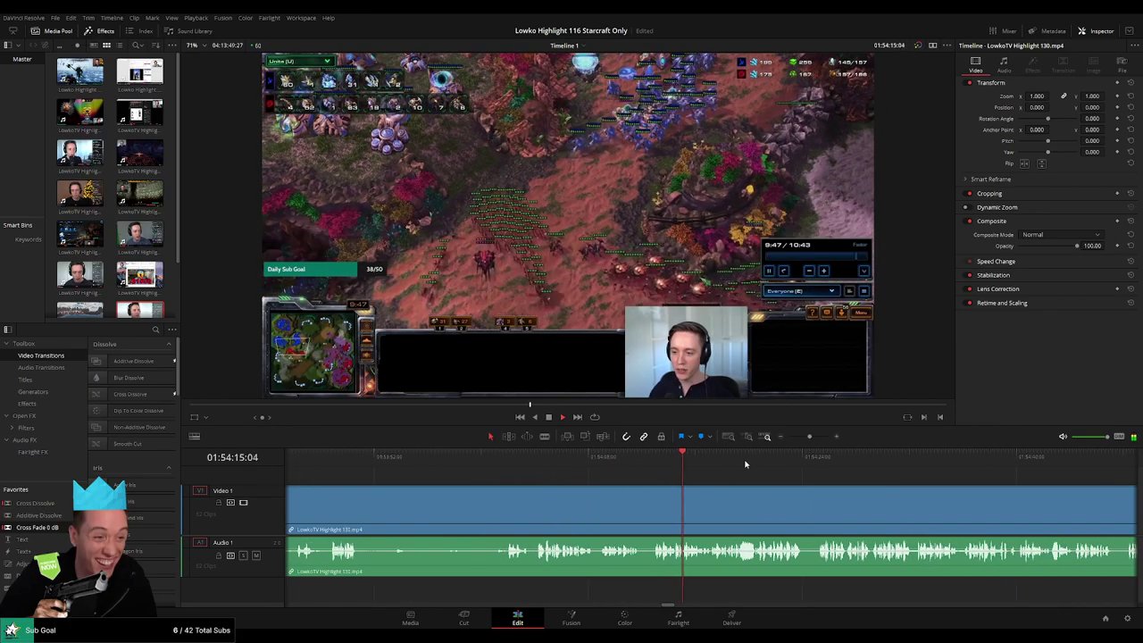
{"action": "left_click", "coordinate": [996, 461]}
{"action": "scroll", "coordinate": [527, 505], "scroll_direction": "right", "scroll_amount": 11}
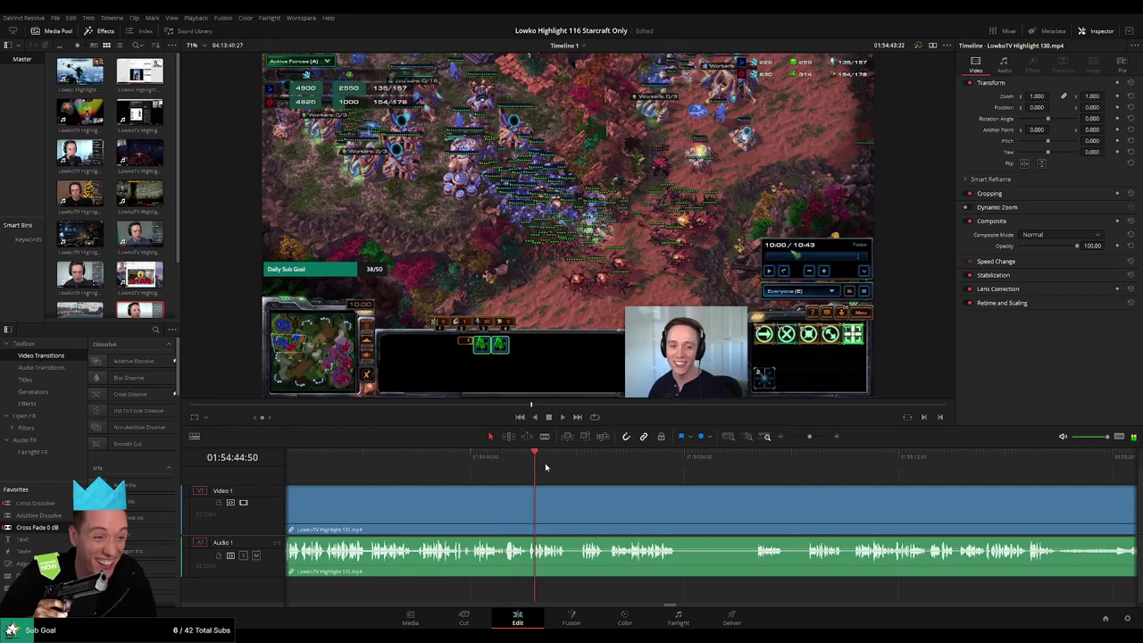
{"action": "left_click", "coordinate": [659, 462]}
{"action": "scroll", "coordinate": [571, 509], "scroll_direction": "left", "scroll_amount": 7}
{"action": "key", "text": "space"}
{"action": "scroll", "coordinate": [536, 497], "scroll_direction": "left", "scroll_amount": 4}
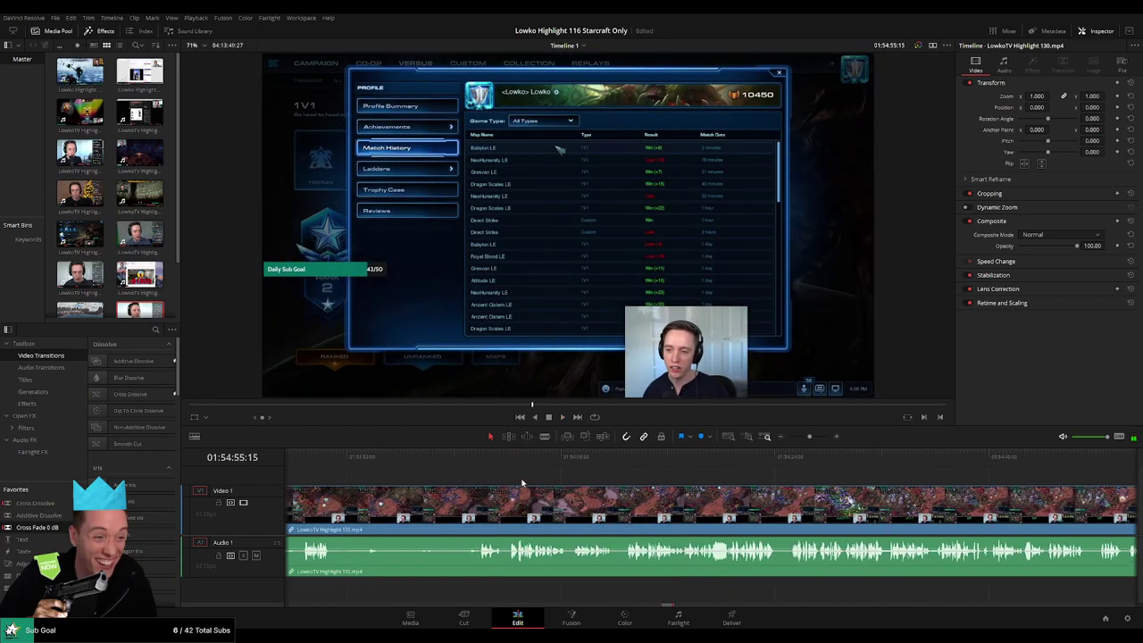
Split the LowkoTV Highlight 130 clip at about 01:53:20, just after the opponent leaves the match, and colour the match section before it blue
{"action": "left_click", "coordinate": [501, 466]}
{"action": "key", "text": "space"}
{"action": "scroll", "coordinate": [496, 496], "scroll_direction": "left", "scroll_amount": 7}
{"action": "left_click", "coordinate": [457, 464]}
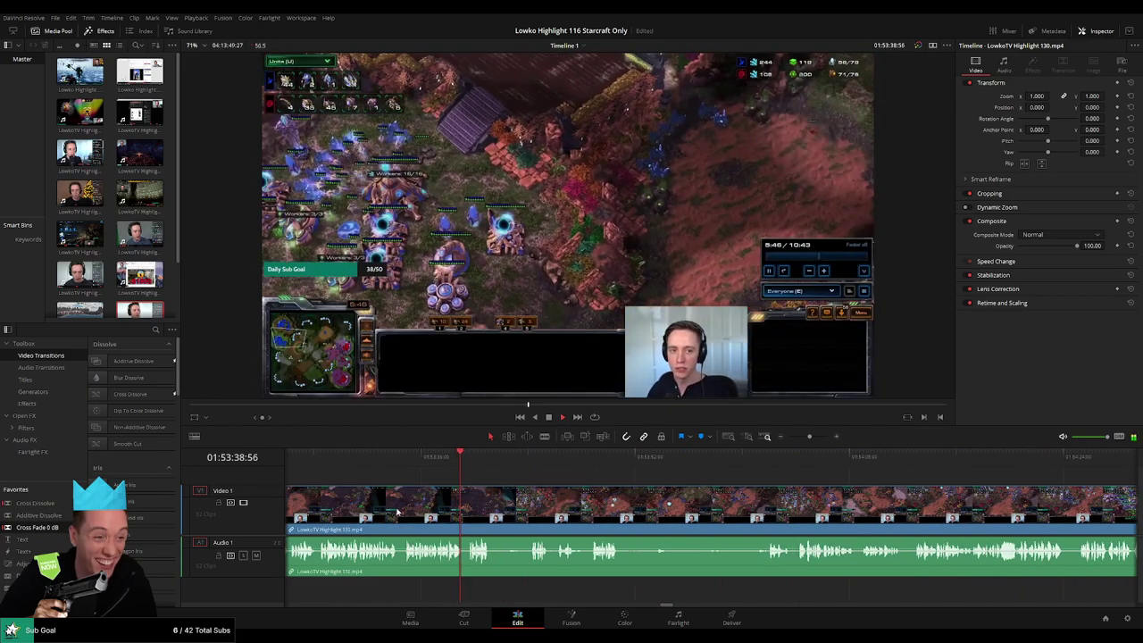
{"action": "scroll", "coordinate": [399, 511], "scroll_direction": "left", "scroll_amount": 7}
{"action": "left_click", "coordinate": [587, 467]}
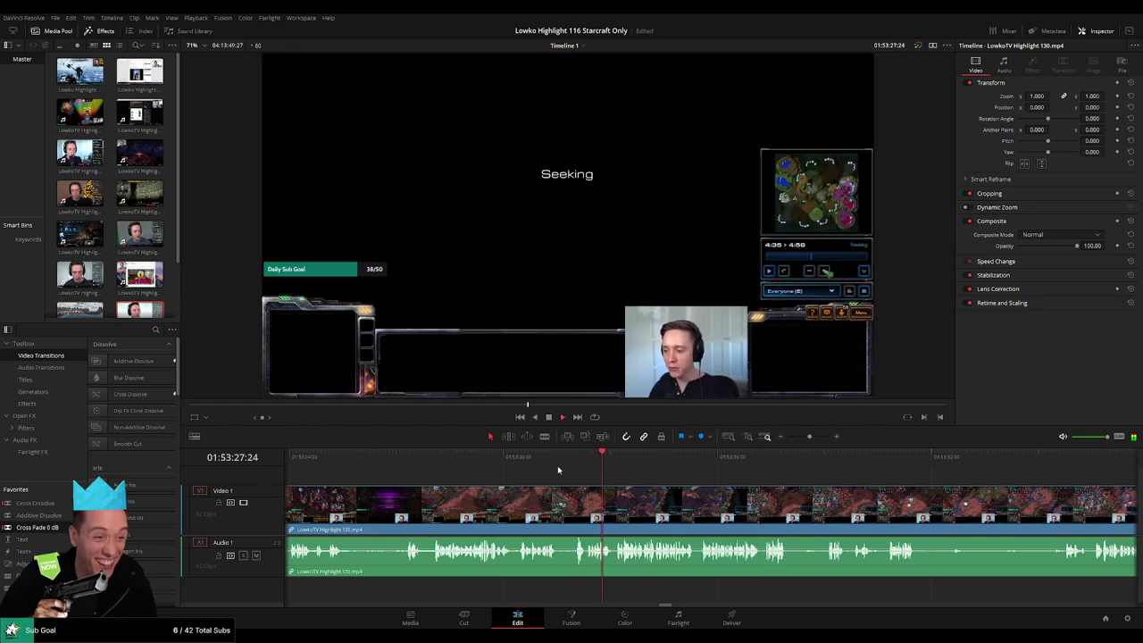
{"action": "left_click", "coordinate": [503, 473]}
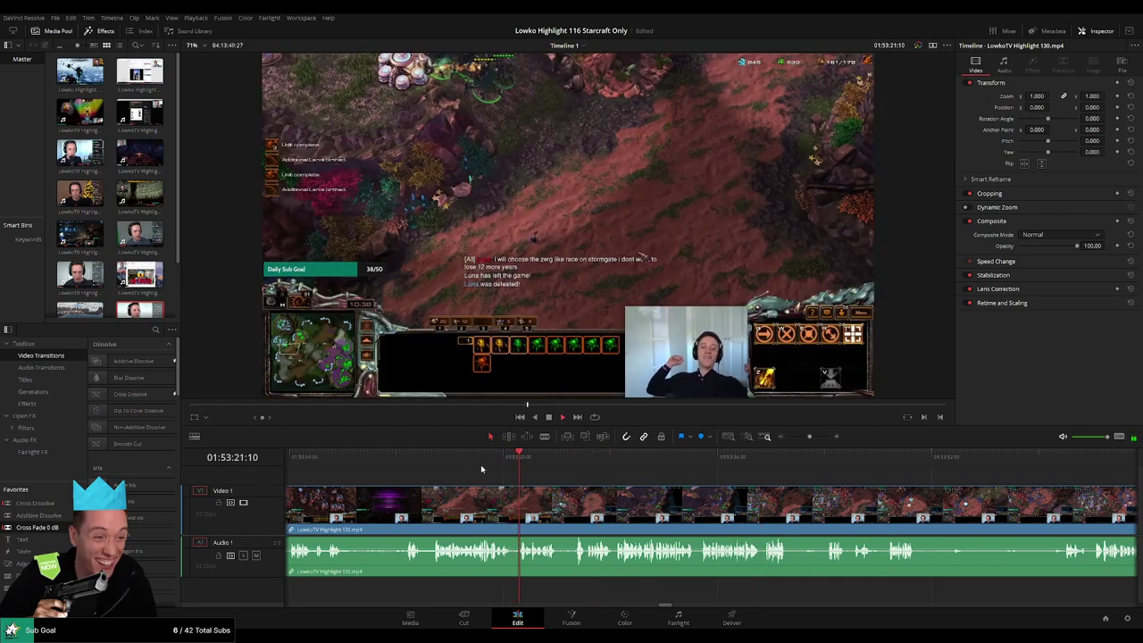
{"action": "left_click", "coordinate": [482, 469]}
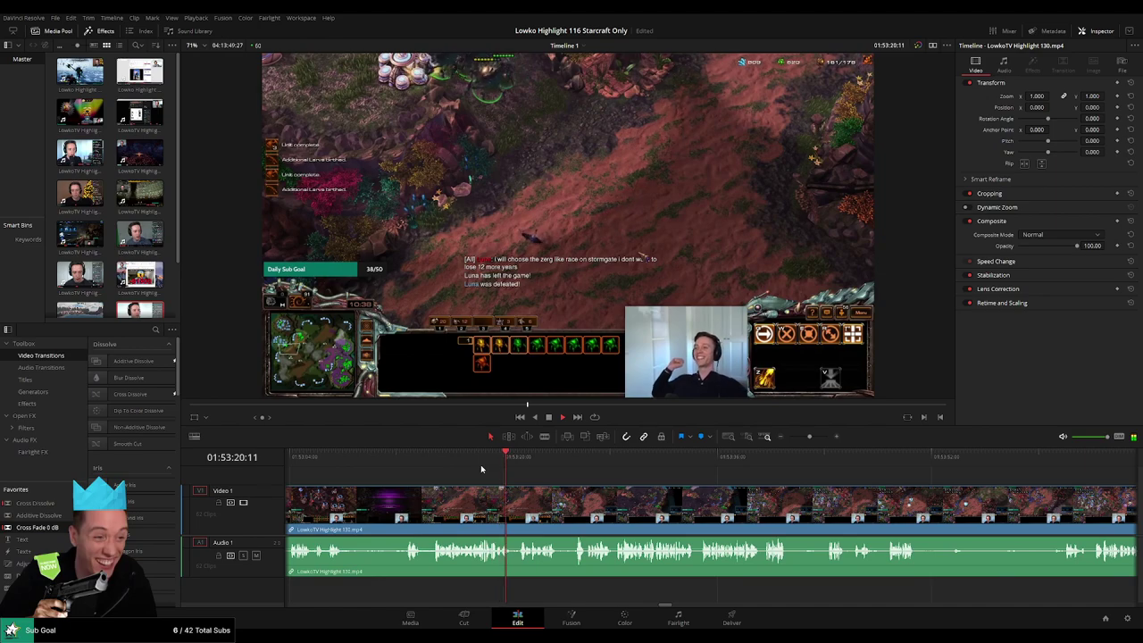
{"action": "left_click", "coordinate": [814, 438]}
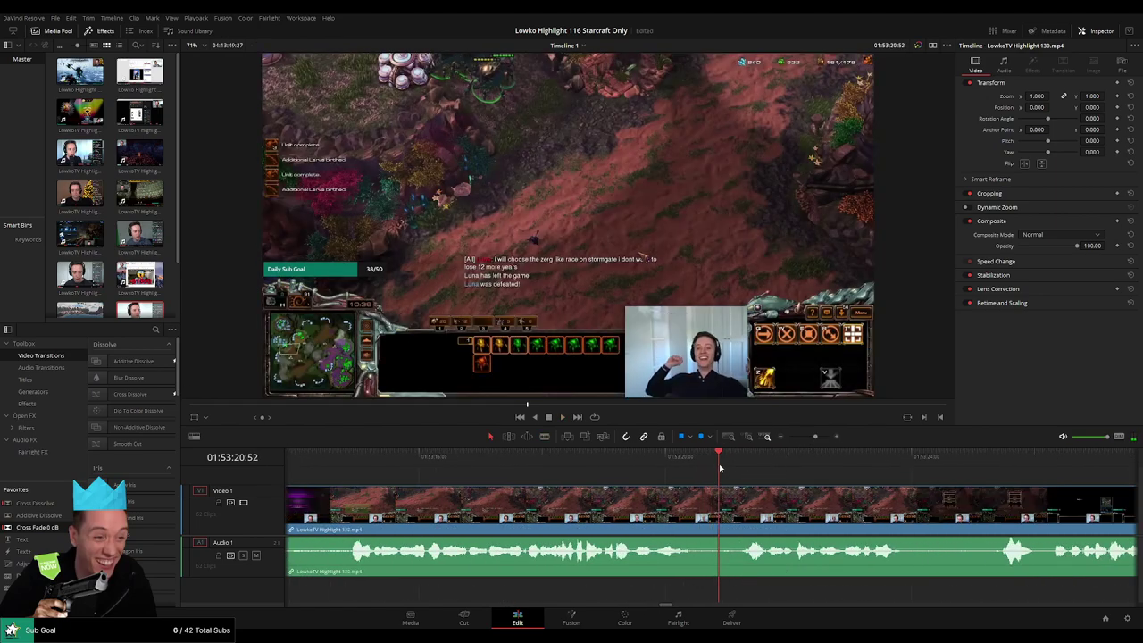
{"action": "left_click", "coordinate": [720, 515]}
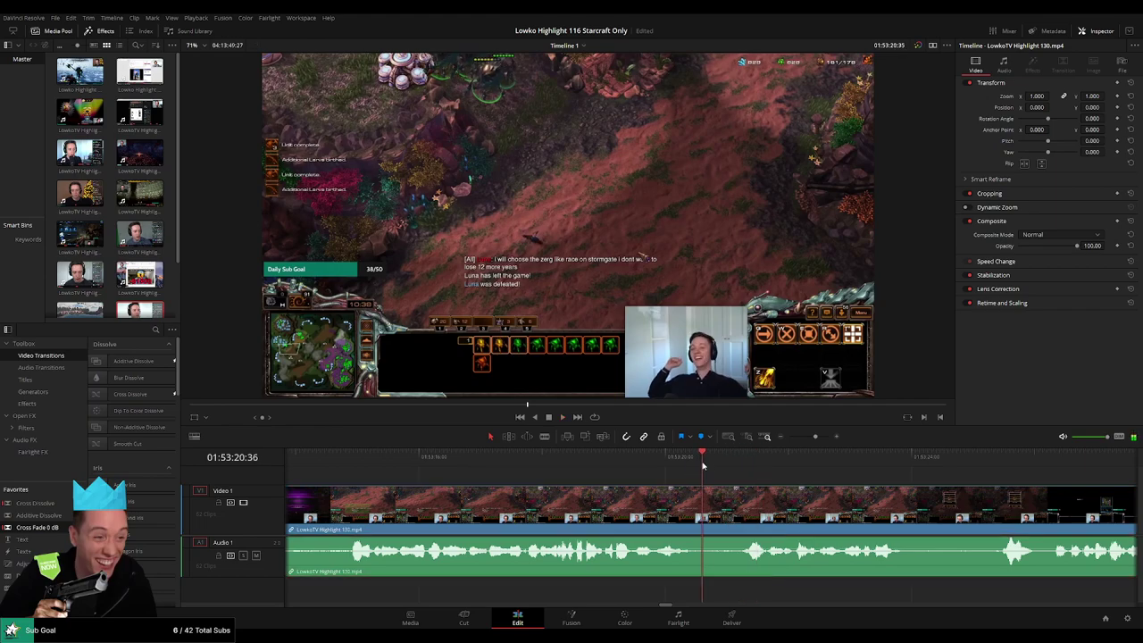
Scan the remaining LowkoTV Highlight 130 footage from about 01:58:25 to 02:35:13 for the next StarCraft-related section
{"action": "left_click", "coordinate": [801, 438]}
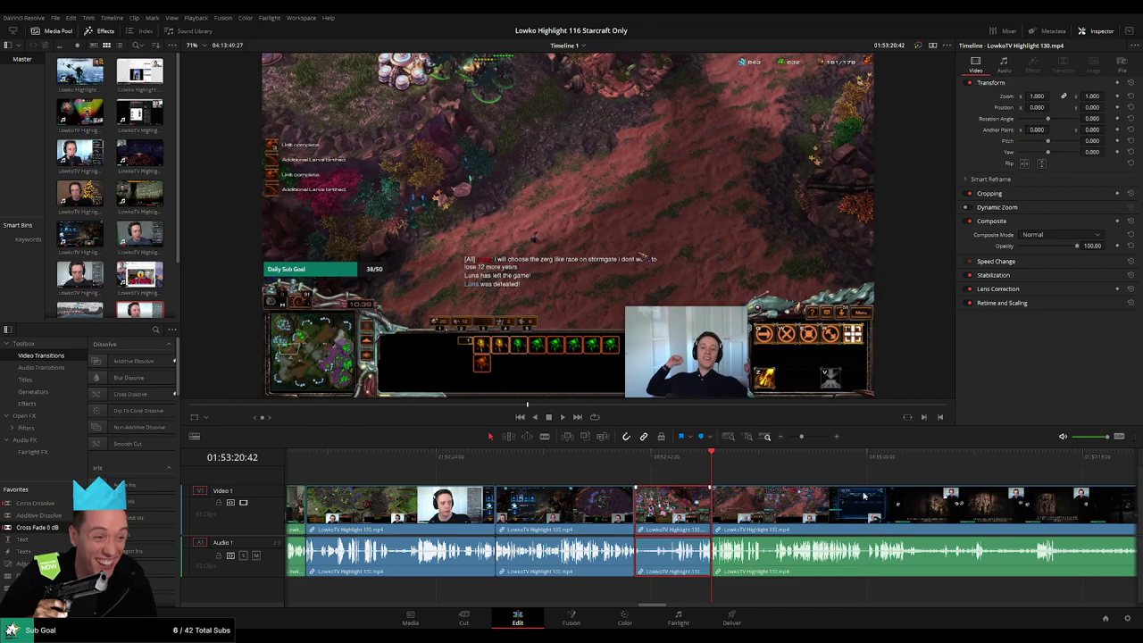
{"action": "left_click_drag", "start_coordinate": [816, 485], "coordinate": [776, 470]}
{"action": "left_click", "coordinate": [881, 468]}
{"action": "left_click", "coordinate": [794, 438]}
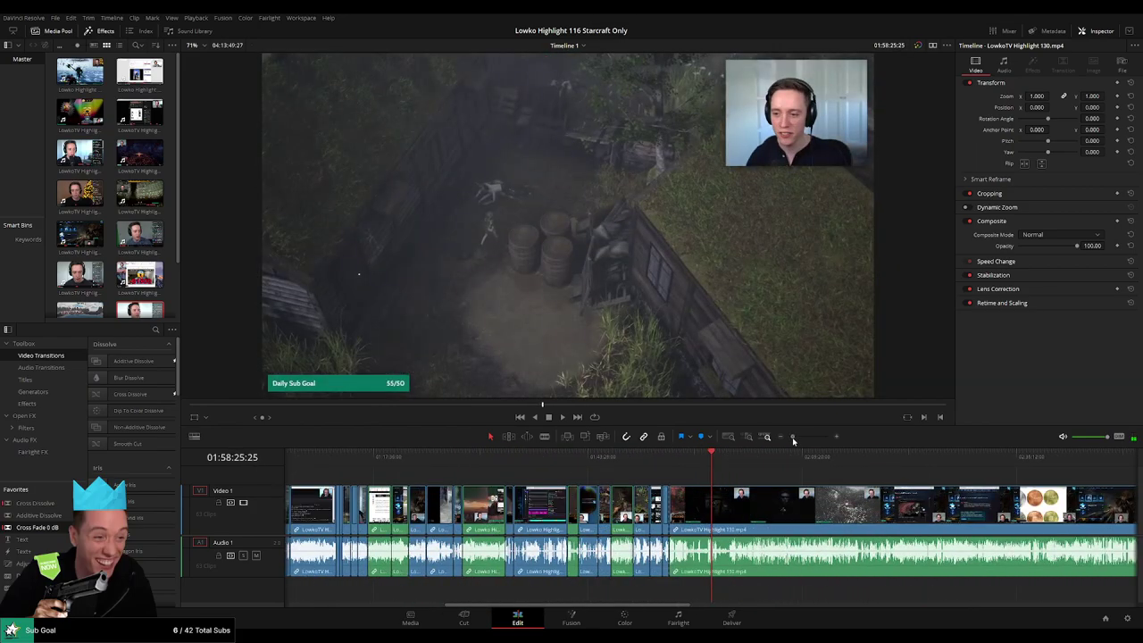
{"action": "scroll", "coordinate": [838, 480], "scroll_direction": "right", "scroll_amount": 5}
{"action": "left_click_drag", "start_coordinate": [451, 463], "coordinate": [788, 464]}
{"action": "key", "text": "space"}
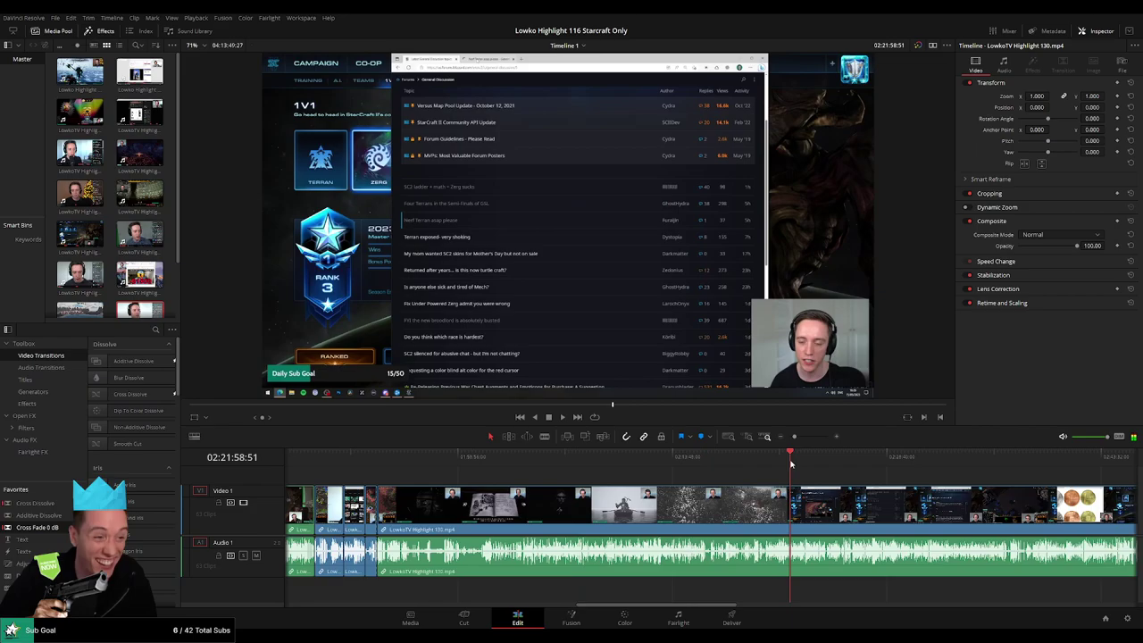
{"action": "scroll", "coordinate": [864, 503], "scroll_direction": "right", "scroll_amount": 5}
{"action": "left_click_drag", "start_coordinate": [550, 462], "coordinate": [735, 464]}
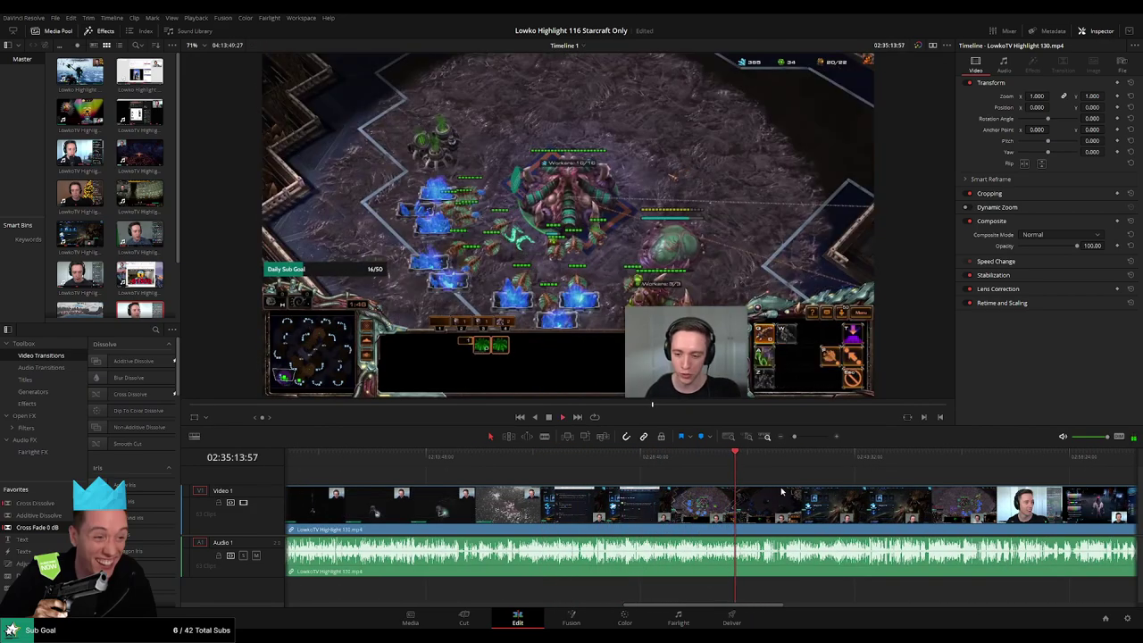
Review the Artosis clip-watching footage between about 02:38:21 and 02:36:50 to judge whether a section should start there
{"action": "scroll", "coordinate": [781, 491], "scroll_direction": "right", "scroll_amount": 5}
{"action": "left_click_drag", "start_coordinate": [573, 461], "coordinate": [621, 465]}
{"action": "left_click_drag", "start_coordinate": [795, 437], "coordinate": [810, 436]}
{"action": "left_click", "coordinate": [614, 461]}
{"action": "left_click_drag", "start_coordinate": [614, 461], "coordinate": [744, 465]}
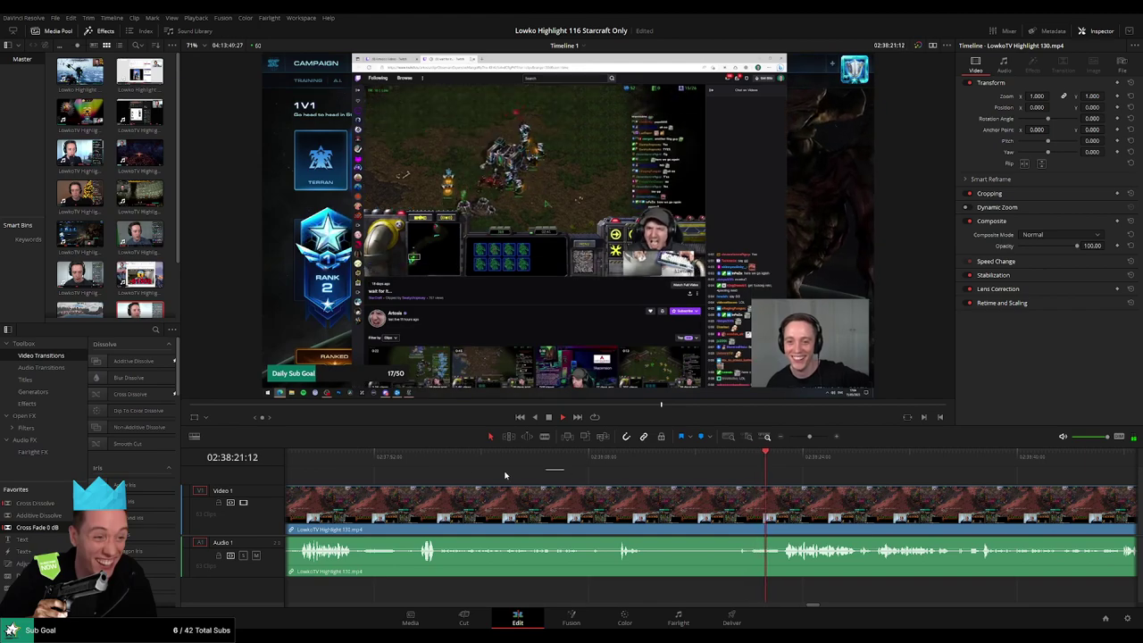
{"action": "left_click", "coordinate": [326, 464]}
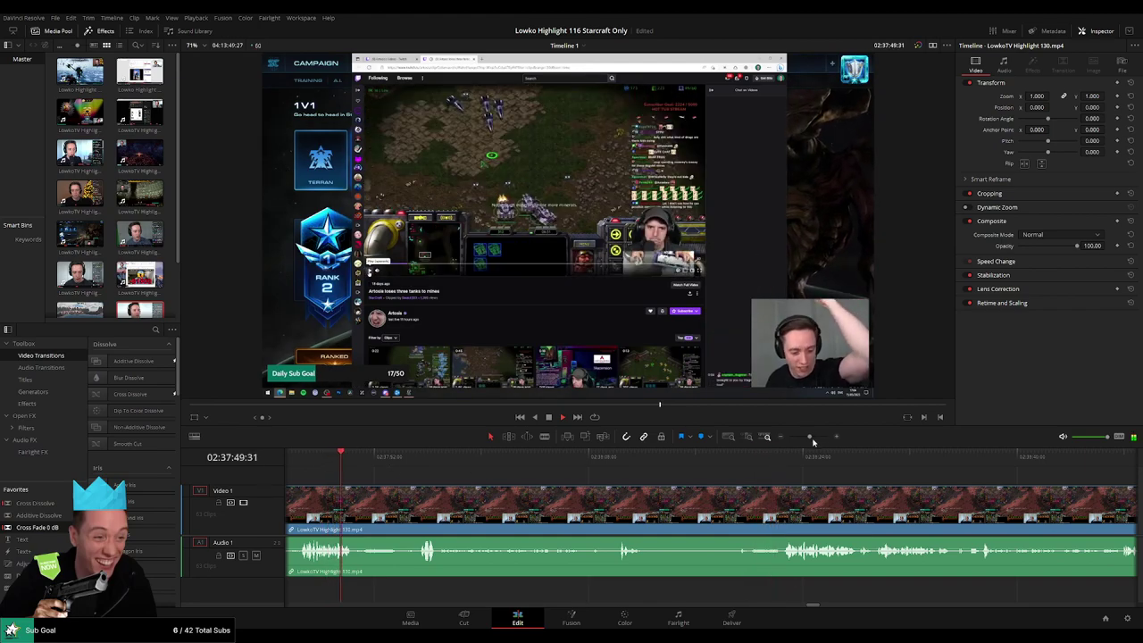
{"action": "scroll", "coordinate": [812, 441], "scroll_direction": "left", "scroll_amount": 5}
{"action": "left_click", "coordinate": [605, 462]}
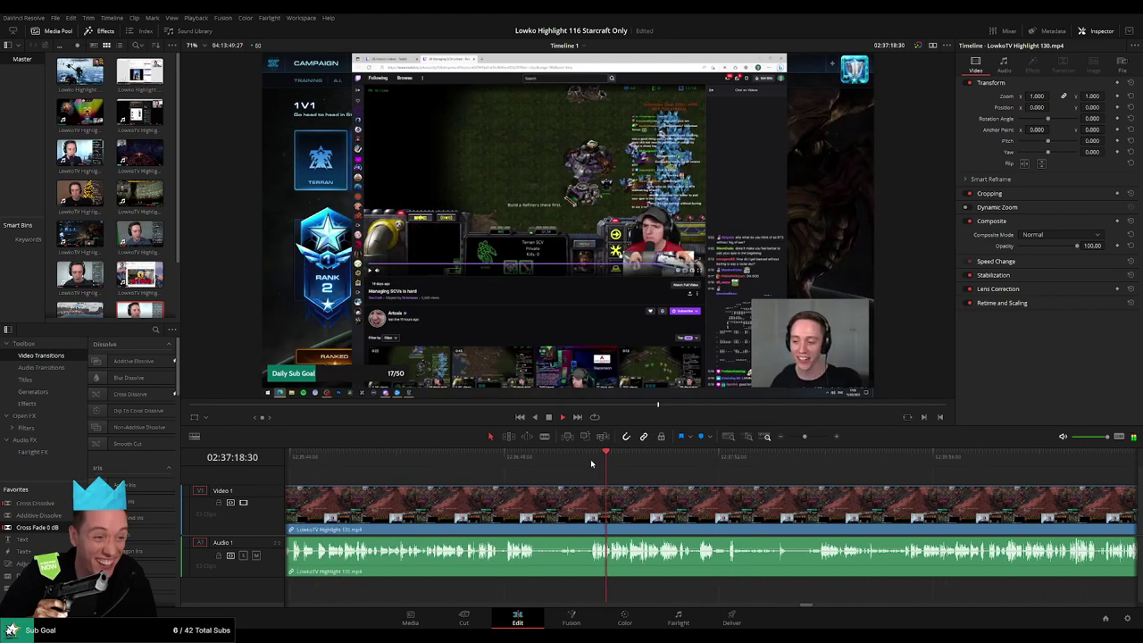
{"action": "left_click", "coordinate": [522, 461]}
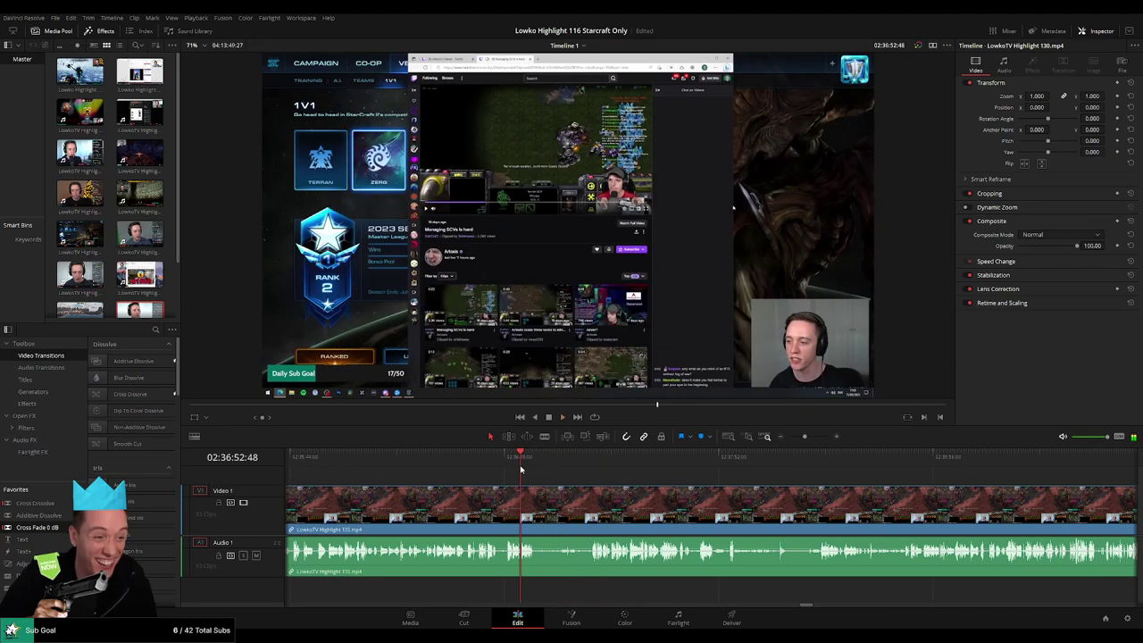
{"action": "left_click", "coordinate": [509, 468]}
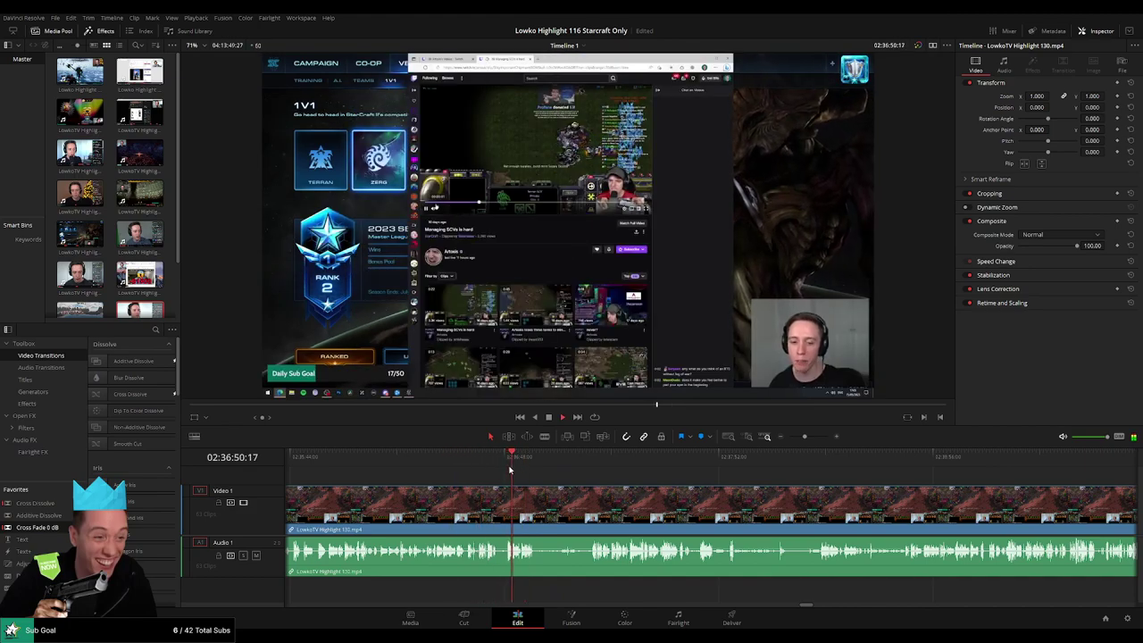
Review the footage from about 02:43:10 to 02:45:50 and back to 02:44:38 to find where the StarCraft streamers gym video reaction starts
{"action": "left_click_drag", "start_coordinate": [510, 469], "coordinate": [599, 500]}
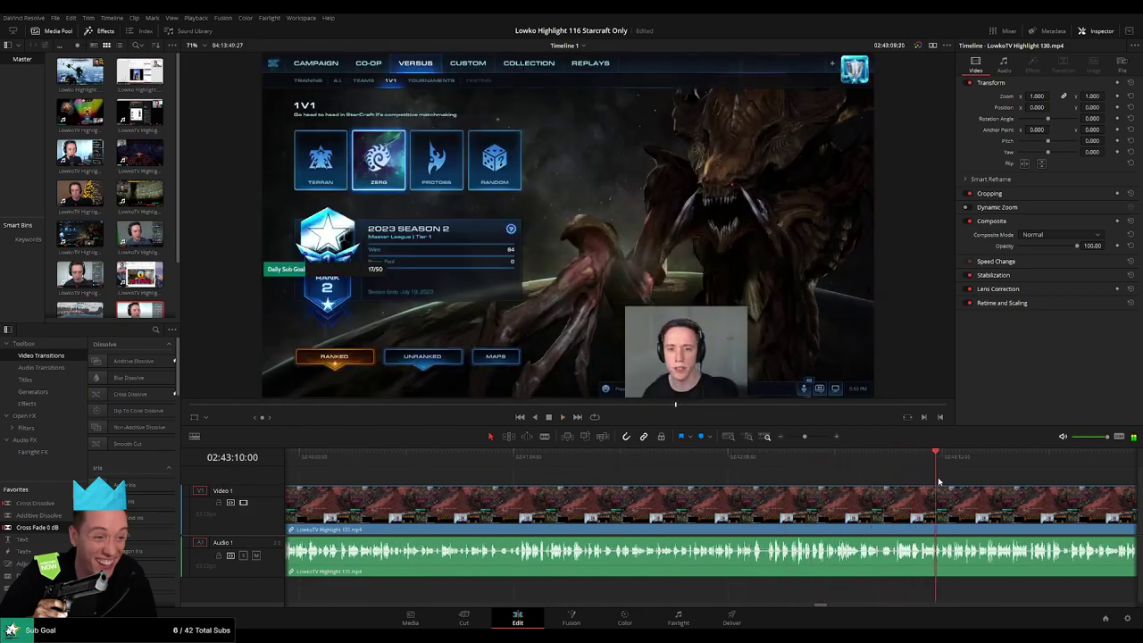
{"action": "left_click_drag", "start_coordinate": [938, 483], "coordinate": [951, 482]}
{"action": "key", "text": "space"}
{"action": "left_click_drag", "start_coordinate": [805, 437], "coordinate": [792, 438]}
{"action": "left_click_drag", "start_coordinate": [774, 500], "coordinate": [444, 499]}
{"action": "mouse_move", "coordinate": [397, 459]}
{"action": "left_mouse_down"}
{"action": "mouse_move", "coordinate": [426, 462]}
{"action": "mouse_move", "coordinate": [402, 463]}
{"action": "left_mouse_up"}
{"action": "left_click_drag", "start_coordinate": [794, 437], "coordinate": [810, 437]}
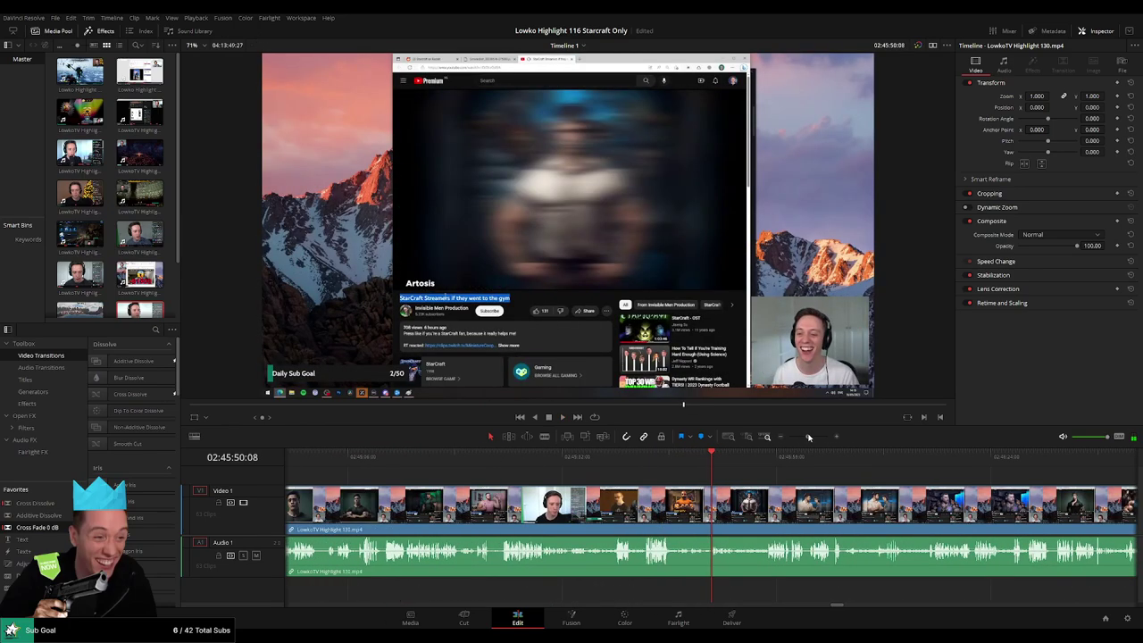
{"action": "left_click", "coordinate": [623, 455]}
{"action": "left_click", "coordinate": [491, 456]}
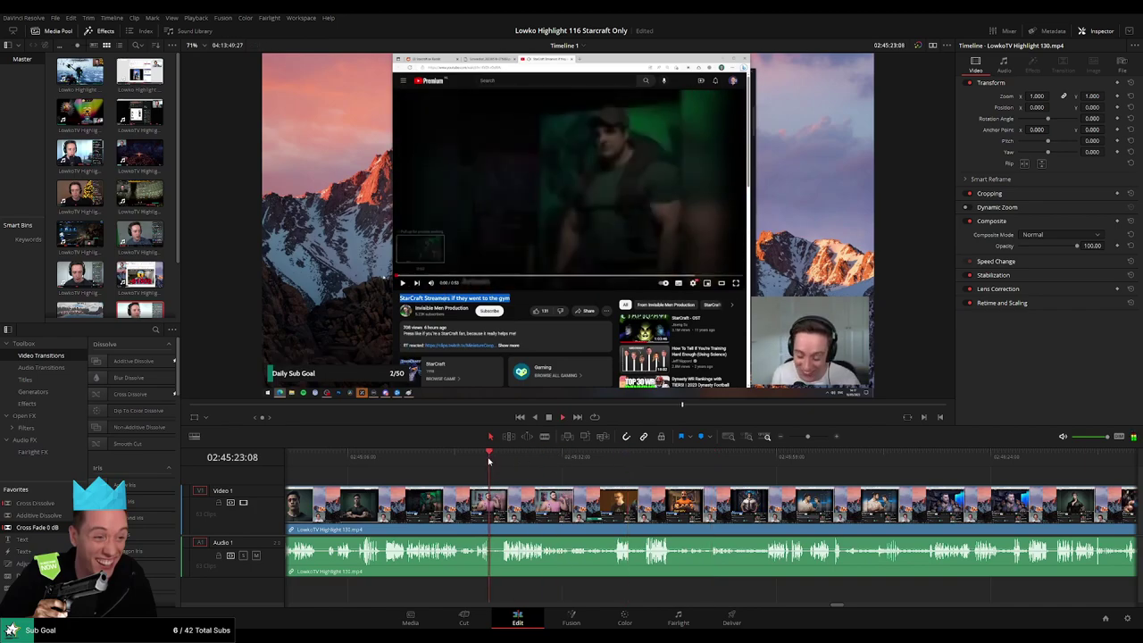
{"action": "left_click", "coordinate": [411, 456]}
{"action": "left_click", "coordinate": [347, 460]}
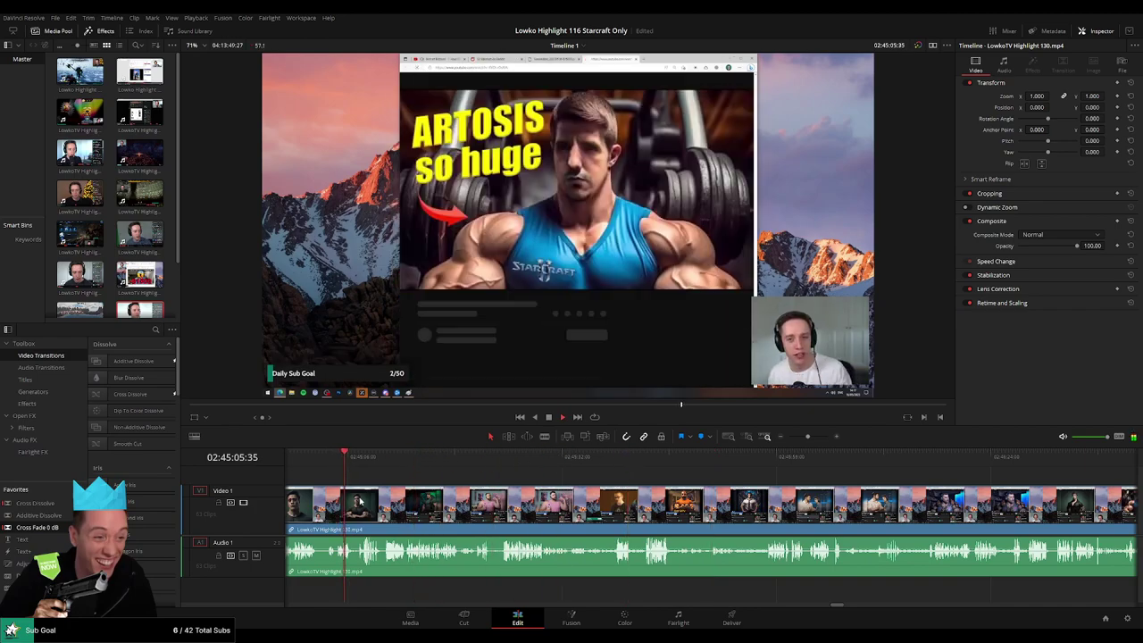
{"action": "scroll", "coordinate": [348, 462], "scroll_direction": "left", "scroll_amount": 4}
{"action": "left_click", "coordinate": [602, 464]}
{"action": "left_click", "coordinate": [525, 464]}
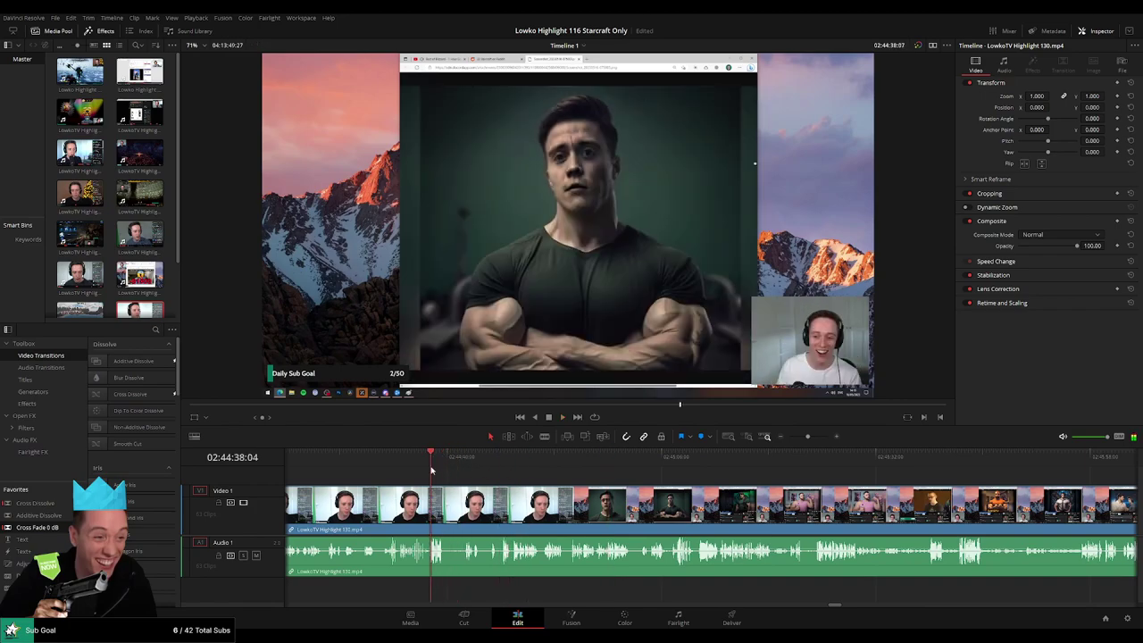
Split the LowkoTV Highlight 130 clip at about 02:44:29, delete the stretch between the blue match section and there, and close the gap
{"action": "scroll", "coordinate": [396, 481], "scroll_direction": "left", "scroll_amount": 3}
{"action": "left_click", "coordinate": [564, 465]}
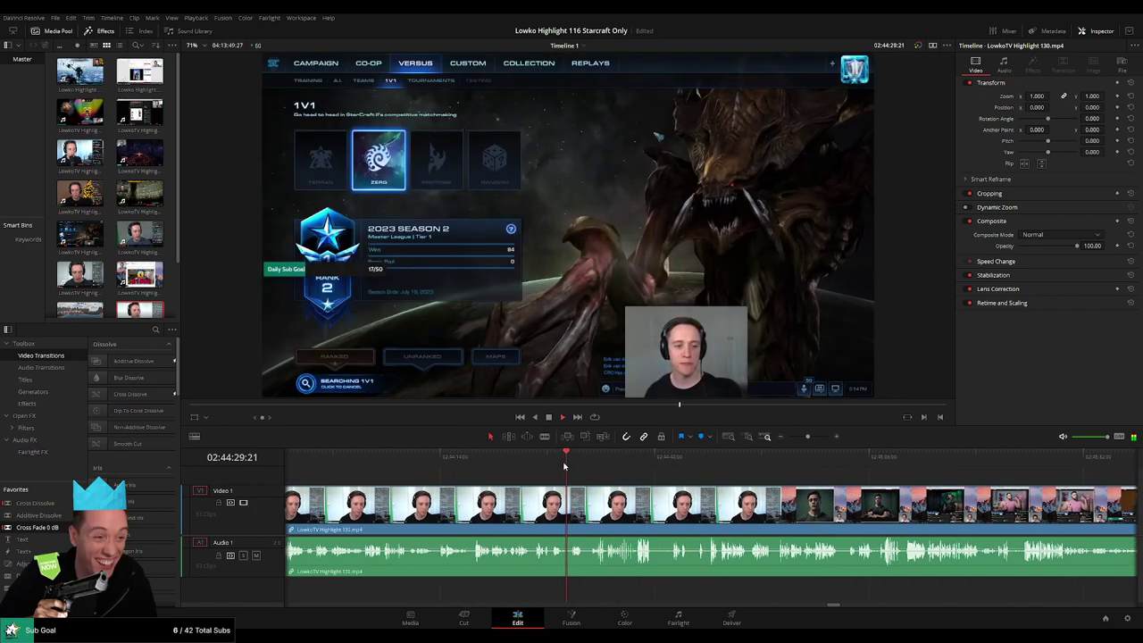
{"action": "key", "text": "space"}
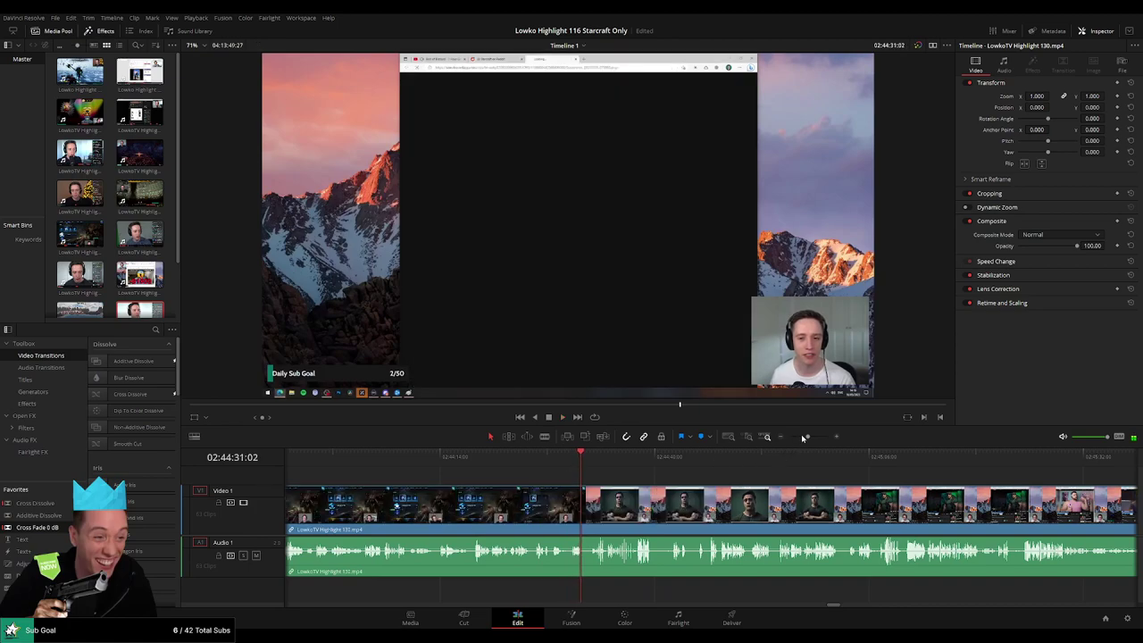
{"action": "left_click_drag", "start_coordinate": [807, 437], "coordinate": [816, 437]}
{"action": "left_click_drag", "start_coordinate": [659, 460], "coordinate": [645, 462]}
{"action": "key", "text": "ctrl+b"}
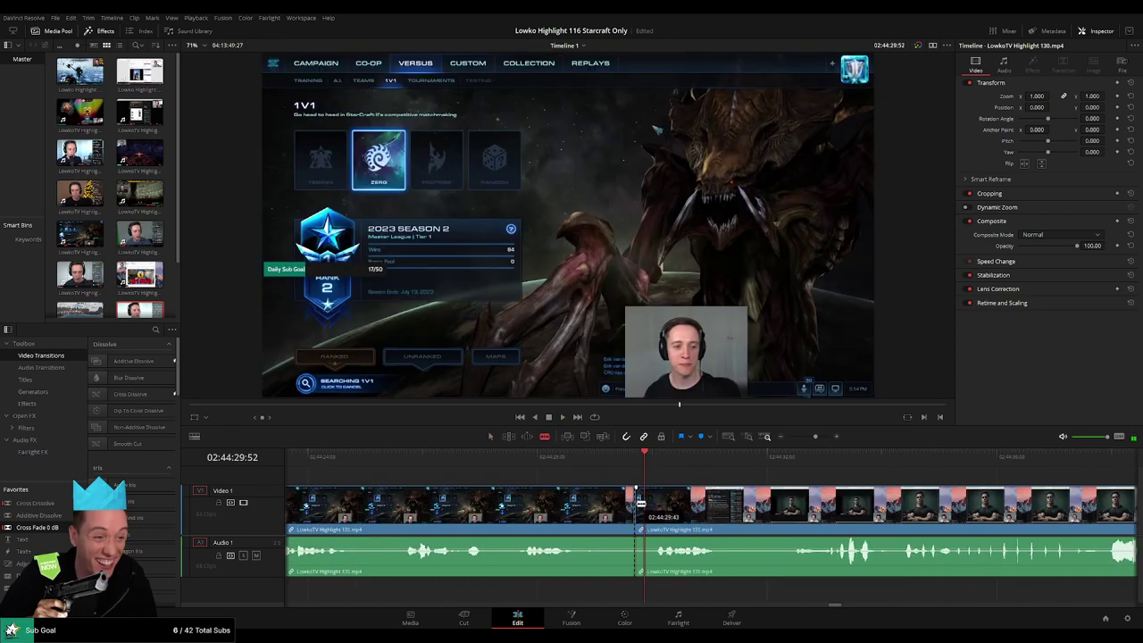
{"action": "left_click", "coordinate": [614, 511]}
{"action": "key", "text": "Delete"}
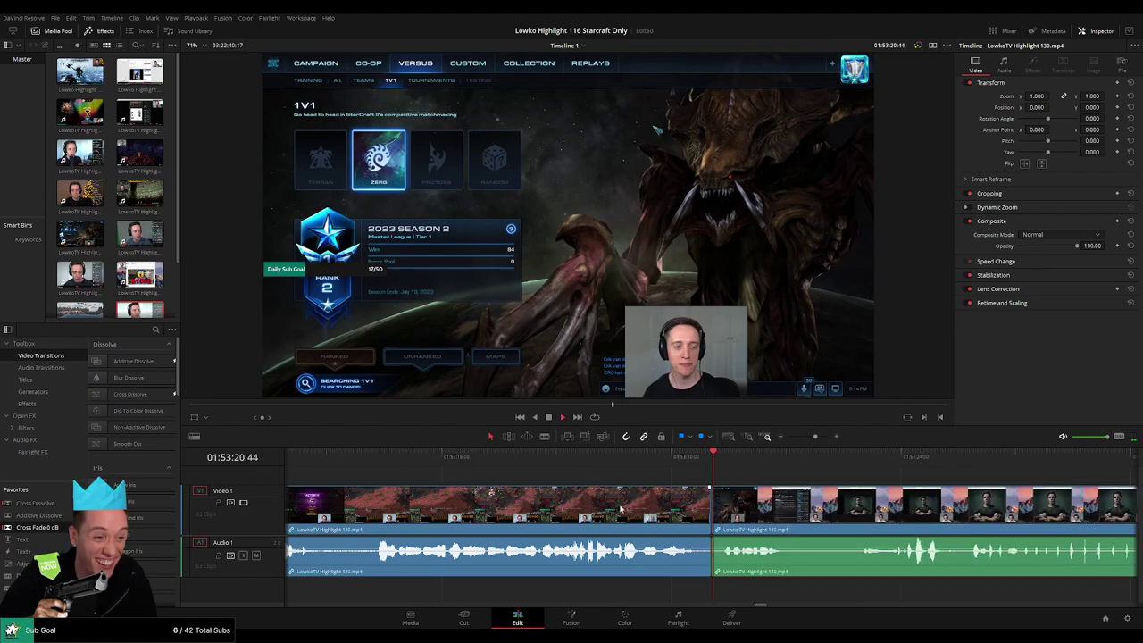
Review the gym video reaction footage from about 01:53:24 to 01:55:49 to find where the section should end
{"action": "mouse_move", "coordinate": [817, 439]}
{"action": "left_mouse_down"}
{"action": "mouse_move", "coordinate": [784, 439]}
{"action": "mouse_move", "coordinate": [809, 439]}
{"action": "left_mouse_up"}
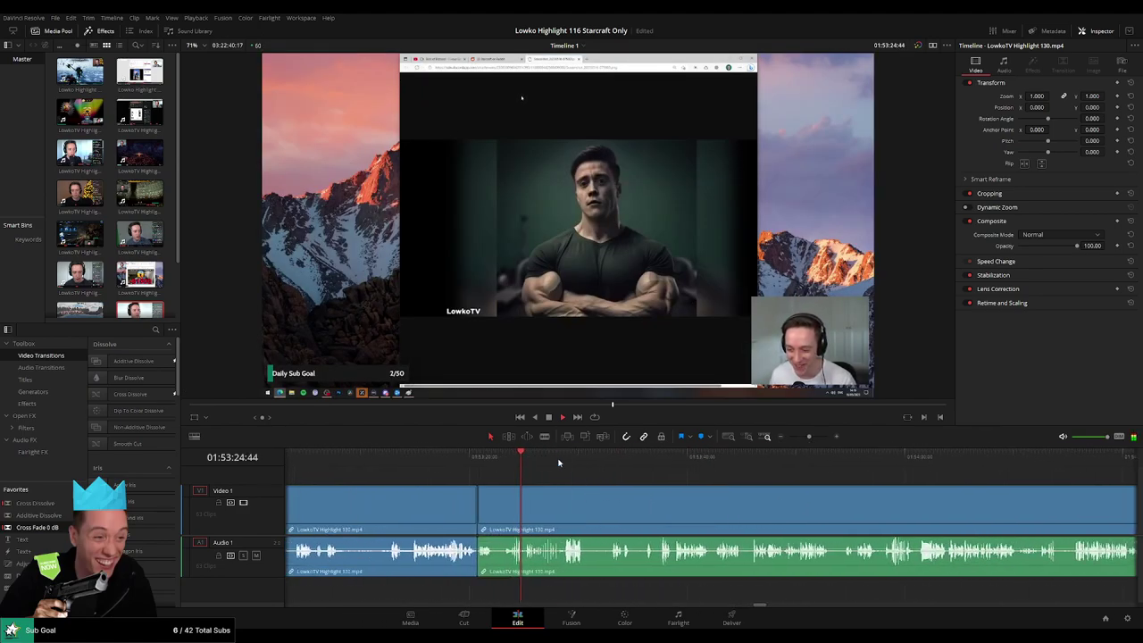
{"action": "left_click", "coordinate": [985, 473]}
{"action": "left_click_drag", "start_coordinate": [1034, 505], "coordinate": [602, 508]}
{"action": "left_click", "coordinate": [807, 467]}
{"action": "left_click", "coordinate": [1051, 475]}
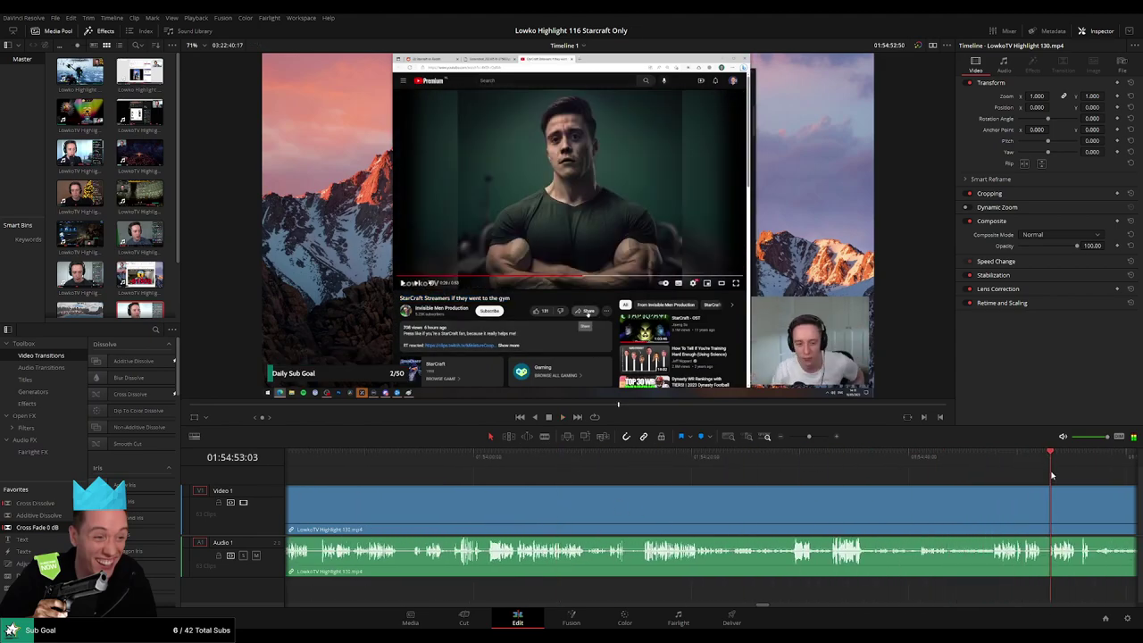
{"action": "key", "text": "space"}
{"action": "left_click", "coordinate": [933, 471]}
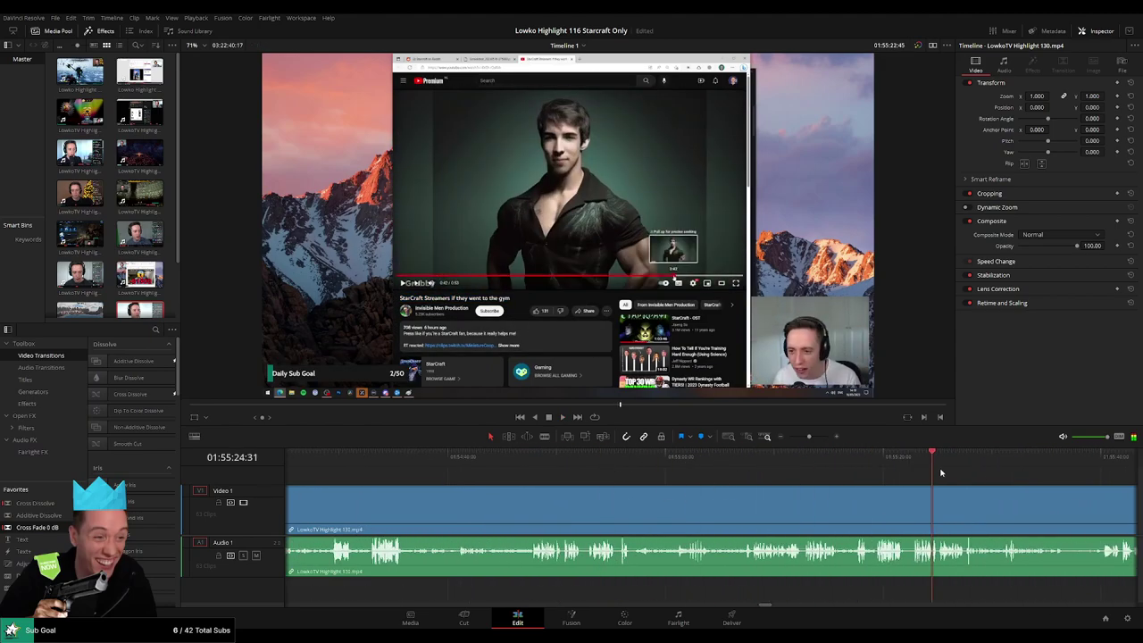
{"action": "left_click", "coordinate": [1001, 474]}
{"action": "left_click_drag", "start_coordinate": [1079, 497], "coordinate": [708, 470]}
{"action": "left_click", "coordinate": [625, 467]}
{"action": "key", "text": "space"}
{"action": "left_click_drag", "start_coordinate": [790, 505], "coordinate": [504, 488]}
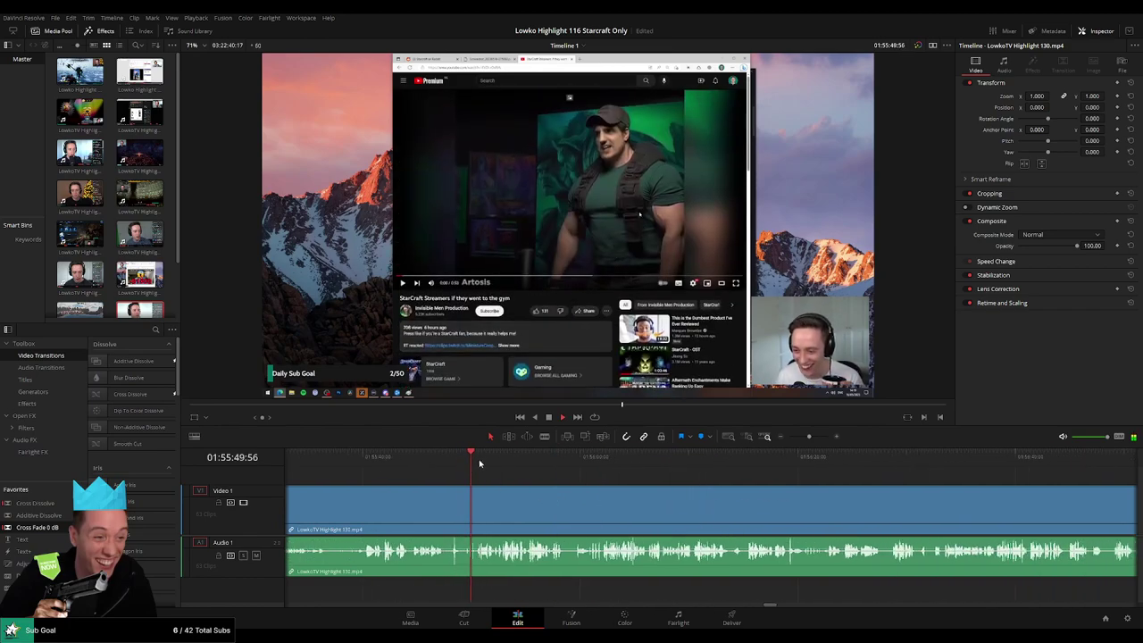
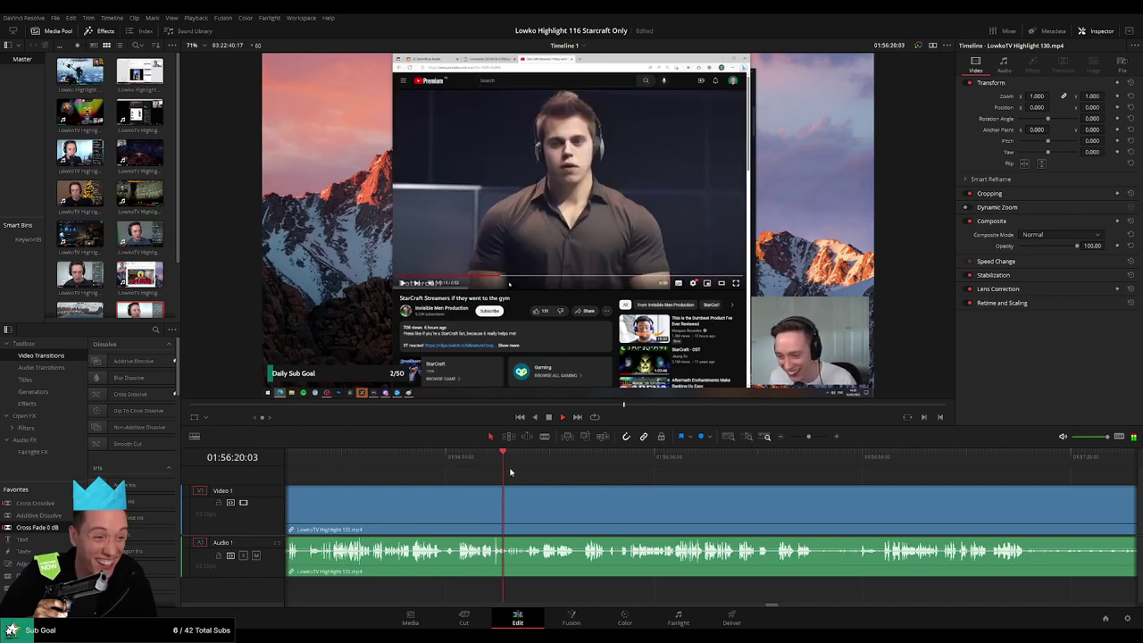
Review the footage from about 01:56:20 to 01:57:50 to find where the Artosis video reaction section should end
{"action": "left_click", "coordinate": [754, 462]}
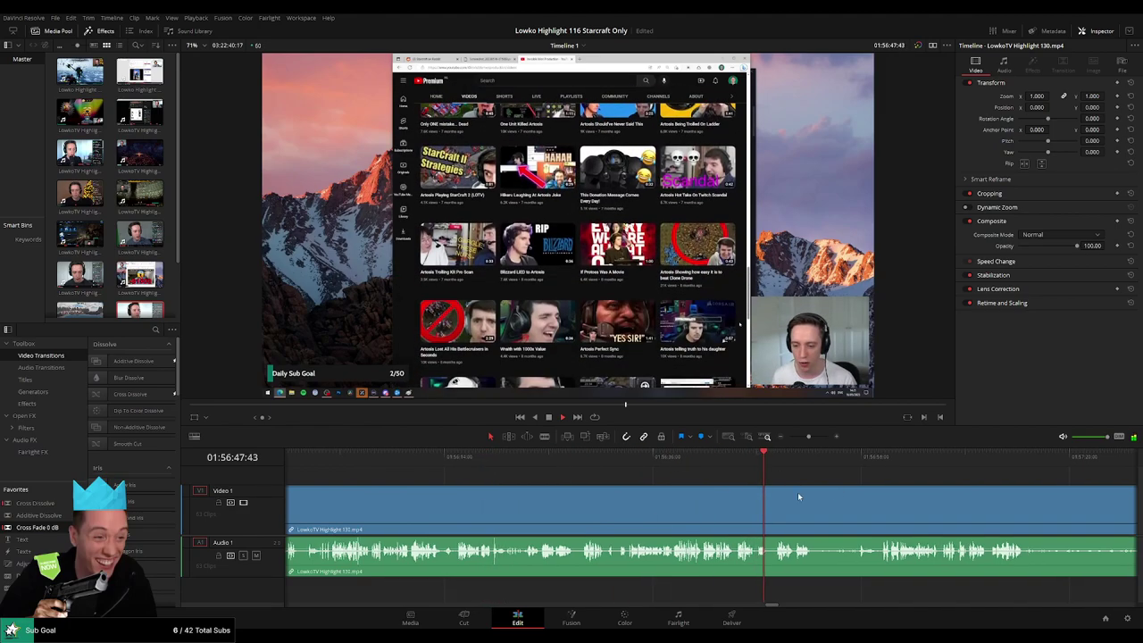
{"action": "left_click_drag", "start_coordinate": [797, 492], "coordinate": [600, 459]}
{"action": "left_click", "coordinate": [783, 466]}
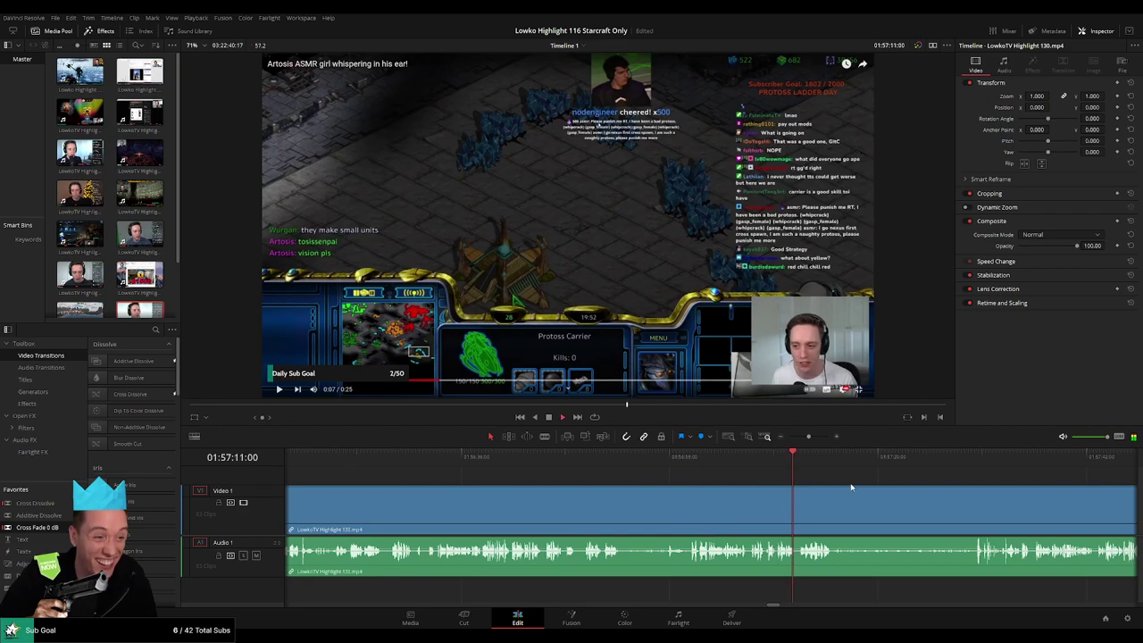
{"action": "left_click_drag", "start_coordinate": [860, 487], "coordinate": [563, 490]}
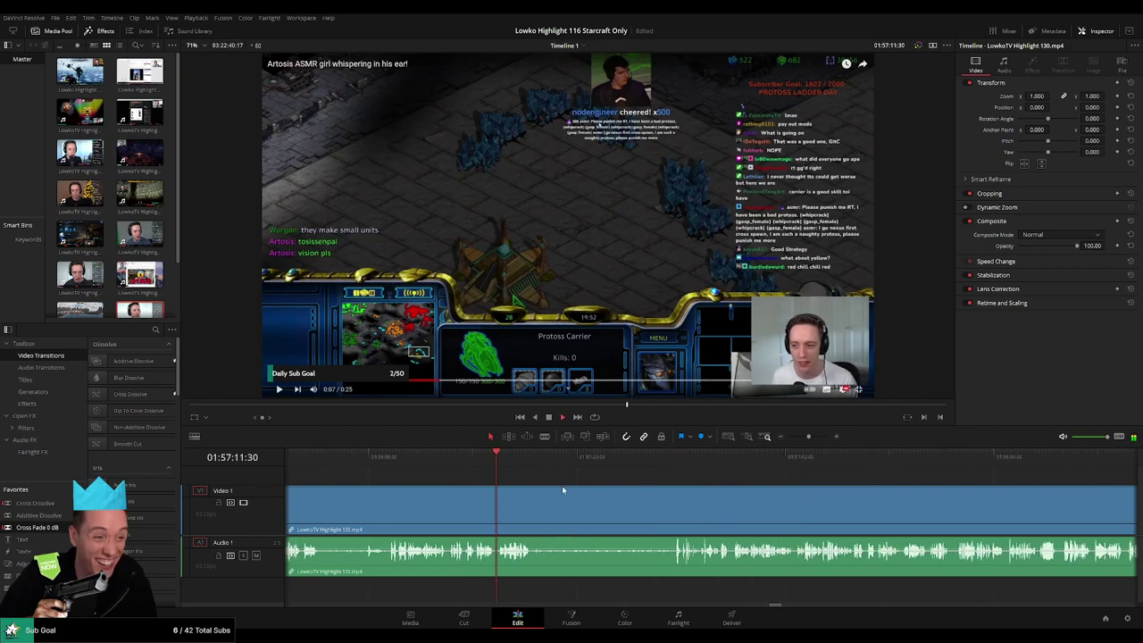
{"action": "left_click", "coordinate": [625, 460]}
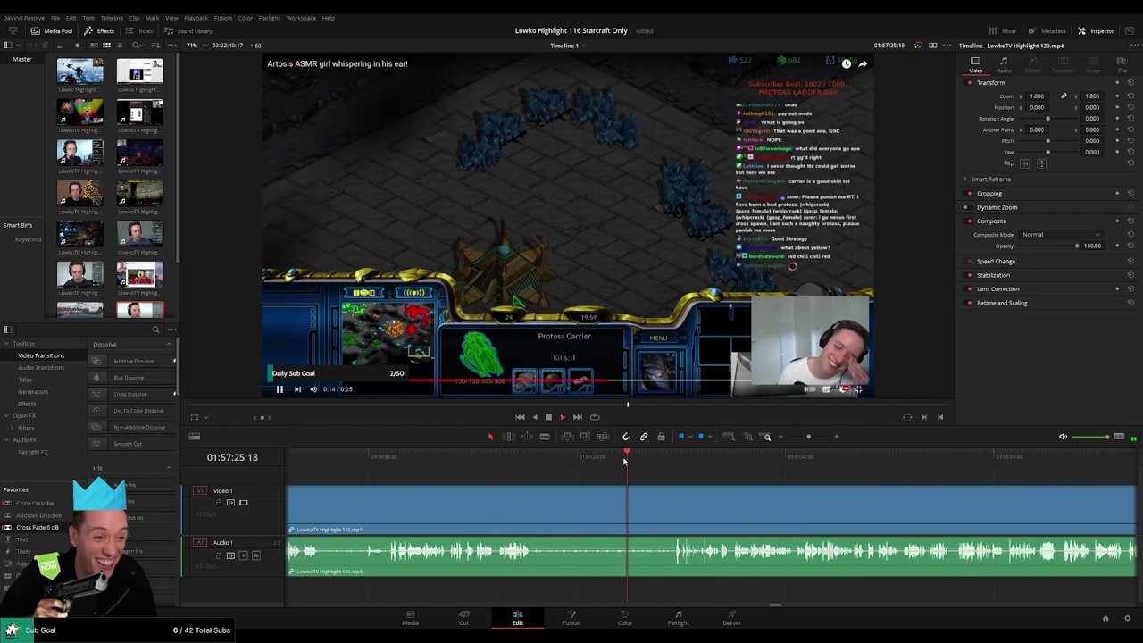
{"action": "left_click_drag", "start_coordinate": [637, 462], "coordinate": [741, 469]}
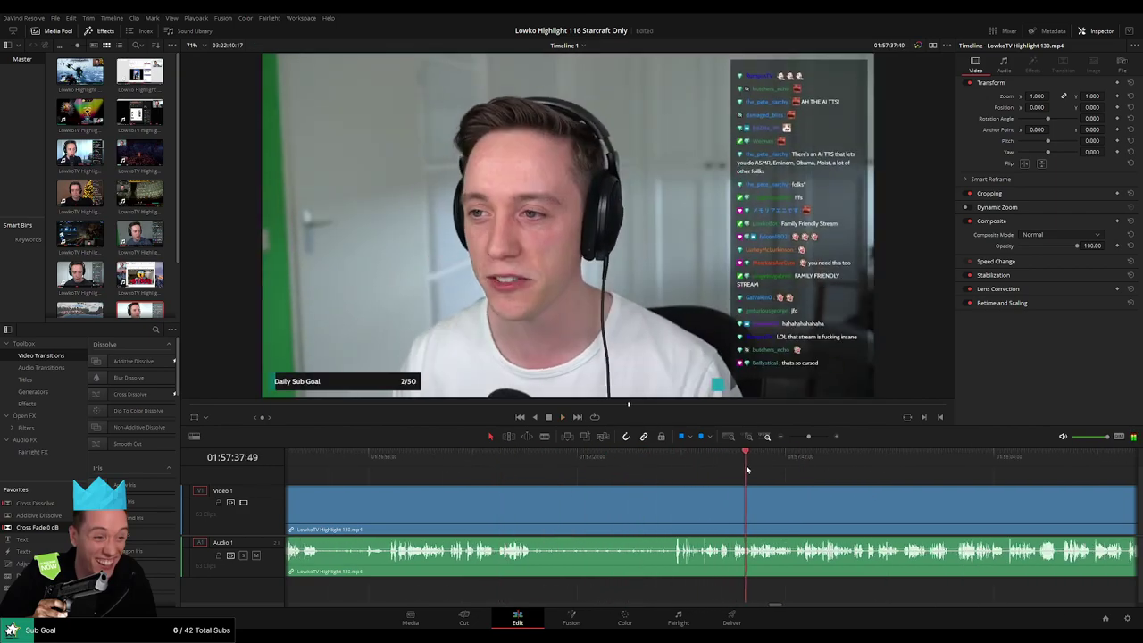
{"action": "left_click", "coordinate": [724, 467]}
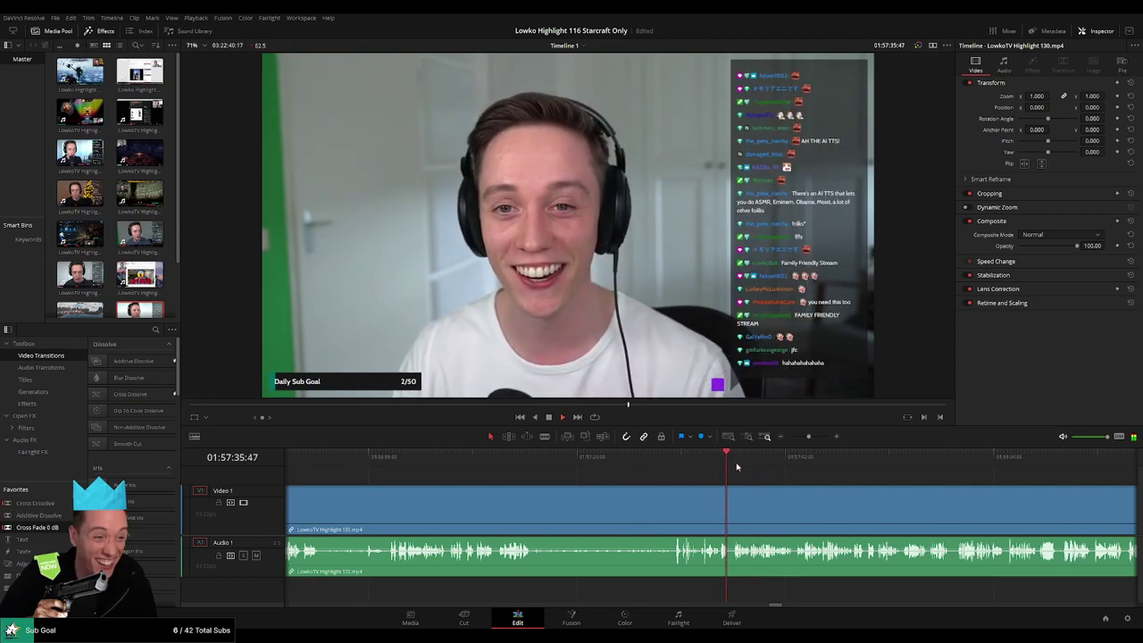
{"action": "left_click_drag", "start_coordinate": [743, 466], "coordinate": [861, 470]}
{"action": "scroll", "coordinate": [860, 478], "scroll_direction": "right", "scroll_amount": 3}
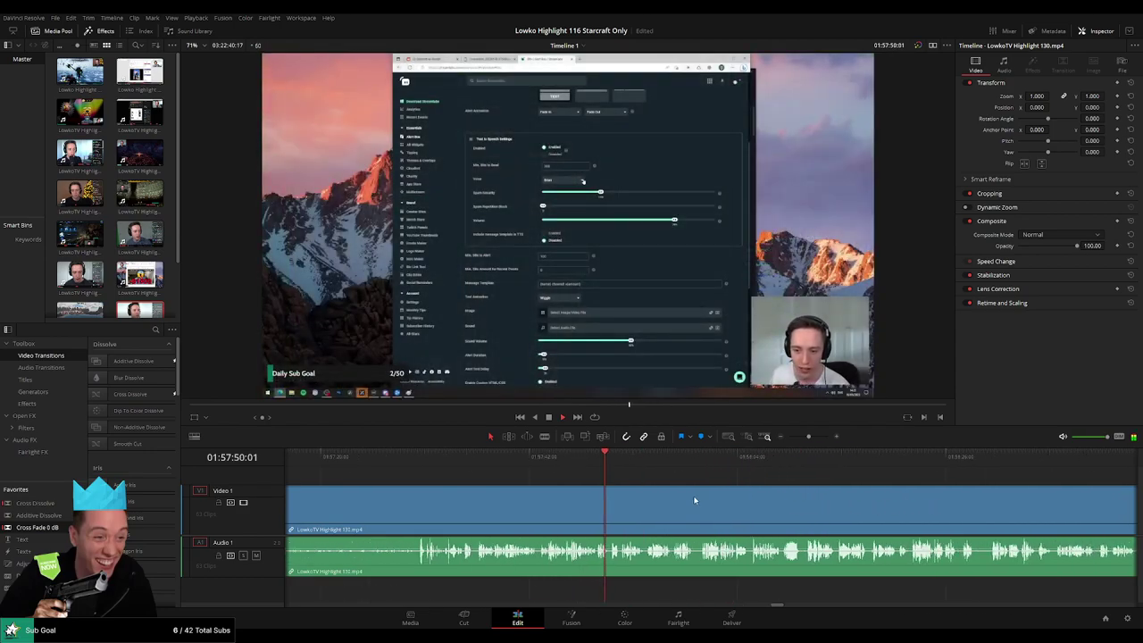
Split the LowkoTV Highlight 130 clip at about 01:57:36, just after the reaction to the Artosis ASMR video
{"action": "left_click", "coordinate": [456, 461]}
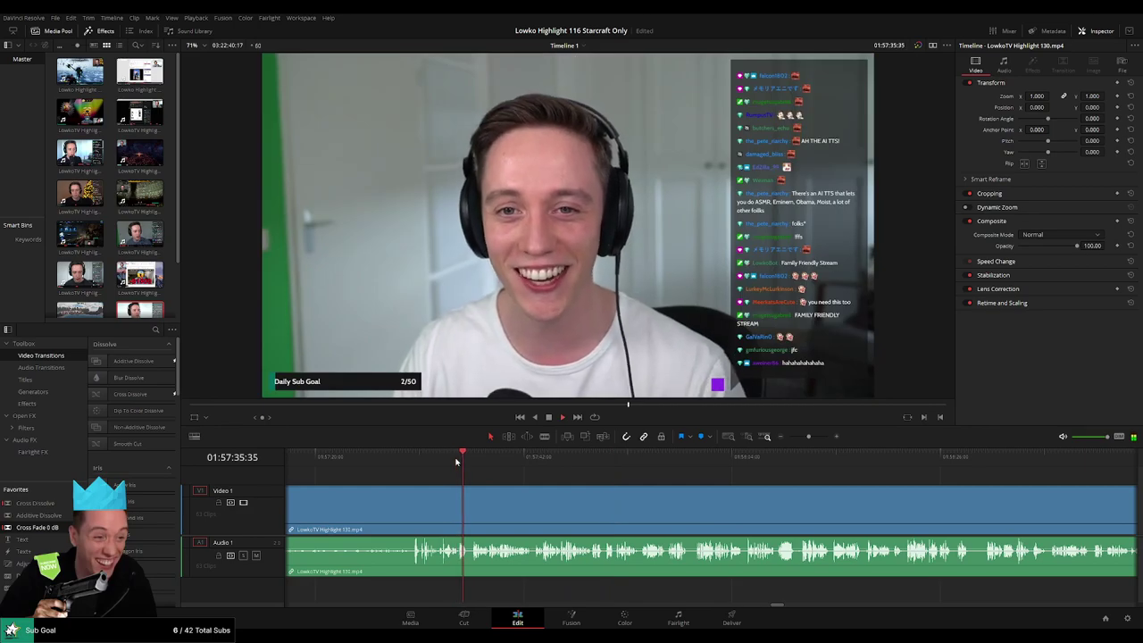
{"action": "left_click_drag", "start_coordinate": [456, 461], "coordinate": [465, 462]}
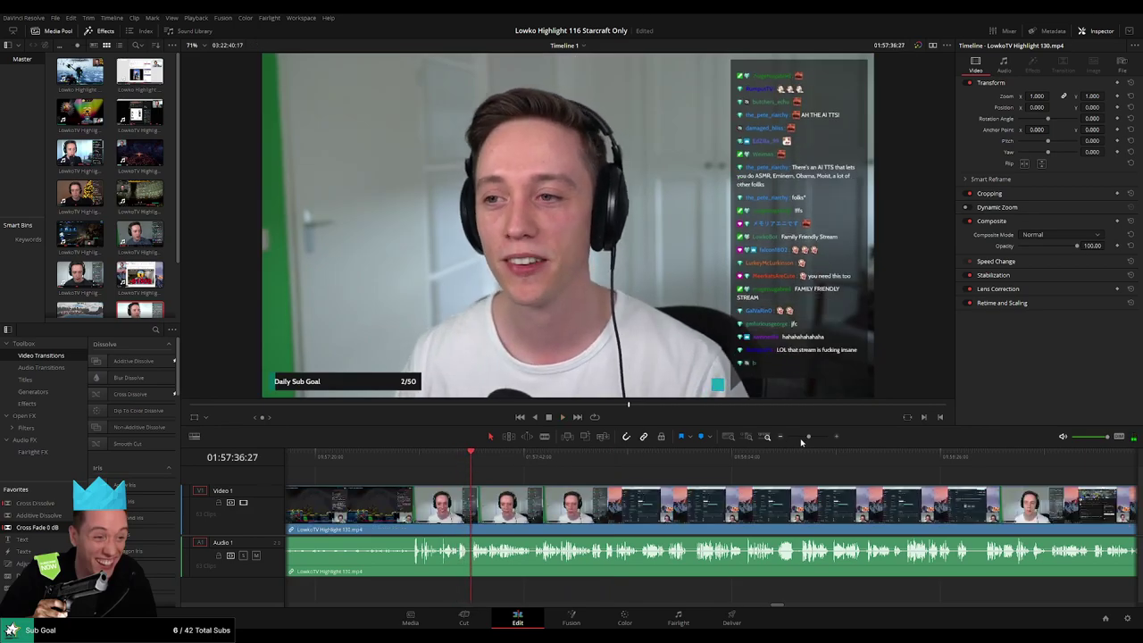
{"action": "left_click_drag", "start_coordinate": [802, 439], "coordinate": [812, 439]}
{"action": "left_click", "coordinate": [554, 460]}
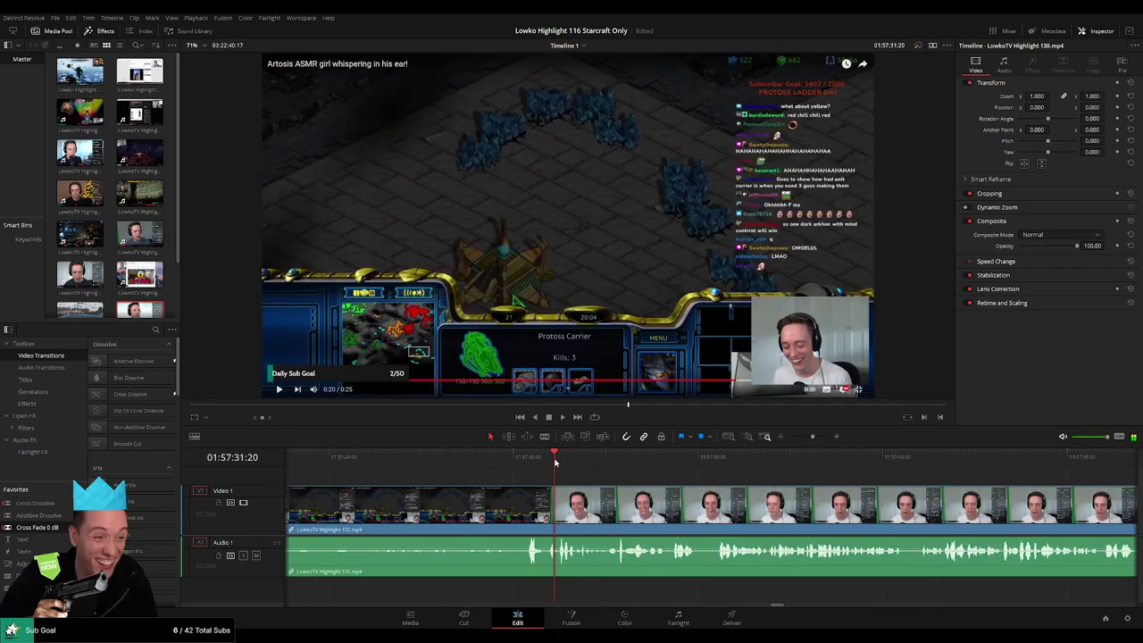
{"action": "left_click", "coordinate": [621, 464]}
{"action": "key", "text": "b"}
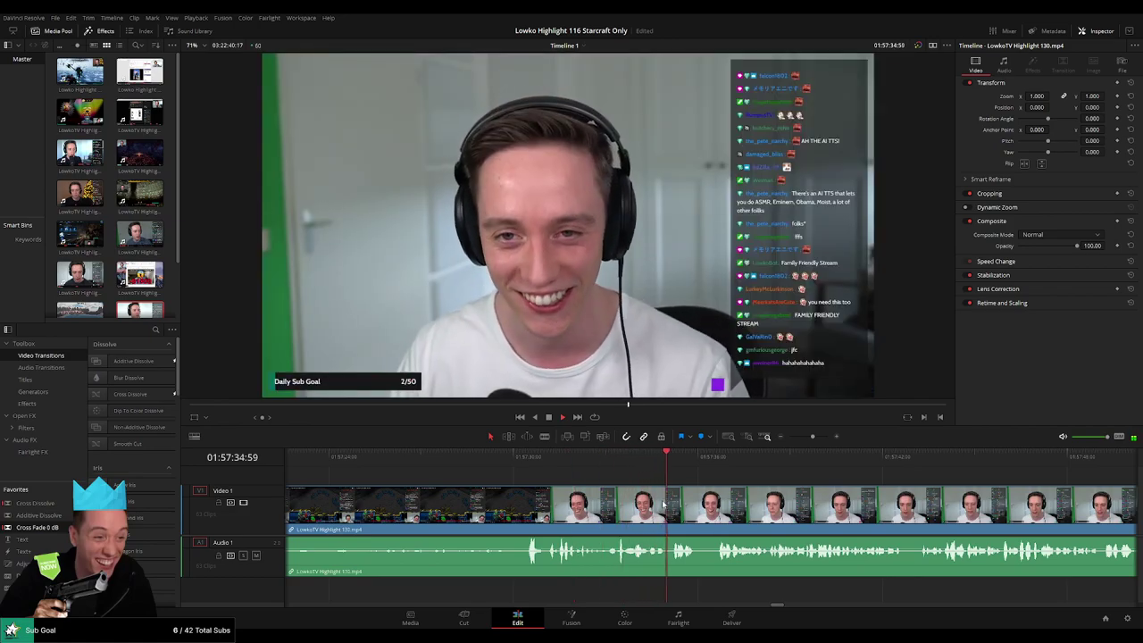
{"action": "left_click", "coordinate": [670, 505]}
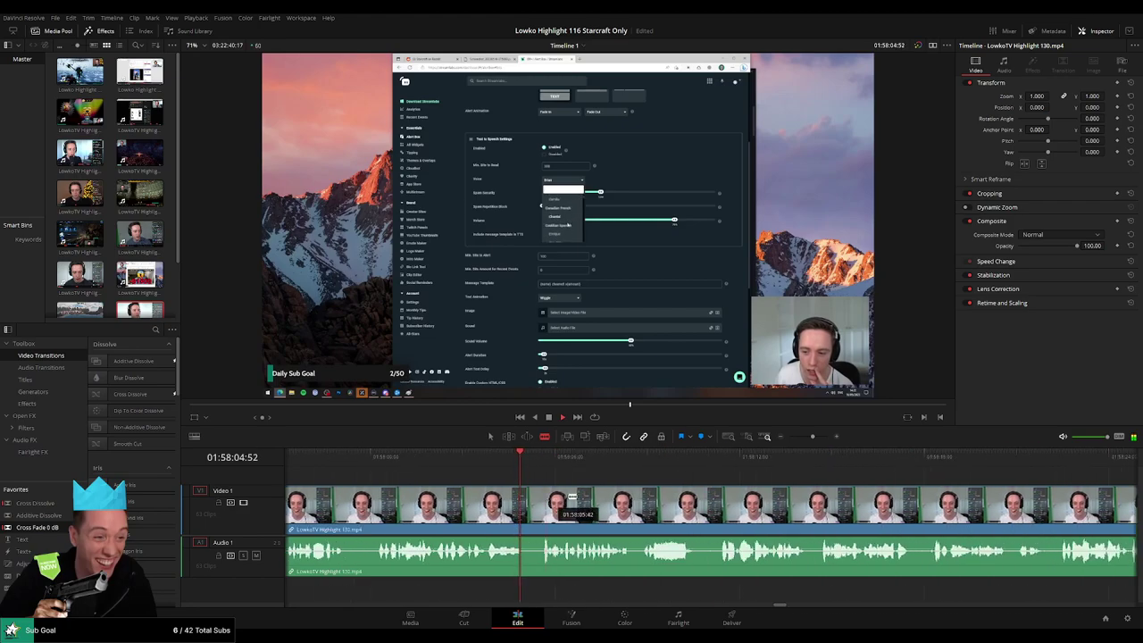
{"action": "left_click_drag", "start_coordinate": [457, 502], "coordinate": [784, 482]}
{"action": "key", "text": "space"}
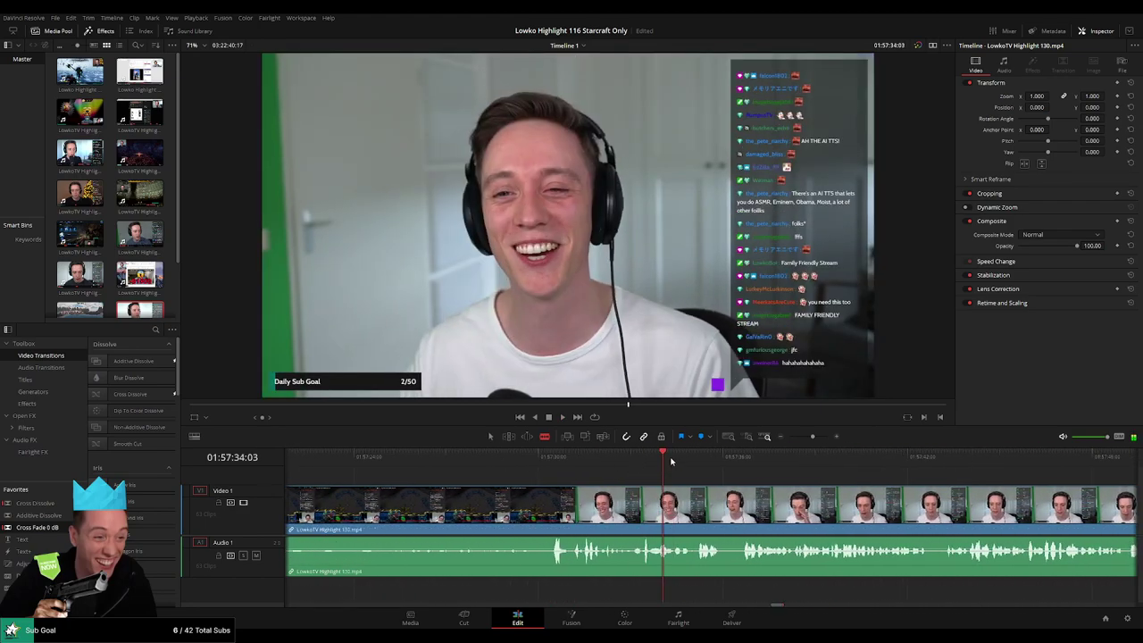
{"action": "key", "text": "space"}
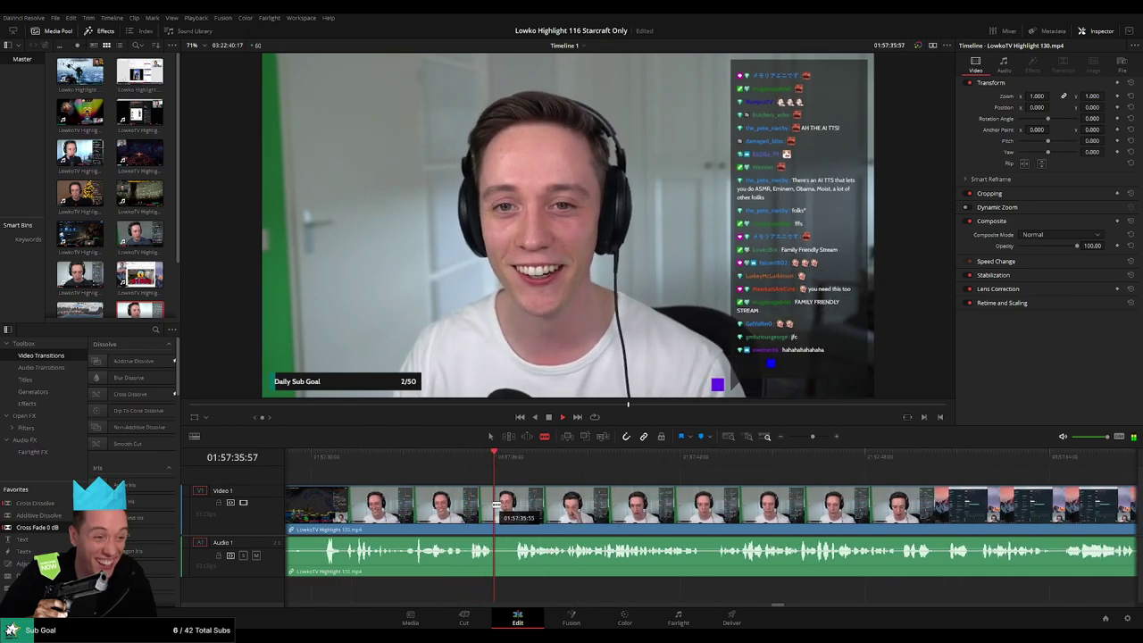
{"action": "key", "text": "space"}
{"action": "left_click", "coordinate": [502, 500]}
Review the footage following the 01:57:36 cut through about 02:18:36 to look for the next StarCraft section
{"action": "left_click_drag", "start_coordinate": [812, 437], "coordinate": [804, 438]}
{"action": "scroll", "coordinate": [715, 500], "scroll_direction": "right", "scroll_amount": 5}
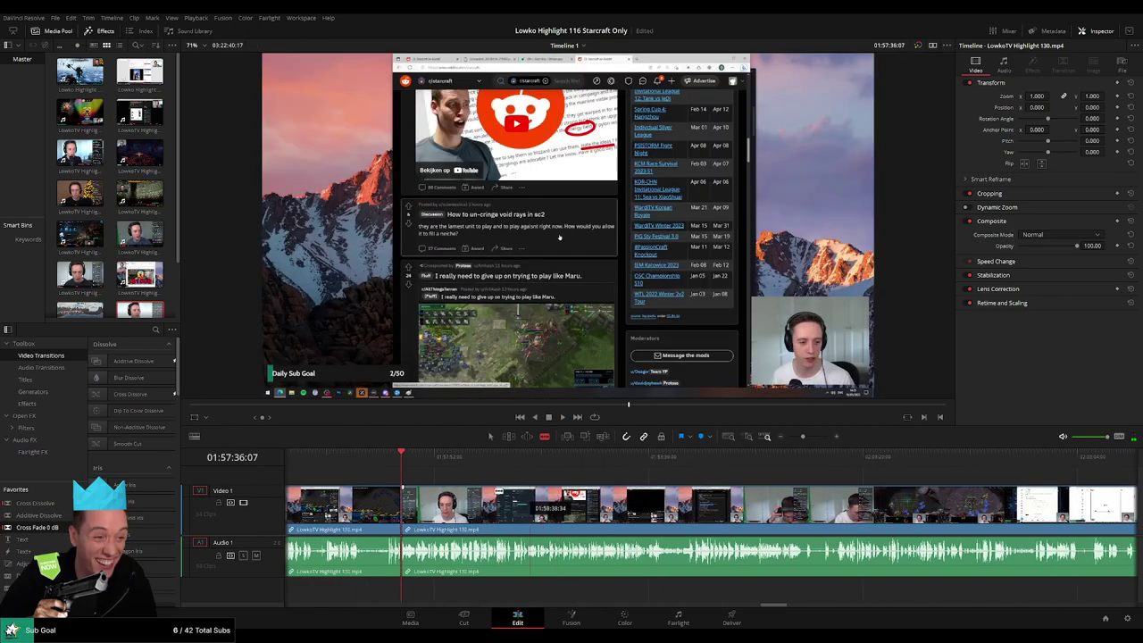
{"action": "left_click_drag", "start_coordinate": [418, 464], "coordinate": [728, 464]}
{"action": "key", "text": "space"}
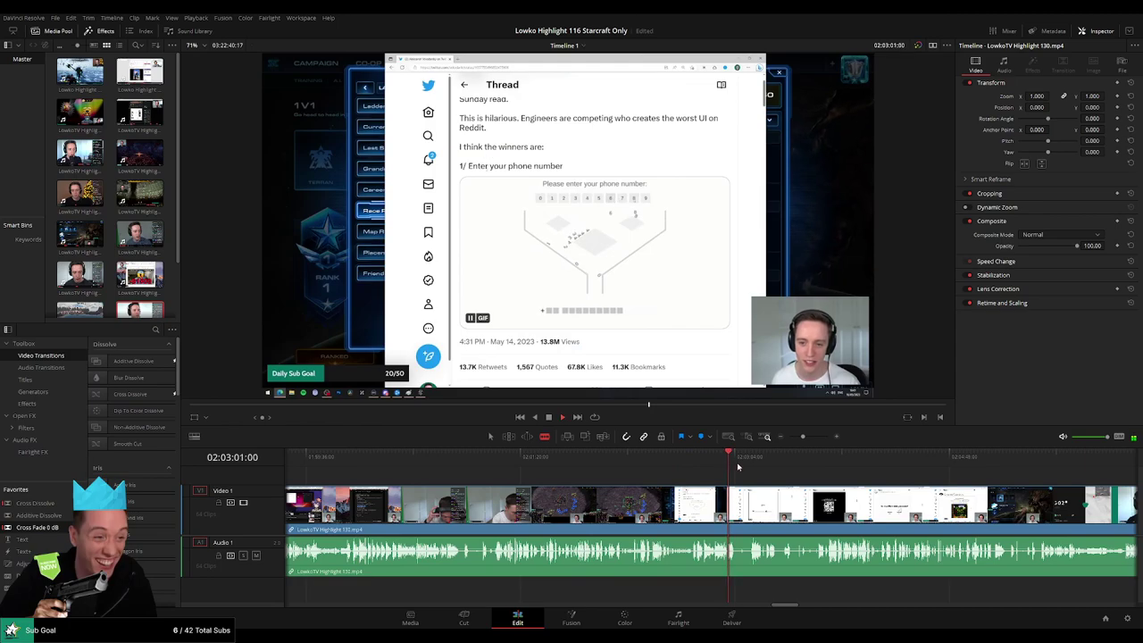
{"action": "scroll", "coordinate": [738, 467], "scroll_direction": "right", "scroll_amount": 5}
{"action": "left_click_drag", "start_coordinate": [451, 466], "coordinate": [468, 467]}
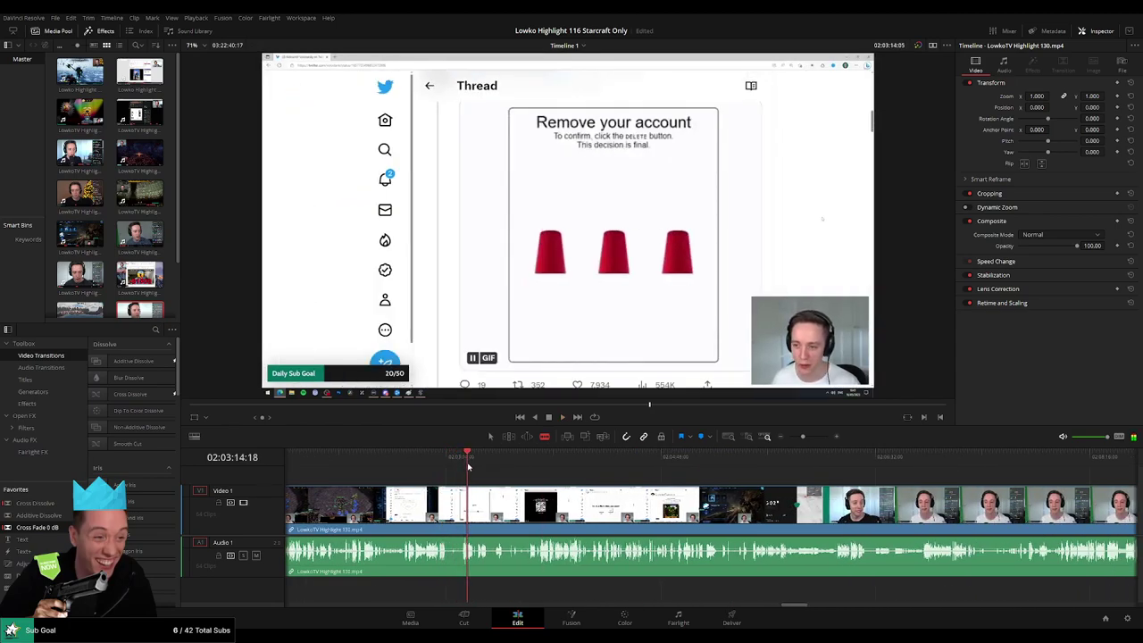
{"action": "left_click_drag", "start_coordinate": [537, 467], "coordinate": [959, 470]}
{"action": "scroll", "coordinate": [858, 468], "scroll_direction": "right", "scroll_amount": 7}
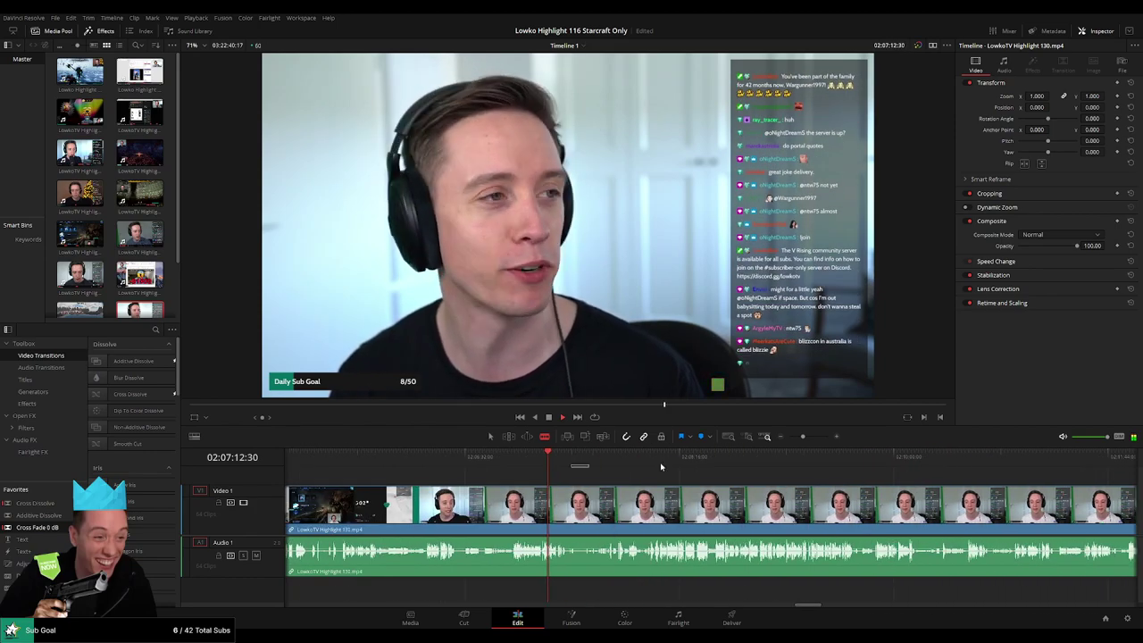
{"action": "left_click_drag", "start_coordinate": [646, 460], "coordinate": [489, 466]}
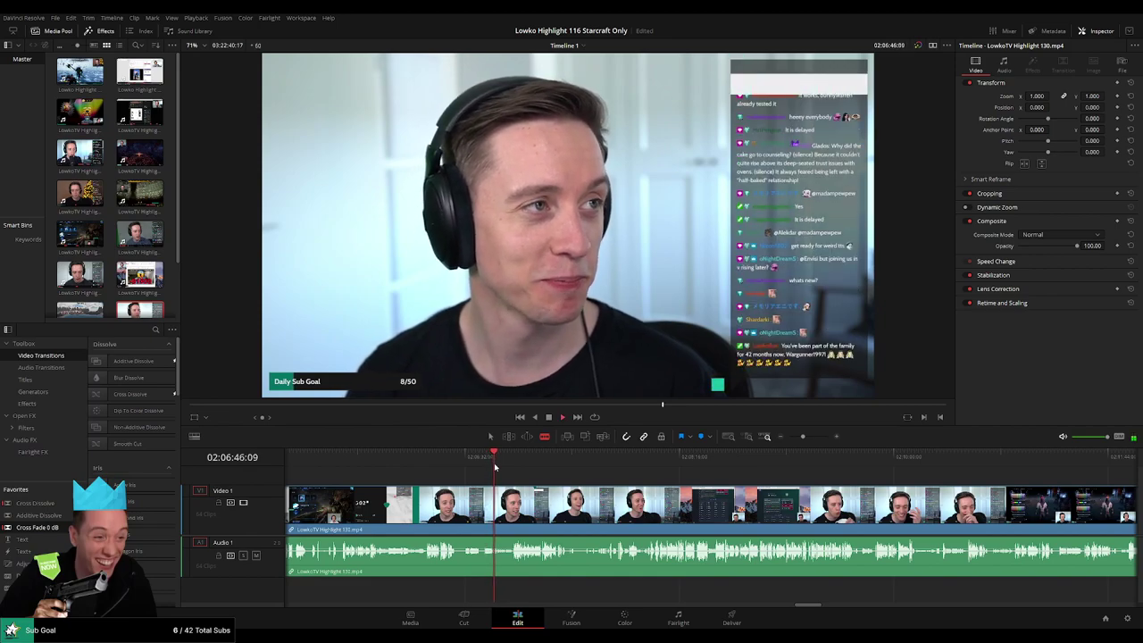
{"action": "left_click_drag", "start_coordinate": [496, 466], "coordinate": [863, 465]}
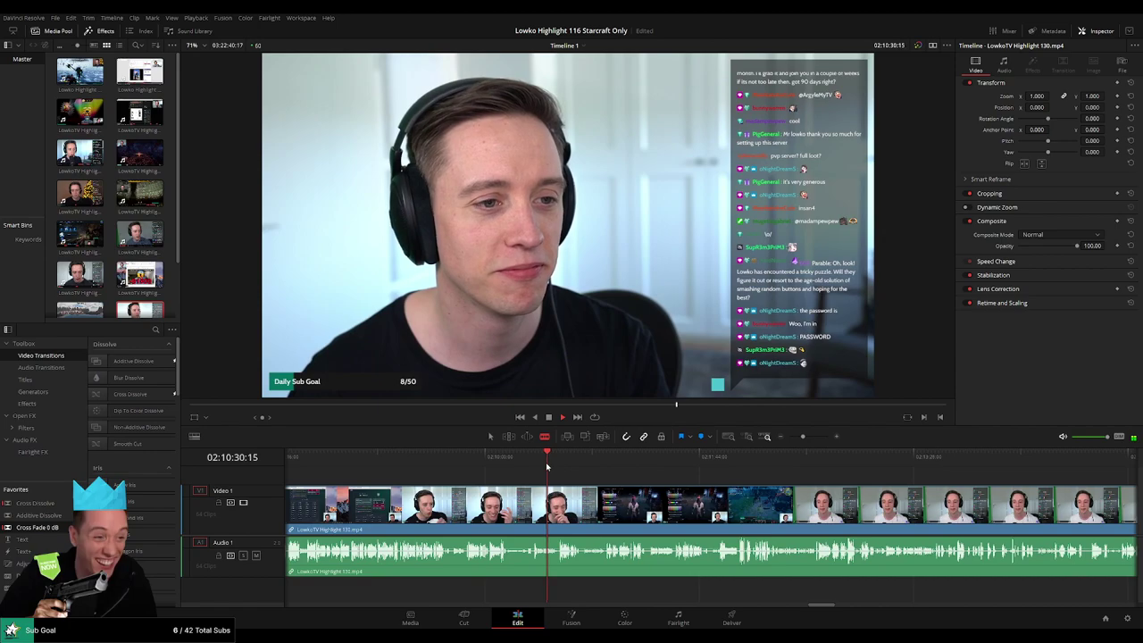
{"action": "left_click_drag", "start_coordinate": [556, 466], "coordinate": [785, 473]}
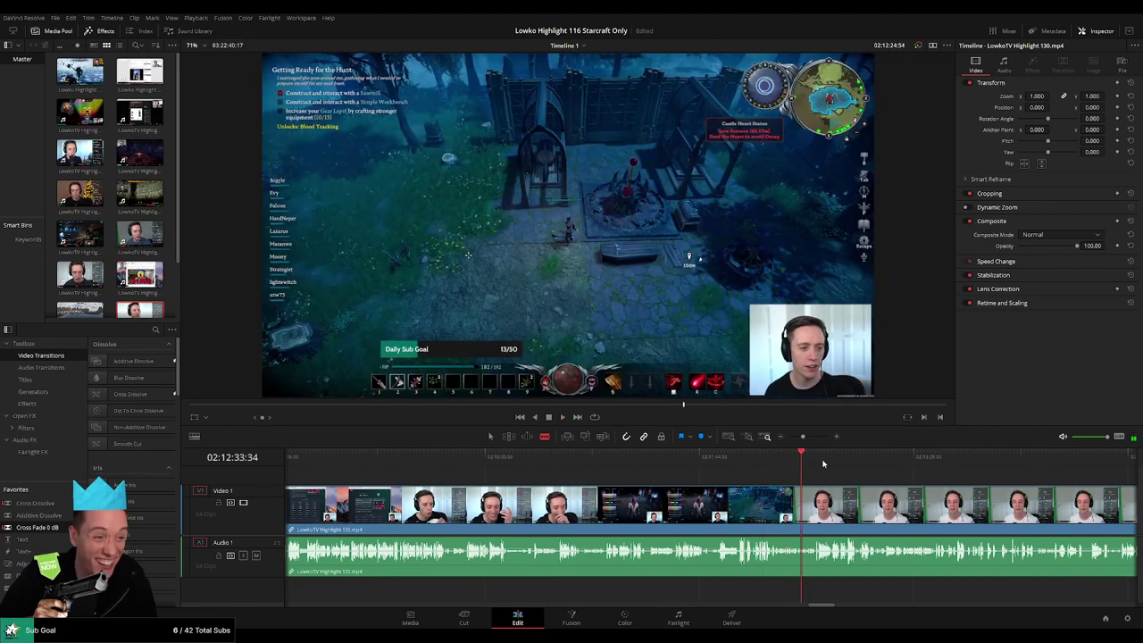
{"action": "left_click_drag", "start_coordinate": [824, 464], "coordinate": [1091, 474]}
{"action": "left_click_drag", "start_coordinate": [1091, 483], "coordinate": [1004, 475]}
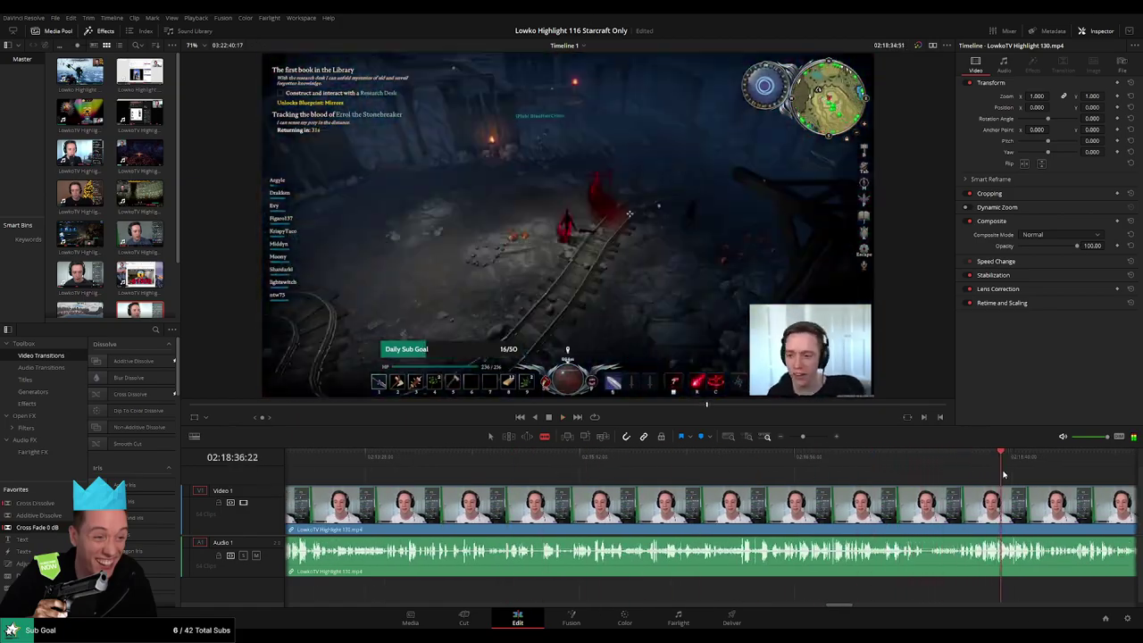
Review the Zerg match near the clip's end from about 03:05:06 to 03:07:00 to find where the match finishes
{"action": "left_click_drag", "start_coordinate": [803, 437], "coordinate": [786, 438]}
{"action": "left_click_drag", "start_coordinate": [715, 460], "coordinate": [861, 455]}
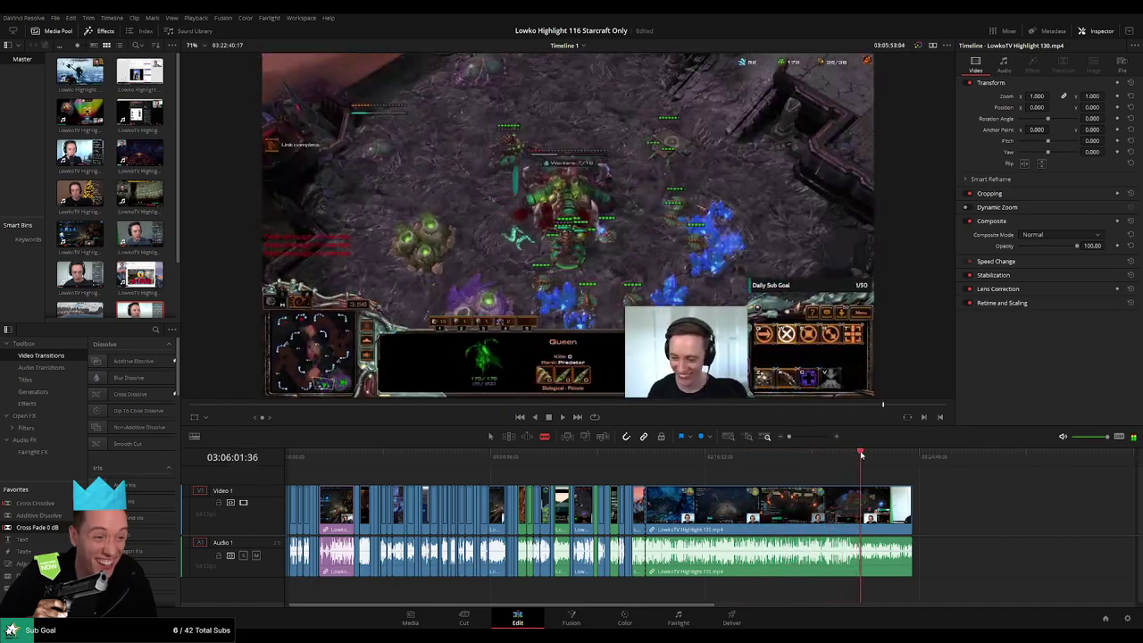
{"action": "scroll", "coordinate": [853, 483], "scroll_direction": "up", "scroll_amount": 3}
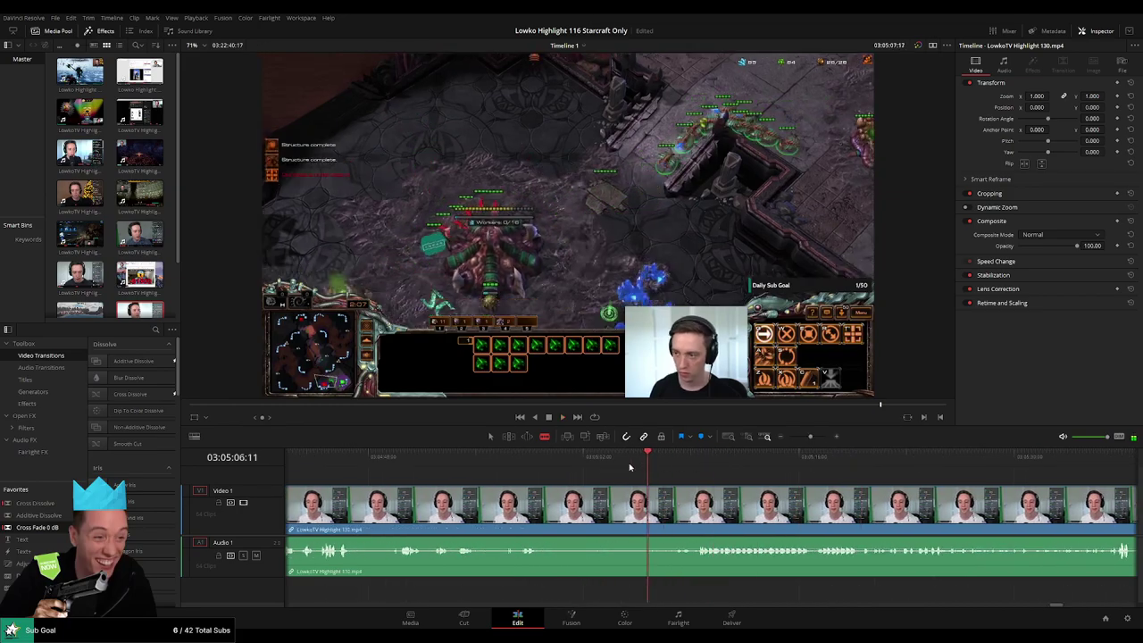
{"action": "left_click", "coordinate": [983, 461]}
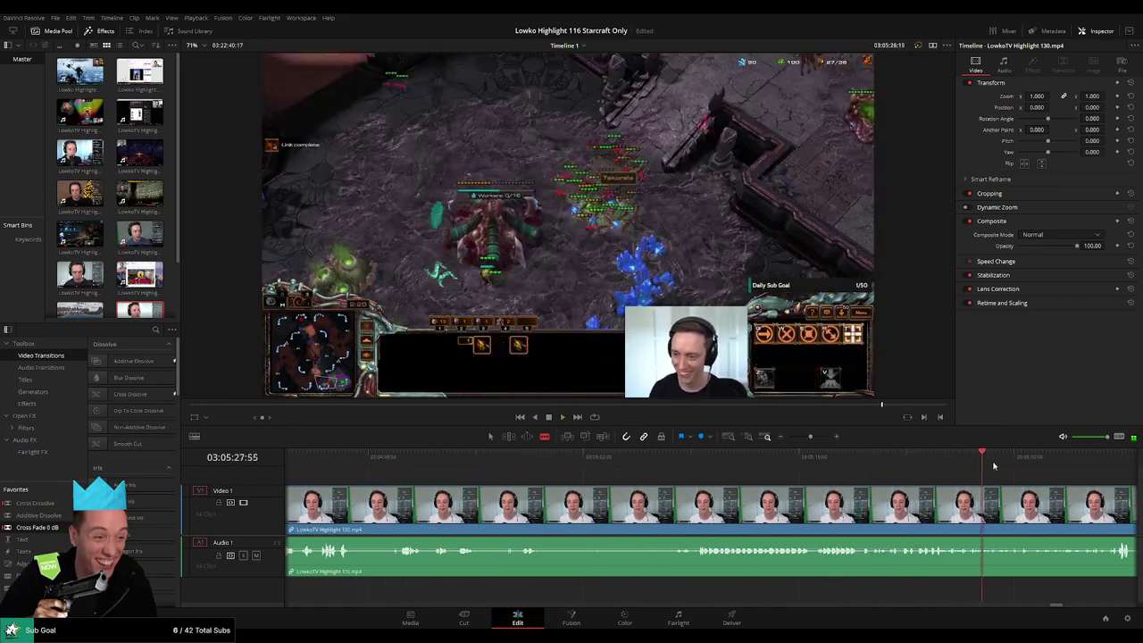
{"action": "left_click_drag", "start_coordinate": [1106, 493], "coordinate": [544, 498]}
{"action": "left_click", "coordinate": [698, 468]}
{"action": "left_click", "coordinate": [784, 470]}
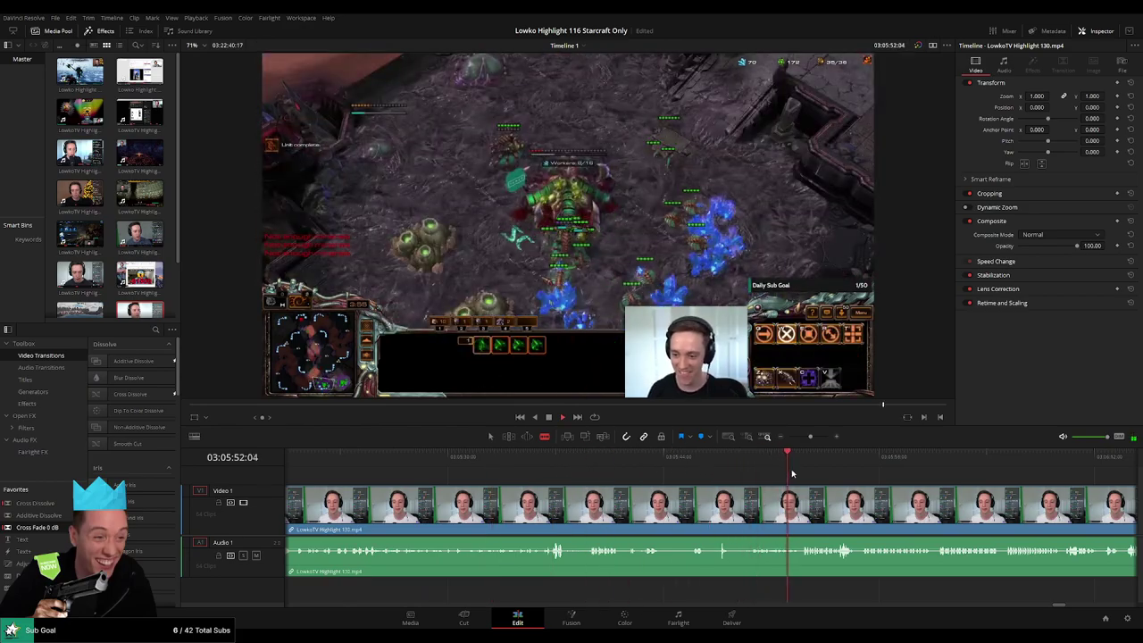
{"action": "left_click", "coordinate": [753, 465]}
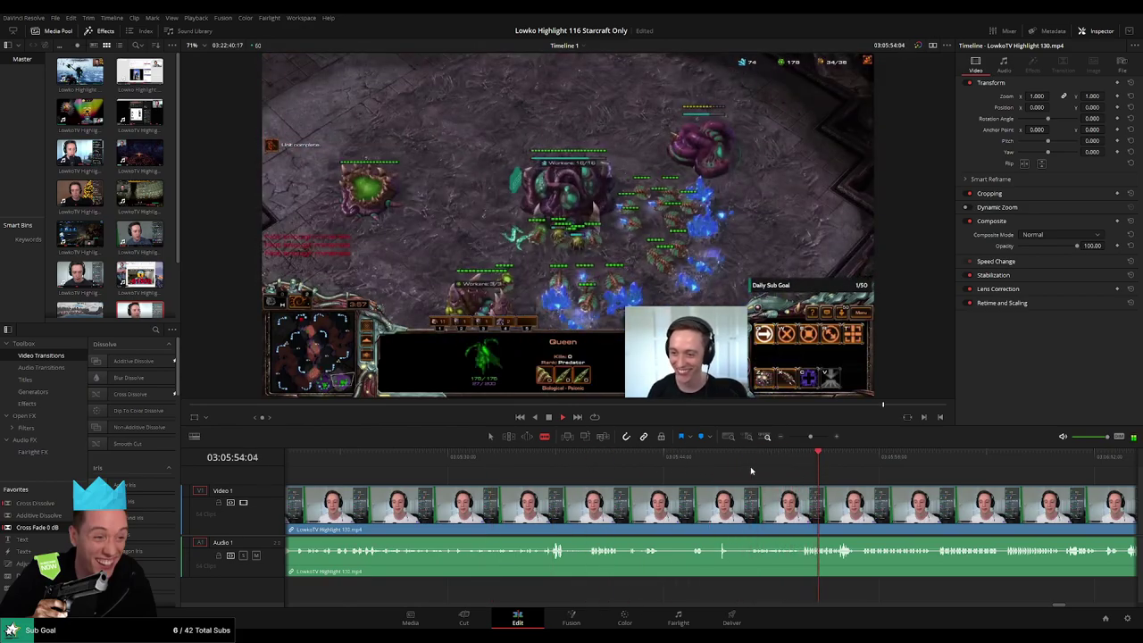
{"action": "left_click", "coordinate": [857, 467]}
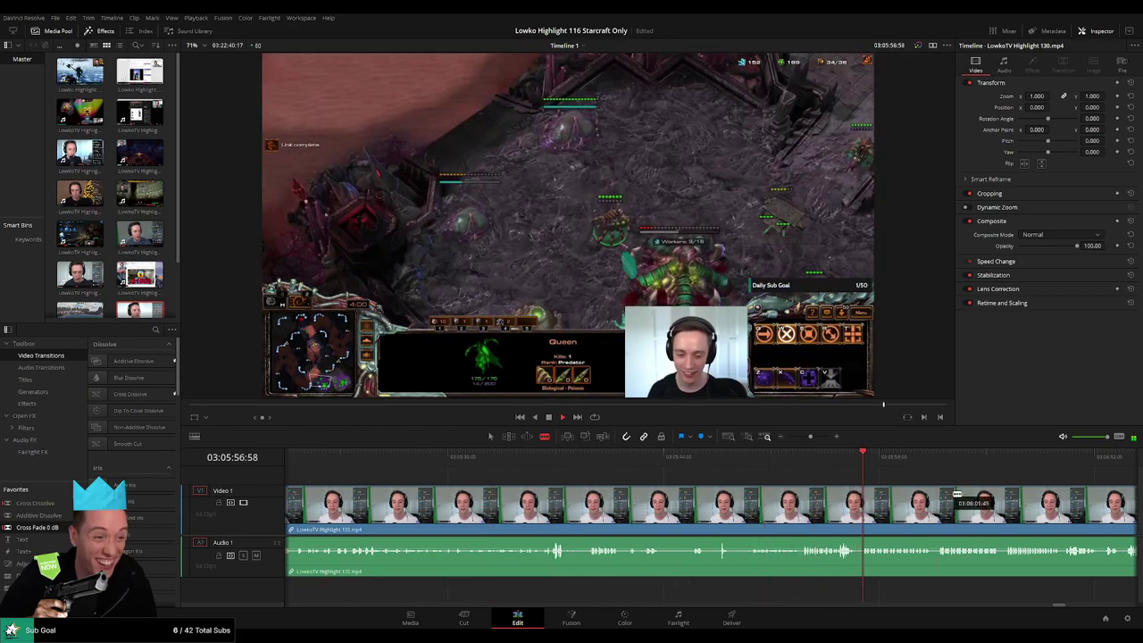
{"action": "left_click_drag", "start_coordinate": [954, 488], "coordinate": [586, 485]}
{"action": "left_click", "coordinate": [726, 470]}
{"action": "left_click", "coordinate": [987, 473]}
{"action": "left_click", "coordinate": [1044, 471]}
{"action": "key", "text": "space"}
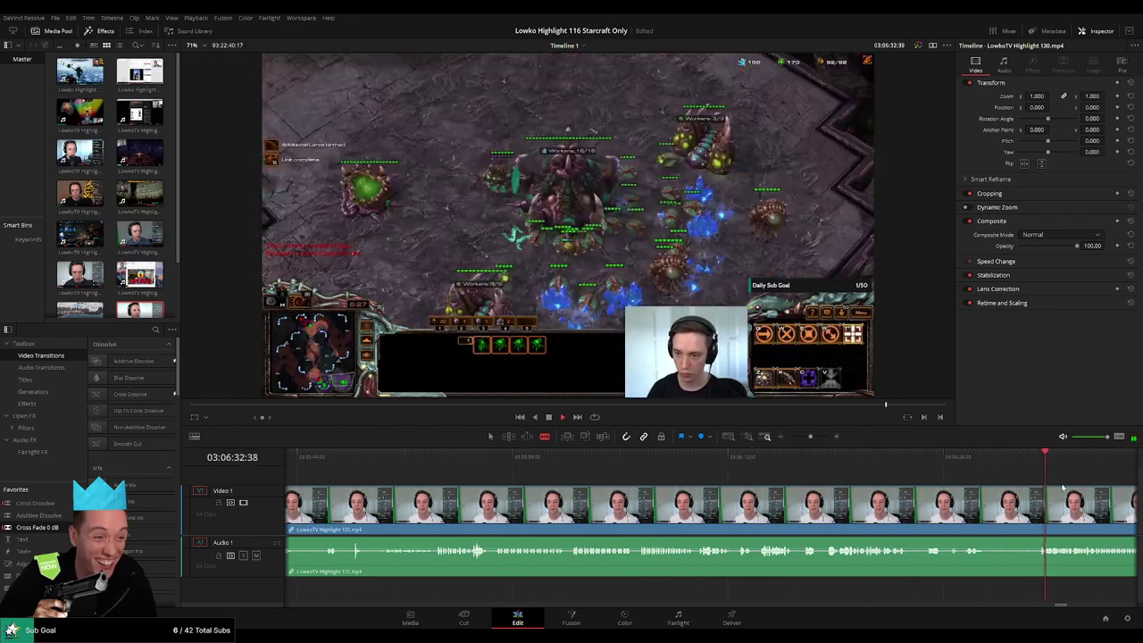
{"action": "left_click_drag", "start_coordinate": [1022, 506], "coordinate": [606, 485]}
{"action": "left_click", "coordinate": [754, 463]}
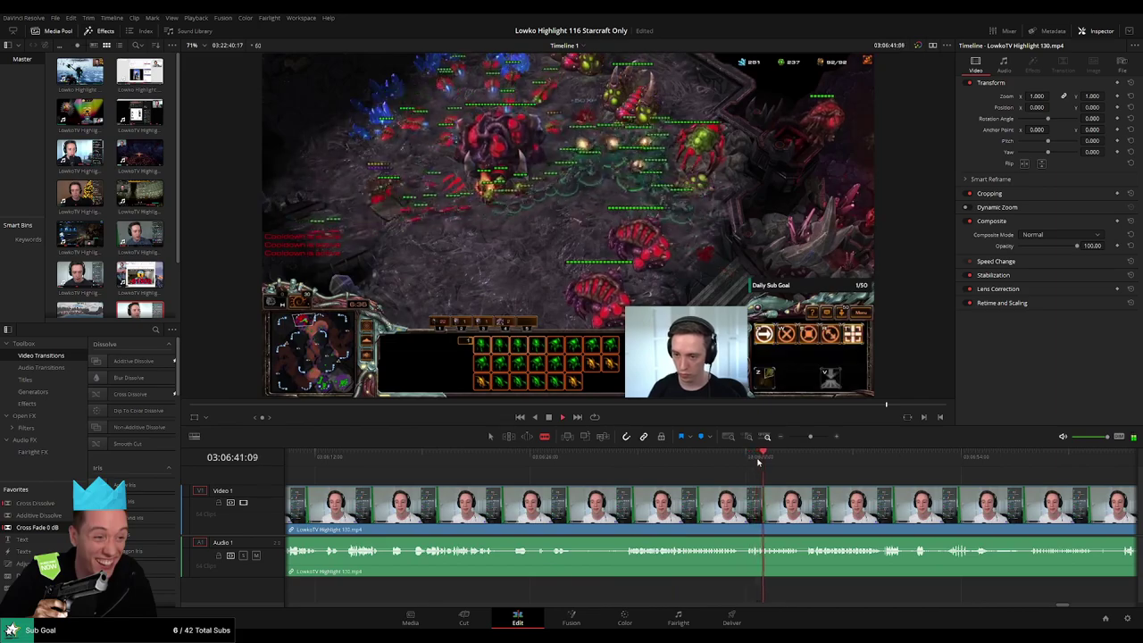
{"action": "left_click", "coordinate": [855, 457]}
{"action": "left_click", "coordinate": [1066, 472]}
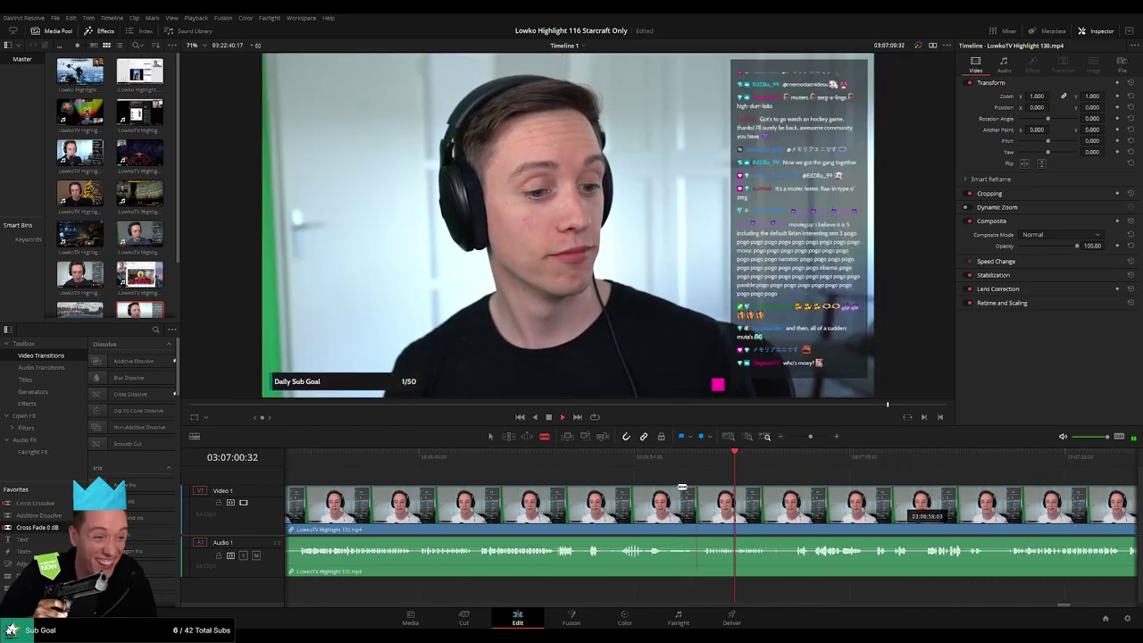
{"action": "left_click_drag", "start_coordinate": [682, 487], "coordinate": [667, 487]}
Review the Zerg match between about 03:03:53 and 03:04:58 to find a section worth keeping
{"action": "left_click_drag", "start_coordinate": [812, 436], "coordinate": [796, 437]}
{"action": "left_click", "coordinate": [669, 455]}
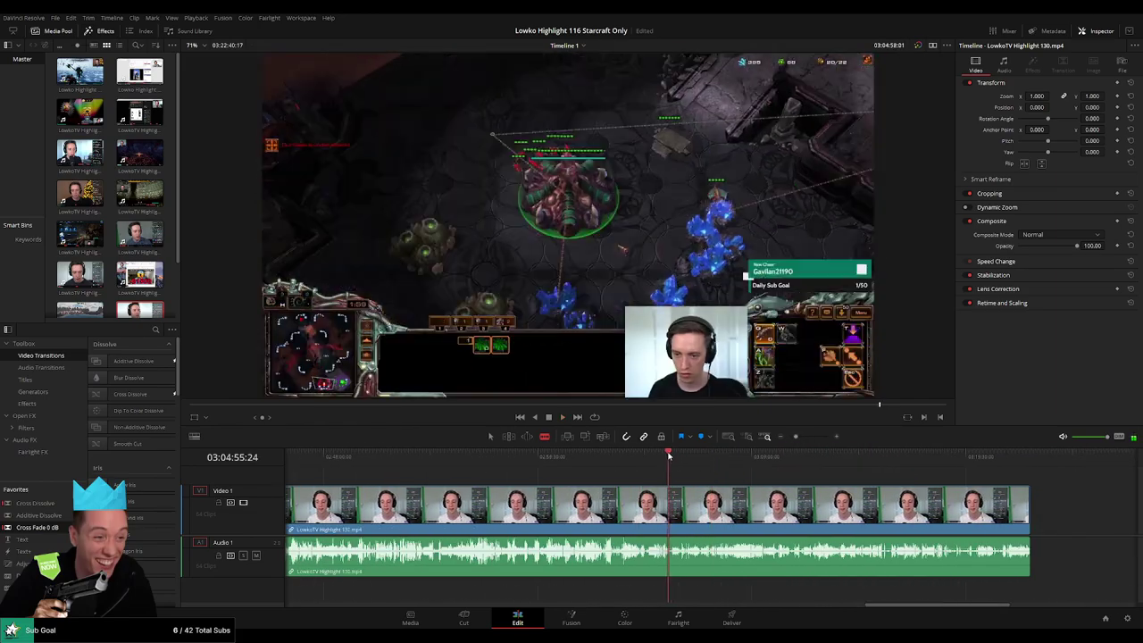
{"action": "left_click", "coordinate": [674, 456]}
{"action": "left_click_drag", "start_coordinate": [674, 456], "coordinate": [661, 456]}
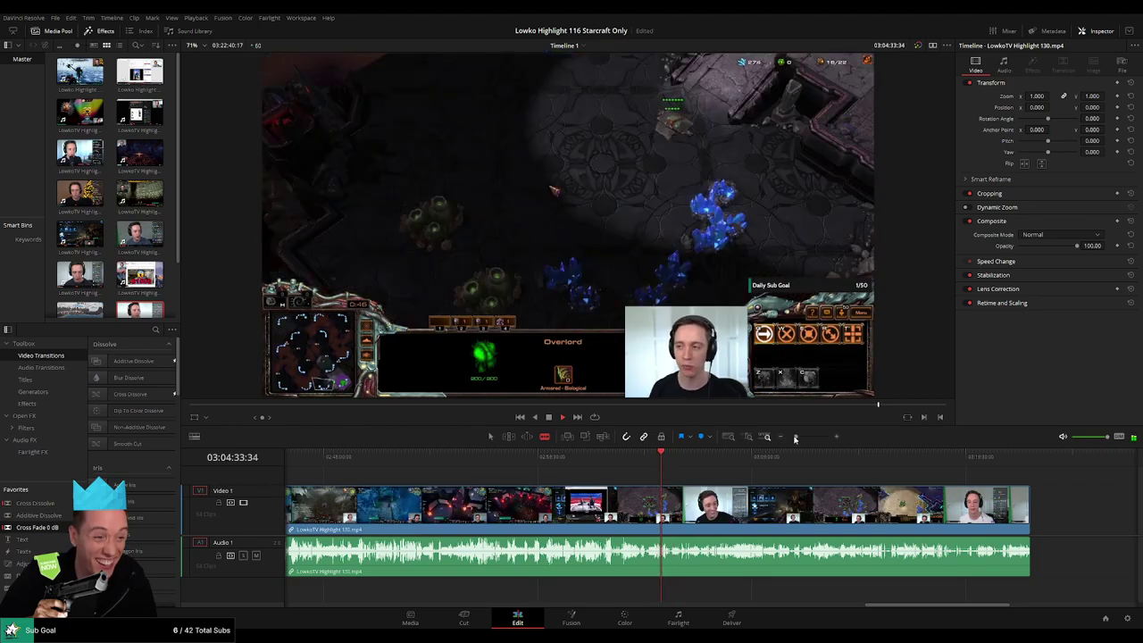
{"action": "left_click_drag", "start_coordinate": [796, 438], "coordinate": [803, 438]}
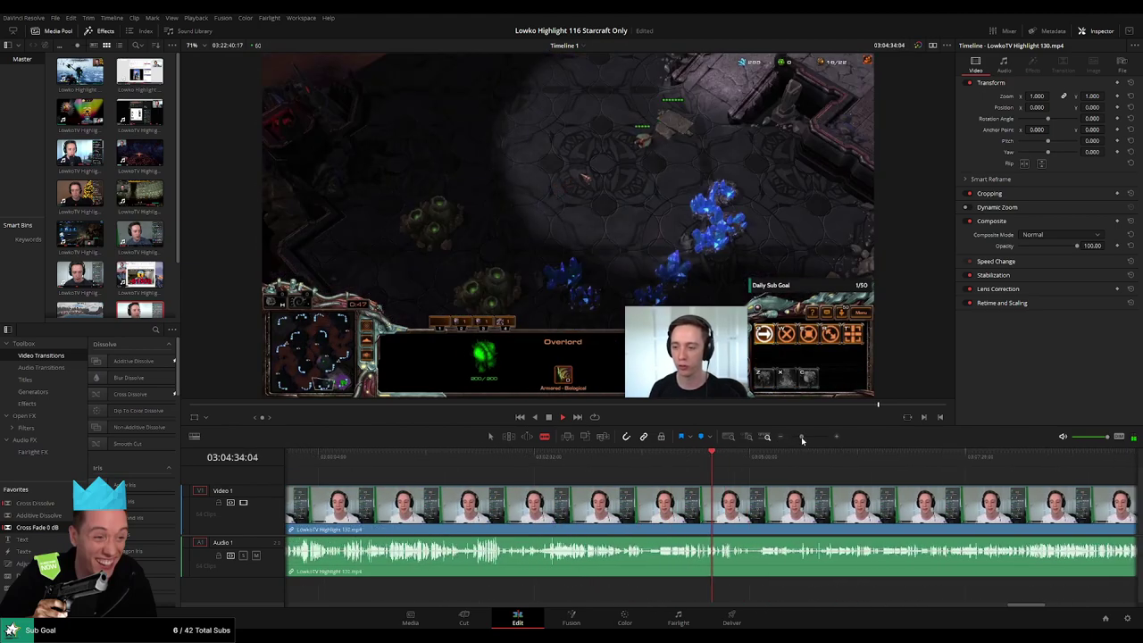
{"action": "left_click", "coordinate": [541, 465]}
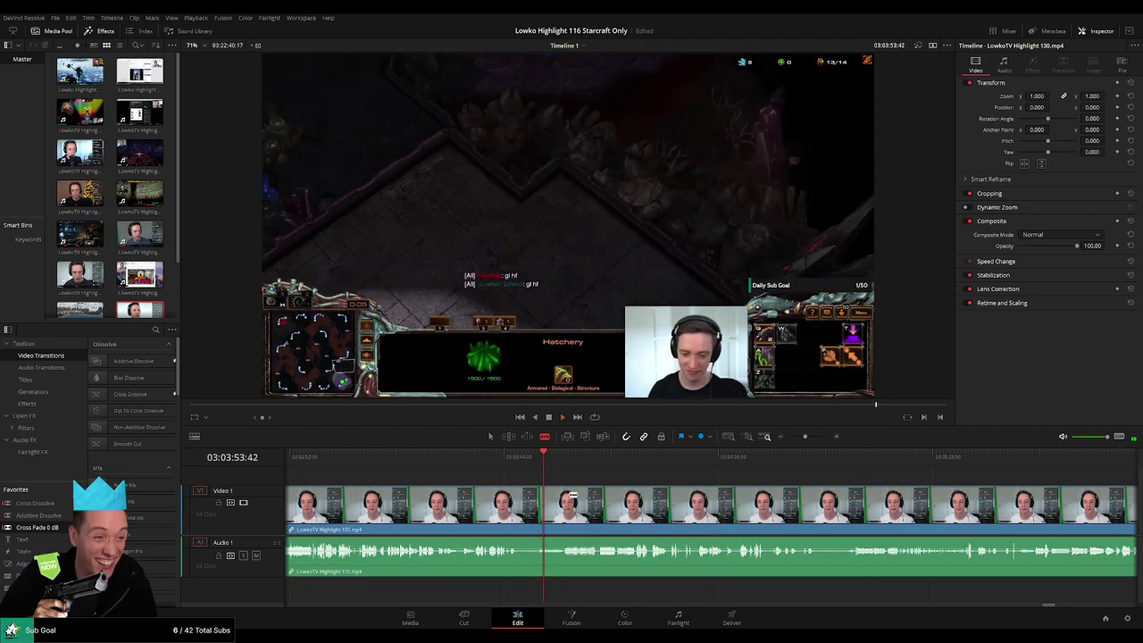
{"action": "left_click", "coordinate": [748, 463]}
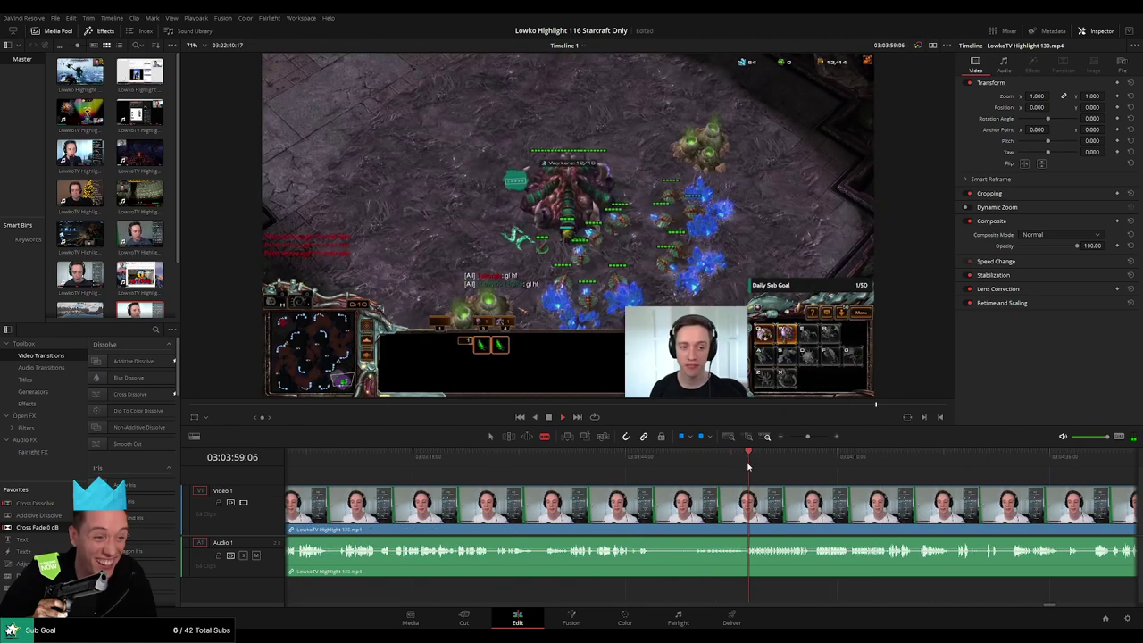
{"action": "left_click", "coordinate": [799, 494]}
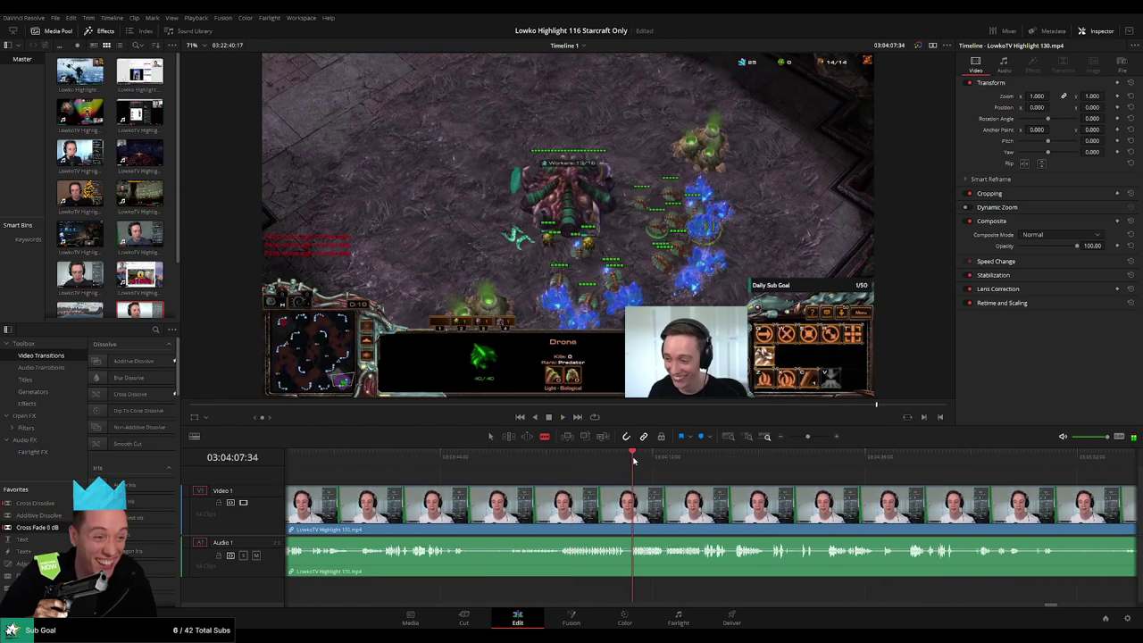
{"action": "left_click", "coordinate": [666, 460]}
{"action": "left_click", "coordinate": [680, 460]}
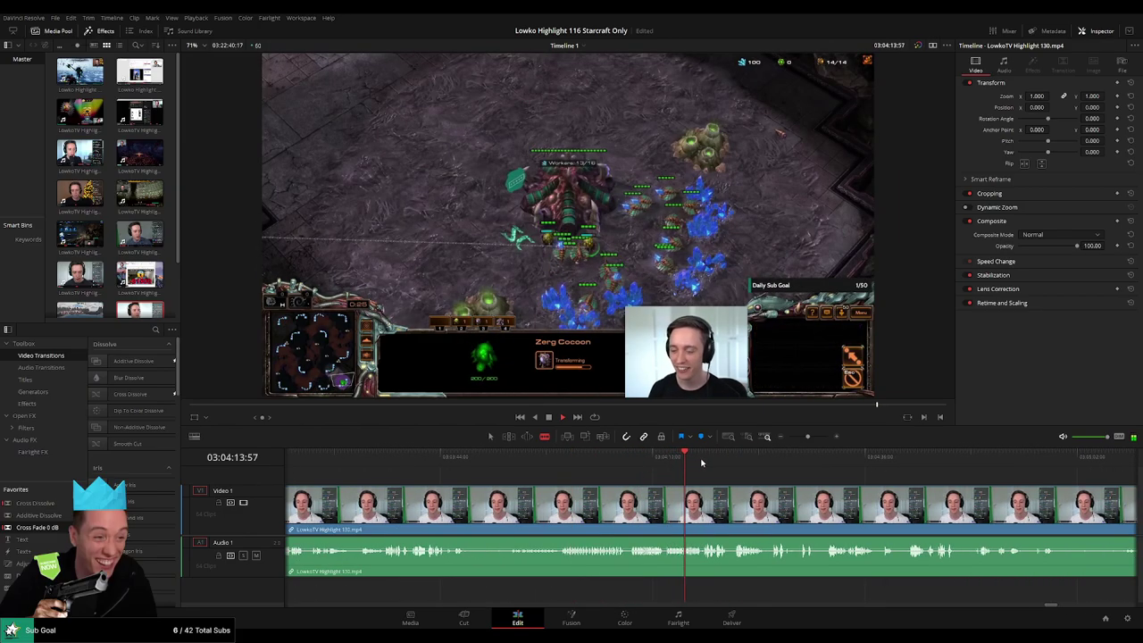
Check the match from the Dragon Scales LE loading screen at about 03:03:41 through about 03:04:35 to judge where the section begins
{"action": "left_click", "coordinate": [409, 460]}
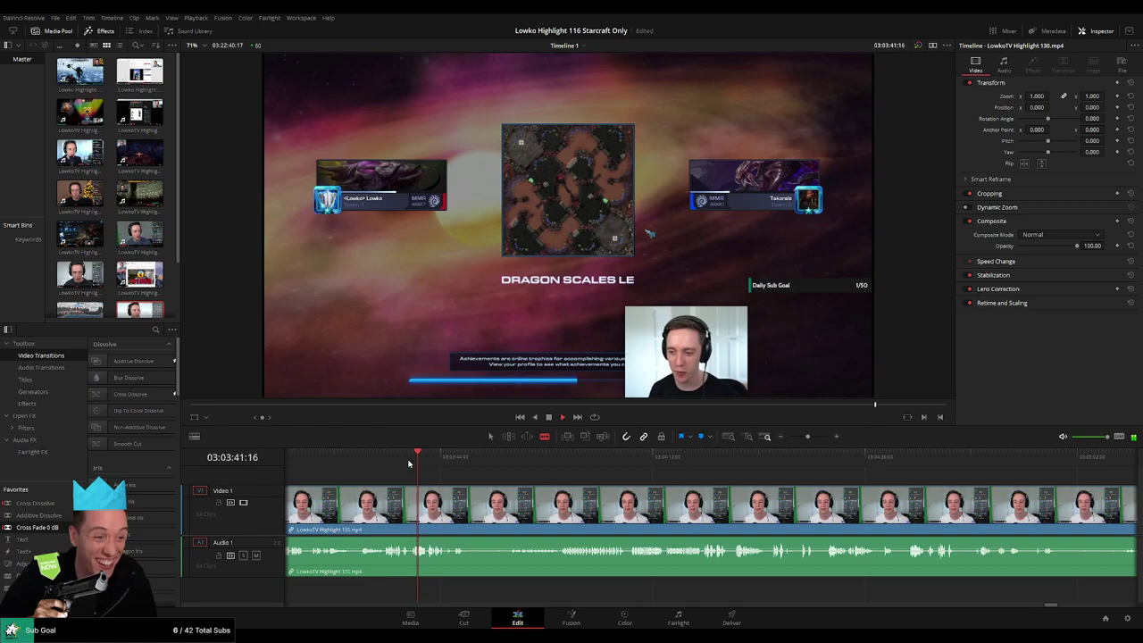
{"action": "left_click", "coordinate": [494, 462]}
{"action": "left_click", "coordinate": [717, 466]}
{"action": "left_click", "coordinate": [738, 466]}
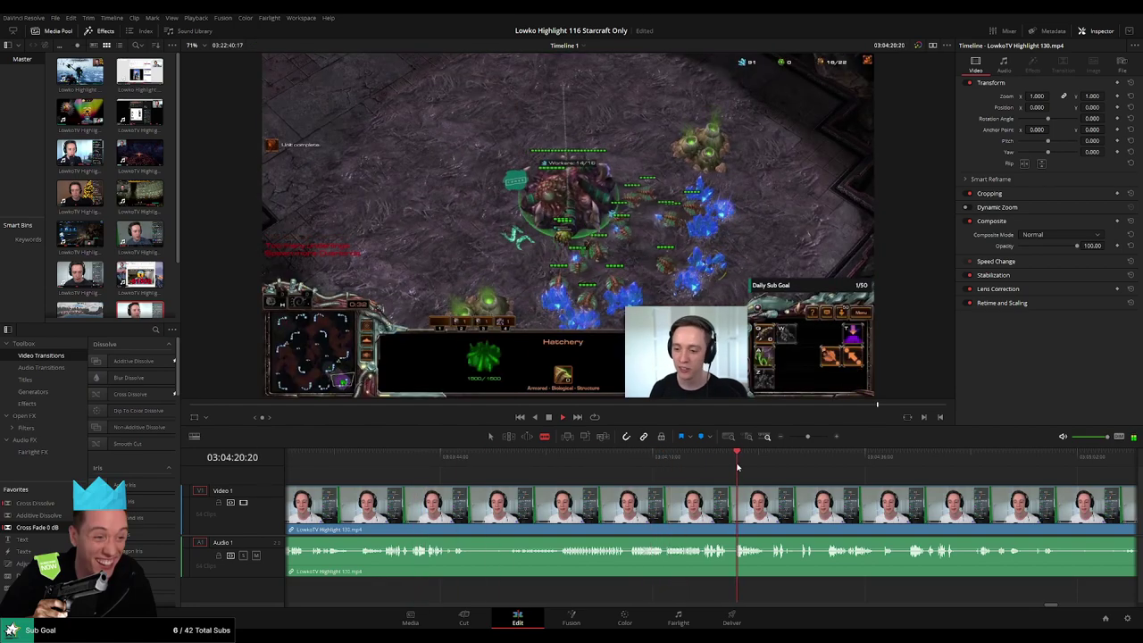
{"action": "left_click_drag", "start_coordinate": [841, 494], "coordinate": [573, 493]}
{"action": "scroll", "coordinate": [847, 508], "scroll_direction": "right", "scroll_amount": 1}
{"action": "left_click", "coordinate": [398, 463]}
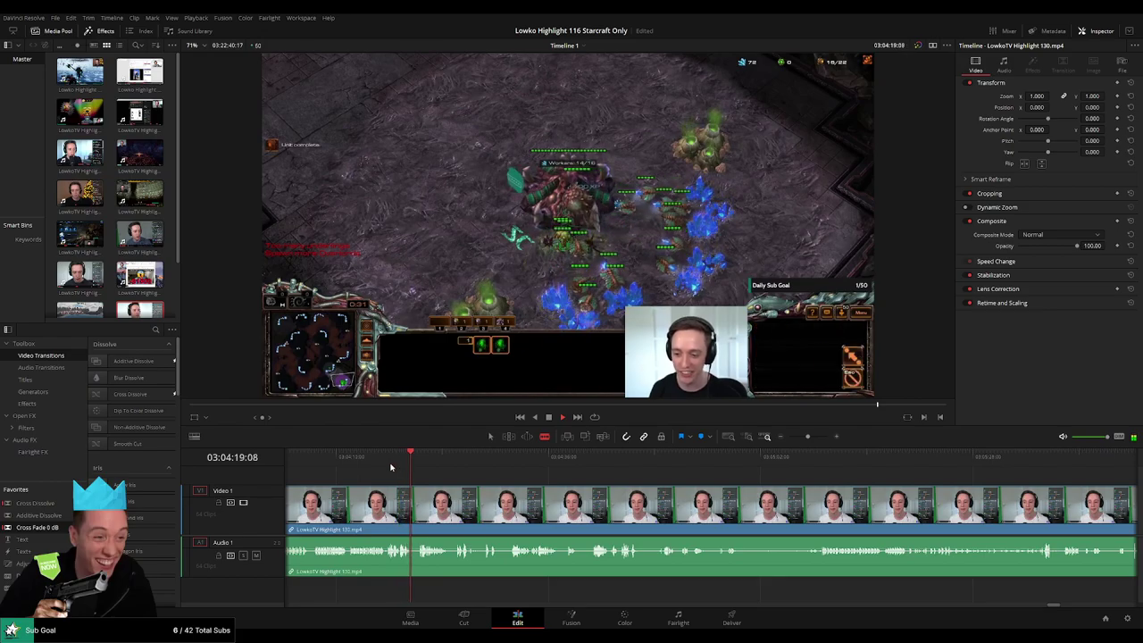
{"action": "left_click", "coordinate": [496, 464]}
{"action": "left_click", "coordinate": [535, 462]}
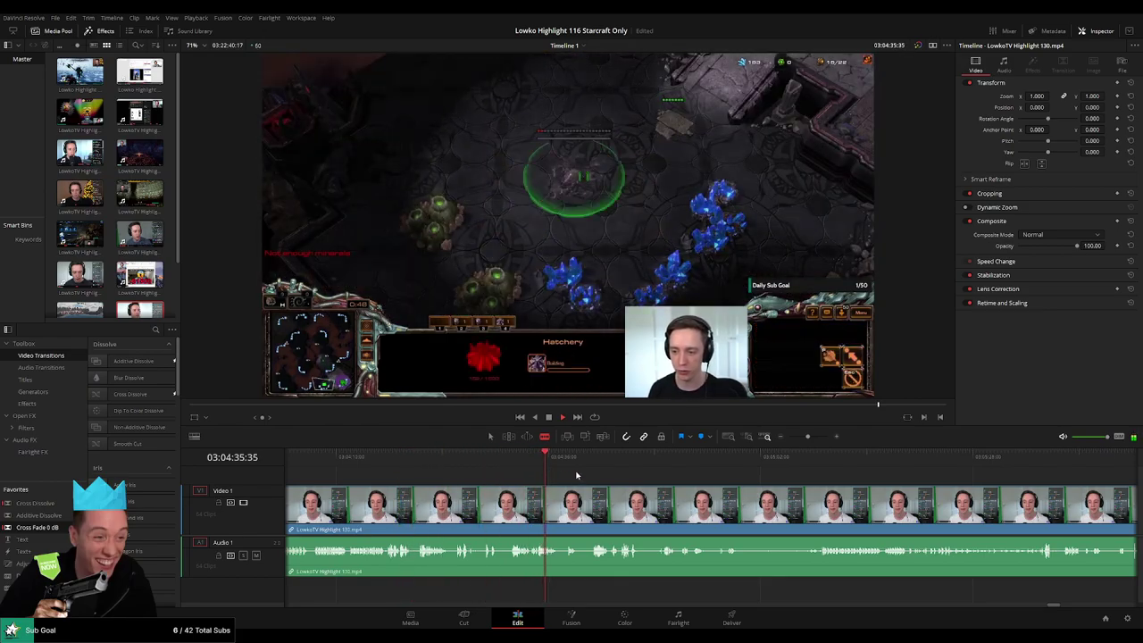
Review the match between about 03:04:32 and 03:05:20 to find where the section should end
{"action": "left_click_drag", "start_coordinate": [561, 473], "coordinate": [893, 480]}
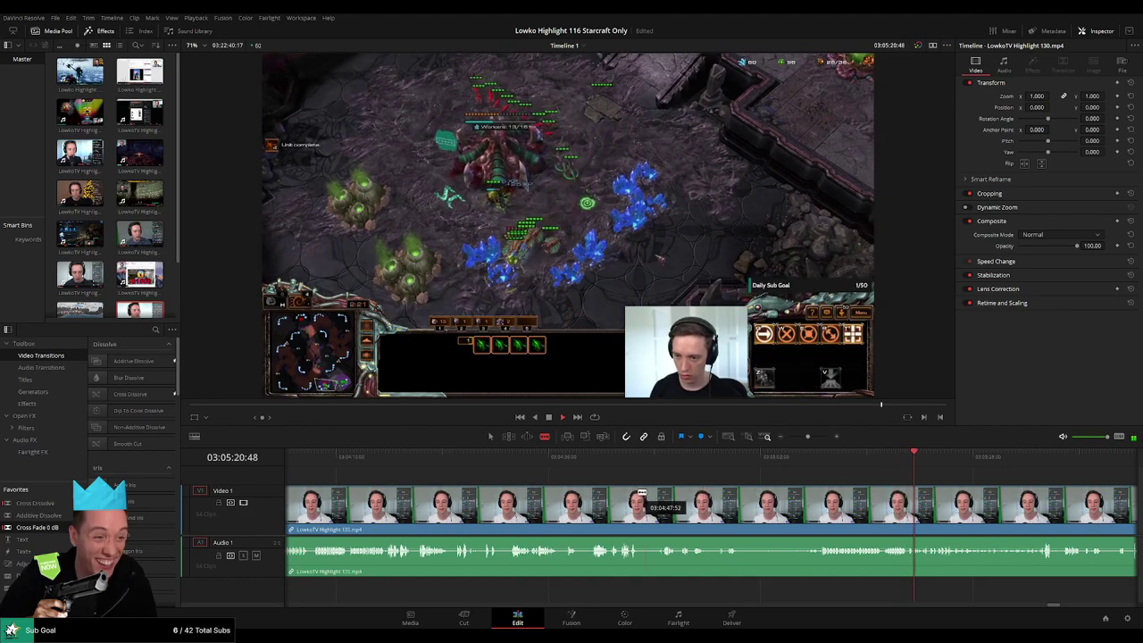
{"action": "left_click", "coordinate": [666, 465]}
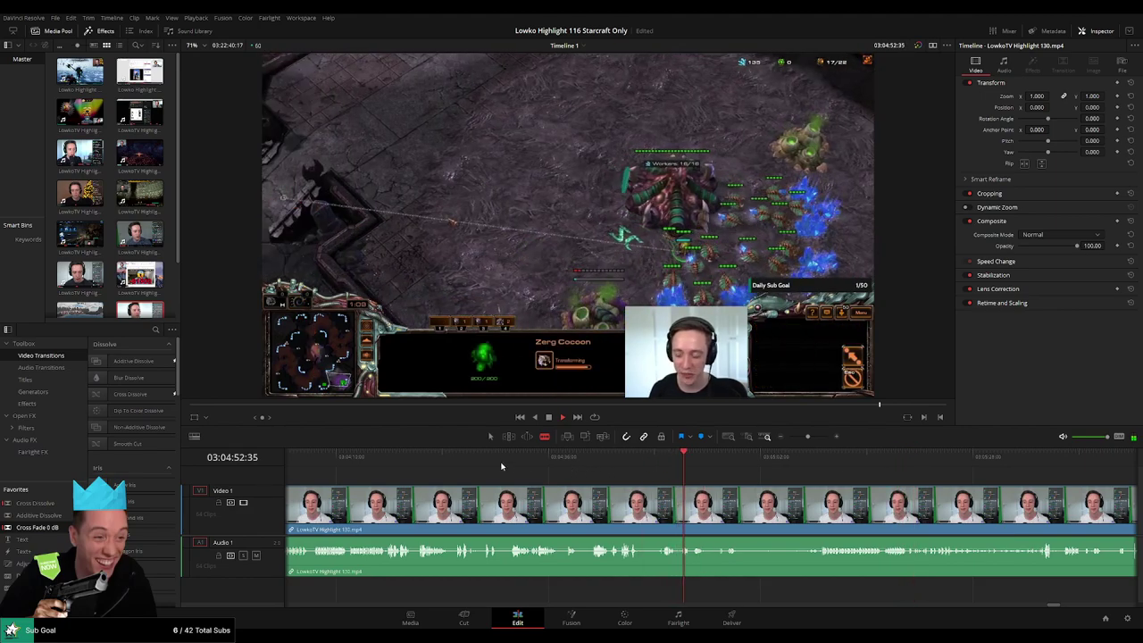
{"action": "left_click", "coordinate": [503, 464]}
{"action": "left_click_drag", "start_coordinate": [487, 501], "coordinate": [686, 487]}
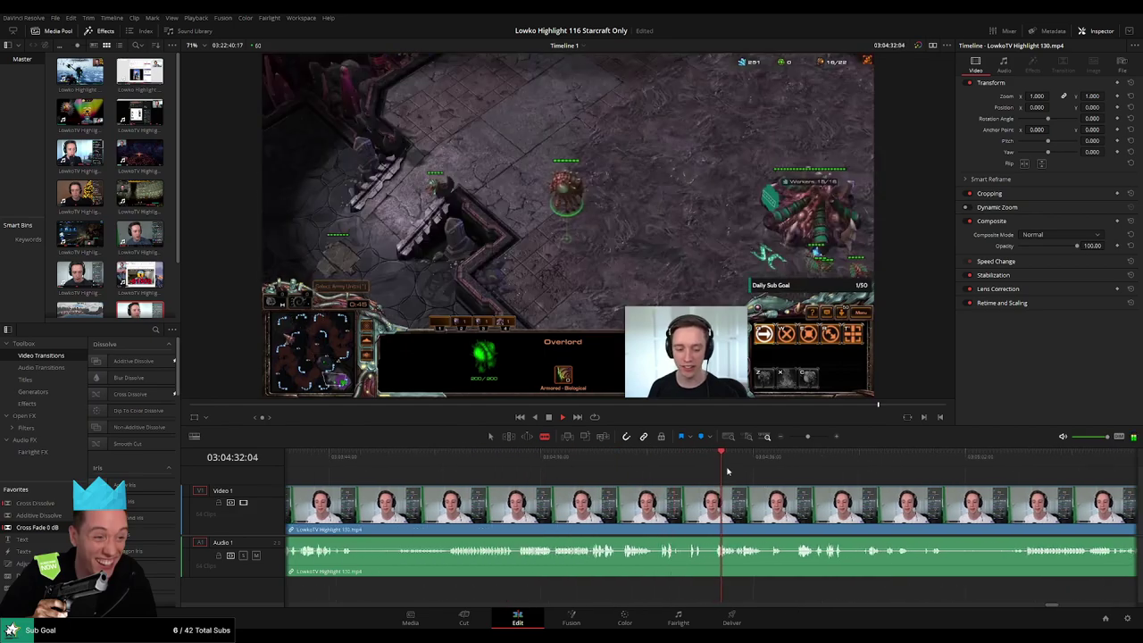
{"action": "left_click", "coordinate": [740, 465]}
{"action": "left_click", "coordinate": [759, 464]}
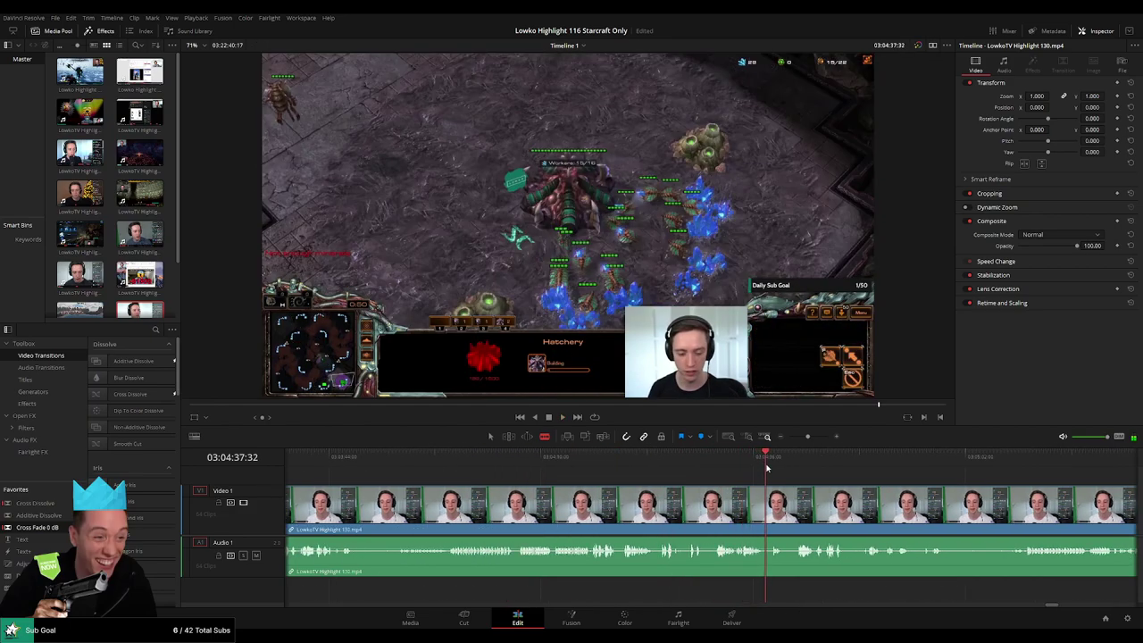
{"action": "left_click", "coordinate": [749, 464]}
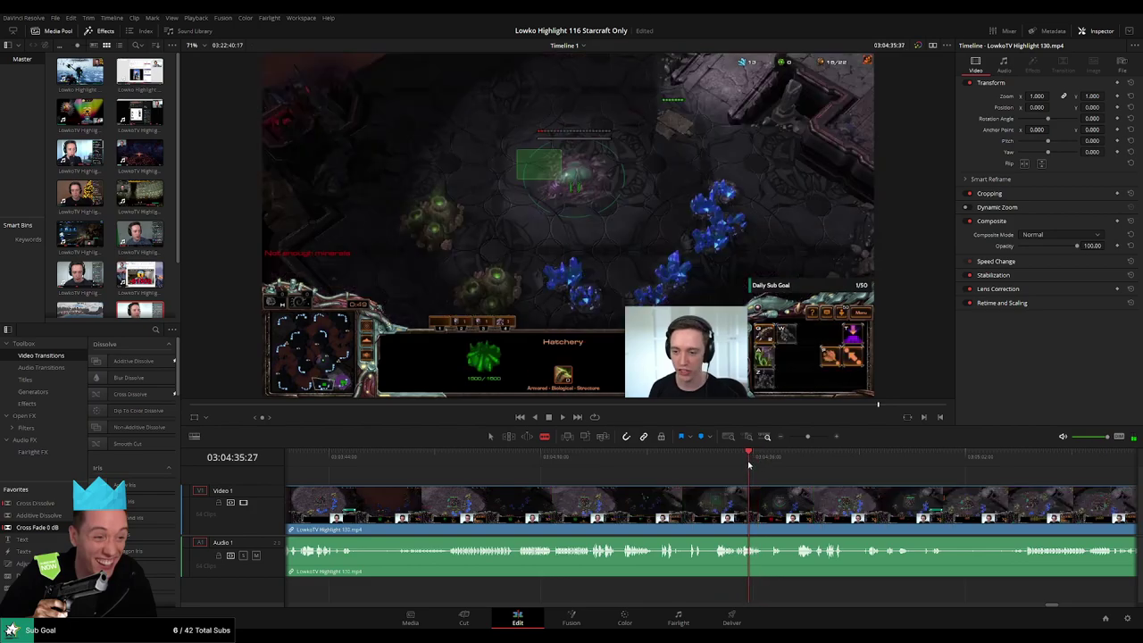
{"action": "left_click", "coordinate": [774, 466]}
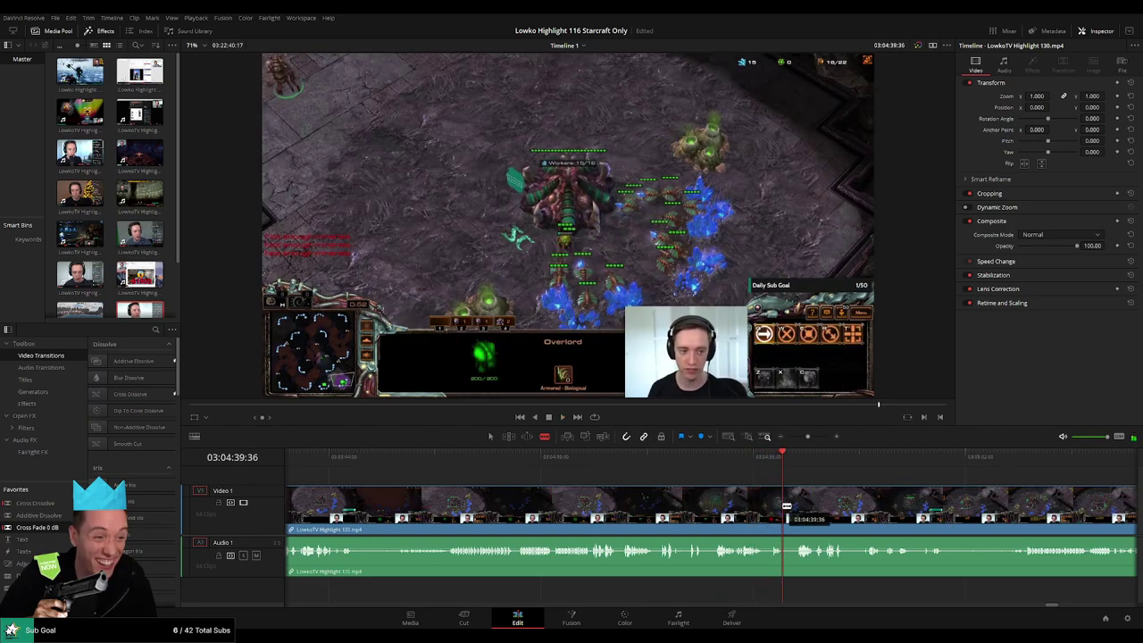
Try splitting the clip at about 03:04:39 and again at about 03:04:46, undoing each cut
{"action": "key", "text": "ctrl+b"}
{"action": "left_click", "coordinate": [800, 465]}
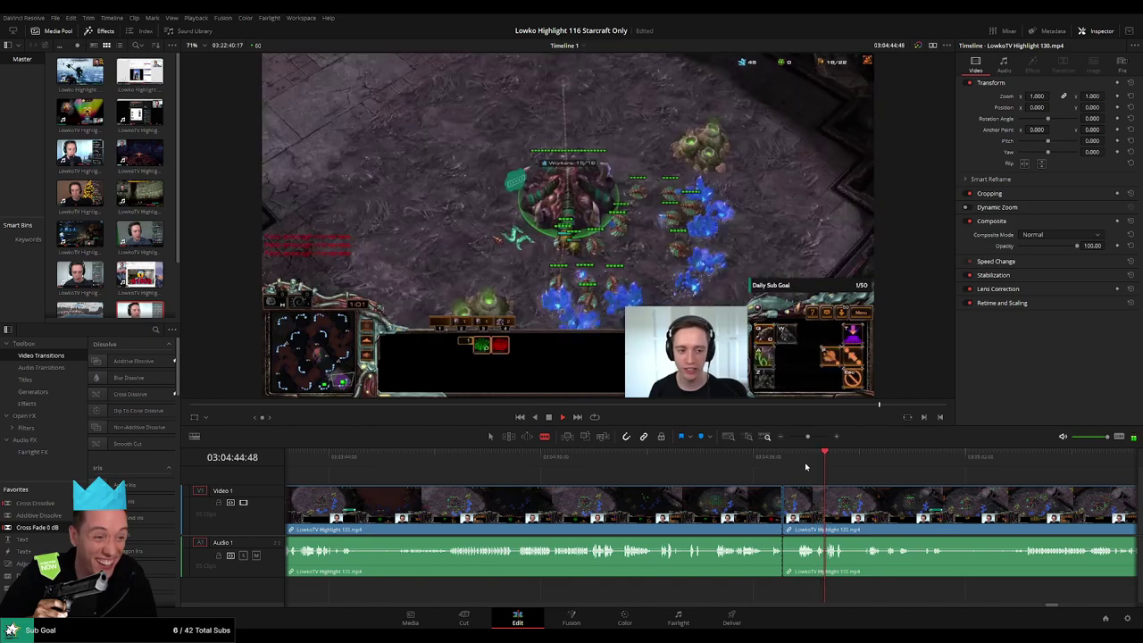
{"action": "key", "text": "ctrl+z"}
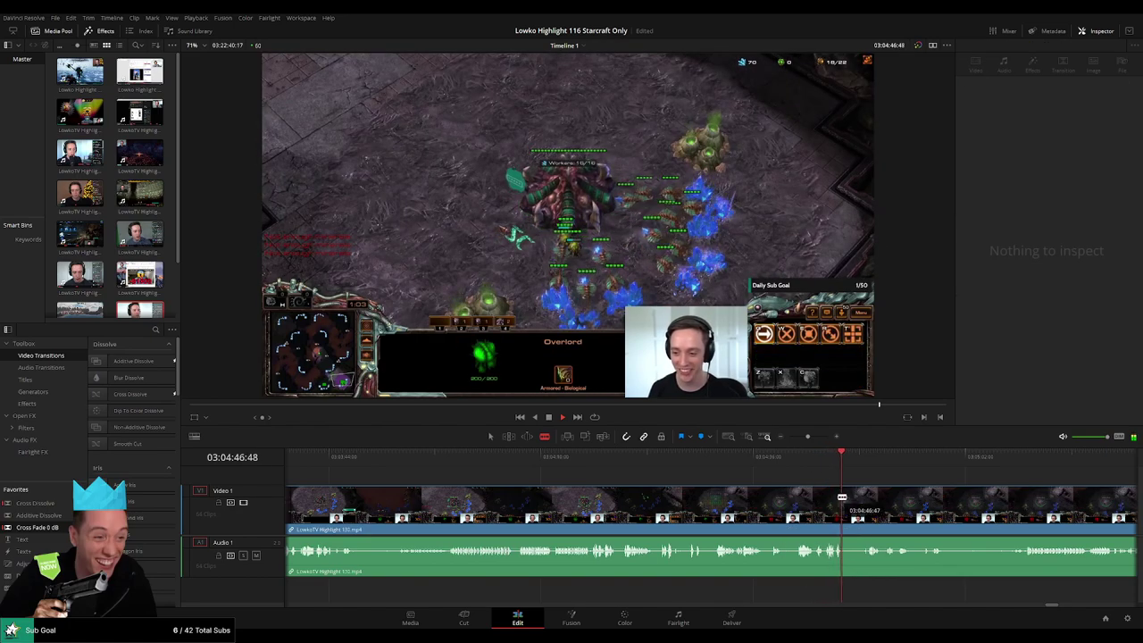
{"action": "left_click", "coordinate": [842, 497]}
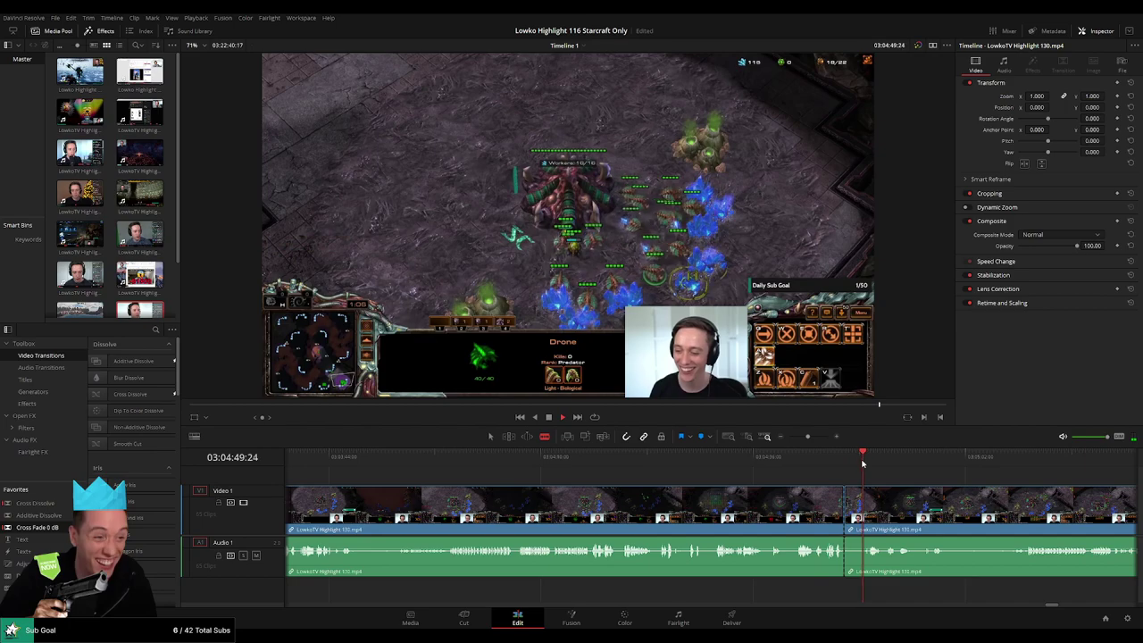
{"action": "key", "text": "ctrl+z"}
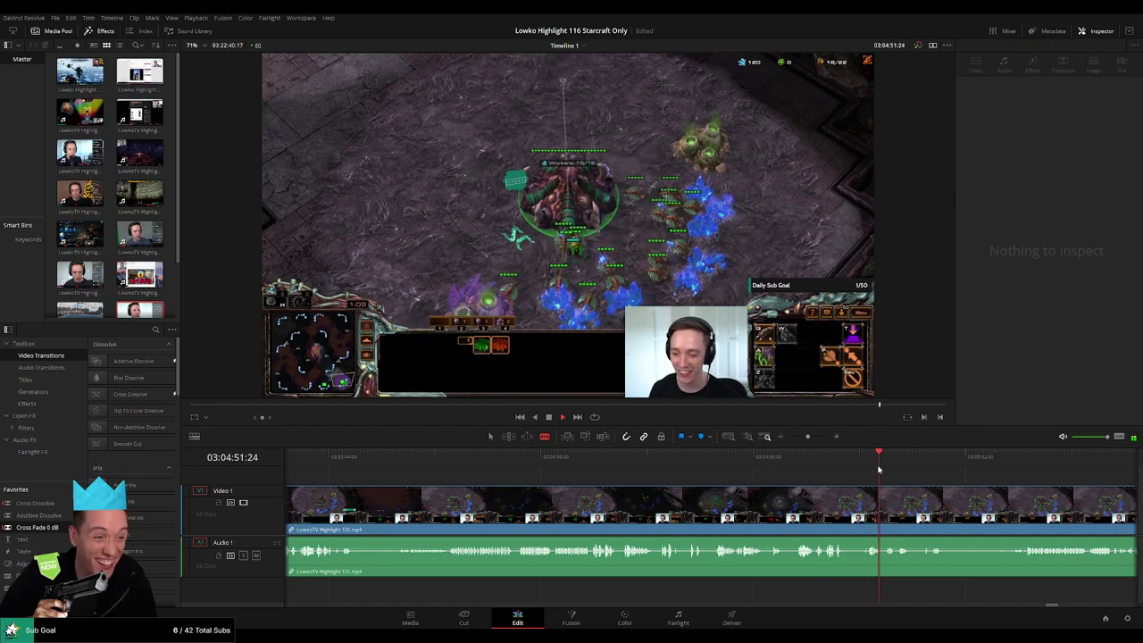
Split the LowkoTV Highlight 130 clip at about 03:04:54 to end the match's opening section
{"action": "left_click", "coordinate": [886, 465]}
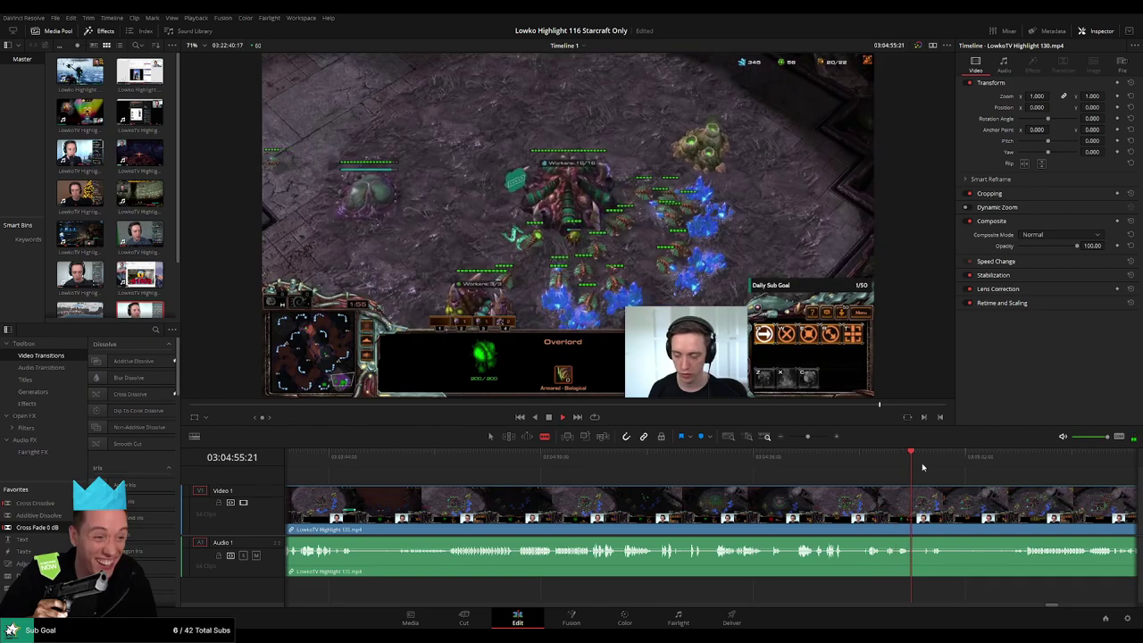
{"action": "left_click", "coordinate": [883, 467]}
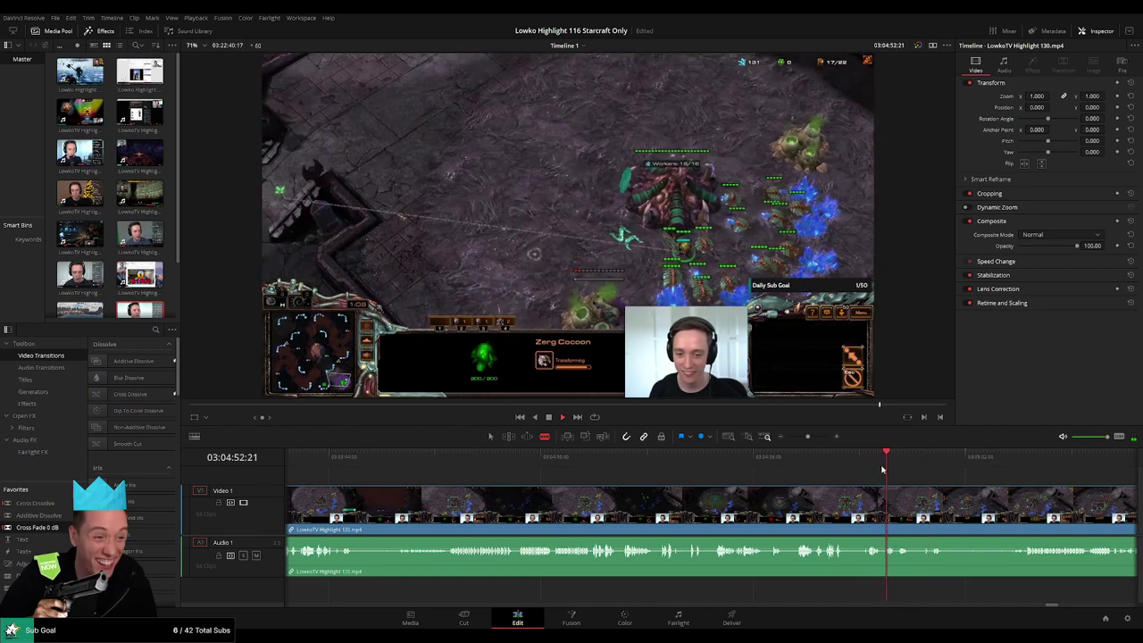
{"action": "left_click", "coordinate": [900, 514]}
Check the loading screen and game start, and split the clip at about 03:03:52, a few seconds into the match
{"action": "left_click_drag", "start_coordinate": [422, 467], "coordinate": [340, 468]}
{"action": "scroll", "coordinate": [344, 468], "scroll_direction": "left", "scroll_amount": 4}
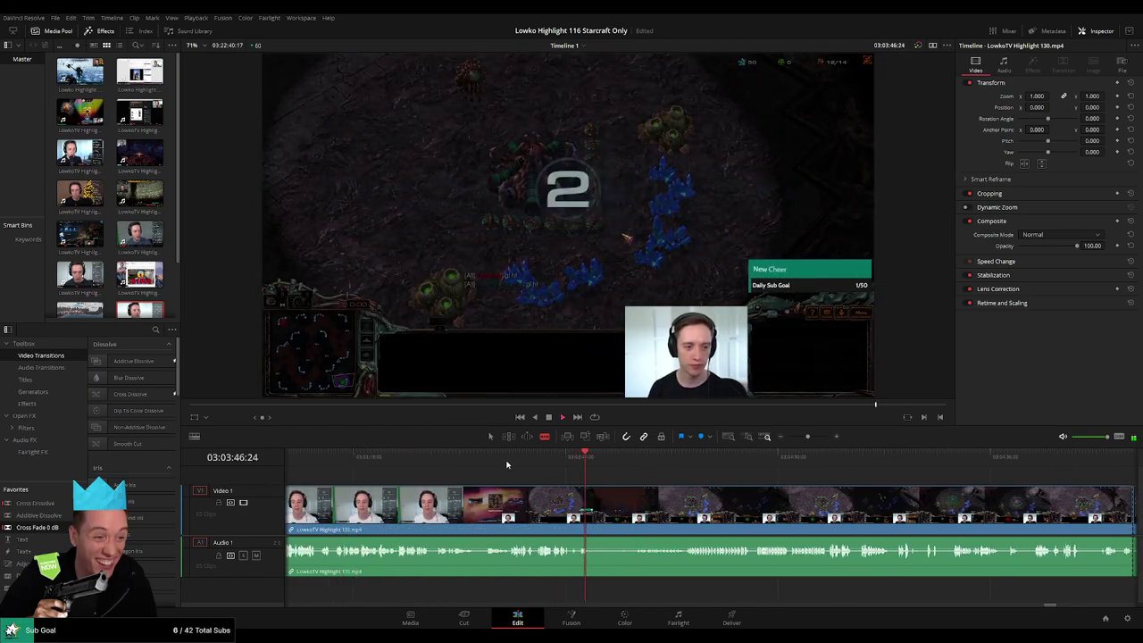
{"action": "left_click", "coordinate": [503, 462]}
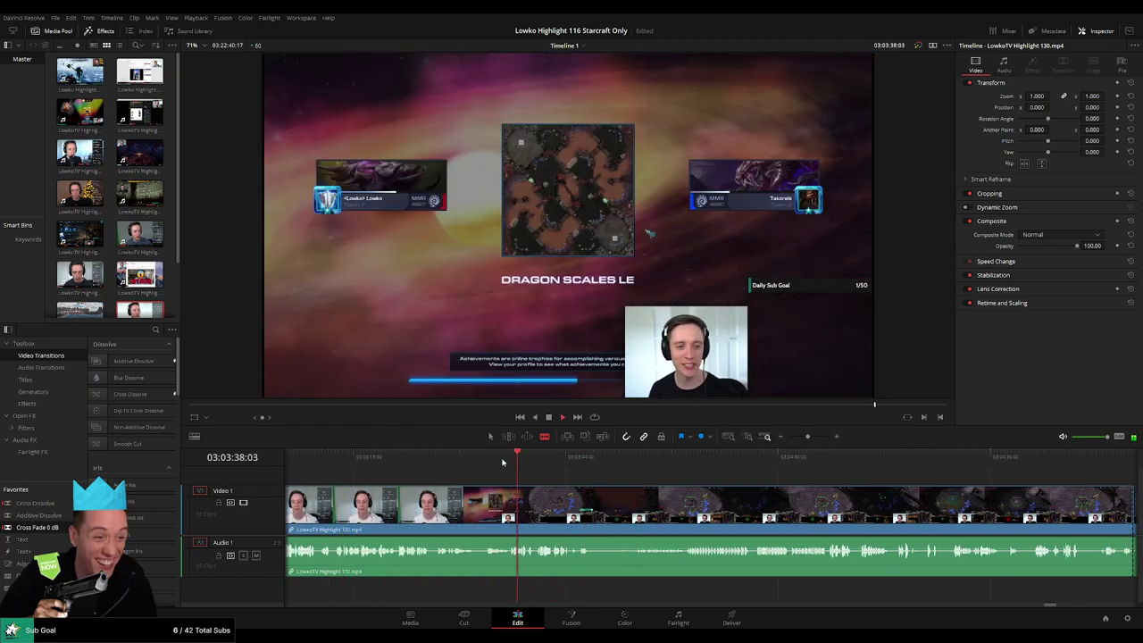
{"action": "left_click_drag", "start_coordinate": [488, 463], "coordinate": [516, 465]}
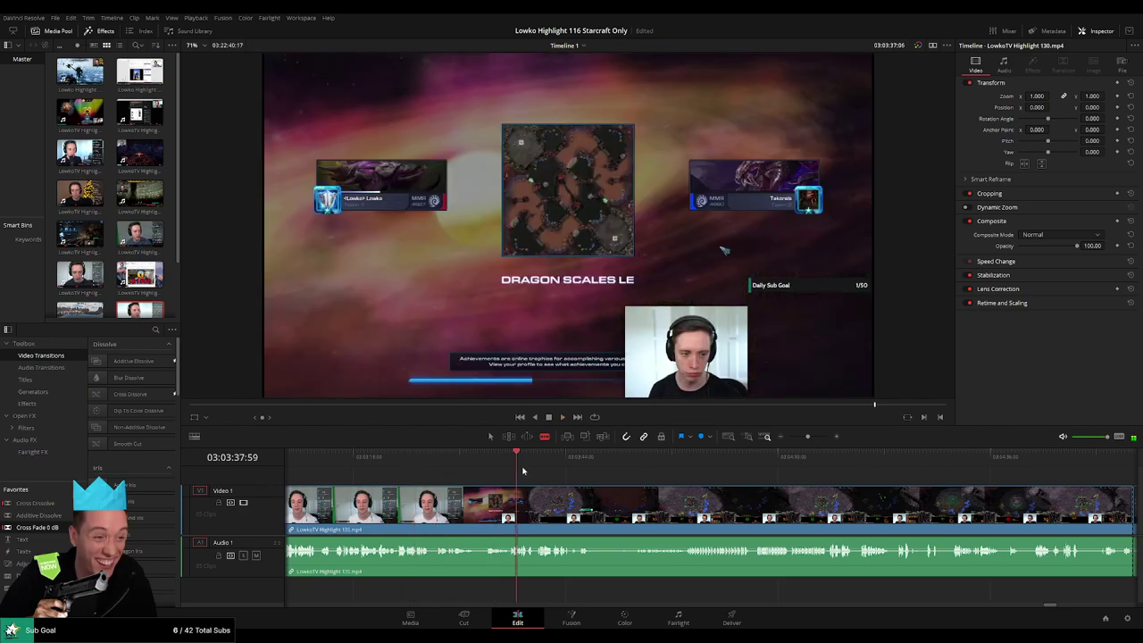
{"action": "left_click", "coordinate": [629, 463]}
{"action": "left_click", "coordinate": [634, 509]}
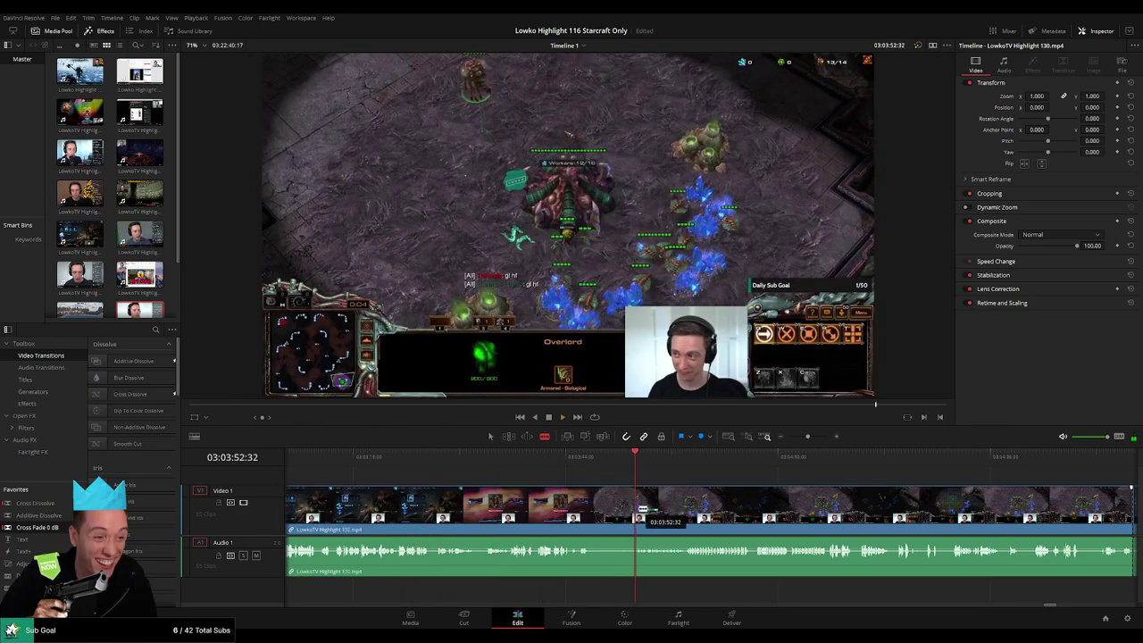
Delete the unwanted footage between the 01:57:36 cut and the match's opening section, closing the gap
{"action": "key", "text": "a"}
{"action": "left_click", "coordinate": [593, 512]}
{"action": "key", "text": "Delete"}
{"action": "key", "text": "space"}
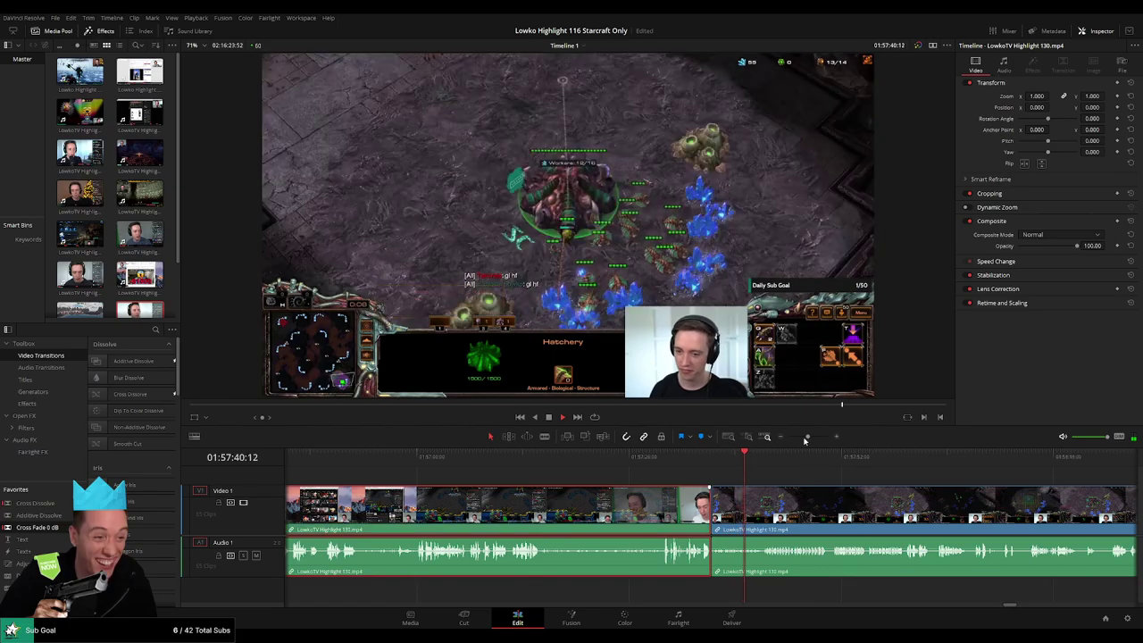
Colour the kept opening section of the Zerg match, from about 01:57:36 to 01:58:37, green
{"action": "left_click_drag", "start_coordinate": [808, 437], "coordinate": [852, 465]}
{"action": "left_click", "coordinate": [733, 479]}
{"action": "left_click_drag", "start_coordinate": [853, 460], "coordinate": [911, 462]}
{"action": "left_click", "coordinate": [820, 503]}
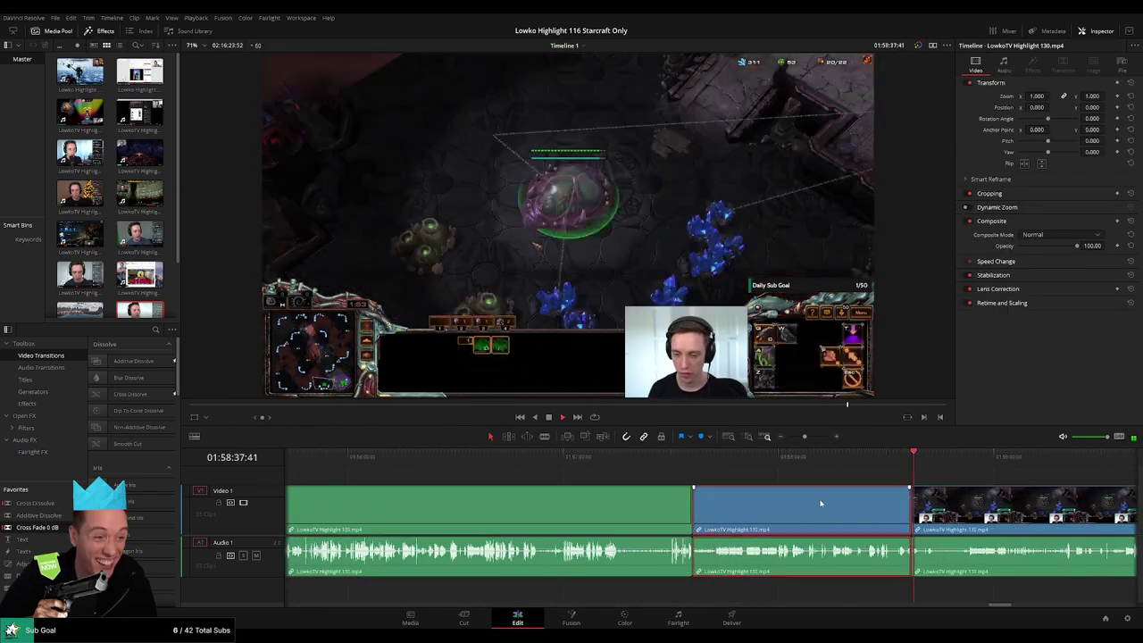
Review the footage after the 01:58:37 cut, through the following Zerg match, up to about 02:04:29
{"action": "left_click", "coordinate": [1014, 469]}
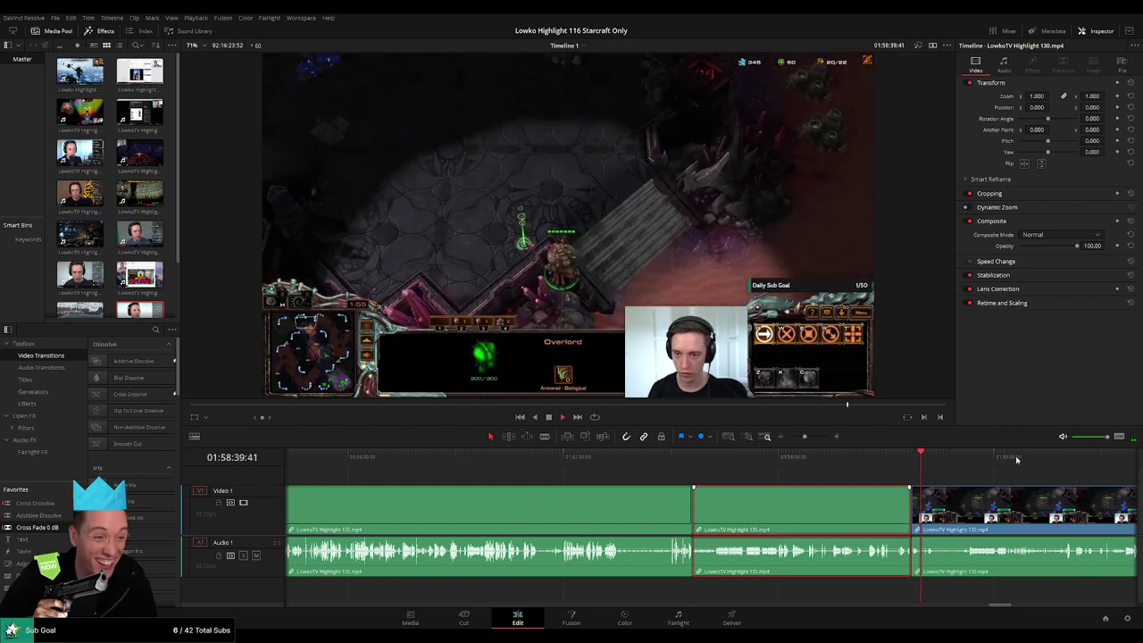
{"action": "left_click_drag", "start_coordinate": [1012, 473], "coordinate": [557, 491]}
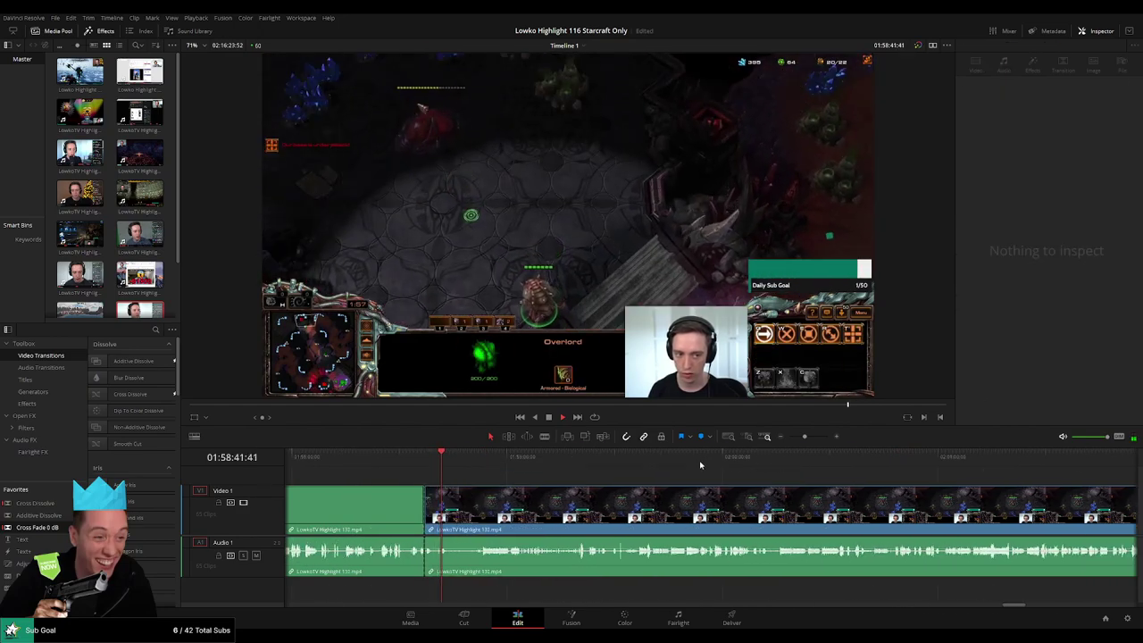
{"action": "left_click_drag", "start_coordinate": [683, 457], "coordinate": [904, 472]}
{"action": "scroll", "coordinate": [904, 473], "scroll_direction": "right", "scroll_amount": 3}
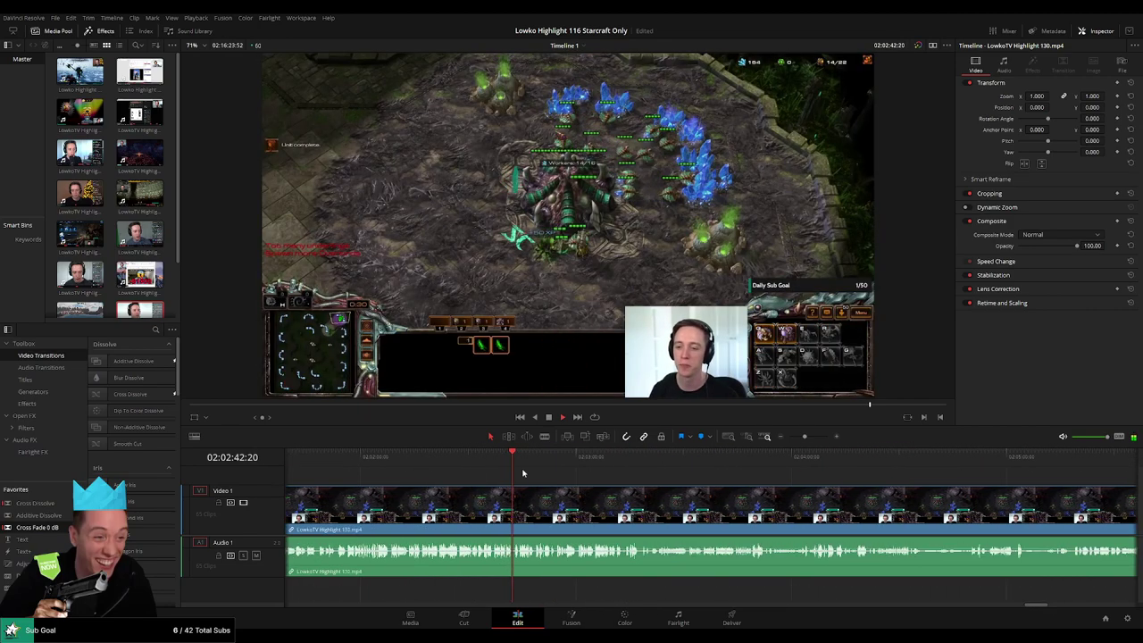
{"action": "left_click", "coordinate": [639, 460]}
{"action": "left_click_drag", "start_coordinate": [641, 465], "coordinate": [660, 465]}
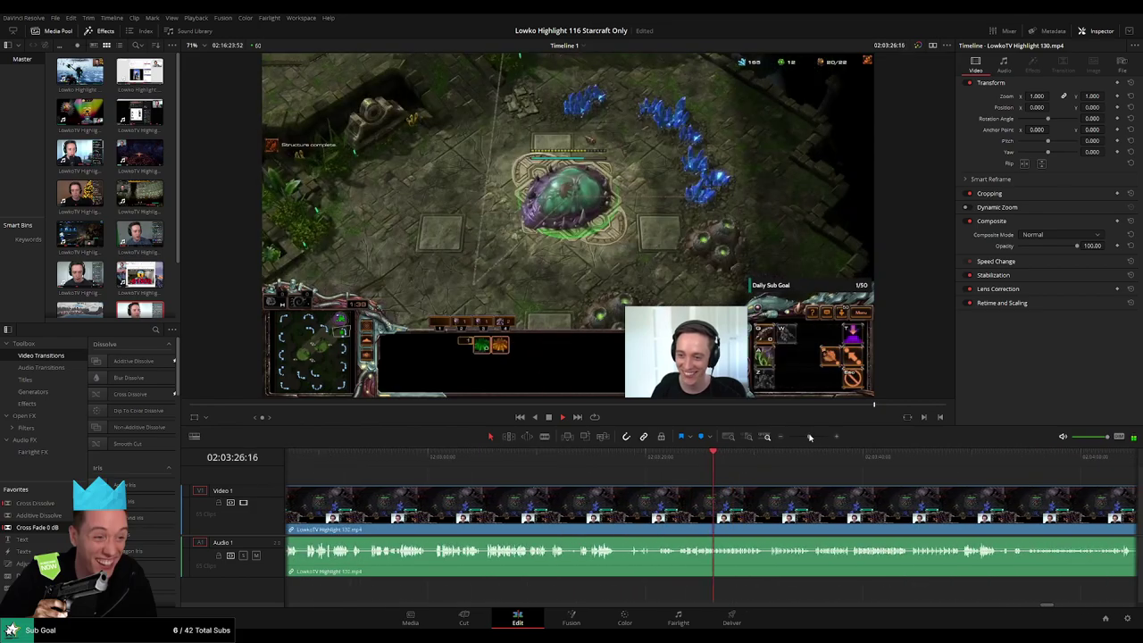
{"action": "left_click_drag", "start_coordinate": [762, 462], "coordinate": [774, 464]}
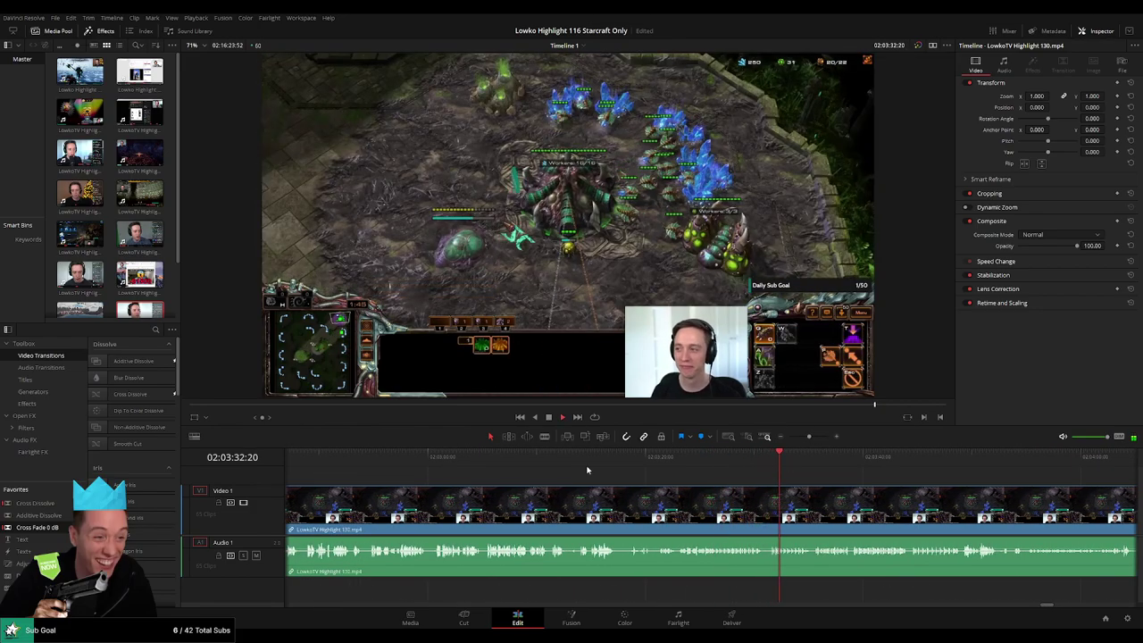
{"action": "left_click", "coordinate": [495, 469]}
{"action": "left_click", "coordinate": [964, 462]}
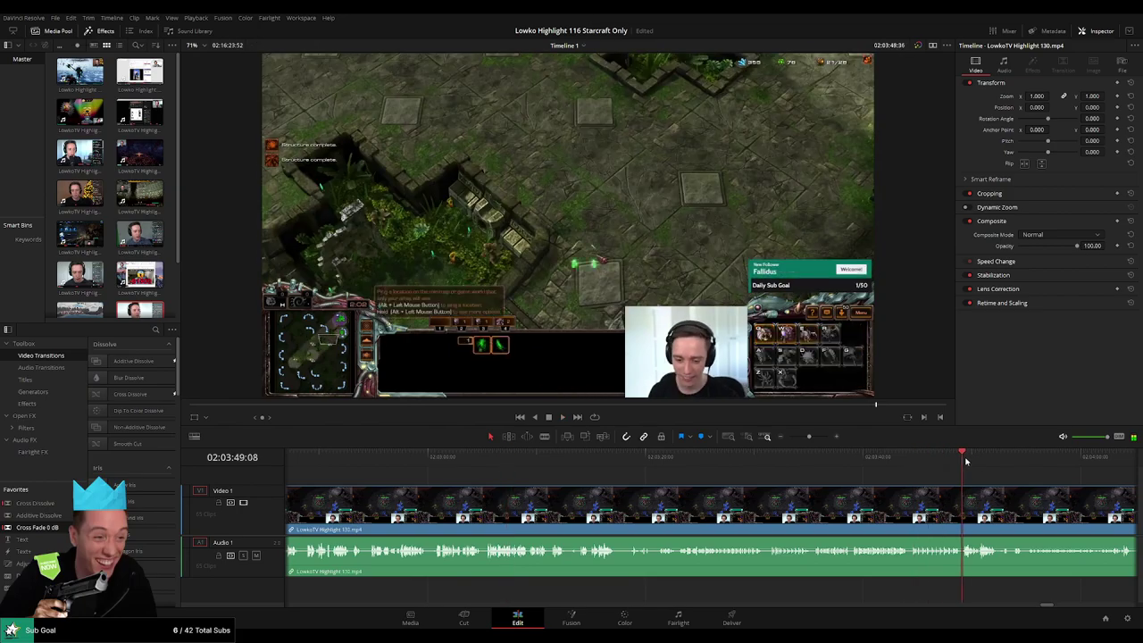
{"action": "key", "text": "space"}
{"action": "left_click", "coordinate": [616, 465]}
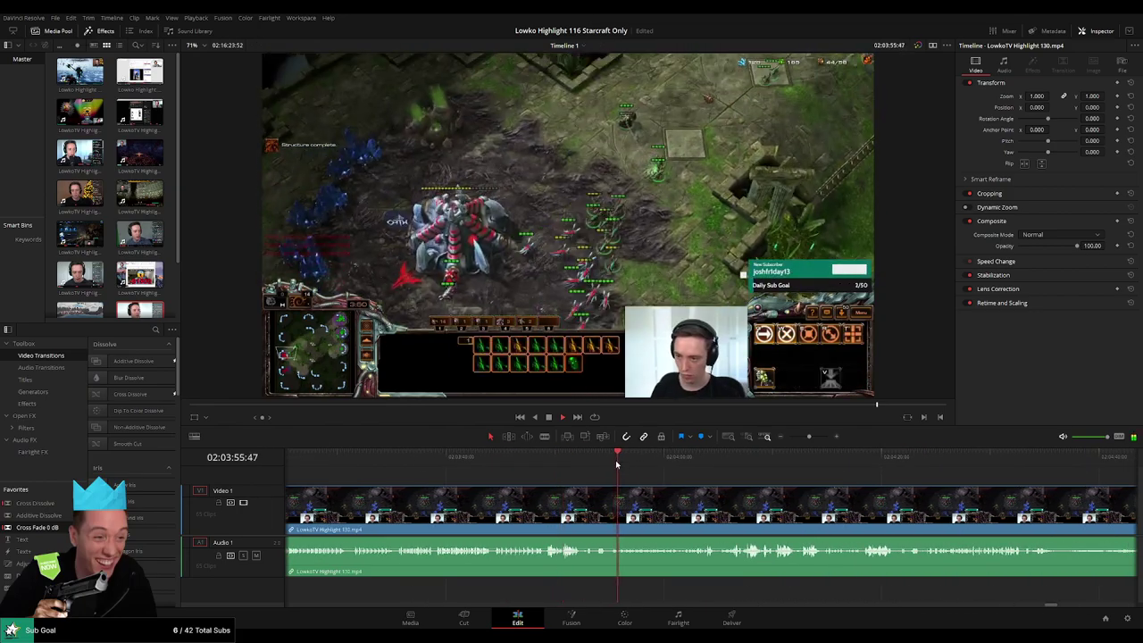
{"action": "left_click", "coordinate": [673, 459]}
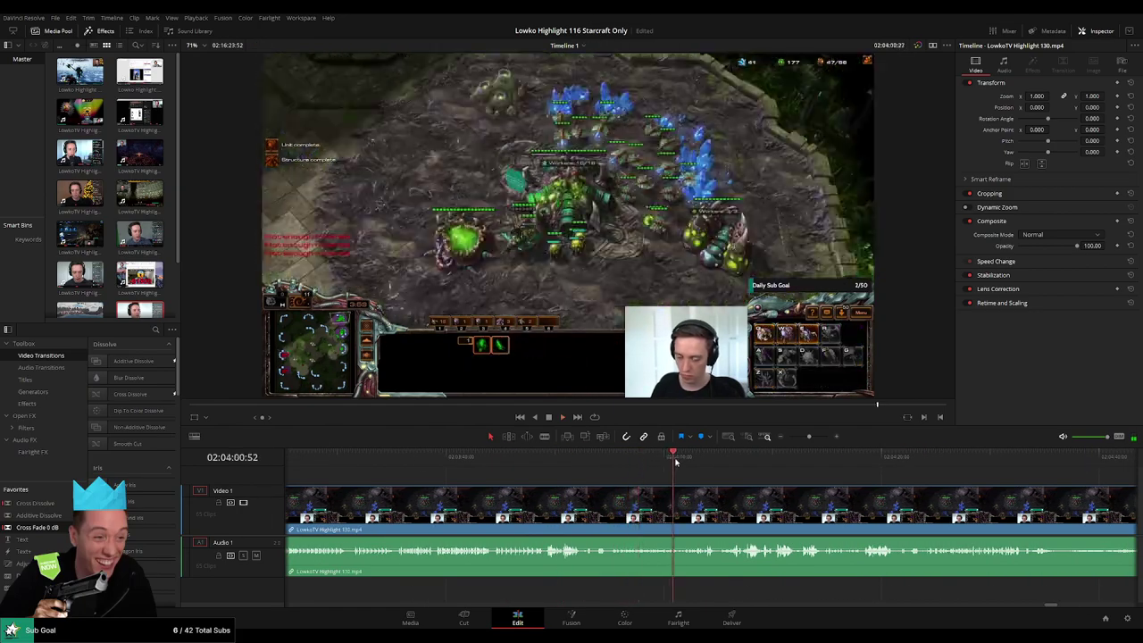
{"action": "left_click", "coordinate": [852, 459]}
{"action": "left_click", "coordinate": [934, 460]}
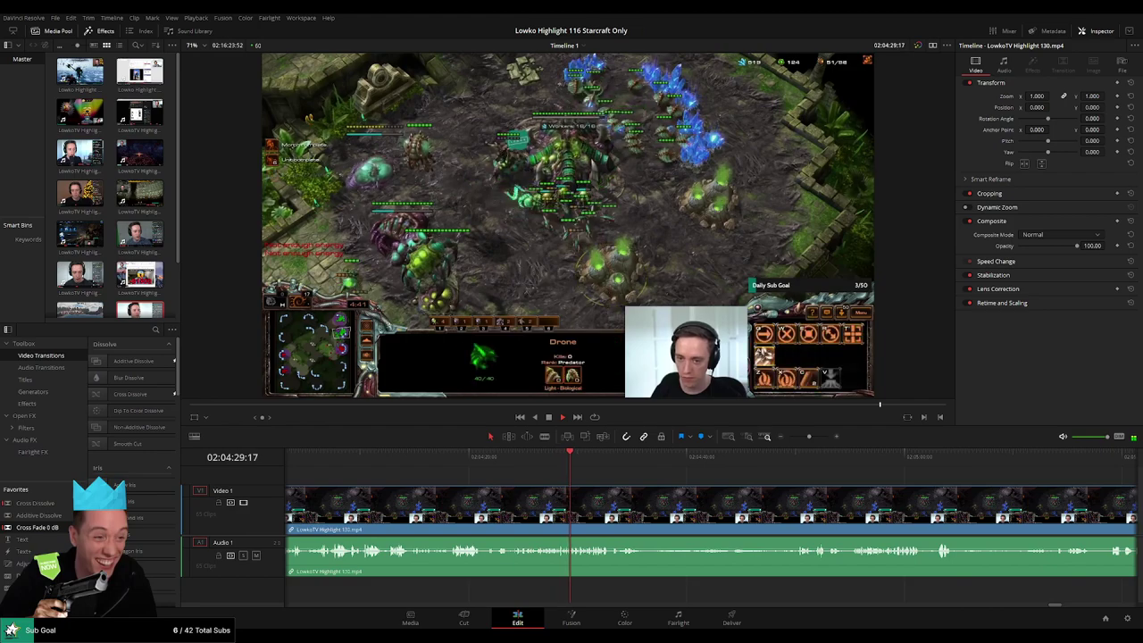
Skim the match end, menu and stream-chat footage up to about 02:10:00 for the next StarCraft match
{"action": "mouse_move", "coordinate": [809, 437]}
{"action": "left_mouse_down"}
{"action": "mouse_move", "coordinate": [786, 439]}
{"action": "mouse_move", "coordinate": [805, 441]}
{"action": "left_mouse_up"}
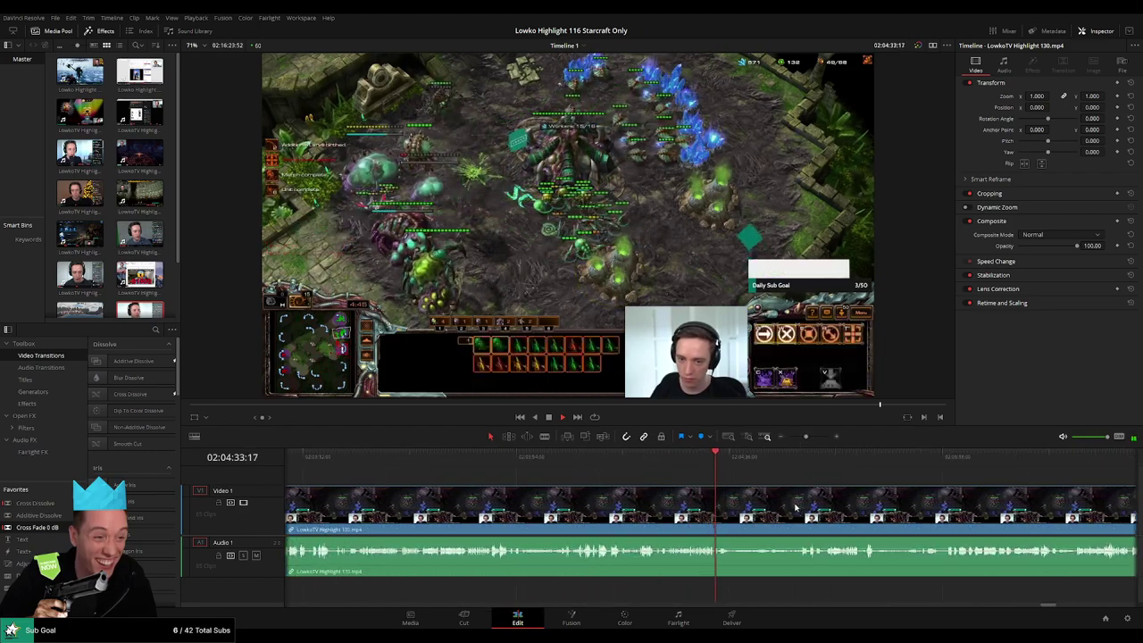
{"action": "left_click_drag", "start_coordinate": [606, 474], "coordinate": [933, 458]}
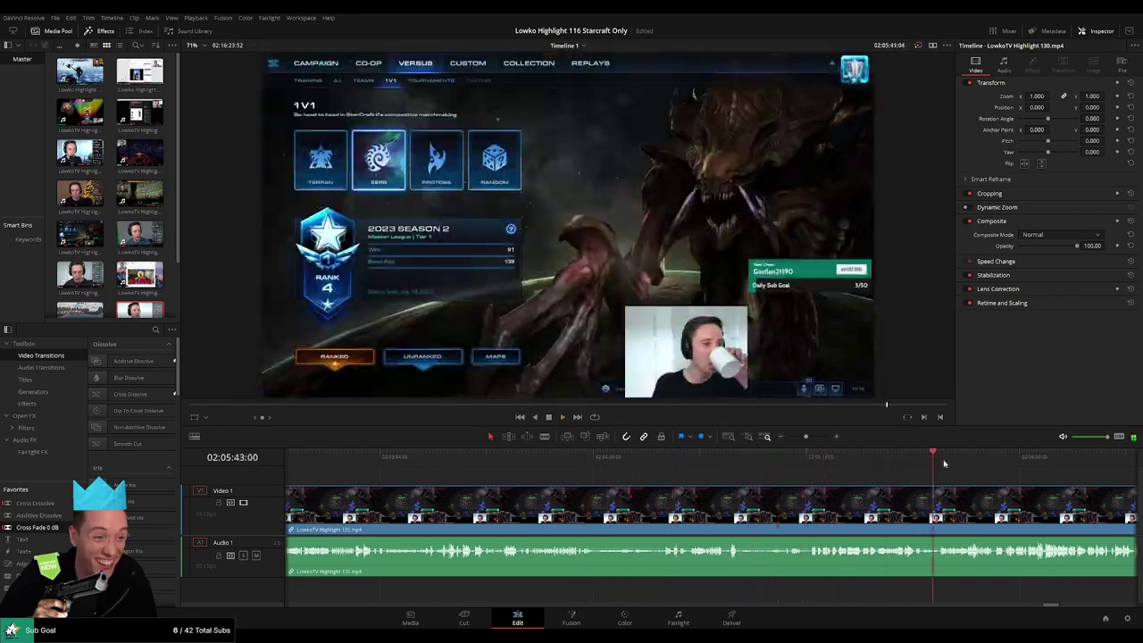
{"action": "left_click_drag", "start_coordinate": [526, 470], "coordinate": [801, 465]}
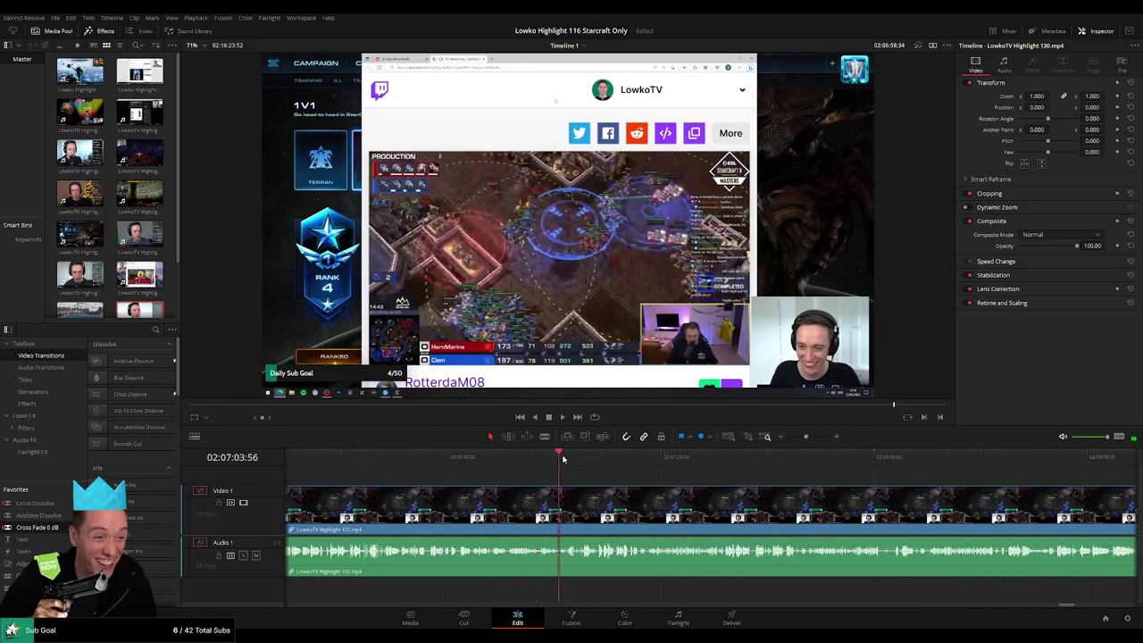
{"action": "left_click_drag", "start_coordinate": [563, 458], "coordinate": [995, 469]}
{"action": "left_click_drag", "start_coordinate": [1065, 491], "coordinate": [943, 482]}
{"action": "left_click_drag", "start_coordinate": [996, 511], "coordinate": [523, 518]}
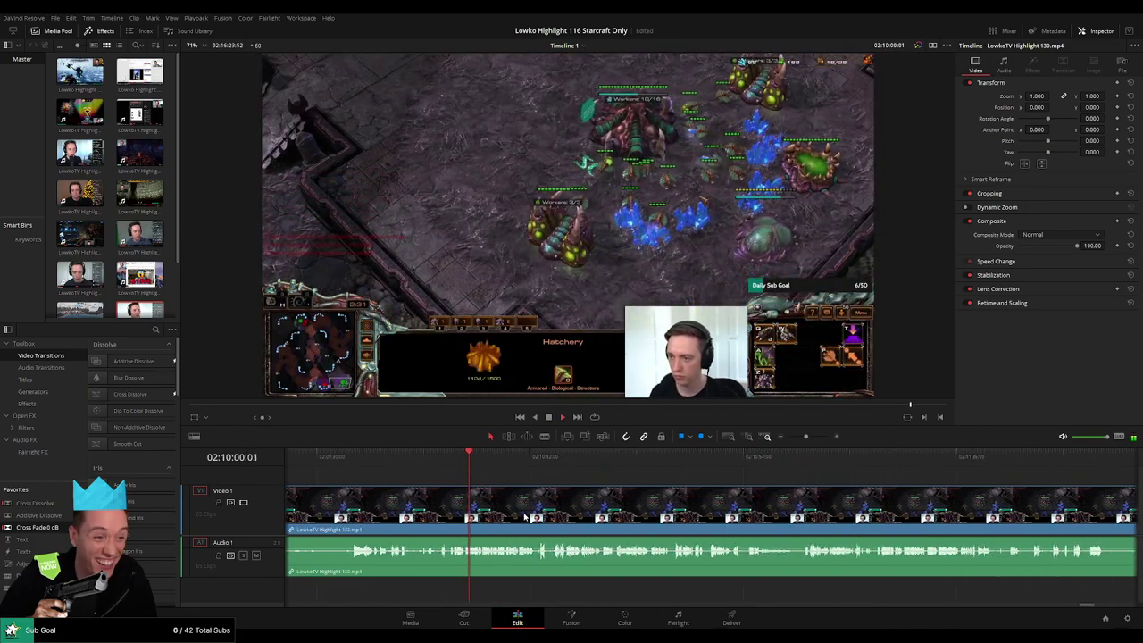
Trace the cannon-rush match back from about 02:10:00 to its early game around 02:08:42
{"action": "left_click_drag", "start_coordinate": [808, 438], "coordinate": [811, 439]}
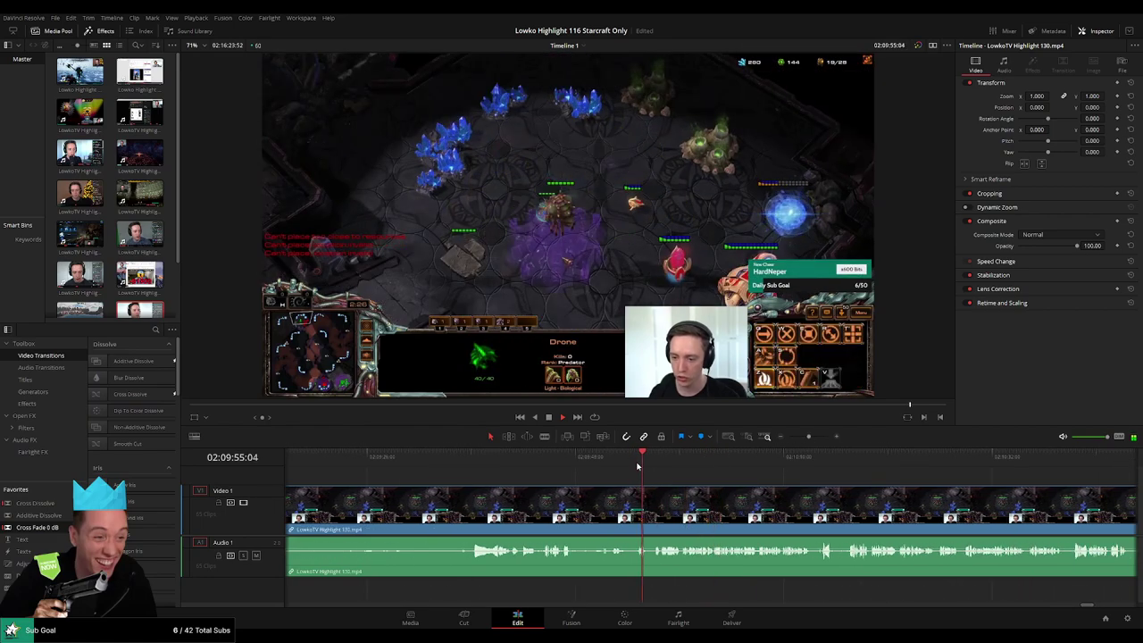
{"action": "left_click_drag", "start_coordinate": [478, 468], "coordinate": [542, 466]}
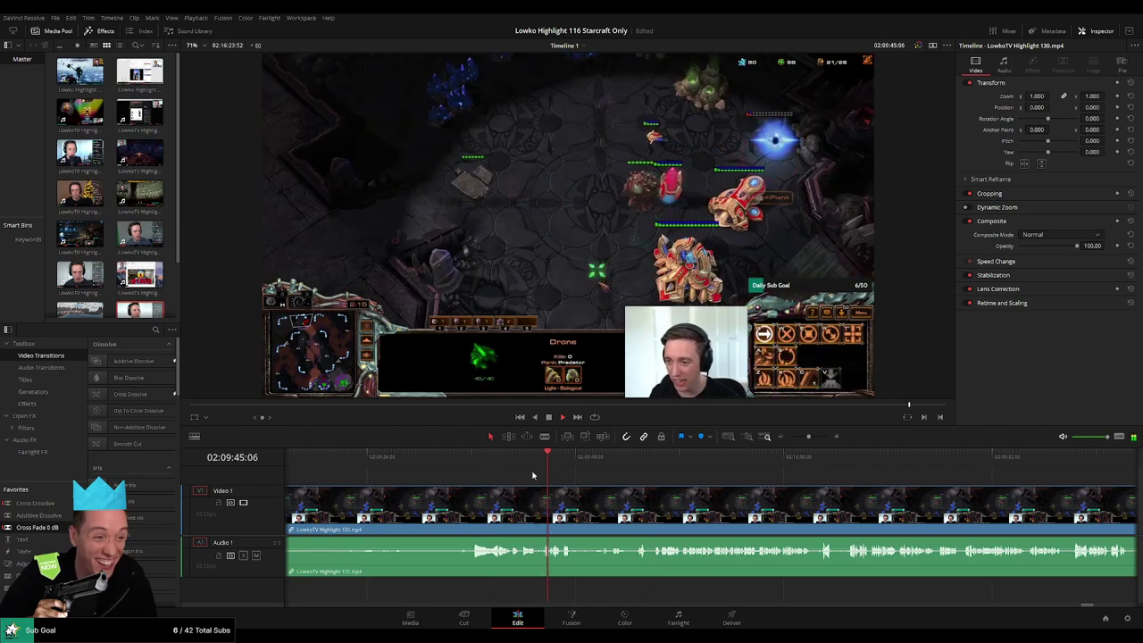
{"action": "scroll", "coordinate": [520, 477], "scroll_direction": "left", "scroll_amount": 5}
{"action": "left_click", "coordinate": [471, 464]}
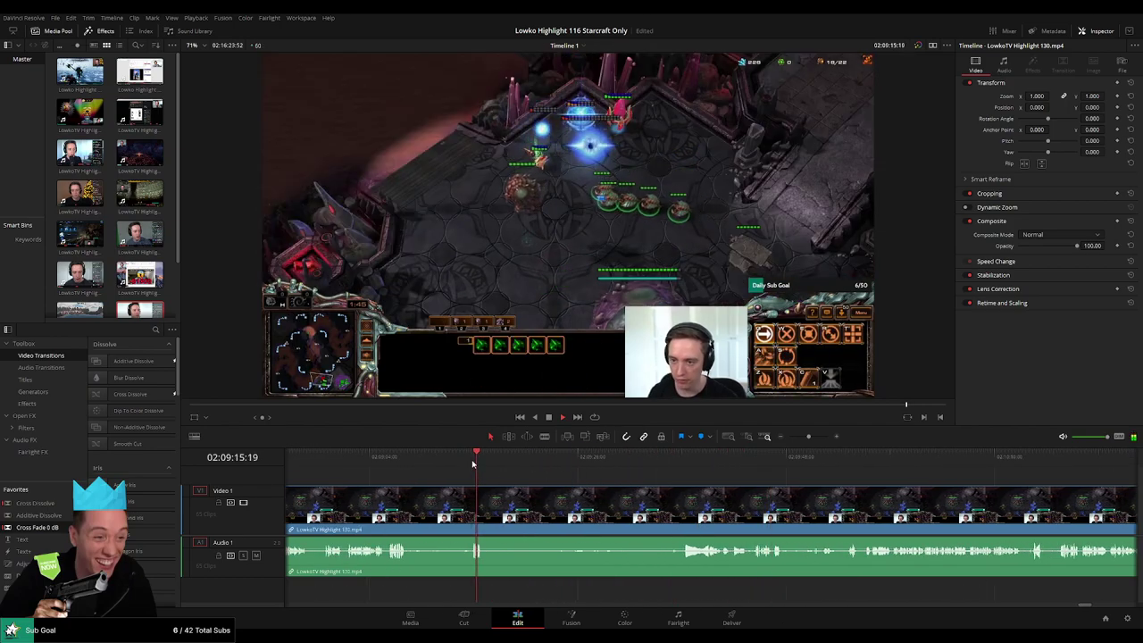
{"action": "left_click", "coordinate": [388, 469]}
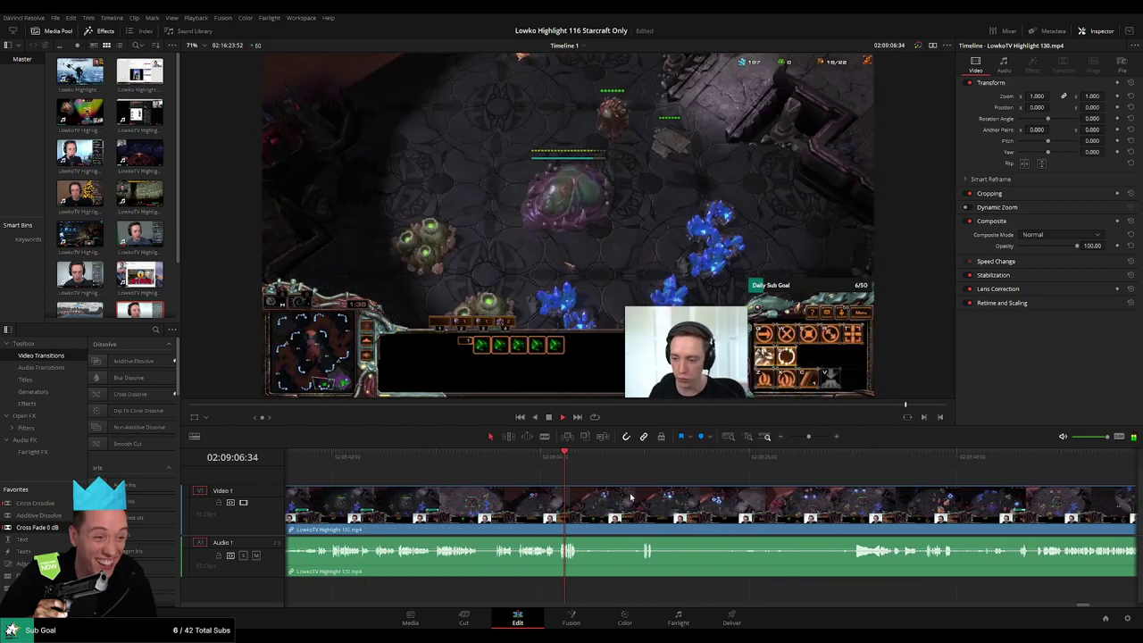
{"action": "left_click", "coordinate": [549, 469]}
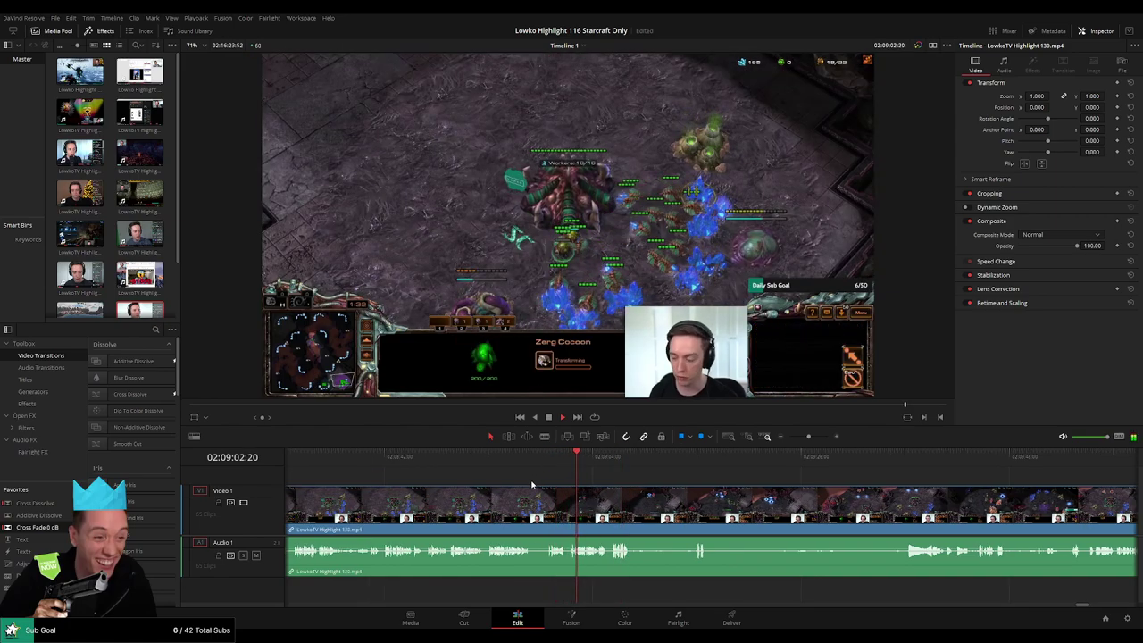
{"action": "left_click", "coordinate": [488, 468]}
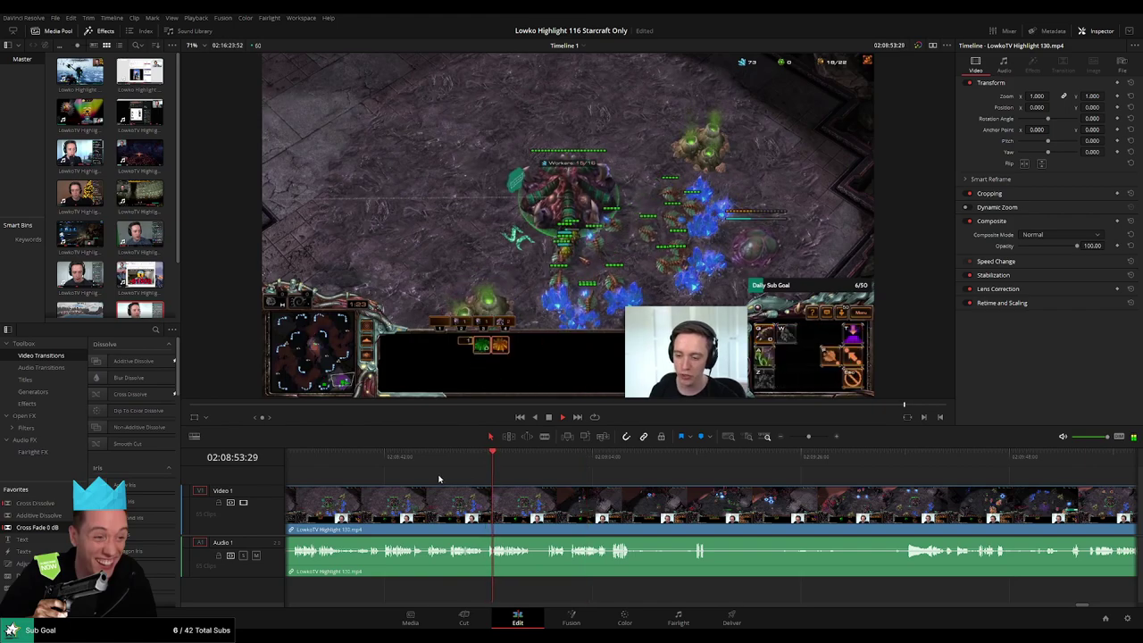
{"action": "left_click", "coordinate": [387, 465]}
{"action": "scroll", "coordinate": [541, 486], "scroll_direction": "left", "scroll_amount": 3}
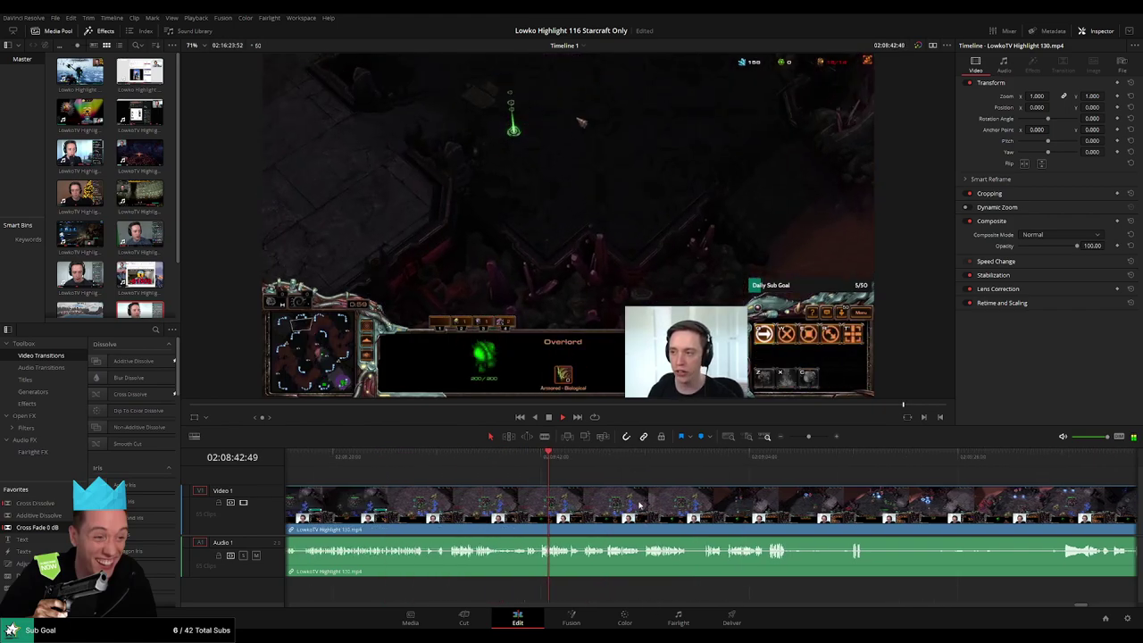
{"action": "scroll", "coordinate": [765, 471], "scroll_direction": "left", "scroll_amount": 2}
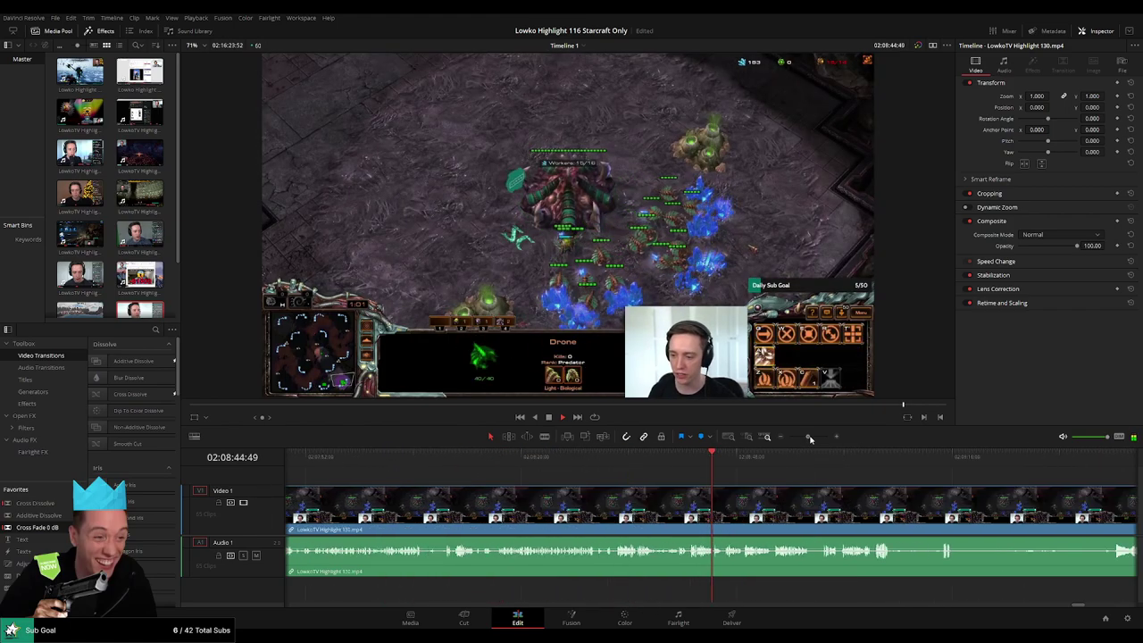
Split the clip at about 02:08:42 in the match's early game and delete the unwanted footage back to the 01:58:37 cut, closing the gap
{"action": "left_click", "coordinate": [612, 463]}
{"action": "key", "text": "space"}
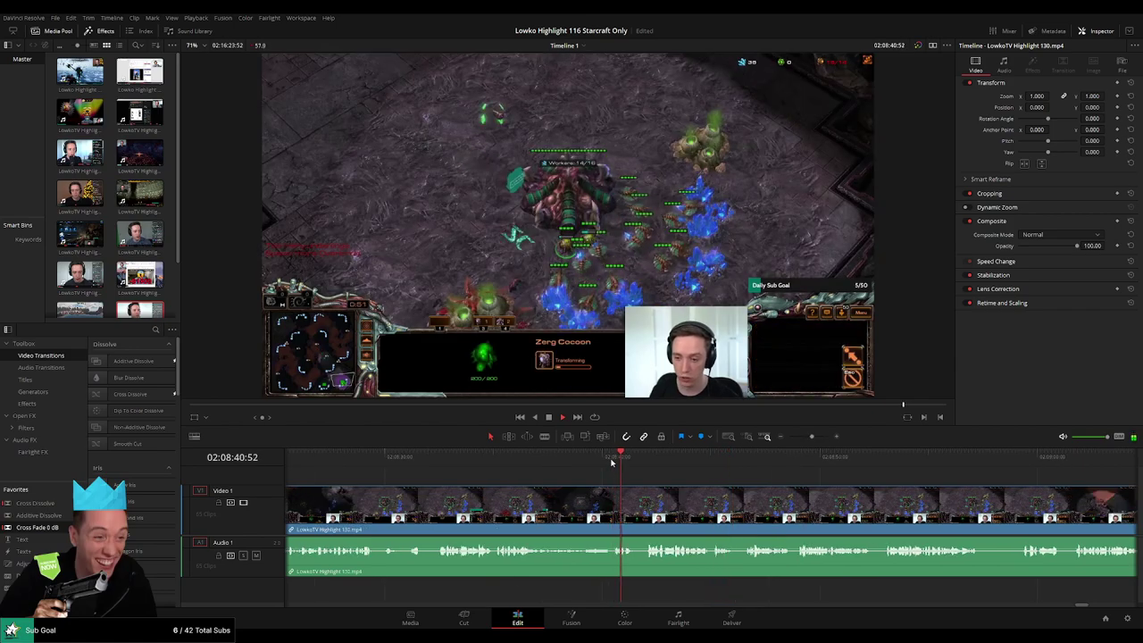
{"action": "left_click", "coordinate": [505, 465]}
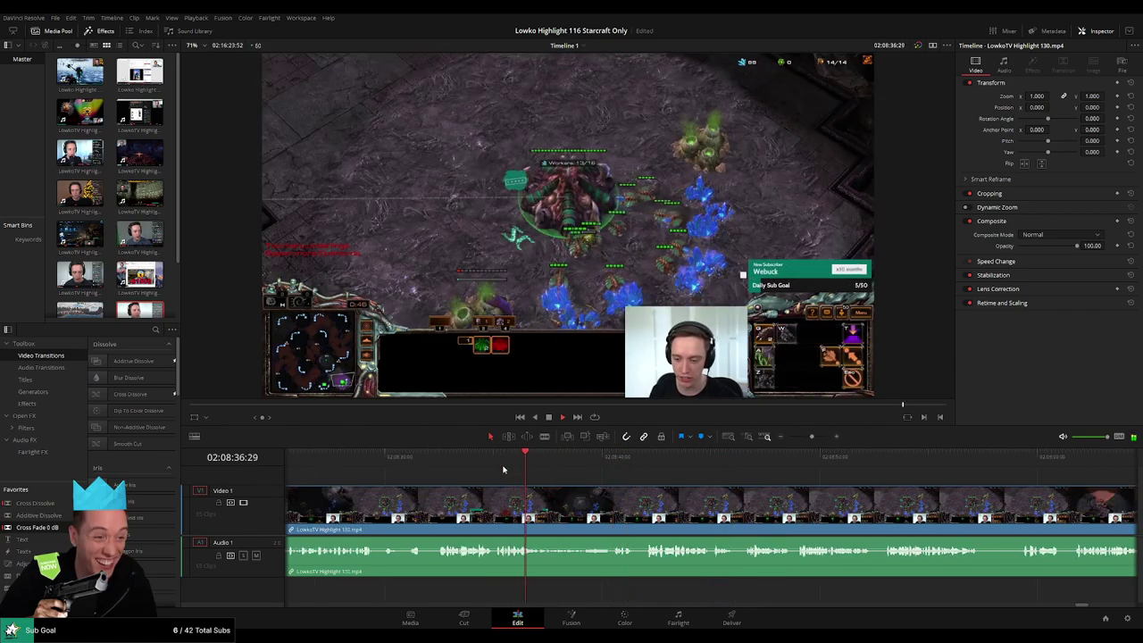
{"action": "left_click", "coordinate": [436, 466]}
{"action": "left_click", "coordinate": [641, 465]}
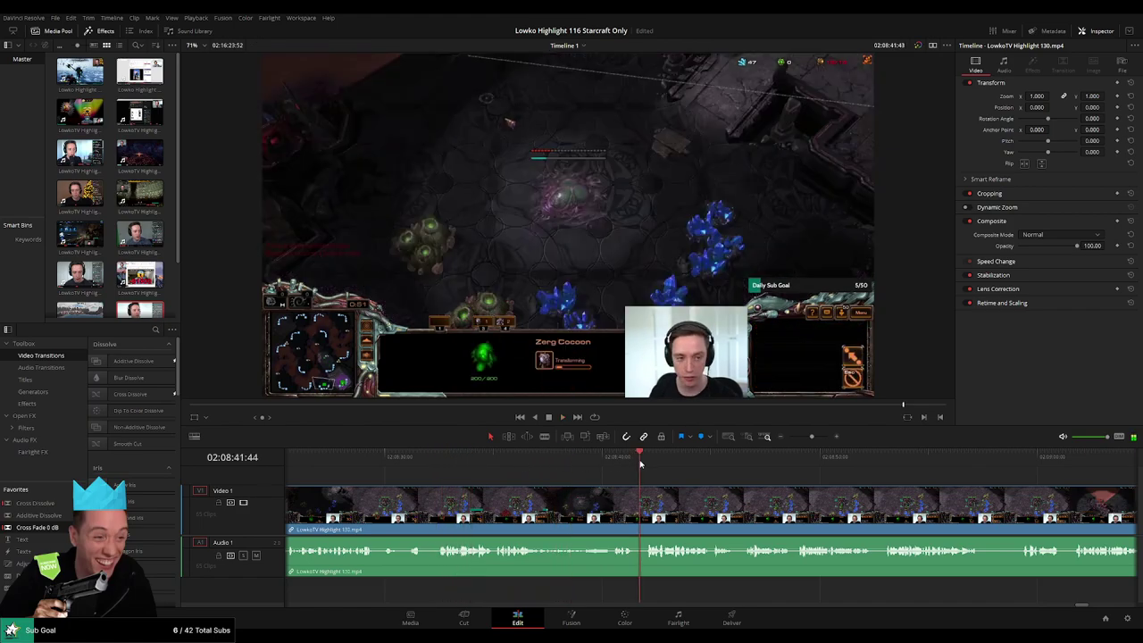
{"action": "left_click", "coordinate": [649, 465]}
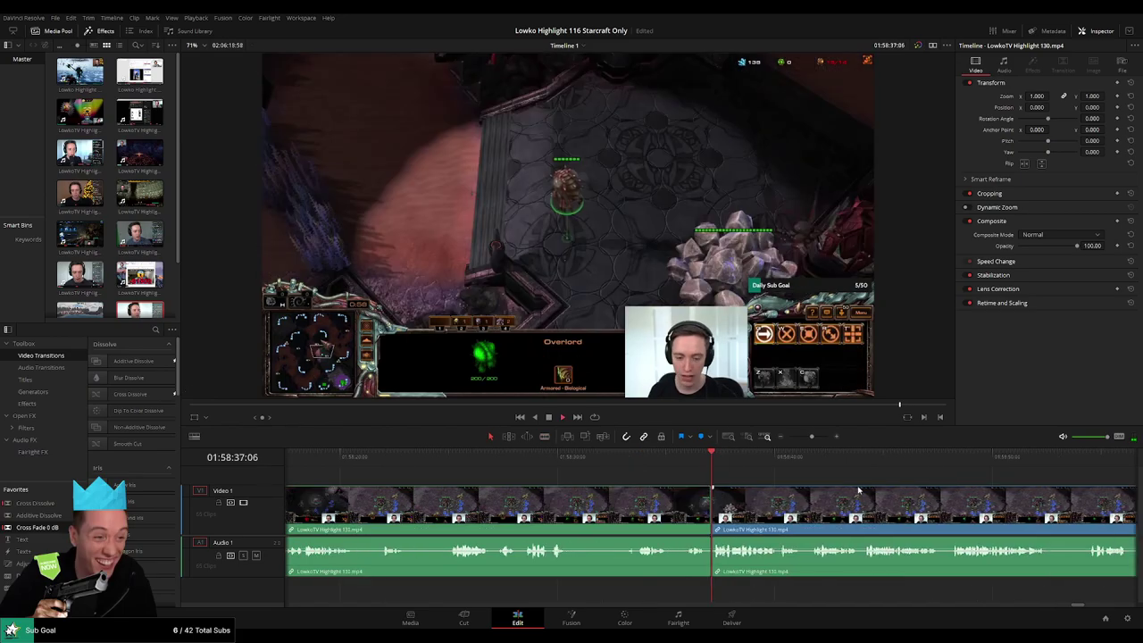
Review the cannon-rush match from the 01:58:37 cut to the full-screen webcam reaction at about 02:01:18
{"action": "left_click", "coordinate": [761, 456]}
{"action": "left_click_drag", "start_coordinate": [768, 458], "coordinate": [807, 458]}
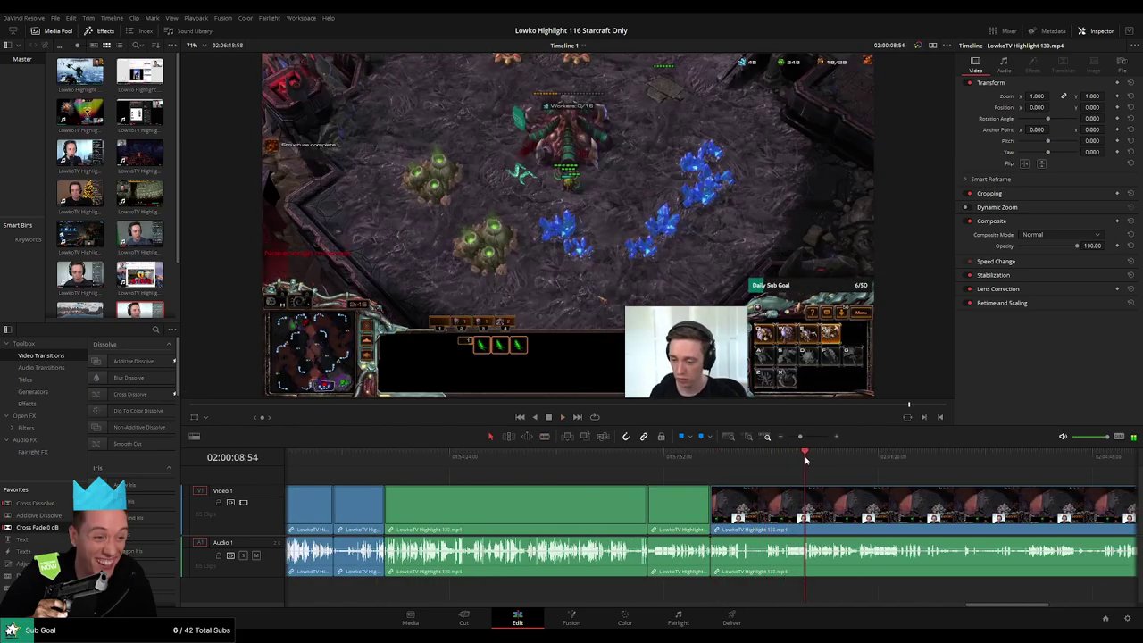
{"action": "left_click", "coordinate": [811, 460]}
{"action": "left_click", "coordinate": [821, 462]}
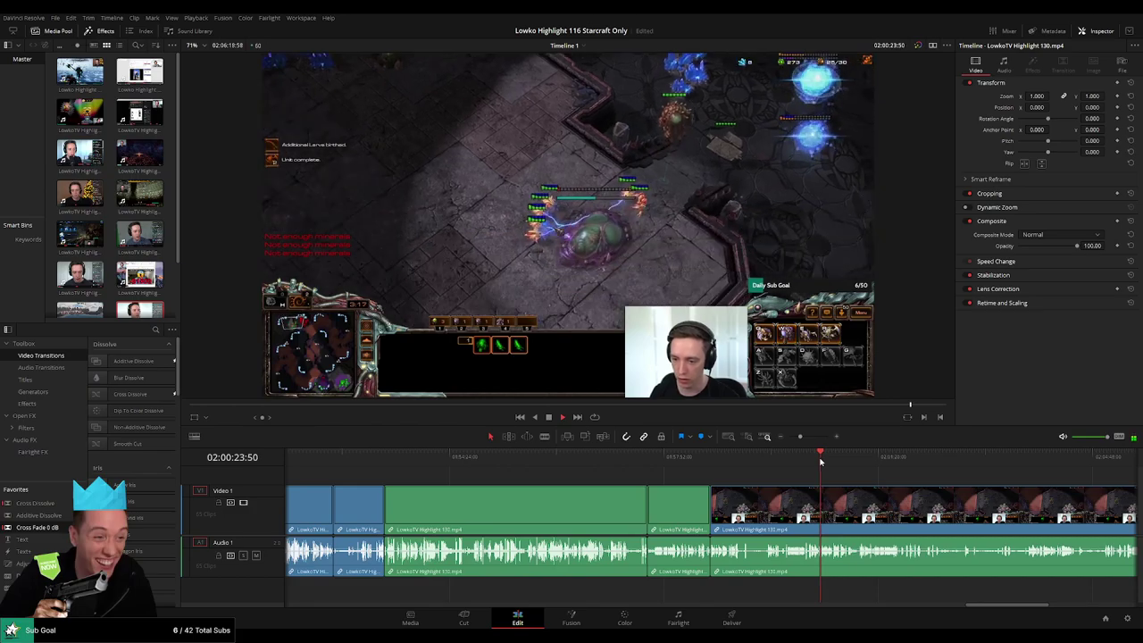
{"action": "left_click", "coordinate": [835, 460]}
{"action": "left_click", "coordinate": [850, 460]}
{"action": "left_click", "coordinate": [866, 461]}
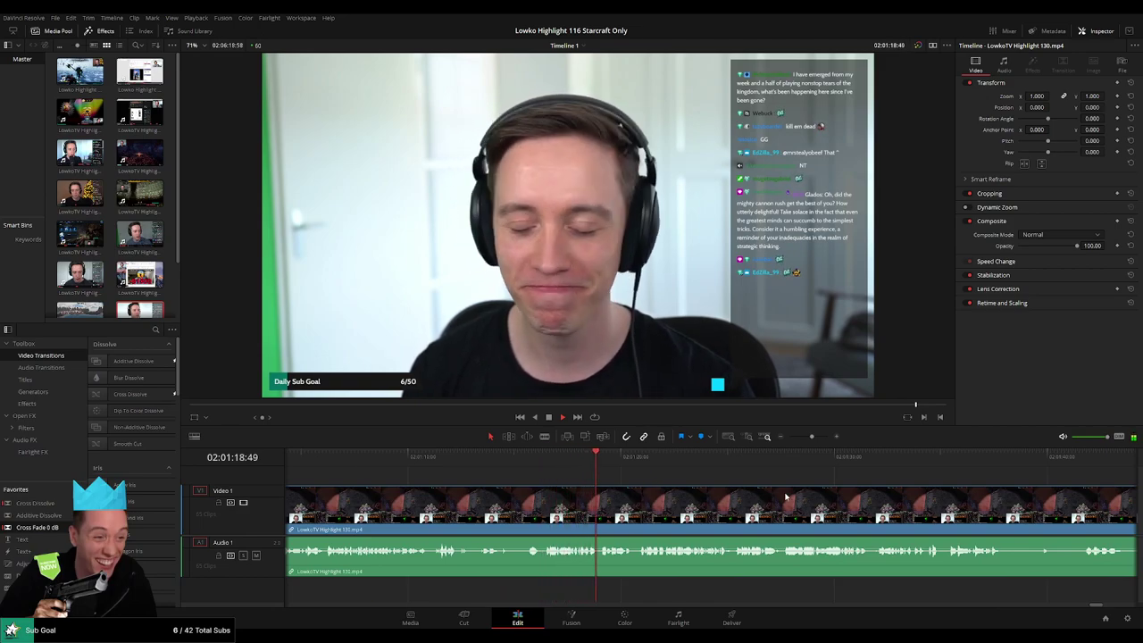
Find the end of the webcam reaction after the match and split the clip there at about 02:01:37
{"action": "left_click_drag", "start_coordinate": [812, 436], "coordinate": [800, 438]}
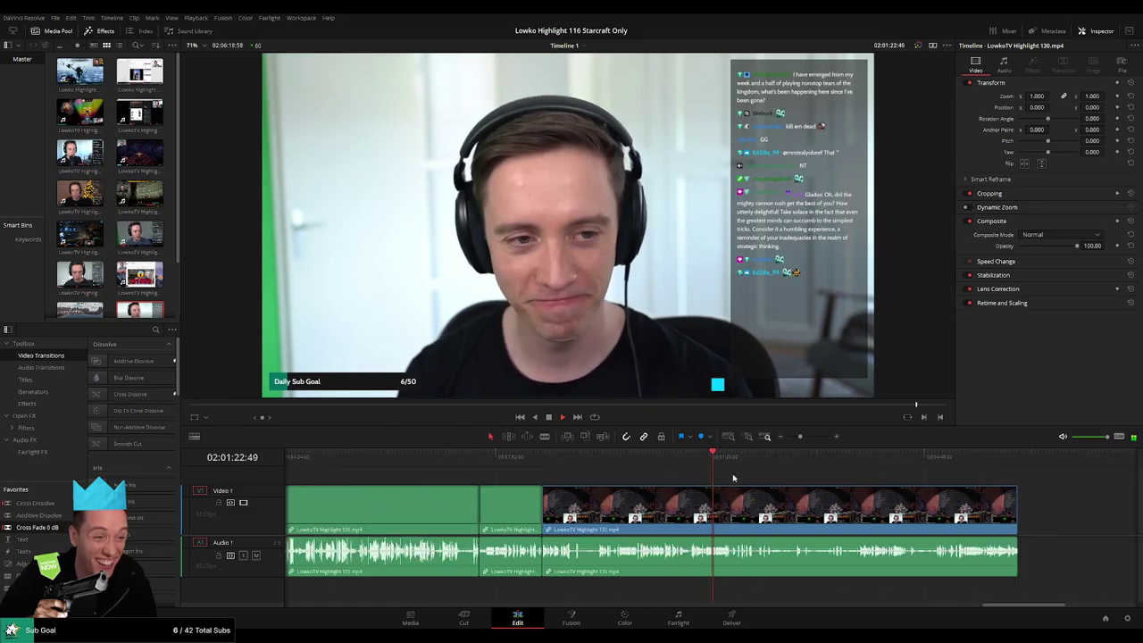
{"action": "left_click_drag", "start_coordinate": [731, 457], "coordinate": [623, 461]}
{"action": "key", "text": "space"}
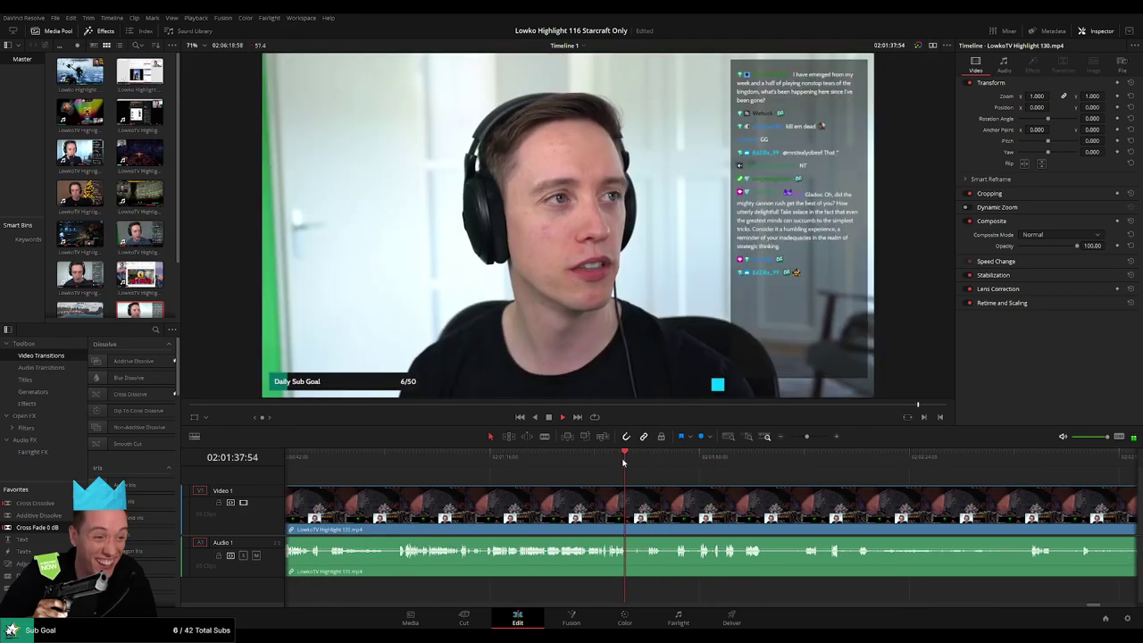
{"action": "scroll", "coordinate": [661, 483], "scroll_direction": "up", "scroll_amount": 3}
{"action": "left_click", "coordinate": [651, 466]}
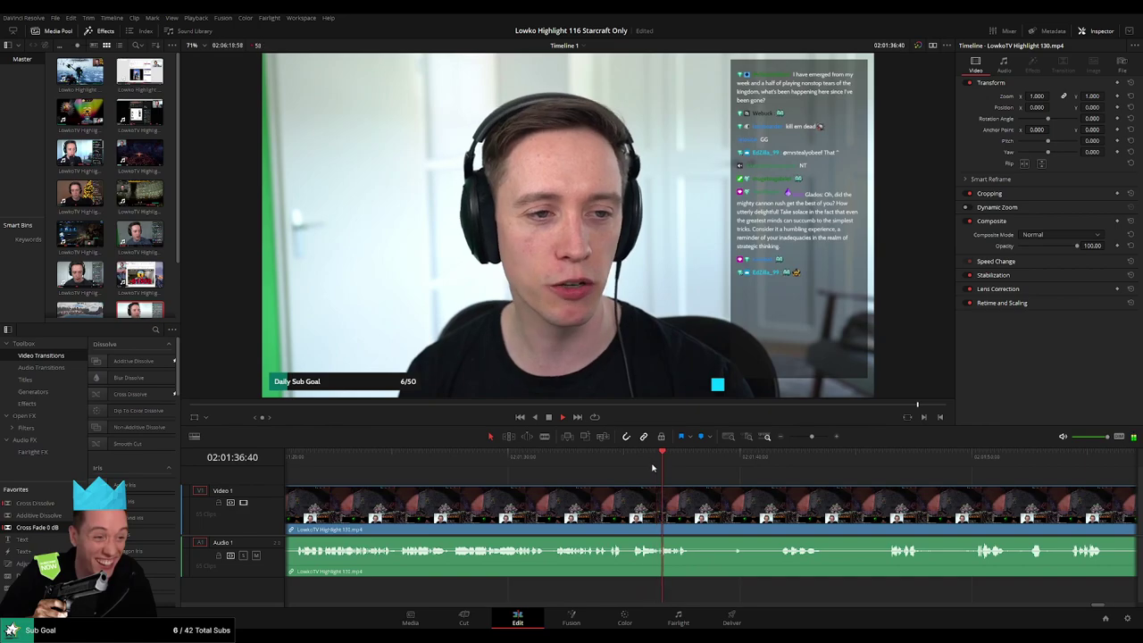
{"action": "key", "text": "space"}
{"action": "left_click", "coordinate": [697, 505]}
{"action": "key", "text": "b"}
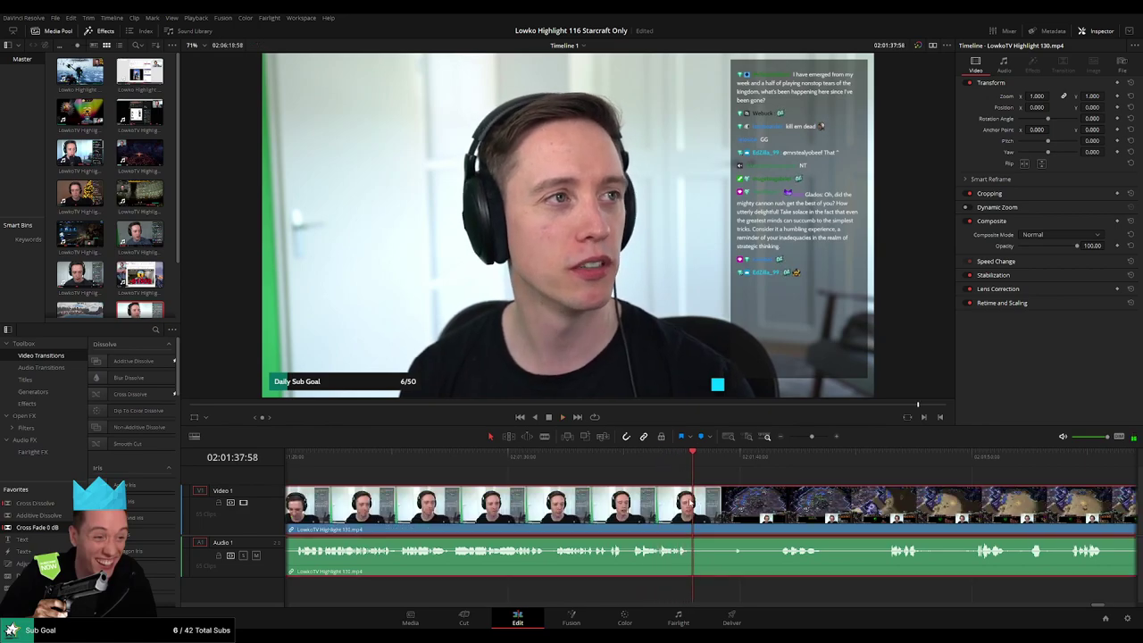
{"action": "left_click", "coordinate": [693, 504]}
Play back the end of the reaction and colour the kept section from about 01:58:37 to 02:01:37 blue
{"action": "left_click_drag", "start_coordinate": [524, 469], "coordinate": [638, 466]}
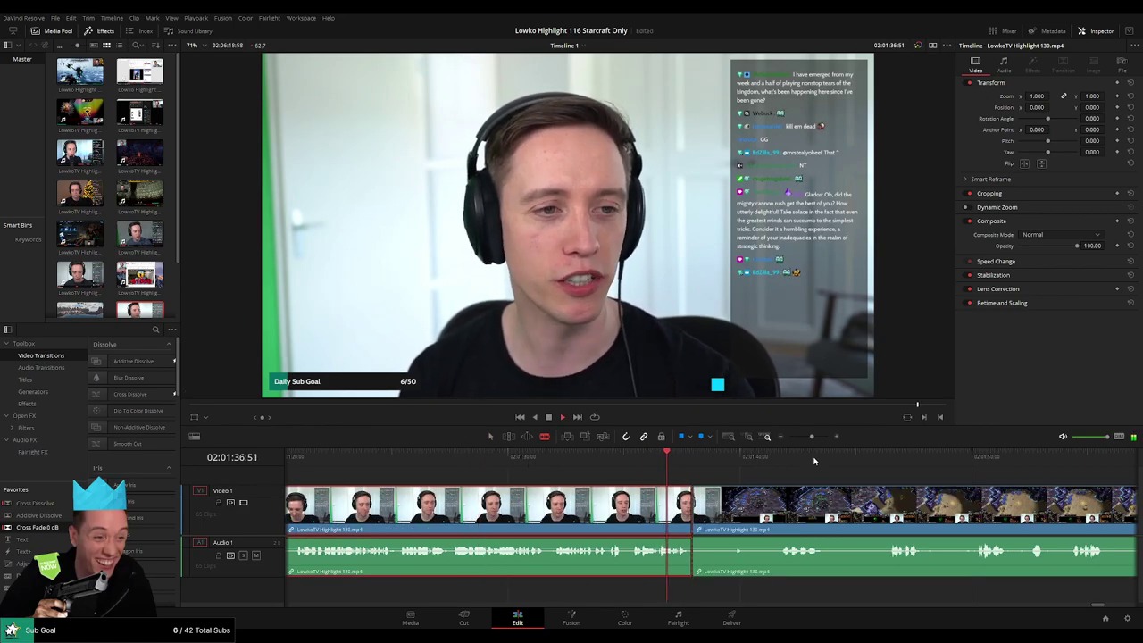
{"action": "key", "text": "space"}
{"action": "key", "text": "a"}
Delete the leftover footage after the 02:01:37 cut at the end of the timeline
{"action": "mouse_move", "coordinate": [812, 437]}
{"action": "left_mouse_down"}
{"action": "mouse_move", "coordinate": [757, 463]}
{"action": "mouse_move", "coordinate": [806, 438]}
{"action": "left_mouse_up"}
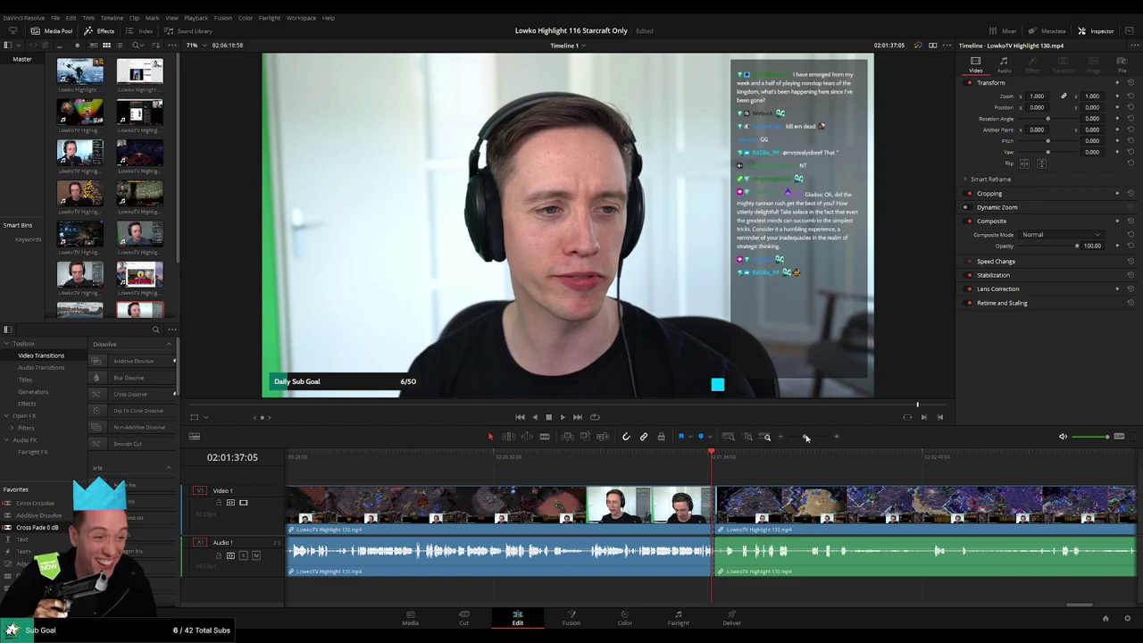
{"action": "left_click_drag", "start_coordinate": [805, 437], "coordinate": [788, 438]}
{"action": "left_click", "coordinate": [676, 507]}
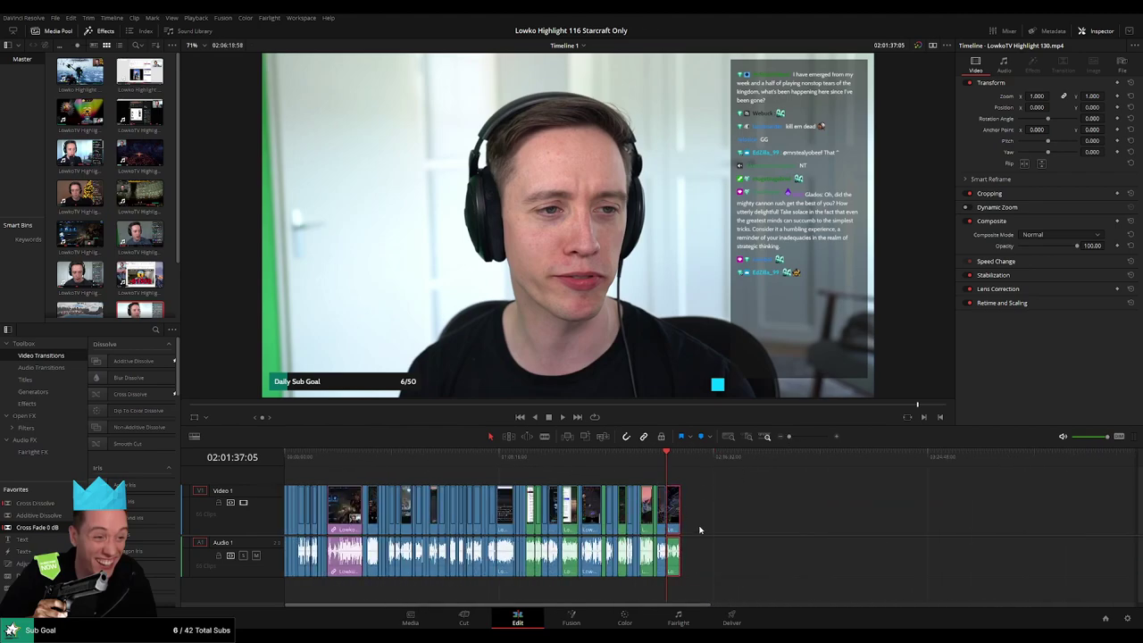
{"action": "key", "text": "Delete"}
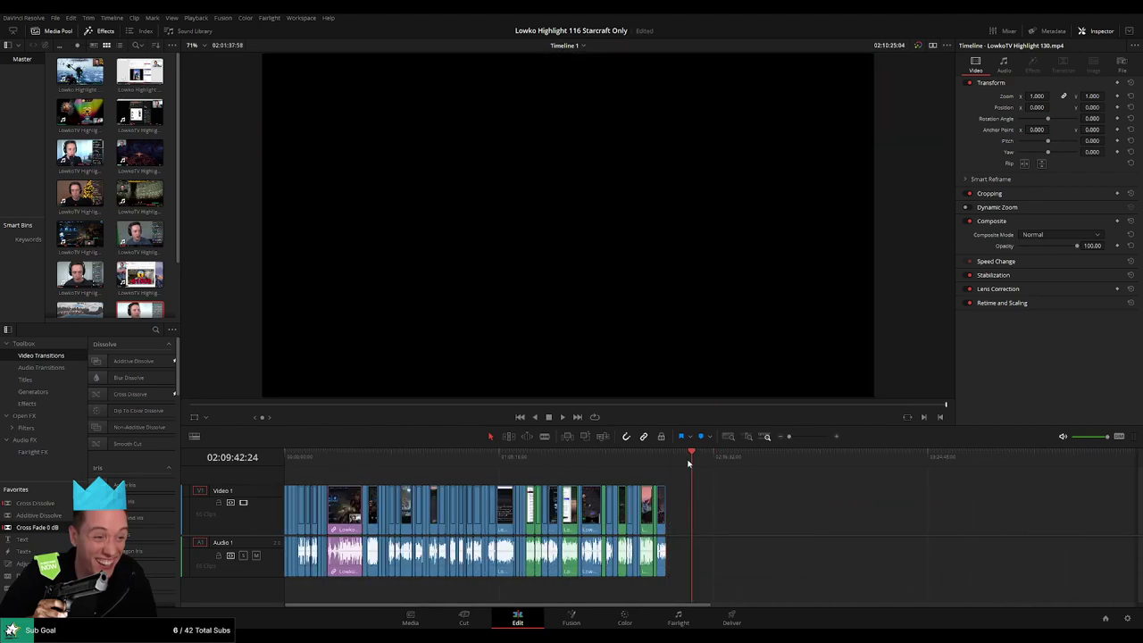